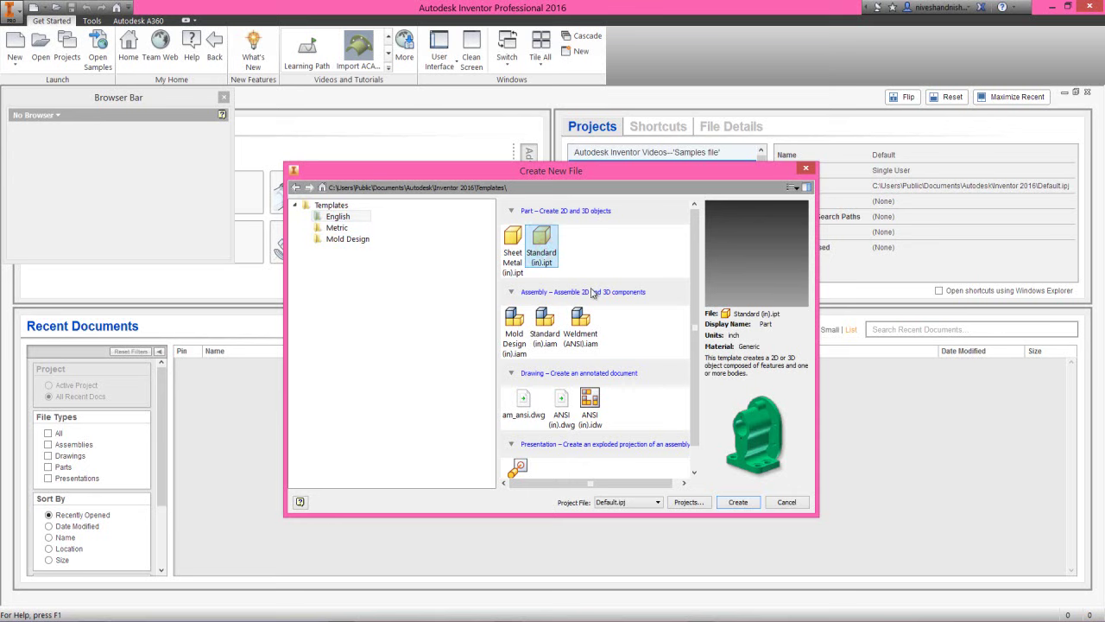
# Step: Create a new part from the Standard (in).ipt template and start a 2D sketch on the YZ plane, facing the view straight on
pyautogui.click(738, 501)
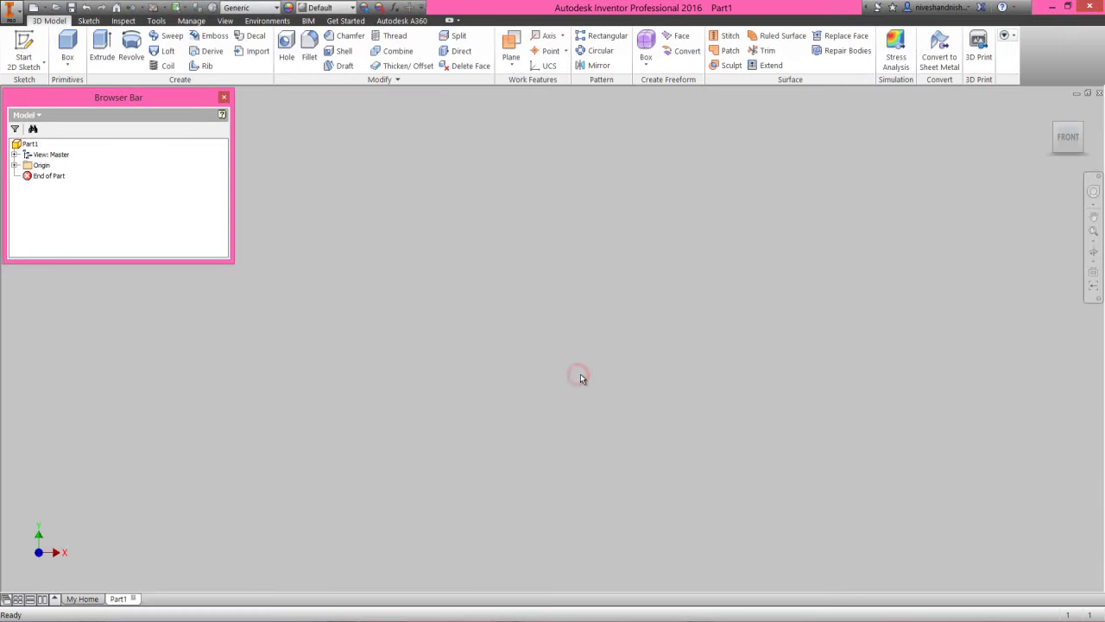
pyautogui.click(1080, 125)
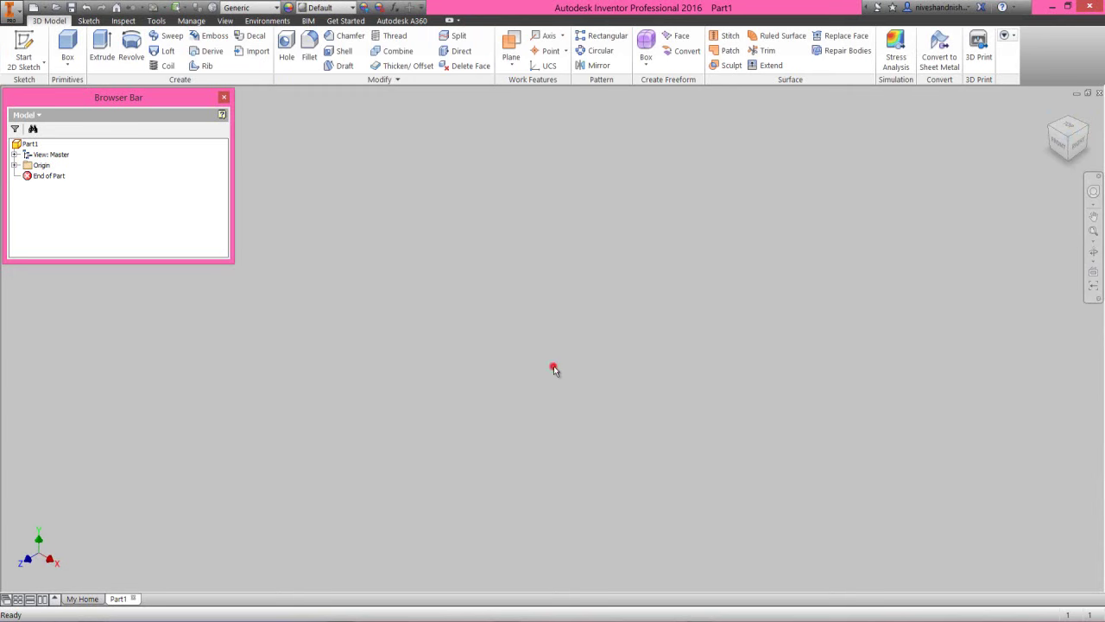
pyautogui.click(27, 44)
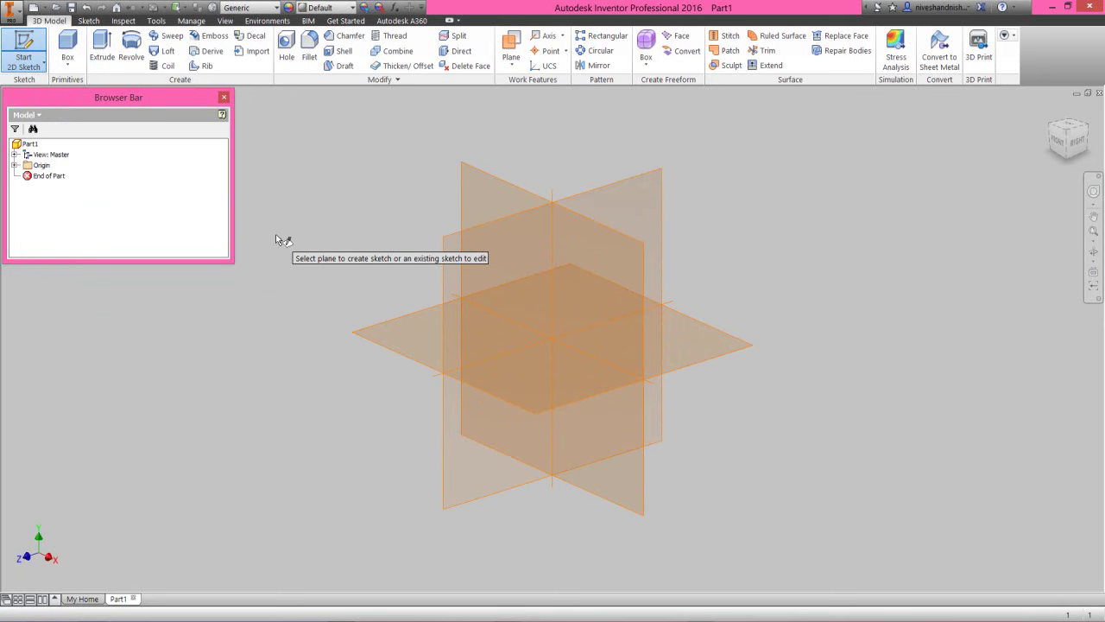
pyautogui.click(15, 165)
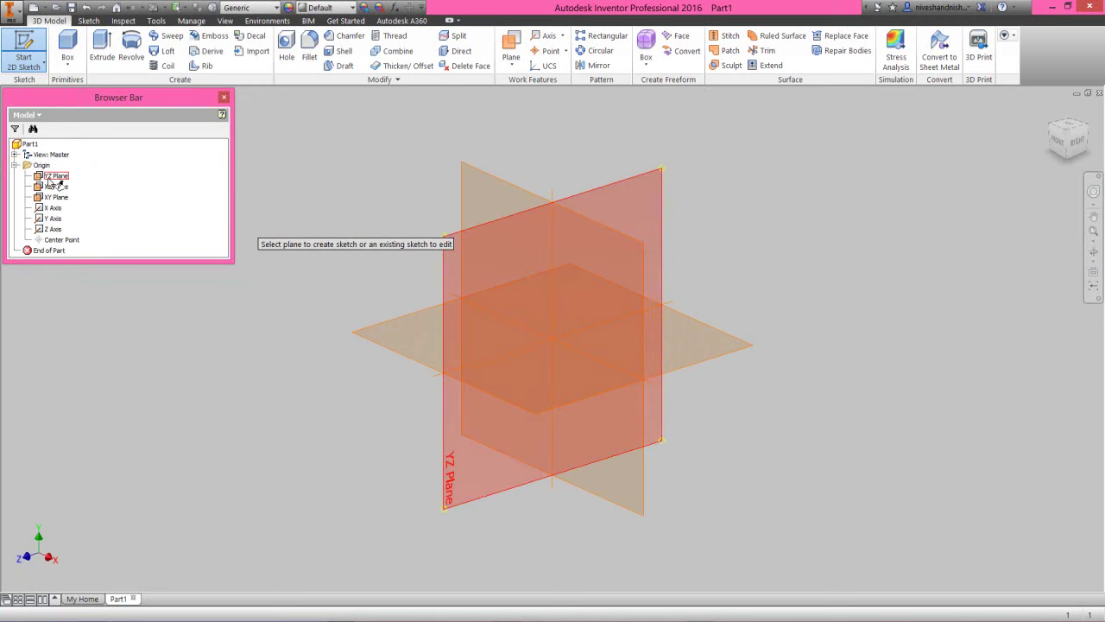
pyautogui.click(53, 177)
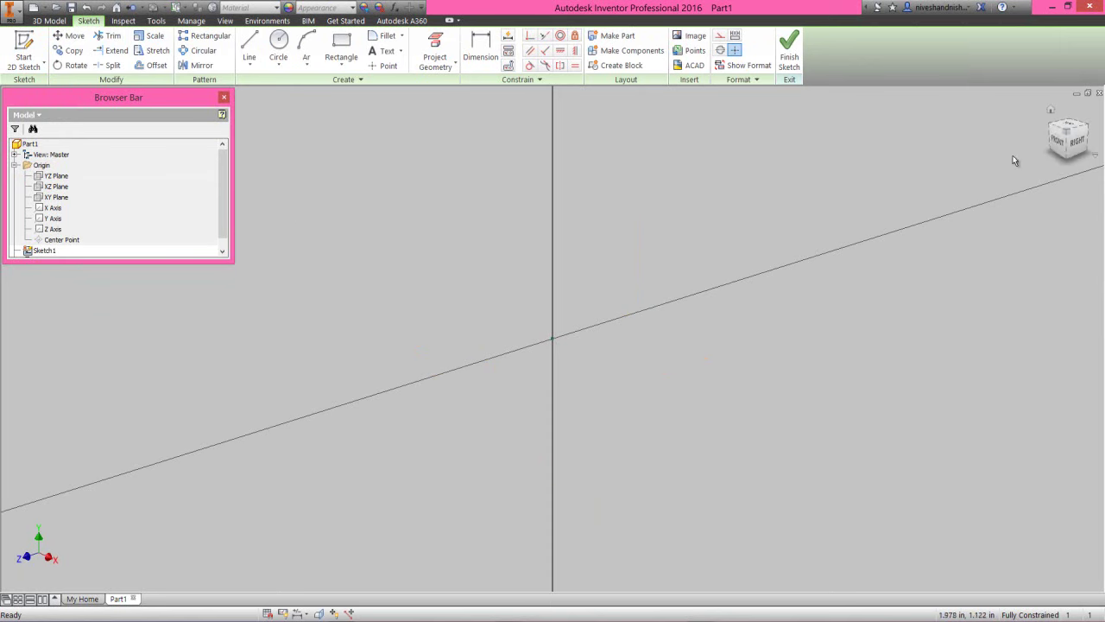
pyautogui.moveTo(1070, 141)
pyautogui.mouseDown()
pyautogui.moveTo(703, 272)
pyautogui.moveTo(590, 301)
pyautogui.mouseUp()
pyautogui.click(589, 301)
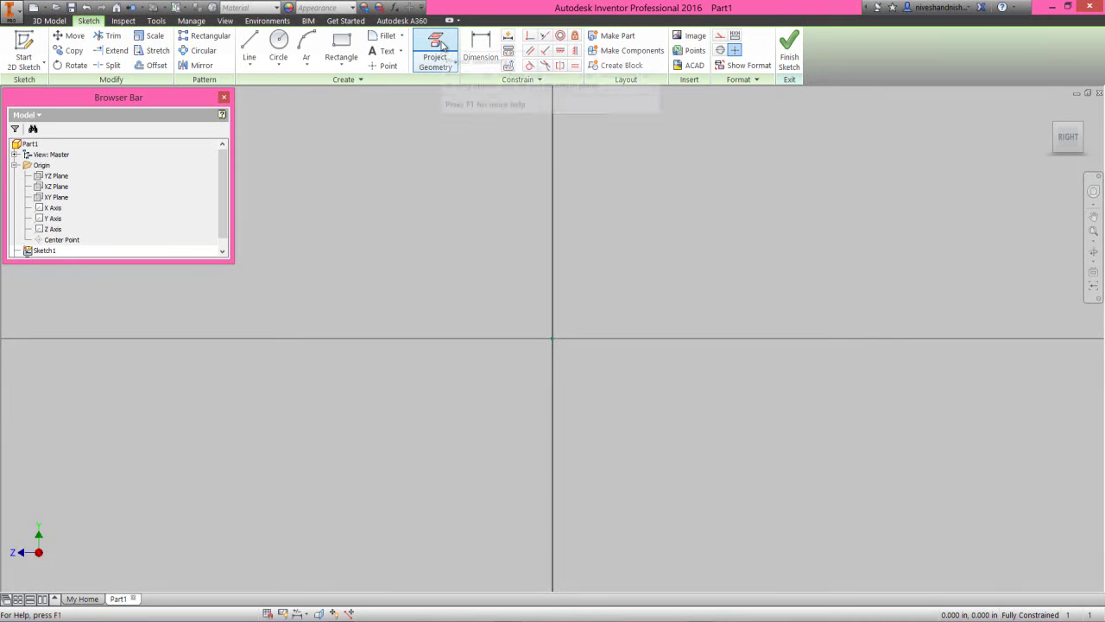
# Step: Project the XZ and XY origin planes into the sketch and convert the projected horizontal and vertical lines to construction lines
pyautogui.click(442, 46)
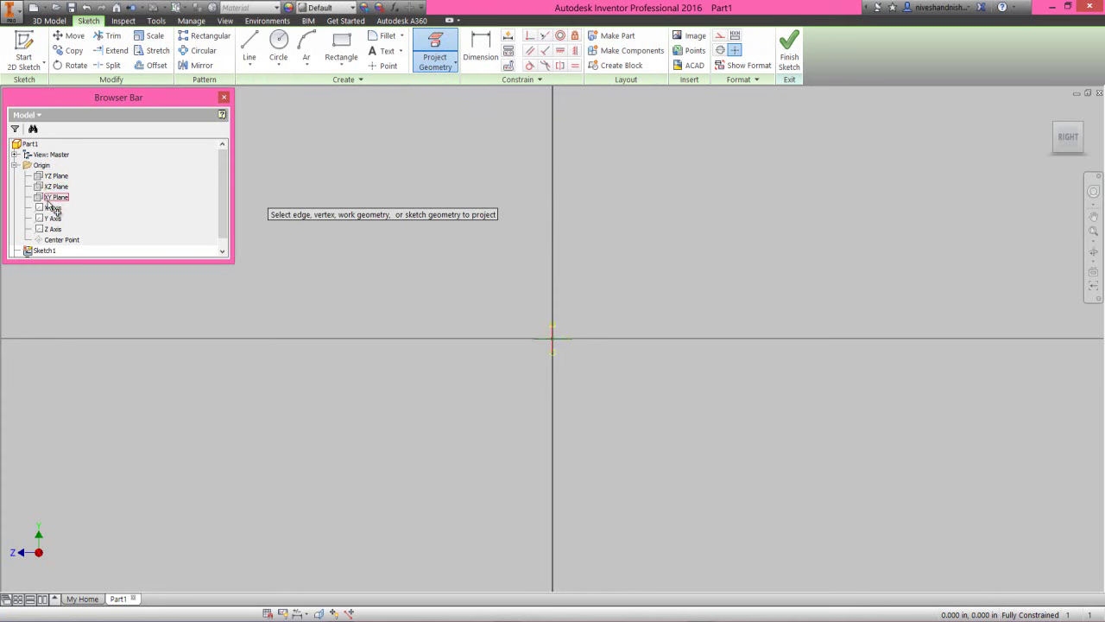
pyautogui.rightClick(715, 301)
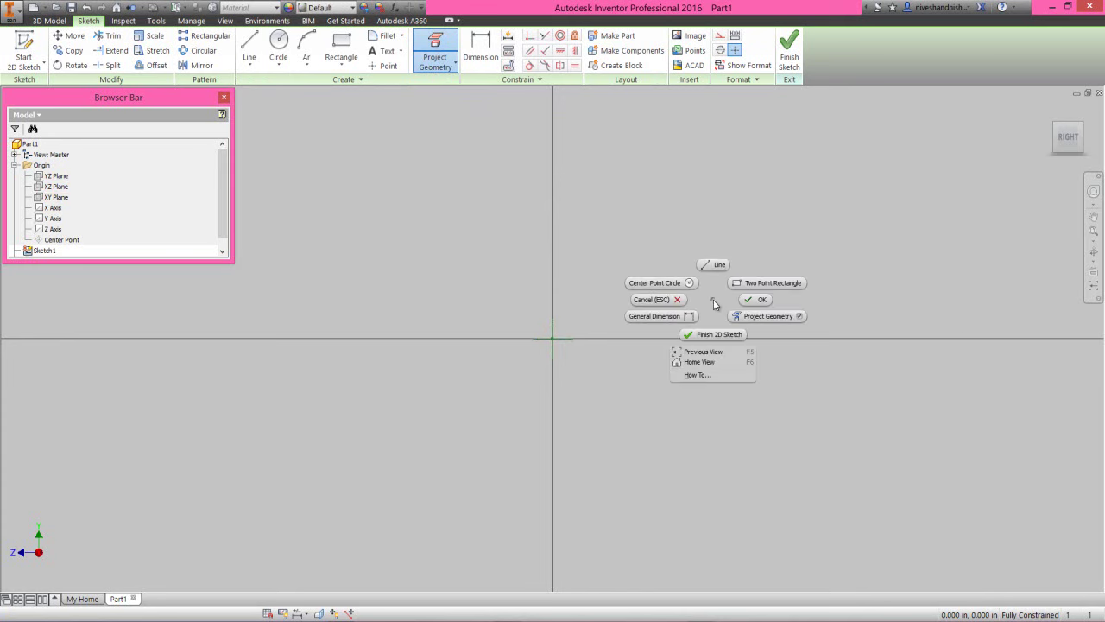
pyautogui.click(745, 306)
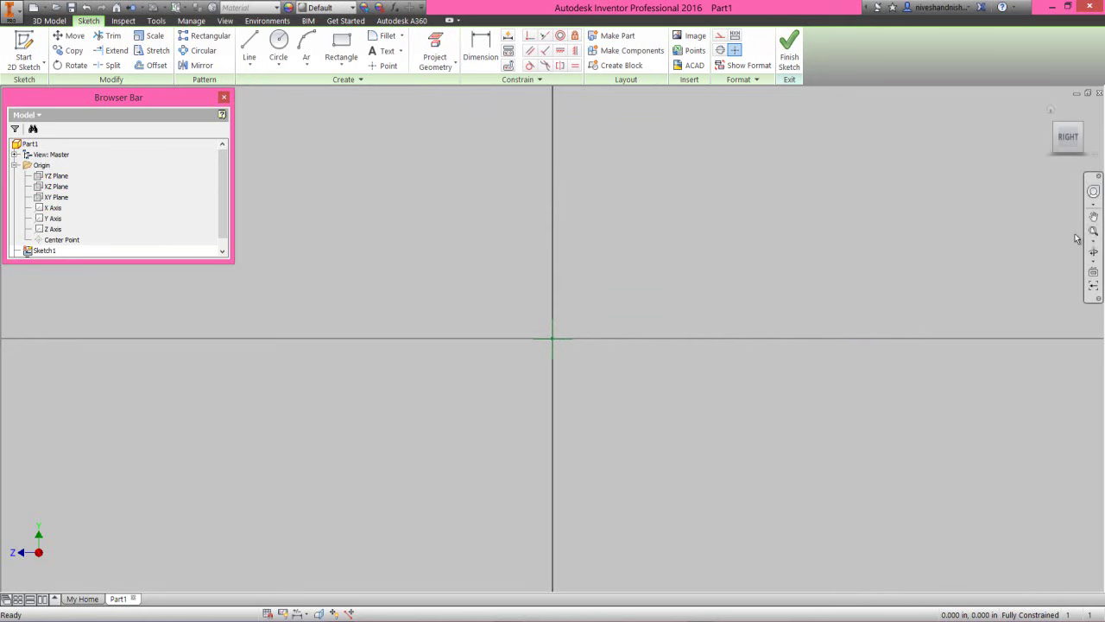
pyautogui.click(626, 360)
pyautogui.click(553, 349)
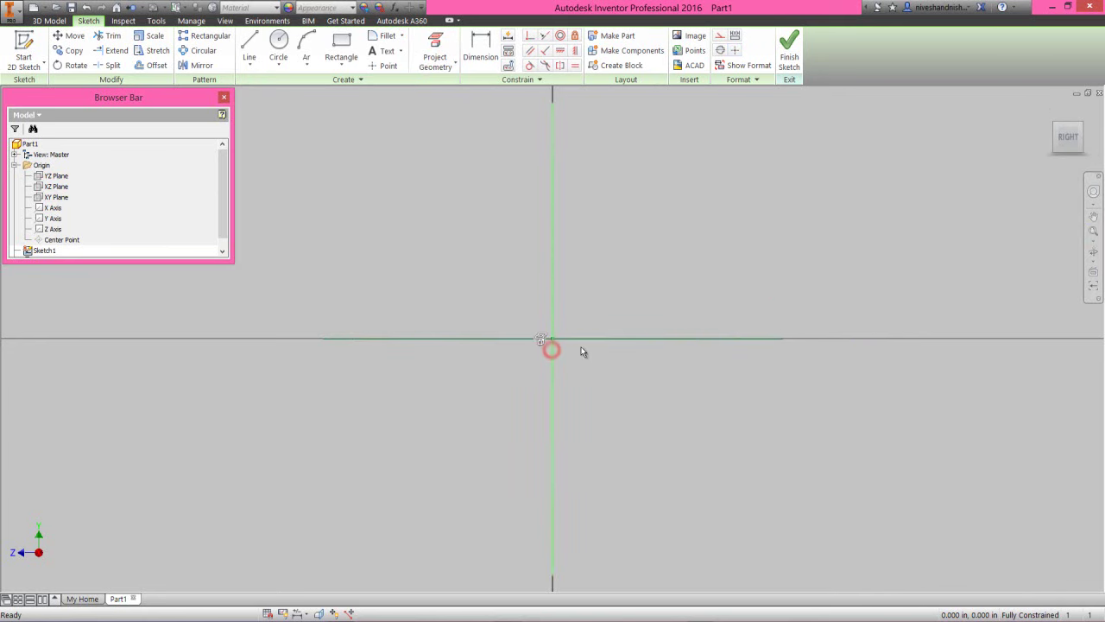
pyautogui.click(591, 338)
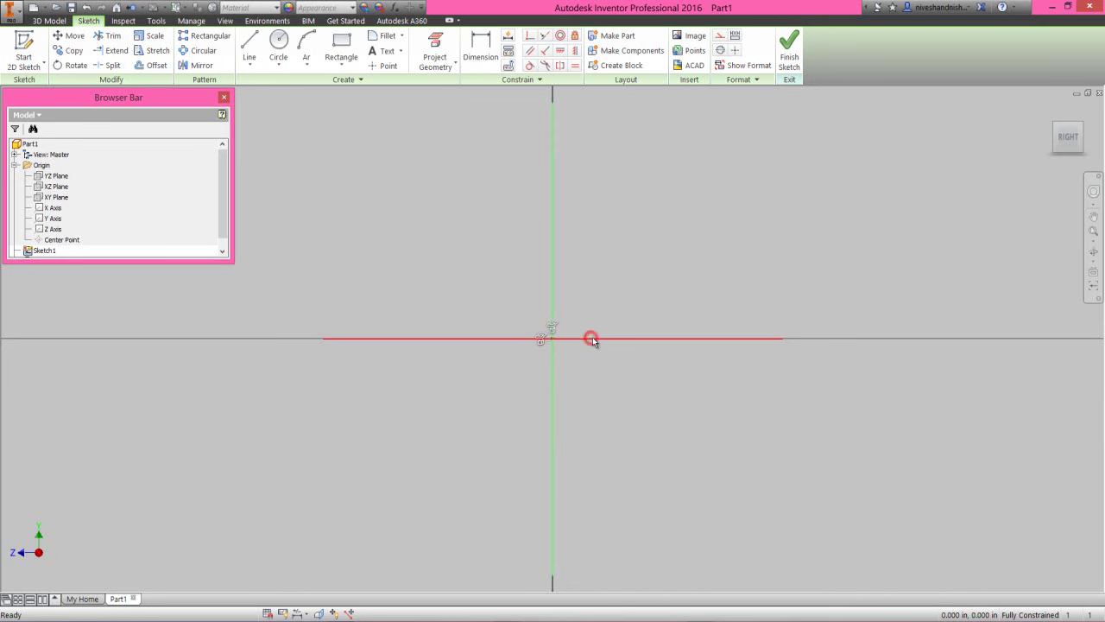
pyautogui.click(720, 38)
pyautogui.click(669, 208)
# Step: Draw a horizontal line about 0.51 in long, starting on the vertical construction line just below the origin and running right
pyautogui.rightClick(669, 212)
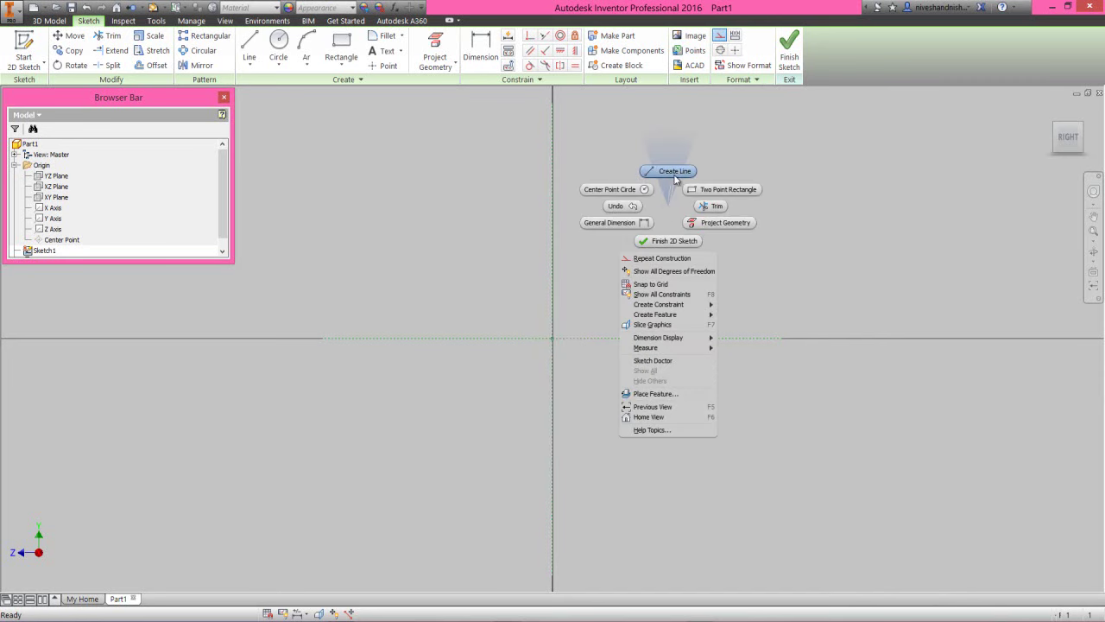
pyautogui.click(675, 172)
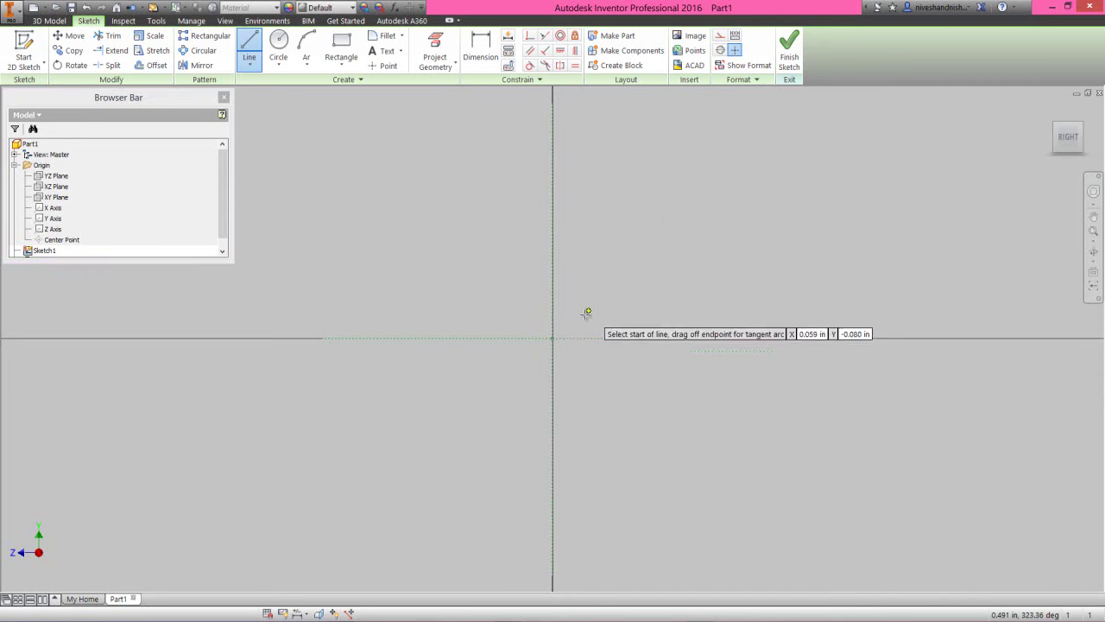
pyautogui.click(552, 354)
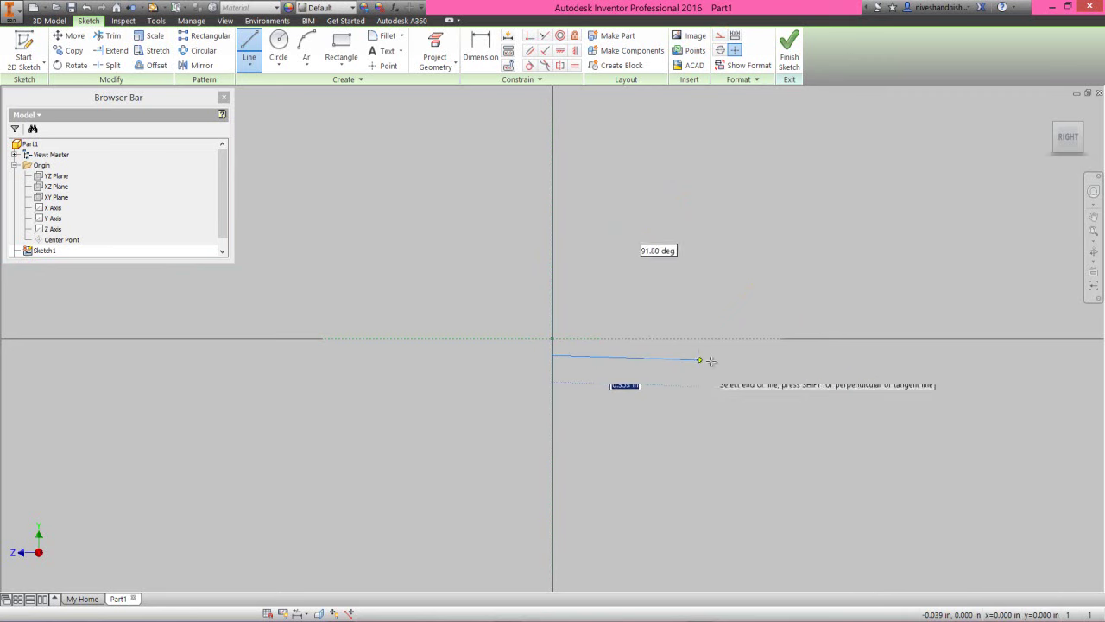
pyautogui.click(766, 354)
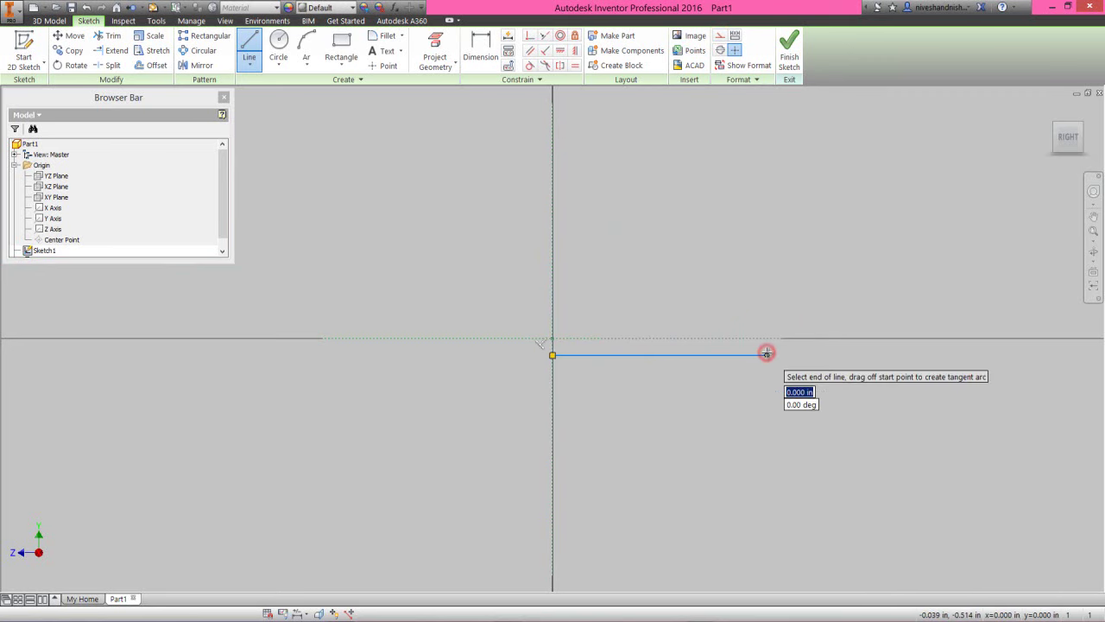
pyautogui.rightClick(797, 240)
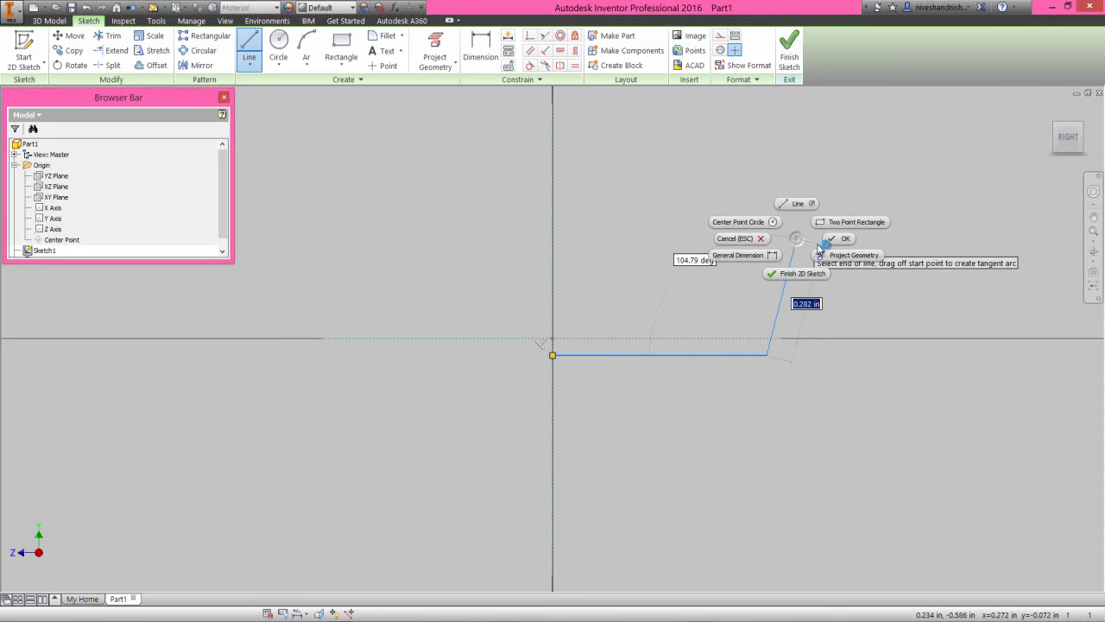
pyautogui.click(829, 242)
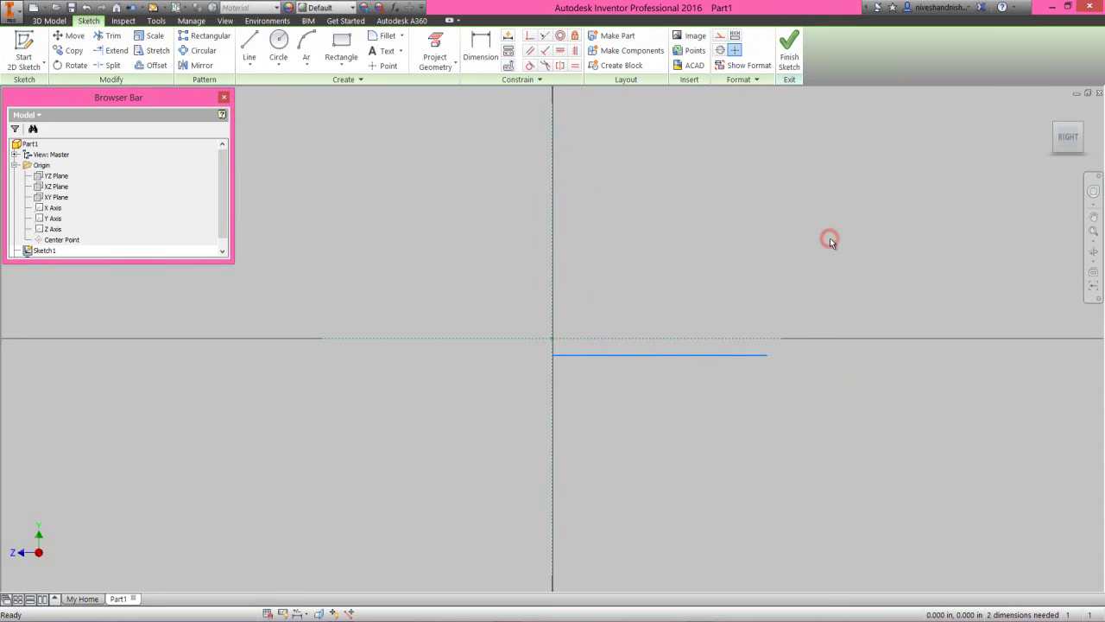
# Step: Draw a three-point arc of about 0.63 in radius from the line's right end, curving up and to the right
pyautogui.click(309, 45)
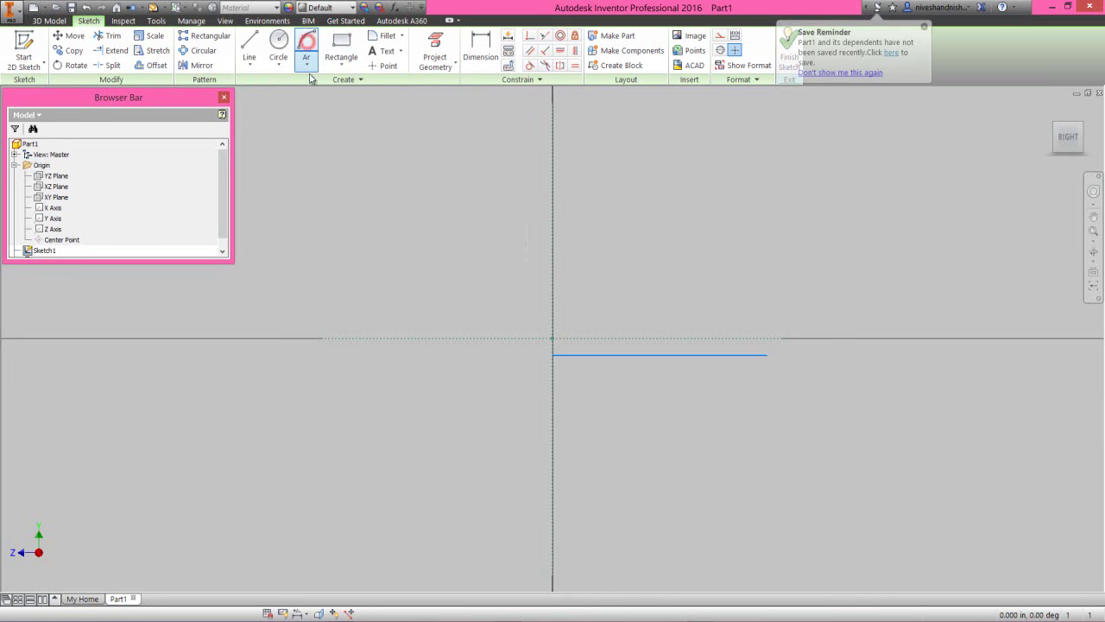
pyautogui.click(768, 355)
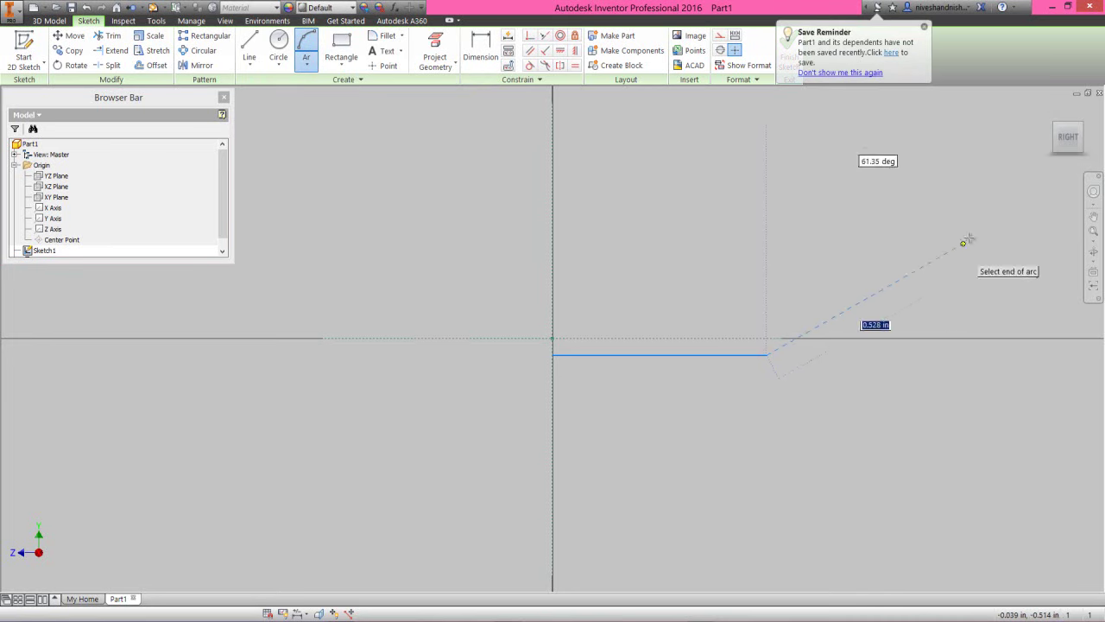
pyautogui.click(987, 220)
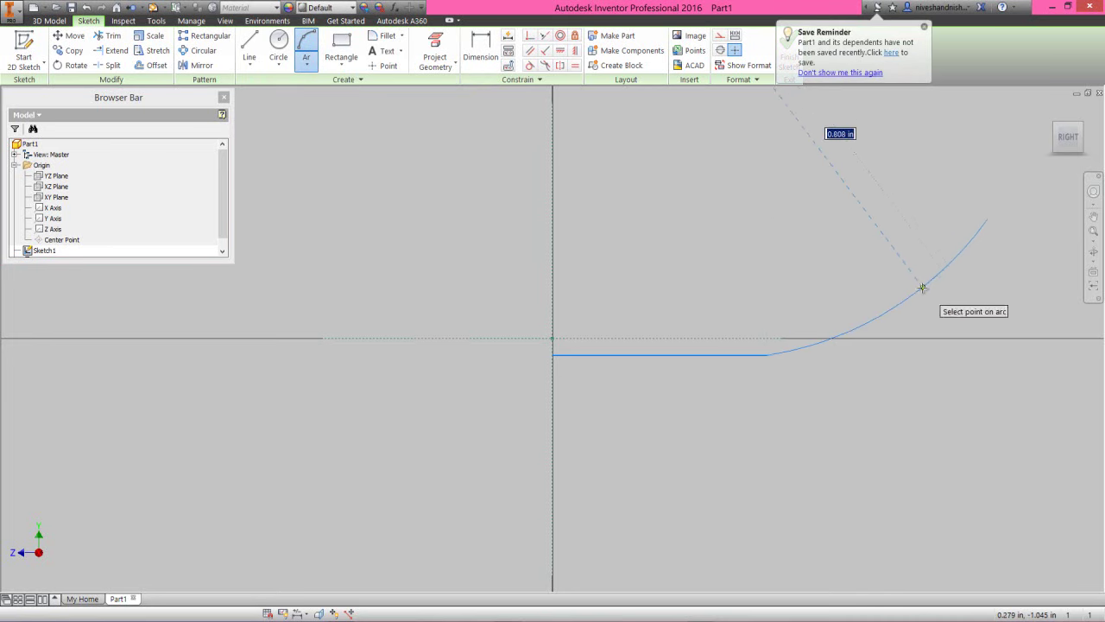
pyautogui.click(919, 300)
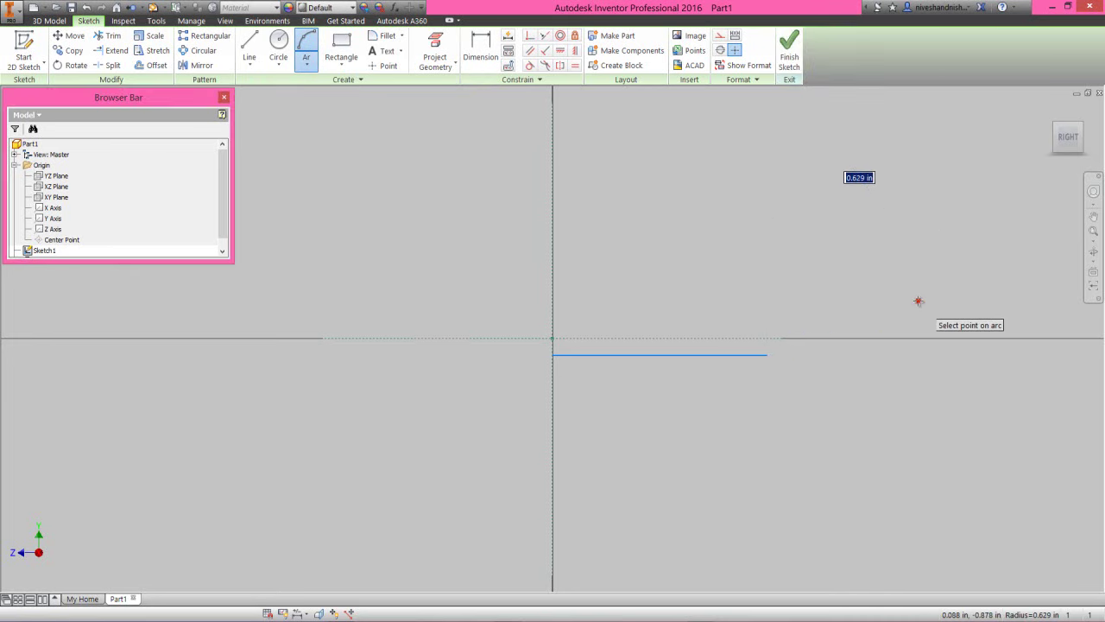
pyautogui.rightClick(811, 248)
pyautogui.click(847, 250)
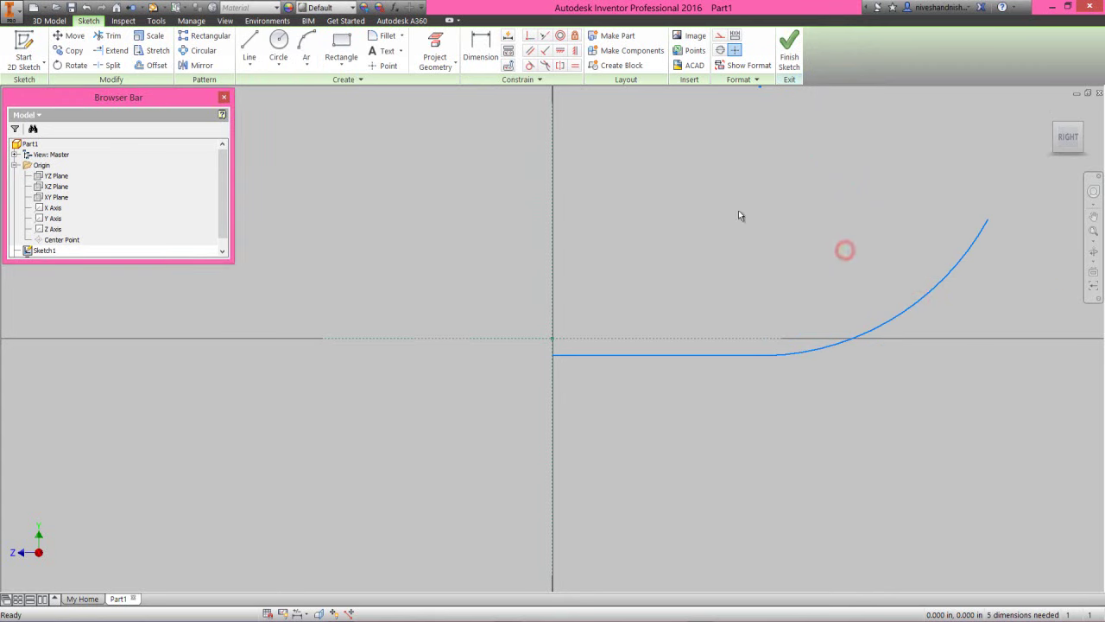
# Step: Make the horizontal line and the arc tangent, and place a sketch point on the arc near its middle
pyautogui.click(530, 67)
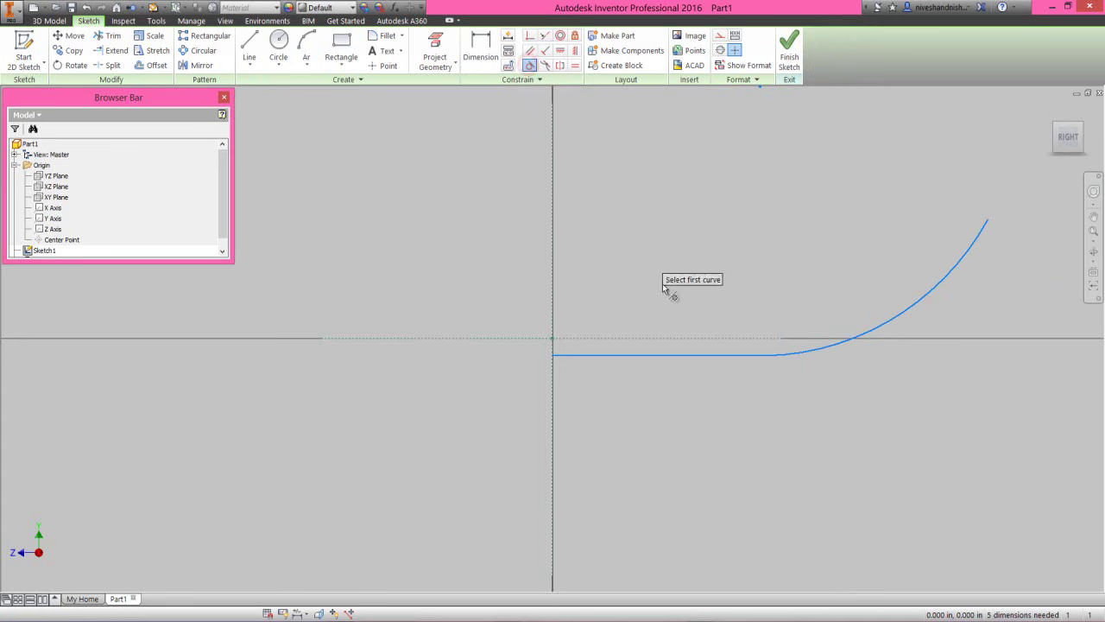
pyautogui.click(723, 355)
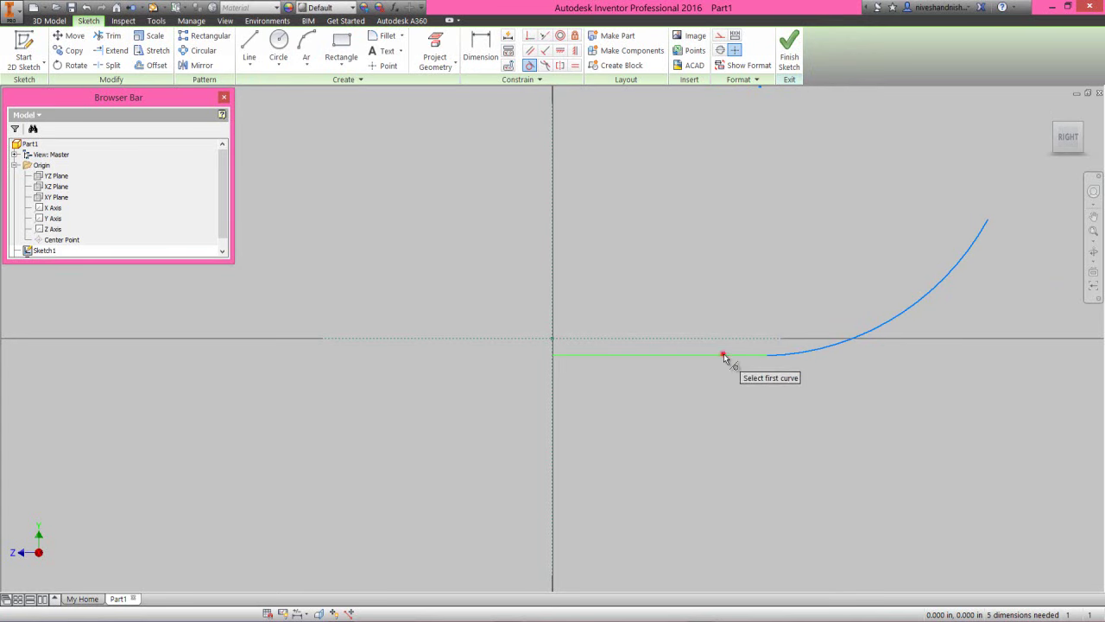
pyautogui.click(799, 356)
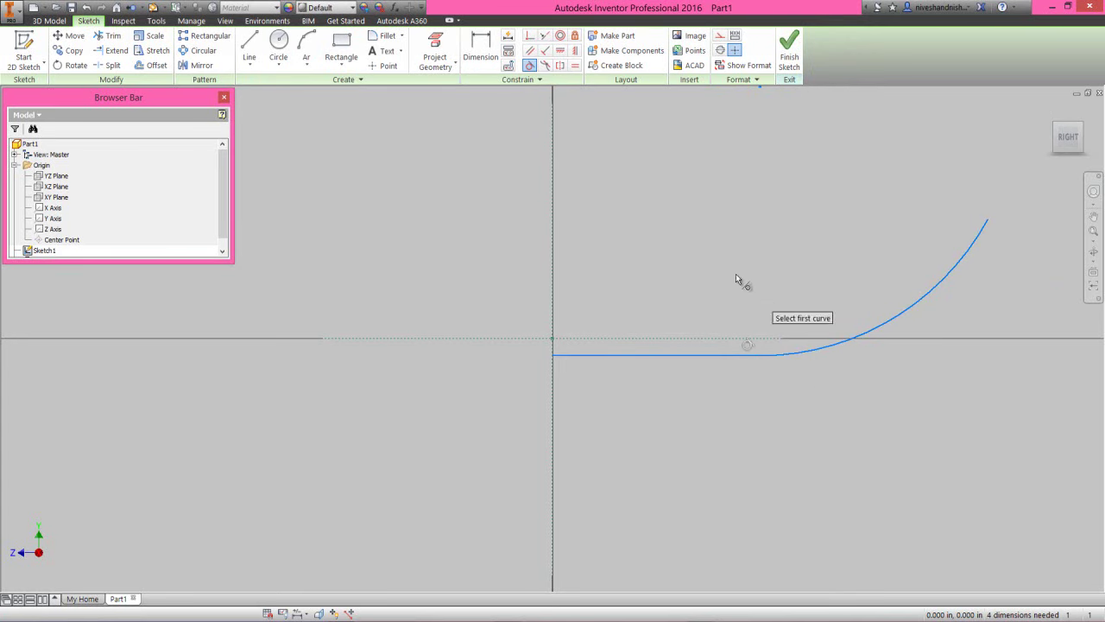
pyautogui.rightClick(685, 245)
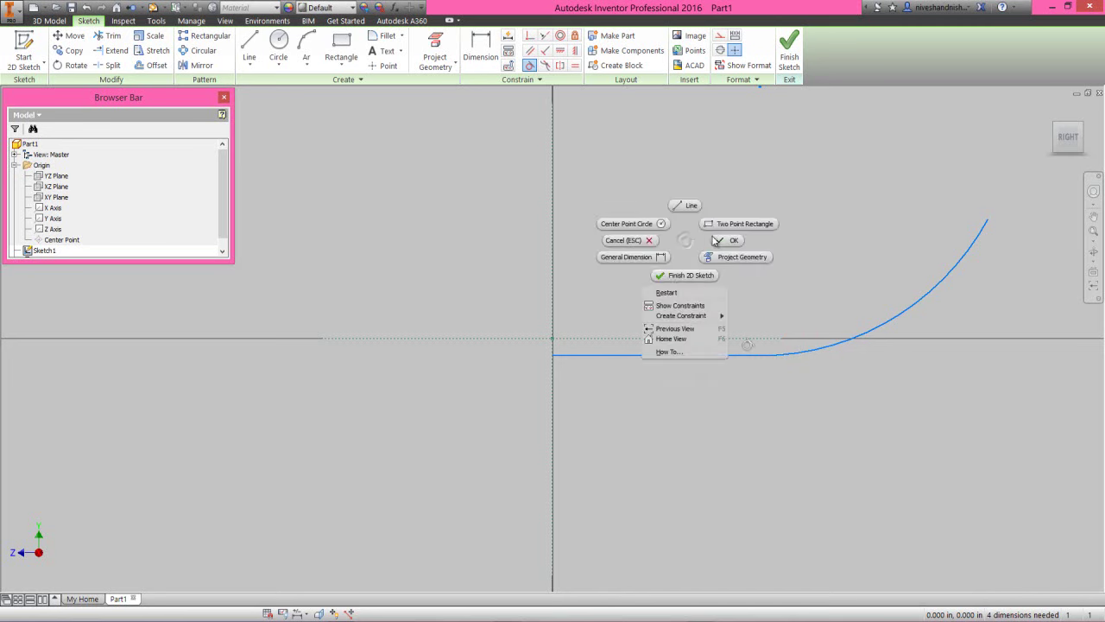
pyautogui.click(724, 242)
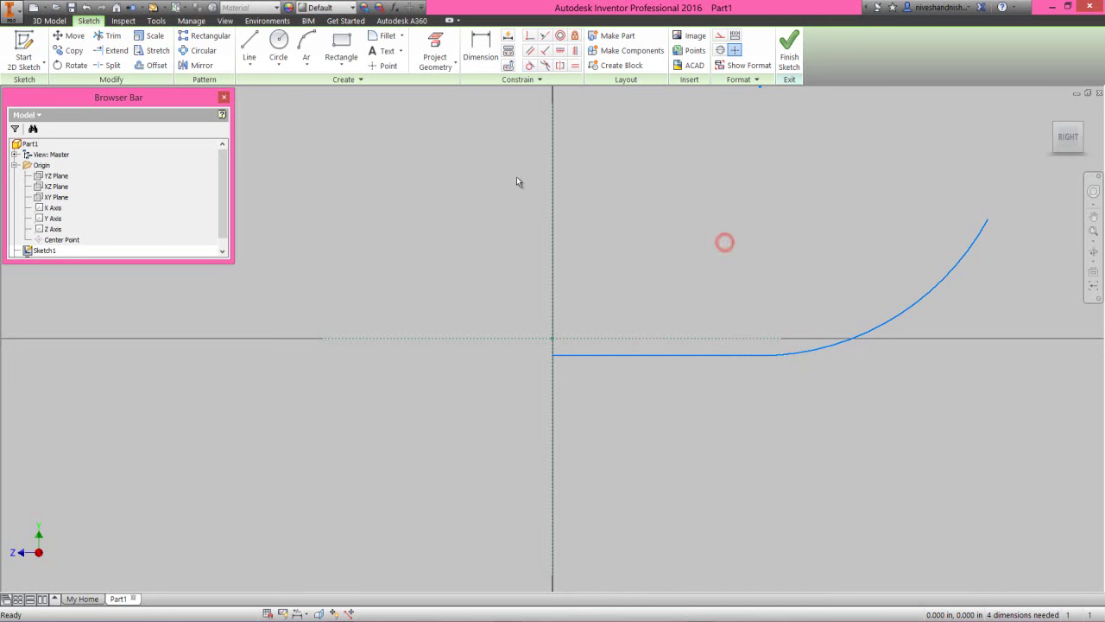
pyautogui.click(387, 66)
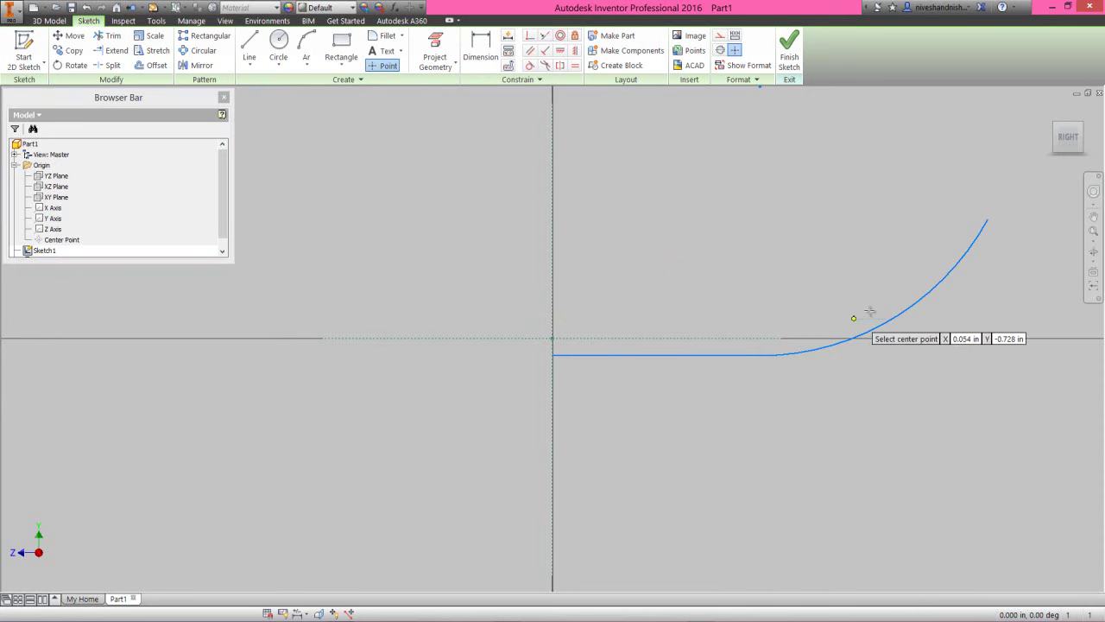
pyautogui.click(899, 313)
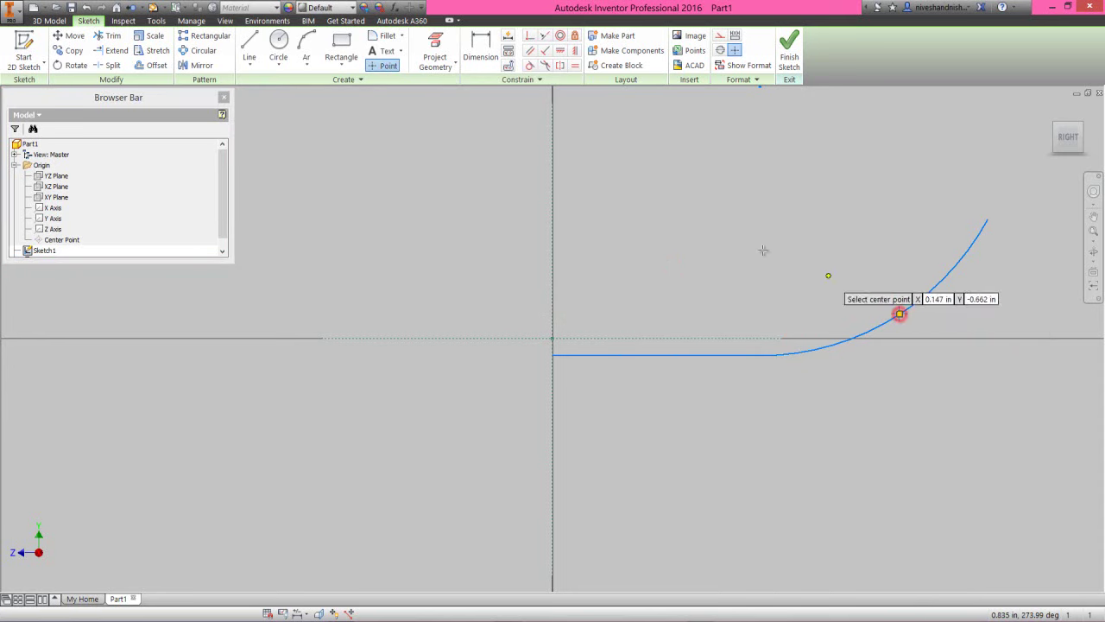
# Step: Dimension the distance between the horizontal construction line and the solid line below it as 0.060 in
pyautogui.rightClick(701, 229)
pyautogui.click(652, 245)
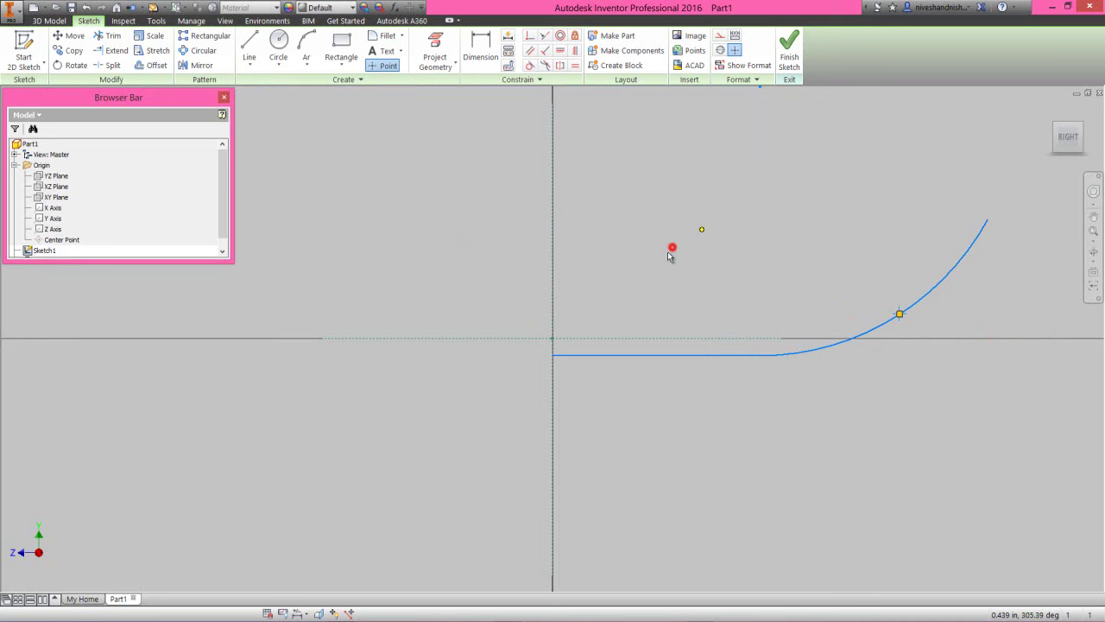
pyautogui.click(600, 339)
pyautogui.click(599, 354)
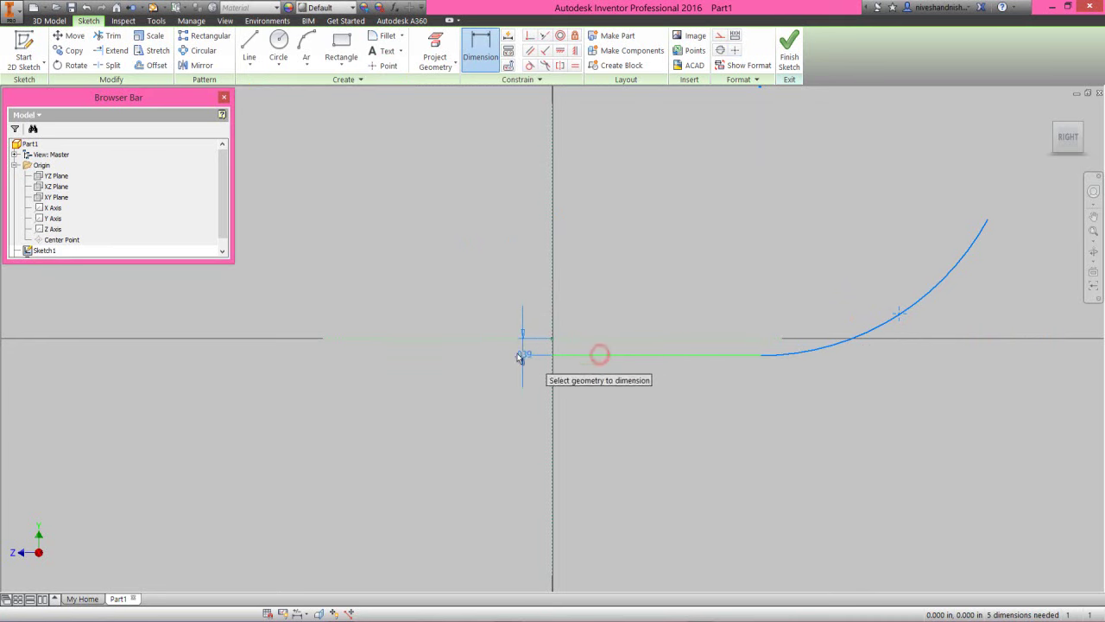
pyautogui.click(505, 351)
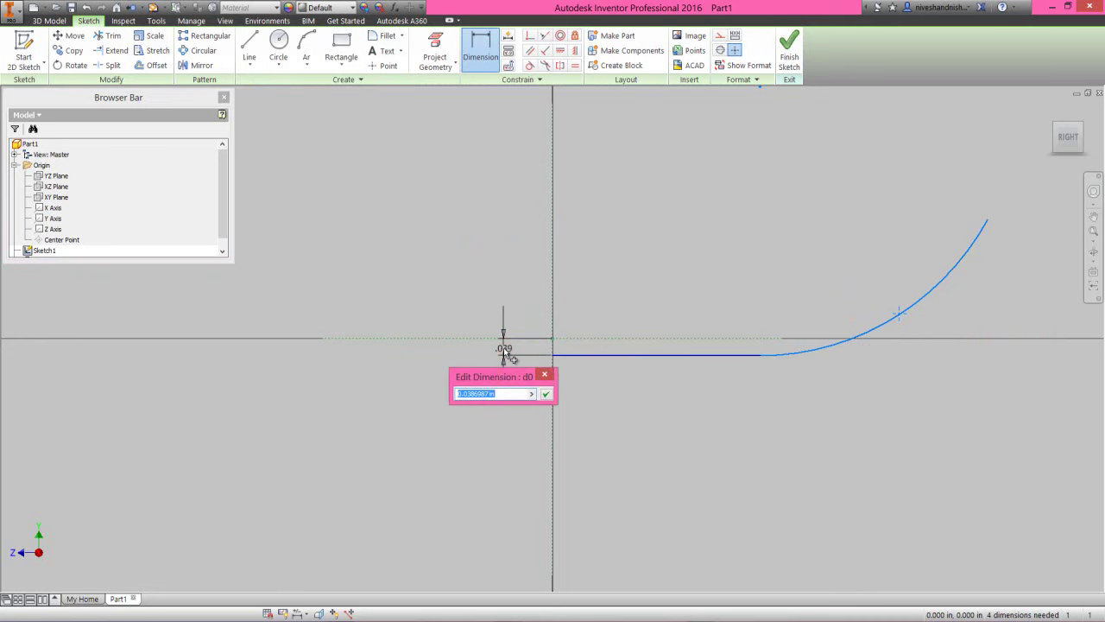
pyautogui.press('Return')
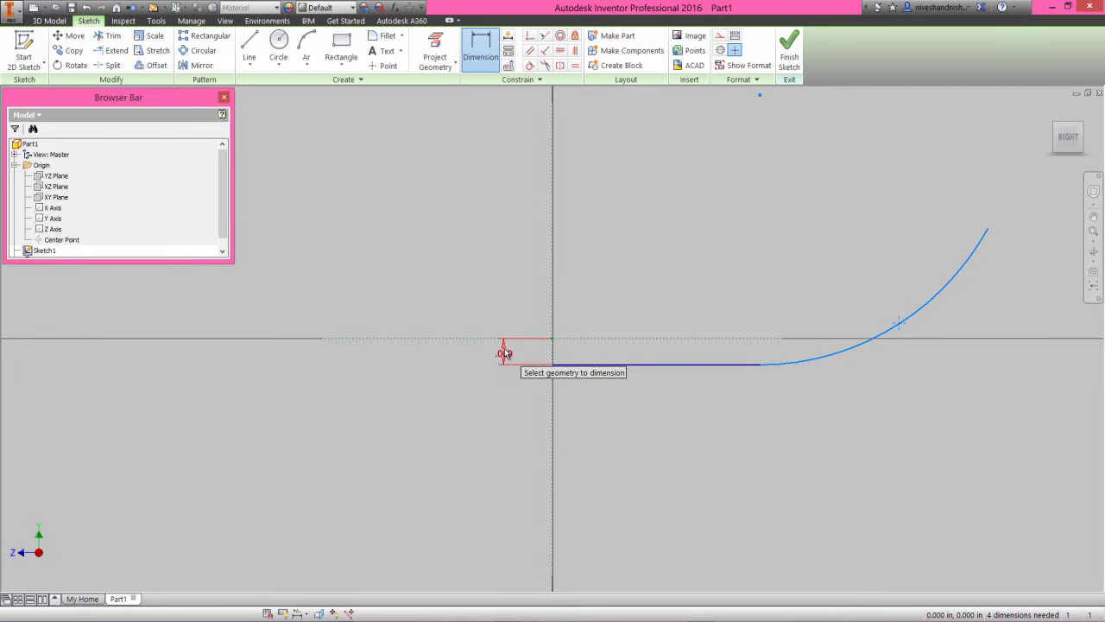
pyautogui.click(618, 385)
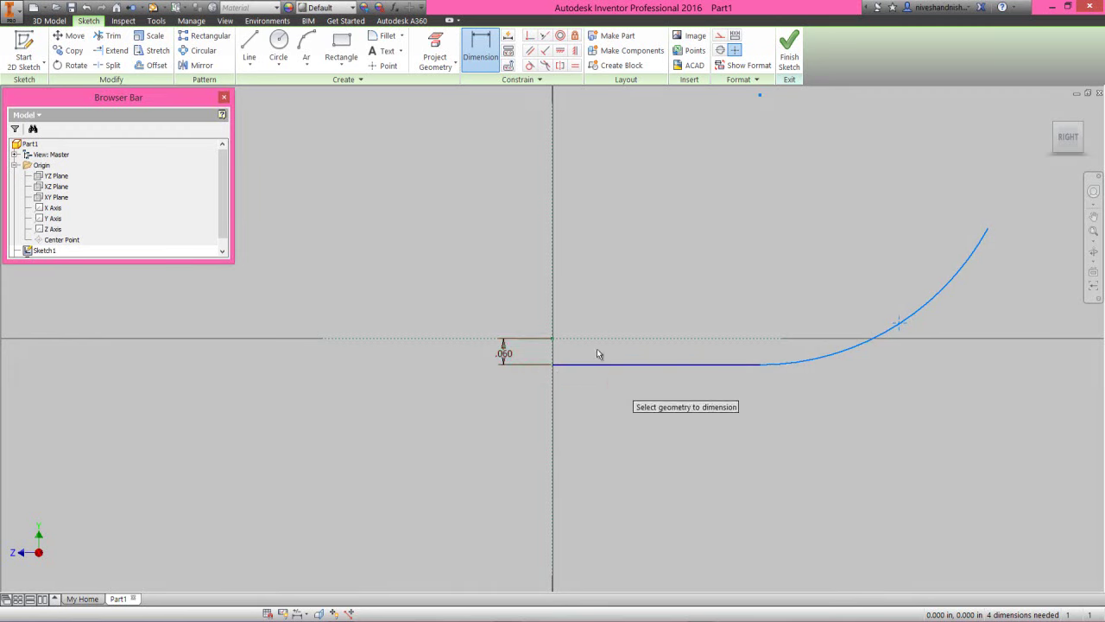
# Step: Set the document's linear dimension display precision to five decimal places (5.12345)
pyautogui.click(157, 20)
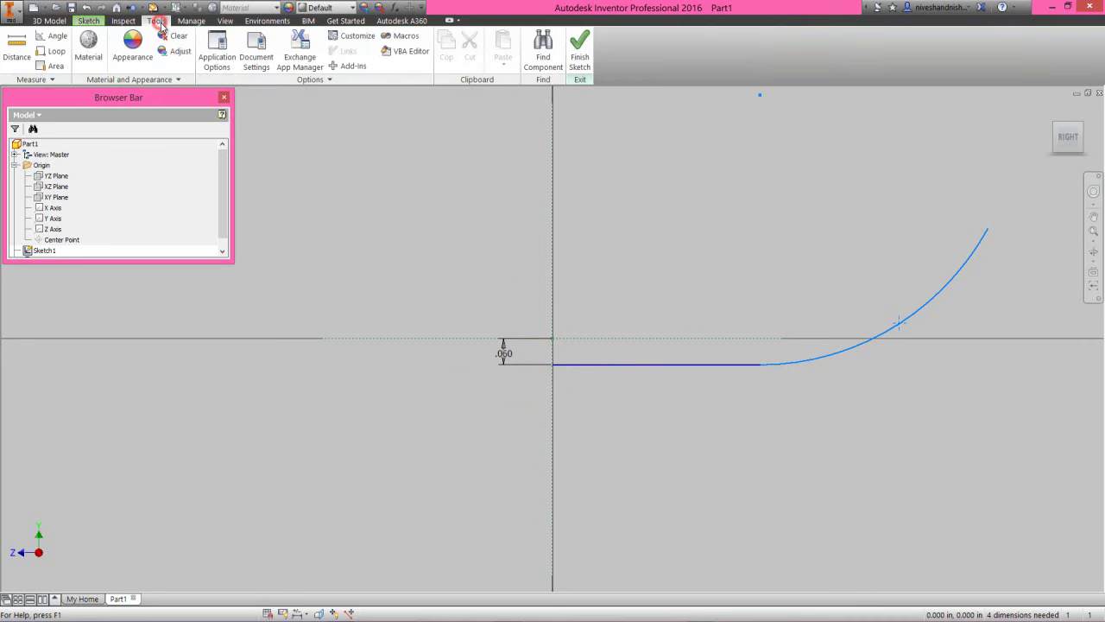
pyautogui.click(256, 53)
pyautogui.click(477, 162)
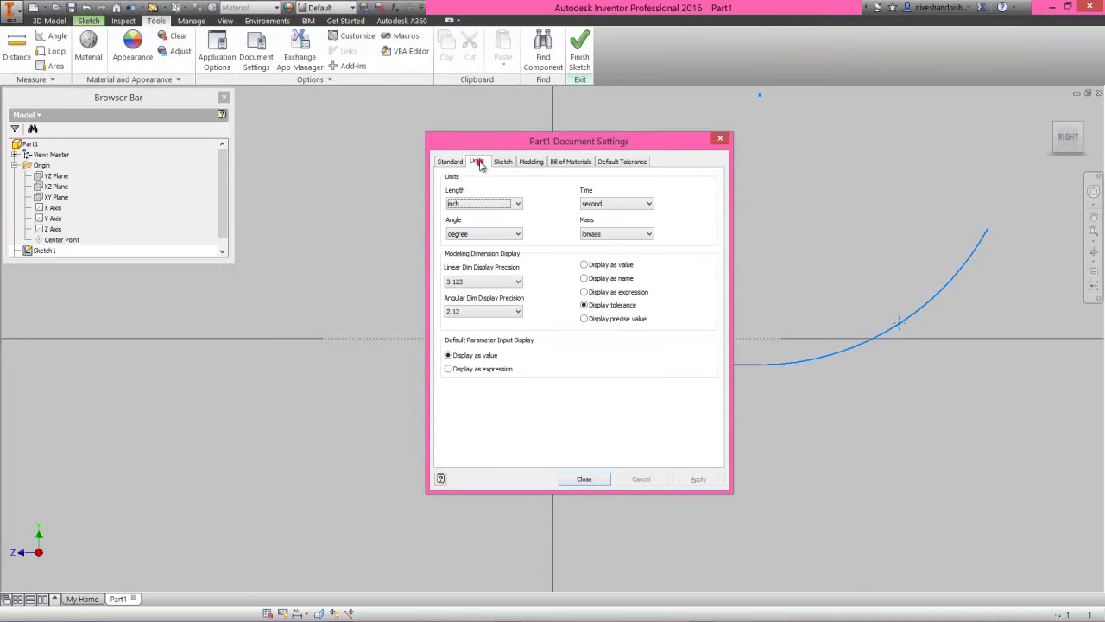
pyautogui.click(456, 282)
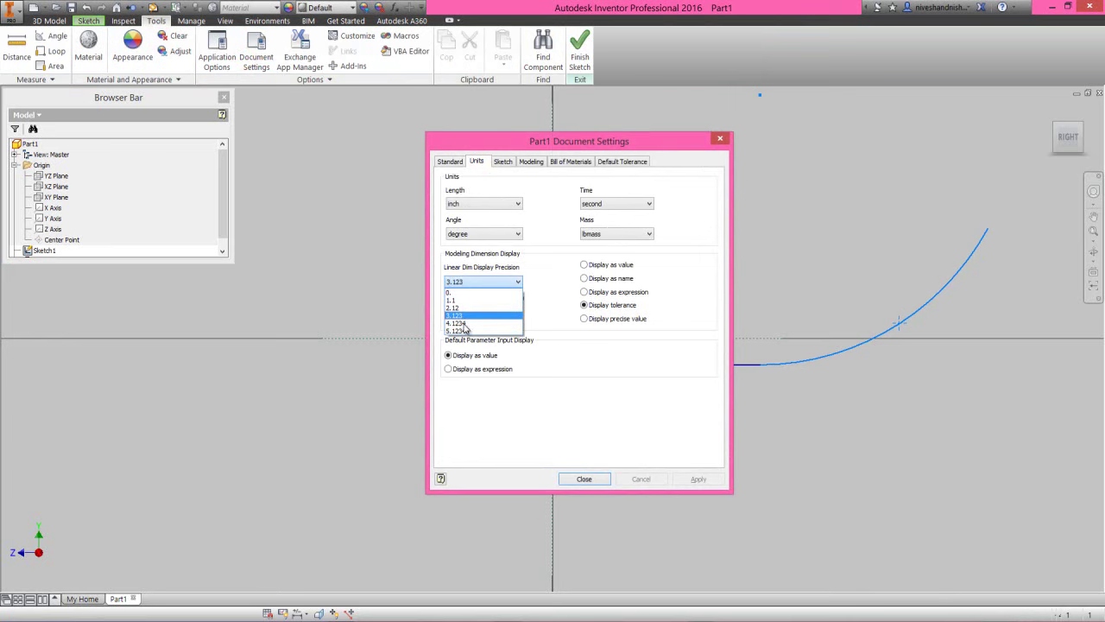
pyautogui.click(458, 331)
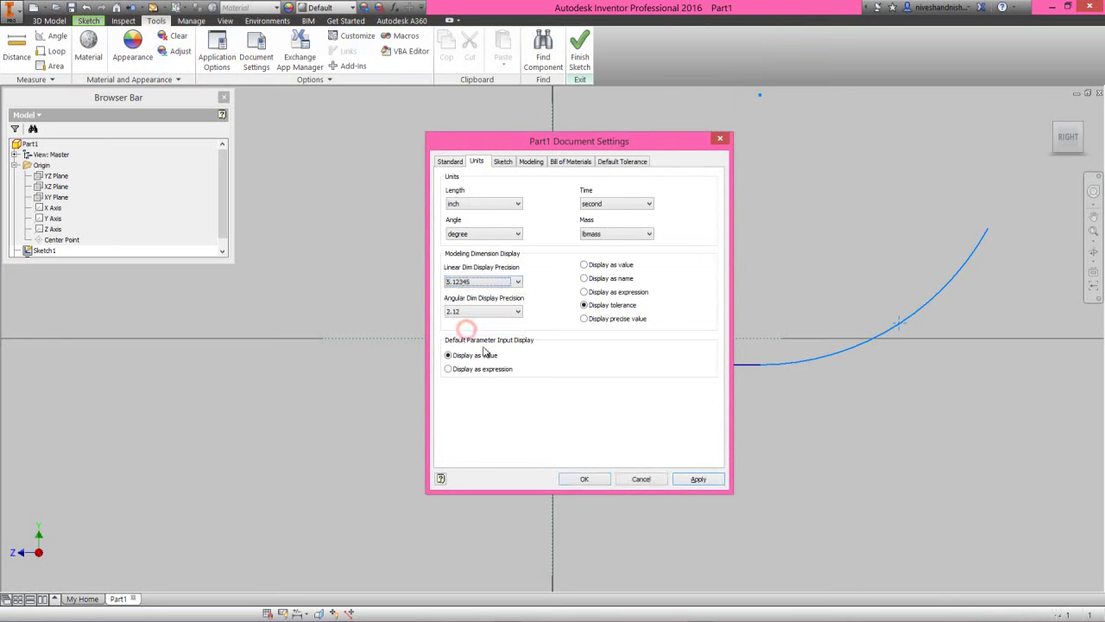
pyautogui.click(584, 479)
# Step: Dimension the horizontal distance from the vertical construction line to the sketch point on the arc as 6.25 in
pyautogui.click(88, 21)
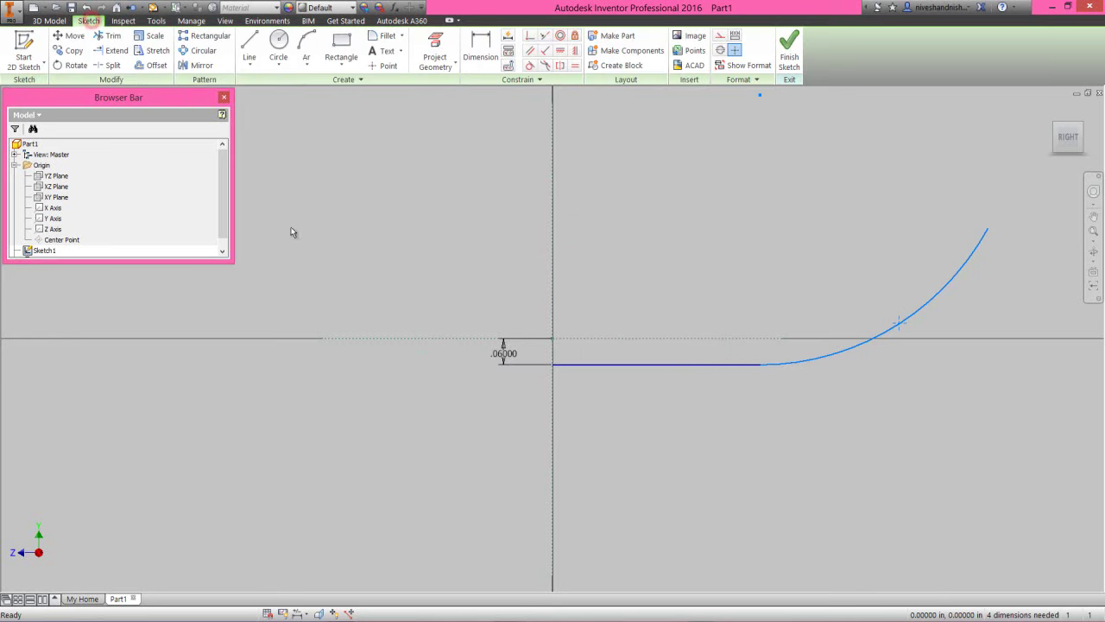
pyautogui.rightClick(473, 292)
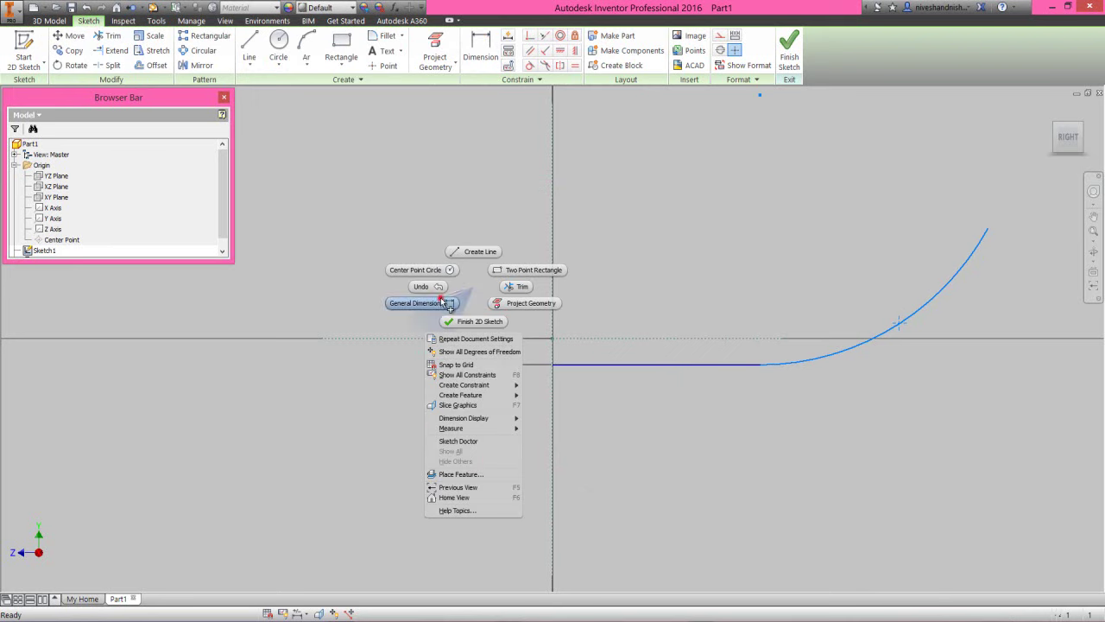
pyautogui.click(442, 303)
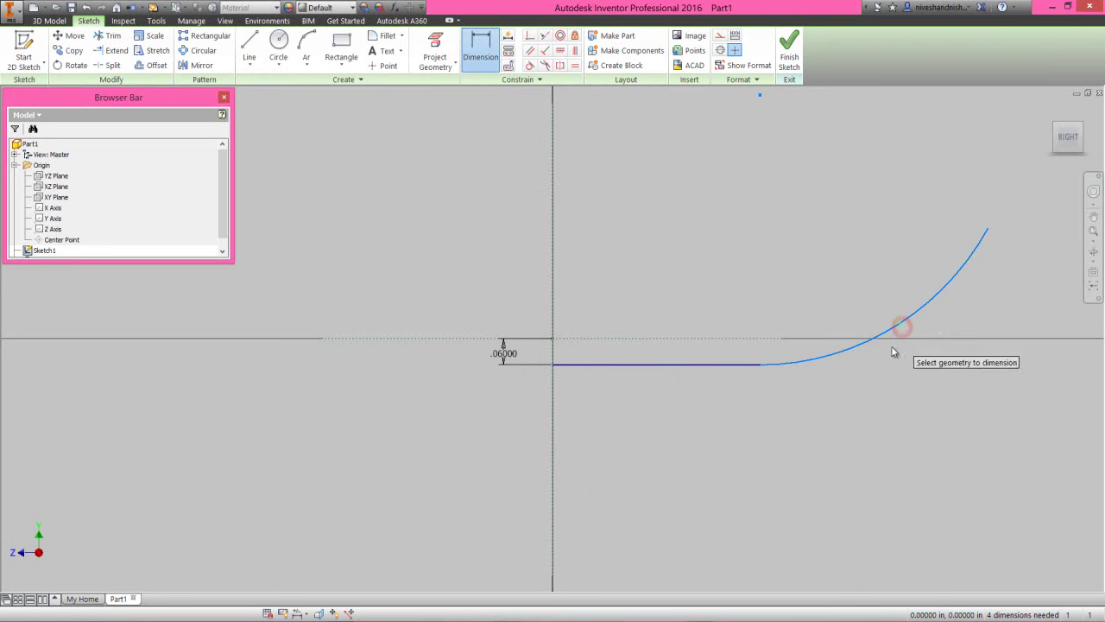
pyautogui.click(553, 401)
pyautogui.click(675, 399)
pyautogui.write('6.00')
pyautogui.press('Return')
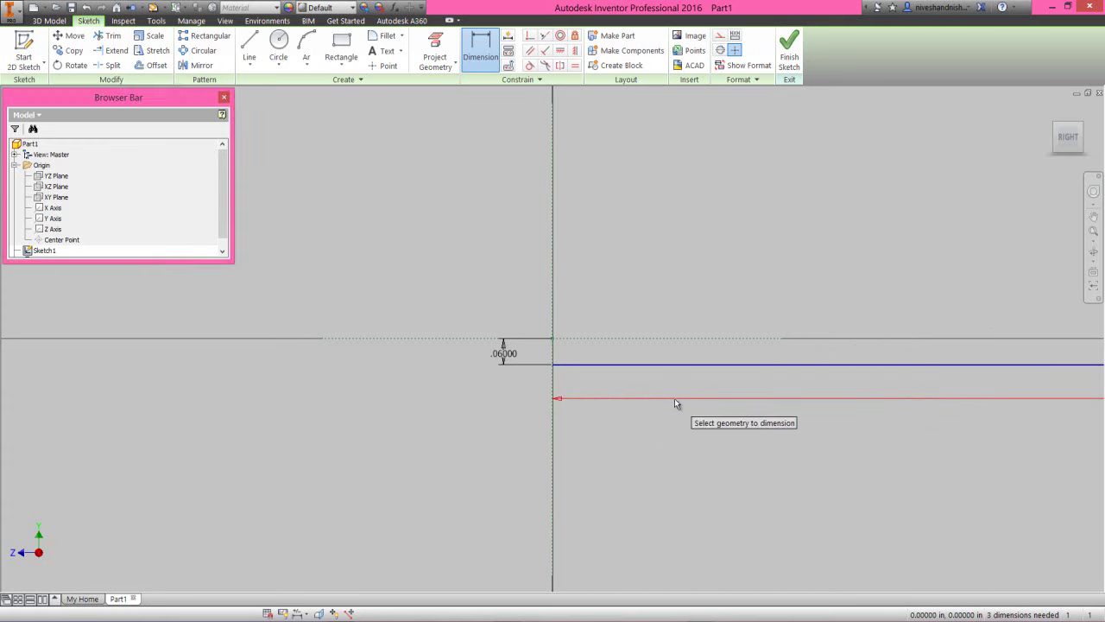
# Step: Dimension the arc's radius as 7 in
pyautogui.scroll(-3, 579, 416)
pyautogui.scroll(5, 768, 426)
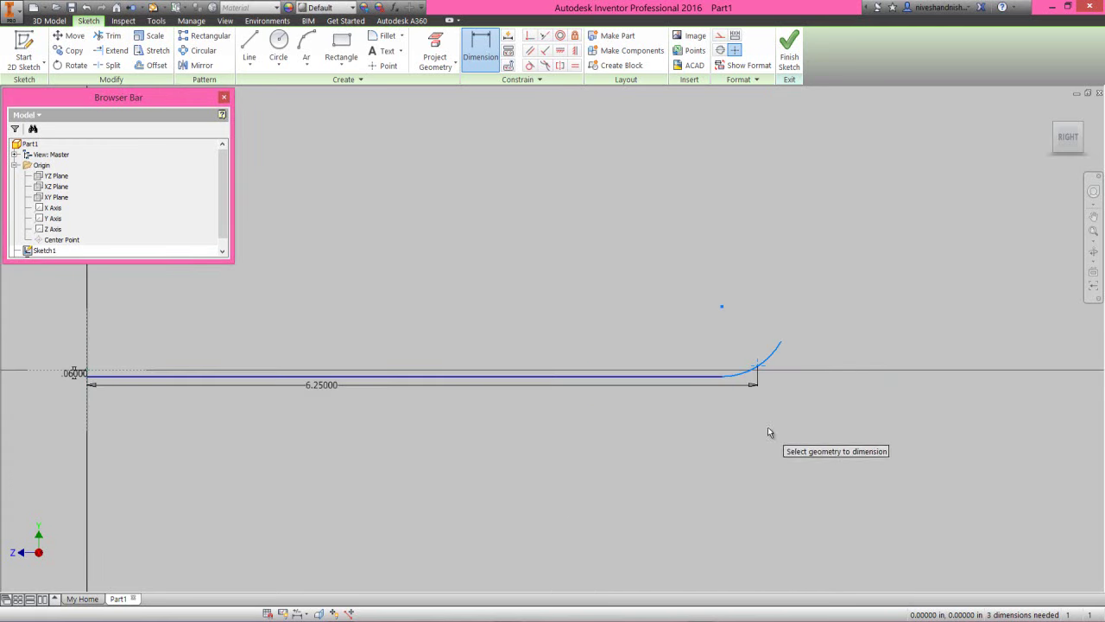
pyautogui.click(765, 354)
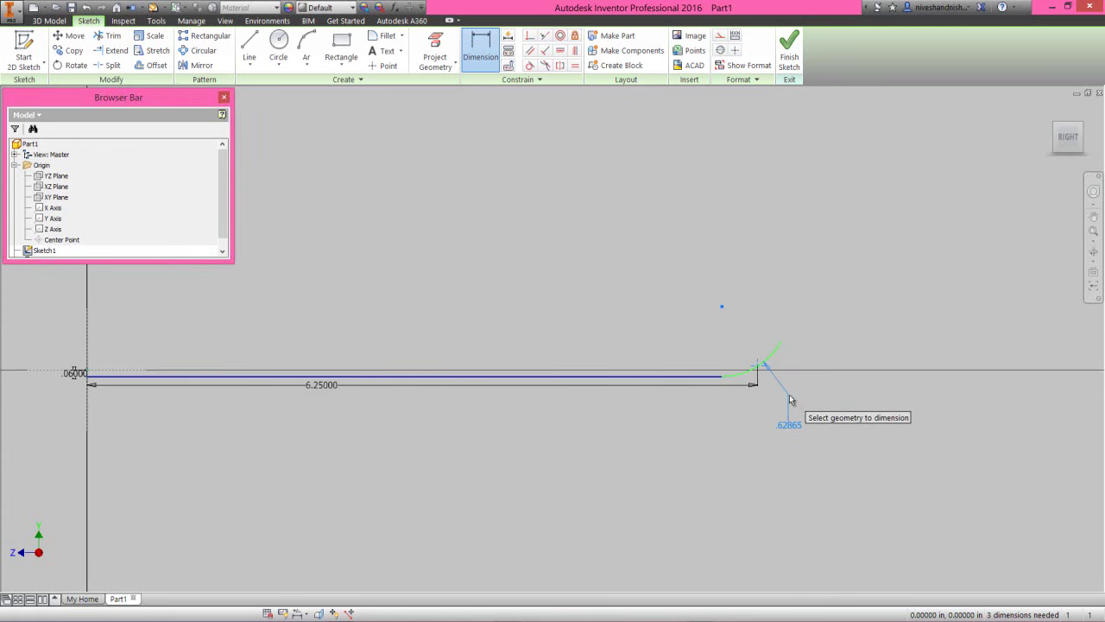
pyautogui.click(788, 393)
pyautogui.write('7')
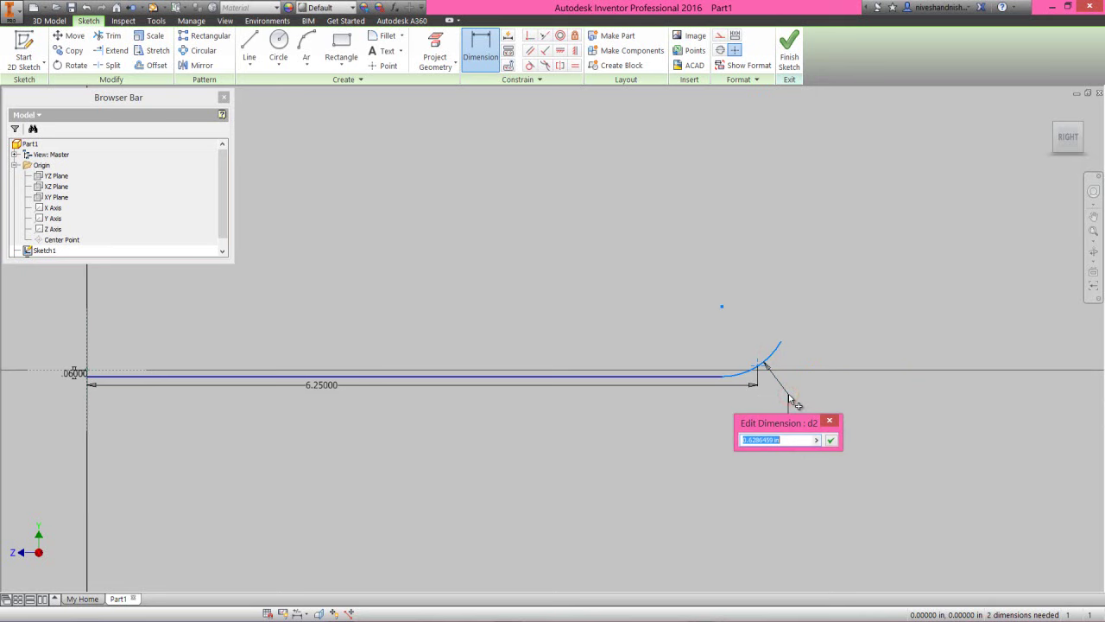
pyautogui.press('Return')
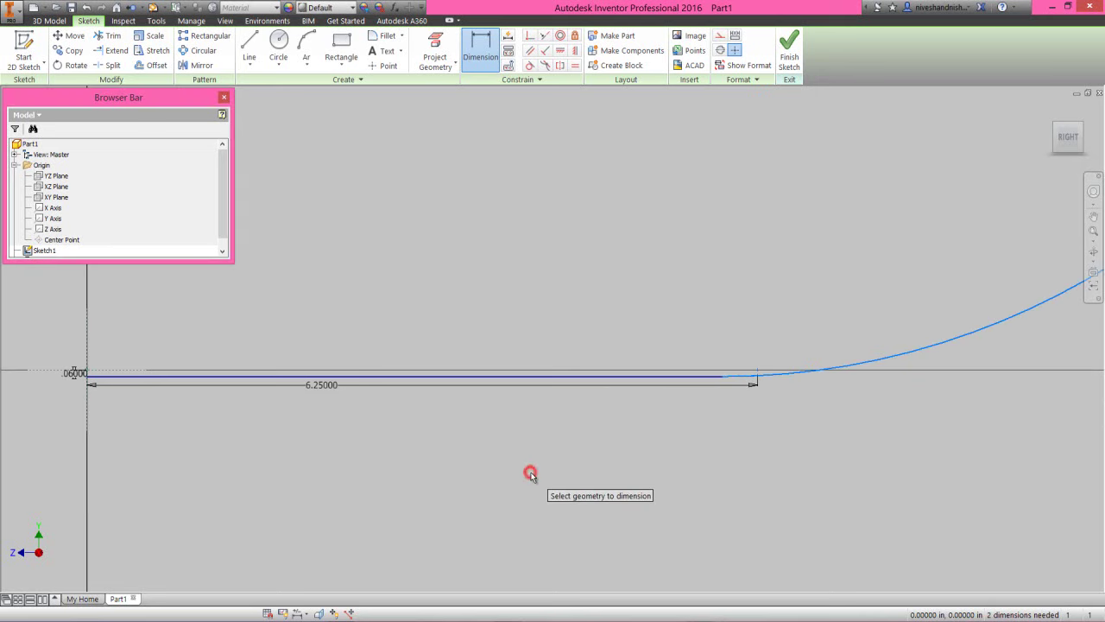
# Step: Dimension the vertical distance from the horizontal construction line to the arc's upper endpoint as 3.00849 in
pyautogui.scroll(5, 527, 476)
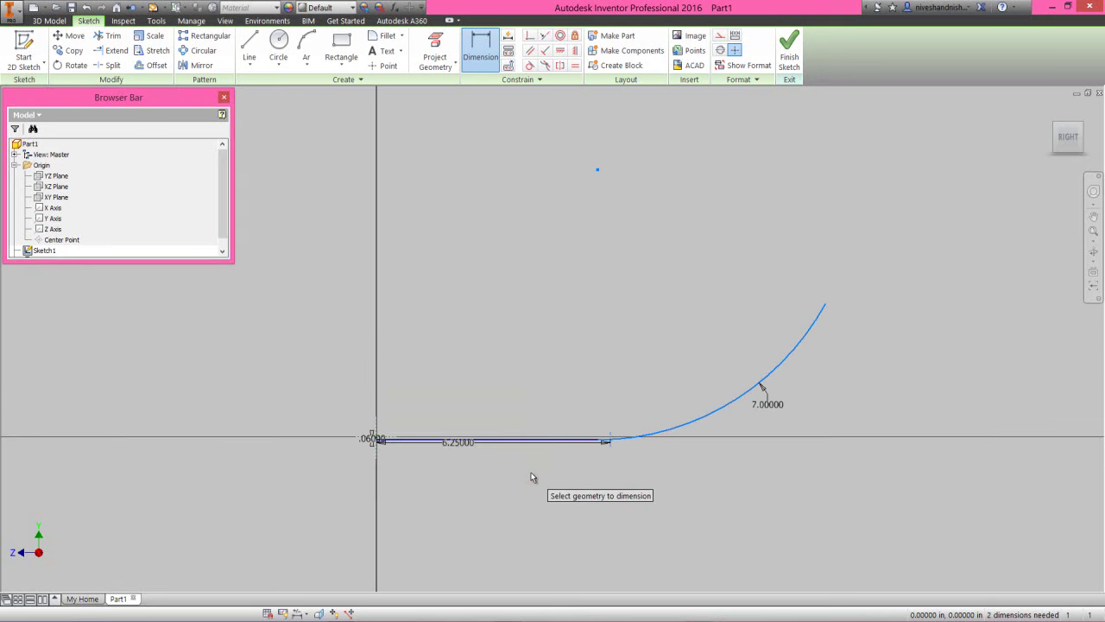
pyautogui.click(823, 307)
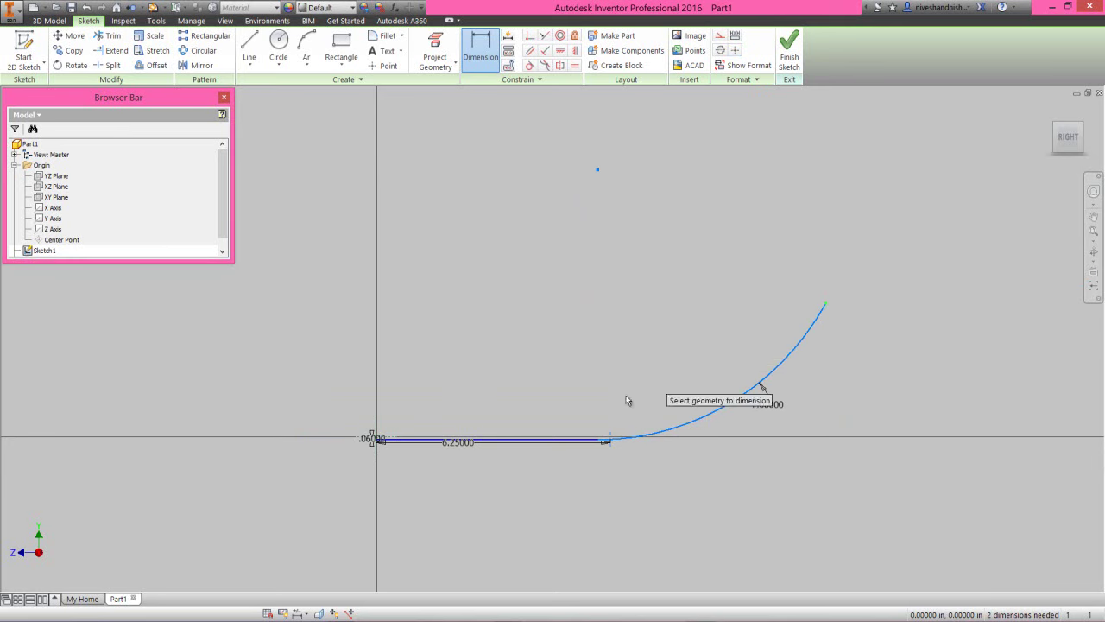
pyautogui.scroll(-3, 553, 424)
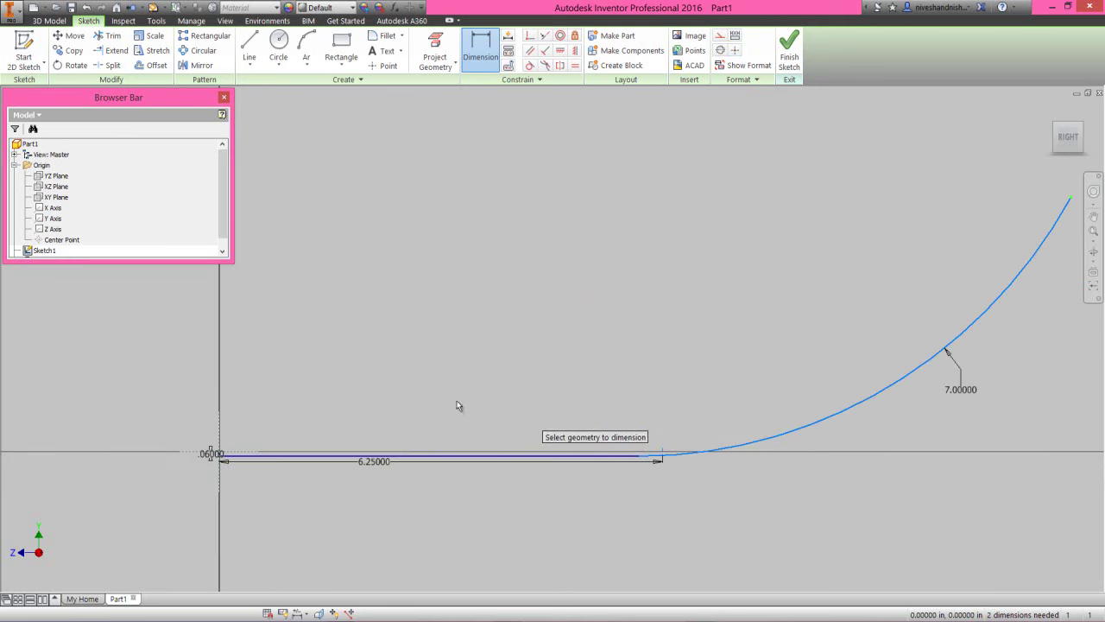
pyautogui.click(242, 452)
pyautogui.scroll(2, 505, 386)
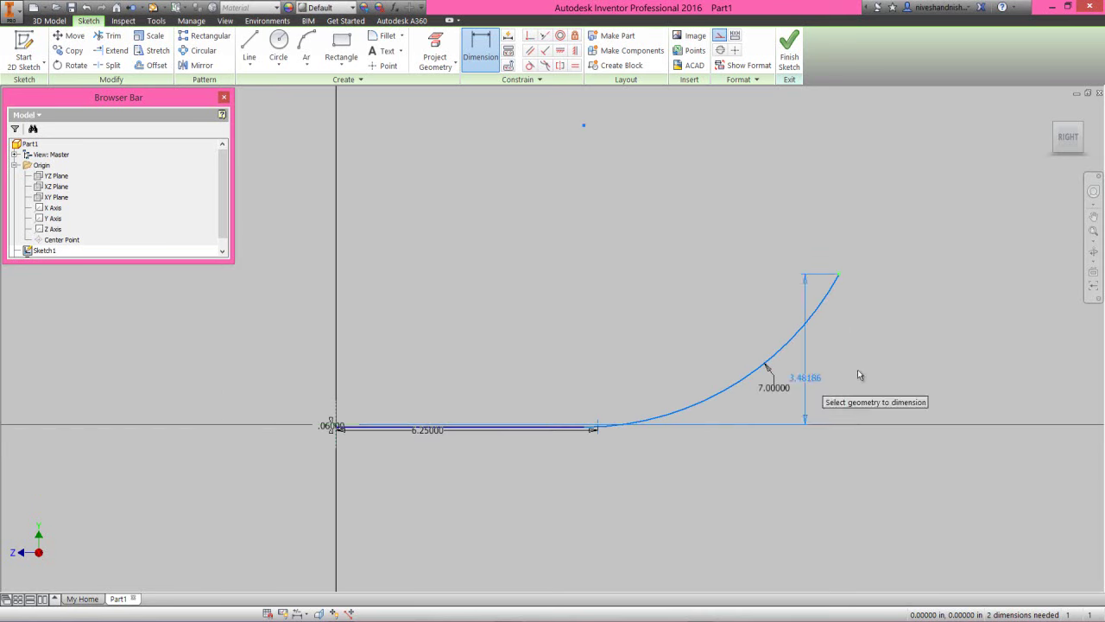
pyautogui.click(898, 365)
pyautogui.write('3.00849')
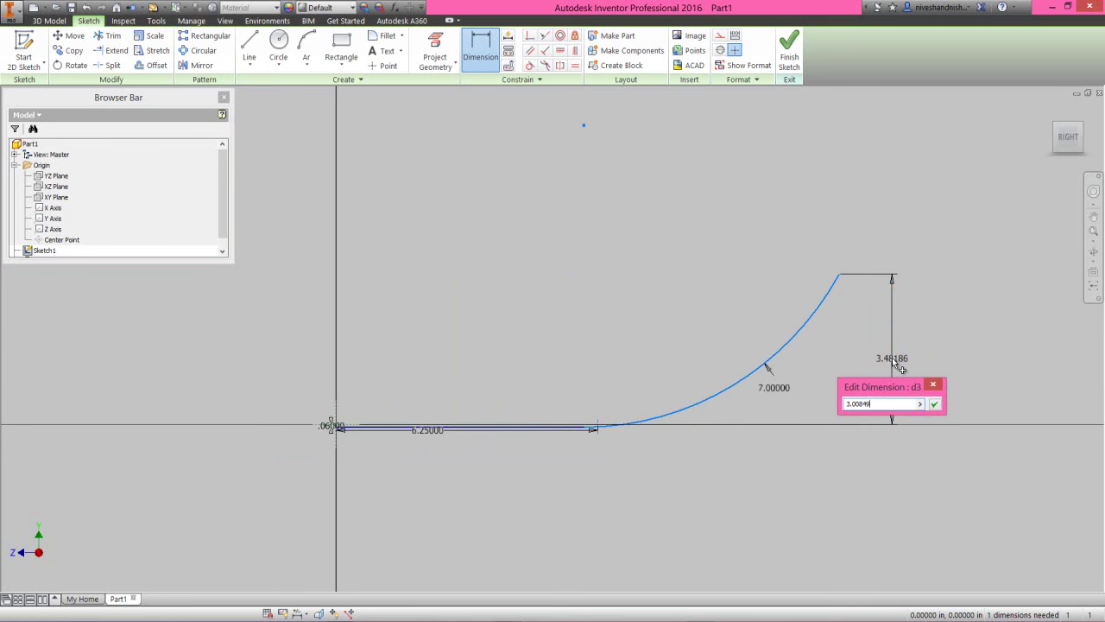
pyautogui.press('Return')
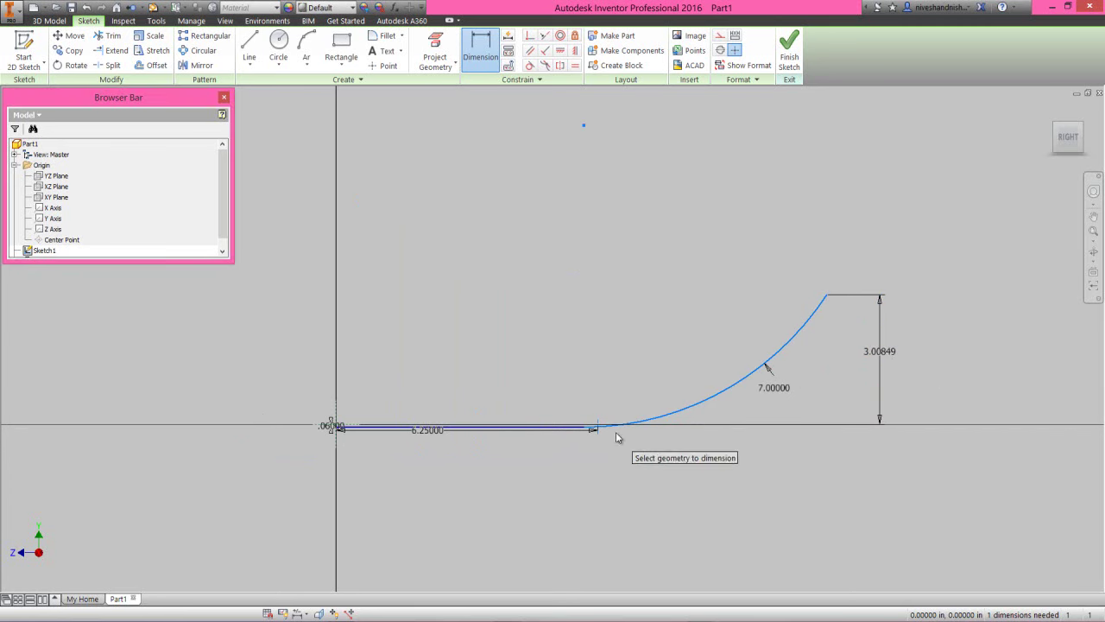
pyautogui.rightClick(639, 354)
pyautogui.click(667, 347)
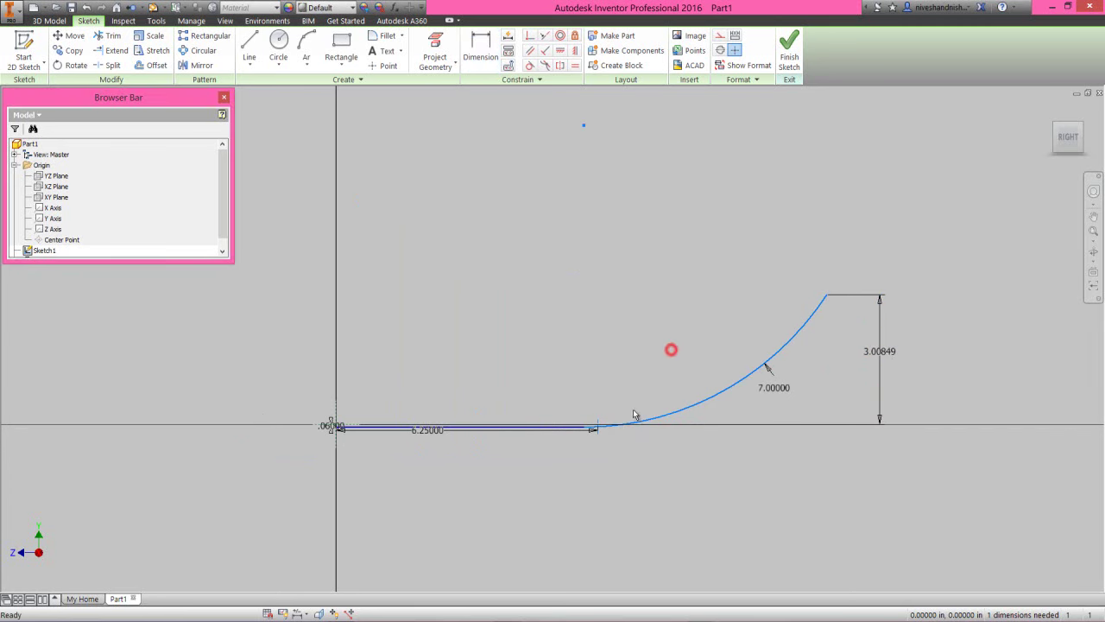
# Step: Pull the sketch point upward with the arc and dimension its height above the horizontal construction line as 0.75 in
pyautogui.scroll(3, 623, 412)
pyautogui.moveTo(567, 445); pyautogui.dragTo(567, 413)
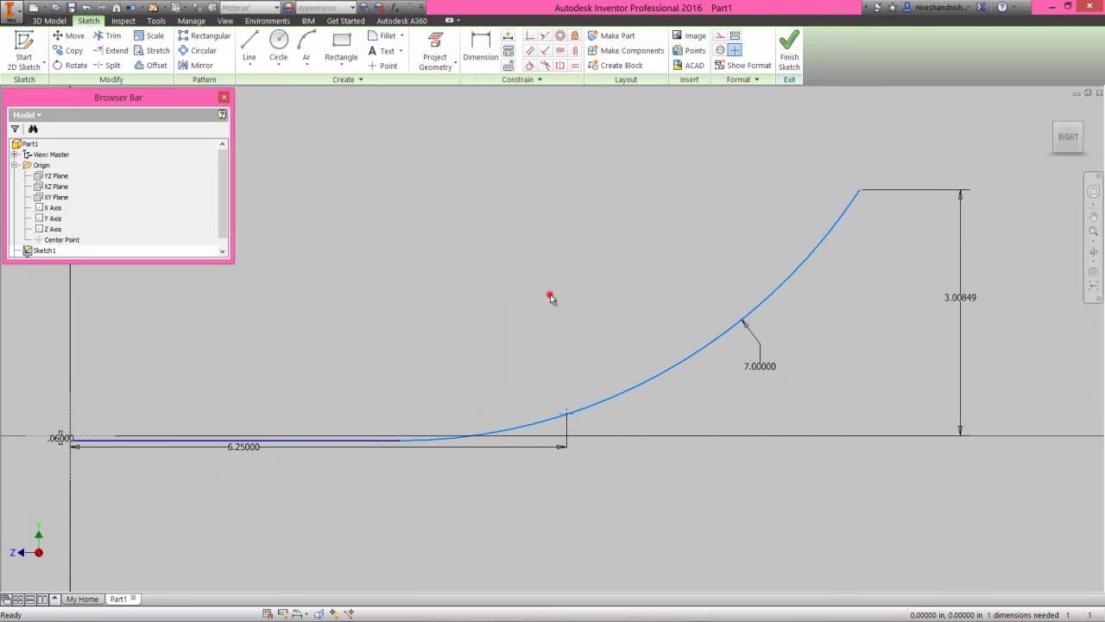
pyautogui.click(481, 69)
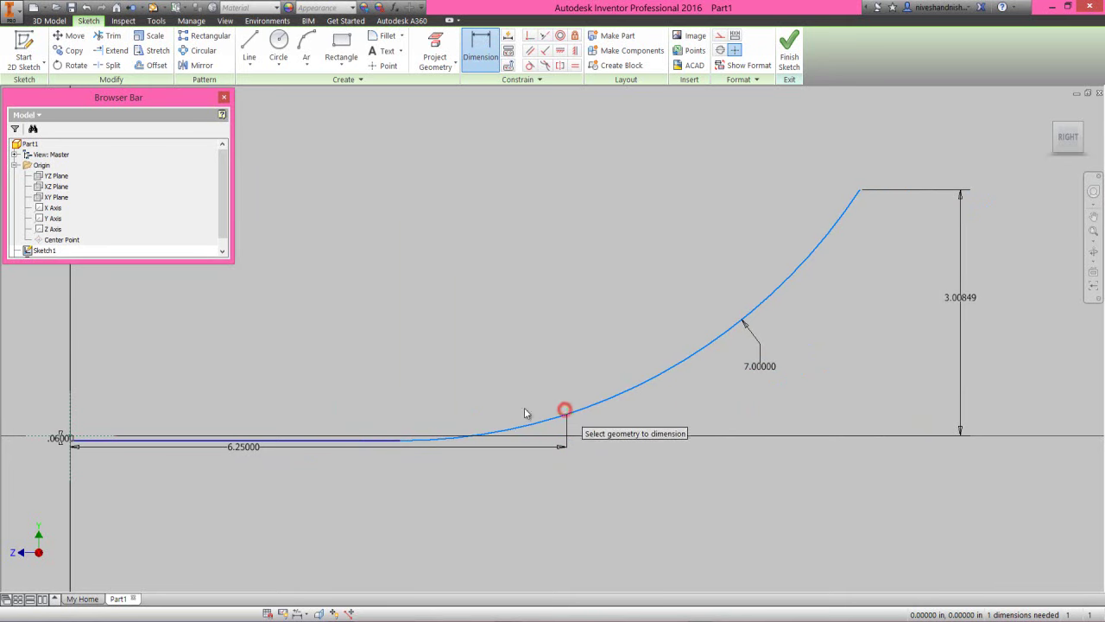
pyautogui.click(95, 438)
pyautogui.click(567, 413)
pyautogui.click(656, 409)
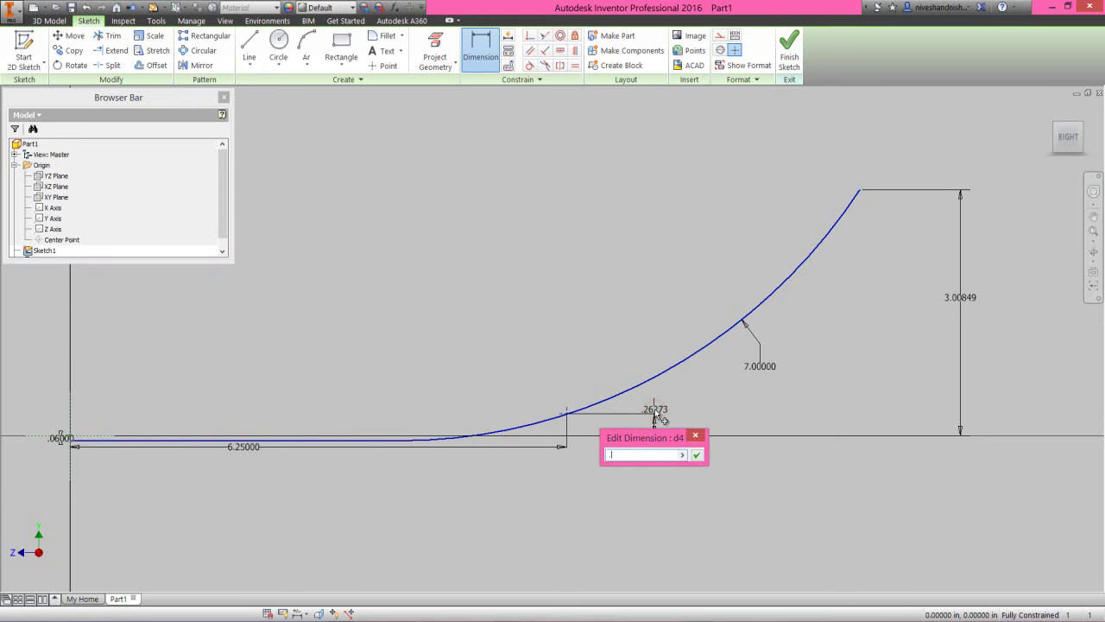
pyautogui.press('Return')
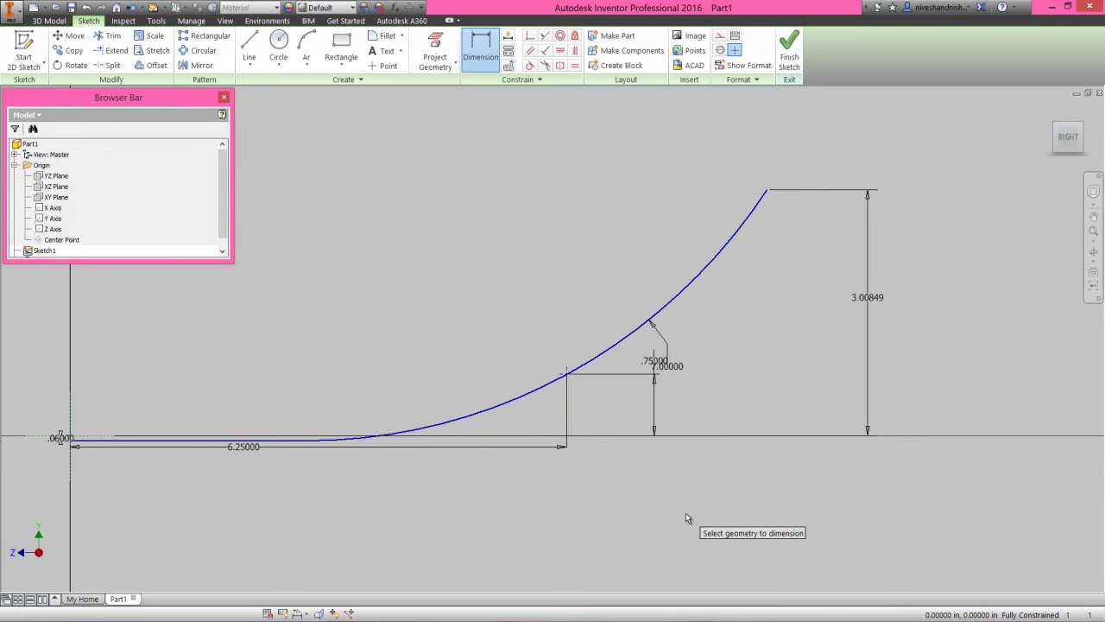
pyautogui.rightClick(734, 278)
pyautogui.click(772, 276)
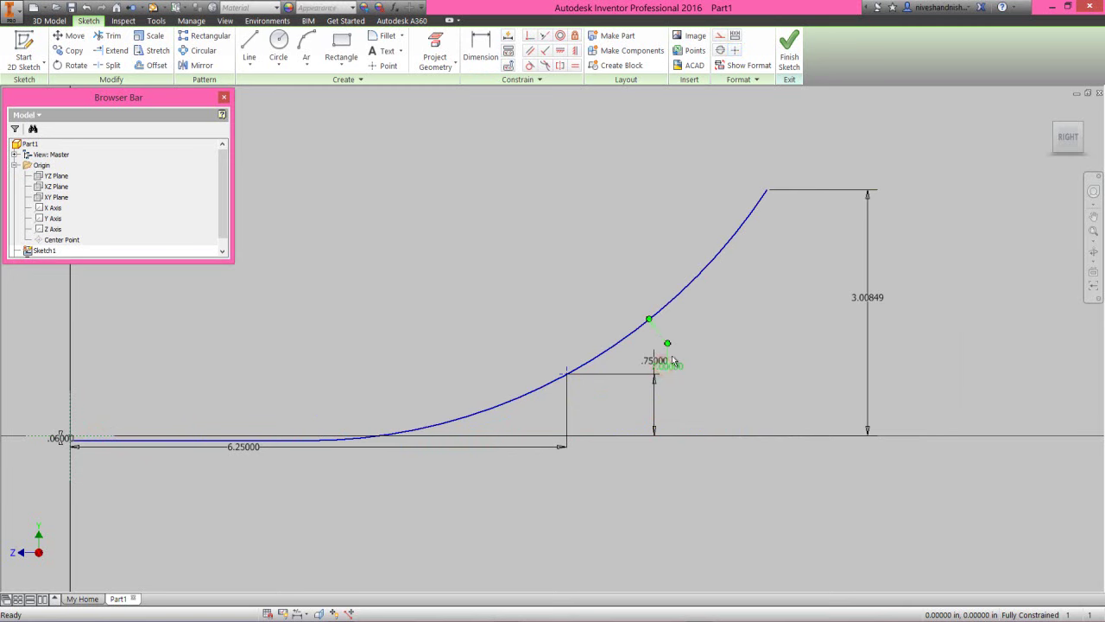
# Step: Move the arc's radius dimension to the inner side of the arc and finish the sketch, showing the home view
pyautogui.moveTo(669, 369); pyautogui.dragTo(591, 303)
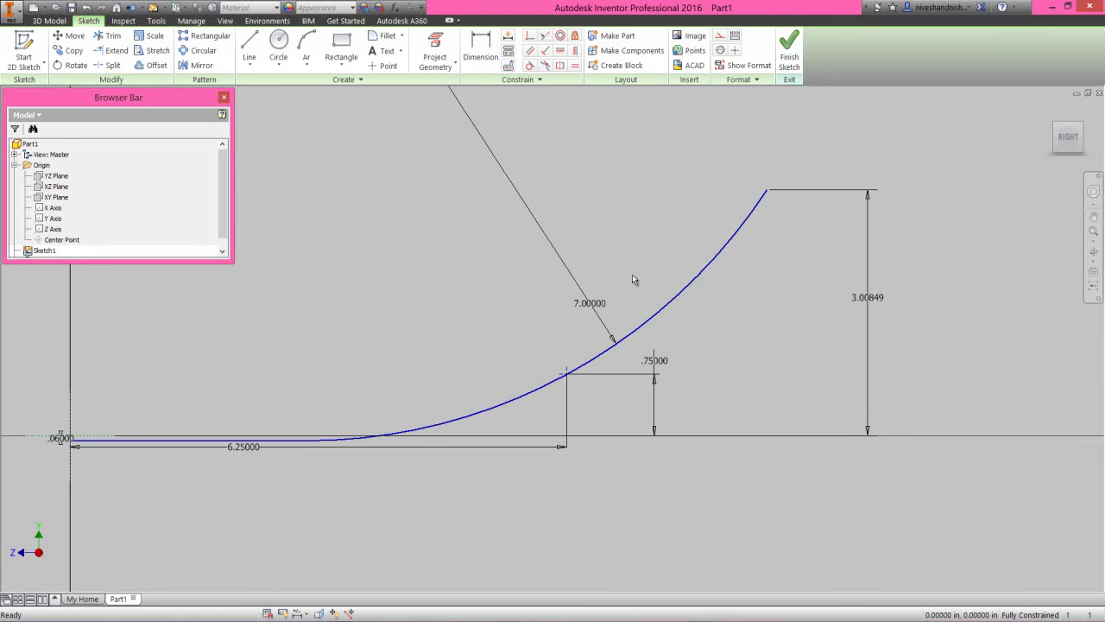
pyautogui.click(789, 47)
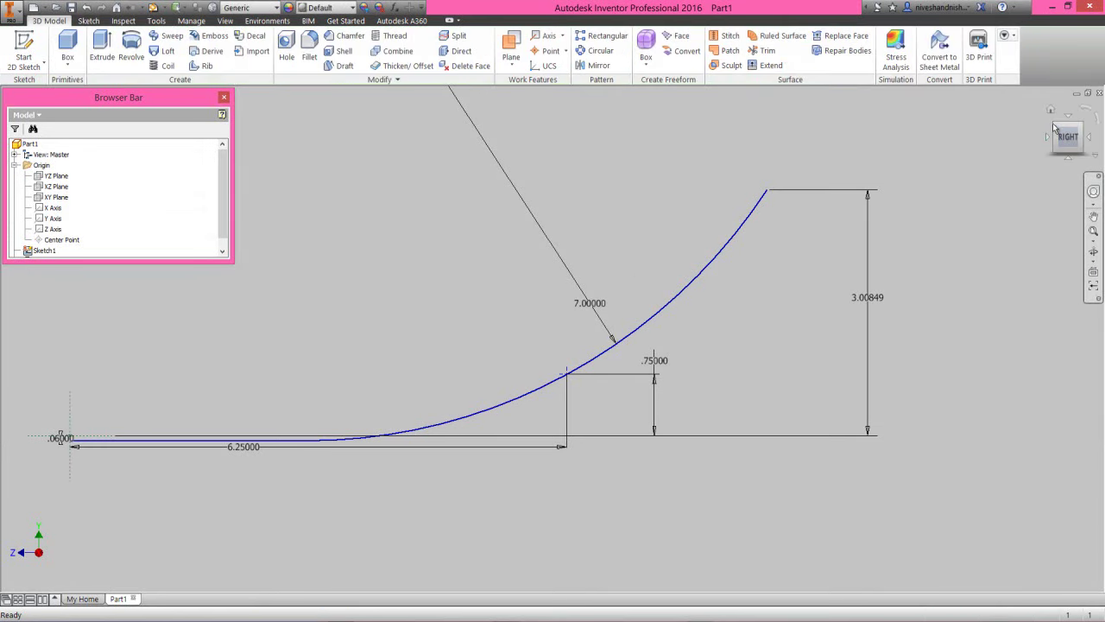
pyautogui.click(1055, 126)
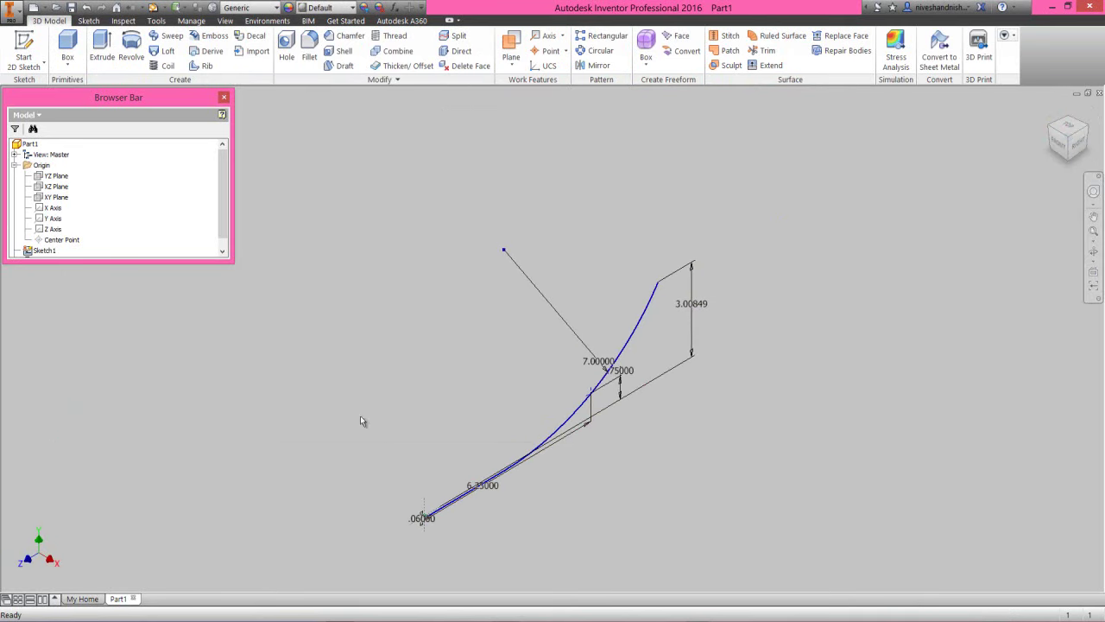
# Step: Start a new sketch on the XY plane and project the YZ and XZ planes into it
pyautogui.click(52, 197)
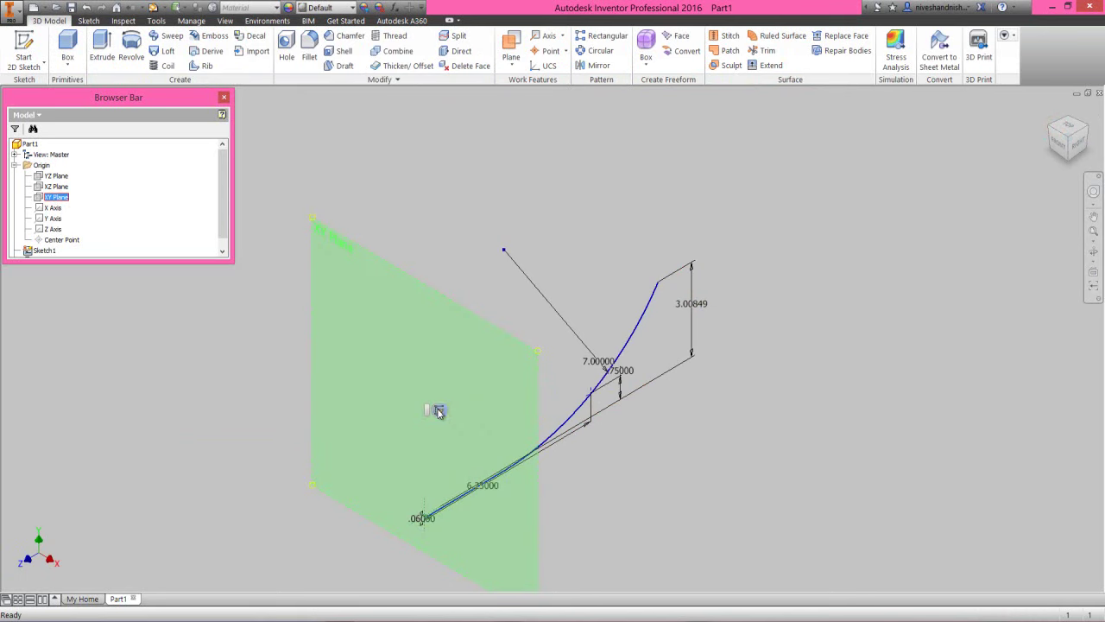
pyautogui.click(438, 411)
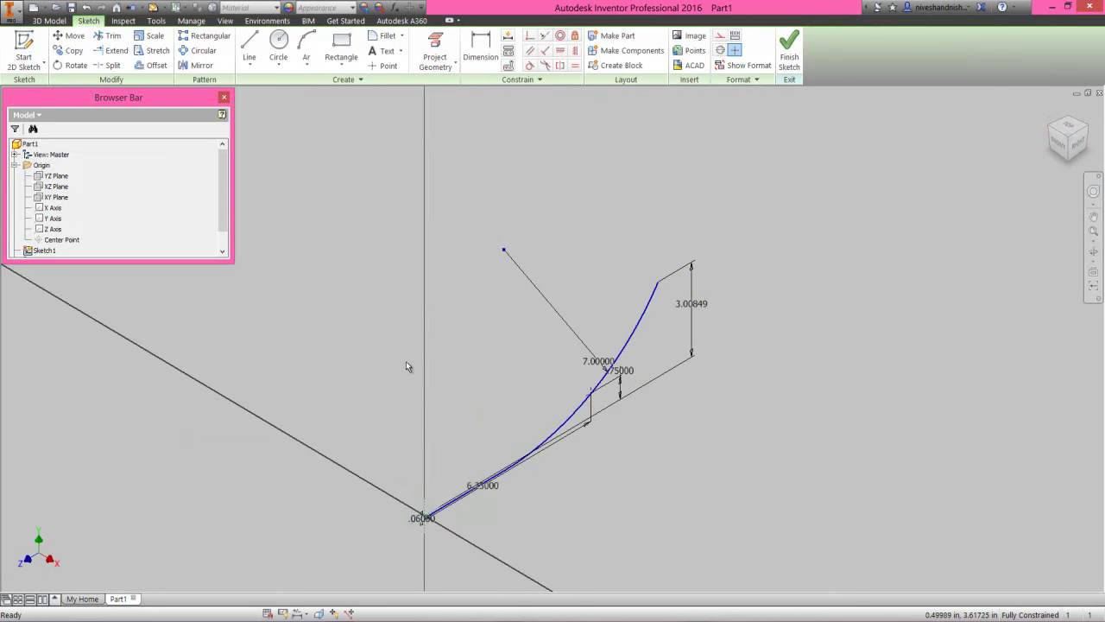
pyautogui.click(435, 47)
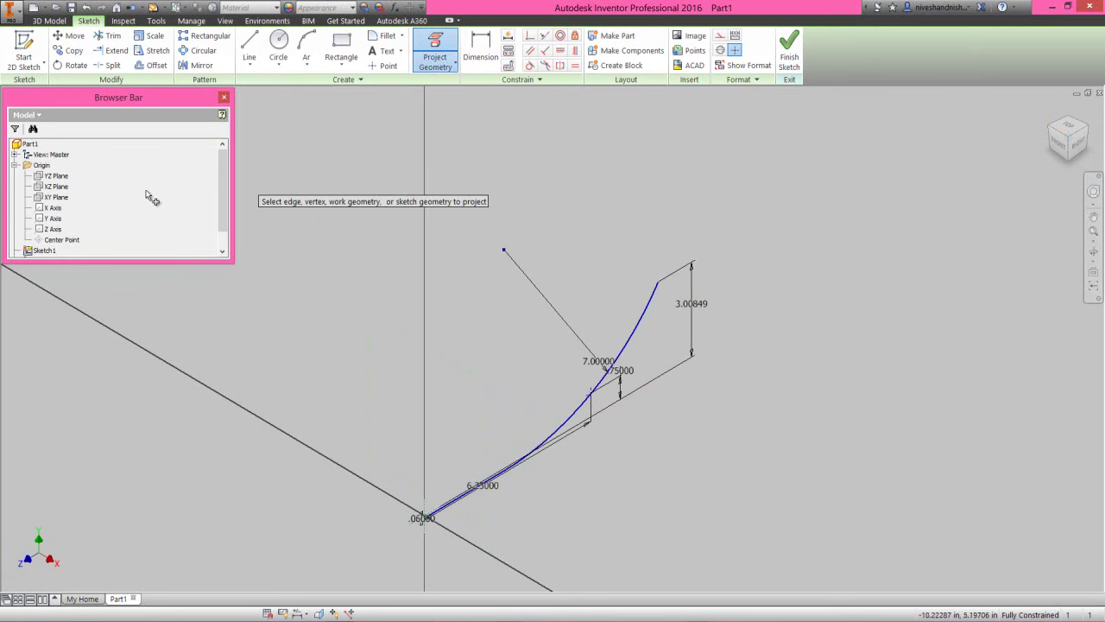
pyautogui.click(59, 176)
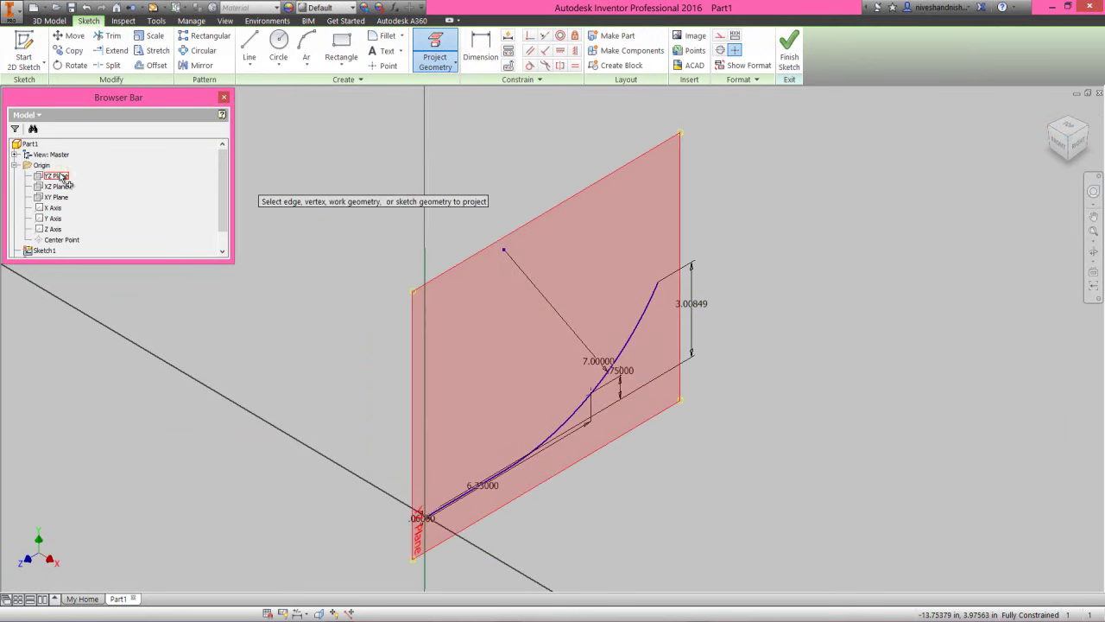
pyautogui.click(57, 187)
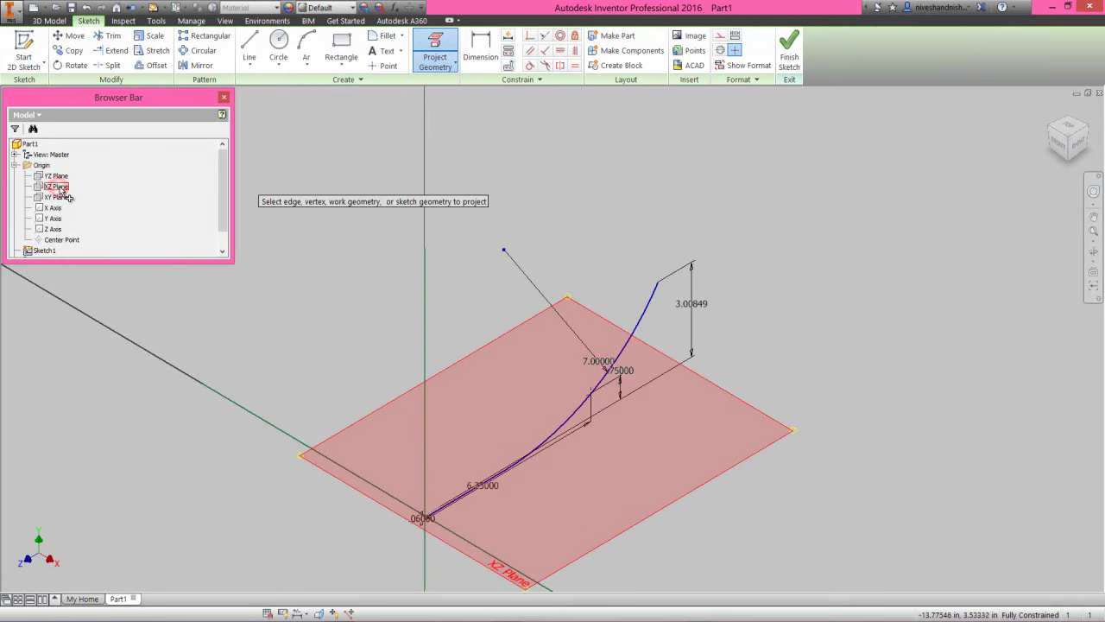
pyautogui.rightClick(312, 234)
pyautogui.click(357, 236)
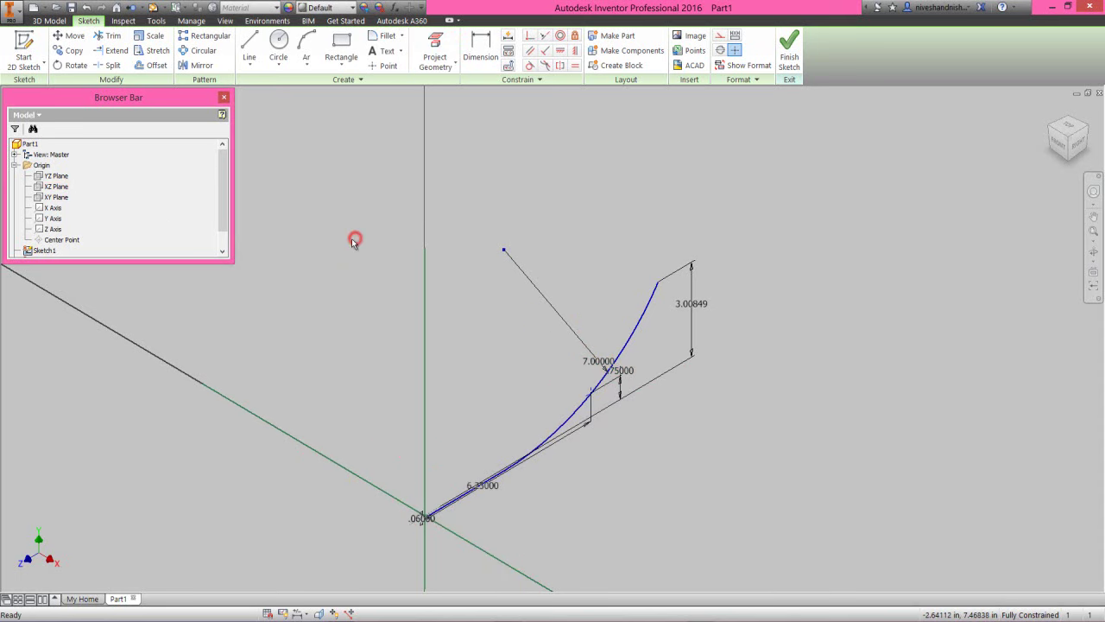
# Step: Collapse the Origin folder and hide Sketch1, the line-and-arc profile on the YZ plane
pyautogui.click(16, 165)
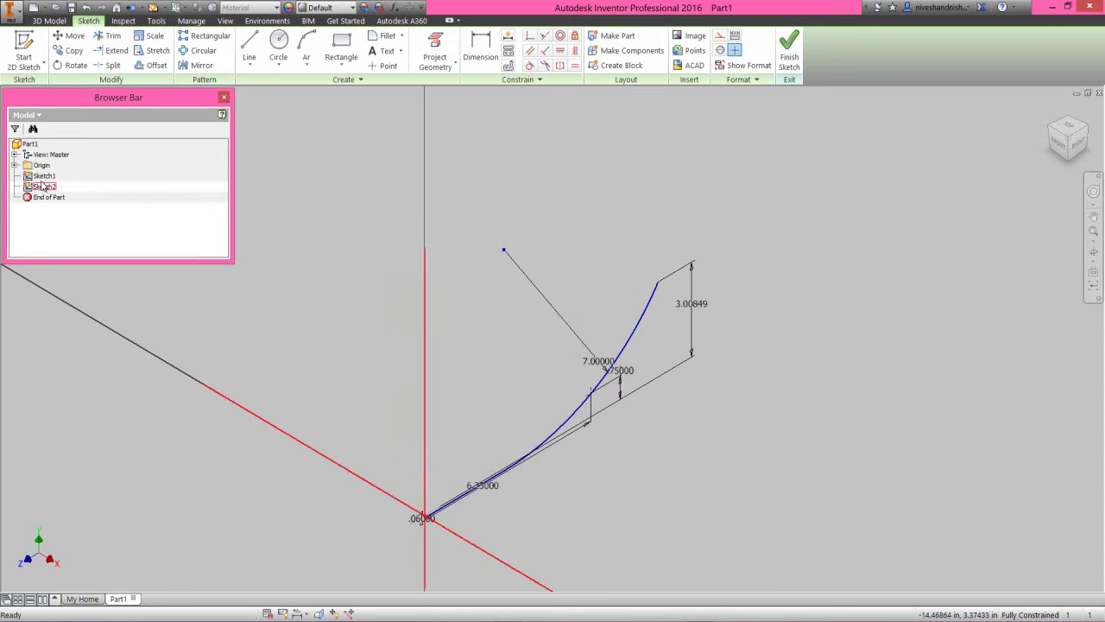
pyautogui.rightClick(45, 175)
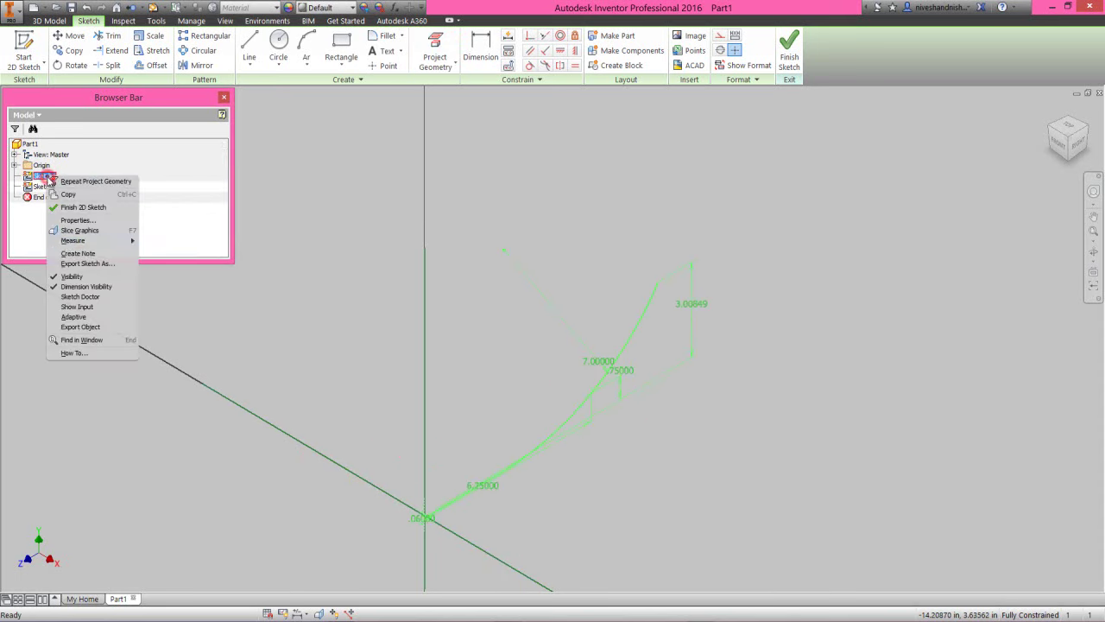
pyautogui.click(72, 276)
pyautogui.click(1060, 143)
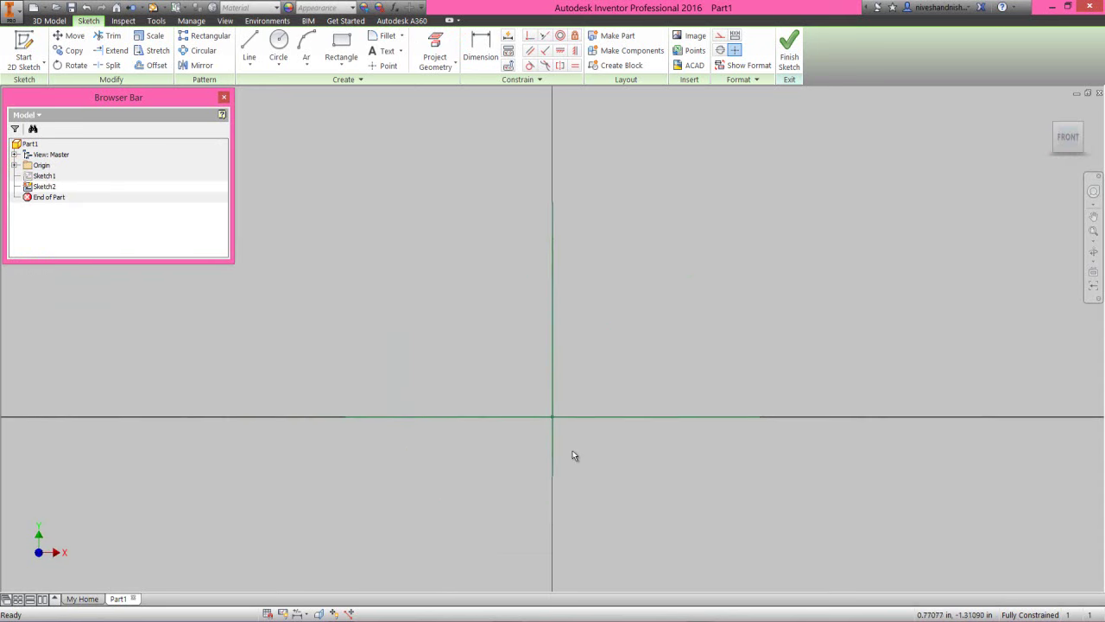
pyautogui.click(563, 308)
pyautogui.click(568, 303)
# Step: Draw a downward-bulging three-point arc across the vertical axis, above the origin, and place a sketch point at its midpoint
pyautogui.click(305, 45)
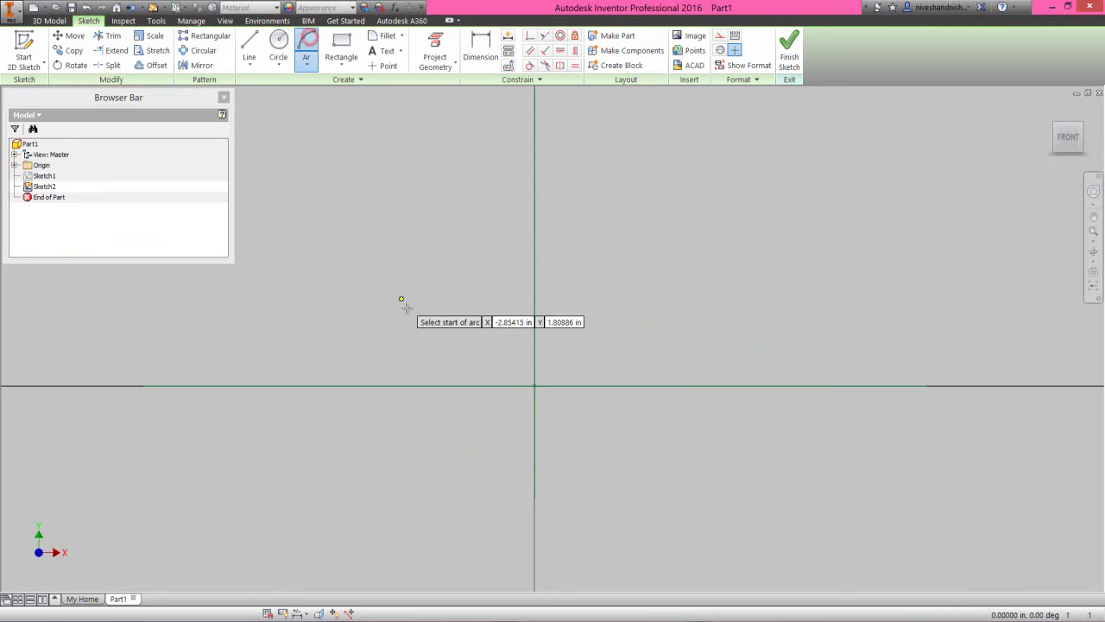
pyautogui.click(429, 287)
pyautogui.click(626, 287)
pyautogui.click(584, 316)
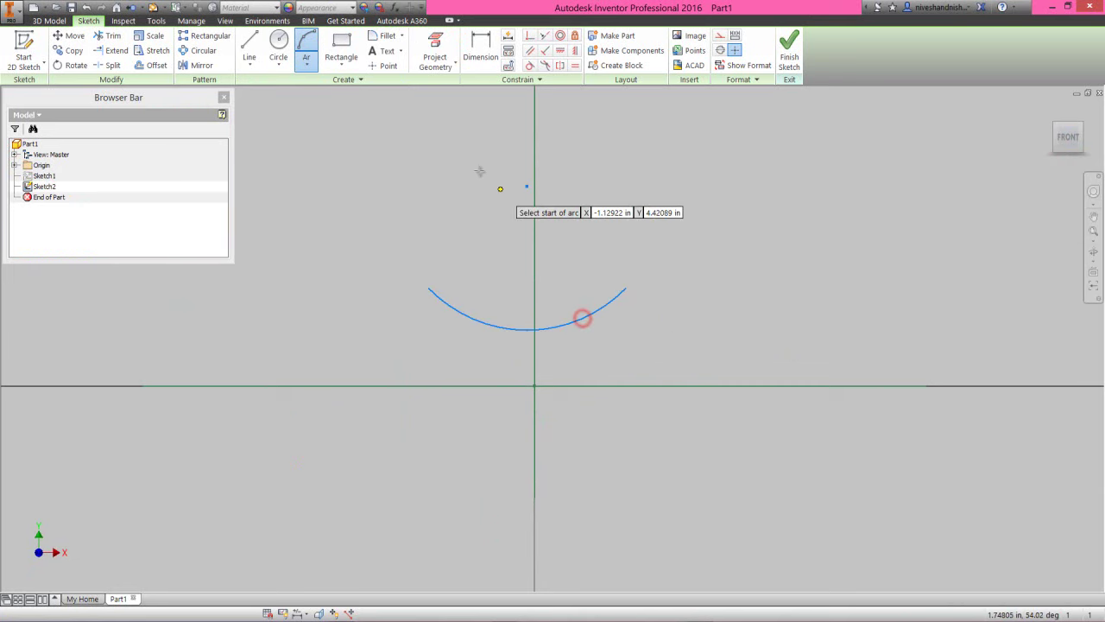
pyautogui.click(384, 67)
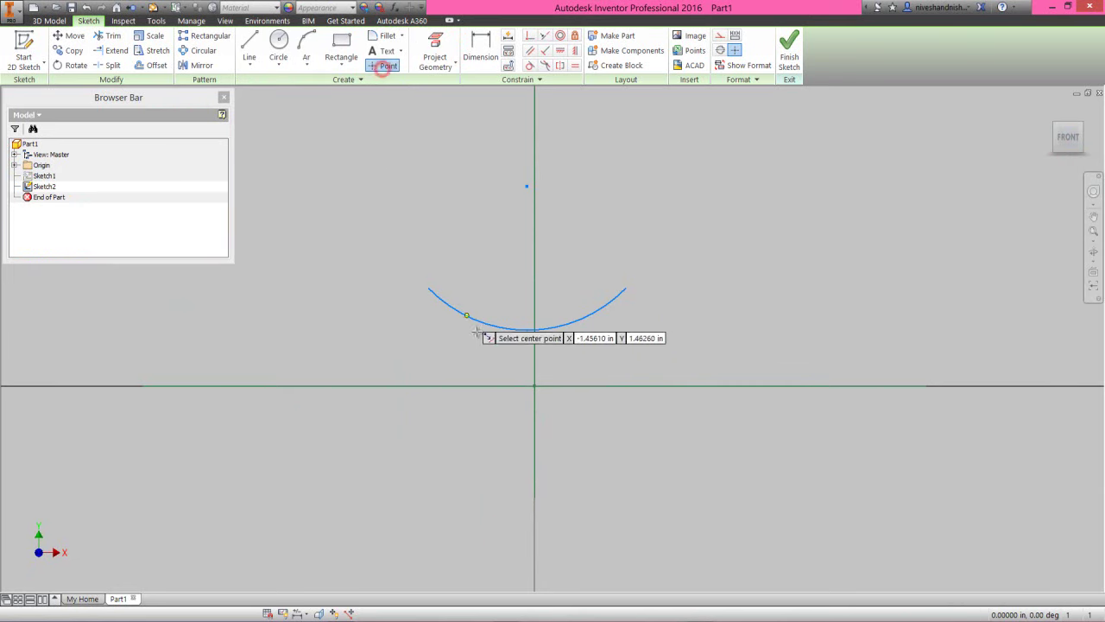
pyautogui.click(527, 329)
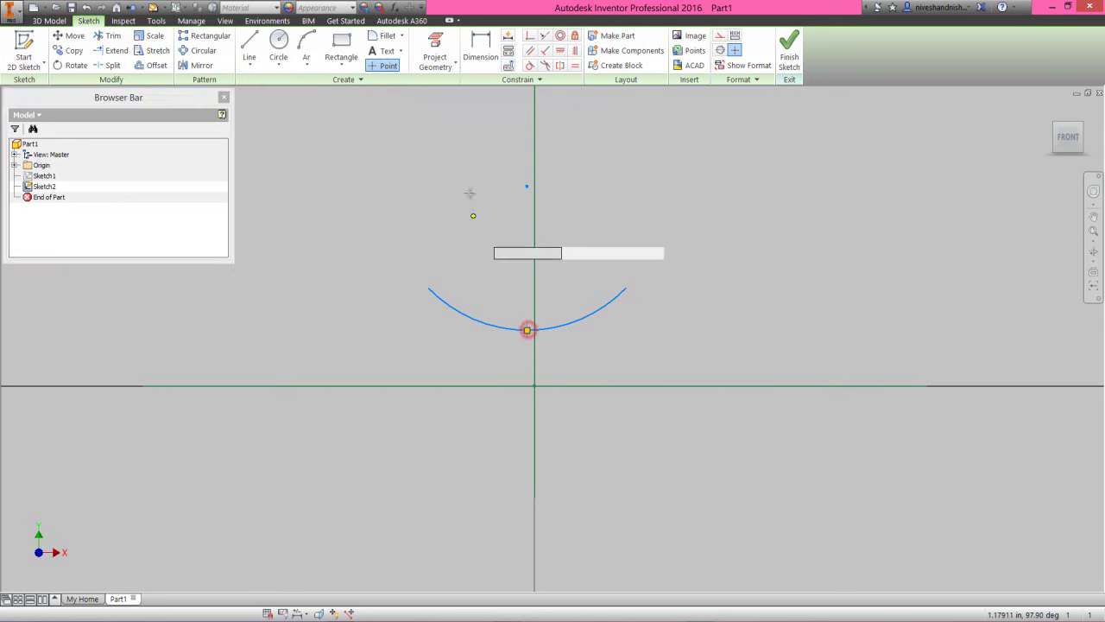
# Step: Make the arc's center coincident with the vertical axis and its midpoint sketch point coincident with the horizontal axis
pyautogui.click(530, 35)
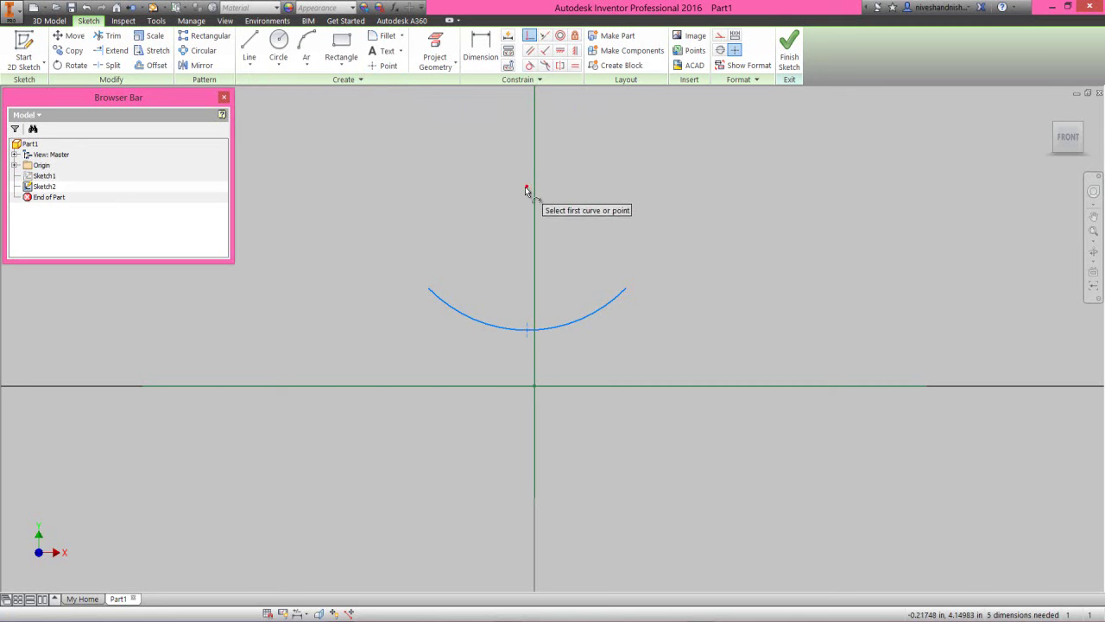
pyautogui.click(528, 185)
pyautogui.click(535, 193)
pyautogui.click(553, 333)
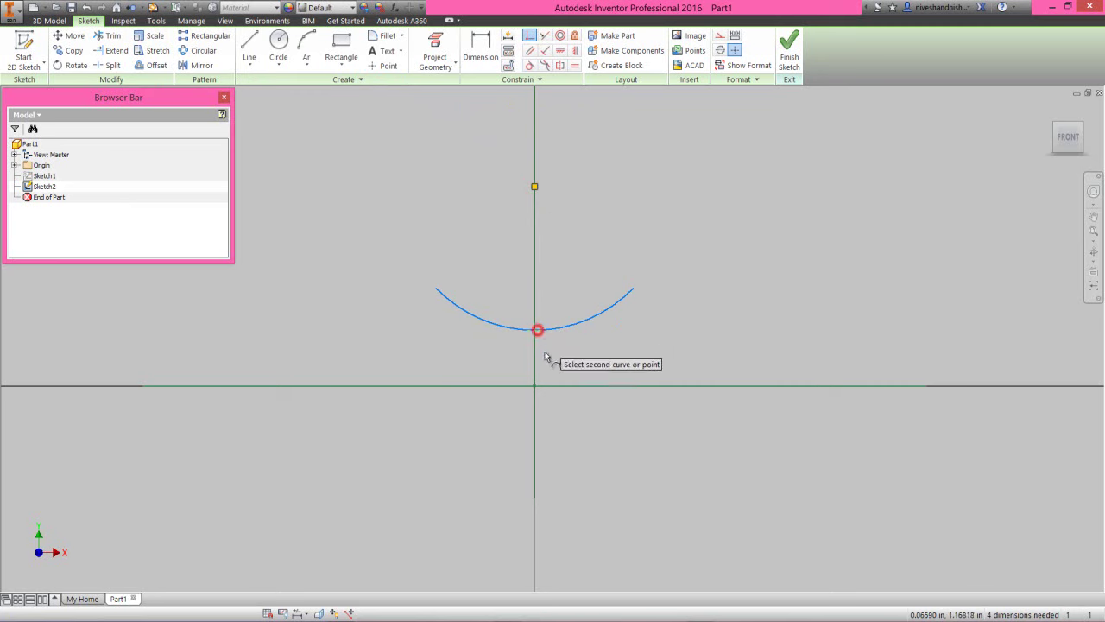
pyautogui.click(545, 385)
pyautogui.rightClick(521, 294)
pyautogui.click(505, 296)
# Step: Dimension the horizontal width between the arc's two endpoints as 2 in
pyautogui.click(397, 327)
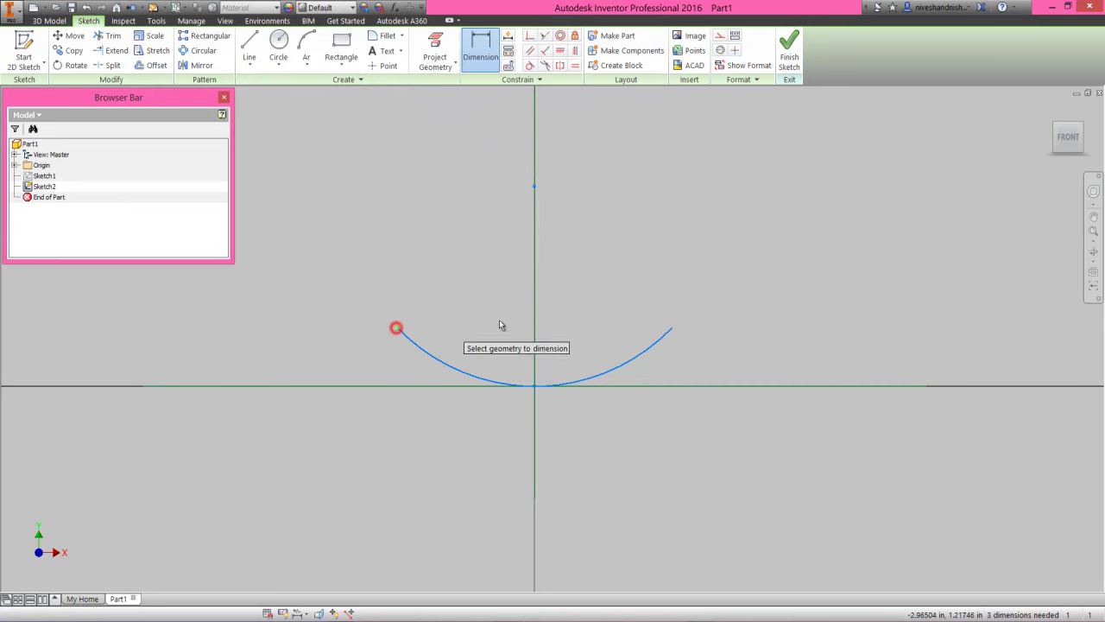
pyautogui.click(672, 330)
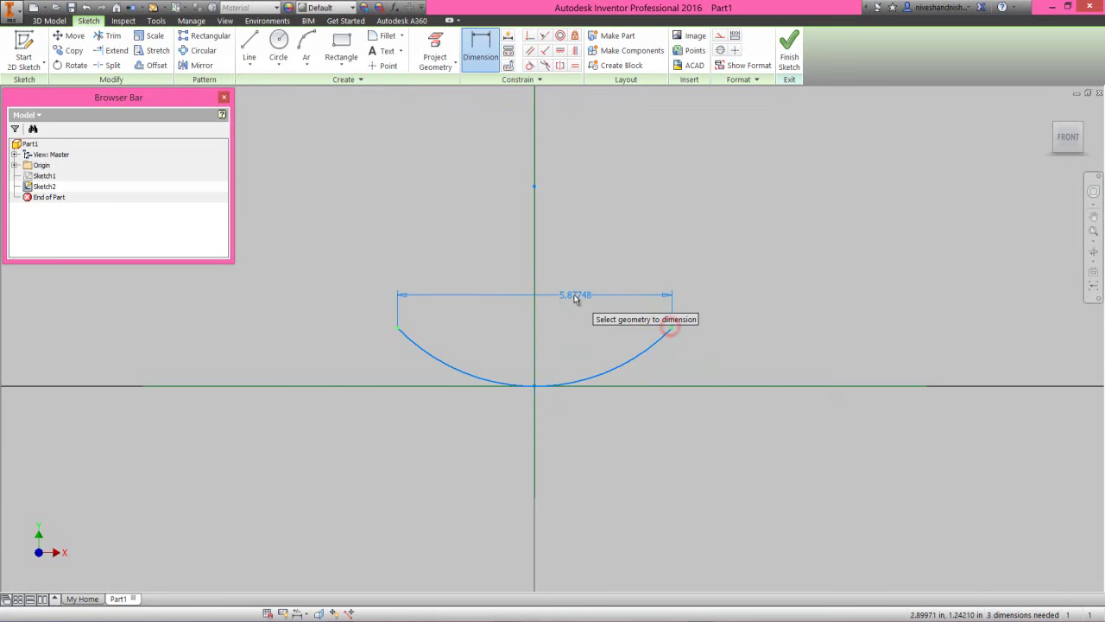
pyautogui.click(574, 294)
pyautogui.write('2')
pyautogui.press('Return')
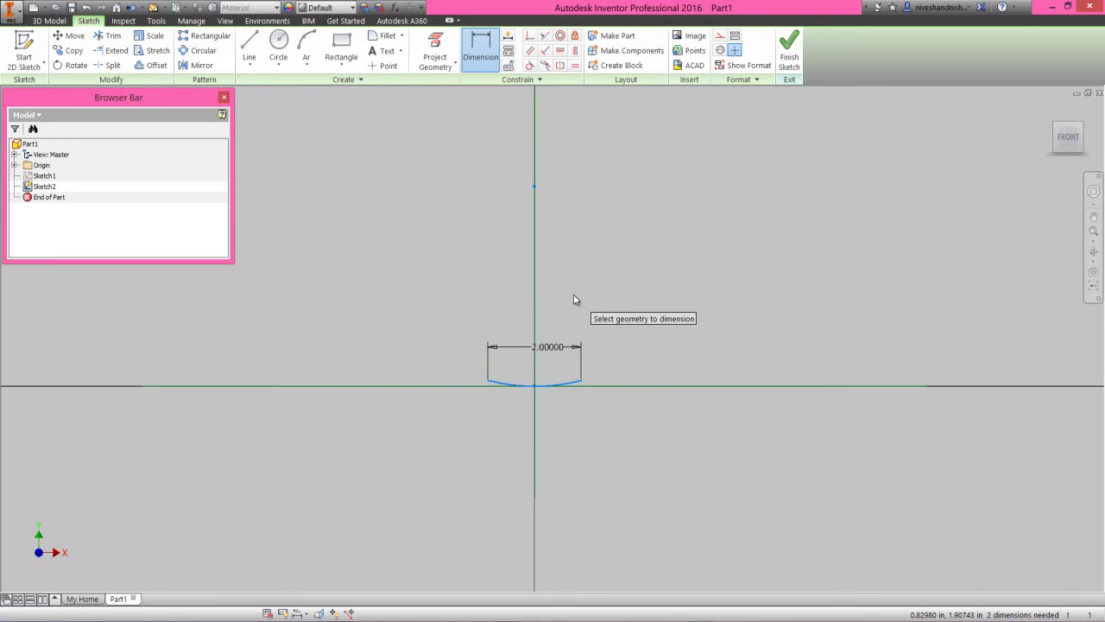
# Step: Dimension the height of the arc's left endpoint above the horizontal axis as 0.375 in
pyautogui.scroll(-5, 488, 397)
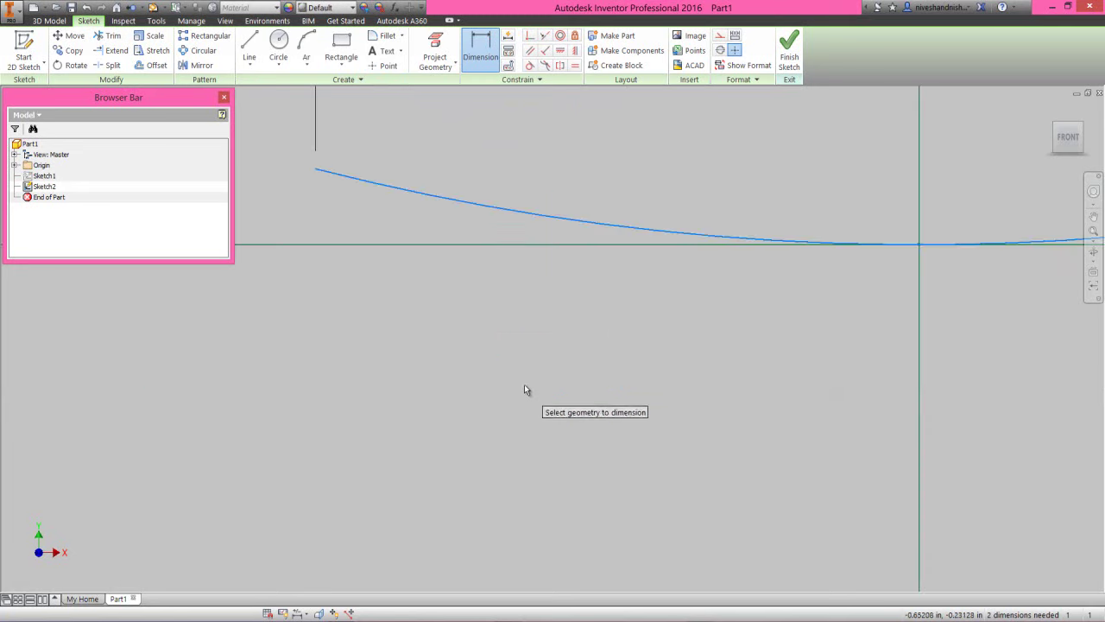
pyautogui.scroll(1, 473, 323)
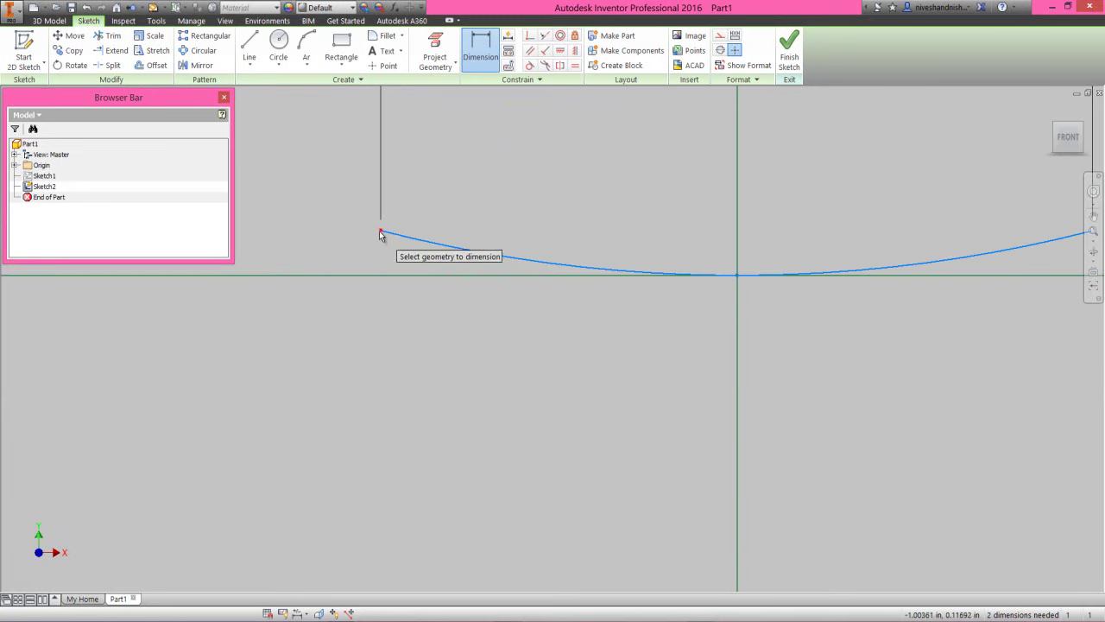
pyautogui.click(736, 277)
pyautogui.click(321, 253)
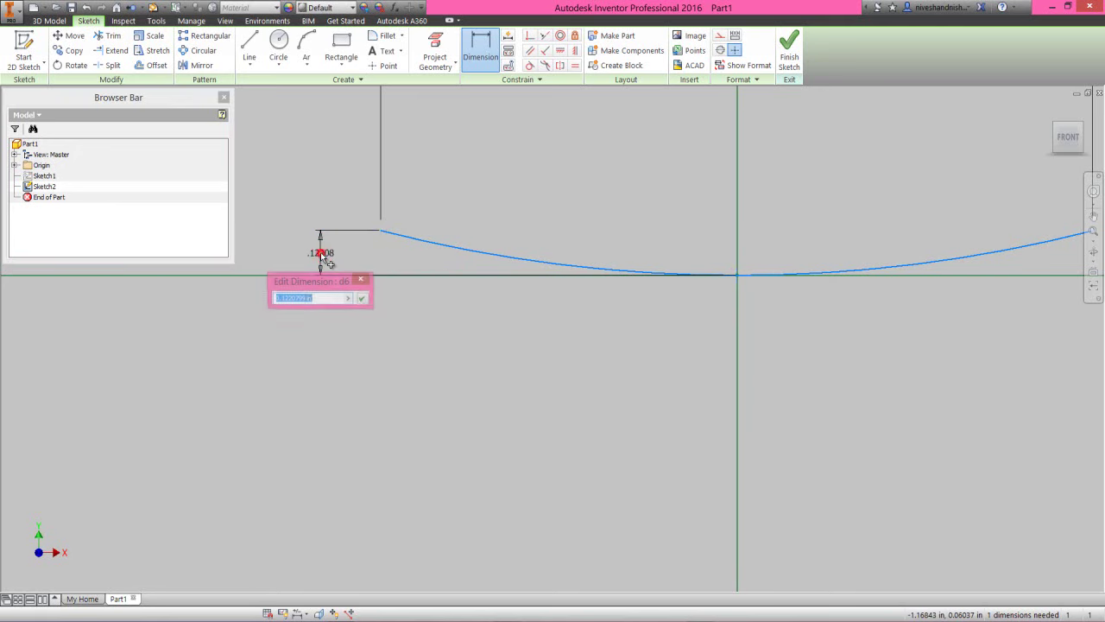
pyautogui.write('0.25')
pyautogui.press('Return')
pyautogui.scroll(5, 600, 399)
pyautogui.scroll(-4, 581, 365)
# Step: Make the arc's sketch point coincident with the origin and finish the sketch
pyautogui.click(530, 35)
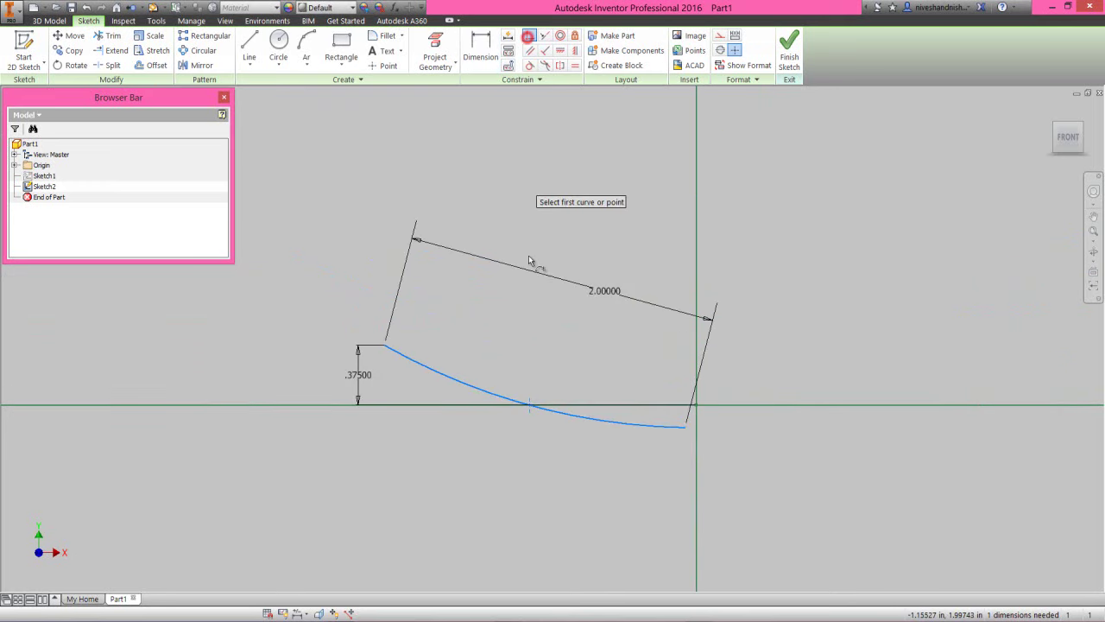
pyautogui.click(530, 403)
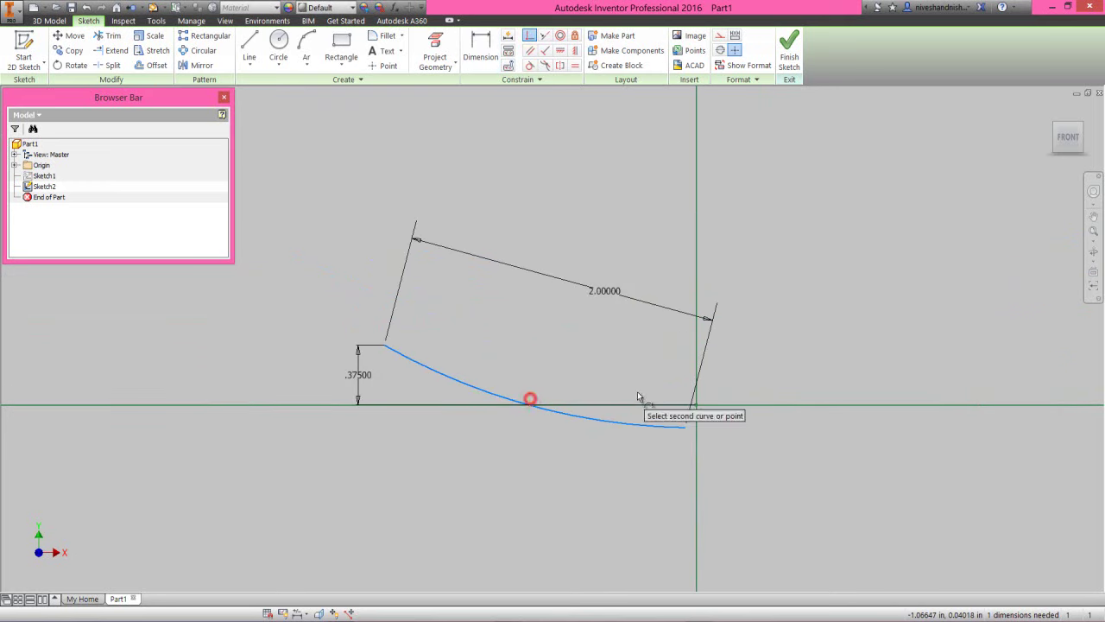
pyautogui.click(697, 405)
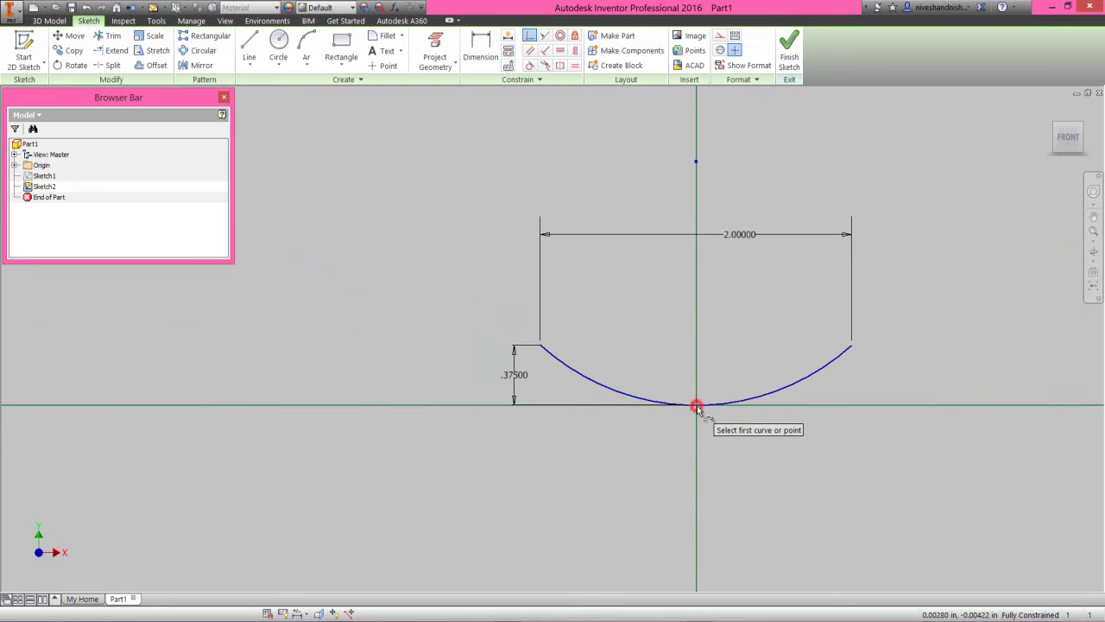
pyautogui.rightClick(643, 303)
pyautogui.click(679, 302)
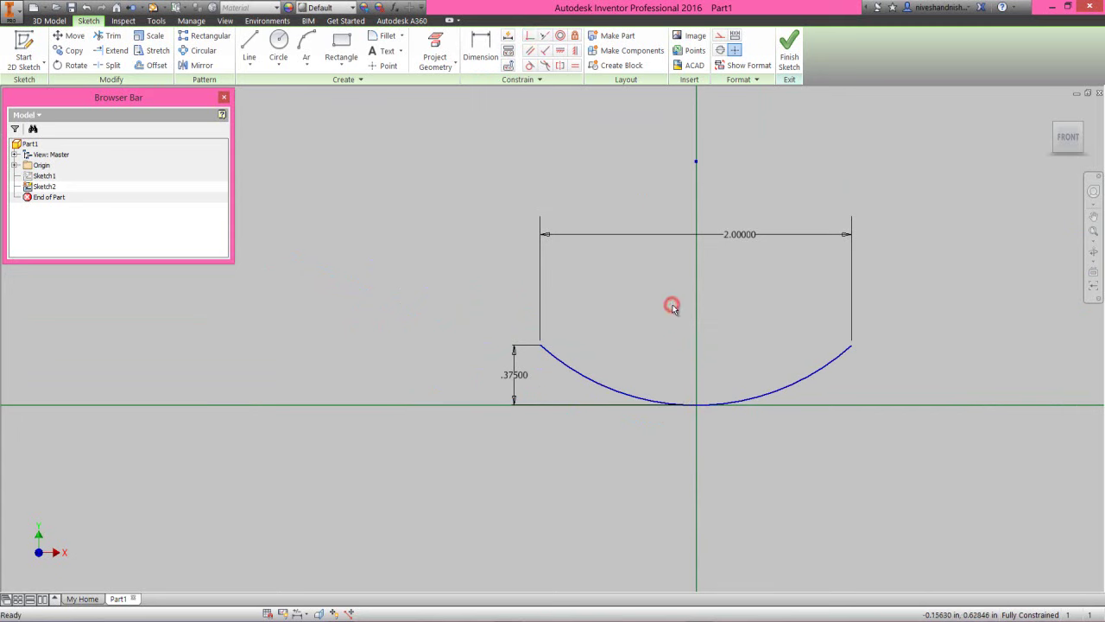
pyautogui.click(787, 60)
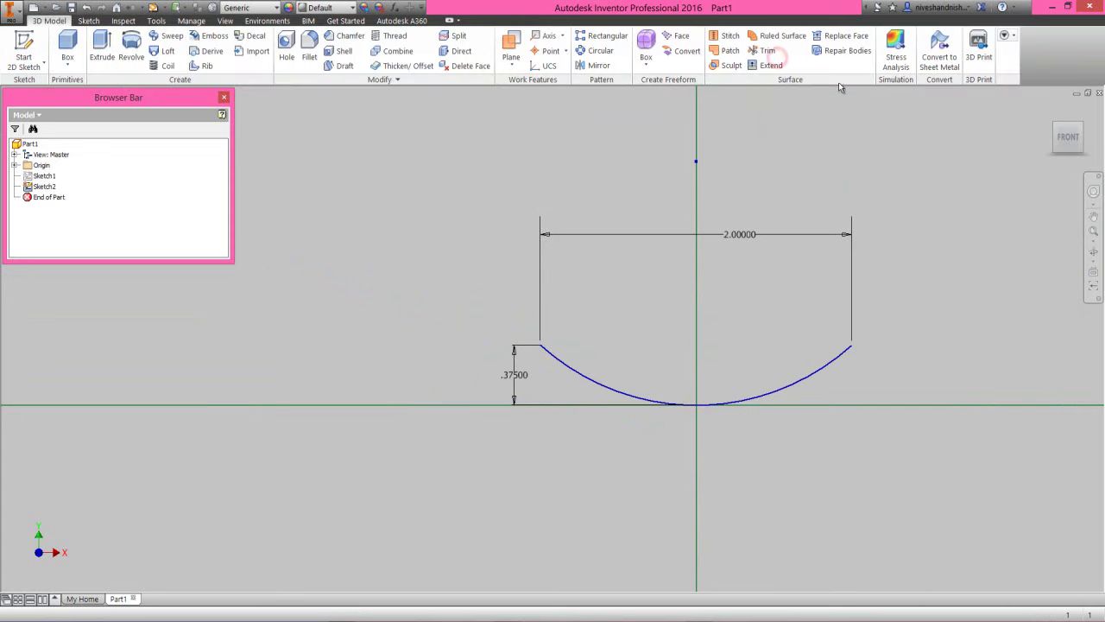
# Step: Turn the visibility of Sketch1, the line-and-arc profile on the YZ plane, back on
pyautogui.click(1083, 124)
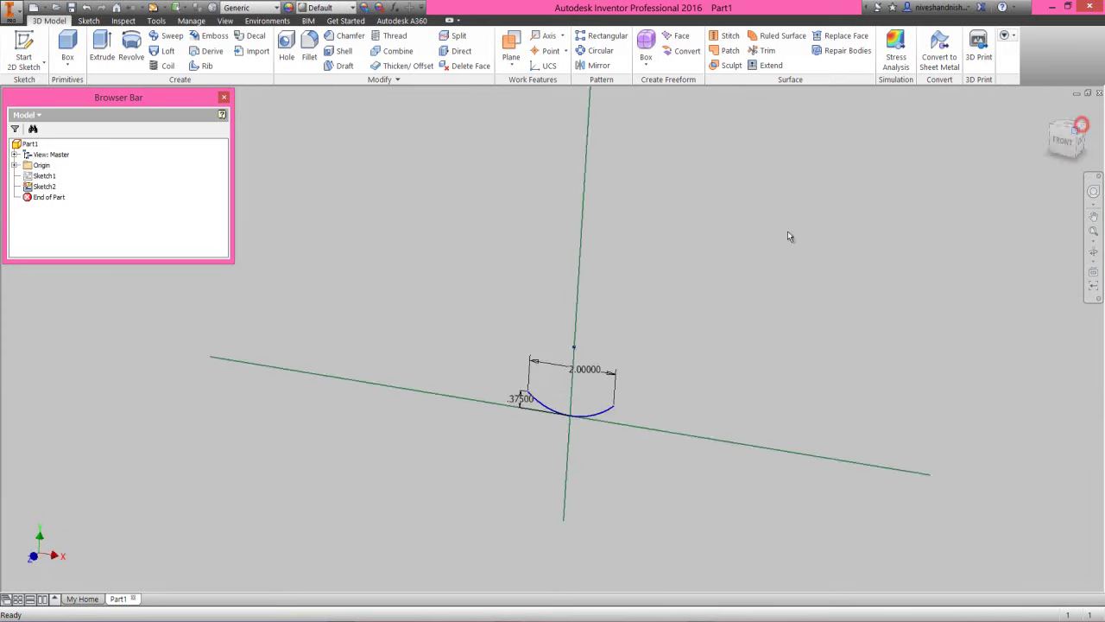
pyautogui.rightClick(38, 176)
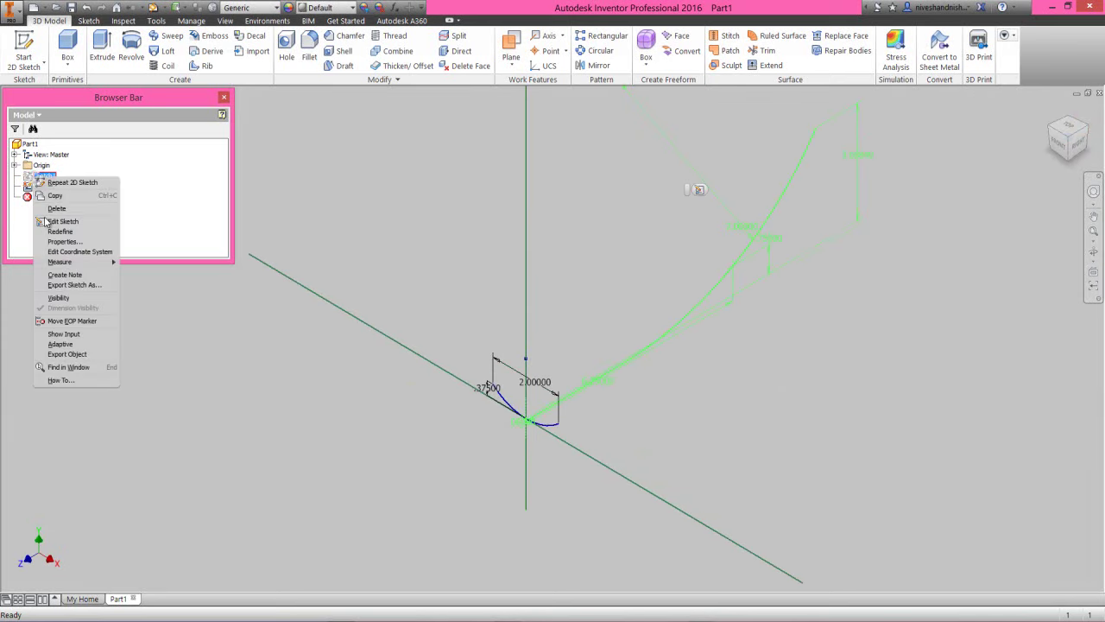
pyautogui.click(61, 297)
pyautogui.click(312, 438)
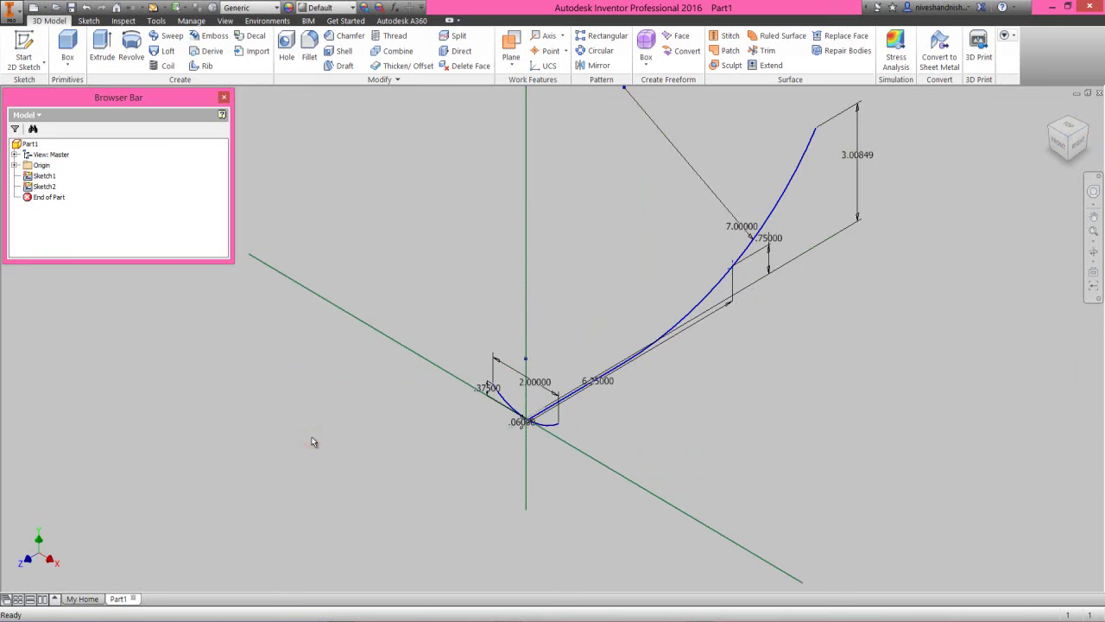
# Step: Sweep the 2 in wide arc as a surface along the line-and-arc path, with path orientation and zero taper and twist
pyautogui.click(163, 40)
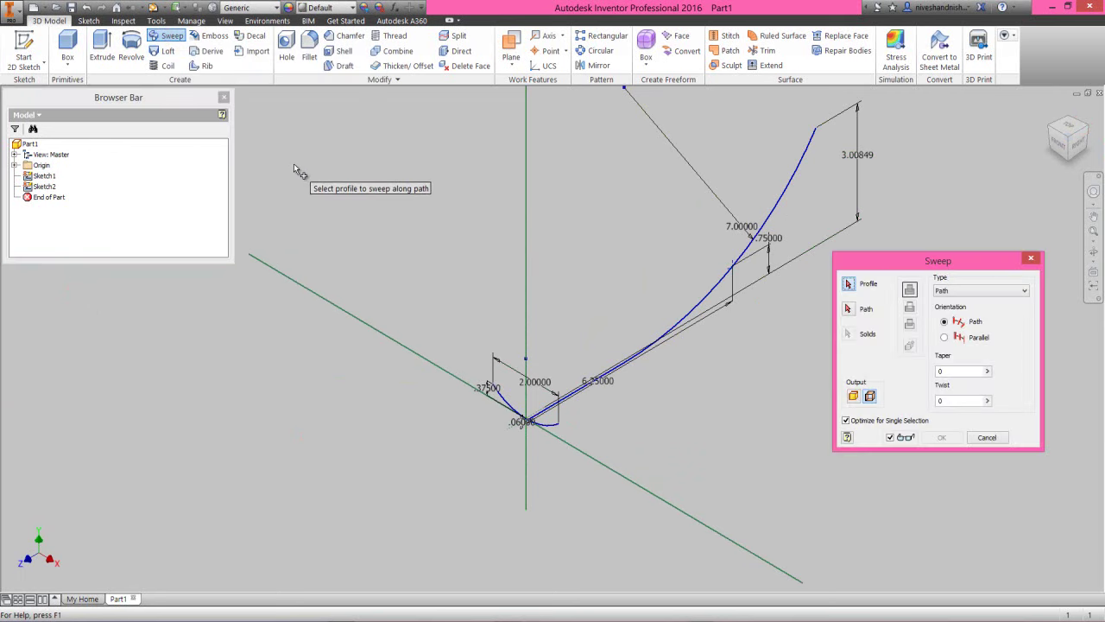
pyautogui.click(908, 262)
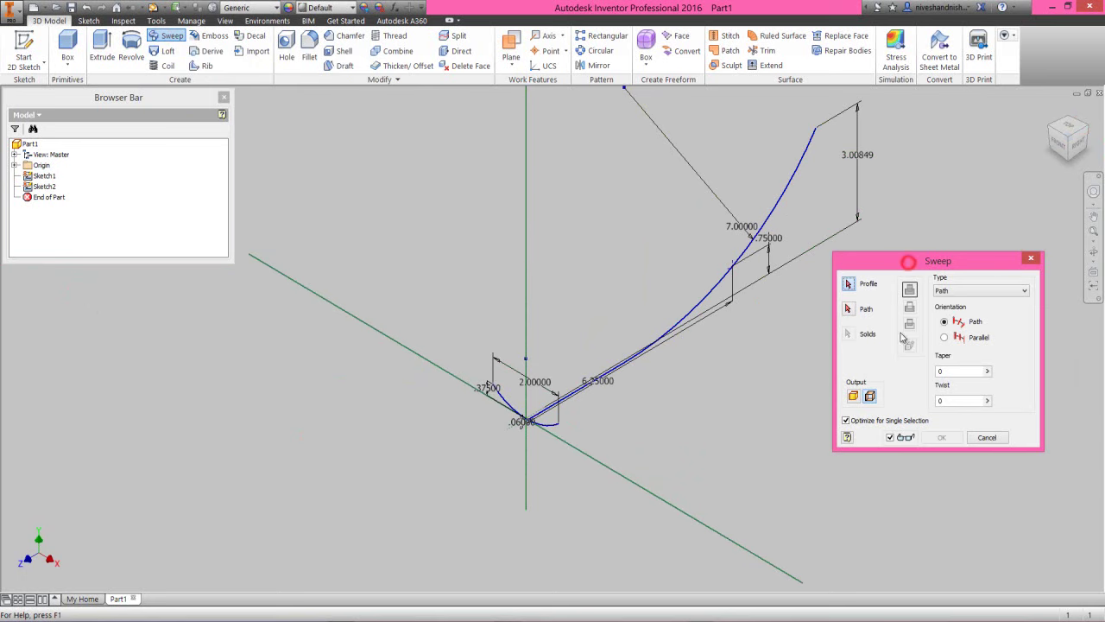
pyautogui.click(870, 397)
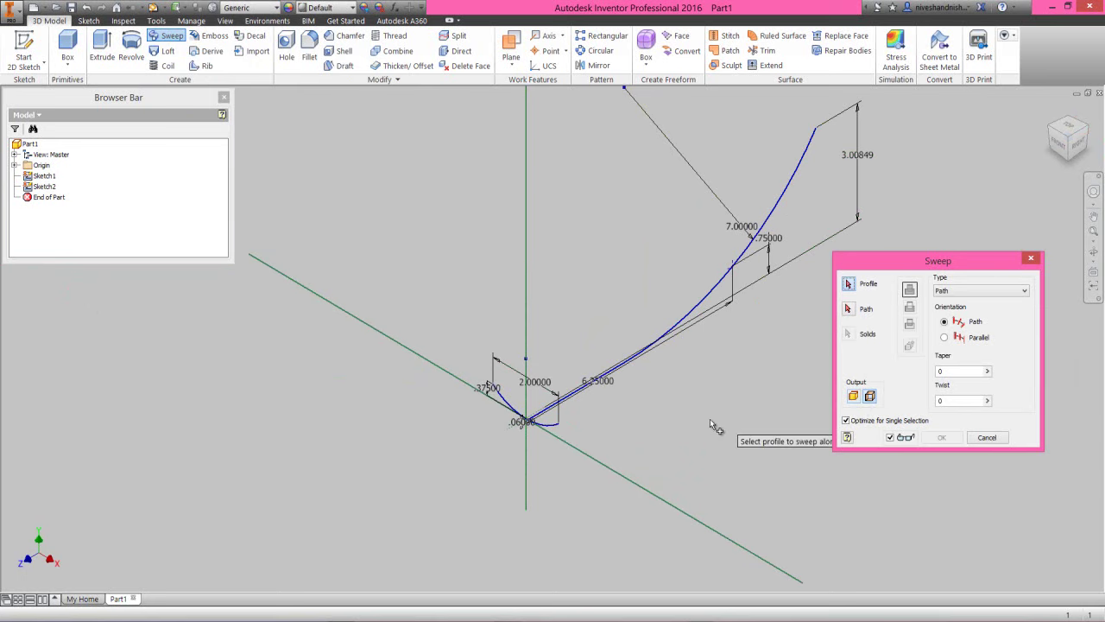
pyautogui.click(553, 428)
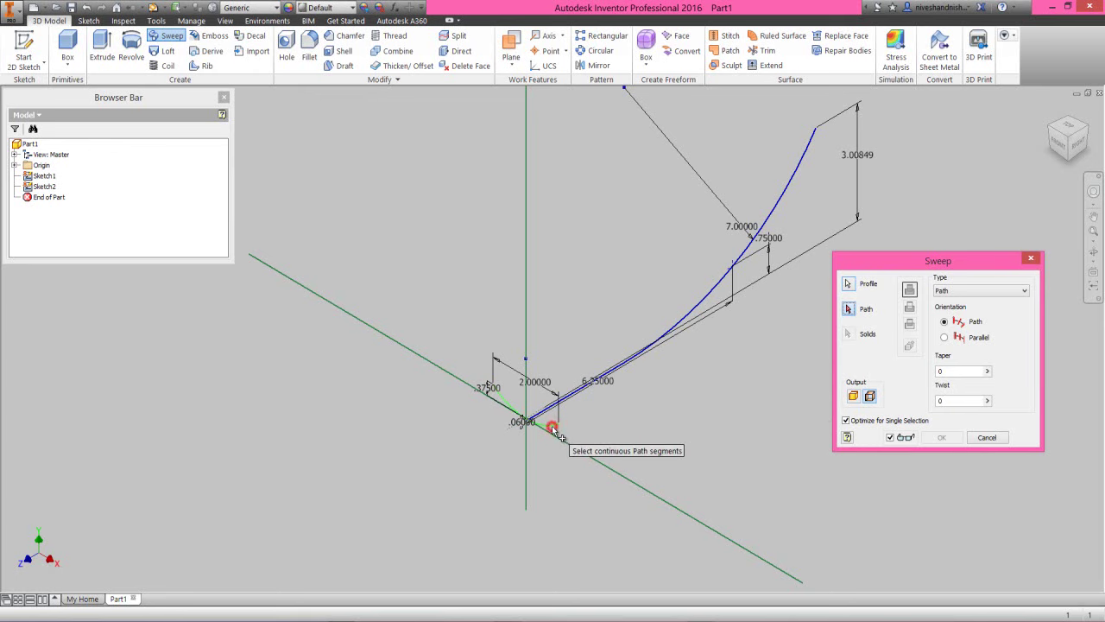
pyautogui.click(705, 302)
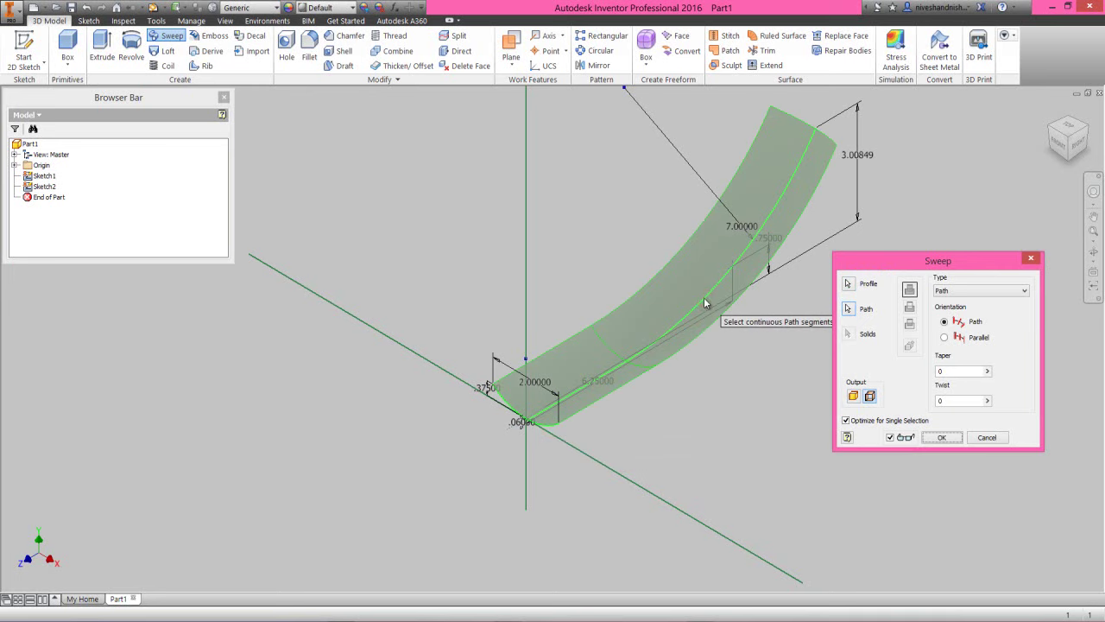
pyautogui.click(945, 438)
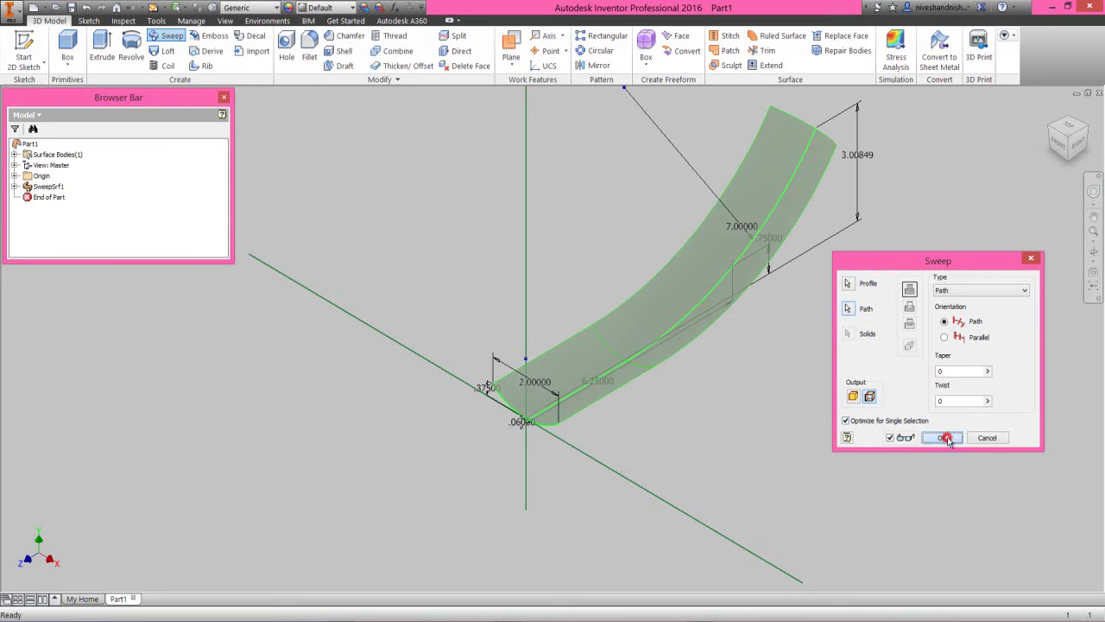
# Step: Inspect the swept surface and its entry among the part's surface bodies
pyautogui.click(1093, 231)
pyautogui.moveTo(904, 257); pyautogui.dragTo(294, 217)
pyautogui.press('Escape')
pyautogui.click(15, 154)
pyautogui.click(40, 164)
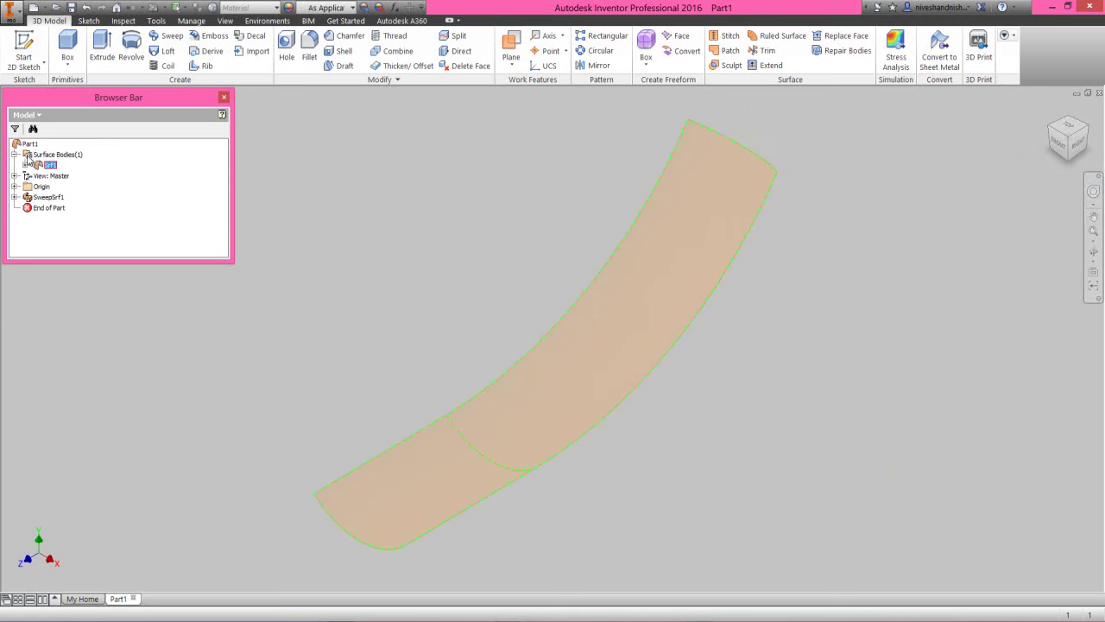
pyautogui.click(14, 153)
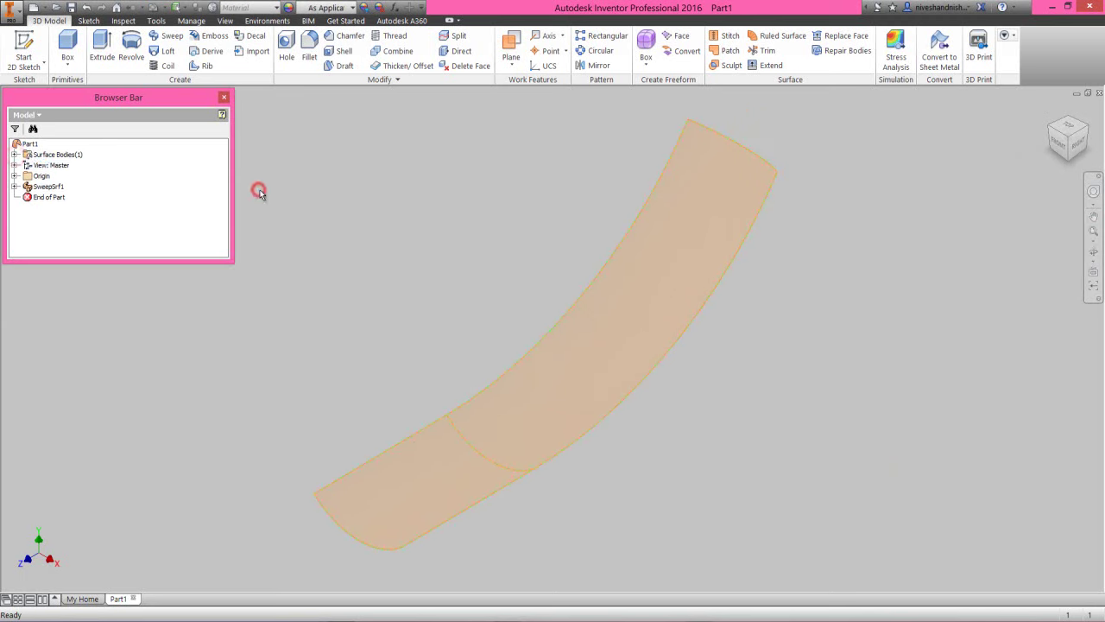
# Step: Save the part as "Bottom - Master" inside a new folder named Stapler
pyautogui.click(72, 8)
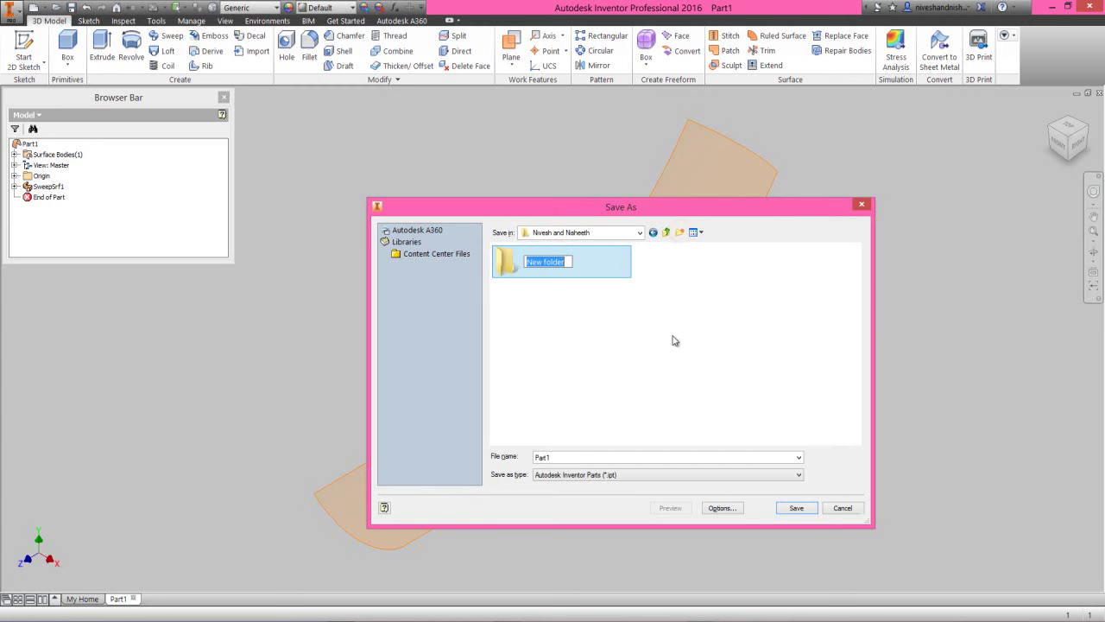
pyautogui.write('Stapler')
pyautogui.click(674, 339)
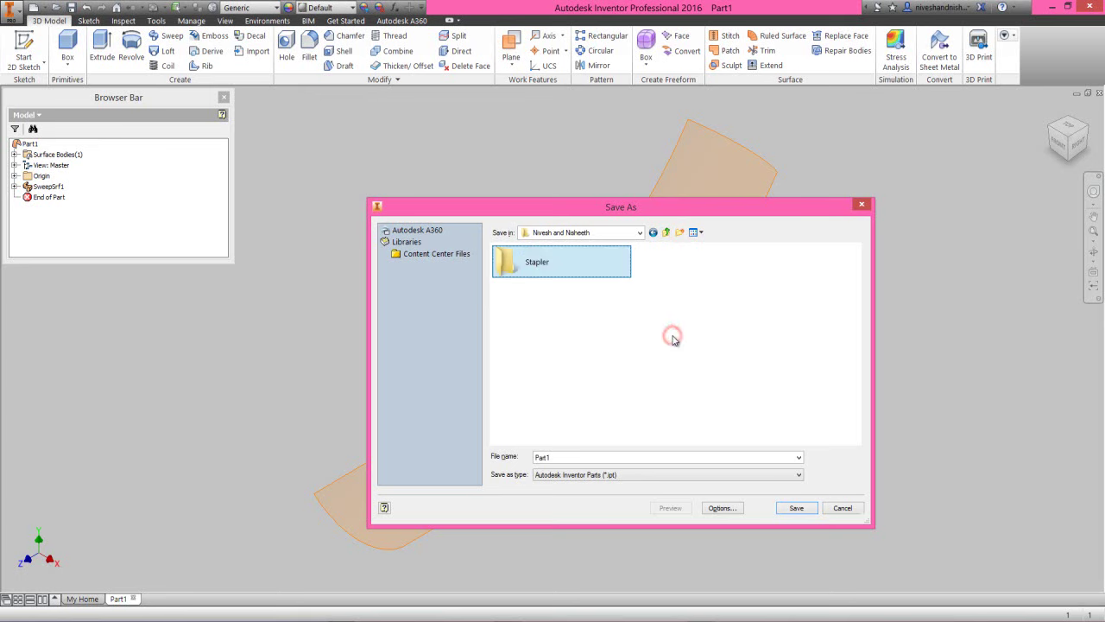
pyautogui.doubleClick(536, 270)
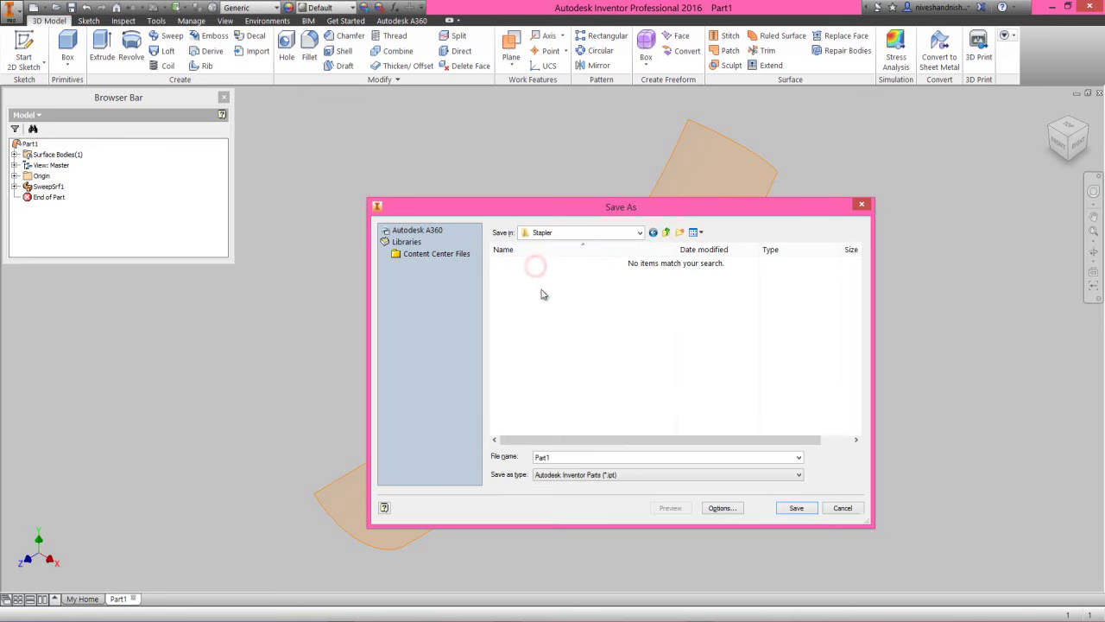
pyautogui.doubleClick(552, 456)
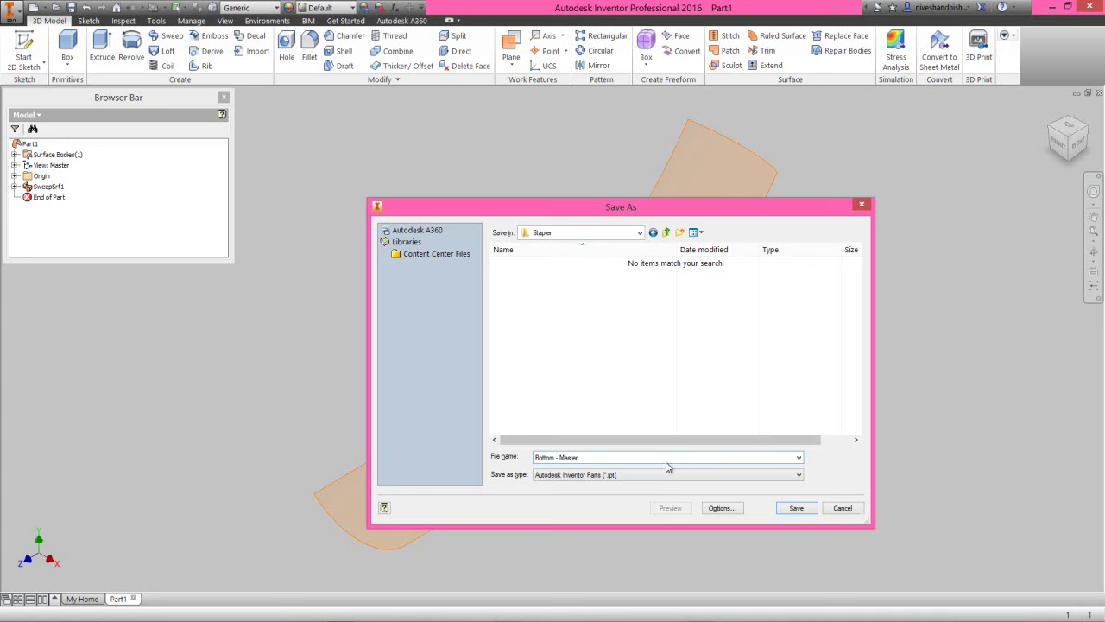
pyautogui.click(796, 507)
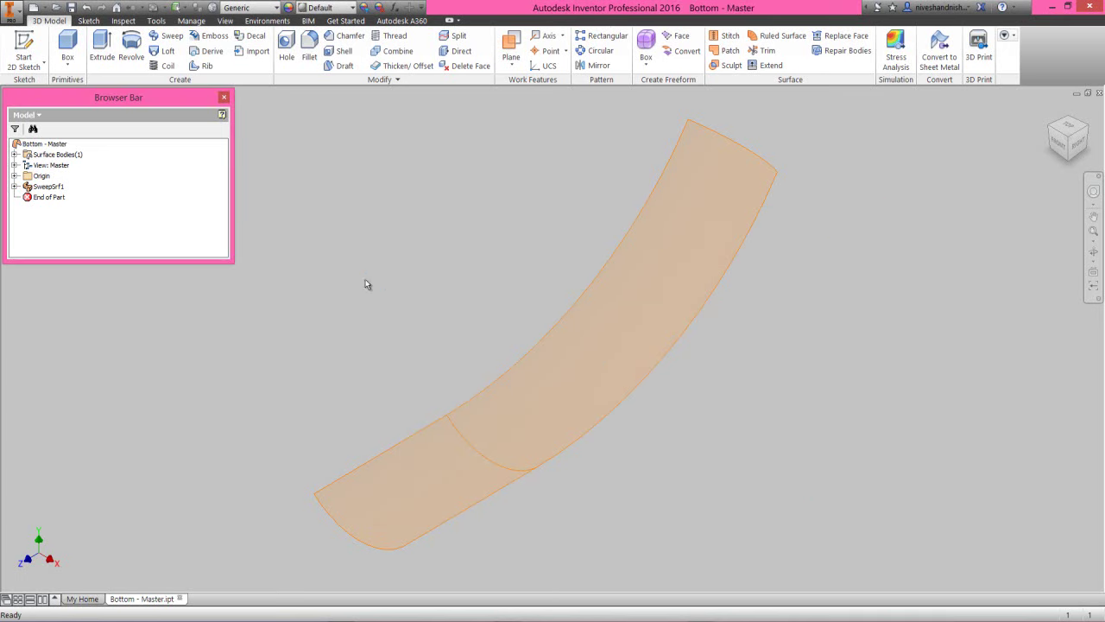
pyautogui.click(412, 292)
# Step: Start a sketch on the XZ plane and project the XY and YZ origin planes into it
pyautogui.click(14, 176)
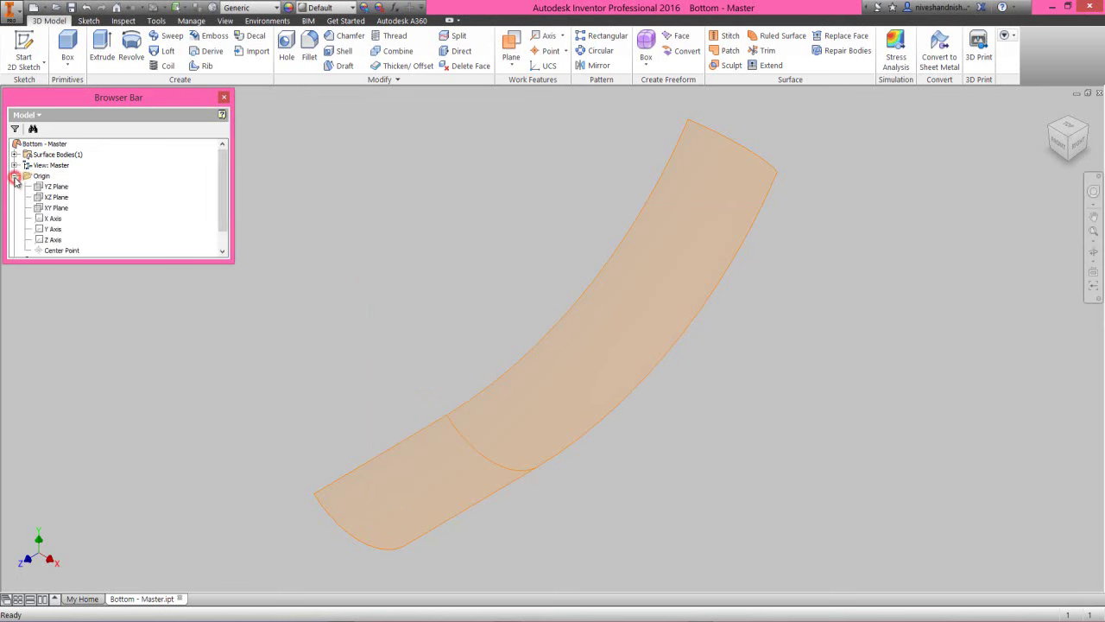
pyautogui.click(57, 198)
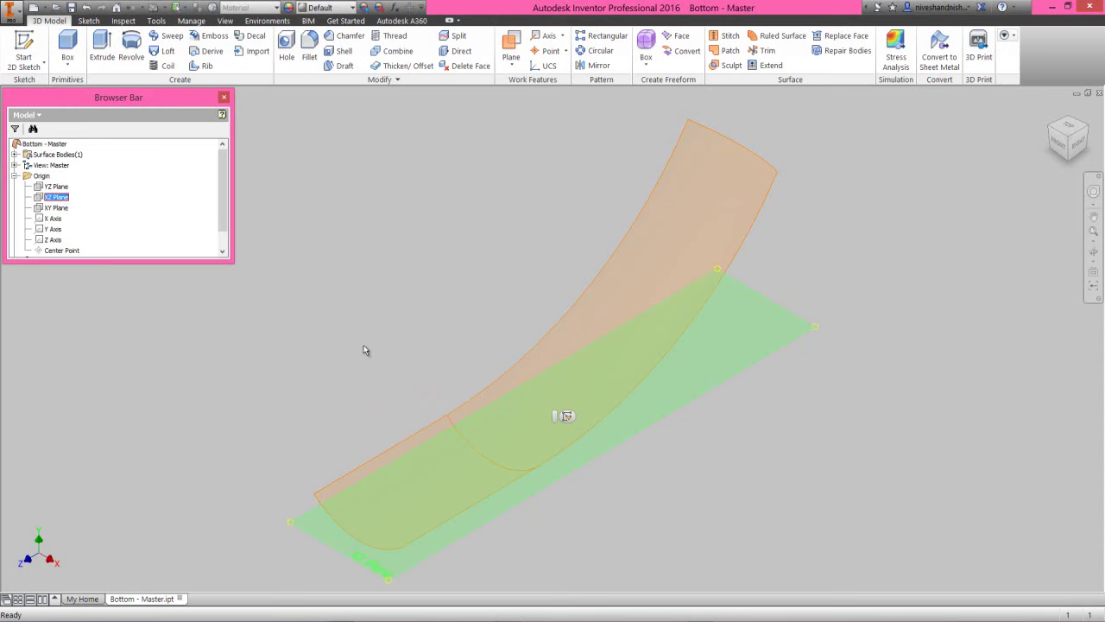
pyautogui.click(566, 417)
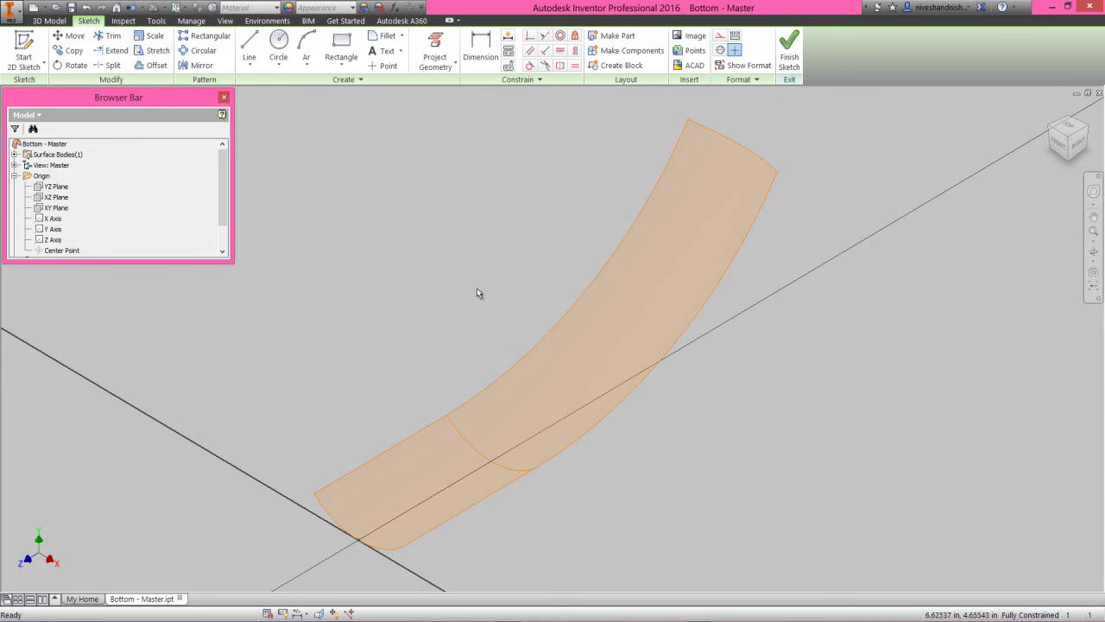
pyautogui.click(435, 51)
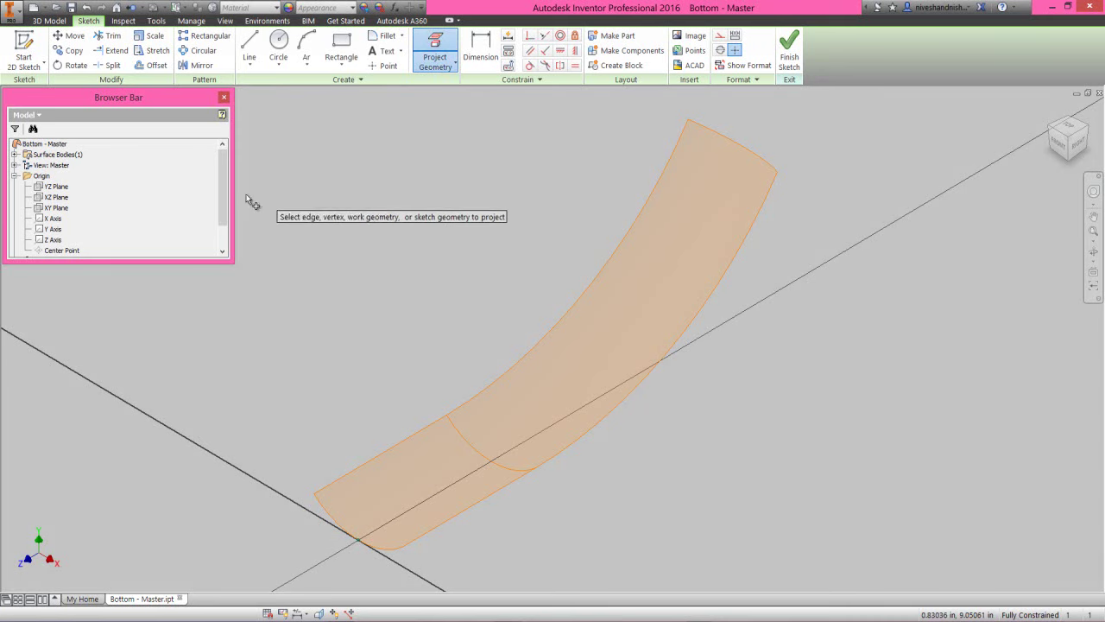
pyautogui.click(57, 208)
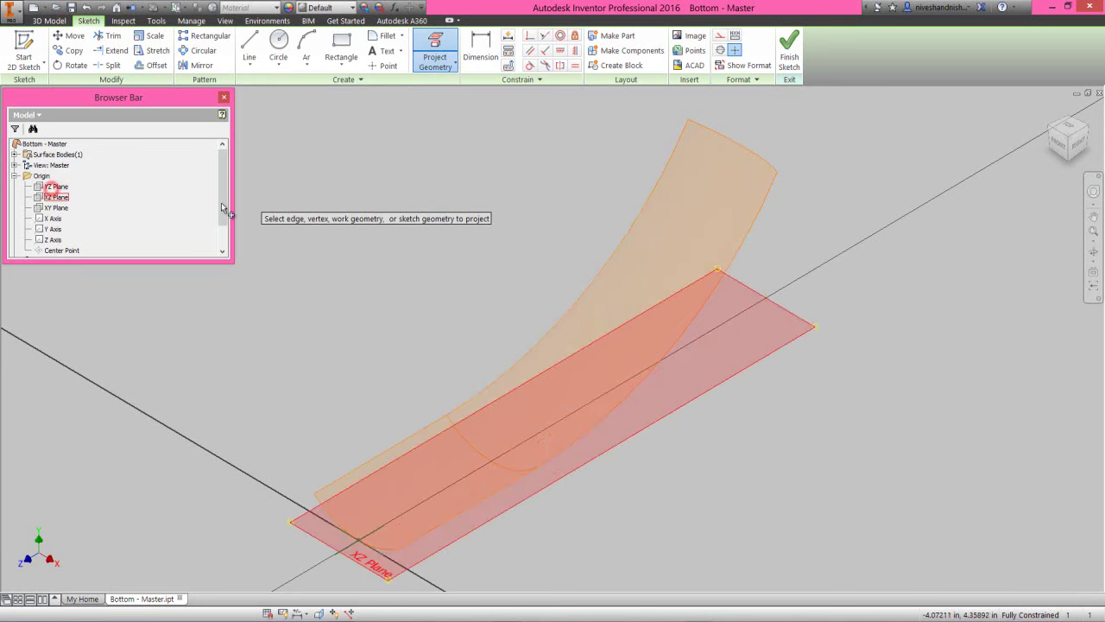
pyautogui.rightClick(452, 199)
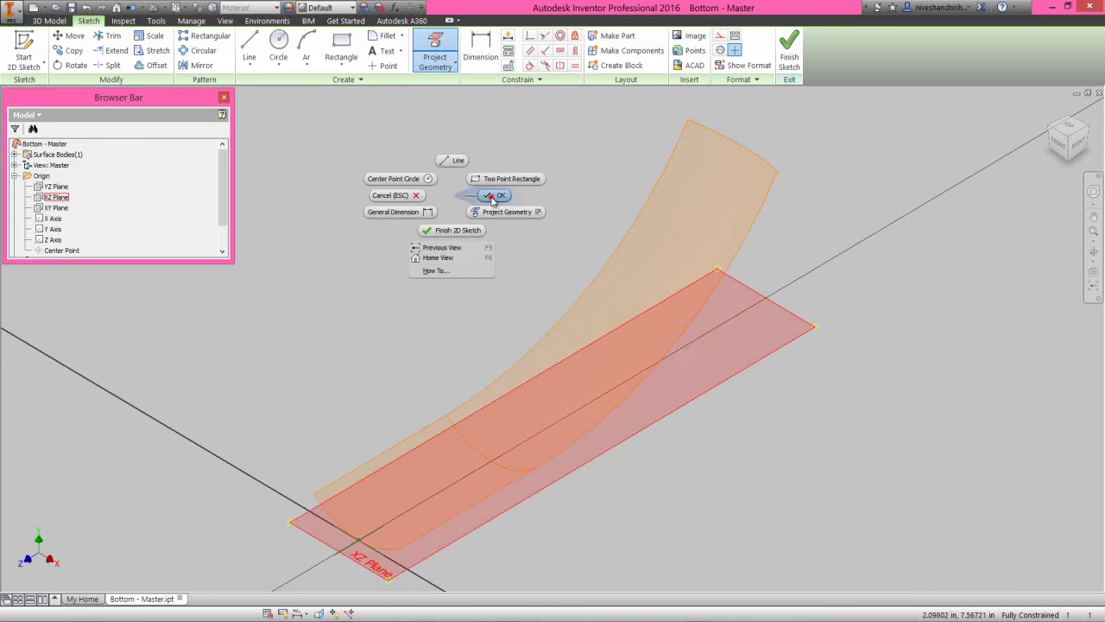
pyautogui.click(493, 197)
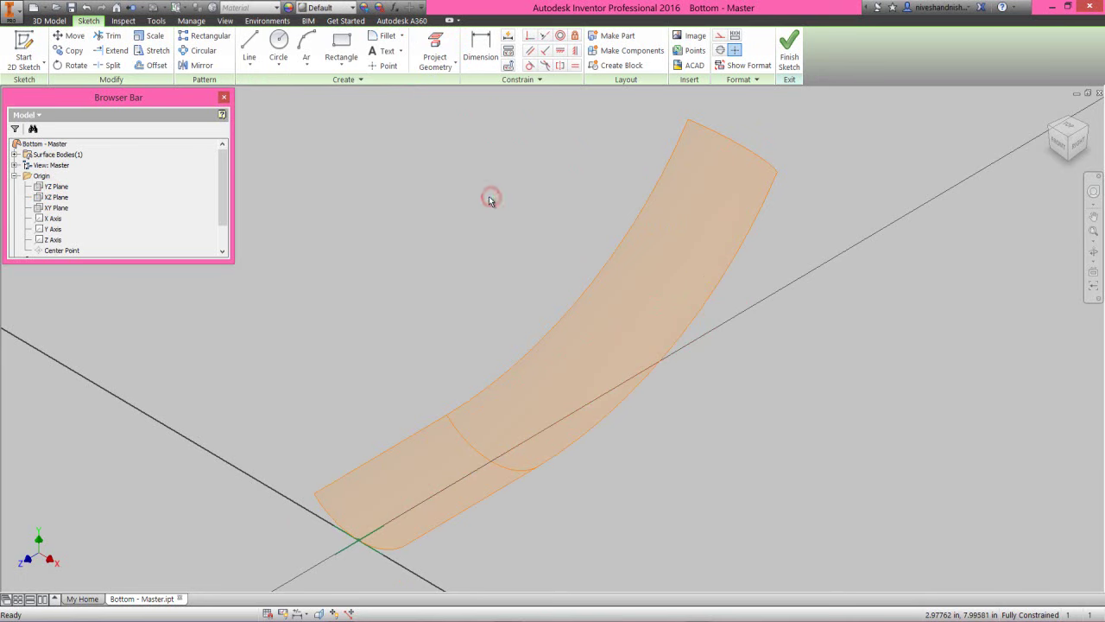
# Step: Draw a three-point rectangle, about 9 in by 2.7 in, with its short side on the projected XY plane line and spanning the origin
pyautogui.click(339, 65)
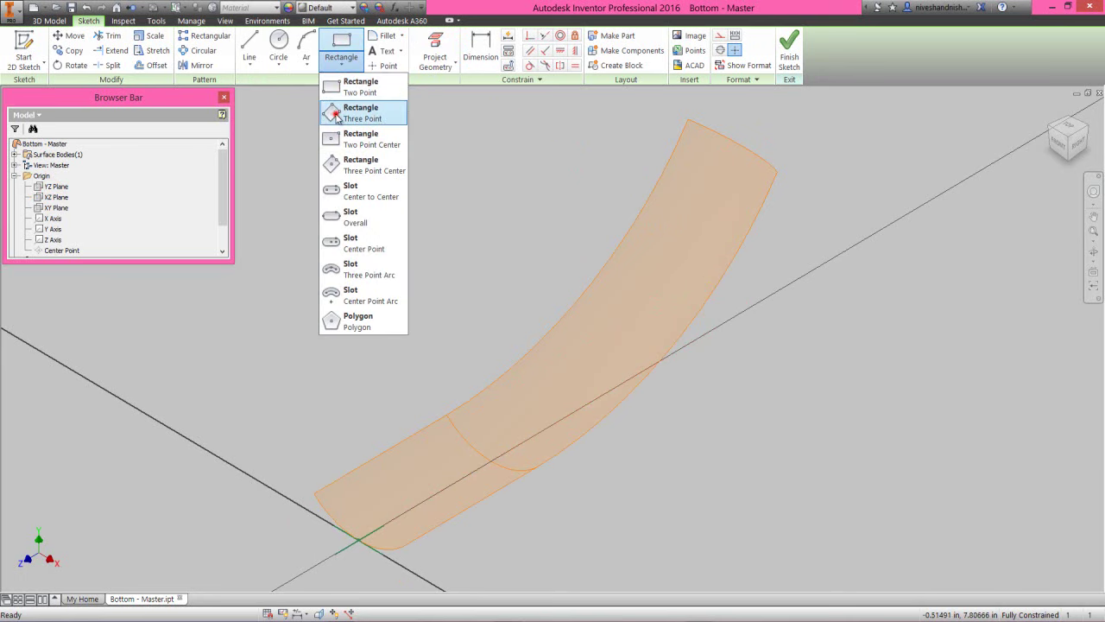
pyautogui.click(360, 113)
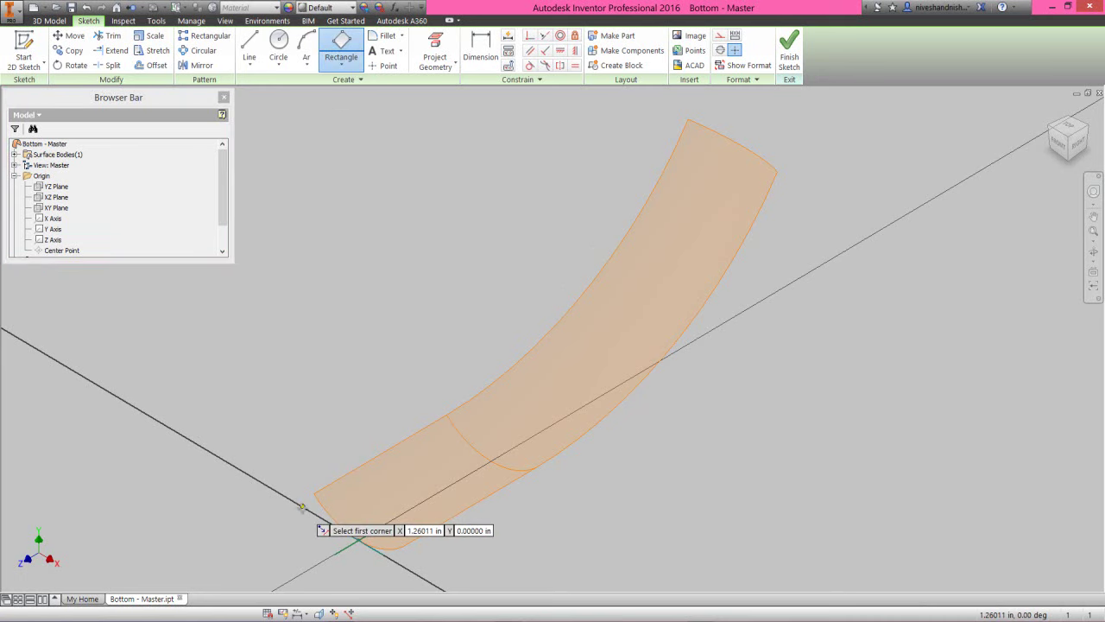
pyautogui.click(302, 507)
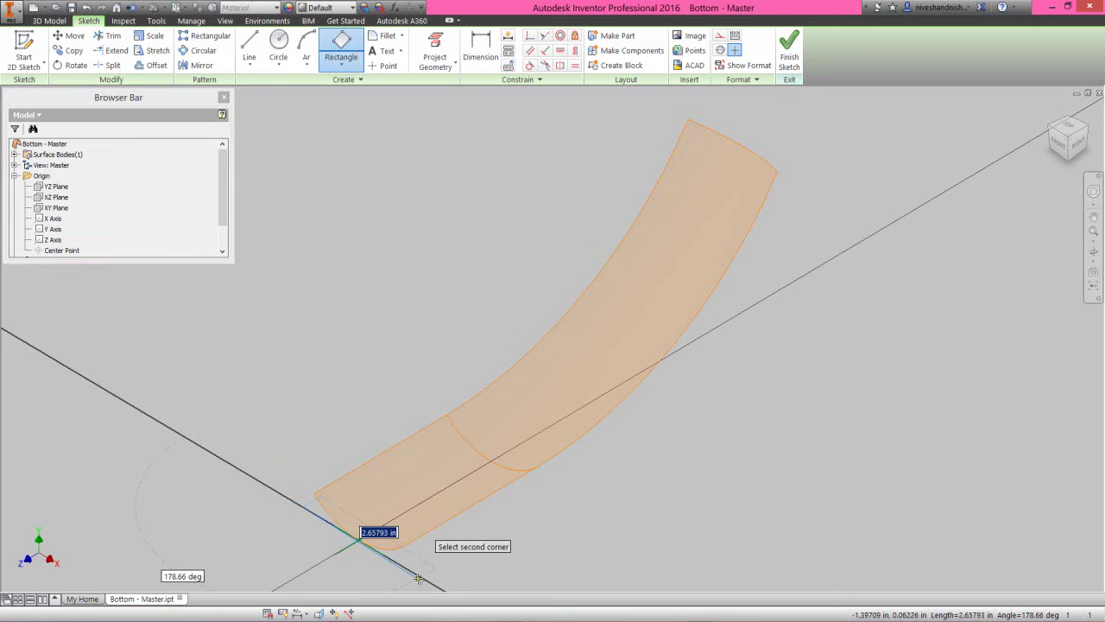
pyautogui.click(421, 577)
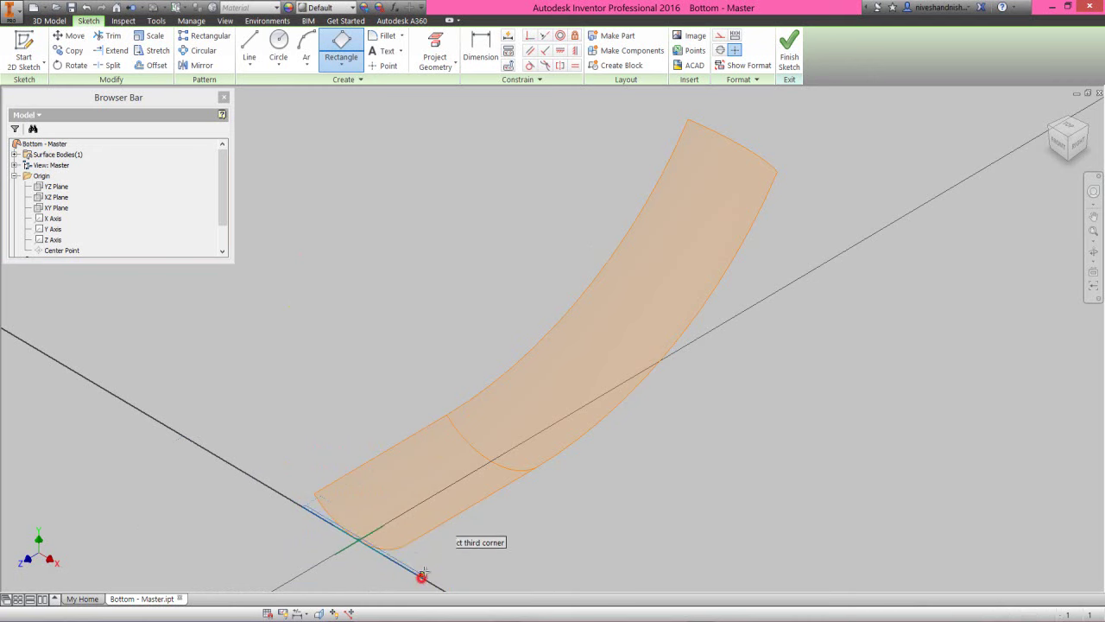
pyautogui.click(740, 290)
pyautogui.rightClick(432, 179)
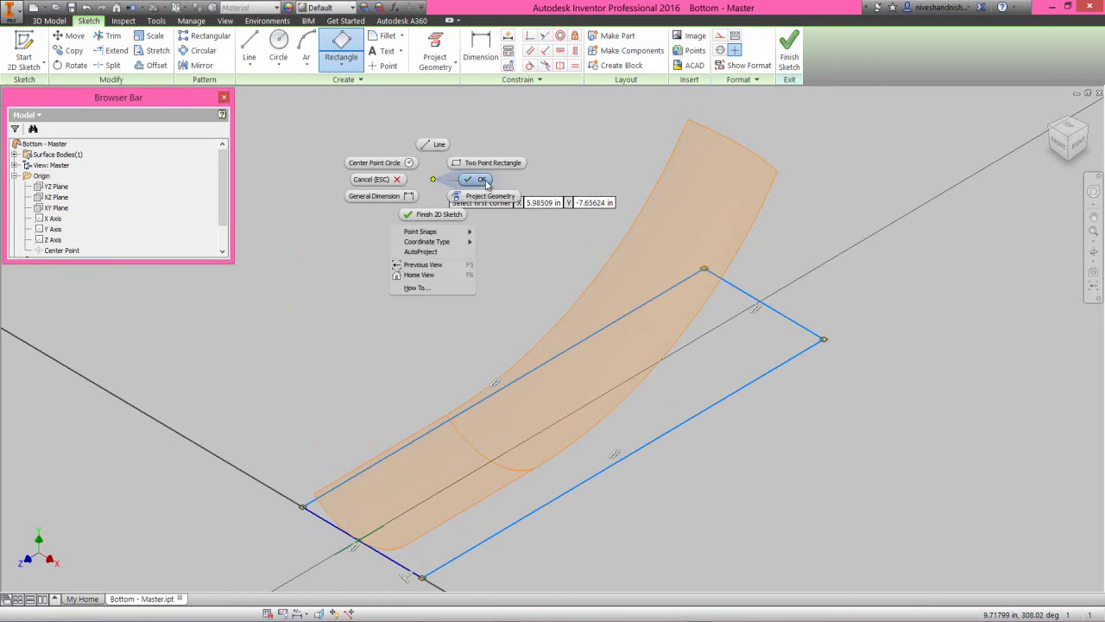
pyautogui.click(480, 178)
# Step: Make the midpoint of the rectangle's short side coincident with the origin
pyautogui.click(528, 35)
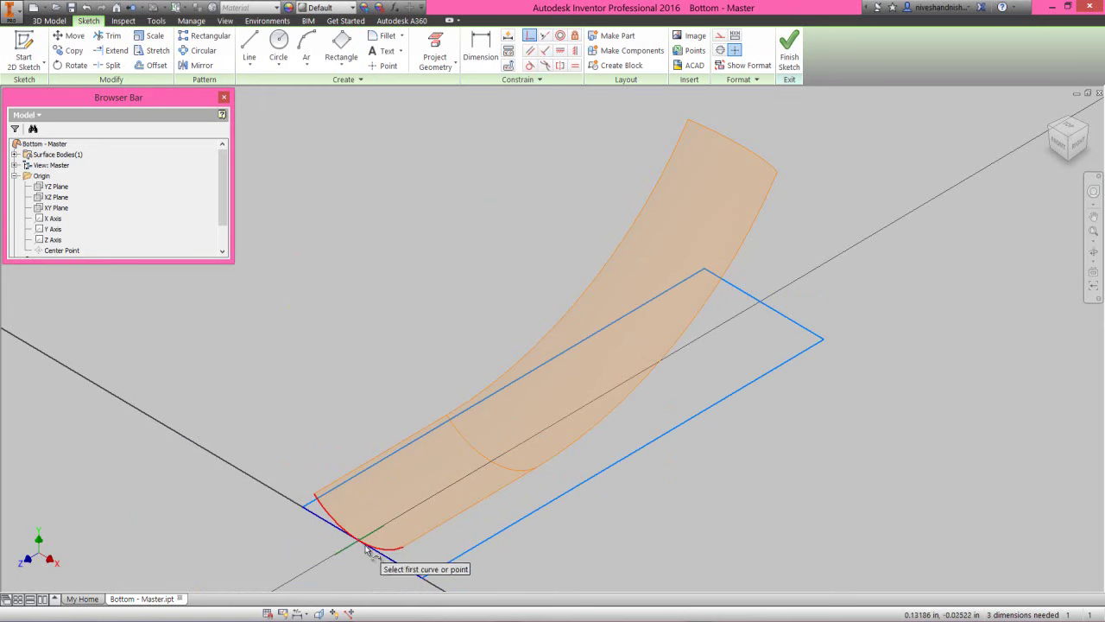
pyautogui.click(360, 542)
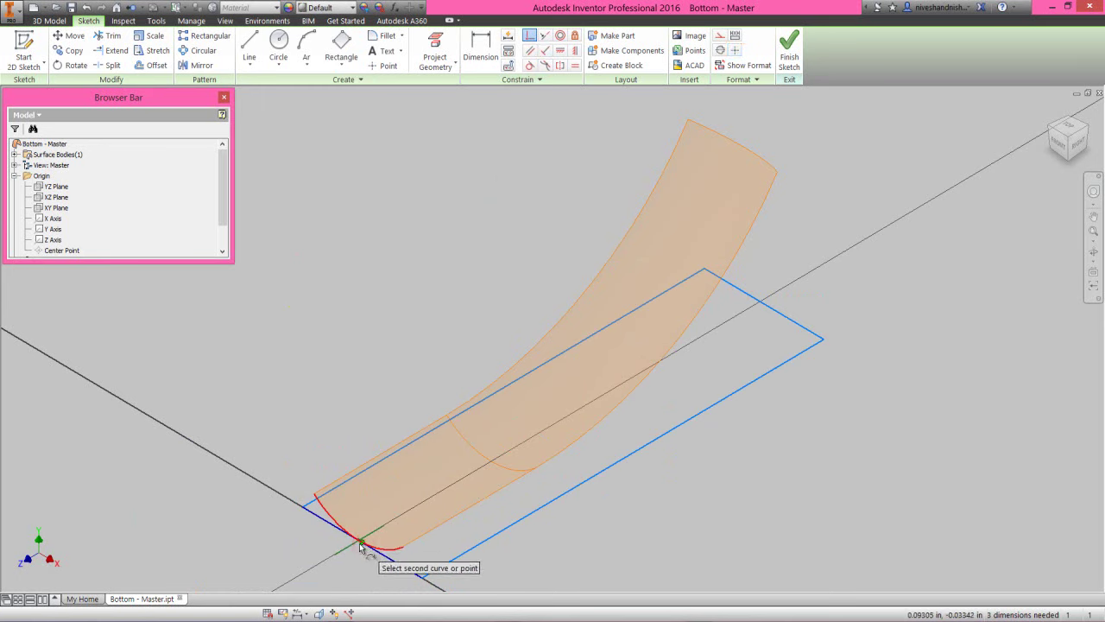
pyautogui.click(360, 542)
# Step: Dimension the rectangle's long side to 6.25 in
pyautogui.rightClick(438, 302)
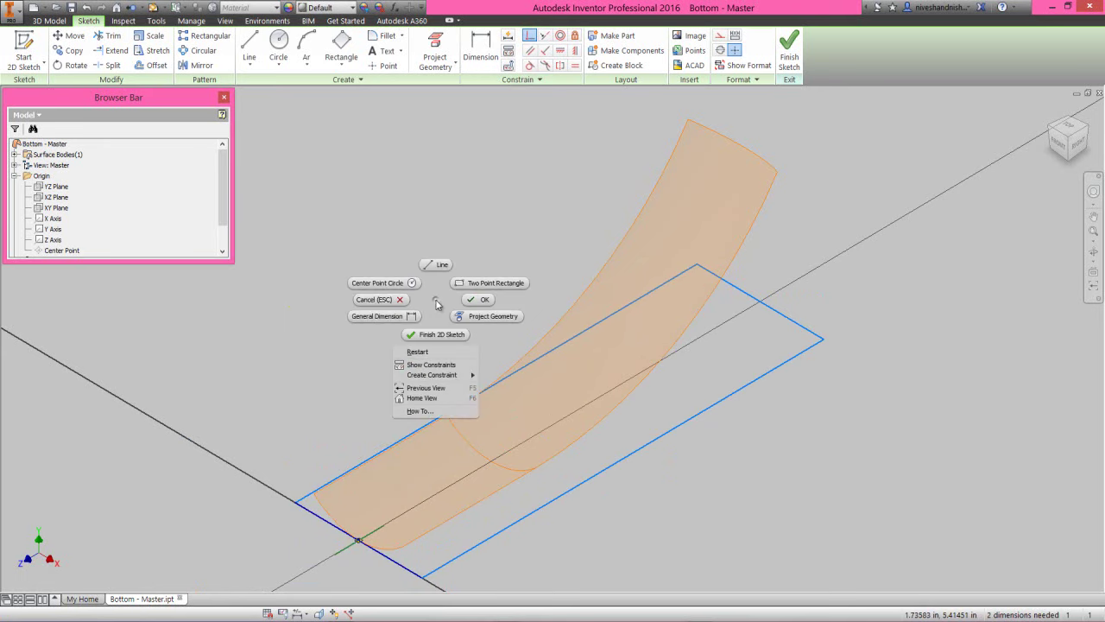
pyautogui.click(412, 316)
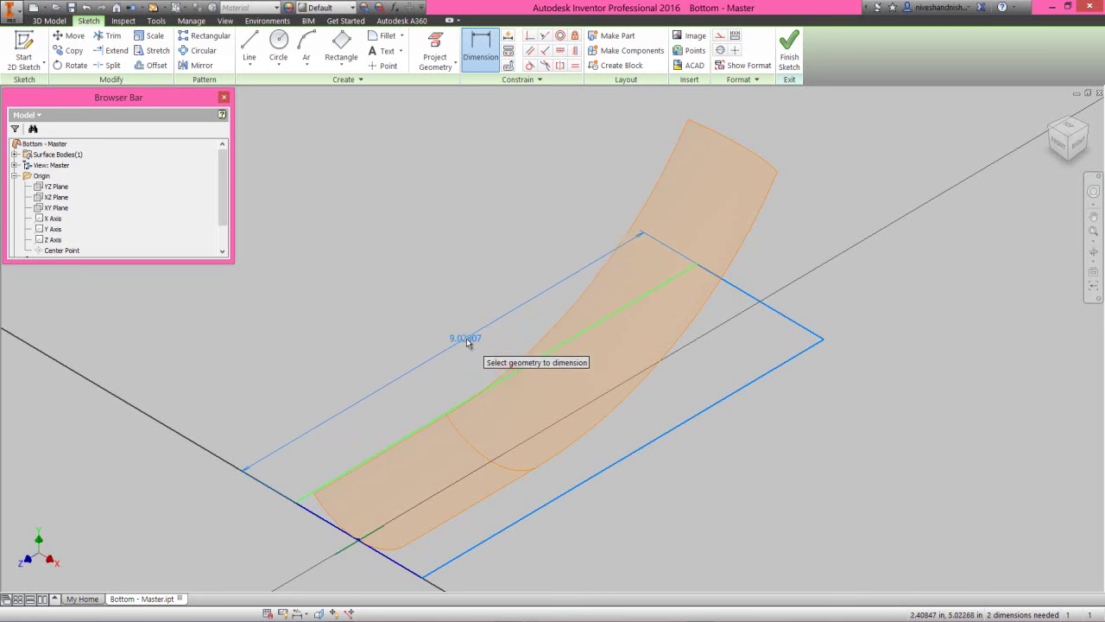
pyautogui.click(467, 339)
pyautogui.write('6.25')
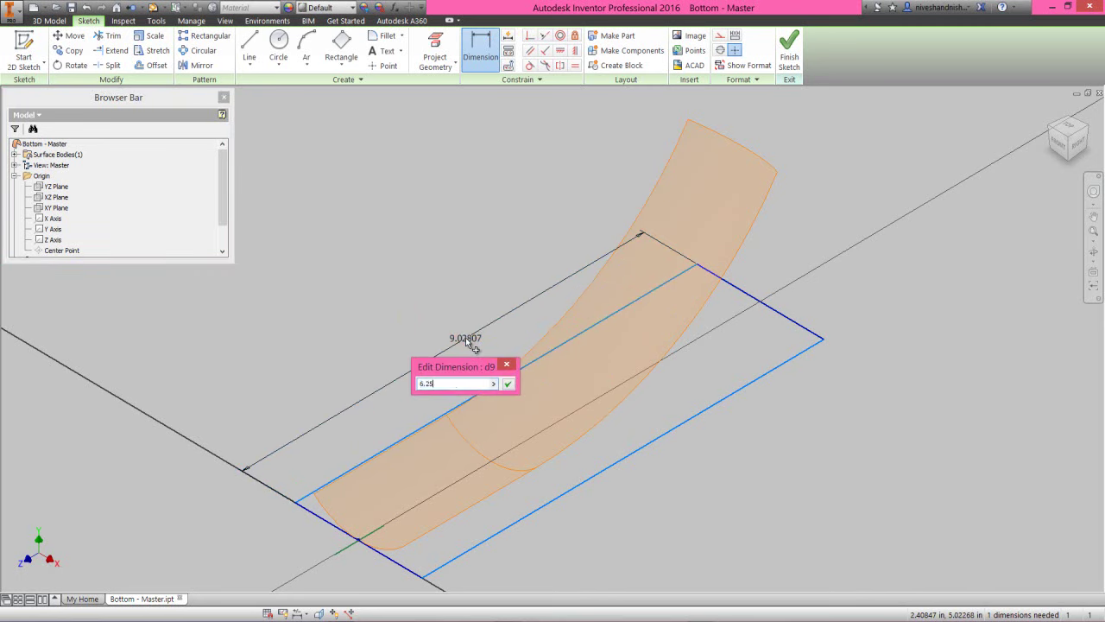
pyautogui.press('Return')
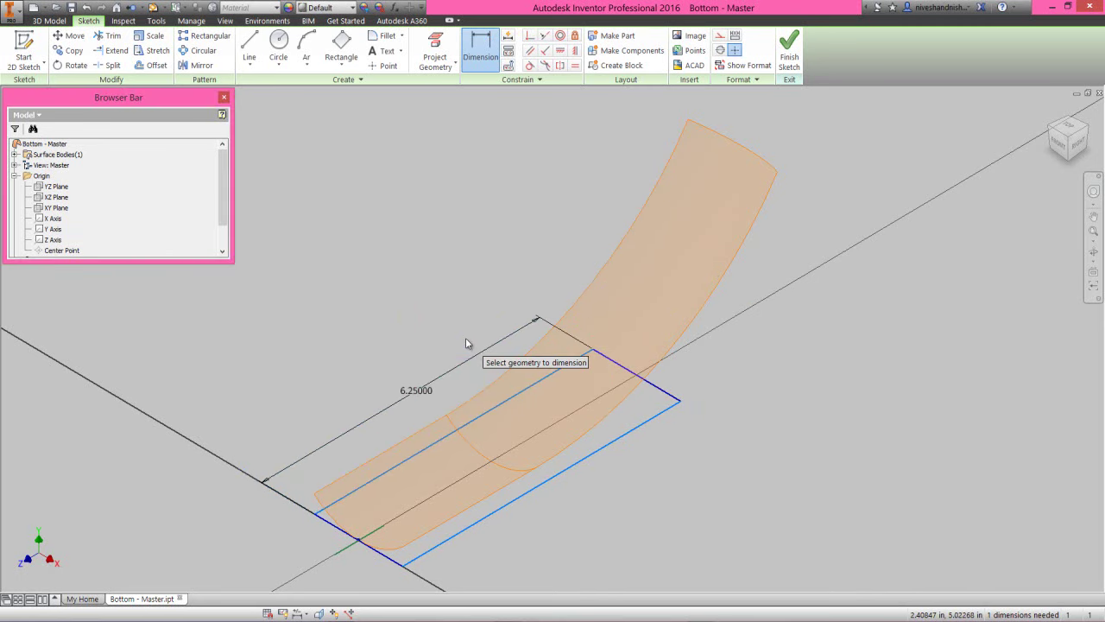
# Step: Dimension the rectangle's short side to 1.875 in and finish the sketch
pyautogui.click(628, 369)
pyautogui.click(313, 555)
pyautogui.write('1.875')
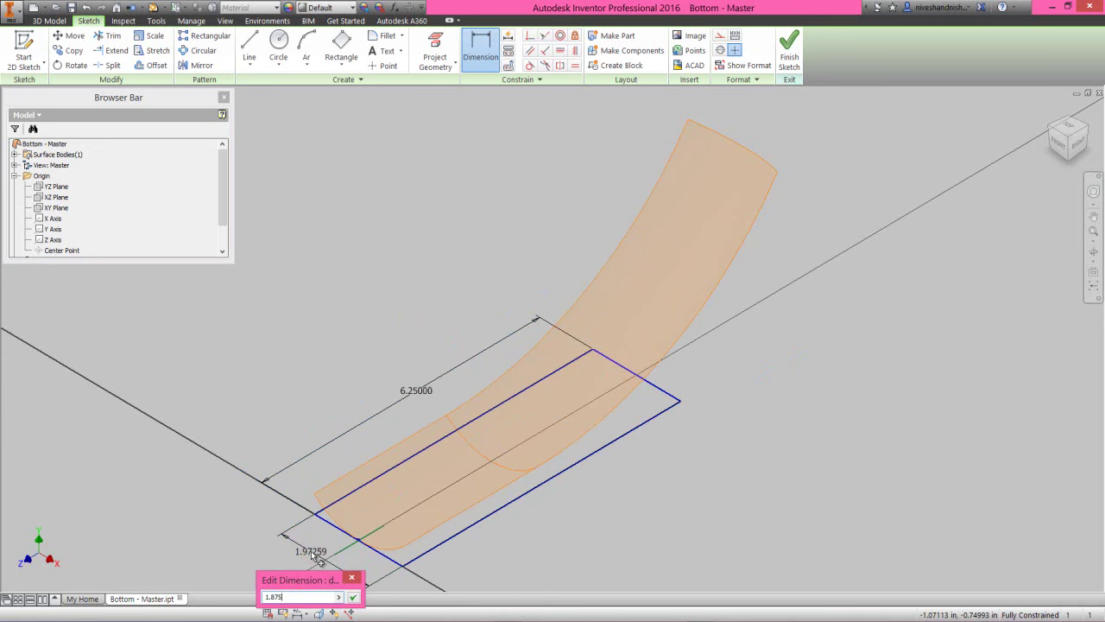
pyautogui.press('Return')
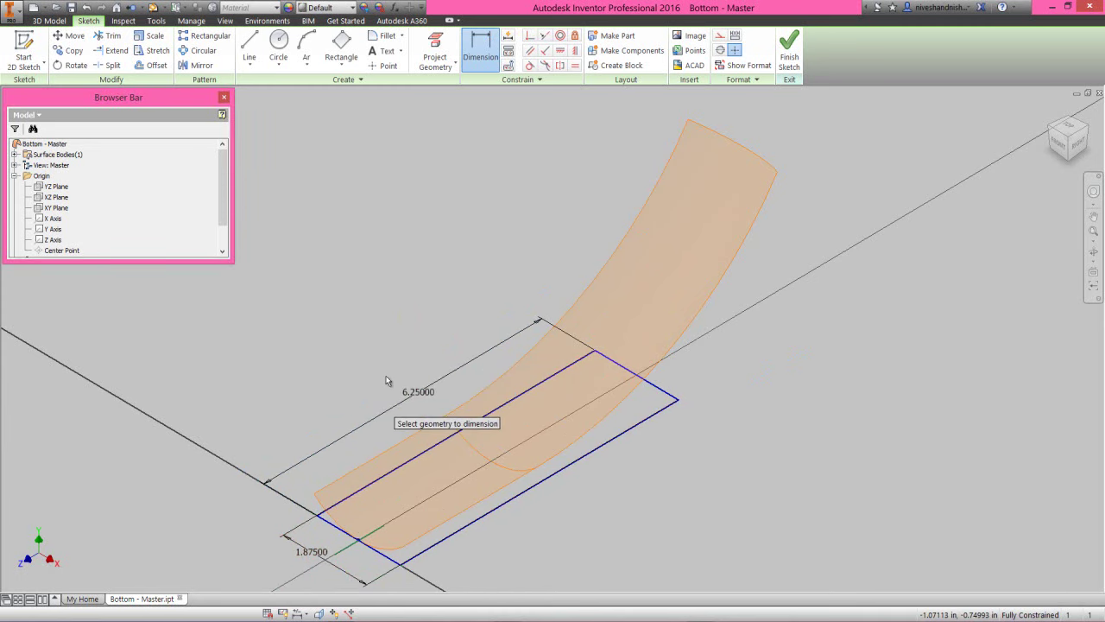
pyautogui.rightClick(391, 350)
pyautogui.click(429, 347)
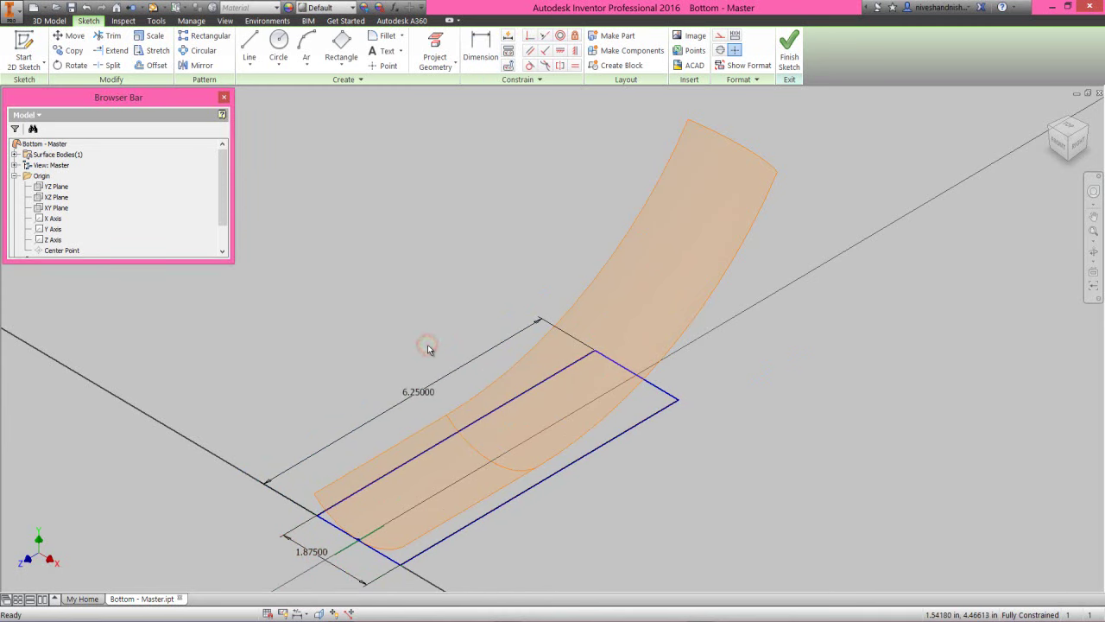
pyautogui.click(789, 50)
pyautogui.click(467, 326)
# Step: Collapse all nodes of the model browser and save the part
pyautogui.rightClick(173, 231)
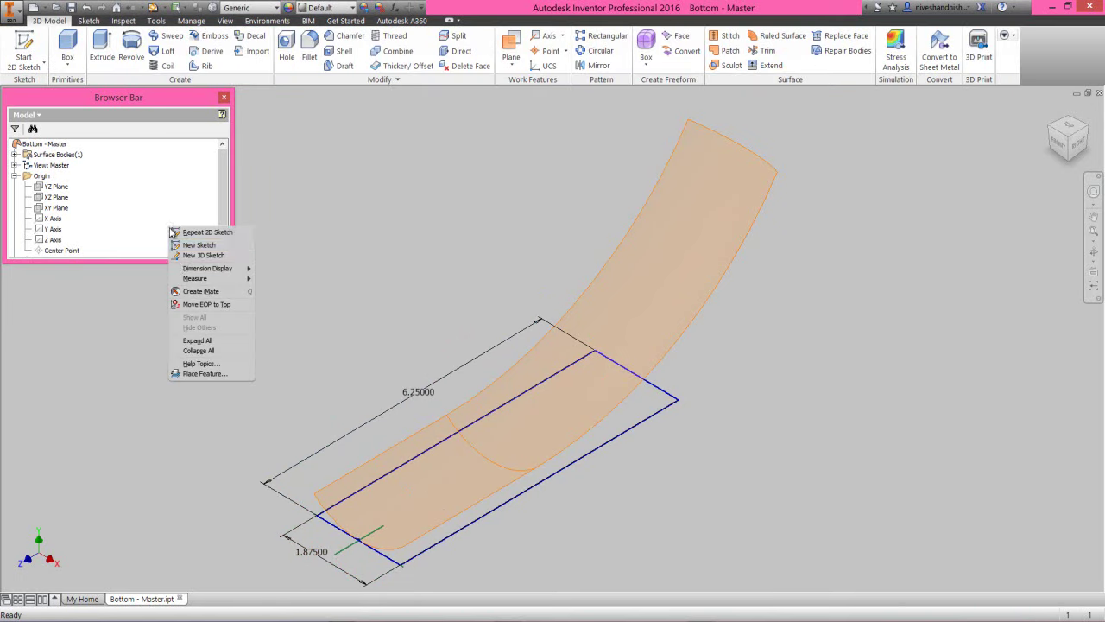
pyautogui.click(209, 349)
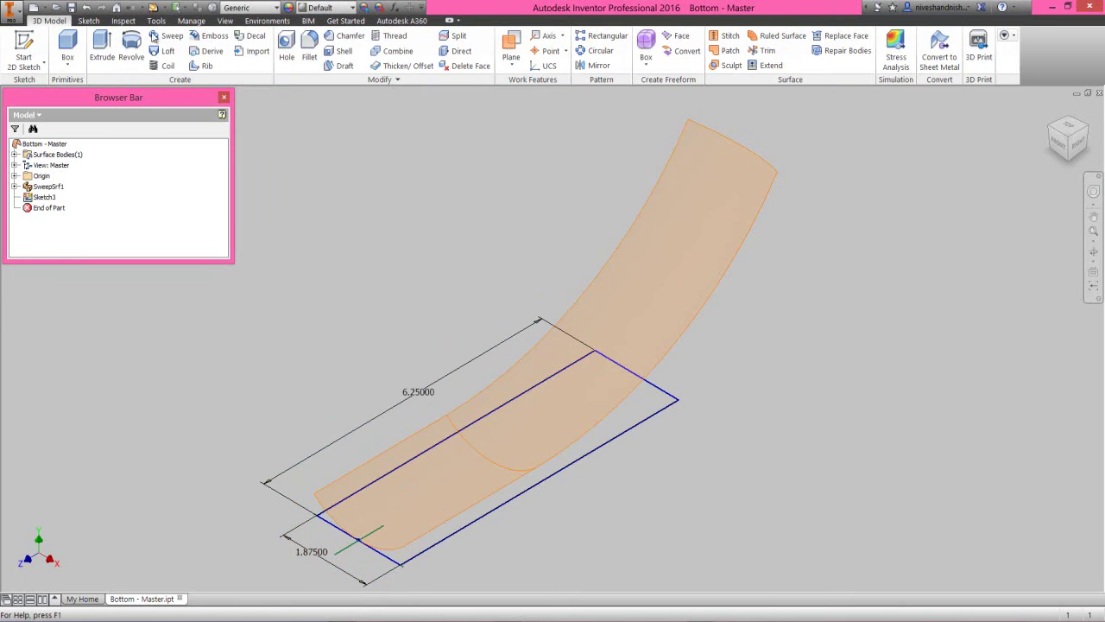
pyautogui.click(1086, 234)
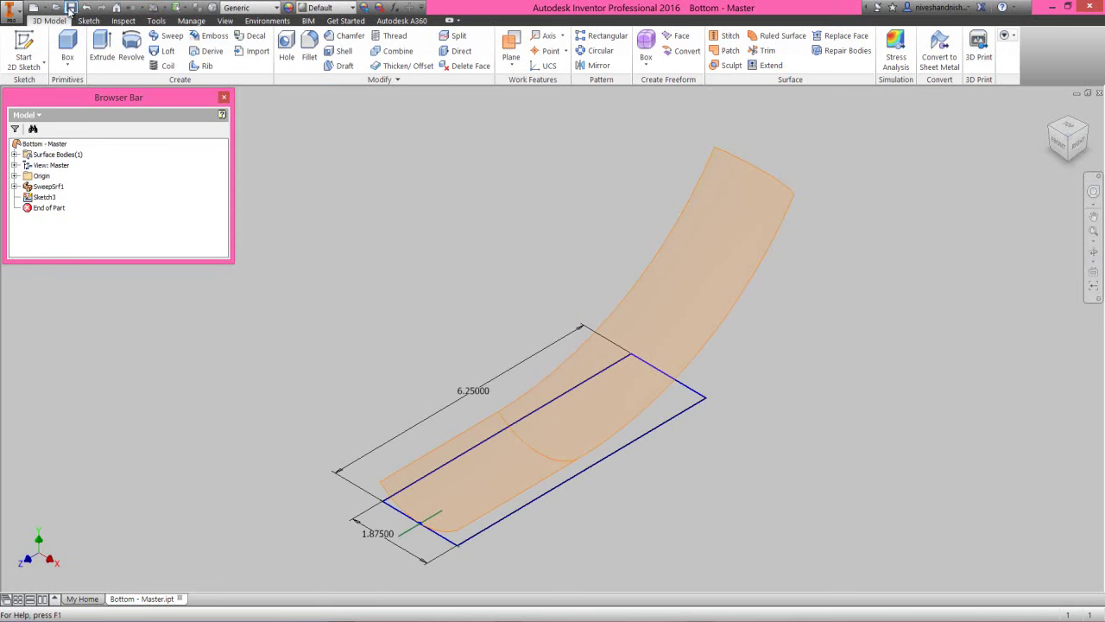
pyautogui.click(451, 367)
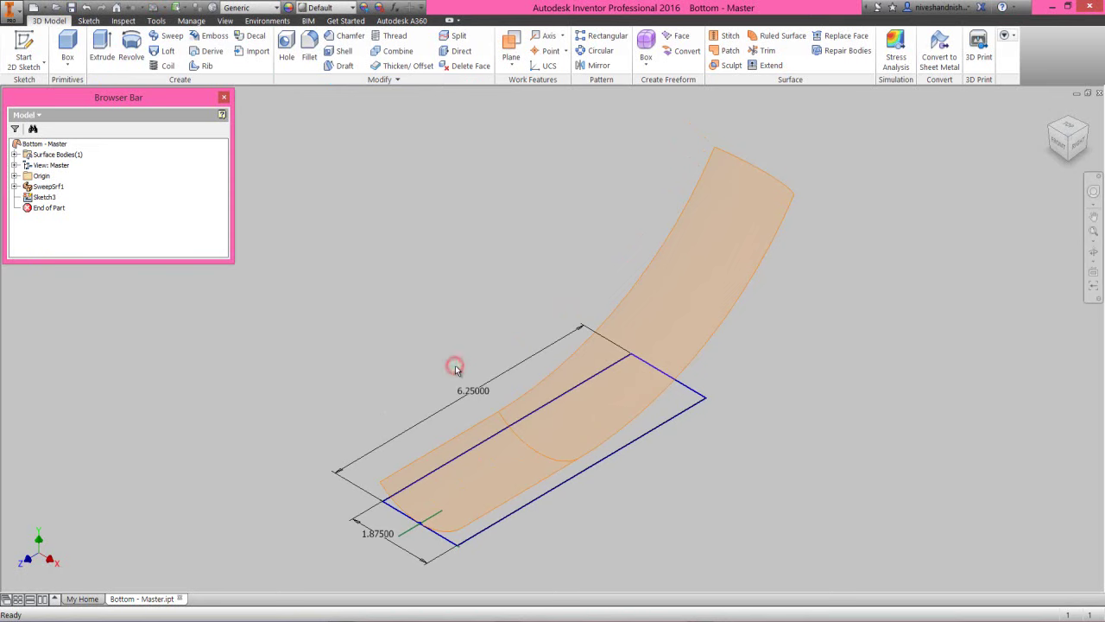
# Step: Extrude the rectangle upward 1.25 in as a new solid
pyautogui.click(101, 50)
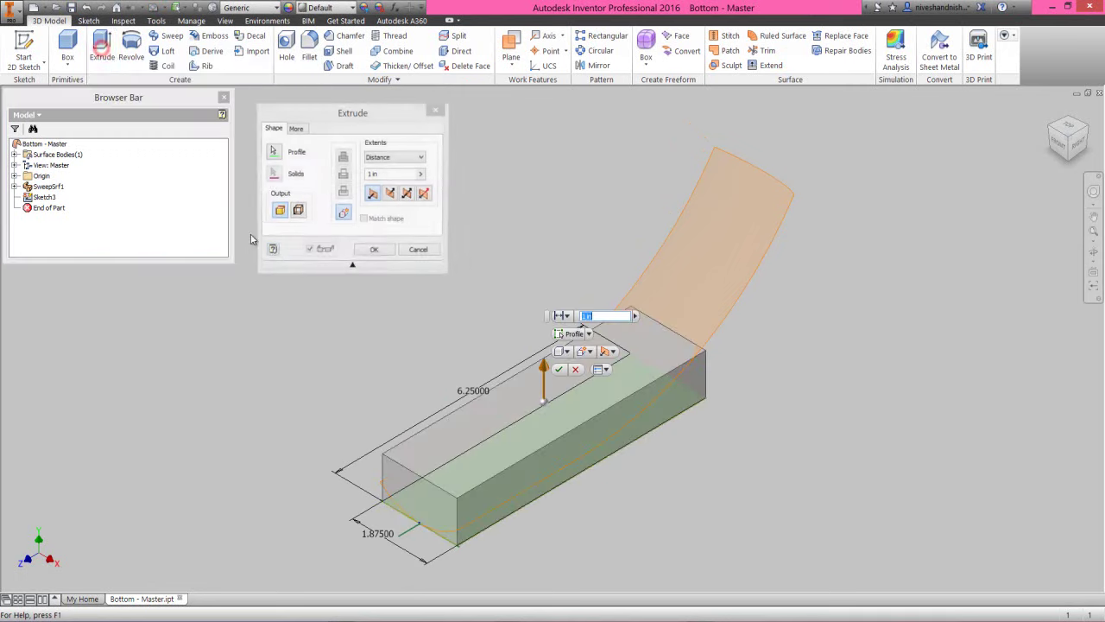
pyautogui.doubleClick(389, 176)
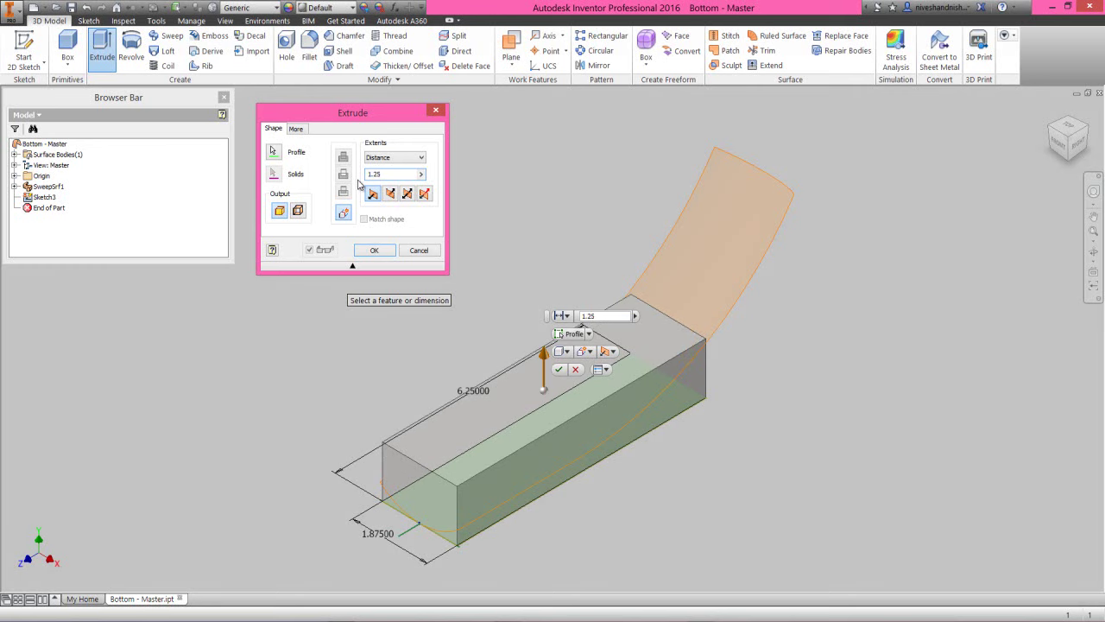
pyautogui.click(379, 250)
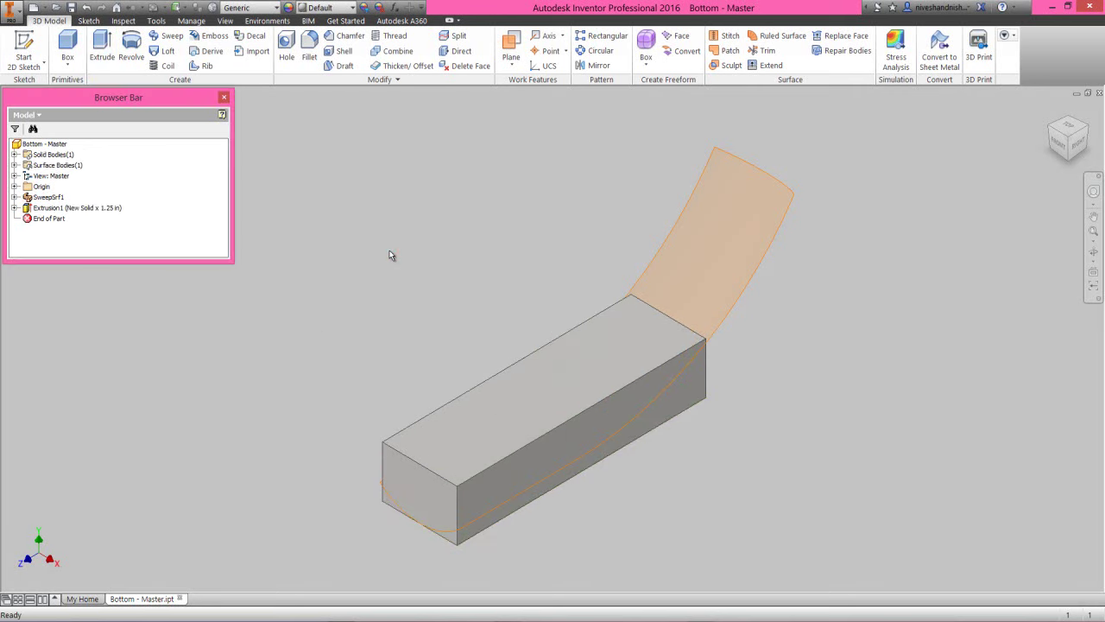
# Step: Import the lighting style file Favorite Color.styxml and switch to the Copy of Two Lights-1 lighting style
pyautogui.click(225, 22)
pyautogui.click(230, 66)
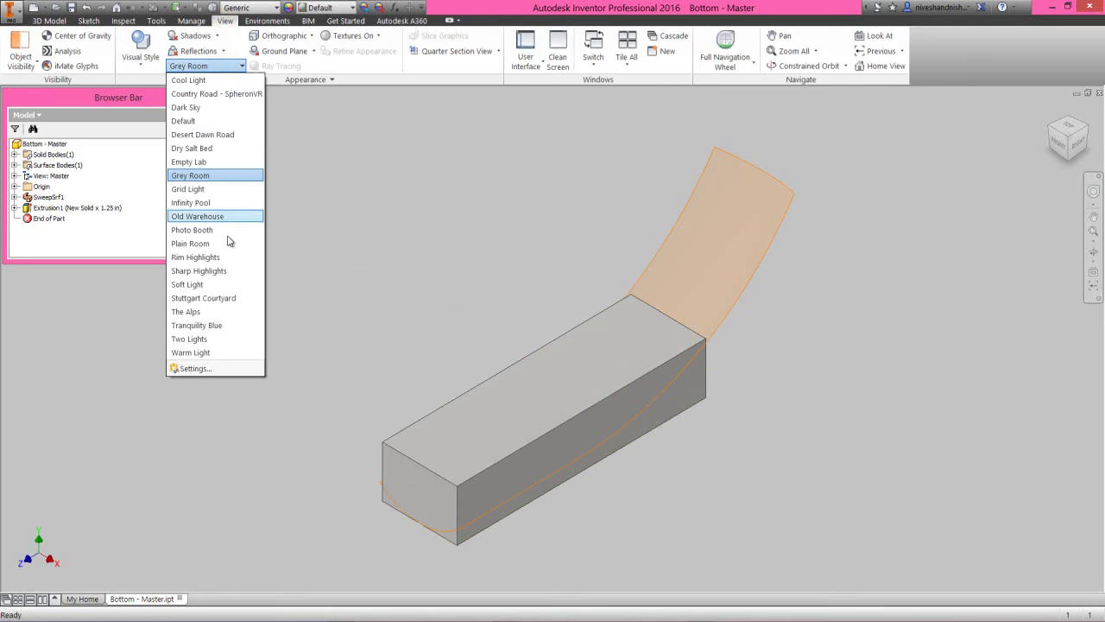
pyautogui.click(226, 367)
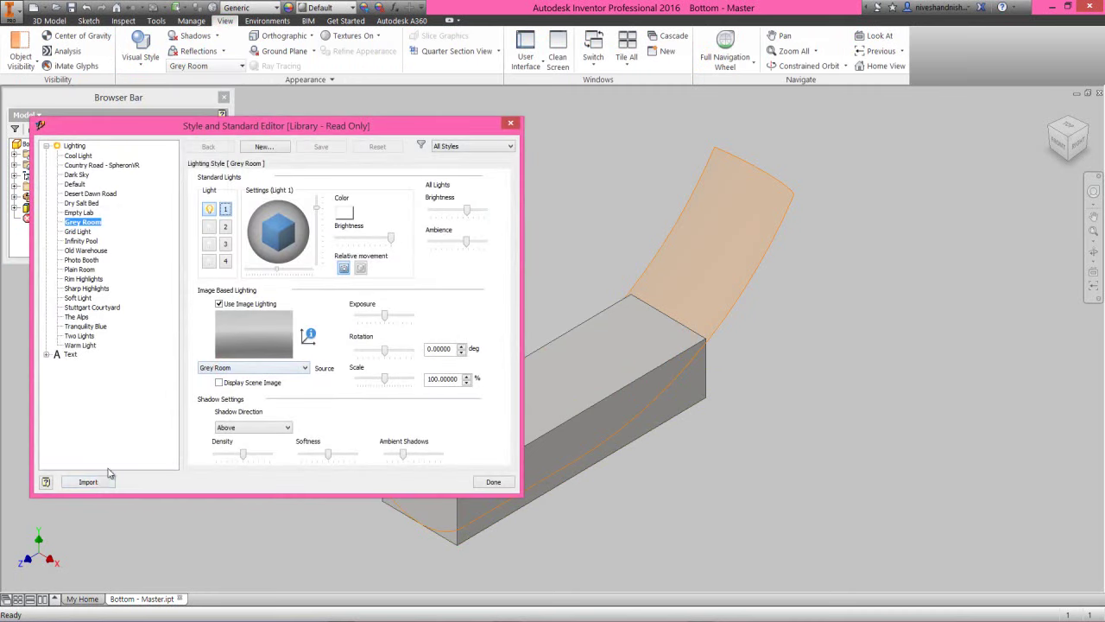
pyautogui.click(89, 482)
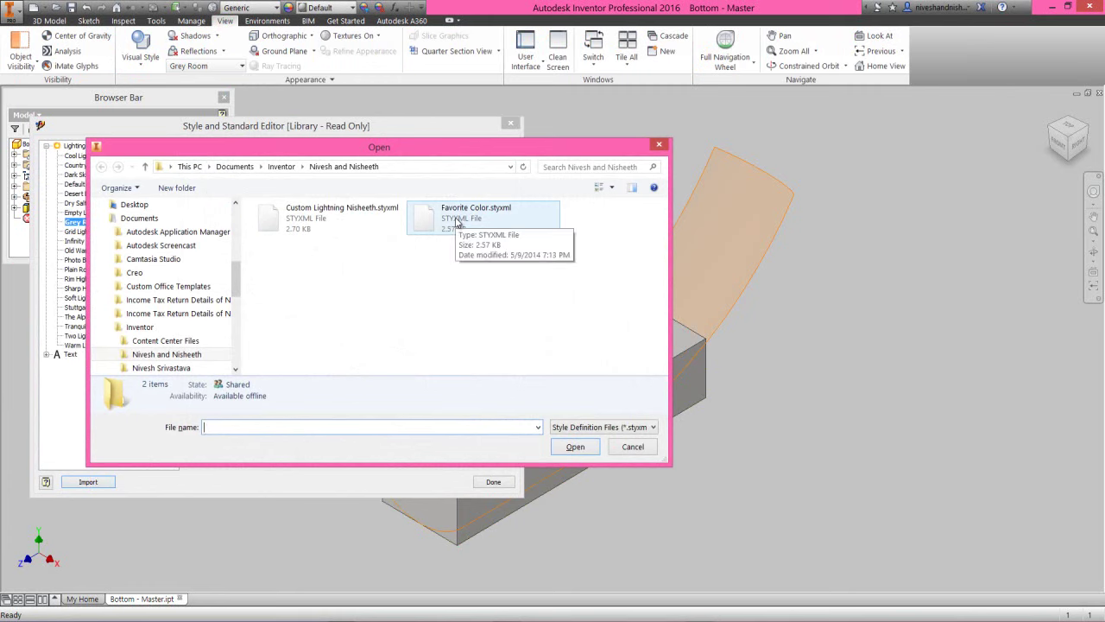
pyautogui.doubleClick(457, 222)
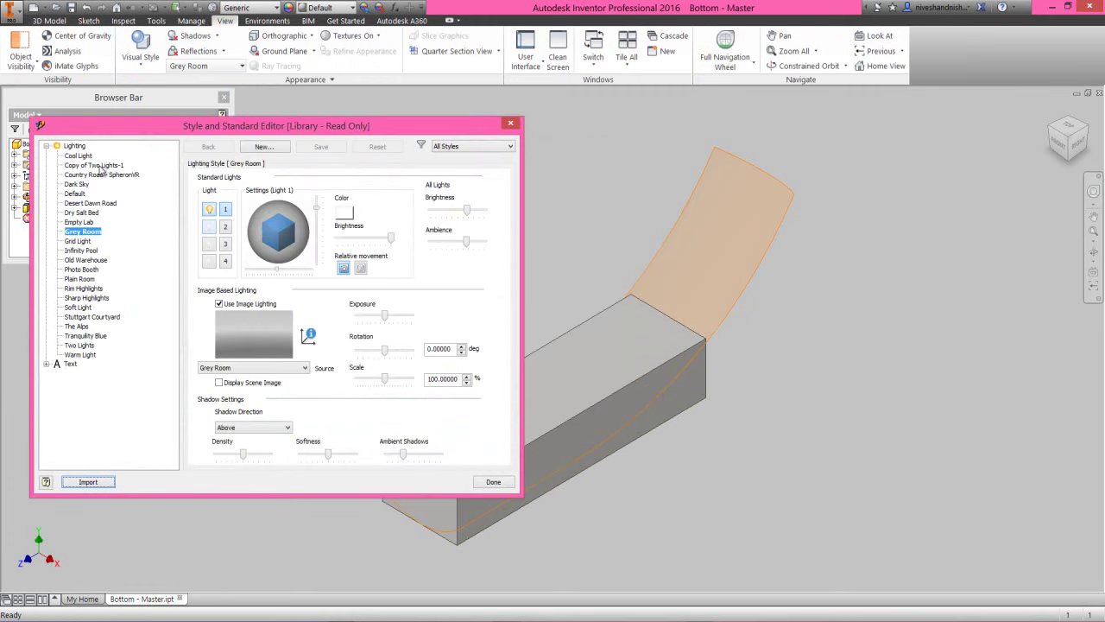
pyautogui.click(99, 166)
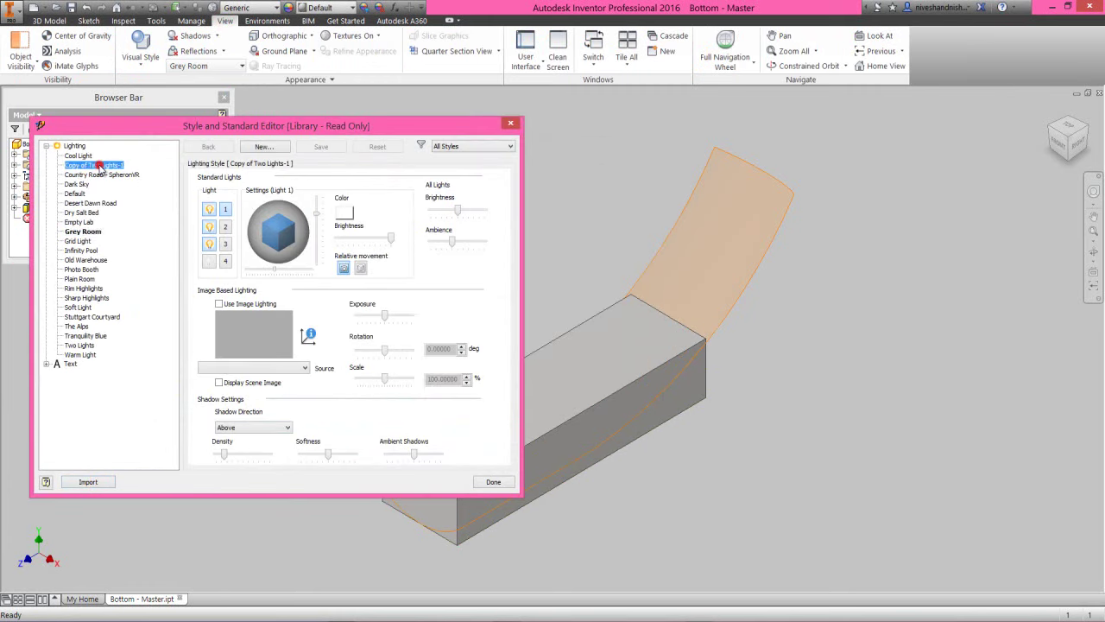
pyautogui.click(504, 487)
# Step: Replace the flat bottom face of the extruded solid with the faces of the swept surface using Replace Face
pyautogui.click(52, 21)
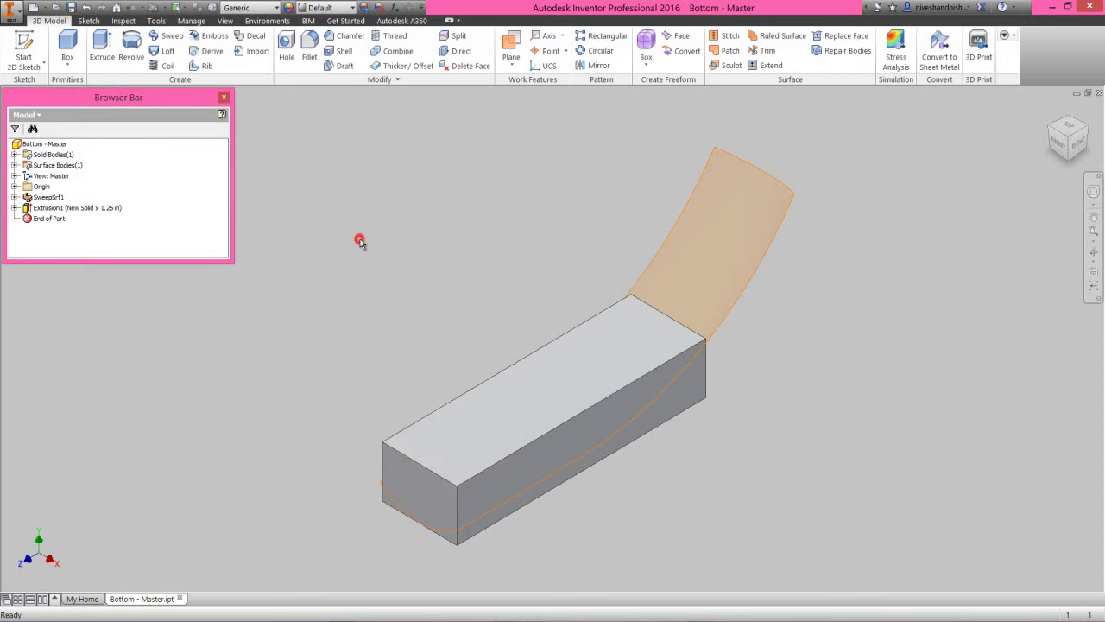
pyautogui.click(417, 248)
pyautogui.click(799, 81)
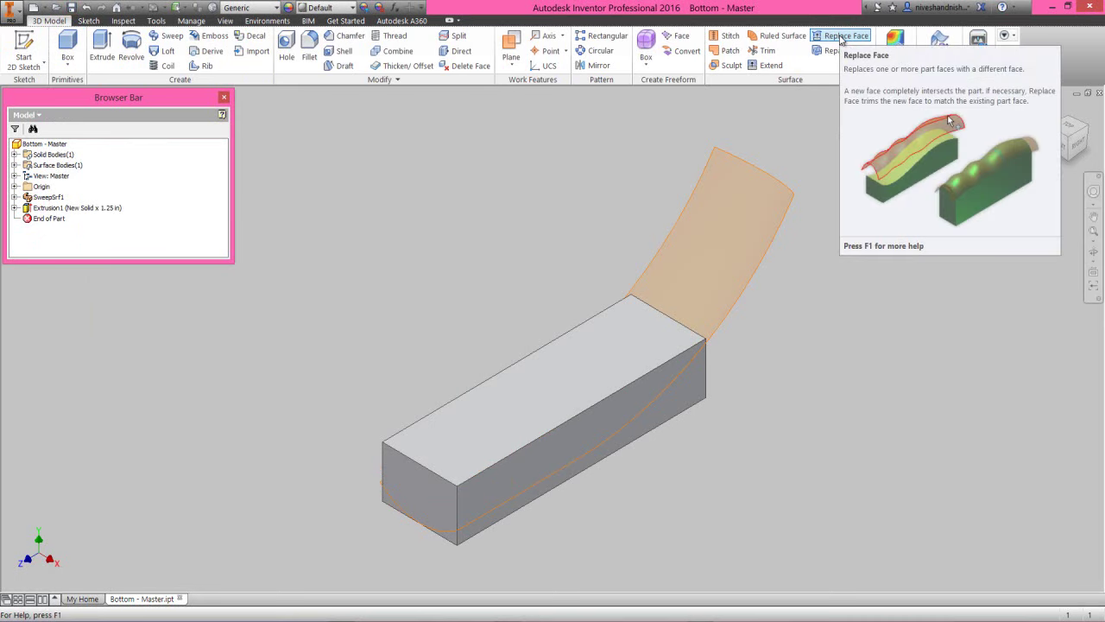
pyautogui.click(842, 36)
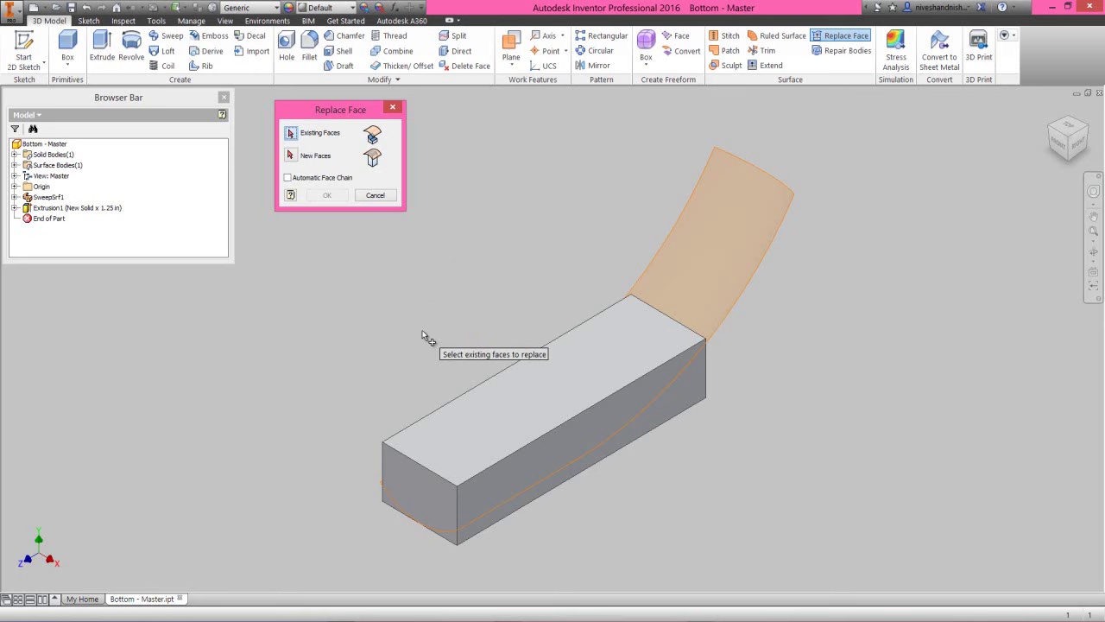
pyautogui.click(1093, 252)
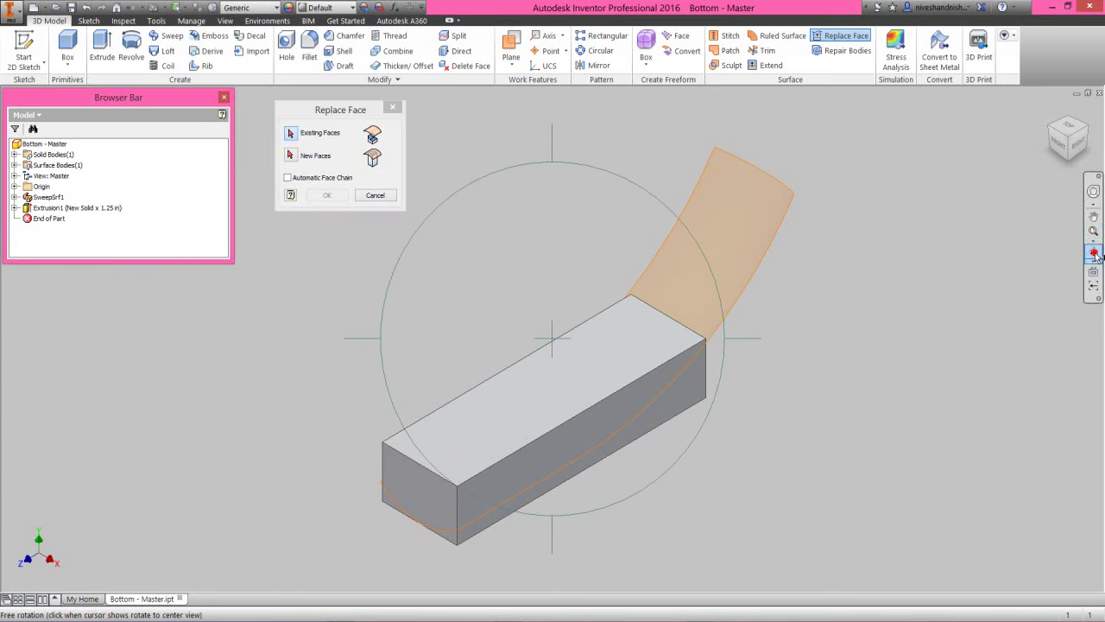
pyautogui.moveTo(547, 452); pyautogui.dragTo(557, 345)
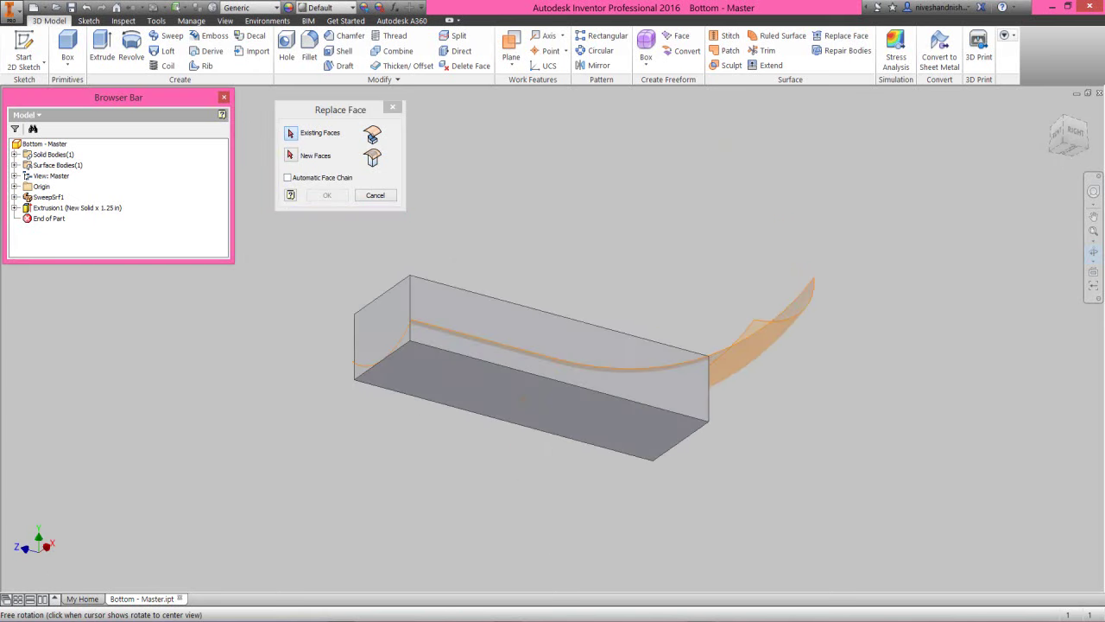
pyautogui.rightClick(545, 422)
pyautogui.click(577, 416)
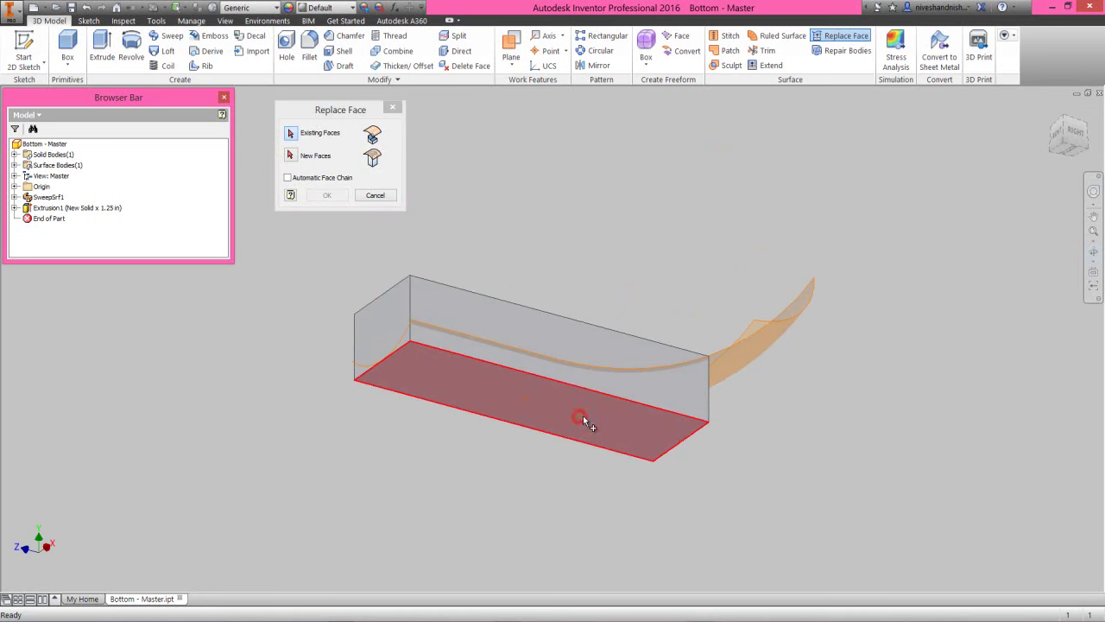
pyautogui.click(598, 418)
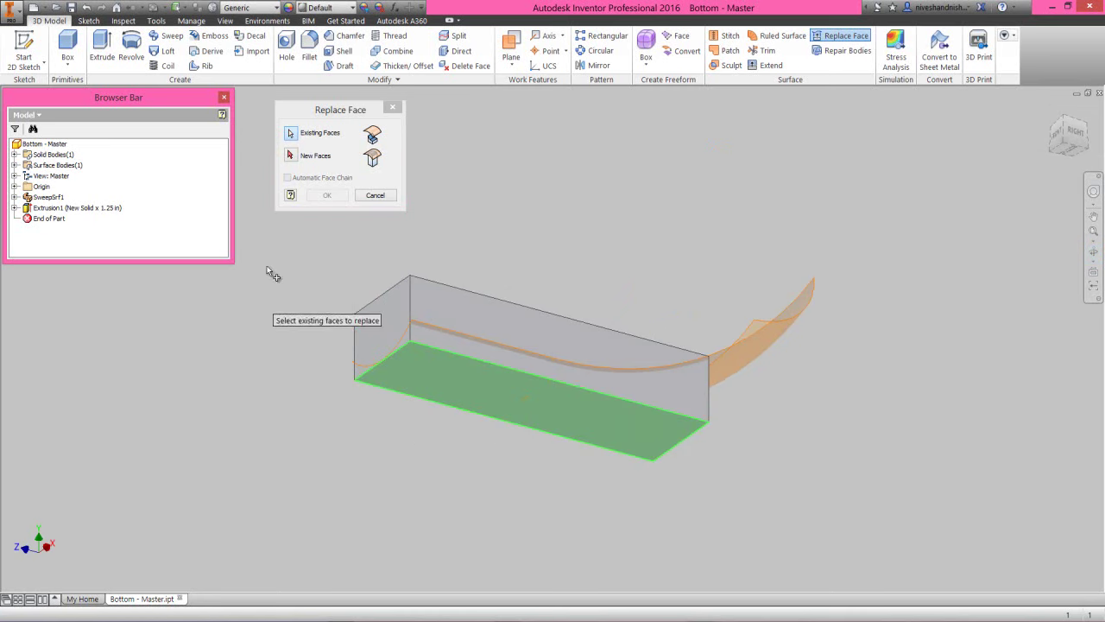
pyautogui.click(291, 156)
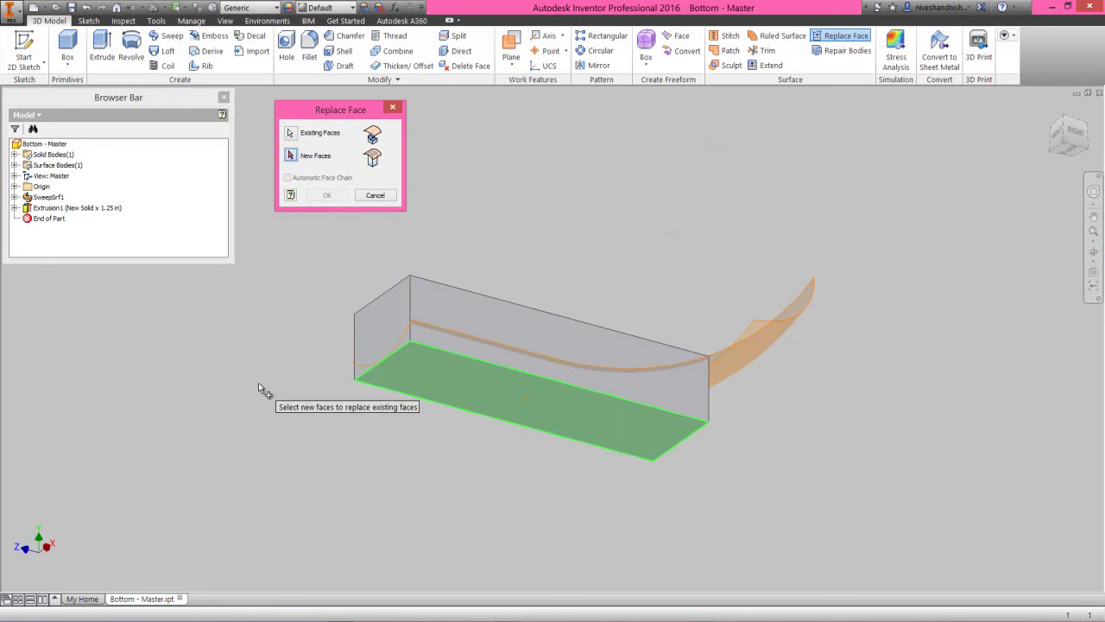
pyautogui.click(450, 330)
pyautogui.click(577, 365)
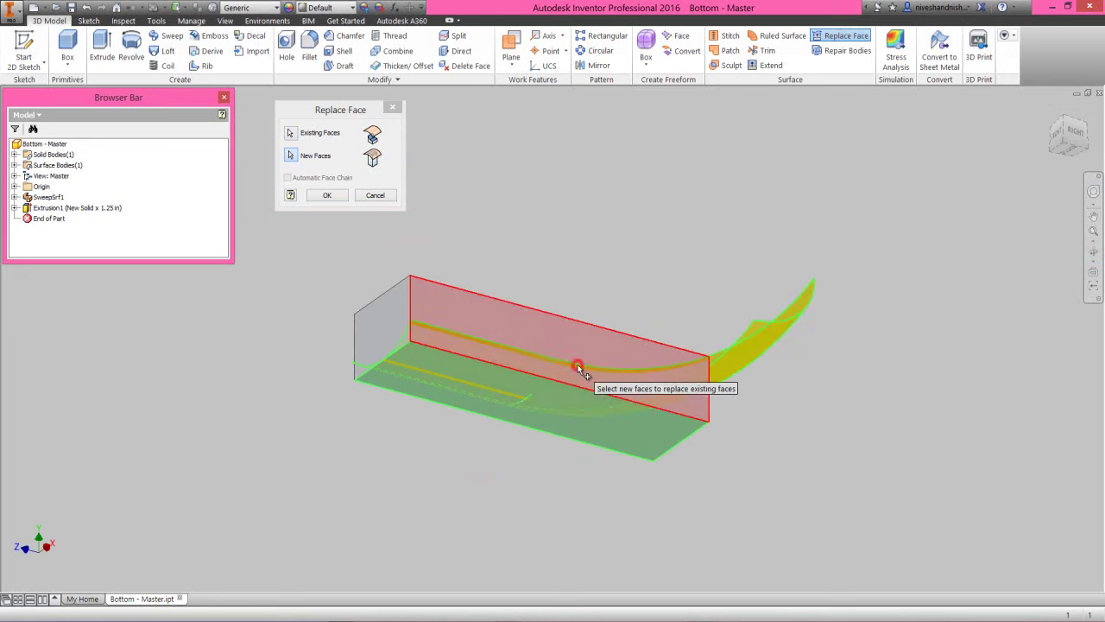
pyautogui.click(333, 196)
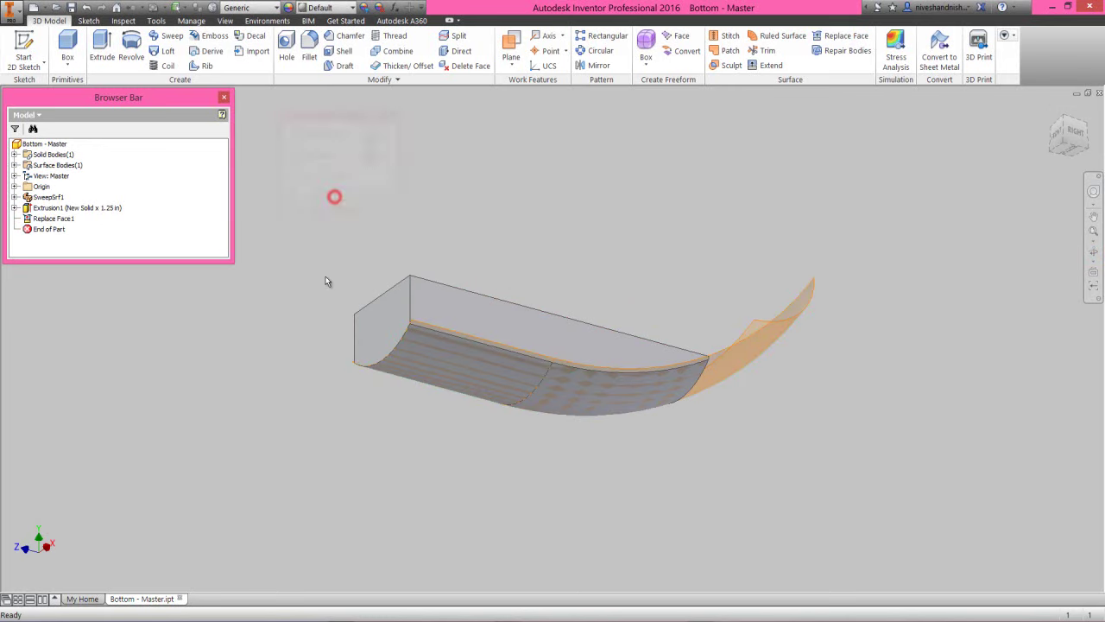
# Step: Hide the swept surface SweepSrf1
pyautogui.click(49, 198)
pyautogui.rightClick(50, 198)
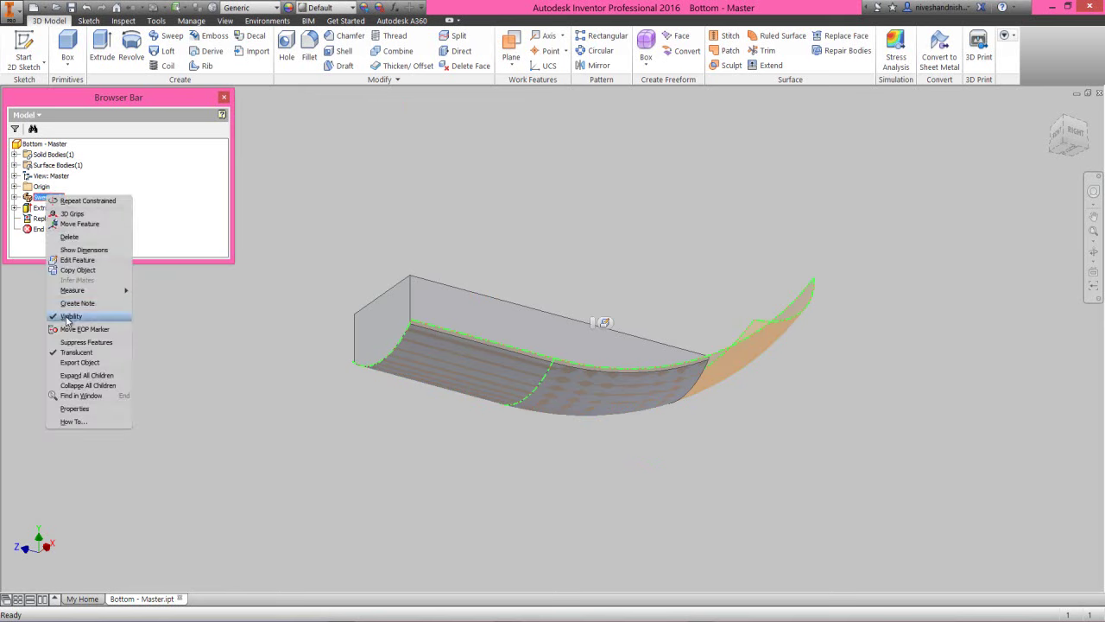
pyautogui.click(70, 317)
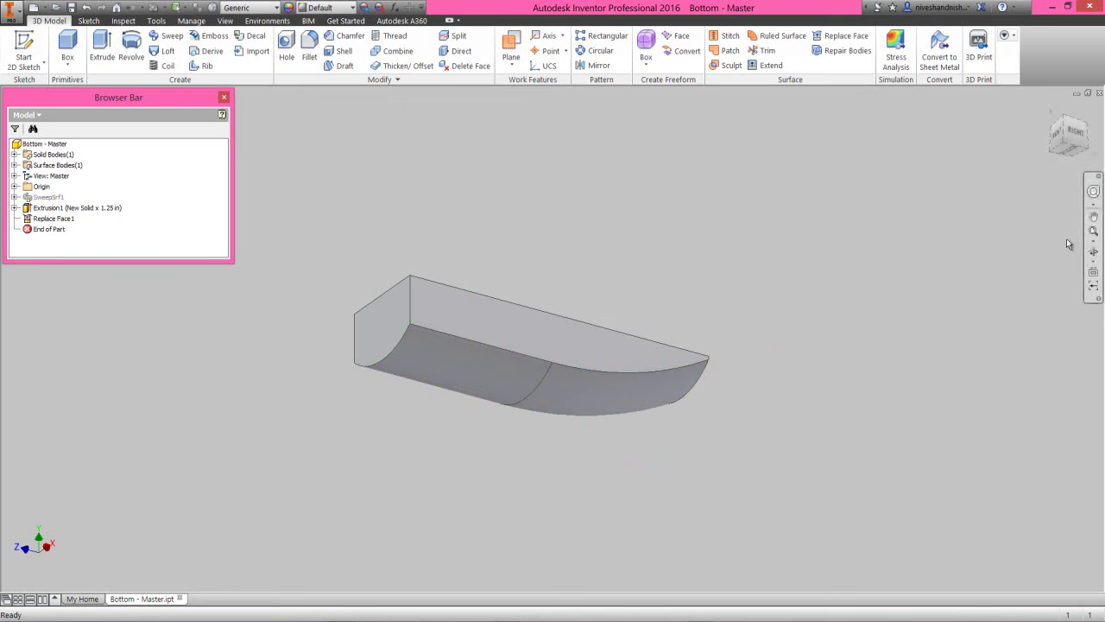
# Step: Examine the solid's curved underside from below and from the isometric side
pyautogui.click(1093, 253)
pyautogui.moveTo(604, 449); pyautogui.dragTo(593, 286)
pyautogui.rightClick(586, 274)
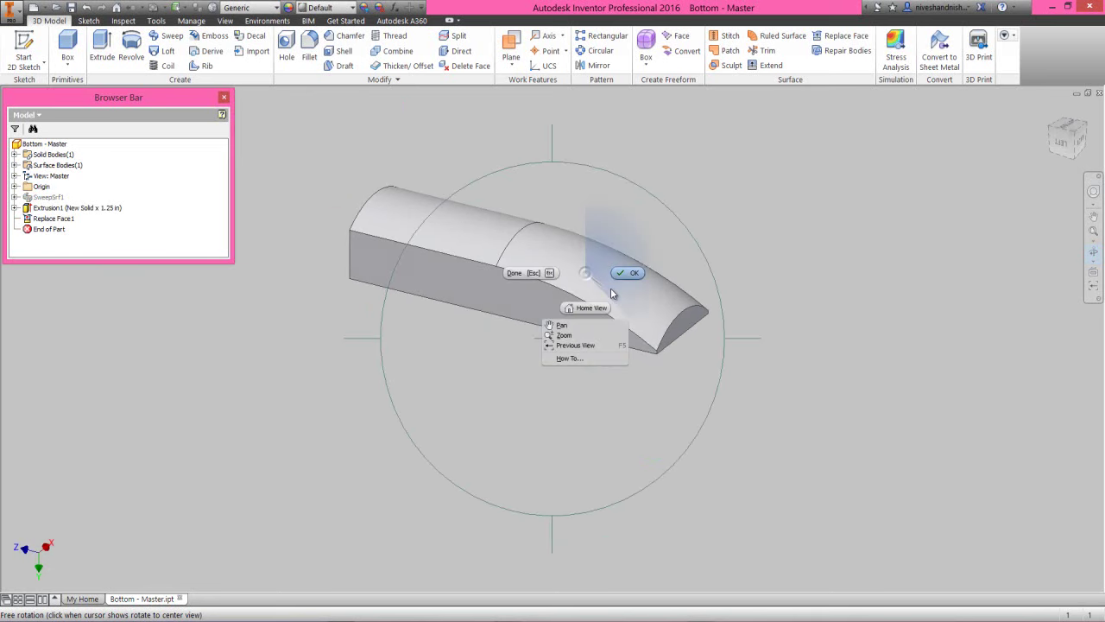
pyautogui.click(622, 273)
pyautogui.click(1094, 191)
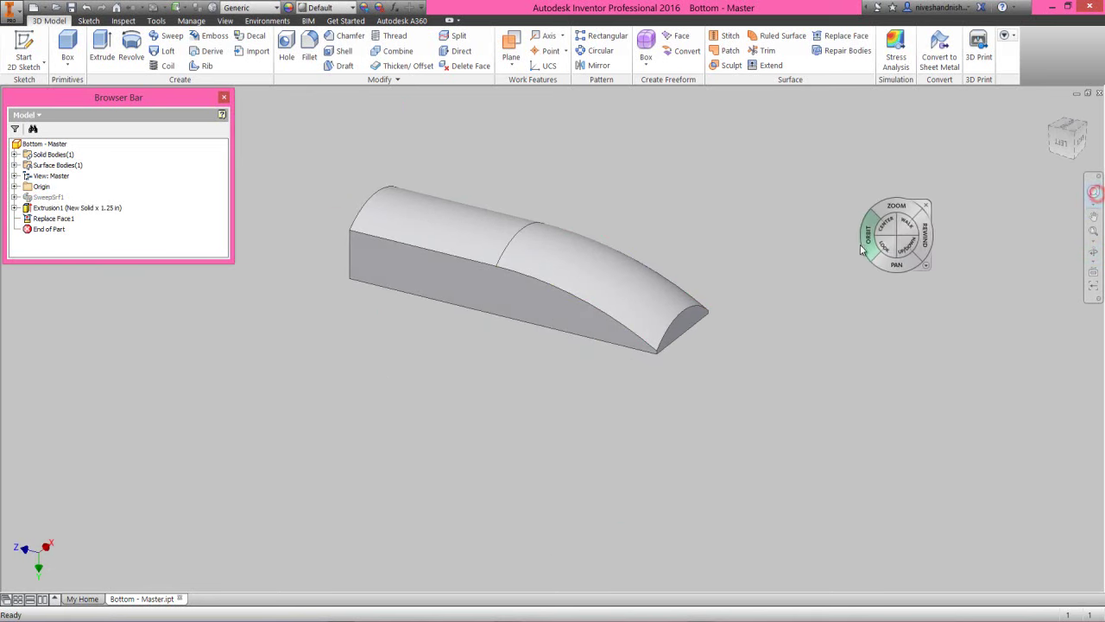
pyautogui.moveTo(870, 235); pyautogui.dragTo(839, 252)
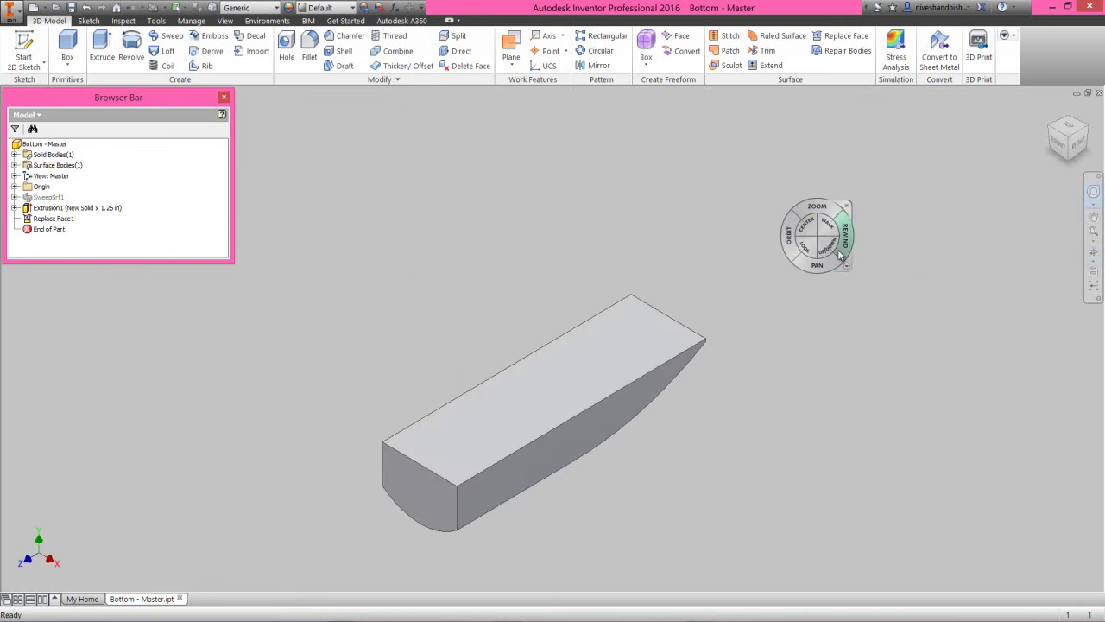
pyautogui.click(847, 206)
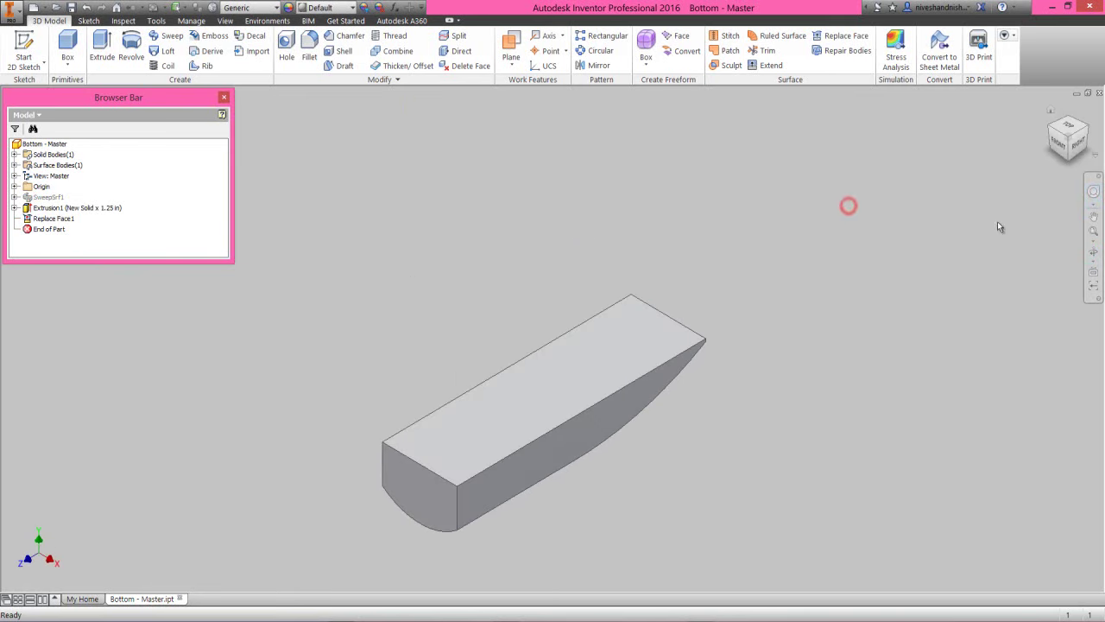
pyautogui.click(1093, 233)
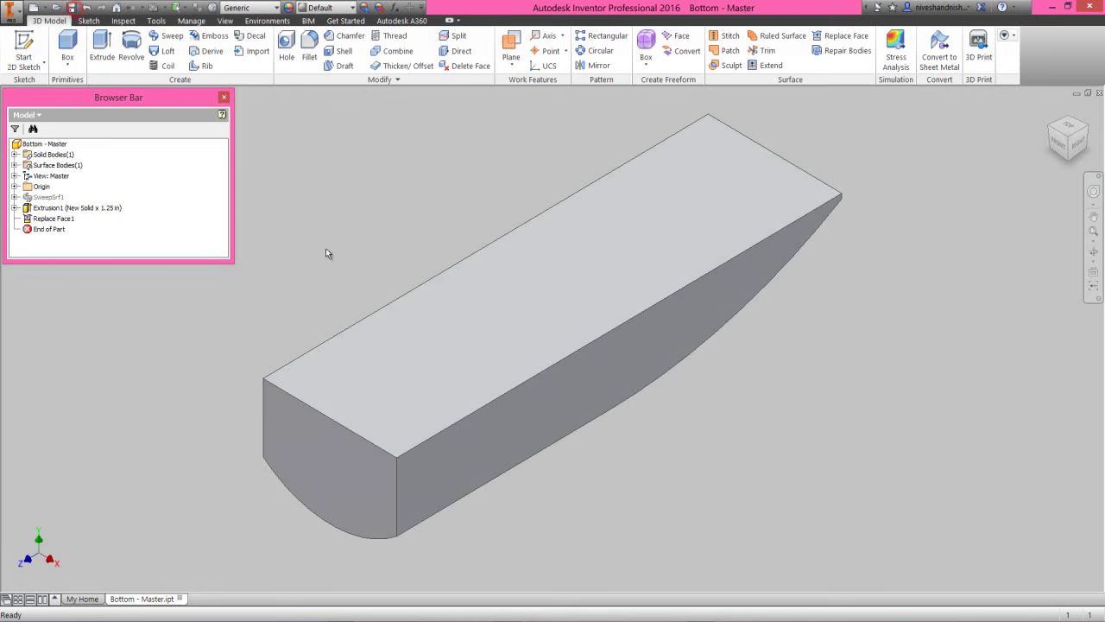
pyautogui.click(399, 242)
# Step: Start a sketch on the origin YZ plane, slice the graphics and look straight at the section
pyautogui.click(14, 186)
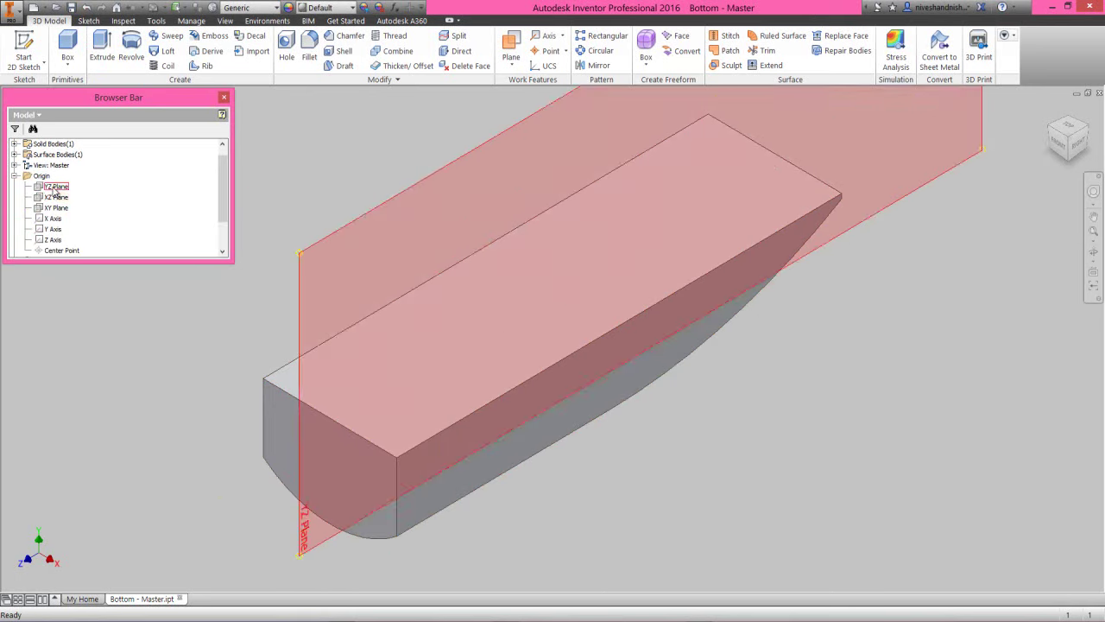
pyautogui.click(54, 188)
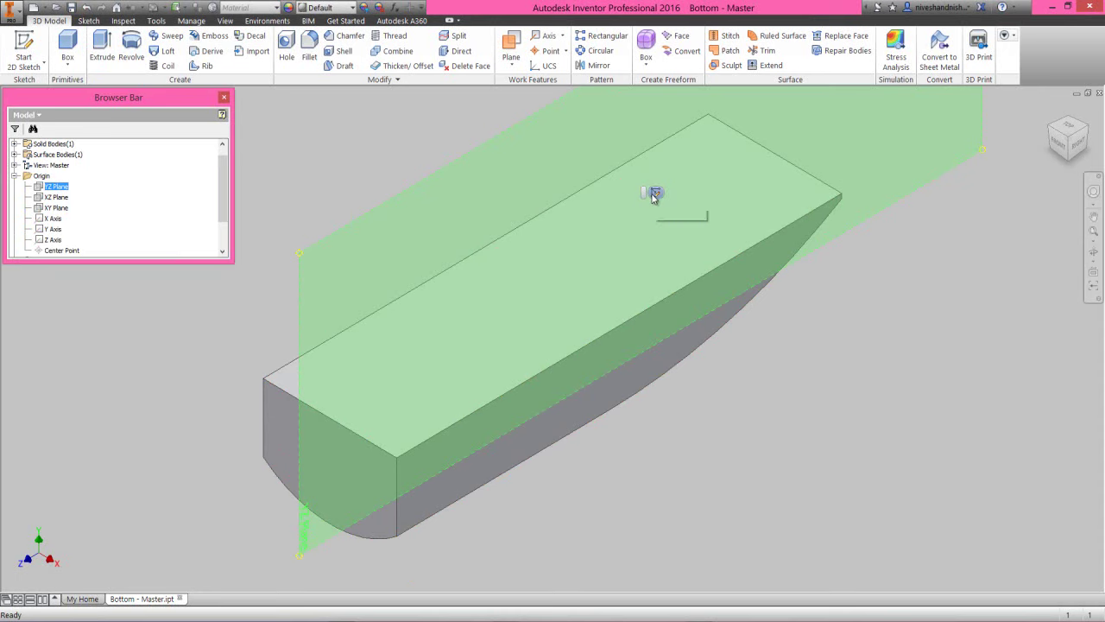
pyautogui.click(655, 192)
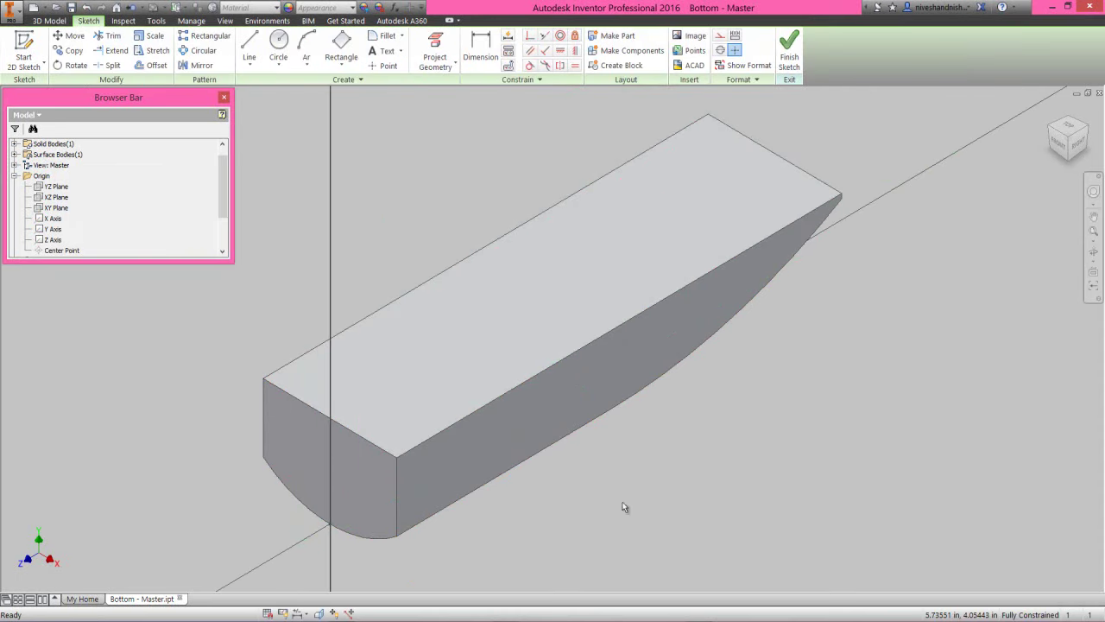
pyautogui.click(318, 613)
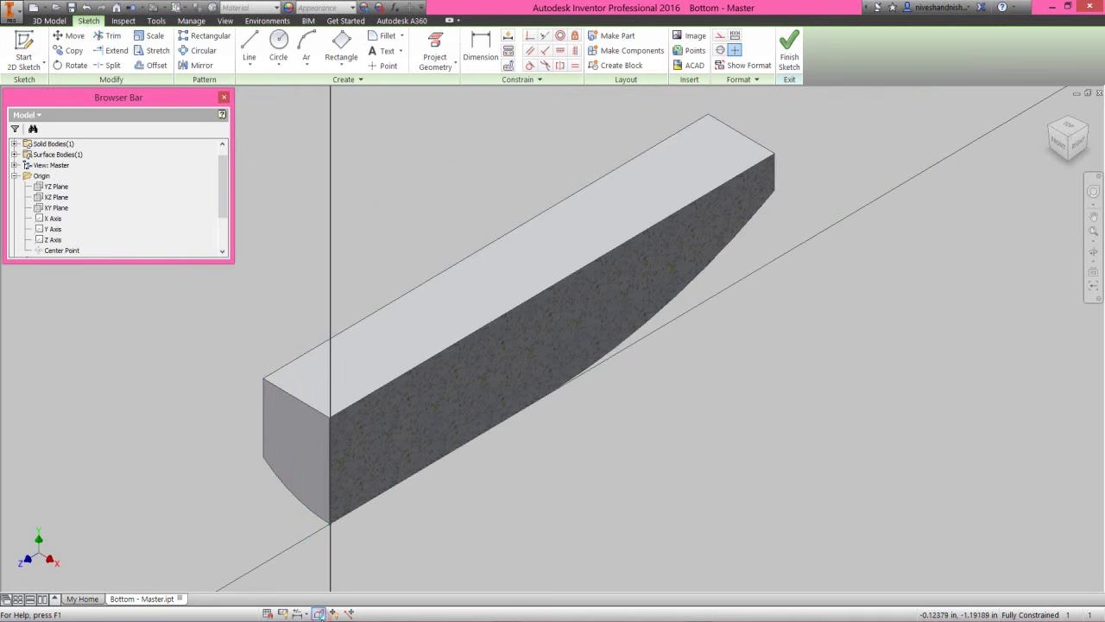
pyautogui.click(1058, 148)
pyautogui.click(462, 234)
# Step: Project the section's straight top edge, vertical end edge and flat bottom edge into the sketch
pyautogui.click(435, 52)
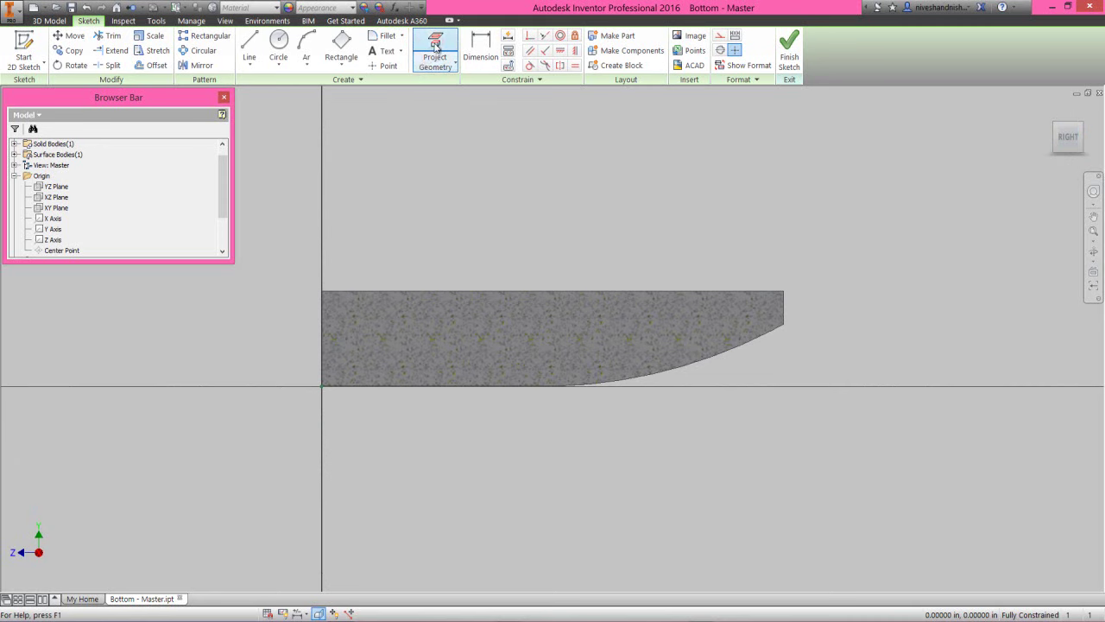
pyautogui.click(427, 292)
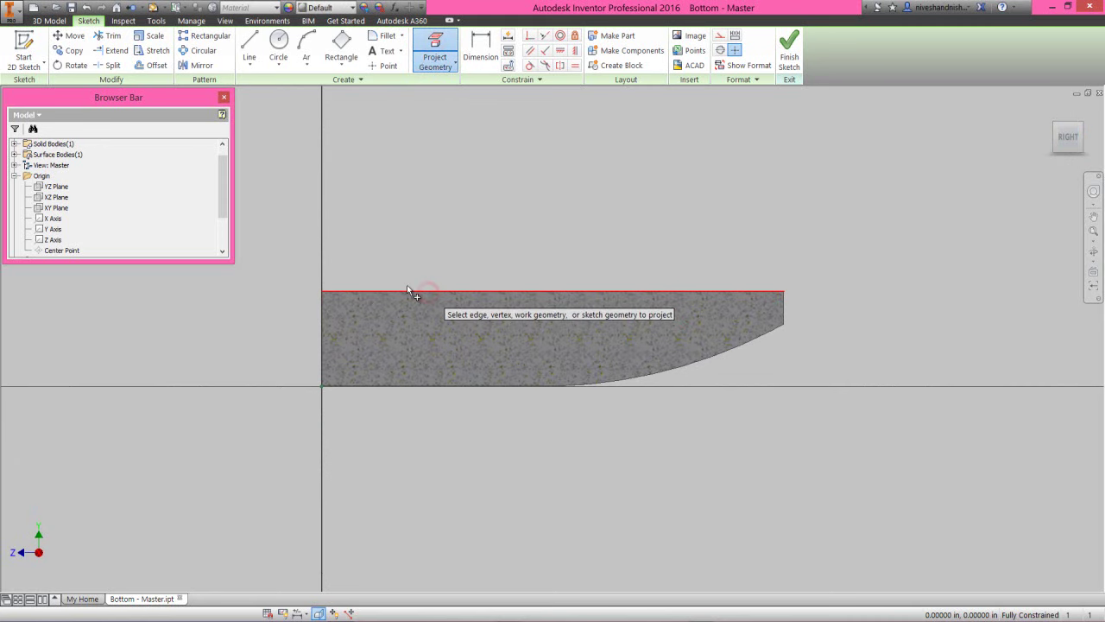
pyautogui.click(320, 311)
pyautogui.click(320, 380)
pyautogui.click(342, 387)
# Step: Sketch a horizontal line about 2.2 in long inward from the projected vertical edge, about 0.46 in above the base
pyautogui.rightClick(453, 192)
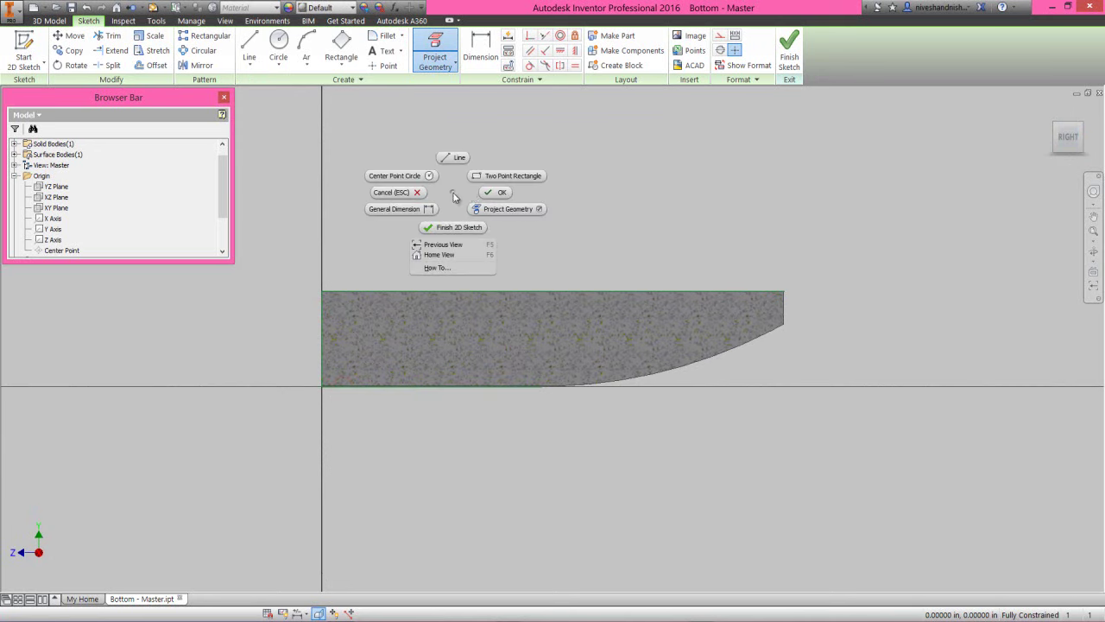
pyautogui.click(455, 157)
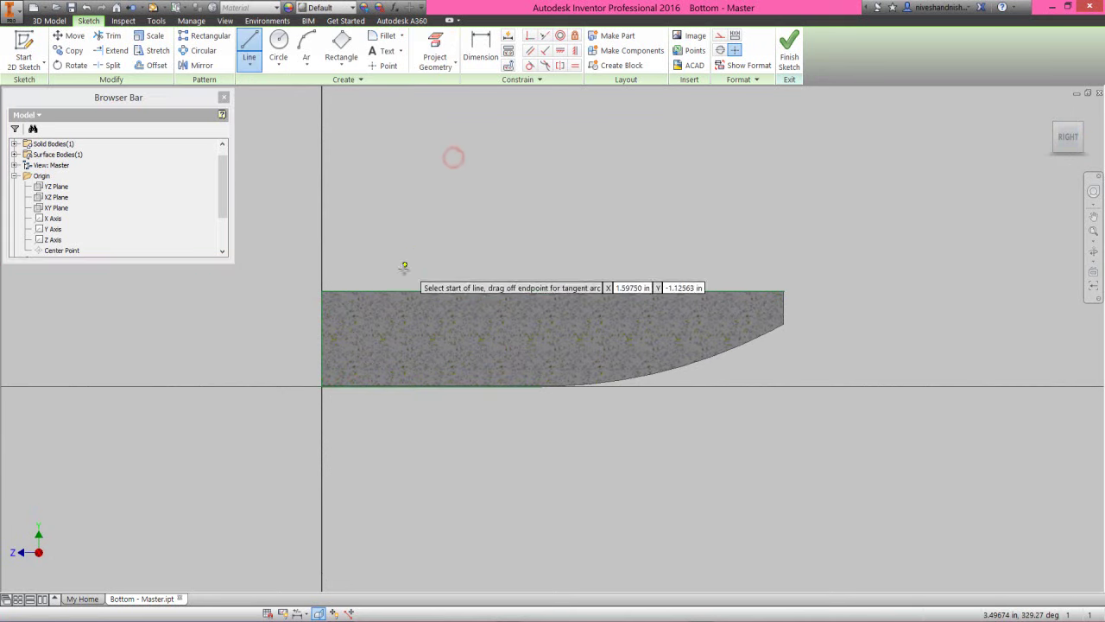
pyautogui.click(321, 350)
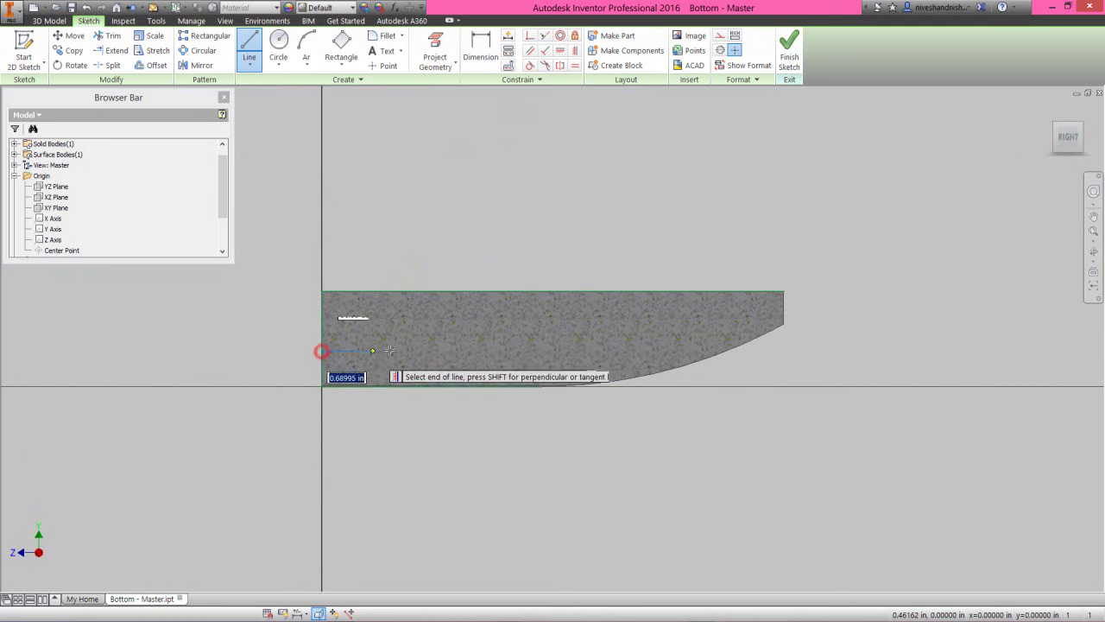
pyautogui.click(485, 349)
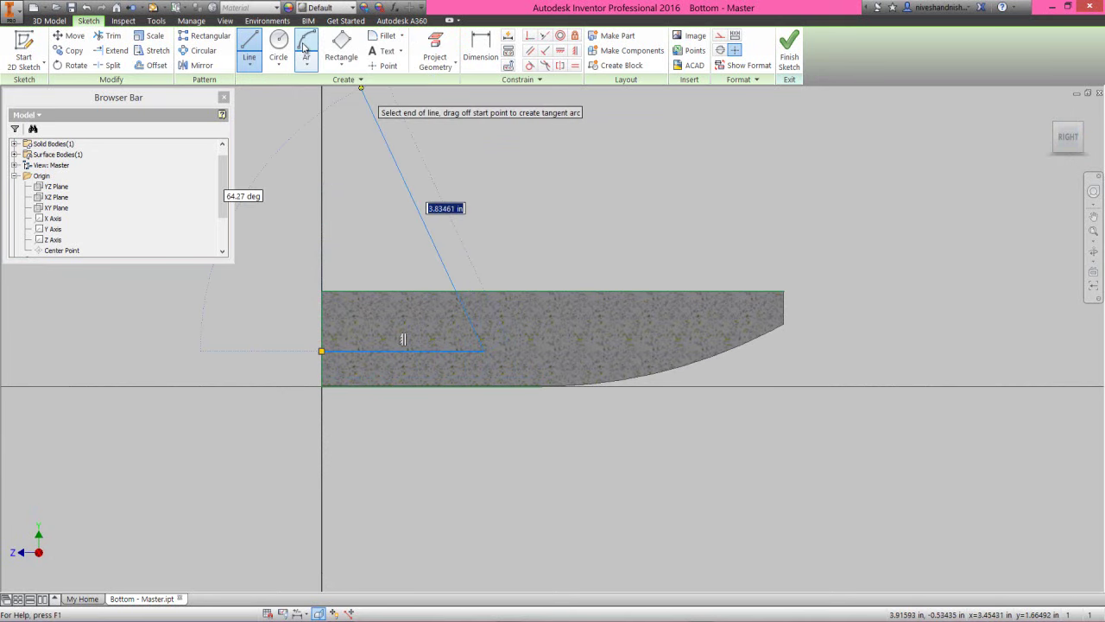
# Step: Sketch a three-point arc curving upward from the horizontal line's free end to the projected top edge
pyautogui.click(305, 54)
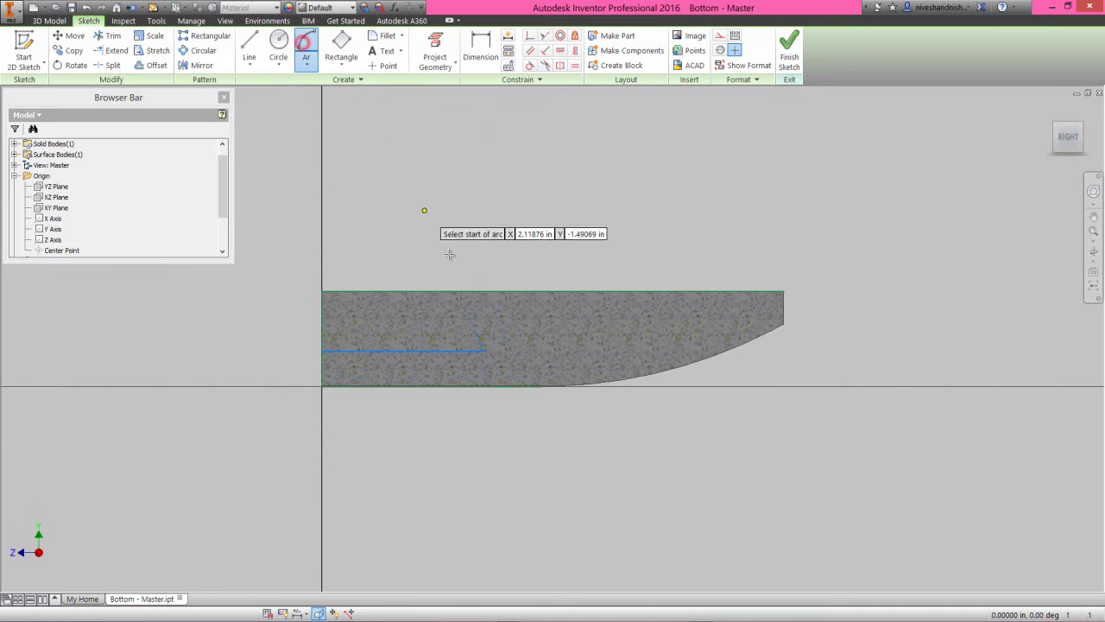
pyautogui.click(484, 349)
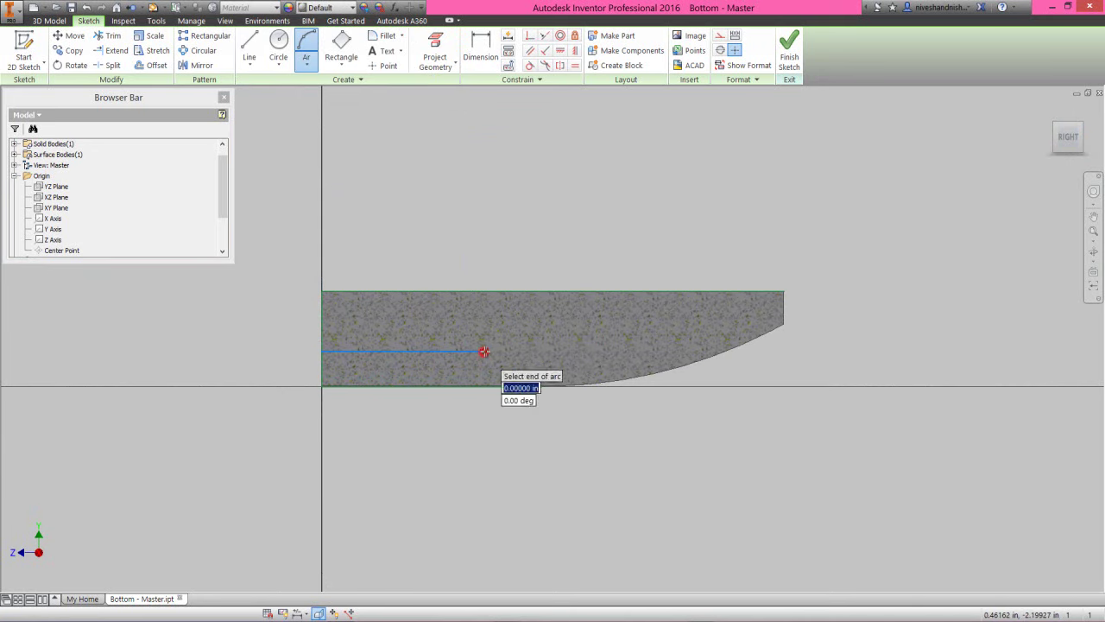
pyautogui.click(639, 292)
pyautogui.click(620, 309)
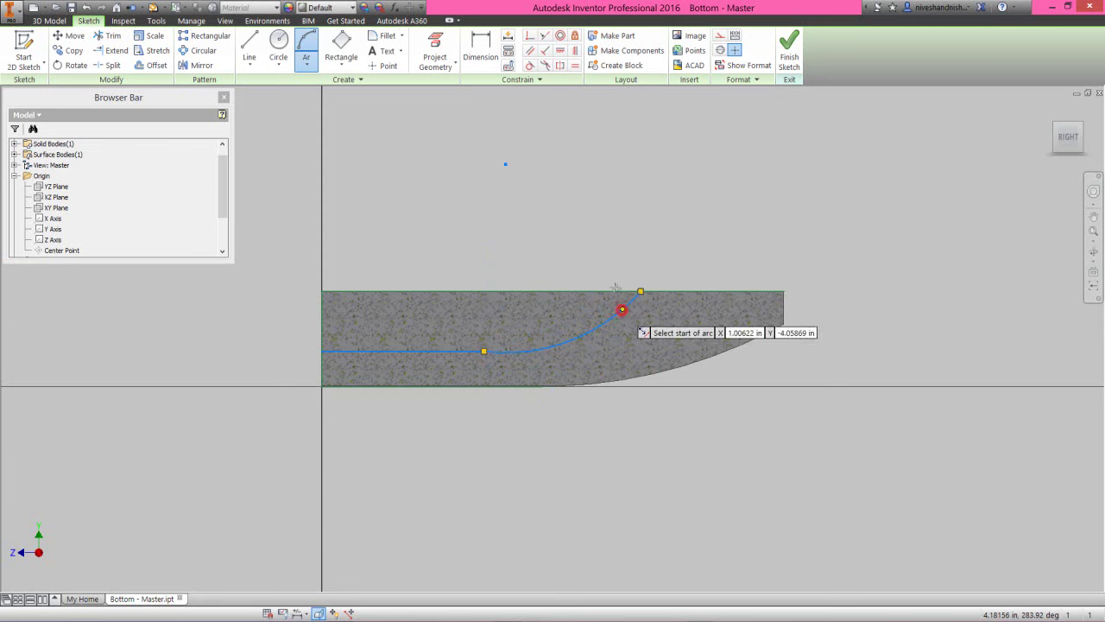
# Step: Dimension the horizontal line's height above the projected flat bottom edge and set it to 0.5 in
pyautogui.rightClick(588, 238)
pyautogui.click(530, 250)
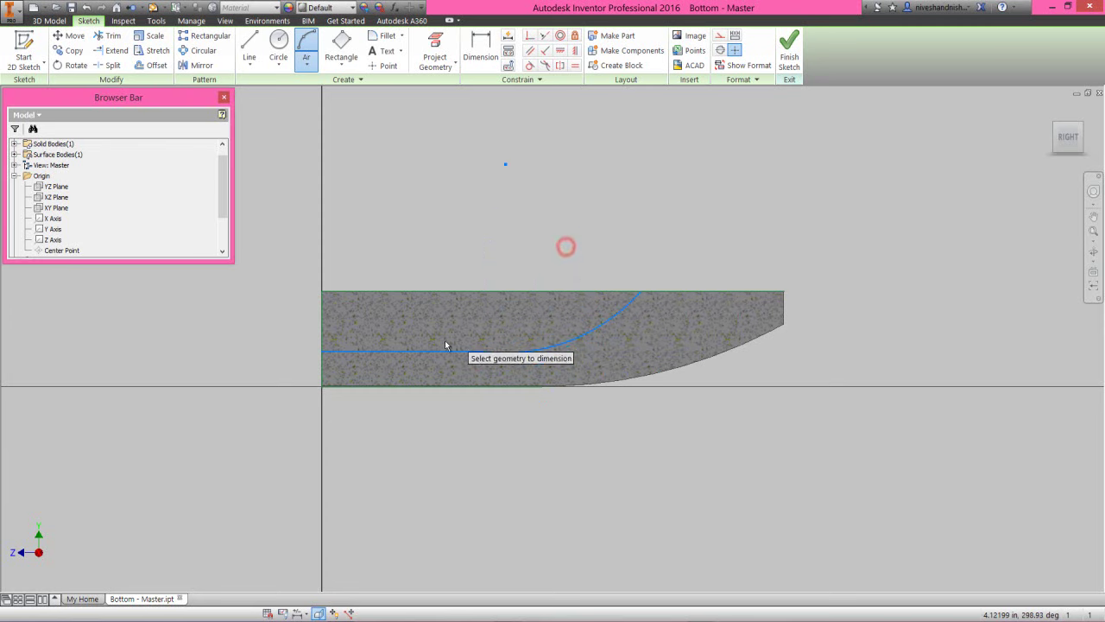
pyautogui.click(431, 351)
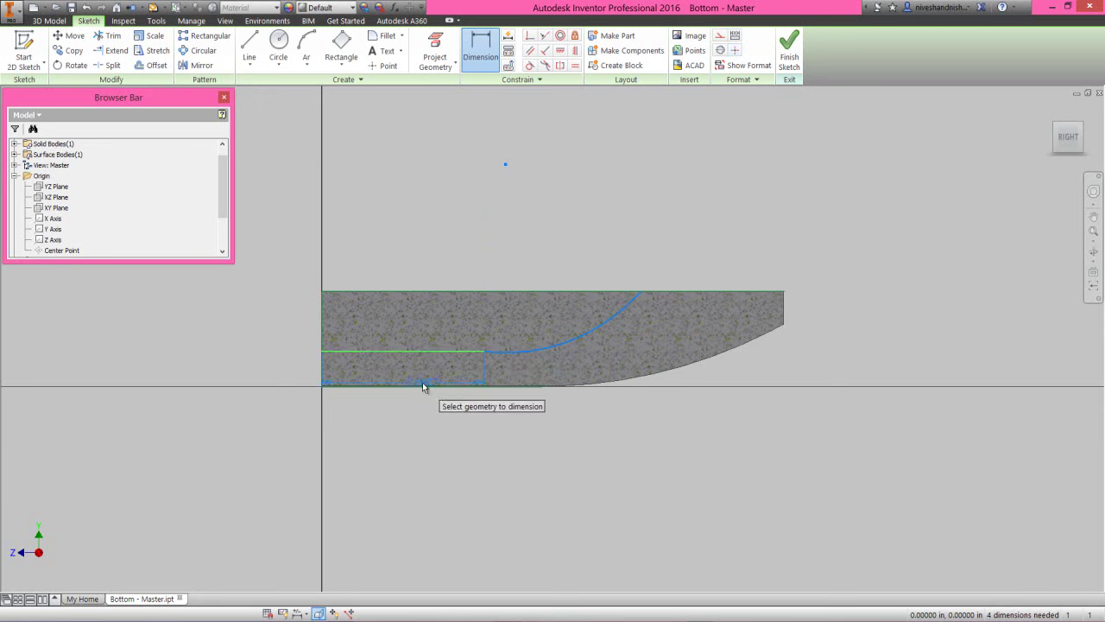
pyautogui.click(423, 388)
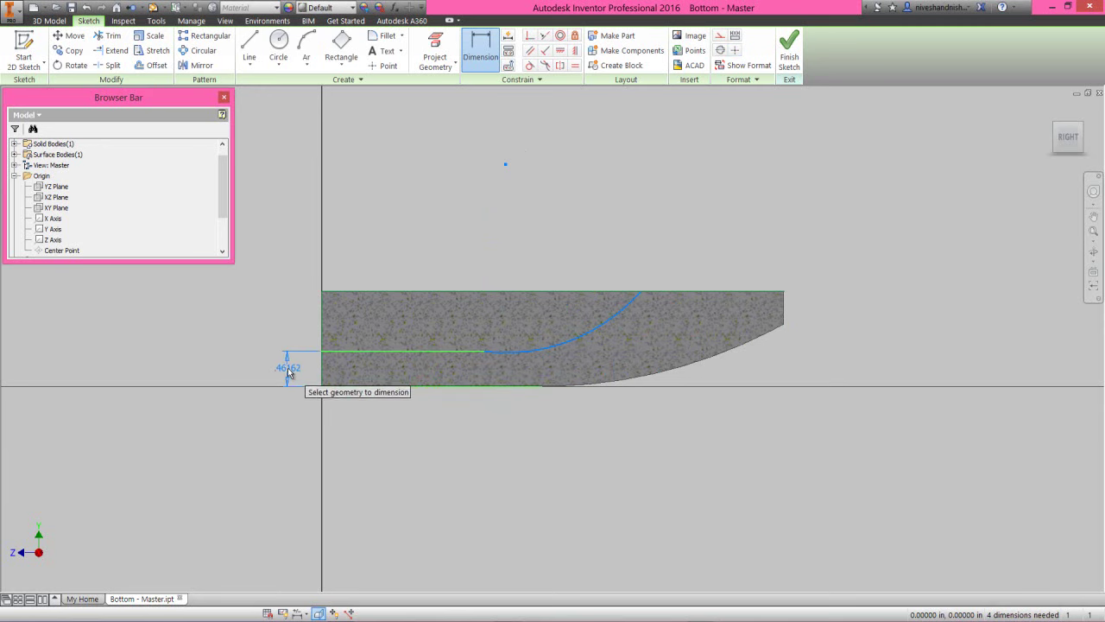
pyautogui.click(288, 369)
pyautogui.write('.5')
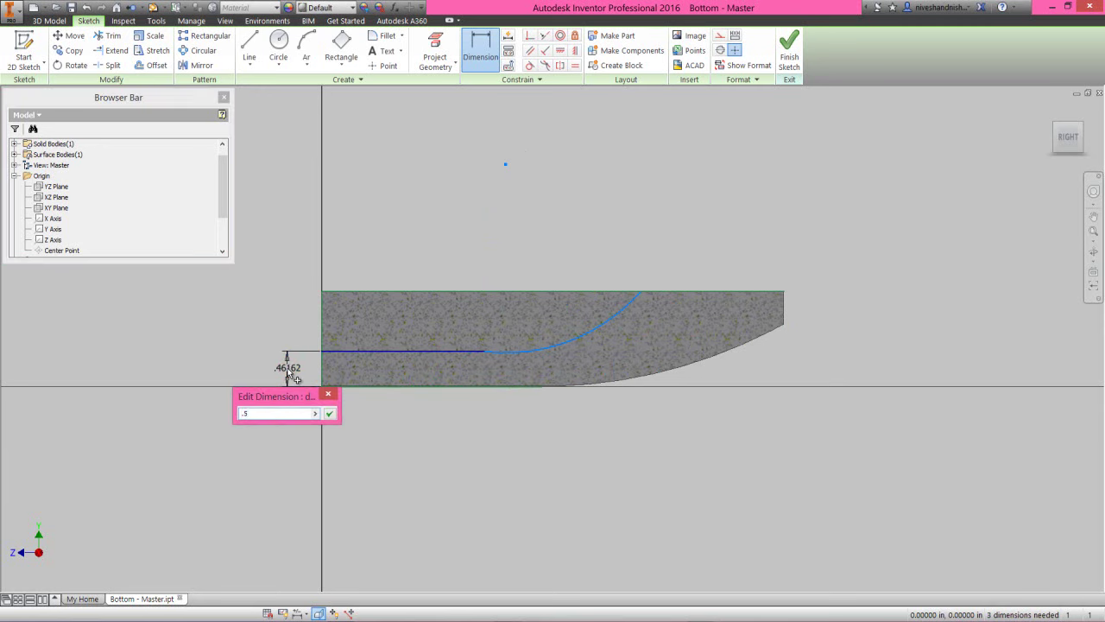
pyautogui.press('Return')
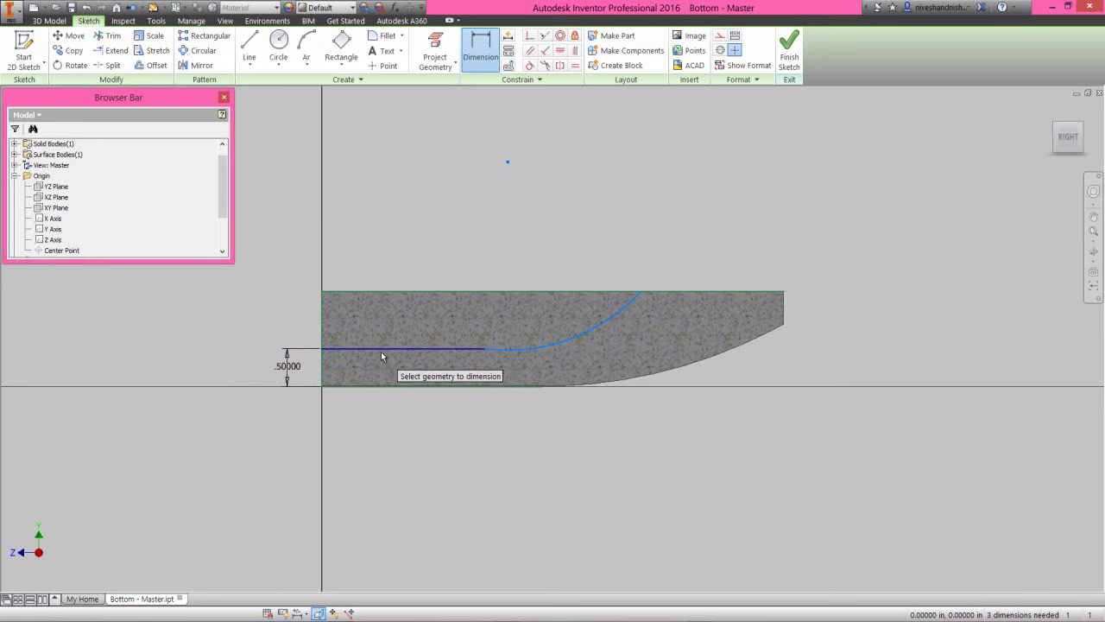
# Step: Dimension the horizontal line's length and set it to 2 in
pyautogui.click(382, 349)
pyautogui.click(402, 412)
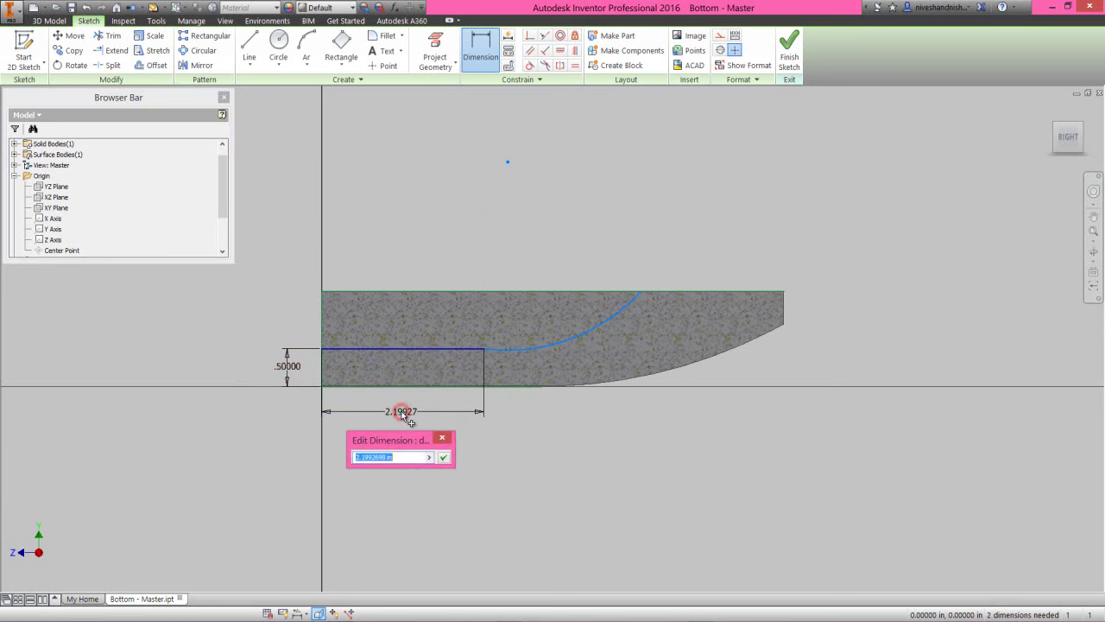
pyautogui.write('2')
pyautogui.press('Return')
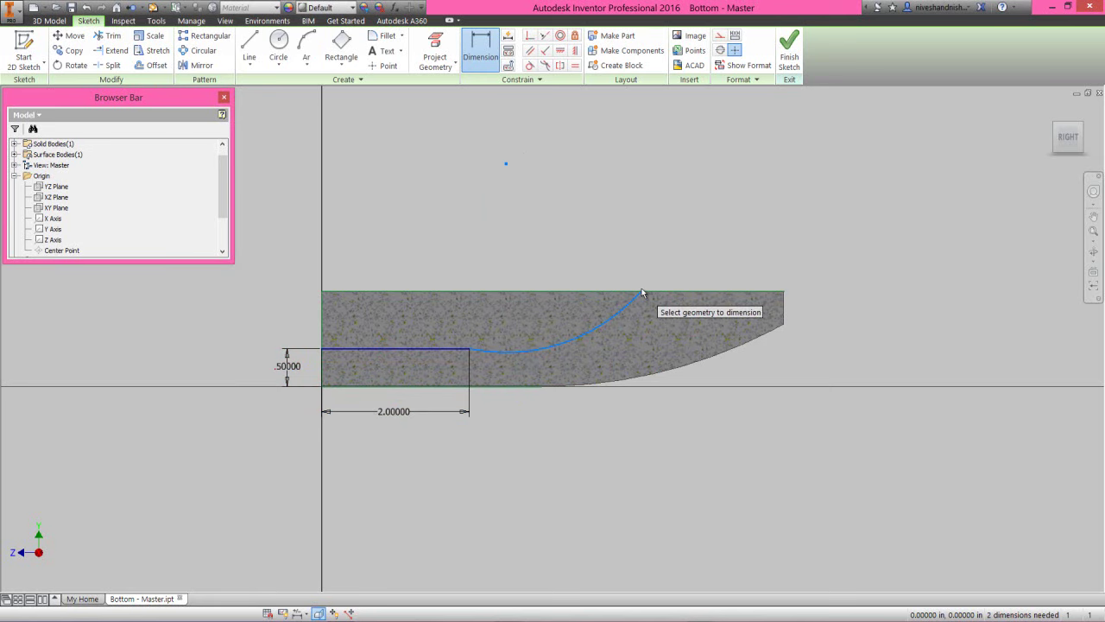
# Step: Dimension the horizontal distance from the projected vertical end edge to the arc's upper endpoint and set it to 4.25 in
pyautogui.click(323, 317)
pyautogui.click(426, 262)
pyautogui.write('4.25')
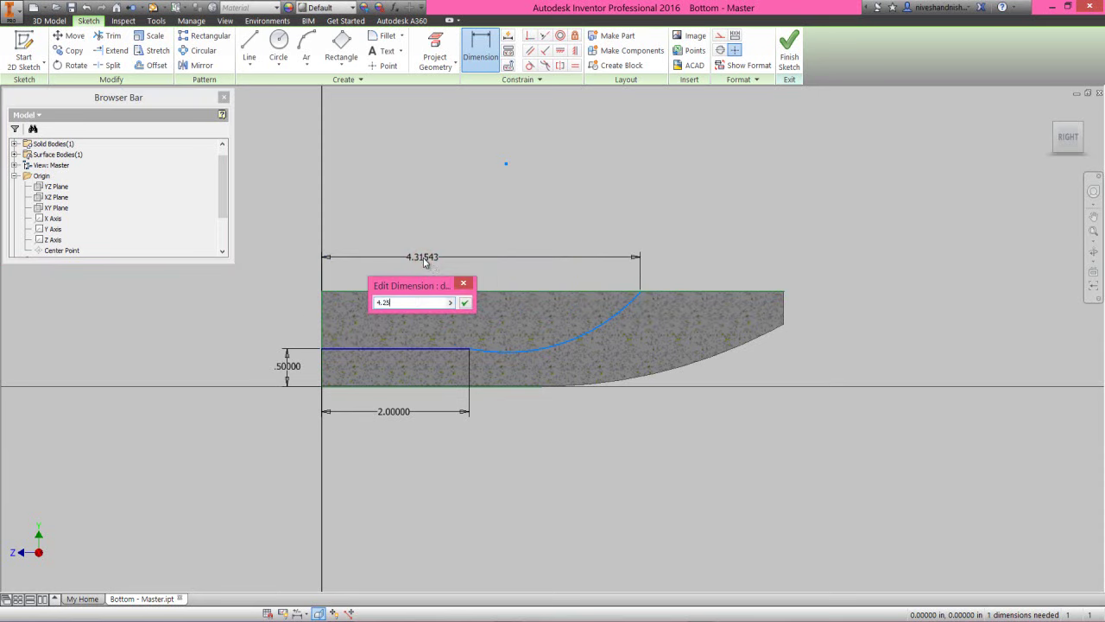
pyautogui.press('Return')
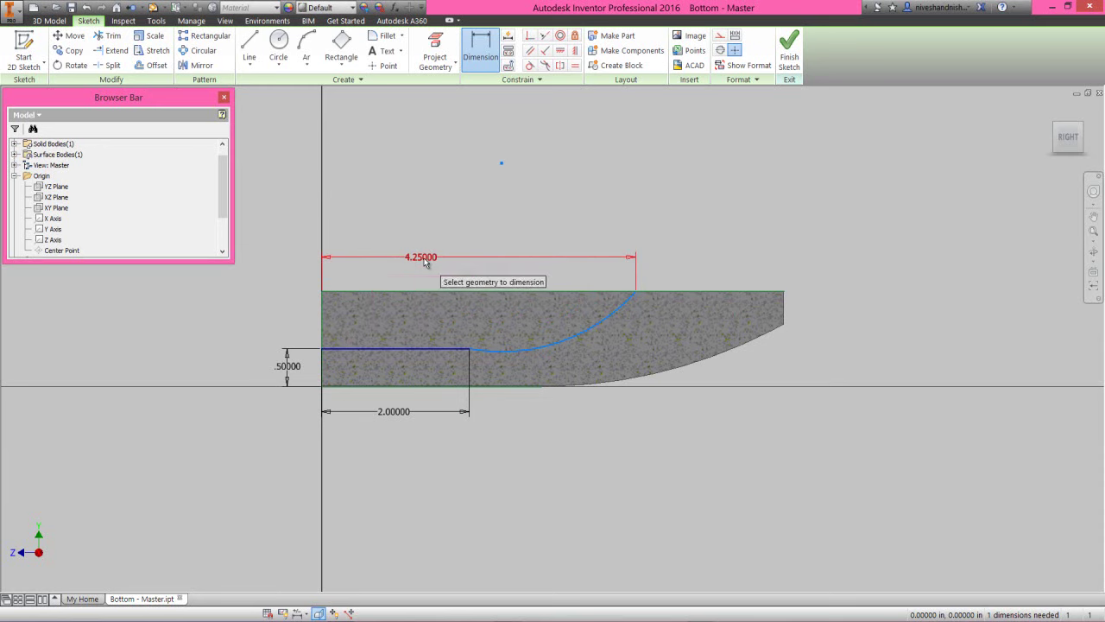
pyautogui.rightClick(618, 190)
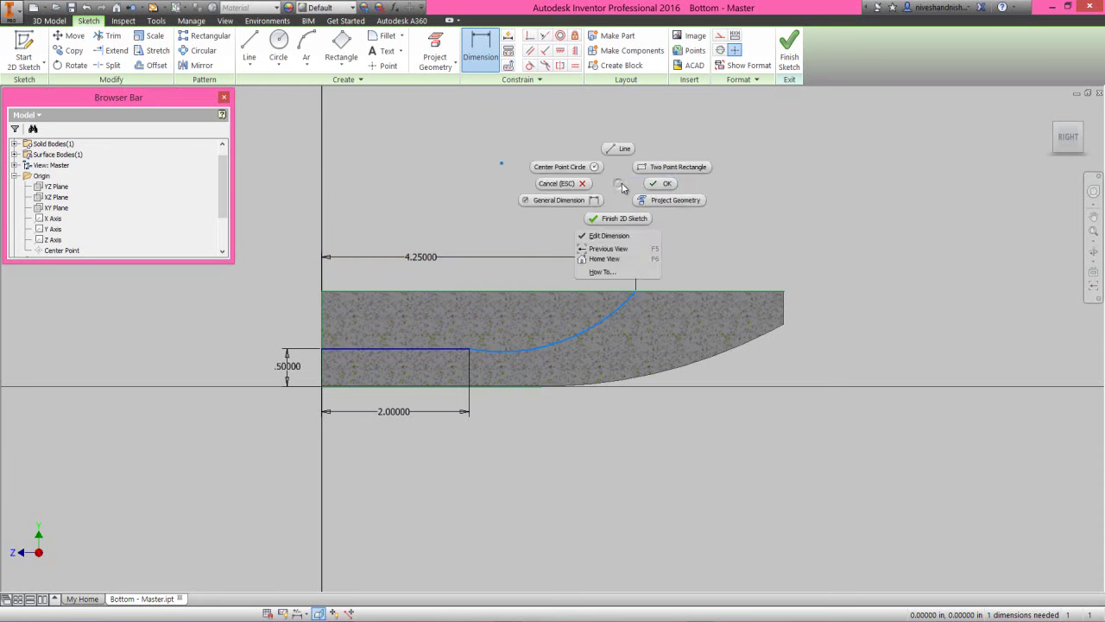
pyautogui.click(651, 182)
pyautogui.moveTo(636, 296); pyautogui.dragTo(606, 234)
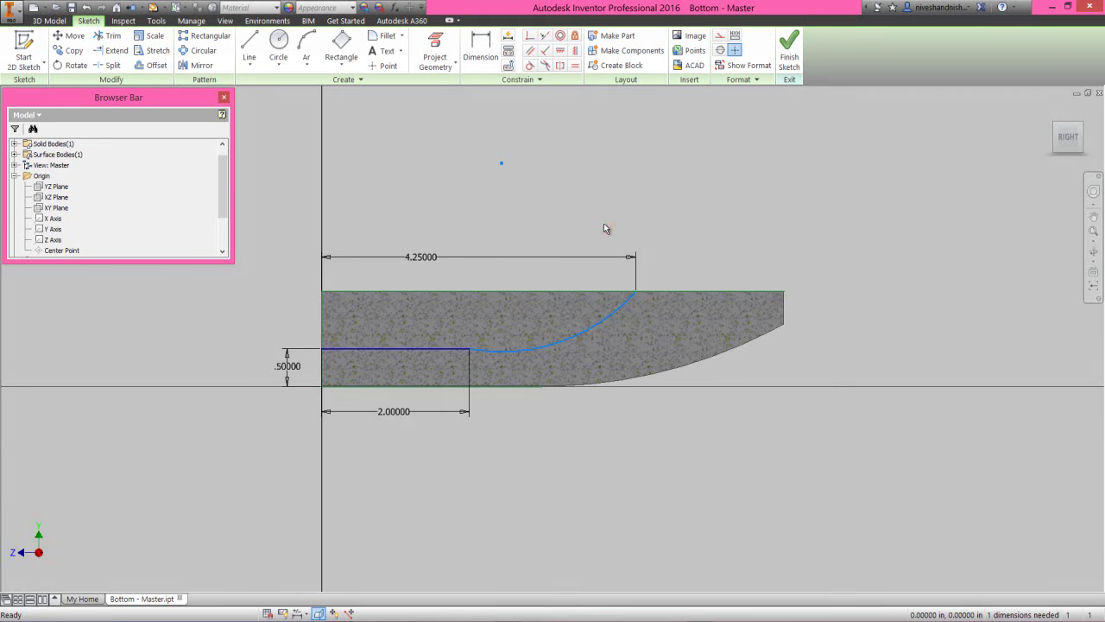
pyautogui.click(668, 250)
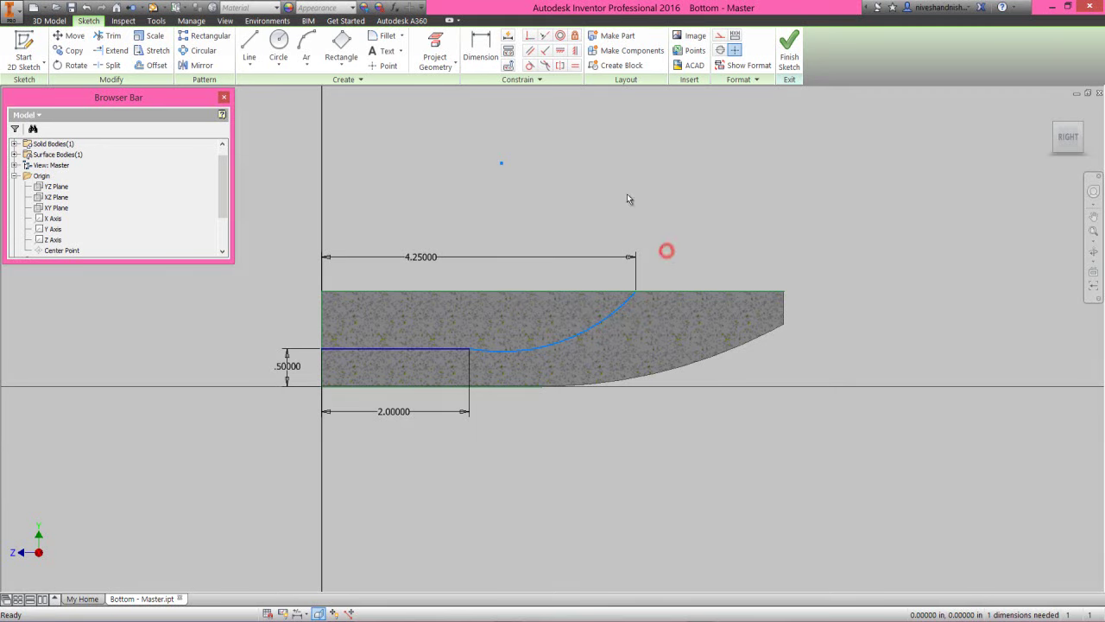
# Step: Apply a tangent constraint between the arc and the horizontal line
pyautogui.click(529, 67)
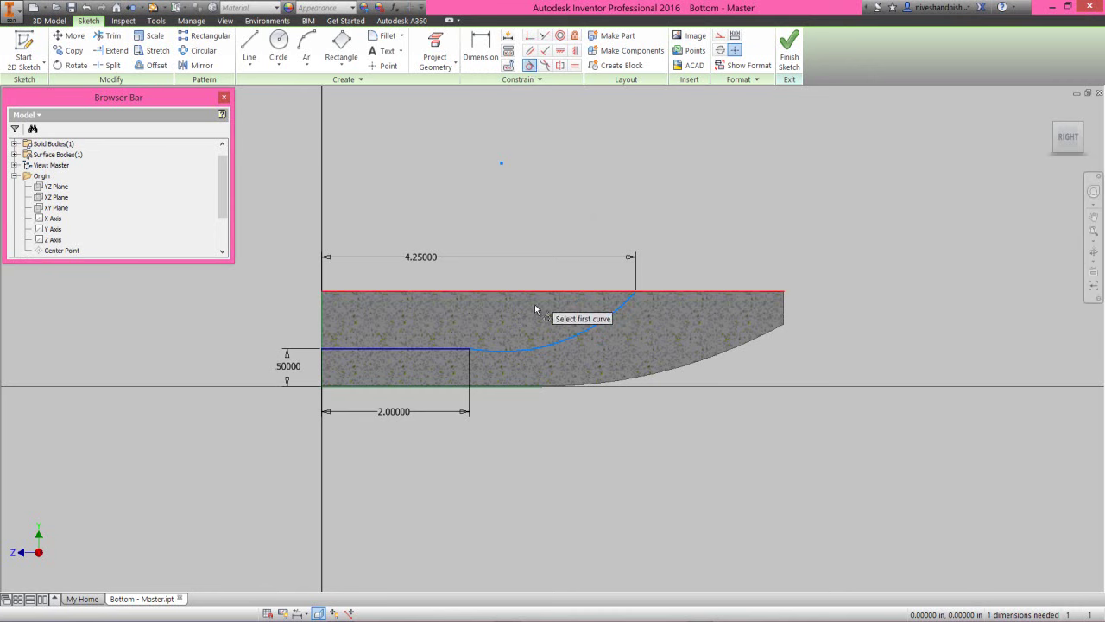
pyautogui.click(508, 349)
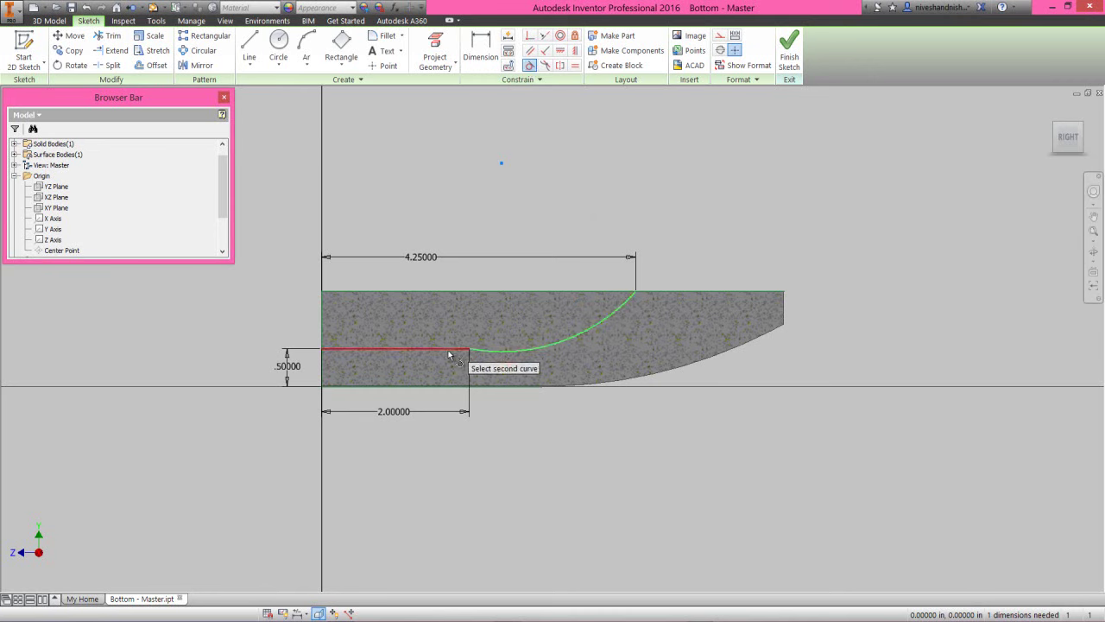
pyautogui.click(448, 350)
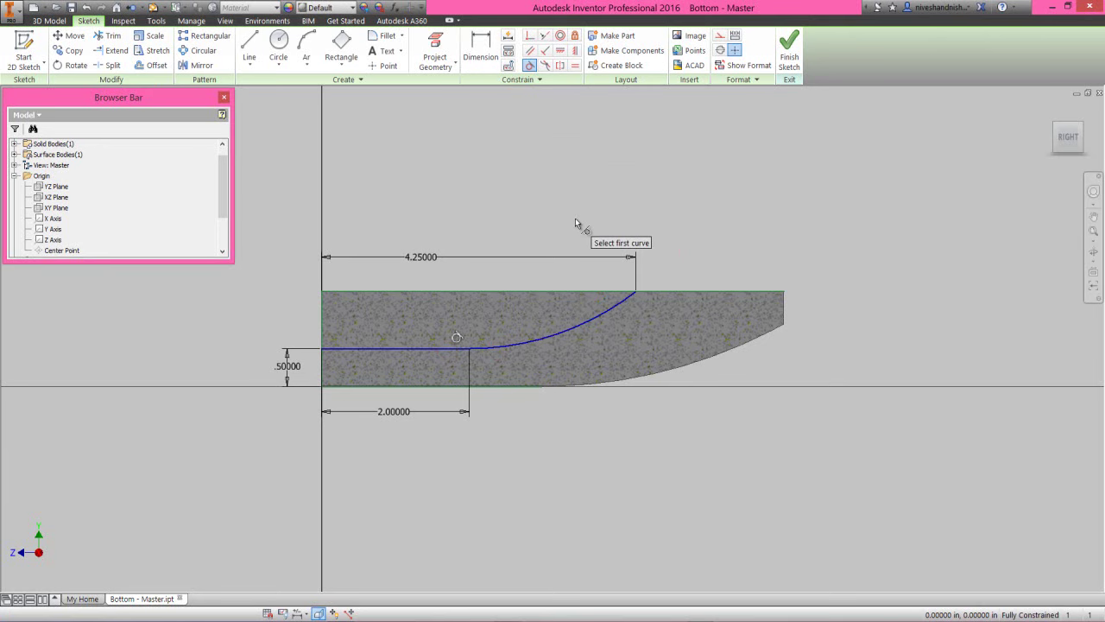
pyautogui.rightClick(575, 218)
pyautogui.click(610, 219)
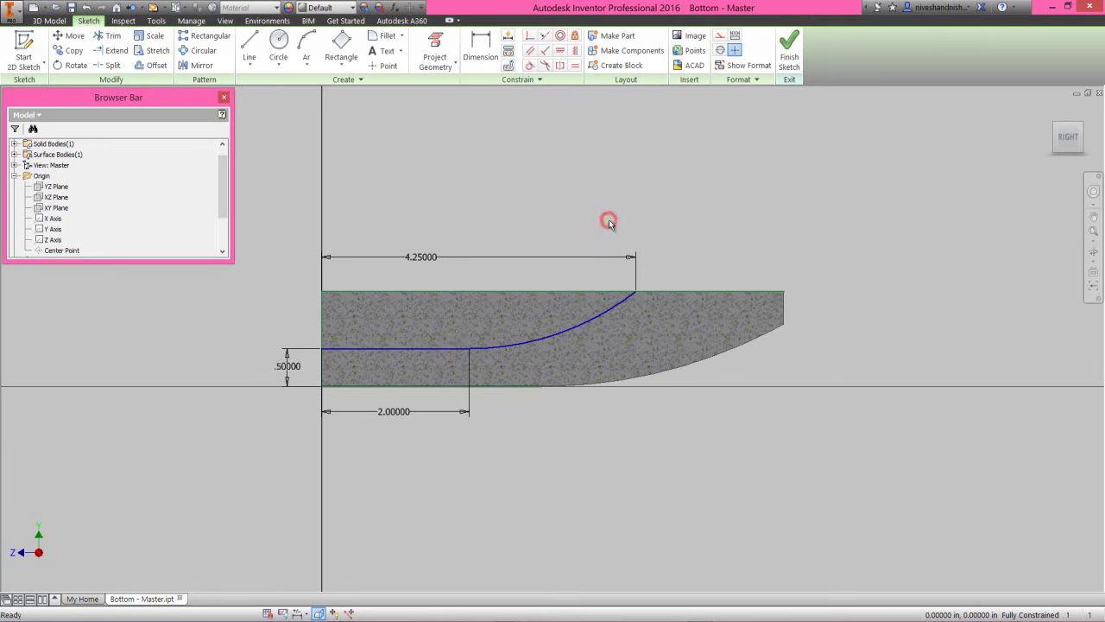
# Step: Finish the sketch and collapse all nodes of the model tree
pyautogui.click(789, 50)
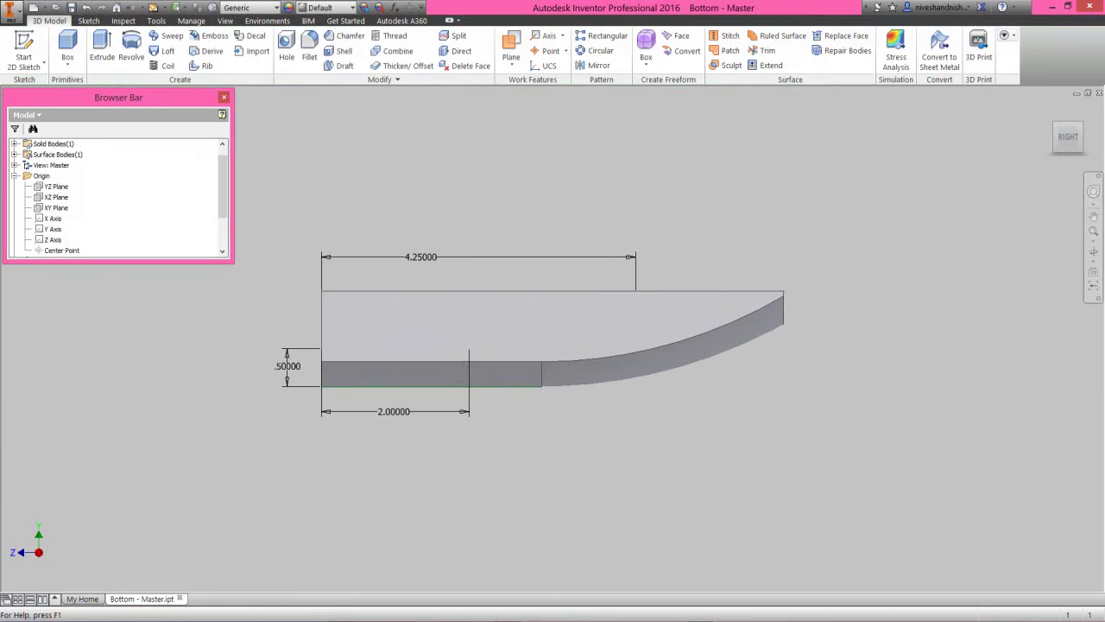
pyautogui.click(1054, 127)
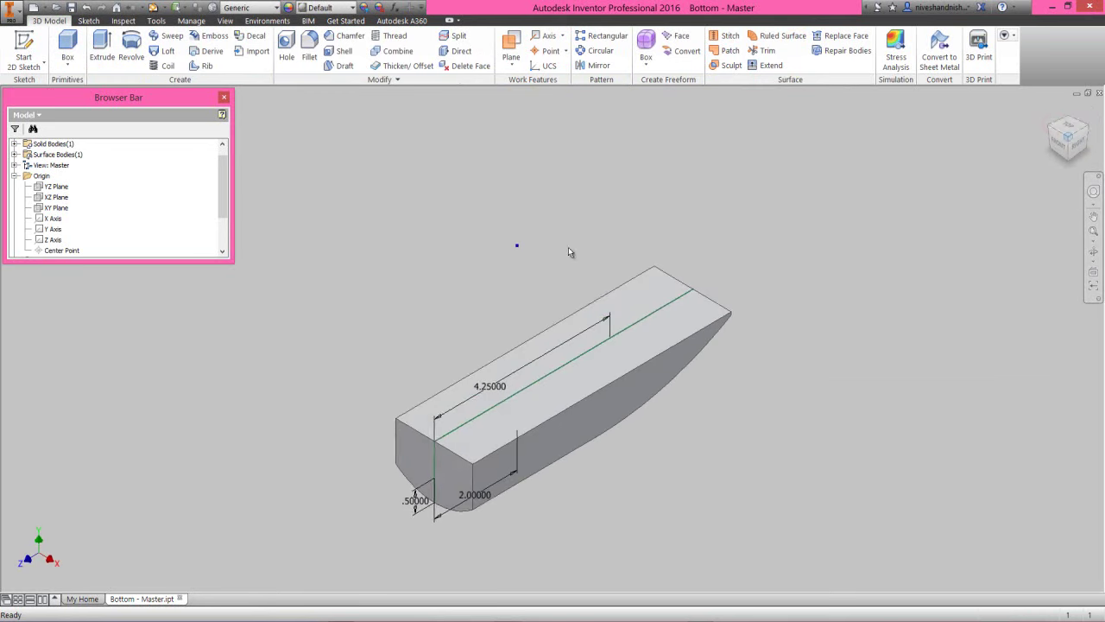
pyautogui.rightClick(156, 175)
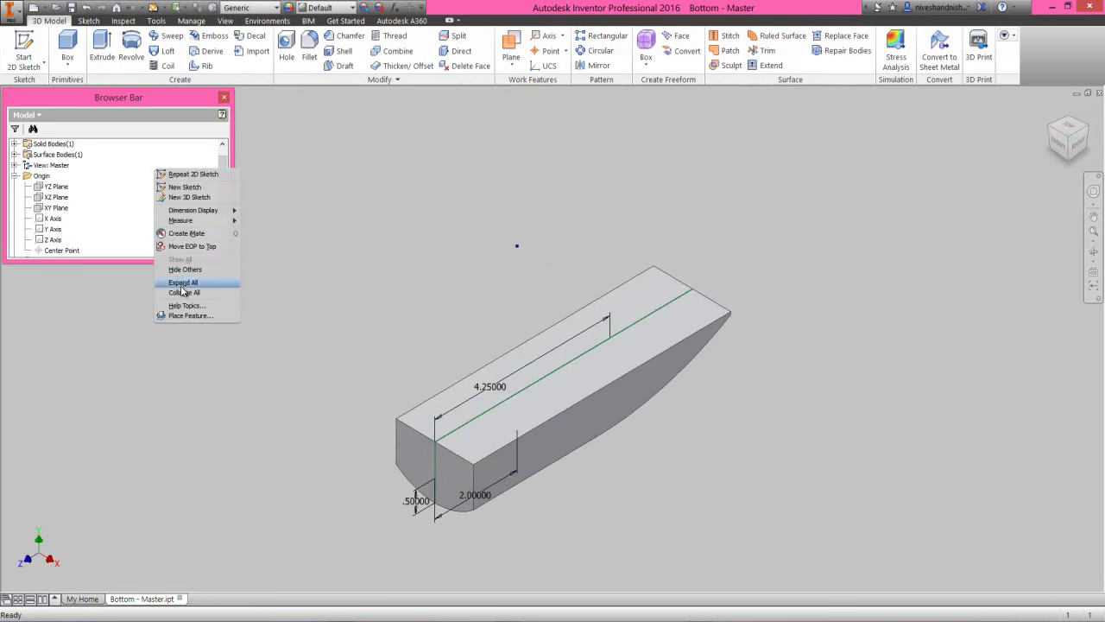
pyautogui.click(181, 292)
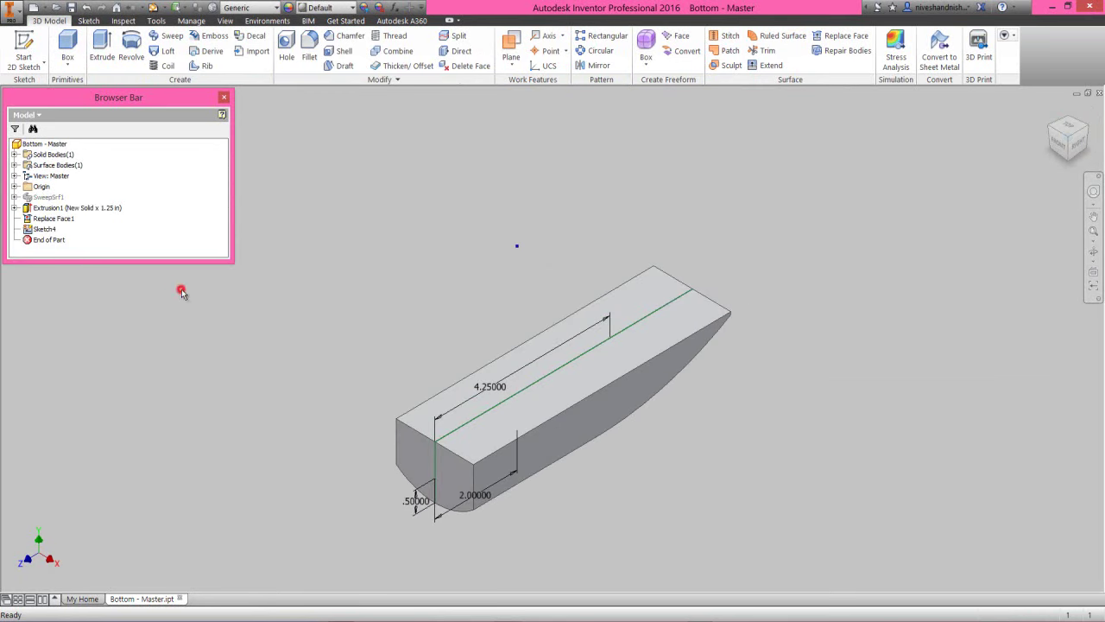
# Step: Extrude the inner profile as a cut through all, in both directions from the mid-plane
pyautogui.click(1094, 231)
pyautogui.click(482, 174)
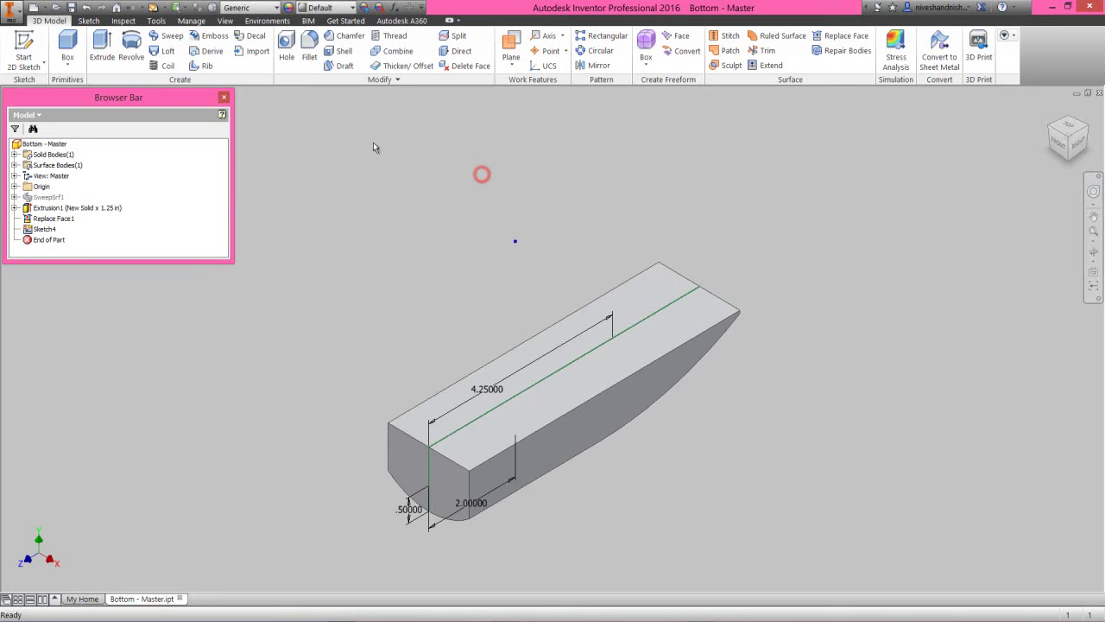
pyautogui.click(102, 47)
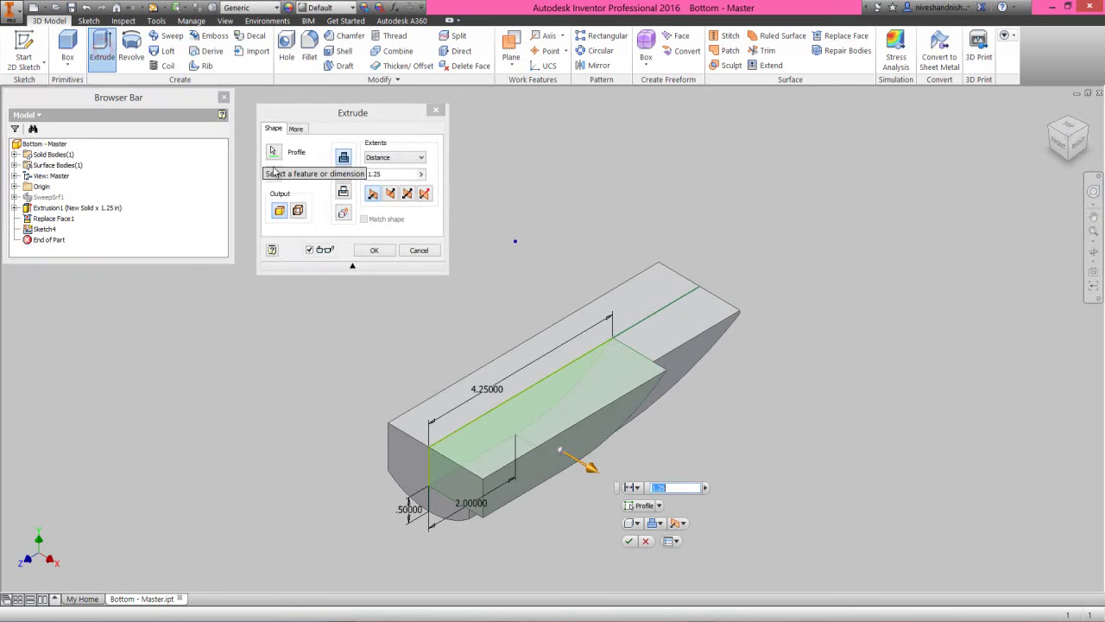
pyautogui.click(352, 114)
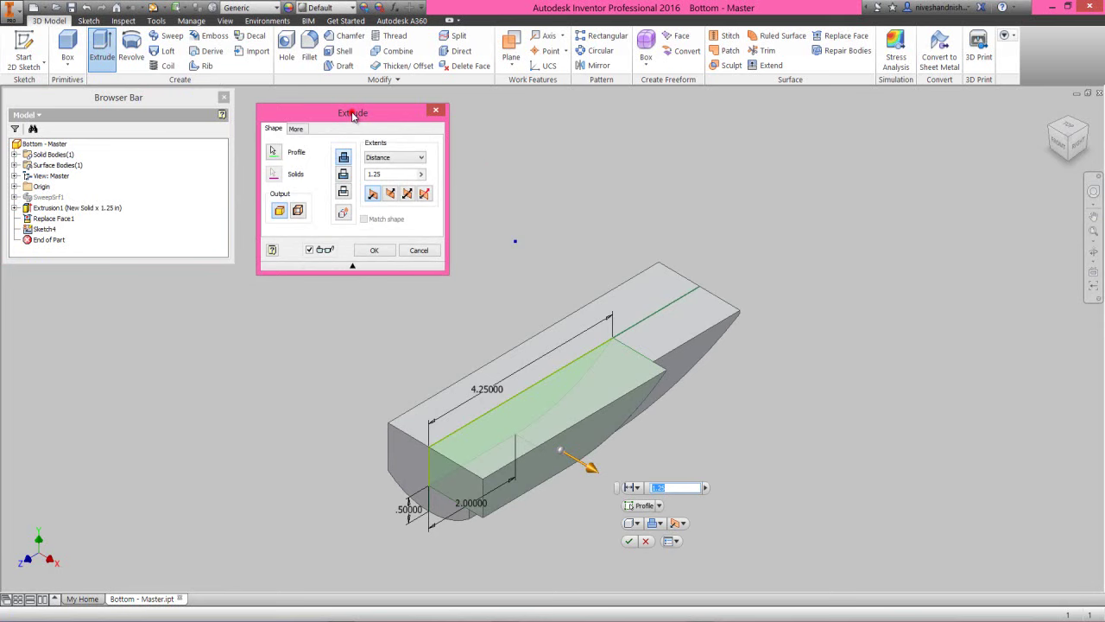
pyautogui.click(343, 174)
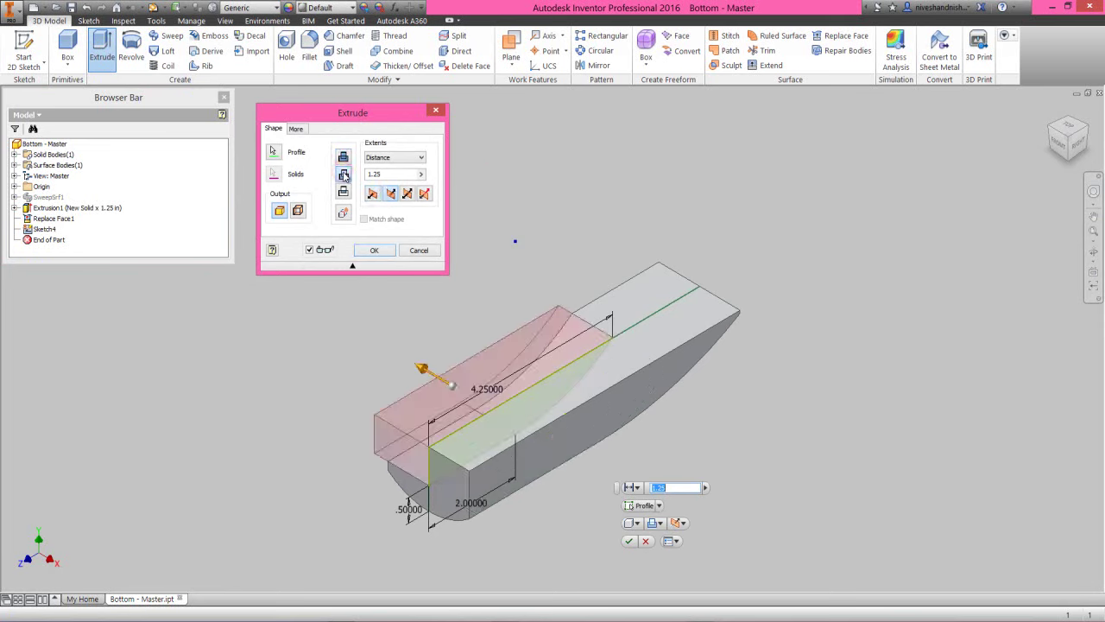
pyautogui.click(408, 194)
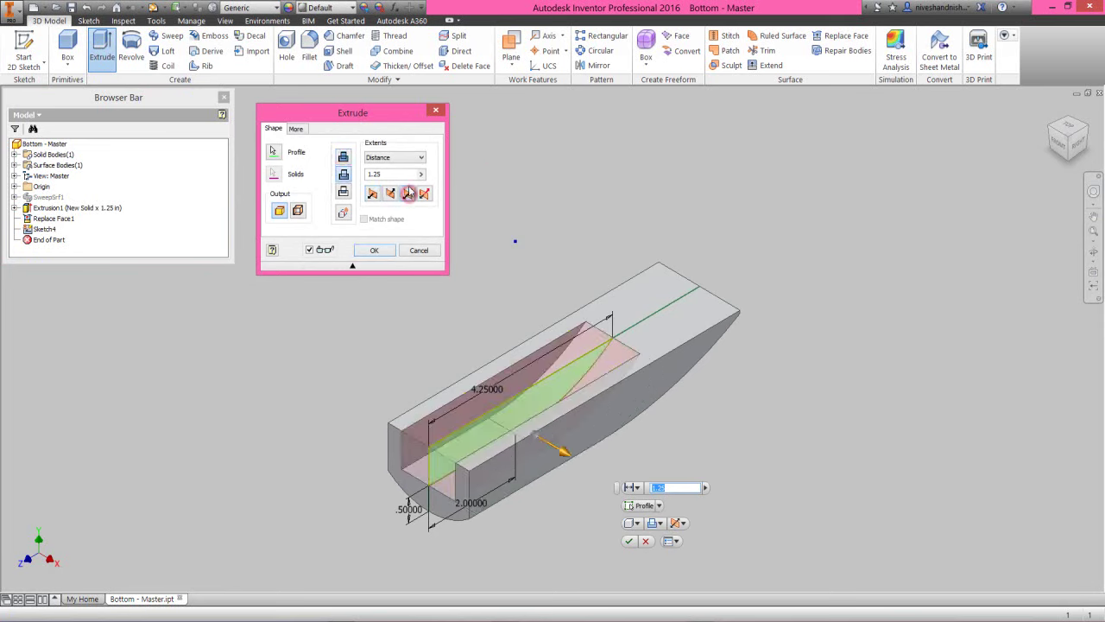
pyautogui.click(410, 159)
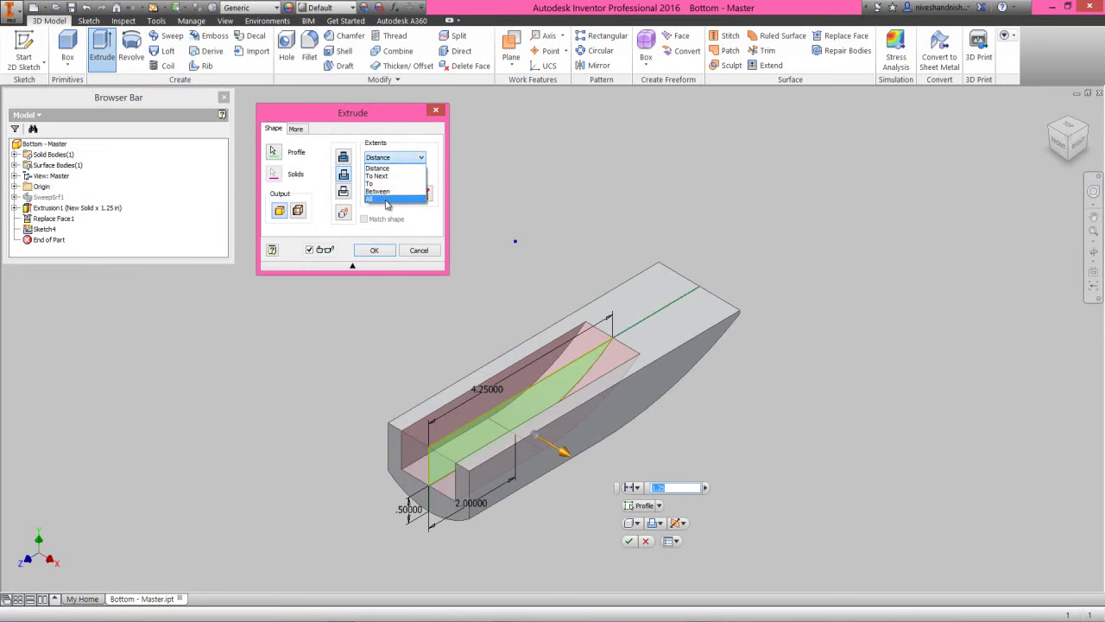
pyautogui.click(386, 201)
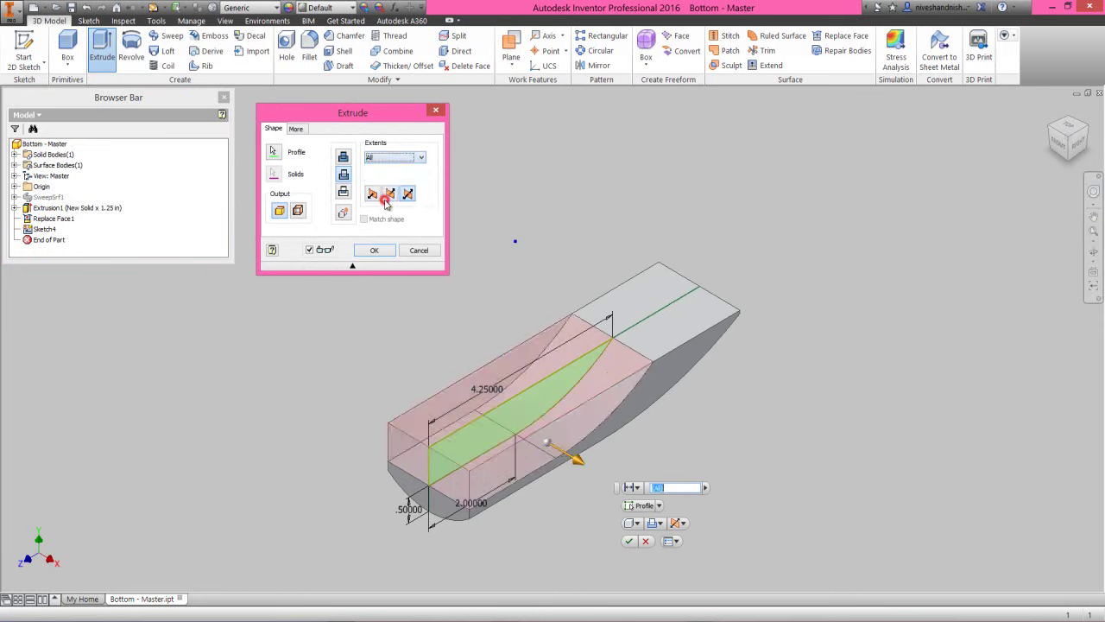
pyautogui.click(375, 251)
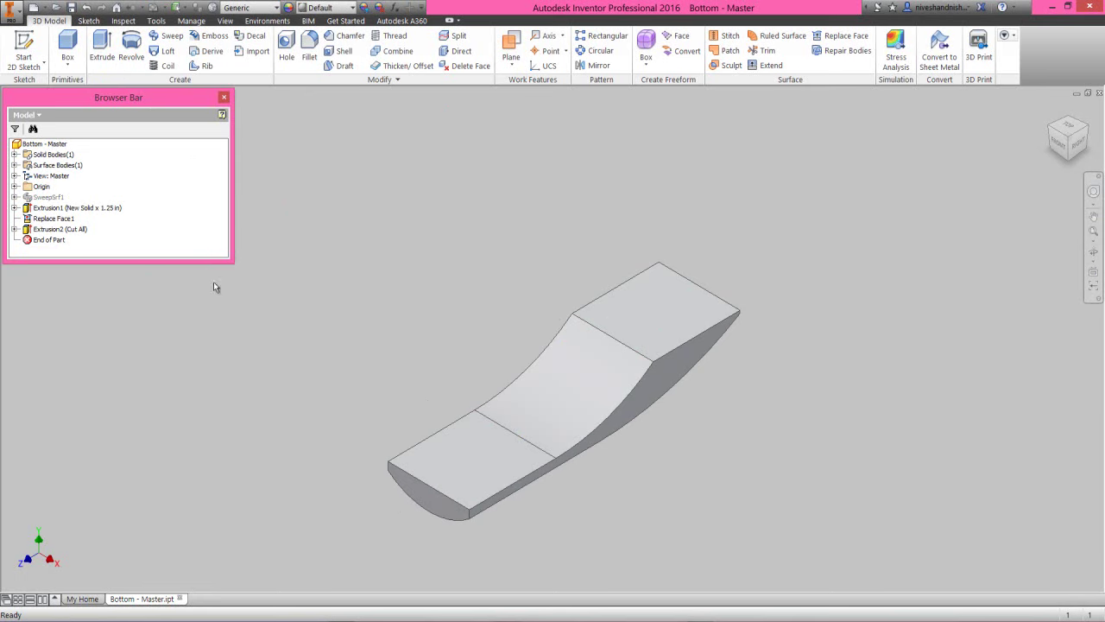
# Step: Start a sketch on the origin XZ plane and look at the part from above
pyautogui.click(15, 187)
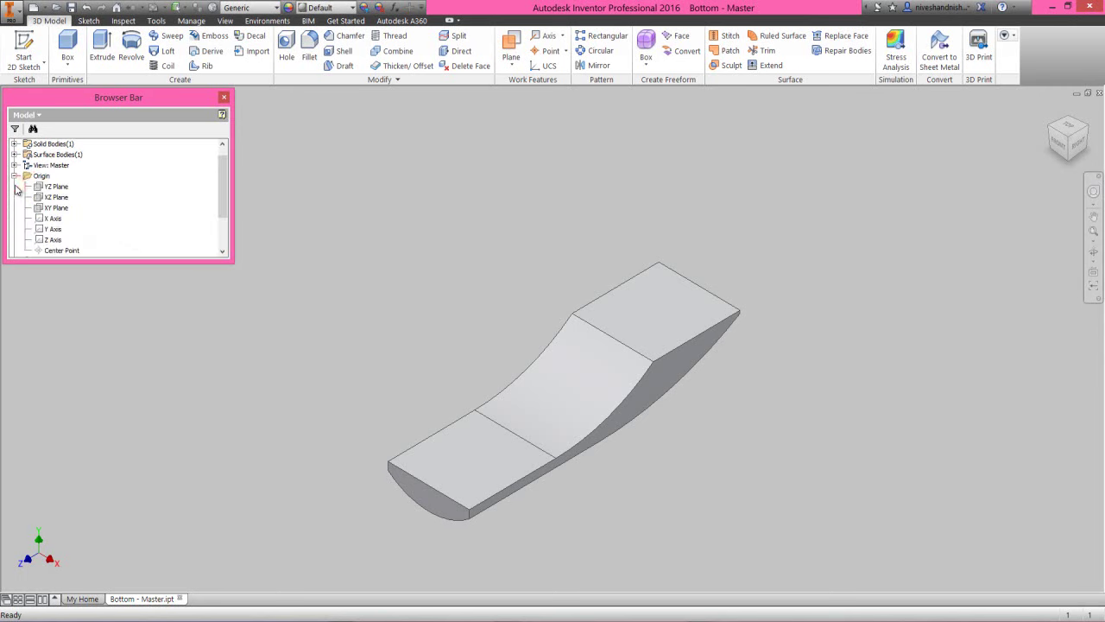
pyautogui.click(53, 198)
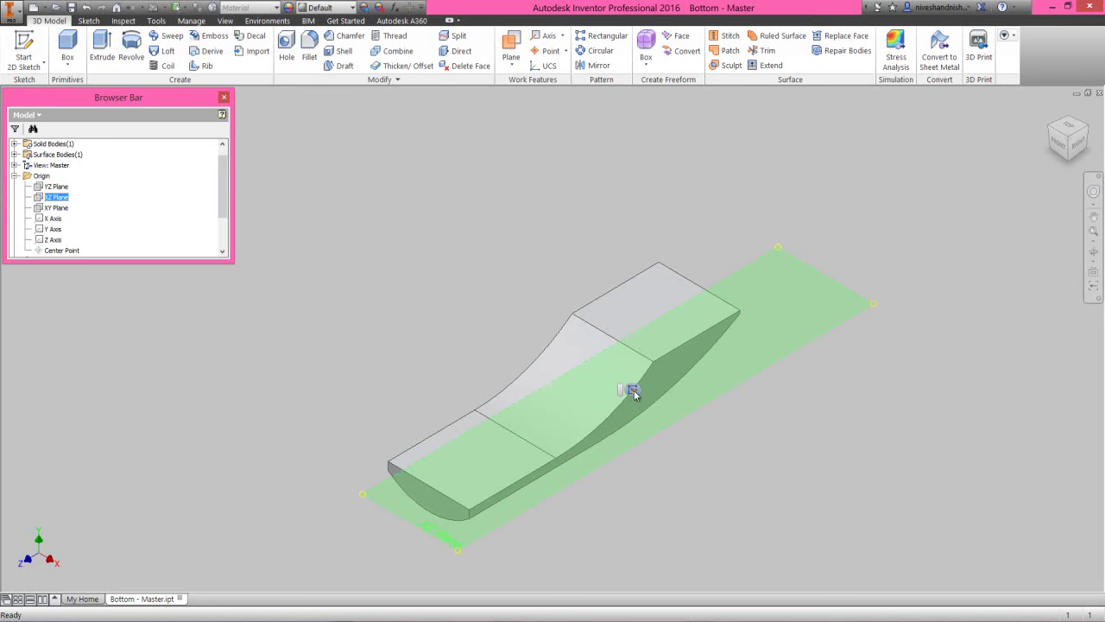
pyautogui.click(633, 391)
pyautogui.click(1068, 126)
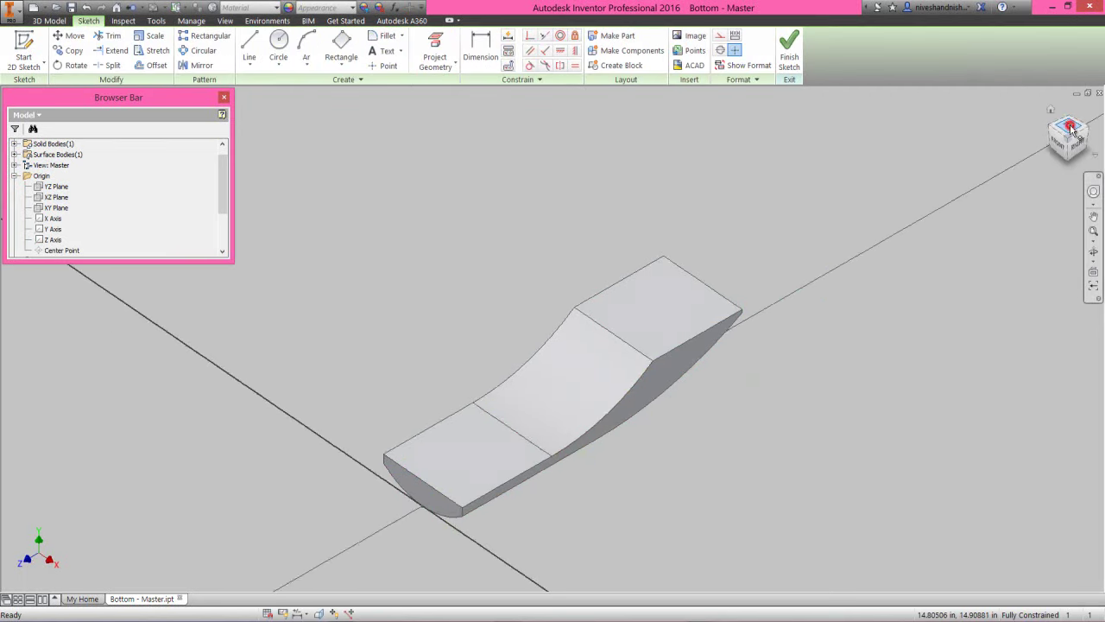
# Step: Project the part's outer edges on all four sides into the sketch to form its rectangular outline
pyautogui.click(435, 52)
pyautogui.click(418, 280)
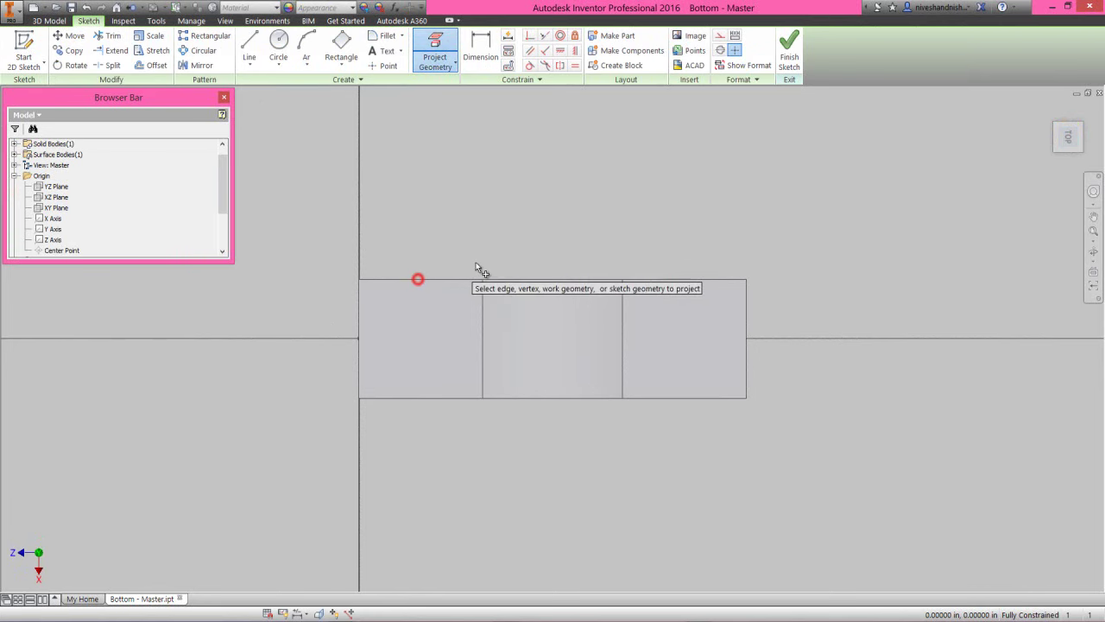
pyautogui.click(511, 280)
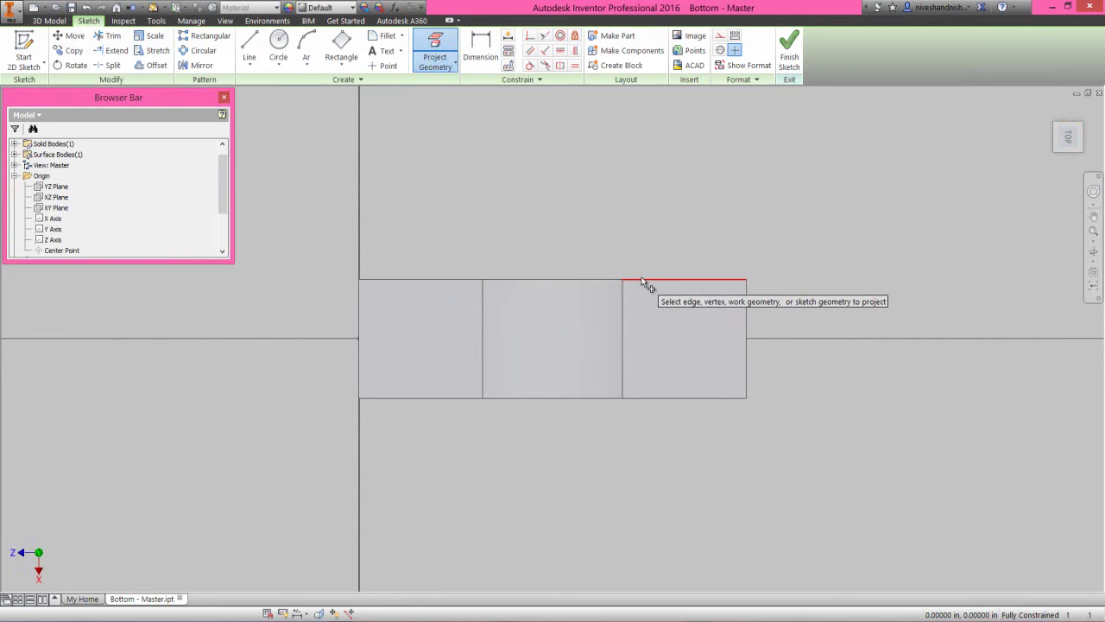
pyautogui.click(641, 280)
pyautogui.click(746, 298)
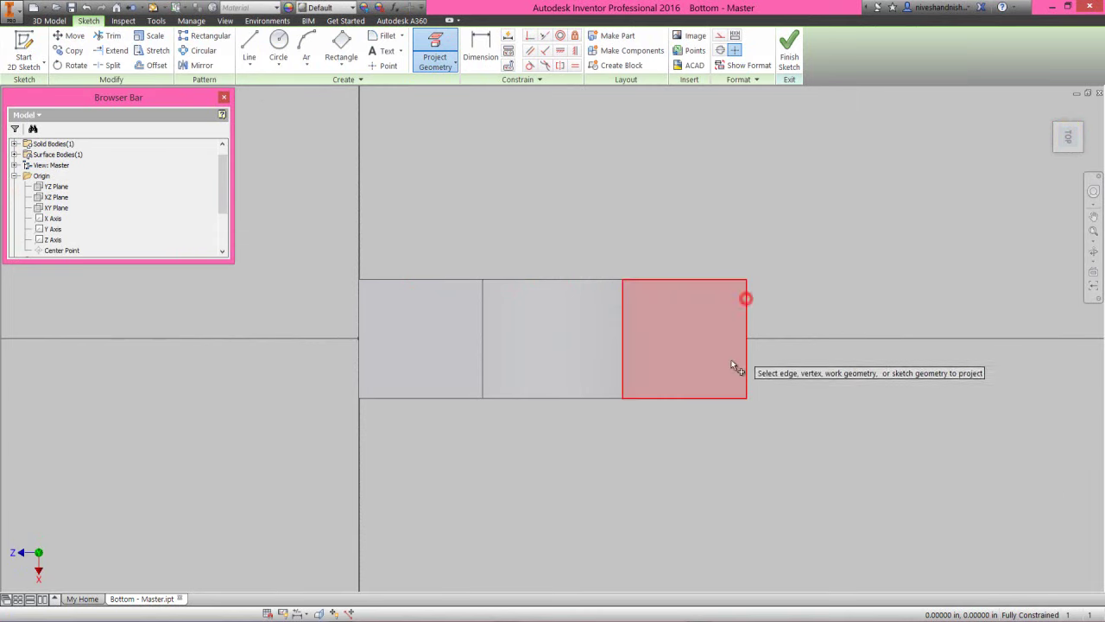
pyautogui.click(713, 397)
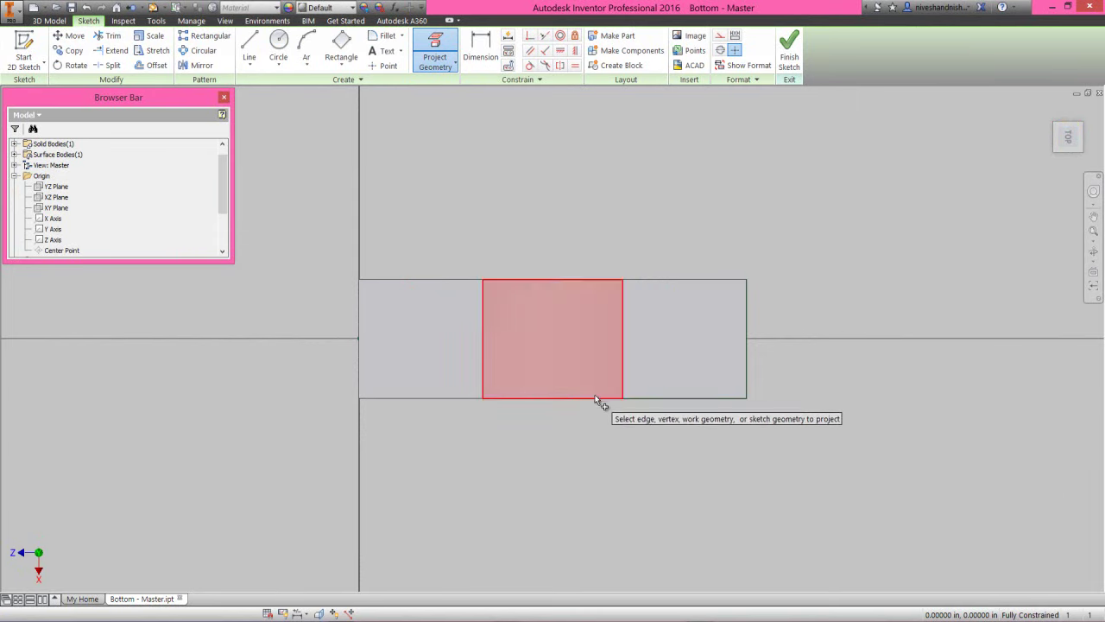
pyautogui.click(595, 398)
pyautogui.click(443, 397)
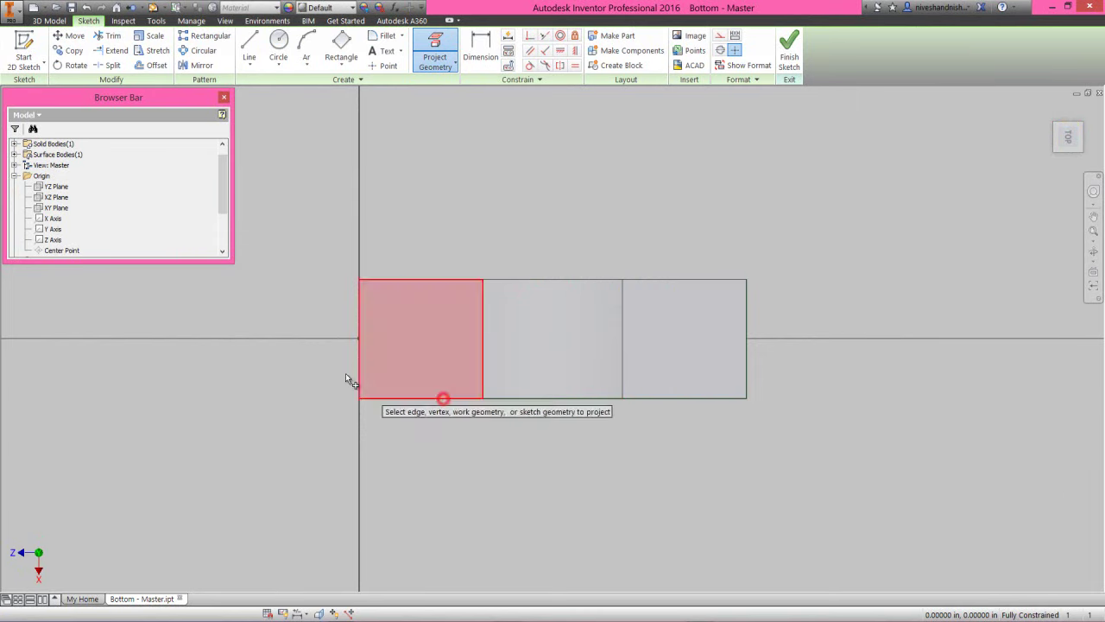
pyautogui.click(361, 349)
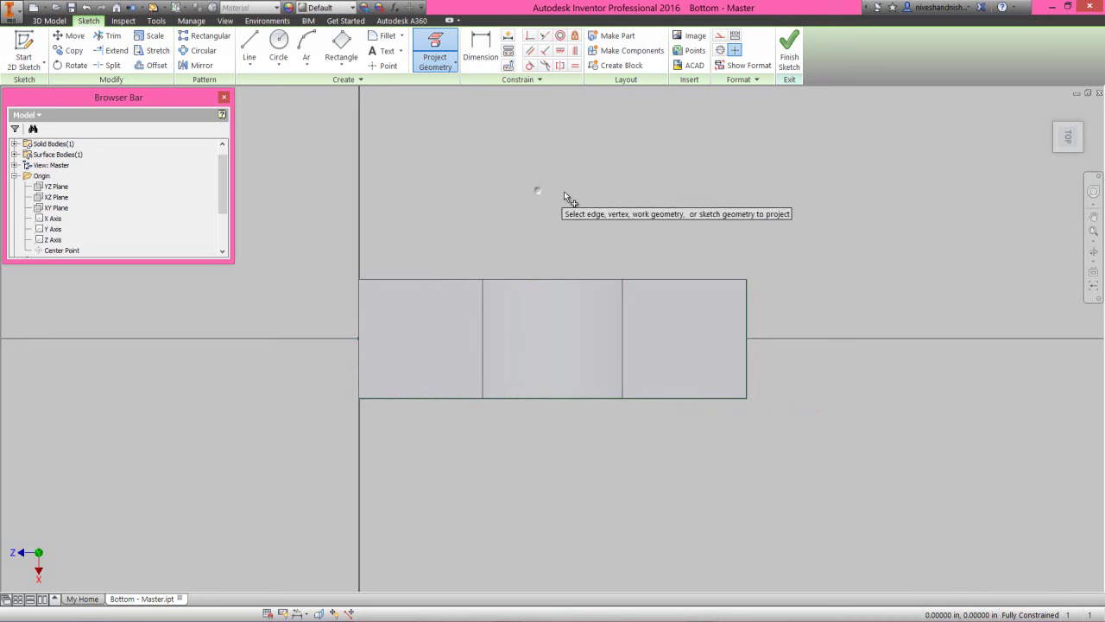
pyautogui.rightClick(574, 193)
pyautogui.click(614, 193)
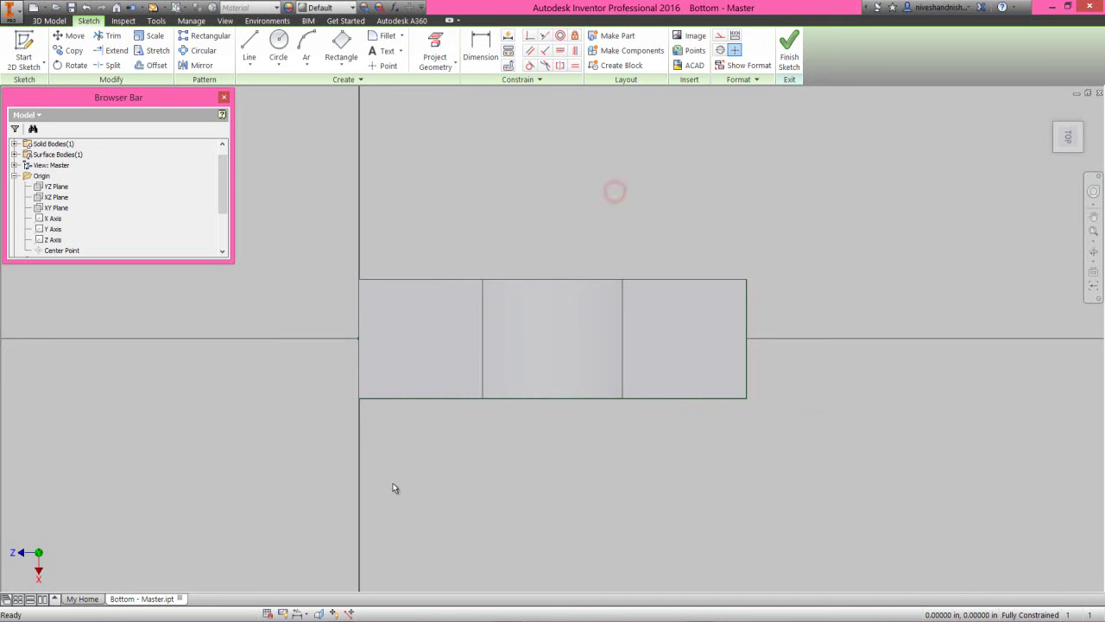
# Step: Slice the graphics at the sketch plane and project the origin YZ plane as a construction centre line
pyautogui.click(318, 613)
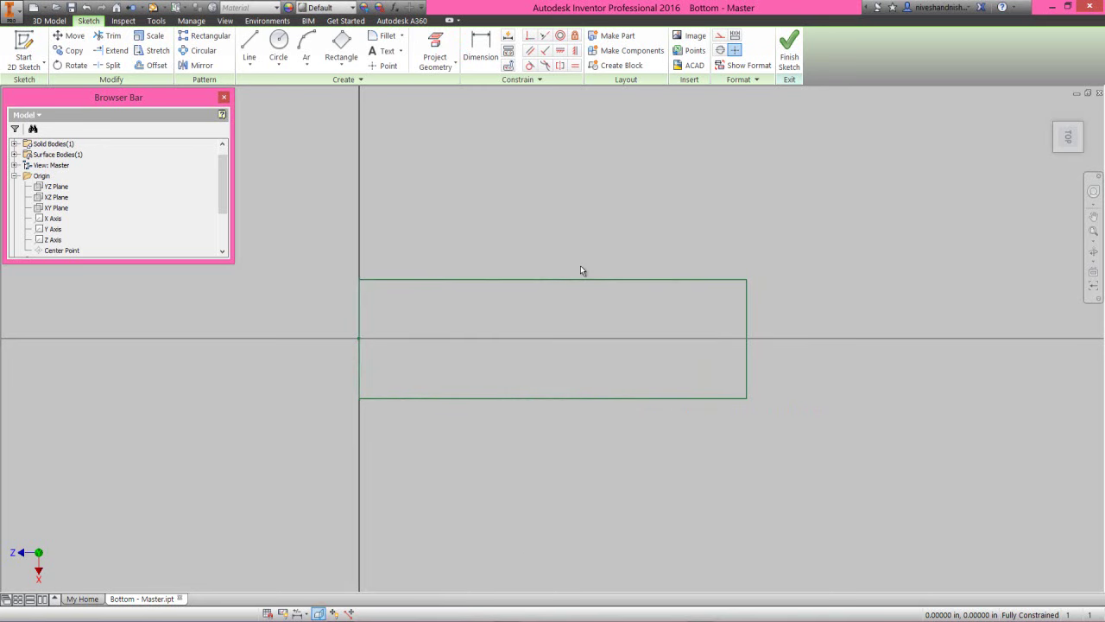
pyautogui.rightClick(579, 213)
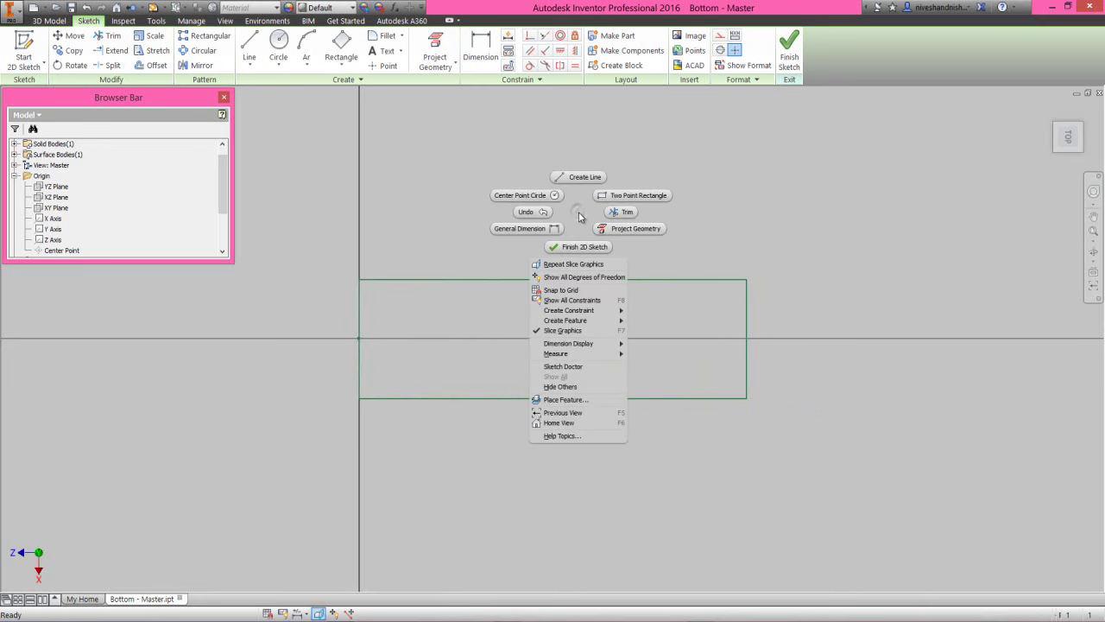
pyautogui.click(607, 228)
pyautogui.click(720, 38)
pyautogui.click(61, 187)
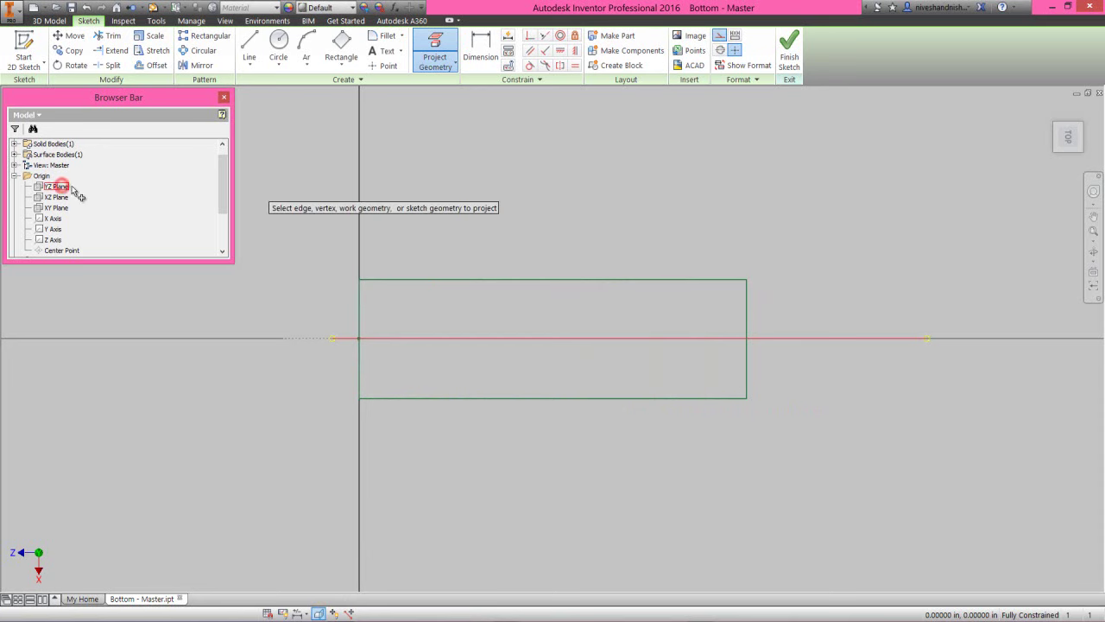
# Step: Draw two horizontal construction lines across the full length of the outline, one above and one below the centre line
pyautogui.rightClick(512, 226)
pyautogui.click(513, 183)
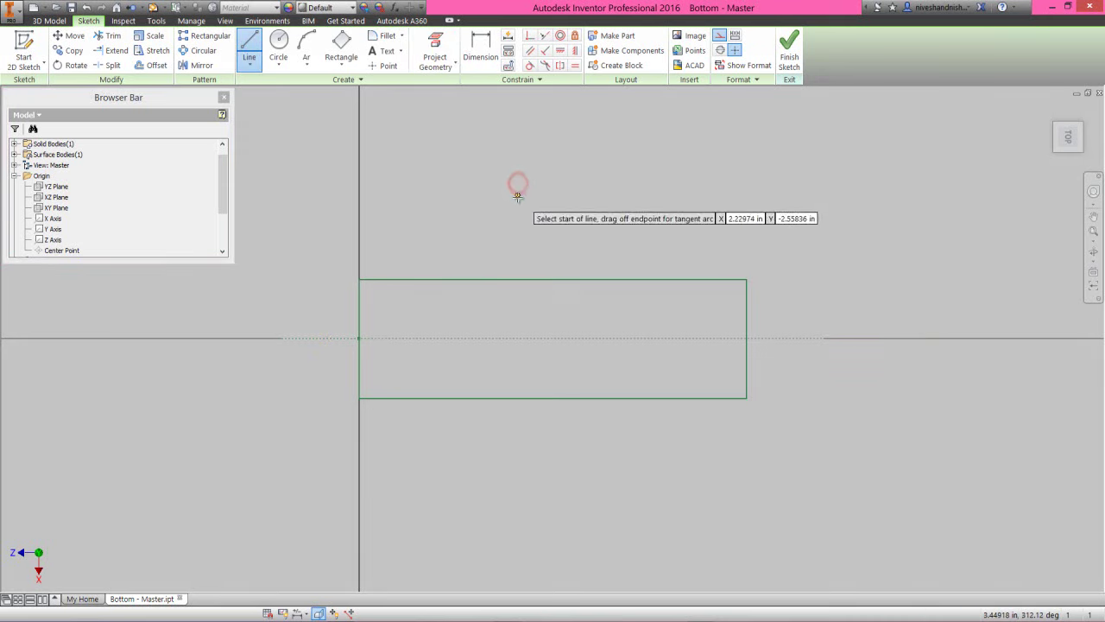
pyautogui.click(747, 291)
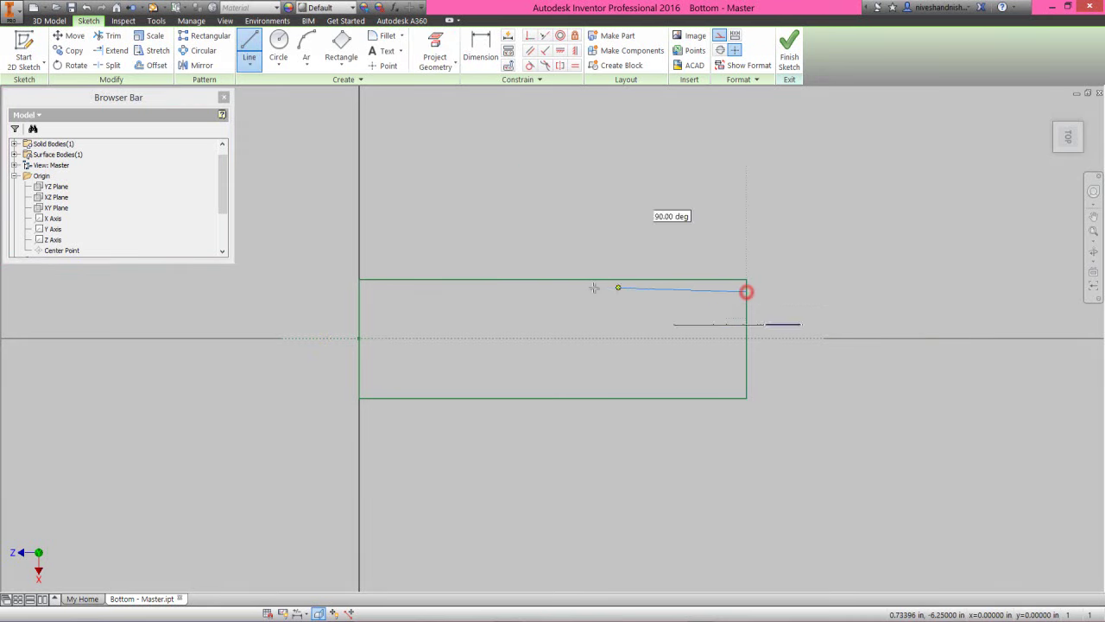
pyautogui.doubleClick(359, 291)
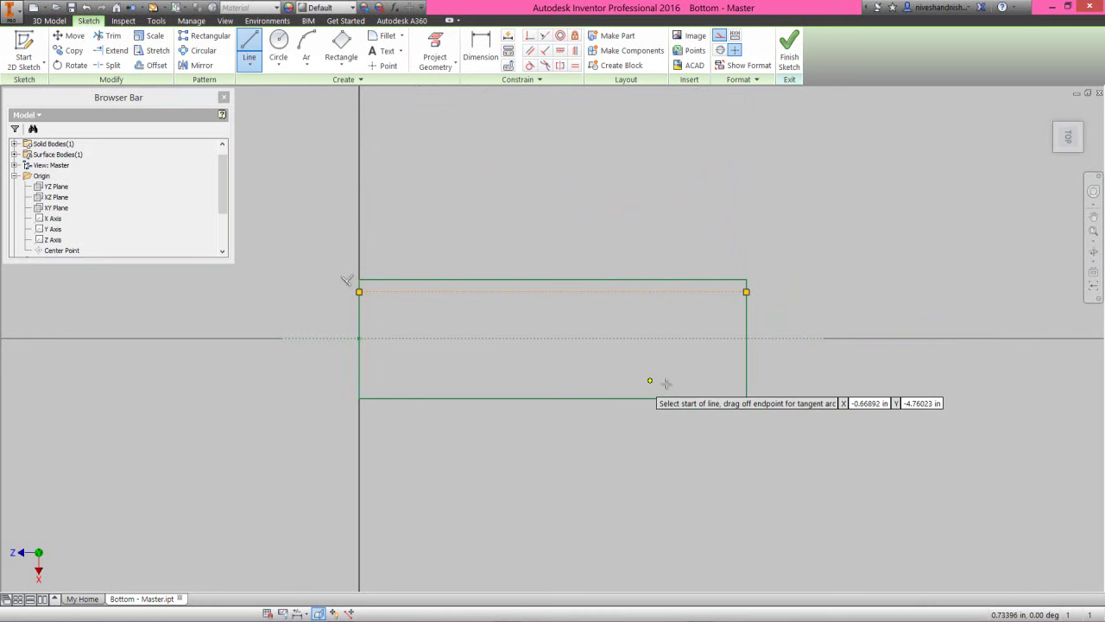
pyautogui.click(745, 382)
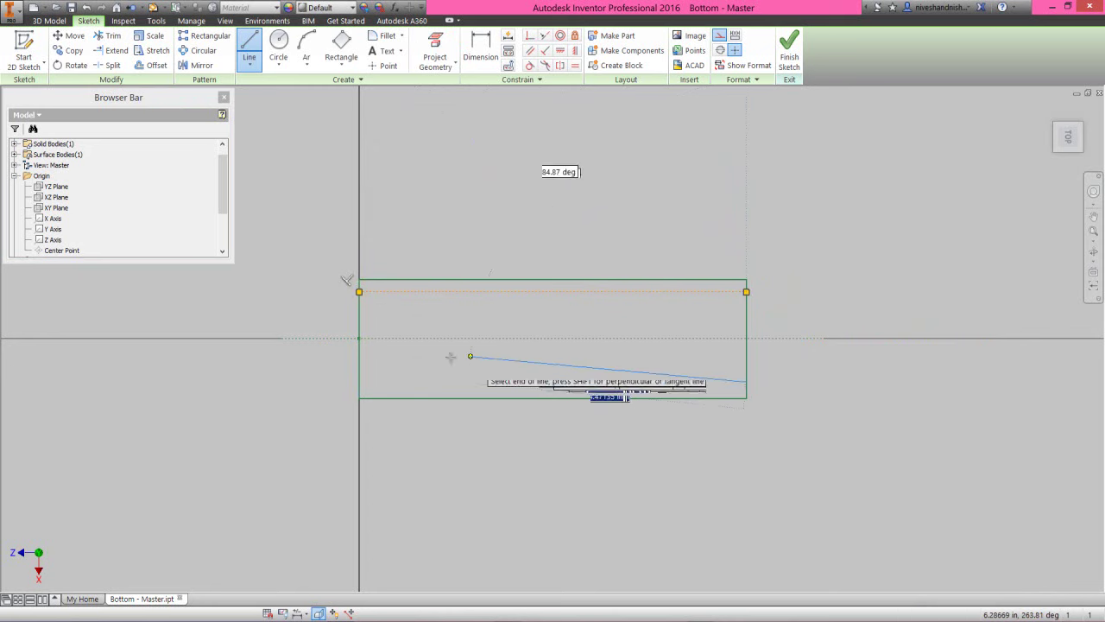
pyautogui.doubleClick(359, 382)
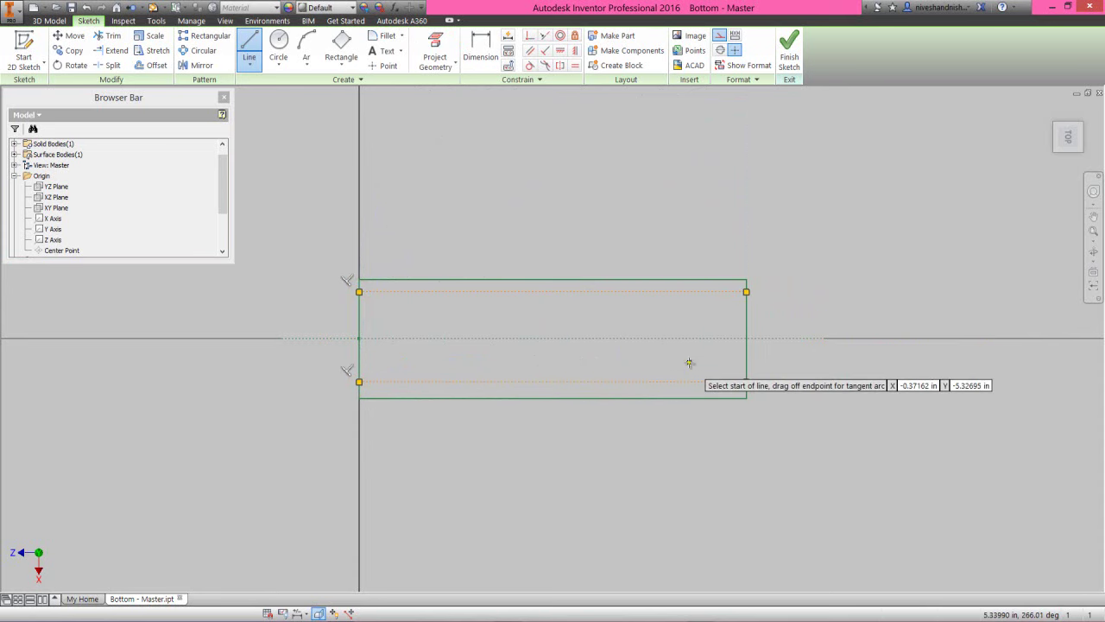
# Step: Draw two short solid horizontal lines inward from the outline's right edge, one on each side of the centre line
pyautogui.click(745, 312)
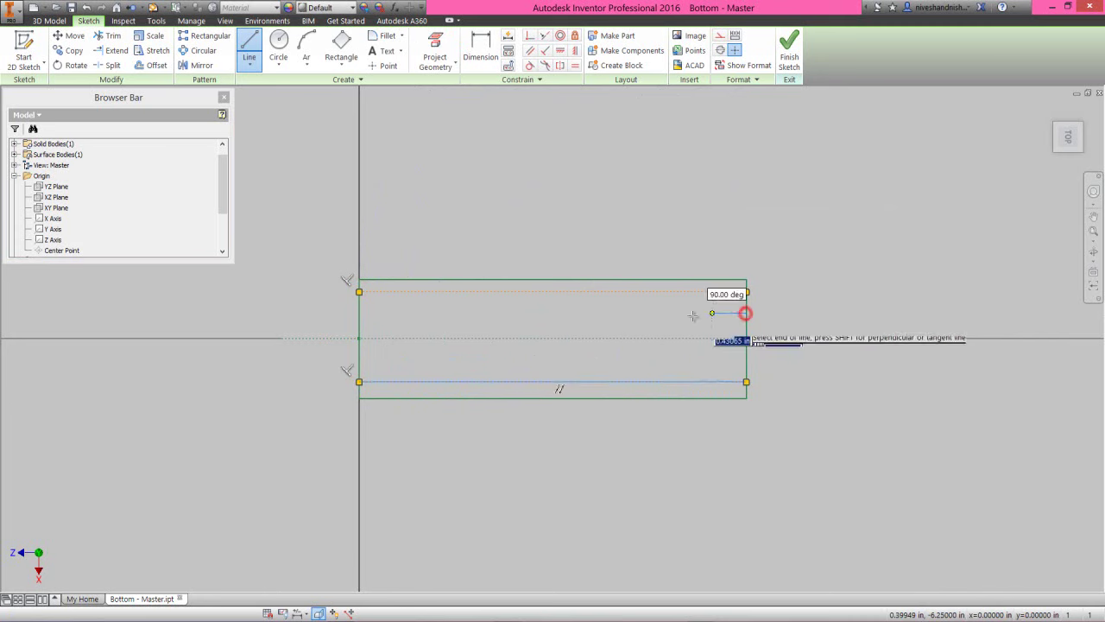
pyautogui.click(633, 313)
pyautogui.rightClick(675, 369)
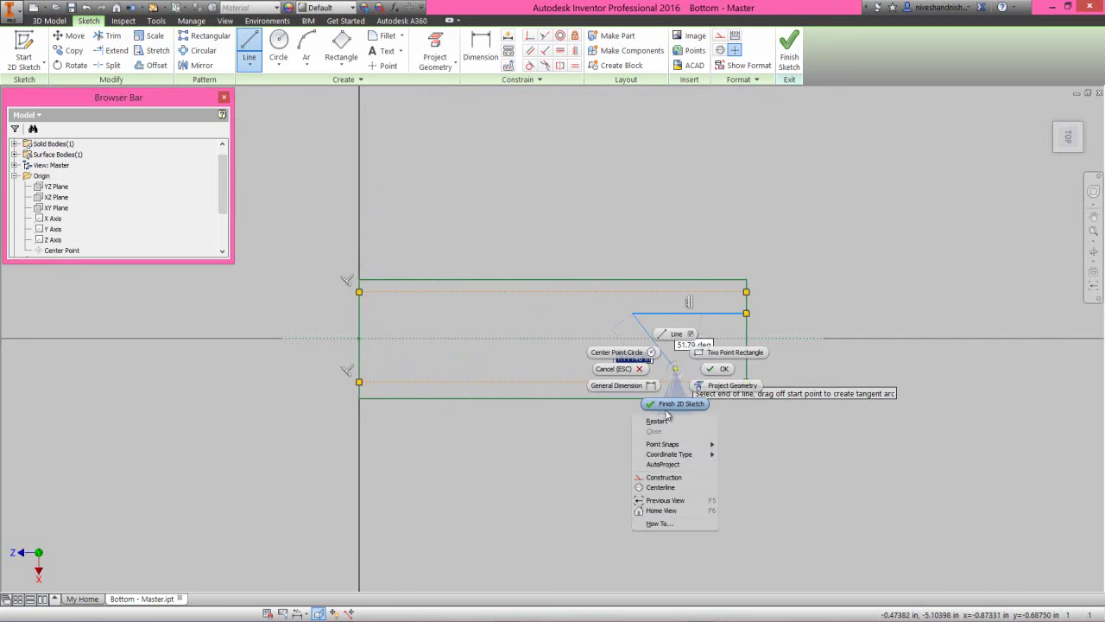
pyautogui.click(665, 422)
pyautogui.click(745, 354)
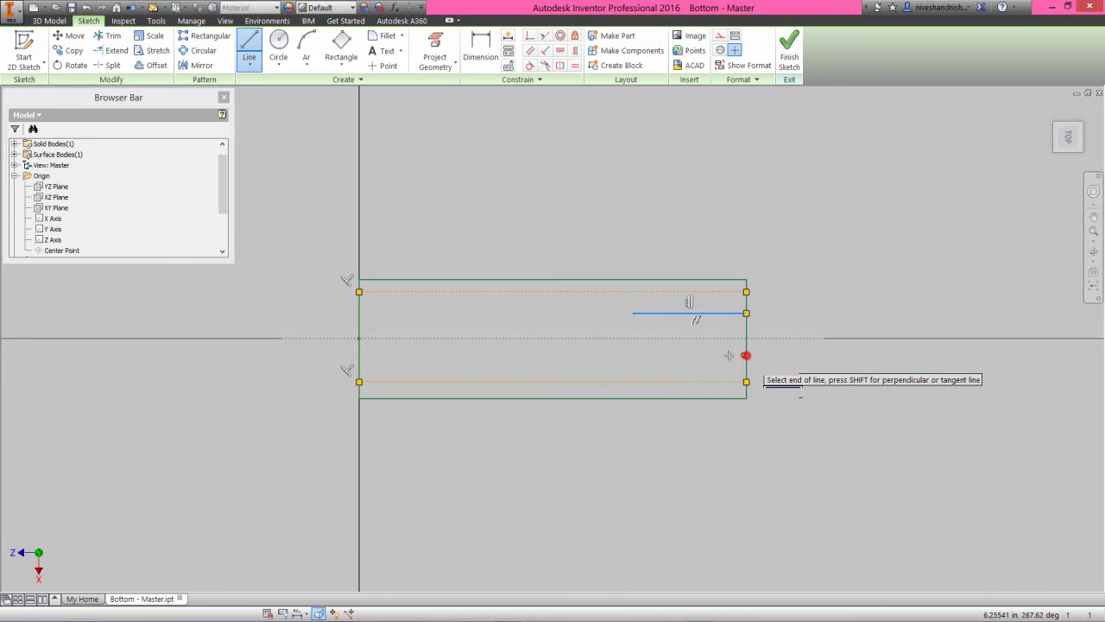
pyautogui.click(653, 355)
pyautogui.rightClick(705, 332)
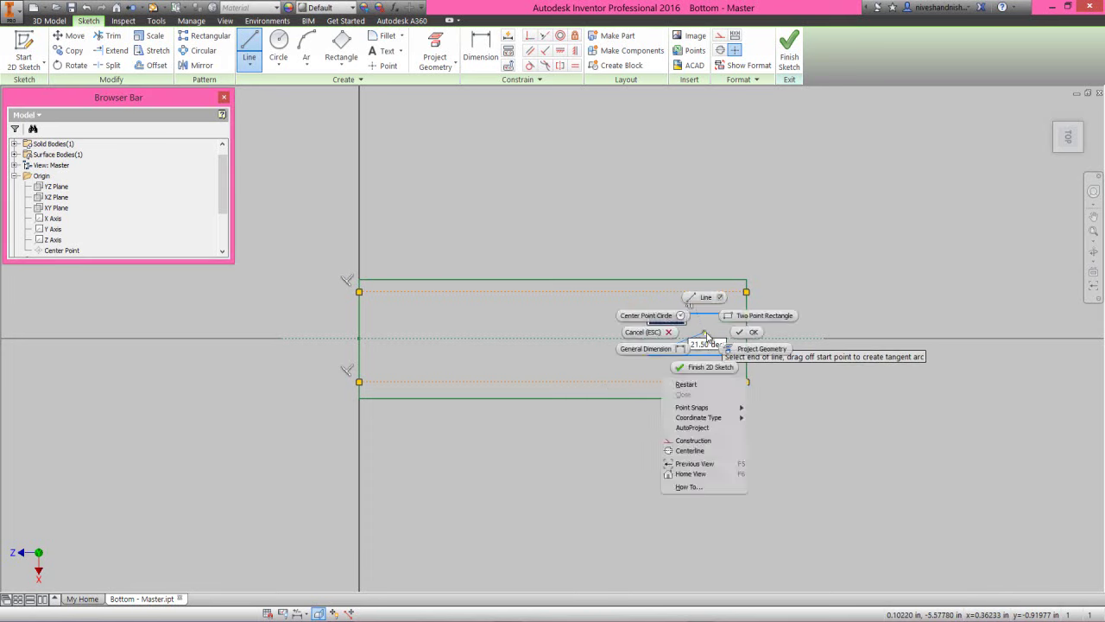
pyautogui.click(745, 332)
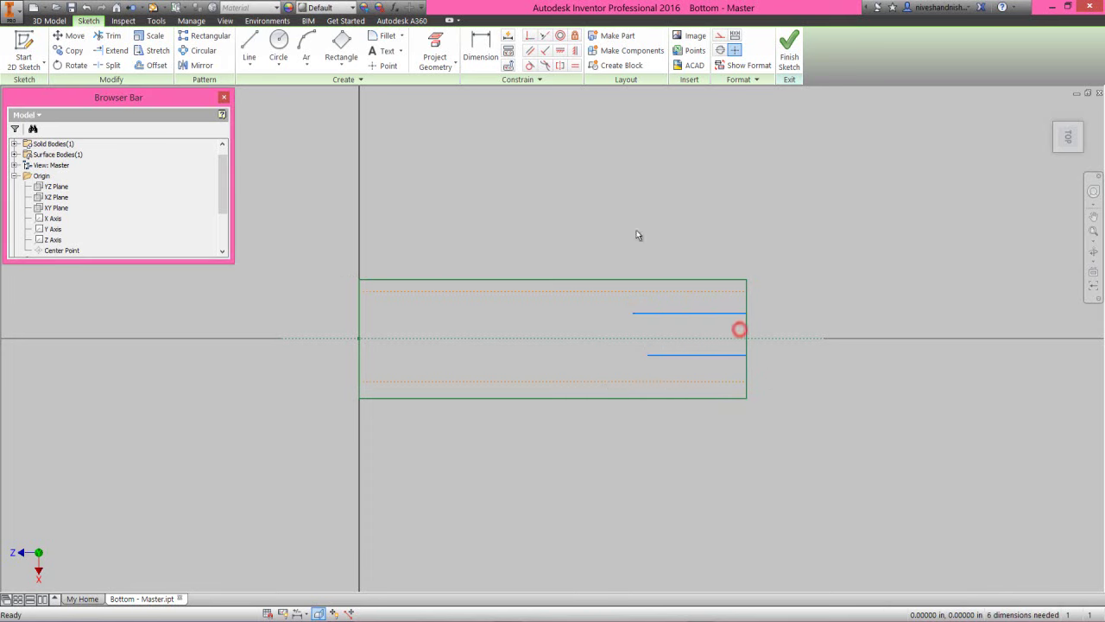
# Step: Apply an equal constraint between the two short horizontal lines
pyautogui.click(574, 68)
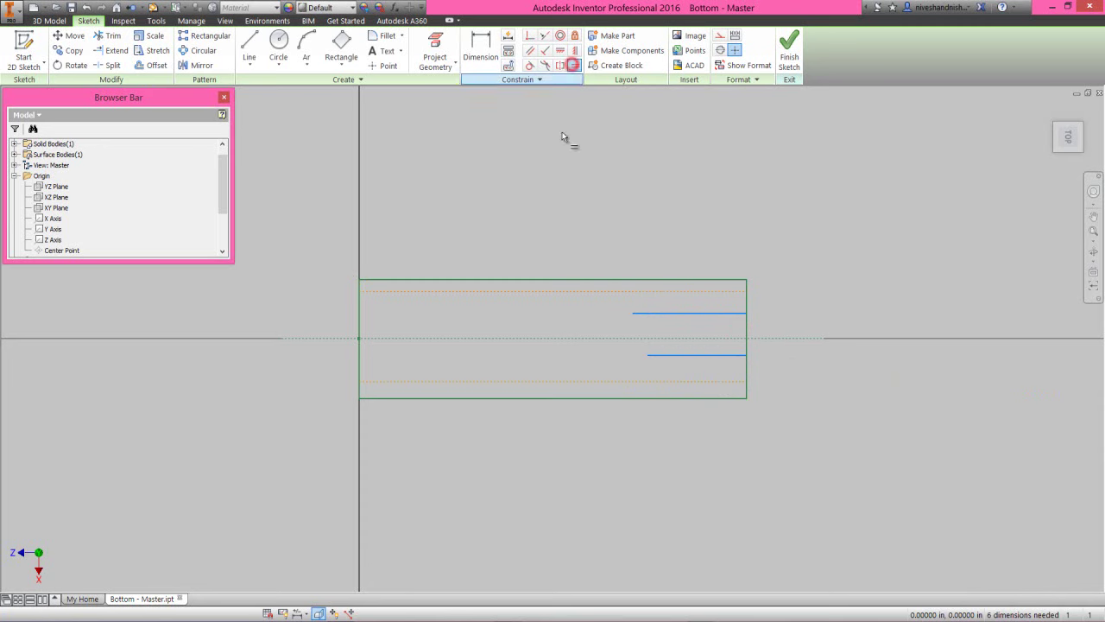
pyautogui.click(662, 312)
pyautogui.click(681, 354)
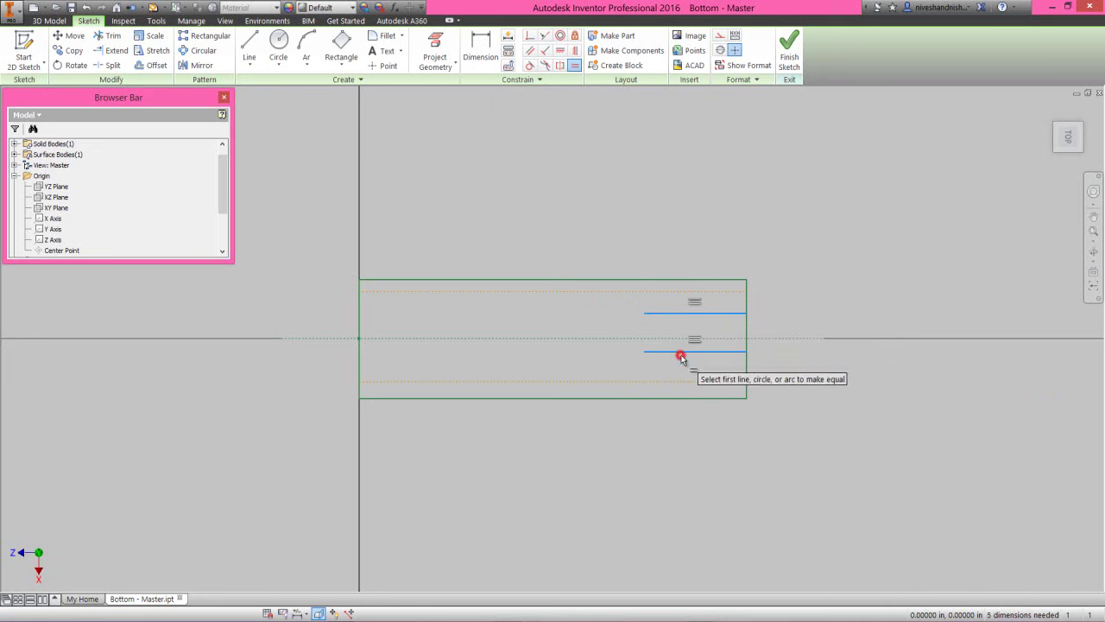
# Step: Dimension the upper short line 0.5 in from the projected centre line
pyautogui.rightClick(795, 301)
pyautogui.click(775, 308)
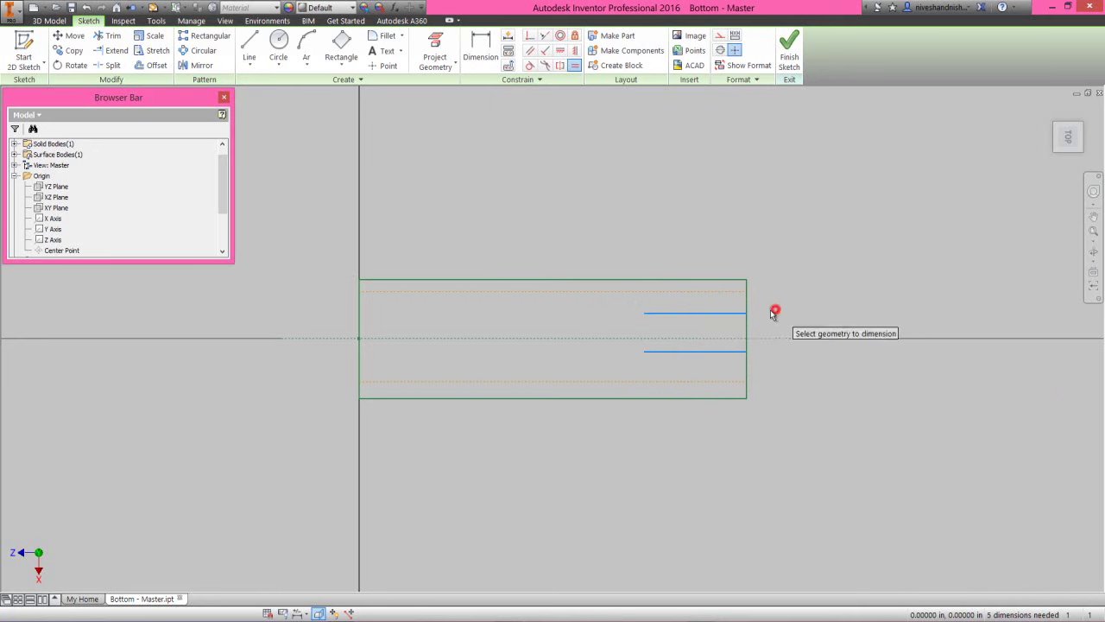
pyautogui.click(732, 313)
pyautogui.click(727, 338)
pyautogui.click(781, 322)
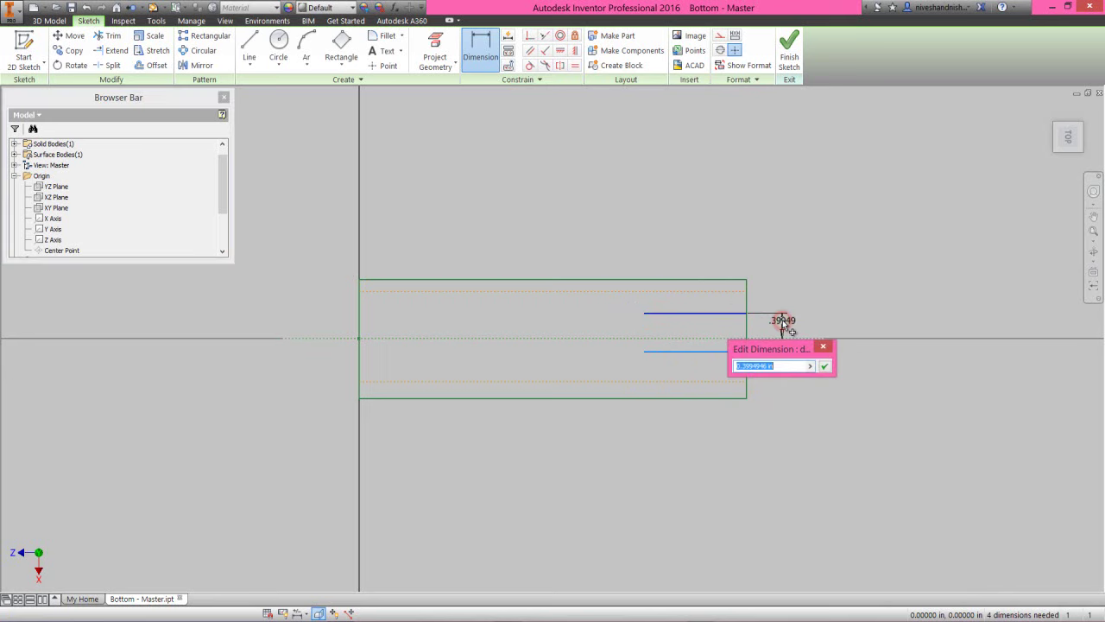
pyautogui.write('.5')
pyautogui.press('Return')
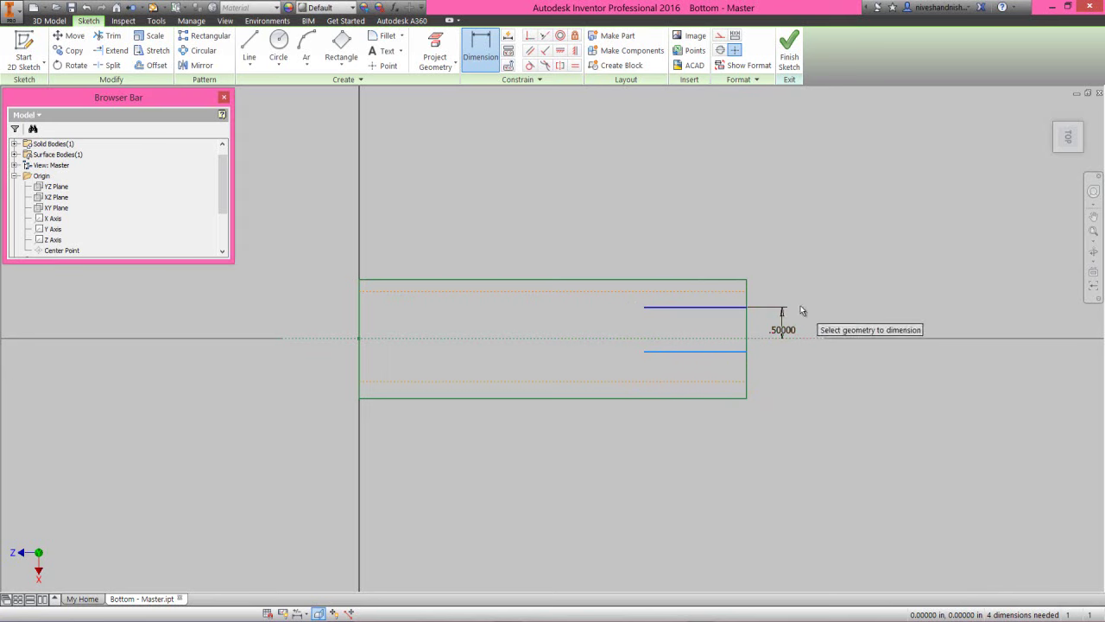
# Step: Dimension the lower short line from the centre line, linking its value to the upper short line's 0.5 in dimension
pyautogui.click(732, 351)
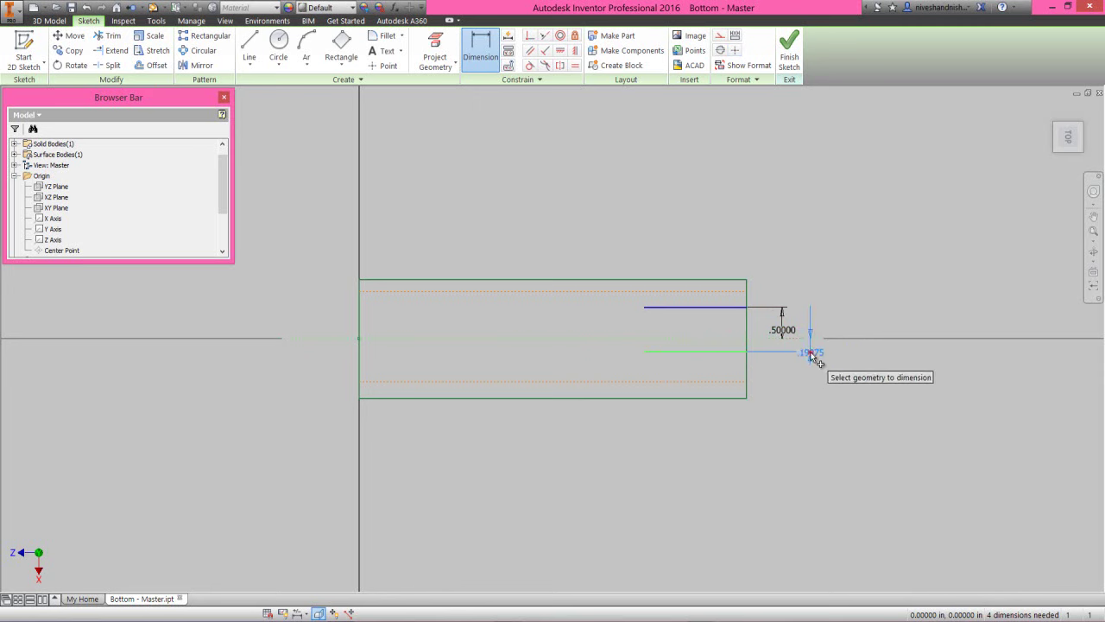
pyautogui.click(805, 352)
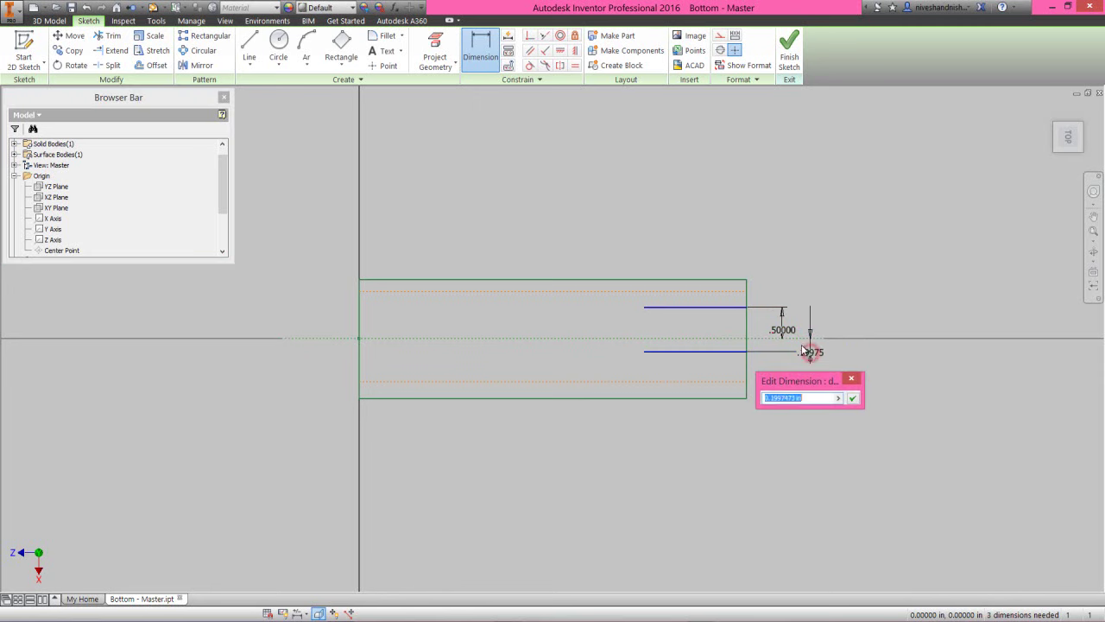
pyautogui.click(852, 398)
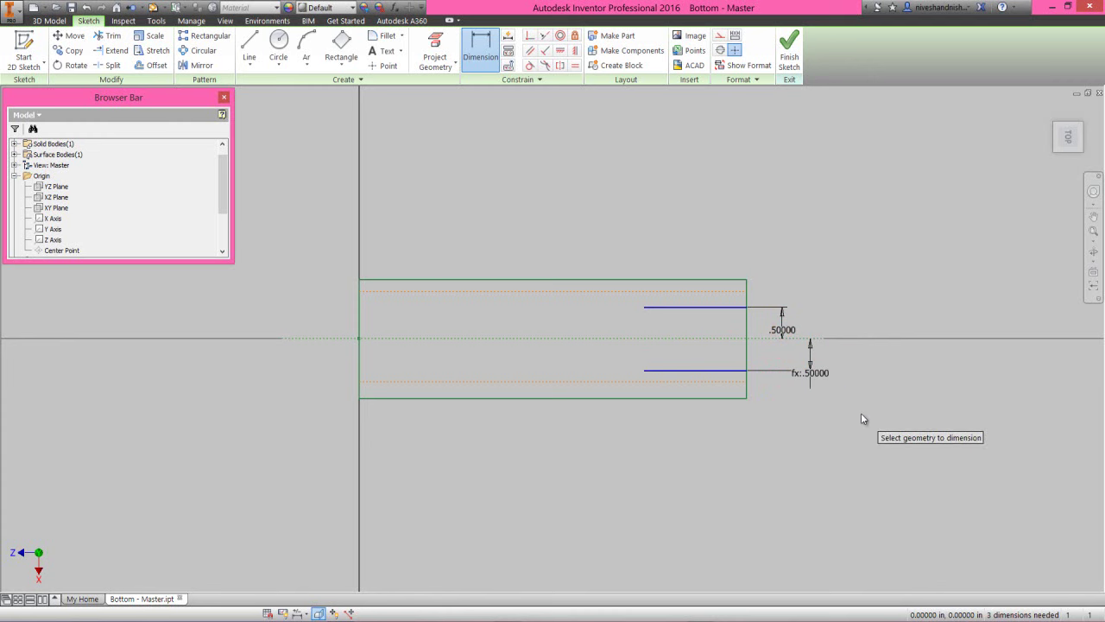
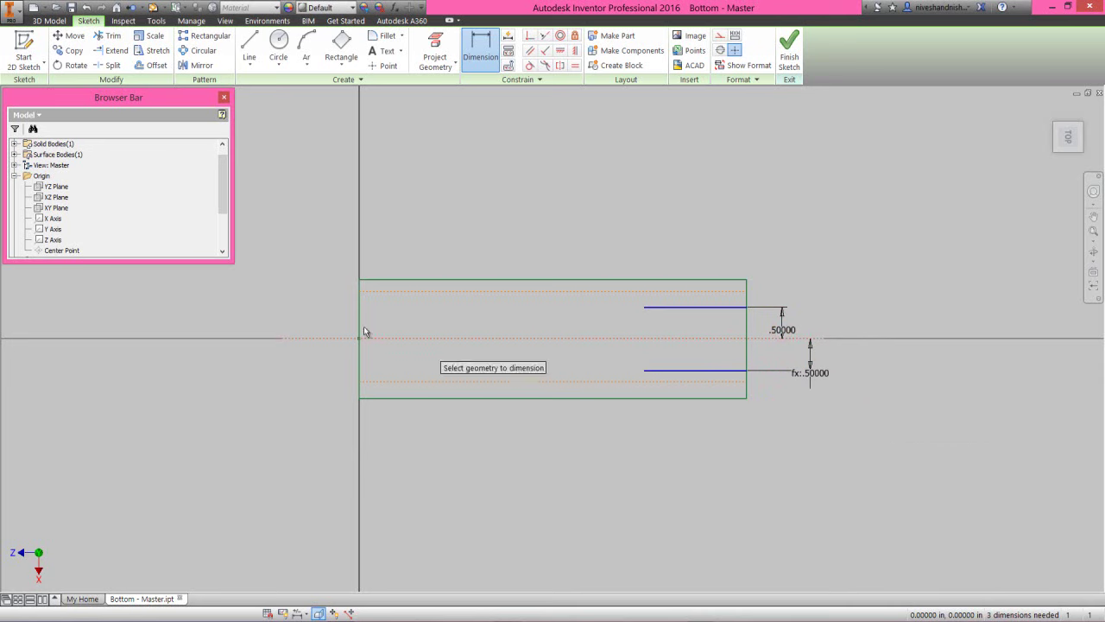
# Step: Dimension the upper construction line 0.875 in from the centre line
pyautogui.click(369, 291)
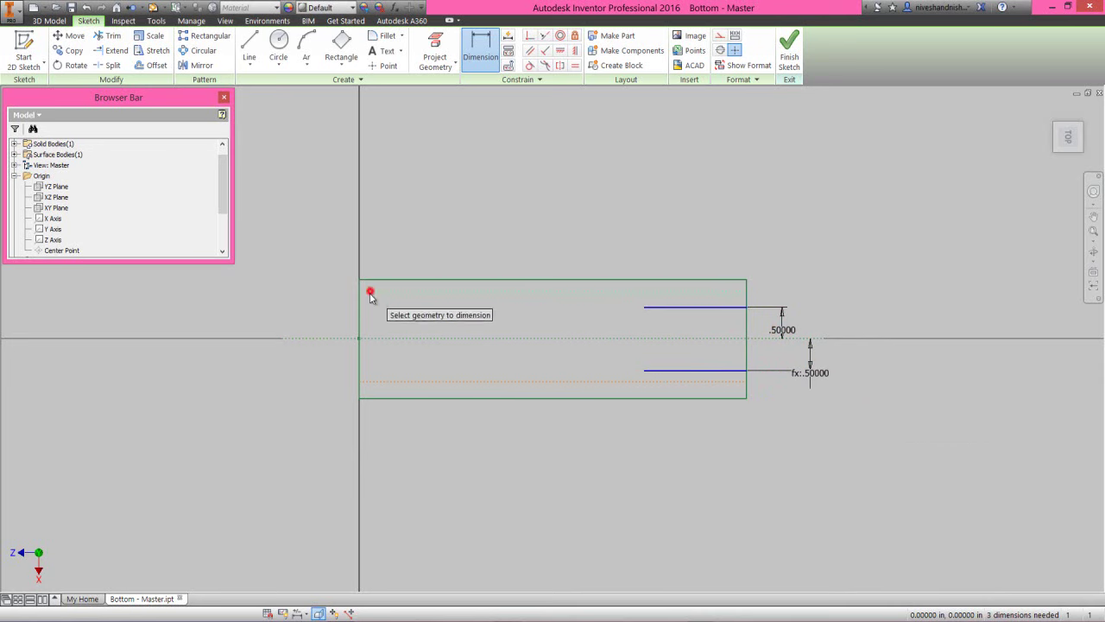
pyautogui.click(376, 337)
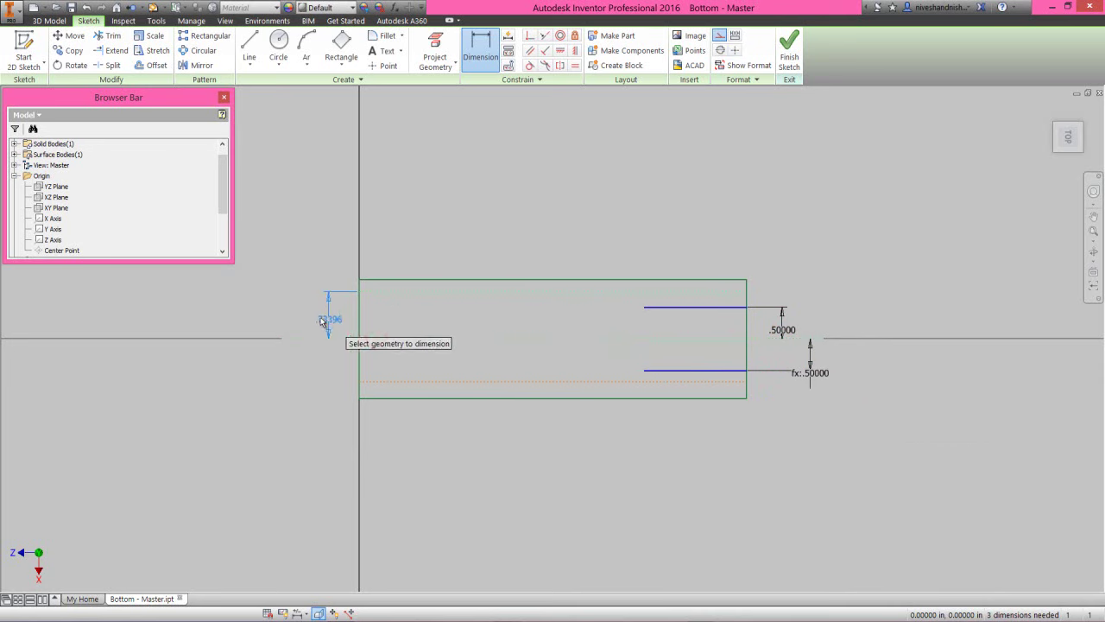
pyautogui.click(316, 319)
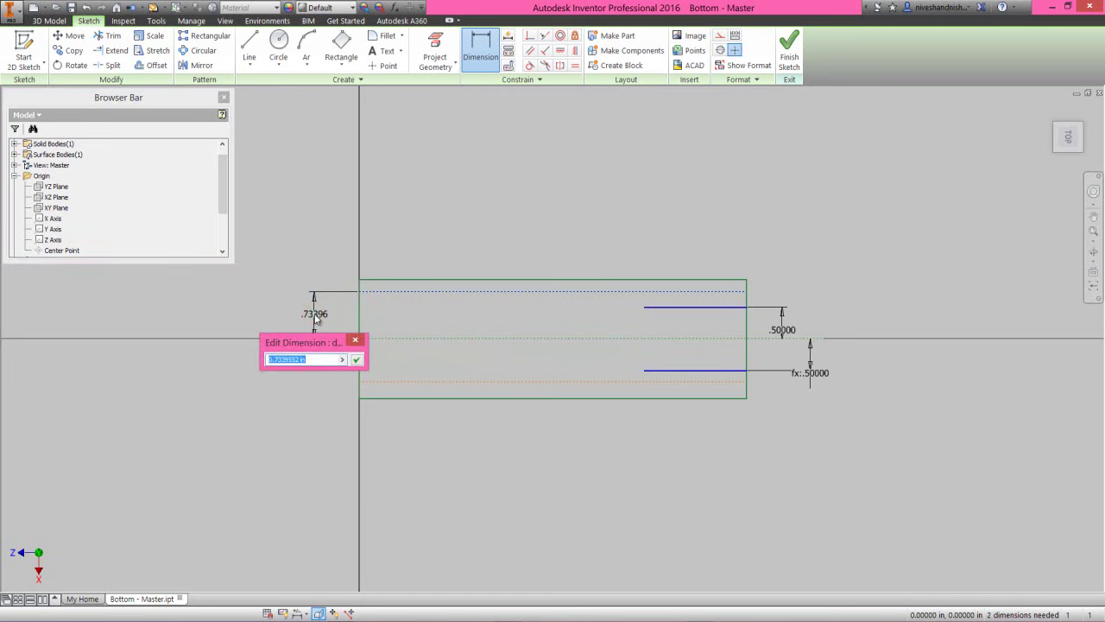
pyautogui.press('Return')
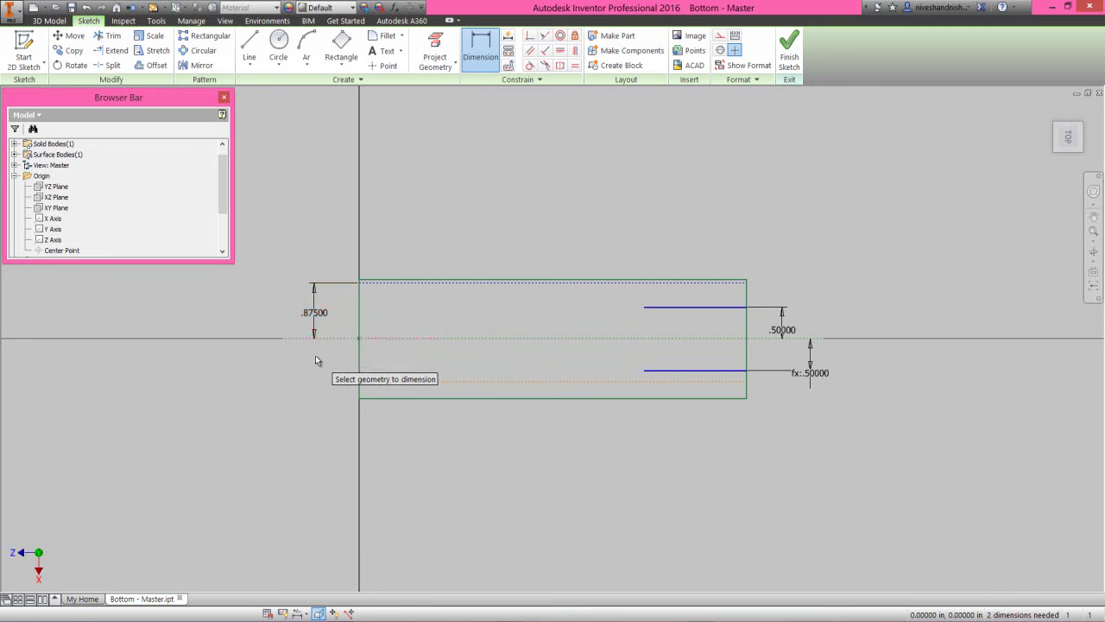
# Step: Dimension the lower construction line from the centre line, linking its value to the 0.875 in dimension (d20)
pyautogui.click(366, 380)
pyautogui.click(344, 339)
pyautogui.click(278, 351)
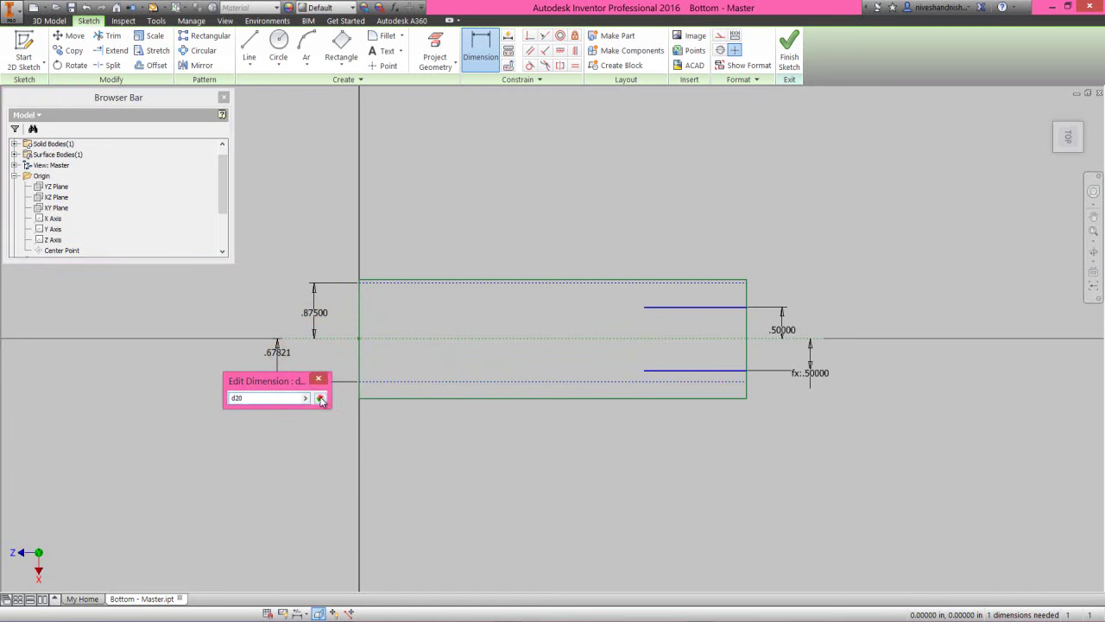
pyautogui.click(321, 399)
pyautogui.rightClick(320, 363)
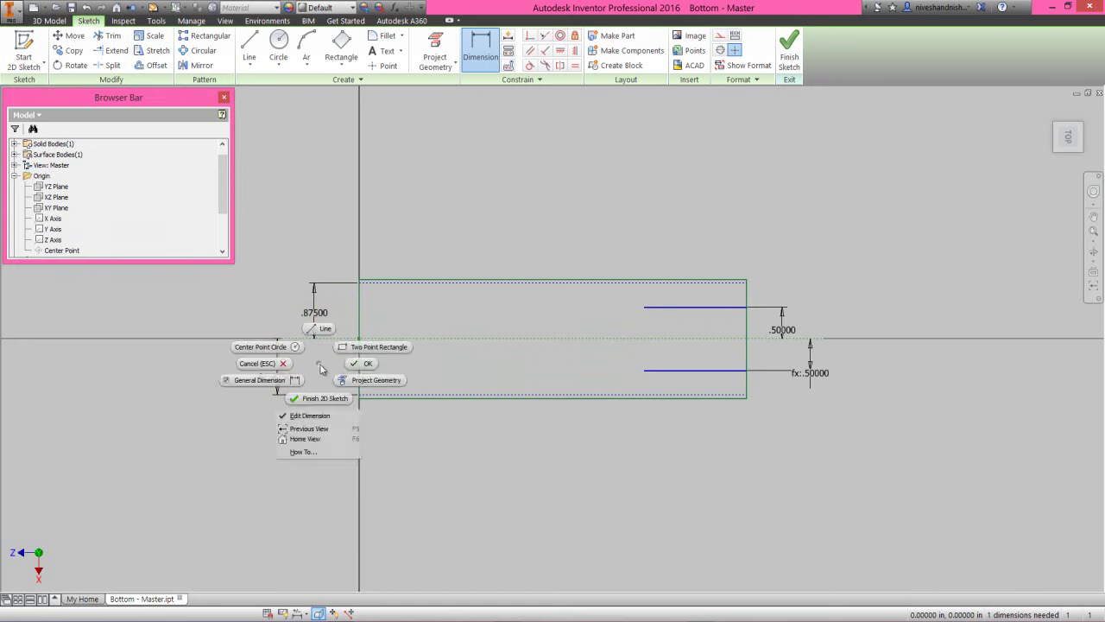
# Step: Sketch a shallow three-point arc about 3.6 in long from the outline's left edge, just below the upper construction line
pyautogui.click(367, 365)
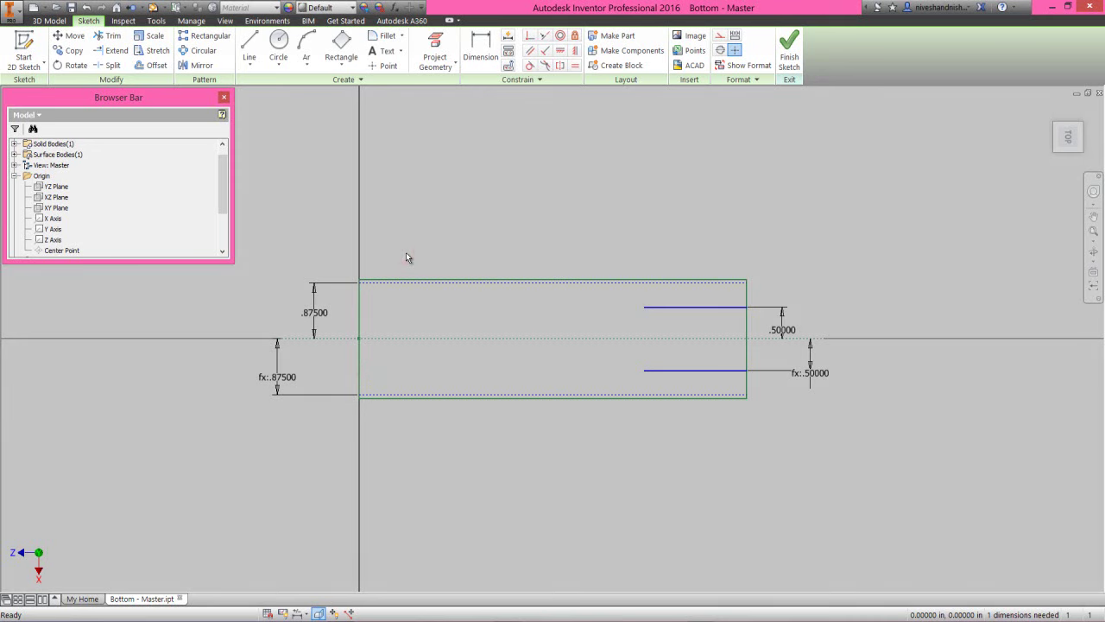
pyautogui.click(306, 47)
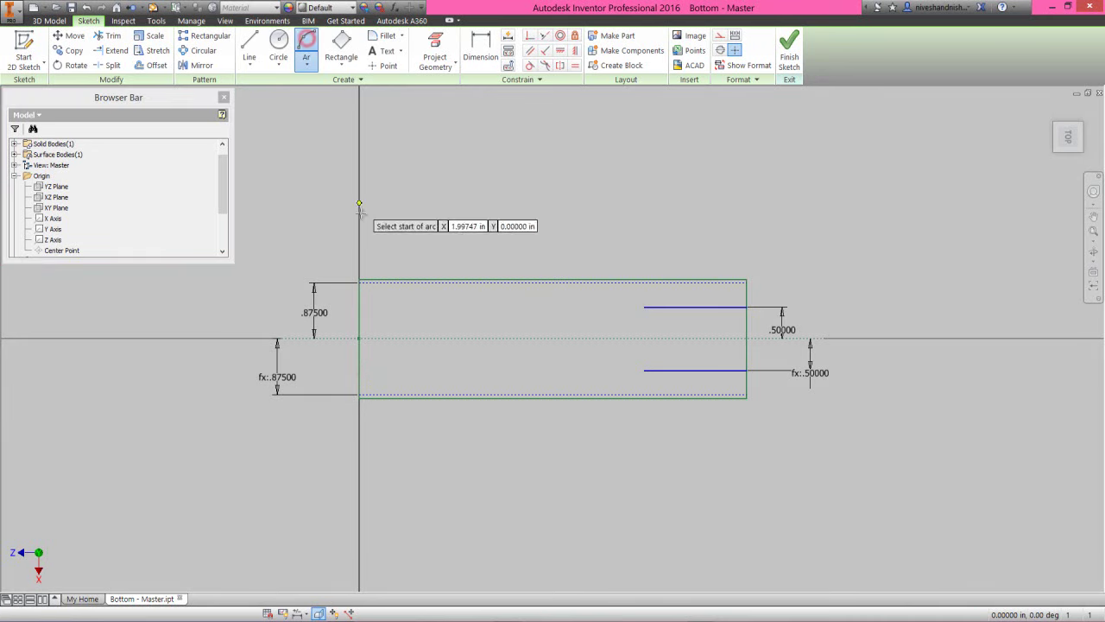
pyautogui.click(359, 294)
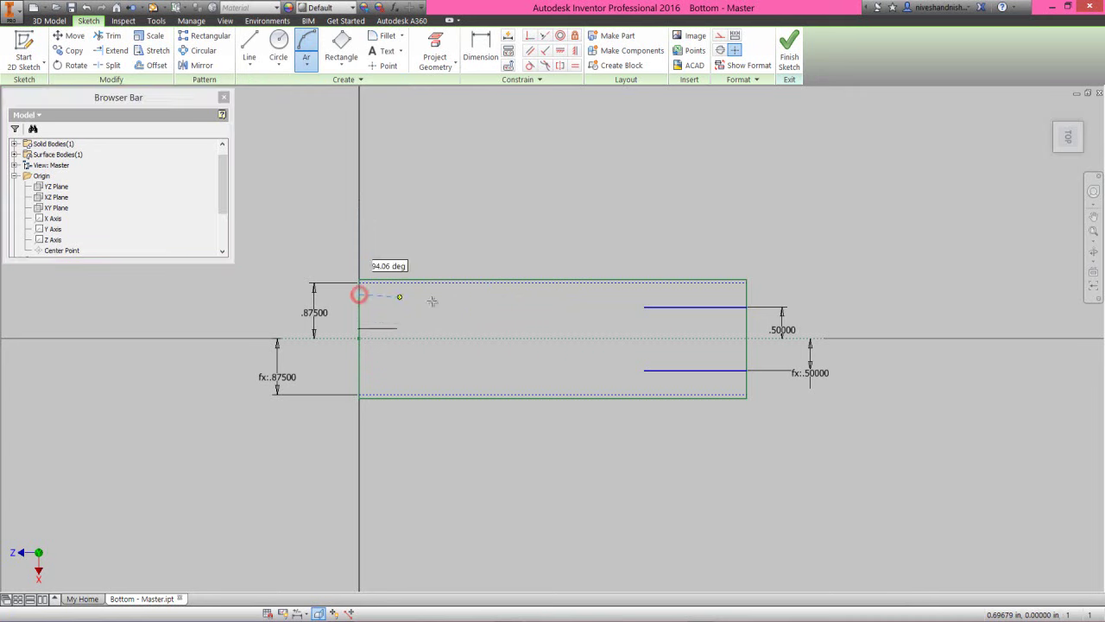
pyautogui.click(583, 297)
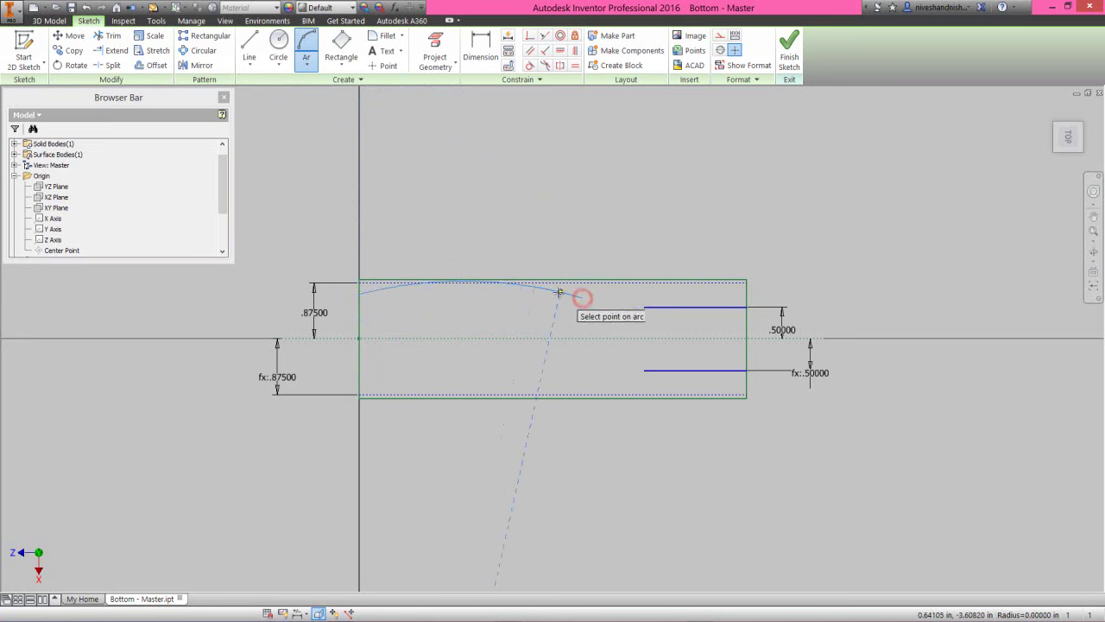
pyautogui.click(546, 295)
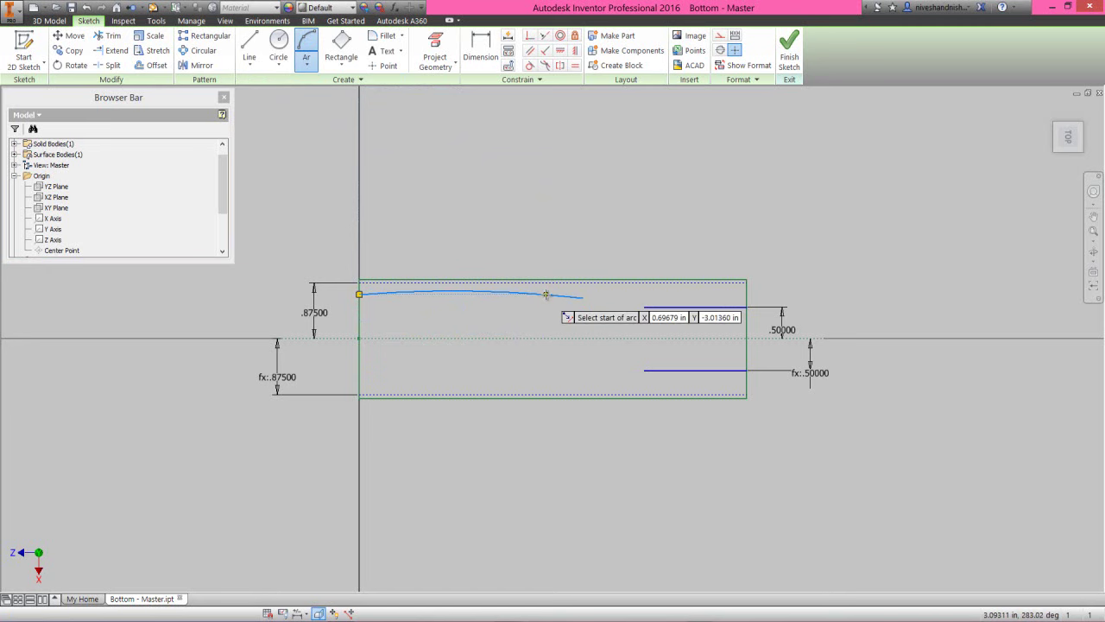
pyautogui.rightClick(498, 210)
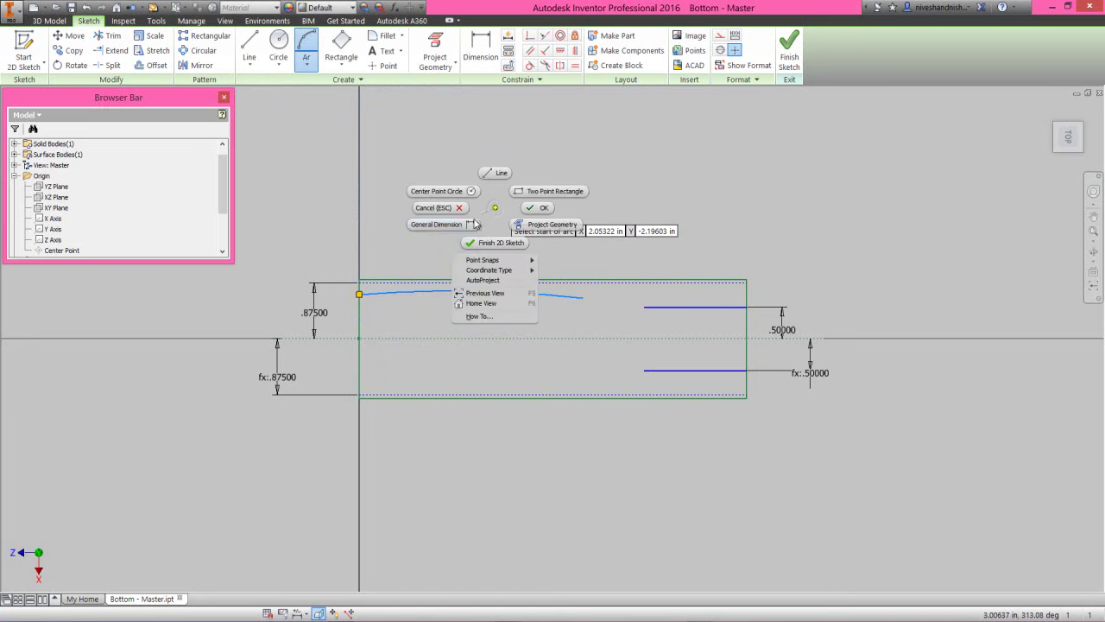
pyautogui.click(533, 208)
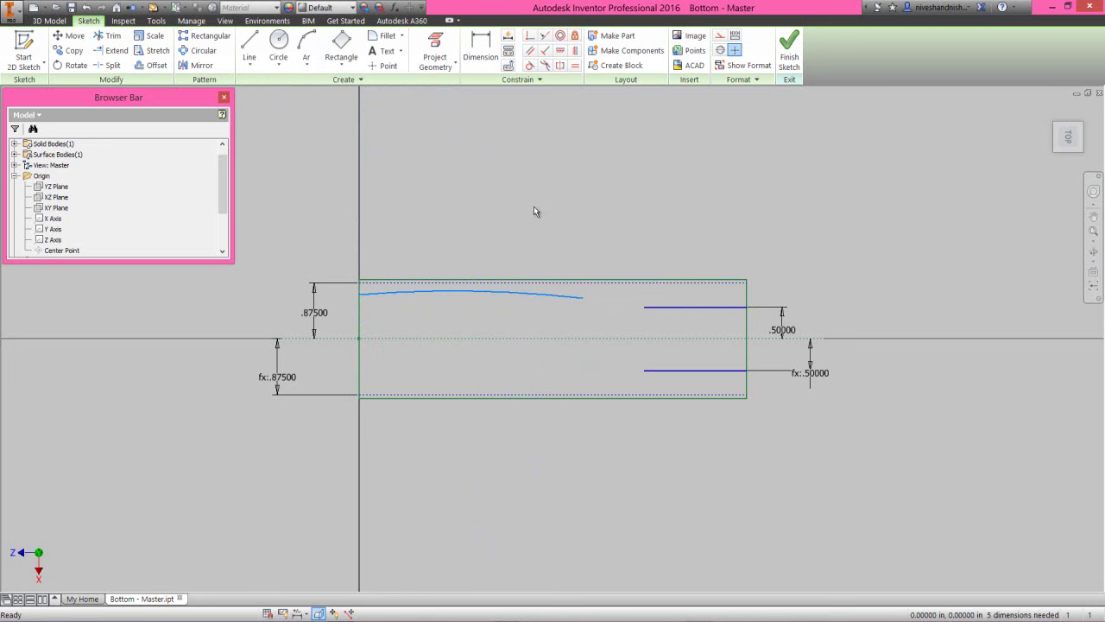
# Step: Dimension the upper arc's start point 0.75 in from the centre line
pyautogui.rightClick(534, 211)
pyautogui.click(506, 217)
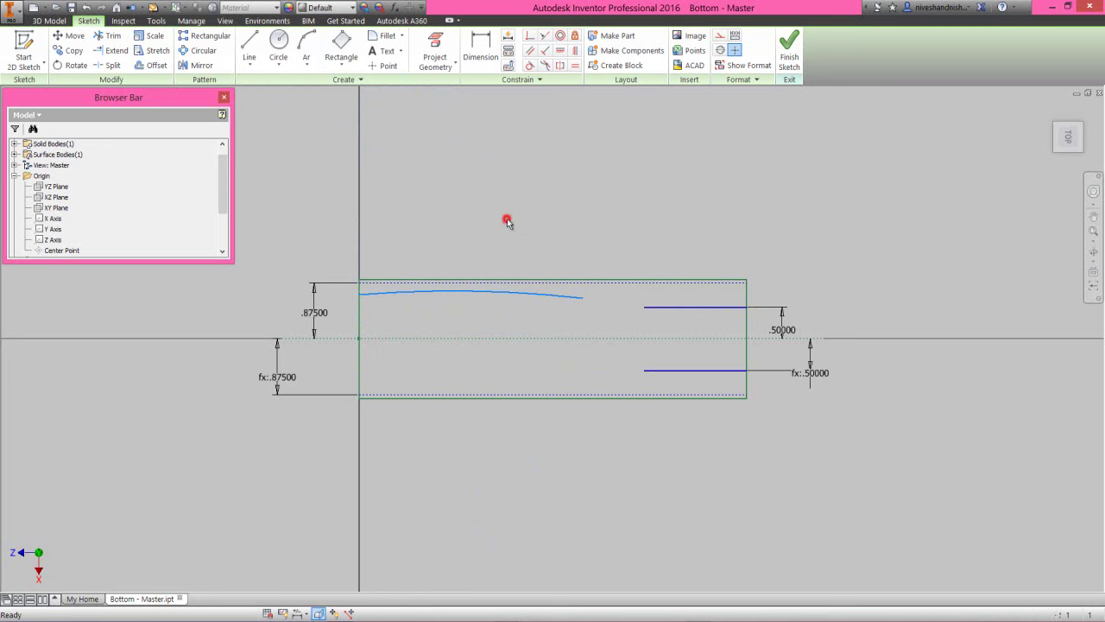
pyautogui.click(338, 340)
pyautogui.click(360, 295)
pyautogui.click(338, 321)
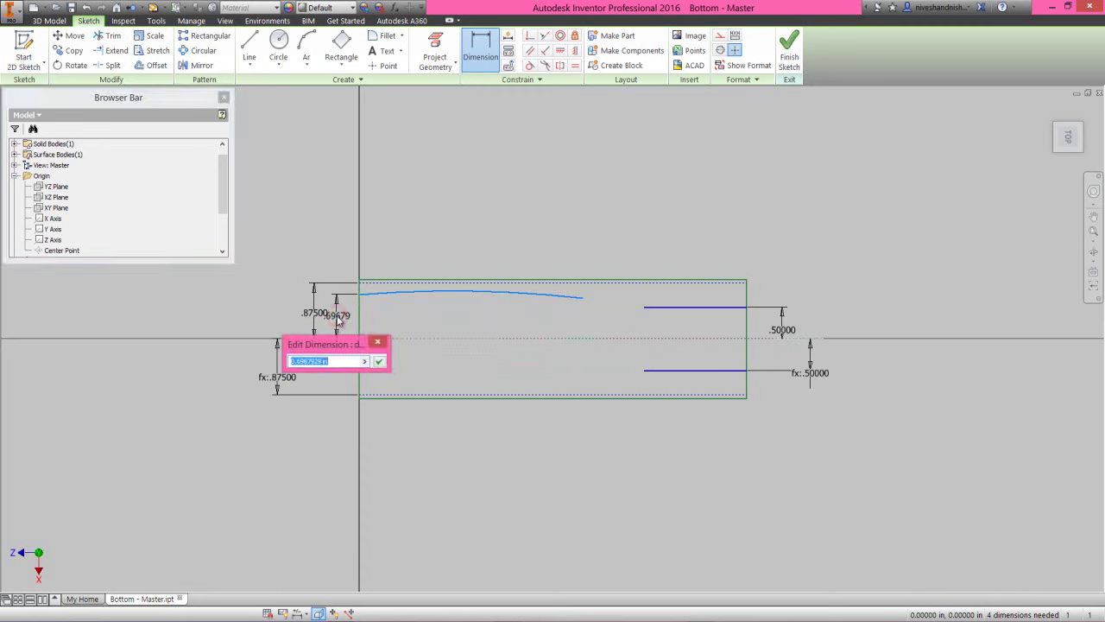
pyautogui.write('.75')
pyautogui.press('Return')
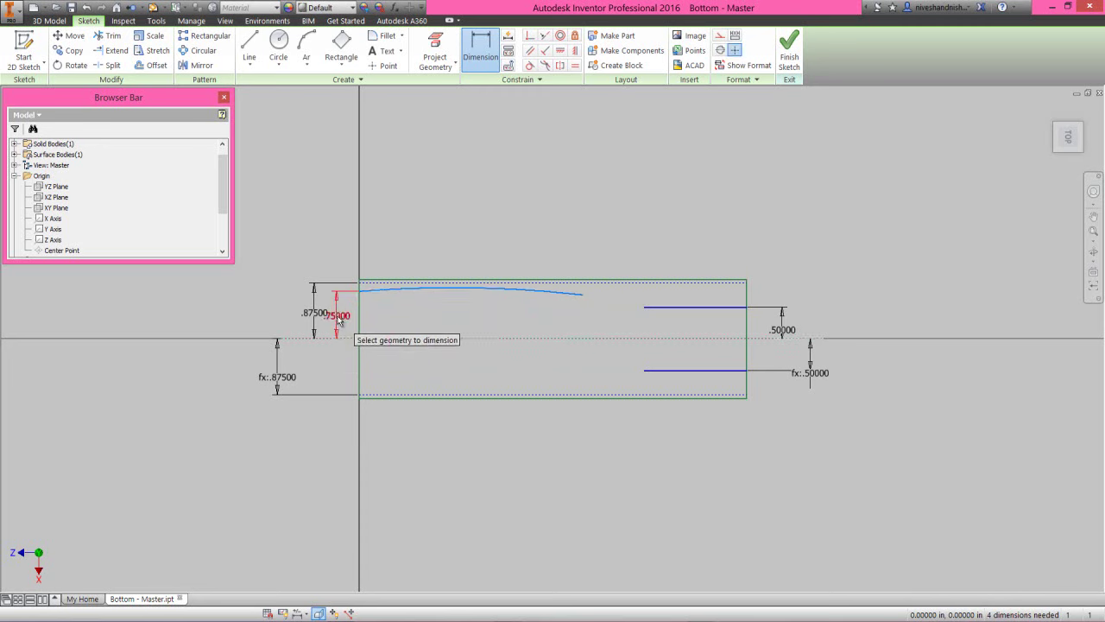
pyautogui.rightClick(433, 201)
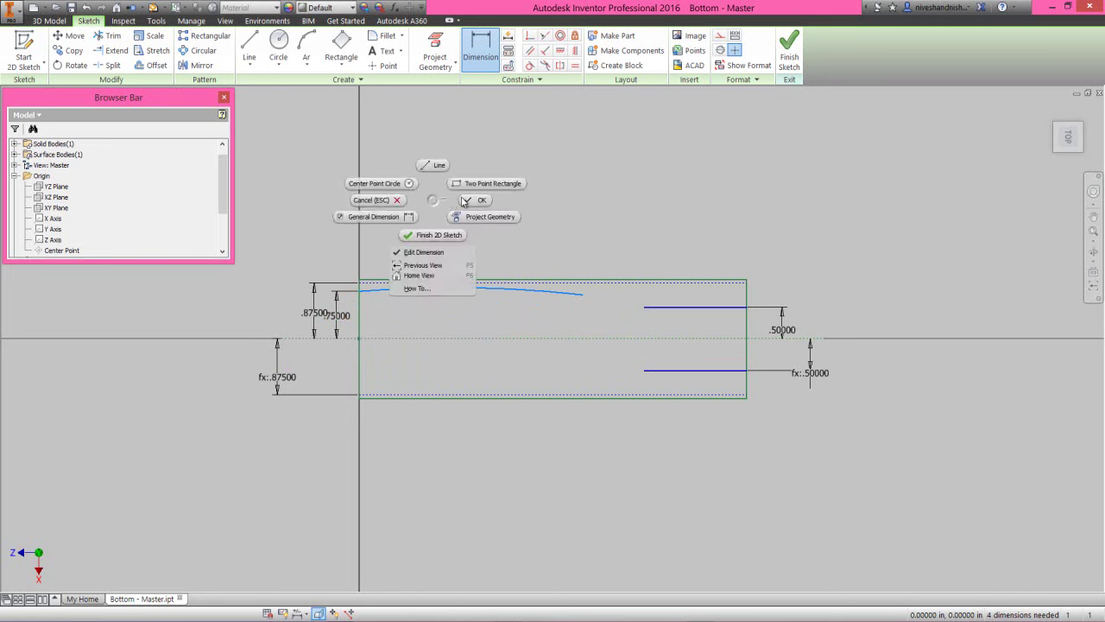
pyautogui.click(471, 202)
# Step: Sketch a shallow downward-bulging three-point arc near the lower construction line, starting on the left edge about 0.59 in from the centre line
pyautogui.click(306, 47)
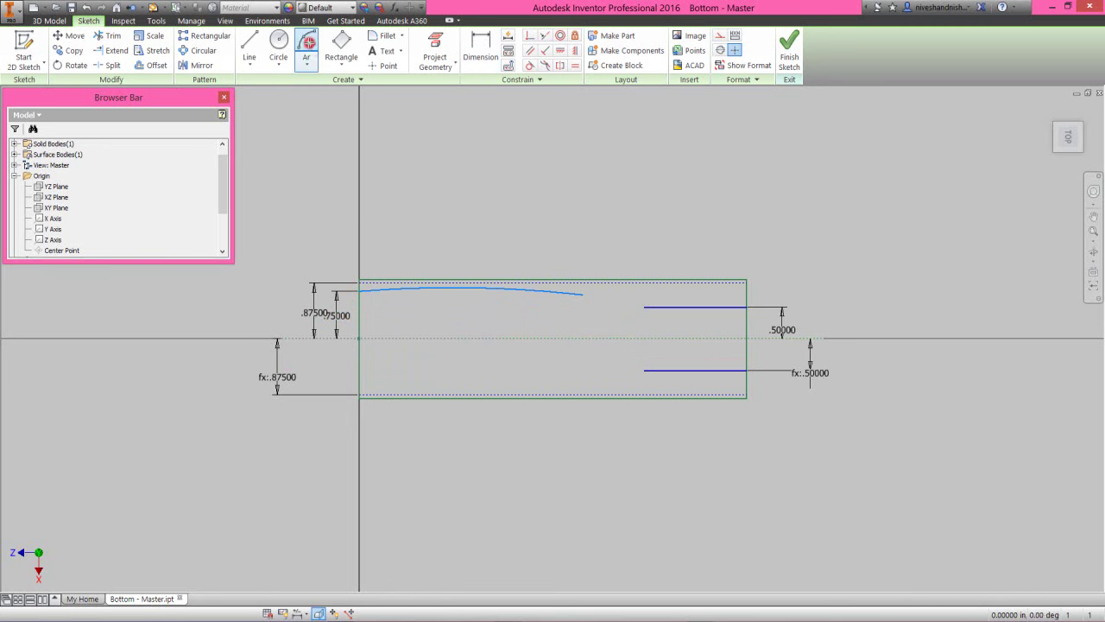
pyautogui.click(358, 377)
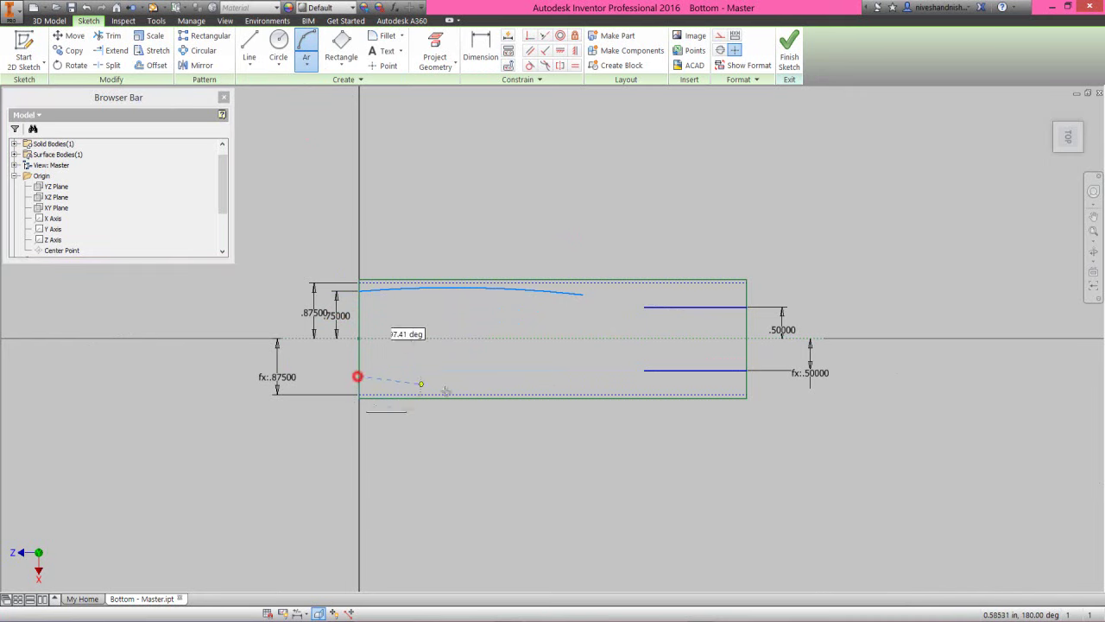
pyautogui.click(555, 383)
pyautogui.click(494, 385)
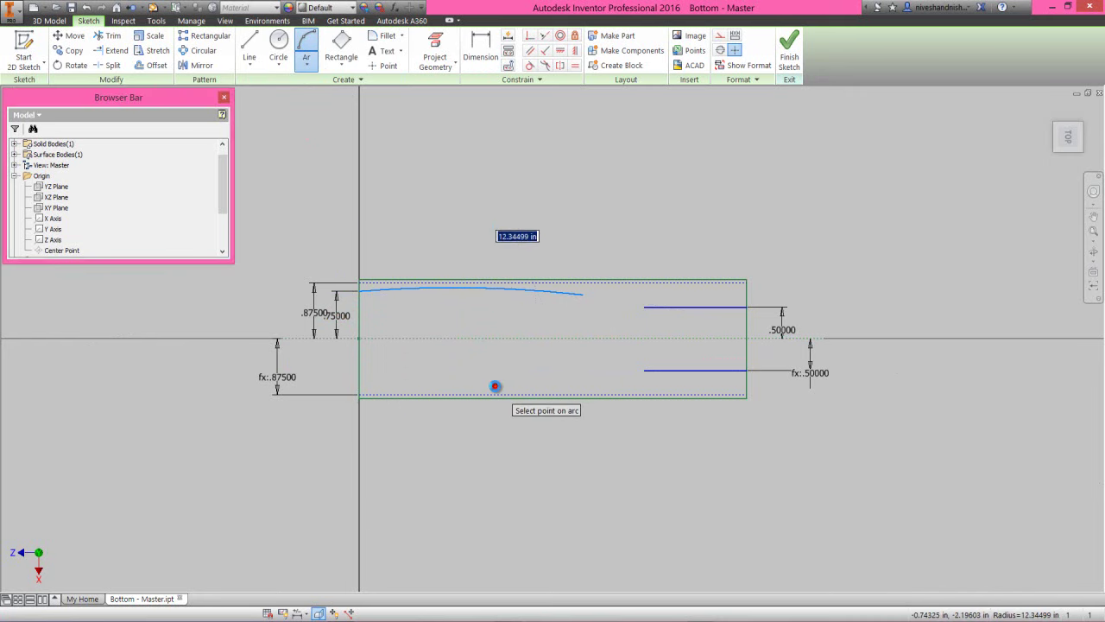
# Step: Dimension the lower arc's start point from the centre line, linking its value to the upper arc's 0.75 in dimension (d22)
pyautogui.rightClick(489, 226)
pyautogui.click(444, 230)
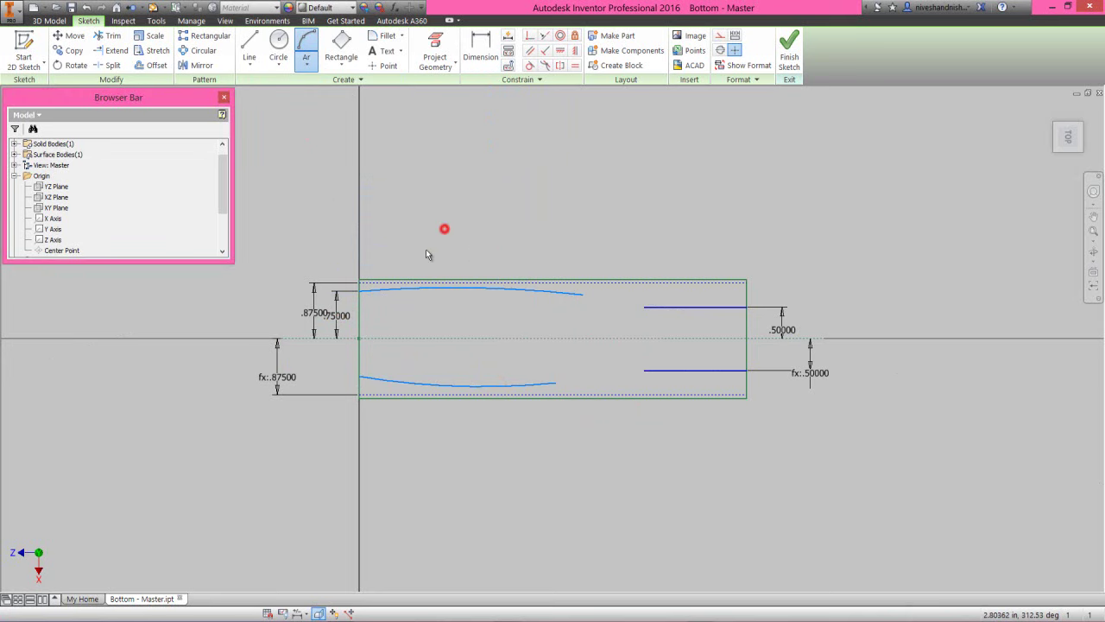
pyautogui.click(360, 377)
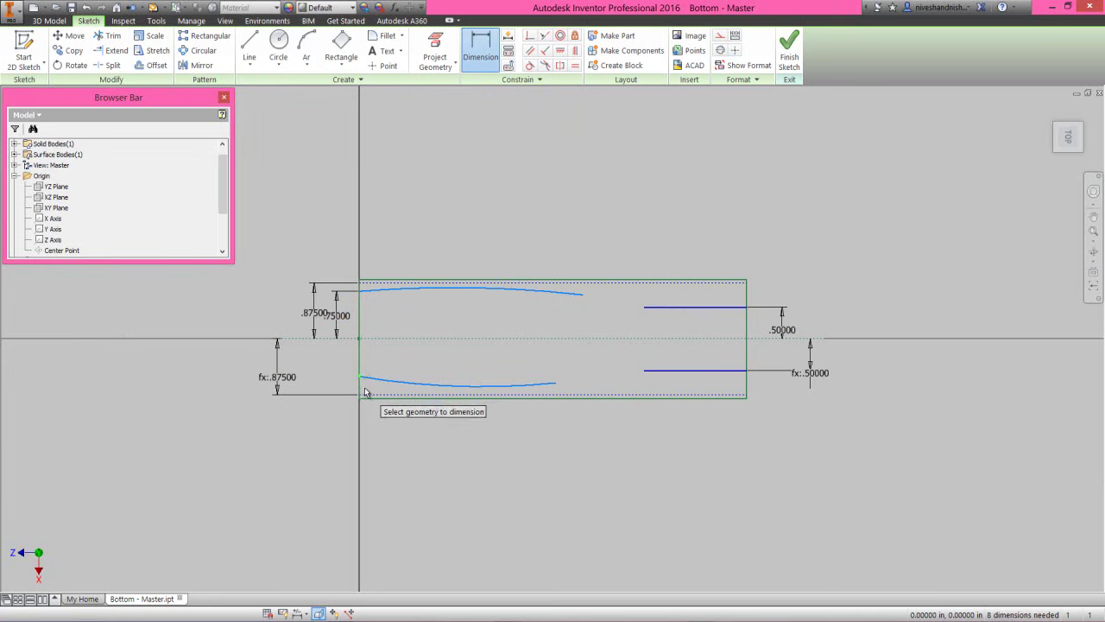
pyautogui.click(375, 338)
pyautogui.click(359, 376)
pyautogui.click(323, 354)
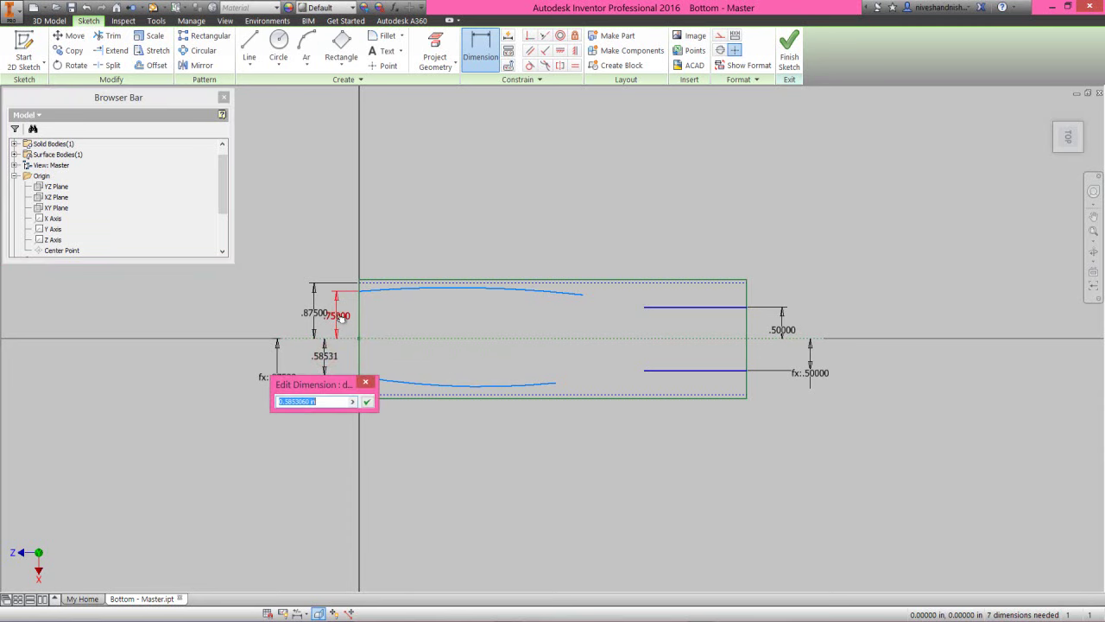
pyautogui.write('d22')
pyautogui.click(366, 403)
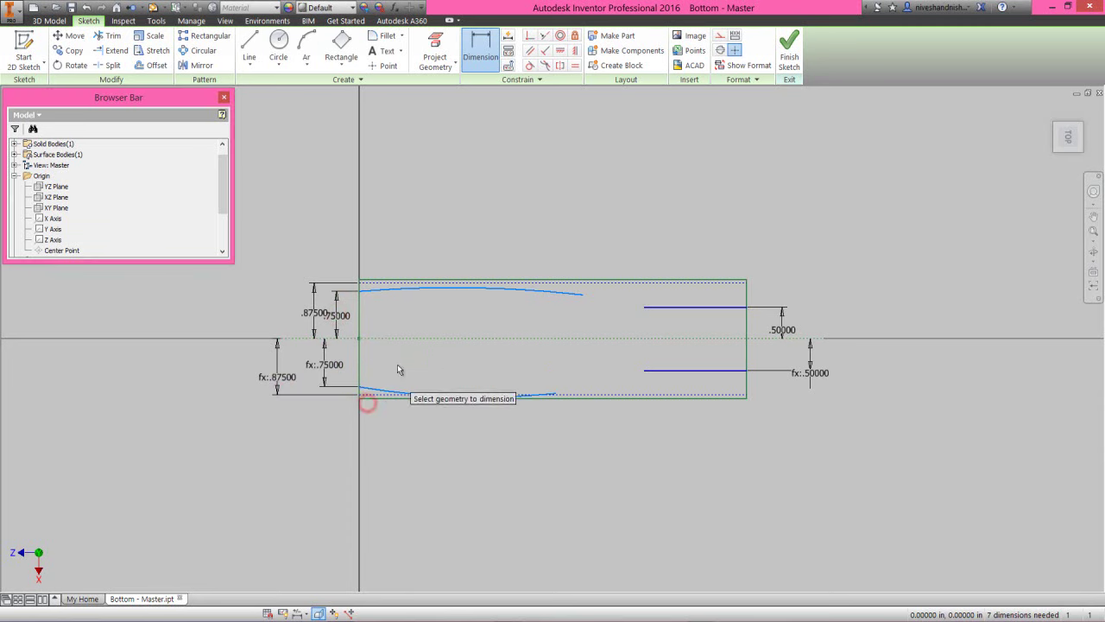
pyautogui.rightClick(412, 306)
pyautogui.click(449, 310)
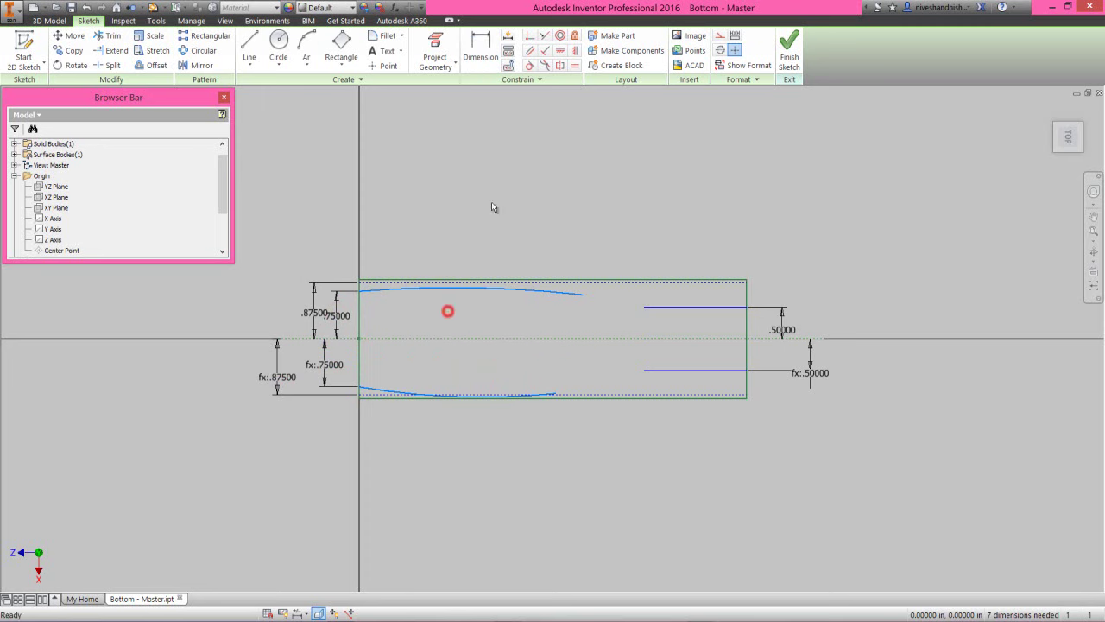
# Step: Make the upper and lower arcs tangent to their neighbouring construction lines
pyautogui.click(526, 67)
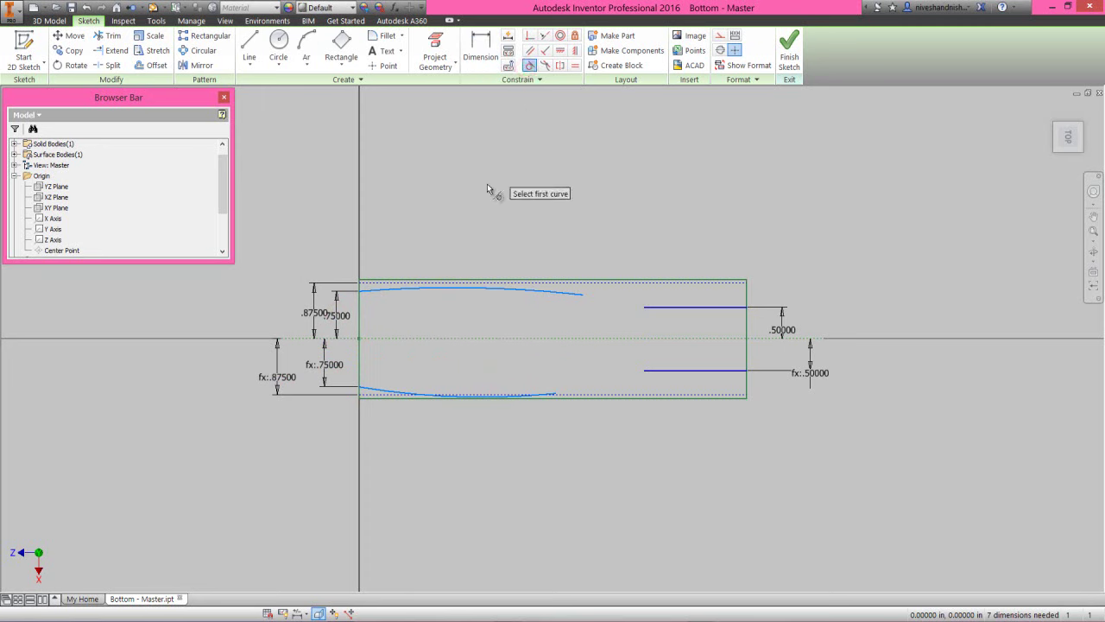
pyautogui.click(434, 292)
pyautogui.click(437, 283)
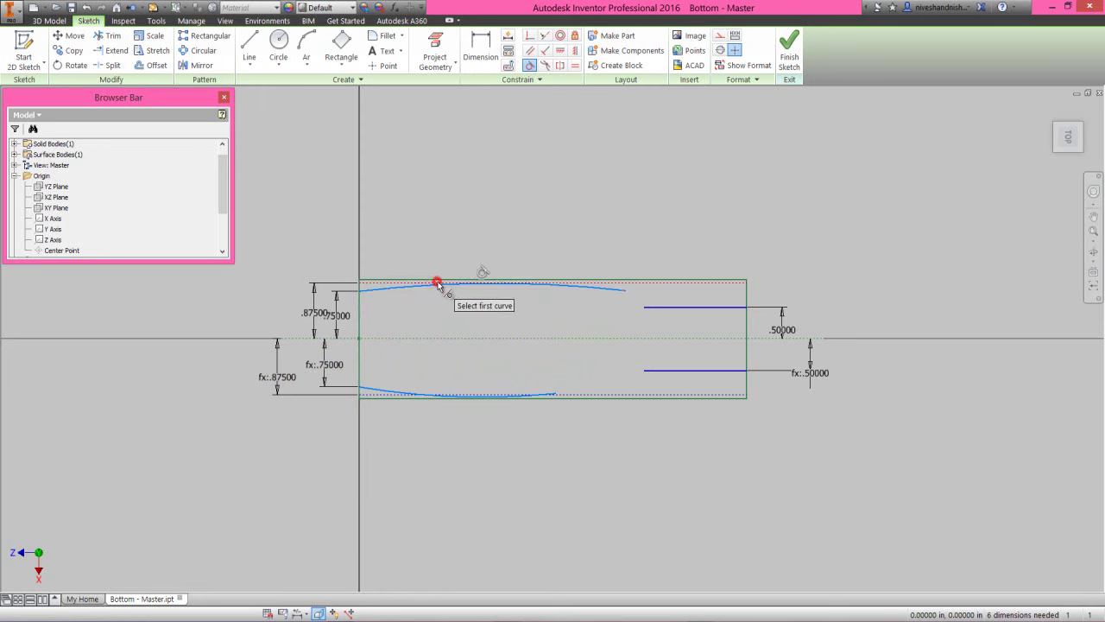
pyautogui.click(383, 393)
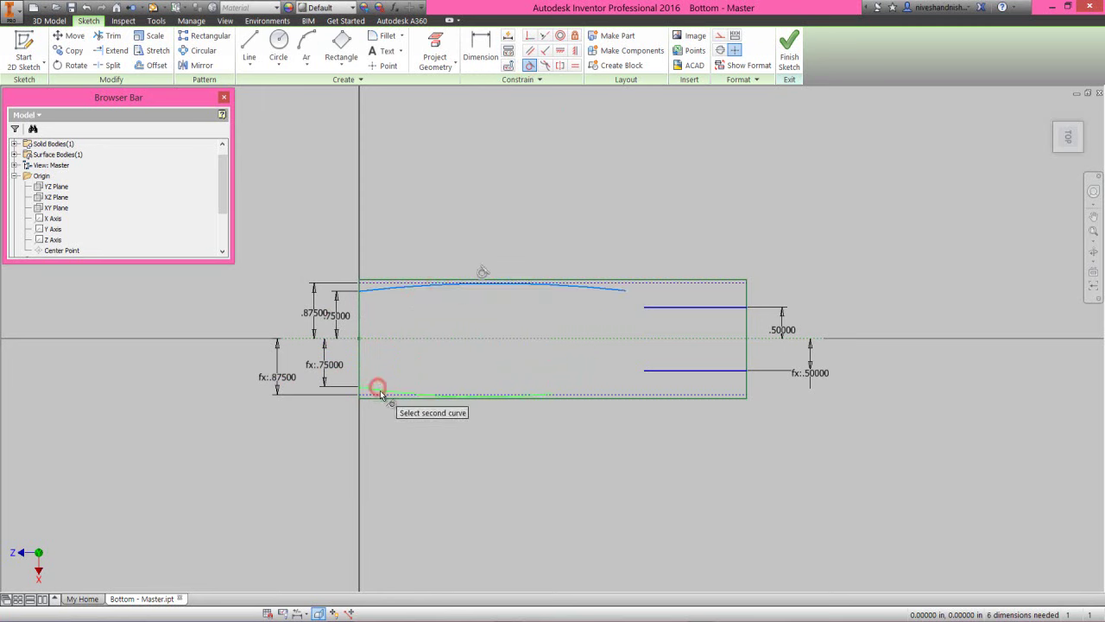
pyautogui.click(383, 394)
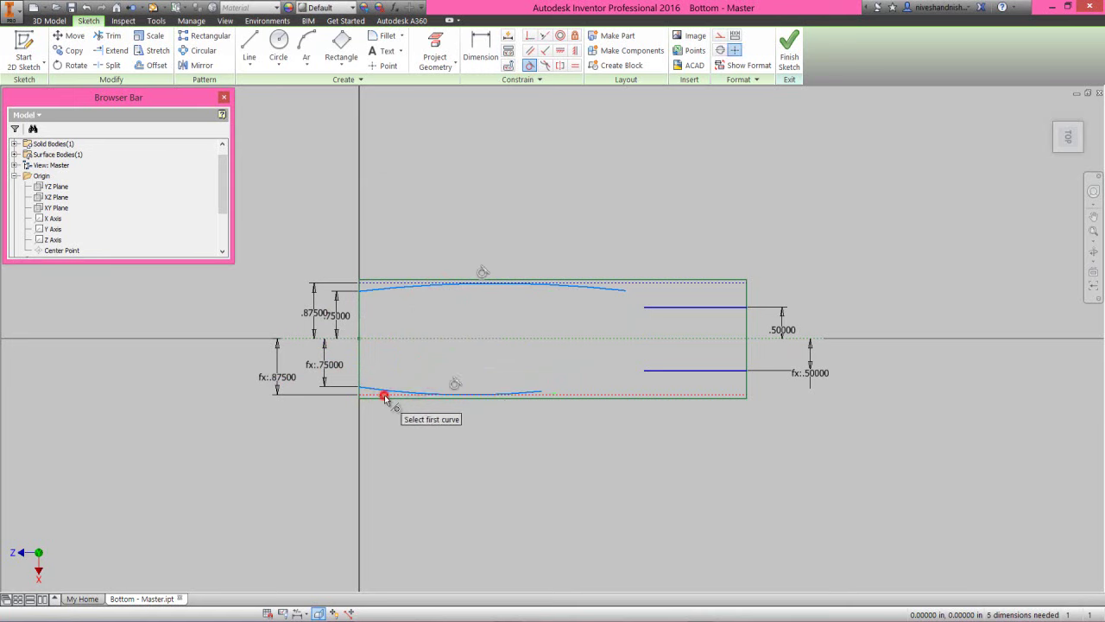
pyautogui.rightClick(502, 367)
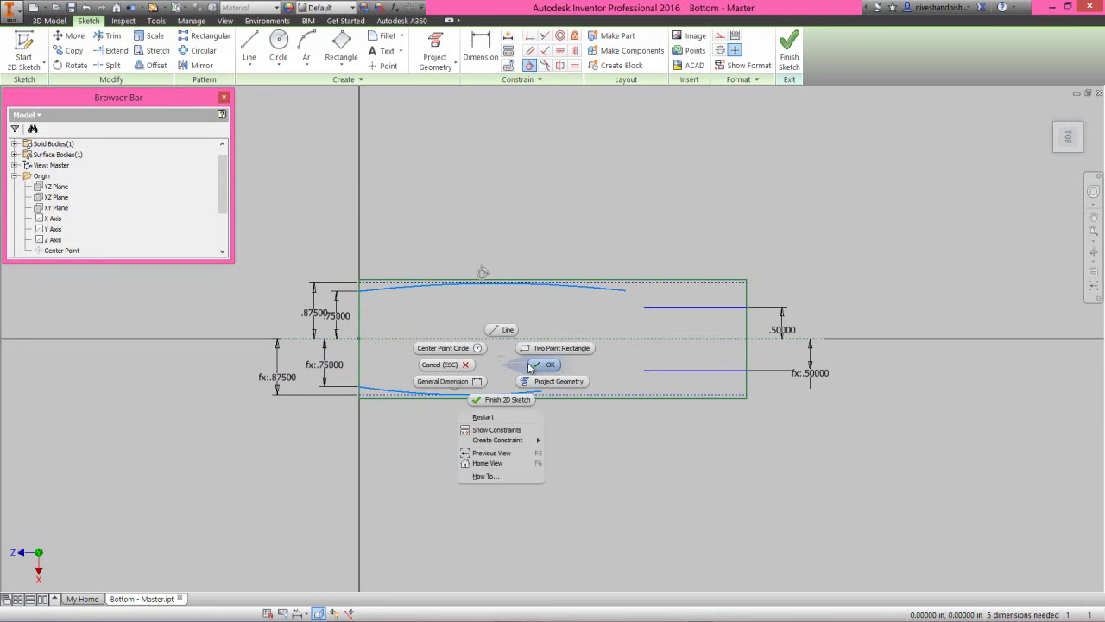
pyautogui.click(531, 366)
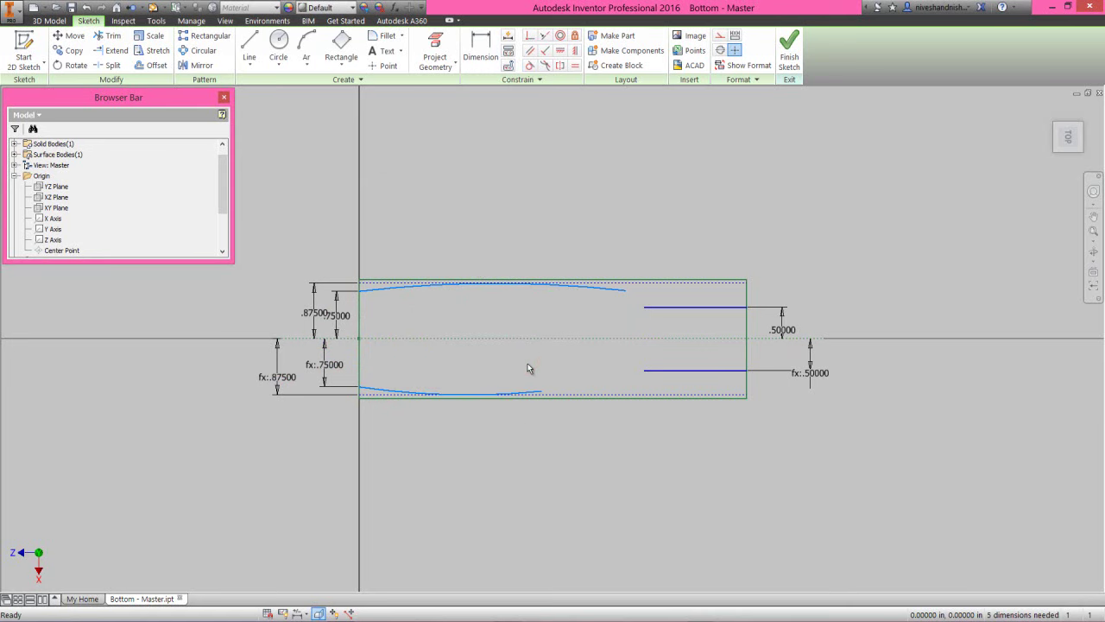
# Step: Shorten the upper arc slightly and connect its end to the upper short line with a three-point arc of about 0.43 in radius
pyautogui.click(541, 362)
pyautogui.moveTo(625, 292); pyautogui.dragTo(614, 291)
pyautogui.click(601, 230)
pyautogui.click(306, 48)
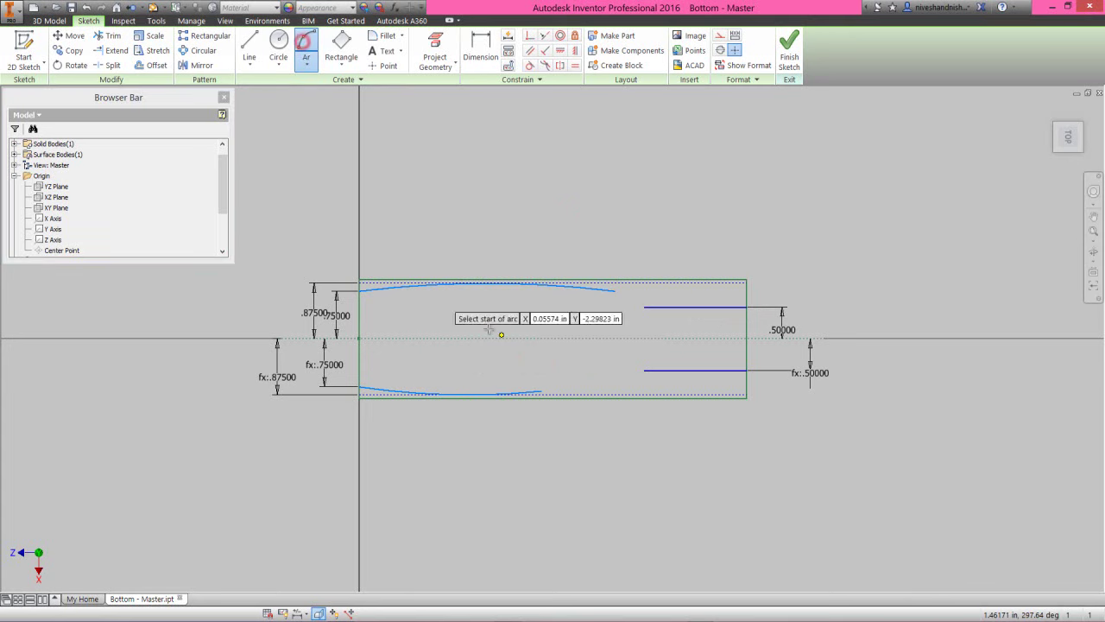
pyautogui.click(614, 291)
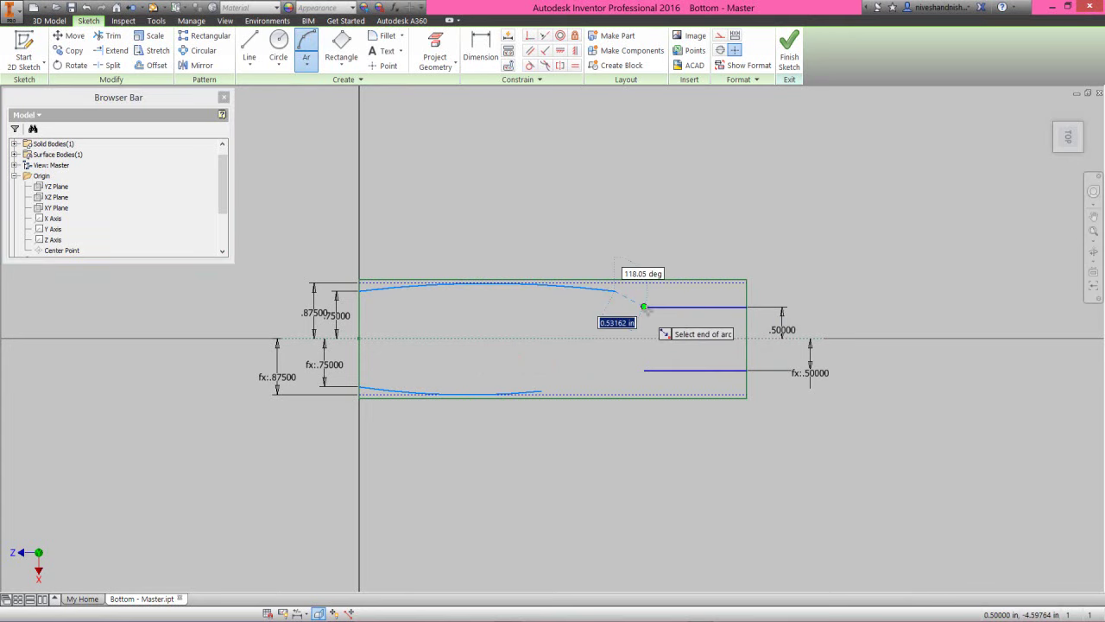
pyautogui.click(643, 306)
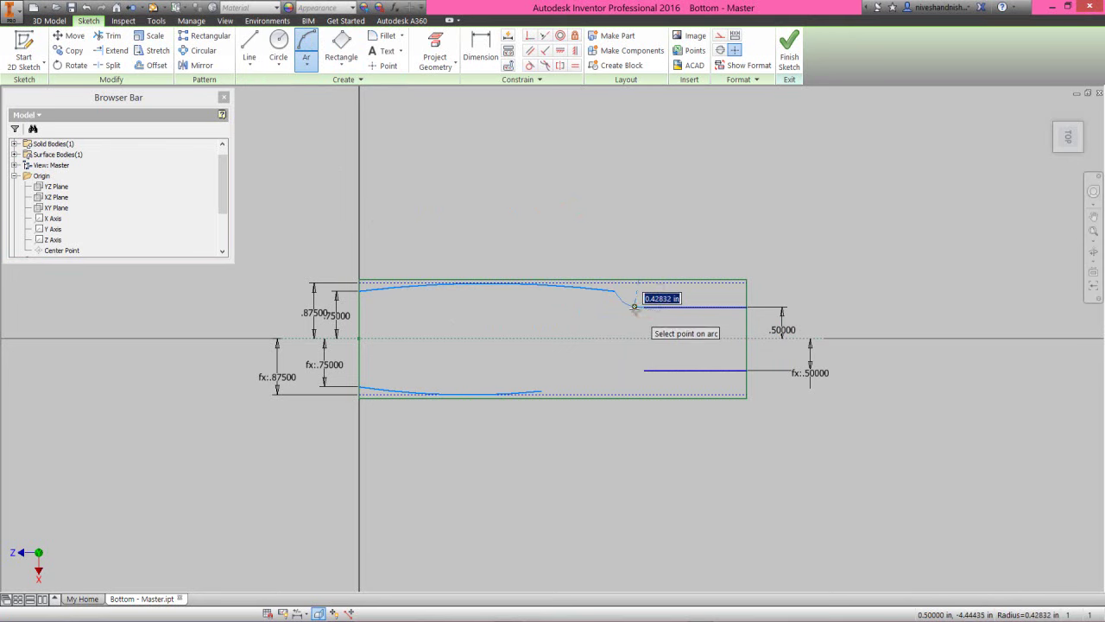
pyautogui.click(633, 306)
# Step: Dimension the upper connecting arc's radius as 2 in
pyautogui.rightClick(636, 239)
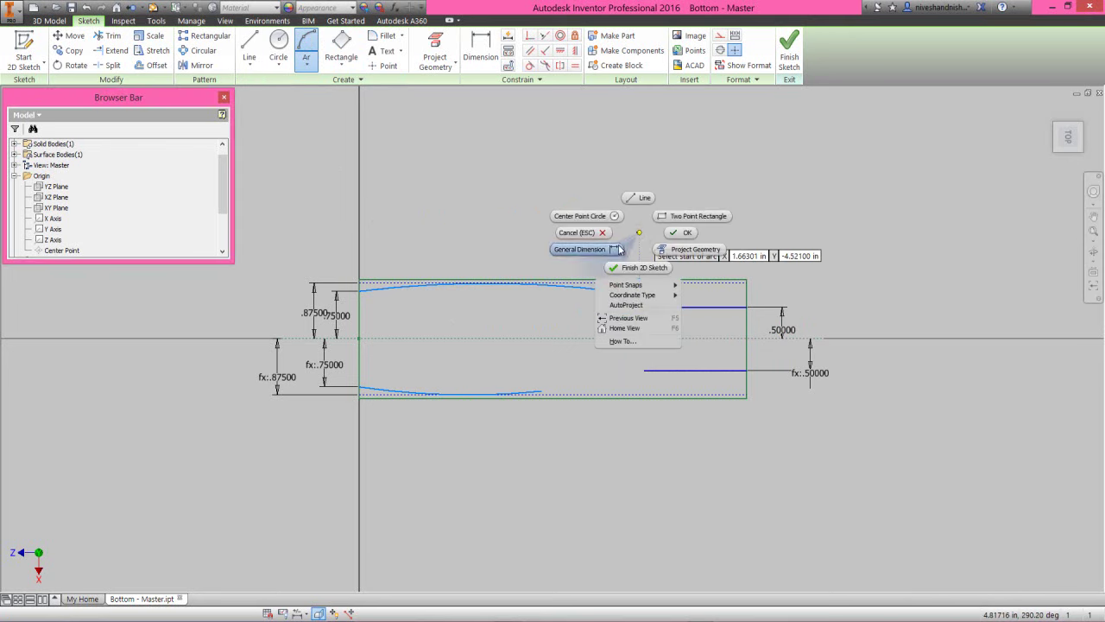
pyautogui.click(617, 245)
pyautogui.click(614, 304)
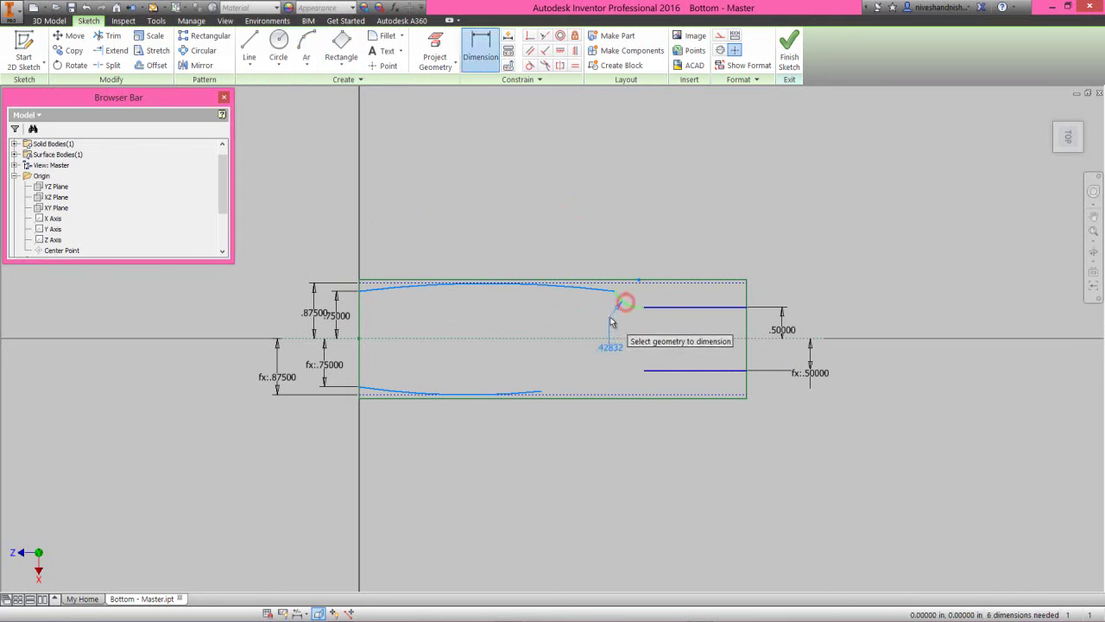
pyautogui.click(609, 318)
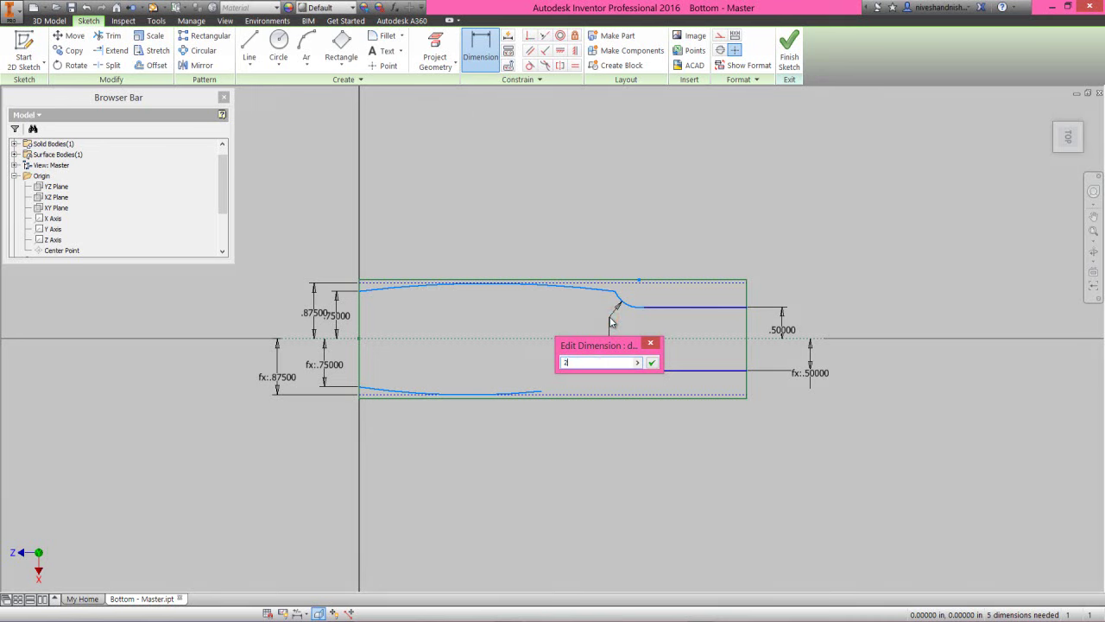
pyautogui.press('Return')
pyautogui.rightClick(632, 223)
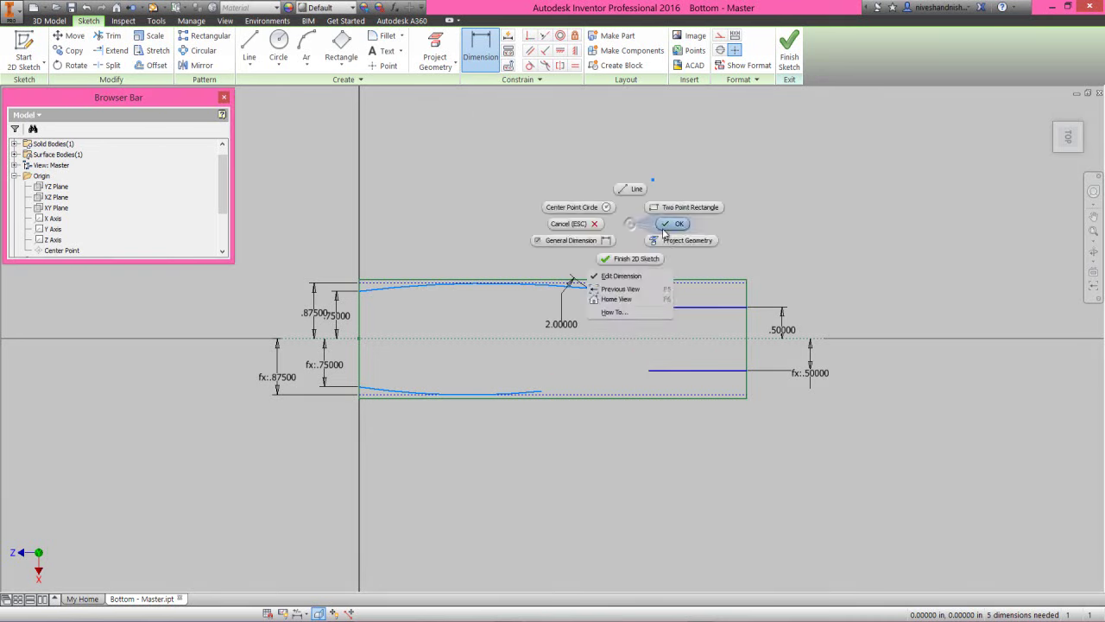
pyautogui.click(663, 226)
# Step: Apply a tangent constraint between the long upper arc and the connecting arc
pyautogui.click(530, 67)
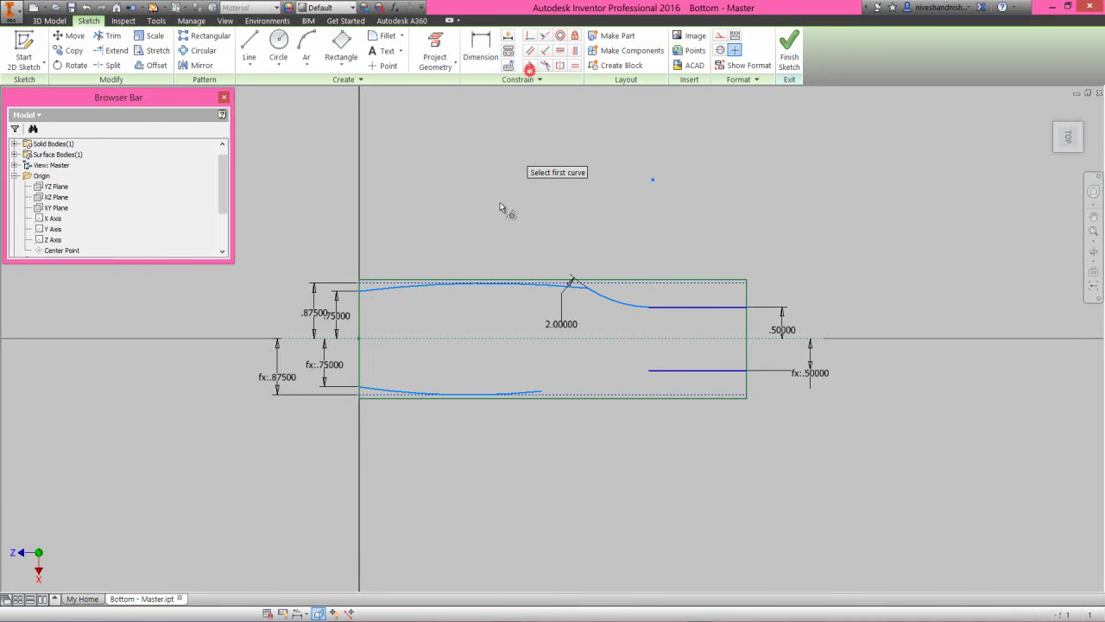
pyautogui.click(574, 290)
pyautogui.click(599, 297)
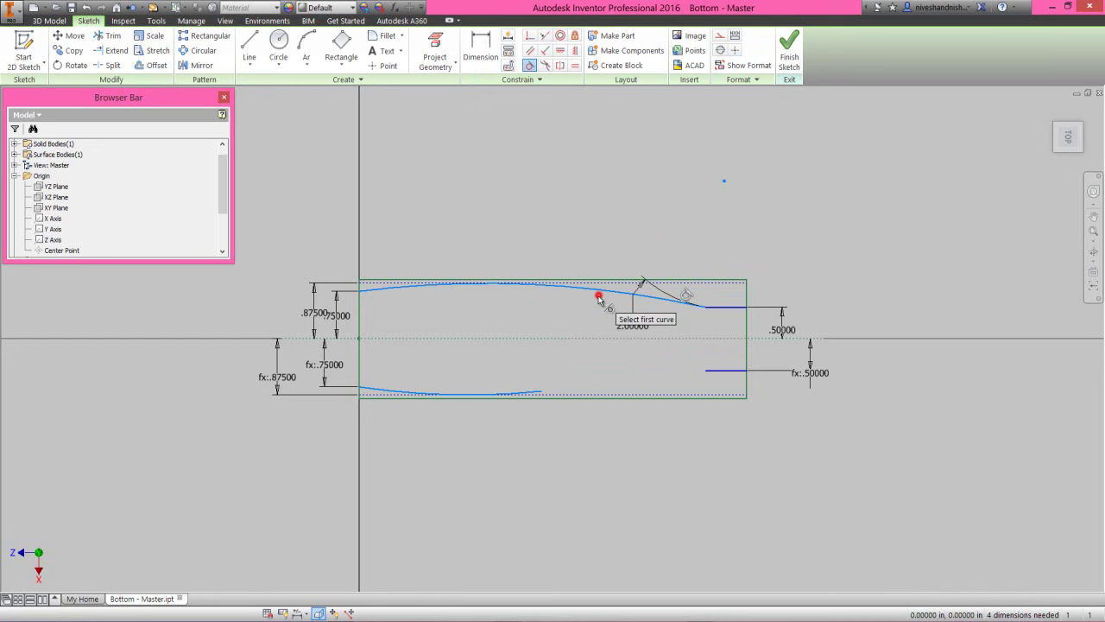
pyautogui.scroll(5, 697, 323)
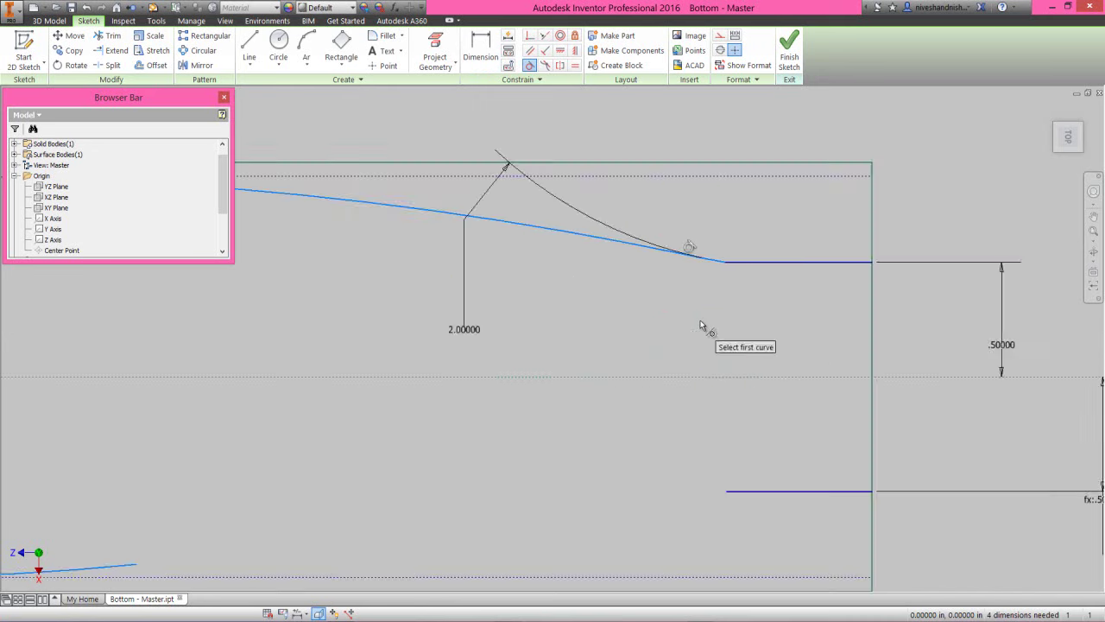
# Step: Apply a tangent constraint between the upper connecting arc and the upper short line
pyautogui.click(733, 210)
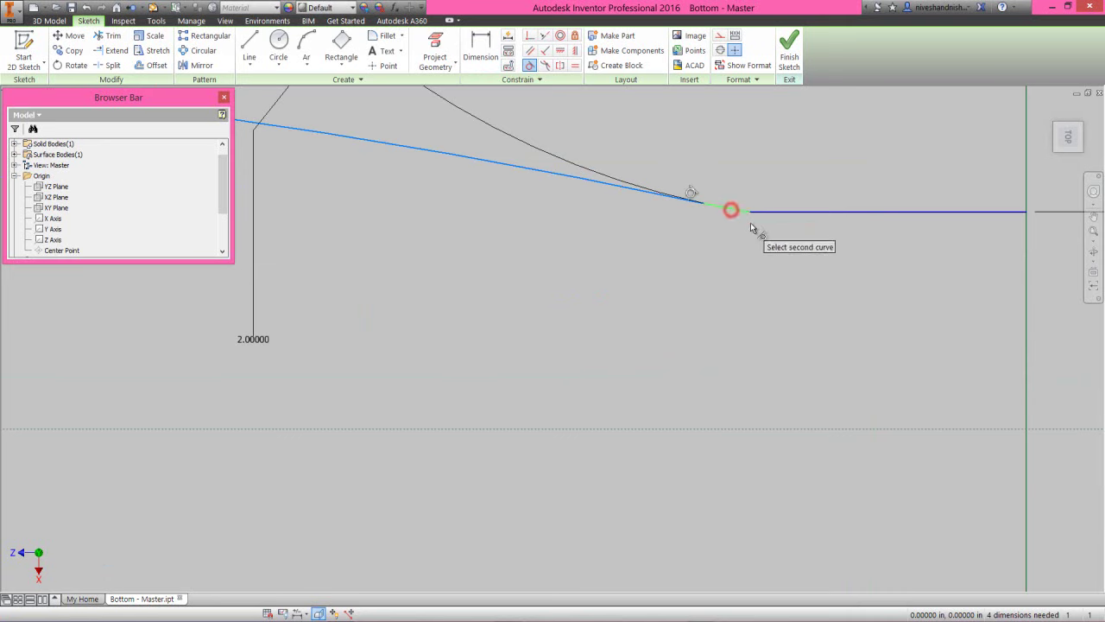
pyautogui.click(764, 212)
pyautogui.scroll(-5, 733, 259)
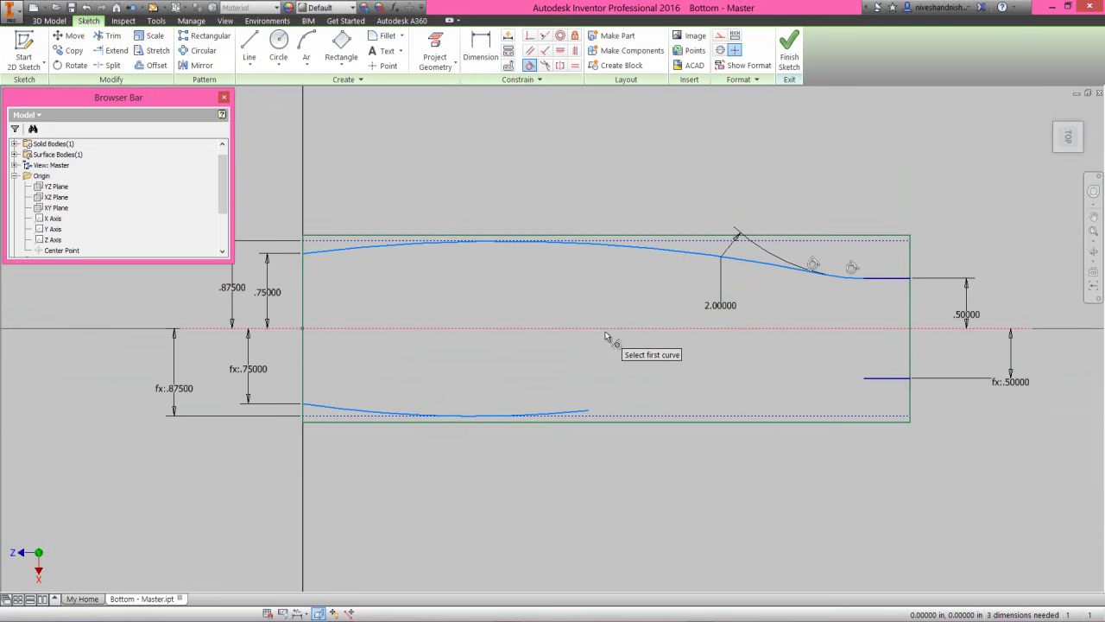
# Step: Dimension the horizontal distance from the wide end edge to the upper connecting arc's centre point as 4.5 in
pyautogui.rightClick(640, 171)
pyautogui.click(601, 187)
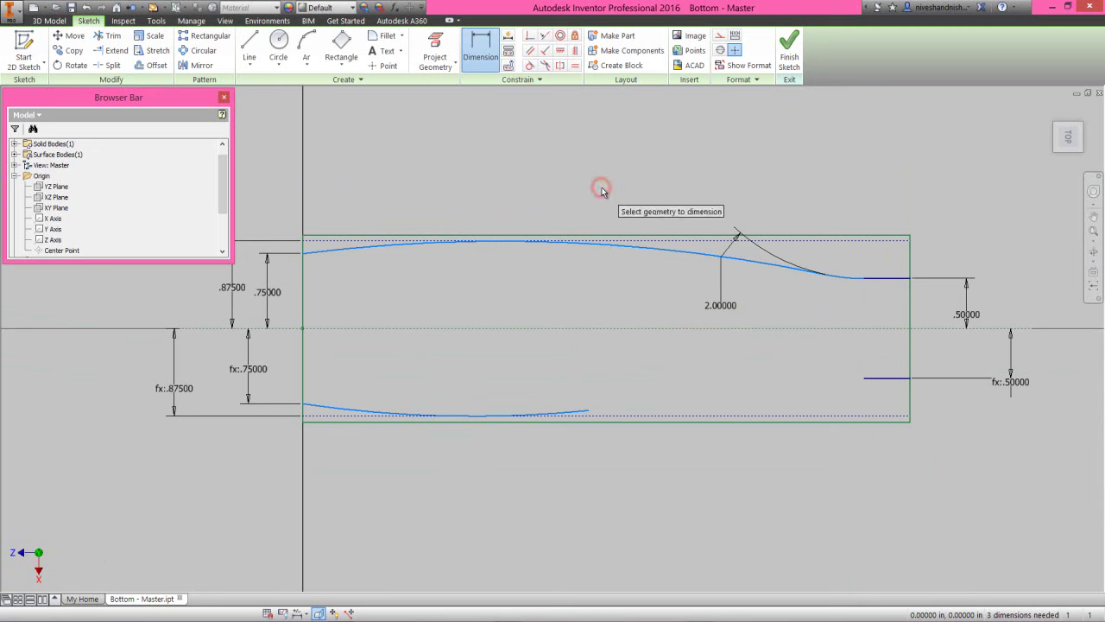
pyautogui.click(302, 303)
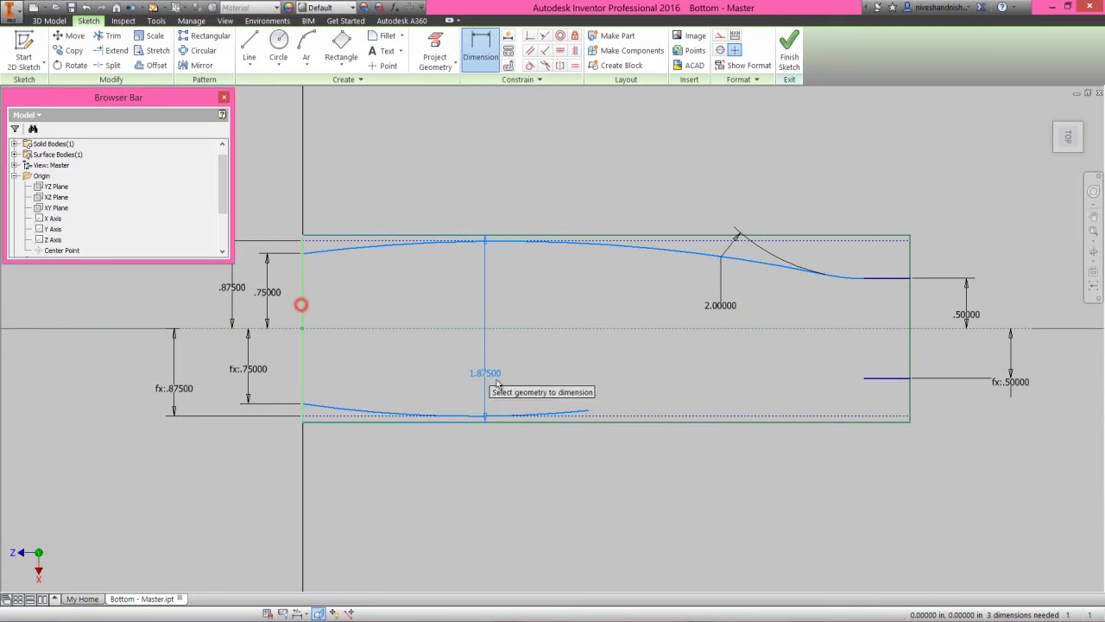
pyautogui.scroll(-2, 489, 375)
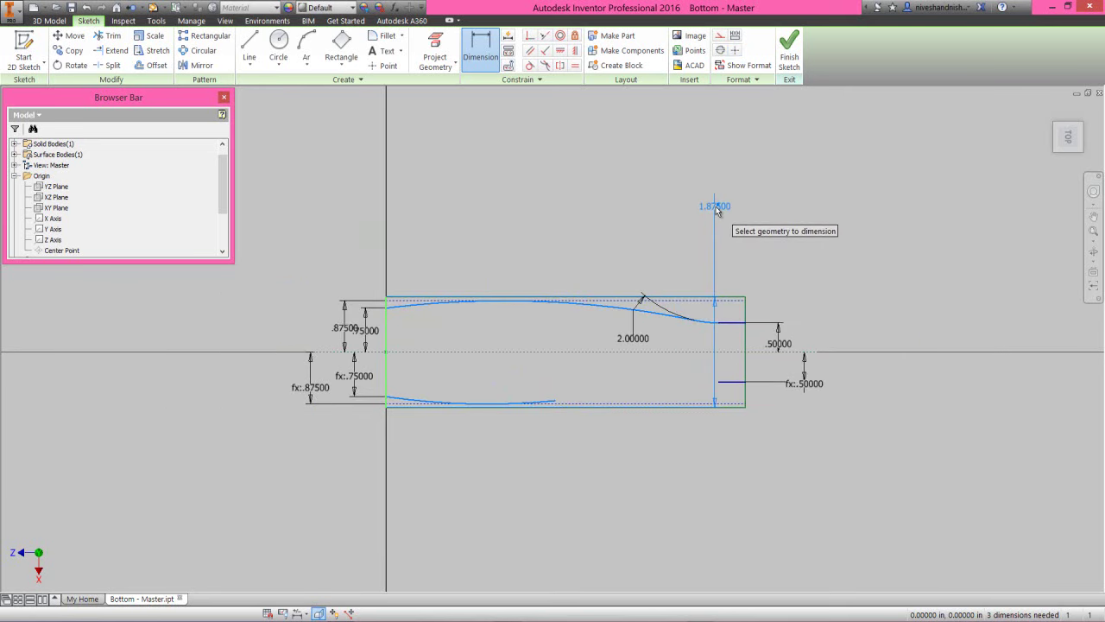
pyautogui.click(716, 205)
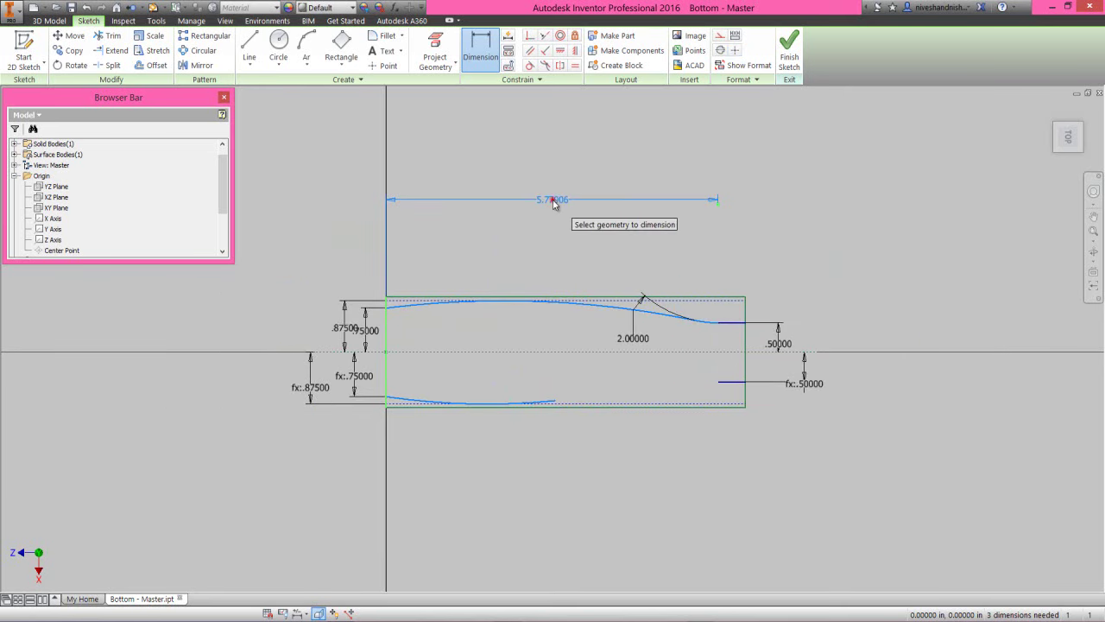
pyautogui.click(553, 203)
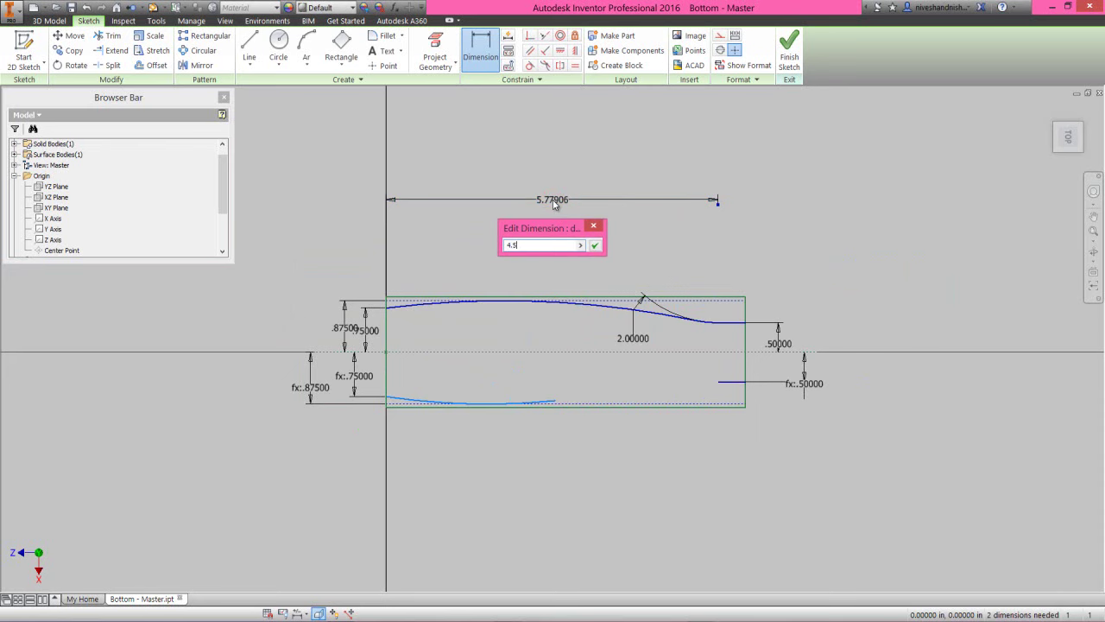
pyautogui.press('Return')
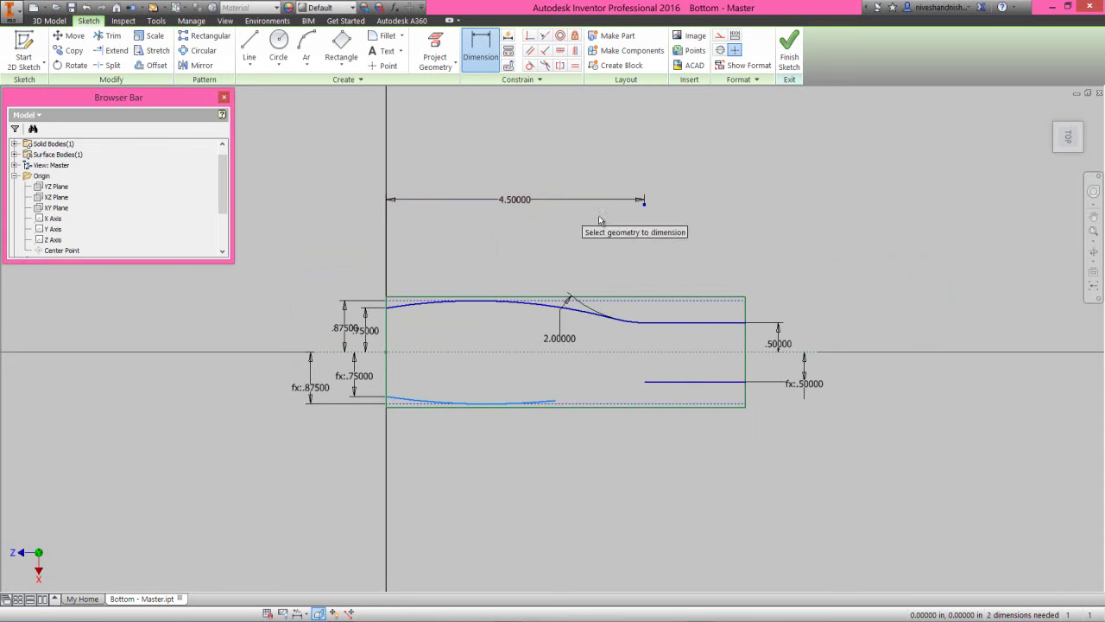
pyautogui.rightClick(669, 224)
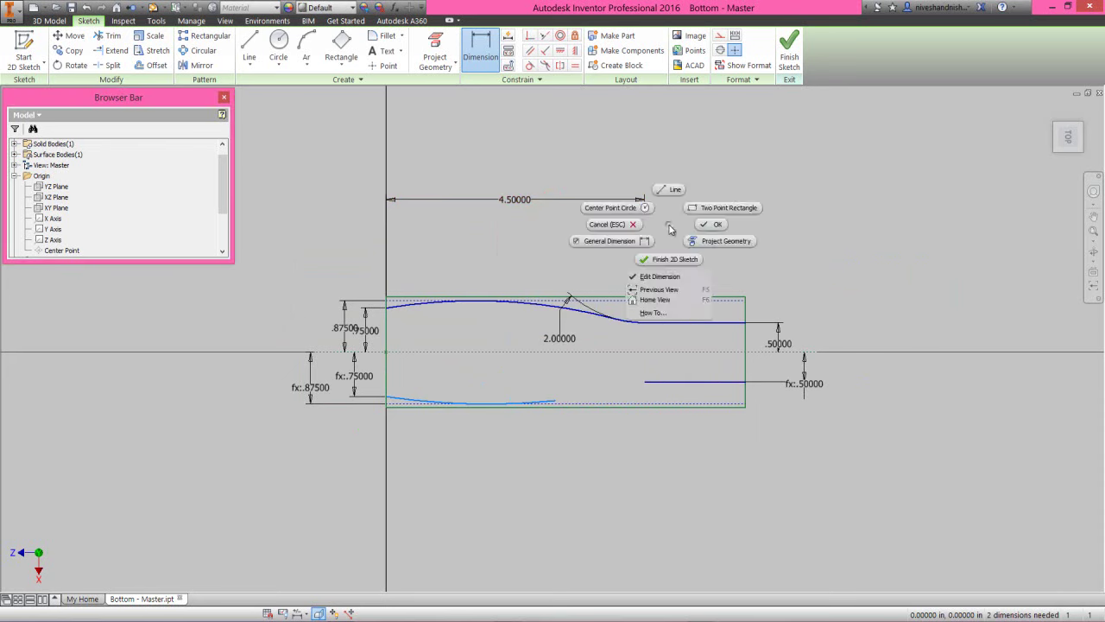
pyautogui.click(708, 226)
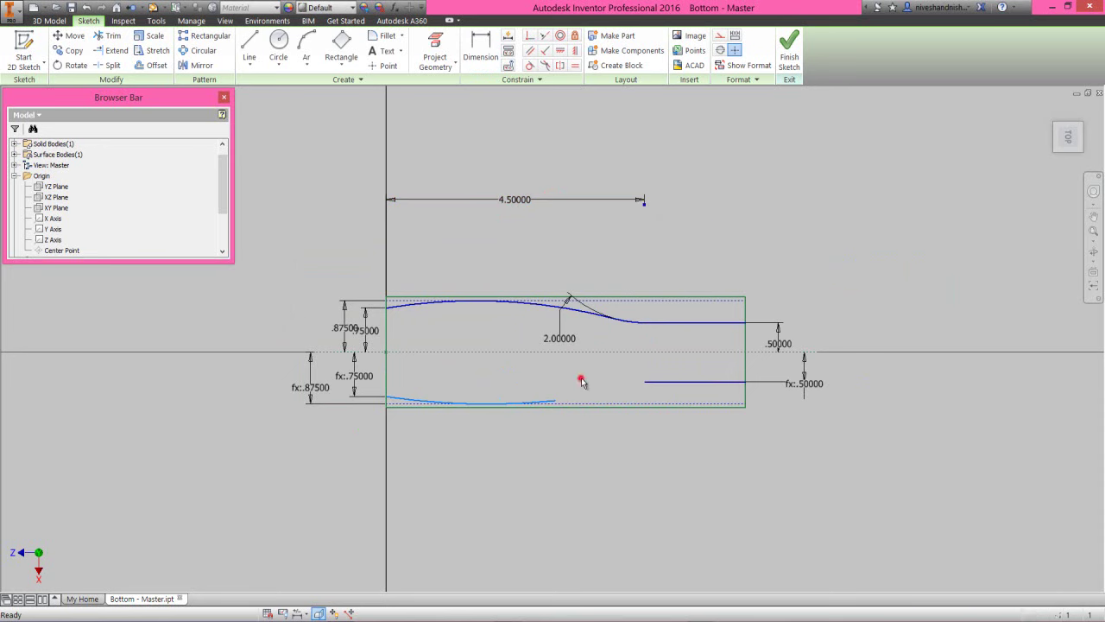
# Step: Connect the long lower arc's end to the lower short line with a three-point arc of about 3.36 in radius
pyautogui.click(305, 41)
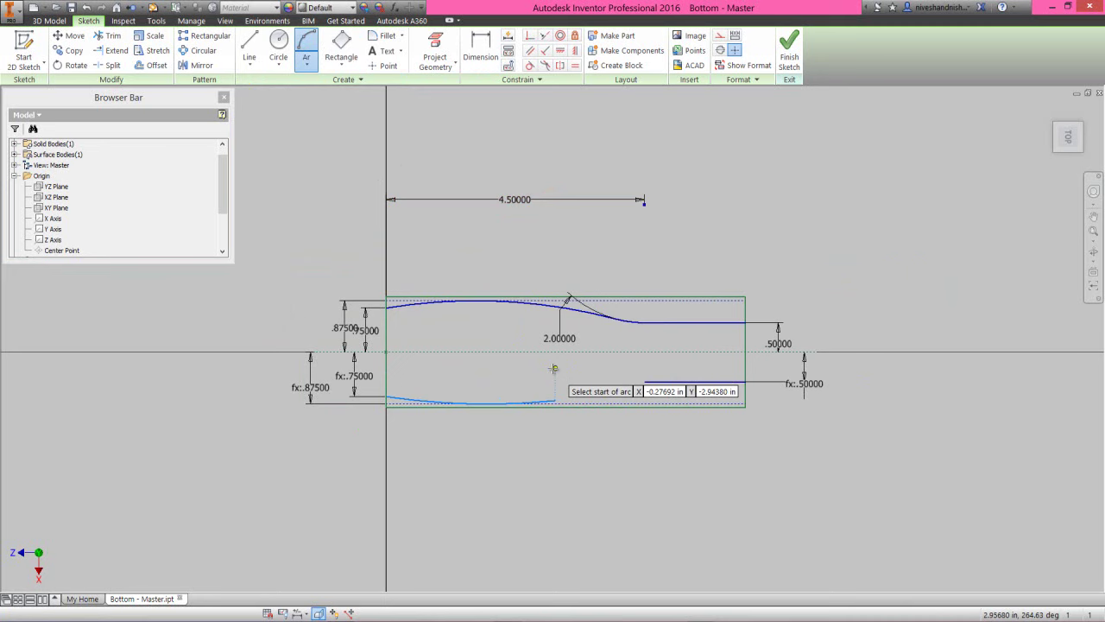
pyautogui.click(554, 399)
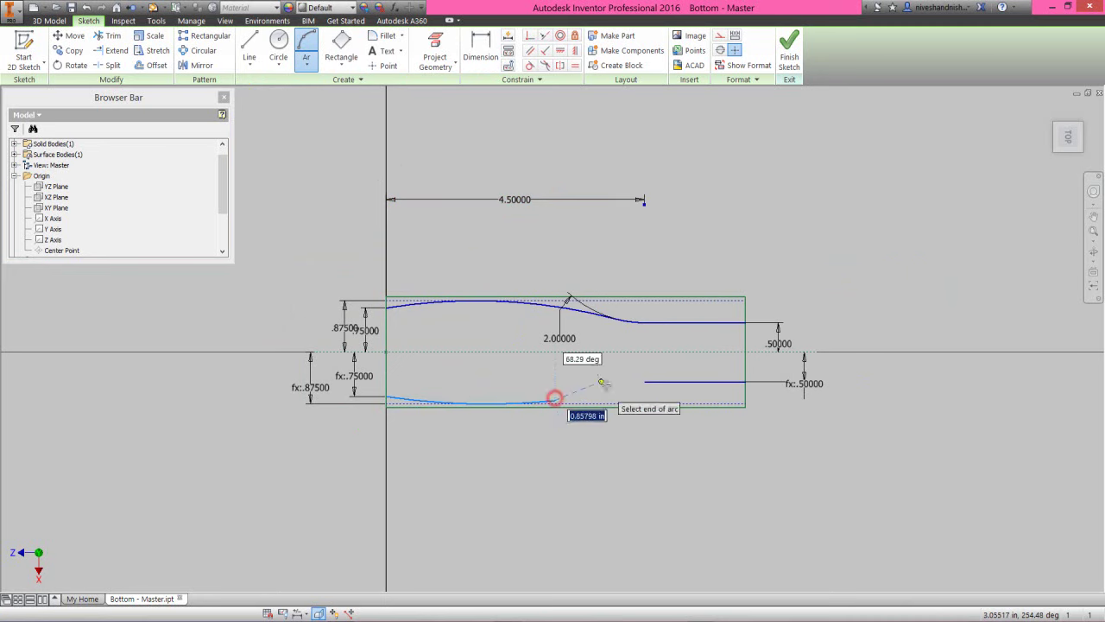
pyautogui.click(643, 381)
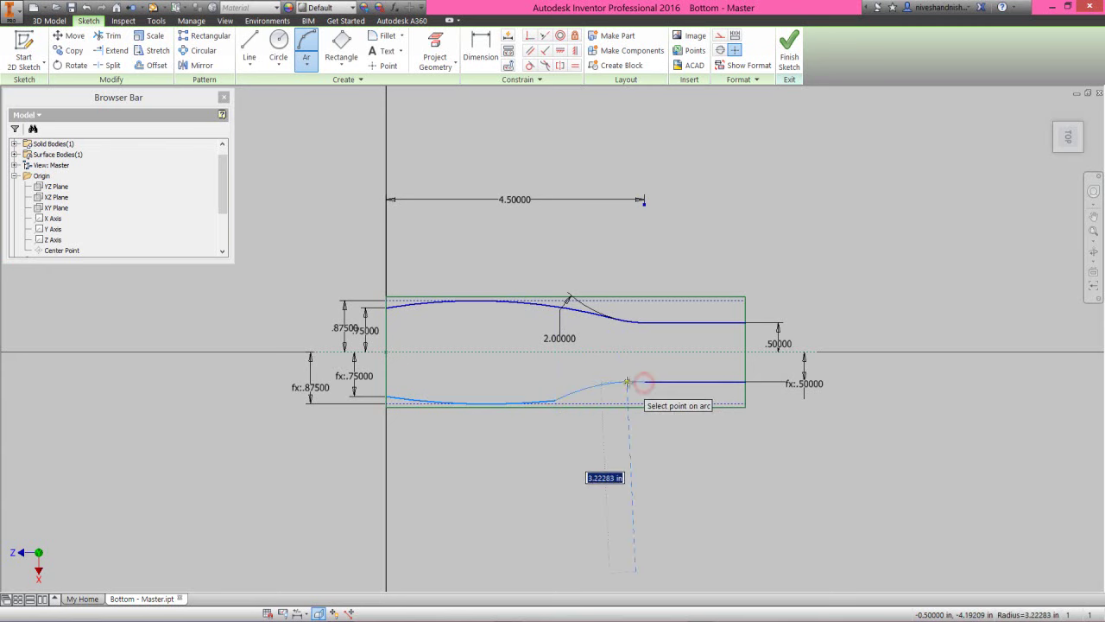
pyautogui.click(629, 381)
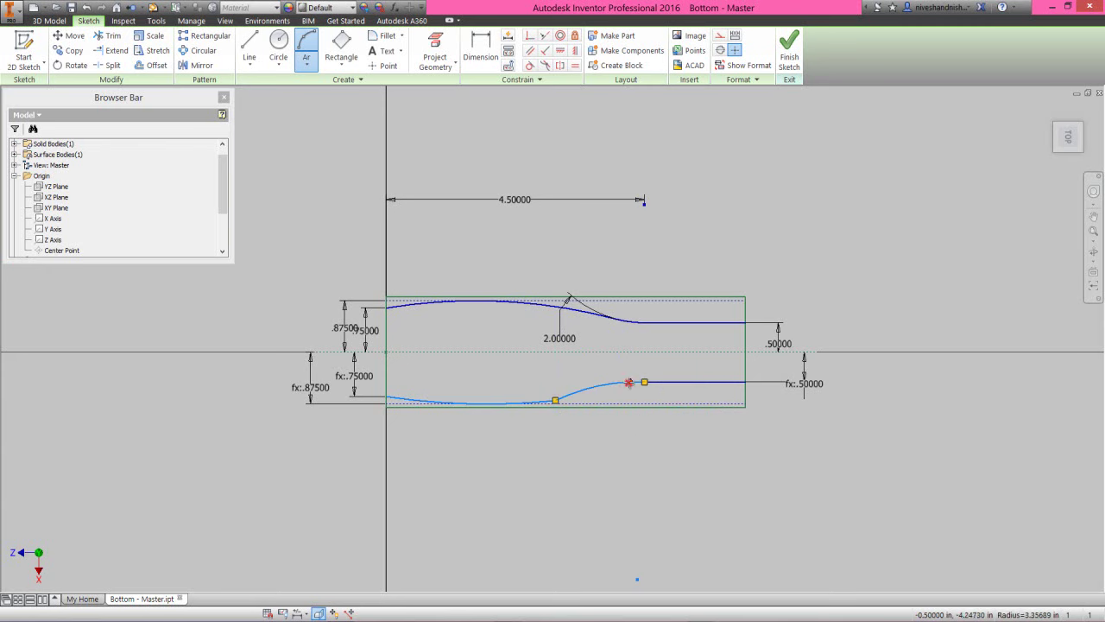
pyautogui.rightClick(667, 248)
pyautogui.click(715, 248)
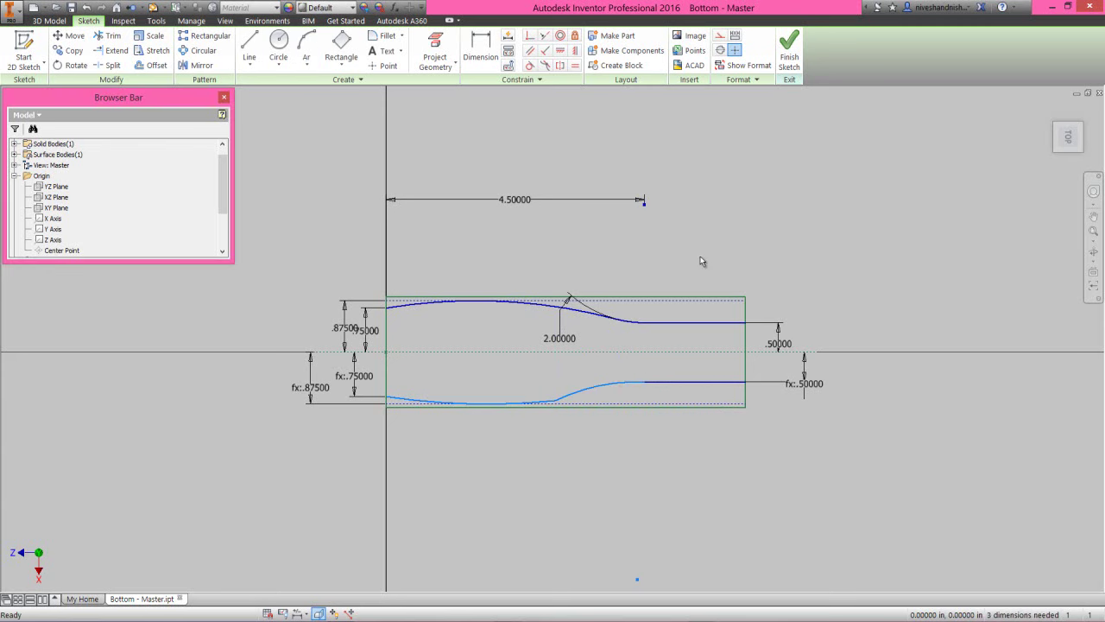
# Step: Dimension the lower connecting arc's centre from the wide end edge, linking the value to the upper 4.5 in dimension
pyautogui.click(480, 47)
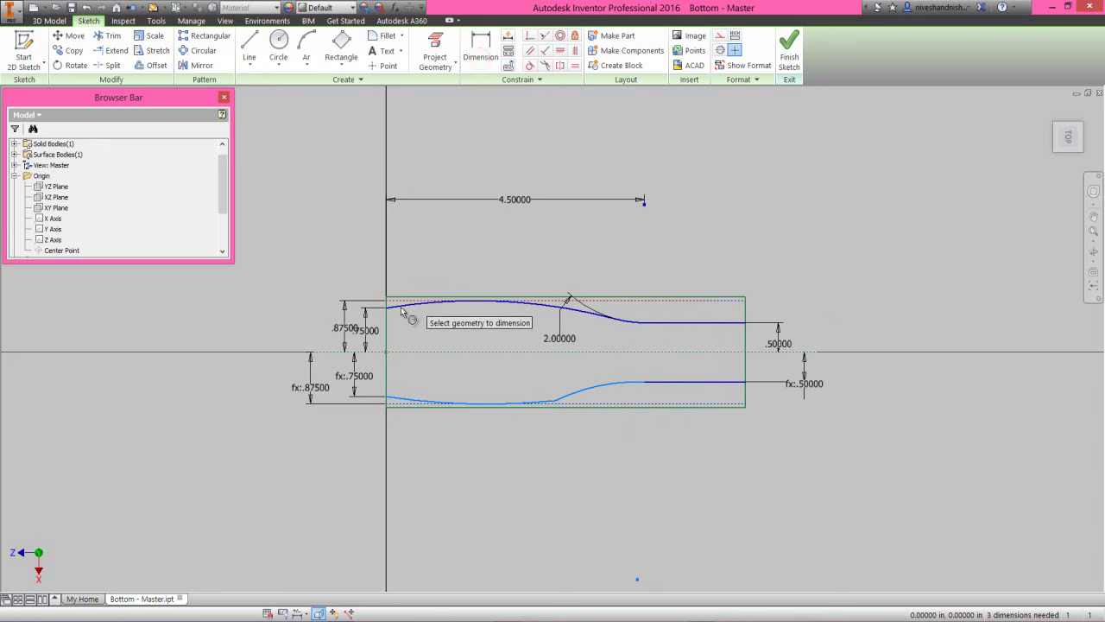
pyautogui.click(637, 579)
pyautogui.click(526, 506)
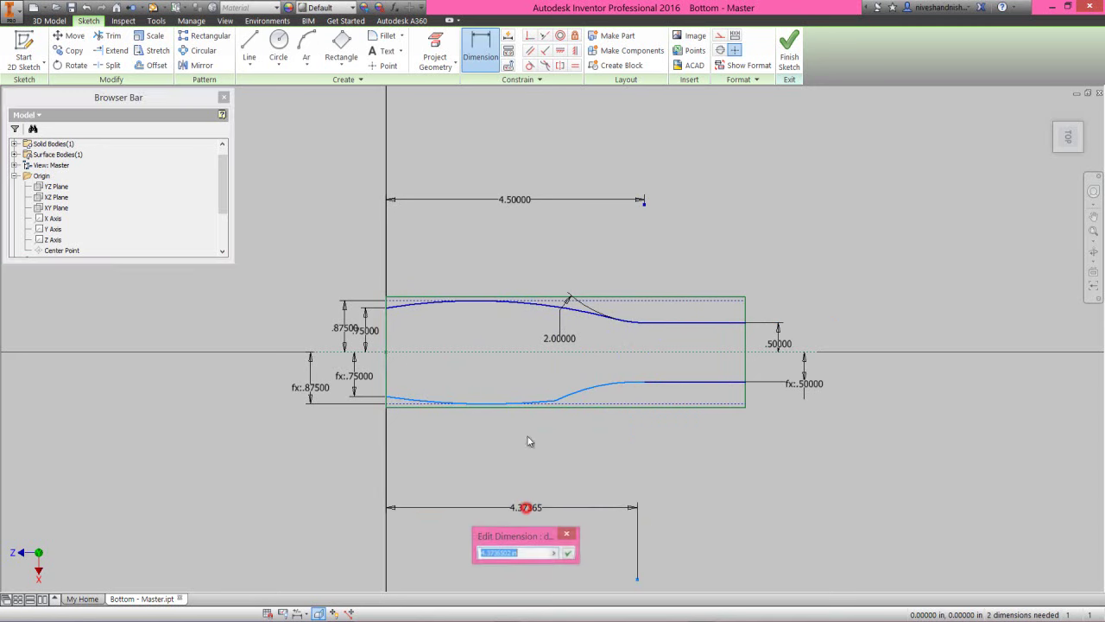
pyautogui.click(569, 556)
pyautogui.rightClick(543, 373)
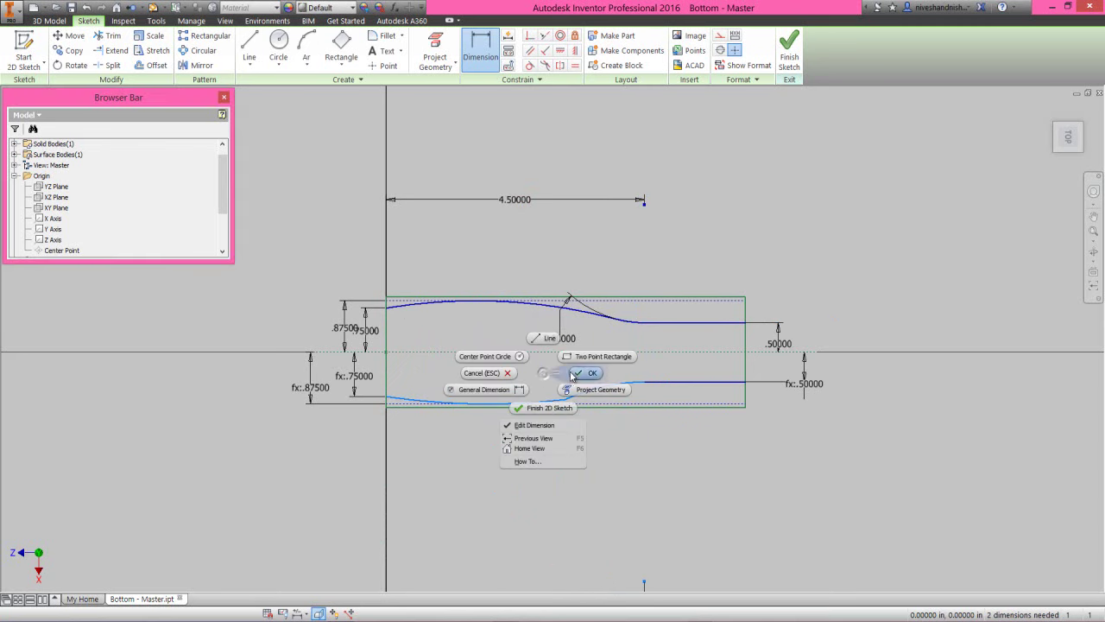
pyautogui.click(573, 373)
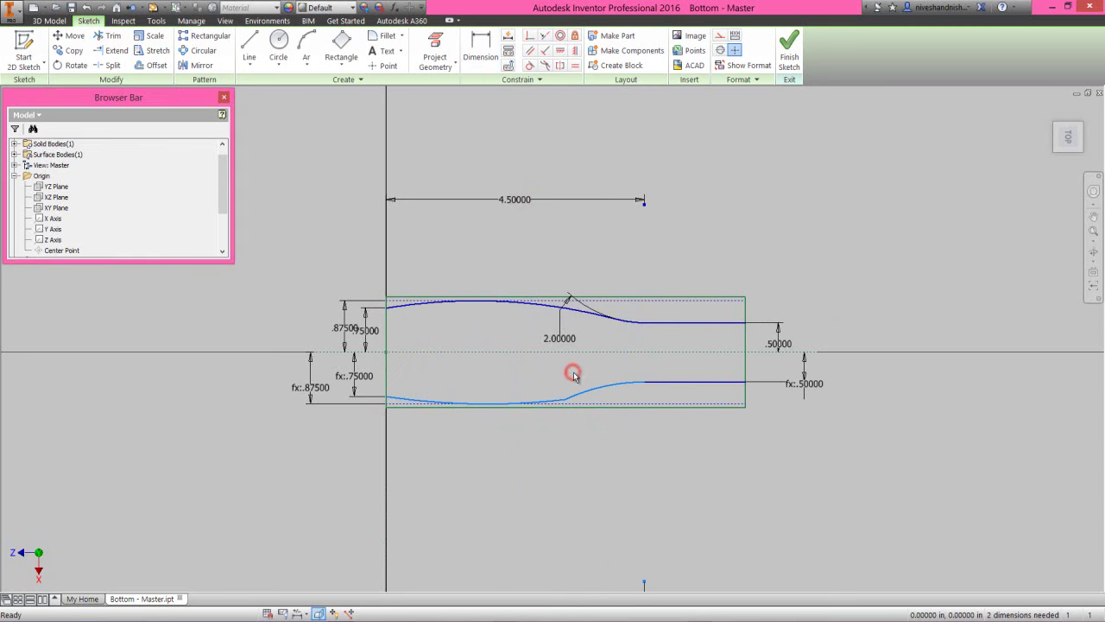
# Step: Apply an equal constraint between the lower and upper connecting arcs
pyautogui.click(575, 66)
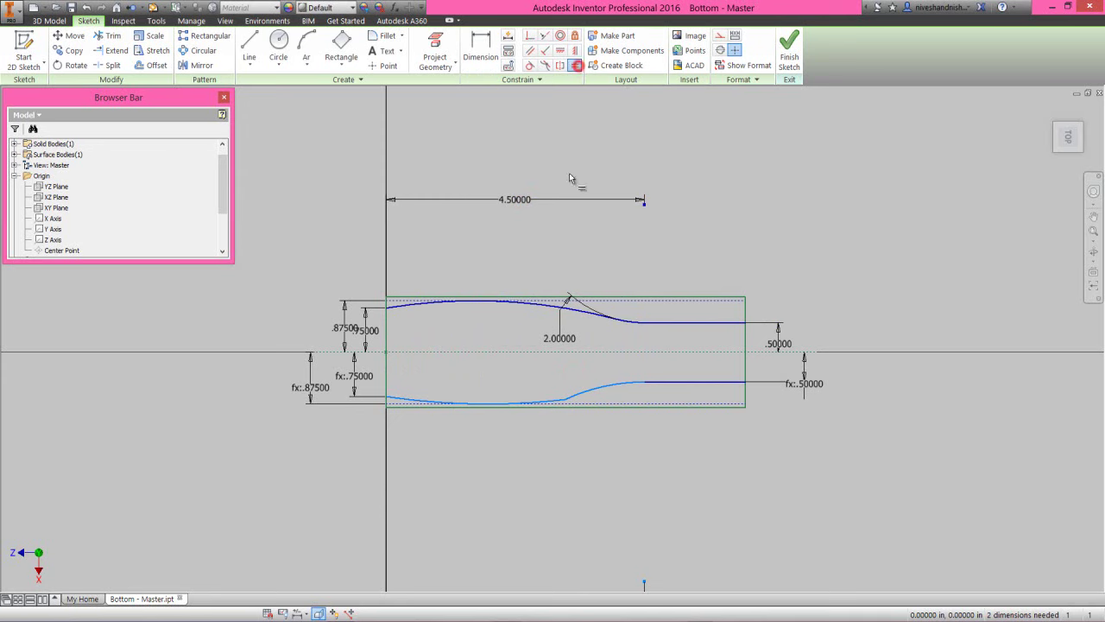
pyautogui.click(606, 385)
pyautogui.click(620, 322)
pyautogui.rightClick(629, 279)
pyautogui.click(646, 248)
# Step: Apply a tangent constraint between the long lower arc and the lower connecting arc
pyautogui.click(529, 66)
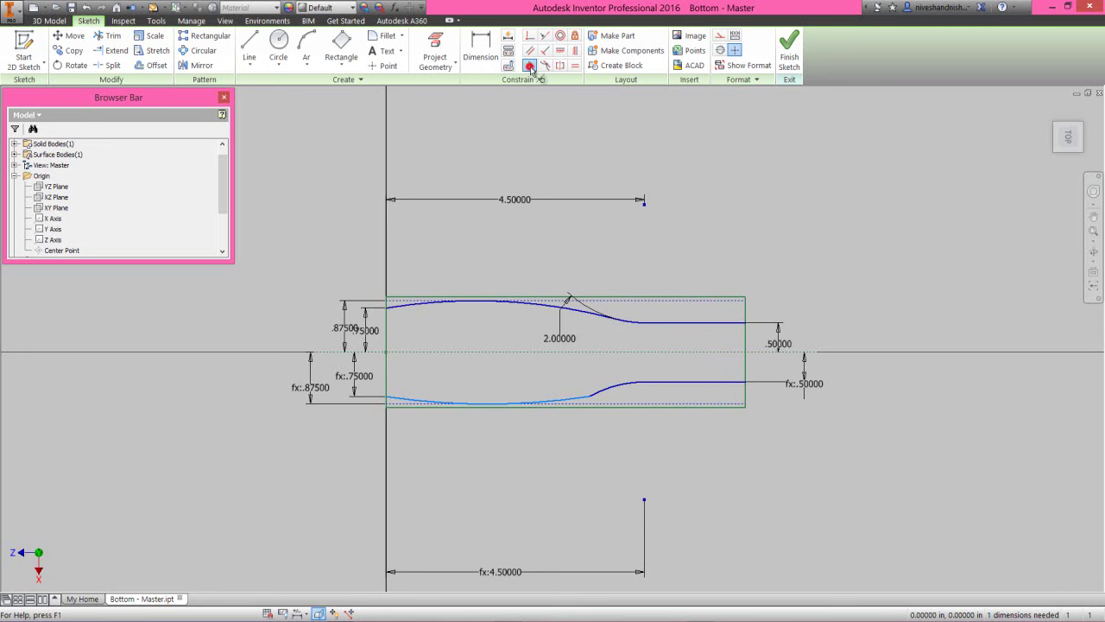
pyautogui.click(581, 400)
pyautogui.click(599, 382)
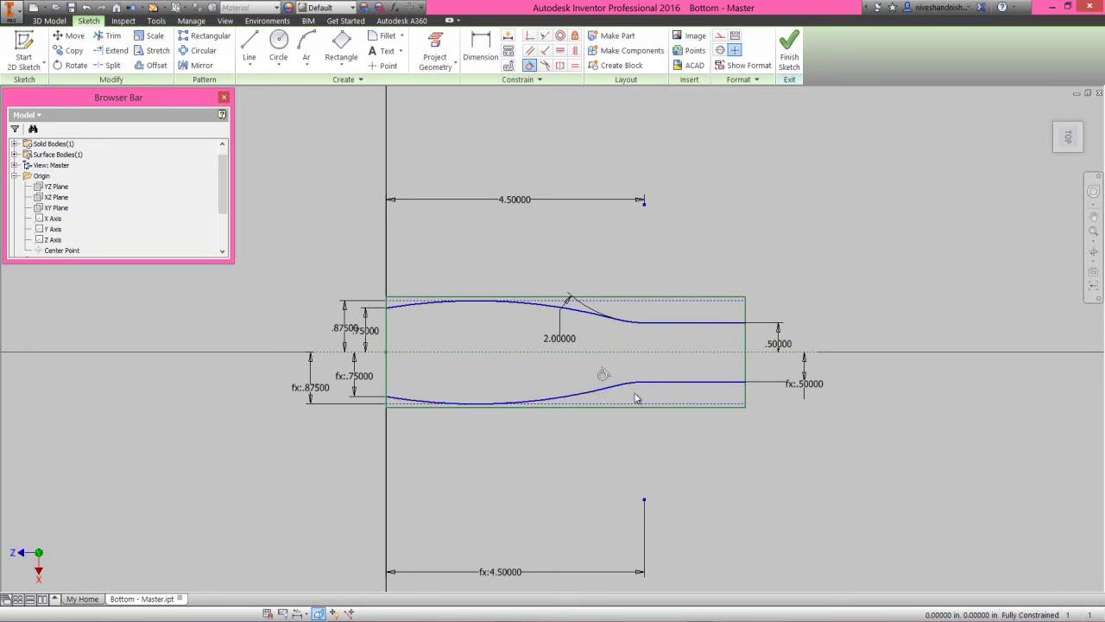
pyautogui.rightClick(636, 392)
pyautogui.click(678, 395)
# Step: Convert the vertical projected edges at both ends of the outline to construction lines
pyautogui.click(746, 342)
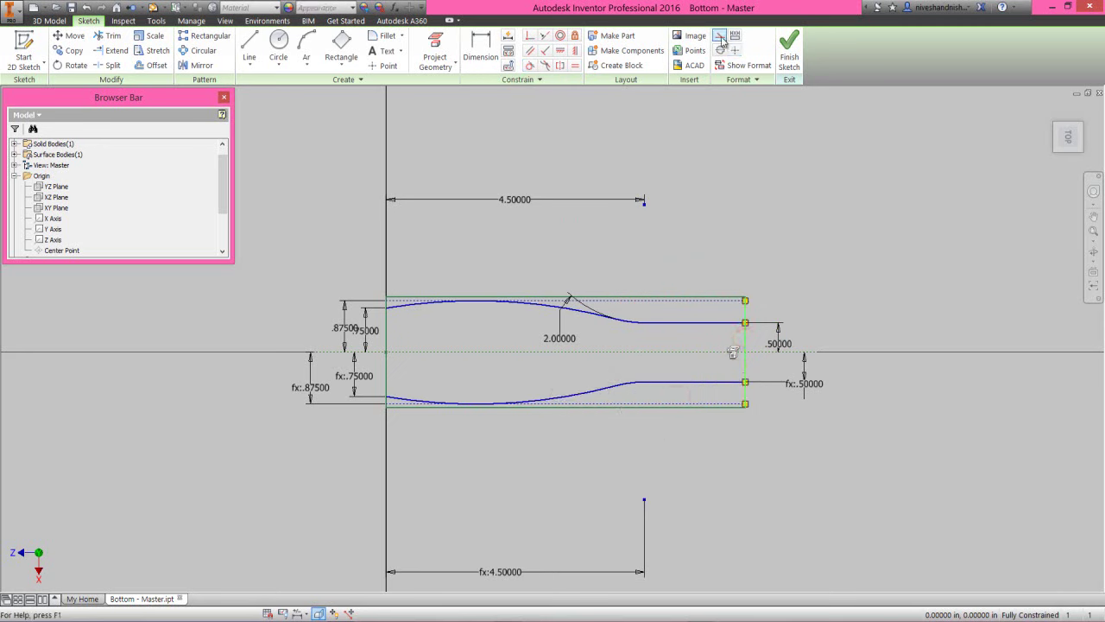
pyautogui.click(463, 216)
pyautogui.moveTo(358, 276)
pyautogui.mouseDown()
pyautogui.moveTo(395, 345)
pyautogui.moveTo(408, 433)
pyautogui.mouseUp()
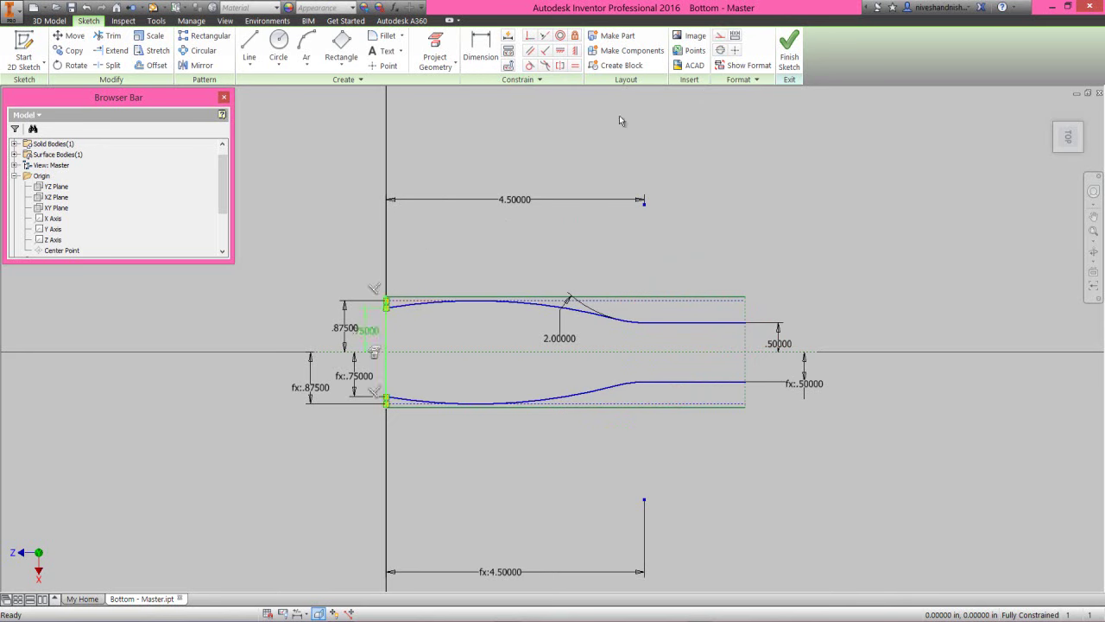
pyautogui.click(731, 204)
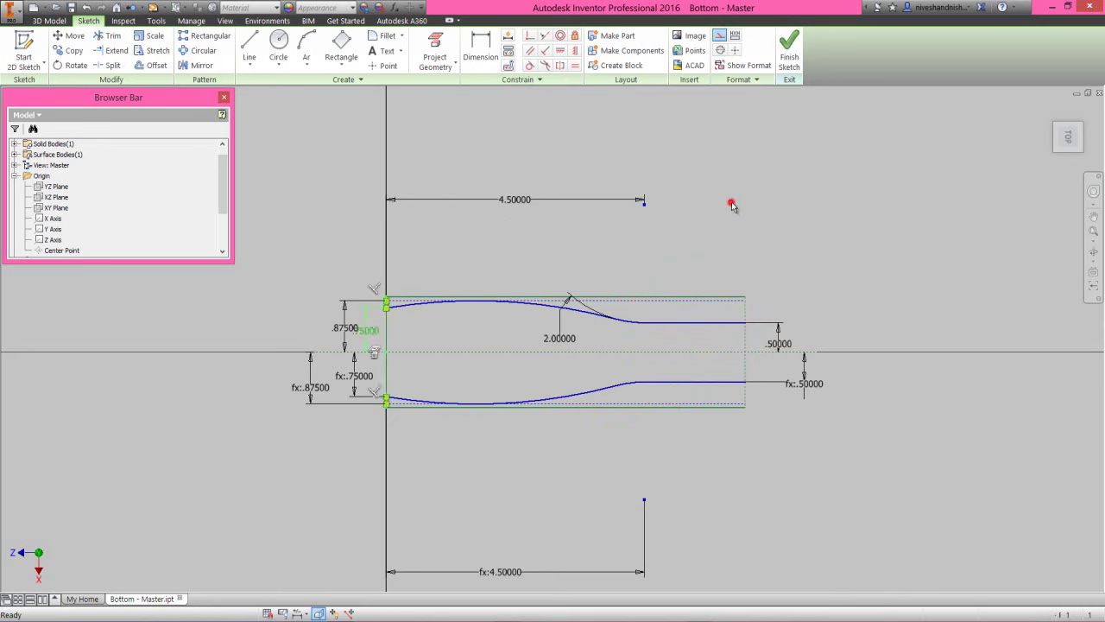
# Step: Draw two vertical lines at the narrow end joining the short horizontal lines to the outer corners of the body
pyautogui.rightClick(731, 207)
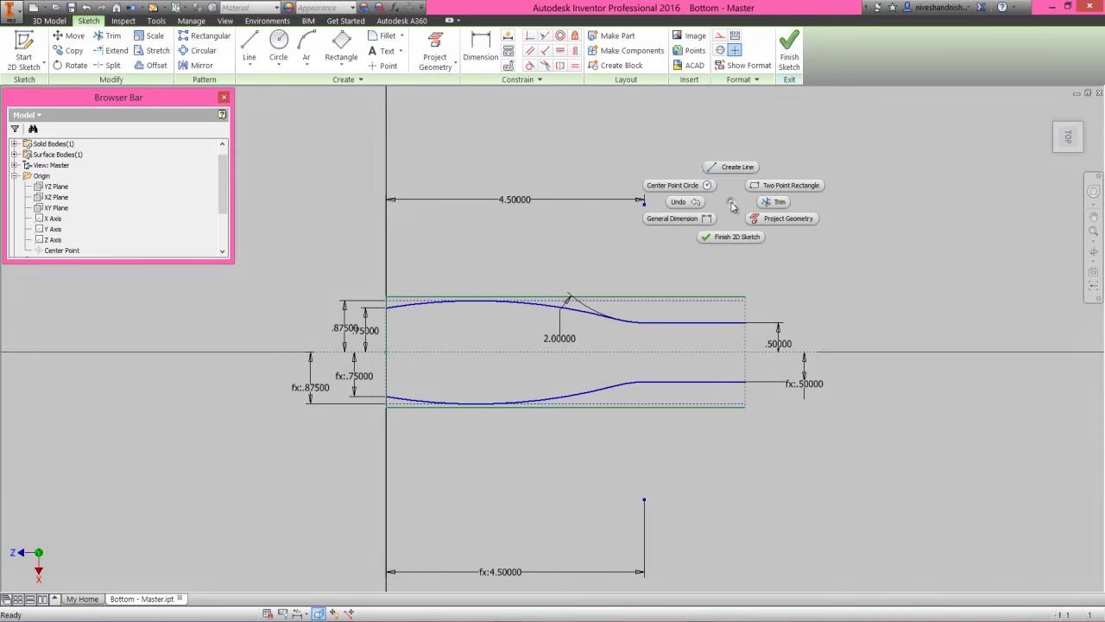
pyautogui.click(733, 164)
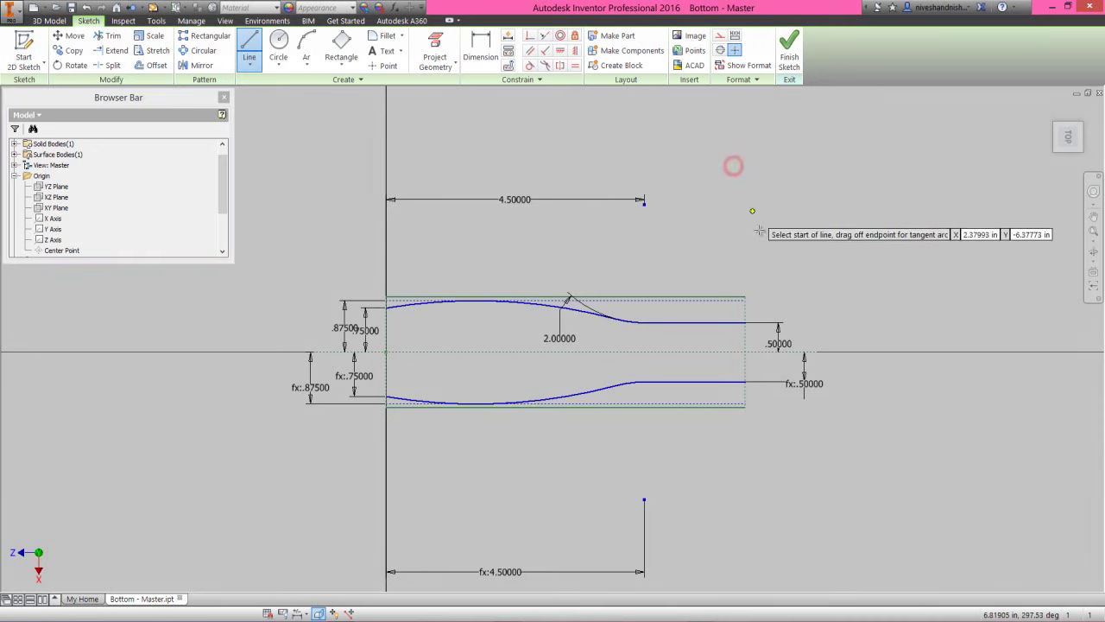
pyautogui.click(747, 296)
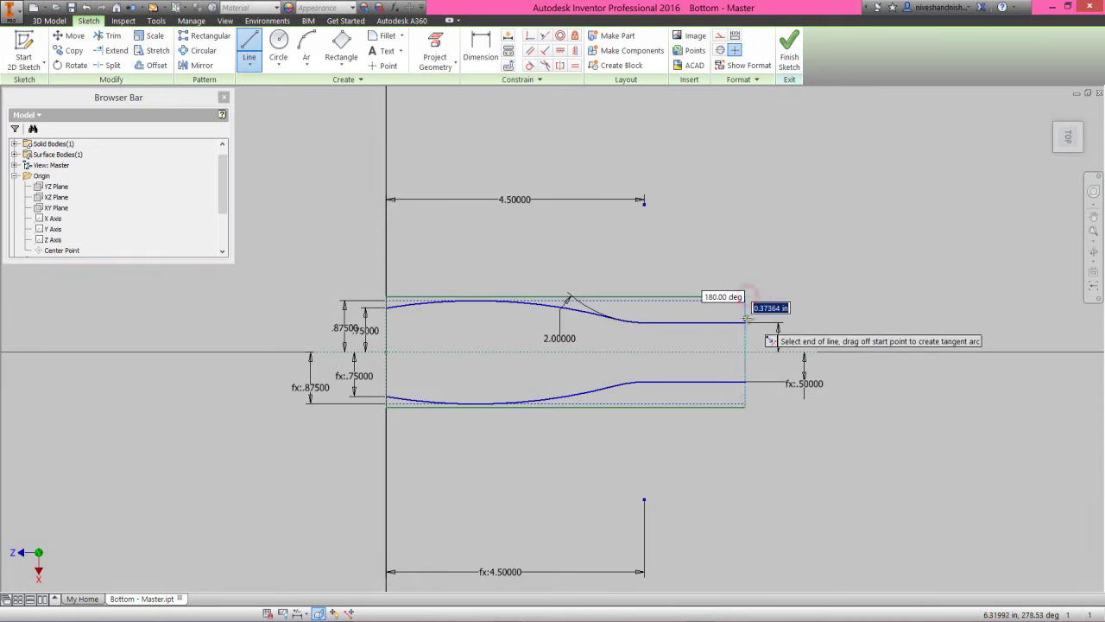
pyautogui.doubleClick(745, 322)
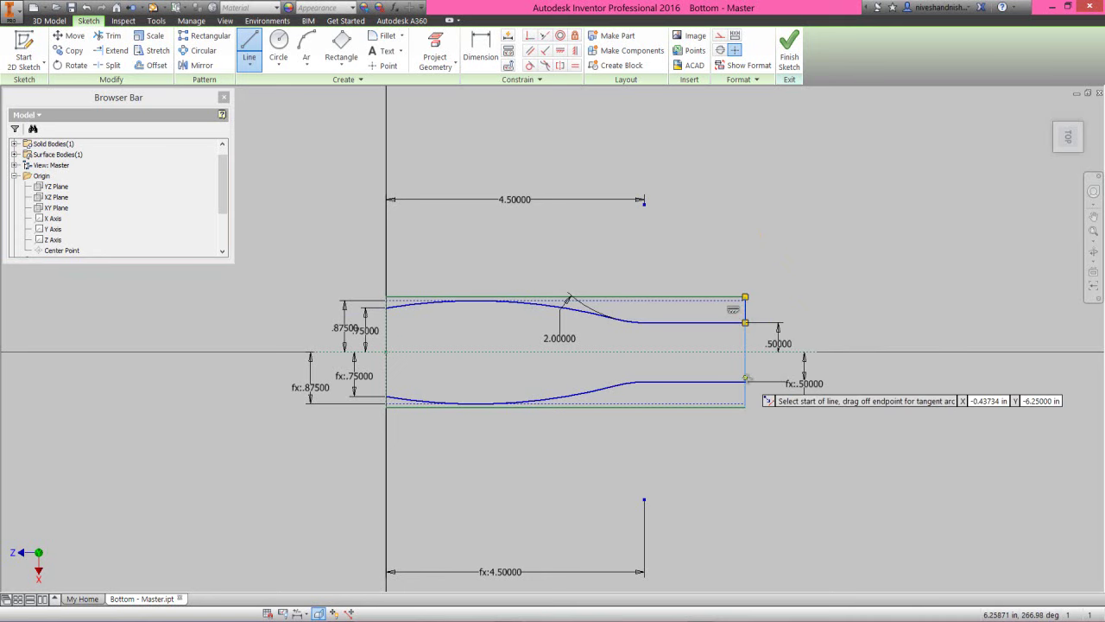
pyautogui.click(745, 381)
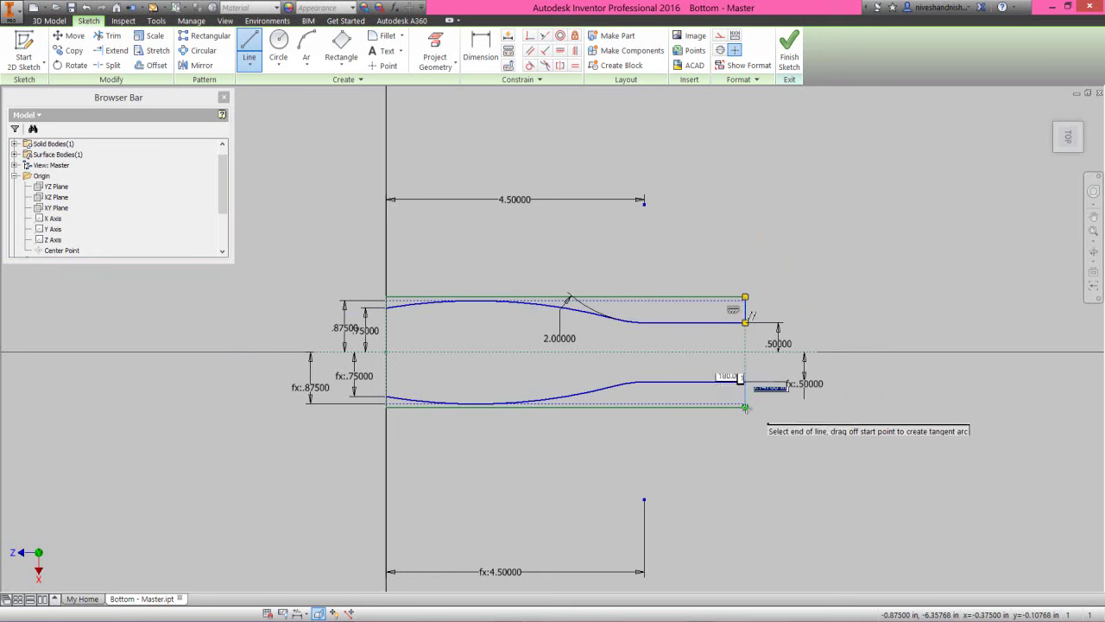
pyautogui.doubleClick(744, 405)
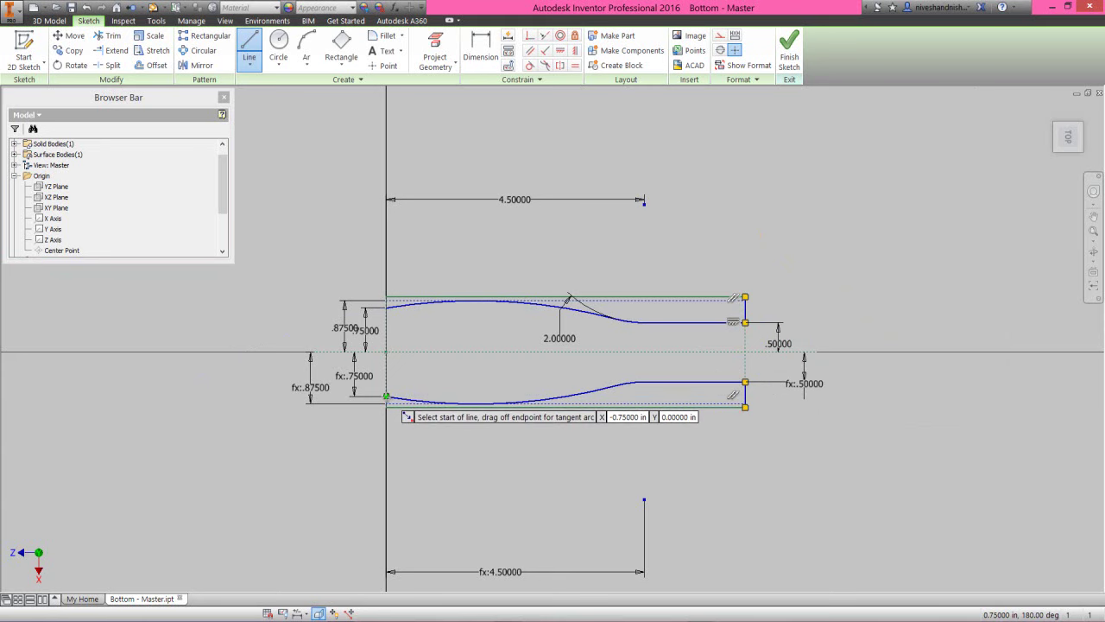
# Step: Draw two 0.1875 in vertical lines at the wide end joining the long arcs to the outer corners, and finish the sketch
pyautogui.click(385, 396)
pyautogui.doubleClick(386, 400)
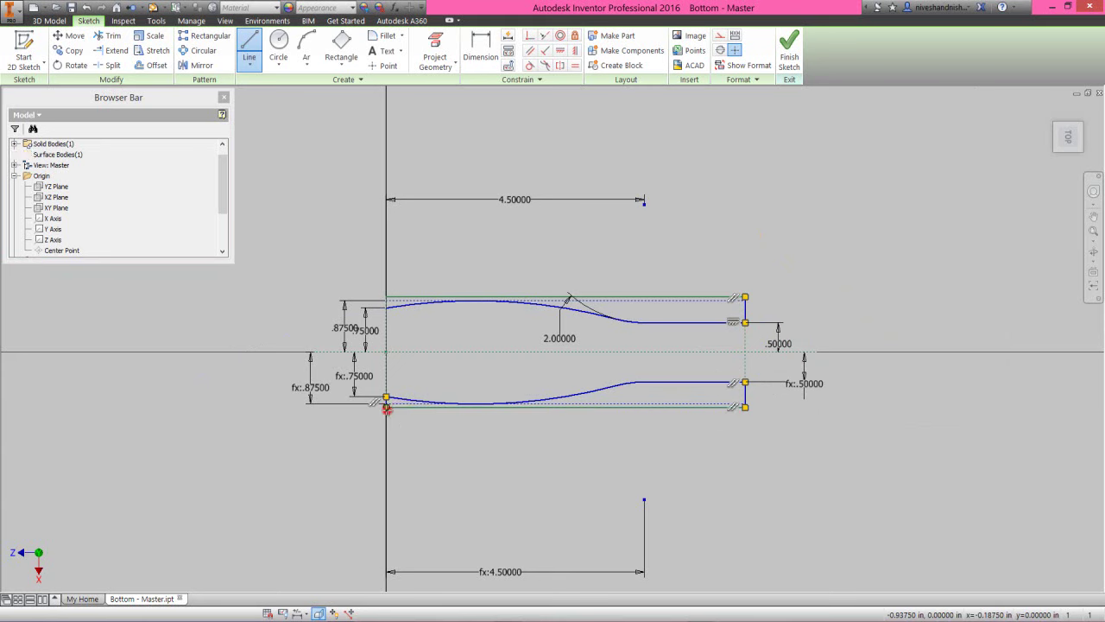
pyautogui.click(386, 308)
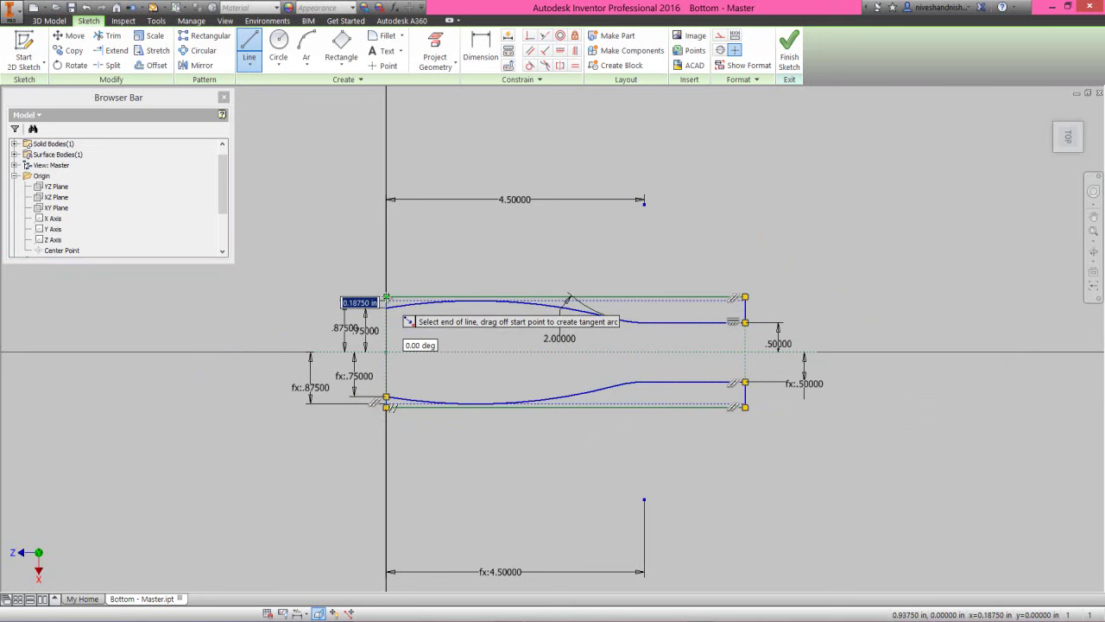
pyautogui.click(385, 297)
pyautogui.rightClick(387, 301)
pyautogui.click(458, 275)
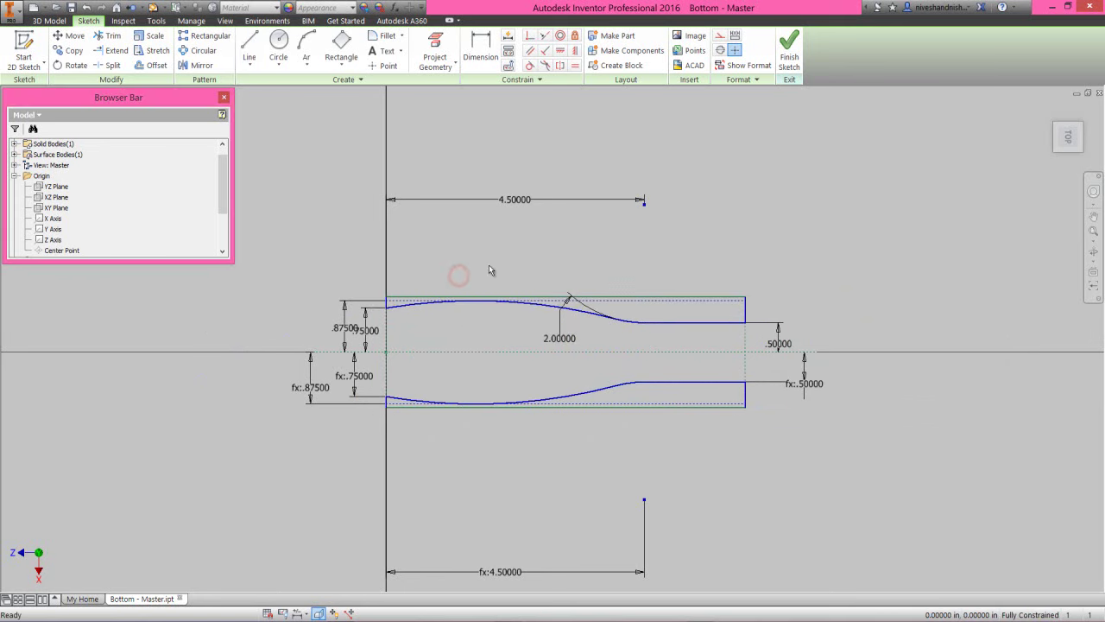
pyautogui.click(488, 265)
pyautogui.click(788, 58)
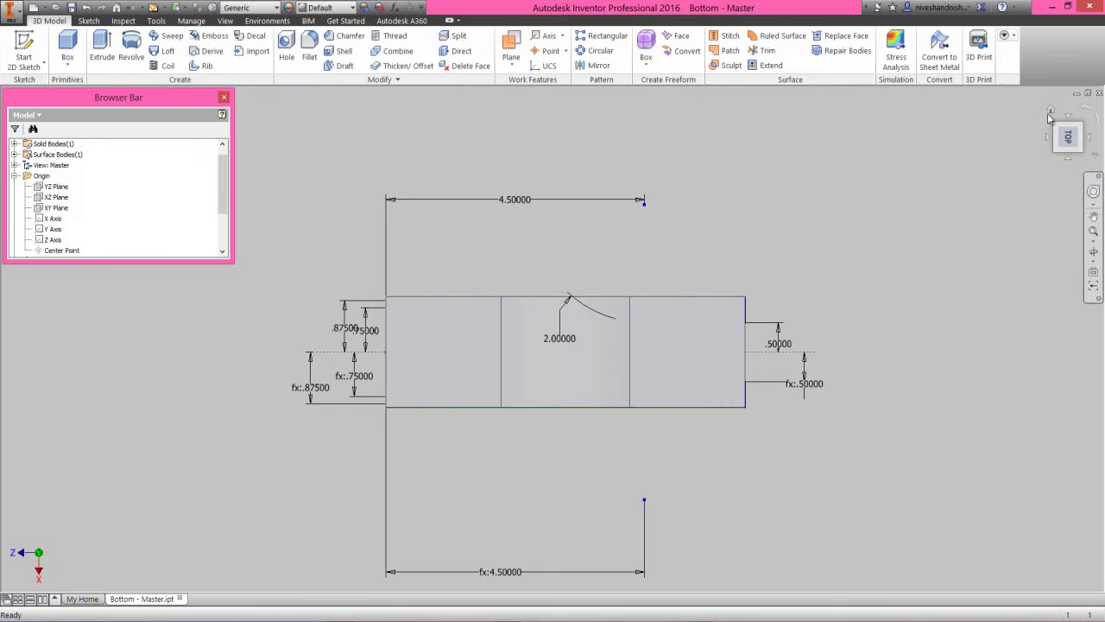
# Step: Extrude-cut both closed side profiles of the top-outline sketch upward through all of the body
pyautogui.click(1048, 114)
pyautogui.click(386, 228)
pyautogui.scroll(3, 524, 333)
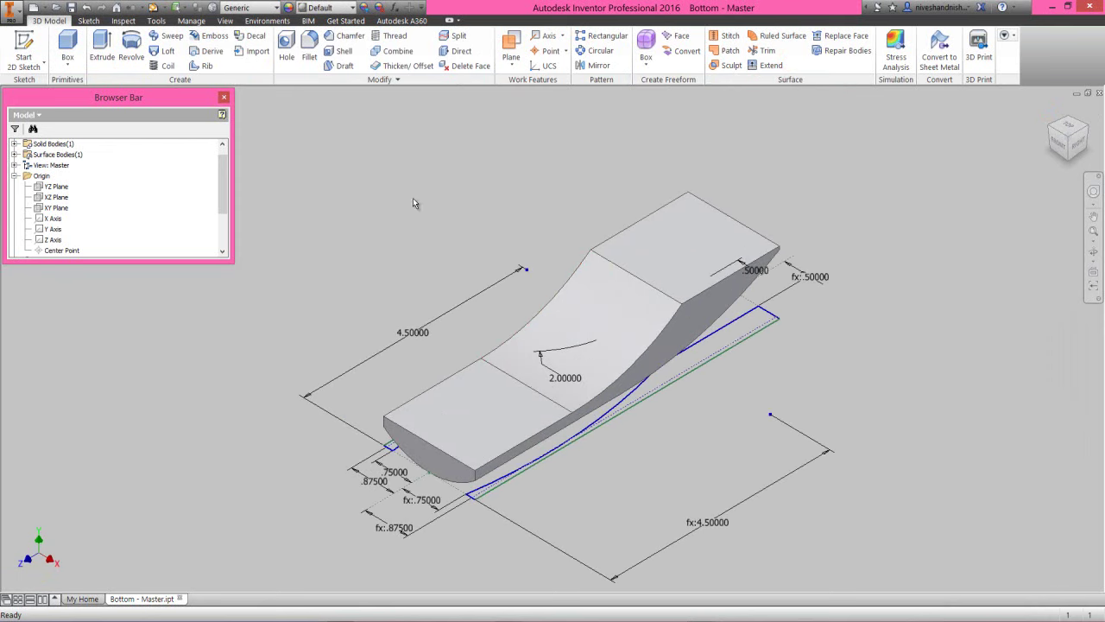
pyautogui.rightClick(139, 211)
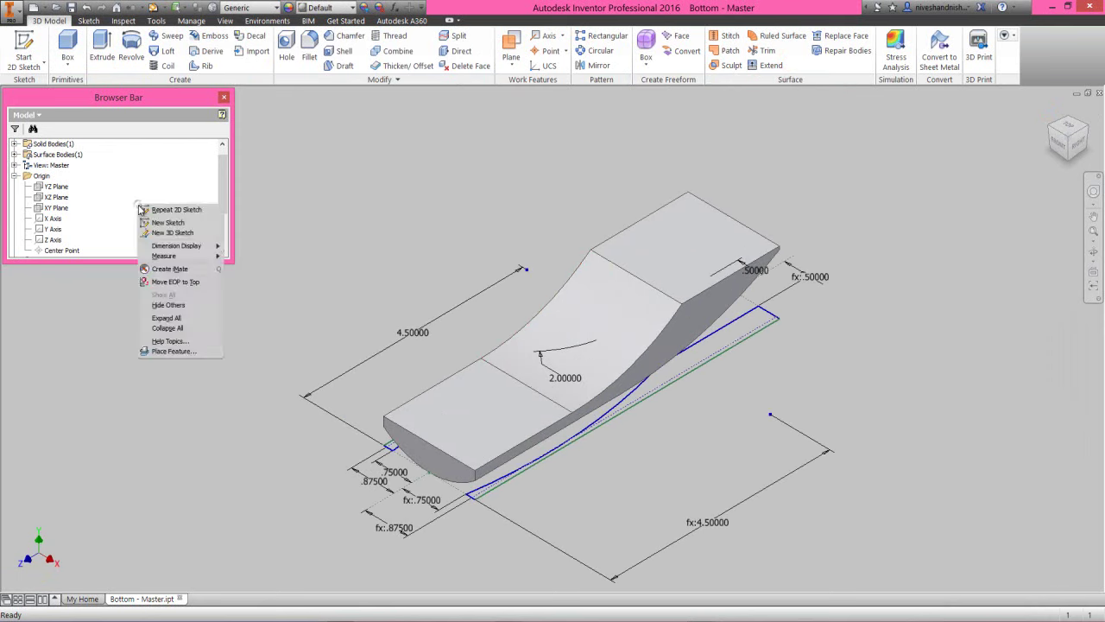
pyautogui.click(169, 330)
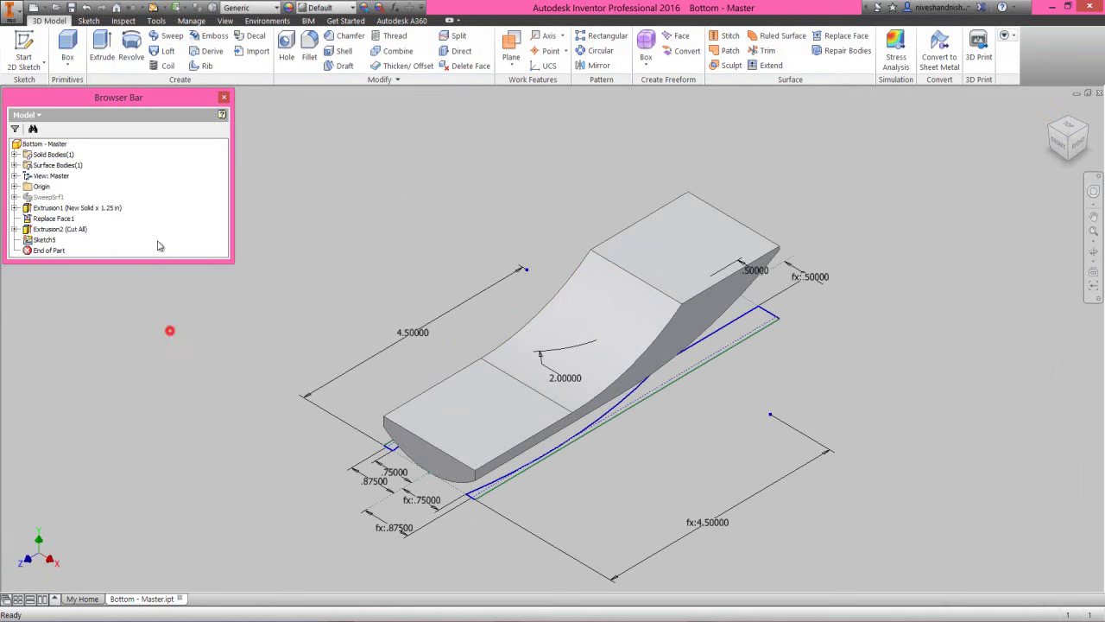
pyautogui.click(105, 58)
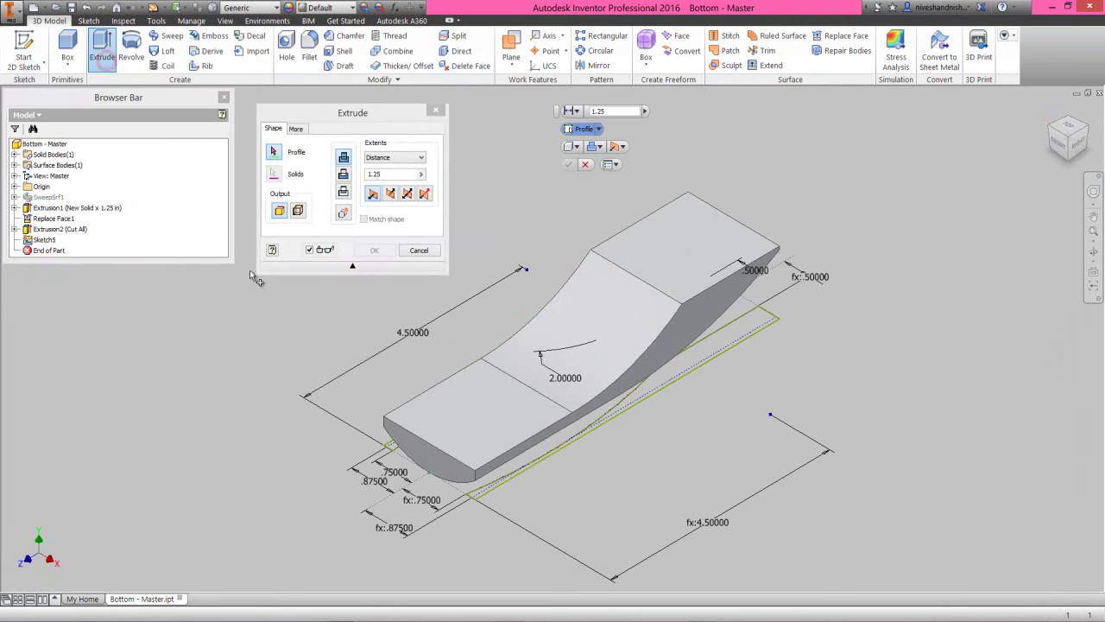
pyautogui.click(391, 449)
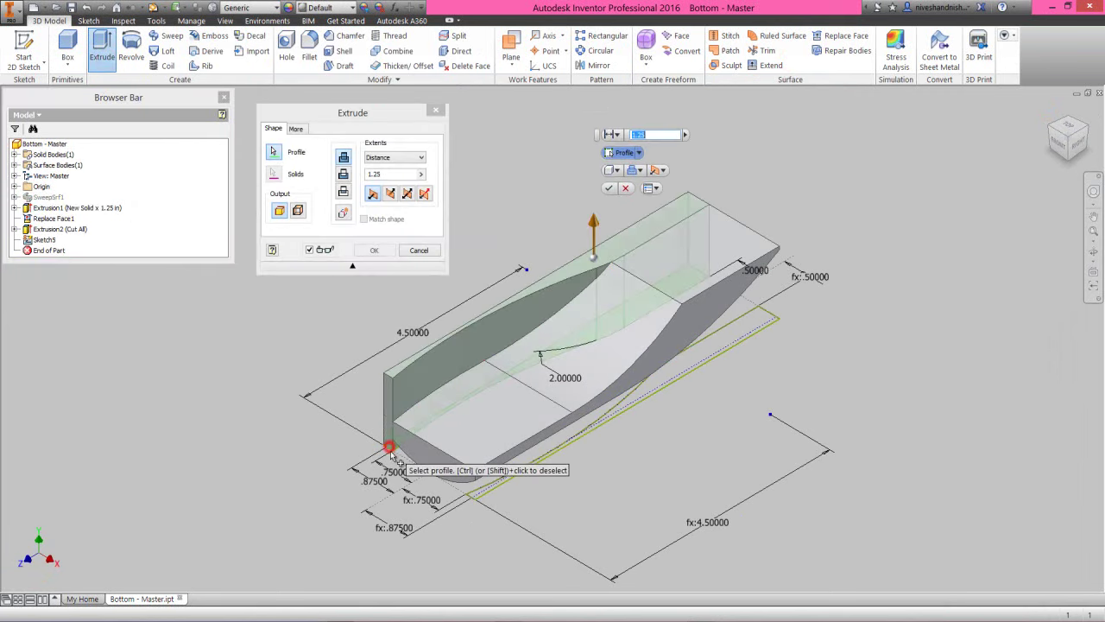
pyautogui.click(456, 497)
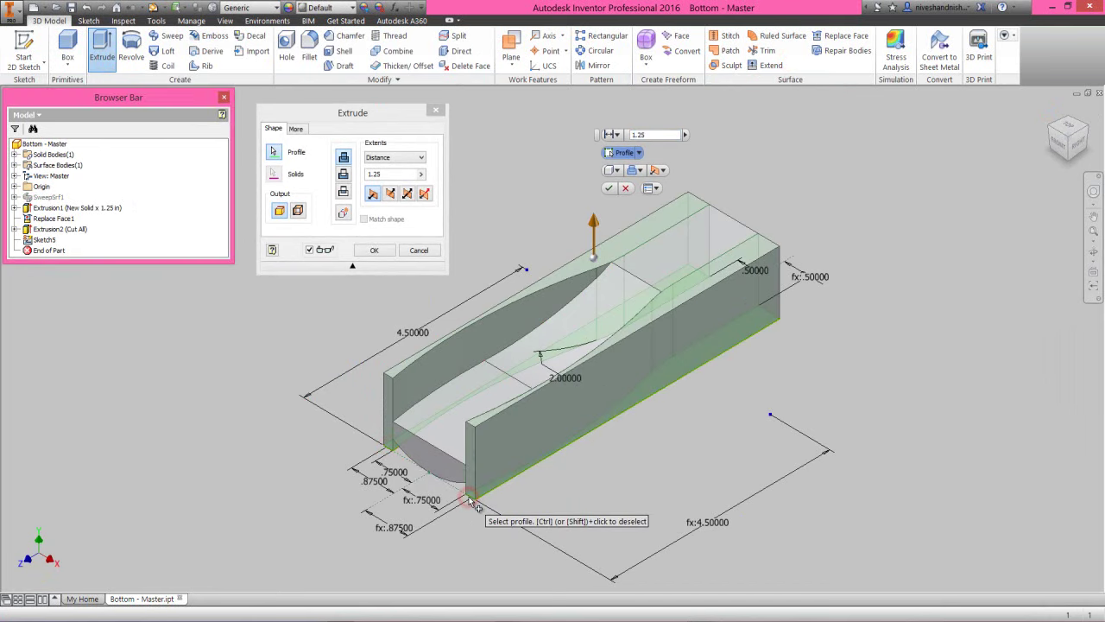
pyautogui.click(344, 175)
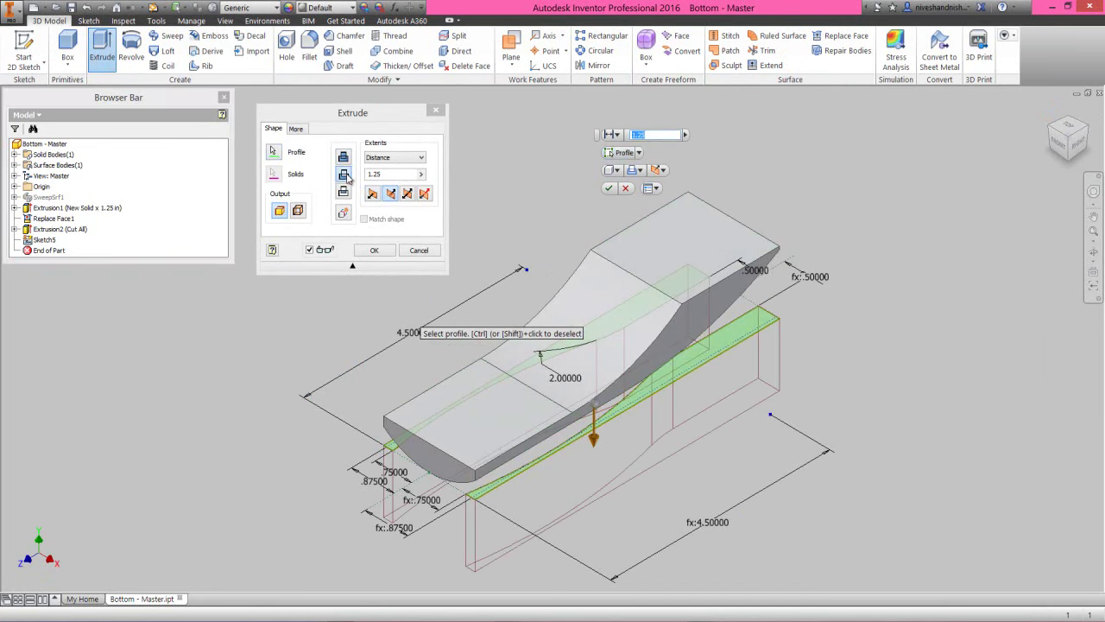
pyautogui.click(372, 193)
pyautogui.click(395, 157)
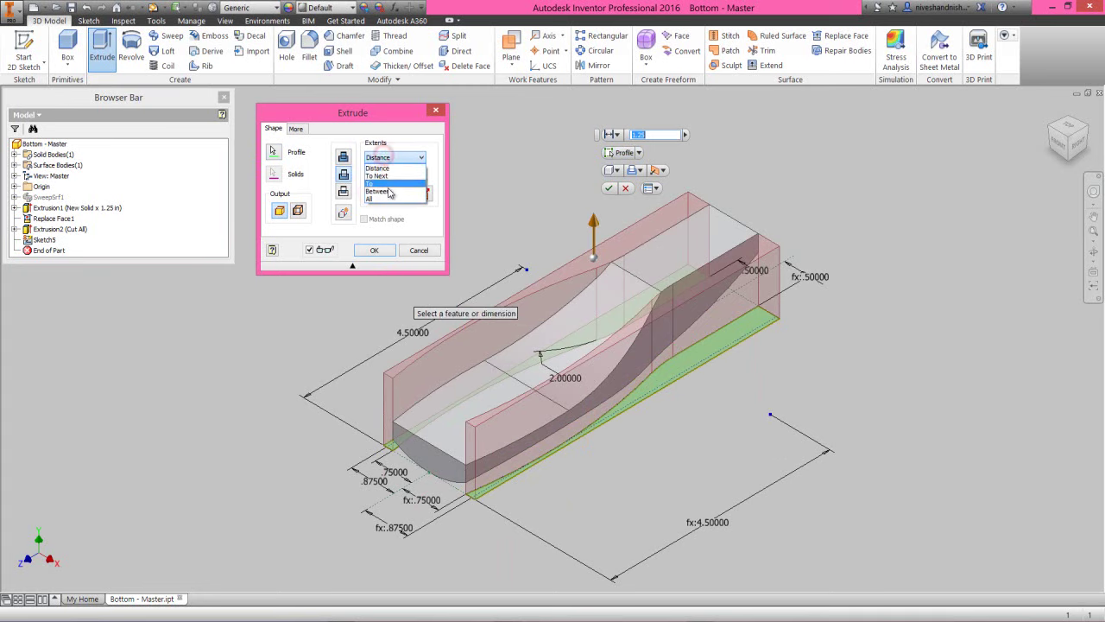
pyautogui.click(389, 200)
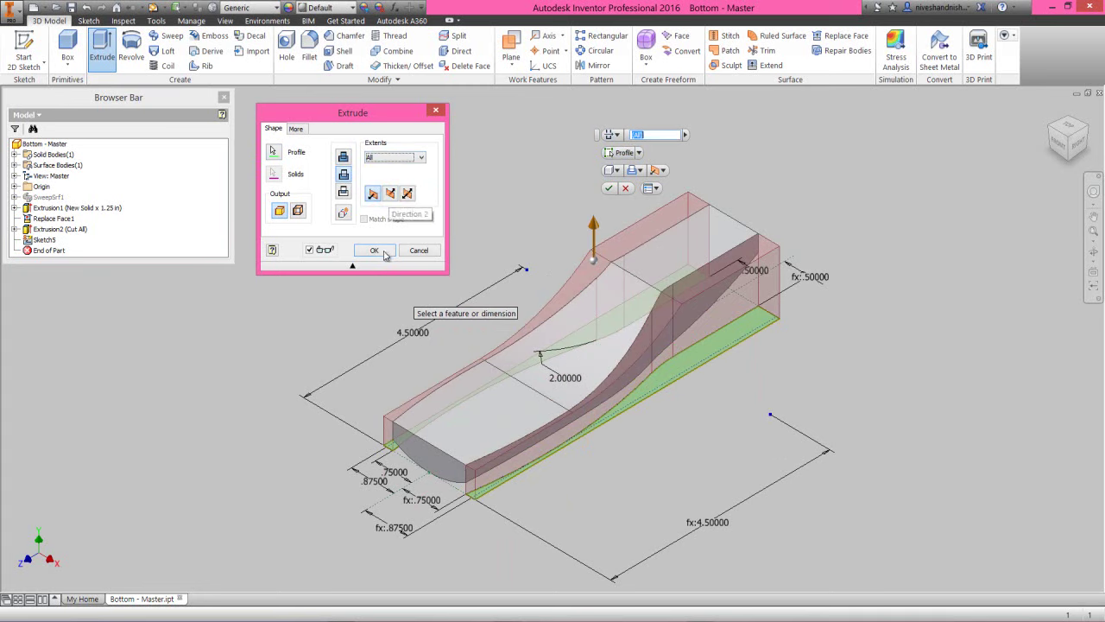
pyautogui.click(375, 251)
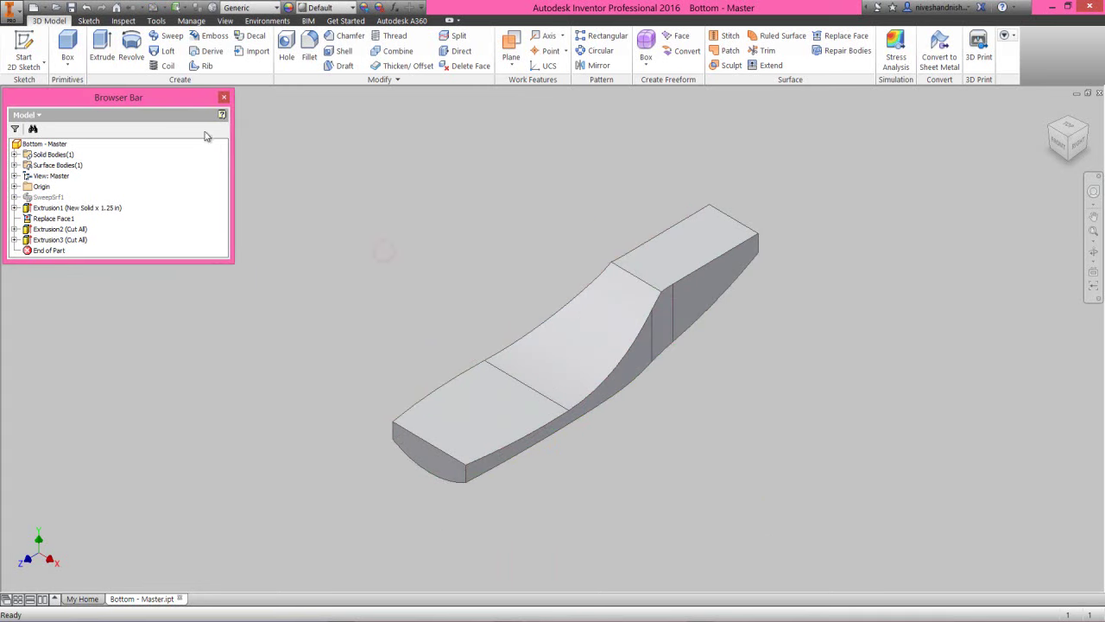
# Step: Start a new sketch on the XZ plane and project the YZ and XY planes into it as reference lines
pyautogui.click(417, 265)
pyautogui.click(505, 250)
pyautogui.click(15, 187)
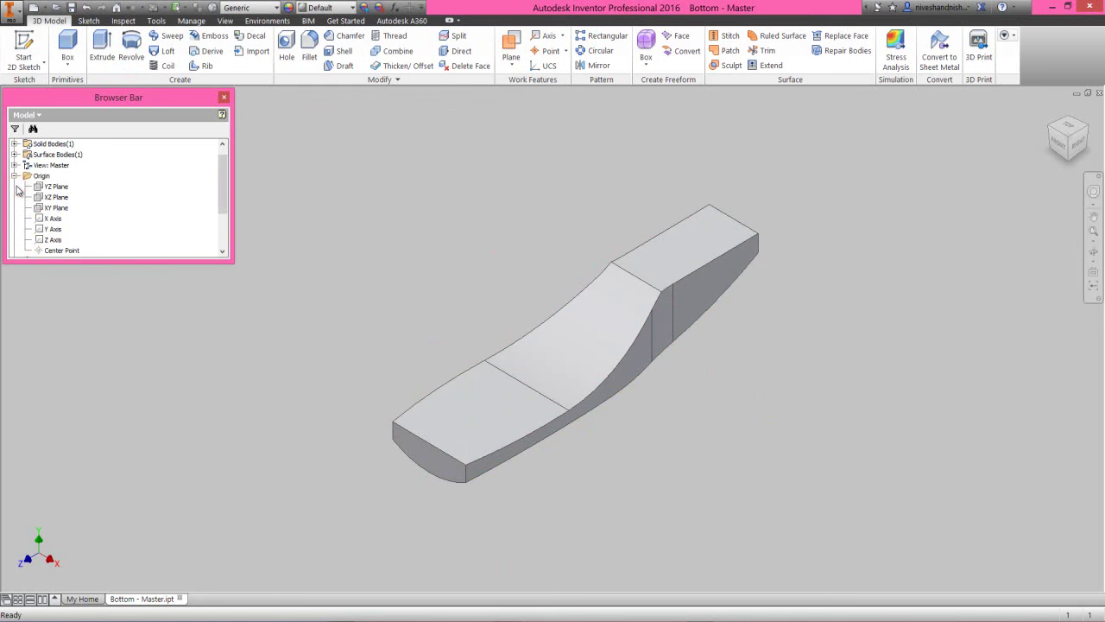
pyautogui.click(53, 198)
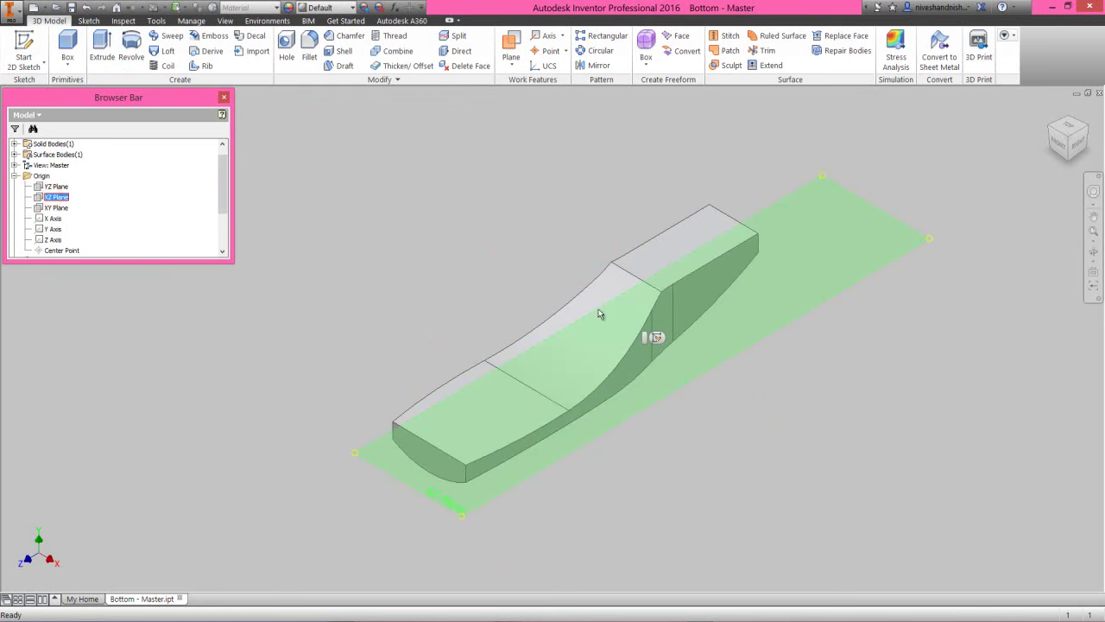
pyautogui.click(658, 342)
pyautogui.click(505, 258)
pyautogui.click(448, 43)
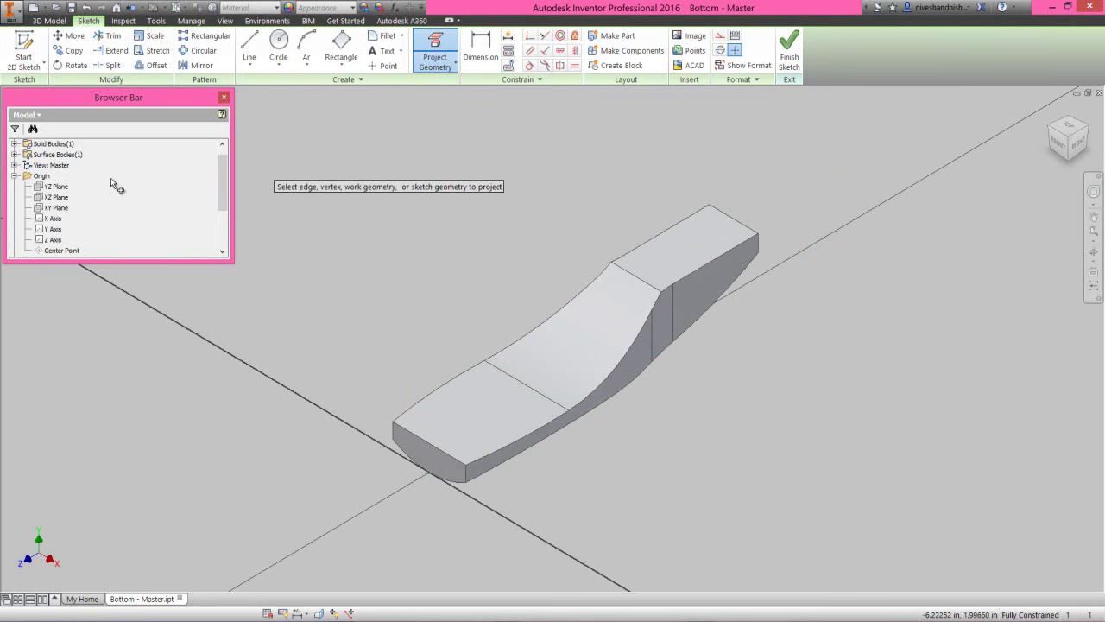
pyautogui.click(59, 197)
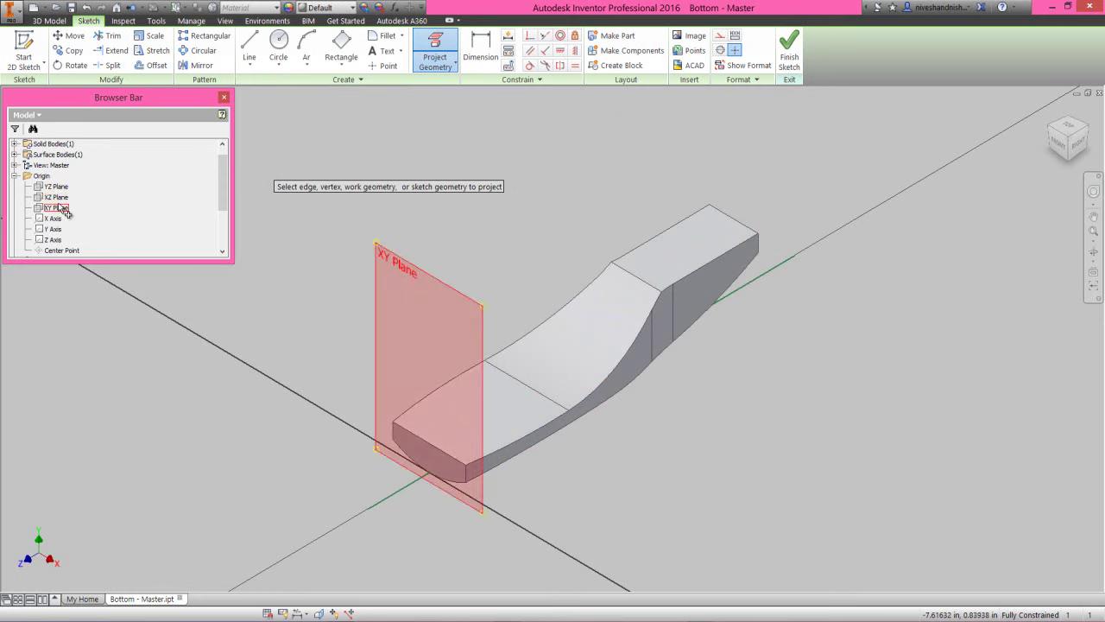
pyautogui.rightClick(557, 221)
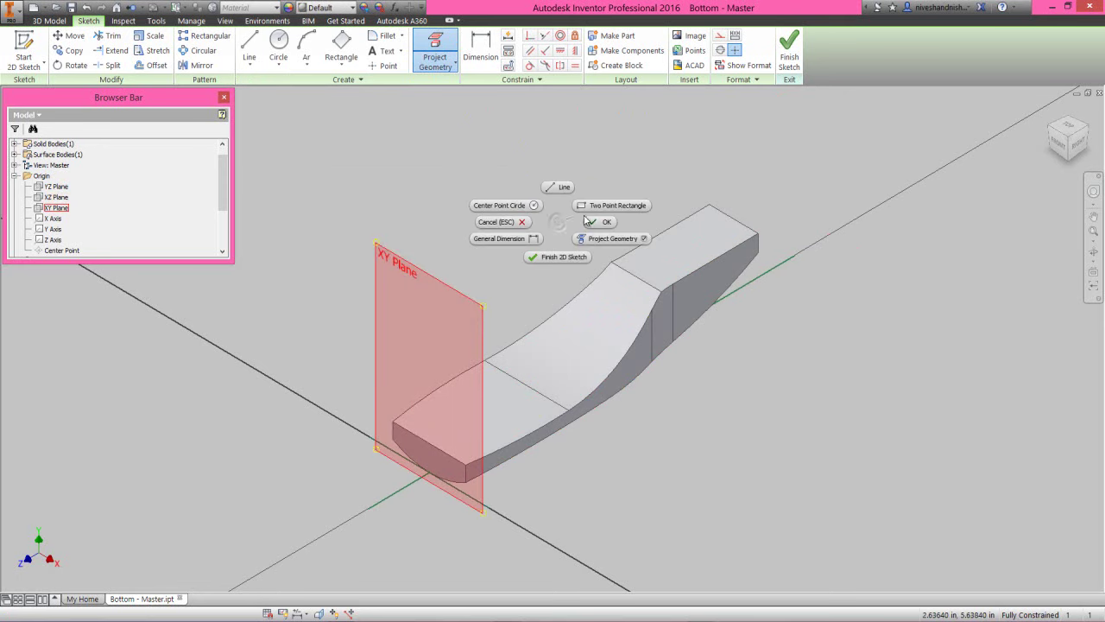
pyautogui.click(600, 224)
# Step: Draw a three-point rectangle about 2.25 in wide from the projected XY plane line and constrain its near edge's midpoint to the lengthwise centreline
pyautogui.click(340, 48)
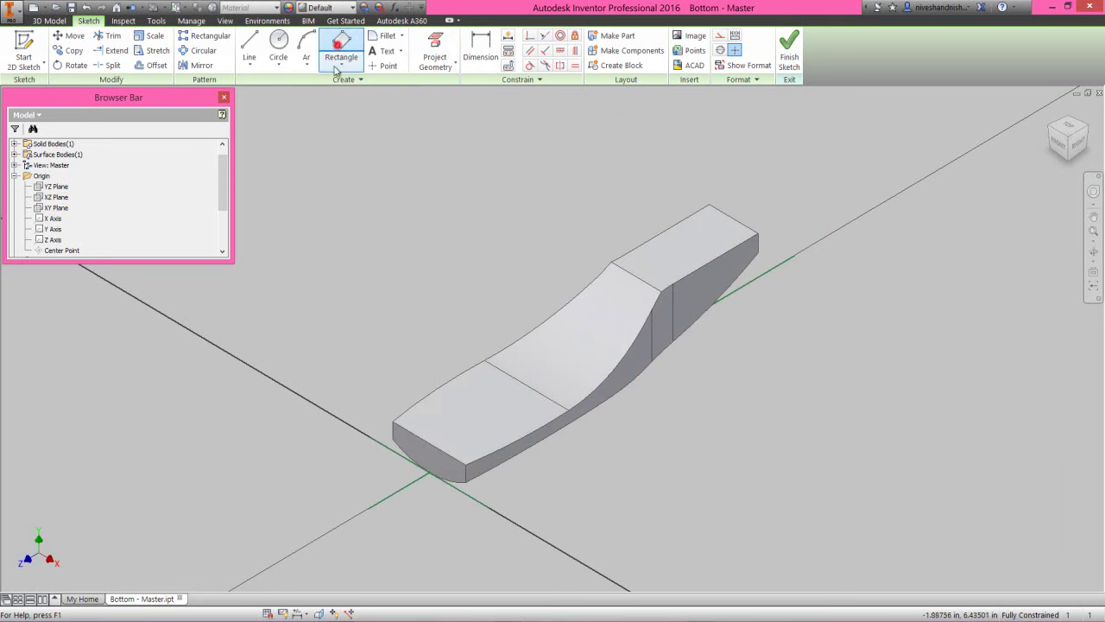
pyautogui.click(378, 443)
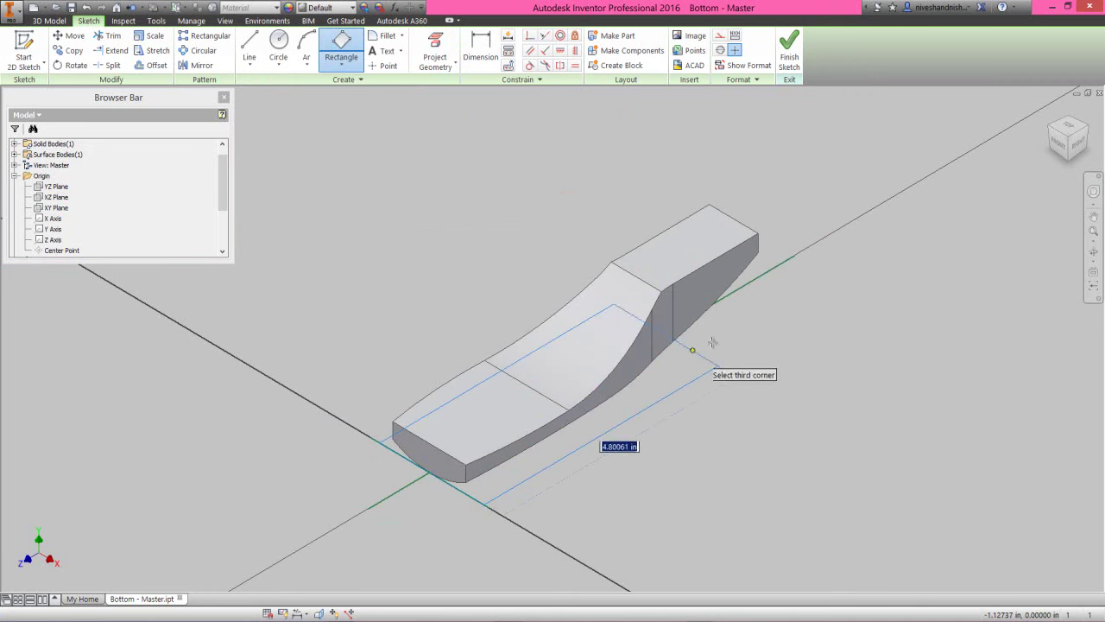
pyautogui.press('Escape')
pyautogui.rightClick(794, 302)
pyautogui.click(858, 179)
pyautogui.click(530, 37)
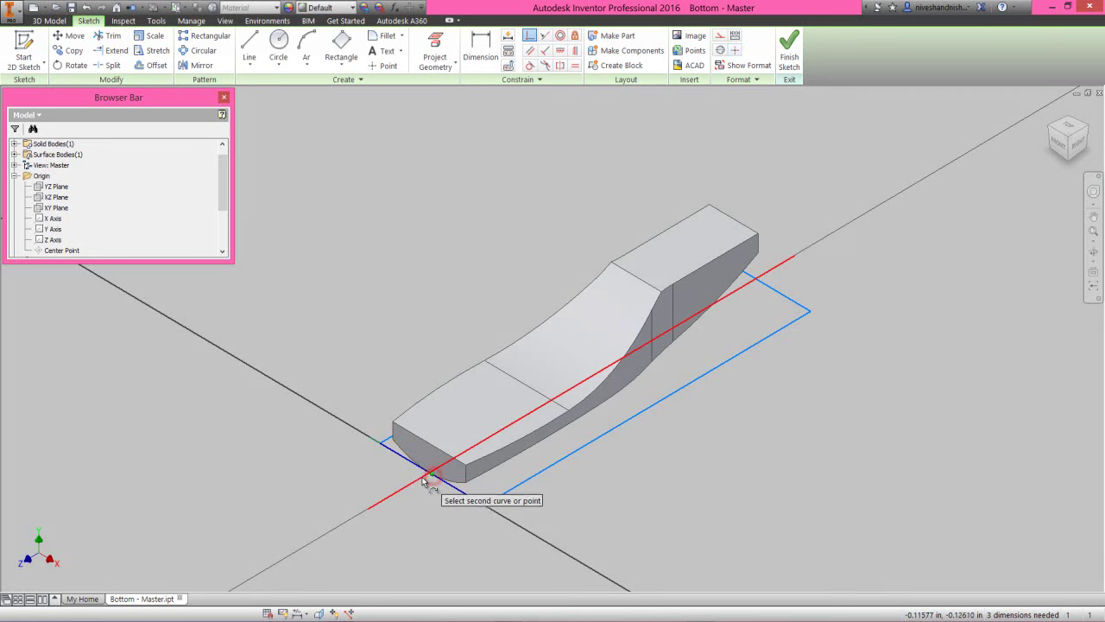
pyautogui.rightClick(397, 207)
pyautogui.click(370, 218)
# Step: Dimension the rectangle's width between its two long sides as 0.875 in
pyautogui.press('d')
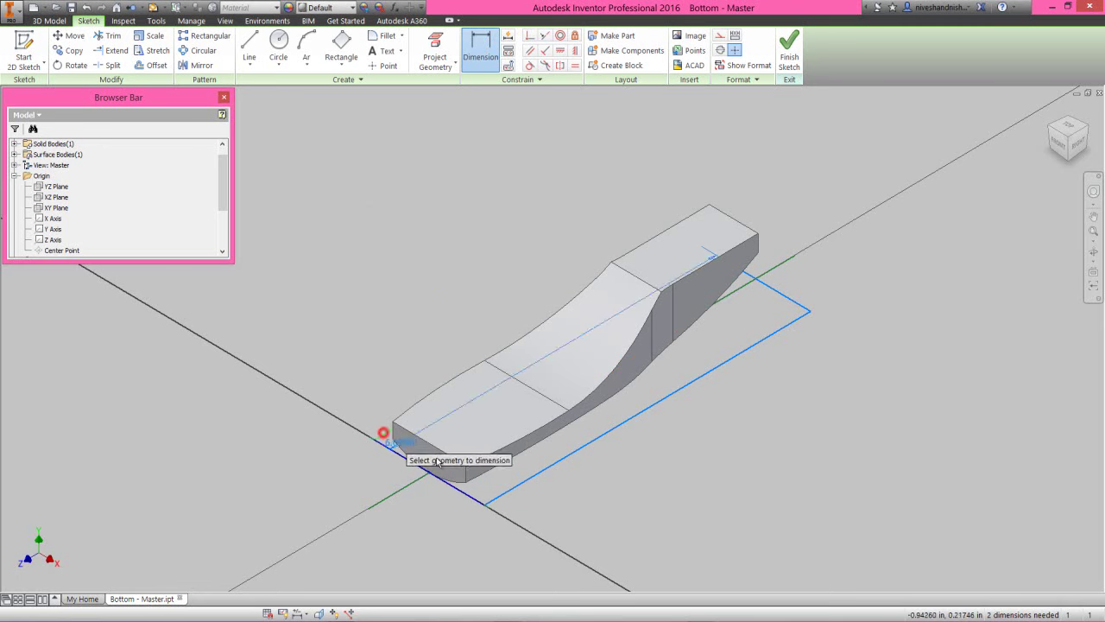
pyautogui.click(508, 499)
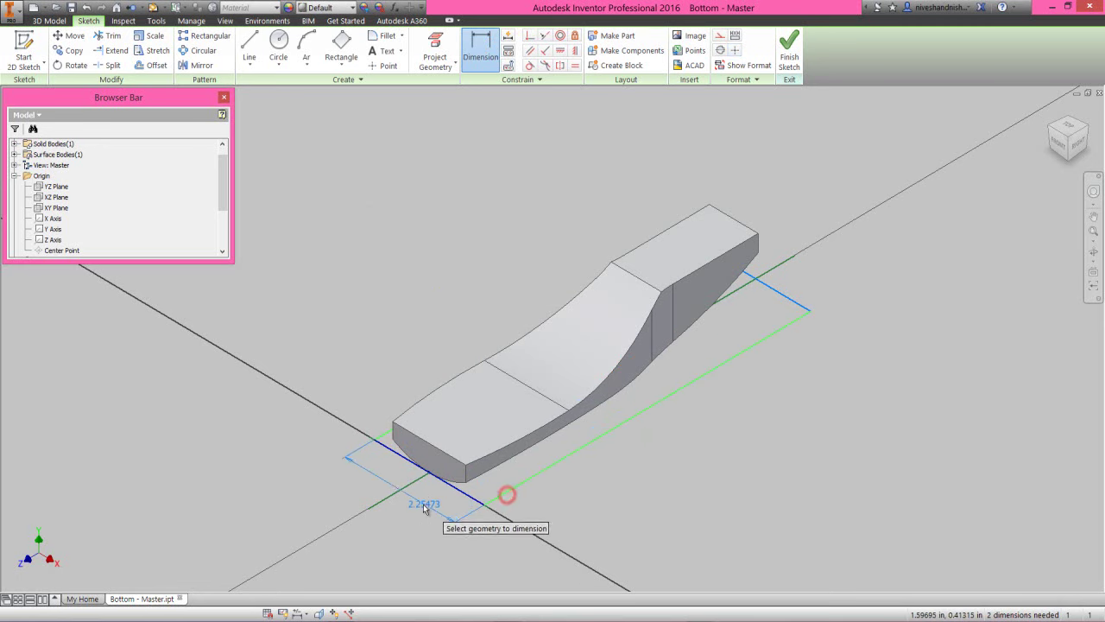
pyautogui.click(419, 504)
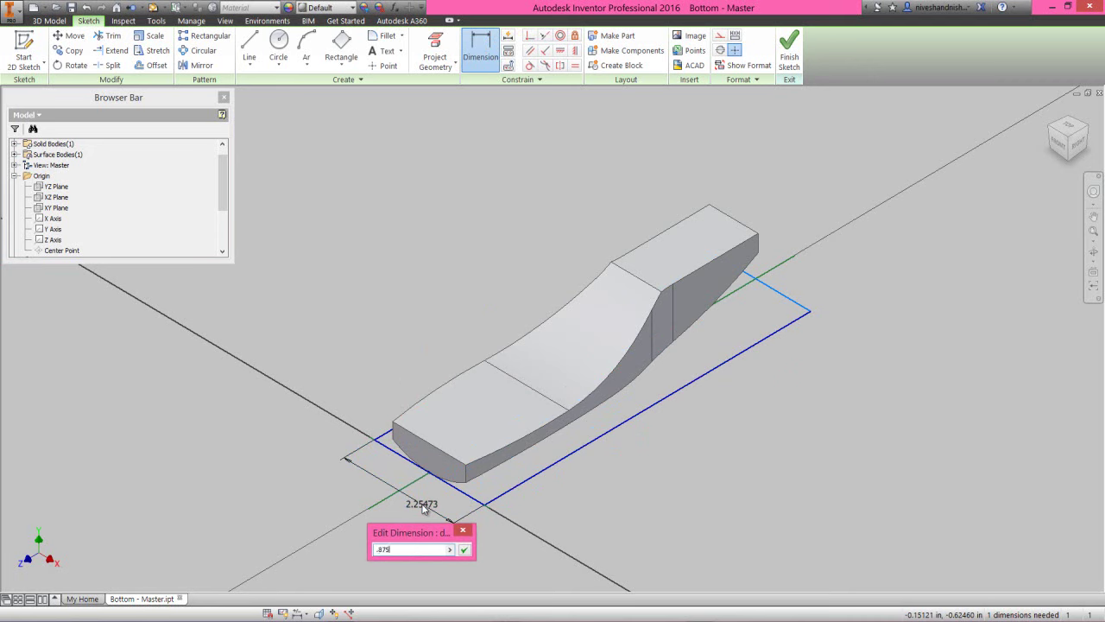
pyautogui.click(465, 551)
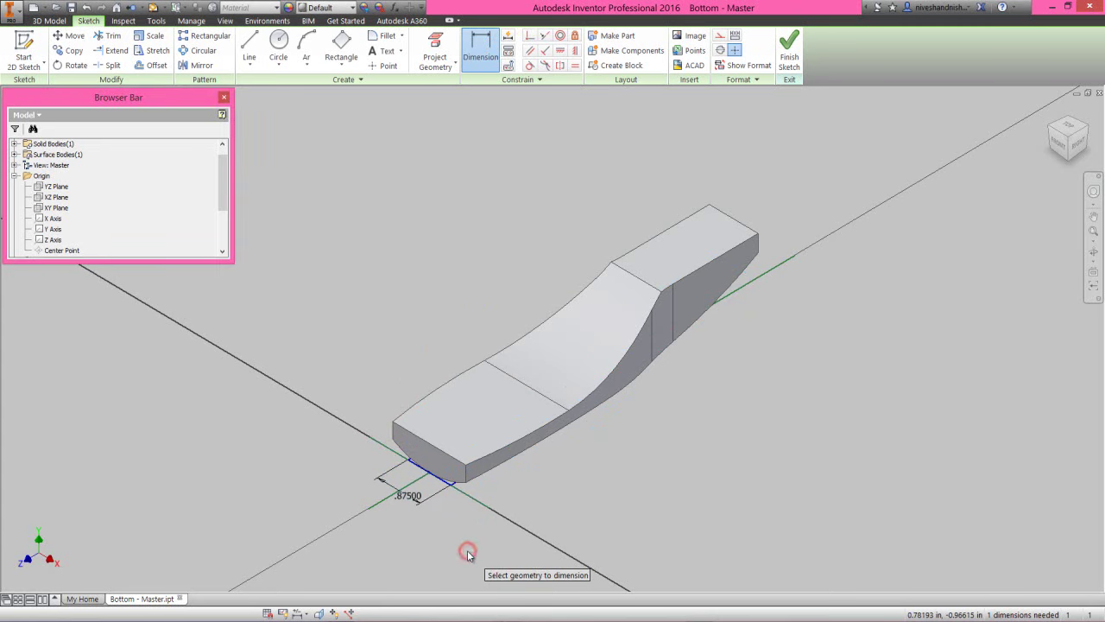
pyautogui.rightClick(455, 312)
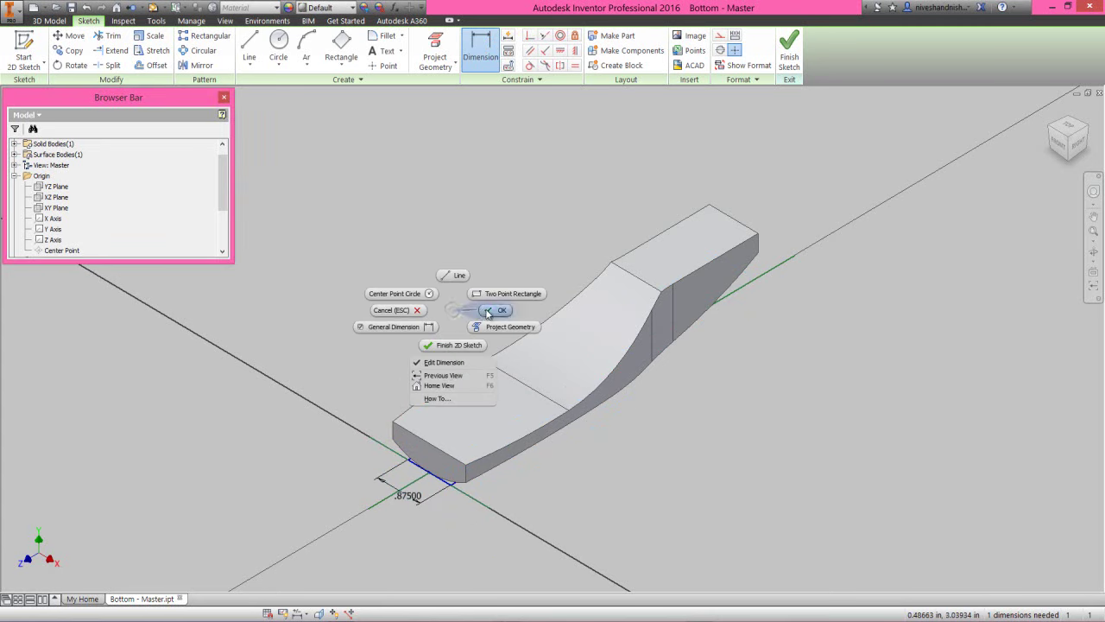
pyautogui.click(489, 307)
# Step: Project the top edge at the body's far raised end into the sketch
pyautogui.click(435, 51)
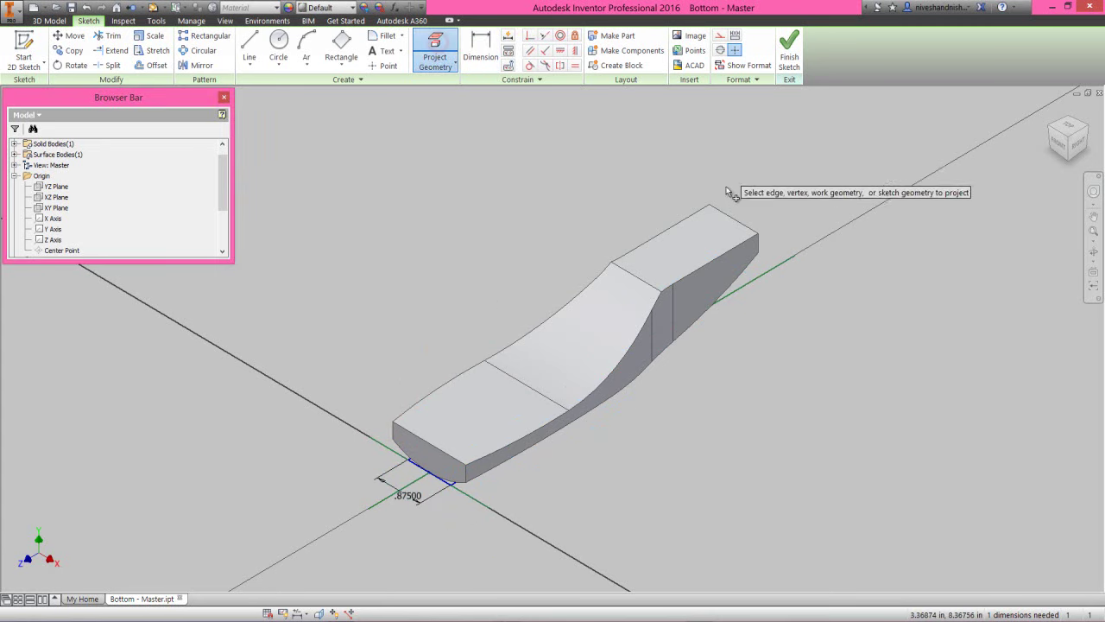
pyautogui.click(729, 216)
pyautogui.rightClick(606, 142)
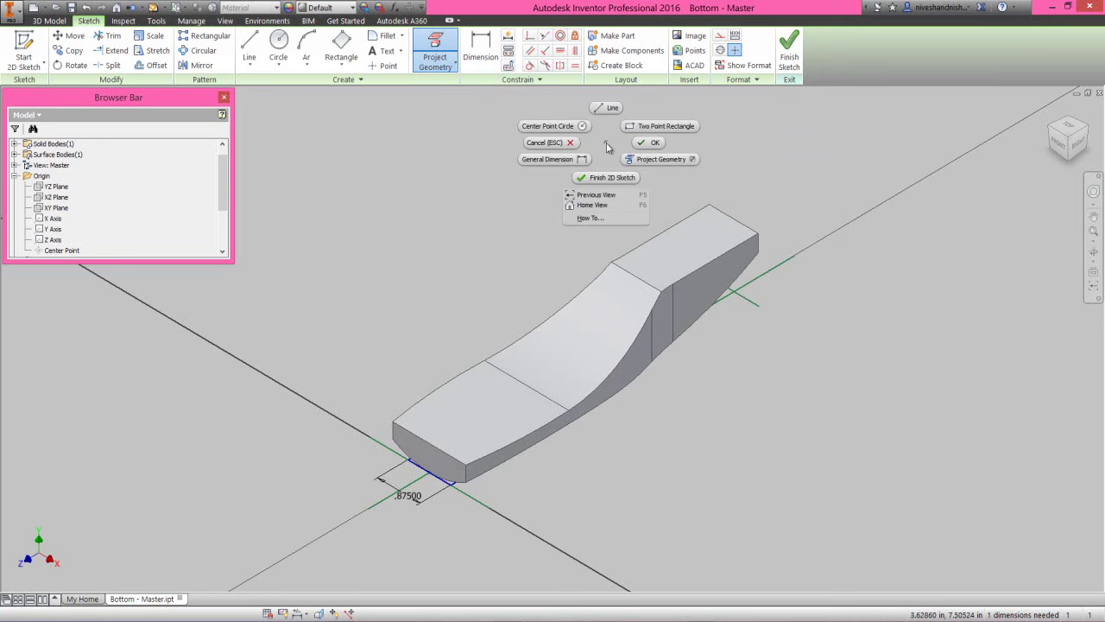
pyautogui.click(649, 143)
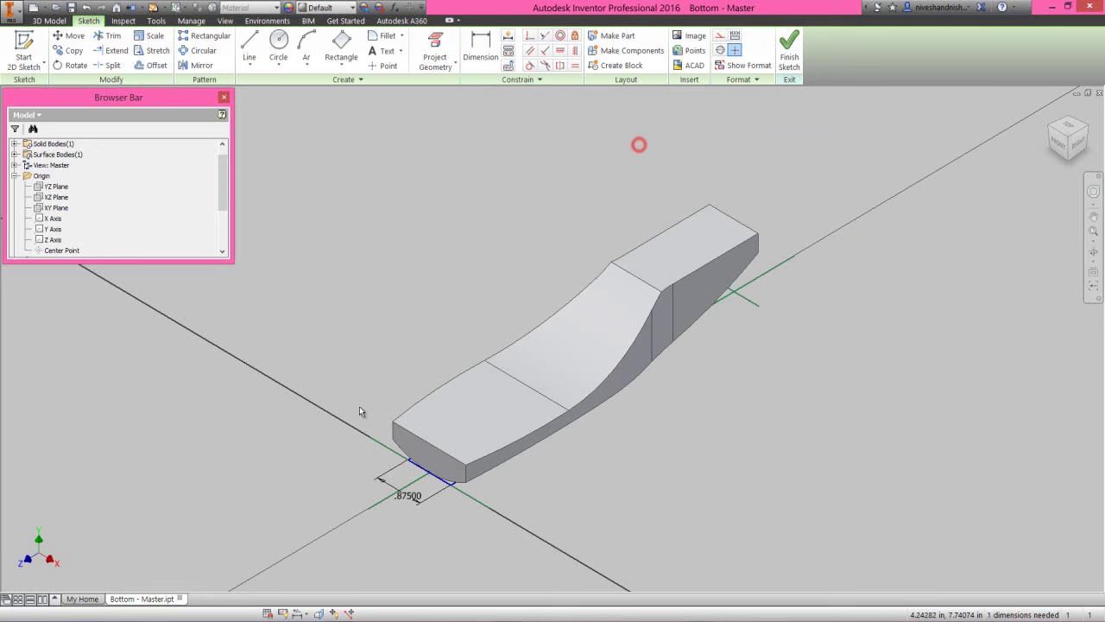
# Step: Slice the graphics at the sketch plane and make the rectangle's far short edge collinear with the projected body edge
pyautogui.click(318, 613)
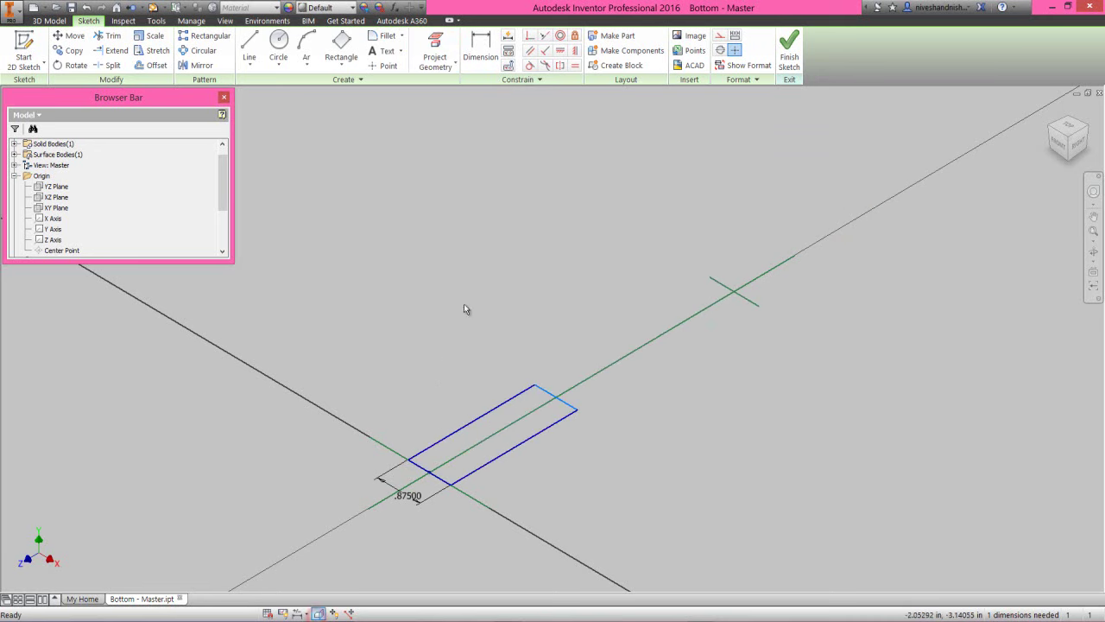
pyautogui.click(546, 39)
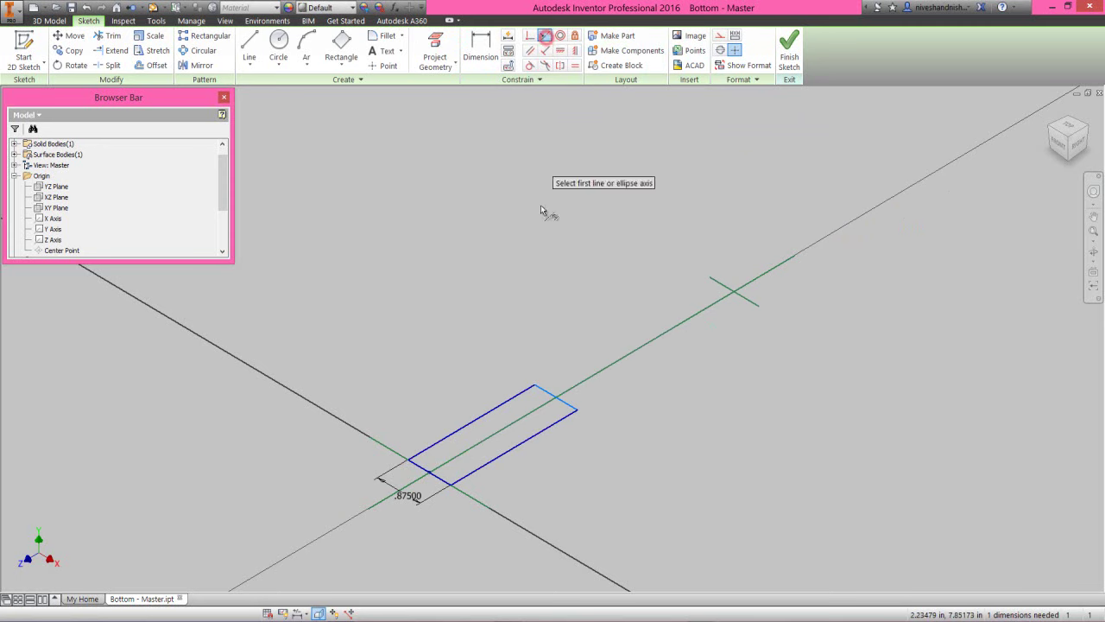
pyautogui.click(542, 393)
pyautogui.click(723, 293)
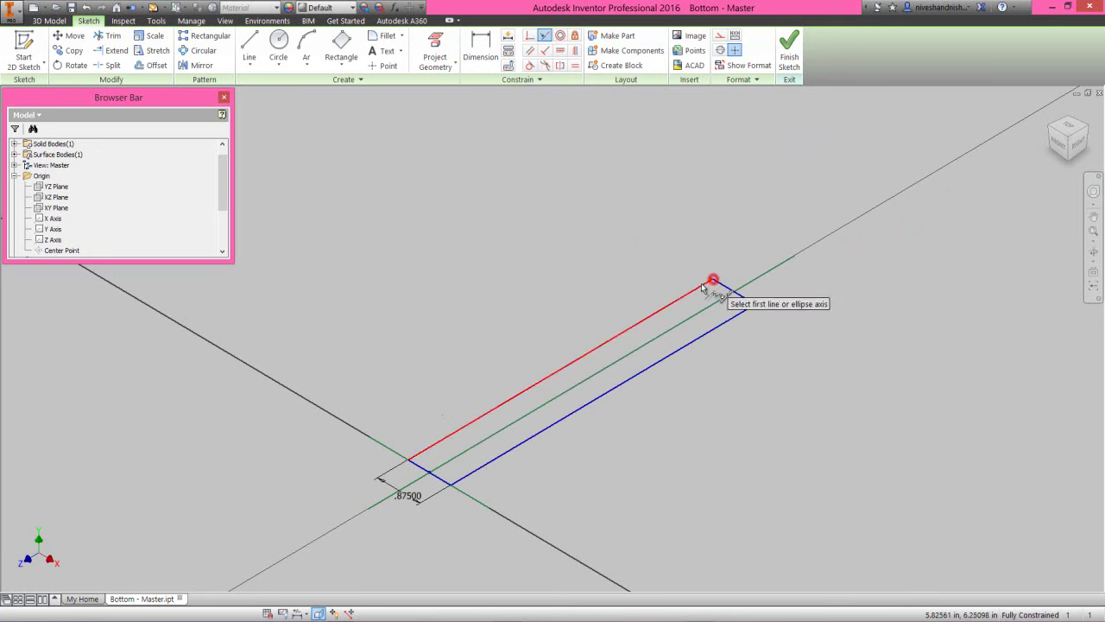
pyautogui.rightClick(602, 212)
pyautogui.click(637, 213)
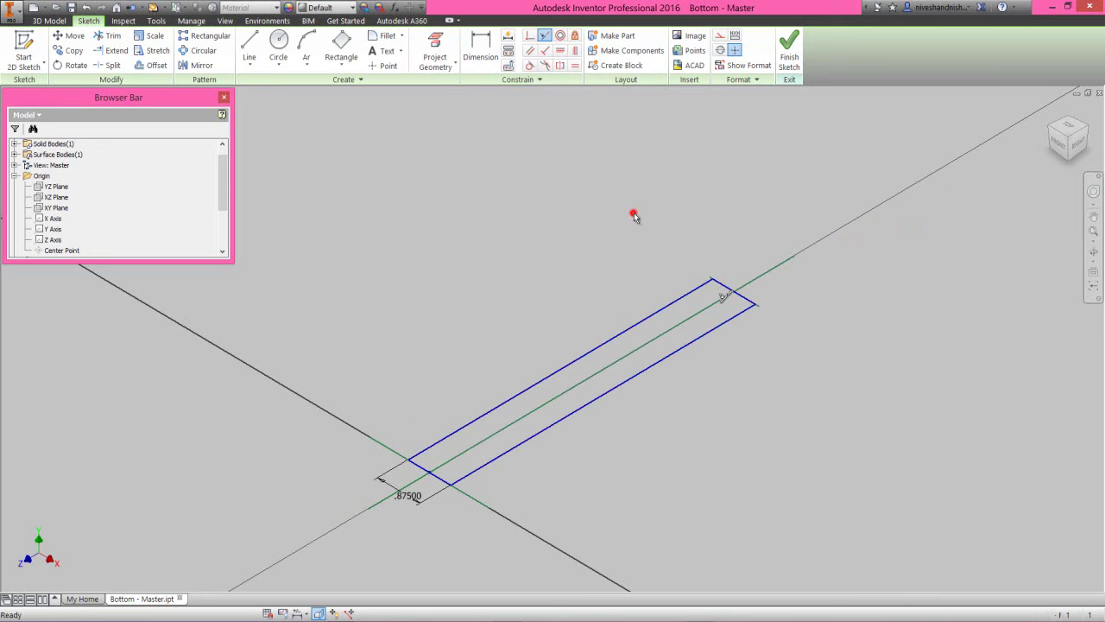
# Step: Convert the projected centreline, cross line and far end edge to construction lines, and finish the sketch
pyautogui.click(767, 273)
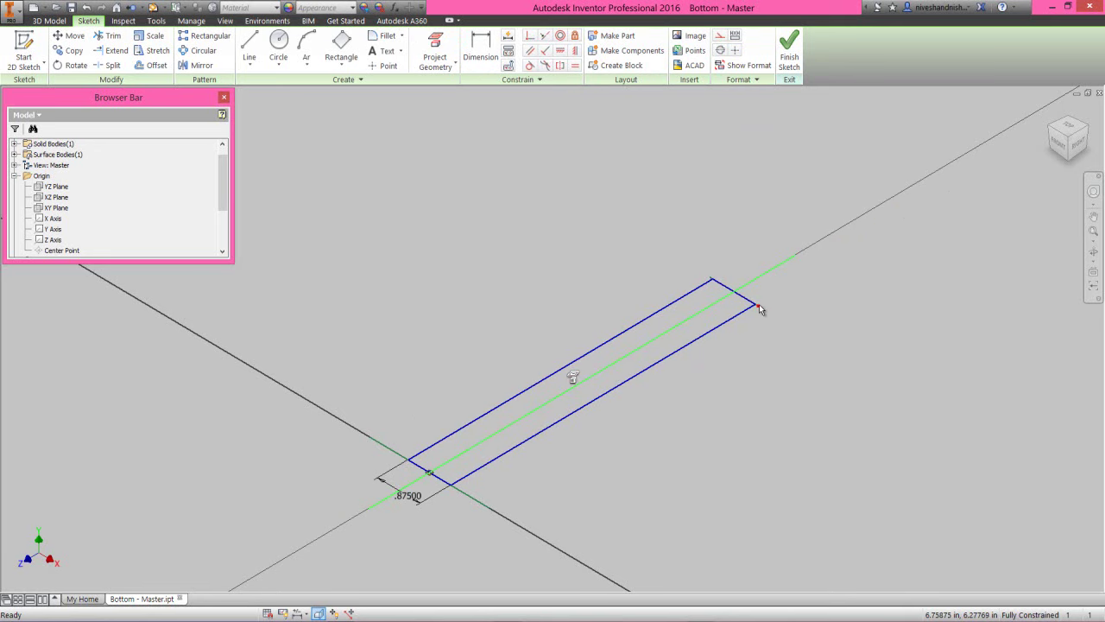
pyautogui.scroll(-5, 760, 309)
pyautogui.click(750, 303)
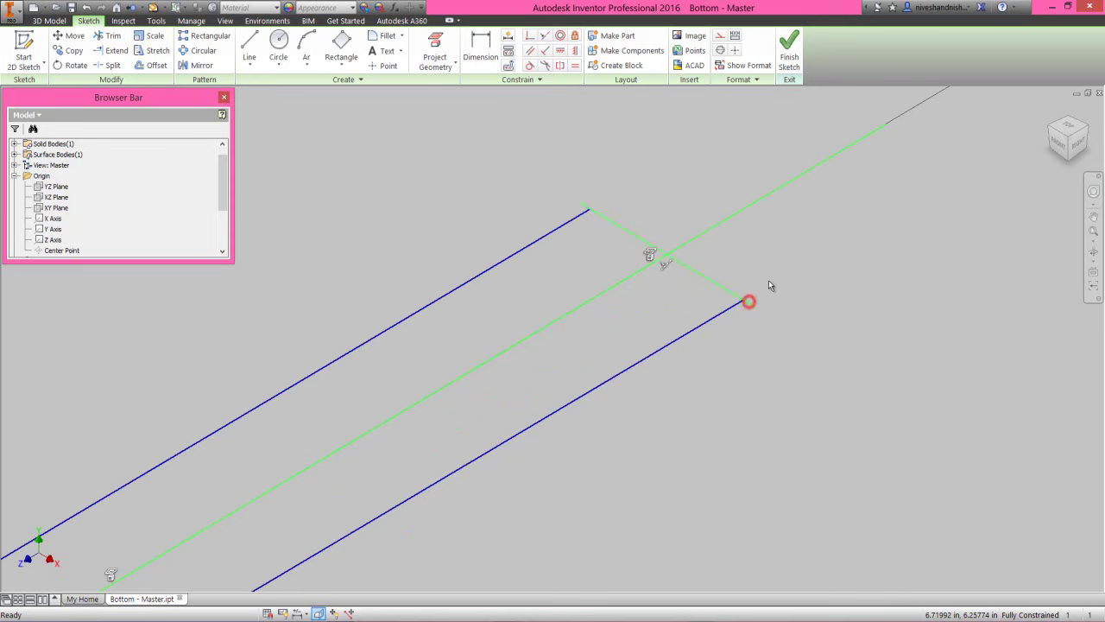
pyautogui.scroll(5, 770, 285)
pyautogui.click(367, 508)
pyautogui.click(869, 239)
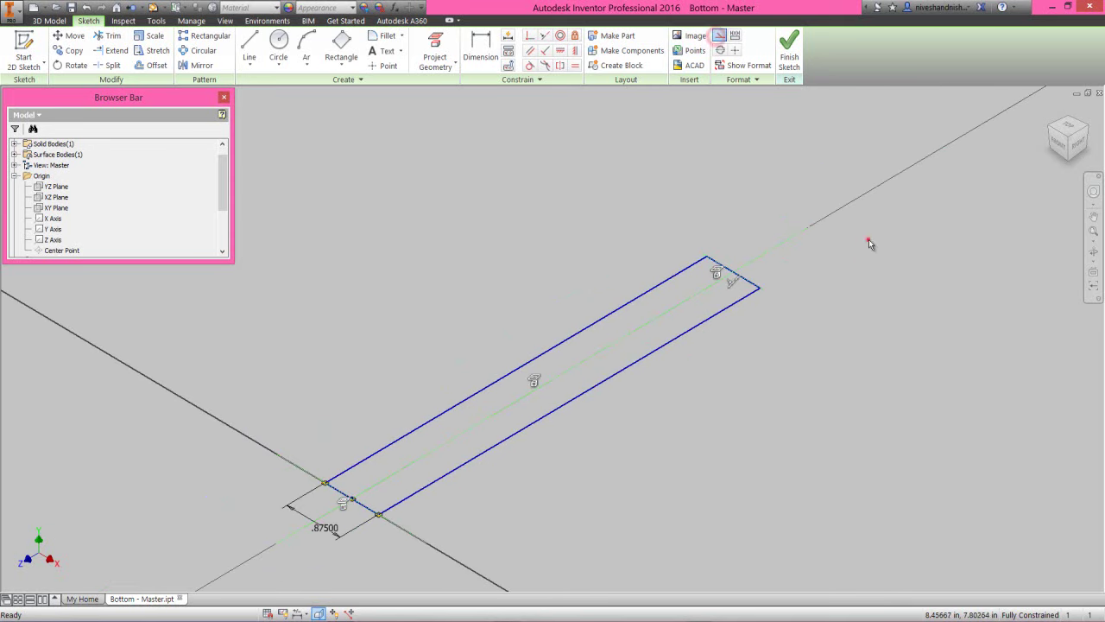
pyautogui.click(790, 57)
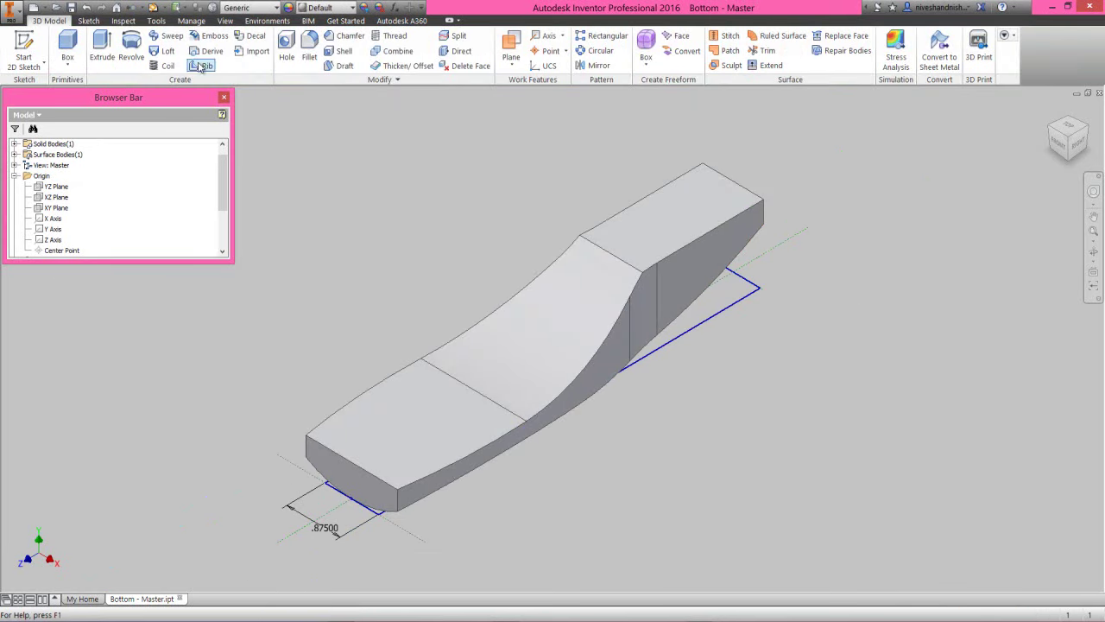
# Step: Extrude the rectangle 2 in upward as a surface and collapse the model browser tree
pyautogui.click(102, 45)
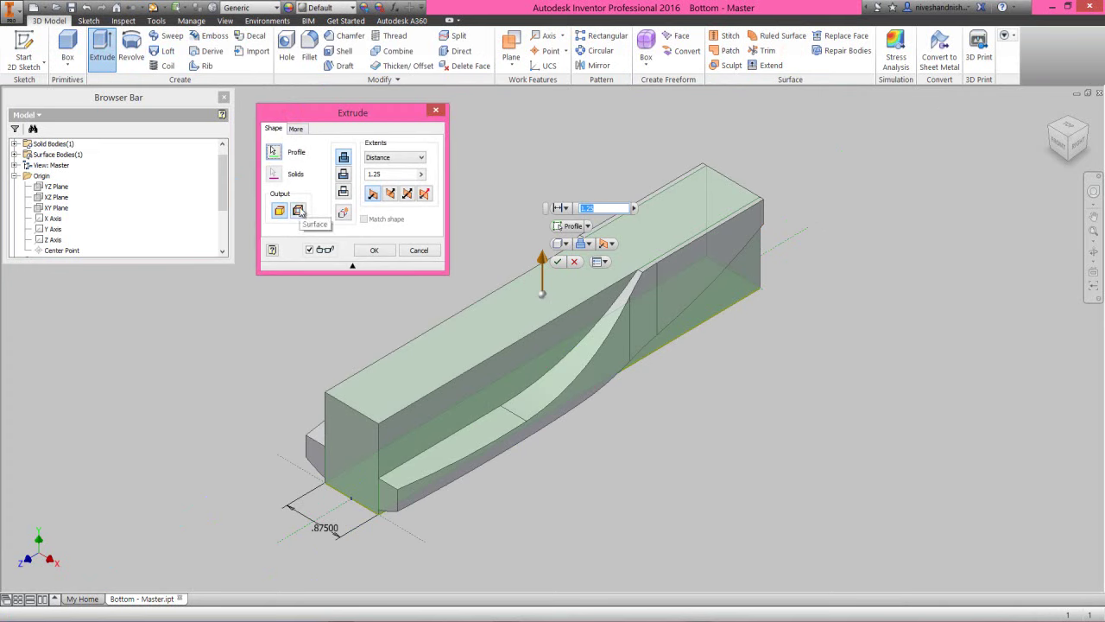
pyautogui.click(298, 211)
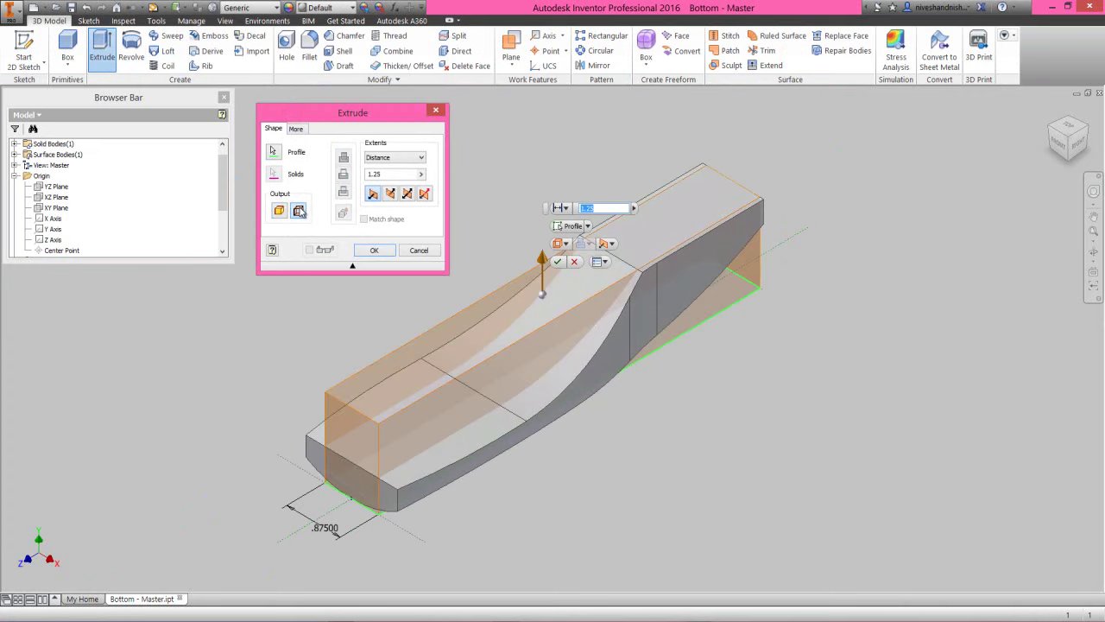
pyautogui.doubleClick(386, 175)
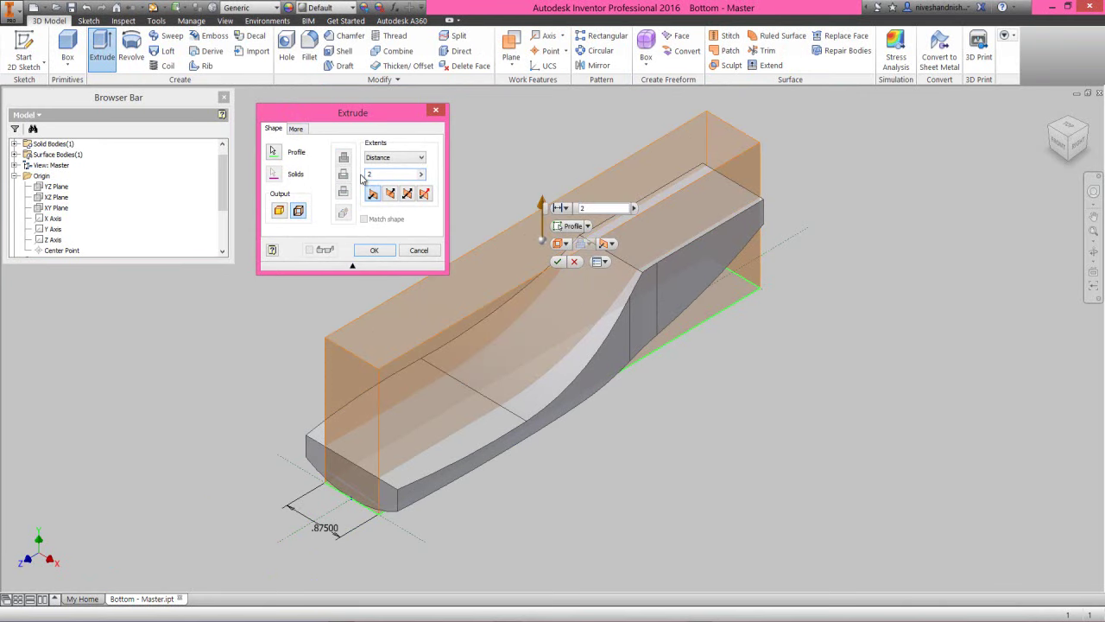
pyautogui.click(375, 251)
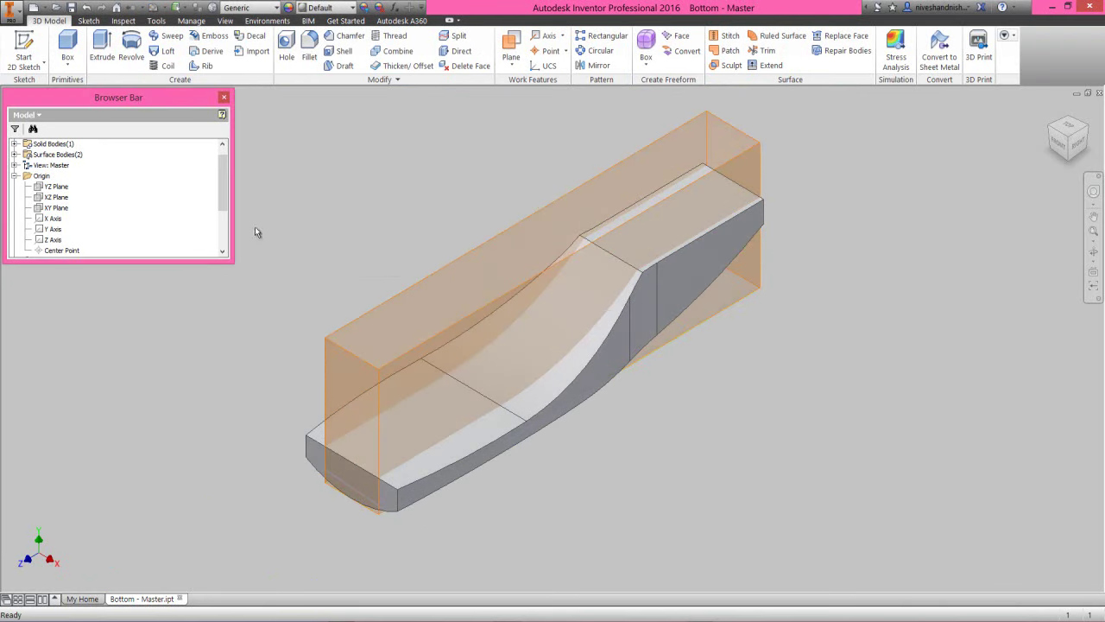
pyautogui.rightClick(154, 204)
pyautogui.click(177, 321)
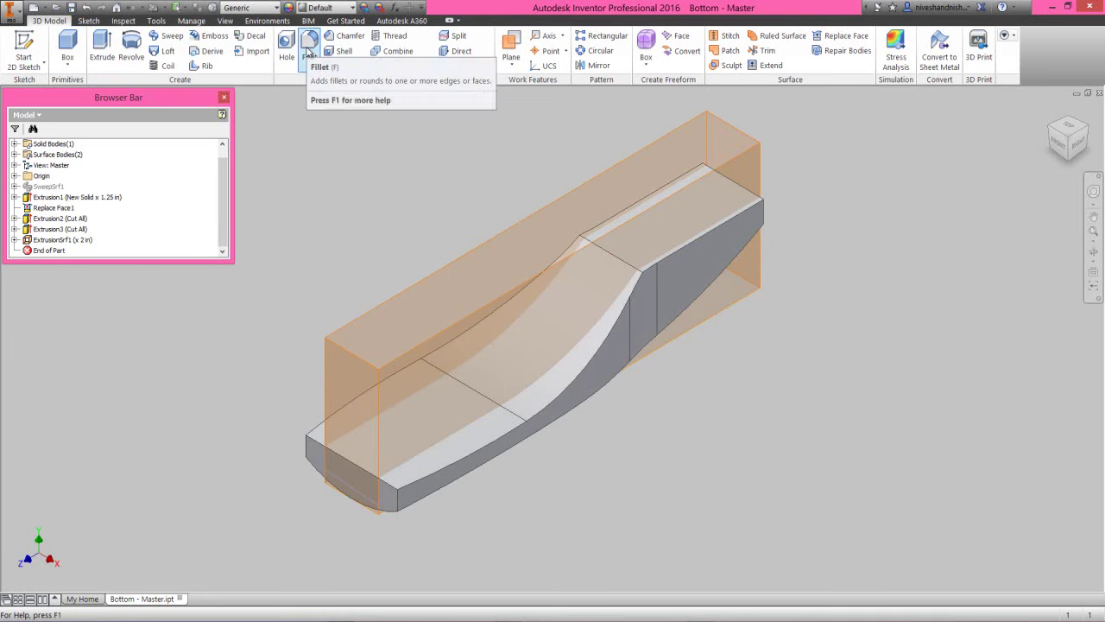
# Step: Fillet the edge between the flat raised top face and the curved sloping top face with a 0.25 in radius
pyautogui.click(309, 43)
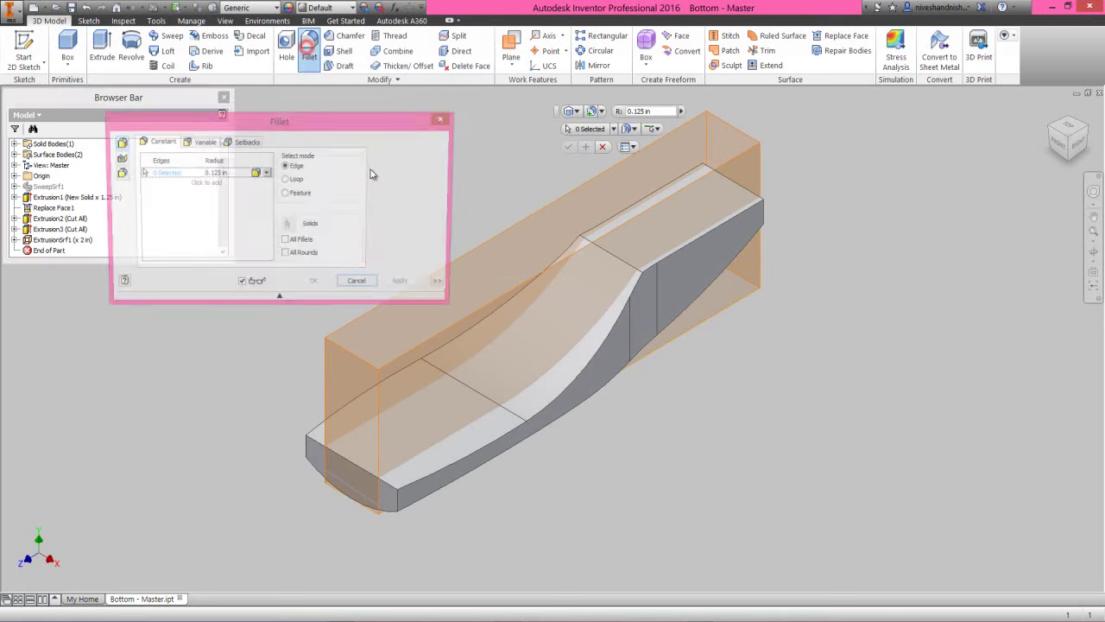
pyautogui.click(594, 247)
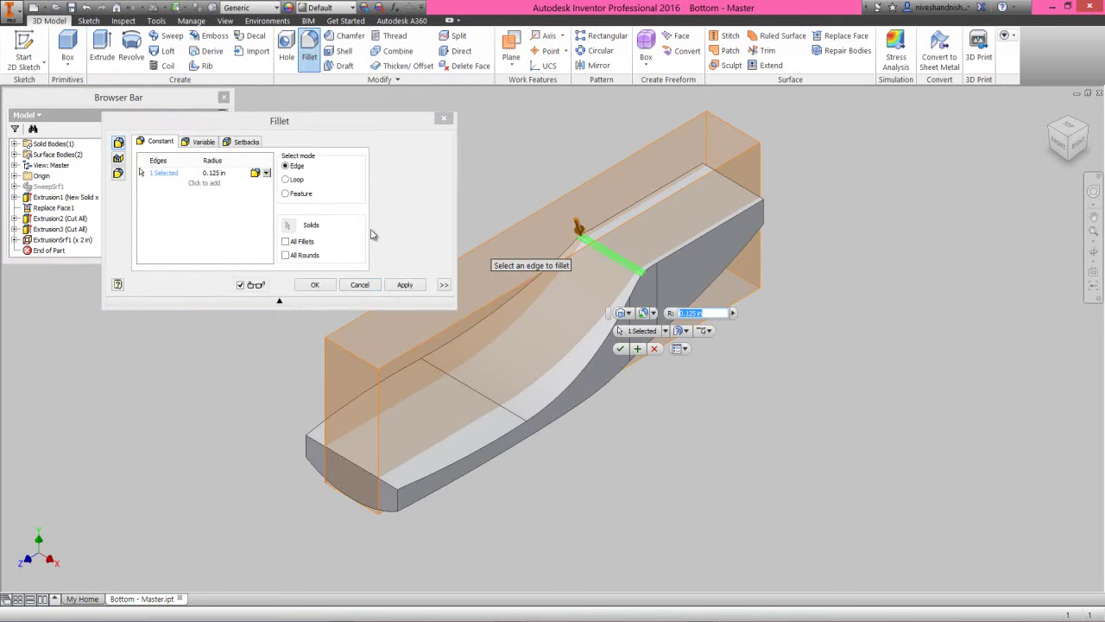
pyautogui.click(217, 172)
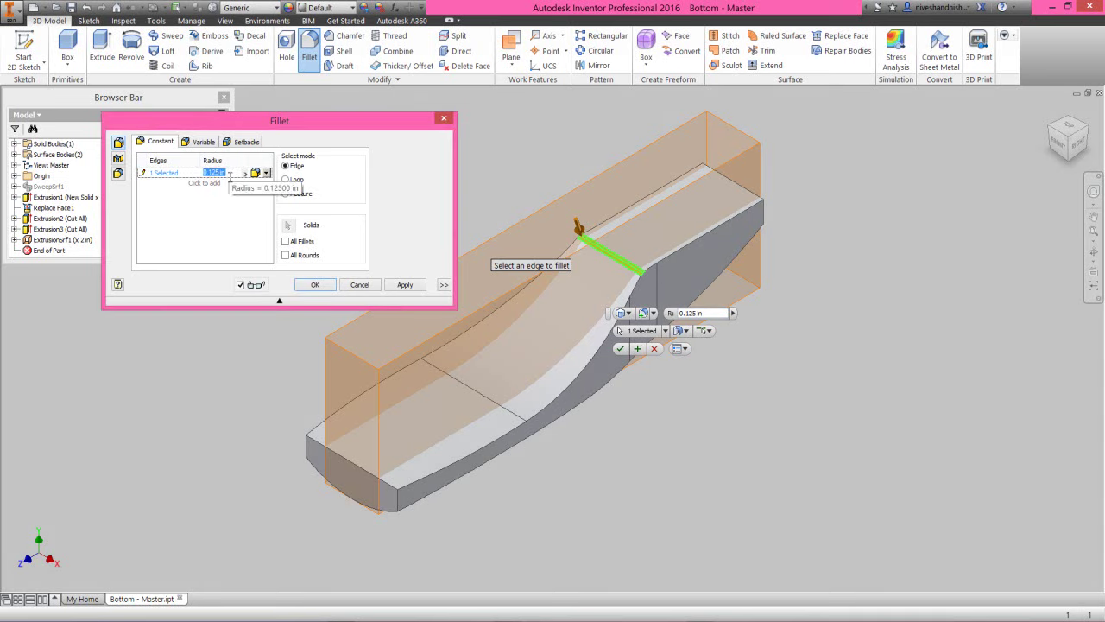
pyautogui.write('25')
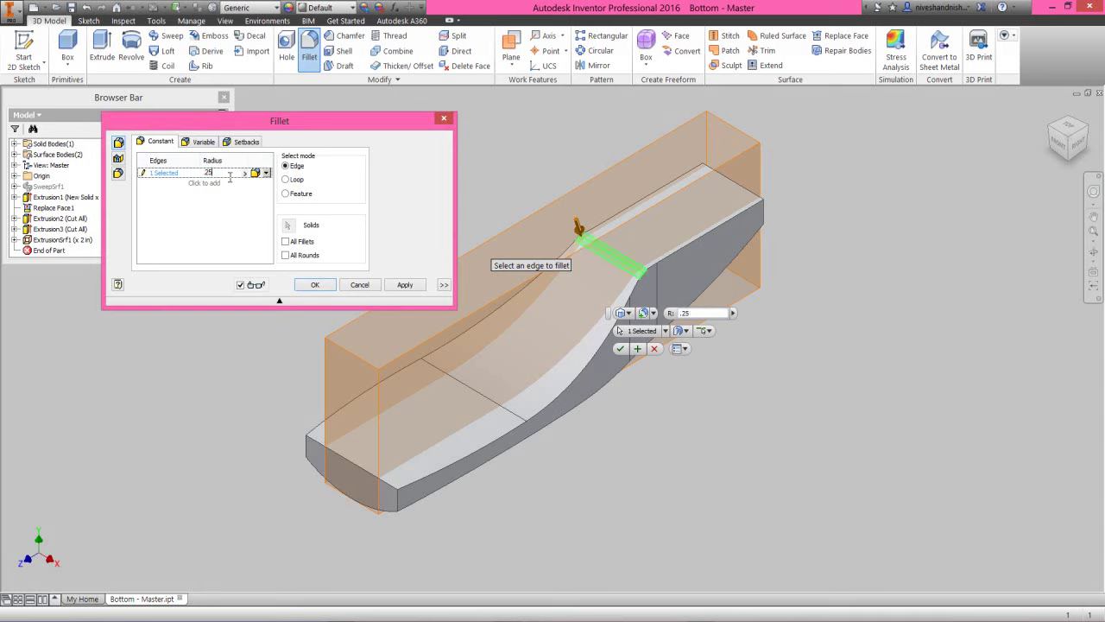
pyautogui.click(316, 284)
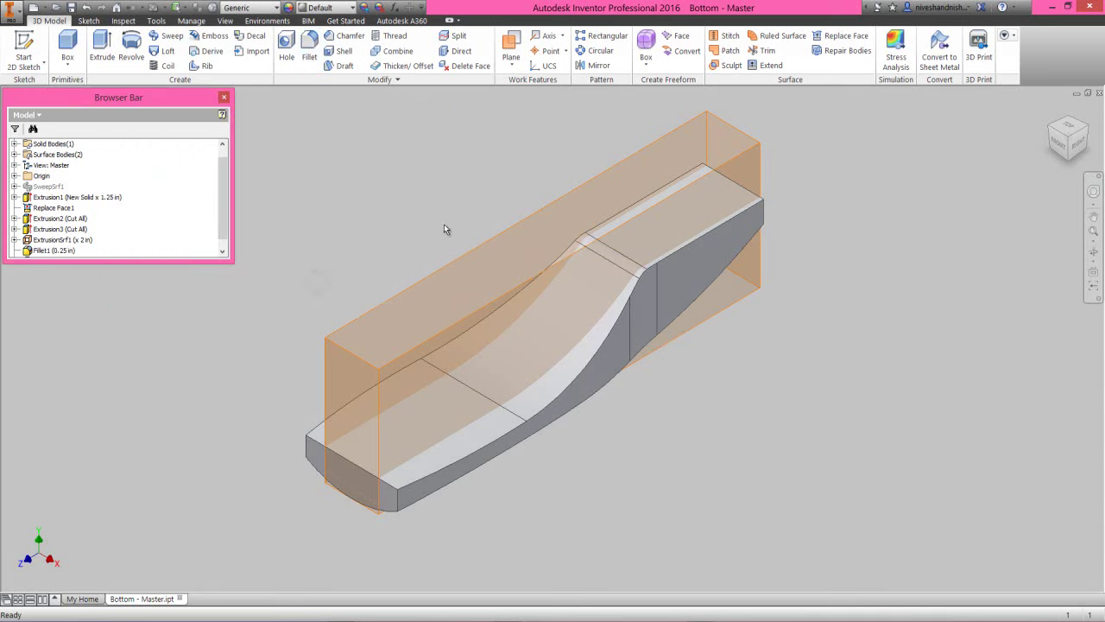
pyautogui.click(444, 224)
# Step: Create a 3D sketch with an intersection curve between the extruded box surface's right-hand side and the body's top faces
pyautogui.click(43, 66)
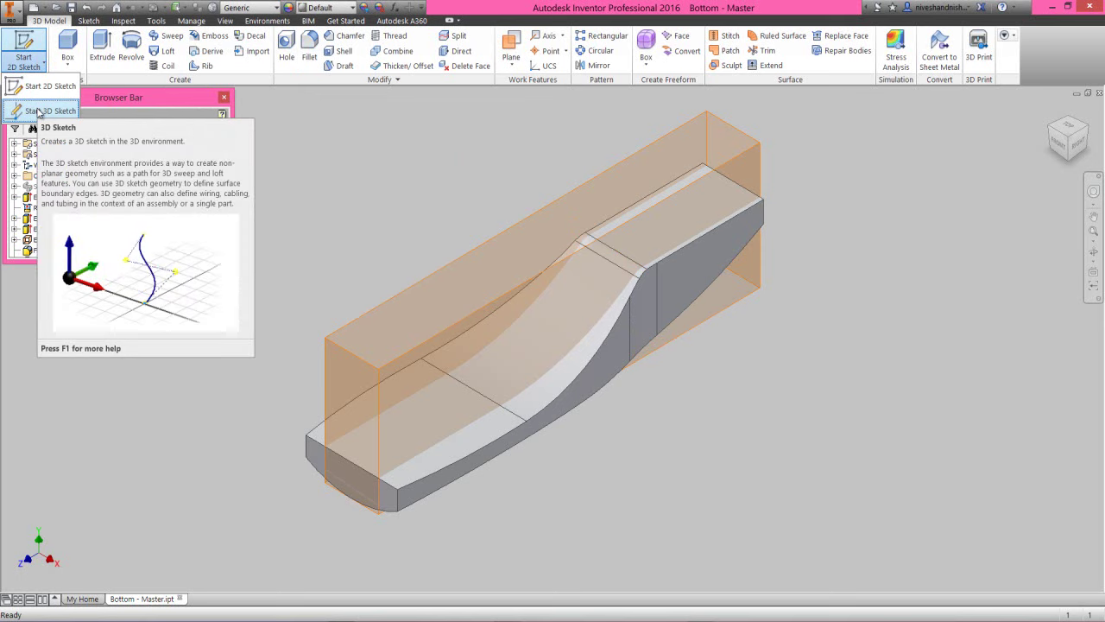
pyautogui.click(38, 111)
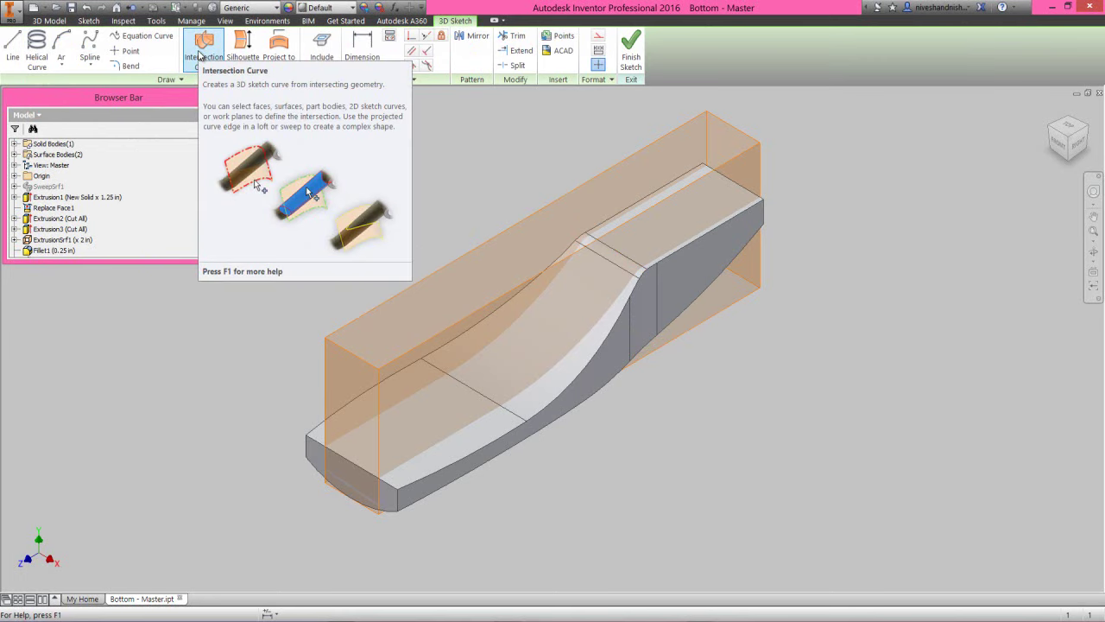
pyautogui.click(199, 55)
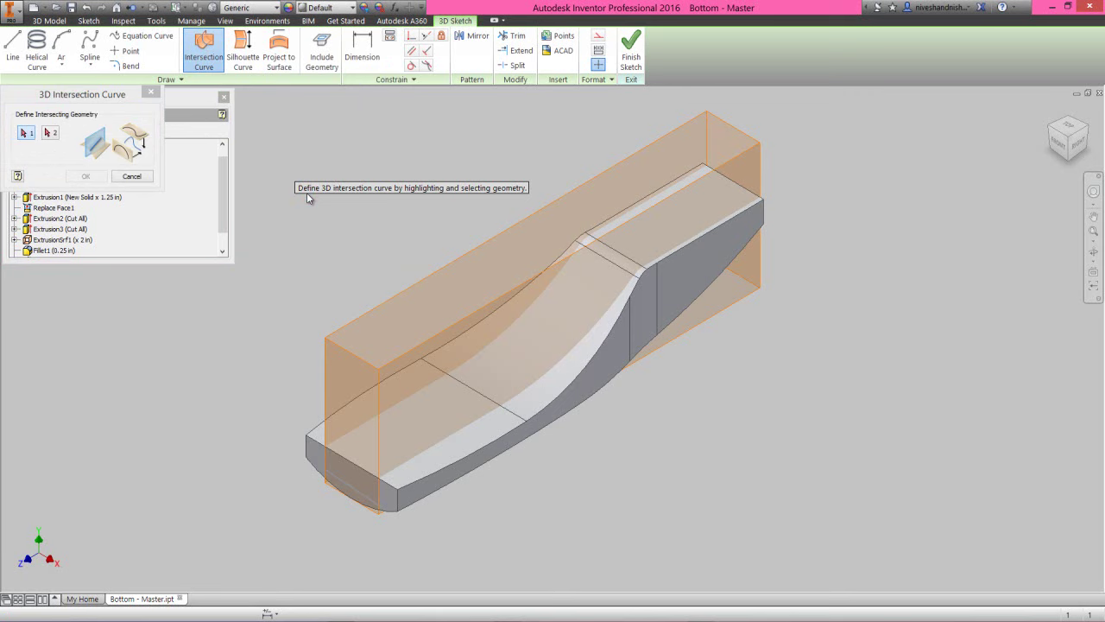
pyautogui.click(505, 347)
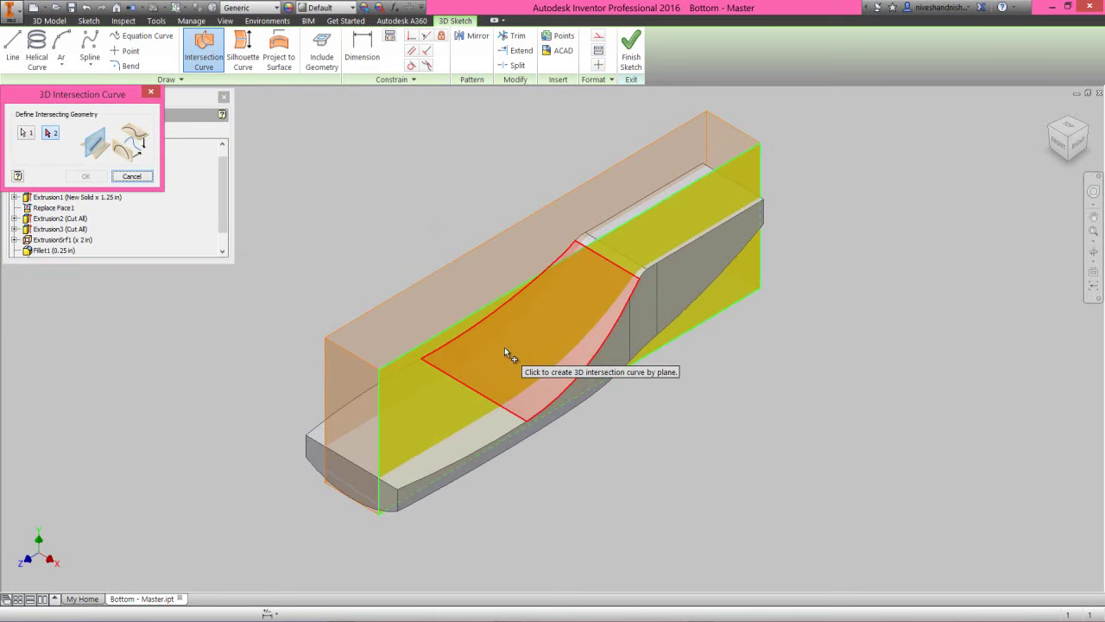
pyautogui.click(479, 433)
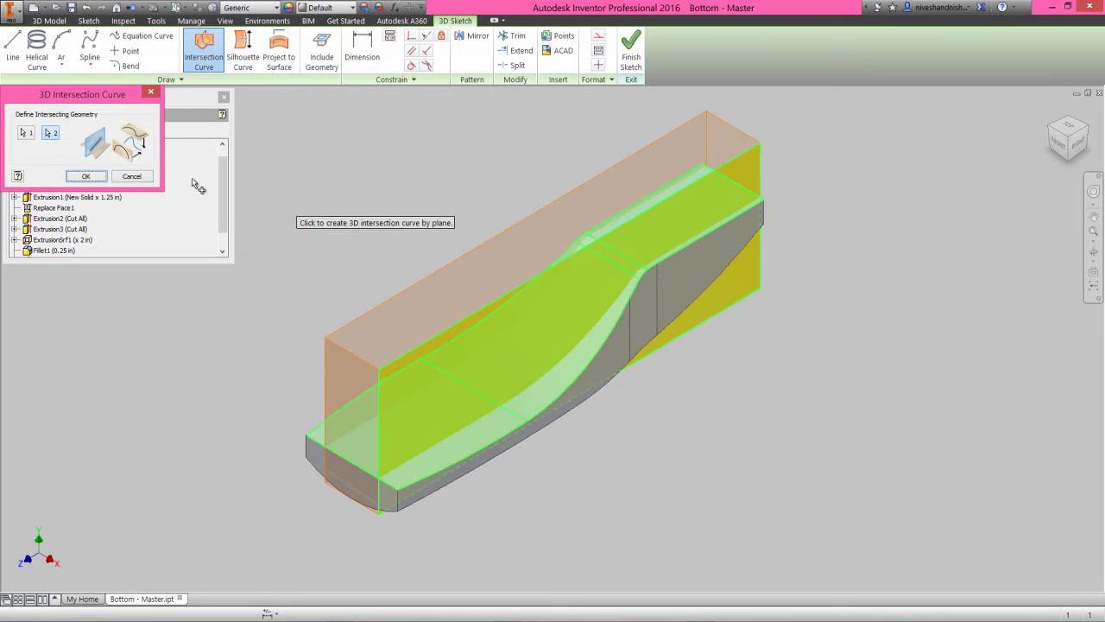
pyautogui.click(90, 176)
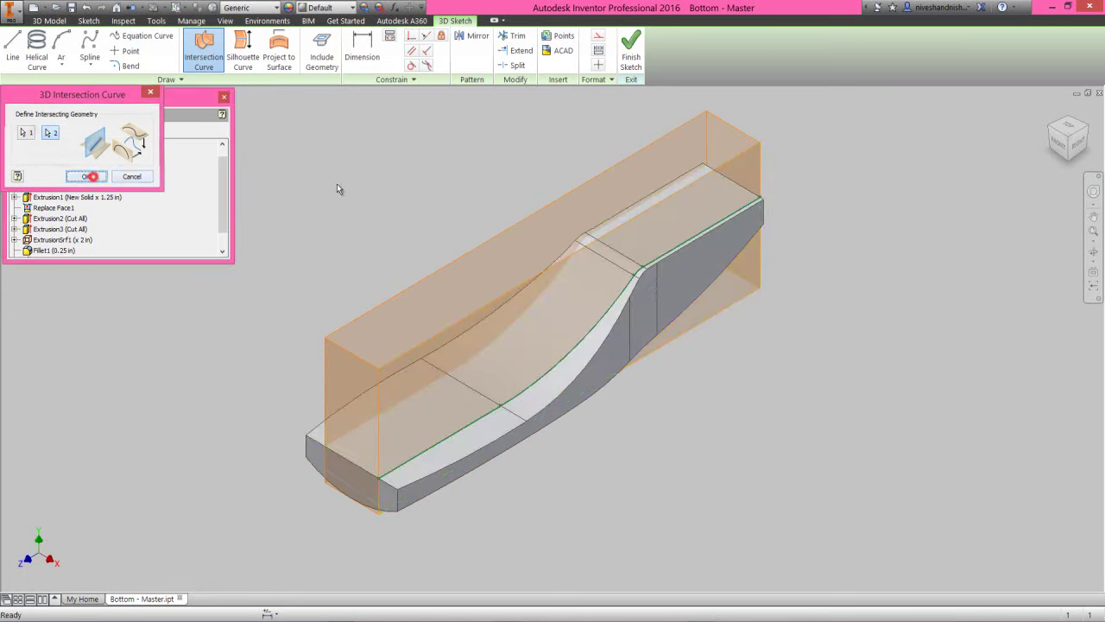
pyautogui.click(631, 50)
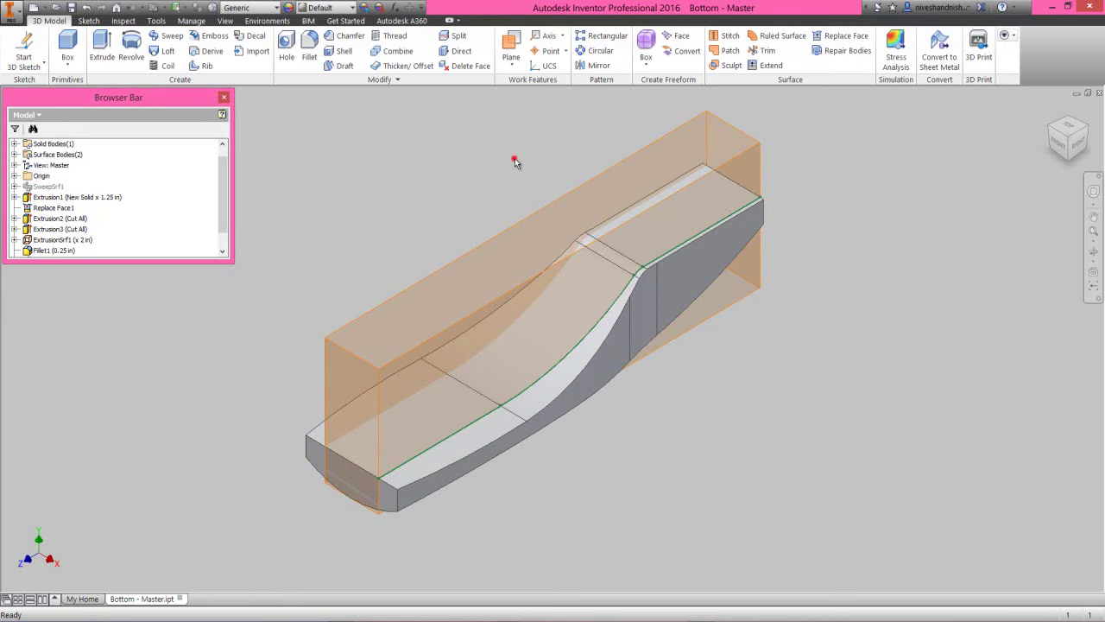
# Step: Create a second 3D sketch with an intersection curve between the box surface's opposite, left-hand side and the body's top faces
pyautogui.click(24, 51)
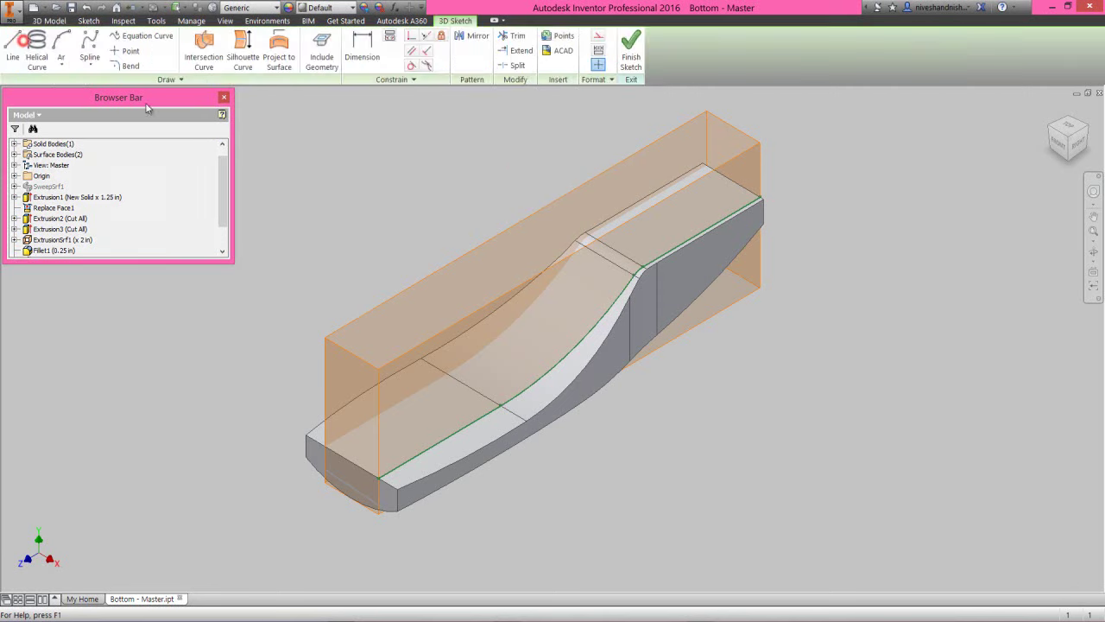
pyautogui.click(204, 53)
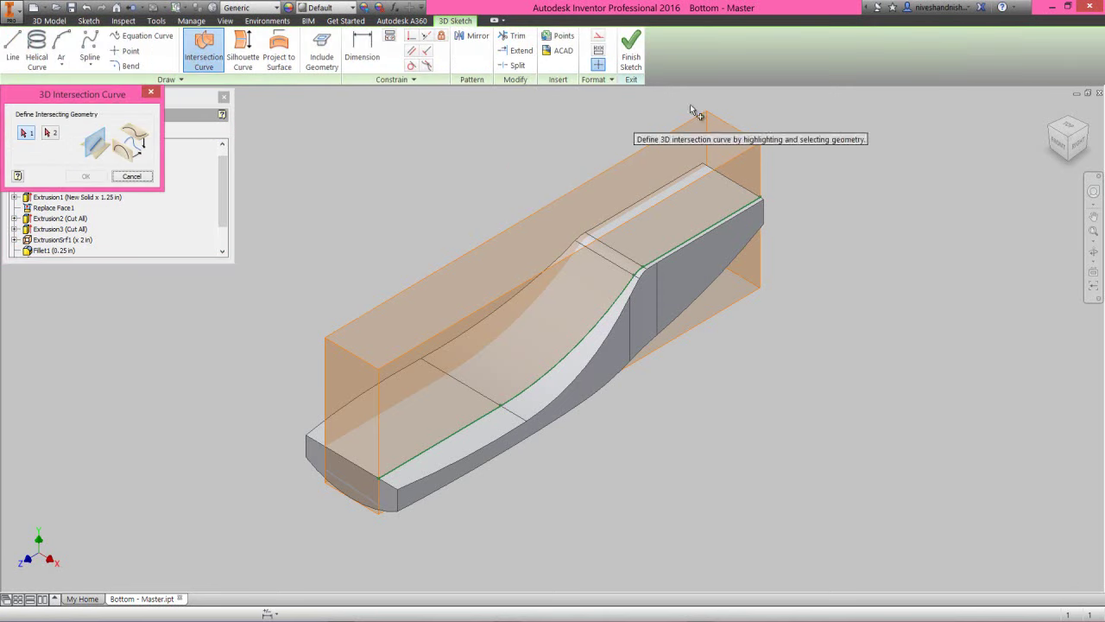
pyautogui.click(1049, 129)
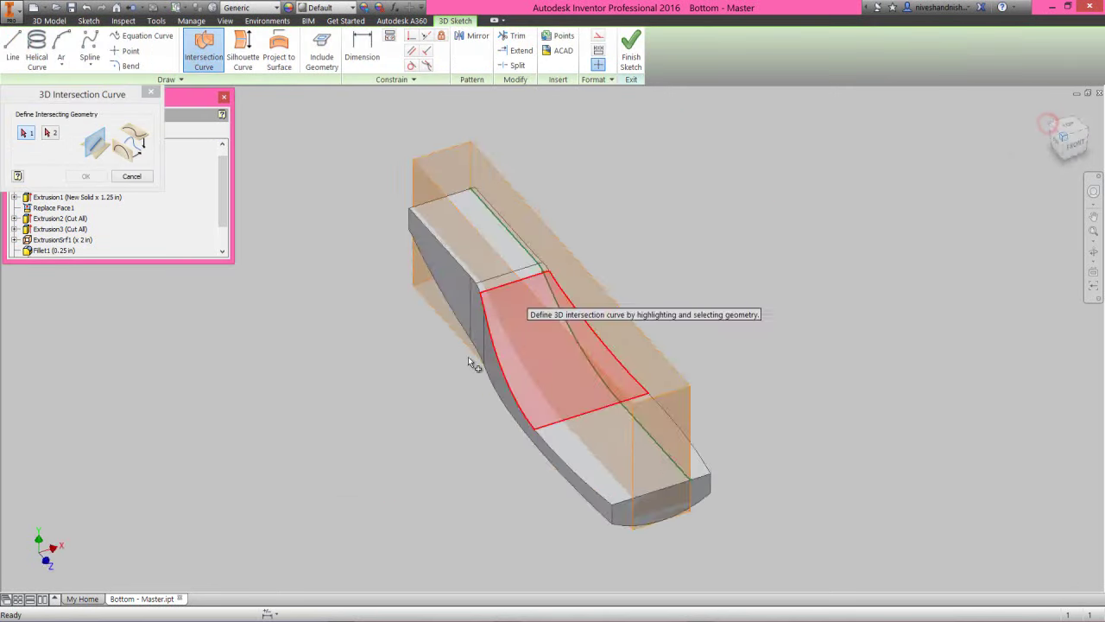
pyautogui.click(562, 360)
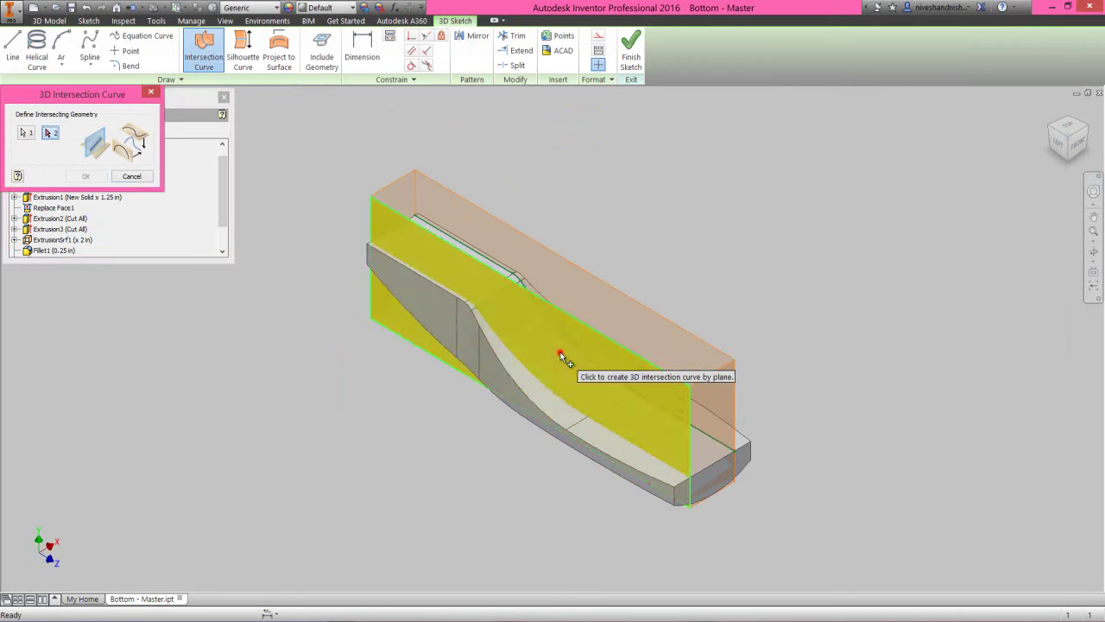
pyautogui.click(596, 429)
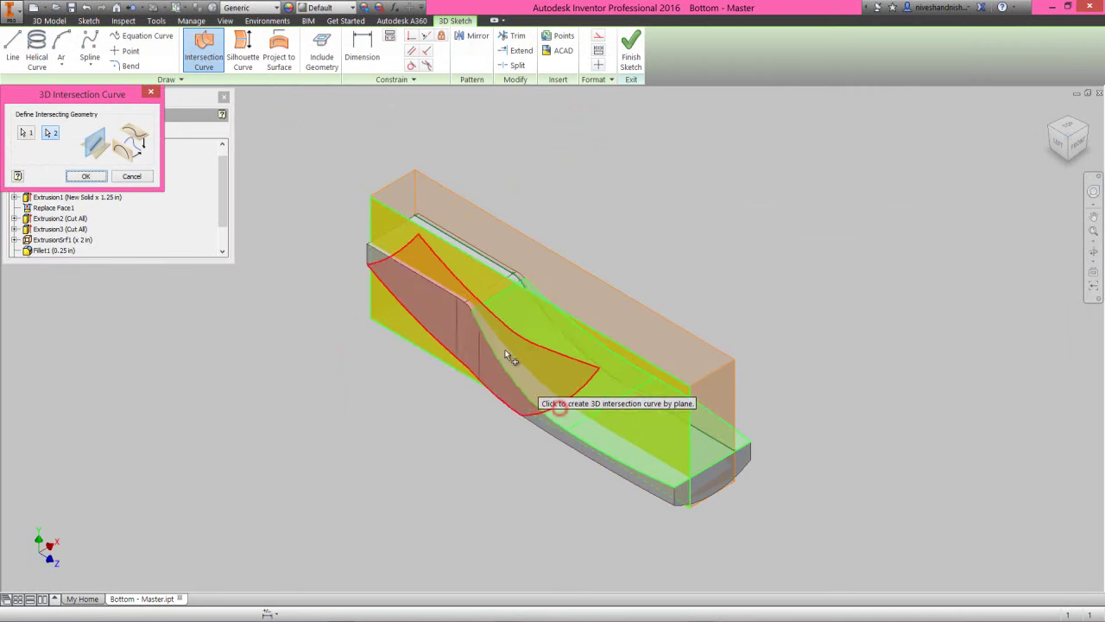
pyautogui.scroll(-4, 512, 370)
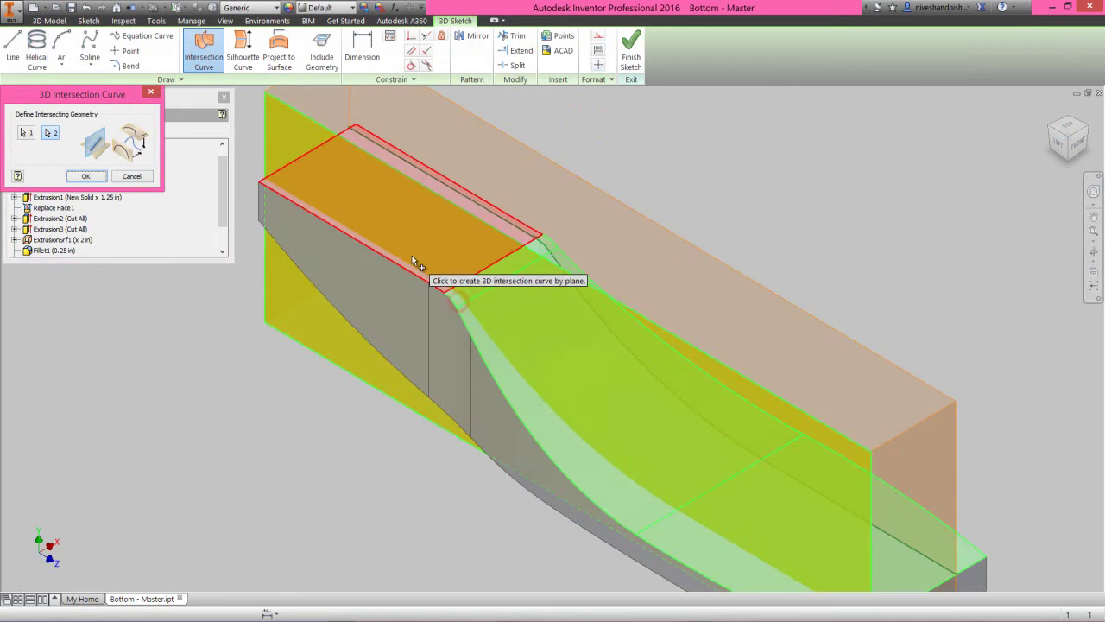
pyautogui.click(97, 179)
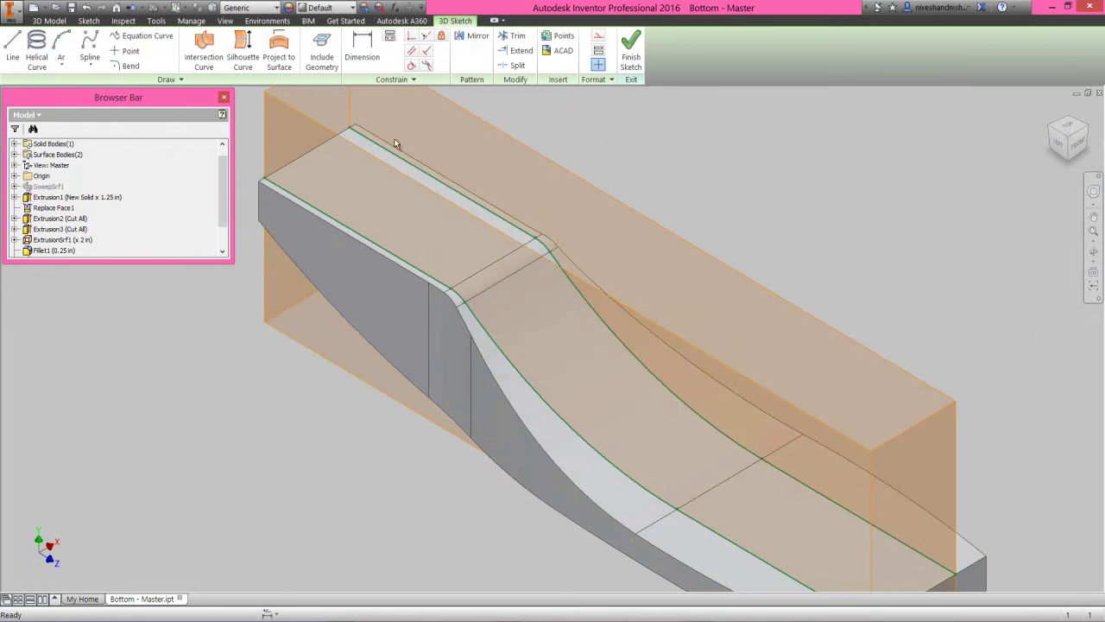
pyautogui.click(631, 51)
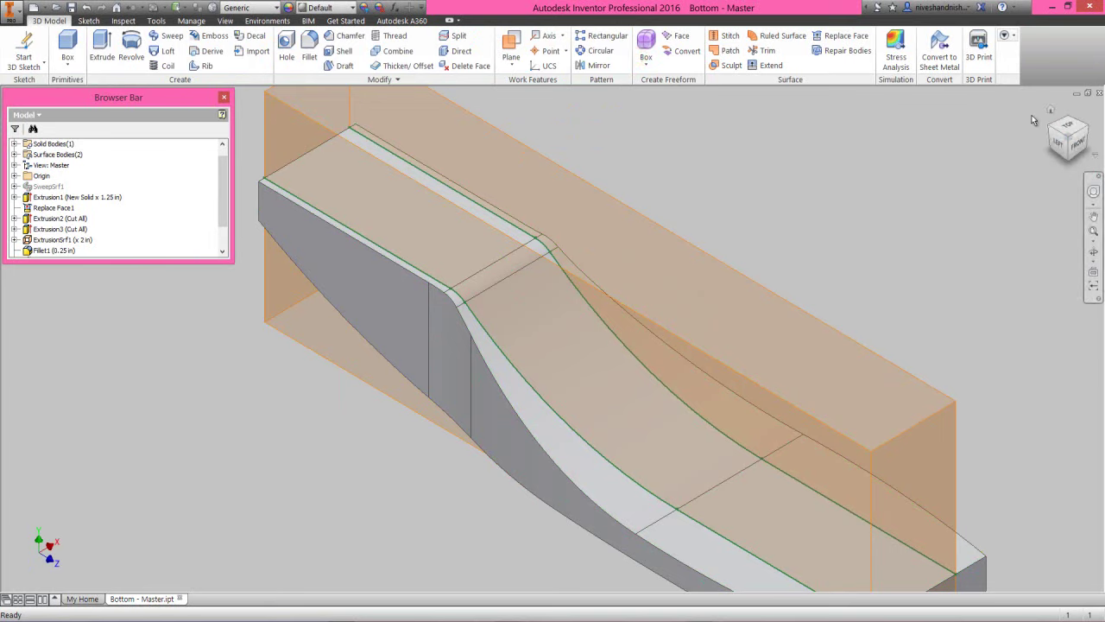
# Step: Hide the extruded box surface ExtrusionSrf1
pyautogui.click(1051, 115)
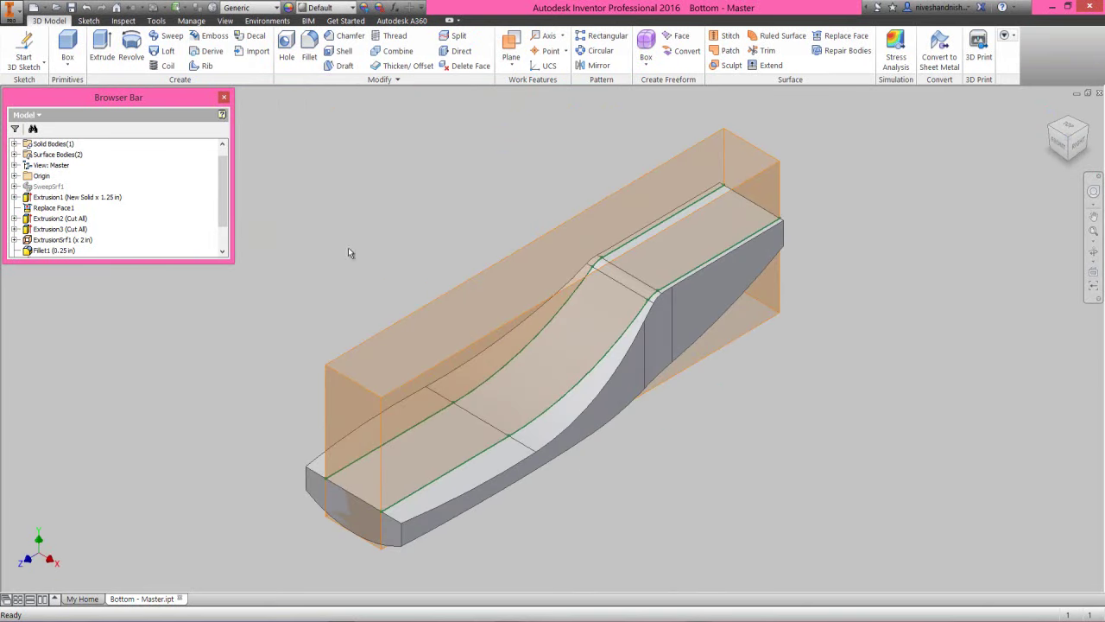
pyautogui.rightClick(80, 239)
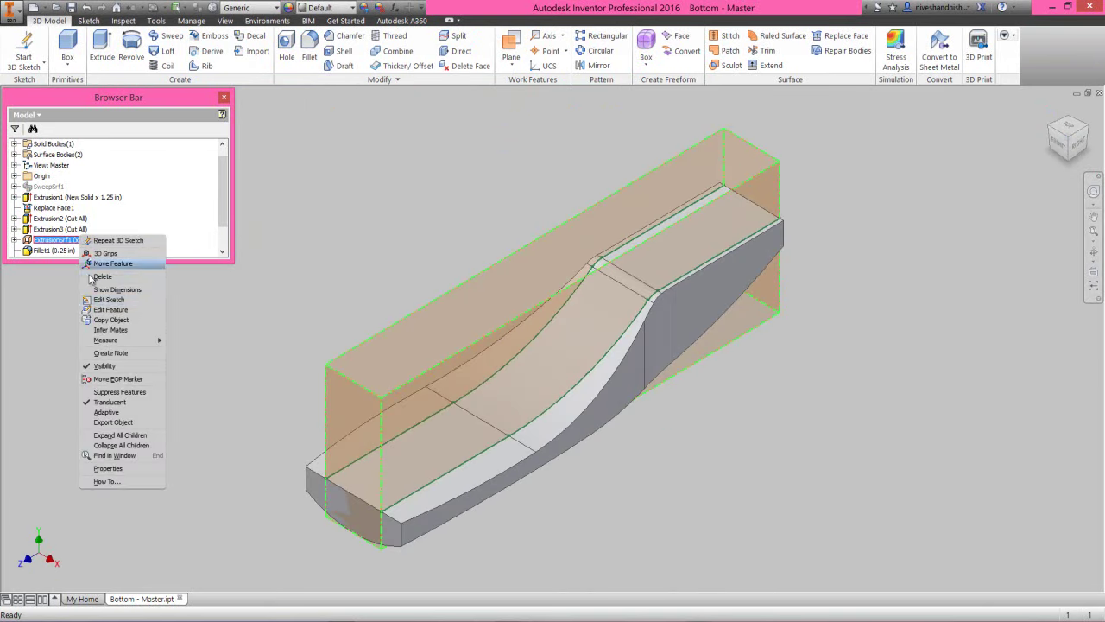
pyautogui.click(96, 366)
pyautogui.click(389, 227)
pyautogui.click(310, 220)
pyautogui.click(406, 239)
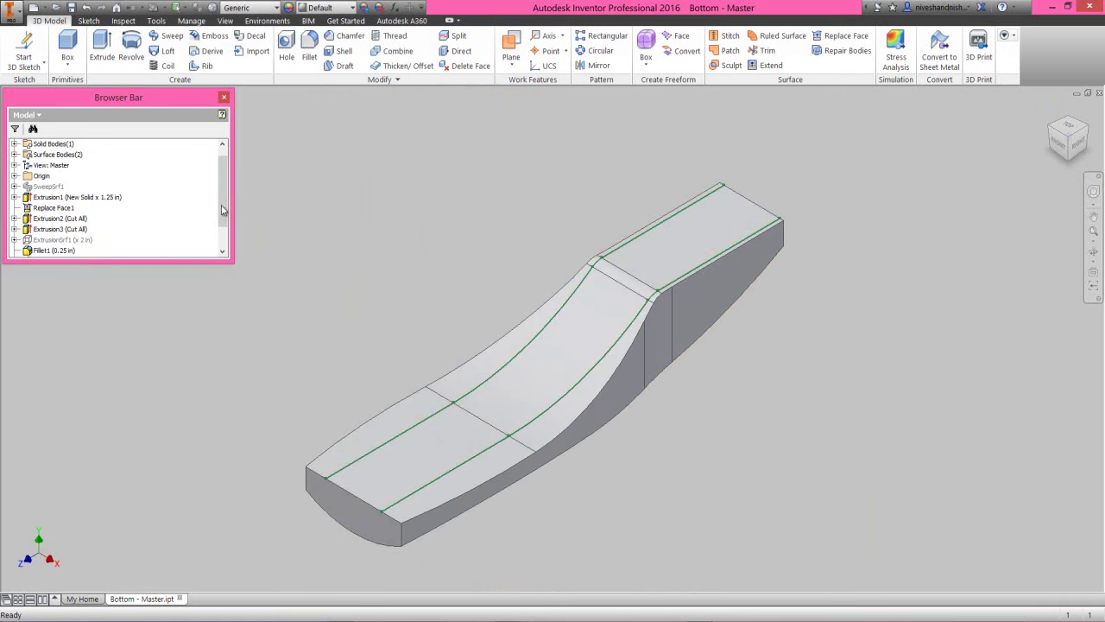
# Step: Hide both 3D sketches, 3D Sketch1 and 3D Sketch2
pyautogui.scroll(-1, 220, 214)
pyautogui.click(57, 228)
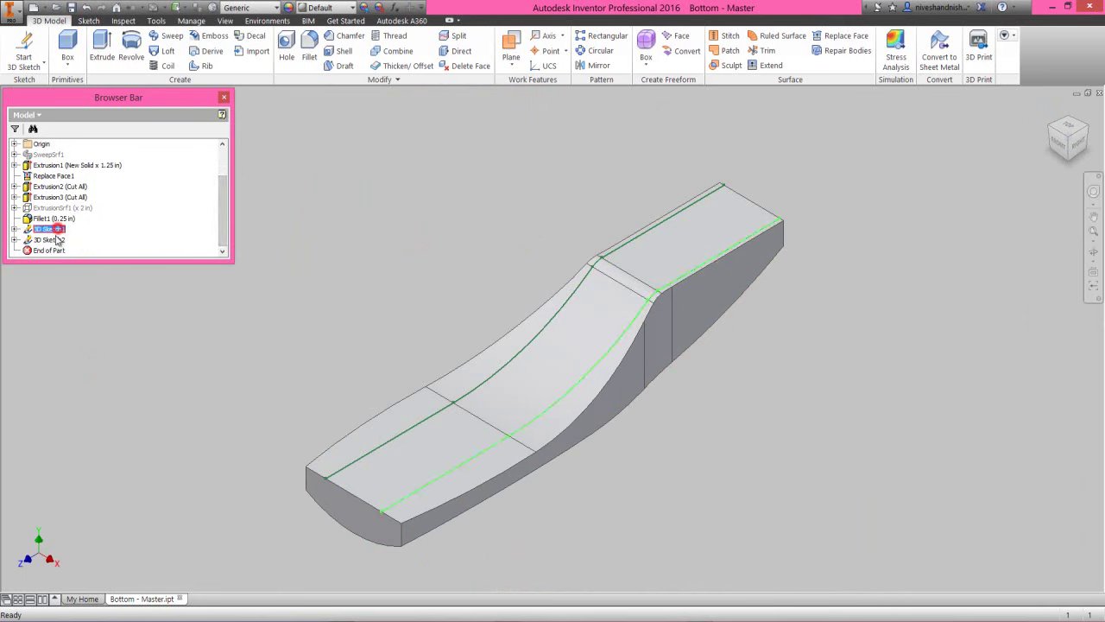
pyautogui.keyDown('ctrl'); pyautogui.click(49, 239); pyautogui.keyUp('ctrl')
pyautogui.rightClick(52, 240)
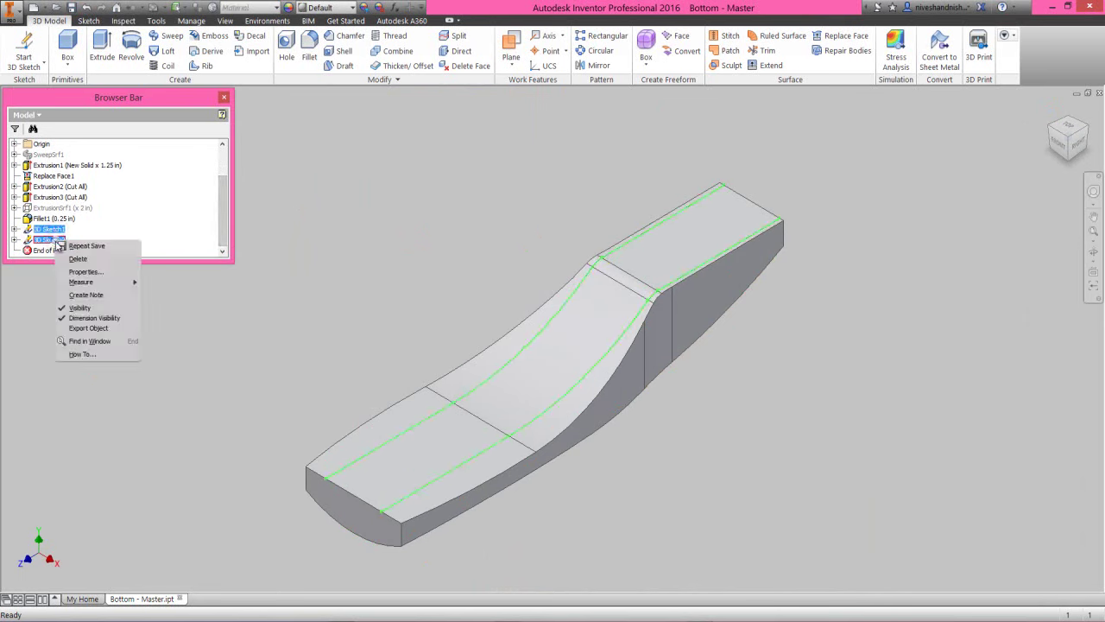
pyautogui.click(79, 308)
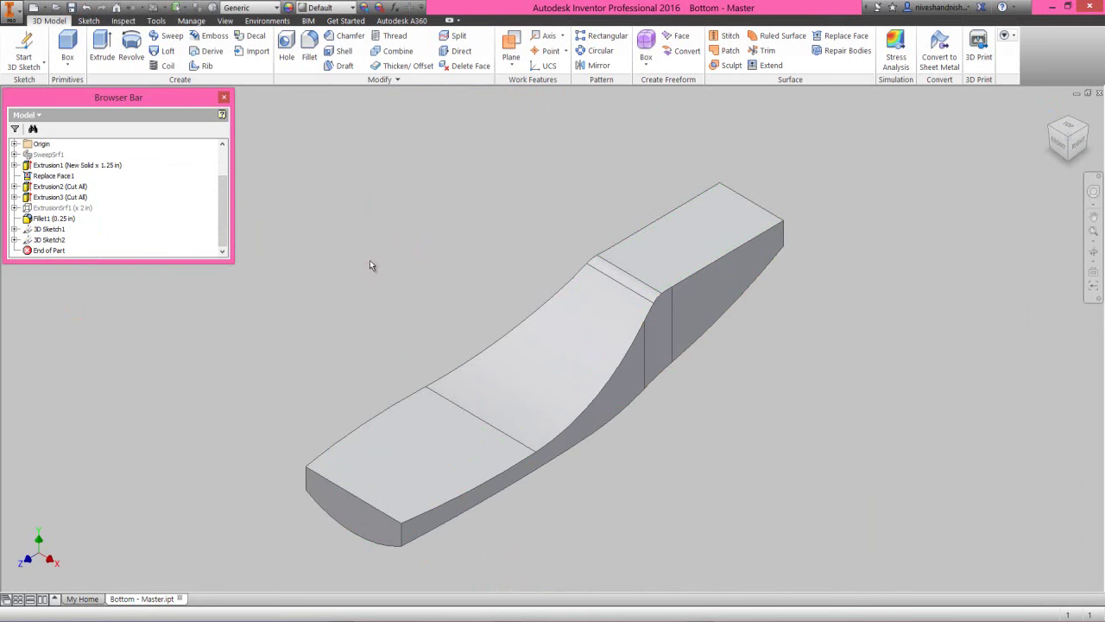
# Step: Delete the body's top, fillet, side and end faces without healing, keeping only the curved underside faces
pyautogui.click(464, 67)
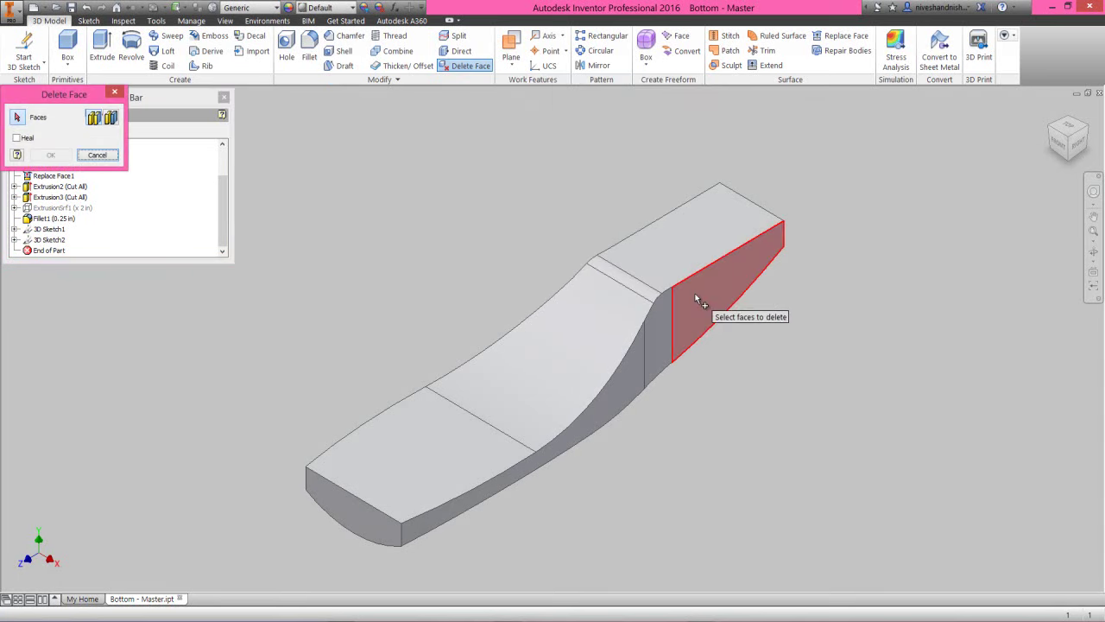
pyautogui.click(662, 316)
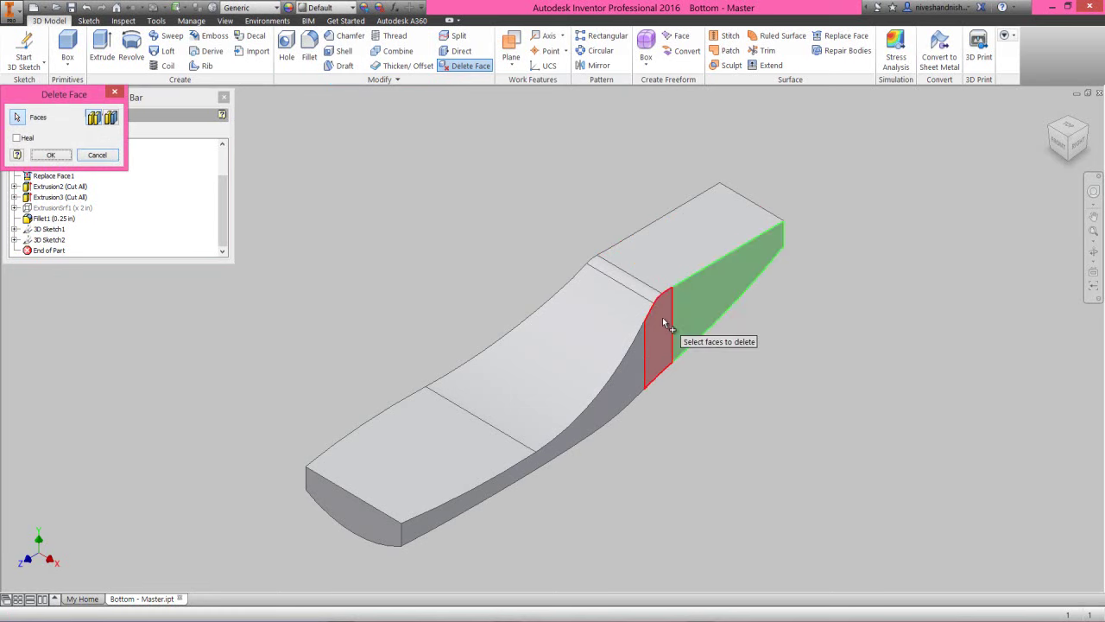
pyautogui.click(624, 370)
pyautogui.click(657, 267)
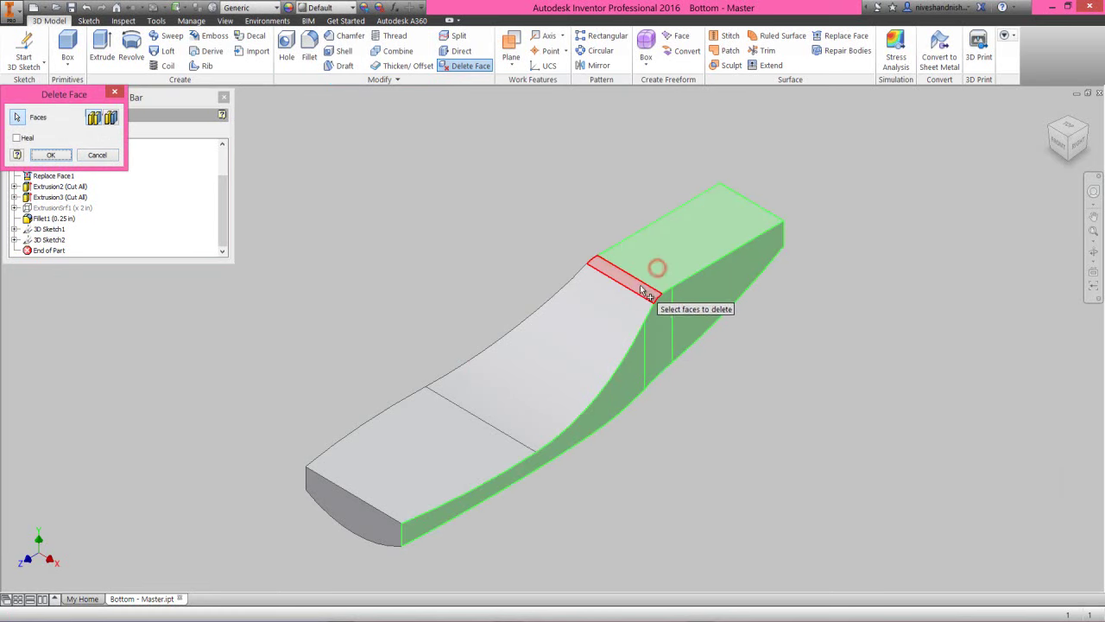
pyautogui.click(609, 321)
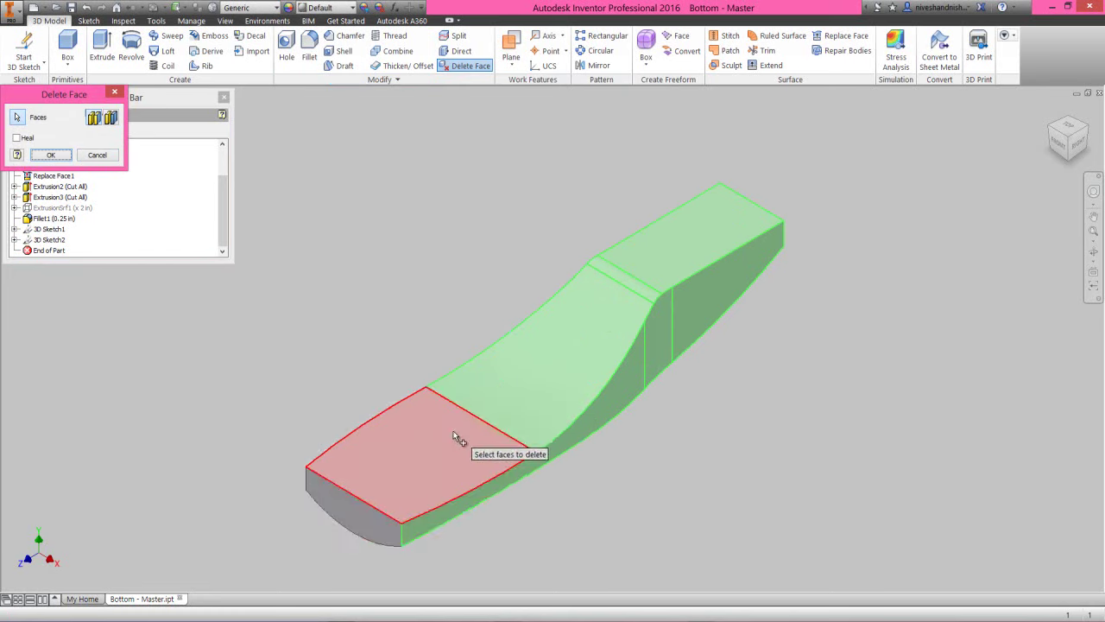
pyautogui.click(452, 431)
pyautogui.click(361, 517)
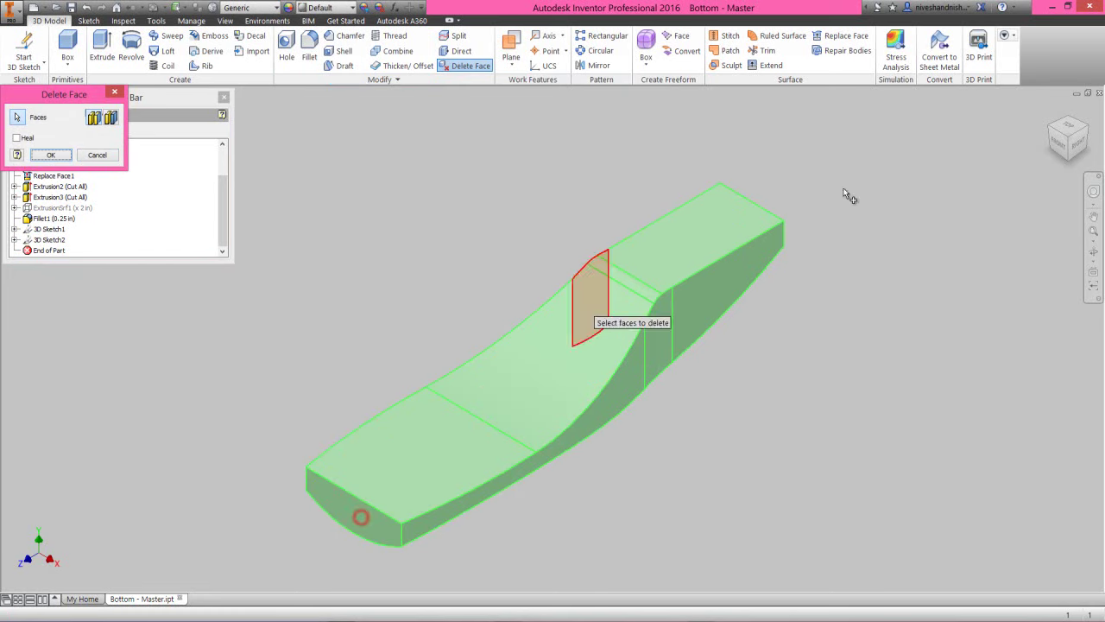
pyautogui.click(1049, 130)
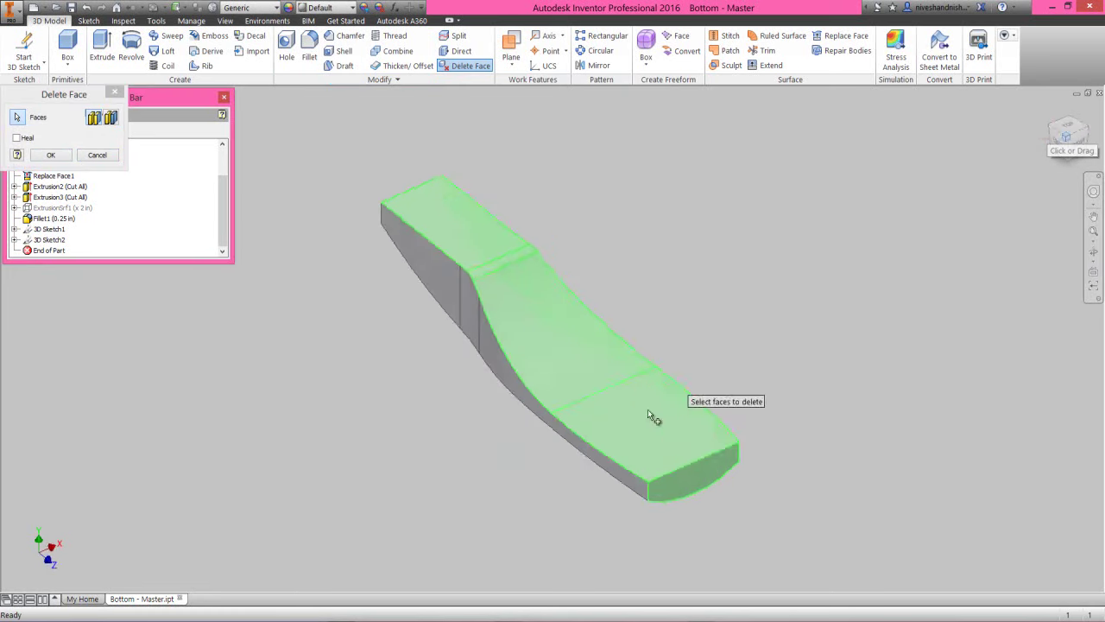
pyautogui.click(646, 462)
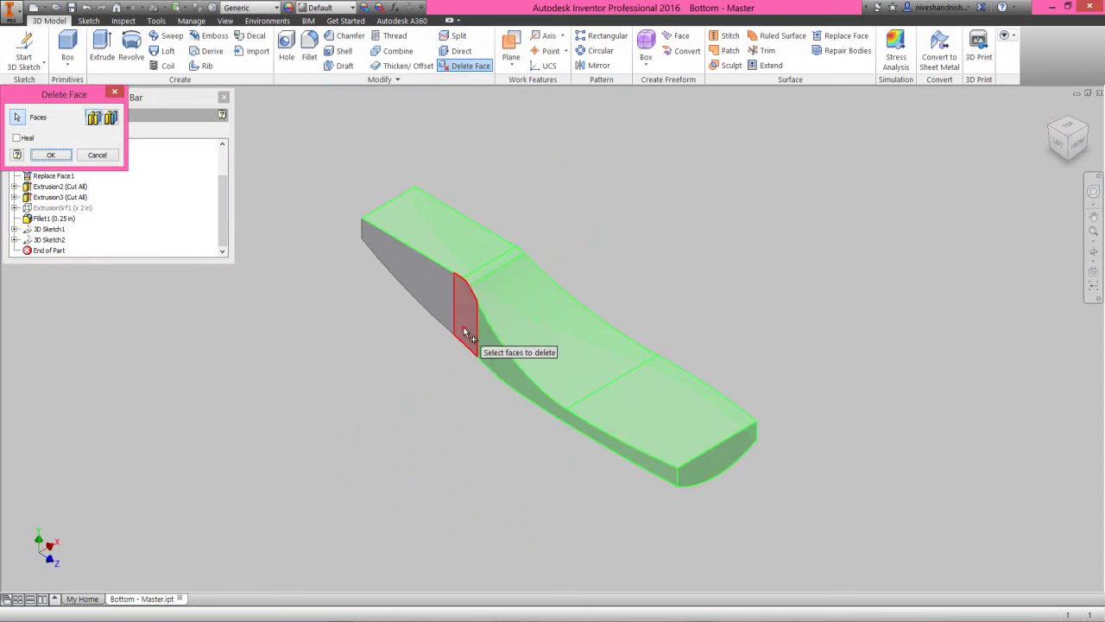
pyautogui.click(431, 302)
pyautogui.click(1047, 126)
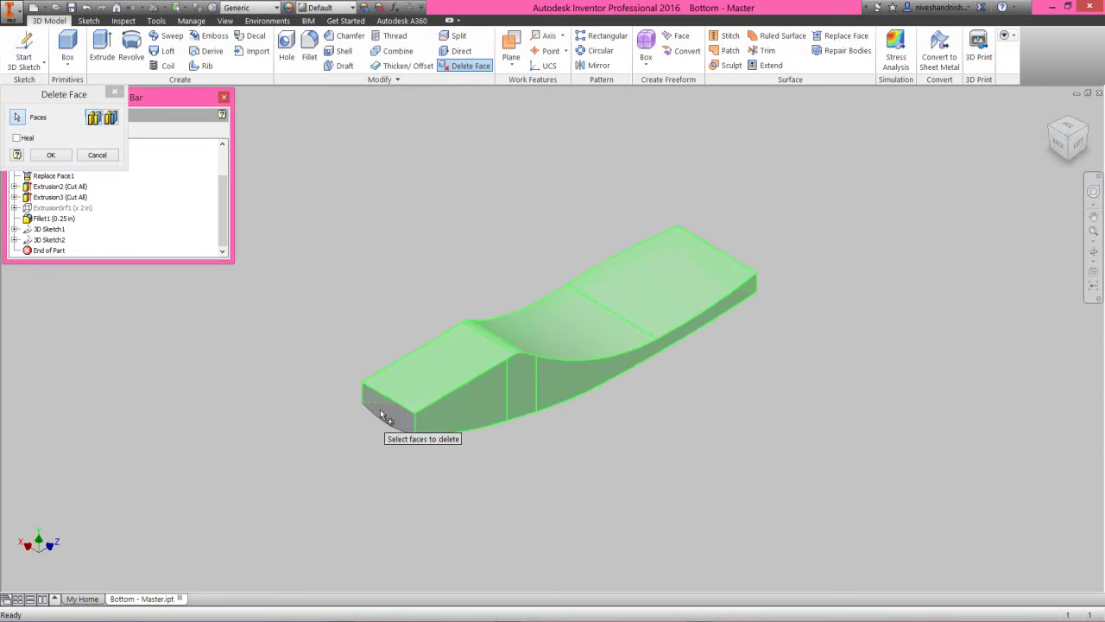
pyautogui.click(381, 408)
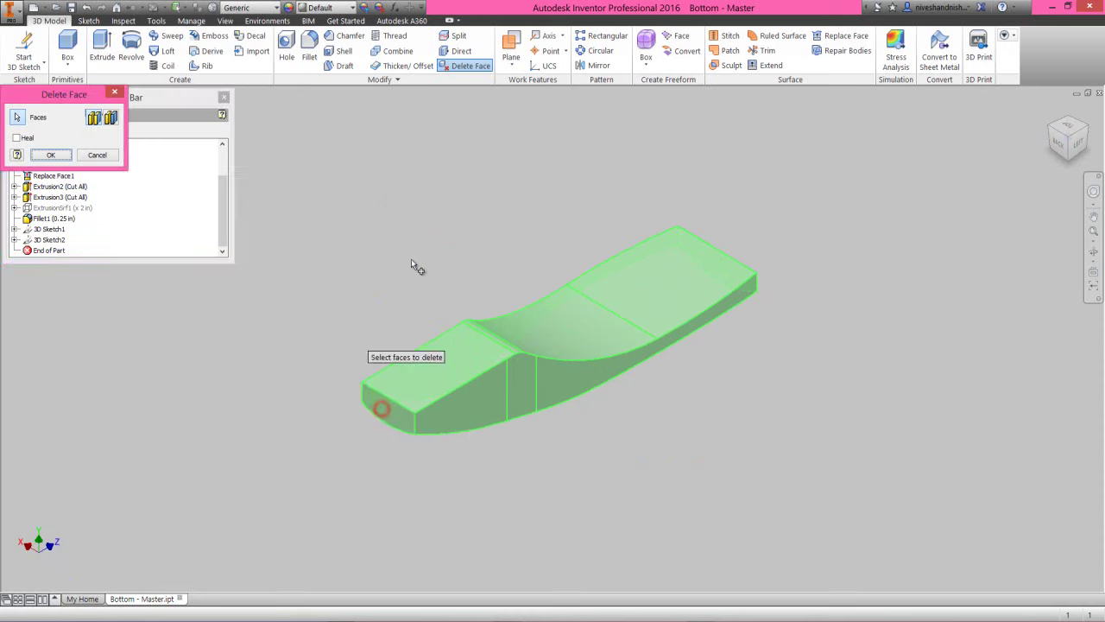
pyautogui.click(1050, 108)
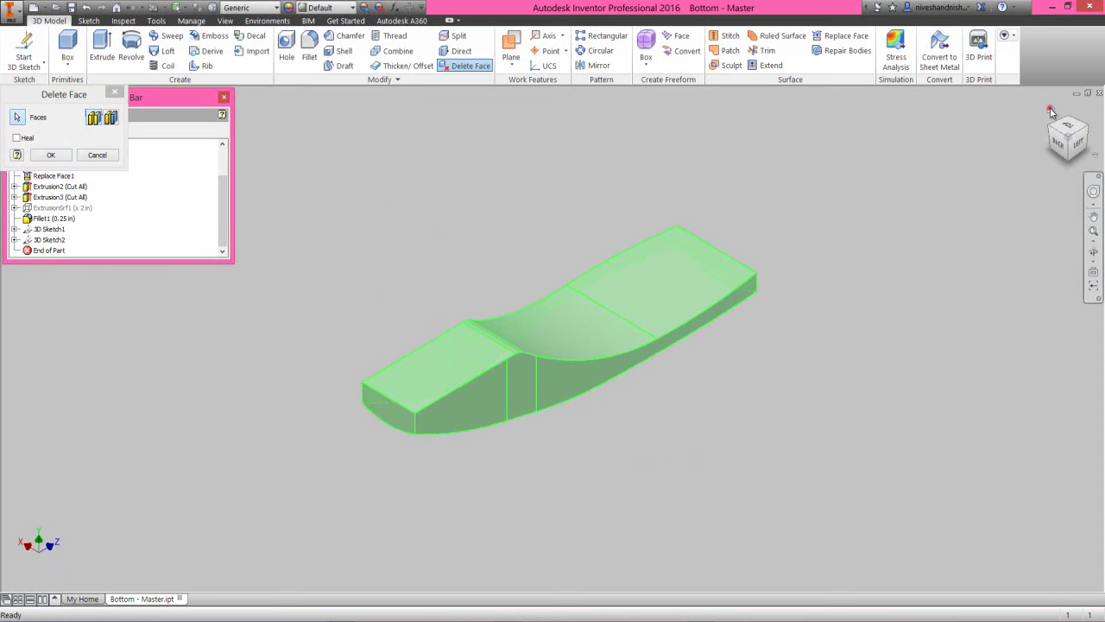
pyautogui.click(51, 154)
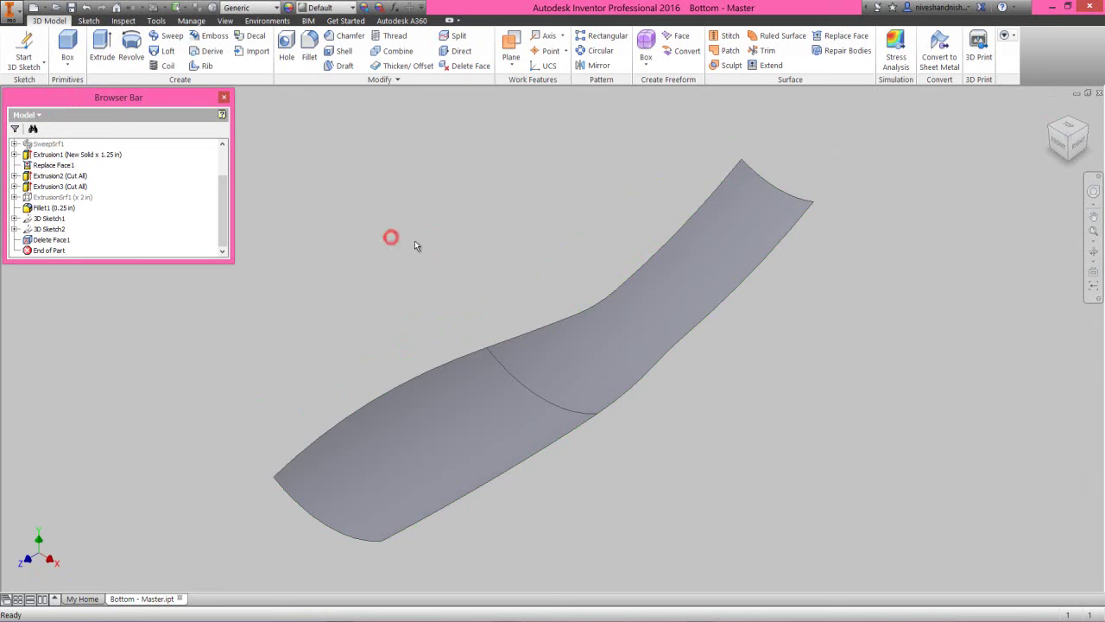
pyautogui.click(1092, 250)
pyautogui.moveTo(559, 378); pyautogui.dragTo(669, 366)
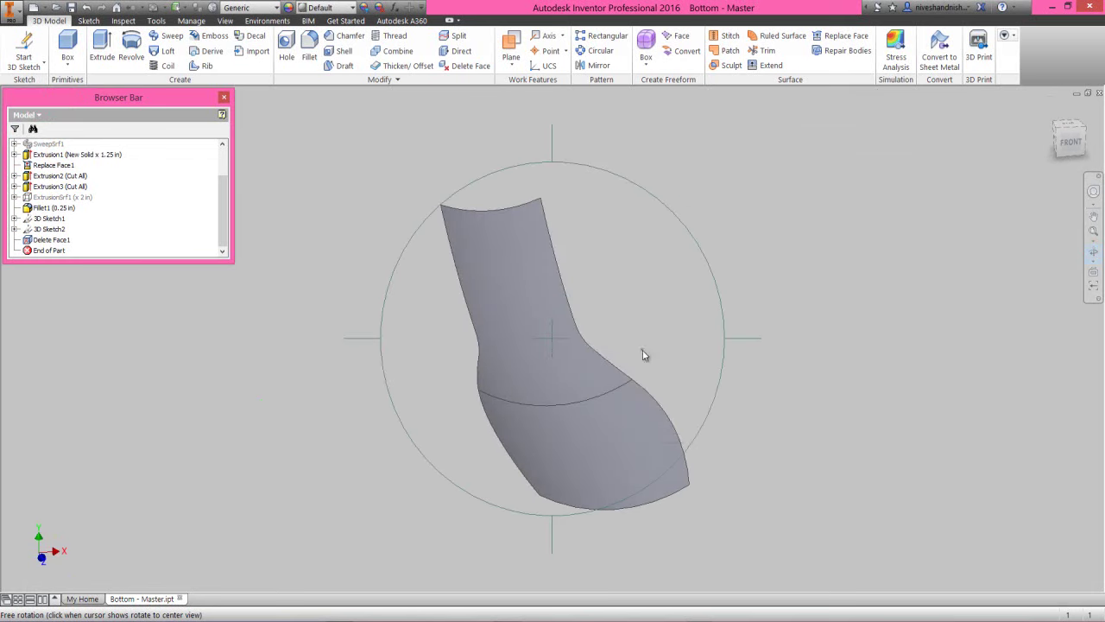
pyautogui.rightClick(643, 355)
pyautogui.click(658, 392)
pyautogui.rightClick(611, 331)
pyautogui.click(643, 334)
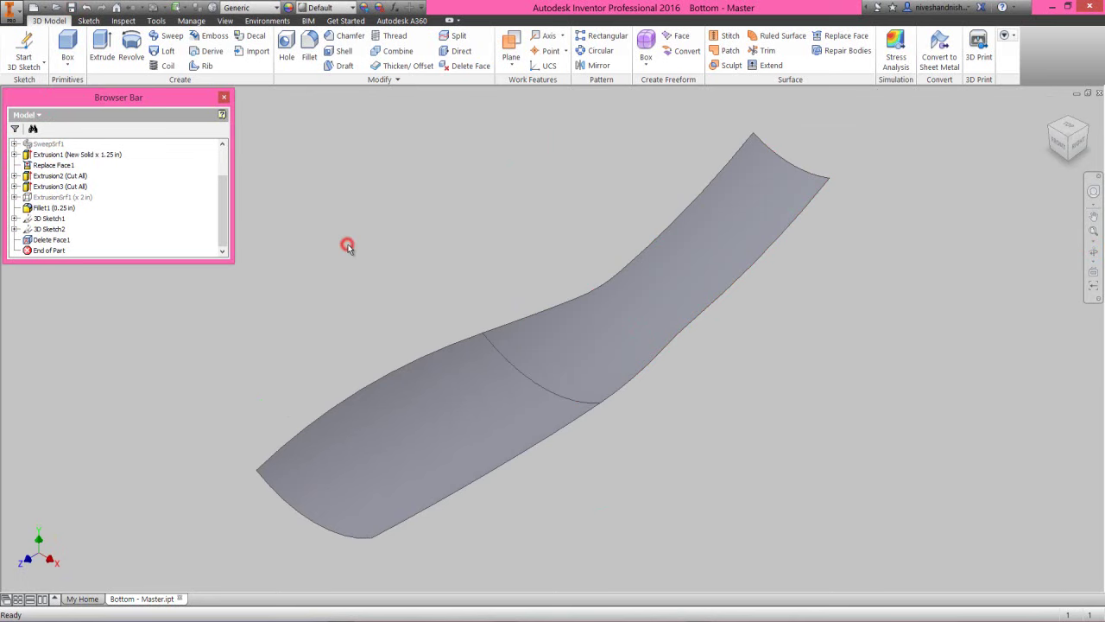
pyautogui.click(374, 244)
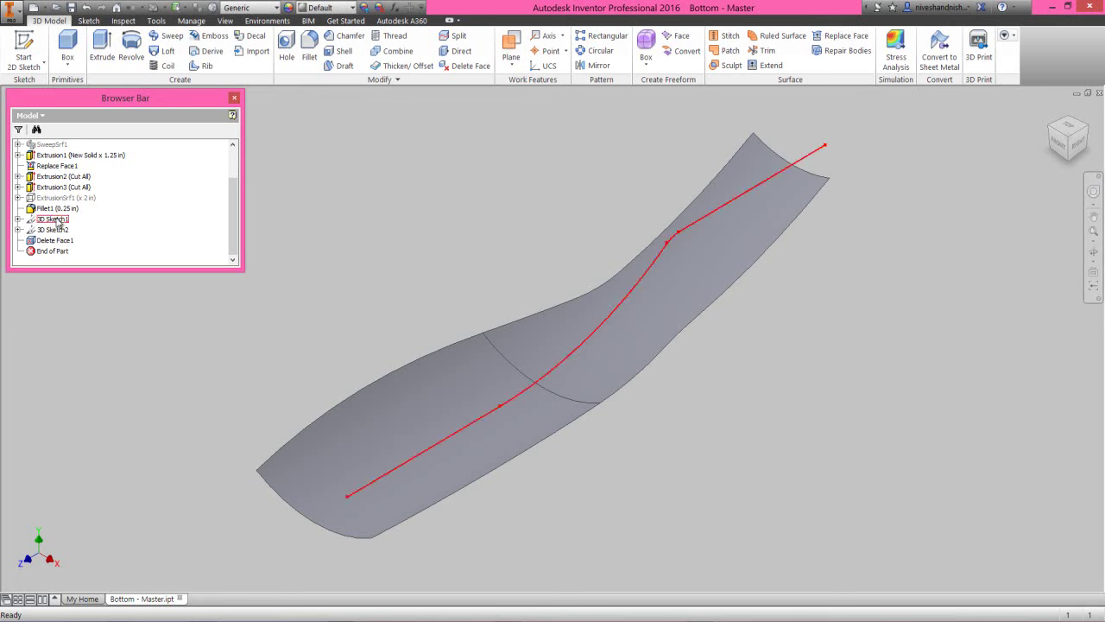
# Step: Make 3D Sketch2 visible again
pyautogui.click(53, 231)
pyautogui.rightClick(54, 231)
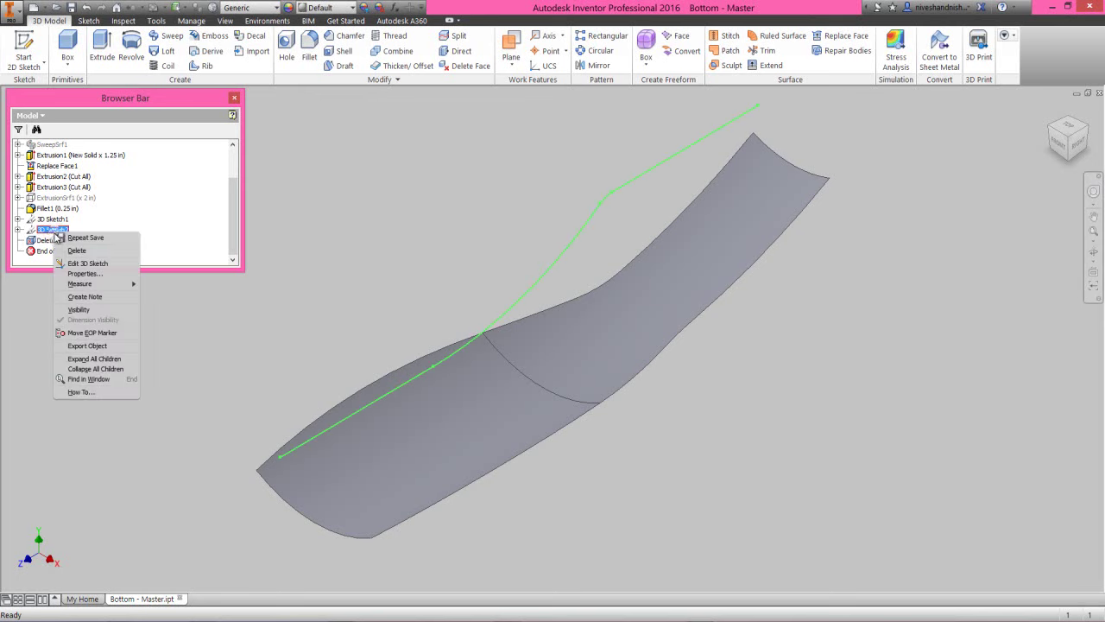
pyautogui.click(89, 310)
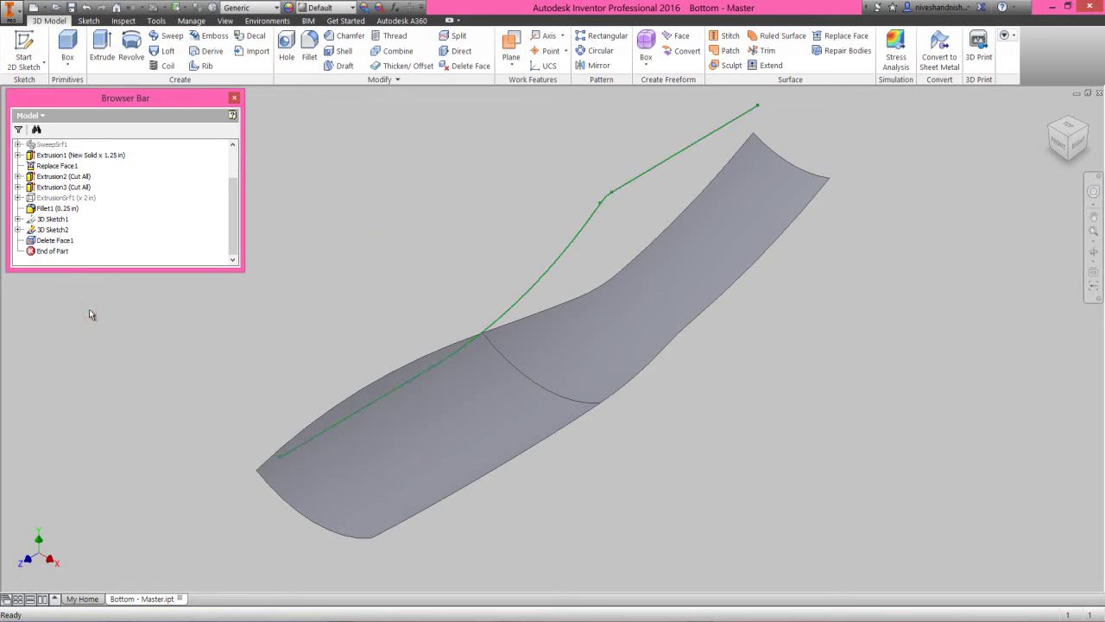
# Step: Loft a surface from the chain of edges along the underside surface's left-hand side to the 3D Sketch2 curve
pyautogui.click(163, 52)
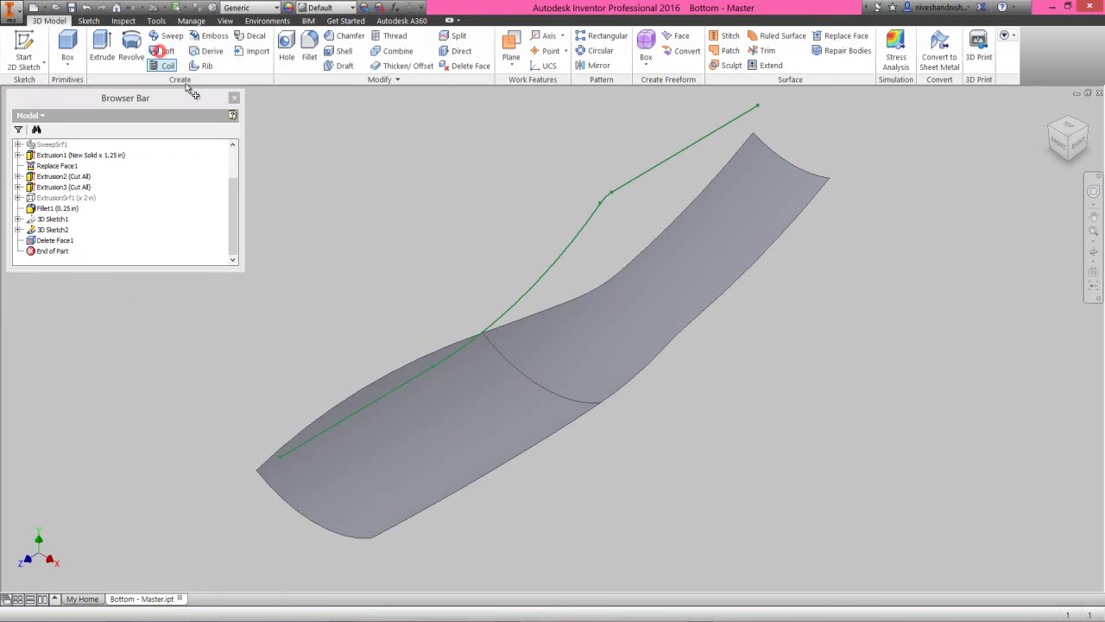
pyautogui.click(322, 414)
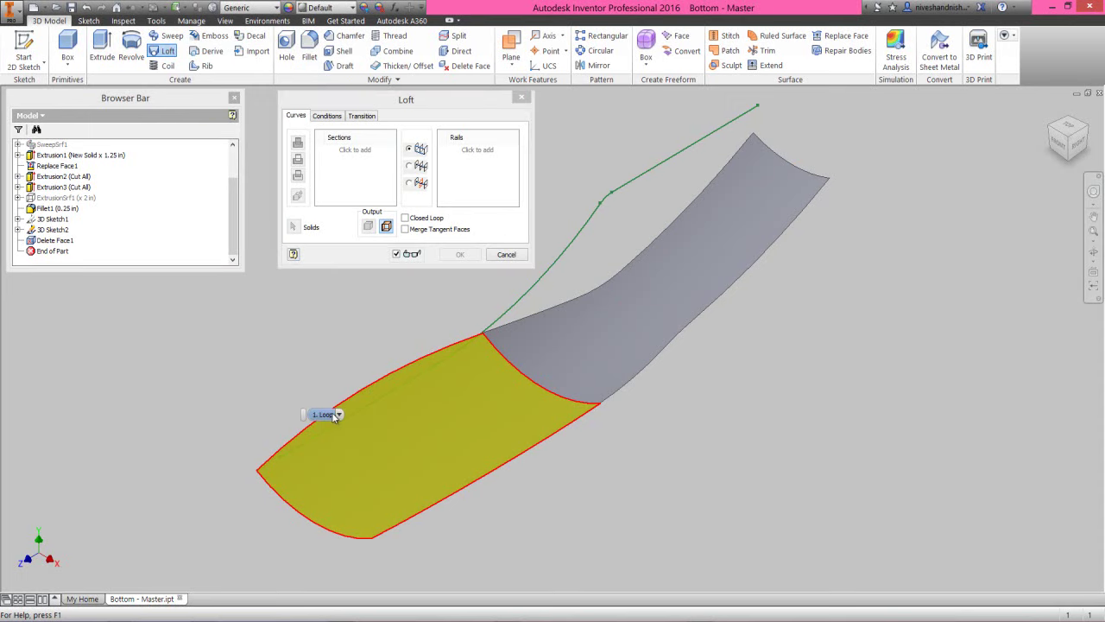
pyautogui.click(337, 415)
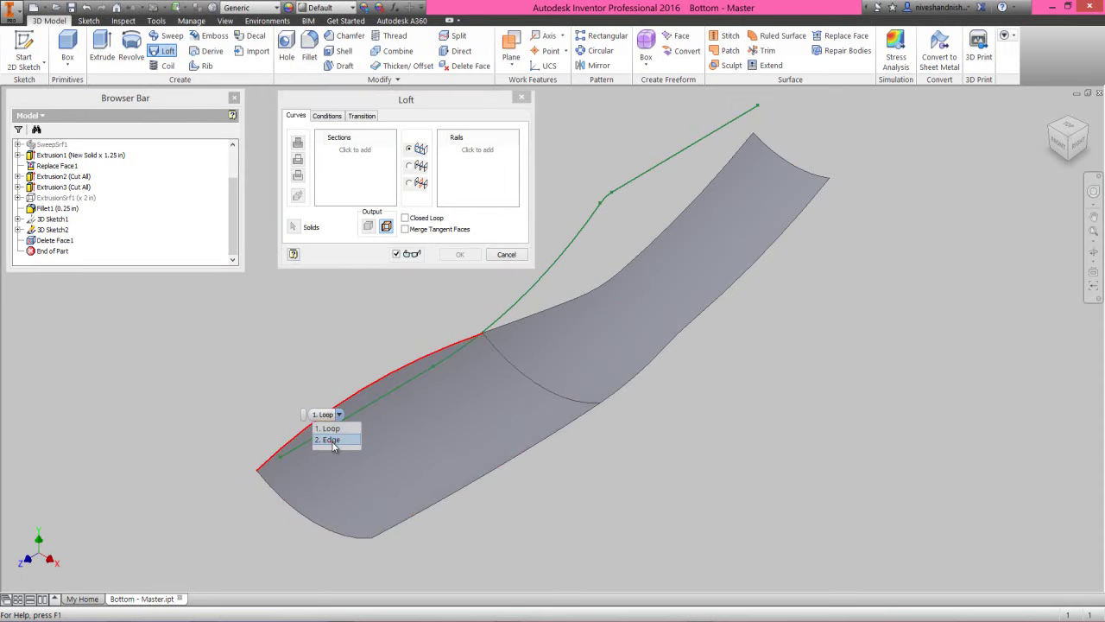
pyautogui.click(332, 441)
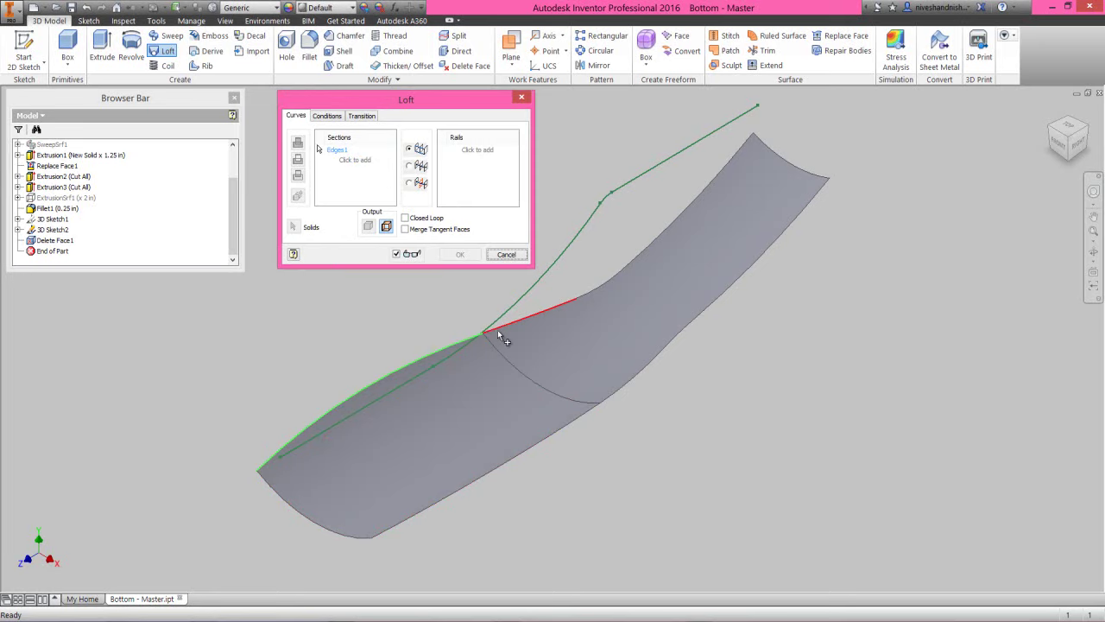
pyautogui.scroll(4, 500, 336)
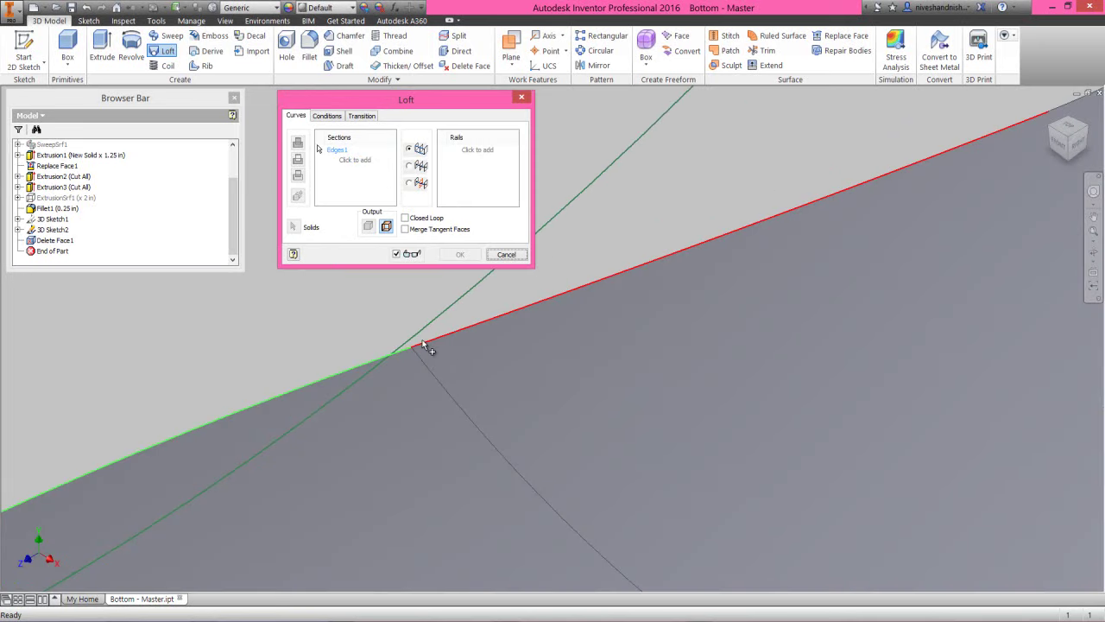
pyautogui.scroll(-5, 427, 403)
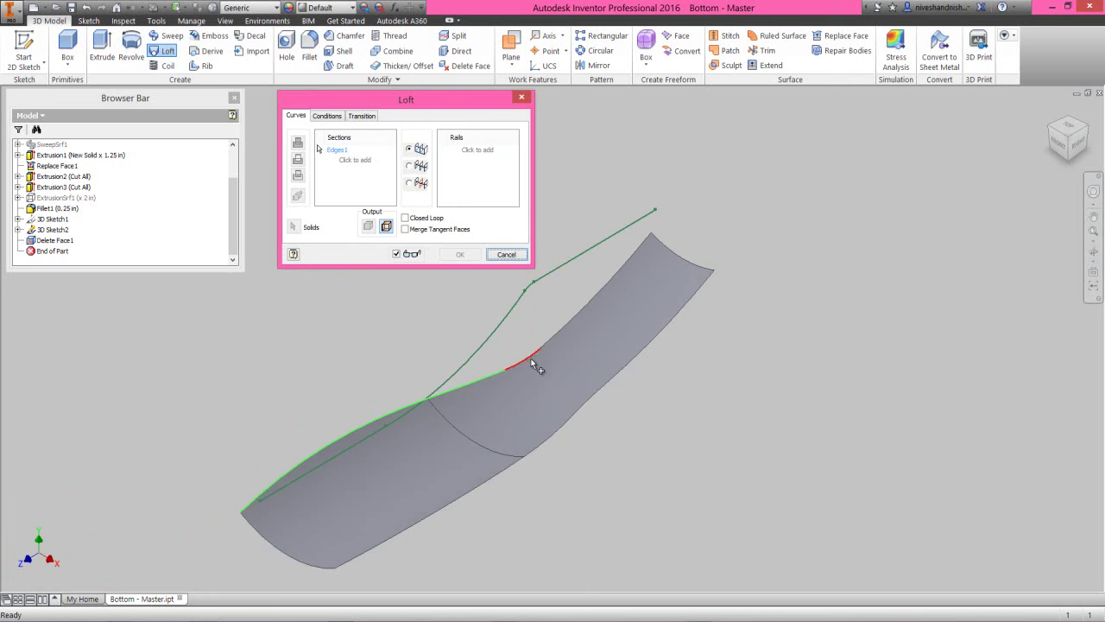
pyautogui.click(566, 329)
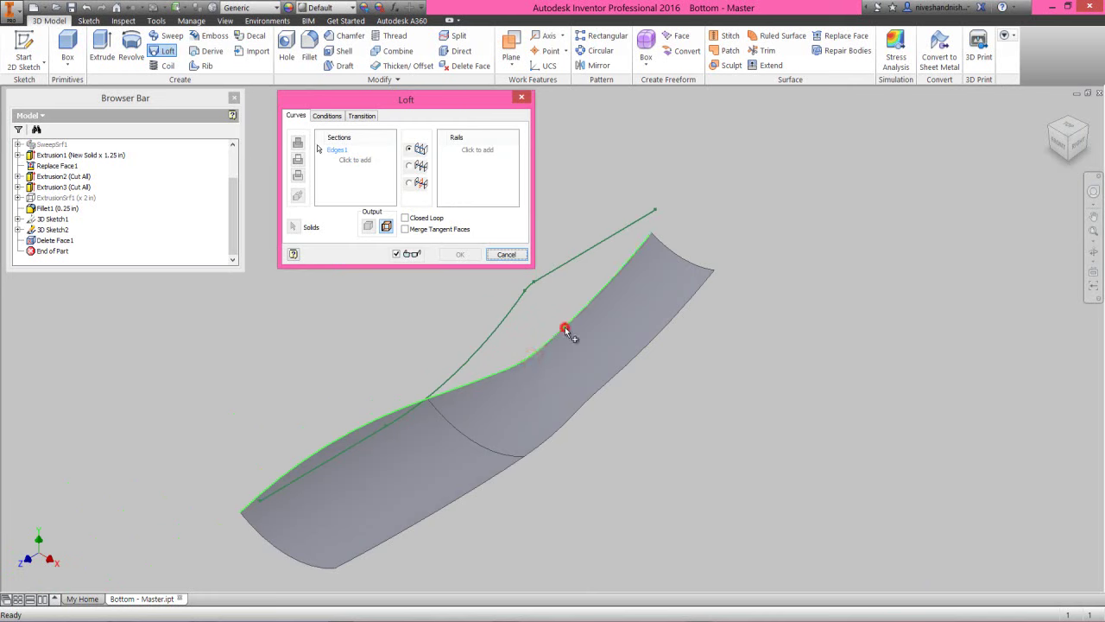
pyautogui.click(360, 163)
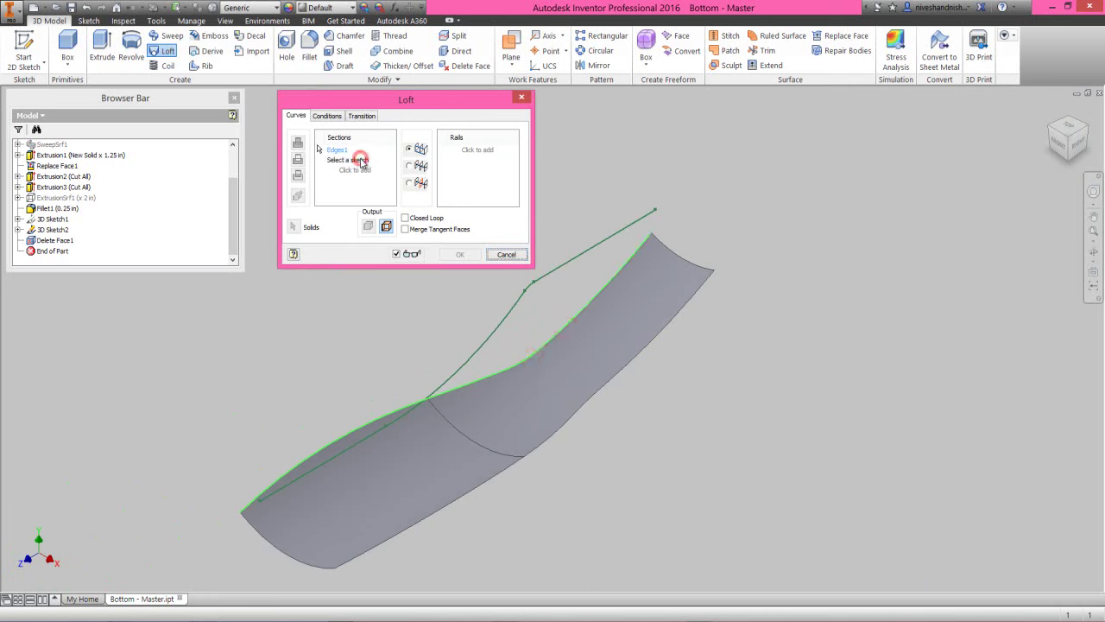
pyautogui.click(591, 255)
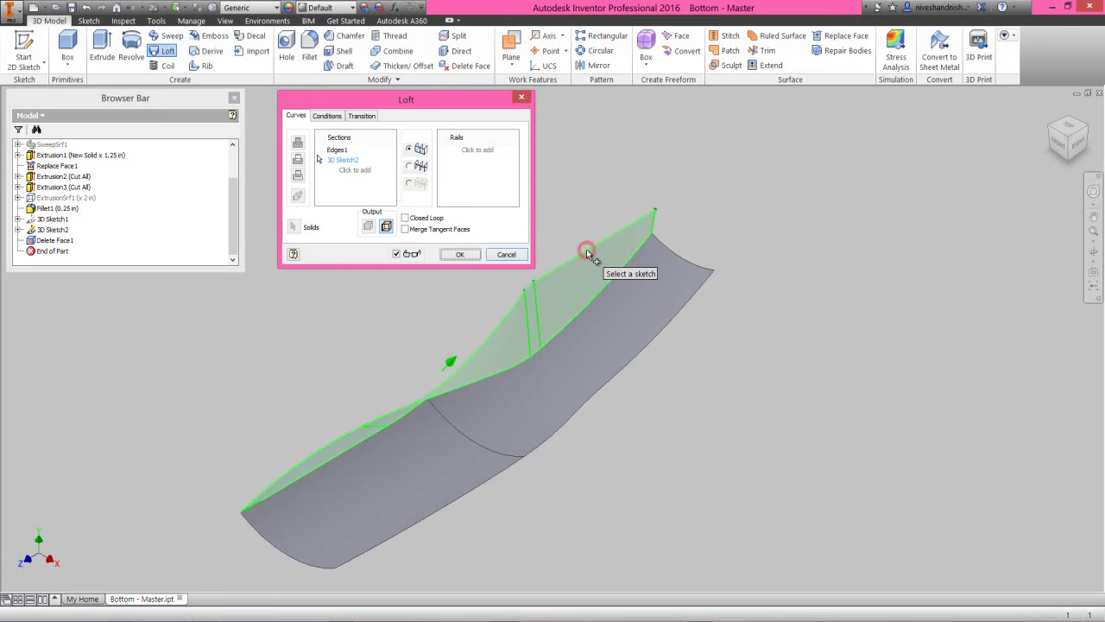
pyautogui.click(462, 255)
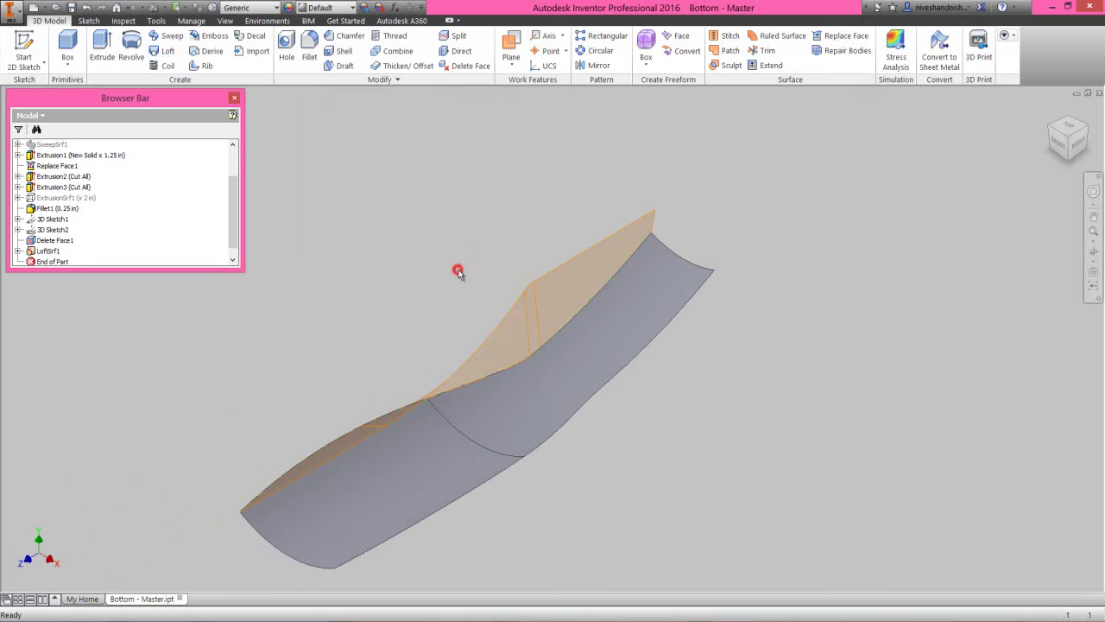
# Step: Make 3D Sketch1 visible again, on the right-hand side of the part
pyautogui.click(1049, 128)
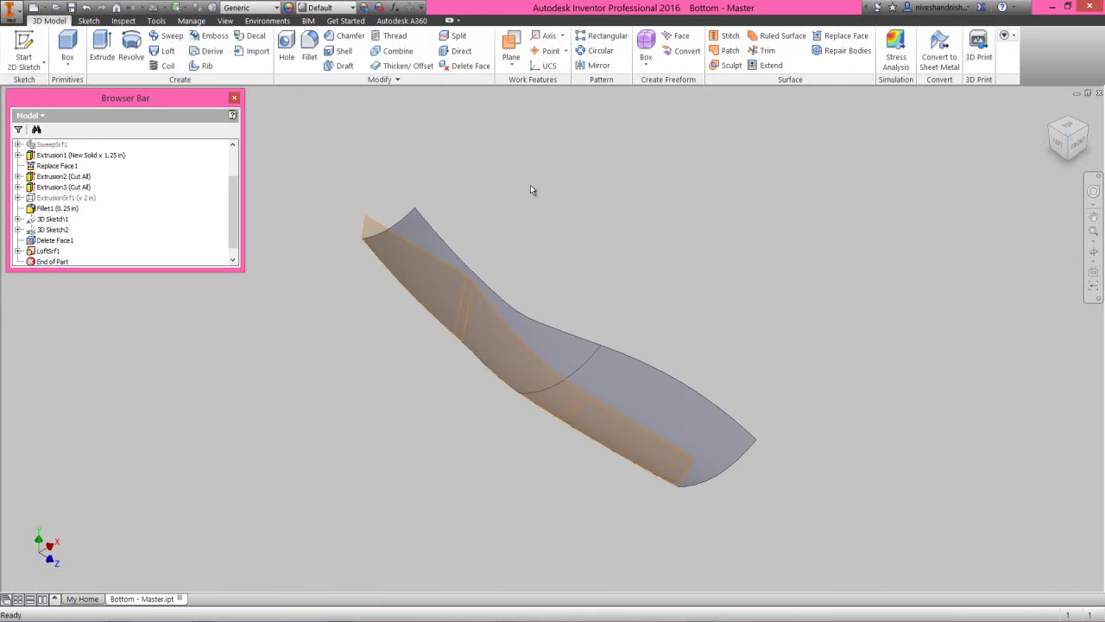
pyautogui.click(53, 221)
pyautogui.rightClick(50, 219)
pyautogui.click(80, 296)
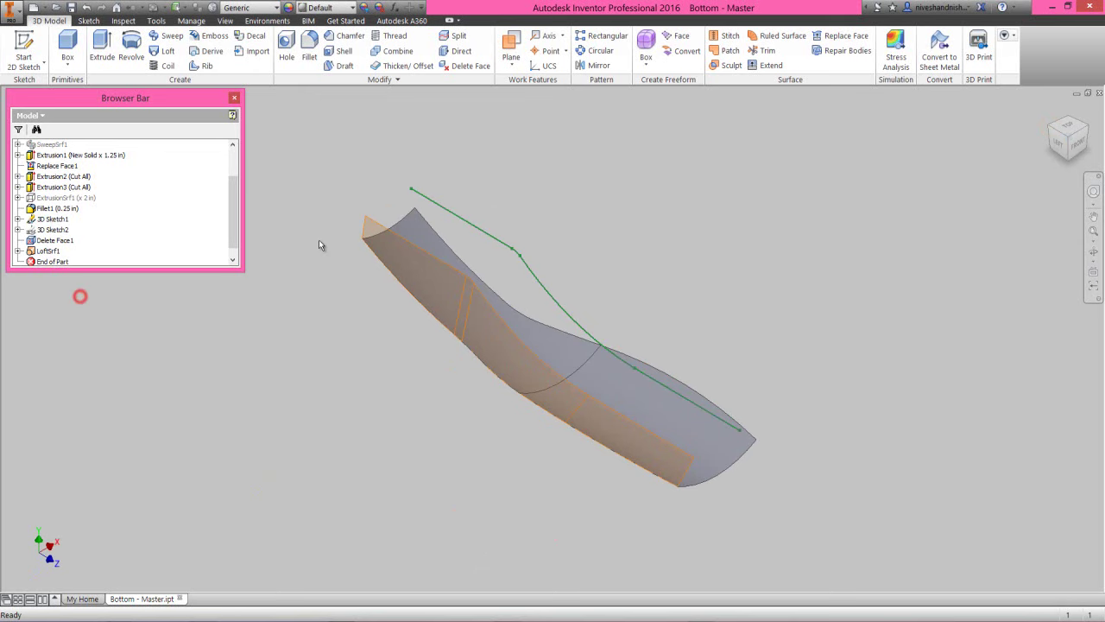
# Step: Loft a surface from the chain of edges along the underside surface's right-hand side to the 3D Sketch1 curve
pyautogui.click(164, 50)
pyautogui.moveTo(424, 106); pyautogui.dragTo(242, 284)
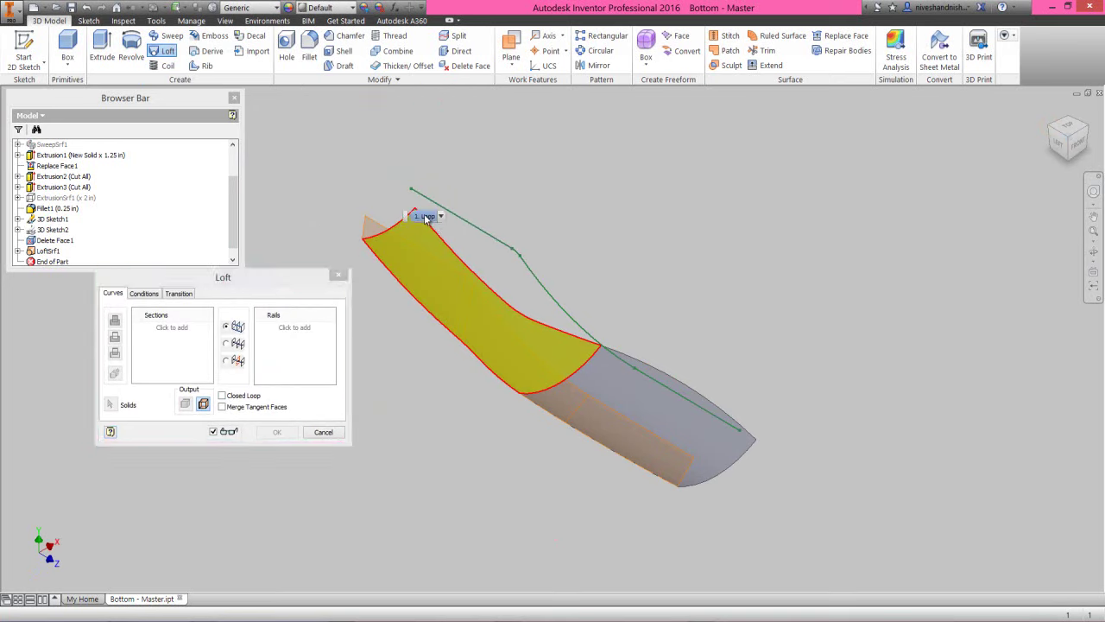
pyautogui.click(440, 215)
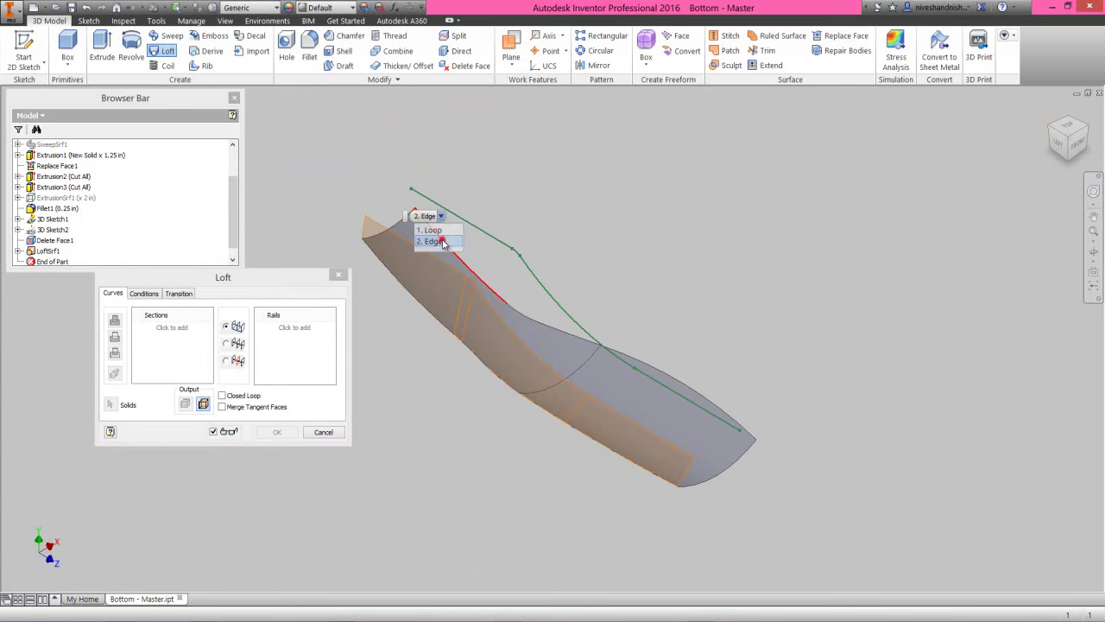
pyautogui.click(442, 242)
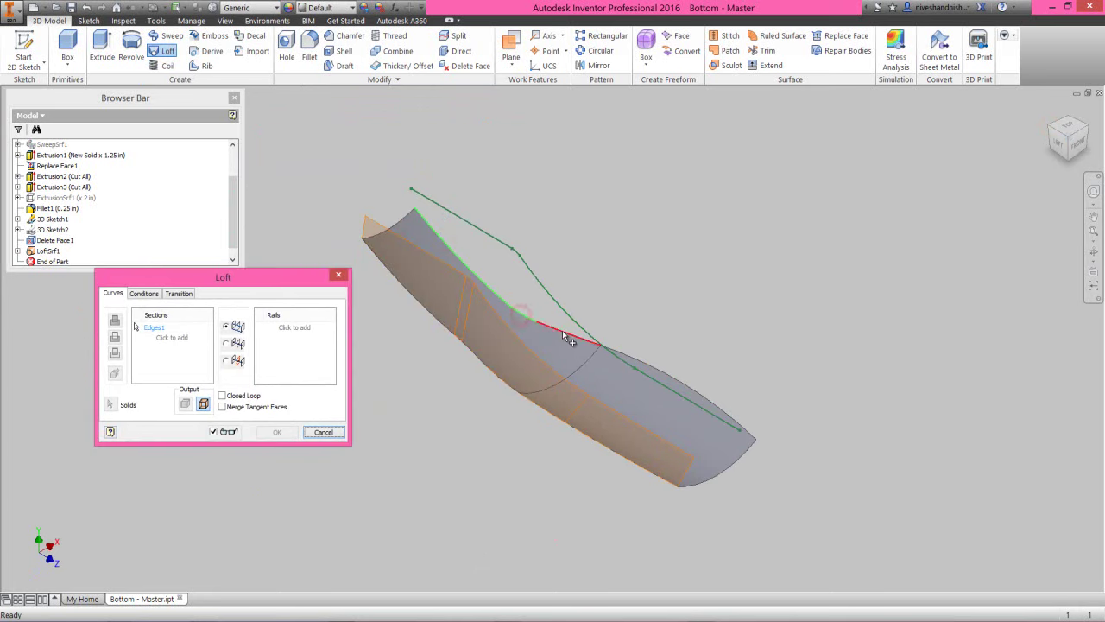
pyautogui.click(562, 330)
pyautogui.click(661, 374)
pyautogui.click(173, 340)
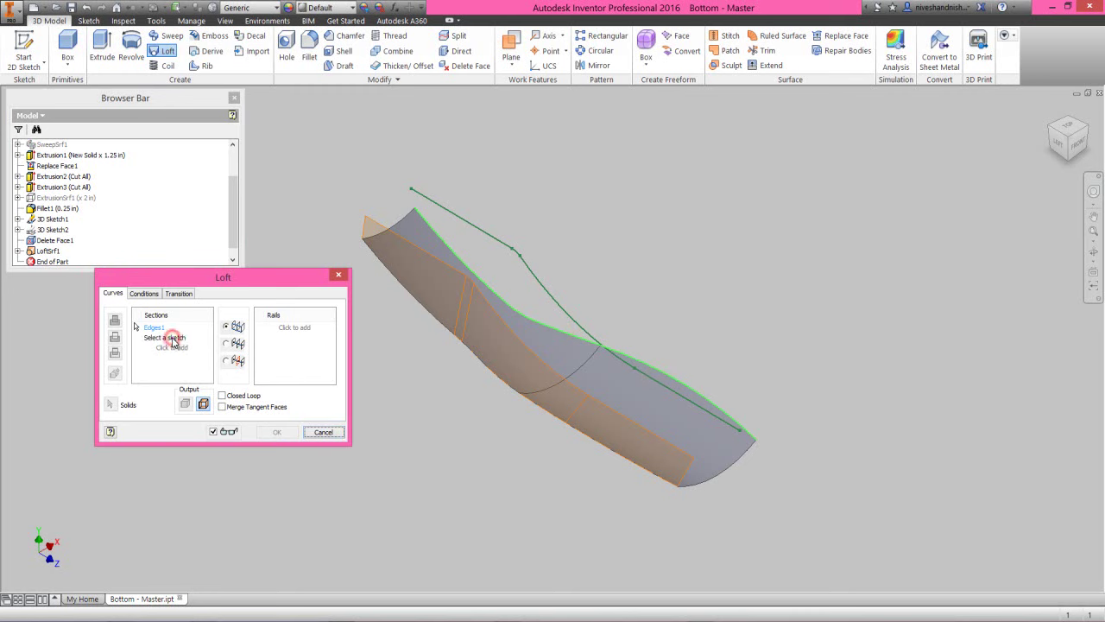
pyautogui.click(448, 214)
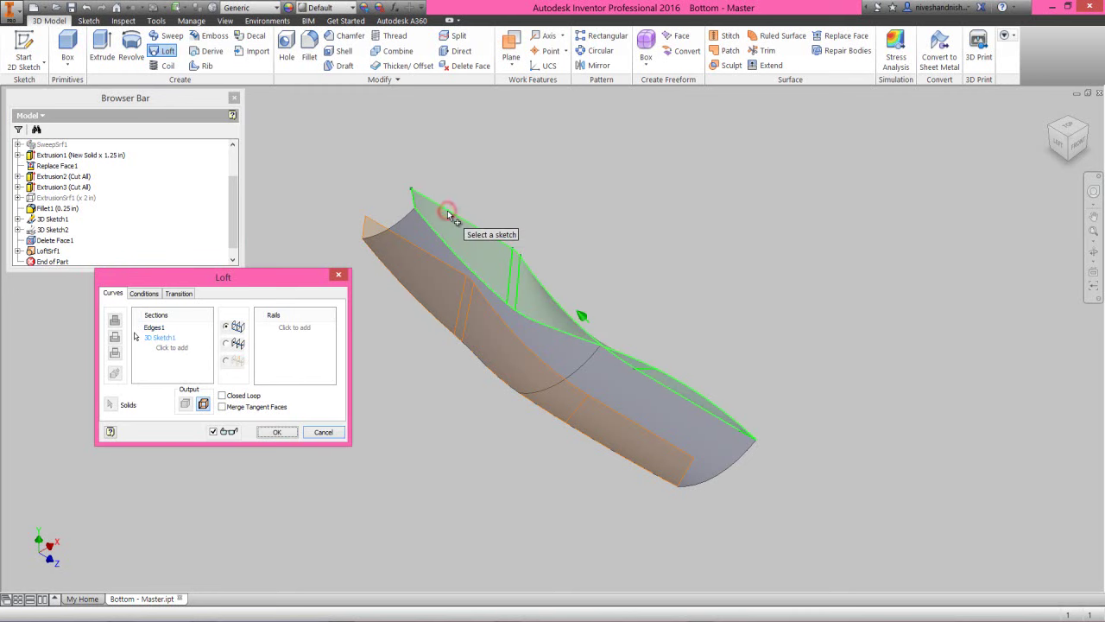
pyautogui.click(277, 431)
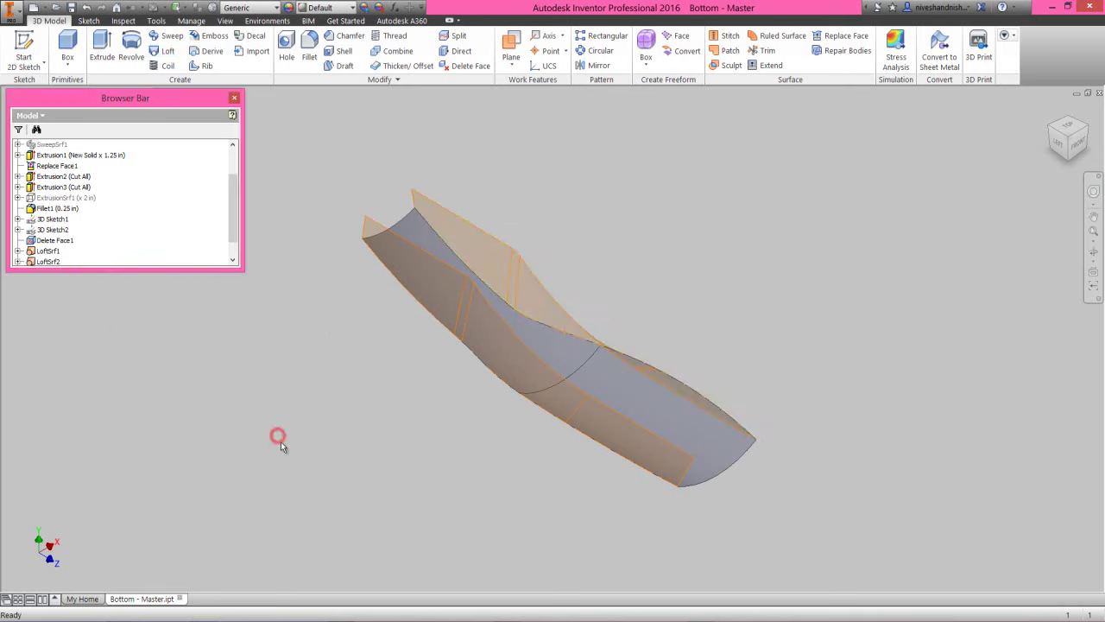
# Step: Examine the two lofted side surfaces from several angles and return to the home view
pyautogui.click(1092, 253)
pyautogui.moveTo(589, 367); pyautogui.dragTo(458, 349)
pyautogui.rightClick(555, 262)
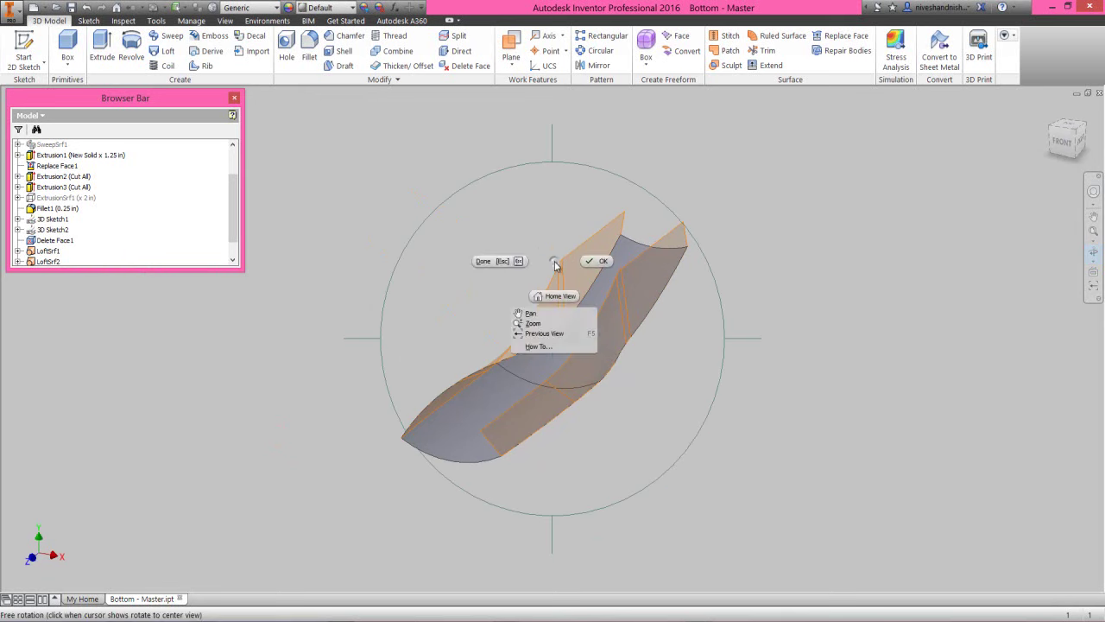
pyautogui.click(558, 297)
pyautogui.rightClick(478, 251)
pyautogui.click(518, 252)
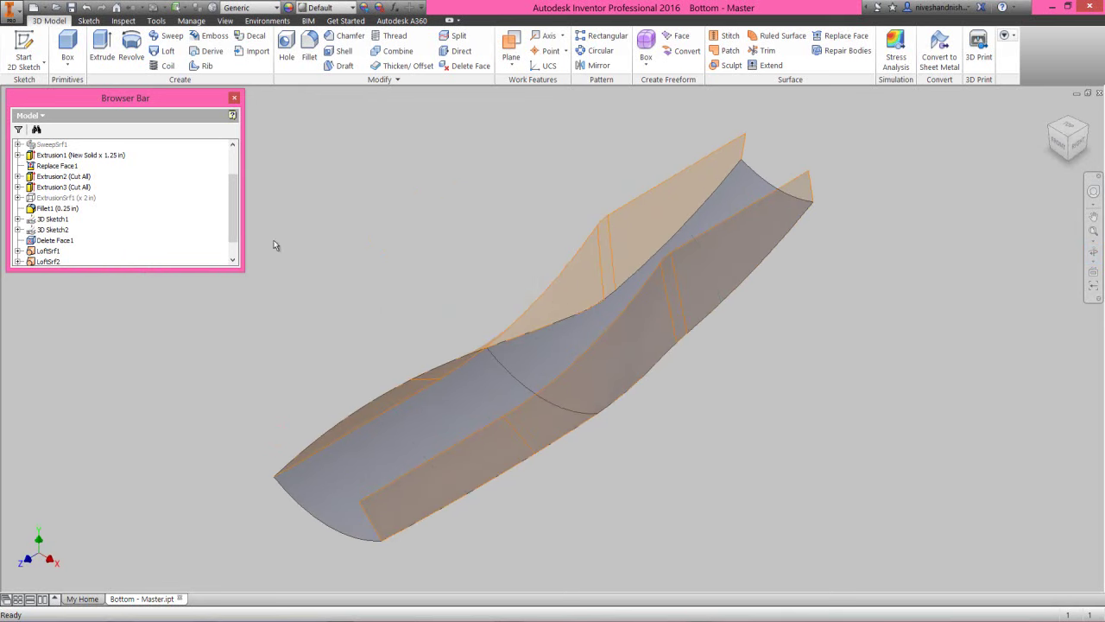
pyautogui.scroll(-1, 233, 212)
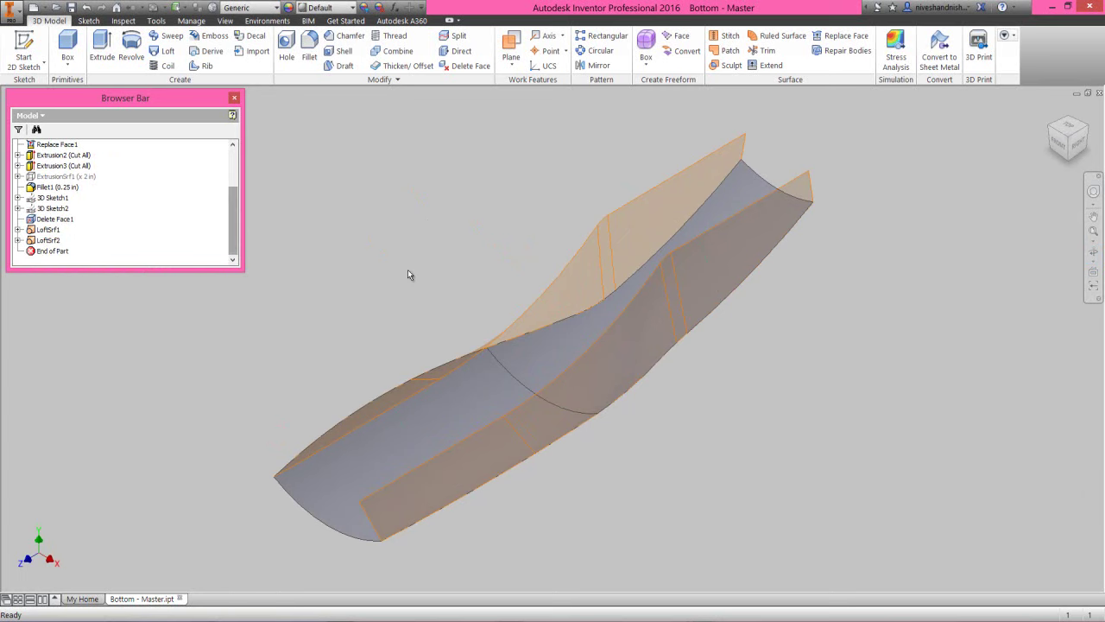
# Step: Loft a top surface between the upper edge chains of the two lofted side surfaces
pyautogui.click(165, 51)
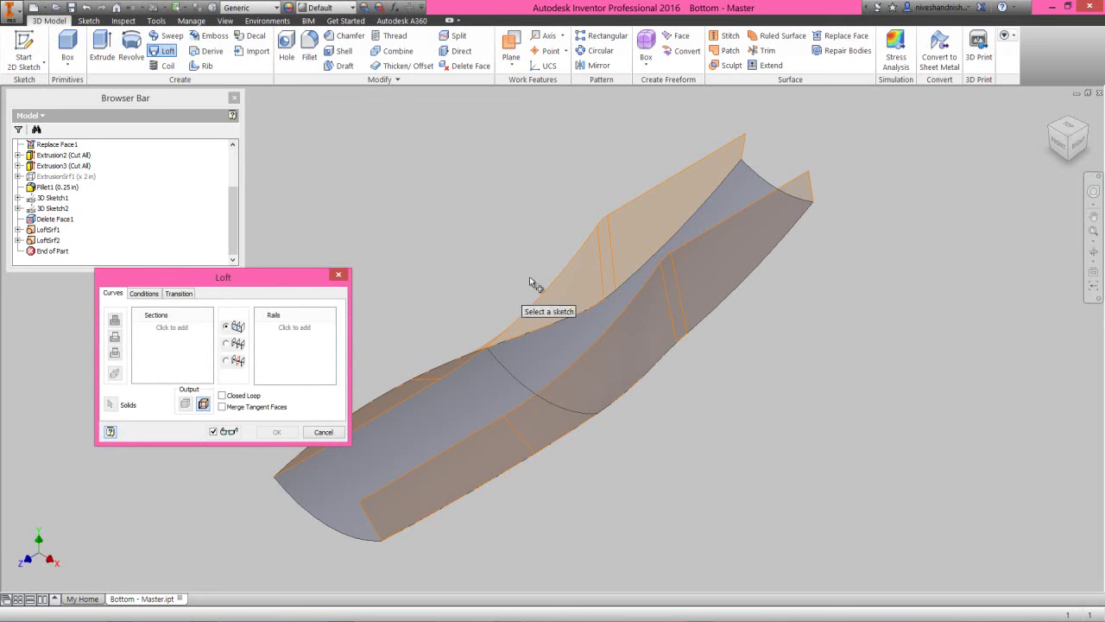
pyautogui.click(584, 267)
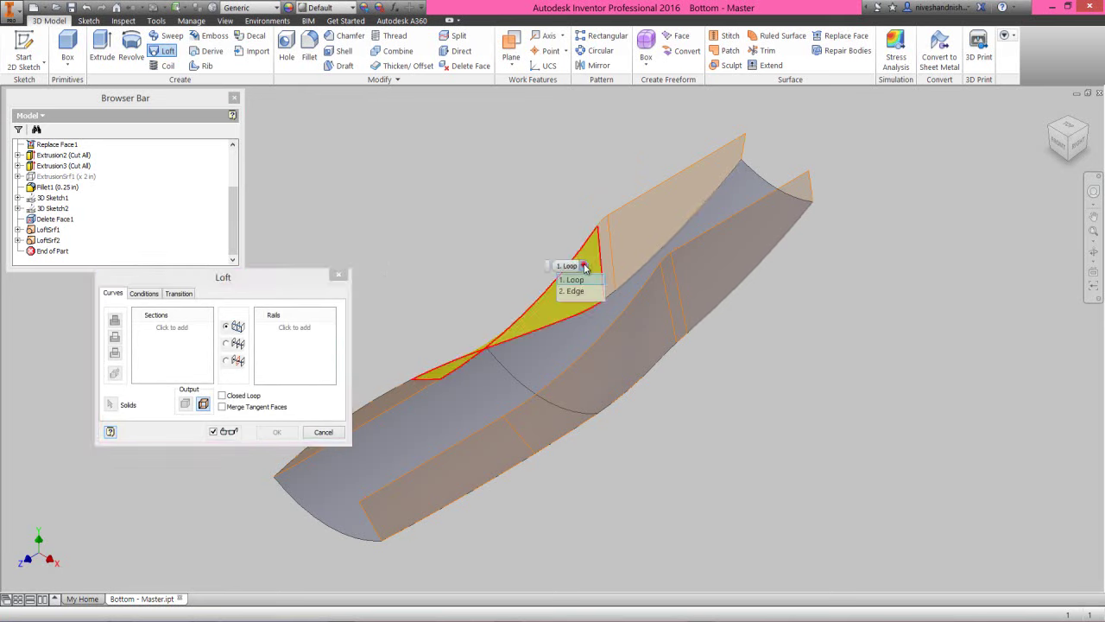
pyautogui.click(579, 291)
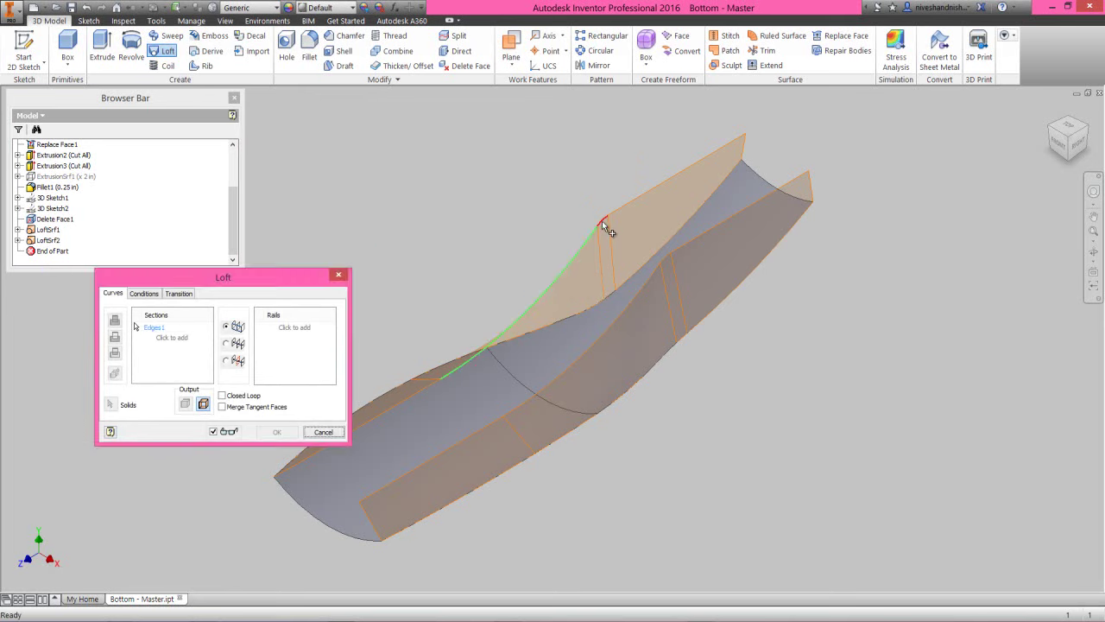
pyautogui.click(625, 205)
pyautogui.click(417, 392)
pyautogui.click(179, 344)
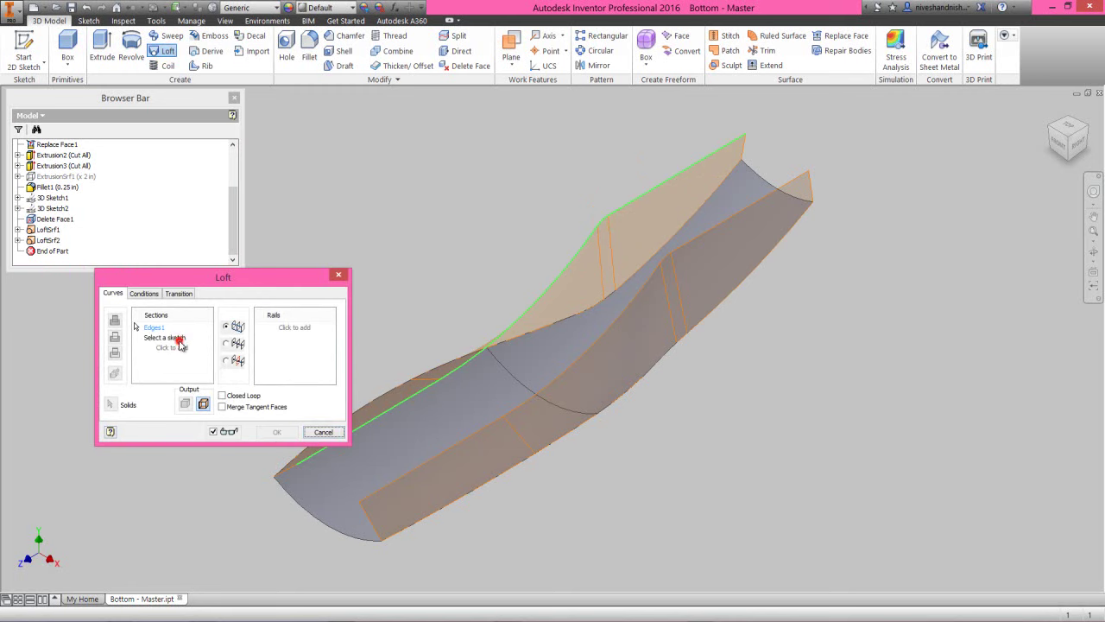
pyautogui.click(372, 497)
pyautogui.click(389, 495)
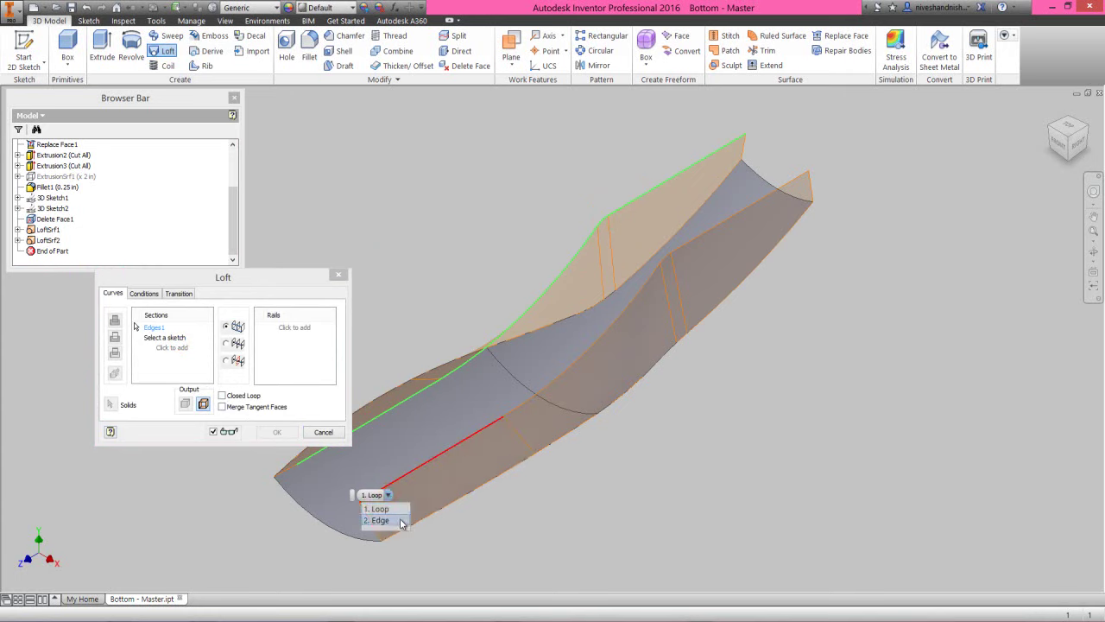
pyautogui.click(400, 519)
pyautogui.click(518, 404)
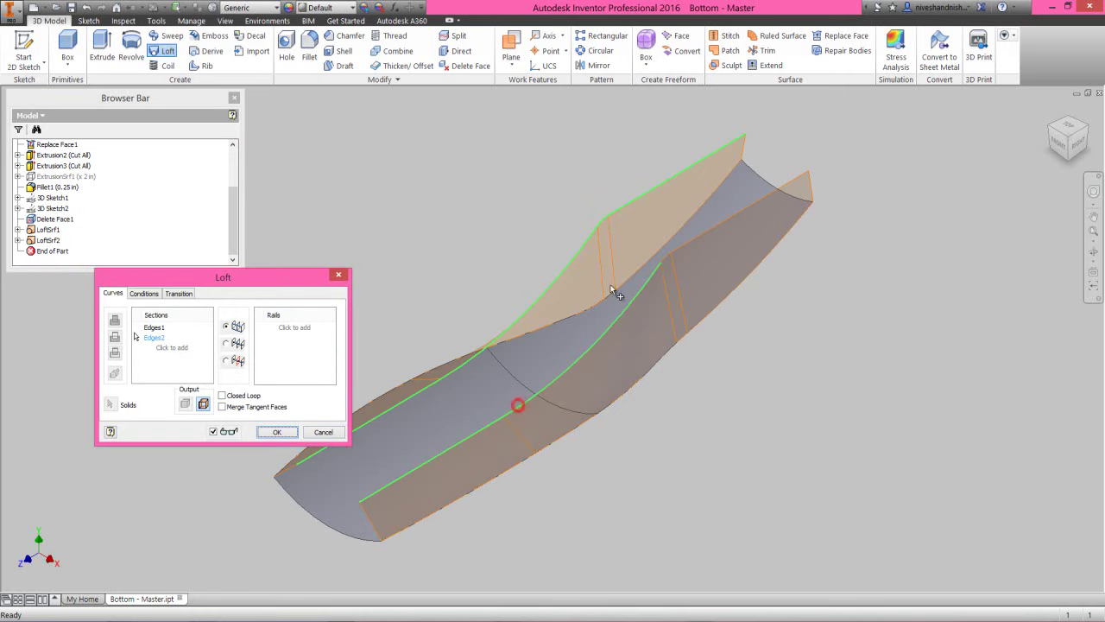
pyautogui.click(685, 242)
pyautogui.click(276, 431)
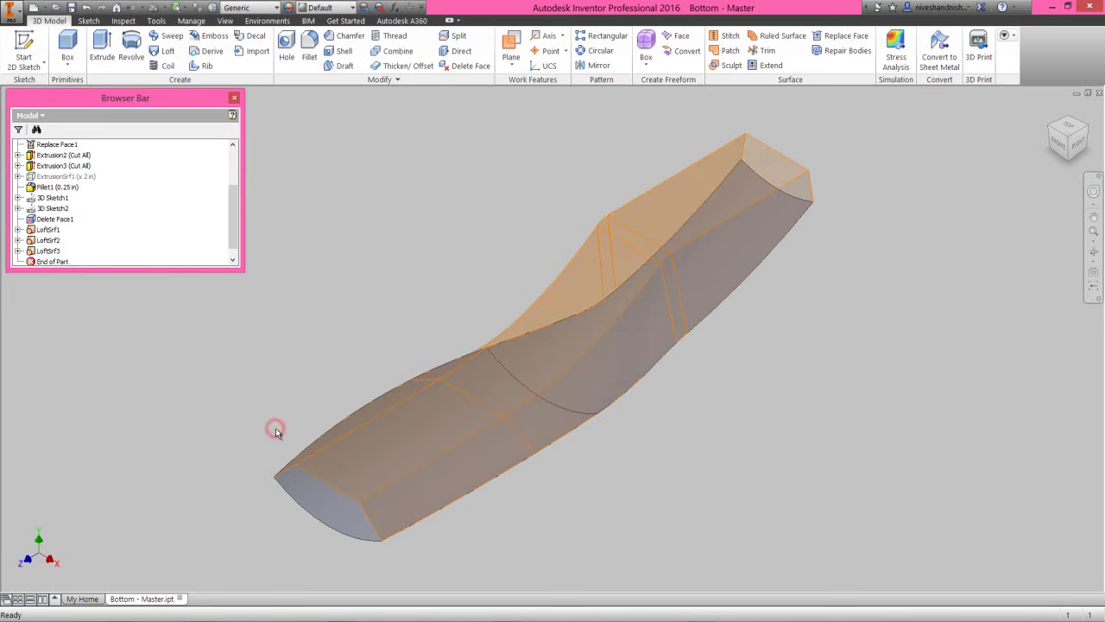
# Step: Close the open front end with a boundary patch from its four edges, with automatic edge chaining turned off
pyautogui.click(313, 343)
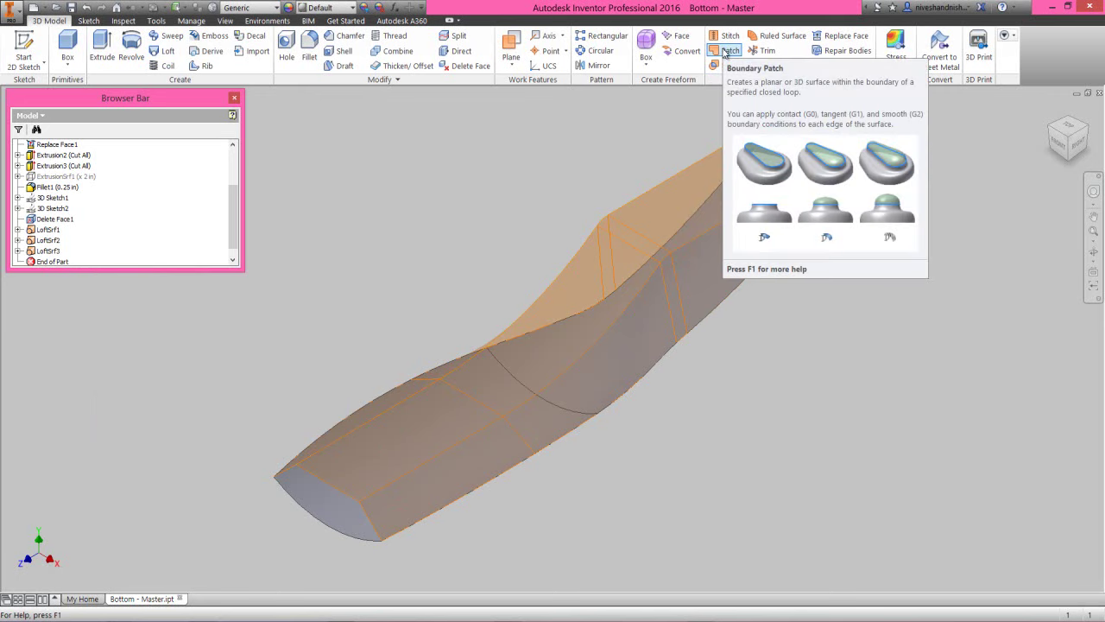
pyautogui.click(726, 52)
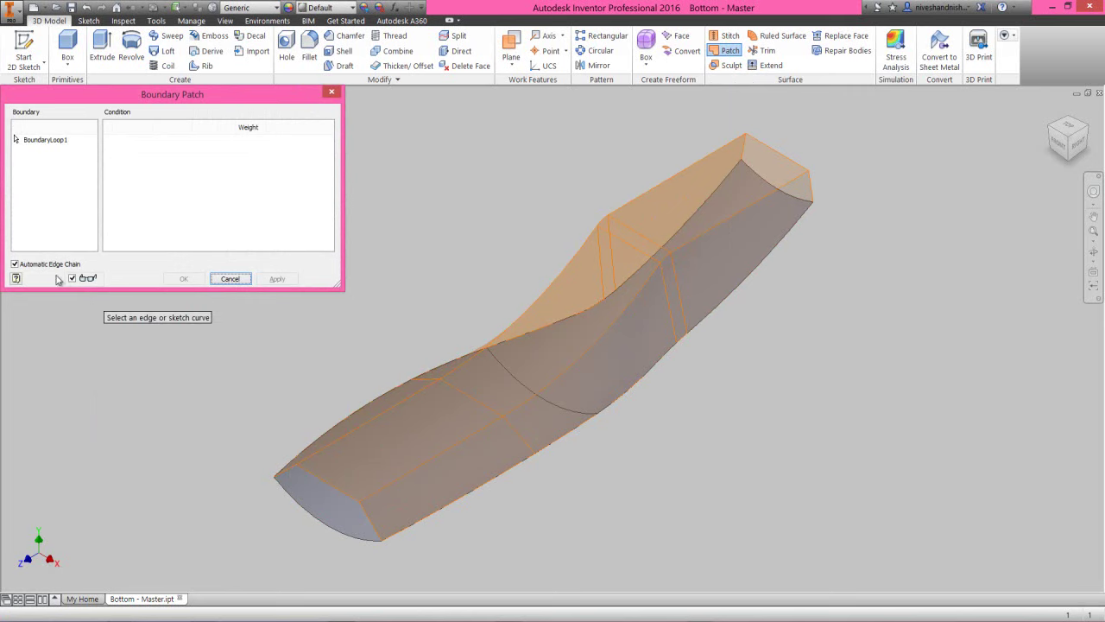
pyautogui.click(14, 264)
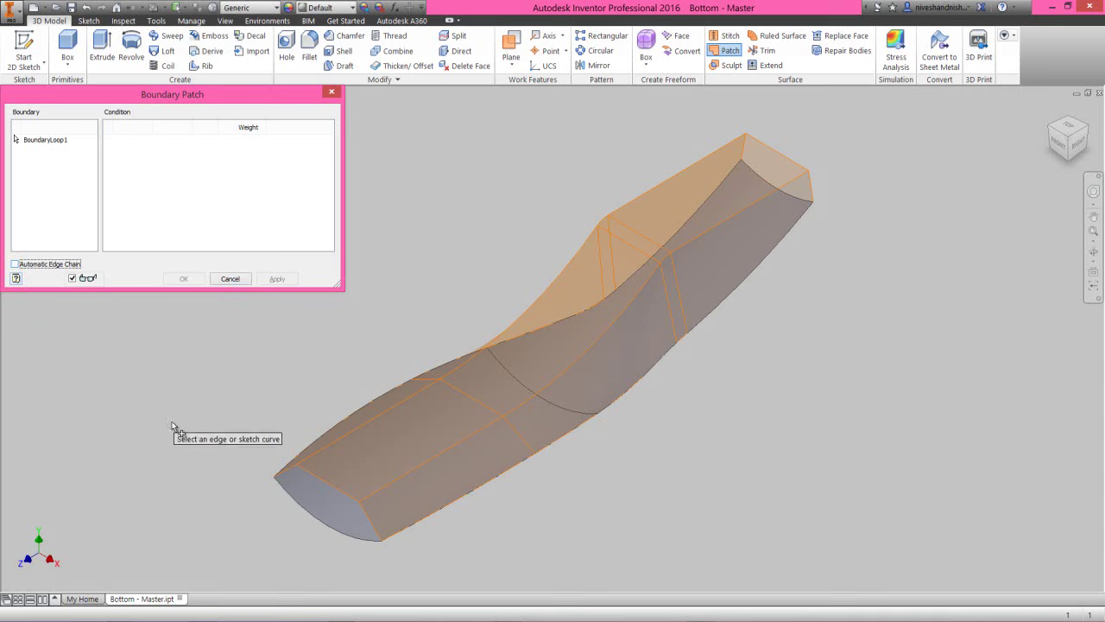
pyautogui.click(285, 472)
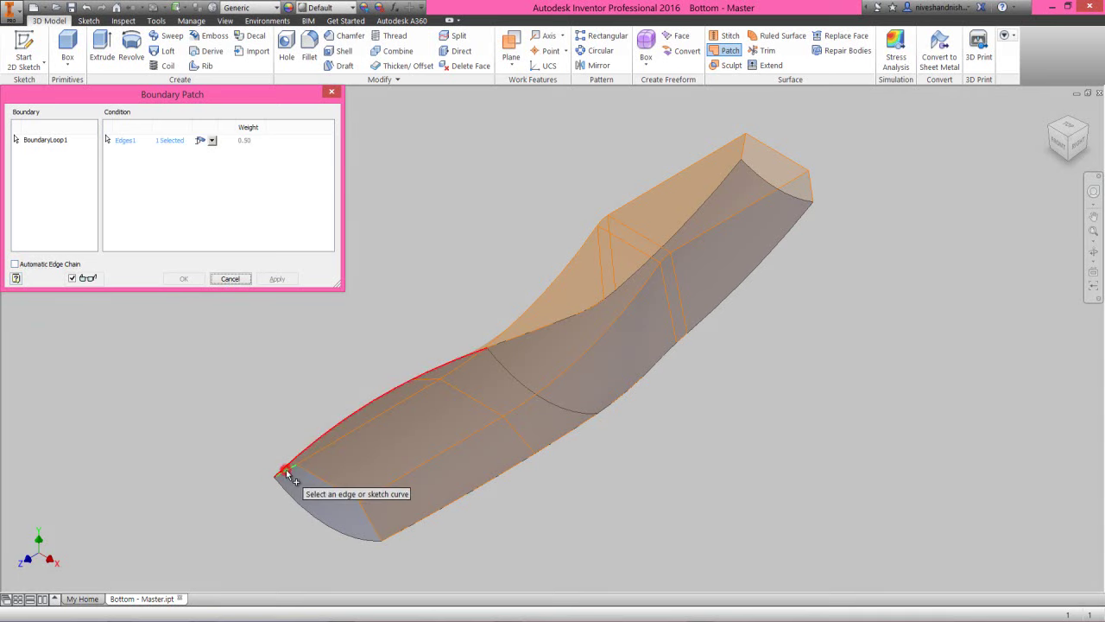
pyautogui.click(319, 481)
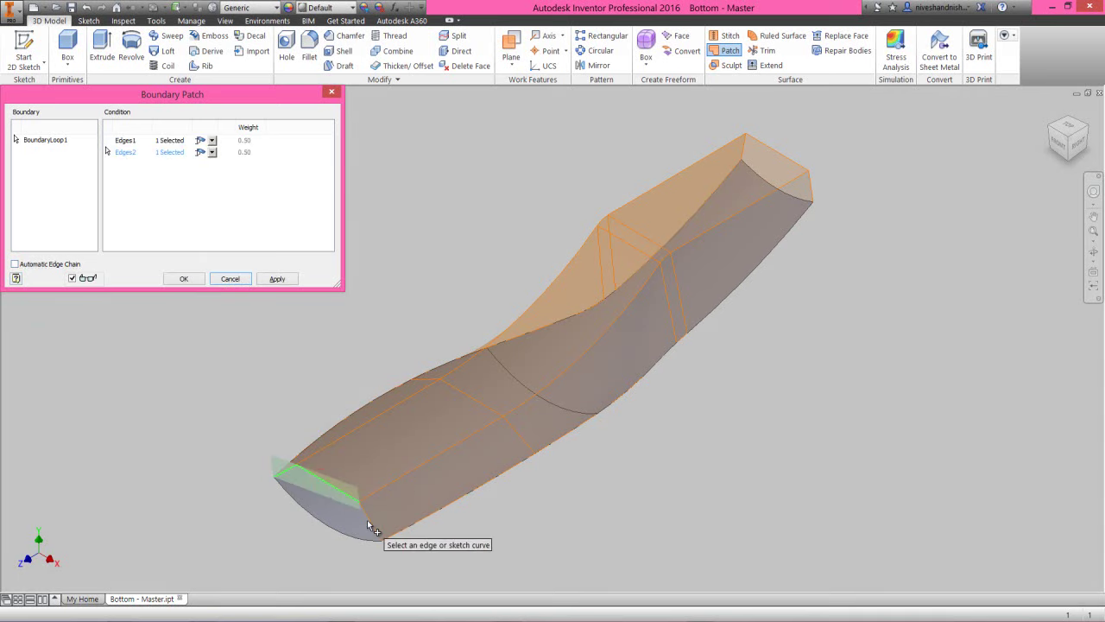
pyautogui.click(369, 527)
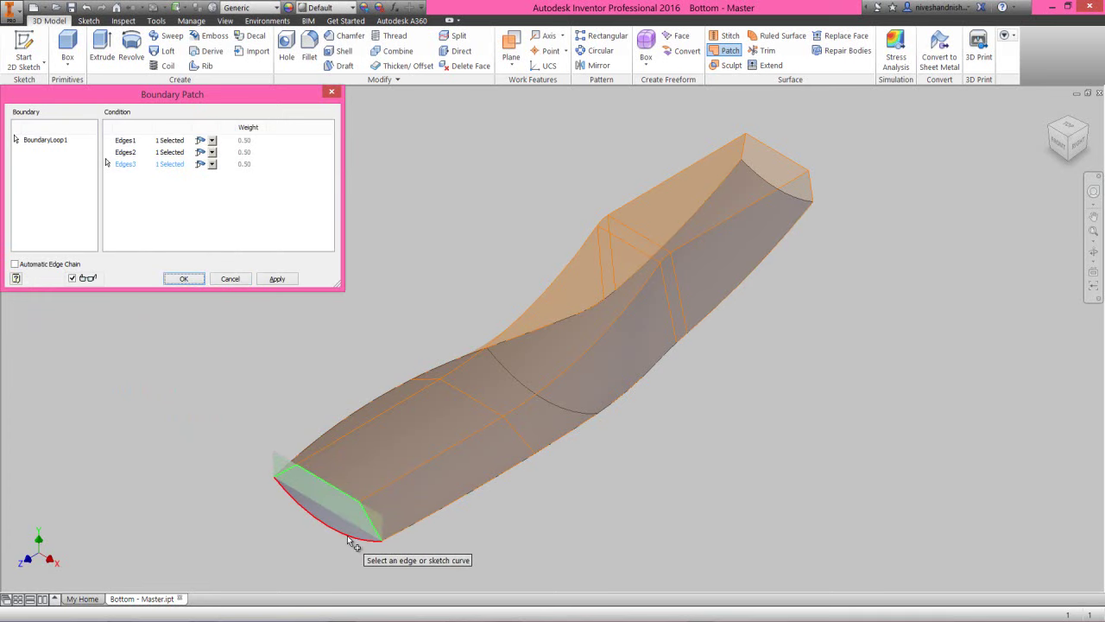
pyautogui.click(349, 537)
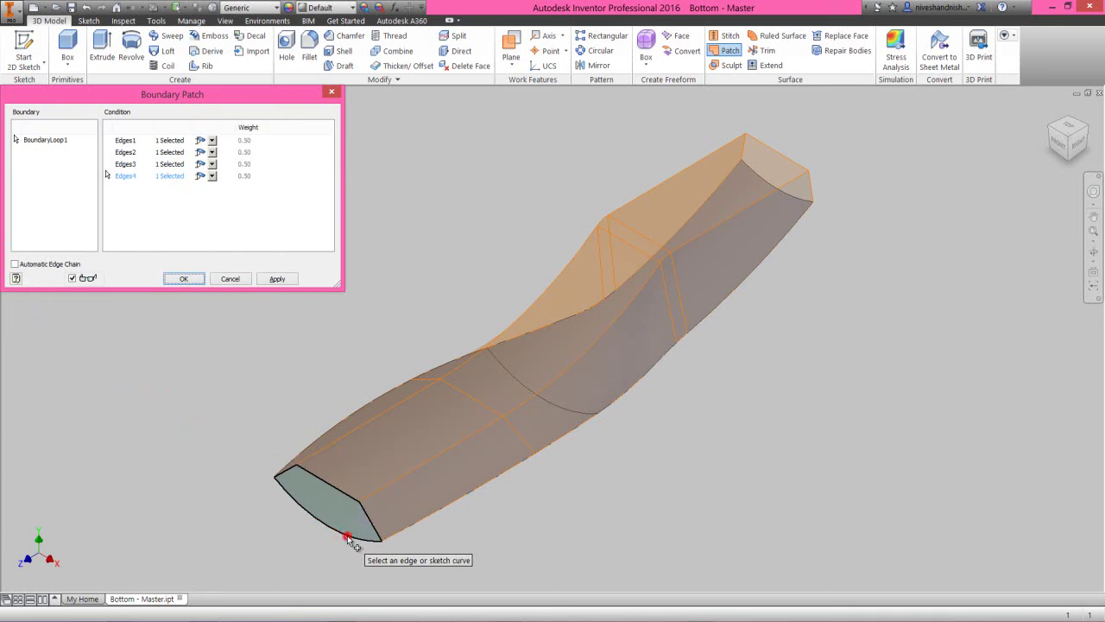
pyautogui.click(276, 279)
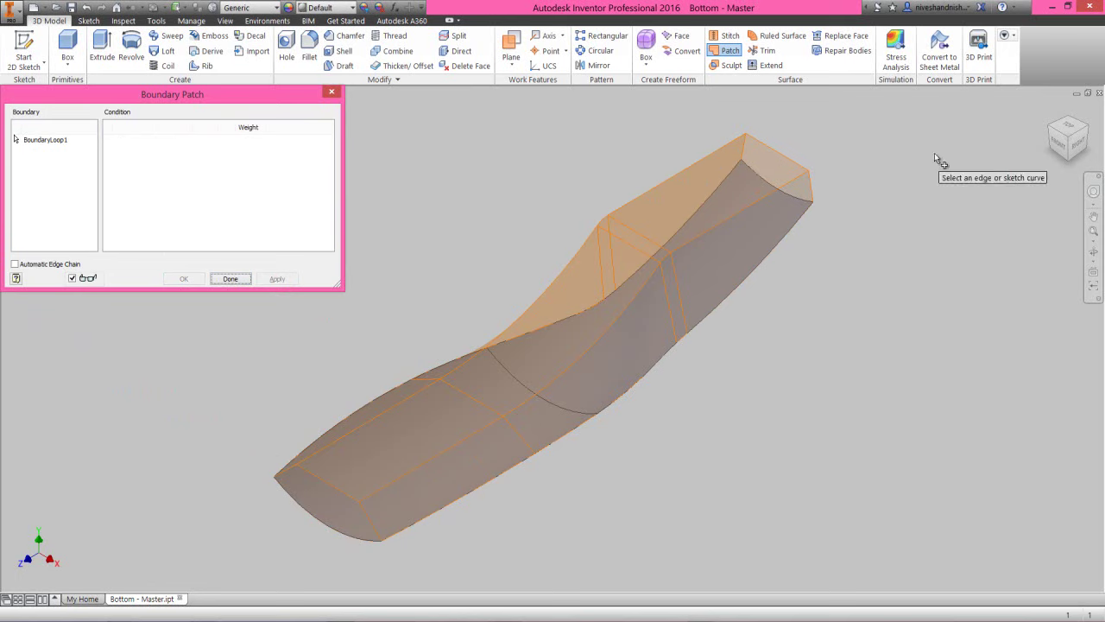
# Step: Close the open rear end with a second boundary patch from its four edges and return to the home view
pyautogui.moveTo(1079, 130); pyautogui.dragTo(814, 358)
pyautogui.scroll(-3, 738, 412)
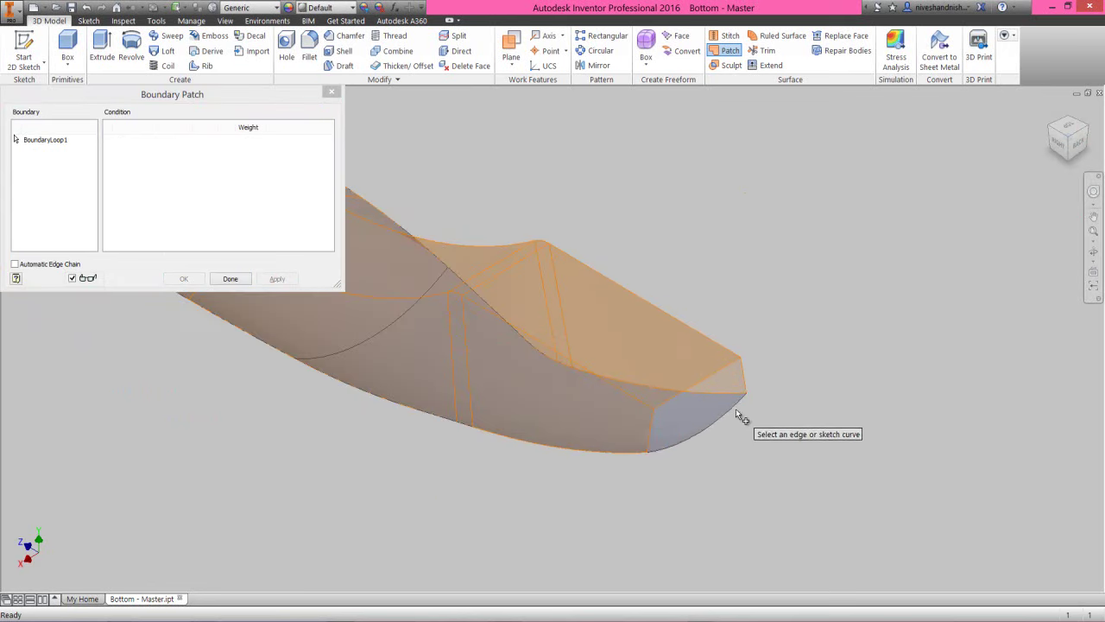
pyautogui.click(732, 407)
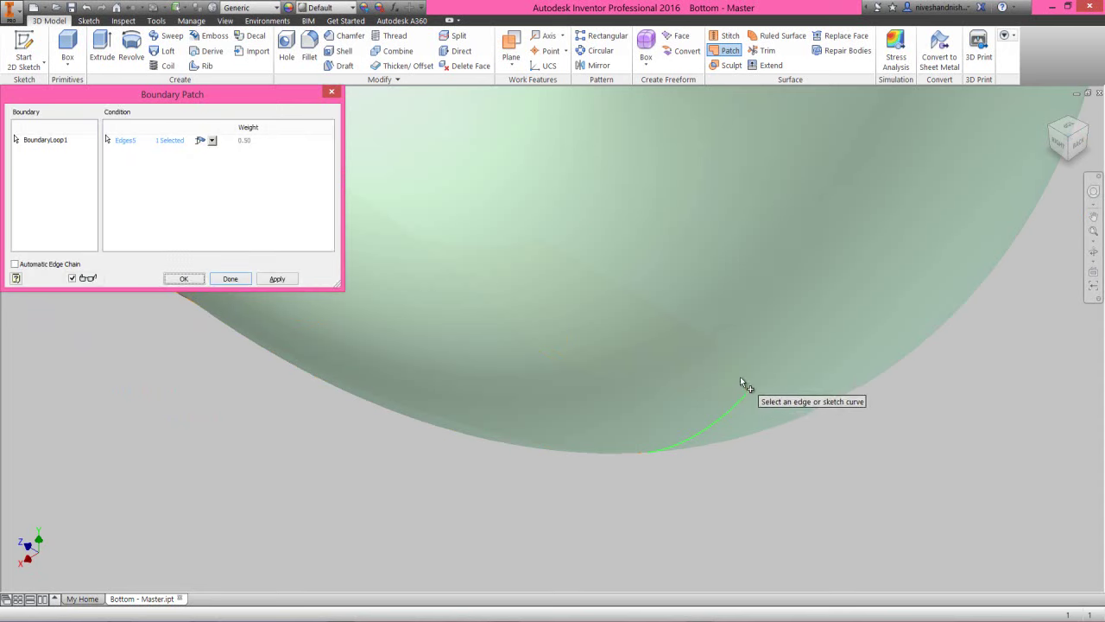
pyautogui.scroll(5, 748, 386)
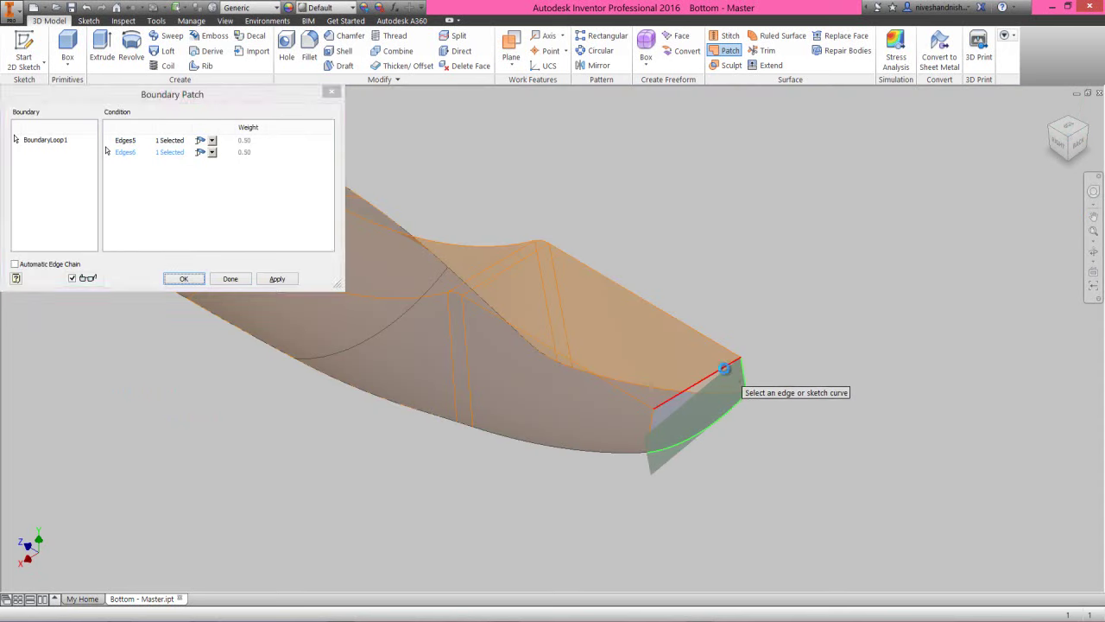
pyautogui.click(650, 422)
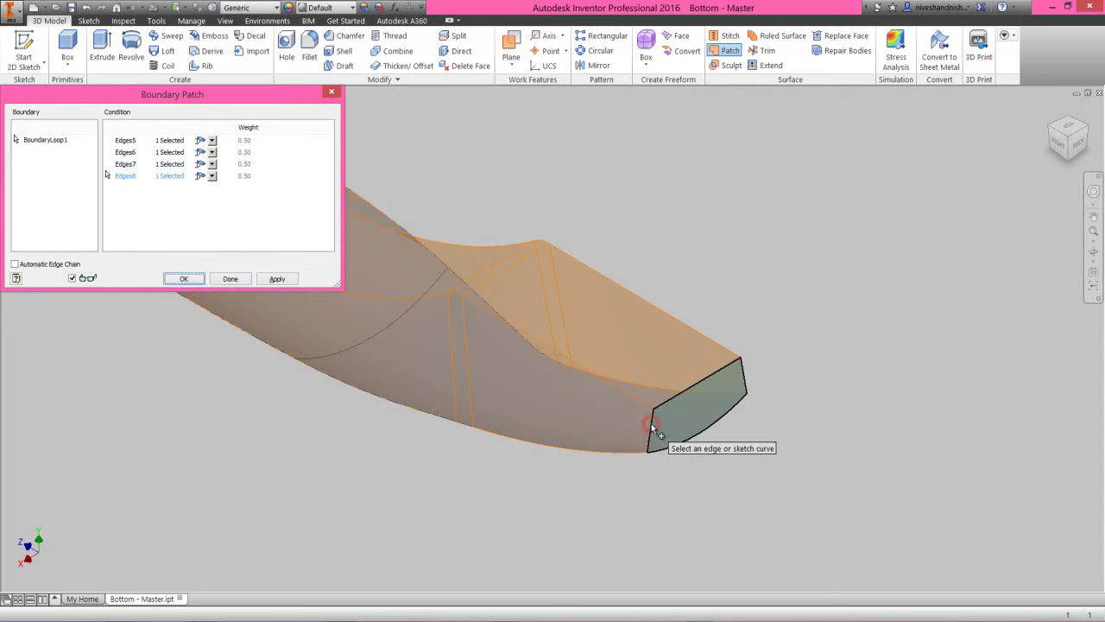
pyautogui.click(186, 278)
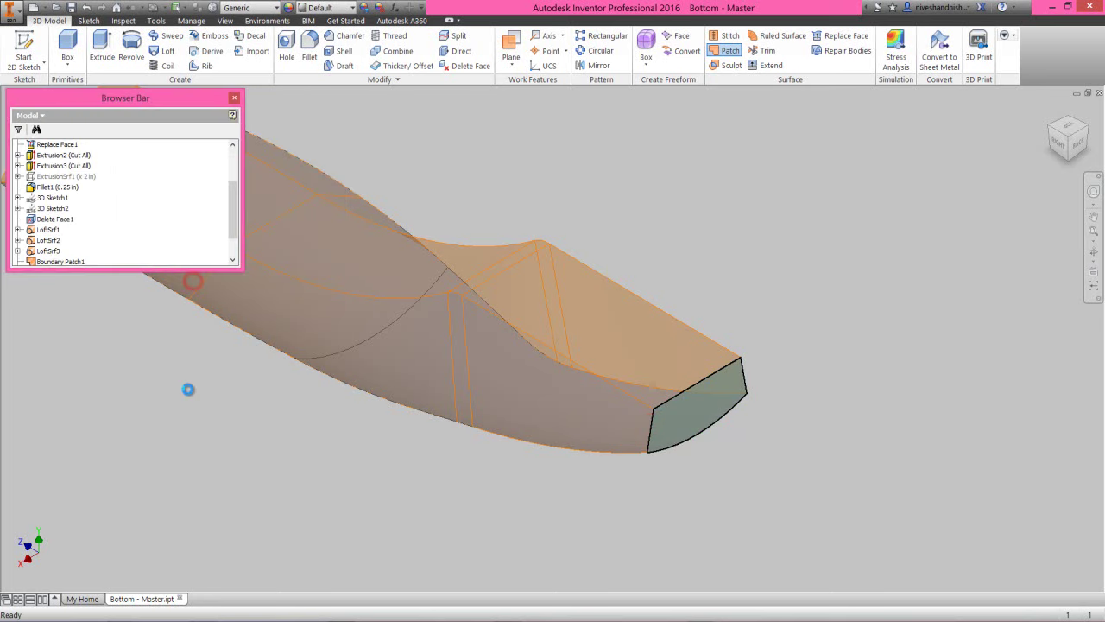
pyautogui.click(1050, 113)
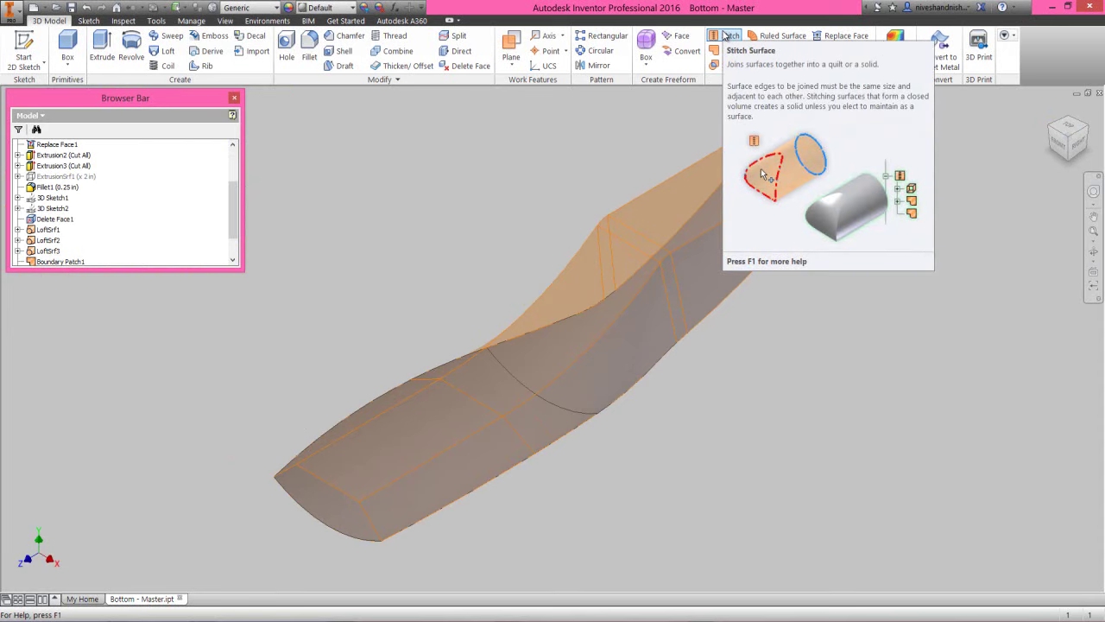
# Step: Stitch all the surfaces, including the lofts and both boundary patches, into one solid body
pyautogui.click(725, 35)
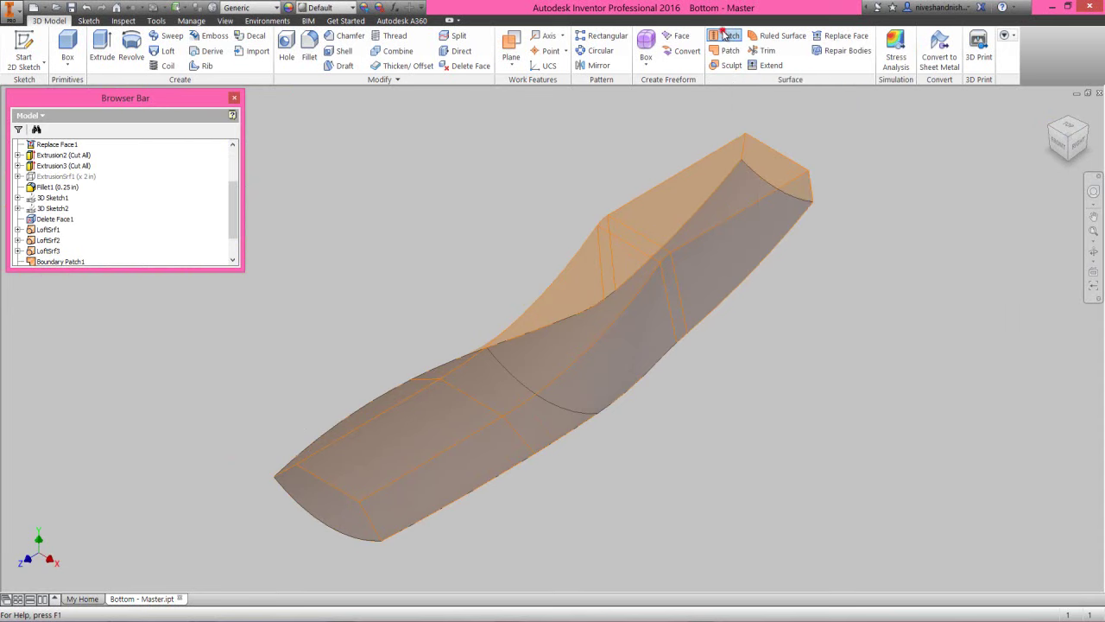
pyautogui.rightClick(530, 178)
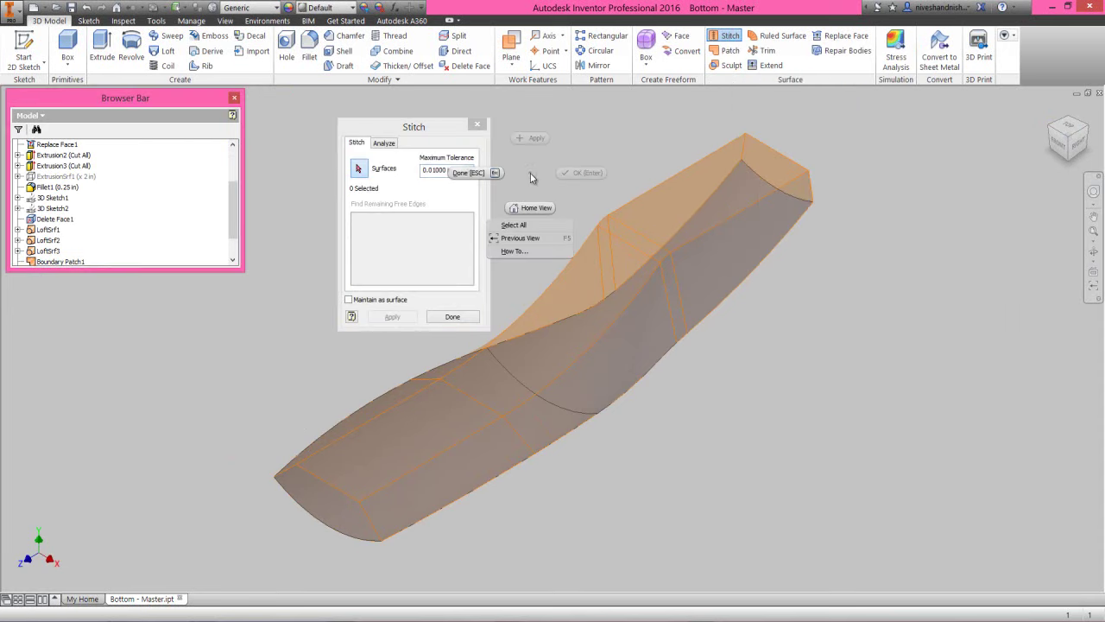
pyautogui.click(525, 225)
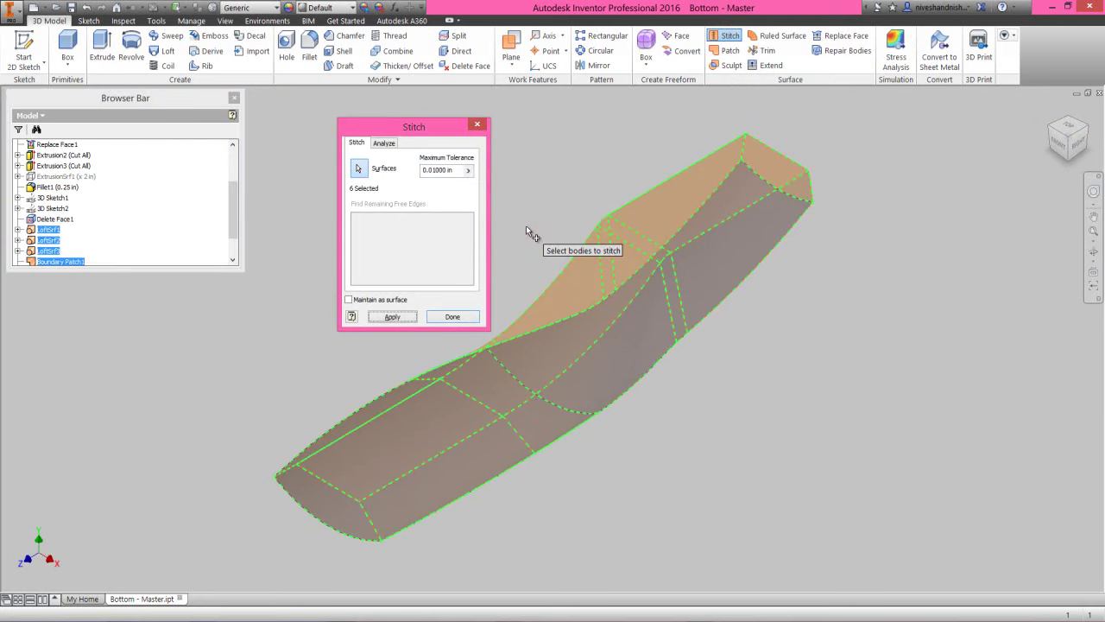
pyautogui.click(234, 217)
pyautogui.moveTo(234, 216); pyautogui.dragTo(235, 256)
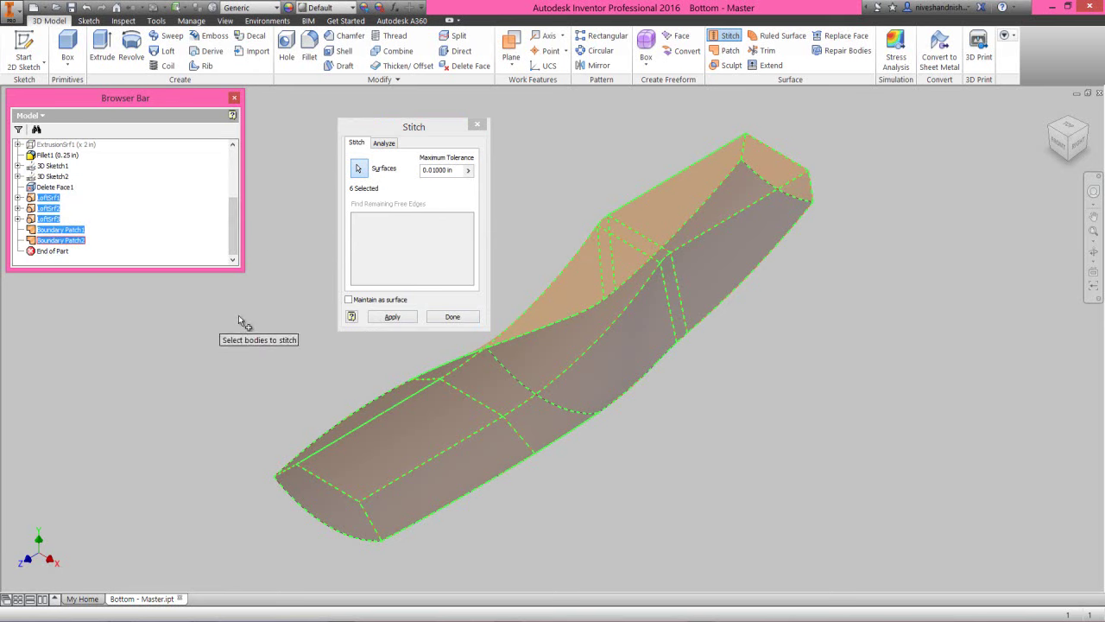
pyautogui.click(393, 317)
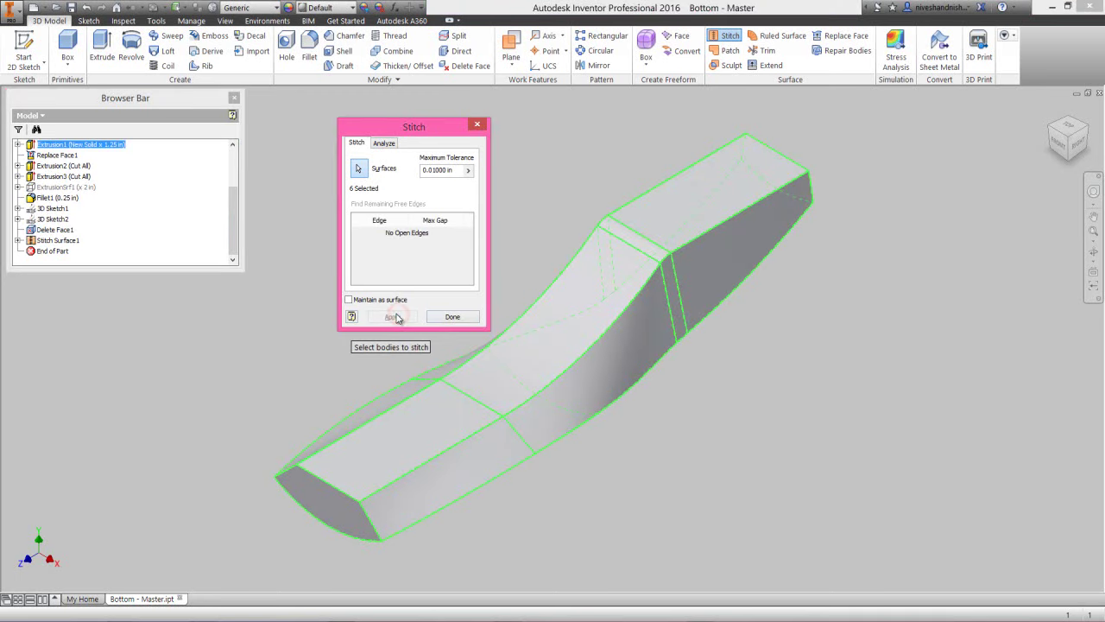
pyautogui.click(449, 317)
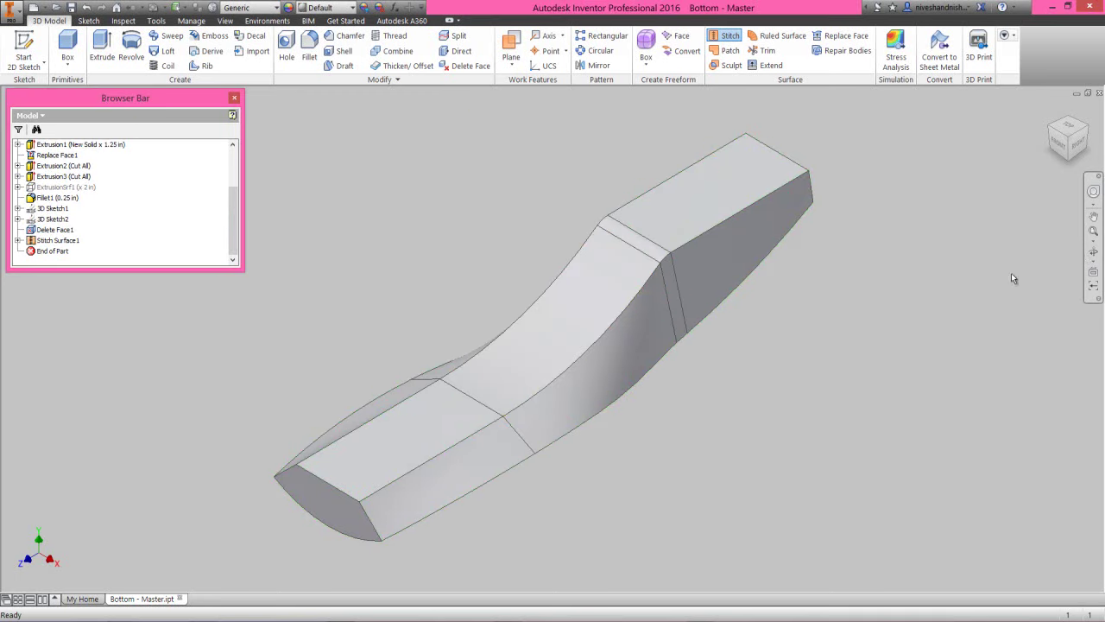
# Step: Examine the stitched solid from underneath and return to the previous view
pyautogui.click(1093, 252)
pyautogui.moveTo(545, 333); pyautogui.dragTo(860, 274)
pyautogui.rightClick(637, 261)
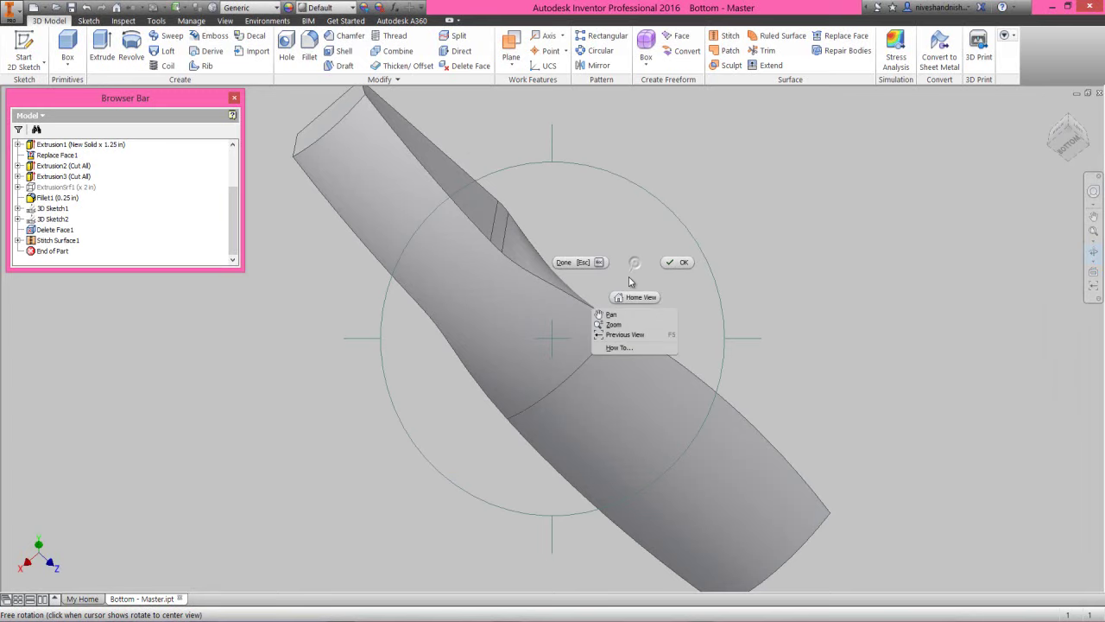
pyautogui.click(639, 337)
pyautogui.rightClick(598, 266)
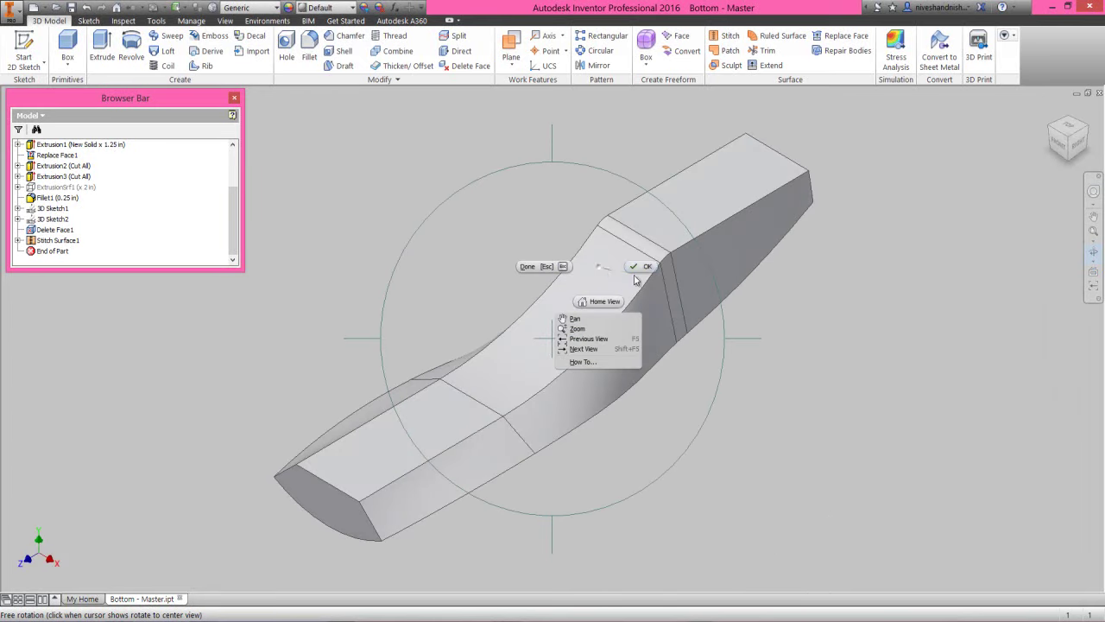
pyautogui.click(646, 268)
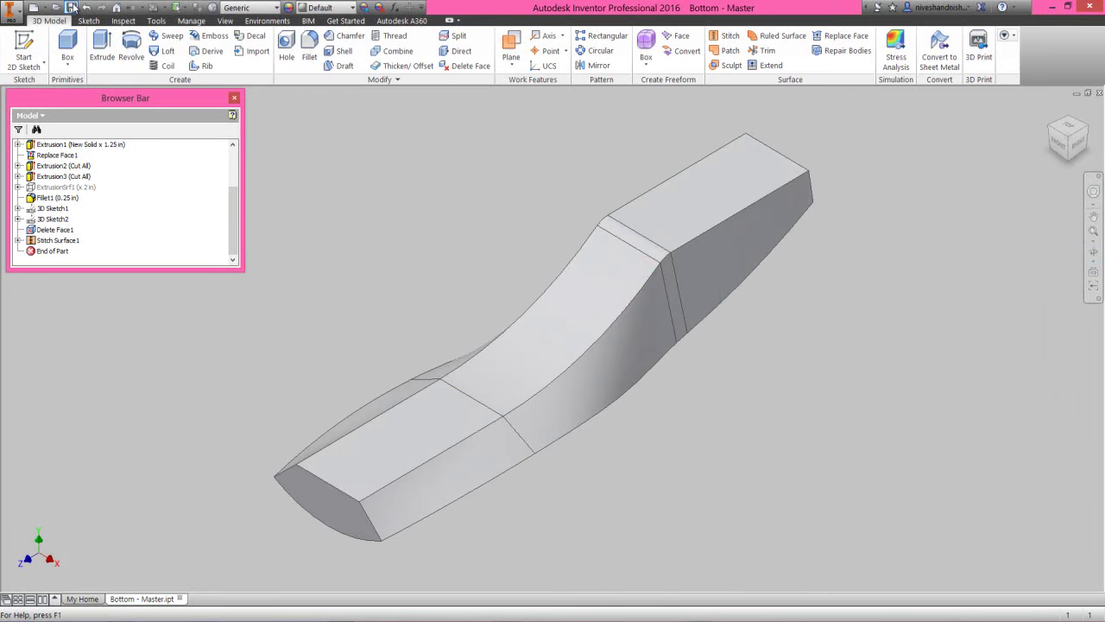
pyautogui.click(460, 244)
# Step: Apply the Poplar appearance from the Favorites library to the whole Bottom - Master part
pyautogui.scroll(2, 230, 204)
pyautogui.click(58, 145)
pyautogui.click(59, 145)
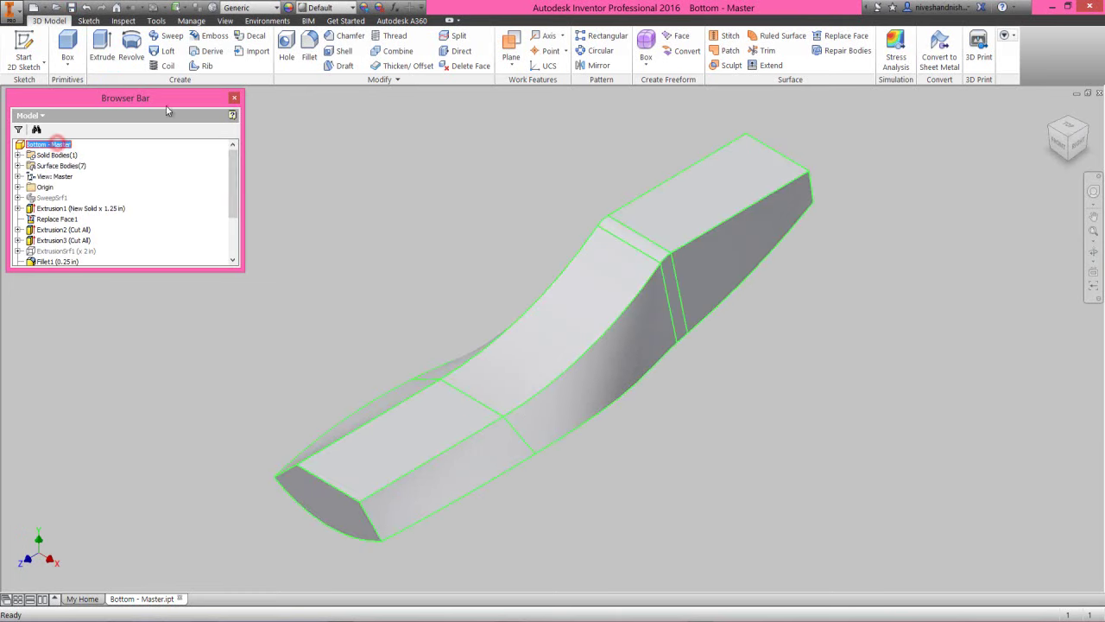
pyautogui.click(289, 7)
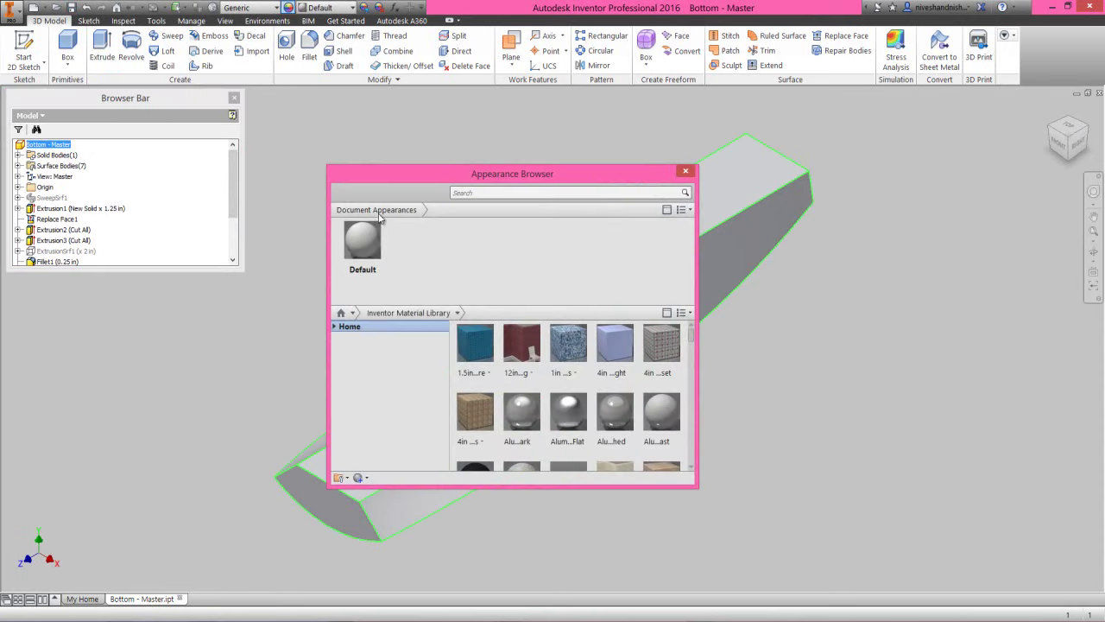
pyautogui.click(333, 327)
pyautogui.click(352, 337)
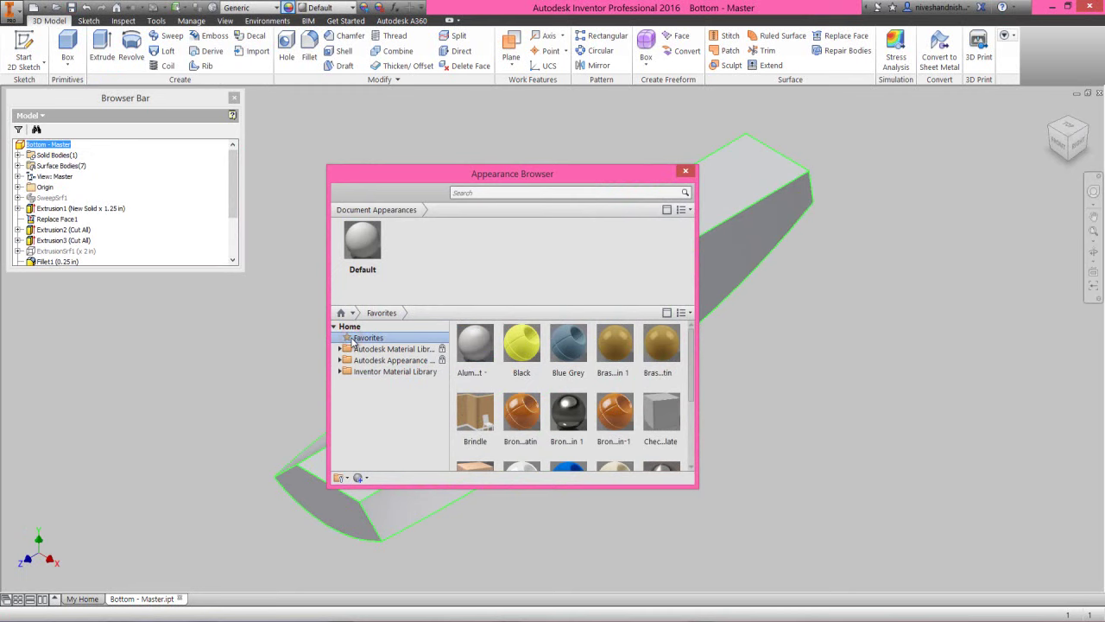
pyautogui.moveTo(697, 364); pyautogui.dragTo(688, 376)
pyautogui.scroll(-3, 683, 380)
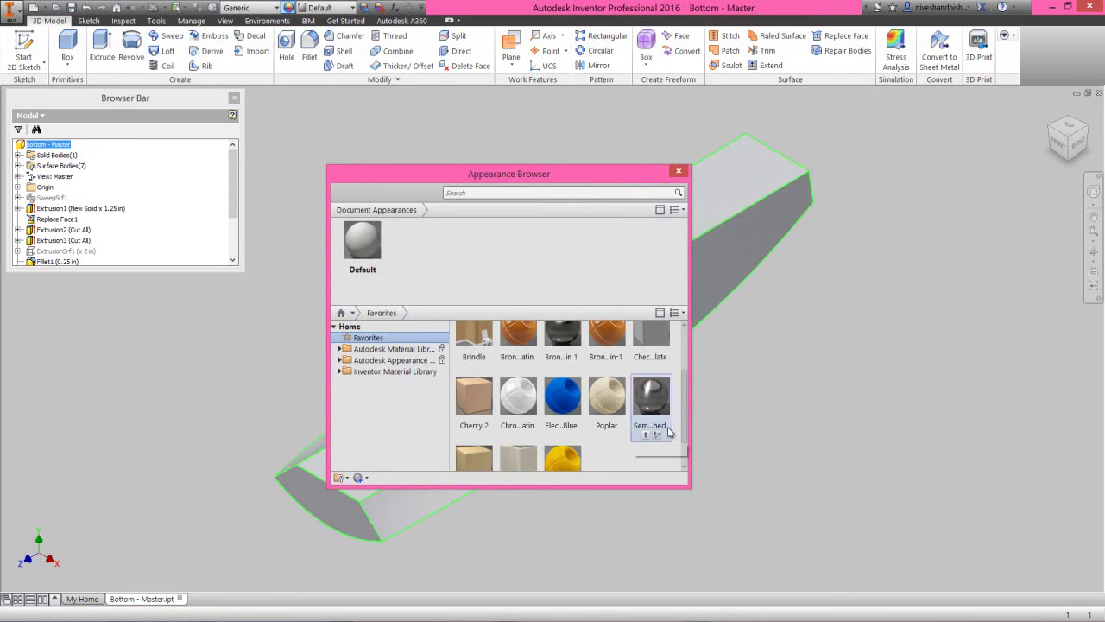
pyautogui.doubleClick(602, 433)
pyautogui.click(410, 240)
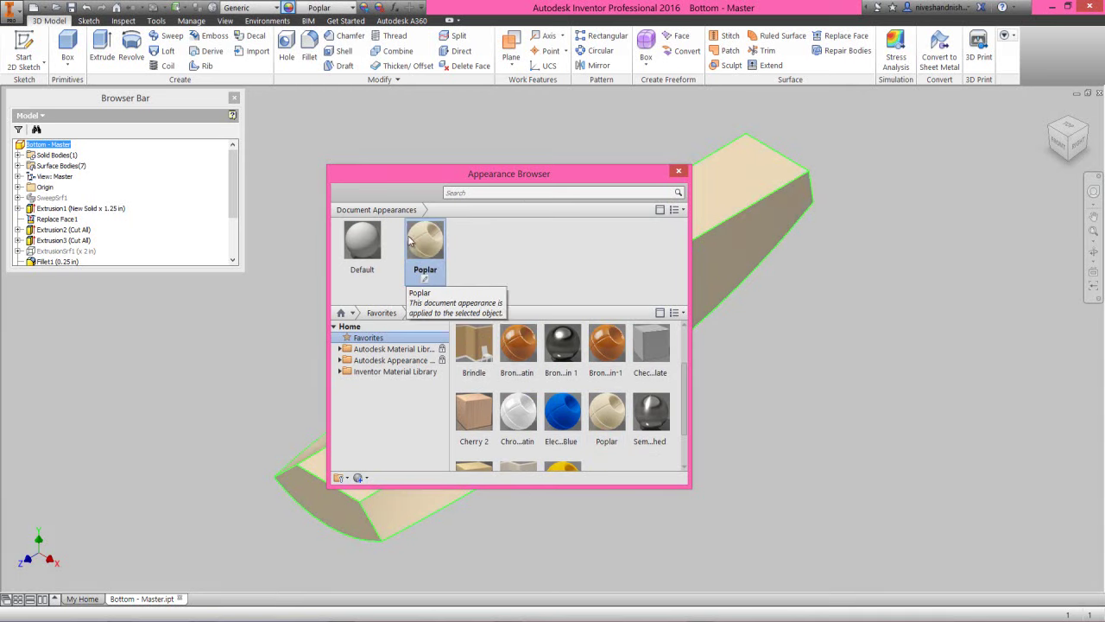
pyautogui.click(678, 172)
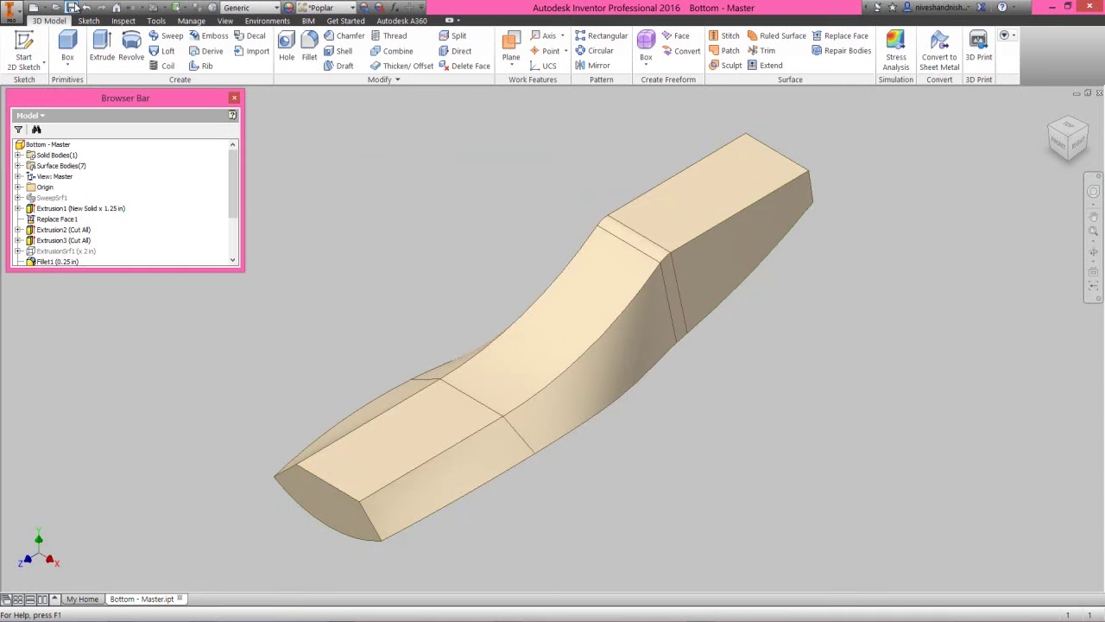
pyautogui.click(358, 298)
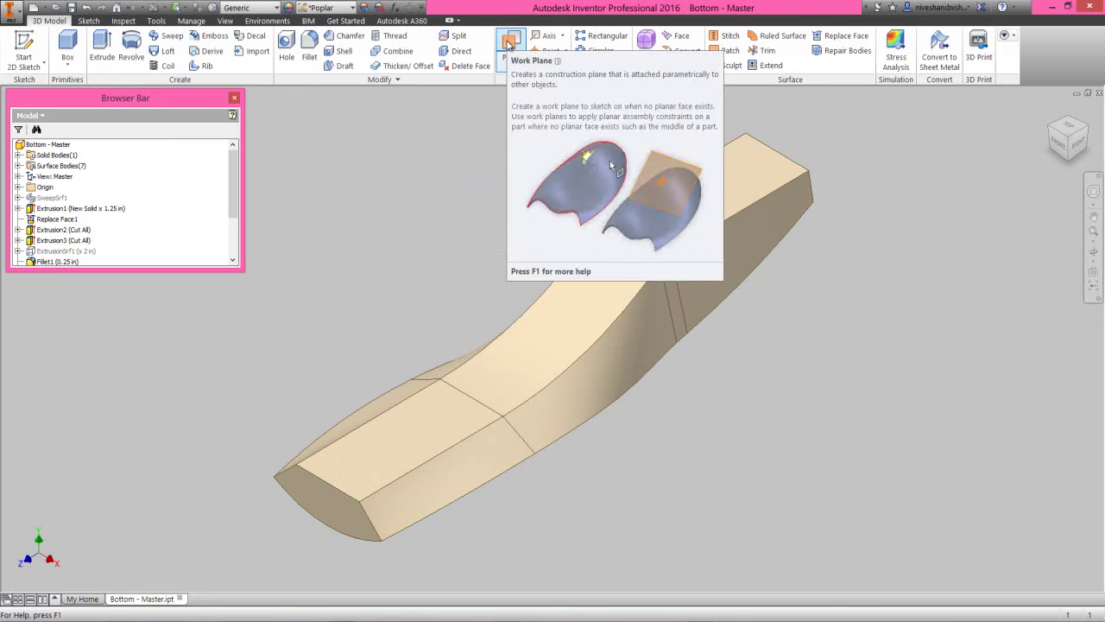
# Step: Create a work plane through the front end's straight top edge, angled 180-30 degrees to the adjoining flat top face
pyautogui.click(510, 43)
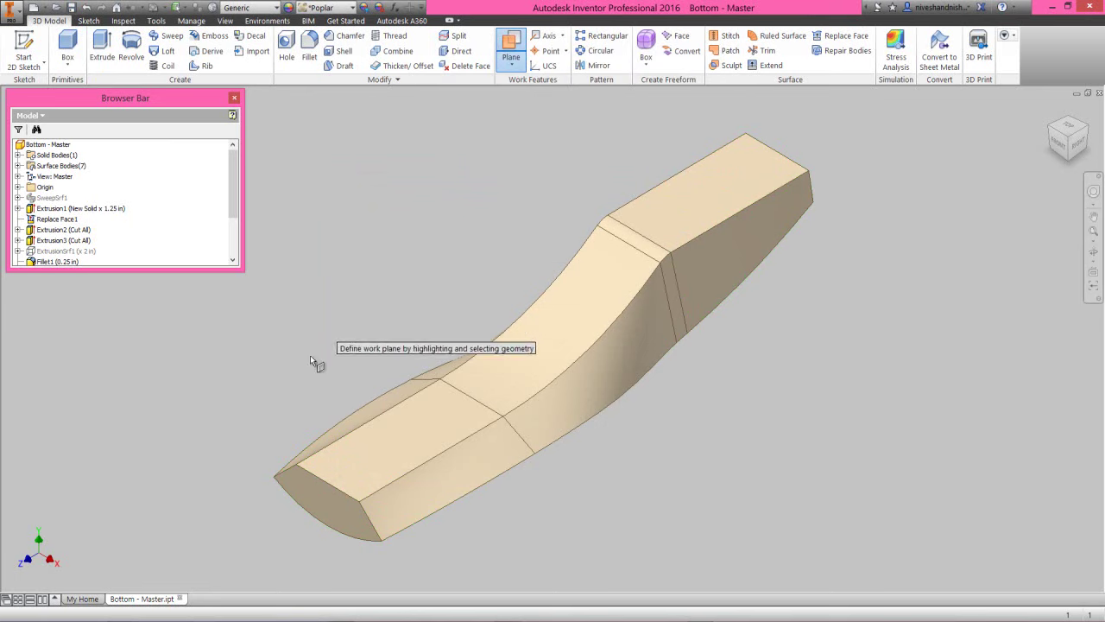
pyautogui.click(316, 474)
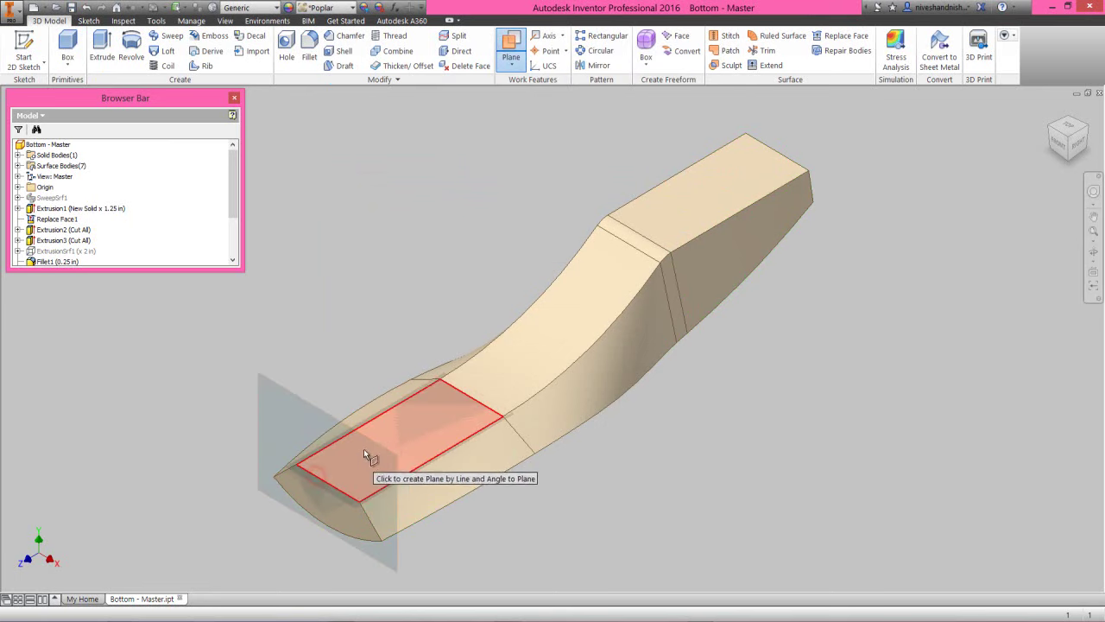
pyautogui.click(391, 442)
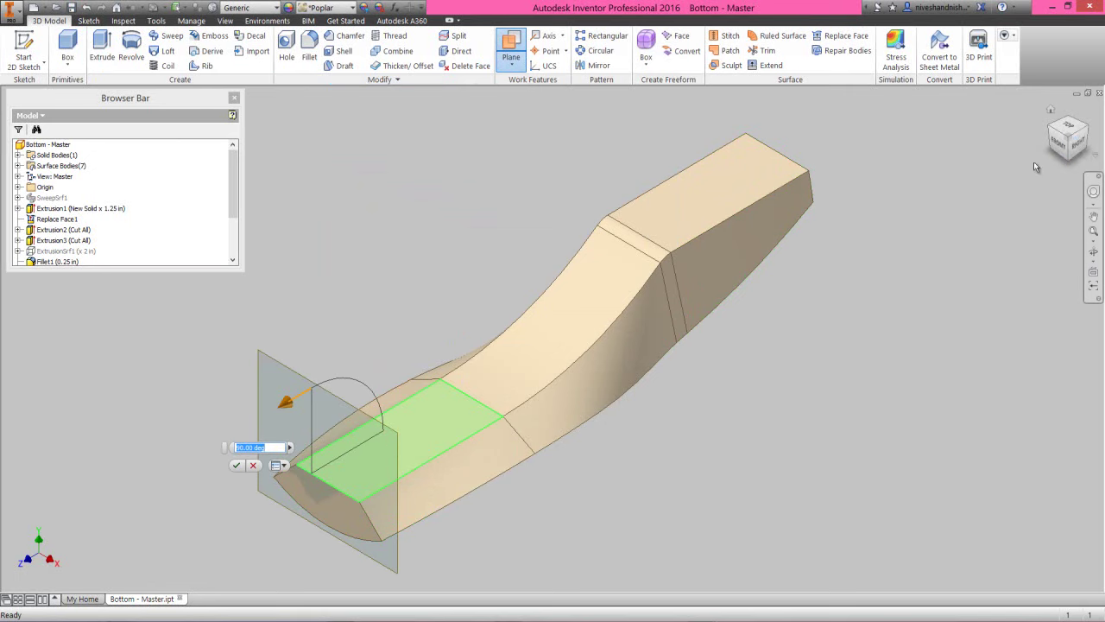
pyautogui.click(1076, 143)
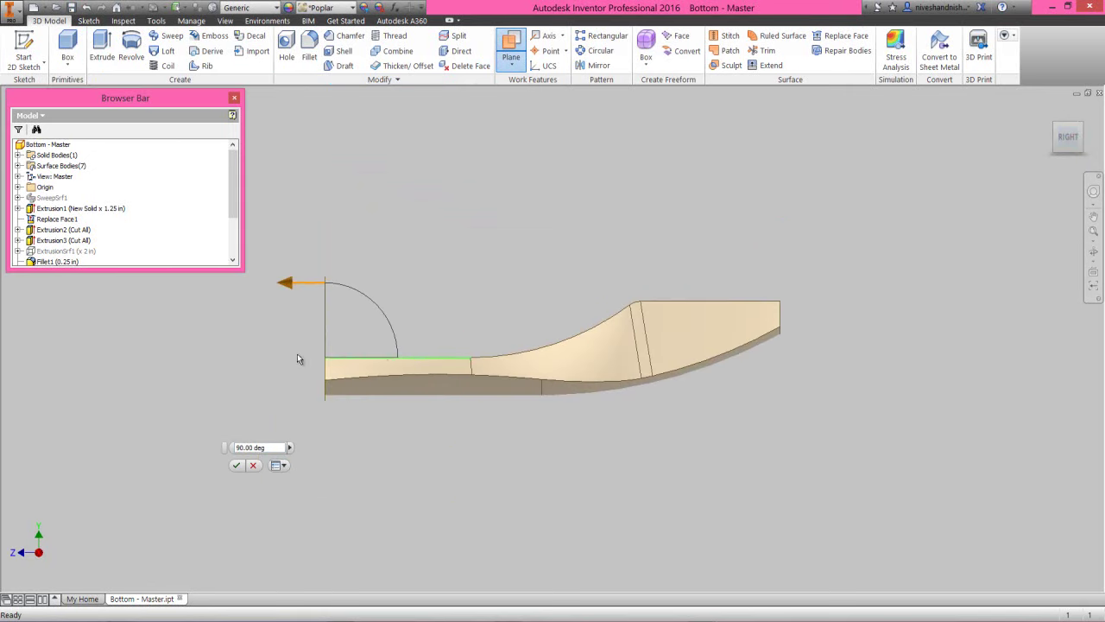
pyautogui.scroll(-3, 296, 355)
pyautogui.moveTo(270, 448); pyautogui.dragTo(233, 451)
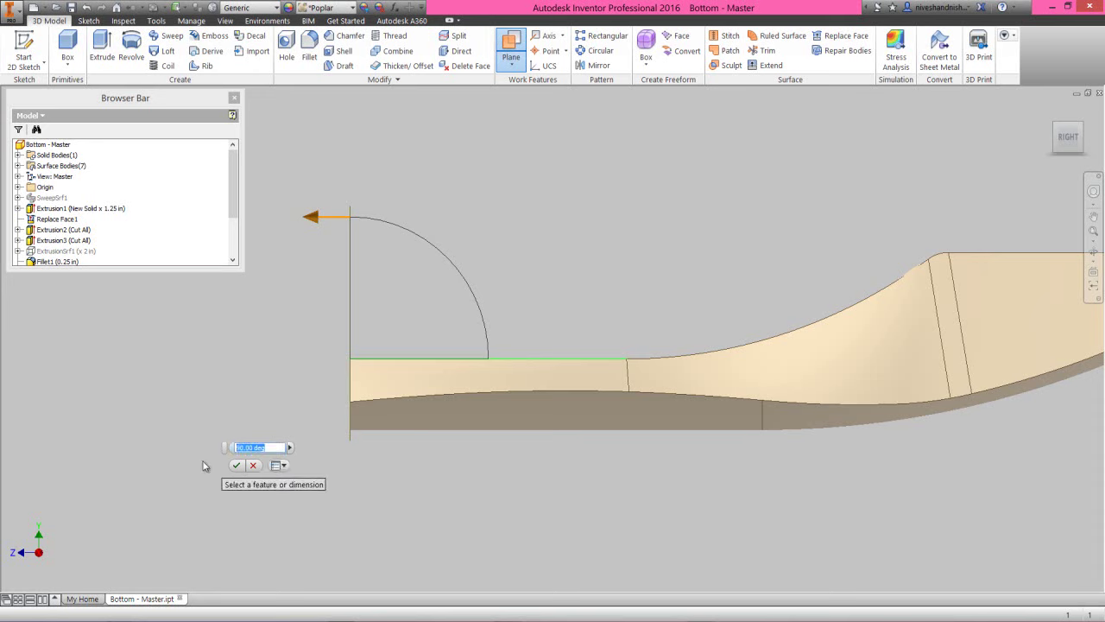
pyautogui.write('180')
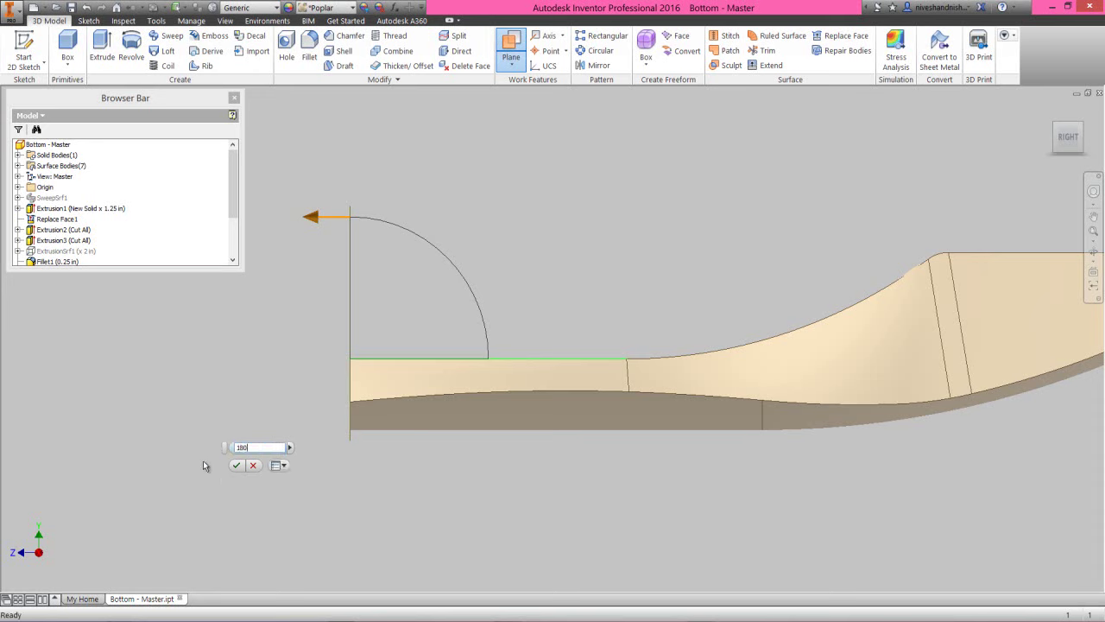
pyautogui.write('-30')
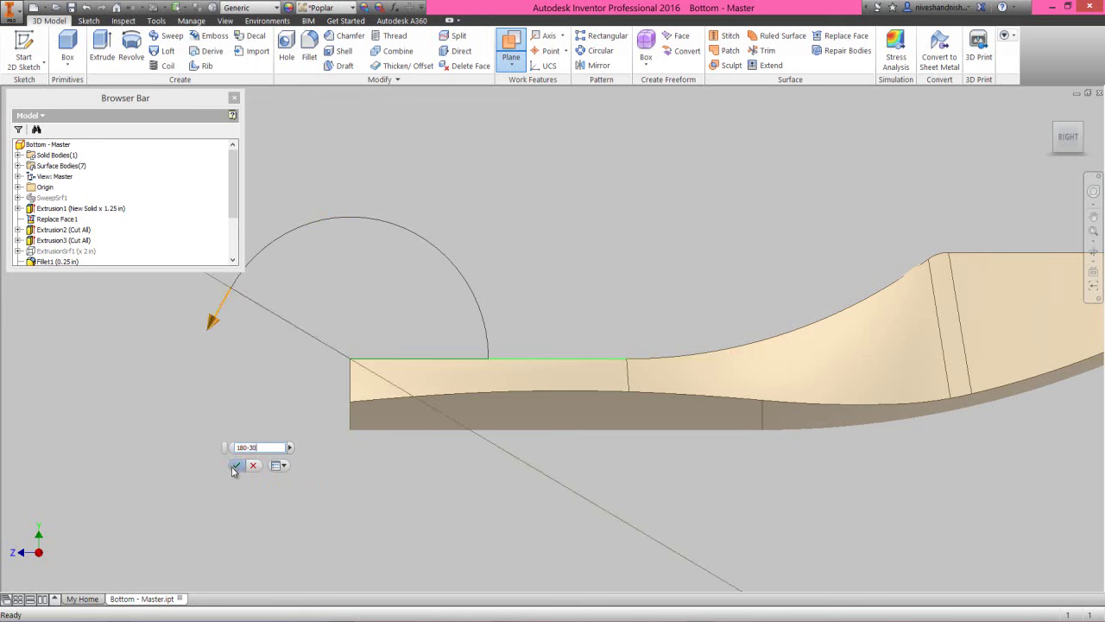
pyautogui.click(233, 466)
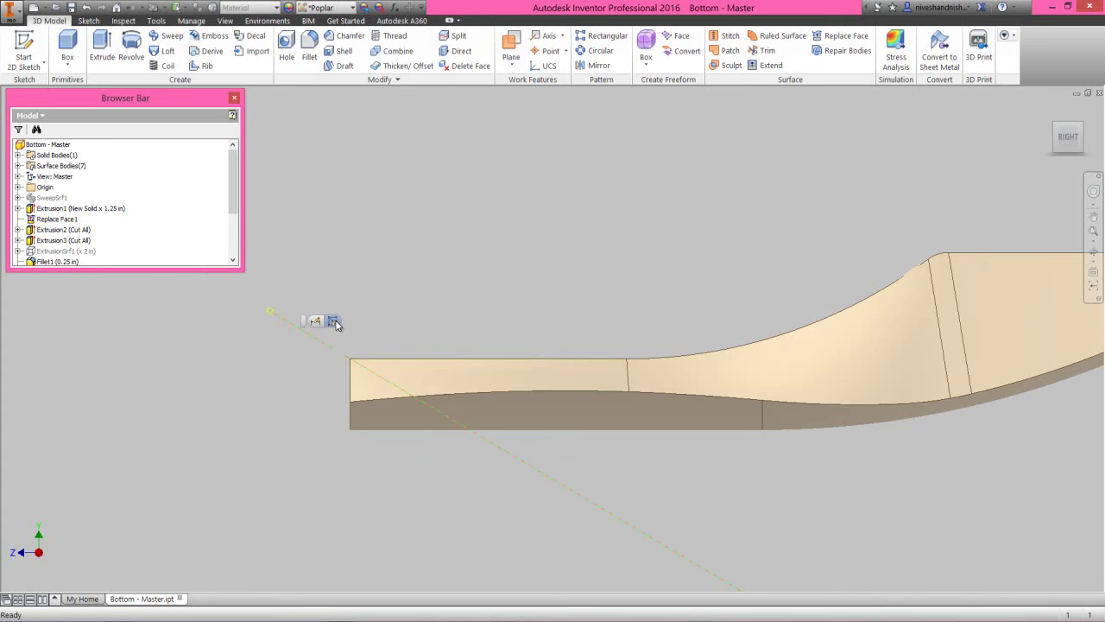
# Step: Start a sketch on the angled work plane and project the front end's curved bottom edge into it
pyautogui.click(335, 321)
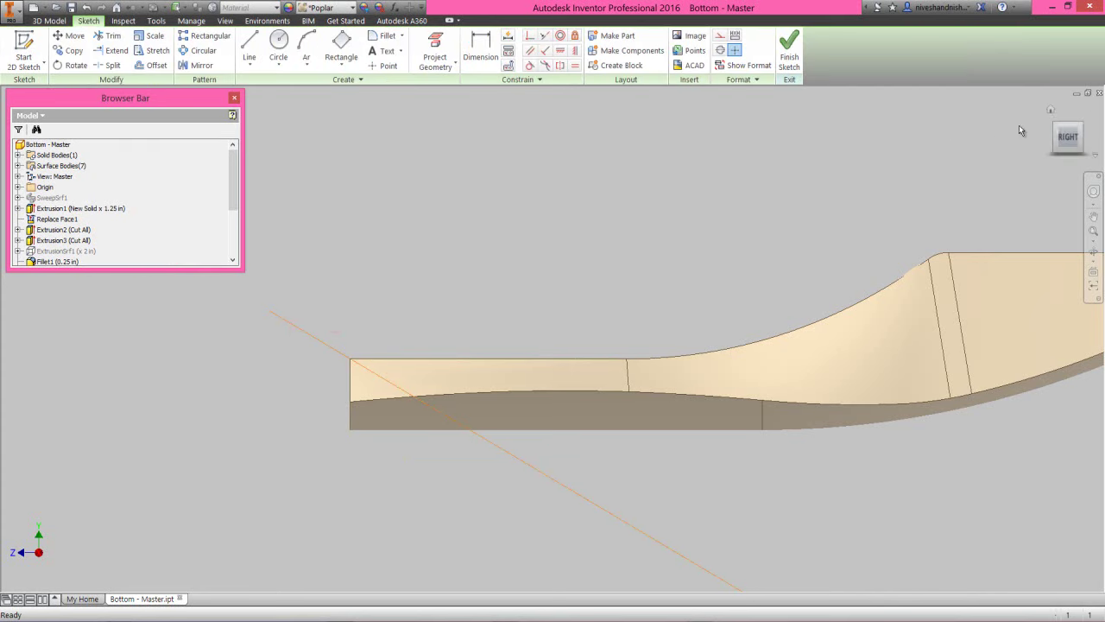
pyautogui.click(1057, 128)
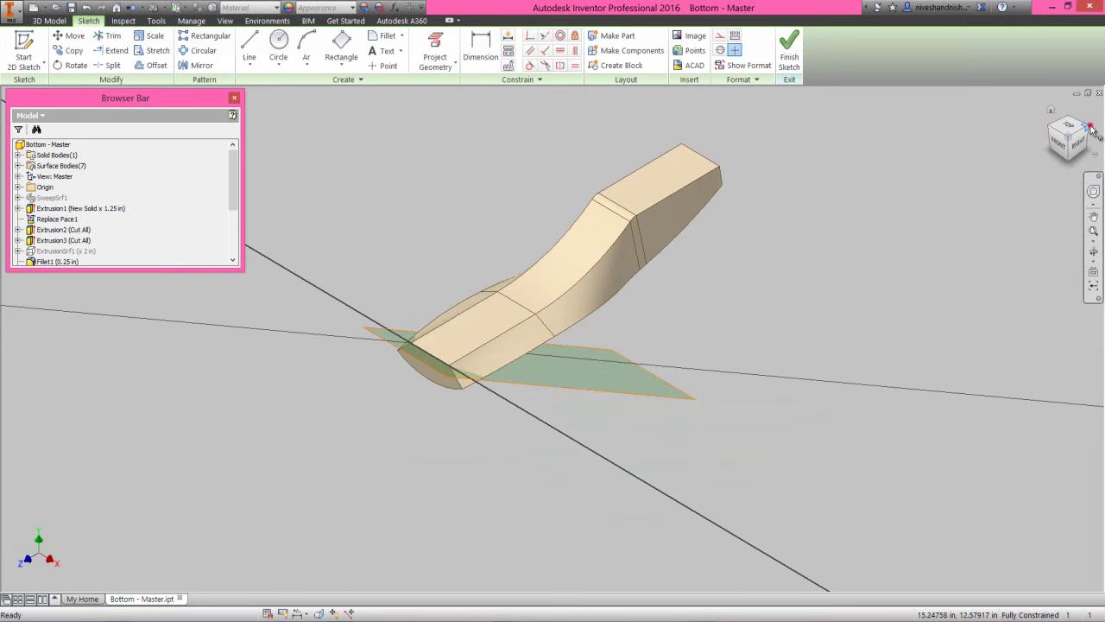
pyautogui.click(1092, 130)
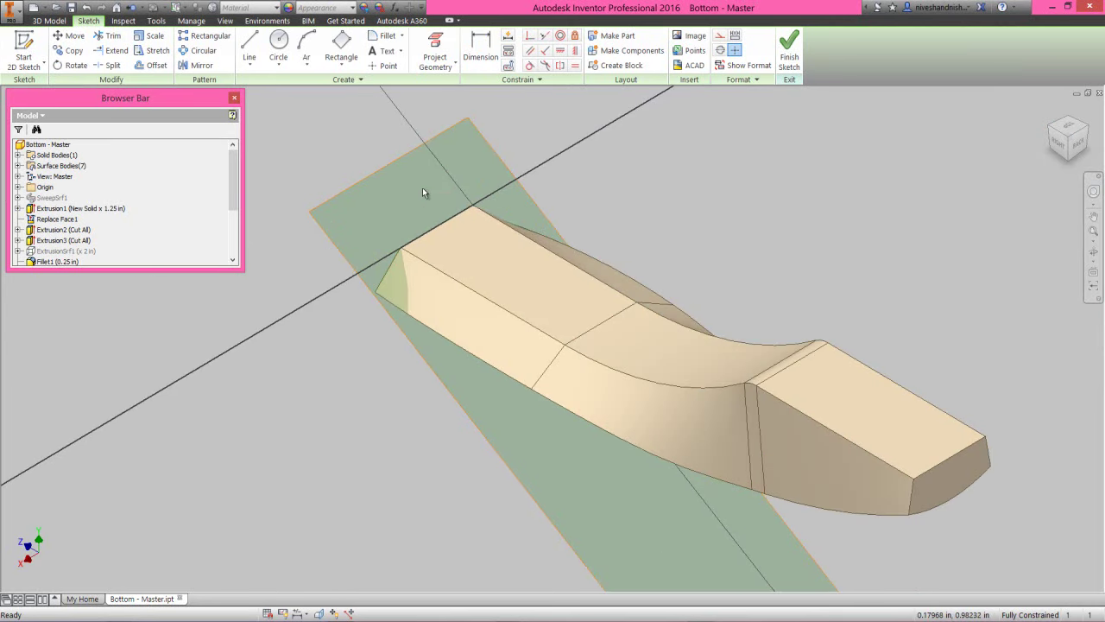
pyautogui.rightClick(372, 138)
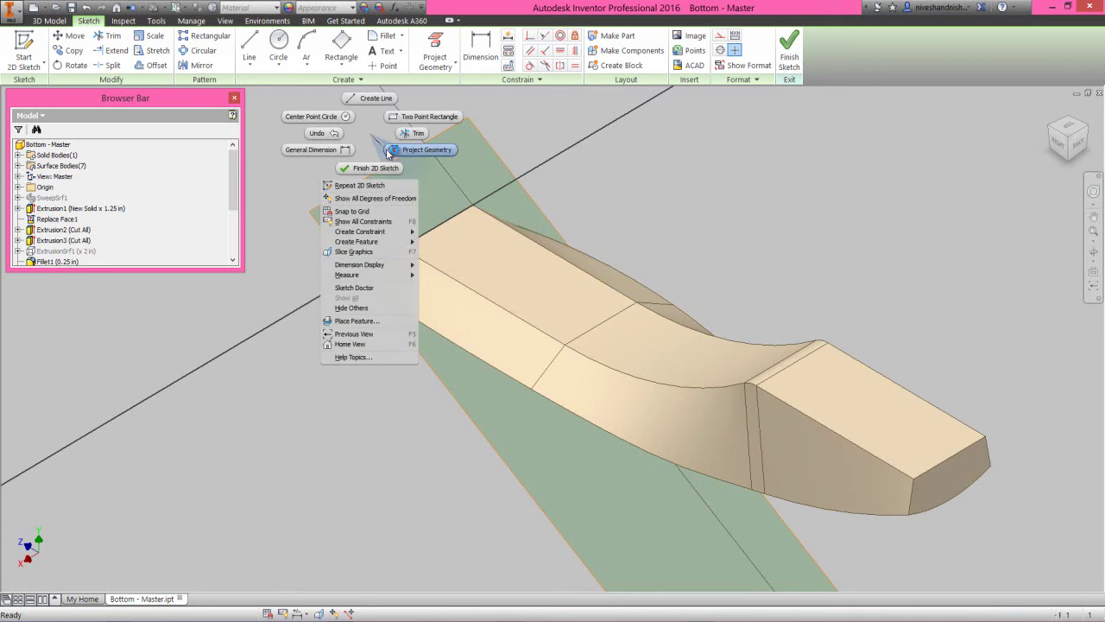
pyautogui.click(392, 152)
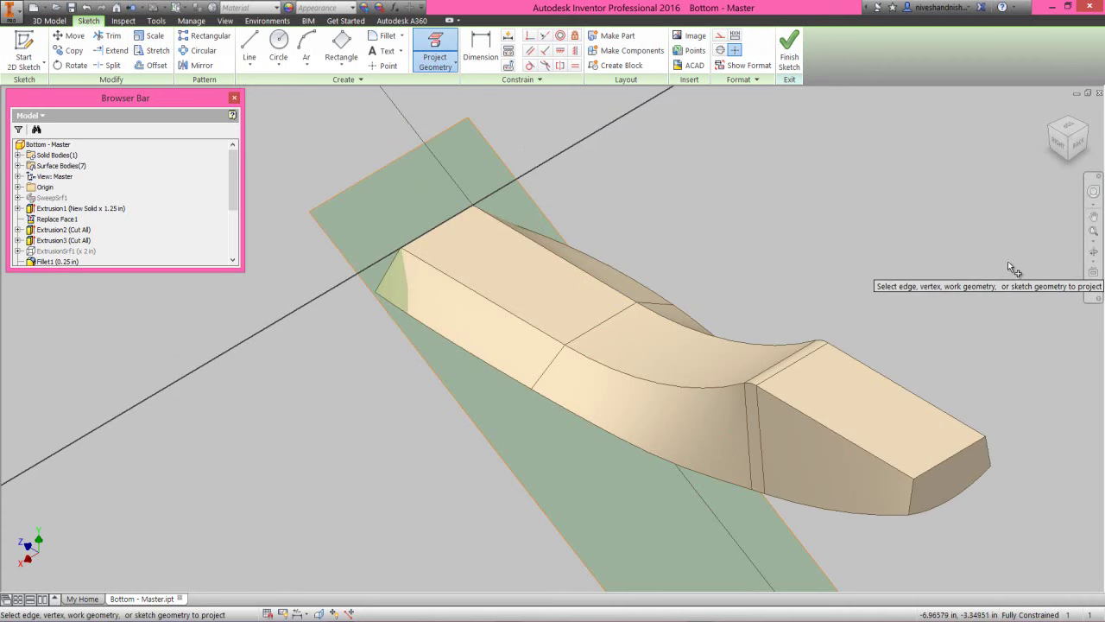
pyautogui.click(1093, 251)
pyautogui.moveTo(566, 339); pyautogui.dragTo(526, 313)
pyautogui.rightClick(565, 314)
pyautogui.click(526, 352)
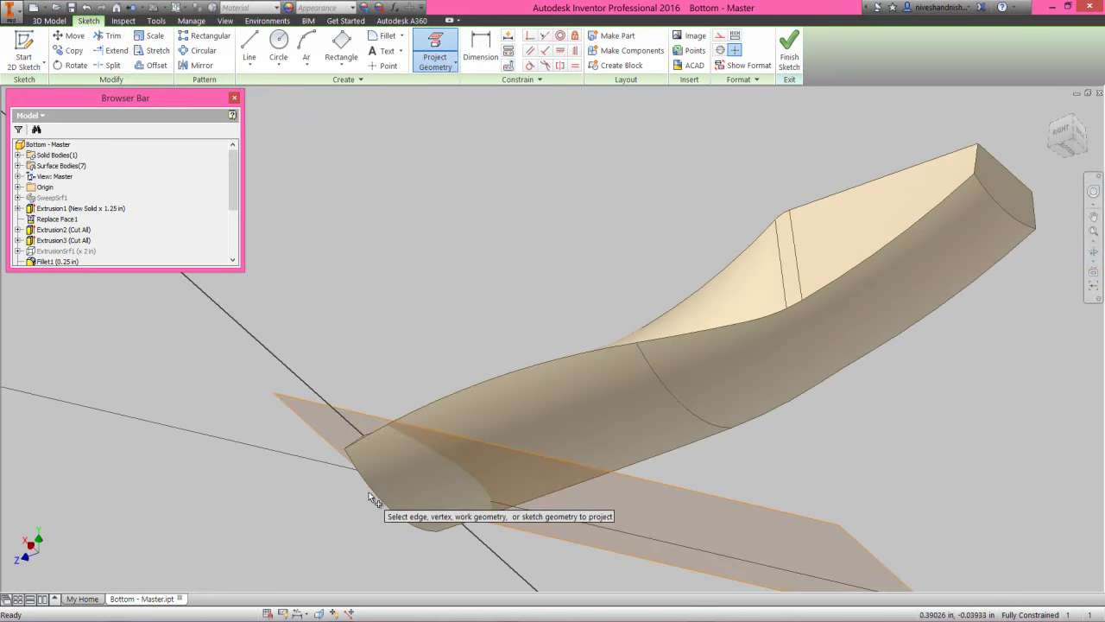
pyautogui.rightClick(488, 302)
pyautogui.click(486, 341)
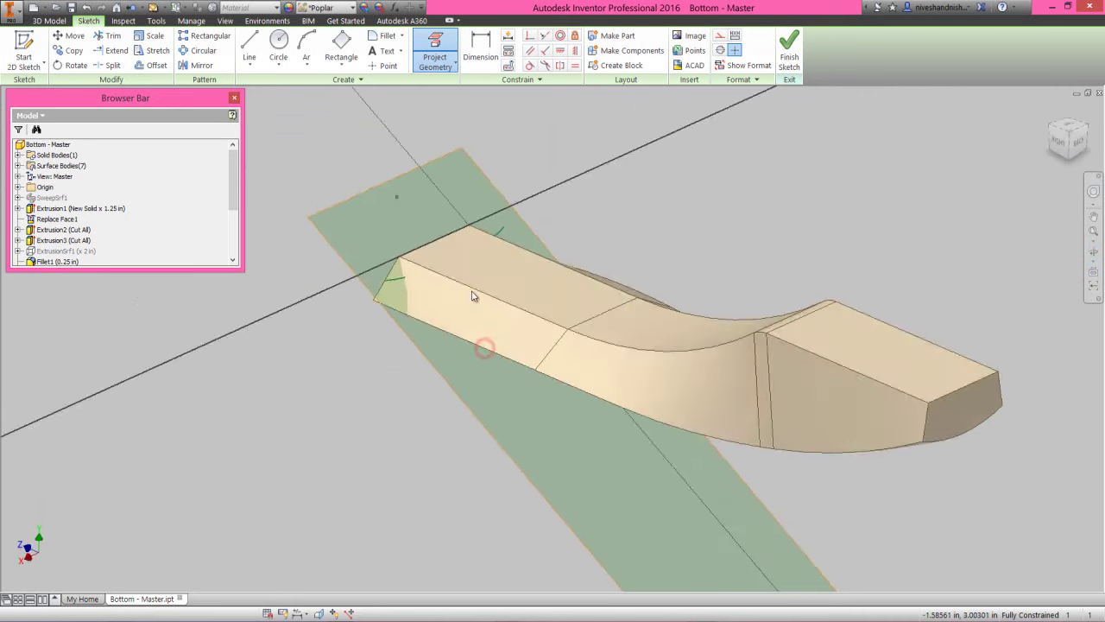
# Step: Project the front end's straight top edge into the sketch and end the projection
pyautogui.click(424, 234)
pyautogui.rightClick(558, 178)
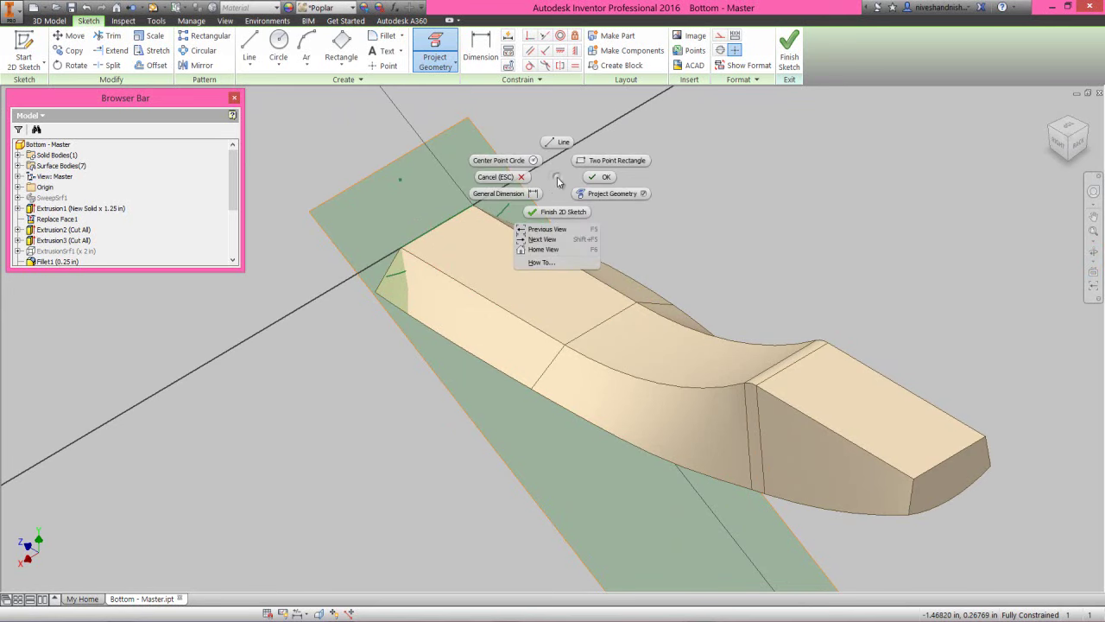
pyautogui.click(593, 184)
# Step: Draw two lines joining the ends of the projected top edge to the ends of the projected curve, and finish the sketch
pyautogui.rightClick(593, 182)
pyautogui.click(590, 149)
pyautogui.scroll(-3, 484, 186)
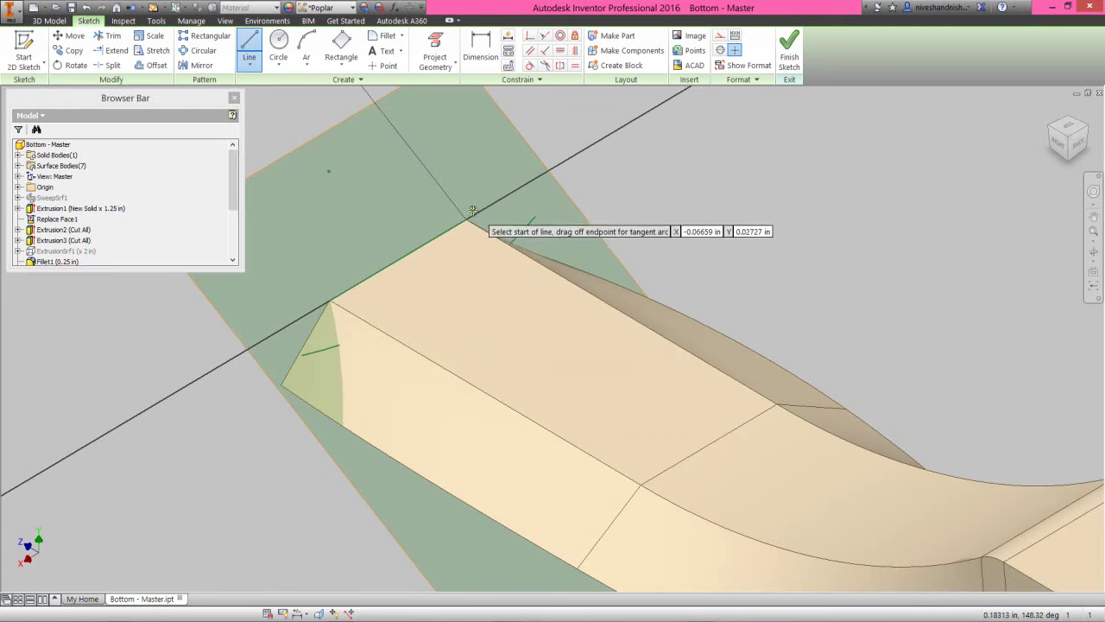
pyautogui.click(467, 220)
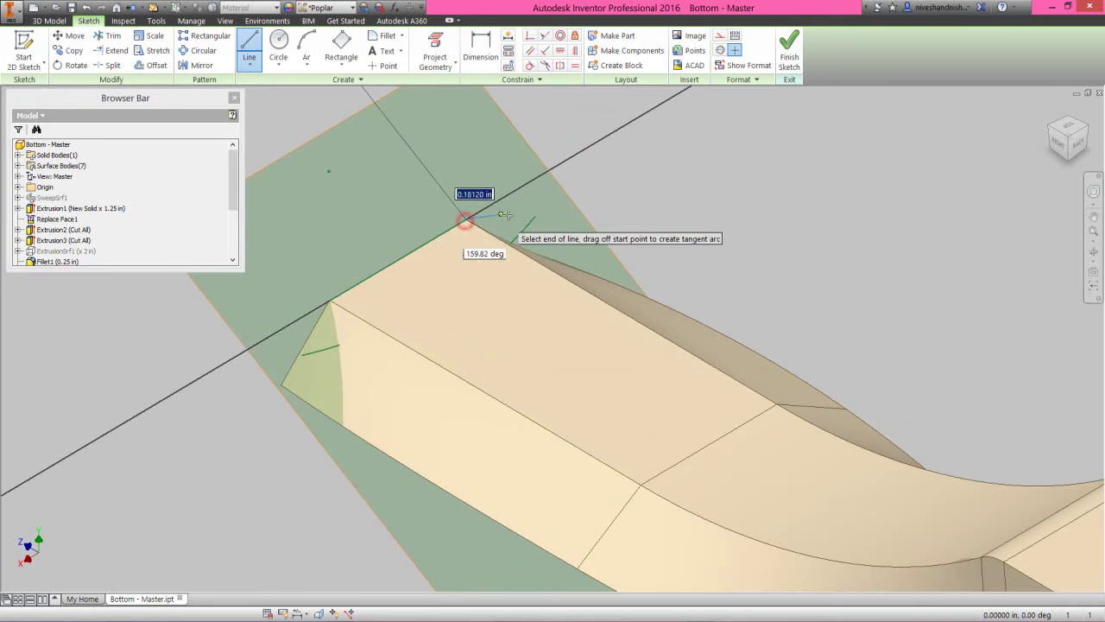
pyautogui.doubleClick(536, 216)
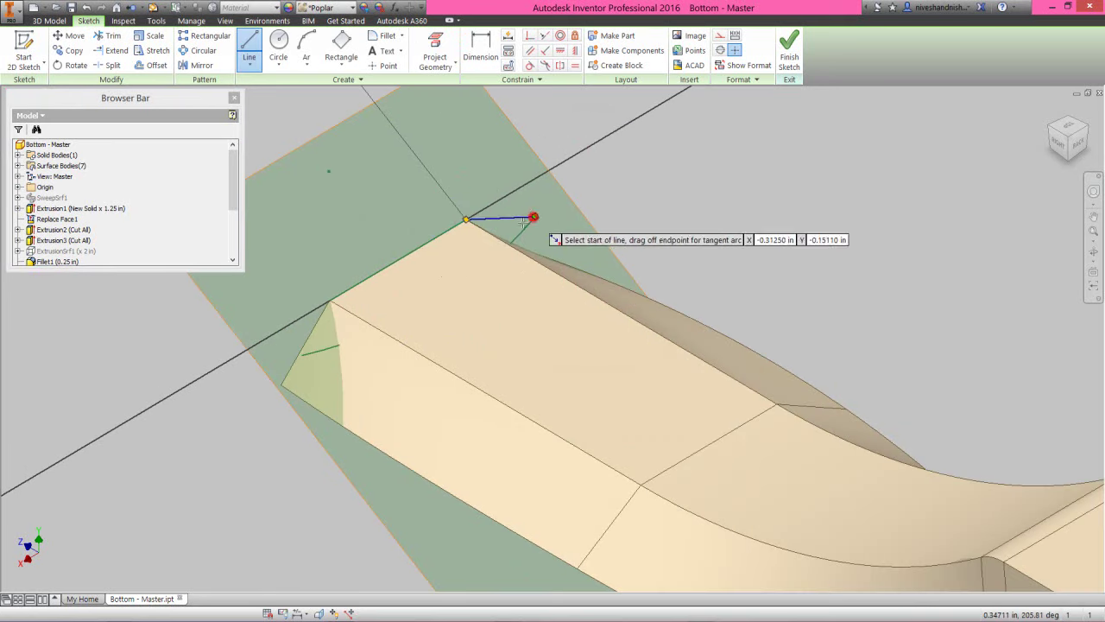
pyautogui.click(330, 300)
pyautogui.doubleClick(302, 354)
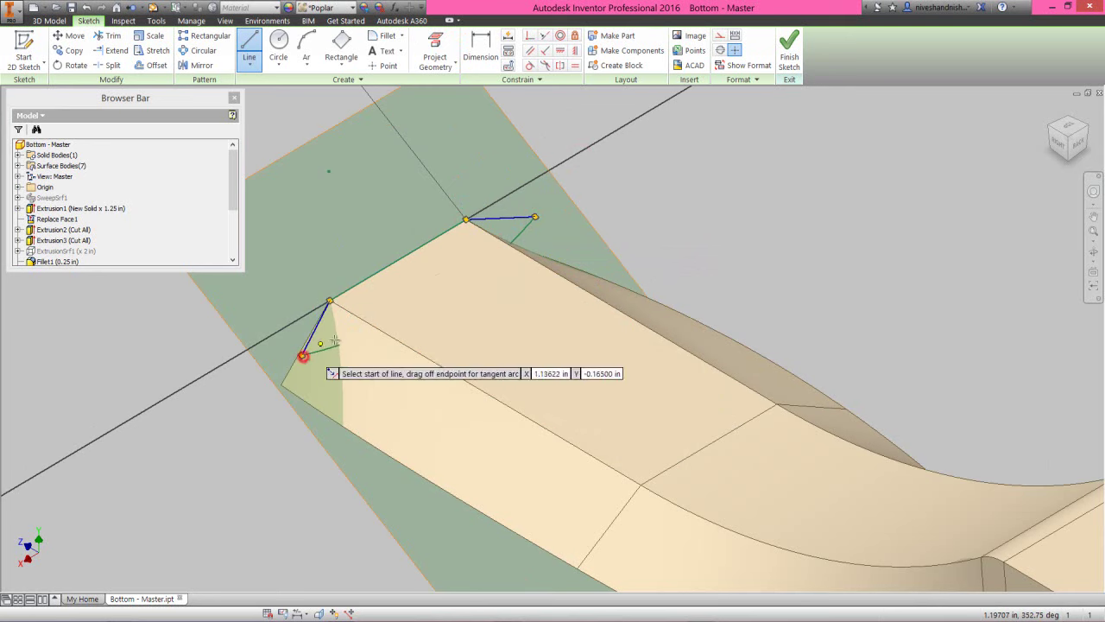
pyautogui.rightClick(636, 187)
pyautogui.click(680, 192)
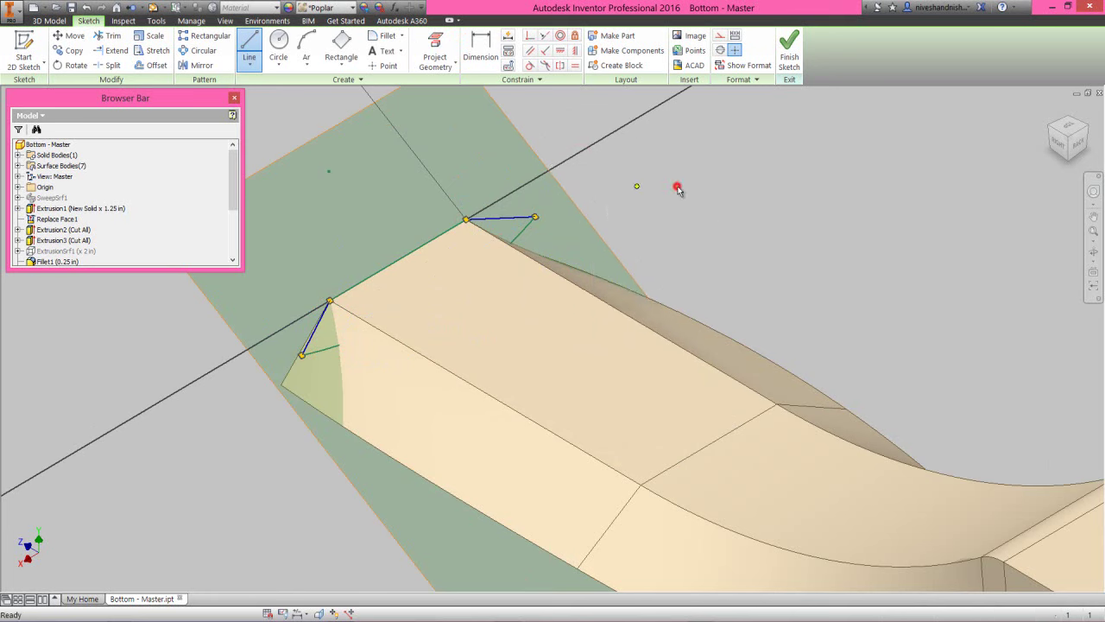
pyautogui.rightClick(677, 188)
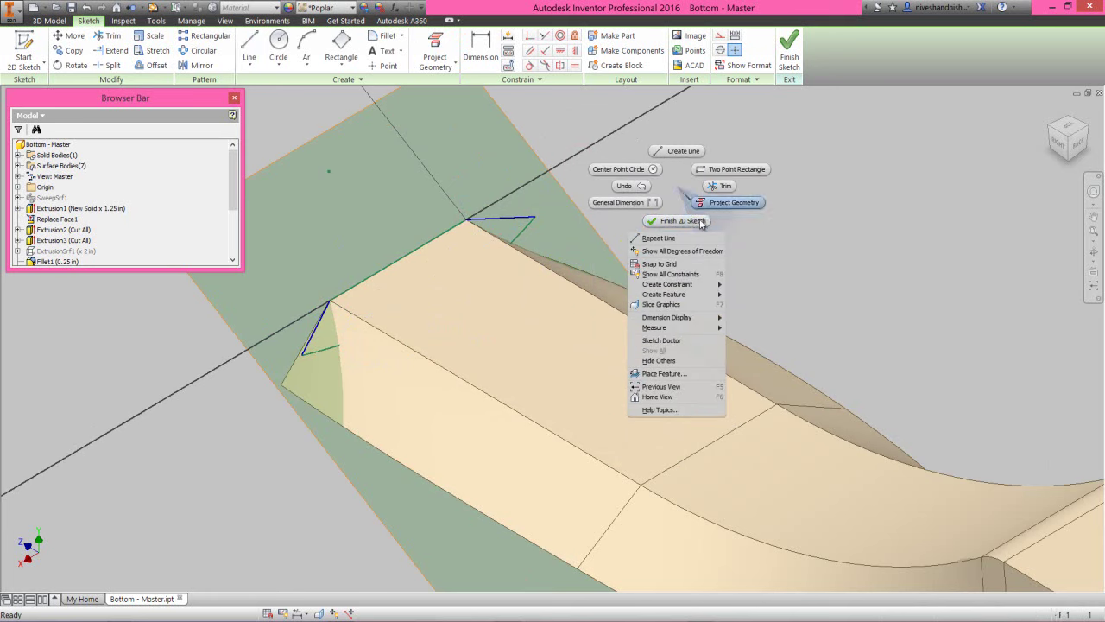
pyautogui.click(687, 221)
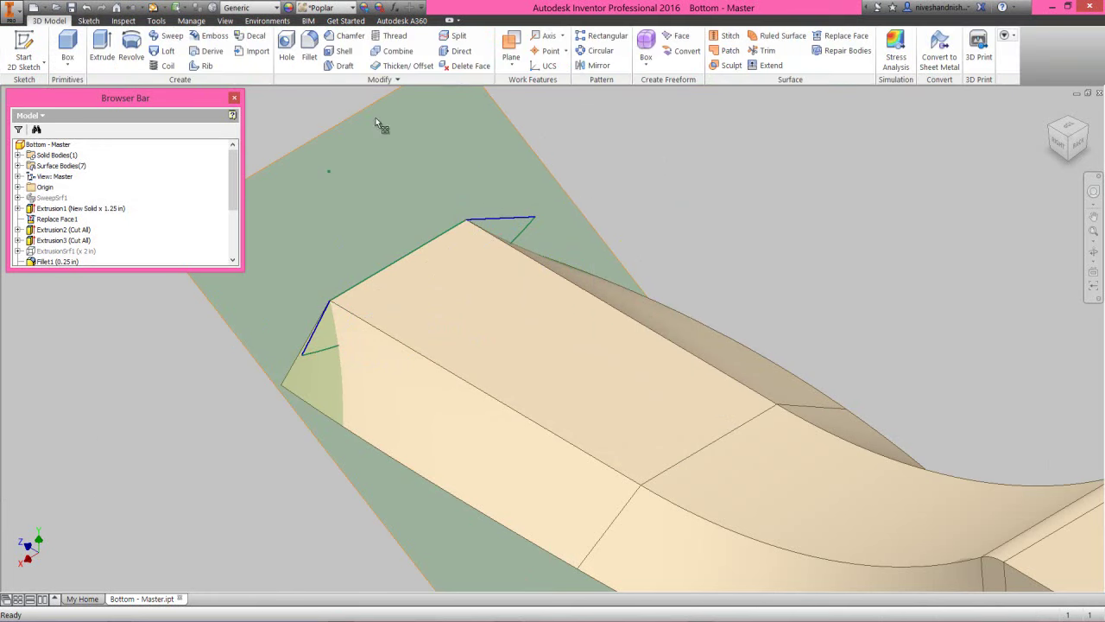
# Step: Extrude the closed profile as a cut through all, in both directions, to trim the front end
pyautogui.click(102, 48)
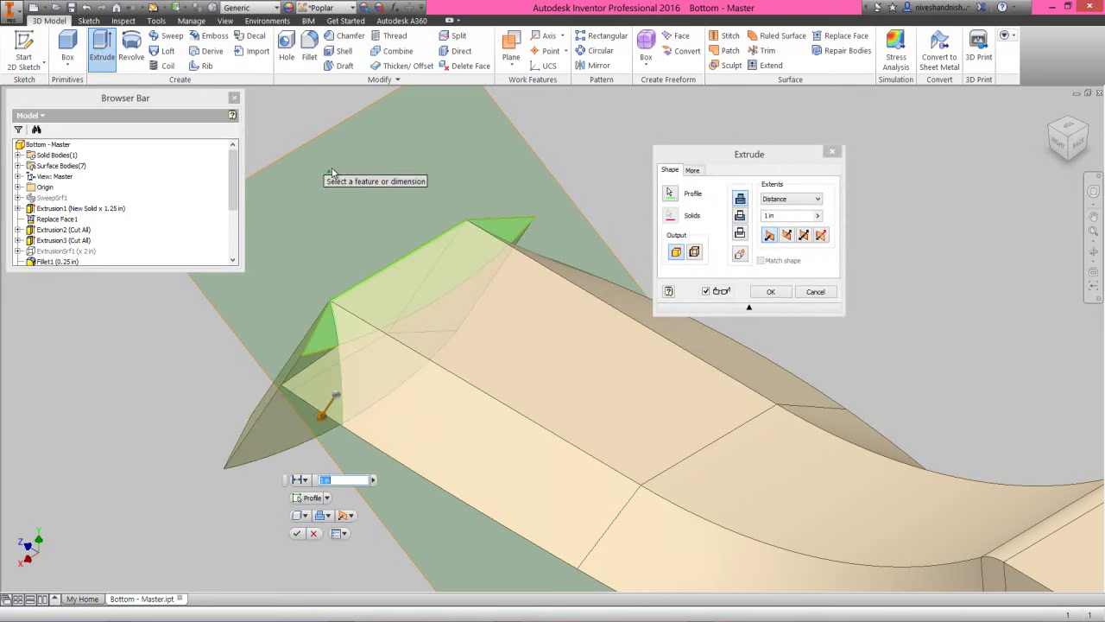
pyautogui.click(717, 160)
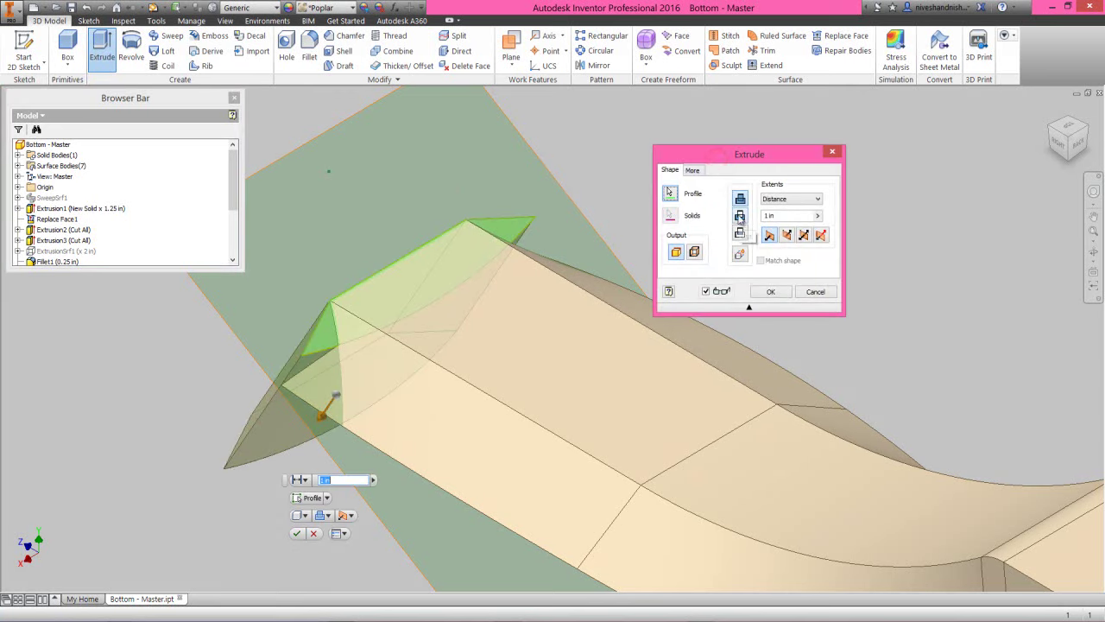
pyautogui.click(739, 217)
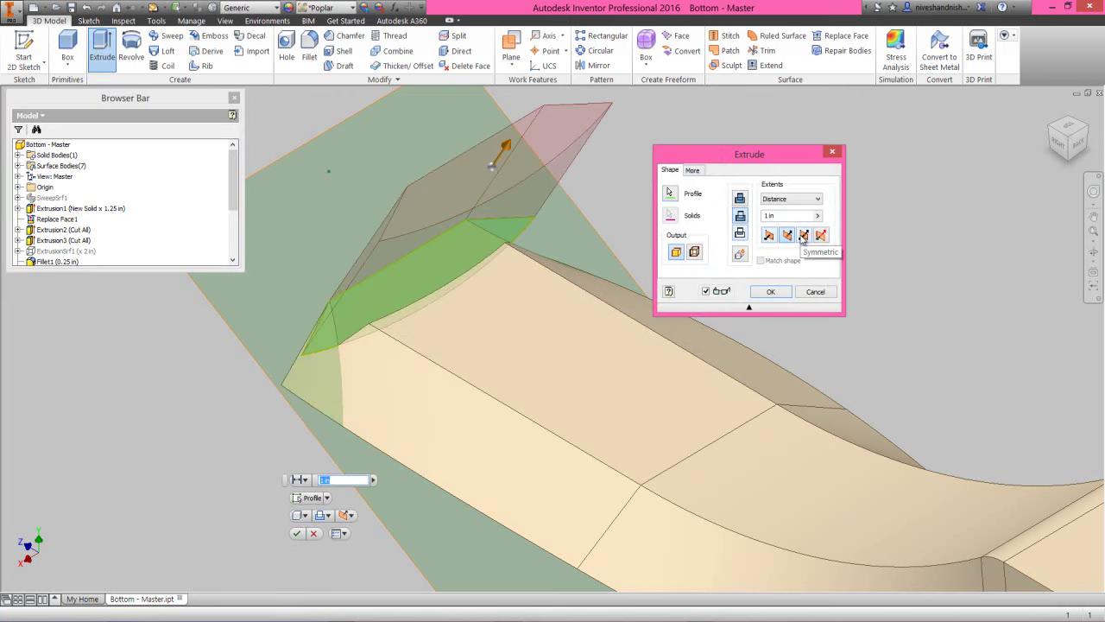
pyautogui.click(802, 235)
pyautogui.click(795, 200)
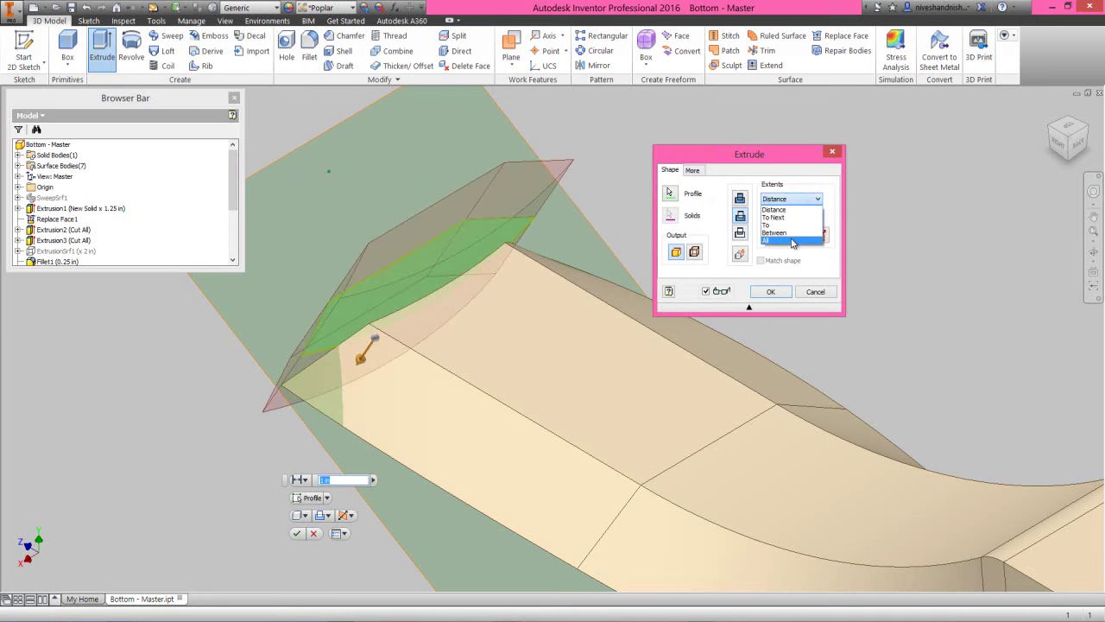
pyautogui.click(779, 247)
pyautogui.click(772, 291)
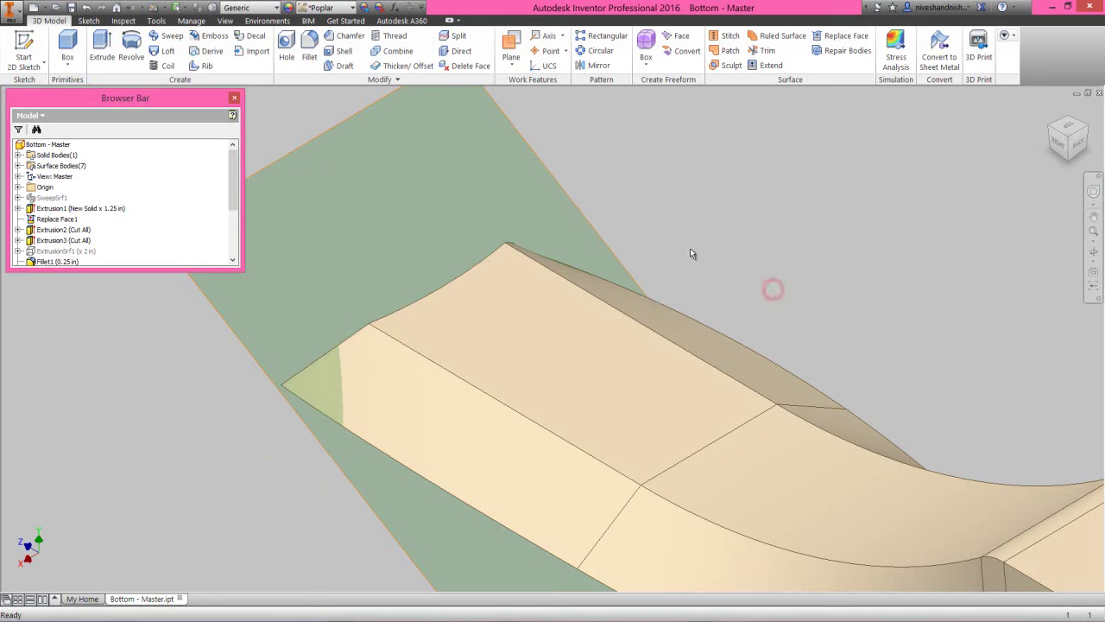
# Step: Hide the angled work plane and view the whole trimmed part from its front end
pyautogui.rightClick(602, 237)
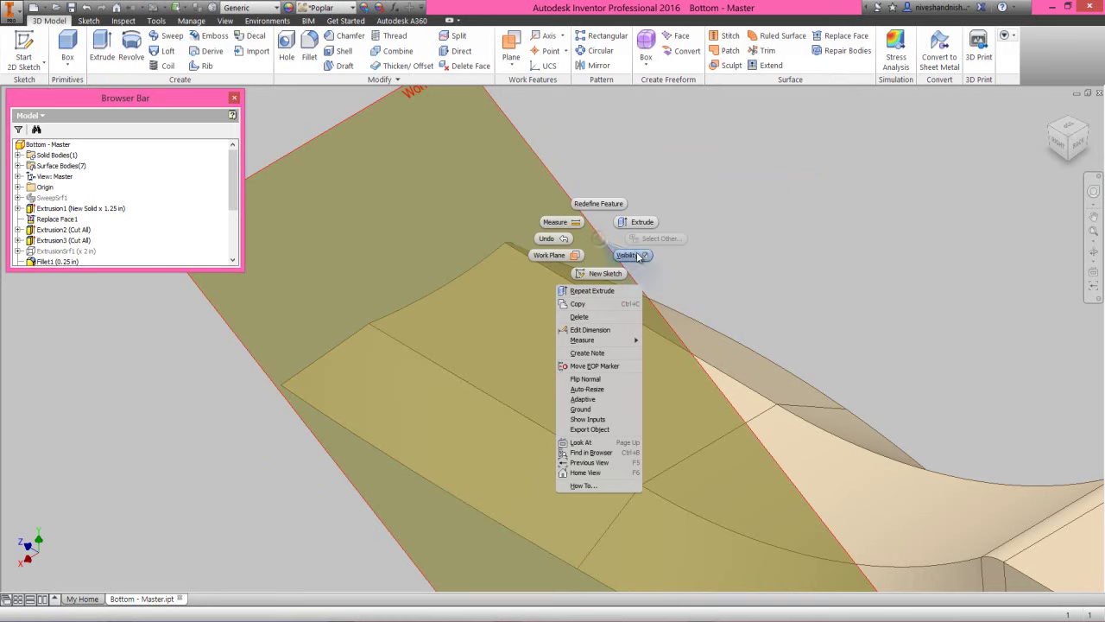
pyautogui.click(636, 252)
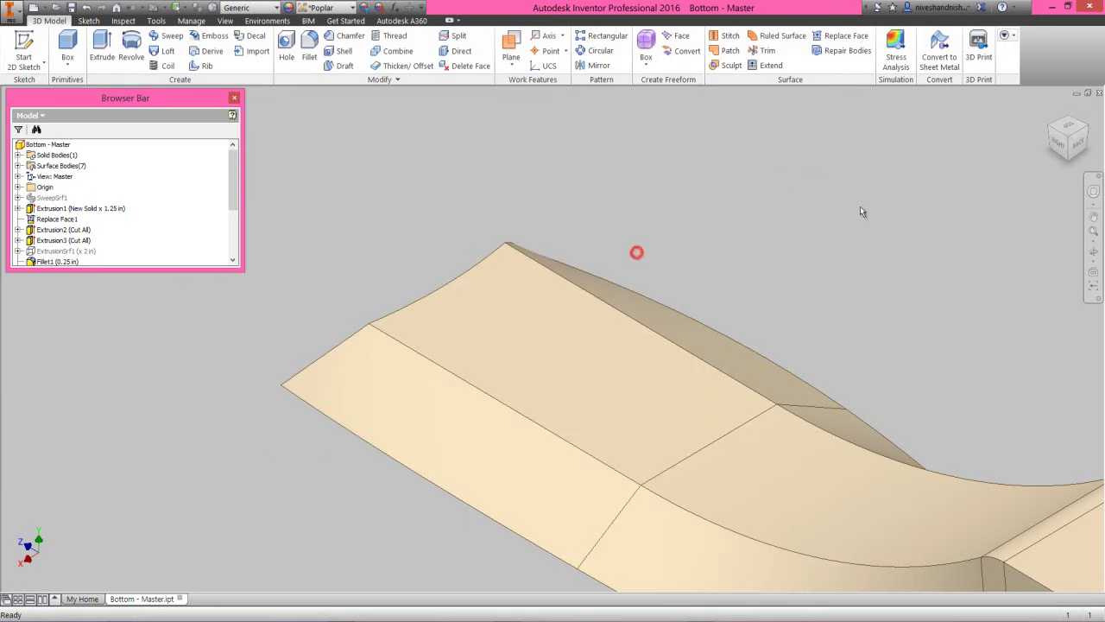
pyautogui.click(1049, 125)
pyautogui.click(523, 479)
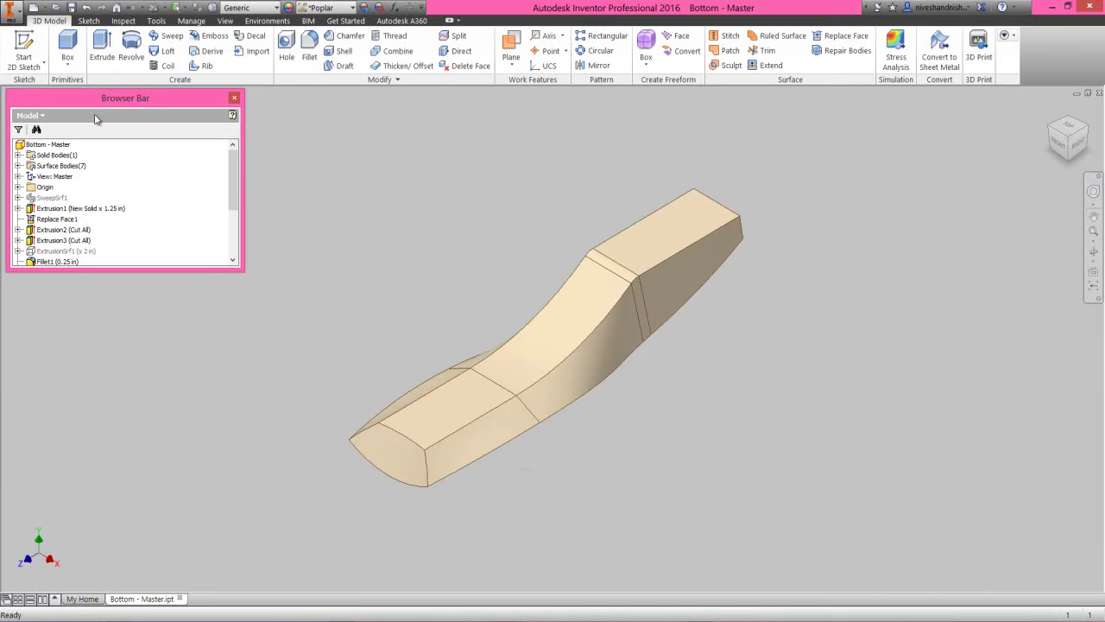
pyautogui.click(387, 331)
# Step: Start a sketch on the origin YZ plane, slice the graphics at the sketch plane, and view it from the right side
pyautogui.click(19, 187)
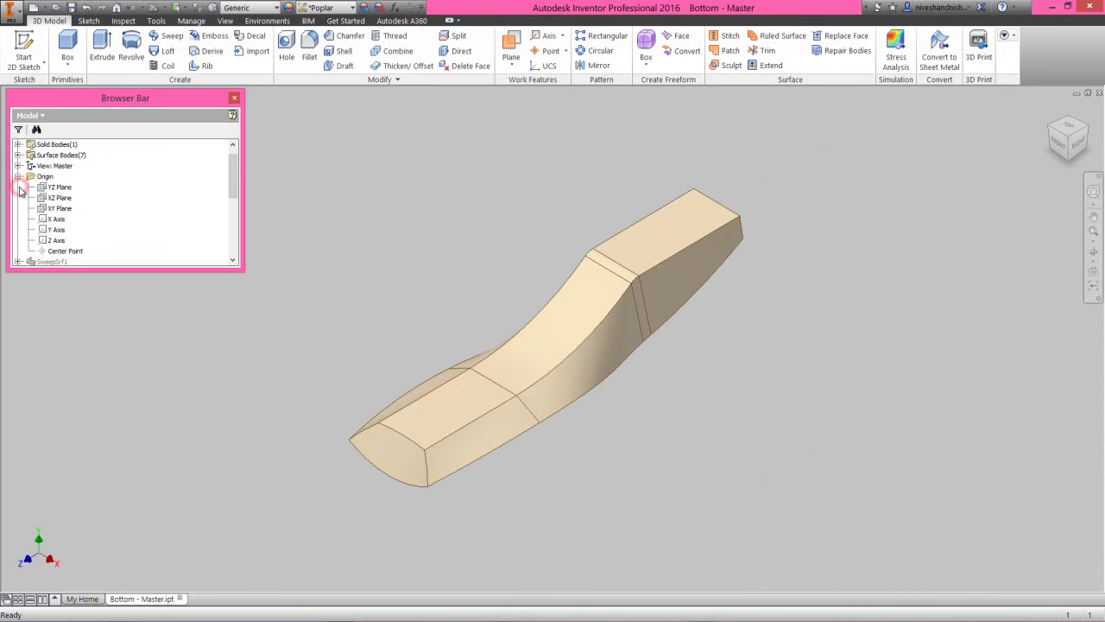
pyautogui.click(55, 188)
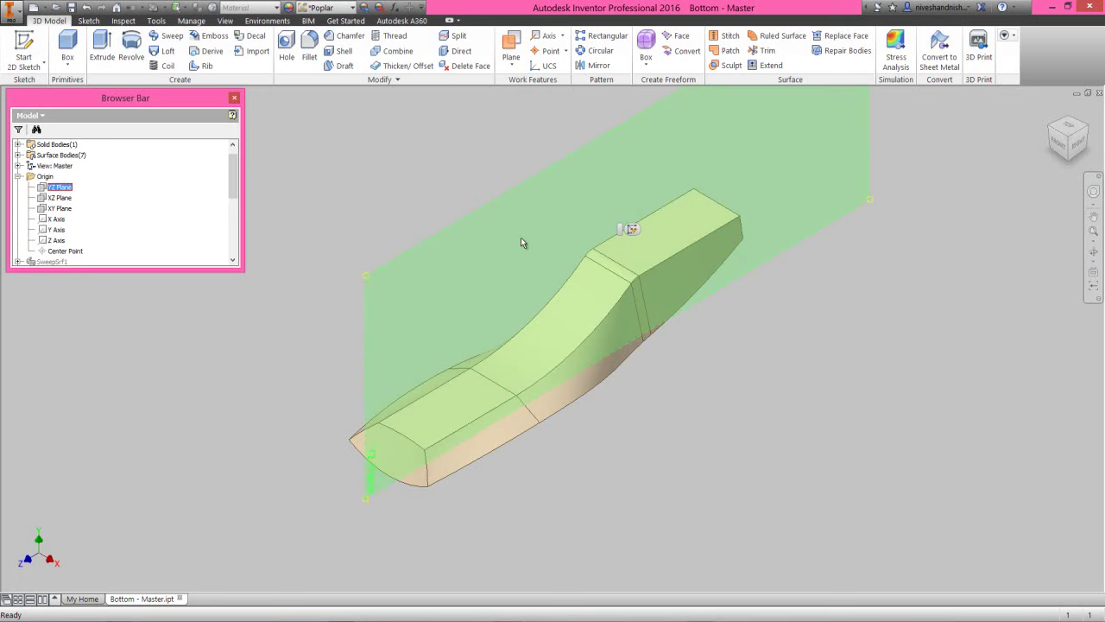
pyautogui.click(629, 230)
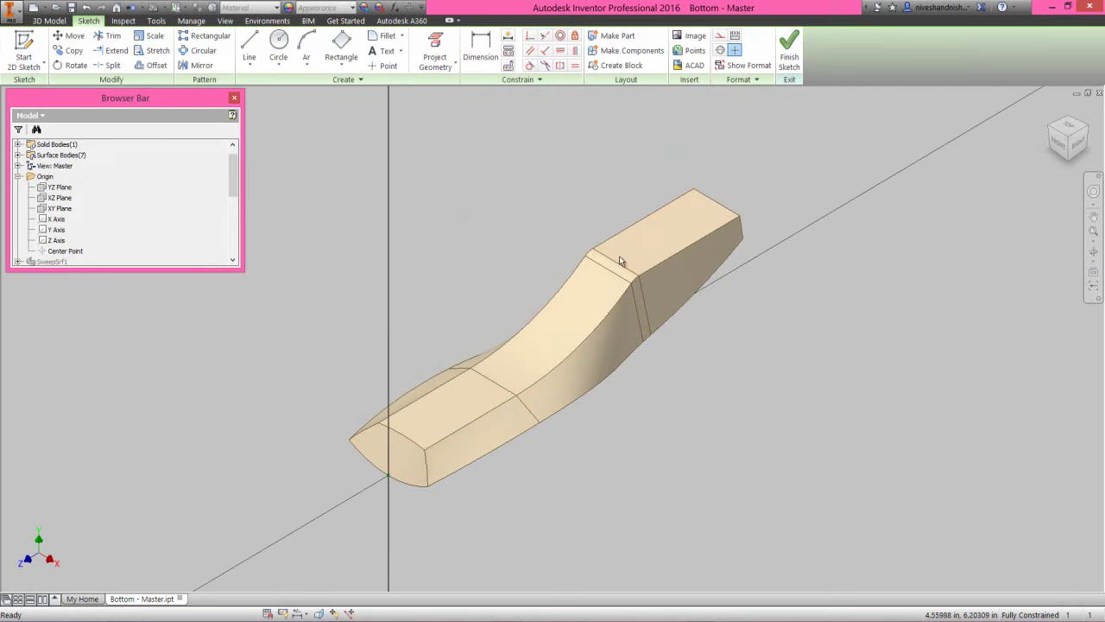
pyautogui.click(319, 613)
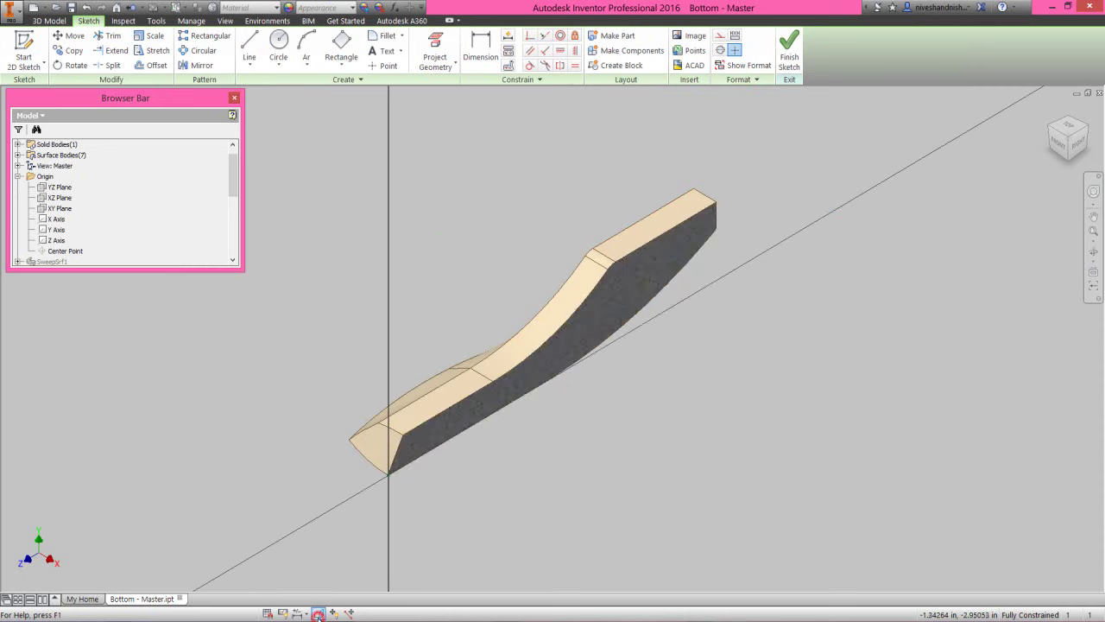
pyautogui.click(1078, 144)
pyautogui.click(507, 217)
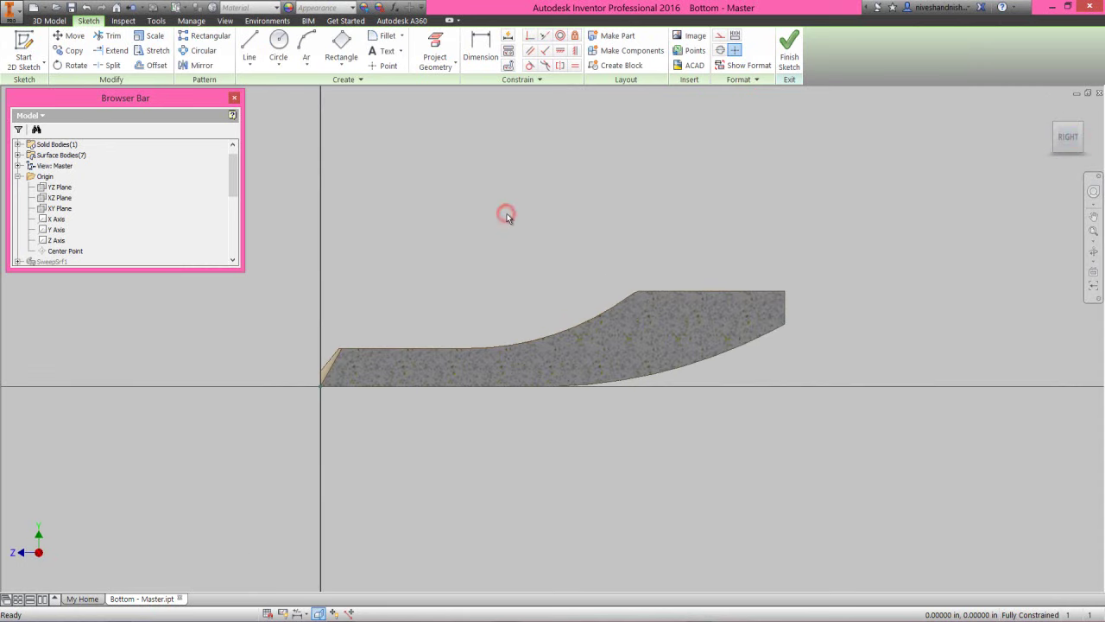
# Step: Project the origin XZ and XY planes into the sketch and end the projection
pyautogui.rightClick(507, 213)
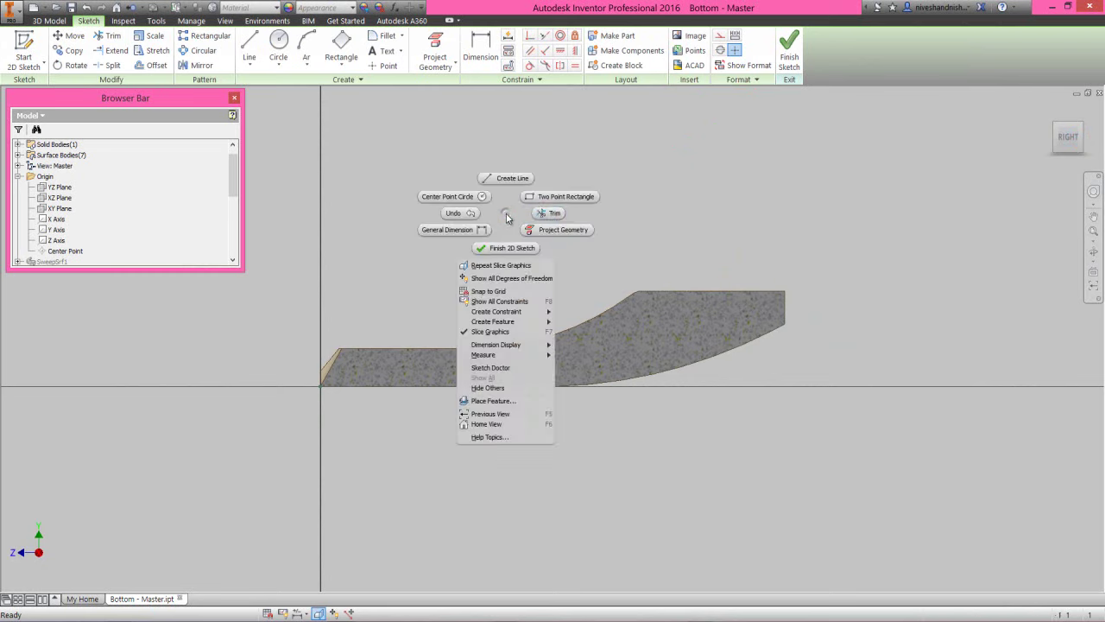
pyautogui.click(560, 233)
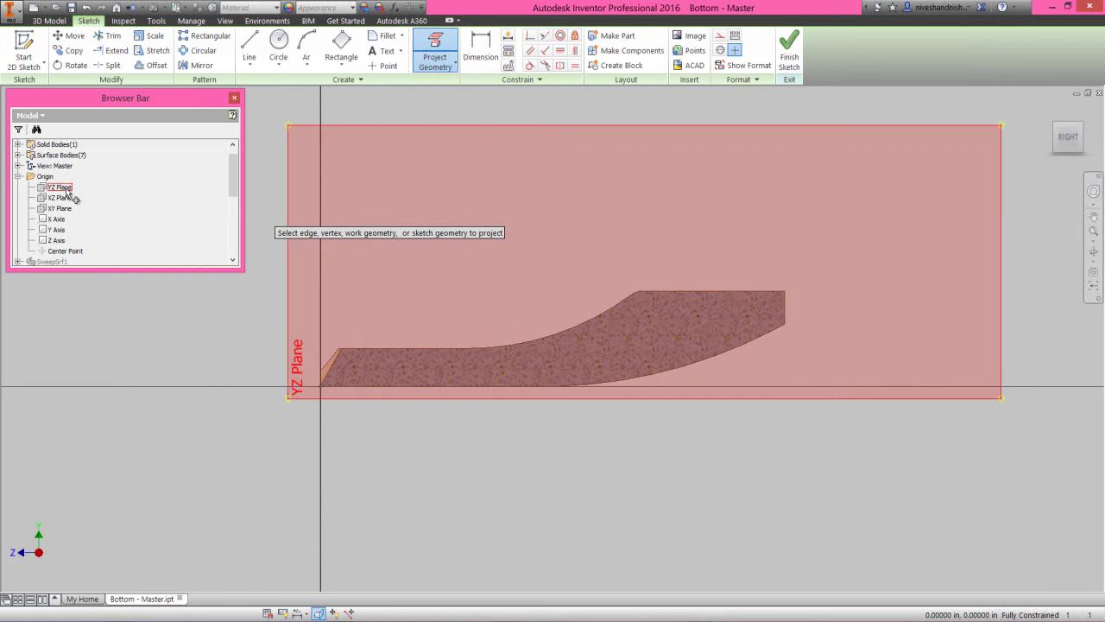
pyautogui.click(69, 200)
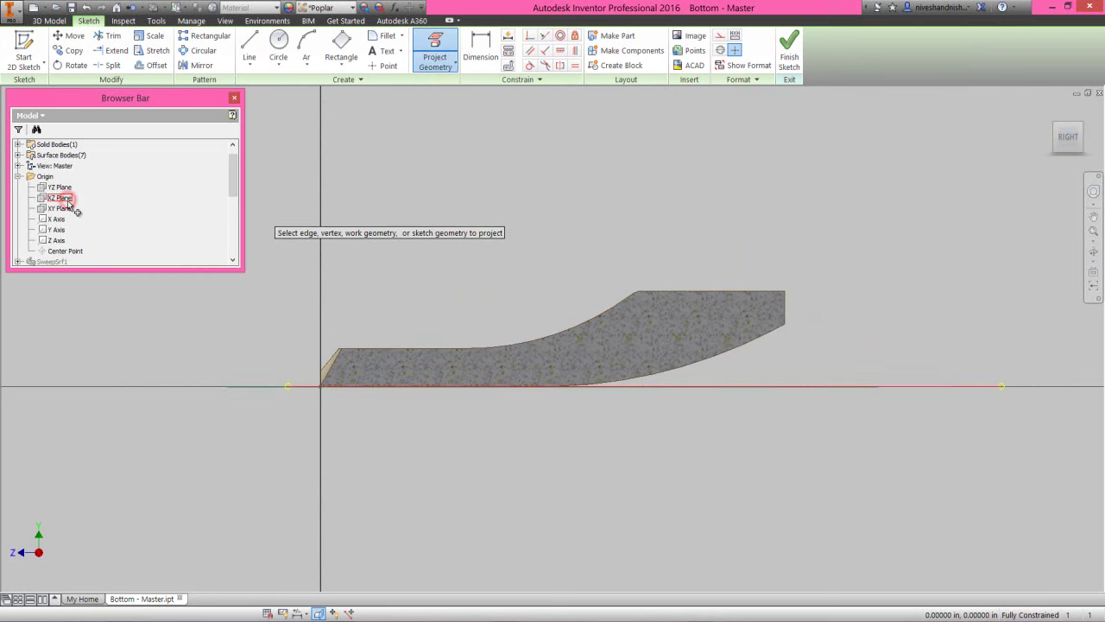
pyautogui.rightClick(551, 210)
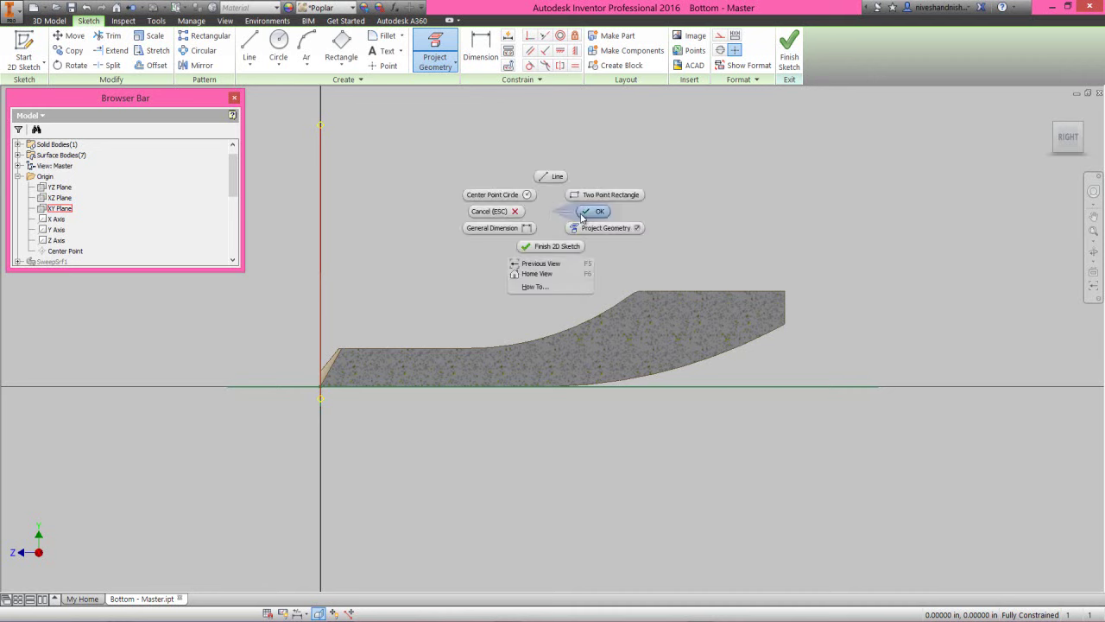
pyautogui.click(584, 215)
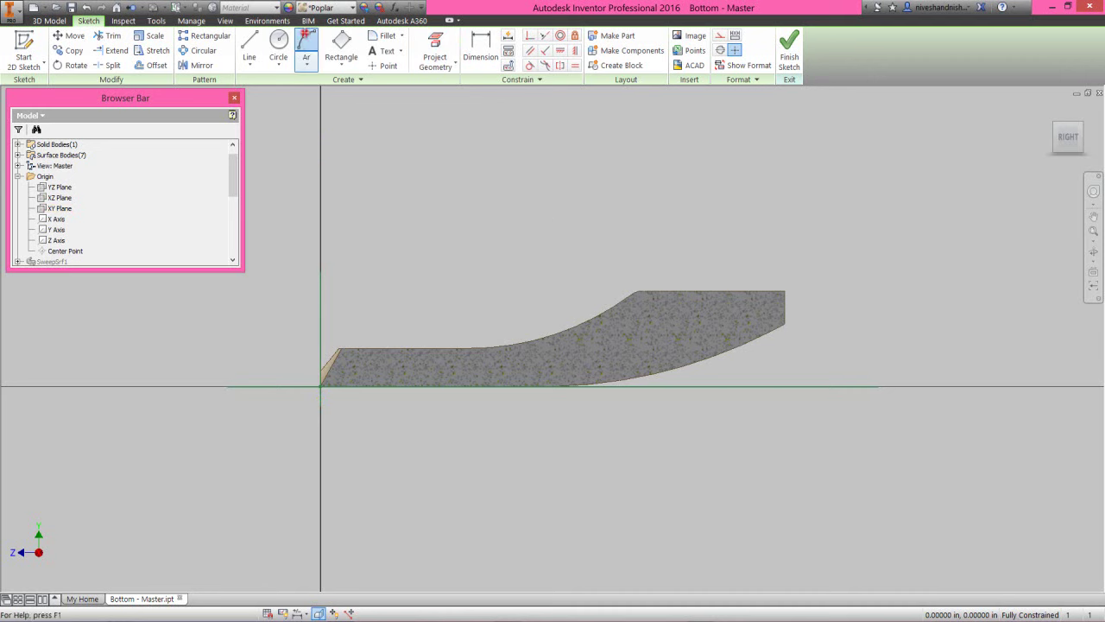
# Step: Draw a three-point arc about 2.3 in wide with both ends on the projected horizontal line and a 10 in radius
pyautogui.click(304, 34)
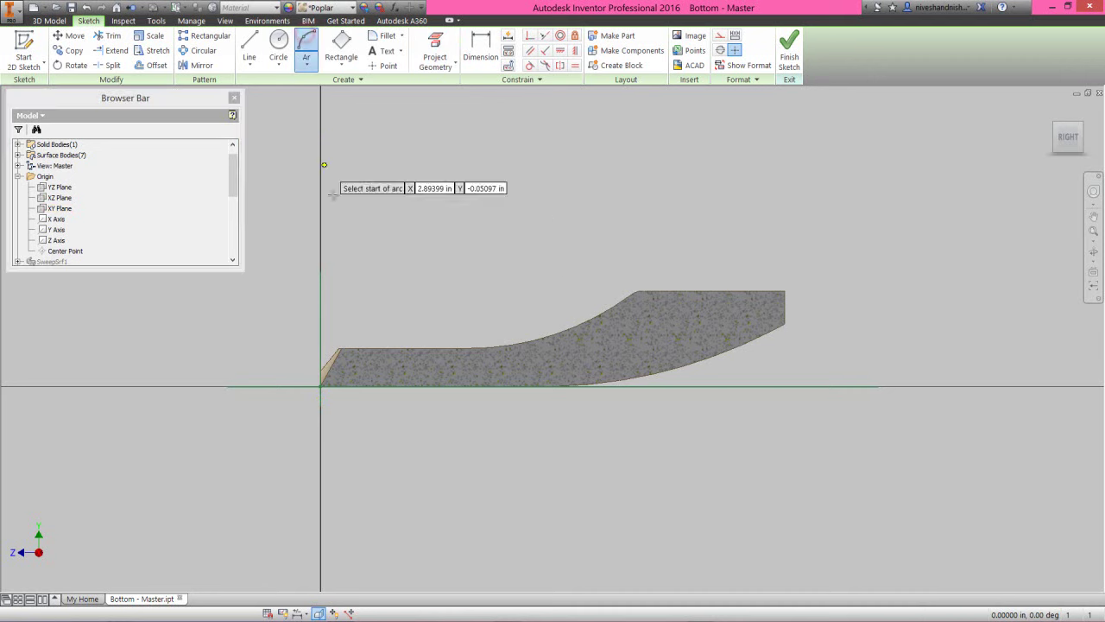
pyautogui.click(357, 385)
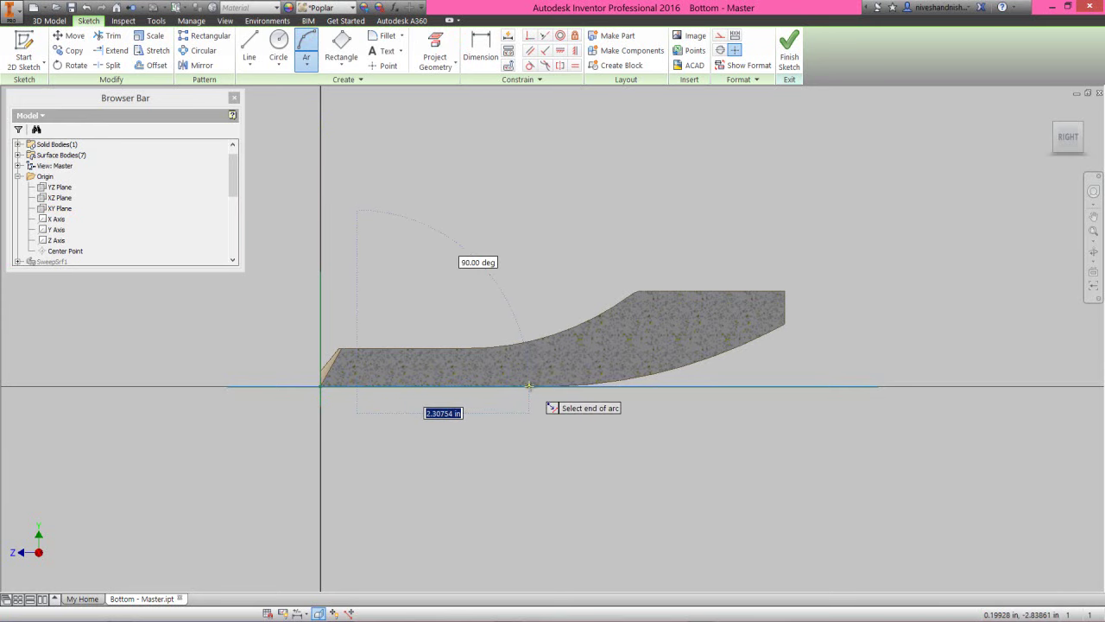
pyautogui.click(528, 384)
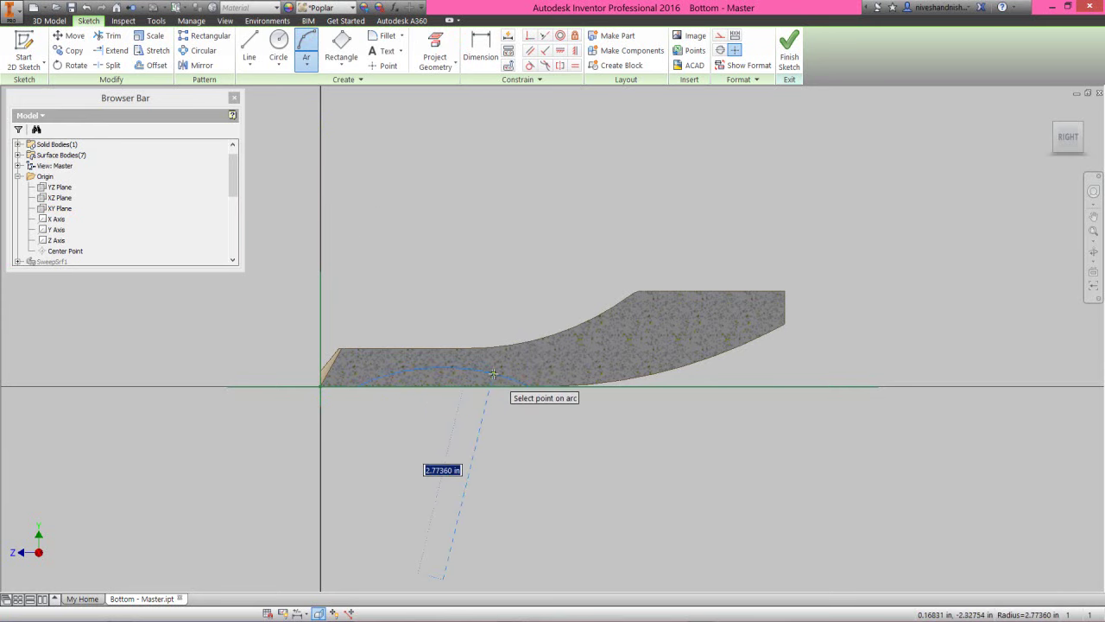
pyautogui.write('10')
pyautogui.press('Return')
pyautogui.rightClick(409, 277)
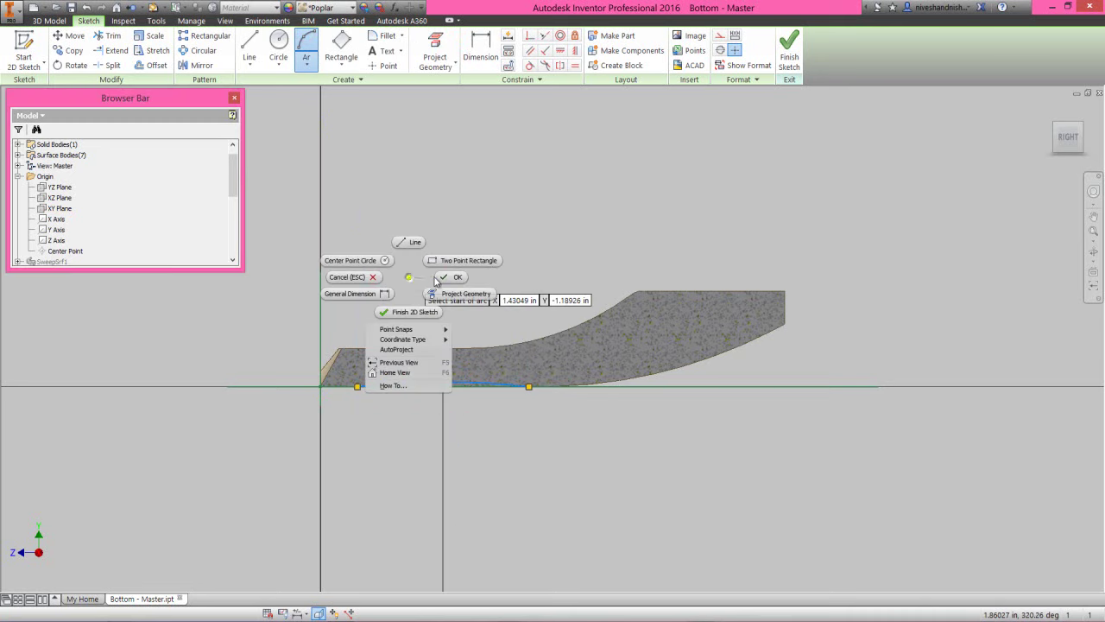
pyautogui.click(444, 276)
# Step: Move the arc's radius dimension text from far below to just above the part
pyautogui.scroll(-10, 477, 488)
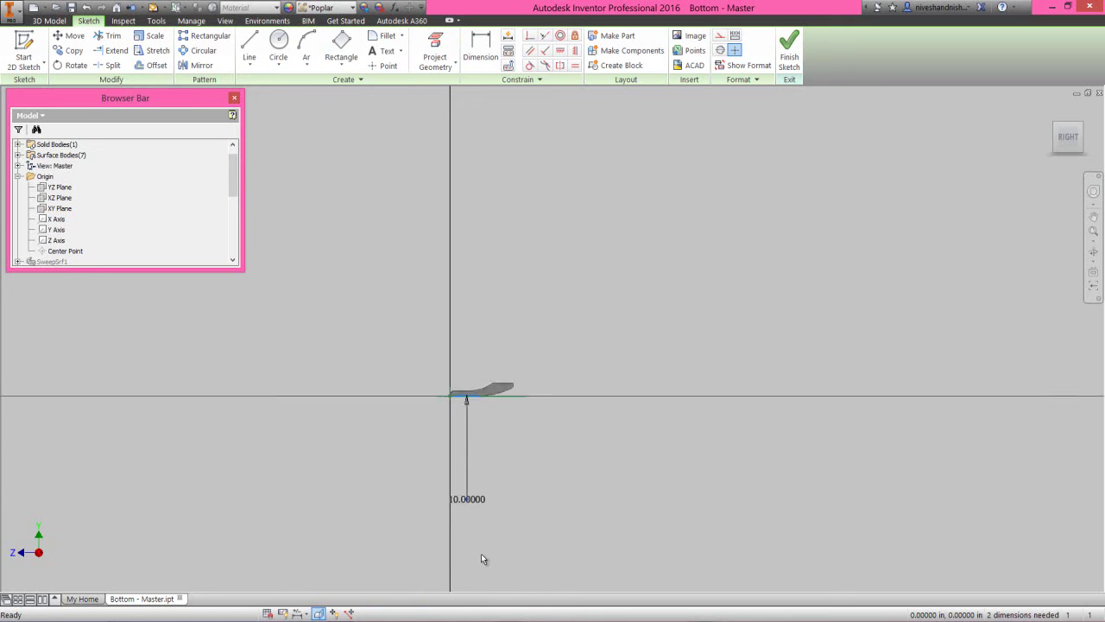
pyautogui.scroll(3, 480, 553)
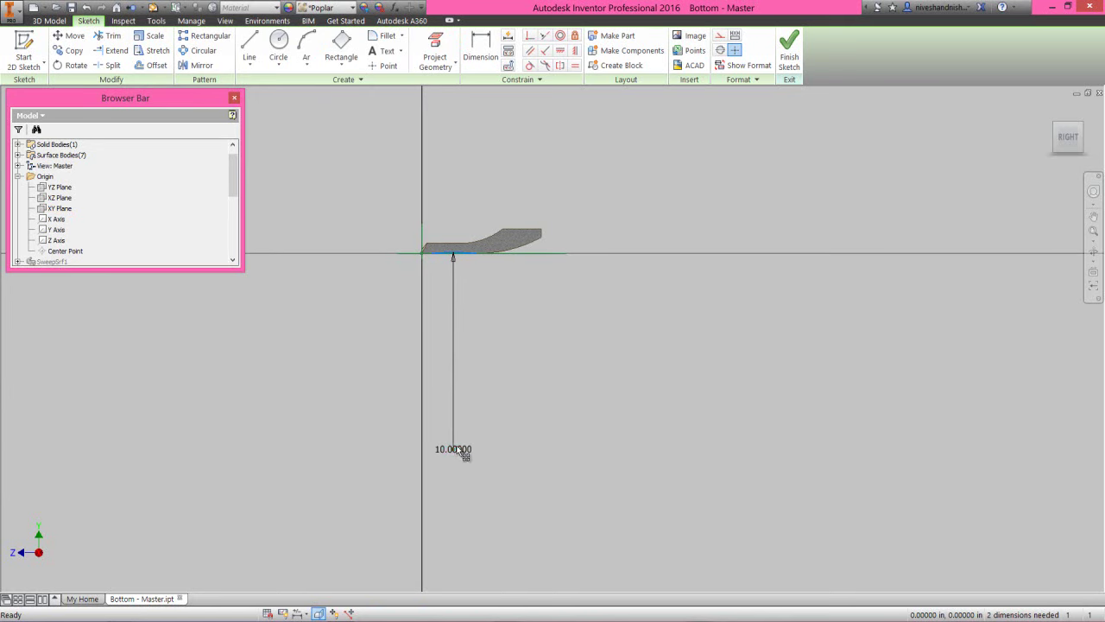
pyautogui.moveTo(458, 446); pyautogui.dragTo(448, 224)
pyautogui.scroll(6, 443, 211)
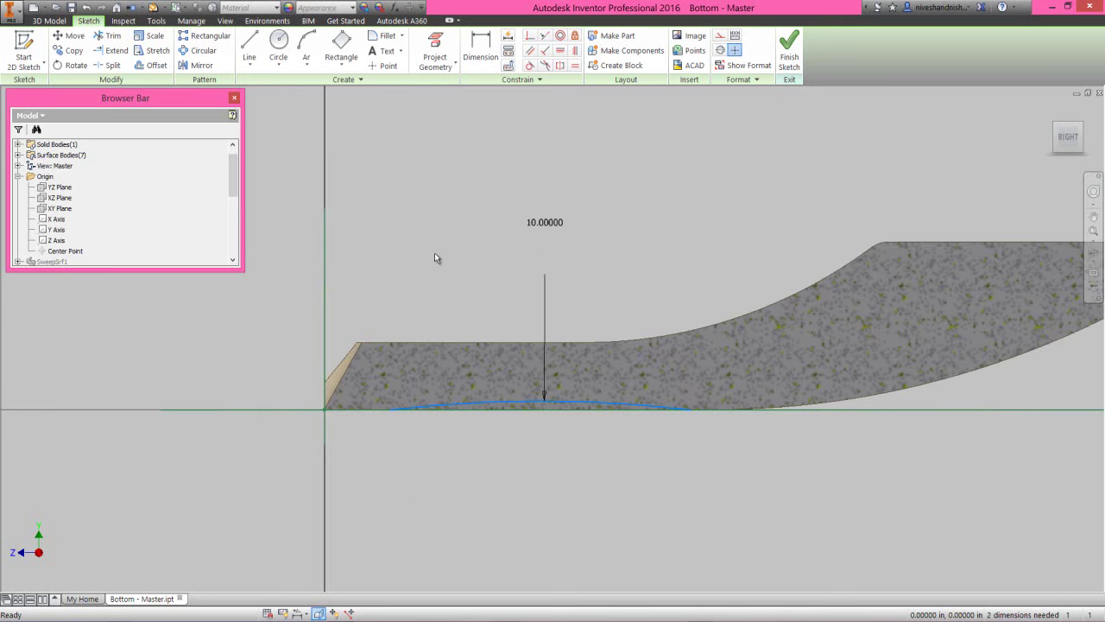
# Step: Dimension the arc's front endpoint 0.25 in from the projected vertical axis
pyautogui.rightClick(436, 257)
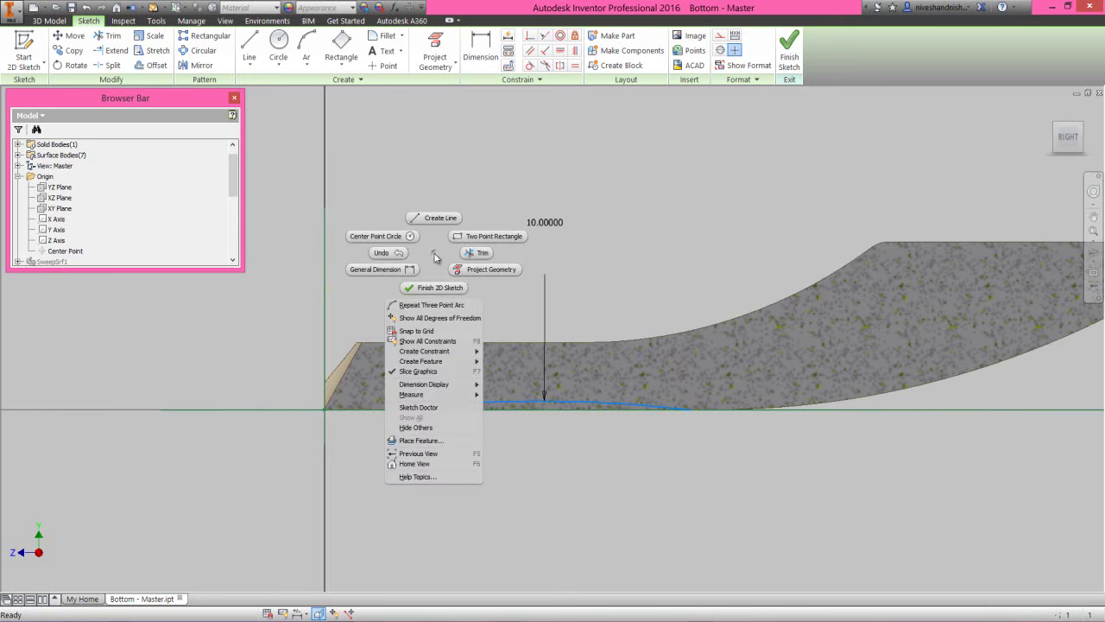
pyautogui.click(412, 268)
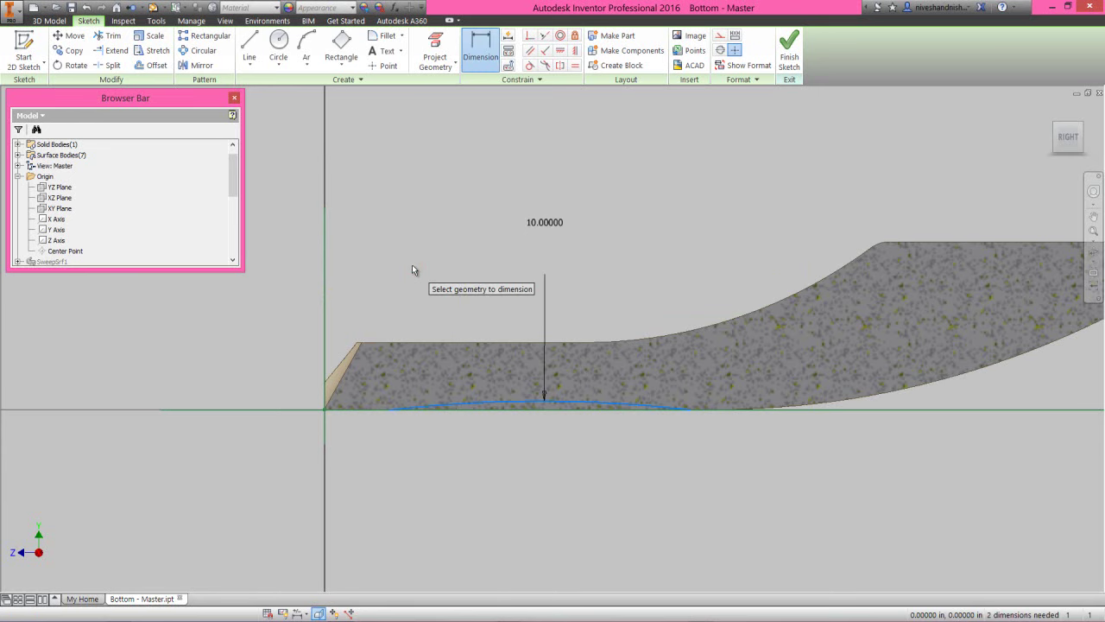
pyautogui.click(322, 363)
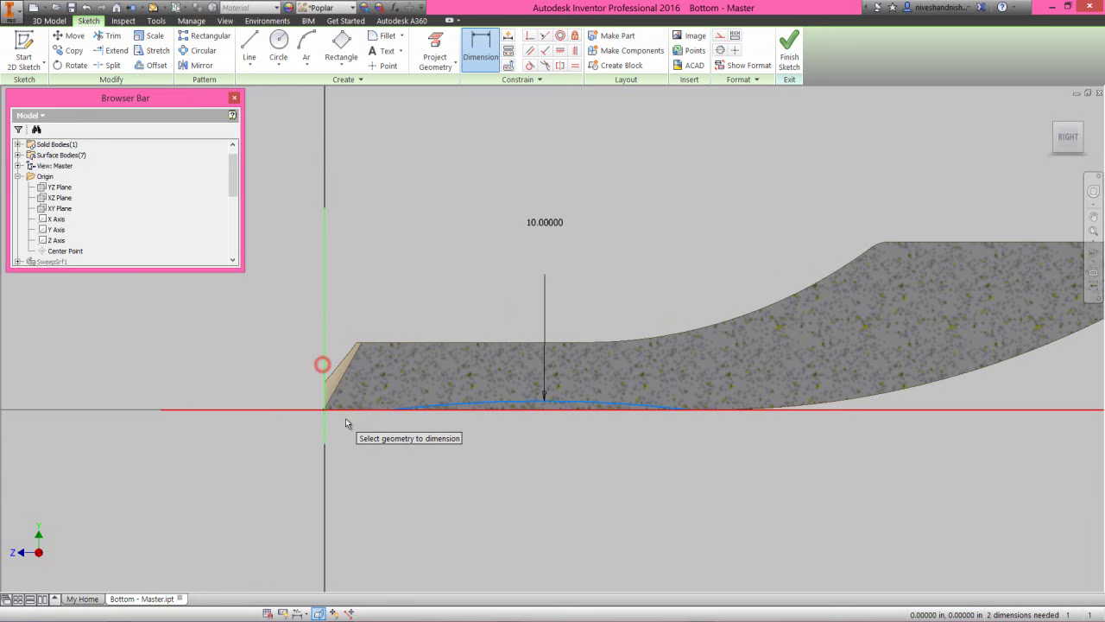
pyautogui.click(390, 410)
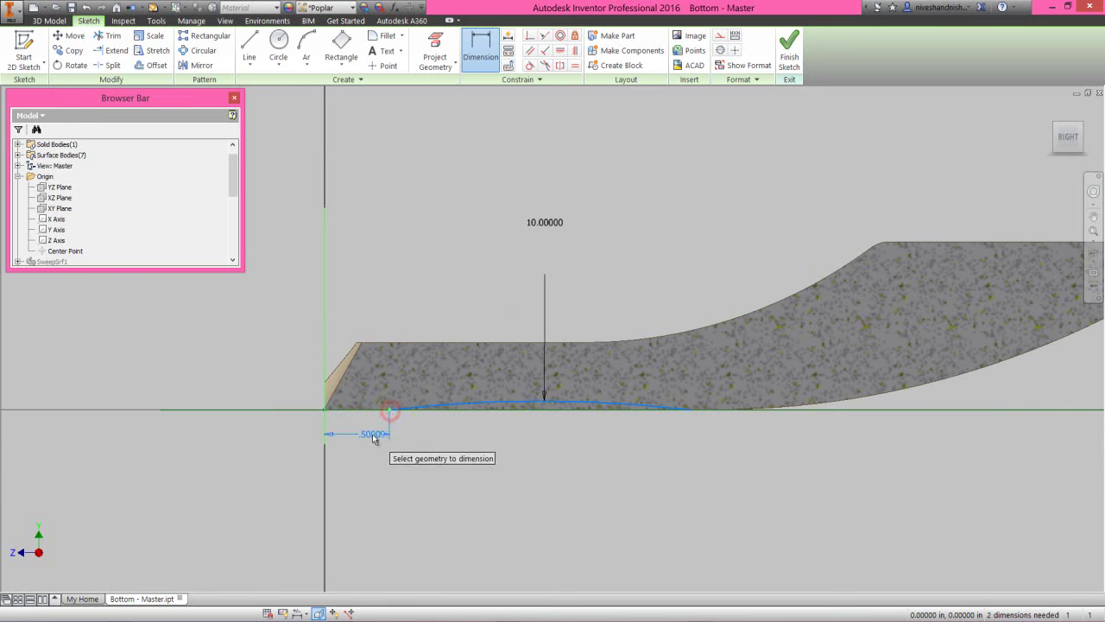
pyautogui.click(372, 433)
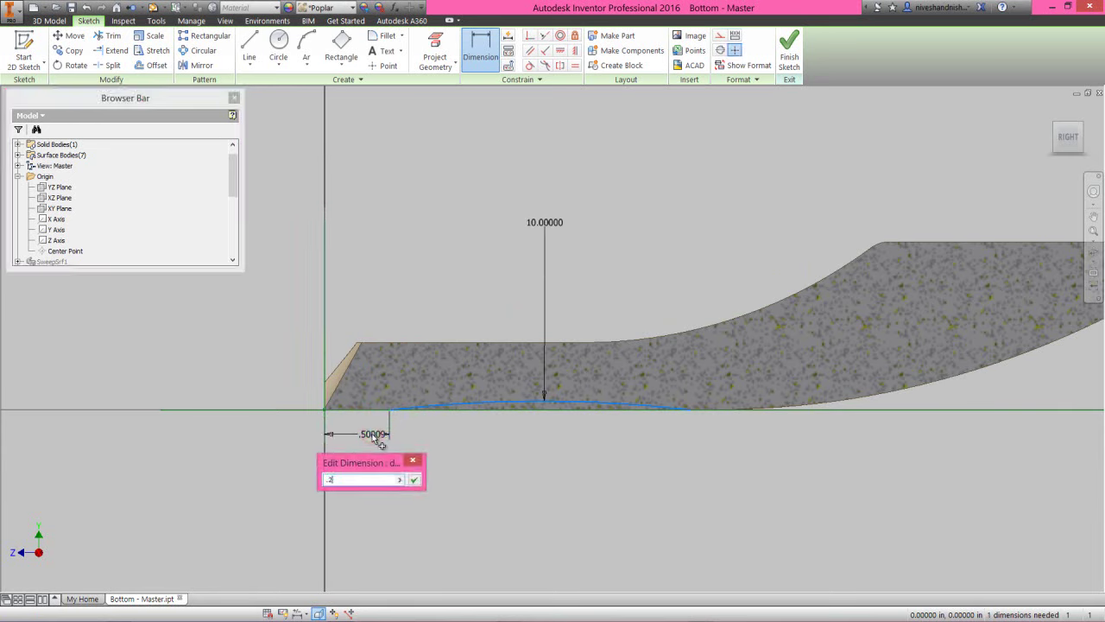
pyautogui.press('Return')
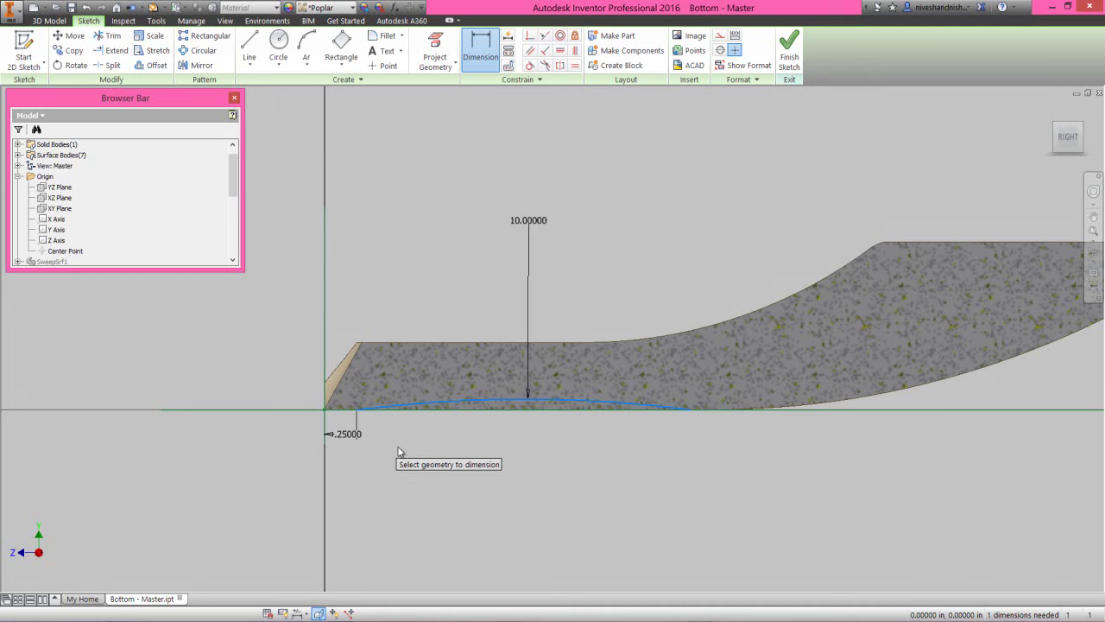
# Step: Dimension the horizontal distance between the arc's two endpoints as 2.875 in
pyautogui.click(357, 409)
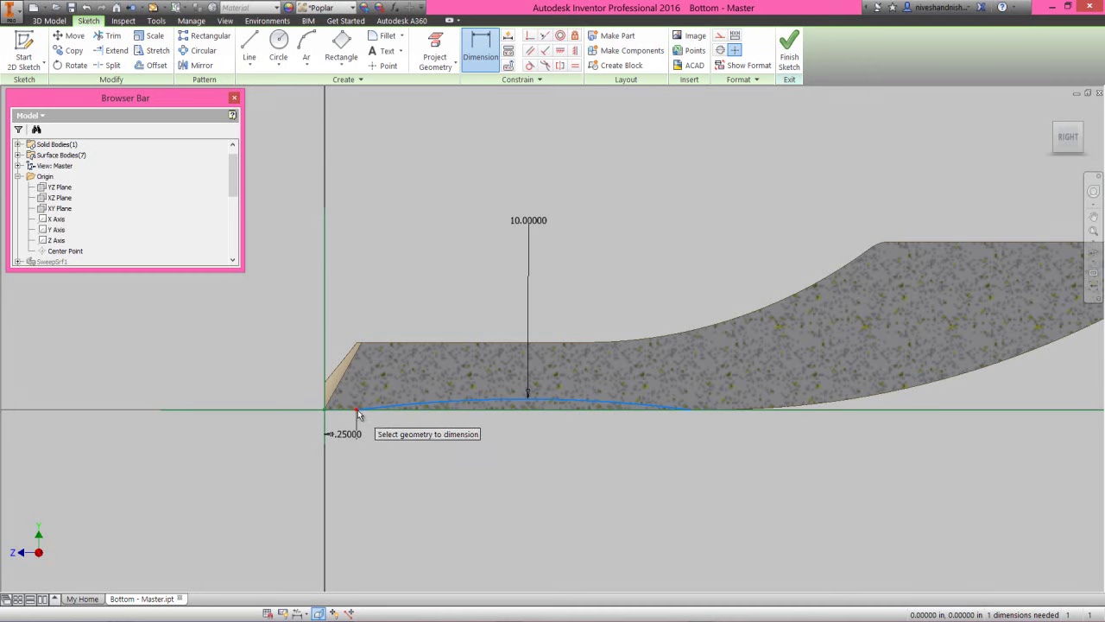
pyautogui.click(691, 408)
pyautogui.click(580, 286)
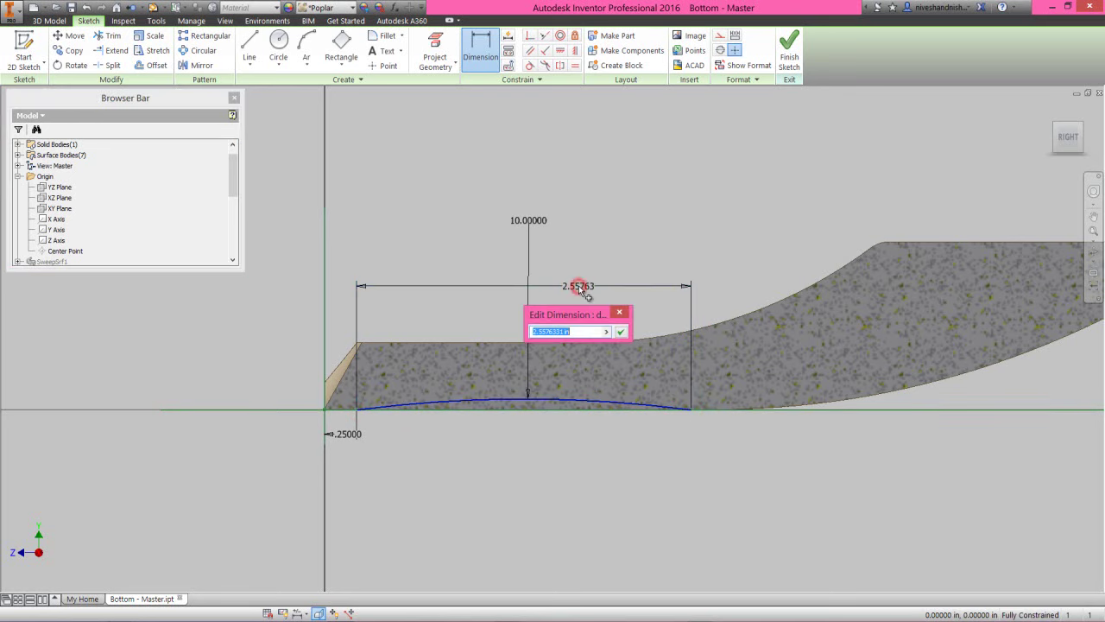
pyautogui.write('2.875')
pyautogui.press('Return')
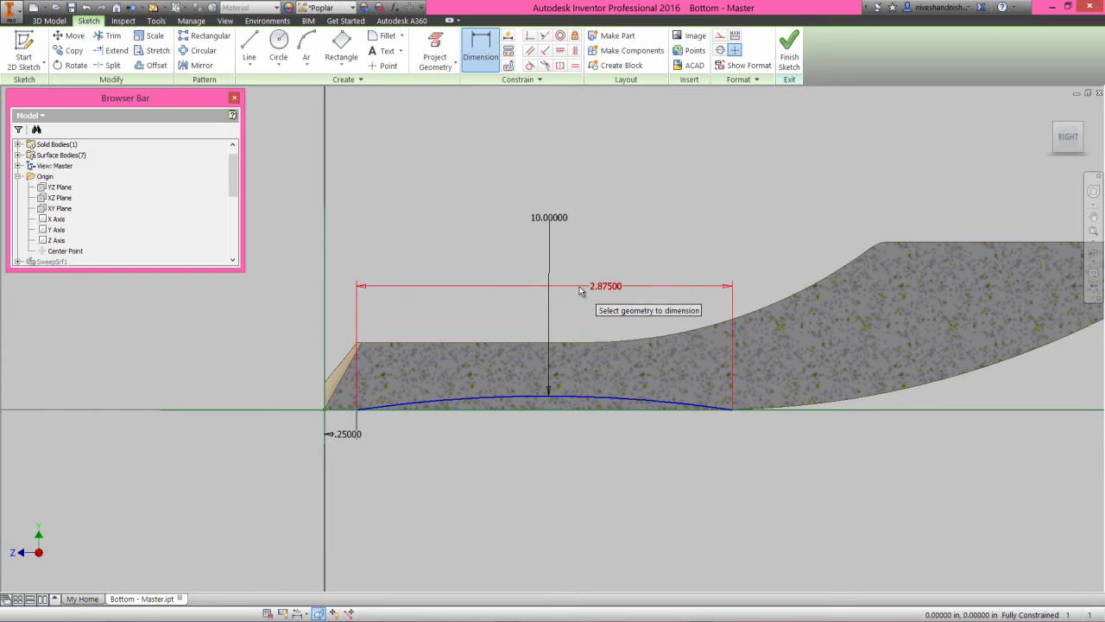
# Step: Draw a horizontal line about 3.5 in long below the part and convert it to a centerline
pyautogui.rightClick(617, 207)
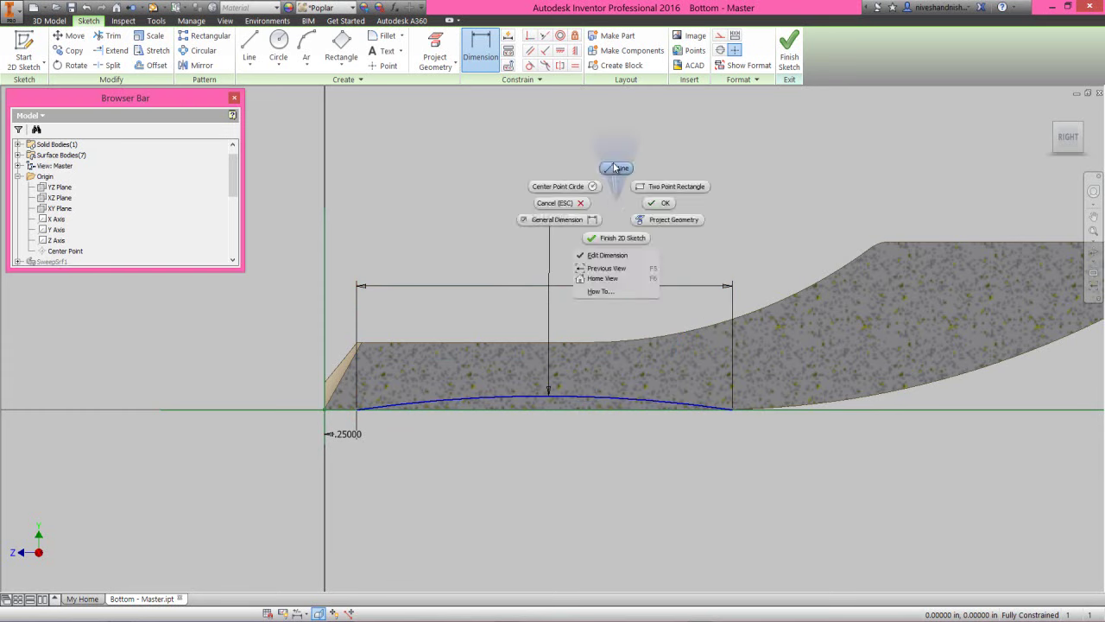
pyautogui.click(616, 168)
pyautogui.press('l')
pyautogui.scroll(3, 501, 200)
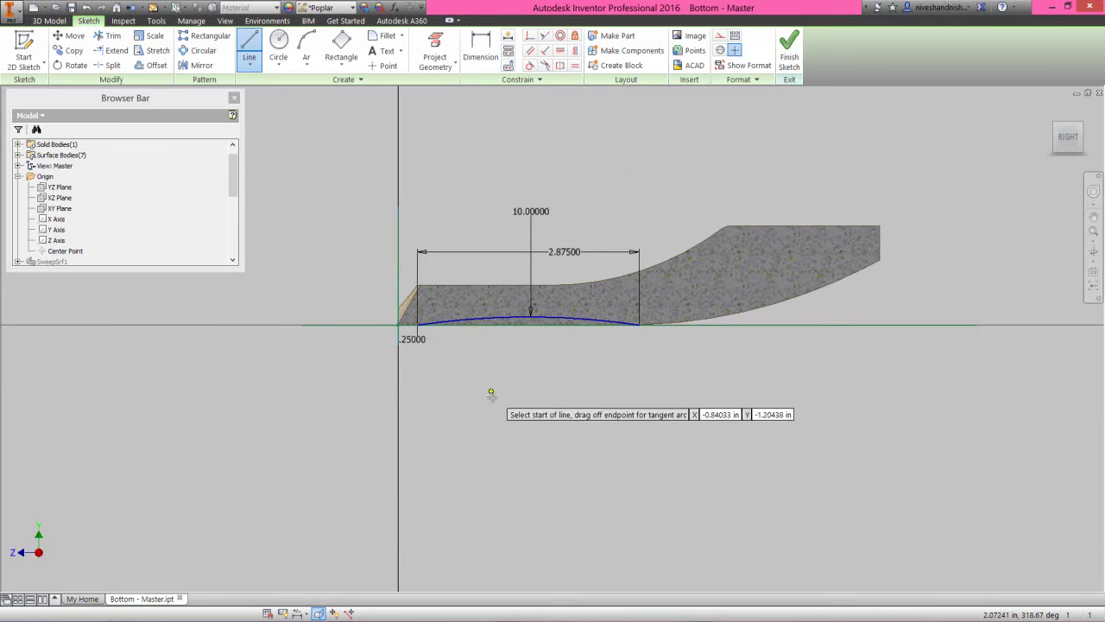
pyautogui.click(372, 461)
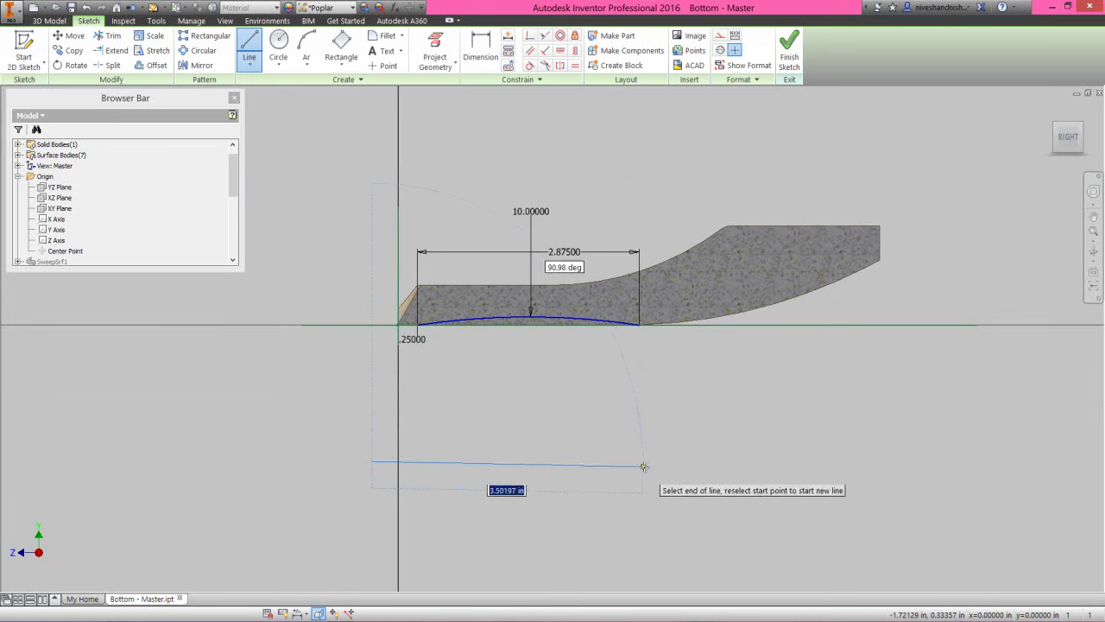
pyautogui.click(643, 460)
pyautogui.rightClick(654, 414)
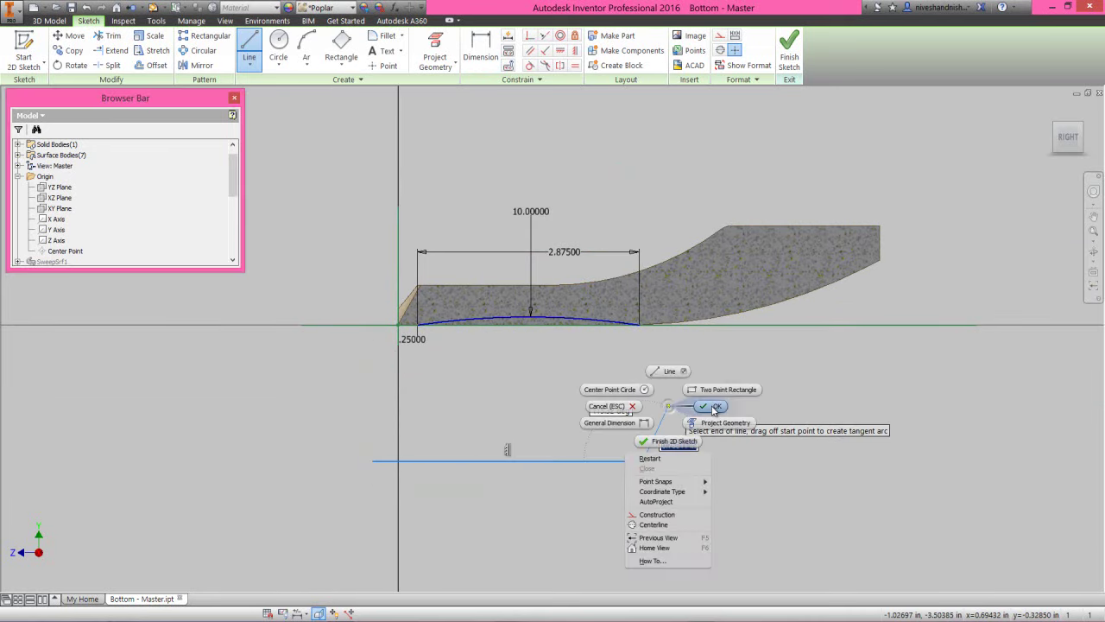
pyautogui.click(712, 406)
pyautogui.click(609, 461)
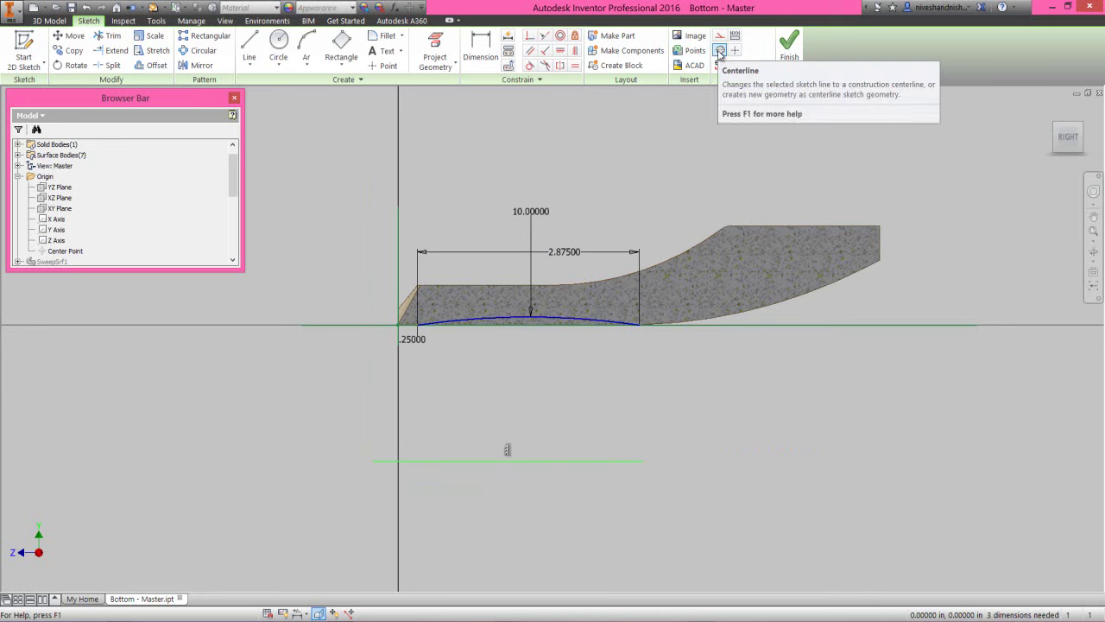
pyautogui.click(719, 54)
pyautogui.click(661, 171)
# Step: Dimension the centerline from the projected horizontal axis as a 6 in diameter and finish the sketch
pyautogui.click(481, 48)
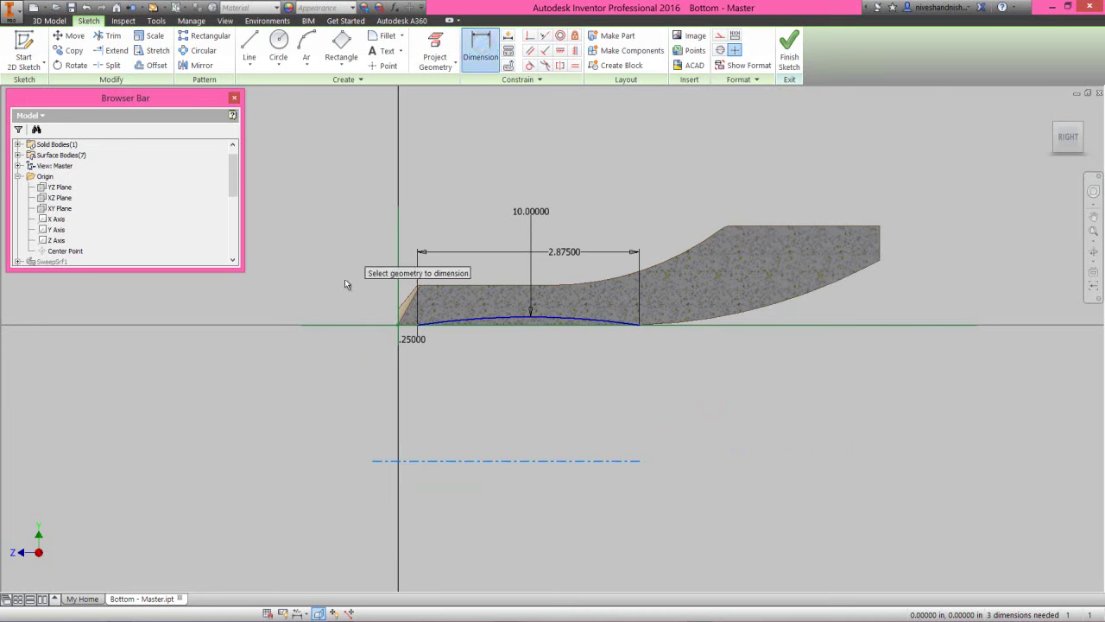
pyautogui.click(348, 328)
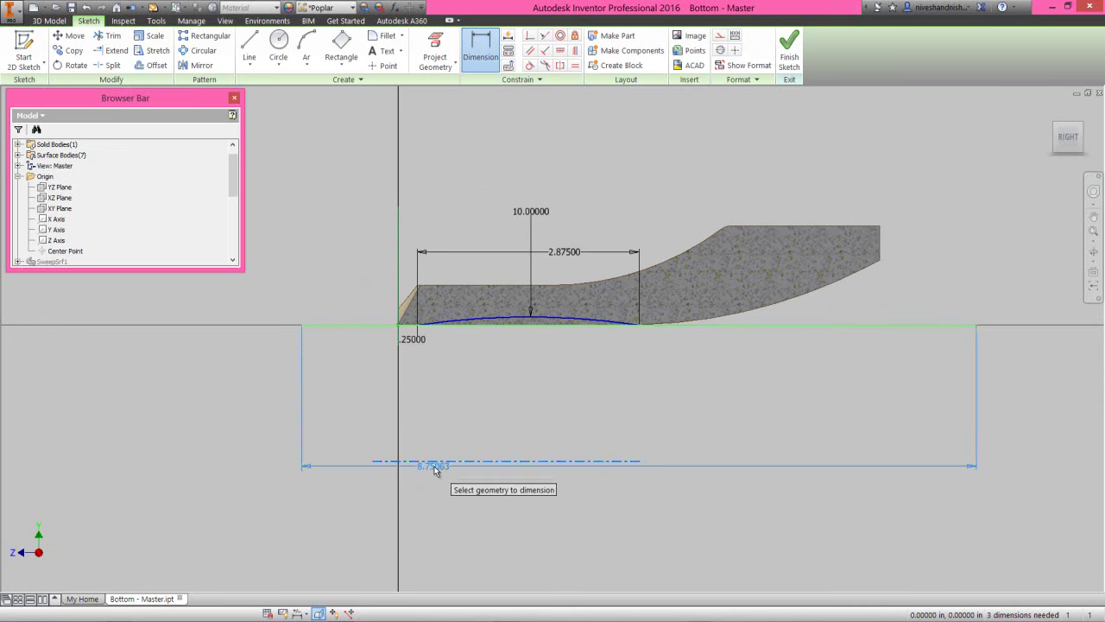
pyautogui.click(436, 463)
pyautogui.click(293, 485)
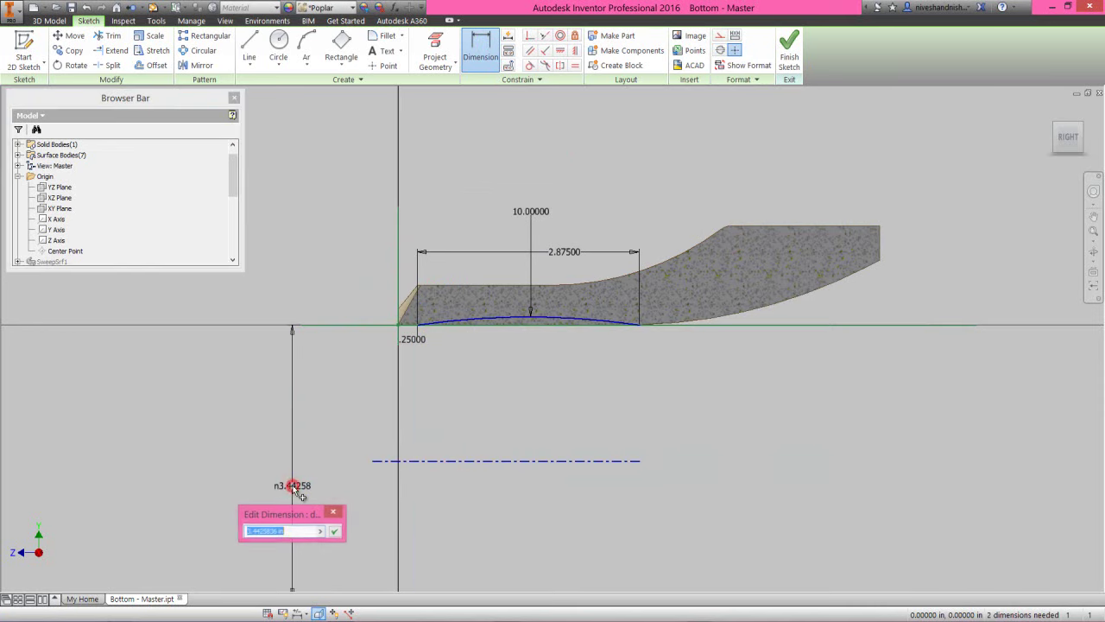
pyautogui.press('Return')
pyautogui.scroll(-3, 475, 397)
pyautogui.scroll(2, 466, 414)
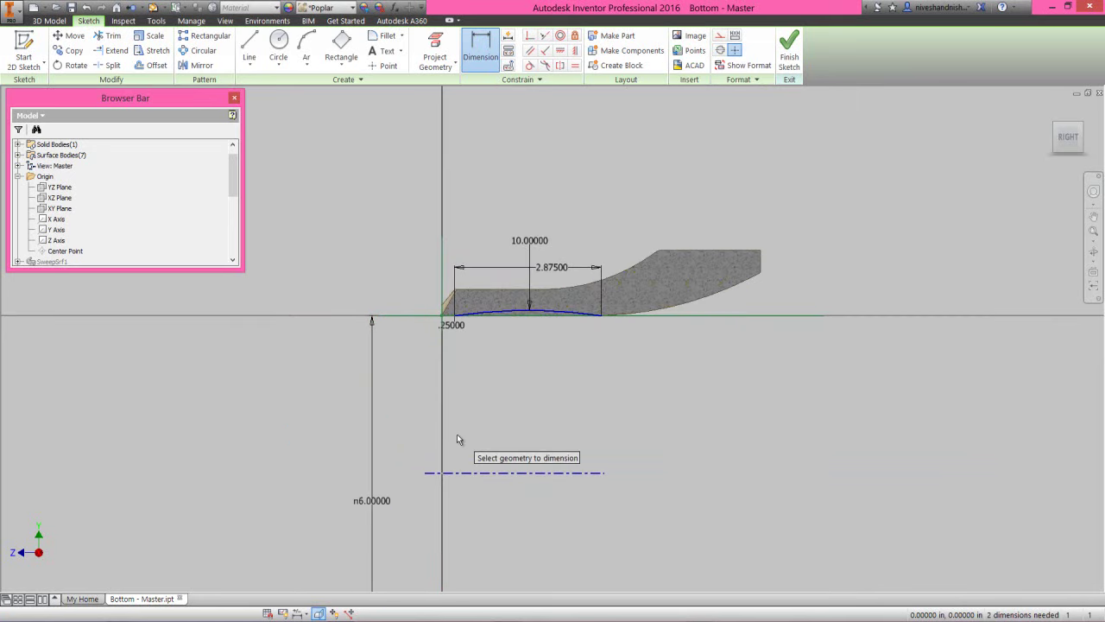
pyautogui.rightClick(486, 382)
pyautogui.click(515, 381)
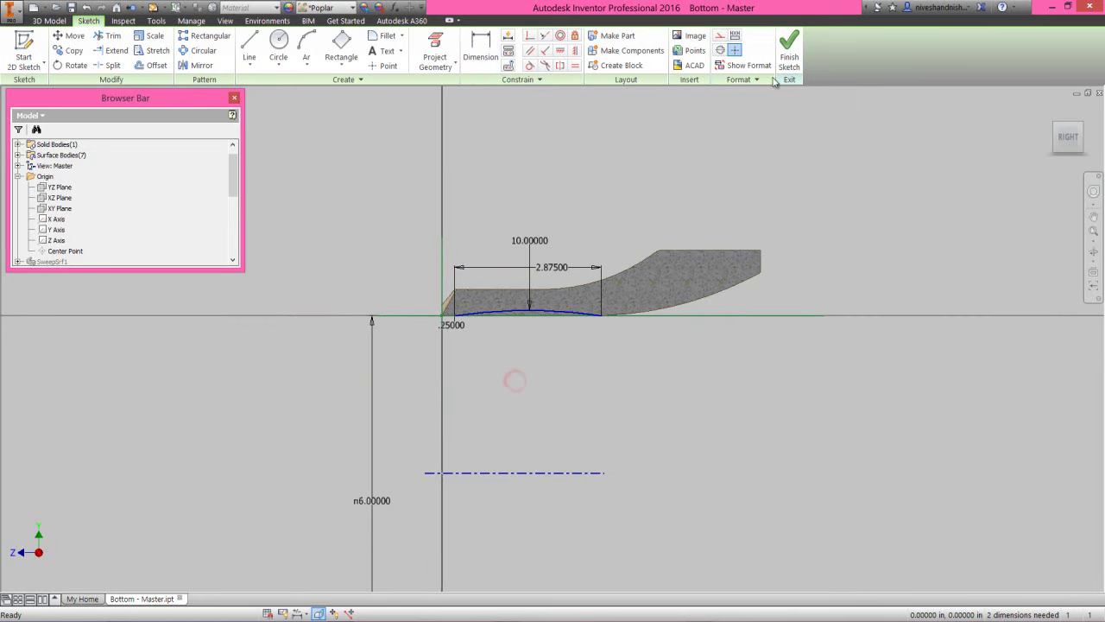
pyautogui.click(789, 52)
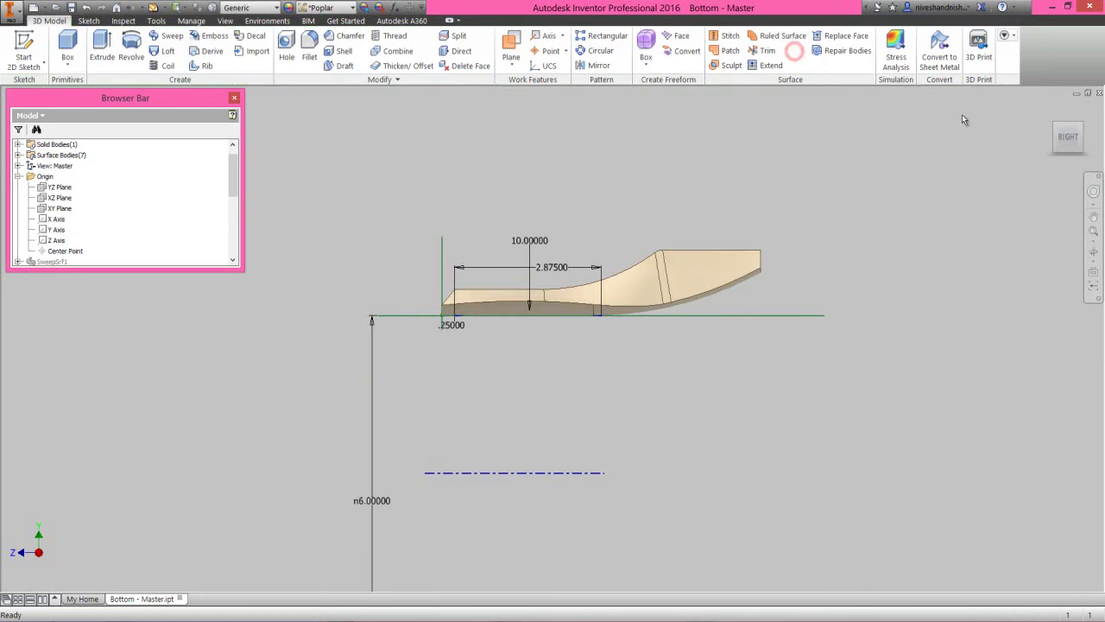
# Step: Revolve the arc a full turn about the centerline as a surface, and collapse the expanded model tree
pyautogui.click(1055, 128)
pyautogui.scroll(3, 547, 269)
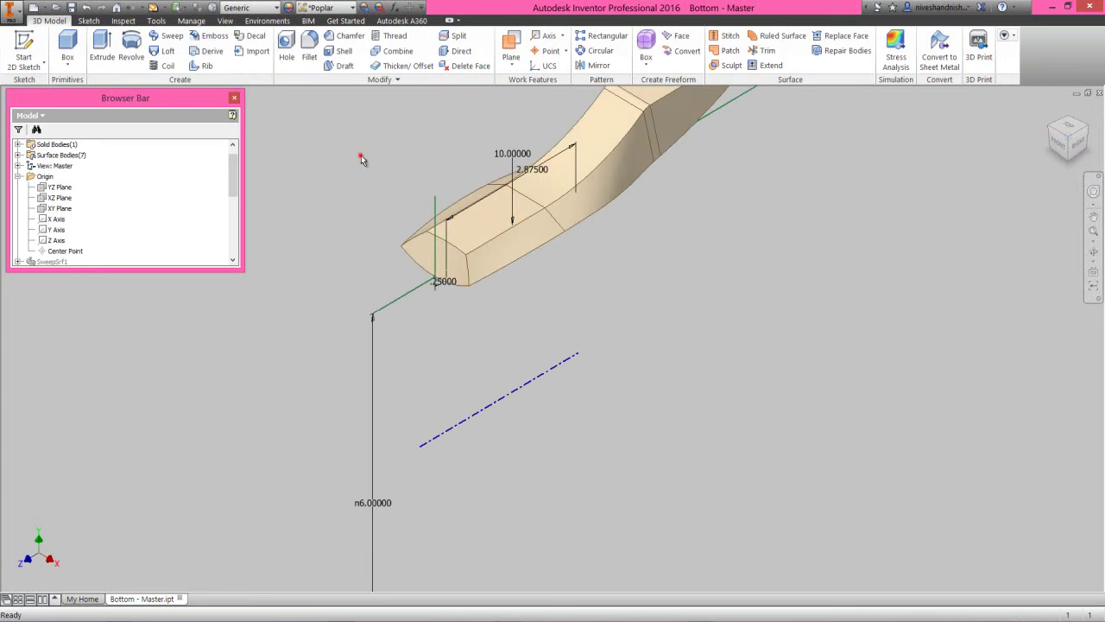
pyautogui.click(123, 55)
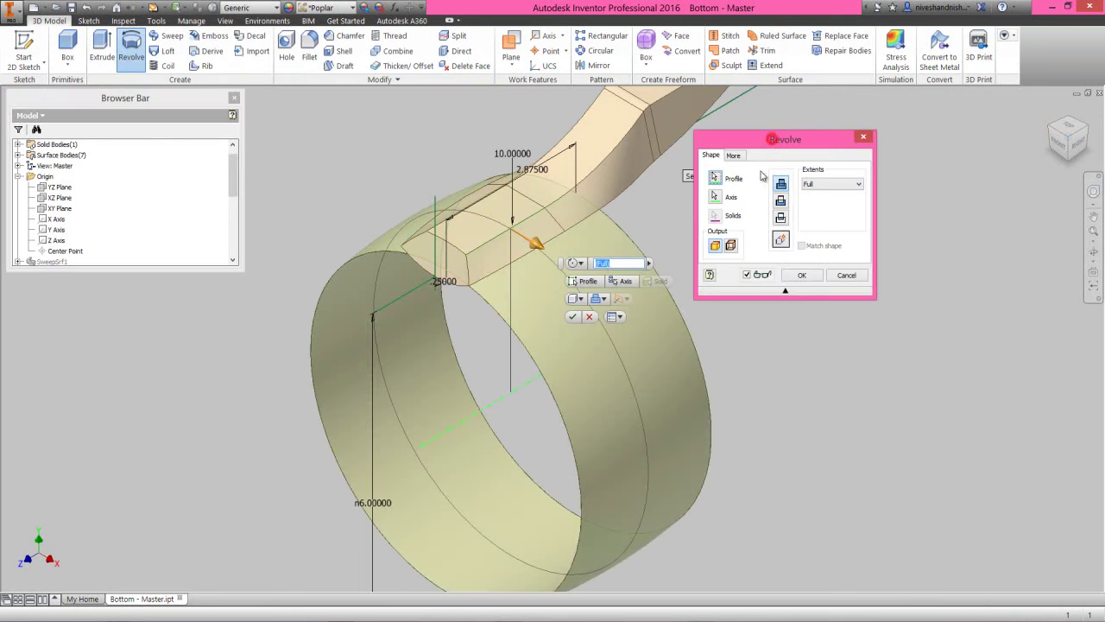
pyautogui.click(731, 246)
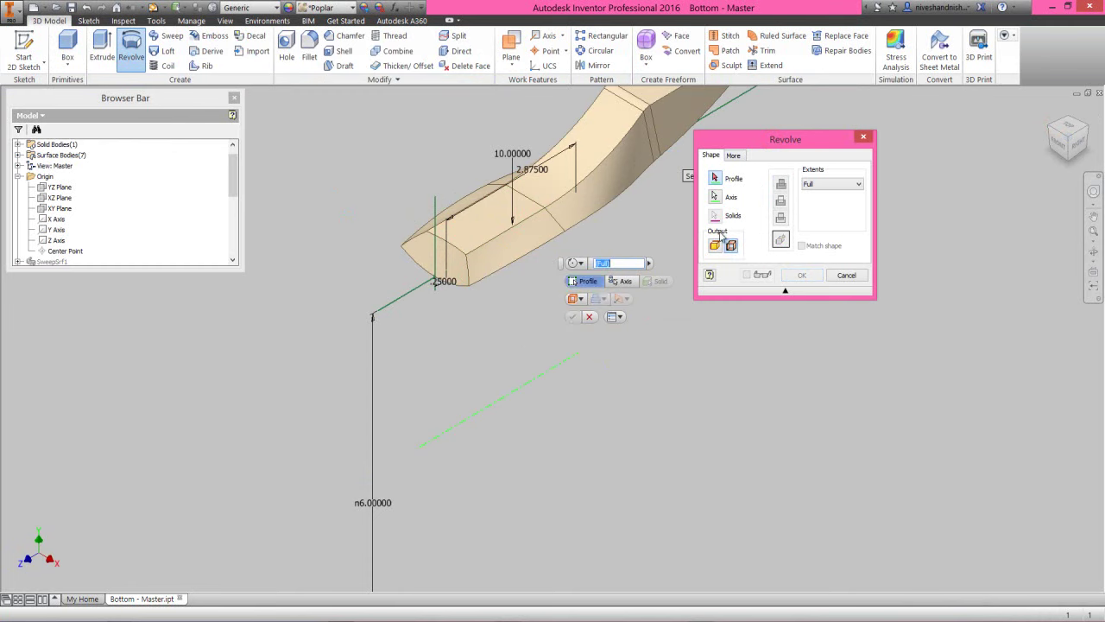
pyautogui.click(479, 250)
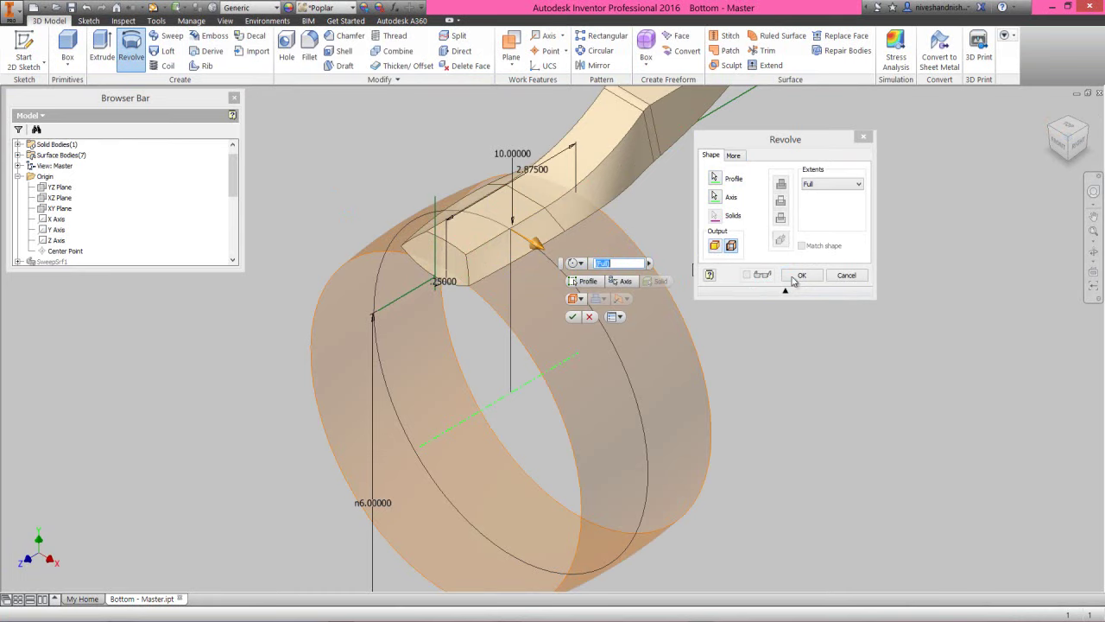
pyautogui.click(796, 276)
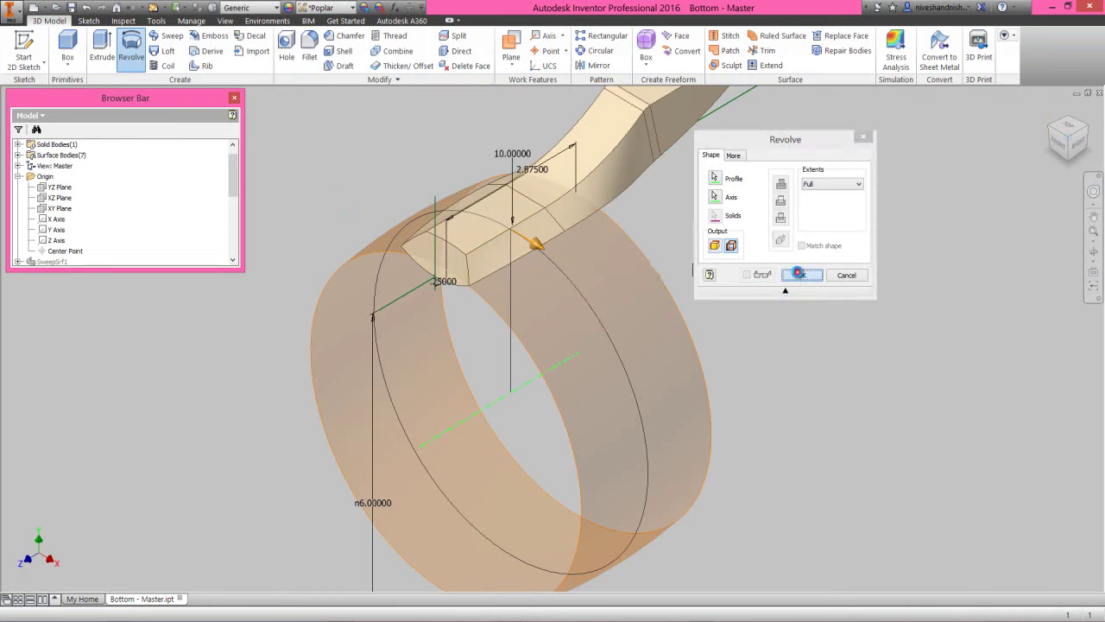
pyautogui.rightClick(152, 232)
pyautogui.click(170, 349)
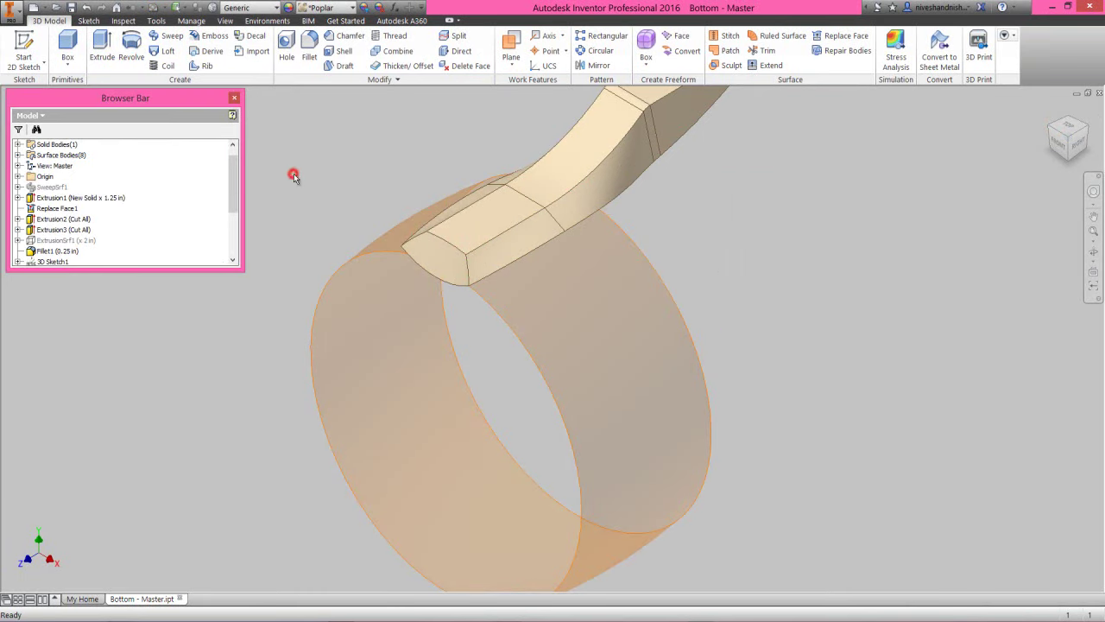
# Step: Trim the solid with the Split tool, using the revolved surface as the cutter to hollow the underside
pyautogui.click(459, 36)
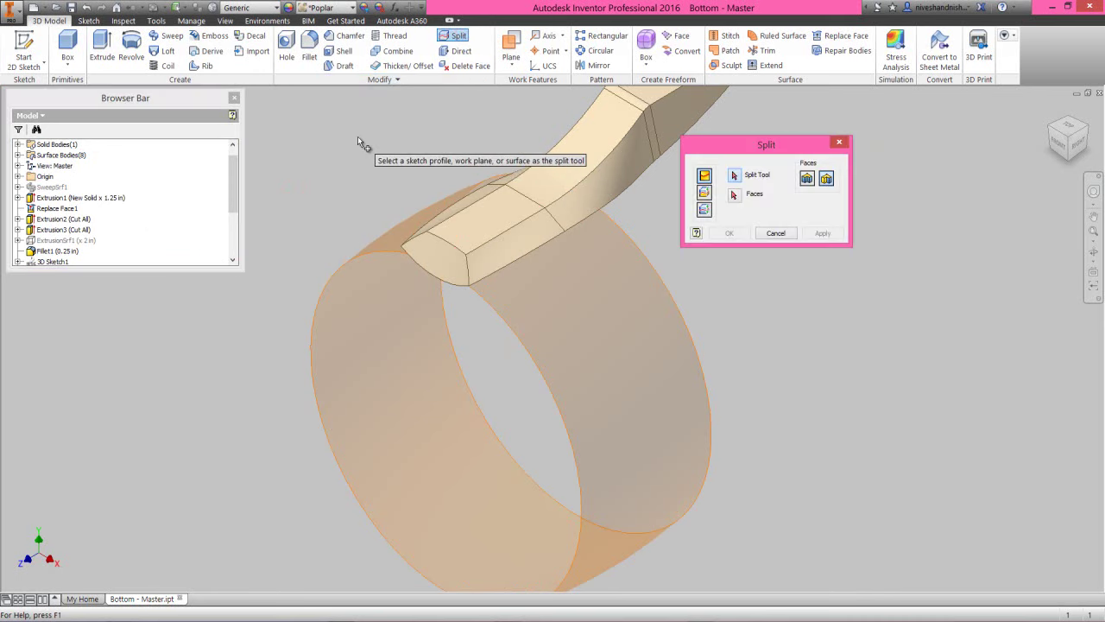
pyautogui.click(708, 143)
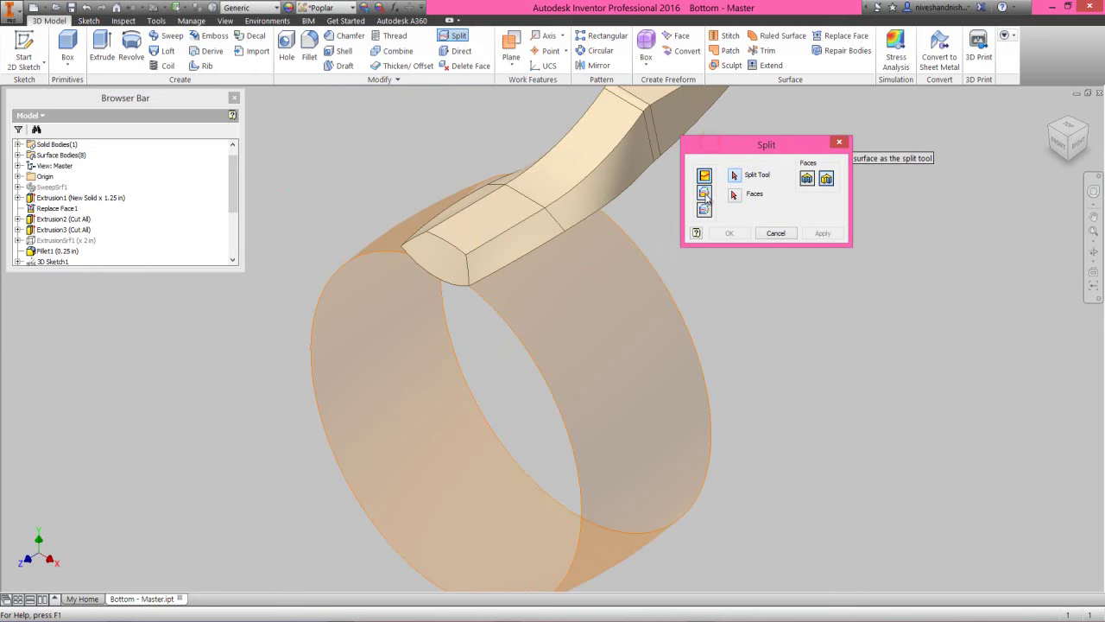
pyautogui.click(704, 192)
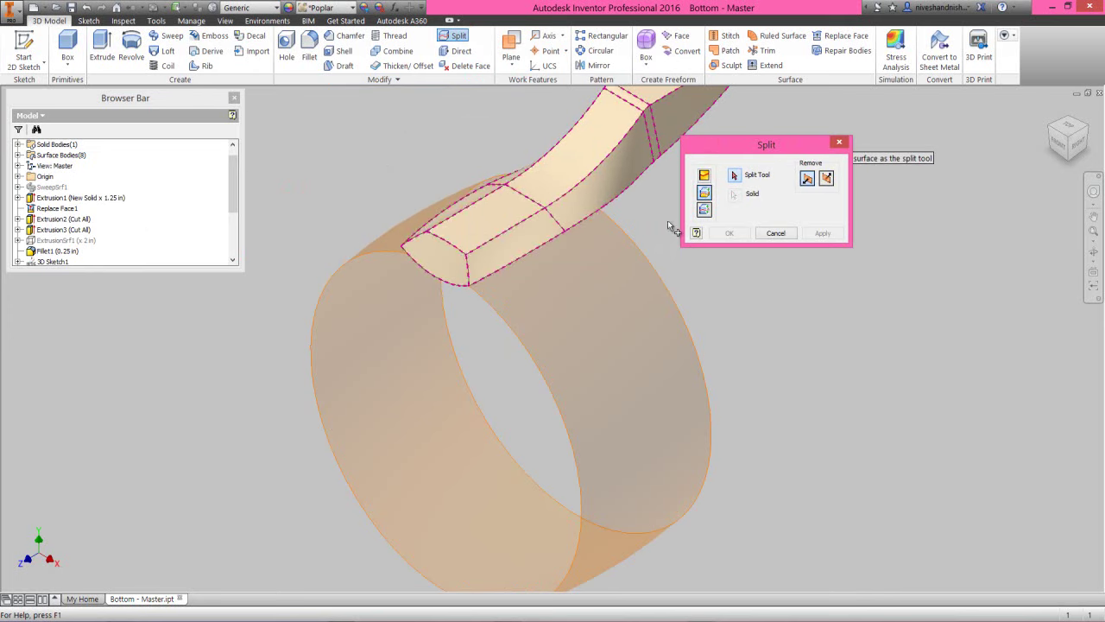
pyautogui.click(543, 300)
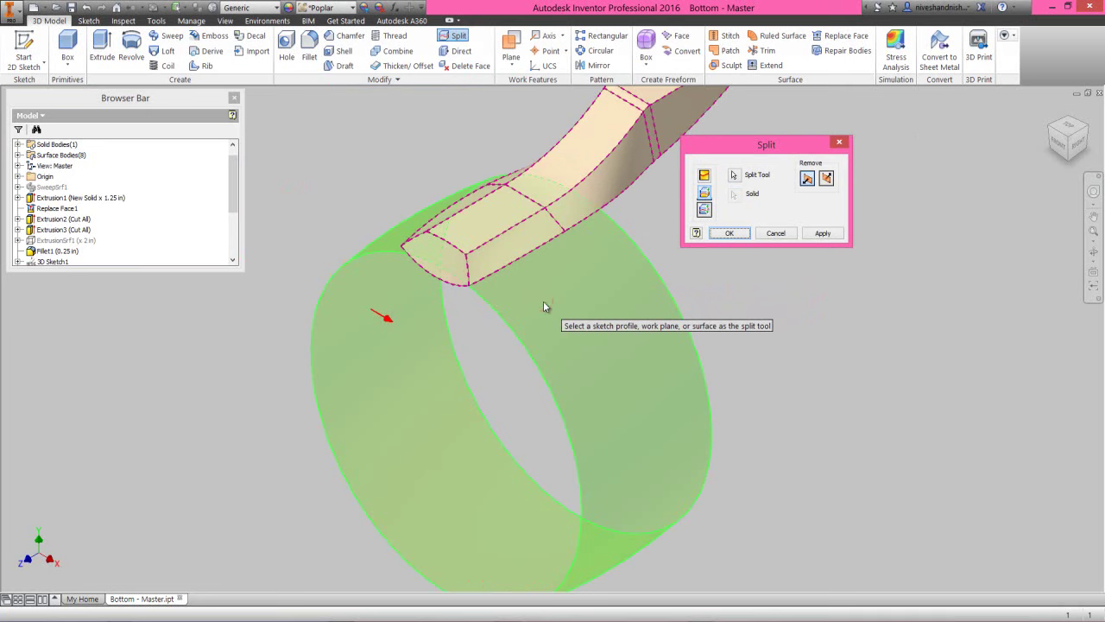
pyautogui.click(732, 232)
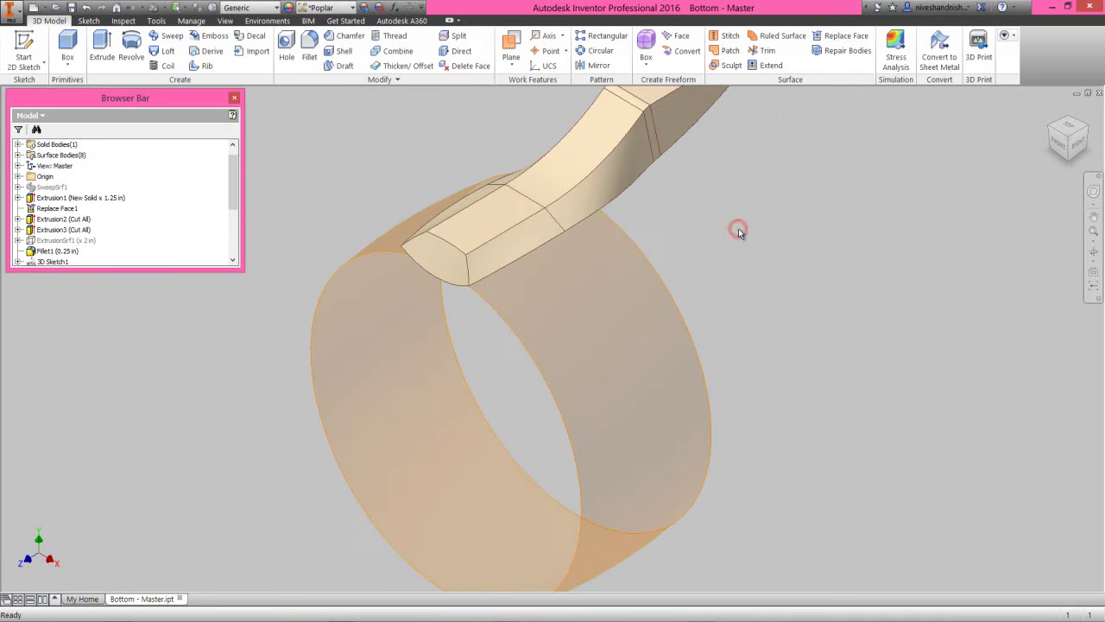
# Step: Hide the revolved surface
pyautogui.moveTo(233, 188); pyautogui.dragTo(230, 237)
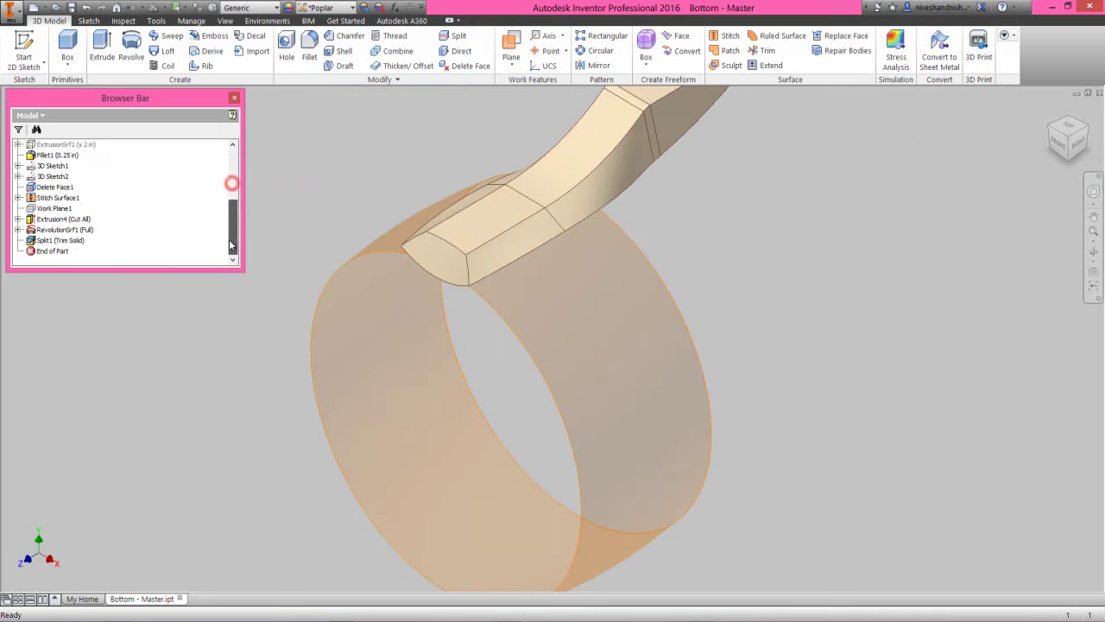
pyautogui.rightClick(61, 221)
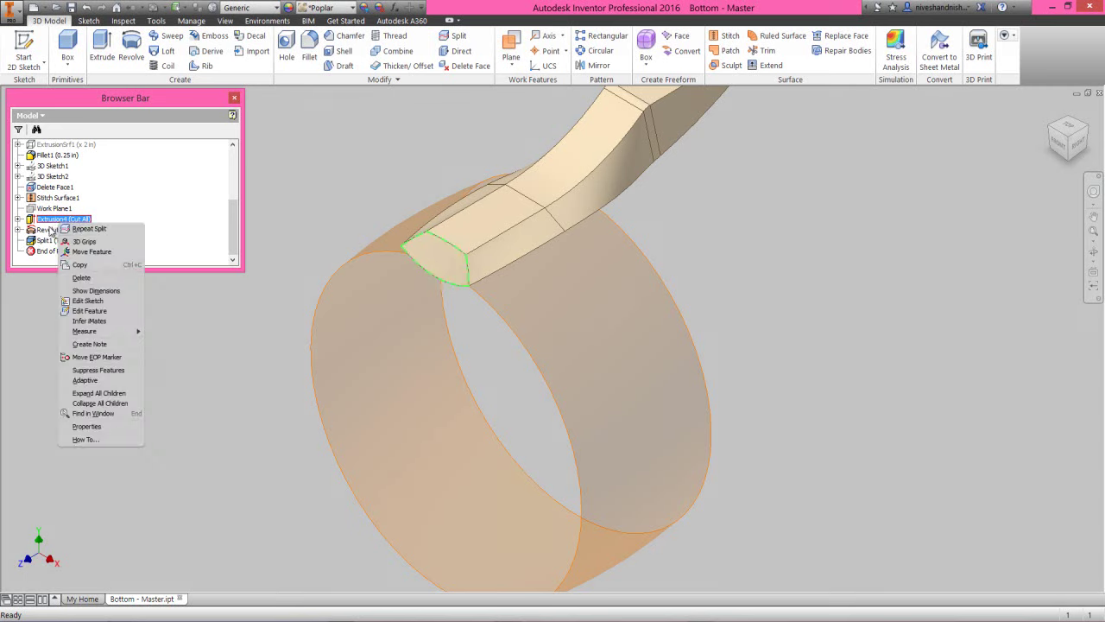
pyautogui.click(50, 230)
pyautogui.rightClick(48, 228)
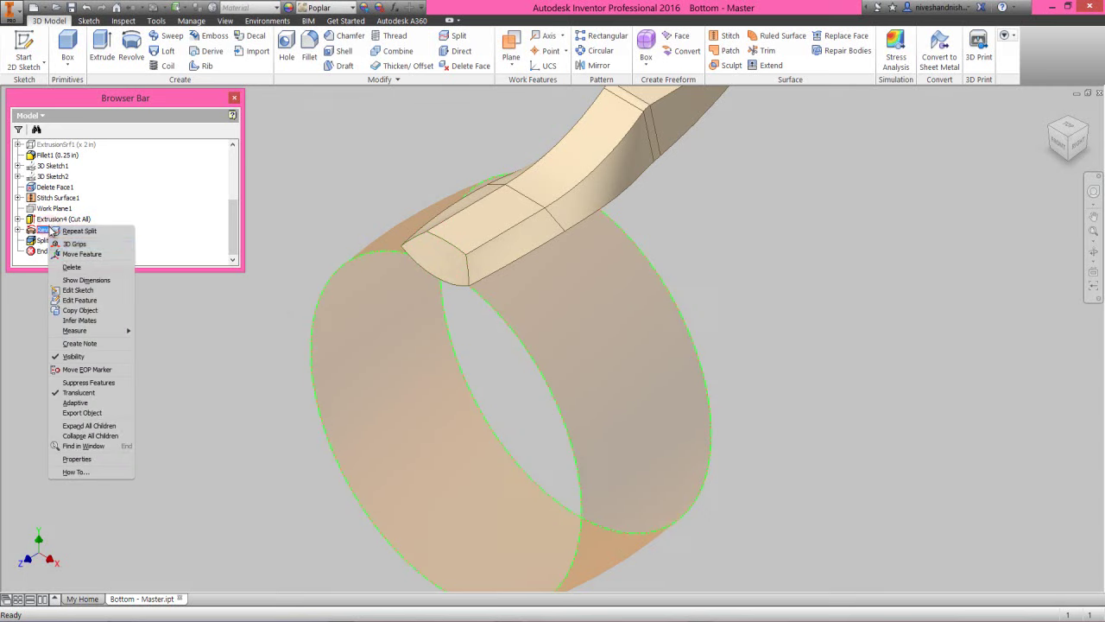
pyautogui.click(73, 356)
# Step: Fillet the edge loop around the underside recess with a 0.125 in radius
pyautogui.scroll(3, 506, 113)
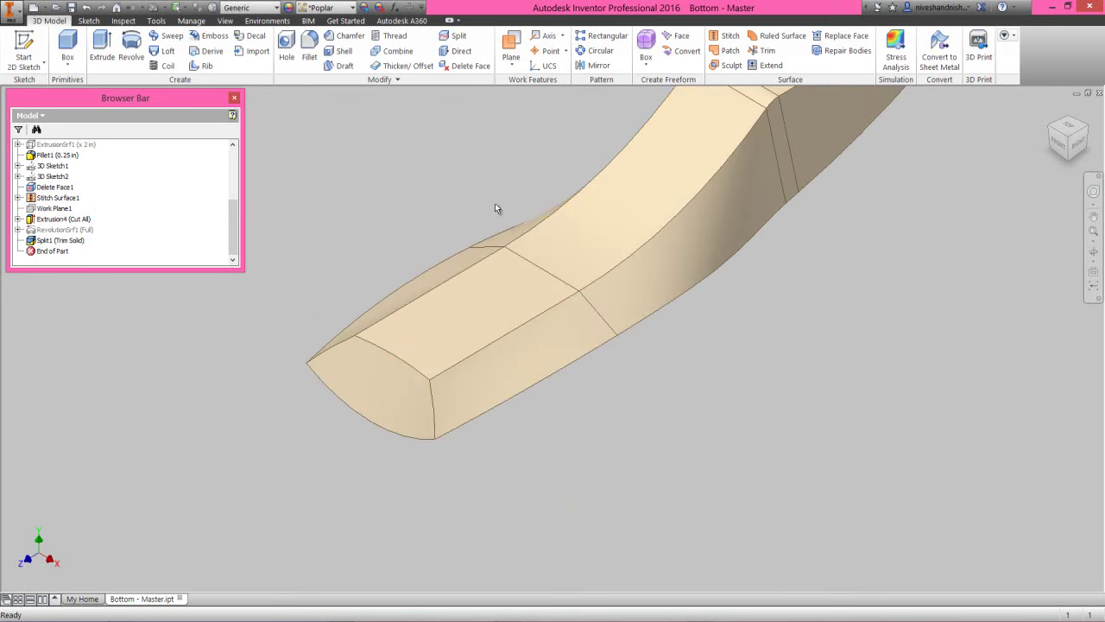
pyautogui.click(1093, 253)
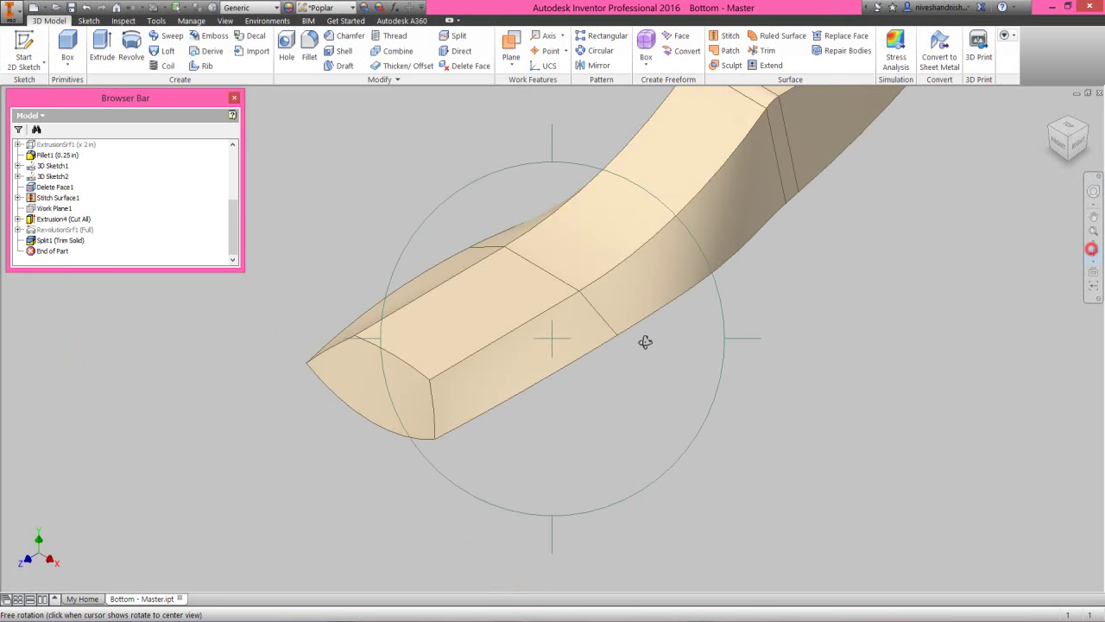
pyautogui.moveTo(550, 388); pyautogui.dragTo(544, 308)
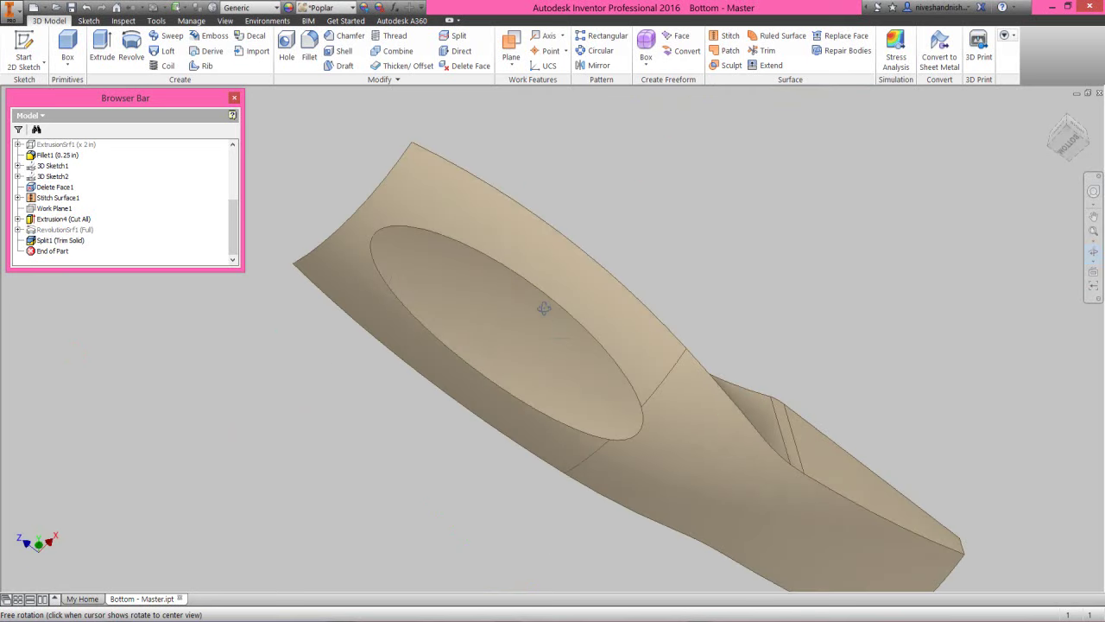
pyautogui.rightClick(595, 258)
pyautogui.press('Escape')
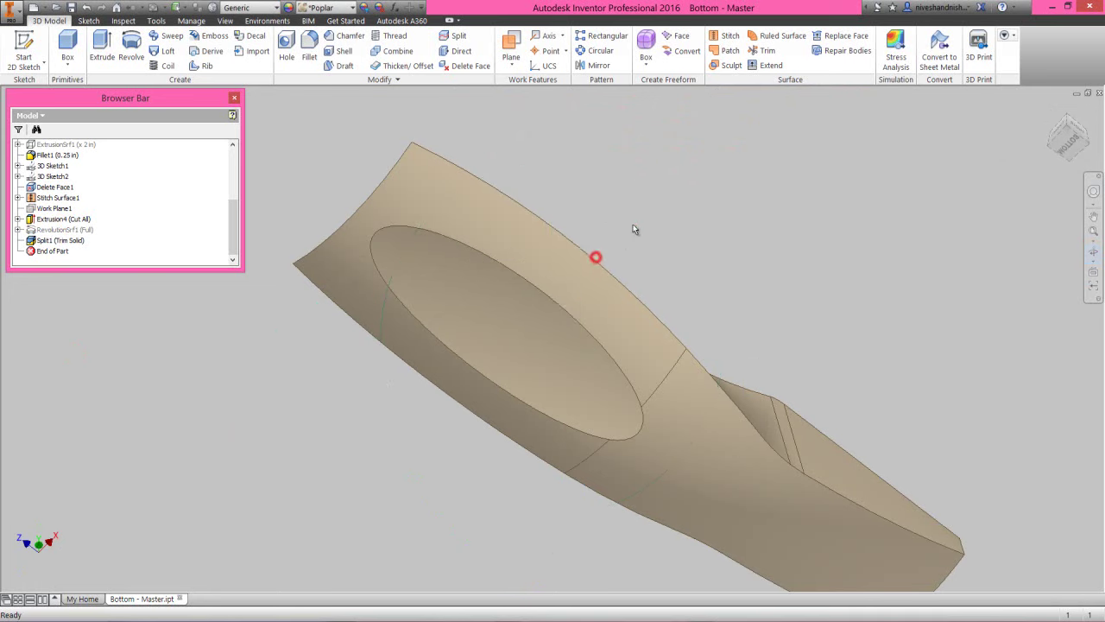
pyautogui.click(538, 279)
pyautogui.press('f')
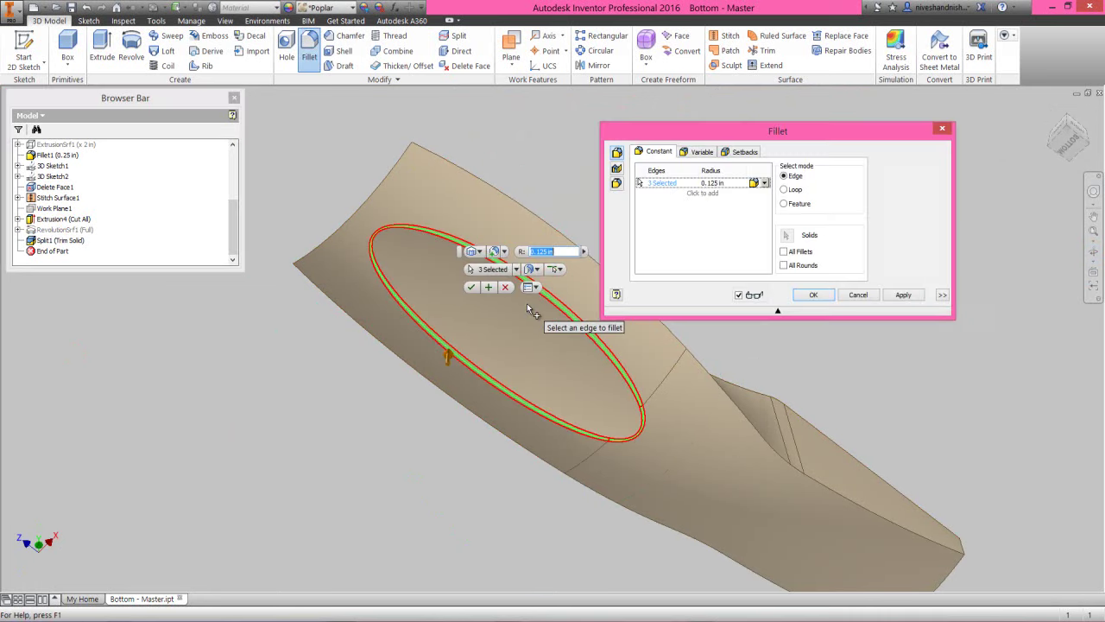
pyautogui.click(807, 295)
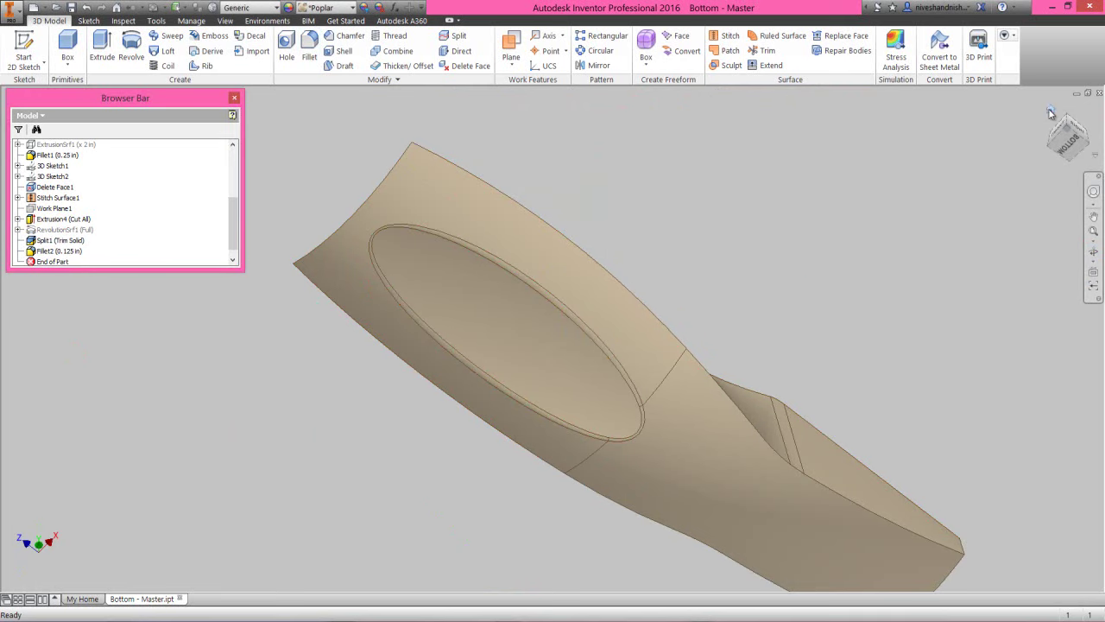
# Step: Start a new sketch on the YZ Plane and slice the graphics at the sketch plane, viewed from the right
pyautogui.click(1051, 113)
pyautogui.click(422, 210)
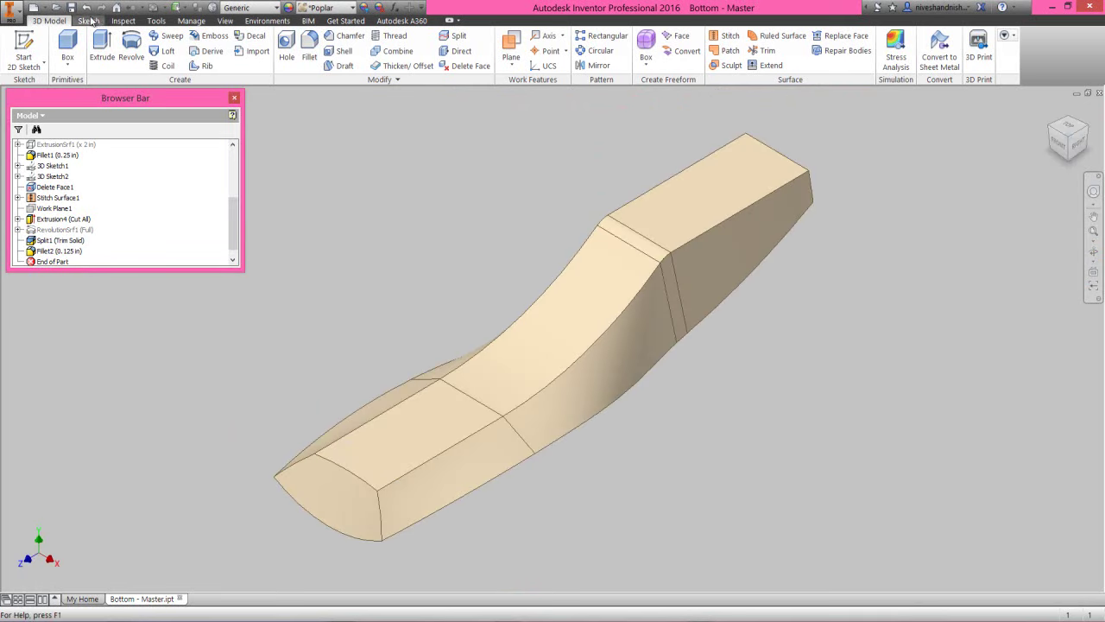
pyautogui.click(326, 242)
pyautogui.click(370, 307)
pyautogui.moveTo(232, 227); pyautogui.dragTo(232, 177)
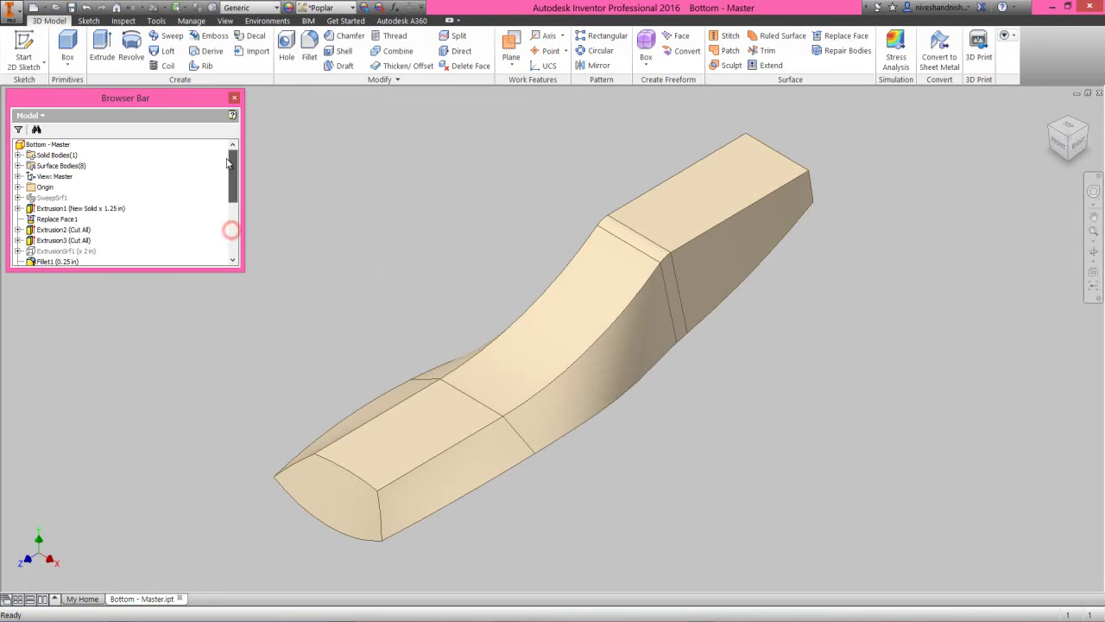
pyautogui.click(19, 187)
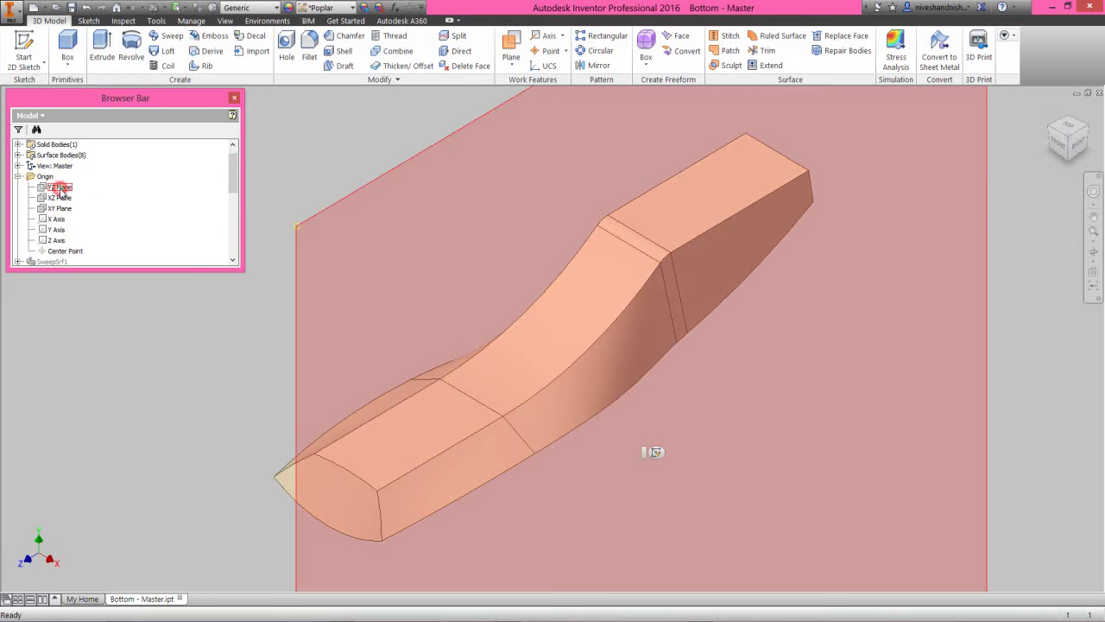
pyautogui.click(60, 188)
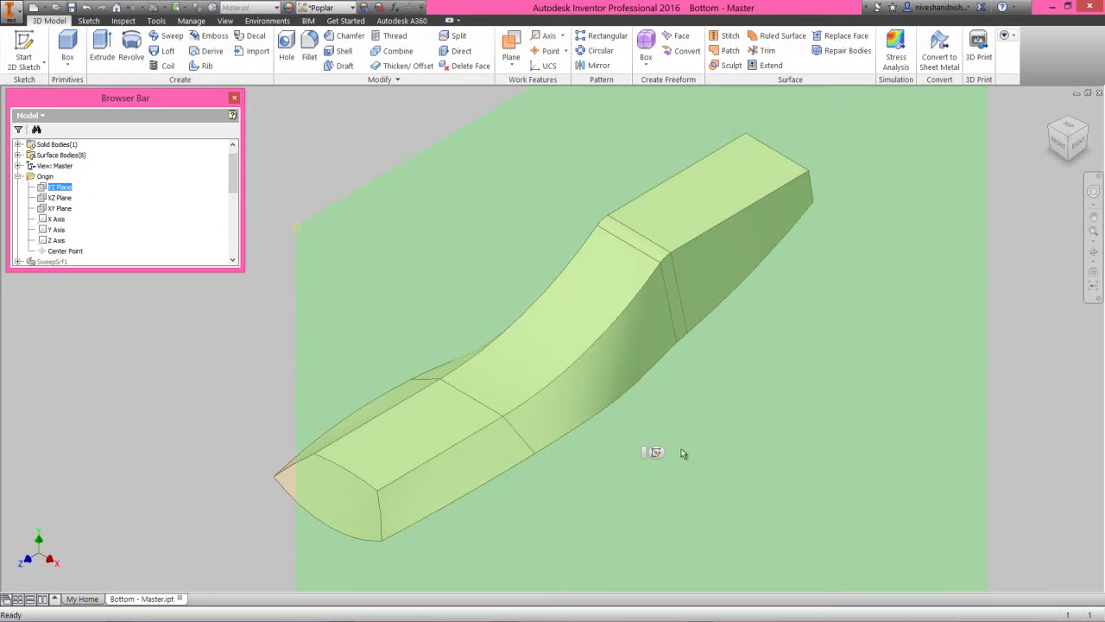
pyautogui.click(656, 453)
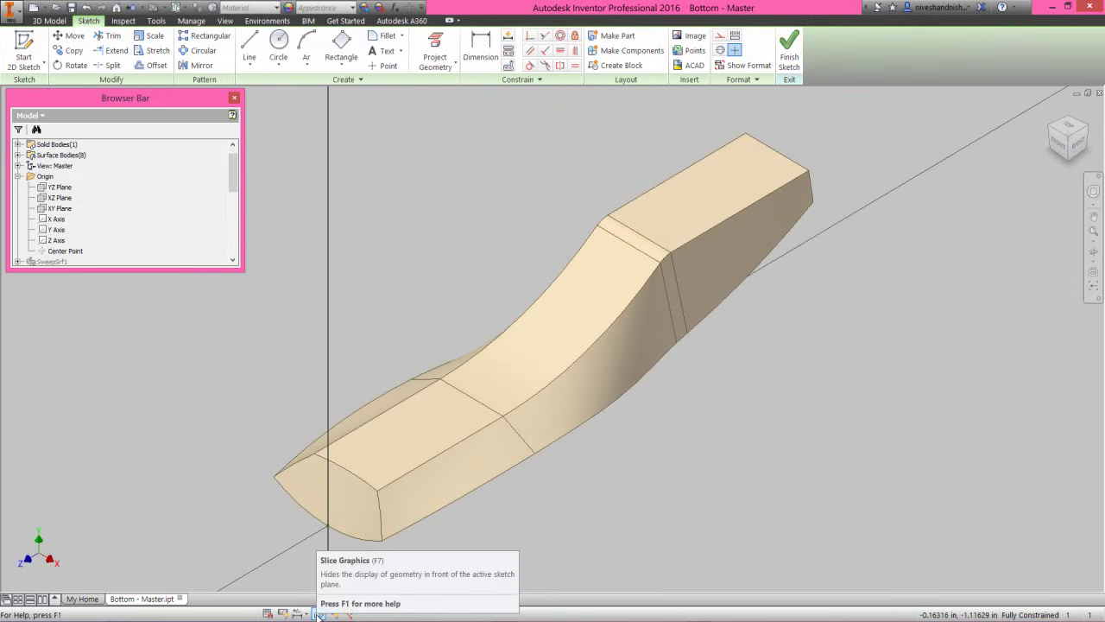
pyautogui.click(319, 613)
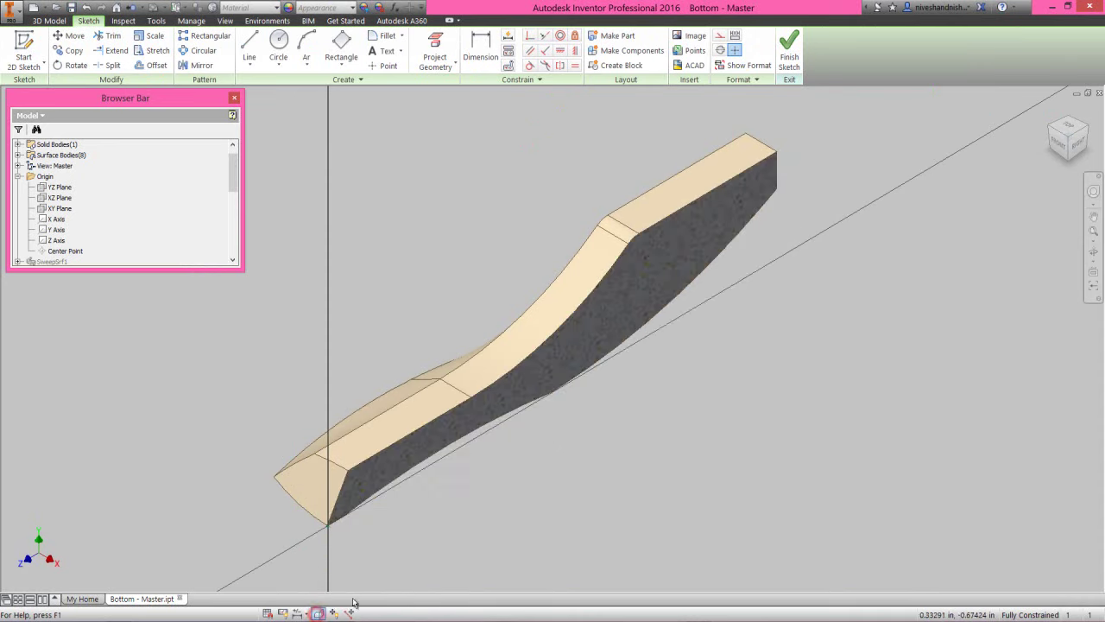
pyautogui.click(1079, 146)
# Step: Project the XZ Plane, the XY Plane and the part's curved lower rear edge into the sketch
pyautogui.rightClick(547, 210)
pyautogui.click(586, 225)
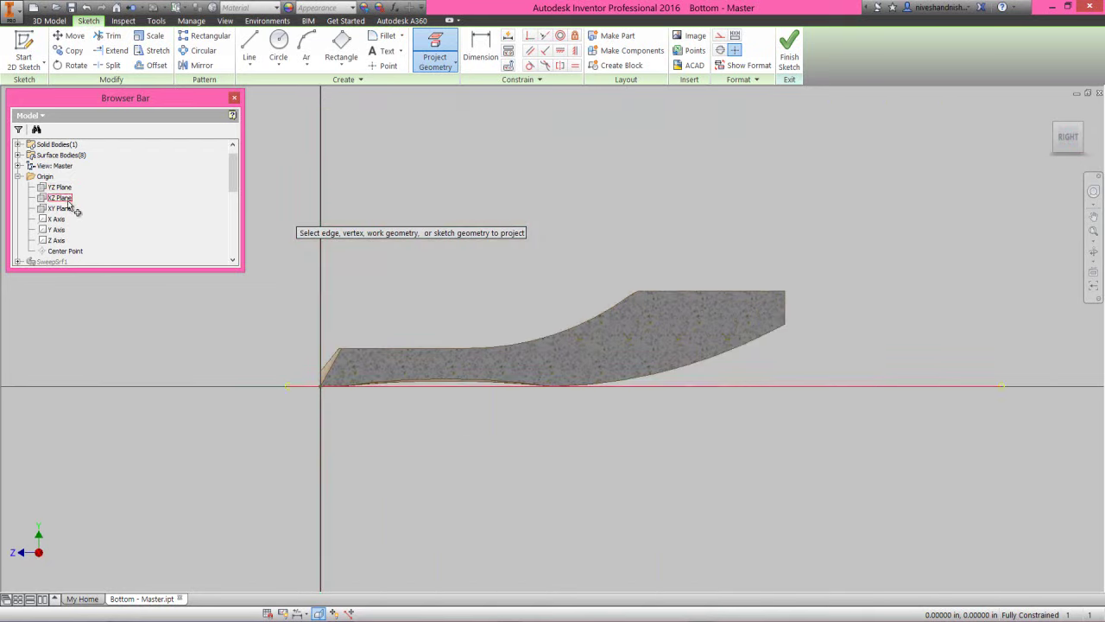
pyautogui.click(62, 198)
pyautogui.click(66, 210)
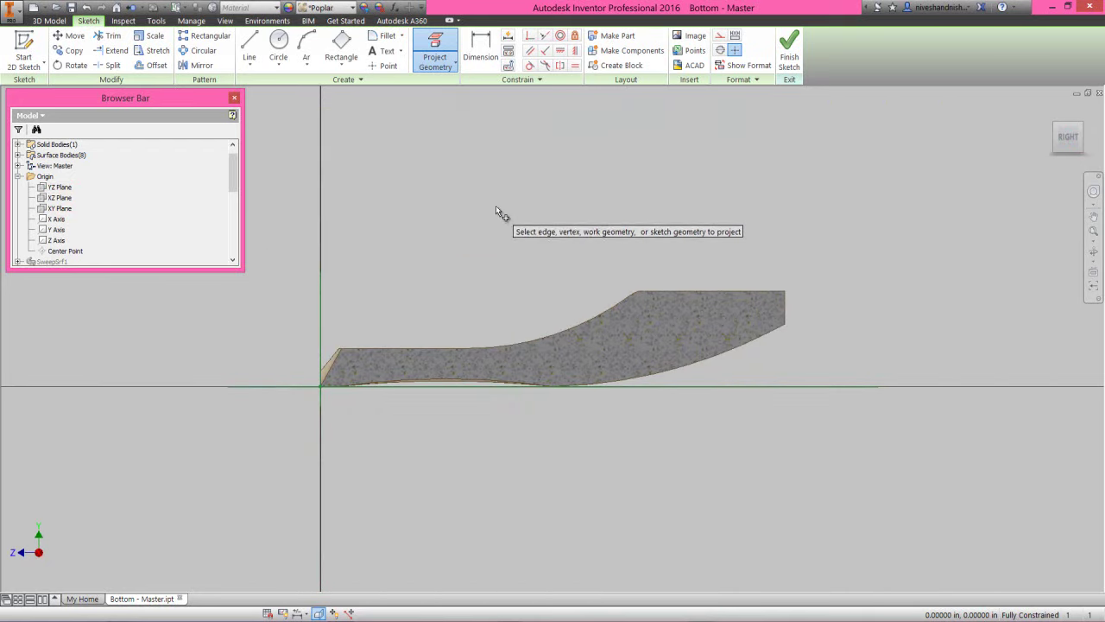
pyautogui.click(636, 333)
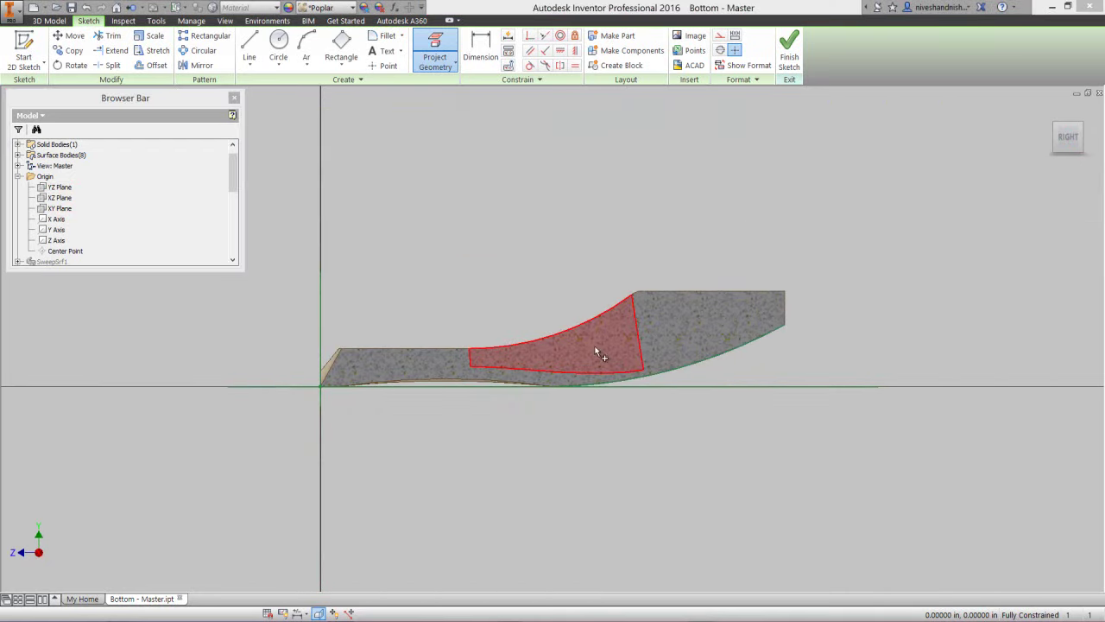
# Step: Project the part's concave upper edge curve into the sketch
pyautogui.click(573, 327)
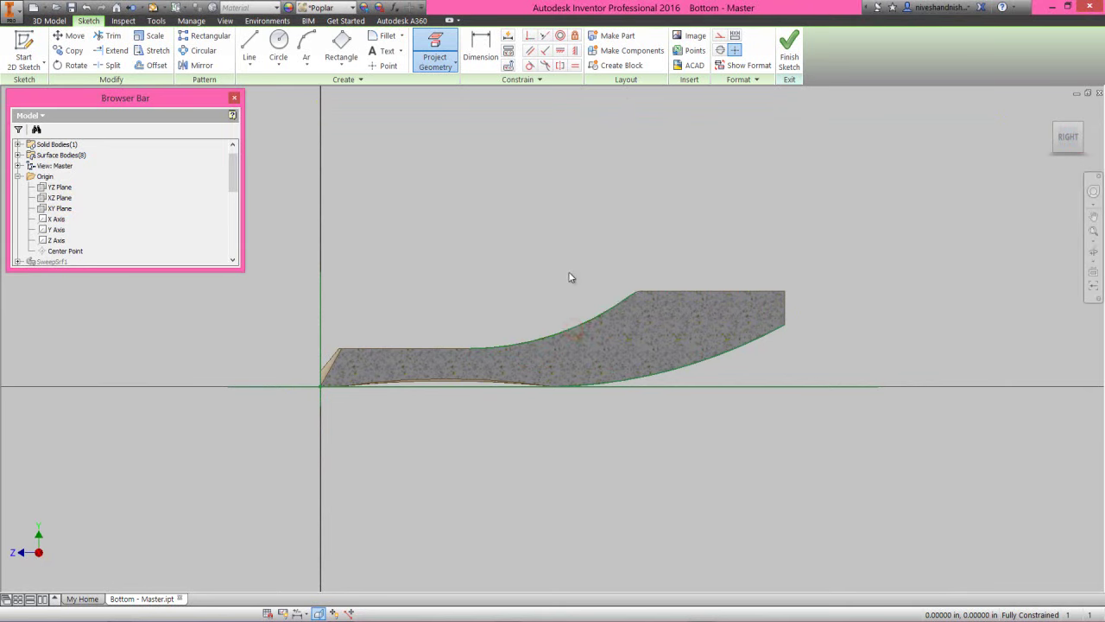
pyautogui.rightClick(569, 271)
pyautogui.click(614, 272)
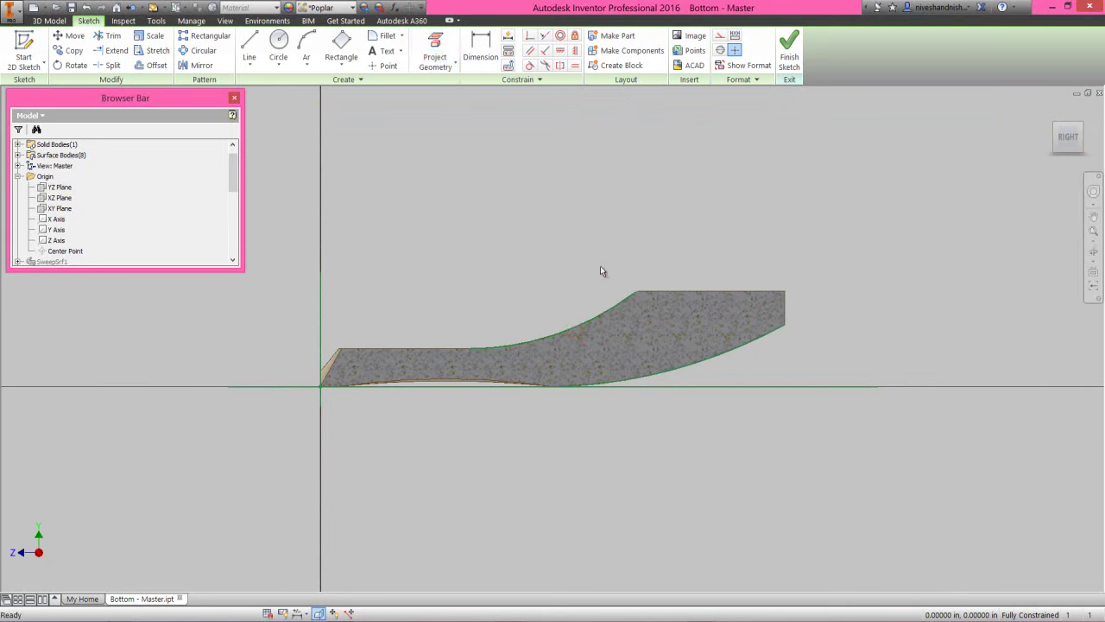
# Step: Sketch a horizontal line from the projected vertical axis through the part, ending inside the curved middle section
pyautogui.rightClick(484, 227)
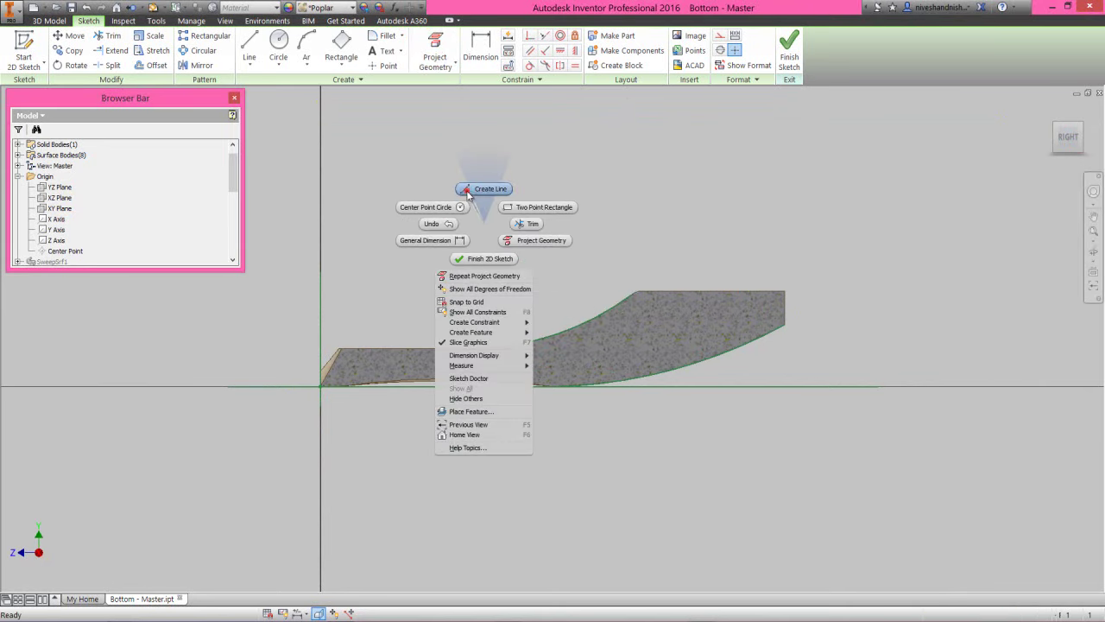
pyautogui.click(472, 190)
pyautogui.click(321, 369)
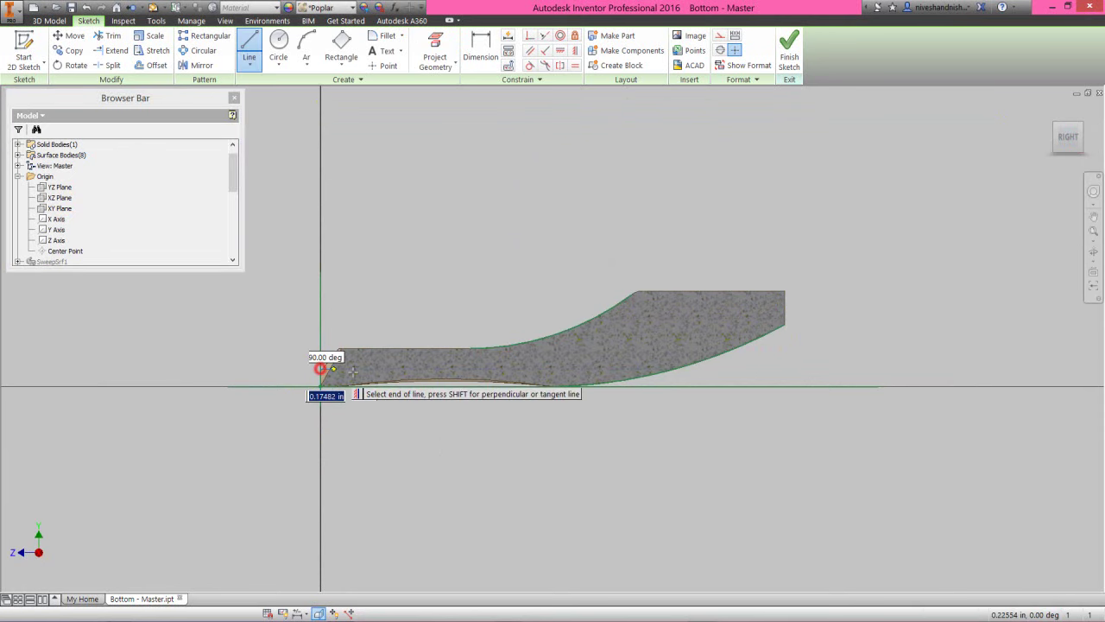
pyautogui.click(586, 369)
pyautogui.rightClick(584, 261)
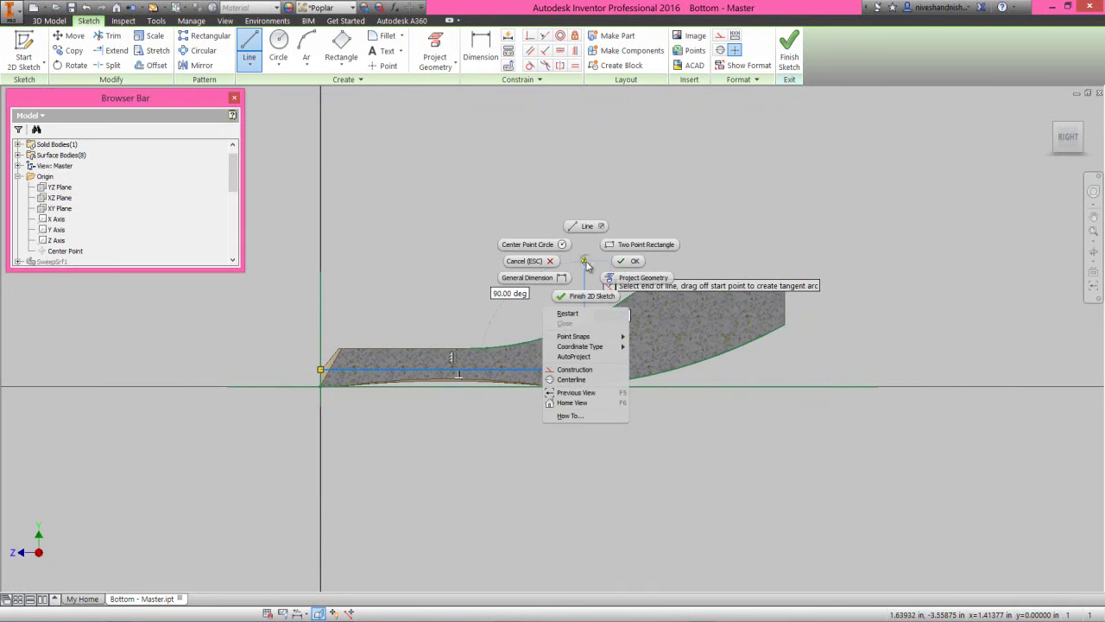
pyautogui.click(620, 262)
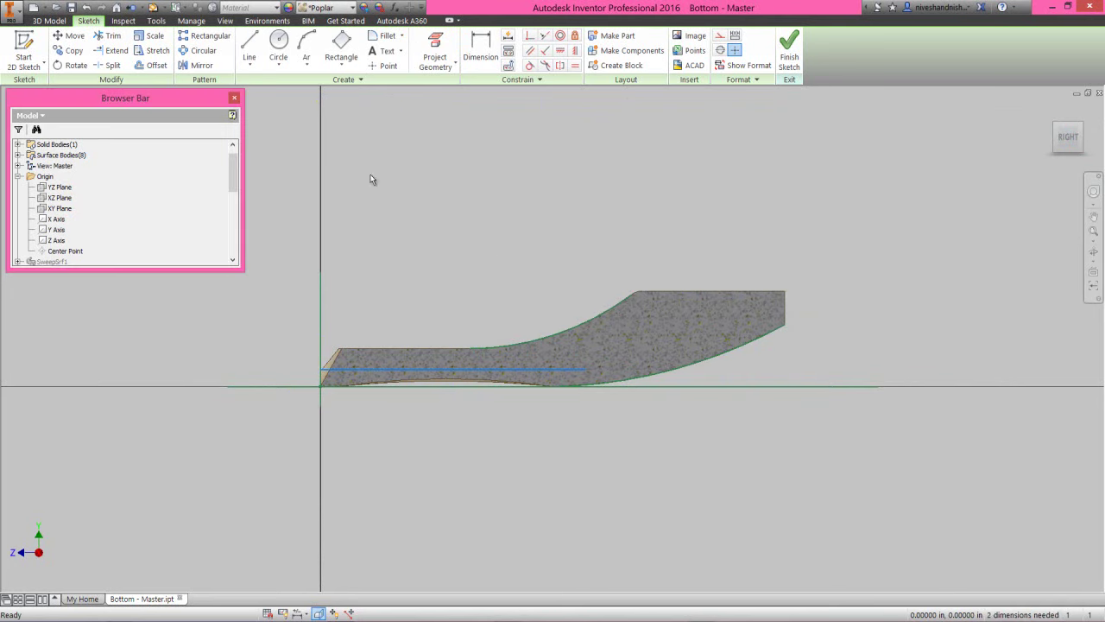
# Step: Sketch a three-point arc with a 1.5 in radius from near the upper curve down to the projected lower curve
pyautogui.click(306, 50)
pyautogui.click(586, 325)
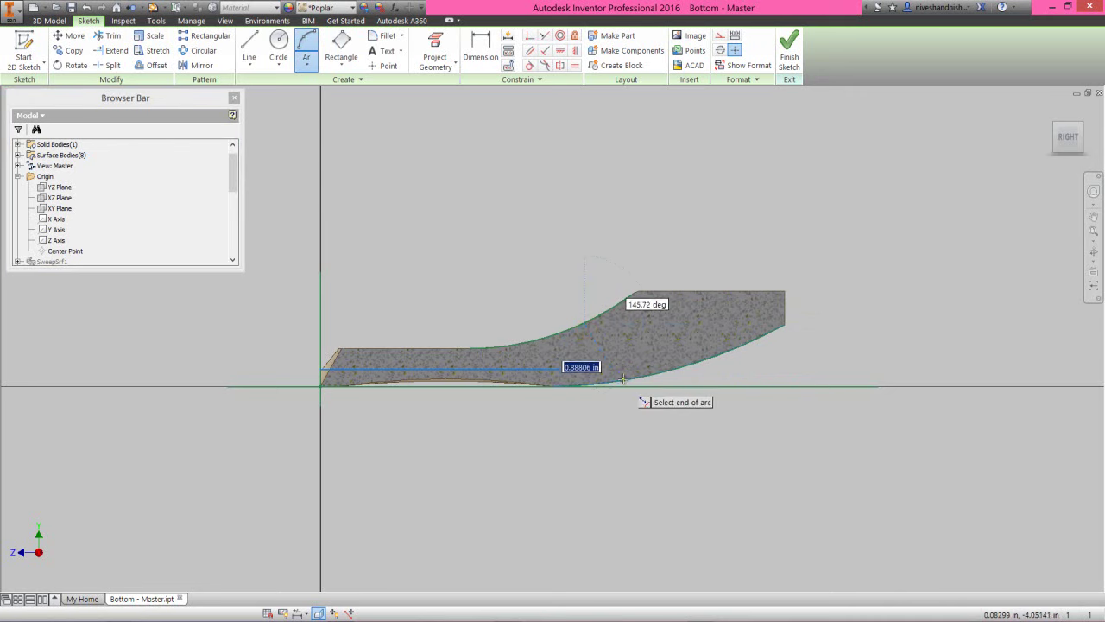
pyautogui.click(618, 378)
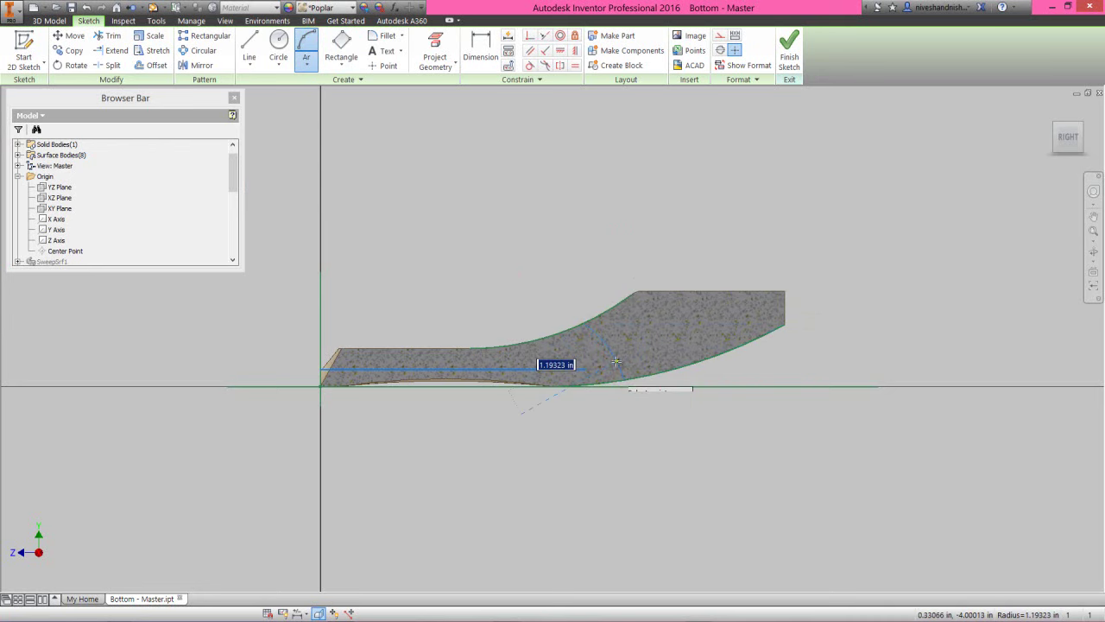
pyautogui.write('1.5')
pyautogui.press('Return')
pyautogui.rightClick(578, 230)
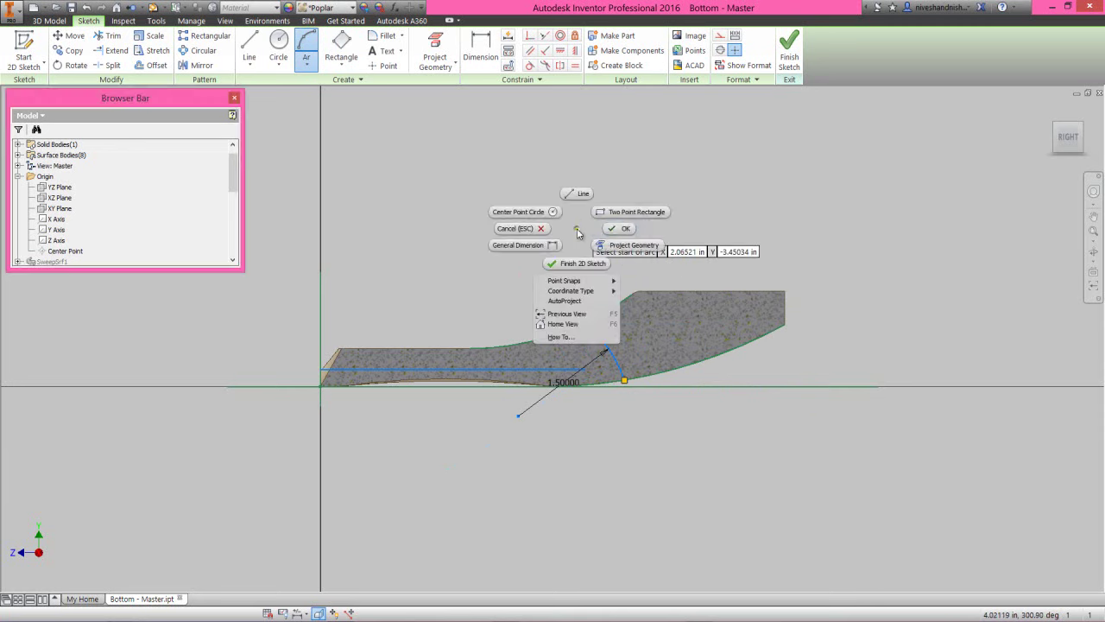
pyautogui.click(623, 228)
# Step: Make the free endpoint of the horizontal line coincident with the arc
pyautogui.click(537, 36)
pyautogui.click(597, 367)
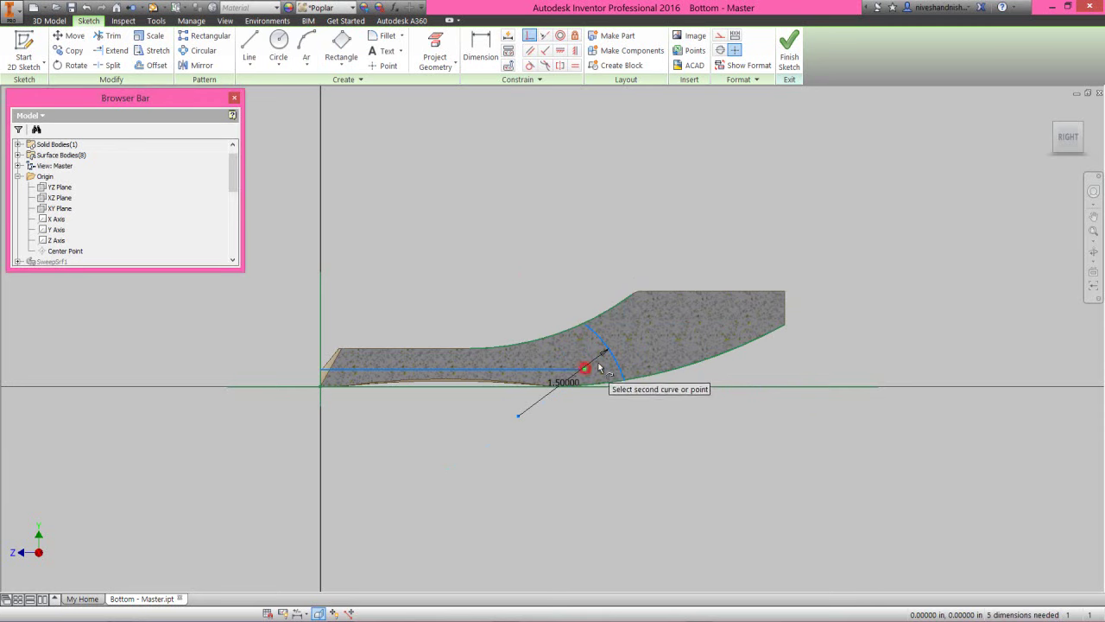
pyautogui.click(608, 352)
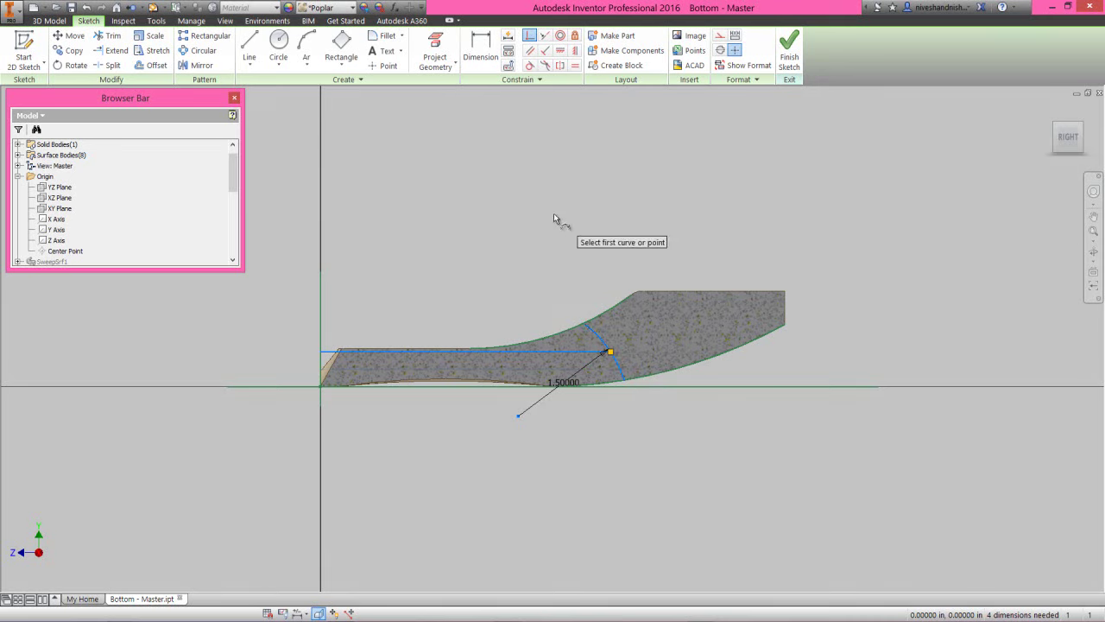
# Step: Dimension the horizontal line 0.25 in above the projected horizontal axis
pyautogui.rightClick(524, 223)
pyautogui.click(498, 226)
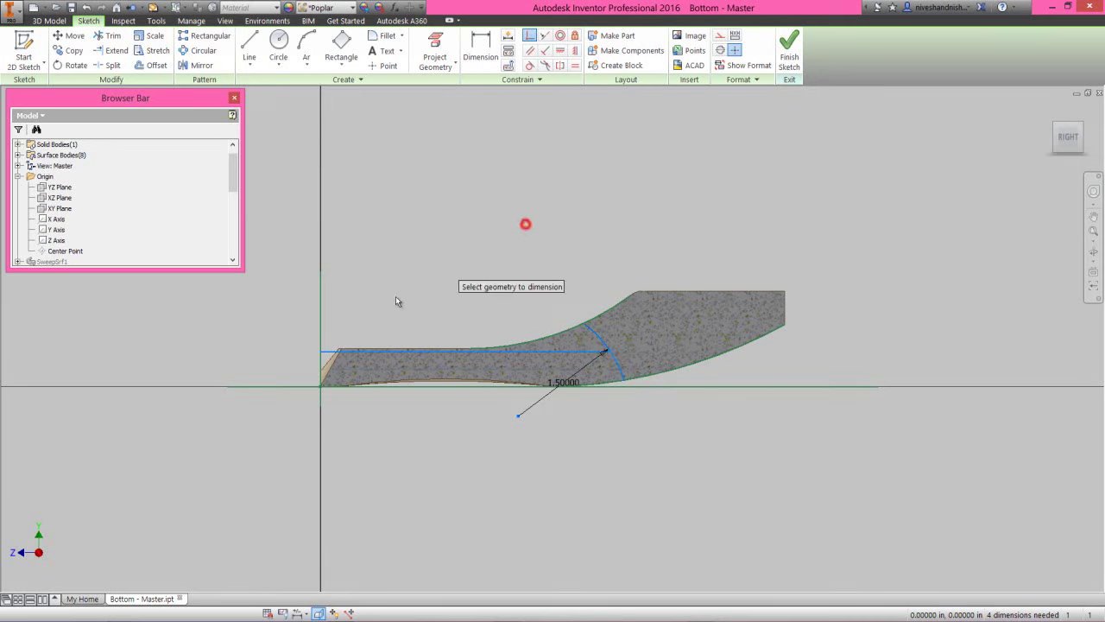
pyautogui.click(333, 352)
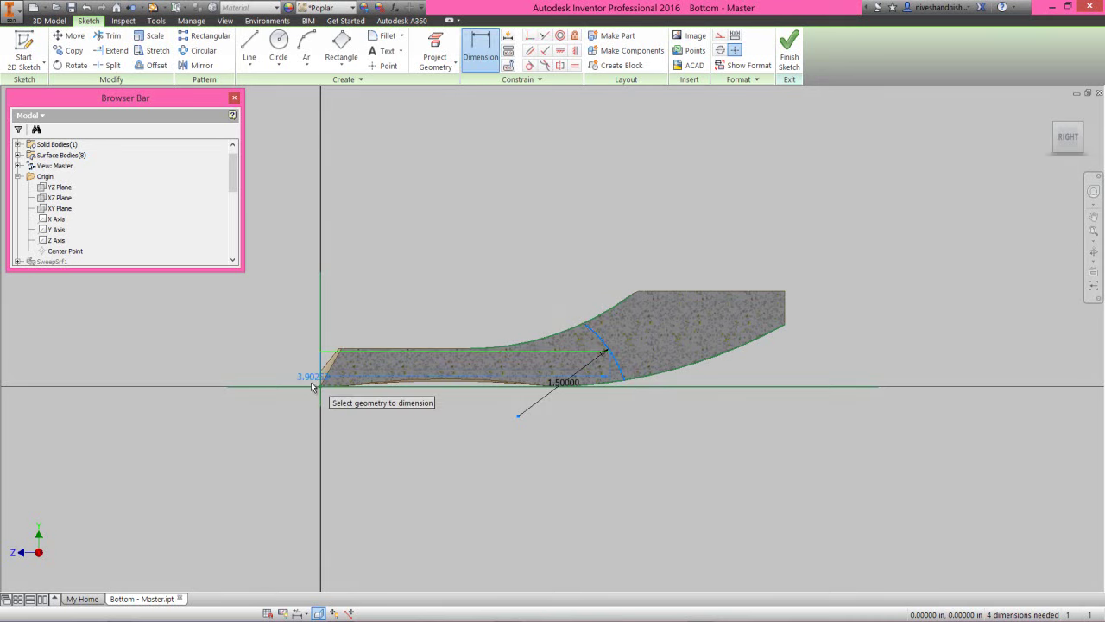
pyautogui.click(308, 384)
pyautogui.click(296, 373)
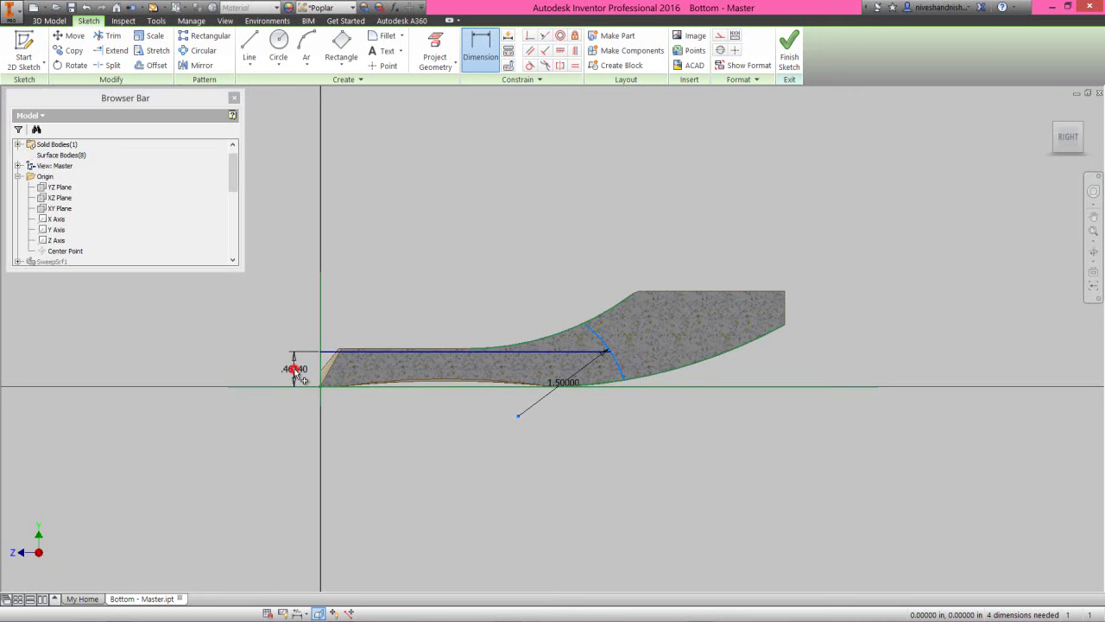
pyautogui.write('.25')
pyautogui.press('Return')
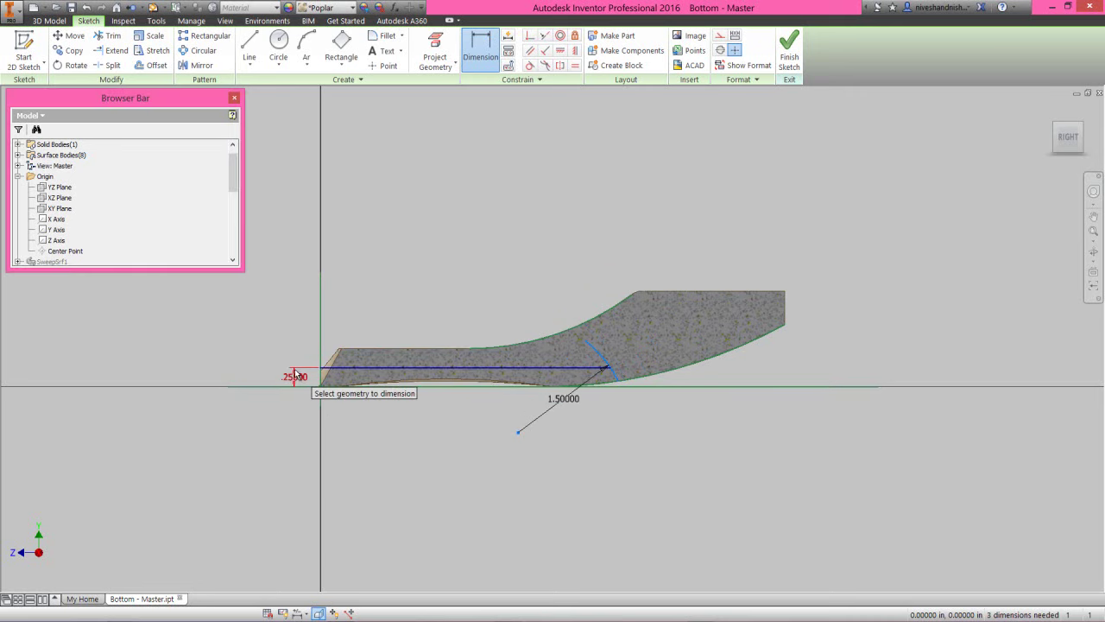
# Step: Dimension the arc's lower endpoint 4.125 in from the projected vertical axis
pyautogui.click(512, 289)
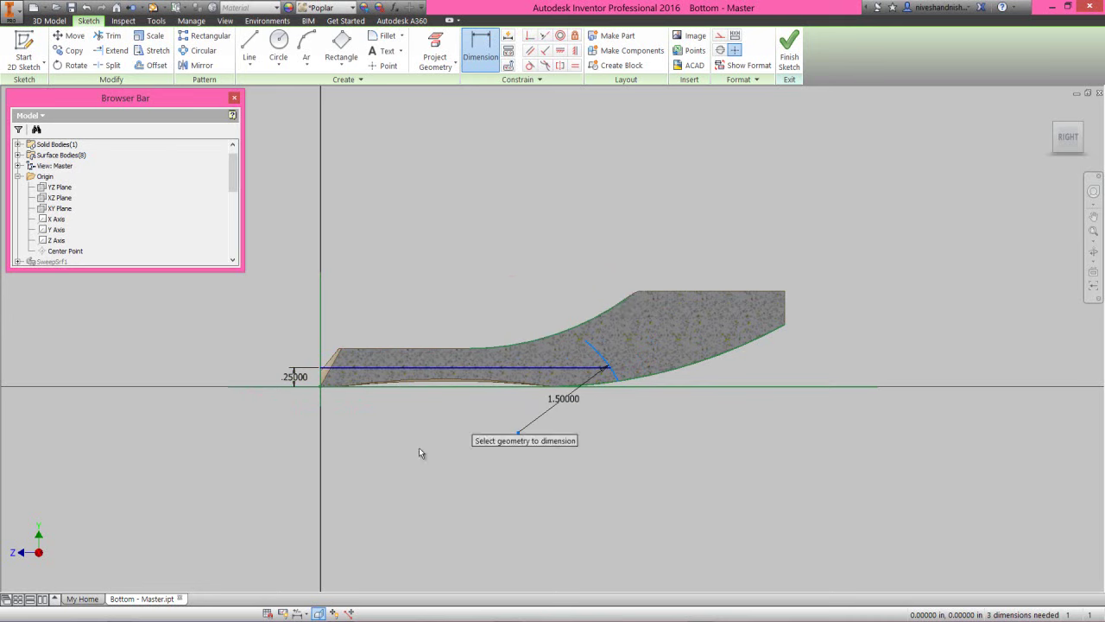
pyautogui.click(618, 386)
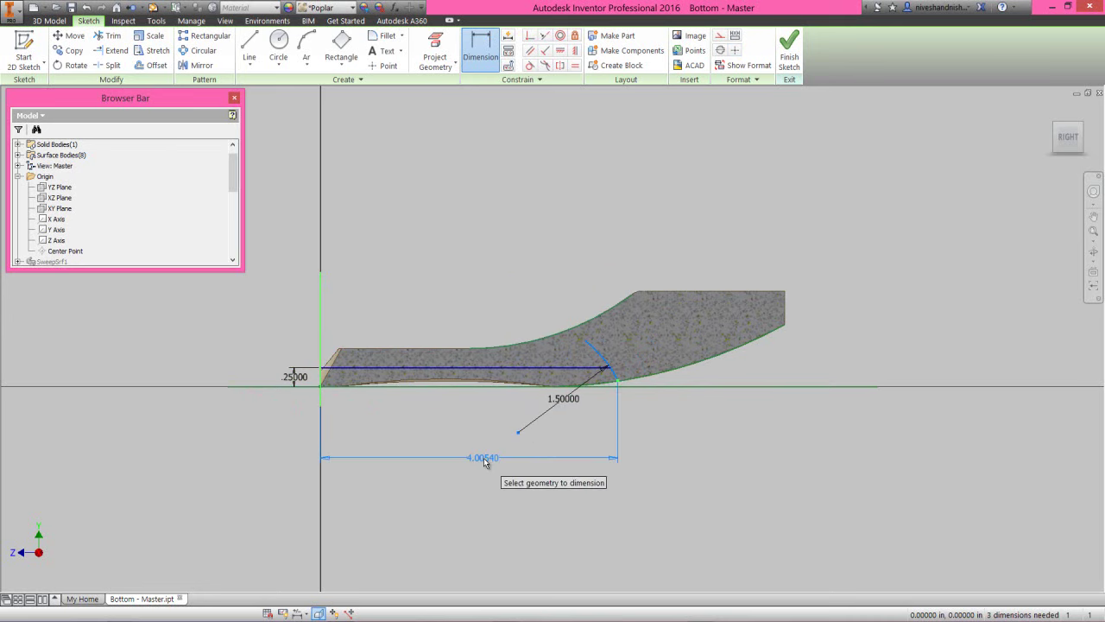
pyautogui.click(486, 455)
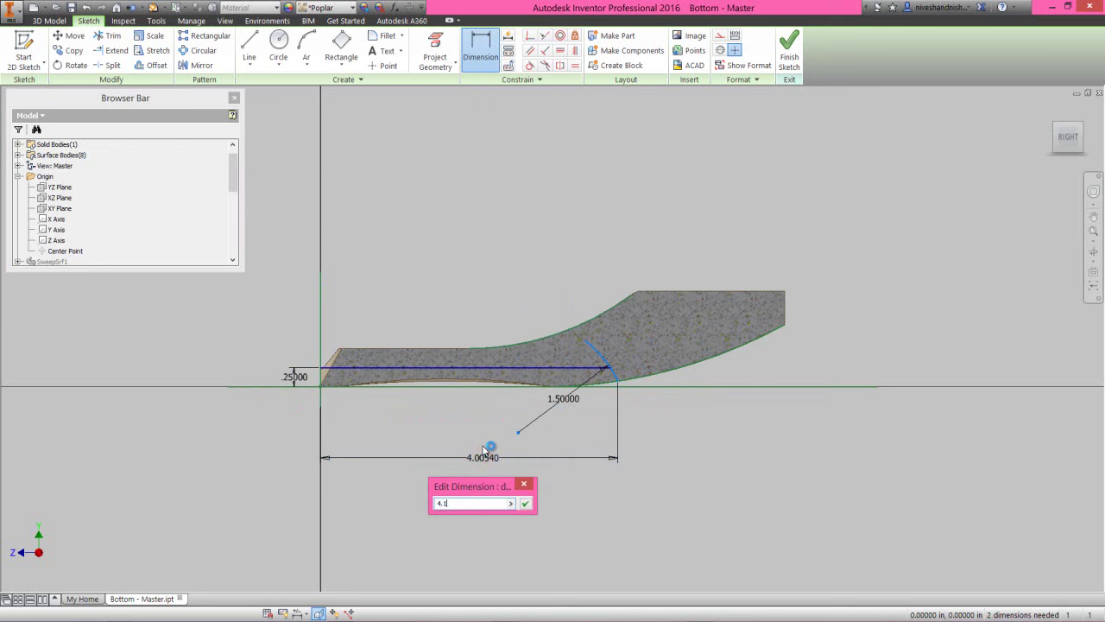
pyautogui.press('Return')
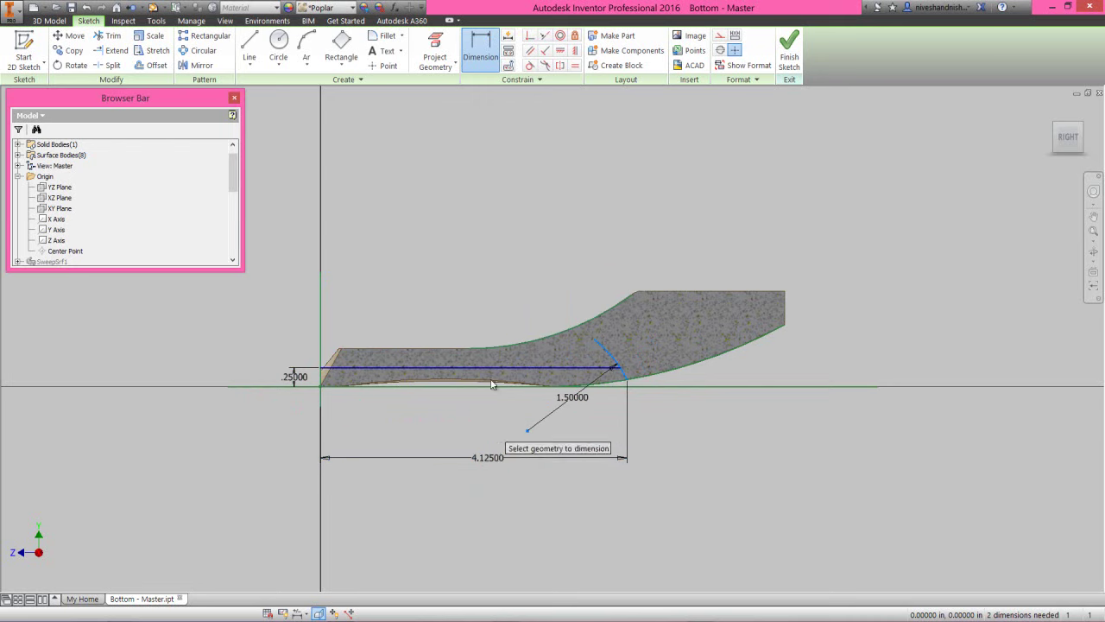
# Step: Dimension the arc's upper endpoint 3.25 in from the projected vertical axis
pyautogui.click(594, 340)
pyautogui.click(345, 342)
pyautogui.click(455, 273)
pyautogui.write('3.25')
pyautogui.press('Return')
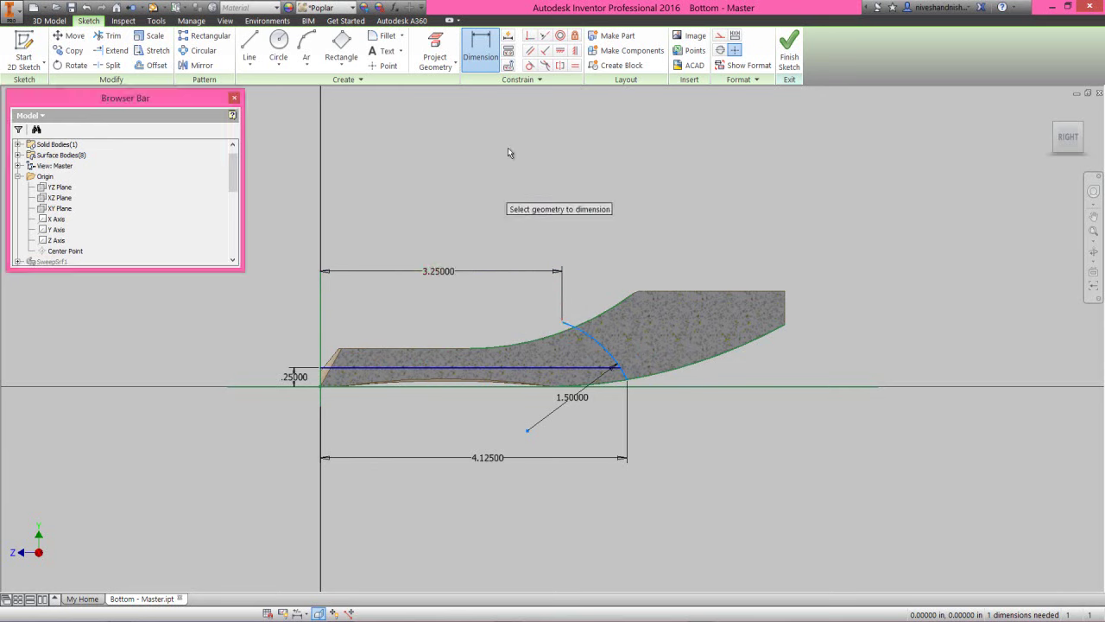
# Step: Make the arc's upper endpoint coincident with the projected upper curve
pyautogui.click(528, 36)
pyautogui.click(563, 320)
pyautogui.click(581, 324)
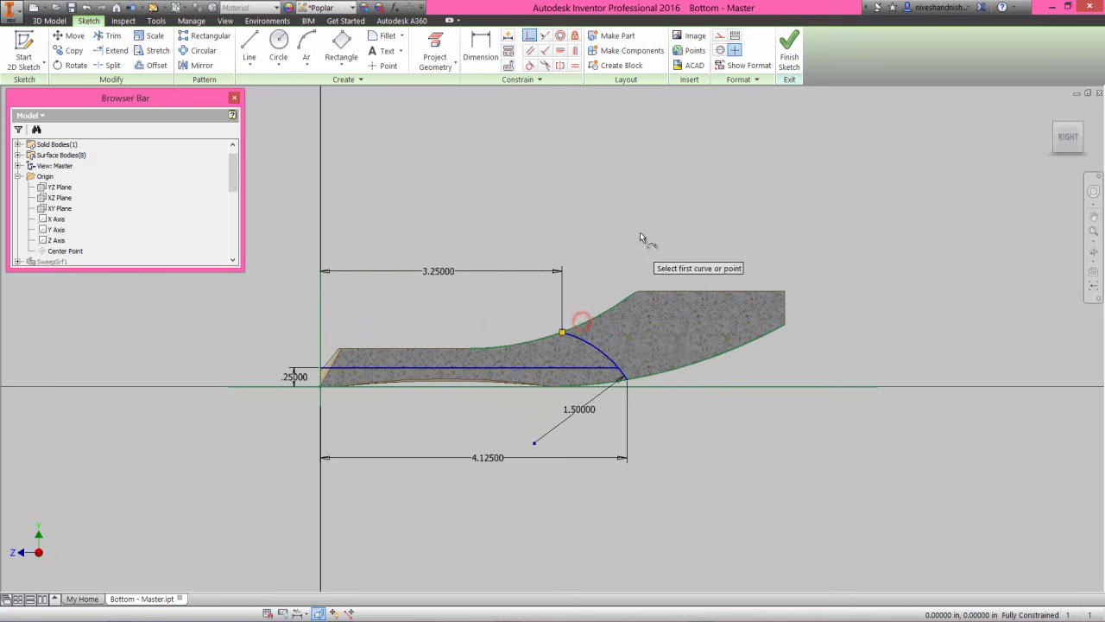
pyautogui.rightClick(636, 229)
pyautogui.click(682, 226)
# Step: Finish the sketch in an isometric view and collapse all the model browser nodes
pyautogui.click(789, 50)
pyautogui.click(1057, 128)
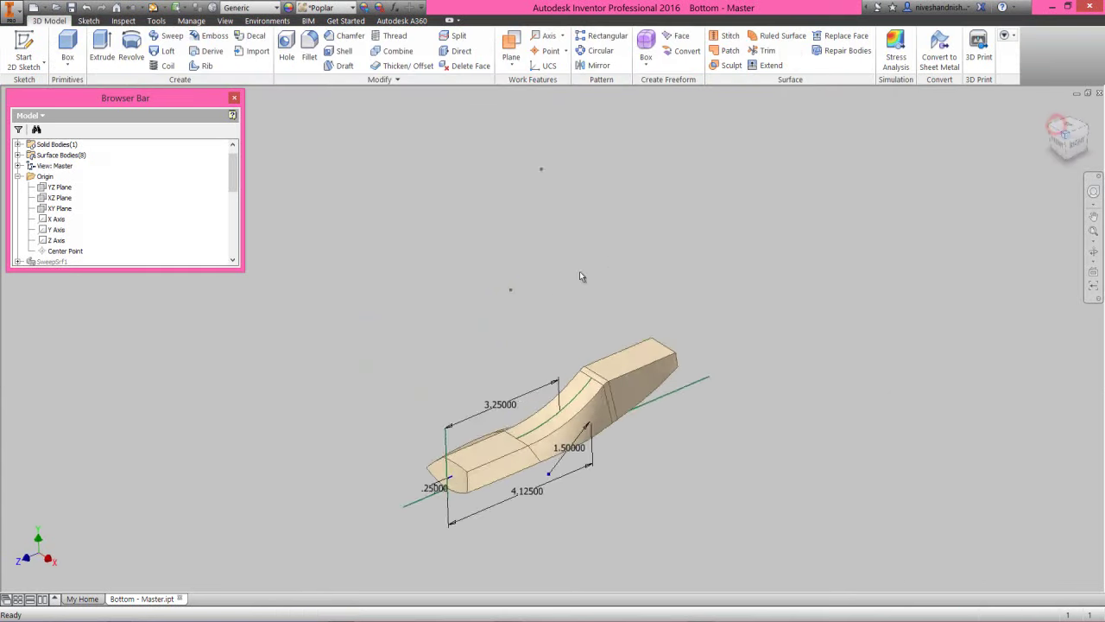
pyautogui.rightClick(186, 216)
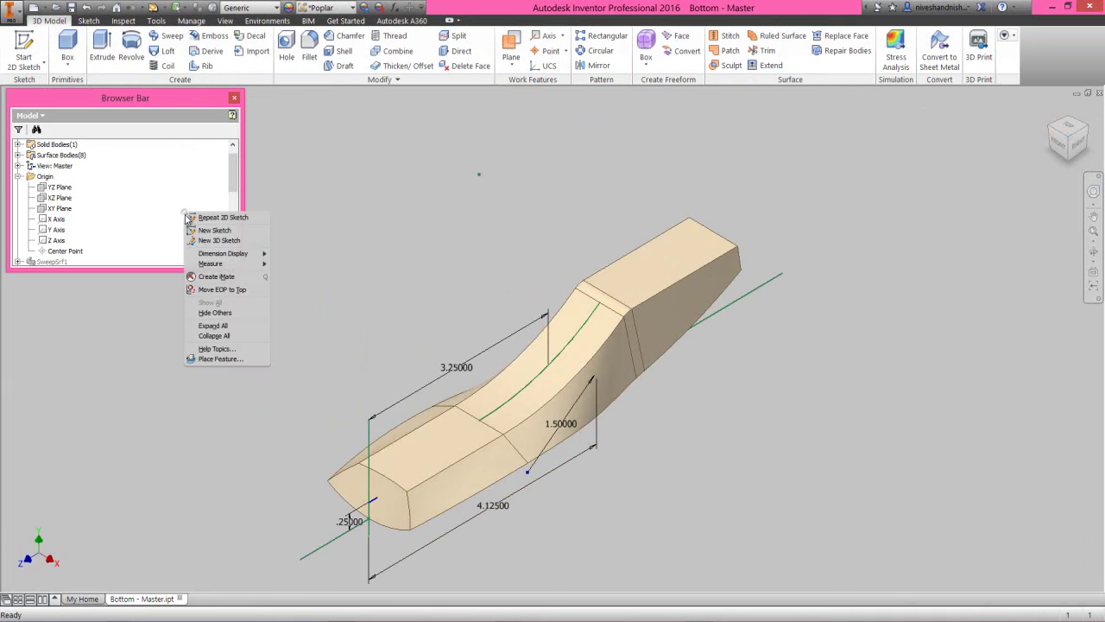
pyautogui.click(223, 337)
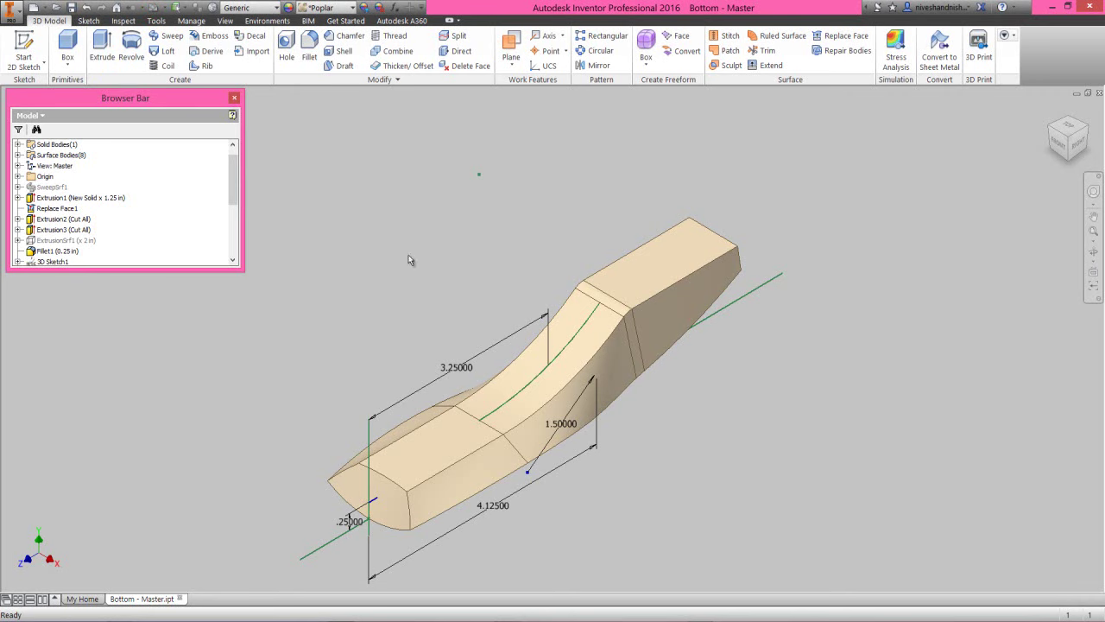
# Step: Extrude the sketched arc as a surface, symmetrically about the sketch plane, with a distance of 2 in
pyautogui.click(102, 47)
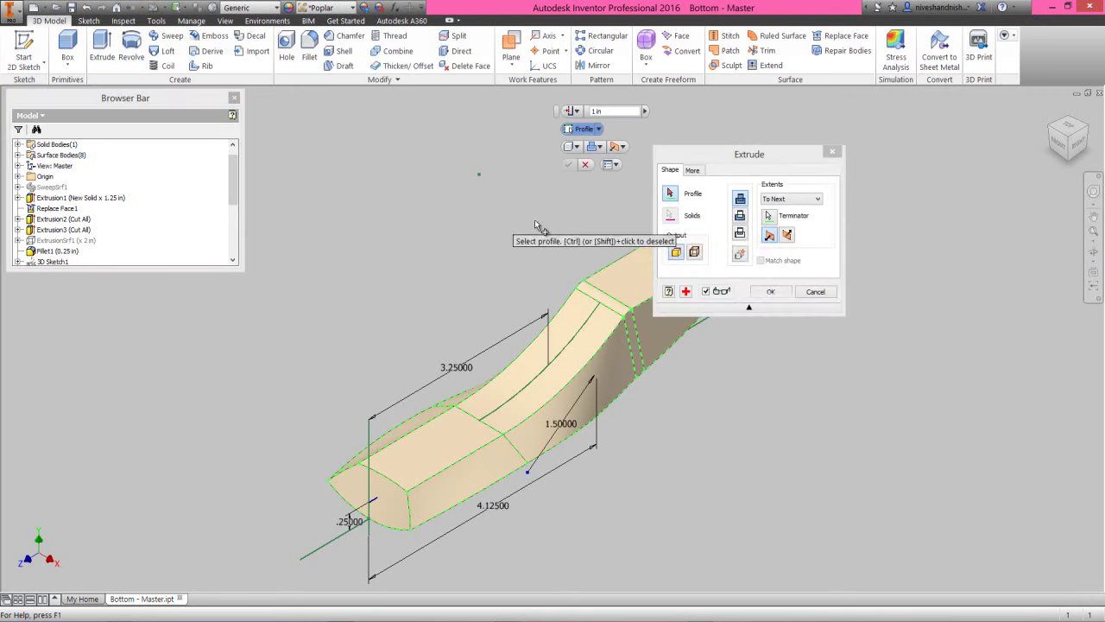
pyautogui.click(719, 153)
pyautogui.click(695, 252)
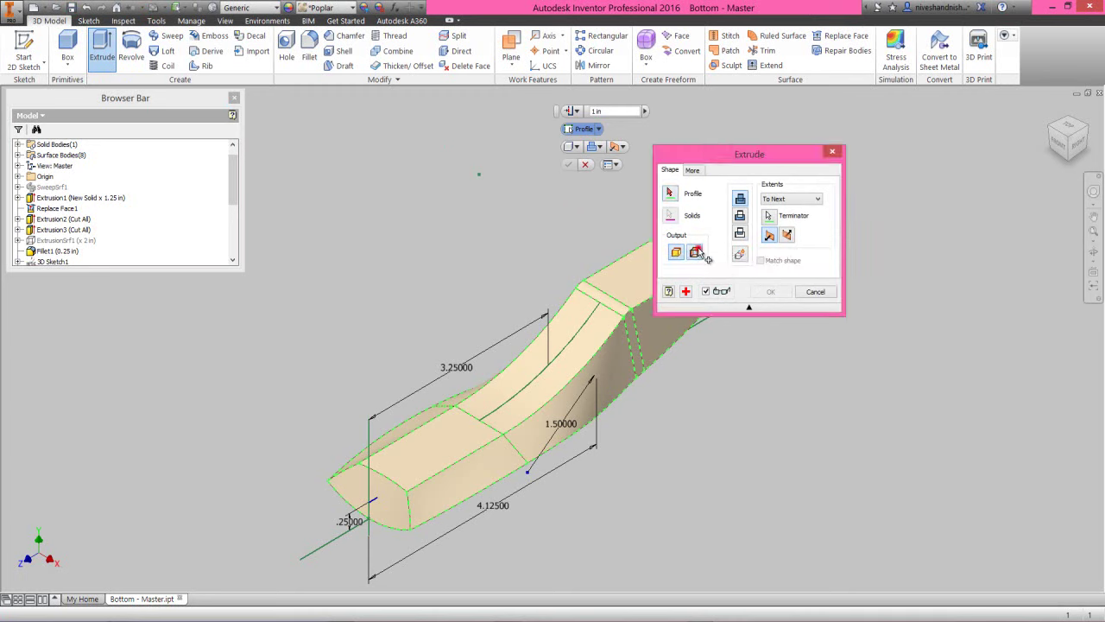
pyautogui.click(574, 371)
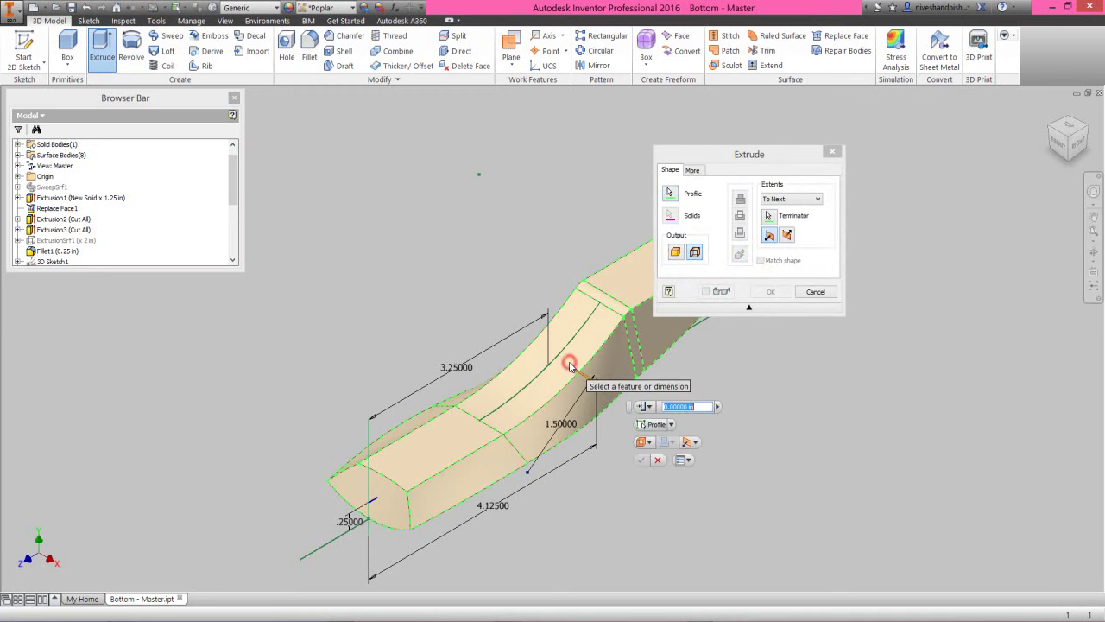
pyautogui.click(790, 198)
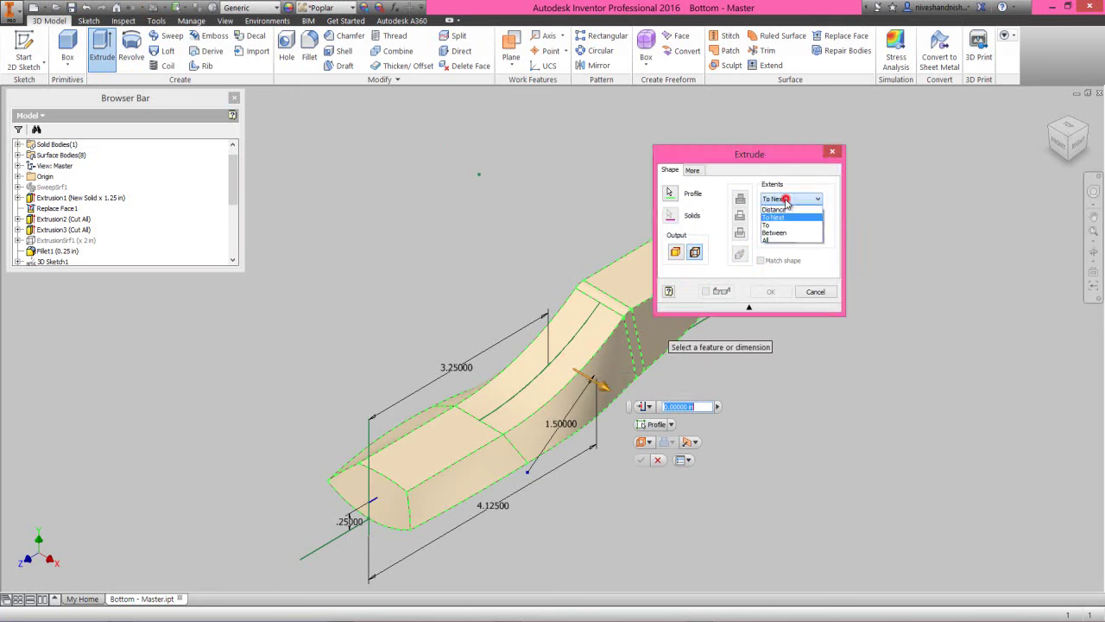
pyautogui.click(784, 213)
pyautogui.click(801, 236)
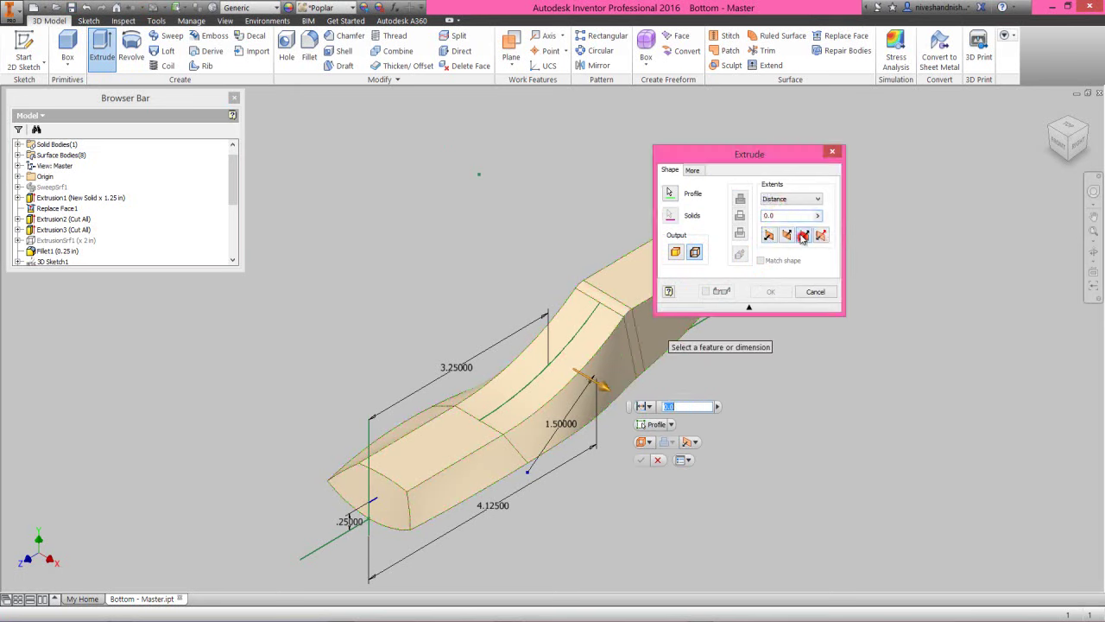
pyautogui.click(787, 216)
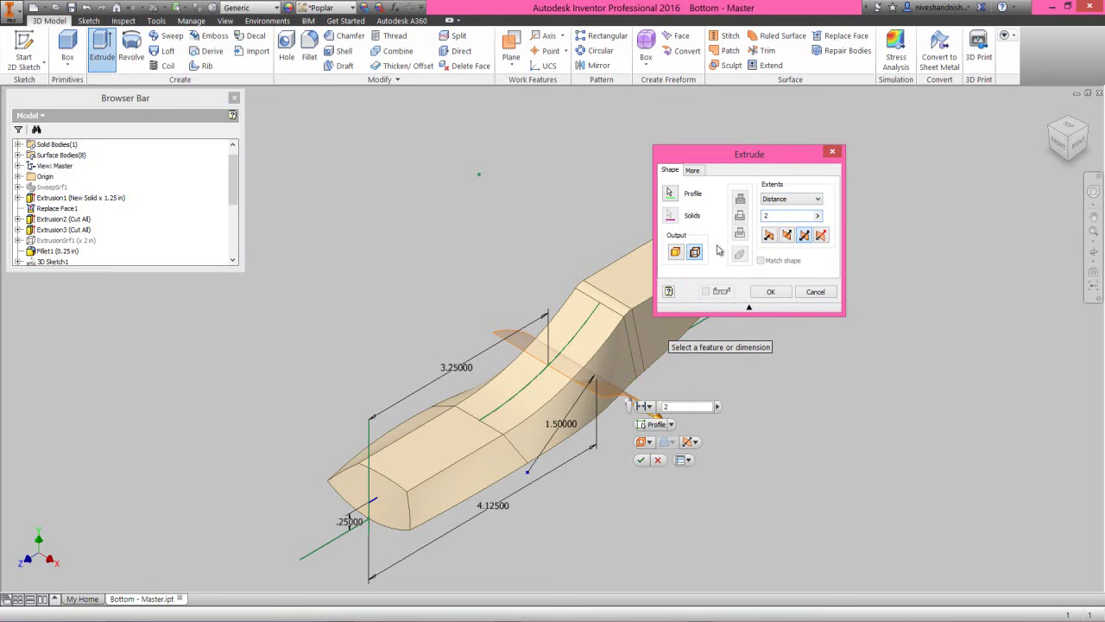
pyautogui.click(771, 291)
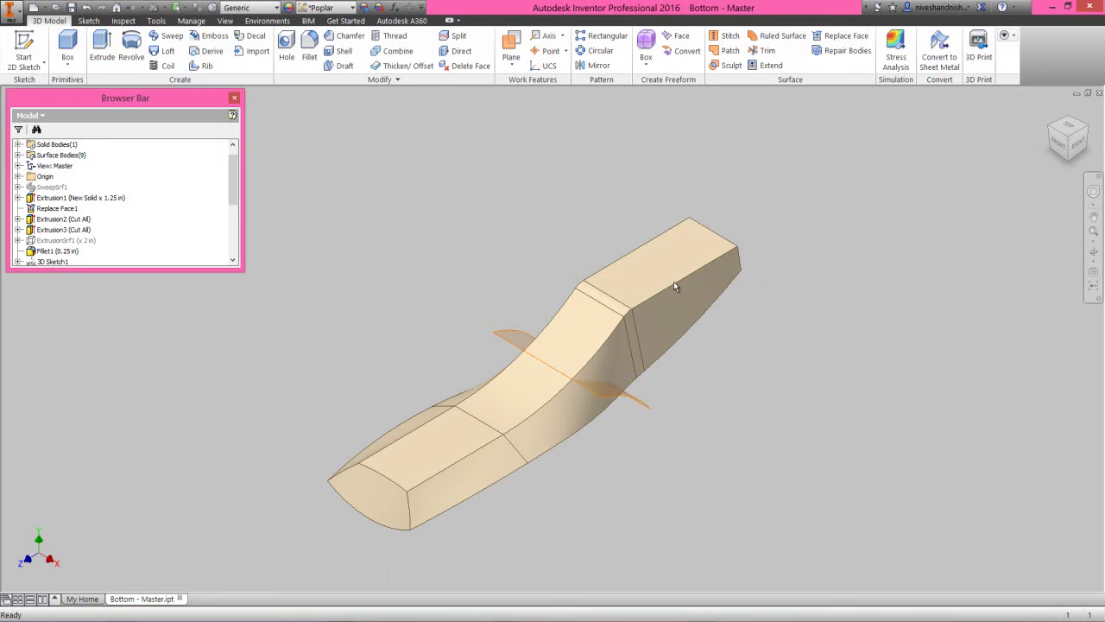
# Step: Hide the extruded arc surface
pyautogui.scroll(-4, 133, 227)
pyautogui.rightClick(69, 242)
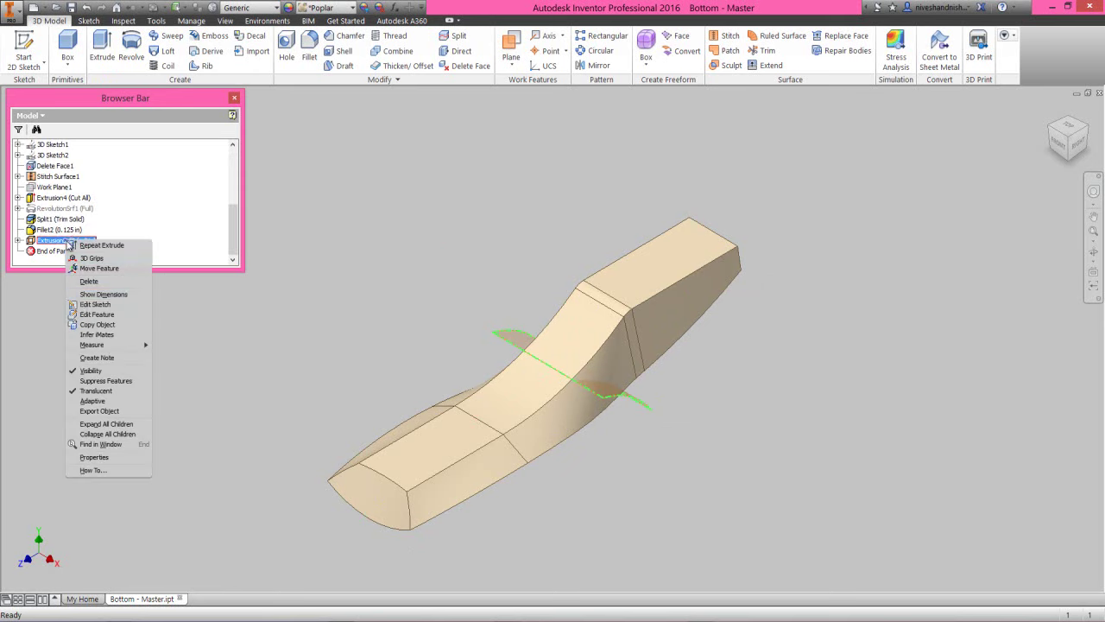
pyautogui.click(96, 368)
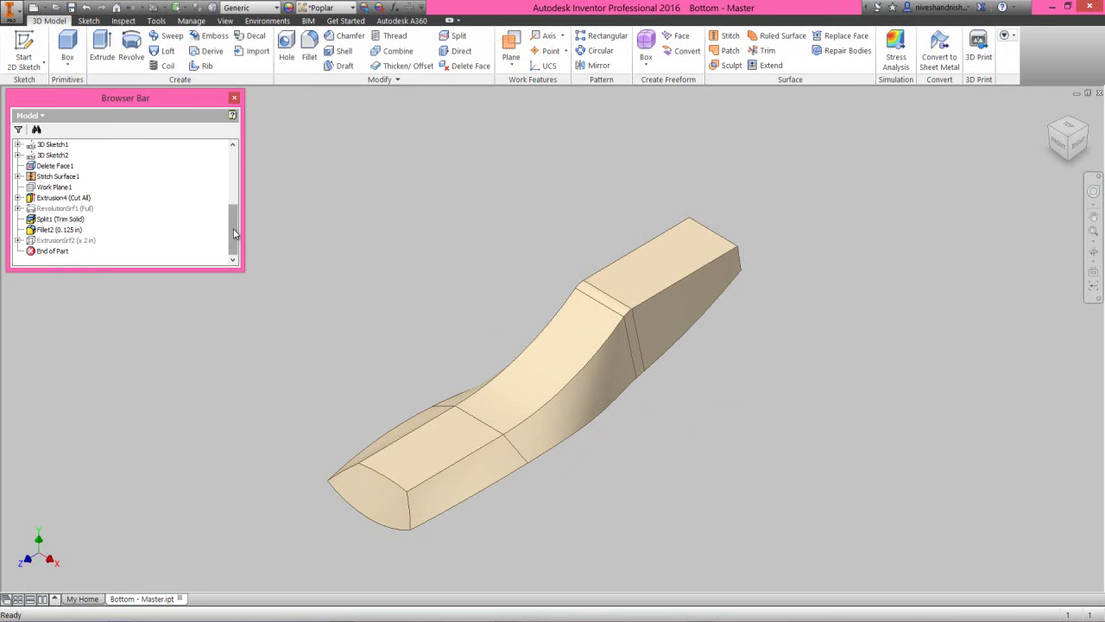
# Step: Start a 2D sketch on the origin YZ plane, with slice graphics on and the view facing the sketch from the right
pyautogui.scroll(5, 234, 222)
pyautogui.click(18, 186)
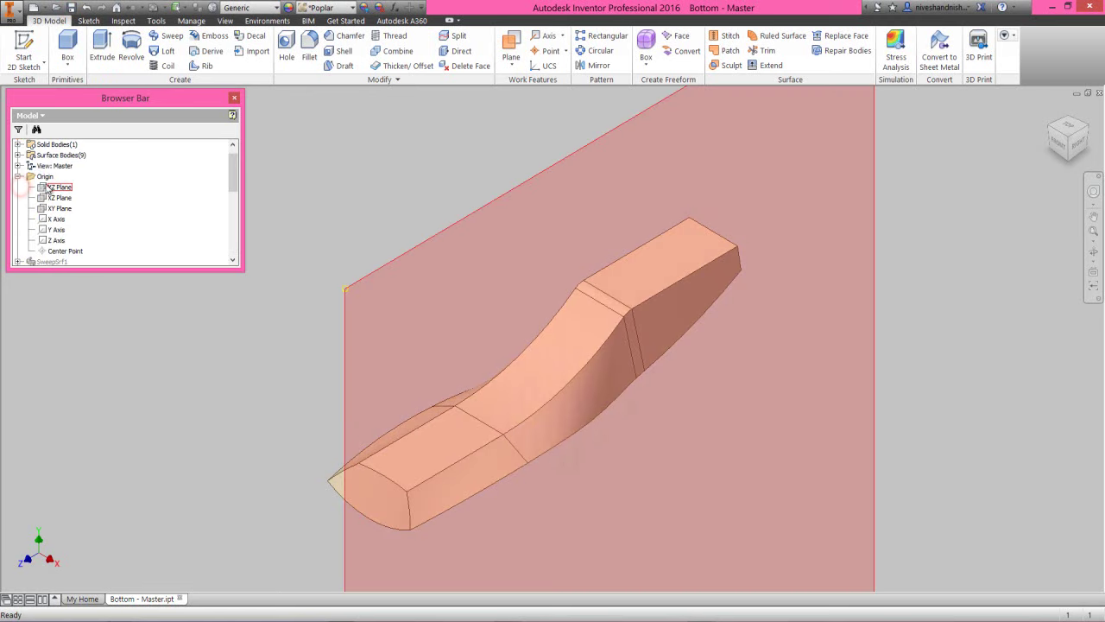
pyautogui.click(60, 187)
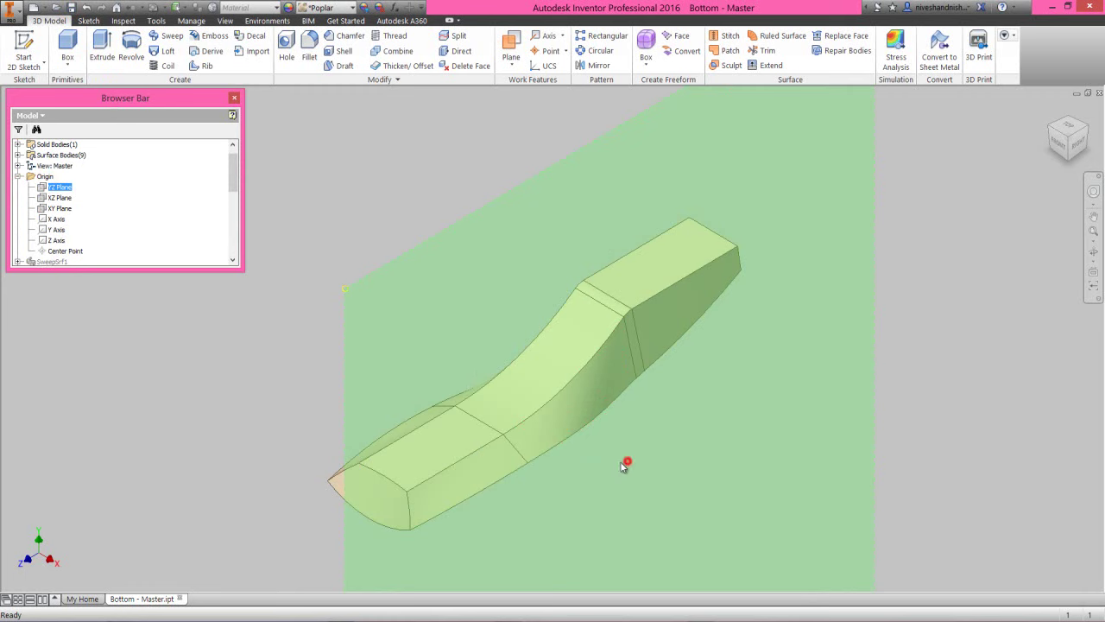
pyautogui.click(622, 462)
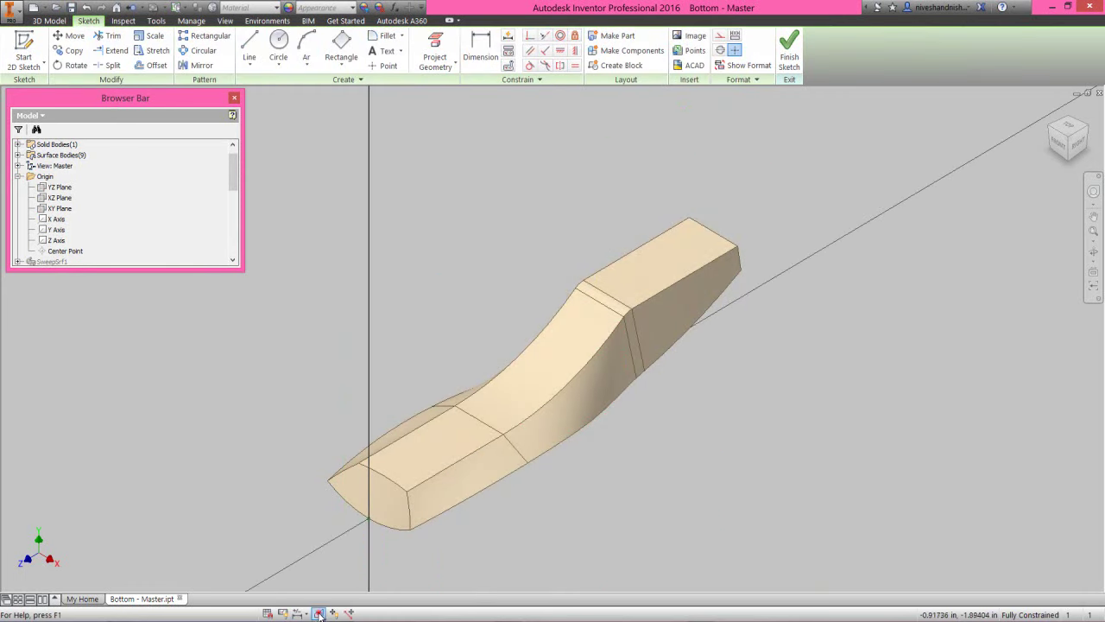
pyautogui.click(319, 613)
pyautogui.click(1081, 143)
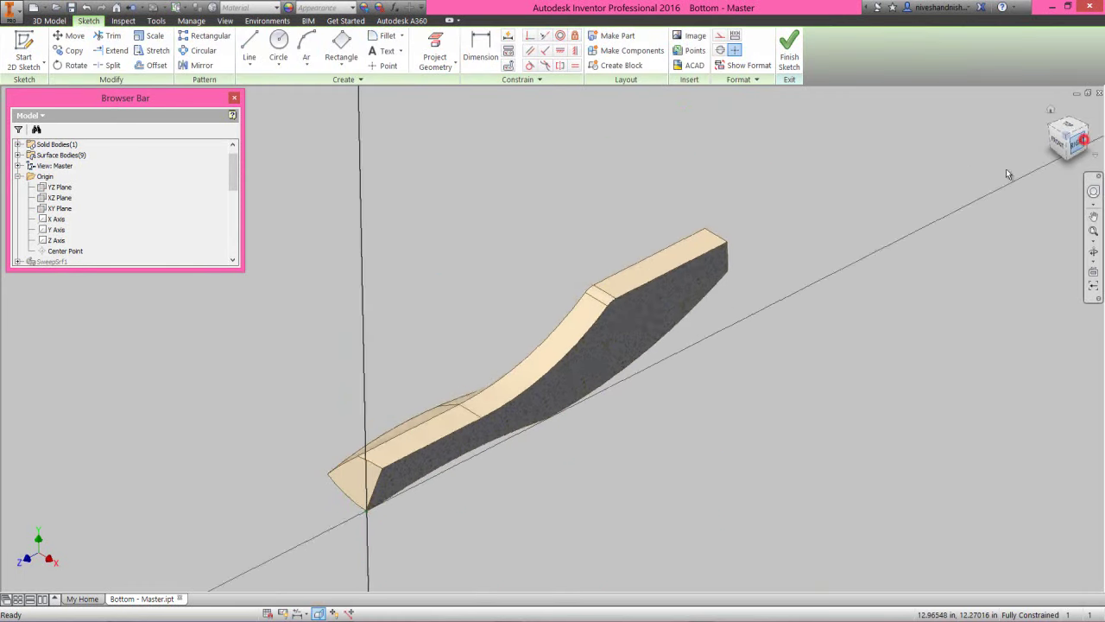
pyautogui.scroll(5, 790, 337)
# Step: Sketch a center point circle with a 0.188 in diameter near the squared narrow end of the section
pyautogui.rightClick(796, 164)
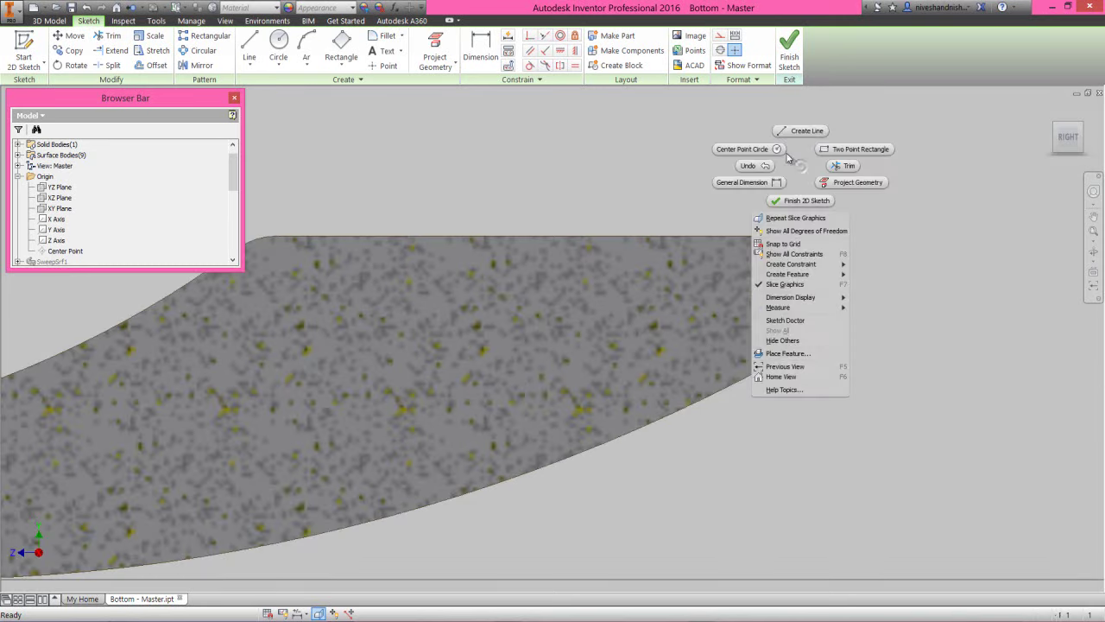
pyautogui.click(777, 151)
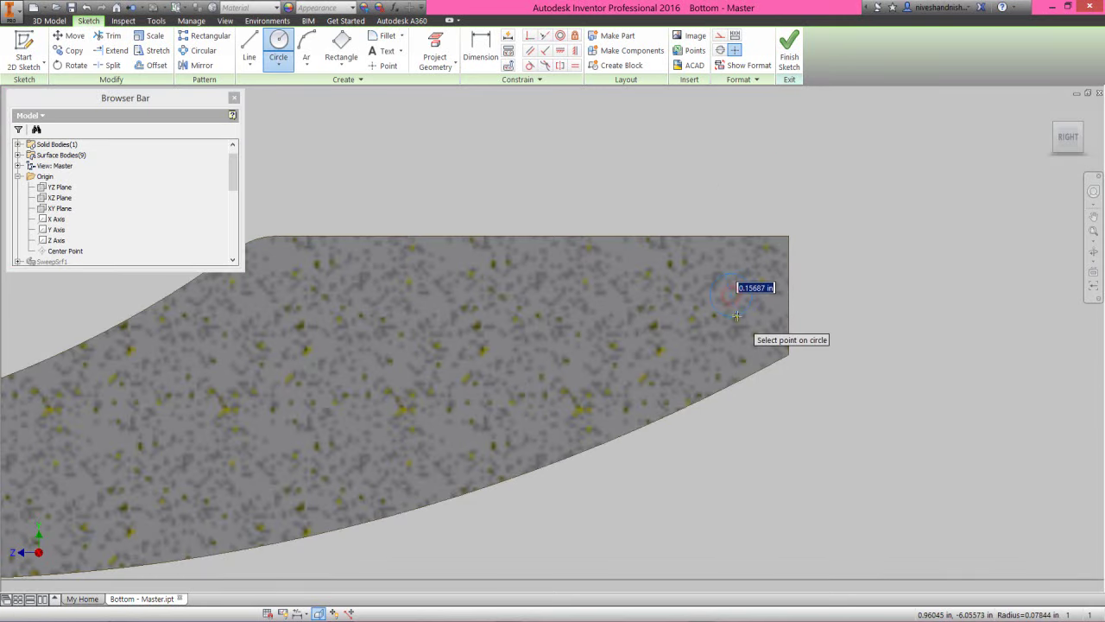
pyautogui.write('.188')
pyautogui.press('Return')
pyautogui.rightClick(788, 163)
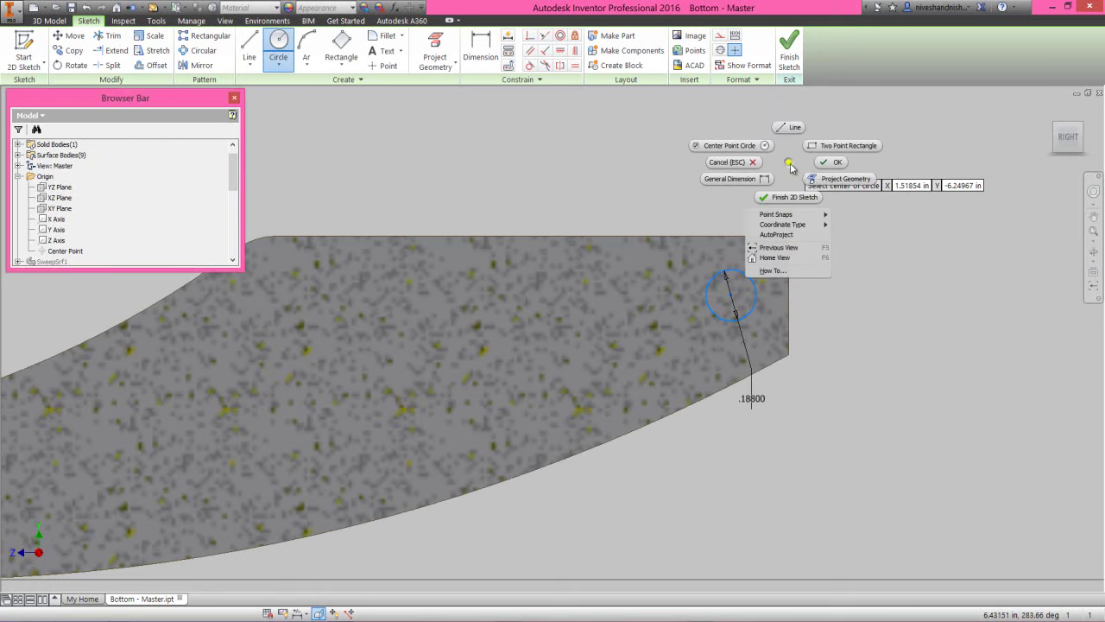
pyautogui.click(824, 162)
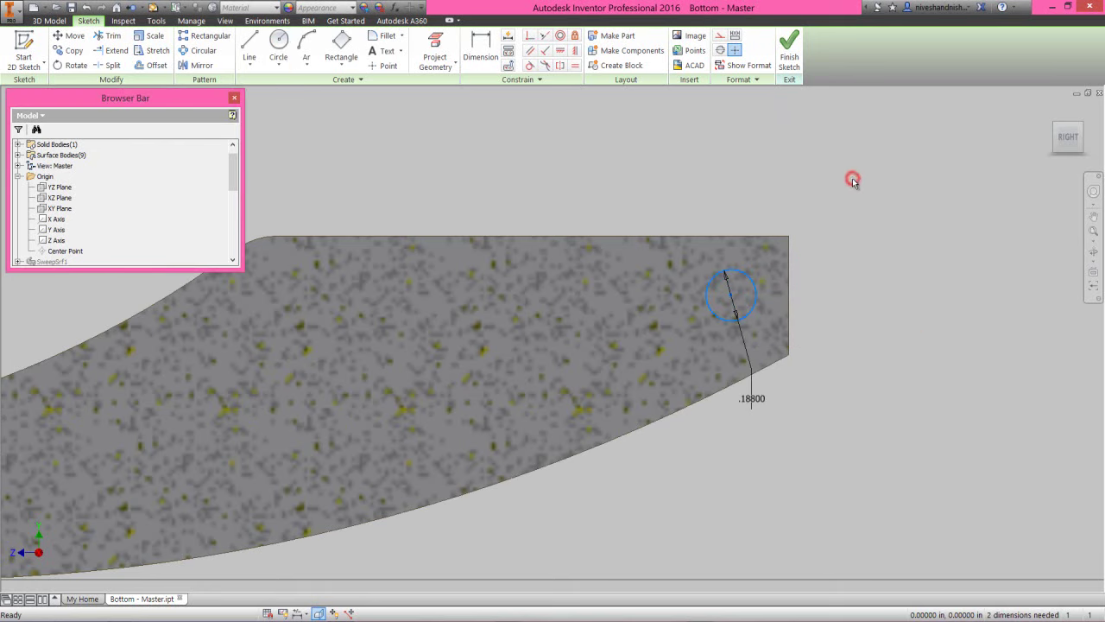
# Step: Dimension the circle's center 0.25 in horizontally from the vertical end edge
pyautogui.click(481, 50)
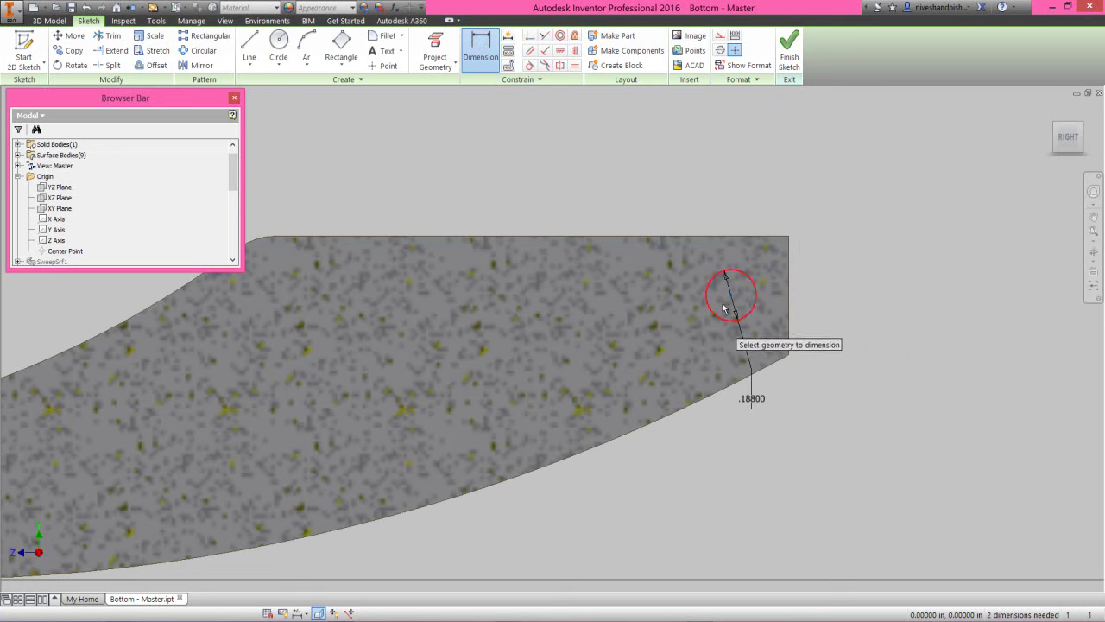
pyautogui.click(789, 283)
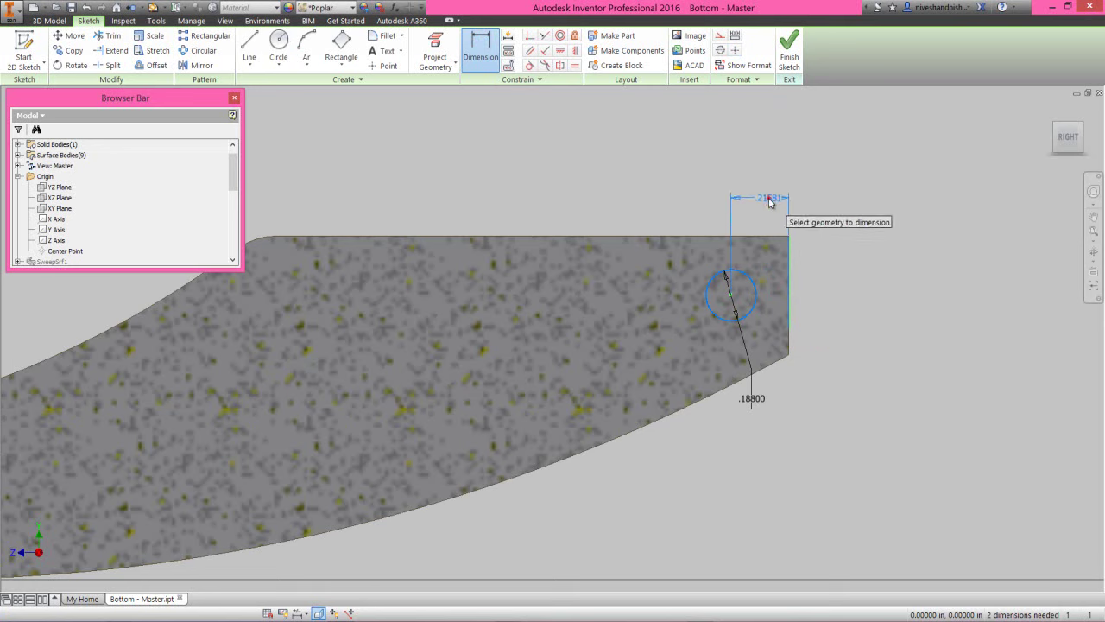
pyautogui.click(770, 201)
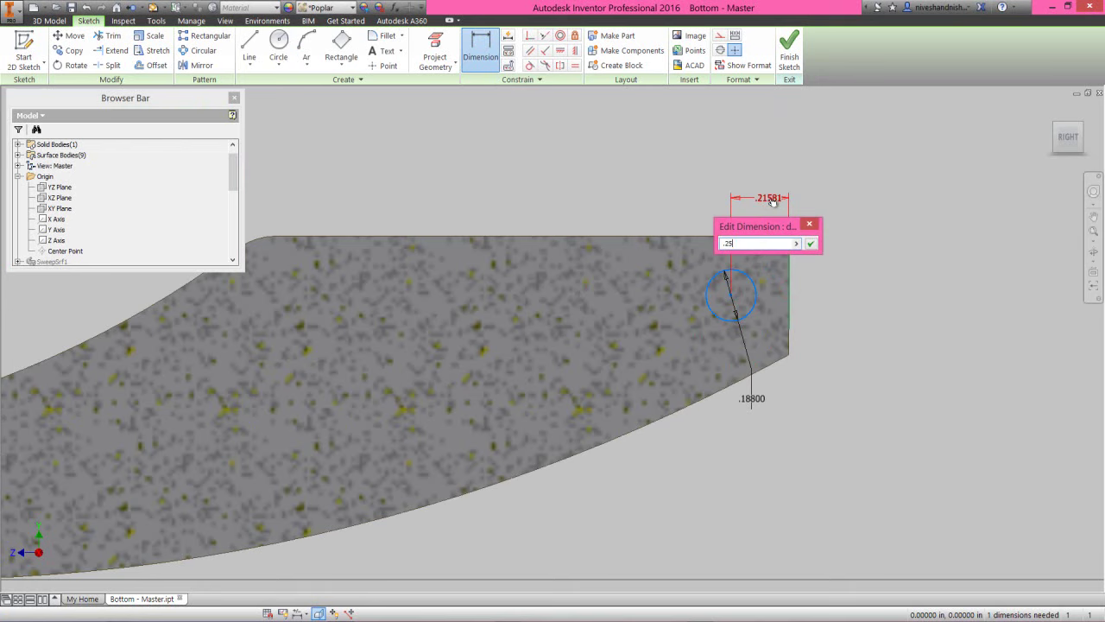
pyautogui.write('.25')
pyautogui.press('Return')
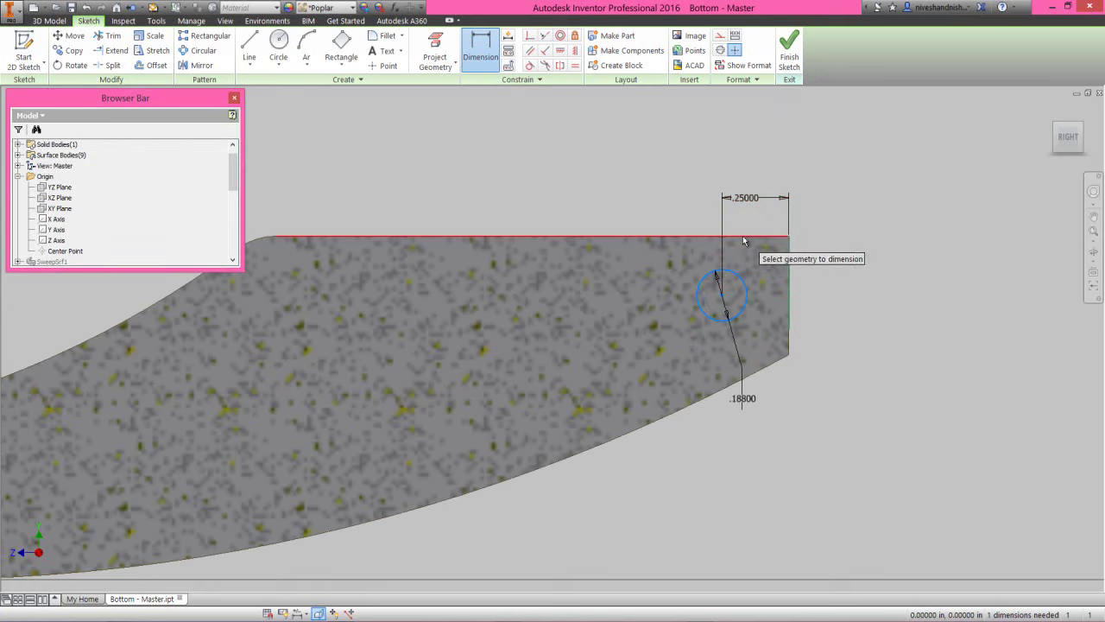
# Step: Dimension the circle's center from the flat upper edge, linking the value to the 0.25 in horizontal dimension, and finish the sketch
pyautogui.click(723, 298)
pyautogui.click(834, 263)
pyautogui.click(748, 198)
pyautogui.click(877, 310)
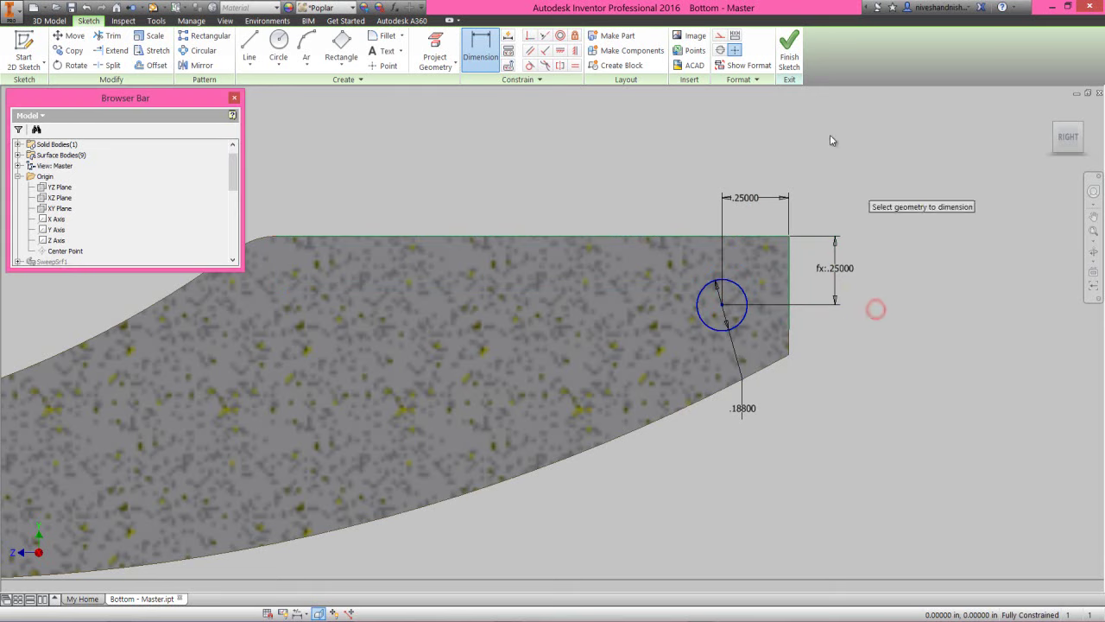
pyautogui.click(789, 49)
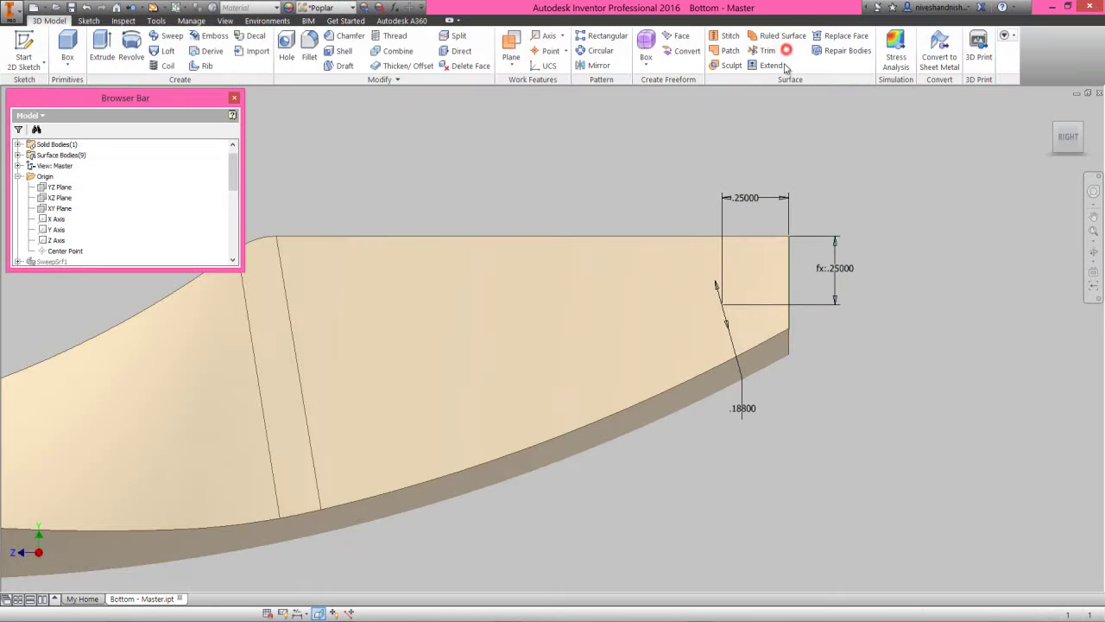
# Step: Extrude the circle as a cut with All extents to make a through hole in the narrow end
pyautogui.click(102, 47)
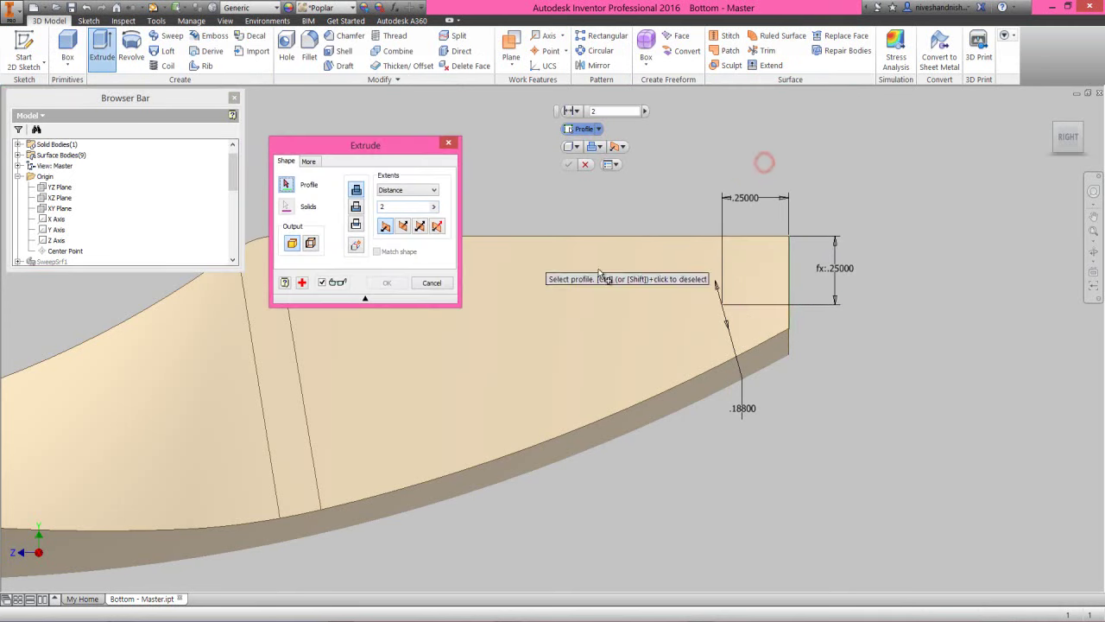
pyautogui.click(737, 294)
pyautogui.click(356, 206)
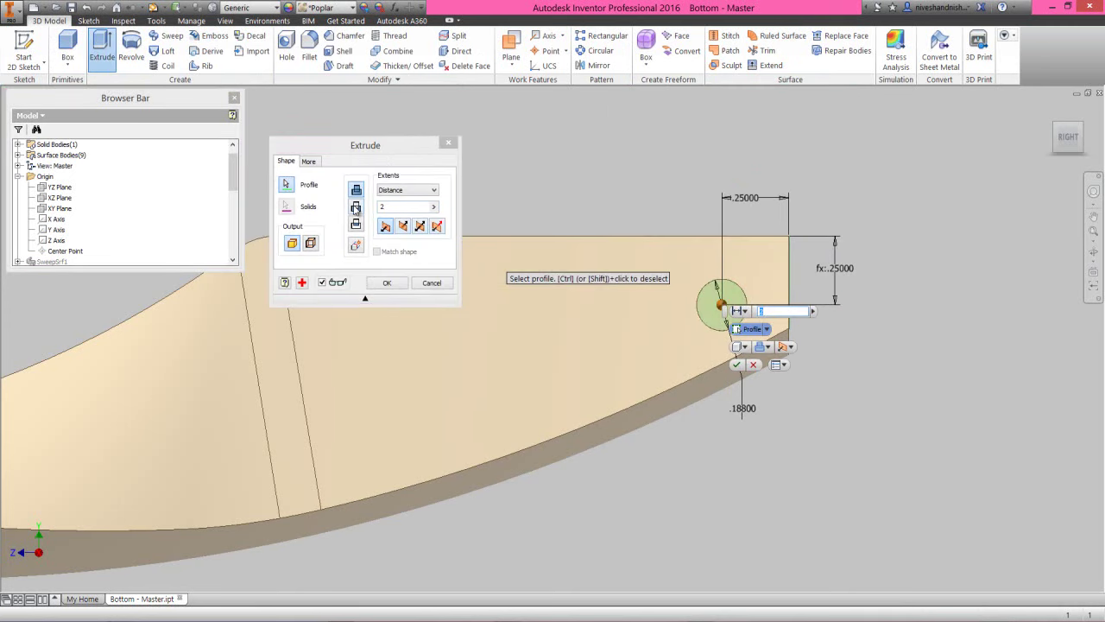
pyautogui.click(431, 189)
pyautogui.click(398, 231)
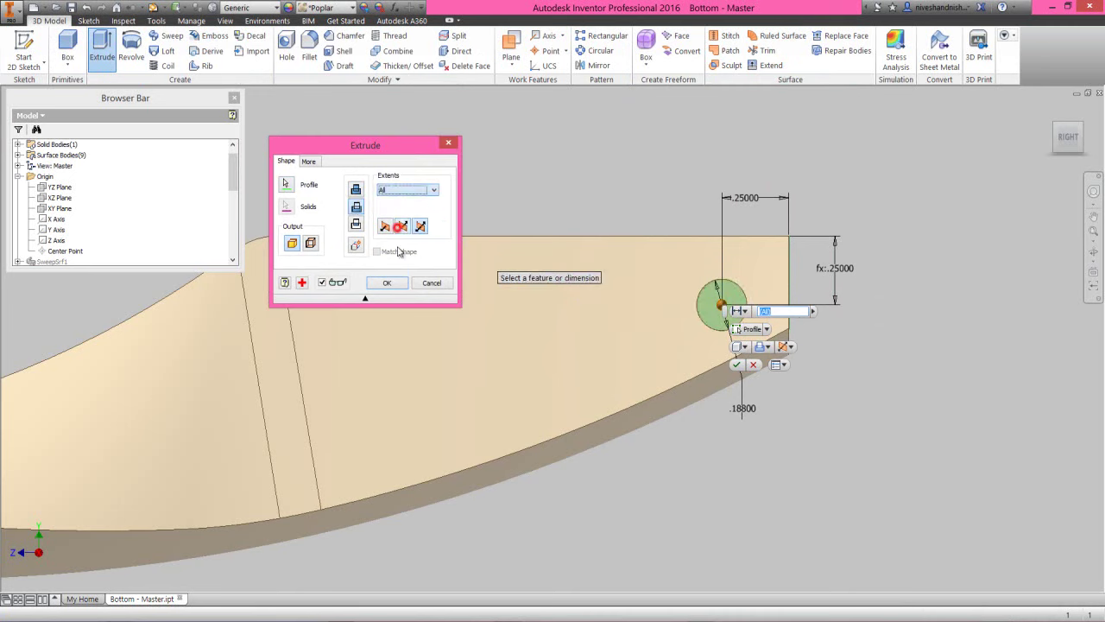
pyautogui.click(398, 284)
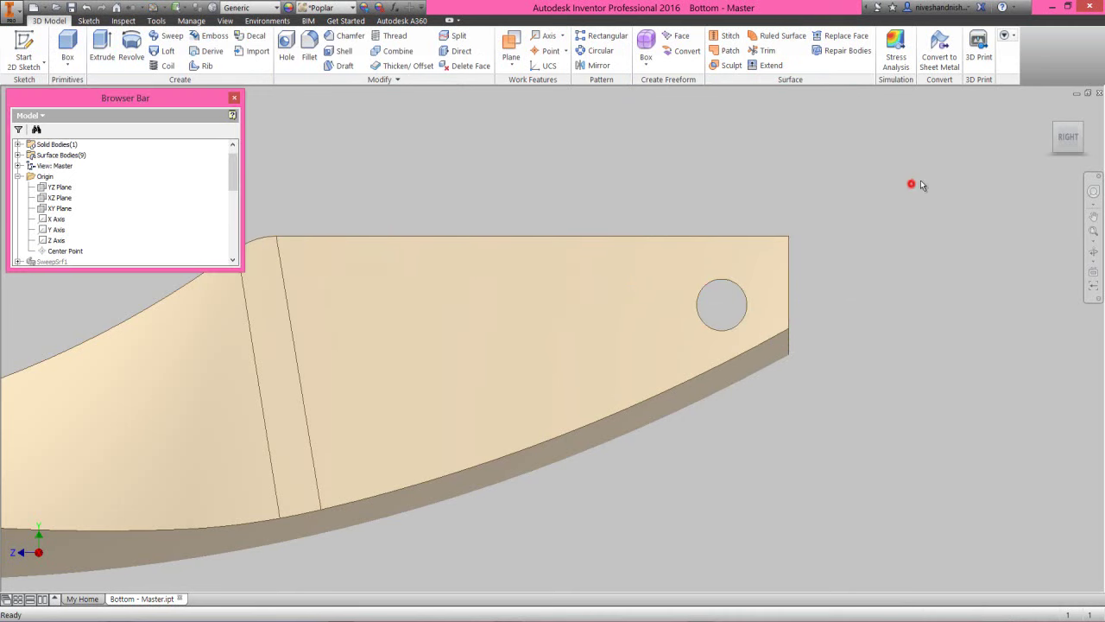
# Step: Restore the isometric home view and collapse all the model browser nodes
pyautogui.click(1081, 130)
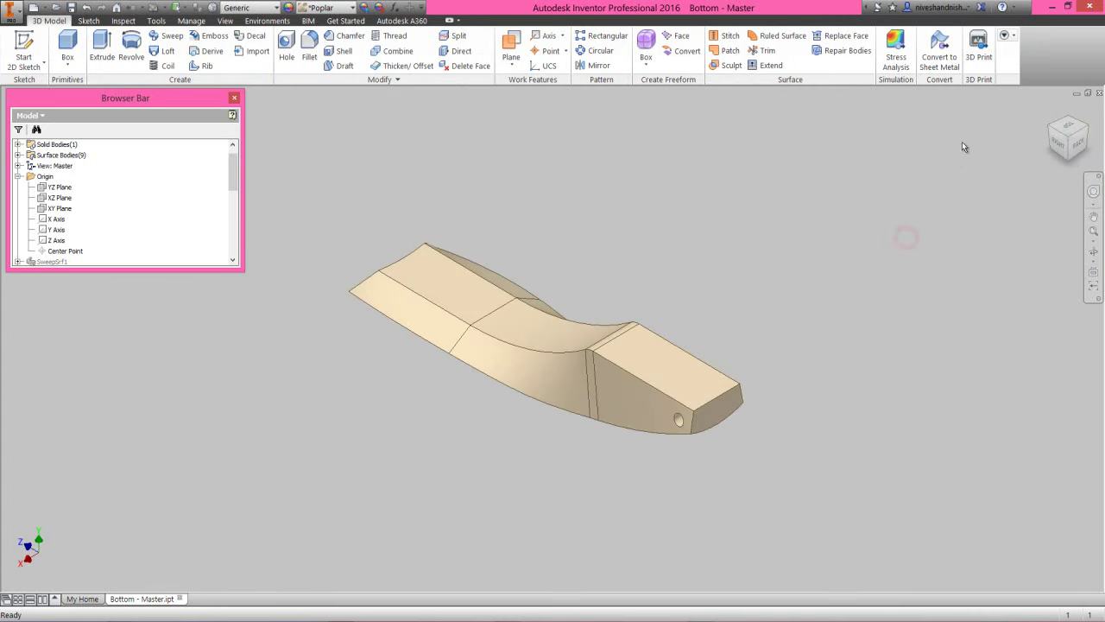
pyautogui.click(1052, 112)
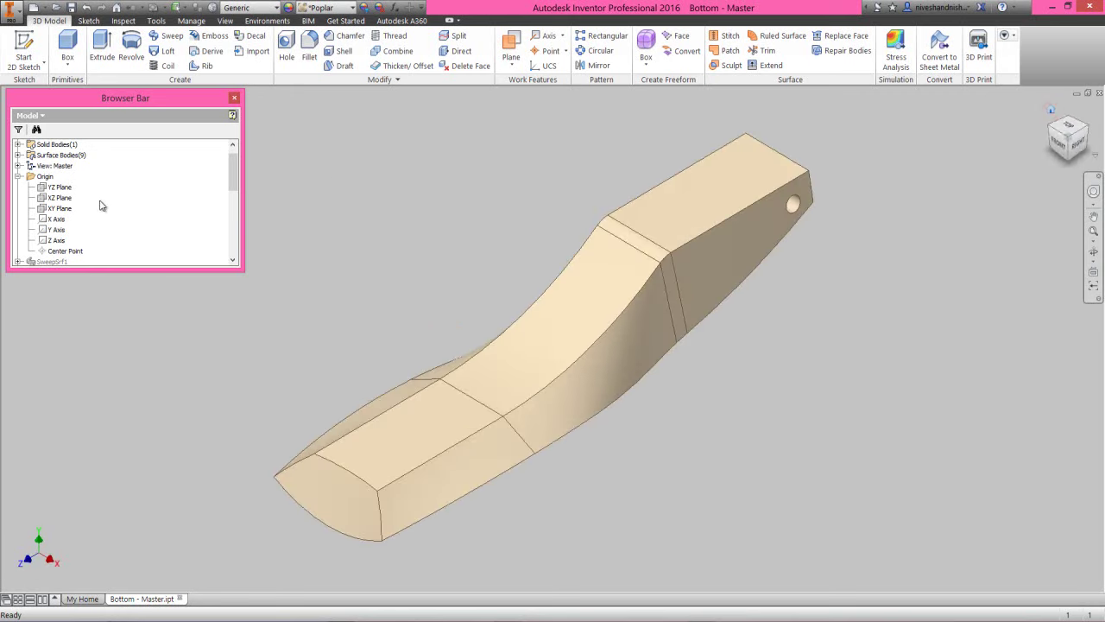
pyautogui.rightClick(101, 200)
pyautogui.click(124, 336)
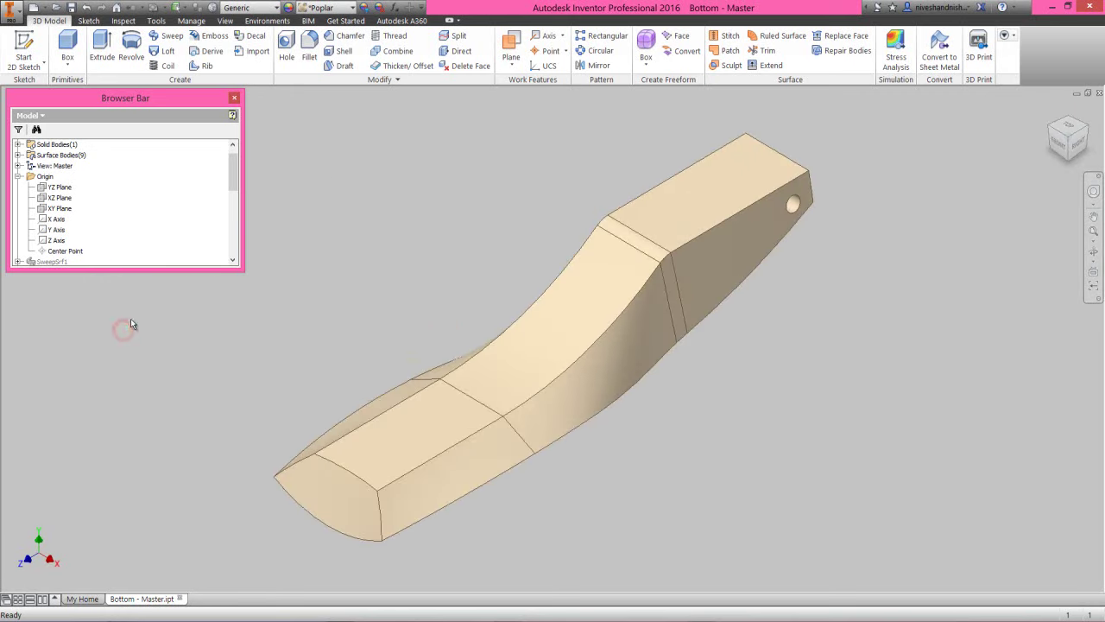
pyautogui.rightClick(138, 230)
pyautogui.click(156, 355)
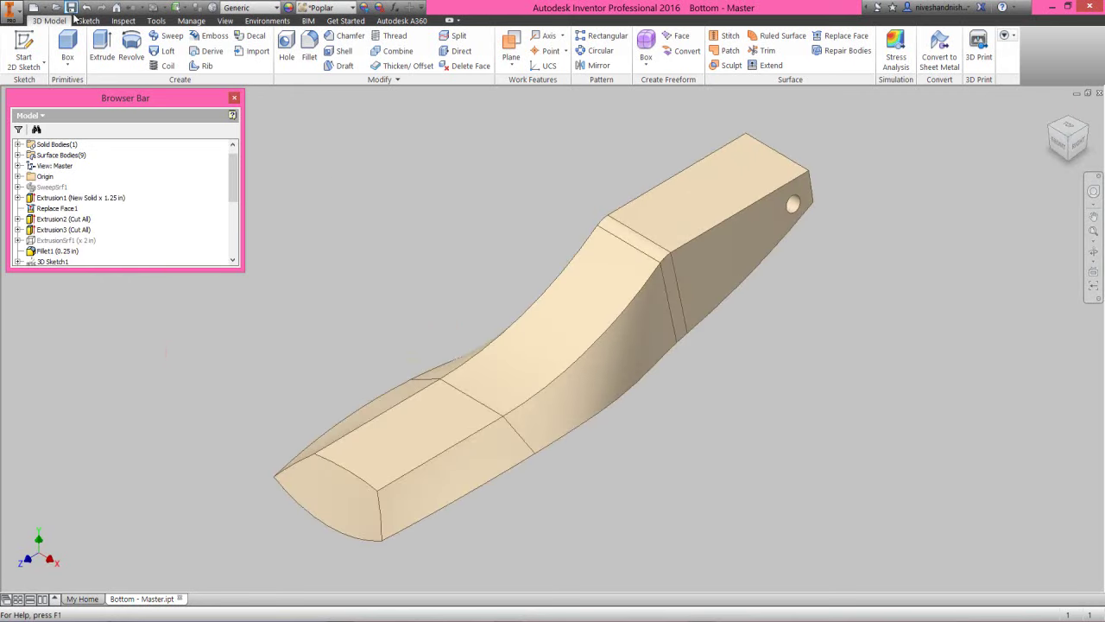
pyautogui.click(406, 249)
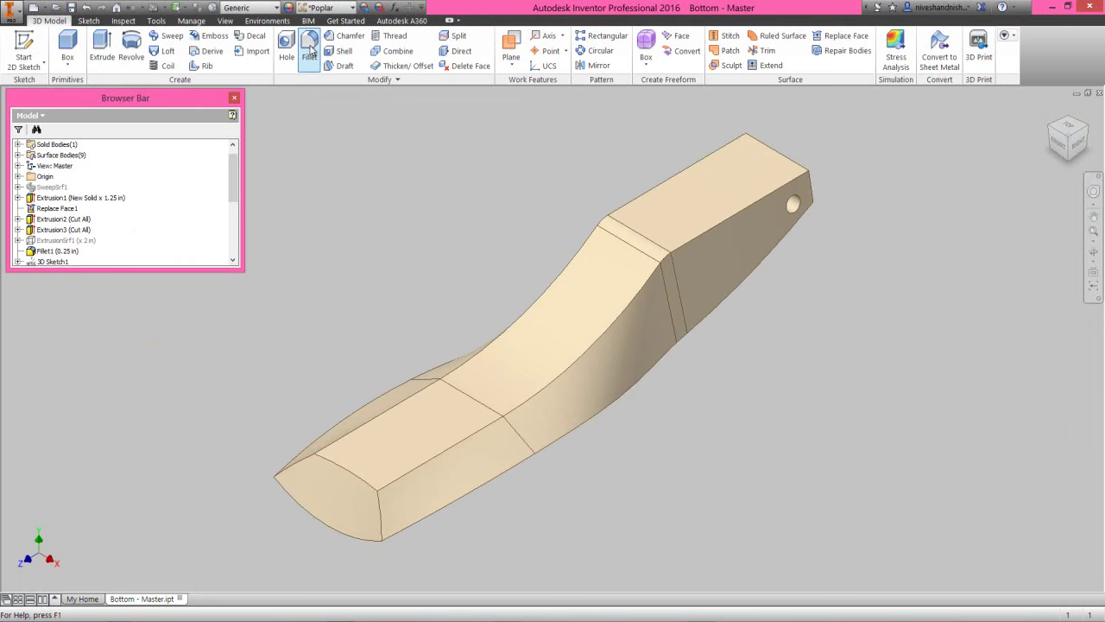
# Step: Fillet the two short corner edges of the wide front end with a 0.15 in radius
pyautogui.click(311, 49)
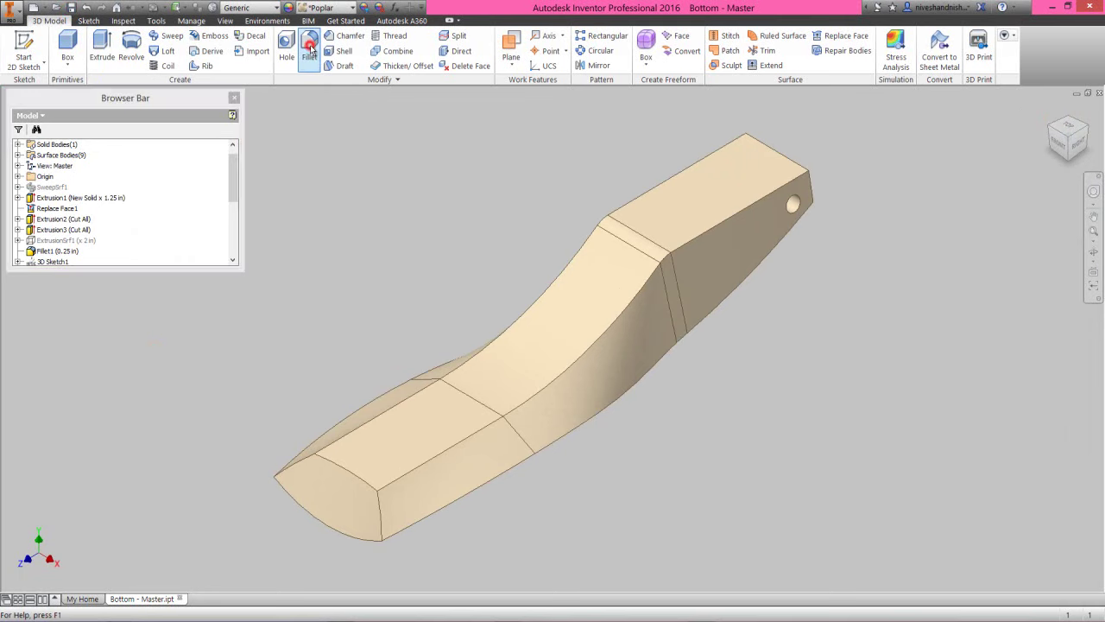
pyautogui.click(302, 463)
pyautogui.click(302, 464)
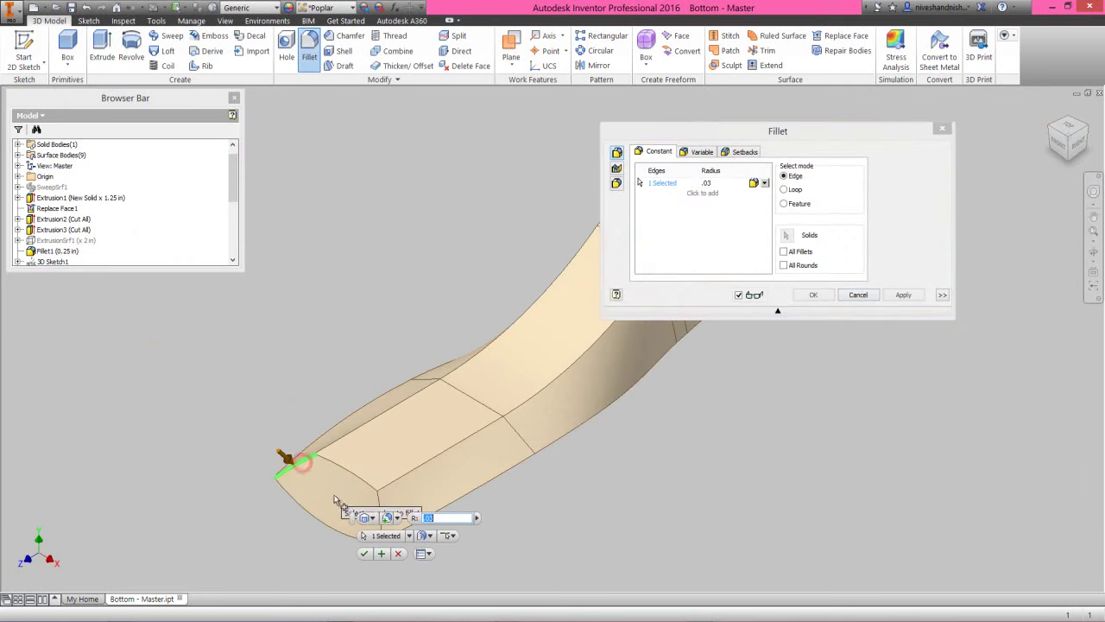
pyautogui.click(380, 505)
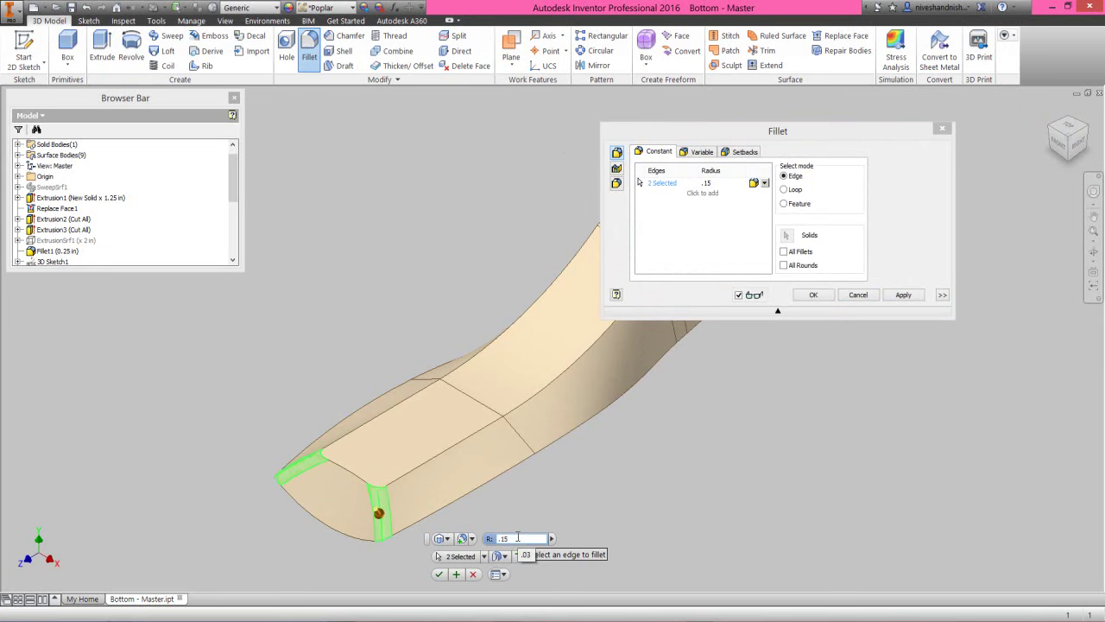
pyautogui.click(456, 574)
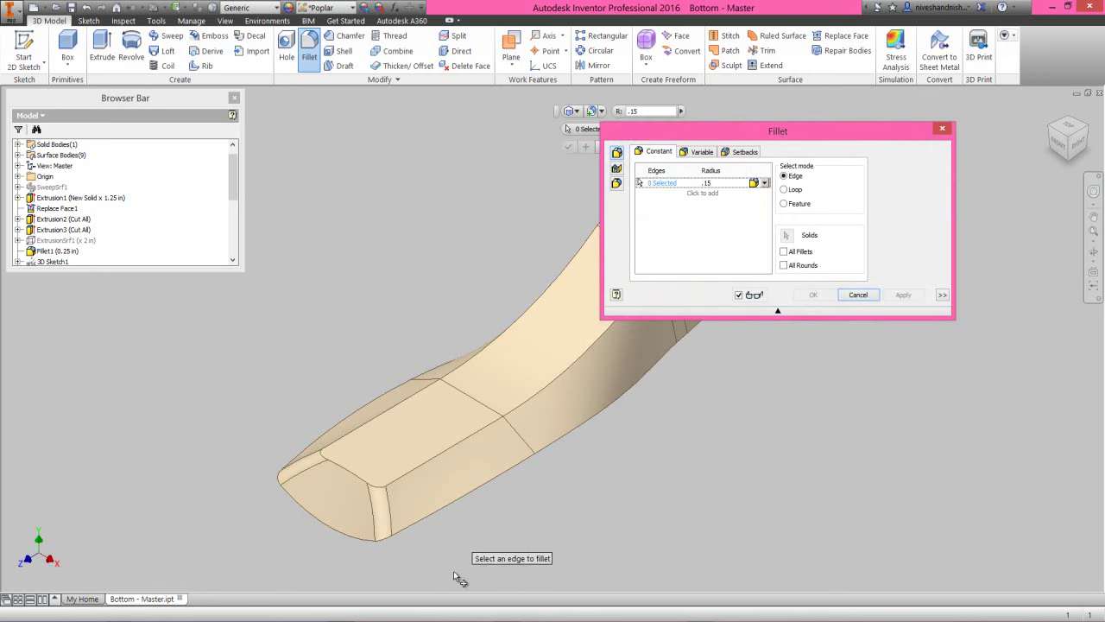
# Step: Fillet the lower outer edge chain running around the wide end and along both sides with a 0.03 in radius
pyautogui.click(423, 523)
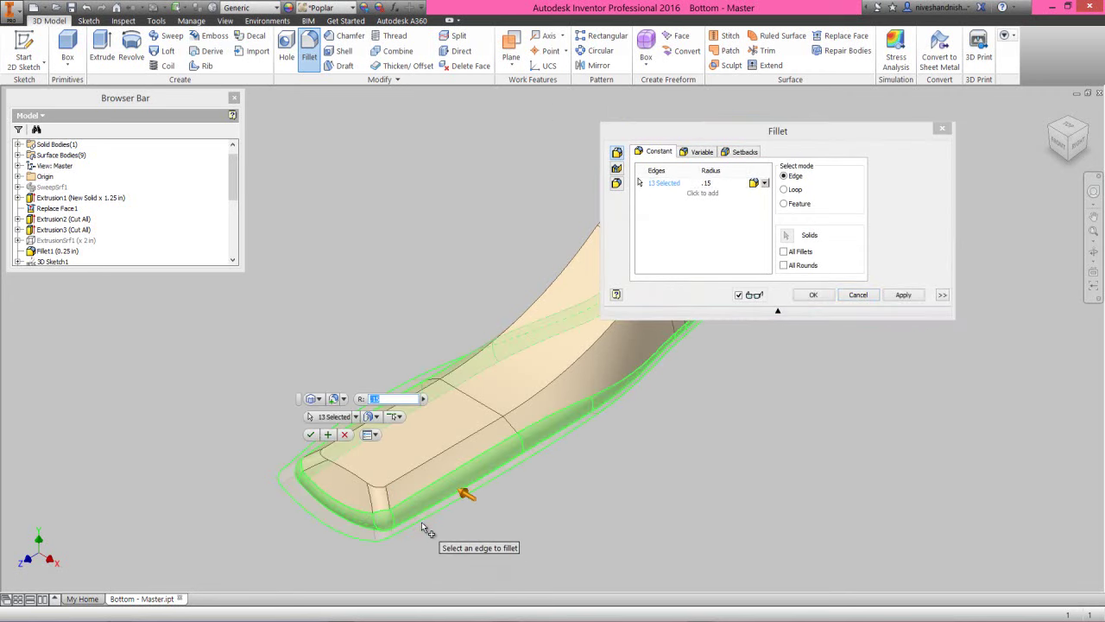
pyautogui.write('.03')
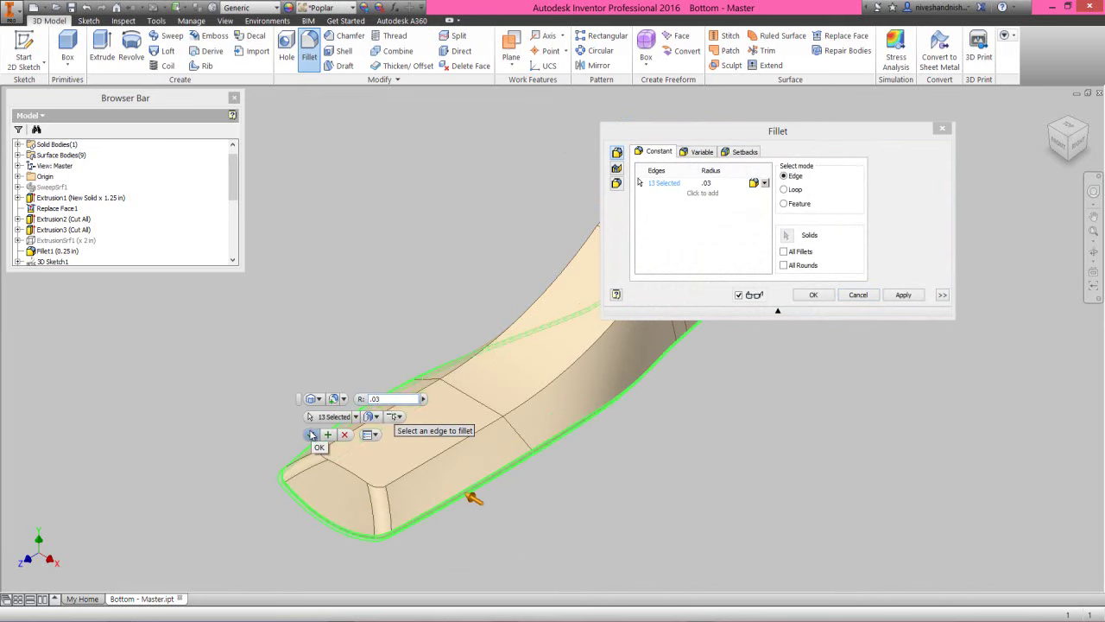
pyautogui.click(310, 434)
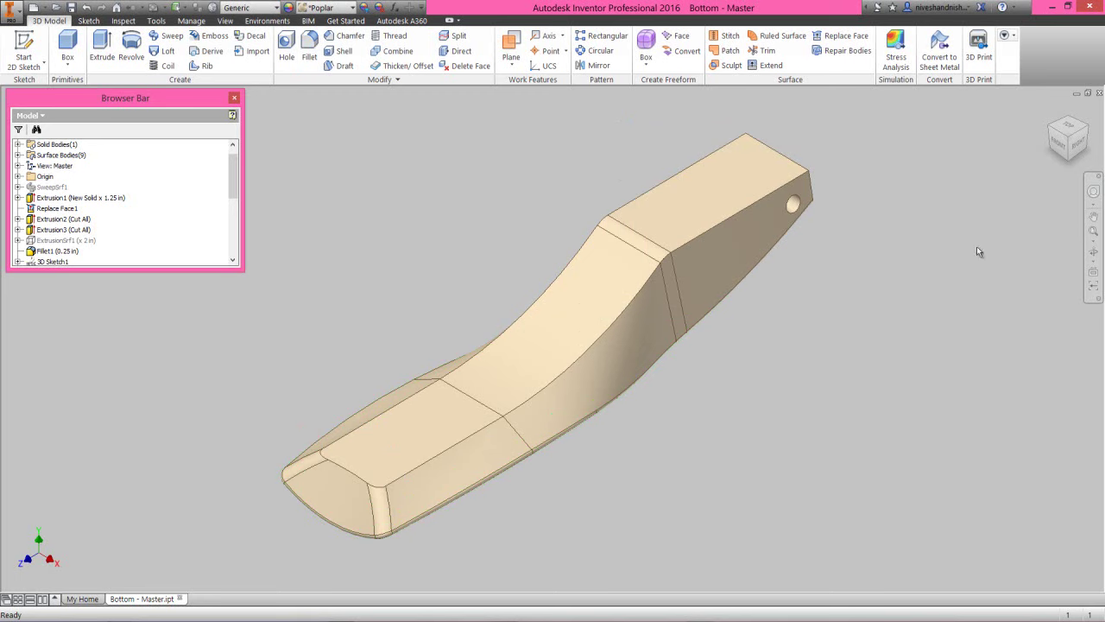
# Step: Orbit the part to examine its underside and the new fillets, ending in the home view
pyautogui.click(1093, 251)
pyautogui.moveTo(544, 379); pyautogui.dragTo(592, 222)
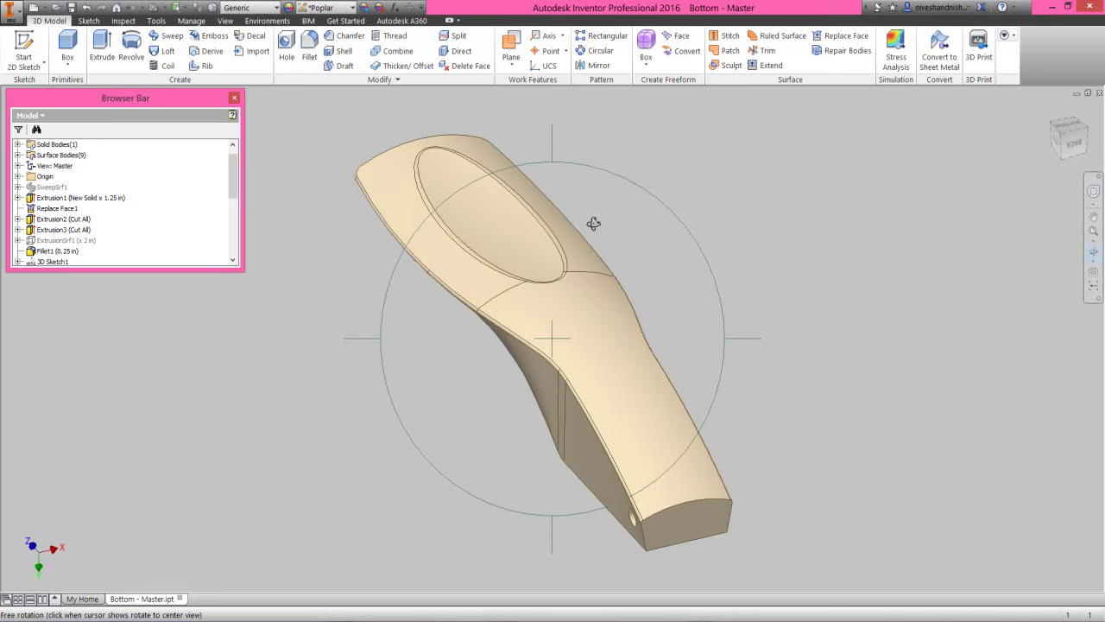
pyautogui.rightClick(593, 224)
pyautogui.click(598, 299)
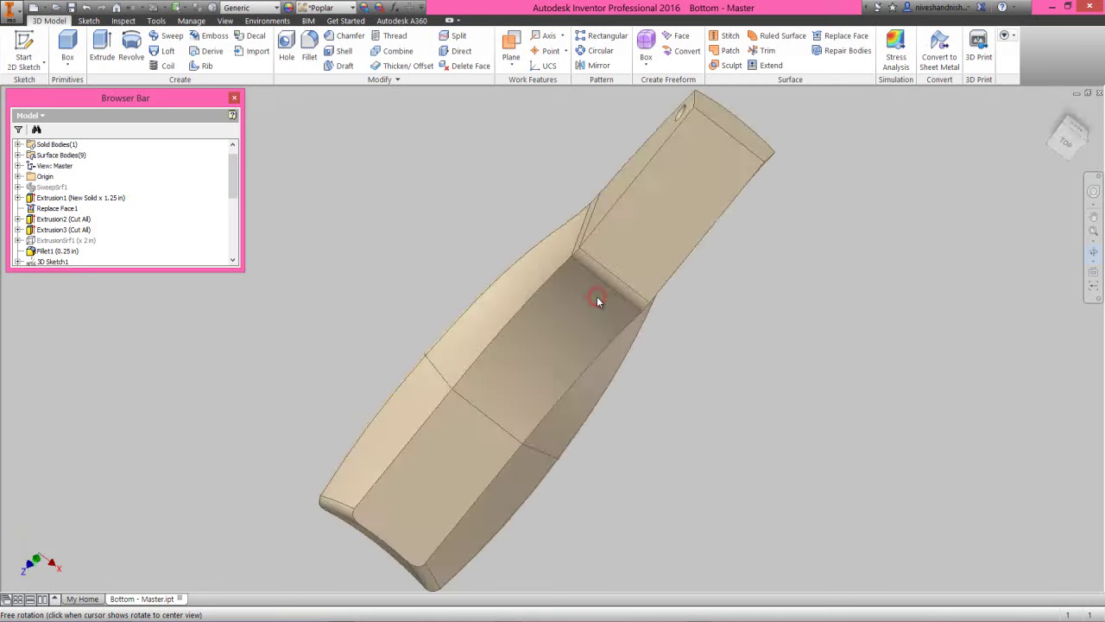
pyautogui.rightClick(591, 283)
pyautogui.click(623, 276)
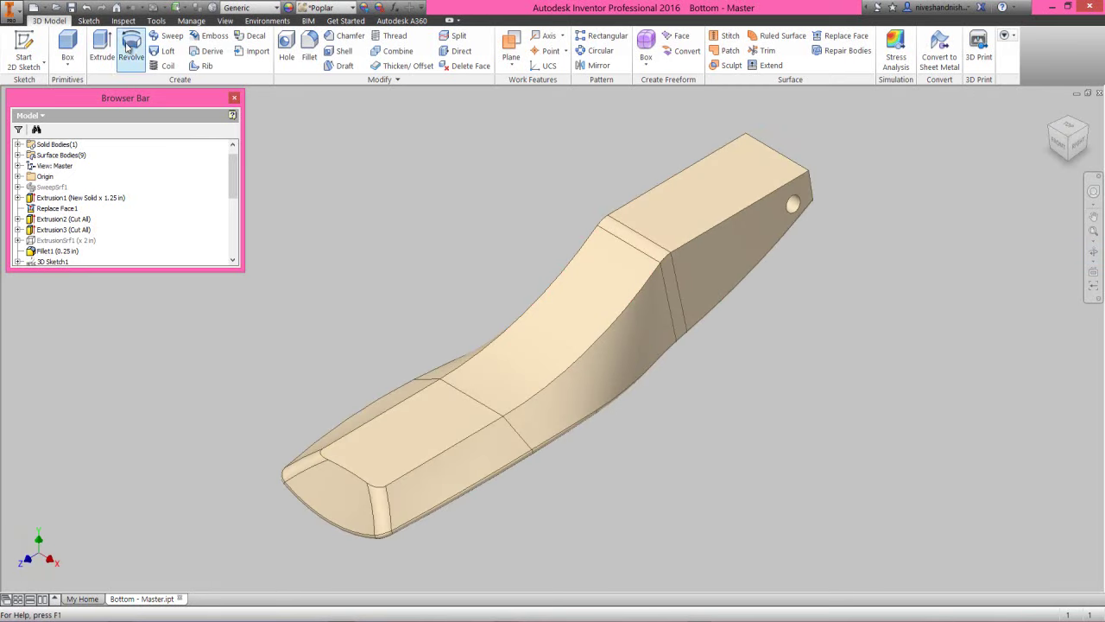
pyautogui.click(380, 241)
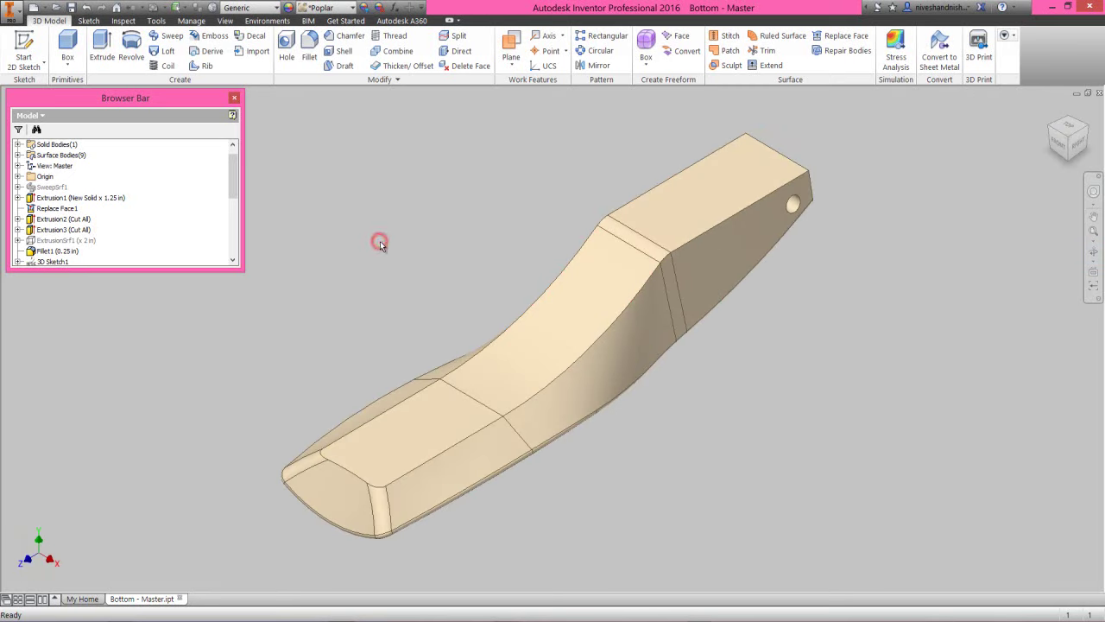
pyautogui.click(400, 275)
pyautogui.scroll(1, 234, 178)
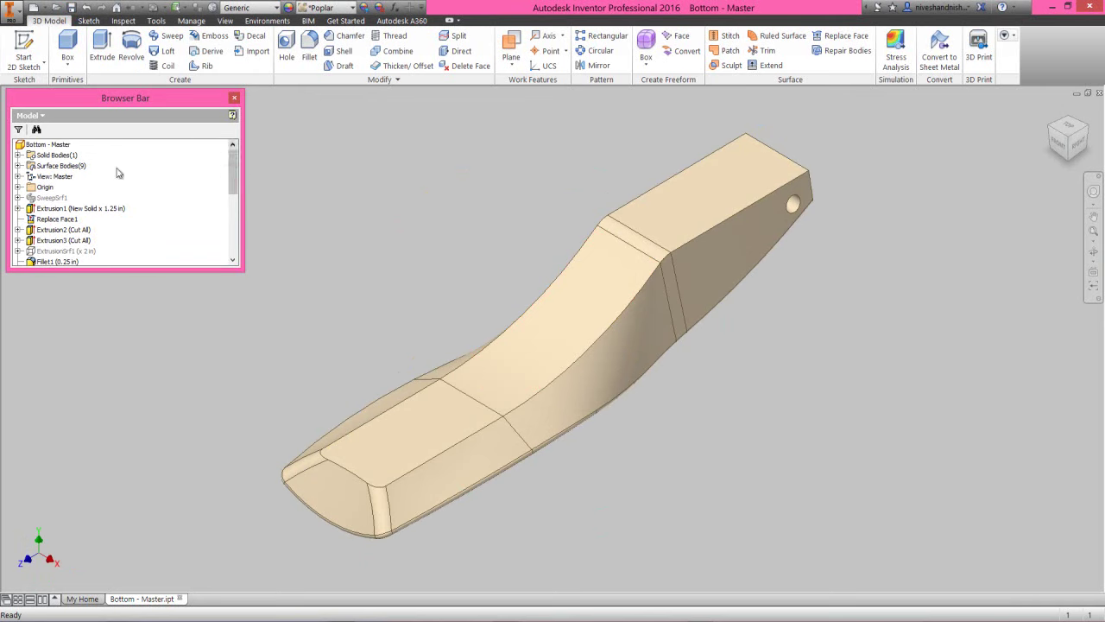
# Step: Start a sketch on the YZ plane, slice the part at the sketch plane and view it from the right side
pyautogui.click(18, 186)
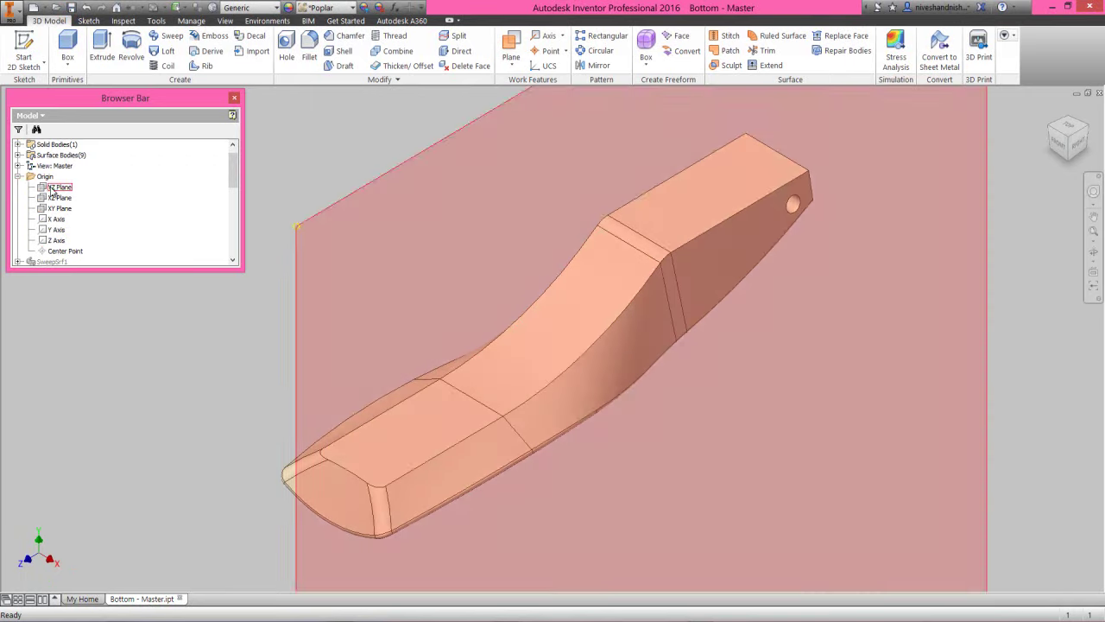
pyautogui.click(59, 187)
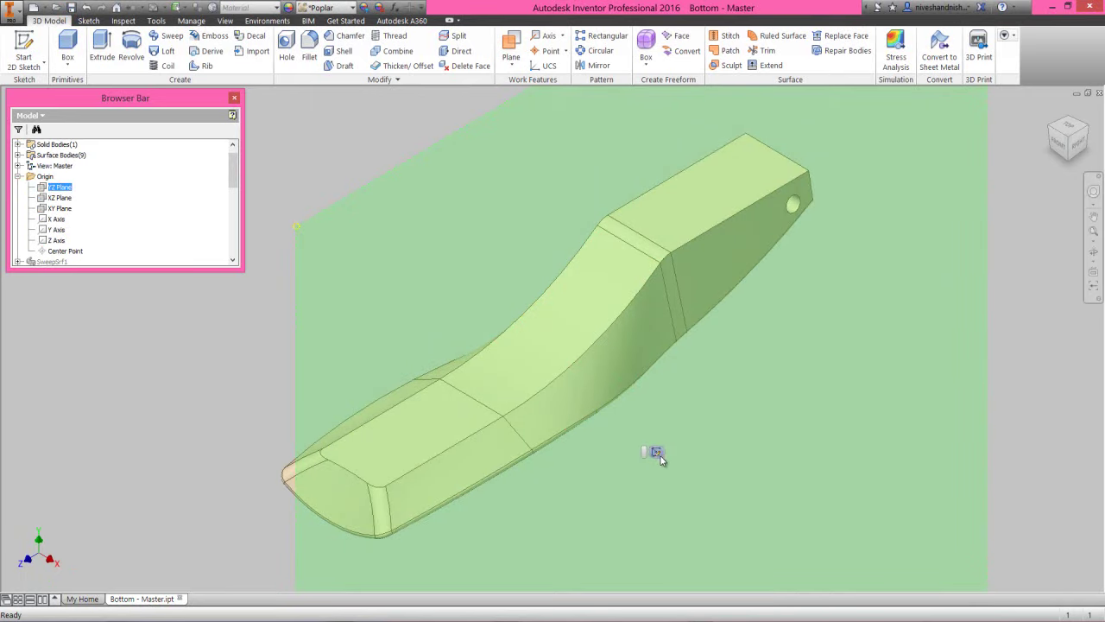
pyautogui.click(656, 453)
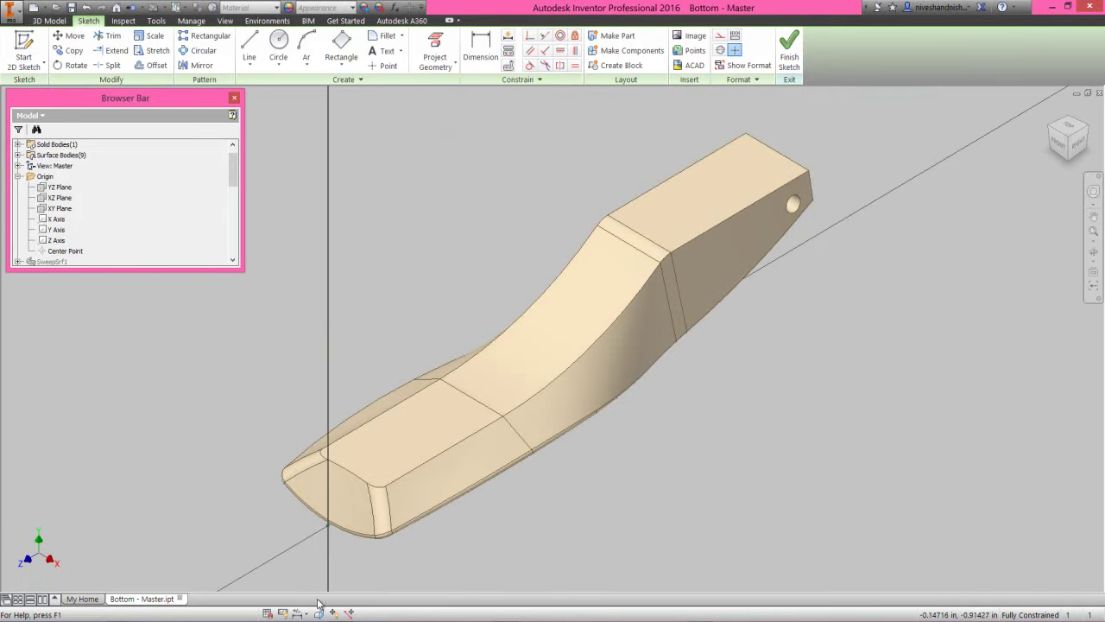
pyautogui.click(317, 613)
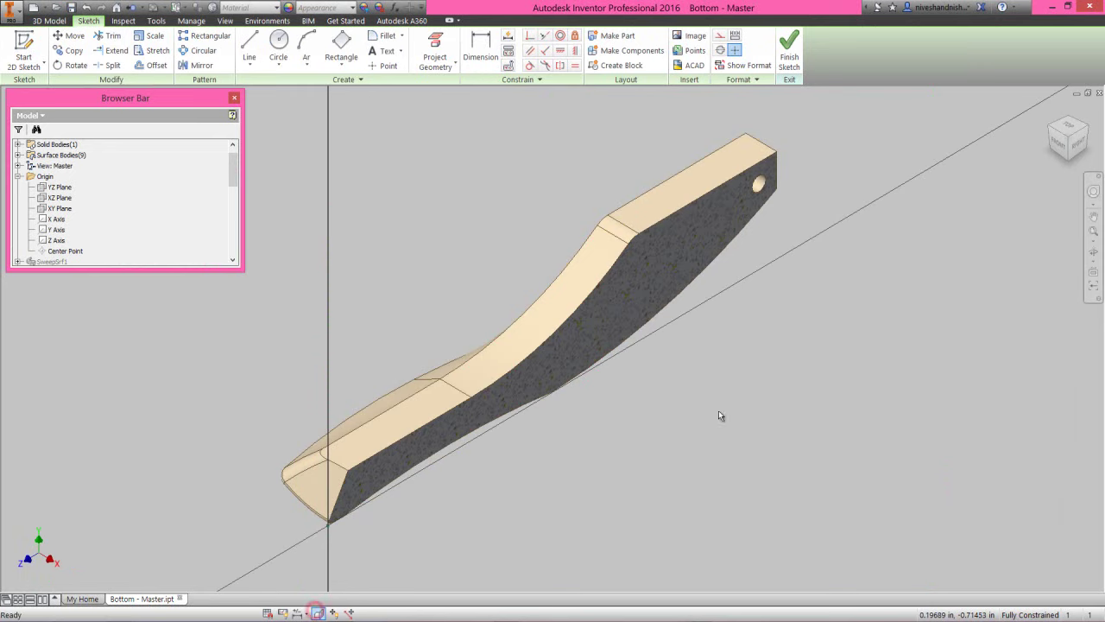
pyautogui.click(1079, 148)
# Step: Project the XY and XZ origin planes and the narrow end's top, end and lower curved edges into the sketch
pyautogui.rightClick(572, 207)
pyautogui.click(619, 208)
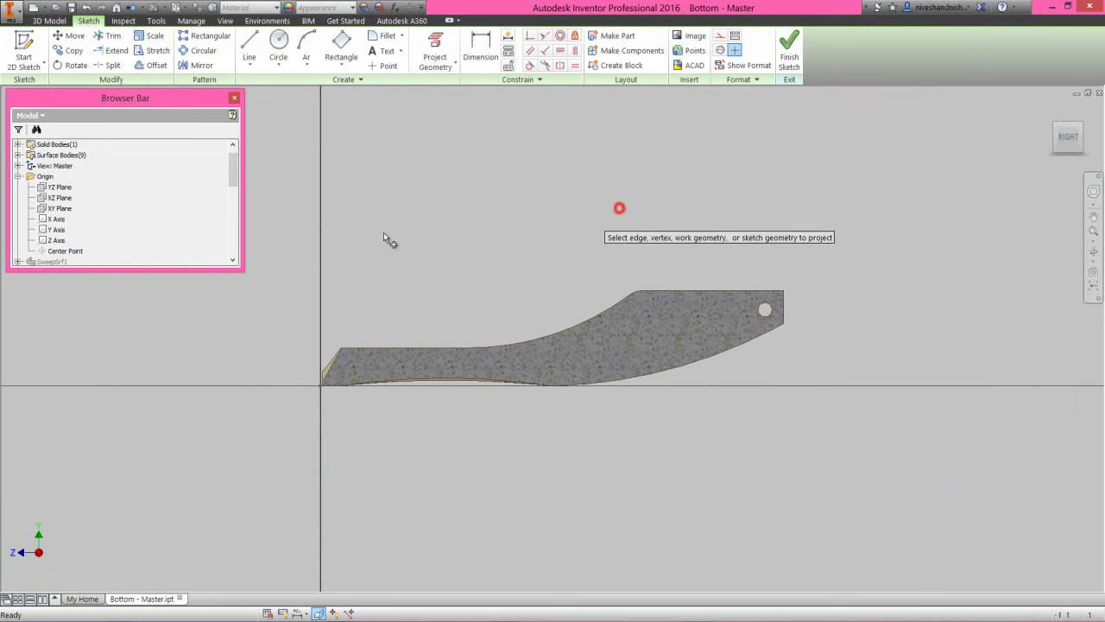
pyautogui.click(62, 208)
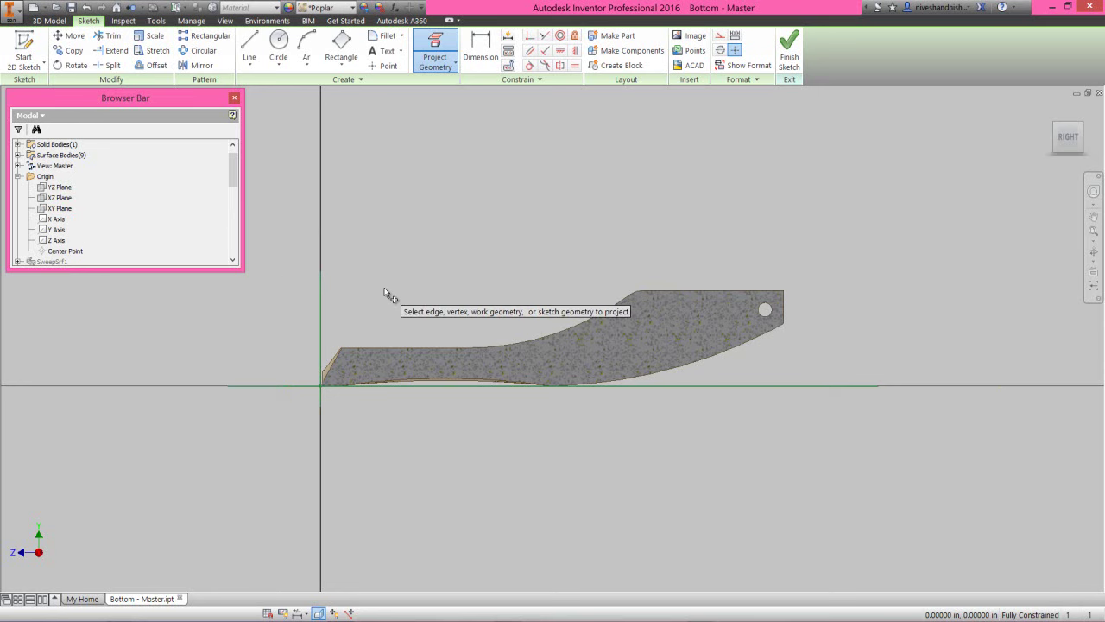
pyautogui.click(683, 291)
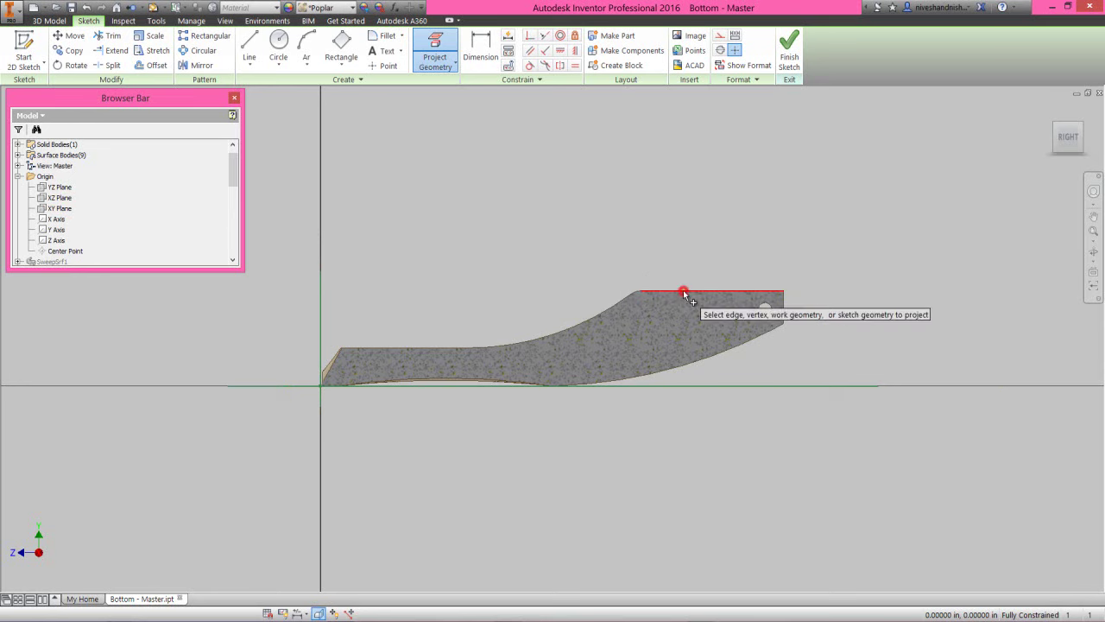
pyautogui.click(696, 363)
# Step: Draw a vertical 1 in line up from the flat top edge, a horizontal line about 5.14 in long past the narrow end, and a .46635 in line down
pyautogui.rightClick(532, 229)
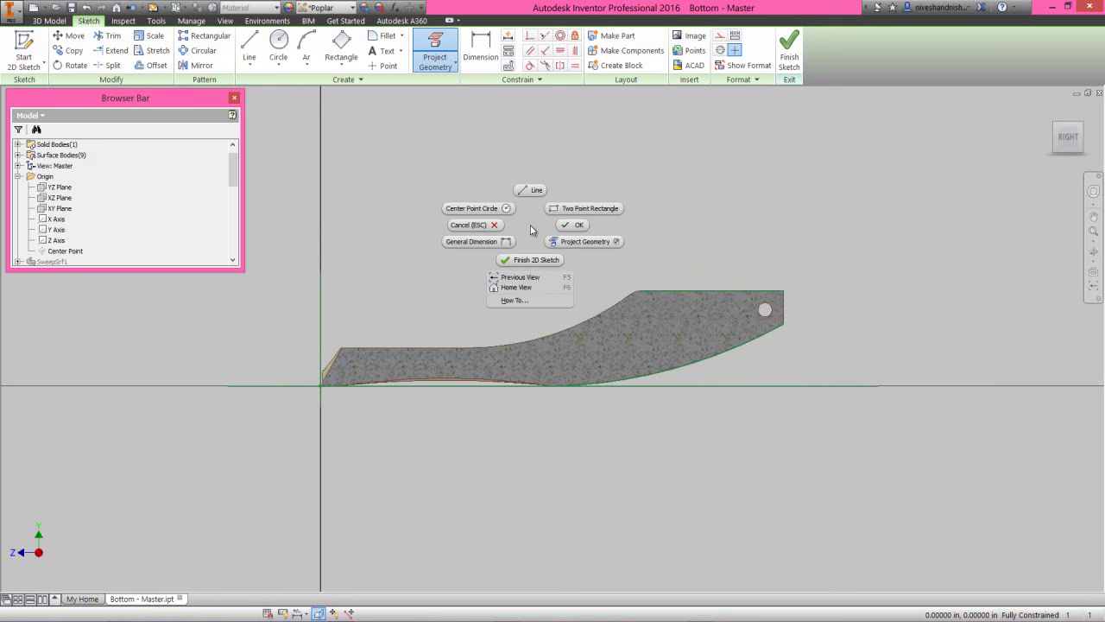
pyautogui.click(532, 192)
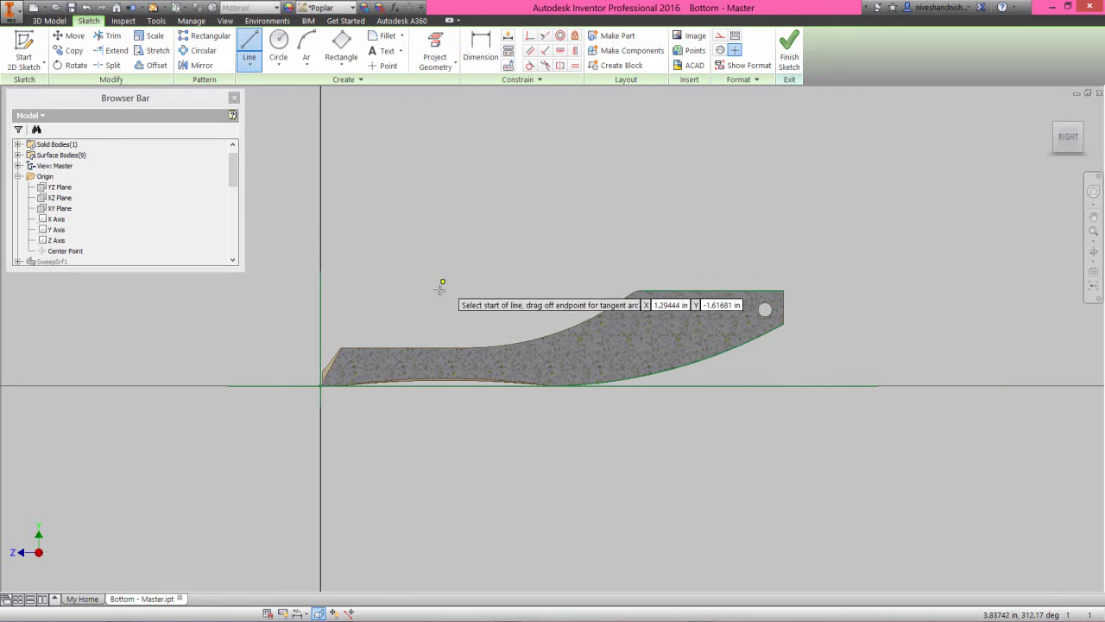
pyautogui.click(414, 349)
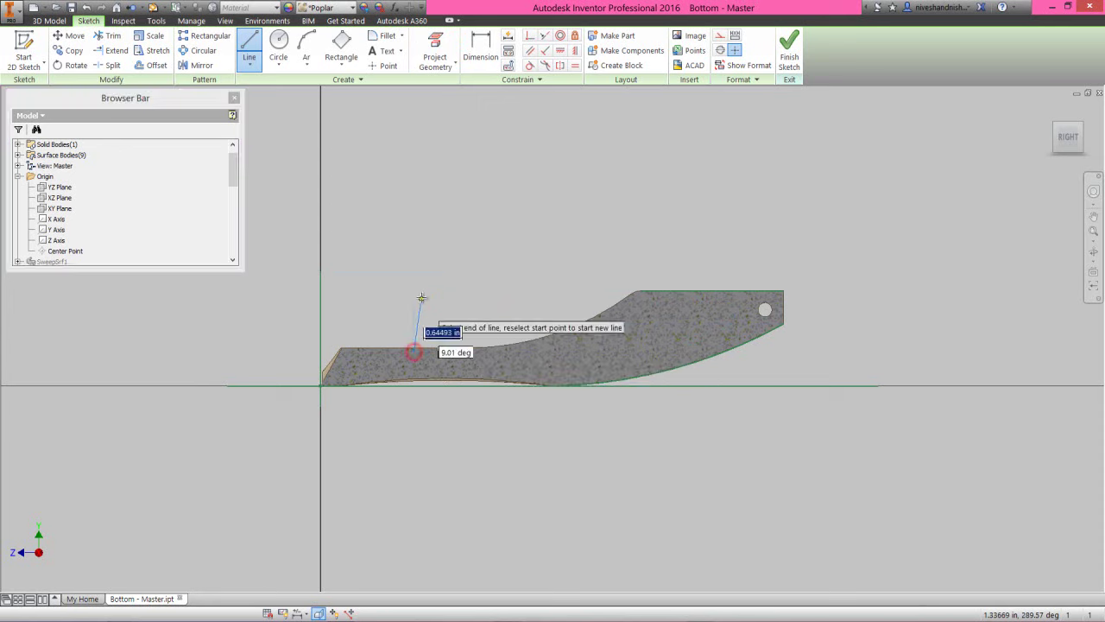
pyautogui.write('1')
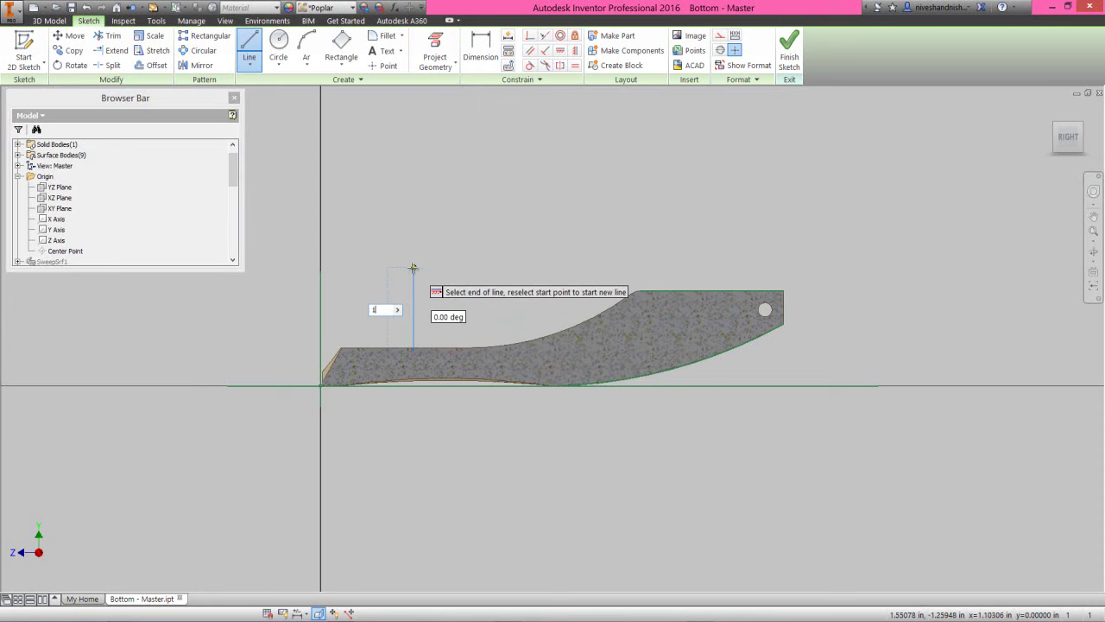
pyautogui.press('Return')
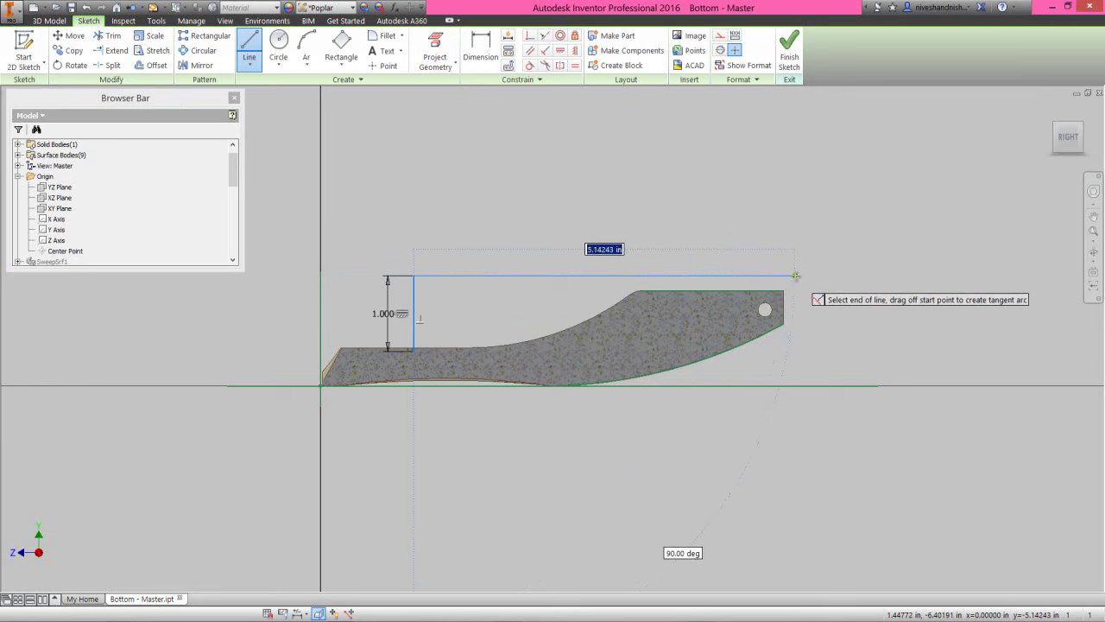
pyautogui.click(795, 277)
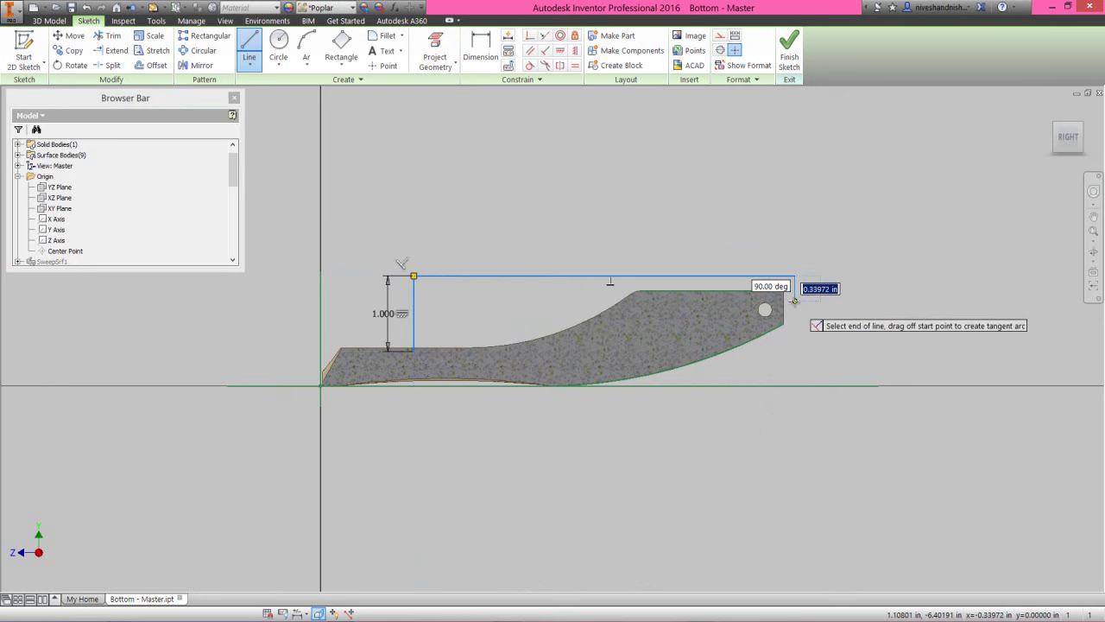
pyautogui.write('.46635')
pyautogui.press('Return')
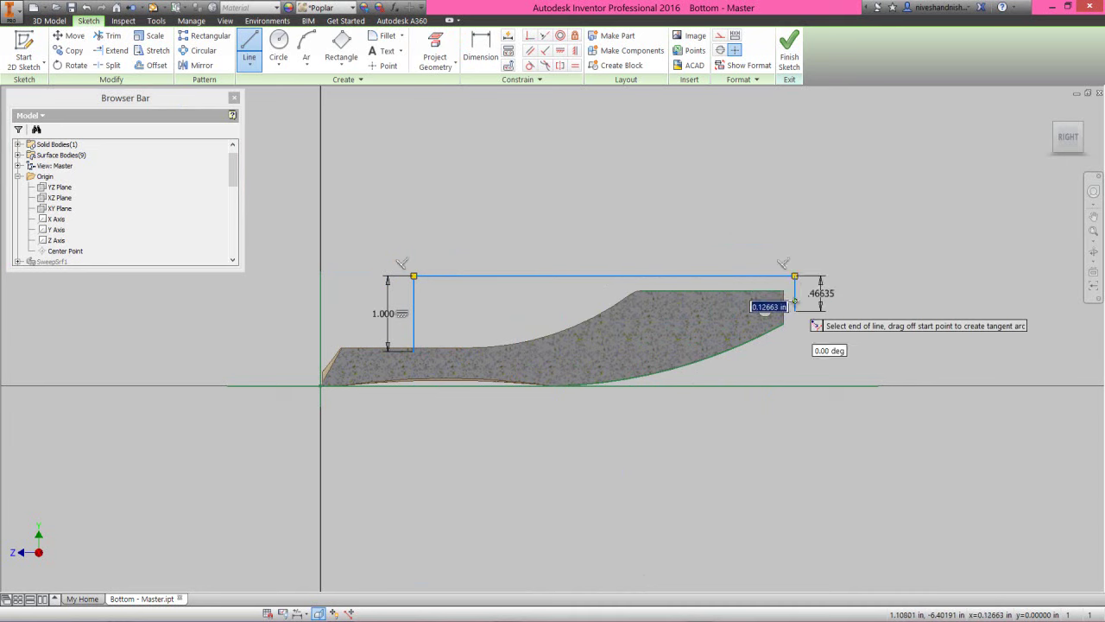
pyautogui.rightClick(795, 302)
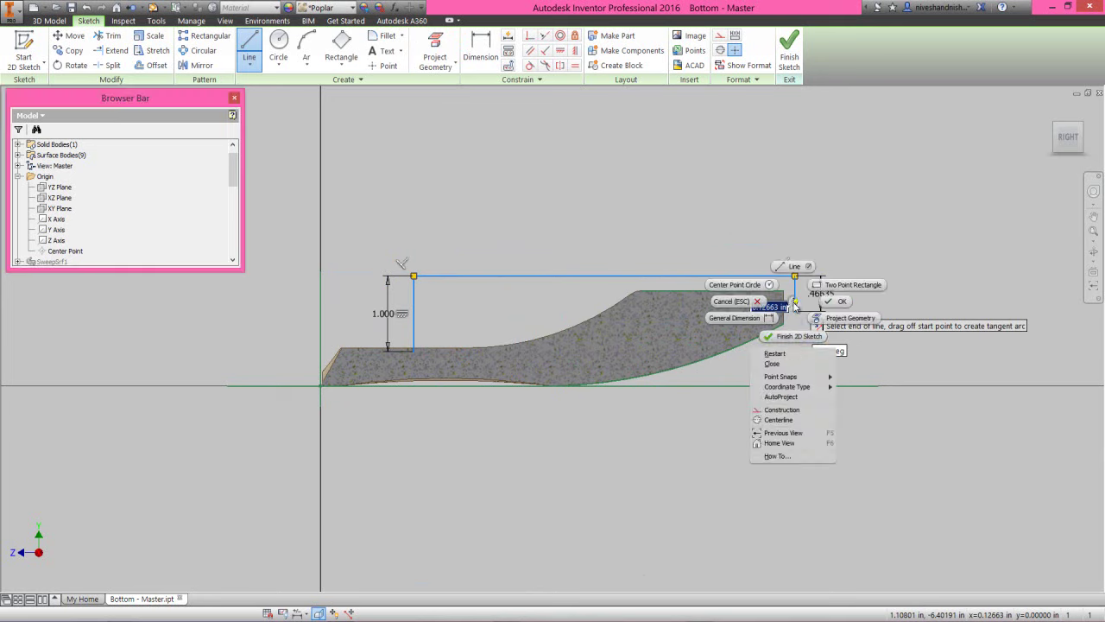
pyautogui.click(792, 350)
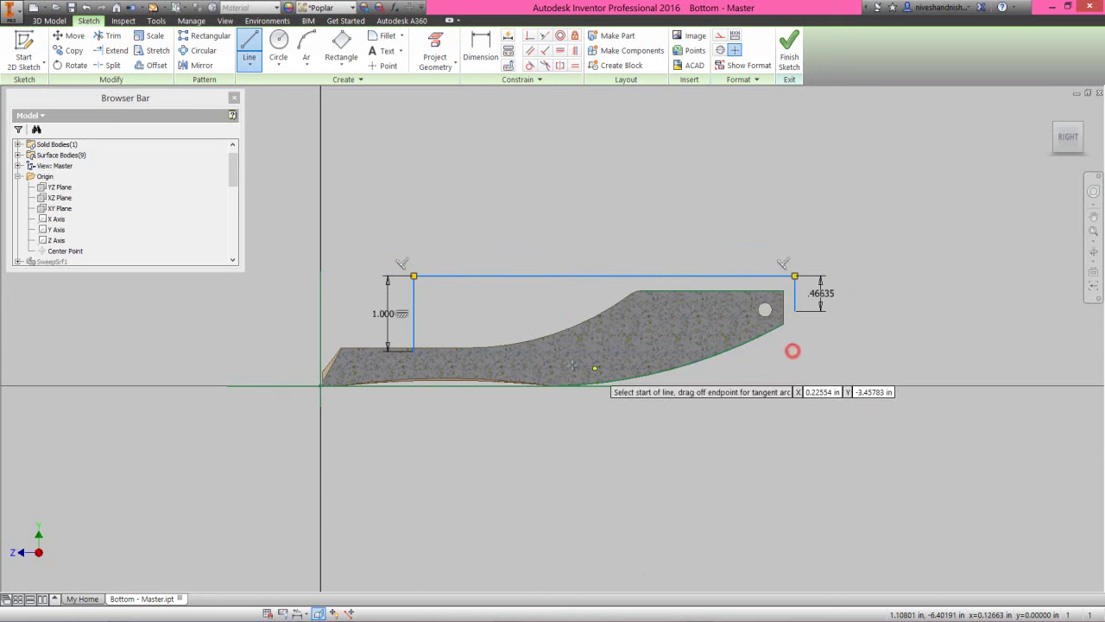
# Step: Draw a 3.88804 in horizontal line from the lower end of the 1 in line towards the narrow end
pyautogui.click(415, 352)
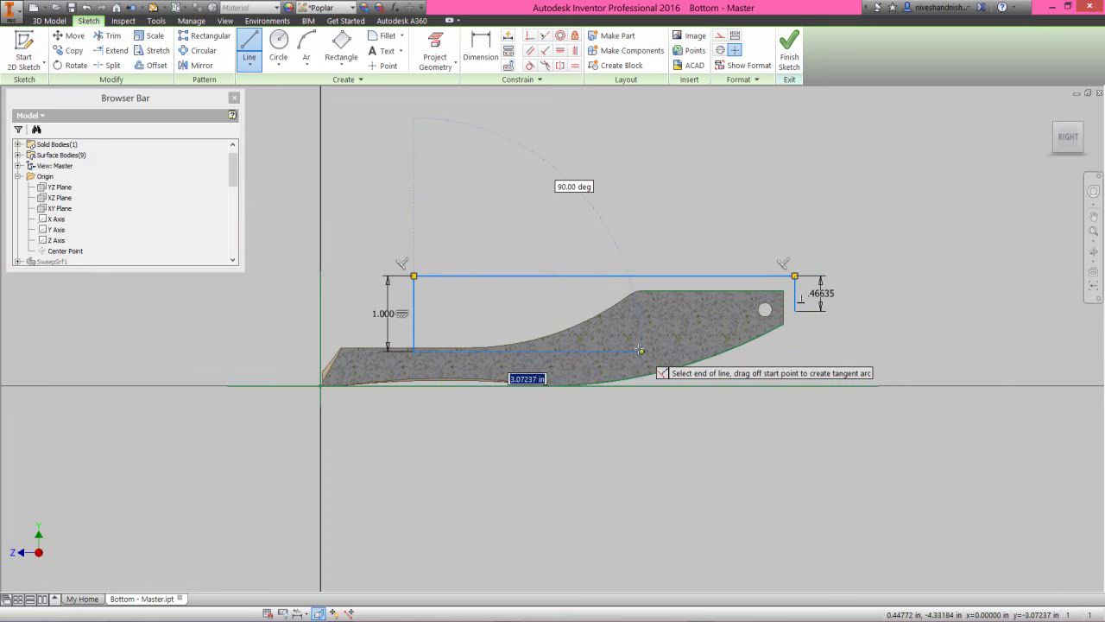
pyautogui.write('3')
pyautogui.press('Return')
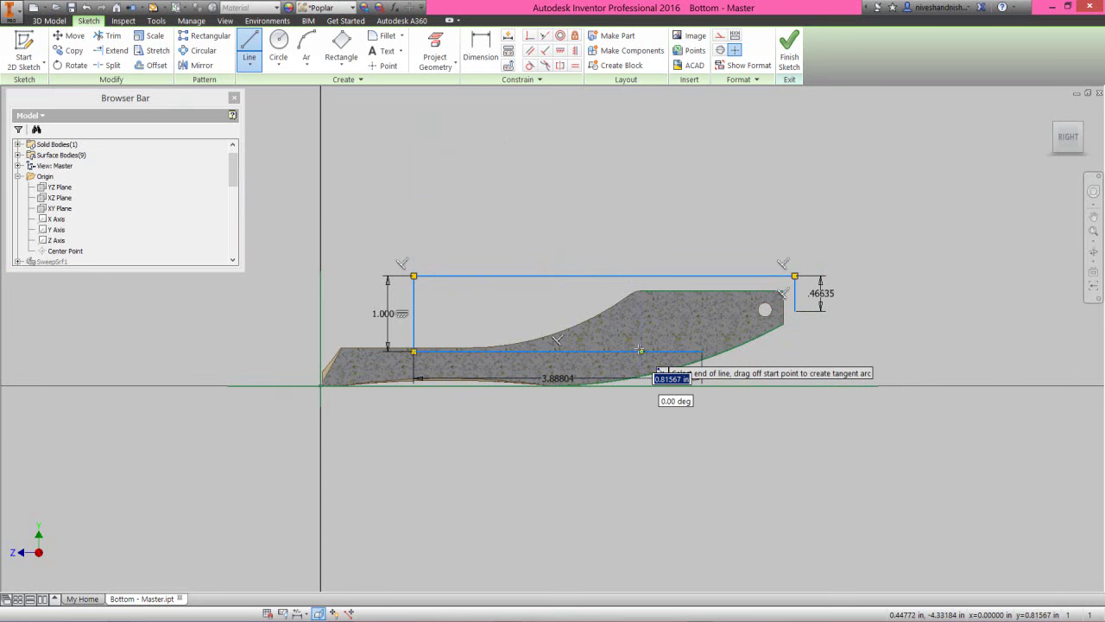
pyautogui.rightClick(688, 321)
pyautogui.click(717, 324)
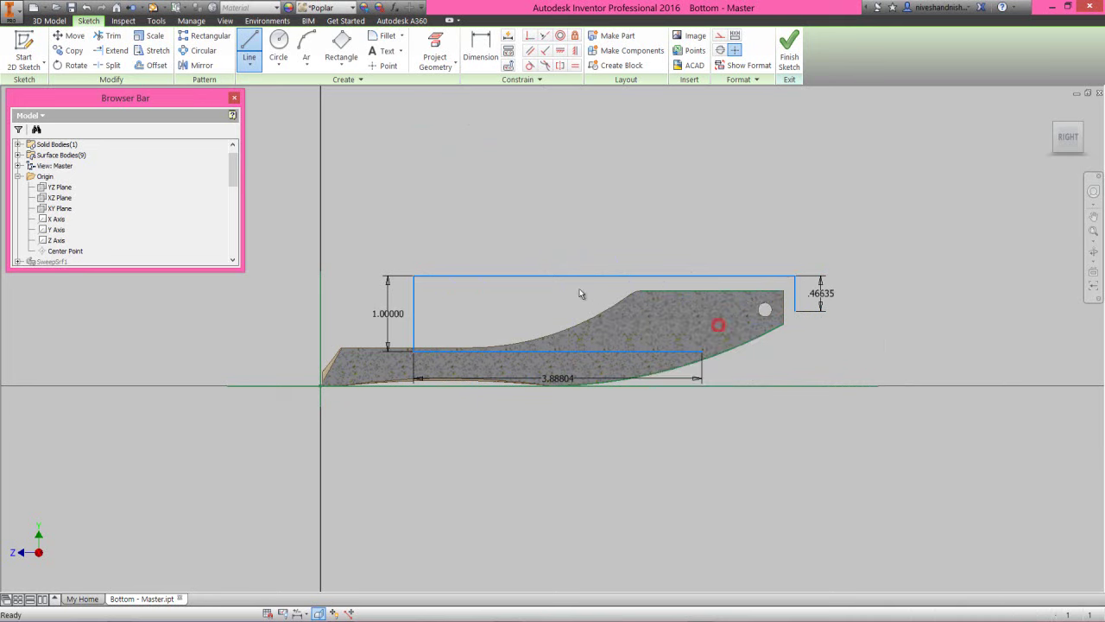
# Step: Close the profile with a 6.875 in radius arc between the two open line ends and place its radius dimension below the part
pyautogui.click(306, 50)
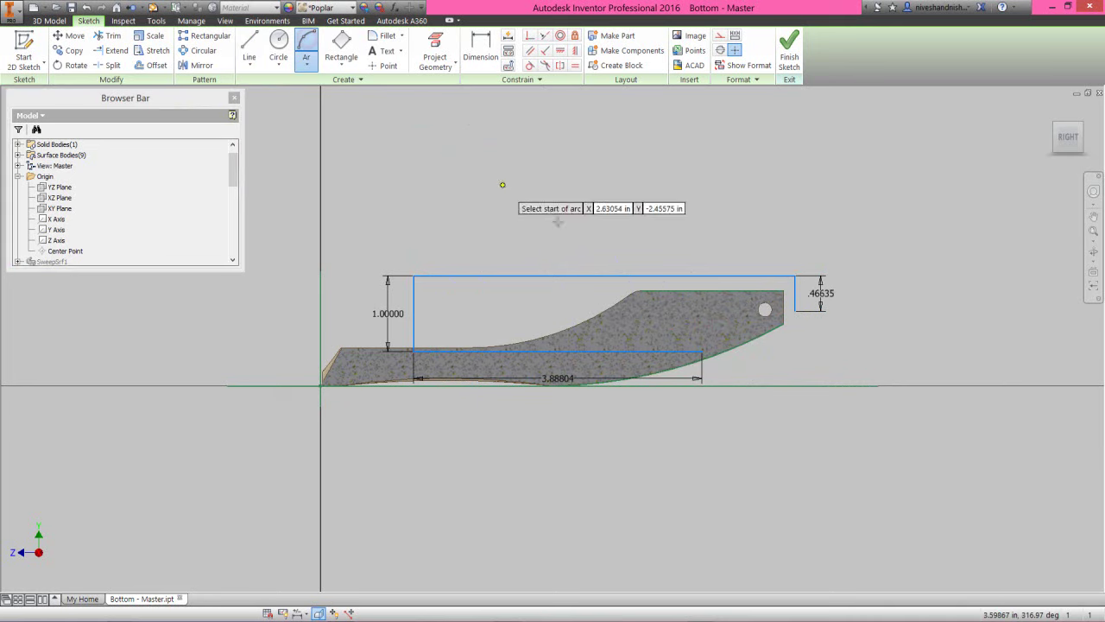
pyautogui.click(701, 349)
pyautogui.click(783, 321)
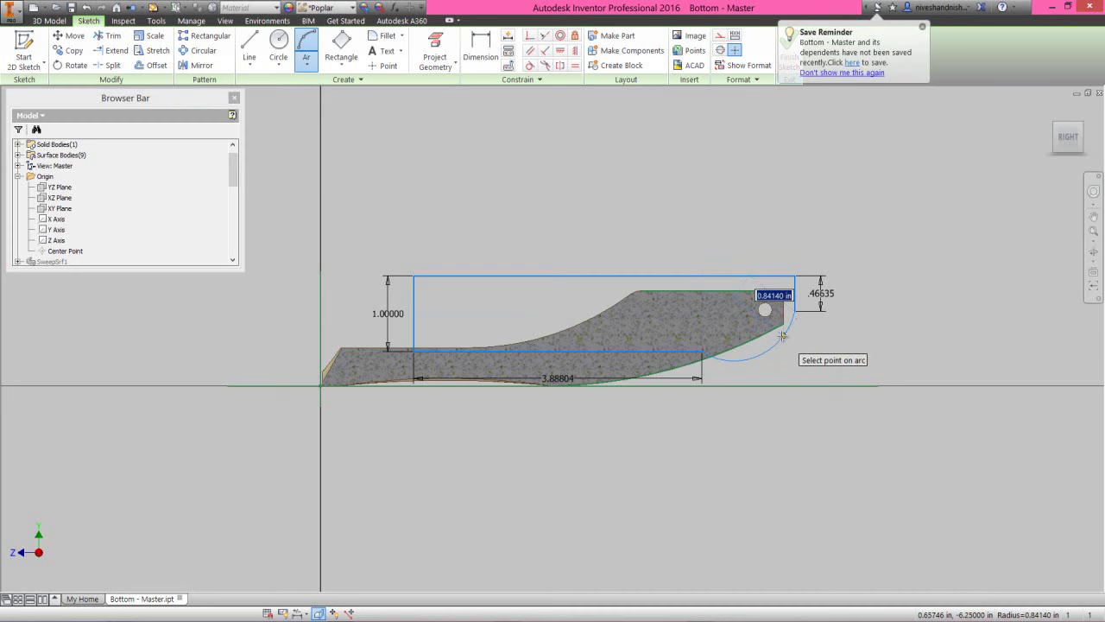
pyautogui.write('6.875')
pyautogui.press('Return')
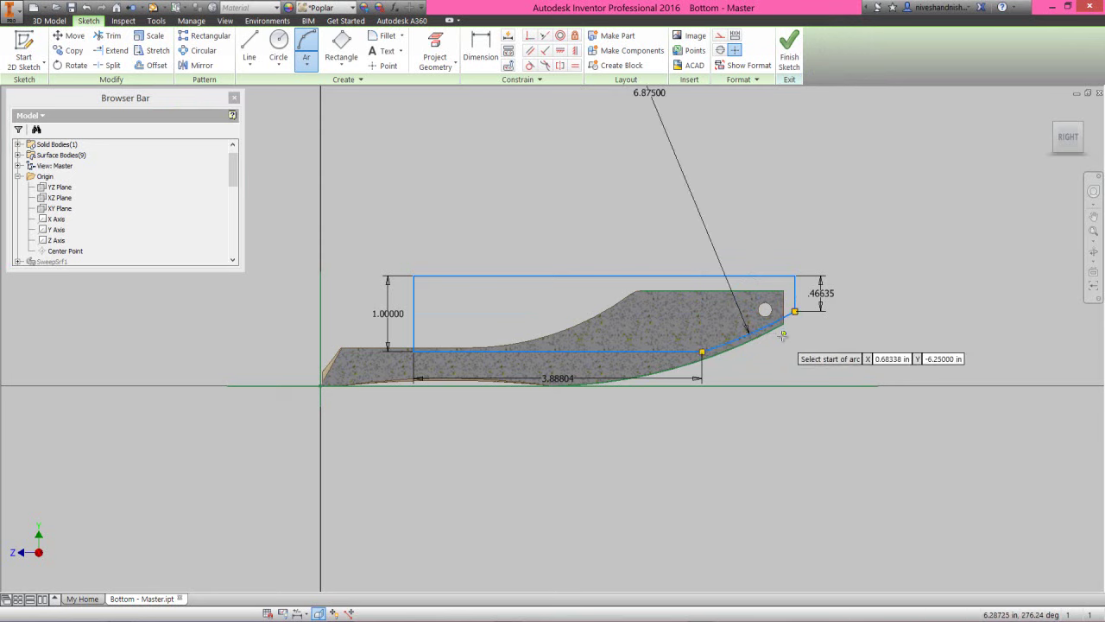
pyautogui.rightClick(742, 242)
pyautogui.click(766, 229)
pyautogui.moveTo(649, 92); pyautogui.dragTo(774, 377)
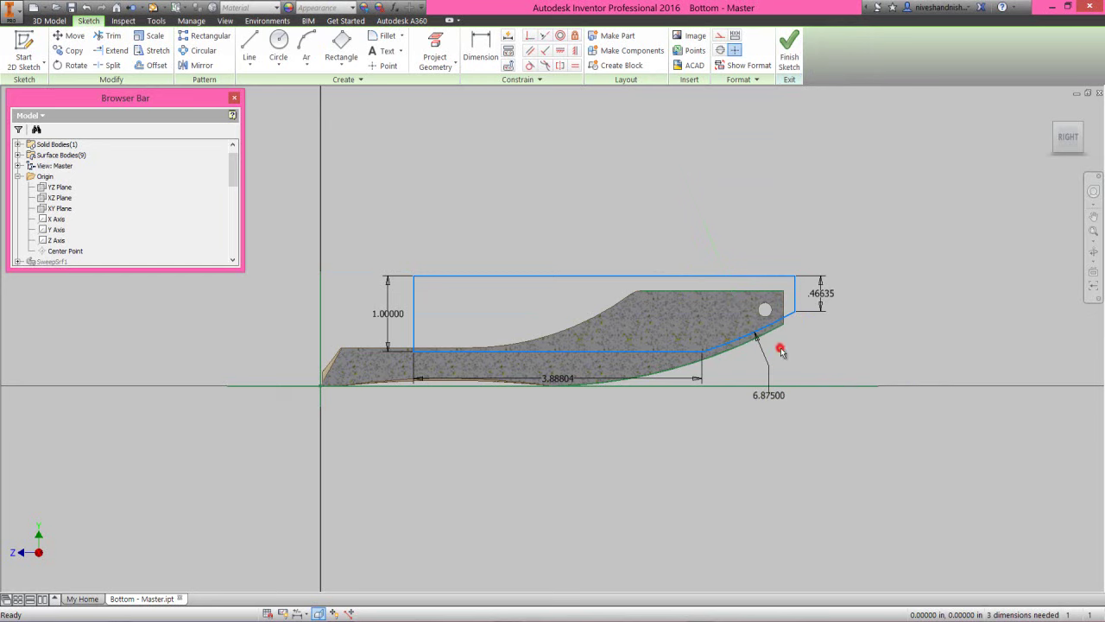
# Step: Dimension the profile's 1 in vertical line at 1.5 in from the projected vertical origin line
pyautogui.scroll(-3, 723, 301)
pyautogui.scroll(3, 739, 323)
pyautogui.click(668, 231)
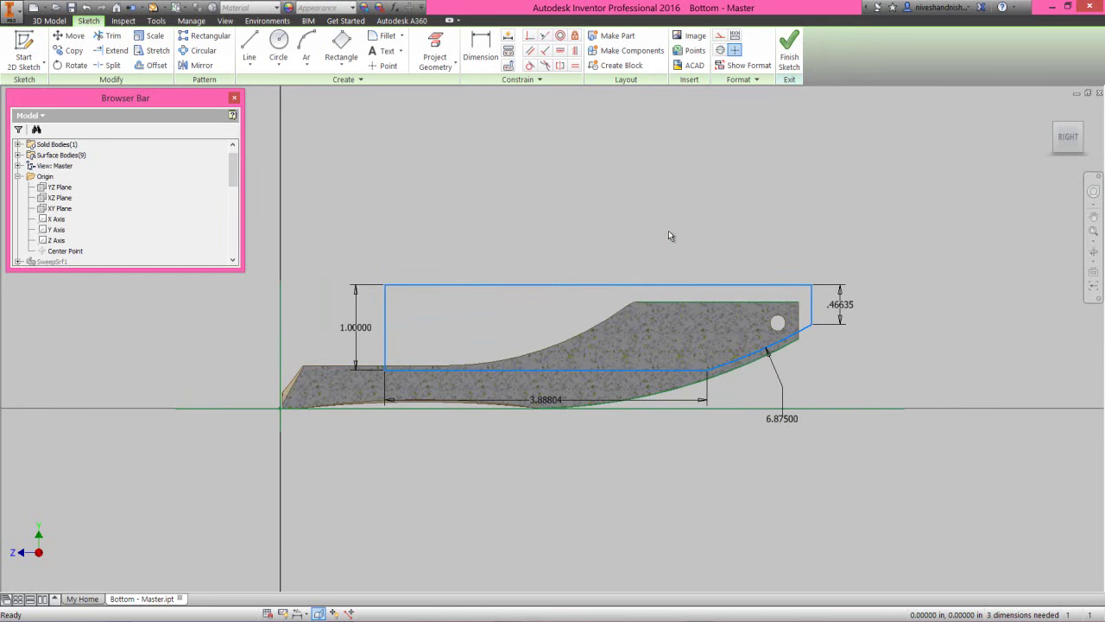
pyautogui.rightClick(668, 230)
pyautogui.click(636, 242)
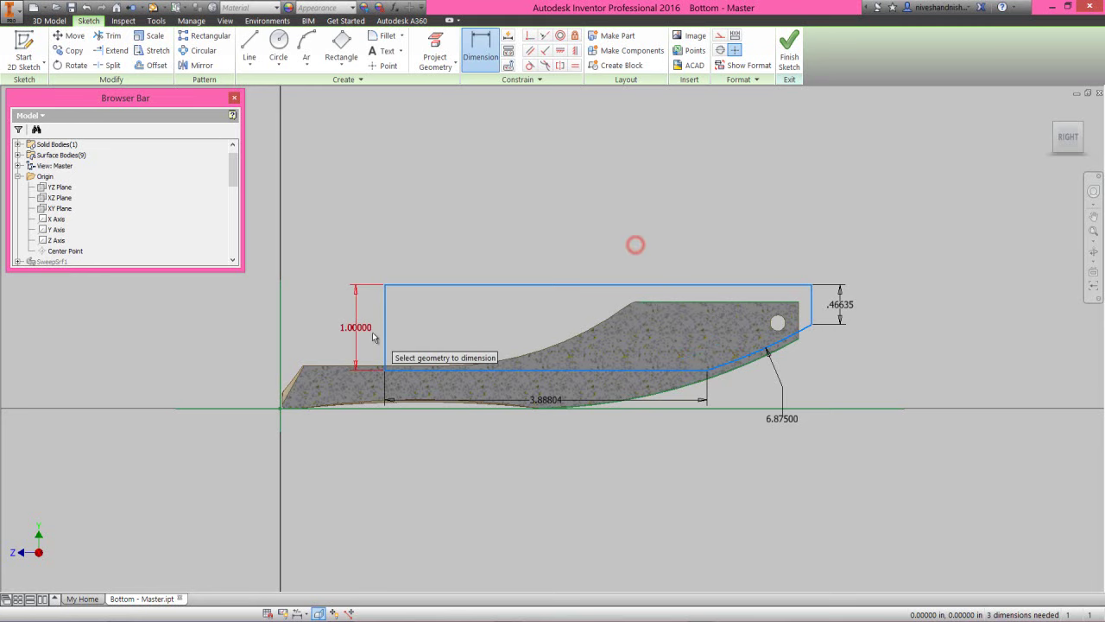
pyautogui.click(386, 325)
pyautogui.click(280, 339)
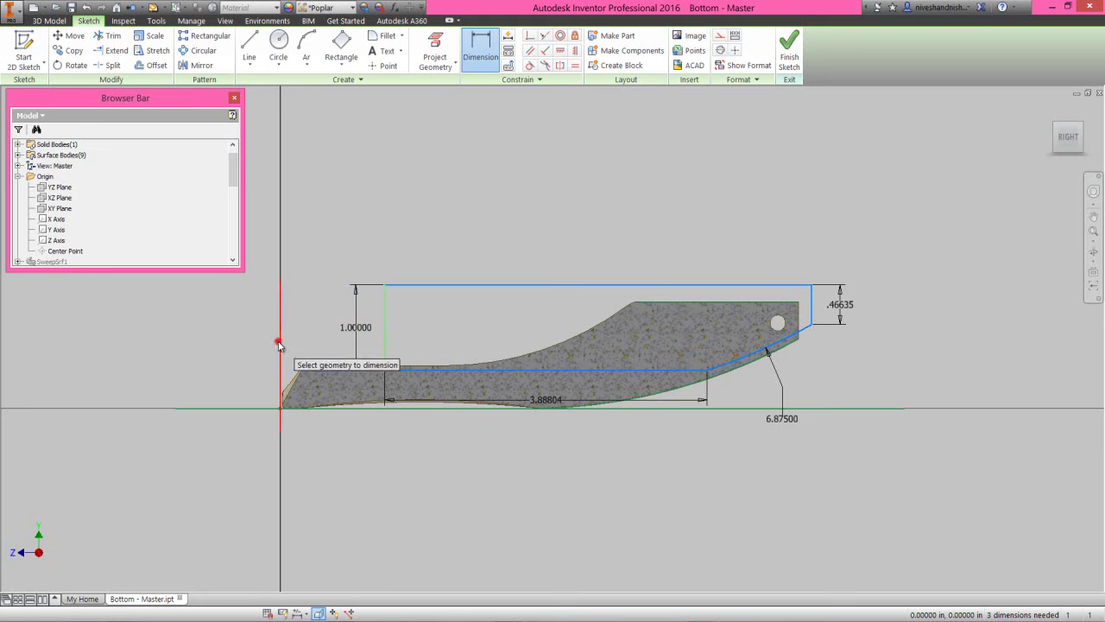
pyautogui.click(343, 251)
pyautogui.write('1.5')
pyautogui.press('Return')
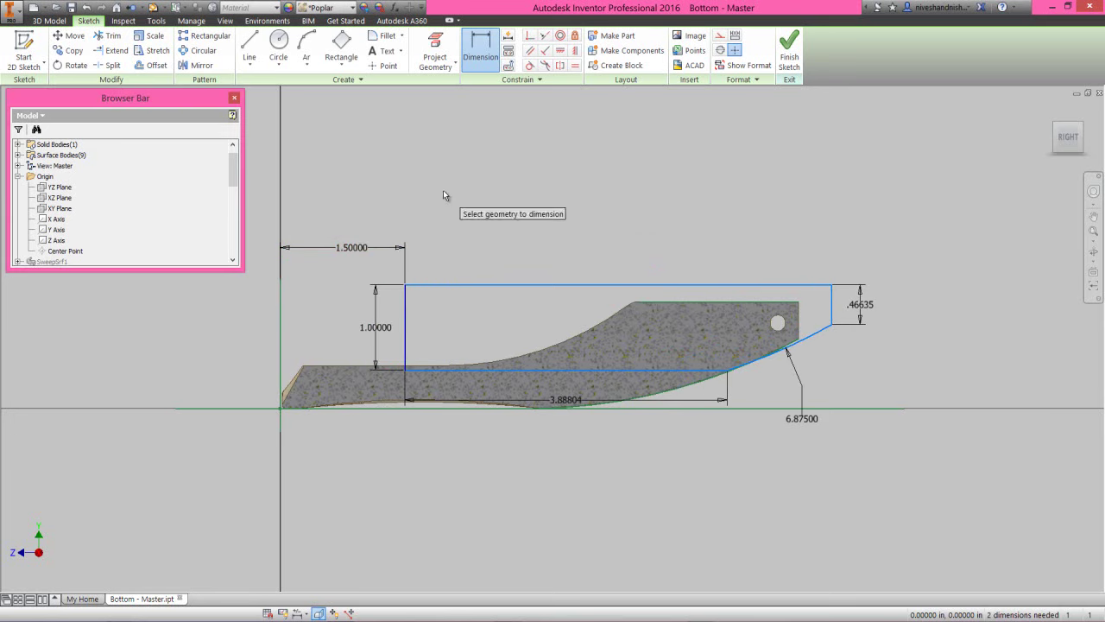
# Step: Dimension the profile's upper line at .25 in above the narrow end's projected top edge
pyautogui.click(696, 285)
pyautogui.click(704, 302)
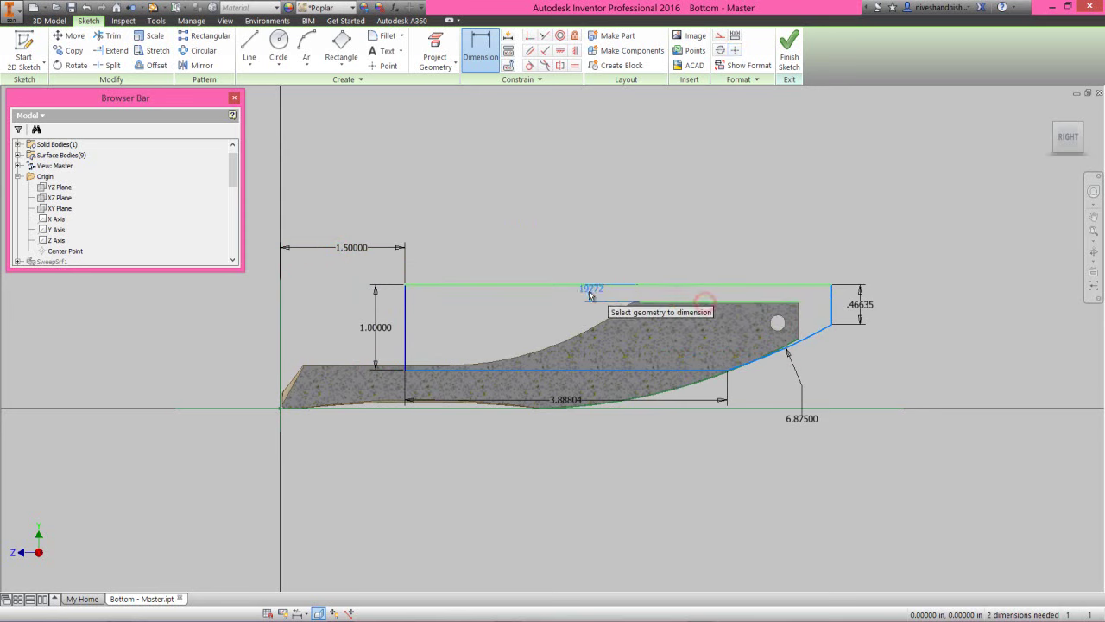
pyautogui.click(589, 292)
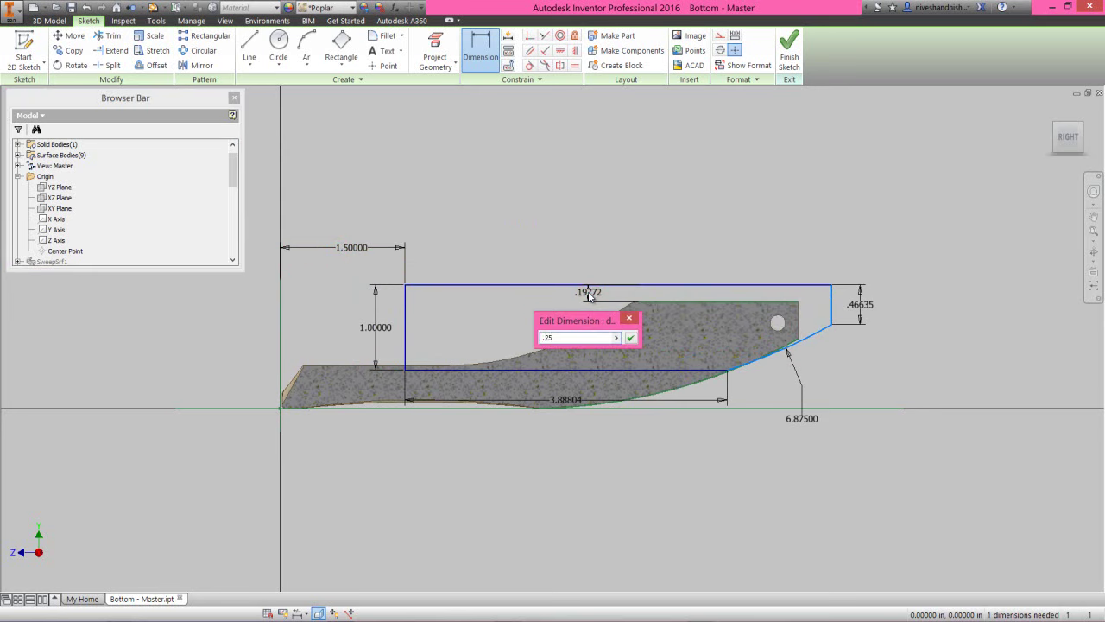
pyautogui.press('Return')
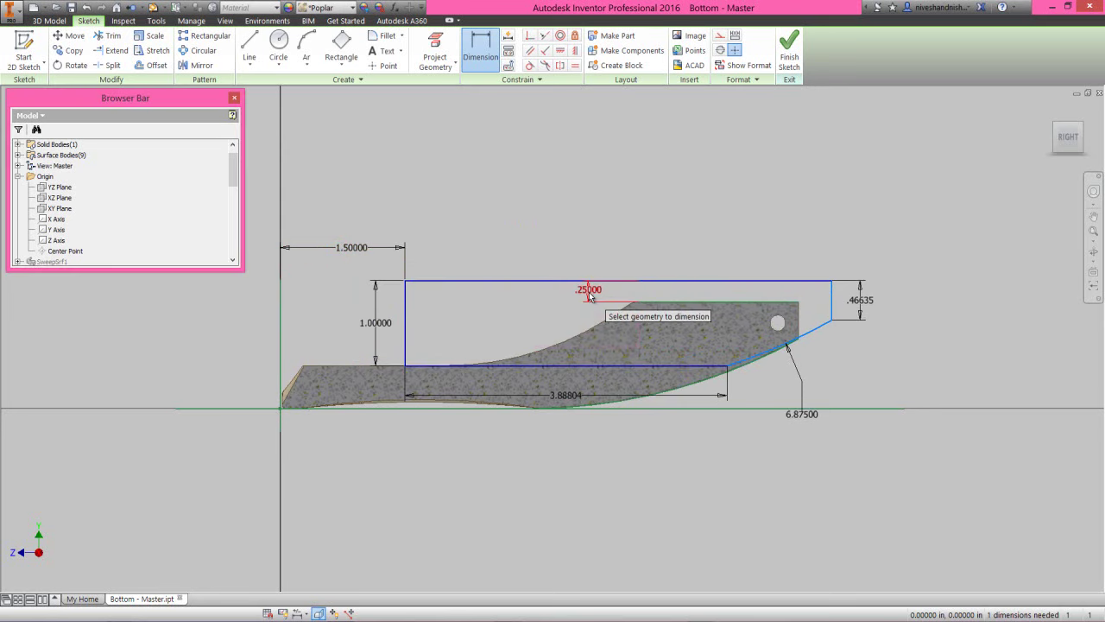
# Step: Dimension the gap between the narrow end's edge and the profile's short vertical line, linked to the .25 in dimension (d82), and finish the sketch
pyautogui.click(801, 316)
pyautogui.click(832, 296)
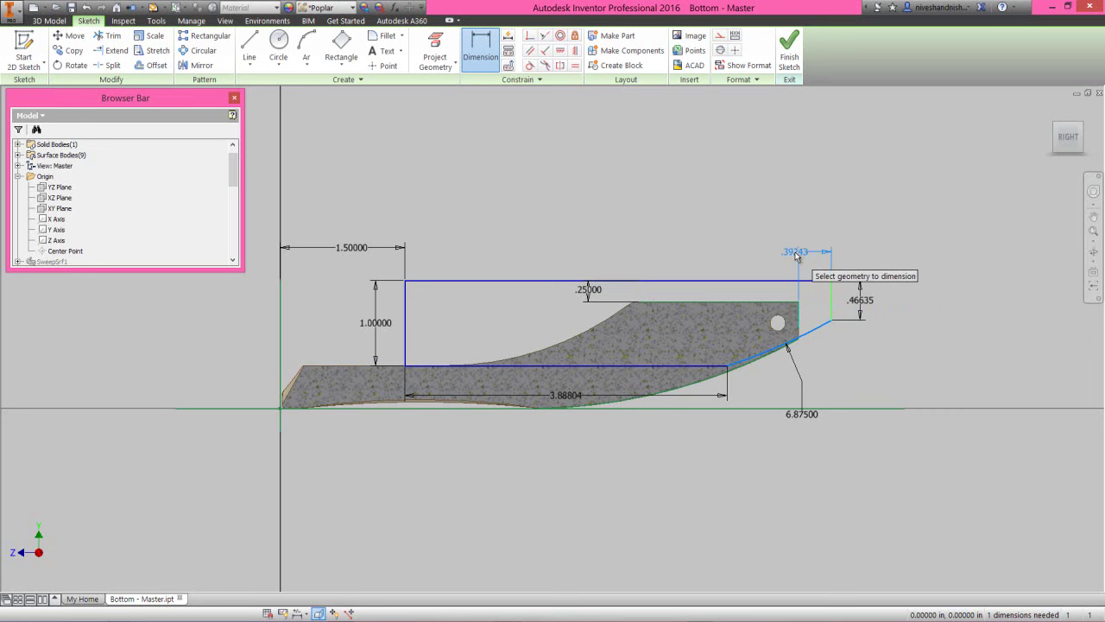
pyautogui.click(796, 256)
pyautogui.click(589, 289)
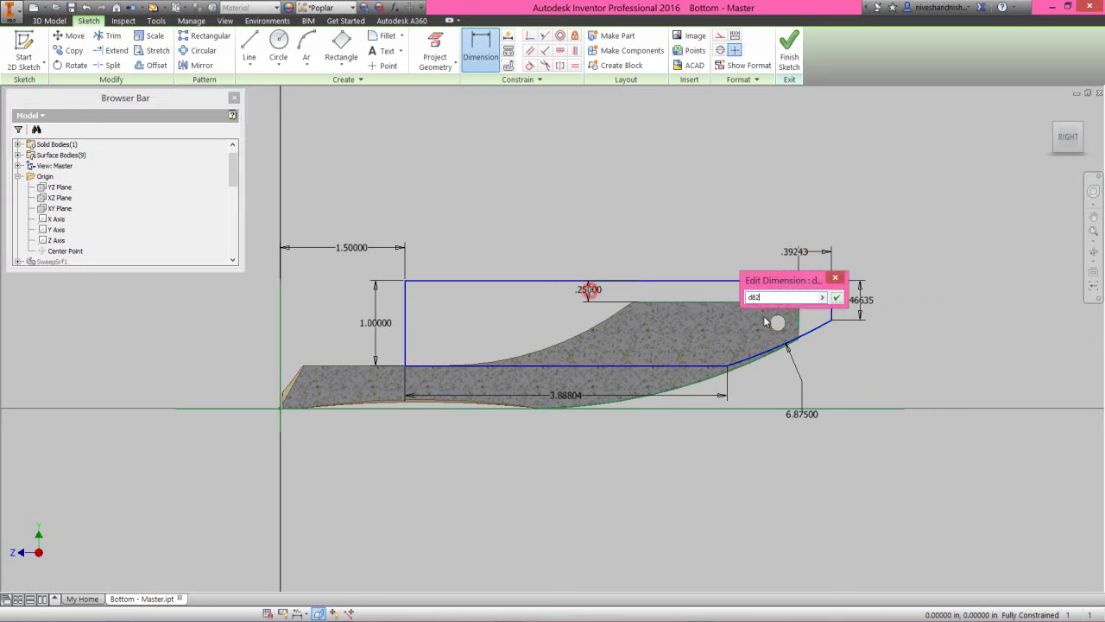
pyautogui.click(834, 299)
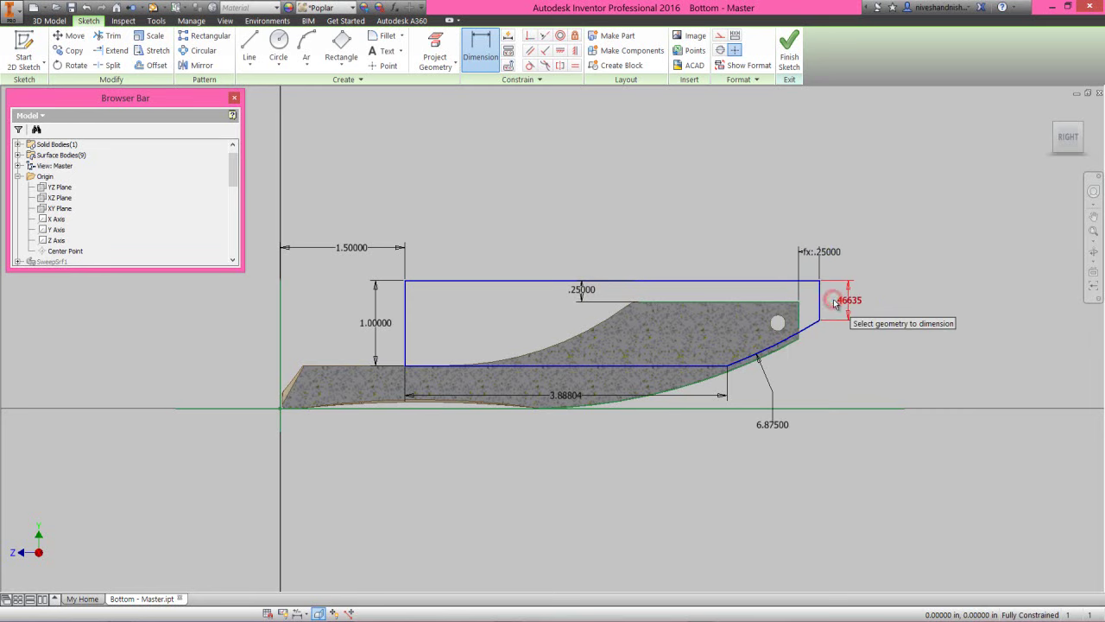
pyautogui.rightClick(712, 239)
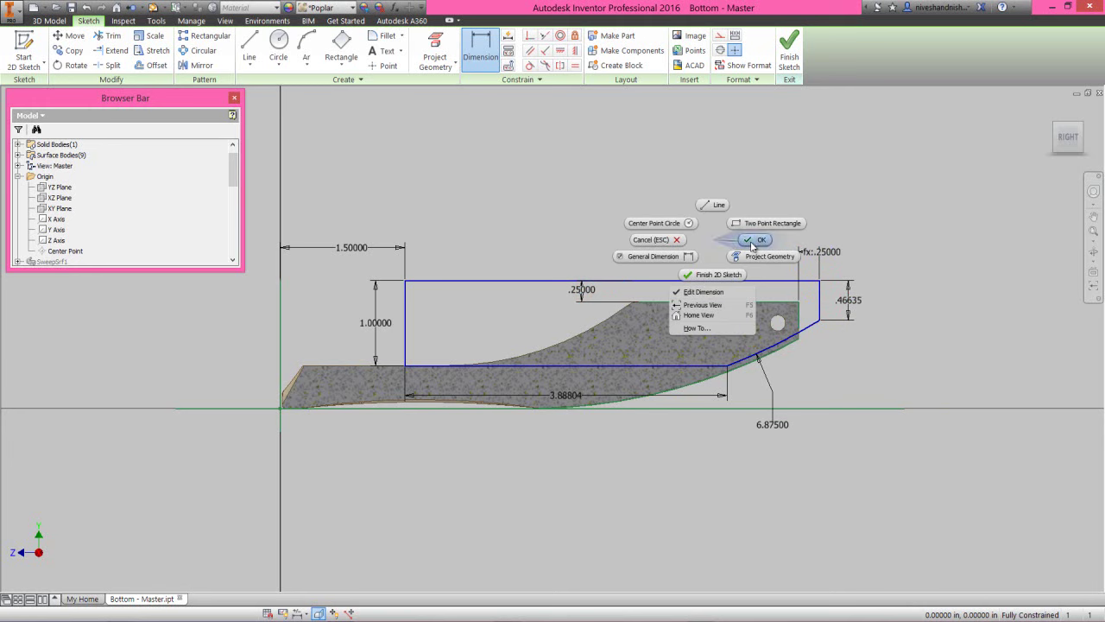
pyautogui.click(751, 242)
pyautogui.click(789, 51)
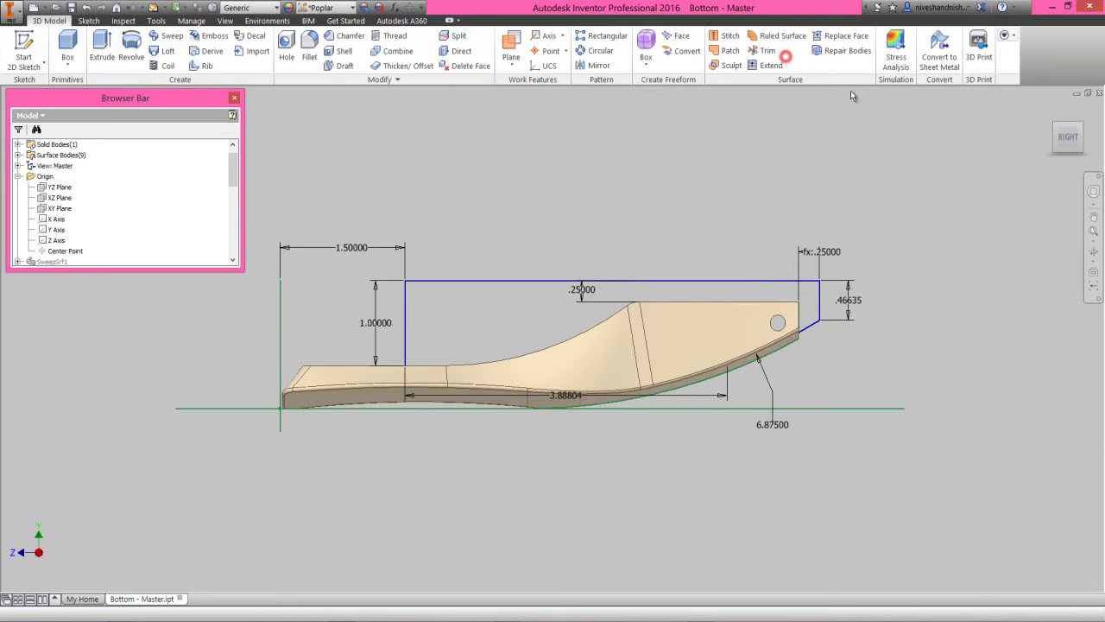
# Step: Extrude the closed profile as a symmetric cut with a distance of .75 in through the middle of the part
pyautogui.click(1058, 128)
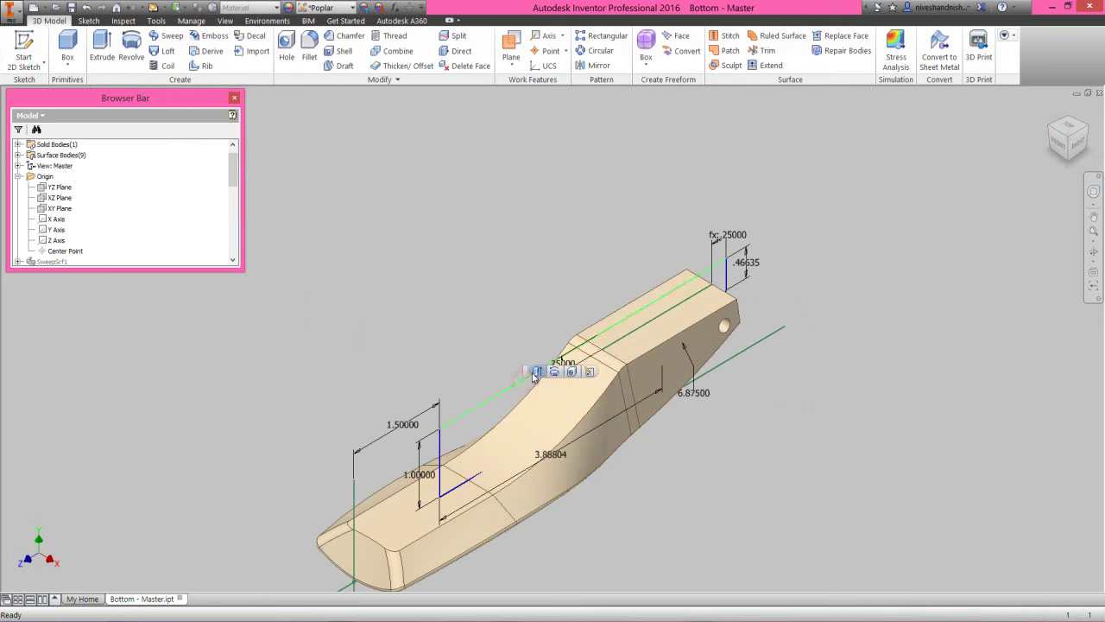
pyautogui.press('e')
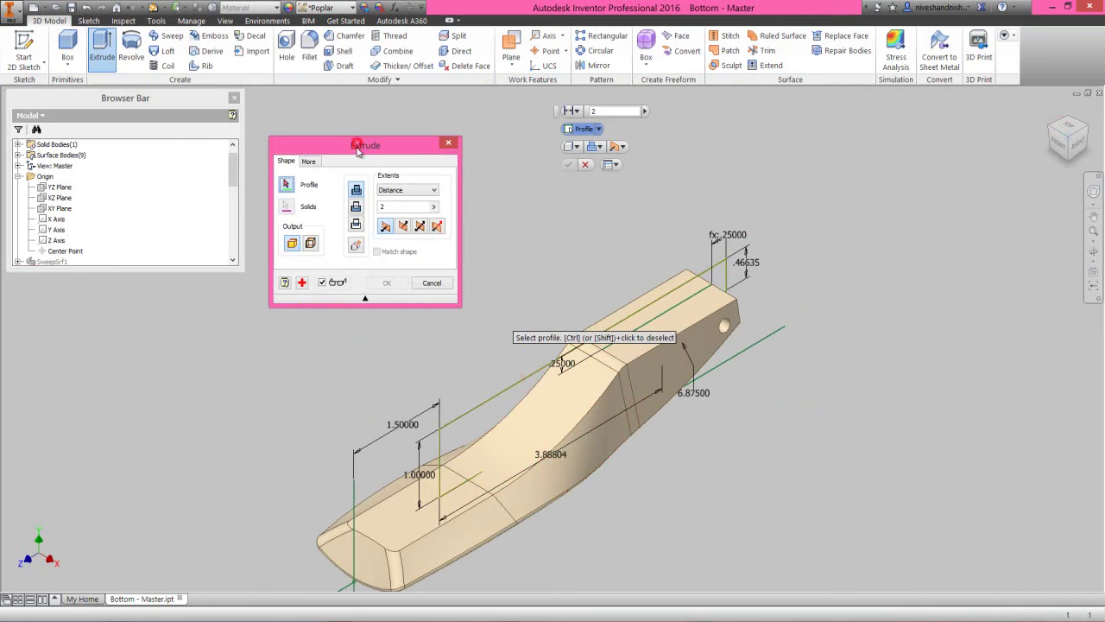
pyautogui.click(357, 207)
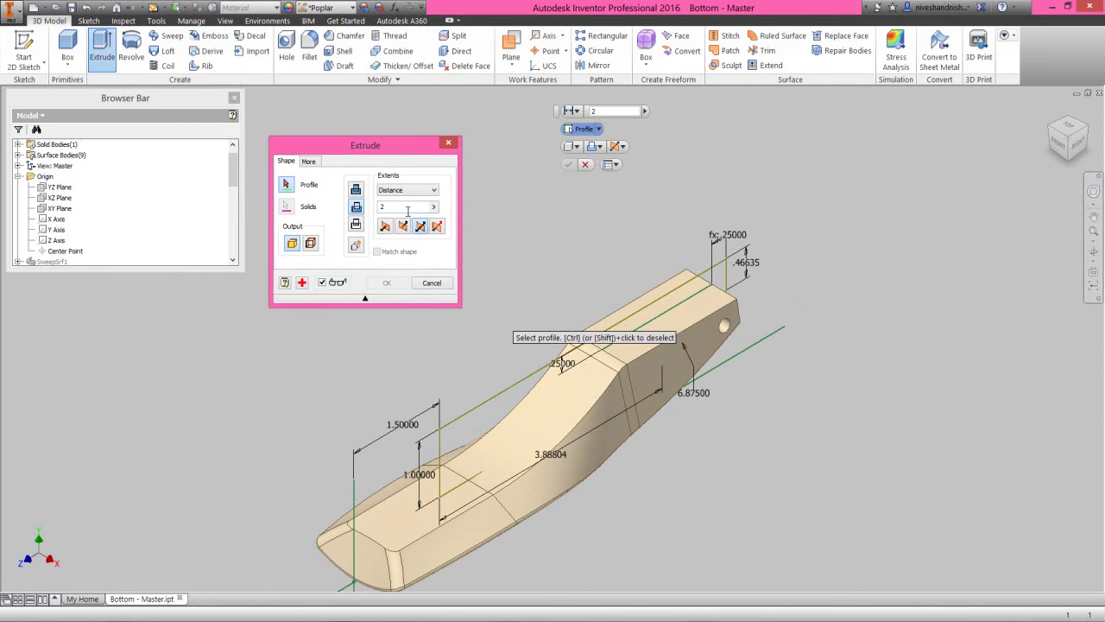
pyautogui.moveTo(405, 207); pyautogui.dragTo(377, 214)
pyautogui.click(488, 416)
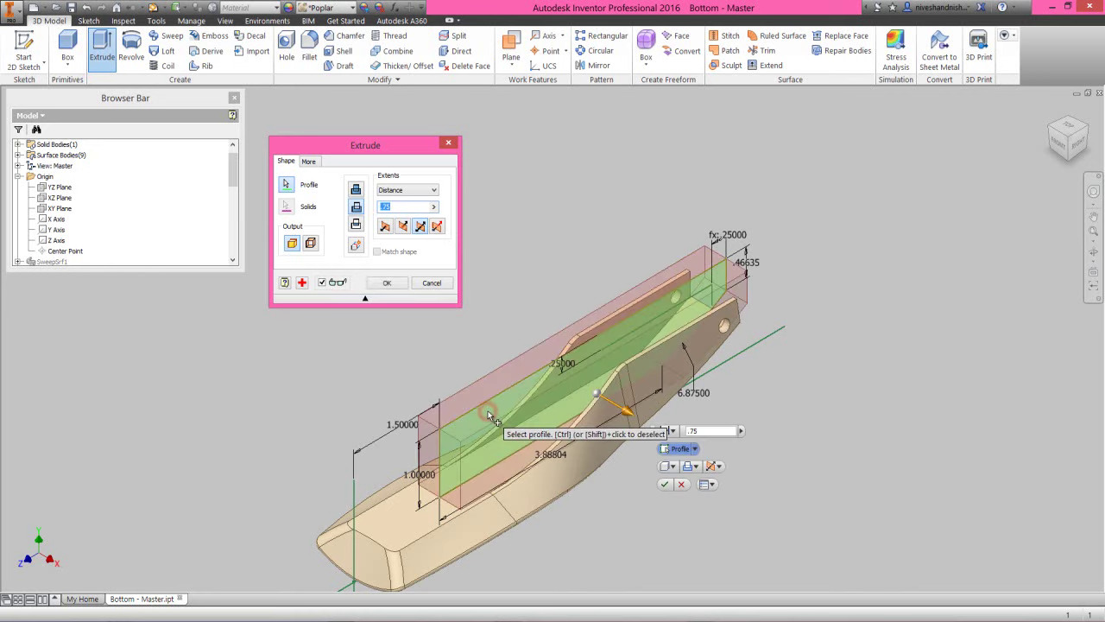
pyautogui.click(403, 283)
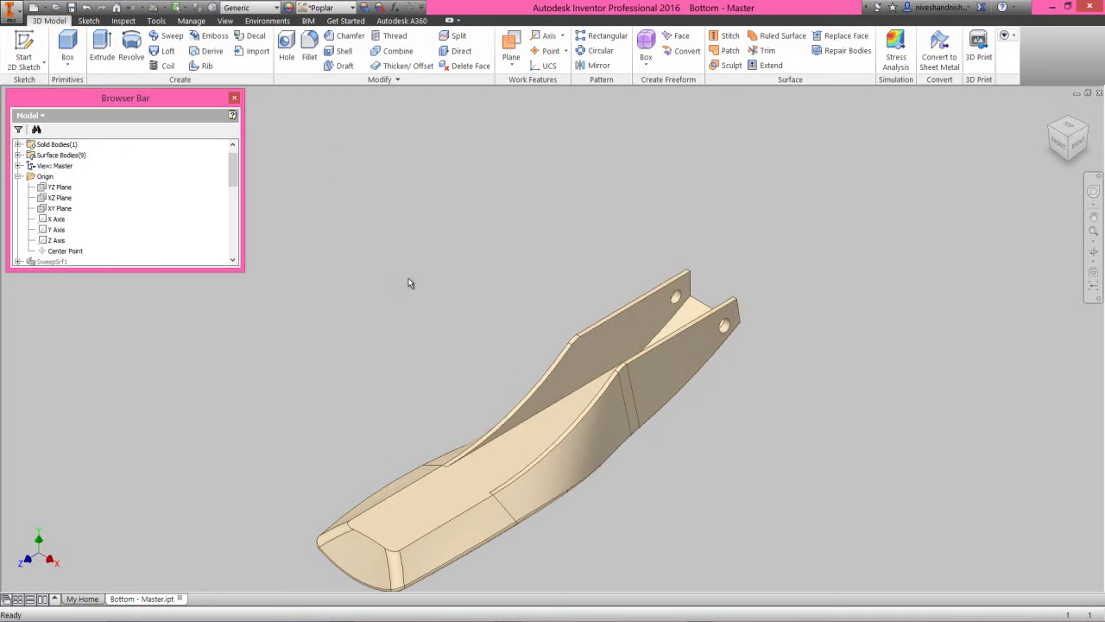
# Step: Collapse the whole browser tree and examine the cut part from the opposite corner before returning to the home view
pyautogui.rightClick(170, 187)
pyautogui.click(198, 308)
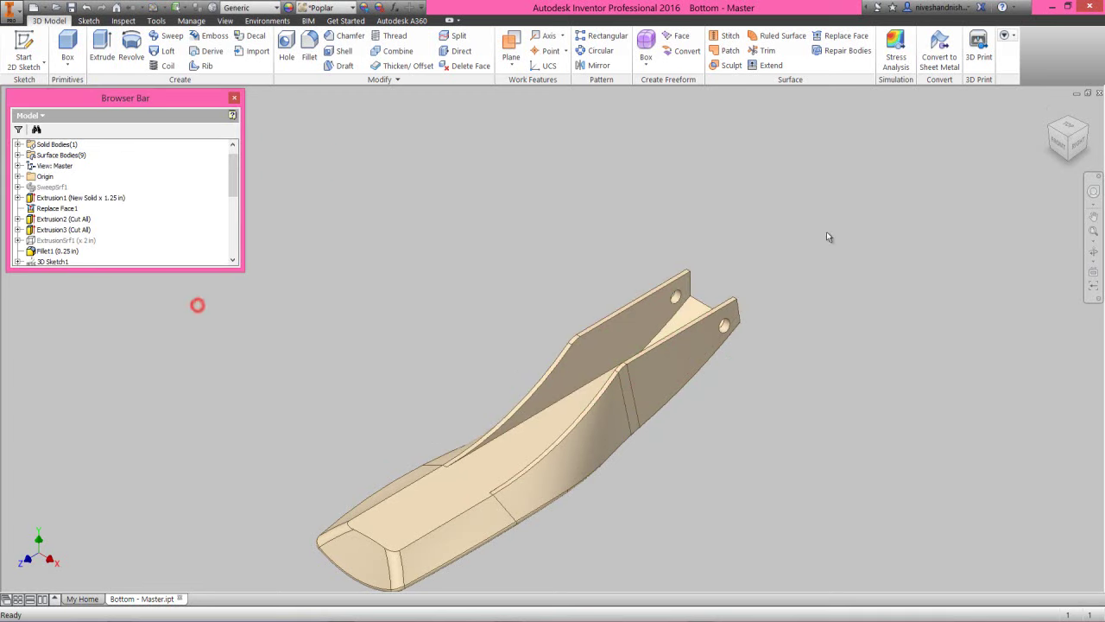
pyautogui.click(1089, 230)
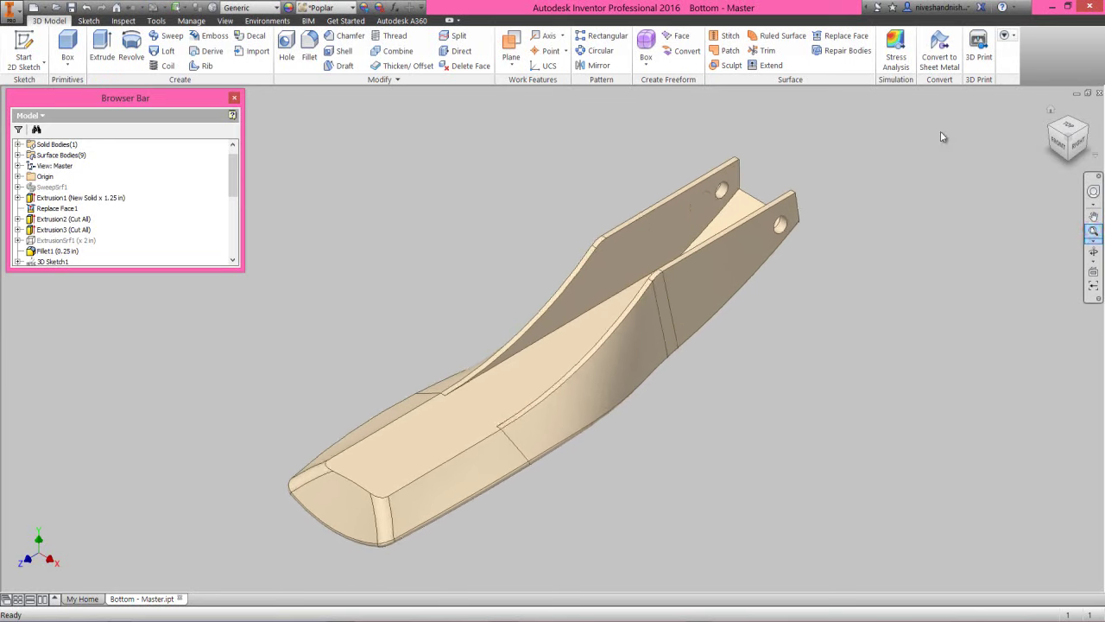
pyautogui.click(1050, 130)
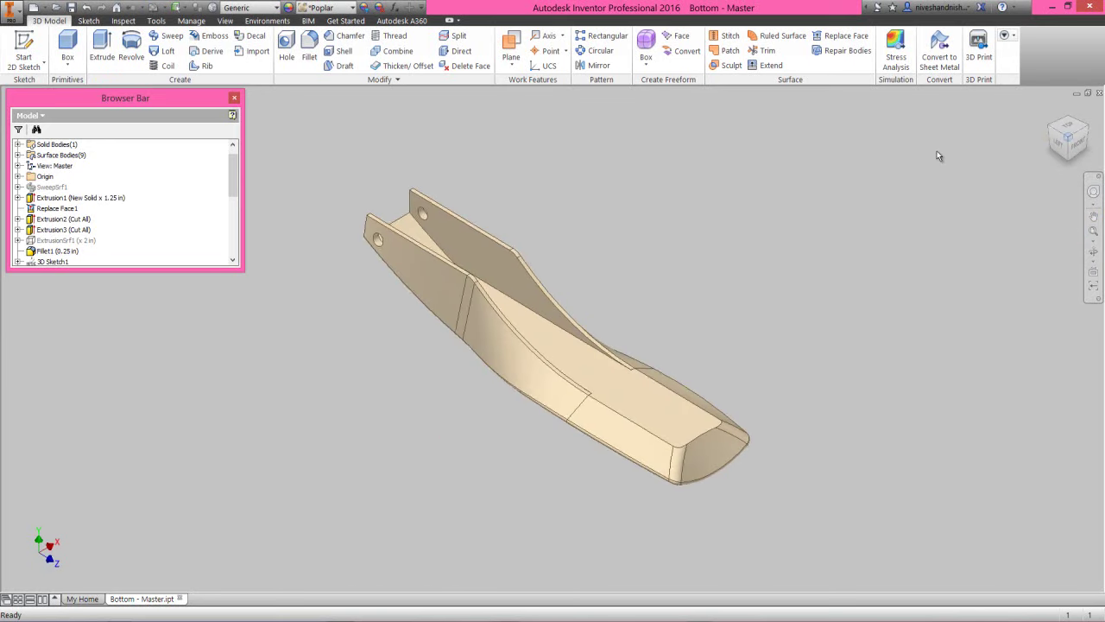
pyautogui.rightClick(700, 237)
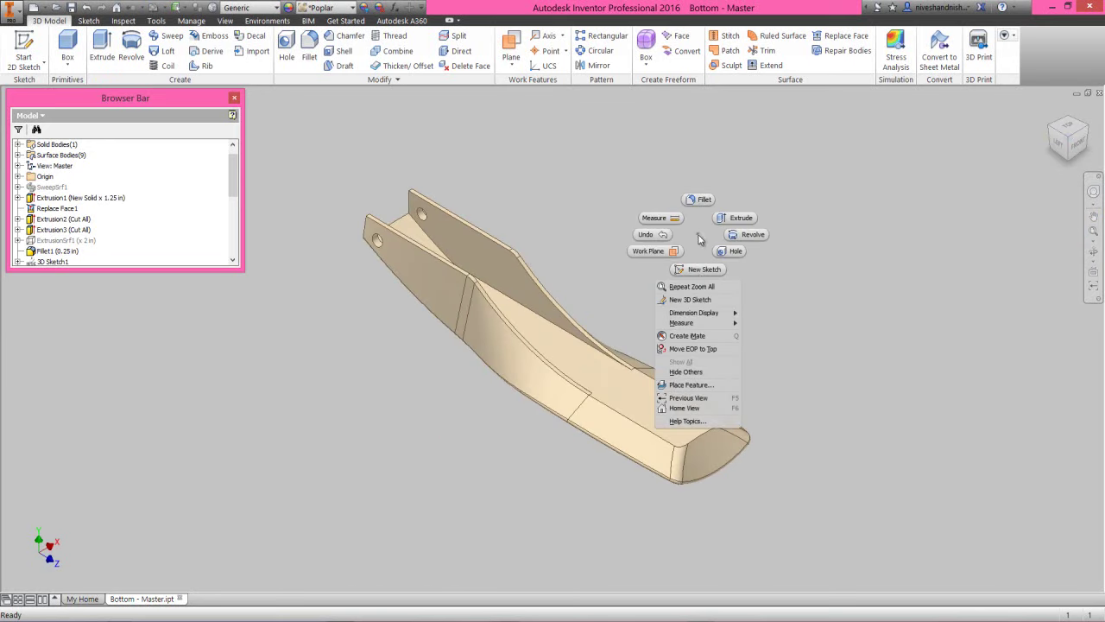
pyautogui.click(716, 398)
pyautogui.click(437, 233)
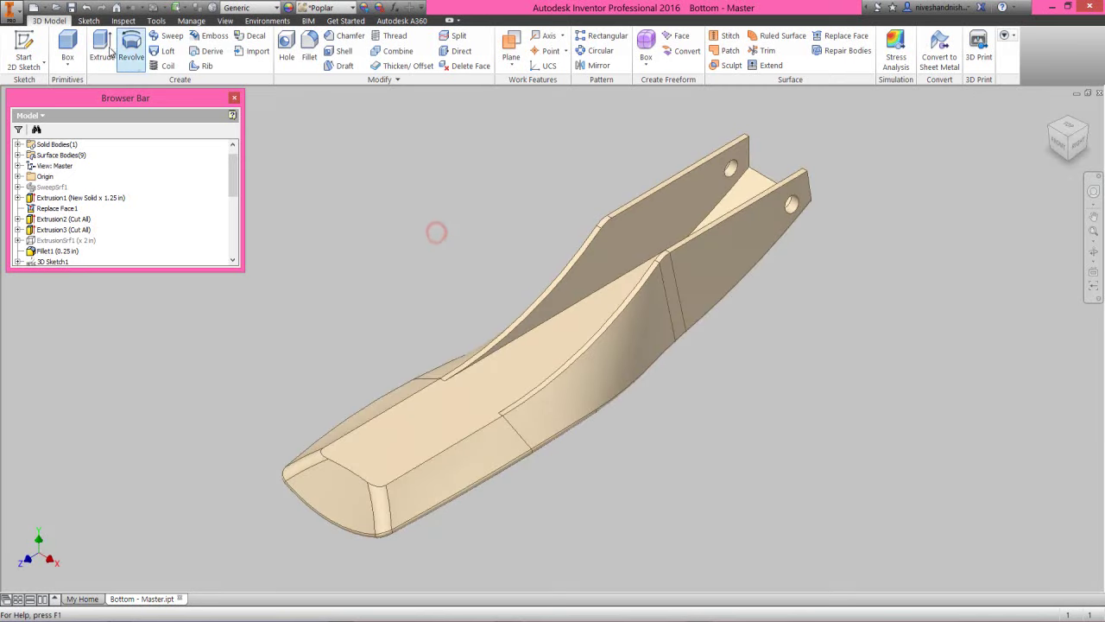
# Step: Share Sketch9, the sketch used by the ExtrusionSrf2 surface
pyautogui.click(315, 240)
pyautogui.moveTo(228, 175); pyautogui.dragTo(222, 234)
pyautogui.click(53, 245)
pyautogui.click(17, 246)
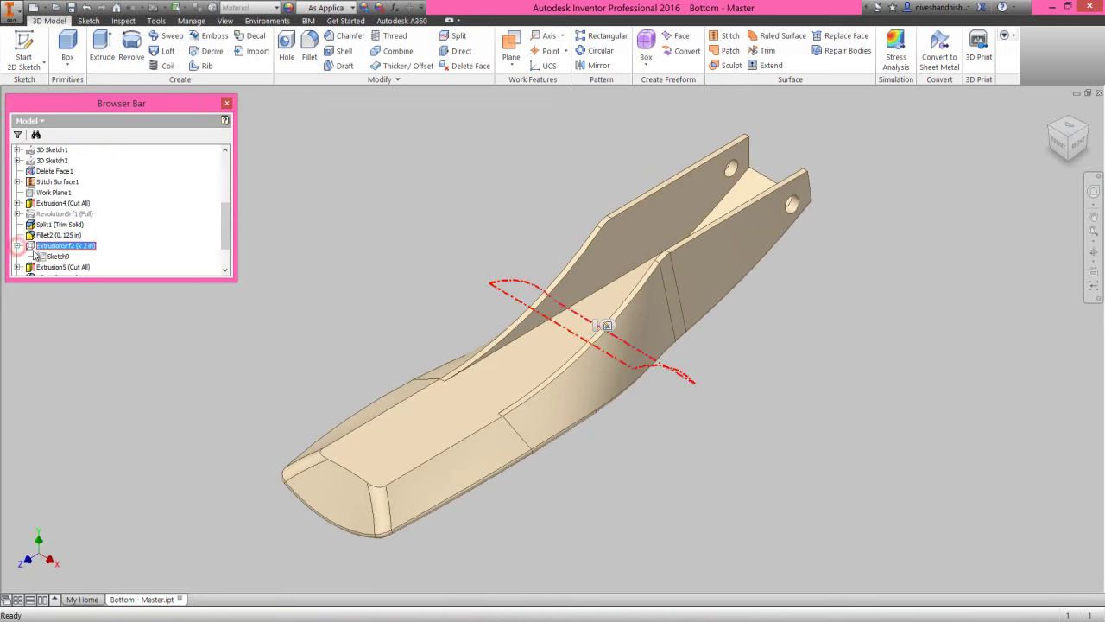
pyautogui.click(55, 257)
pyautogui.rightClick(55, 256)
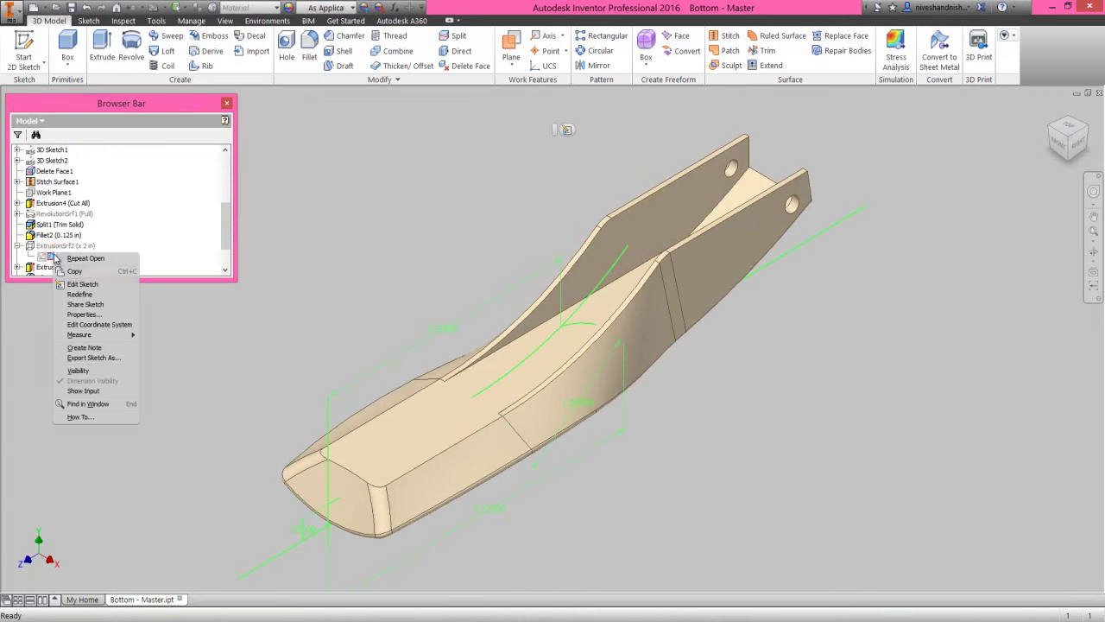
pyautogui.click(108, 306)
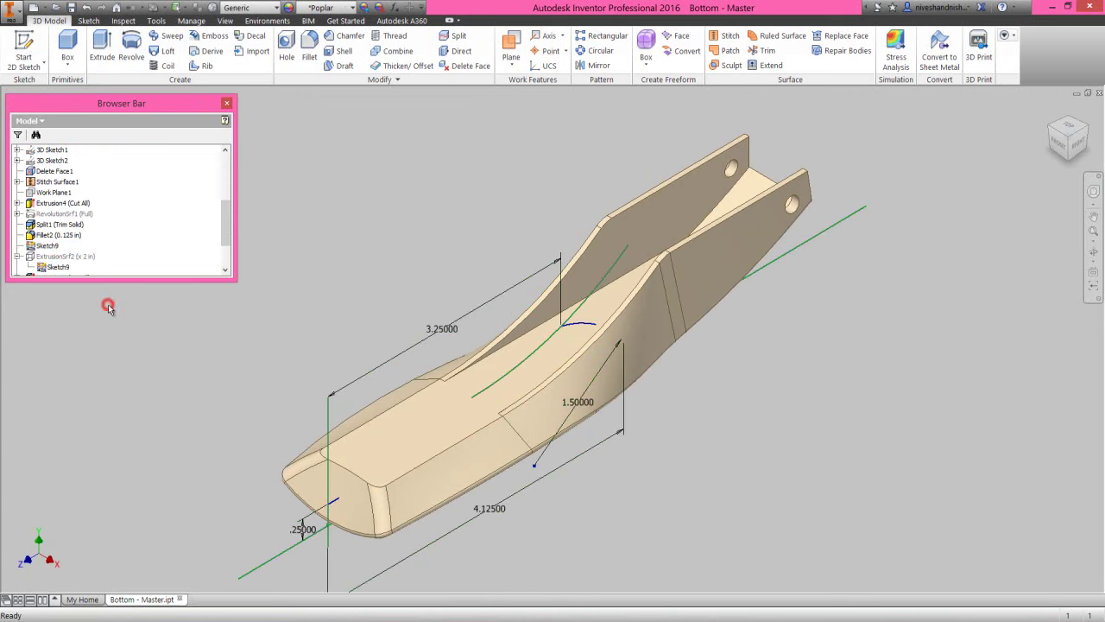
# Step: Rename the shared sketch as Split Line and turn off its visibility
pyautogui.click(44, 247)
pyautogui.click(44, 246)
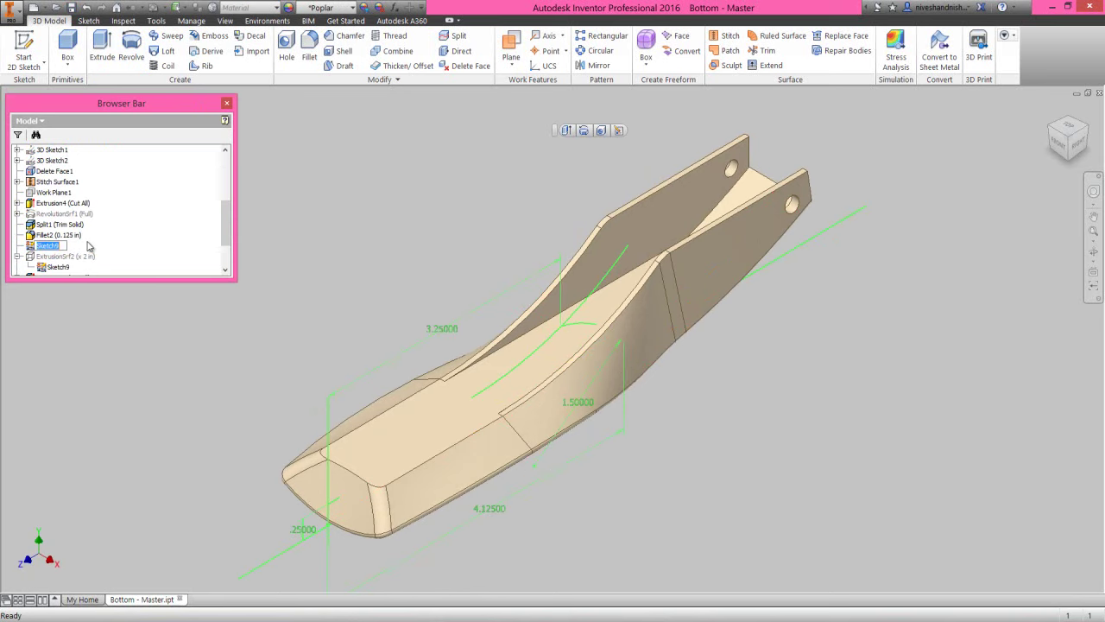
pyautogui.write('Split Line')
pyautogui.press('Return')
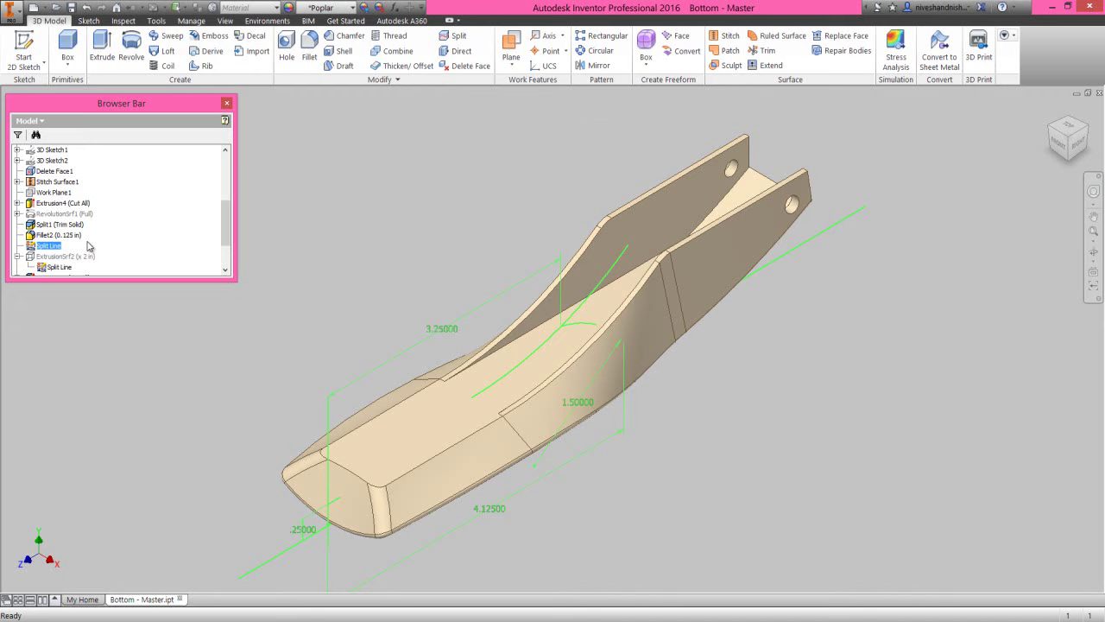
pyautogui.click(268, 246)
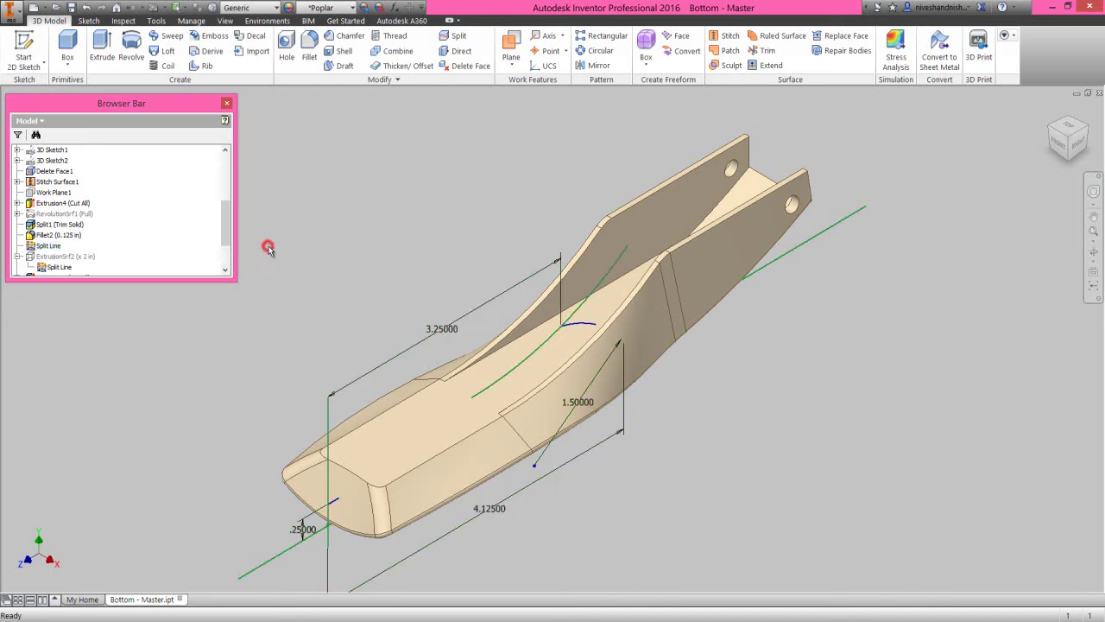
pyautogui.rightClick(50, 246)
pyautogui.click(76, 366)
pyautogui.click(290, 256)
# Step: Ground Work Plane1 at its present position
pyautogui.moveTo(222, 224); pyautogui.dragTo(232, 259)
pyautogui.scroll(1, 223, 246)
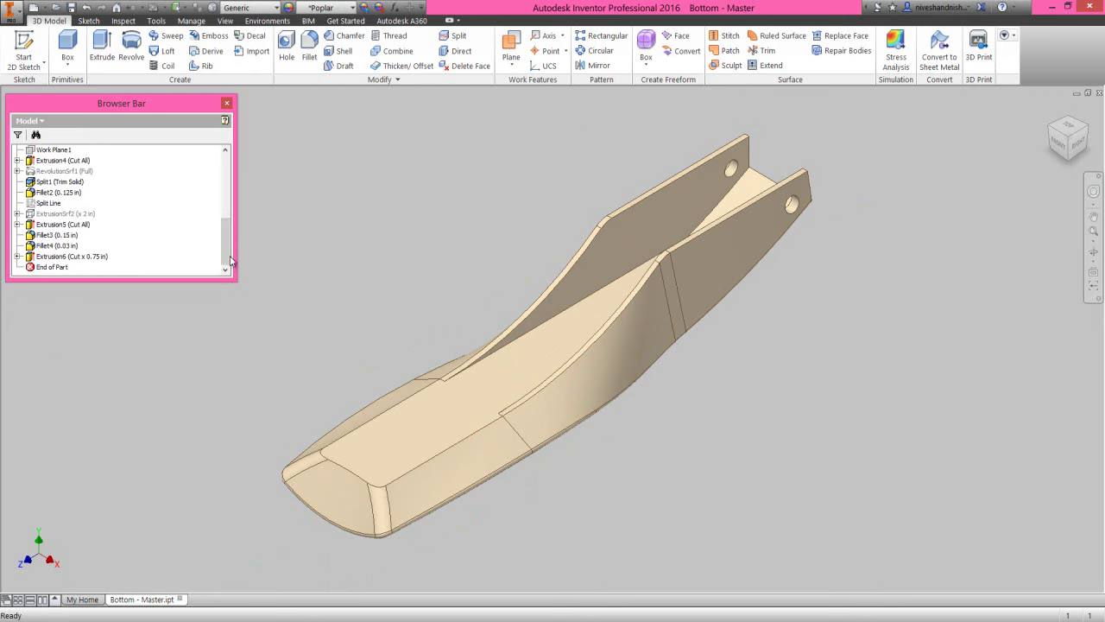
pyautogui.scroll(2, 219, 235)
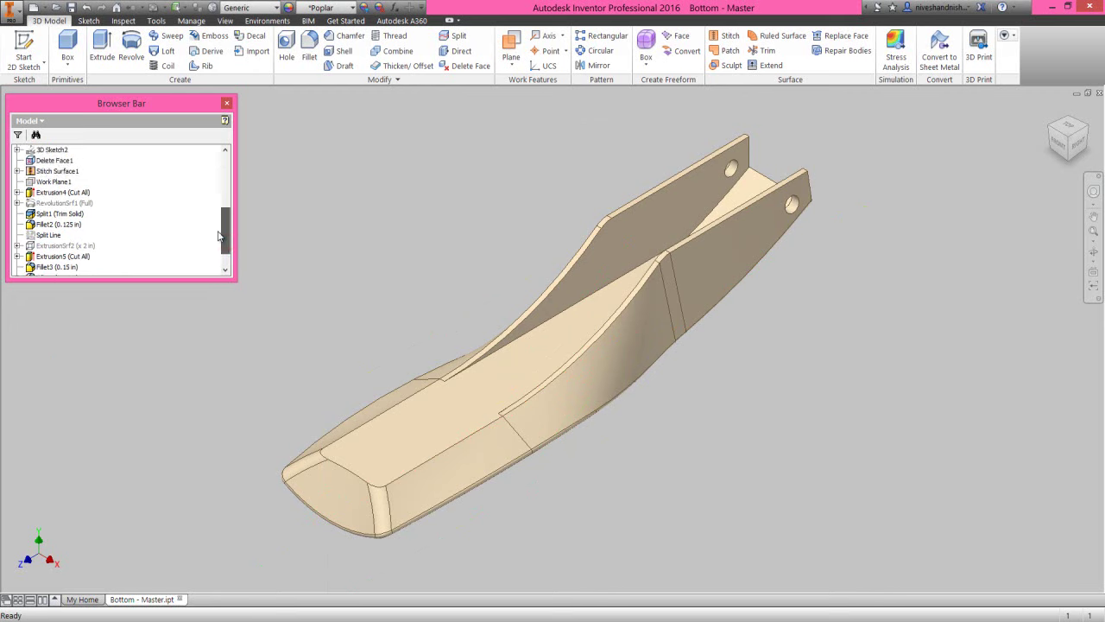
pyautogui.click(56, 182)
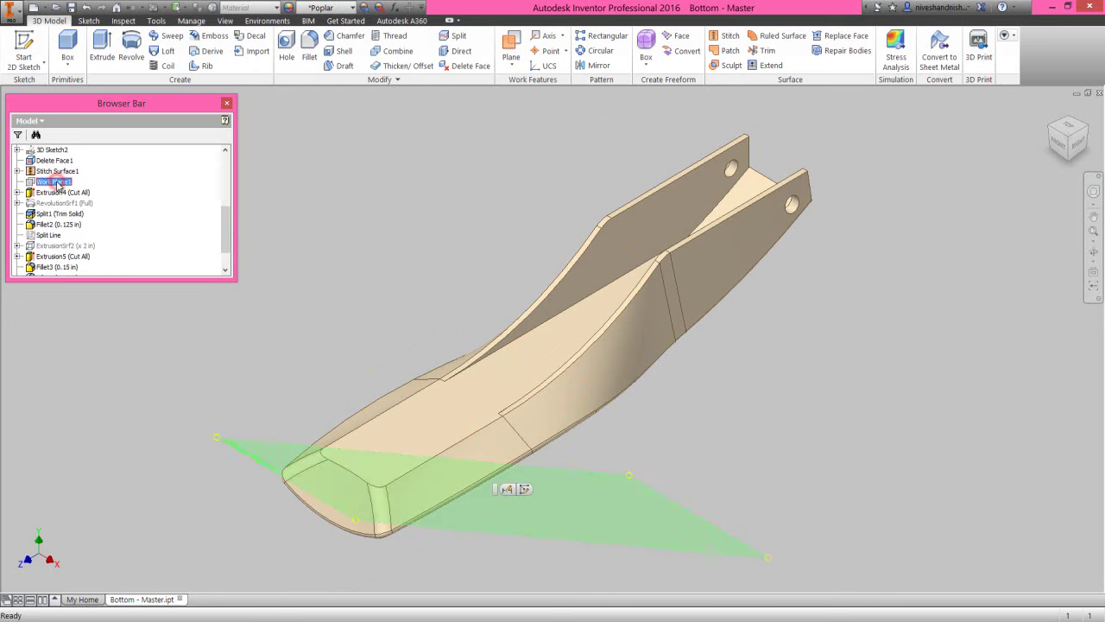
pyautogui.rightClick(57, 183)
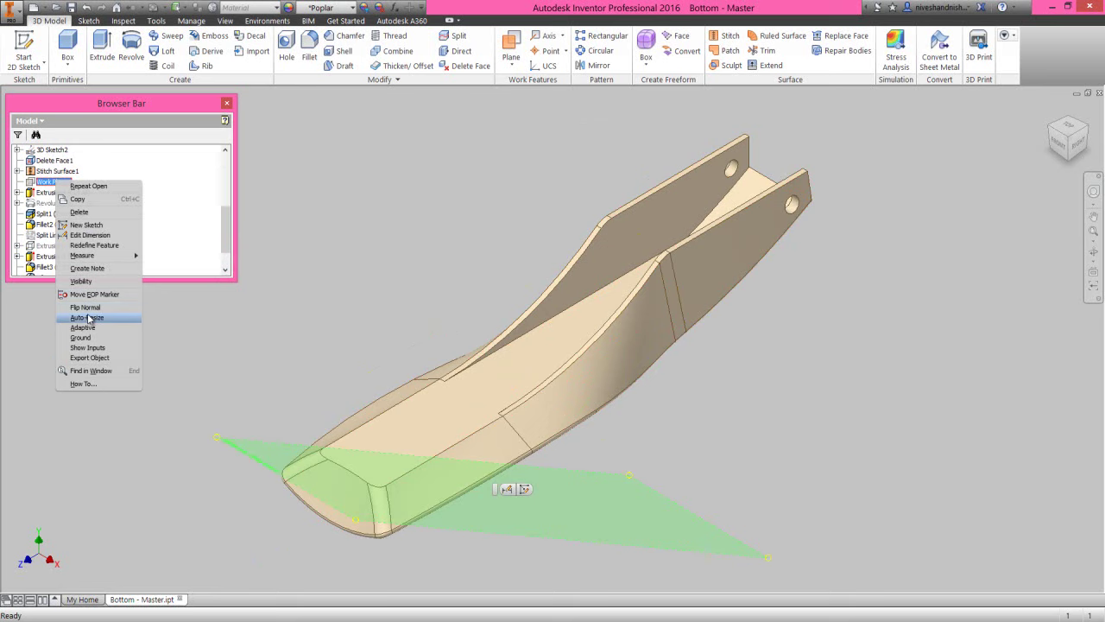
pyautogui.click(97, 340)
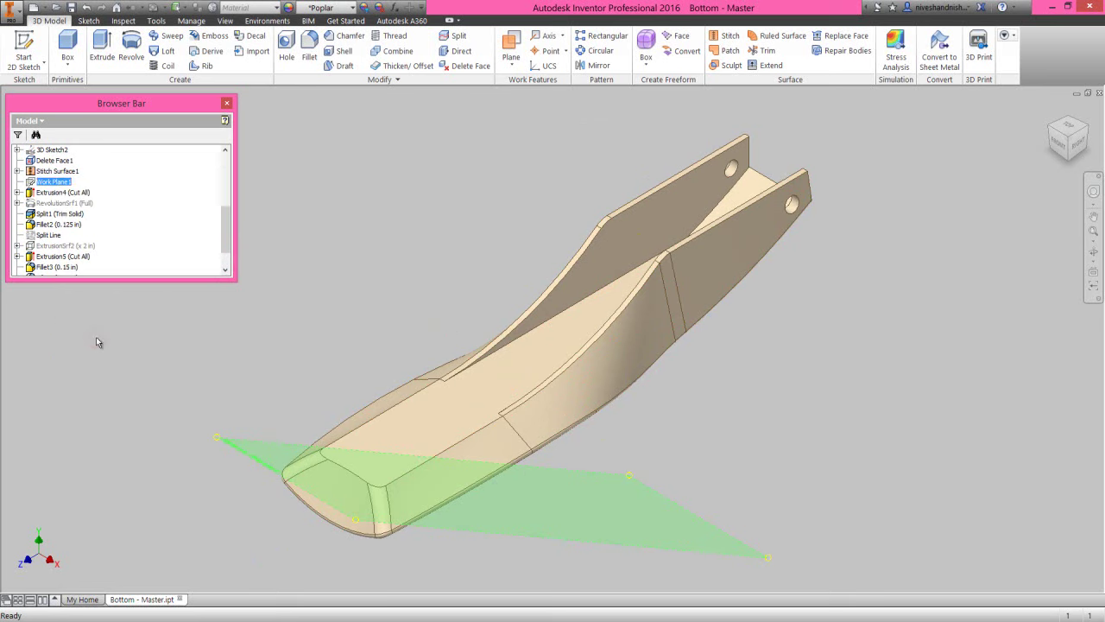
# Step: Make Extrusion5's Sketch10 visible and place a work point at the center of its .188 in circle
pyautogui.moveTo(227, 228); pyautogui.dragTo(227, 241)
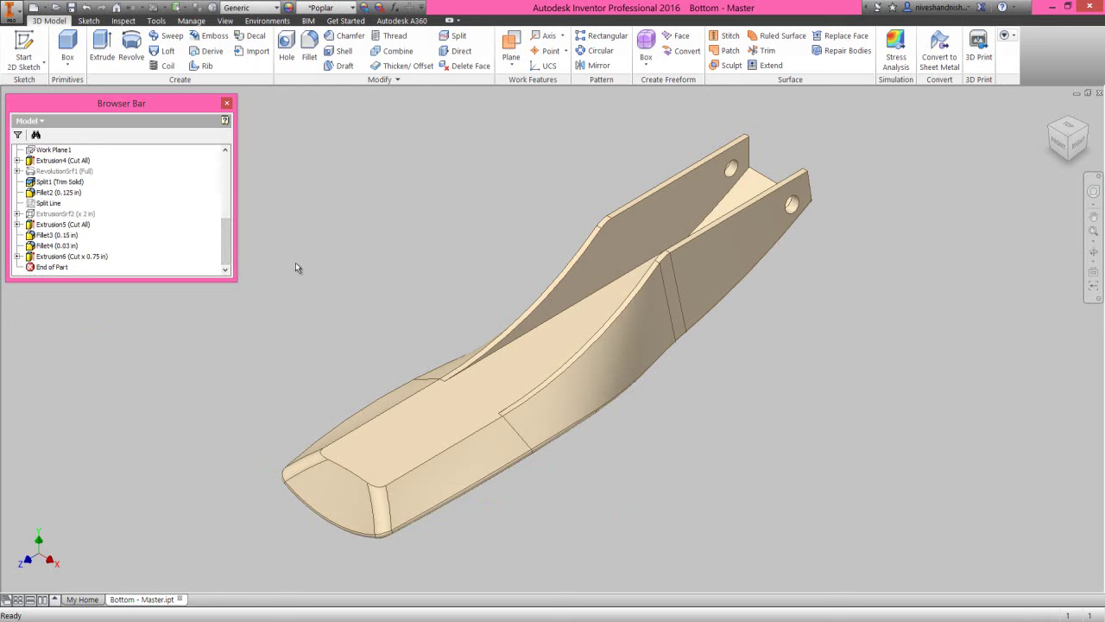
pyautogui.click(17, 224)
pyautogui.rightClick(52, 235)
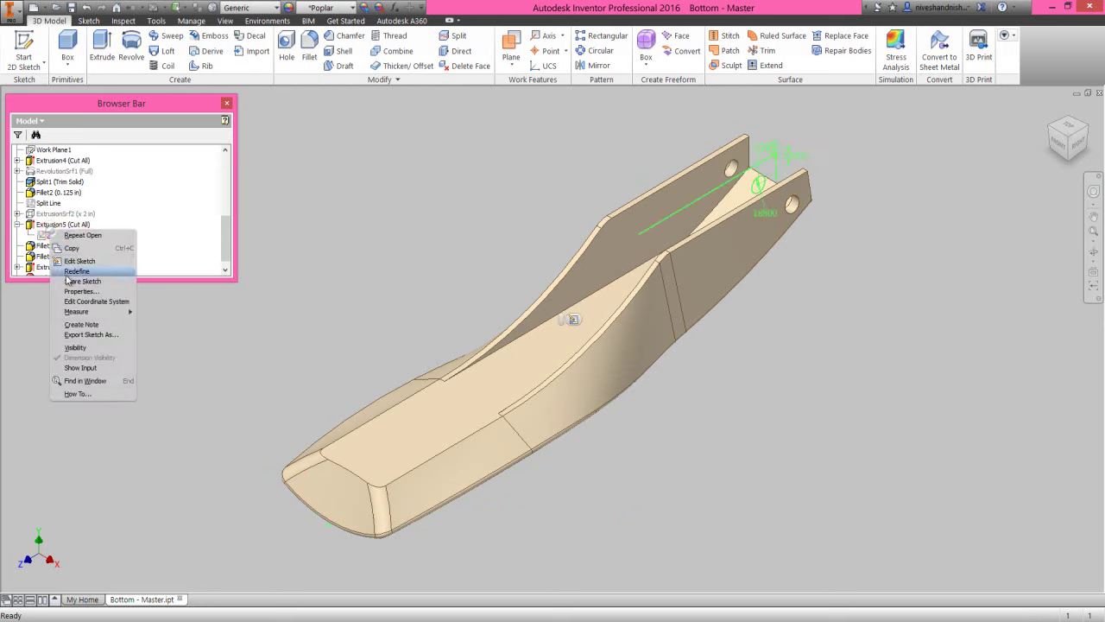
pyautogui.click(87, 349)
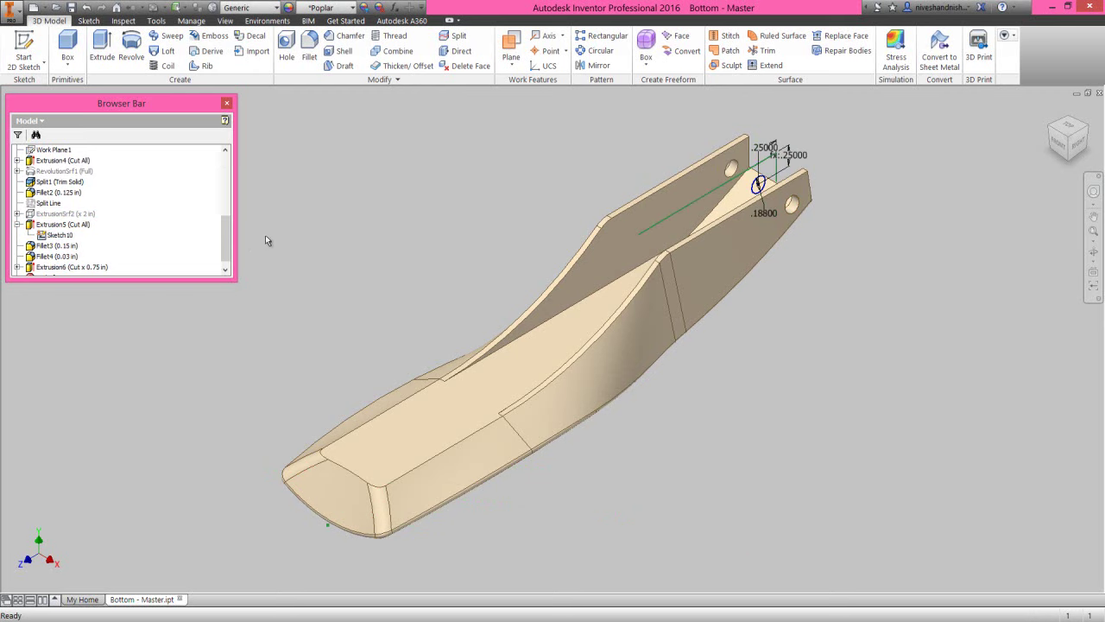
pyautogui.click(541, 51)
pyautogui.scroll(5, 757, 118)
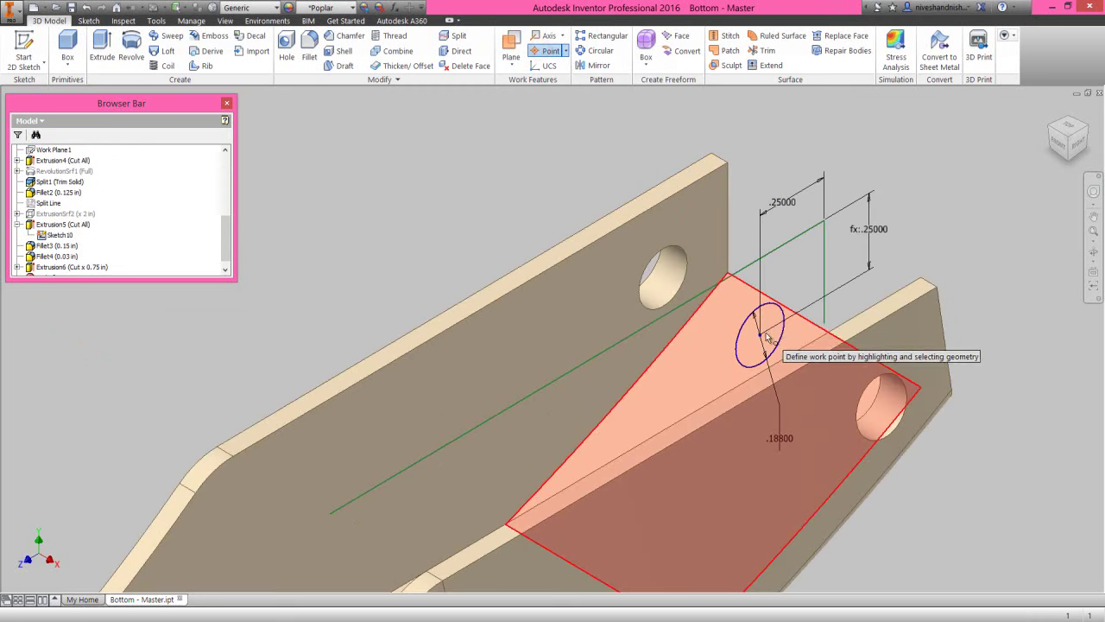
pyautogui.click(759, 335)
pyautogui.click(596, 149)
# Step: Hide Sketch10 and create a work axis through the round holes at the narrow end
pyautogui.click(1093, 231)
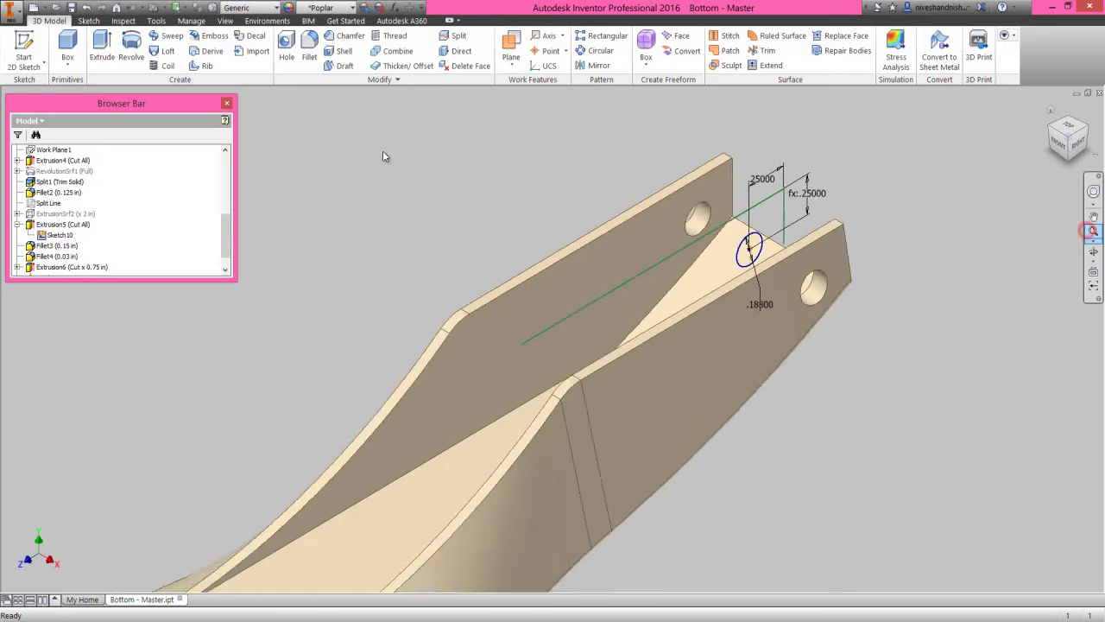
pyautogui.rightClick(63, 234)
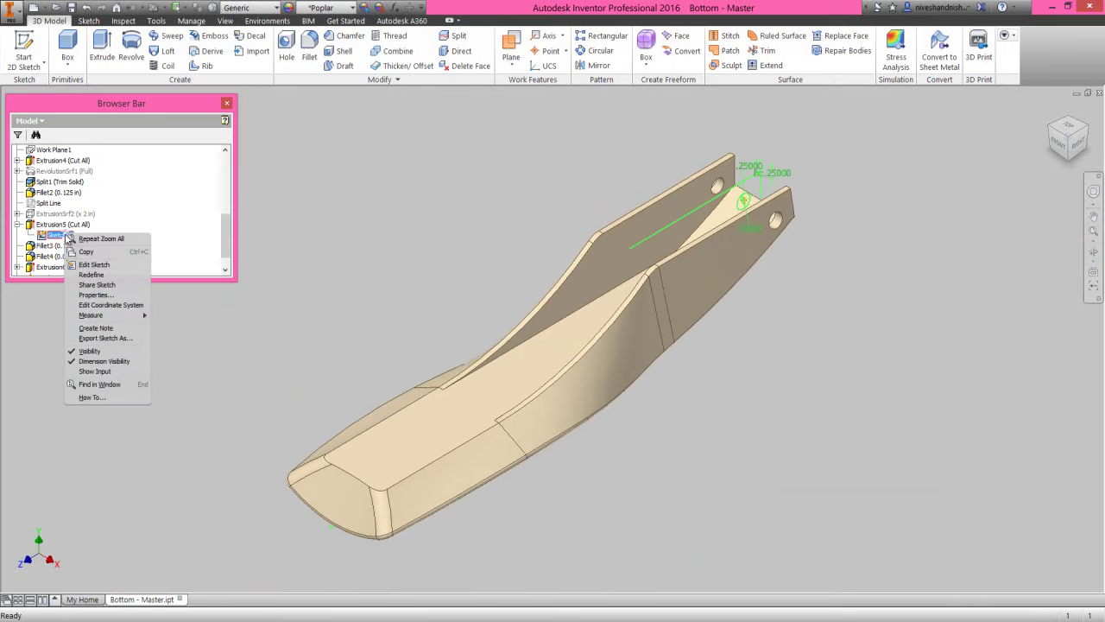
pyautogui.click(96, 352)
pyautogui.click(412, 164)
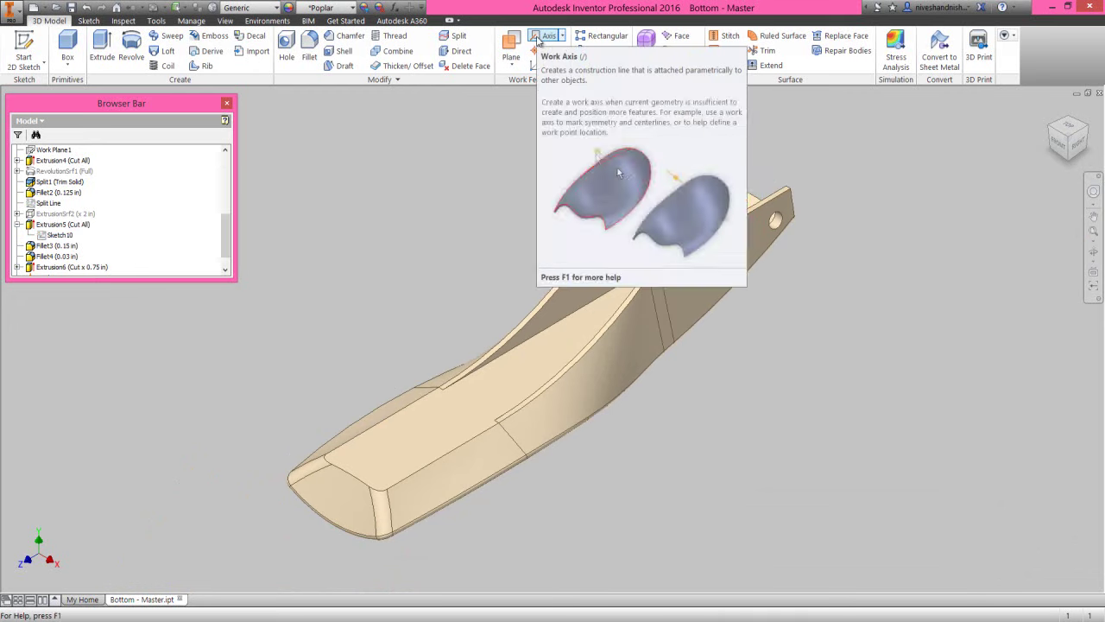
pyautogui.click(538, 38)
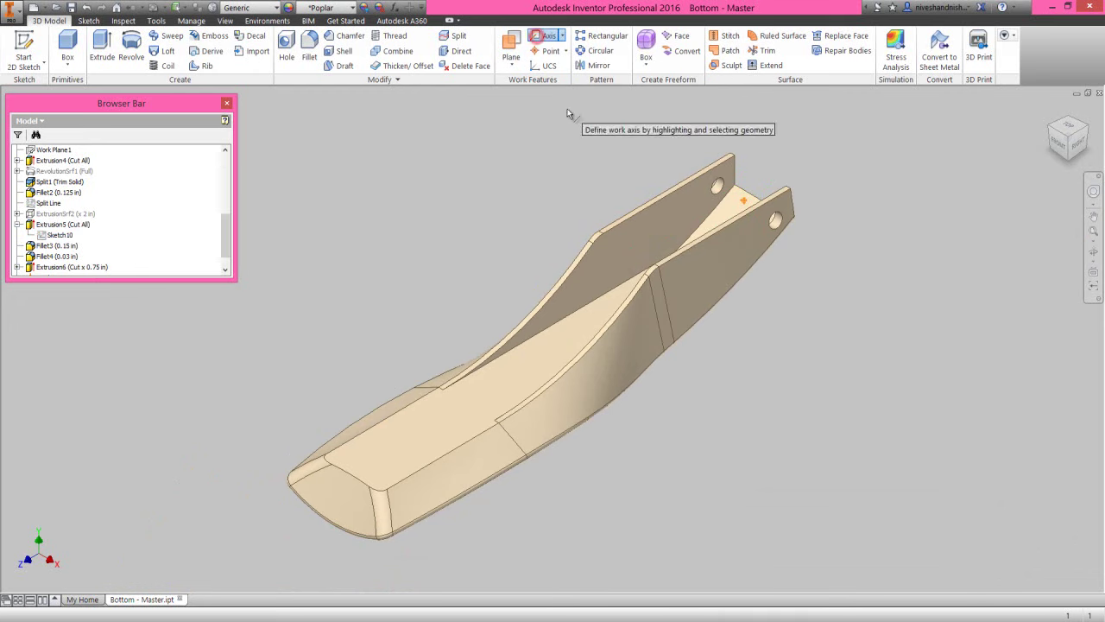
pyautogui.click(718, 190)
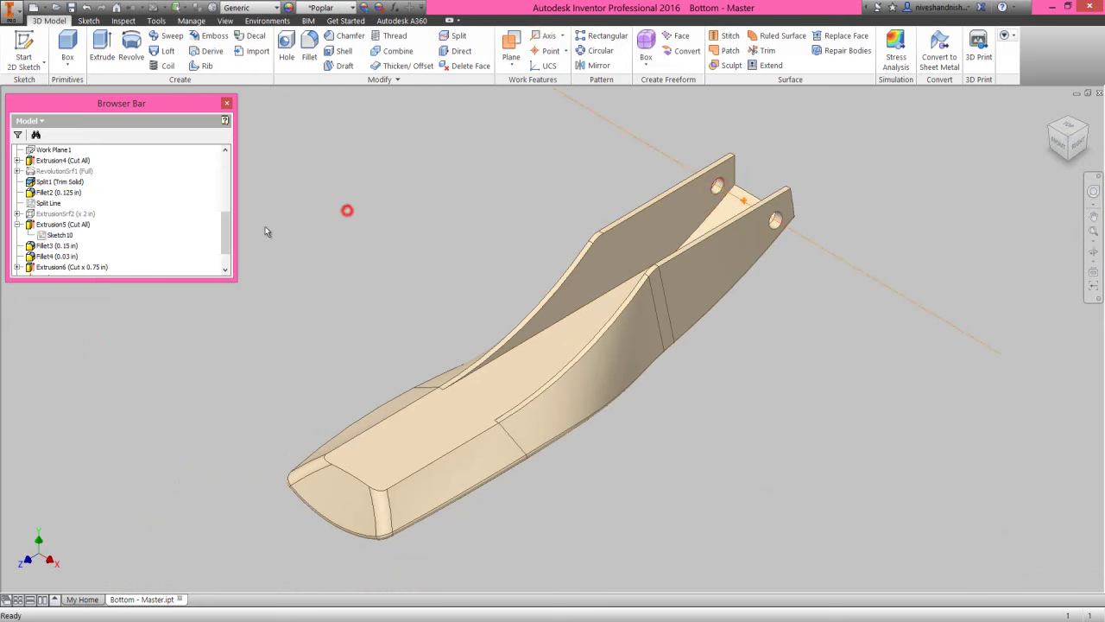
# Step: Rename the new work axis as Hinge and collapse all nodes in the browser tree
pyautogui.moveTo(227, 231); pyautogui.dragTo(228, 243)
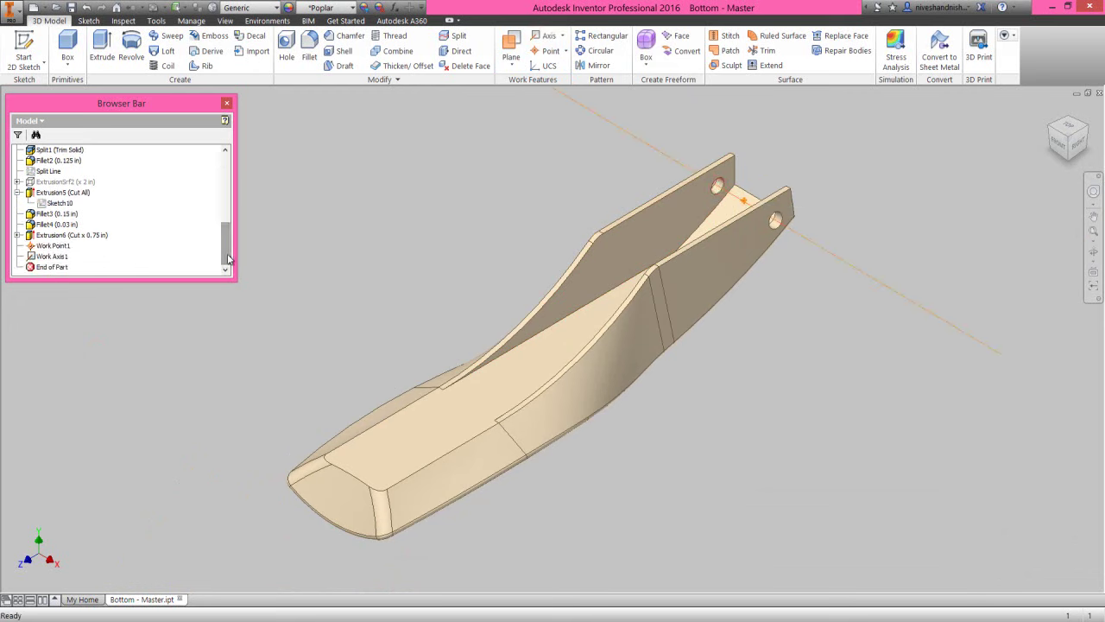
pyautogui.click(54, 256)
pyautogui.click(54, 256)
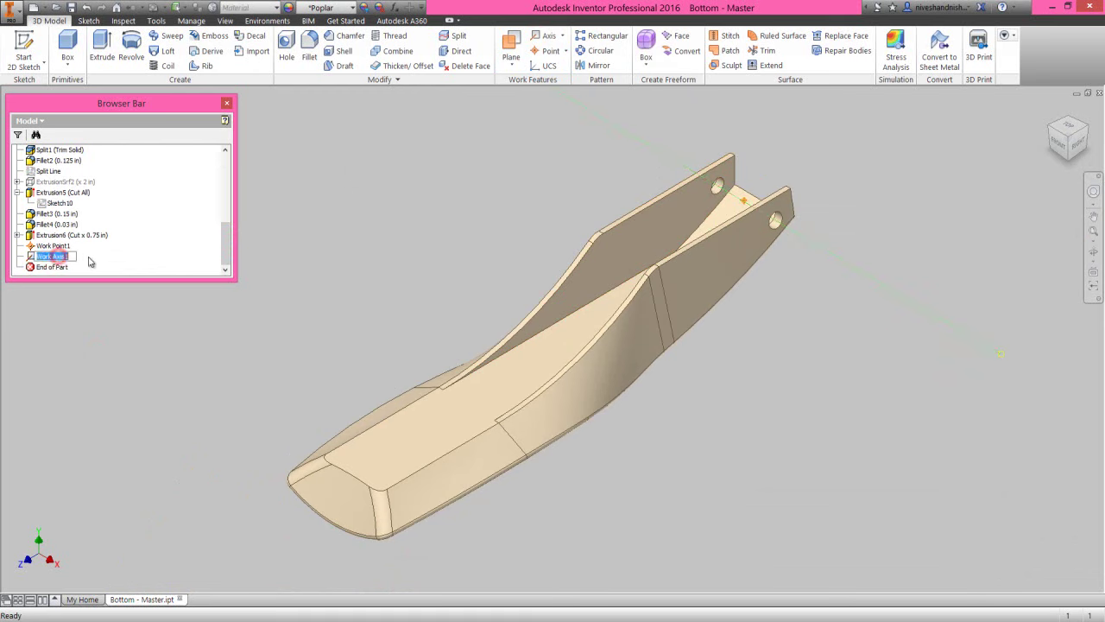
pyautogui.write('Hinge')
pyautogui.press('Return')
pyautogui.click(354, 275)
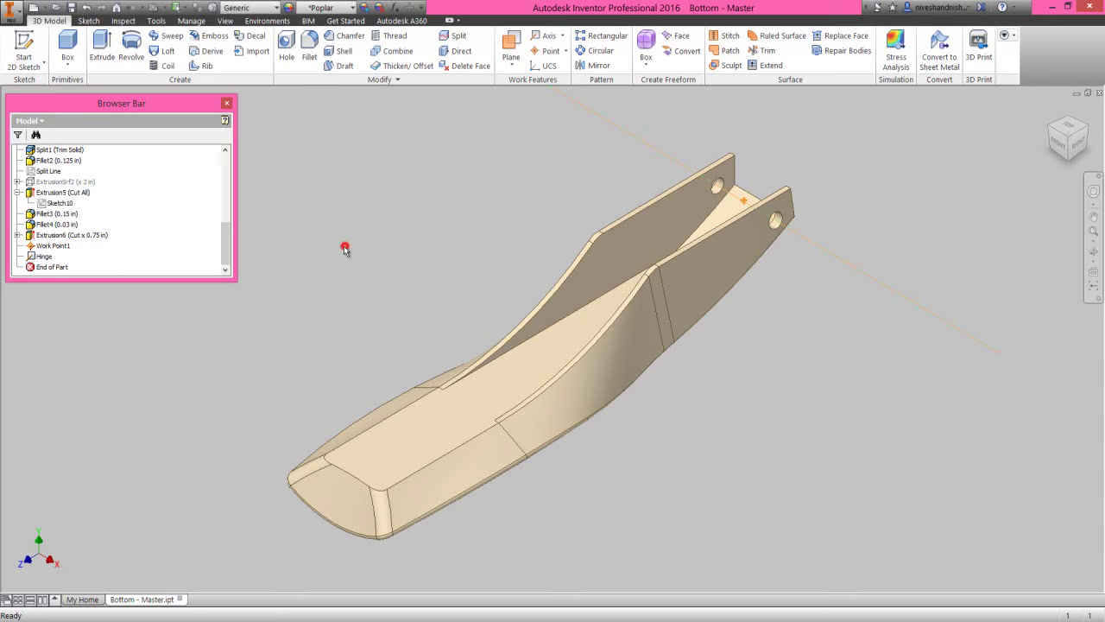
pyautogui.rightClick(129, 176)
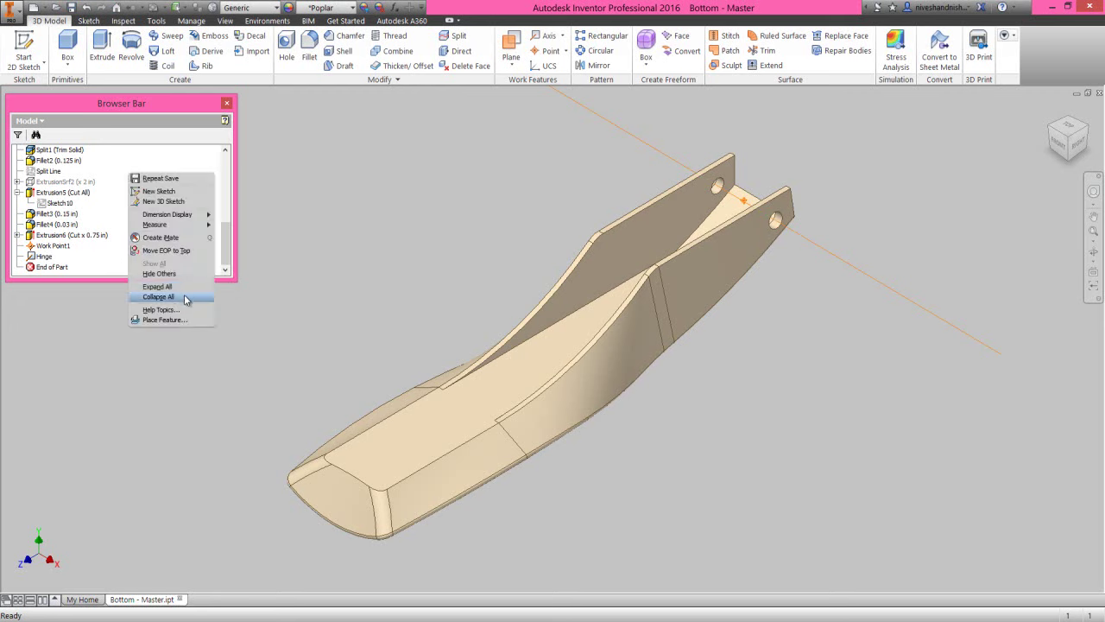
pyautogui.click(185, 300)
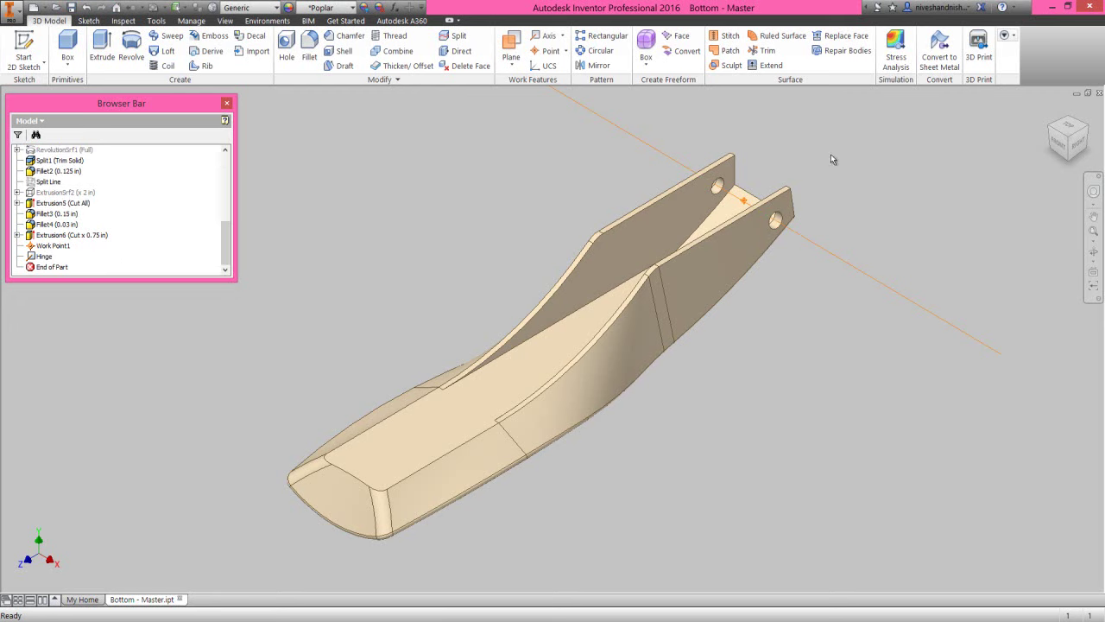
# Step: Close the Bottom - Master part and create a new part from the English Standard (in).ipt template
pyautogui.click(1098, 92)
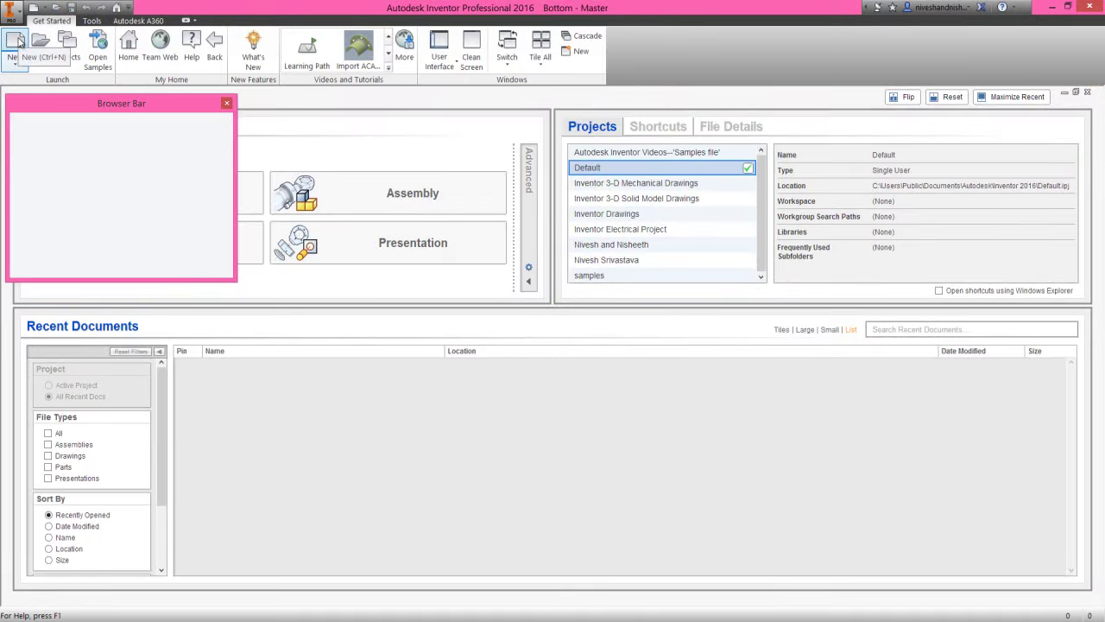
pyautogui.click(19, 42)
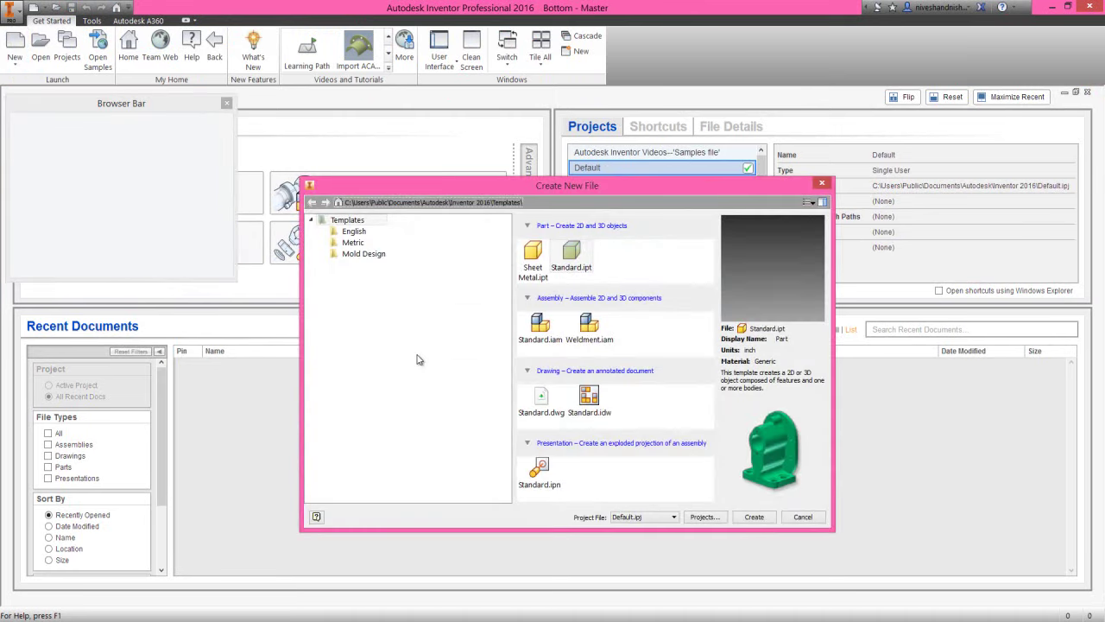
pyautogui.click(354, 230)
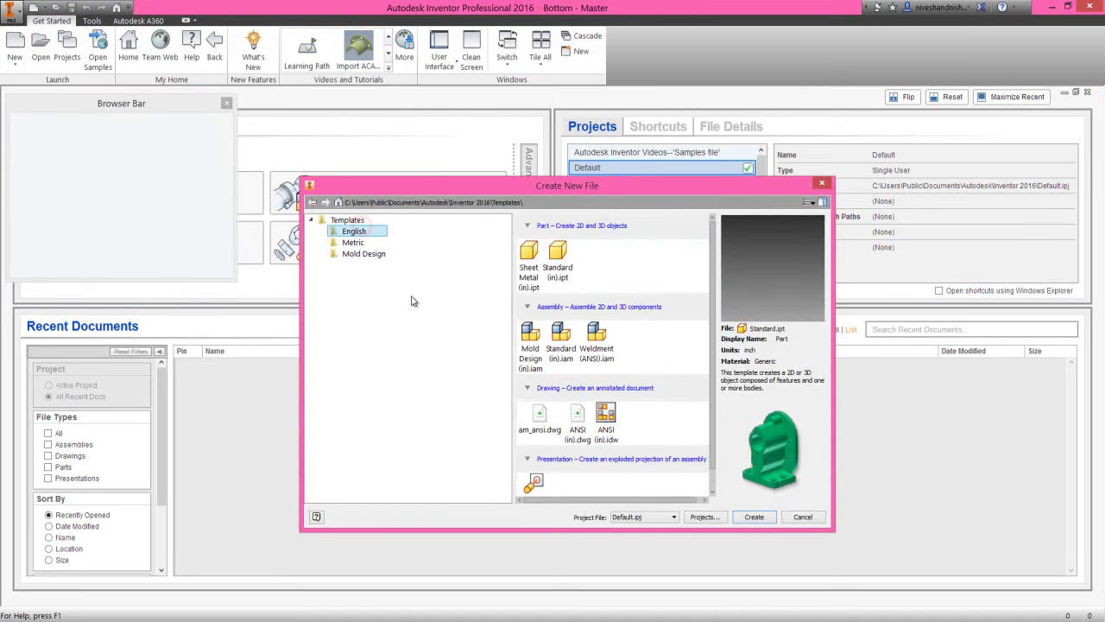
pyautogui.click(558, 271)
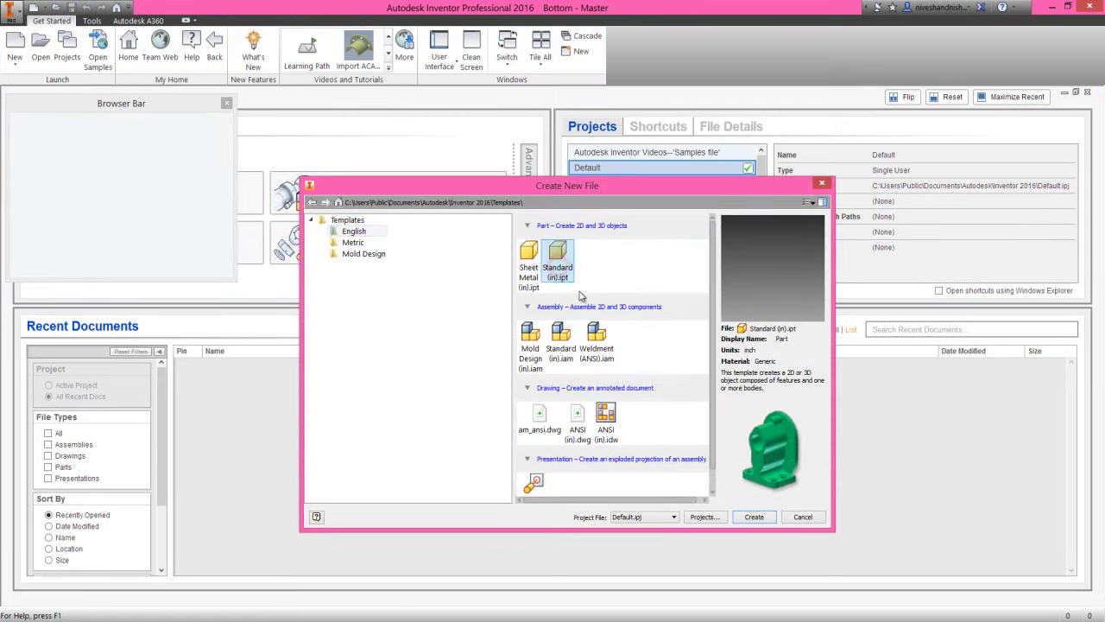
pyautogui.click(753, 517)
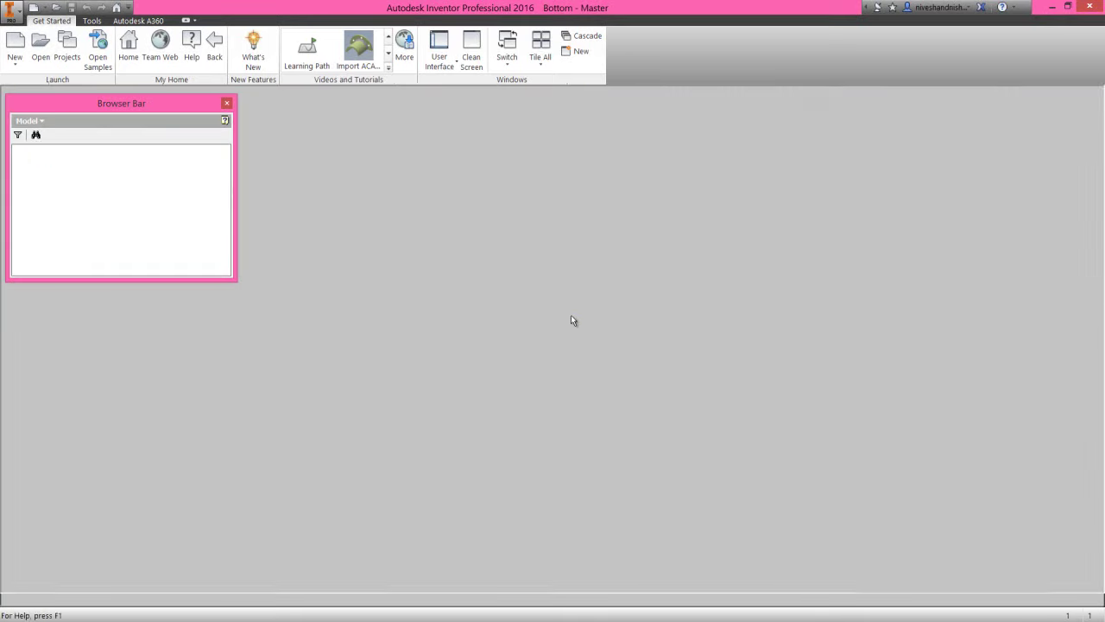
pyautogui.click(571, 318)
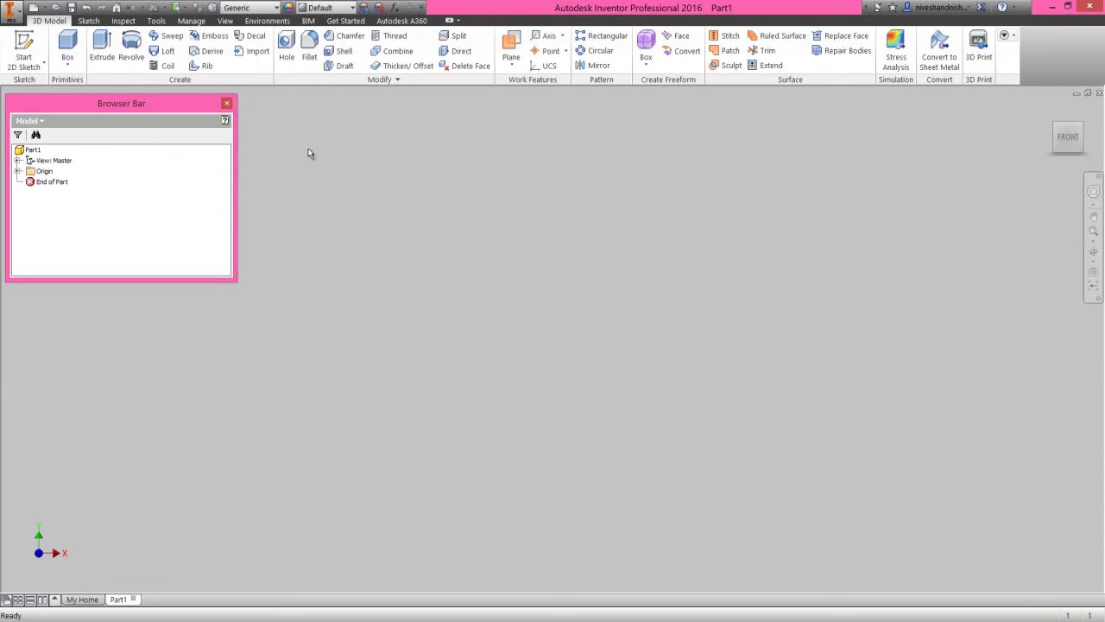
# Step: Save the new part in the Stapler folder under the file name "Bottom - Back"
pyautogui.click(72, 8)
pyautogui.doubleClick(550, 459)
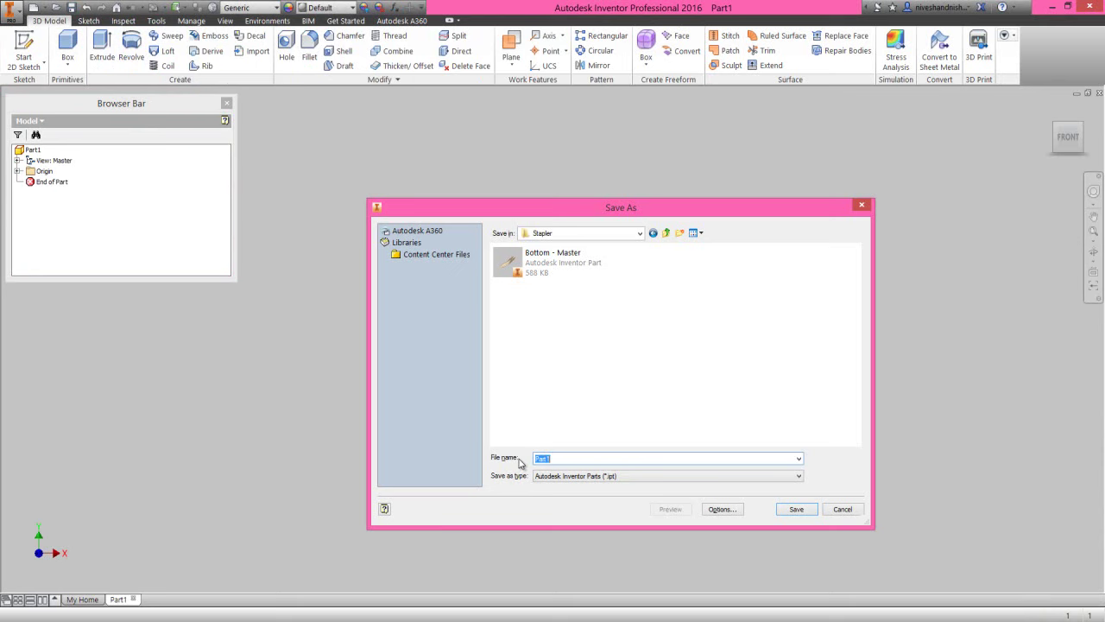
pyautogui.write('Bottom')
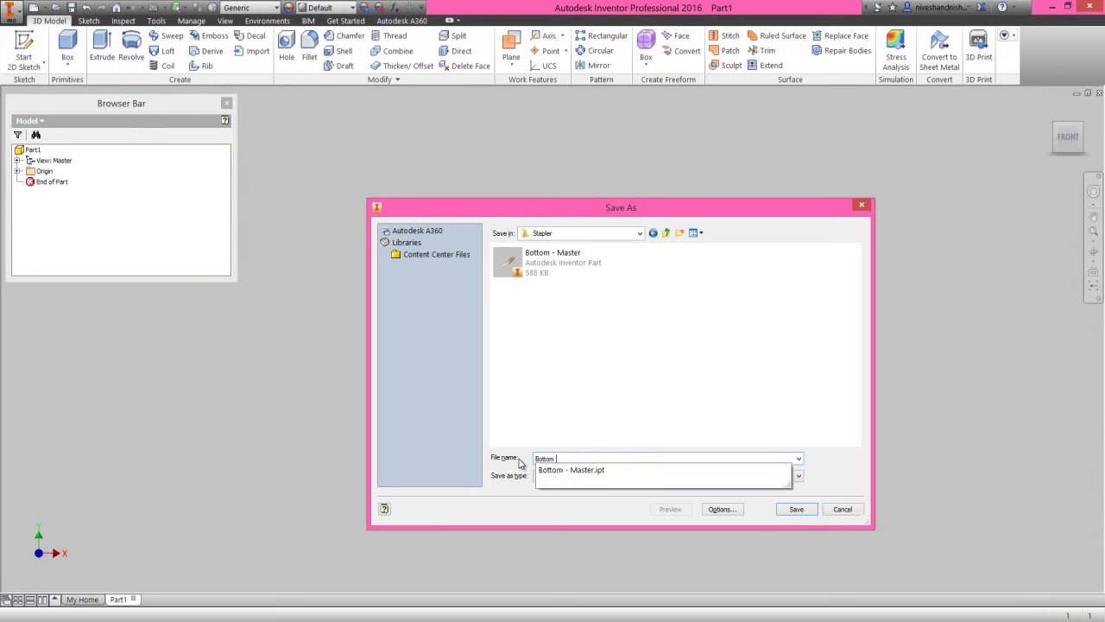
pyautogui.write(' - Back')
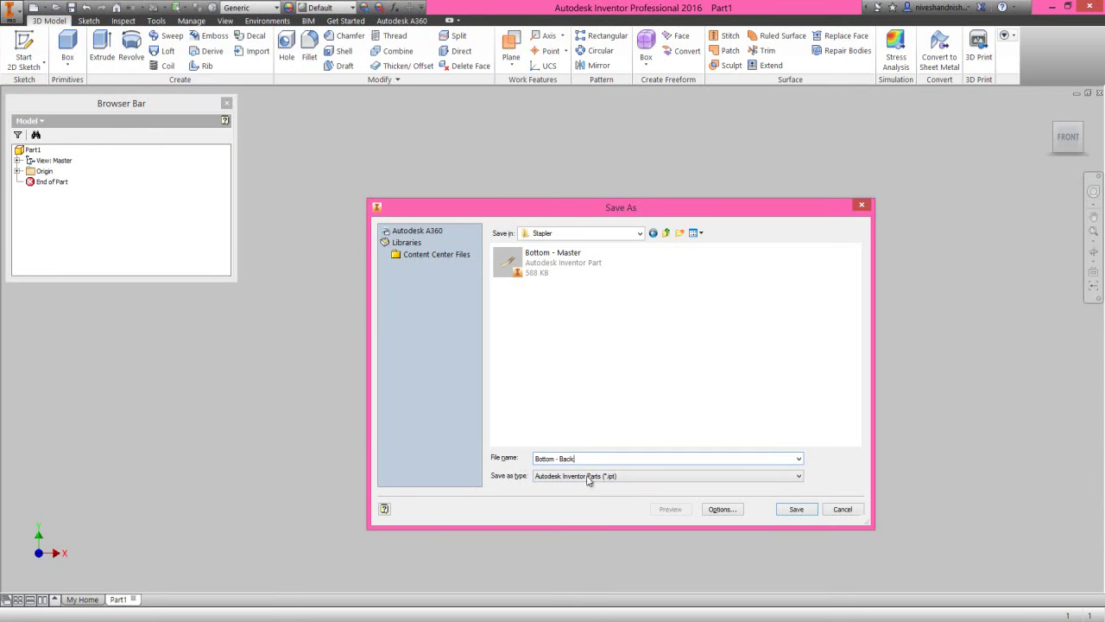
pyautogui.click(789, 509)
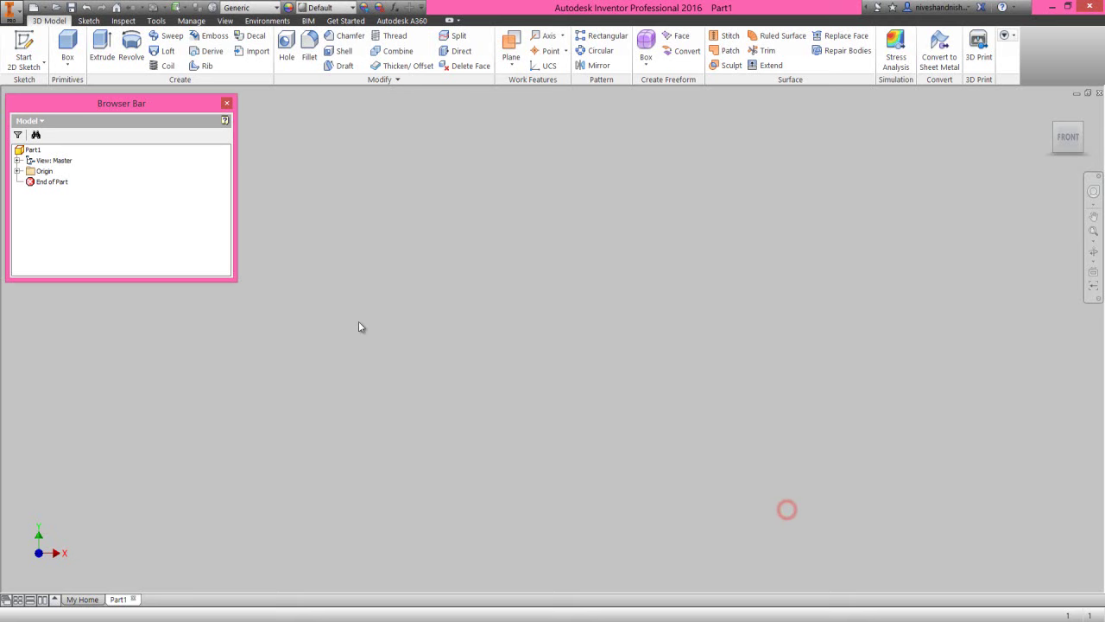
pyautogui.click(331, 274)
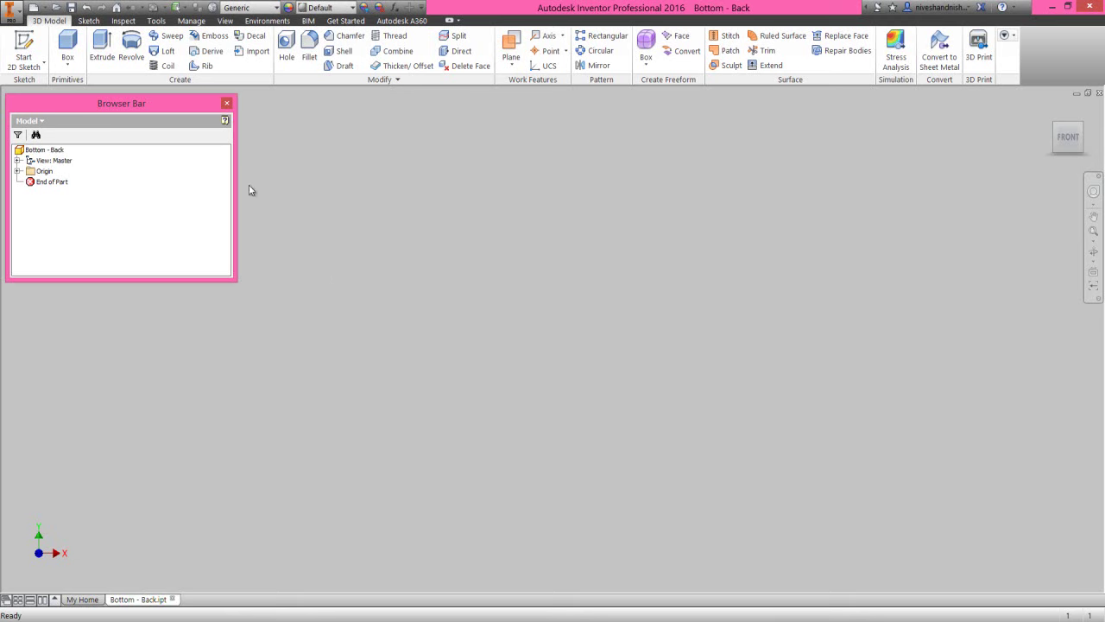
# Step: Start a derived component in this part using Bottom - Master.ipt as the base component
pyautogui.click(191, 20)
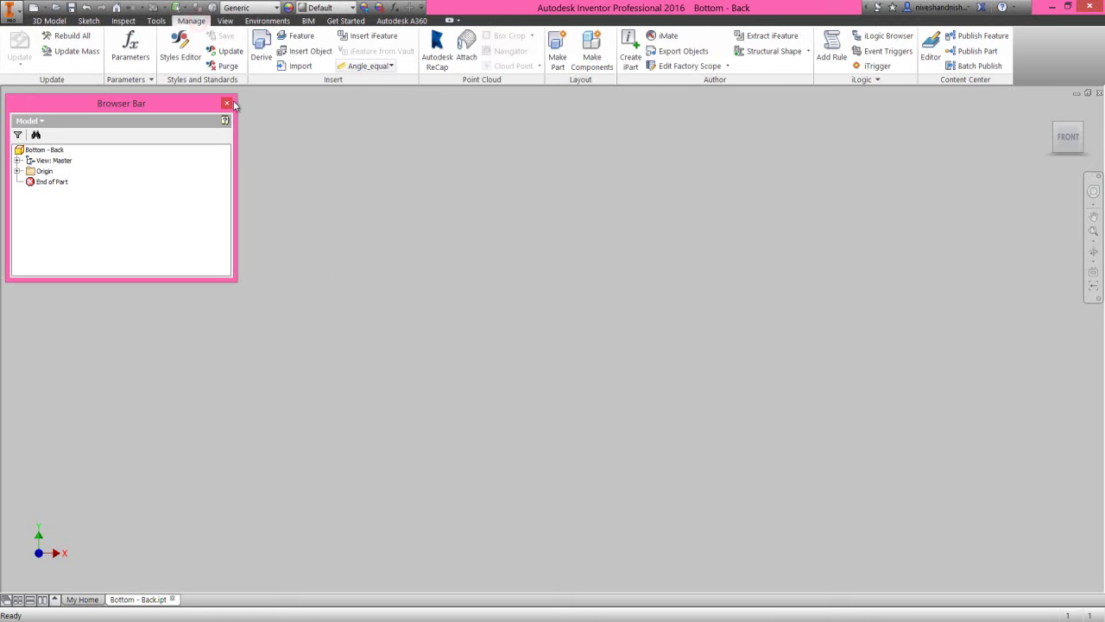
pyautogui.click(327, 84)
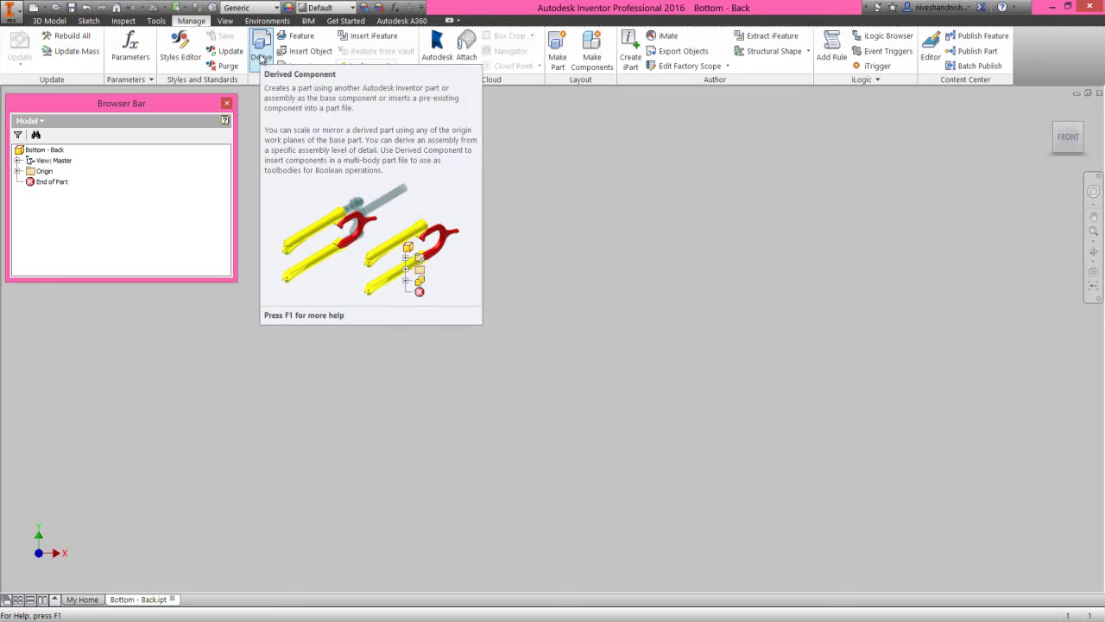
pyautogui.click(261, 57)
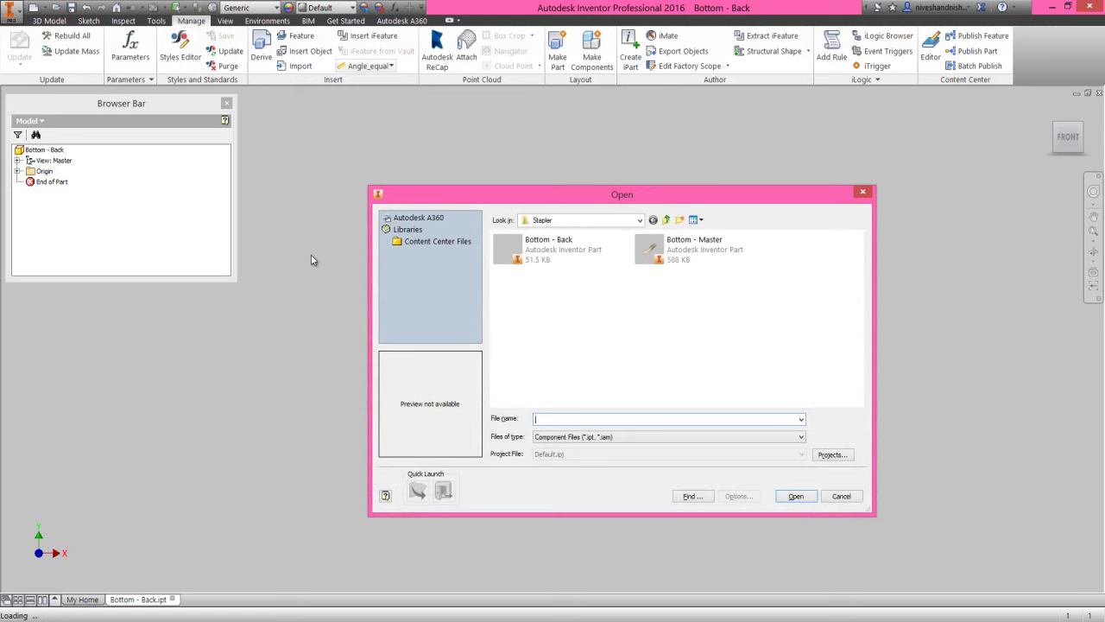
pyautogui.click(674, 252)
pyautogui.click(792, 497)
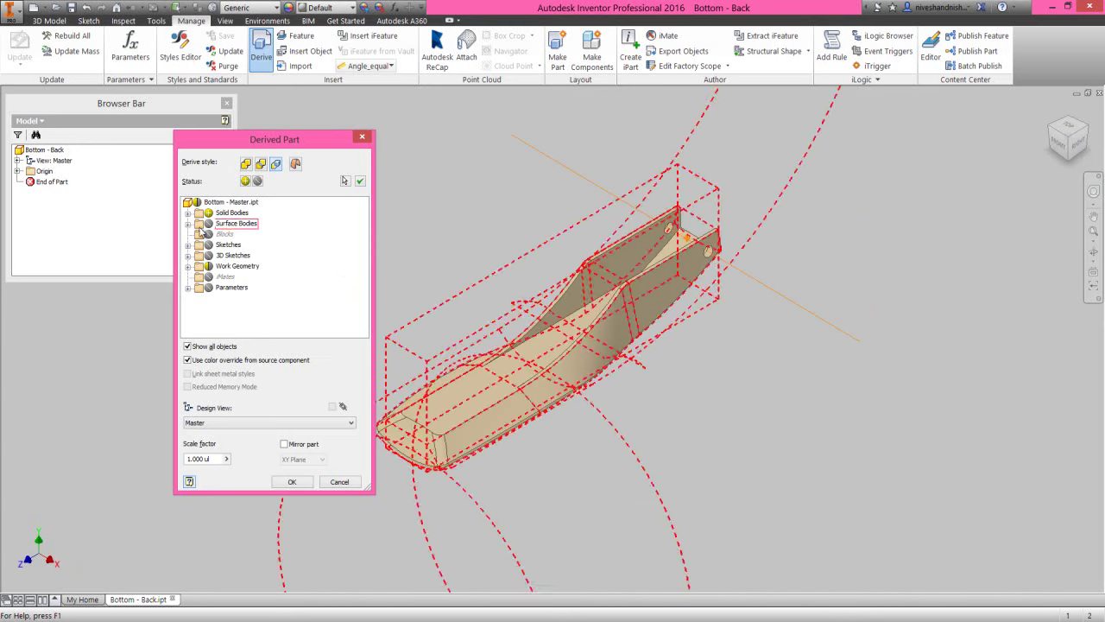
# Step: Include the surface body Srf9 and the Split Line sketch in the derived part
pyautogui.click(188, 224)
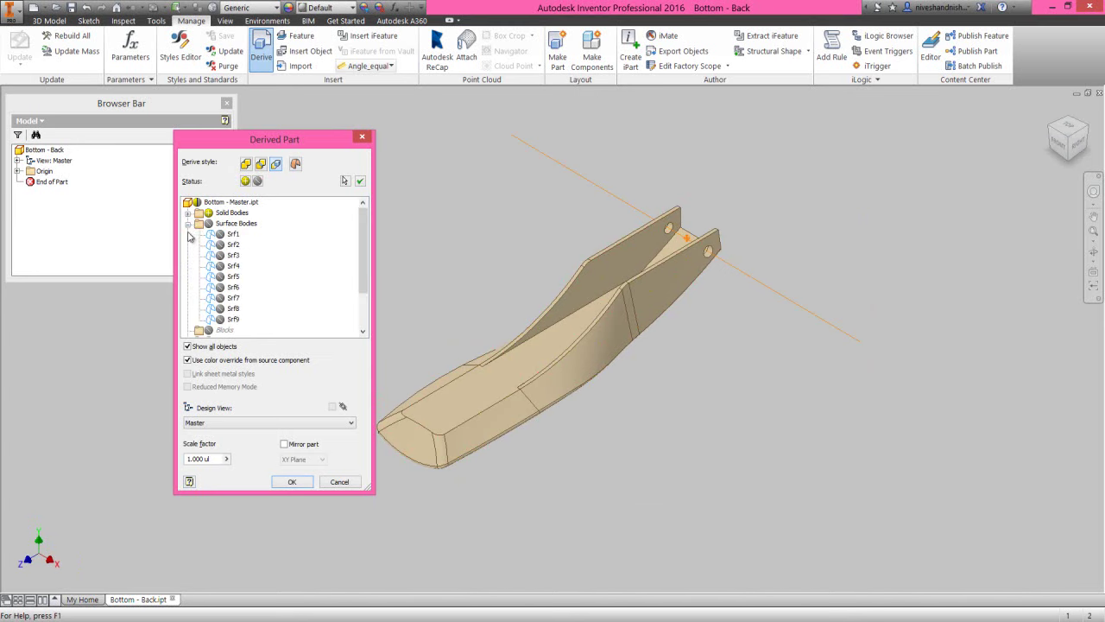
pyautogui.click(220, 319)
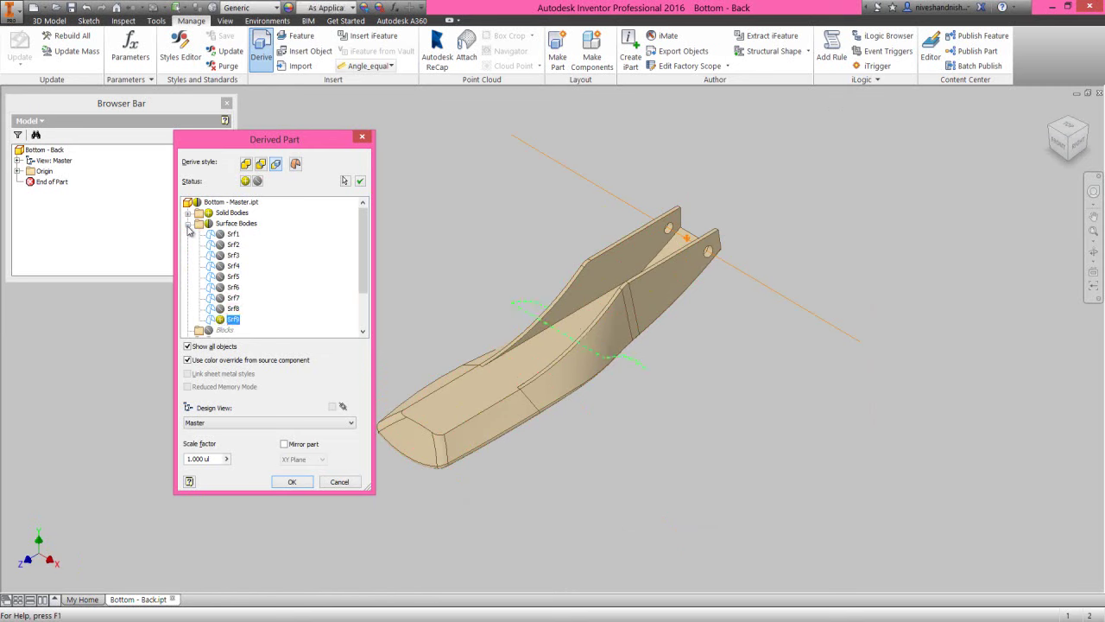
pyautogui.click(188, 224)
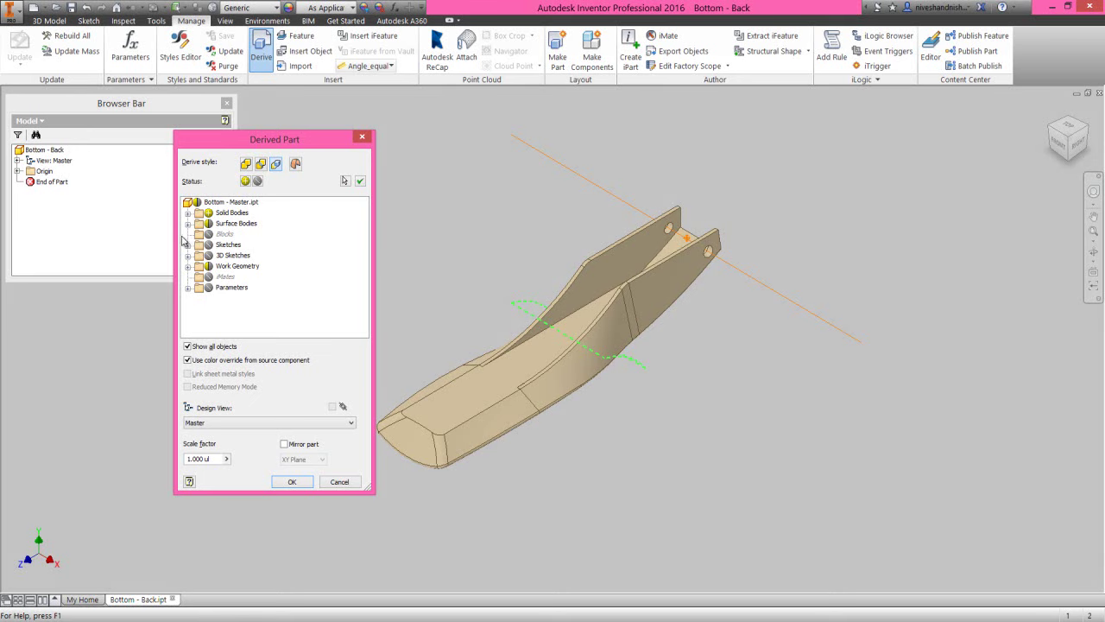
pyautogui.click(188, 245)
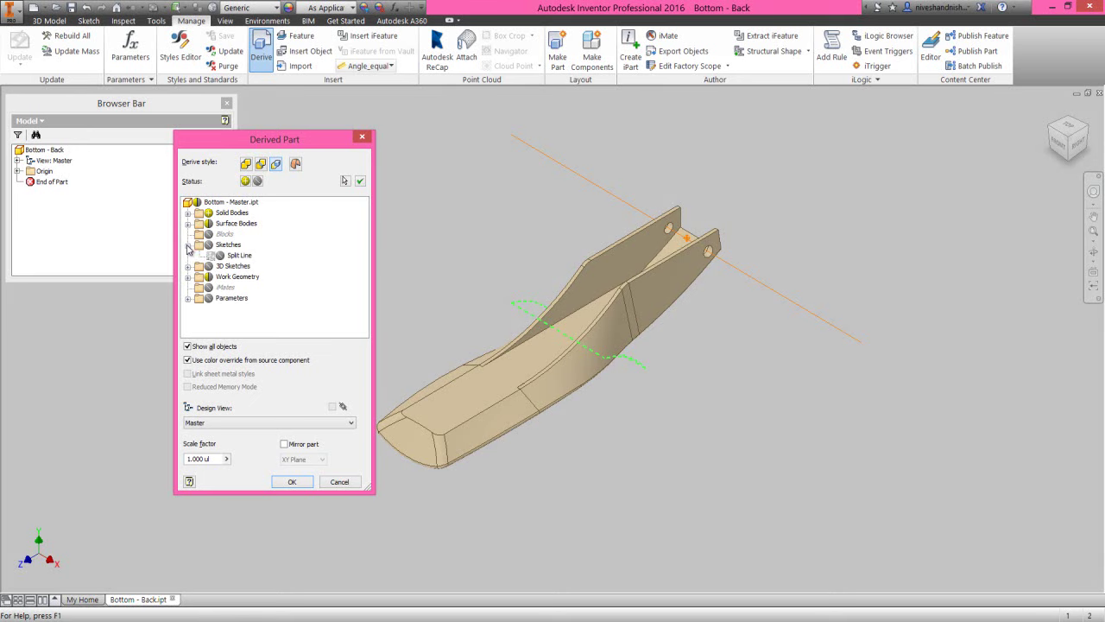
pyautogui.click(220, 256)
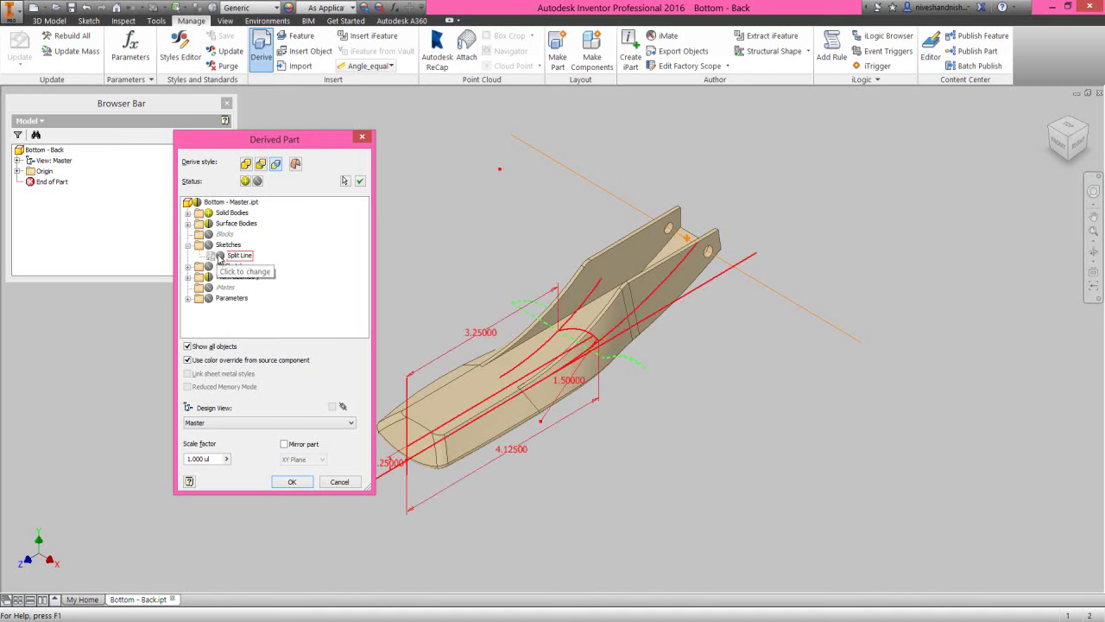
pyautogui.click(188, 246)
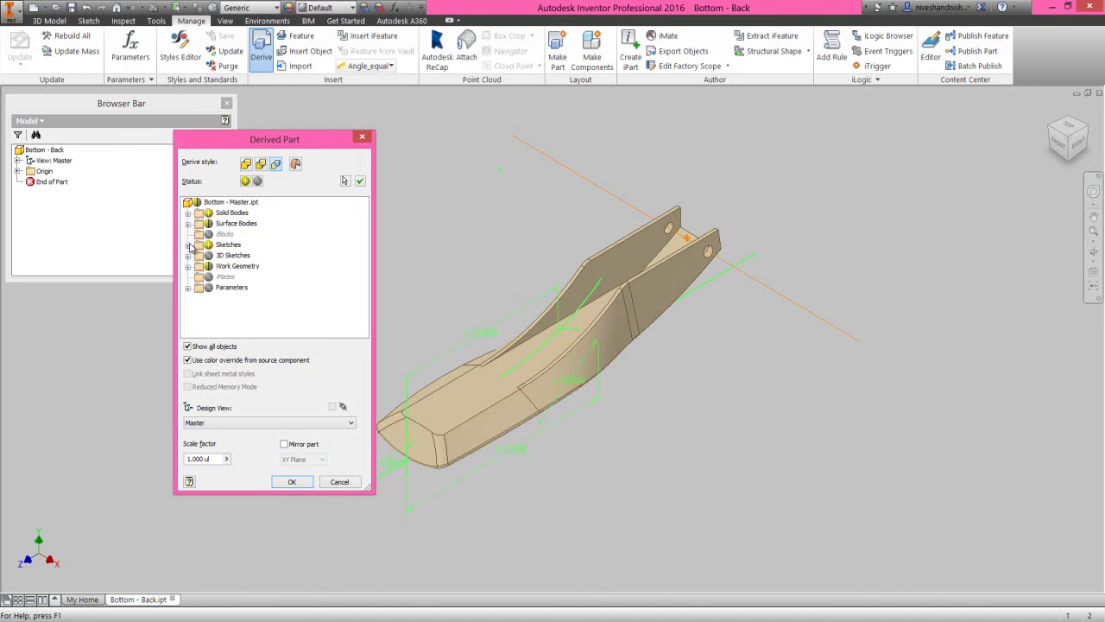
# Step: Exclude Work Point1 from the derived work geometry and complete the derive, accepting the required change to the base component
pyautogui.click(189, 266)
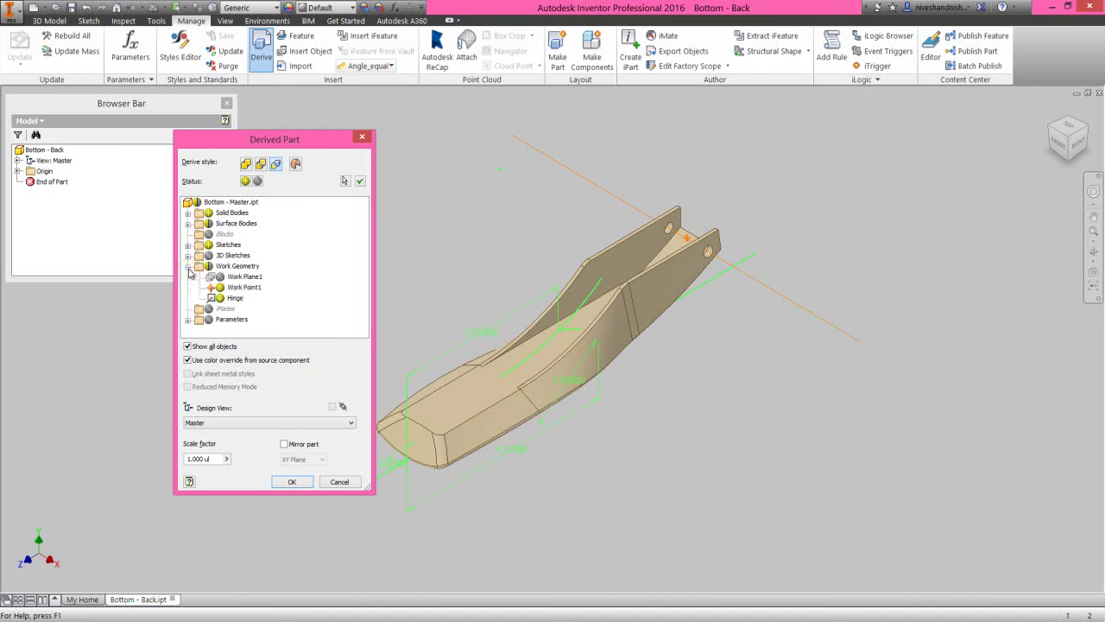
pyautogui.click(221, 289)
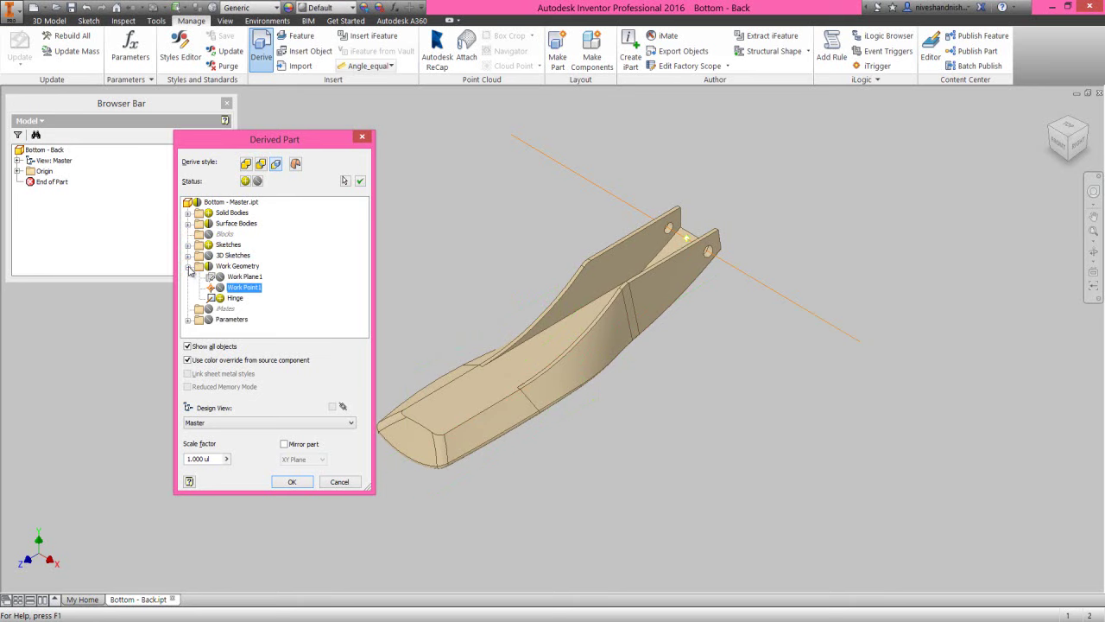
pyautogui.click(188, 267)
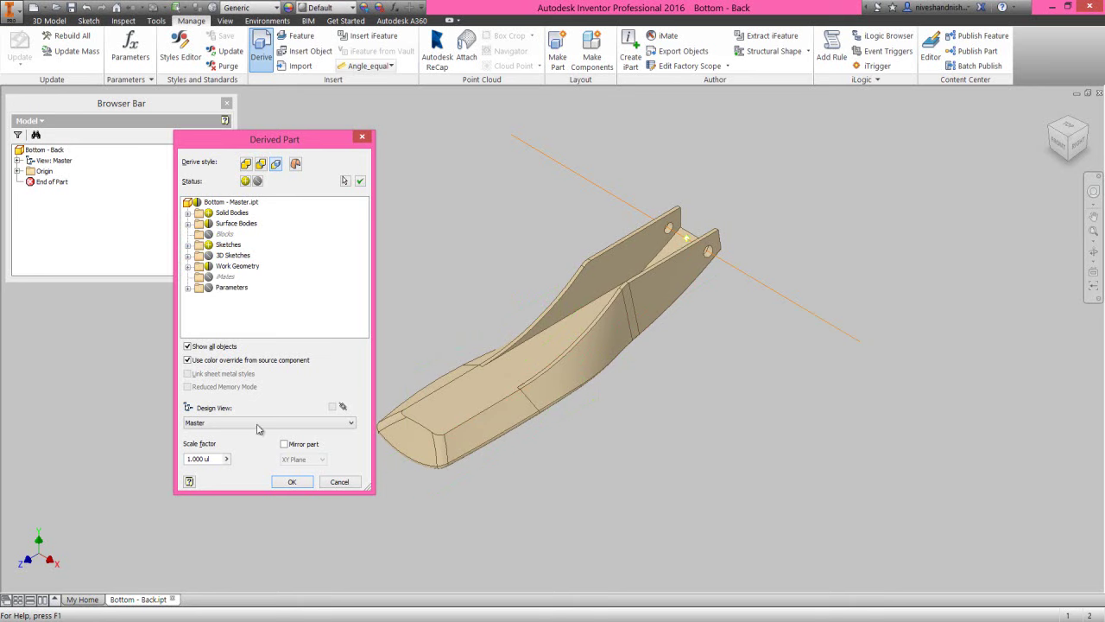
pyautogui.click(295, 482)
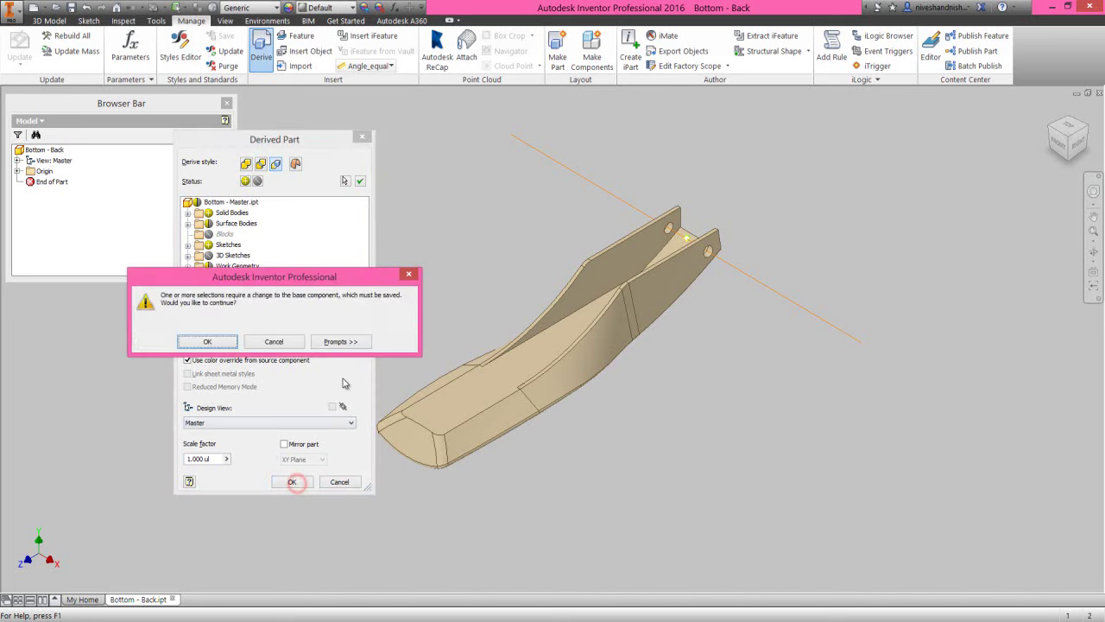
pyautogui.click(223, 337)
pyautogui.click(372, 297)
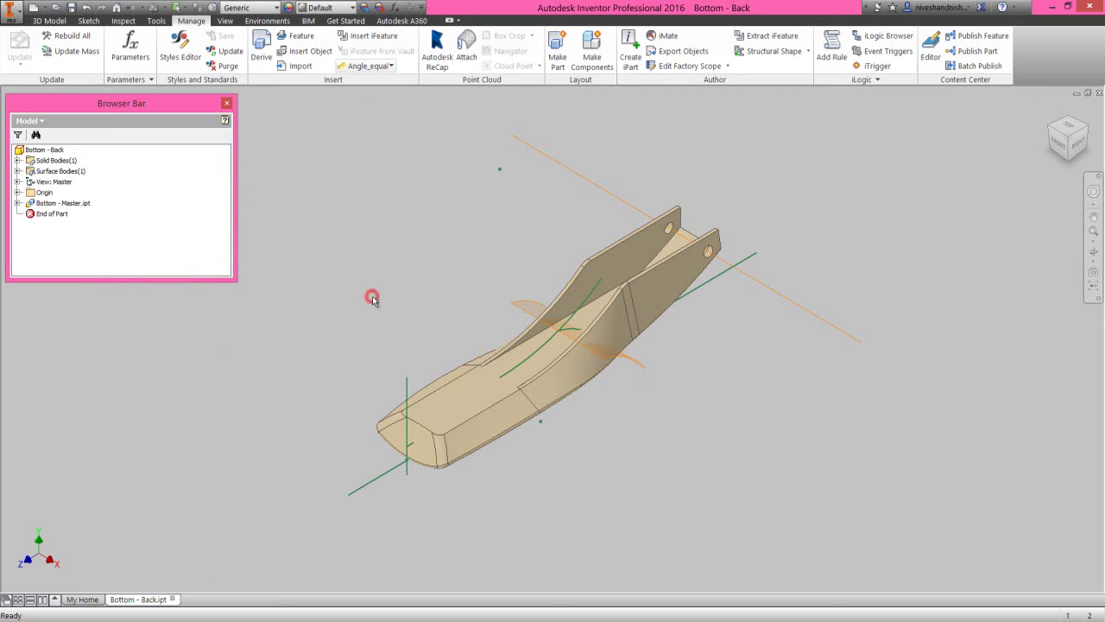
pyautogui.click(443, 278)
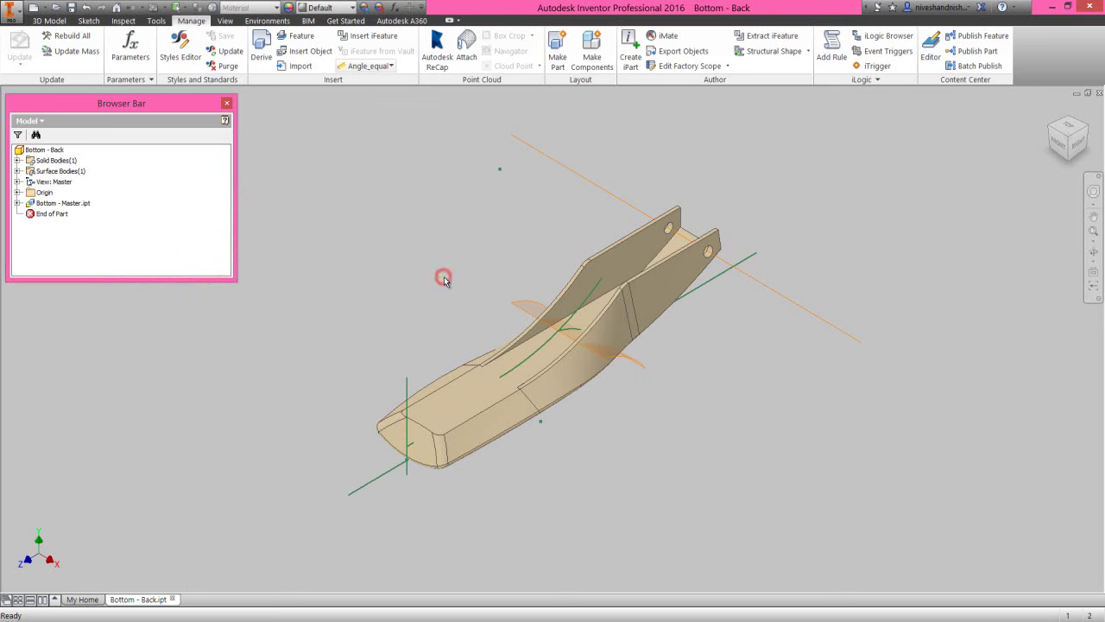
# Step: Hide the derived surface Srf9, the Hinge axis and the Split Line sketch under Bottom - Master.ipt
pyautogui.click(17, 203)
pyautogui.click(60, 246)
pyautogui.rightClick(61, 247)
pyautogui.click(83, 308)
pyautogui.click(54, 235)
pyautogui.rightClick(55, 236)
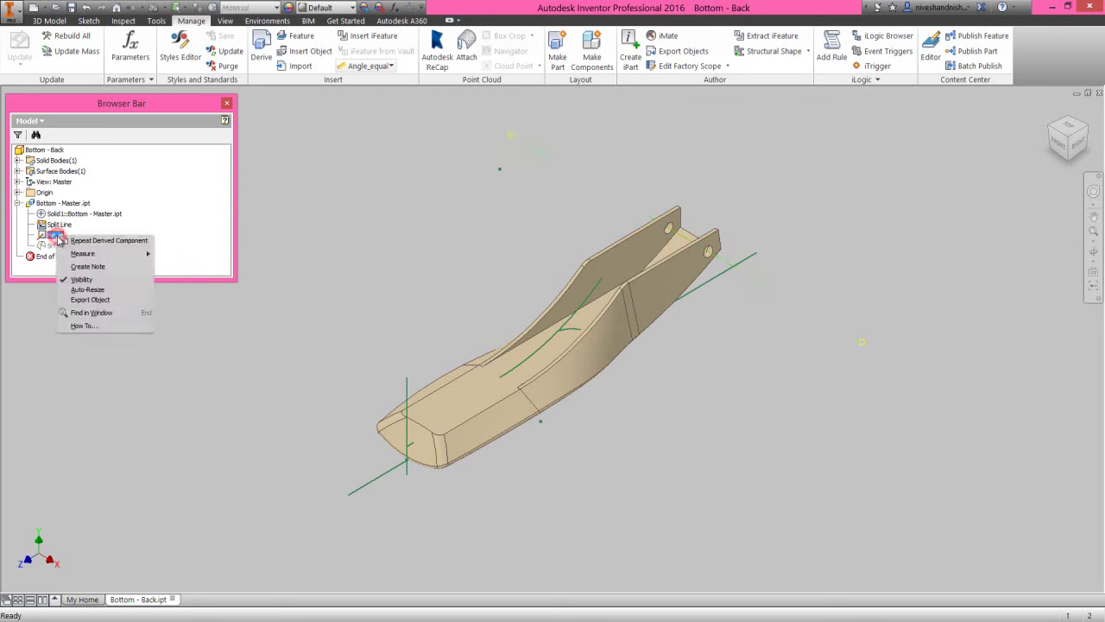
pyautogui.click(70, 280)
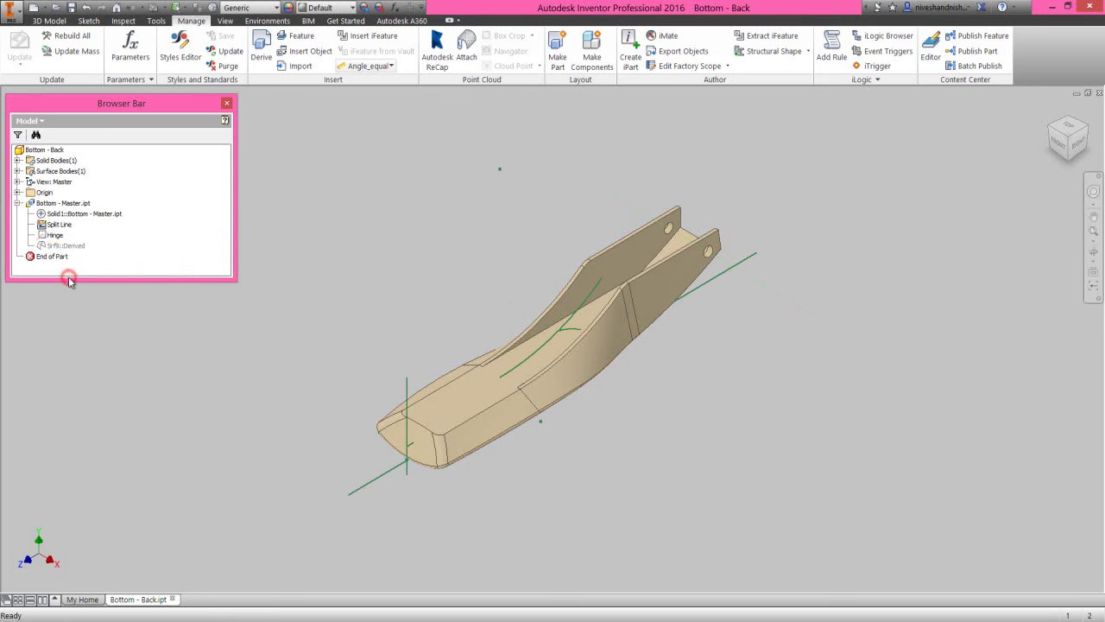
pyautogui.click(57, 225)
pyautogui.rightClick(57, 224)
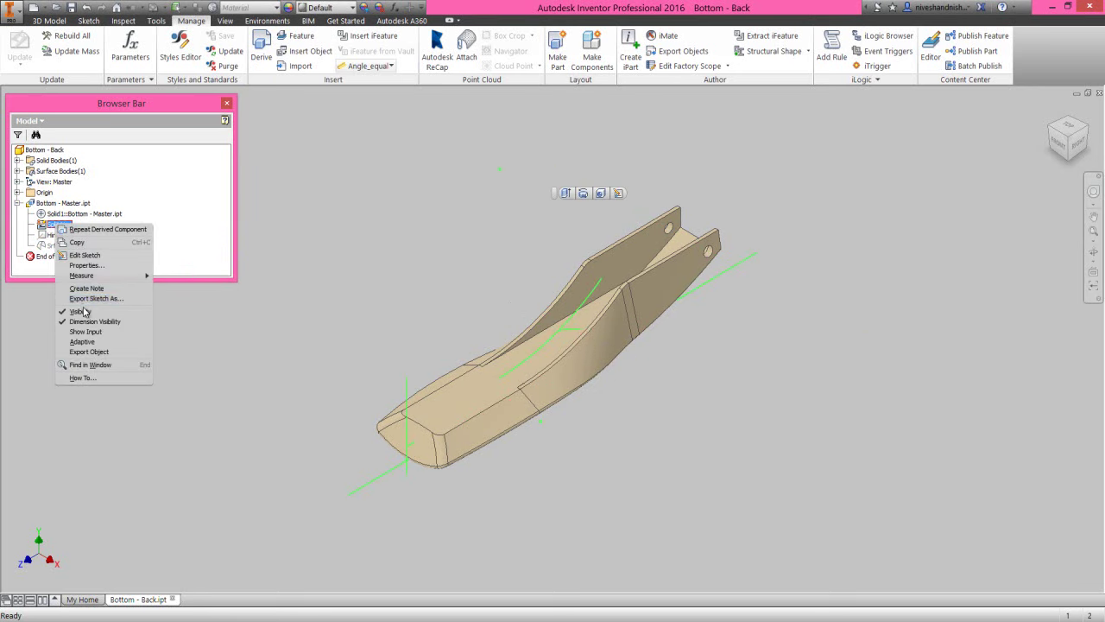
pyautogui.click(82, 310)
pyautogui.click(17, 202)
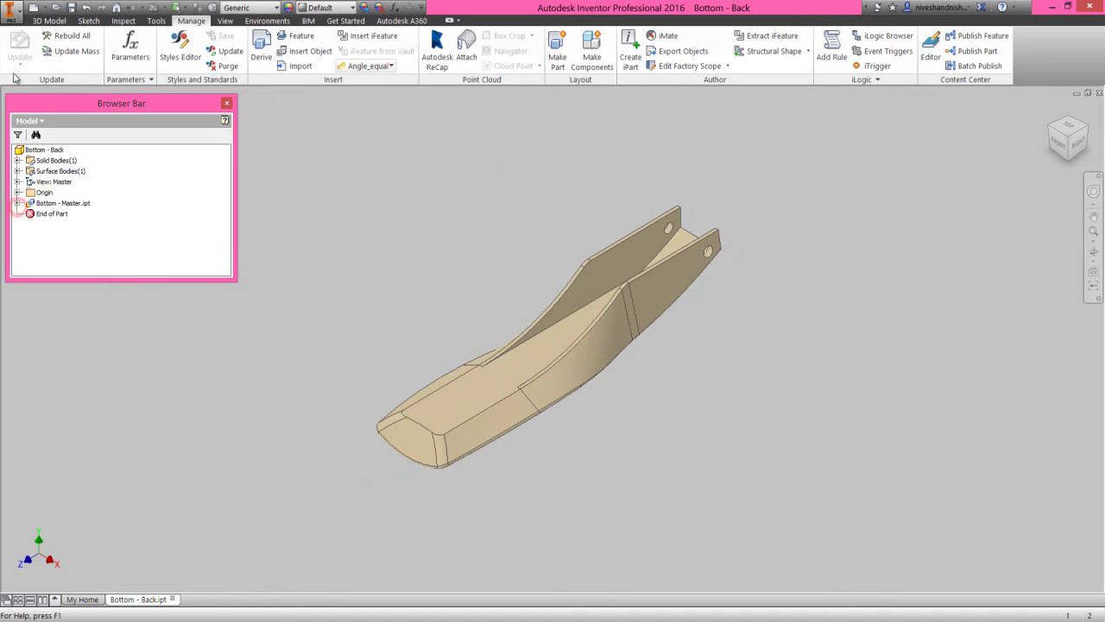
# Step: Save Bottom - Back.ipt together with its dependent Bottom - Master.ipt
pyautogui.click(54, 20)
pyautogui.click(72, 7)
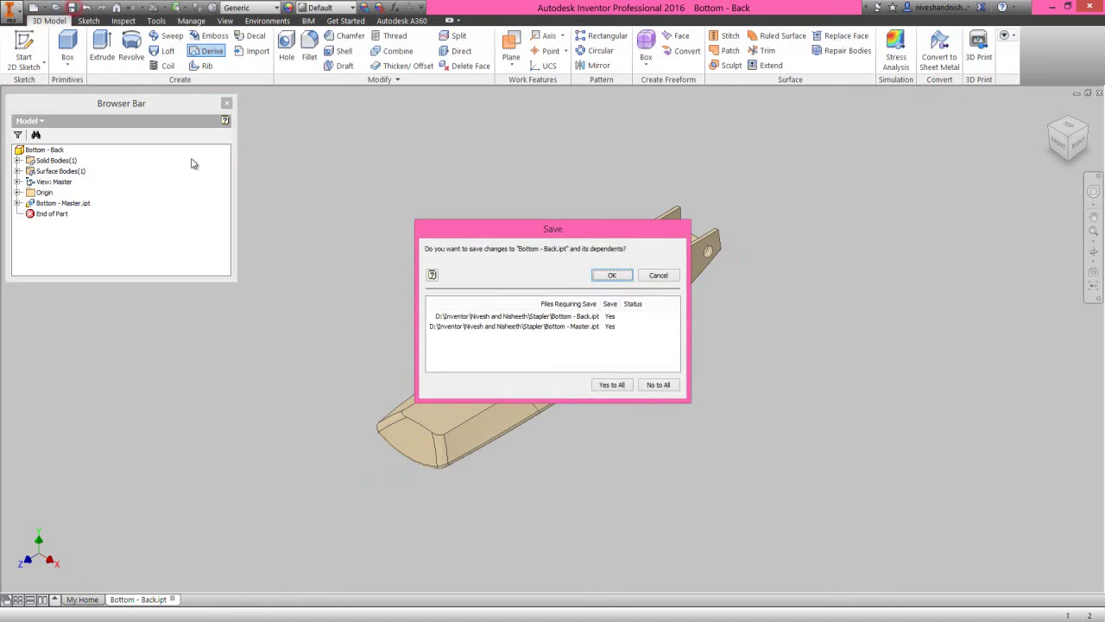
pyautogui.click(608, 385)
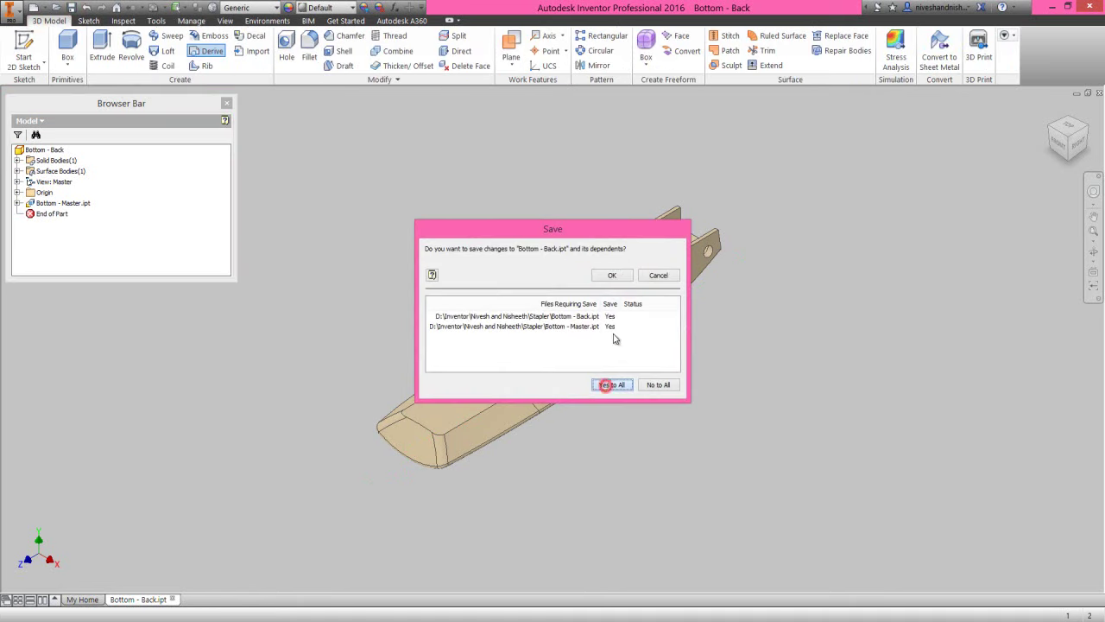
pyautogui.click(612, 275)
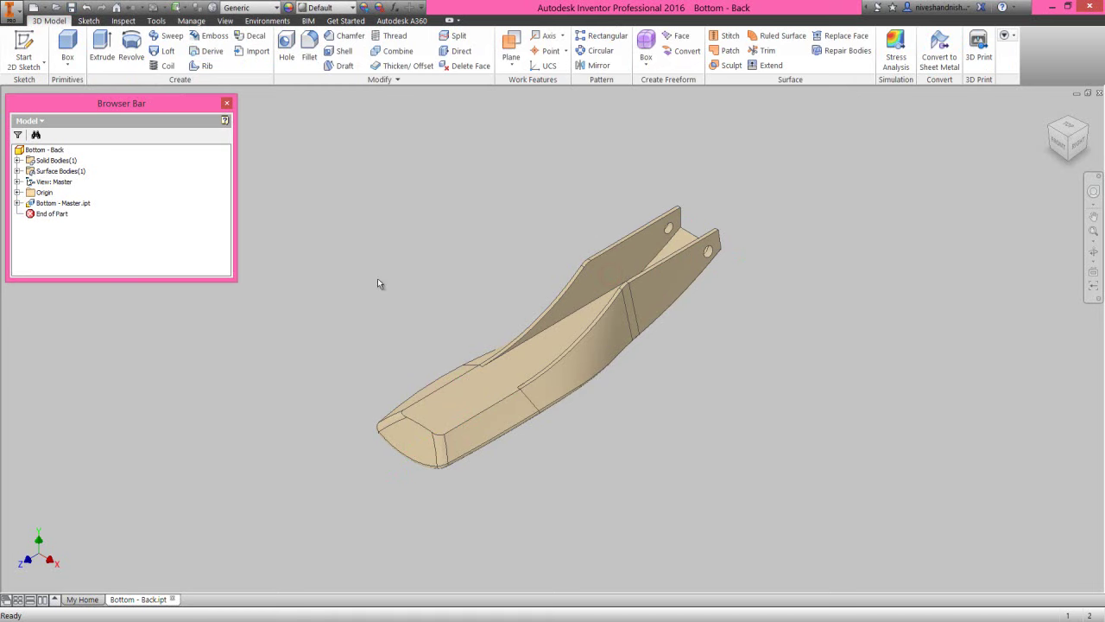
pyautogui.click(468, 278)
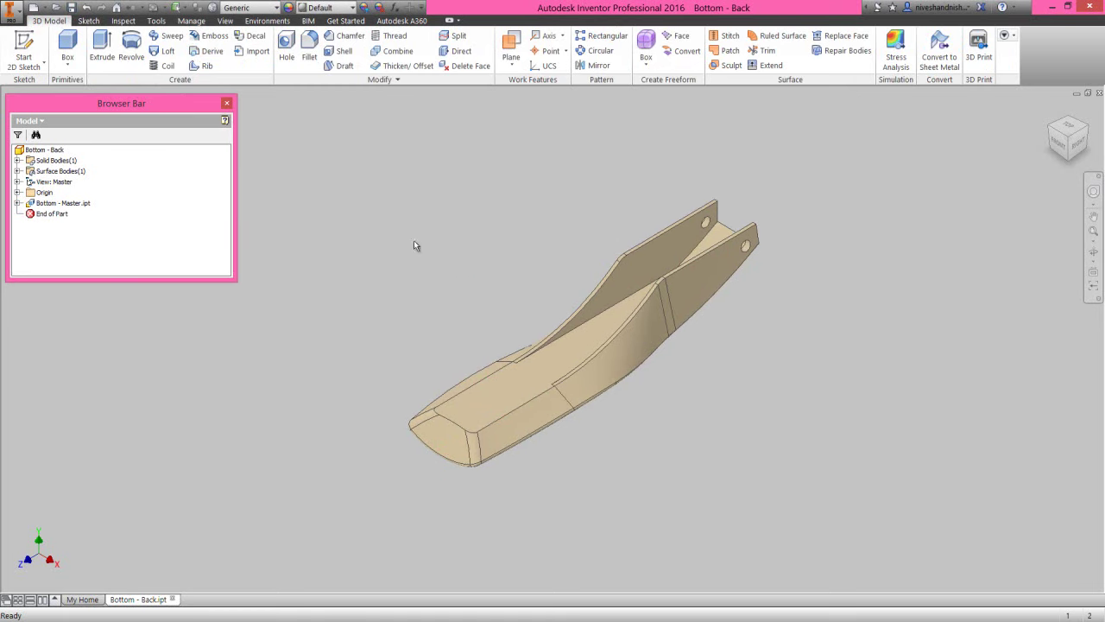
# Step: Start a 2D sketch on the flat inner floor face and draw a narrow lengthwise two-point rectangle near its middle
pyautogui.click(23, 41)
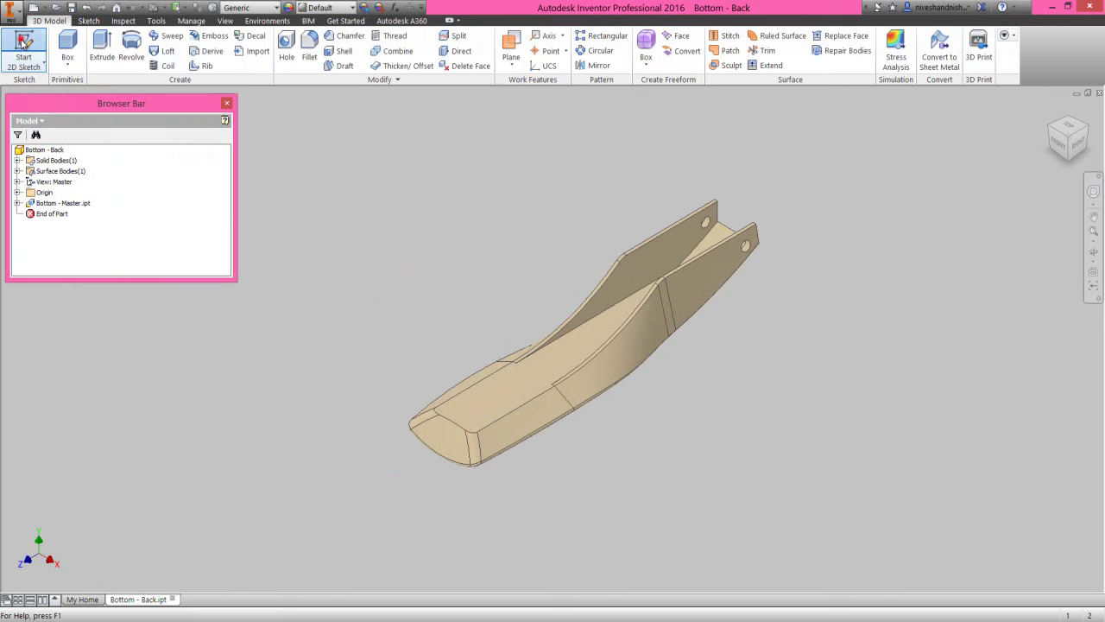
pyautogui.click(563, 353)
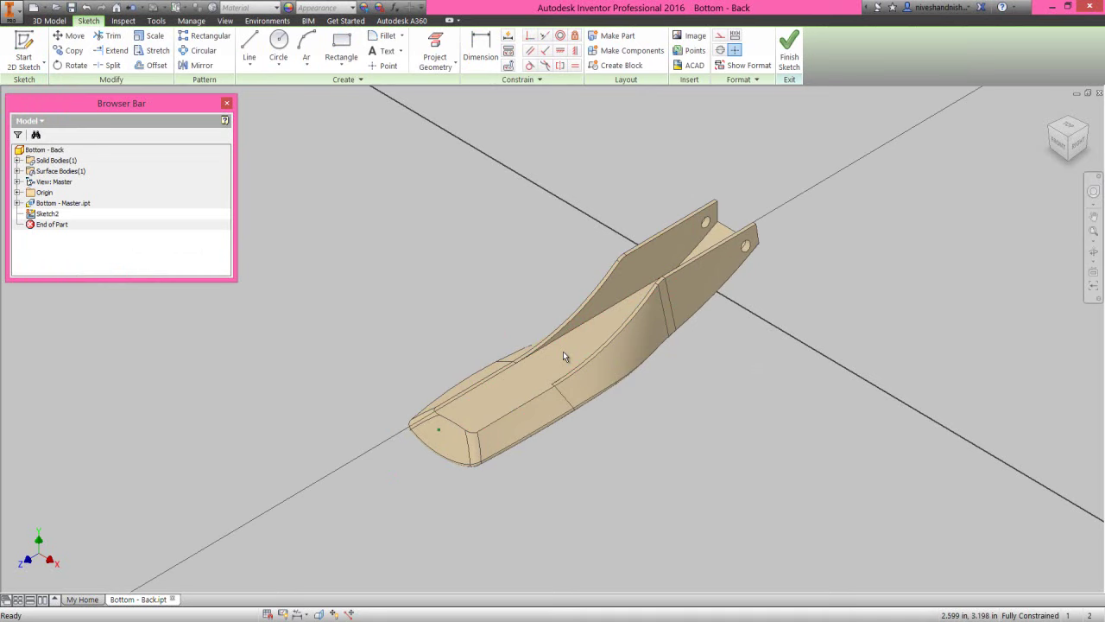
pyautogui.click(341, 47)
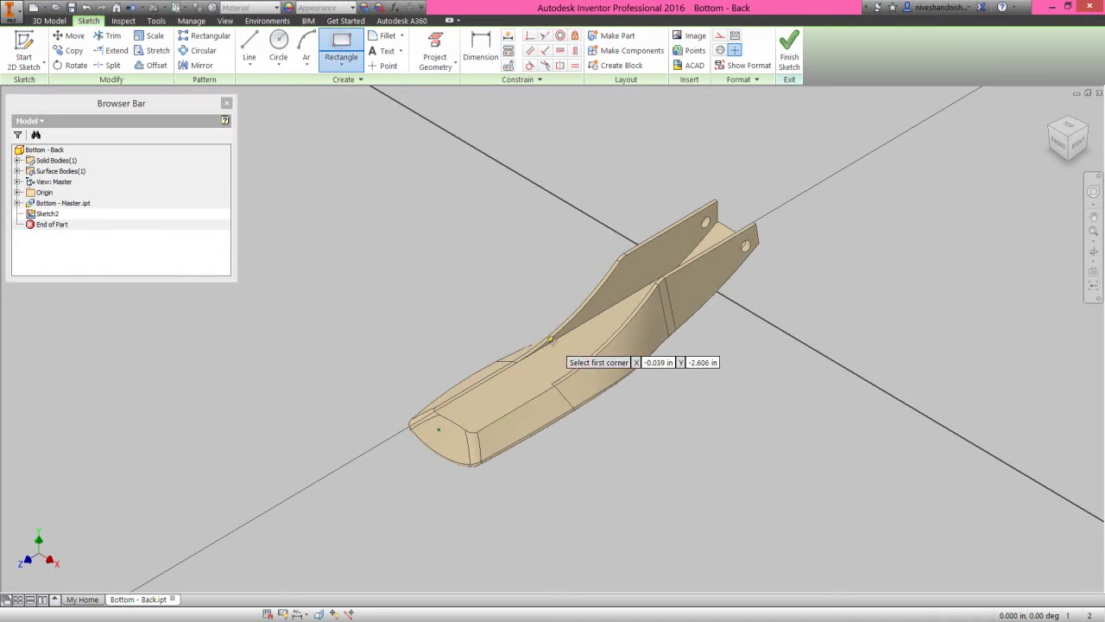
pyautogui.click(558, 348)
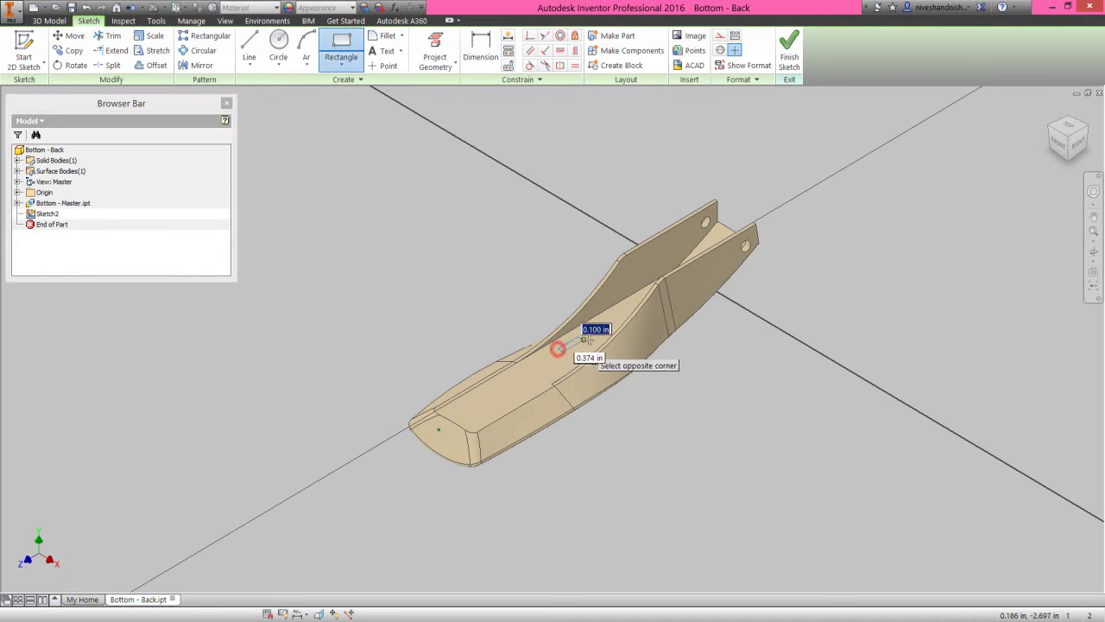
pyautogui.click(624, 319)
pyautogui.rightClick(580, 276)
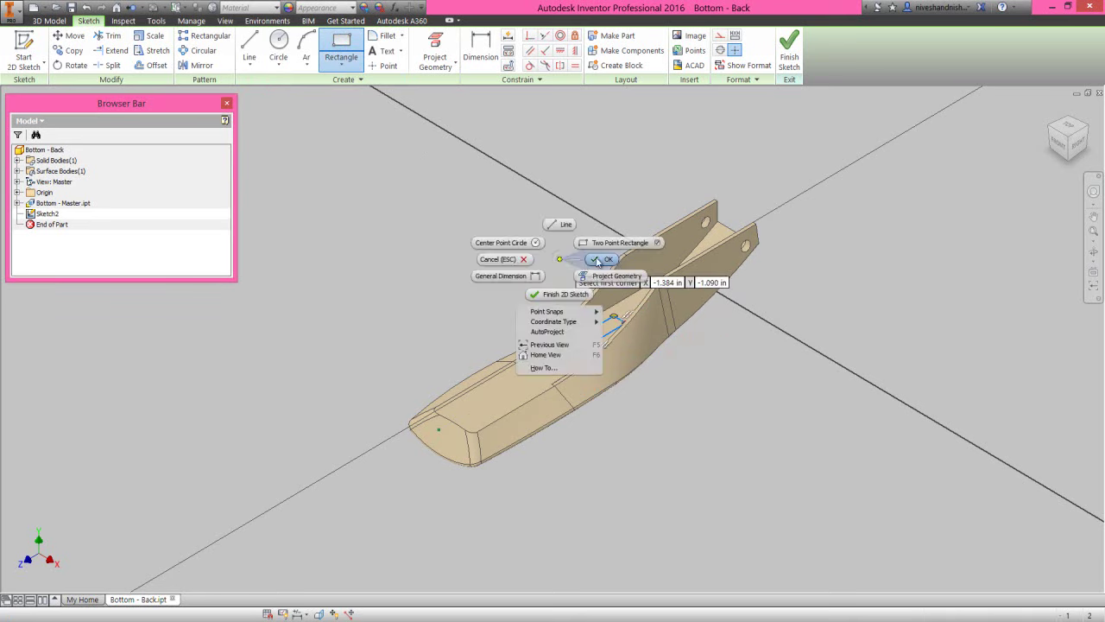
pyautogui.click(596, 257)
pyautogui.scroll(3, 585, 280)
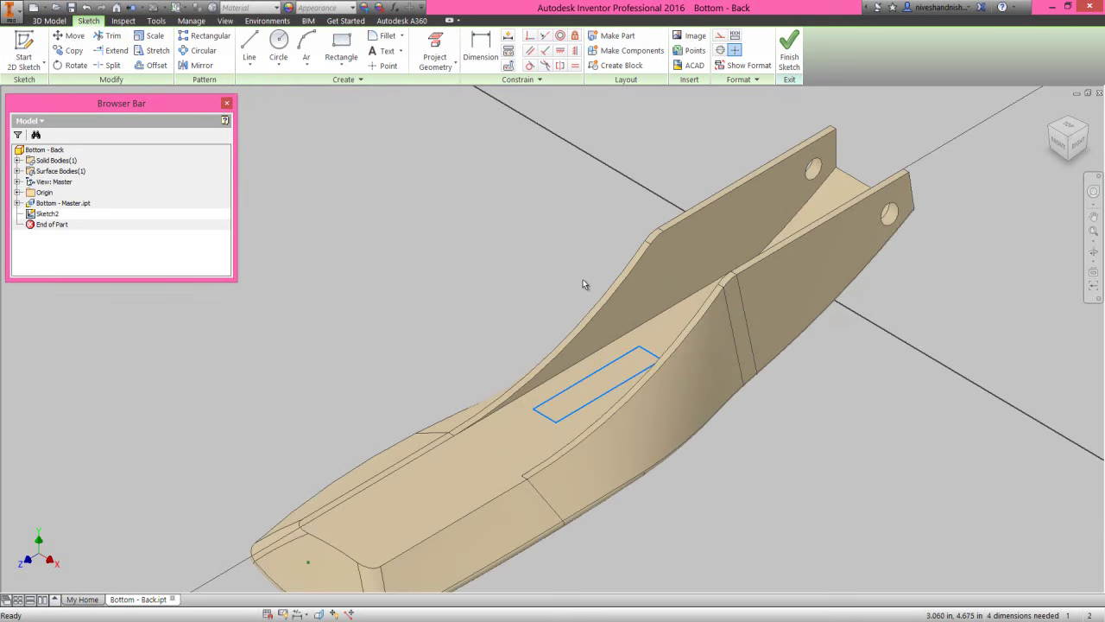
# Step: Project the inner bottom edges of both side walls into the floor sketch
pyautogui.click(436, 44)
pyautogui.click(686, 217)
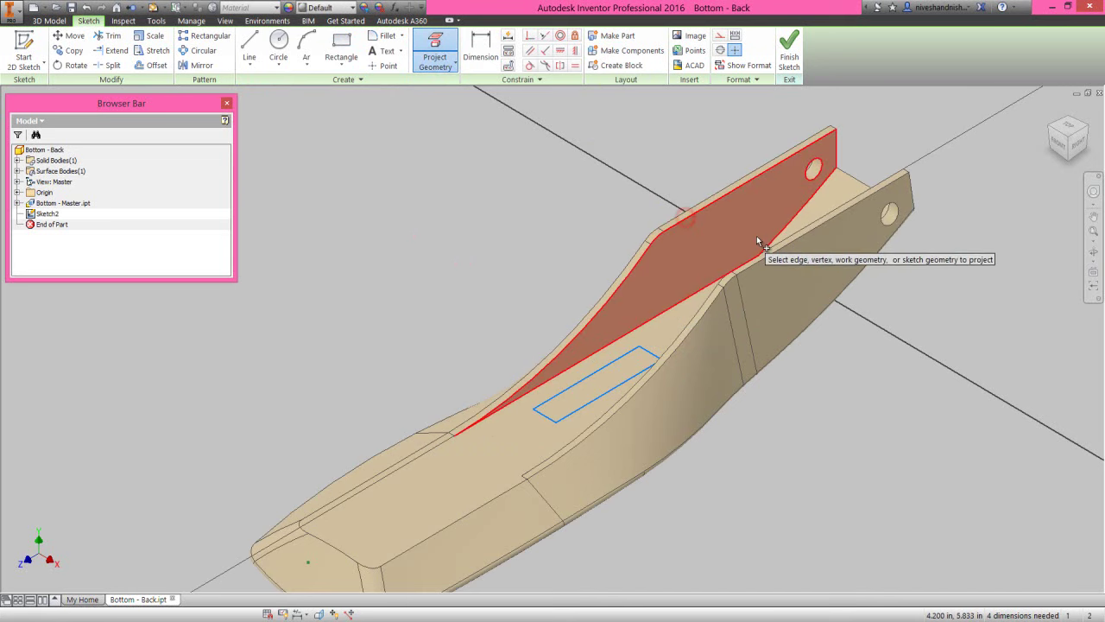
pyautogui.click(784, 236)
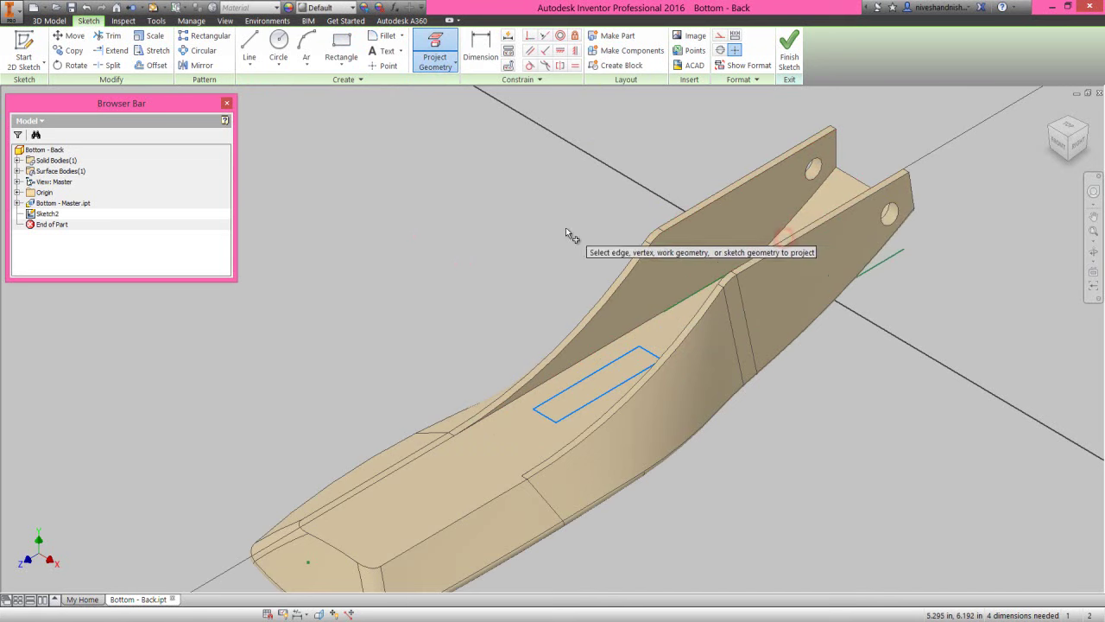
pyautogui.rightClick(569, 227)
pyautogui.click(596, 228)
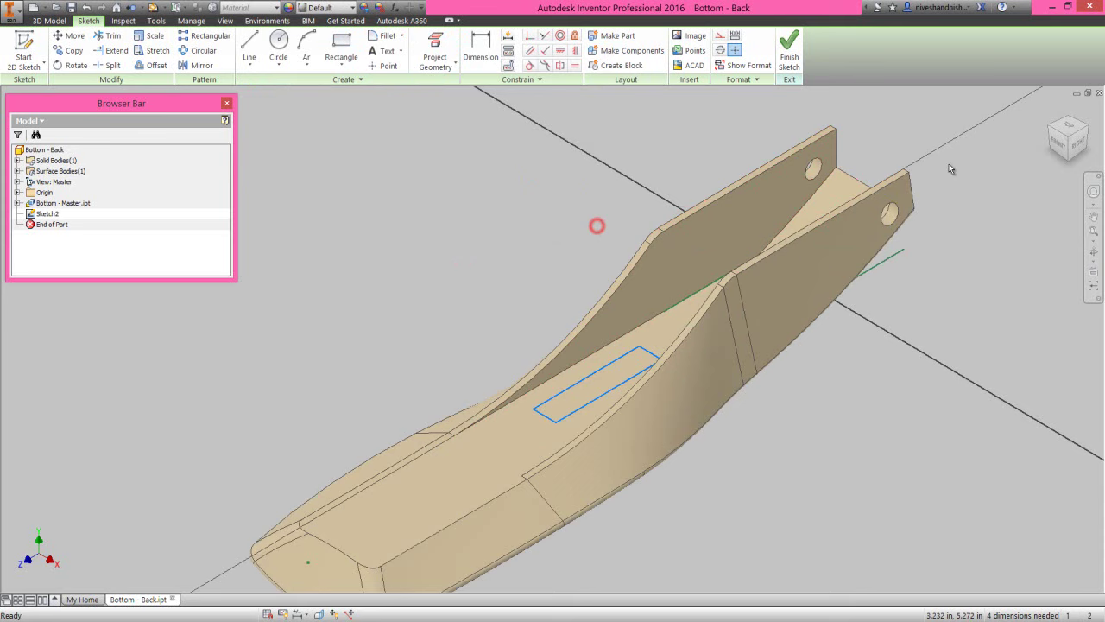
# Step: Project the origin XY Plane into the floor sketch as a reference line
pyautogui.click(1066, 130)
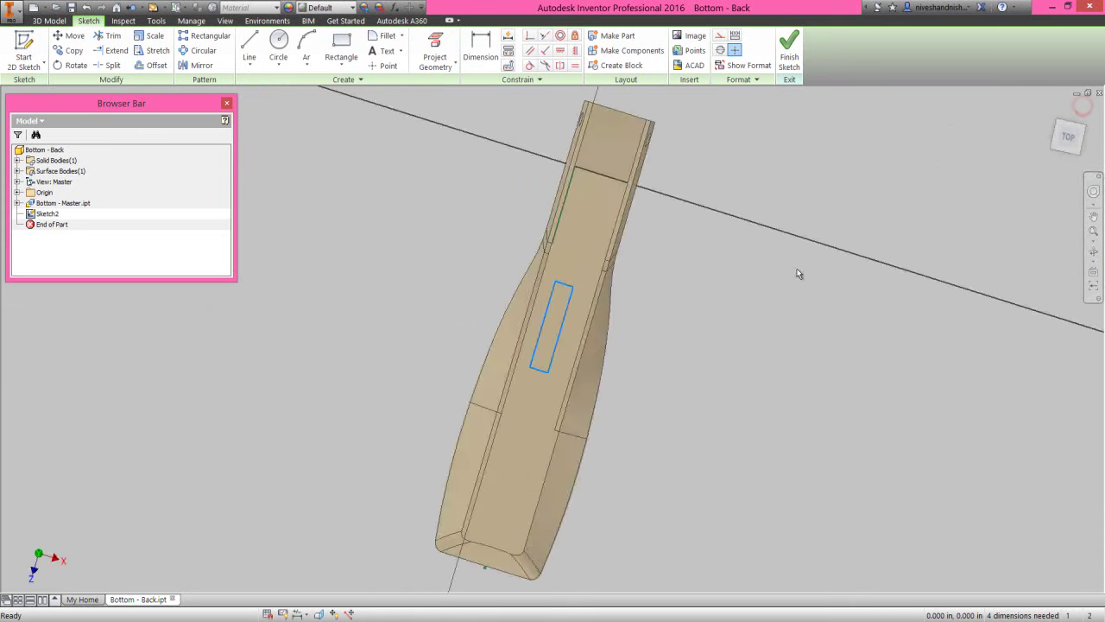
pyautogui.click(716, 296)
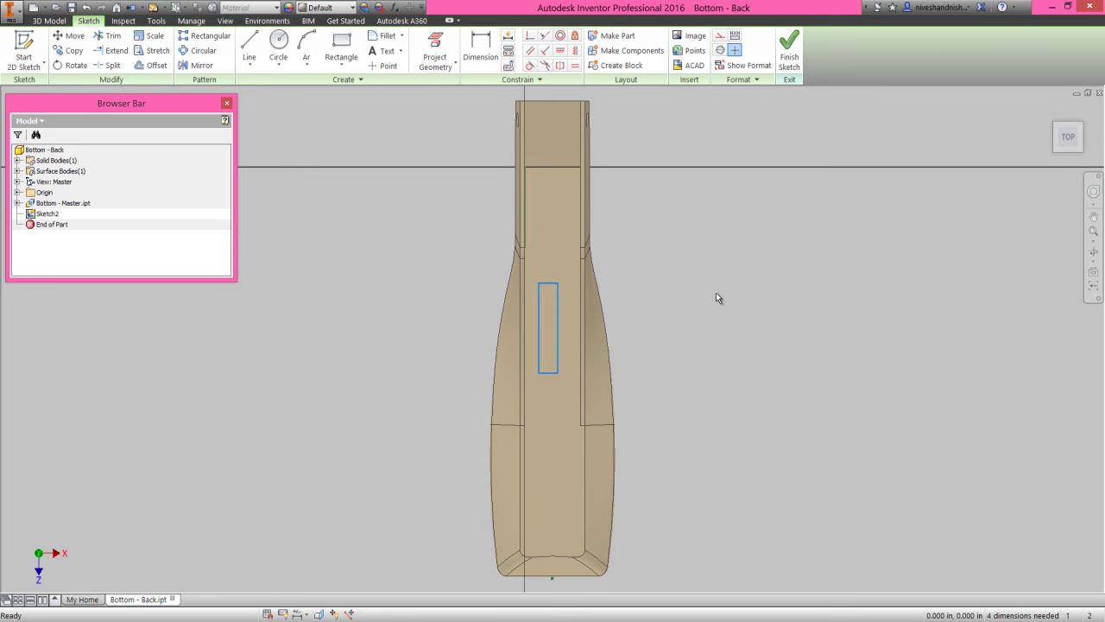
pyautogui.click(435, 52)
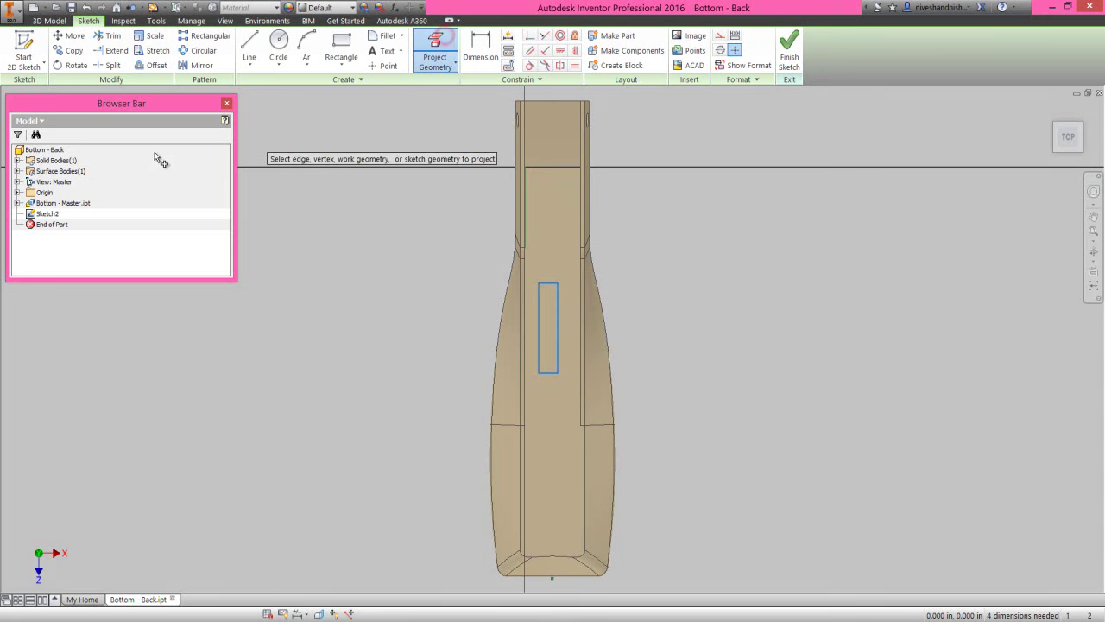
pyautogui.click(18, 192)
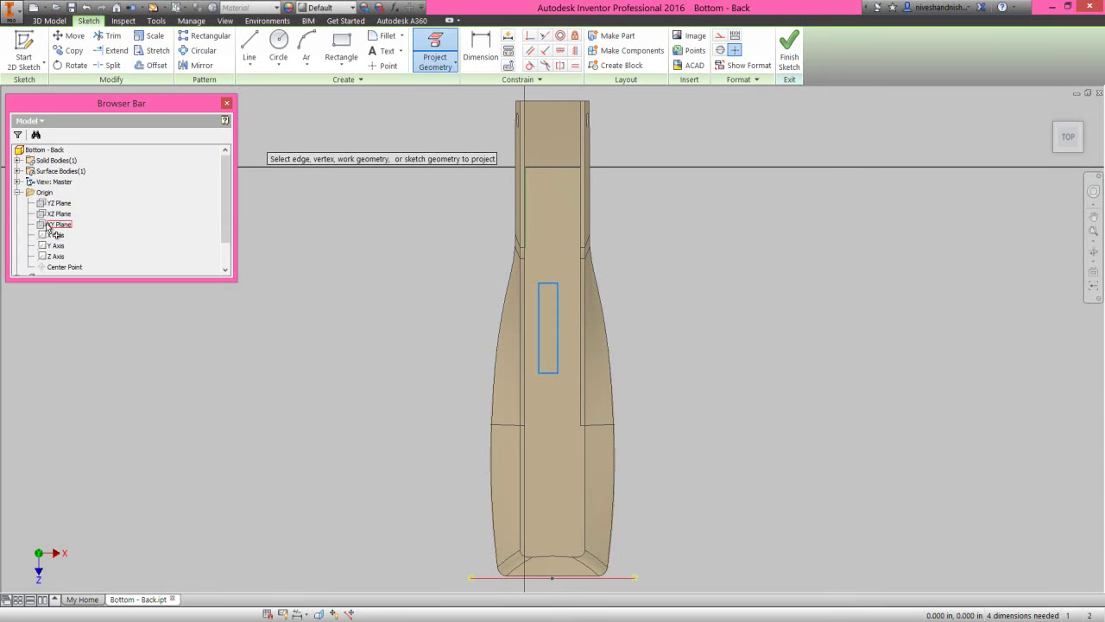
pyautogui.click(50, 227)
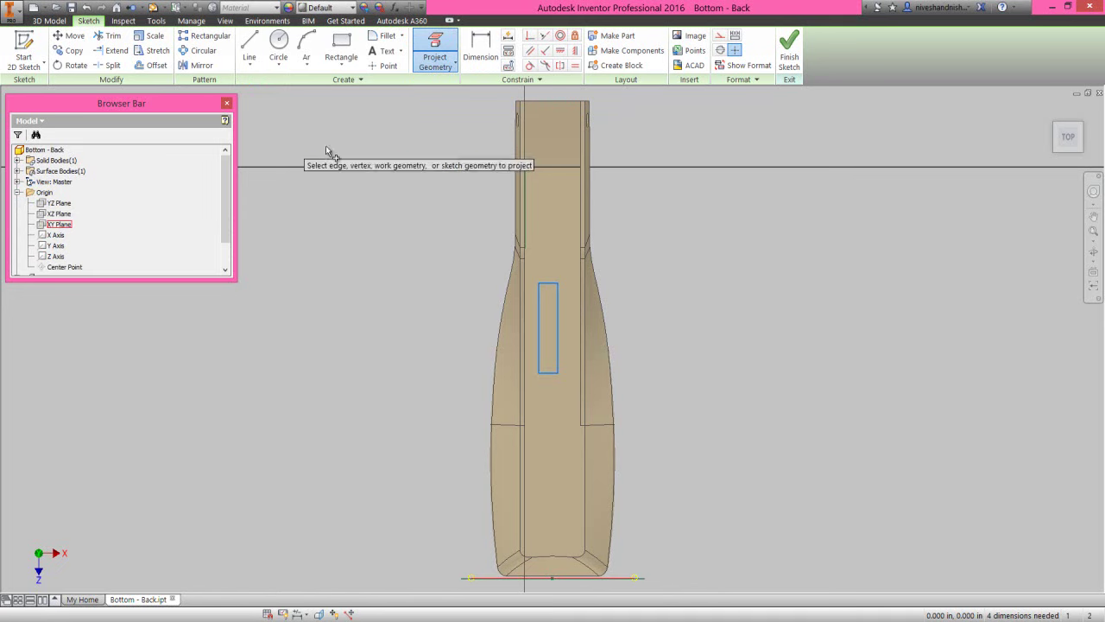
pyautogui.rightClick(379, 144)
pyautogui.click(388, 130)
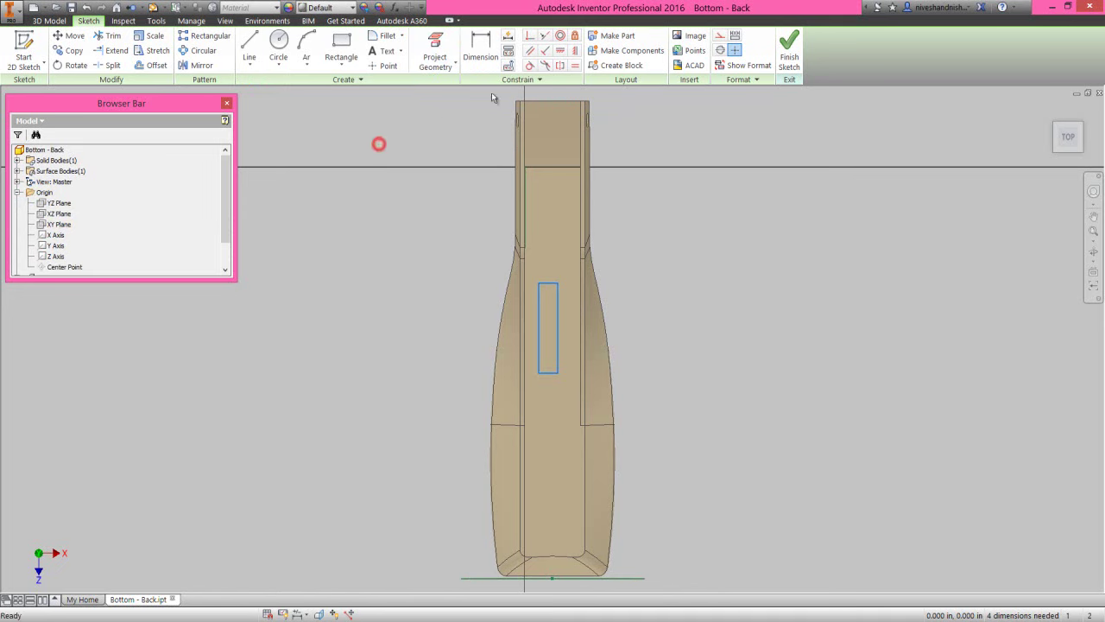
# Step: Make the rectangle's two long sides collinear with the projected edges of the side walls
pyautogui.click(545, 37)
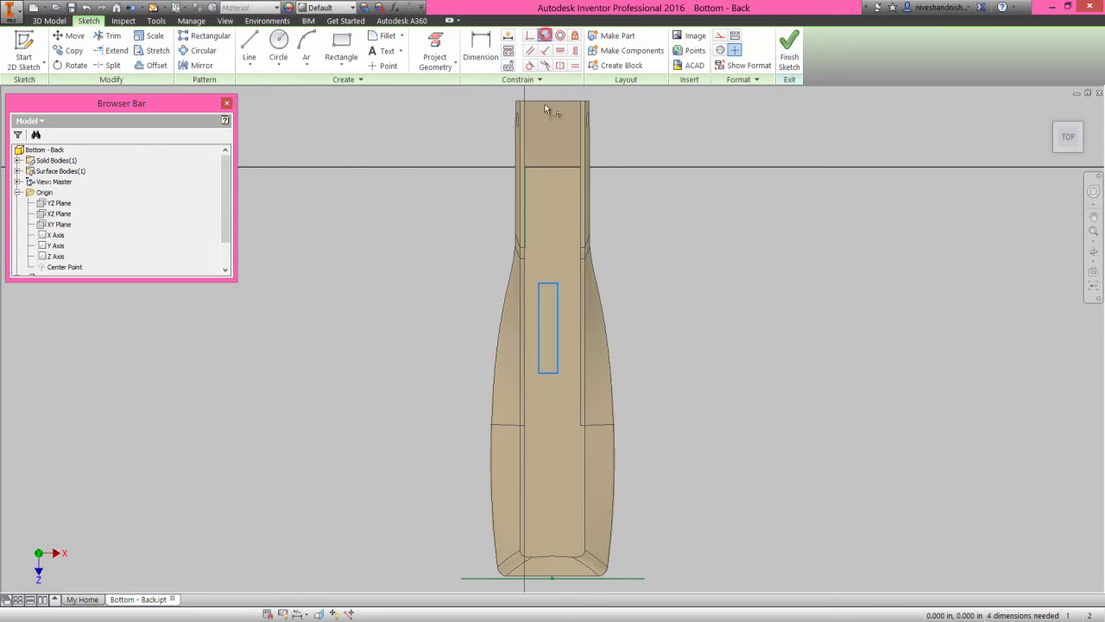
pyautogui.click(525, 181)
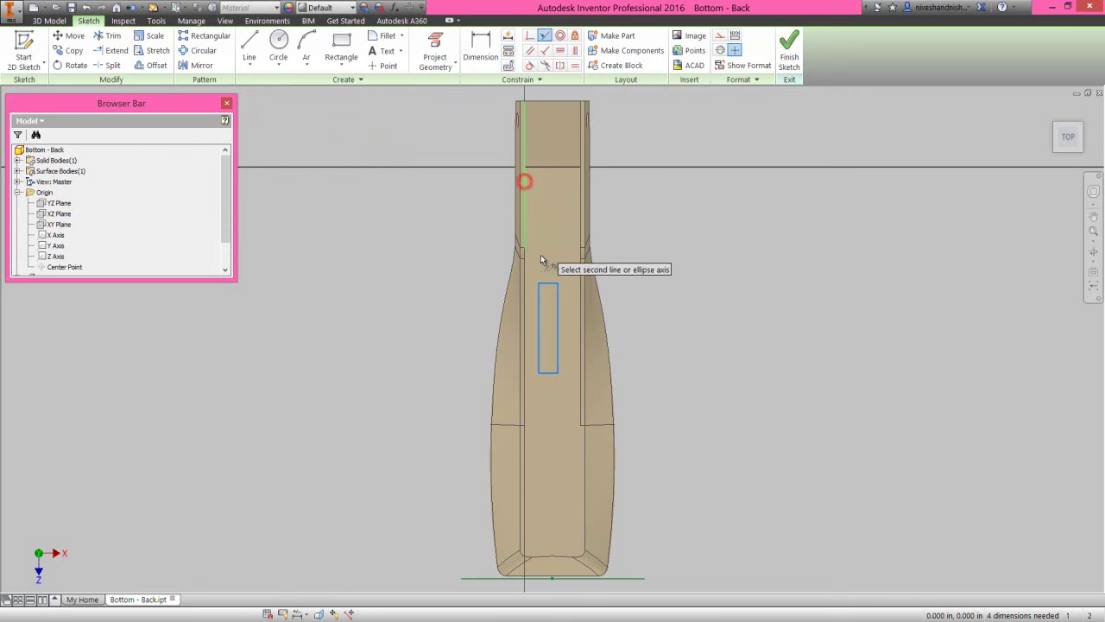
pyautogui.click(539, 299)
pyautogui.click(557, 299)
pyautogui.click(578, 221)
pyautogui.rightClick(676, 233)
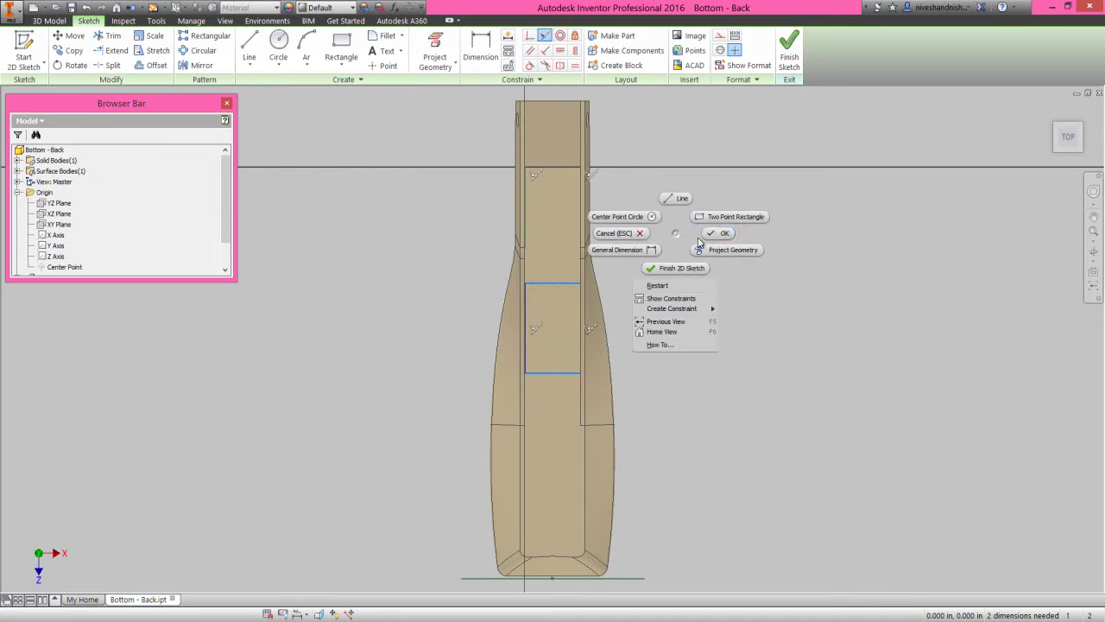
pyautogui.click(715, 231)
# Step: Change the two projected side wall edges to construction geometry
pyautogui.moveTo(496, 90)
pyautogui.mouseDown()
pyautogui.moveTo(548, 117)
pyautogui.moveTo(628, 273)
pyautogui.mouseUp()
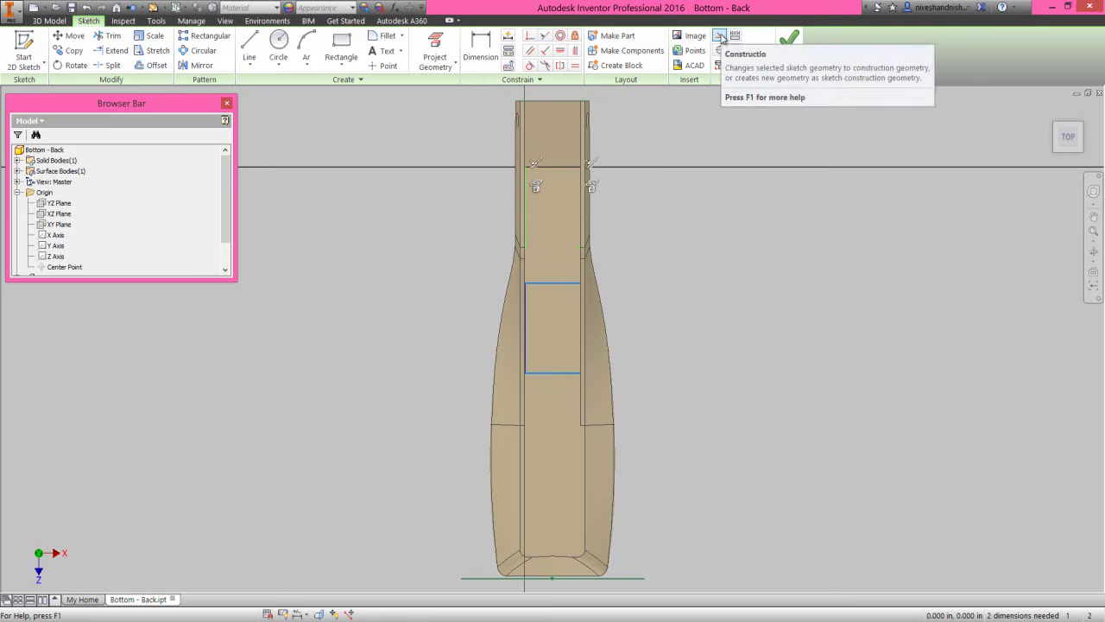
pyautogui.click(722, 38)
pyautogui.click(726, 212)
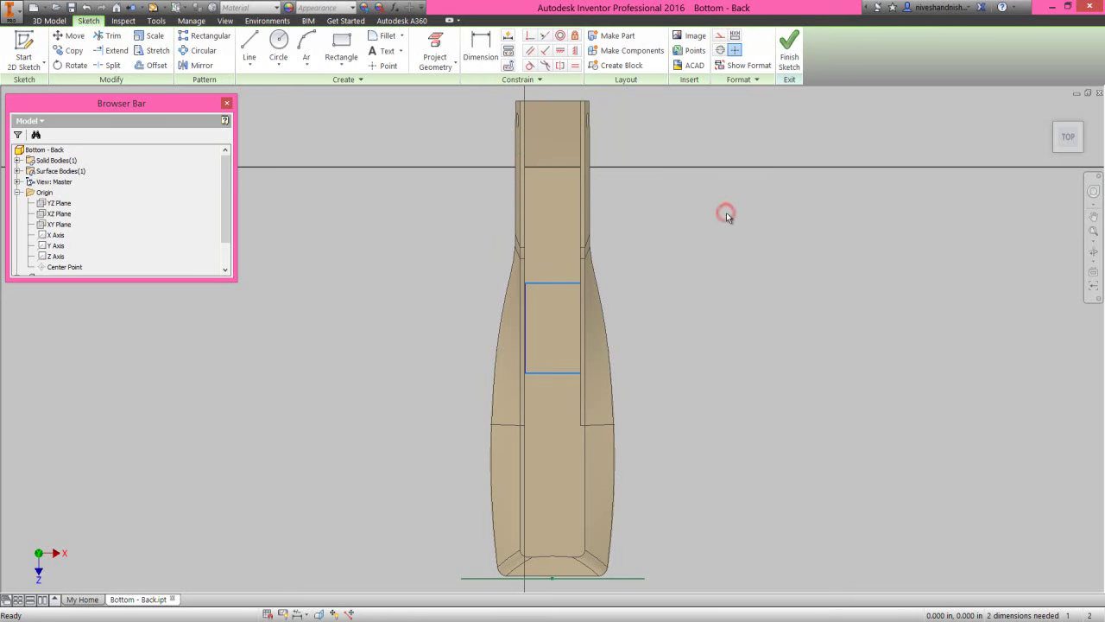
# Step: Dimension the rectangle's length along the floor as 1.5 in
pyautogui.click(479, 45)
pyautogui.click(553, 282)
pyautogui.click(556, 374)
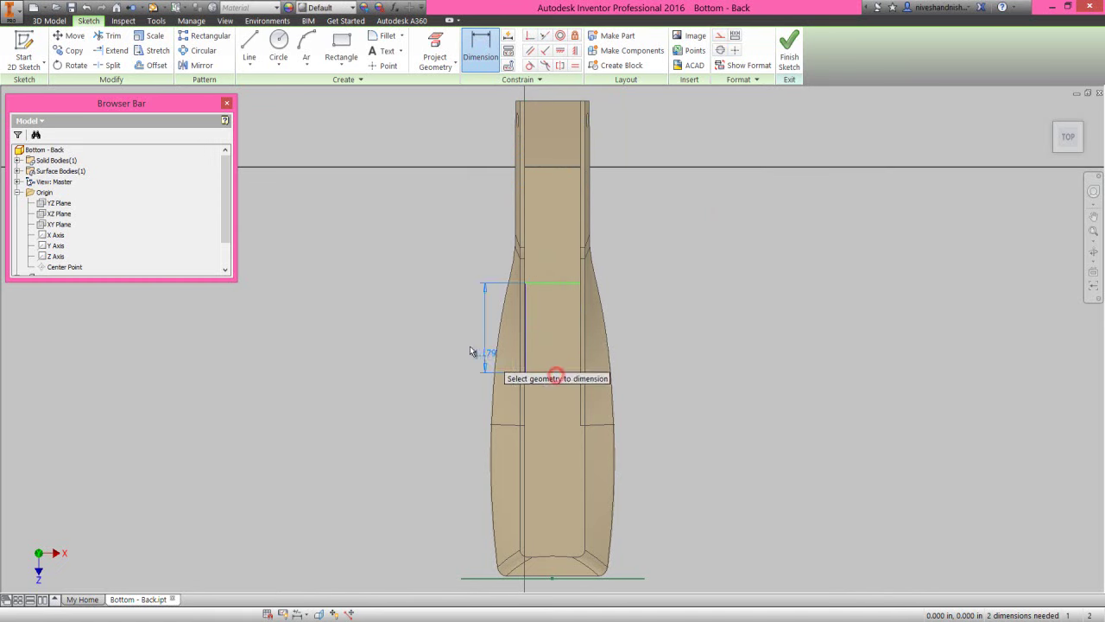
pyautogui.click(458, 339)
pyautogui.write('1.')
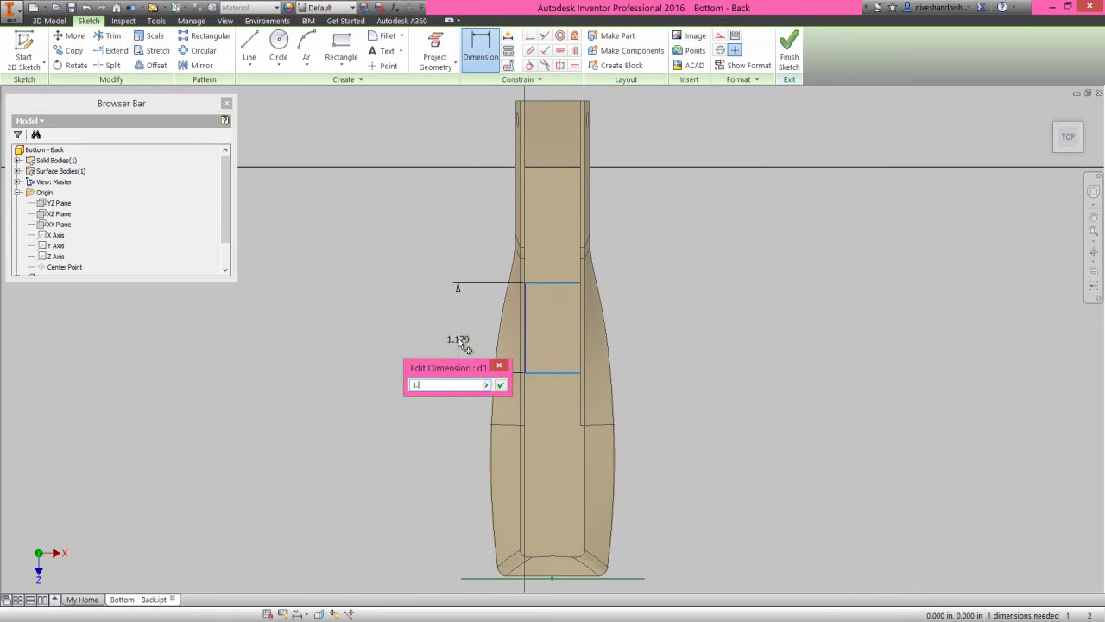
pyautogui.write('5')
pyautogui.press('Return')
pyautogui.click(385, 398)
# Step: Dimension the distance from the projected XY Plane line to the rectangle's nearest short side as 3.784 in and finish the sketch
pyautogui.click(551, 372)
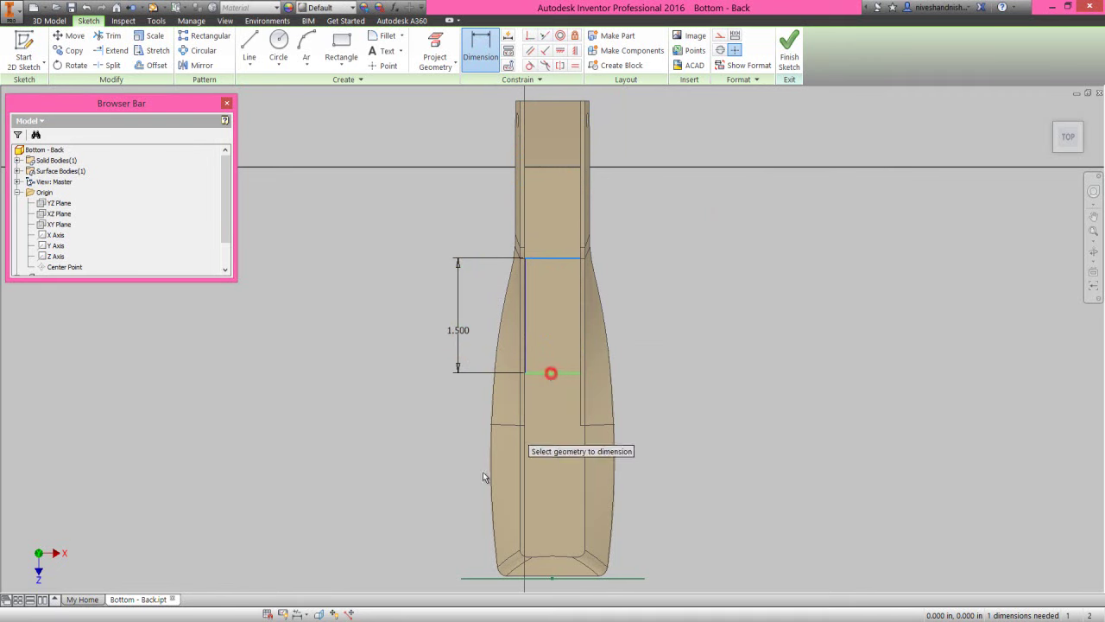
pyautogui.click(480, 576)
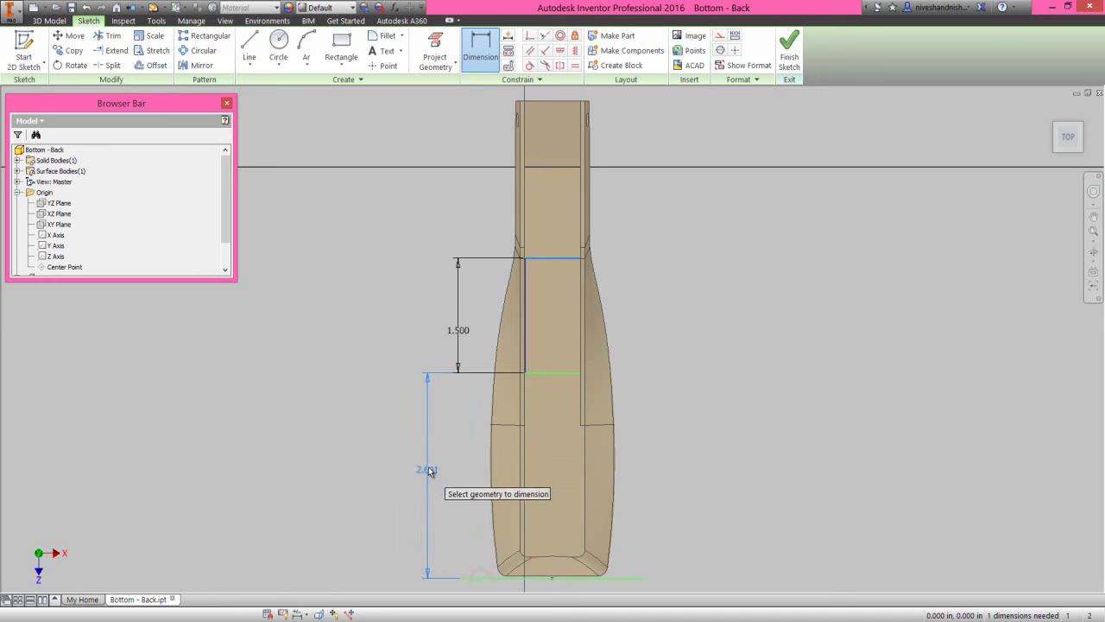
pyautogui.click(429, 469)
pyautogui.write('3.784')
pyautogui.press('Return')
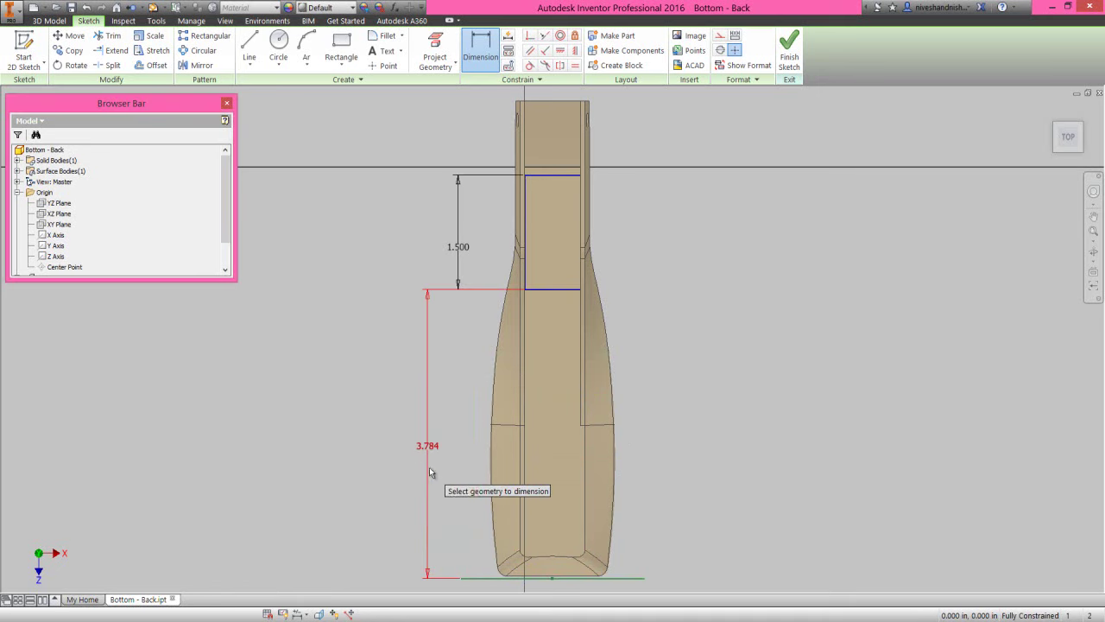
pyautogui.rightClick(710, 303)
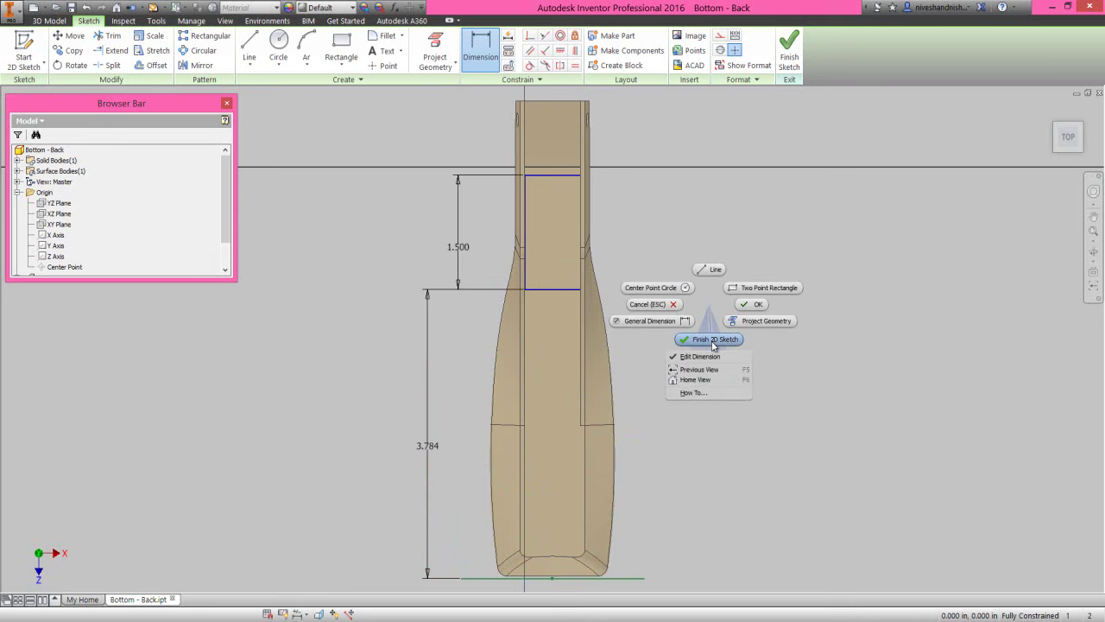
pyautogui.click(714, 341)
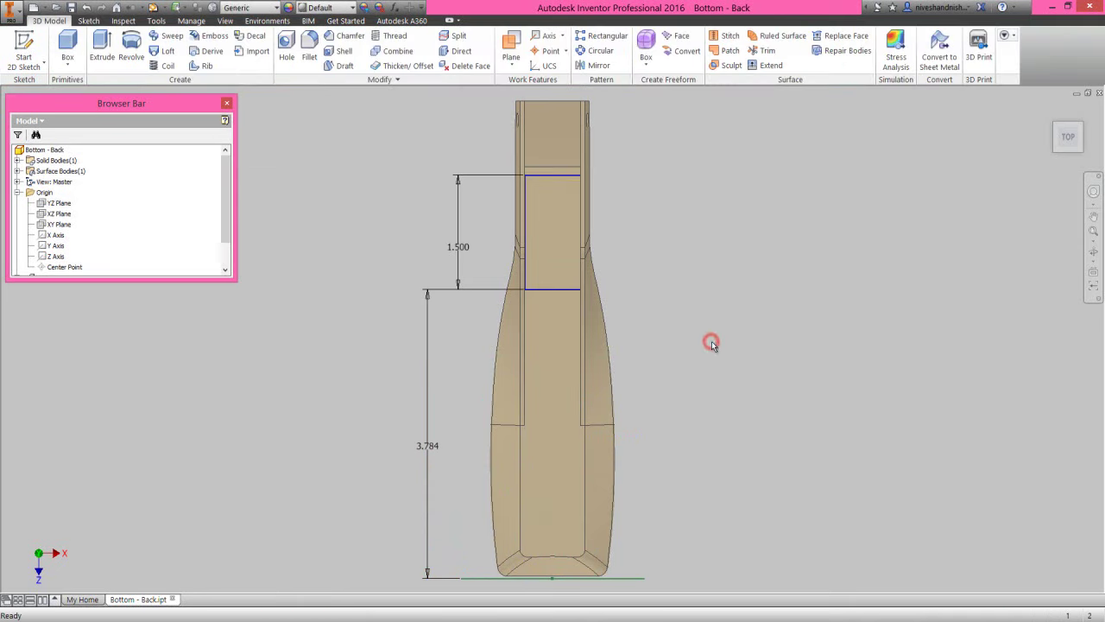
# Step: Cut the rectangle profile through the floor with a symmetric Extrude of 0.06 in
pyautogui.click(1091, 192)
pyautogui.moveTo(1059, 215); pyautogui.dragTo(976, 217)
pyautogui.click(960, 182)
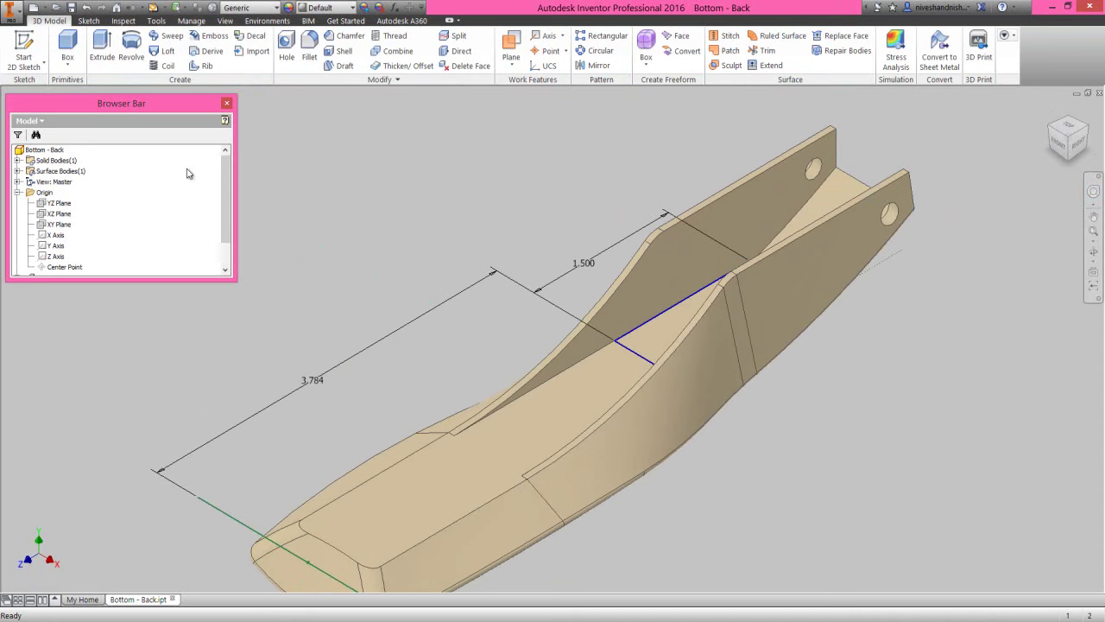
pyautogui.rightClick(120, 169)
pyautogui.click(145, 288)
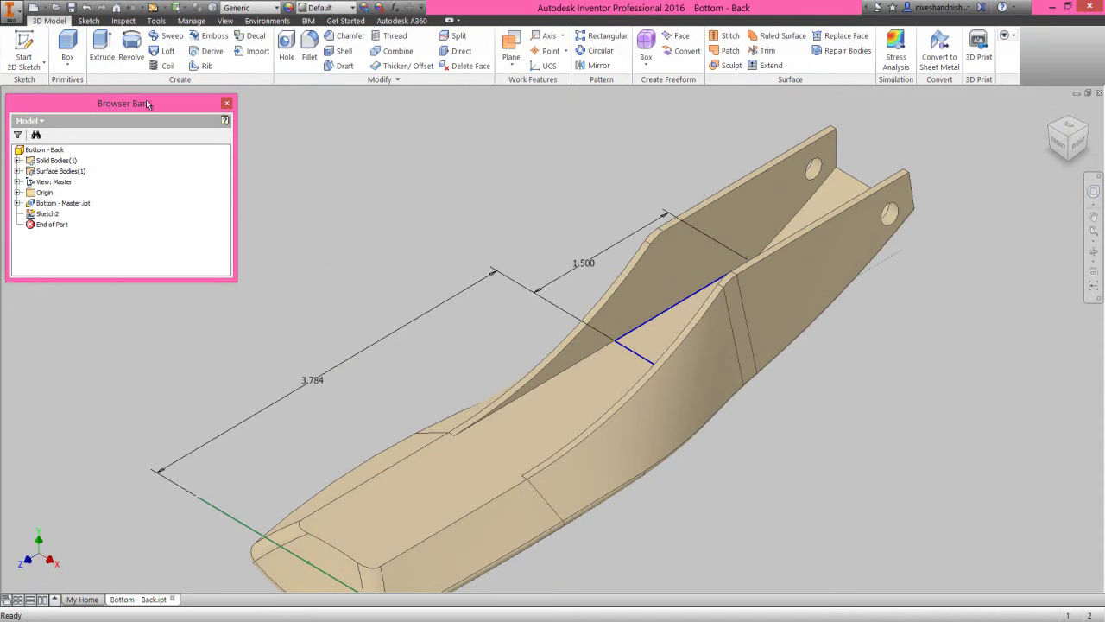
pyautogui.click(103, 52)
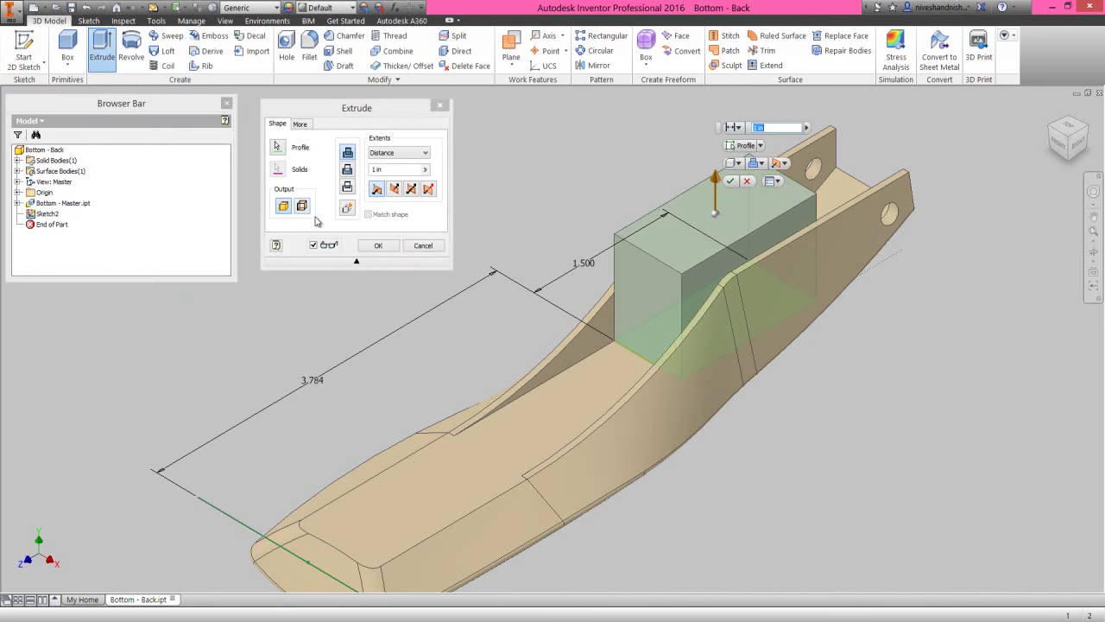
pyautogui.click(348, 173)
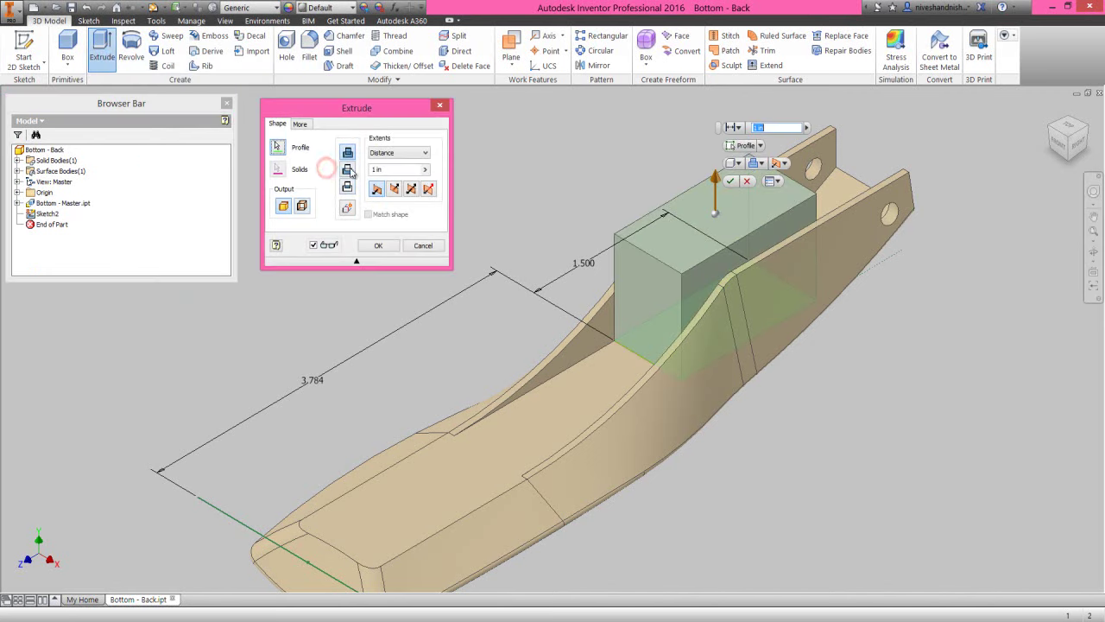
pyautogui.click(348, 170)
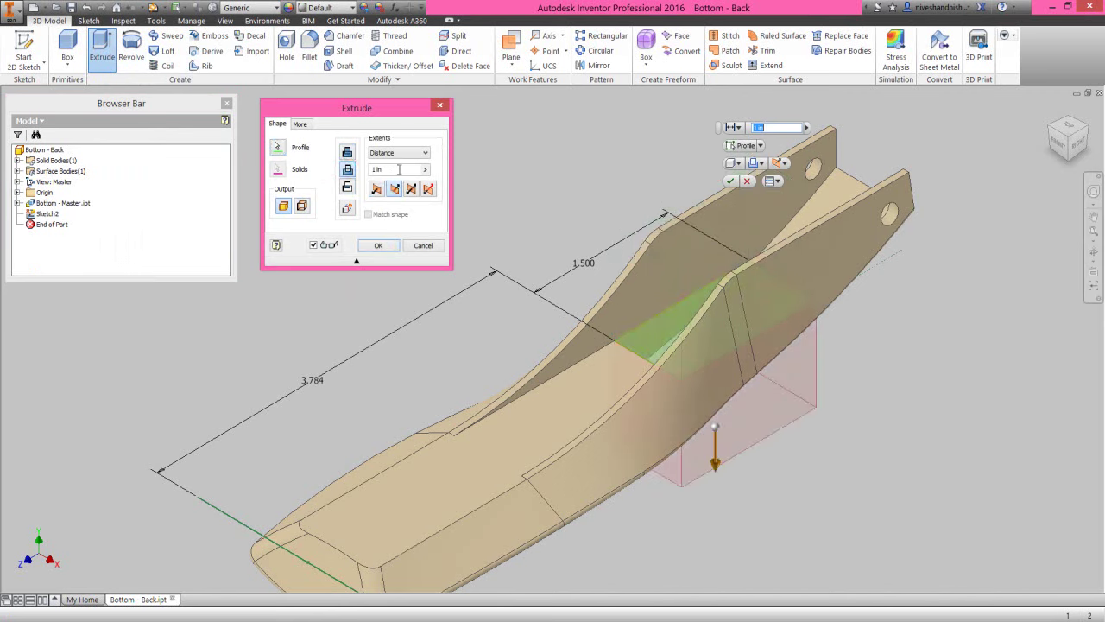
pyautogui.click(399, 169)
pyautogui.write('.06')
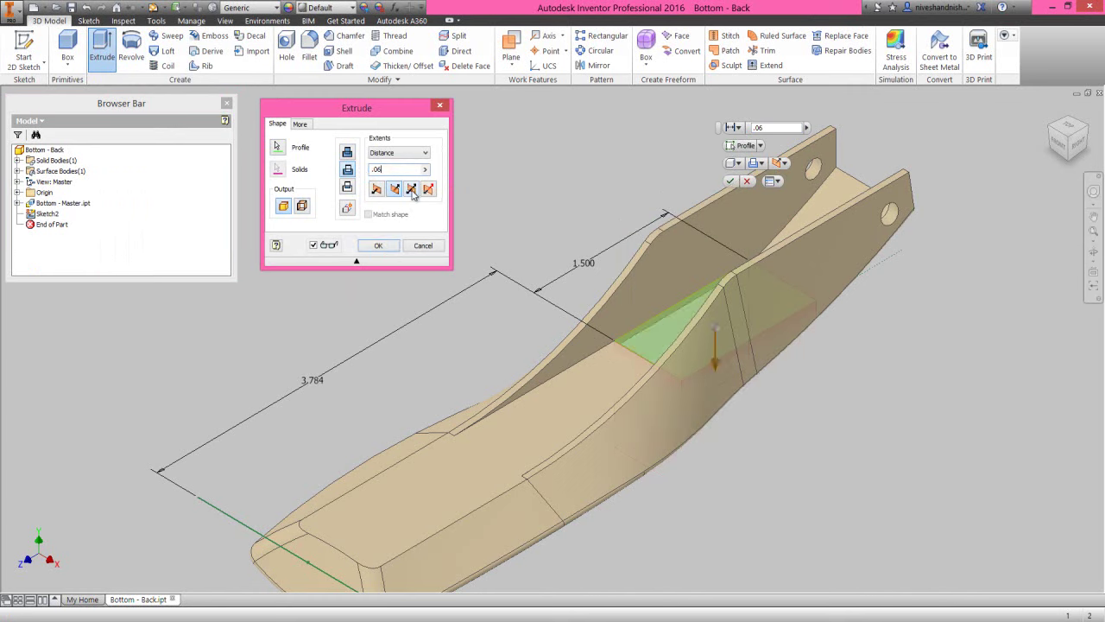
pyautogui.click(412, 191)
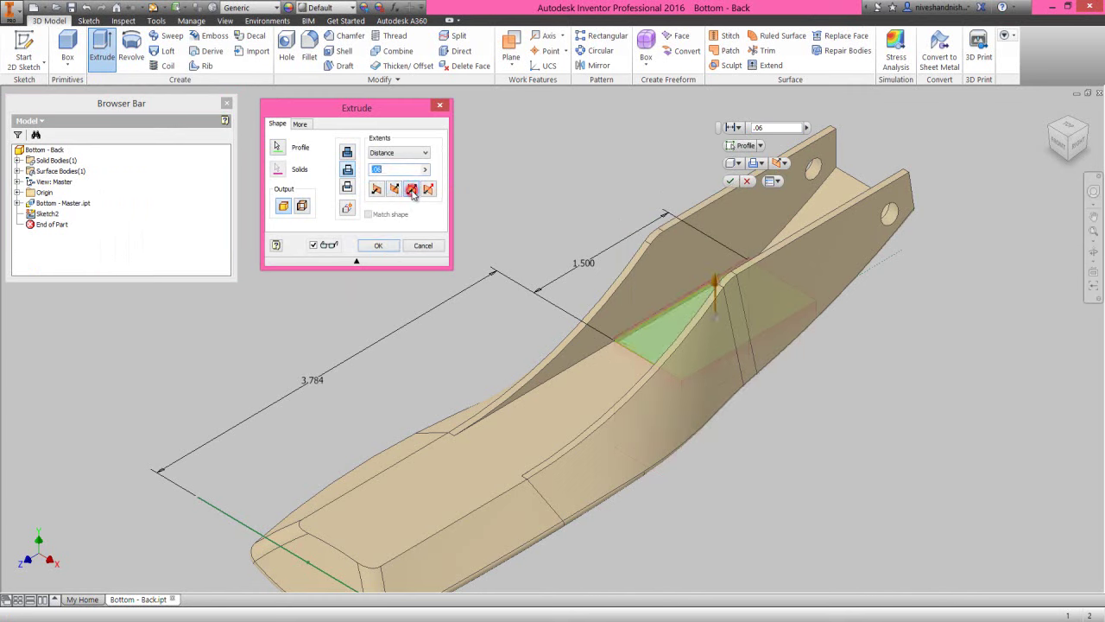
pyautogui.click(379, 247)
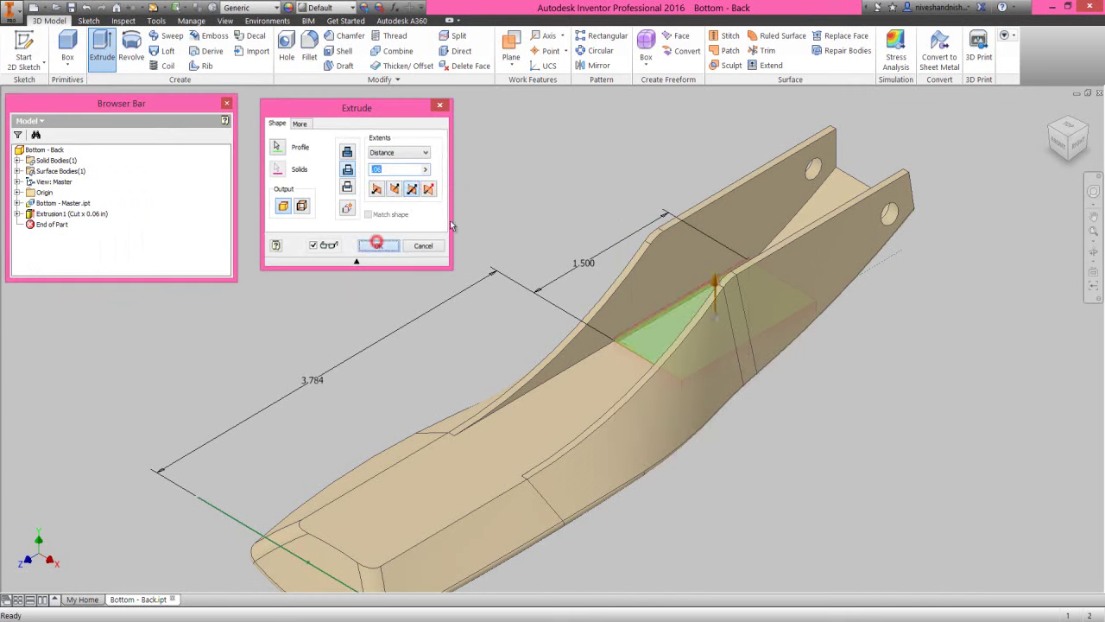
# Step: Examine the rectangular cutout in the floor from the part's front end and from the isometric view
pyautogui.click(1091, 252)
pyautogui.moveTo(518, 363); pyautogui.dragTo(744, 309)
pyautogui.rightClick(630, 312)
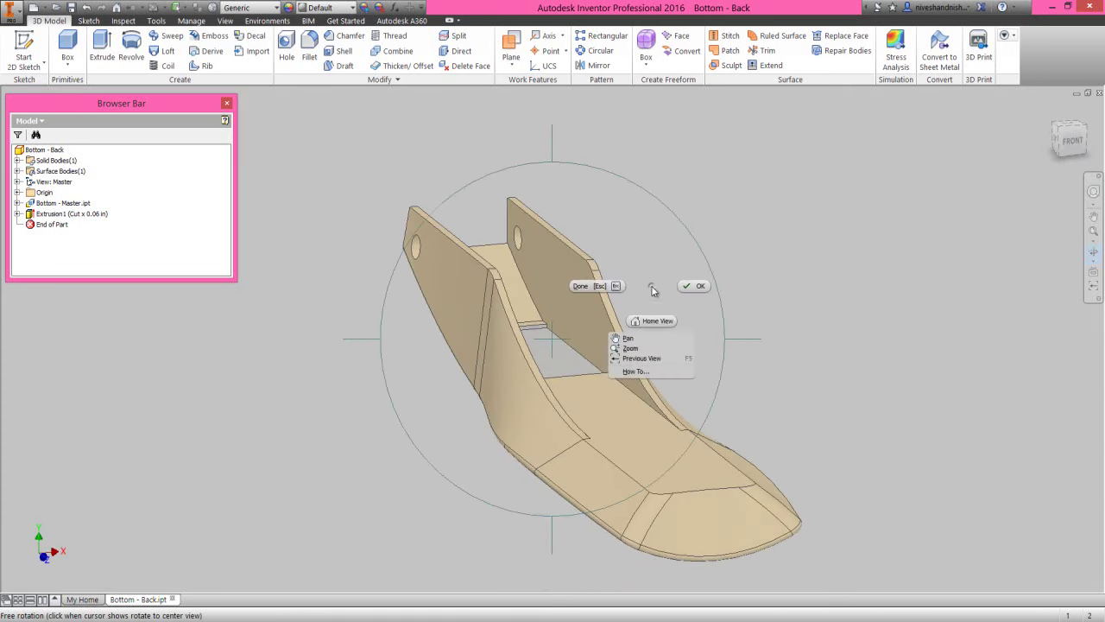
pyautogui.click(666, 363)
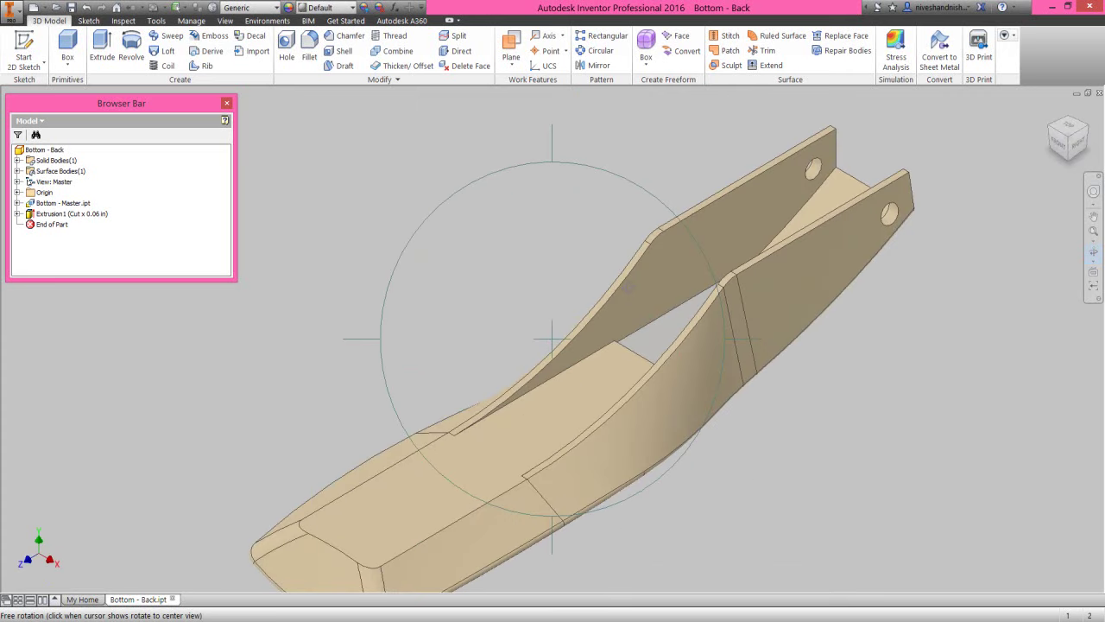
pyautogui.rightClick(604, 245)
pyautogui.click(643, 244)
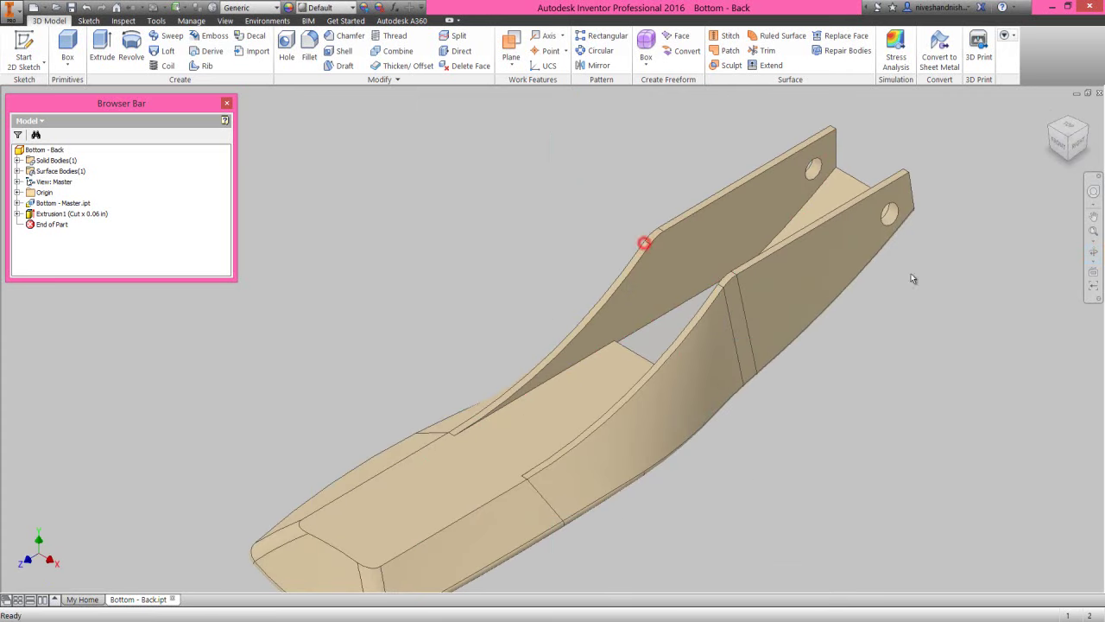
pyautogui.click(1094, 233)
pyautogui.click(472, 255)
pyautogui.click(483, 234)
# Step: Apply the Brindle appearance to the whole Bottom - Back part
pyautogui.click(69, 204)
pyautogui.keyDown('ctrl'); pyautogui.click(48, 149); pyautogui.keyUp('ctrl')
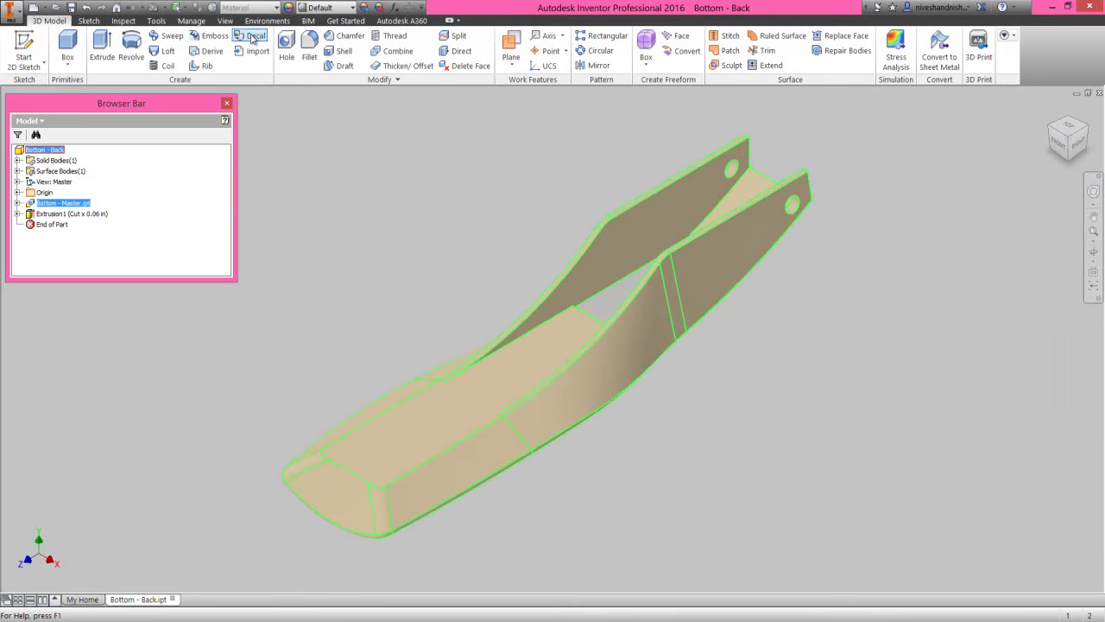
pyautogui.click(289, 8)
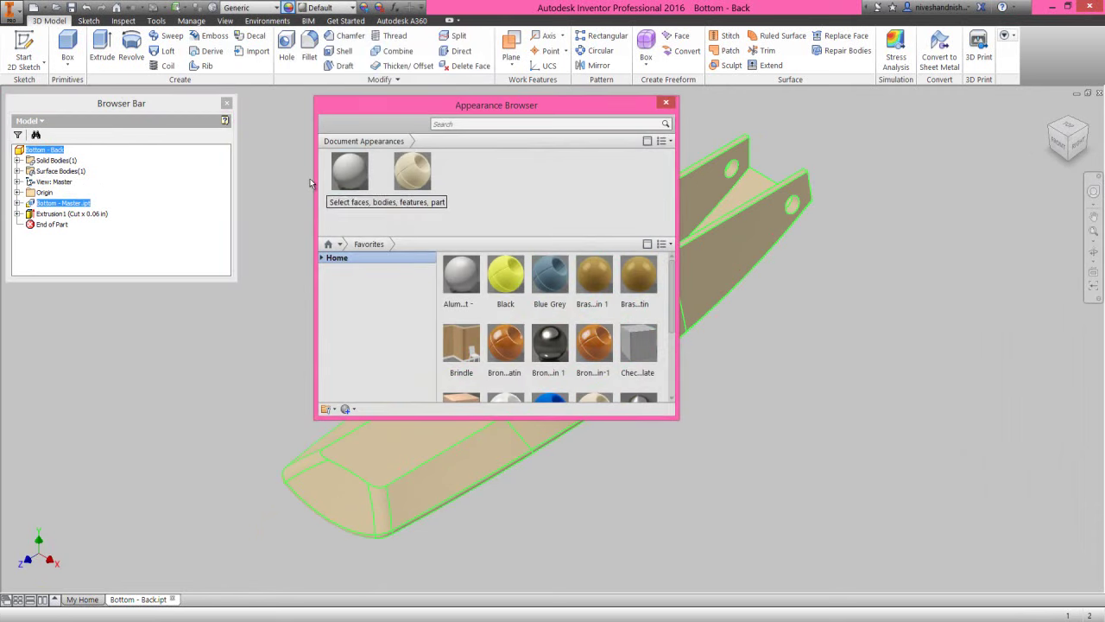
pyautogui.moveTo(450, 107); pyautogui.dragTo(256, 140)
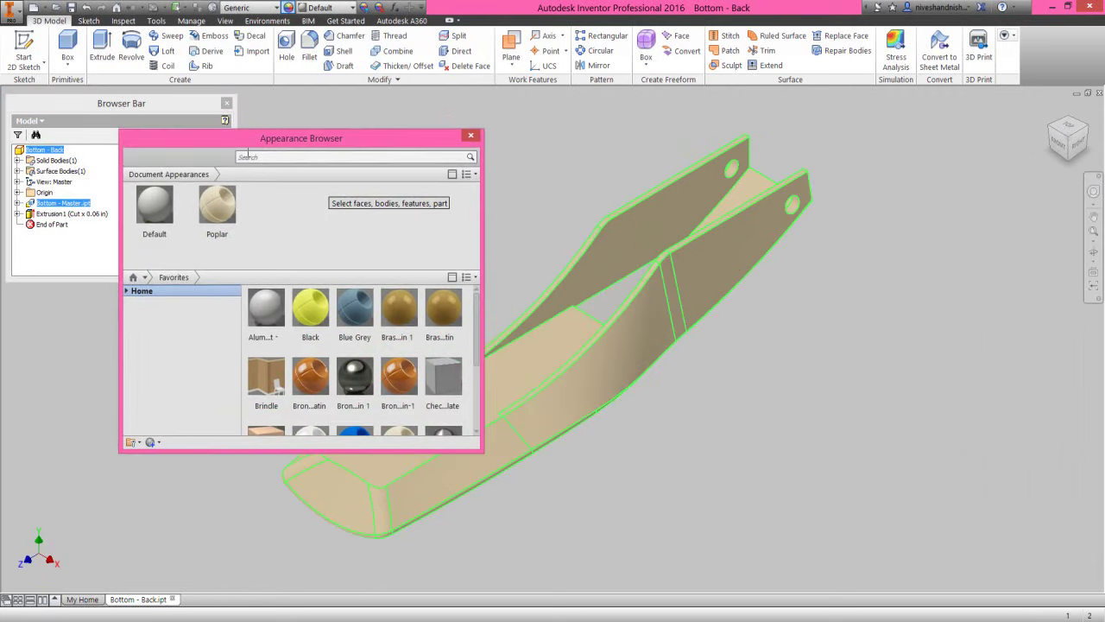
pyautogui.click(260, 415)
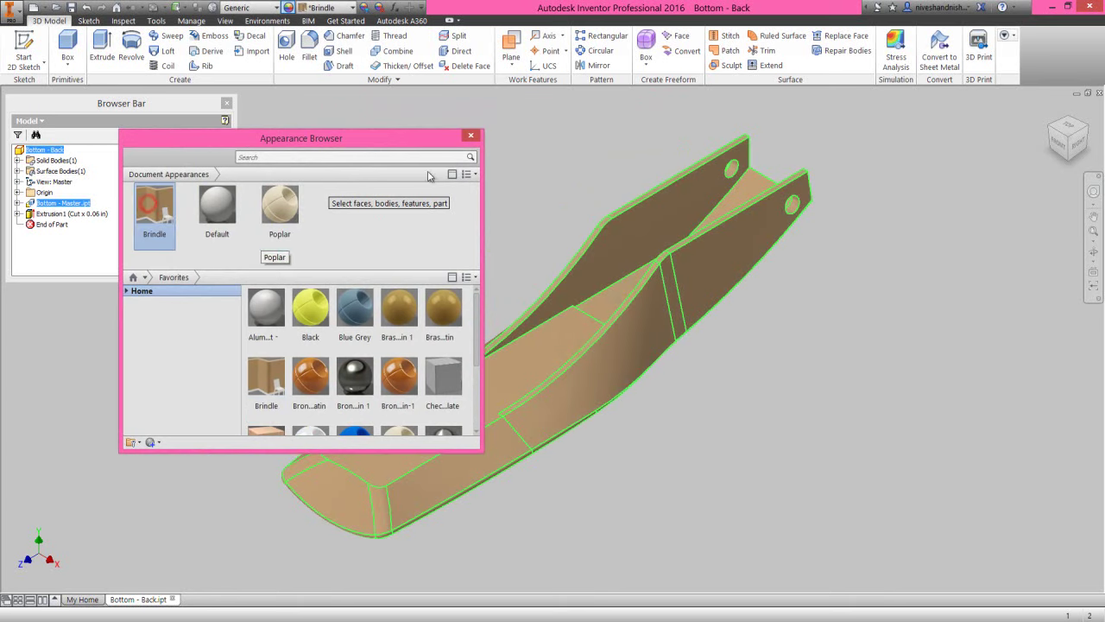
pyautogui.click(470, 134)
pyautogui.click(380, 233)
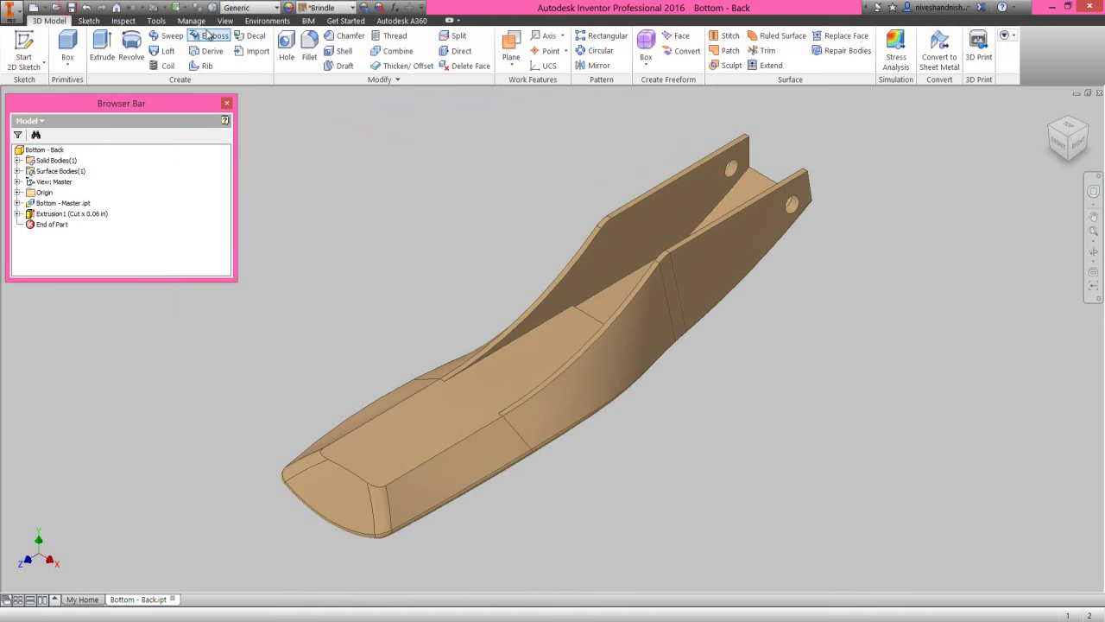
# Step: Import the lighting style file Favorite Color.styxml into the style editor and select the Copy of Two Lights-1 style
pyautogui.click(224, 20)
pyautogui.click(241, 67)
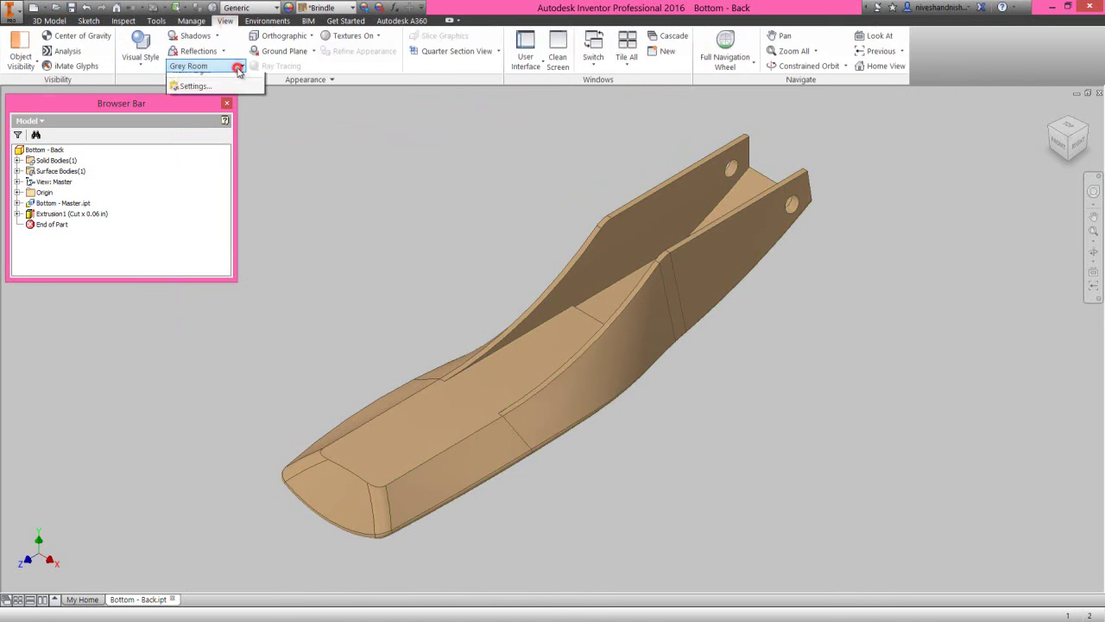
pyautogui.click(201, 370)
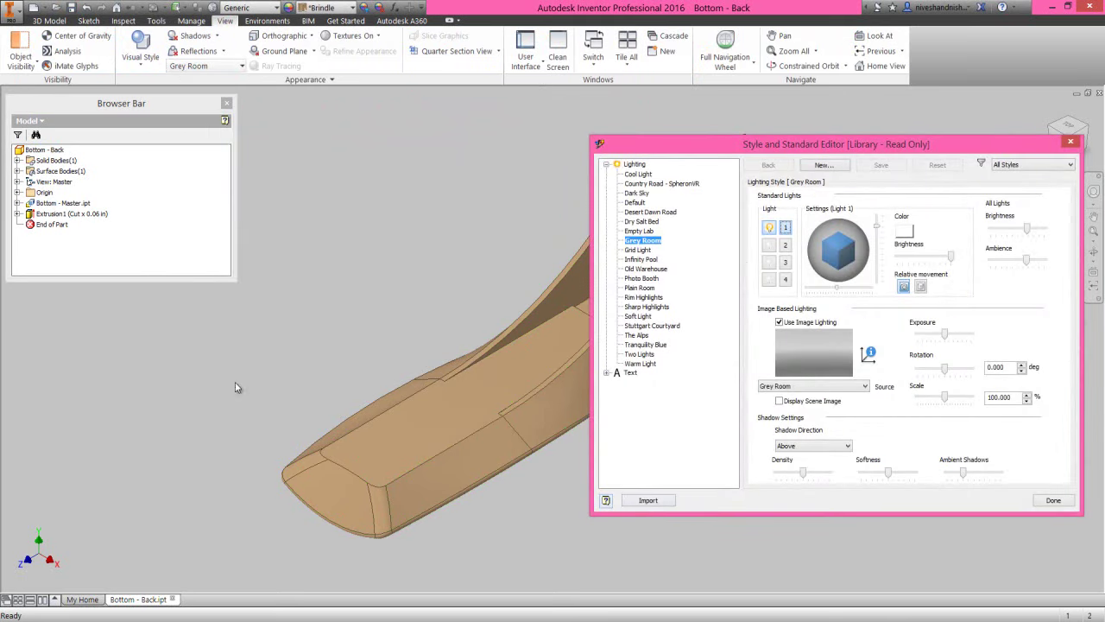
pyautogui.click(647, 501)
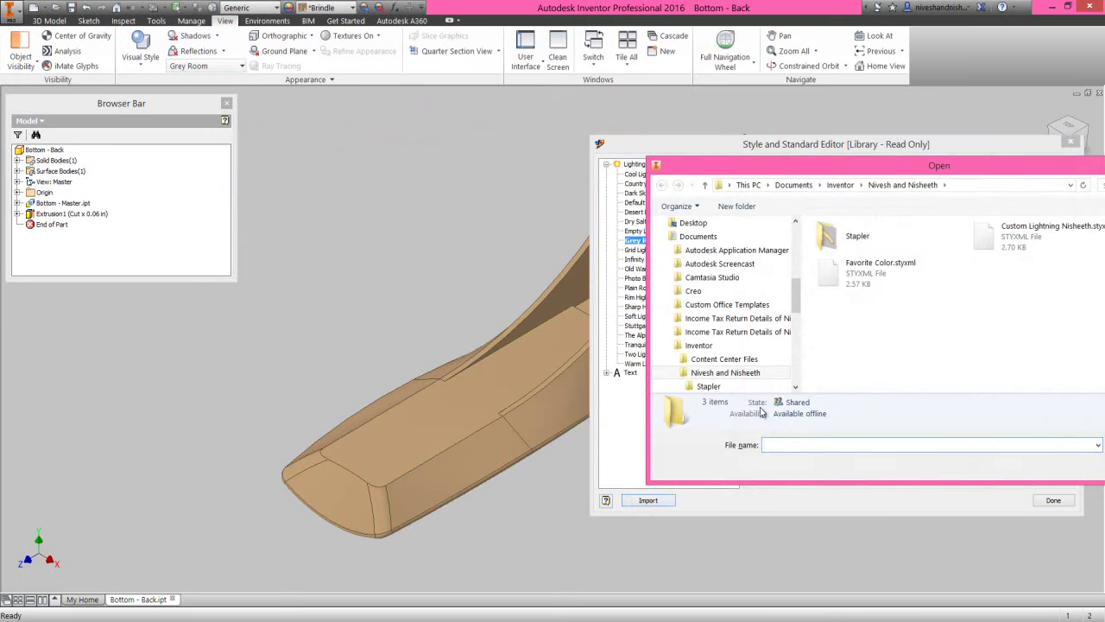
pyautogui.doubleClick(857, 282)
pyautogui.click(674, 185)
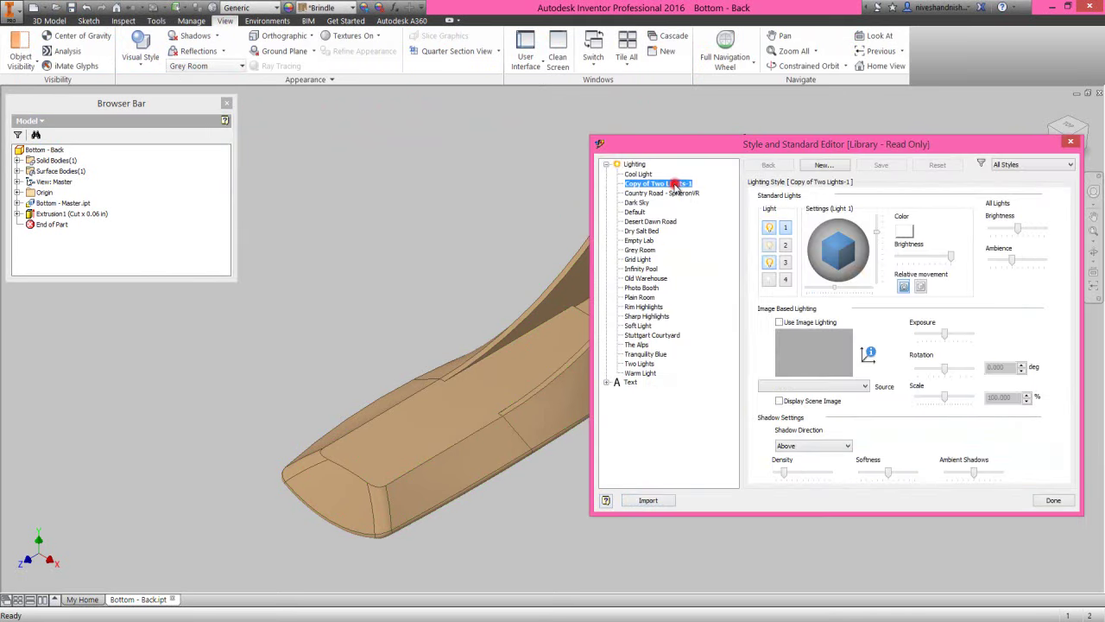
# Step: Turn on all four lights of Copy of Two Lights-1, reduce overall brightness to 41, set Light 1's vertical position to 11 and adjust its horizontal position
pyautogui.moveTo(860, 145); pyautogui.dragTo(236, 102)
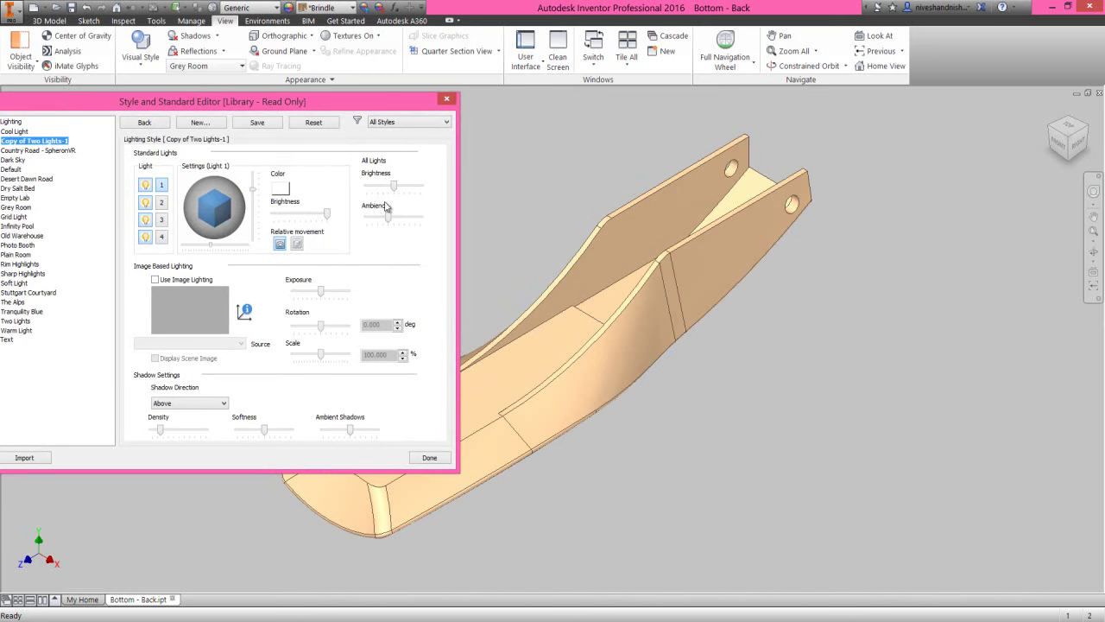
pyautogui.moveTo(393, 189); pyautogui.dragTo(388, 189)
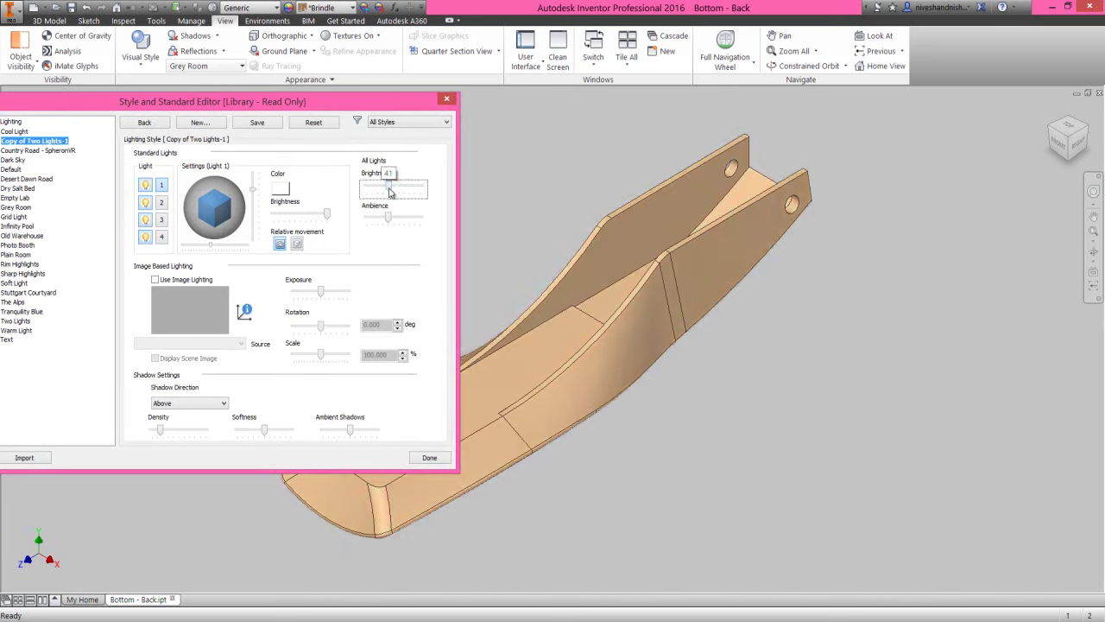
pyautogui.moveTo(257, 193); pyautogui.dragTo(256, 206)
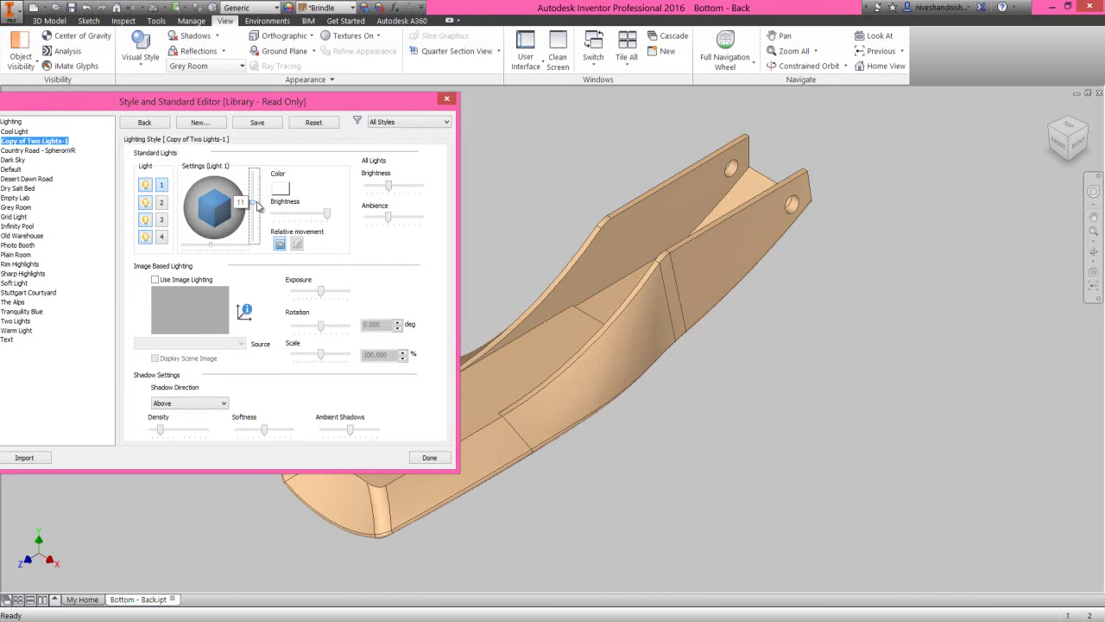
pyautogui.moveTo(213, 248); pyautogui.dragTo(214, 247)
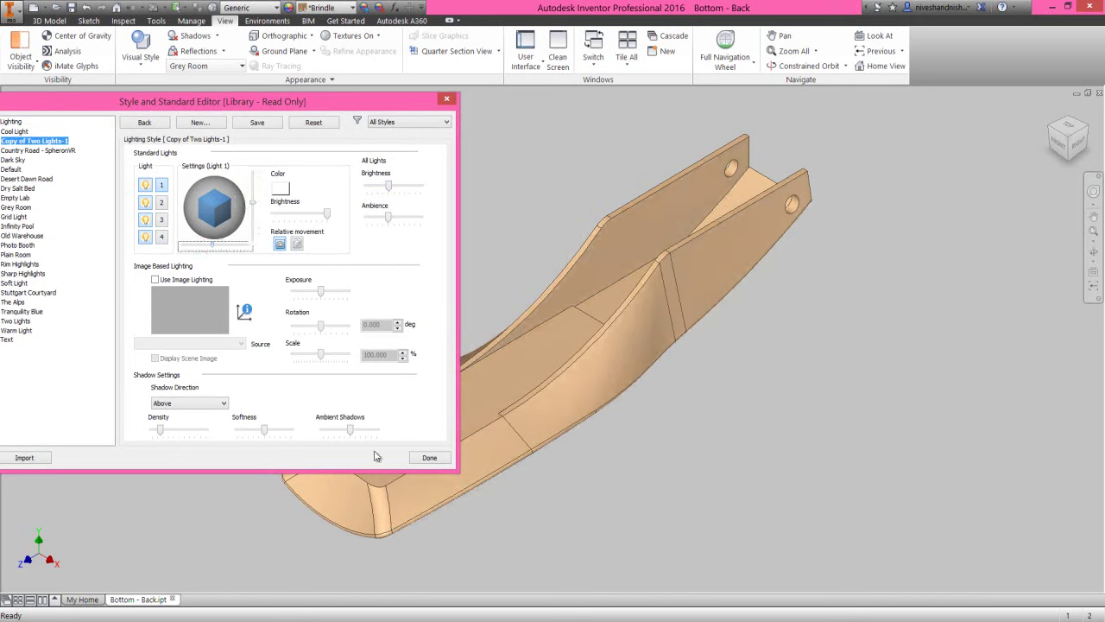
pyautogui.click(417, 457)
pyautogui.click(183, 314)
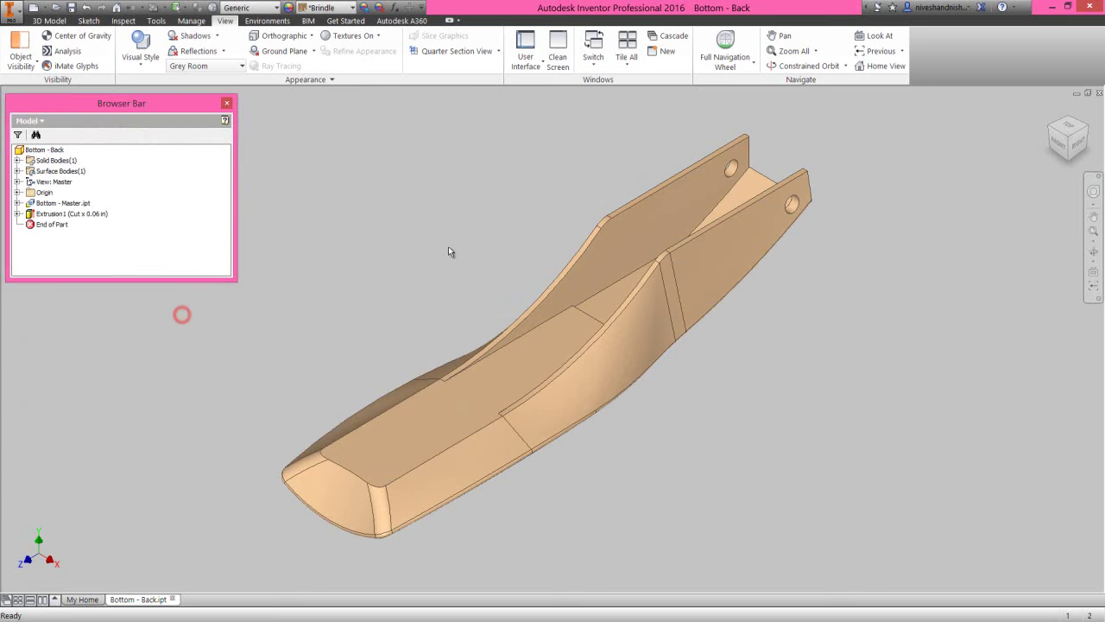
# Step: Create a work plane parallel to the YZ Plane through the upper rear corner of the right side wall, with the command set to repeat
pyautogui.click(64, 20)
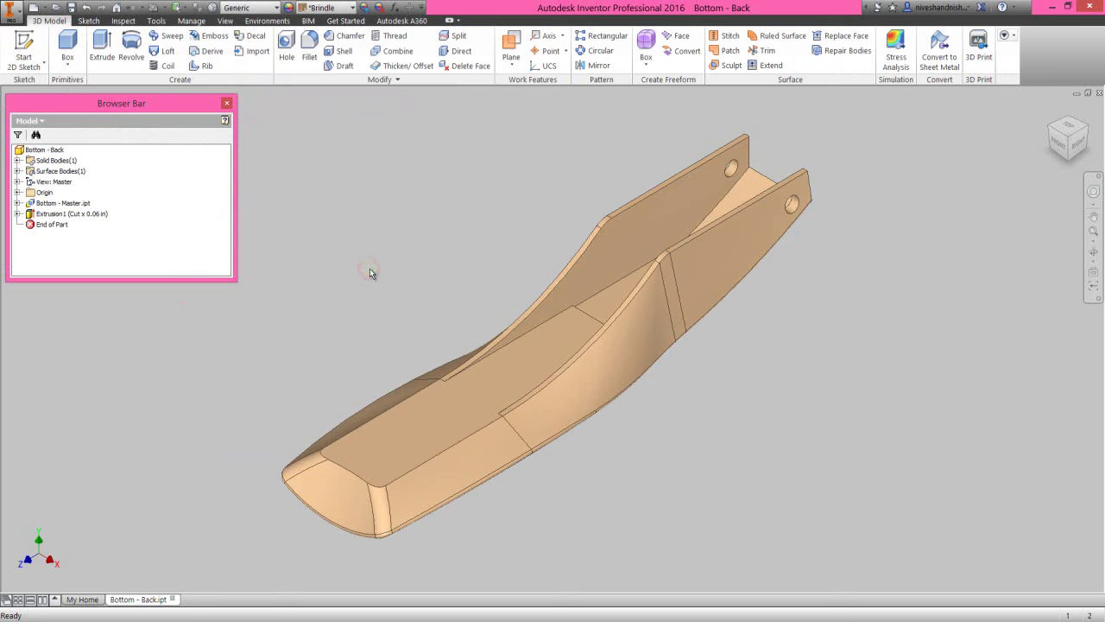
pyautogui.click(1090, 128)
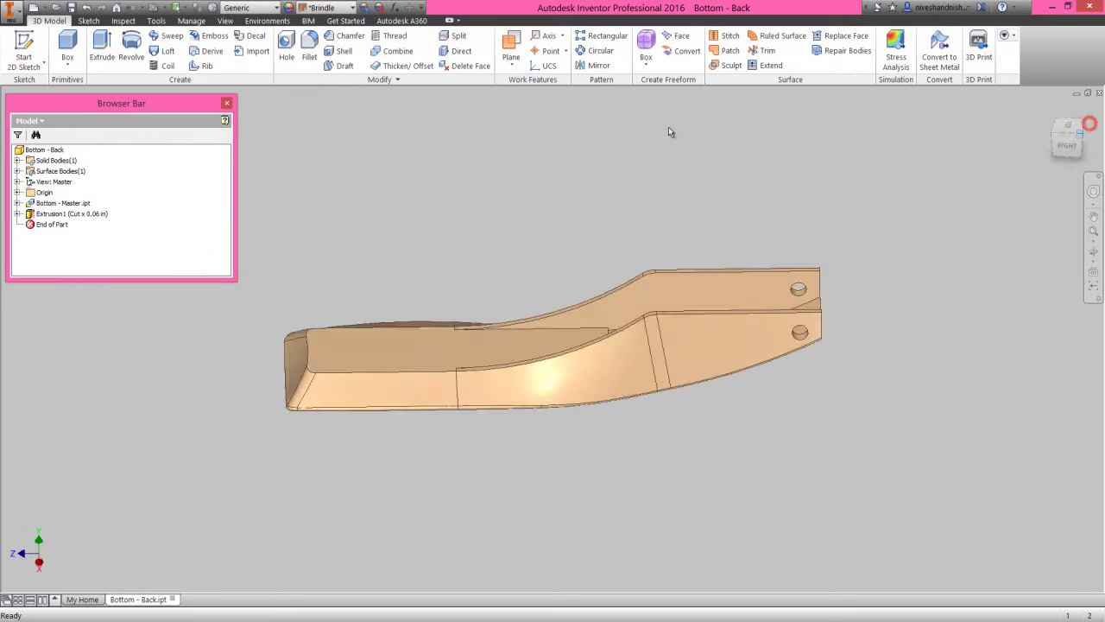
pyautogui.click(515, 43)
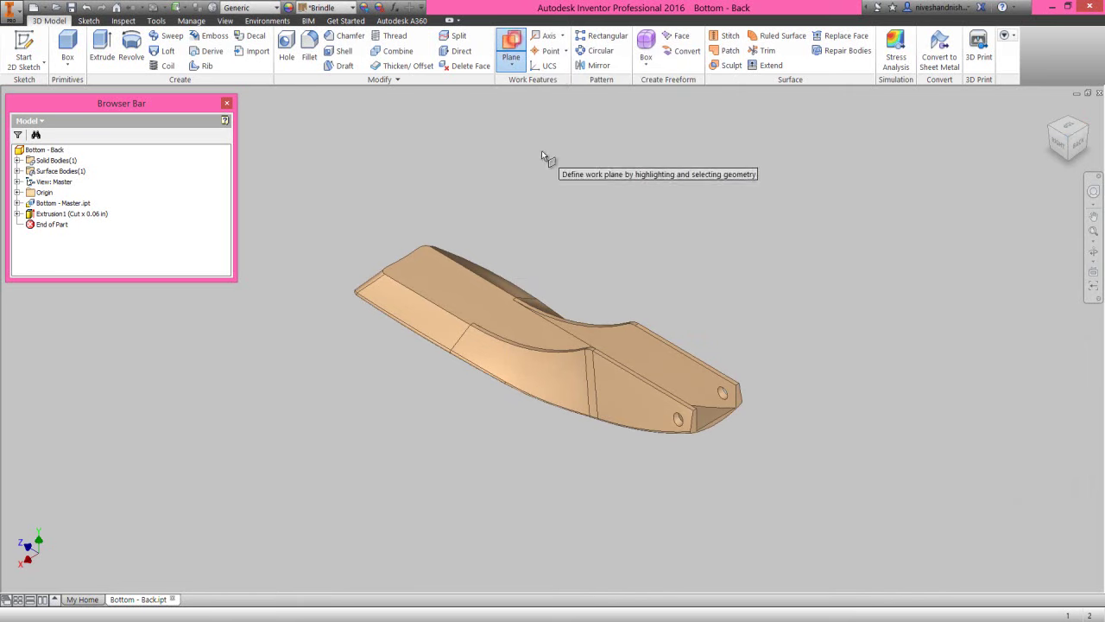
pyautogui.rightClick(542, 154)
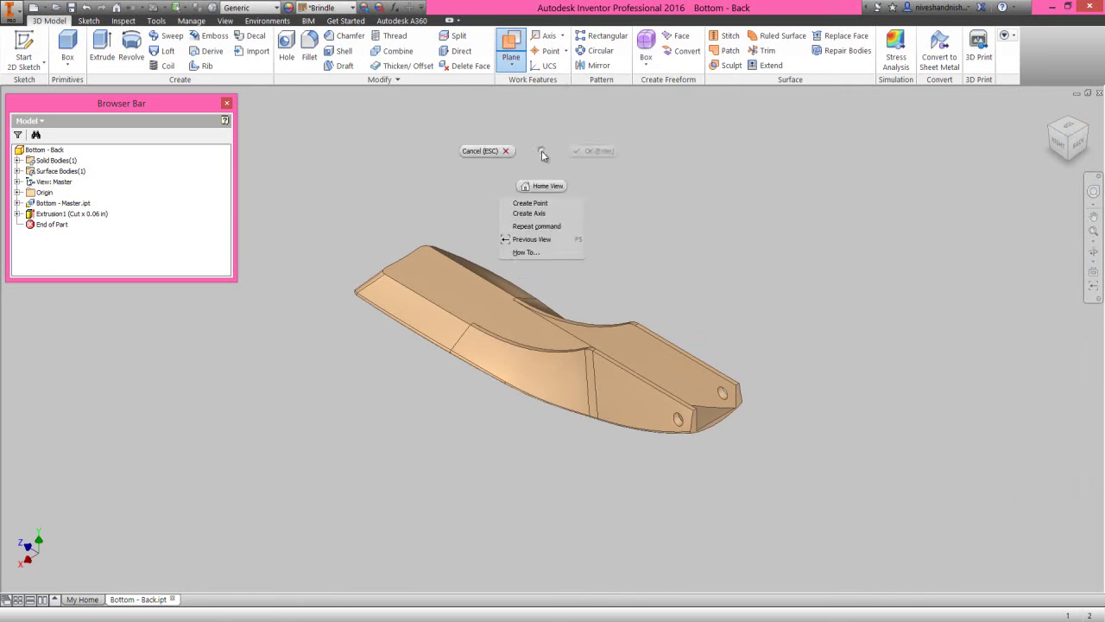
pyautogui.click(507, 229)
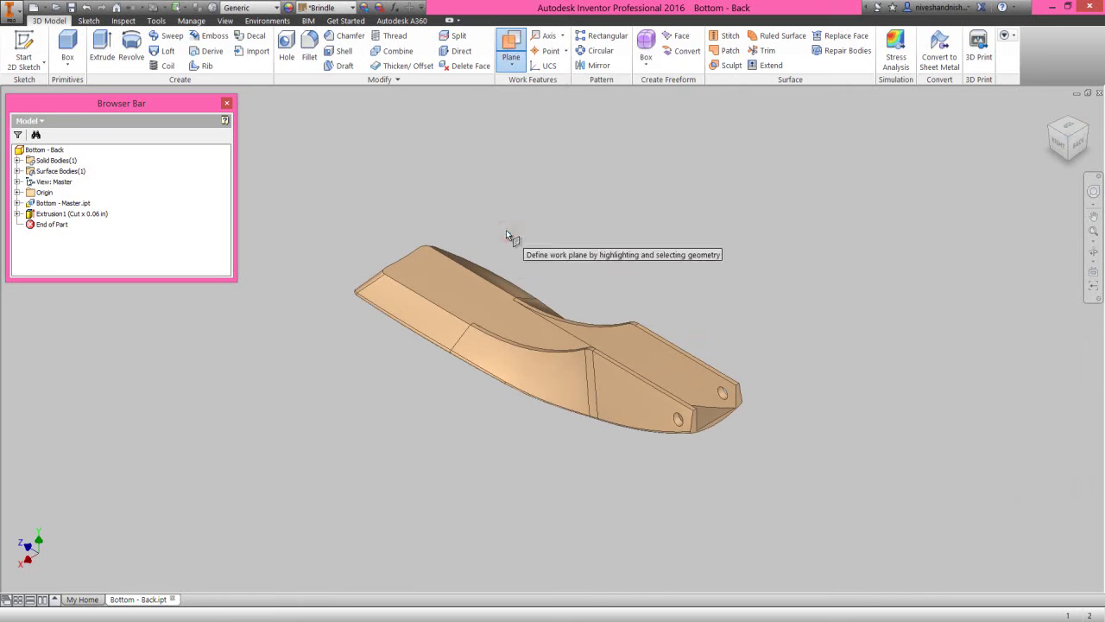
pyautogui.scroll(4, 656, 423)
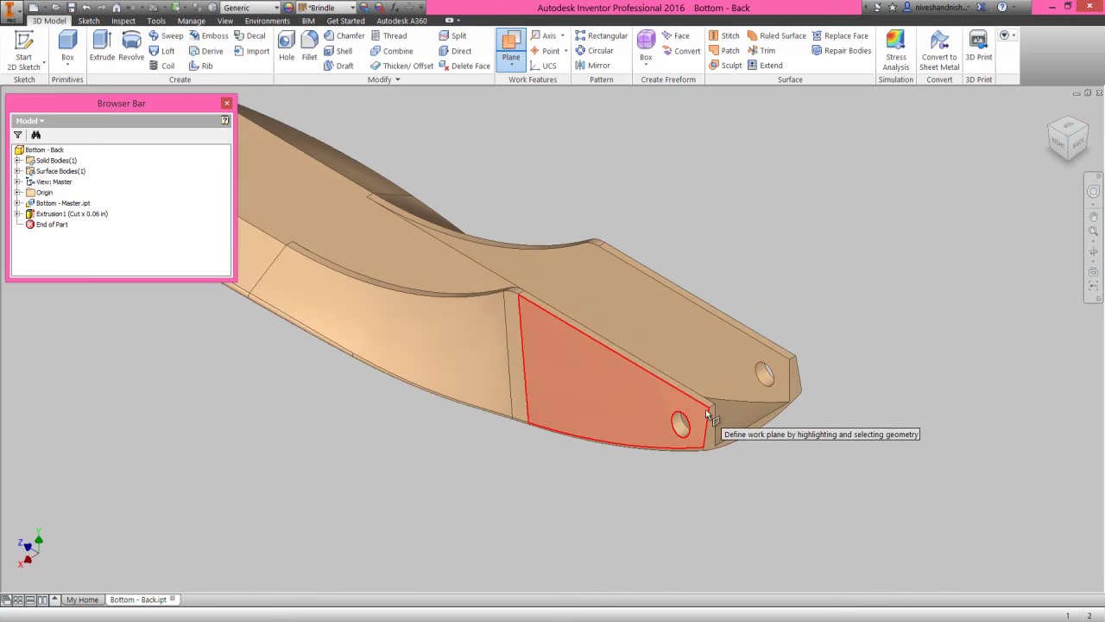
pyautogui.click(709, 408)
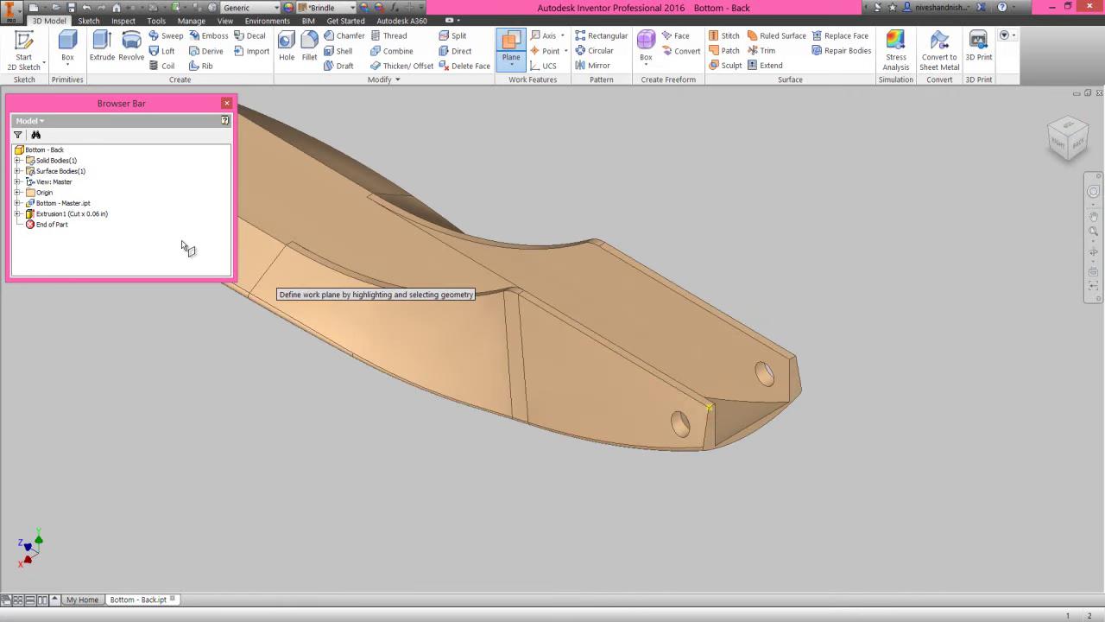
pyautogui.click(18, 192)
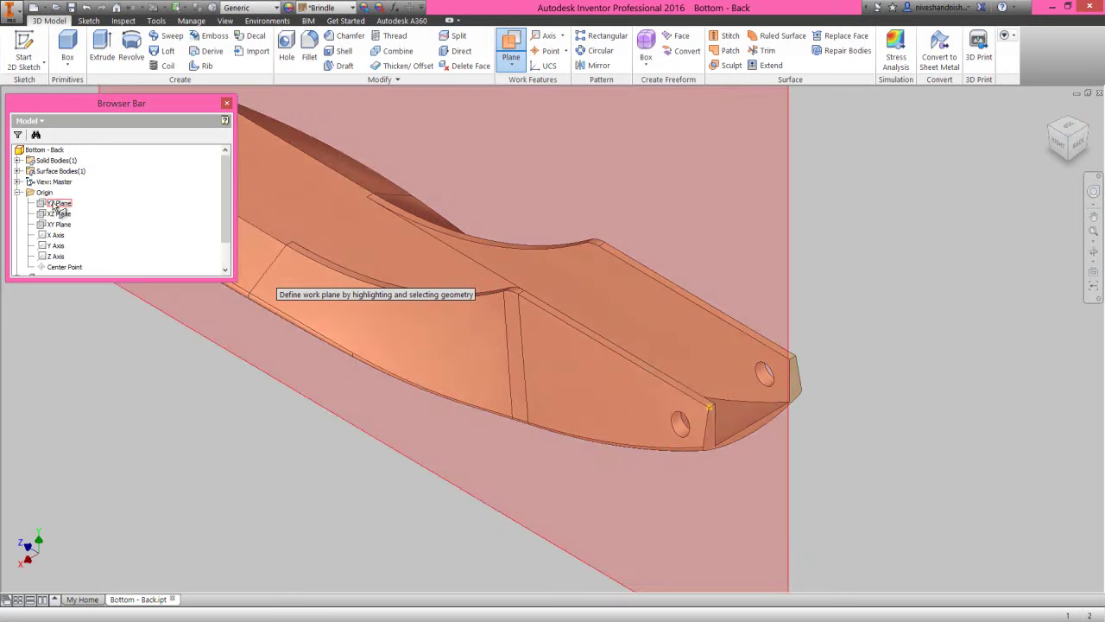
pyautogui.click(54, 204)
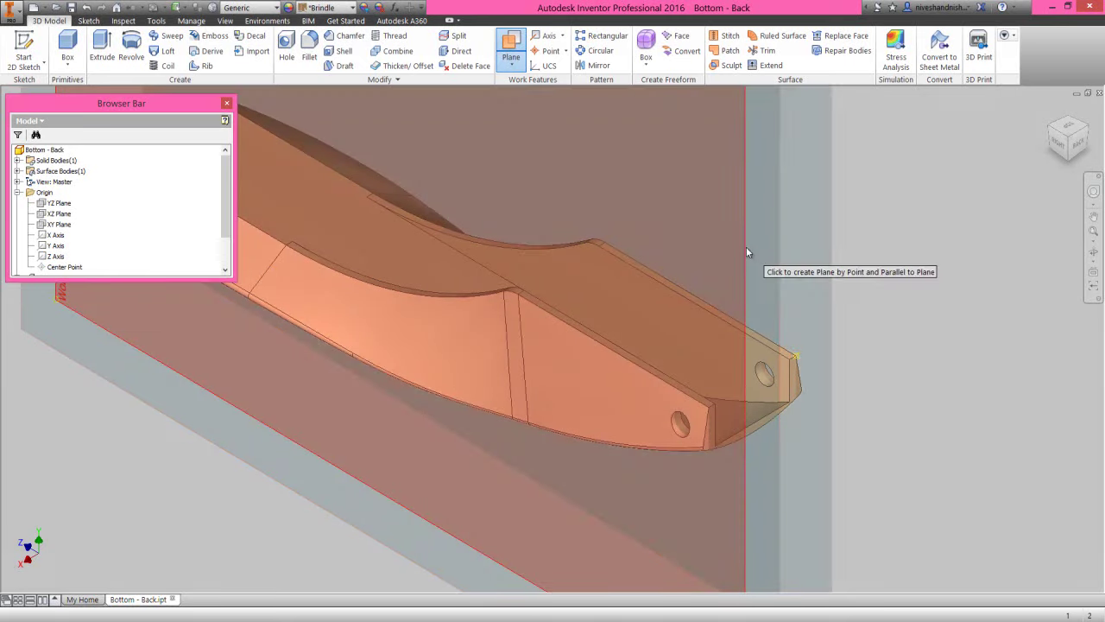
# Step: Create a parallel work plane through the upper rear corner of the opposite side wall, end the command and collapse the model tree
pyautogui.click(746, 246)
pyautogui.rightClick(876, 275)
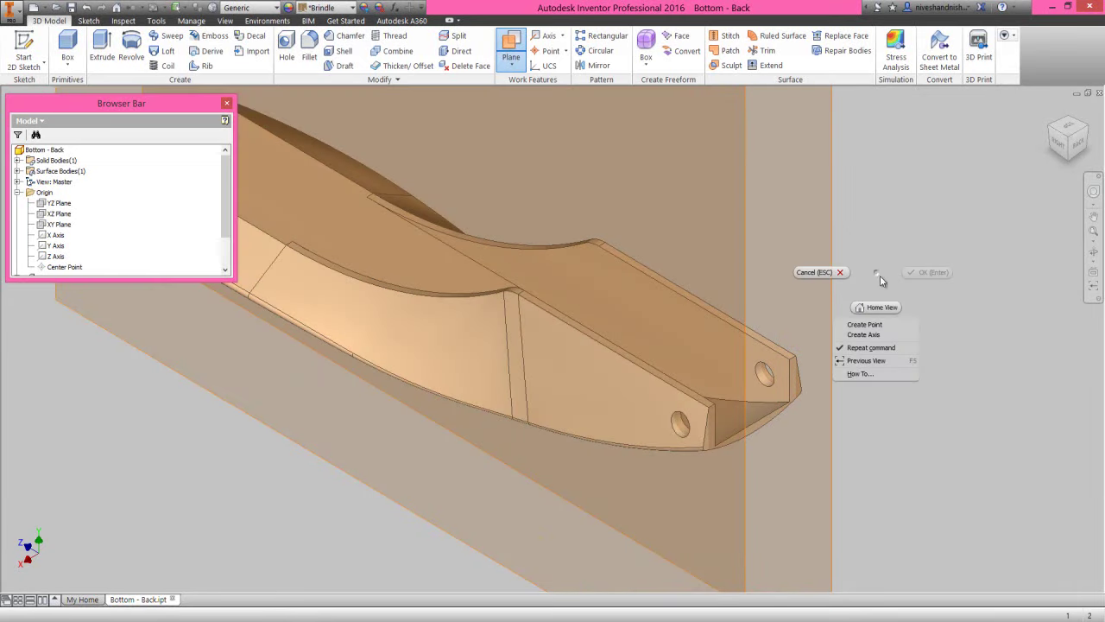
pyautogui.click(843, 268)
pyautogui.rightClick(161, 206)
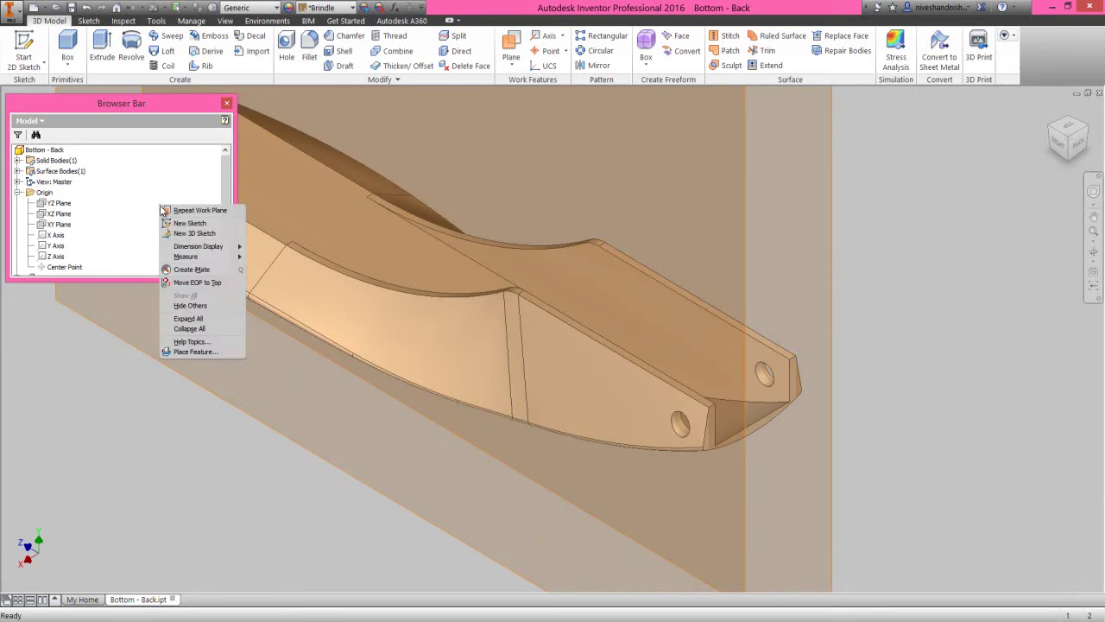
pyautogui.click(190, 328)
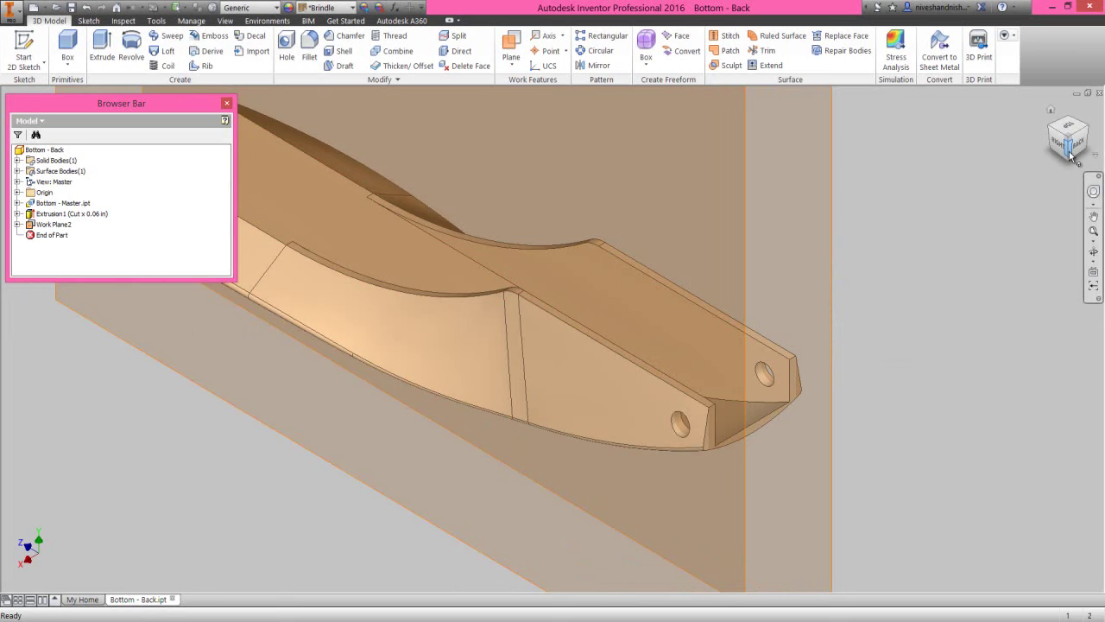
# Step: Create a work plane offset -1.375 in from the YZ Plane
pyautogui.click(1077, 147)
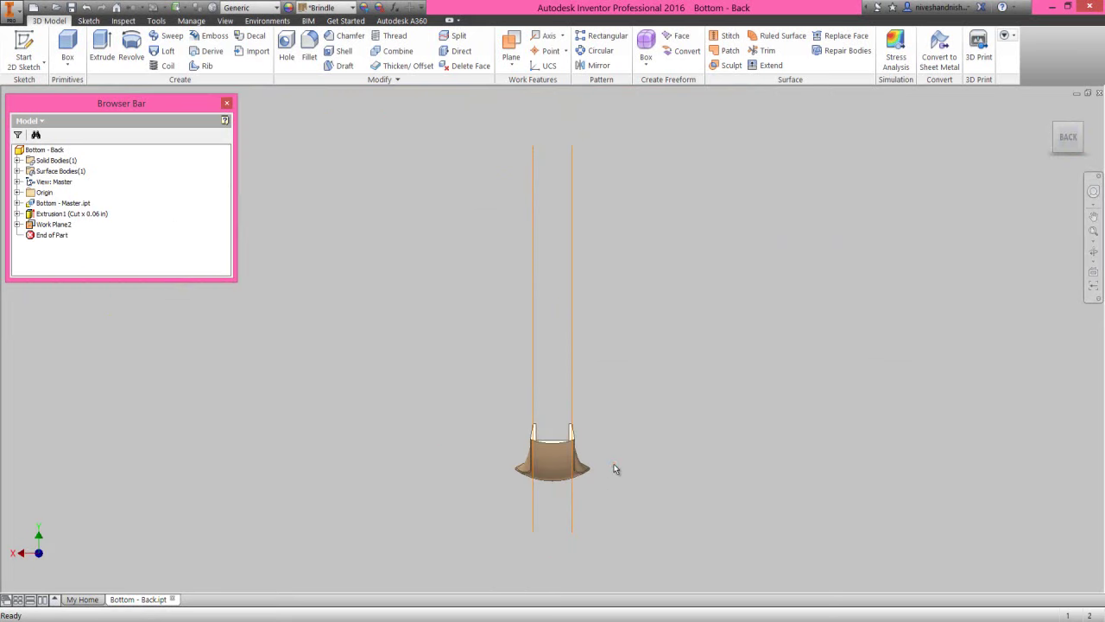
pyautogui.click(614, 464)
pyautogui.click(605, 470)
pyautogui.scroll(4, 551, 488)
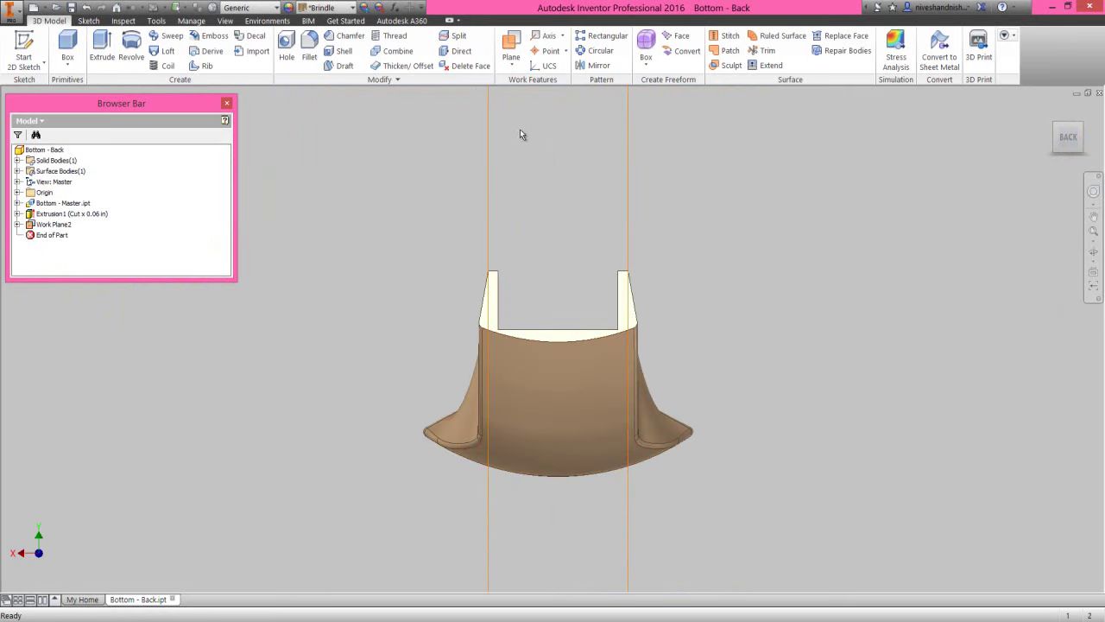
pyautogui.click(511, 62)
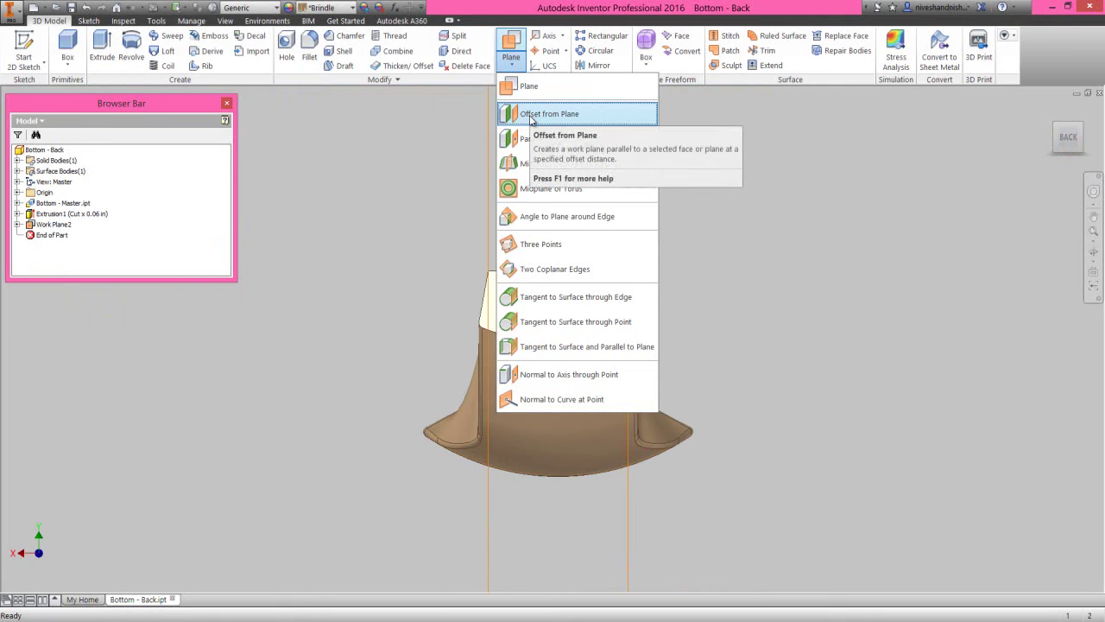
pyautogui.click(530, 116)
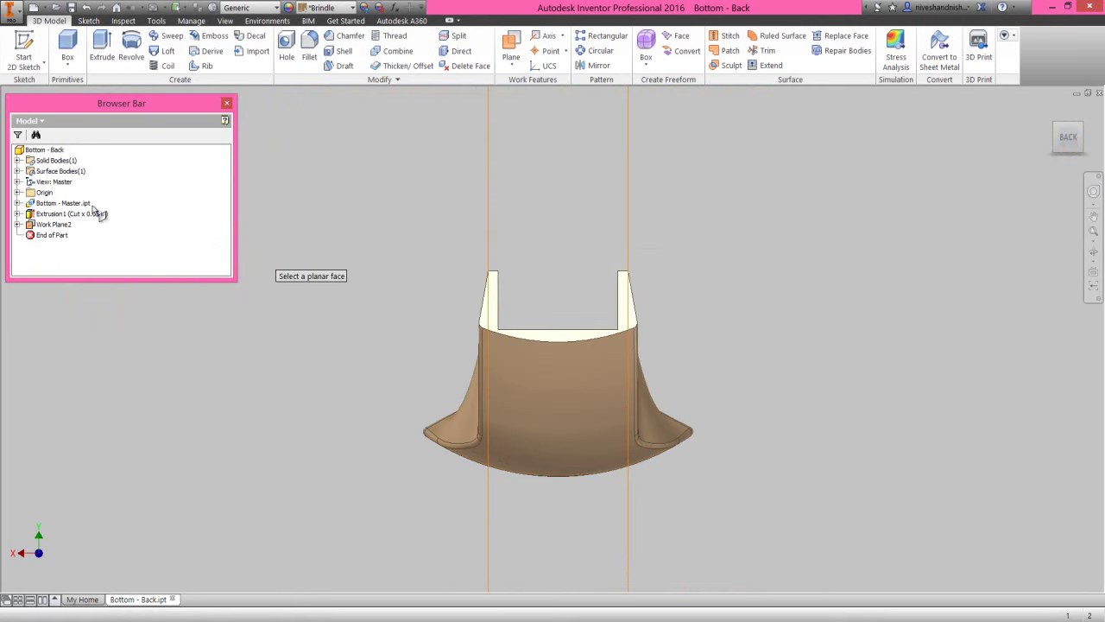
pyautogui.click(17, 192)
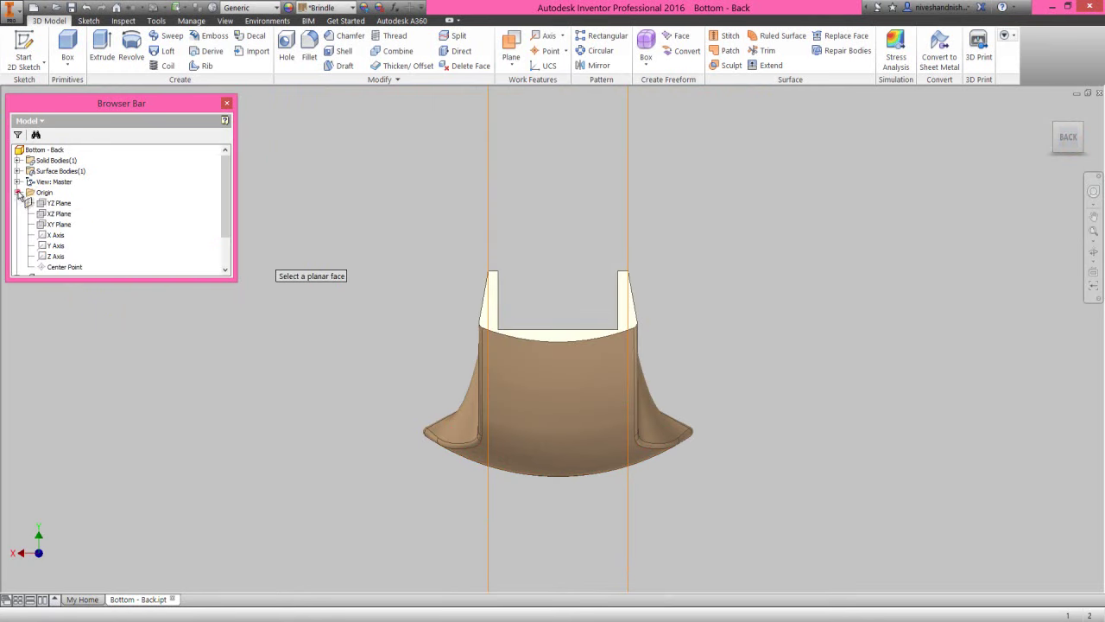
pyautogui.click(60, 205)
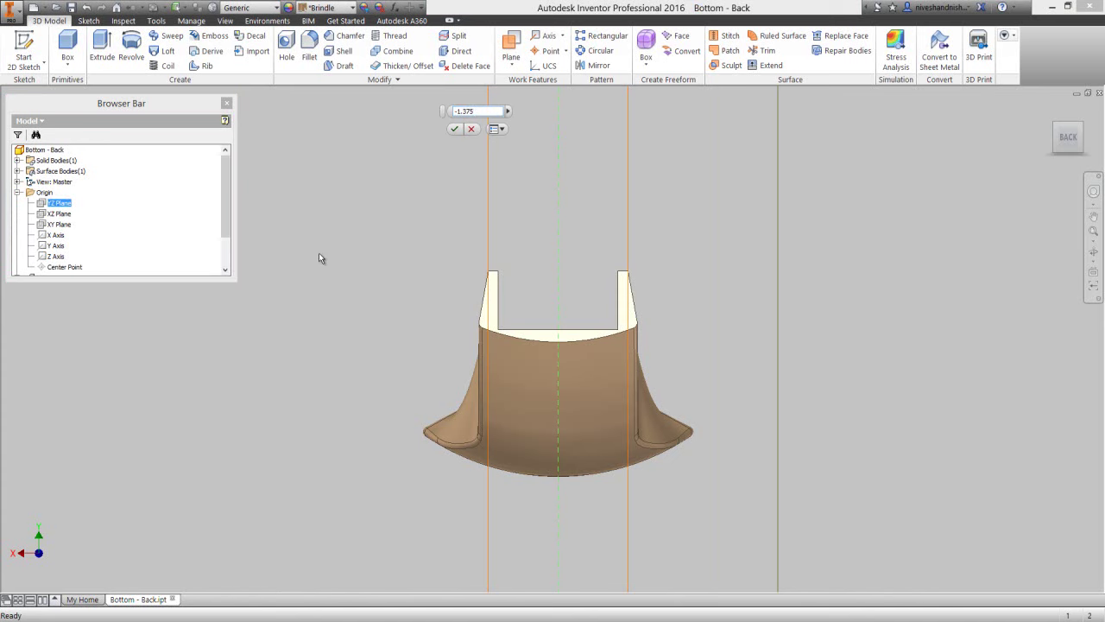
pyautogui.click(454, 129)
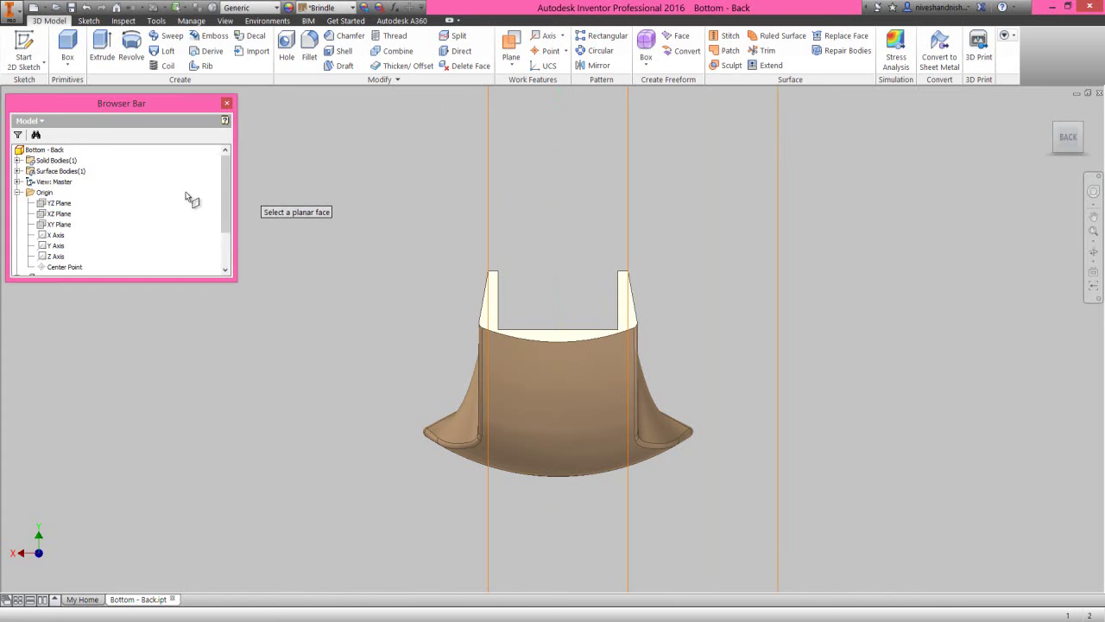
# Step: Create a work plane offset 1.375 in from the YZ Plane and collapse the Origin folder
pyautogui.click(60, 204)
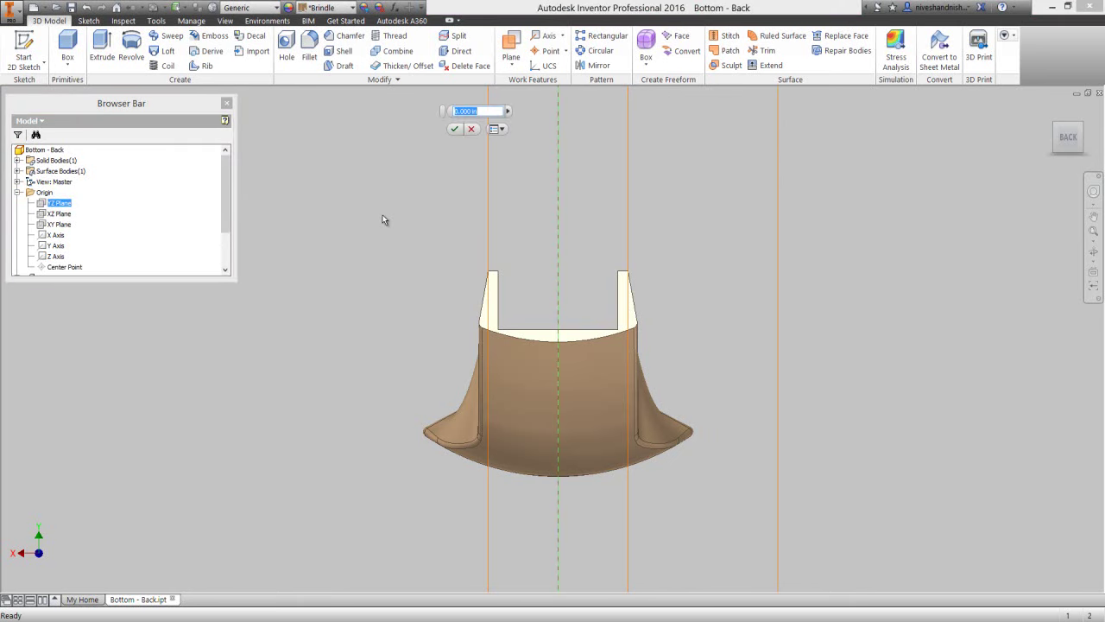
pyautogui.write('1.375')
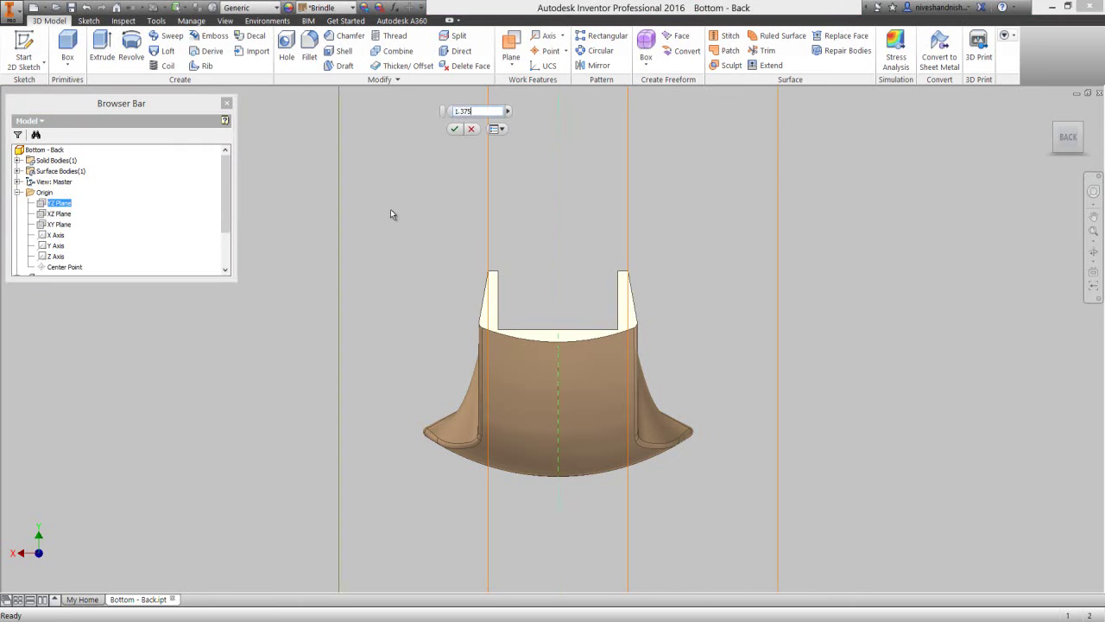
pyautogui.click(455, 129)
pyautogui.moveTo(434, 206); pyautogui.dragTo(391, 200, button='right')
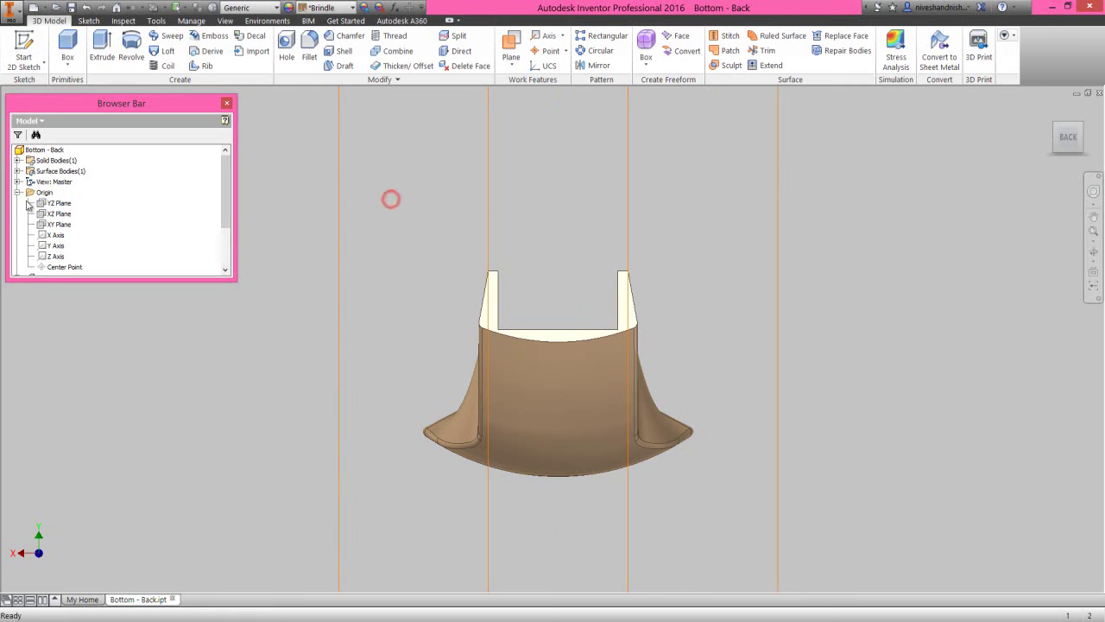
pyautogui.click(17, 192)
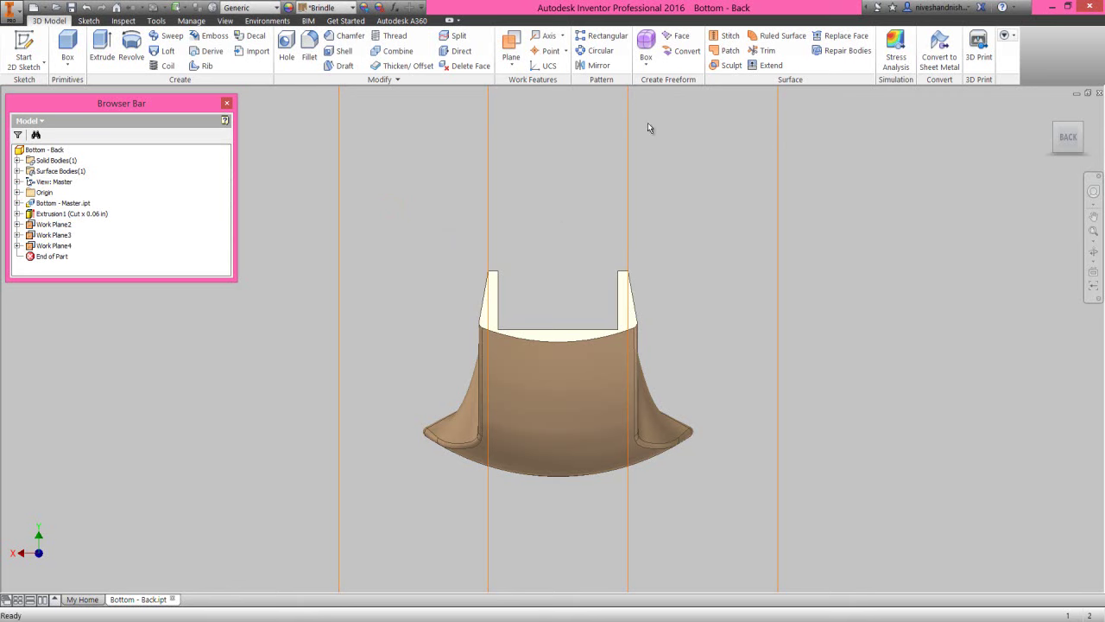
# Step: Hide the two inner work planes and the 1.375 in offset plane, keeping only the -1.375 in one visible
pyautogui.click(688, 131)
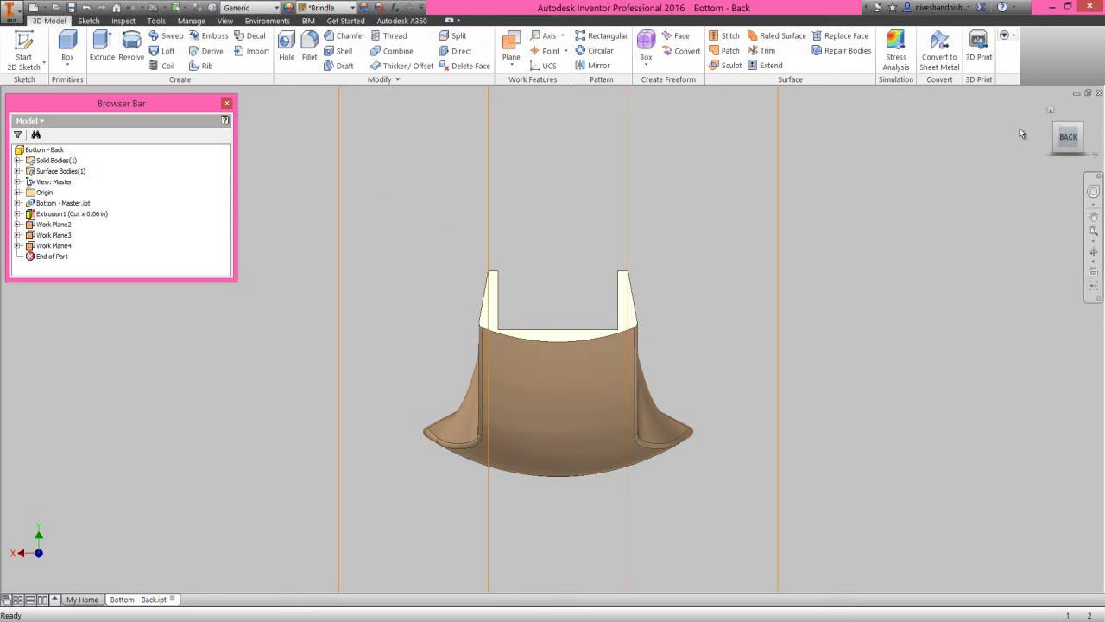
pyautogui.click(1056, 129)
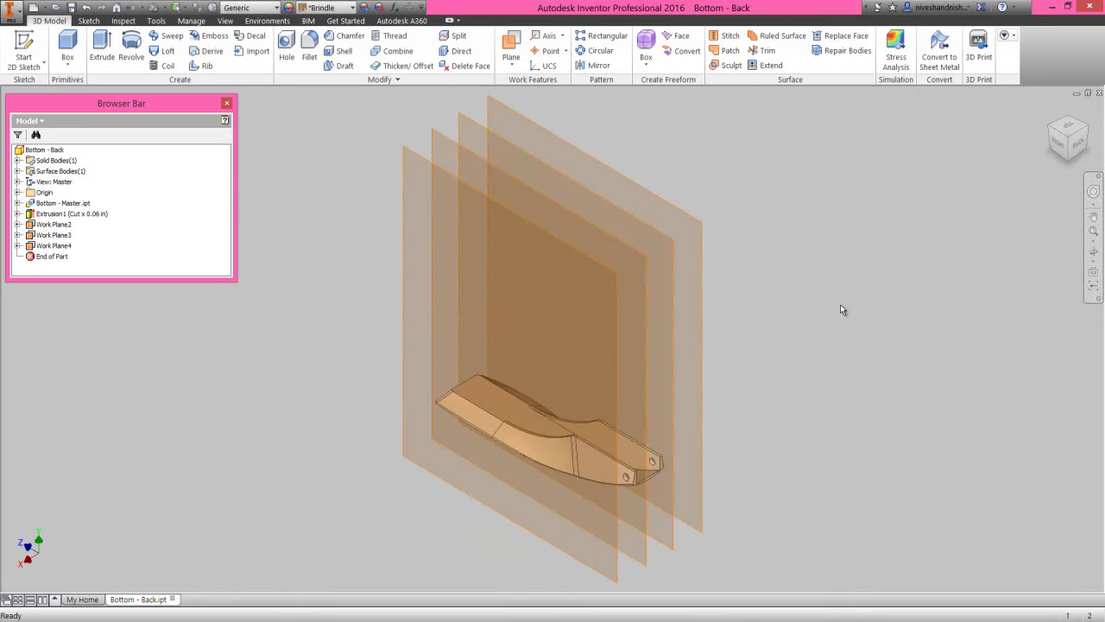
pyautogui.click(836, 311)
pyautogui.click(733, 335)
pyautogui.click(462, 121)
pyautogui.keyDown('ctrl'); pyautogui.click(434, 131); pyautogui.keyUp('ctrl')
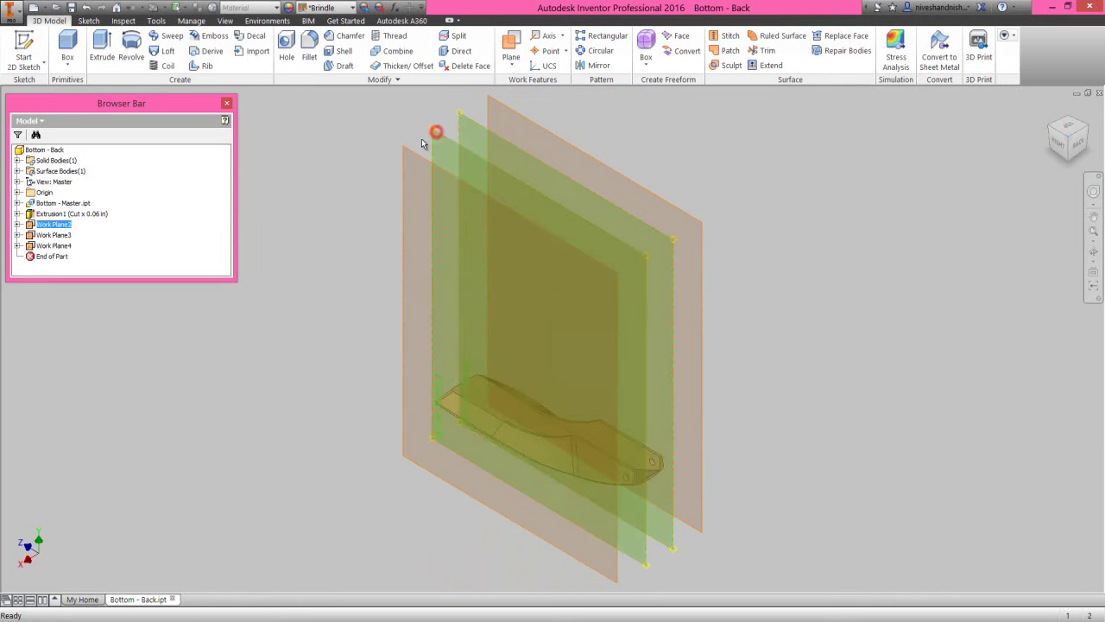
pyautogui.keyDown('ctrl'); pyautogui.click(410, 155); pyautogui.keyUp('ctrl')
pyautogui.rightClick(409, 154)
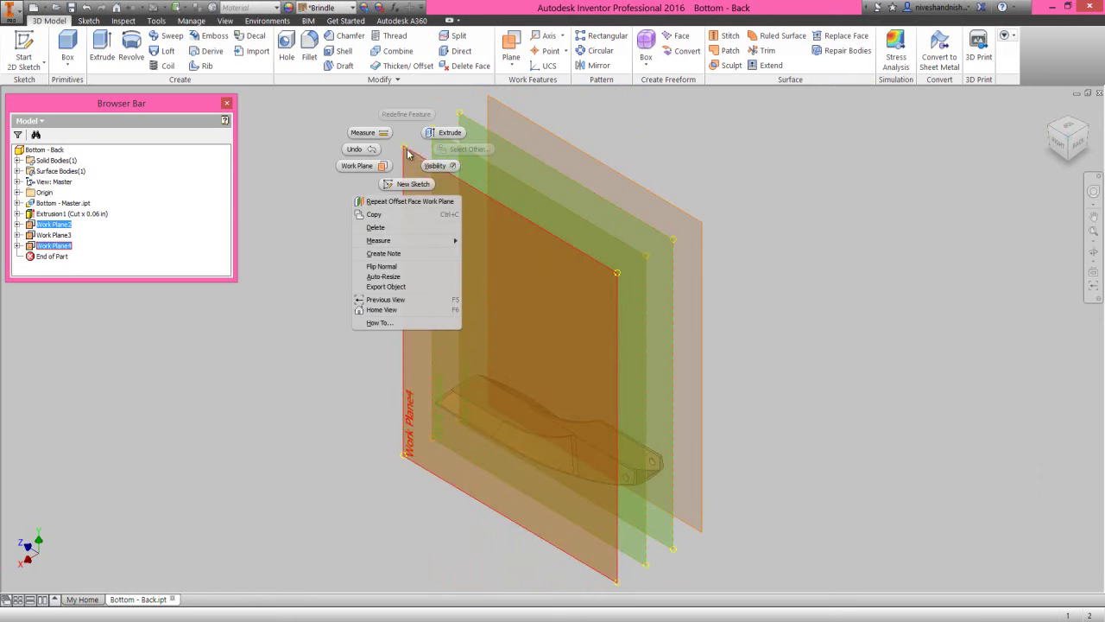
pyautogui.click(452, 166)
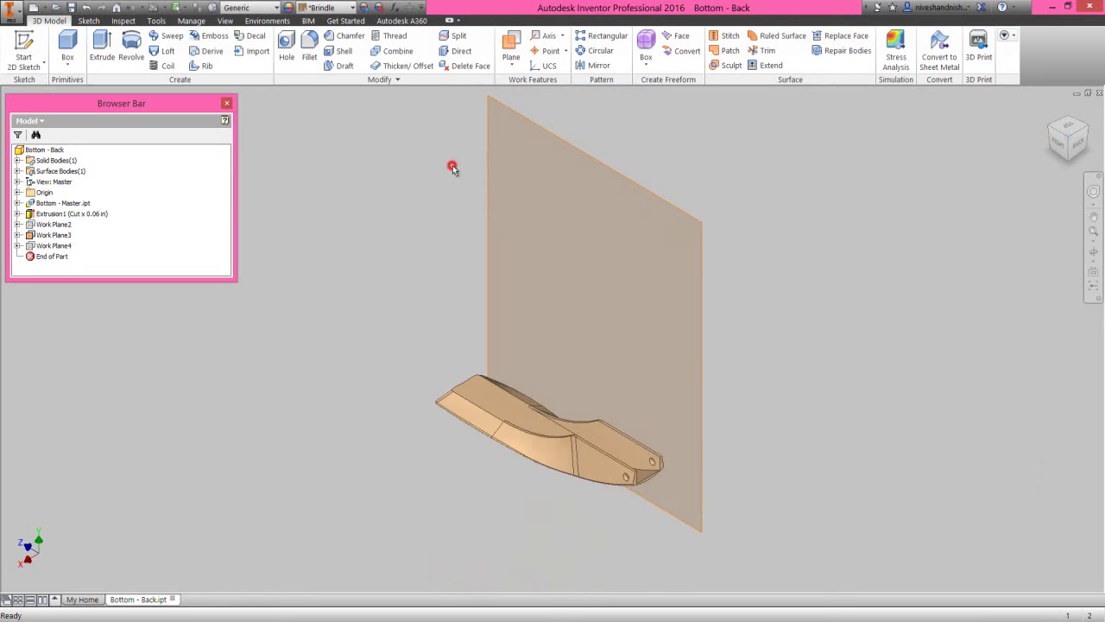
# Step: Start a sketch on the remaining visible work plane and view it squarely from the left side
pyautogui.click(1087, 131)
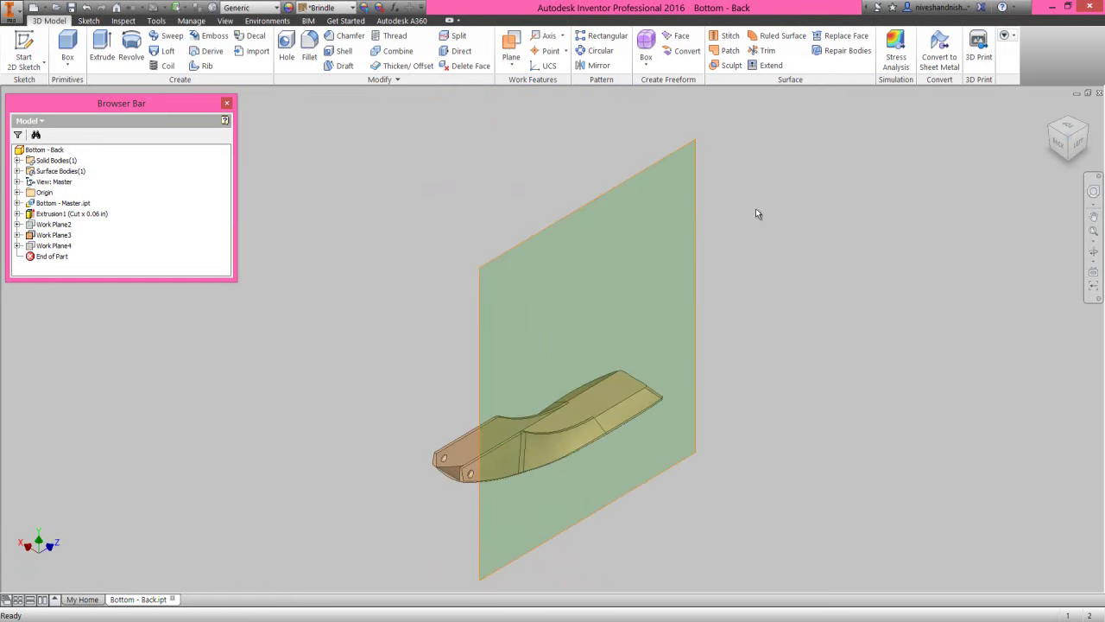
pyautogui.click(694, 214)
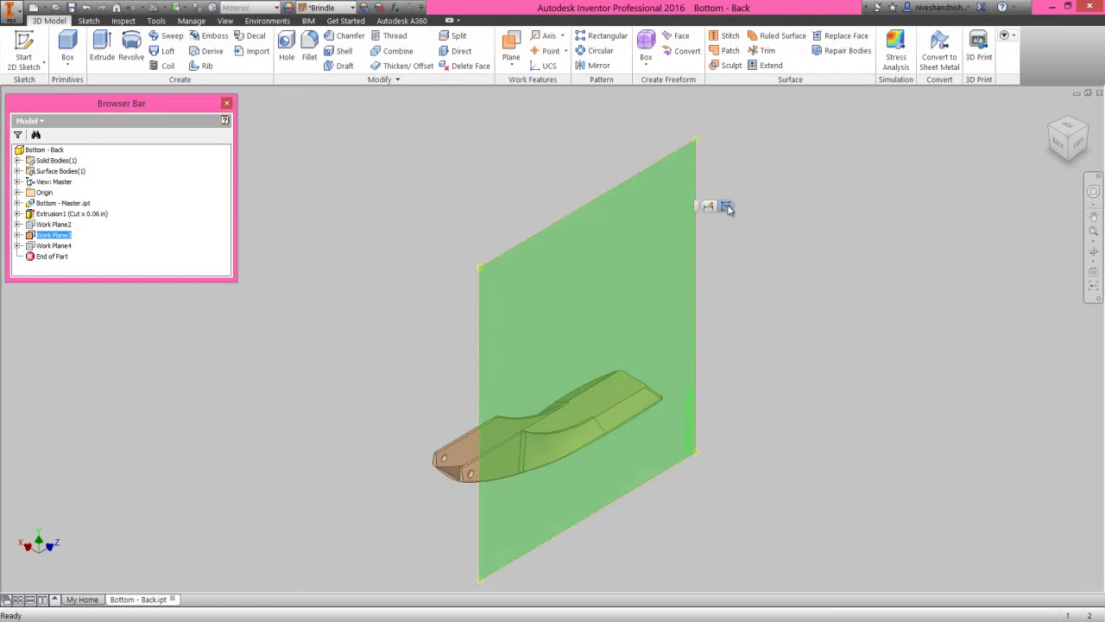
pyautogui.click(726, 206)
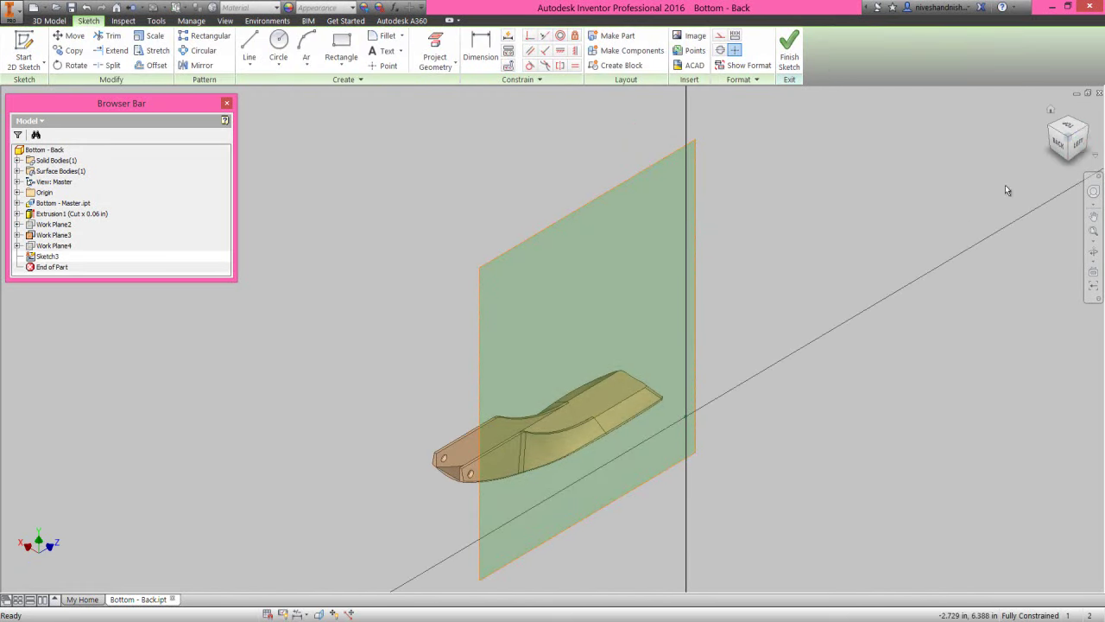
pyautogui.click(1075, 150)
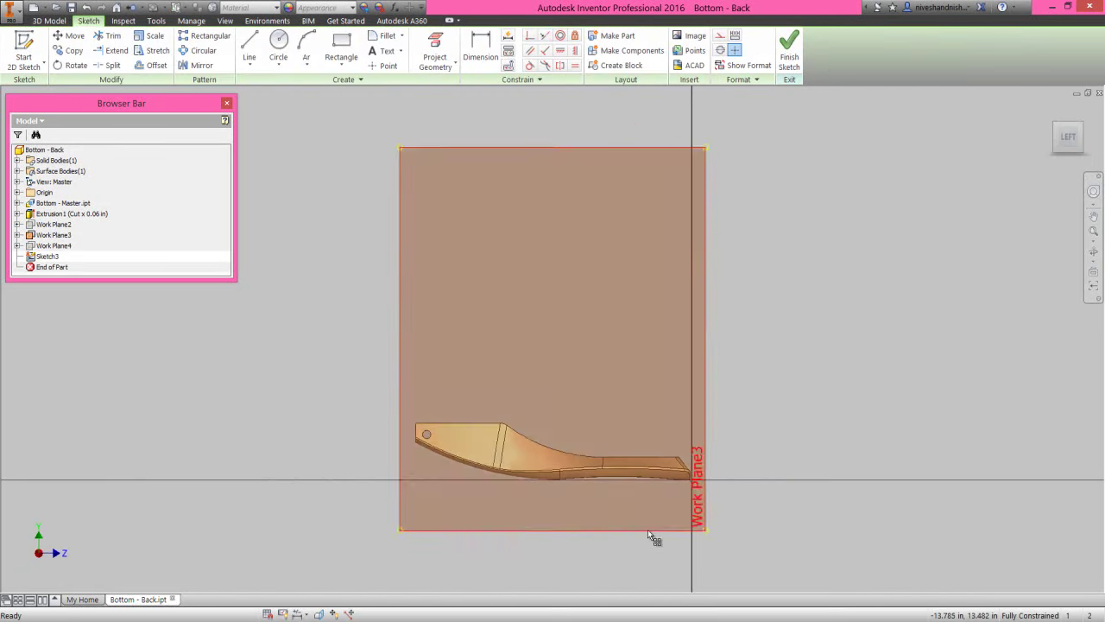
pyautogui.scroll(-3, 564, 525)
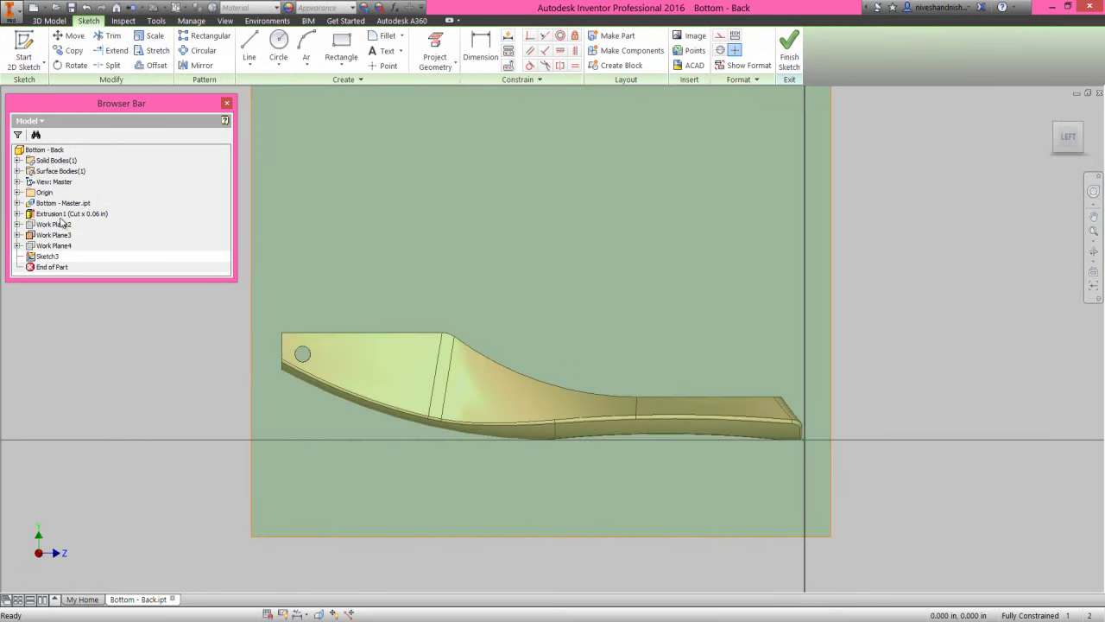
# Step: Show the derived Split Line sketch of Bottom - Master and set the visual style to Wireframe
pyautogui.click(18, 203)
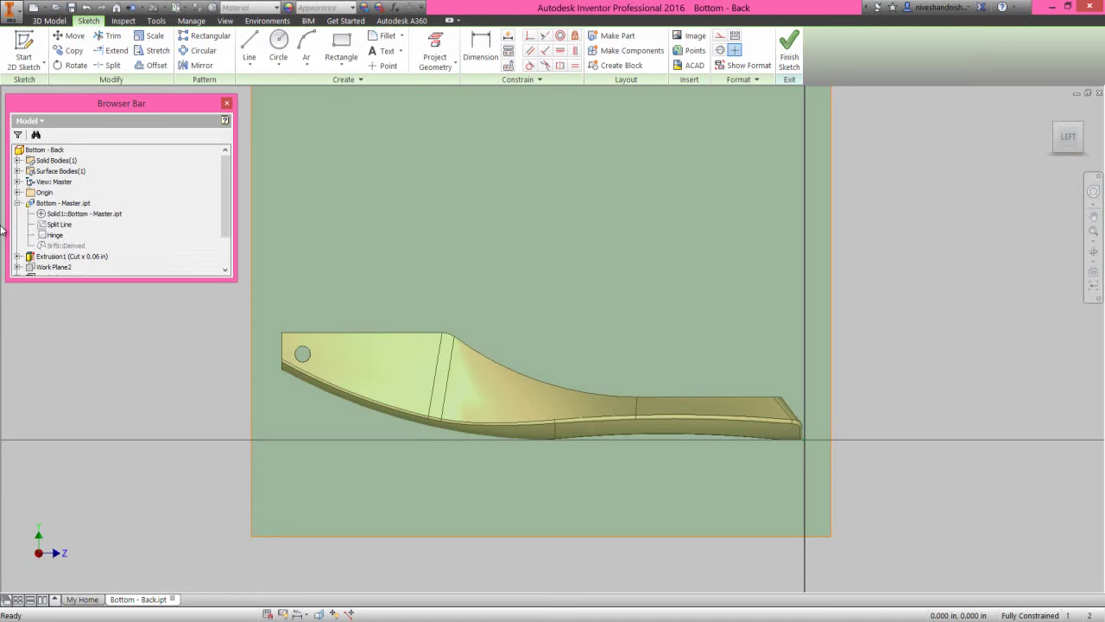
pyautogui.rightClick(52, 224)
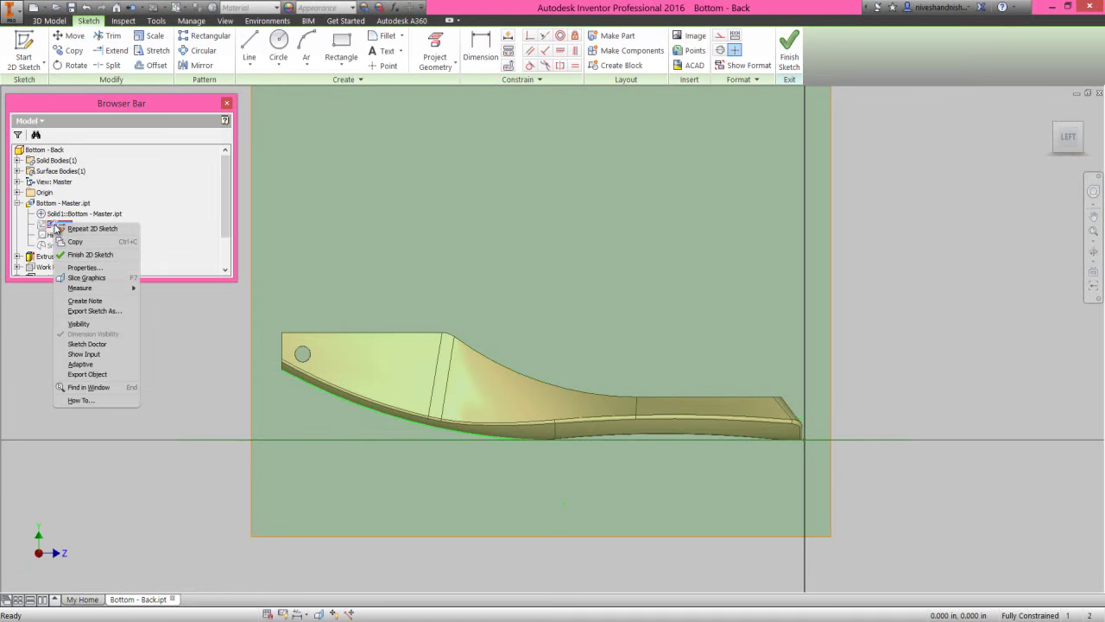
pyautogui.click(83, 324)
pyautogui.click(150, 393)
pyautogui.click(224, 20)
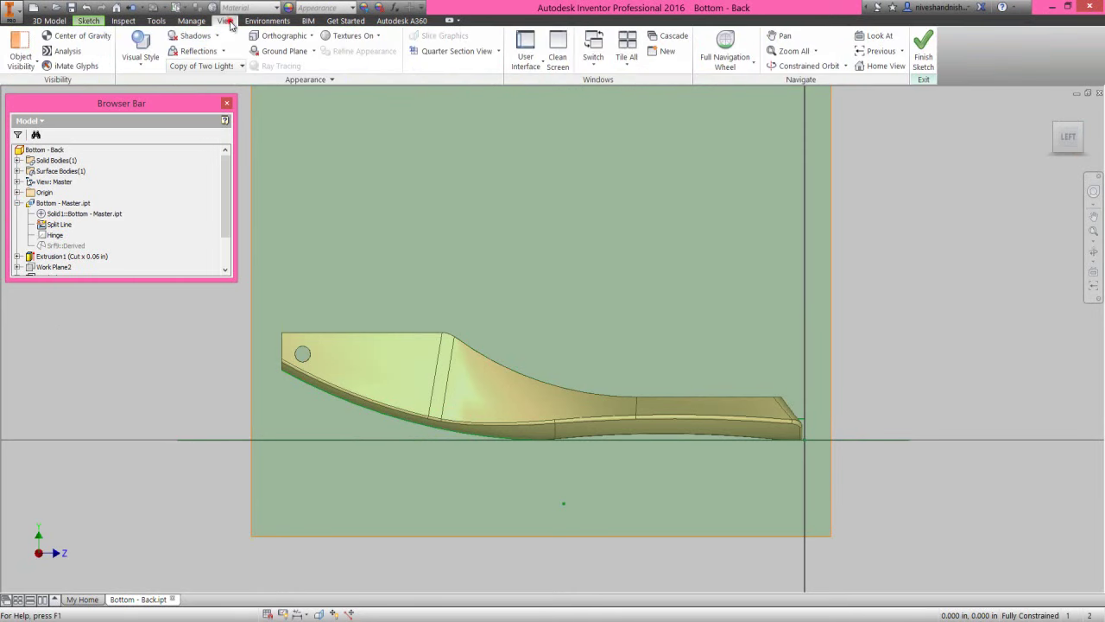
pyautogui.click(152, 65)
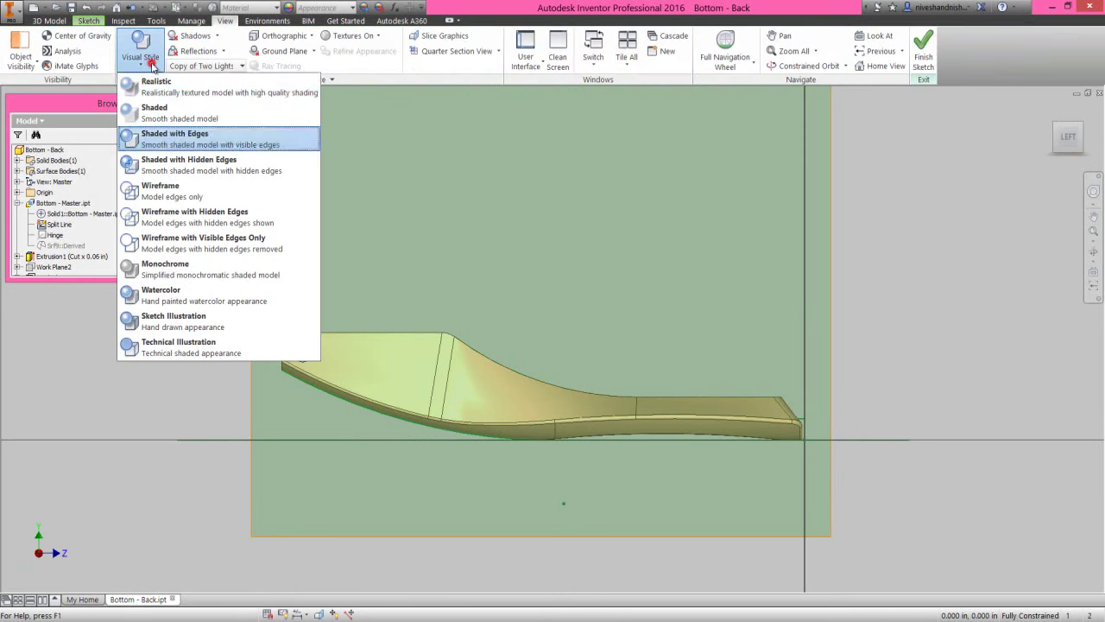
pyautogui.click(132, 185)
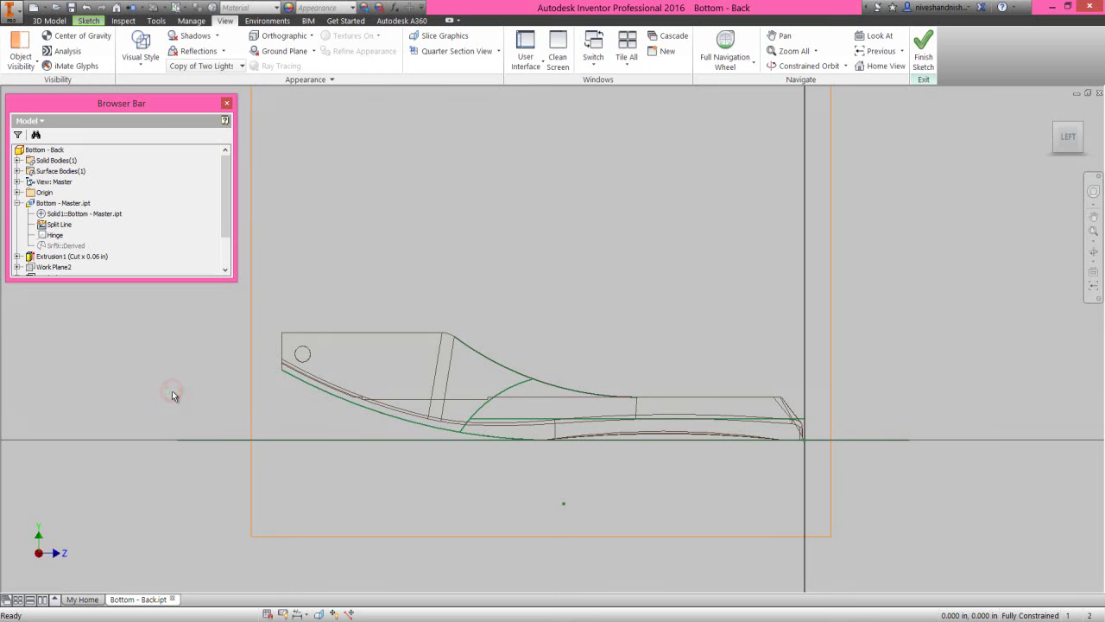
# Step: Project the Split Line sketch's short arc into the new sketch and return to the left view
pyautogui.click(183, 361)
pyautogui.rightClick(183, 364)
pyautogui.click(216, 374)
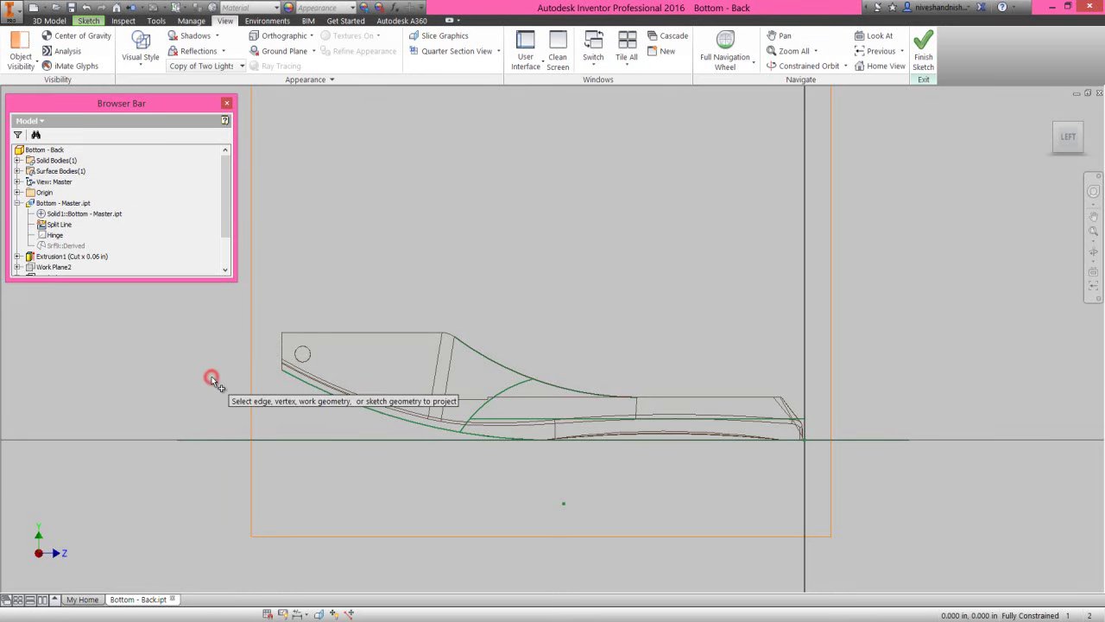
pyautogui.click(507, 385)
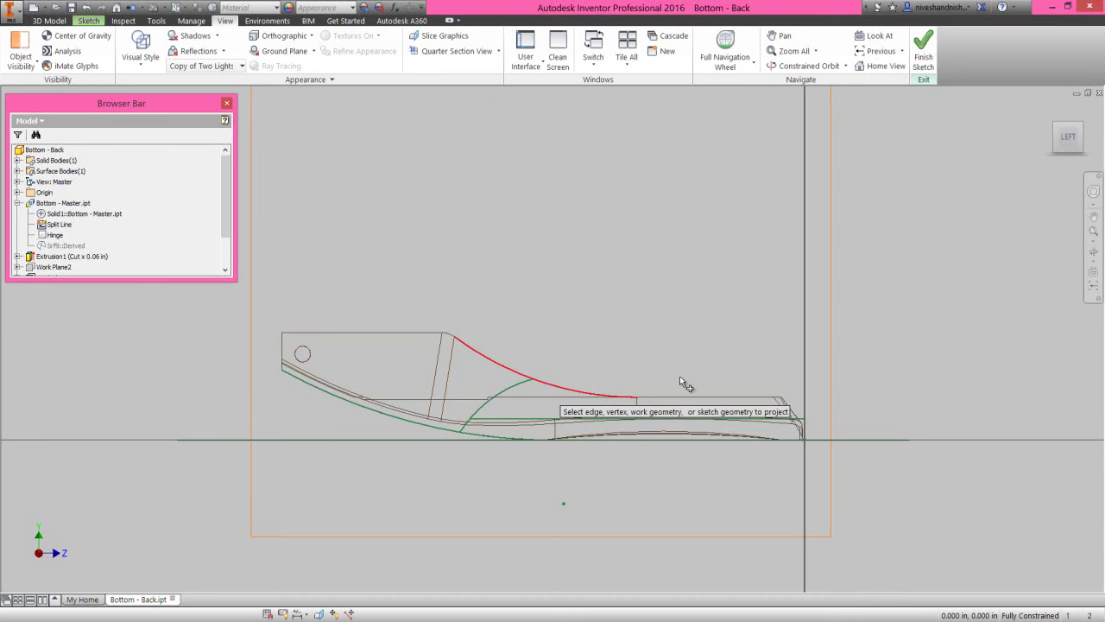
pyautogui.click(1092, 253)
pyautogui.moveTo(530, 383); pyautogui.dragTo(496, 407)
pyautogui.rightClick(523, 365)
pyautogui.click(567, 346)
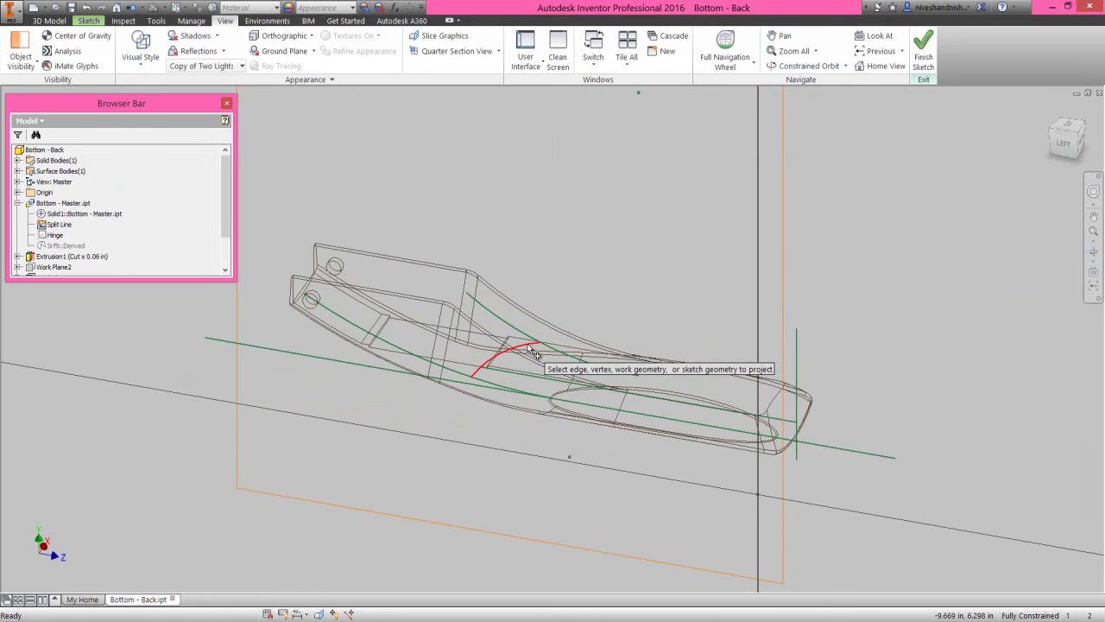
pyautogui.click(529, 350)
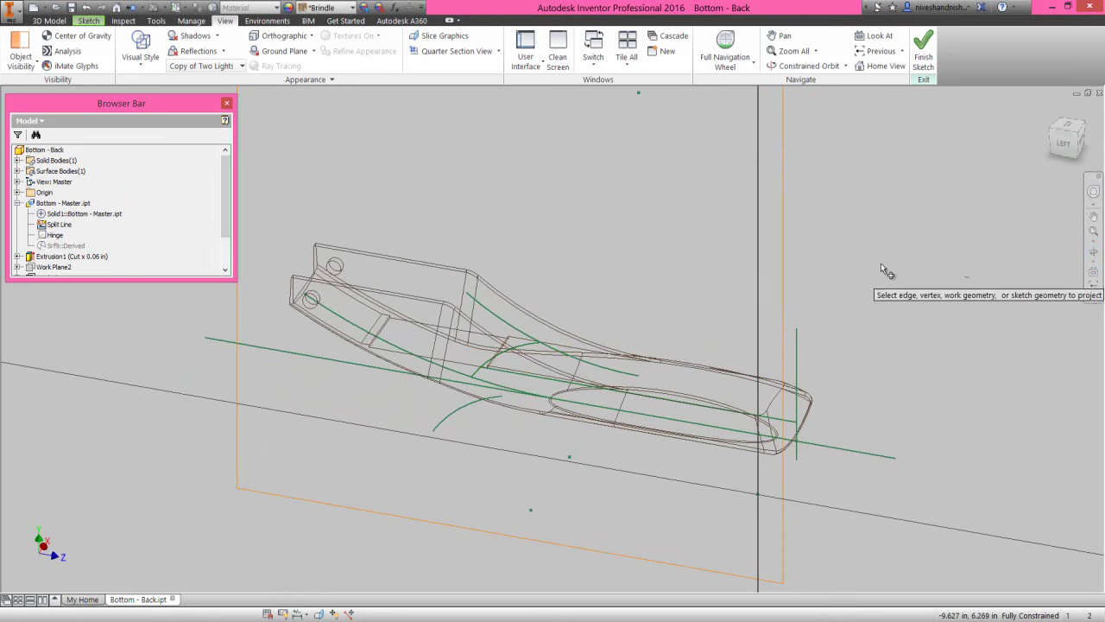
pyautogui.click(1064, 143)
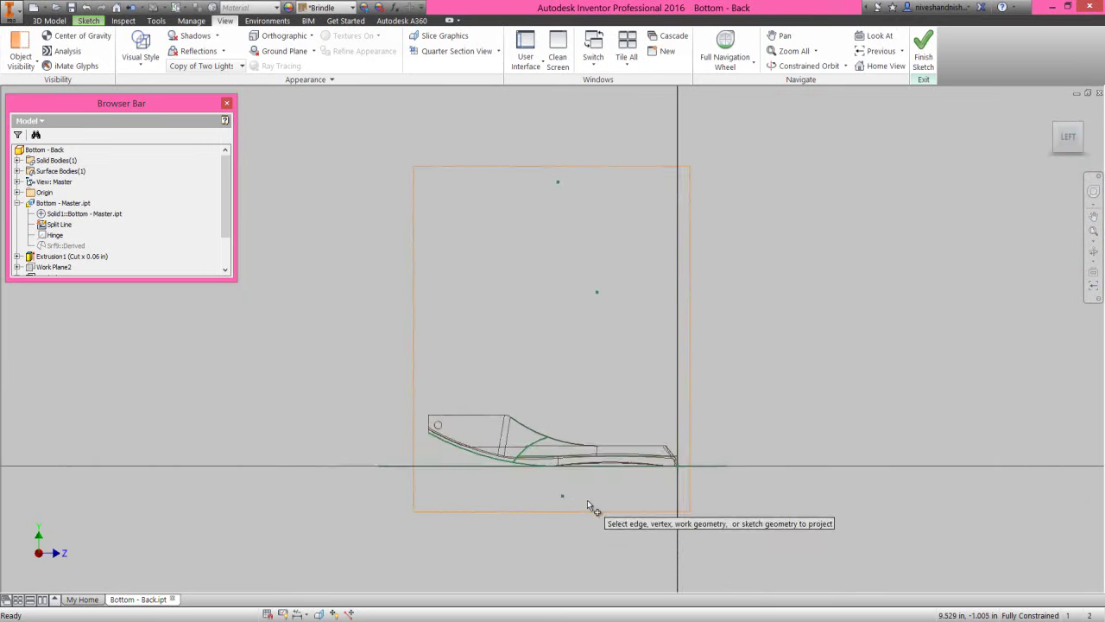
pyautogui.click(573, 464)
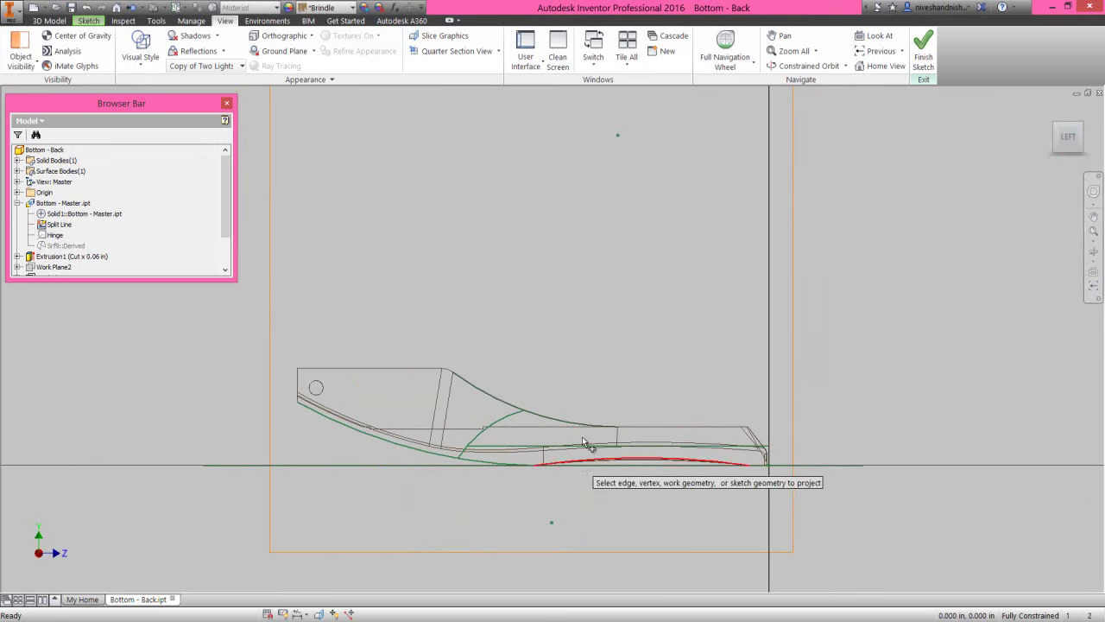
# Step: Draw four lines closing the profile from the arc's lower end to its upper end, about 4.57 in wide and 1.18 in high at the far side
pyautogui.rightClick(584, 306)
pyautogui.click(587, 261)
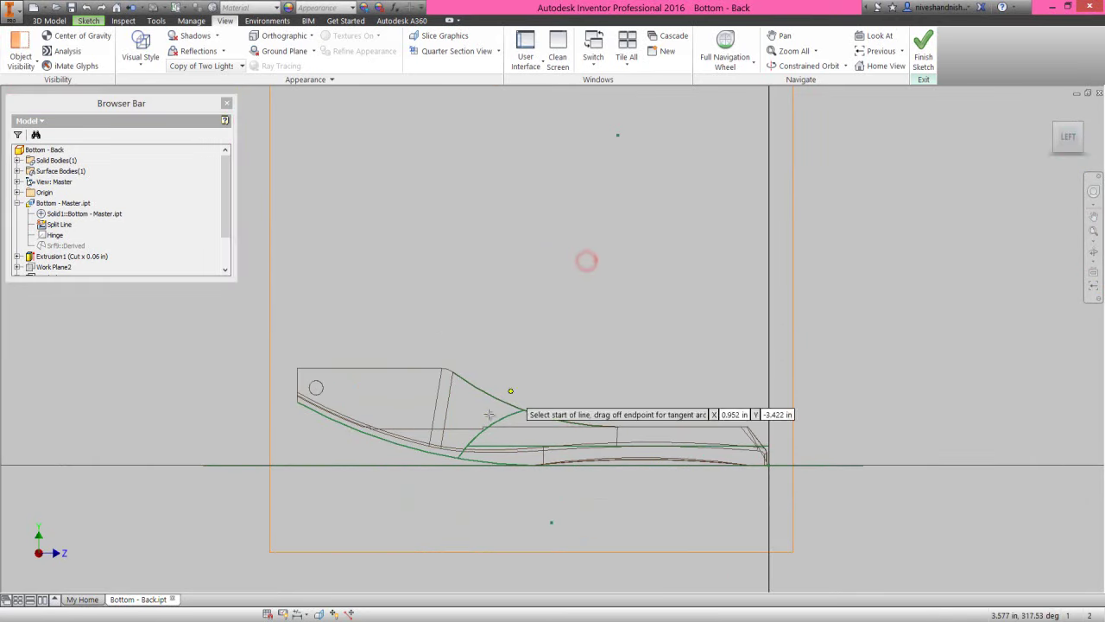
pyautogui.click(456, 450)
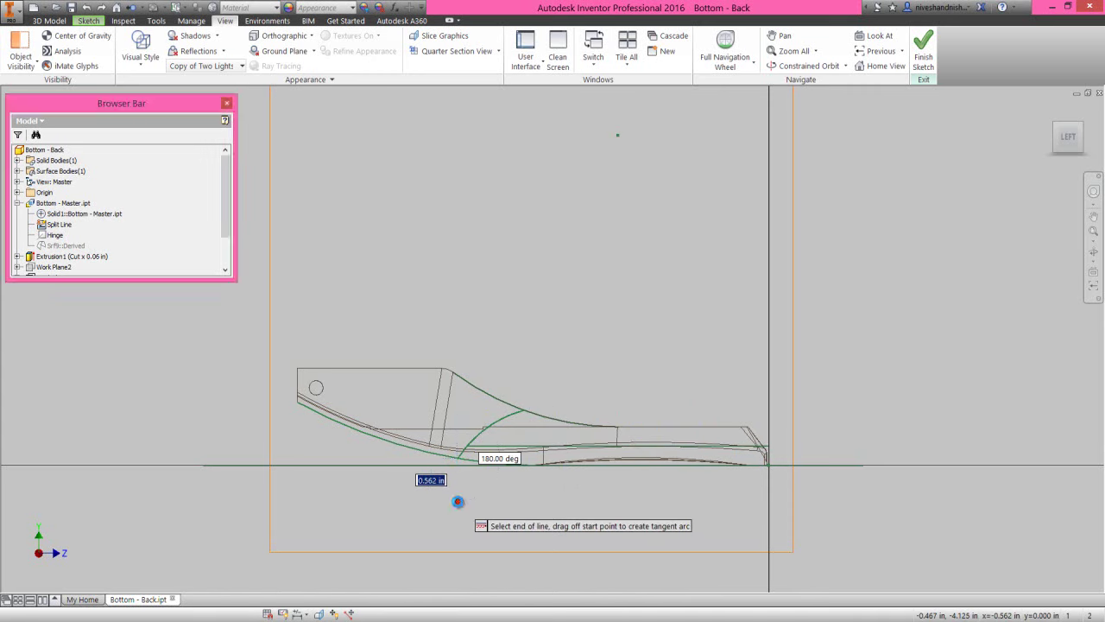
pyautogui.click(458, 501)
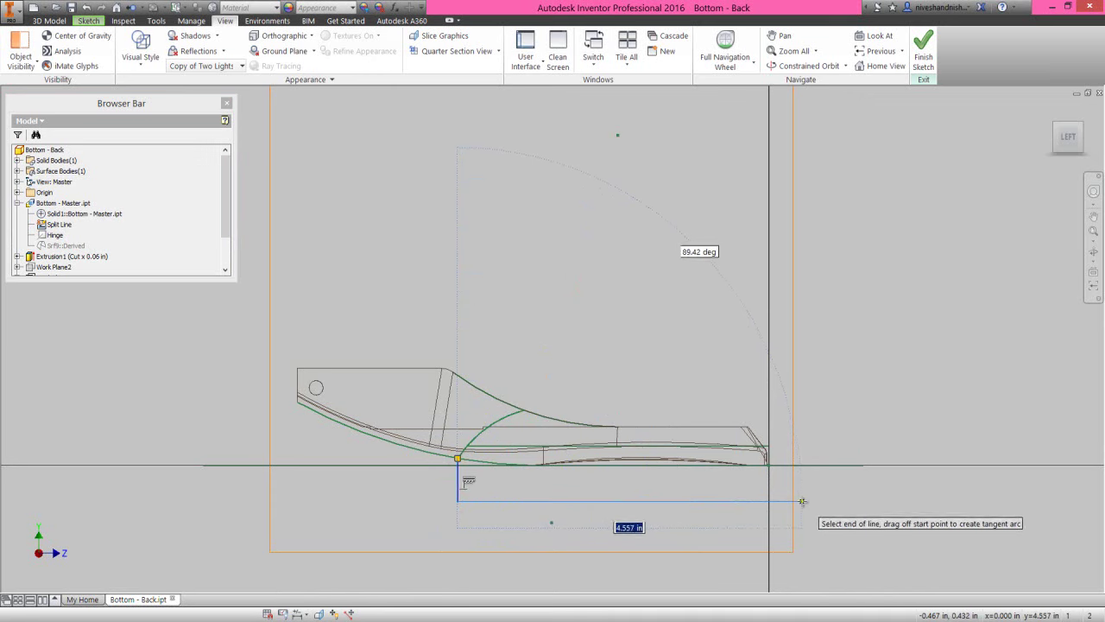
pyautogui.click(803, 501)
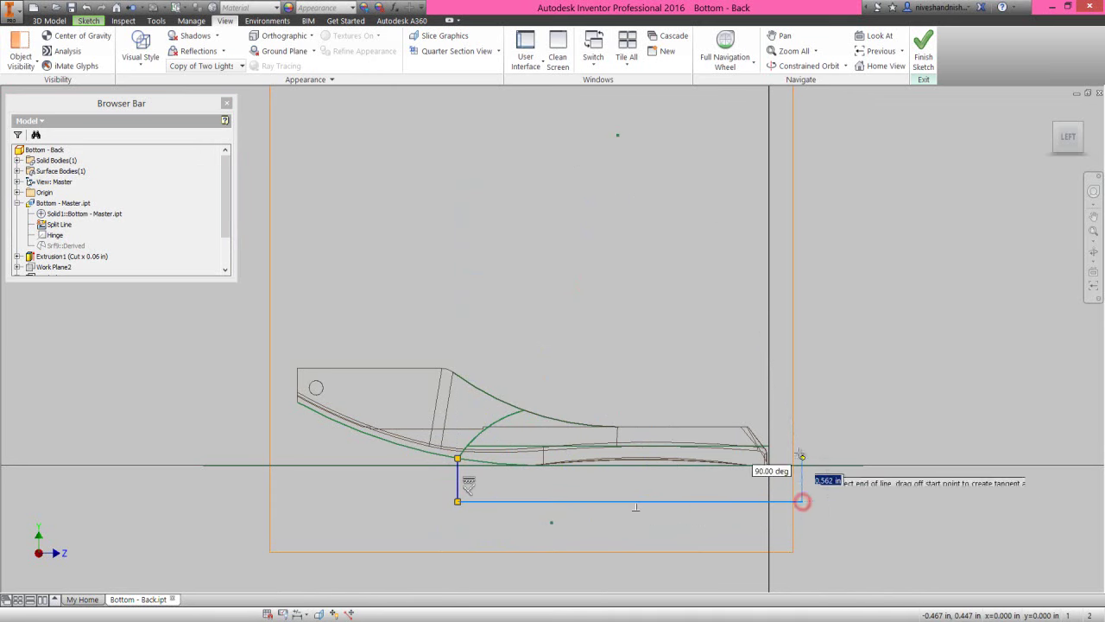
pyautogui.click(803, 409)
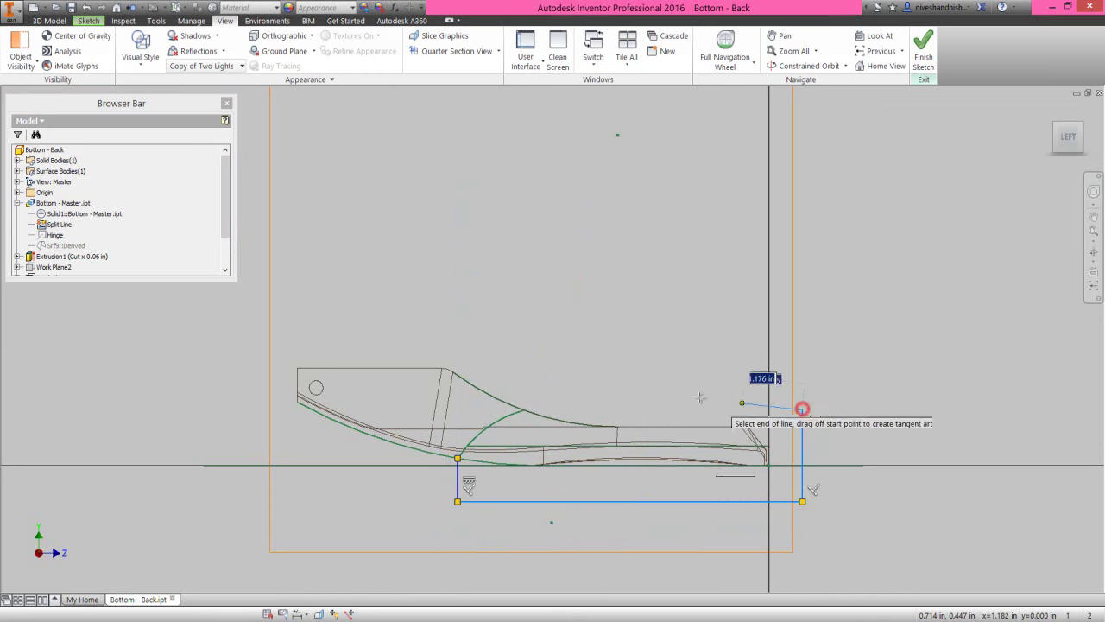
pyautogui.click(524, 409)
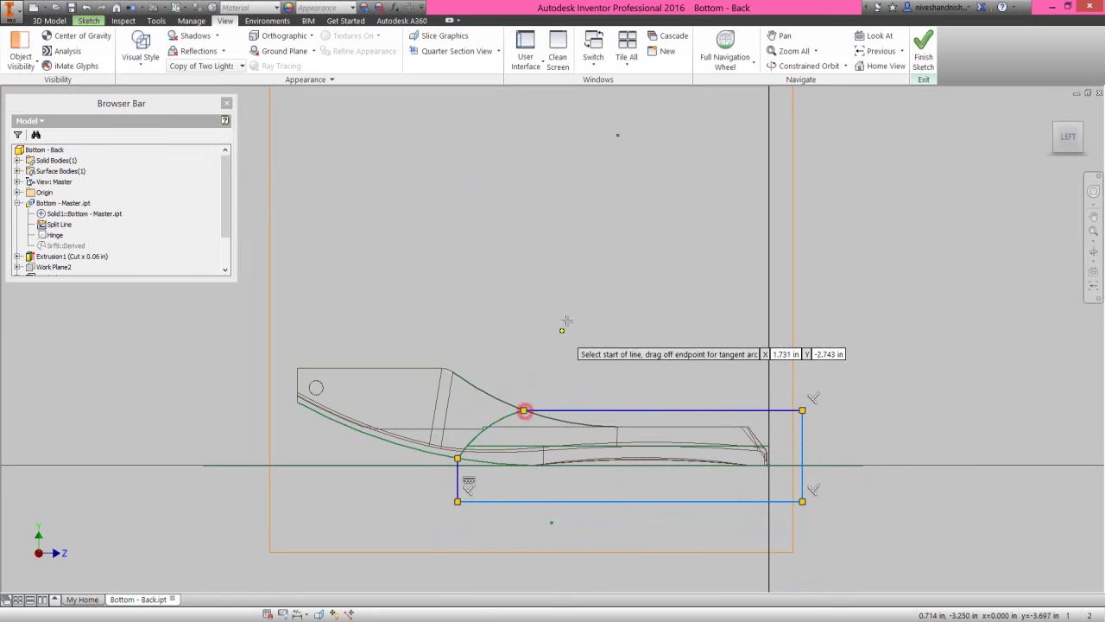
# Step: Dimension the horizontal distance between the profile's two vertical lines and set it to 4.5 in
pyautogui.rightClick(566, 318)
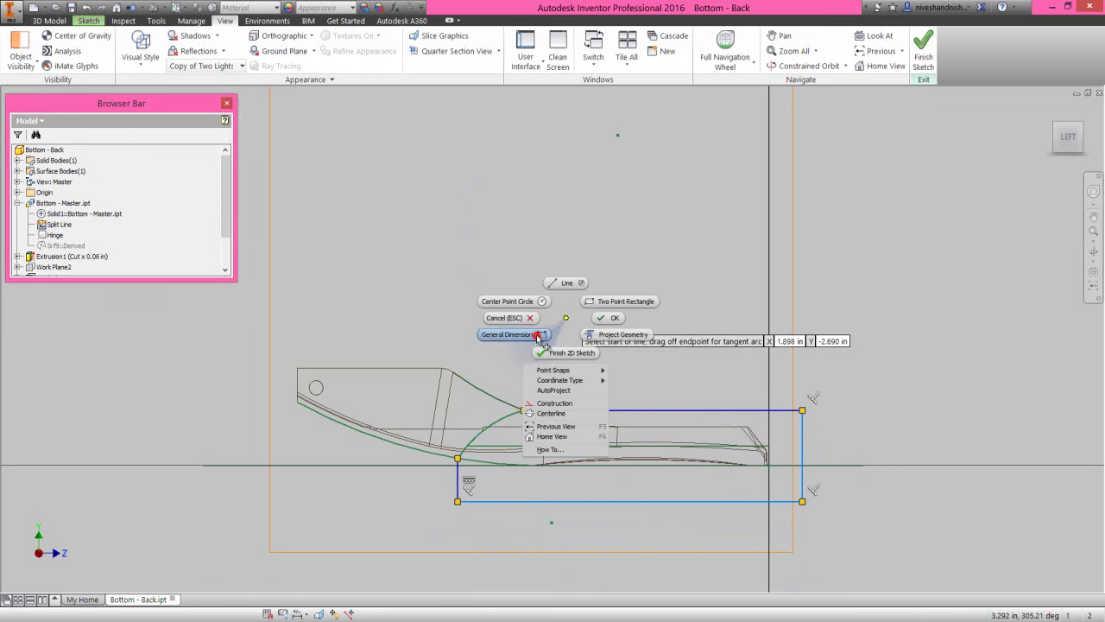
pyautogui.click(539, 334)
pyautogui.click(457, 487)
pyautogui.click(803, 483)
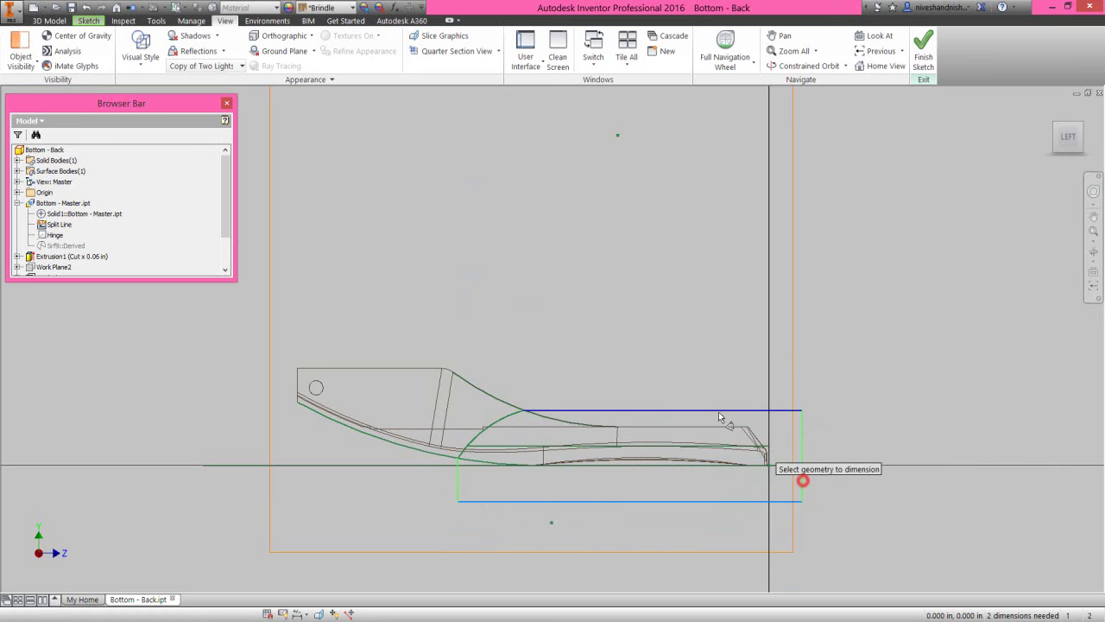
pyautogui.click(649, 342)
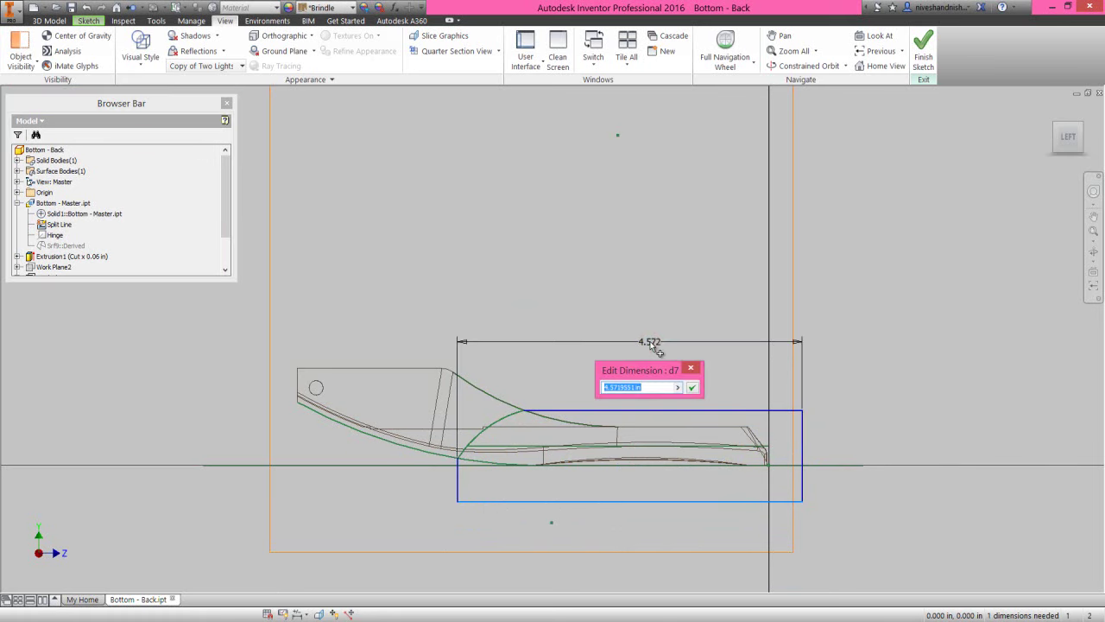
pyautogui.write('4.5')
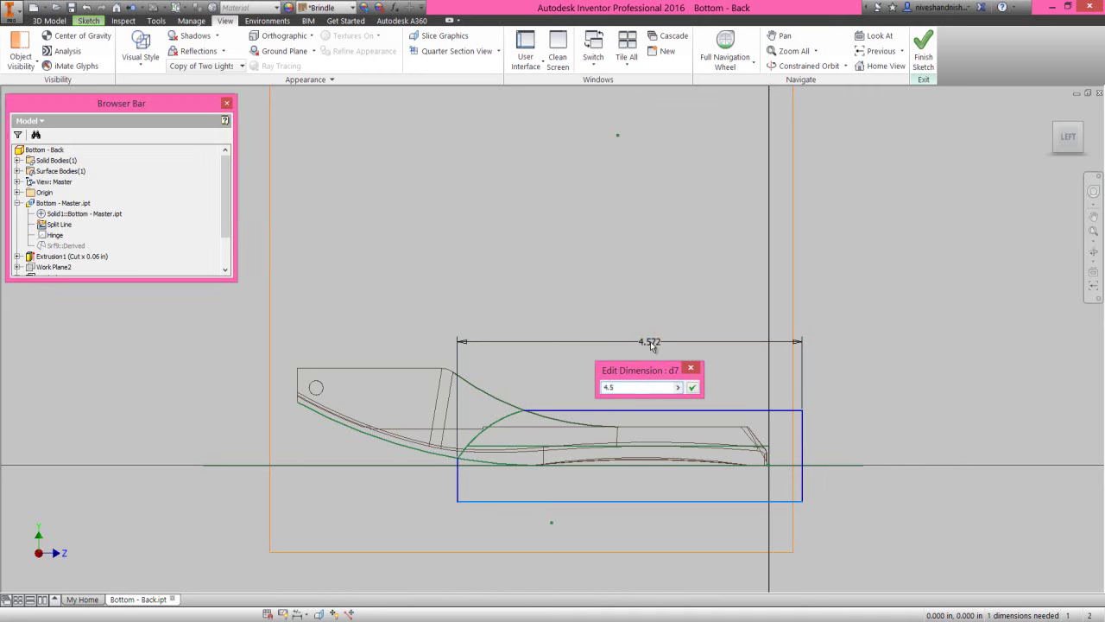
pyautogui.press('Return')
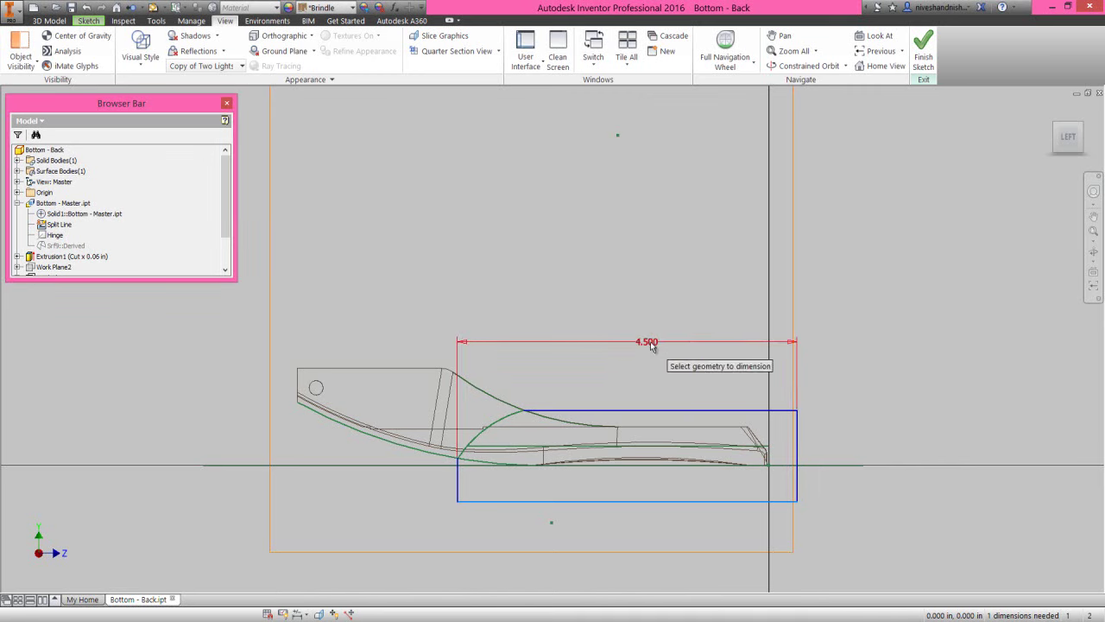
pyautogui.rightClick(630, 265)
pyautogui.click(664, 264)
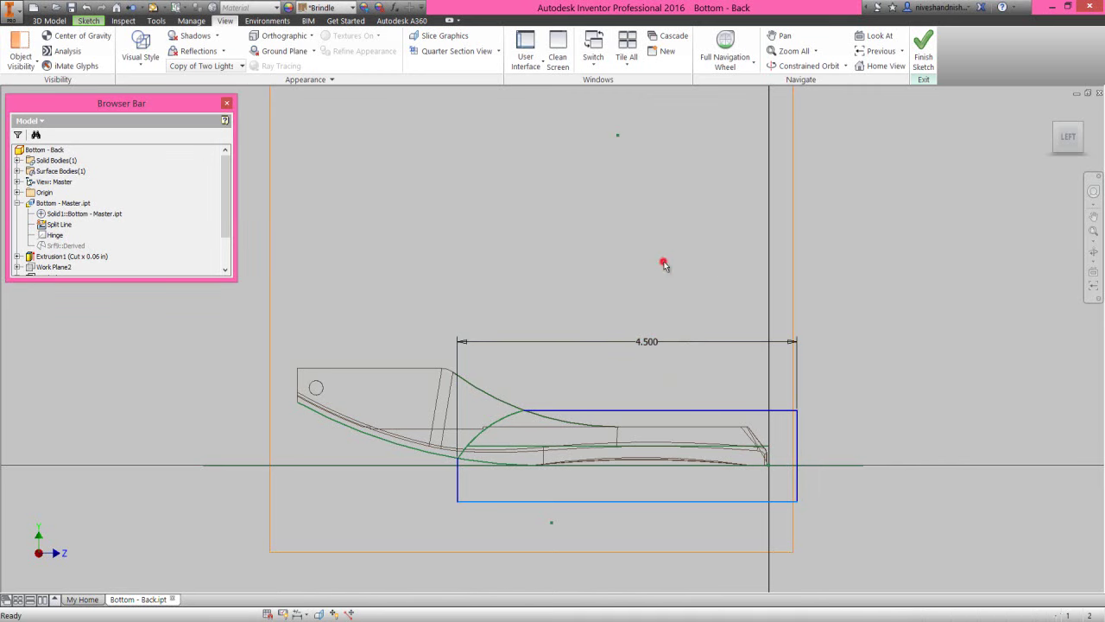
# Step: Hide the derived Split Line sketch and finish the profile sketch
pyautogui.rightClick(55, 224)
pyautogui.click(79, 321)
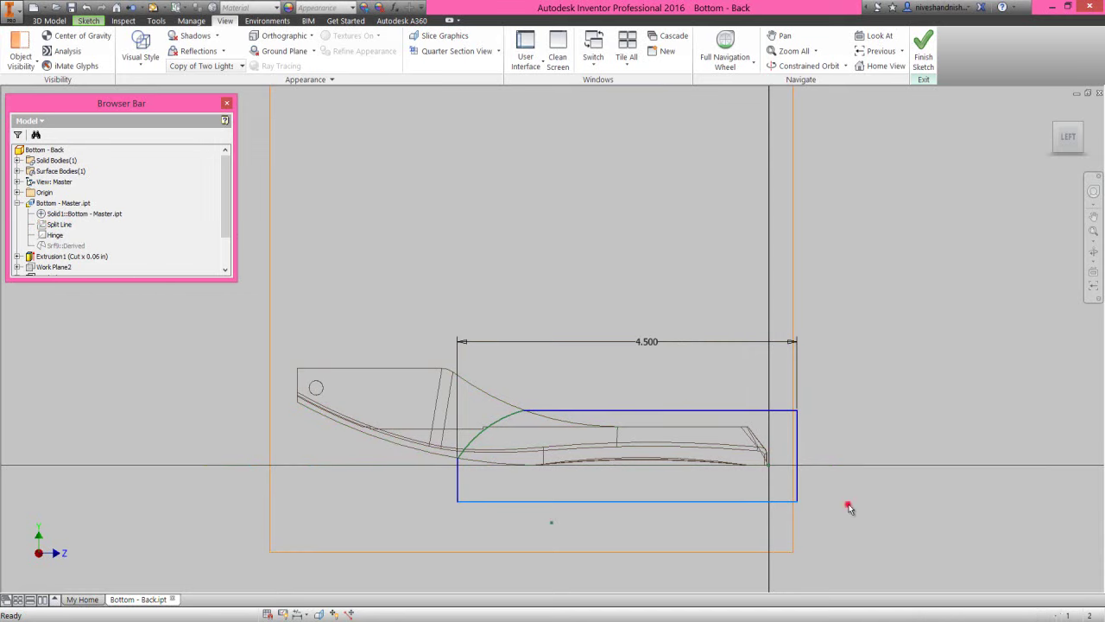
pyautogui.click(849, 507)
pyautogui.click(922, 53)
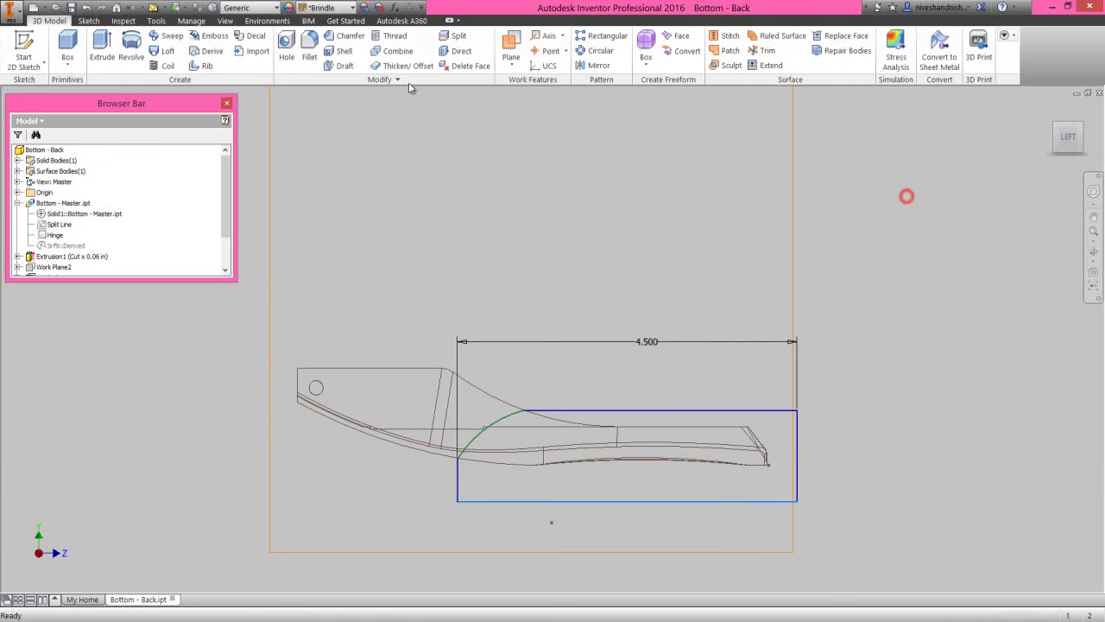
# Step: Set the visual style to Shaded with Edges and collapse all nodes of the model tree
pyautogui.click(224, 21)
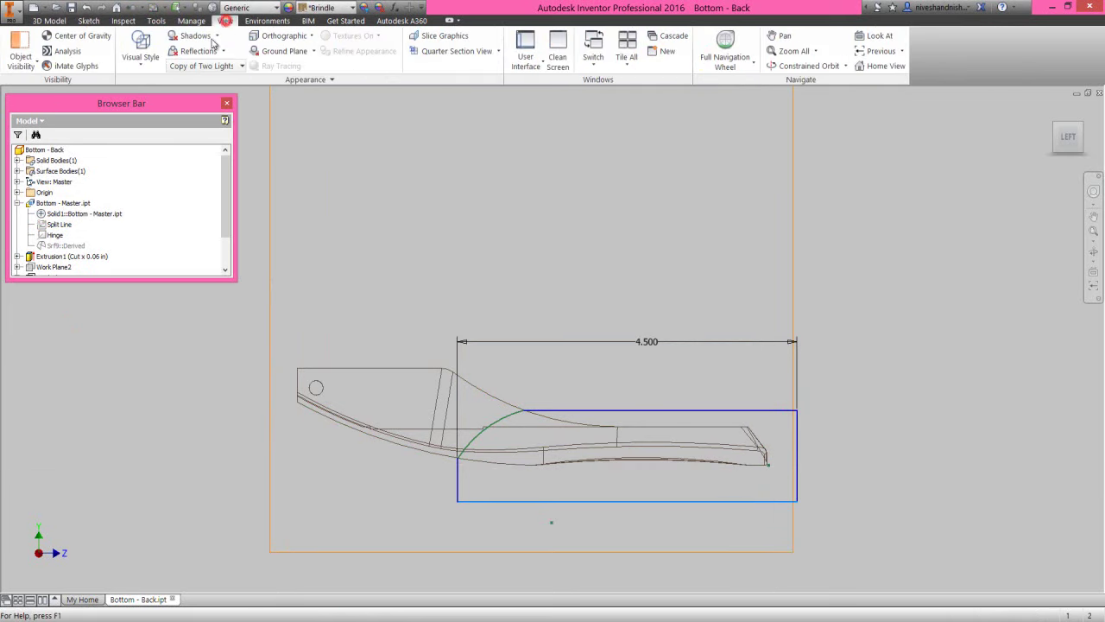
pyautogui.click(140, 54)
pyautogui.click(159, 140)
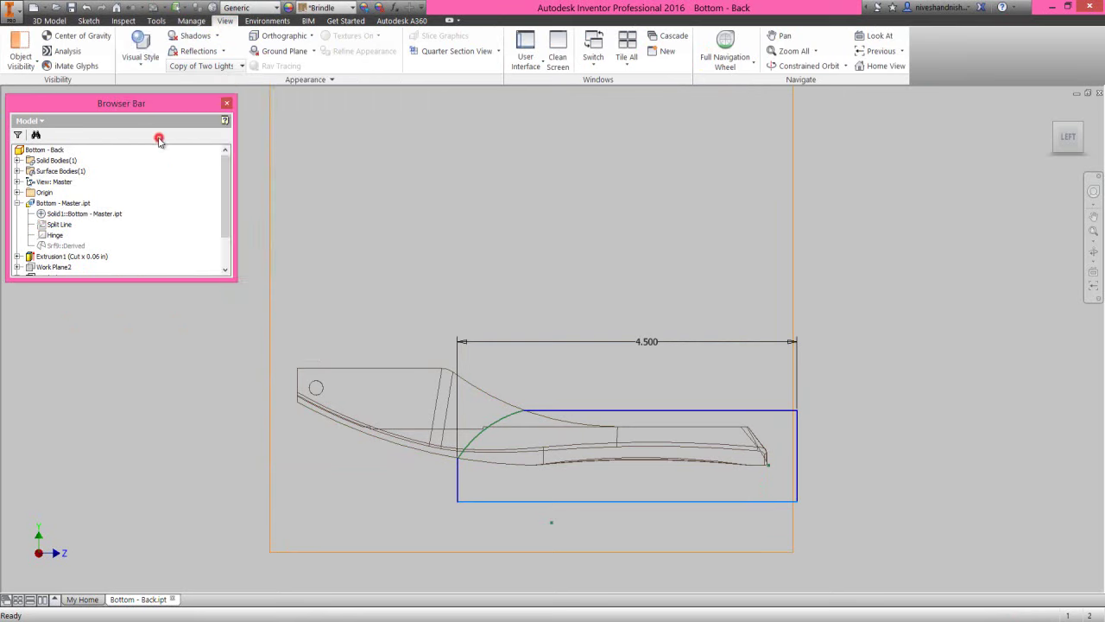
pyautogui.rightClick(154, 214)
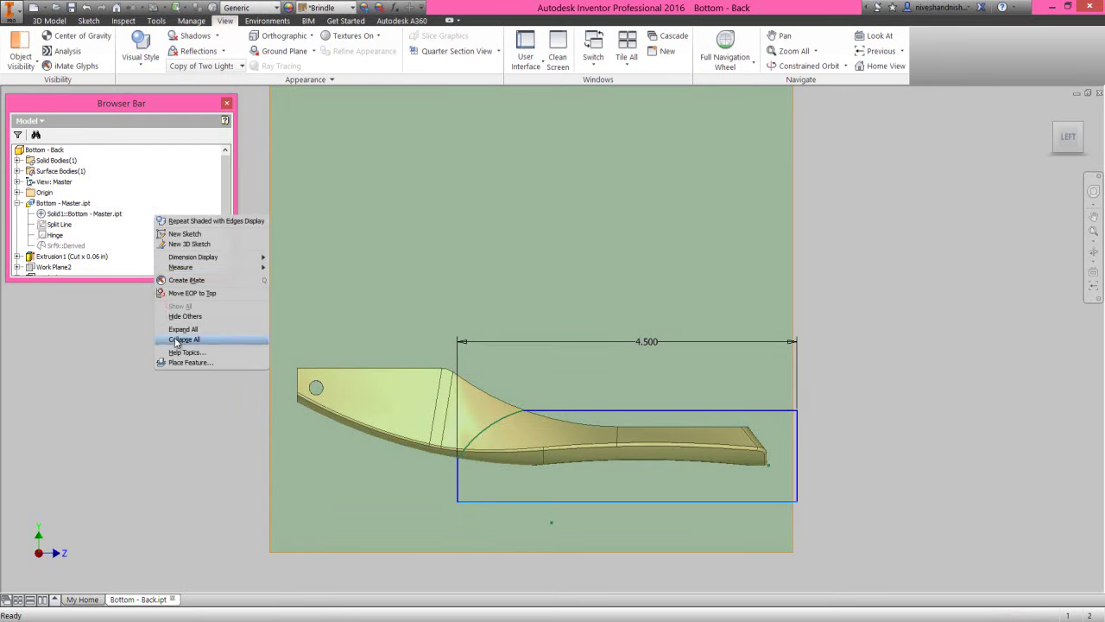
pyautogui.click(177, 341)
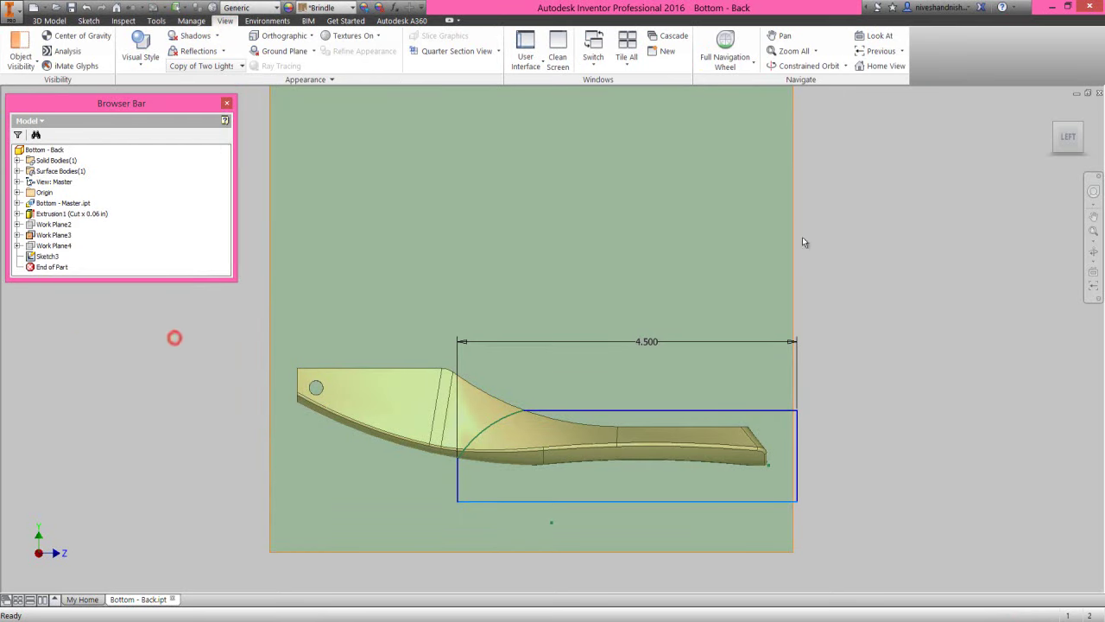
# Step: Extrude the closed profile as a cut with To extents ending at Work Plane2
pyautogui.click(1079, 140)
pyautogui.click(683, 529)
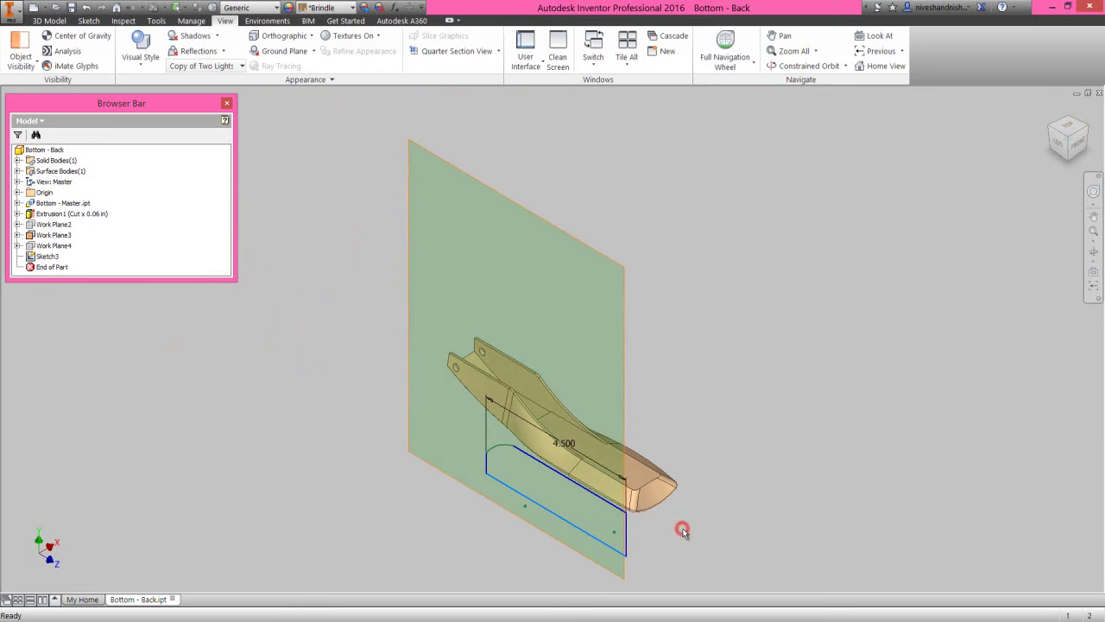
pyautogui.click(661, 539)
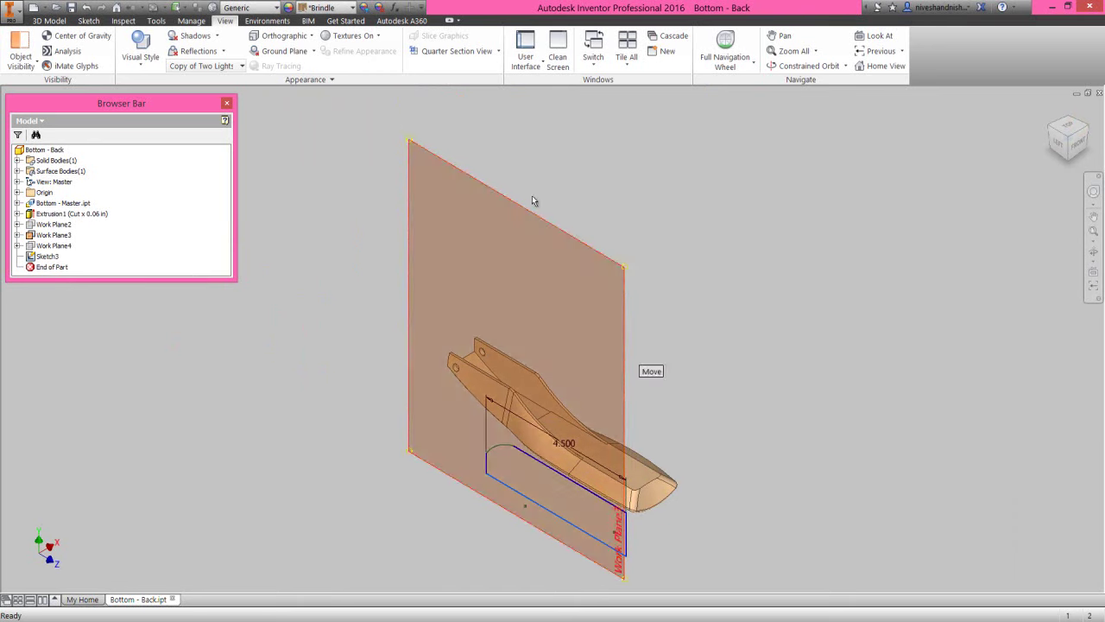
pyautogui.click(50, 21)
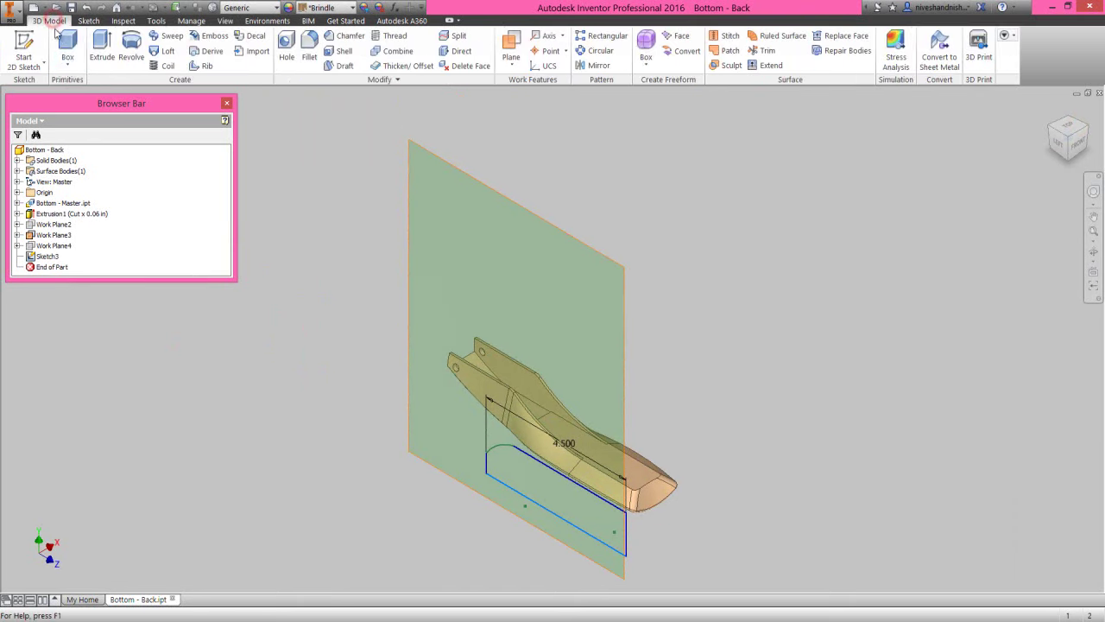
pyautogui.click(101, 56)
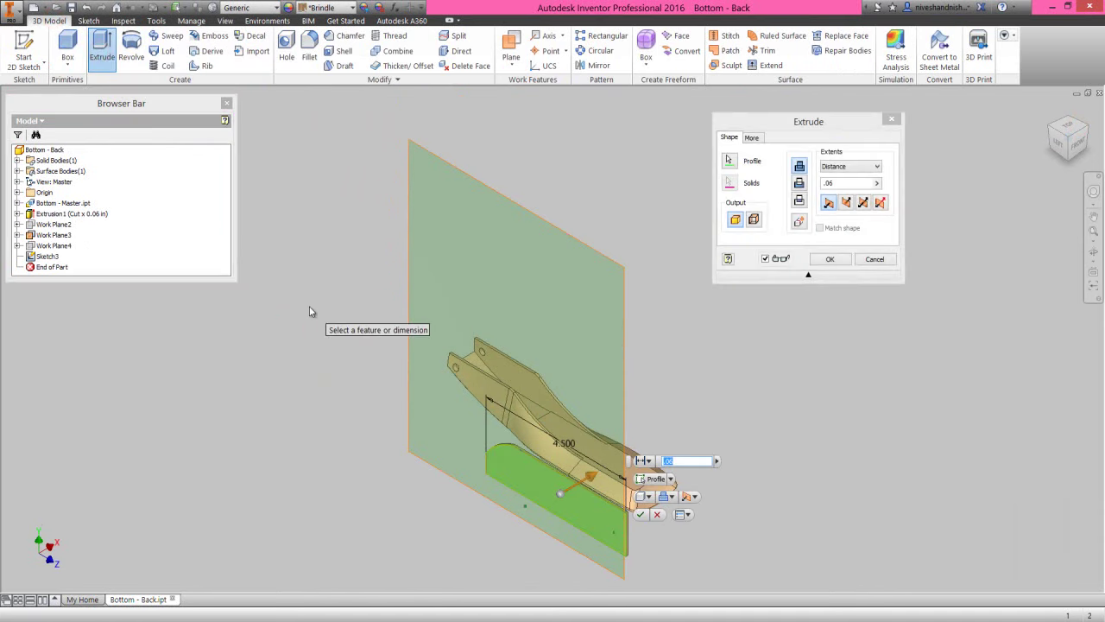
pyautogui.click(793, 127)
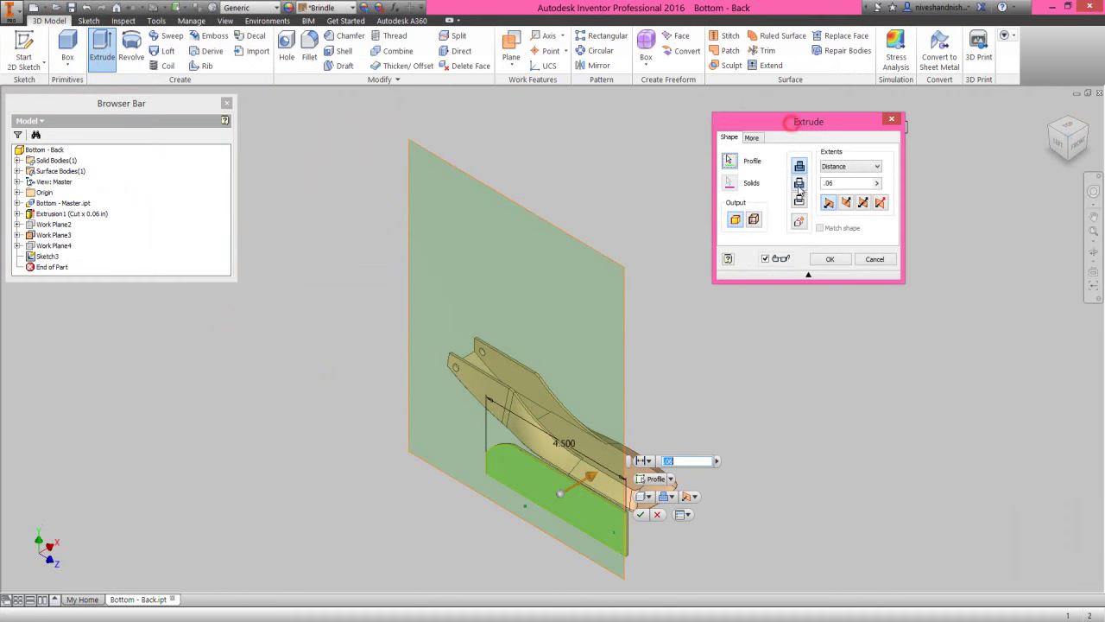
pyautogui.click(800, 182)
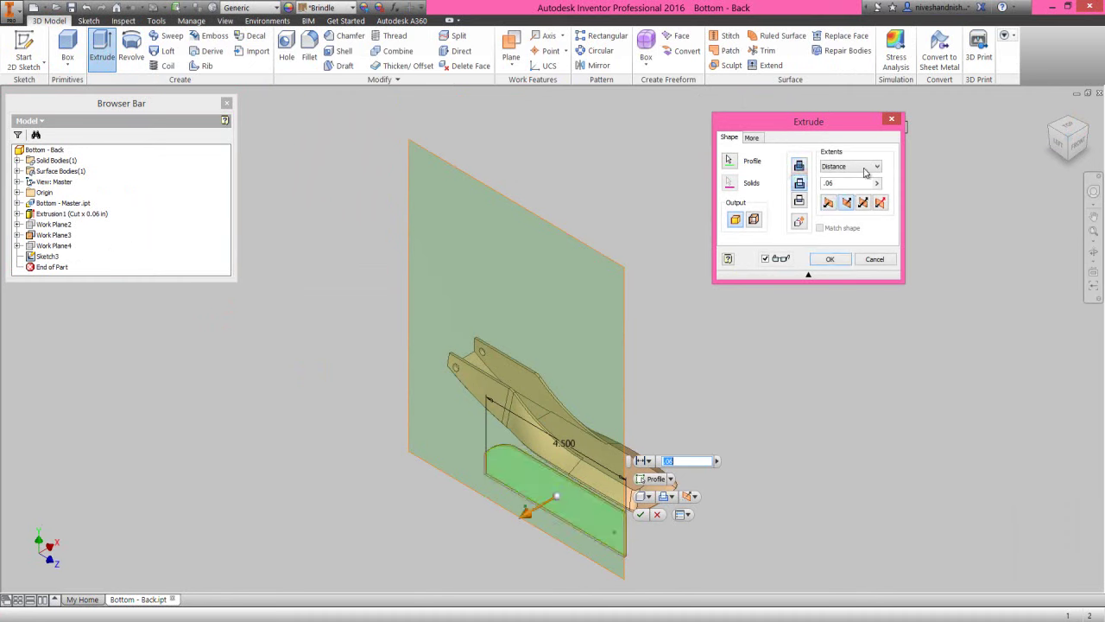
pyautogui.click(864, 168)
pyautogui.click(836, 195)
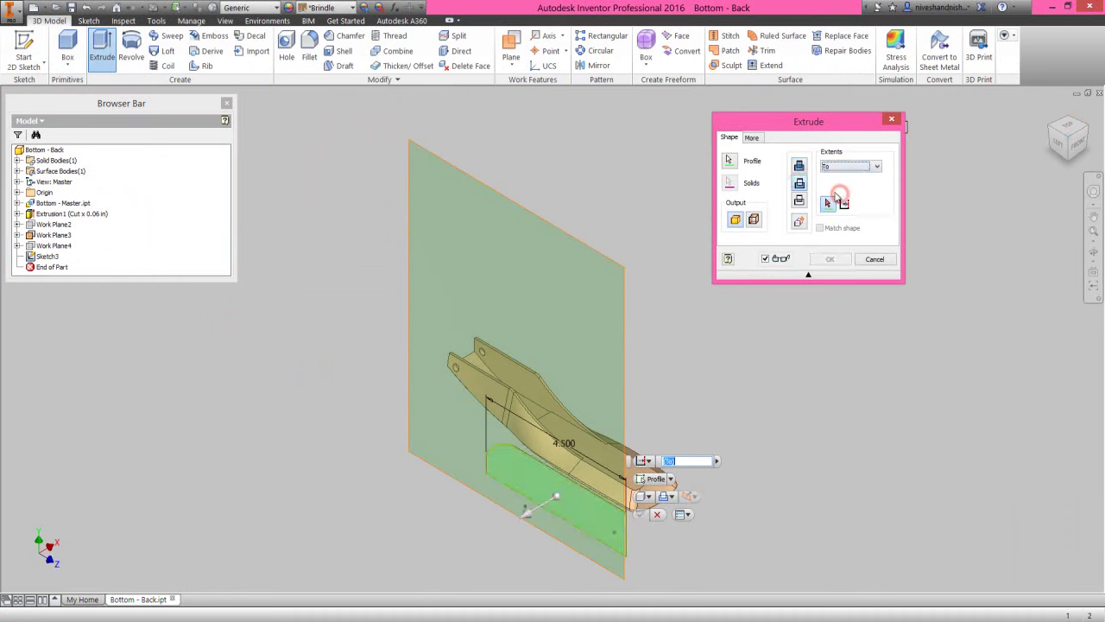
pyautogui.click(66, 226)
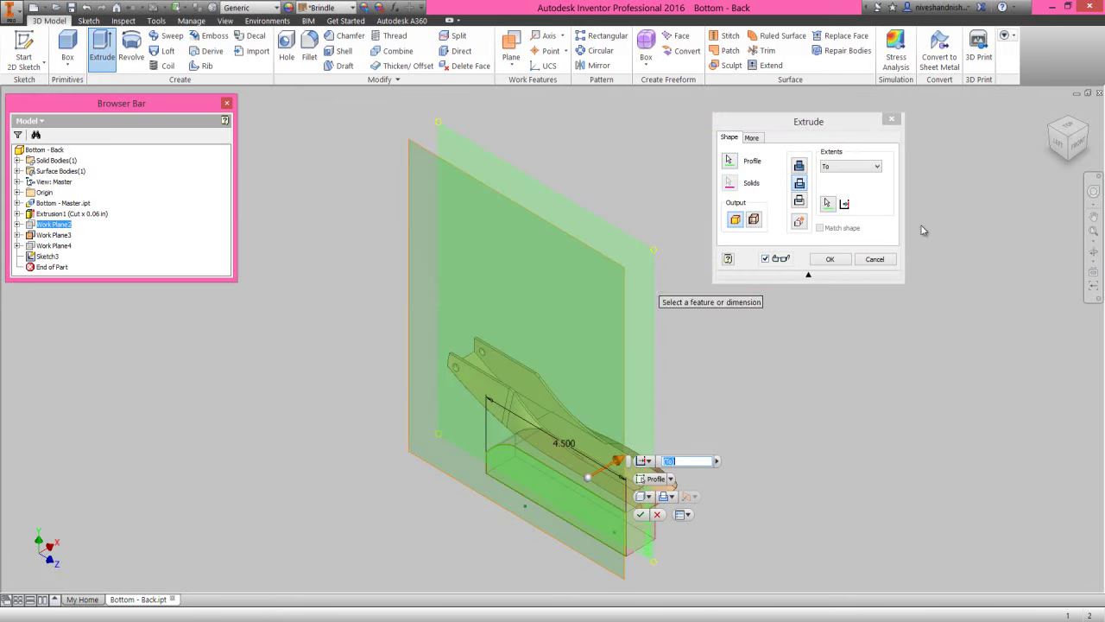
pyautogui.click(1079, 152)
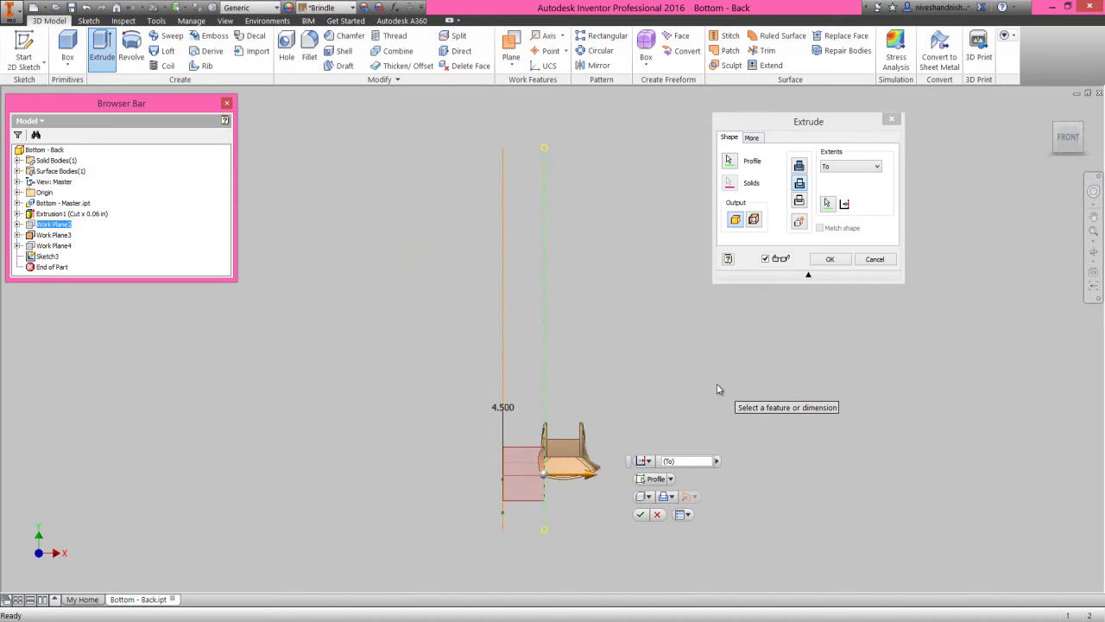
pyautogui.rightClick(717, 389)
pyautogui.click(735, 434)
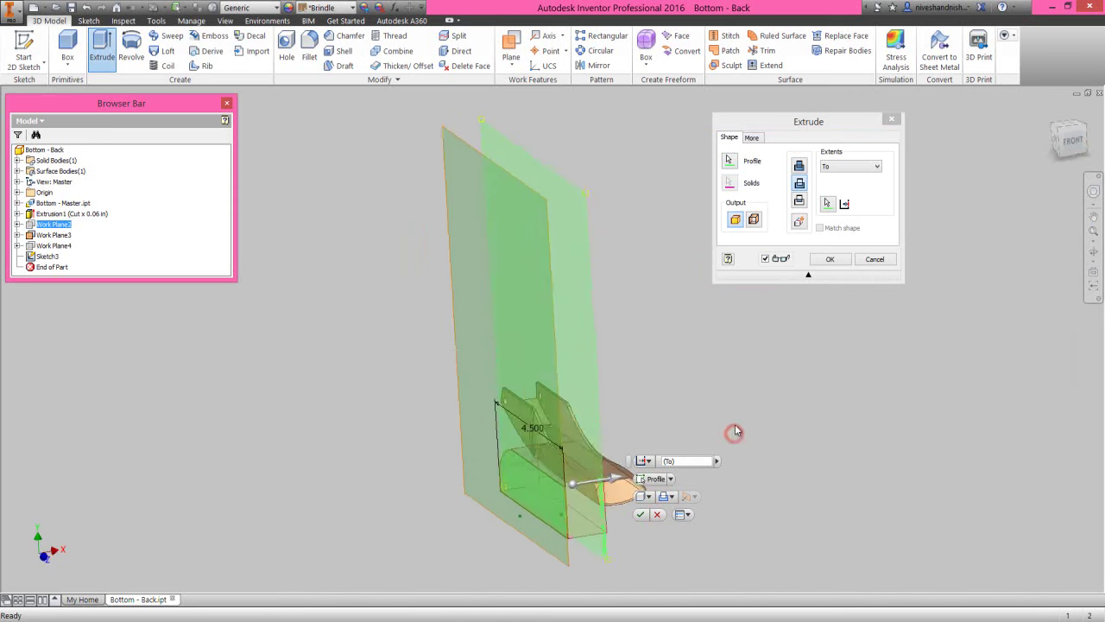
pyautogui.click(831, 119)
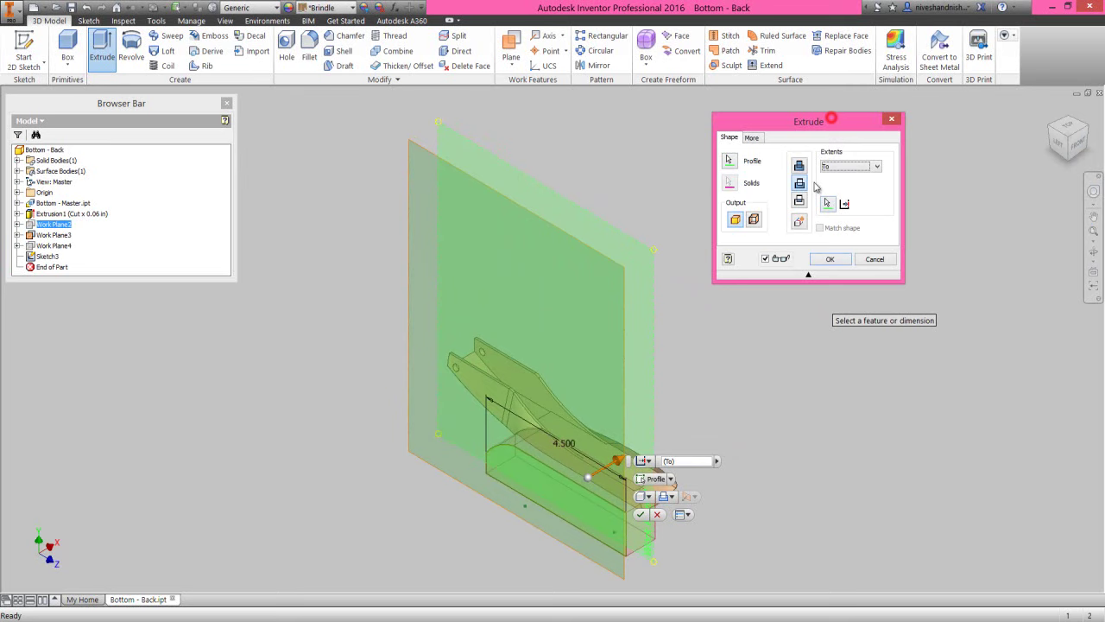
pyautogui.click(828, 260)
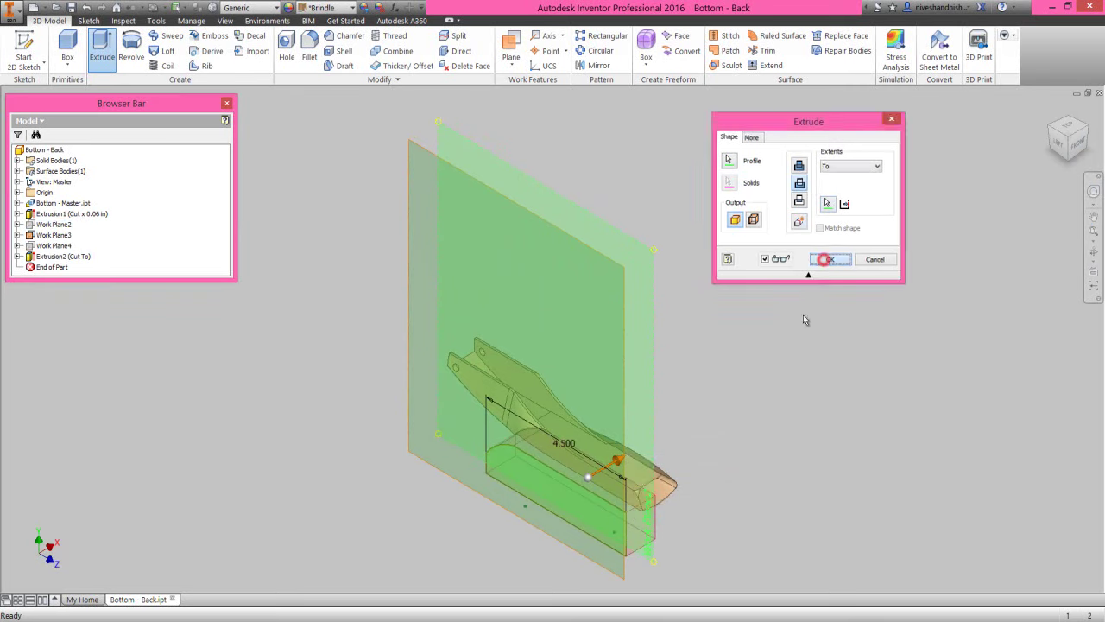
# Step: Hide Work Plane3 and inspect the new side cut from below
pyautogui.rightClick(622, 509)
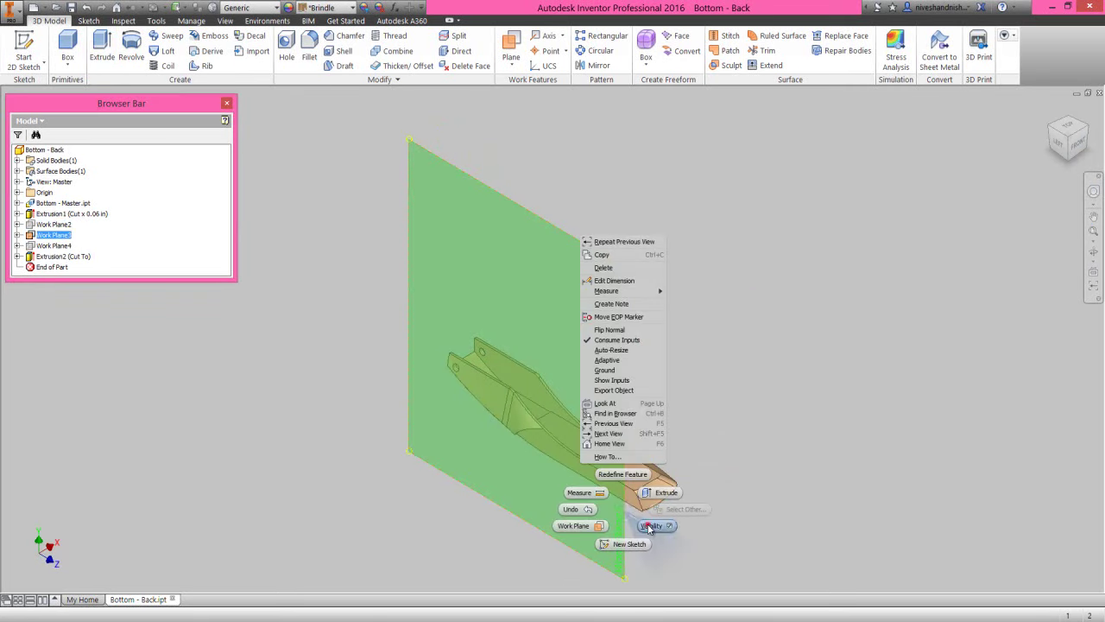
pyautogui.click(652, 525)
pyautogui.scroll(5, 577, 480)
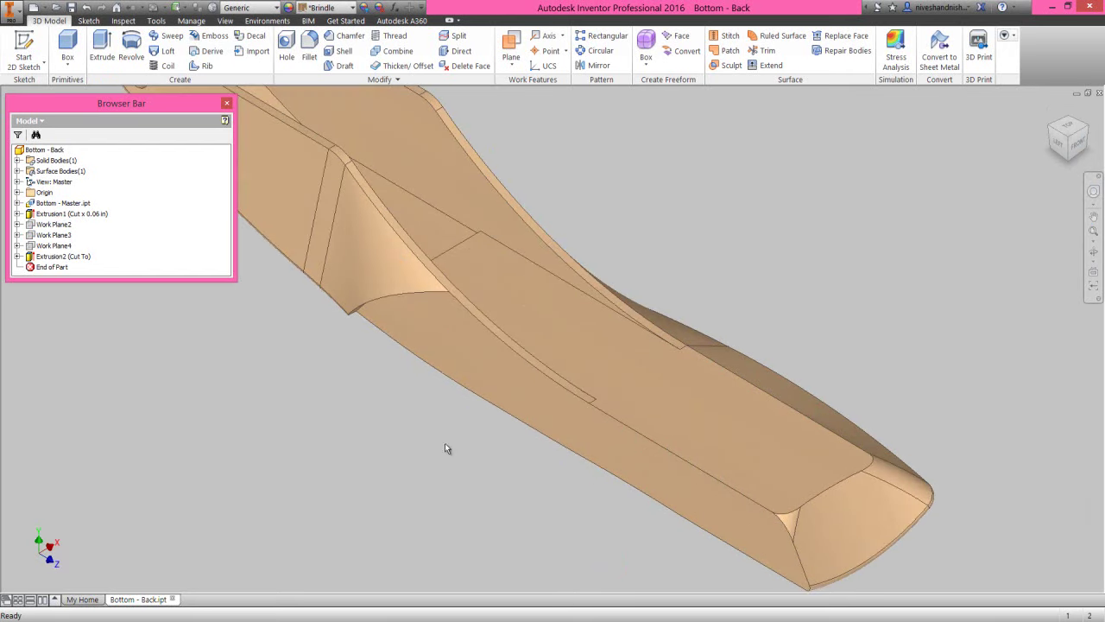
pyautogui.click(1093, 251)
pyautogui.moveTo(543, 378); pyautogui.dragTo(533, 329)
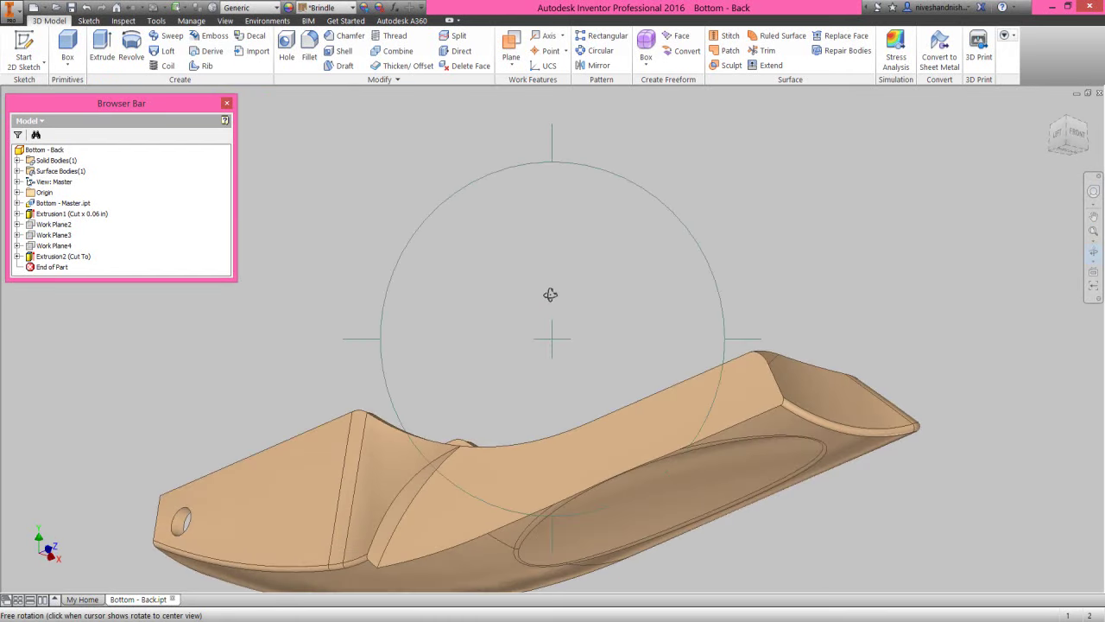
pyautogui.rightClick(550, 294)
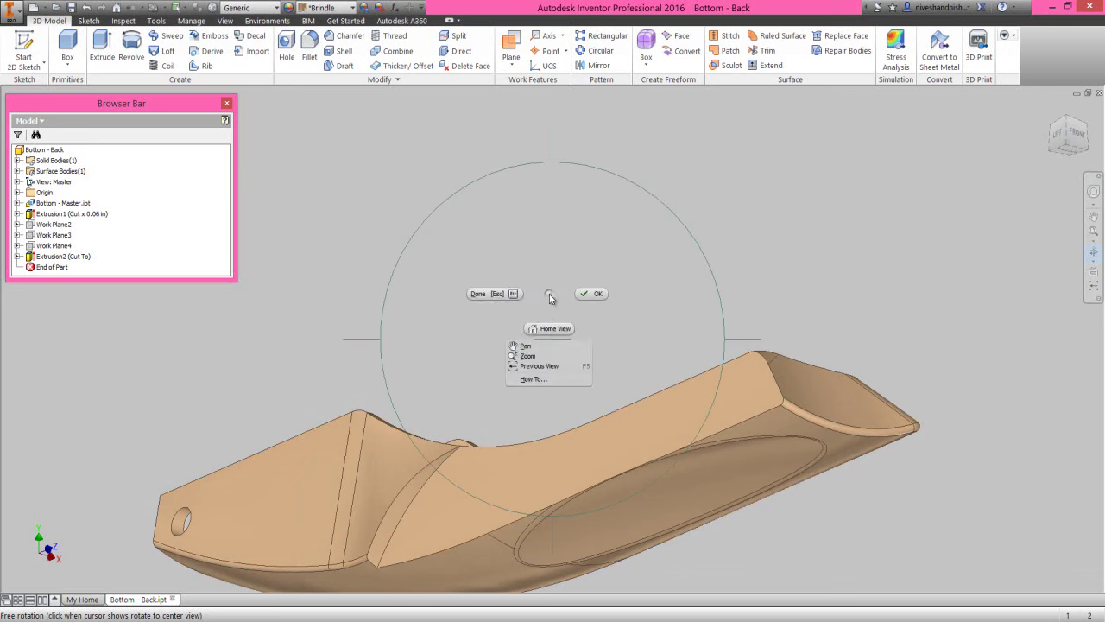
pyautogui.click(539, 366)
pyautogui.rightClick(529, 274)
pyautogui.click(567, 272)
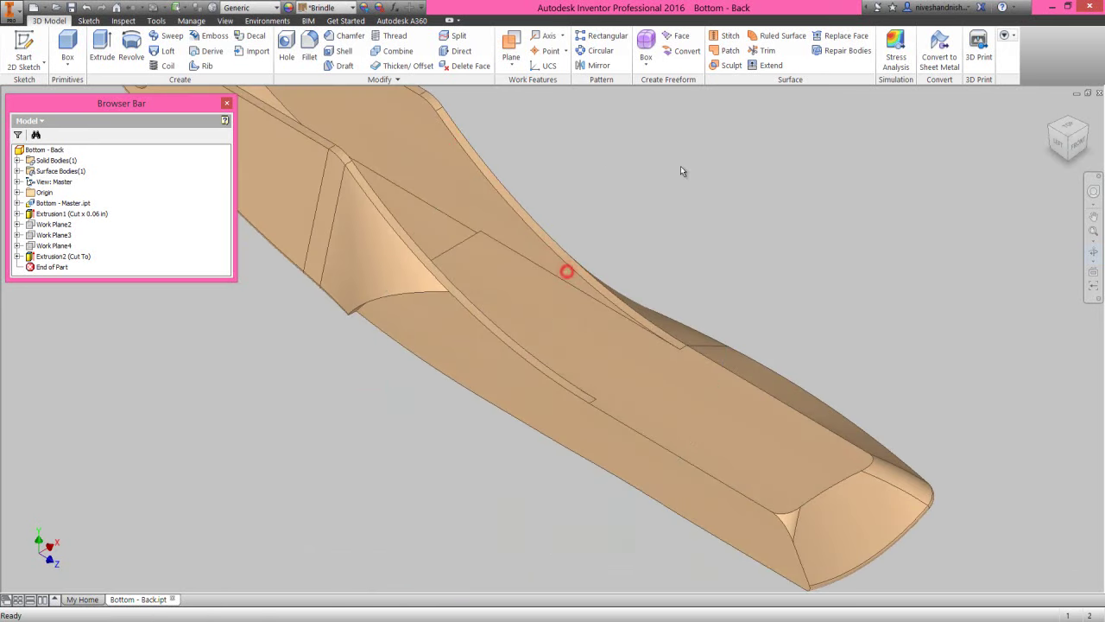
# Step: Mirror the side cut Extrusion2 about the origin YZ Plane
pyautogui.click(595, 74)
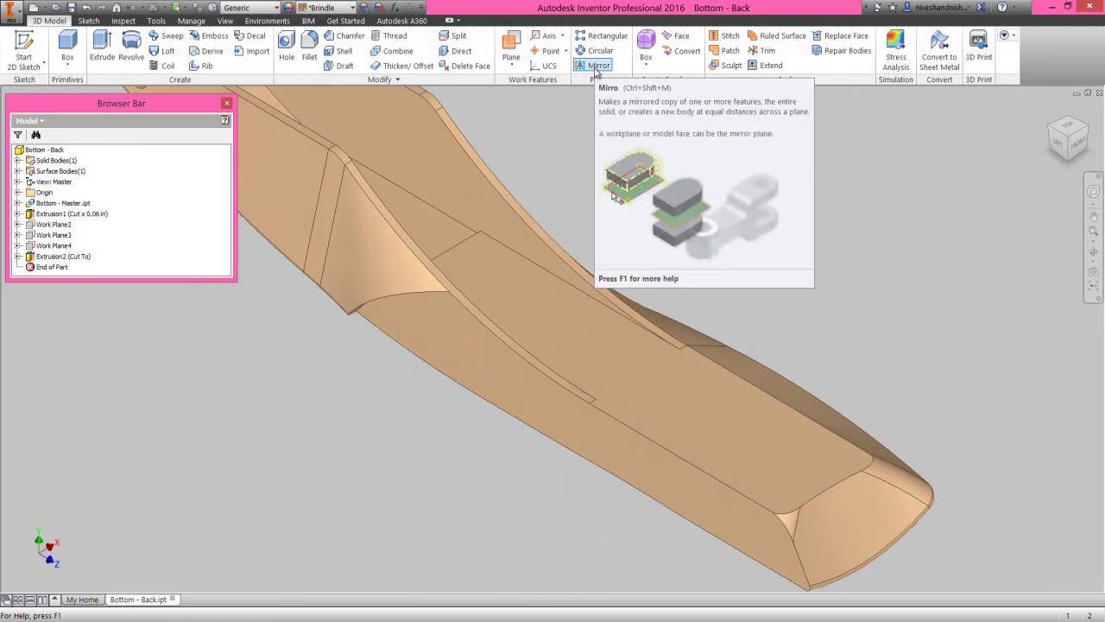
pyautogui.click(595, 71)
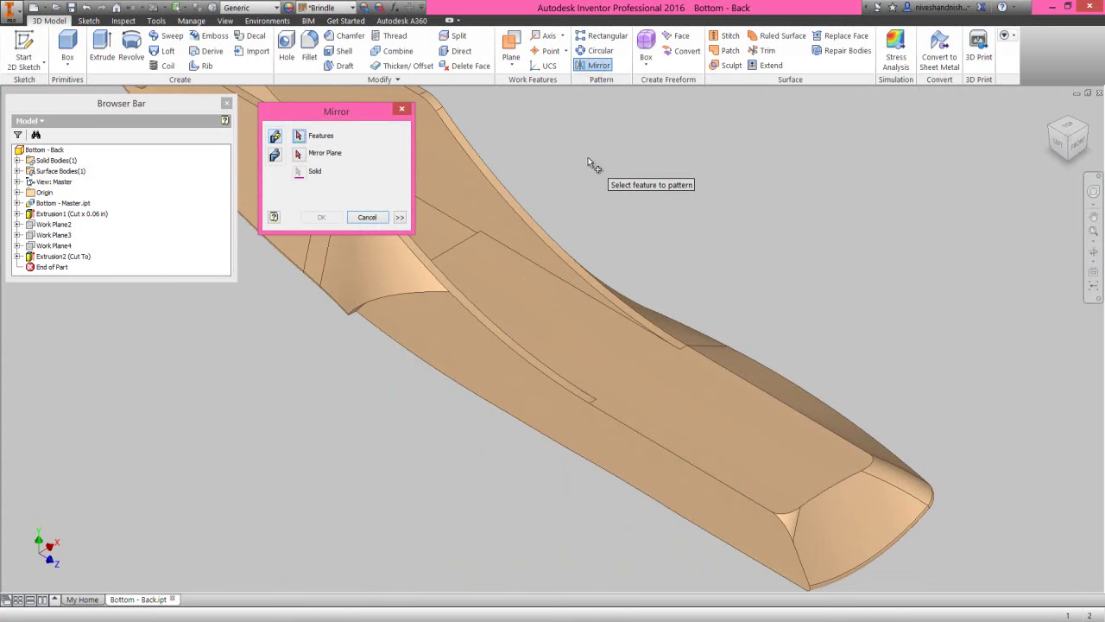
pyautogui.click(78, 259)
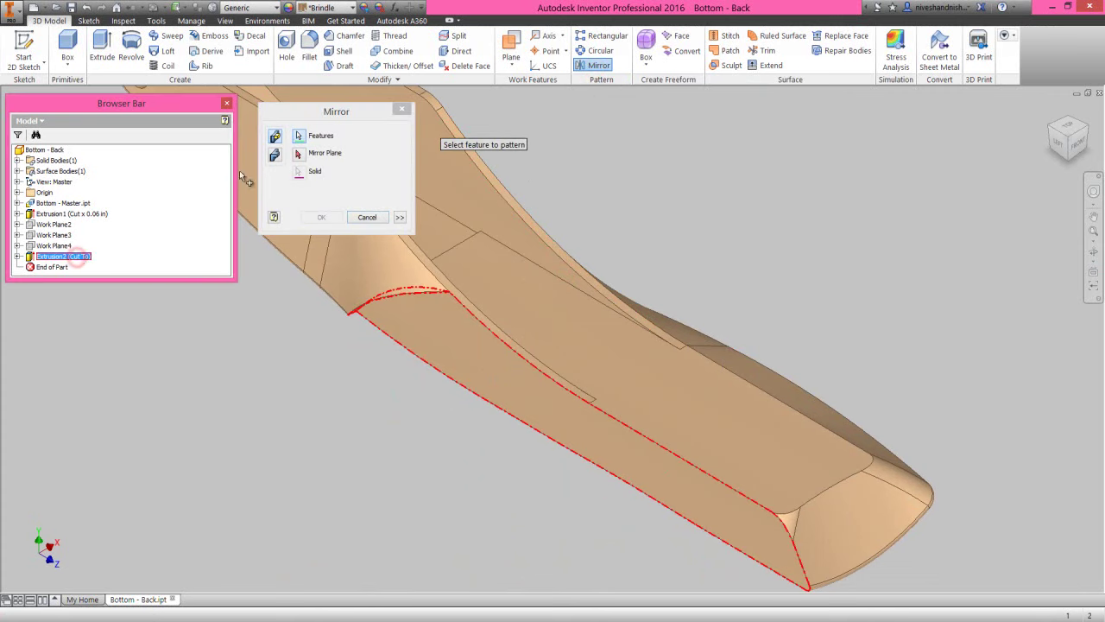
pyautogui.moveTo(308, 111); pyautogui.dragTo(197, 347)
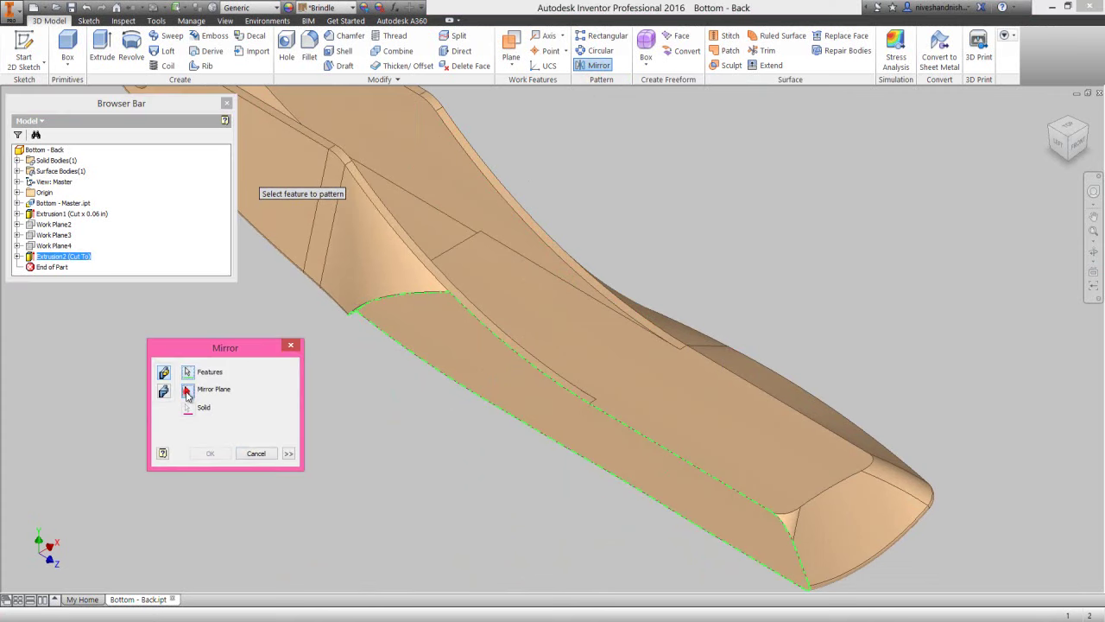
pyautogui.click(187, 391)
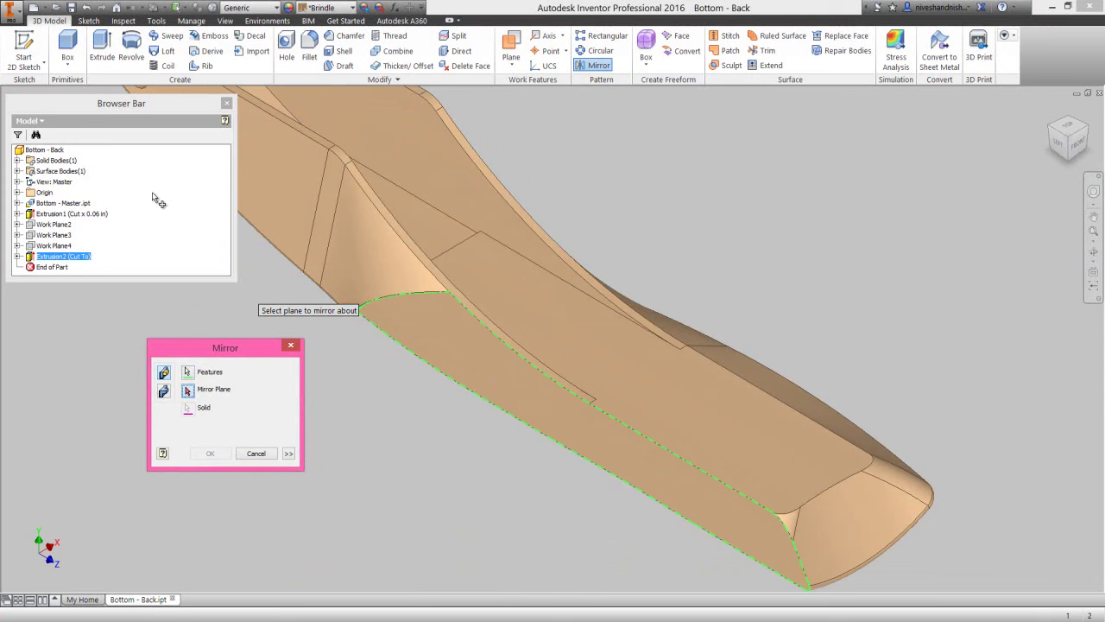
pyautogui.click(18, 193)
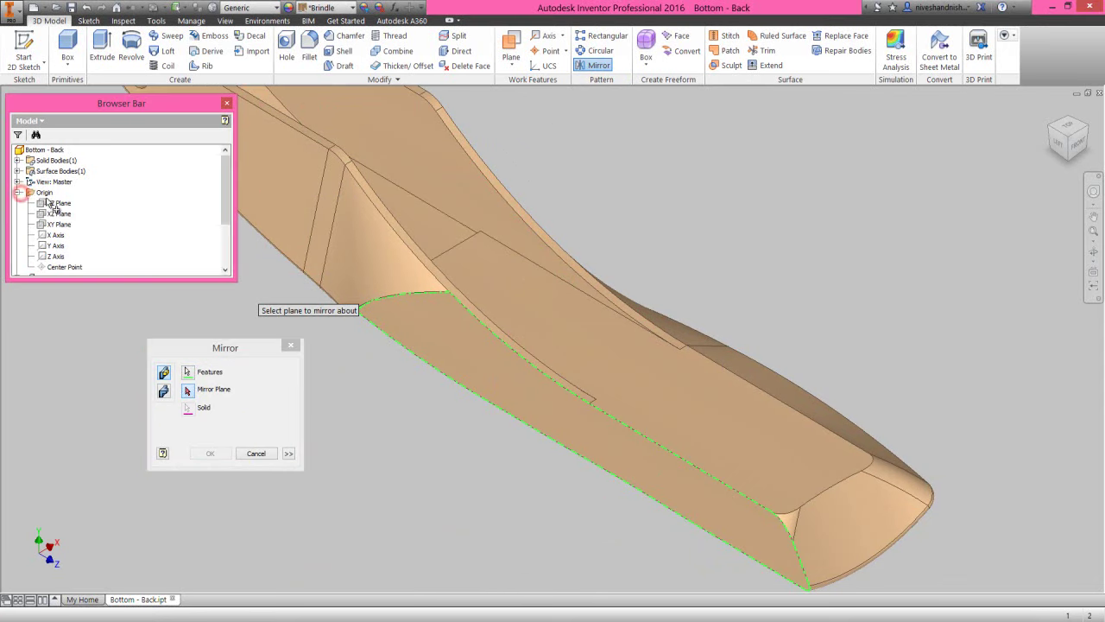
pyautogui.click(57, 204)
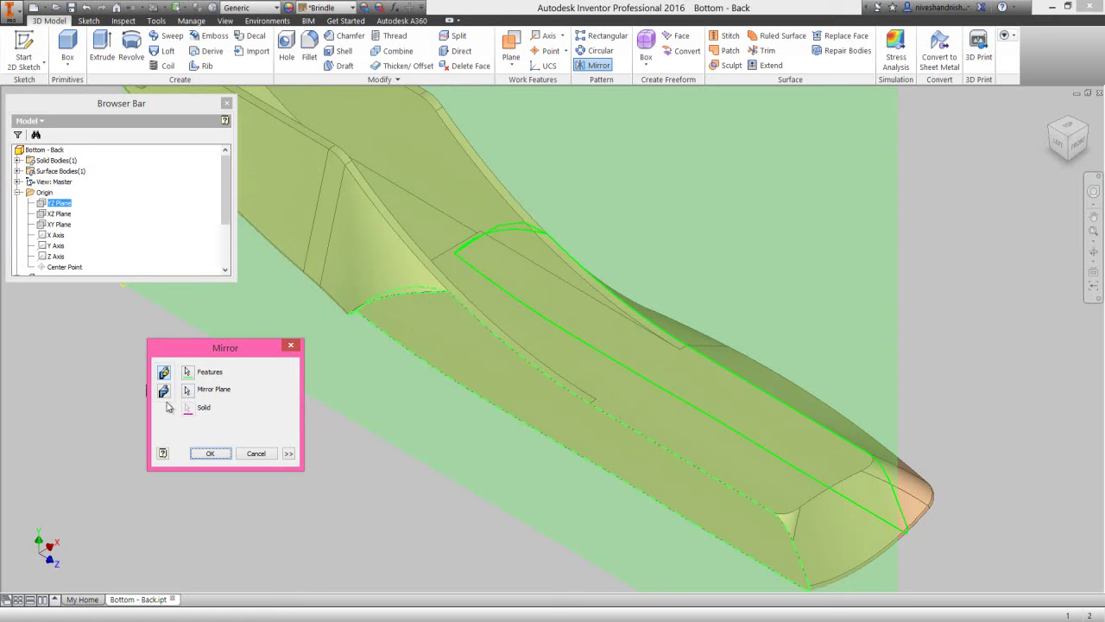
pyautogui.click(209, 455)
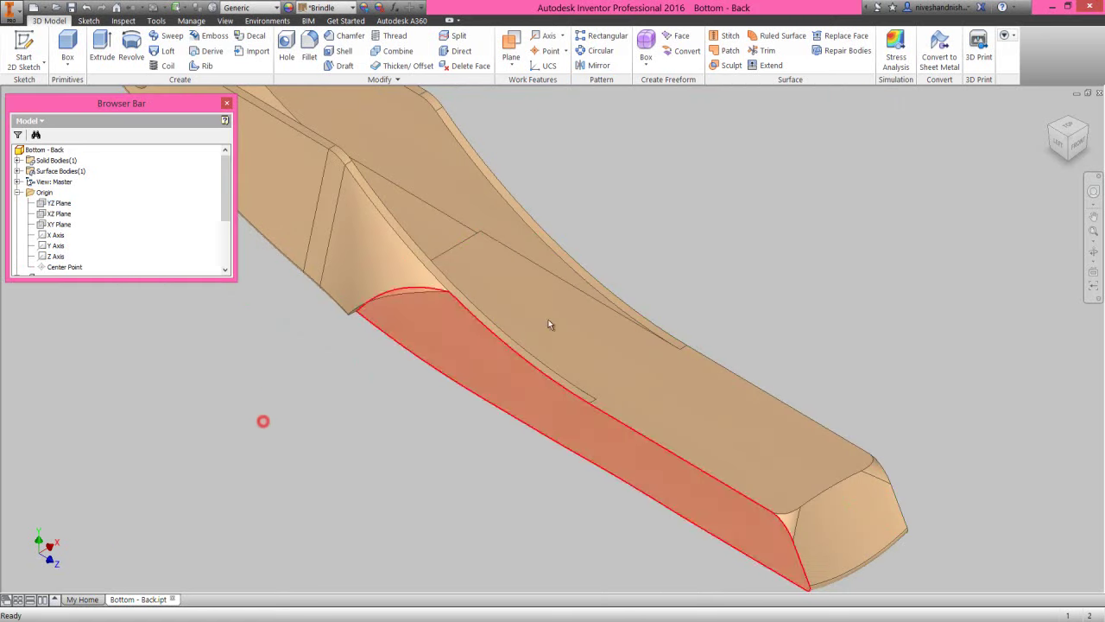
# Step: Start a sketch on the long flat top face and project the curved edge and rounded corners at its closed end
pyautogui.click(1085, 132)
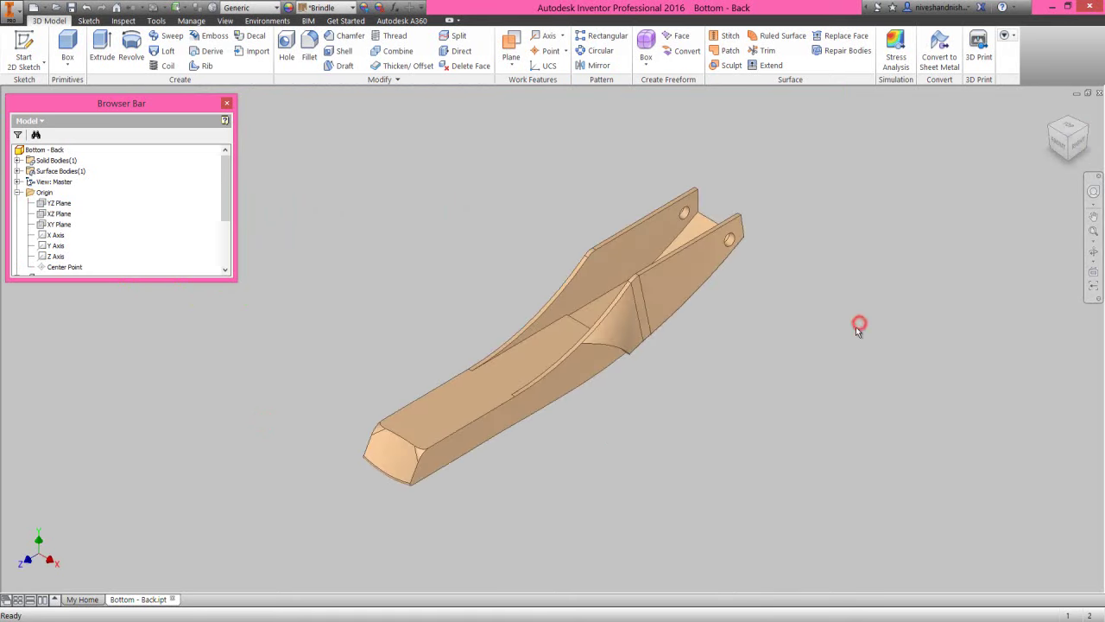
pyautogui.click(749, 398)
pyautogui.click(415, 424)
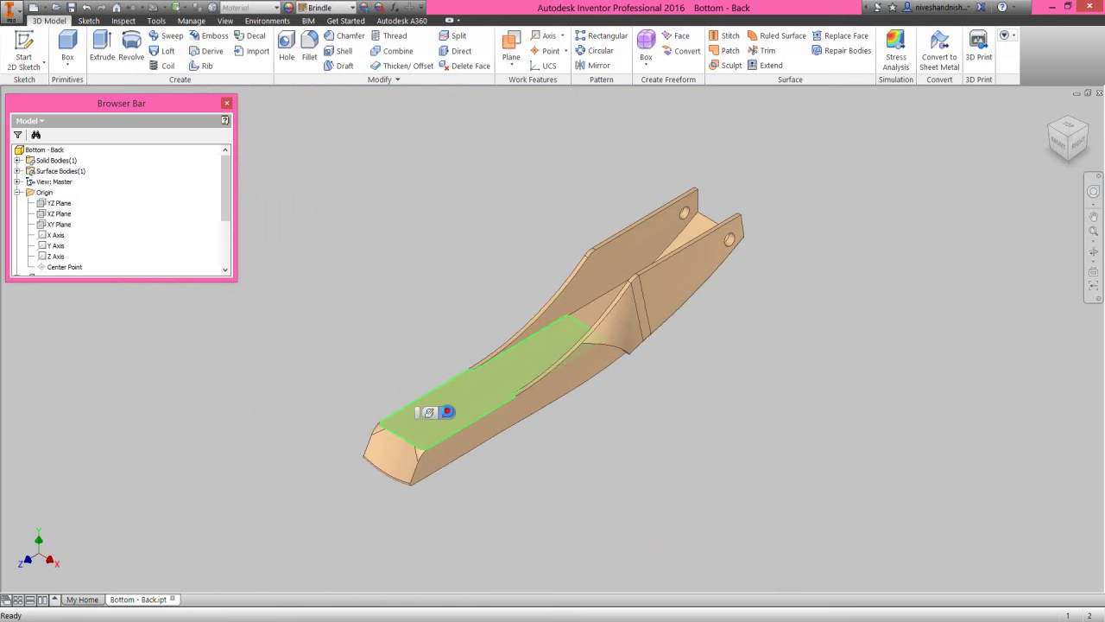
pyautogui.click(447, 413)
pyautogui.click(1067, 130)
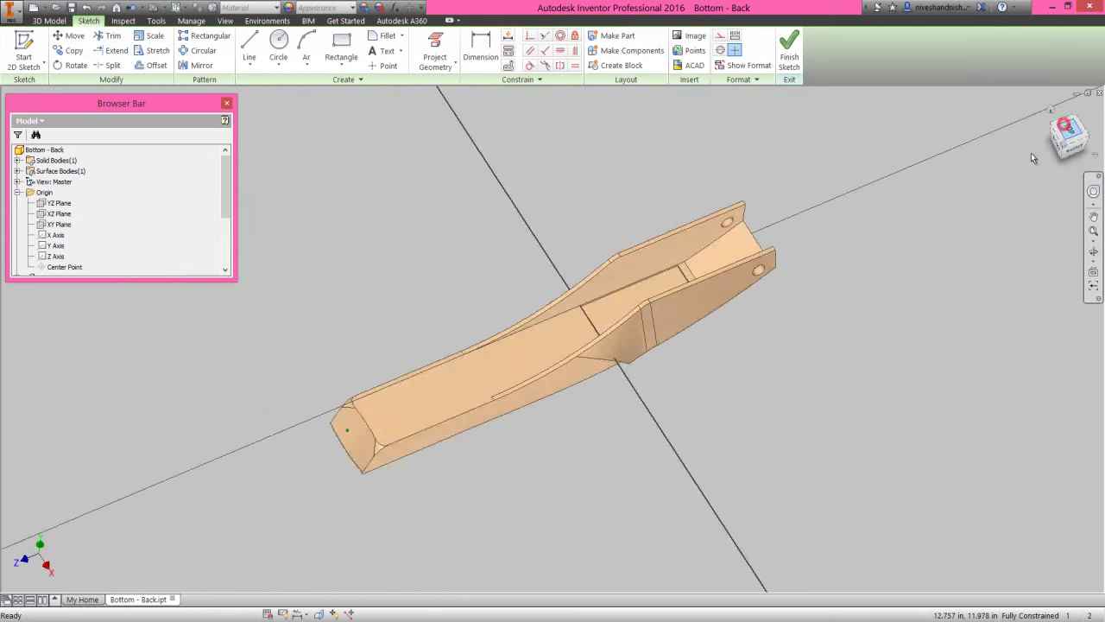
pyautogui.click(367, 227)
pyautogui.click(380, 243)
pyautogui.click(434, 53)
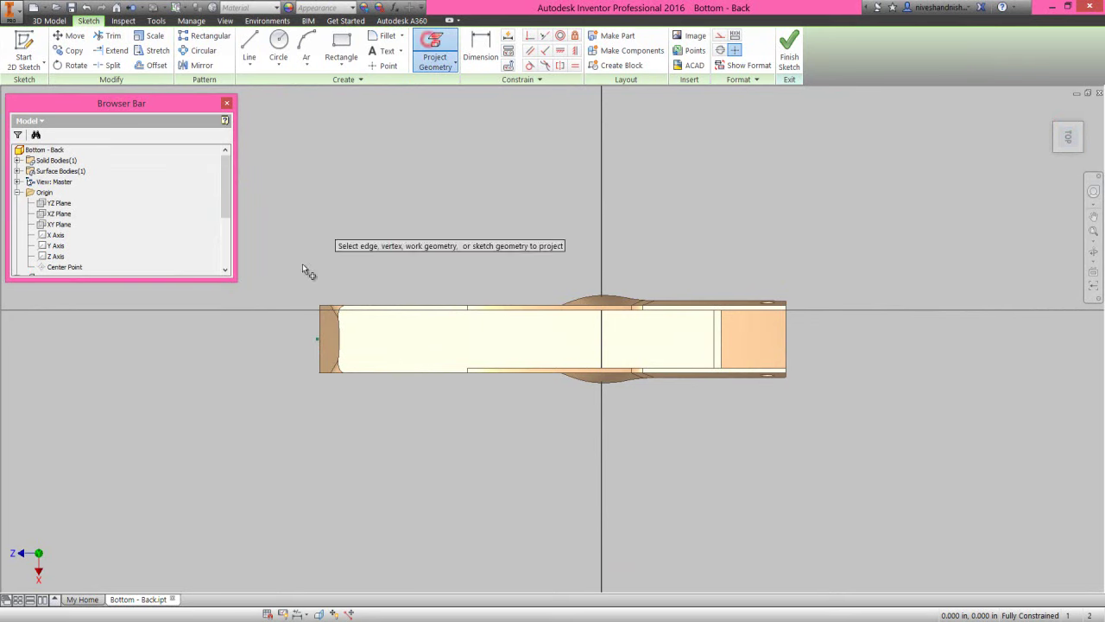
pyautogui.scroll(-3, 298, 317)
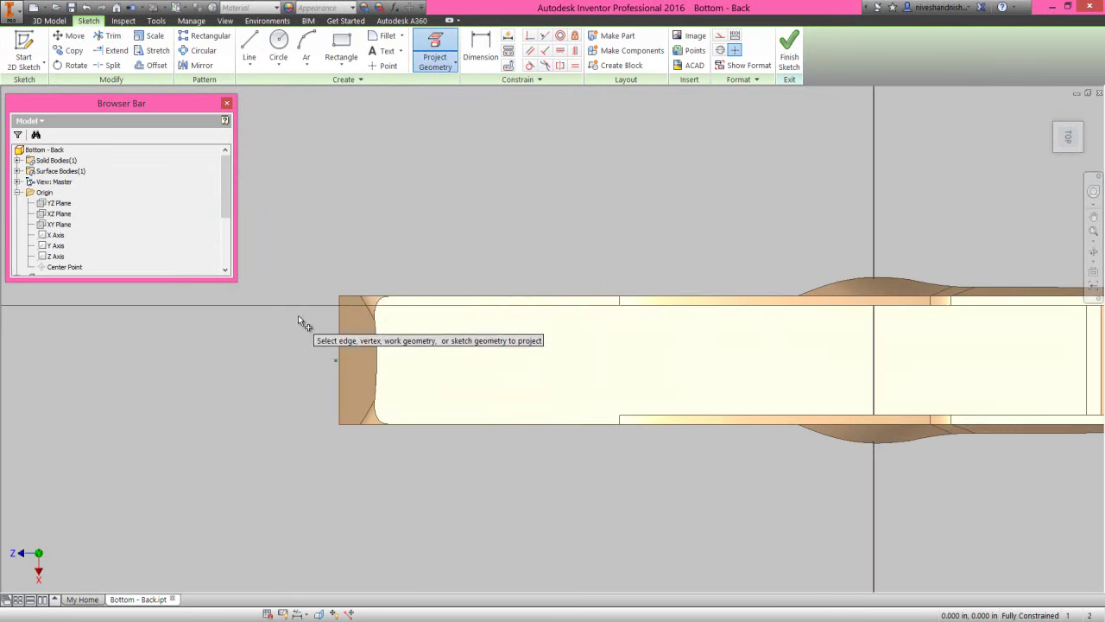
pyautogui.click(375, 336)
pyautogui.click(379, 418)
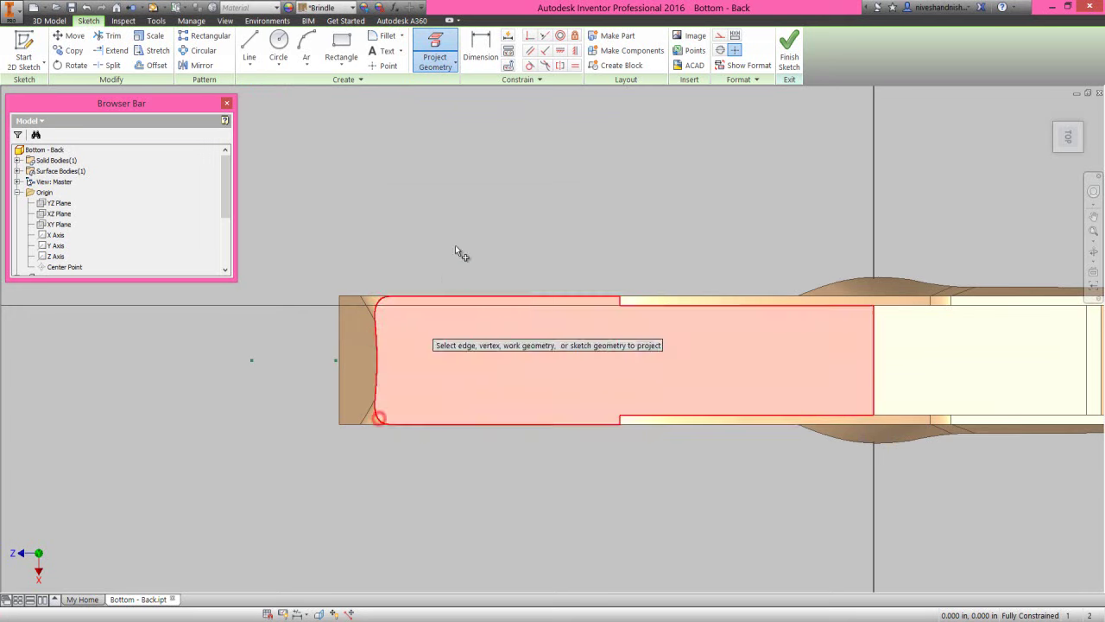
# Step: Close the projected end edges with three lines forming an outline about 0.875 in wide beyond the part's end, and finish the sketch
pyautogui.rightClick(460, 238)
pyautogui.click(464, 204)
pyautogui.click(389, 297)
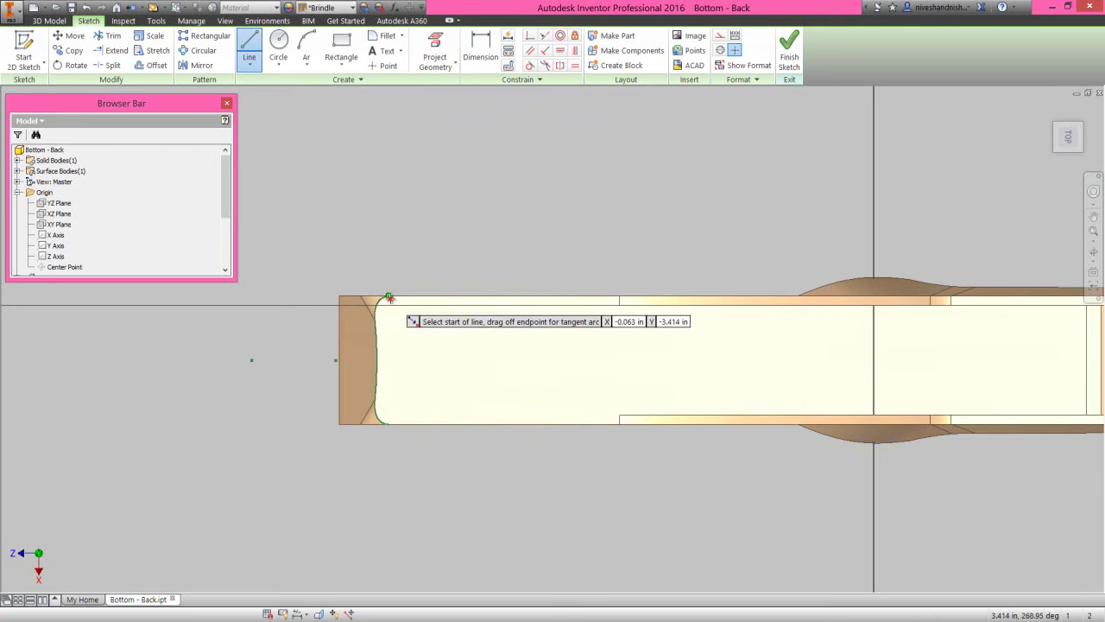
pyautogui.click(223, 295)
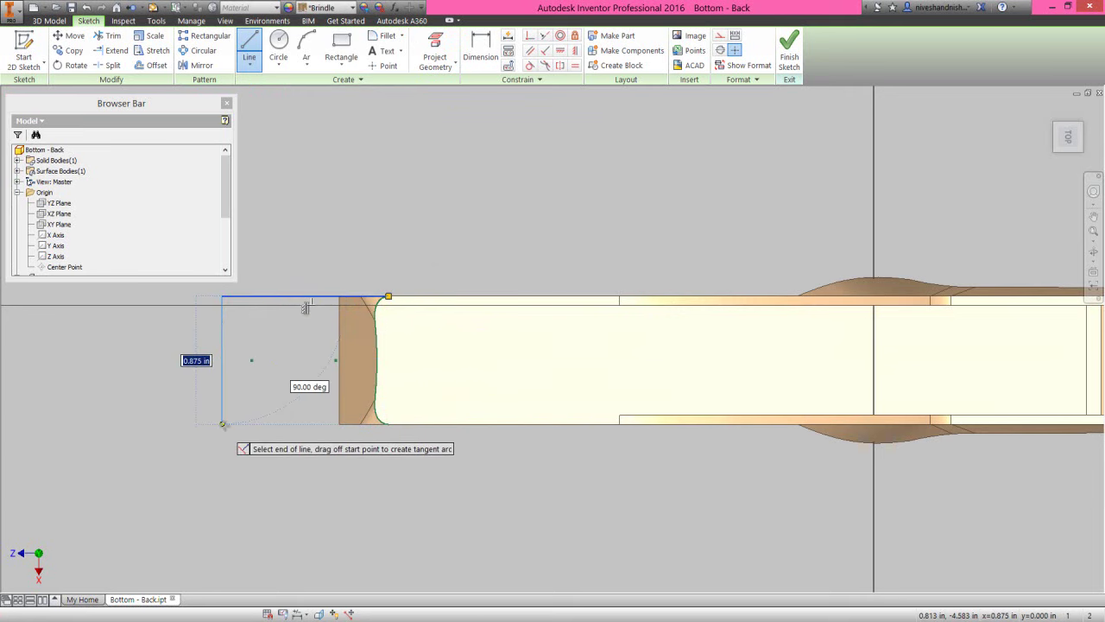
pyautogui.click(223, 423)
pyautogui.click(388, 423)
pyautogui.click(785, 44)
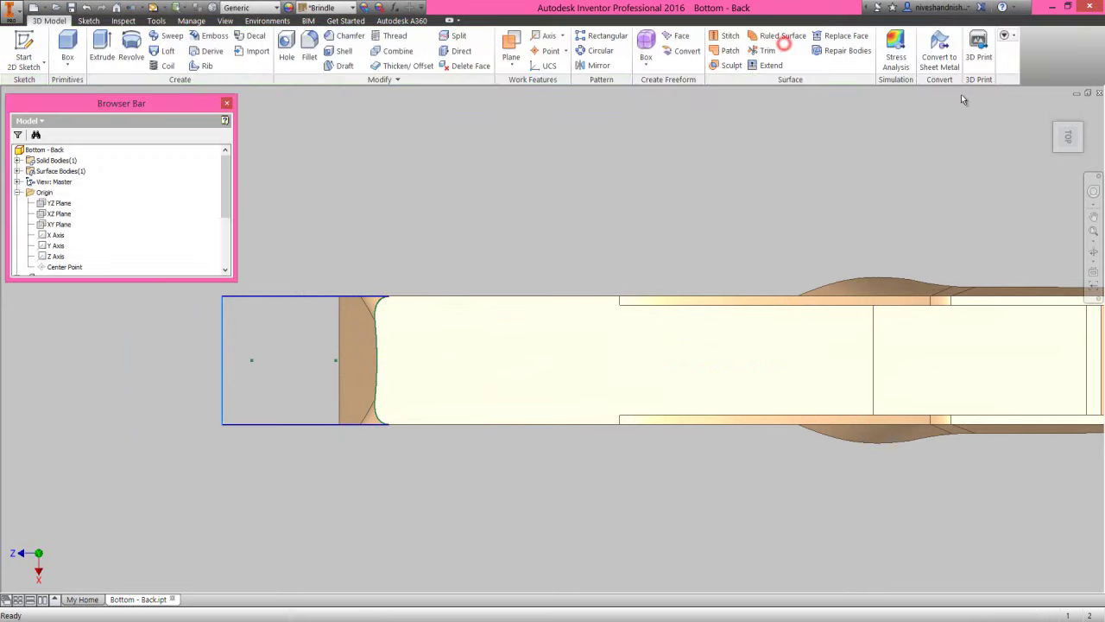
# Step: Extrude the closed end profile as a cut with All extents
pyautogui.click(1054, 122)
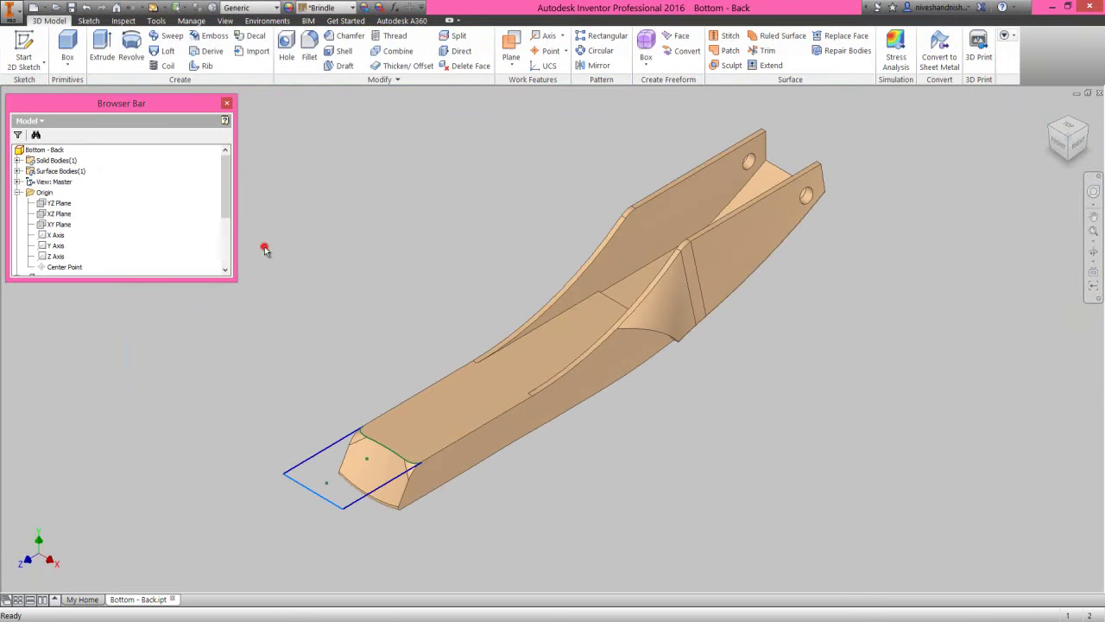
pyautogui.click(329, 450)
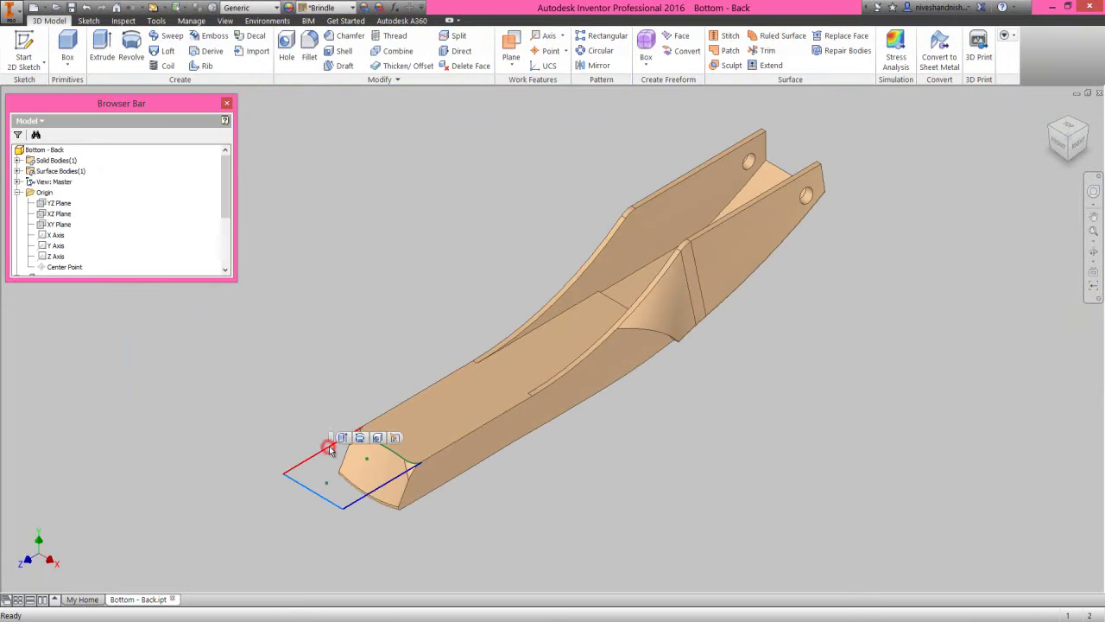
pyautogui.click(342, 438)
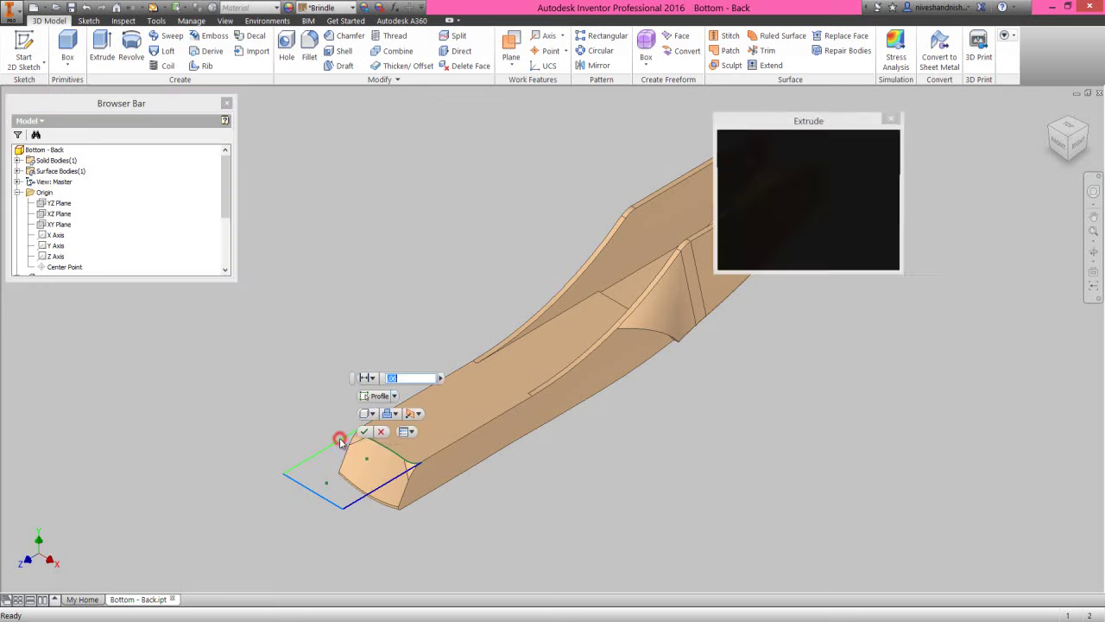
pyautogui.click(790, 129)
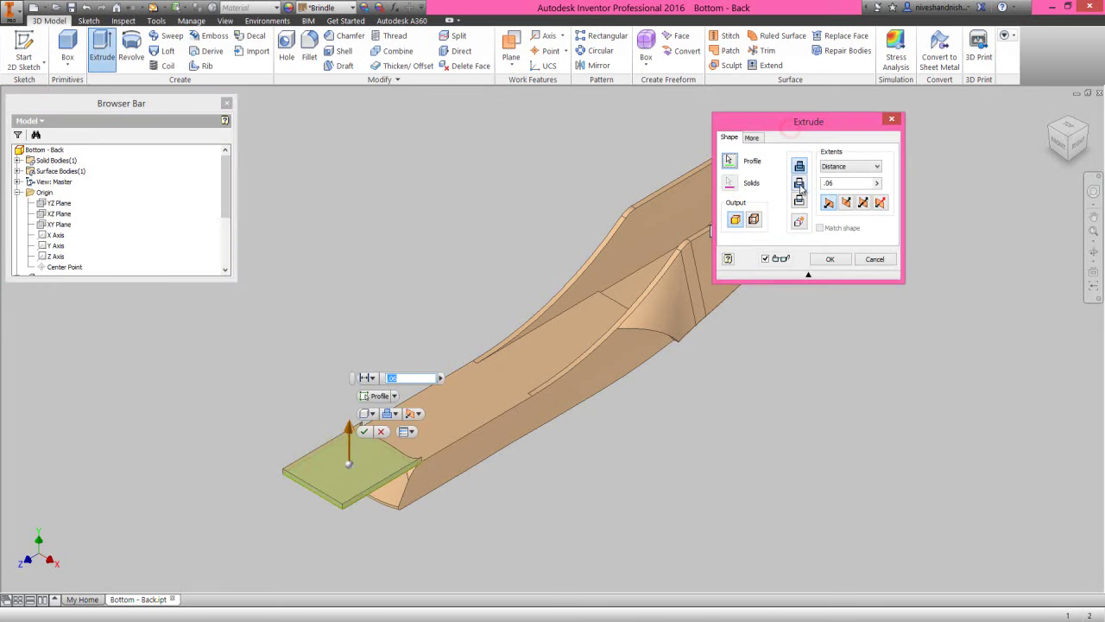
pyautogui.click(800, 185)
pyautogui.click(850, 166)
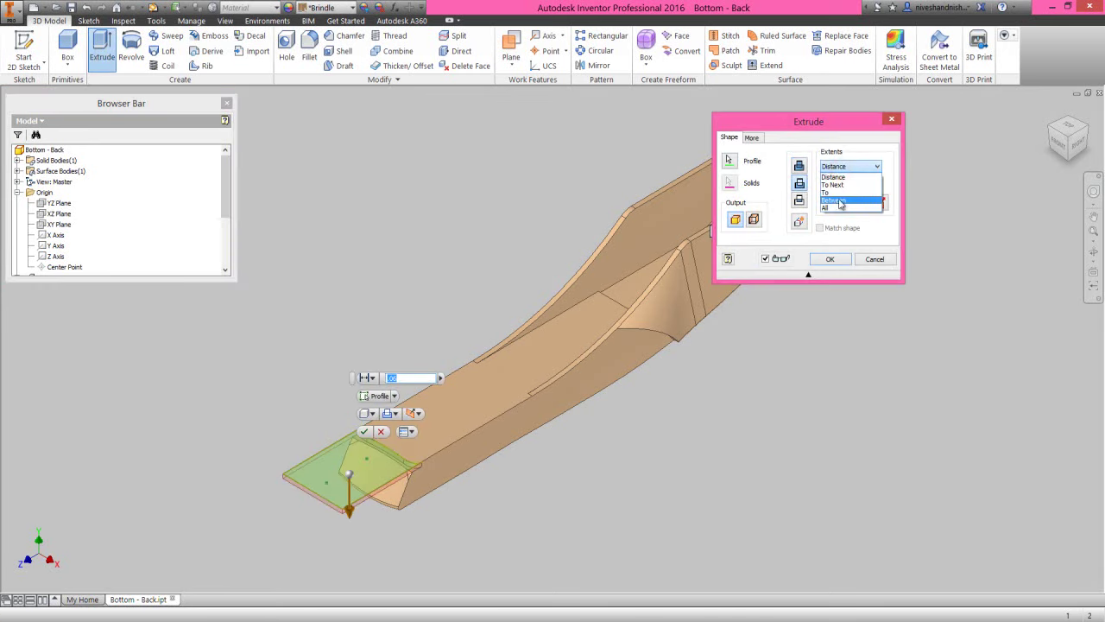
pyautogui.click(839, 209)
pyautogui.click(830, 259)
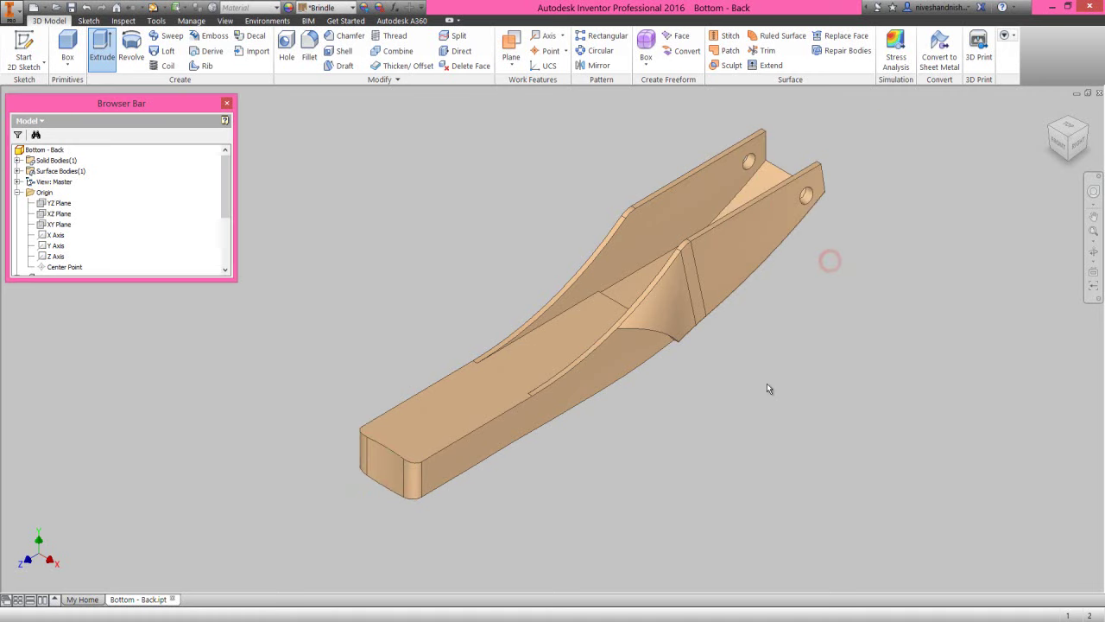
pyautogui.click(766, 383)
# Step: Collapse all nodes of the model tree and save the part
pyautogui.rightClick(95, 207)
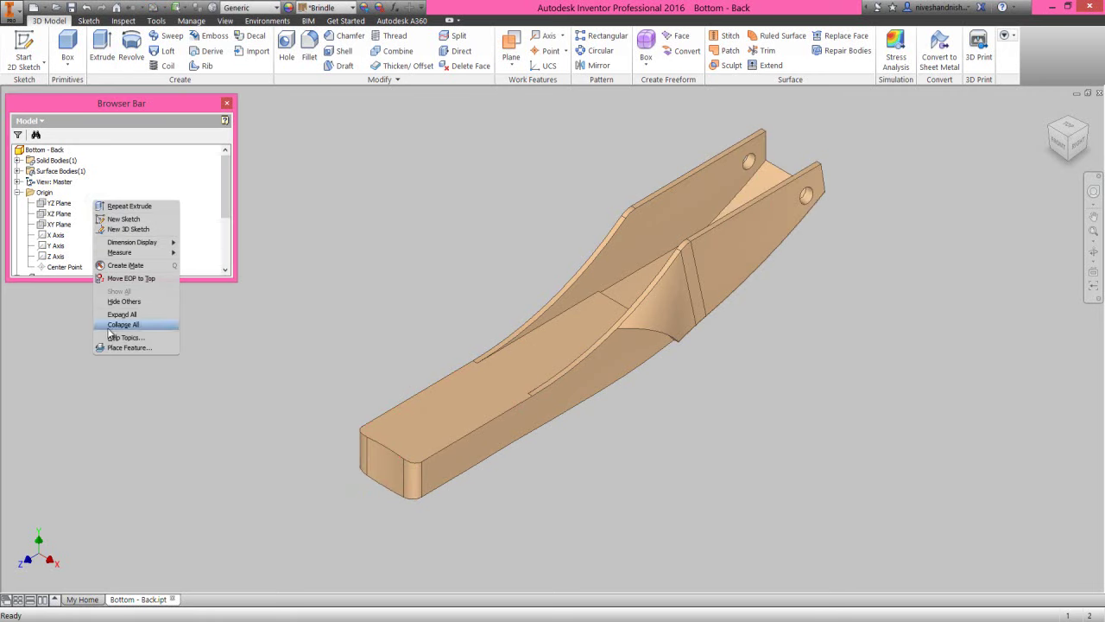
pyautogui.click(107, 328)
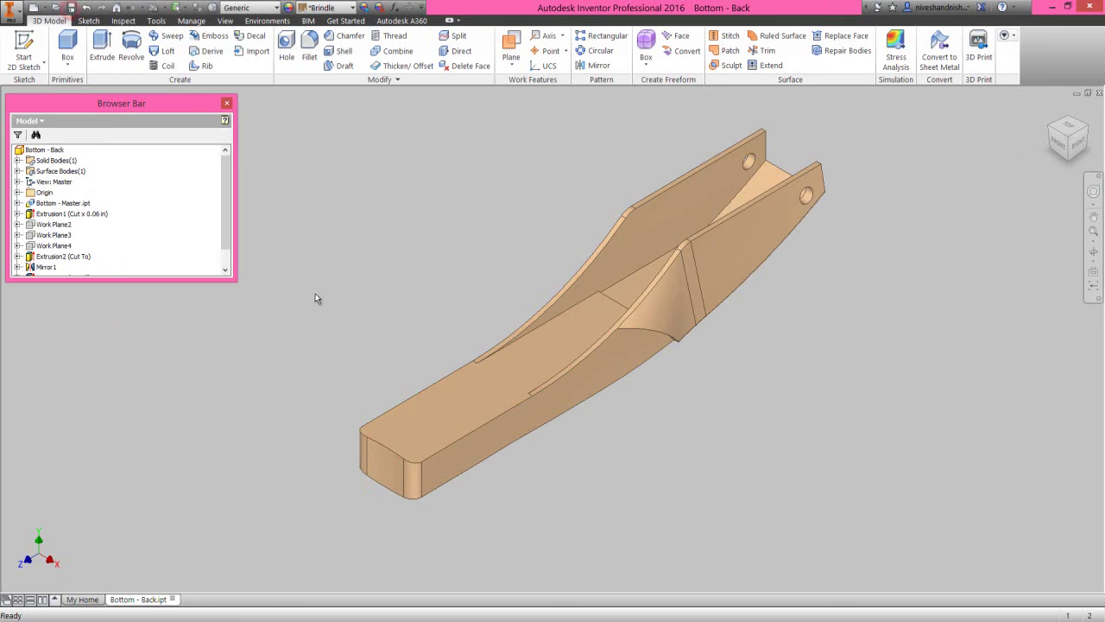
pyautogui.click(373, 285)
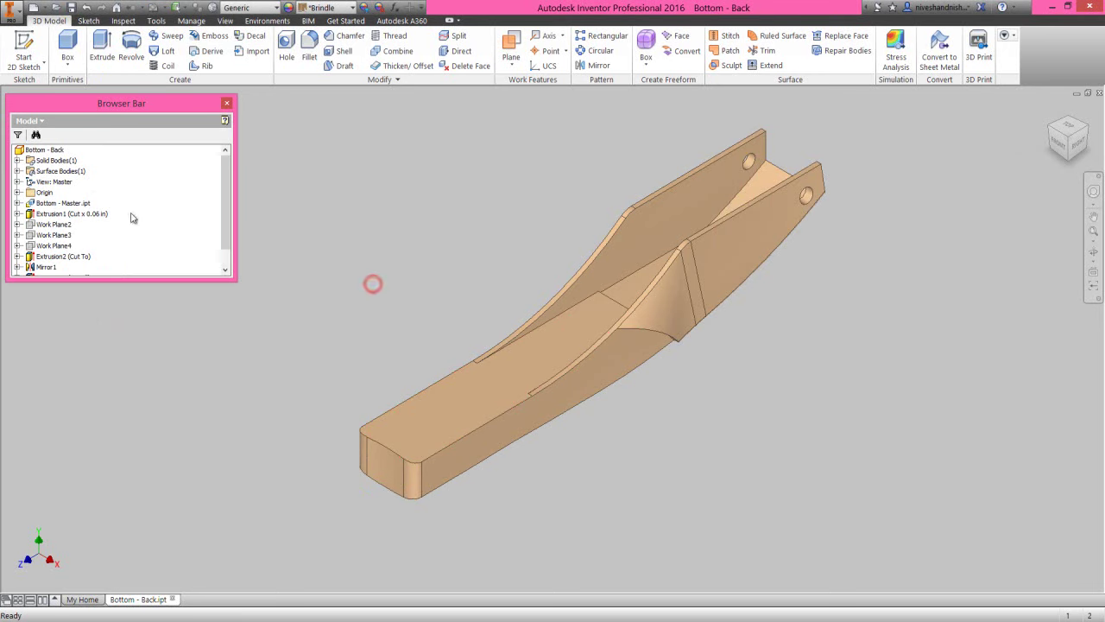
# Step: Create a new sketch on the origin YZ Plane
pyautogui.click(17, 193)
pyautogui.click(56, 204)
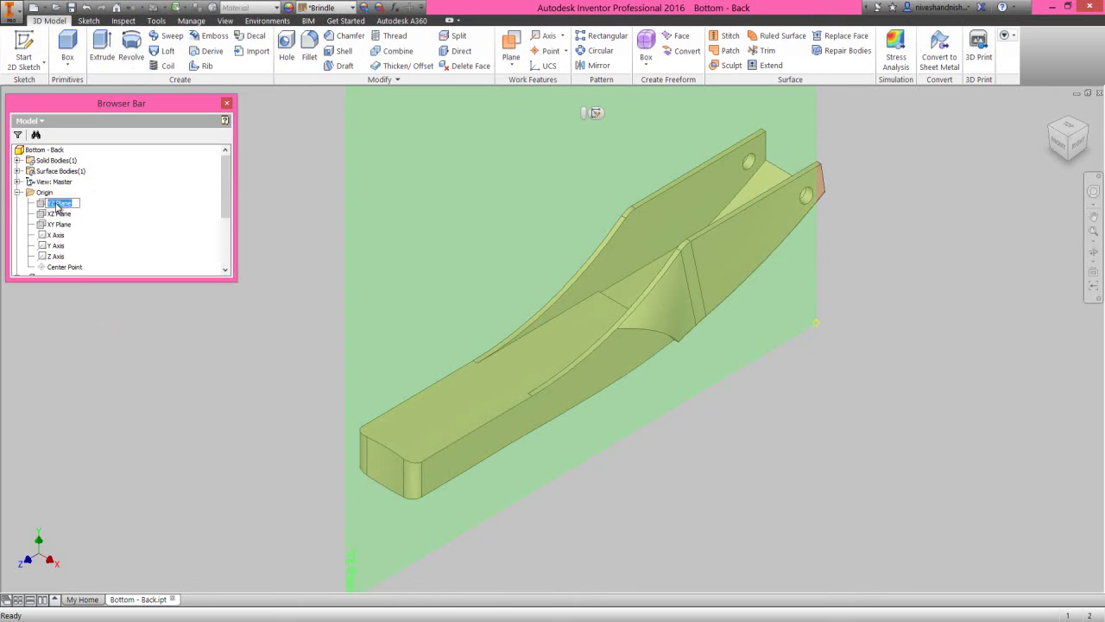
pyautogui.rightClick(56, 205)
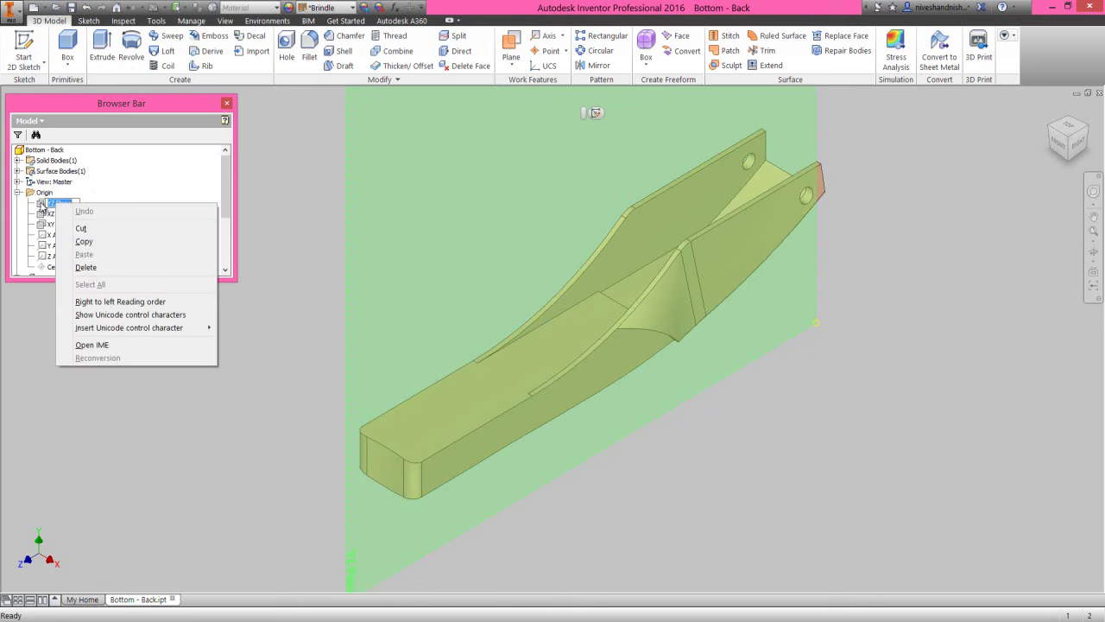
pyautogui.click(40, 203)
pyautogui.rightClick(41, 204)
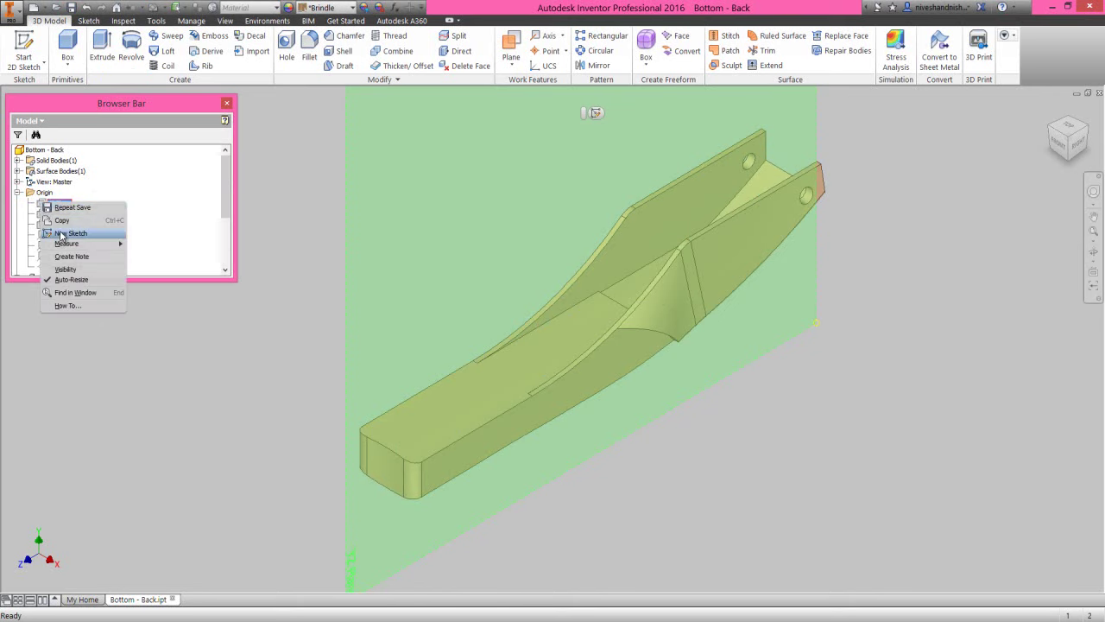
pyautogui.click(60, 231)
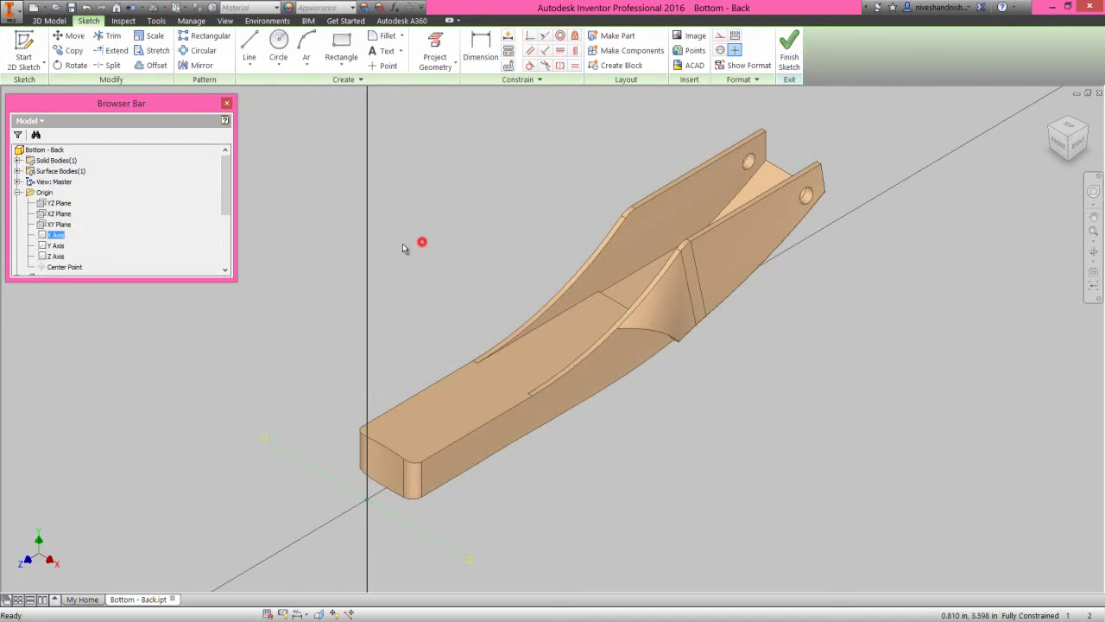
# Step: Show the derived Split Line sketch and slice the model graphics at the sketch plane
pyautogui.scroll(-2, 140, 210)
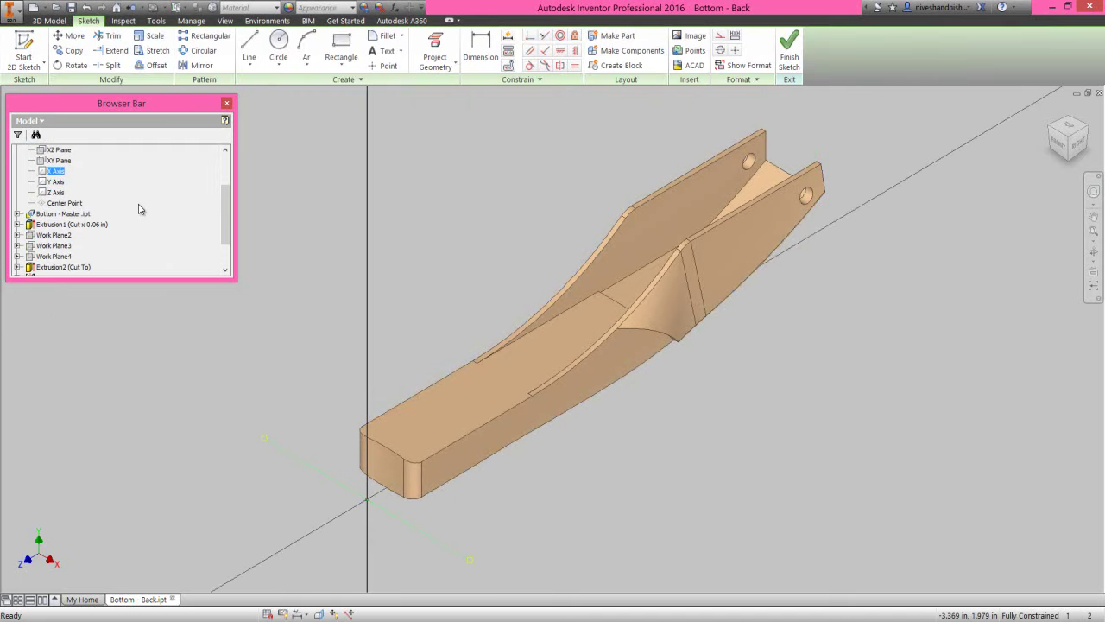
pyautogui.click(17, 214)
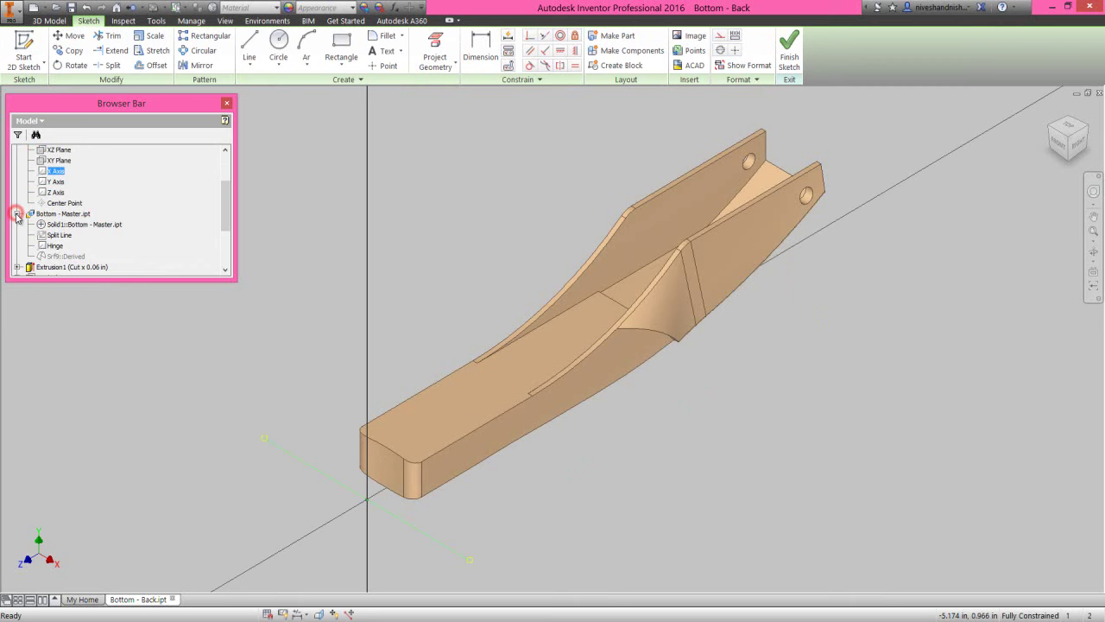
pyautogui.rightClick(59, 235)
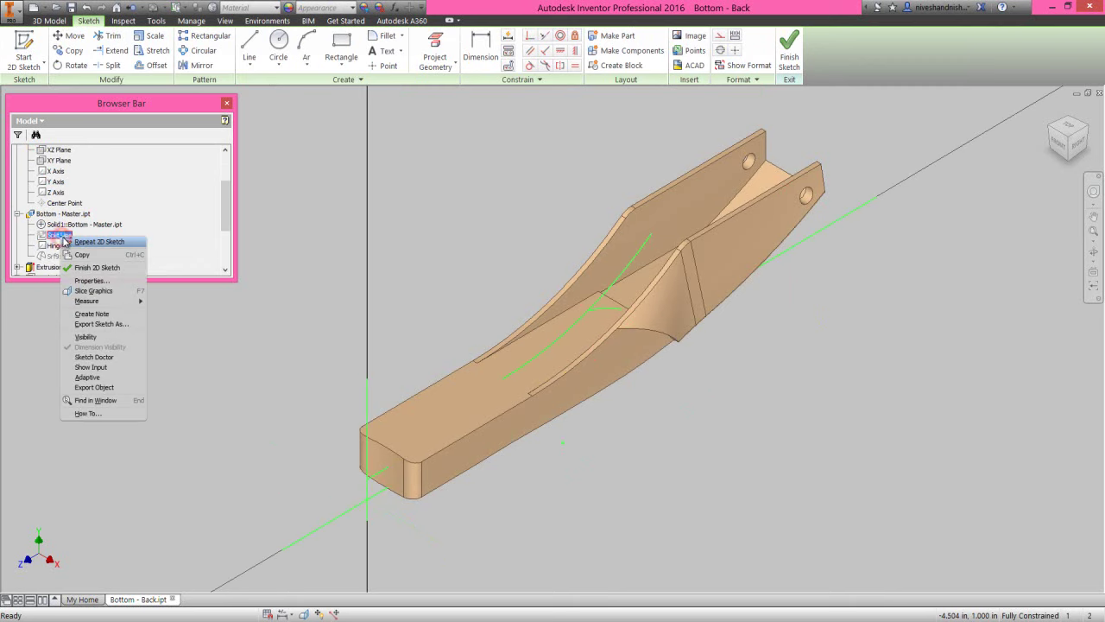
pyautogui.click(90, 338)
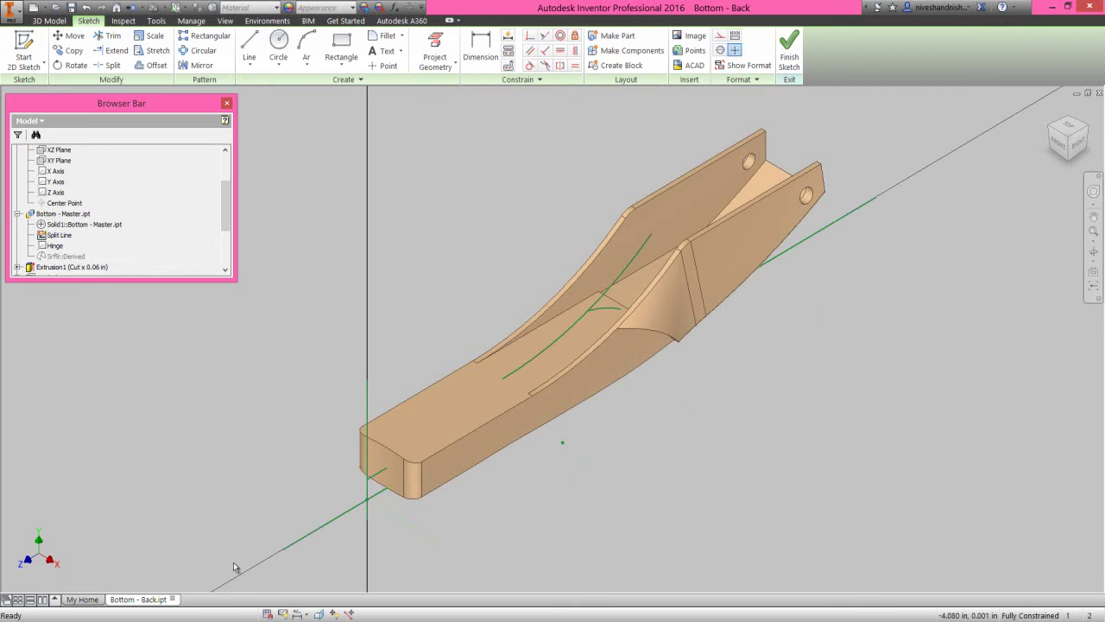
pyautogui.press('F7')
pyautogui.click(719, 453)
pyautogui.rightClick(660, 392)
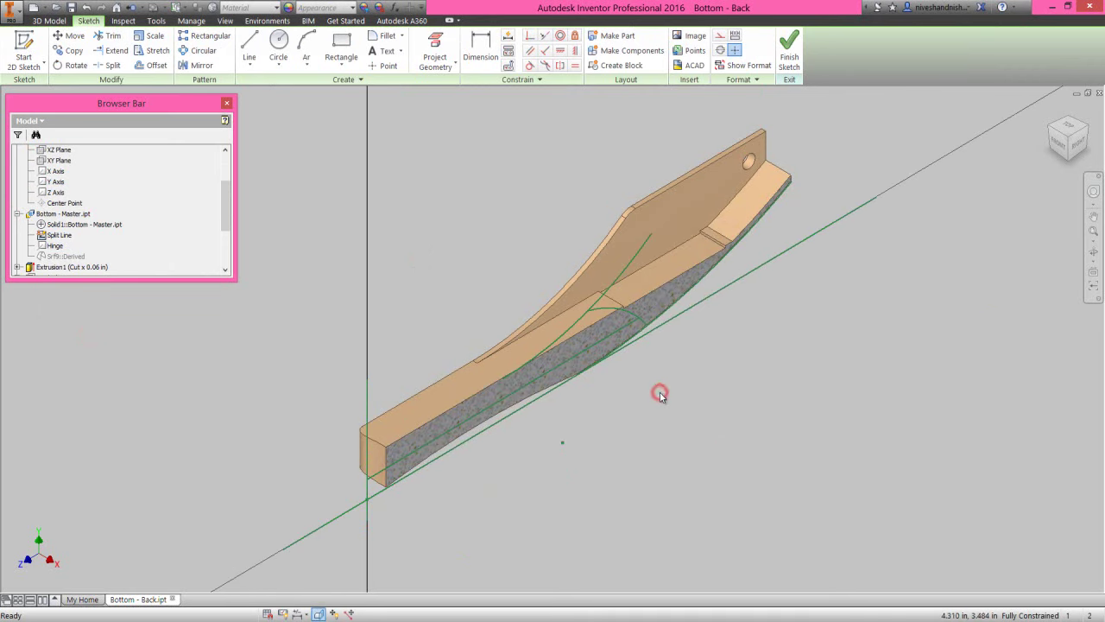
# Step: Project the curved arc of the derived Split Line sketch into the current sketch
pyautogui.click(696, 409)
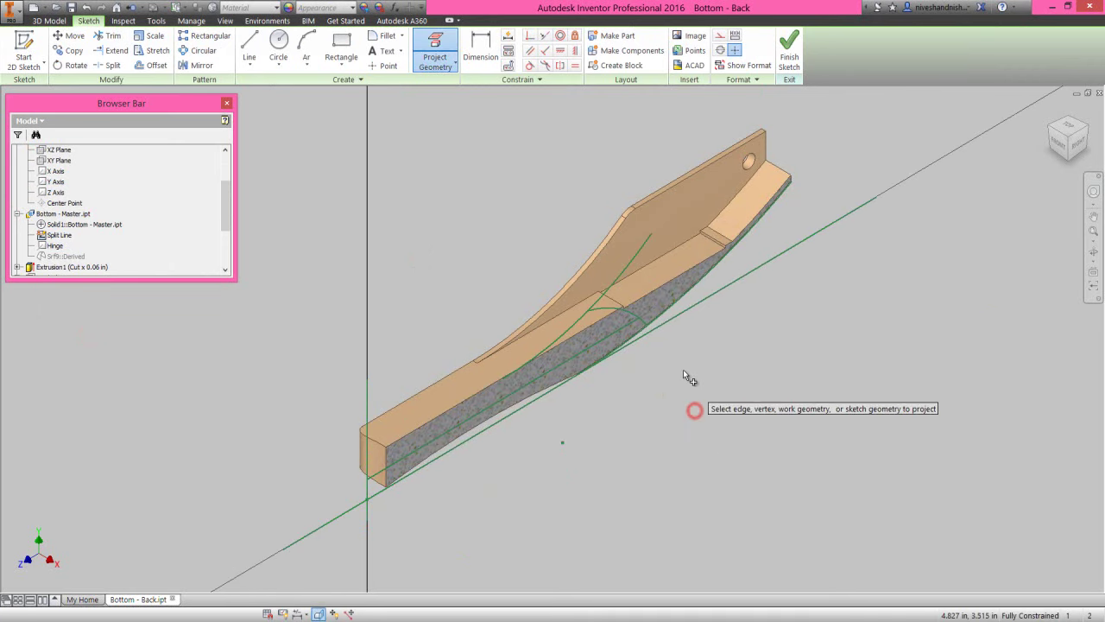
pyautogui.click(611, 316)
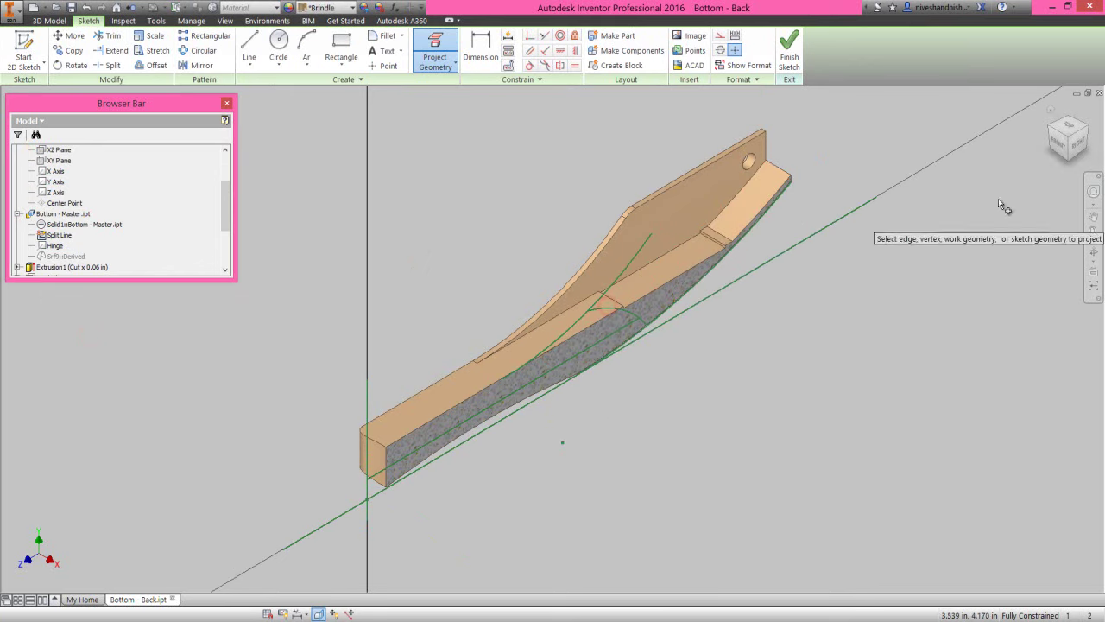
pyautogui.click(1077, 148)
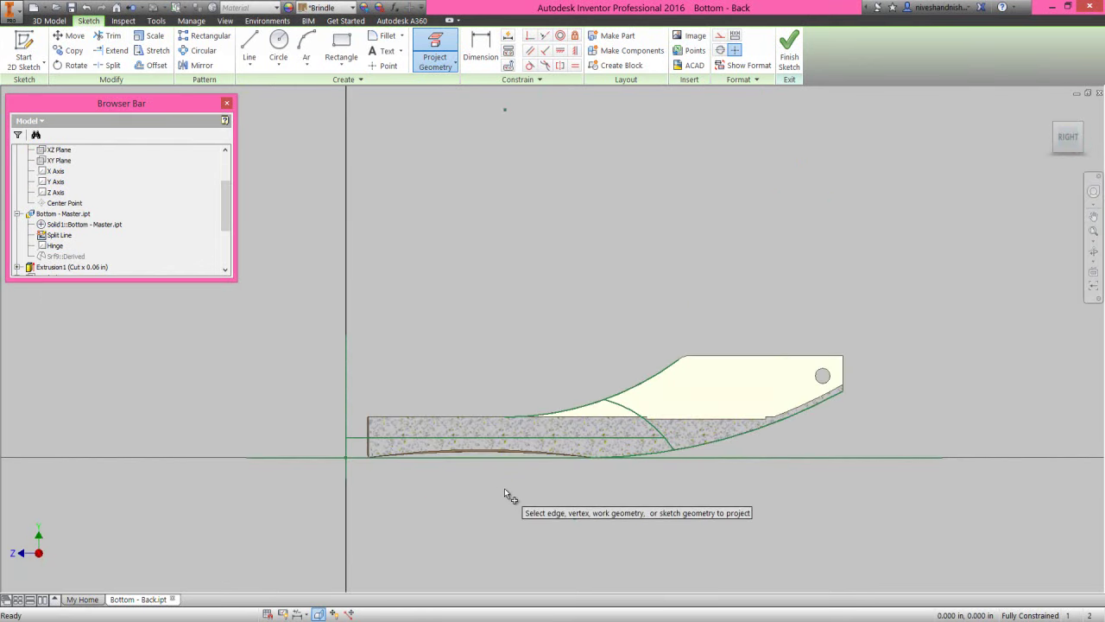
pyautogui.rightClick(455, 306)
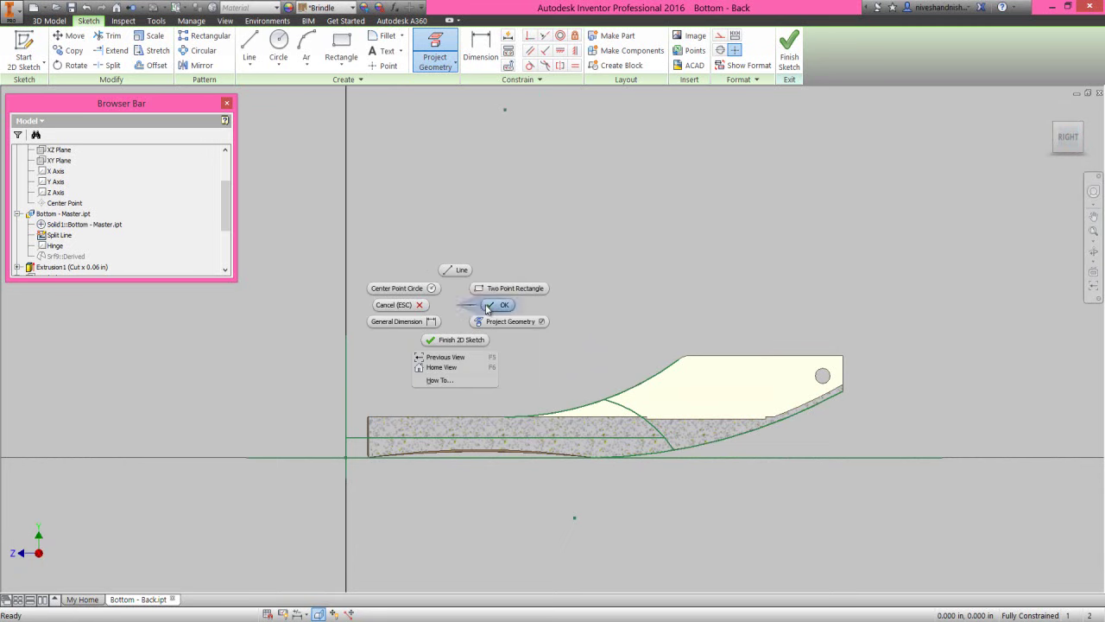
pyautogui.click(486, 308)
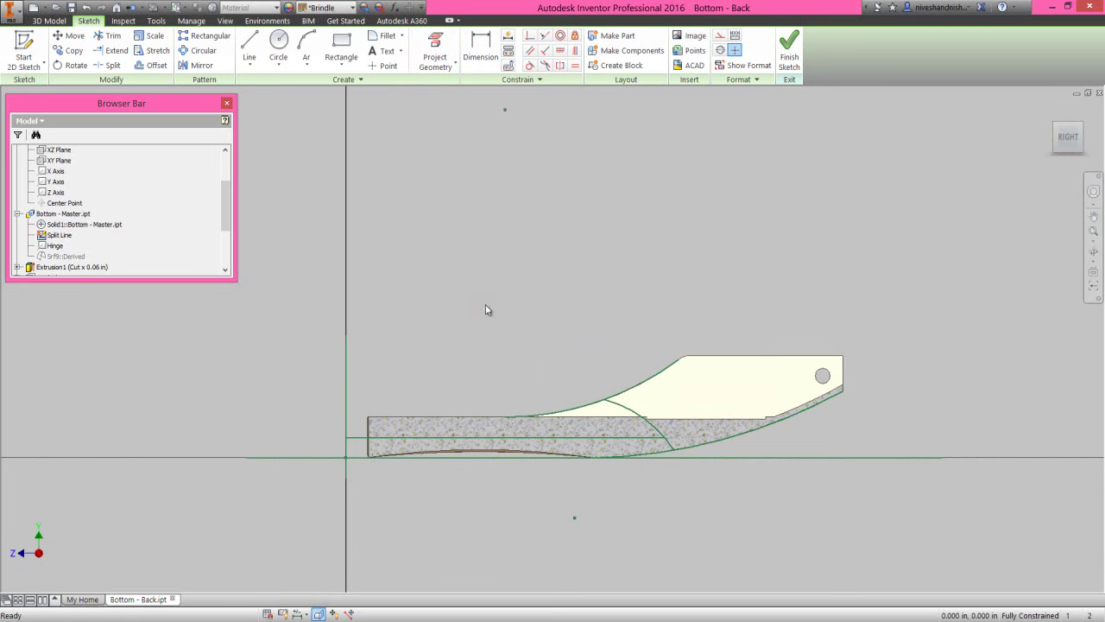
# Step: Draw a horizontal line about 0.52 in below the origin and a vertical line from its start point up to the origin
pyautogui.rightClick(486, 309)
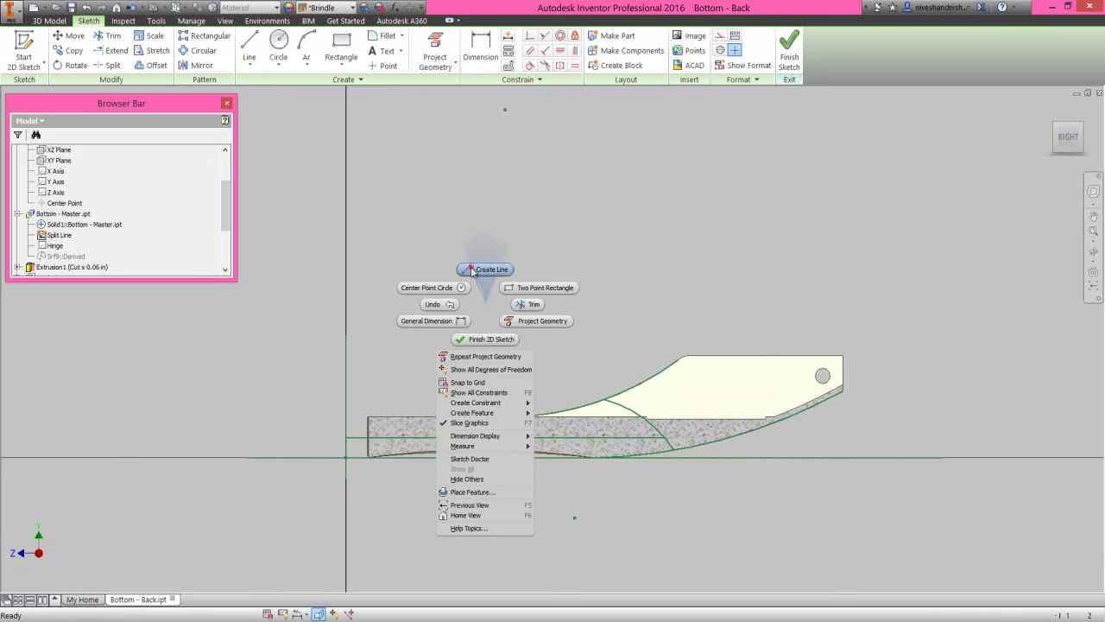
pyautogui.click(471, 270)
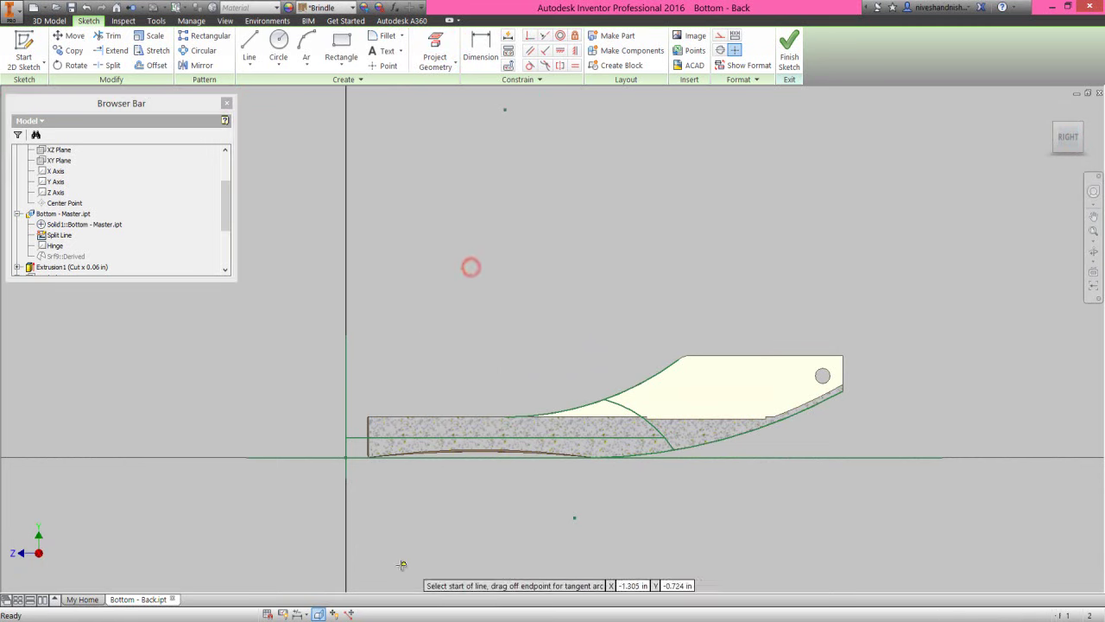
pyautogui.click(346, 500)
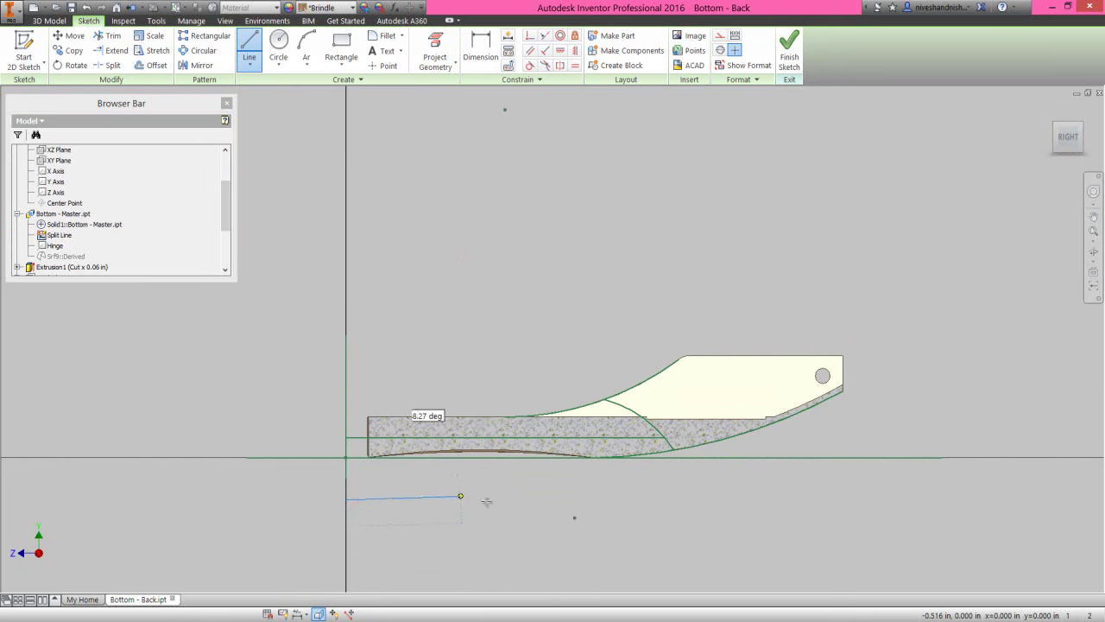
pyautogui.click(693, 499)
pyautogui.rightClick(575, 490)
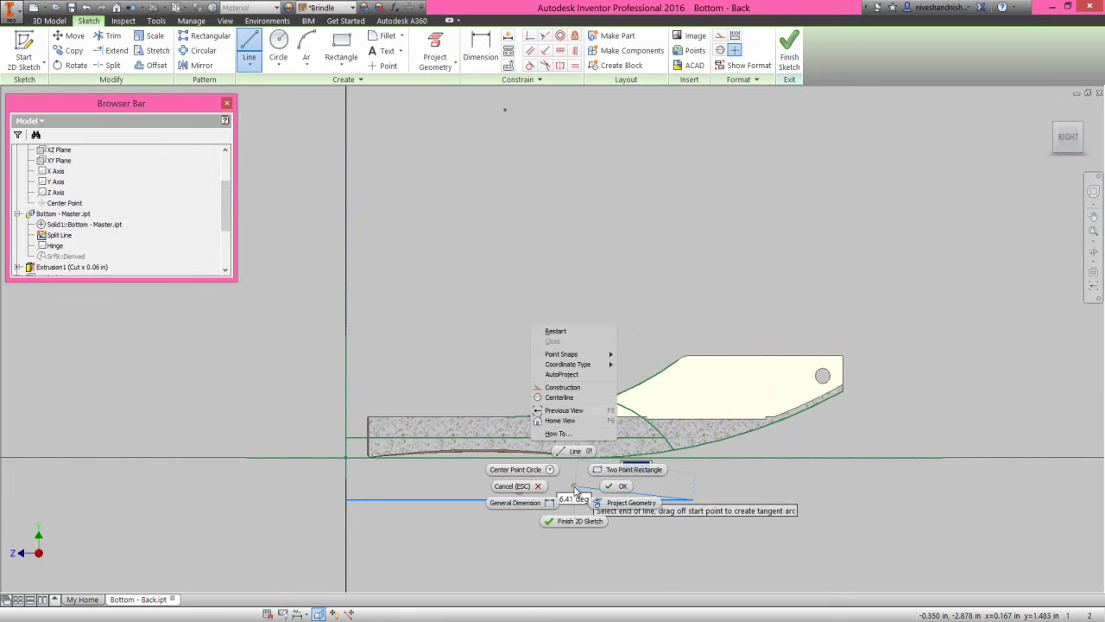
pyautogui.click(553, 332)
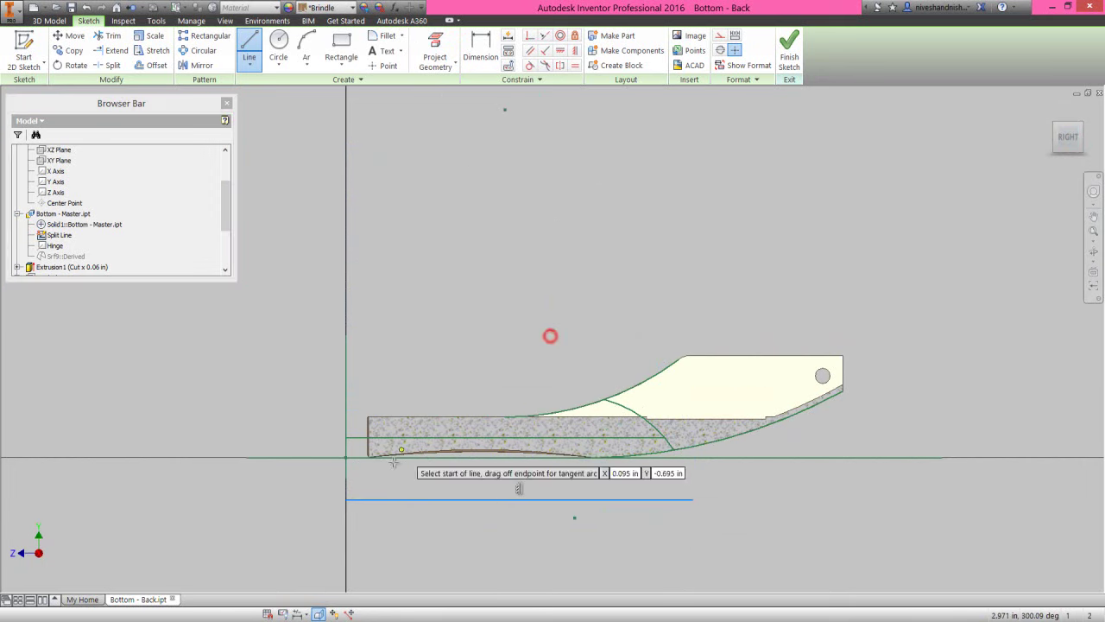
pyautogui.click(347, 499)
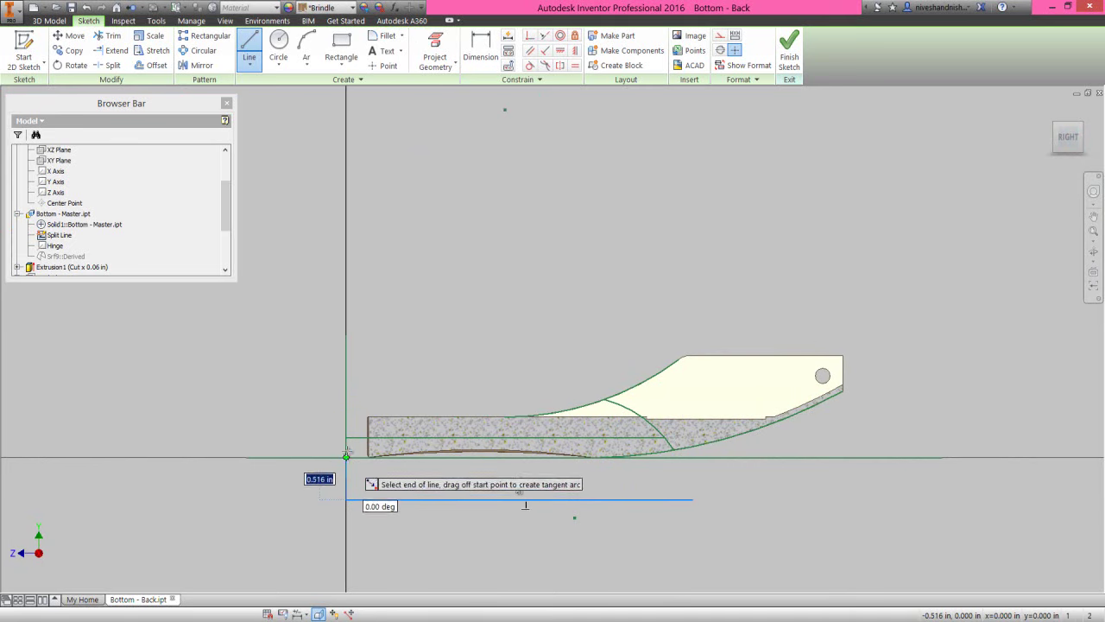
pyautogui.rightClick(423, 377)
pyautogui.click(458, 380)
# Step: Project the Split Line sketch's horizontal line and make the vertical line's upper endpoint coincident with its outer end
pyautogui.rightClick(458, 380)
pyautogui.click(481, 394)
pyautogui.click(461, 438)
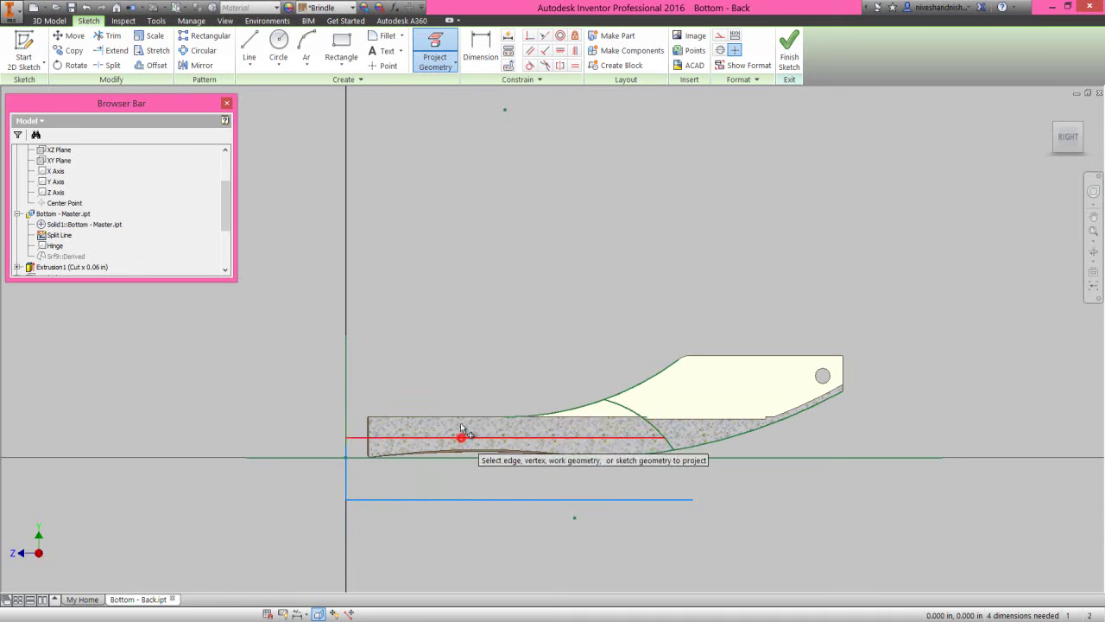
pyautogui.rightClick(452, 333)
pyautogui.click(481, 328)
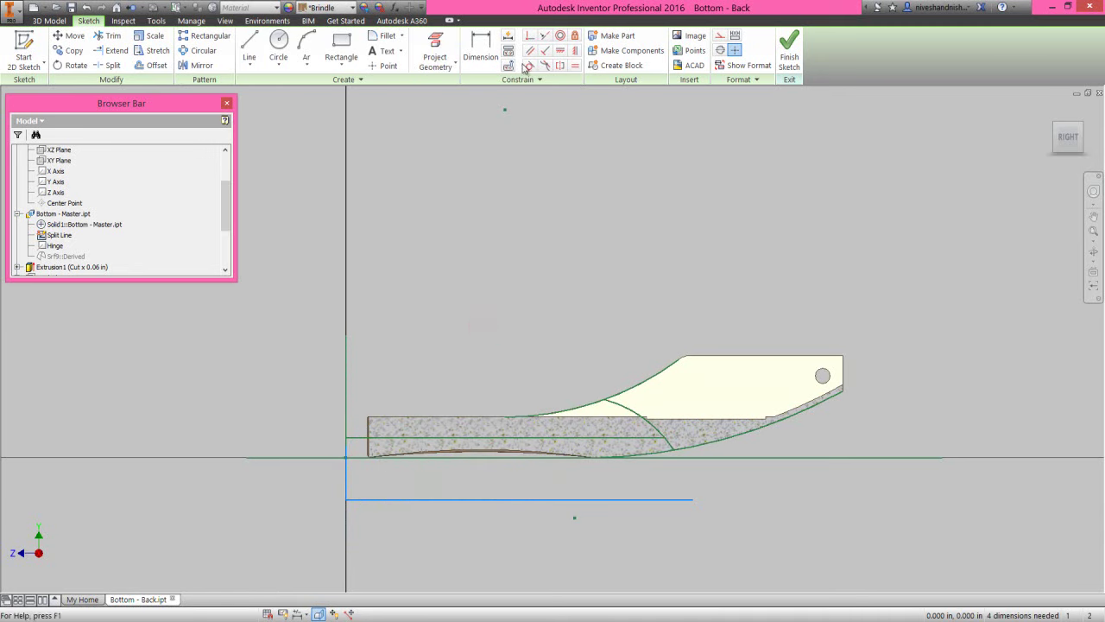
pyautogui.click(529, 37)
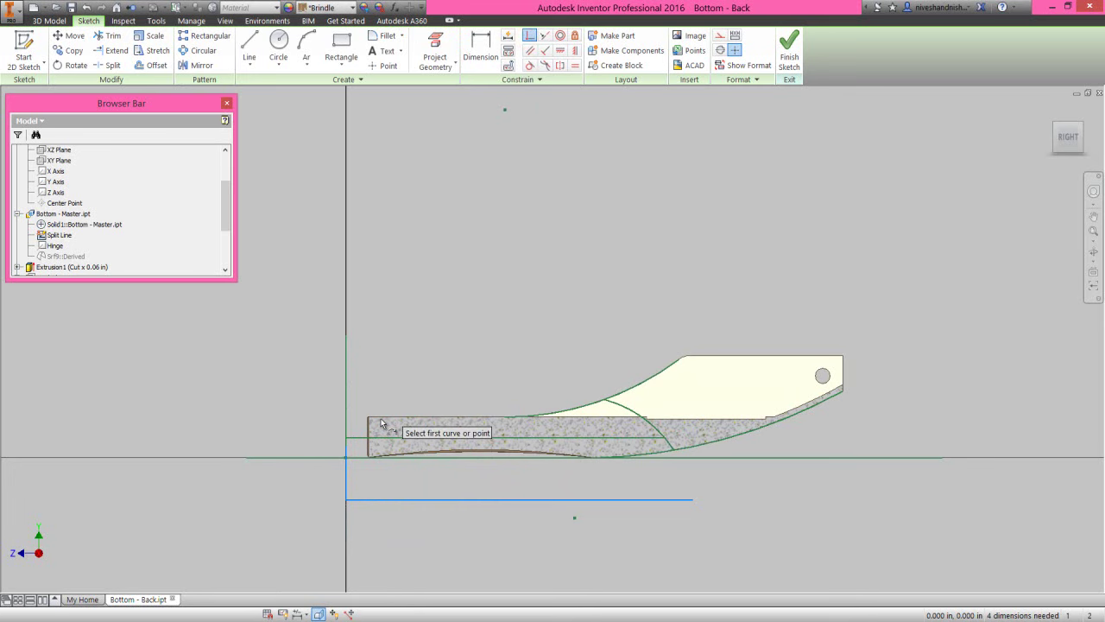
pyautogui.click(346, 442)
pyautogui.click(345, 438)
# Step: Draw a horizontal line about 4.01 in long over the projected split line, from the vertical line's top to the arc
pyautogui.rightClick(412, 350)
pyautogui.click(412, 293)
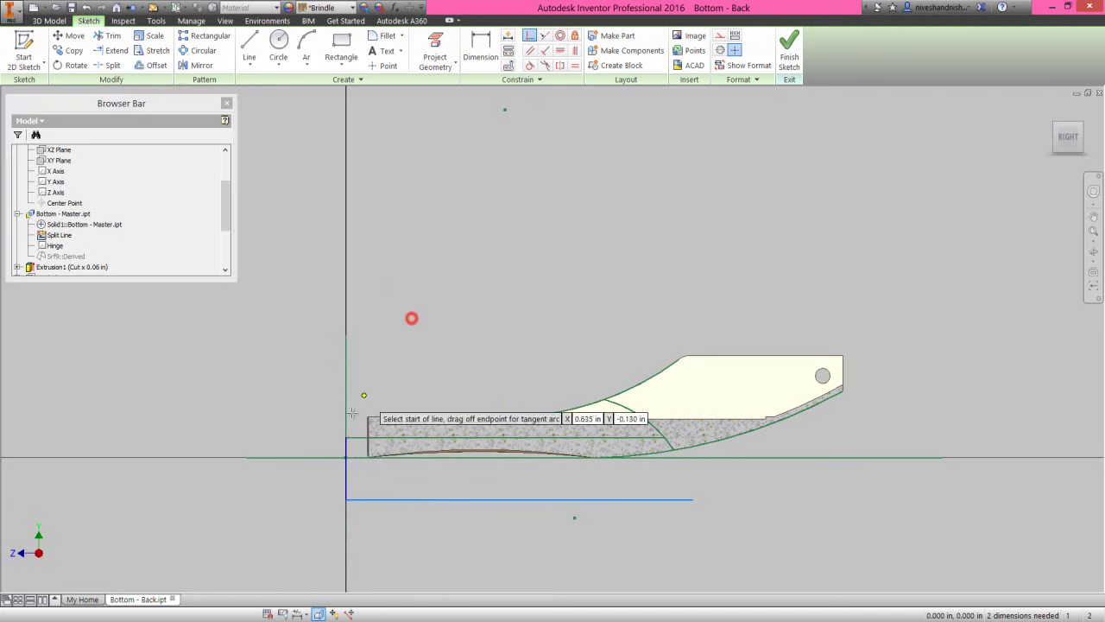
pyautogui.click(345, 438)
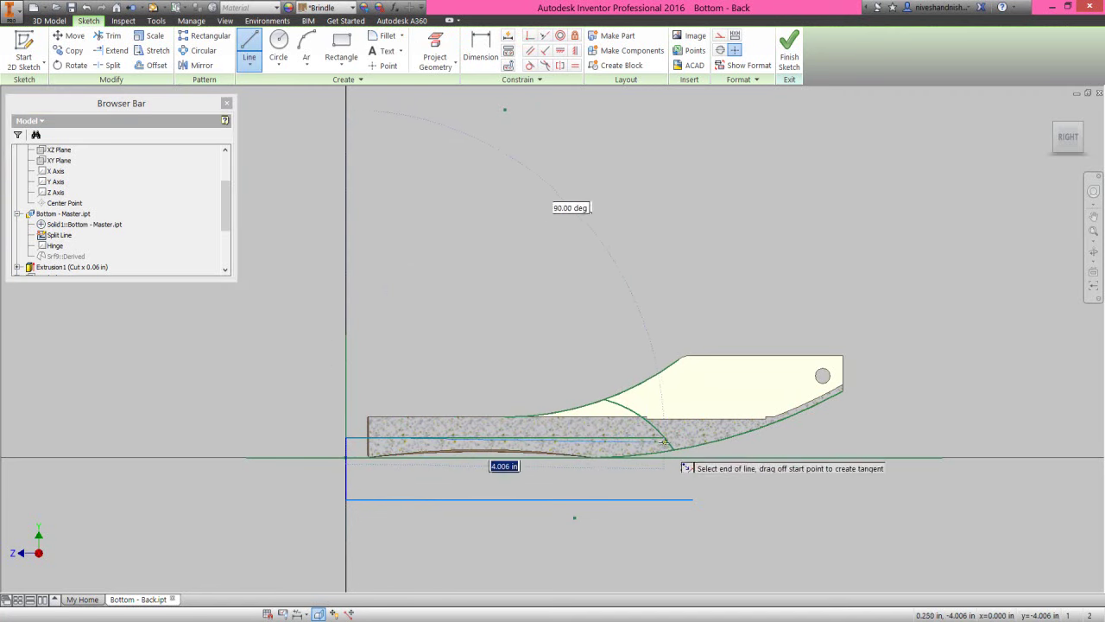
pyautogui.click(664, 438)
pyautogui.rightClick(626, 241)
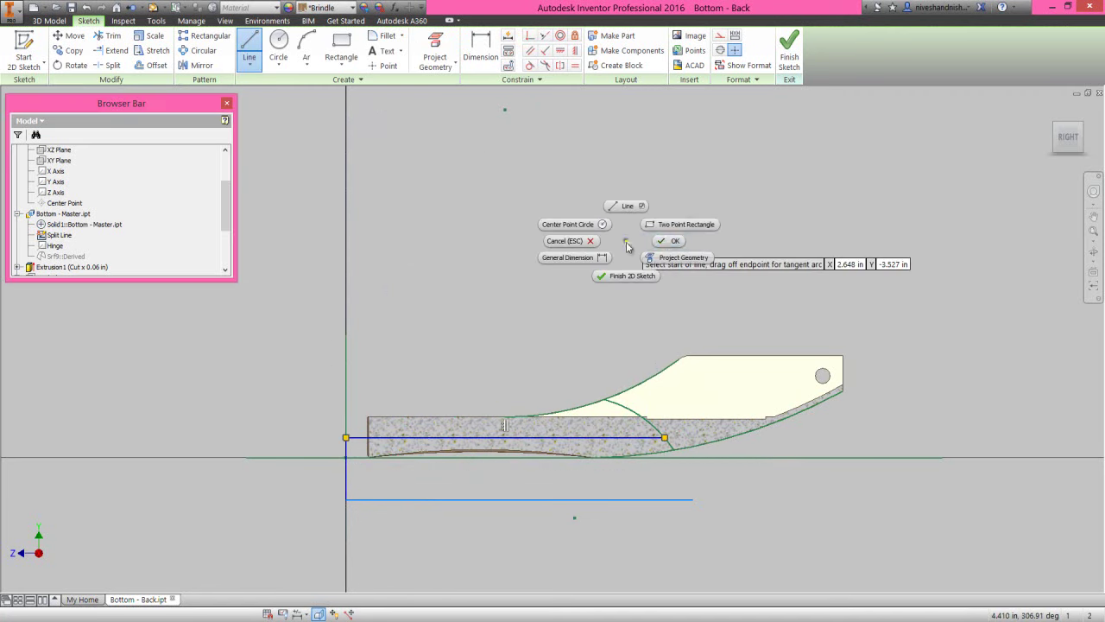
pyautogui.click(666, 242)
# Step: Close the profile with a center-point arc on the projected arc center, joining the free ends of the two horizontal lines
pyautogui.click(306, 68)
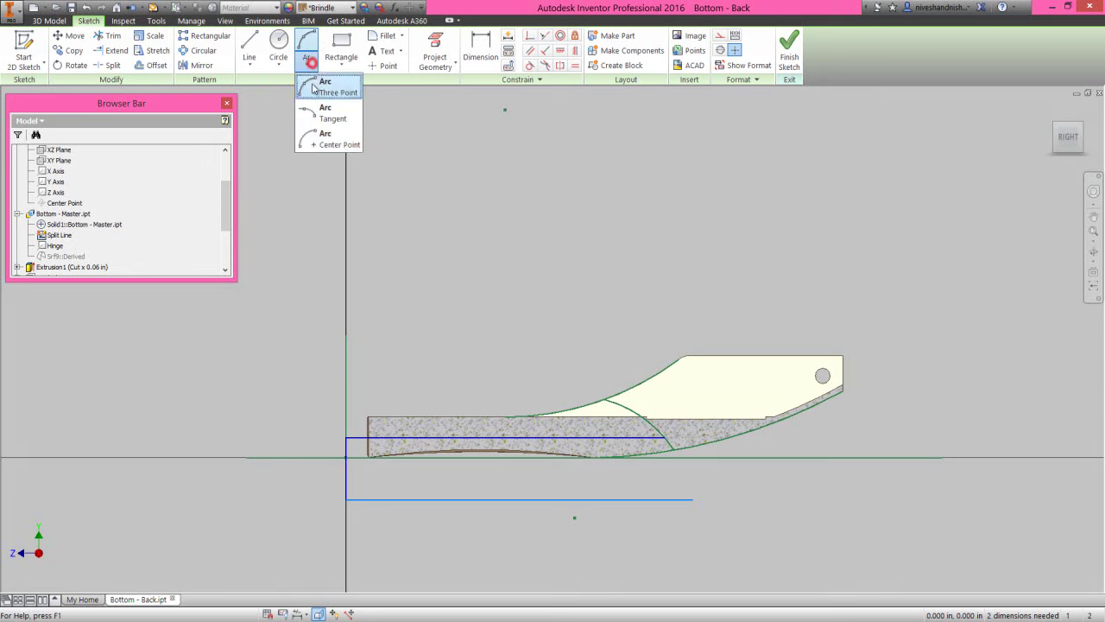
pyautogui.click(331, 144)
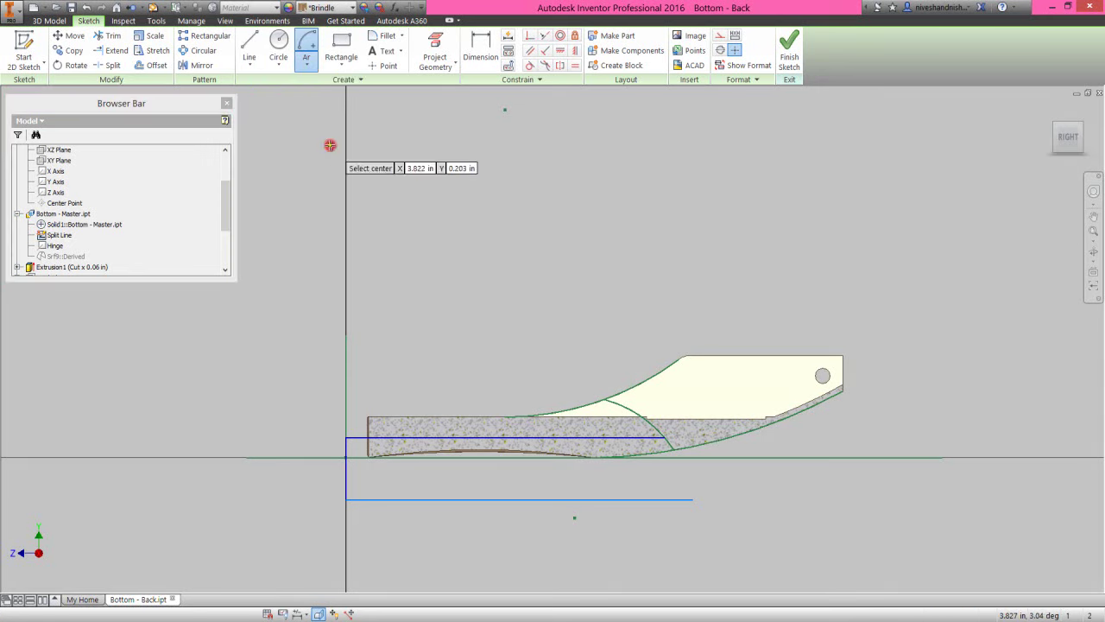
pyautogui.click(575, 518)
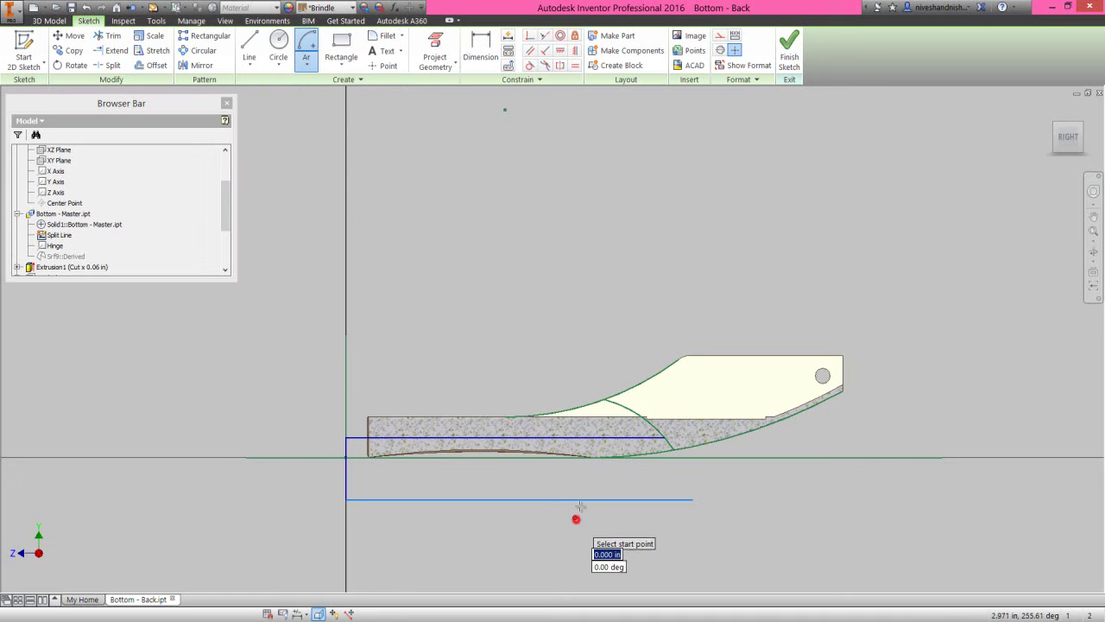
pyautogui.click(662, 439)
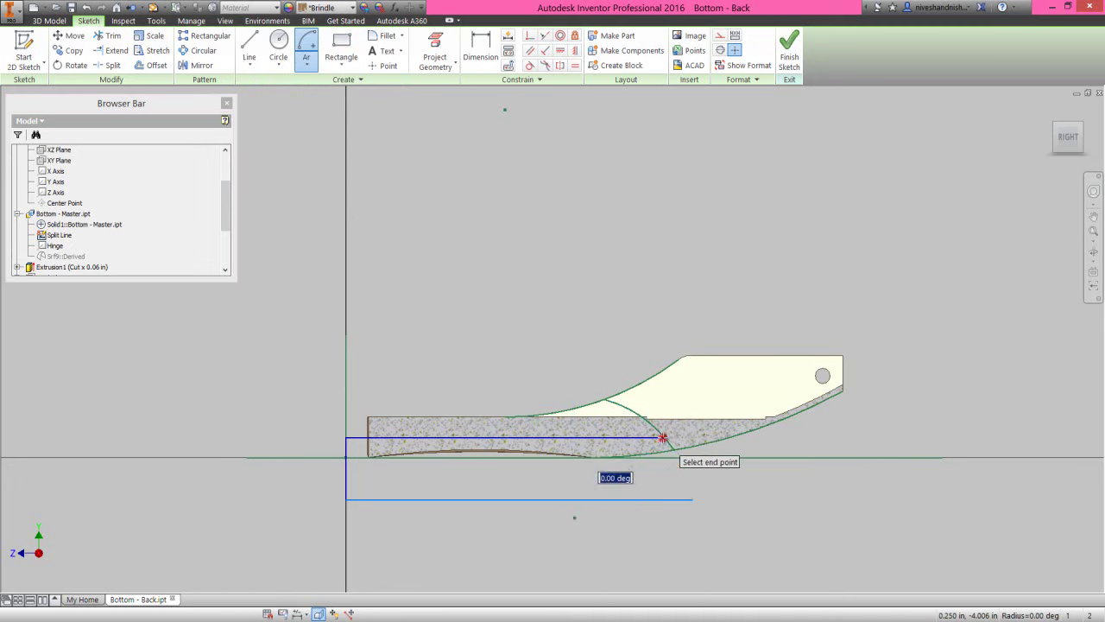
pyautogui.click(693, 499)
# Step: Dimension the profile's vertical side at 0.5 in
pyautogui.rightClick(631, 267)
pyautogui.click(611, 286)
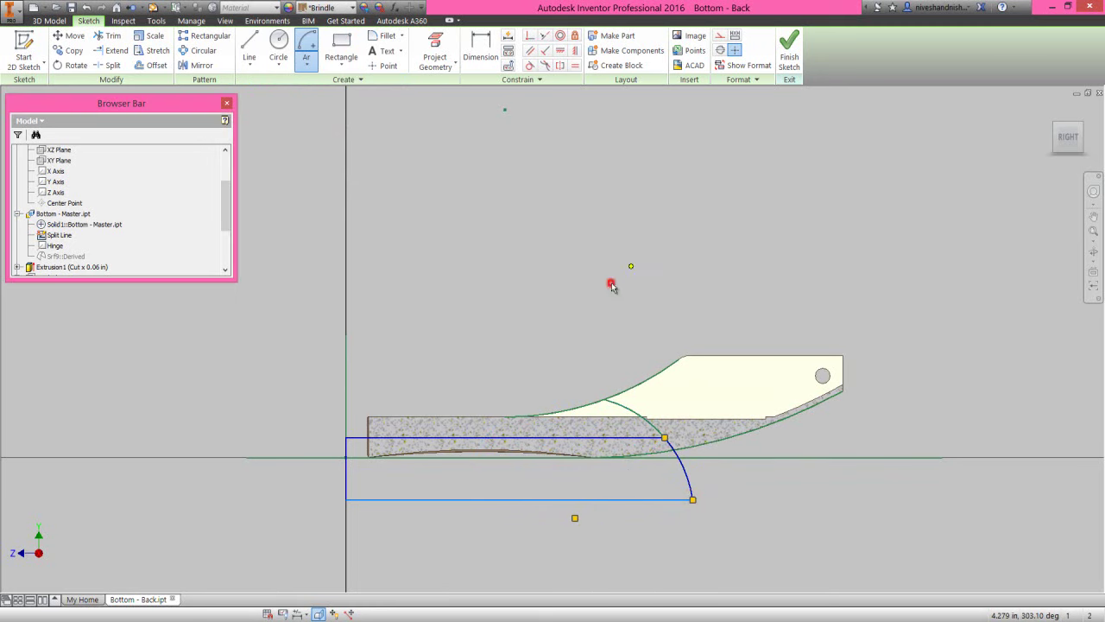
pyautogui.click(345, 479)
pyautogui.click(306, 471)
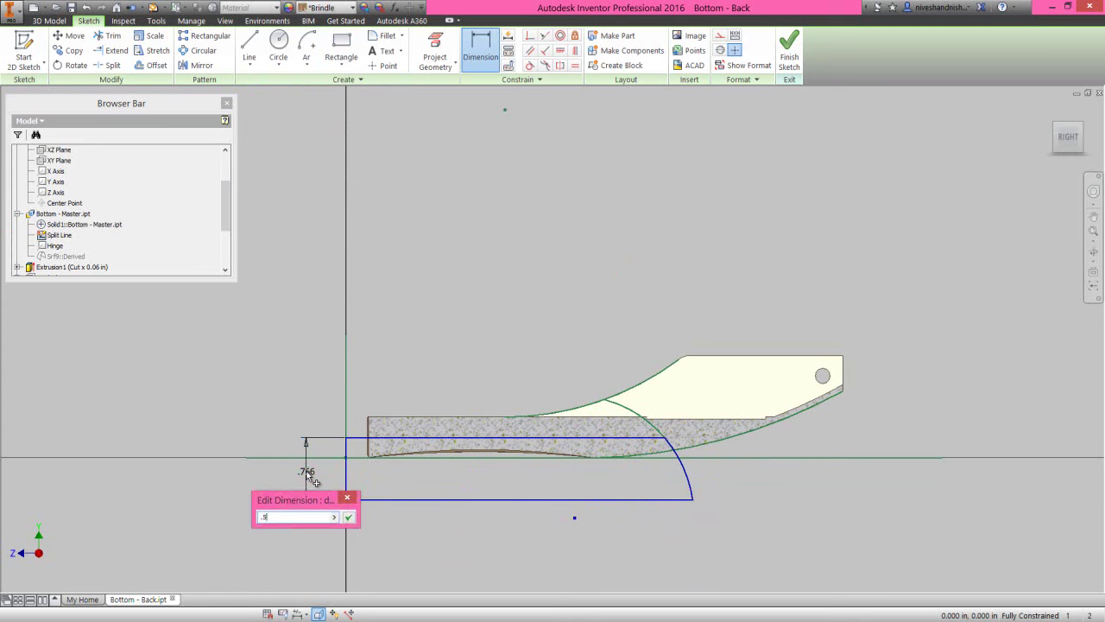
pyautogui.write('.5')
pyautogui.press('Return')
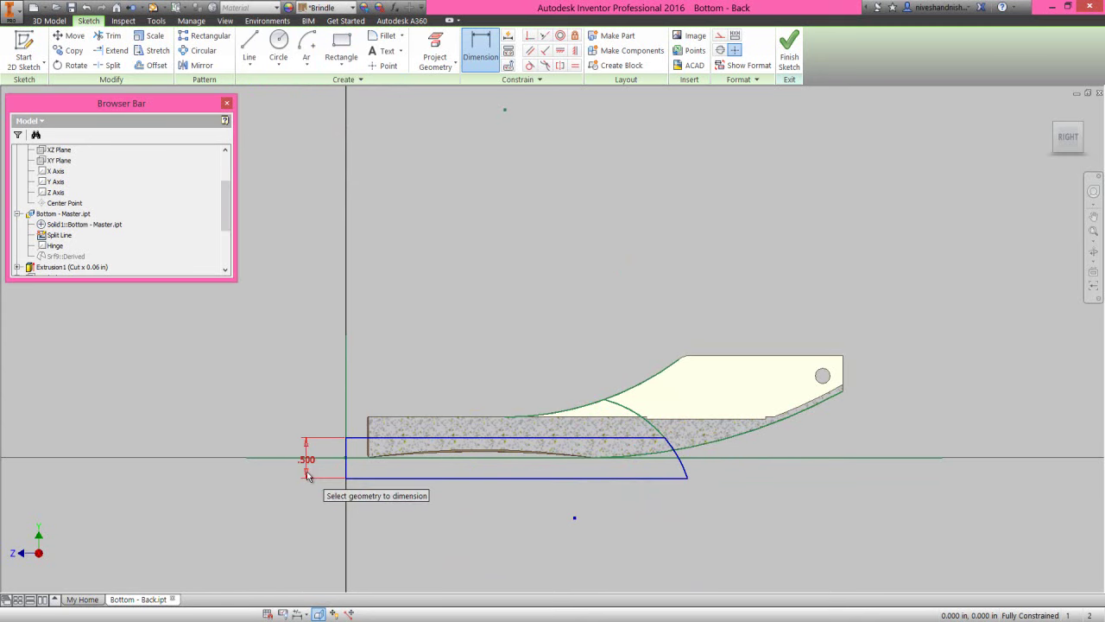
pyautogui.rightClick(473, 334)
pyautogui.click(511, 338)
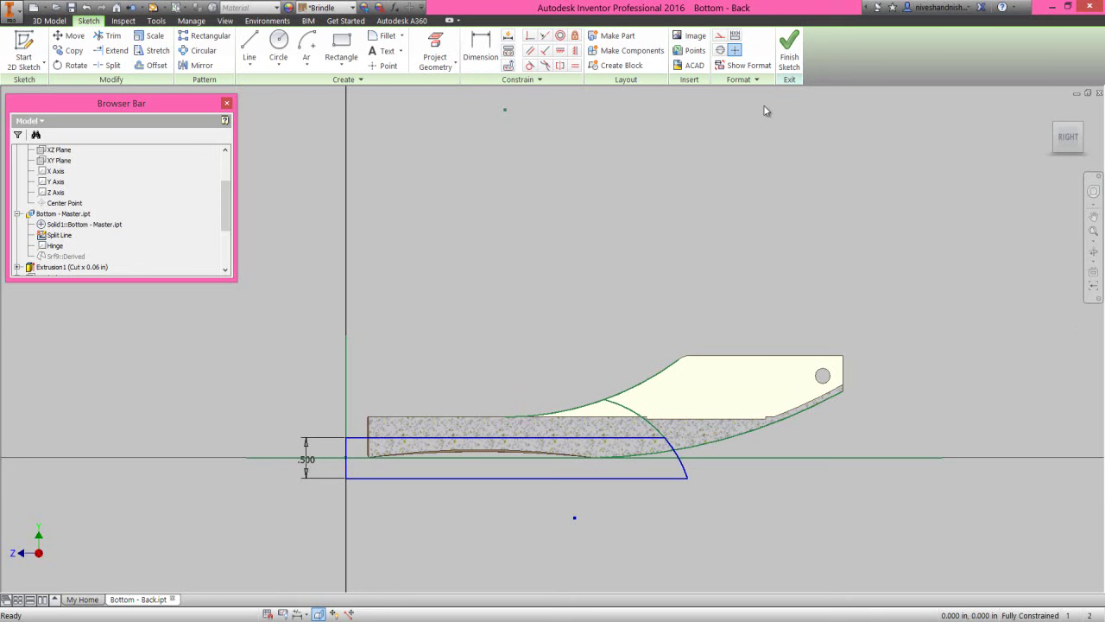
# Step: Finish the sketch and hide the derived Split Line sketch
pyautogui.click(788, 60)
pyautogui.click(58, 235)
pyautogui.rightClick(58, 234)
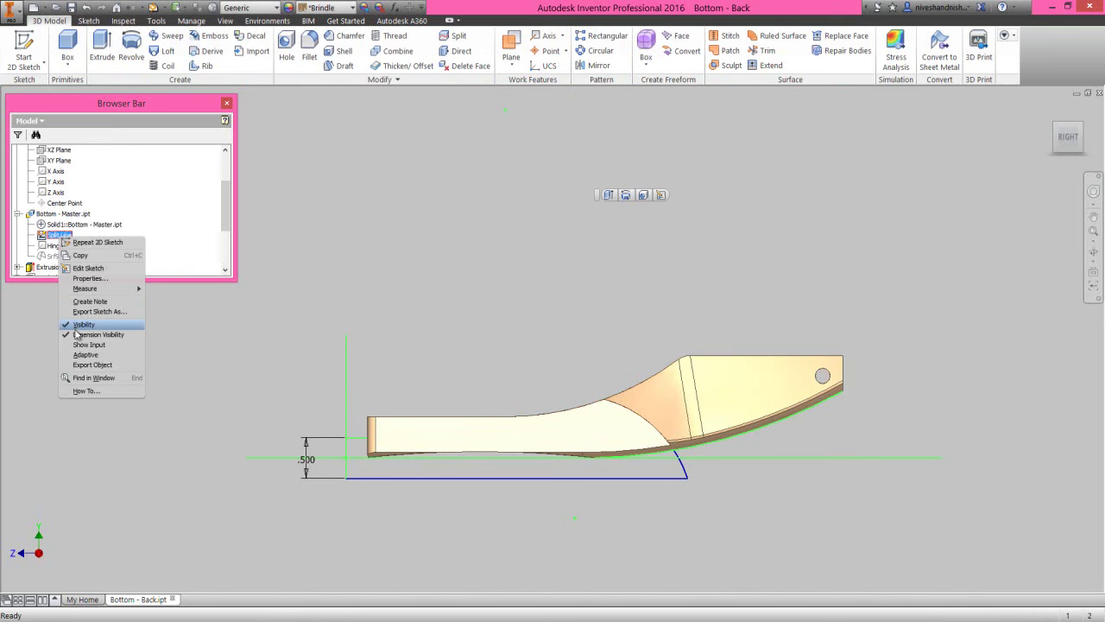
pyautogui.click(76, 327)
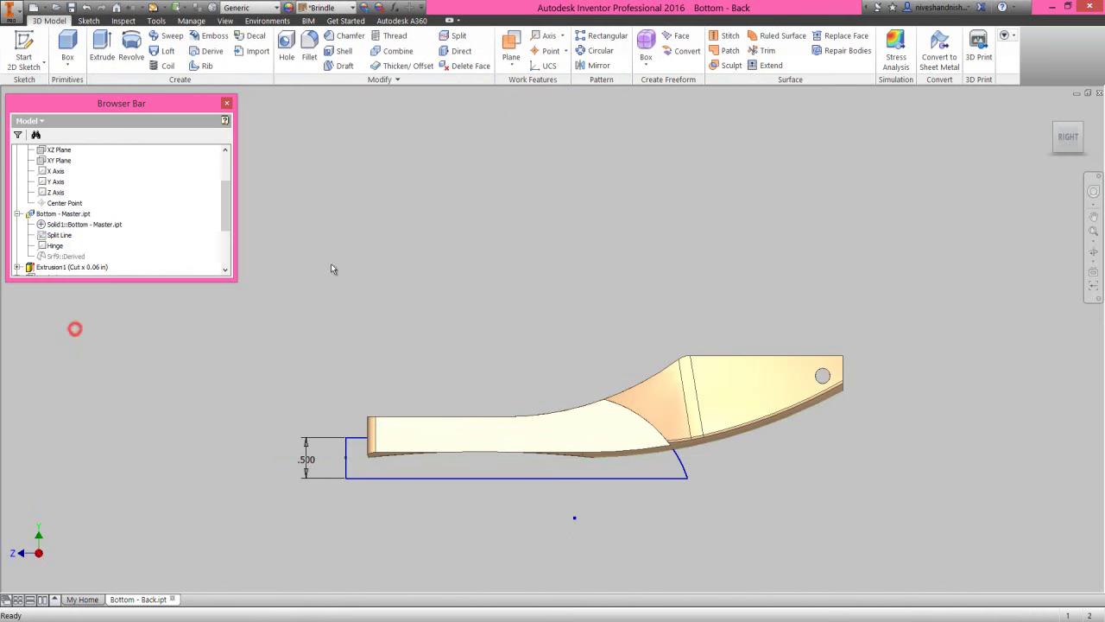
# Step: Extrude the closed profile as a cut in both directions with All extents
pyautogui.click(1055, 128)
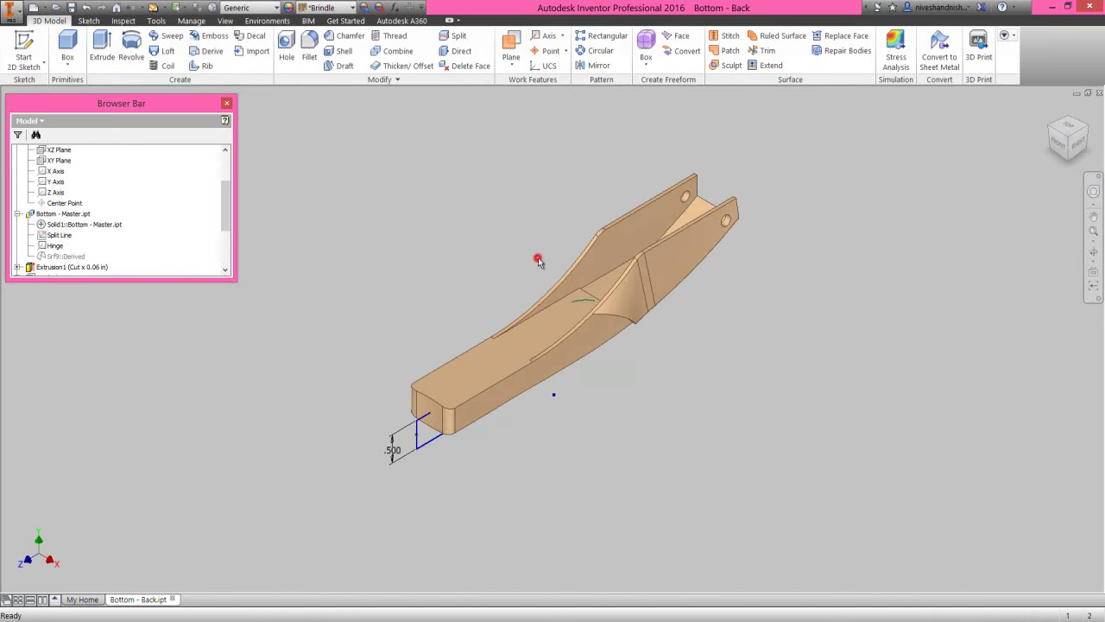
pyautogui.click(101, 47)
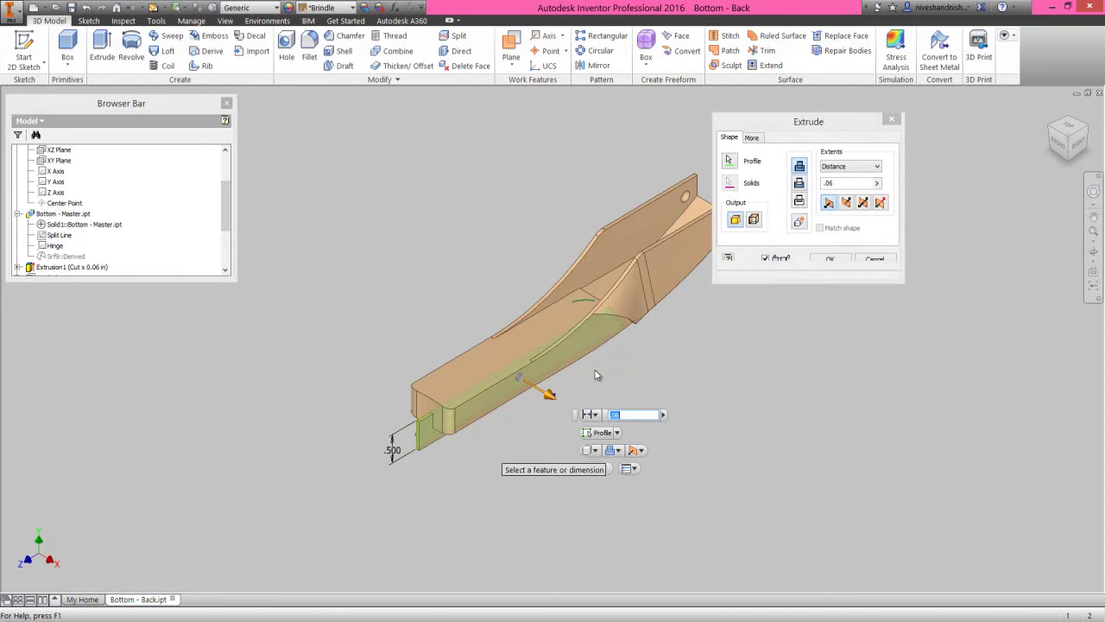
pyautogui.click(782, 186)
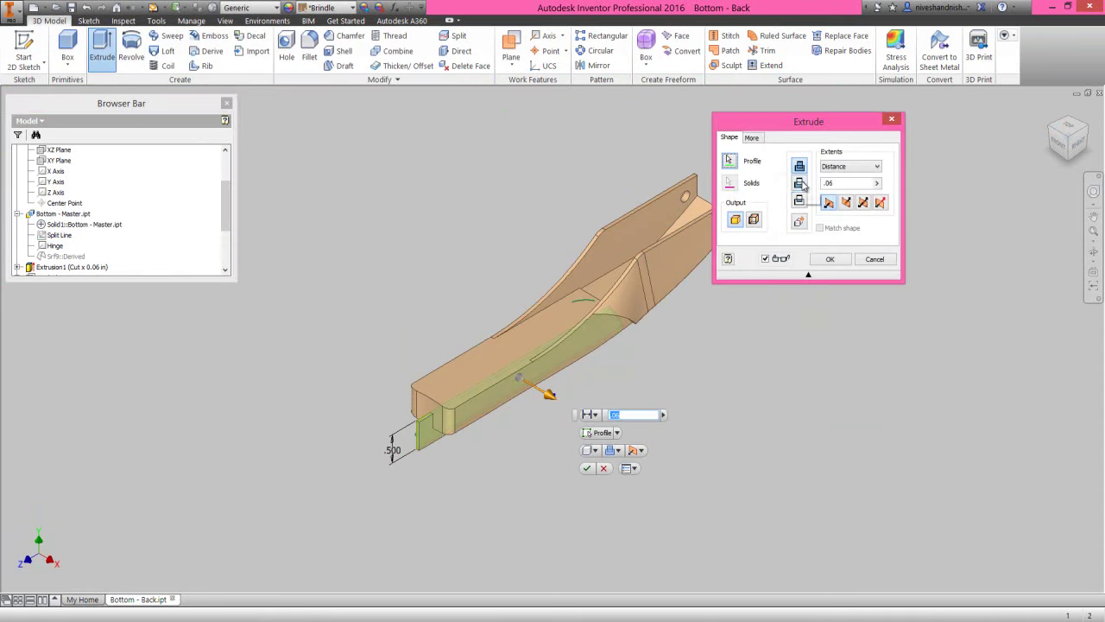
pyautogui.click(799, 183)
pyautogui.click(864, 202)
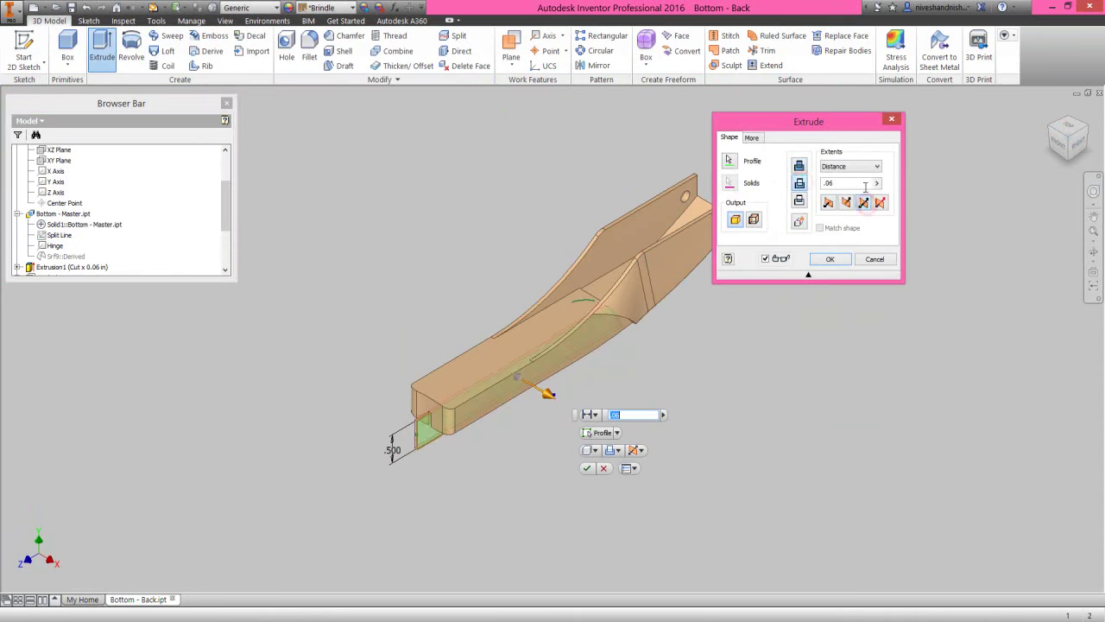
pyautogui.click(850, 204)
pyautogui.click(830, 259)
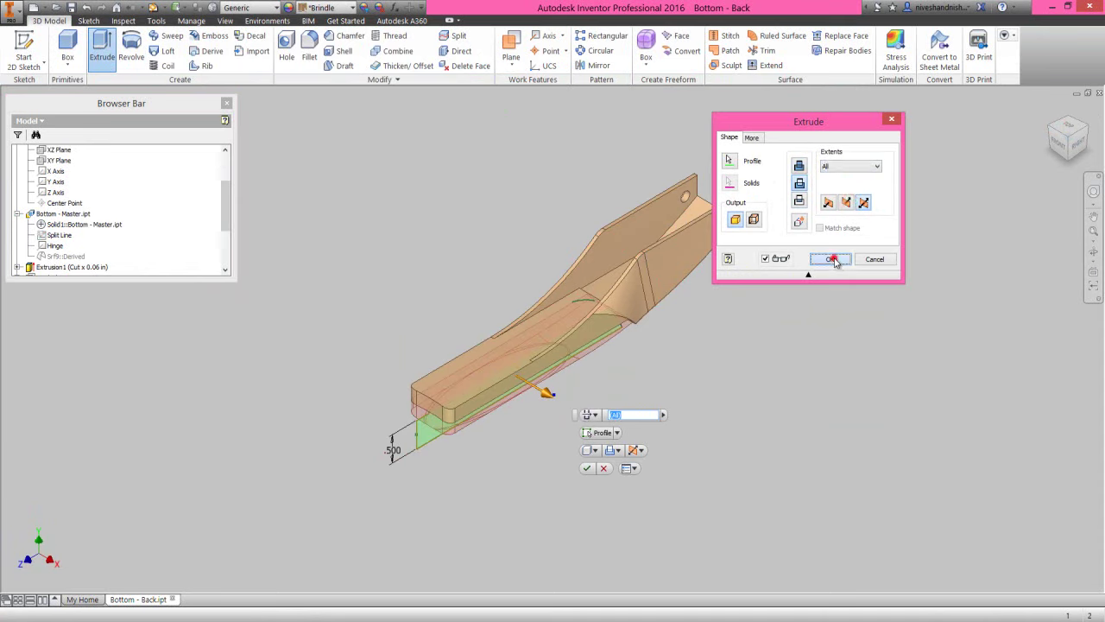
# Step: Inspect the underside of the cut part and collapse all nodes of the model tree
pyautogui.click(1092, 253)
pyautogui.moveTo(548, 396); pyautogui.dragTo(493, 300)
pyautogui.rightClick(501, 272)
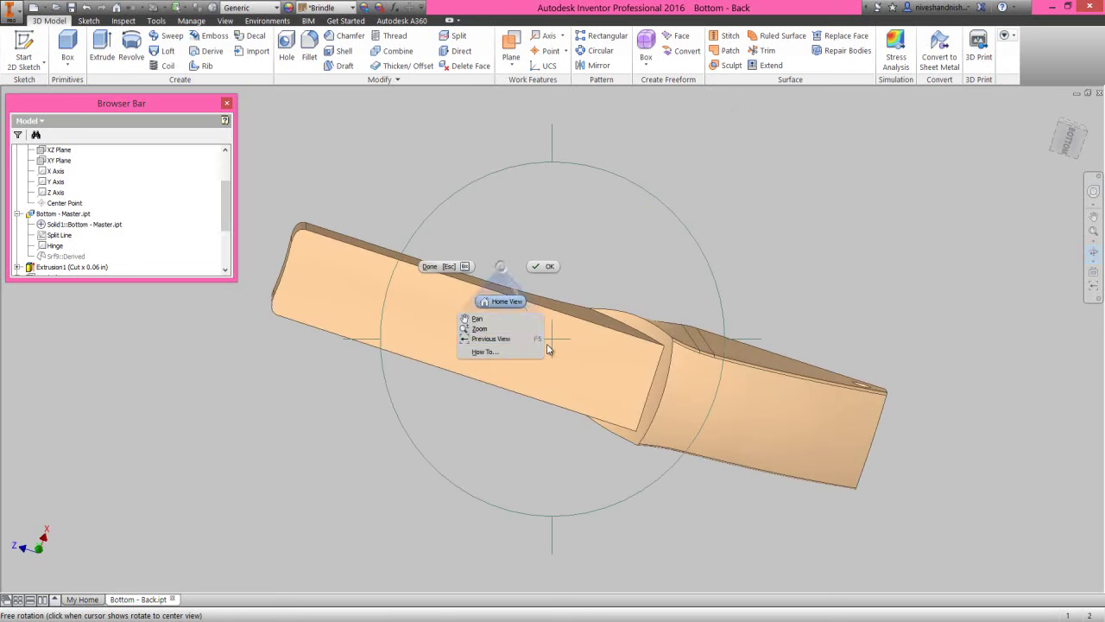
pyautogui.click(526, 343)
pyautogui.rightClick(569, 245)
pyautogui.click(572, 244)
pyautogui.rightClick(173, 223)
pyautogui.click(197, 343)
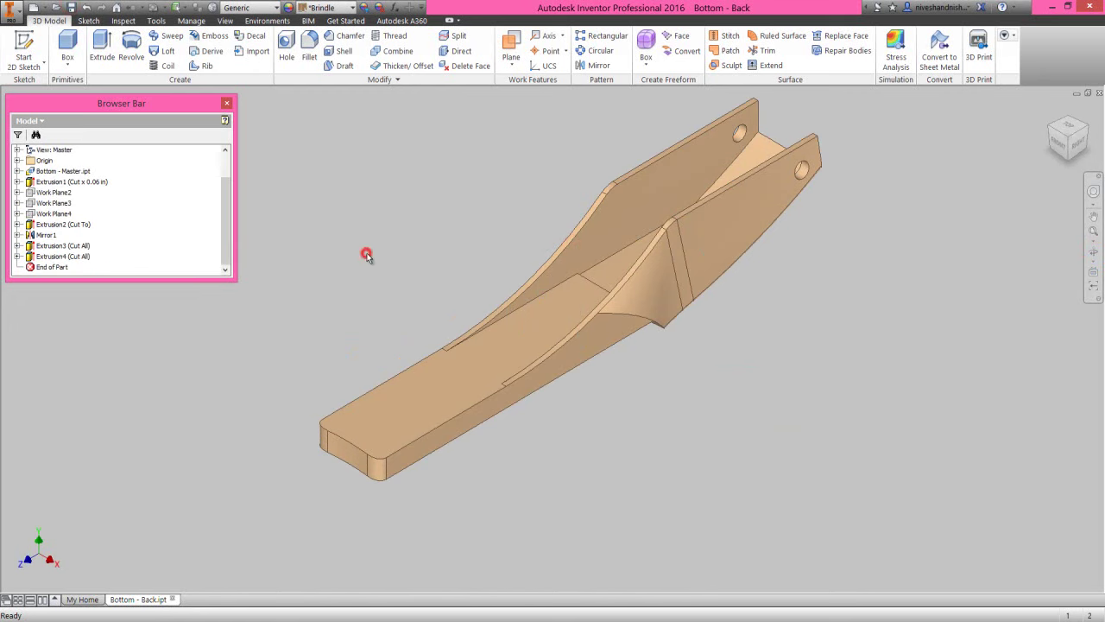
# Step: Create a new 2D sketch on the flat upper face of the part's narrow end
pyautogui.click(410, 242)
pyautogui.click(412, 400)
pyautogui.click(441, 393)
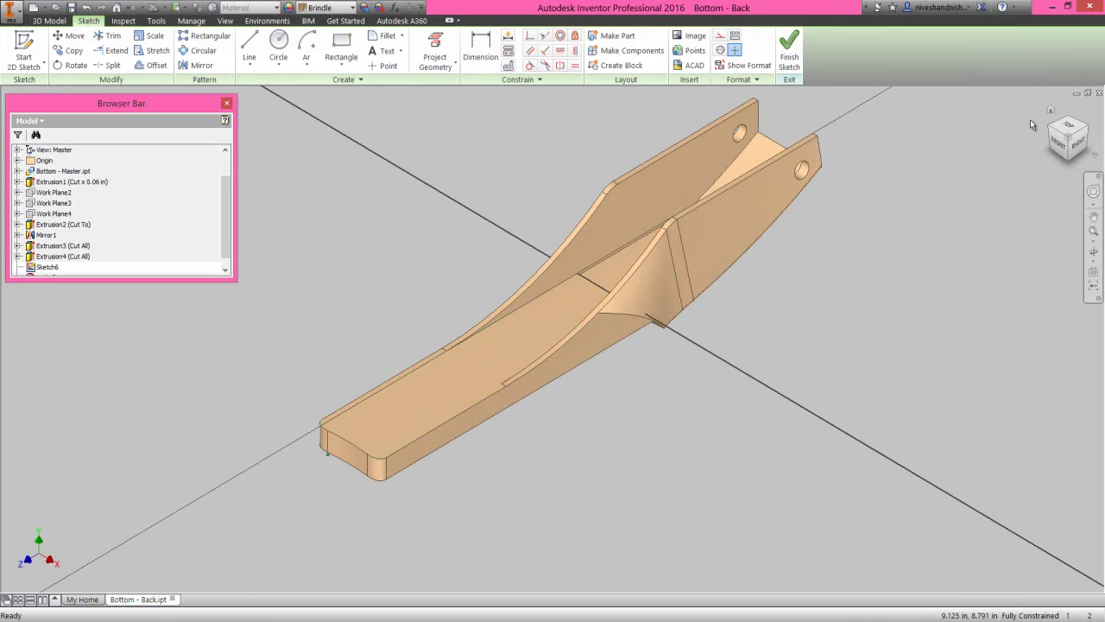
# Step: Draw a three-point arc with a 0.375 in radius across the narrow end of the part, bulging toward the hinge end
pyautogui.click(1062, 140)
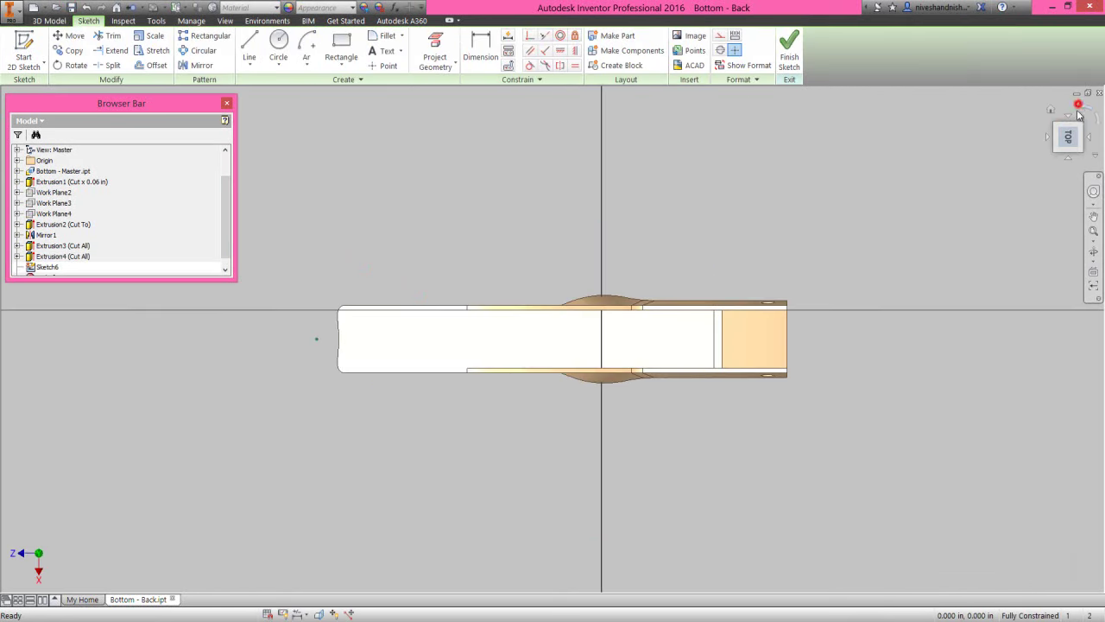
pyautogui.click(1079, 106)
pyautogui.scroll(2, 565, 561)
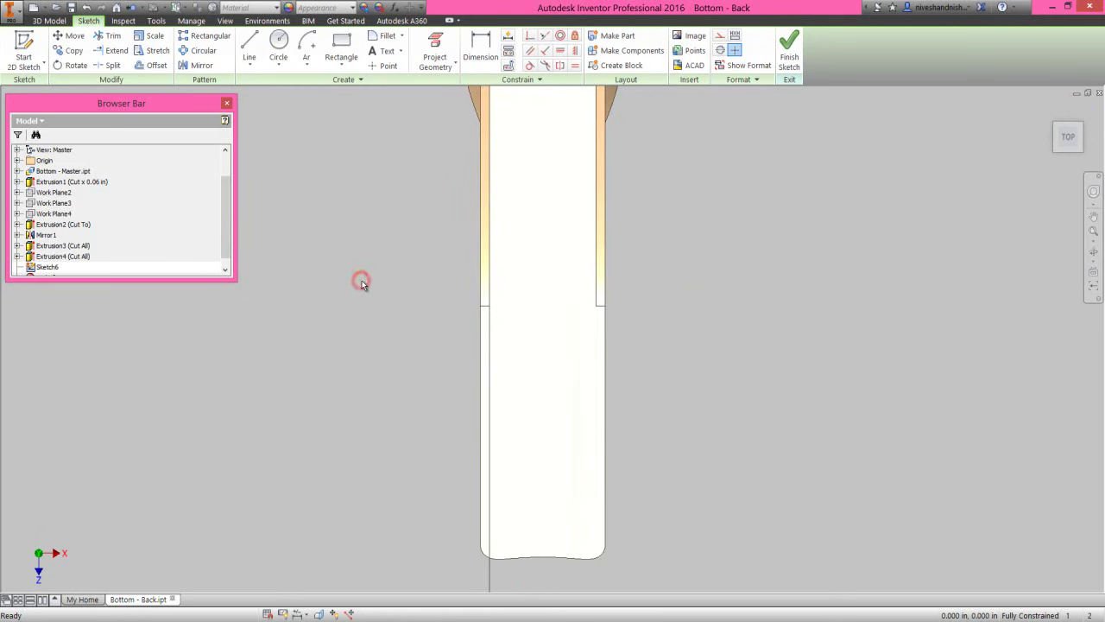
pyautogui.click(307, 66)
pyautogui.click(315, 89)
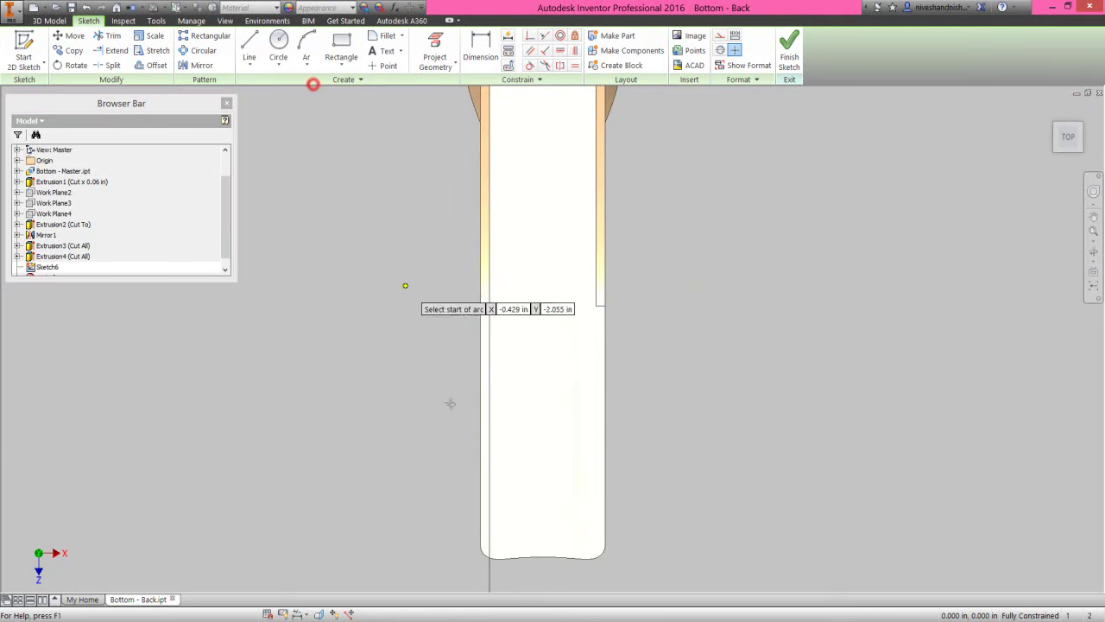
pyautogui.click(494, 497)
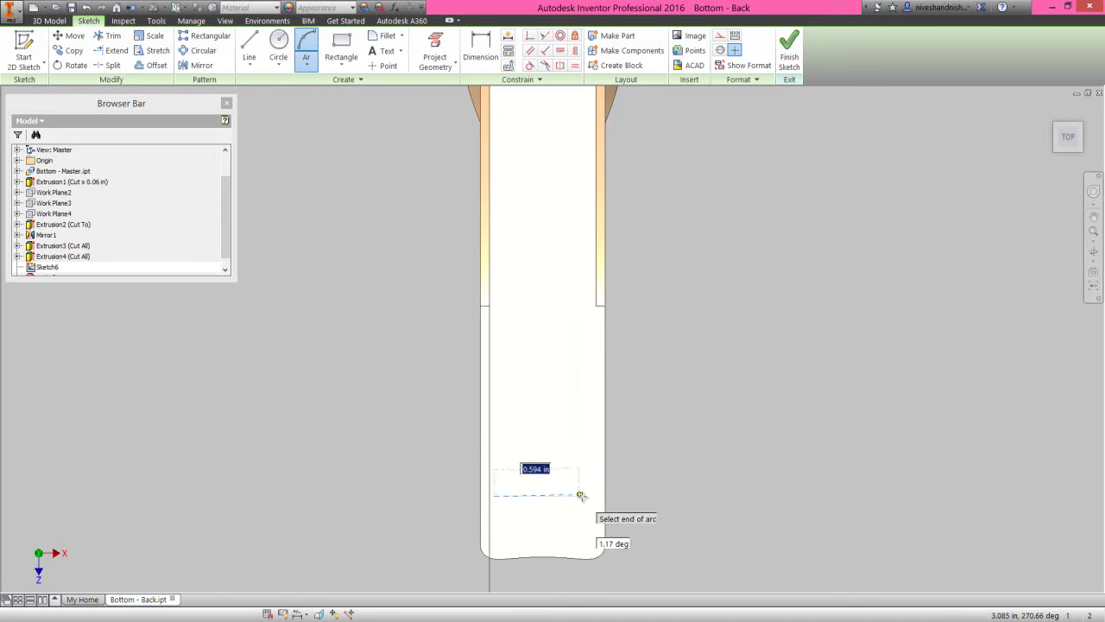
pyautogui.click(584, 495)
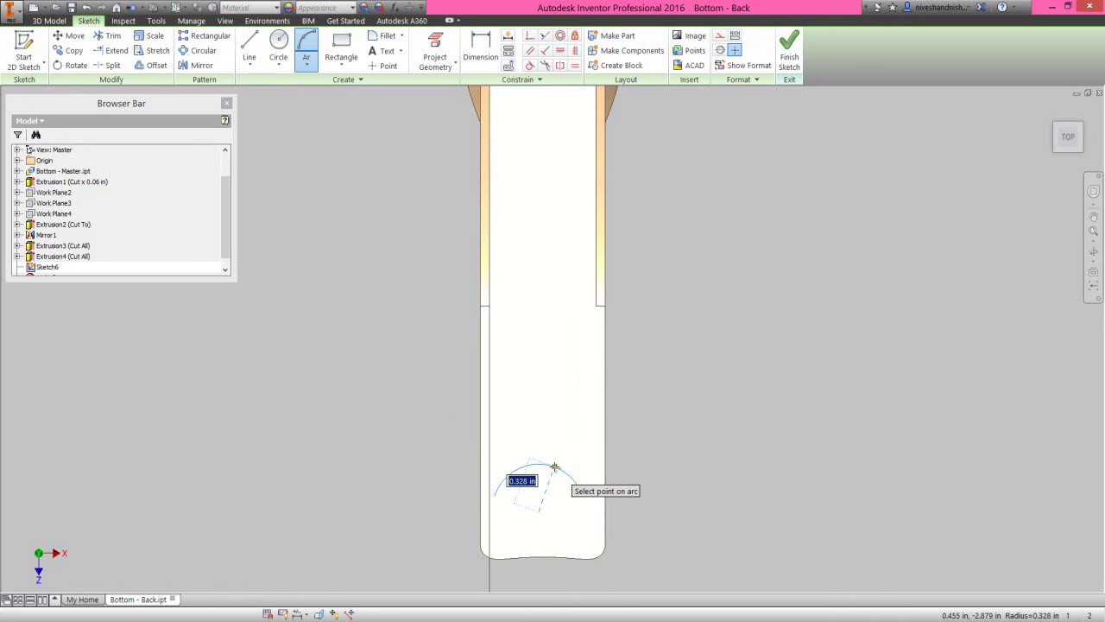
pyautogui.write('.37')
pyautogui.press('Return')
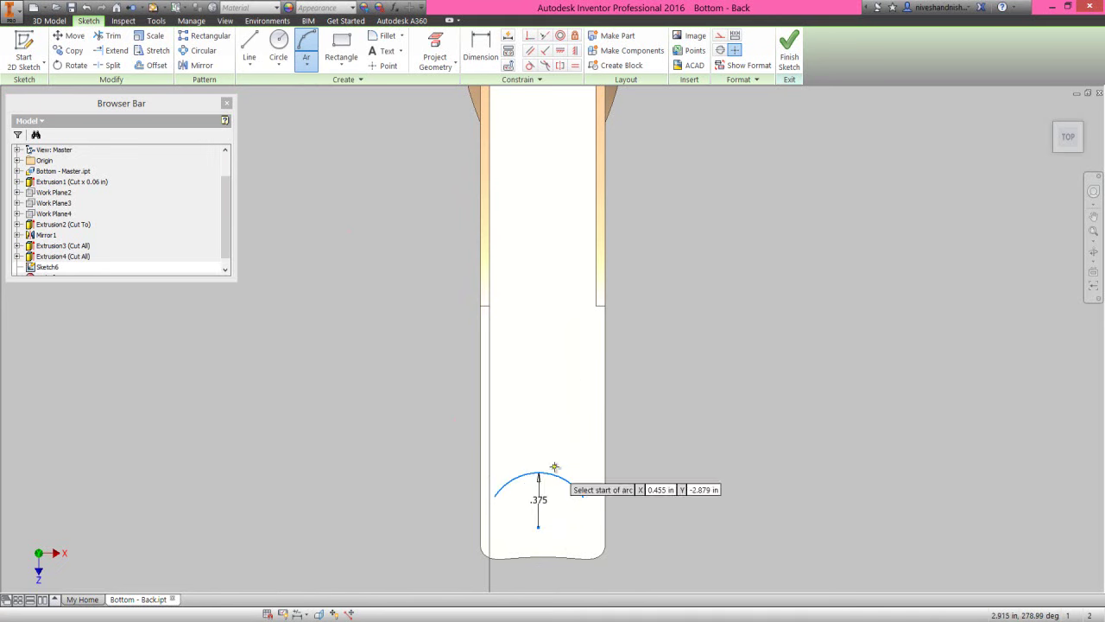
pyautogui.rightClick(676, 403)
pyautogui.click(713, 402)
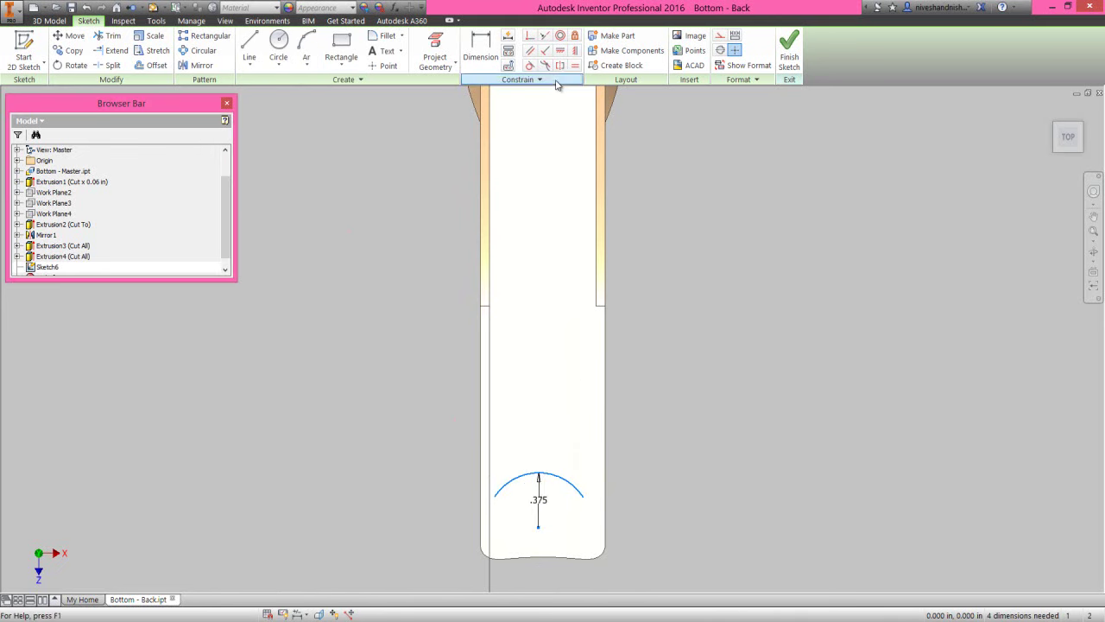
# Step: Constrain the two endpoints of the arc to be horizontally aligned
pyautogui.click(560, 53)
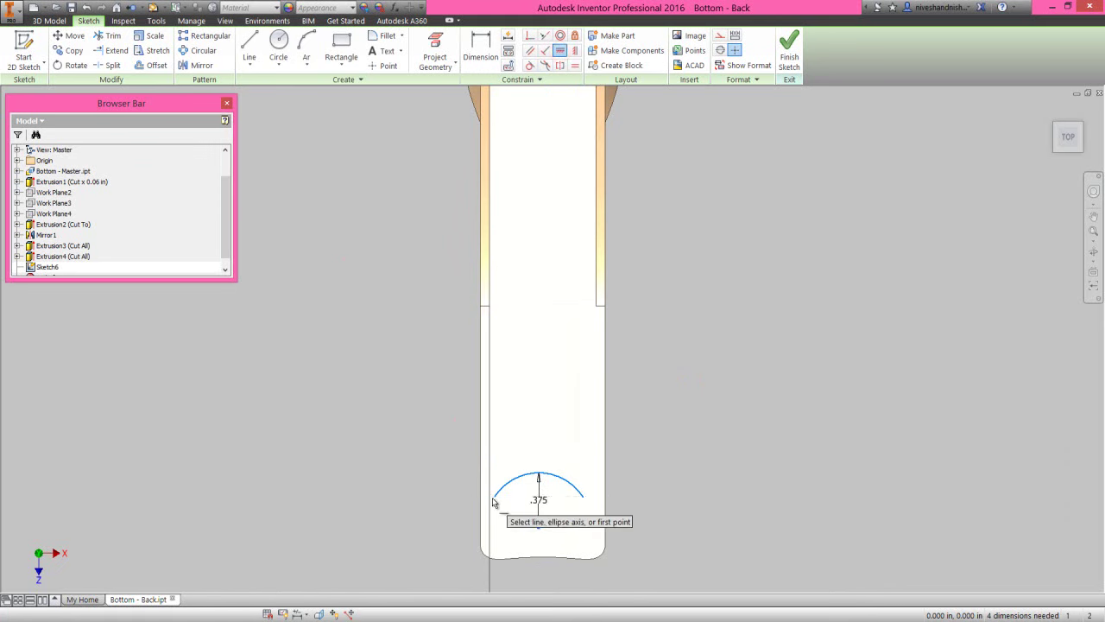
pyautogui.click(493, 497)
pyautogui.click(584, 499)
# Step: Dimension the distance between the arc's endpoints as 0.75 in
pyautogui.rightClick(653, 378)
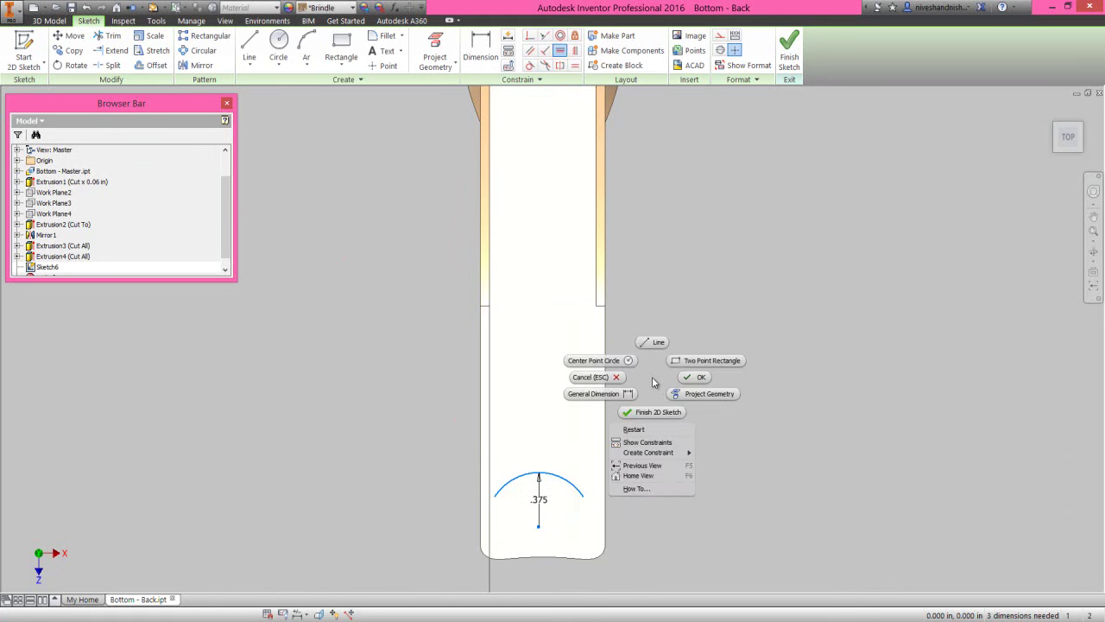
pyautogui.click(628, 394)
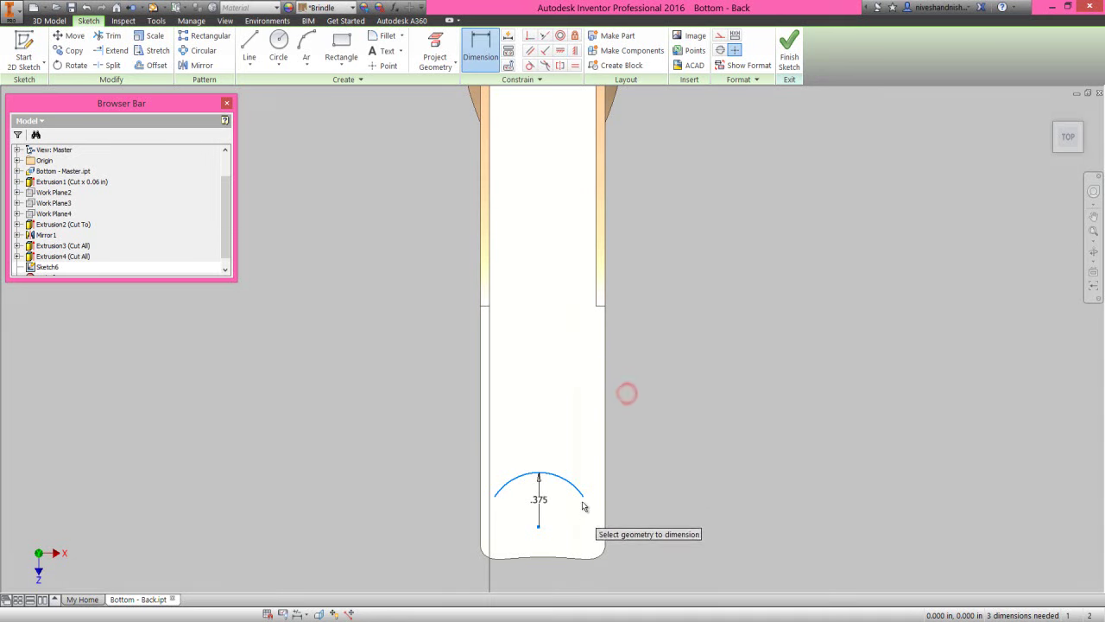
pyautogui.click(582, 498)
pyautogui.click(495, 496)
pyautogui.click(542, 539)
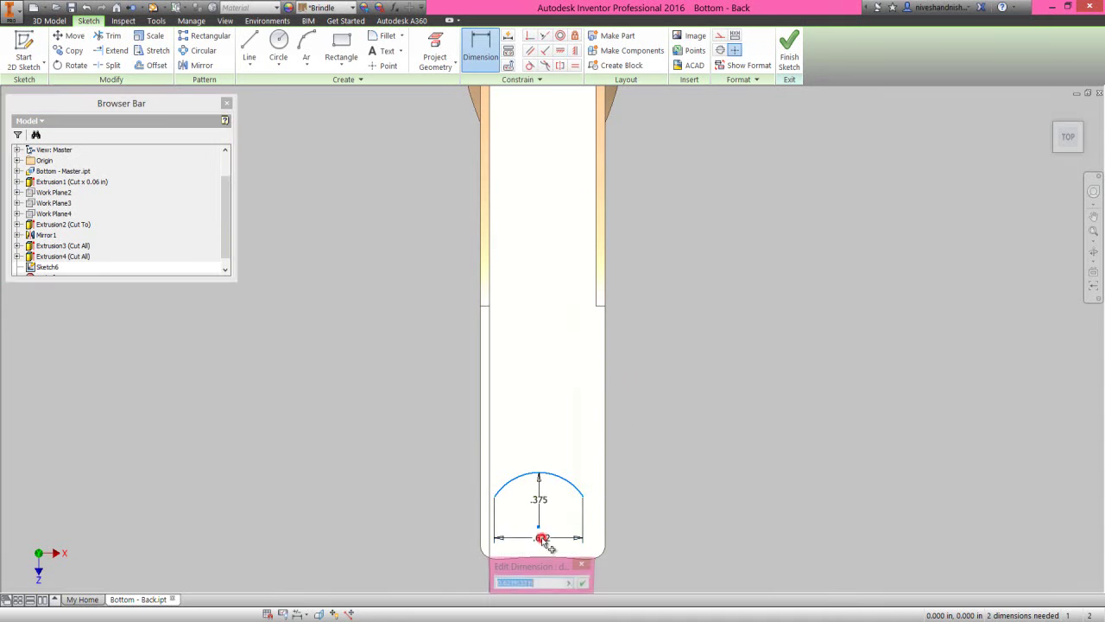
pyautogui.write('.75')
pyautogui.press('Return')
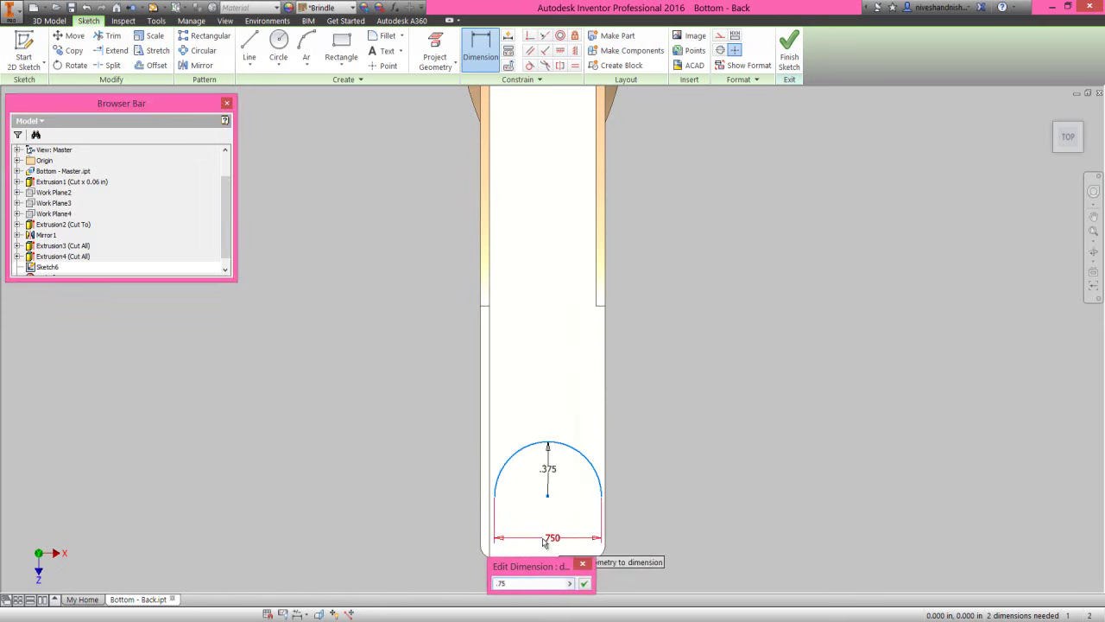
pyautogui.rightClick(665, 256)
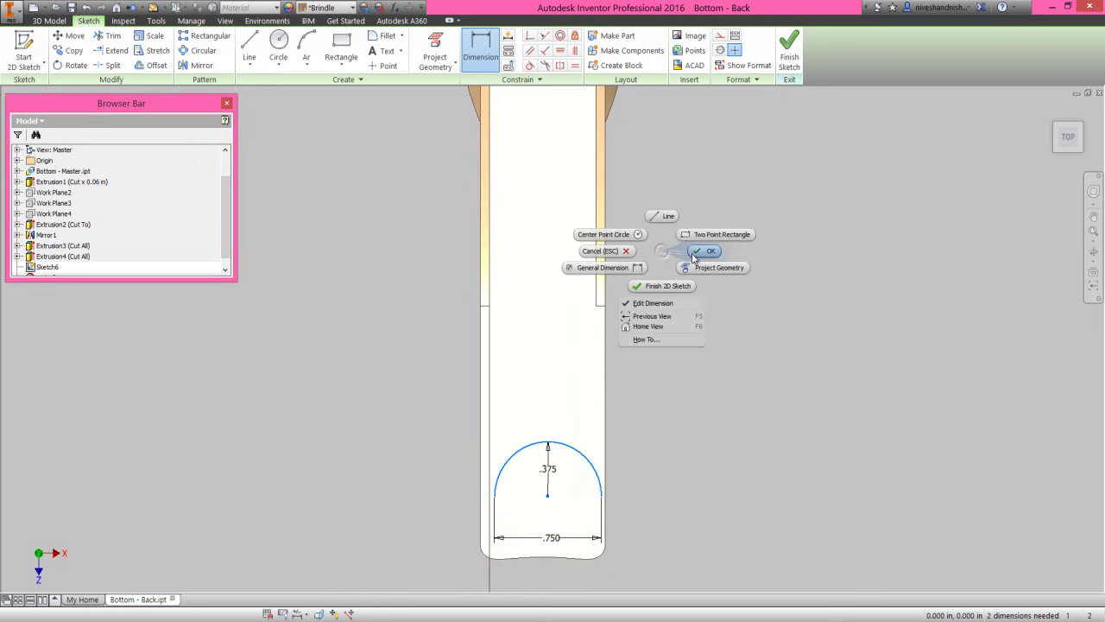
pyautogui.click(693, 257)
# Step: Project the inner edge of the +X side wall and make the arc's nearer endpoint coincident with it
pyautogui.click(435, 52)
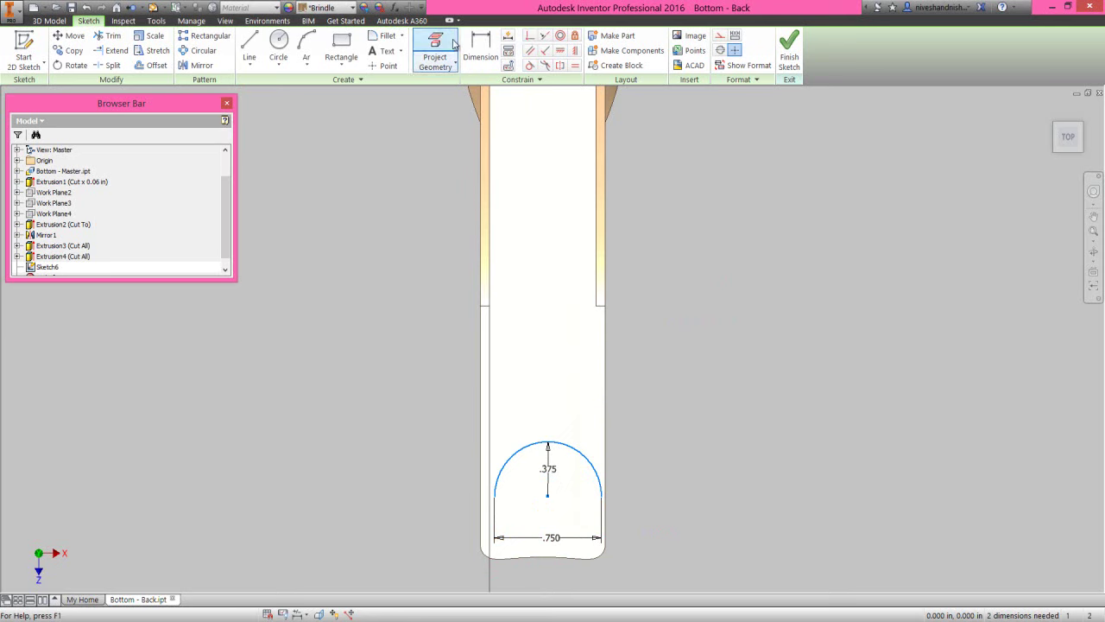
pyautogui.click(593, 223)
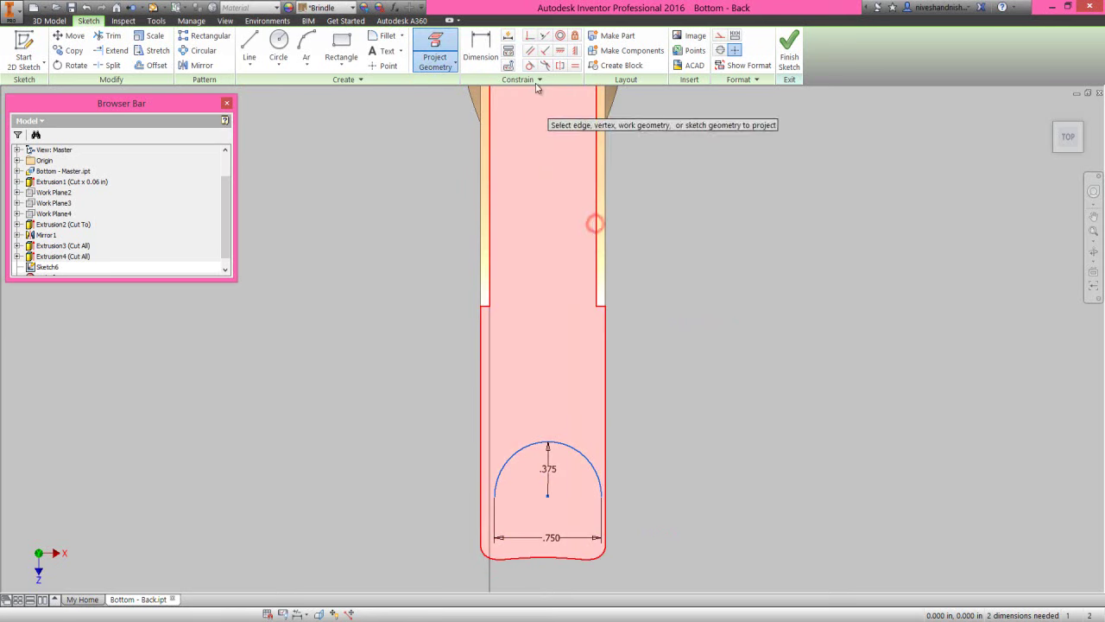
pyautogui.click(529, 37)
pyautogui.click(597, 198)
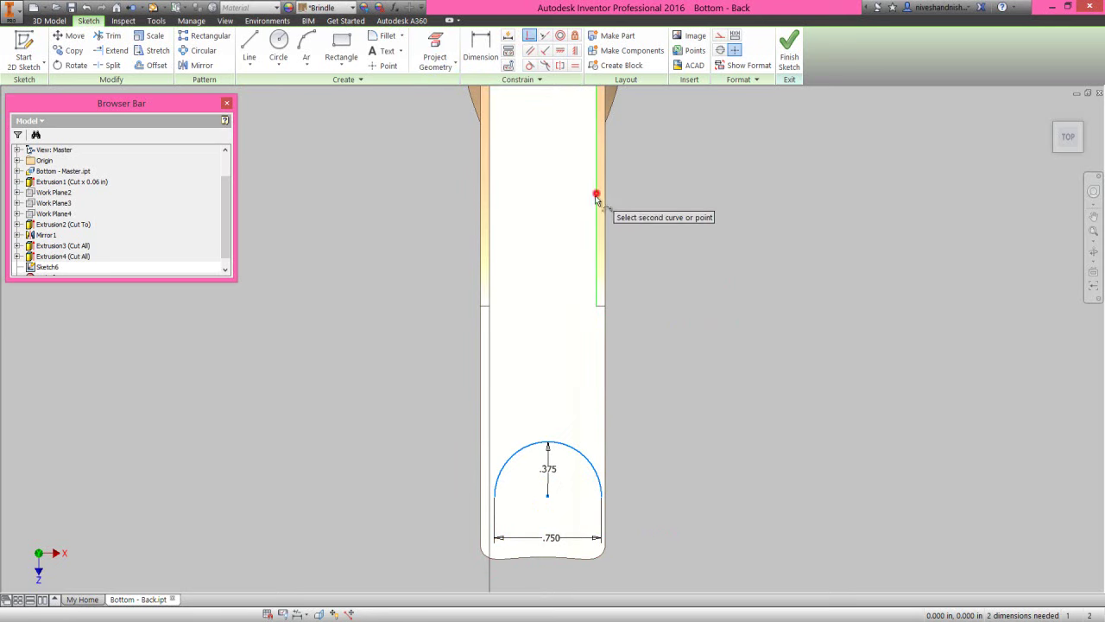
pyautogui.click(597, 497)
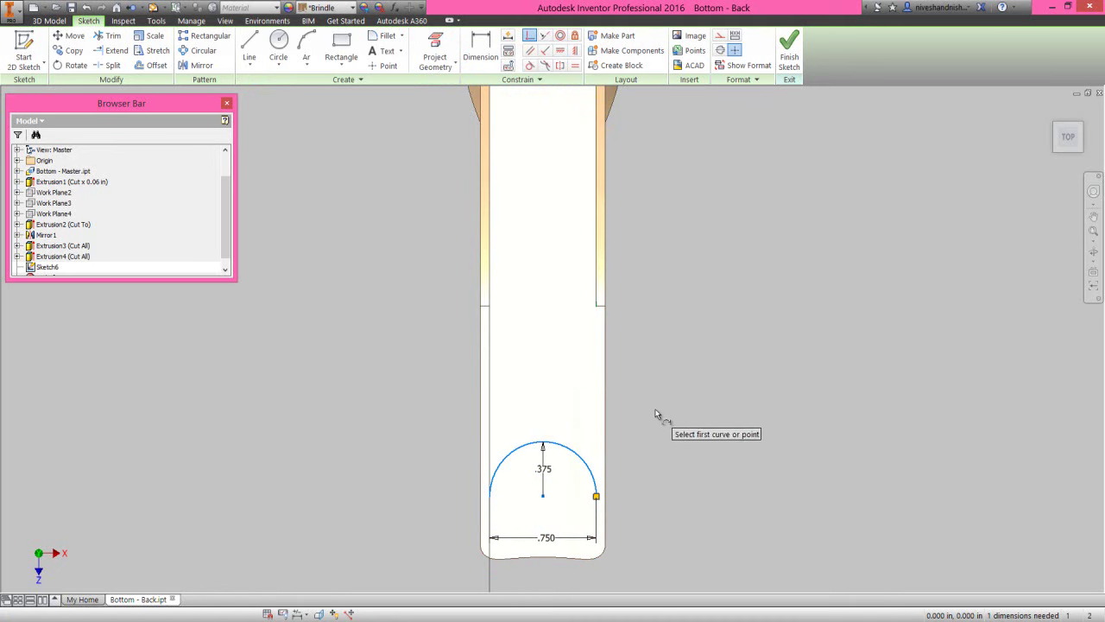
pyautogui.click(654, 321)
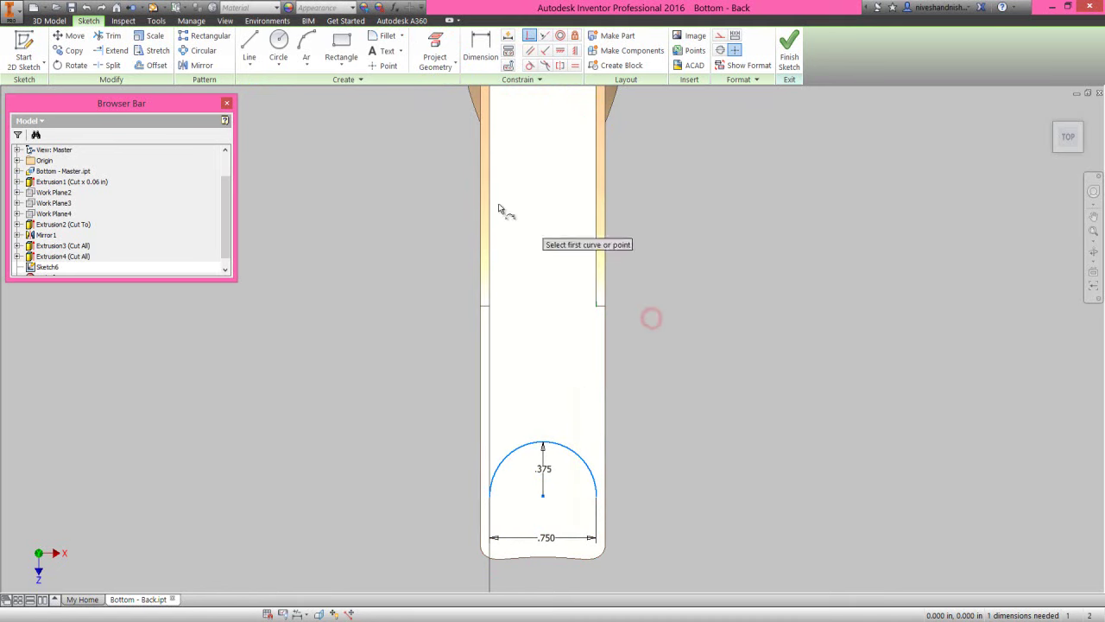
# Step: Close the profile with a second three-point arc of 0.625 in radius between the same endpoints, bulging toward the narrow end's tip
pyautogui.click(305, 48)
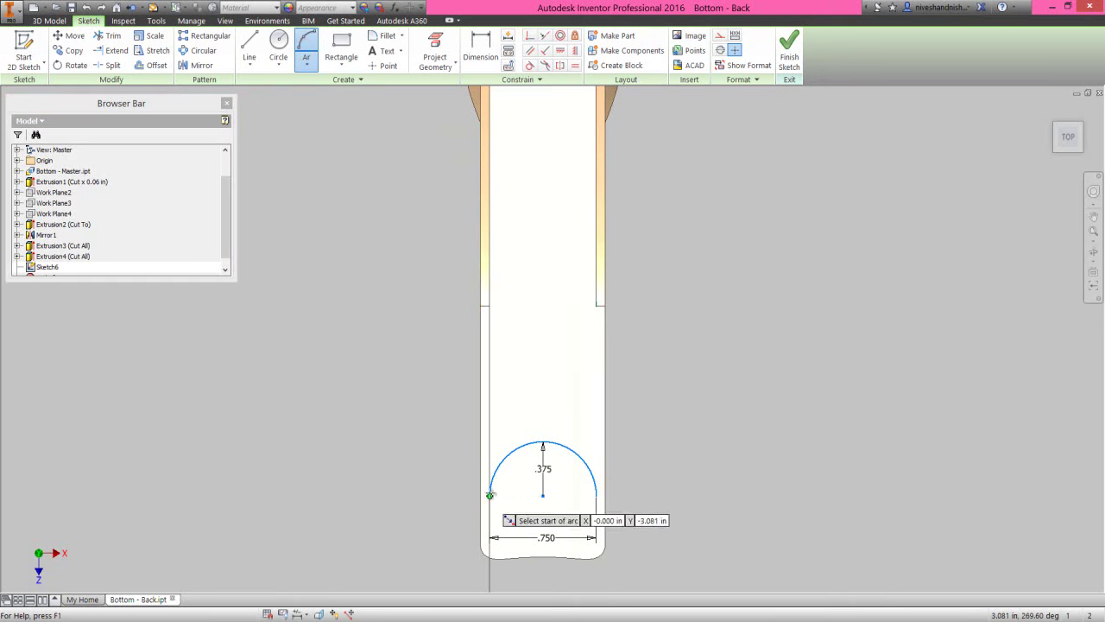
pyautogui.click(489, 496)
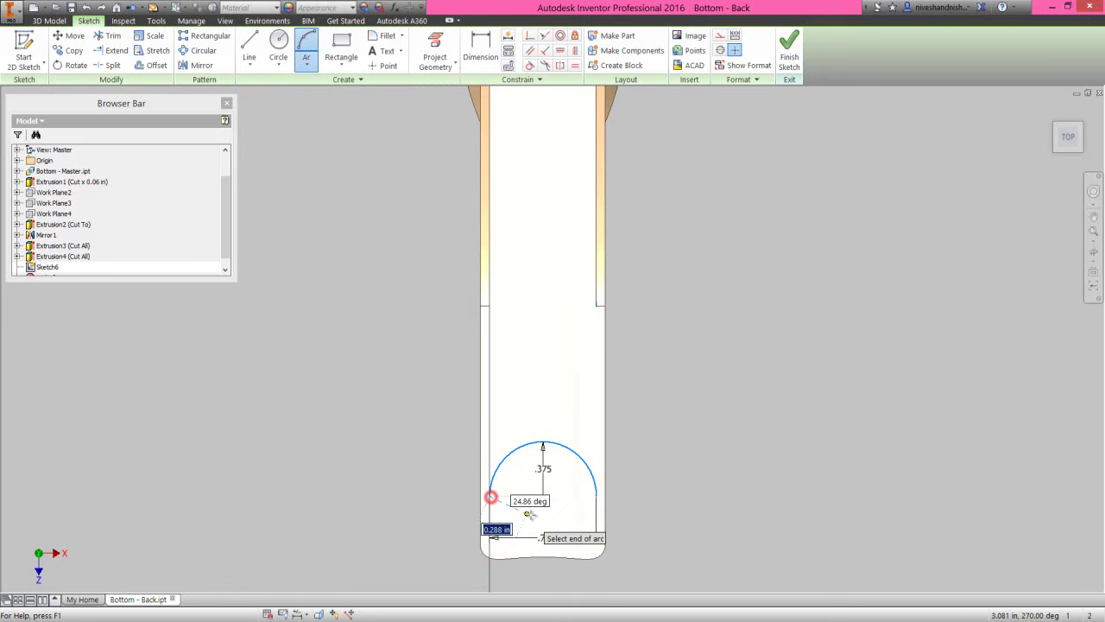
pyautogui.click(596, 496)
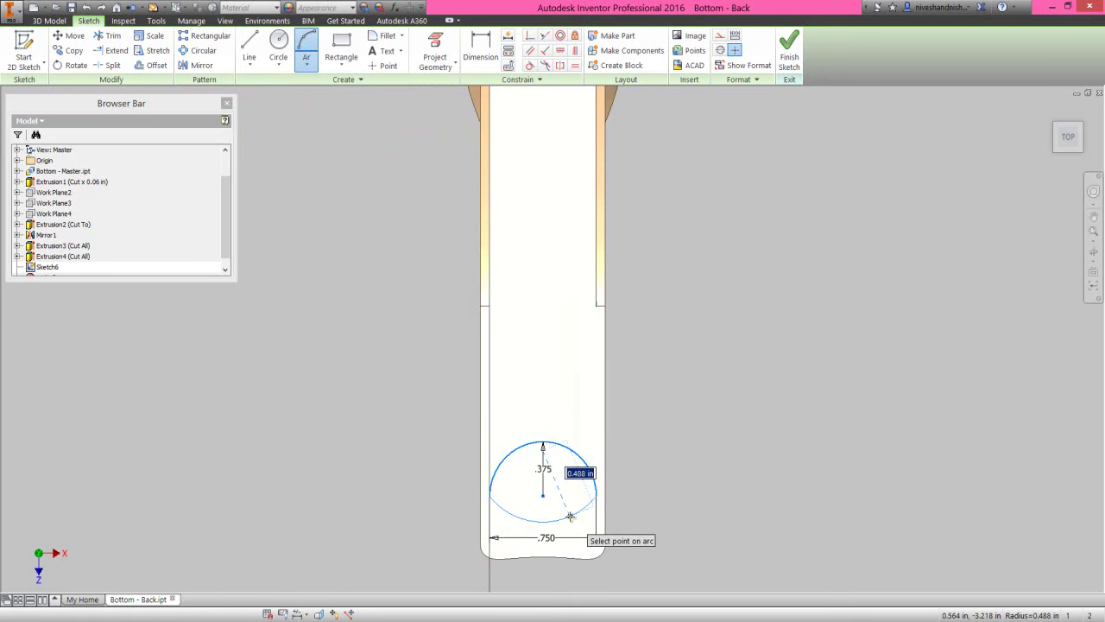
pyautogui.write('.625')
pyautogui.press('Return')
pyautogui.rightClick(660, 390)
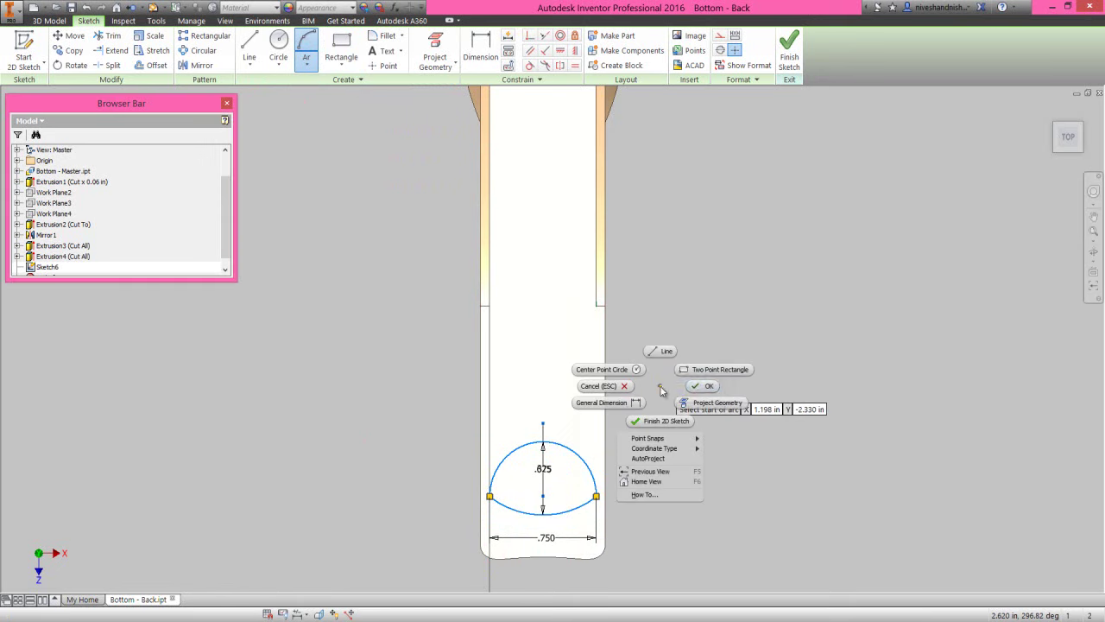
pyautogui.click(700, 385)
# Step: Project the origin's XY Plane into the sketch as a reference line
pyautogui.rightClick(690, 385)
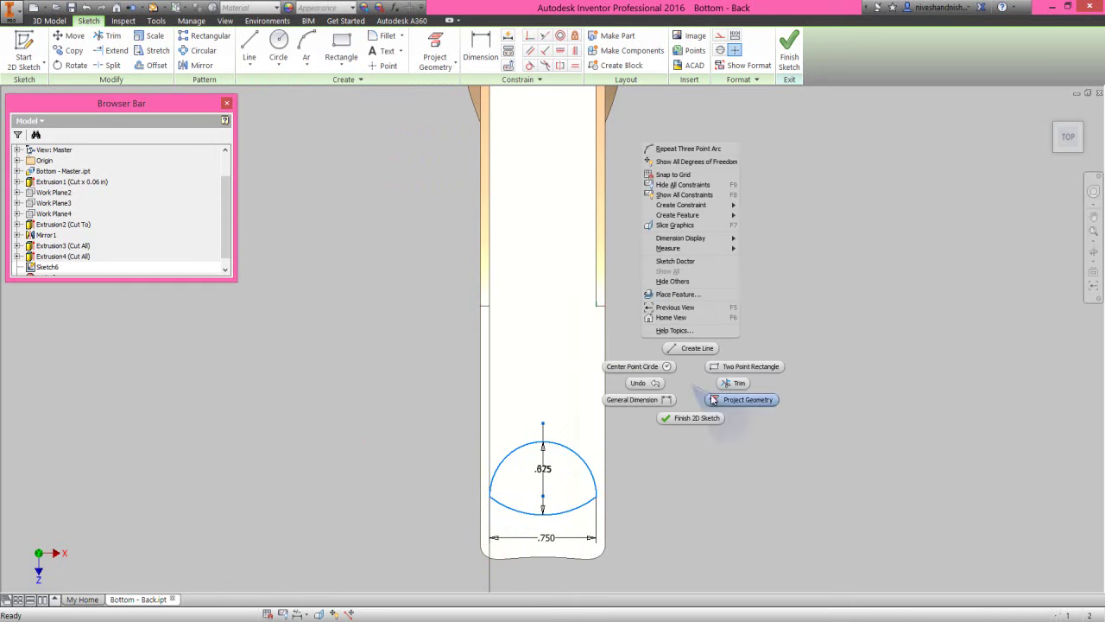
pyautogui.click(713, 400)
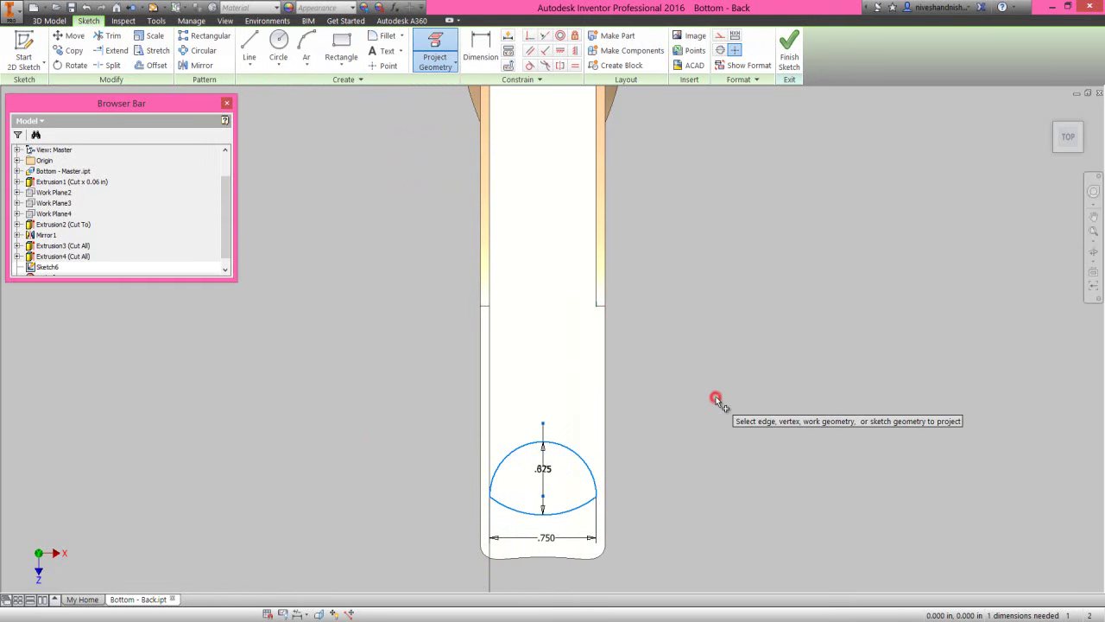
pyautogui.click(17, 161)
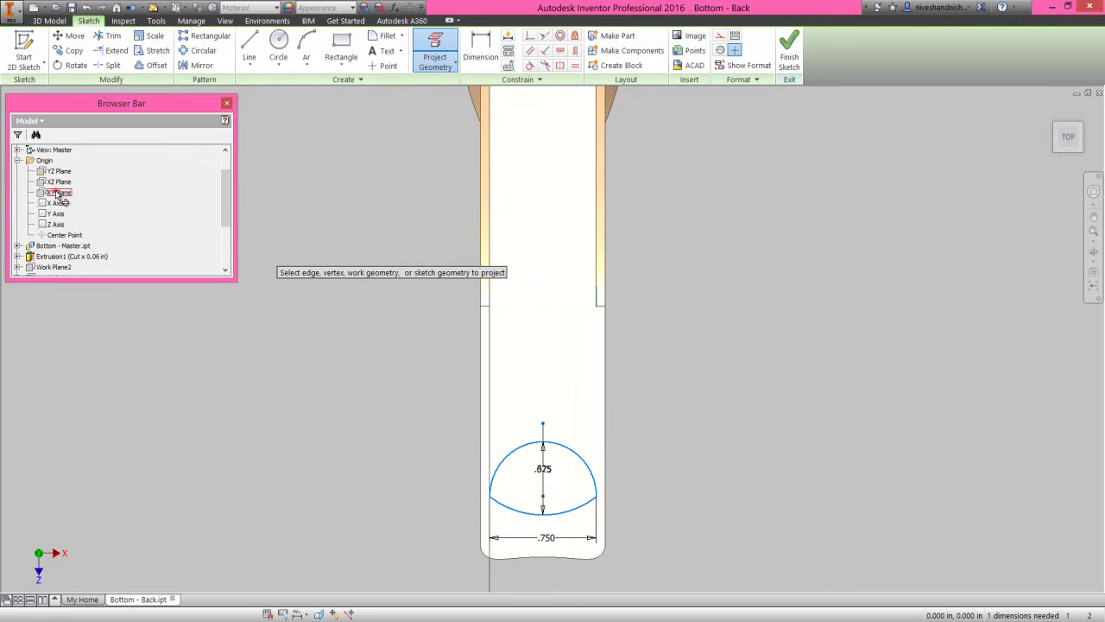
pyautogui.click(57, 192)
pyautogui.scroll(-3, 398, 354)
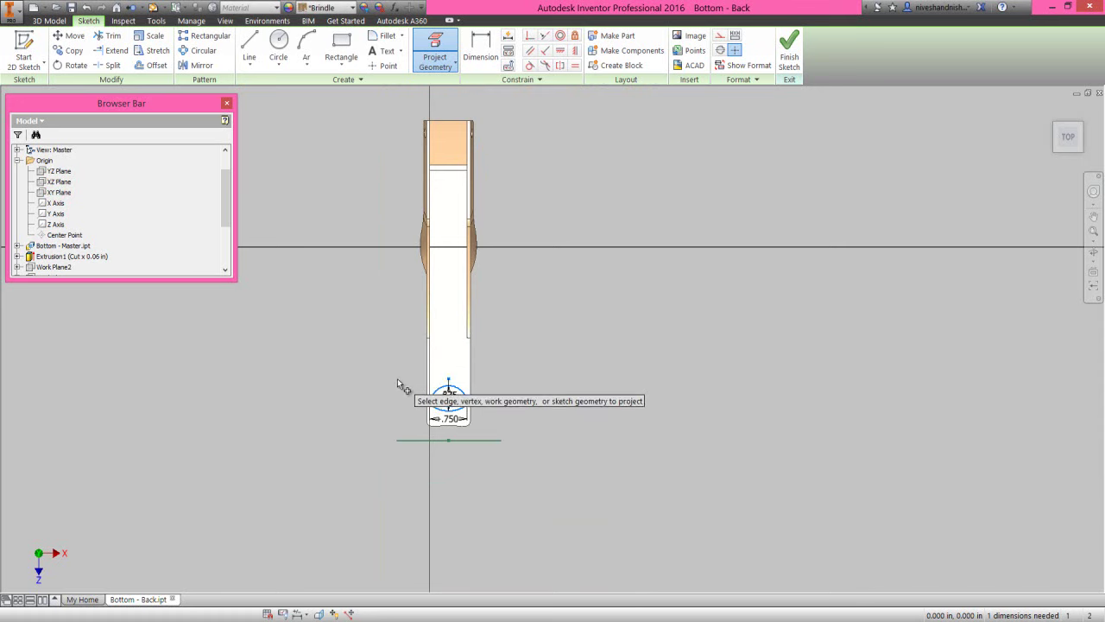
pyautogui.scroll(3, 398, 380)
# Step: Dimension the first arc's center 0.438 in from the projected XY Plane line
pyautogui.rightClick(594, 297)
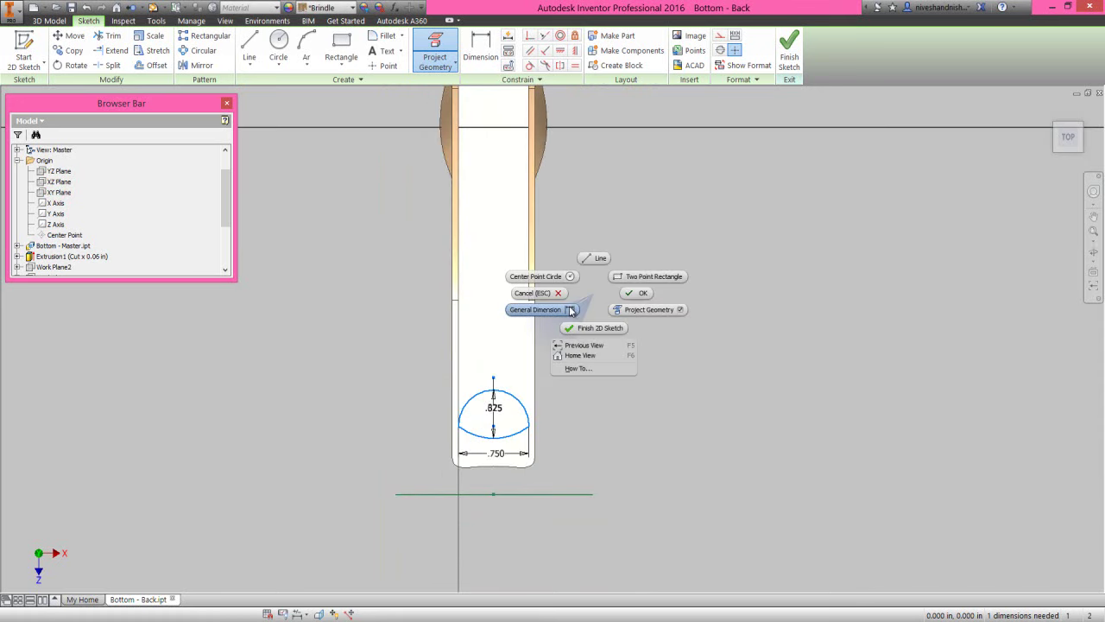
pyautogui.click(569, 310)
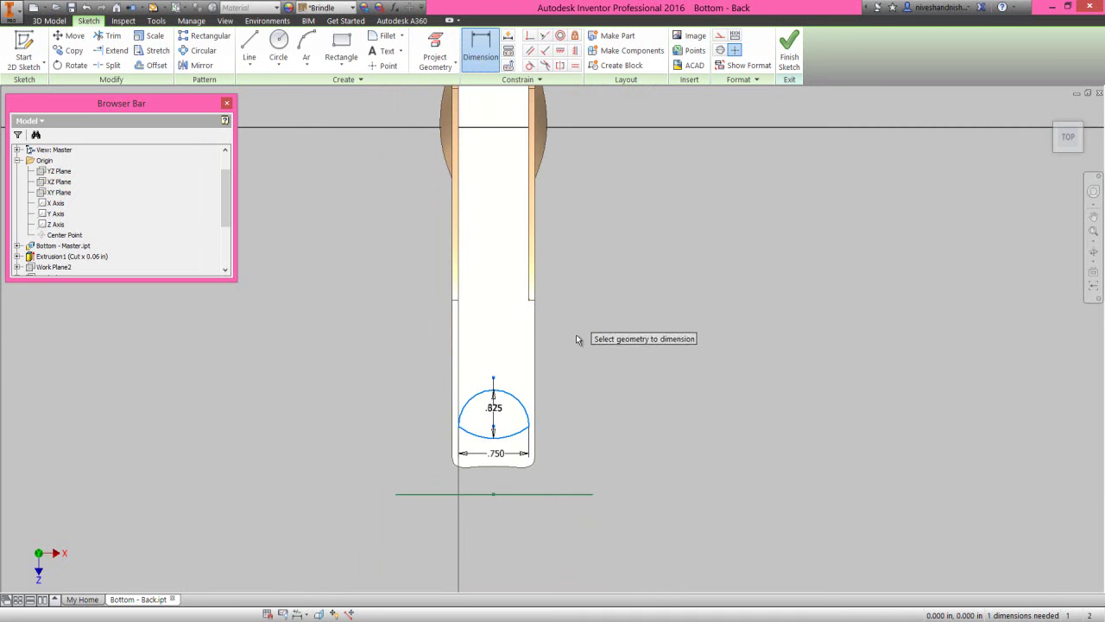
pyautogui.click(494, 427)
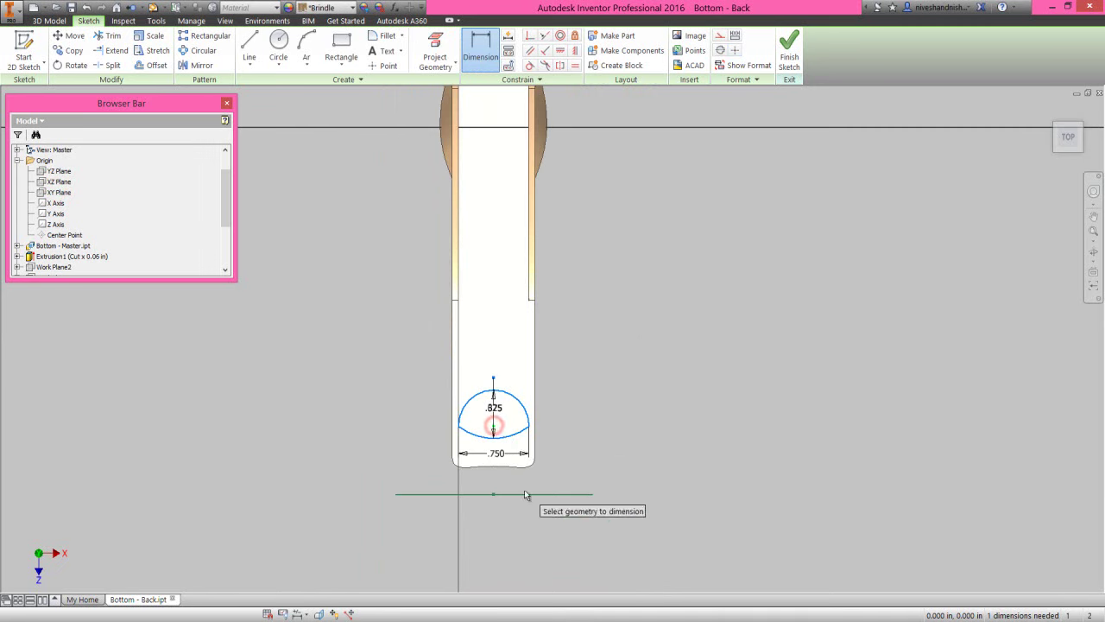
pyautogui.click(522, 494)
pyautogui.click(604, 459)
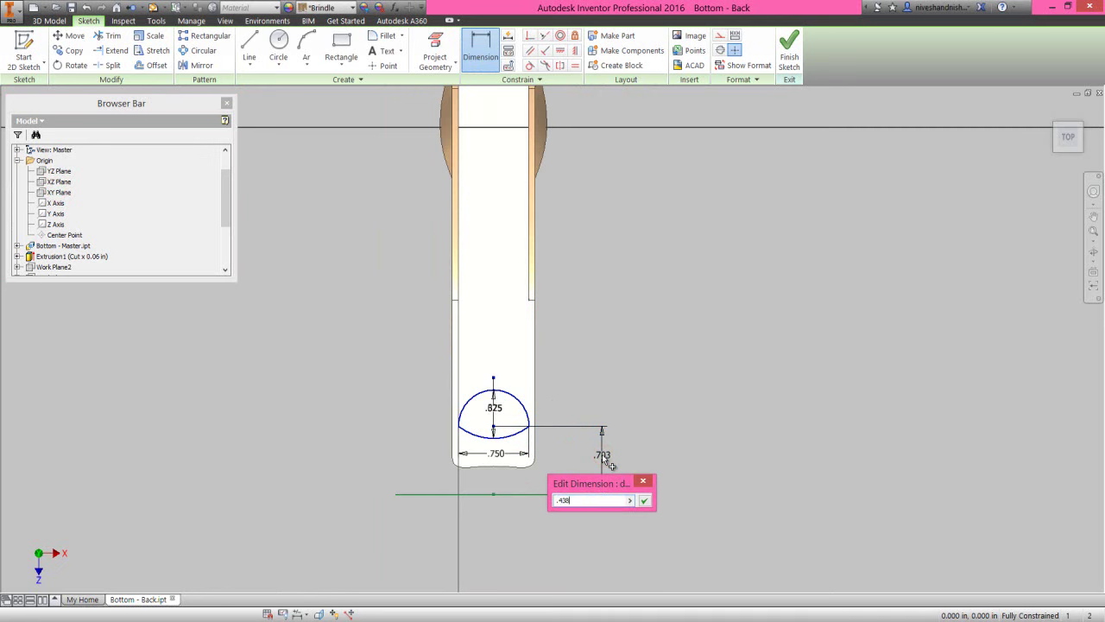
pyautogui.write('.438')
pyautogui.press('Return')
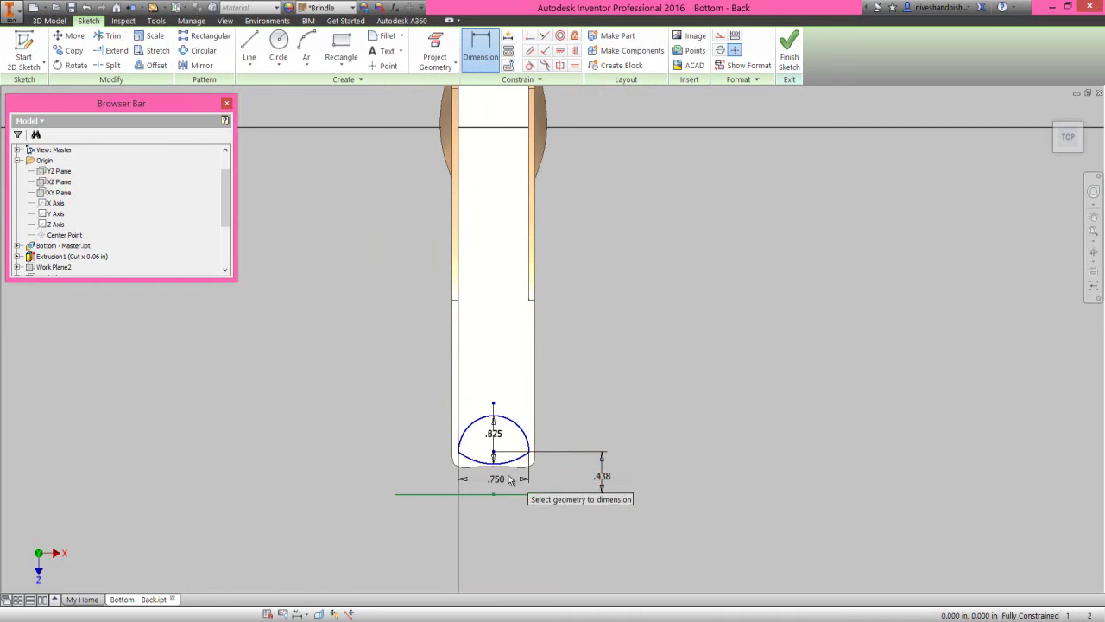
pyautogui.scroll(3, 496, 486)
pyautogui.rightClick(630, 360)
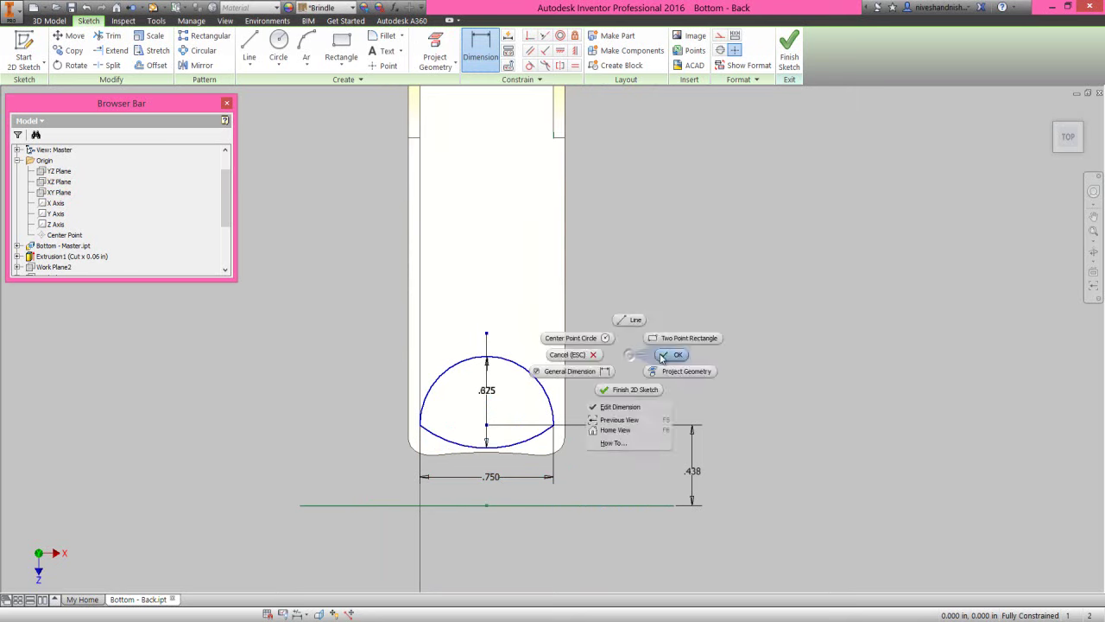
pyautogui.click(666, 356)
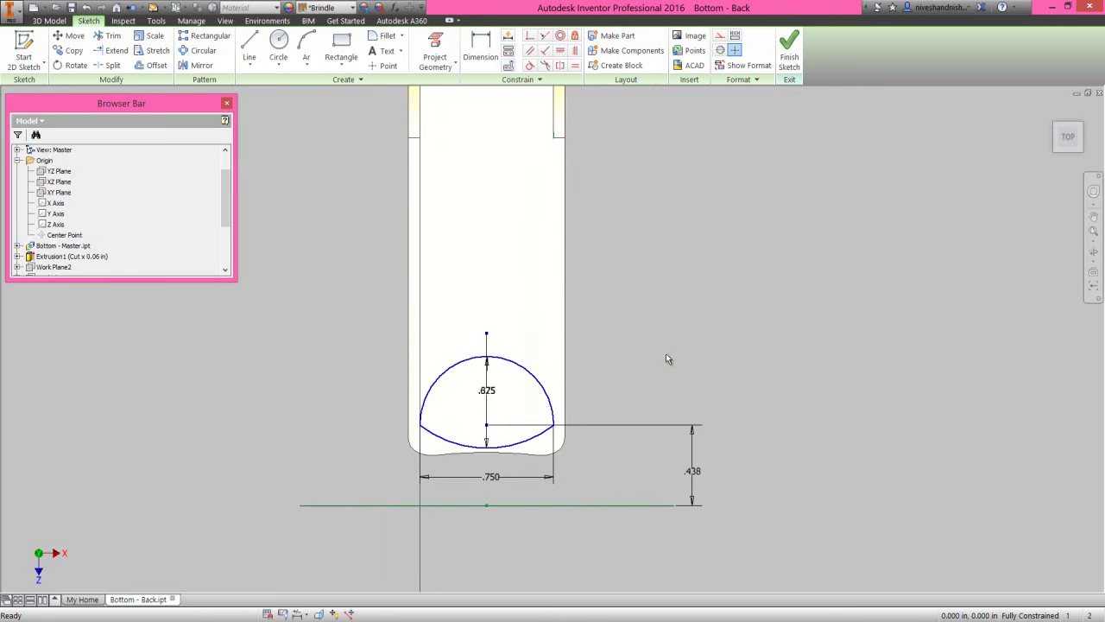
pyautogui.click(665, 356)
# Step: Finish the sketch and return to the home view, focused on the new profile
pyautogui.click(789, 52)
pyautogui.click(1050, 113)
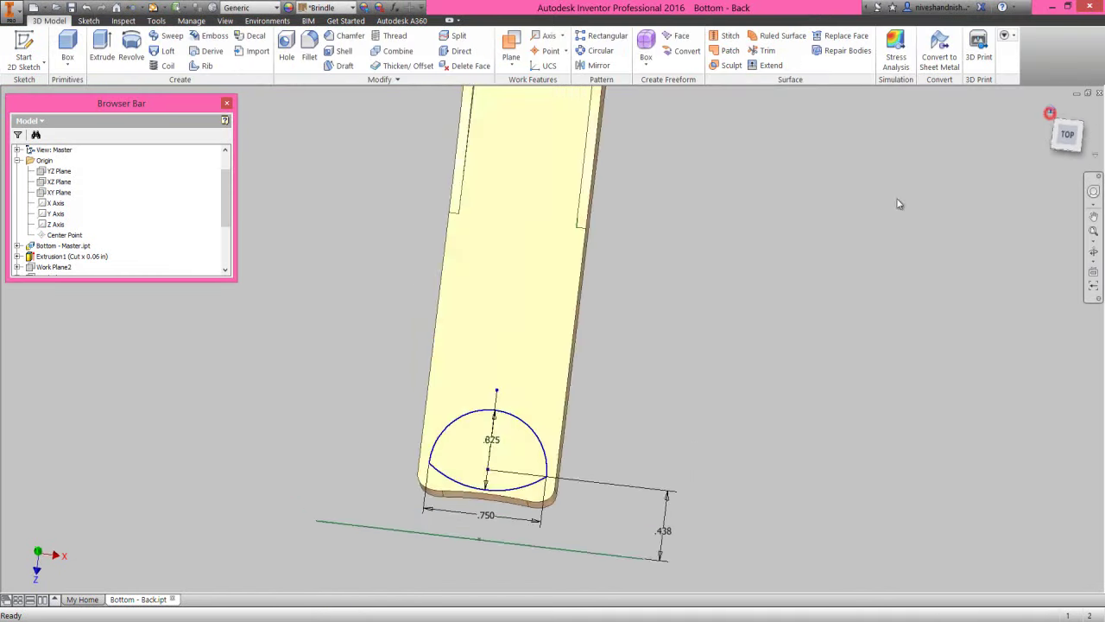
pyautogui.scroll(3, 341, 494)
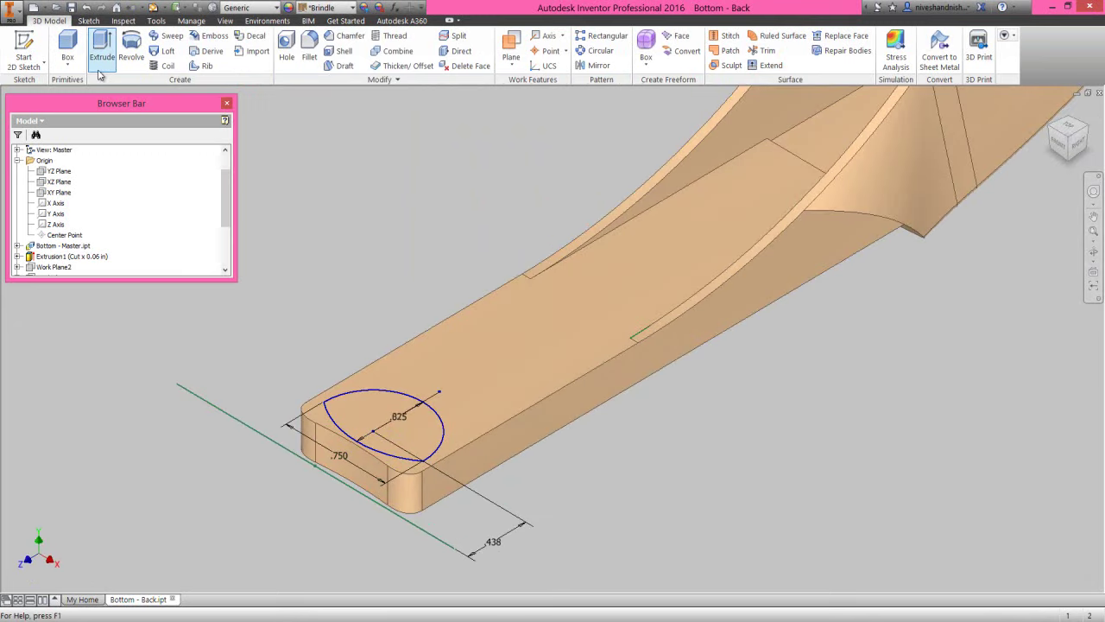
# Step: Cut-extrude the two-arc profile 0.125 in deep into the upper face at the narrow end
pyautogui.click(102, 43)
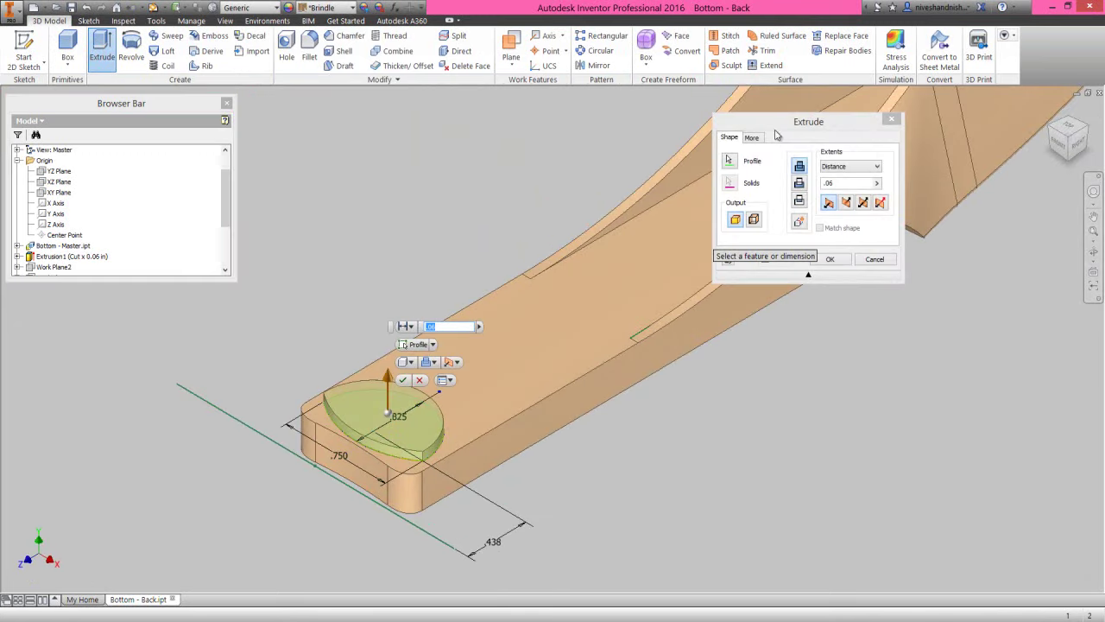
pyautogui.click(777, 125)
pyautogui.click(799, 183)
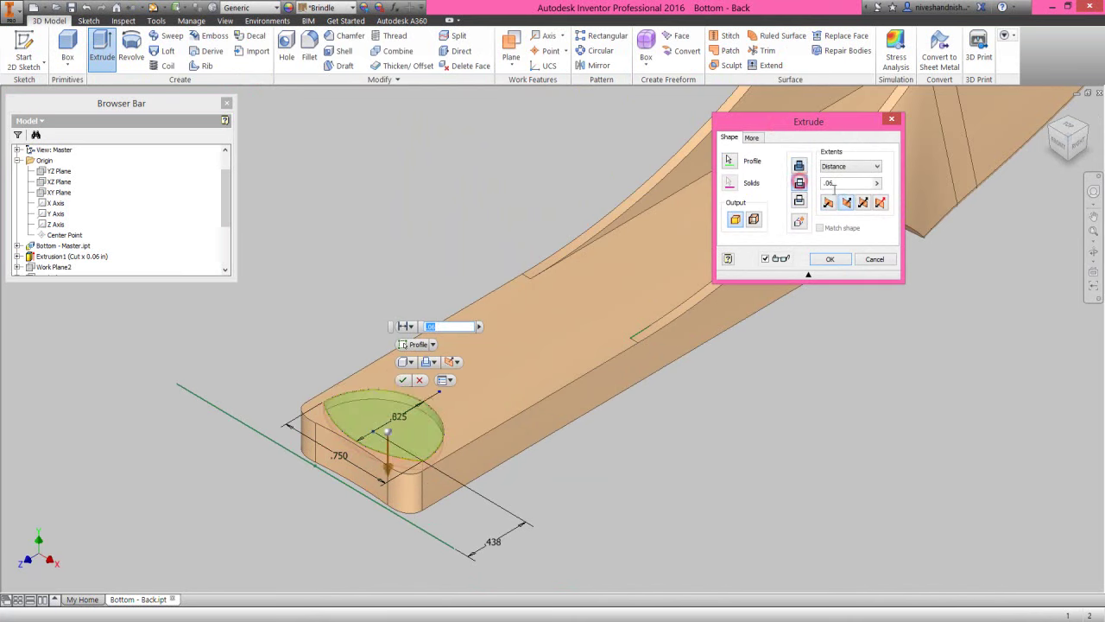
pyautogui.click(834, 184)
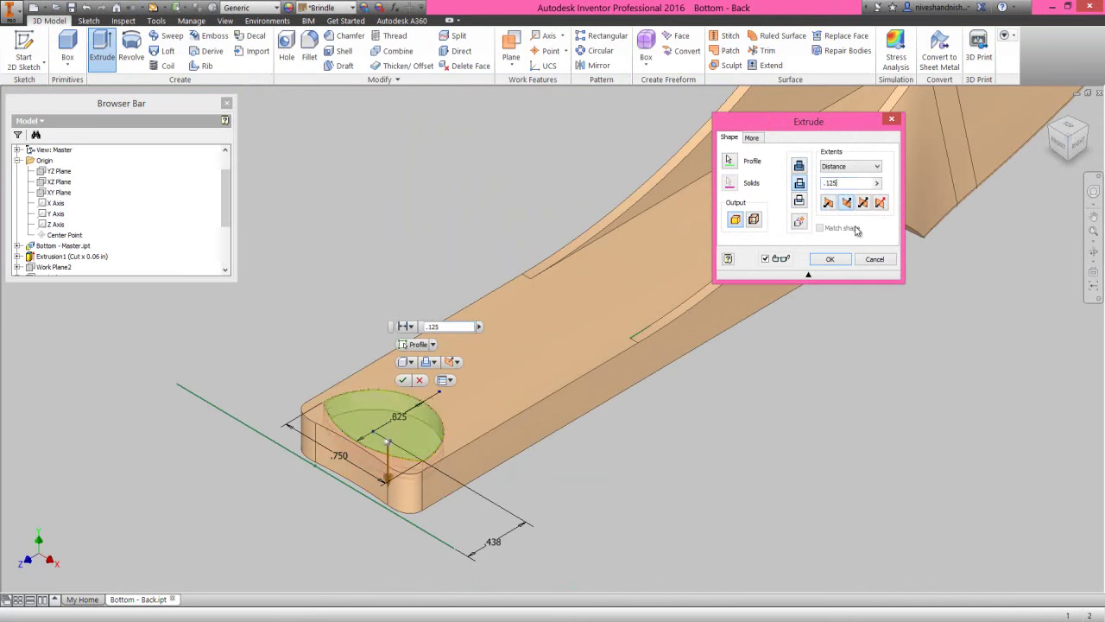
pyautogui.click(829, 259)
pyautogui.click(793, 395)
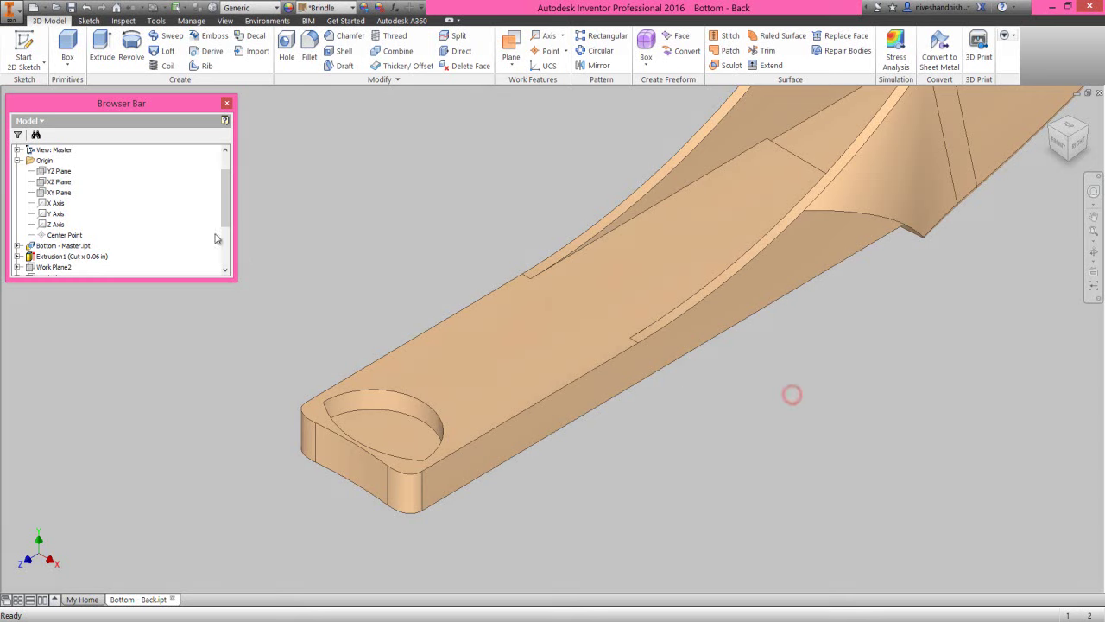
# Step: Collapse all expanded nodes in the part's model tree
pyautogui.rightClick(180, 277)
pyautogui.click(199, 313)
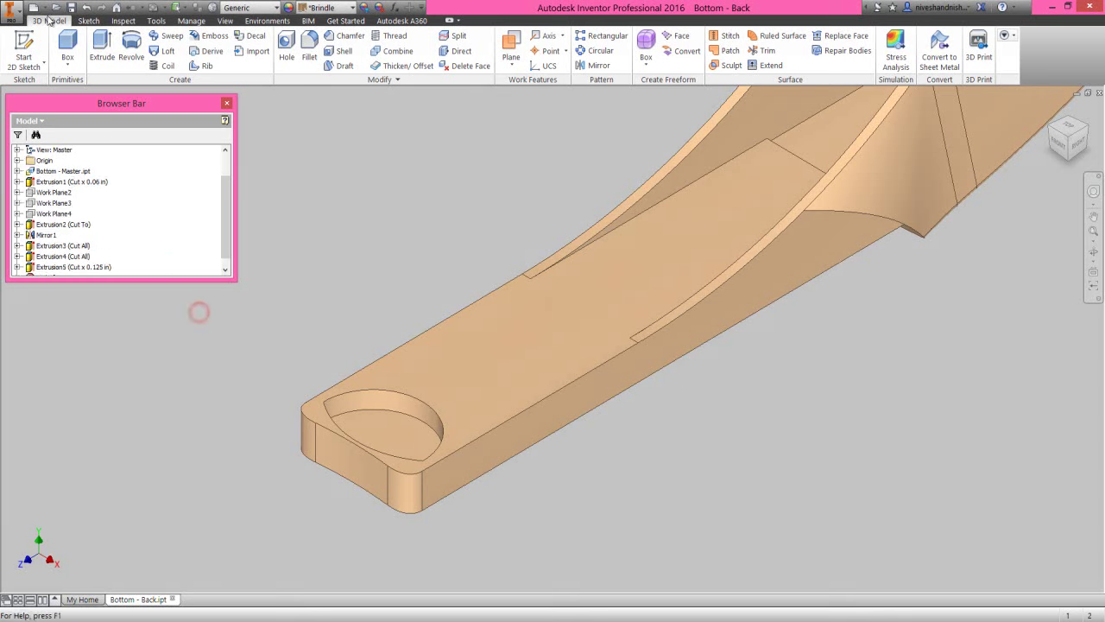
pyautogui.click(294, 251)
pyautogui.click(334, 204)
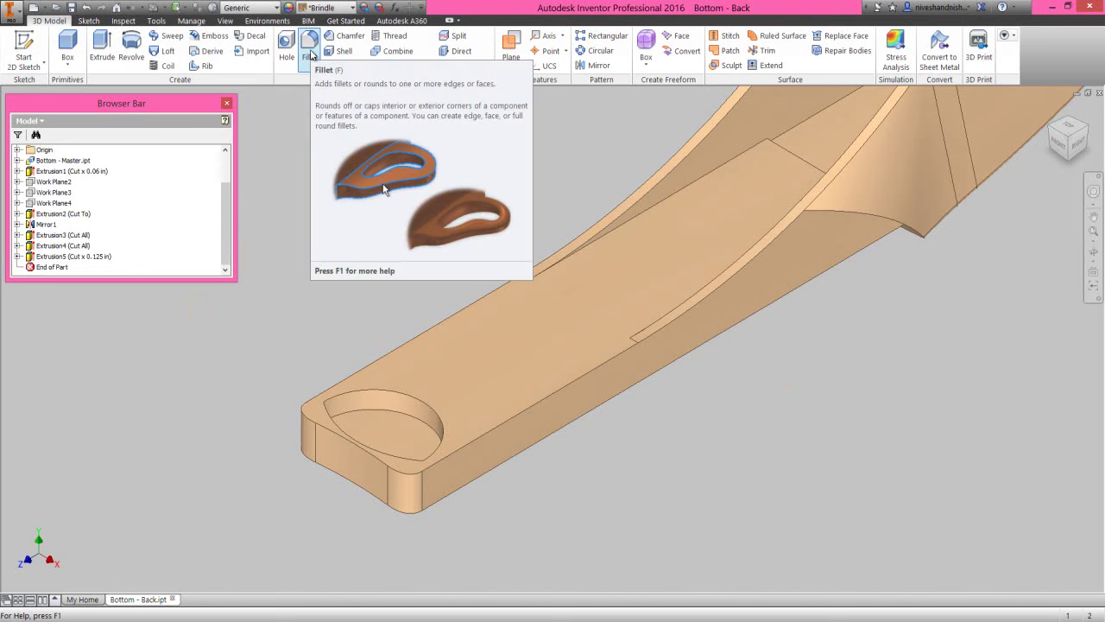
# Step: Fillet the two sharp vertical corner edges of the recess with a 0.125 in radius
pyautogui.click(311, 55)
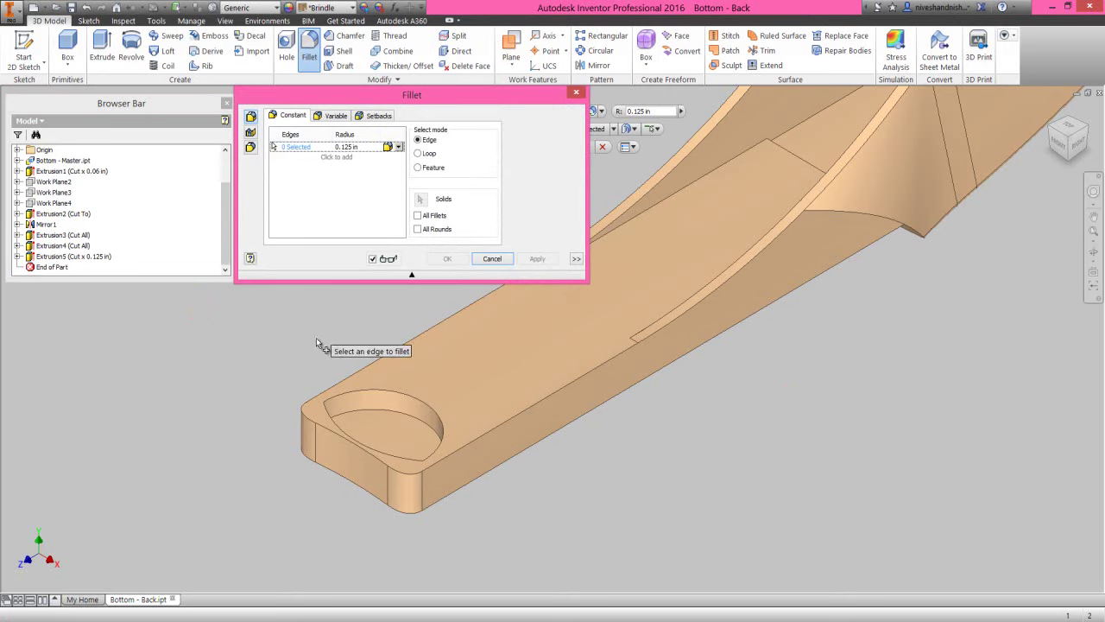
pyautogui.scroll(-4, 322, 417)
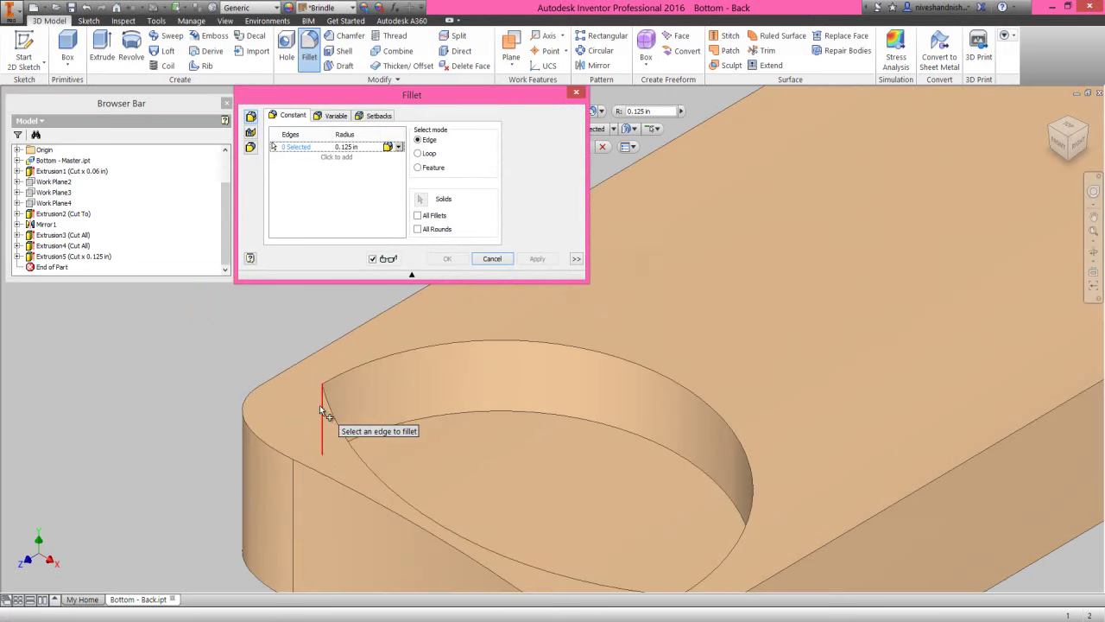
pyautogui.click(324, 409)
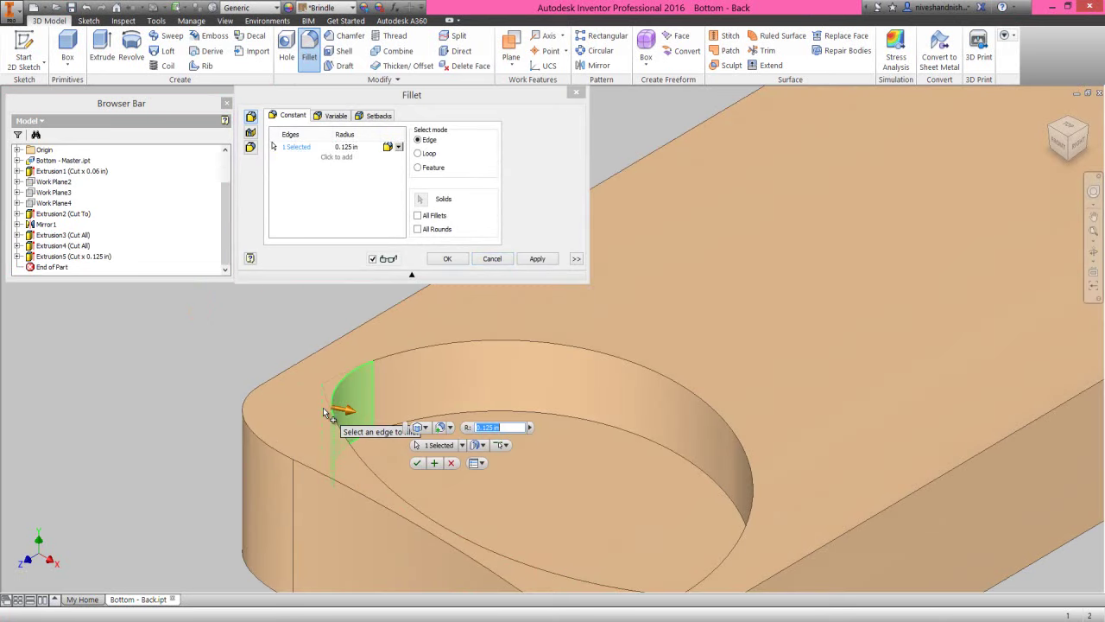
pyautogui.scroll(5, 325, 412)
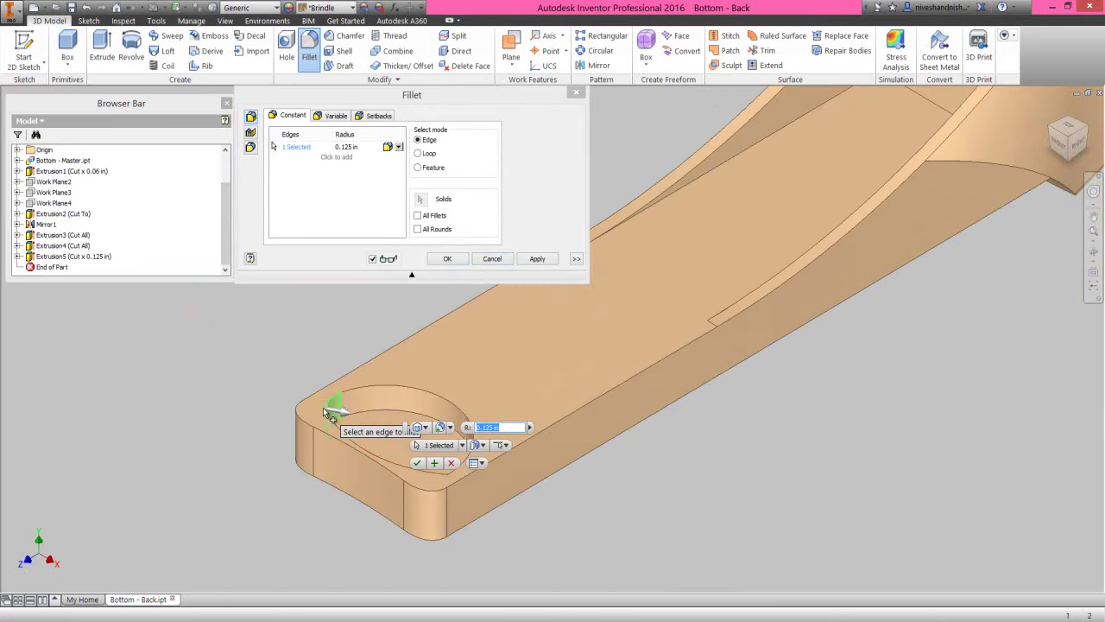
pyautogui.click(448, 481)
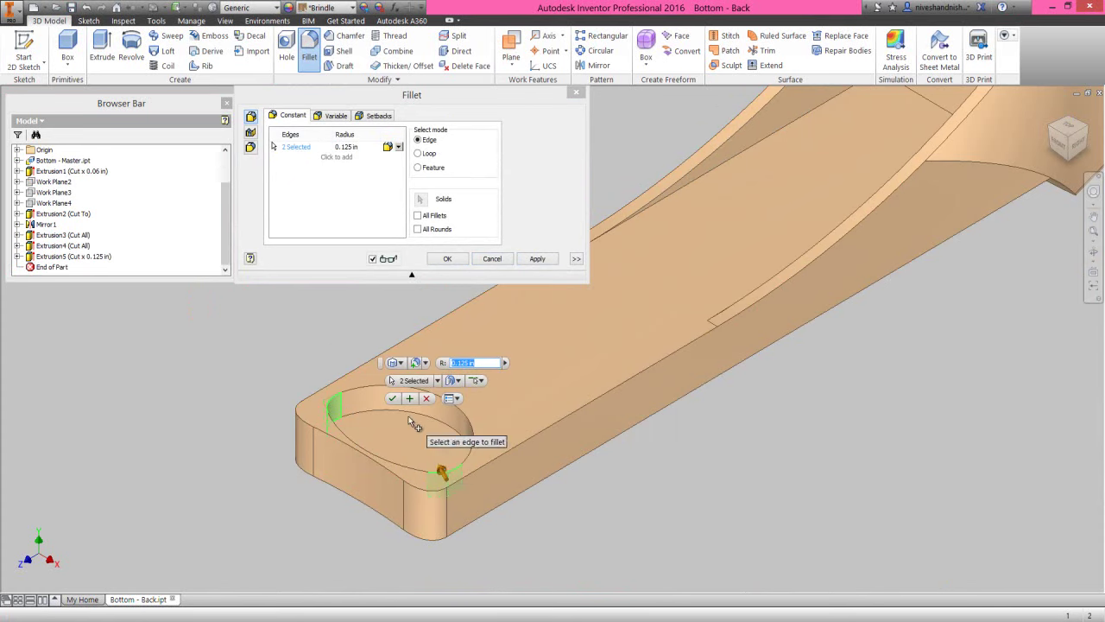
pyautogui.click(392, 398)
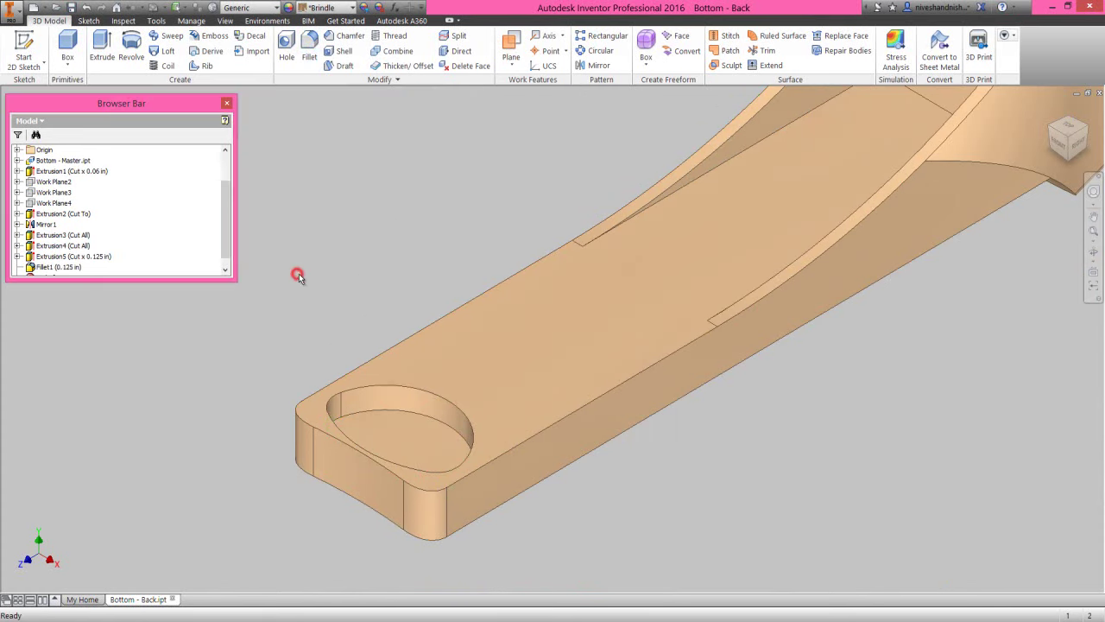
# Step: Close the finished Bottom - Back part file
pyautogui.click(1094, 232)
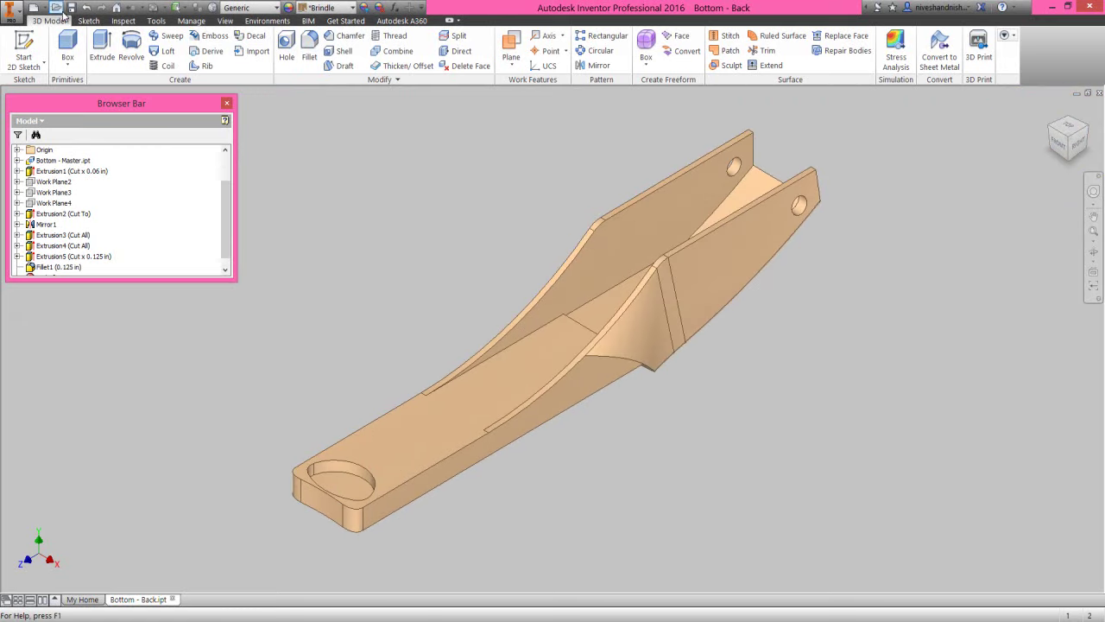
pyautogui.click(558, 436)
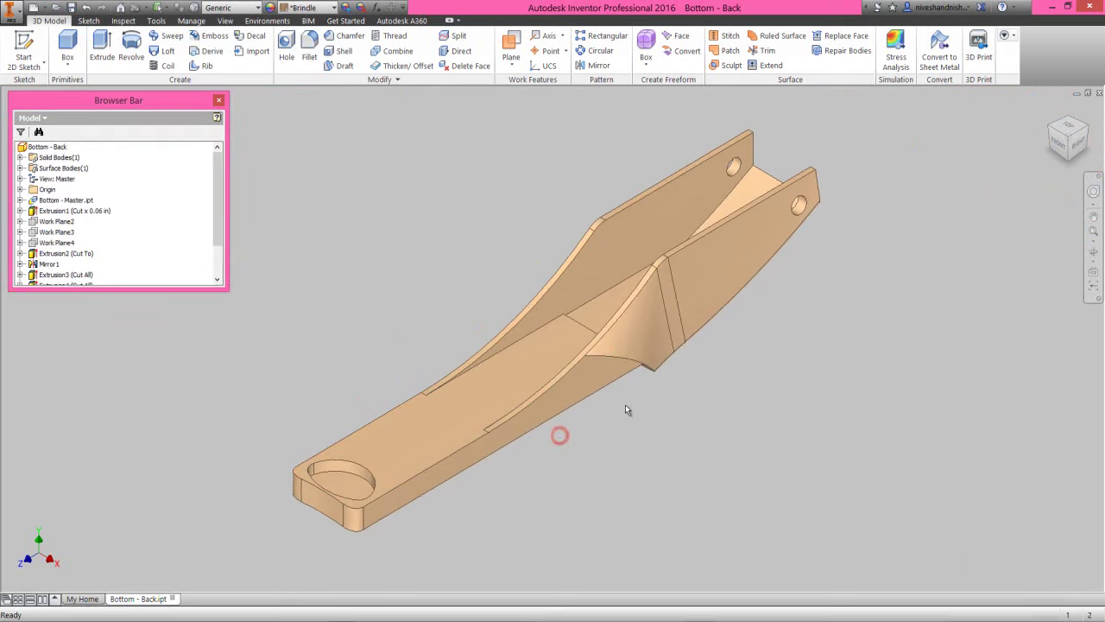
pyautogui.click(1099, 92)
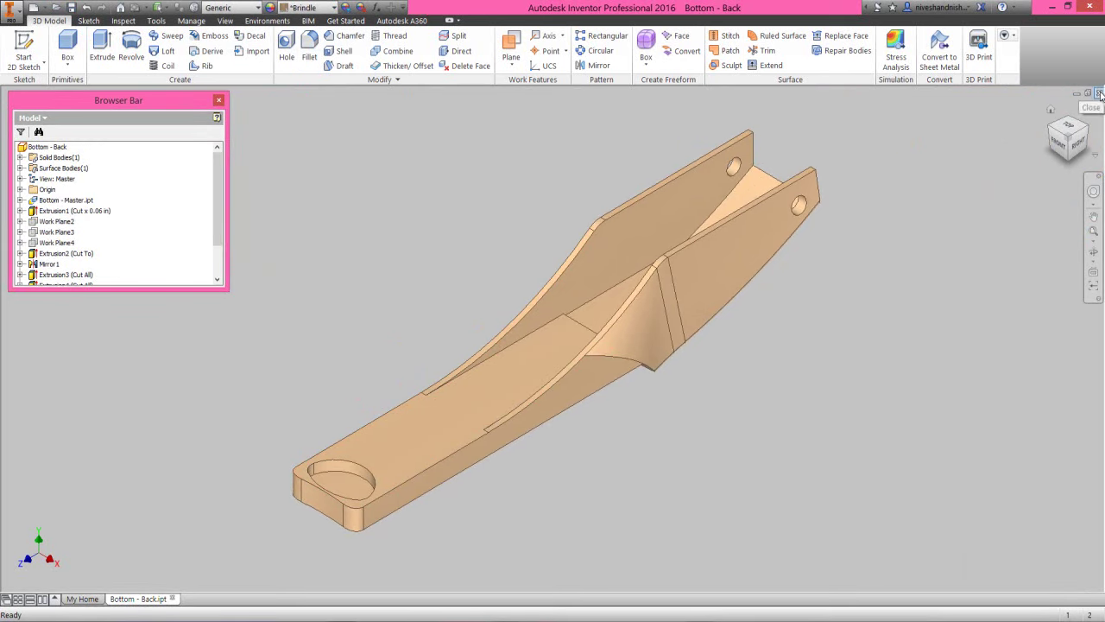
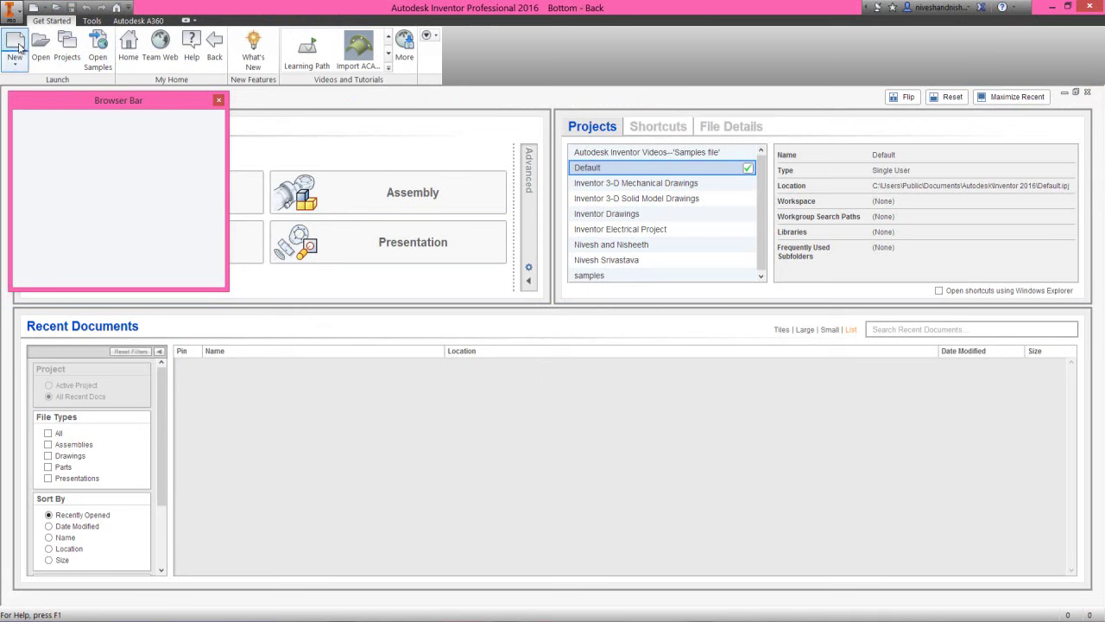
# Step: Create a new part from the English Standard (in).ipt template
pyautogui.click(18, 45)
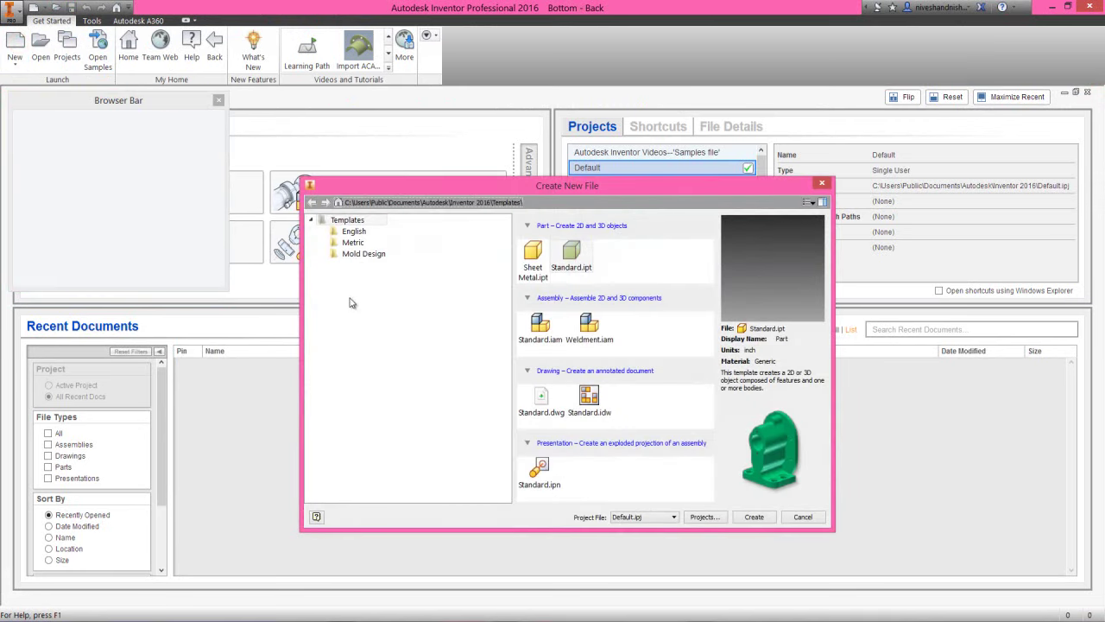
pyautogui.click(355, 232)
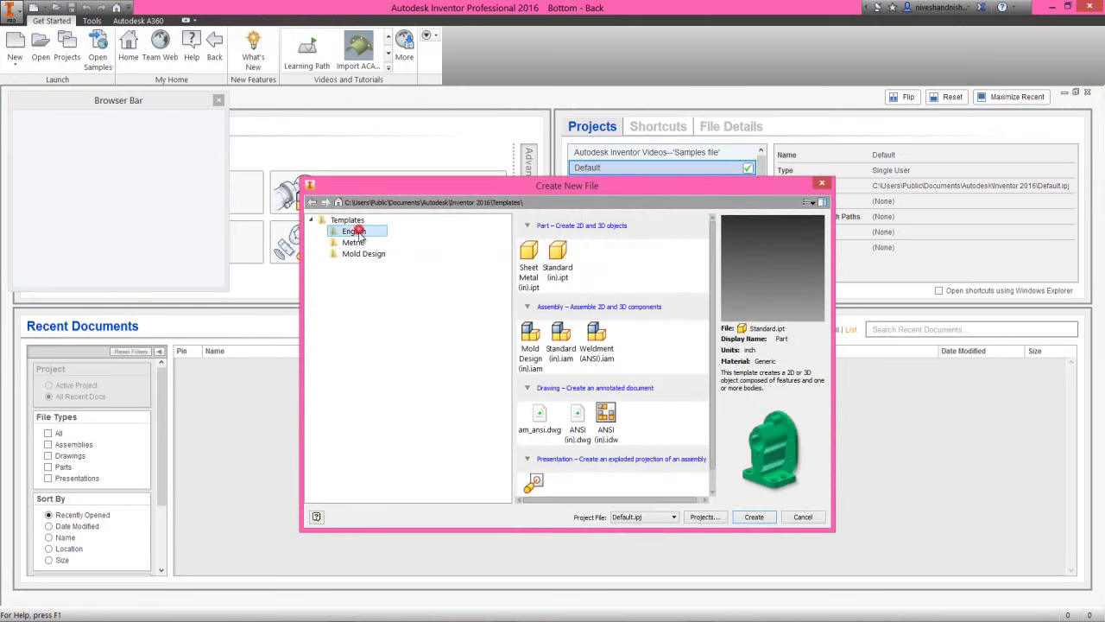
pyautogui.click(558, 254)
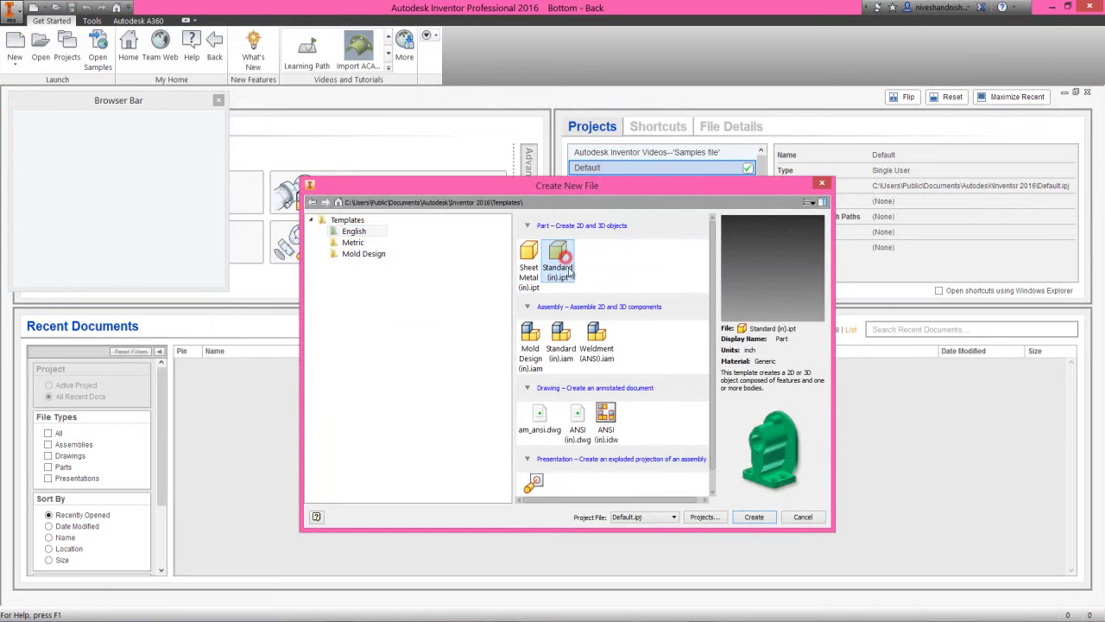
pyautogui.click(753, 517)
pyautogui.click(535, 369)
pyautogui.click(596, 381)
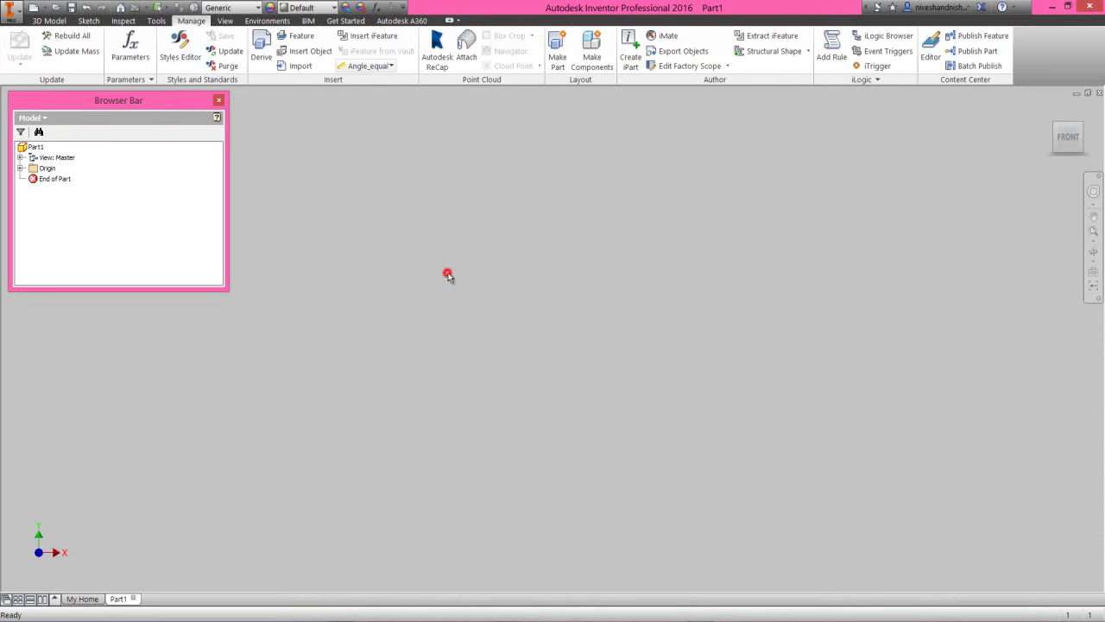
# Step: Start deriving the Bottom - Master part from the Stapler folder into the new part
pyautogui.click(260, 50)
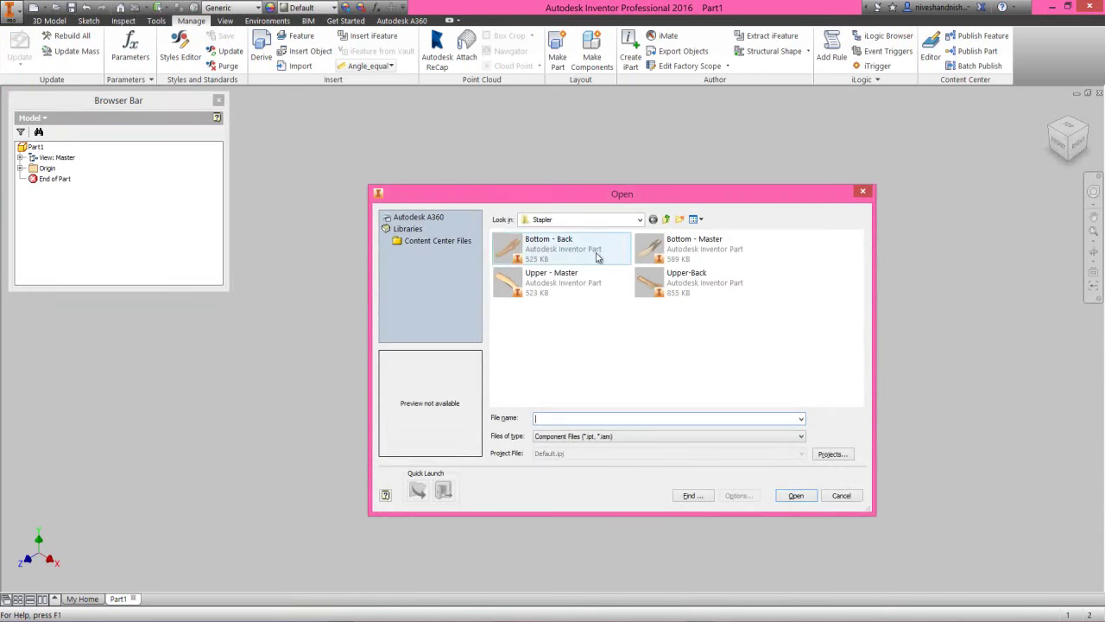
pyautogui.click(682, 247)
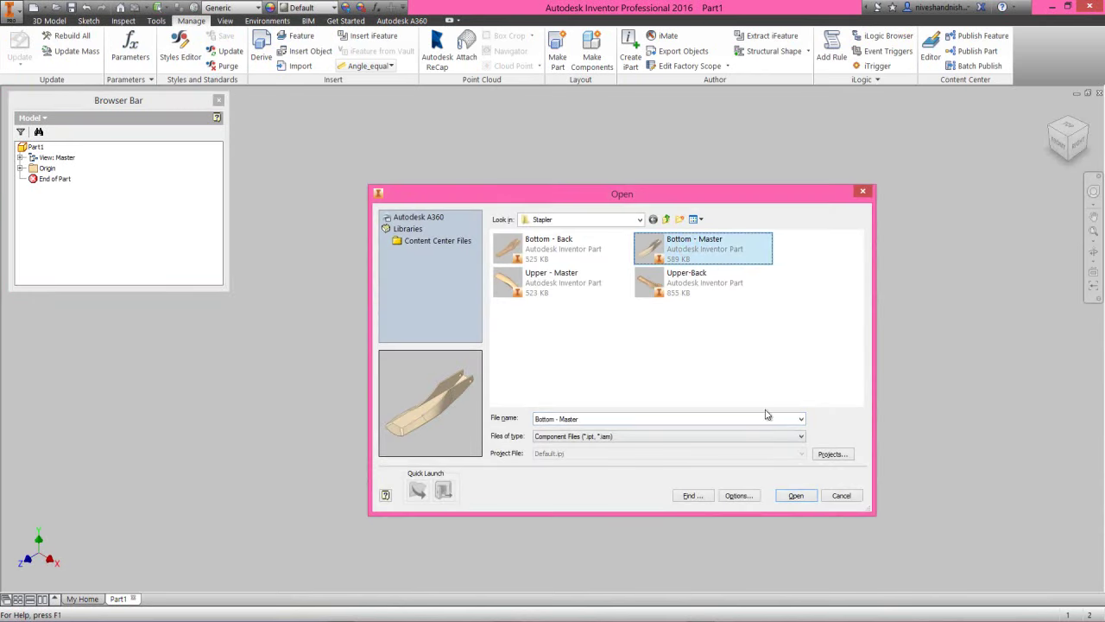
pyautogui.click(785, 498)
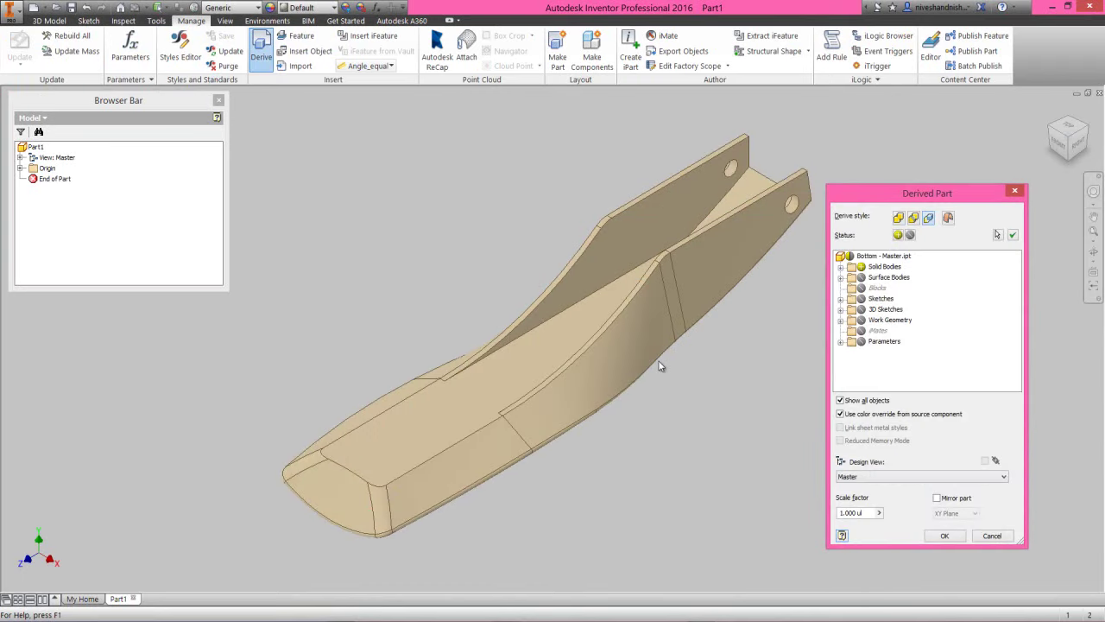
# Step: Include surface body Srf9 and the Split Line sketch in the derived part and complete the derivation
pyautogui.click(841, 278)
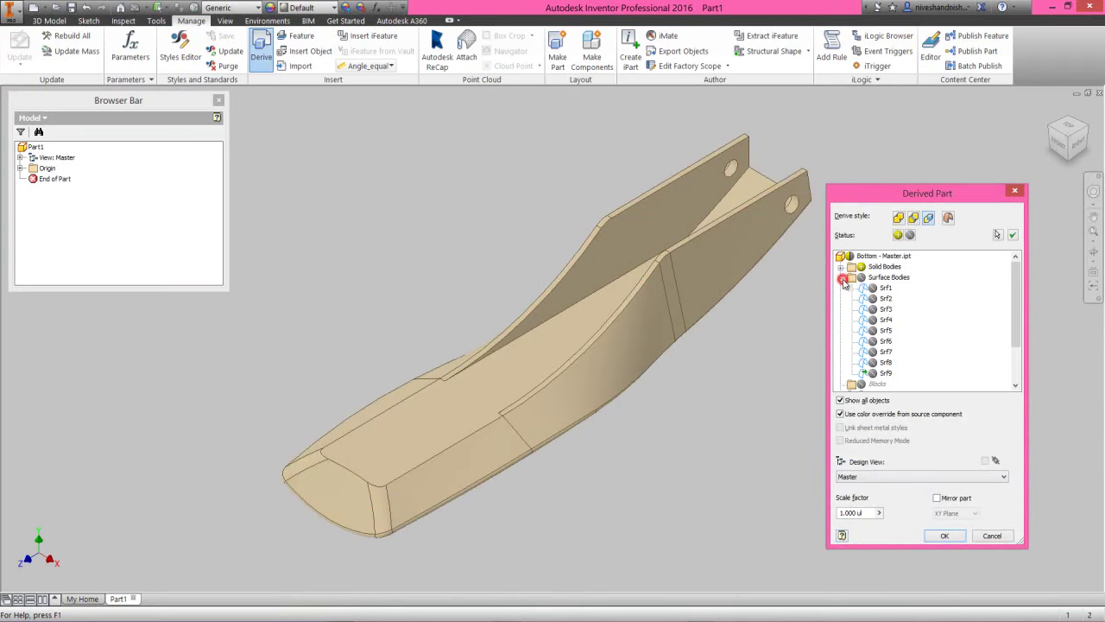
pyautogui.click(872, 372)
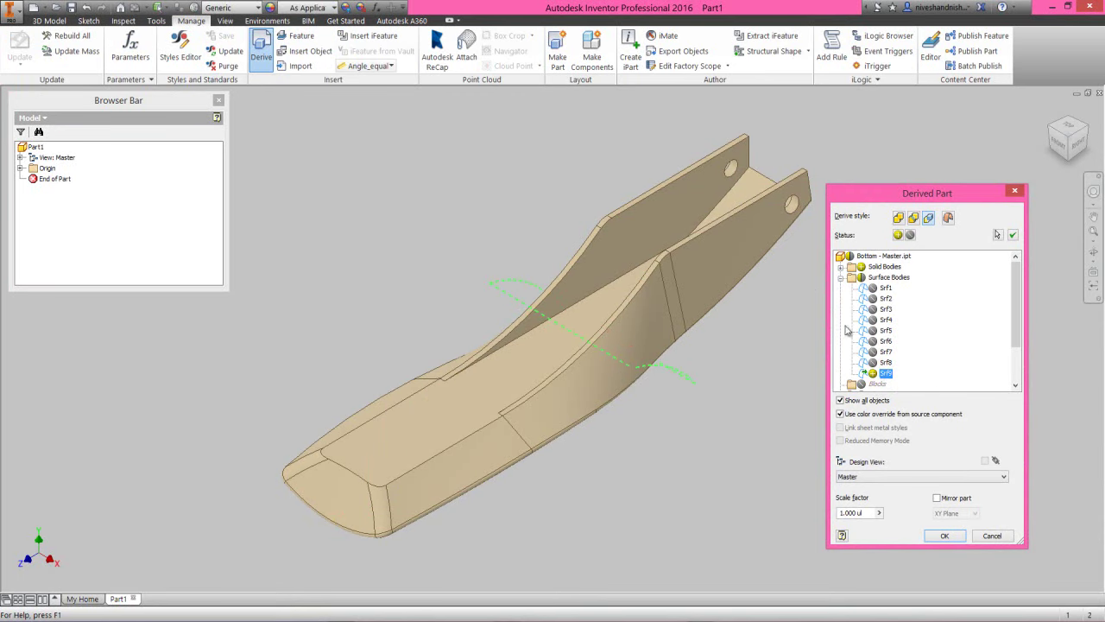
pyautogui.click(841, 278)
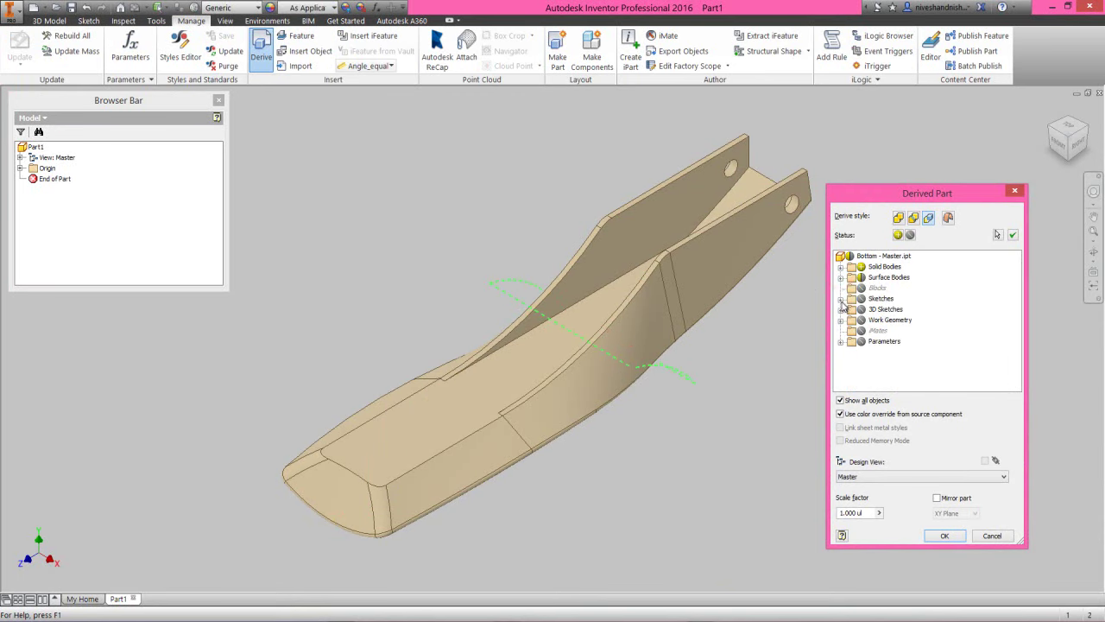
pyautogui.click(840, 298)
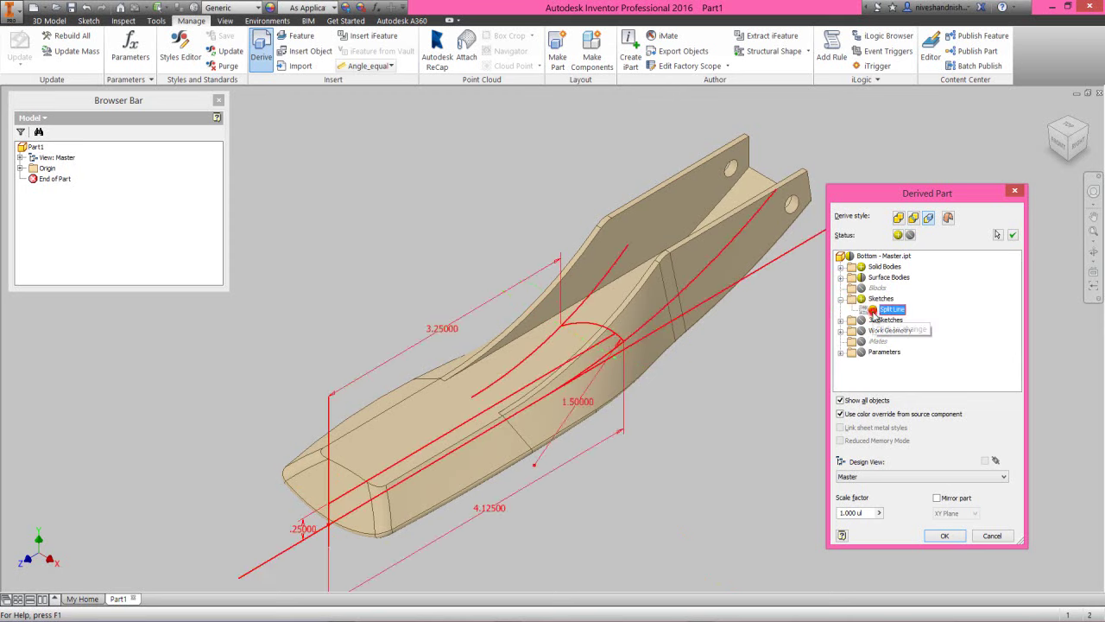
pyautogui.click(873, 309)
pyautogui.click(945, 536)
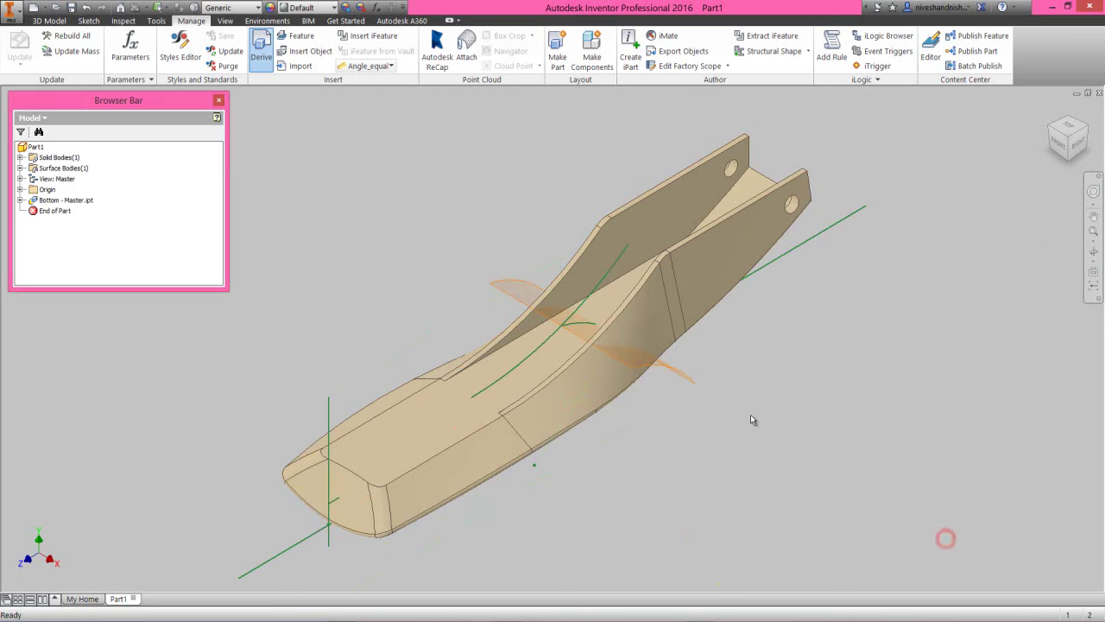
pyautogui.click(743, 411)
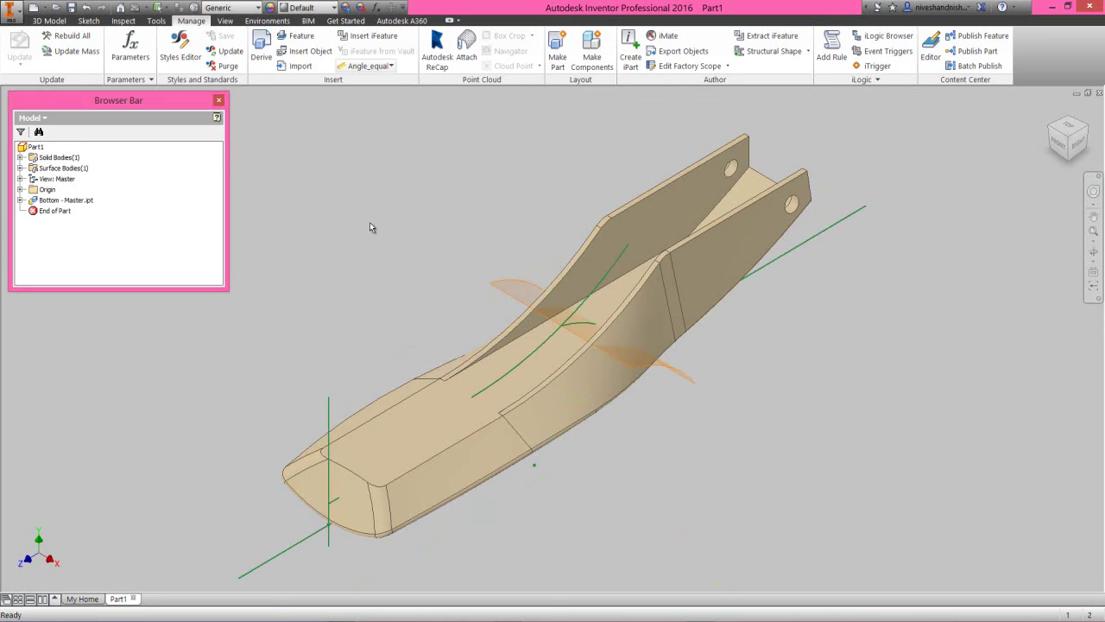
# Step: Start a 2D sketch on the body's long flat upper face and project the cut edges into it
pyautogui.click(57, 20)
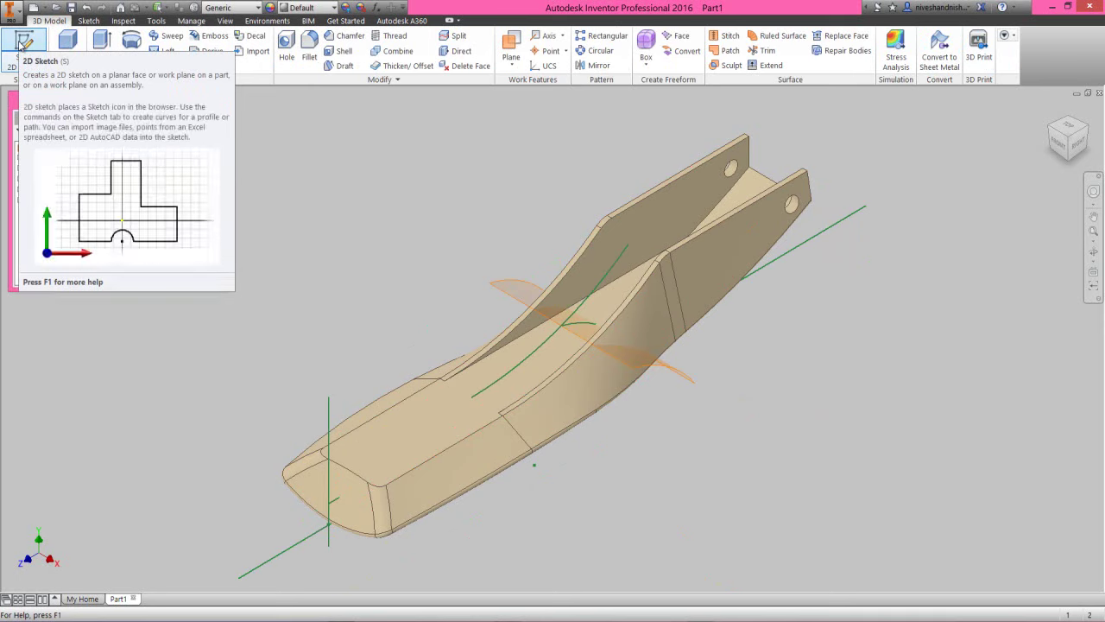
pyautogui.click(21, 43)
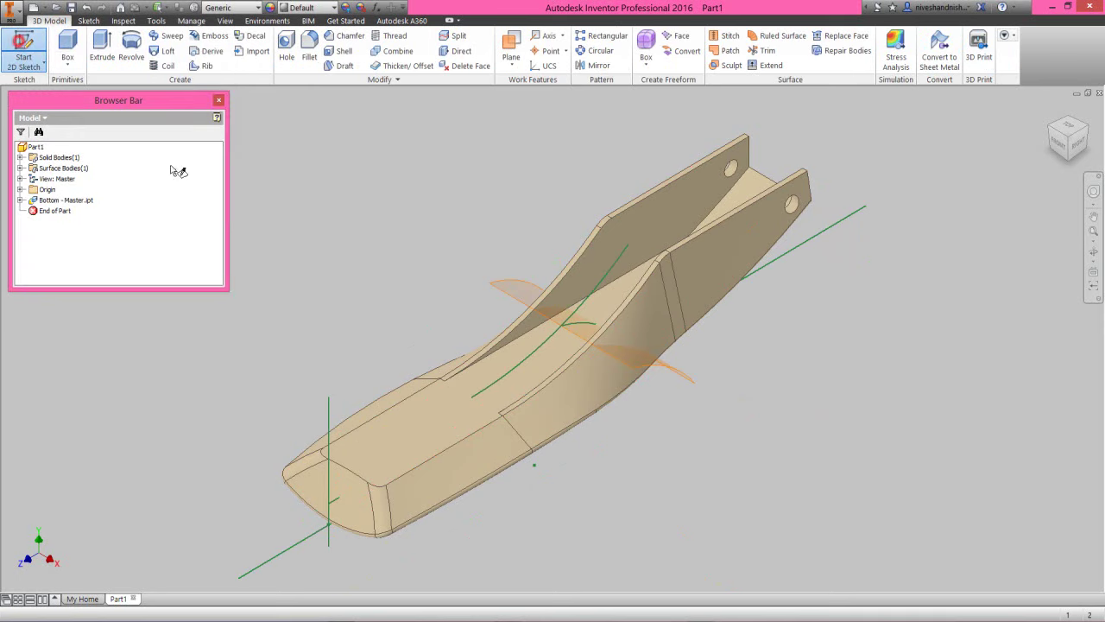
pyautogui.click(412, 426)
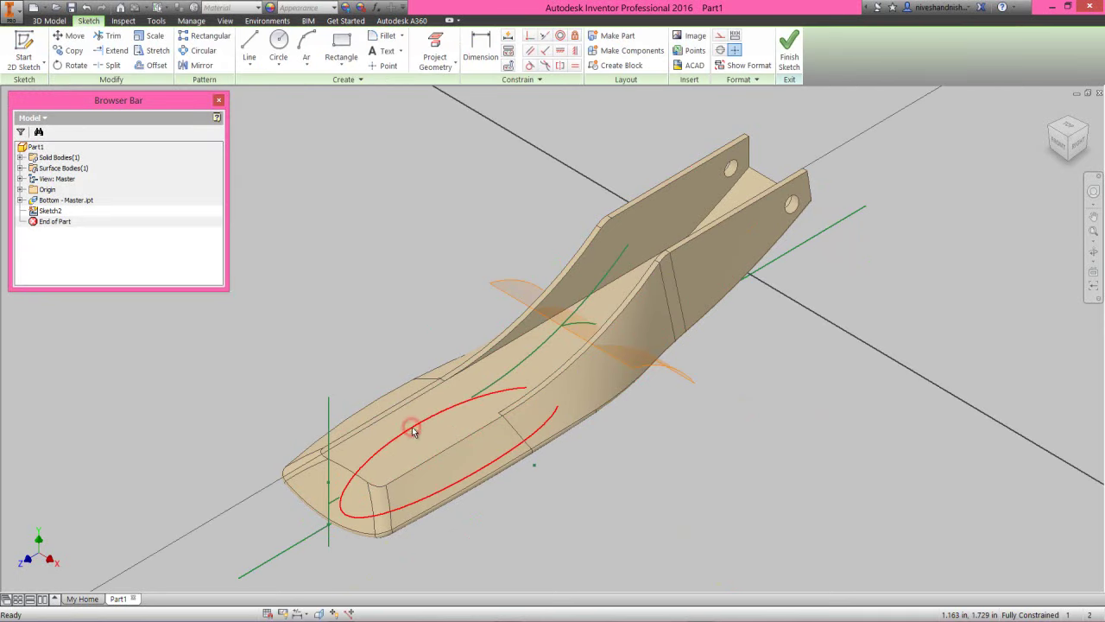
pyautogui.click(439, 69)
pyautogui.click(467, 105)
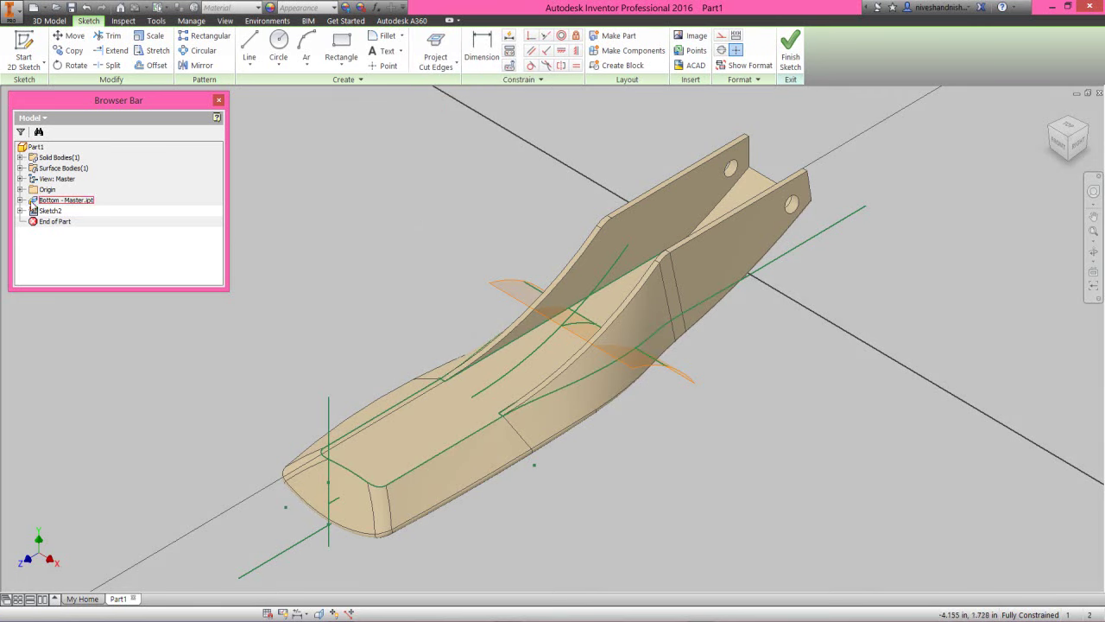
# Step: Hide the derived Split Line sketch and the derived Srf9 surface
pyautogui.click(21, 200)
pyautogui.click(54, 222)
pyautogui.keyDown('ctrl'); pyautogui.click(59, 232); pyautogui.keyUp('ctrl')
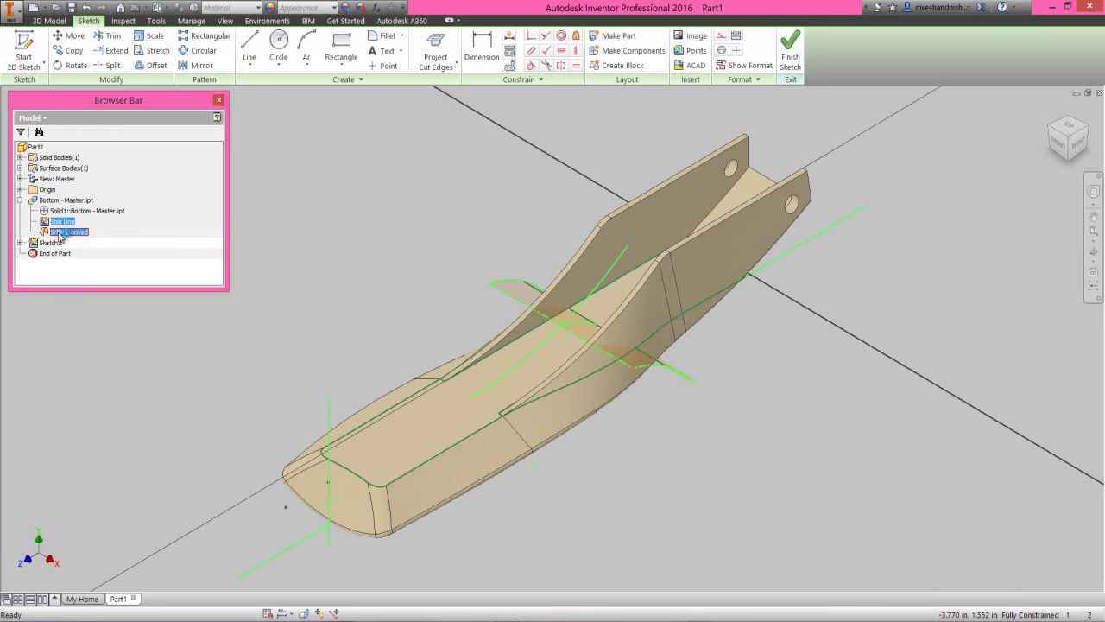
pyautogui.rightClick(59, 234)
pyautogui.click(85, 309)
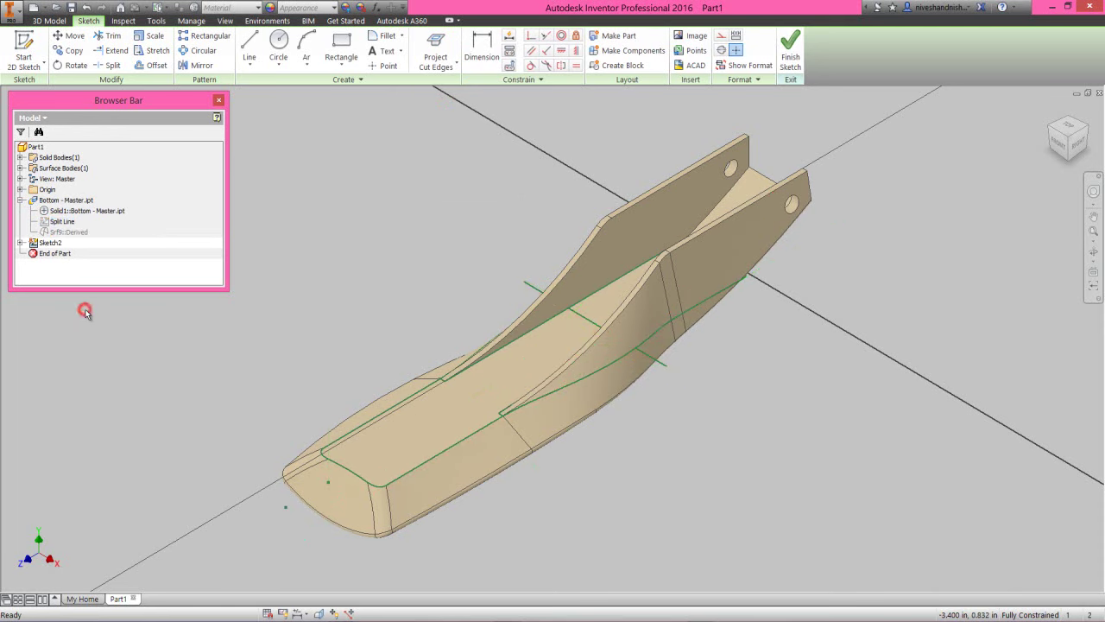
# Step: Convert the projected cut edges to construction geometry, except the front end edge and its two corner arcs
pyautogui.click(126, 344)
pyautogui.moveTo(238, 105)
pyautogui.mouseDown()
pyautogui.moveTo(630, 198)
pyautogui.moveTo(816, 332)
pyautogui.moveTo(878, 533)
pyautogui.mouseUp()
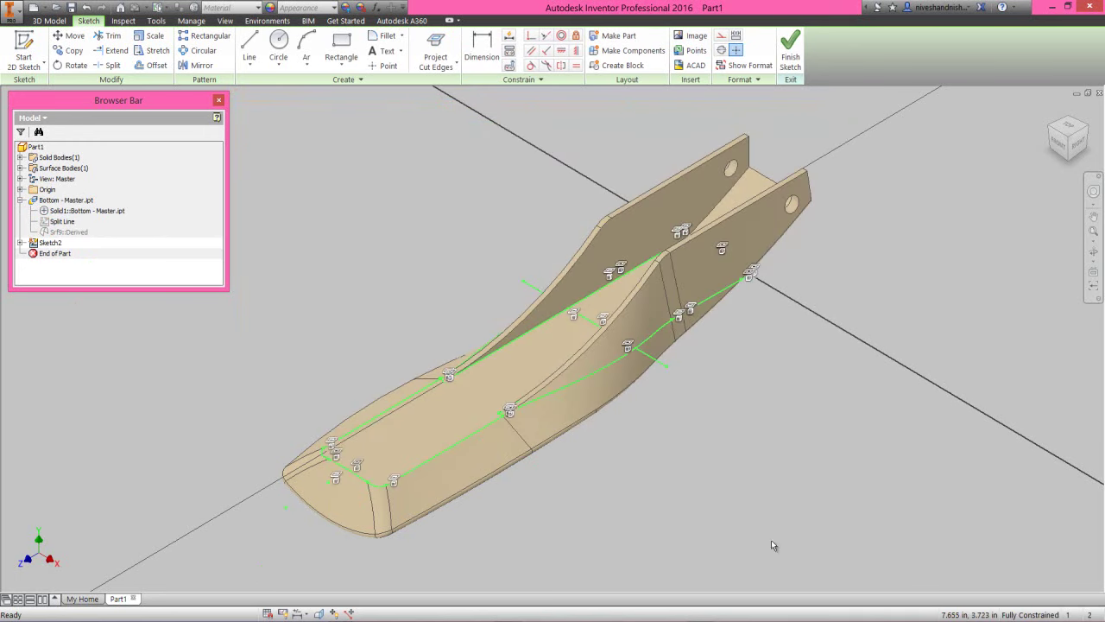
pyautogui.scroll(-3, 355, 495)
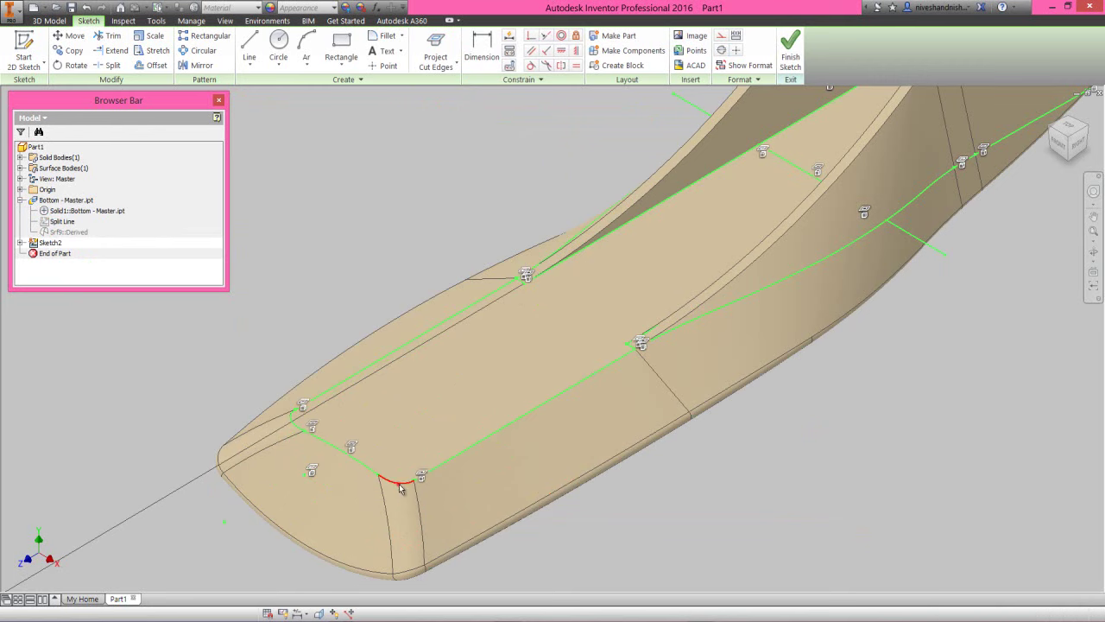
pyautogui.keyDown('ctrl'); pyautogui.click(399, 485); pyautogui.keyUp('ctrl')
pyautogui.keyDown('ctrl'); pyautogui.click(341, 450); pyautogui.keyUp('ctrl')
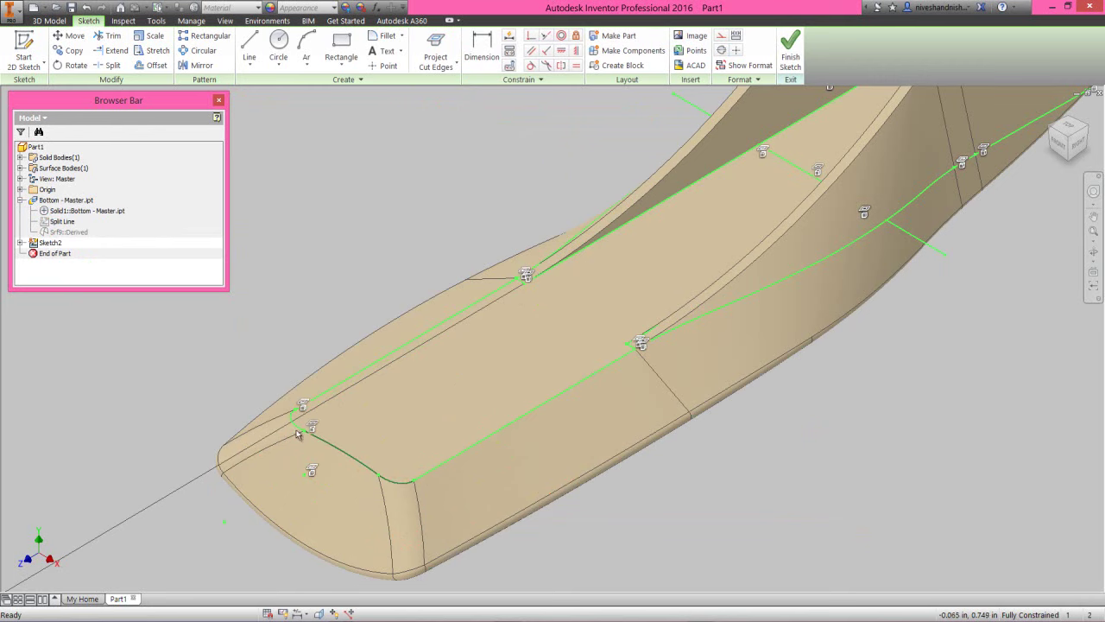
pyautogui.keyDown('ctrl'); pyautogui.click(294, 427); pyautogui.keyUp('ctrl')
pyautogui.click(720, 37)
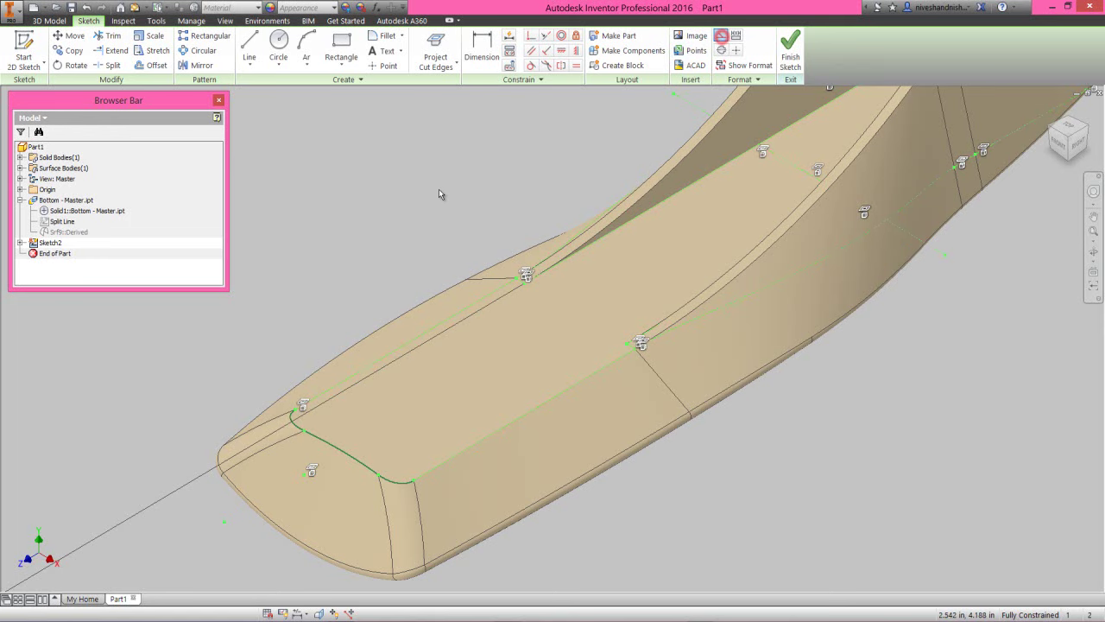
pyautogui.scroll(-3, 414, 423)
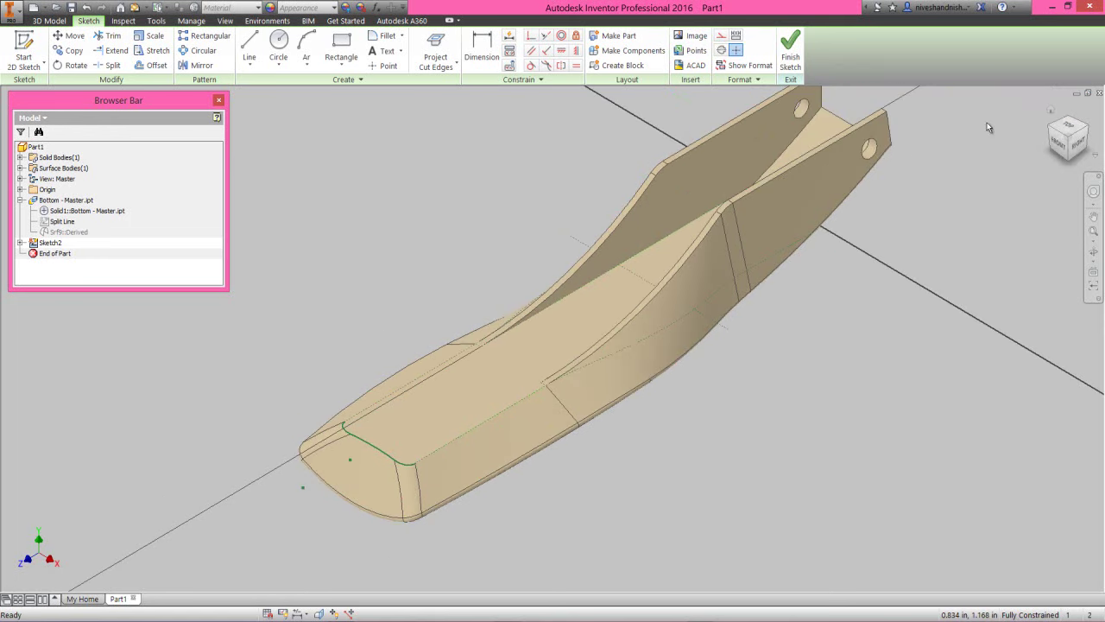
# Step: Sketch a two-point rectangle about 1.576 in long in the middle of the flat upper face
pyautogui.click(1068, 130)
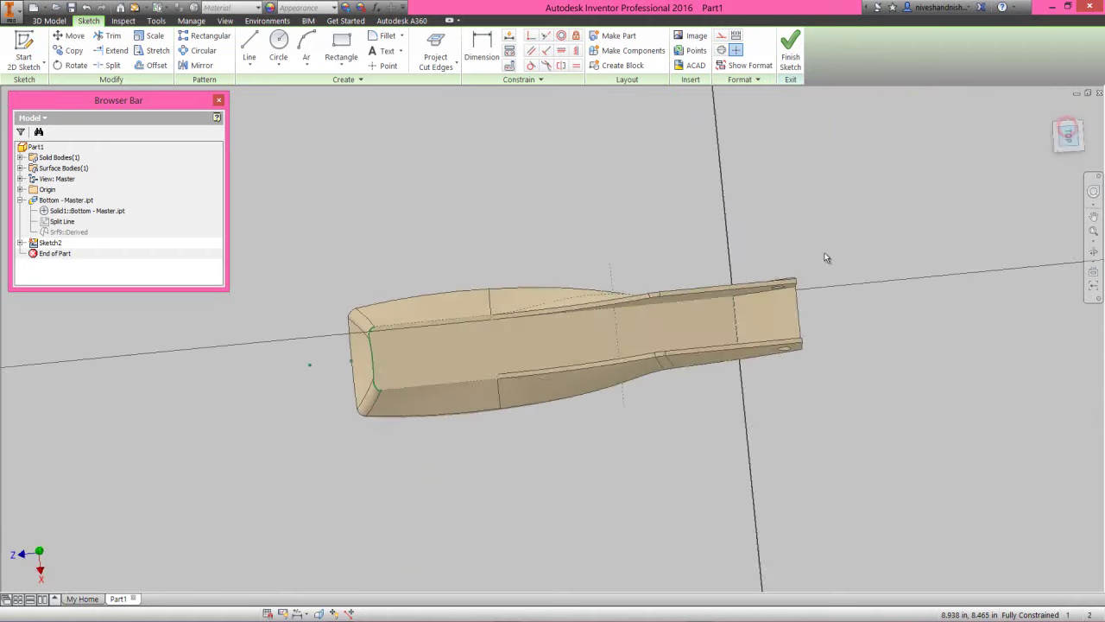
pyautogui.scroll(3, 450, 338)
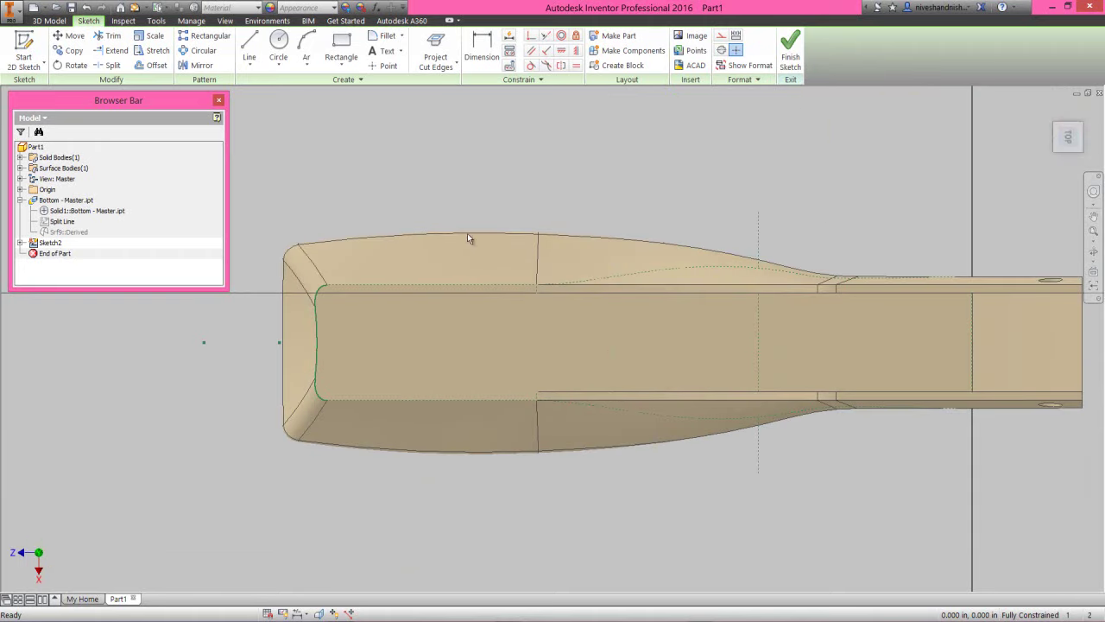
pyautogui.moveTo(466, 182); pyautogui.dragTo(540, 164, button='middle')
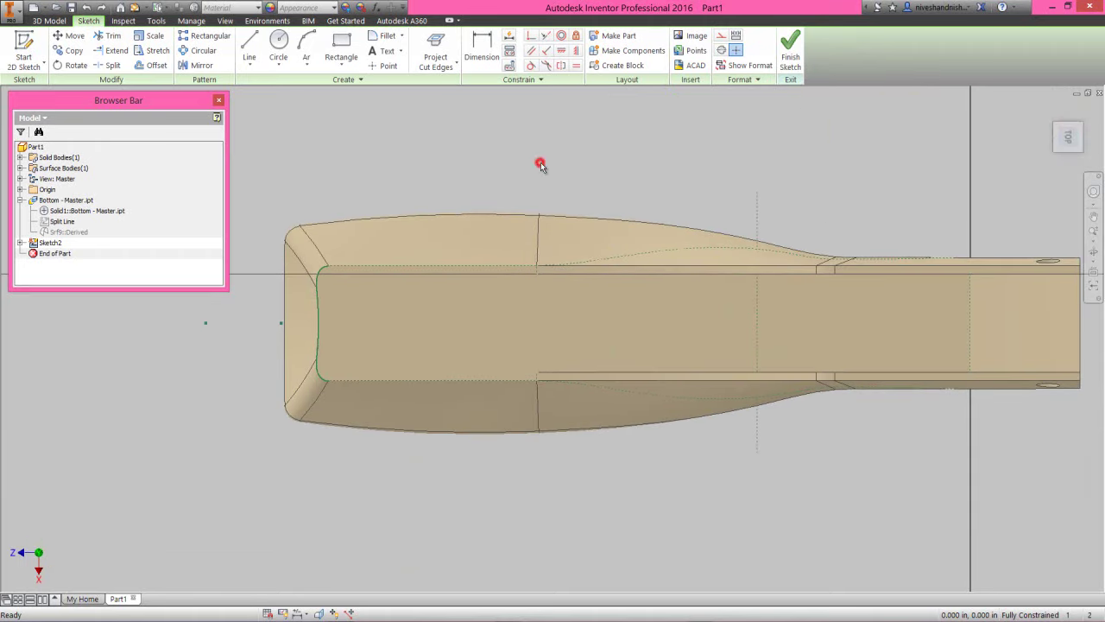
pyautogui.click(341, 50)
pyautogui.click(482, 293)
pyautogui.click(677, 349)
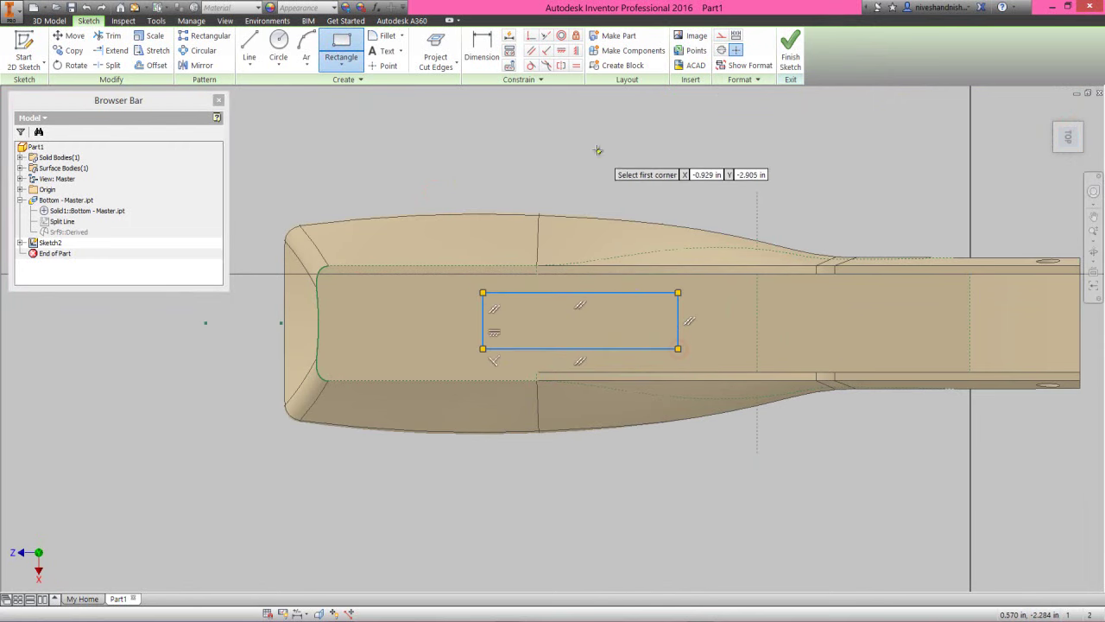
# Step: Dimension the rectangle's long side as 2.35947 in
pyautogui.click(481, 50)
pyautogui.click(569, 293)
pyautogui.click(576, 185)
pyautogui.write('2.35')
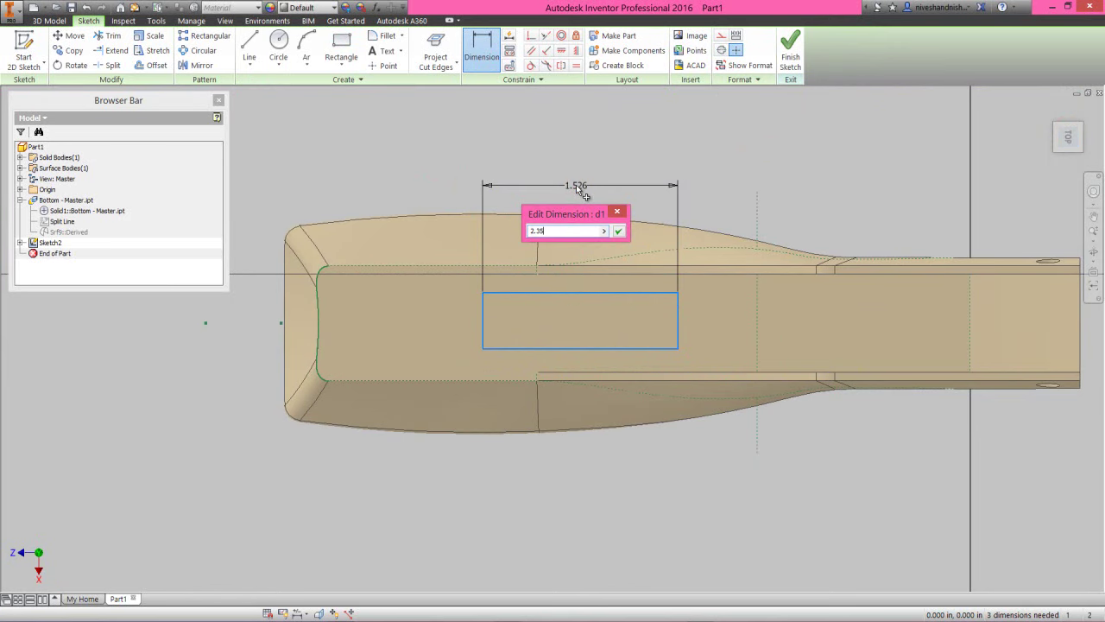
pyautogui.write('9')
pyautogui.press('Return')
pyautogui.rightClick(557, 141)
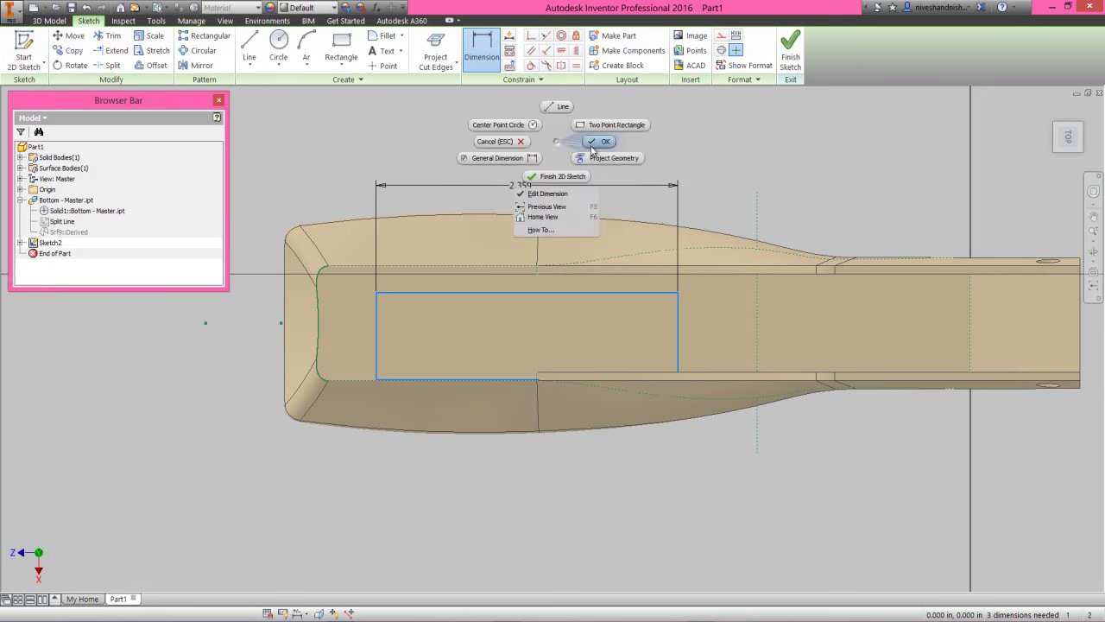
pyautogui.click(592, 143)
# Step: Set the document's linear dimension display precision to five decimal places
pyautogui.click(156, 21)
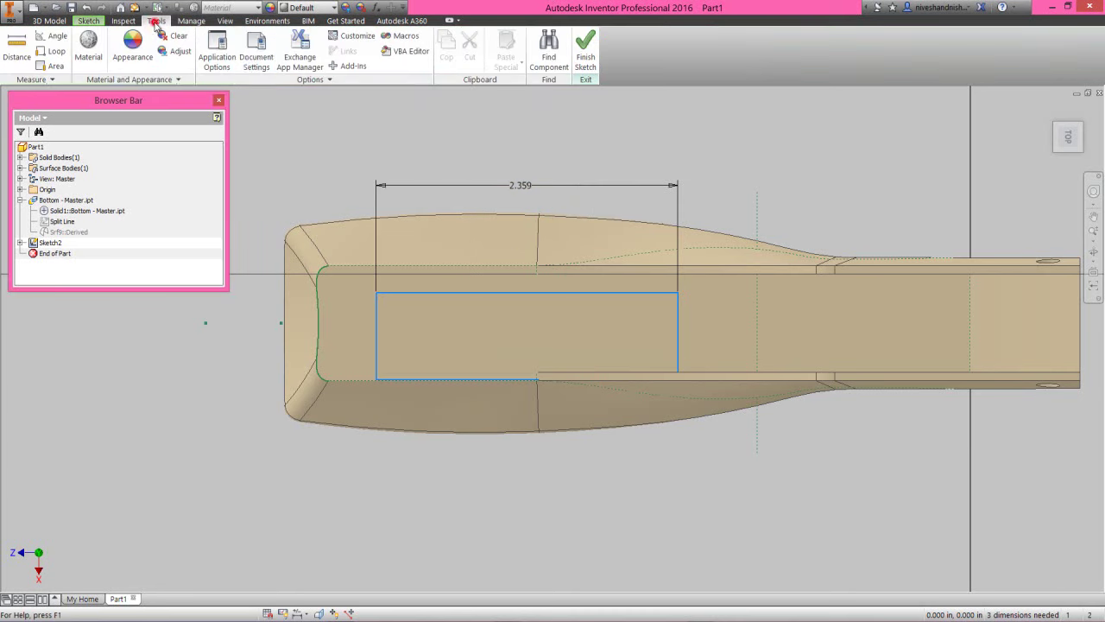
pyautogui.click(255, 54)
pyautogui.click(475, 162)
pyautogui.click(490, 282)
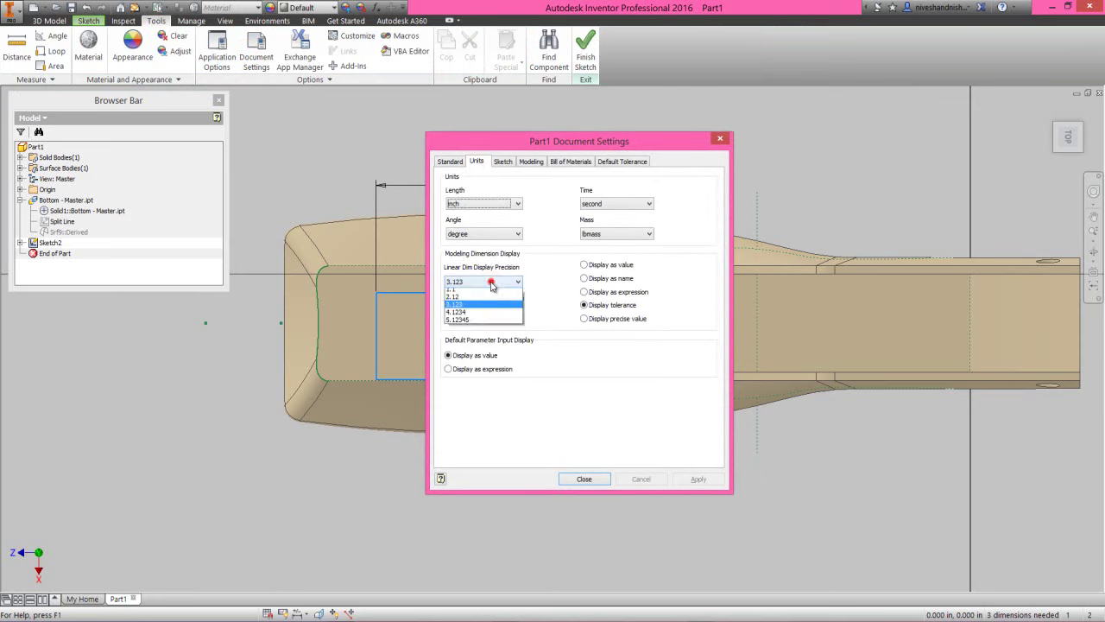
pyautogui.click(460, 330)
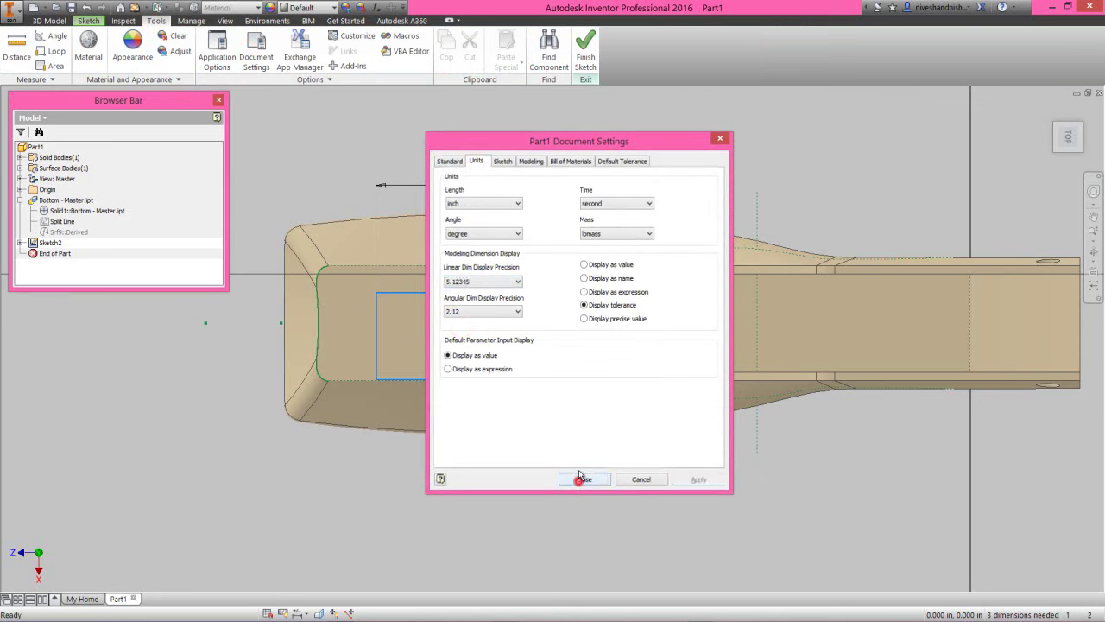
pyautogui.click(584, 479)
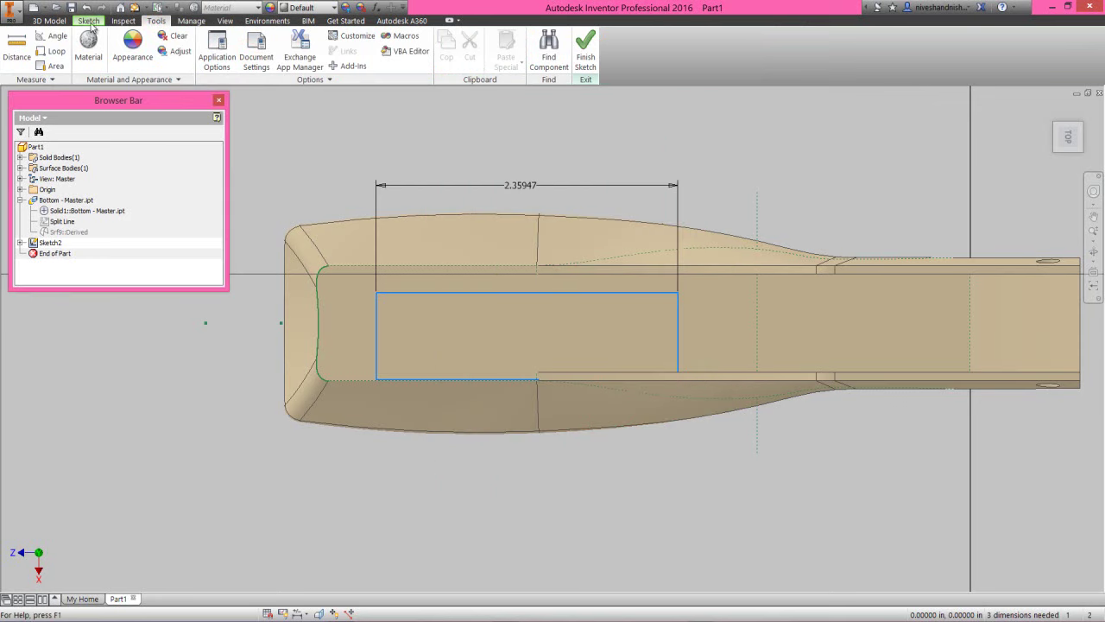
# Step: Make both long sides of the rectangle collinear with the projected long edges of the upper face
pyautogui.click(88, 21)
pyautogui.click(546, 35)
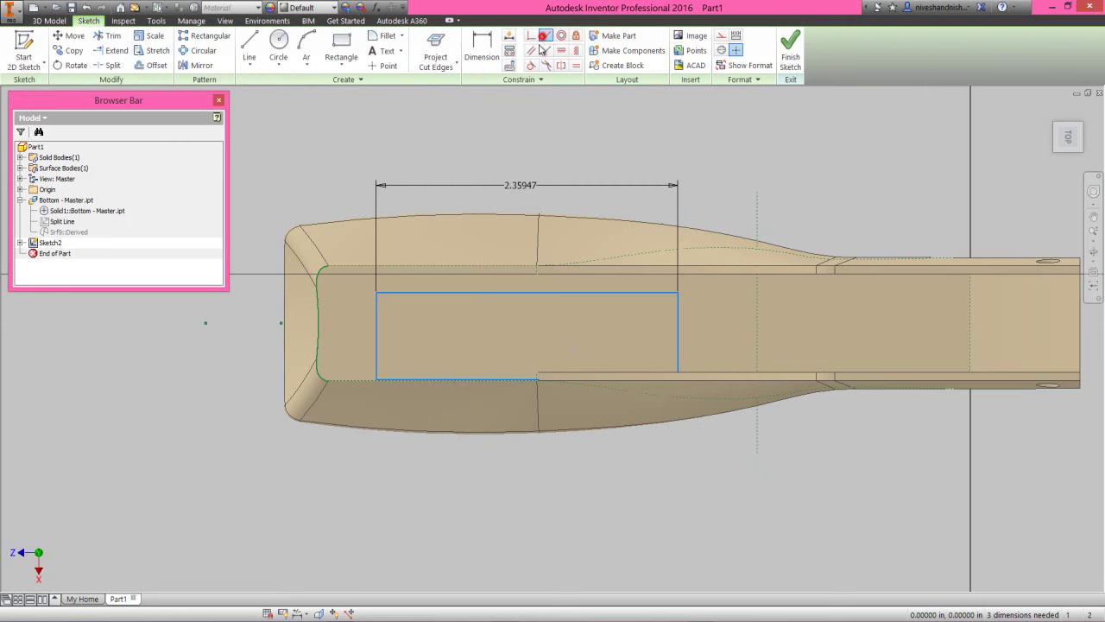
pyautogui.click(498, 294)
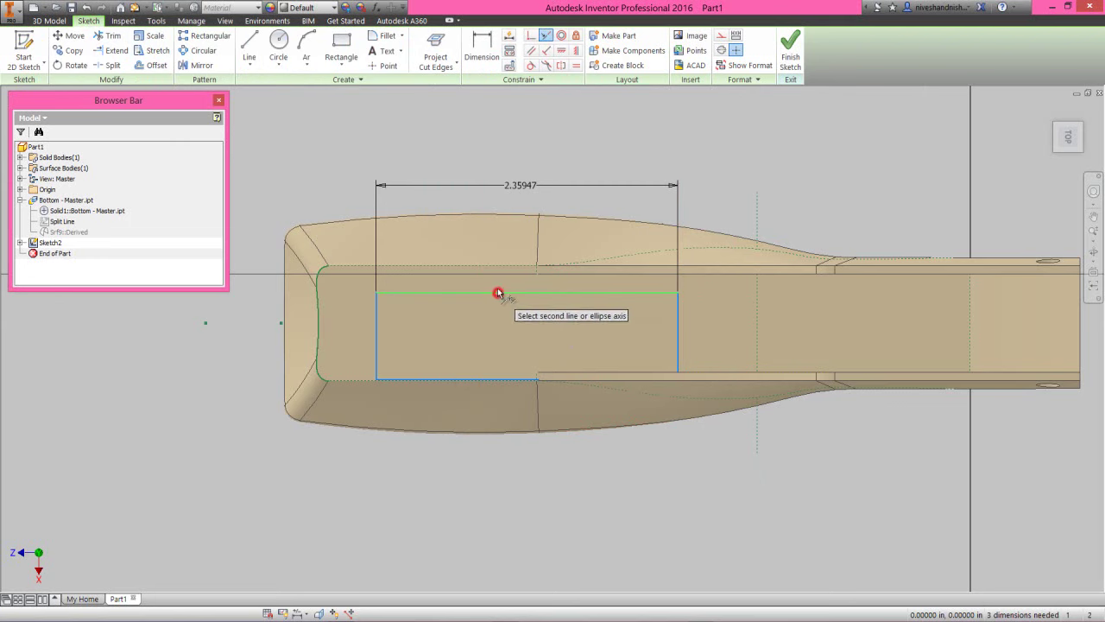
pyautogui.click(494, 266)
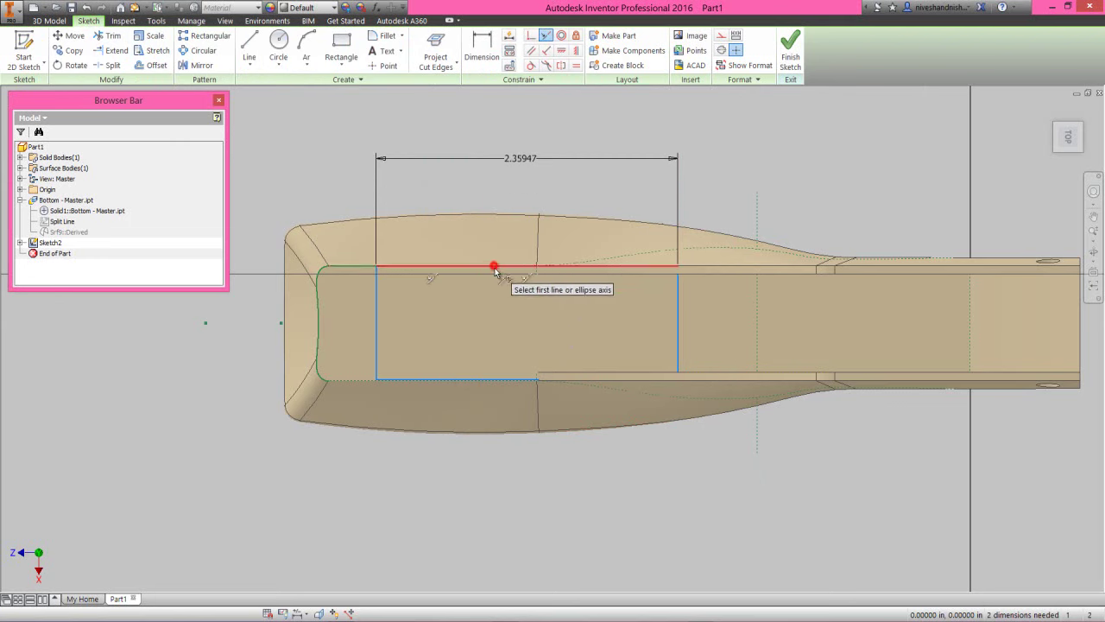
pyautogui.scroll(3, 395, 386)
pyautogui.click(402, 361)
pyautogui.click(404, 367)
pyautogui.scroll(-4, 403, 367)
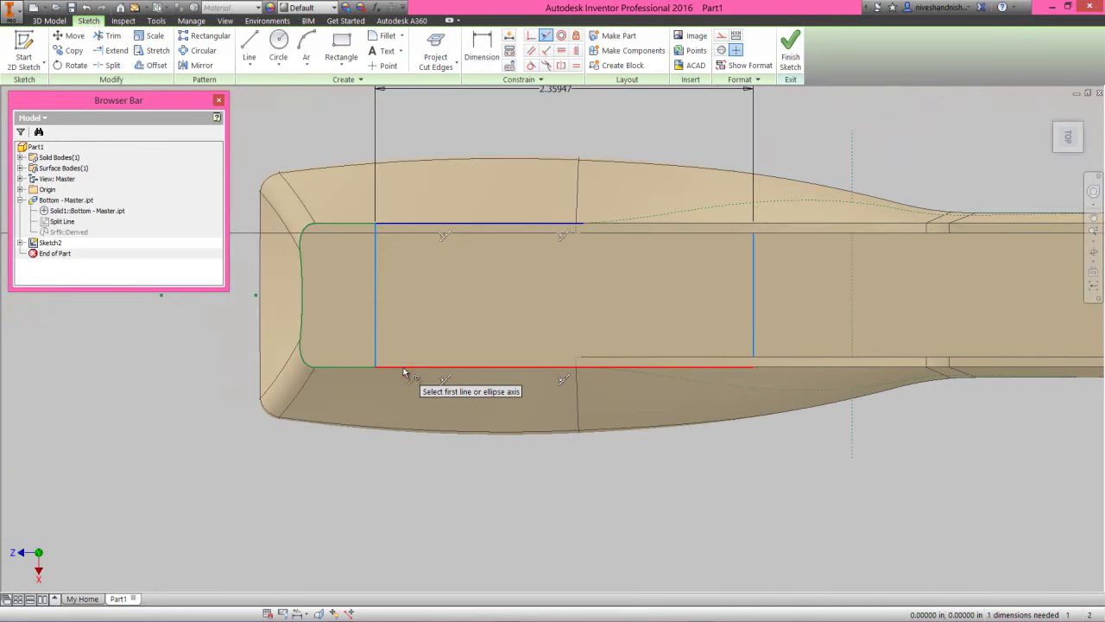
# Step: Make the rectangle's front short side collinear with the short projected cross edge where the side walls begin
pyautogui.click(386, 302)
pyautogui.scroll(2, 476, 291)
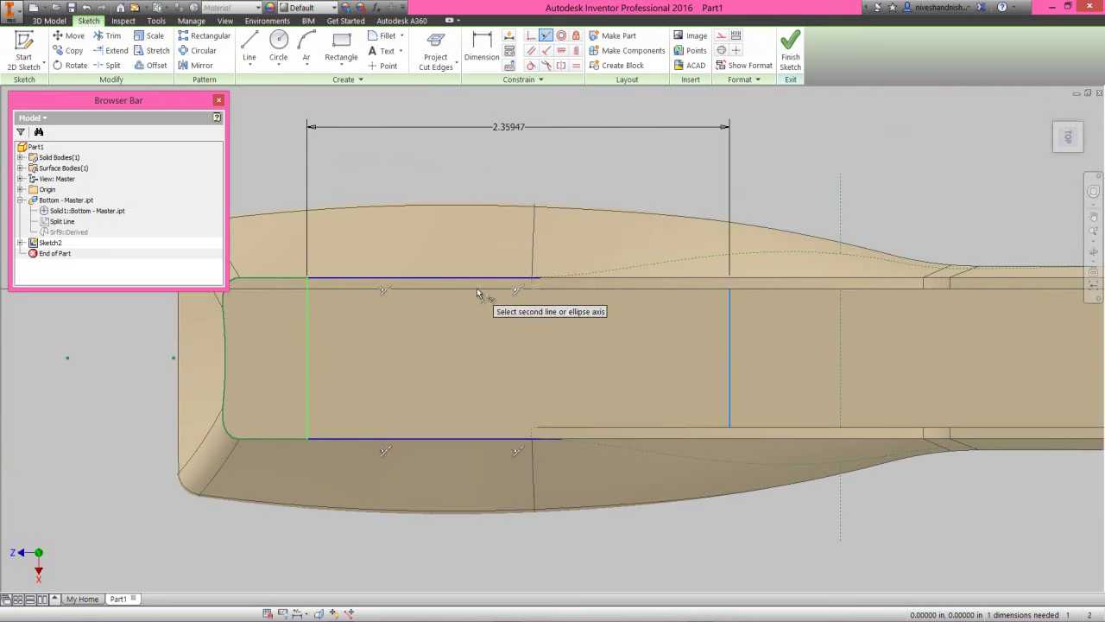
pyautogui.click(530, 285)
pyautogui.rightClick(471, 149)
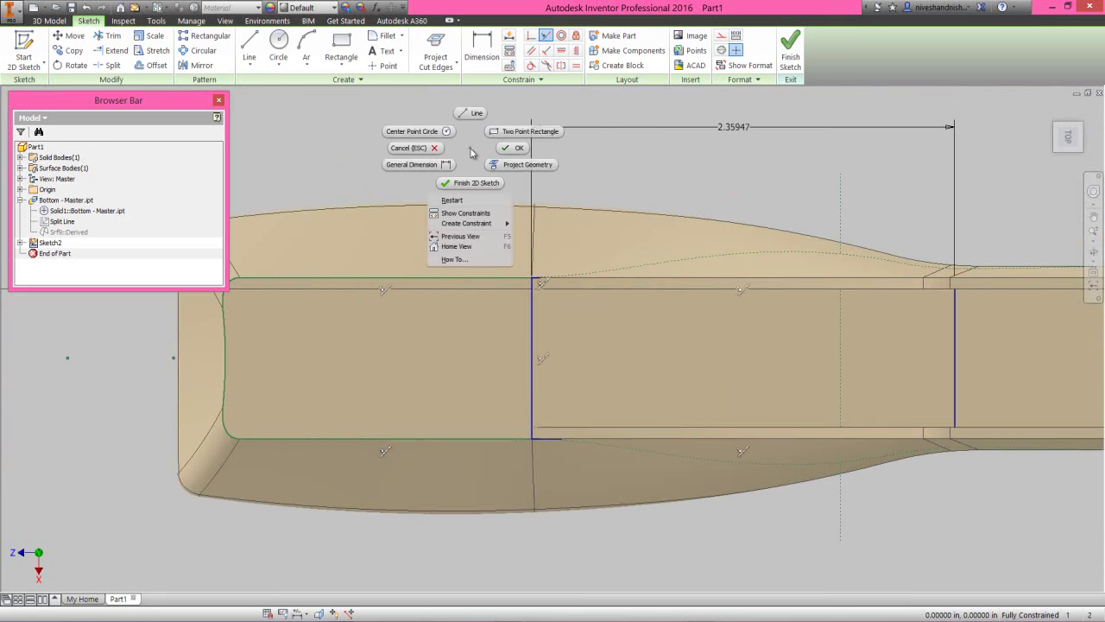
pyautogui.click(515, 149)
pyautogui.scroll(-2, 530, 375)
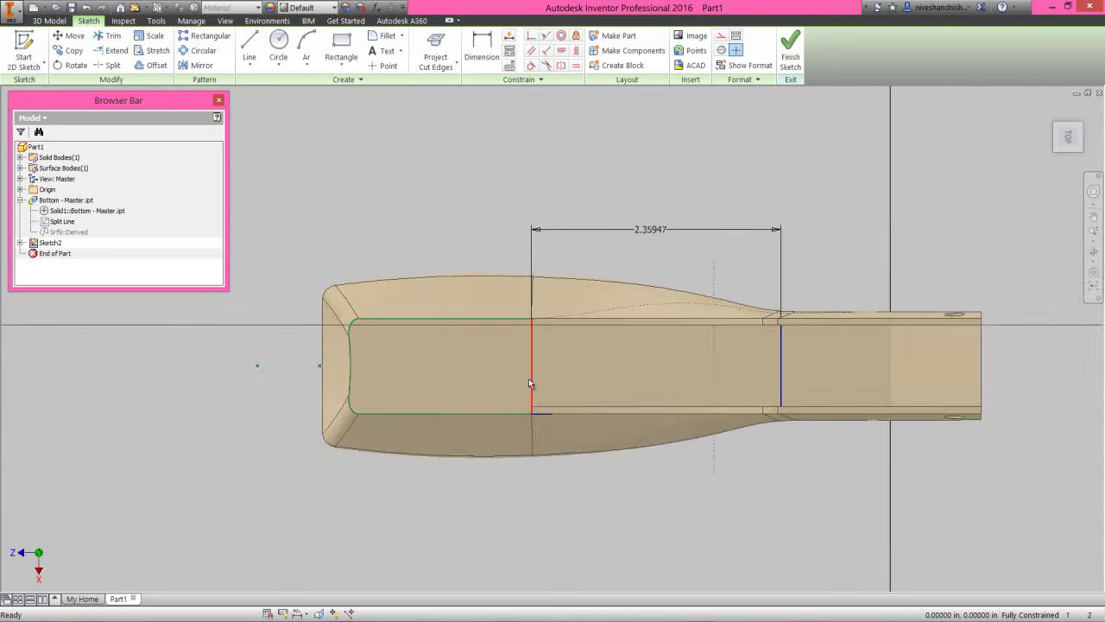
# Step: Draw lines along both long projected edges from the front corner arcs to the rectangle's front corners, and finish the sketch
pyautogui.scroll(3, 384, 195)
pyautogui.rightClick(381, 187)
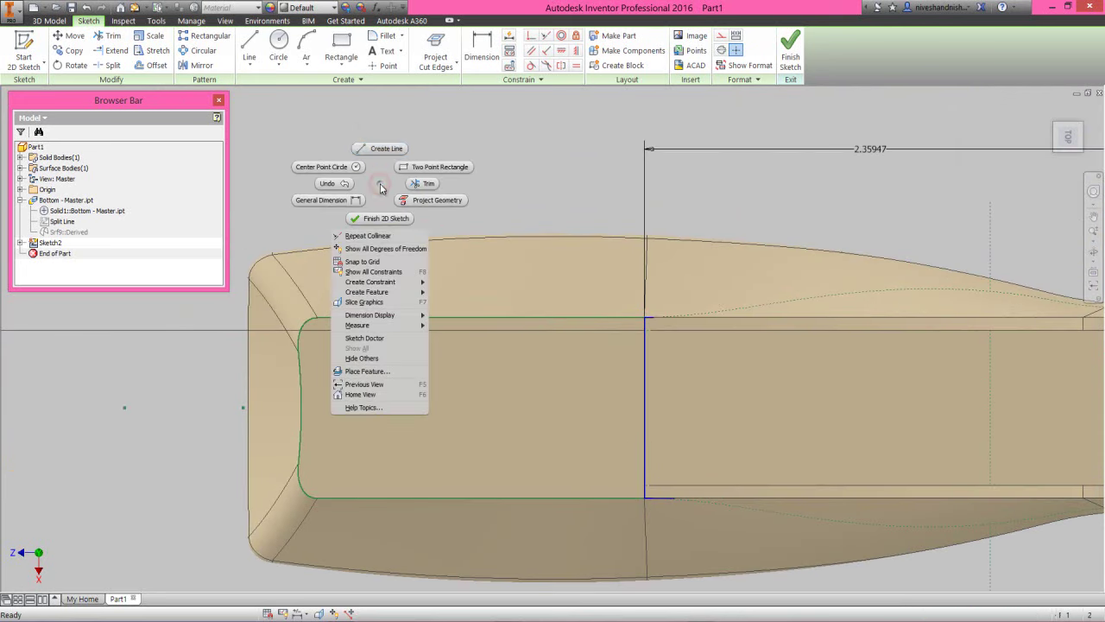
pyautogui.click(377, 147)
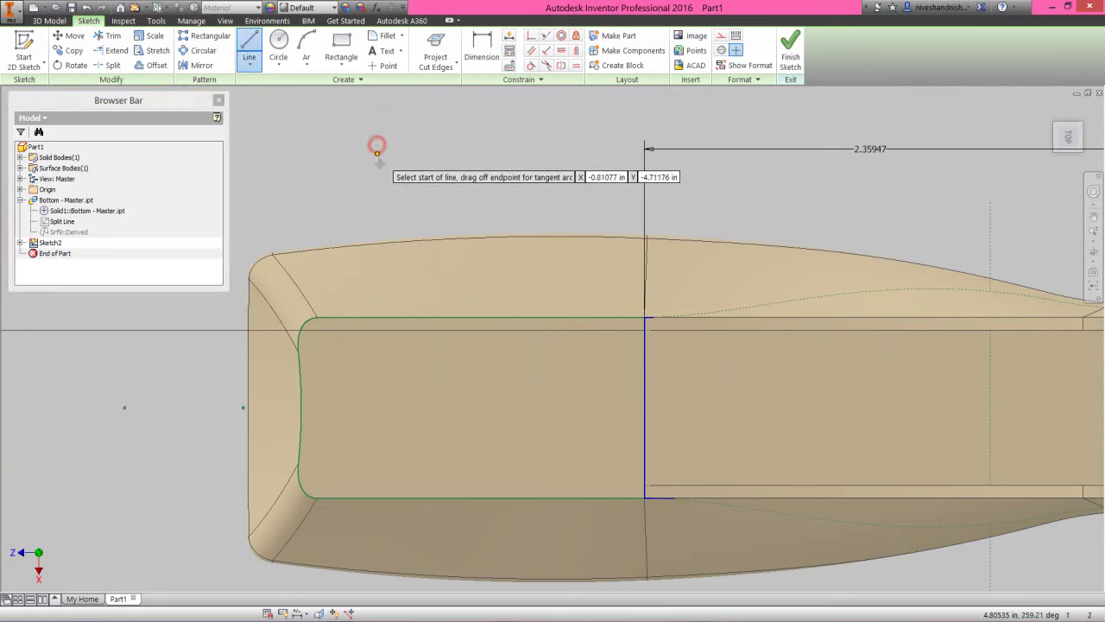
pyautogui.click(317, 317)
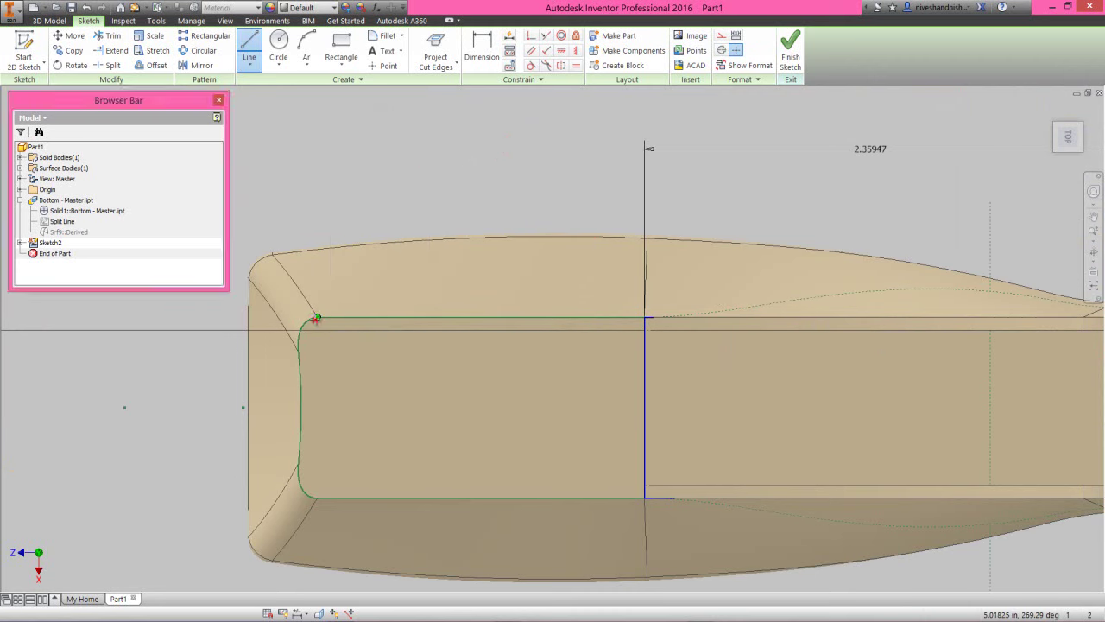
pyautogui.doubleClick(644, 318)
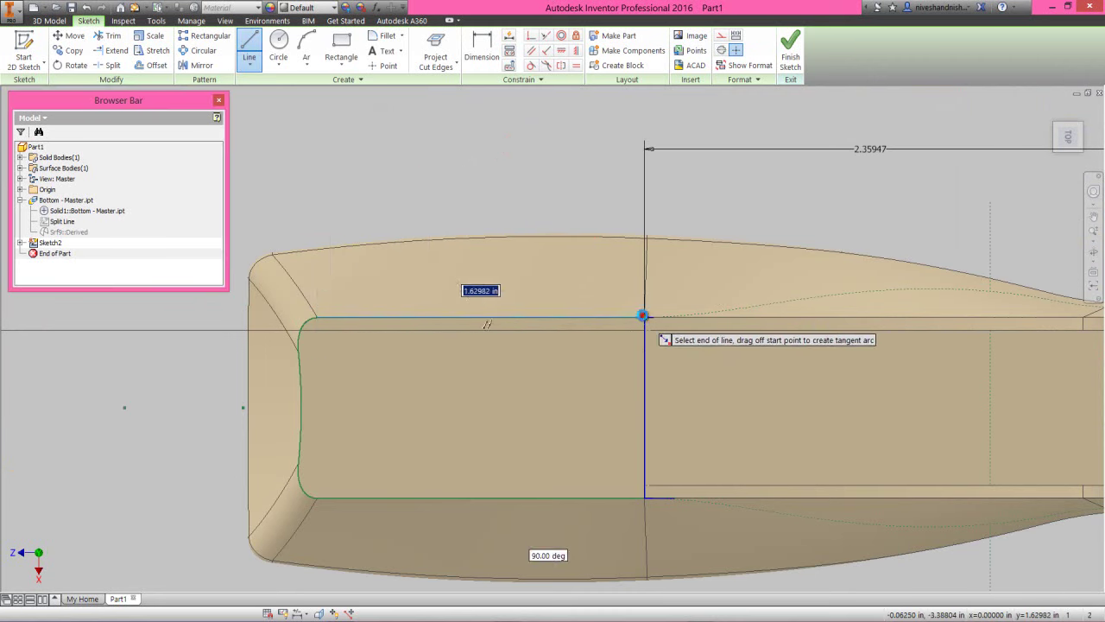
pyautogui.click(318, 496)
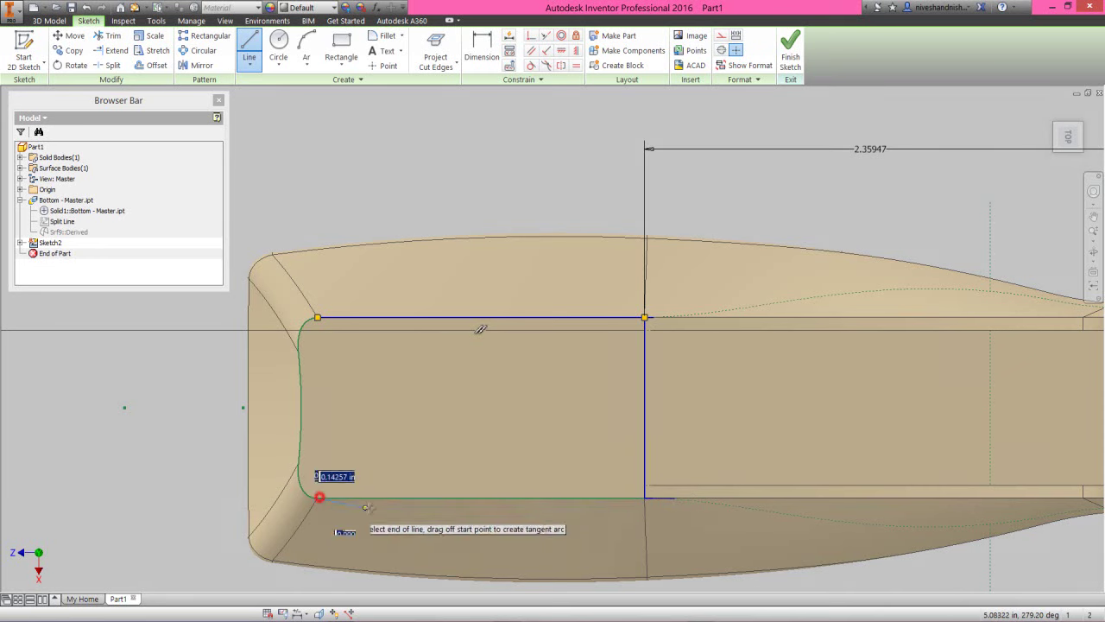
pyautogui.doubleClick(644, 498)
pyautogui.rightClick(564, 205)
pyautogui.click(601, 207)
pyautogui.click(790, 52)
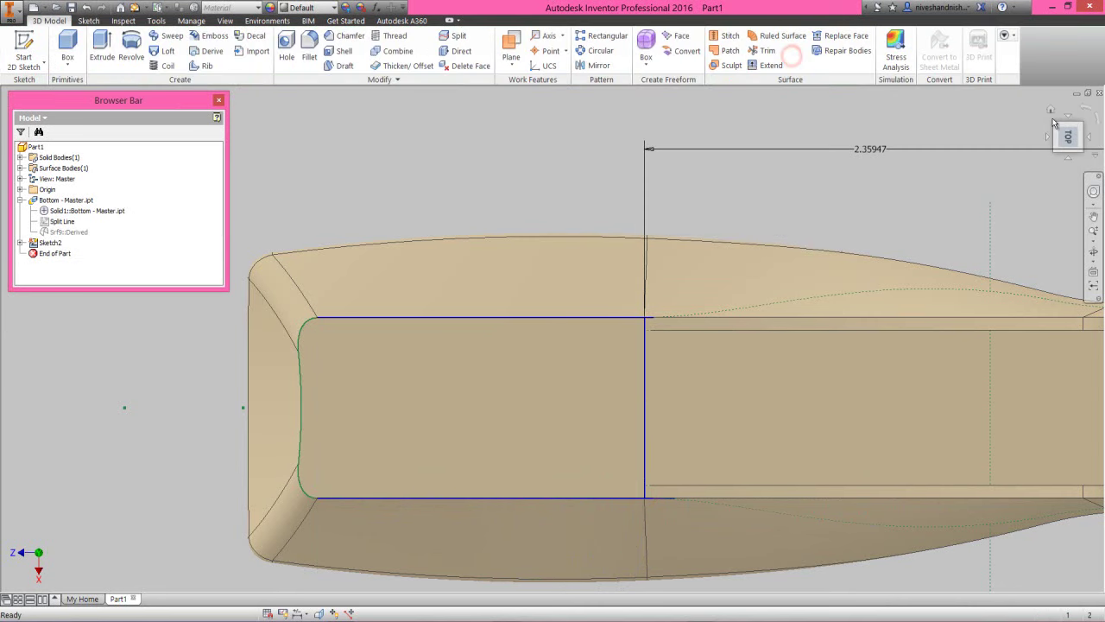
# Step: Turn the visibility of the derived Split Line sketch back on
pyautogui.click(1049, 112)
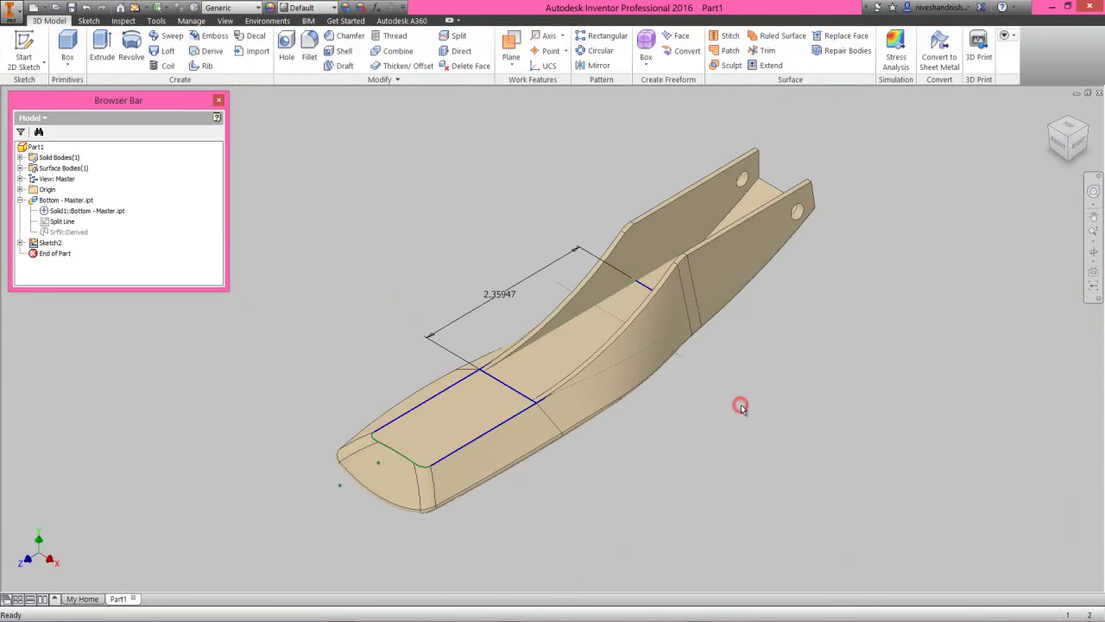
pyautogui.click(73, 223)
pyautogui.rightClick(65, 221)
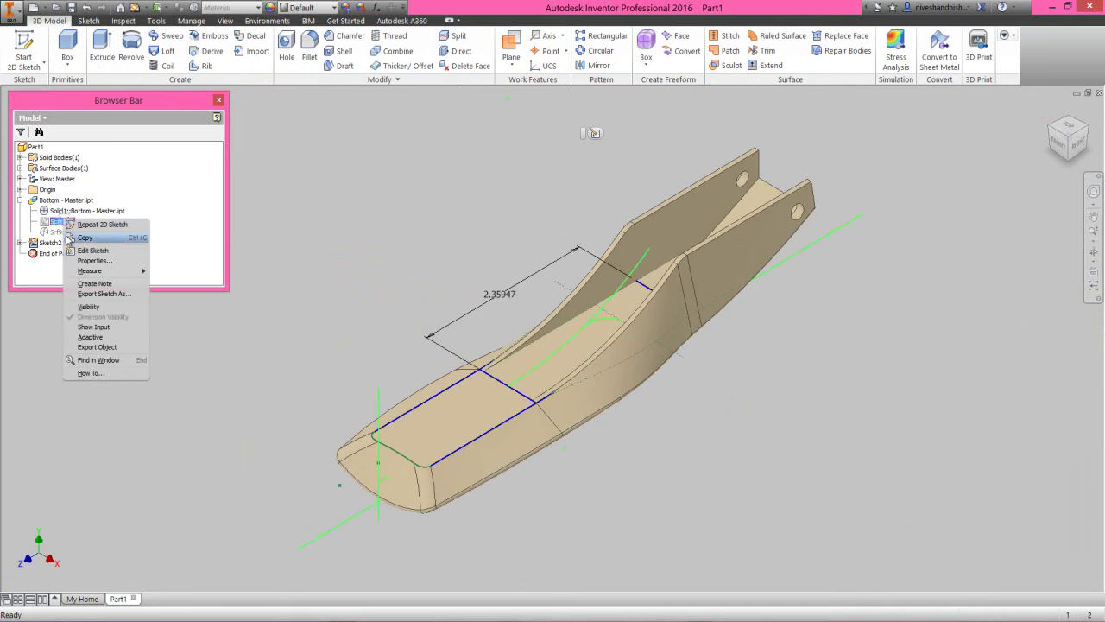
pyautogui.click(90, 306)
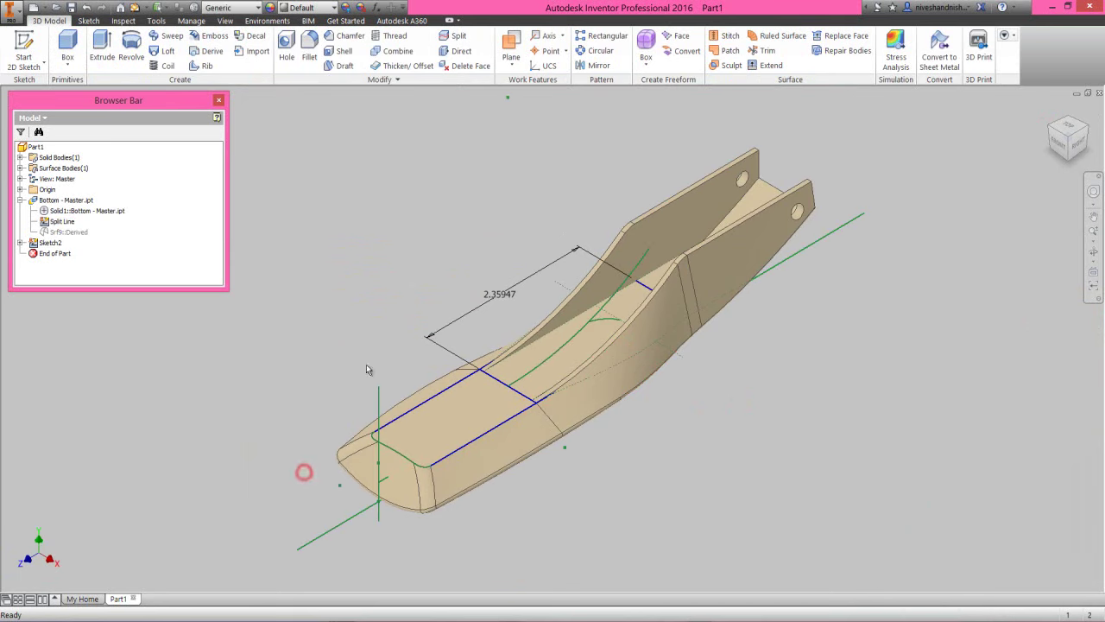
# Step: Create a work plane through the straight horizontal line of the Split Line sketch at 0 degrees to the XZ Plane
pyautogui.click(509, 52)
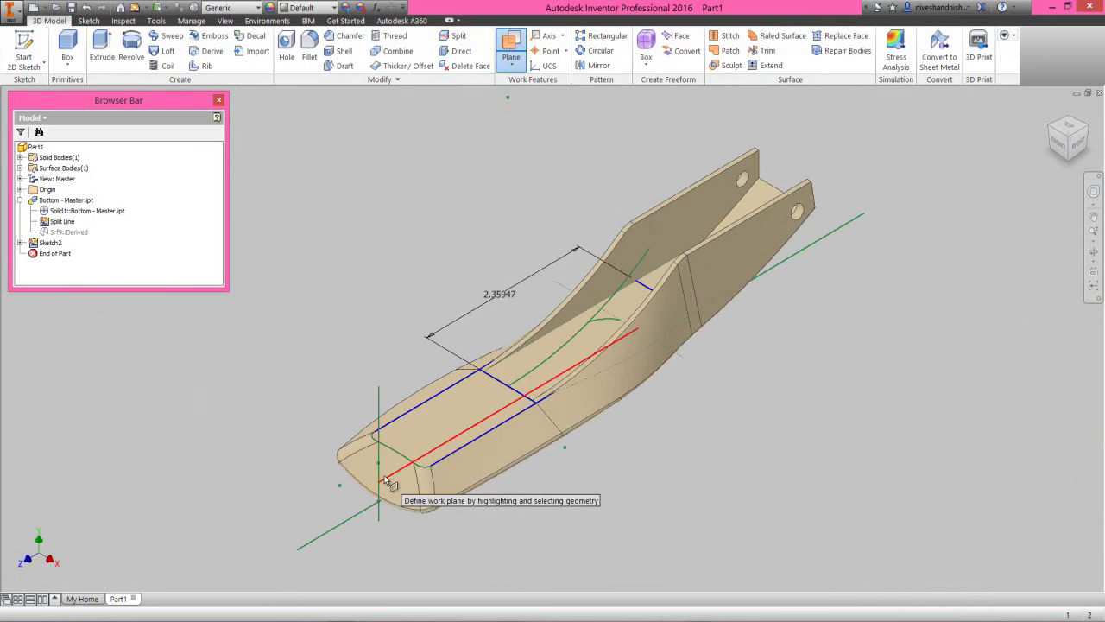
pyautogui.click(21, 189)
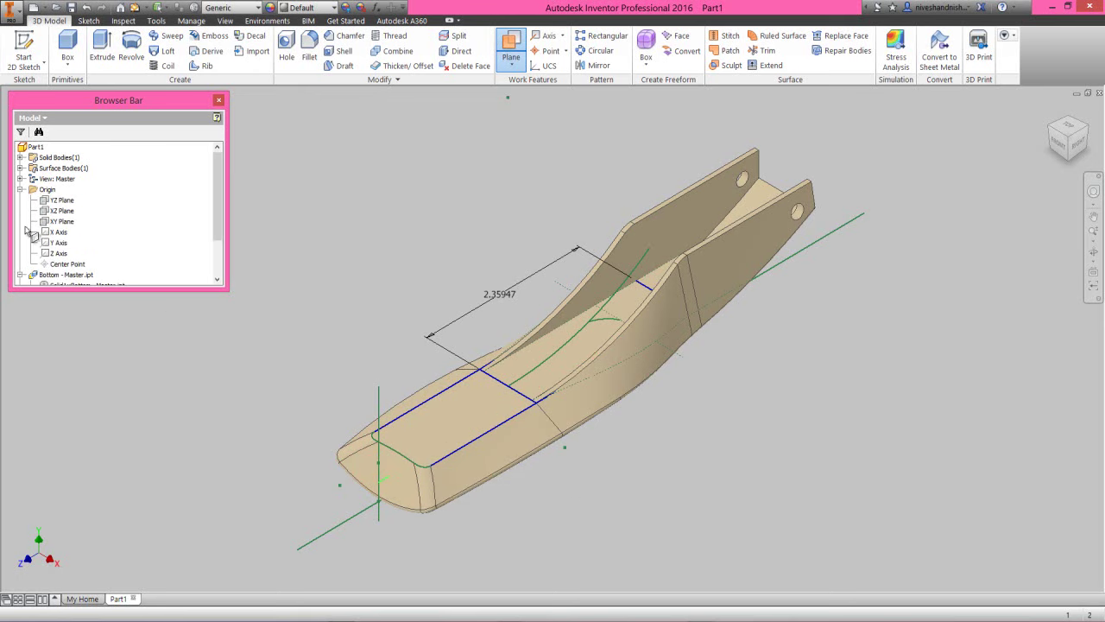
pyautogui.click(61, 210)
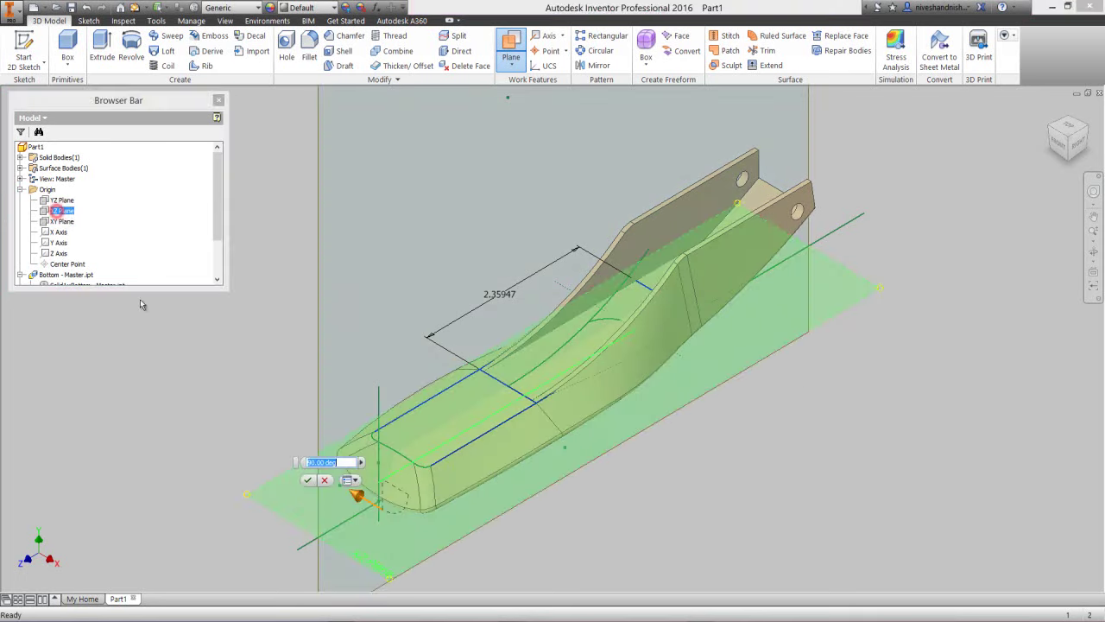
pyautogui.click(1076, 148)
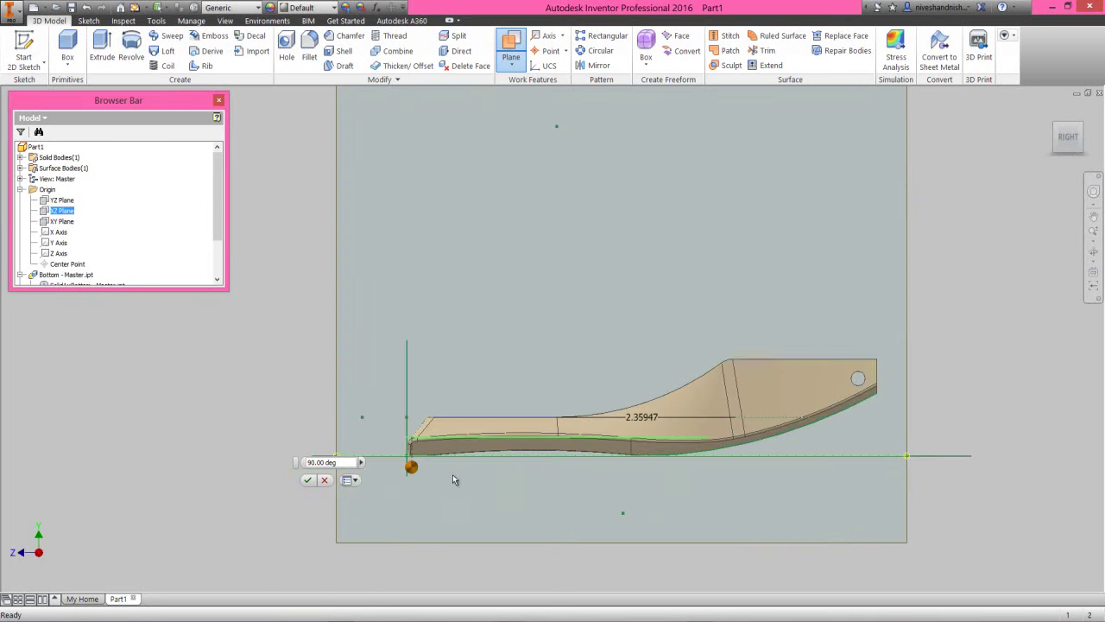
pyautogui.click(338, 463)
pyautogui.moveTo(340, 463); pyautogui.dragTo(304, 465)
pyautogui.write('0')
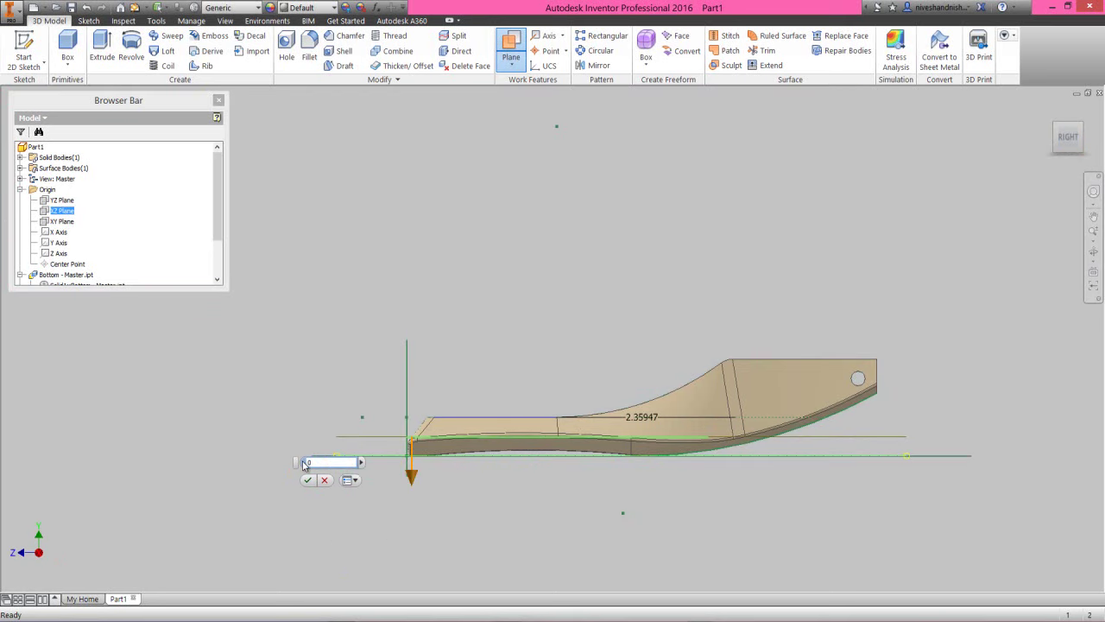
pyautogui.click(307, 480)
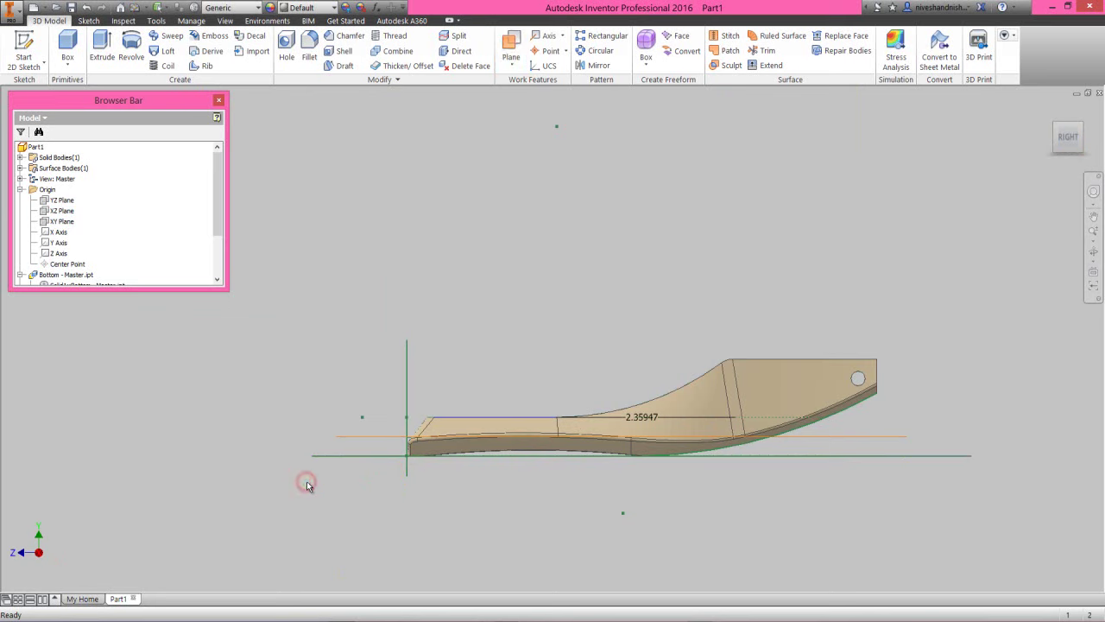
# Step: Create a second work plane offset 1 in upward from the work plane through the Split Line sketch
pyautogui.click(511, 65)
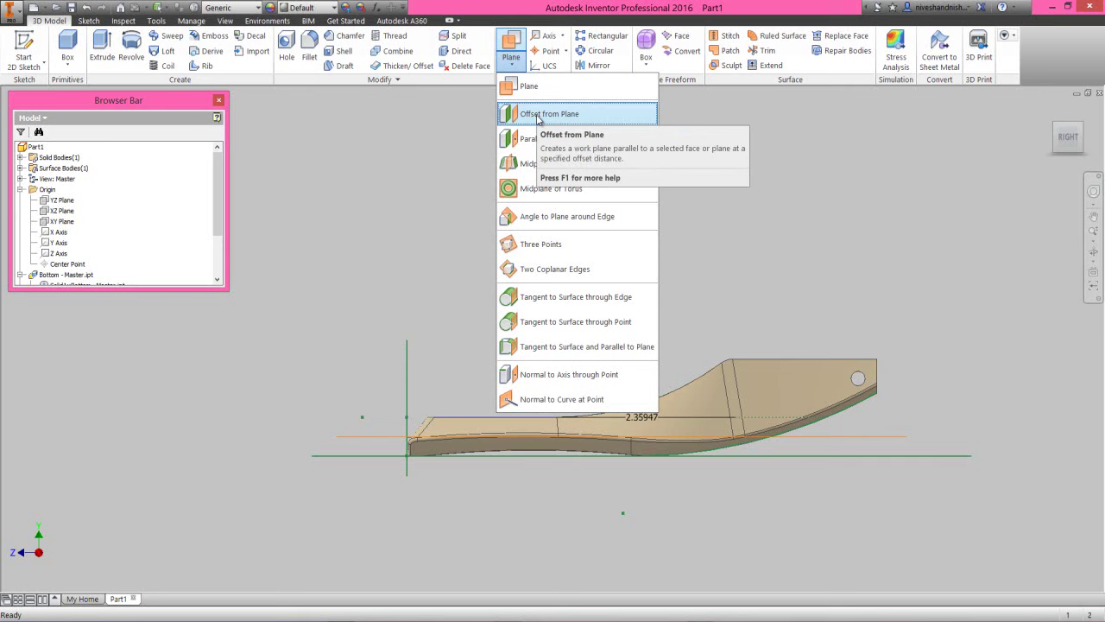
pyautogui.click(537, 116)
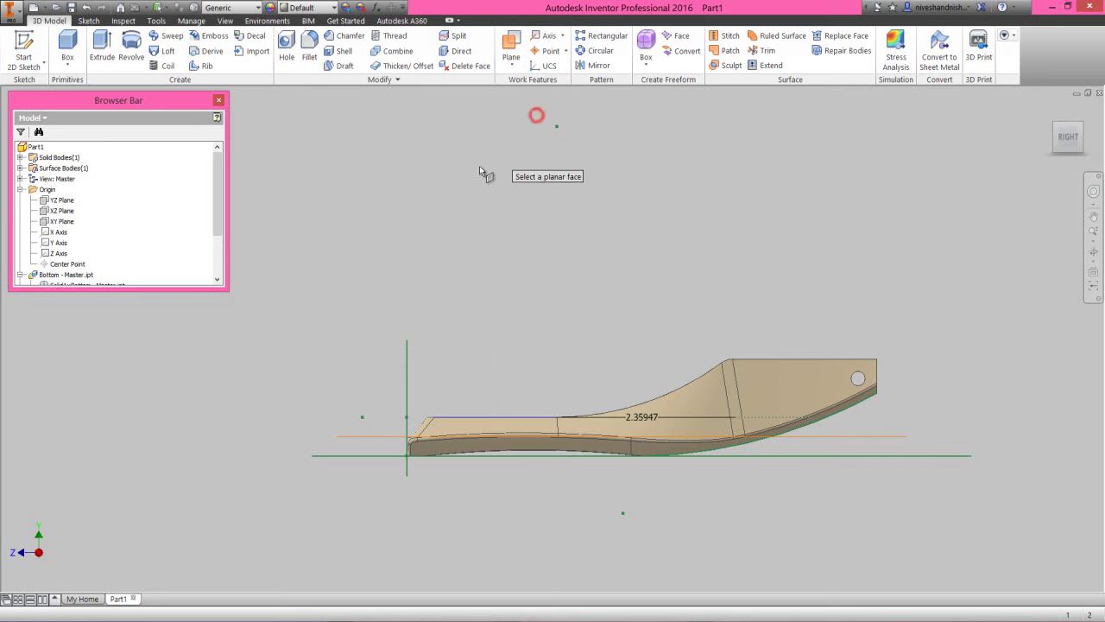
pyautogui.click(380, 439)
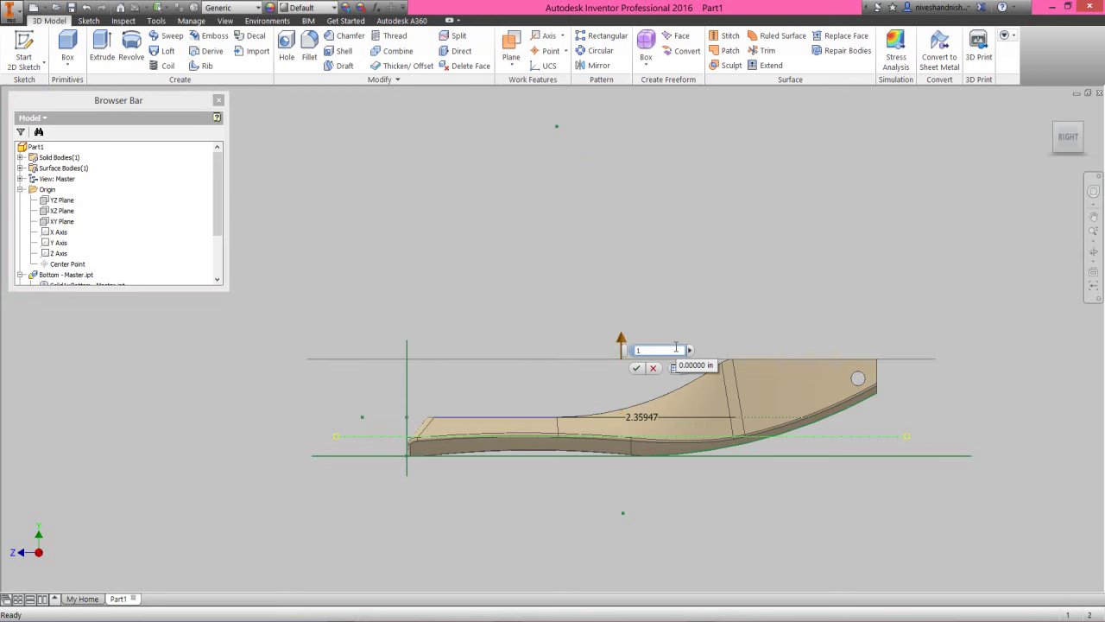
pyautogui.click(637, 367)
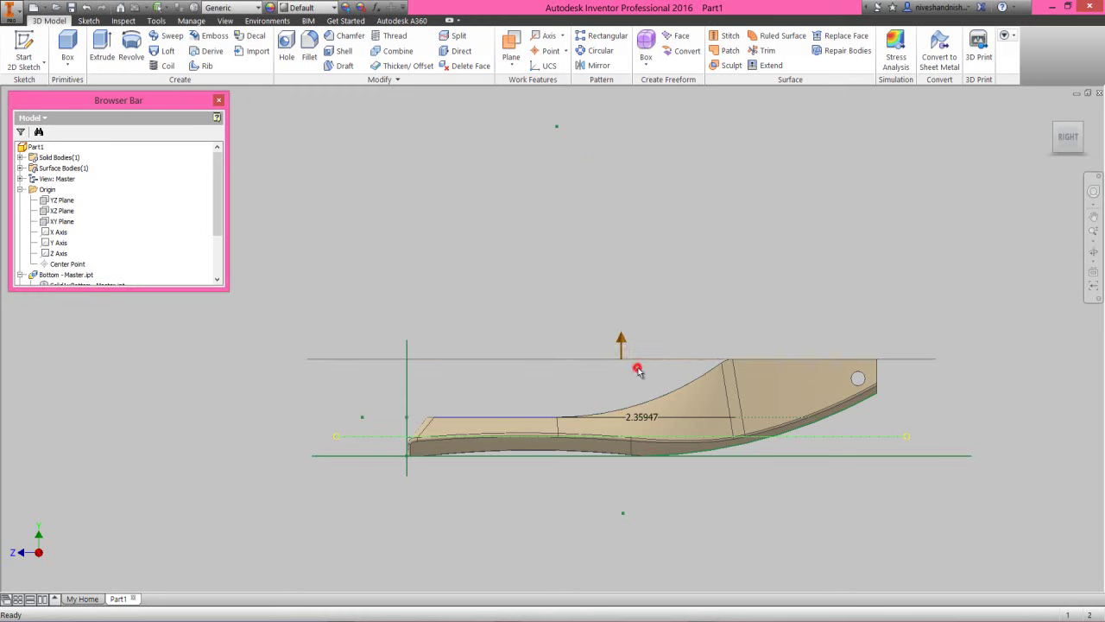
pyautogui.click(1053, 123)
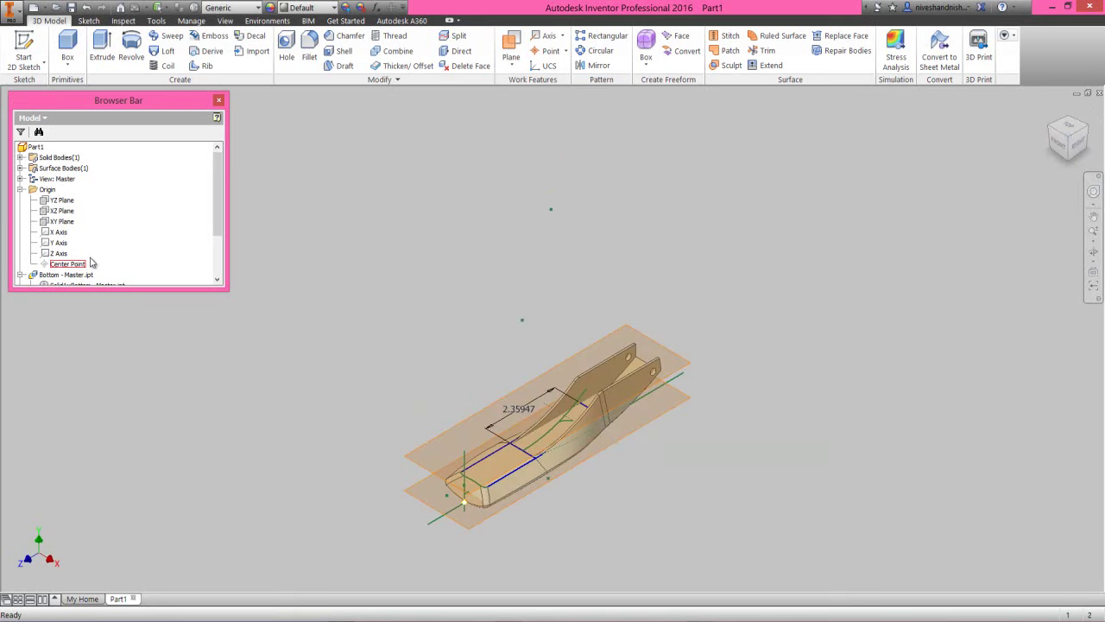
# Step: Hide the Split Line sketch derived from Bottom - Master.ipt
pyautogui.scroll(-2, 159, 250)
pyautogui.click(57, 232)
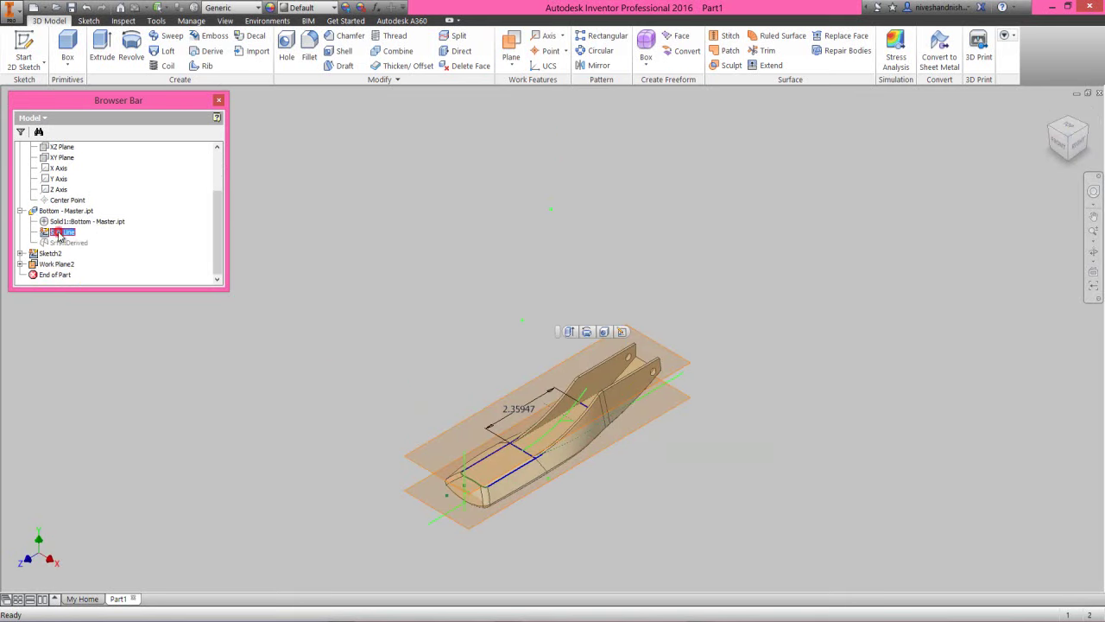
pyautogui.rightClick(58, 232)
pyautogui.click(86, 318)
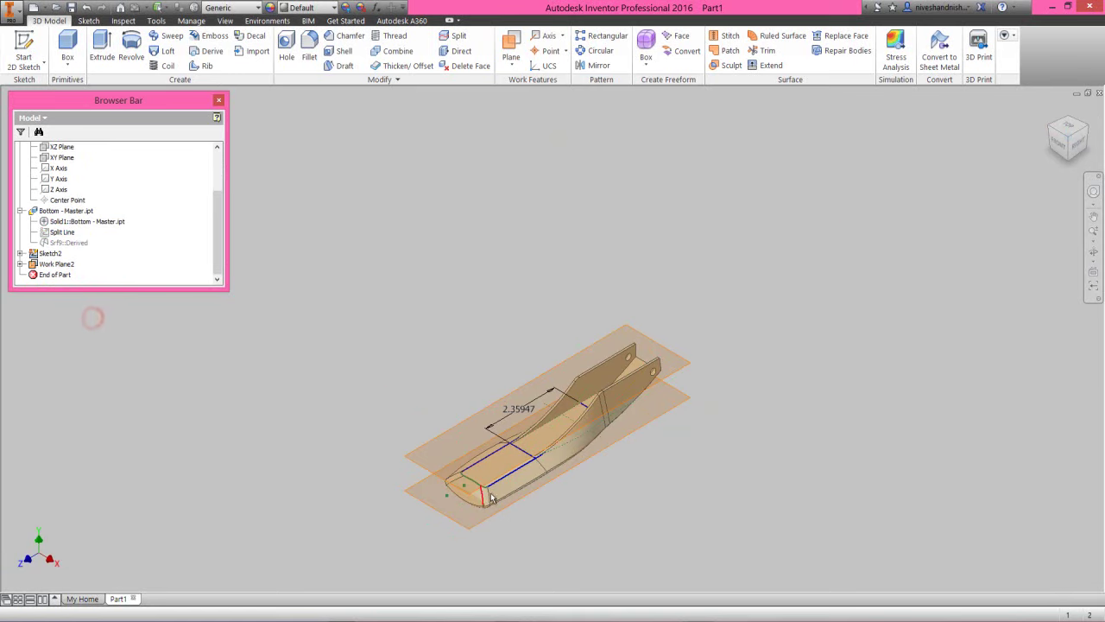
pyautogui.scroll(3, 489, 491)
pyautogui.click(385, 271)
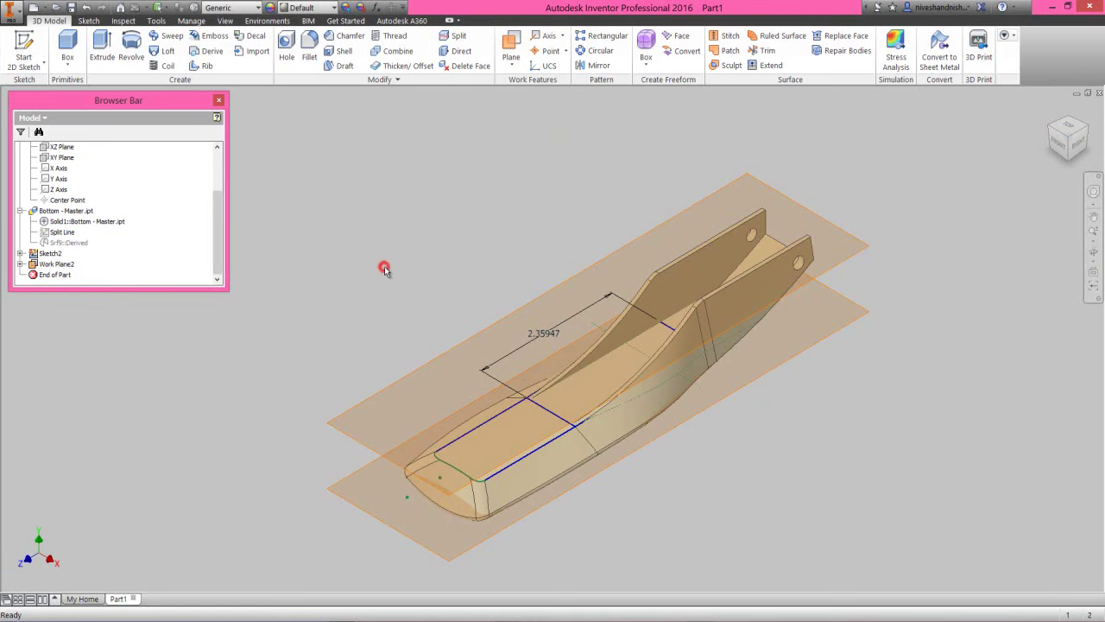
# Step: Extrude both adjoining closed regions of the top sketch as a cut, using Between extents from Work Plane2 to Work Plane1
pyautogui.click(102, 45)
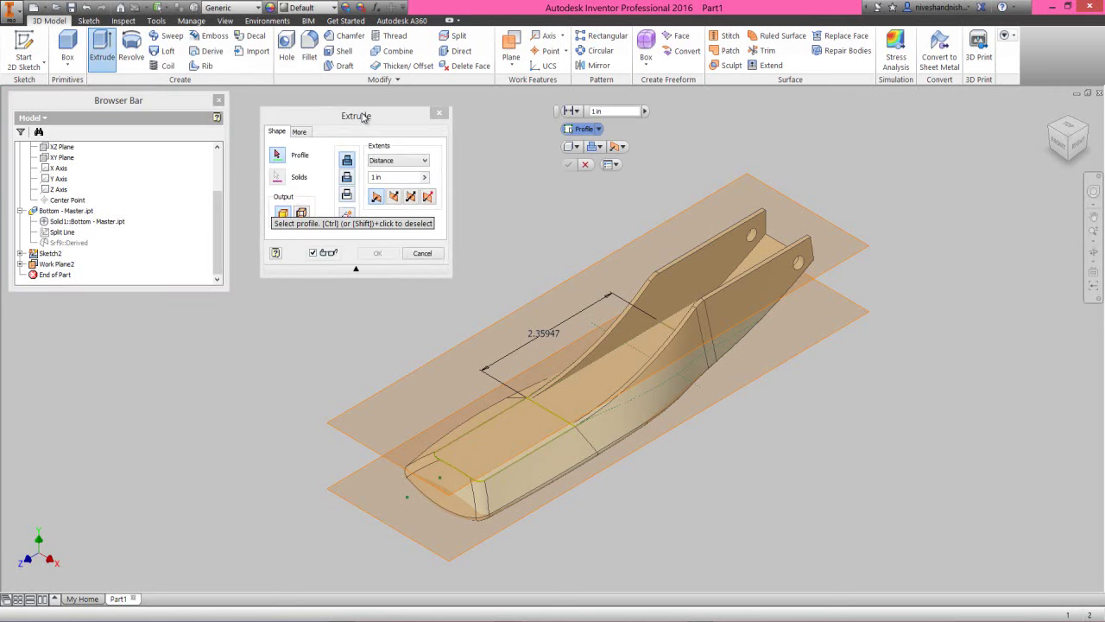
pyautogui.click(363, 117)
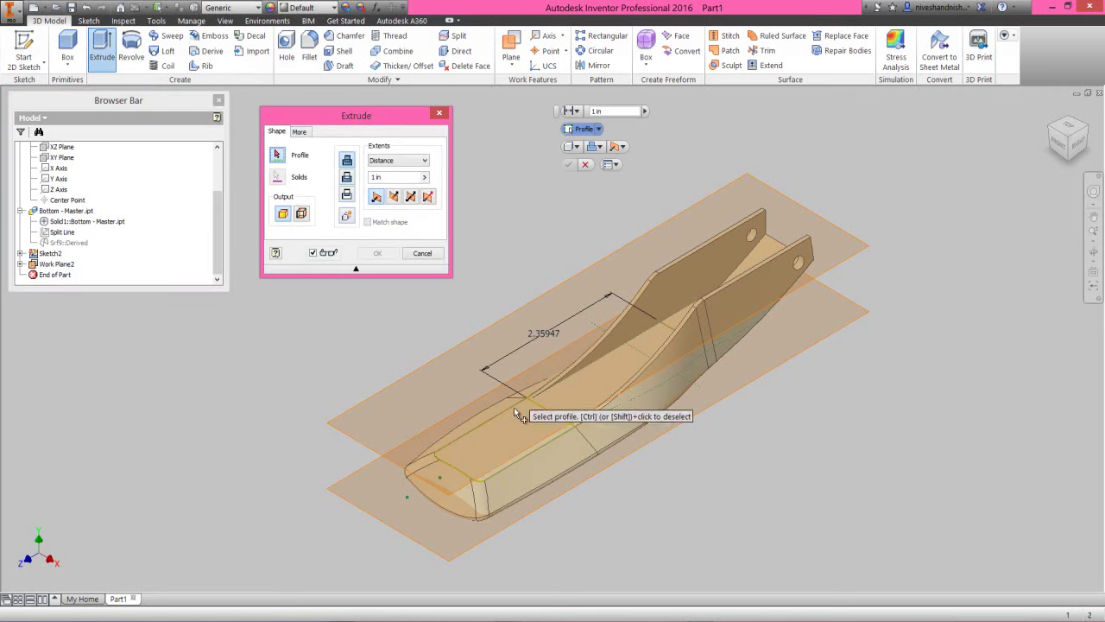
pyautogui.click(517, 429)
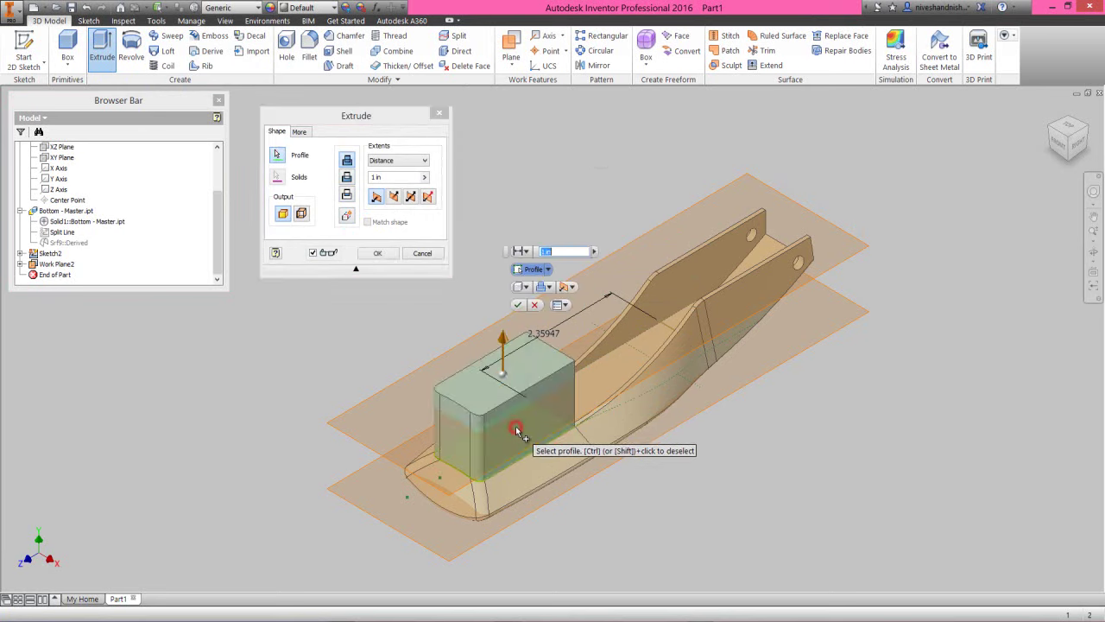
pyautogui.click(599, 391)
pyautogui.click(363, 116)
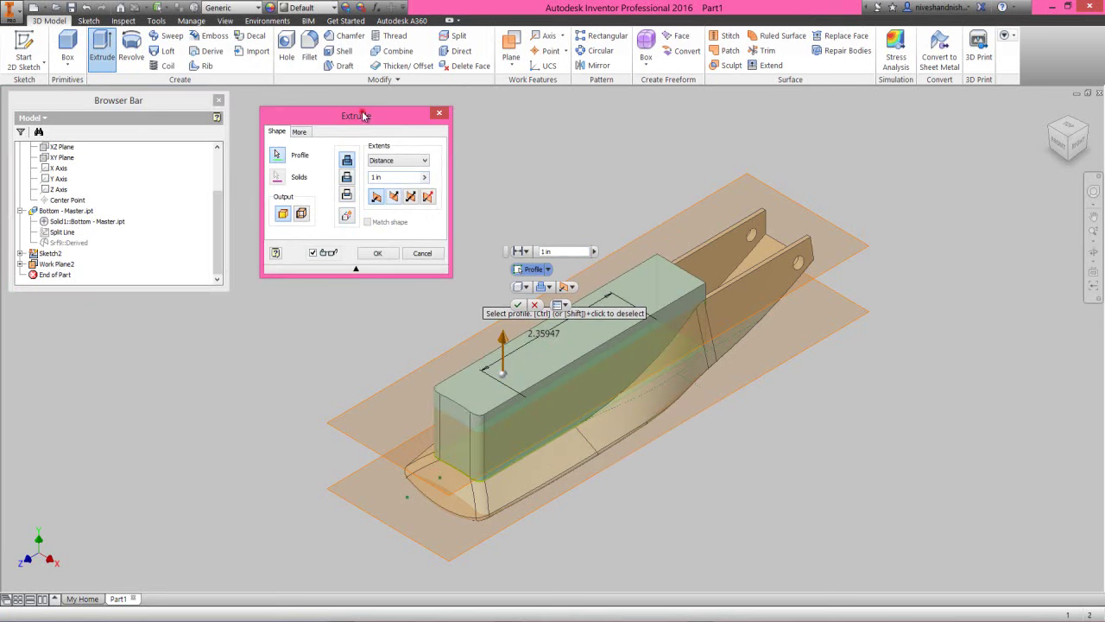
pyautogui.click(346, 178)
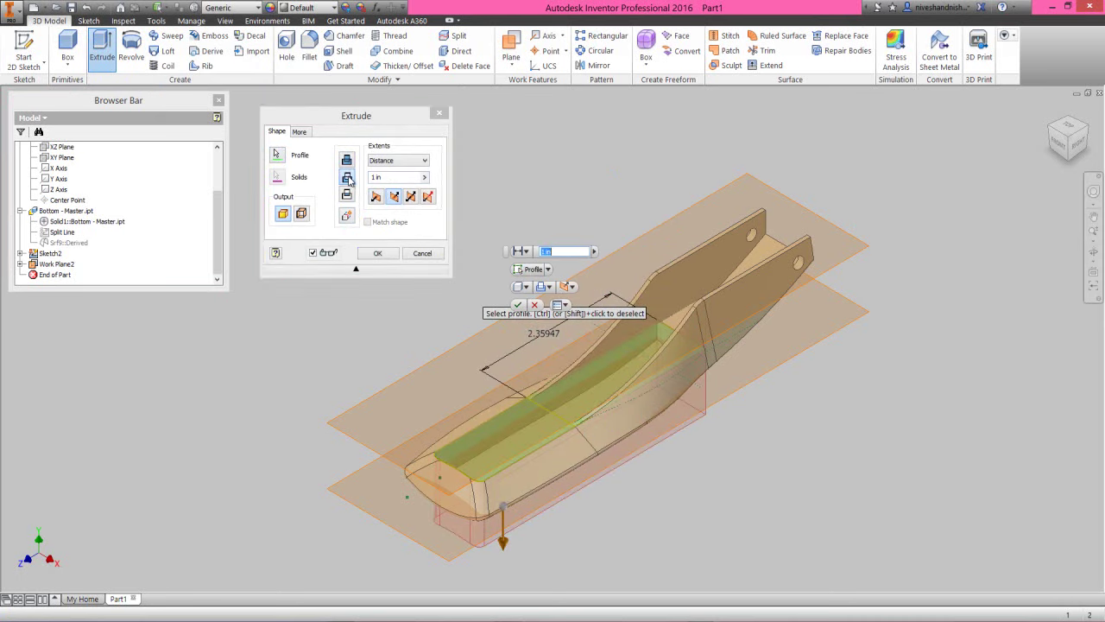
pyautogui.click(392, 161)
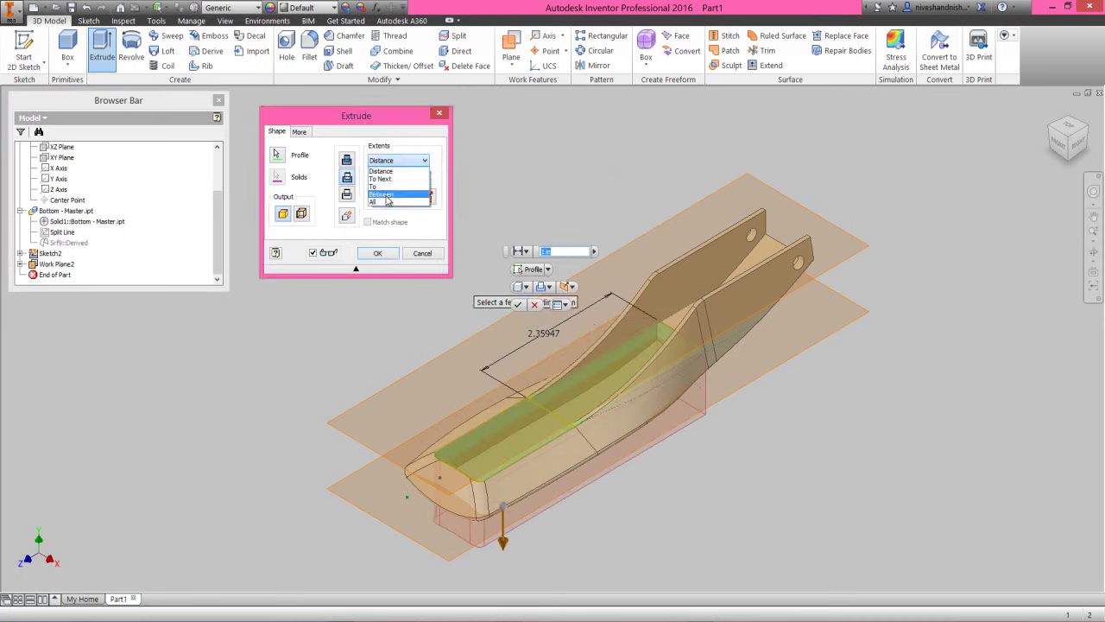
pyautogui.click(380, 195)
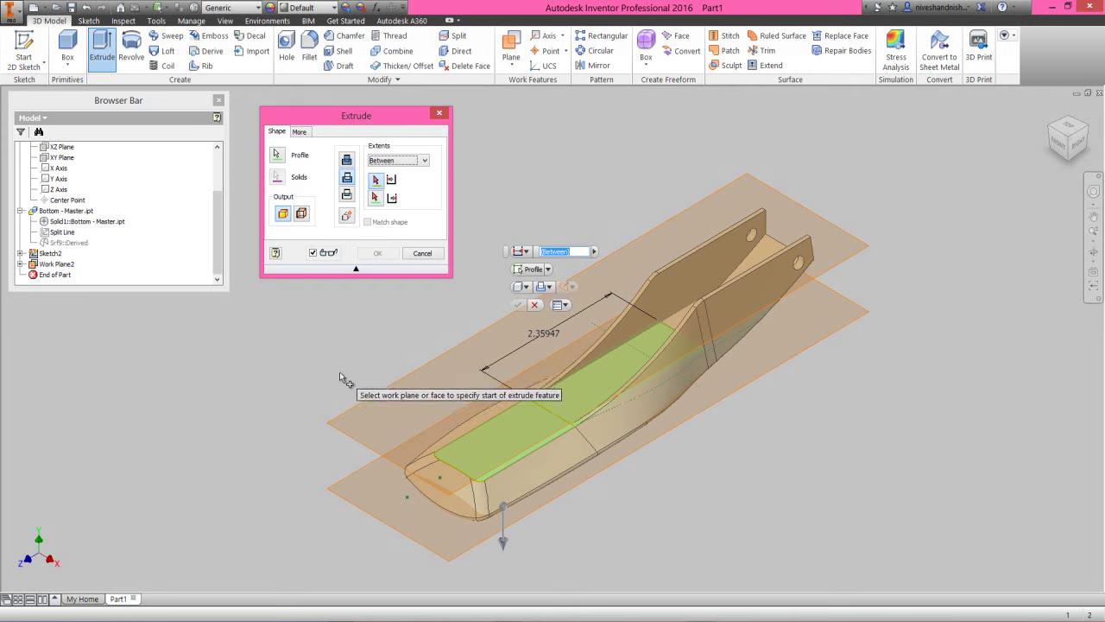
pyautogui.click(350, 416)
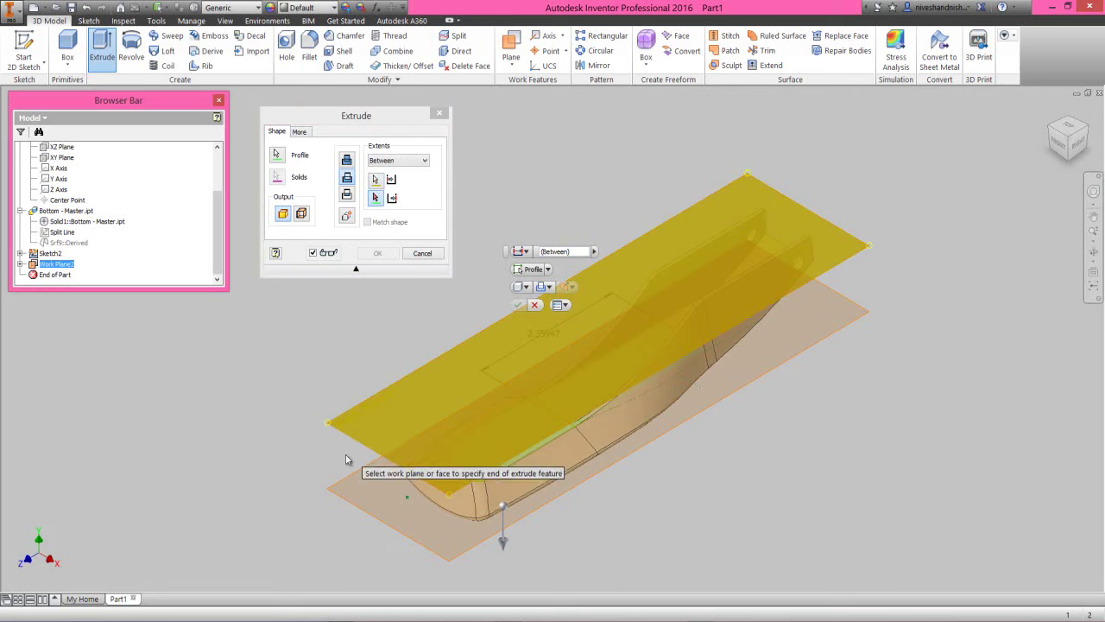
pyautogui.click(348, 480)
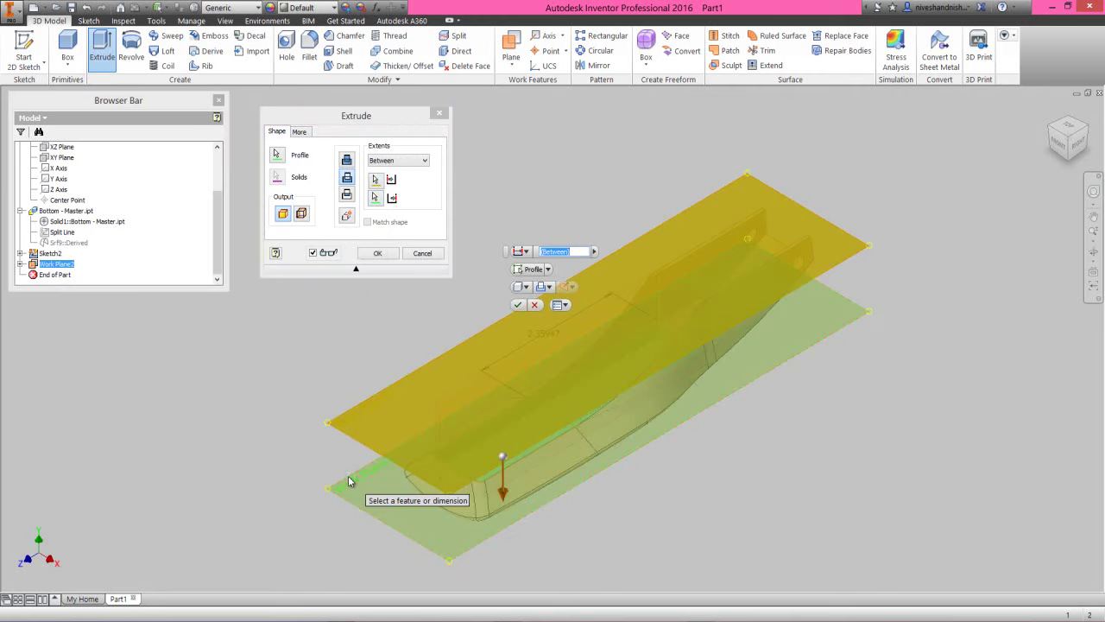
pyautogui.click(377, 253)
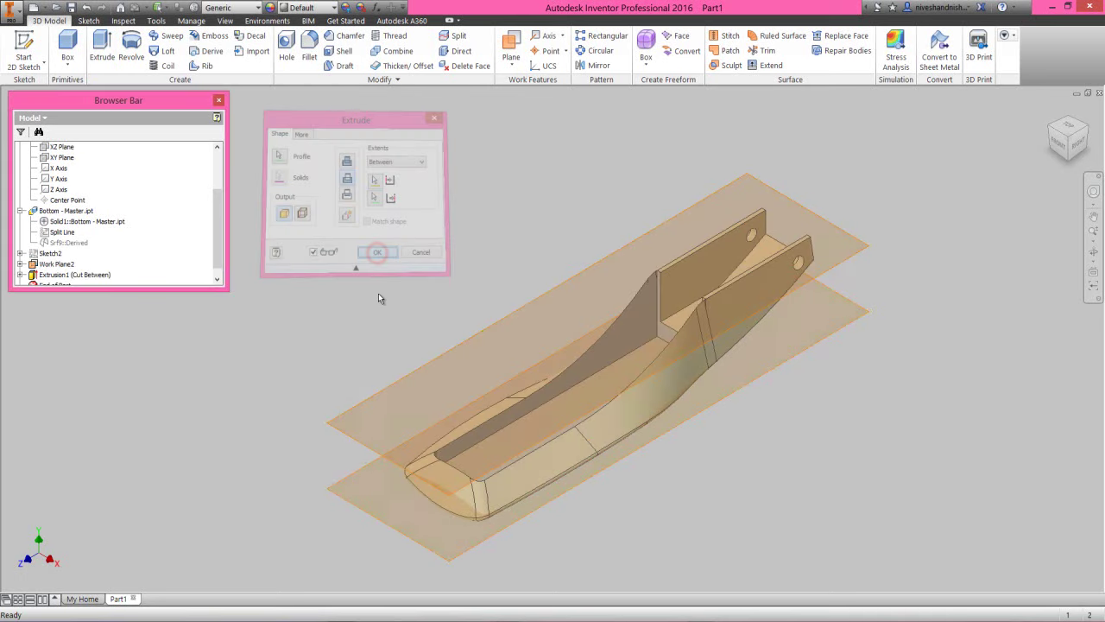
pyautogui.click(377, 294)
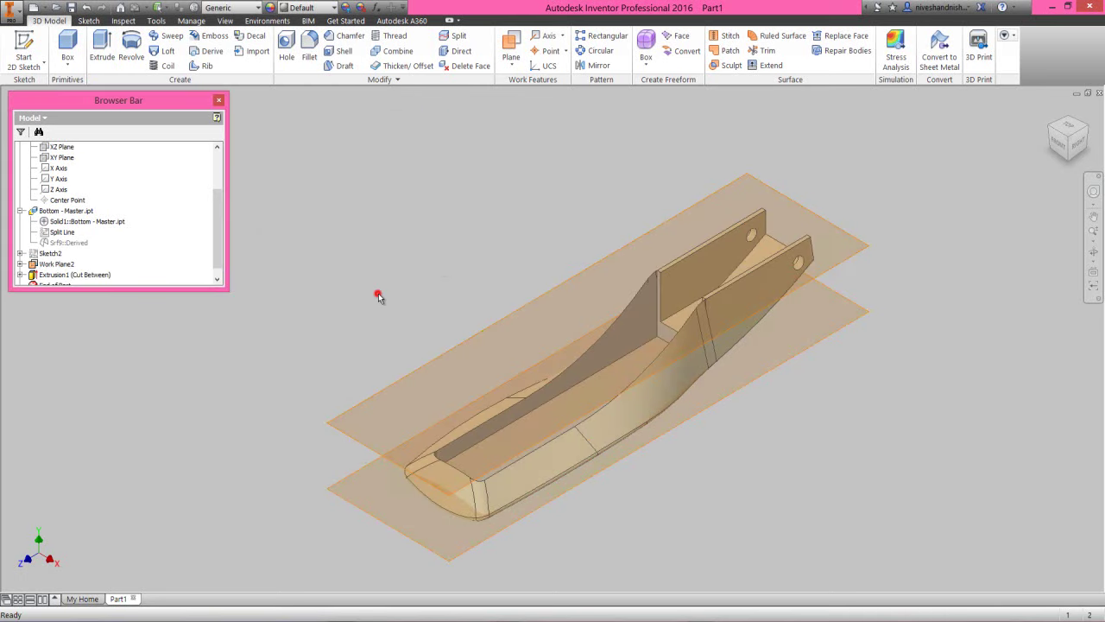
# Step: Turn off the visibility of Work Plane2 and Work Plane1
pyautogui.rightClick(701, 198)
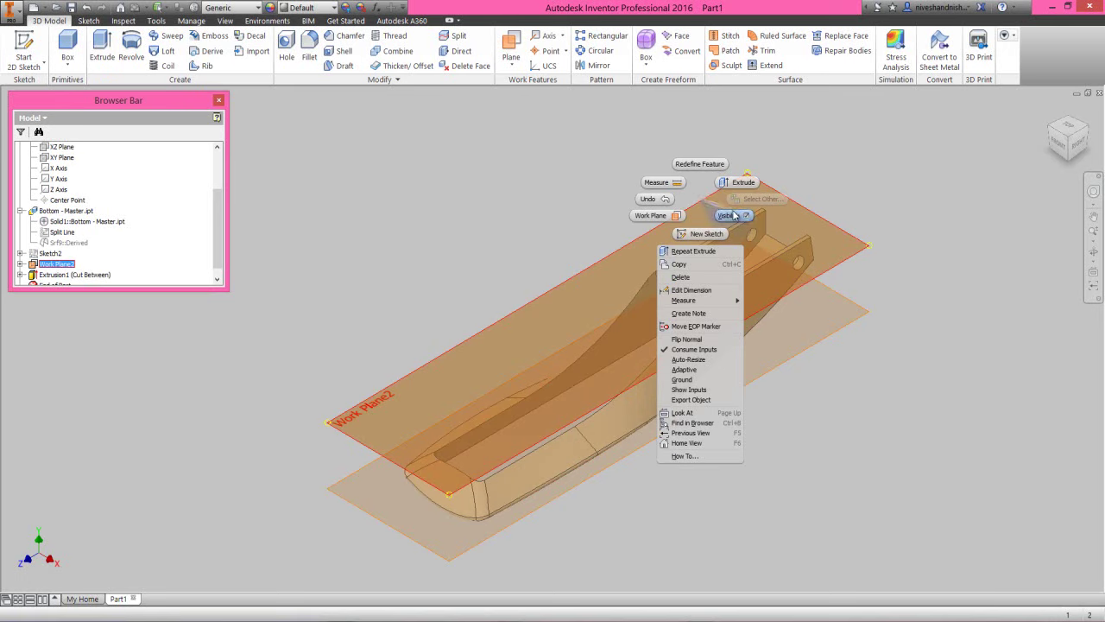
pyautogui.click(735, 214)
pyautogui.click(843, 302)
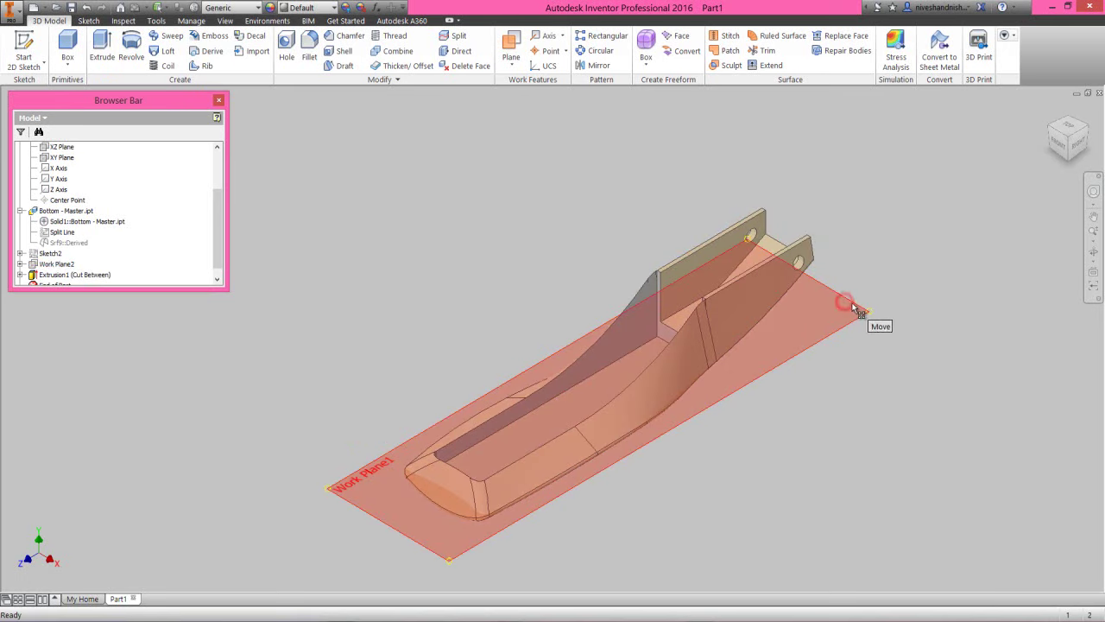
pyautogui.rightClick(852, 306)
pyautogui.click(884, 321)
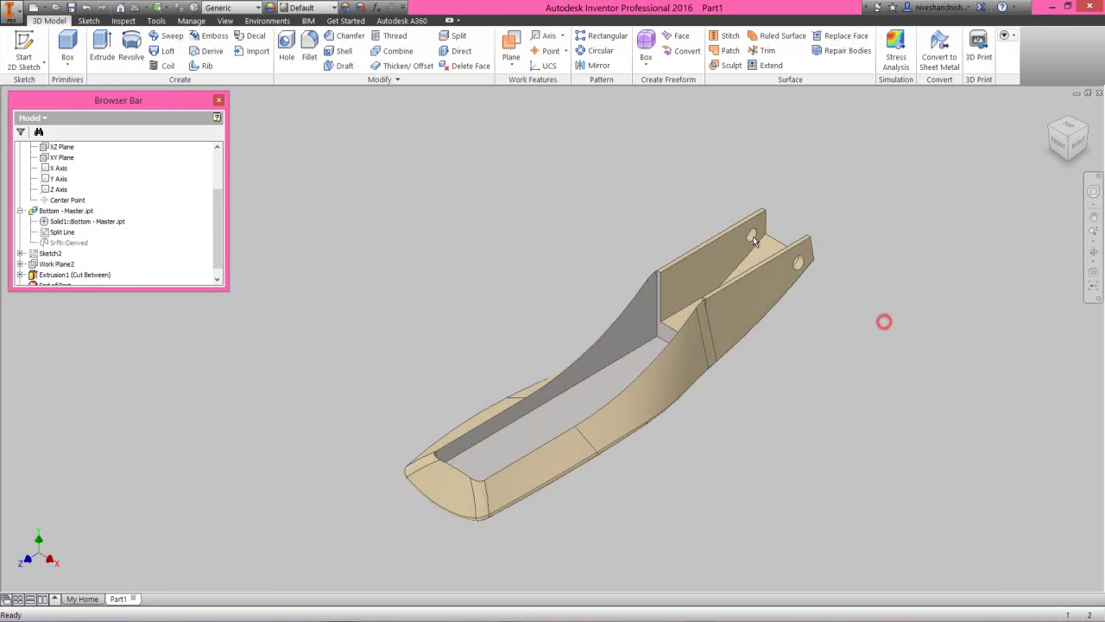
# Step: Turn on the visibility of the derived surface under Bottom - Master.ipt
pyautogui.click(58, 244)
pyautogui.rightClick(58, 244)
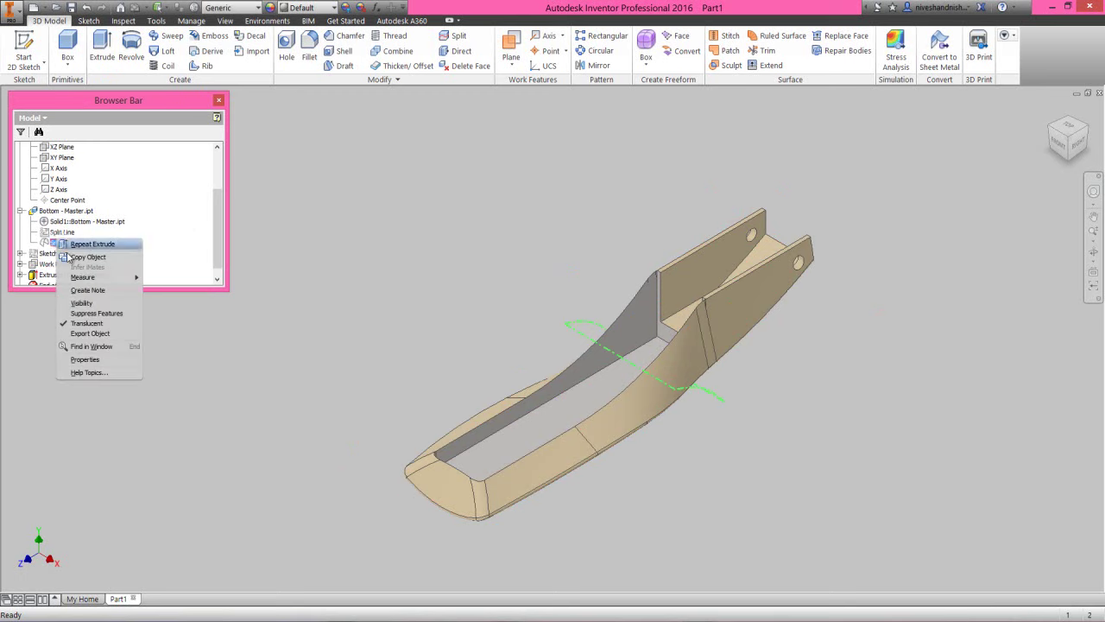
pyautogui.click(82, 303)
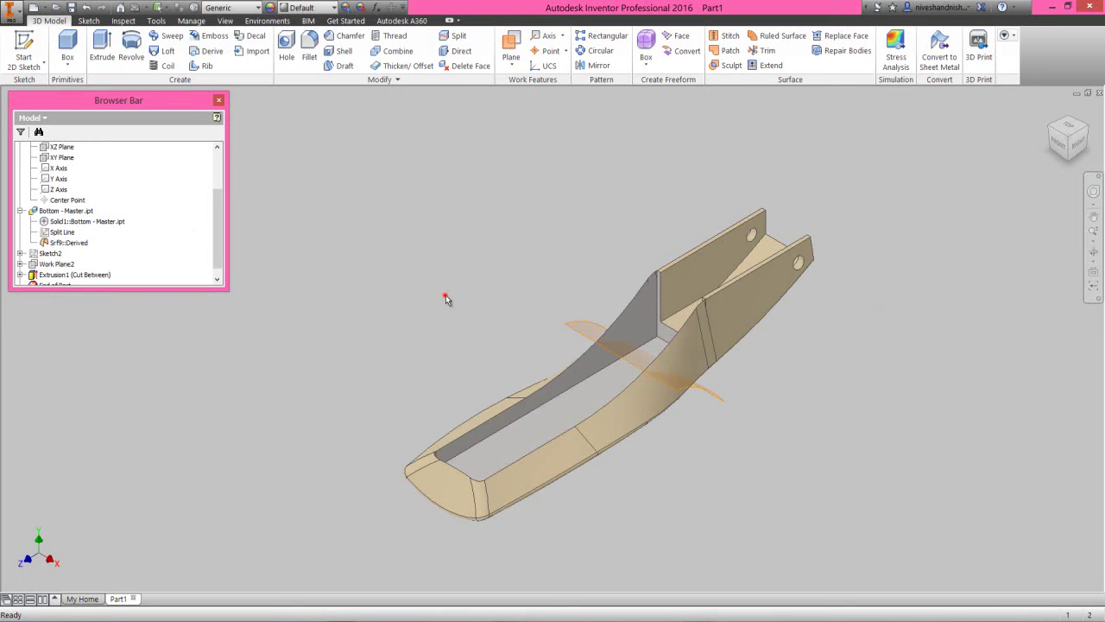
# Step: Split the body with Trim Solid, using the curved derived surface as the split tool and removing the rear side with the hinge arms
pyautogui.click(460, 36)
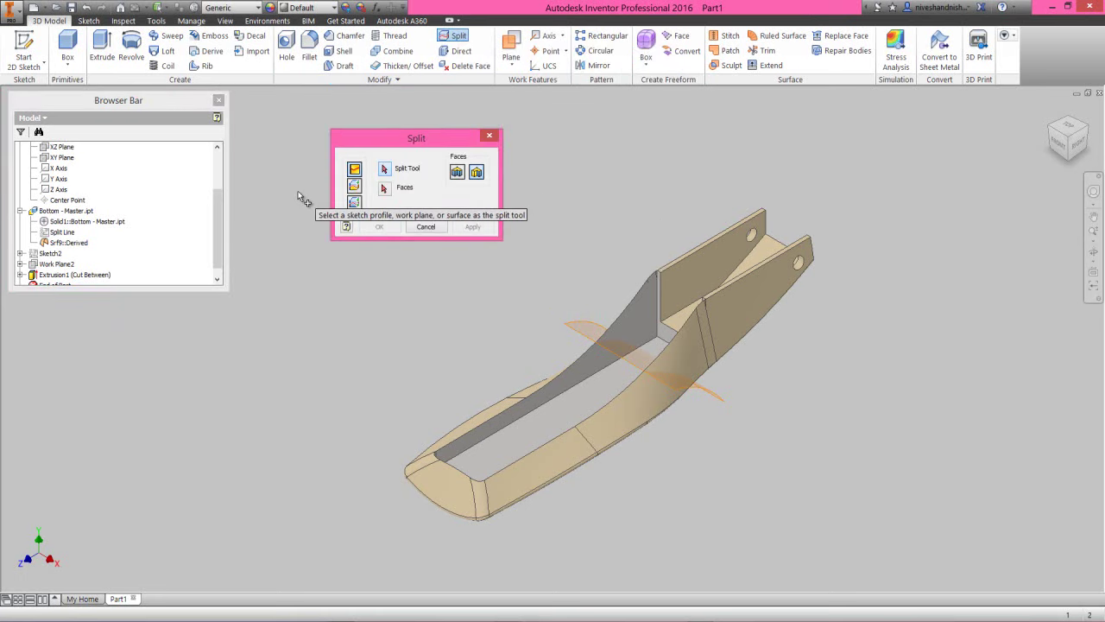
pyautogui.click(354, 187)
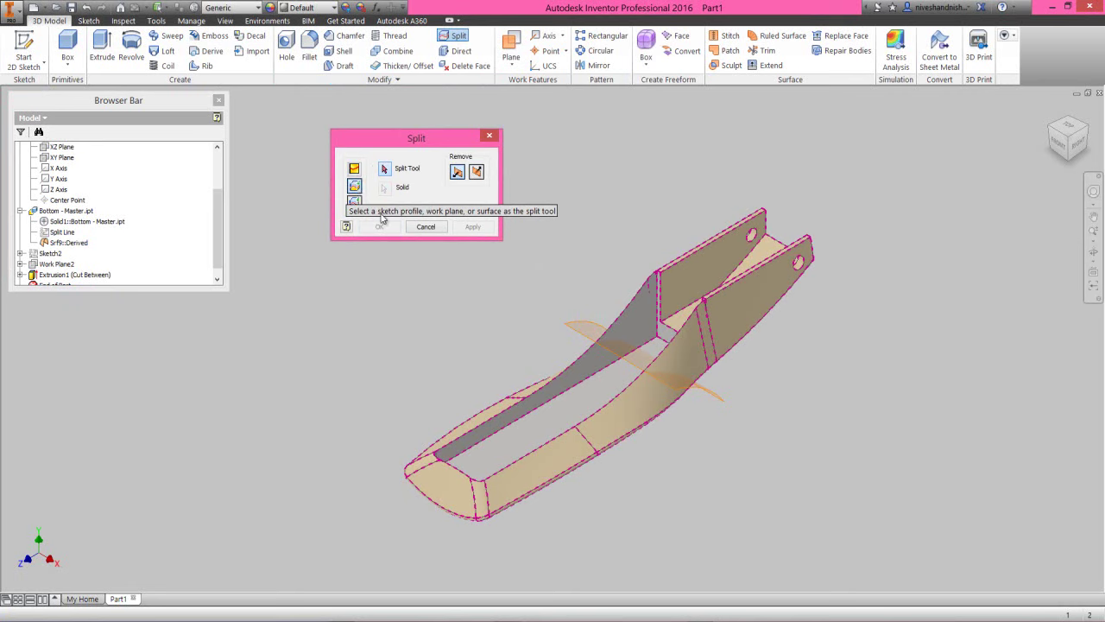
pyautogui.click(578, 334)
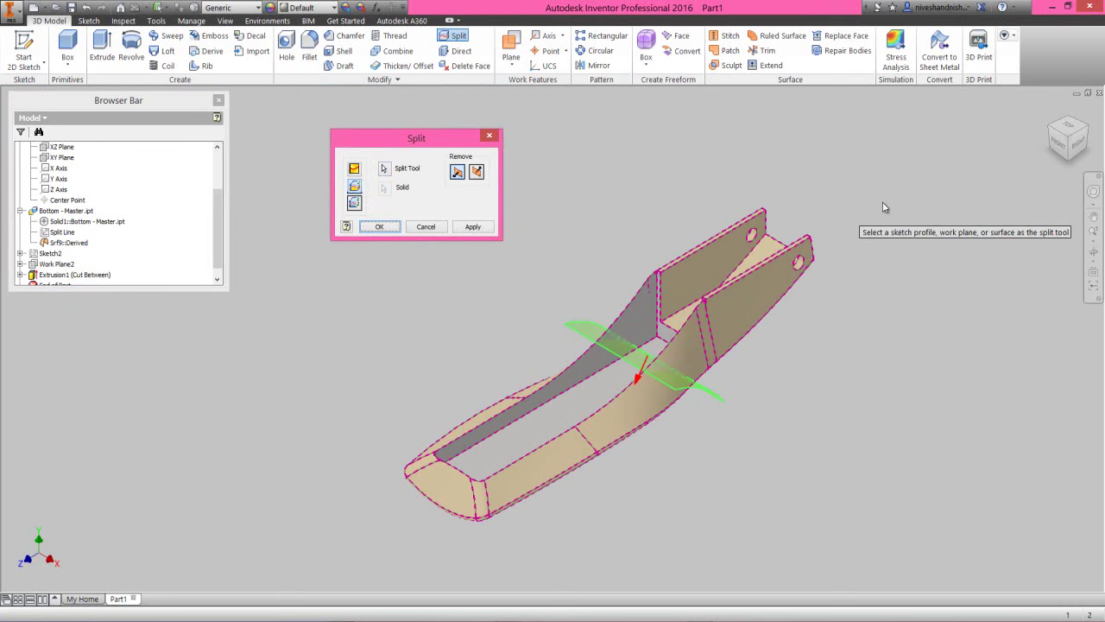
pyautogui.click(1078, 149)
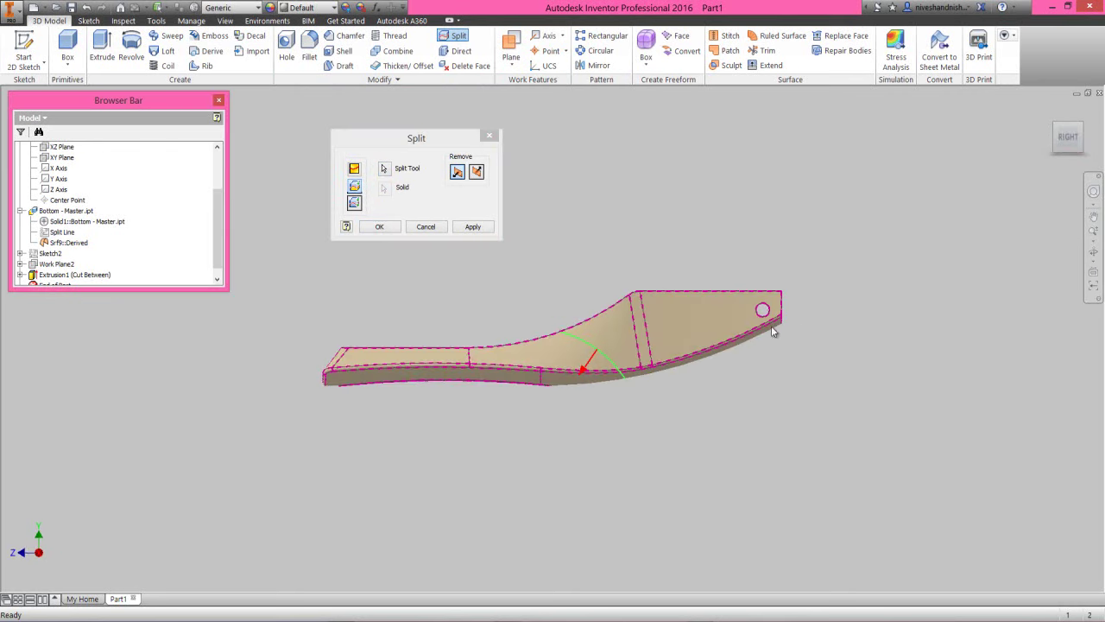
pyautogui.click(483, 172)
pyautogui.click(481, 171)
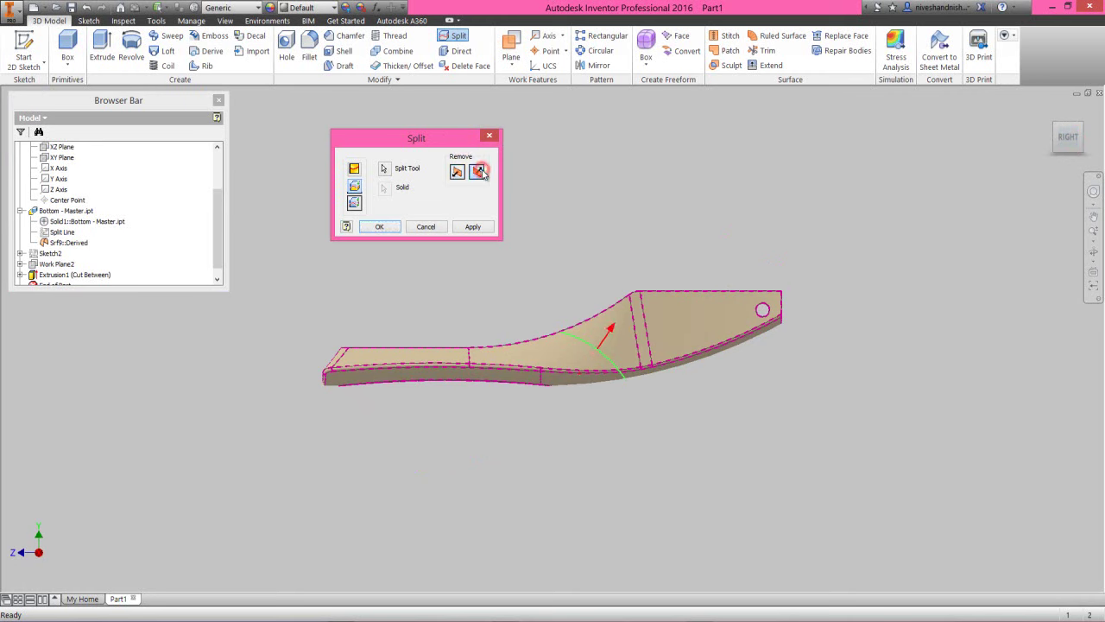
pyautogui.click(379, 226)
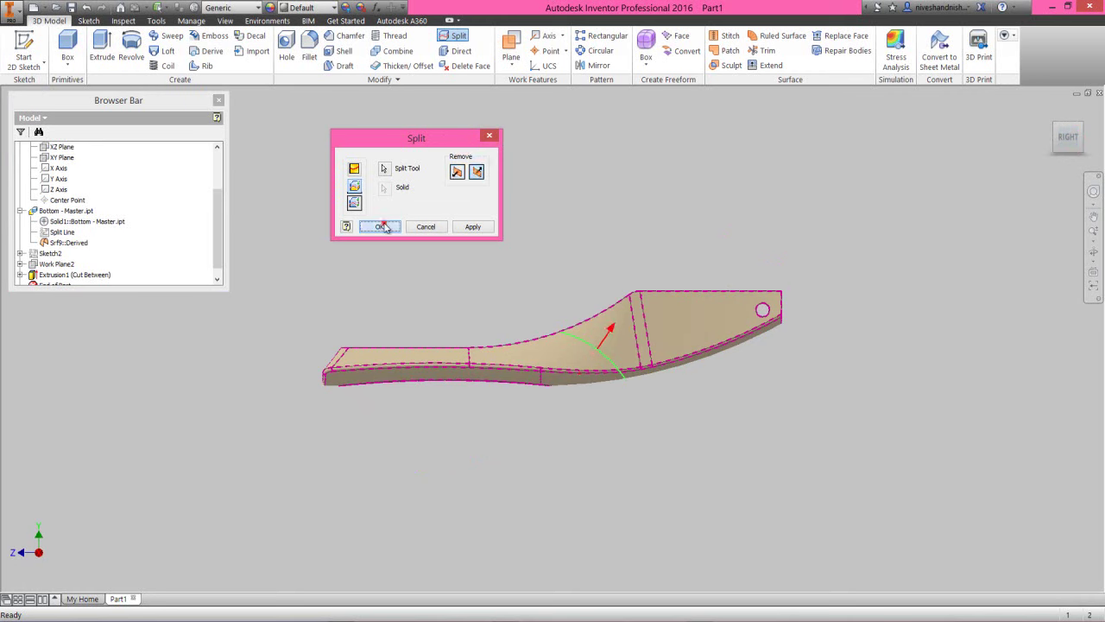
pyautogui.click(438, 254)
pyautogui.scroll(4, 556, 369)
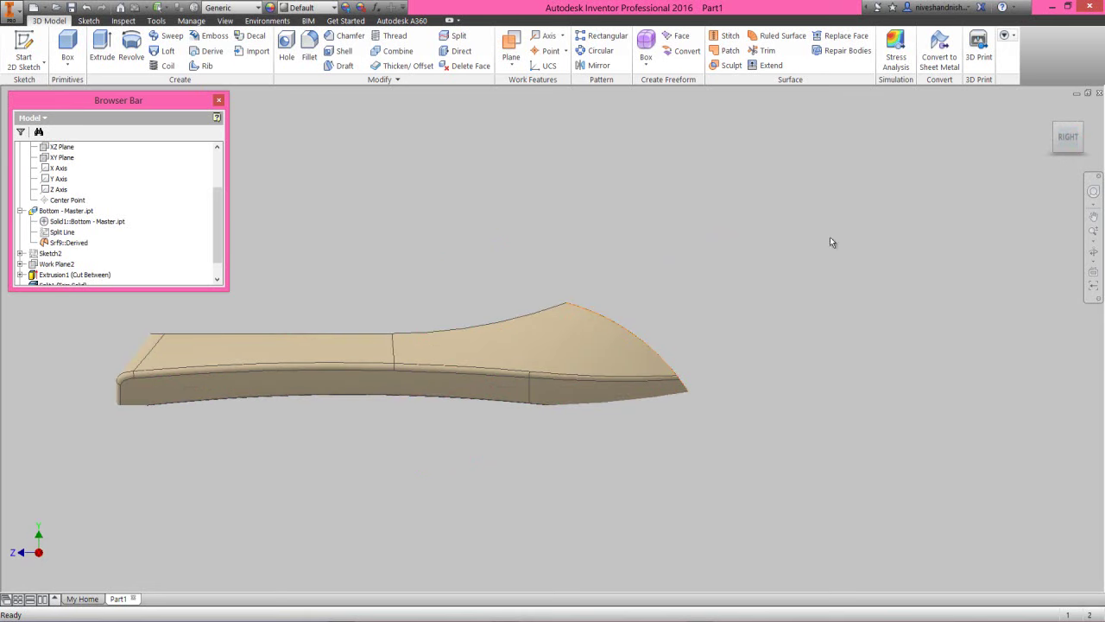
# Step: Hide the derived surface used for the split and collapse all entries of the model tree
pyautogui.click(1082, 127)
pyautogui.click(366, 266)
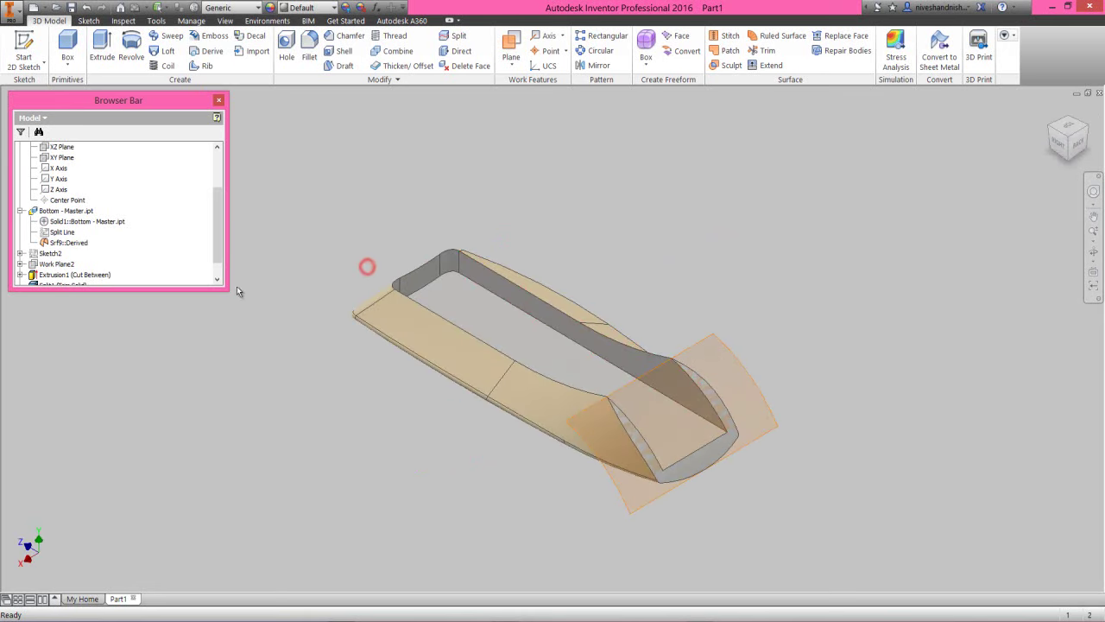
pyautogui.rightClick(74, 245)
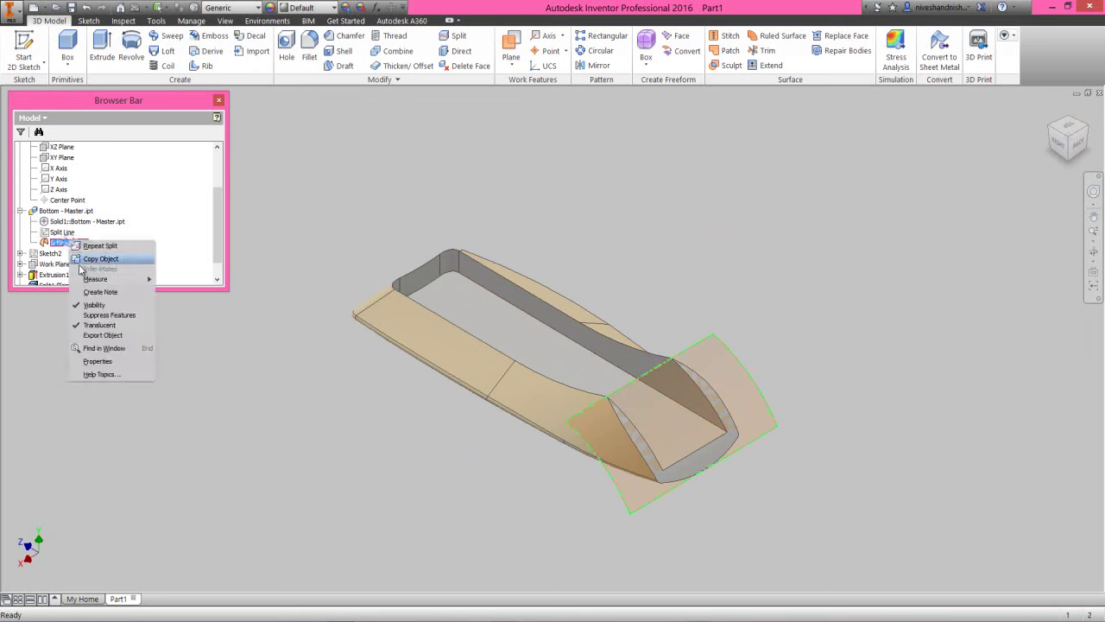
pyautogui.click(93, 305)
pyautogui.click(124, 339)
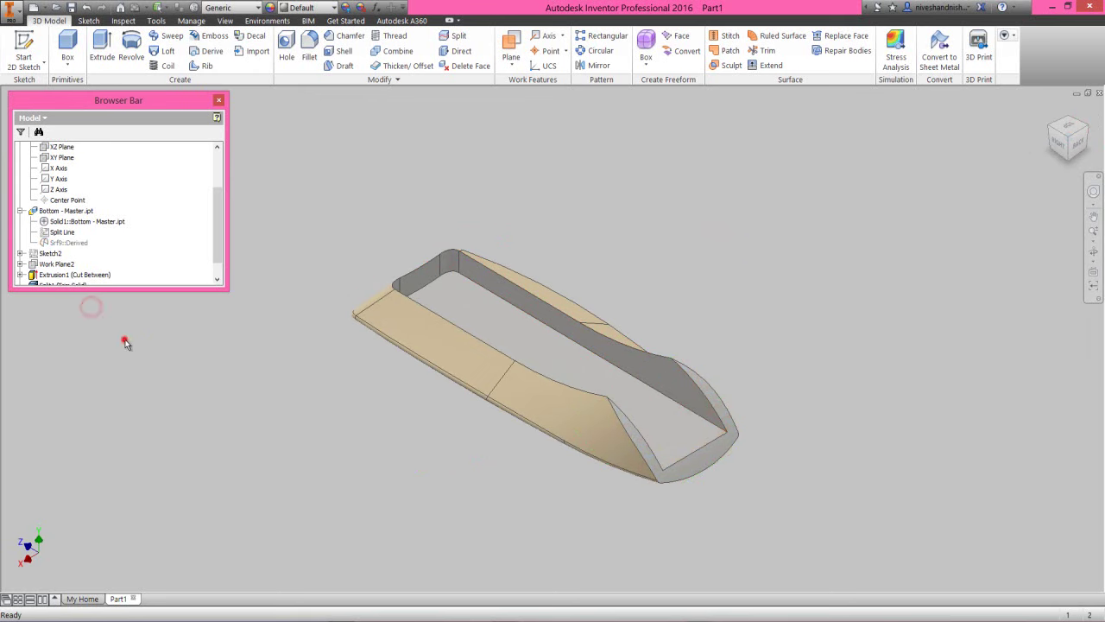
pyautogui.rightClick(141, 227)
pyautogui.click(178, 343)
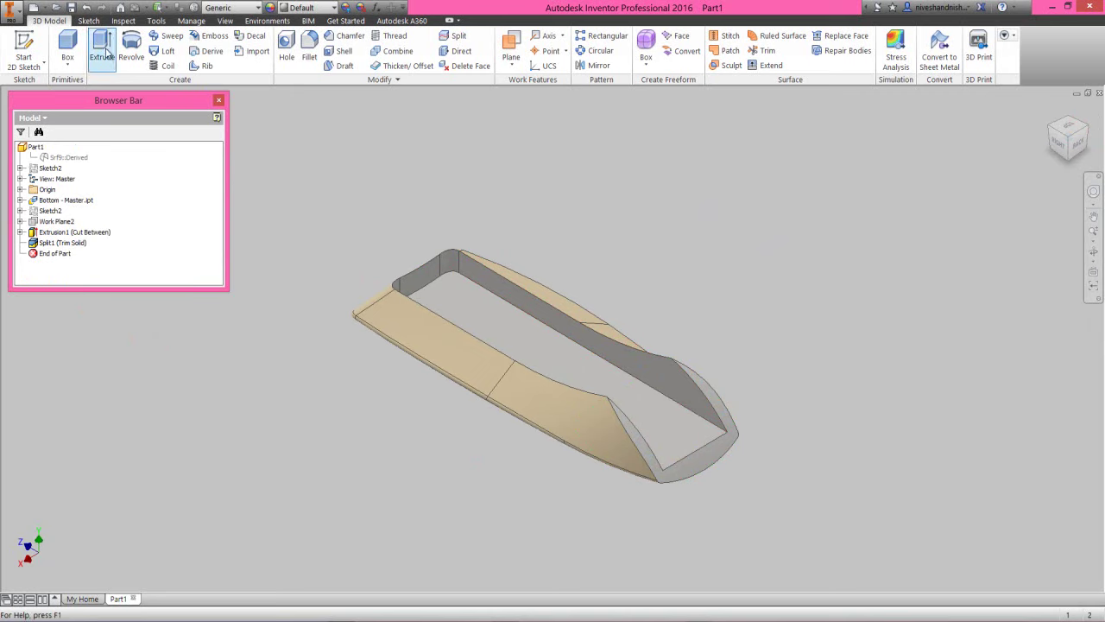
# Step: Save the part in the Stapler folder under the file name Bottom - Front
pyautogui.click(72, 7)
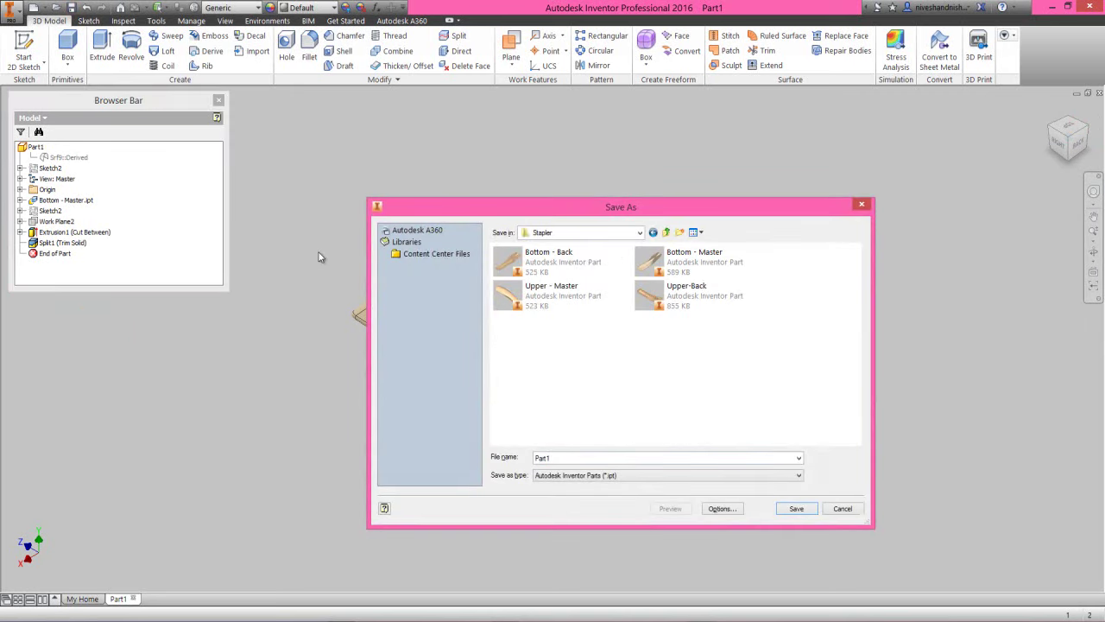
pyautogui.click(526, 259)
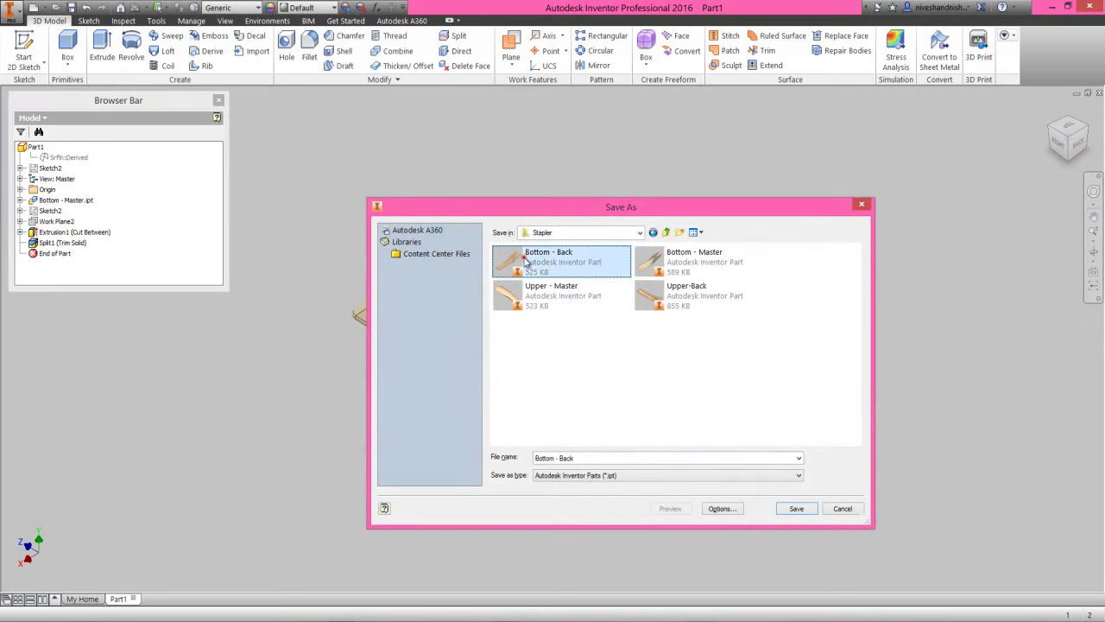
pyautogui.click(585, 458)
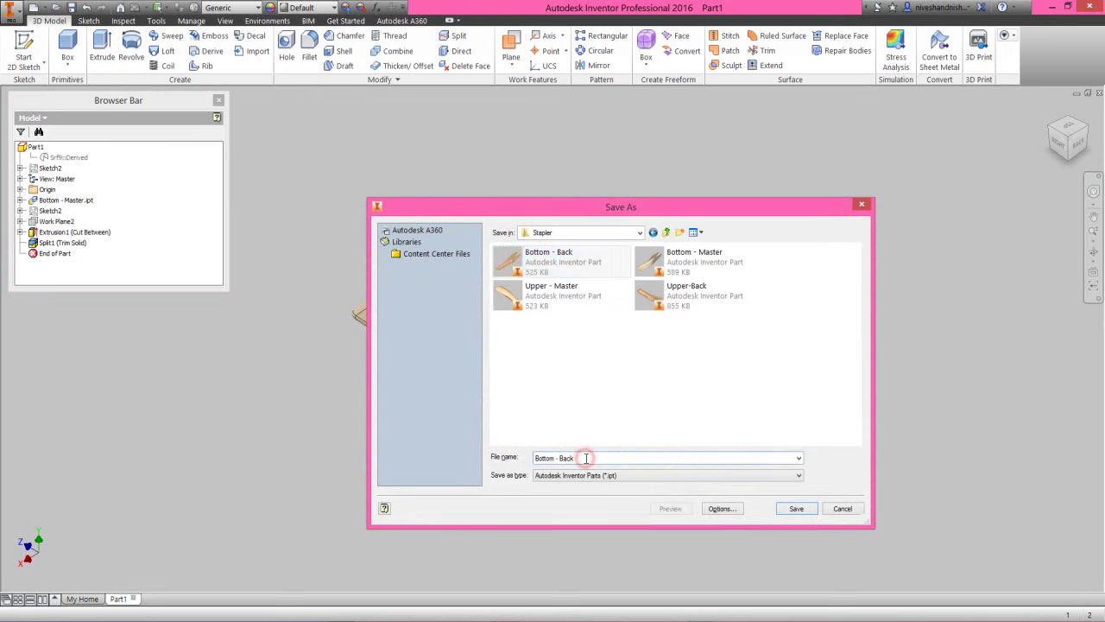
pyautogui.press('BackSpace')
pyautogui.press('BackSpace')
pyautogui.press('BackSpace')
pyautogui.press('BackSpace')
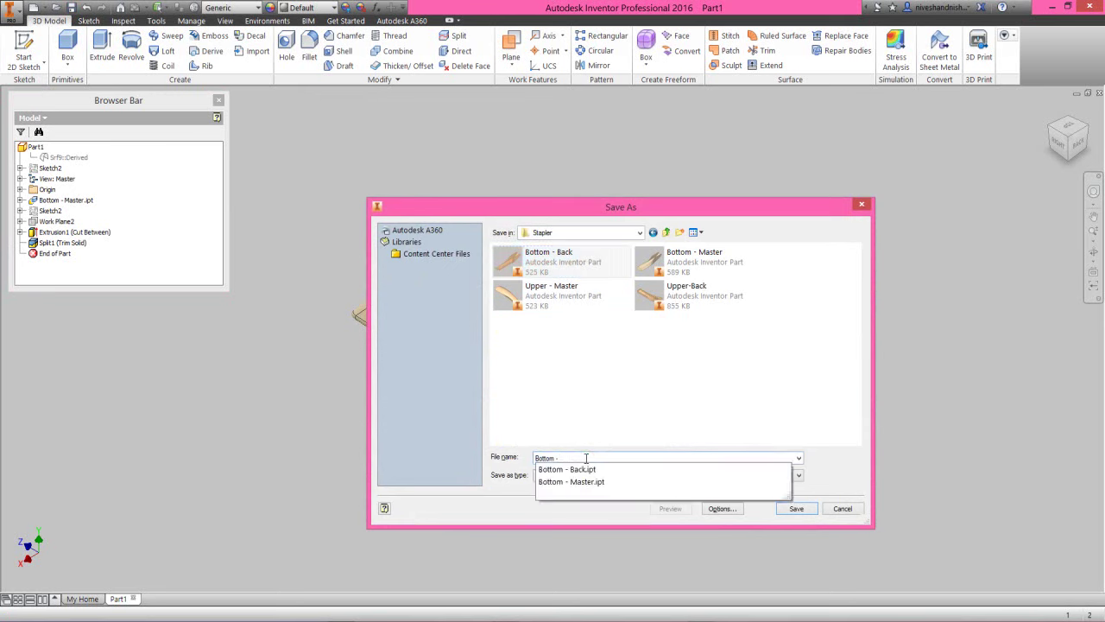
pyautogui.write('Front')
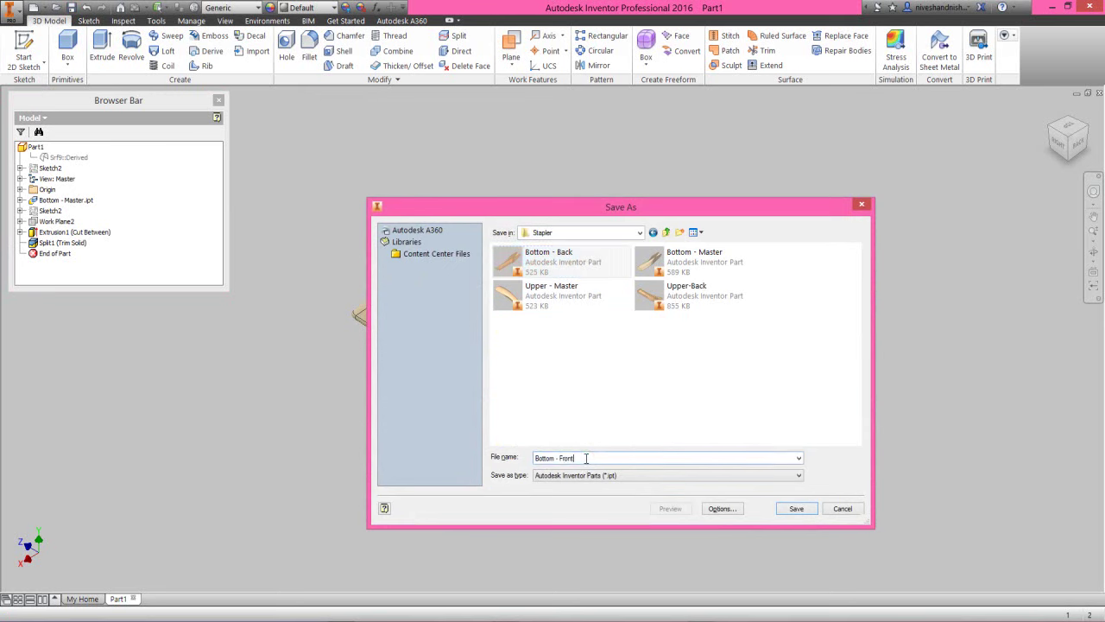
pyautogui.click(812, 511)
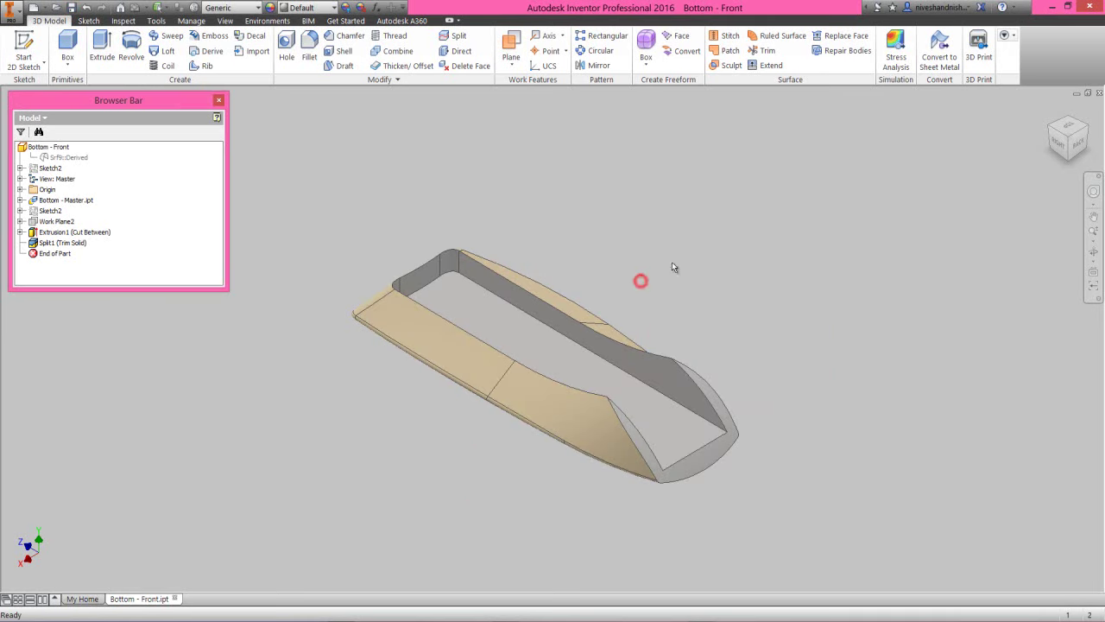
# Step: Apply the Orange-Red appearance to the whole part, including the derived solid under Bottom - Master.ipt
pyautogui.click(1050, 127)
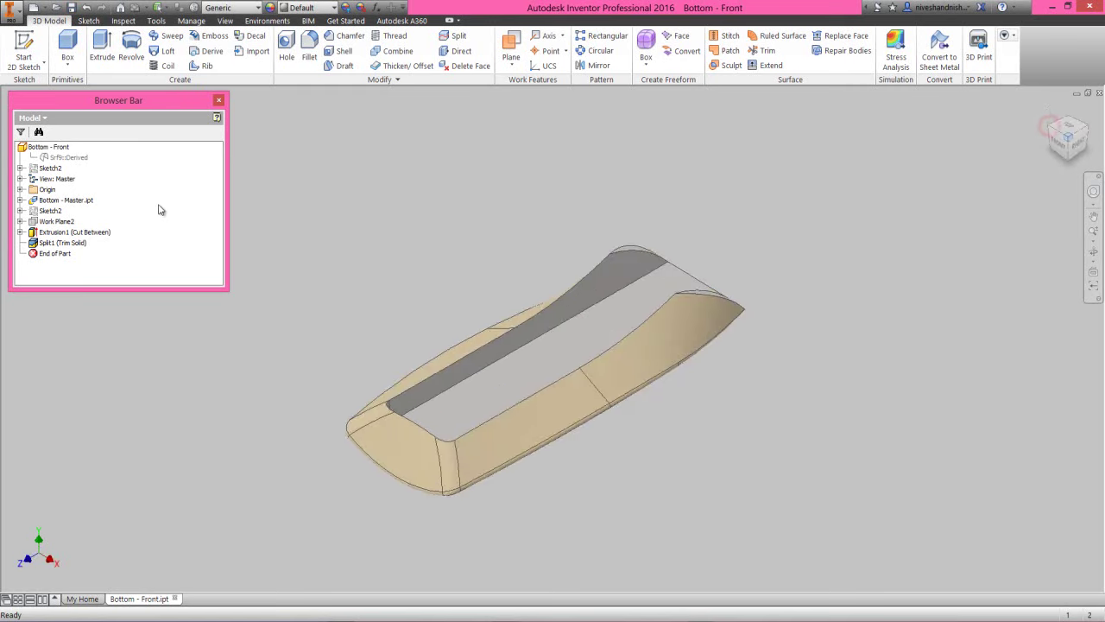
pyautogui.click(52, 148)
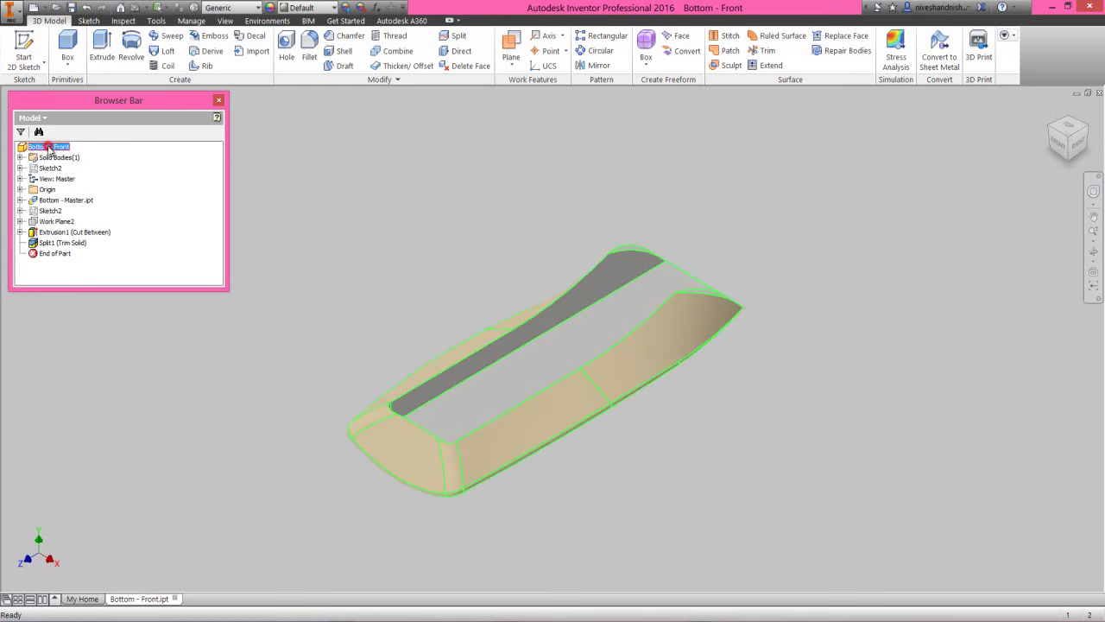
pyautogui.click(20, 201)
pyautogui.click(35, 200)
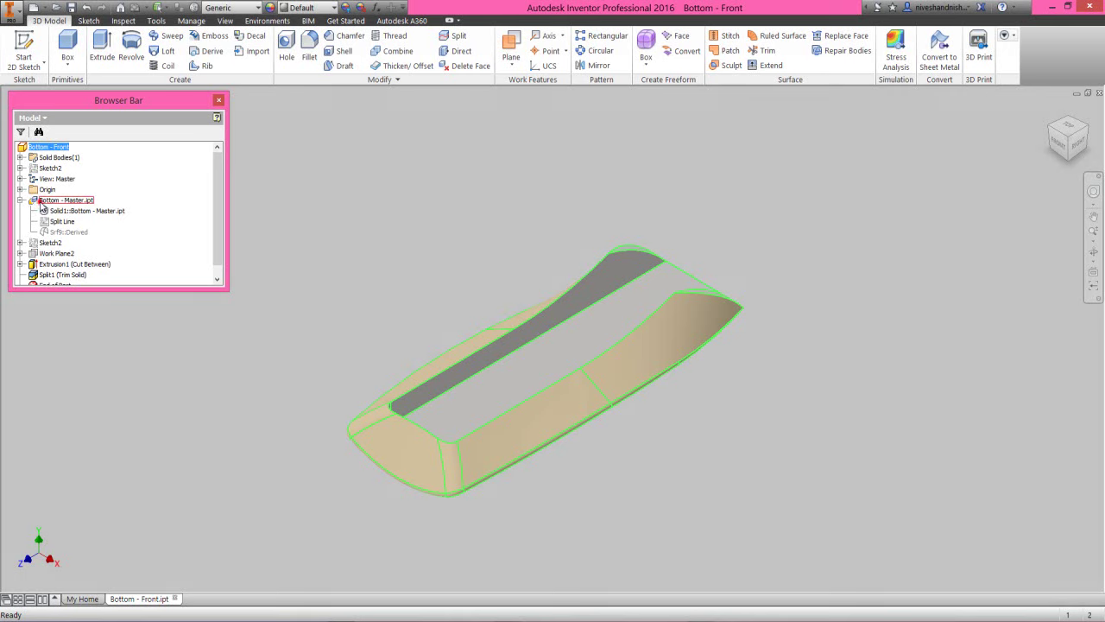
pyautogui.click(90, 212)
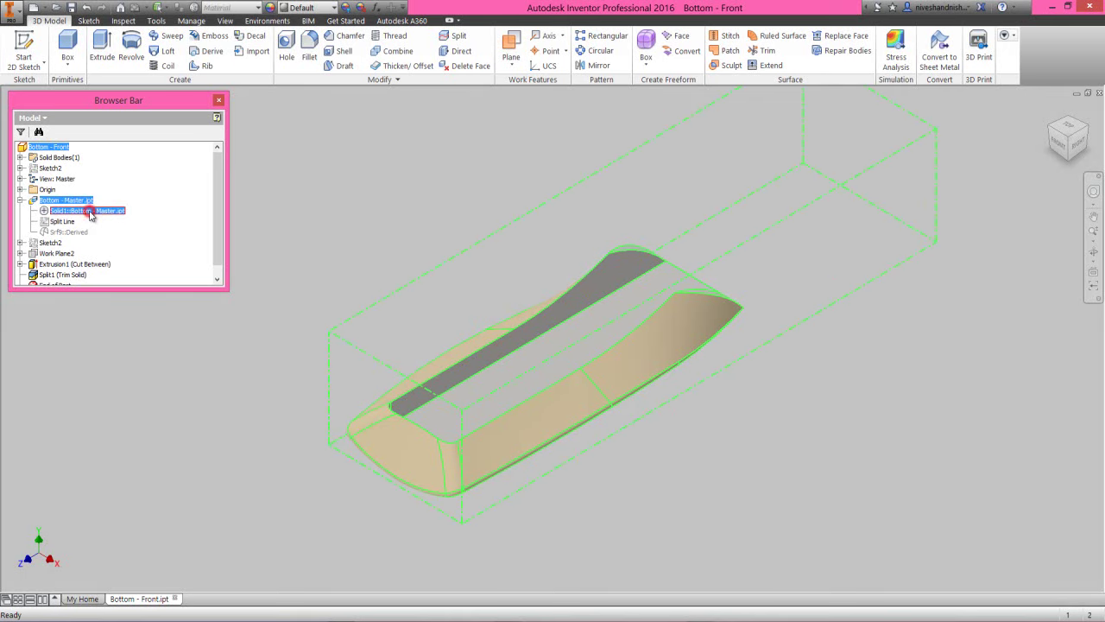
pyautogui.click(319, 8)
pyautogui.moveTo(397, 66)
pyautogui.mouseDown()
pyautogui.moveTo(394, 371)
pyautogui.moveTo(394, 294)
pyautogui.mouseUp()
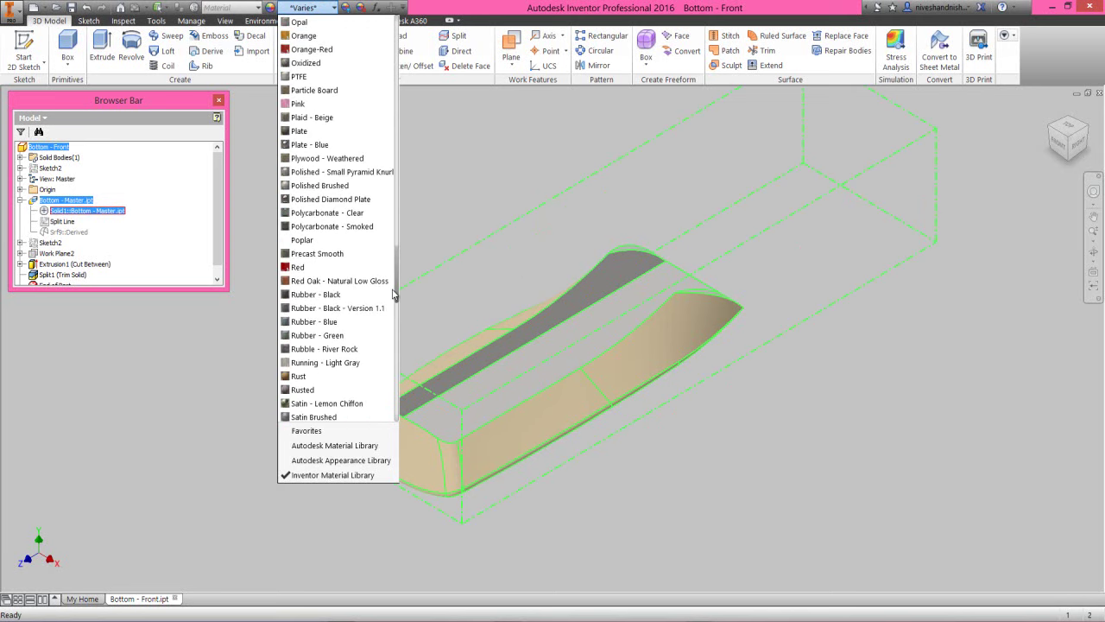
pyautogui.click(328, 50)
pyautogui.click(338, 214)
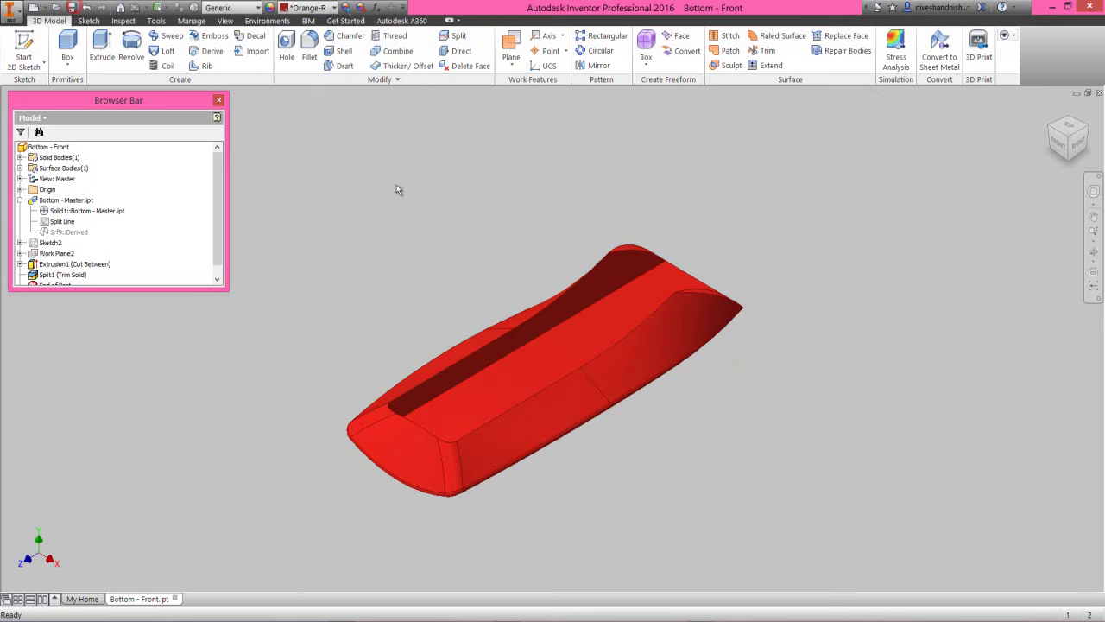
# Step: Set an enlarged isometric view of the red part as the home view with the Fit to View option
pyautogui.click(1093, 240)
pyautogui.click(1040, 277)
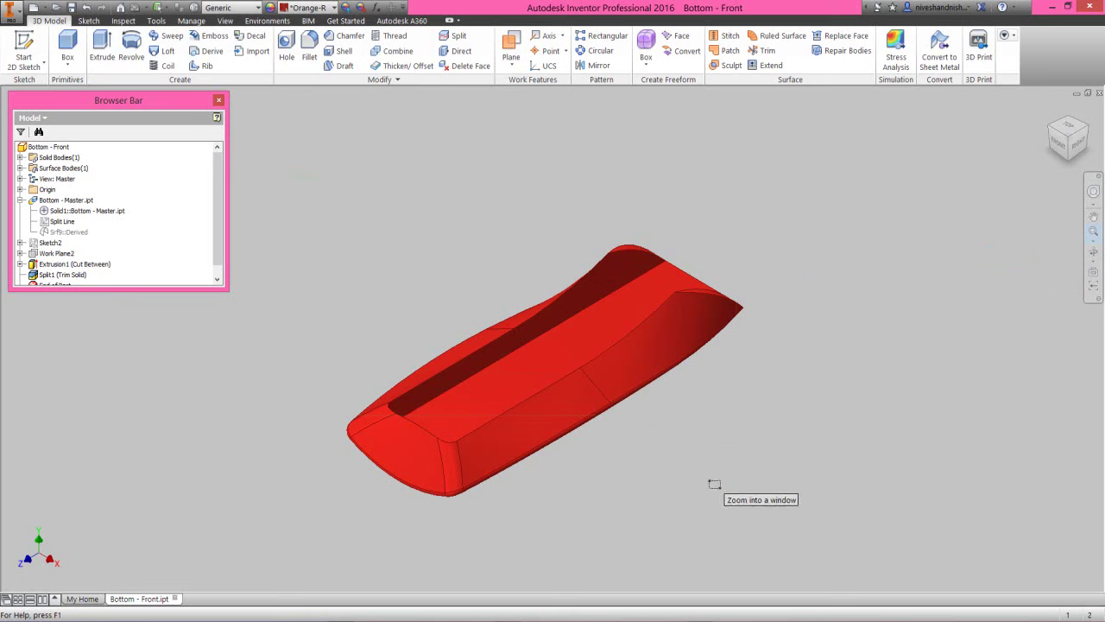
pyautogui.click(747, 530)
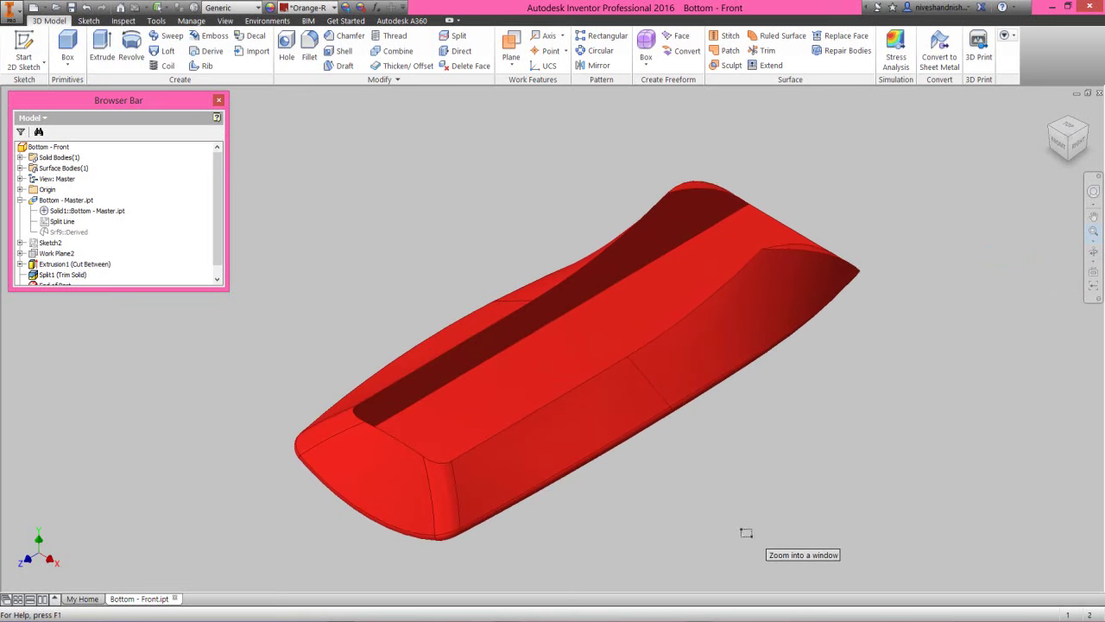
pyautogui.rightClick(1051, 118)
pyautogui.moveTo(1014, 200)
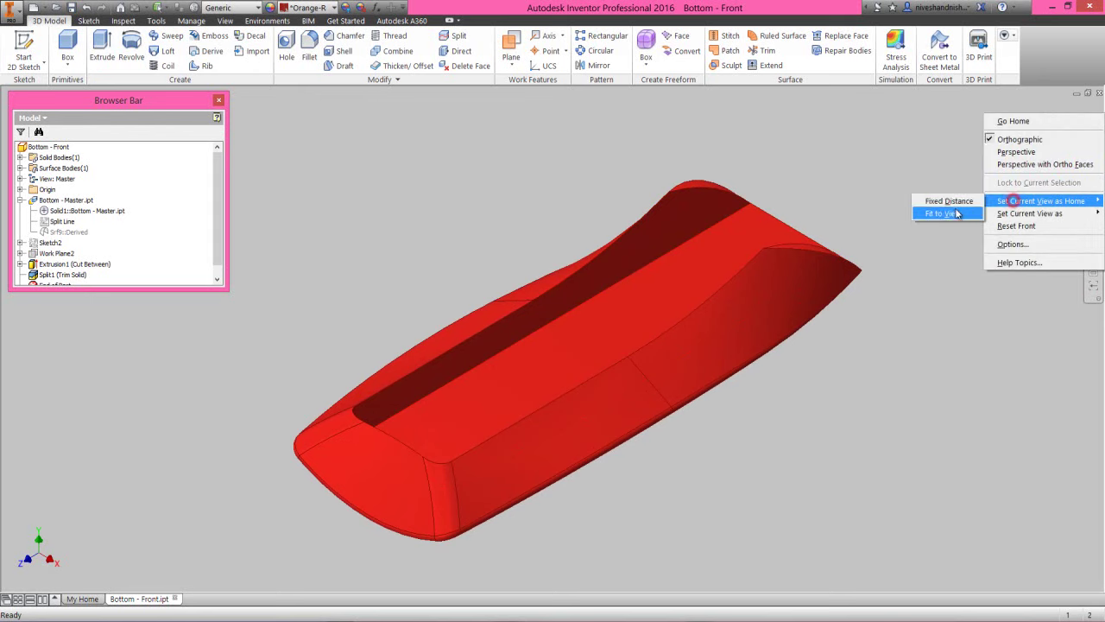
pyautogui.click(947, 204)
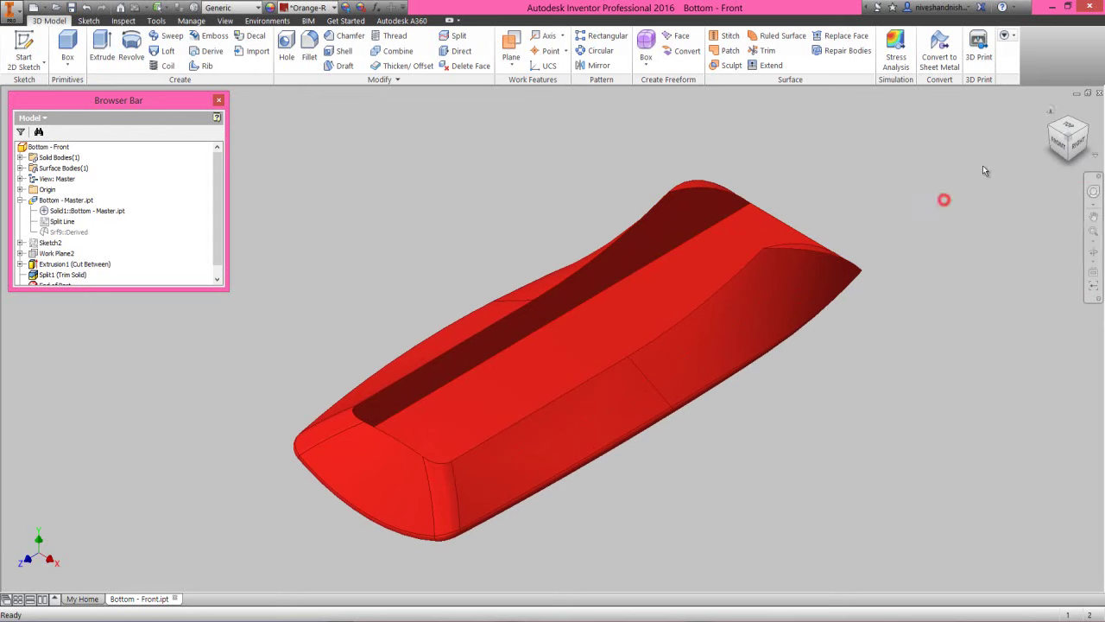
pyautogui.rightClick(1053, 110)
pyautogui.moveTo(1036, 192)
pyautogui.click(947, 205)
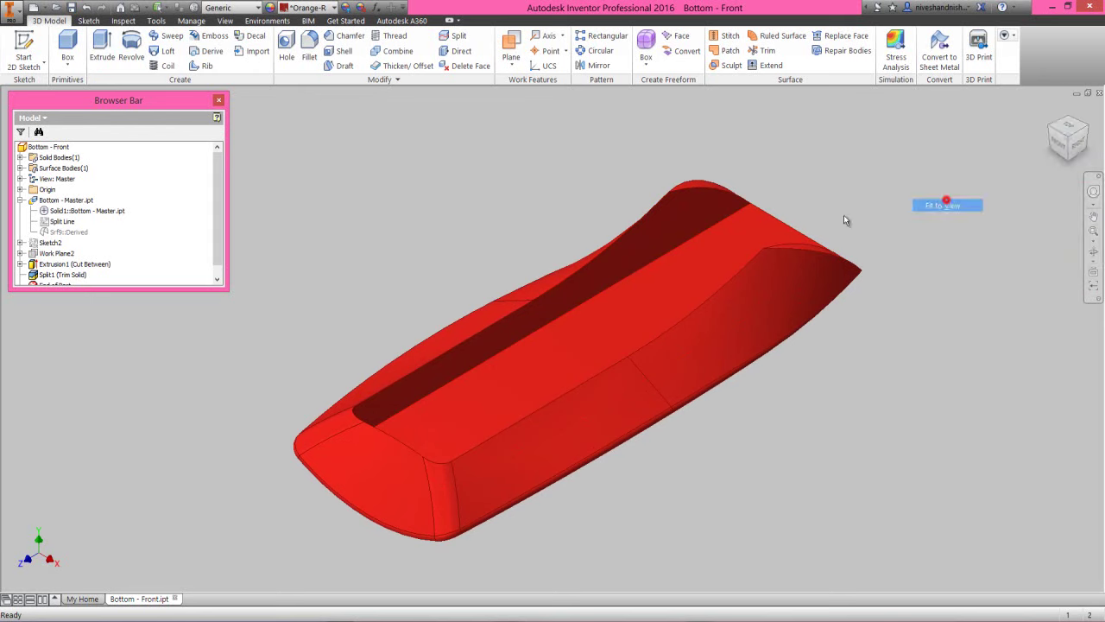
# Step: Collapse all entries of the model tree and save the Bottom - Front part
pyautogui.rightClick(171, 173)
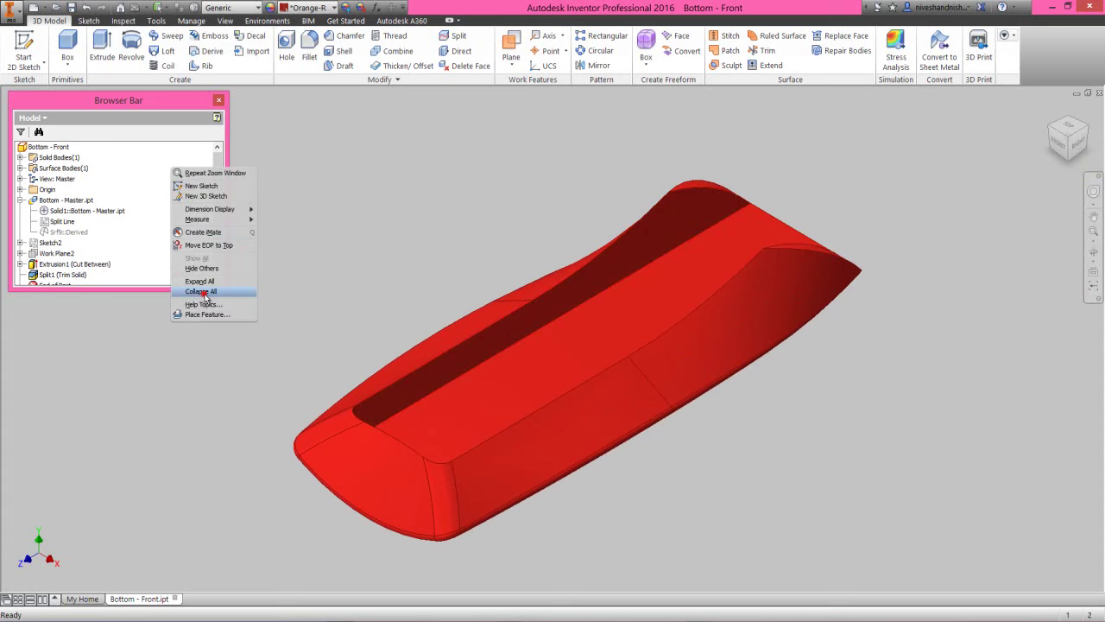
pyautogui.click(203, 294)
pyautogui.click(71, 8)
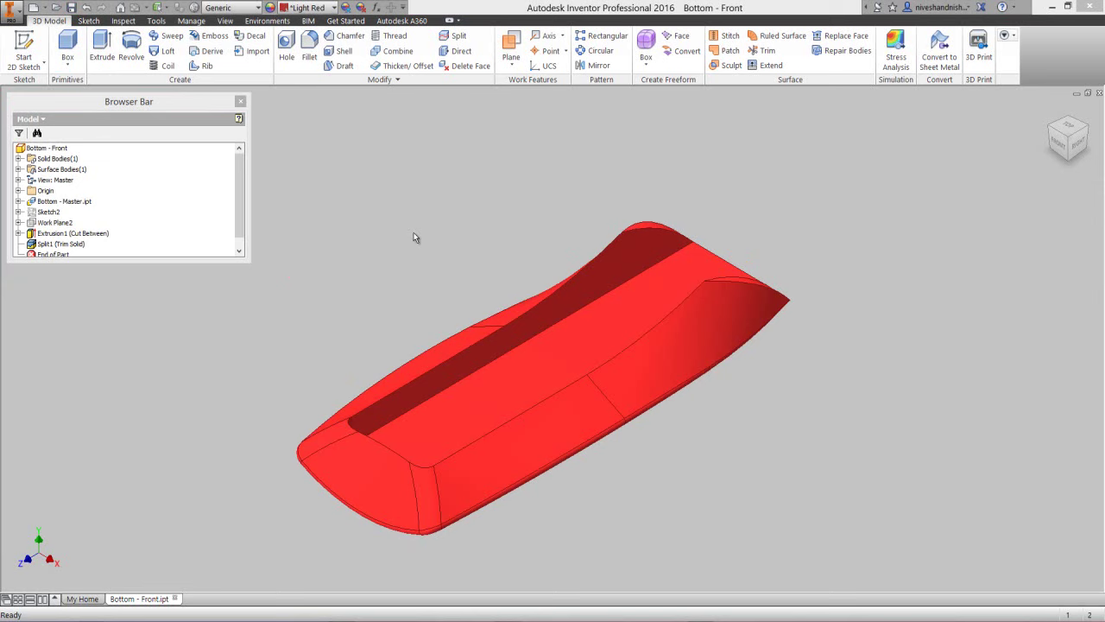
# Step: Minimize the Bottom - Front document and create a new assembly from the English template Standard (in).iam
pyautogui.click(414, 233)
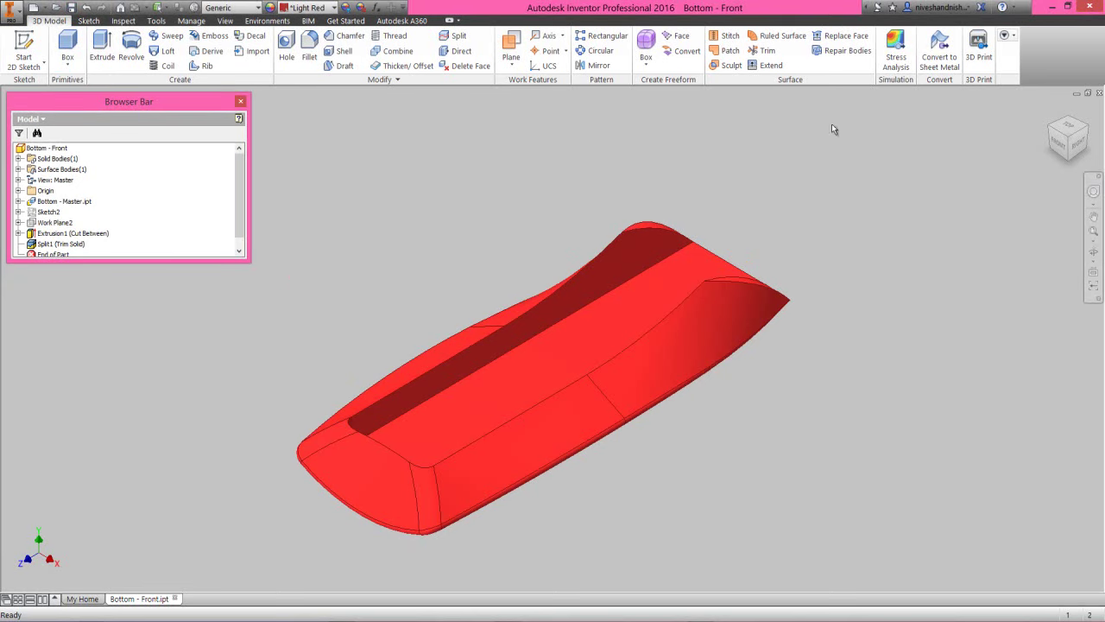
pyautogui.click(1075, 92)
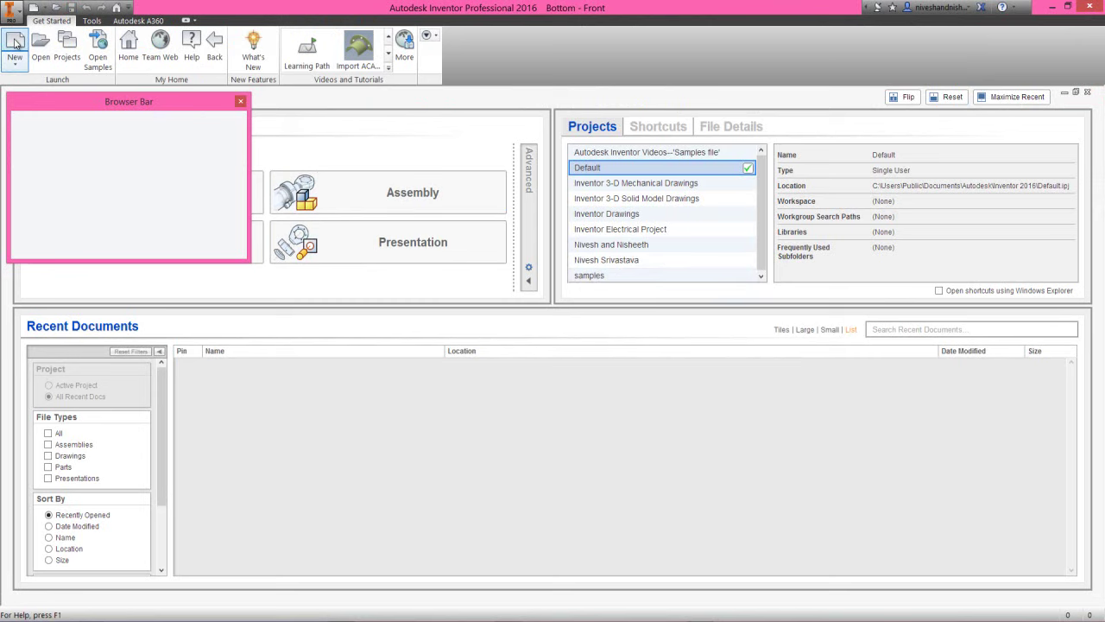
pyautogui.click(14, 44)
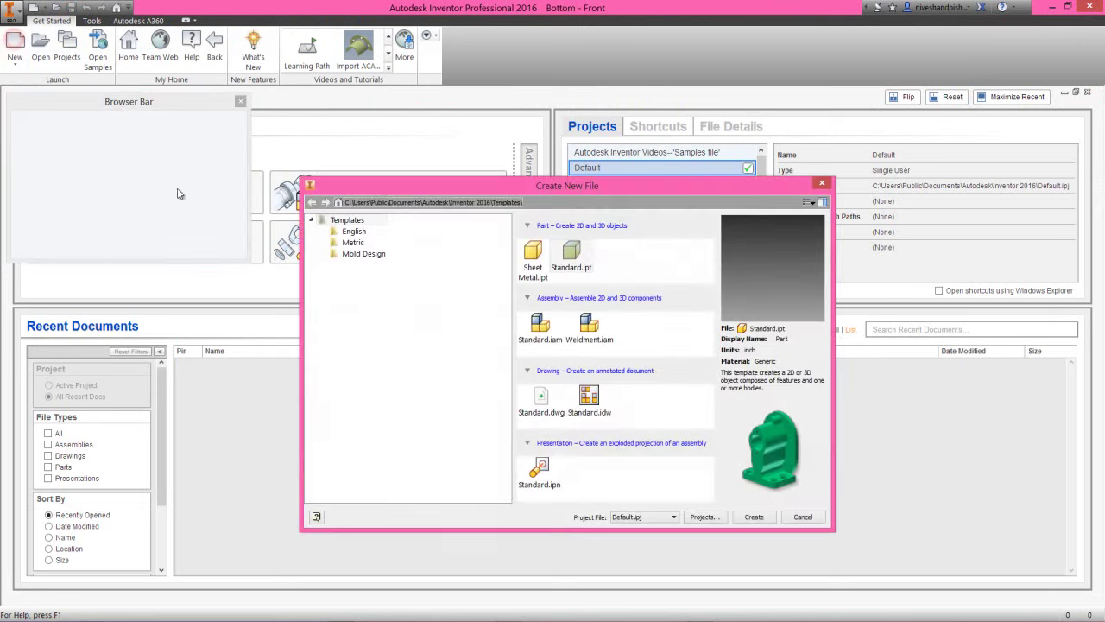
pyautogui.click(354, 230)
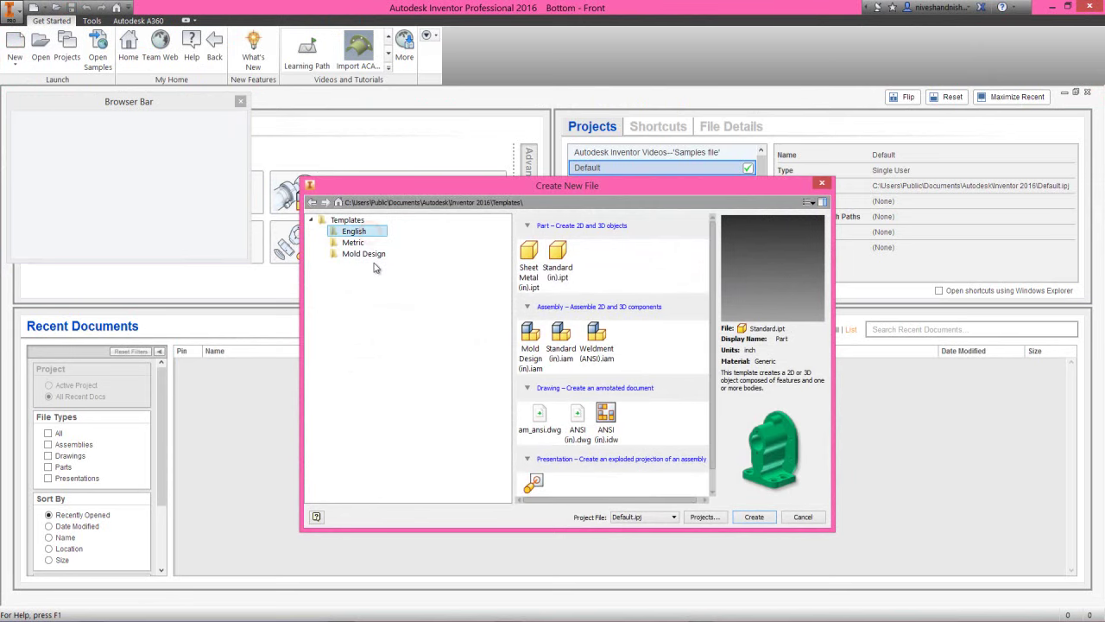
pyautogui.click(560, 335)
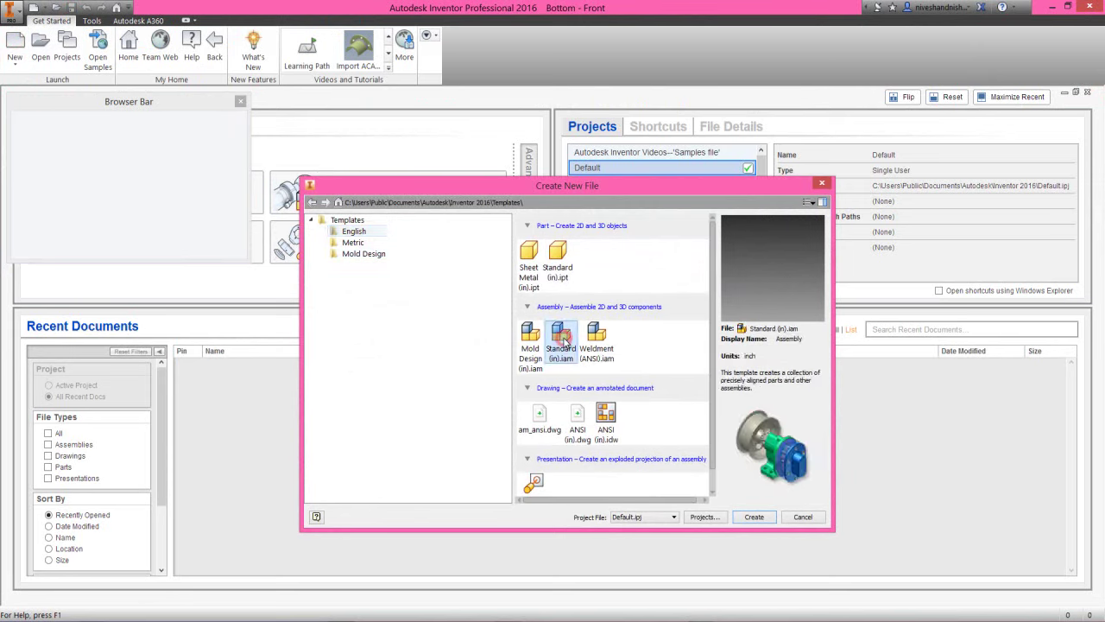
pyautogui.click(765, 518)
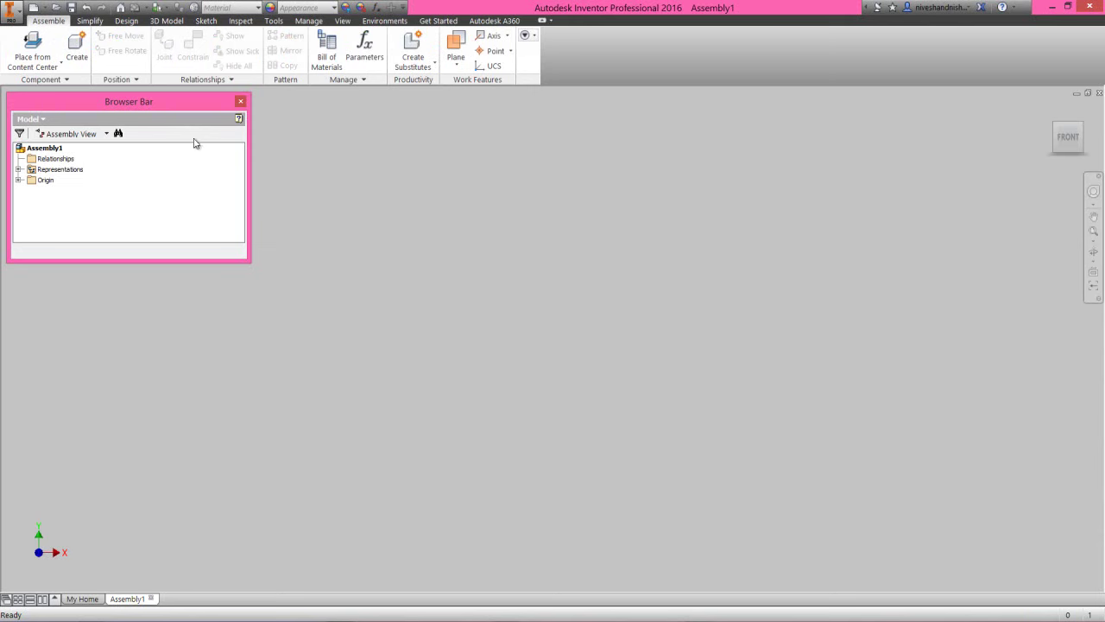
# Step: Place one instance of the Bottom - Back part from the Stapler folder in the assembly, grounded at the origin
pyautogui.click(60, 62)
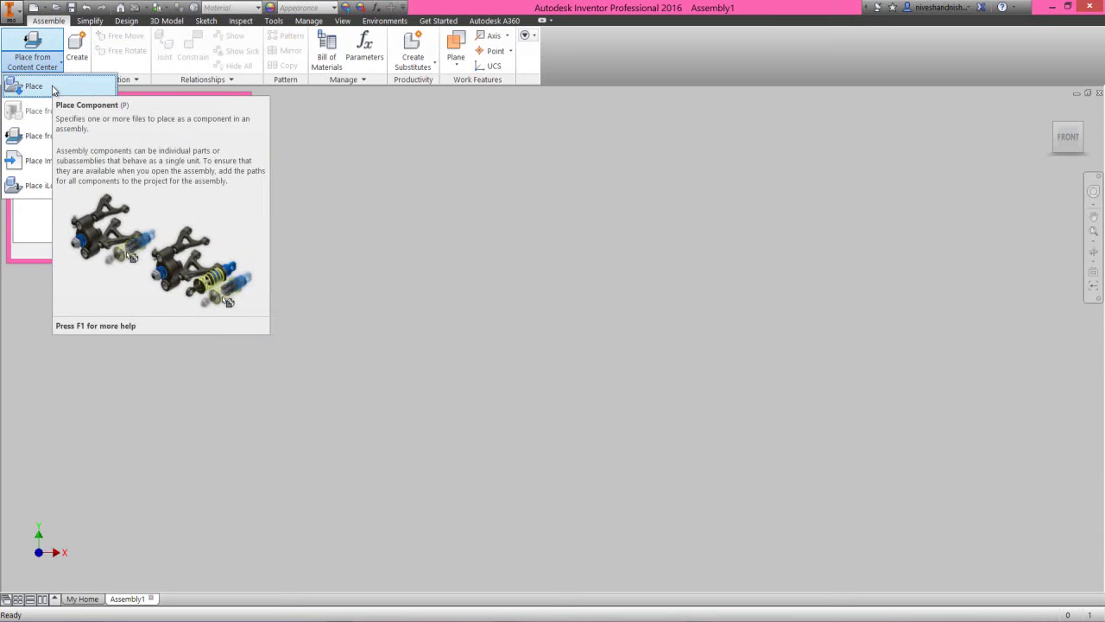
pyautogui.click(34, 87)
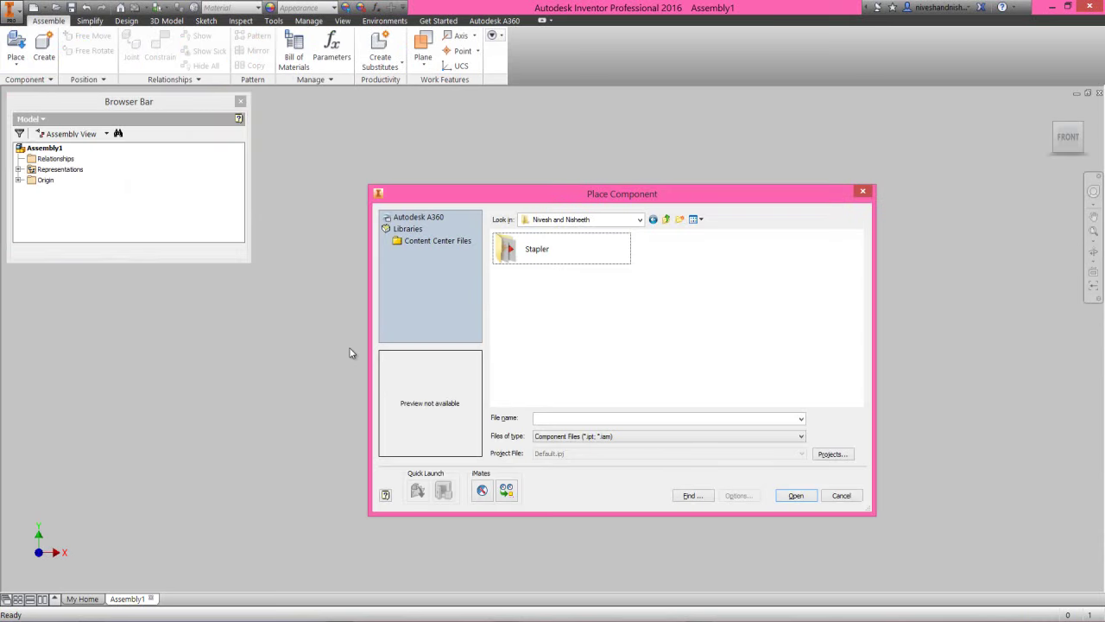
pyautogui.doubleClick(543, 252)
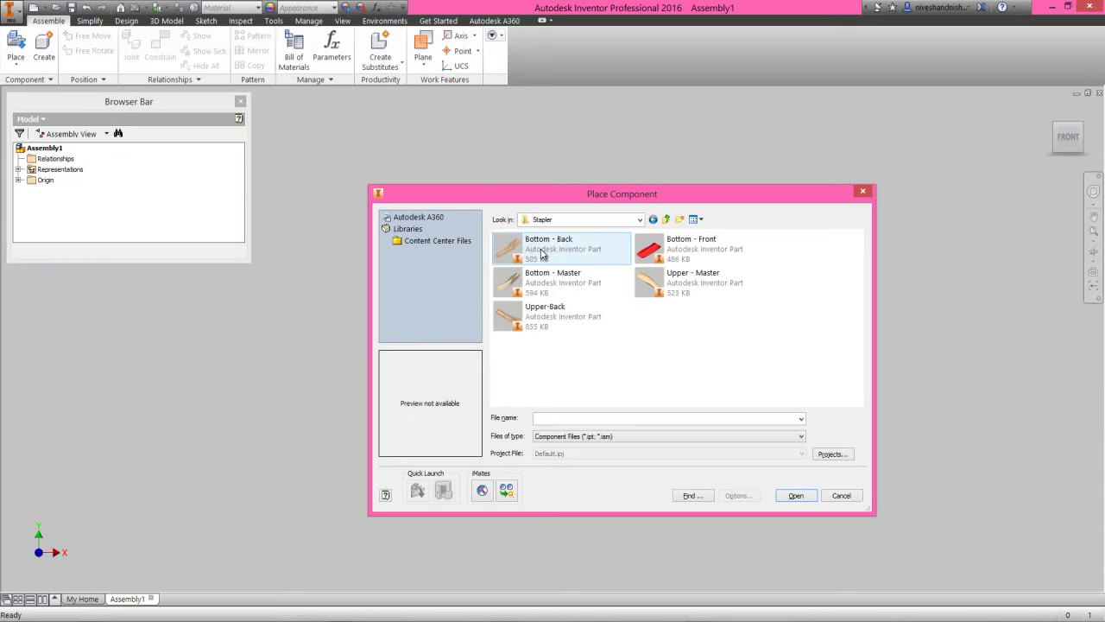
pyautogui.click(591, 253)
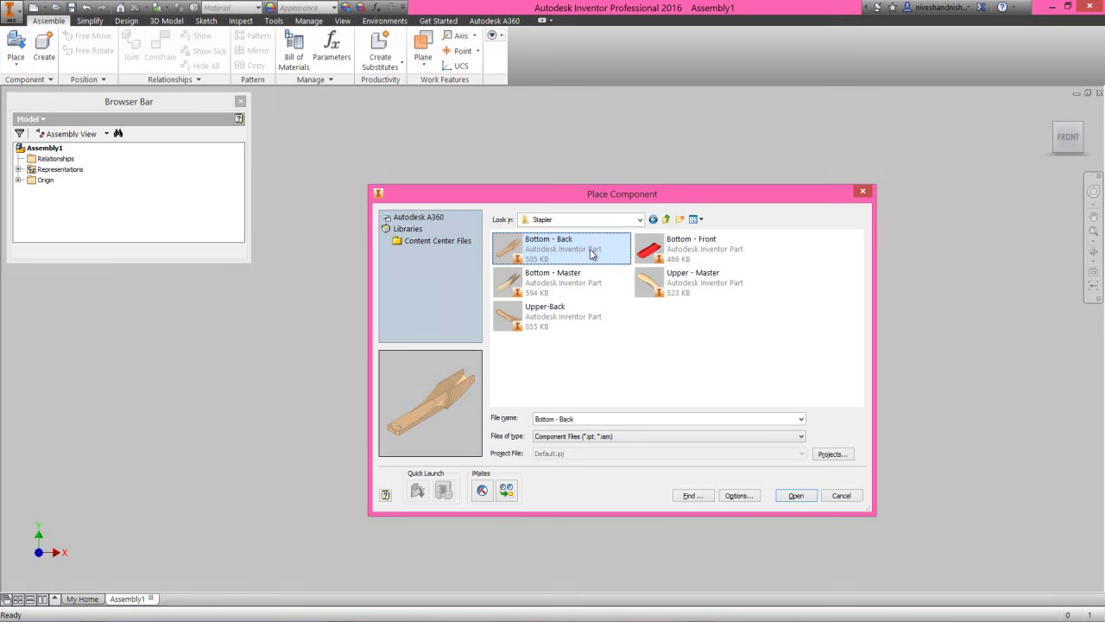
pyautogui.click(788, 495)
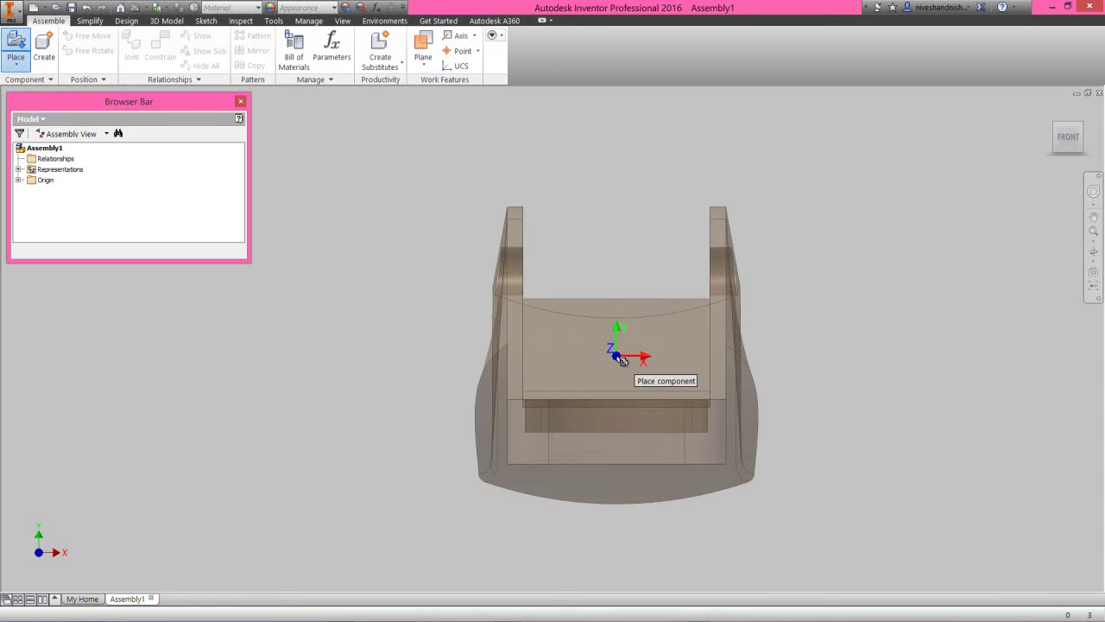
pyautogui.rightClick(621, 361)
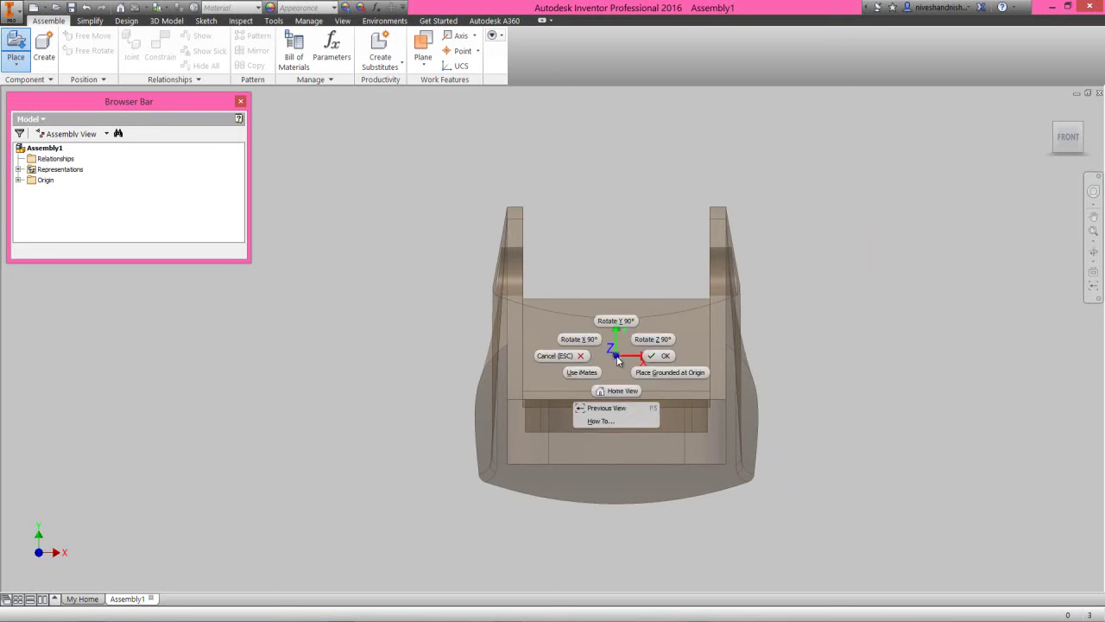
pyautogui.click(693, 374)
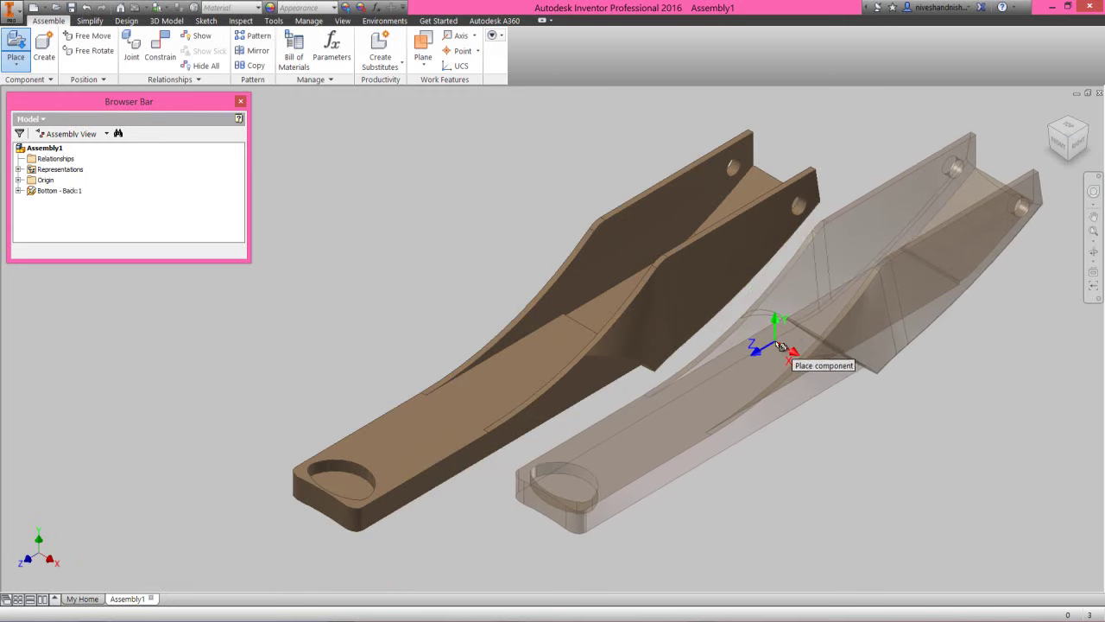
pyautogui.rightClick(781, 346)
pyautogui.click(801, 344)
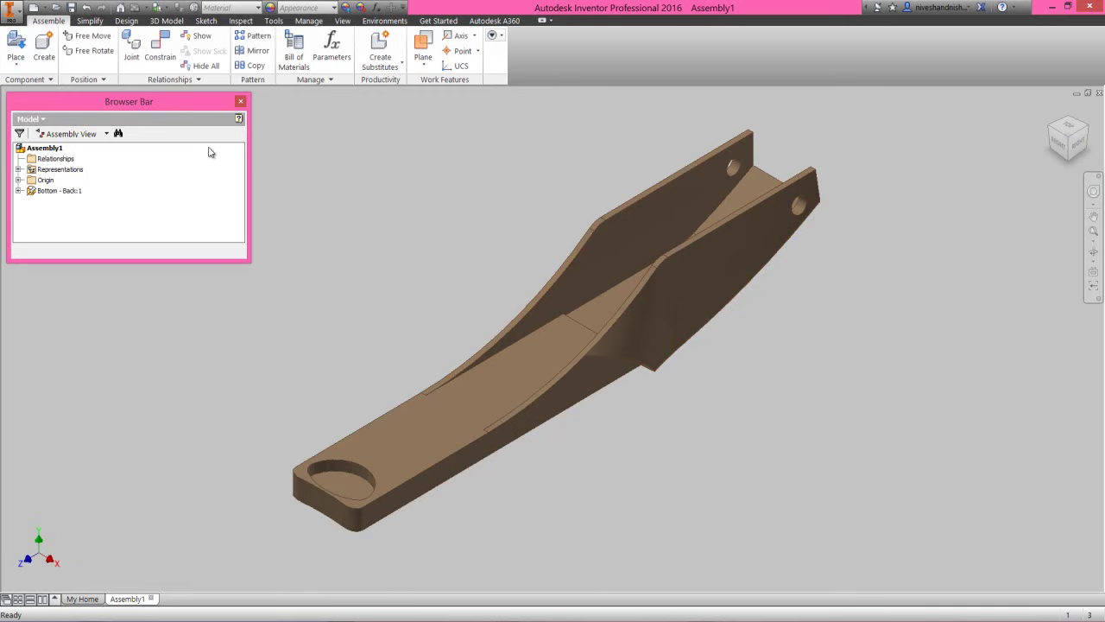
# Step: Save the assembly as Bottom in the Stapler folder, including the changes to its dependent Bottom - Back part
pyautogui.click(72, 8)
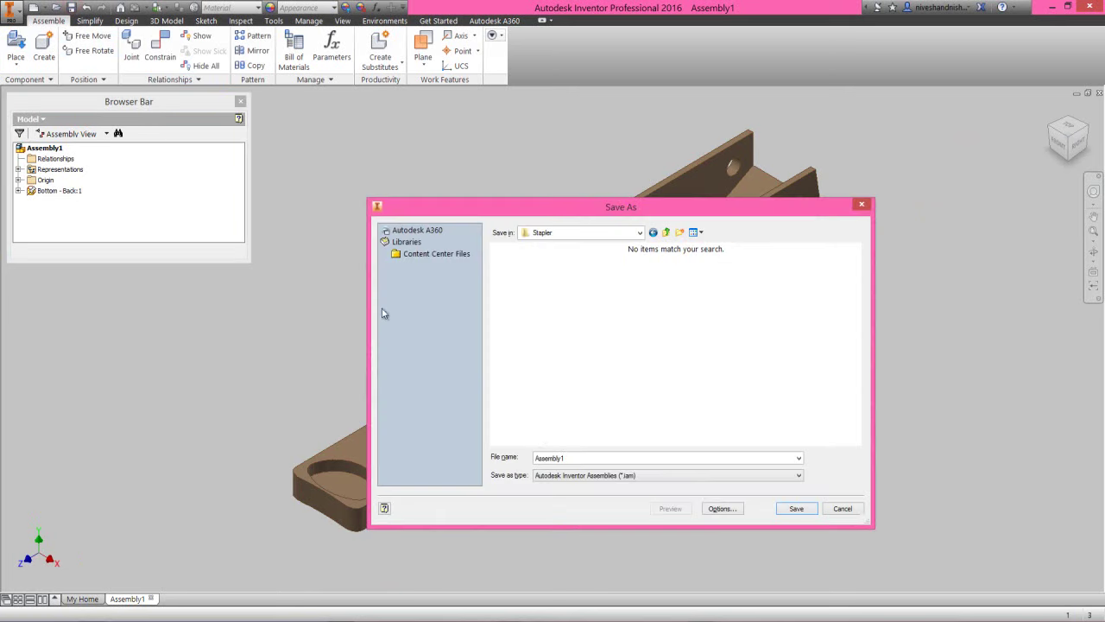
pyautogui.doubleClick(577, 457)
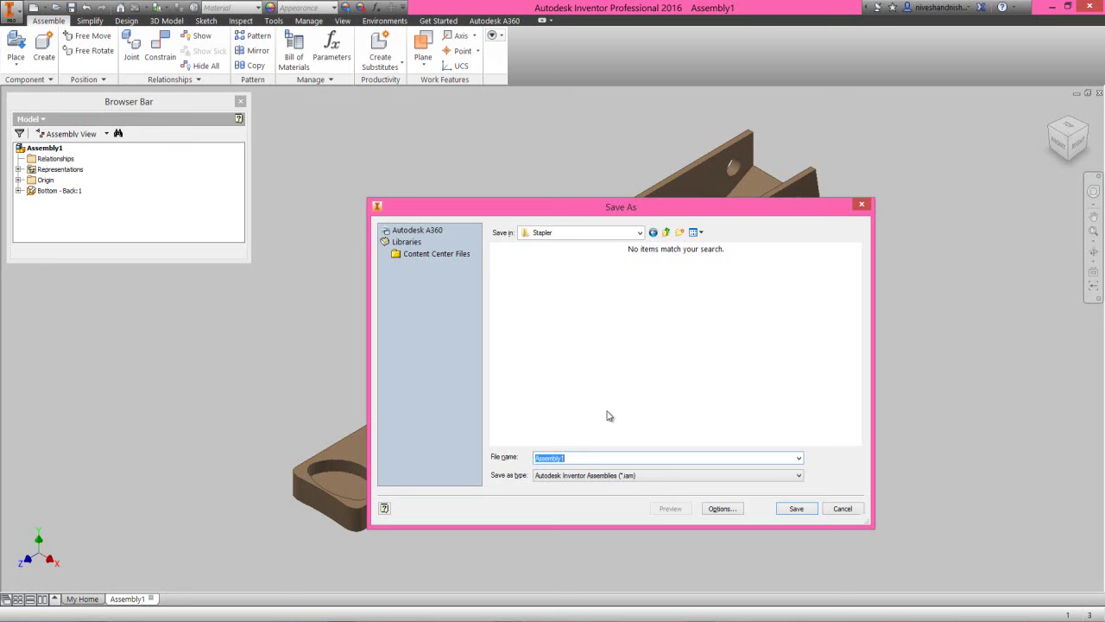
pyautogui.write('Bottom')
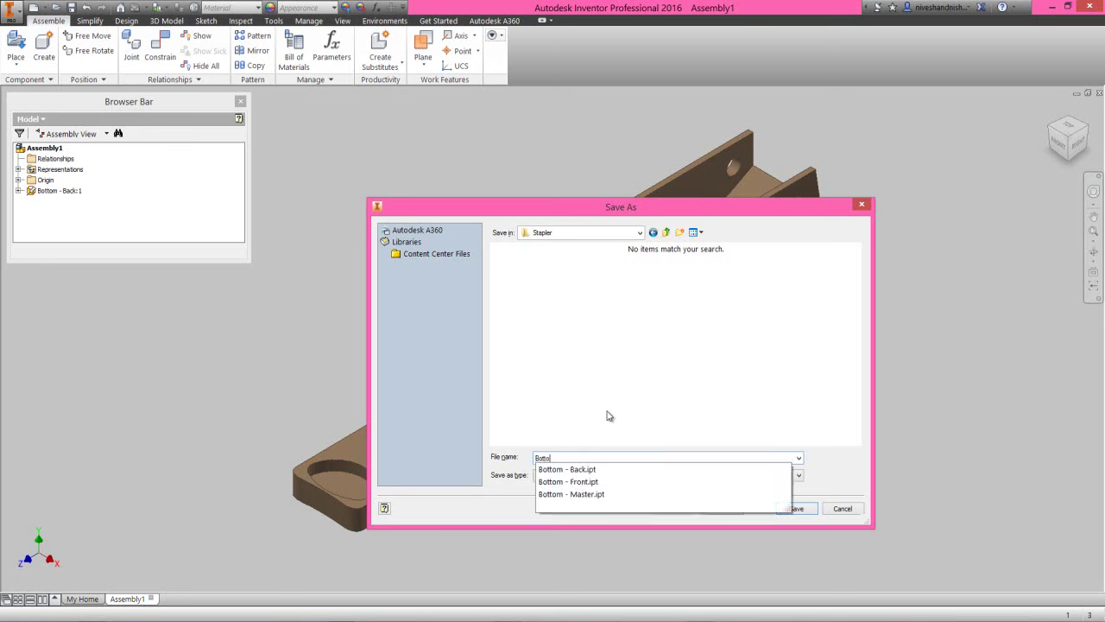
pyautogui.click(789, 389)
pyautogui.click(796, 509)
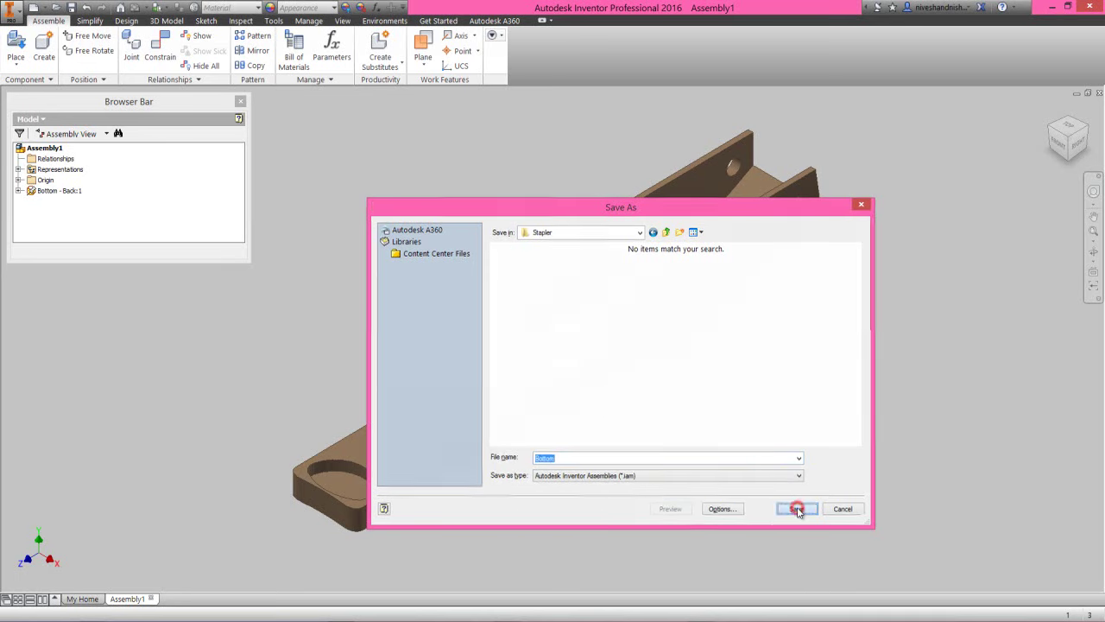
pyautogui.click(611, 374)
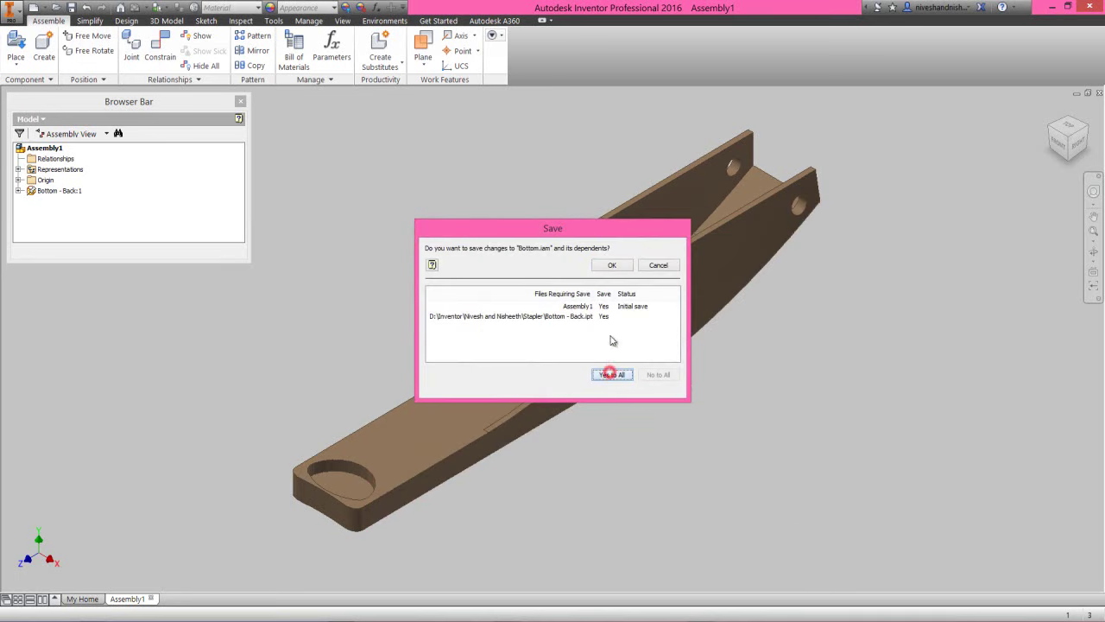
pyautogui.click(621, 265)
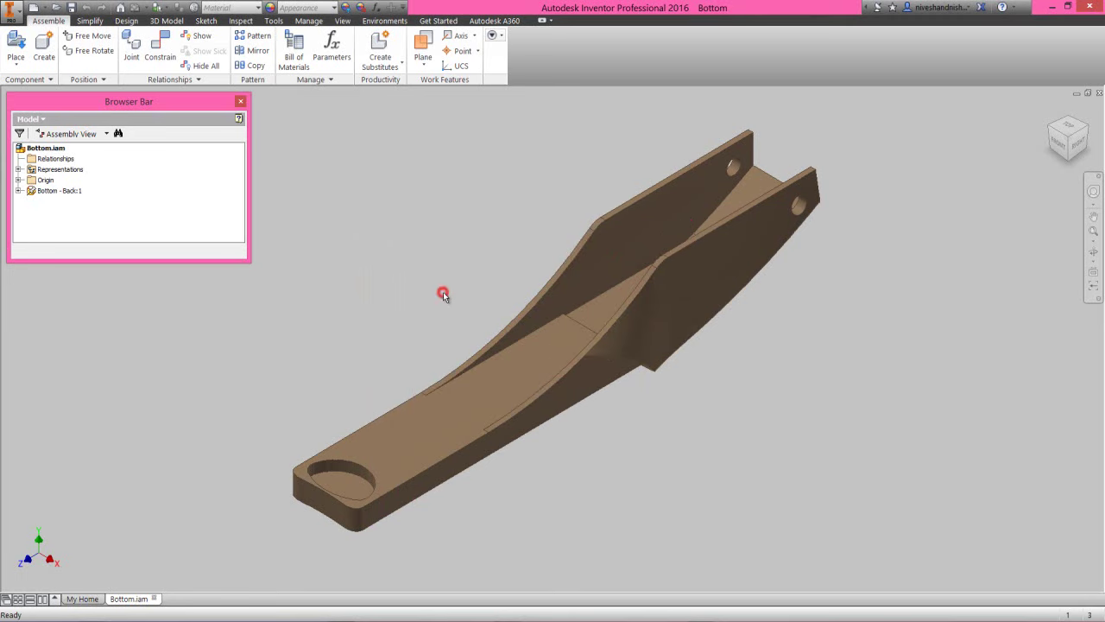
# Step: Place one instance of the Bottom - Front part from the Stapler folder beside the brown Bottom - Back part
pyautogui.click(15, 45)
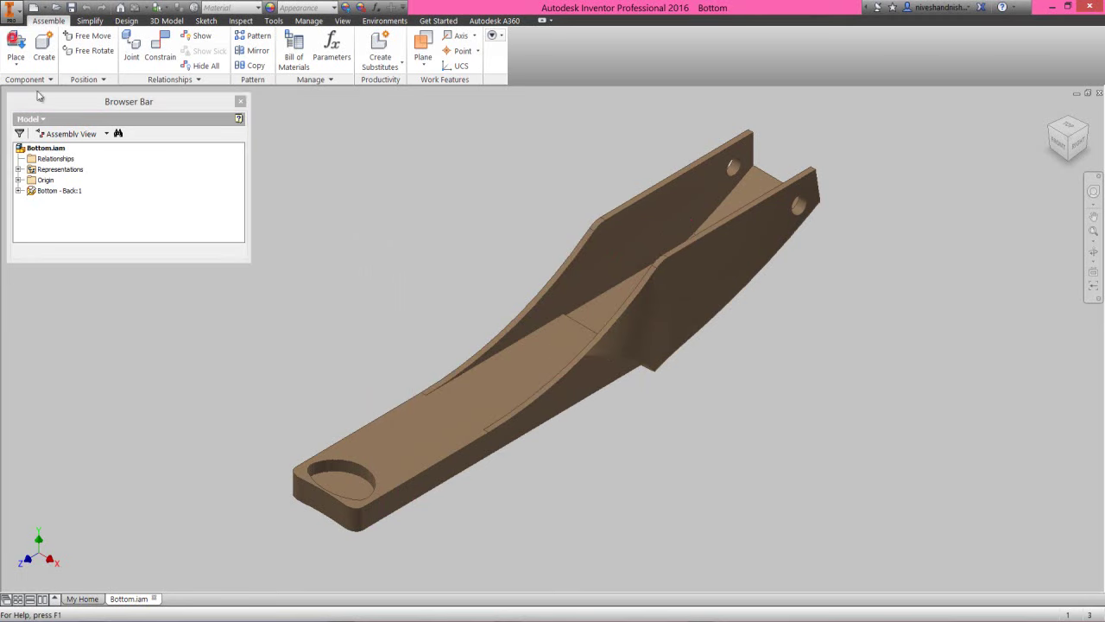
pyautogui.click(522, 282)
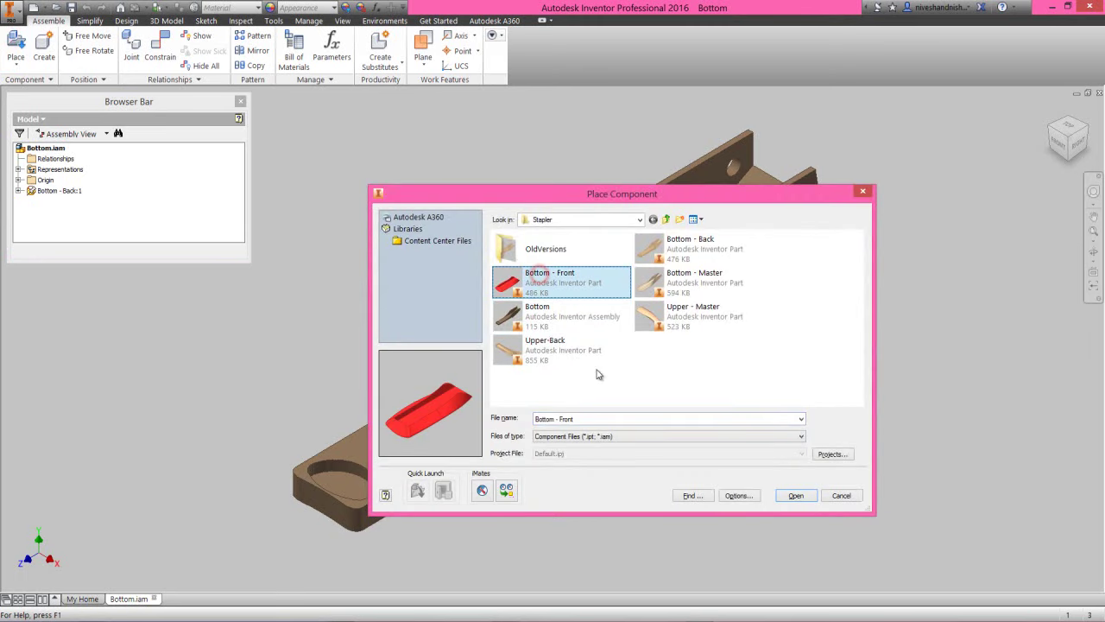
pyautogui.click(794, 496)
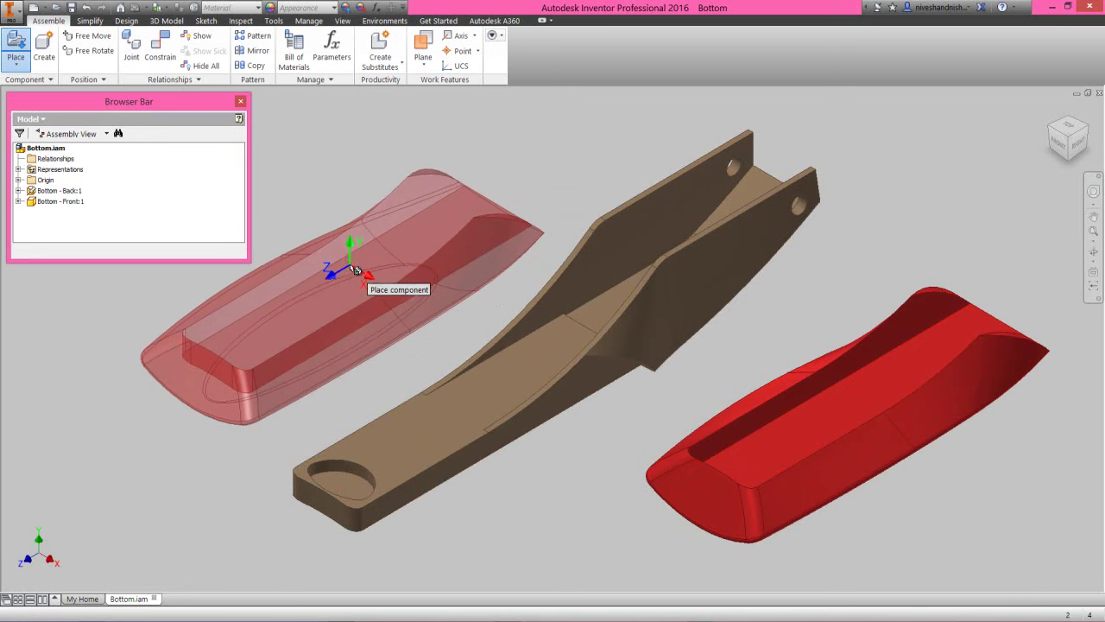
pyautogui.rightClick(350, 261)
pyautogui.click(382, 269)
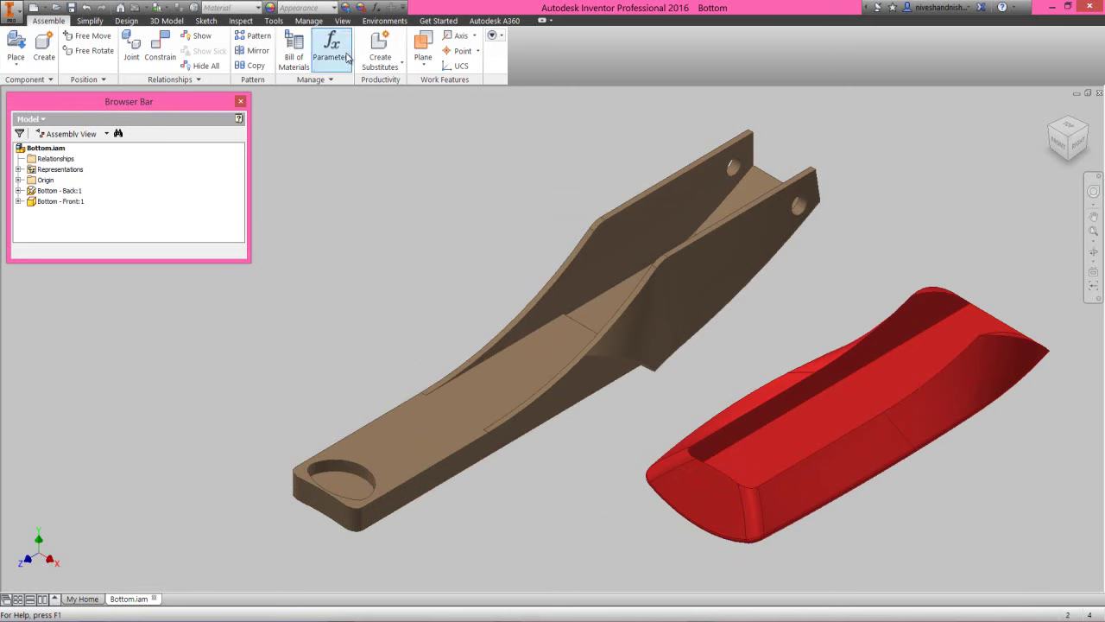
# Step: Import the lighting style definition file Favorite Color.styxml into the Style and Standard Editor
pyautogui.click(345, 21)
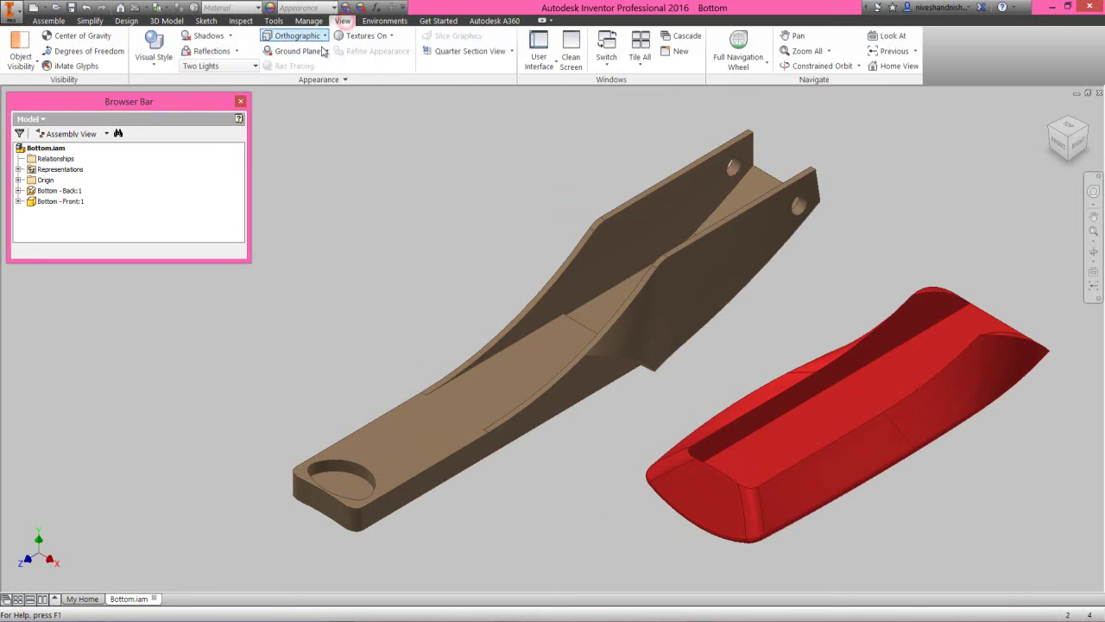
pyautogui.click(250, 65)
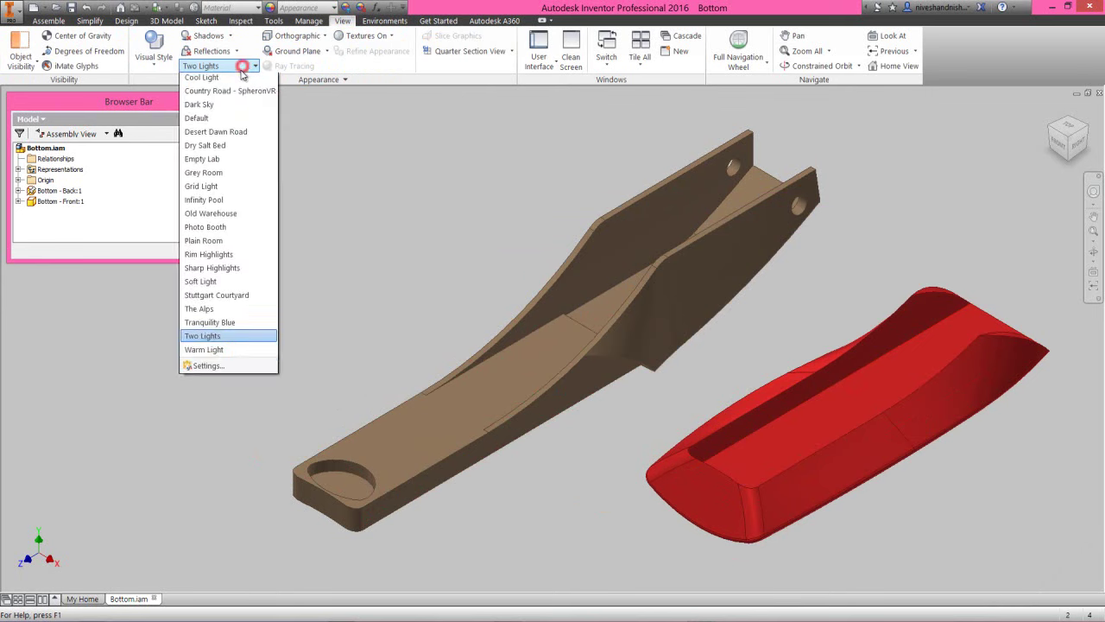
pyautogui.click(235, 368)
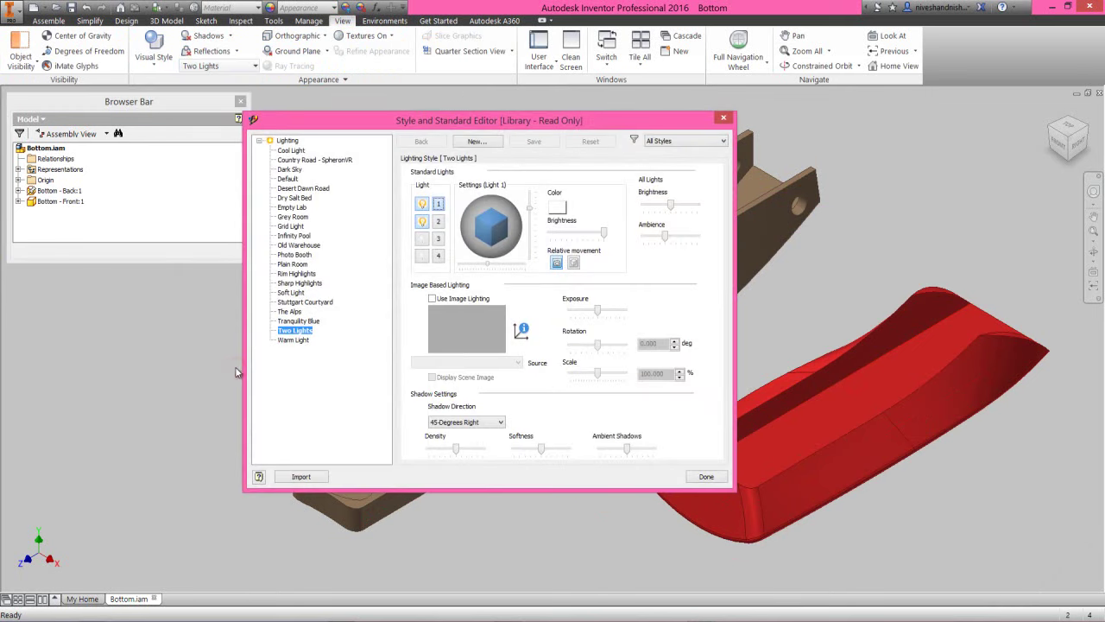
pyautogui.click(302, 475)
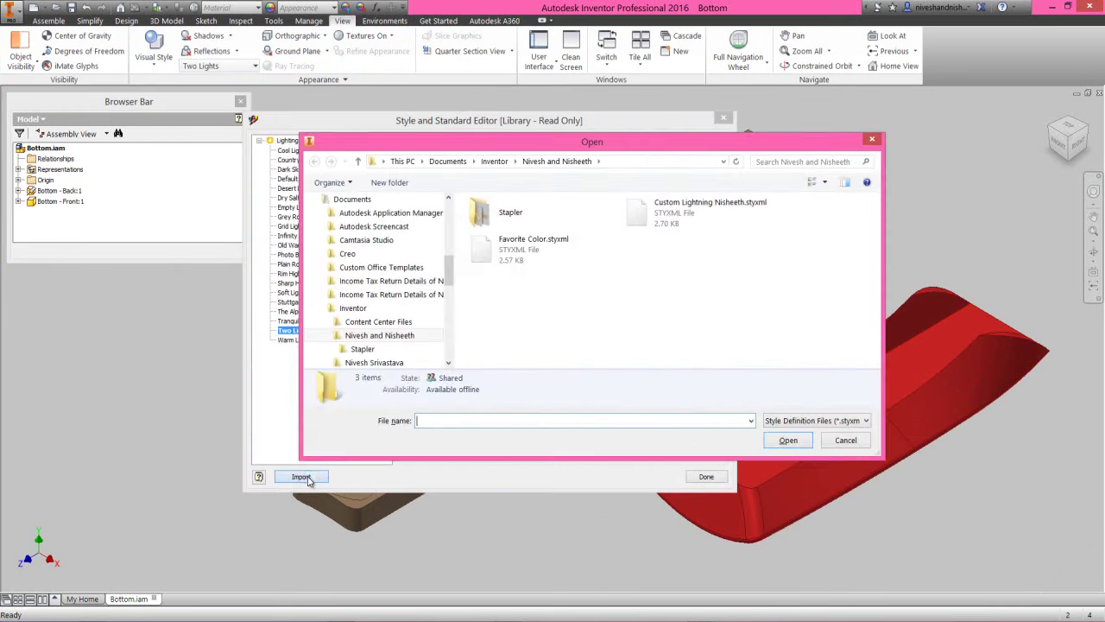
pyautogui.doubleClick(516, 249)
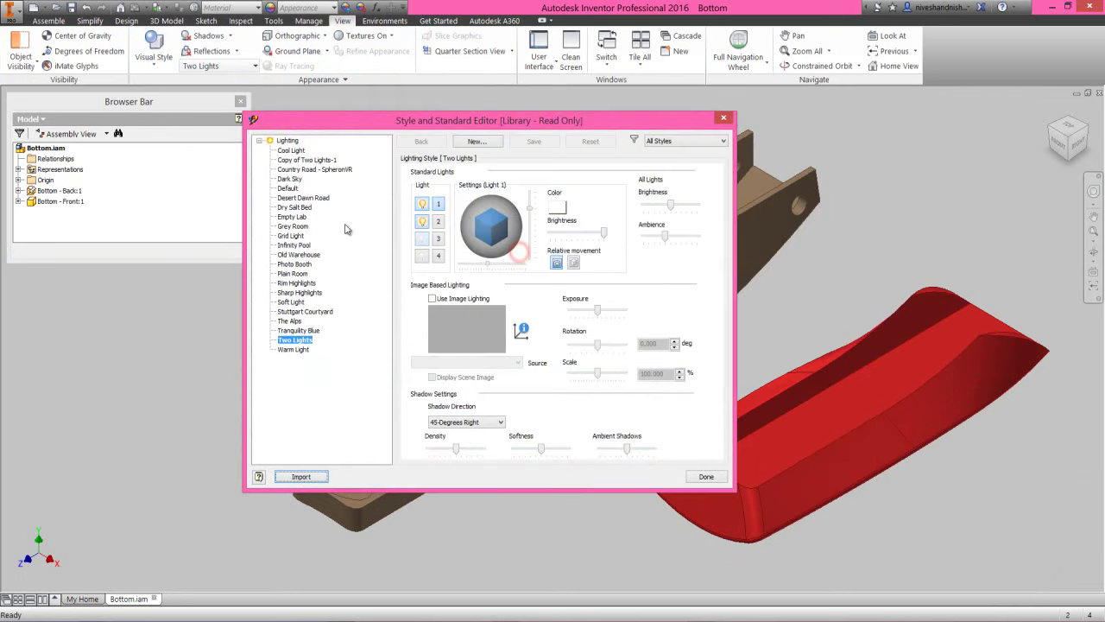
# Step: In the Copy of Two Lights-1 lighting style, turn on light 4, slightly reduce the brightness of all lights and save the edits
pyautogui.click(319, 159)
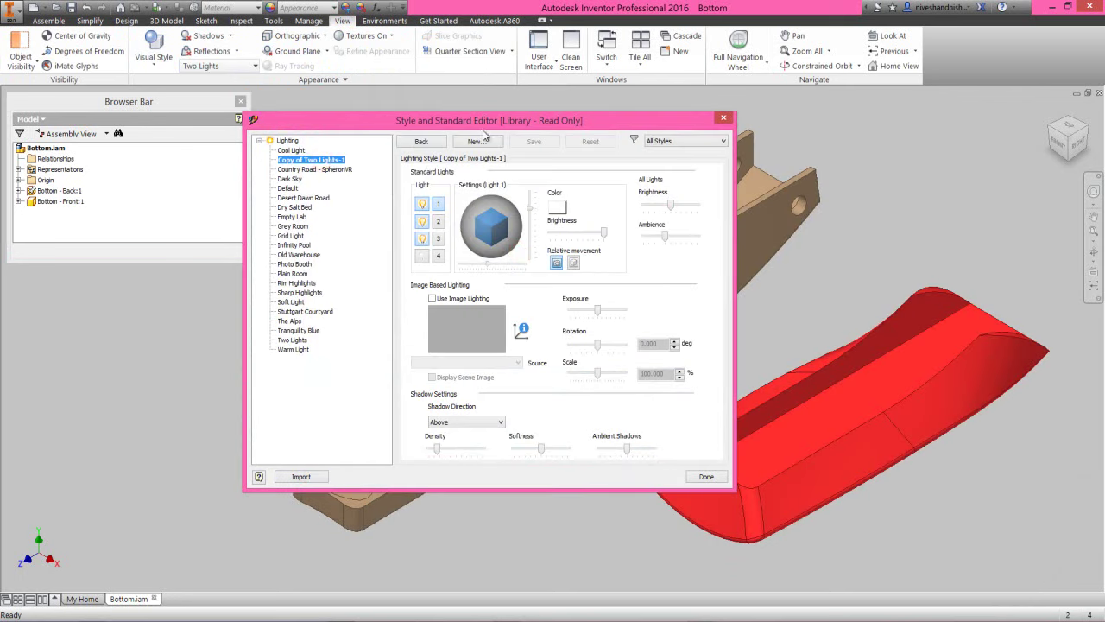
pyautogui.moveTo(549, 123); pyautogui.dragTo(334, 110)
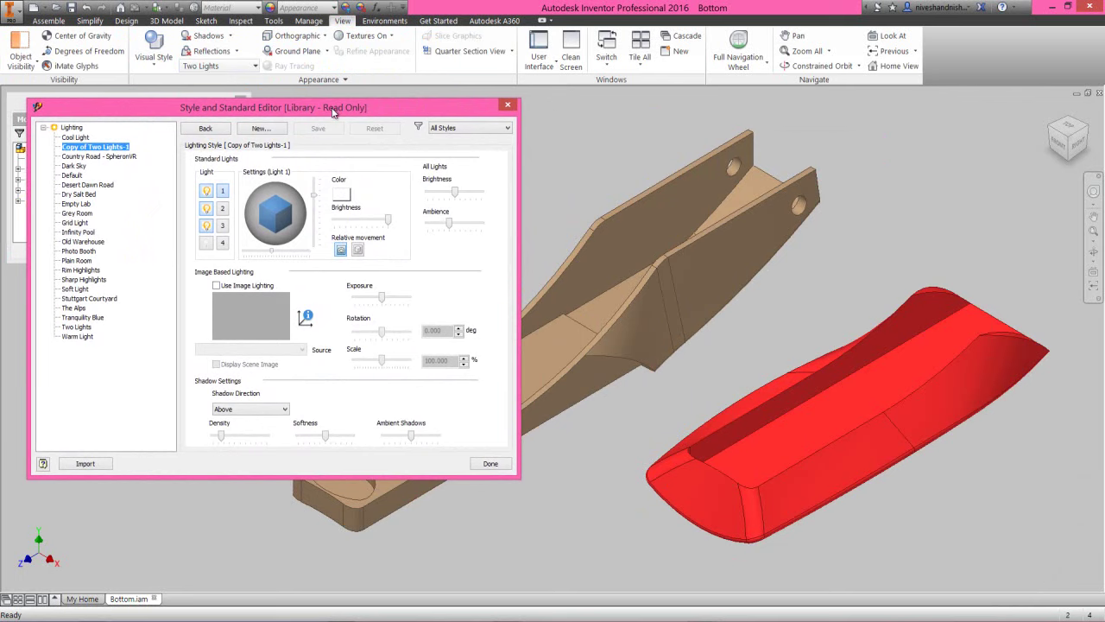
pyautogui.click(207, 243)
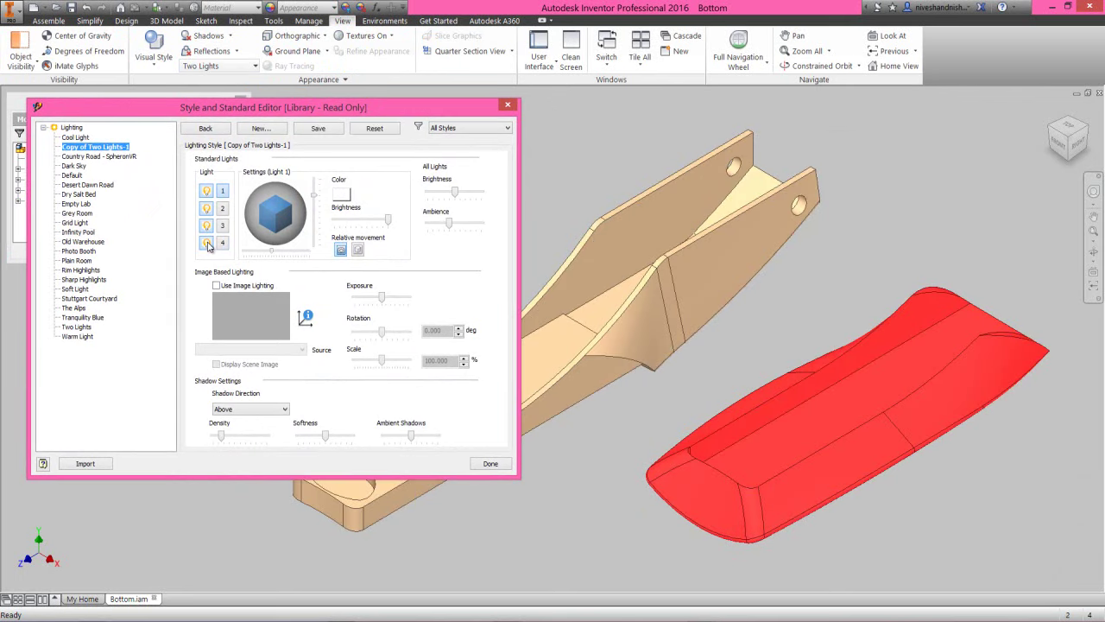
pyautogui.moveTo(455, 197); pyautogui.dragTo(443, 196)
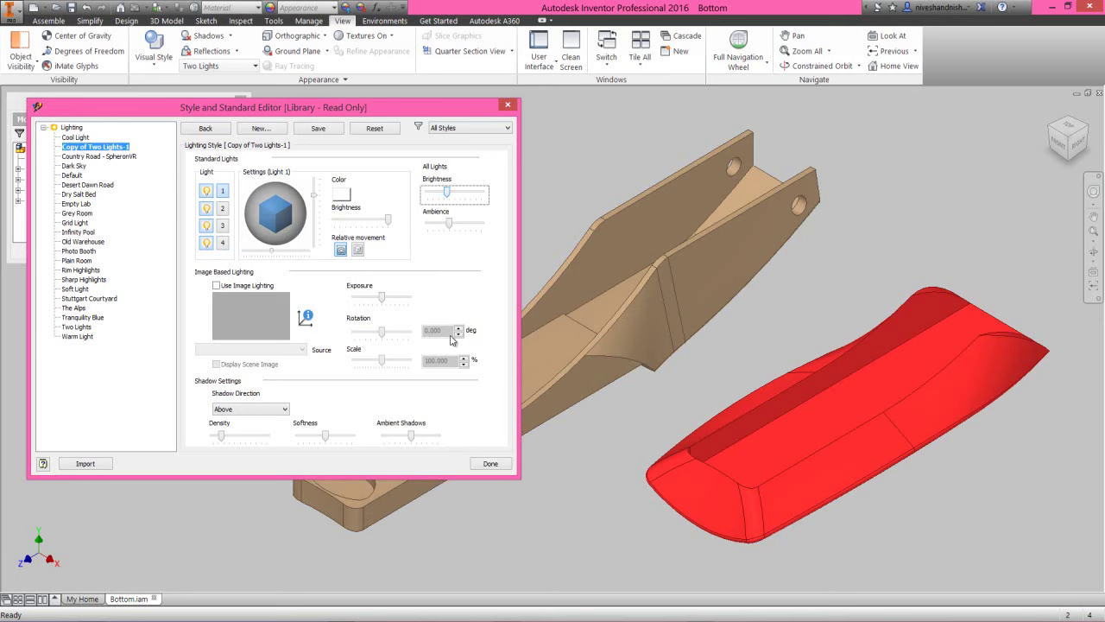
pyautogui.click(489, 464)
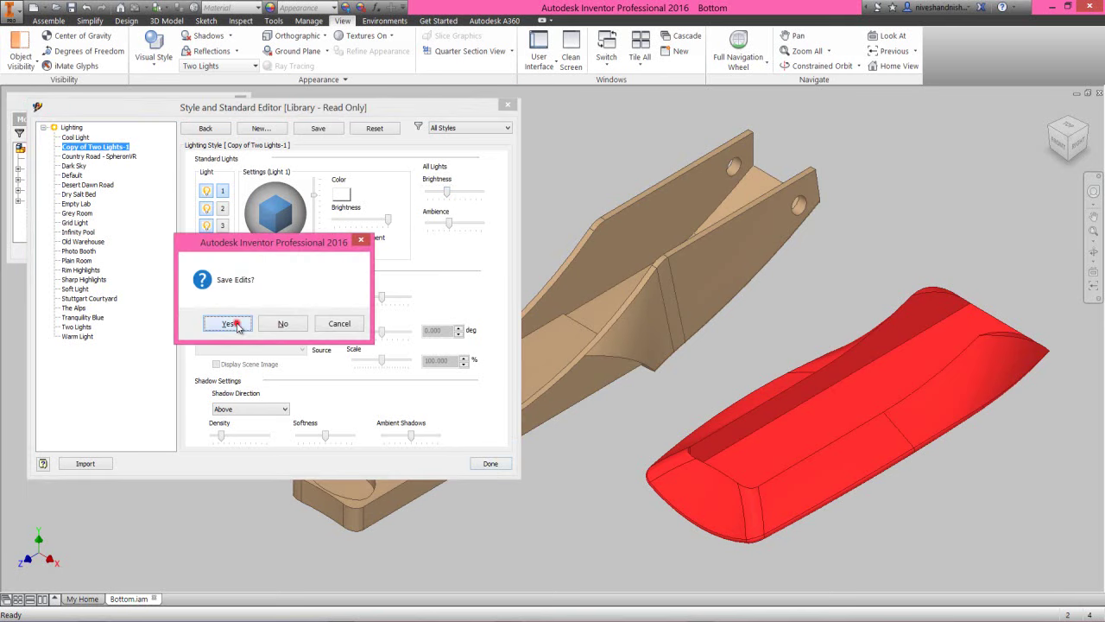
pyautogui.click(235, 323)
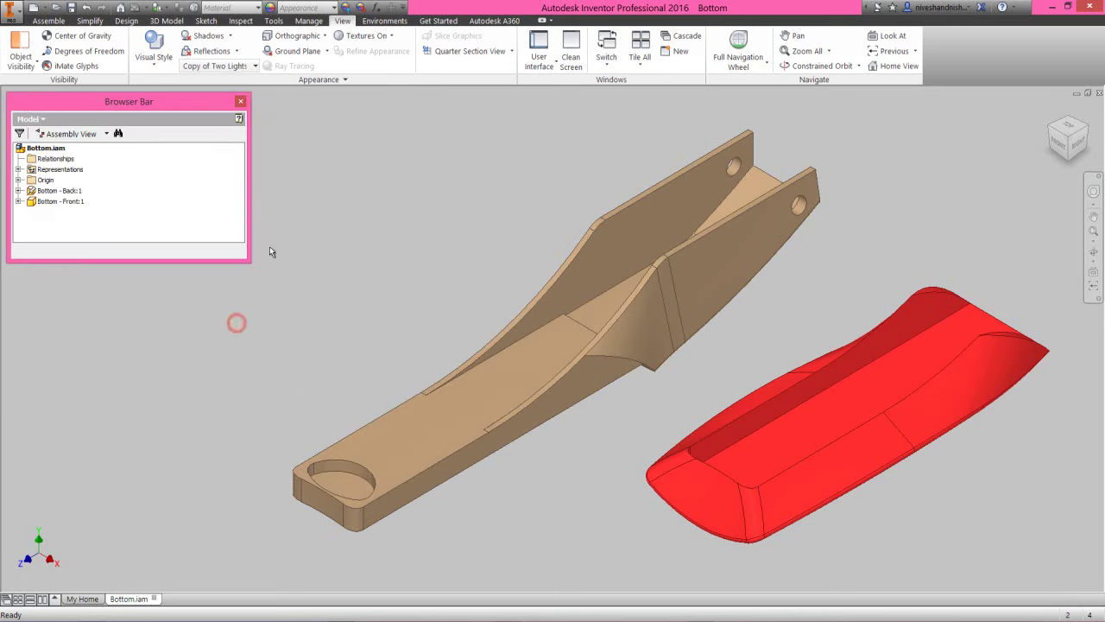
# Step: Save the Bottom assembly, leaving the dependent Bottom - Front part set to No
pyautogui.click(54, 21)
pyautogui.click(57, 7)
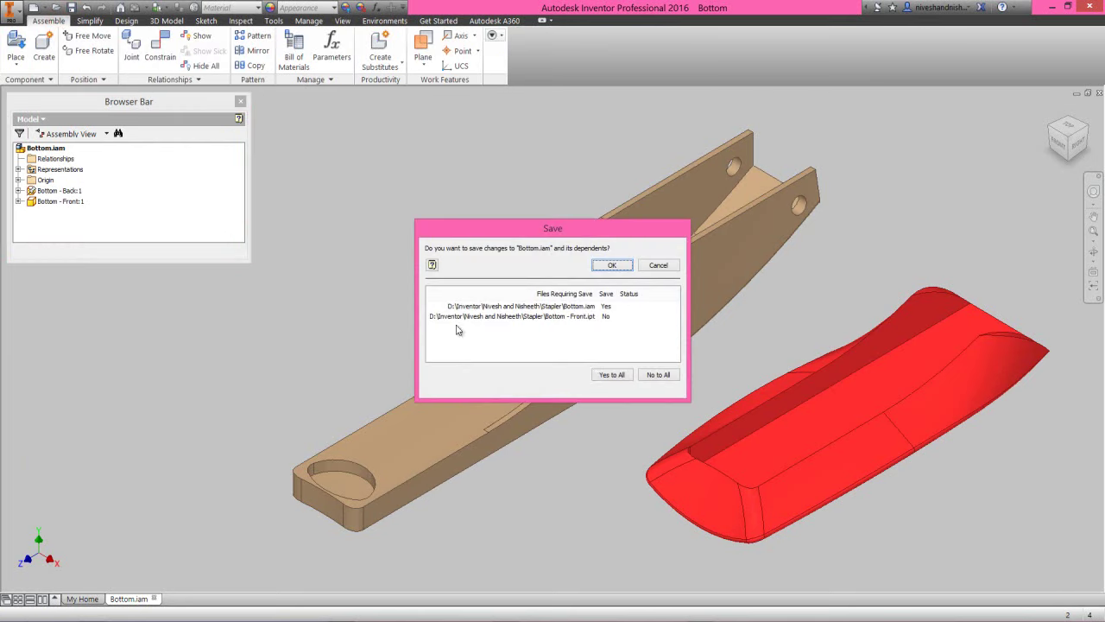
pyautogui.click(612, 265)
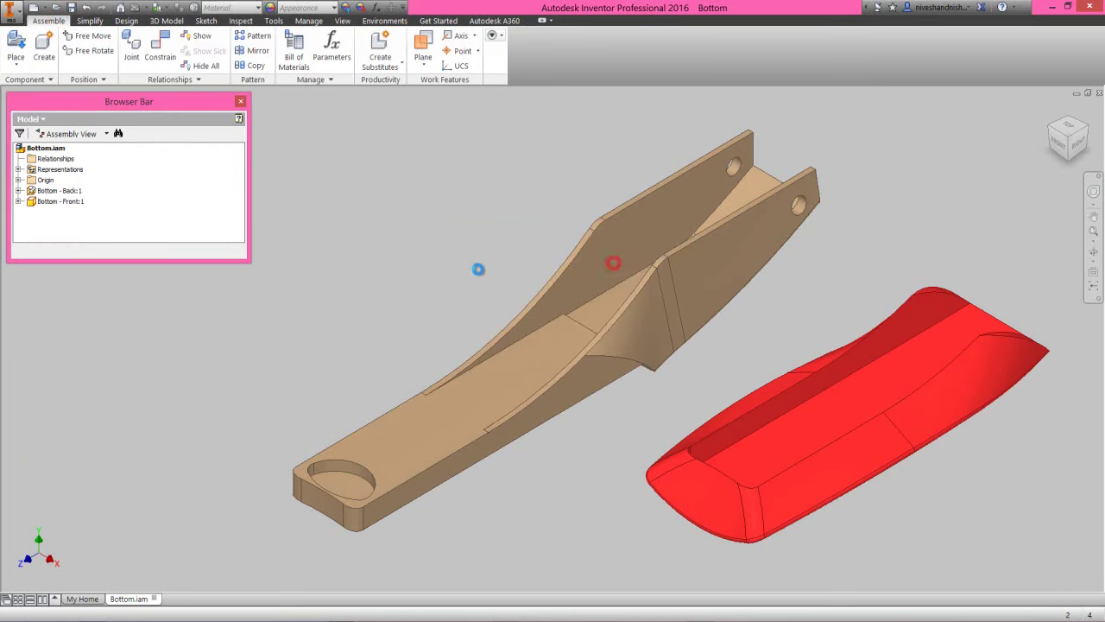
pyautogui.click(401, 270)
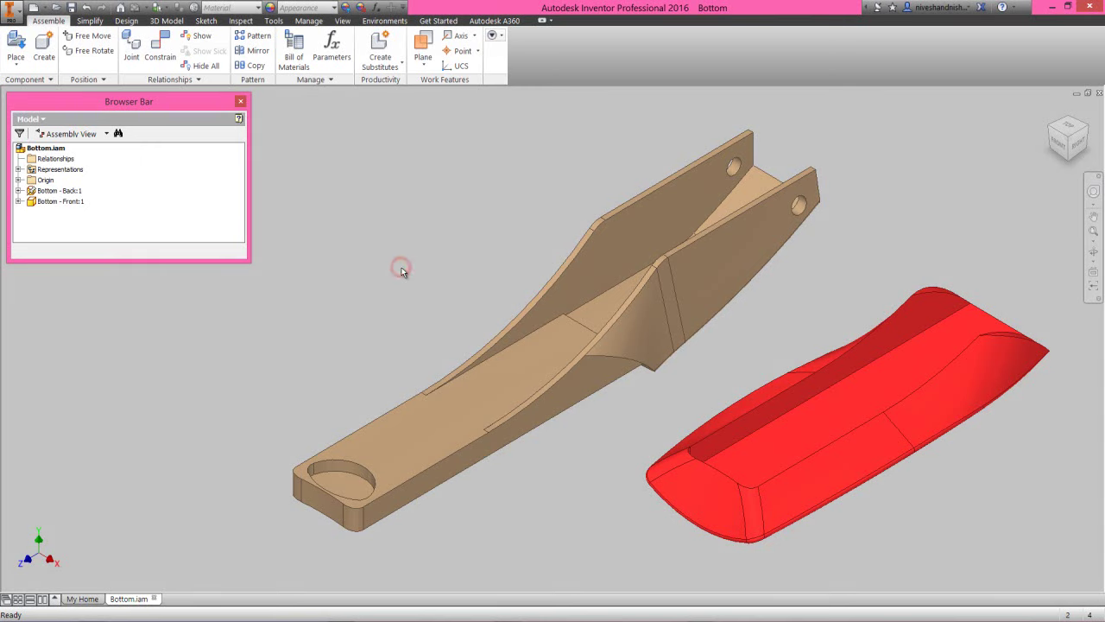
# Step: Apply a flush mate constraint with 0.000 in offset between the YZ origin planes of Bottom - Front and Bottom - Back
pyautogui.click(162, 52)
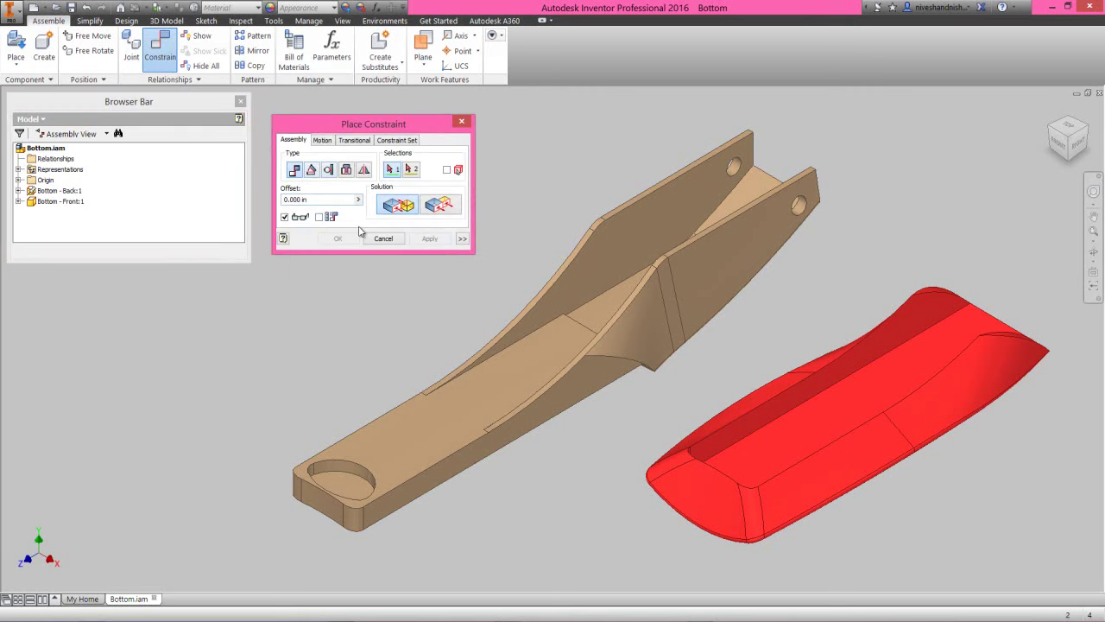
pyautogui.click(446, 208)
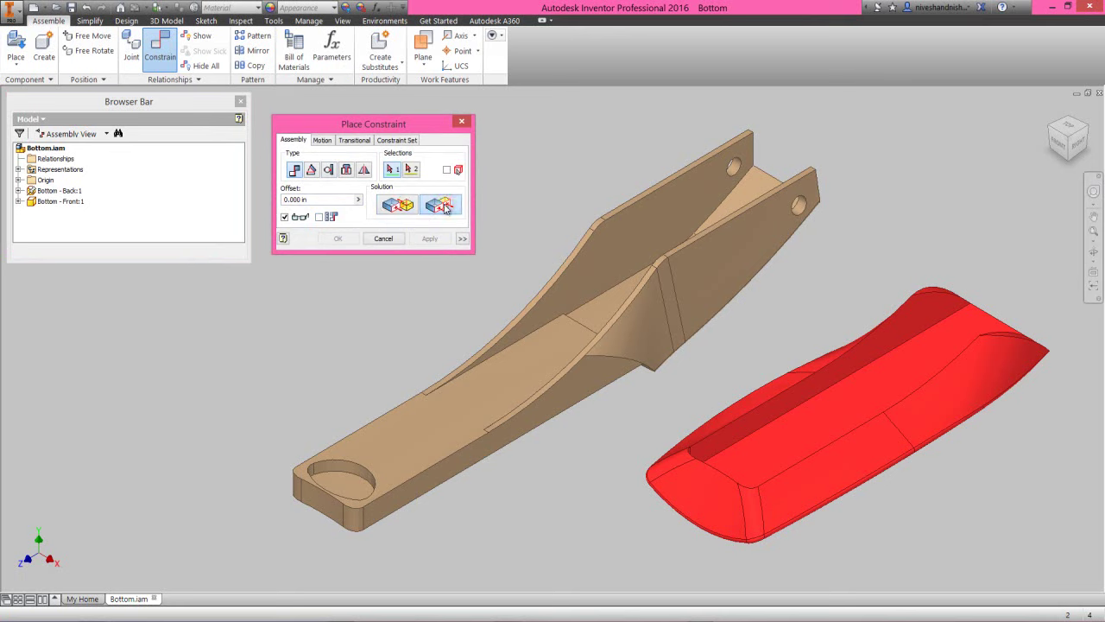
pyautogui.click(18, 201)
pyautogui.click(19, 202)
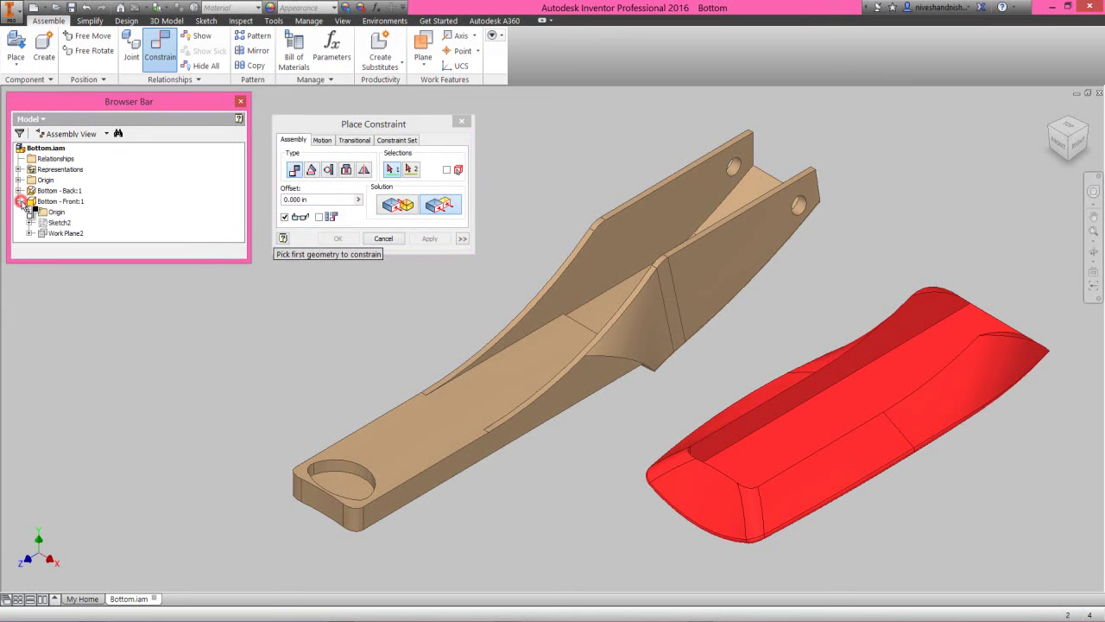
pyautogui.click(31, 212)
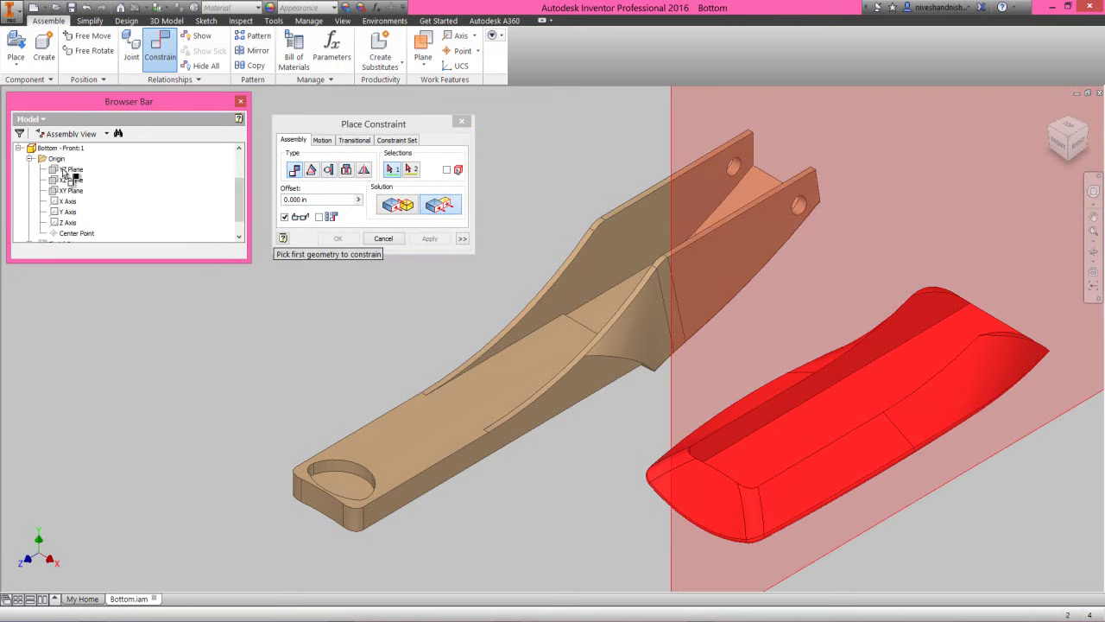
pyautogui.click(63, 170)
pyautogui.scroll(-2, 215, 367)
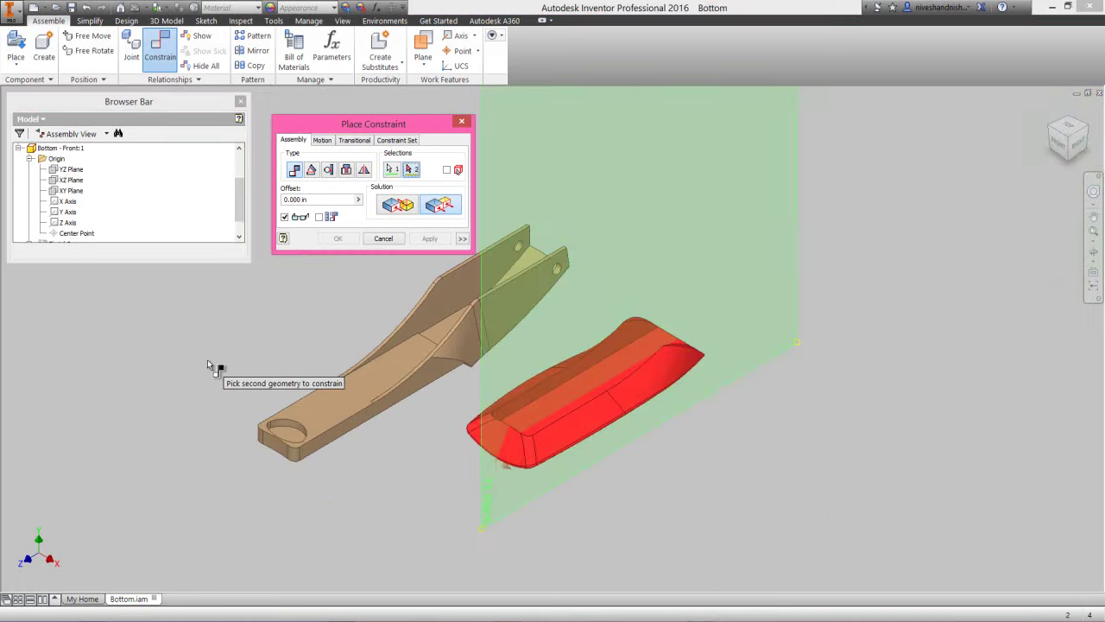
pyautogui.scroll(-2, 595, 466)
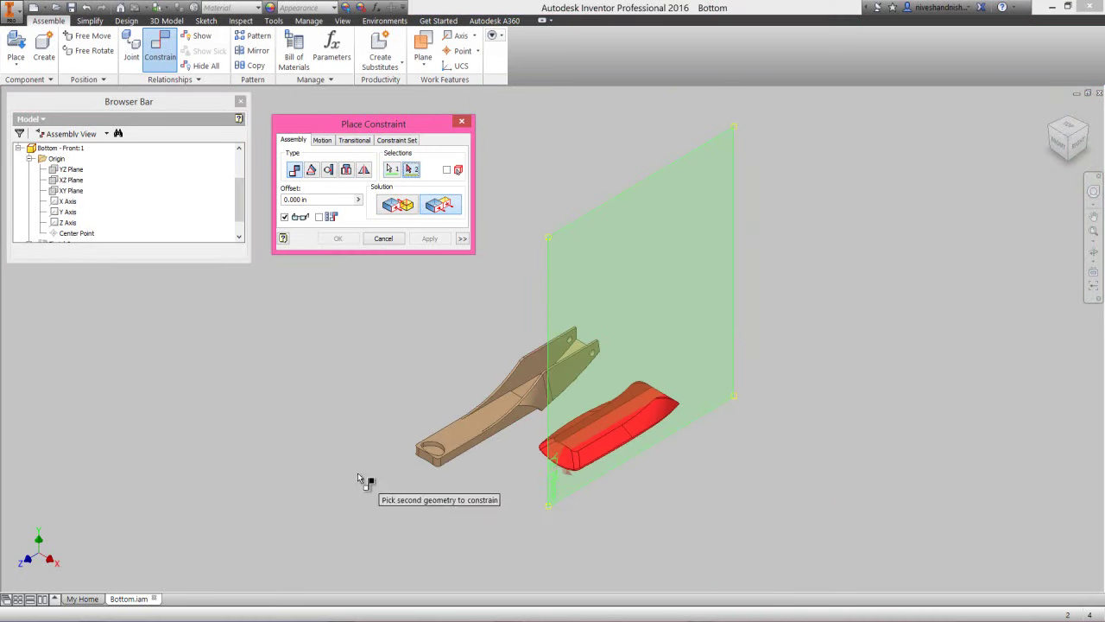
pyautogui.moveTo(238, 226); pyautogui.dragTo(239, 190)
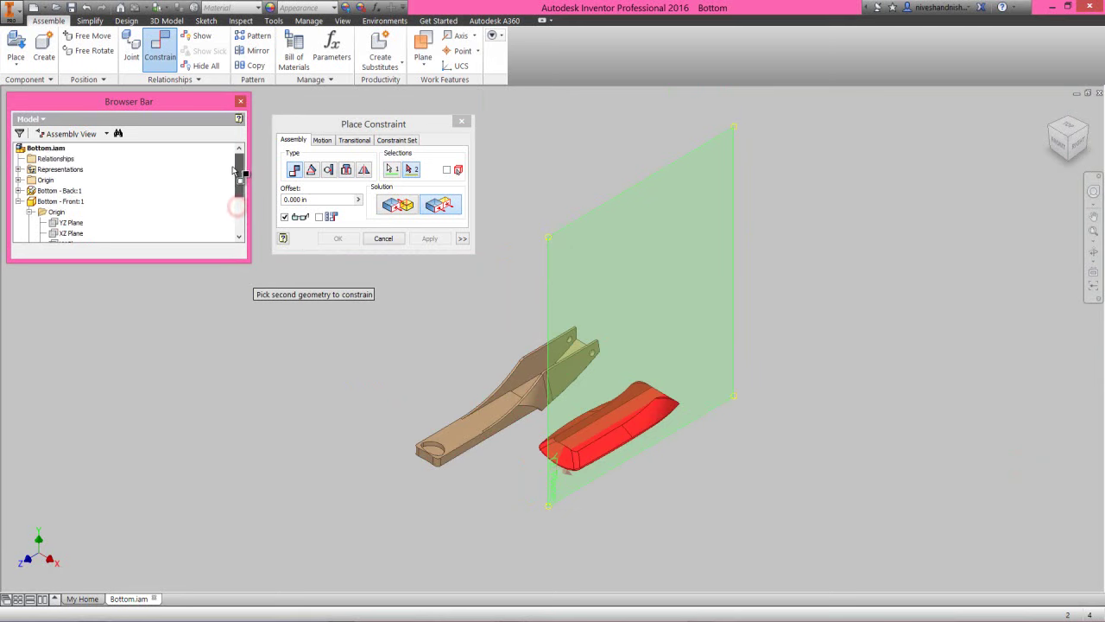
pyautogui.click(18, 190)
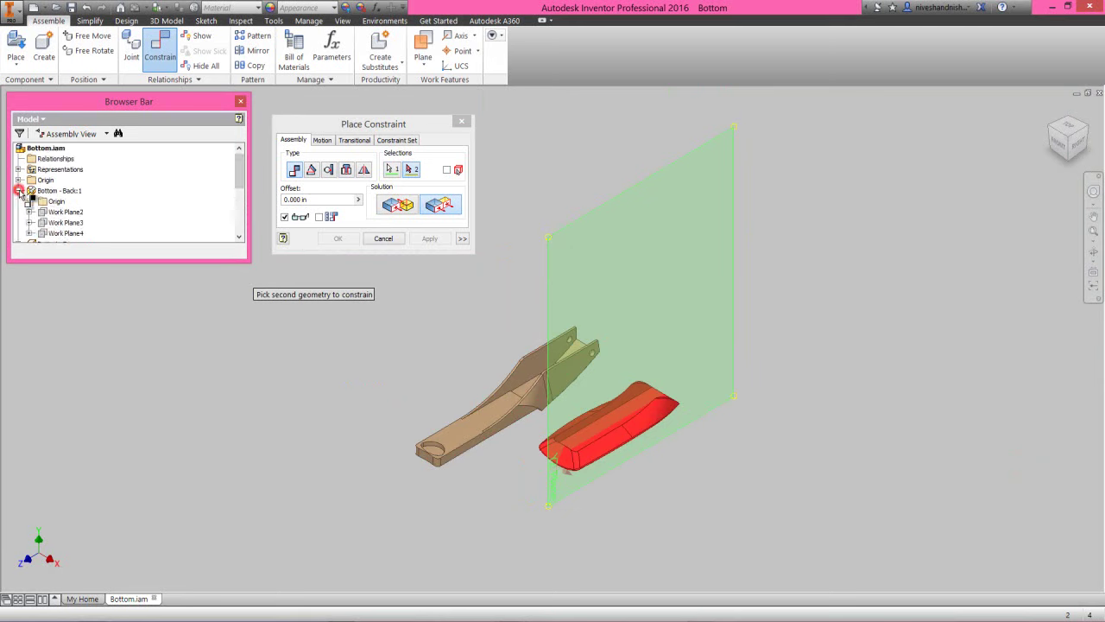
pyautogui.click(29, 202)
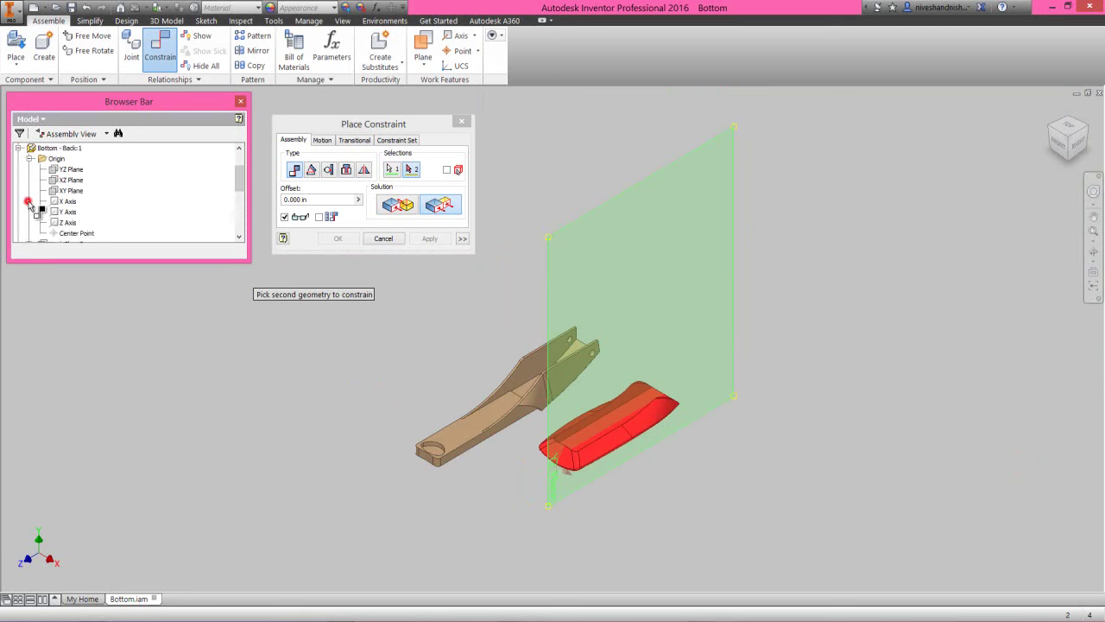
pyautogui.click(69, 170)
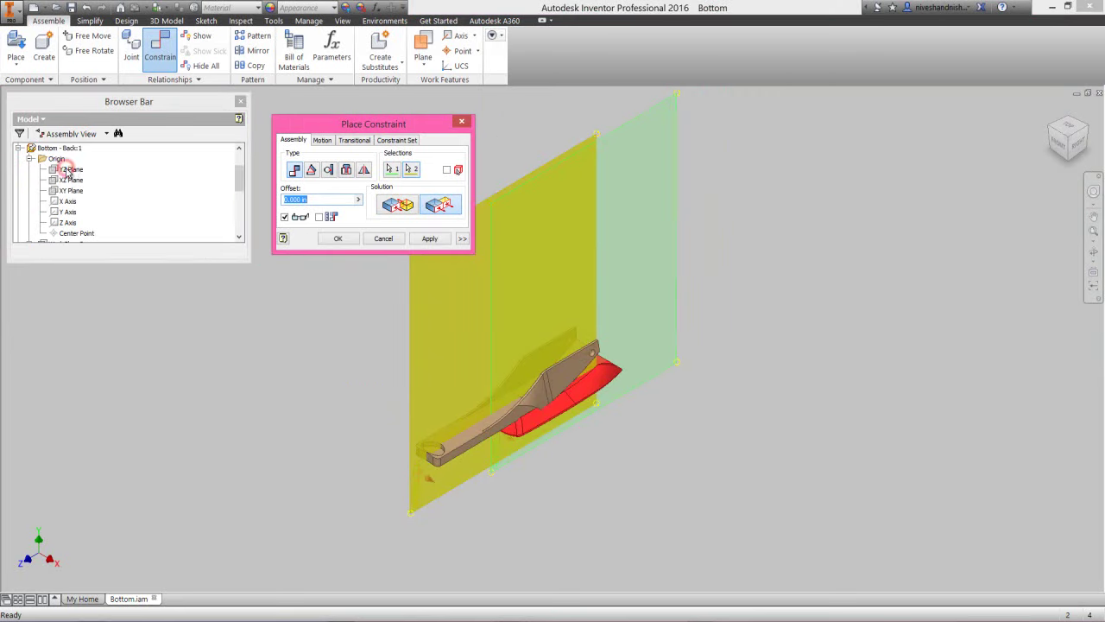
pyautogui.click(430, 239)
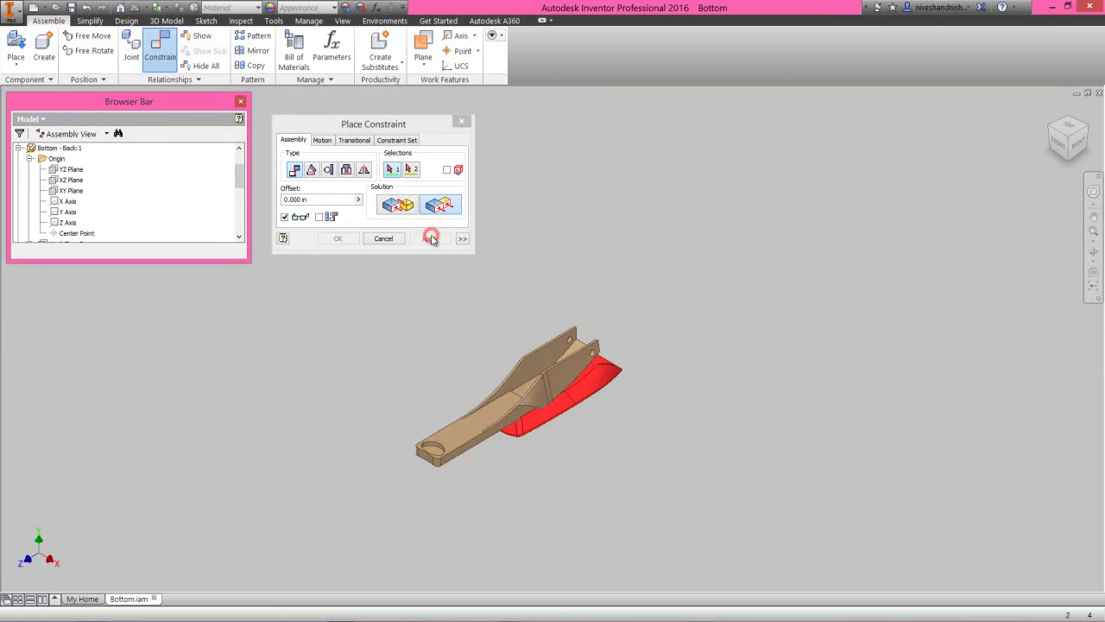
# Step: Slide the Bottom - Front part clear of Bottom - Back along its remaining free direction
pyautogui.click(383, 239)
pyautogui.moveTo(545, 416); pyautogui.dragTo(331, 540)
pyautogui.scroll(3, 328, 538)
pyautogui.click(407, 476)
# Step: Apply a mate constraint with 0.000 in offset between the flat underside of Bottom - Back and the inner floor of Bottom - Front
pyautogui.rightClick(429, 461)
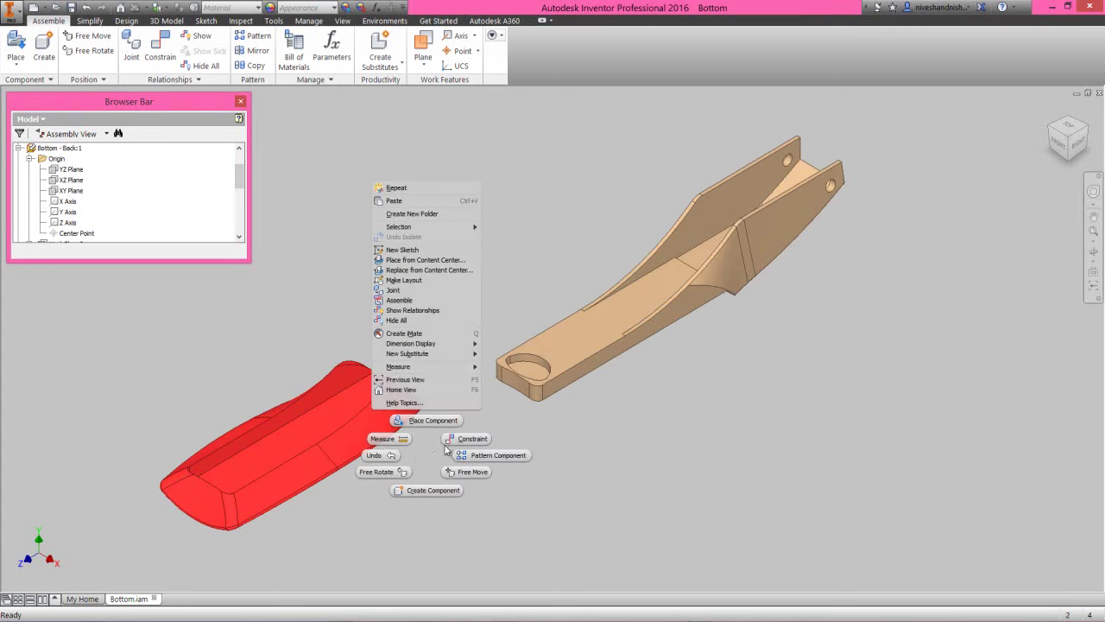
pyautogui.click(459, 440)
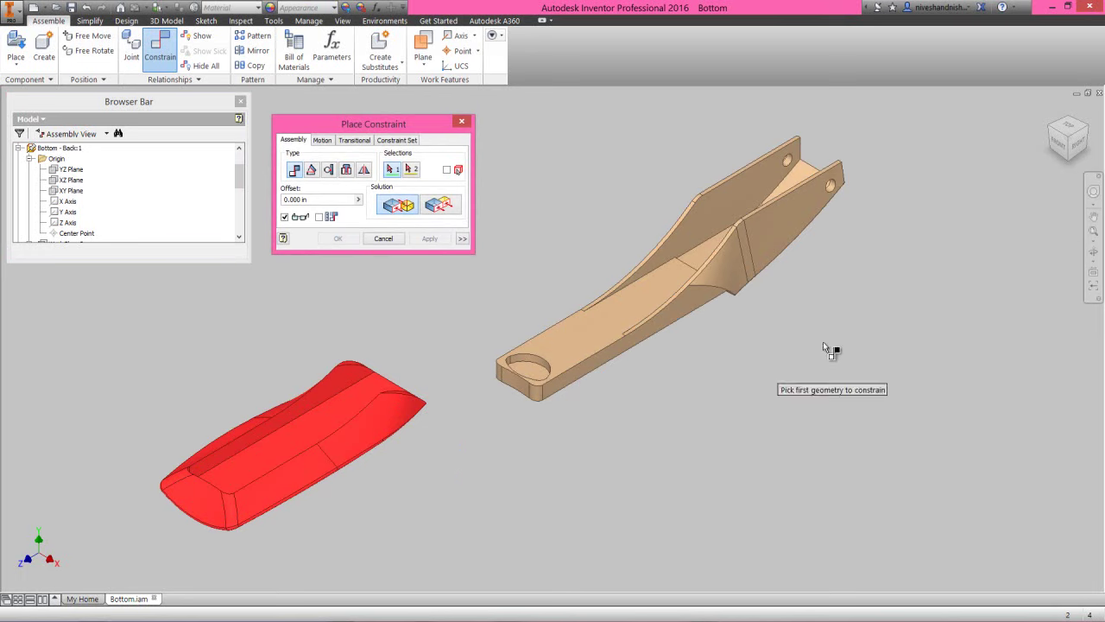
pyautogui.click(1093, 251)
pyautogui.moveTo(626, 417); pyautogui.dragTo(627, 310)
pyautogui.rightClick(626, 274)
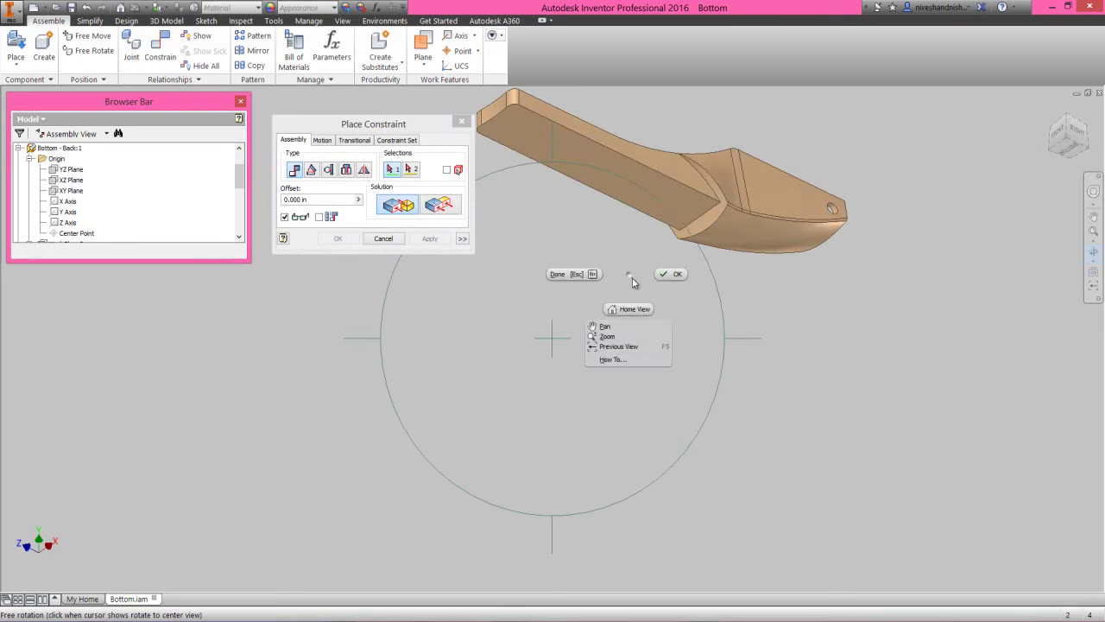
pyautogui.click(671, 273)
pyautogui.click(633, 196)
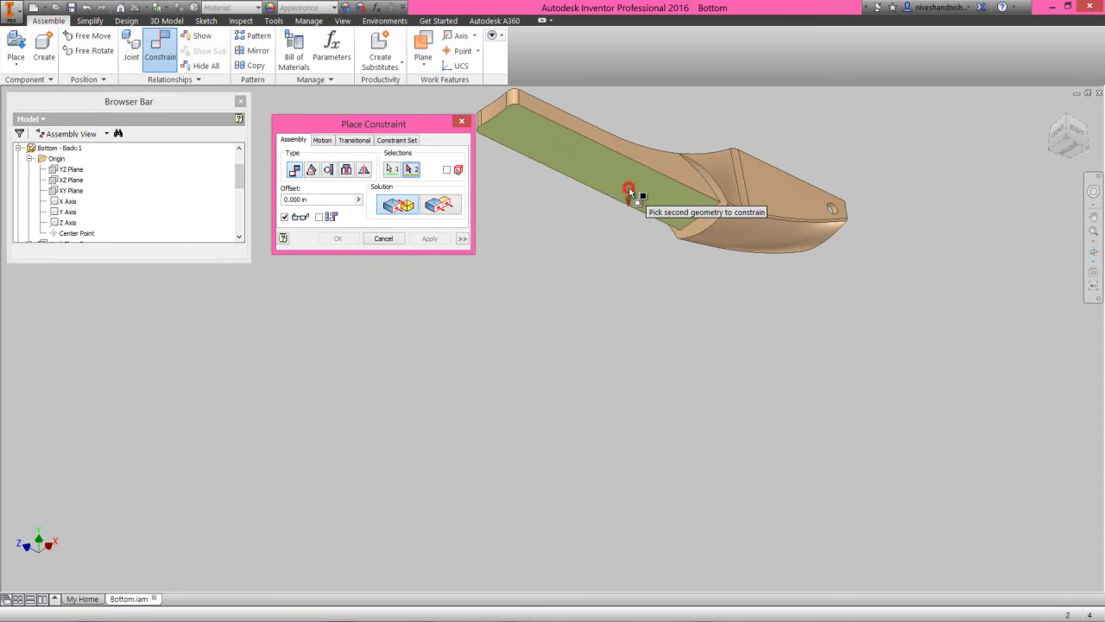
pyautogui.click(1094, 193)
pyautogui.moveTo(986, 287); pyautogui.dragTo(948, 292)
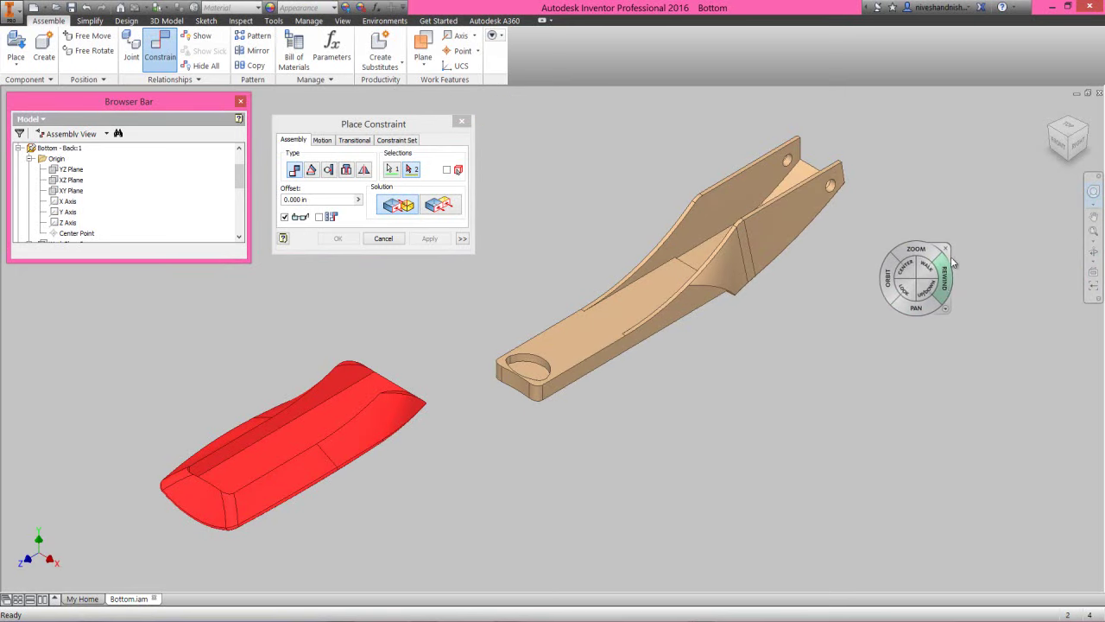
pyautogui.click(950, 251)
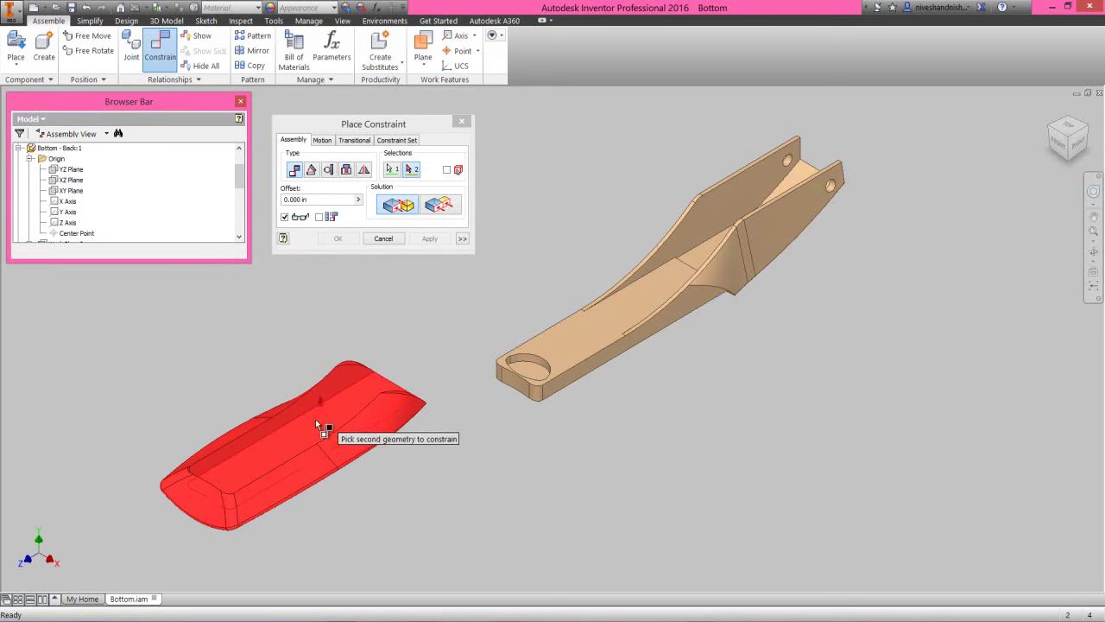
pyautogui.click(278, 447)
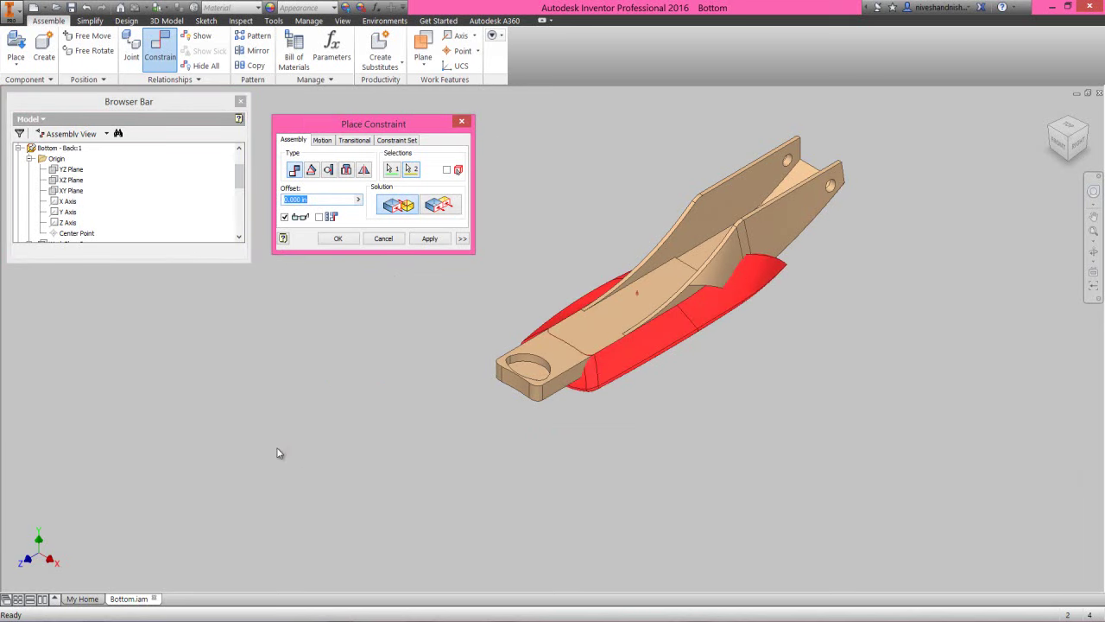
pyautogui.click(427, 238)
pyautogui.click(384, 238)
# Step: Slide Bottom - Front forward and mate its inner front wall to the front end face of Bottom - Back with 0.000 in offset
pyautogui.moveTo(625, 361); pyautogui.dragTo(454, 444)
pyautogui.click(362, 251)
pyautogui.rightClick(361, 247)
pyautogui.click(393, 232)
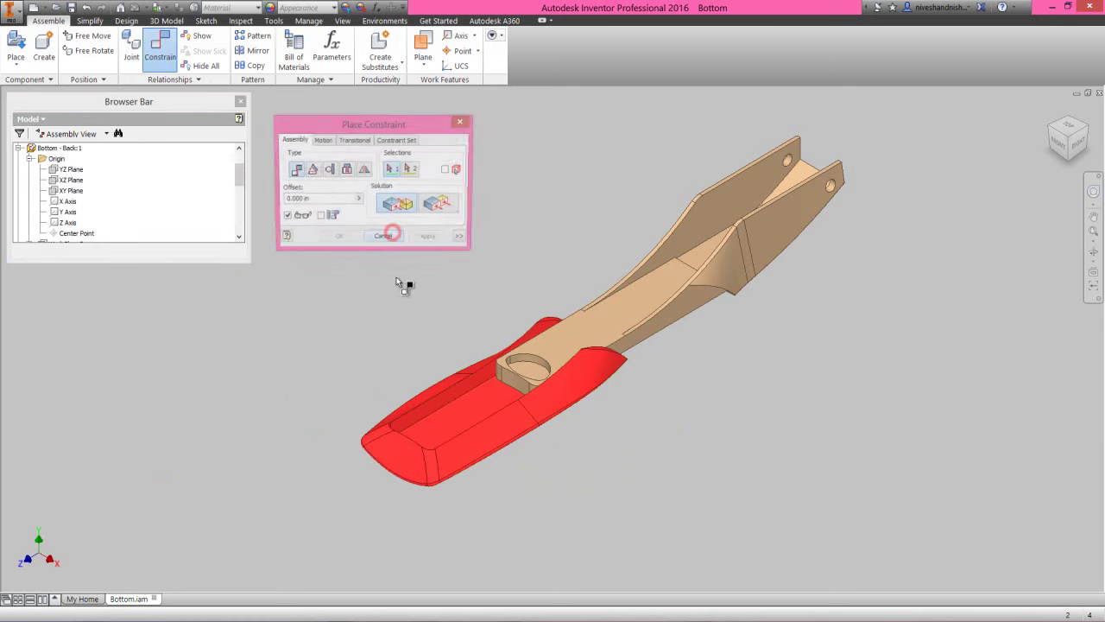
pyautogui.scroll(3, 457, 349)
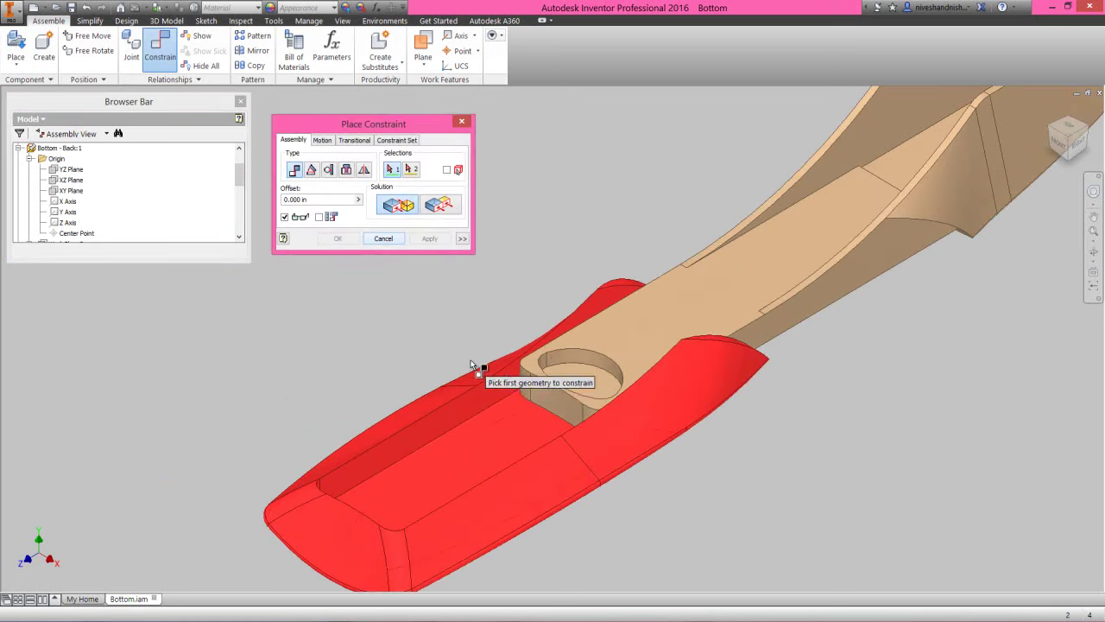
pyautogui.click(553, 400)
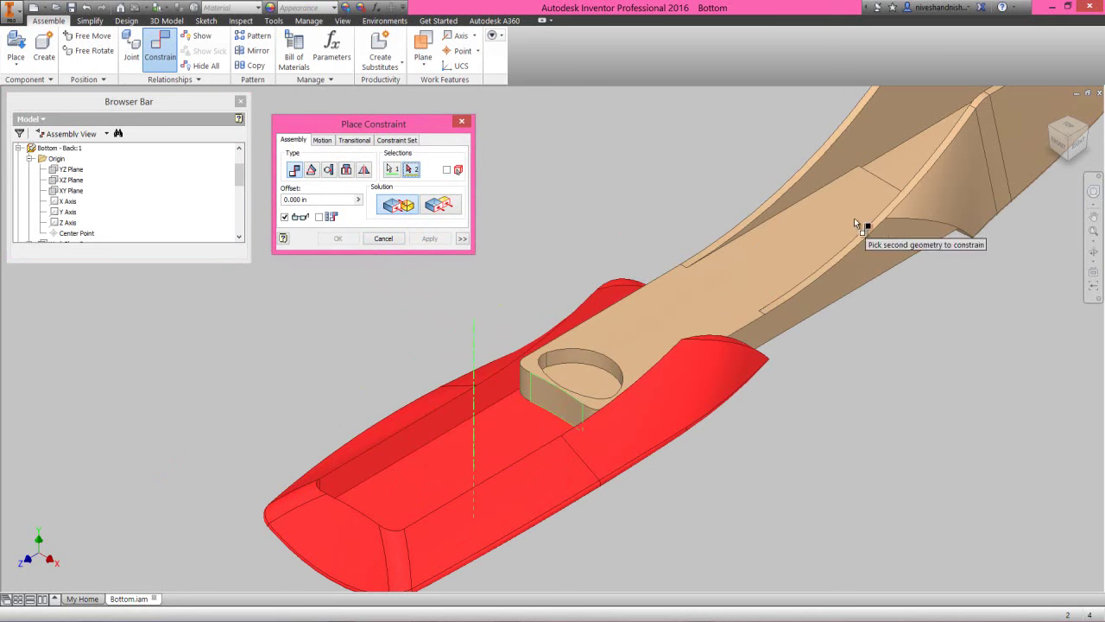
pyautogui.moveTo(1069, 136); pyautogui.dragTo(472, 271)
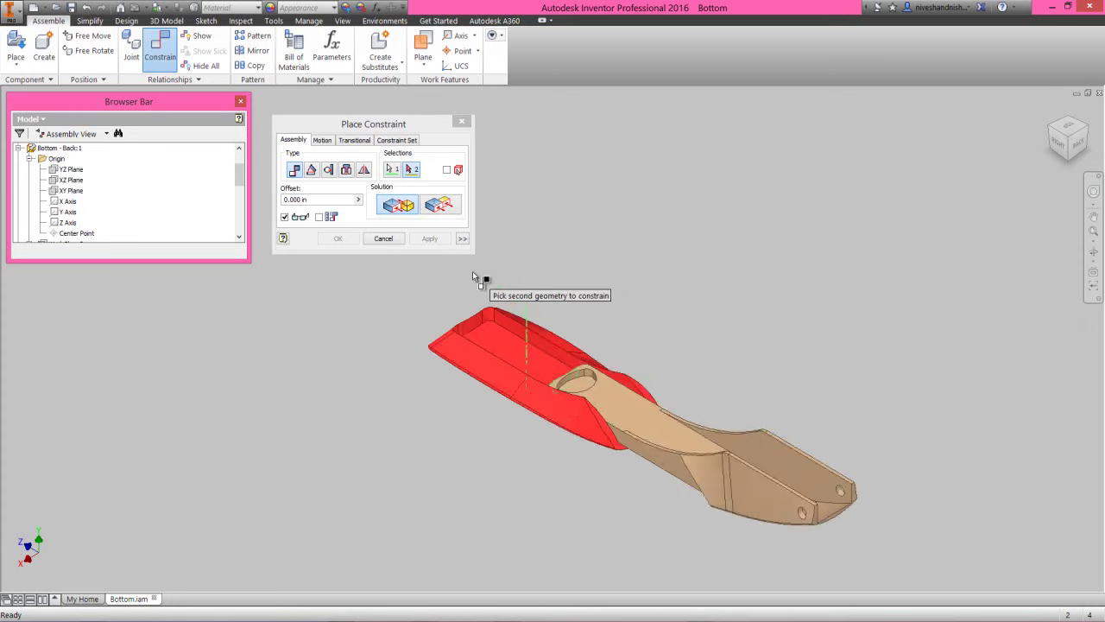
pyautogui.scroll(-3, 472, 271)
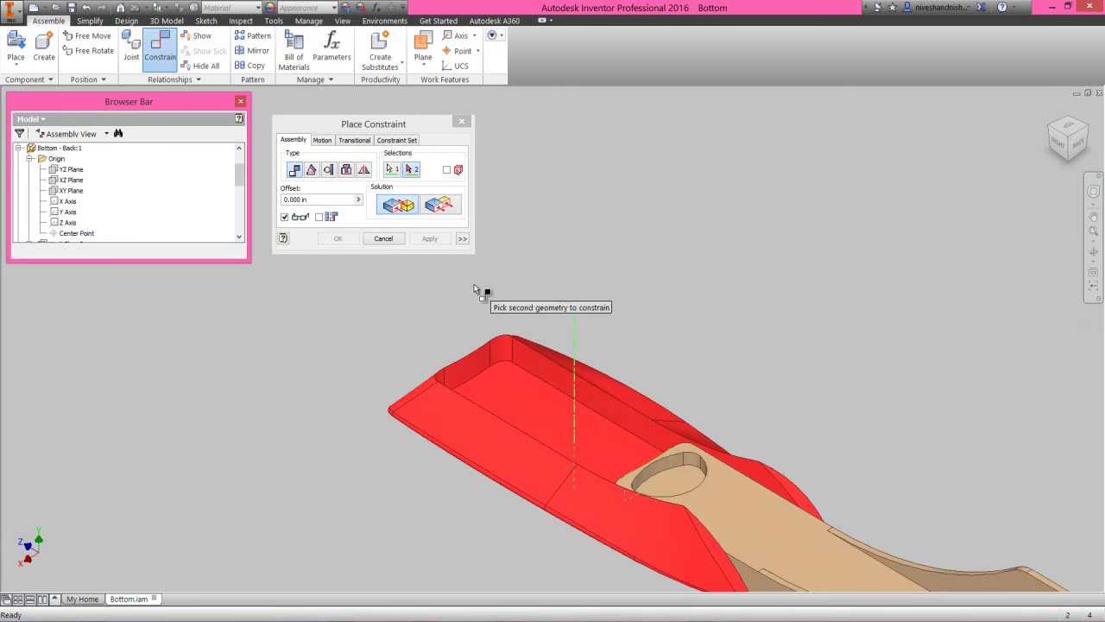
pyautogui.click(471, 368)
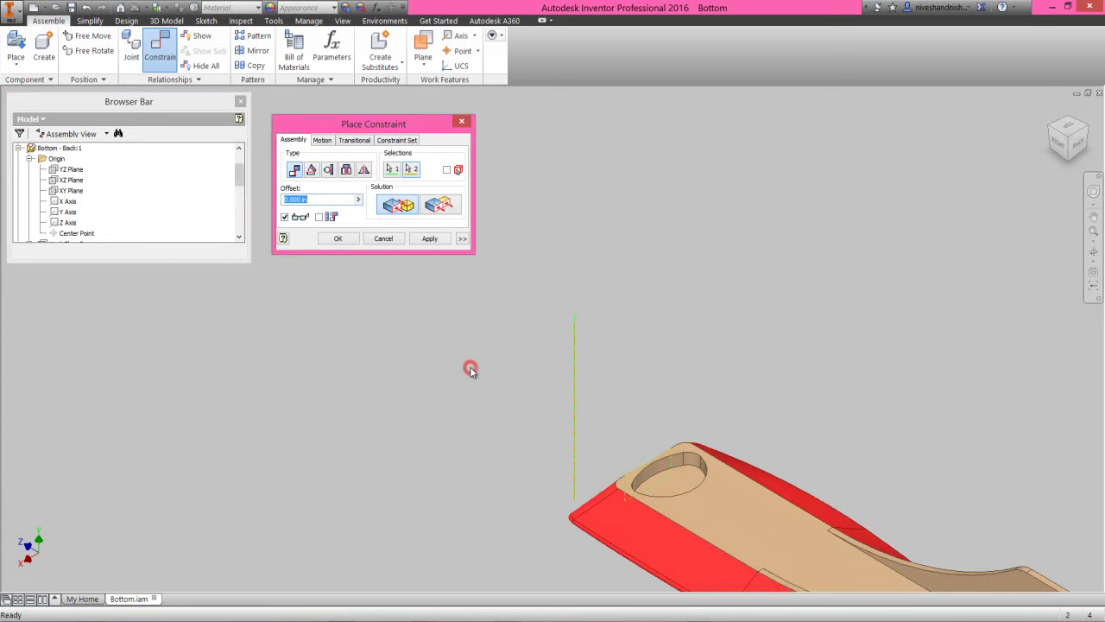
pyautogui.click(336, 242)
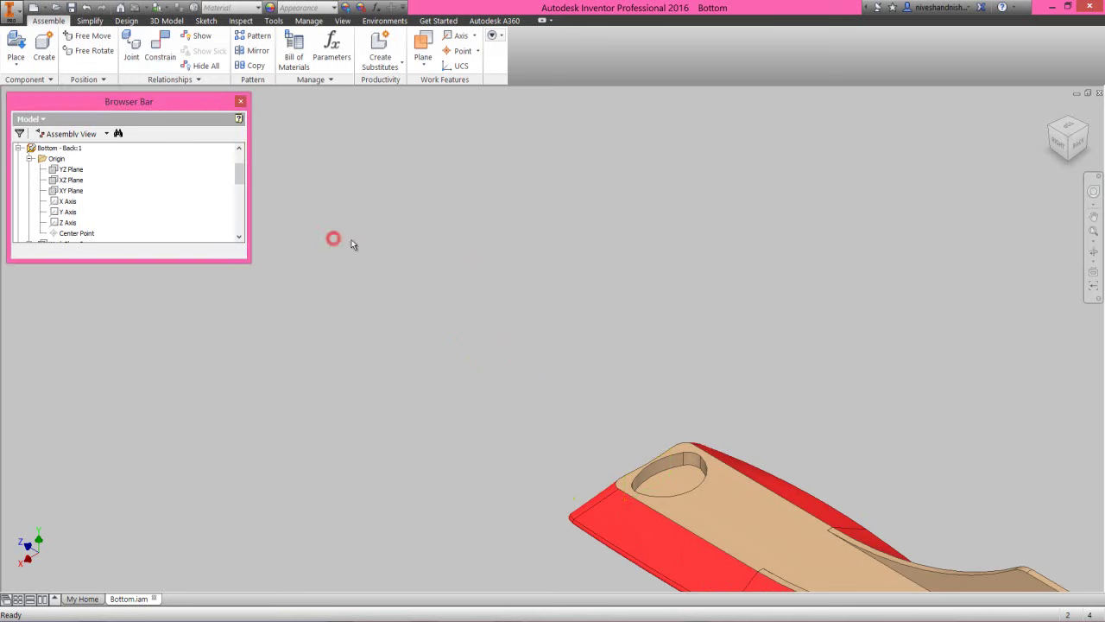
# Step: Return to the home view, collapse all nodes in the model browser and save the Bottom assembly
pyautogui.click(1047, 127)
pyautogui.click(467, 249)
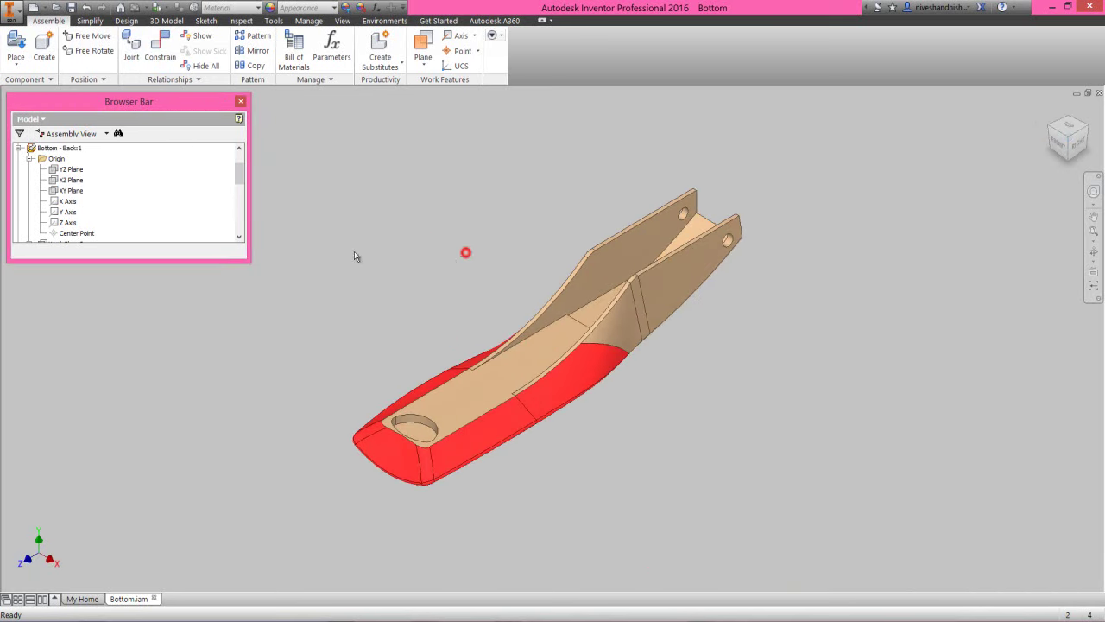
pyautogui.rightClick(185, 207)
pyautogui.click(216, 437)
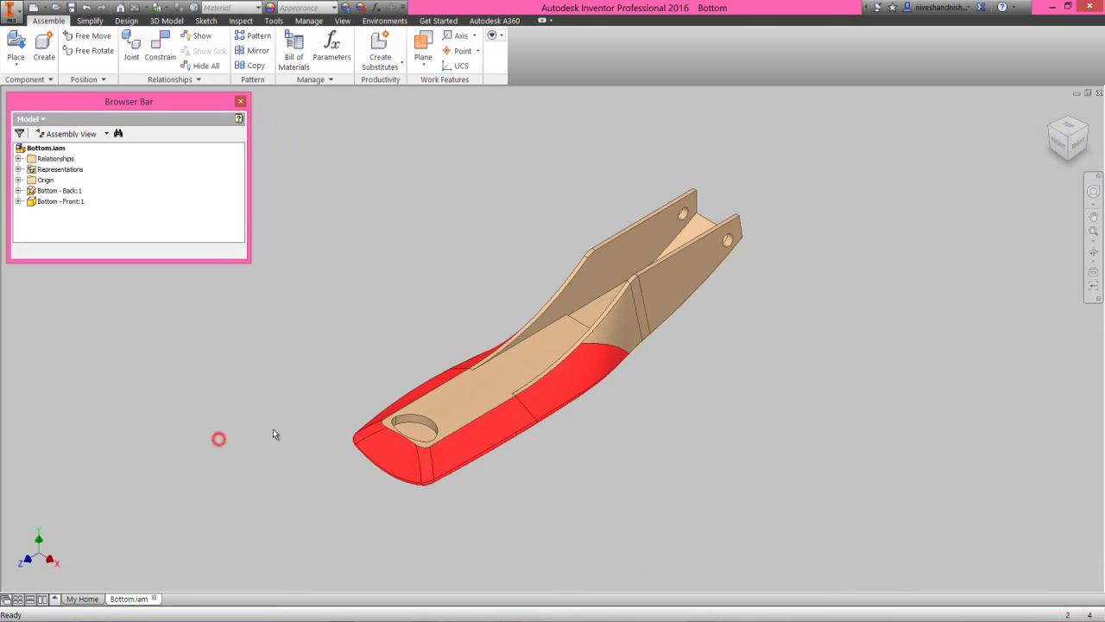
pyautogui.click(1093, 231)
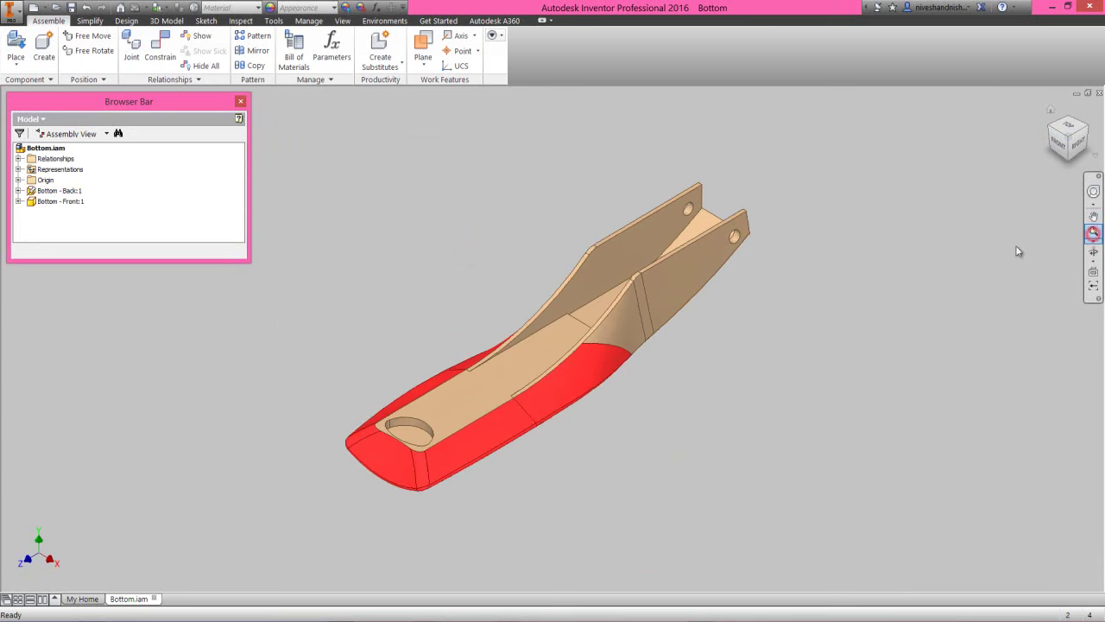
pyautogui.moveTo(1014, 249); pyautogui.dragTo(403, 245)
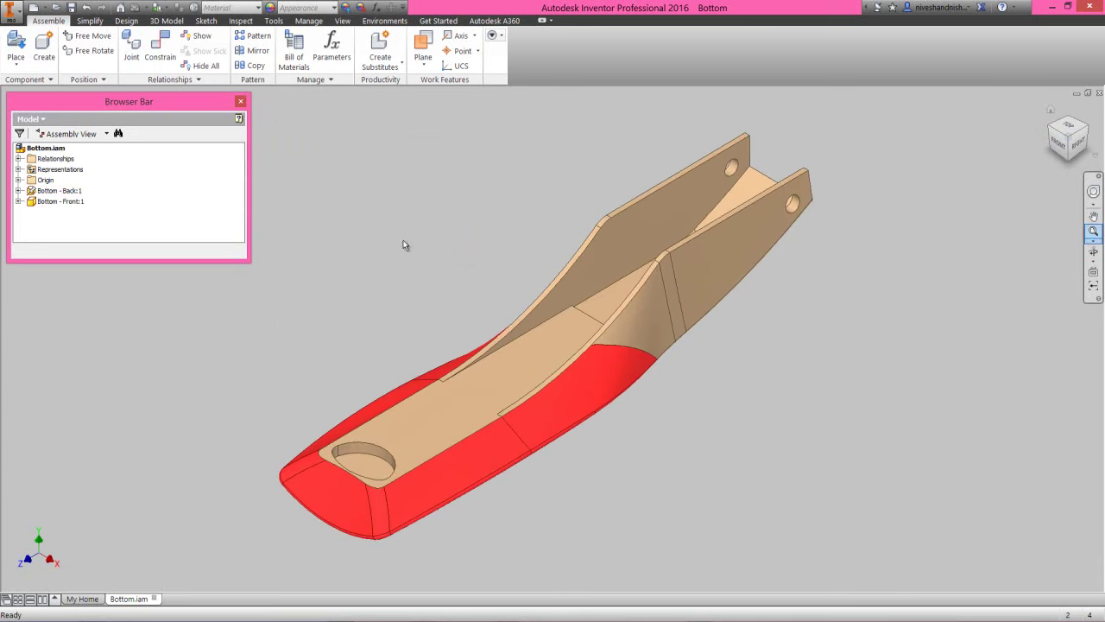
pyautogui.click(72, 8)
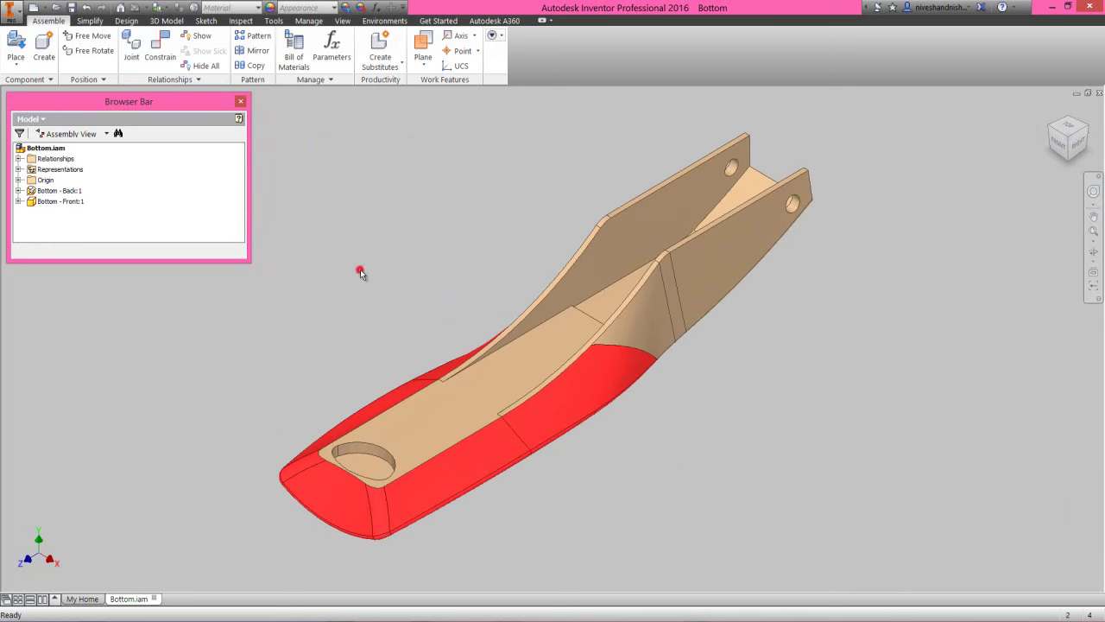
# Step: Run an interference analysis with Bottom - Back as set 1 and Bottom - Front as set 2
pyautogui.click(240, 21)
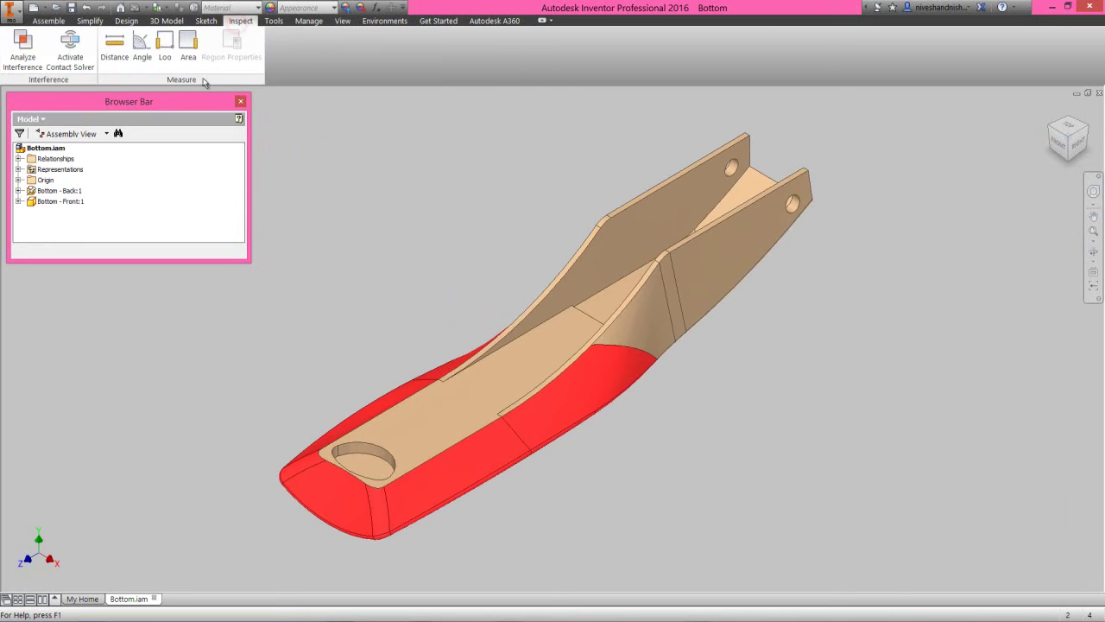
pyautogui.click(22, 43)
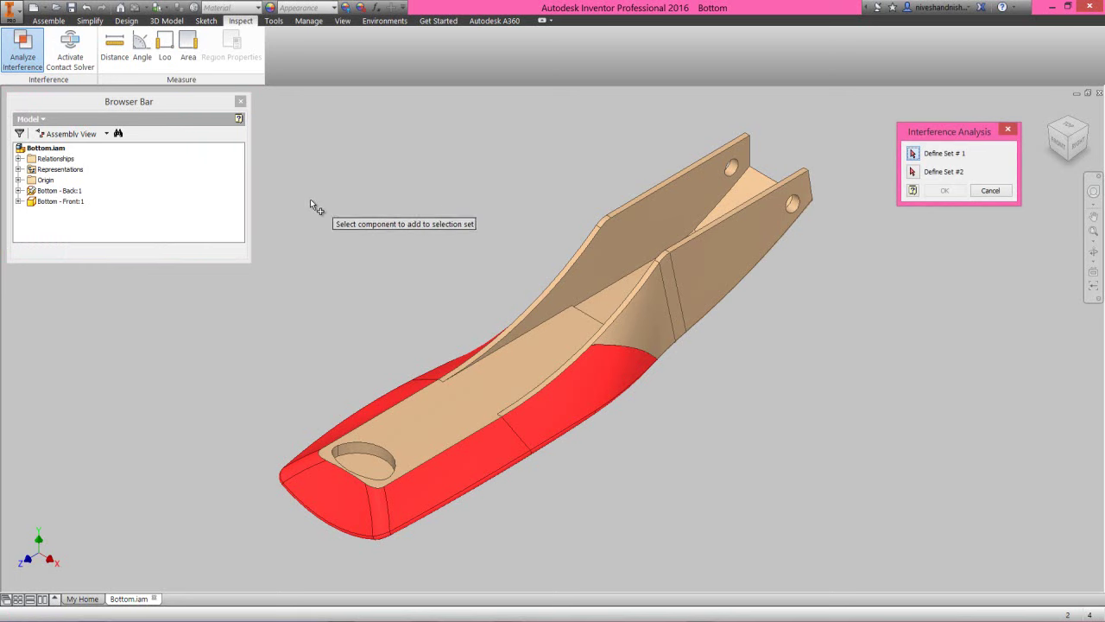
pyautogui.click(74, 191)
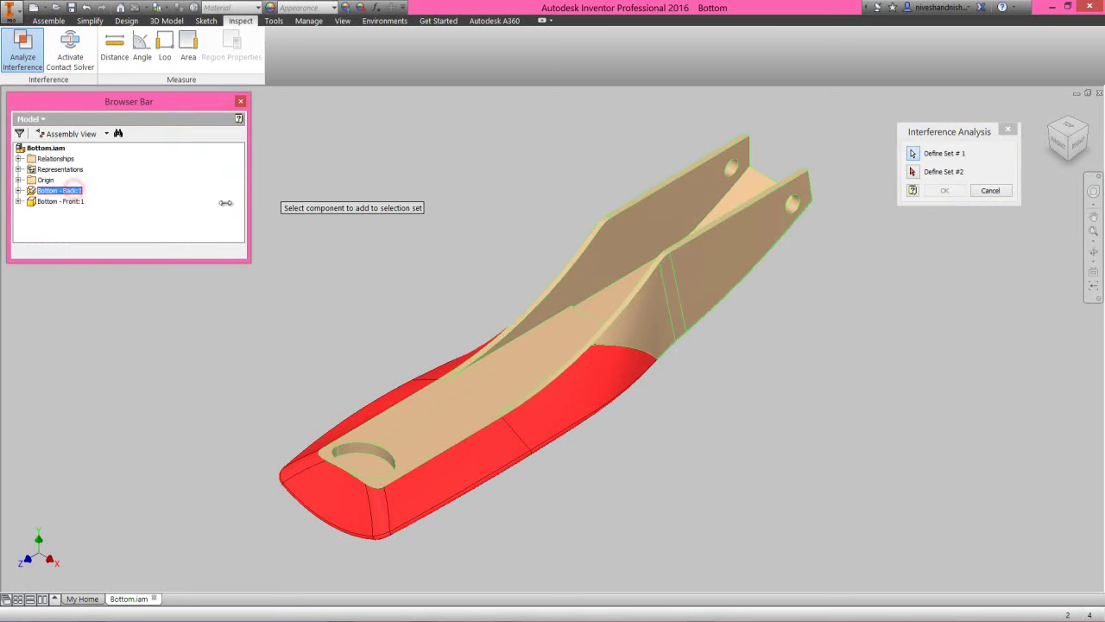
pyautogui.rightClick(338, 224)
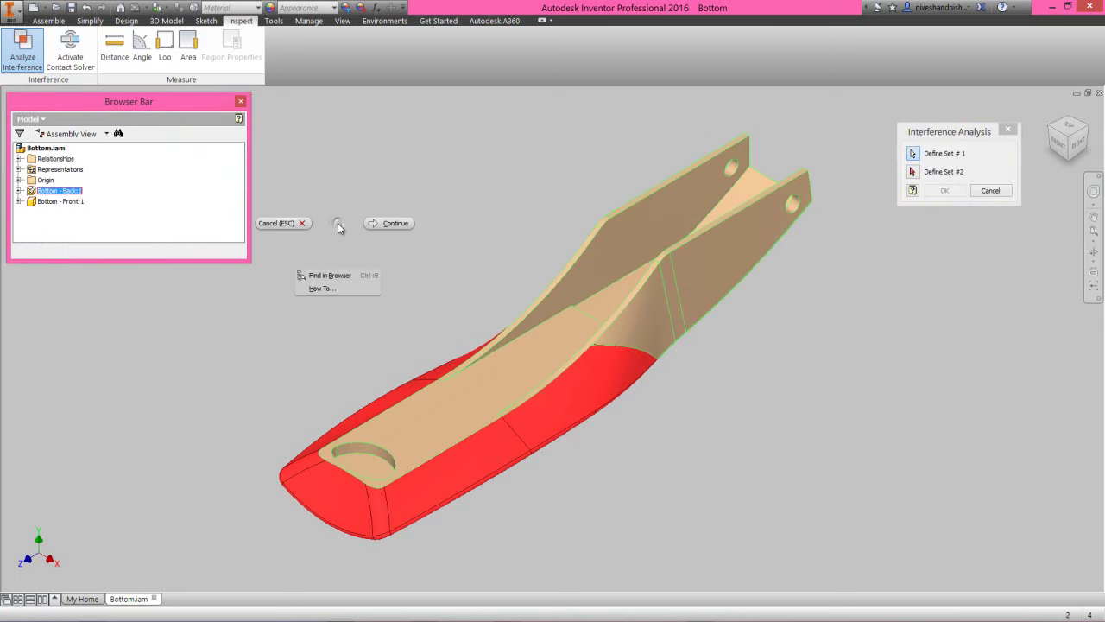
pyautogui.click(385, 223)
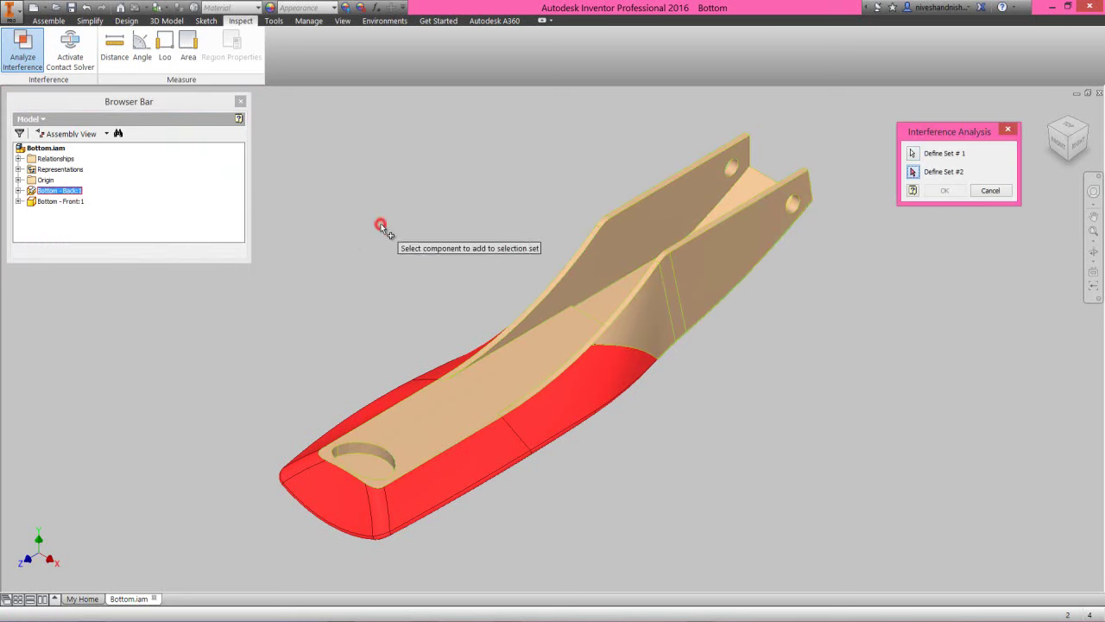
pyautogui.click(62, 201)
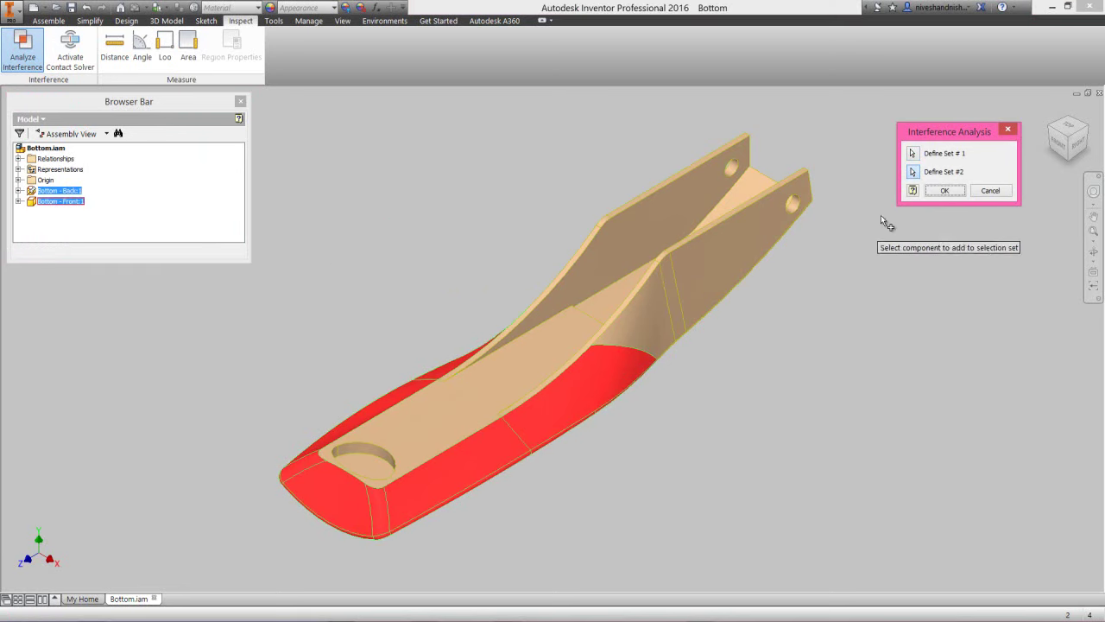
pyautogui.click(944, 190)
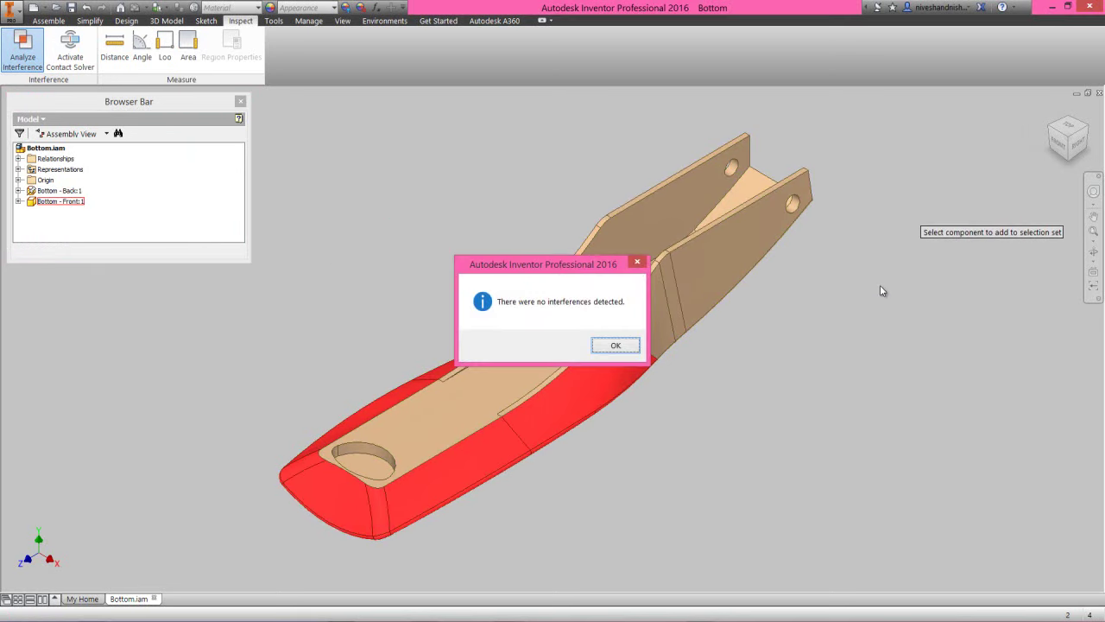
pyautogui.click(612, 347)
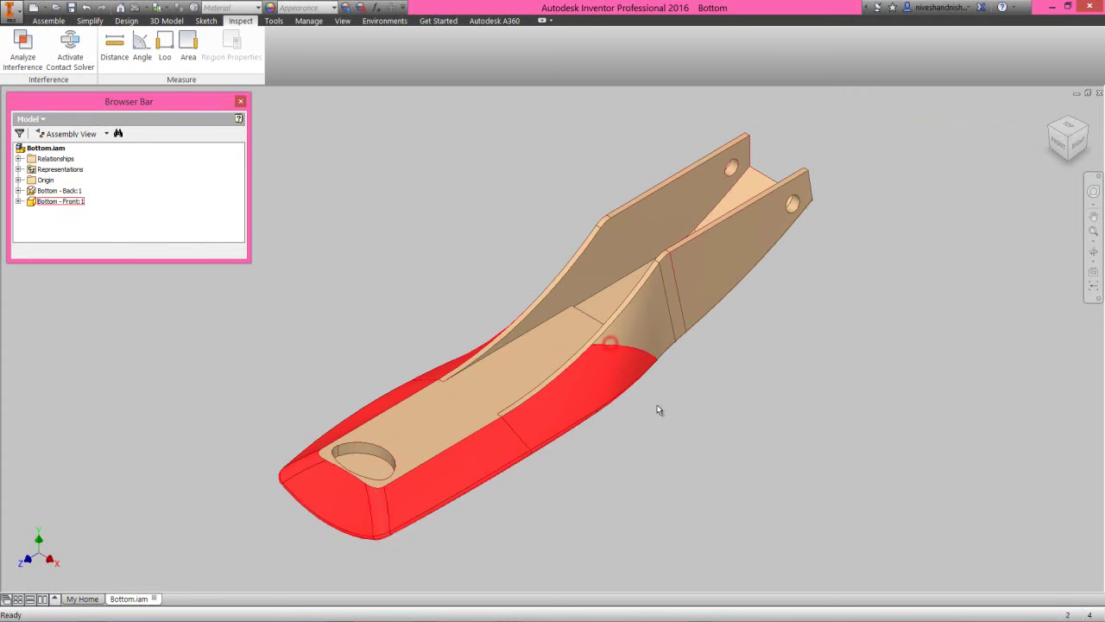
# Step: Define a new in-place component named Lower Mount using the English Sheet Metal (in).ipt template, with its sketch plane constrained to the selected face
pyautogui.click(48, 21)
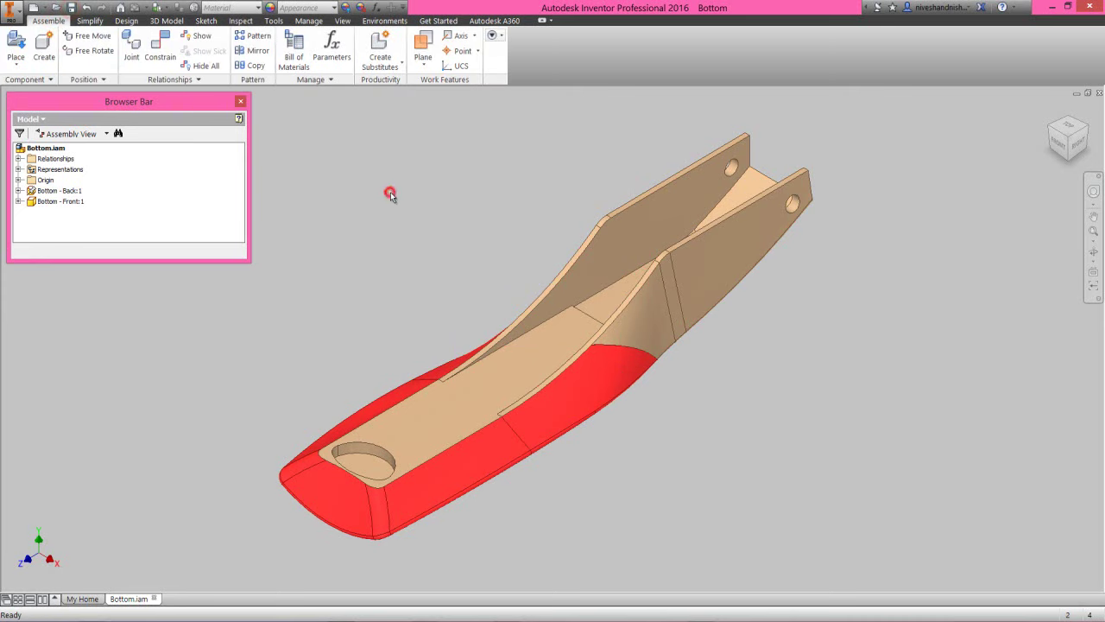
pyautogui.click(465, 177)
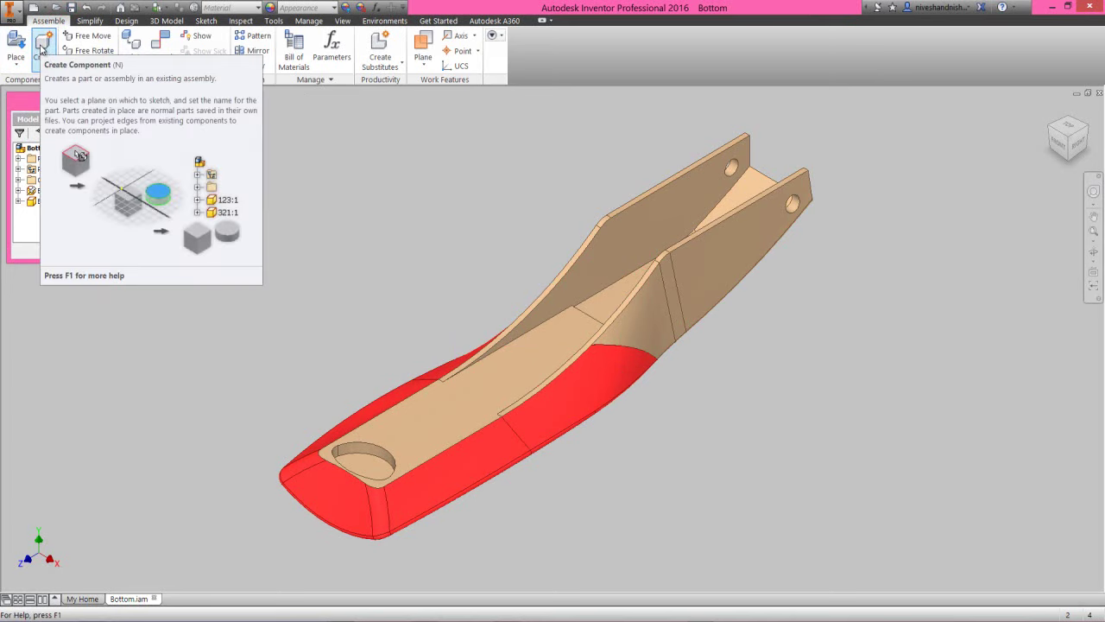
pyautogui.click(41, 48)
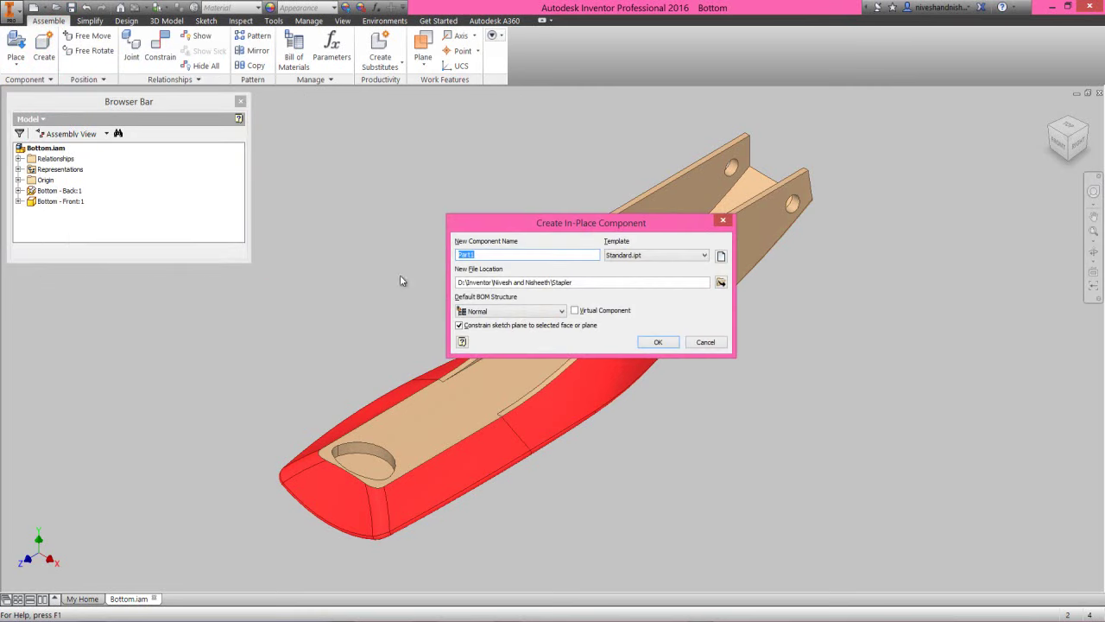
pyautogui.click(722, 257)
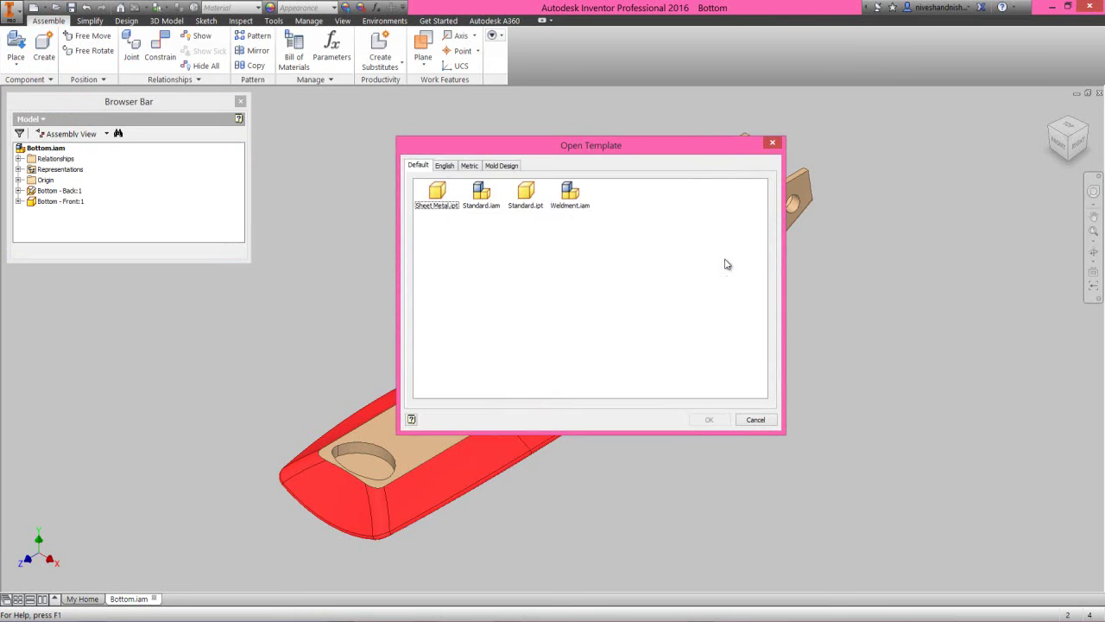
pyautogui.click(444, 165)
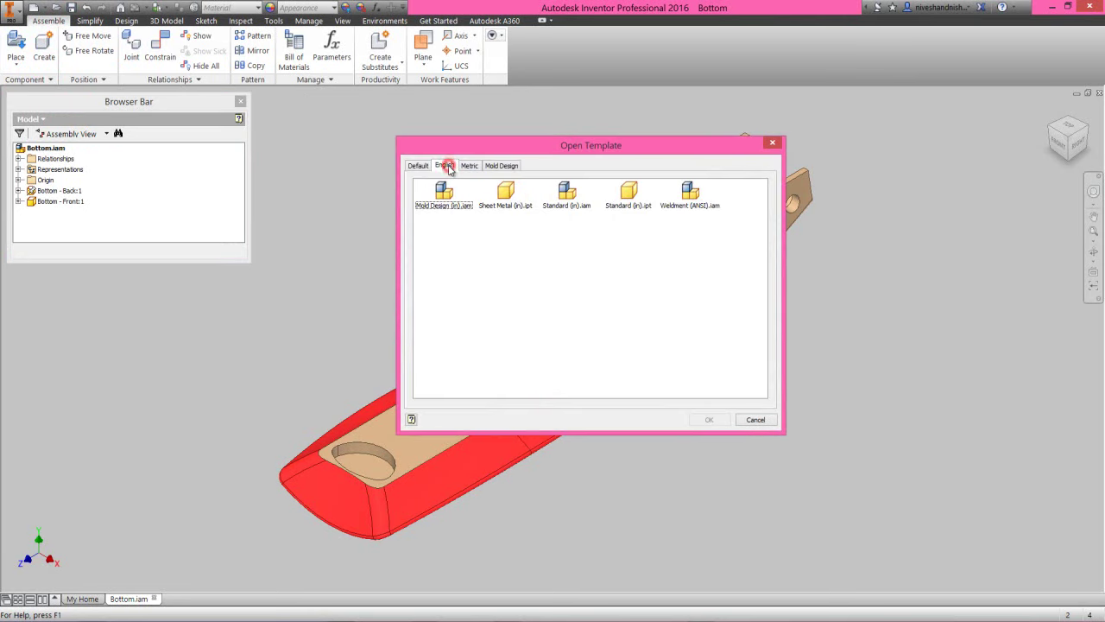
pyautogui.click(506, 195)
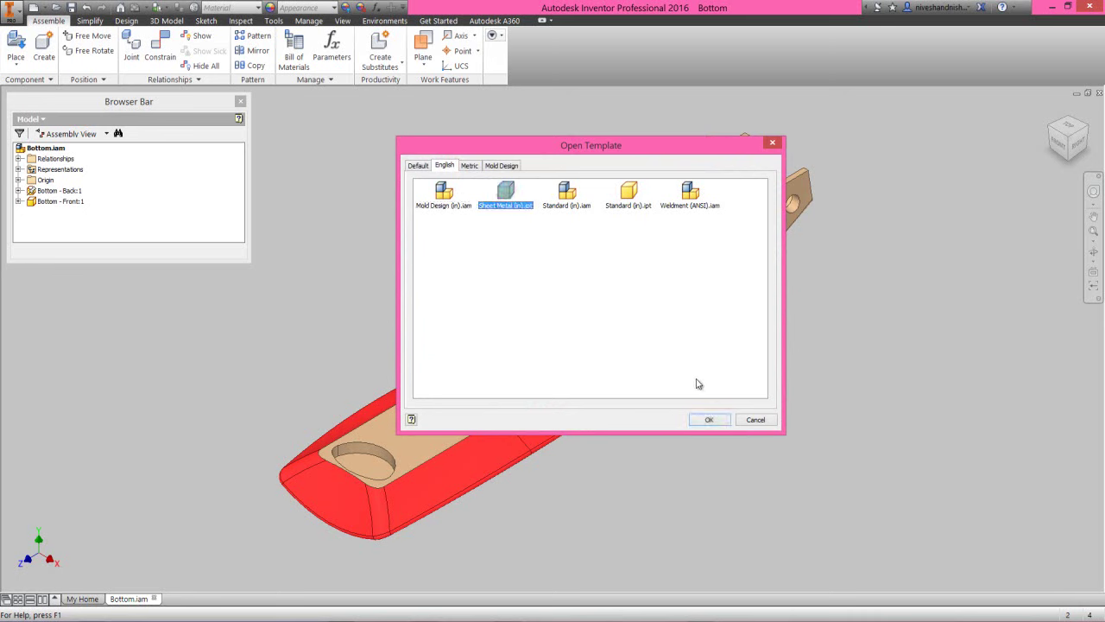
pyautogui.click(709, 420)
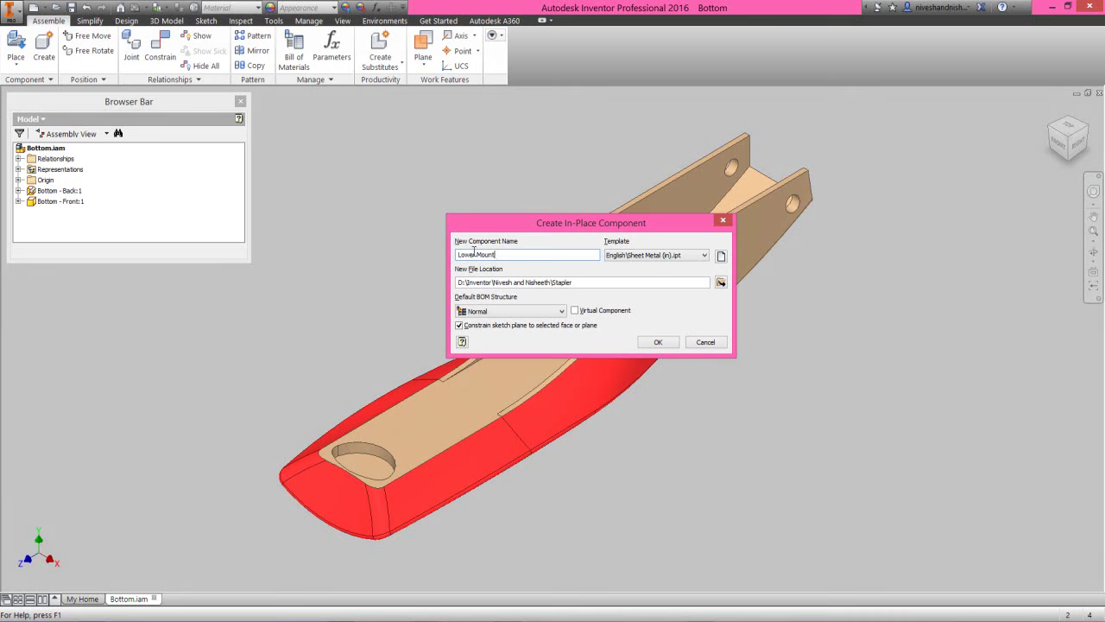
pyautogui.click(476, 255)
pyautogui.click(658, 342)
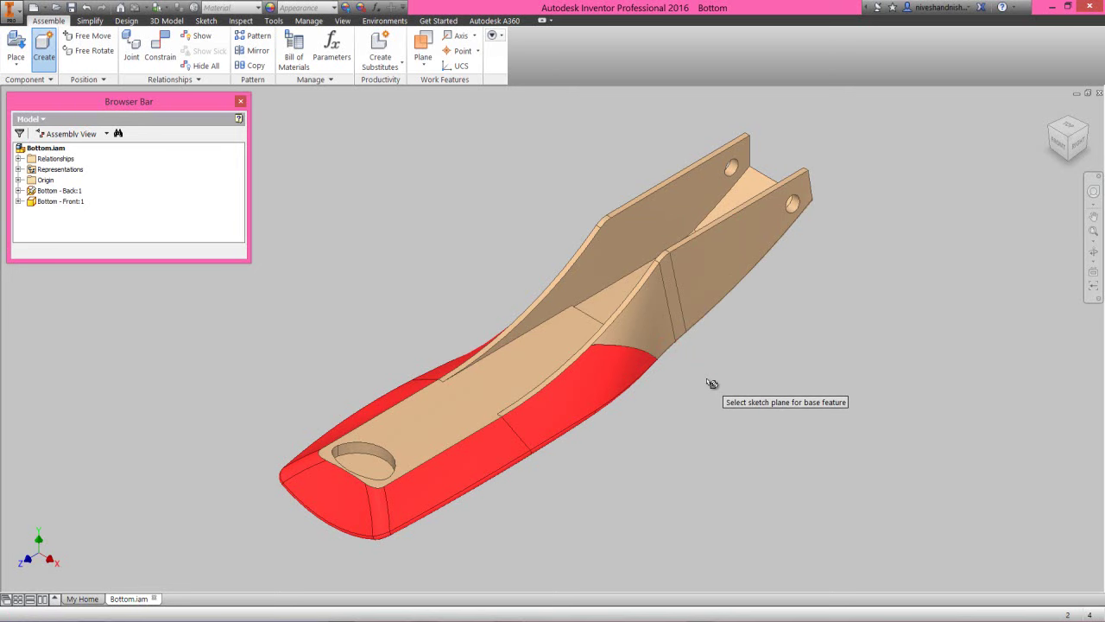
# Step: Place the new Lower Mount component on the inner floor face between the side walls of Bottom - Back
pyautogui.click(606, 300)
pyautogui.click(464, 263)
pyautogui.click(456, 245)
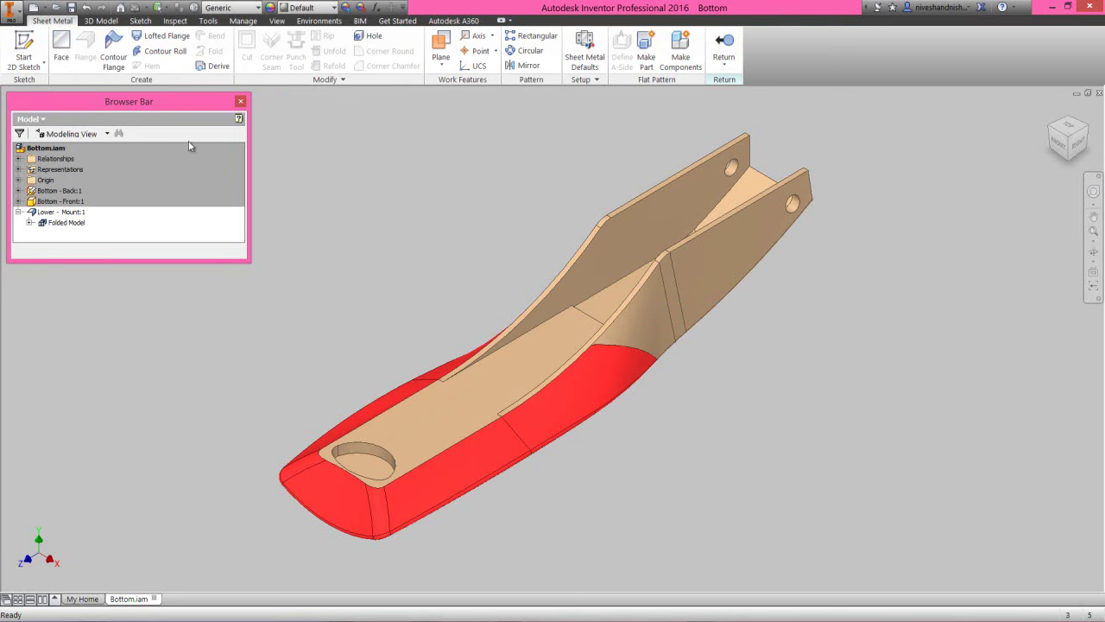
# Step: Start a 2D sketch in Lower Mount on the plane of the inner floor and look at it from the top
pyautogui.click(25, 40)
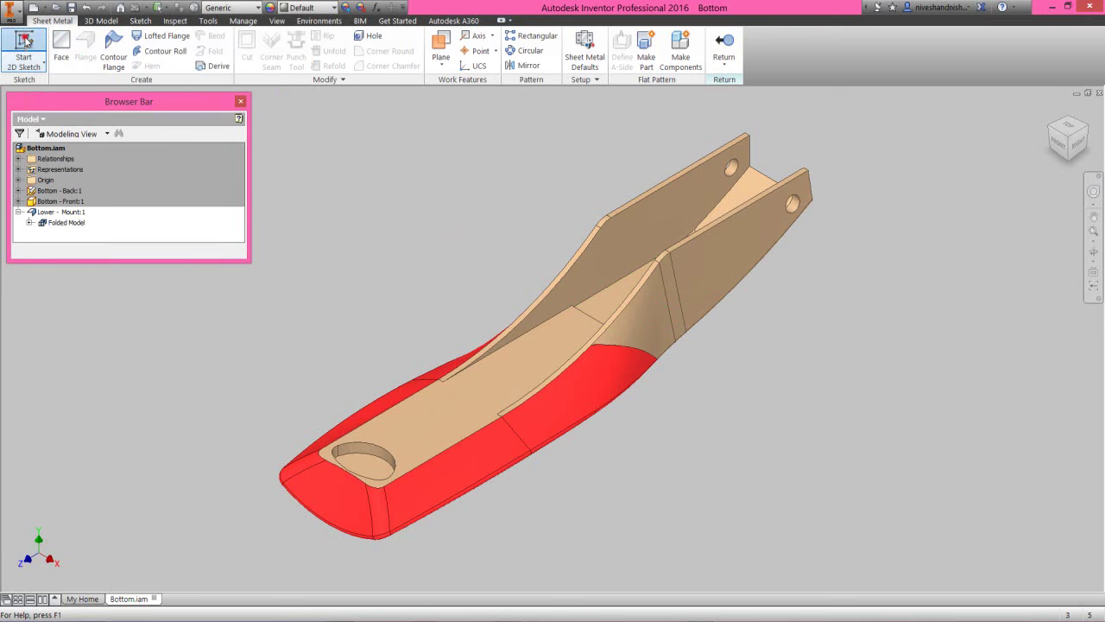
pyautogui.rightClick(365, 182)
pyautogui.click(379, 235)
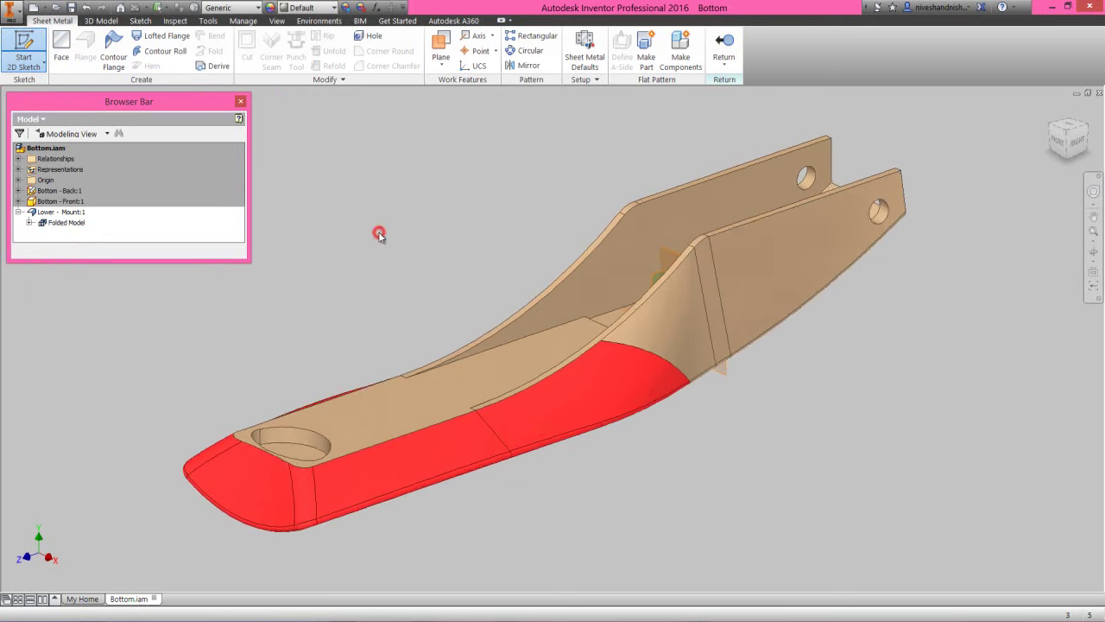
pyautogui.scroll(3, 603, 310)
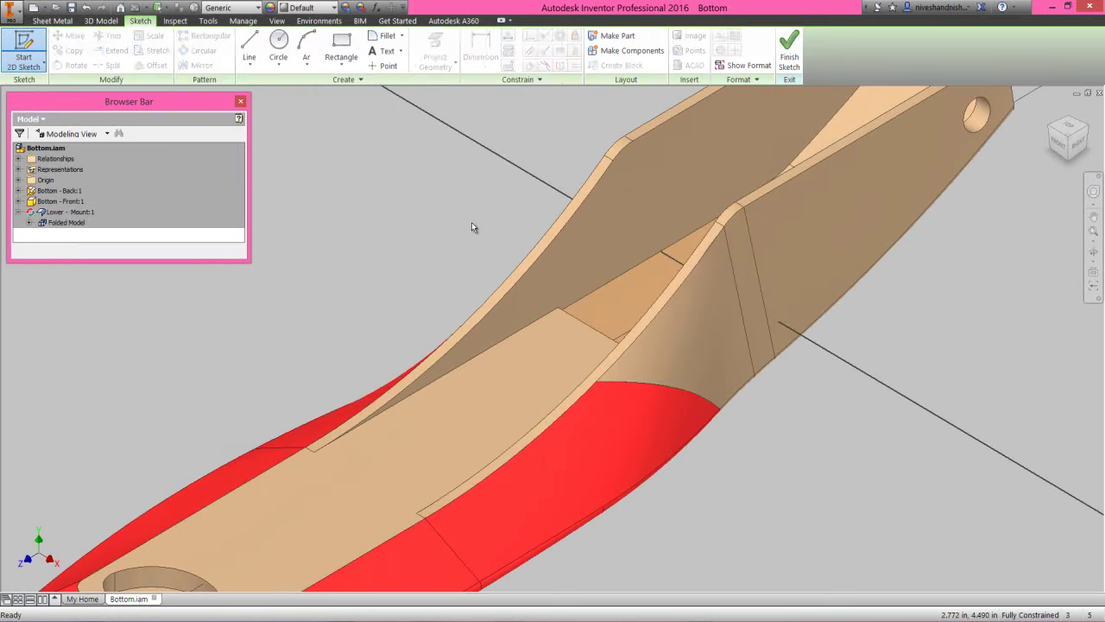
pyautogui.click(1068, 127)
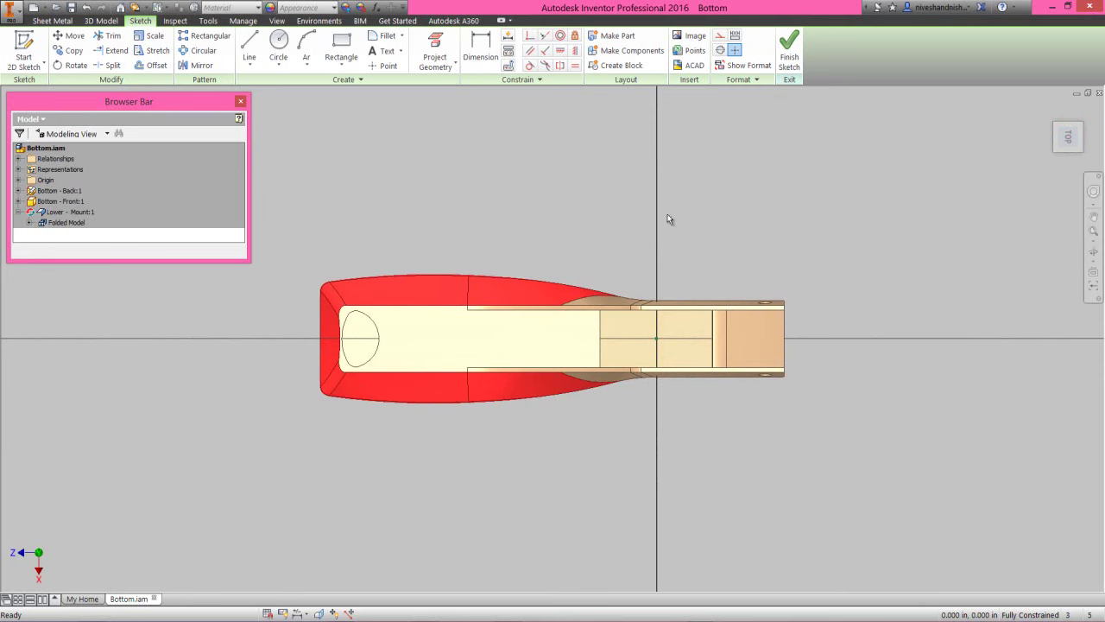
# Step: Project the floor recess's rear edge and the side wall's inner edge into the Lower Mount sketch
pyautogui.click(434, 42)
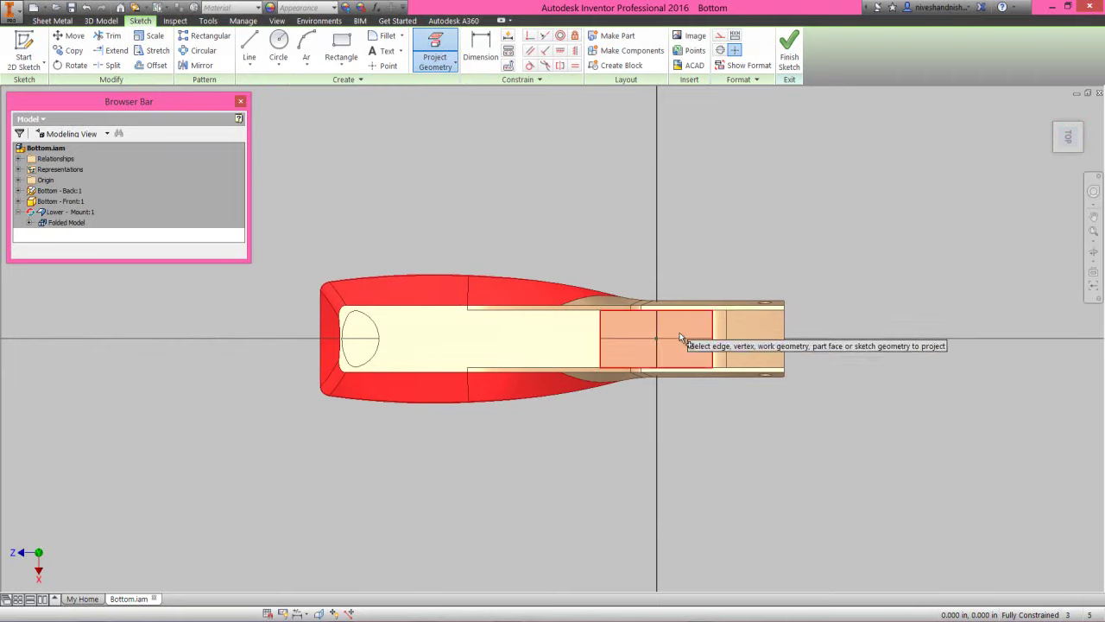
pyautogui.scroll(-5, 685, 333)
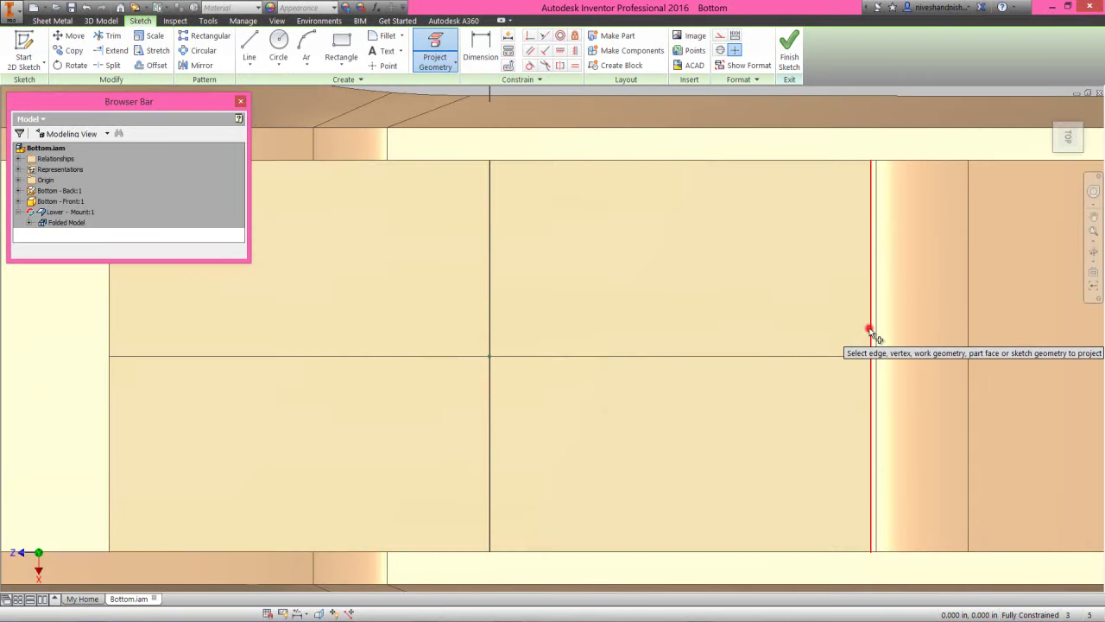
pyautogui.scroll(3, 804, 307)
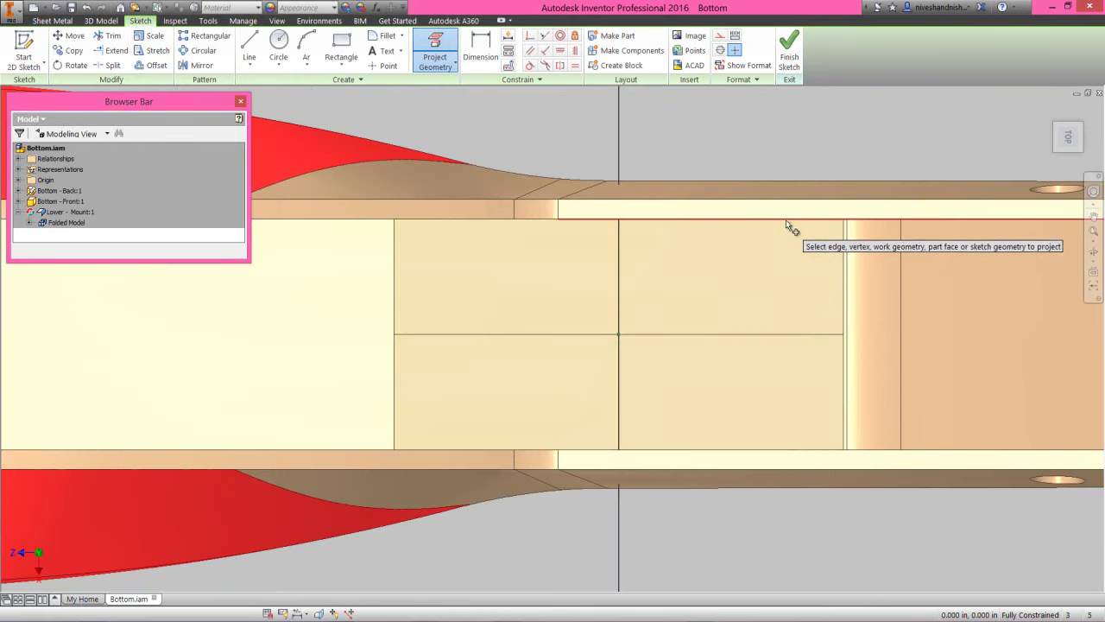
pyautogui.rightClick(741, 135)
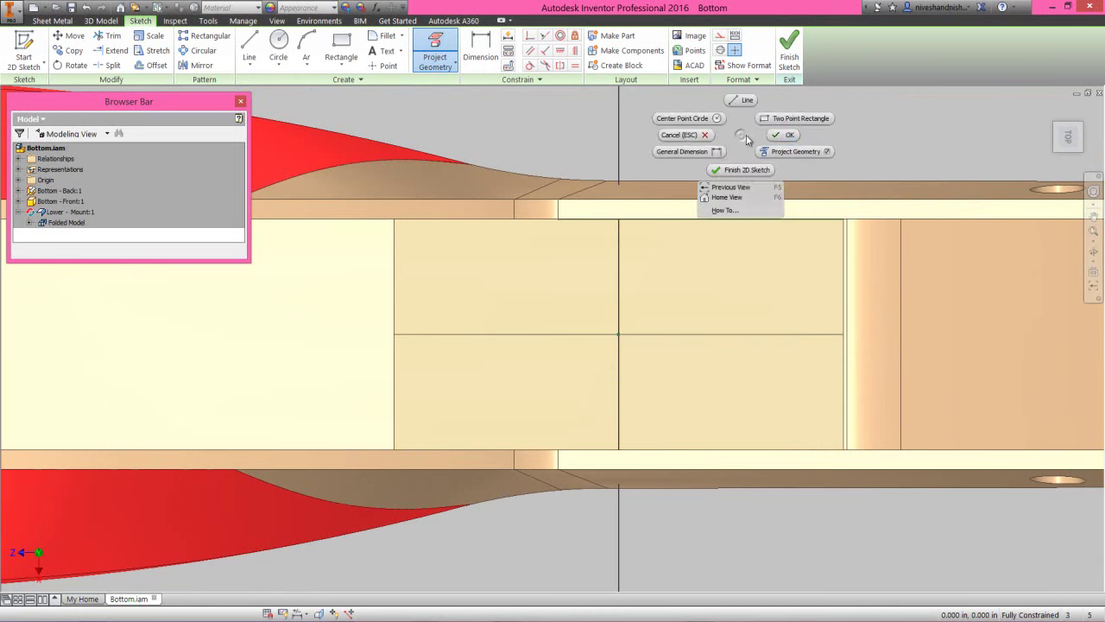
pyautogui.click(780, 135)
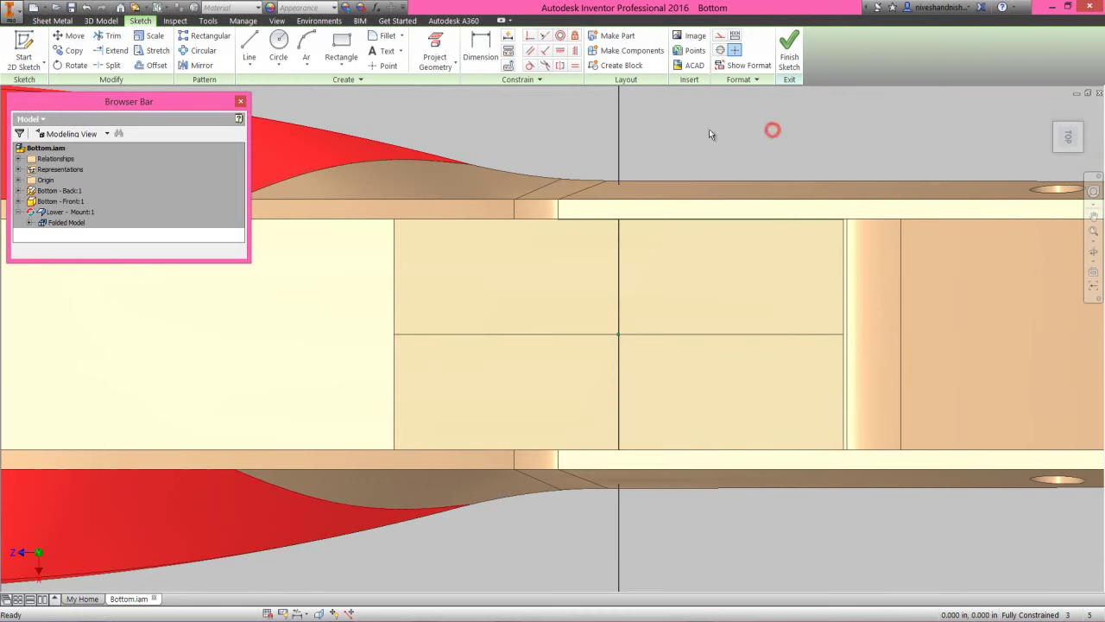
# Step: Sketch a two-point rectangle about 0.32 in high inside the recessed floor area, across the sketch origin
pyautogui.click(341, 43)
pyautogui.click(486, 295)
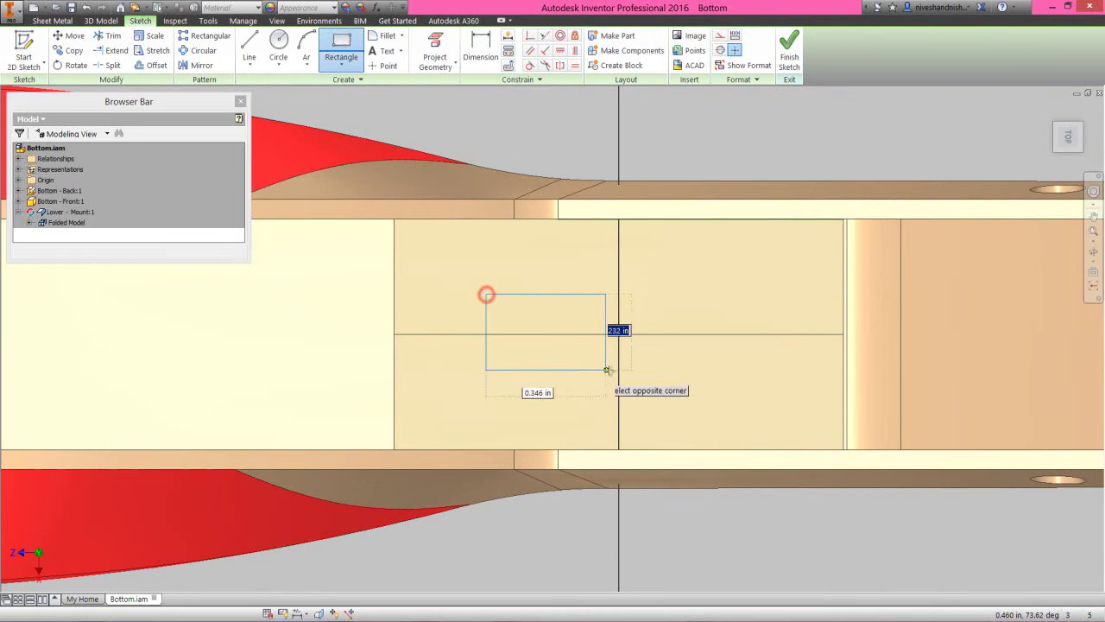
pyautogui.click(763, 394)
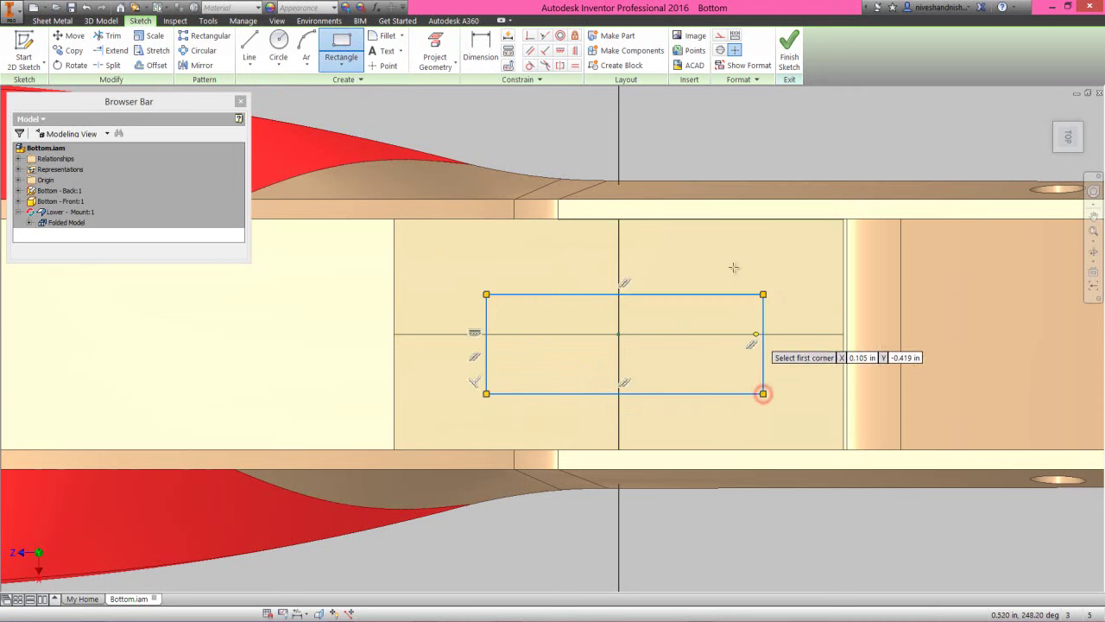
pyautogui.rightClick(688, 135)
pyautogui.click(723, 131)
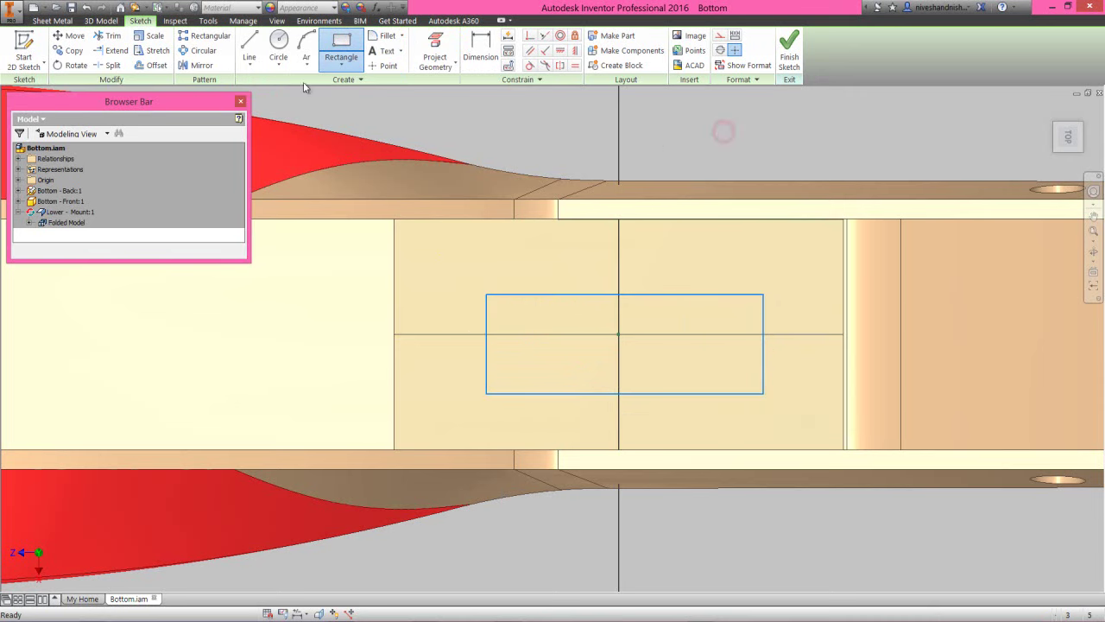
# Step: Set Lower Mount's linear and angular dimension display precision to five decimals (5.12345), keeping parameter input displayed as value
pyautogui.click(208, 21)
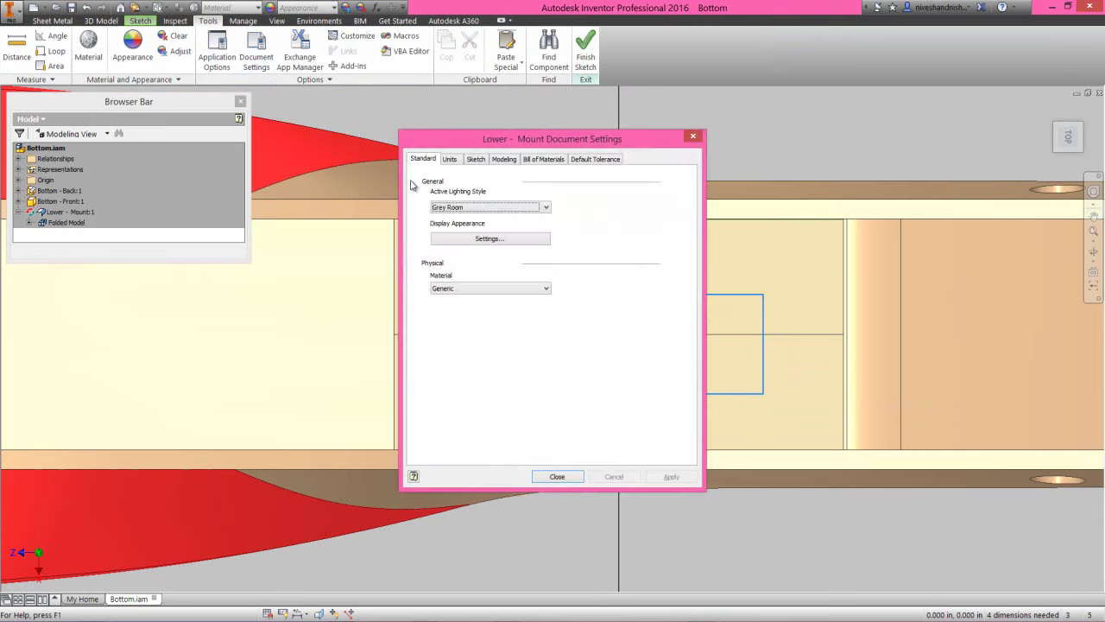
pyautogui.click(455, 163)
pyautogui.click(475, 279)
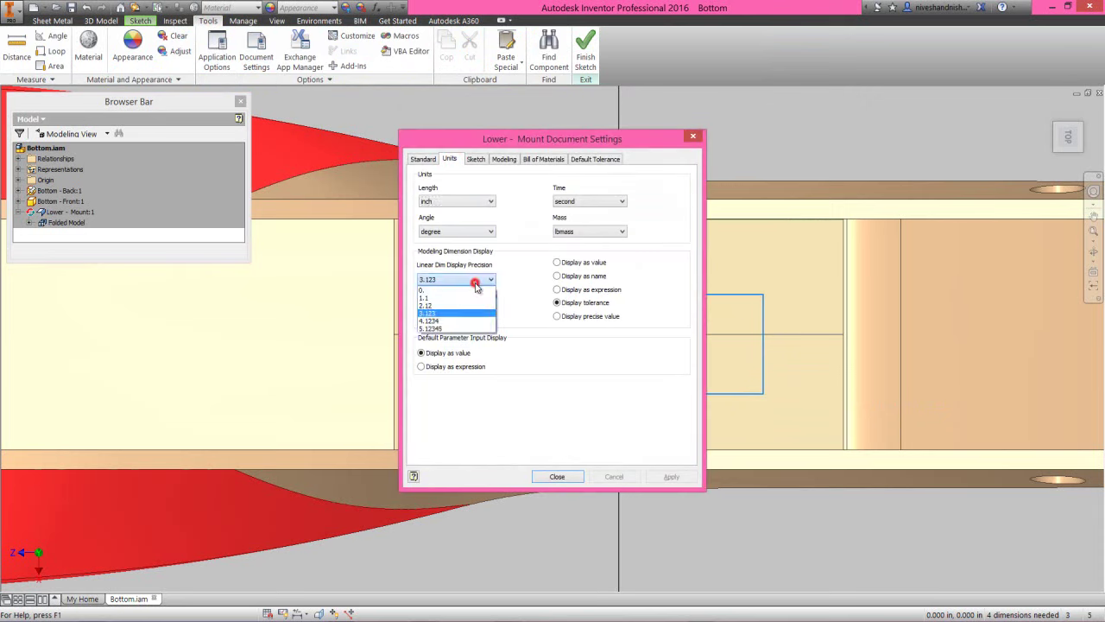
pyautogui.click(456, 329)
pyautogui.click(455, 309)
pyautogui.click(435, 358)
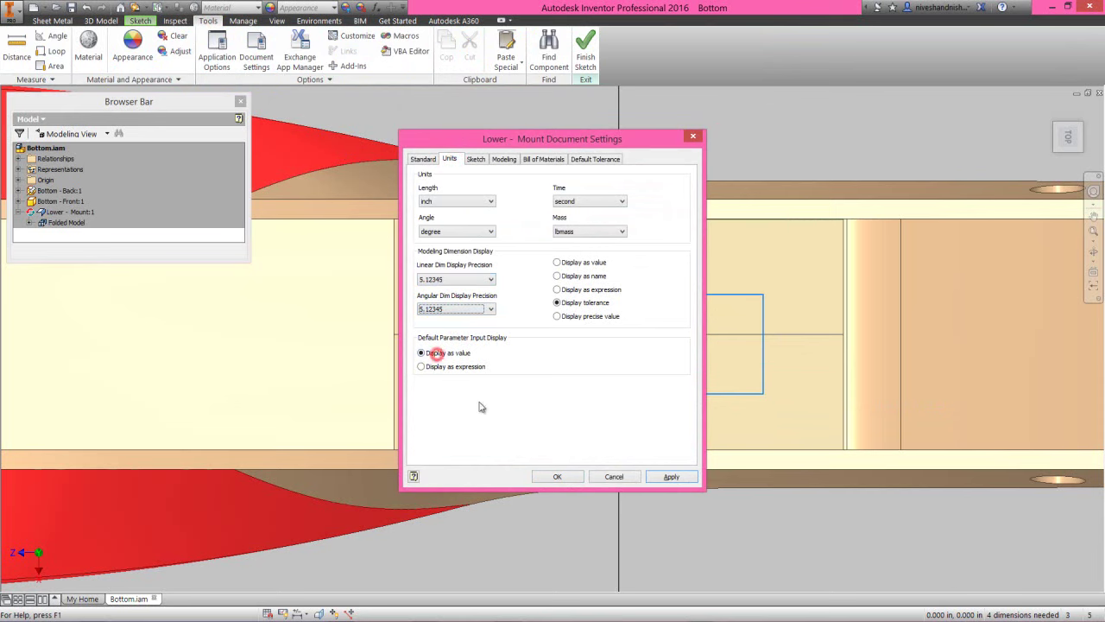
pyautogui.click(547, 477)
pyautogui.click(140, 20)
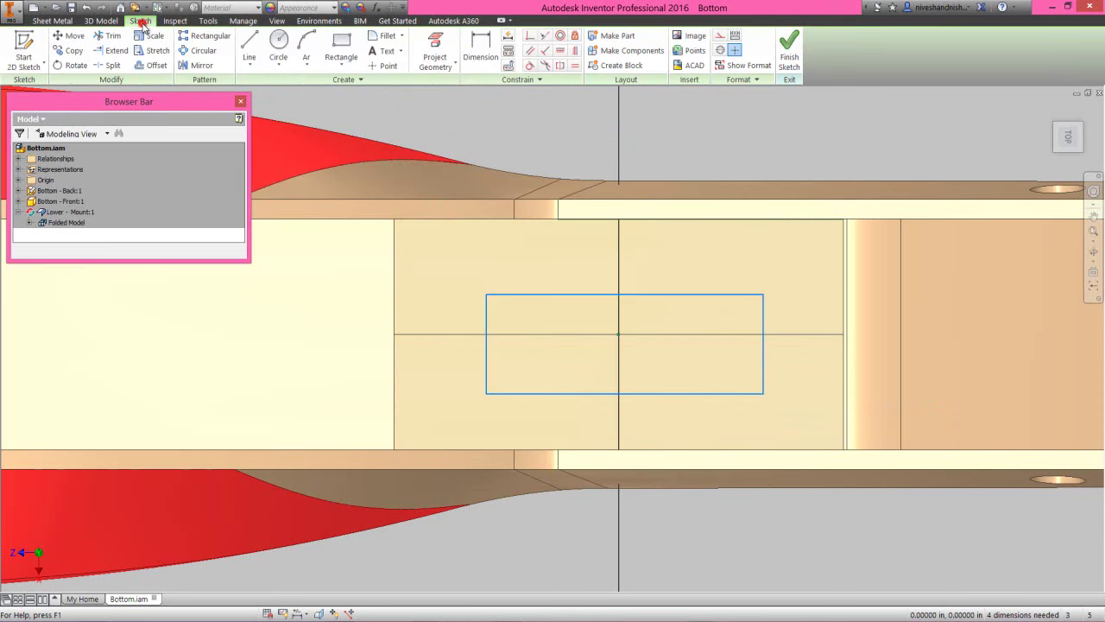
# Step: Dimension the rectangle's short side to .39642 in
pyautogui.click(480, 50)
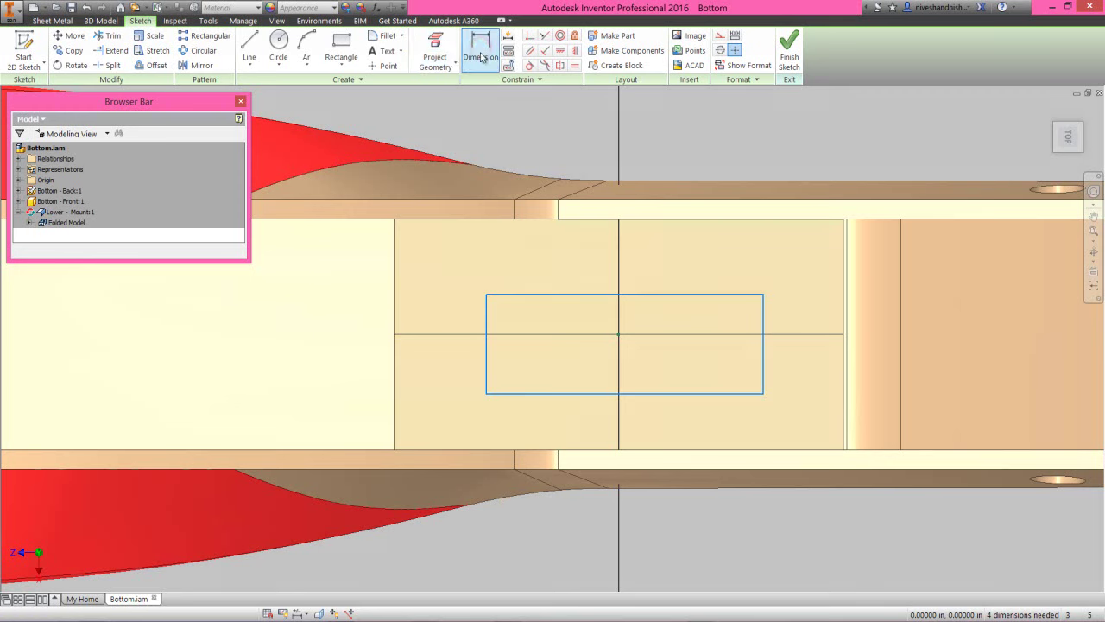
pyautogui.click(487, 321)
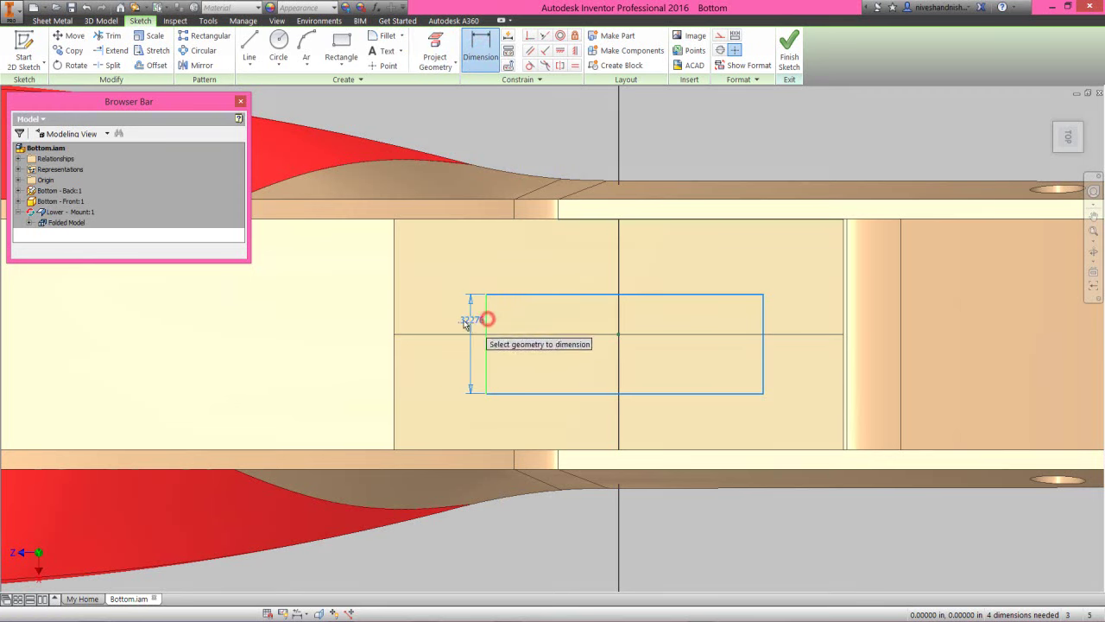
pyautogui.click(454, 322)
pyautogui.write('.')
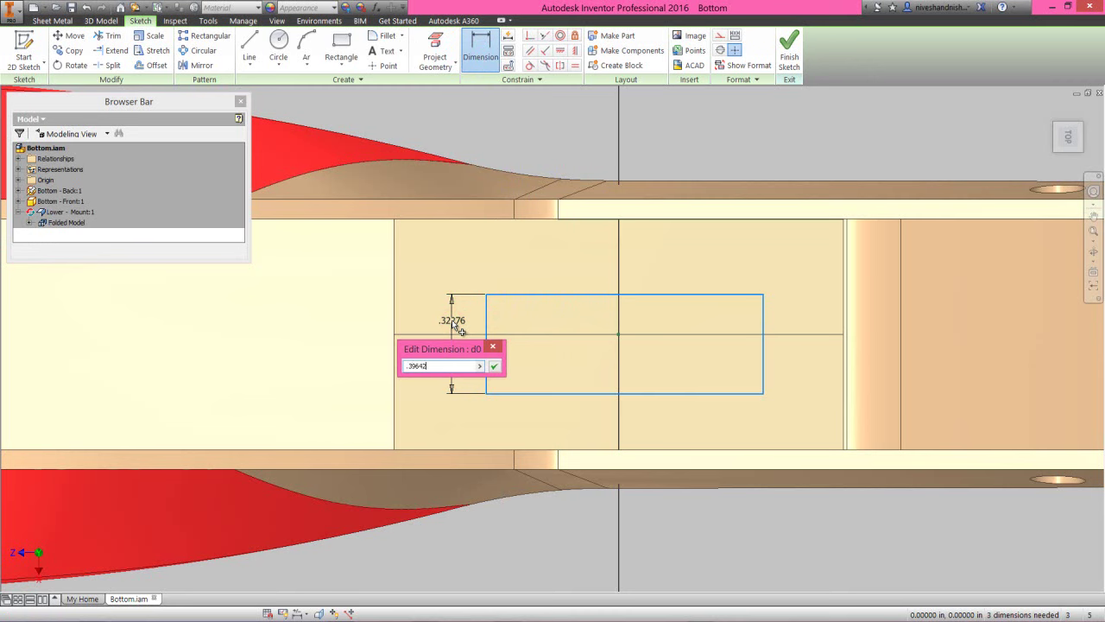
pyautogui.write('39642')
pyautogui.press('Return')
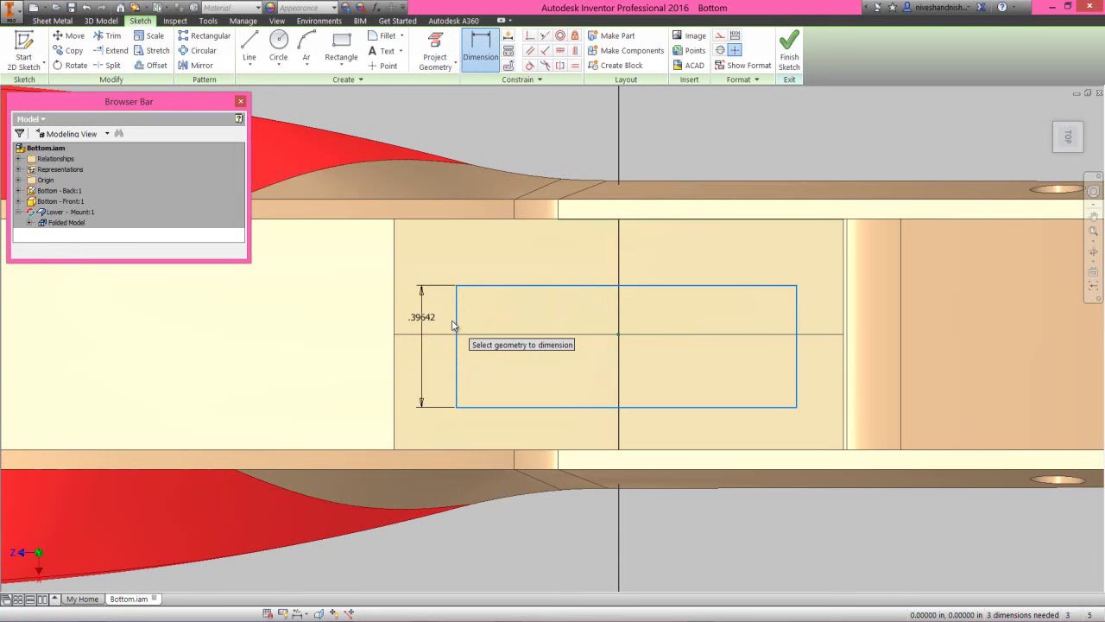
# Step: Dimension the rectangle's long side to 1.5 in
pyautogui.click(595, 286)
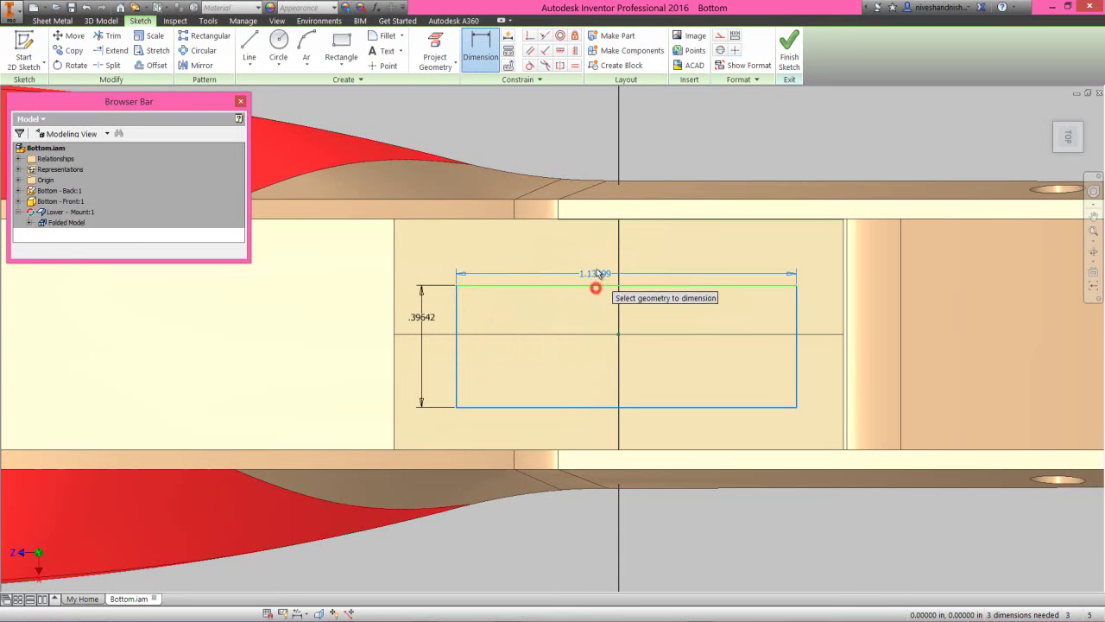
pyautogui.click(599, 252)
pyautogui.write('1.5')
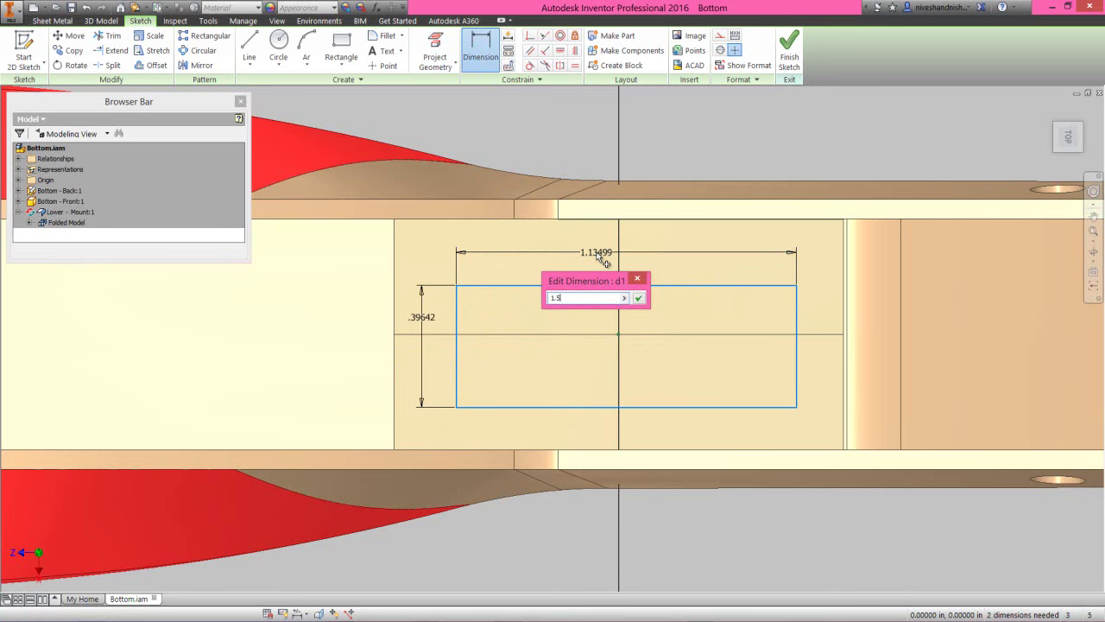
pyautogui.press('Return')
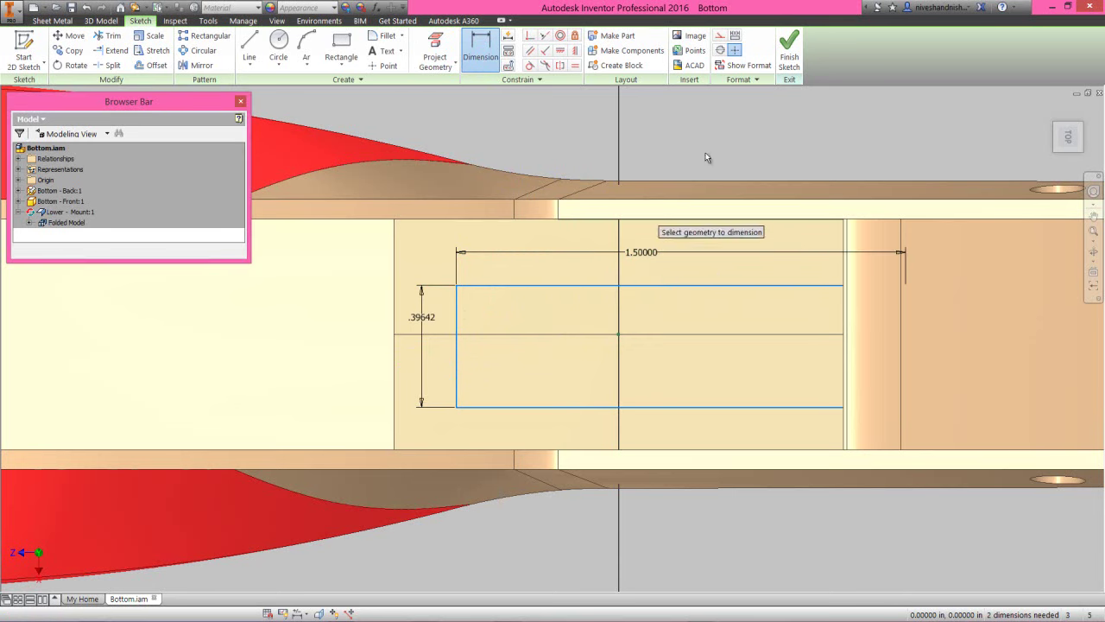
pyautogui.rightClick(719, 130)
pyautogui.click(766, 131)
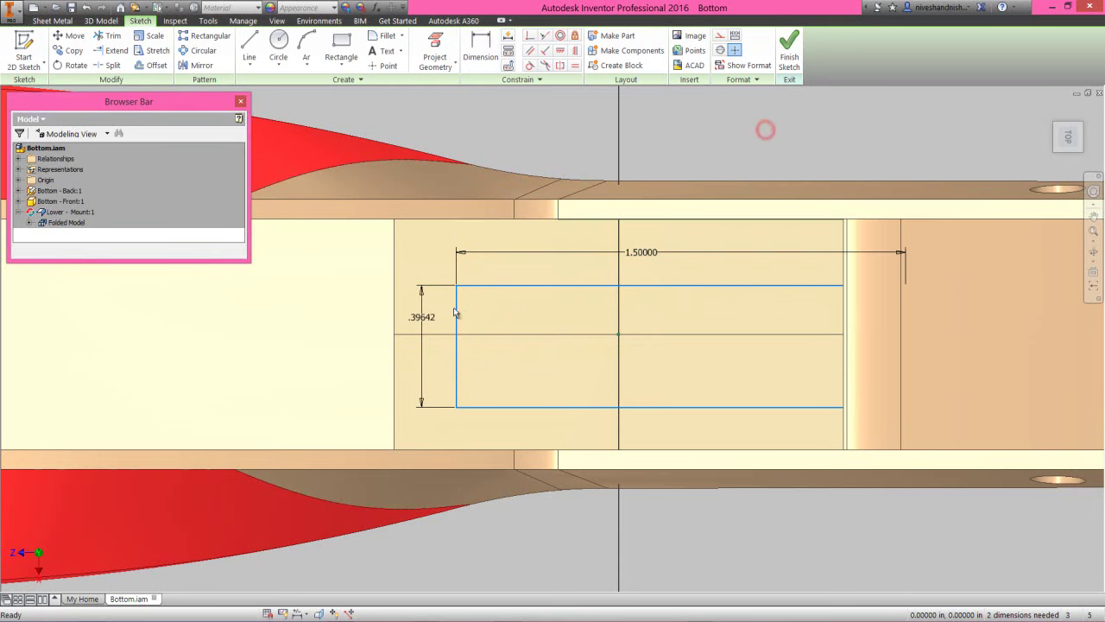
# Step: Shift the rectangle toward the front and make its rear short side collinear with the recessed floor's rear edge
pyautogui.moveTo(455, 315); pyautogui.dragTo(301, 345)
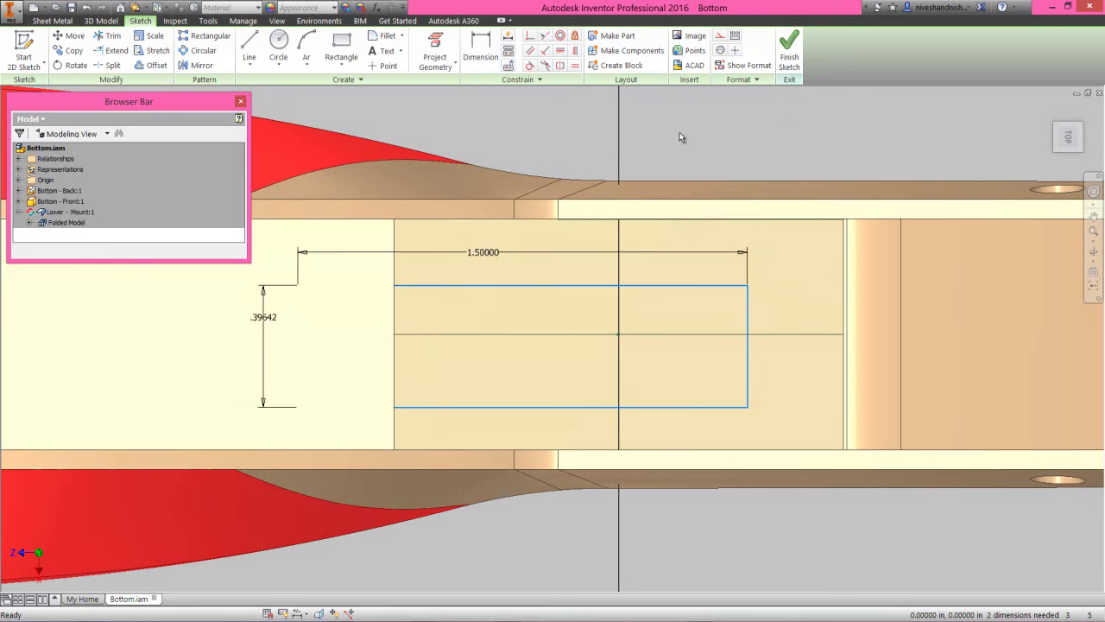
pyautogui.click(547, 35)
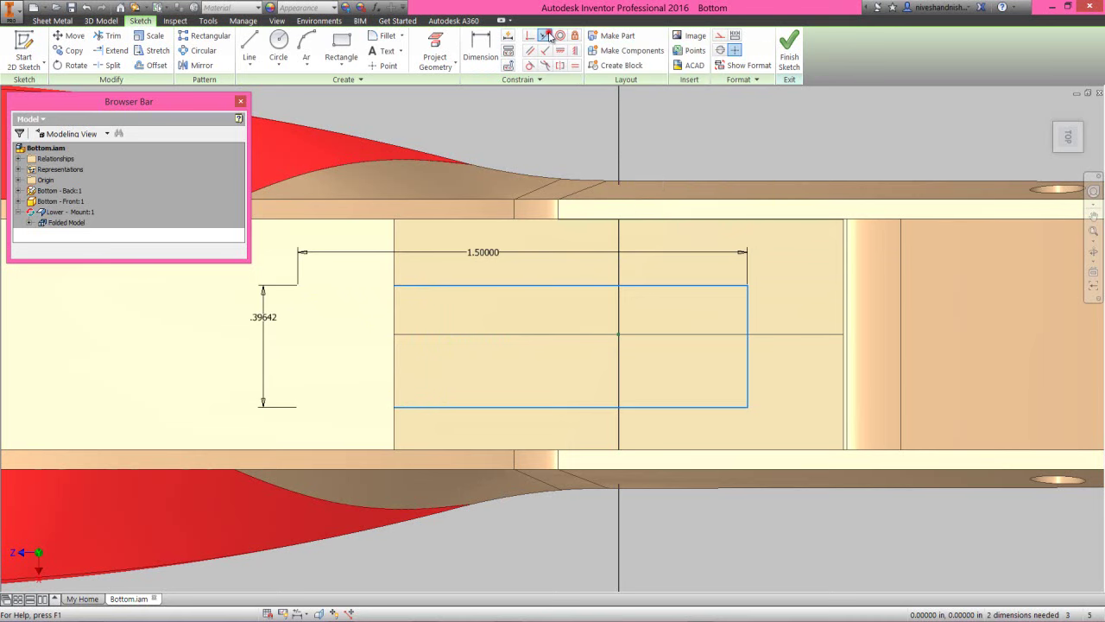
pyautogui.click(748, 304)
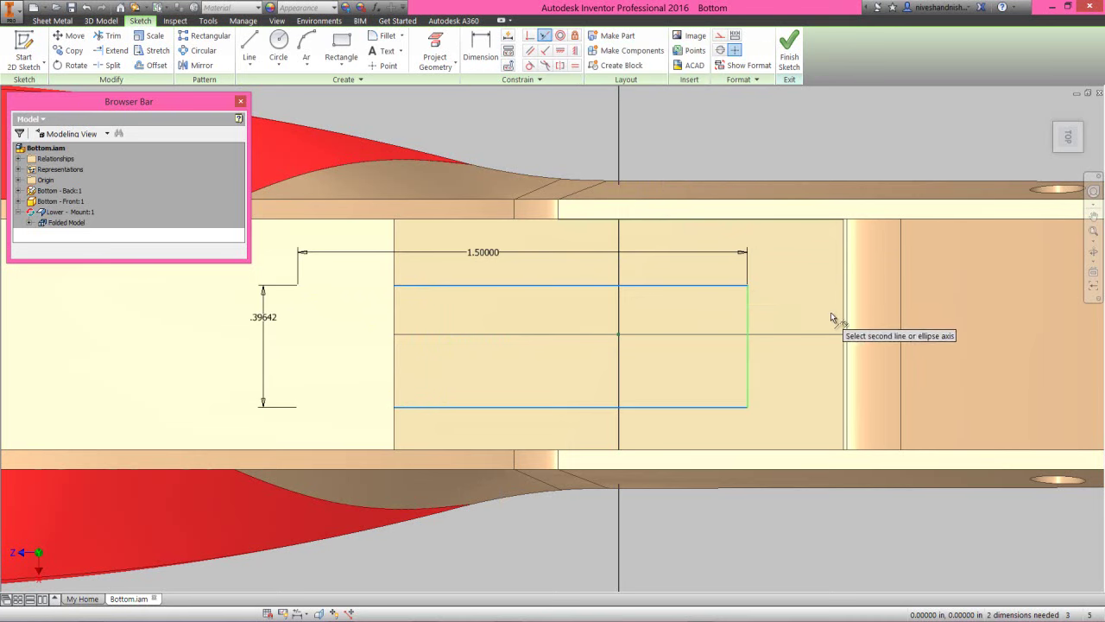
pyautogui.click(844, 318)
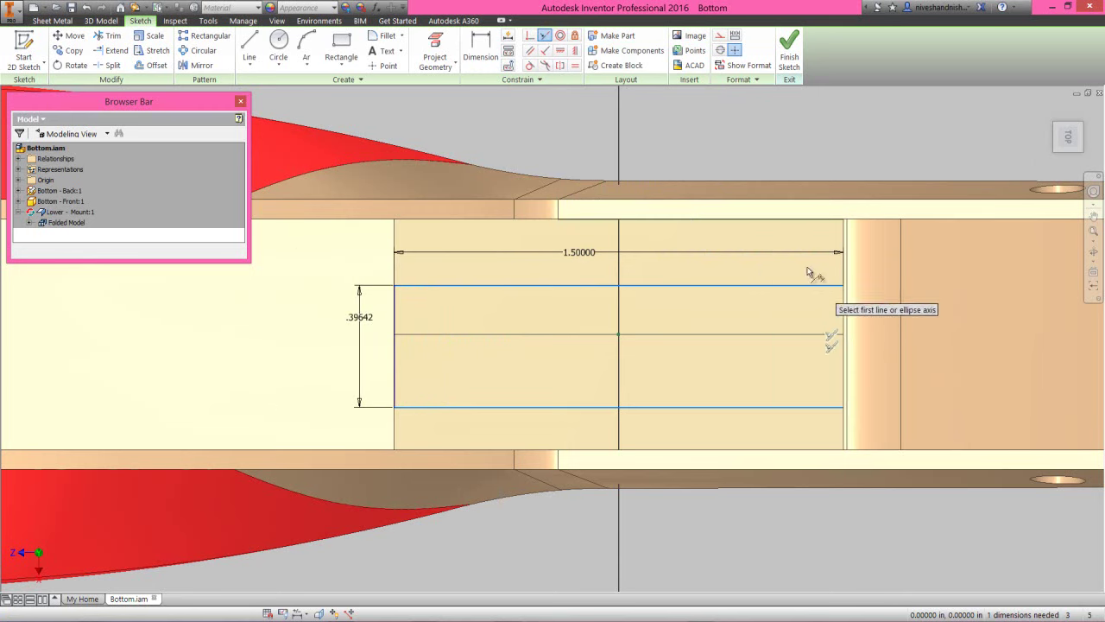
# Step: Dimension the gap between the side wall's inner edge and the rectangle's adjacent long side to .08331 in
pyautogui.rightClick(738, 156)
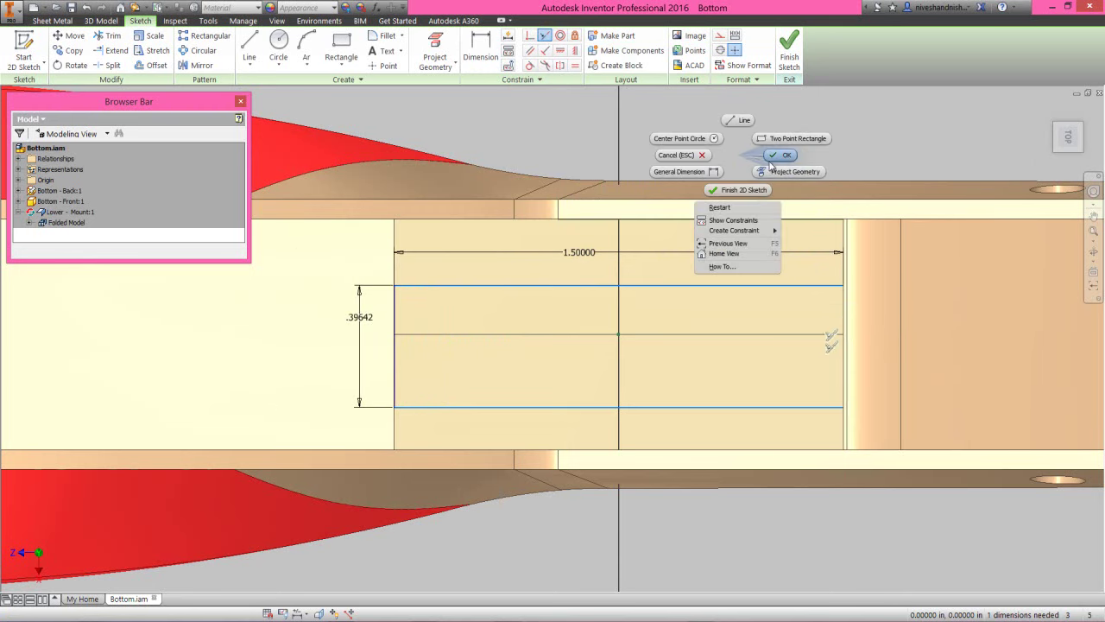
pyautogui.click(711, 170)
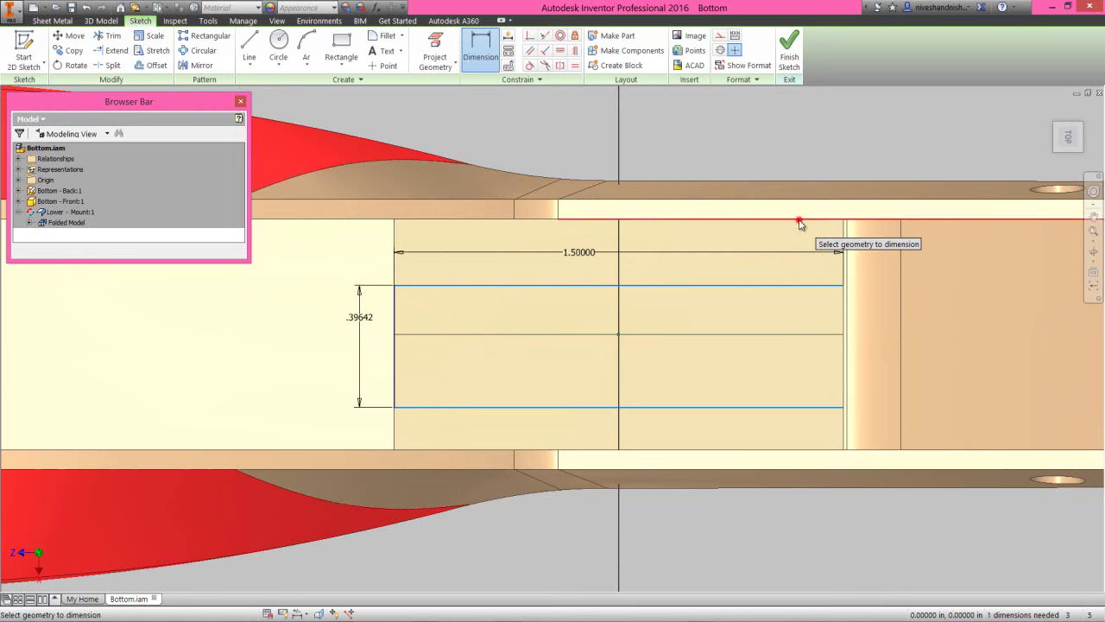
pyautogui.click(790, 286)
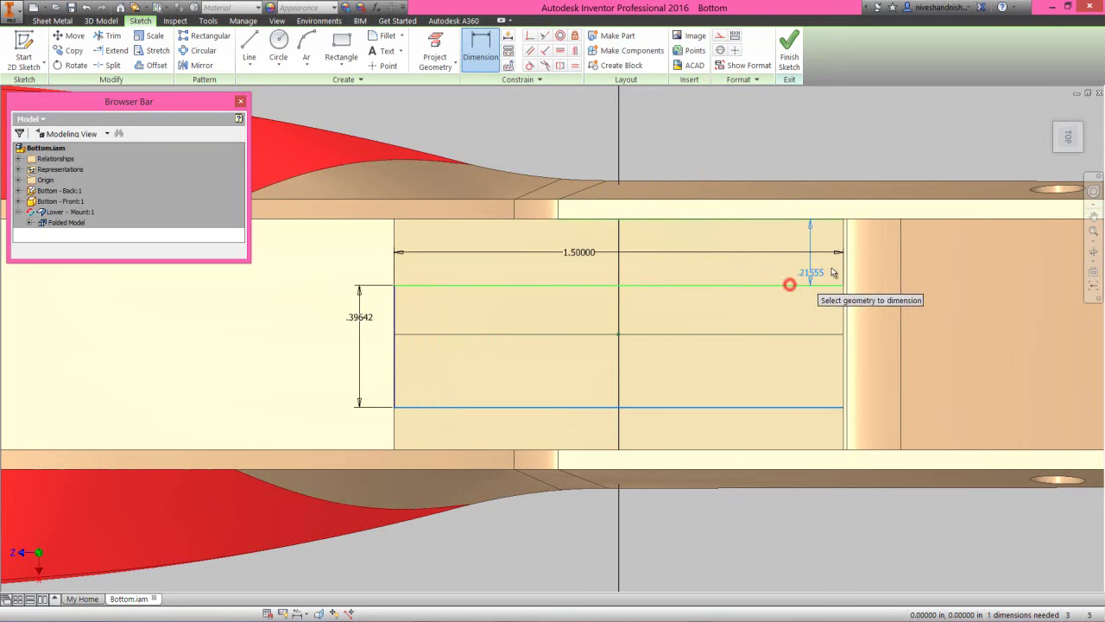
pyautogui.click(897, 261)
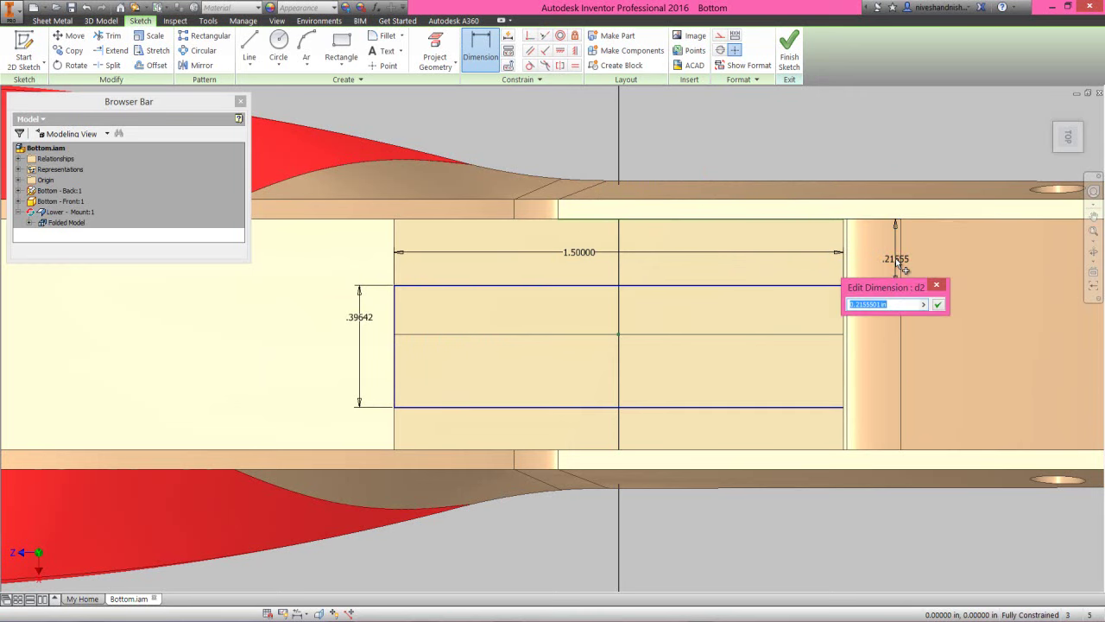
pyautogui.write('.08331')
pyautogui.press('Return')
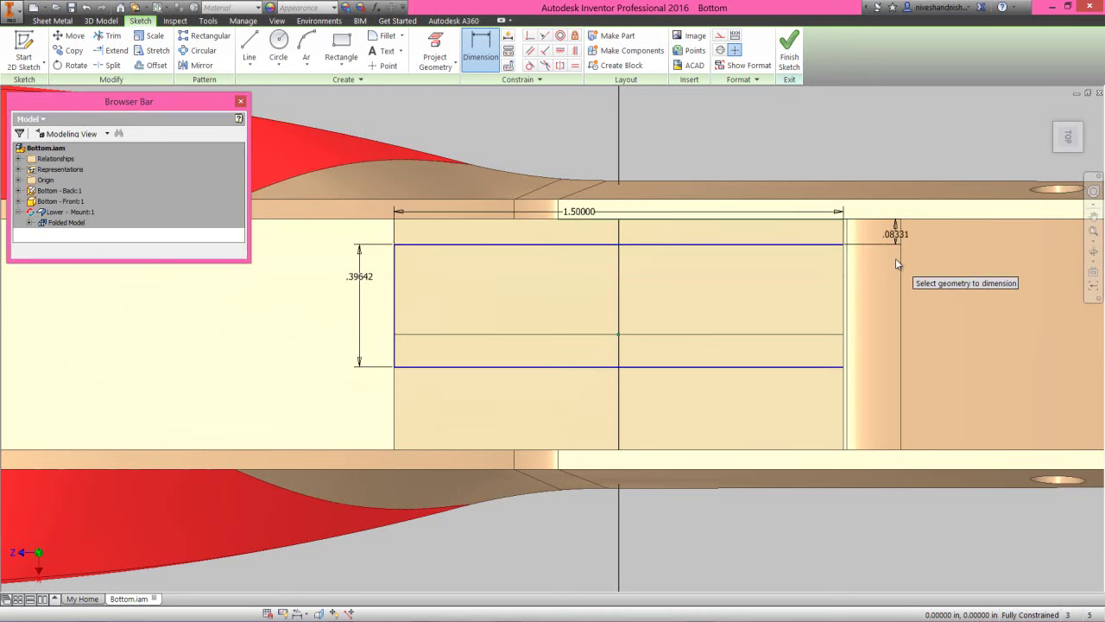
pyautogui.rightClick(814, 138)
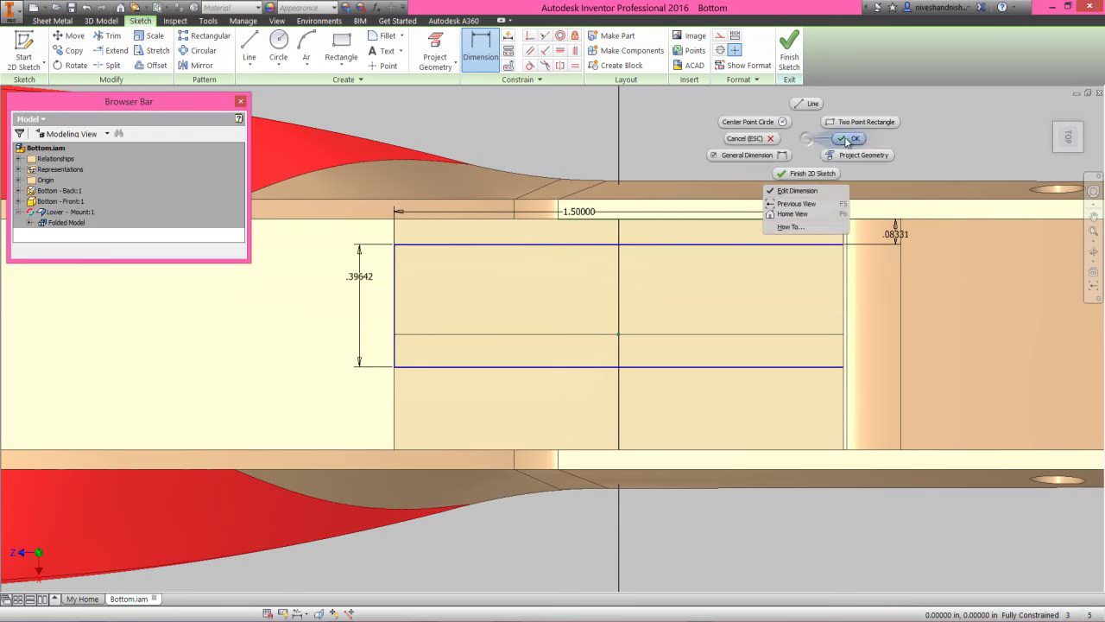
# Step: End dimensioning and finish the rectangle sketch of the Lower - Mount part
pyautogui.click(846, 141)
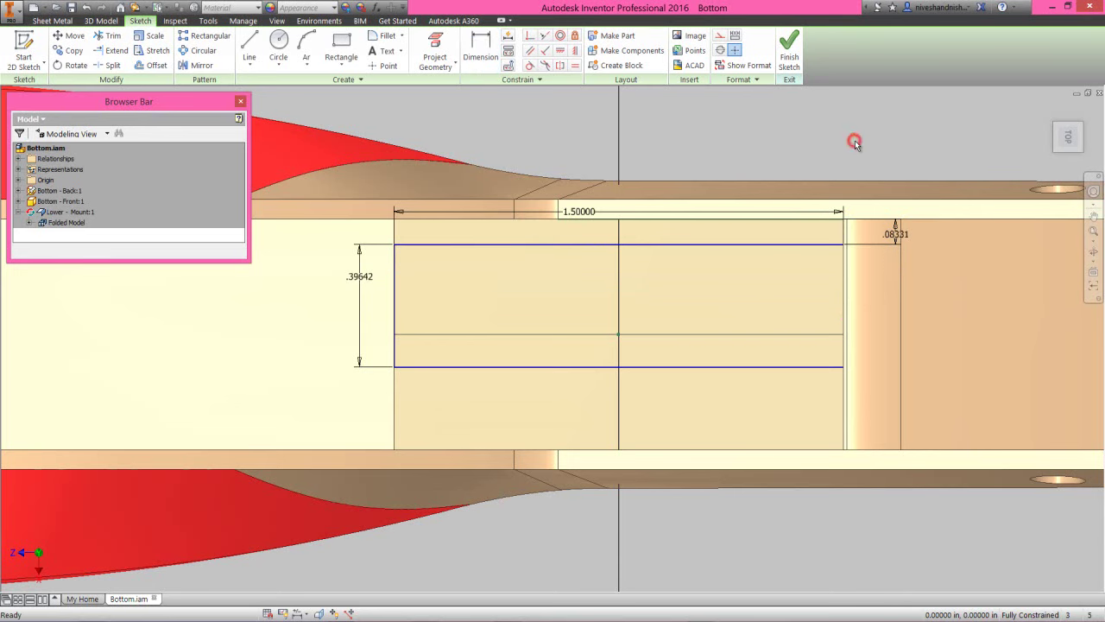
pyautogui.rightClick(855, 139)
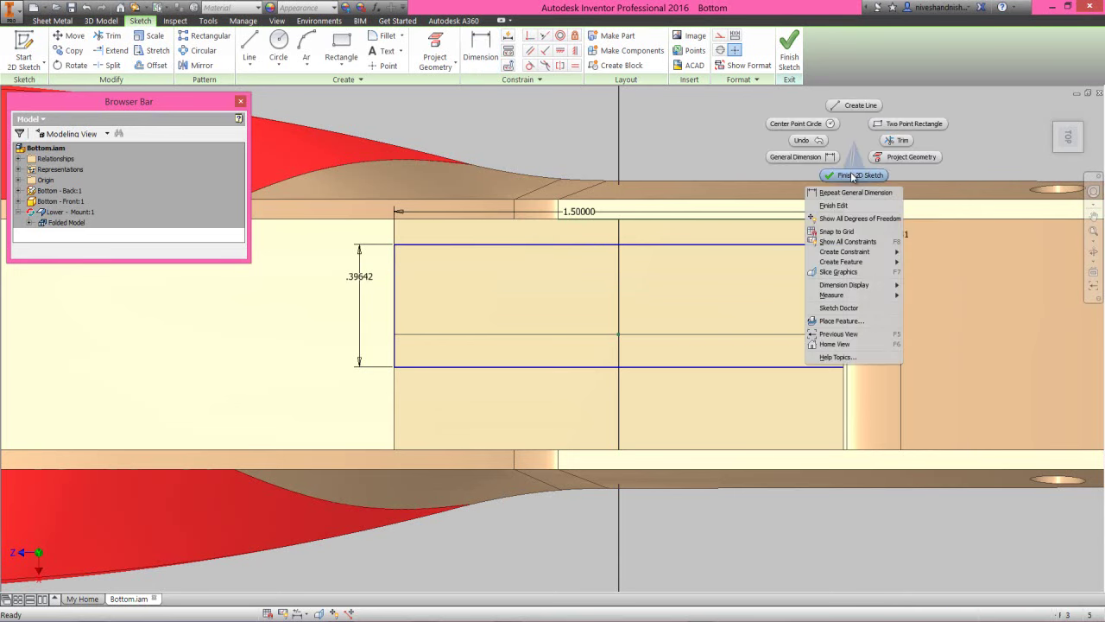
pyautogui.click(850, 175)
pyautogui.click(842, 143)
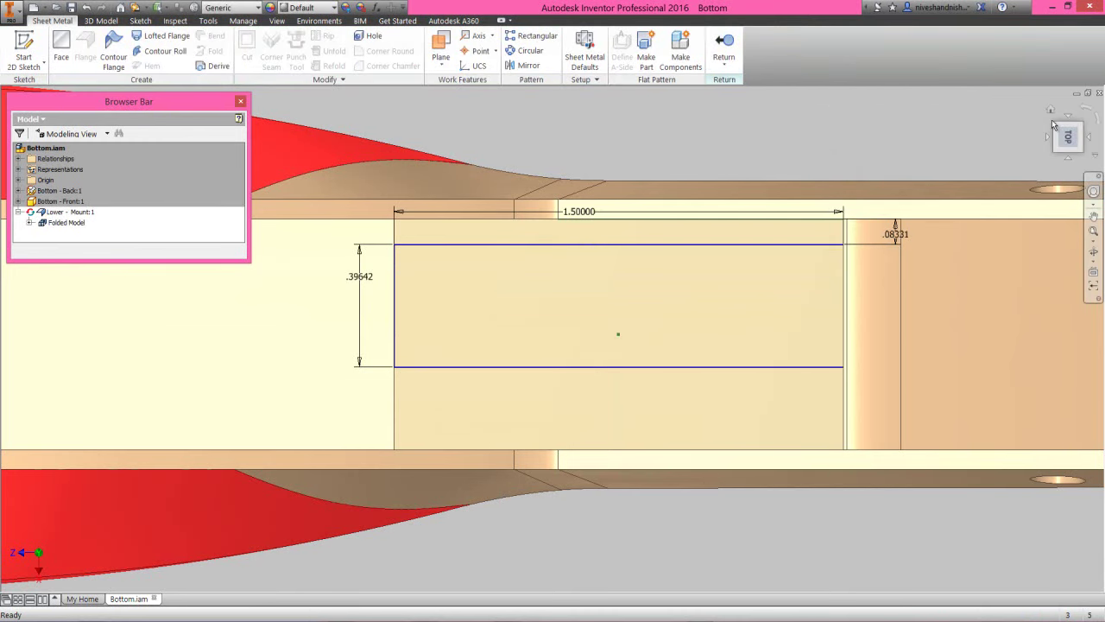
pyautogui.click(1051, 114)
pyautogui.click(532, 171)
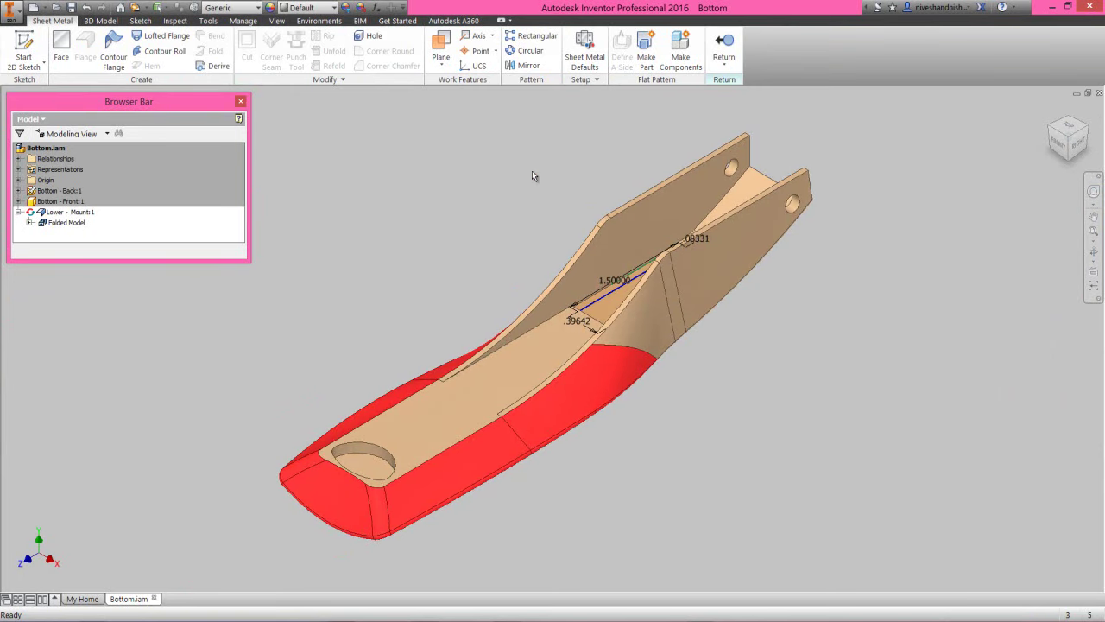
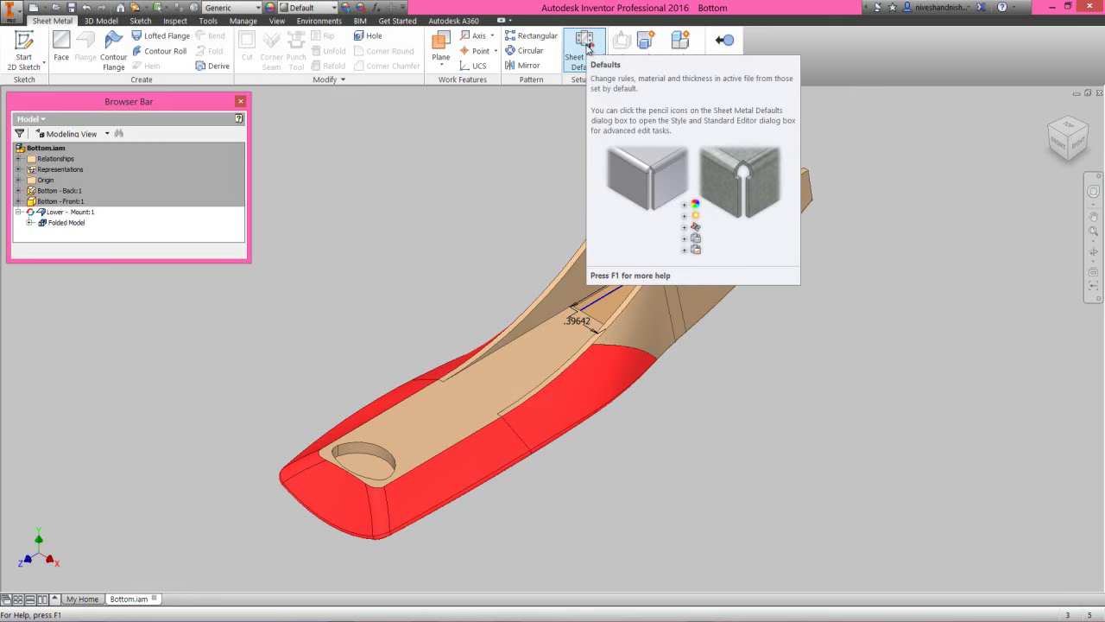
# Step: In the Default sheet metal rule, set the material to Steel, Mild and the thickness to .059
pyautogui.click(586, 45)
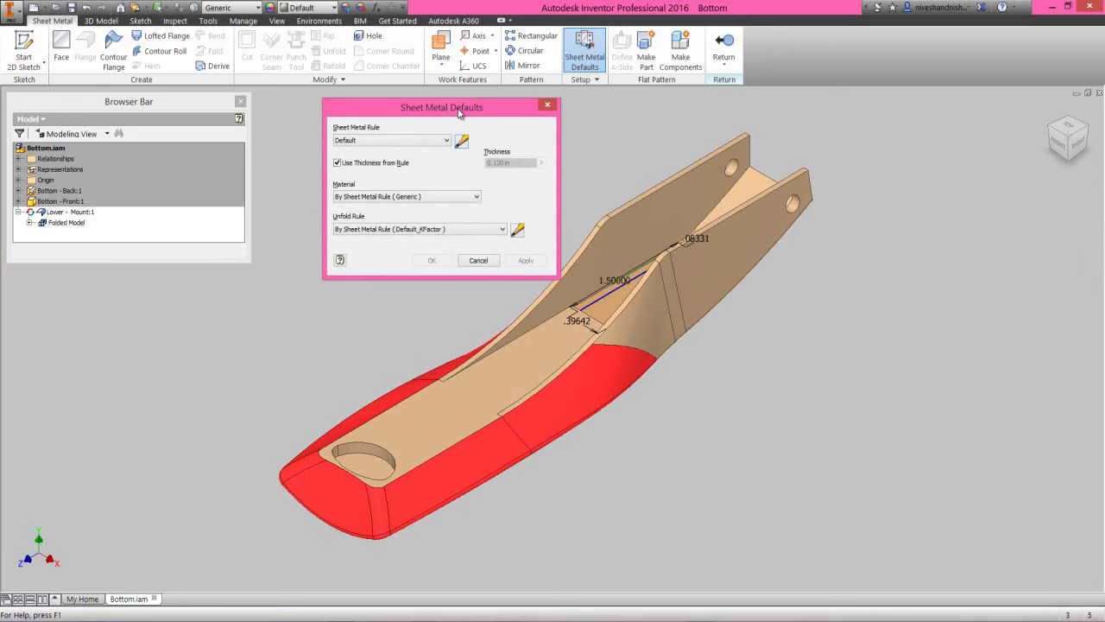
pyautogui.click(461, 141)
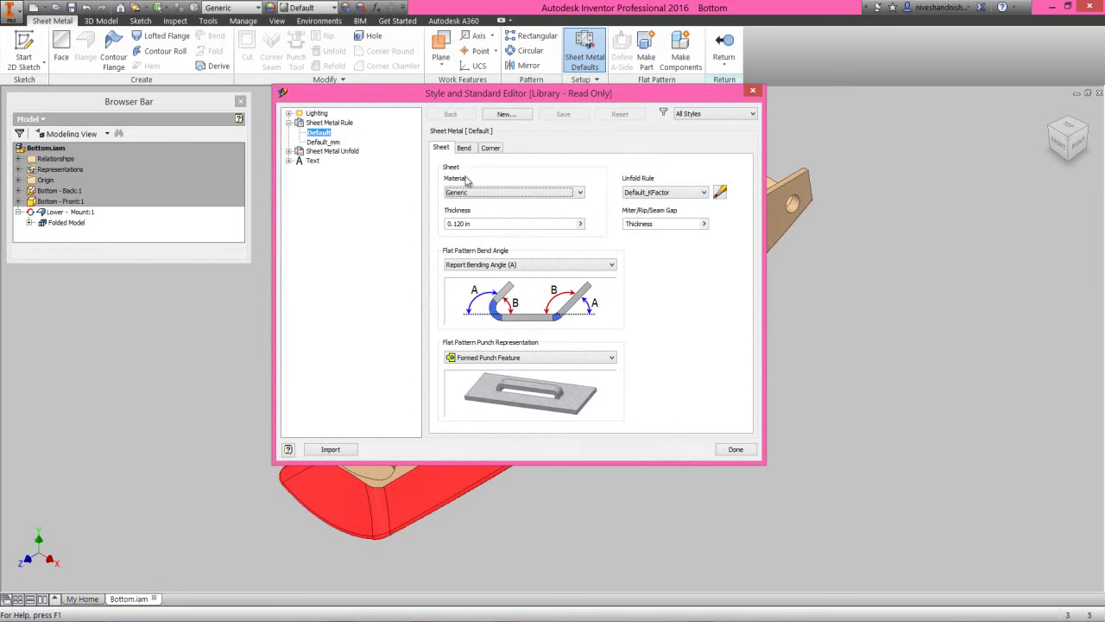
pyautogui.click(566, 193)
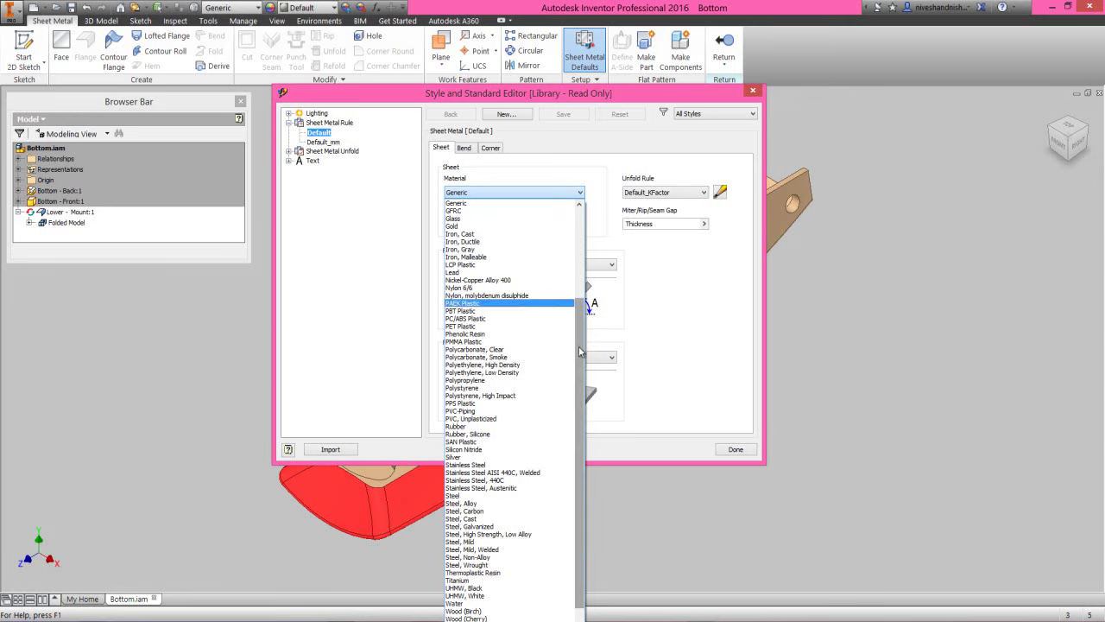
pyautogui.scroll(-1, 580, 351)
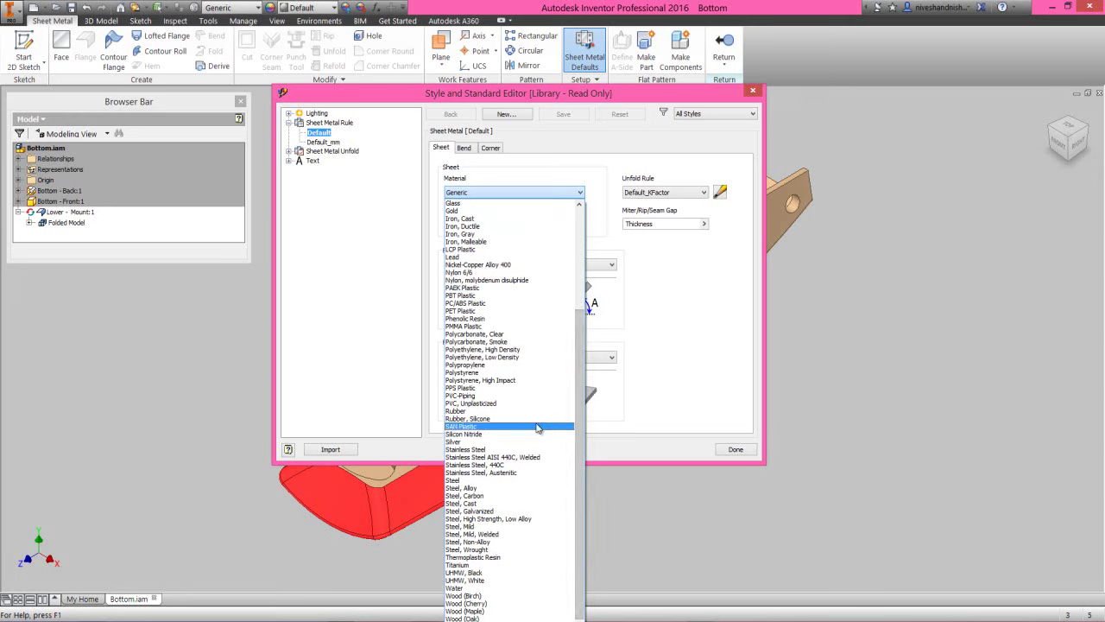
pyautogui.click(492, 528)
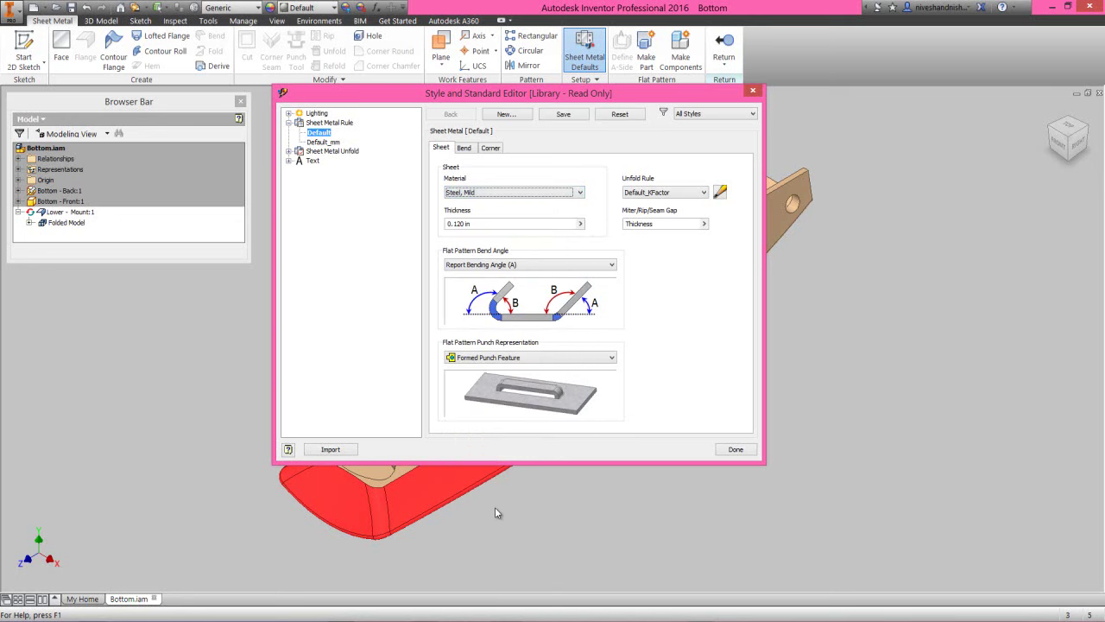
pyautogui.click(482, 223)
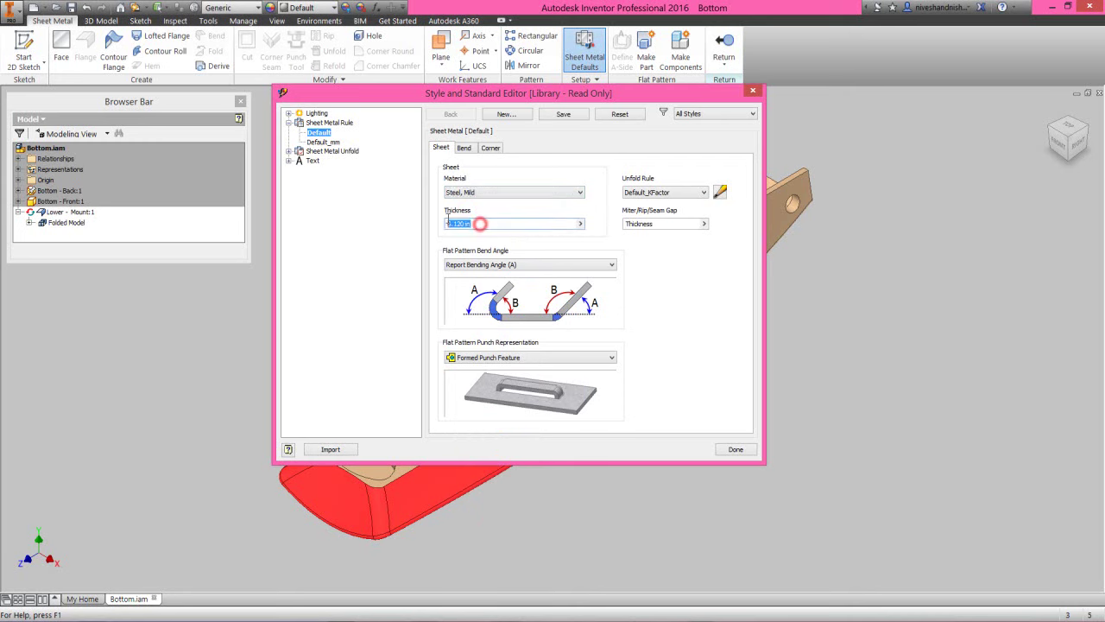
pyautogui.write('.059')
# Step: Set the Default rule's three-bend intersection relief radius to 1 and save the rule changes
pyautogui.click(464, 148)
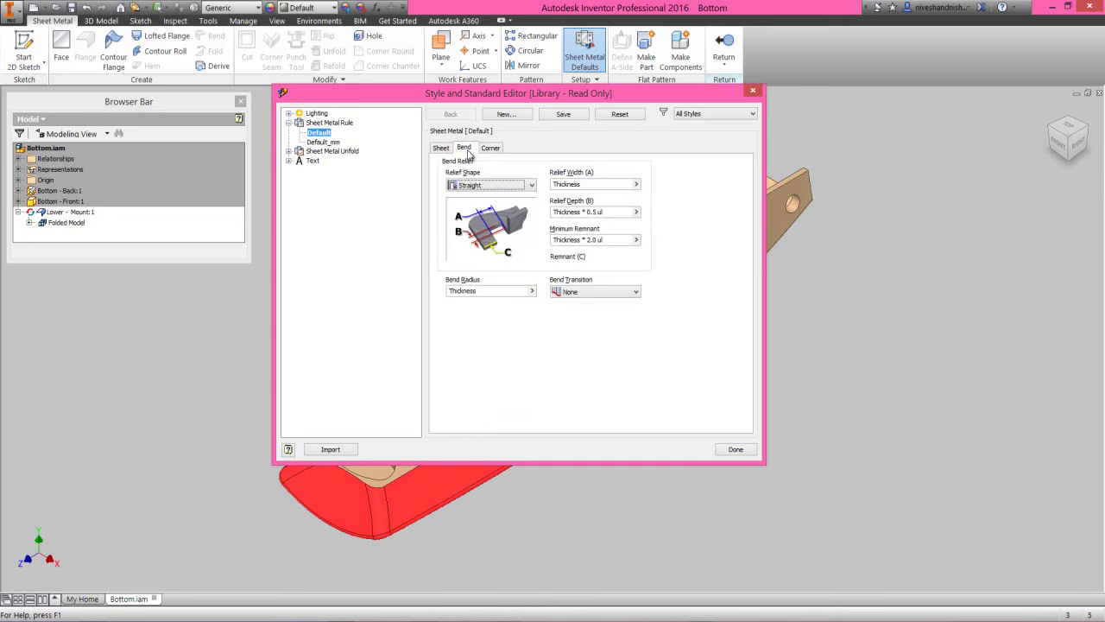
pyautogui.click(490, 148)
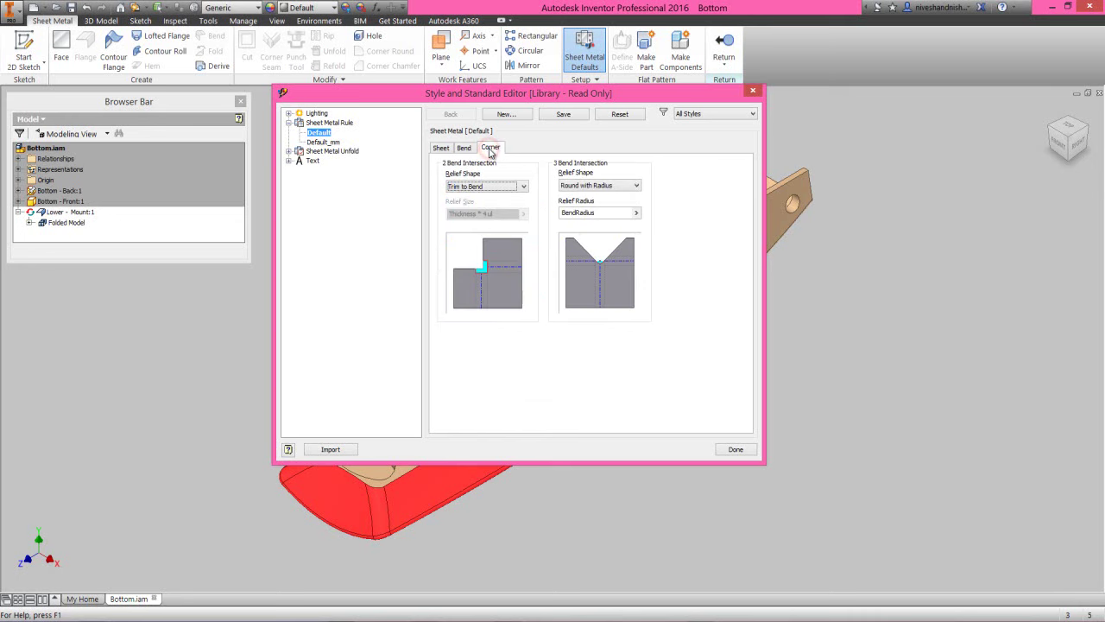
pyautogui.doubleClick(606, 213)
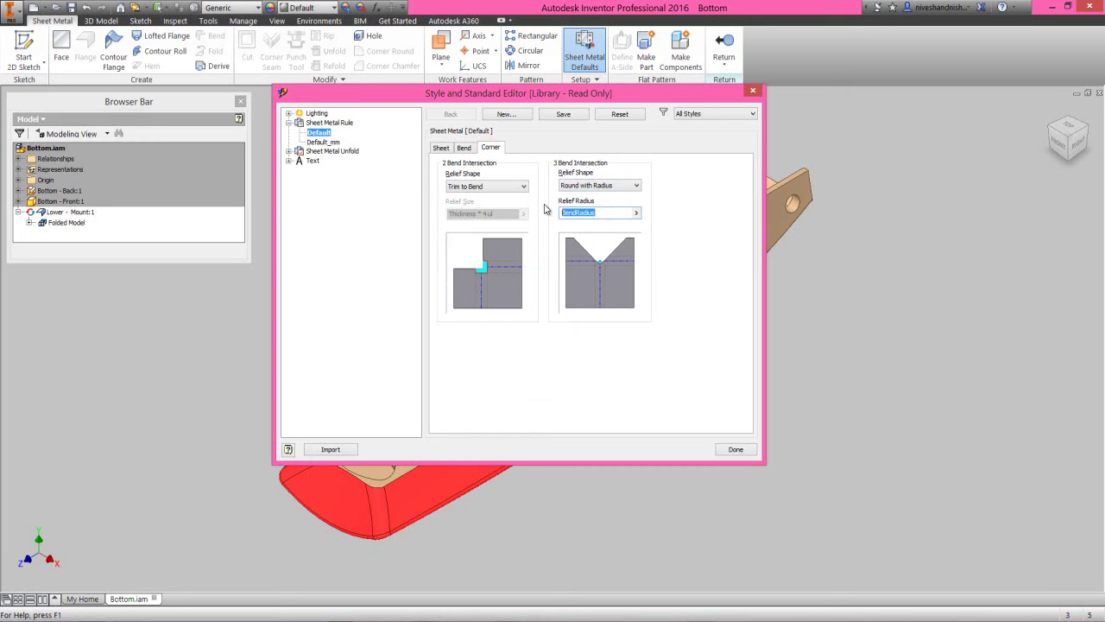
pyautogui.write('1')
pyautogui.click(443, 148)
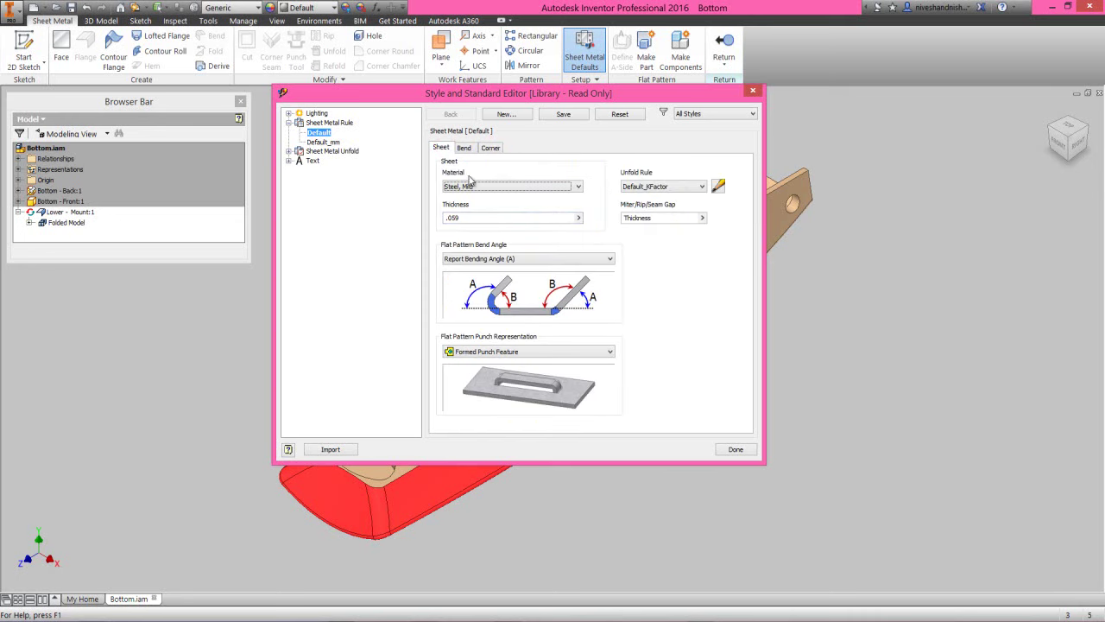
pyautogui.click(734, 450)
pyautogui.click(488, 310)
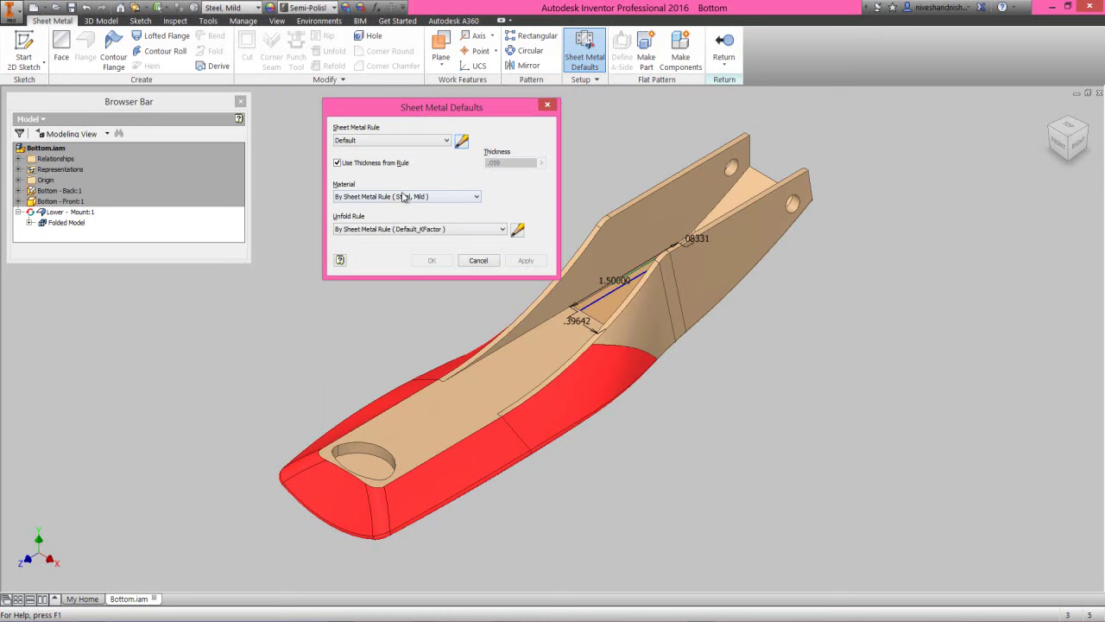
# Step: Set the part's sheet metal material directly to Steel, Mild and stop taking the thickness from the rule
pyautogui.click(393, 197)
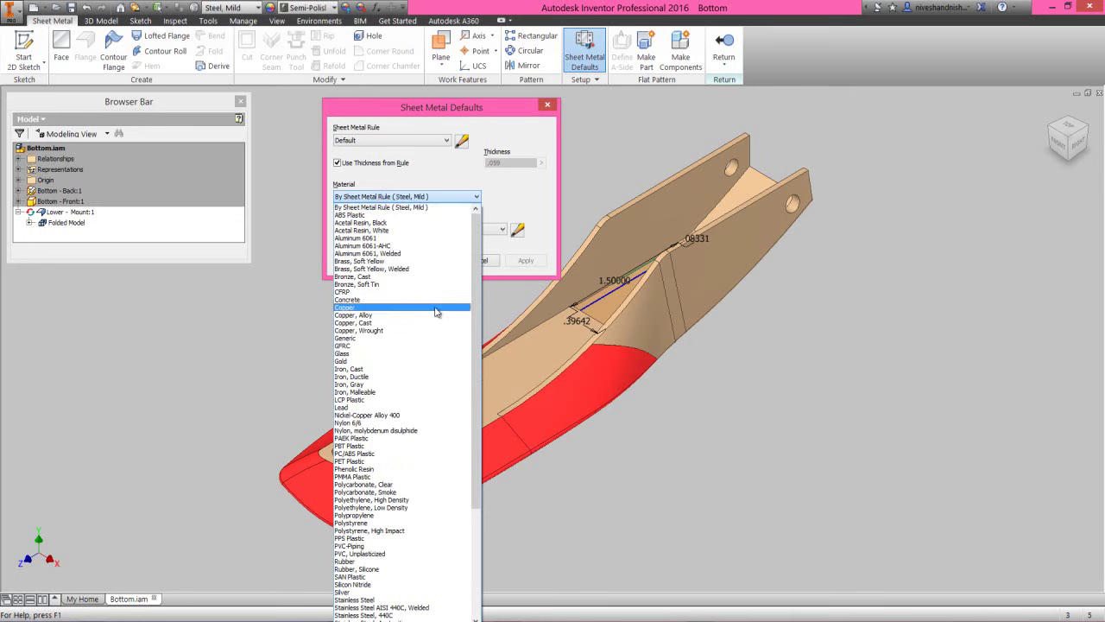
pyautogui.moveTo(477, 363); pyautogui.dragTo(478, 455)
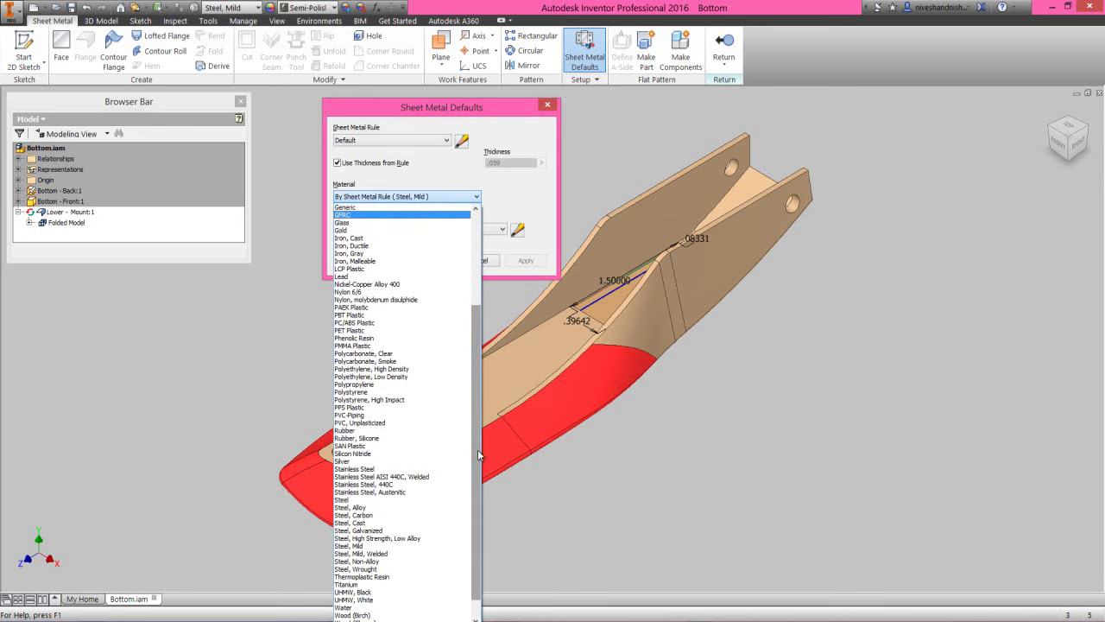
pyautogui.click(358, 547)
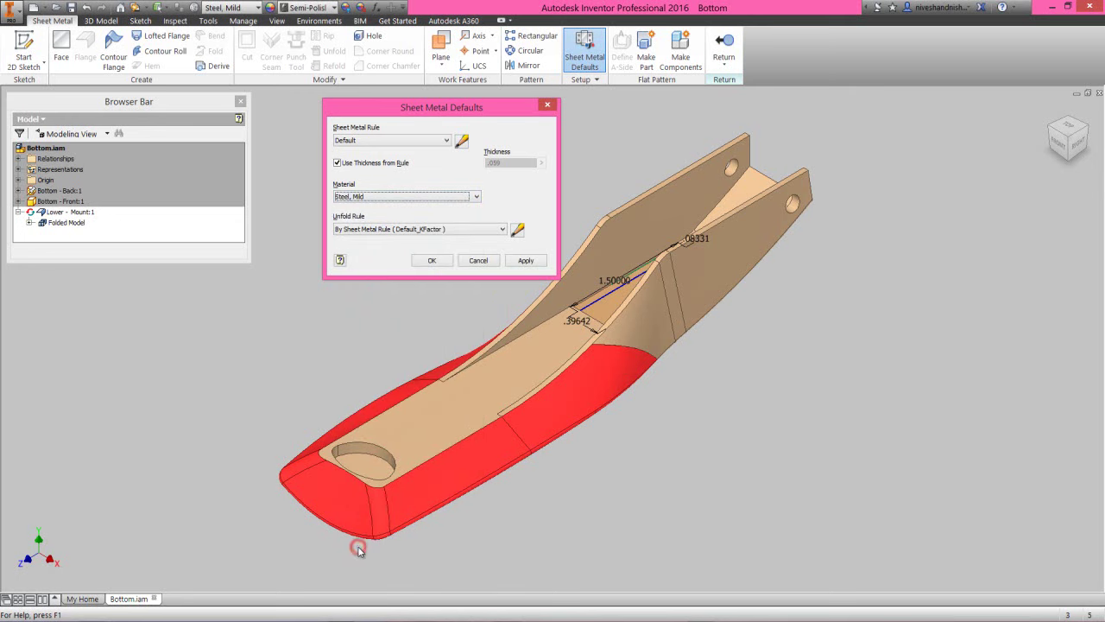
pyautogui.click(338, 164)
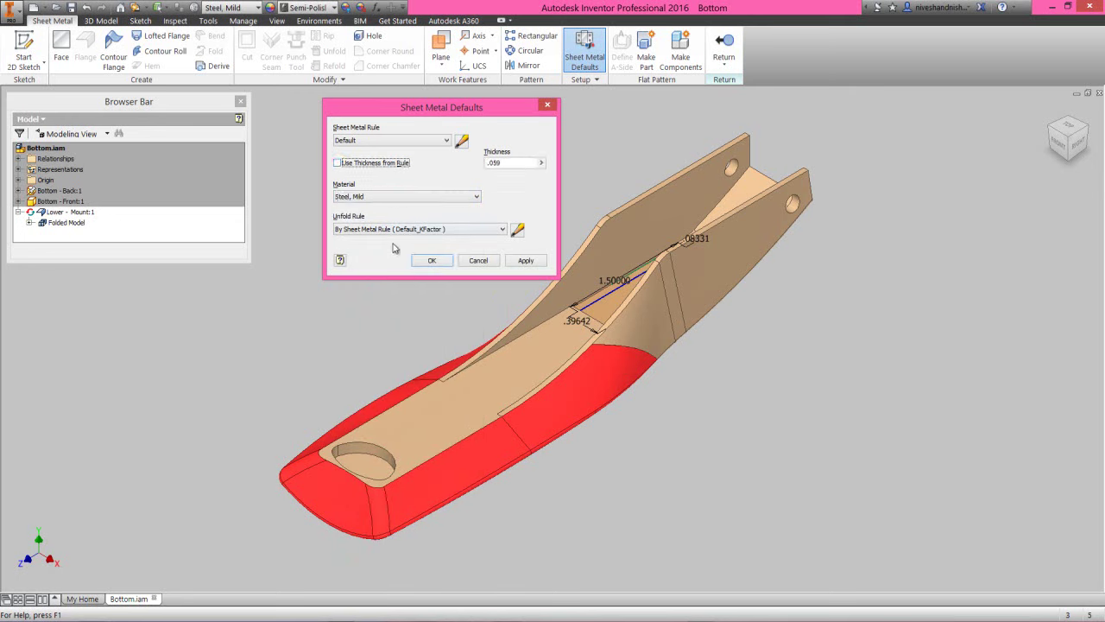
pyautogui.click(434, 260)
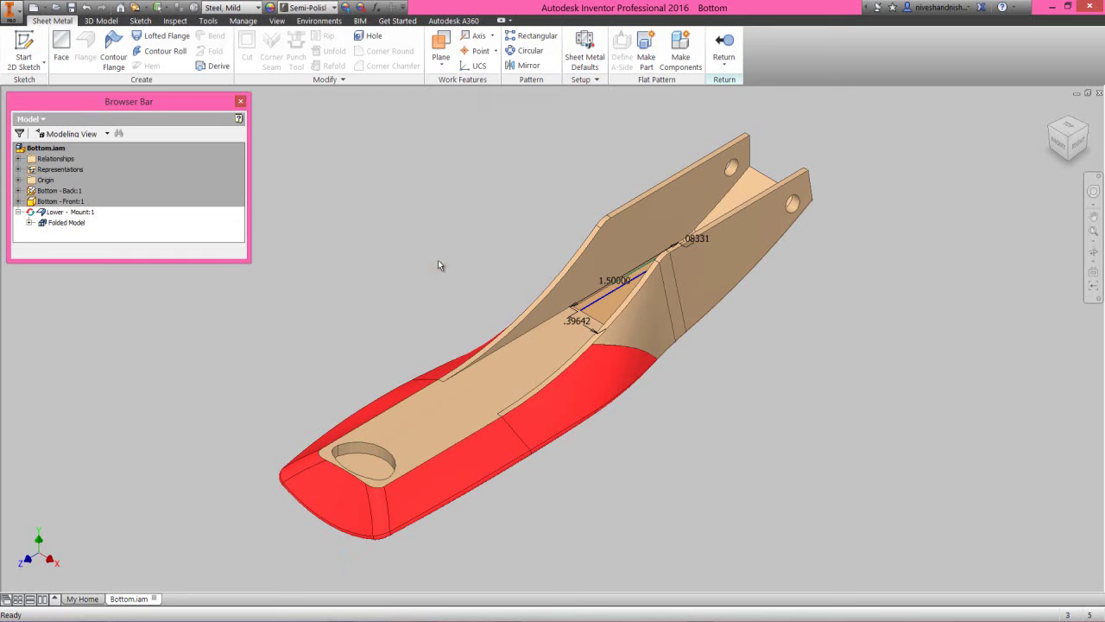
# Step: Create a sheet metal Face from the sketched rectangle on the recessed floor
pyautogui.click(436, 277)
pyautogui.click(61, 50)
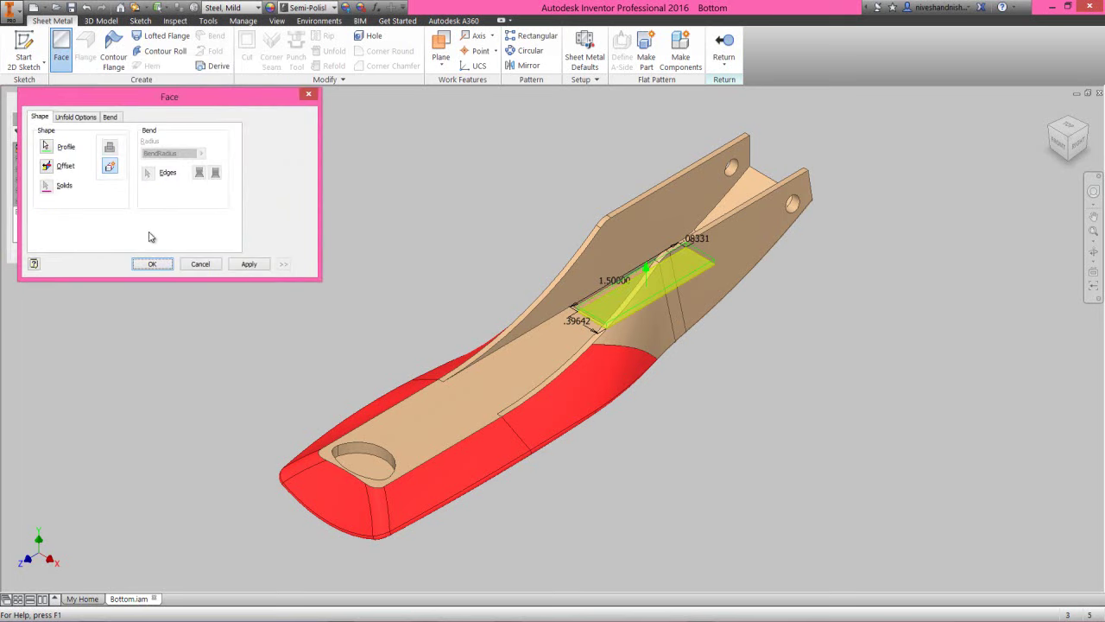
pyautogui.click(148, 264)
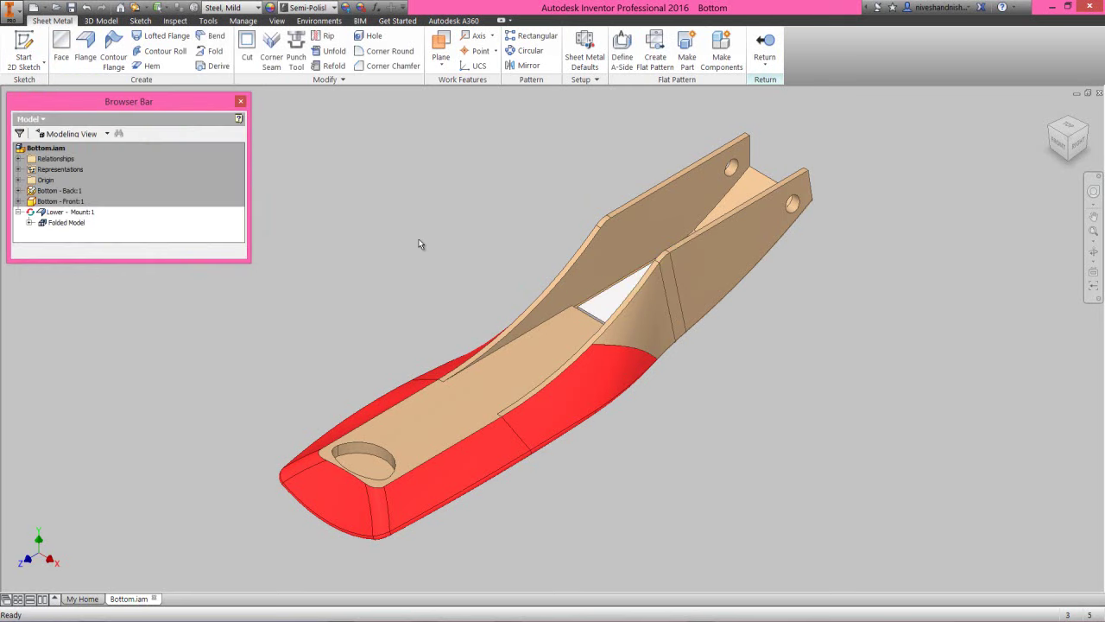
# Step: Give the Lower - Mount part a polished chrome appearance from the Inventor Material Library
pyautogui.click(50, 215)
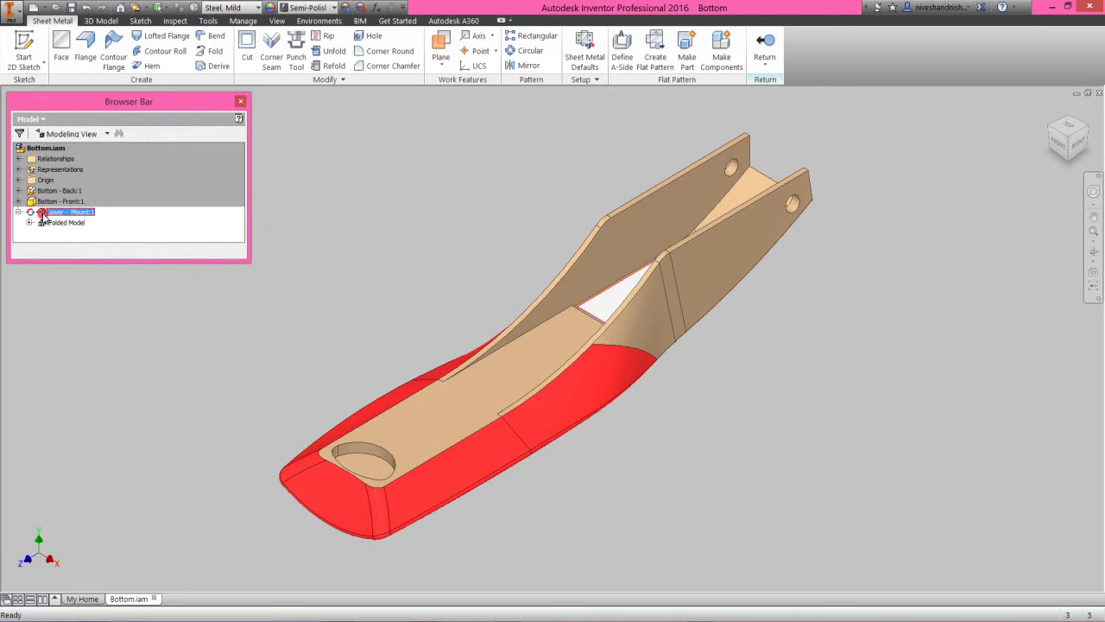
pyautogui.click(316, 11)
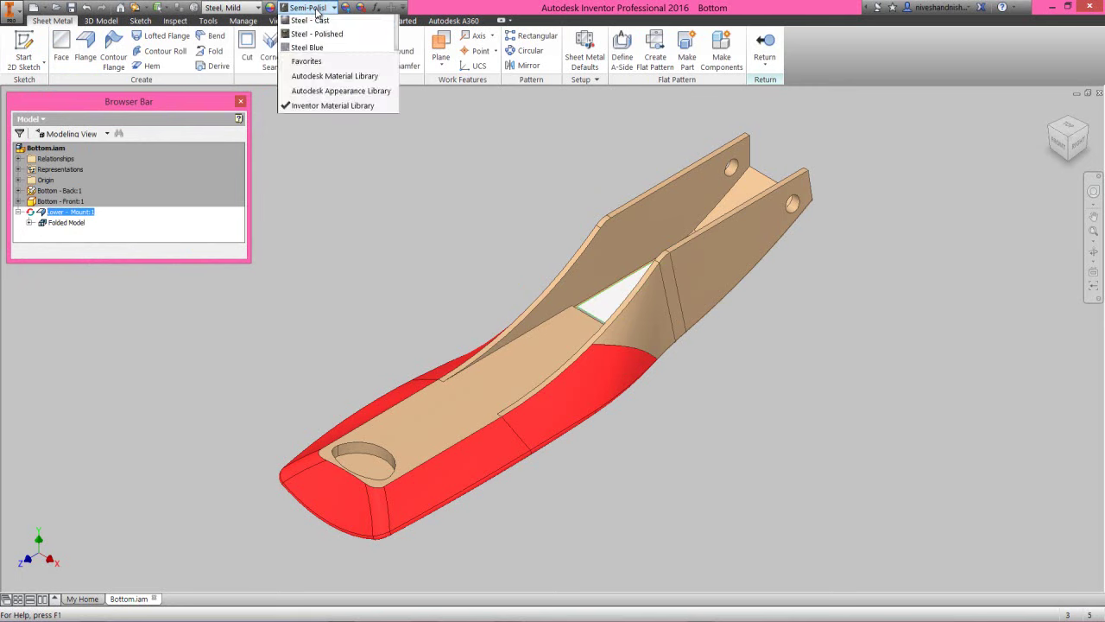
pyautogui.press('c')
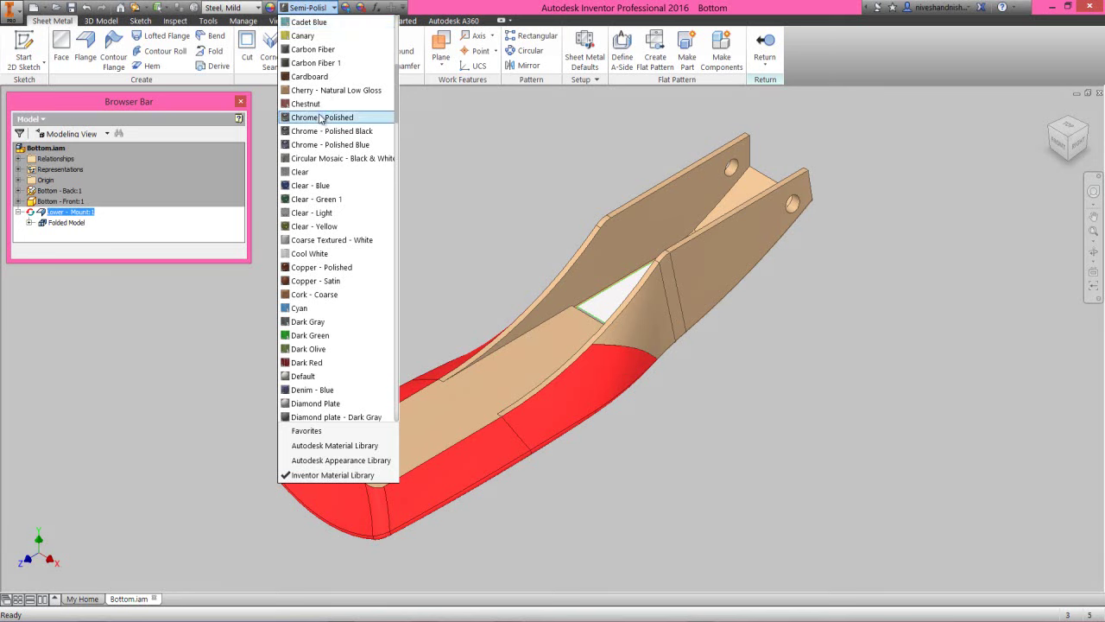
pyautogui.click(319, 117)
pyautogui.click(328, 155)
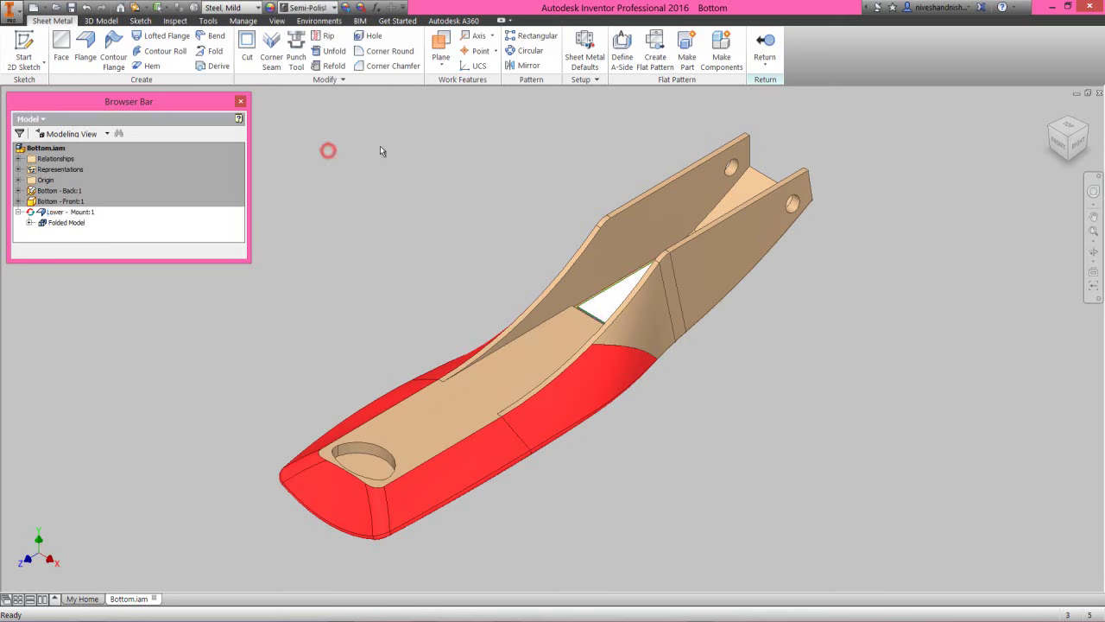
# Step: Return from the part to the Bottom assembly and collapse all nodes of the model tree
pyautogui.click(765, 45)
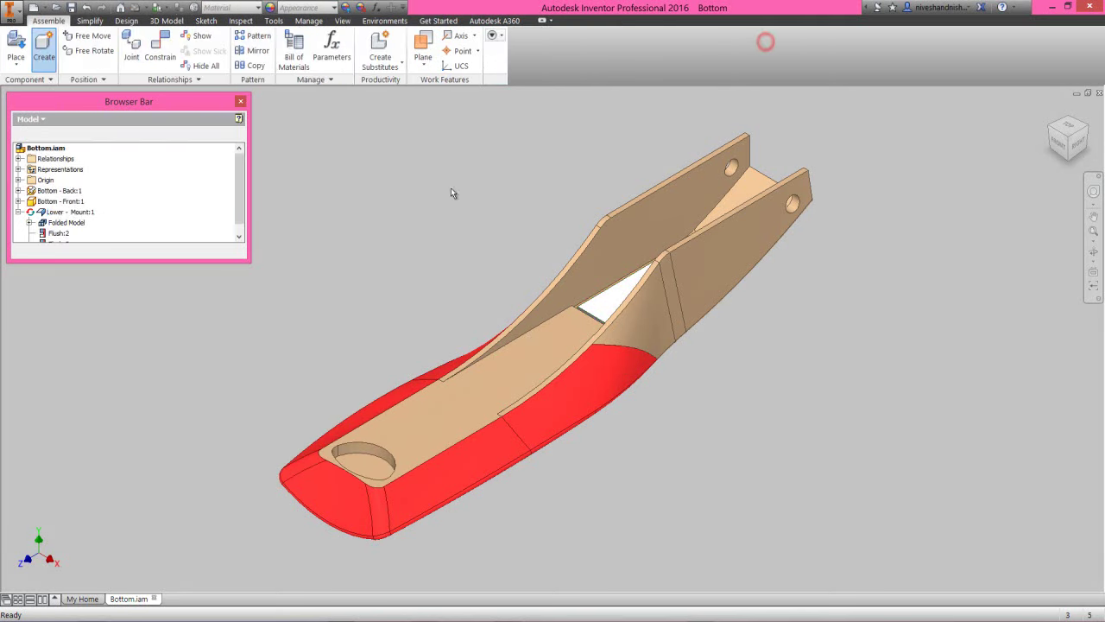
pyautogui.rightClick(171, 209)
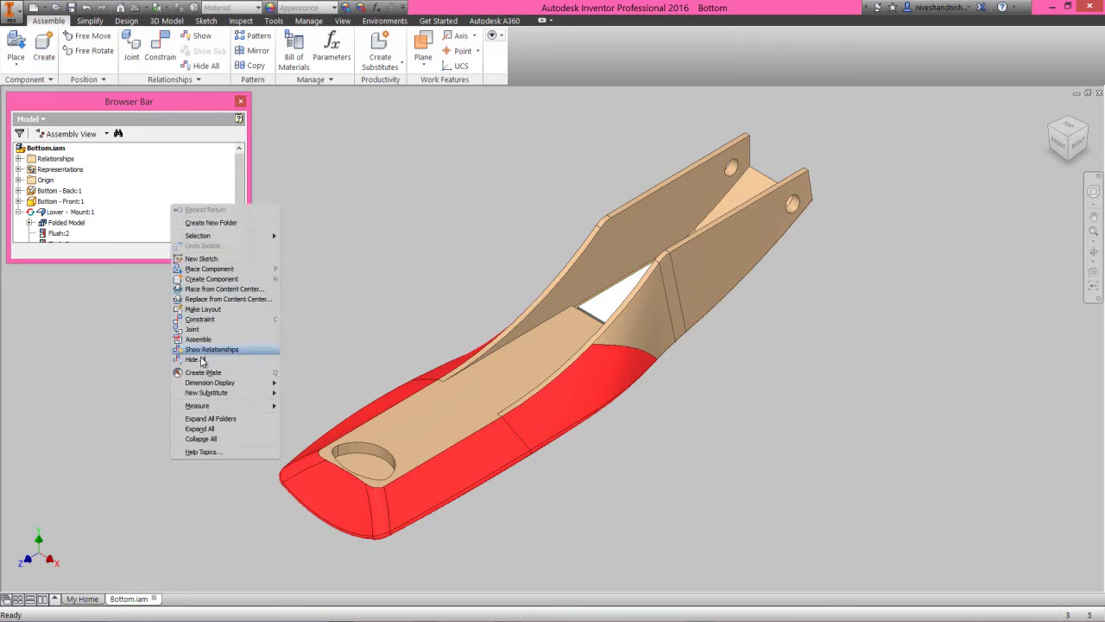
pyautogui.click(207, 438)
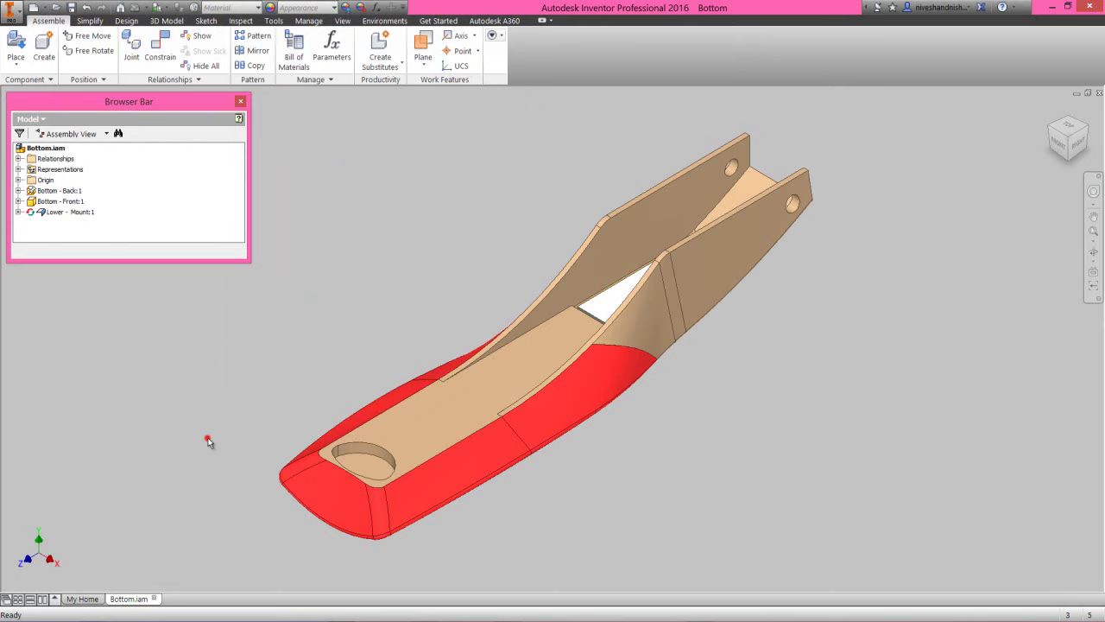
# Step: Save the Bottom assembly together with its changed components
pyautogui.click(72, 7)
pyautogui.click(613, 375)
pyautogui.click(612, 265)
pyautogui.click(447, 221)
# Step: Edit Lower - Mount in place and start a new 2D sketch on the inner face of the far side wall
pyautogui.rightClick(75, 216)
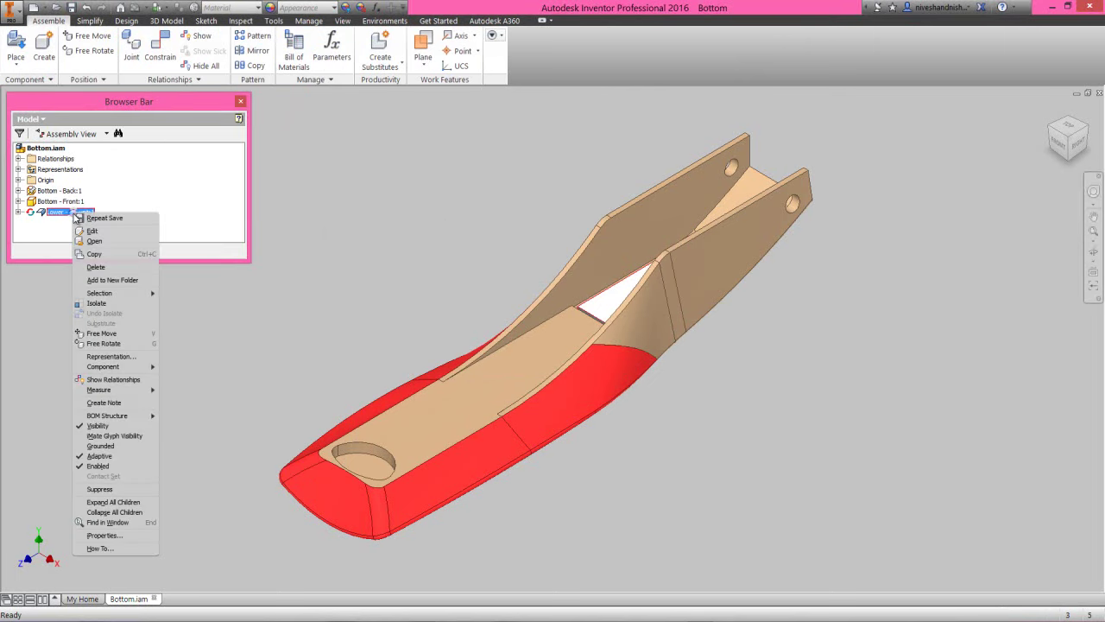
pyautogui.click(123, 231)
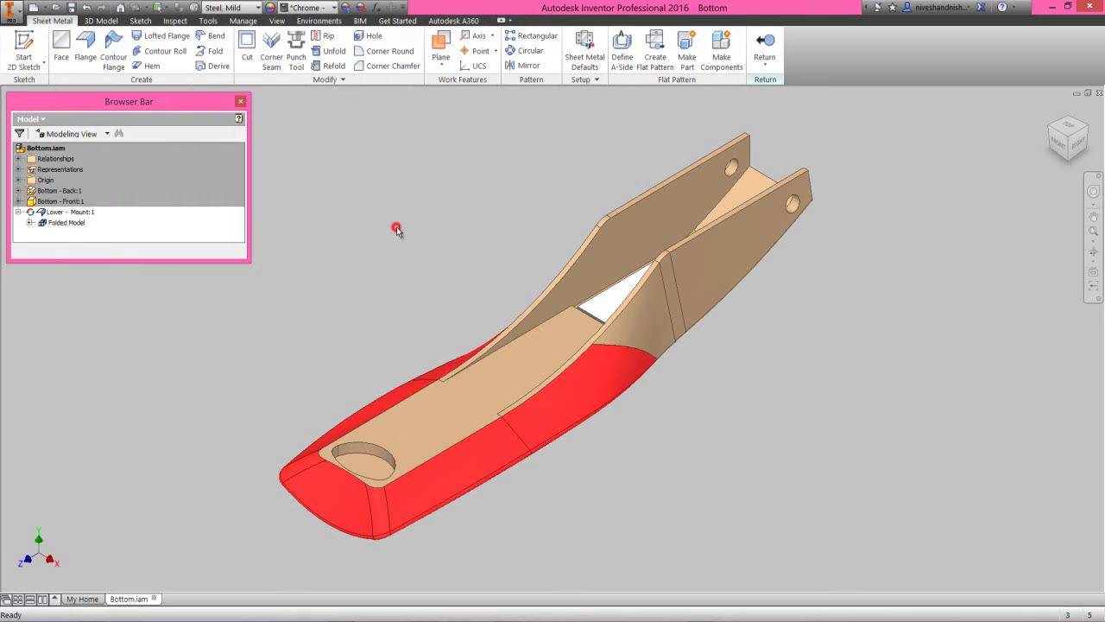
pyautogui.click(29, 223)
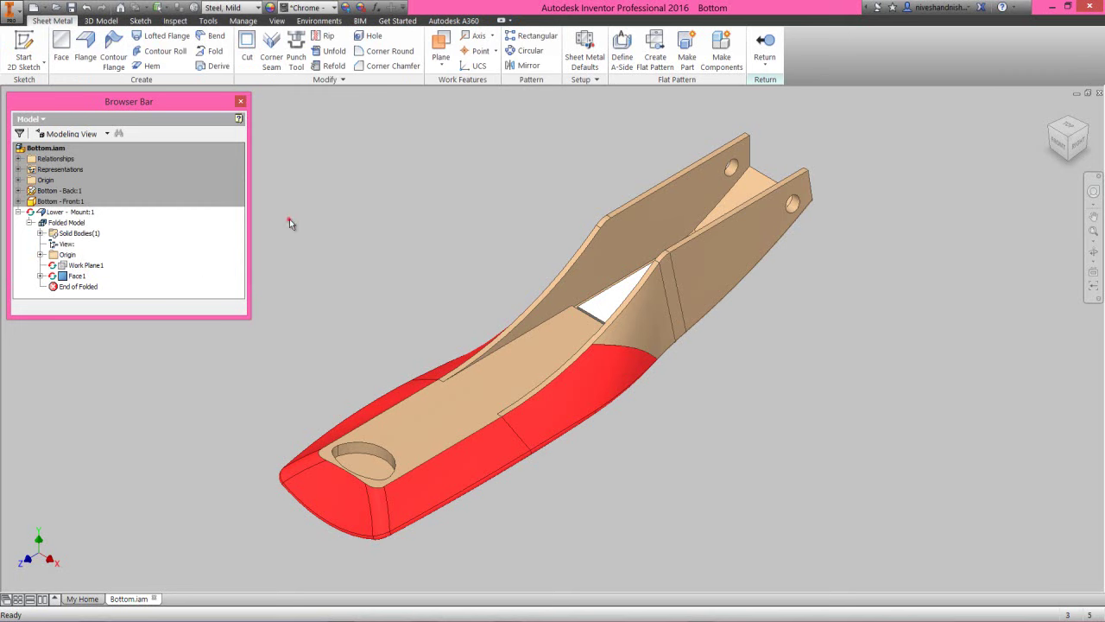
pyautogui.click(24, 54)
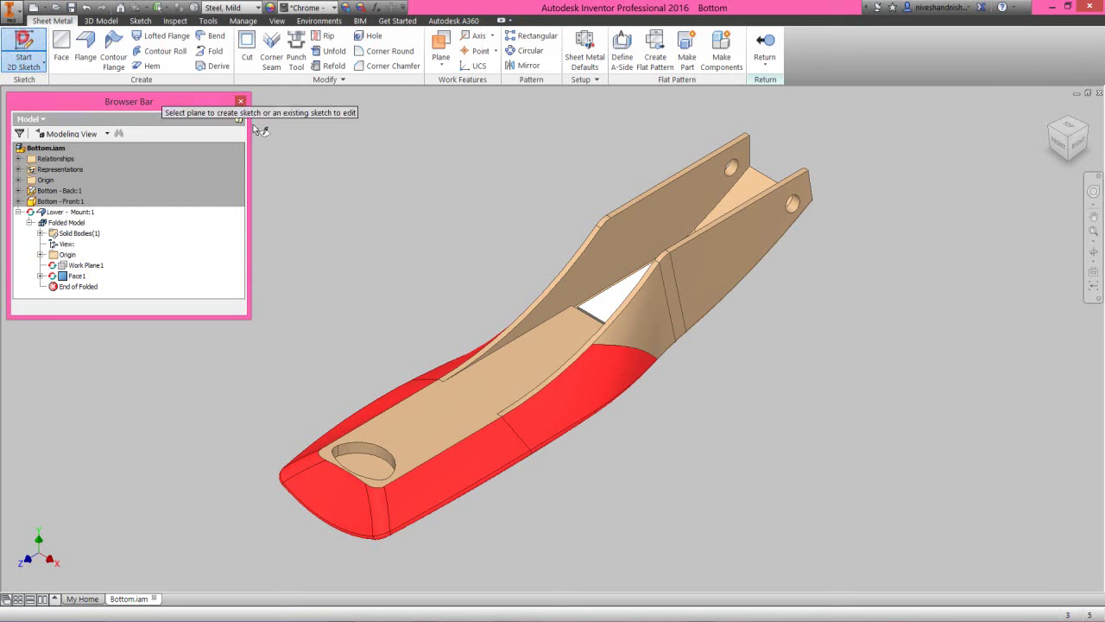
pyautogui.click(626, 235)
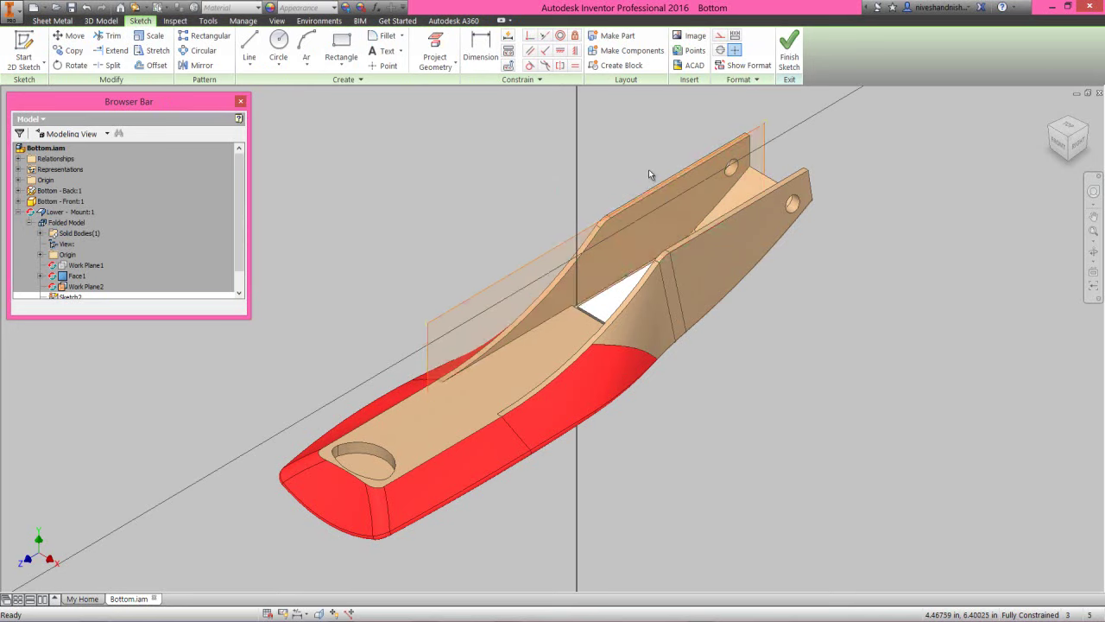
# Step: Switch the display of the assembly to the Wireframe visual style
pyautogui.scroll(3, 649, 169)
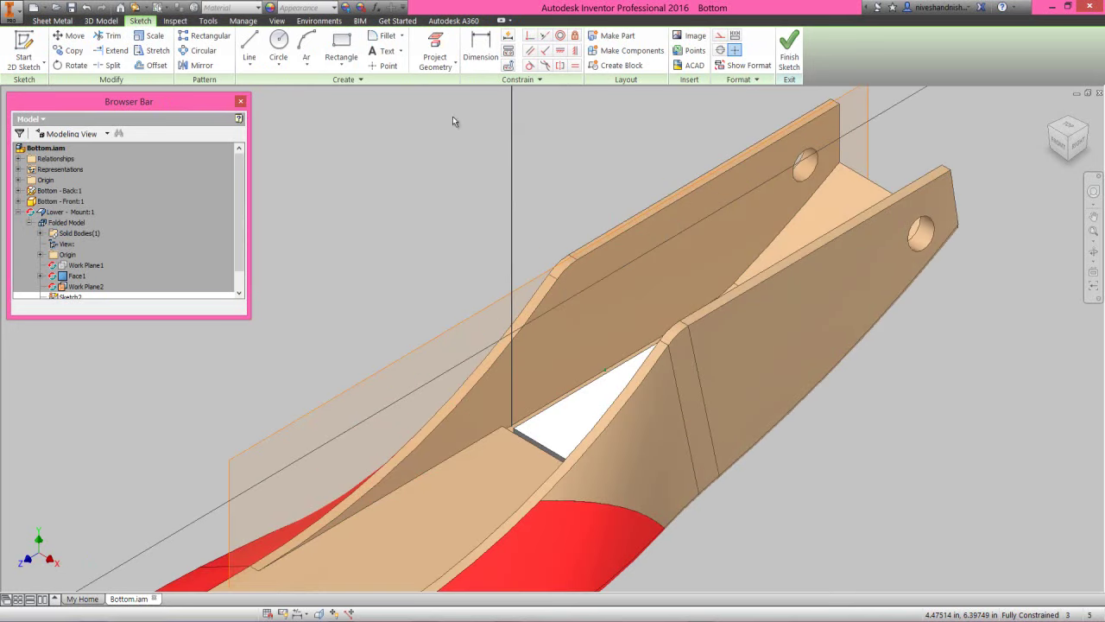
pyautogui.click(276, 21)
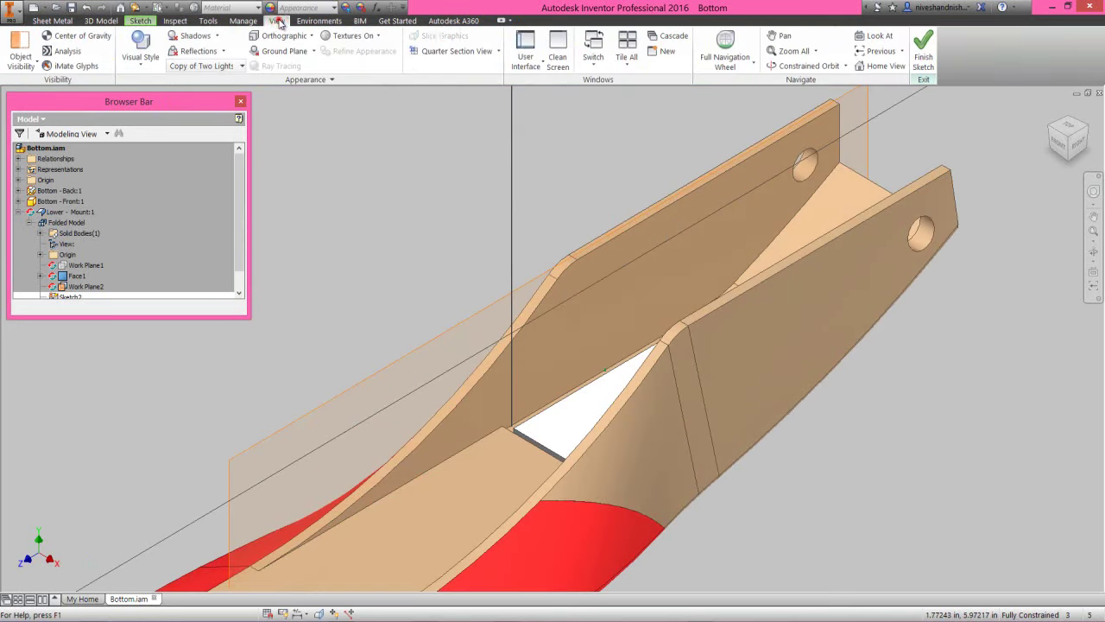
pyautogui.click(140, 53)
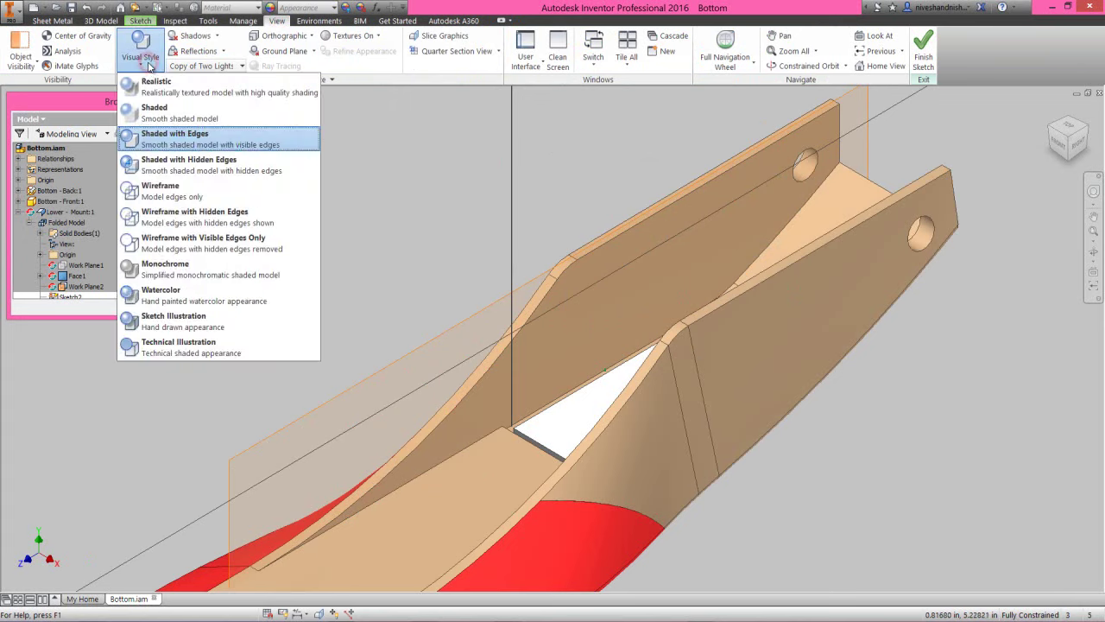
pyautogui.click(172, 192)
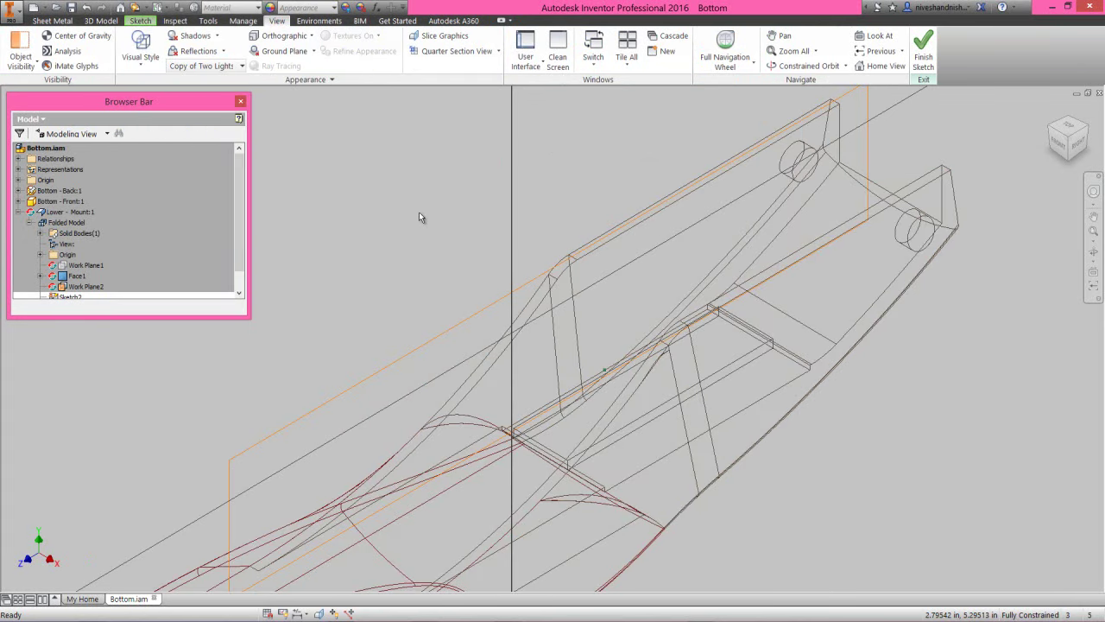
# Step: Project the far wall's hole circle, top edge and rear vertical edge, plus the mount plate's upper long edge, into the sketch
pyautogui.rightClick(418, 217)
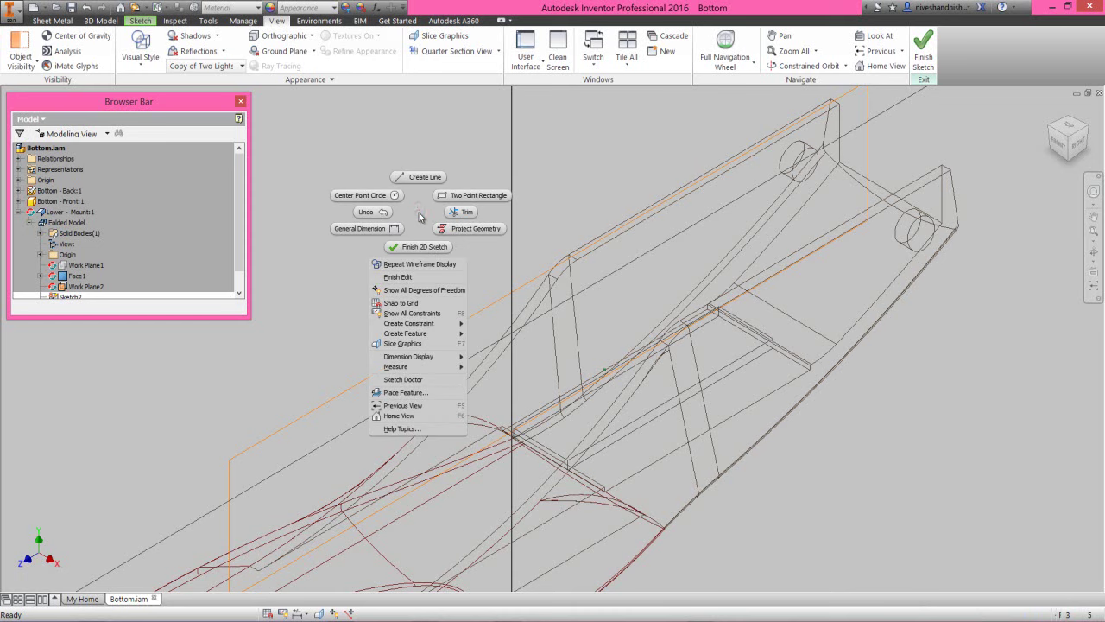
pyautogui.click(465, 230)
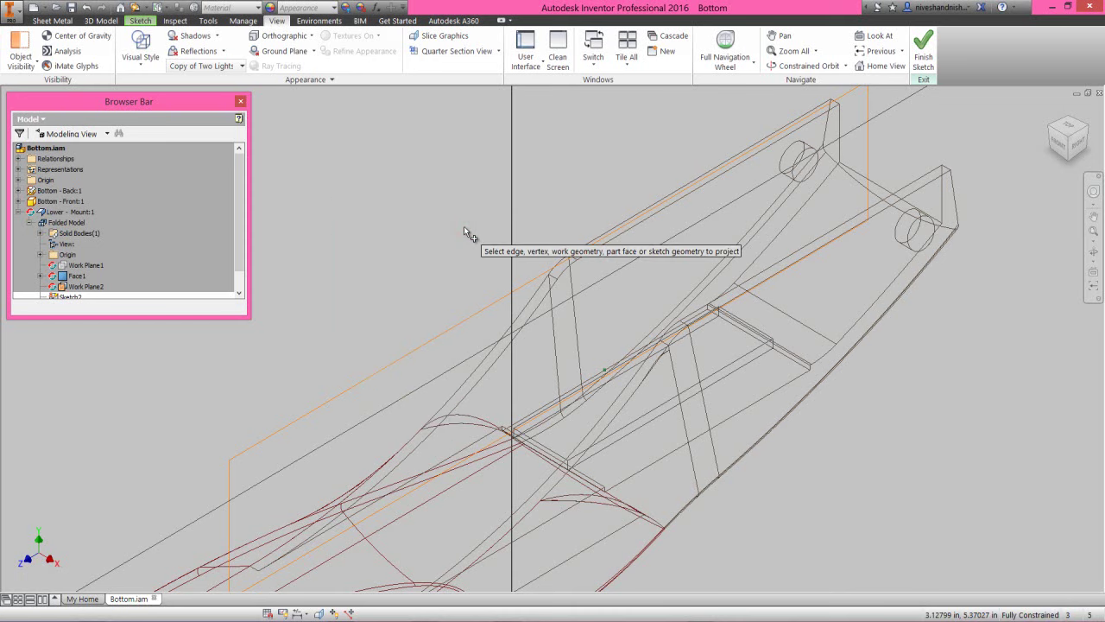
pyautogui.click(799, 164)
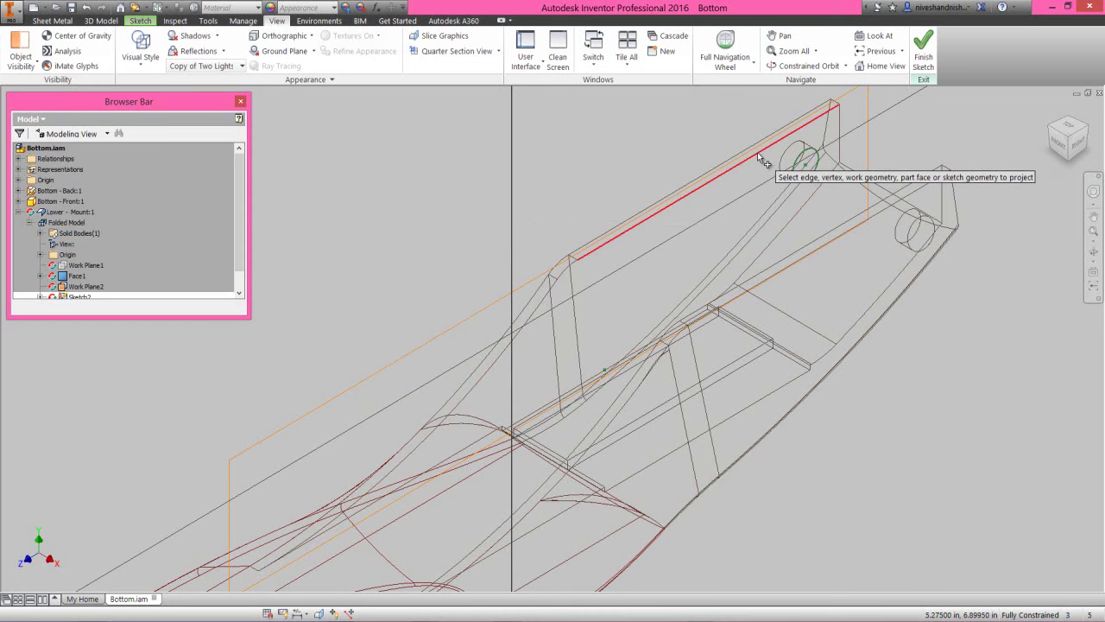
pyautogui.moveTo(758, 156)
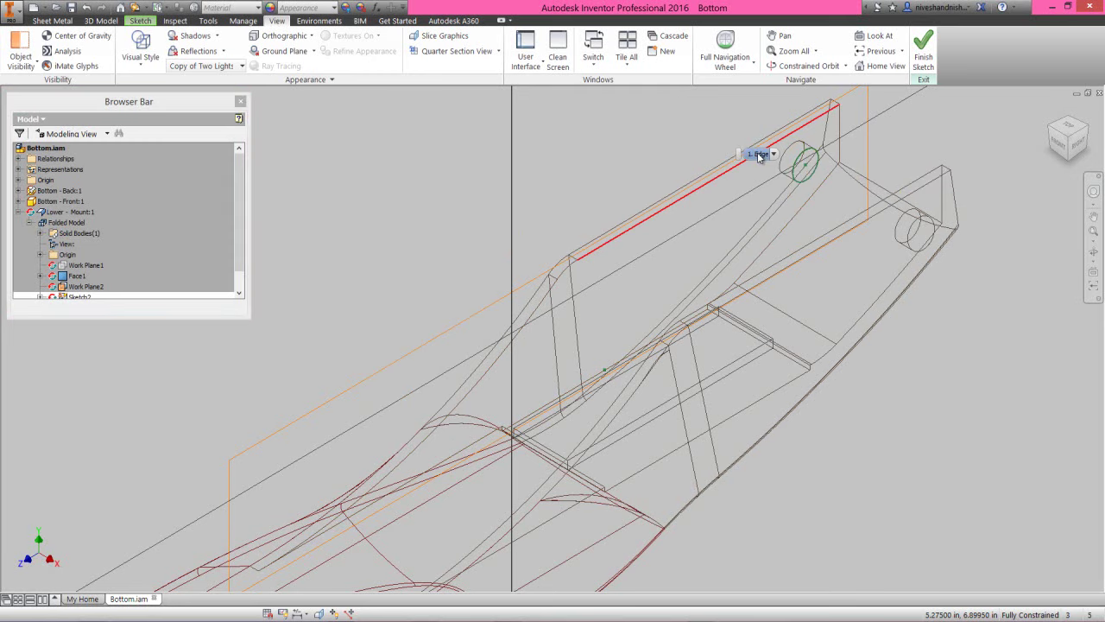
pyautogui.click(738, 361)
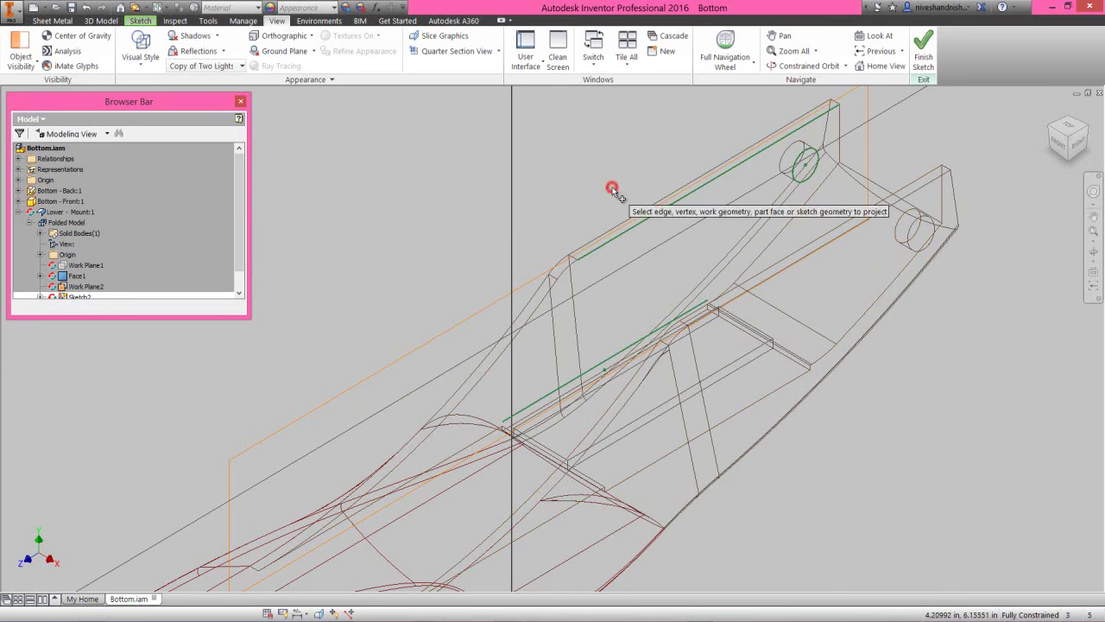
pyautogui.click(842, 121)
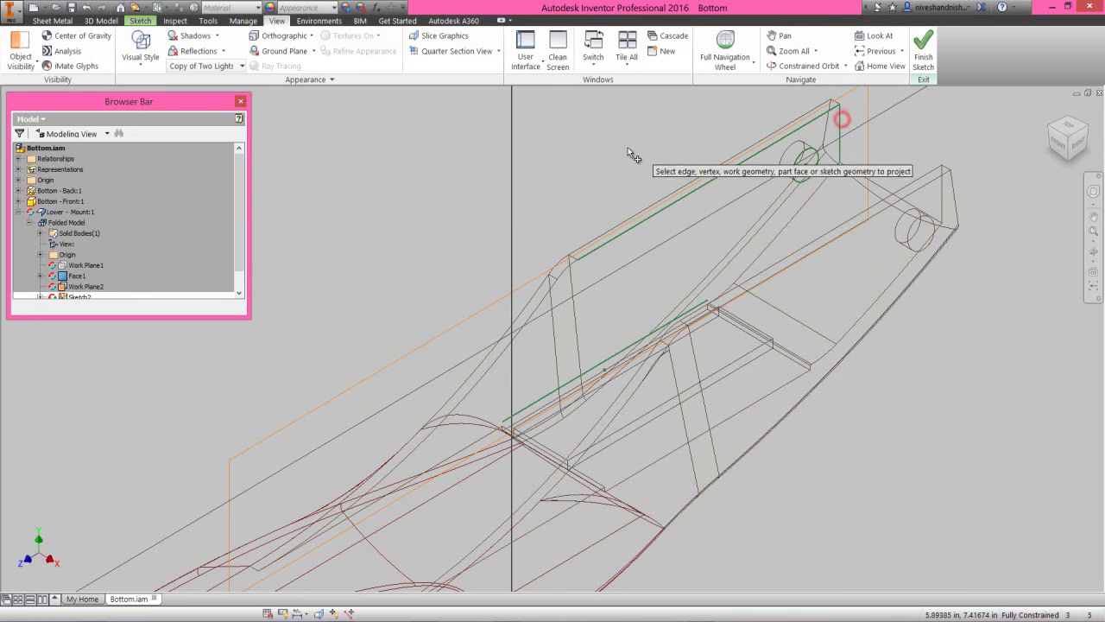
pyautogui.rightClick(584, 155)
pyautogui.click(623, 154)
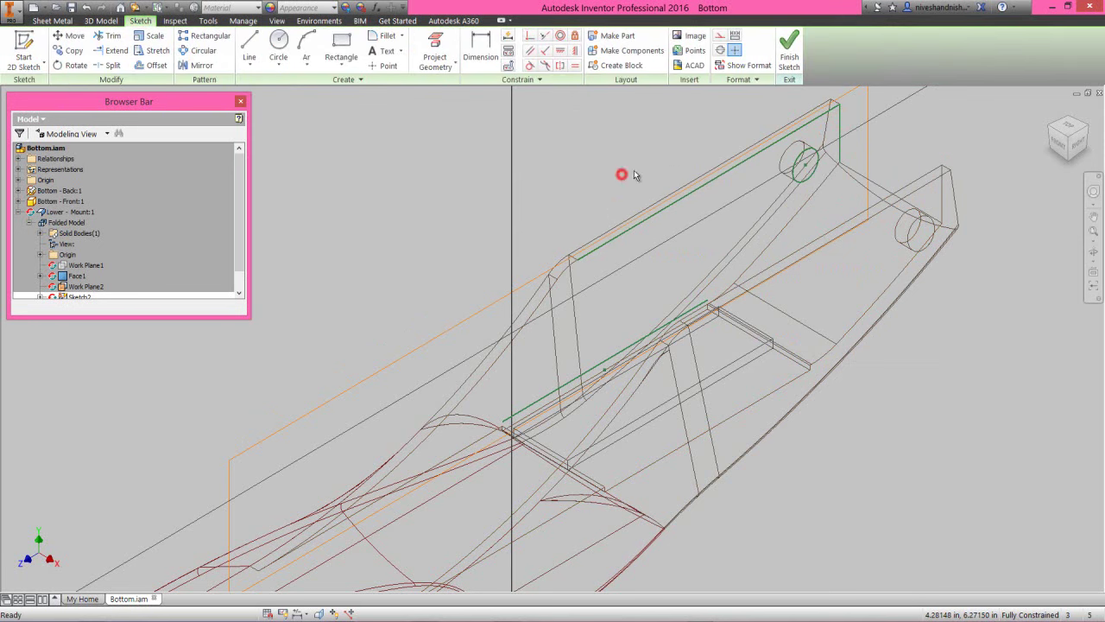
# Step: View the sketch from the right side and convert the projected top and rear wall edges to construction lines
pyautogui.click(1083, 150)
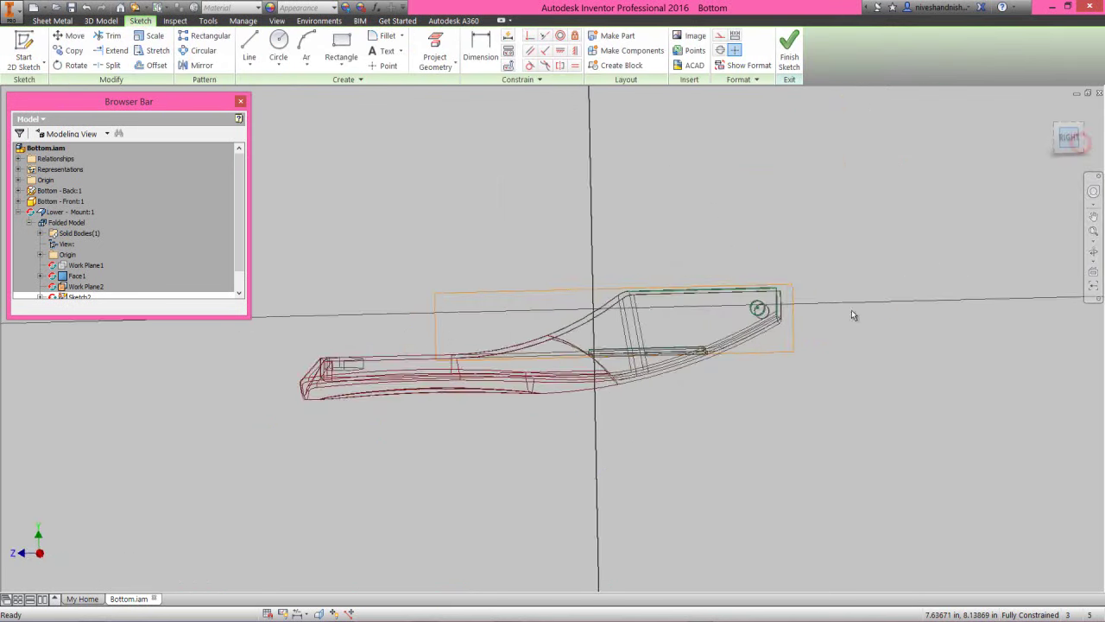
pyautogui.scroll(3, 717, 309)
pyautogui.click(715, 225)
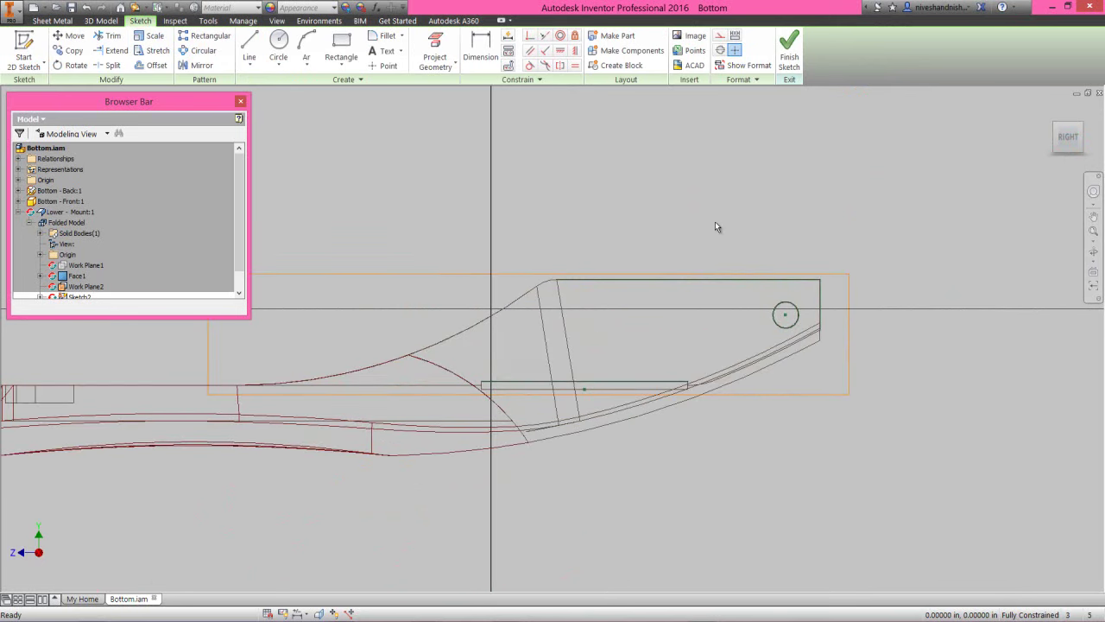
pyautogui.click(744, 280)
pyautogui.click(819, 289)
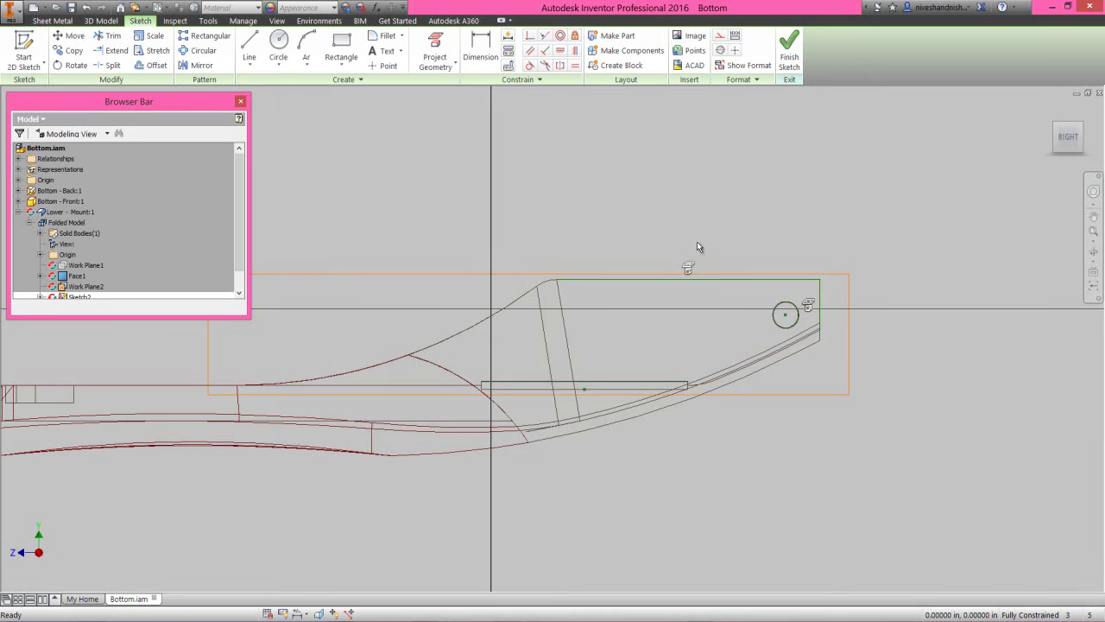
pyautogui.click(718, 39)
pyautogui.click(730, 183)
# Step: Draw a center point arc about the hole's centre, from the projected top edge round to the rear edge
pyautogui.click(306, 59)
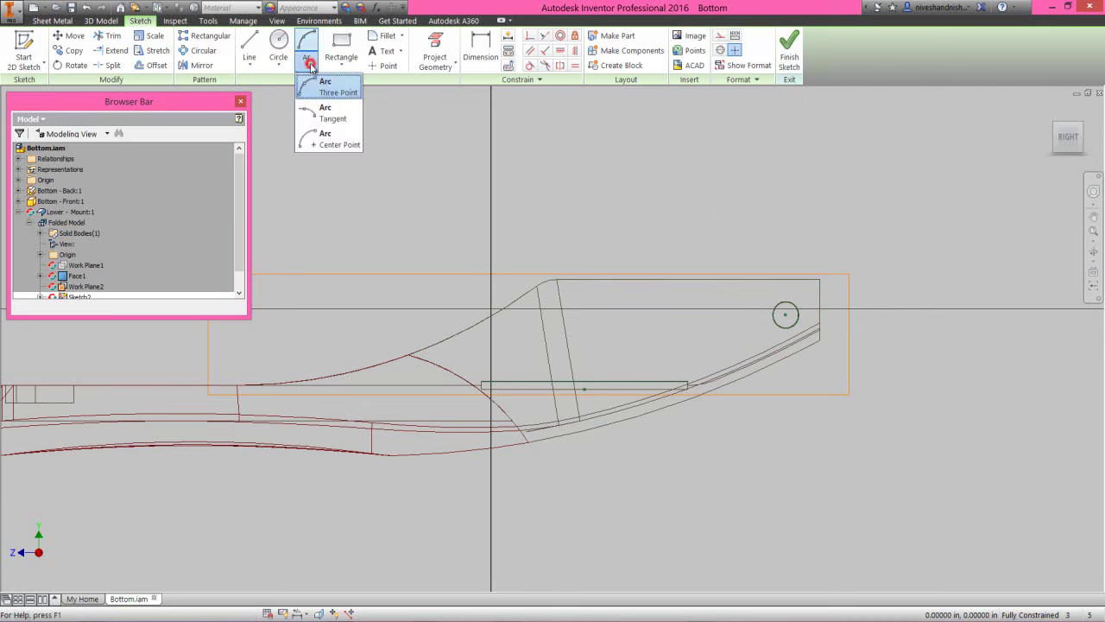
pyautogui.click(323, 140)
pyautogui.scroll(3, 811, 307)
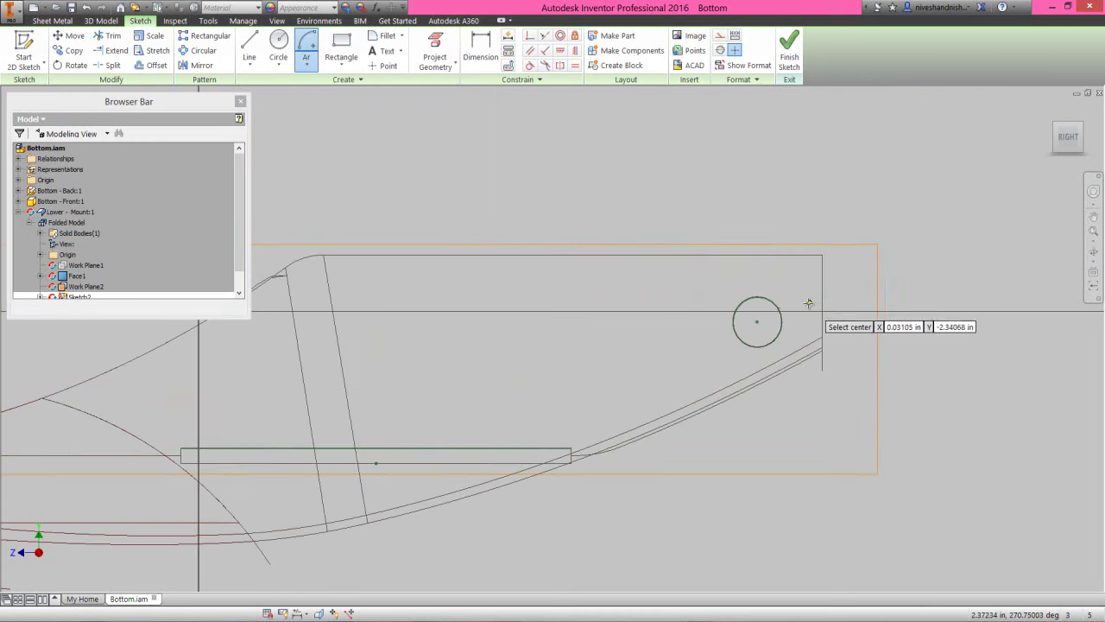
pyautogui.click(757, 322)
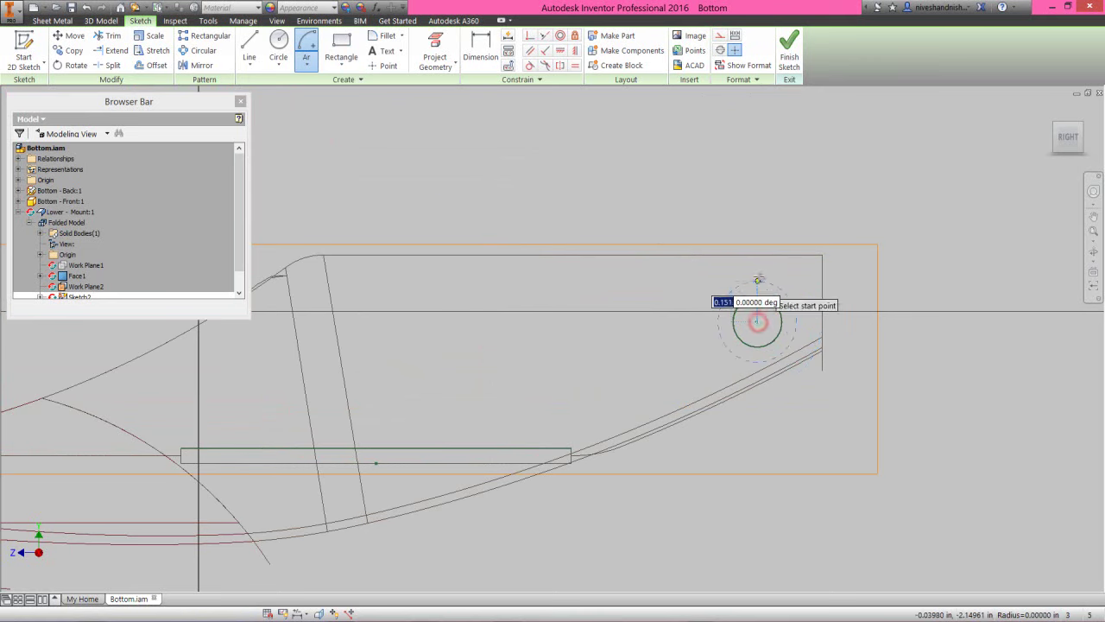
pyautogui.click(757, 256)
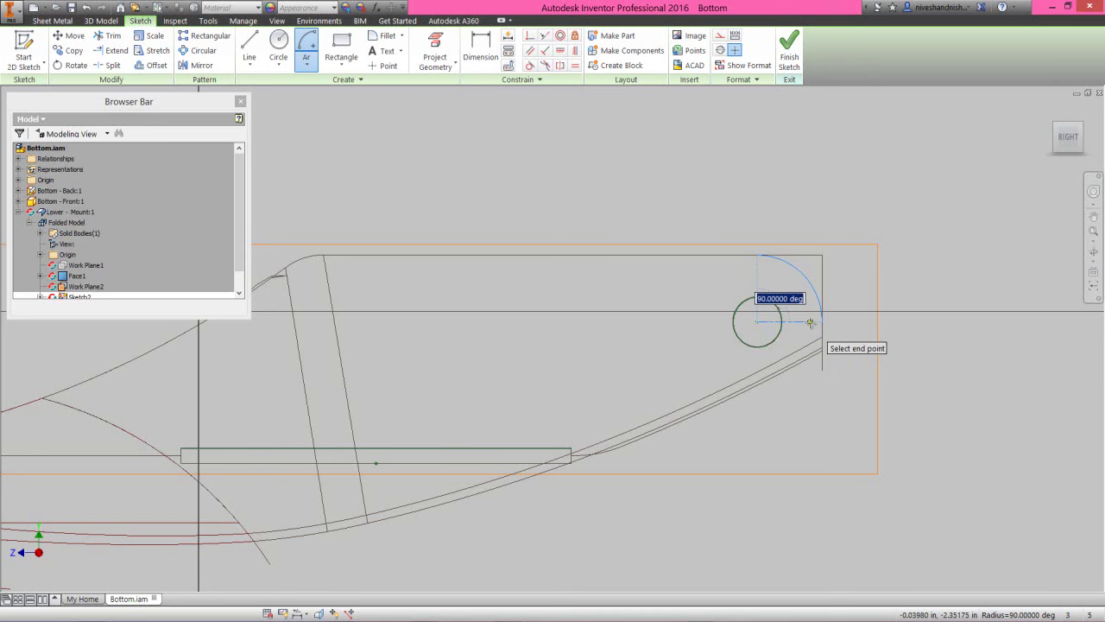
pyautogui.click(810, 322)
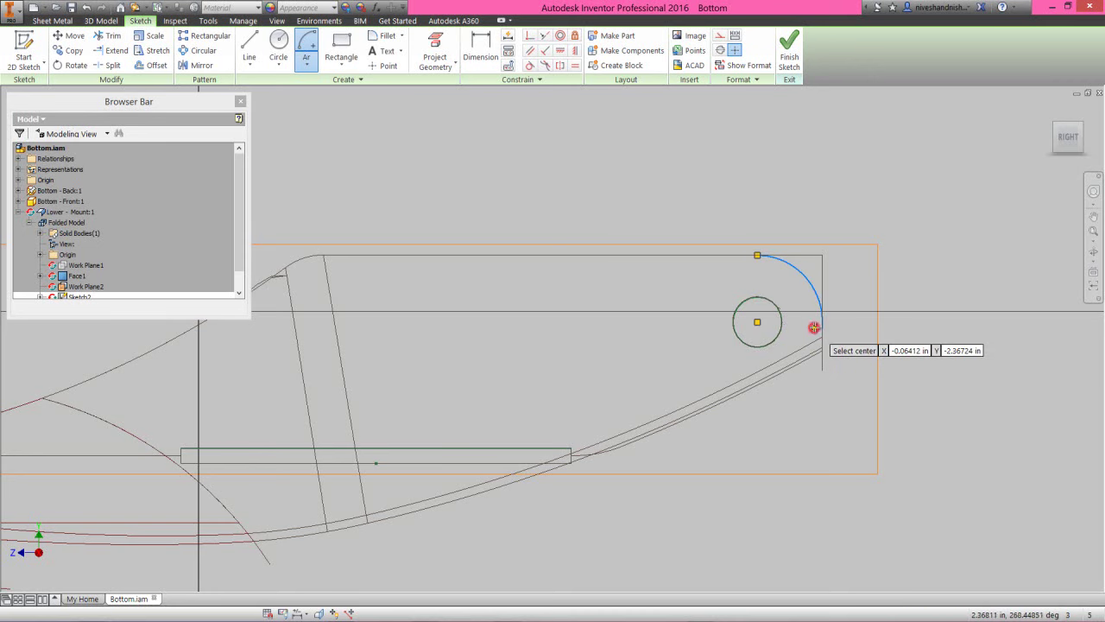
# Step: Draw connected lines from the arc's upper end along the top edge, sloping down, and vertically to the plate's front upper corner
pyautogui.rightClick(813, 191)
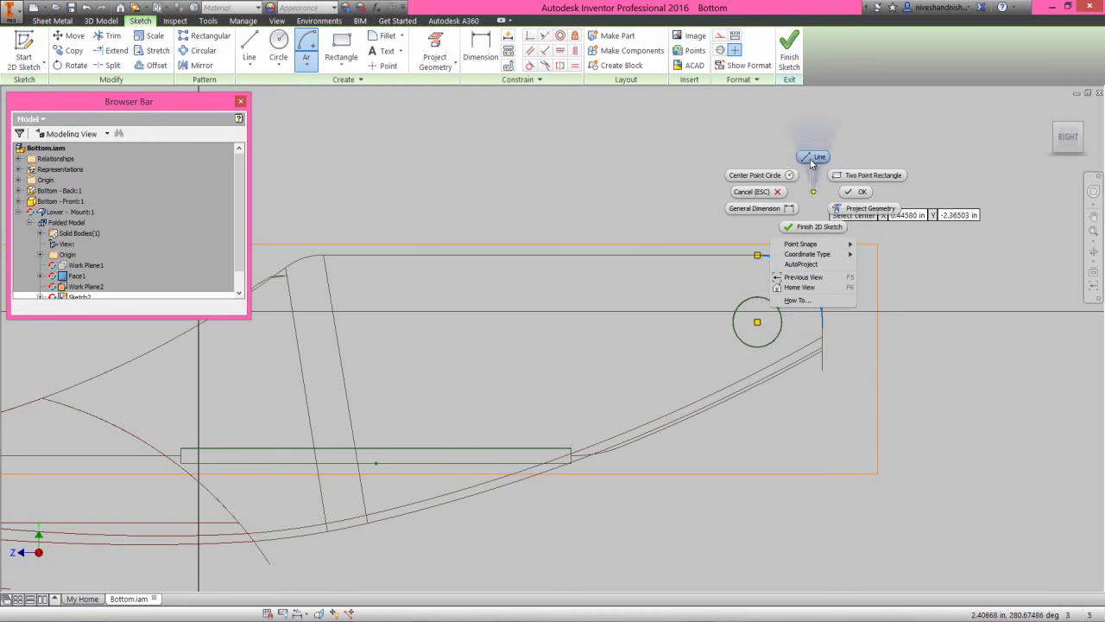
pyautogui.click(809, 156)
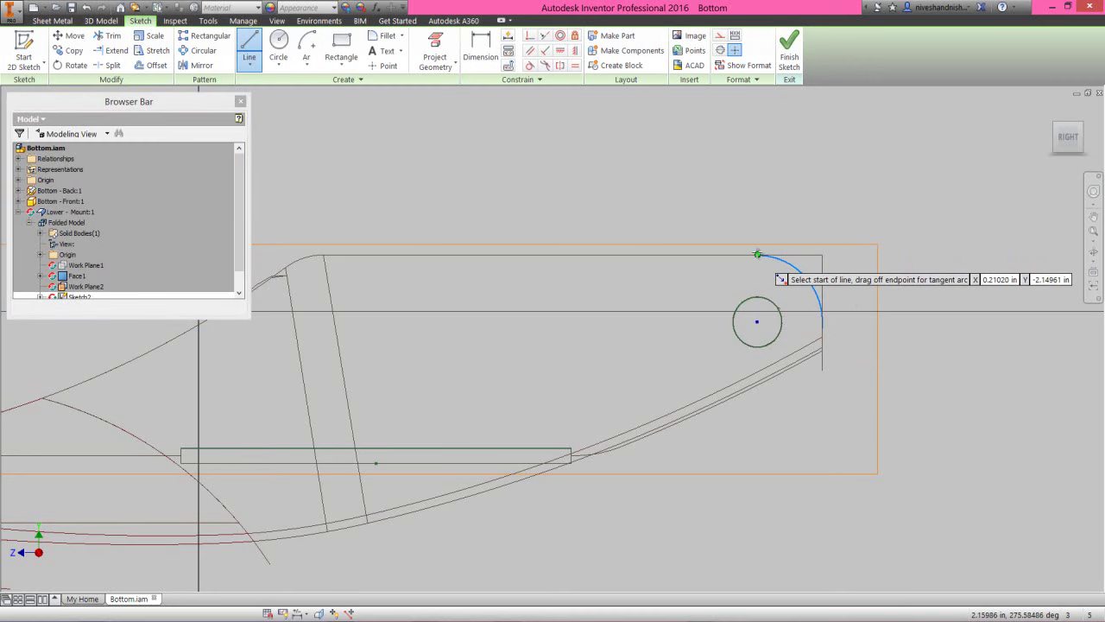
pyautogui.click(757, 253)
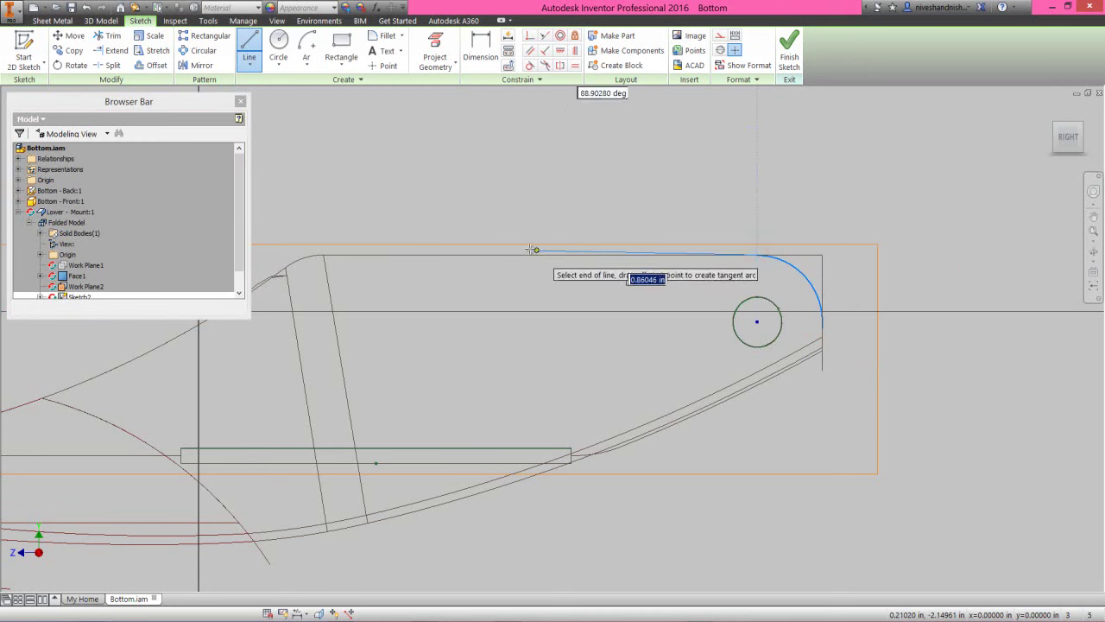
pyautogui.click(324, 255)
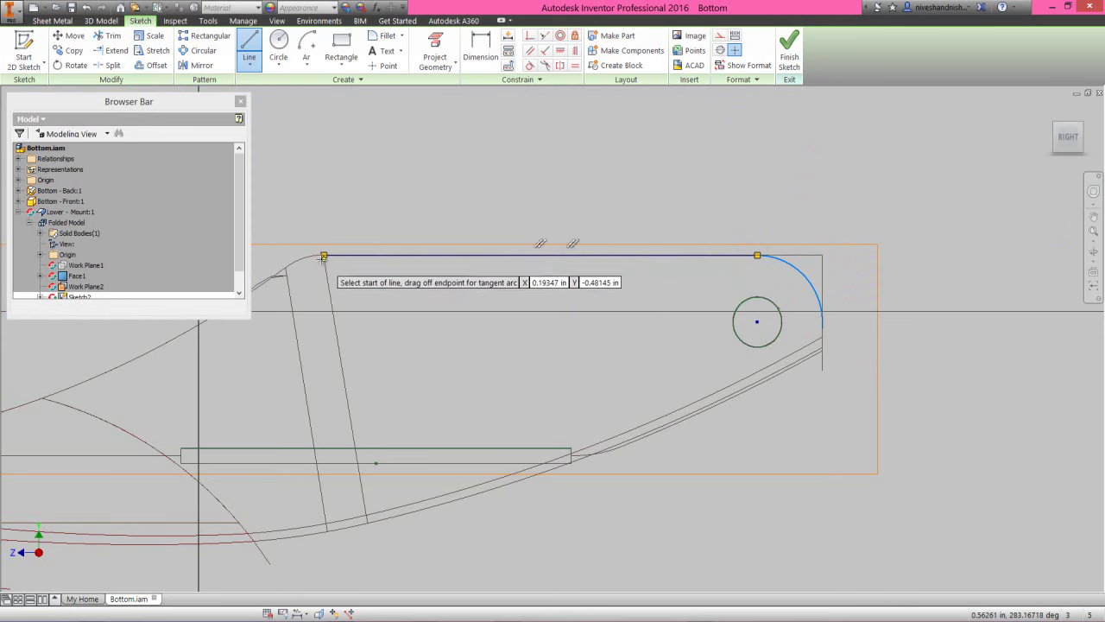
pyautogui.click(323, 254)
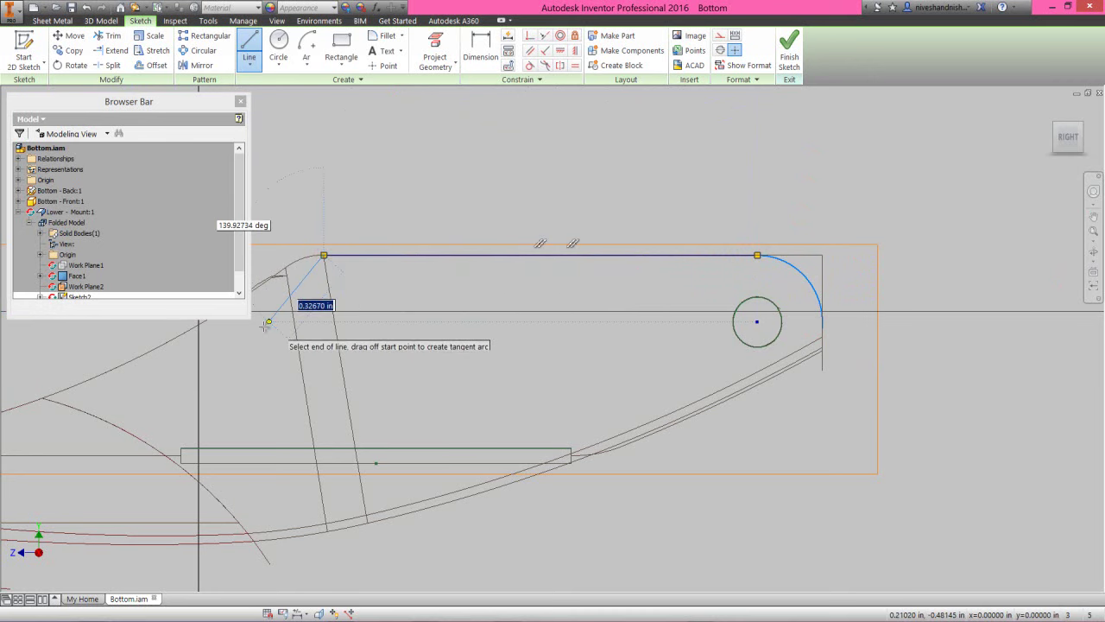
pyautogui.click(180, 374)
pyautogui.doubleClick(180, 448)
# Step: Close the profile with a line along the plate's upper edge and a sloping line up to the arc's lower end
pyautogui.click(180, 448)
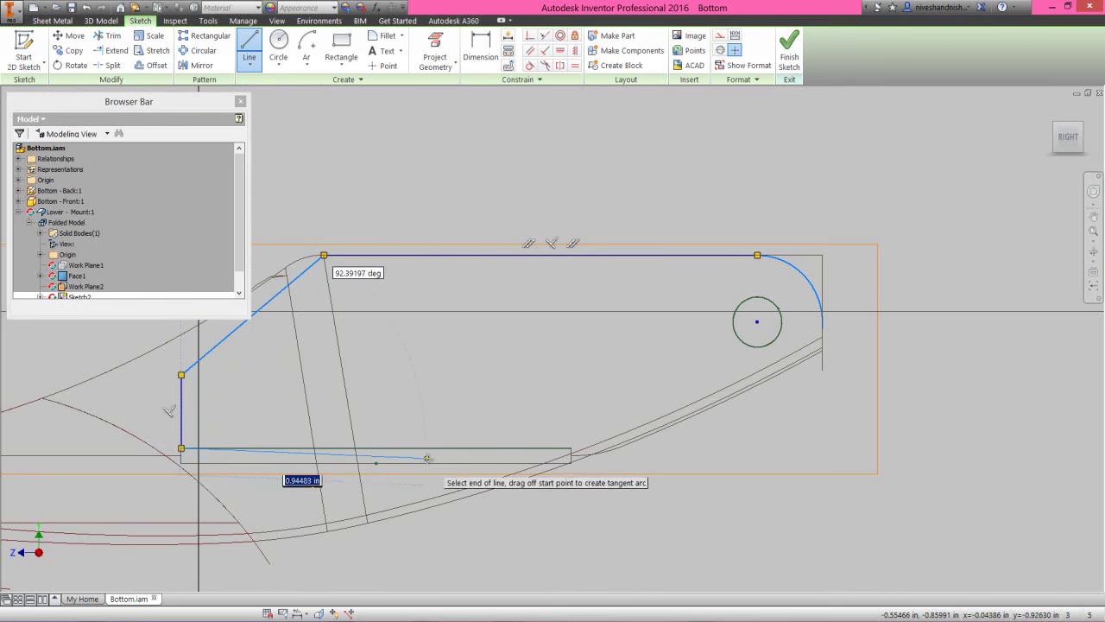
pyautogui.doubleClick(570, 448)
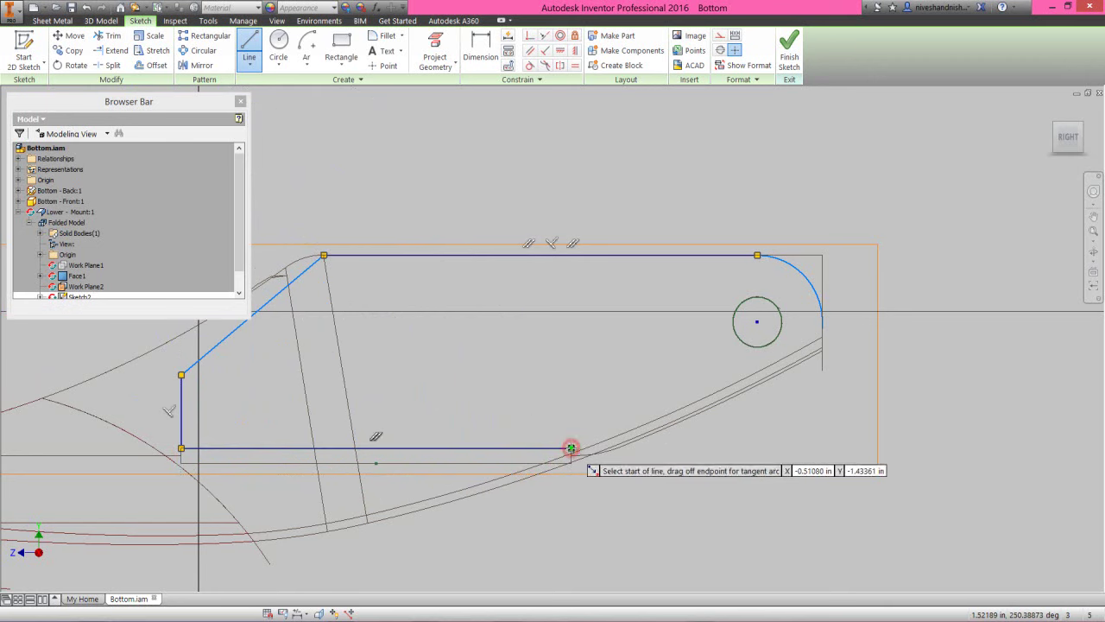
pyautogui.click(571, 448)
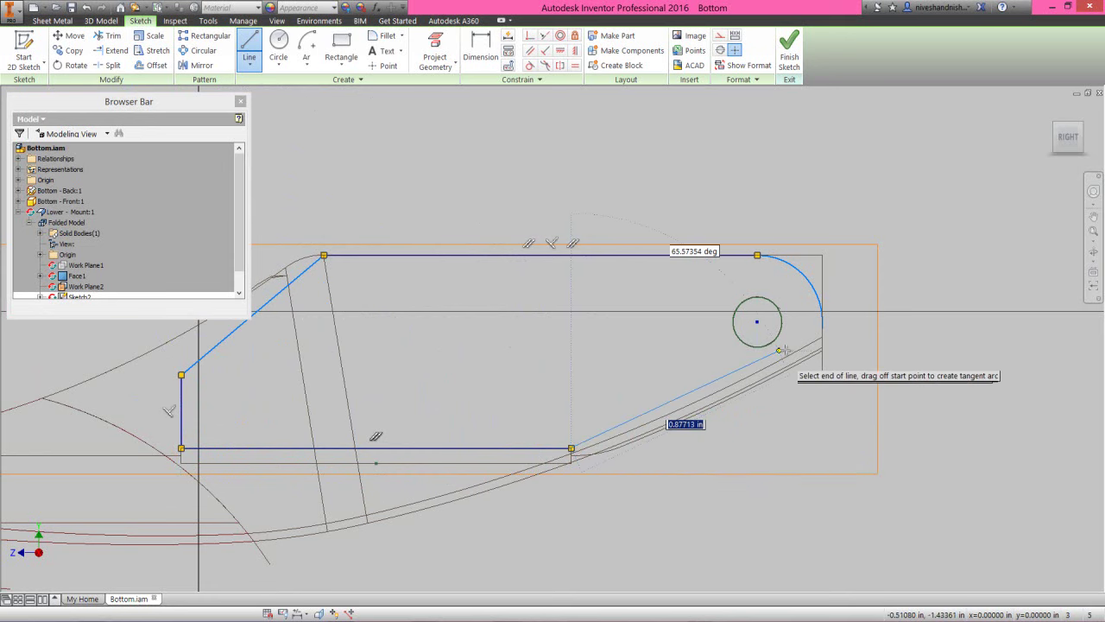
pyautogui.click(822, 328)
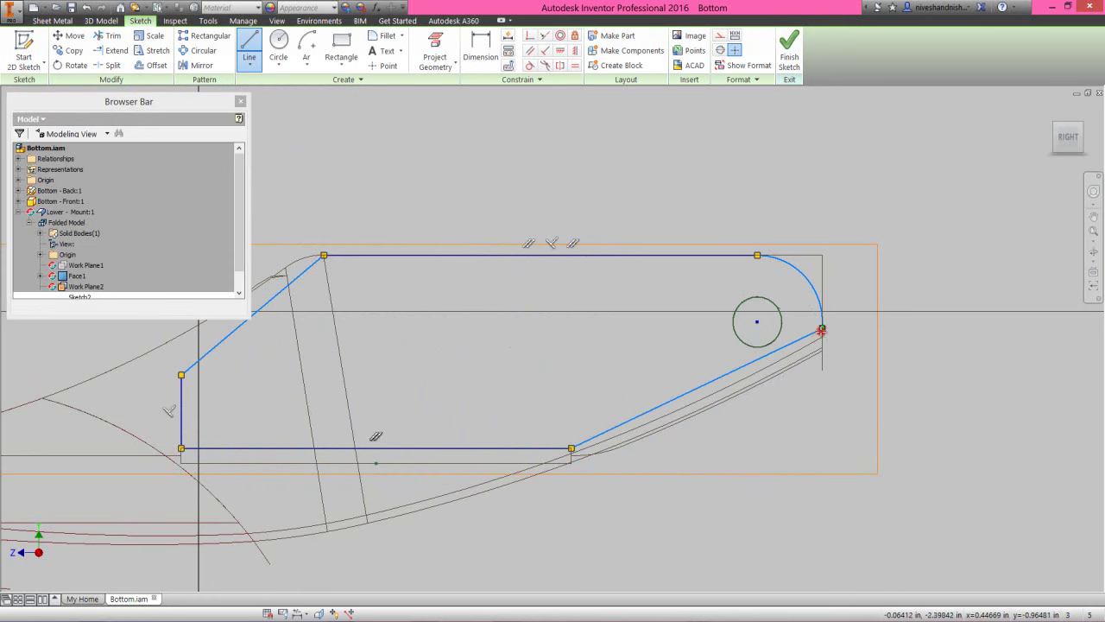
pyautogui.rightClick(636, 193)
pyautogui.click(682, 204)
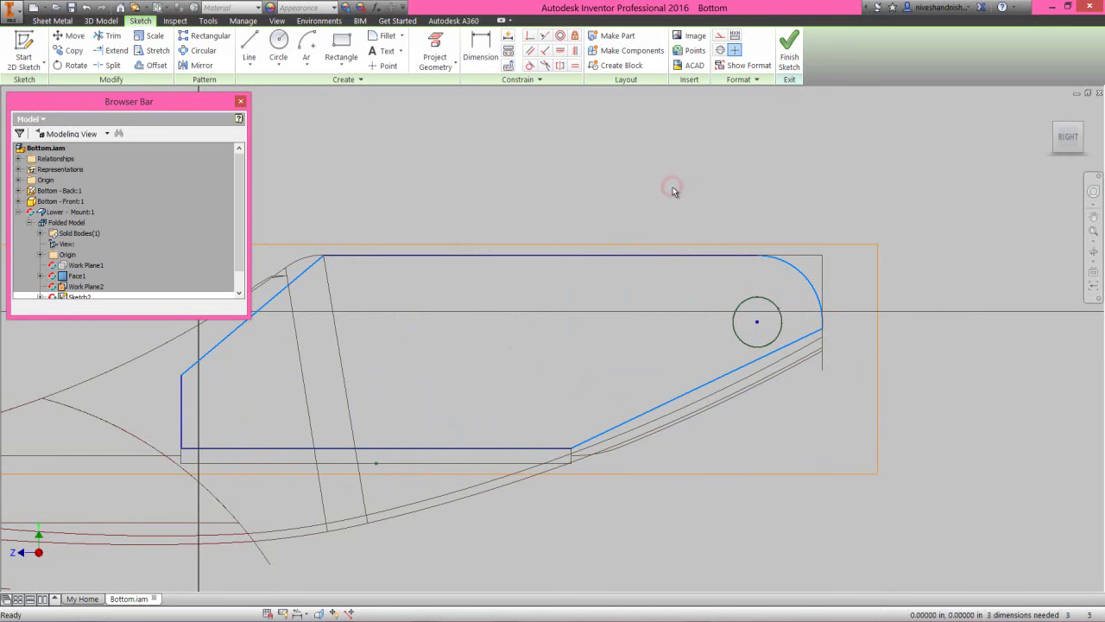
pyautogui.click(660, 202)
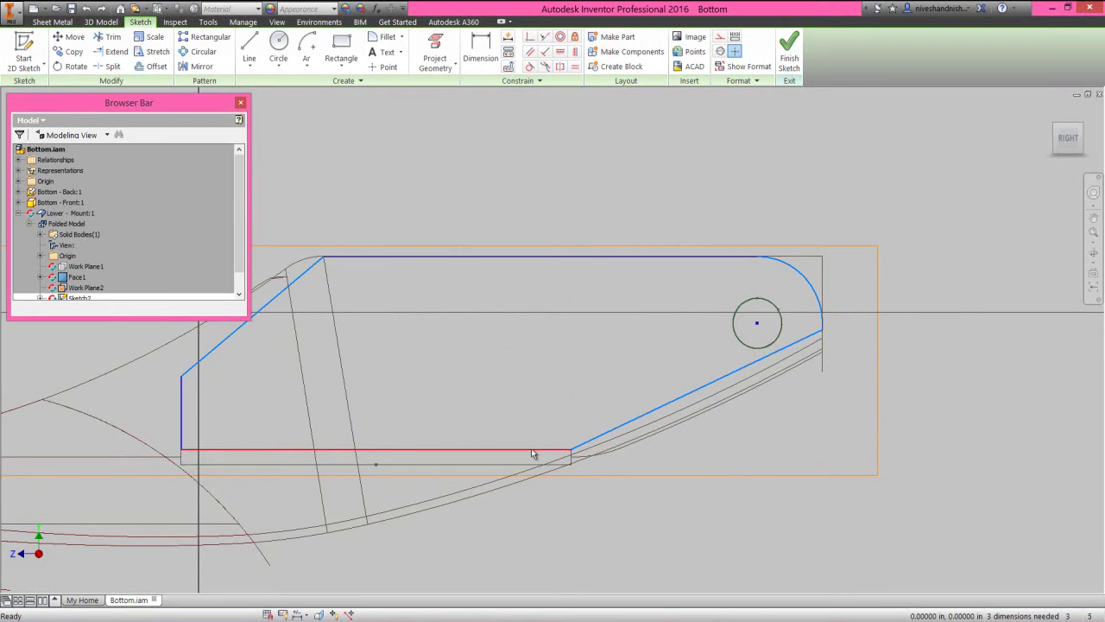
# Step: Convert the projected plate edge and the projected hole circle to construction geometry
pyautogui.click(552, 450)
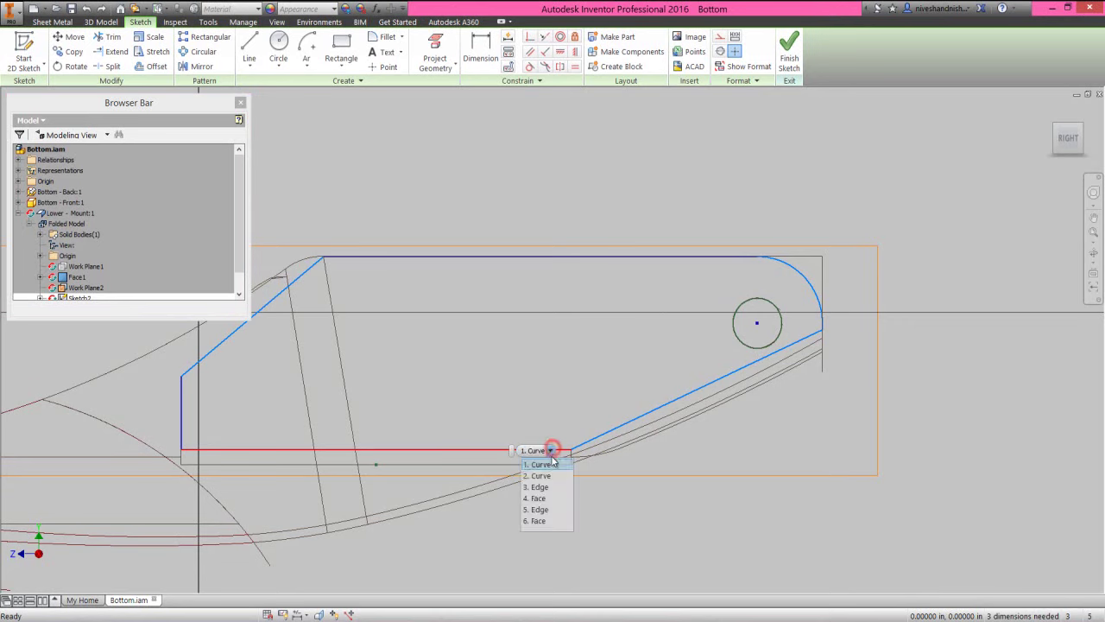
pyautogui.click(552, 466)
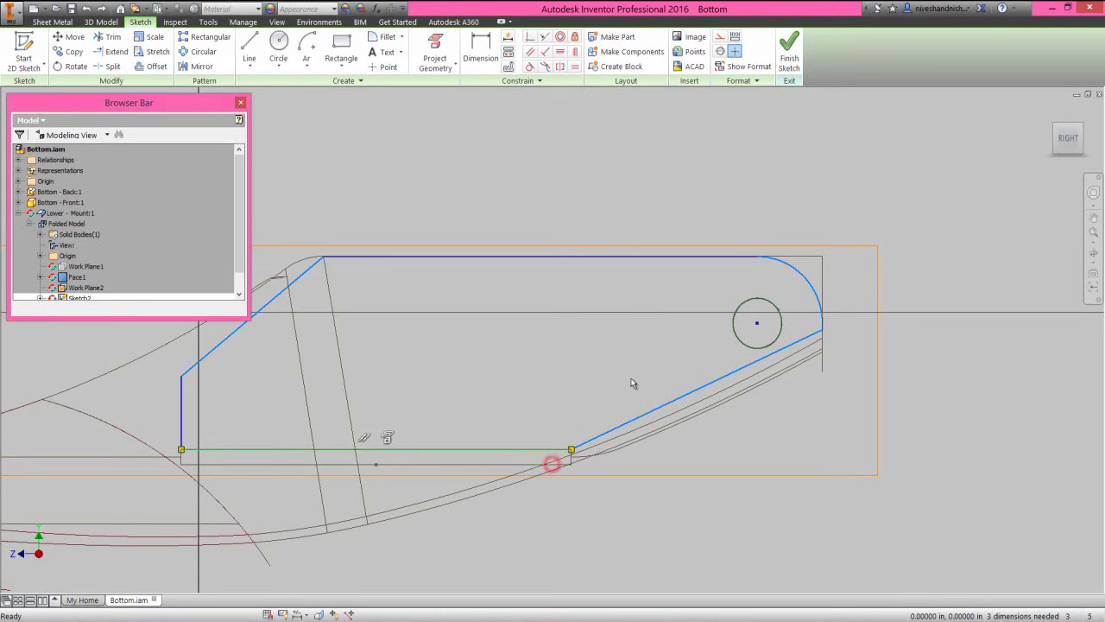
pyautogui.keyDown('ctrl'); pyautogui.click(735, 337); pyautogui.keyUp('ctrl')
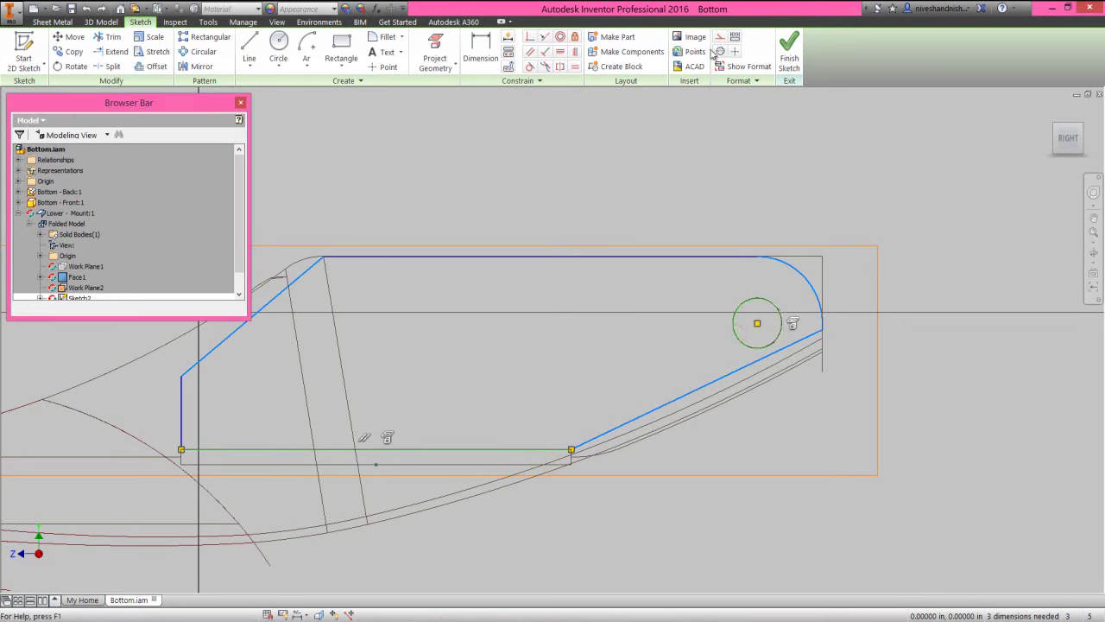
pyautogui.click(718, 38)
pyautogui.click(691, 129)
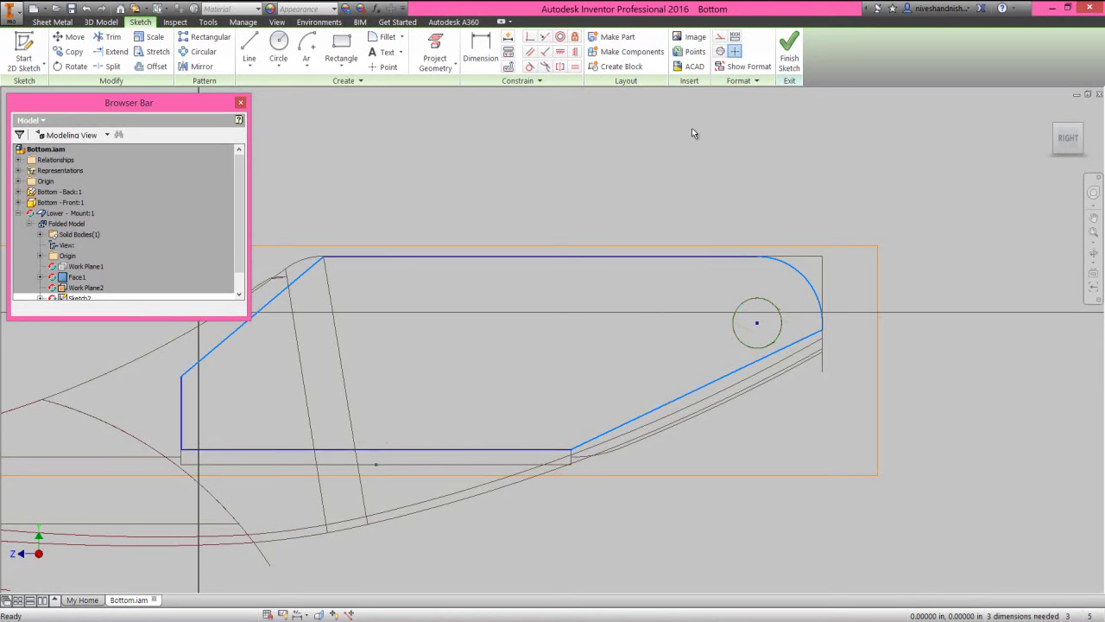
# Step: Dimension the profile's vertical front line and set its length to .37867 in
pyautogui.click(481, 48)
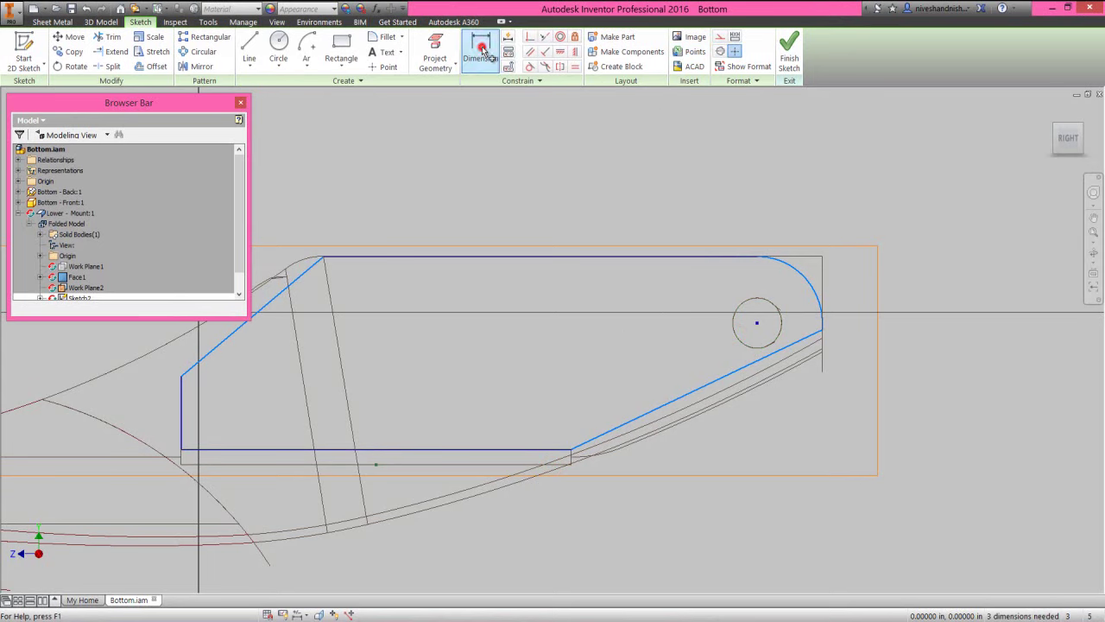
pyautogui.click(182, 411)
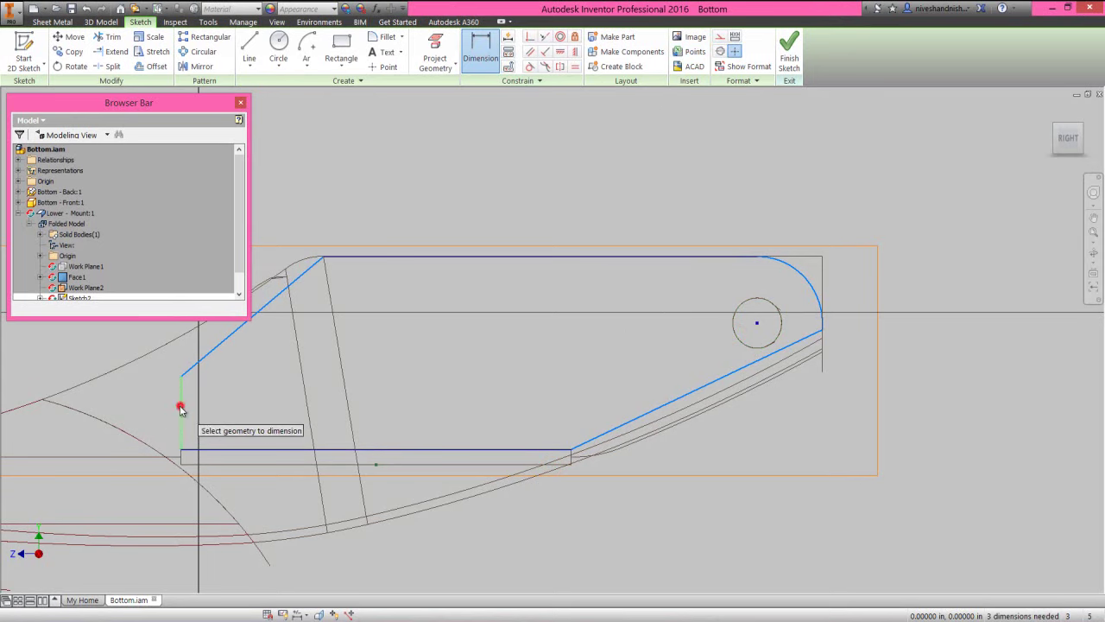
pyautogui.click(153, 407)
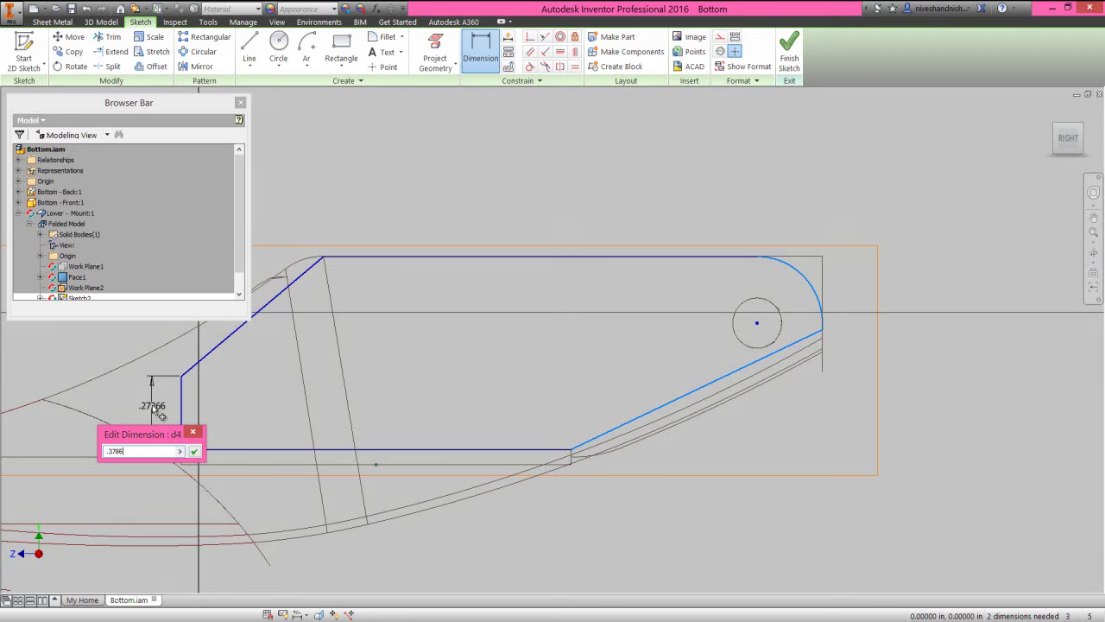
pyautogui.press('Return')
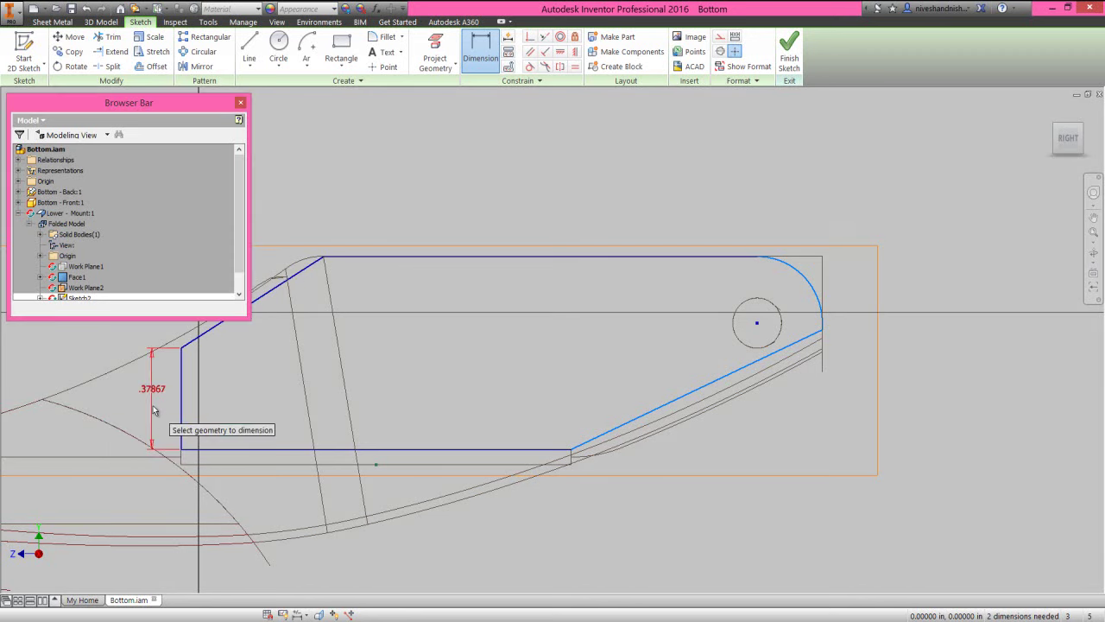
# Step: Dimension the angle between the profile's lower edge and the rear sloping line at 156 degrees
pyautogui.click(513, 450)
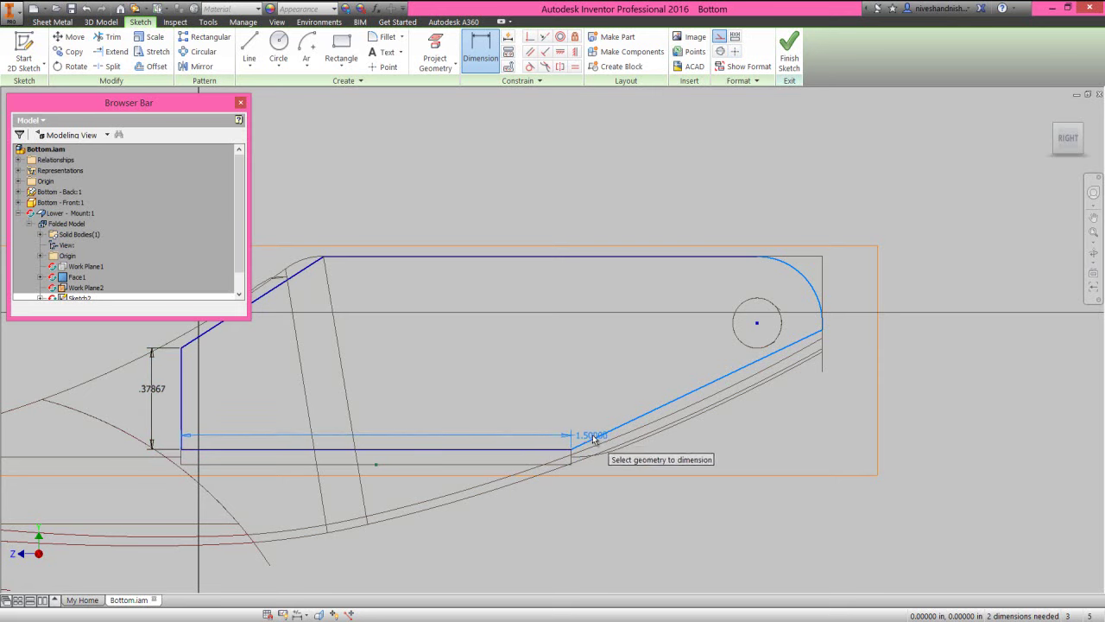
pyautogui.click(575, 446)
pyautogui.click(574, 429)
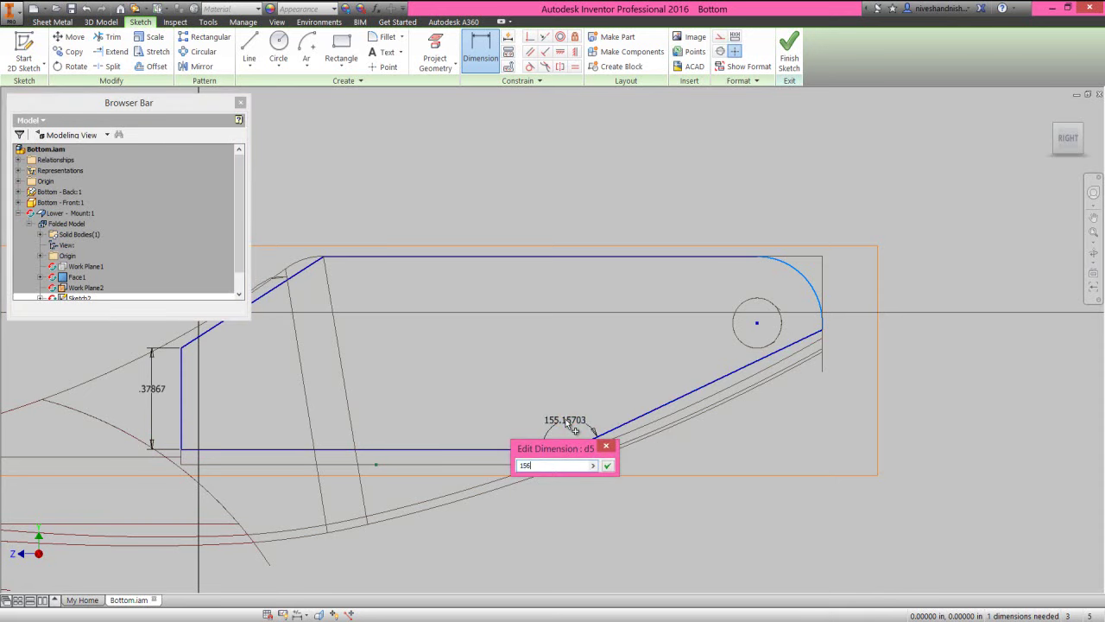
pyautogui.press('Return')
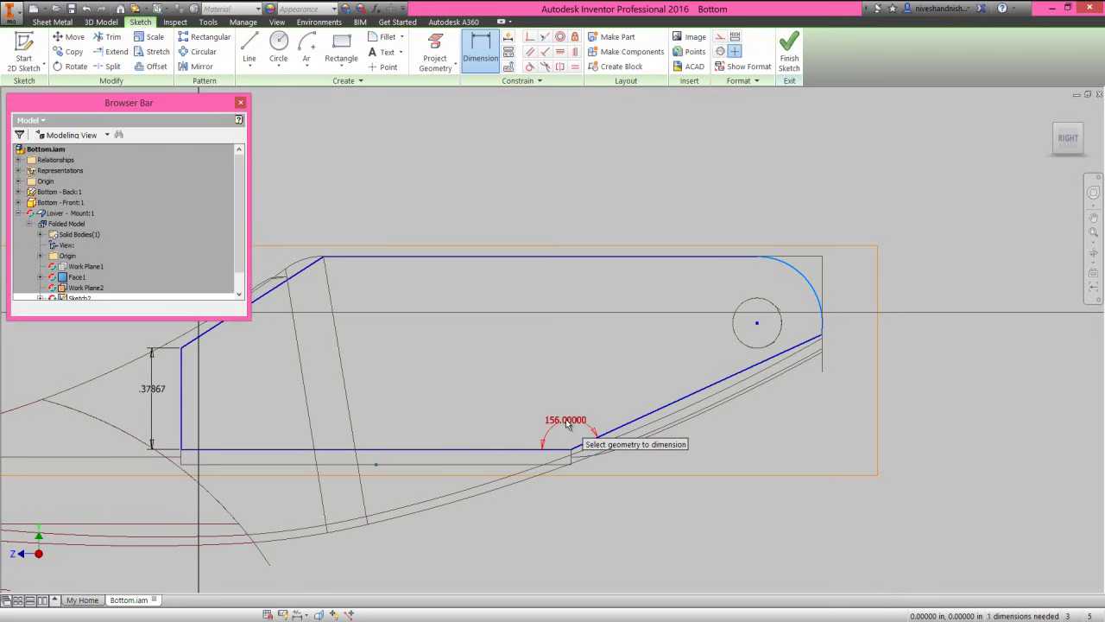
pyautogui.rightClick(685, 199)
pyautogui.click(624, 177)
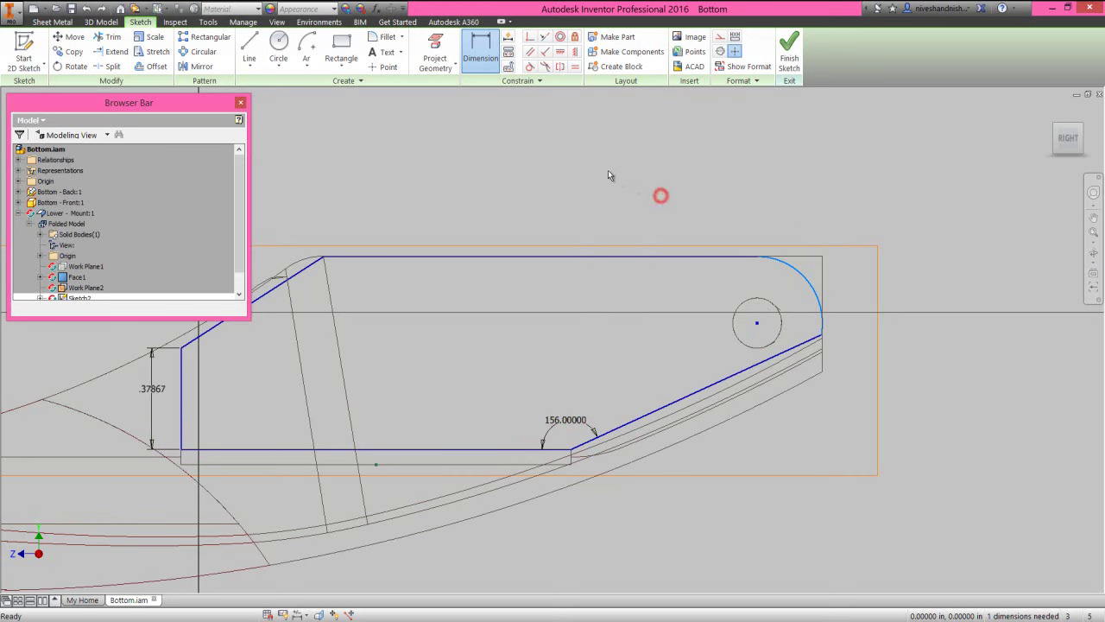
# Step: Fillet both ends of the profile's front sloping line, at the vertical line and at the top edge, with a 0.125 in radius
pyautogui.click(380, 39)
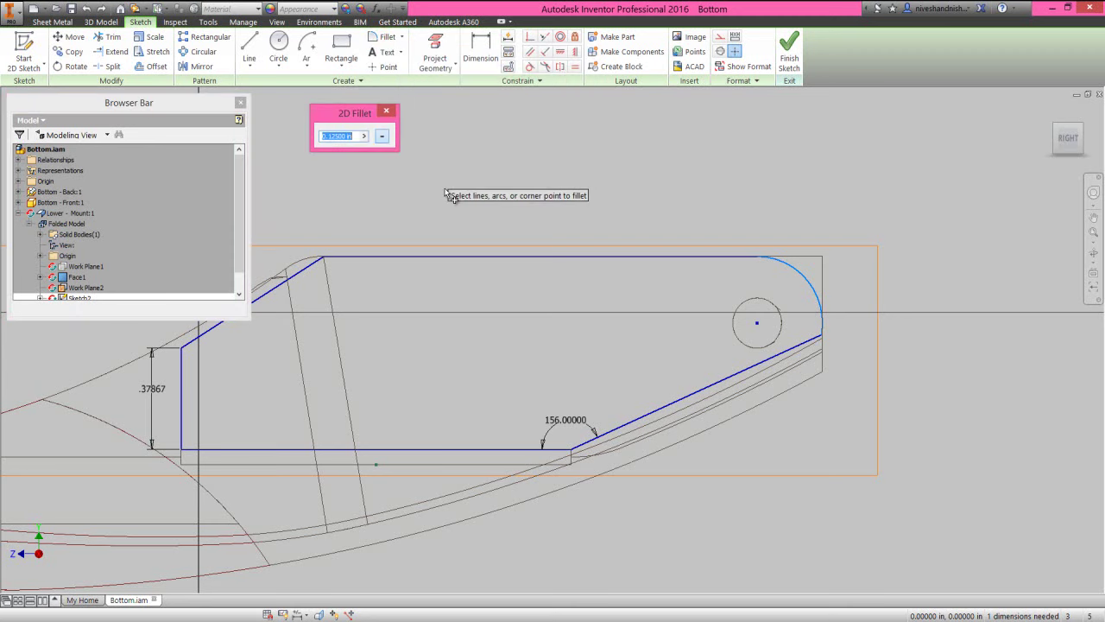
pyautogui.scroll(2, 556, 294)
pyautogui.scroll(-2, 361, 298)
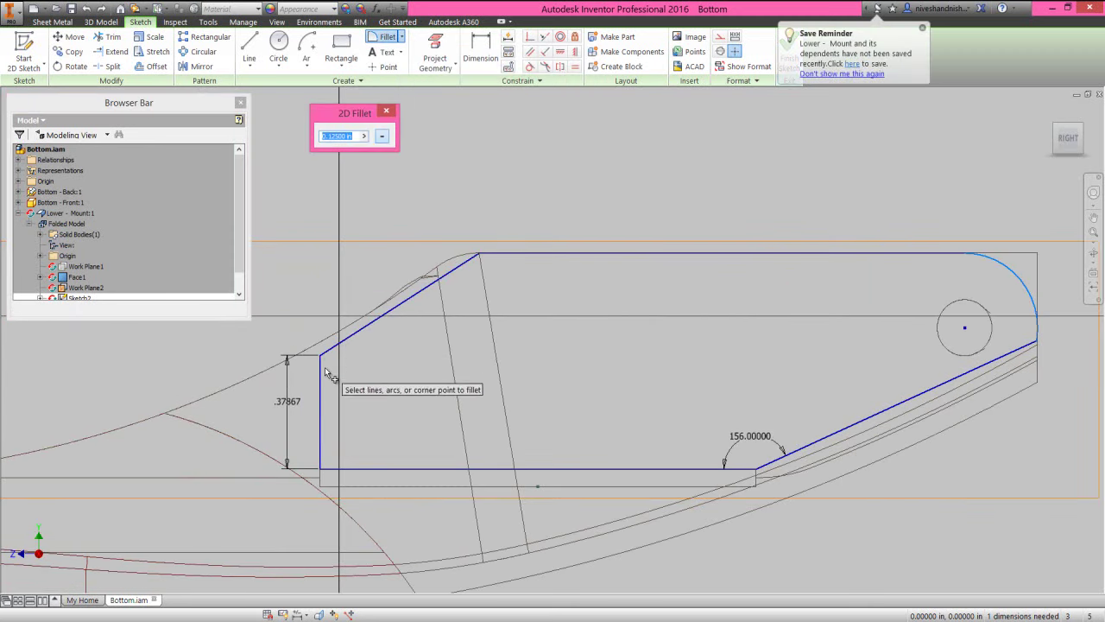
pyautogui.click(323, 354)
pyautogui.scroll(-2, 485, 250)
pyautogui.scroll(-2, 484, 250)
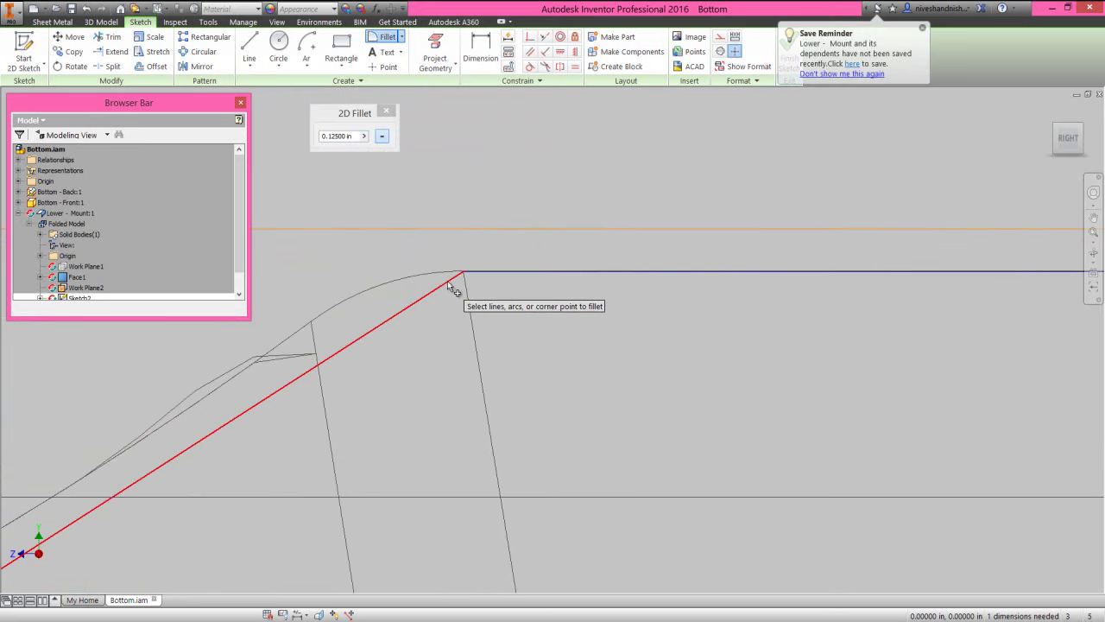
pyautogui.click(479, 271)
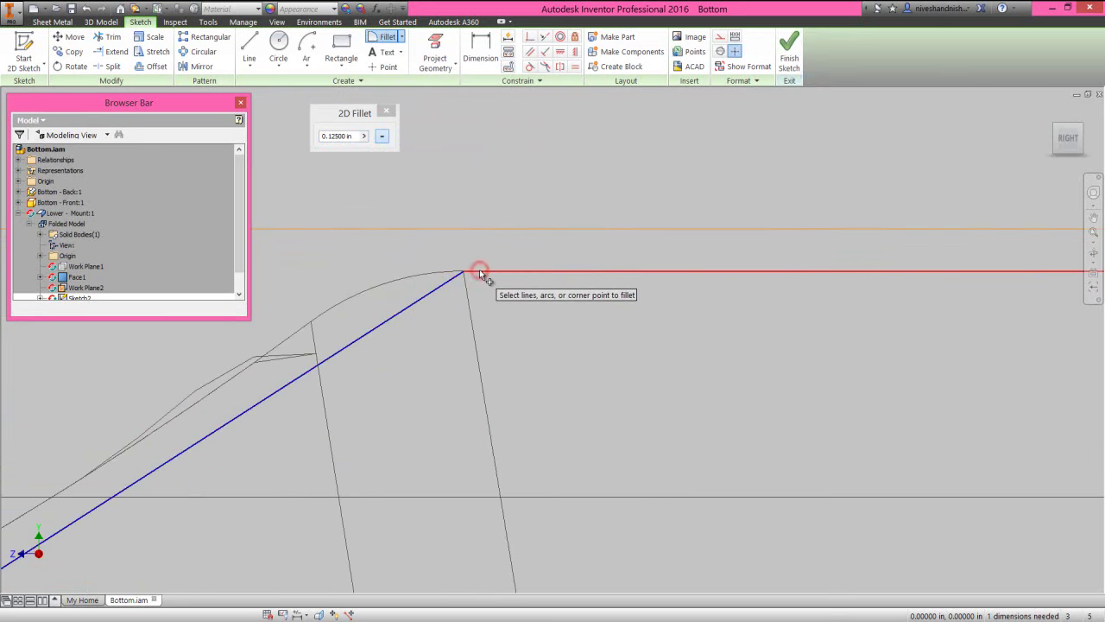
pyautogui.click(466, 272)
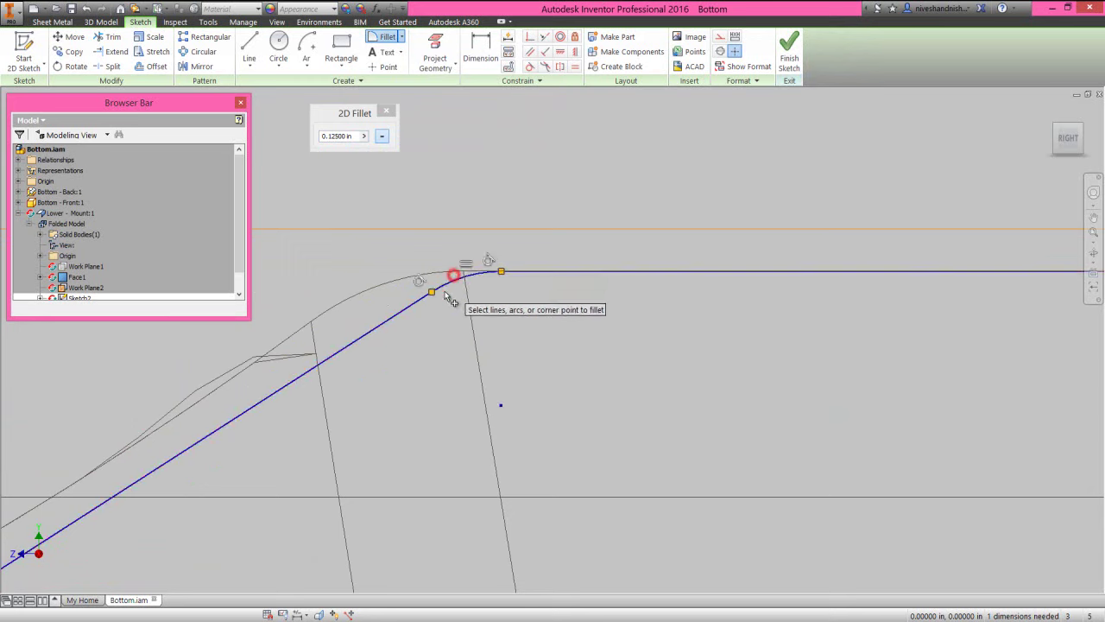
pyautogui.scroll(2, 411, 232)
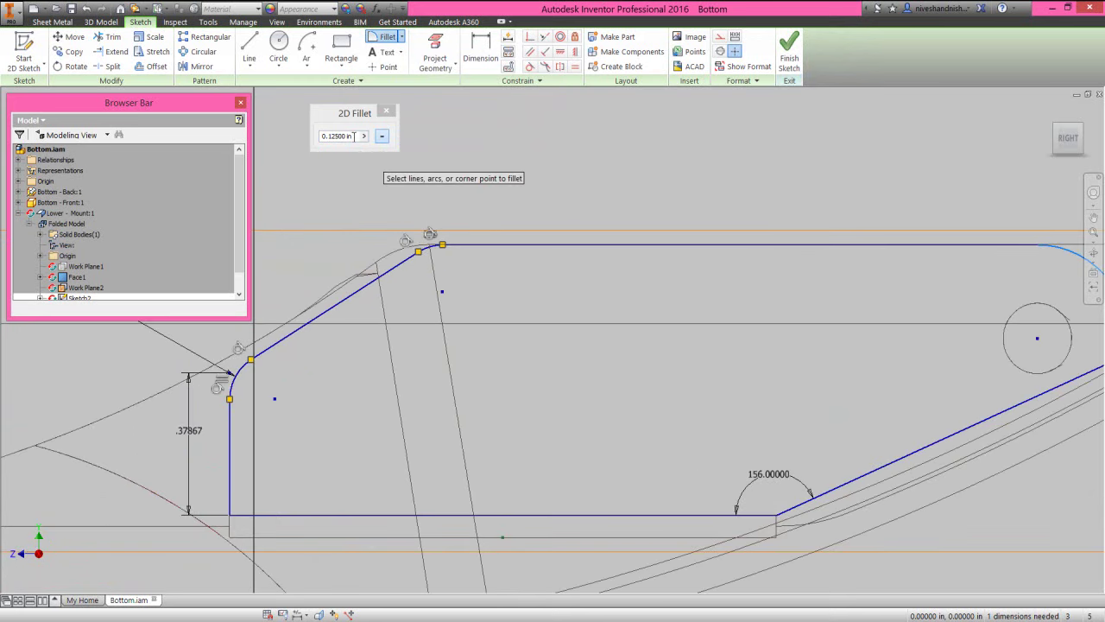
# Step: Fillet the rear corner between the large arc and the sloping lower line with a .062 in radius
pyautogui.moveTo(352, 136); pyautogui.dragTo(333, 135)
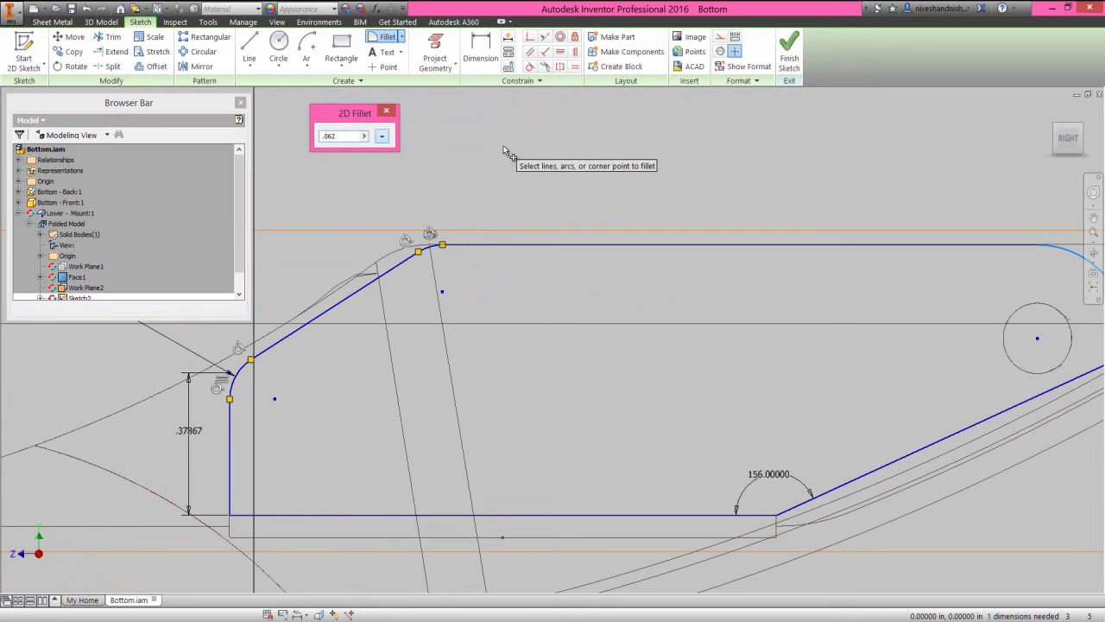
pyautogui.scroll(3, 503, 143)
pyautogui.scroll(-3, 879, 293)
pyautogui.scroll(-2, 881, 297)
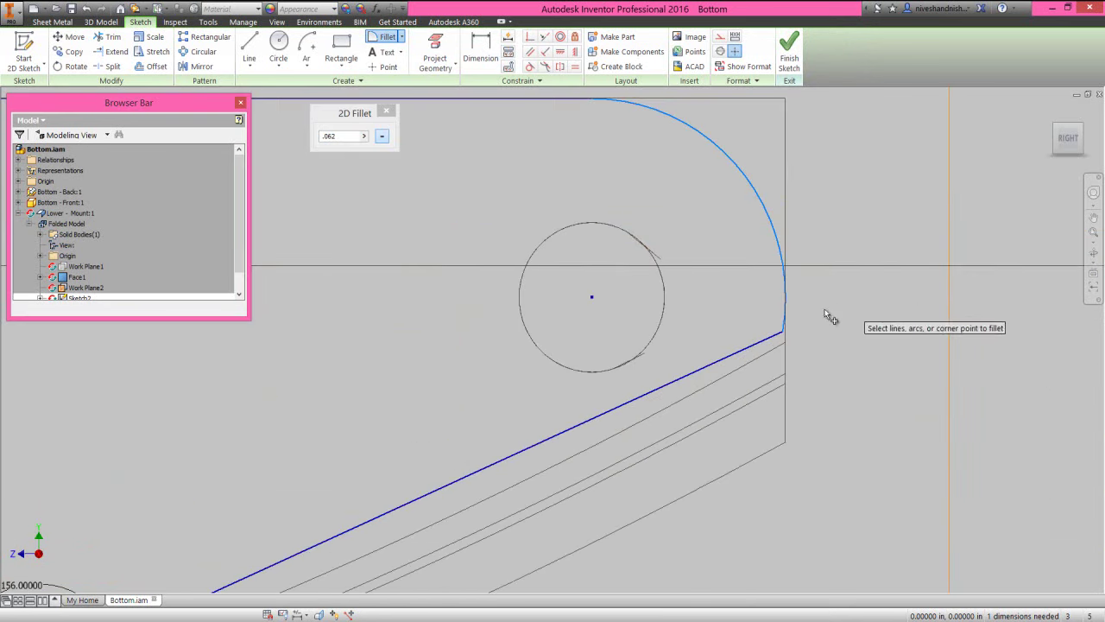
pyautogui.scroll(3, 771, 334)
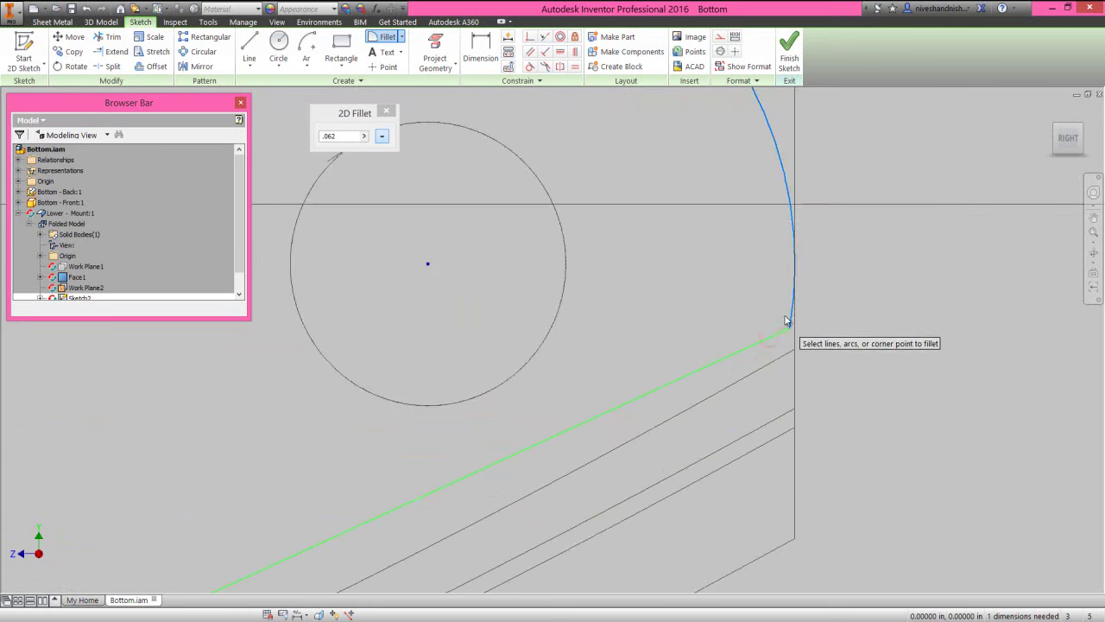
pyautogui.click(792, 309)
pyautogui.scroll(-2, 807, 333)
pyautogui.scroll(-3, 811, 336)
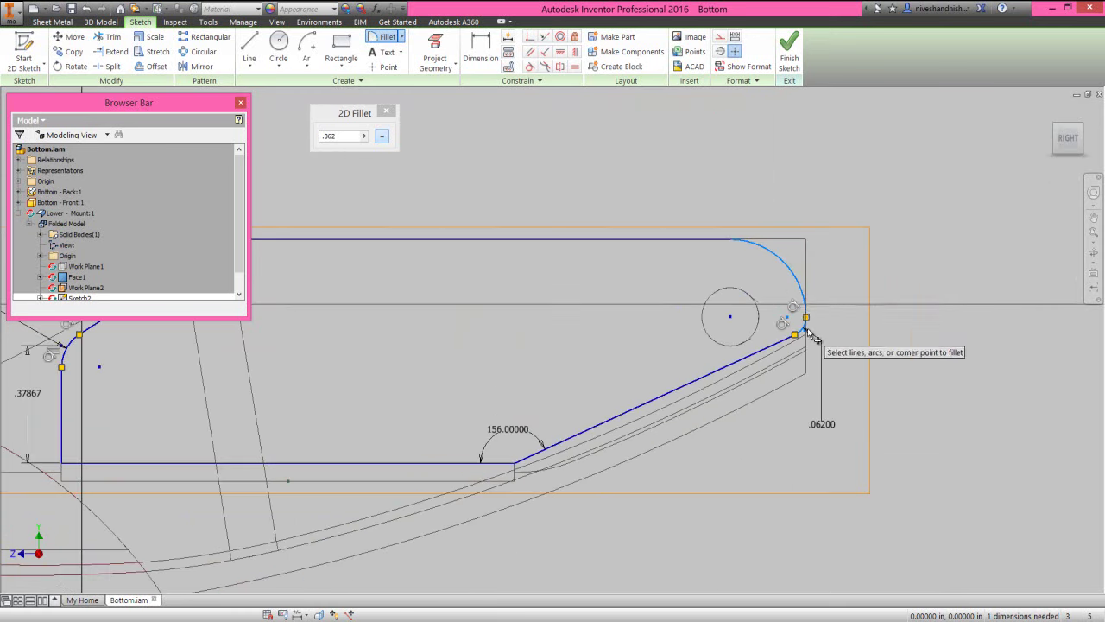
pyautogui.rightClick(690, 169)
pyautogui.click(736, 168)
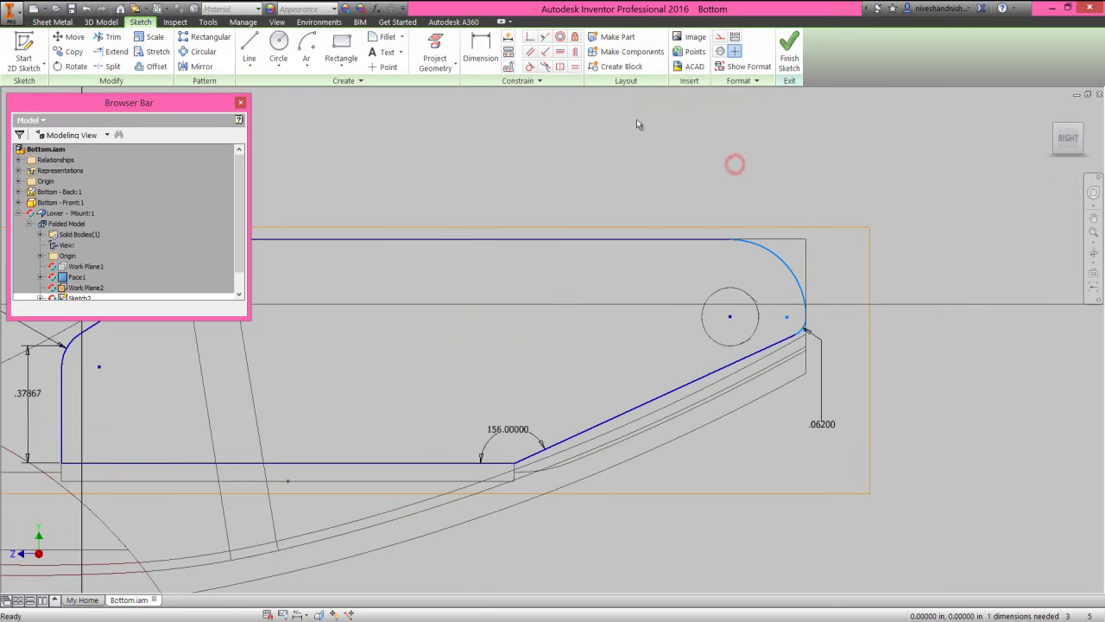
# Step: Make the large rear arc tangent to the projected vertical rear edge and finish the side wall sketch
pyautogui.click(786, 267)
pyautogui.click(805, 276)
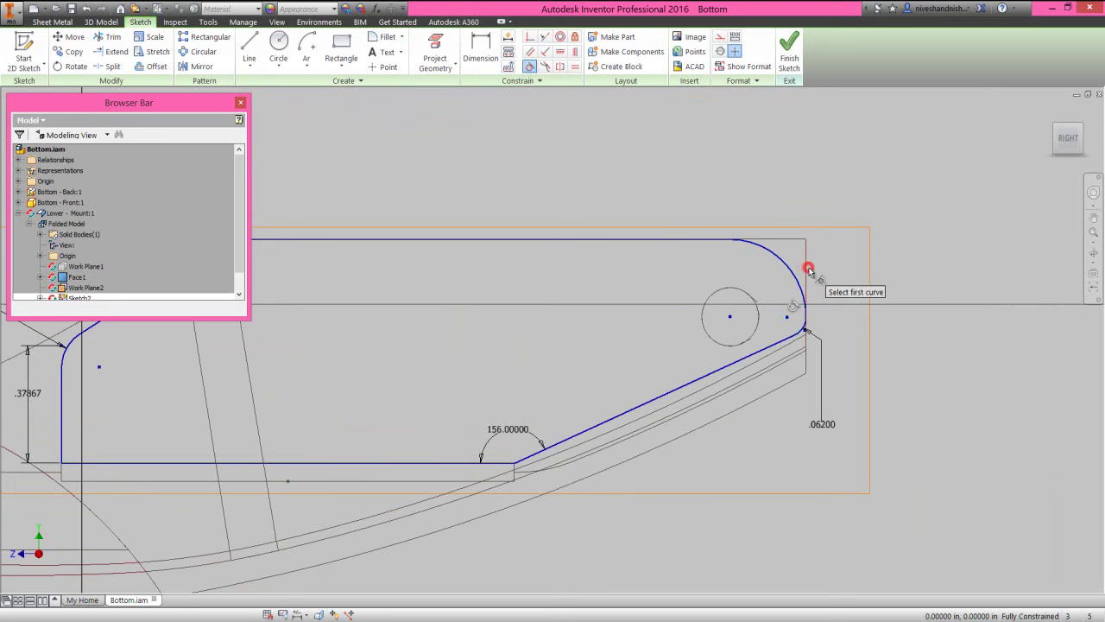
pyautogui.rightClick(833, 187)
pyautogui.click(869, 185)
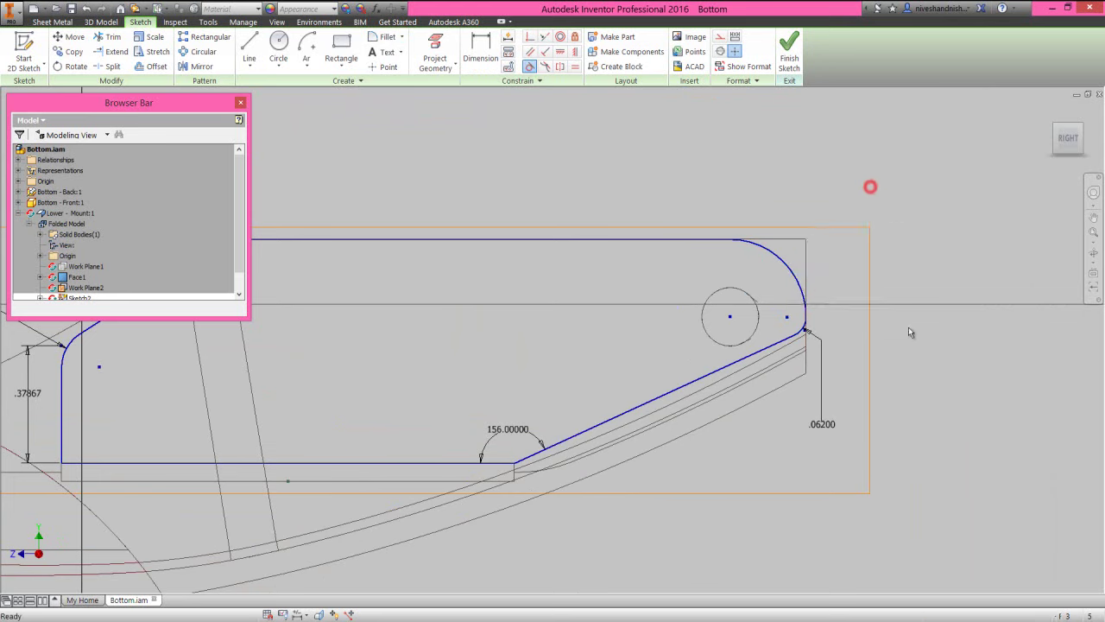
pyautogui.scroll(3, 907, 323)
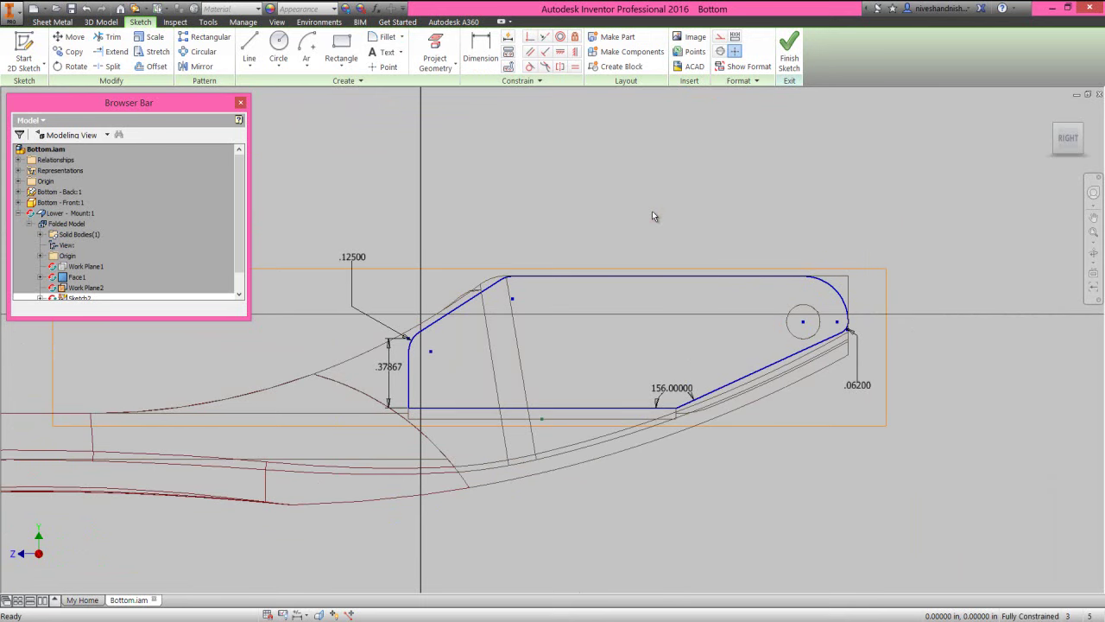
pyautogui.click(790, 63)
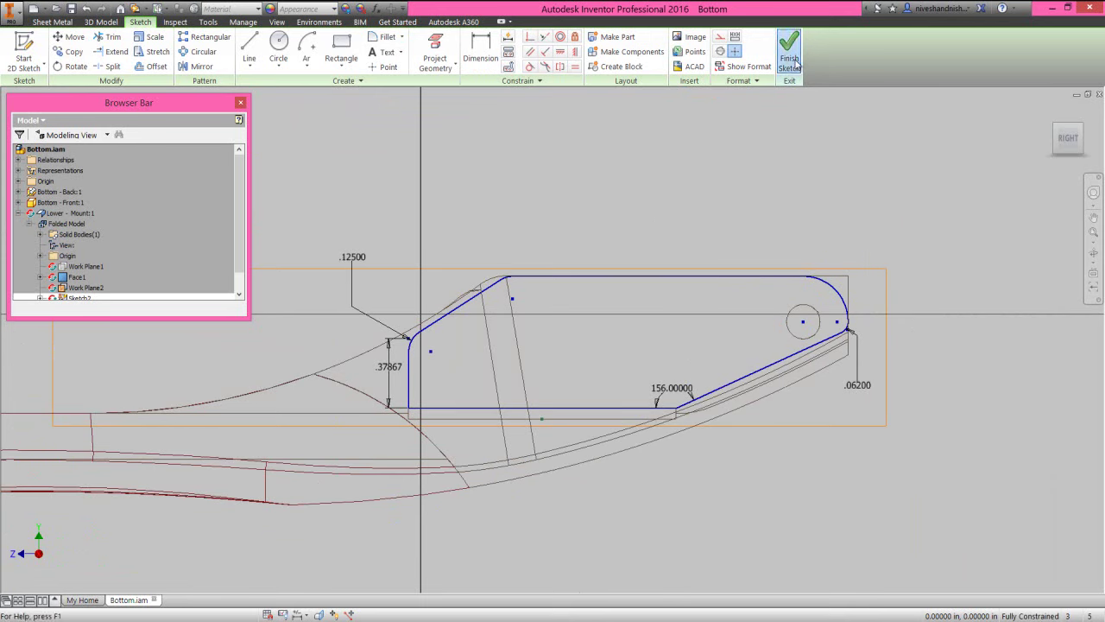
# Step: Show the assembly in an isometric view with the Shaded with Edges visual style
pyautogui.click(1054, 126)
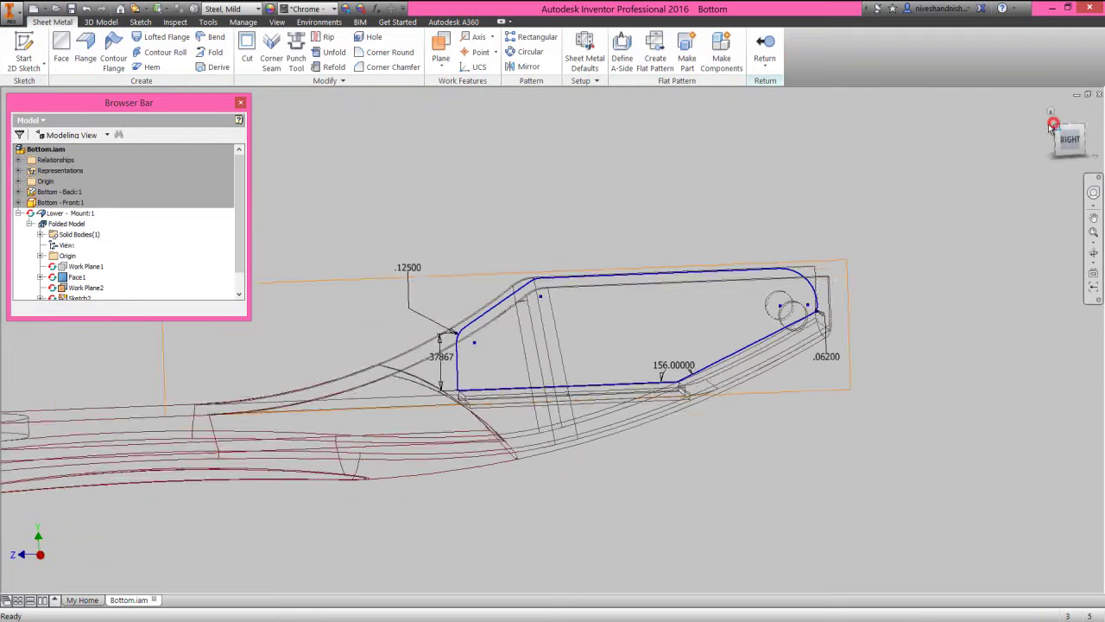
pyautogui.click(276, 22)
pyautogui.click(151, 71)
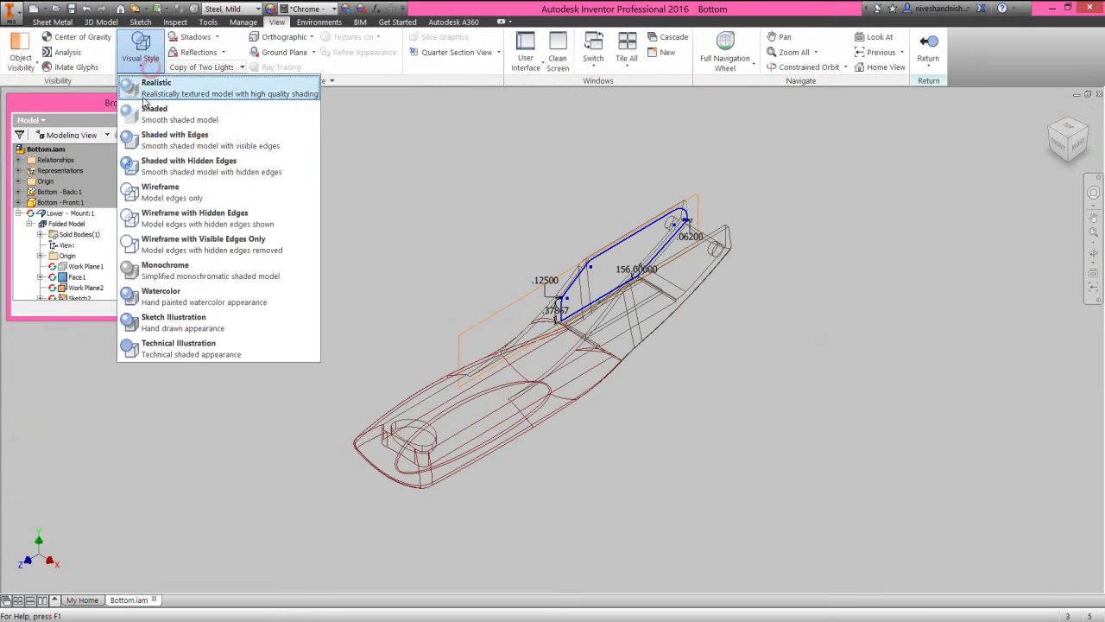
pyautogui.click(145, 138)
pyautogui.scroll(3, 642, 246)
pyautogui.click(555, 167)
# Step: Create a sheet metal Face from the side wall profile on the Lower - Mount
pyautogui.click(52, 22)
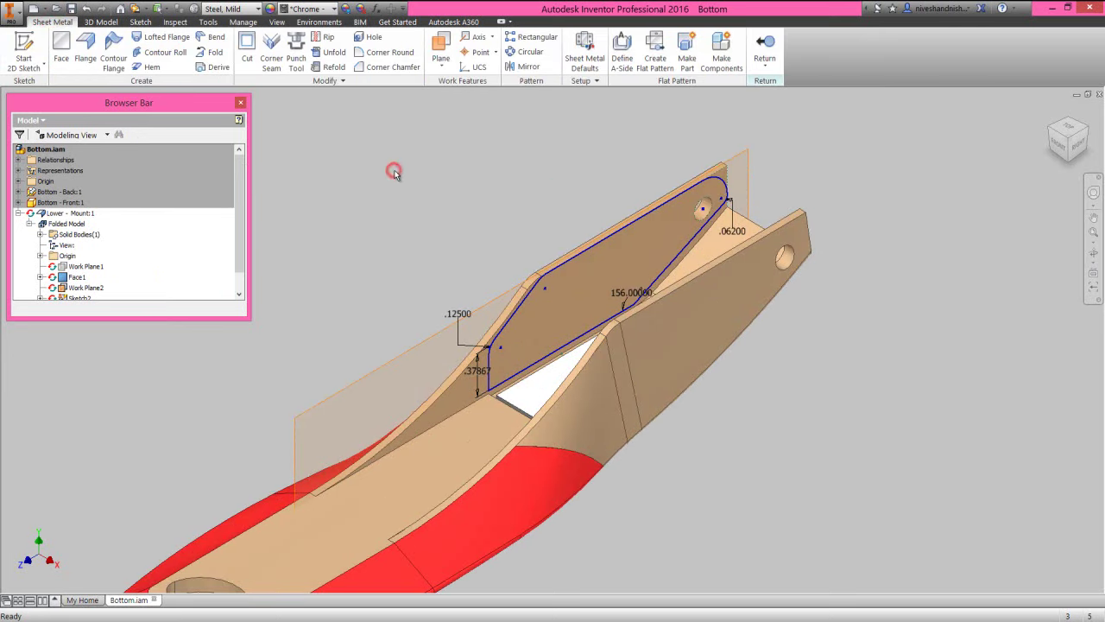
pyautogui.scroll(-1, 240, 255)
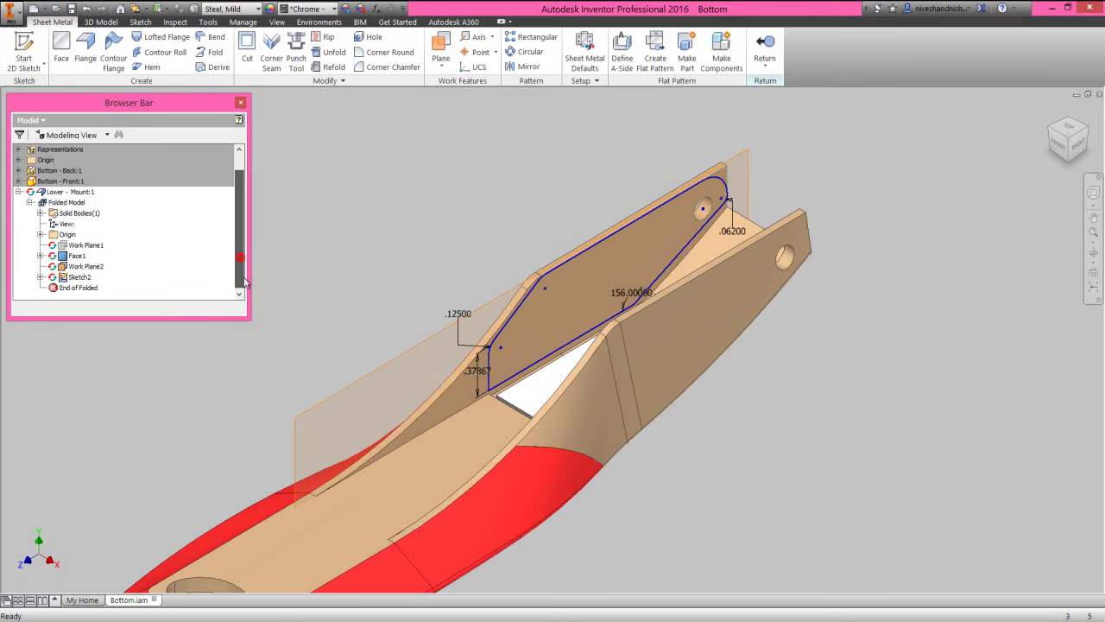
pyautogui.click(60, 52)
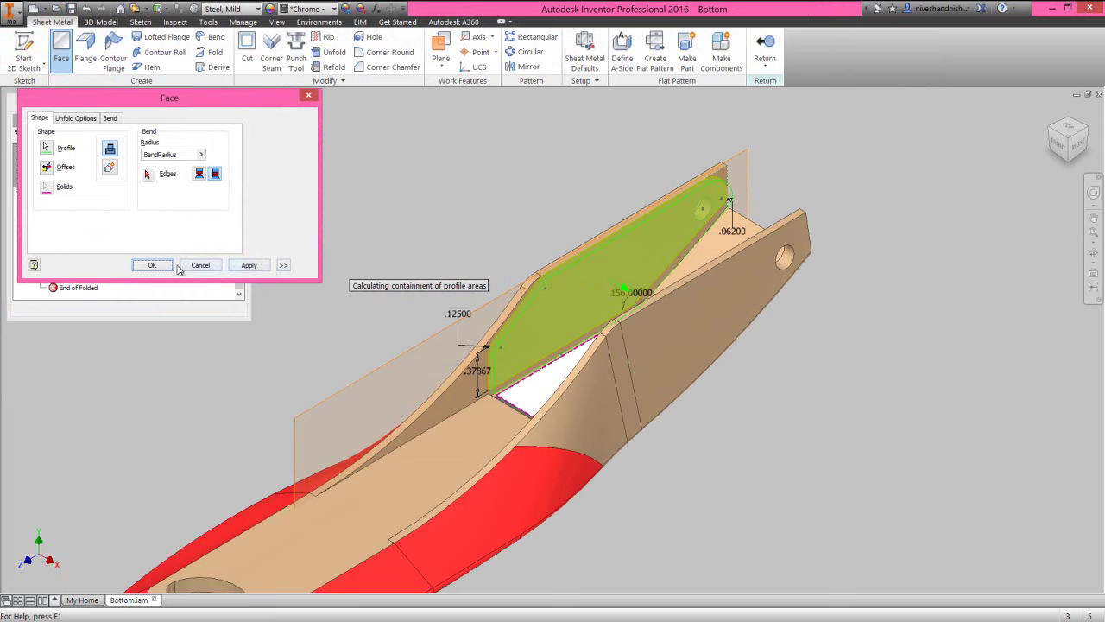
pyautogui.click(157, 265)
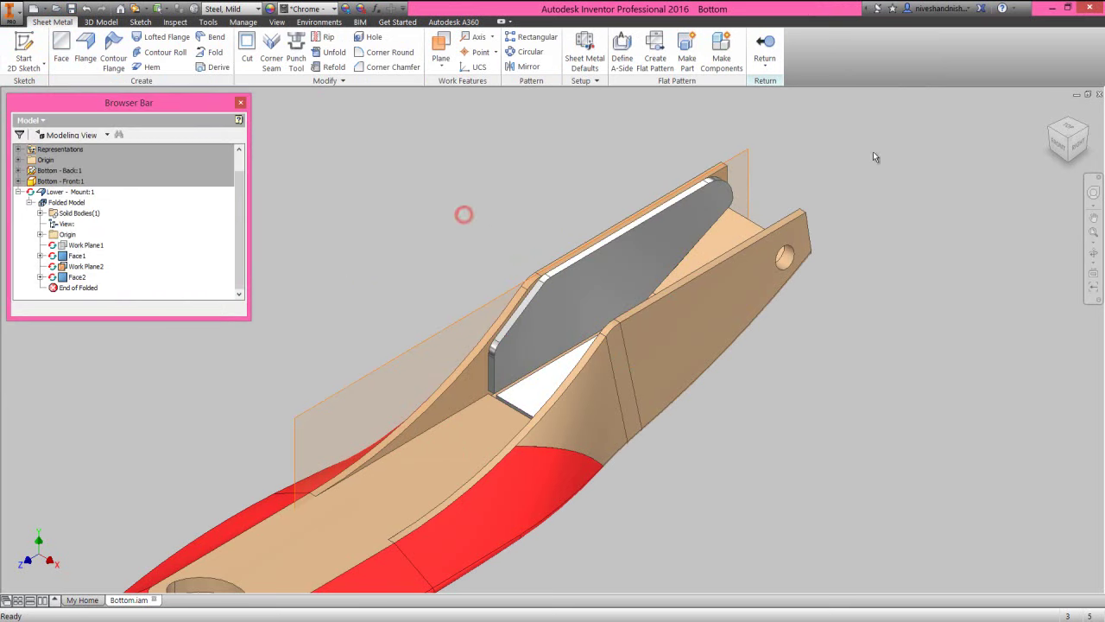
# Step: Start a sketch on the inner face of Bottom - Back's opposite side wall, activate Project Geometry, and finish the sketch without drawing anything
pyautogui.click(1051, 130)
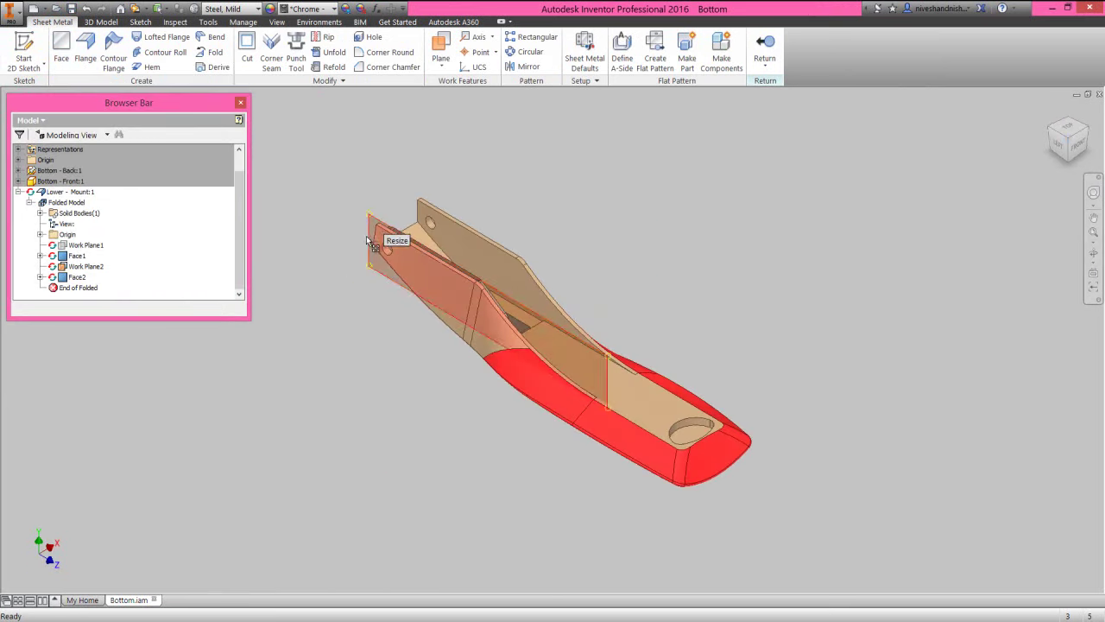
pyautogui.click(24, 52)
pyautogui.click(521, 257)
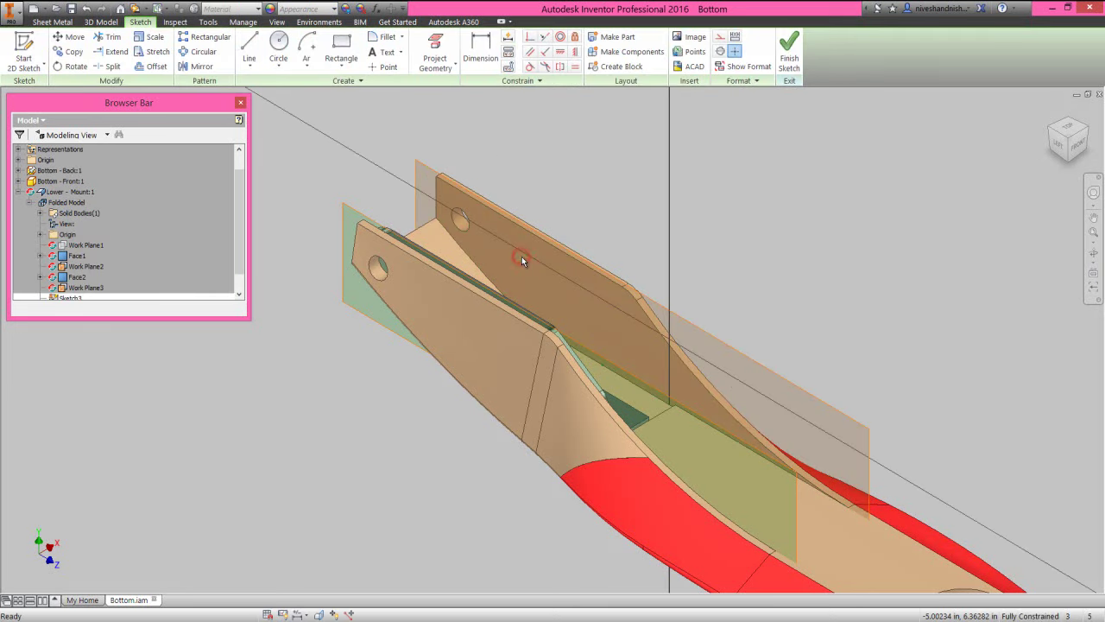
pyautogui.click(442, 43)
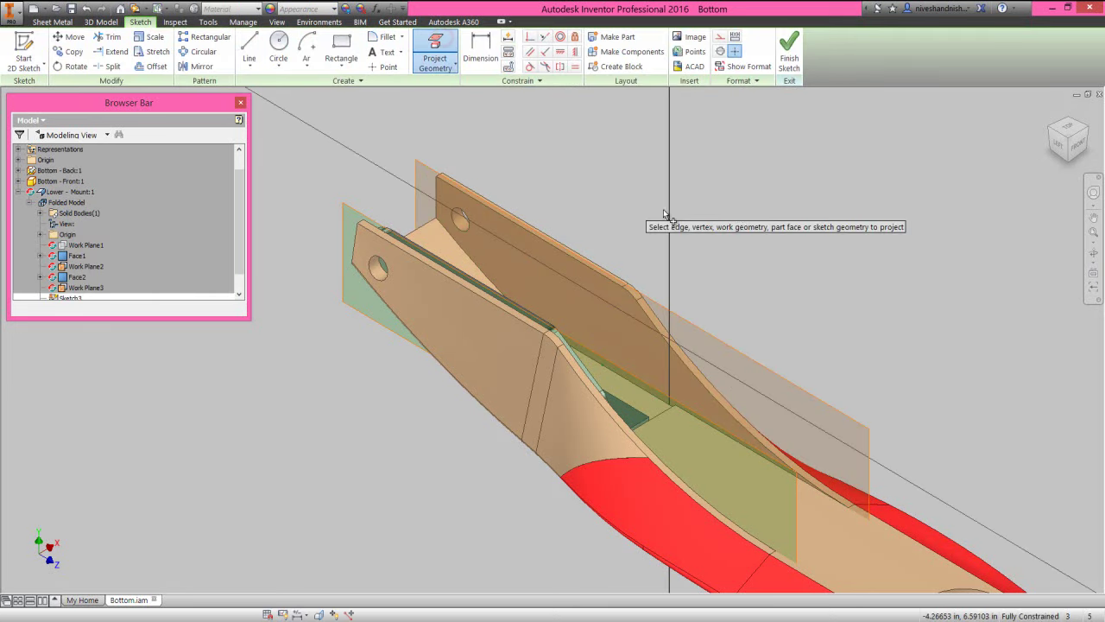
pyautogui.click(1089, 132)
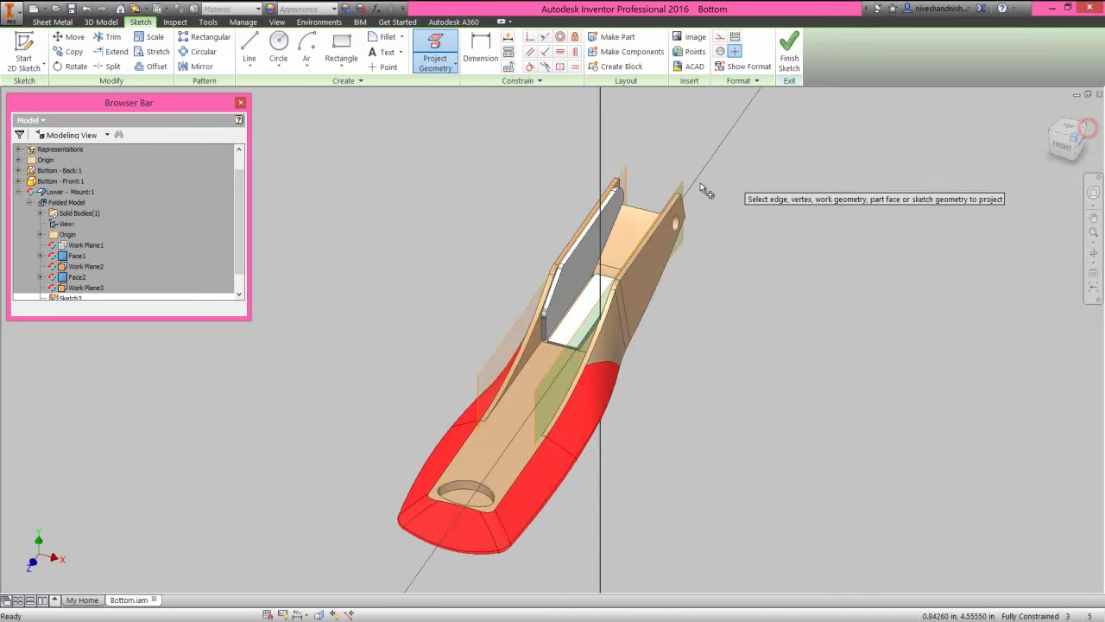
pyautogui.click(635, 257)
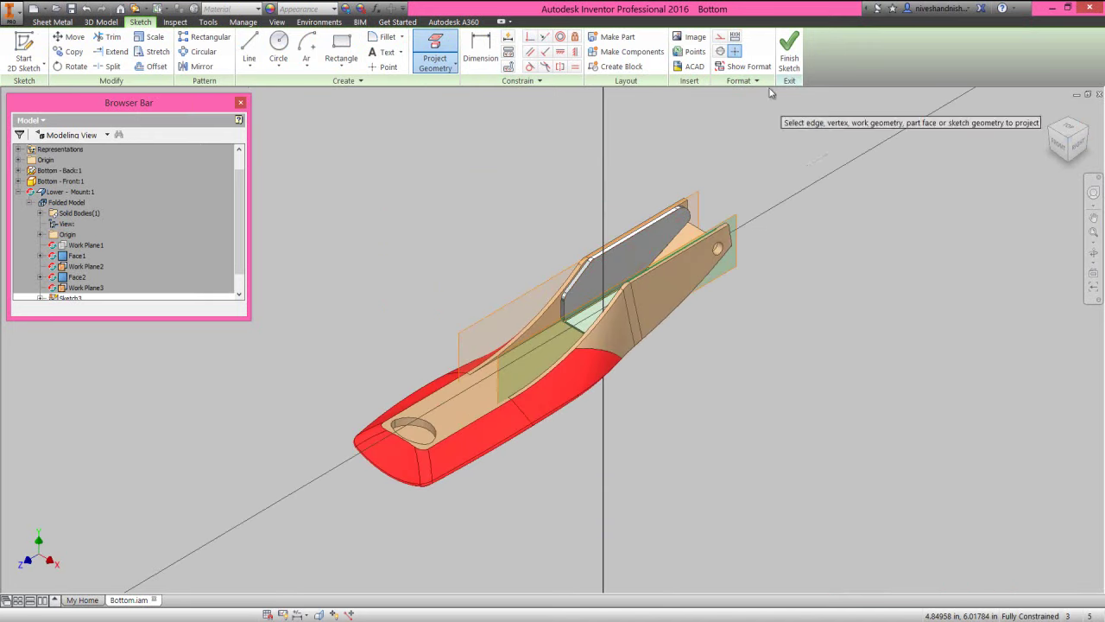
pyautogui.click(789, 52)
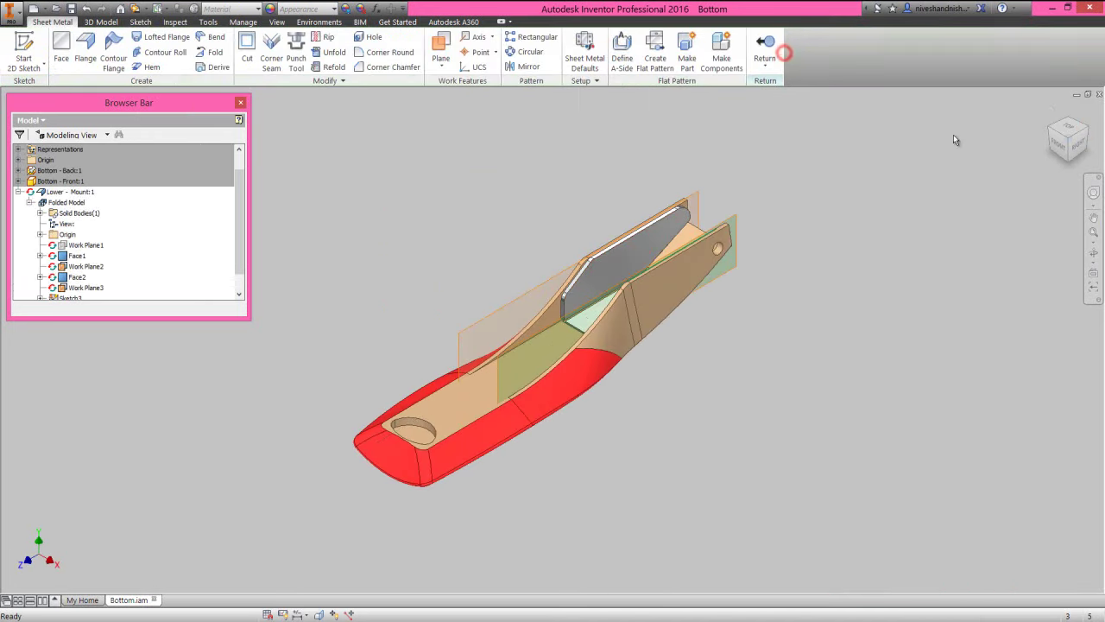
# Step: Create a sheet metal Face on the Lower - Mount from the profile sketched on Bottom - Back's opposite inner side wall
pyautogui.click(1051, 128)
pyautogui.scroll(3, 435, 239)
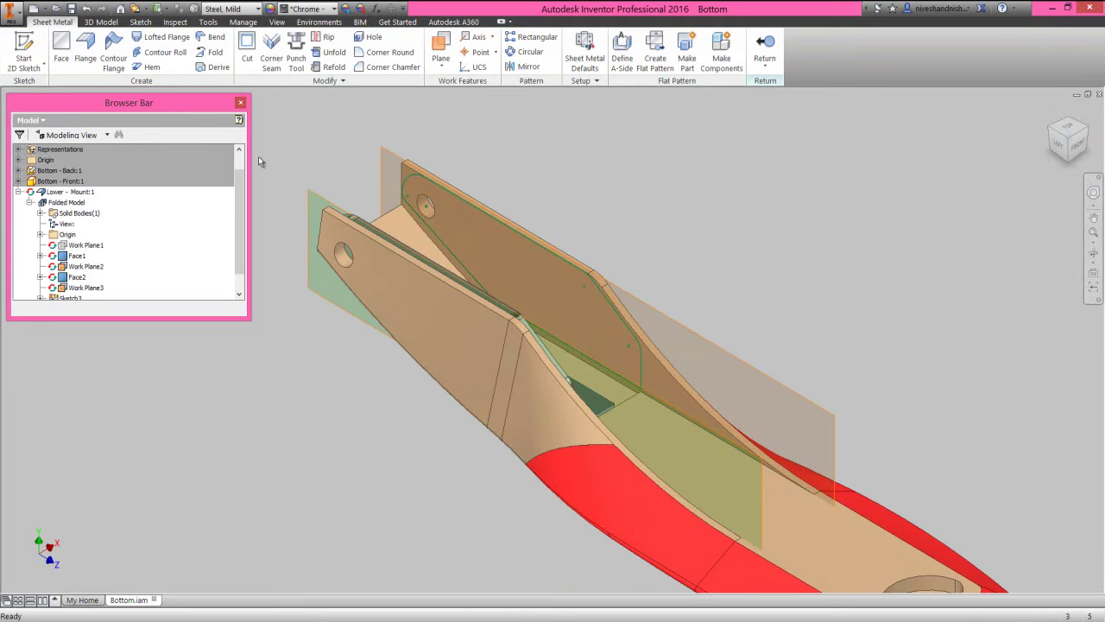
pyautogui.click(60, 48)
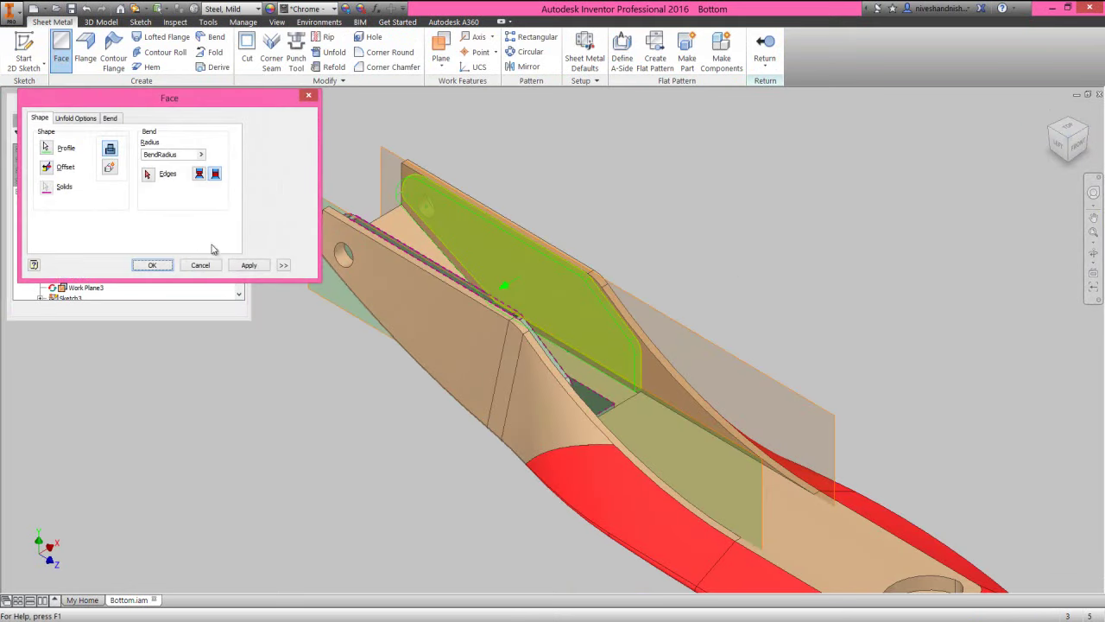
pyautogui.click(152, 265)
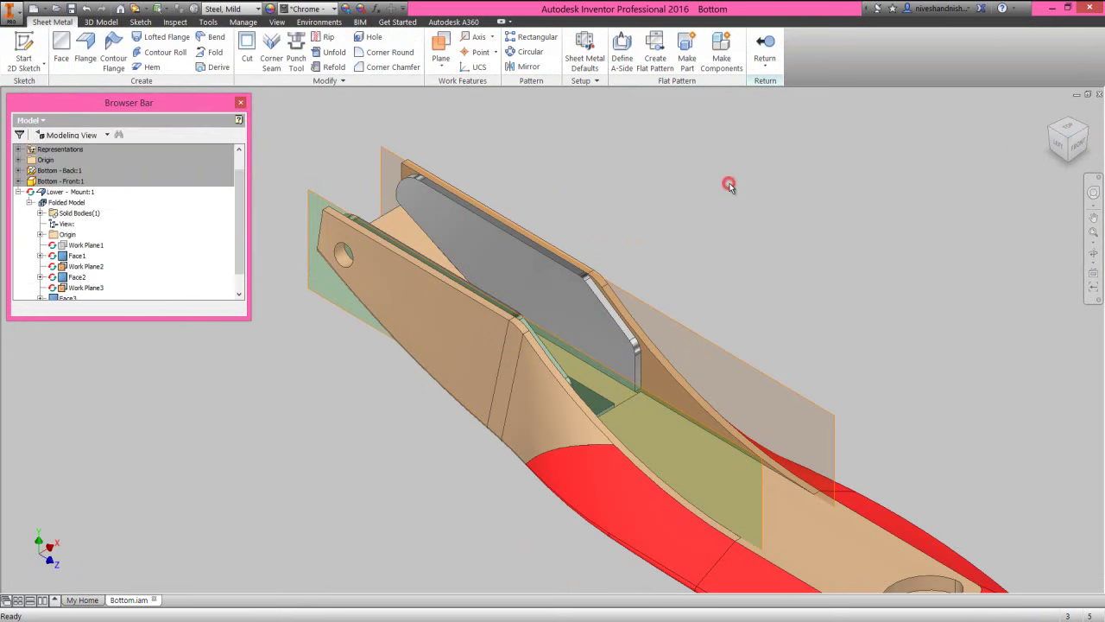
# Step: Return to the Bottom assembly, collapse its whole model tree, and save the pending changes to the assembly's files
pyautogui.click(754, 76)
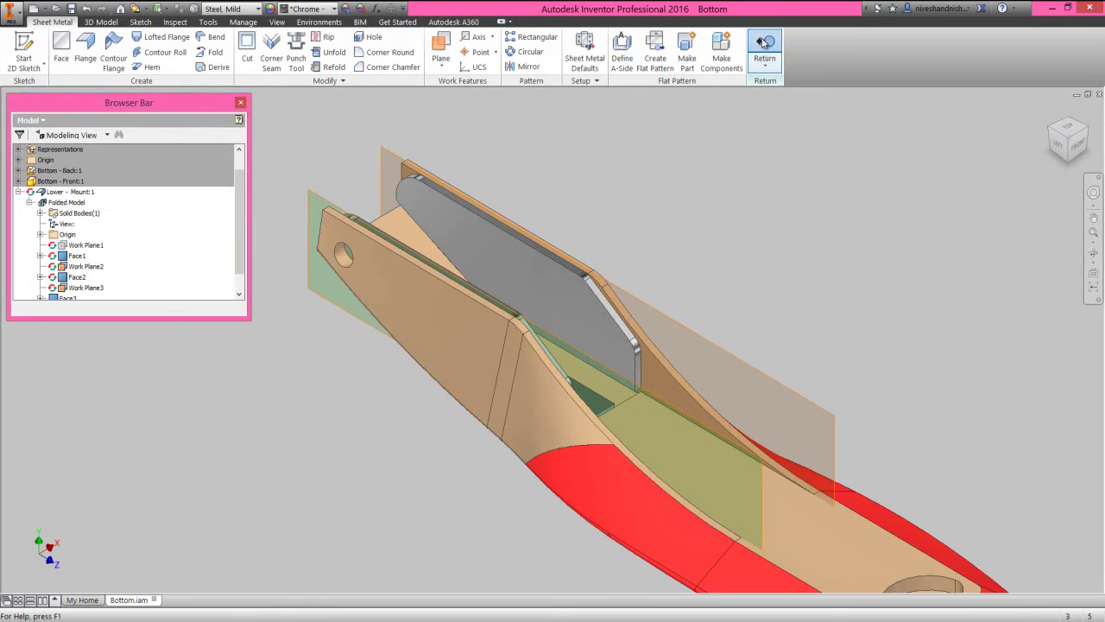
pyautogui.click(1087, 132)
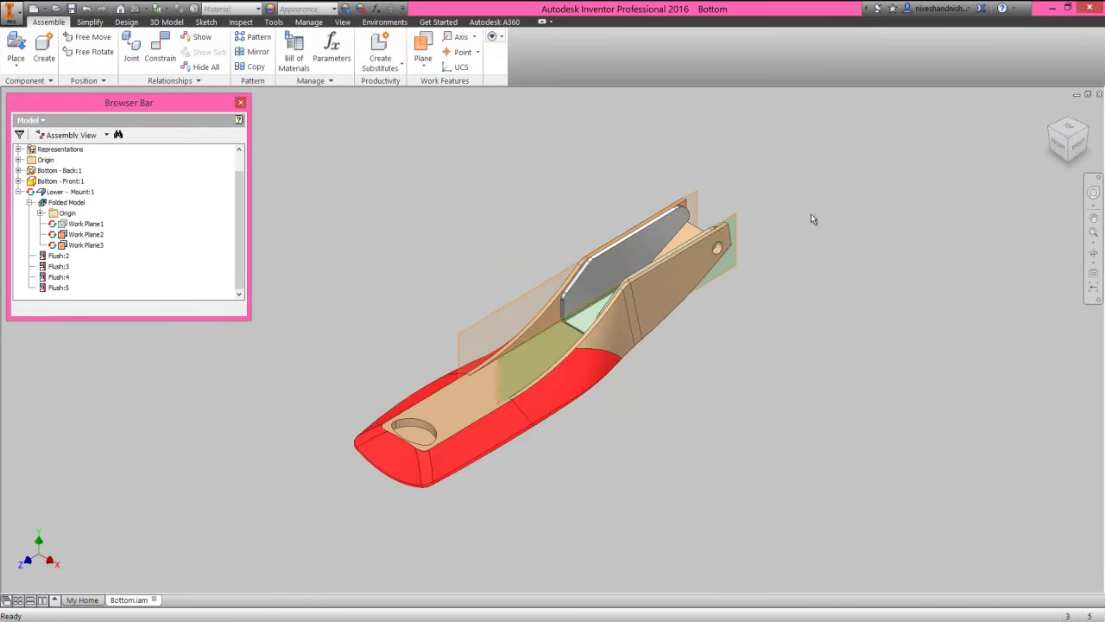
pyautogui.rightClick(181, 225)
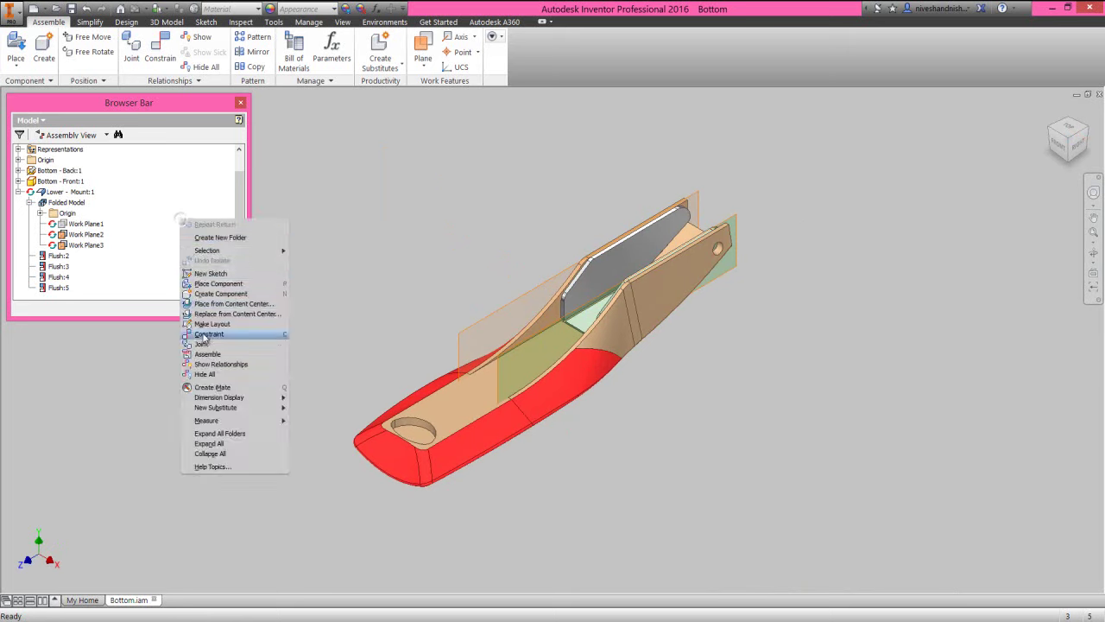
pyautogui.click(223, 450)
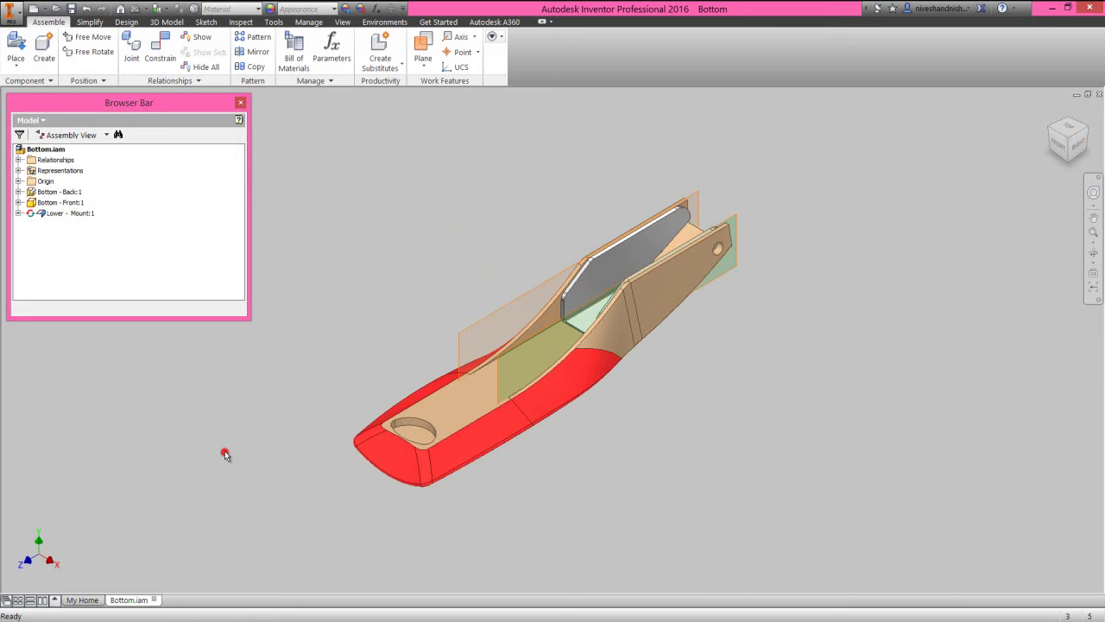
pyautogui.click(72, 11)
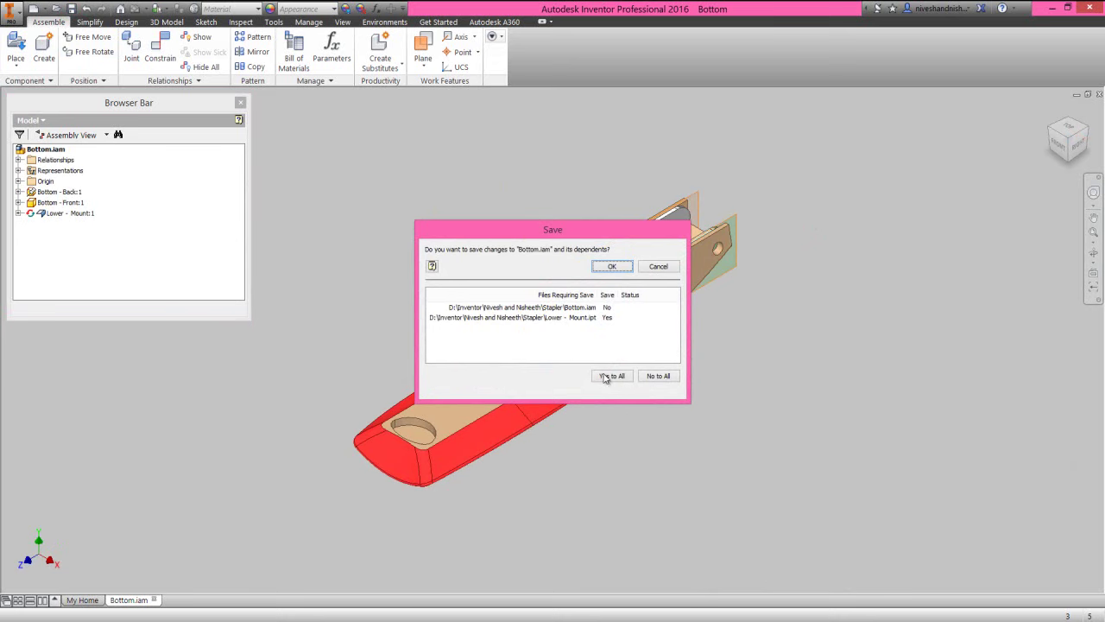
pyautogui.click(611, 267)
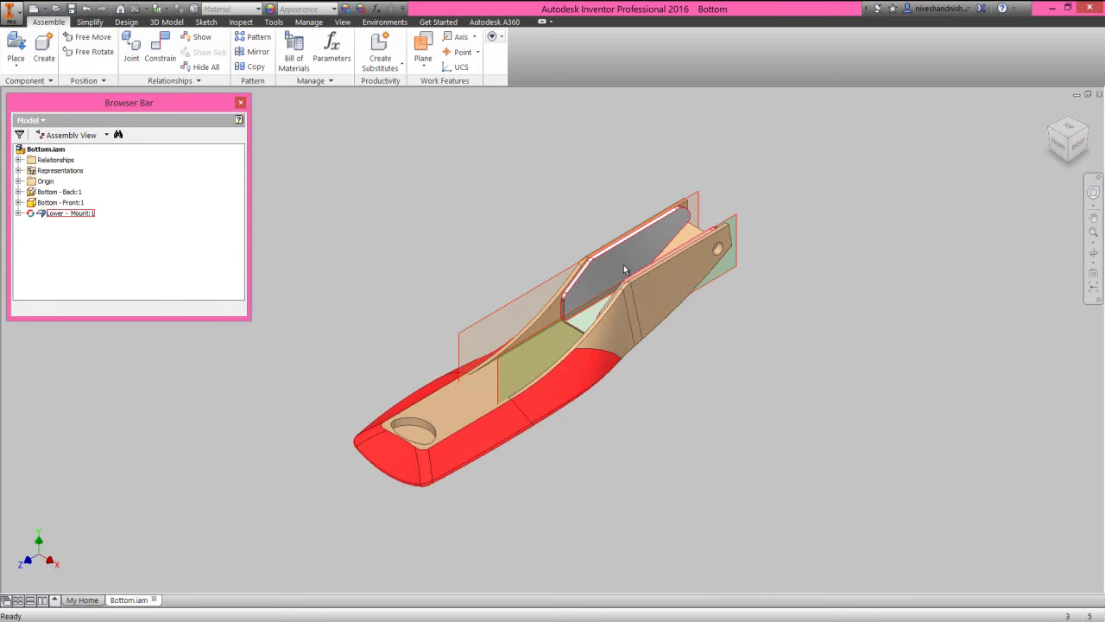
# Step: Isolate the Lower - Mount component in the Bottom assembly
pyautogui.scroll(4, 623, 266)
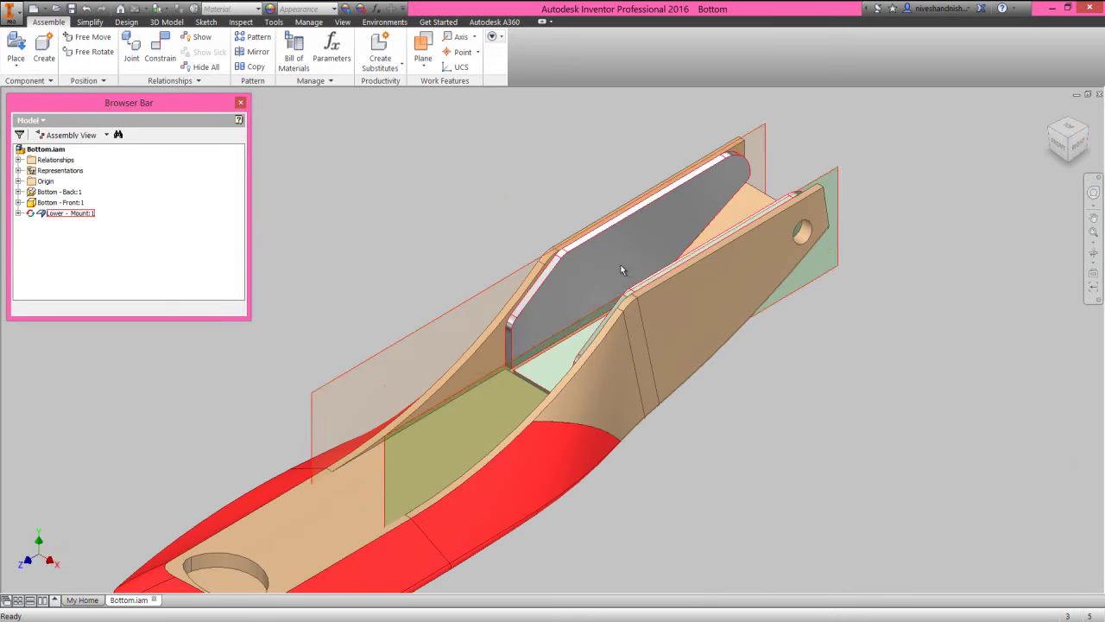
pyautogui.rightClick(79, 217)
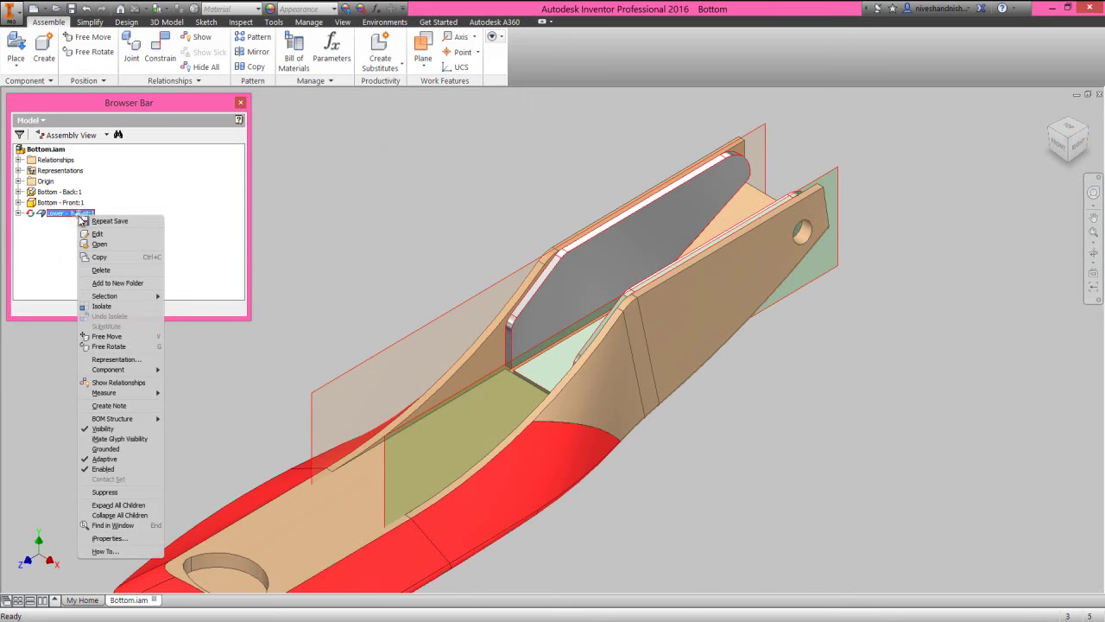
pyautogui.click(120, 307)
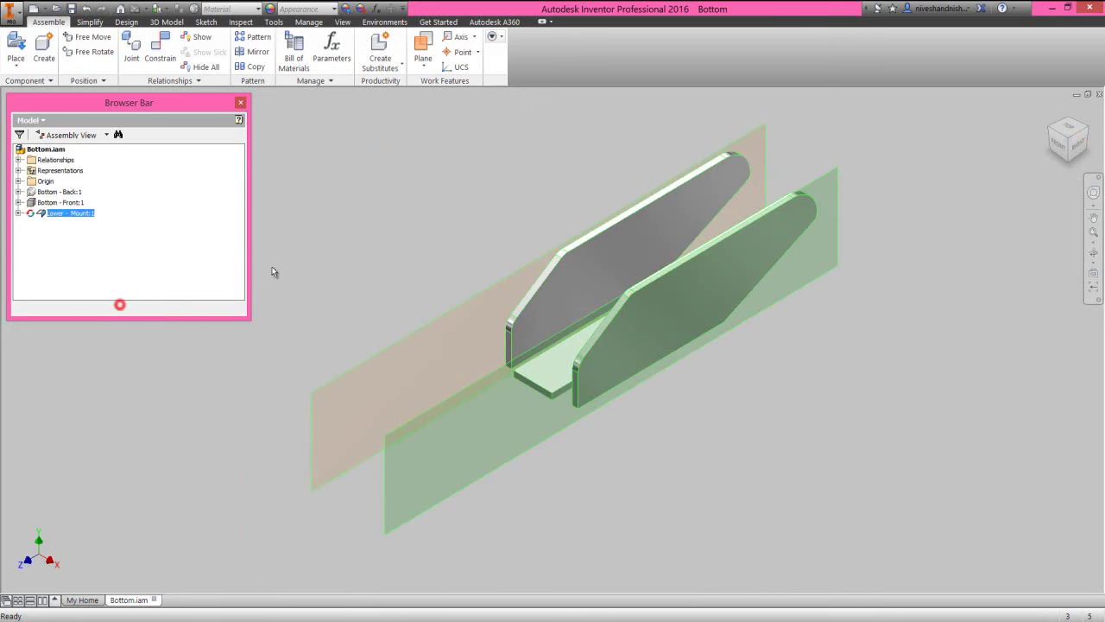
pyautogui.click(344, 244)
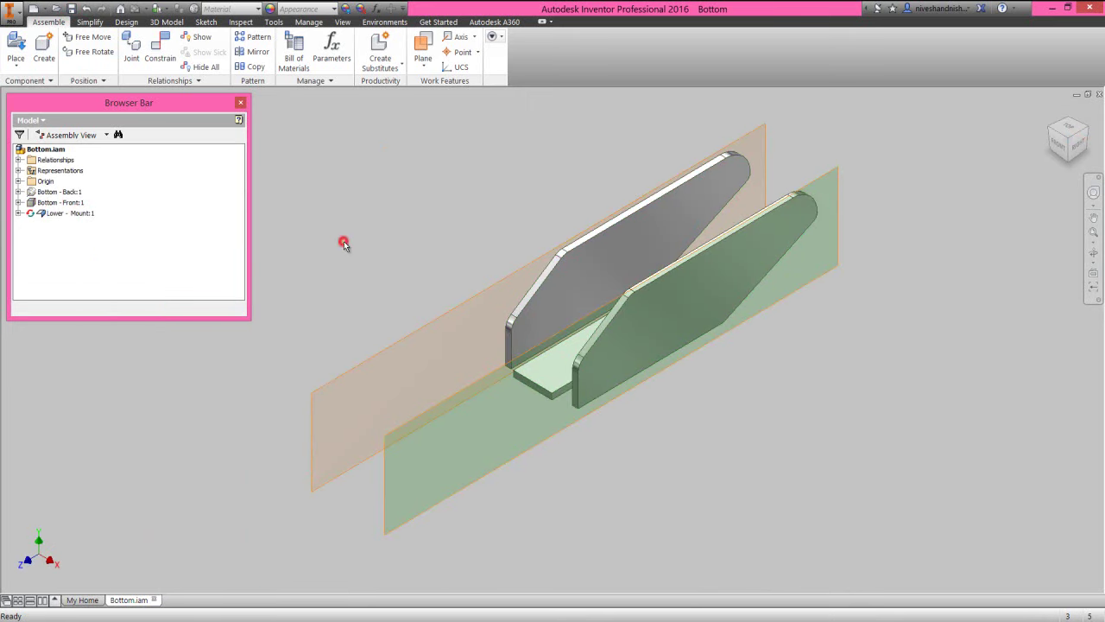
# Step: Open the Lower - Mount for in-place editing and hide Work Plane2 and Work Plane3
pyautogui.doubleClick(45, 215)
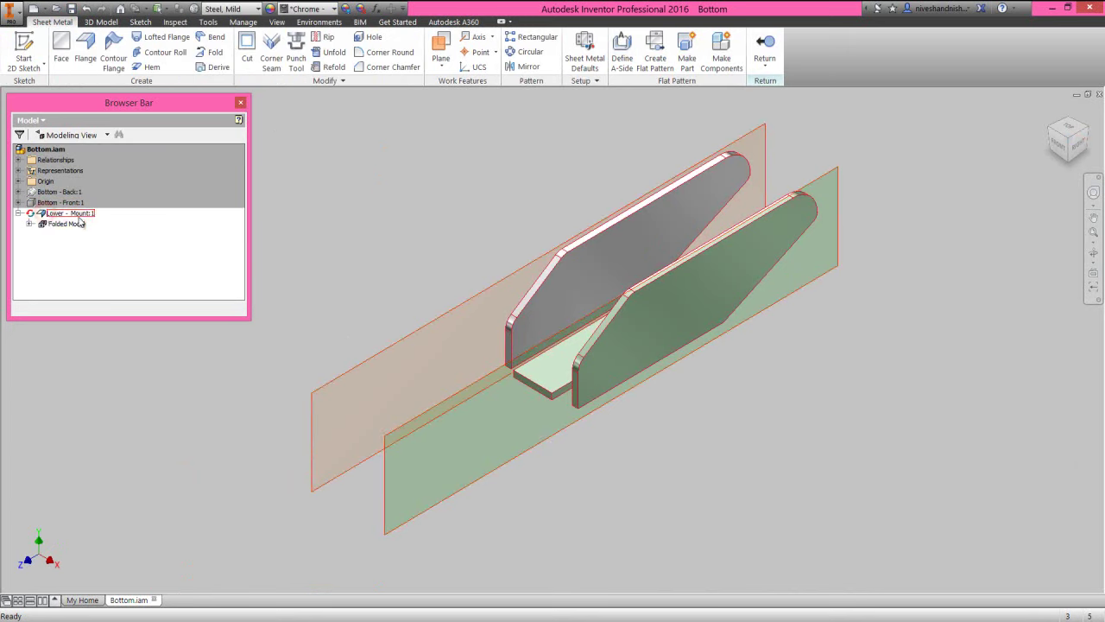
pyautogui.click(30, 222)
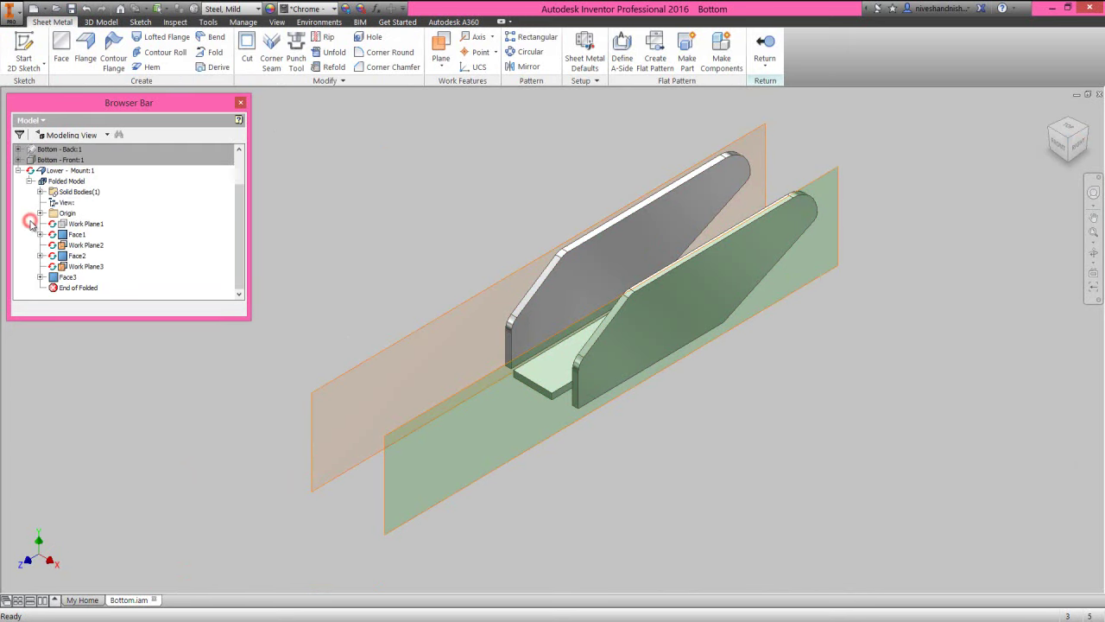
pyautogui.click(85, 245)
pyautogui.keyDown('ctrl'); pyautogui.click(98, 268); pyautogui.keyUp('ctrl')
pyautogui.rightClick(98, 270)
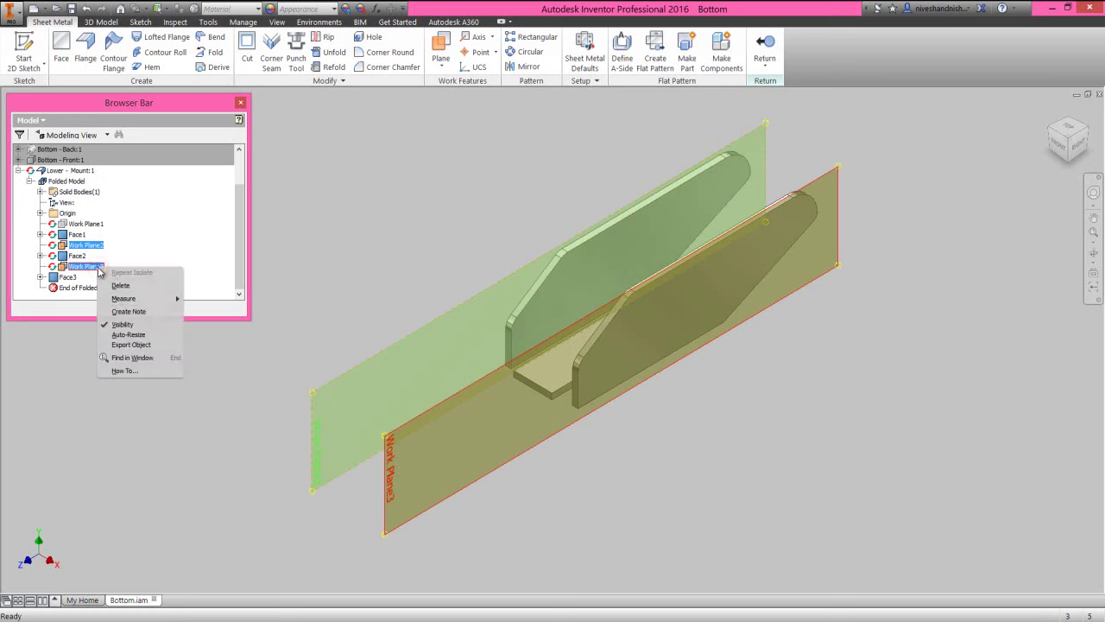
pyautogui.click(132, 321)
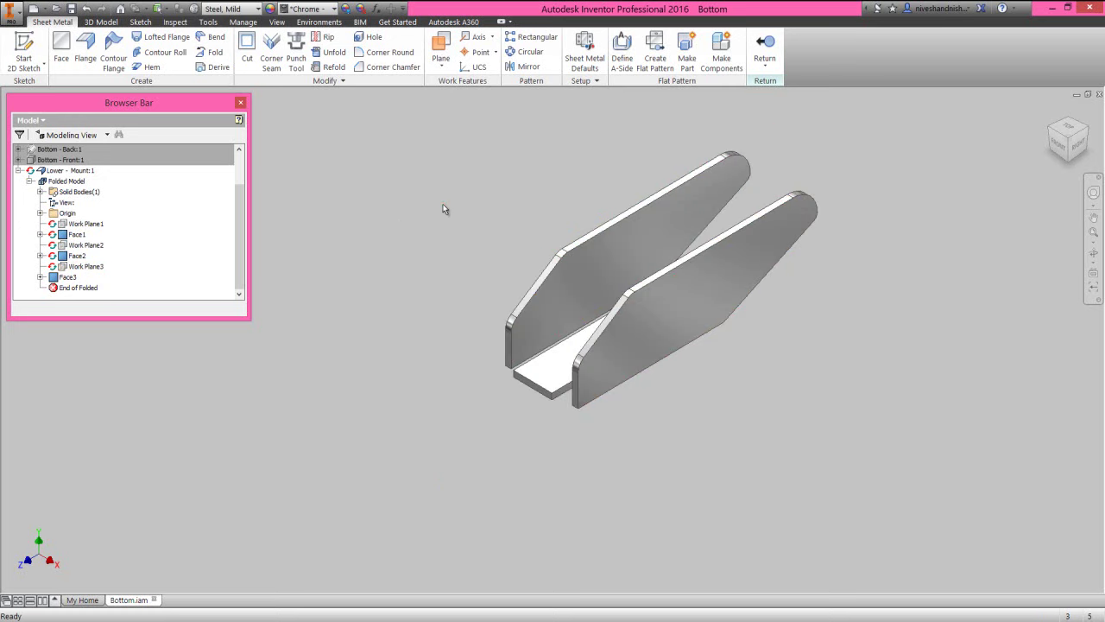
pyautogui.click(505, 214)
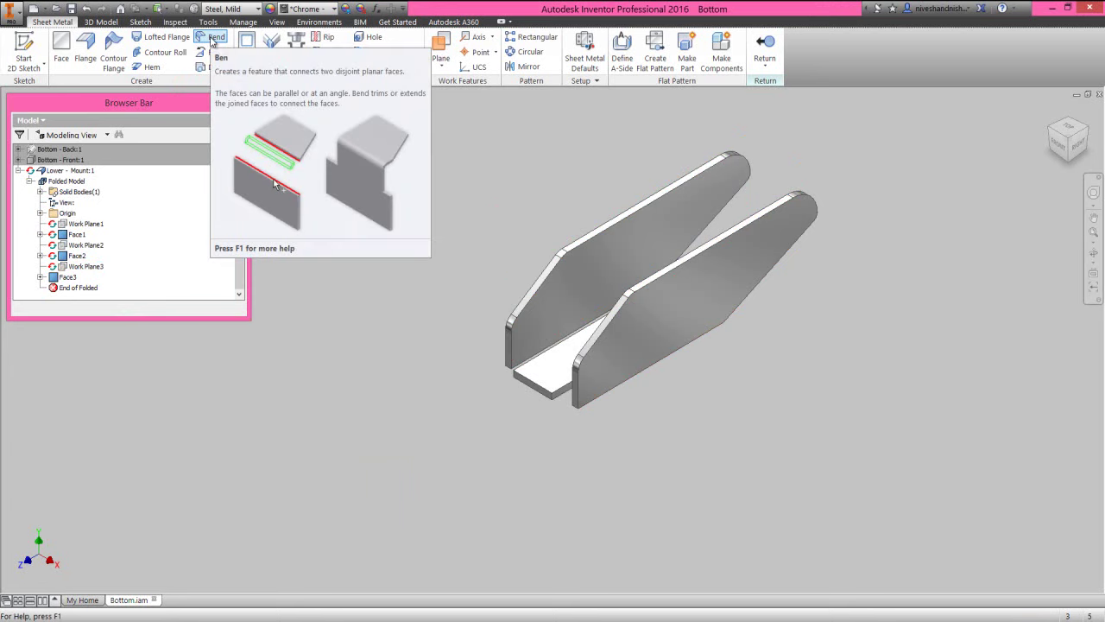
# Step: Create a Bend with the default BendRadius joining the lower outer edge of the first side wall to the base plate's adjacent edge
pyautogui.click(212, 39)
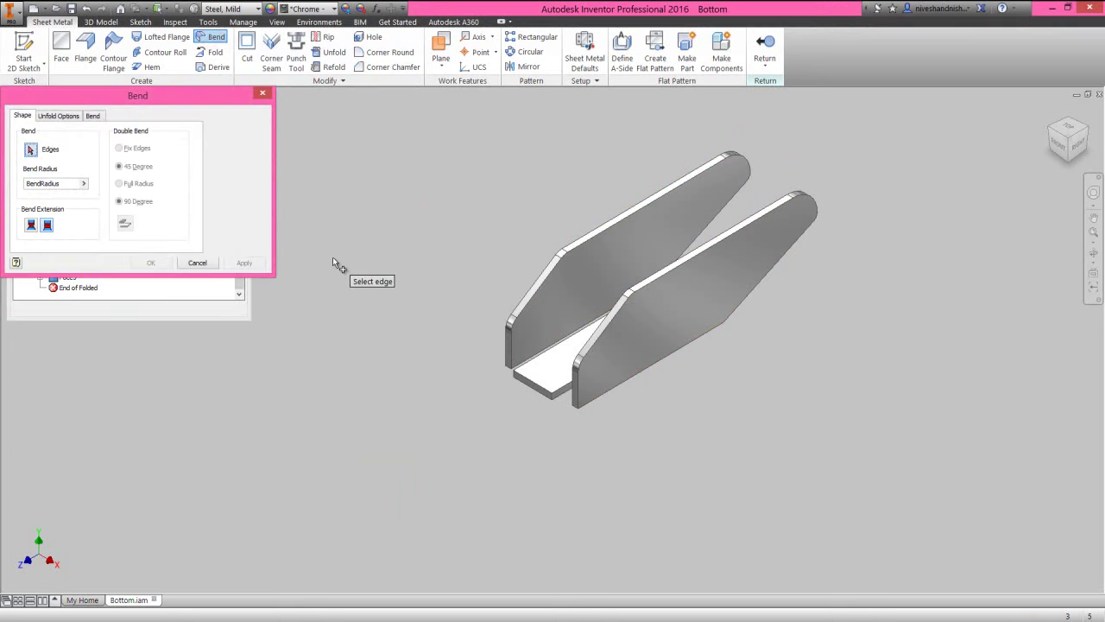
pyautogui.scroll(4, 590, 419)
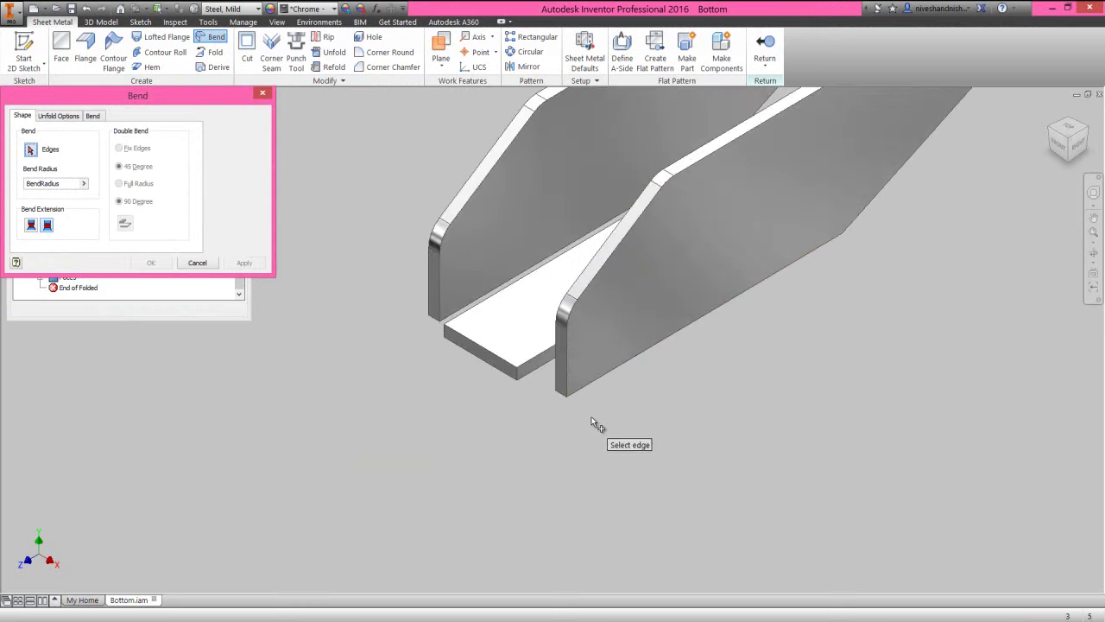
pyautogui.click(600, 384)
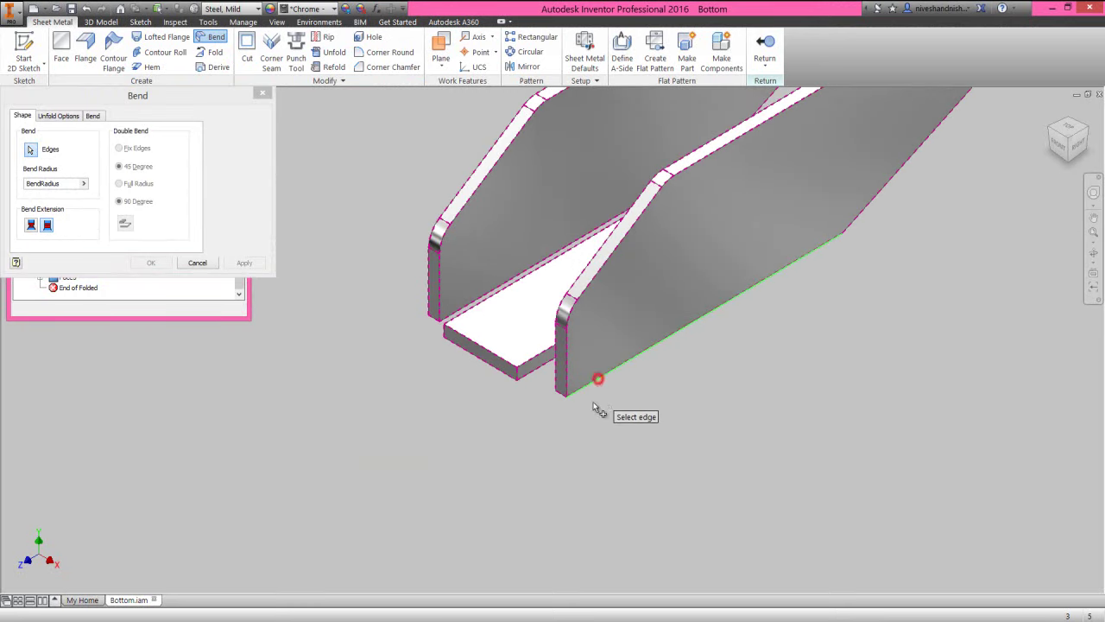
pyautogui.click(528, 378)
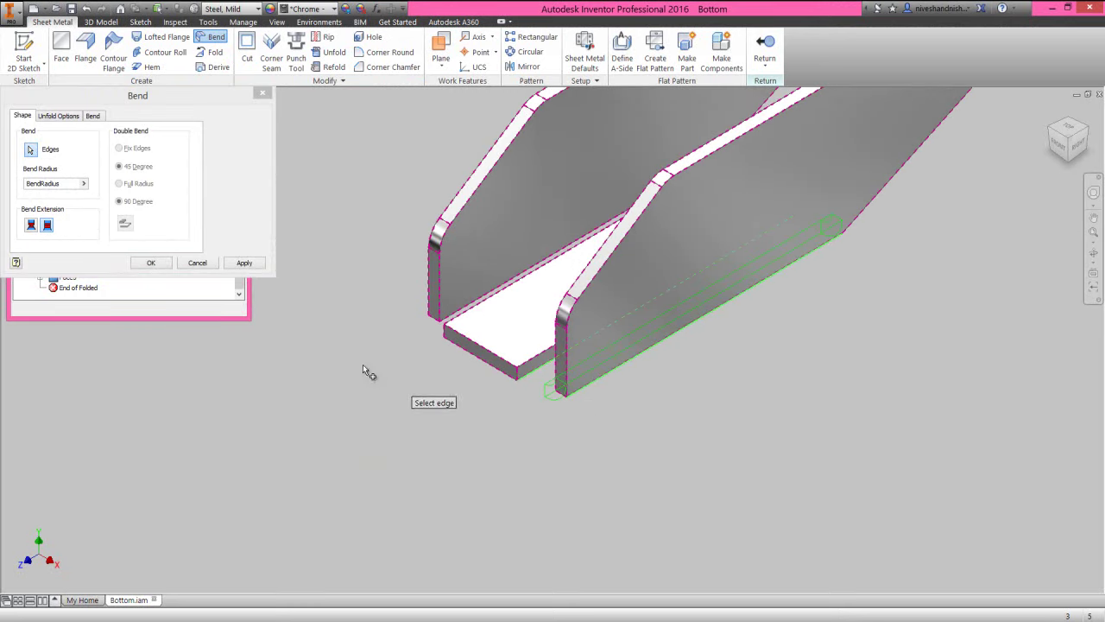
pyautogui.click(244, 263)
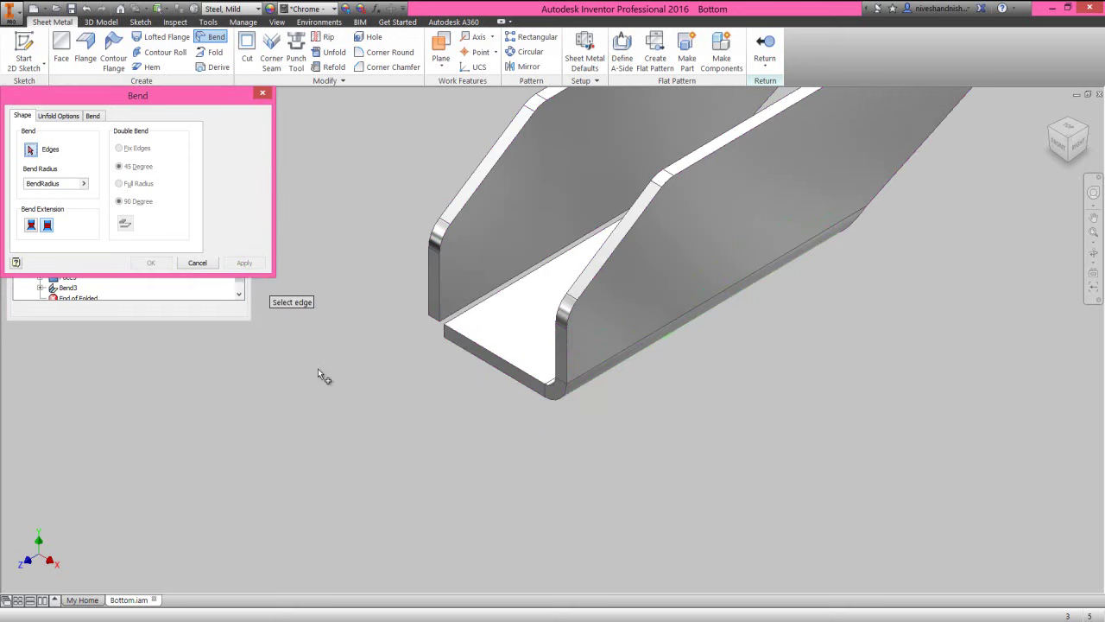
# Step: Create a Bend with the default BendRadius joining the other side wall's lower outer edge to the base plate, and finish the command
pyautogui.moveTo(1046, 129); pyautogui.dragTo(765, 498)
pyautogui.scroll(-2, 660, 553)
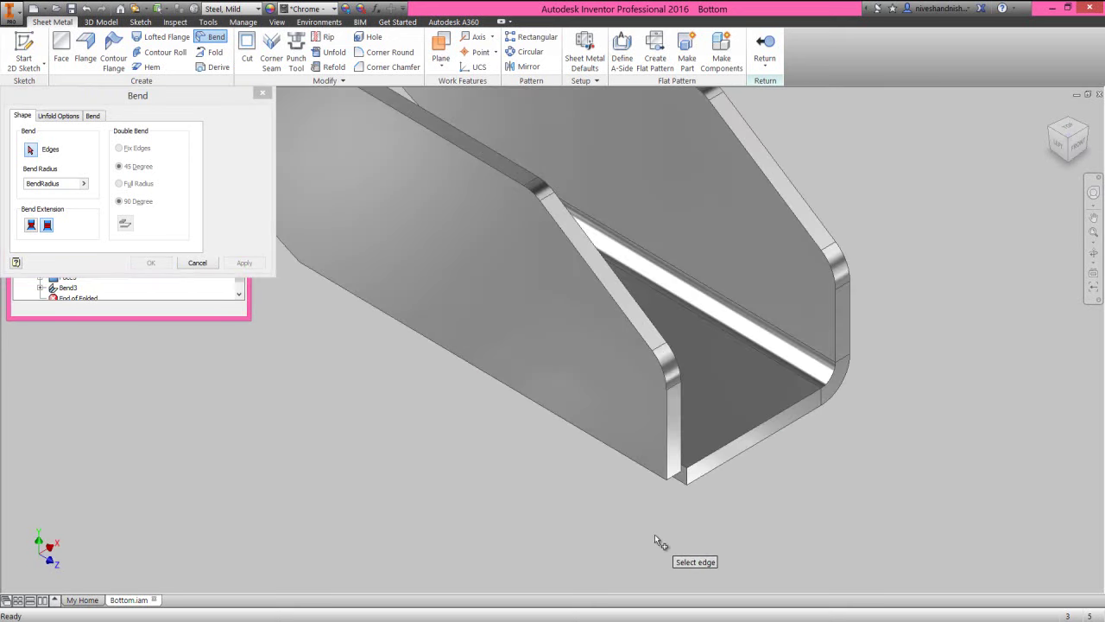
pyautogui.click(656, 477)
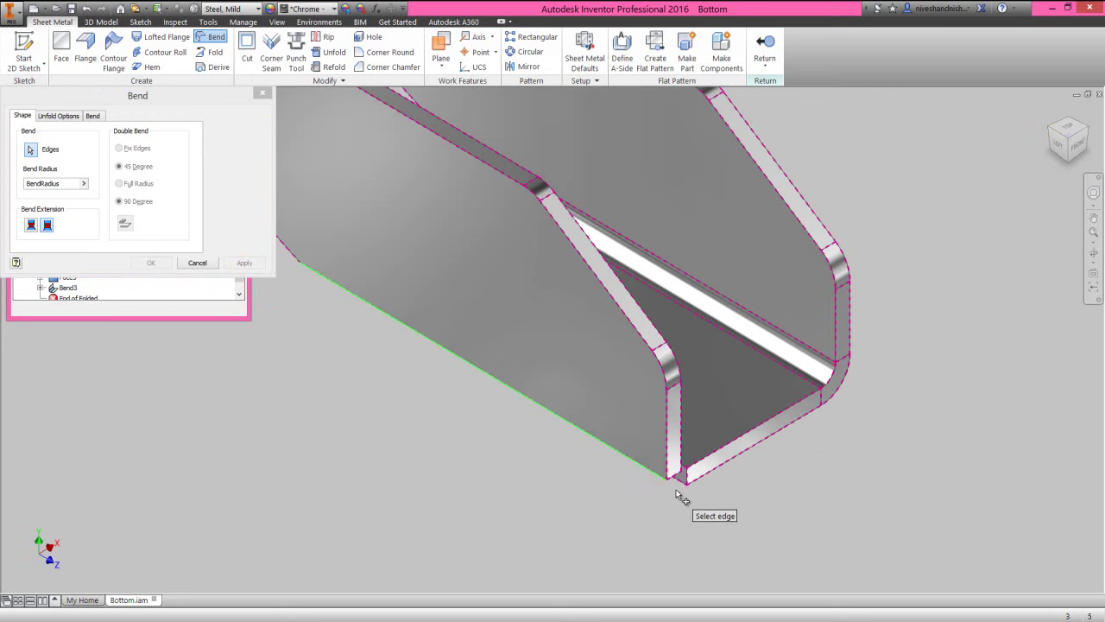
pyautogui.click(680, 482)
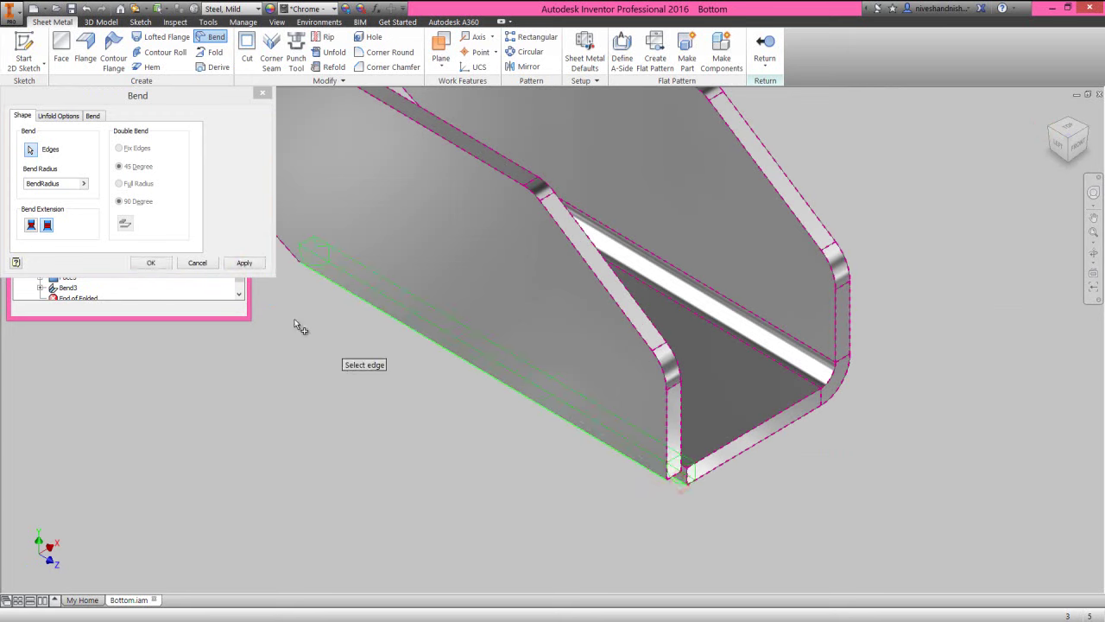
pyautogui.click(151, 263)
pyautogui.click(723, 514)
pyautogui.click(709, 506)
# Step: Start a sketch on the outer face of the side wall made by Face2
pyautogui.scroll(-5, 710, 510)
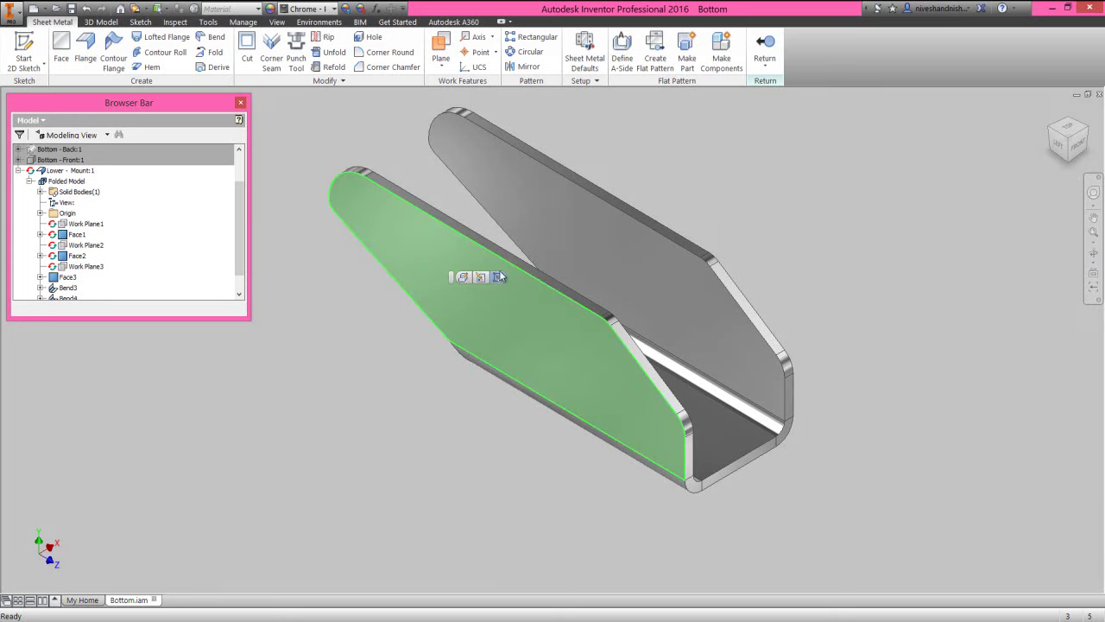
pyautogui.click(500, 278)
pyautogui.click(347, 309)
pyautogui.scroll(-1, 216, 234)
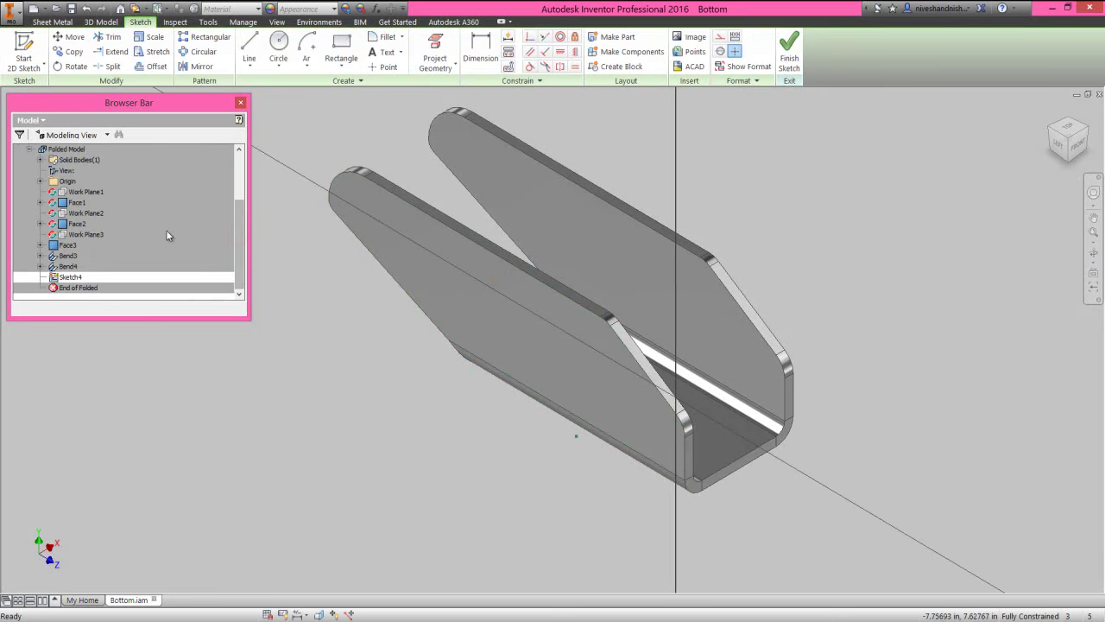
# Step: Make Face2's Sketch2 visible and project its hole circle near the wall's rounded end into the active sketch
pyautogui.click(42, 224)
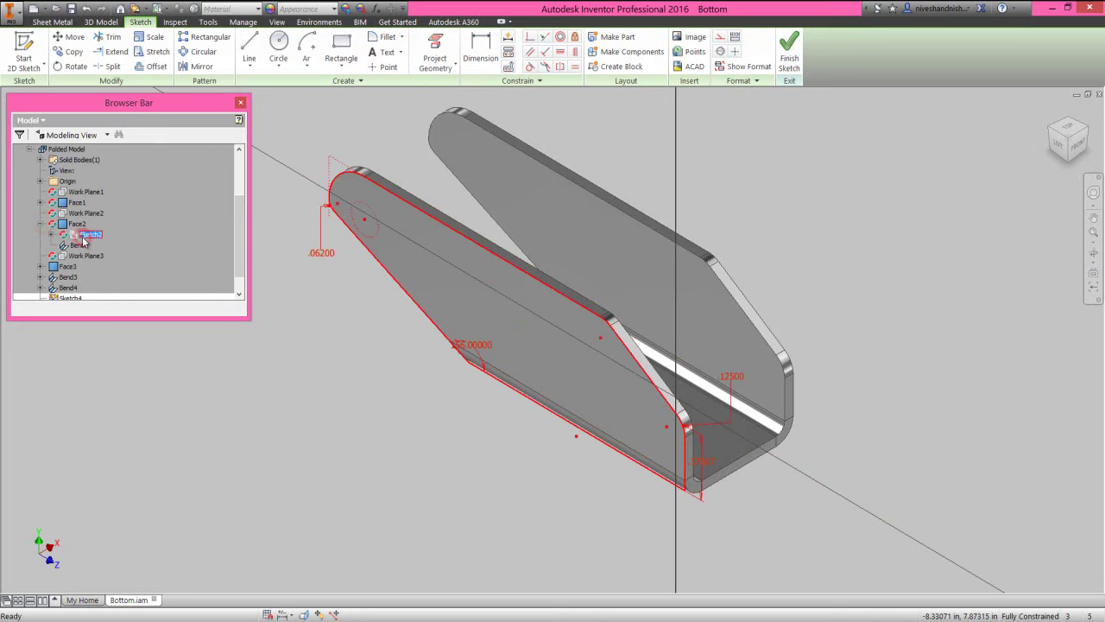
pyautogui.rightClick(84, 237)
pyautogui.click(116, 378)
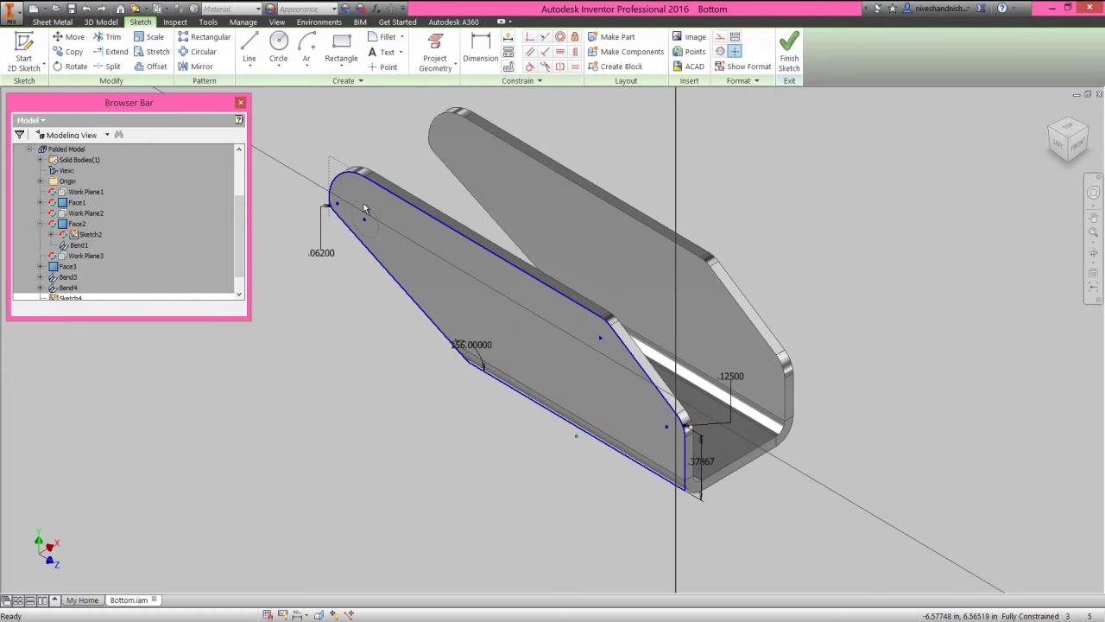
pyautogui.click(435, 52)
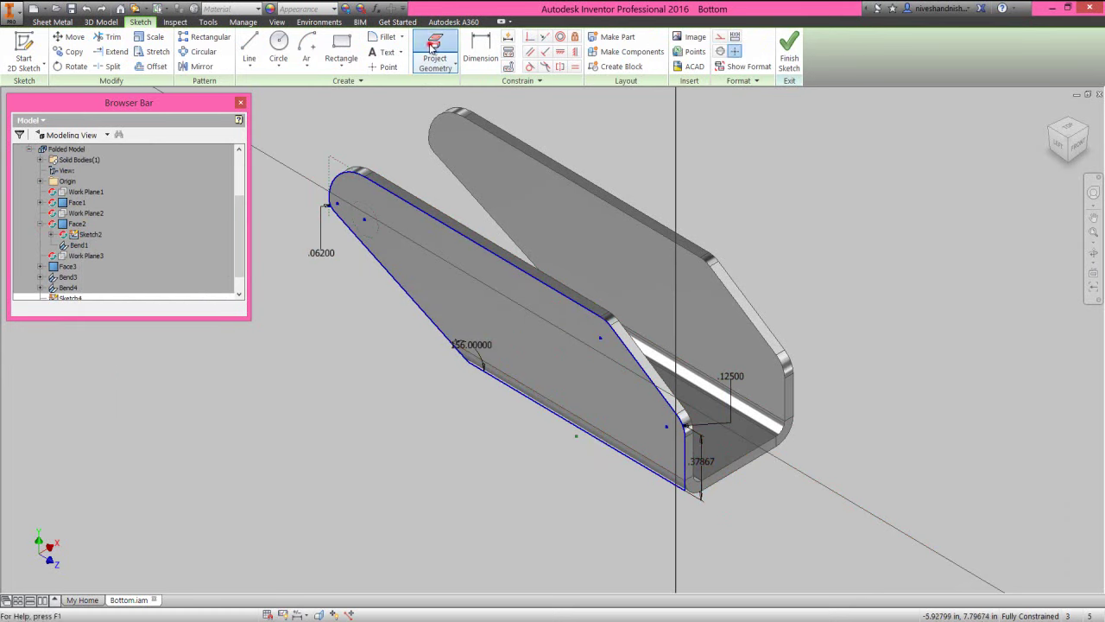
pyautogui.click(373, 210)
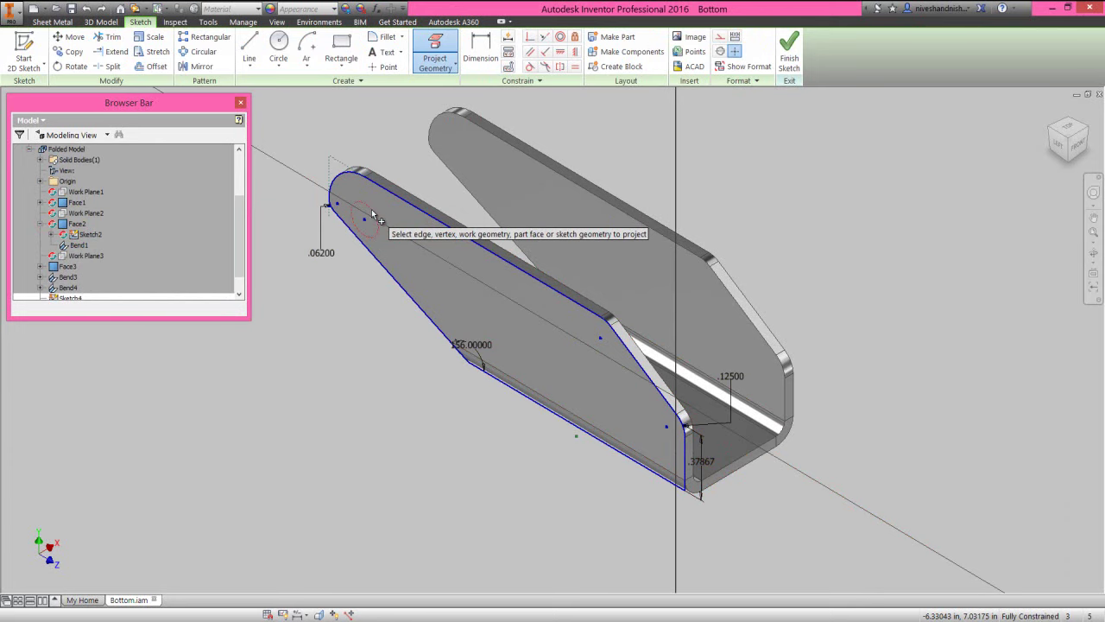
pyautogui.rightClick(316, 332)
pyautogui.click(348, 334)
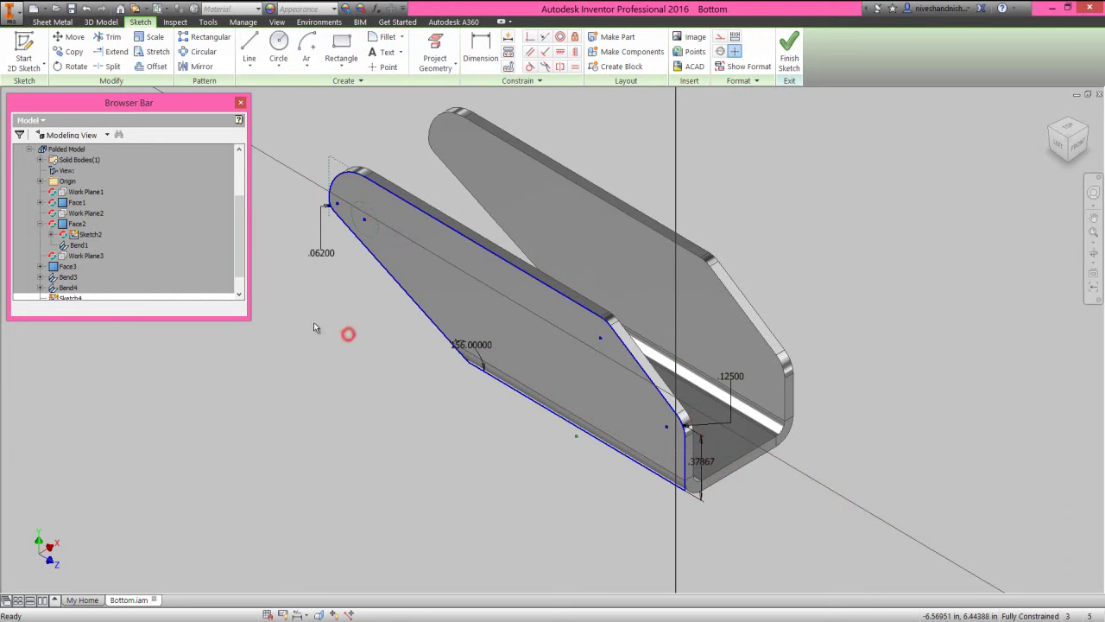
# Step: Hide Sketch2 and collapse the Face2 feature in the model tree
pyautogui.rightClick(85, 240)
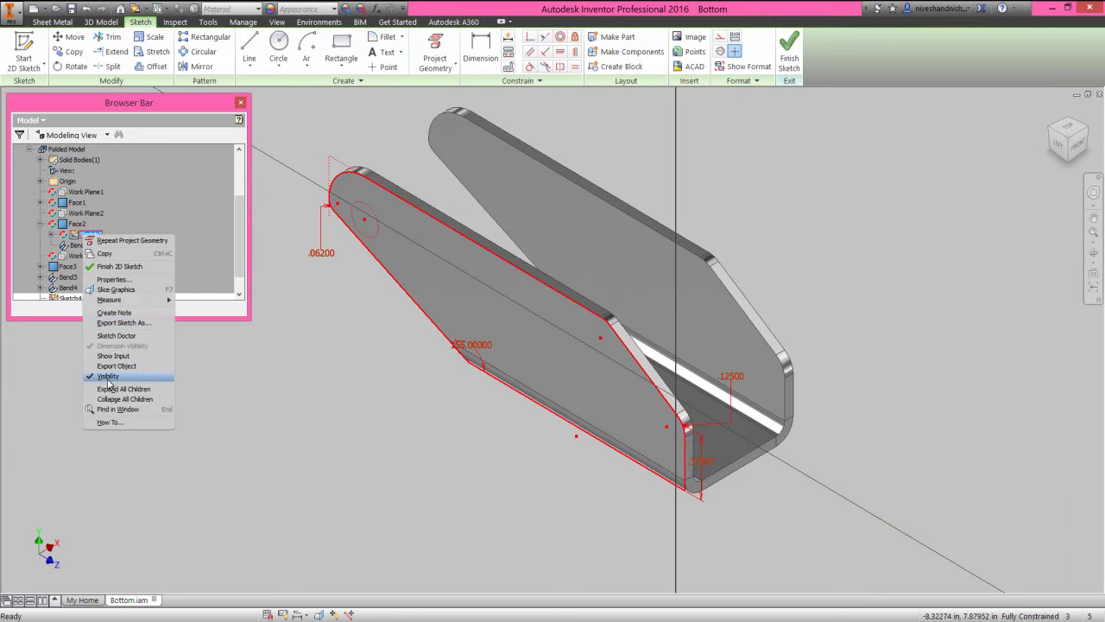
pyautogui.click(110, 377)
pyautogui.click(41, 224)
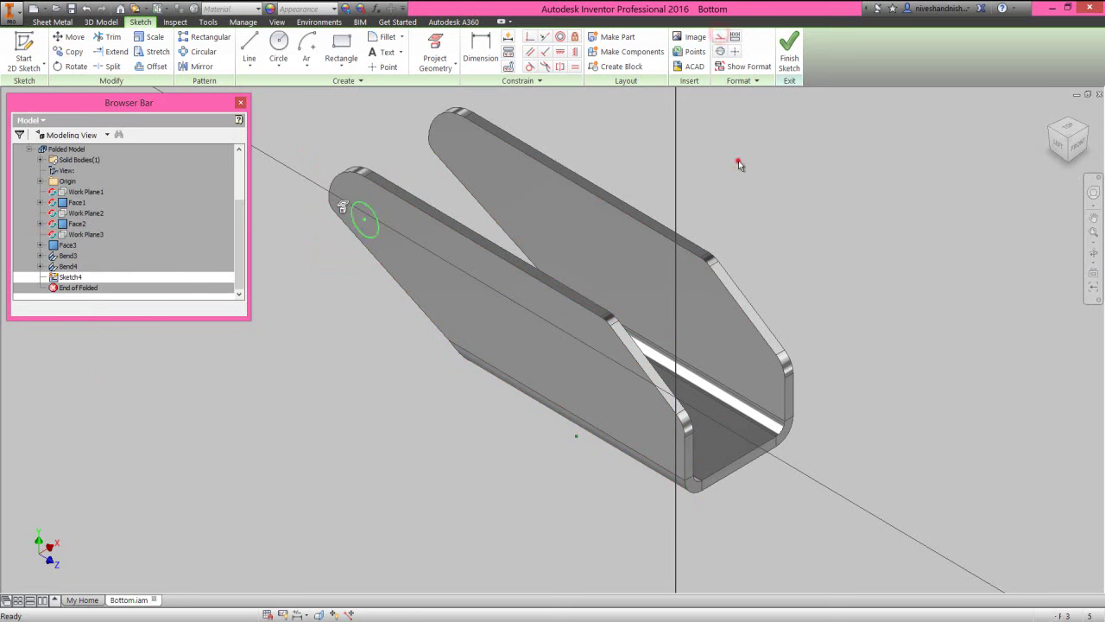
# Step: Finish the sketch and cut the projected circle through the outer side wall to the Thickness distance
pyautogui.click(789, 45)
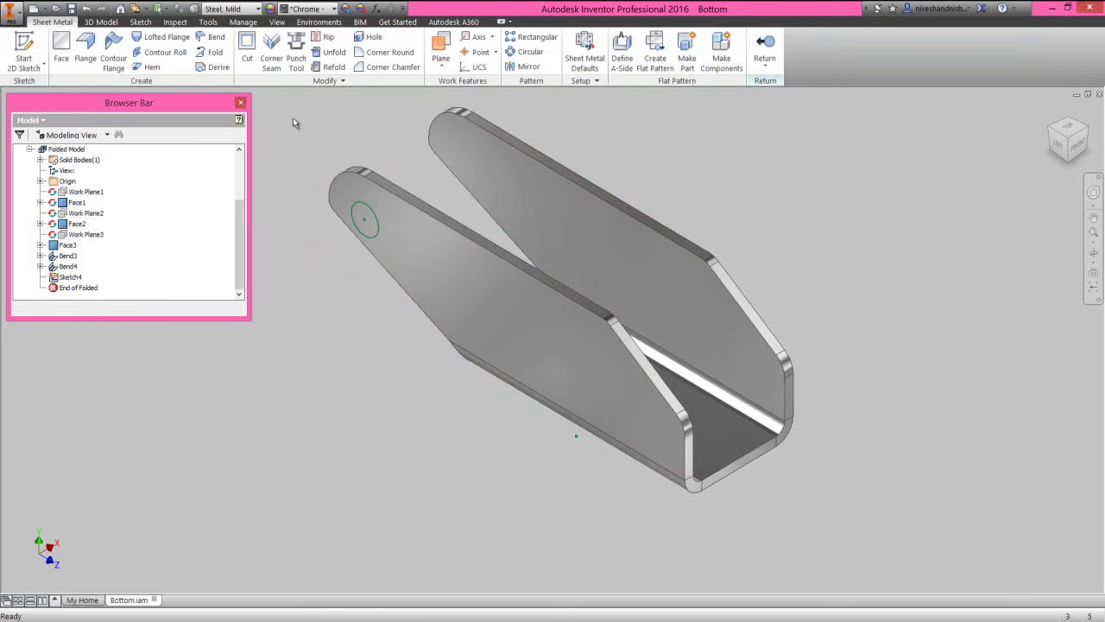
pyautogui.click(247, 54)
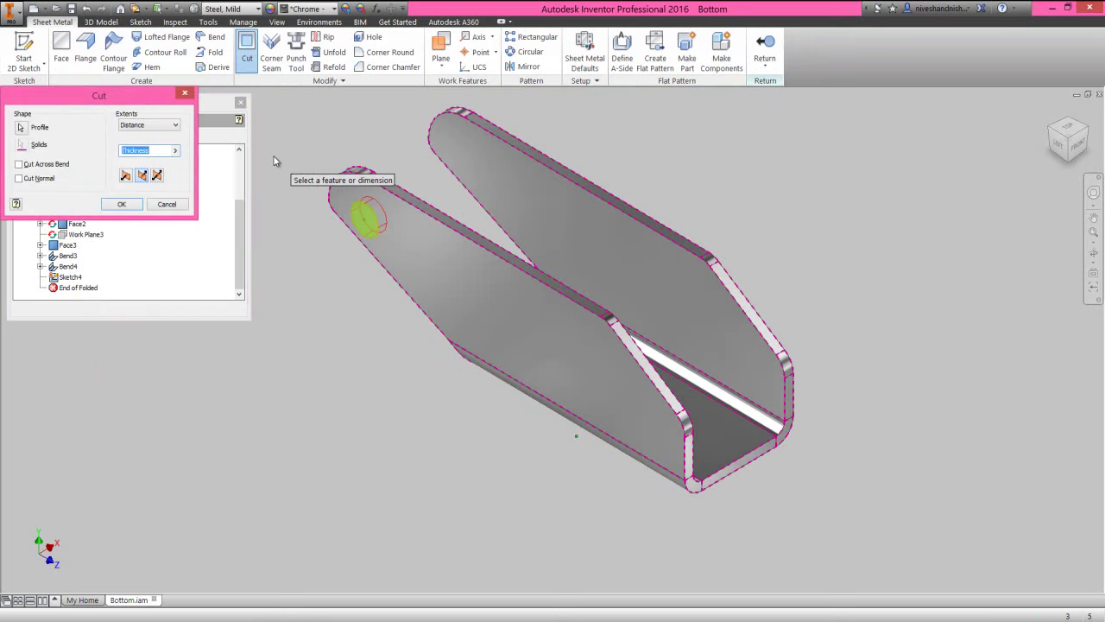
pyautogui.click(131, 208)
pyautogui.click(298, 301)
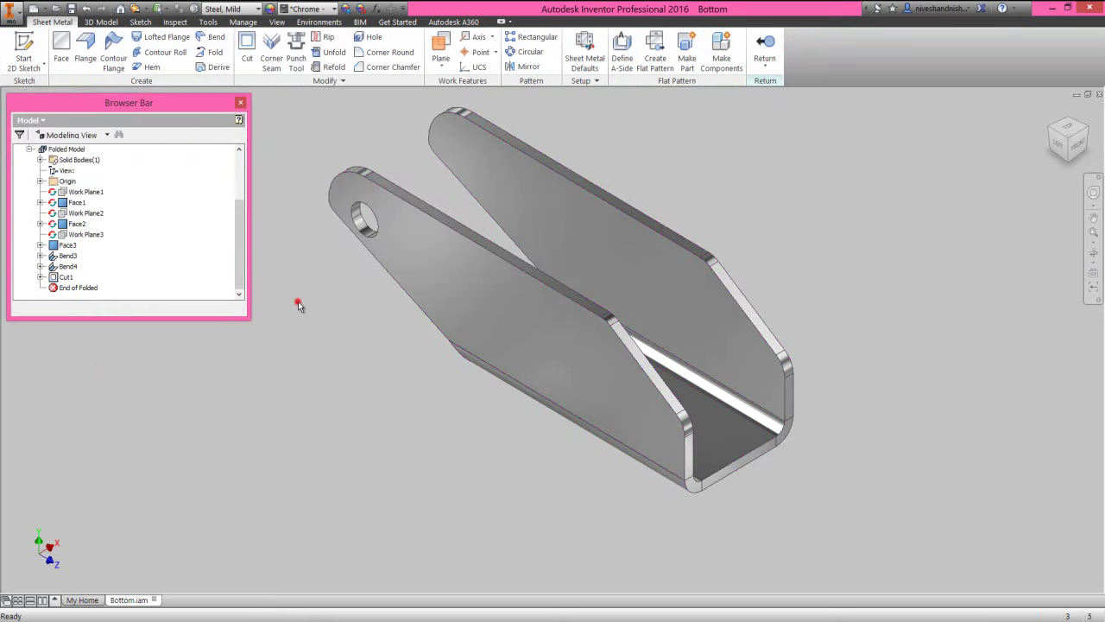
# Step: Start a sketch on the inner face of the opposite side wall and project the existing hole's edge into it
pyautogui.click(504, 173)
pyautogui.click(549, 157)
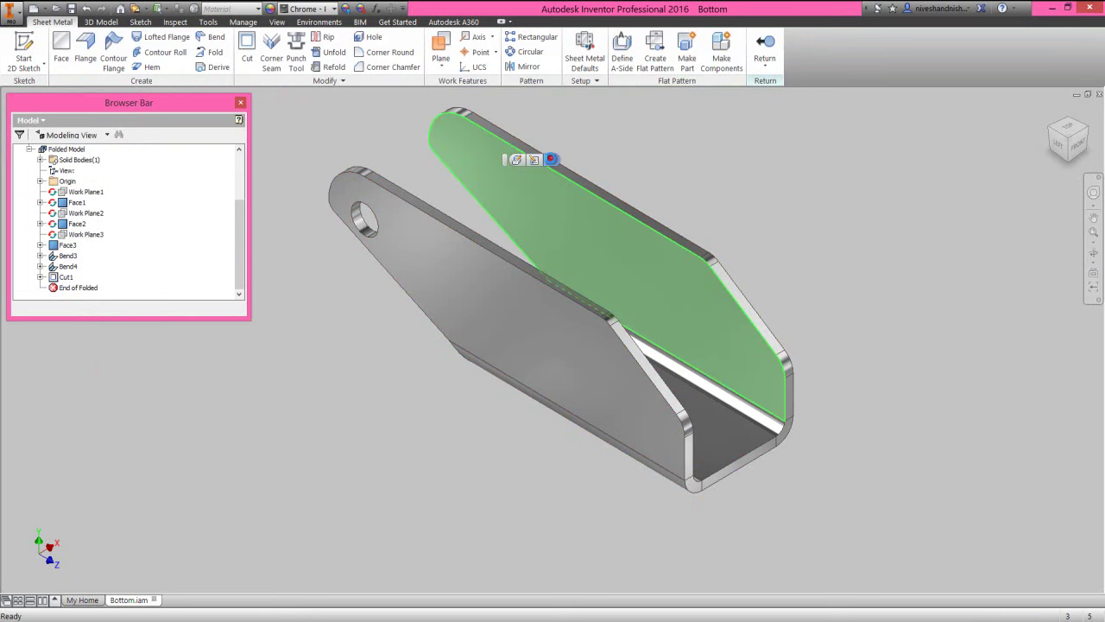
pyautogui.press('p')
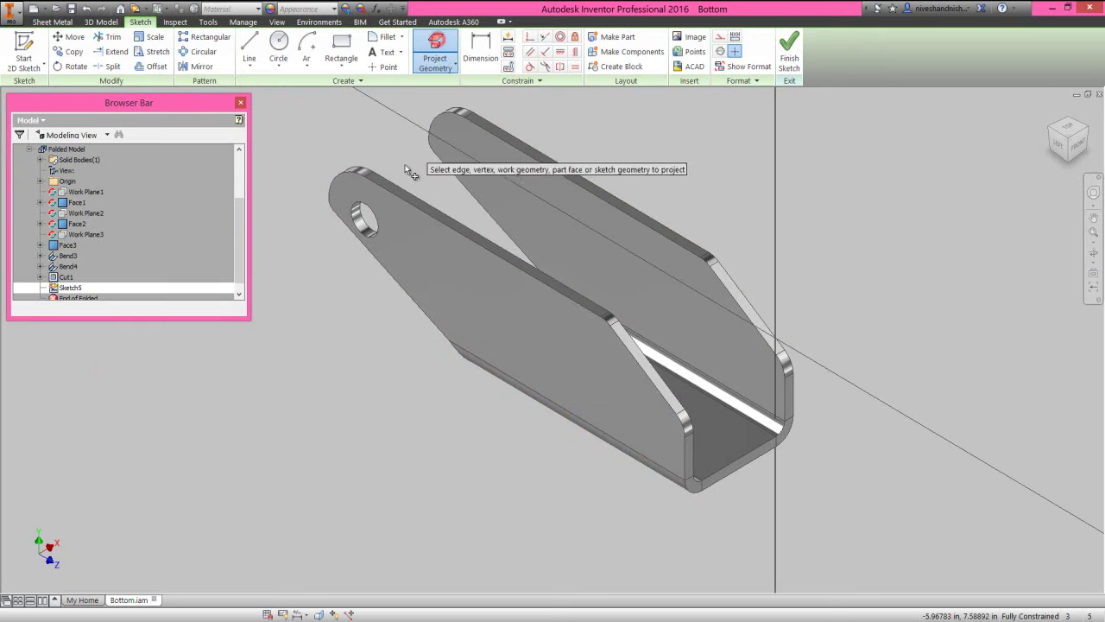
pyautogui.click(374, 211)
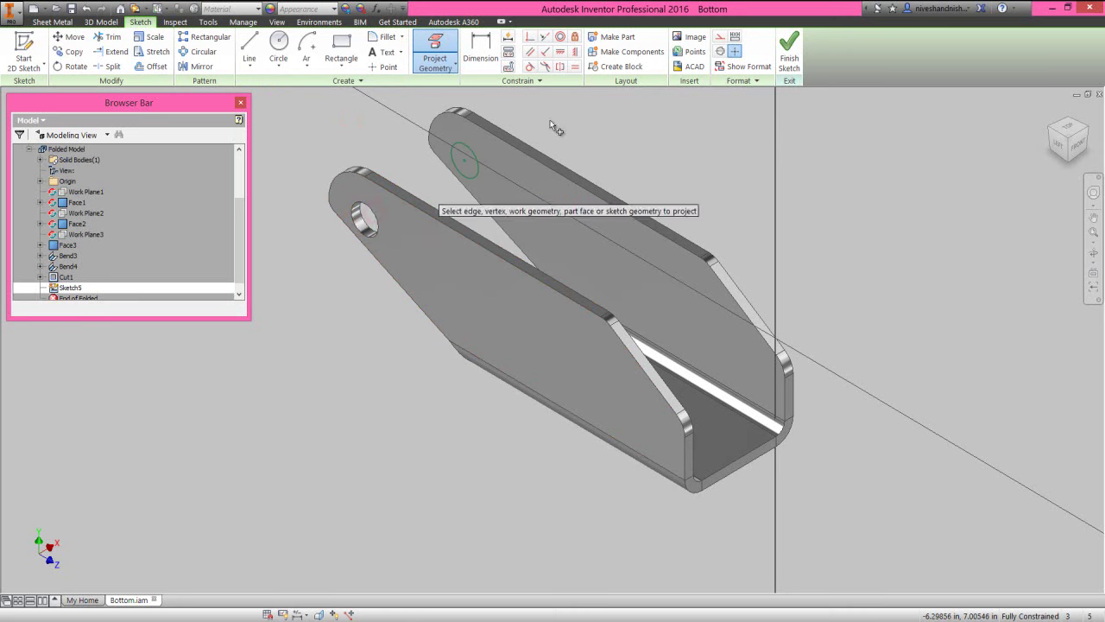
# Step: Finish the sketch and cut the projected circle through the second side wall
pyautogui.click(785, 48)
pyautogui.click(247, 52)
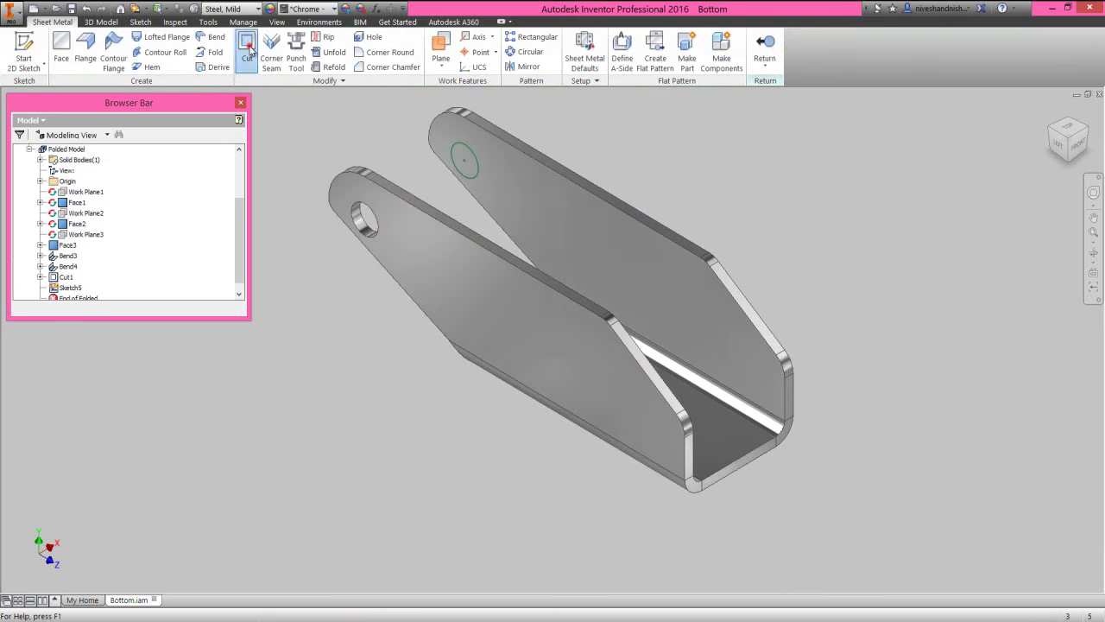
pyautogui.click(122, 205)
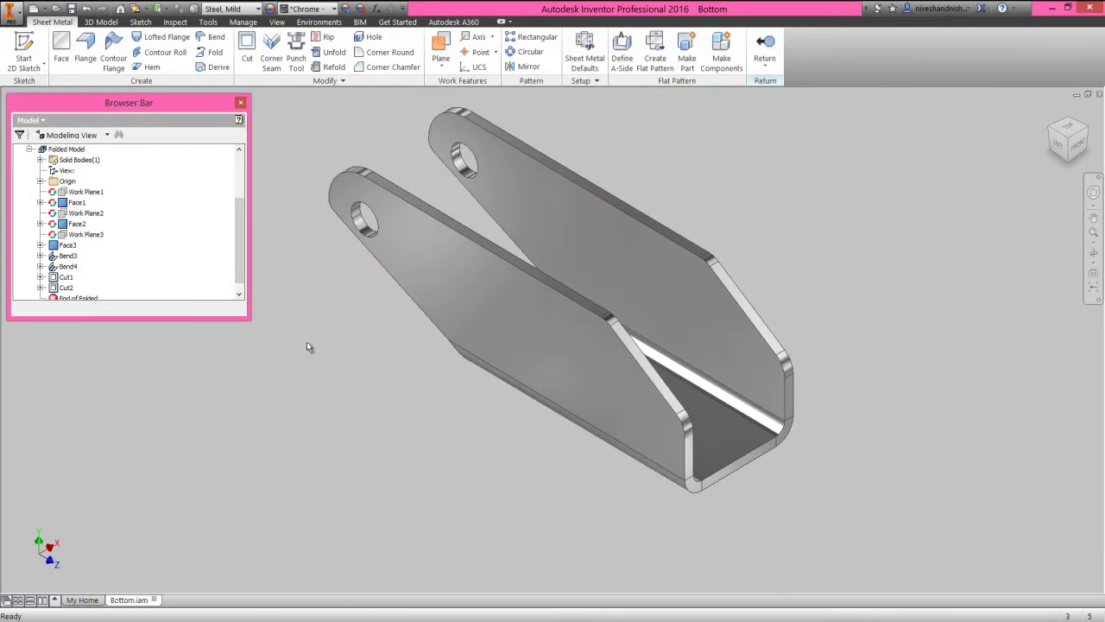
# Step: Start a sketch on the first side wall's outer face, viewed from the left, and project the mount's bottom edge
pyautogui.click(575, 399)
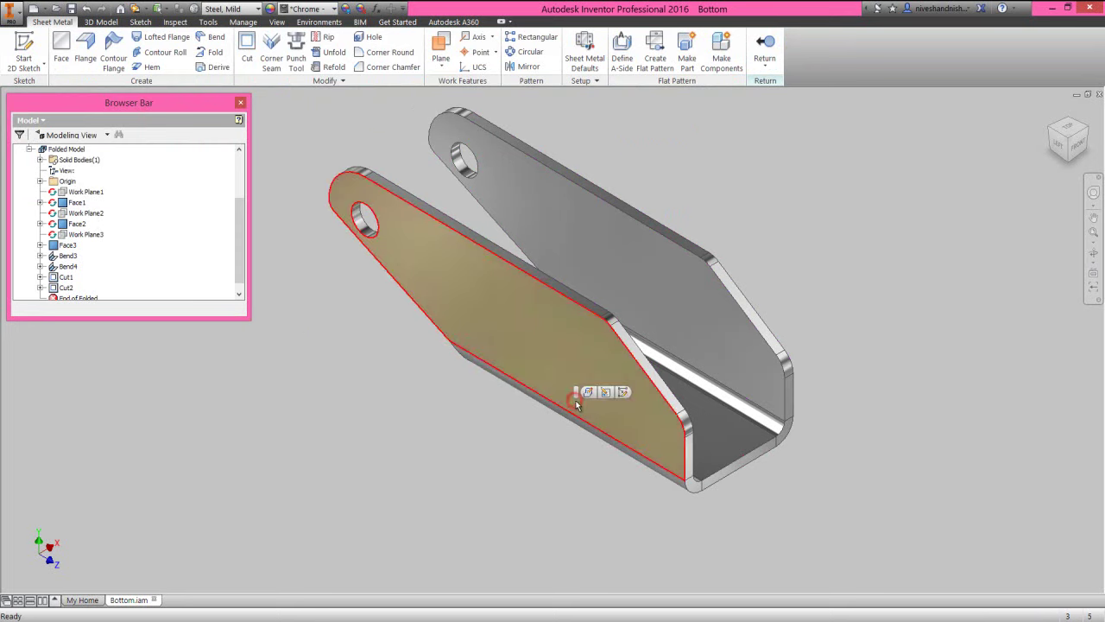
pyautogui.click(624, 393)
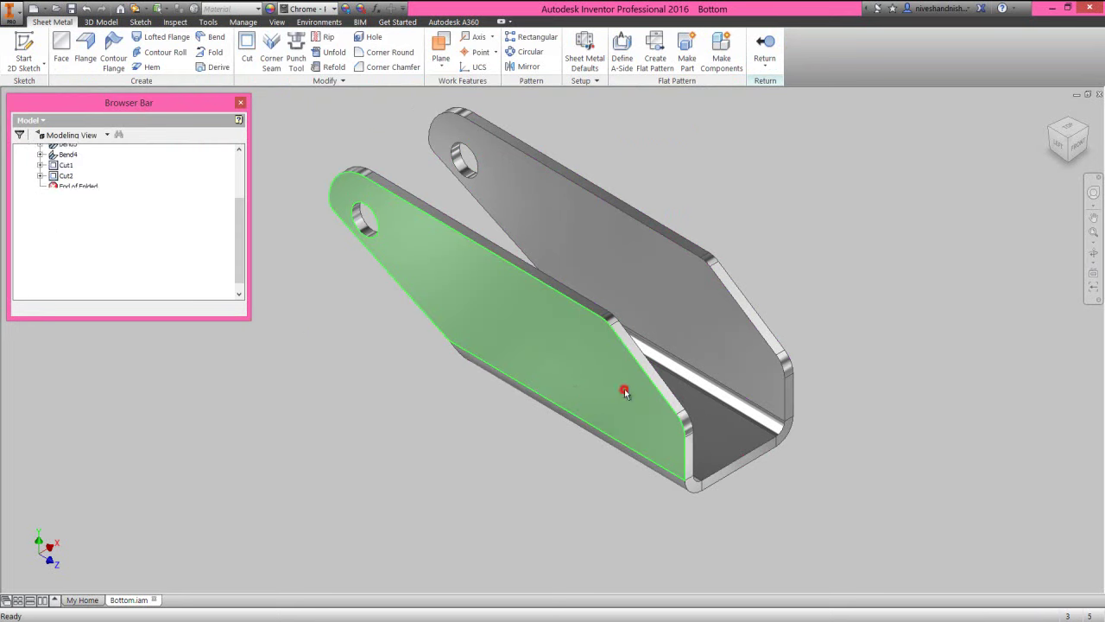
pyautogui.click(1073, 148)
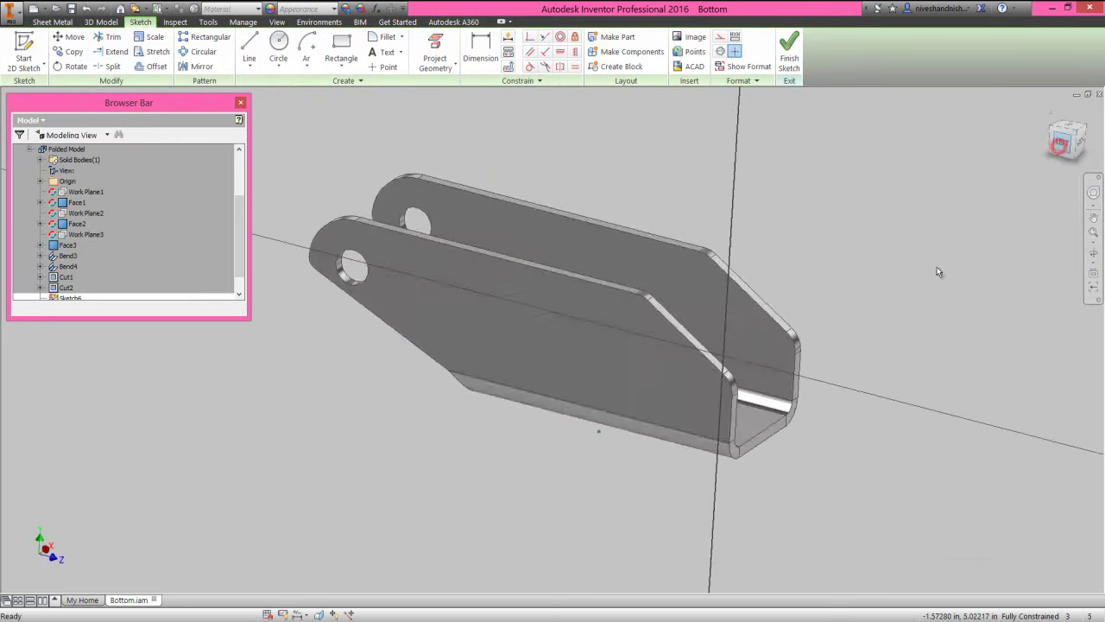
pyautogui.click(686, 450)
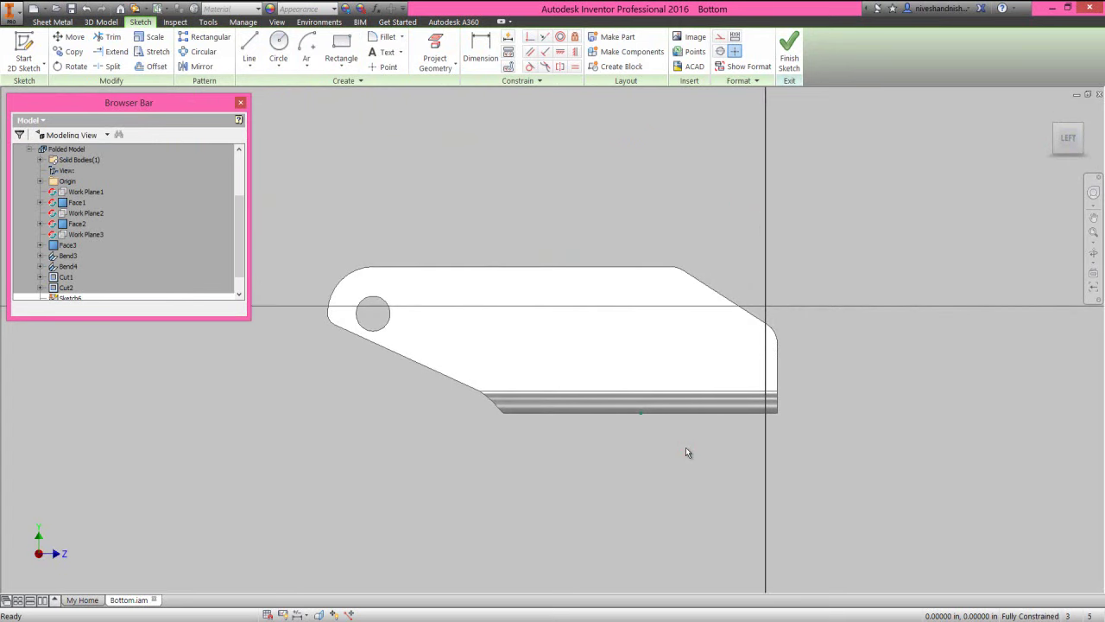
pyautogui.click(436, 54)
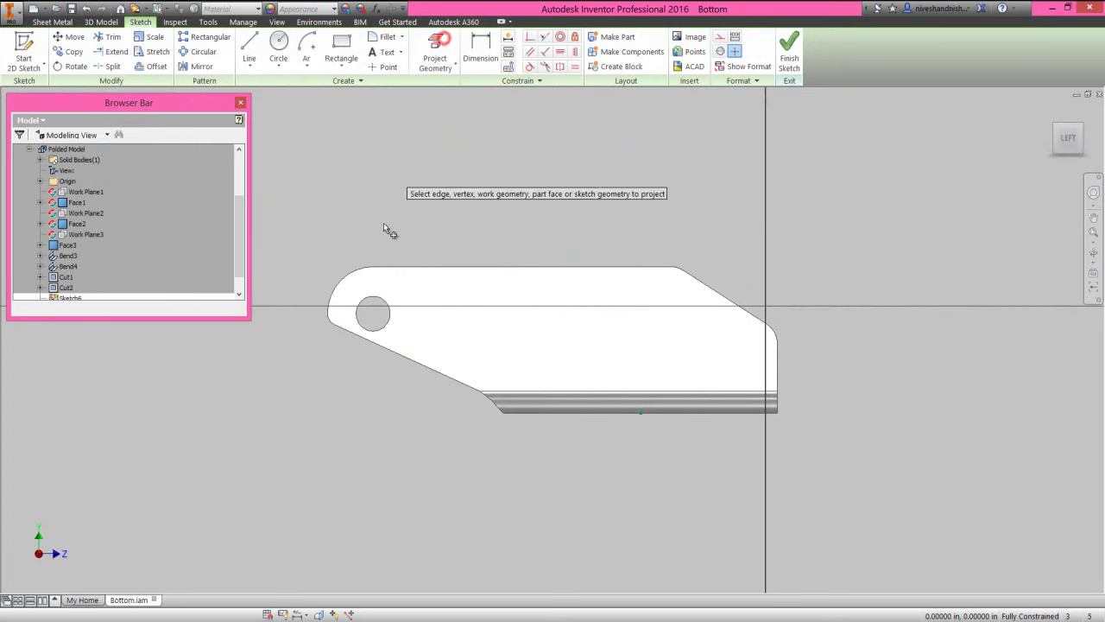
pyautogui.click(518, 414)
pyautogui.rightClick(545, 406)
# Step: Draw a vertical reference line upward from the rear end of the projected bottom edge
pyautogui.press('l')
pyautogui.click(504, 412)
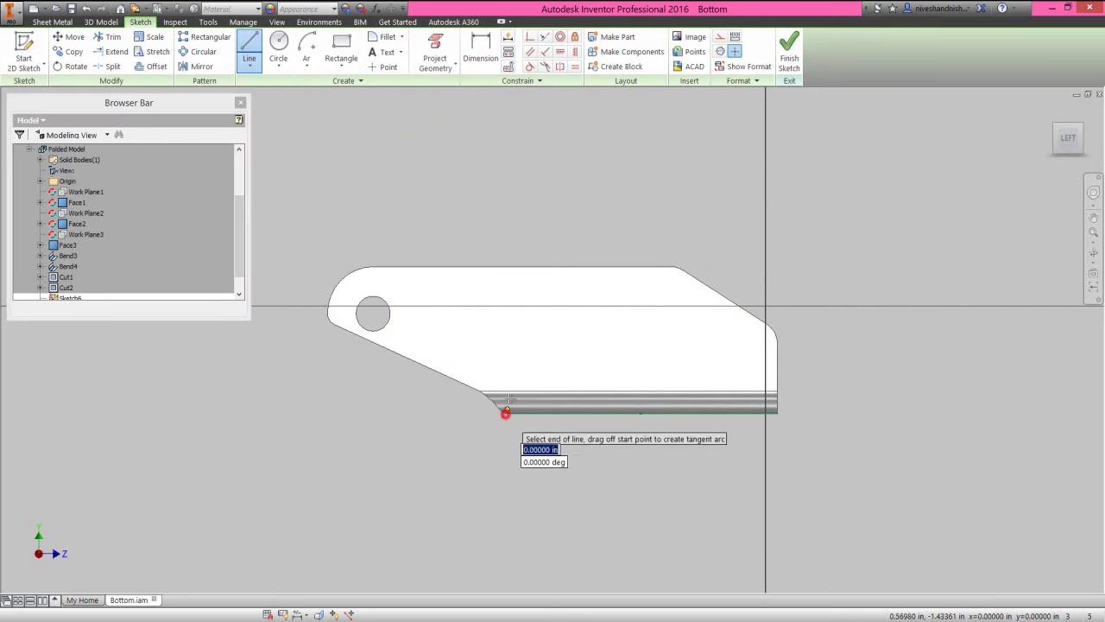
pyautogui.rightClick(546, 358)
pyautogui.click(577, 357)
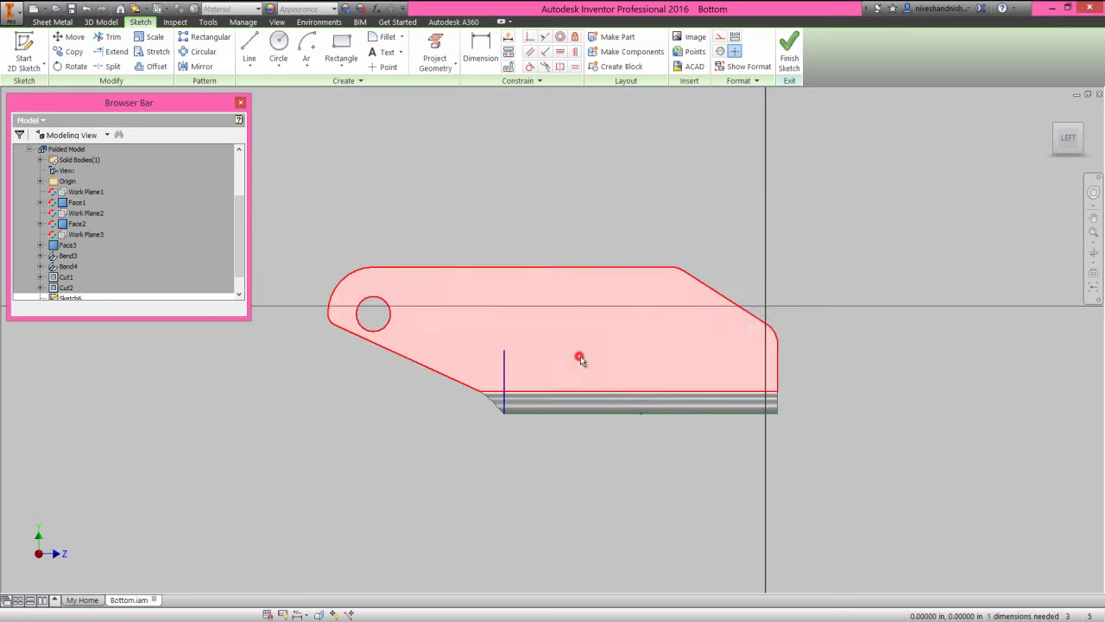
# Step: Sketch a two-point rectangle about 0.29 in wide across the bottom edge, ahead of the vertical reference line
pyautogui.rightClick(598, 243)
pyautogui.click(634, 229)
pyautogui.scroll(3, 595, 399)
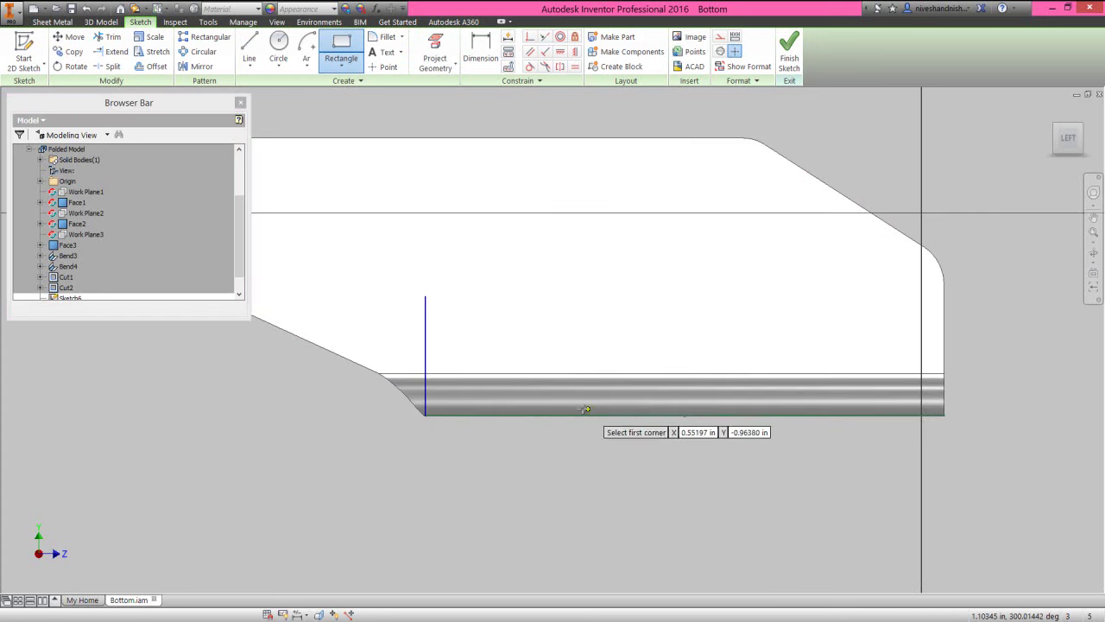
pyautogui.click(546, 393)
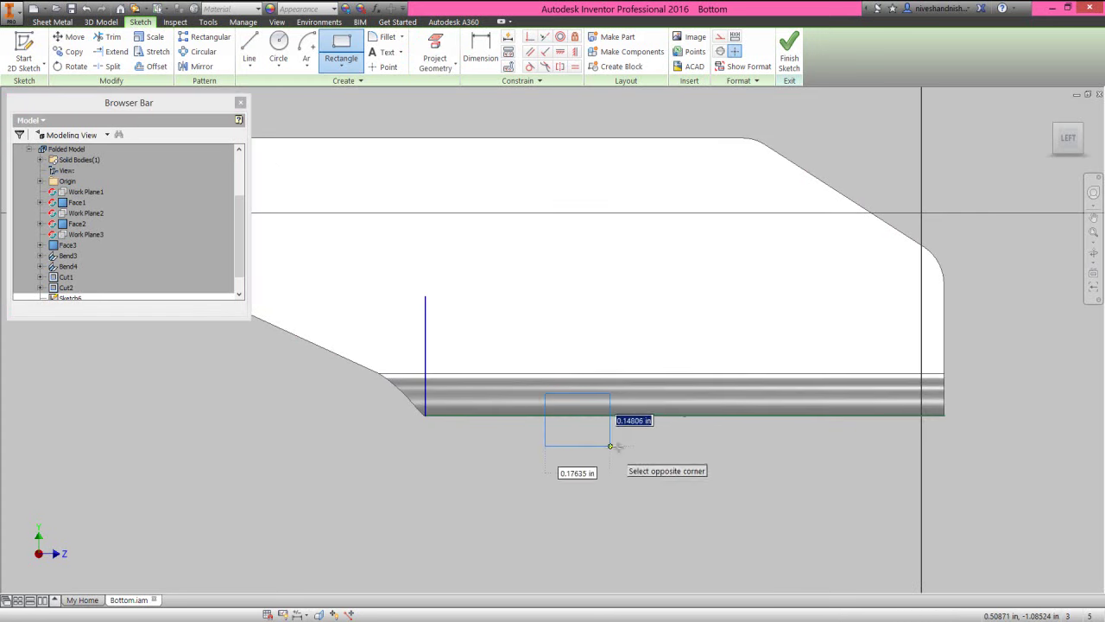
pyautogui.press('Escape')
pyautogui.click(645, 439)
pyautogui.rightClick(733, 449)
pyautogui.click(722, 456)
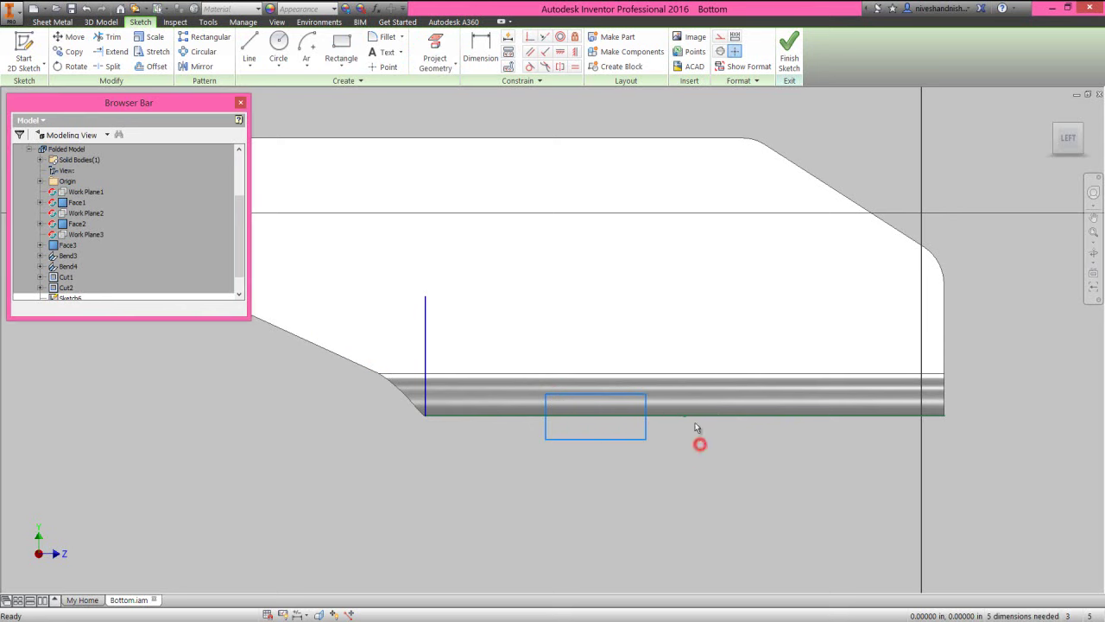
# Step: Constrain the vertical reference line's upper end to be coincident with the upper edge of the bend
pyautogui.click(528, 39)
pyautogui.click(424, 297)
pyautogui.click(439, 375)
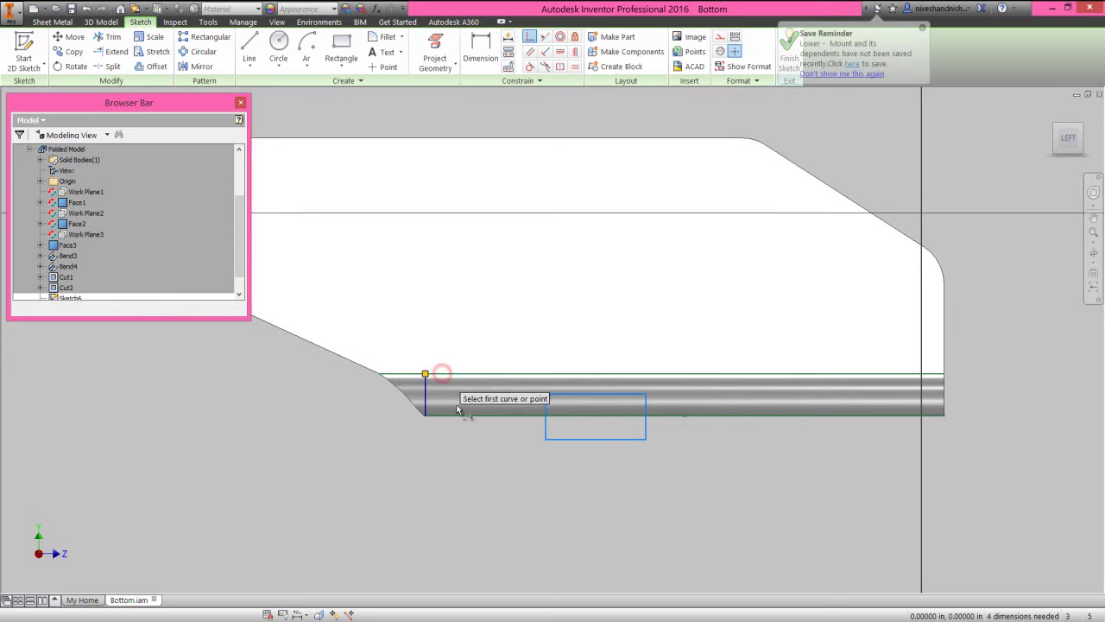
# Step: Dimension the rectangle .375 in wide and .094 in high
pyautogui.rightClick(689, 459)
pyautogui.click(663, 472)
pyautogui.click(617, 438)
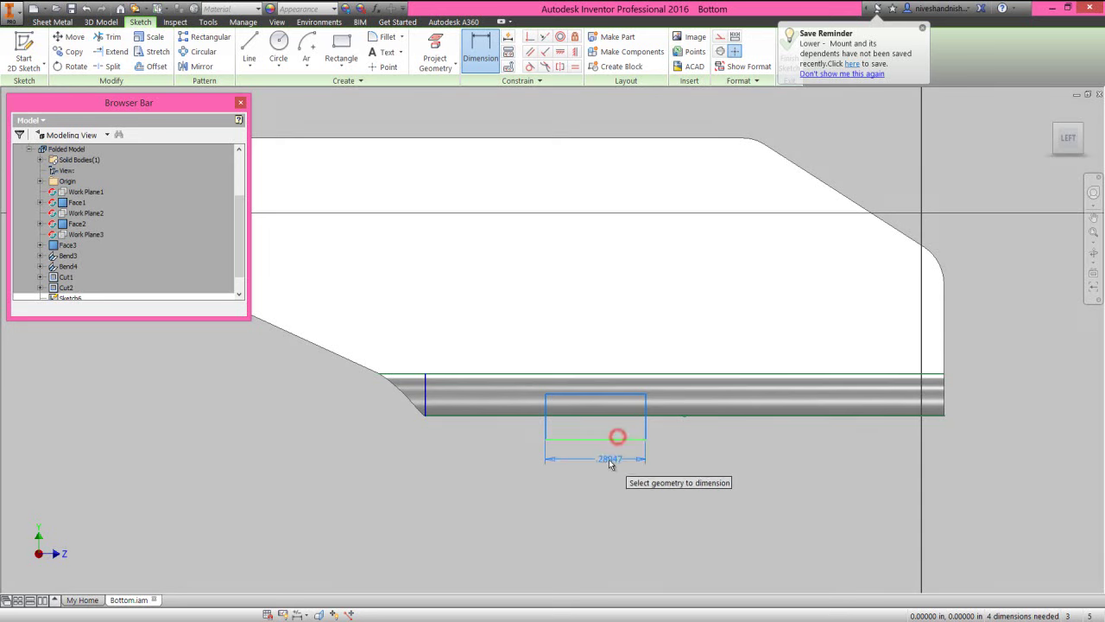
pyautogui.click(612, 464)
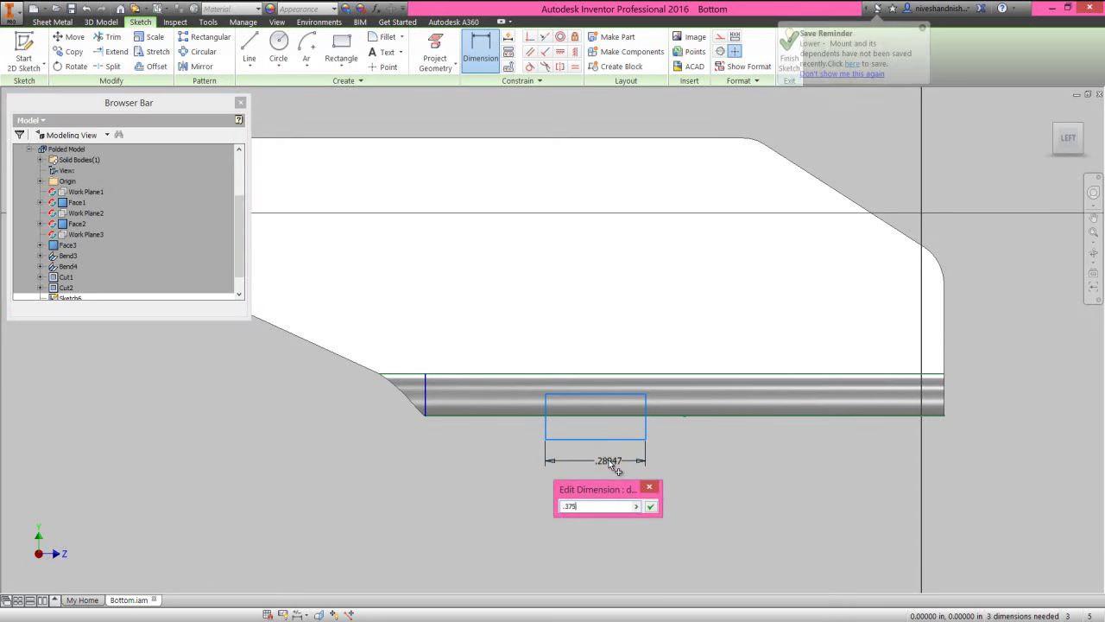
pyautogui.write('75')
pyautogui.press('Return')
pyautogui.click(678, 455)
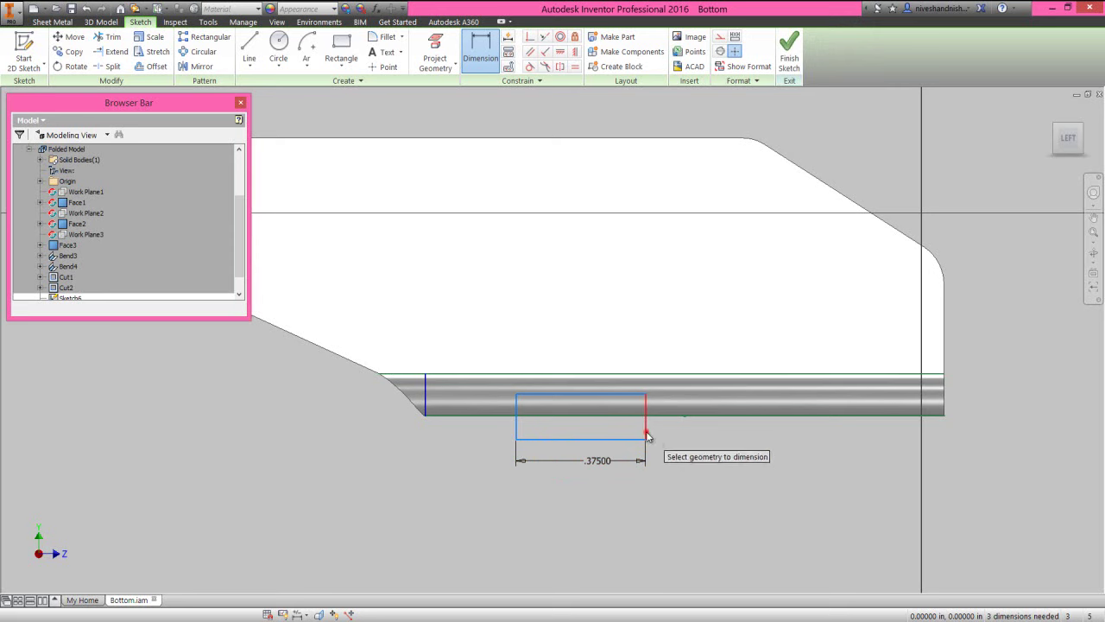
pyautogui.click(697, 431)
pyautogui.write('.094')
pyautogui.press('Return')
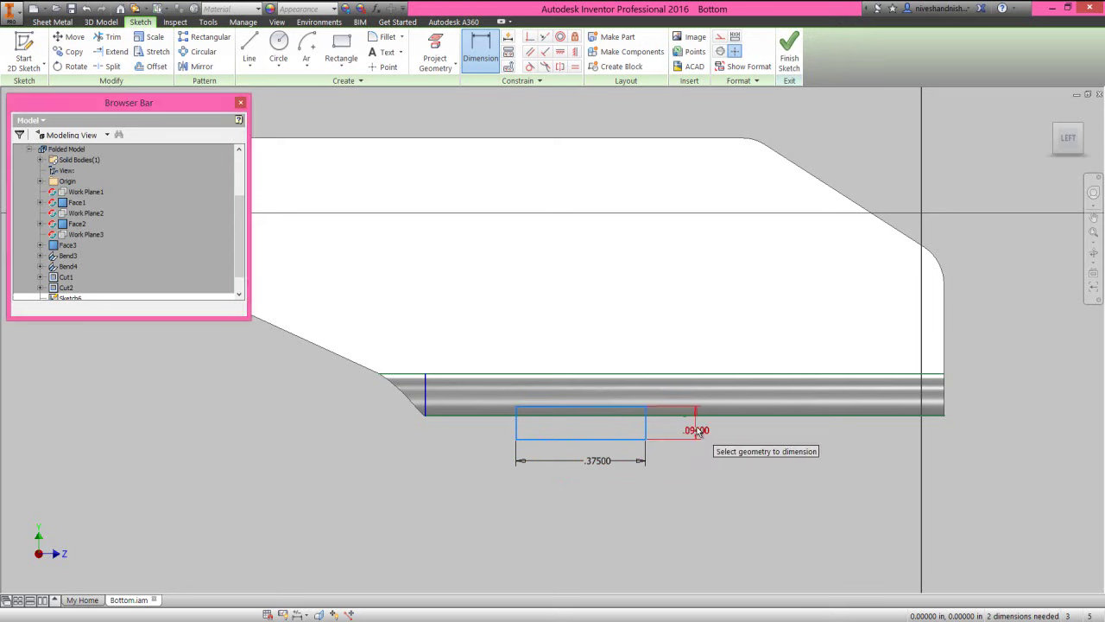
pyautogui.click(719, 436)
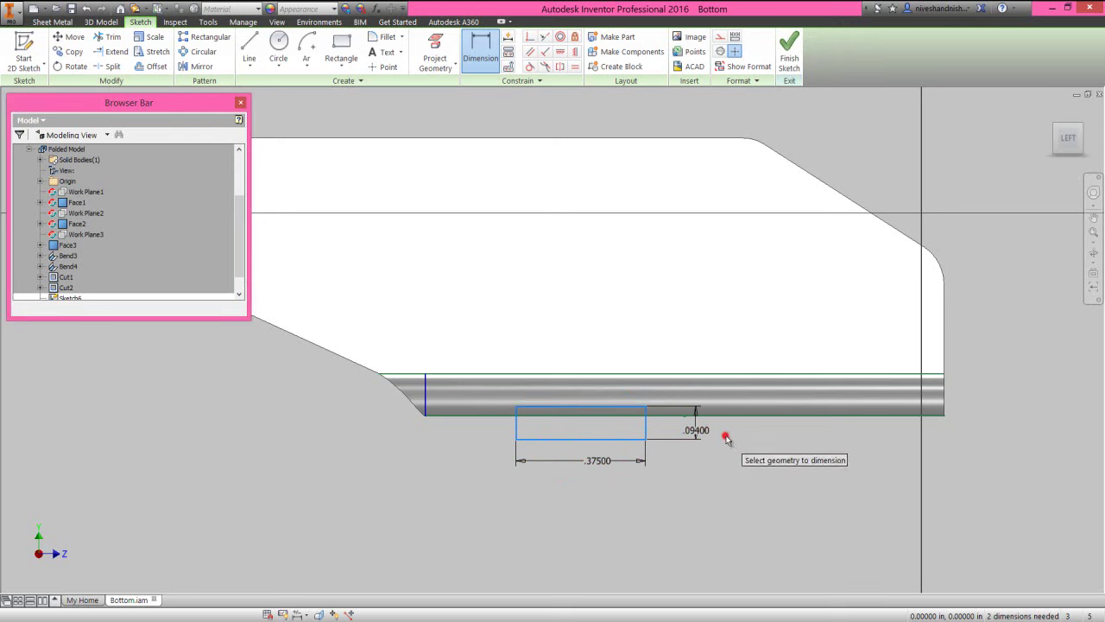
# Step: Dimension the rectangle's near side .625 in from the vertical reference line and end the dimension command
pyautogui.click(516, 428)
pyautogui.click(425, 390)
pyautogui.click(456, 449)
pyautogui.write('.625')
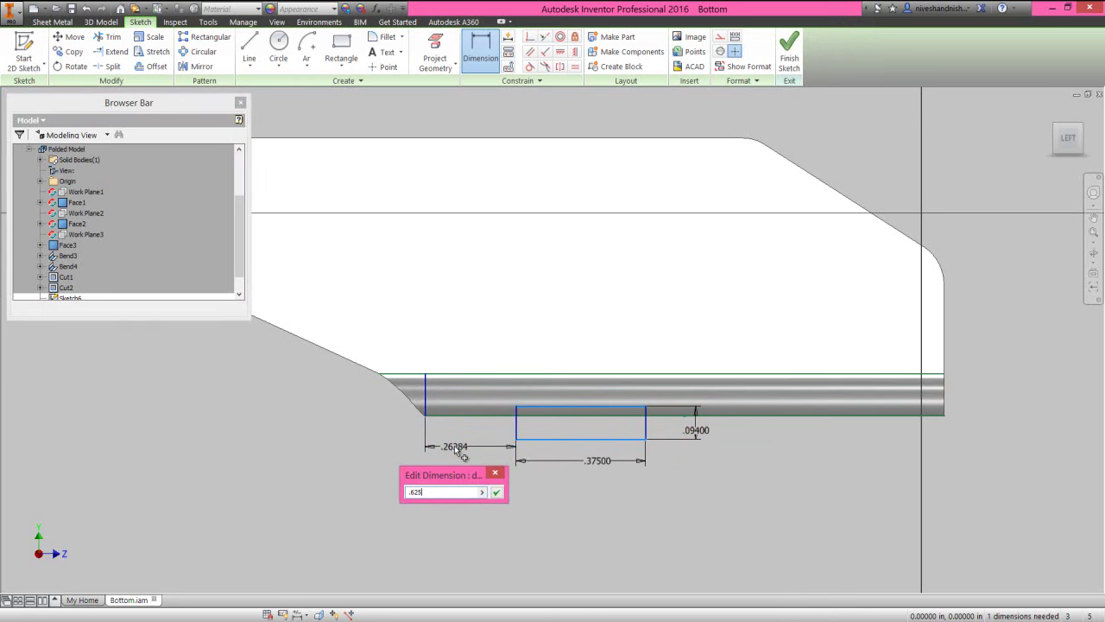
pyautogui.press('Return')
pyautogui.rightClick(819, 450)
pyautogui.click(854, 451)
# Step: Make the rectangle's lower edge collinear with the projected bottom edge and finish the sketch
pyautogui.click(543, 38)
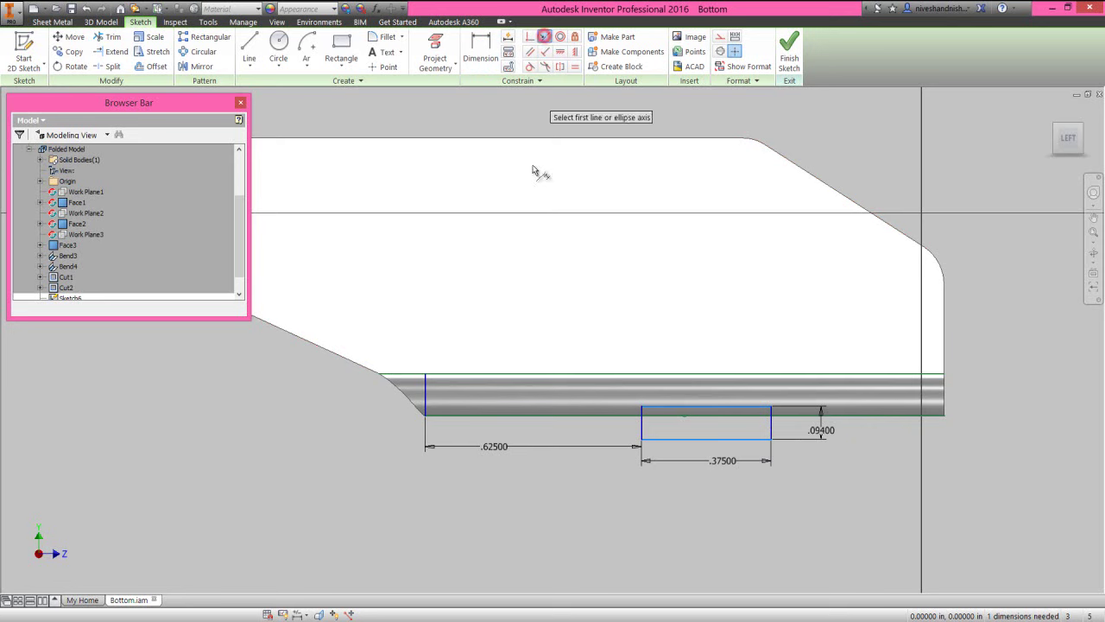
pyautogui.click(687, 440)
pyautogui.click(690, 417)
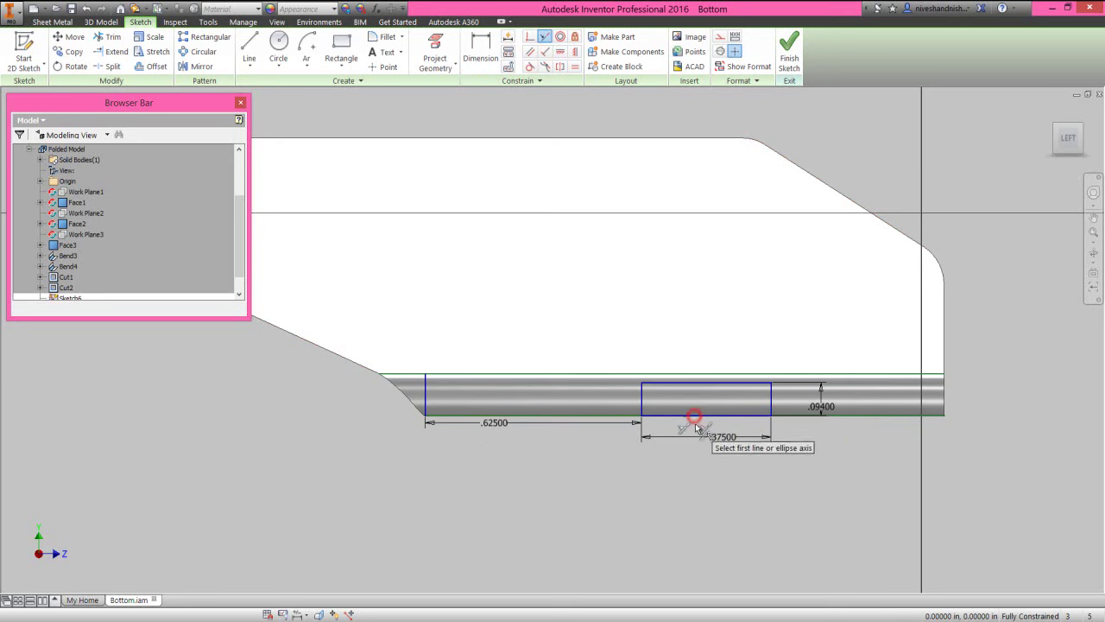
pyautogui.rightClick(800, 498)
pyautogui.click(831, 498)
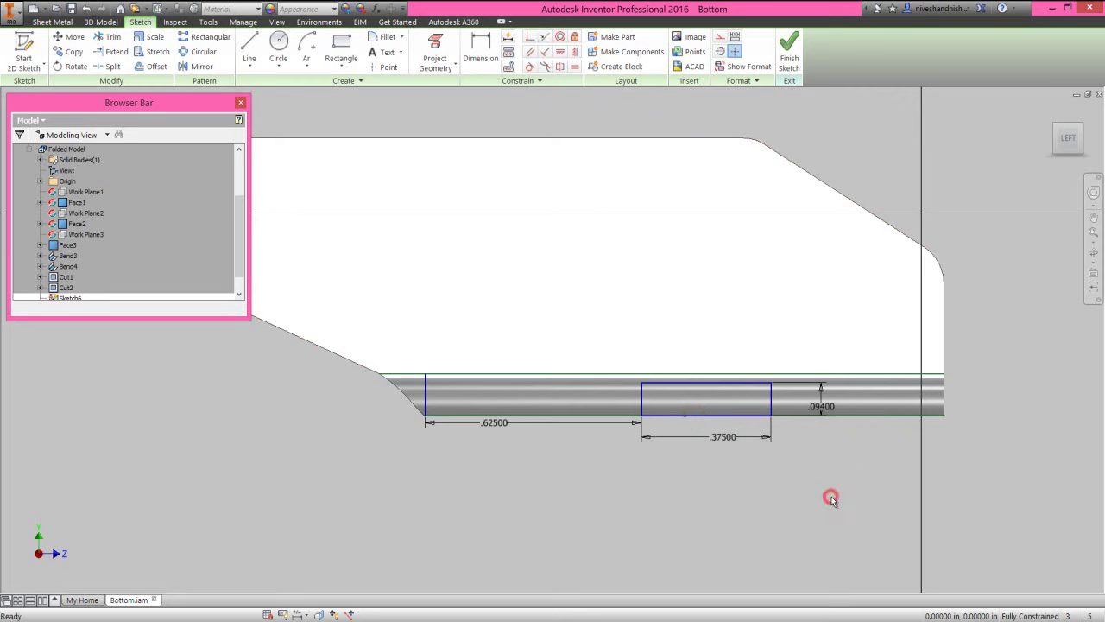
pyautogui.click(789, 57)
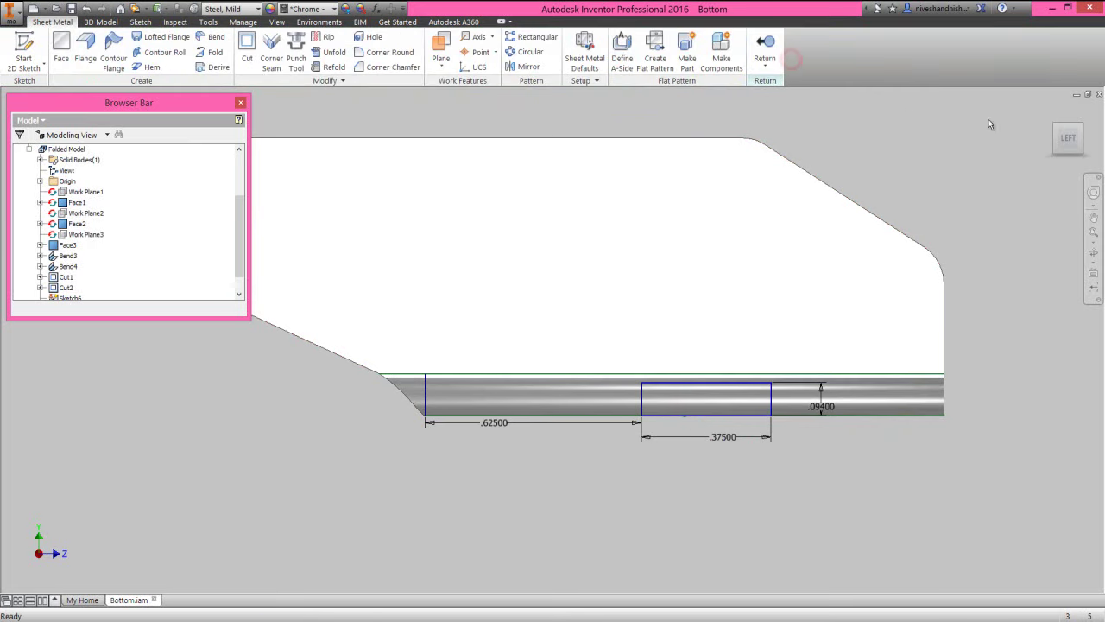
# Step: Start a sketch on the opposite side wall's outer face and project the rectangle from the previous sketch into it
pyautogui.click(1081, 128)
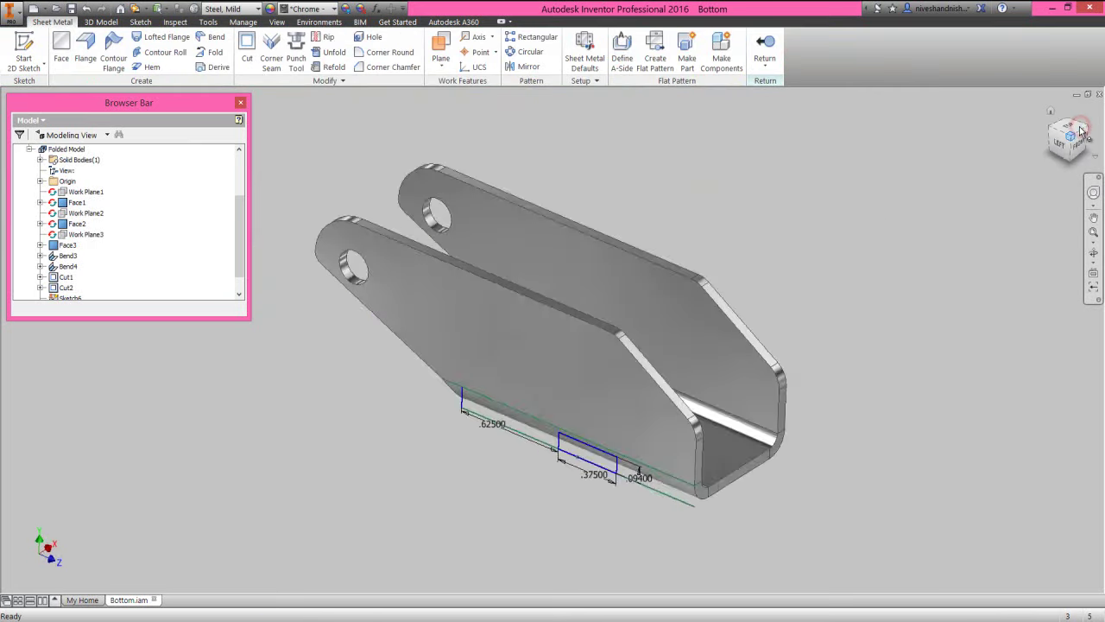
pyautogui.click(1084, 129)
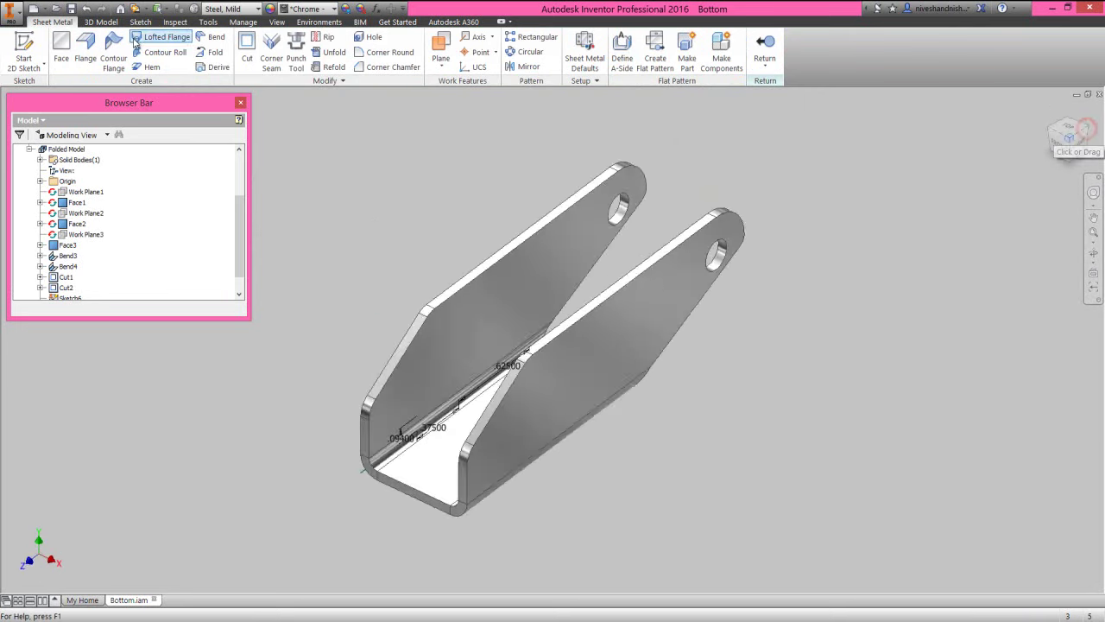
pyautogui.click(18, 39)
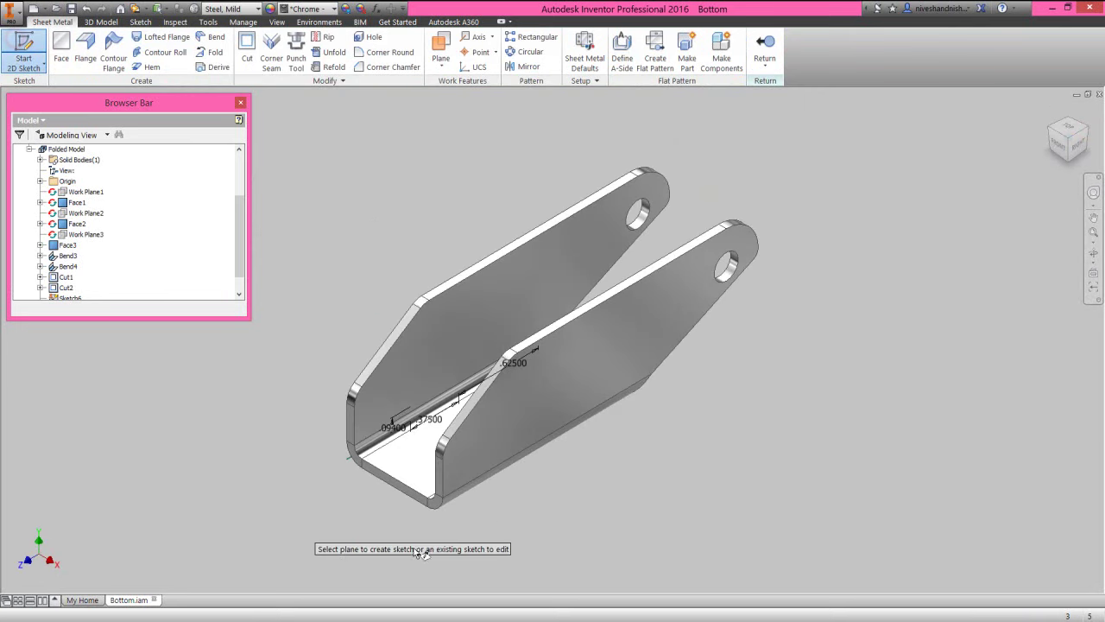
pyautogui.click(492, 451)
pyautogui.rightClick(807, 272)
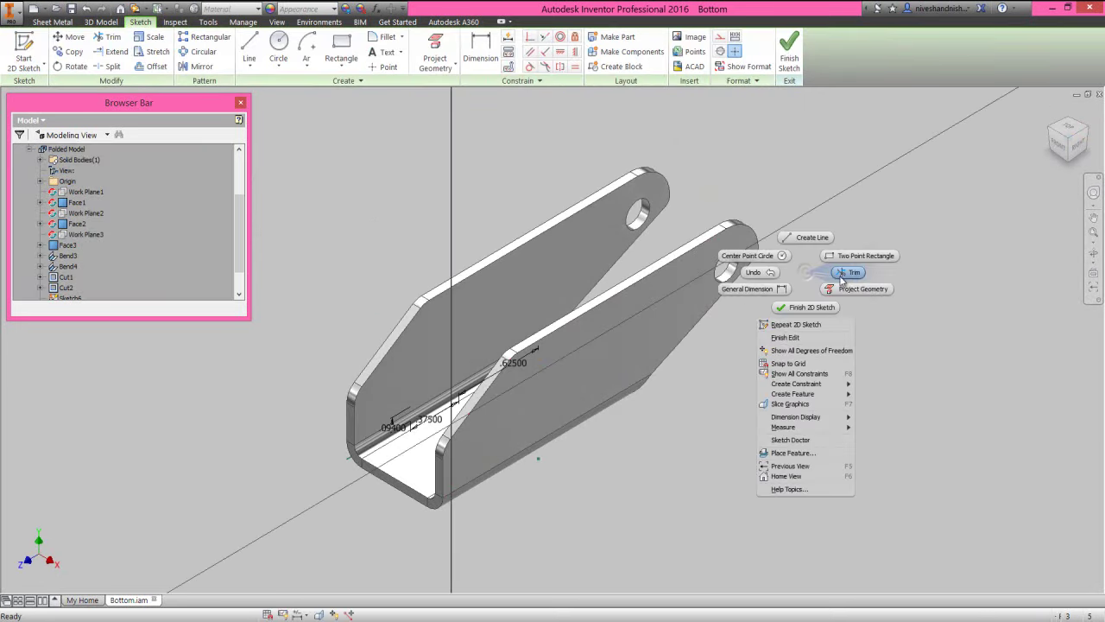
pyautogui.click(846, 288)
pyautogui.moveTo(1034, 132)
pyautogui.keyDown('shift'); pyautogui.mouseDown(button='middle')
pyautogui.moveTo(432, 456)
pyautogui.moveTo(493, 537)
pyautogui.mouseUp(button='middle'); pyautogui.keyUp('shift')
pyautogui.scroll(4, 548, 470)
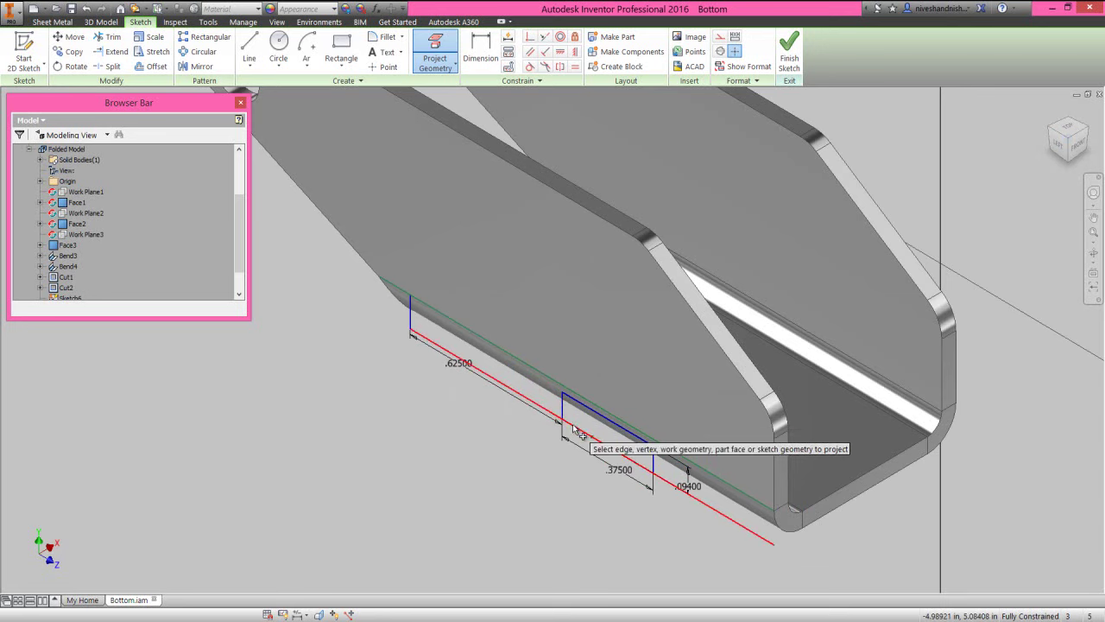
# Step: Project the remaining edges of the .375 in wide rectangle into the current sketch and finish the sketch
pyautogui.moveTo(574, 428)
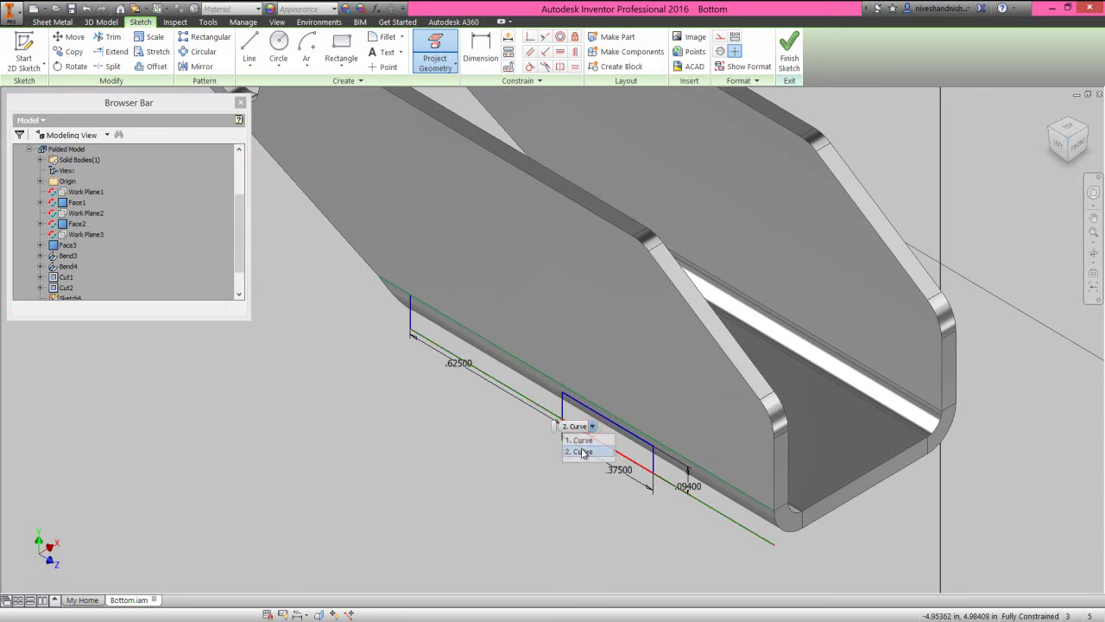
pyautogui.click(587, 443)
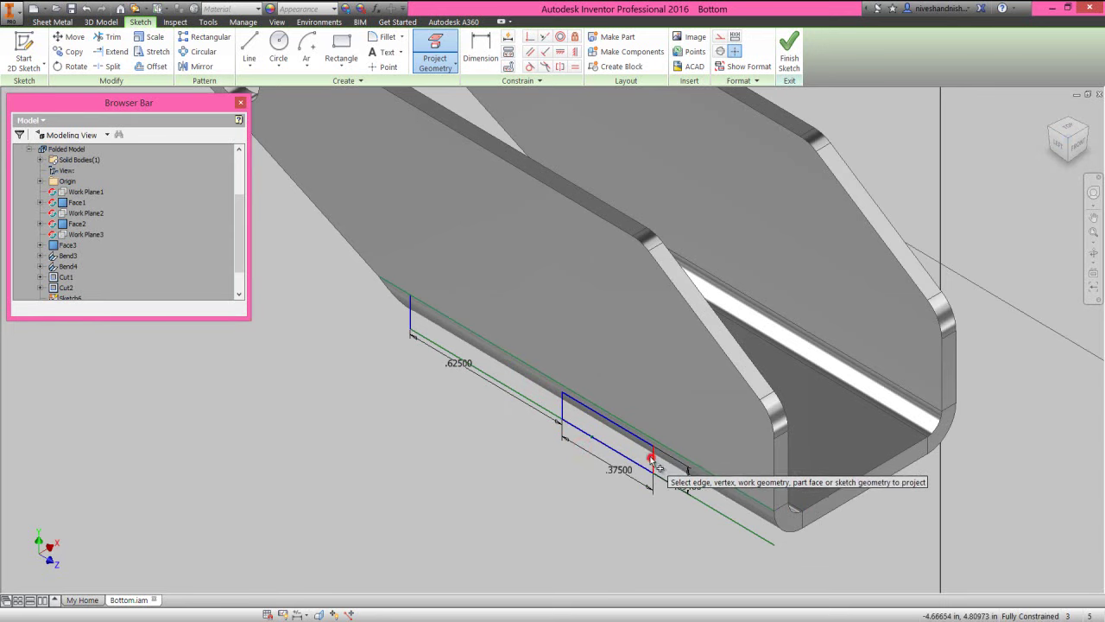
pyautogui.rightClick(485, 428)
pyautogui.click(523, 429)
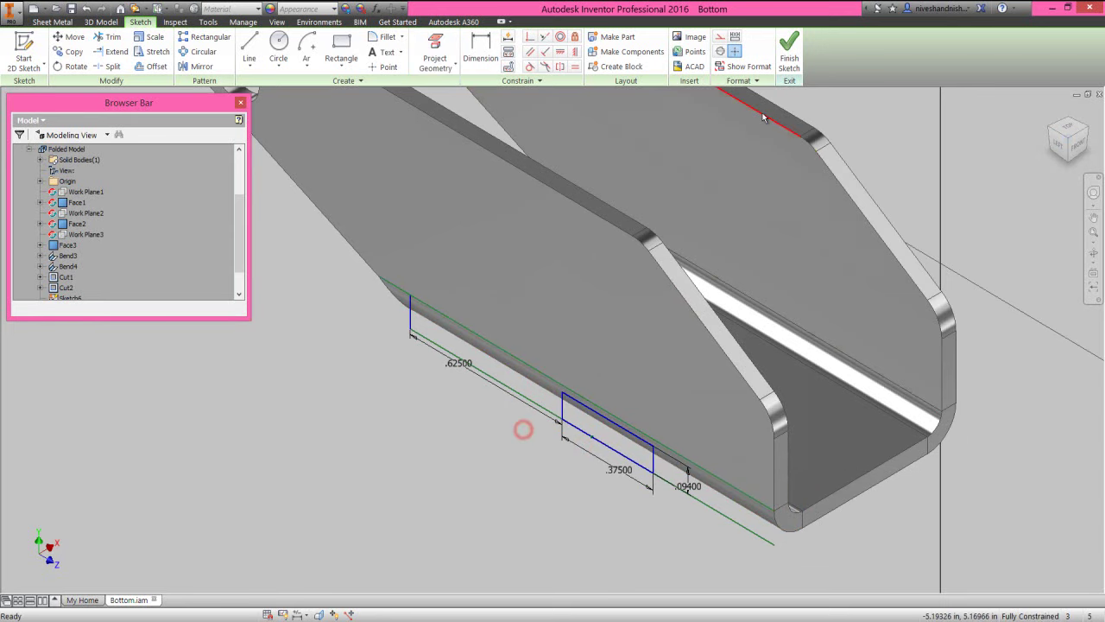
pyautogui.click(784, 67)
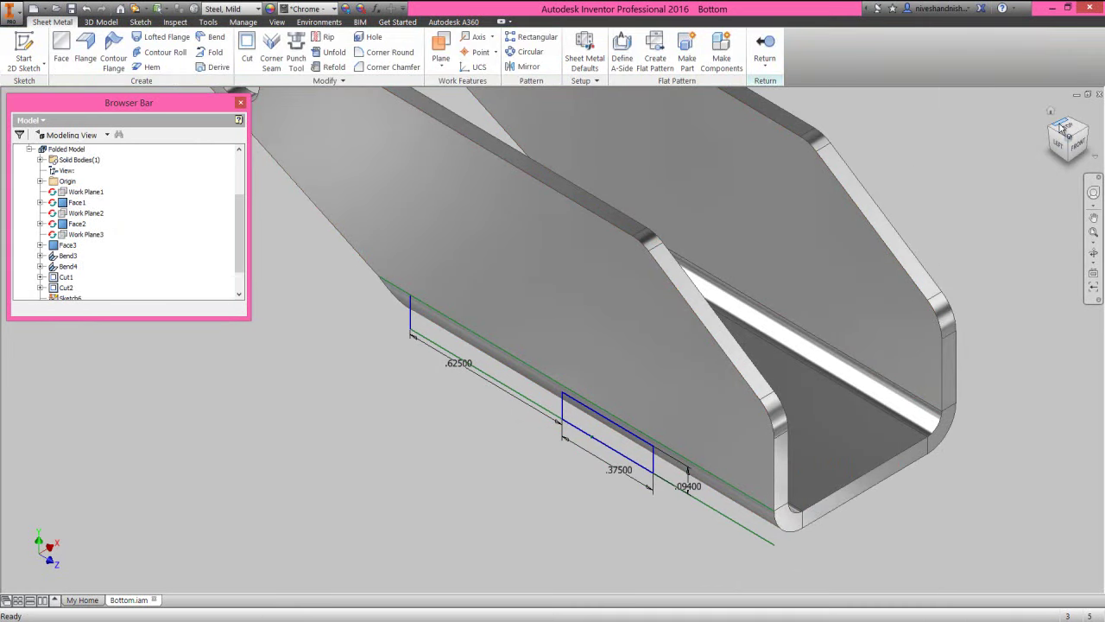
# Step: Cut the .375 in wide rectangular profile of Sketch6 into the adjacent bend to a distance of .125 in
pyautogui.click(1086, 129)
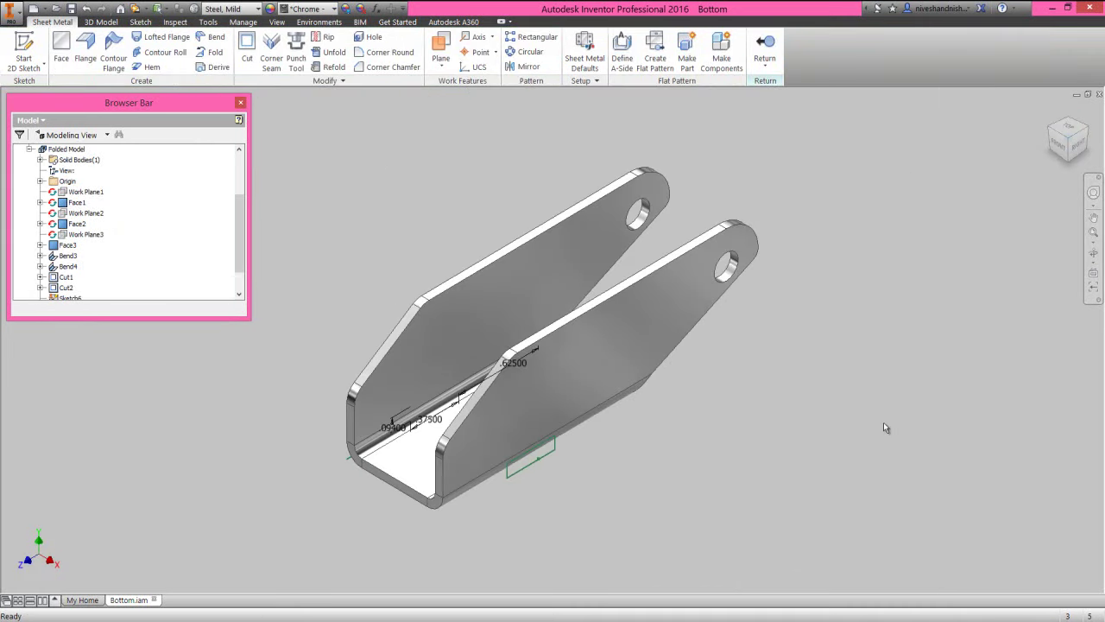
pyautogui.click(1050, 129)
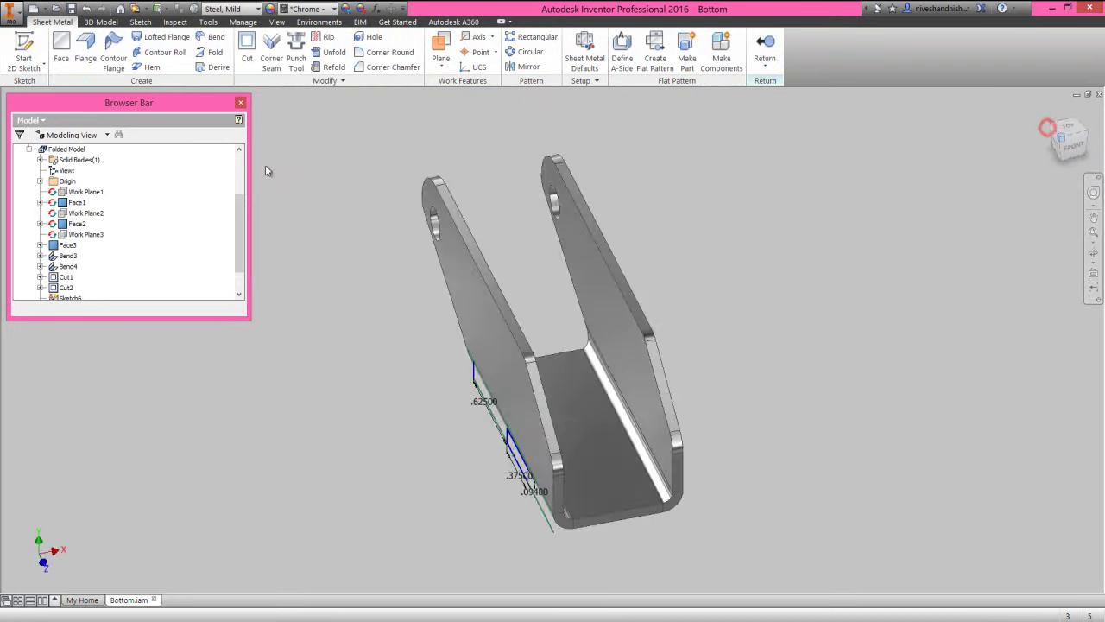
pyautogui.click(247, 50)
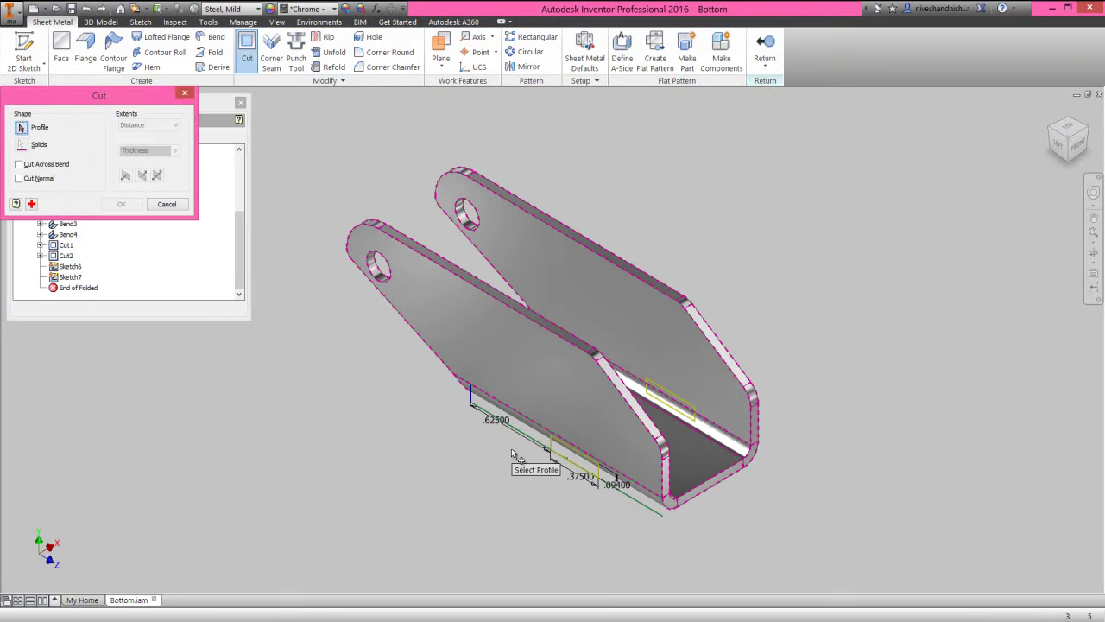
pyautogui.click(569, 467)
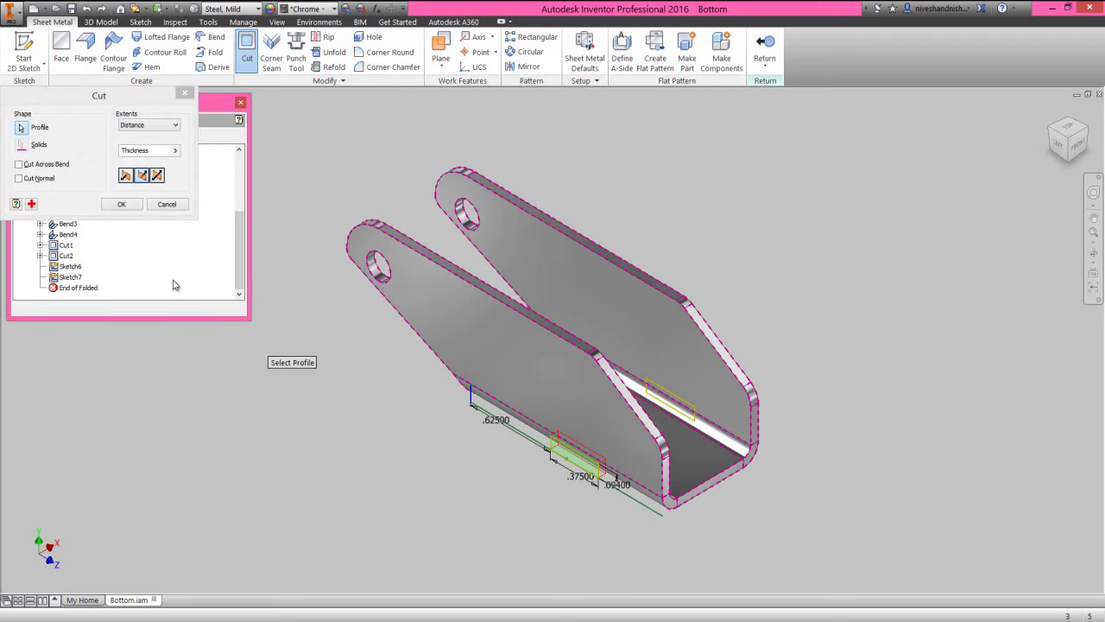
pyautogui.click(154, 151)
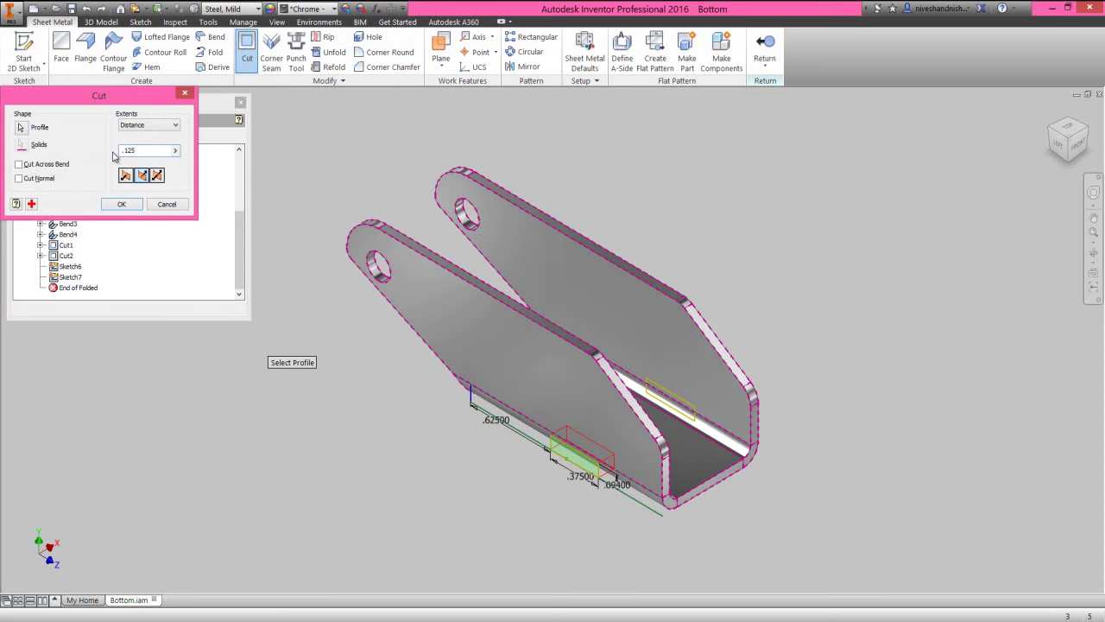
pyautogui.click(125, 203)
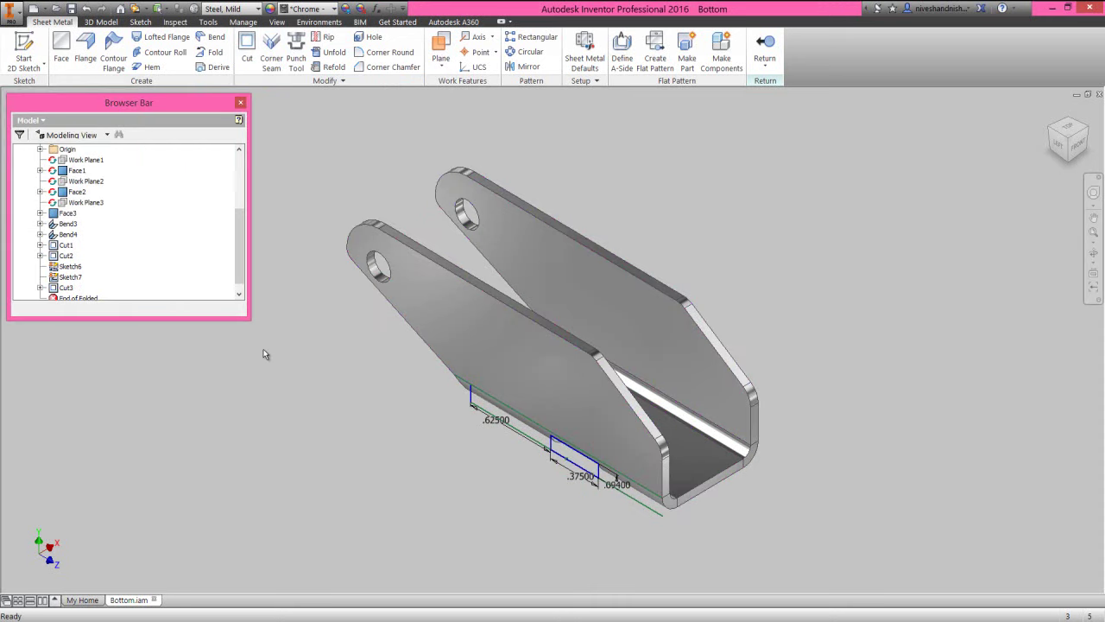
# Step: Hide the dimensioned Sketch6 on the mount
pyautogui.click(263, 348)
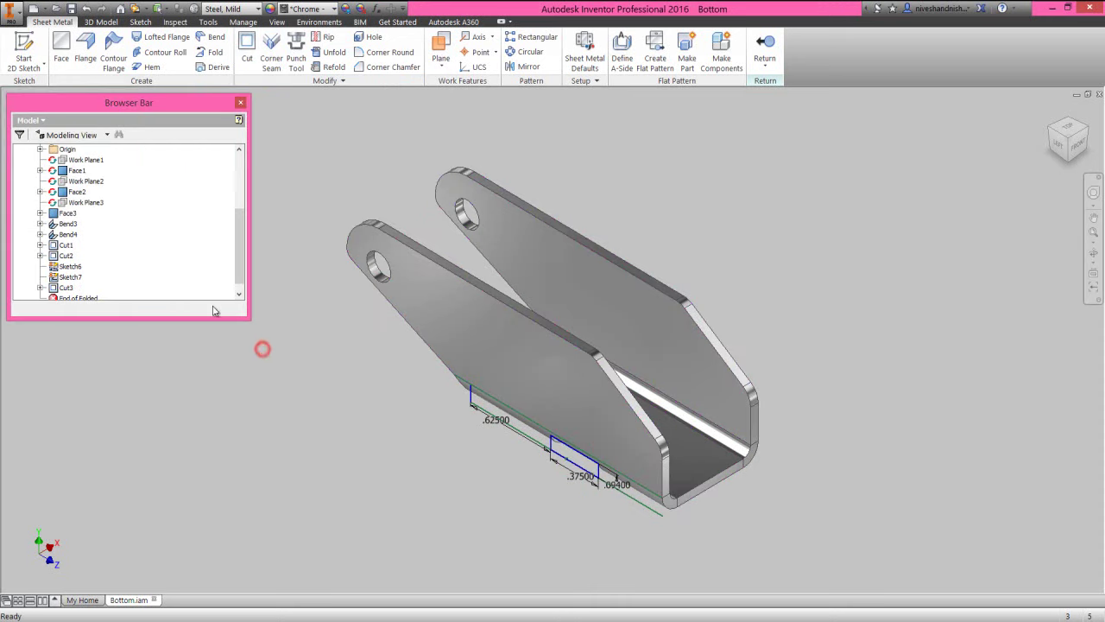
pyautogui.rightClick(73, 266)
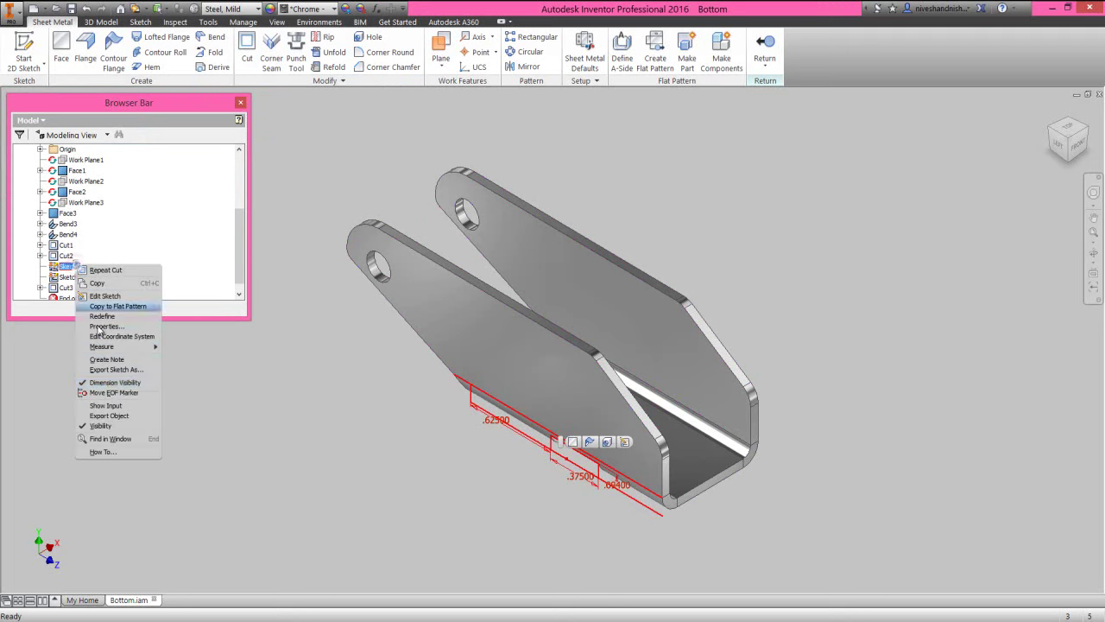
pyautogui.click(102, 425)
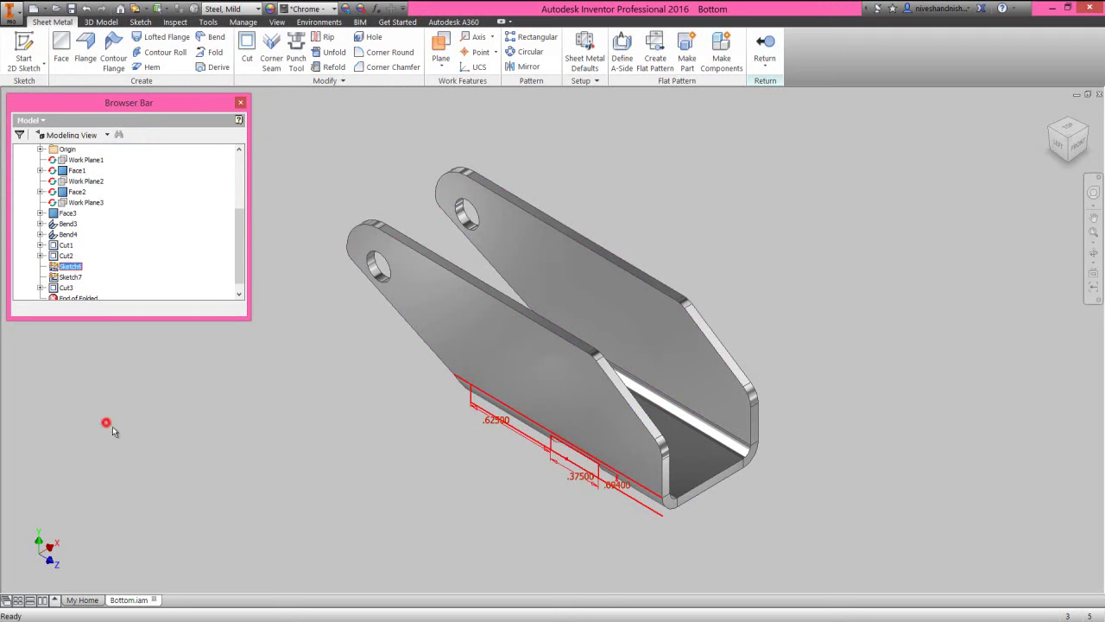
# Step: Cut the projected rectangle of Sketch7 into the opposite bend to a distance of .125 in
pyautogui.click(1093, 251)
pyautogui.moveTo(543, 410); pyautogui.dragTo(407, 397)
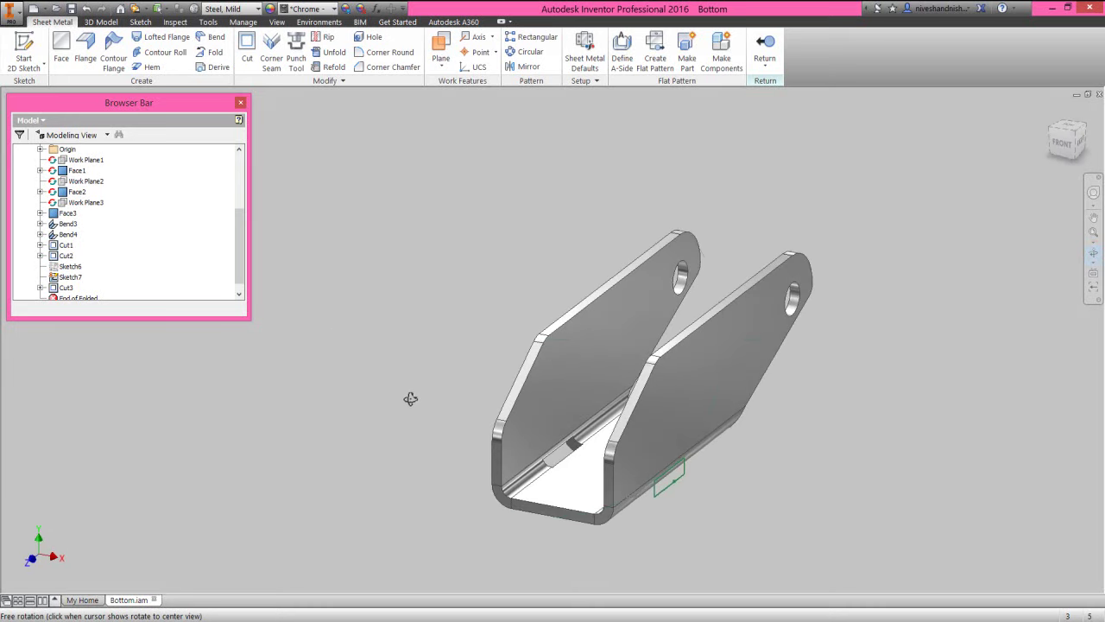
pyautogui.scroll(5, 702, 474)
pyautogui.rightClick(579, 366)
pyautogui.click(614, 366)
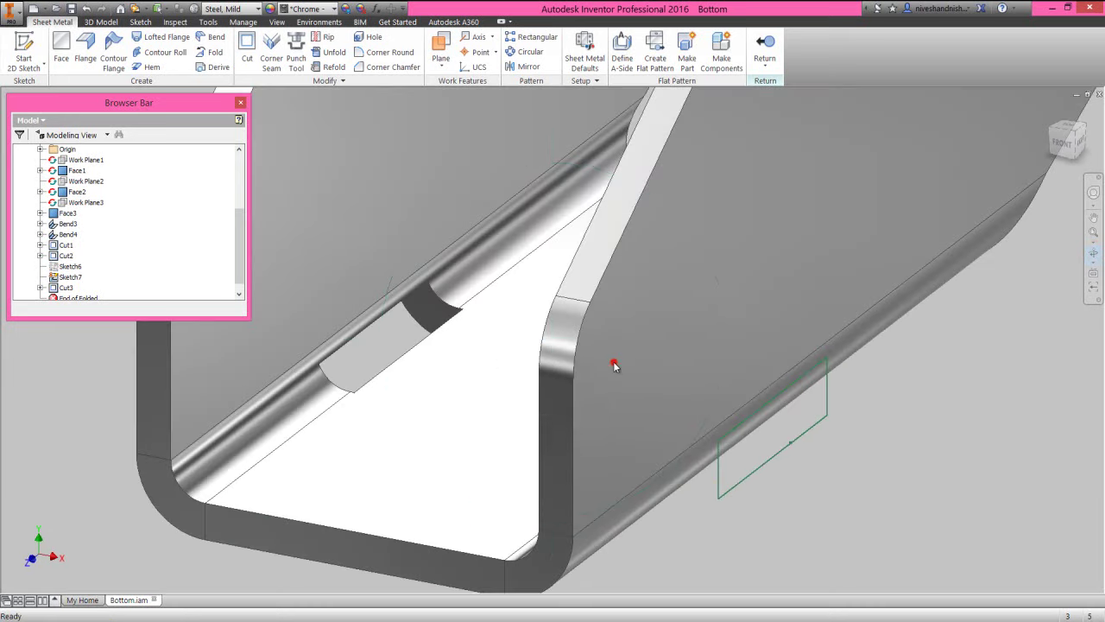
pyautogui.click(247, 45)
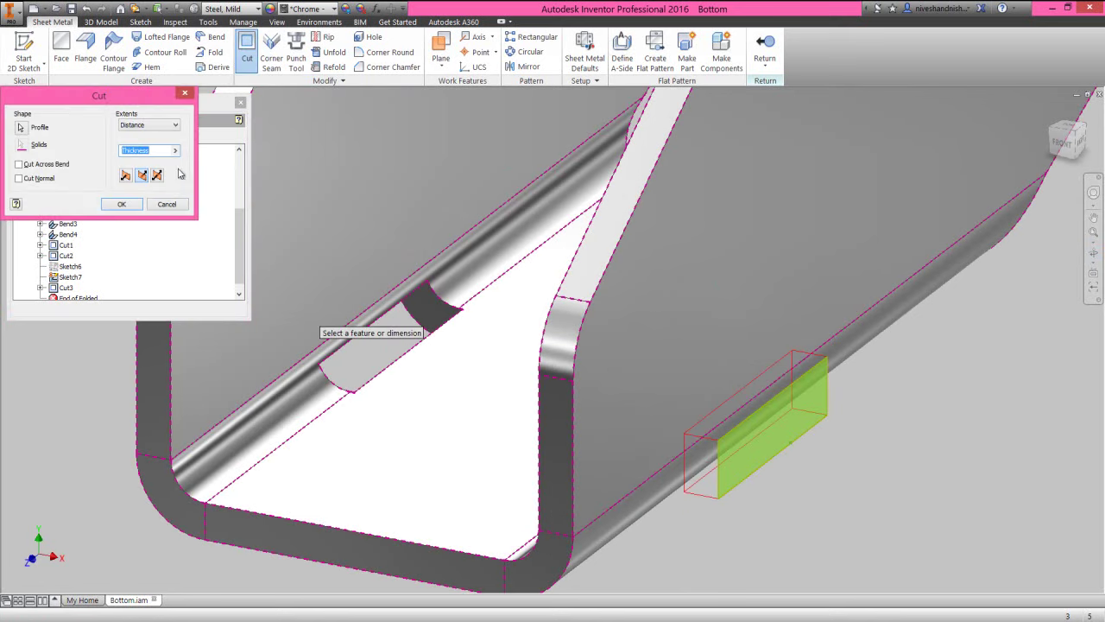
pyautogui.click(176, 151)
pyautogui.click(204, 196)
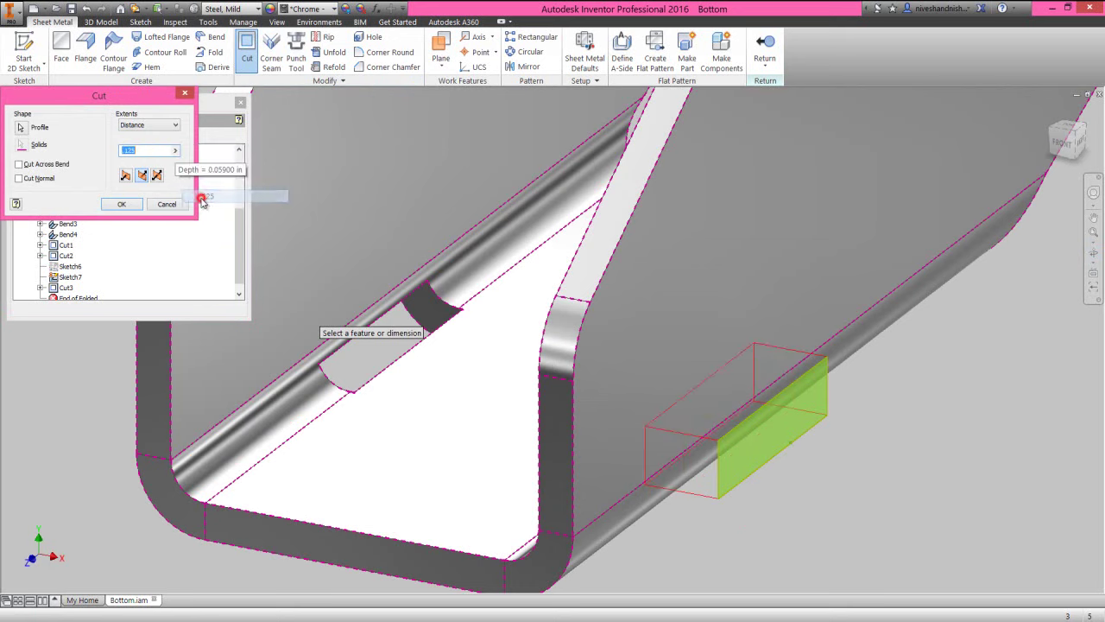
pyautogui.click(125, 204)
# Step: Hide Sketch7, the projected rectangle beside the second bend cutout
pyautogui.click(818, 480)
pyautogui.rightClick(76, 277)
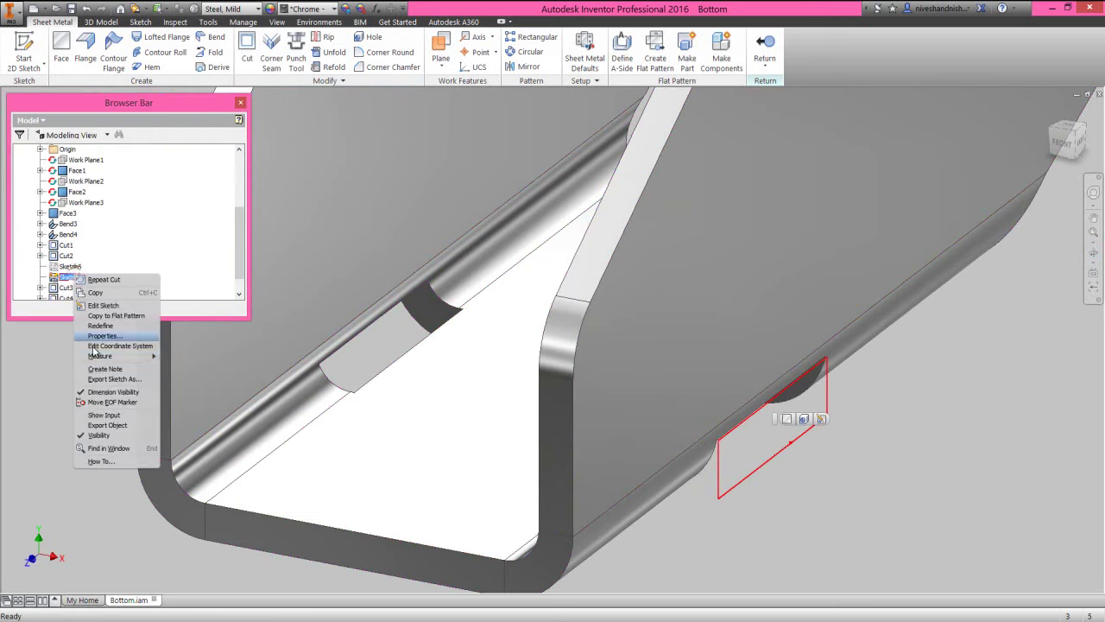
pyautogui.click(98, 434)
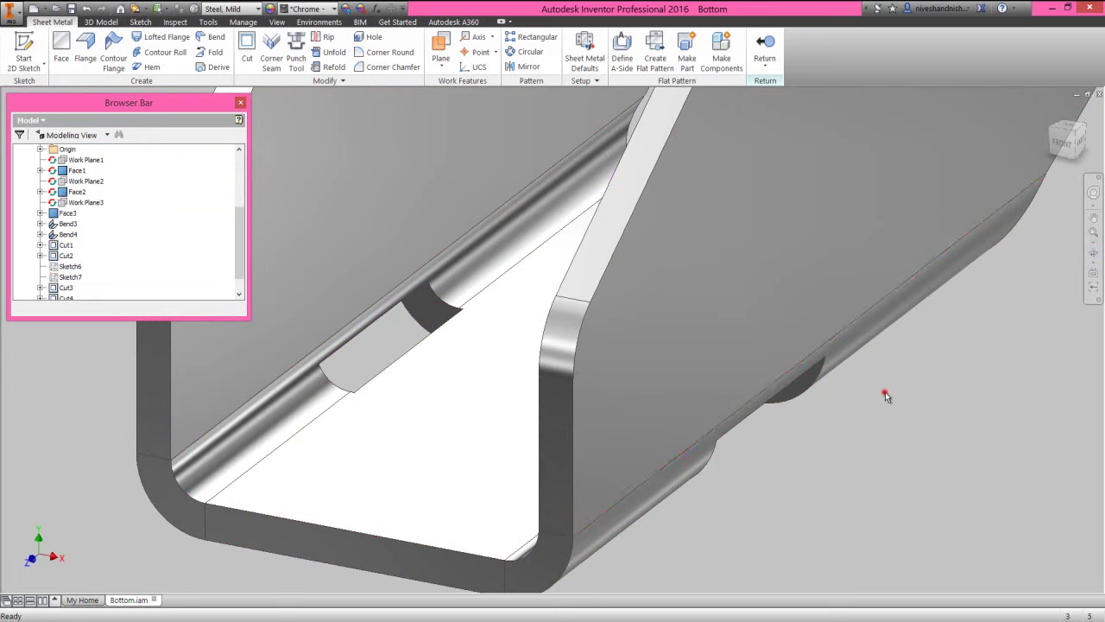
pyautogui.click(884, 390)
# Step: Return from the Lower - Mount part to the Bottom assembly and collapse the entire browser tree
pyautogui.click(1093, 253)
pyautogui.moveTo(581, 383); pyautogui.dragTo(691, 363)
pyautogui.rightClick(661, 327)
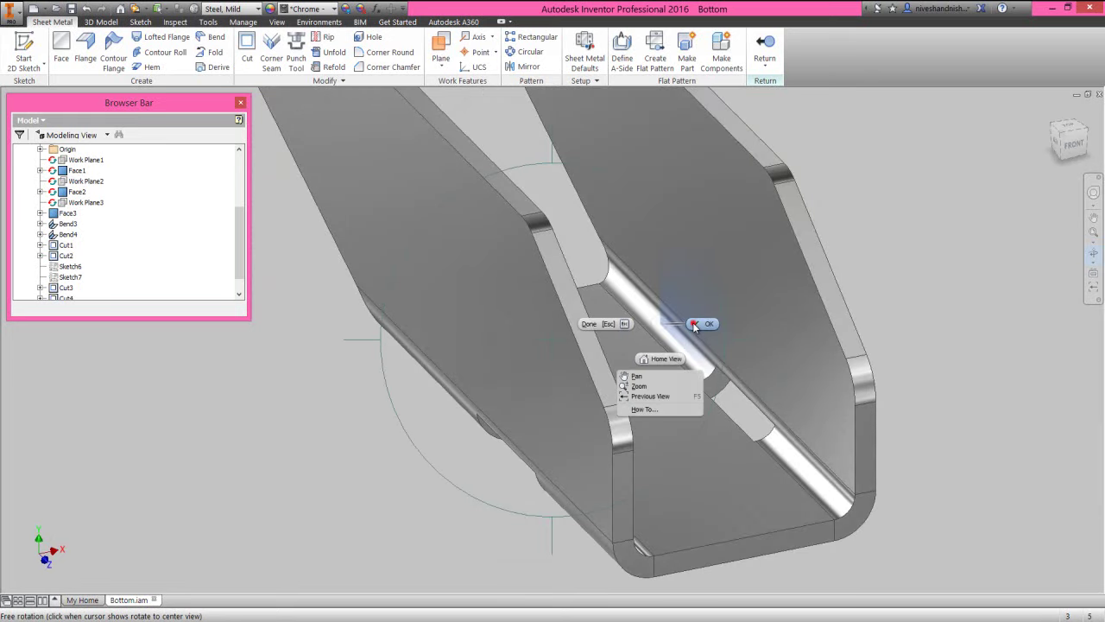
pyautogui.click(695, 324)
pyautogui.click(765, 51)
pyautogui.click(1051, 112)
pyautogui.rightClick(150, 237)
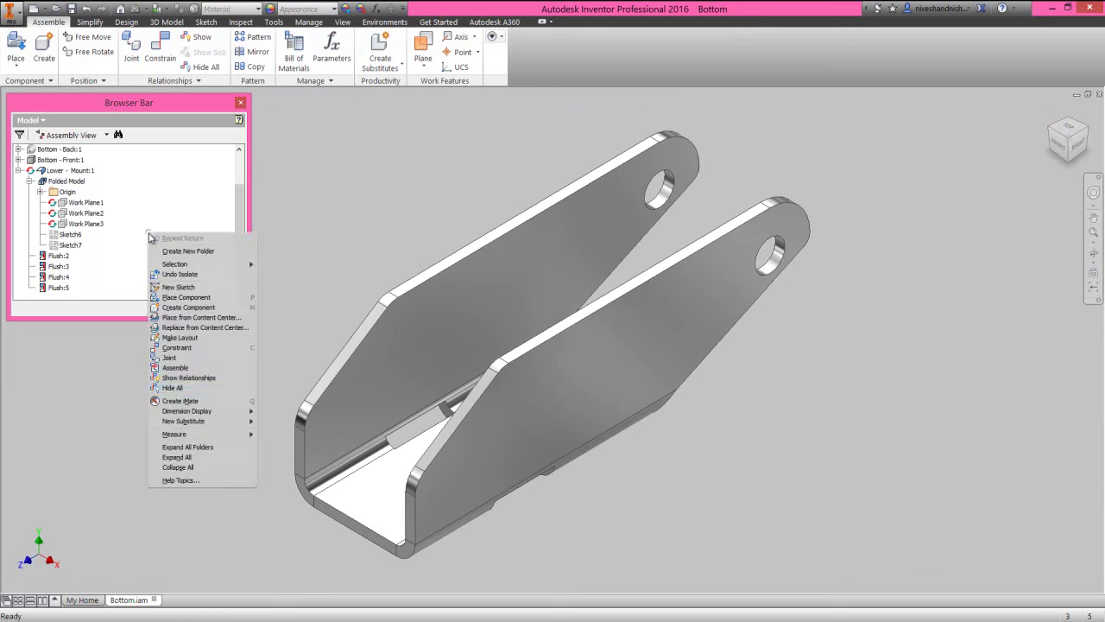
pyautogui.click(182, 467)
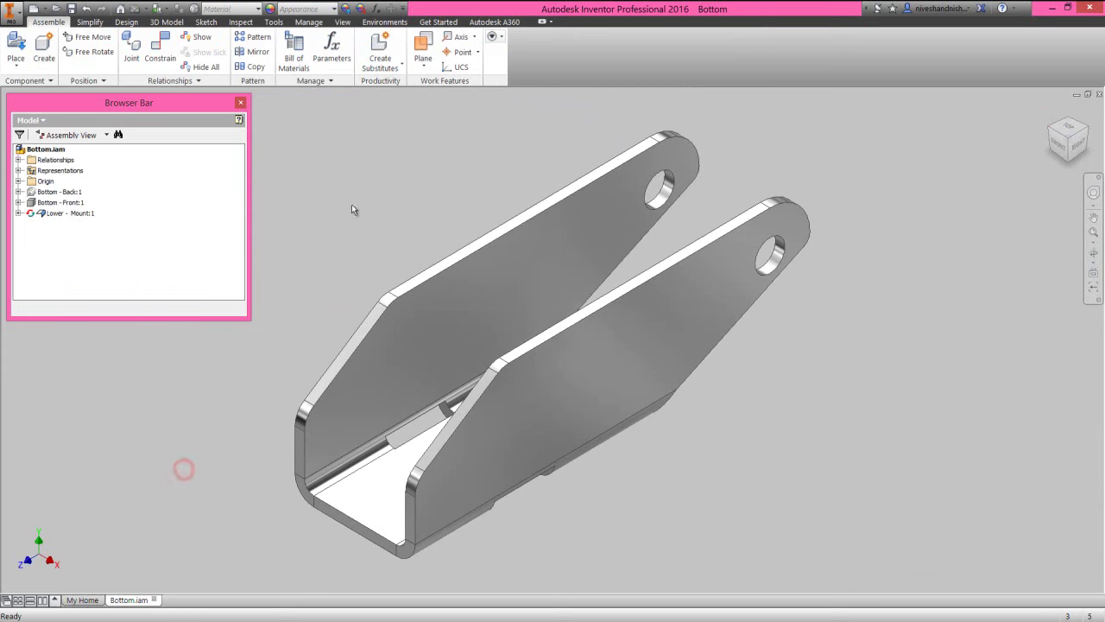
# Step: Undo the component isolation in the assembly and open the Lower - Mount part in its own window
pyautogui.rightClick(373, 166)
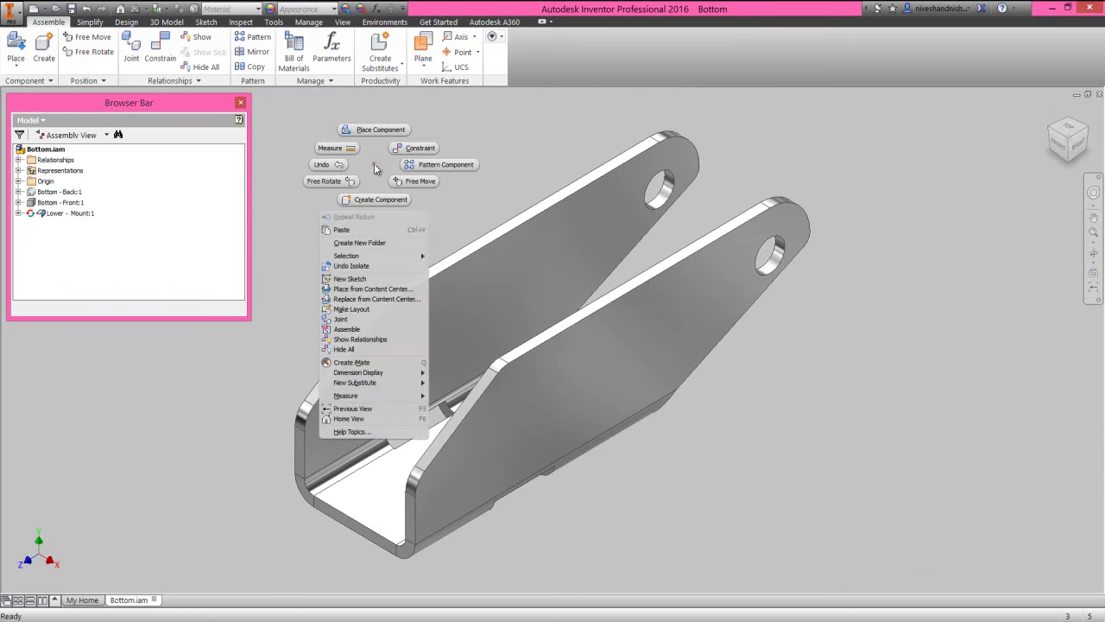
pyautogui.click(361, 266)
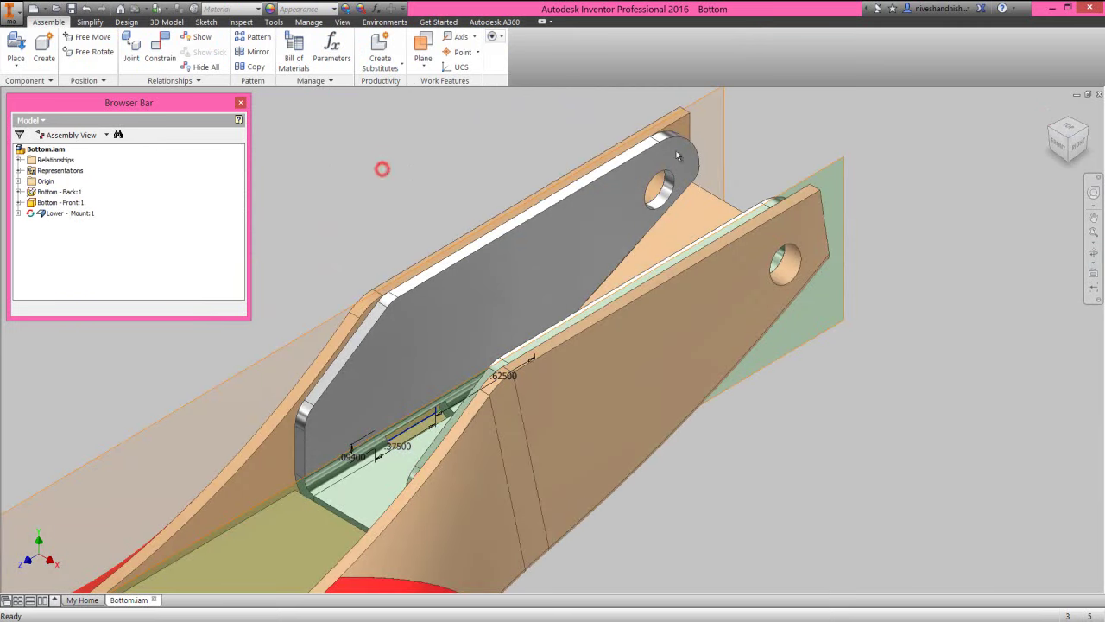
pyautogui.click(1093, 231)
pyautogui.click(375, 172)
pyautogui.rightClick(50, 213)
pyautogui.click(61, 239)
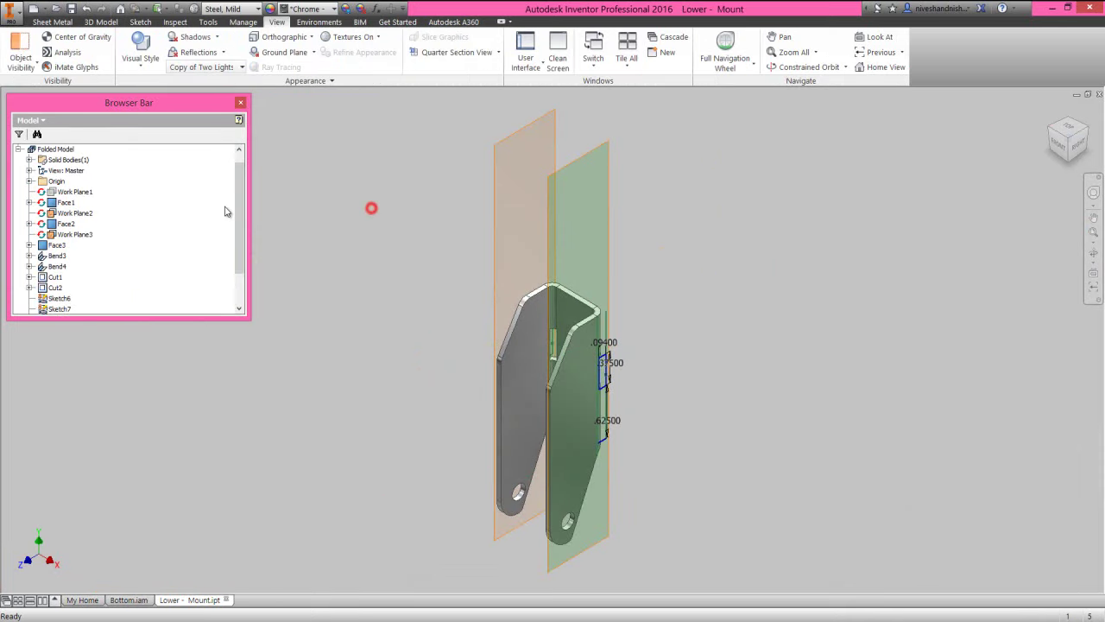
# Step: Hide Work Plane2 and Work Plane3 in the Lower - Mount part
pyautogui.click(74, 213)
pyautogui.keyDown('ctrl'); pyautogui.click(87, 235); pyautogui.keyUp('ctrl')
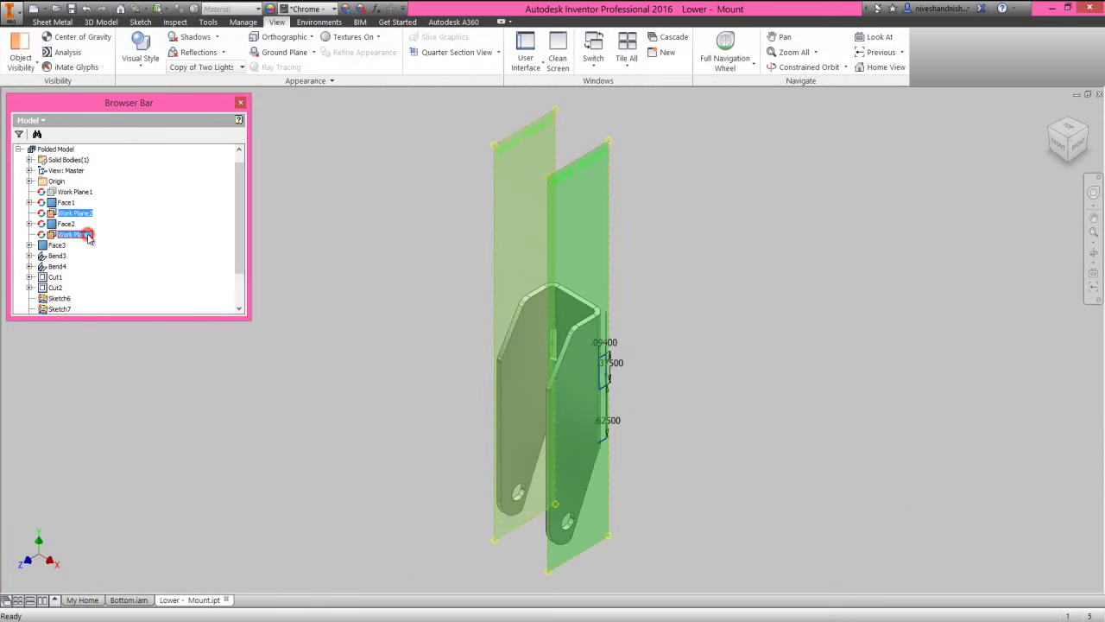
pyautogui.rightClick(87, 235)
pyautogui.click(113, 288)
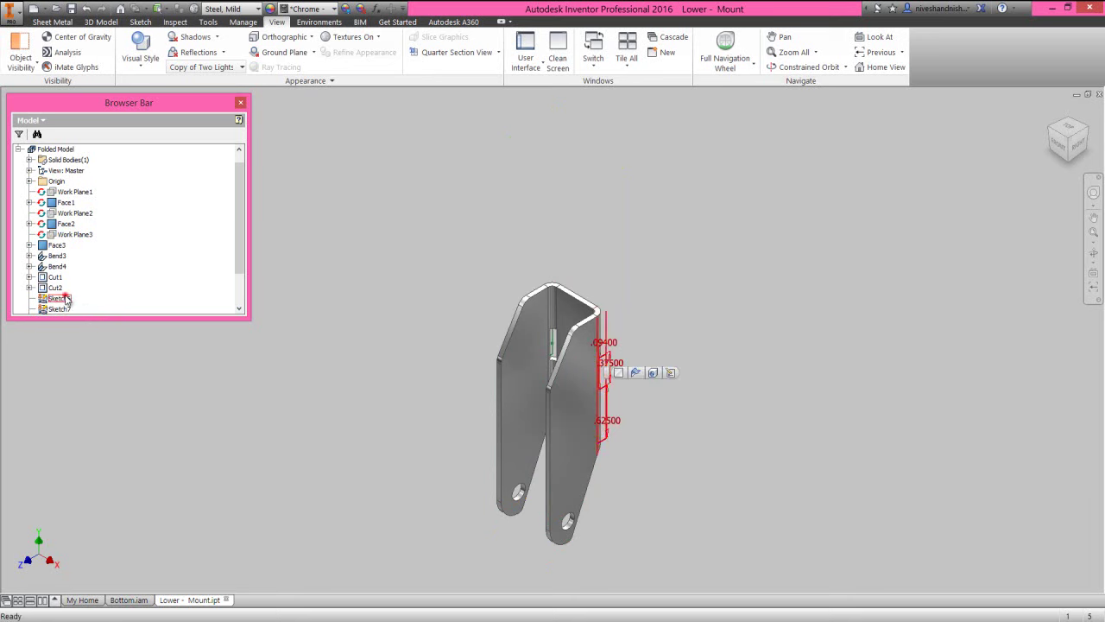
# Step: Hide Sketch6 and Sketch7 in the part and collapse its browser tree
pyautogui.click(63, 299)
pyautogui.keyDown('ctrl'); pyautogui.click(61, 309); pyautogui.keyUp('ctrl')
pyautogui.rightClick(62, 310)
pyautogui.click(76, 372)
pyautogui.rightClick(166, 249)
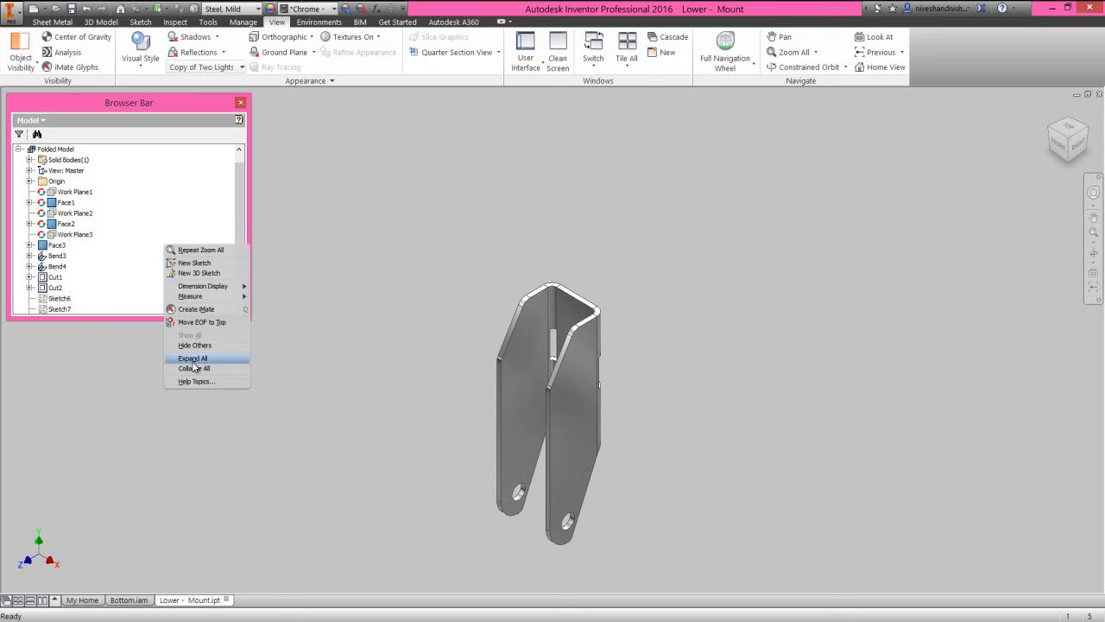
pyautogui.click(194, 368)
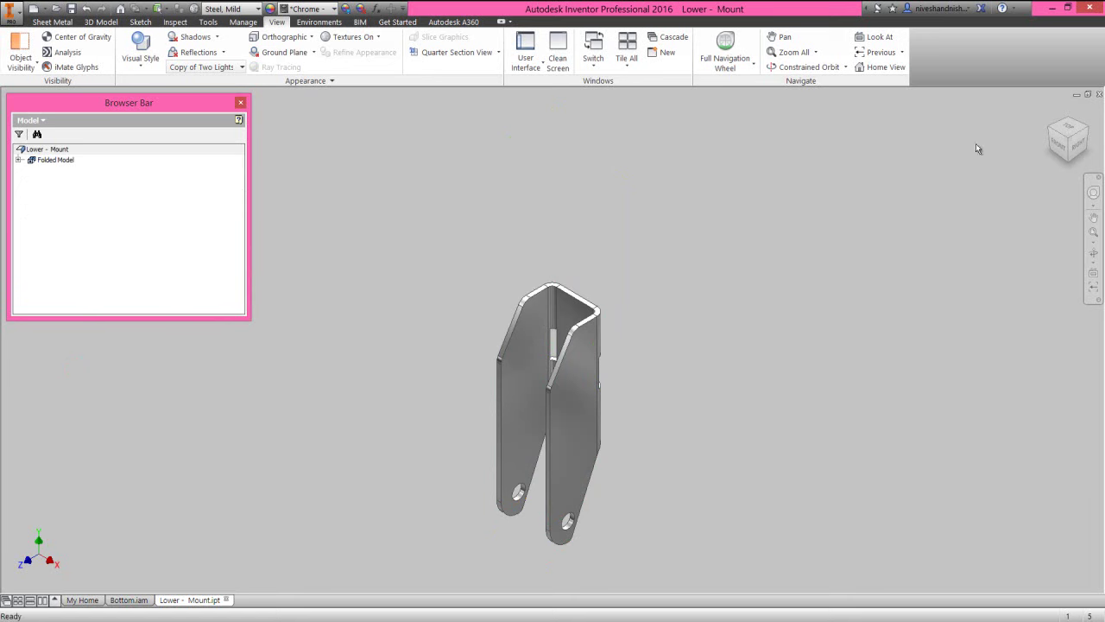
# Step: Orient the part to a corner view with the channel's base lying flat and its open side up, and set that as the home view
pyautogui.click(1058, 145)
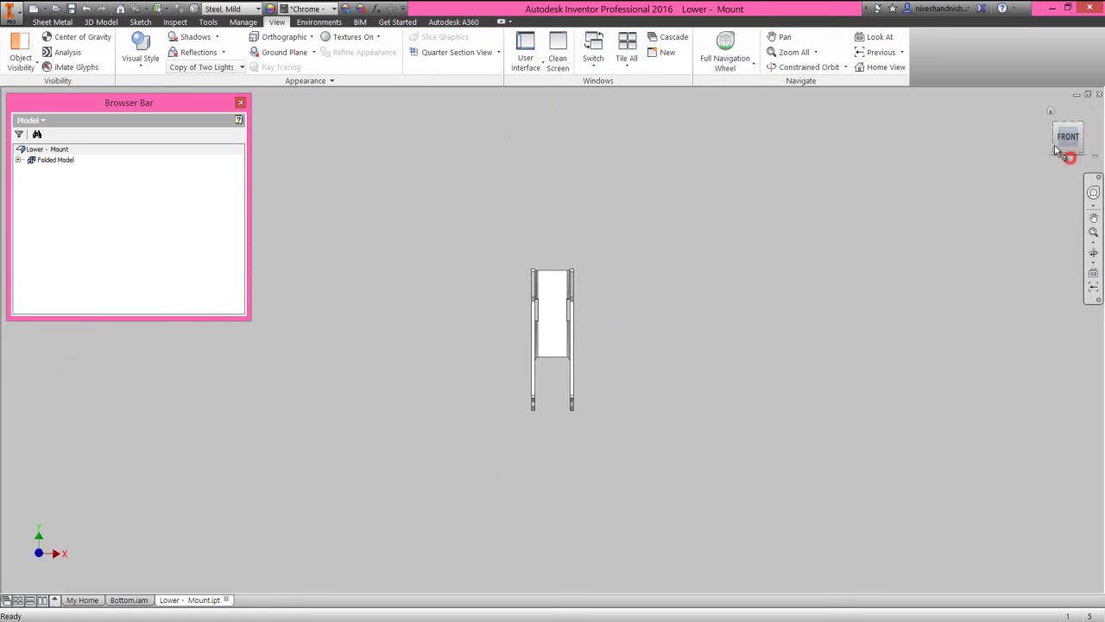
pyautogui.click(1062, 153)
pyautogui.click(1055, 128)
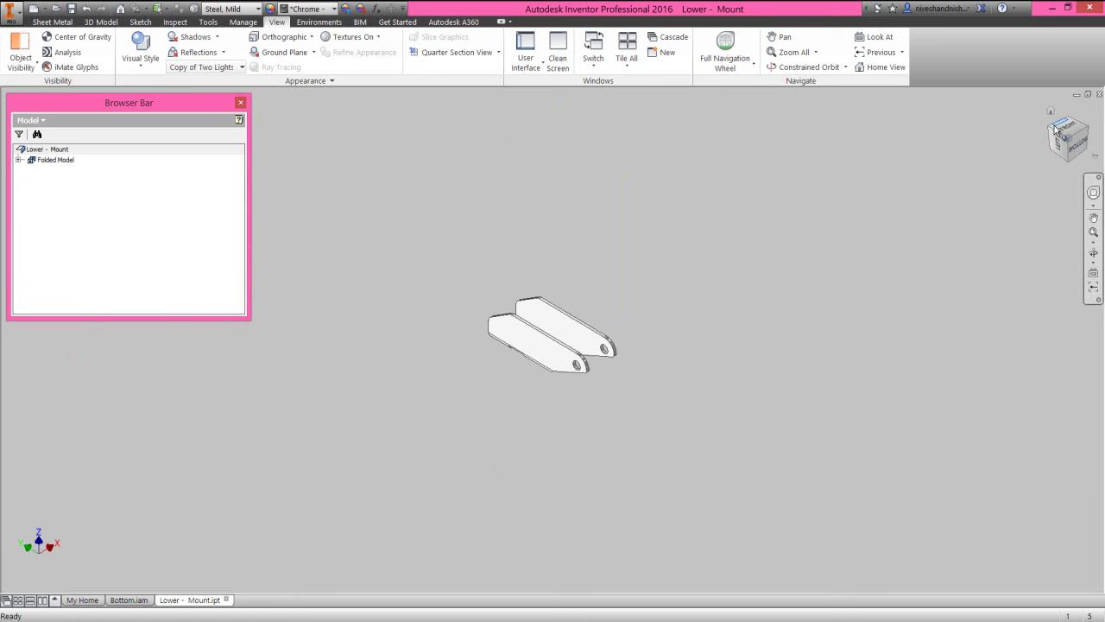
pyautogui.click(1050, 130)
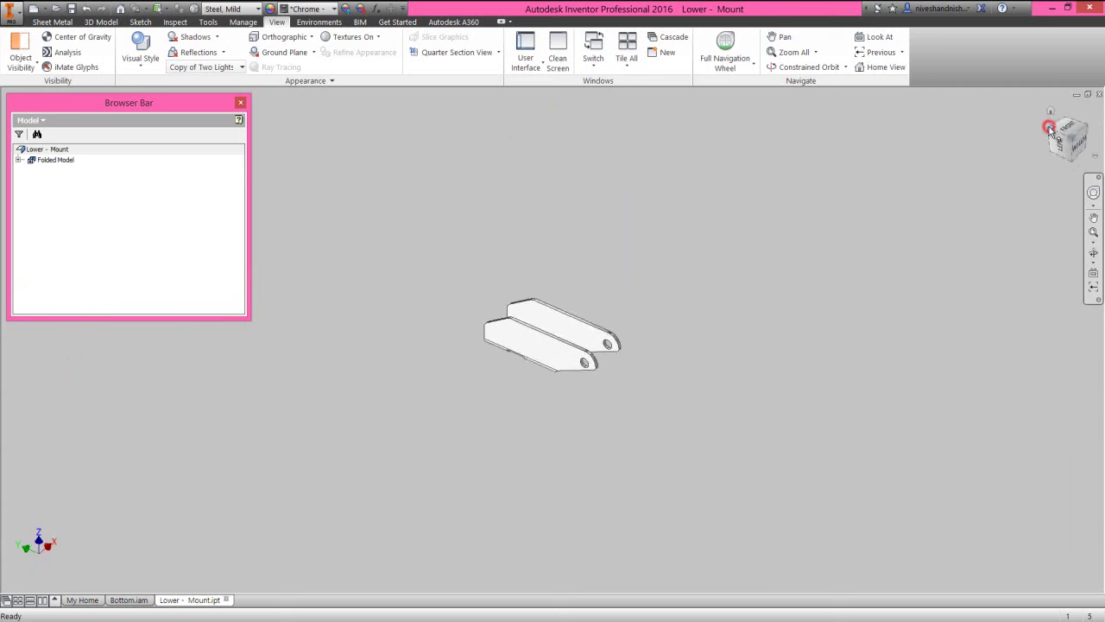
pyautogui.click(1091, 231)
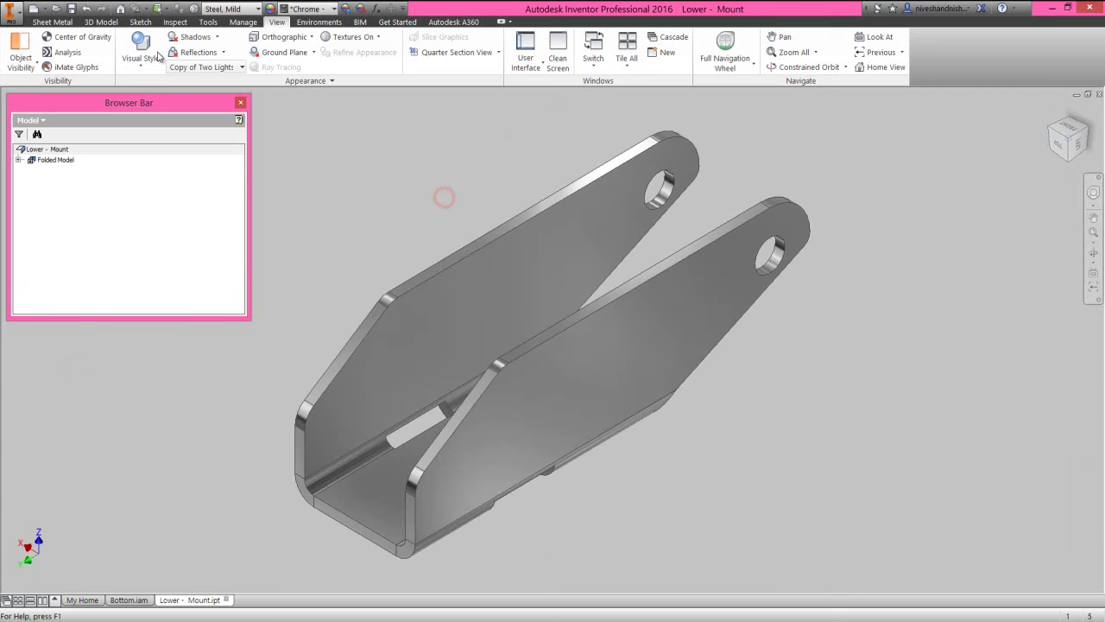
pyautogui.click(54, 21)
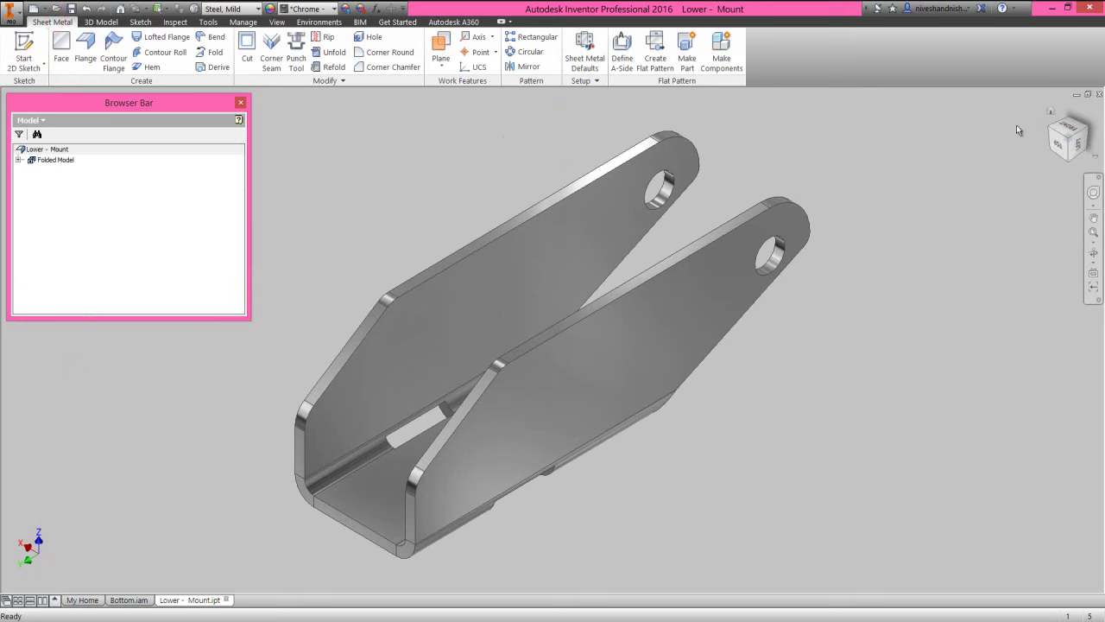
pyautogui.rightClick(1052, 117)
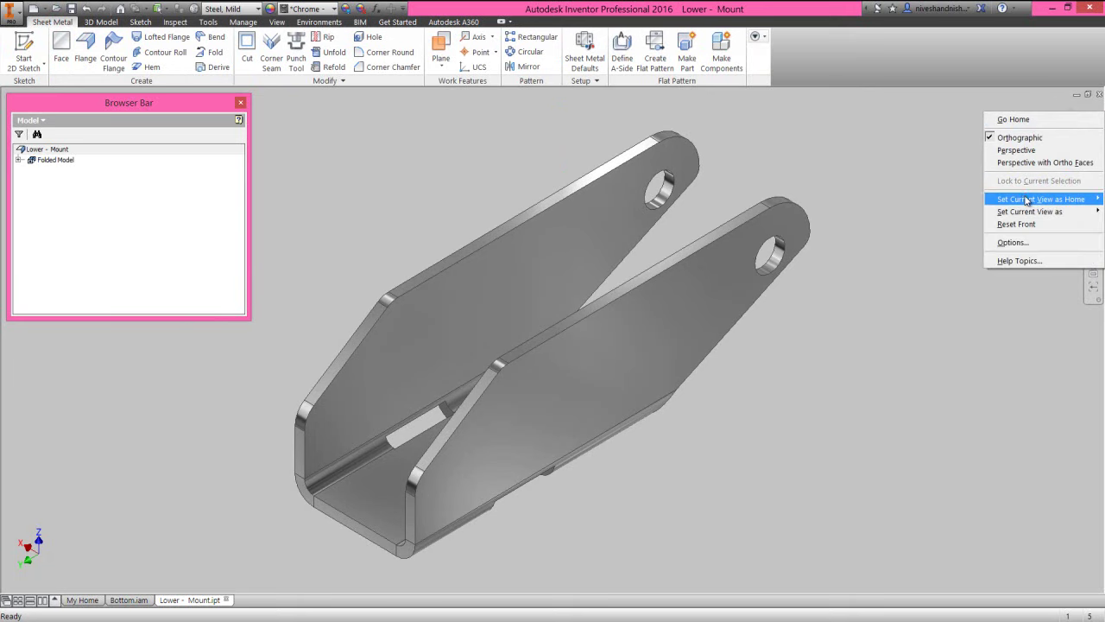
pyautogui.click(946, 197)
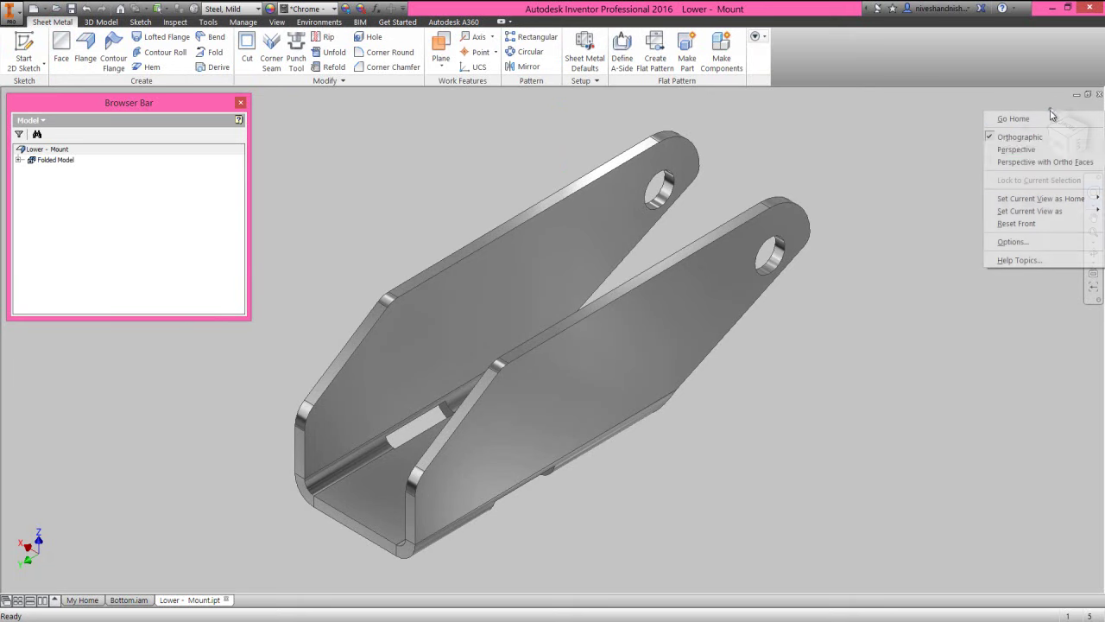
pyautogui.click(942, 209)
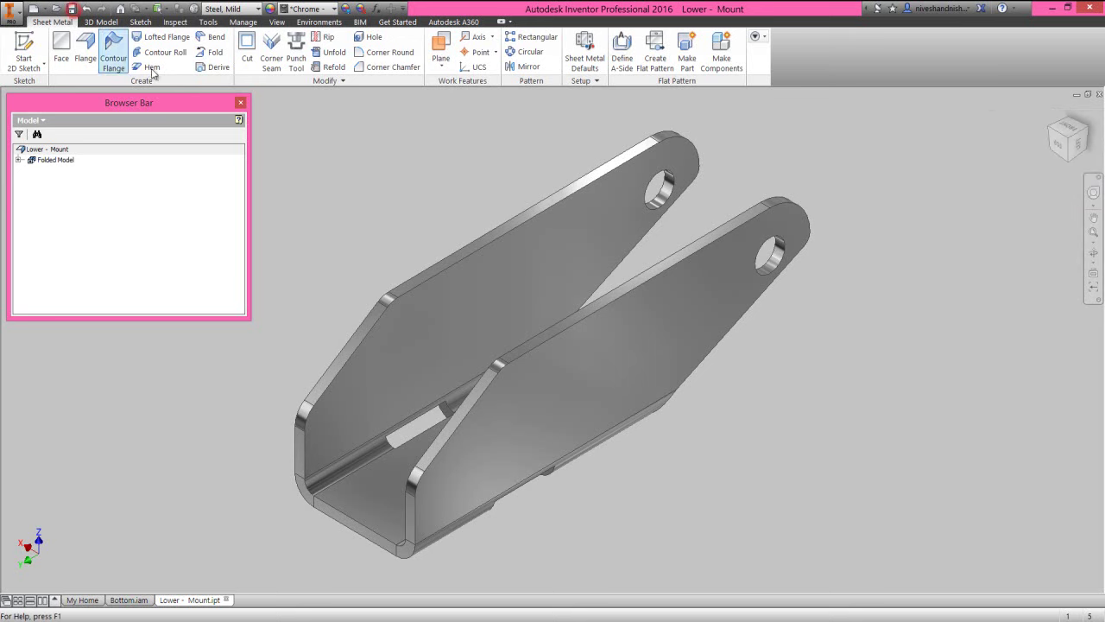
# Step: Save the Lower - Mount part and close it to return to the Bottom assembly
pyautogui.click(321, 177)
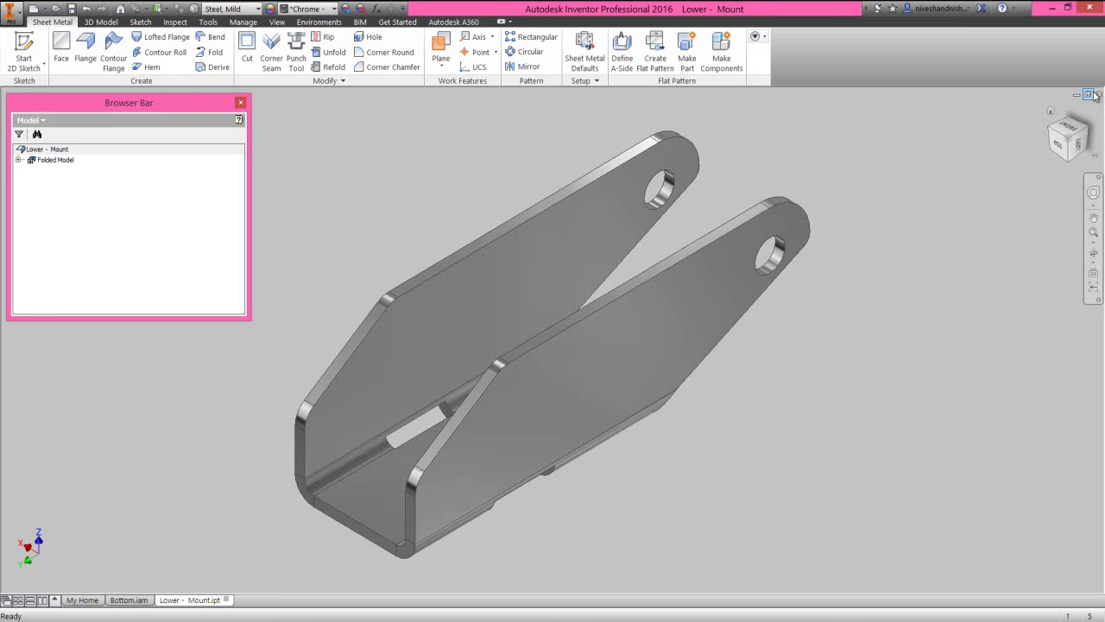
pyautogui.hotkey('ctrl', 'F4')
pyautogui.click(362, 191)
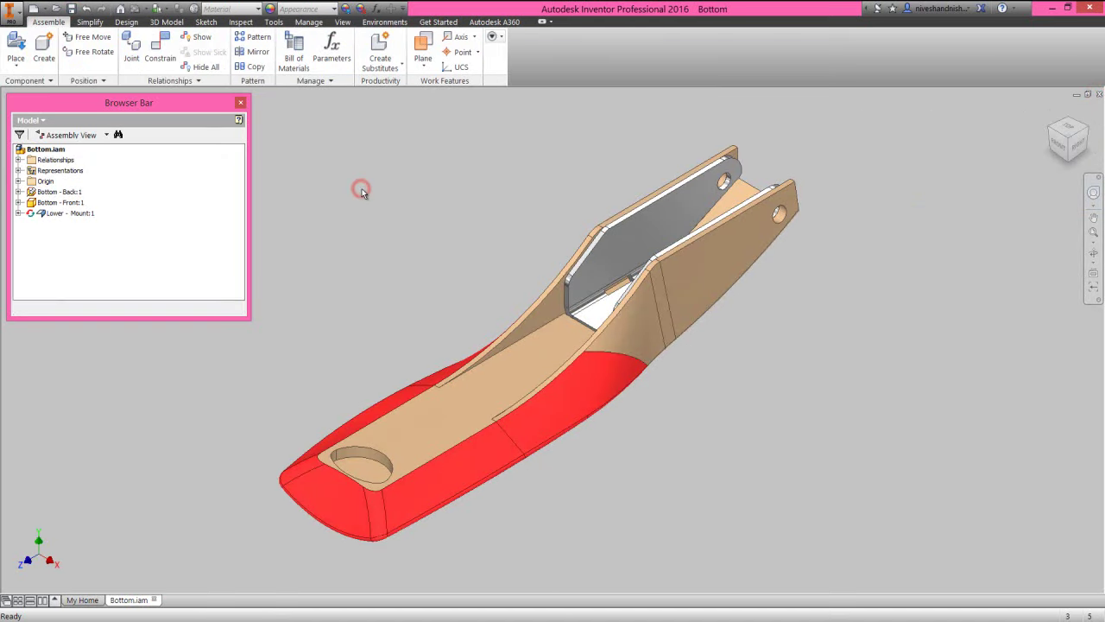
# Step: Edit Lower - Mount:1 in place within the assembly and start a 2D sketch on the inner face of its base
pyautogui.click(1046, 128)
pyautogui.scroll(-3, 468, 243)
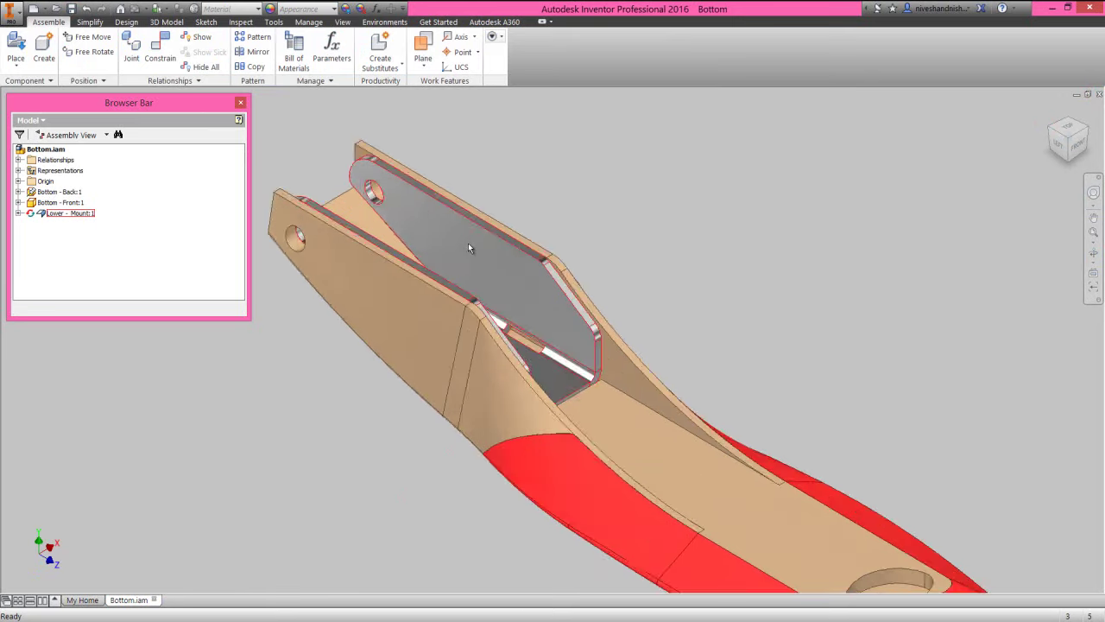
pyautogui.scroll(-3, 658, 239)
pyautogui.click(1050, 114)
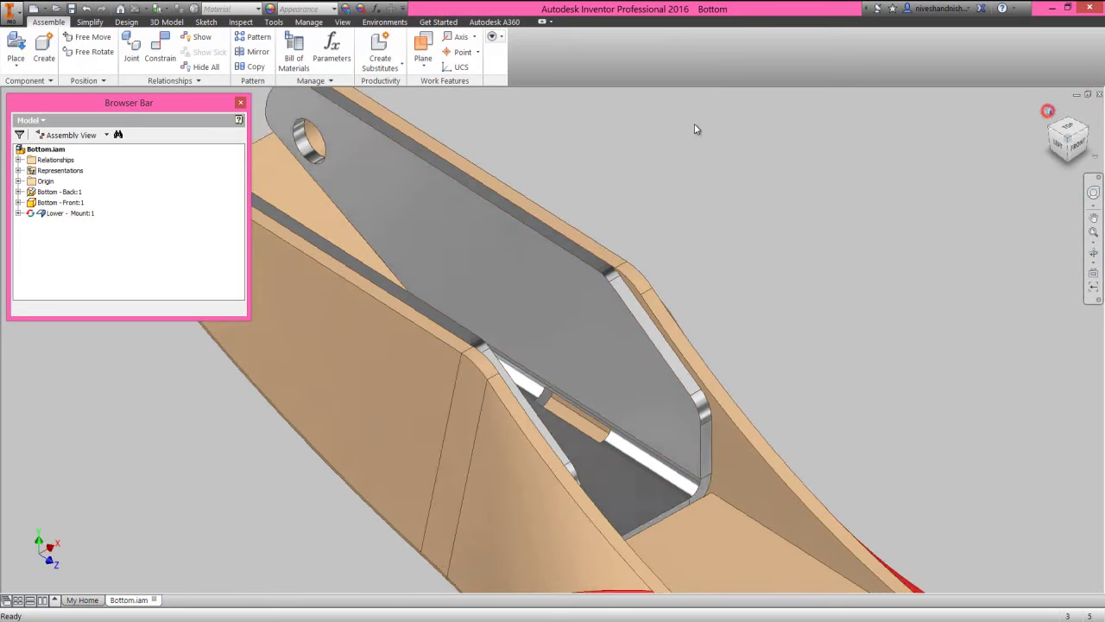
pyautogui.click(326, 146)
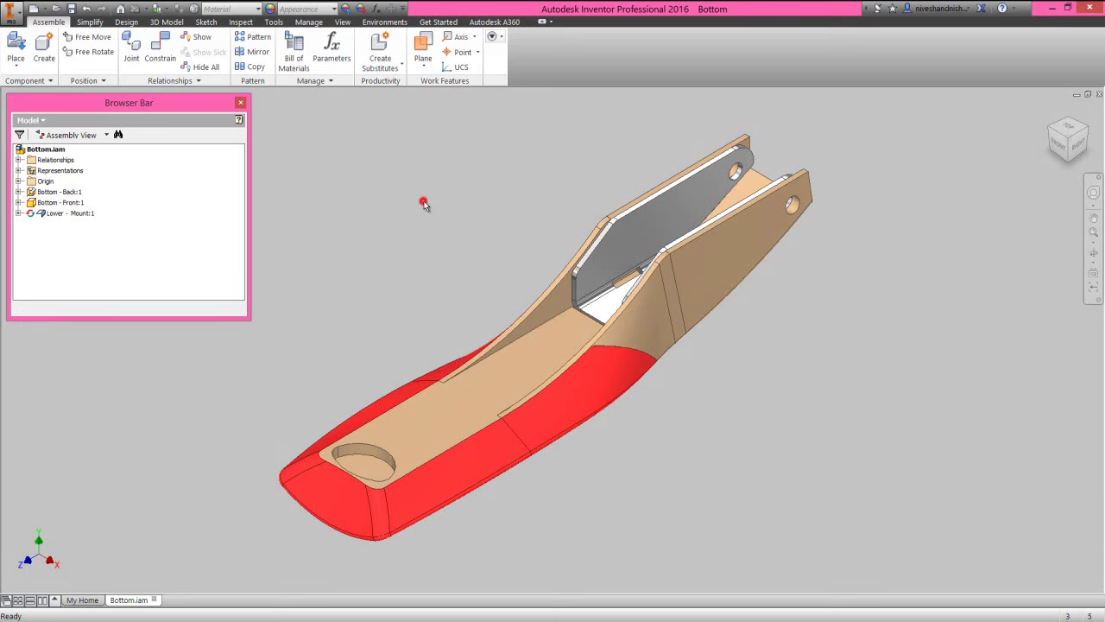
pyautogui.rightClick(47, 216)
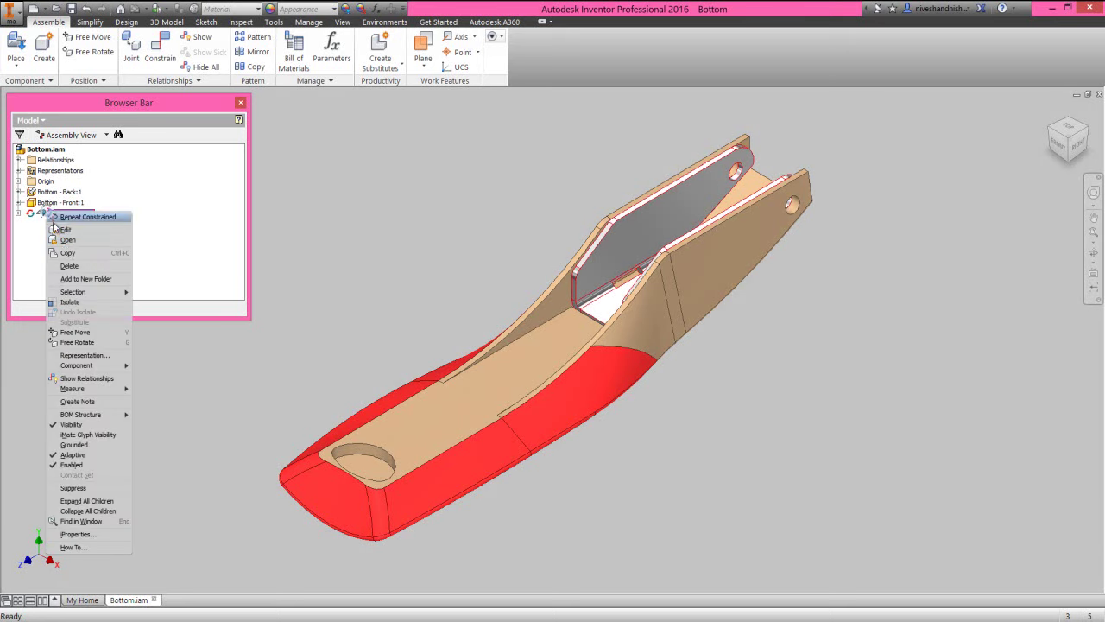
pyautogui.click(71, 229)
pyautogui.click(397, 193)
pyautogui.click(45, 57)
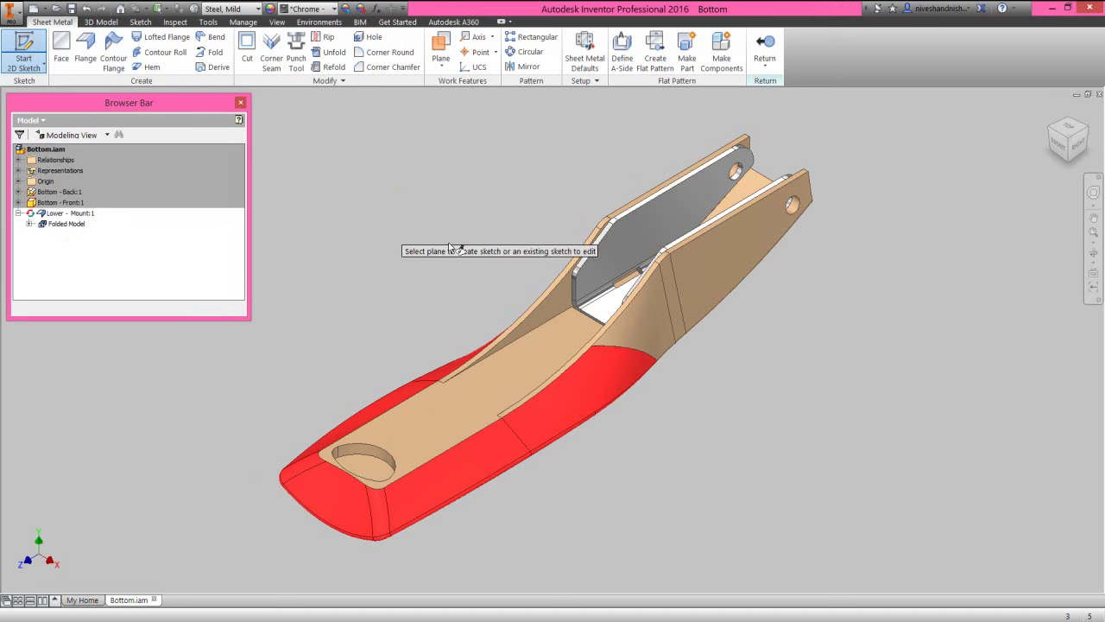
pyautogui.click(598, 310)
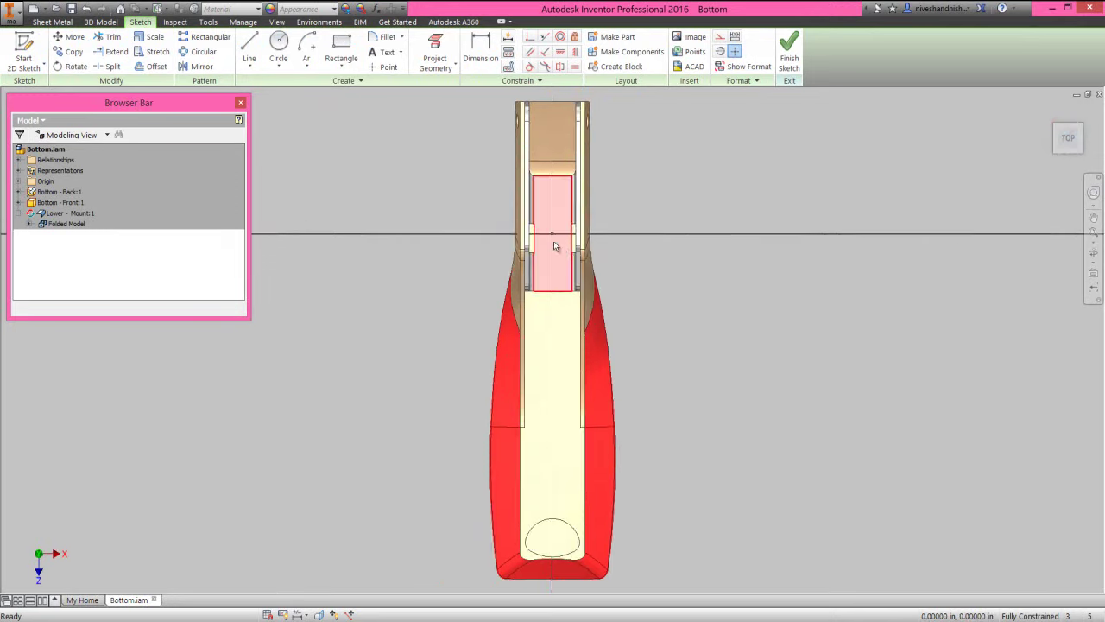
# Step: Project the inner edges of the two bend cutouts on either side of the base into the sketch
pyautogui.scroll(-5, 554, 240)
pyautogui.click(436, 56)
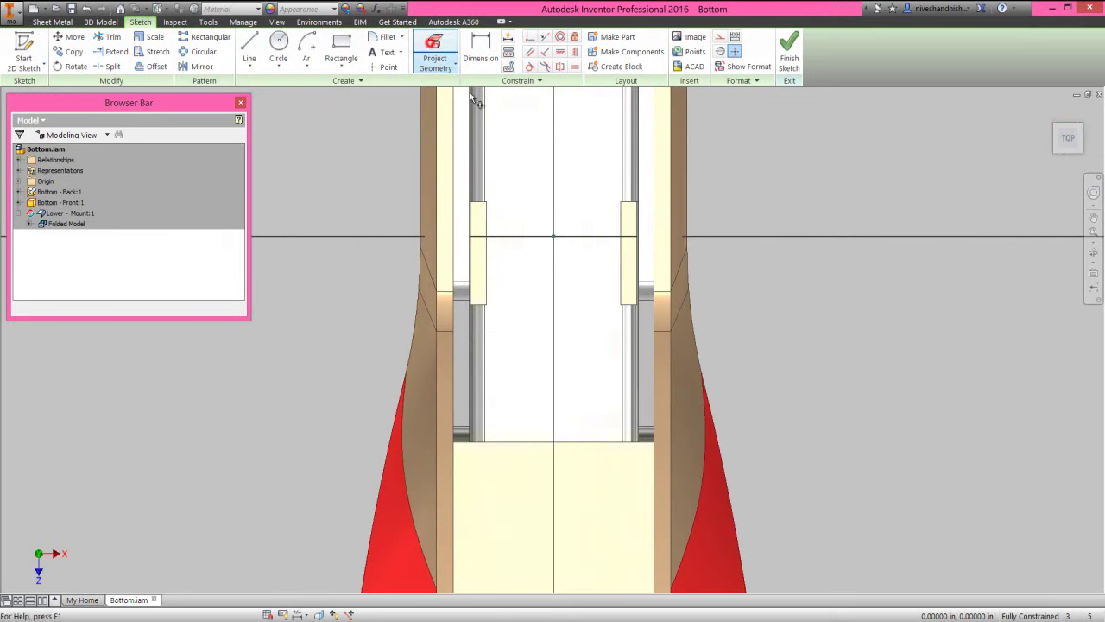
pyautogui.click(492, 225)
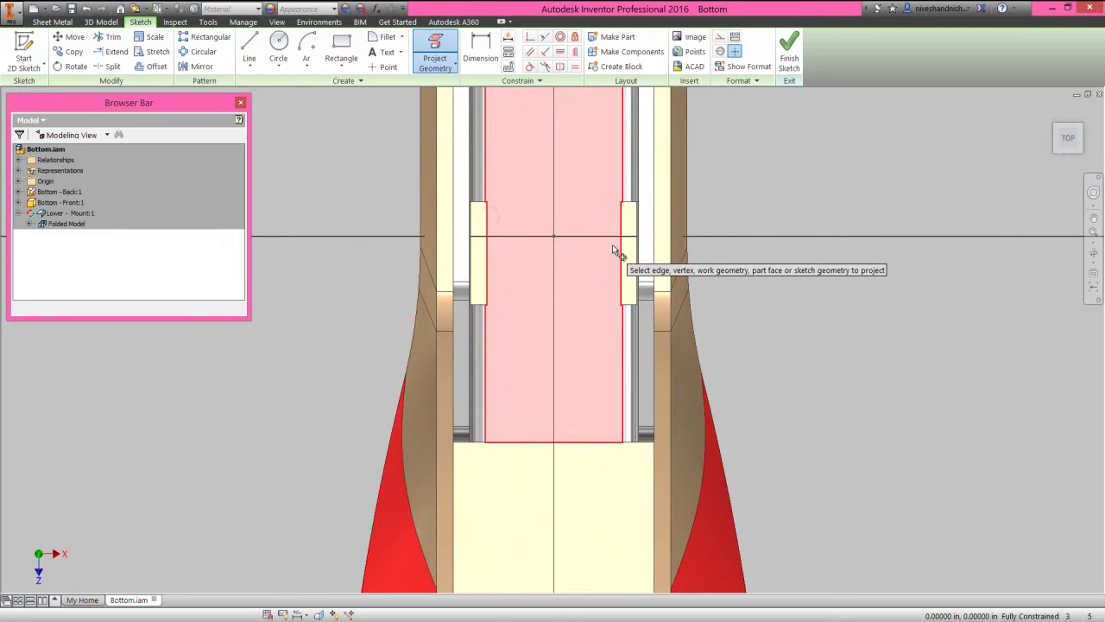
pyautogui.click(621, 235)
# Step: Draw a horizontal line about 0.5 in long between the two projected cutout edges, about 0.06 in from the sketch origin
pyautogui.rightClick(726, 200)
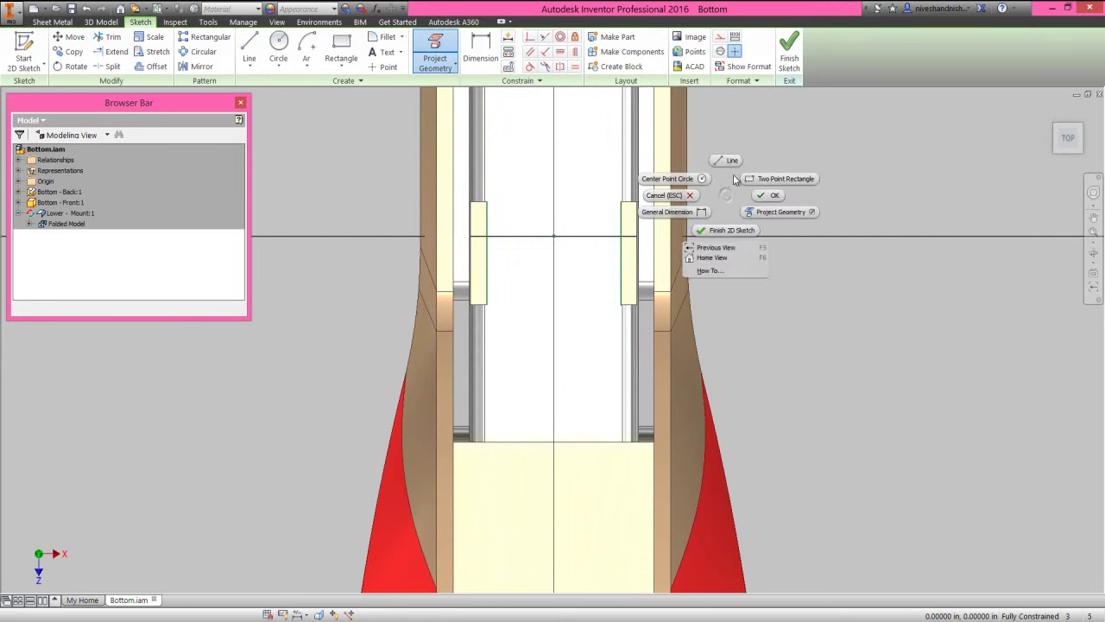
pyautogui.click(732, 160)
pyautogui.click(487, 252)
pyautogui.click(620, 252)
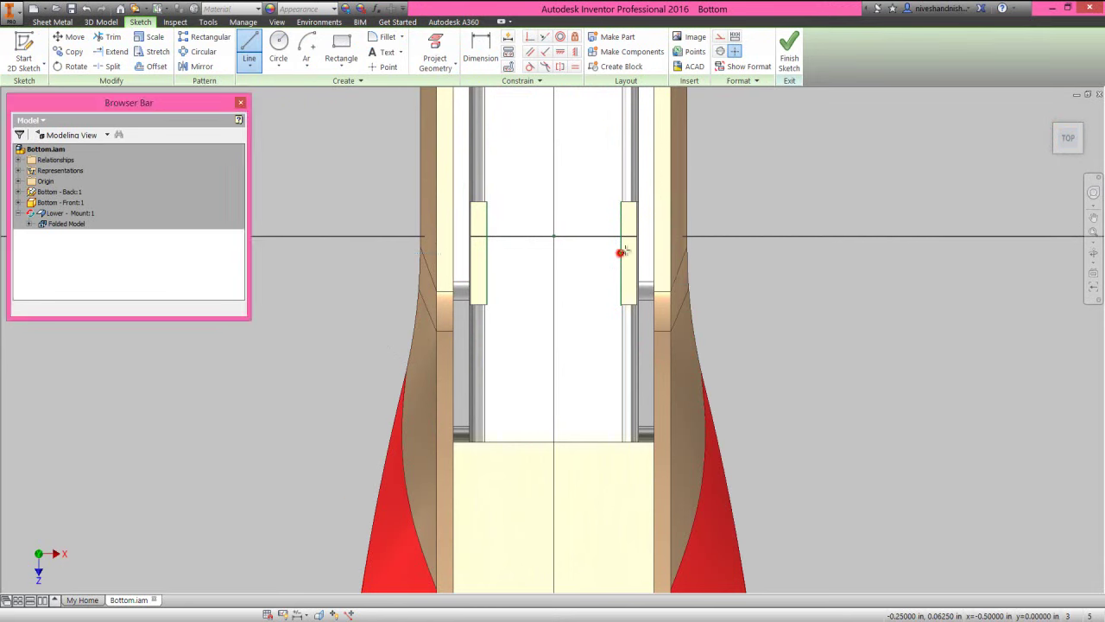
# Step: Draw a circle of diameter 0.062 in centred on the line's midpoint and finish the sketch
pyautogui.rightClick(735, 185)
pyautogui.click(716, 169)
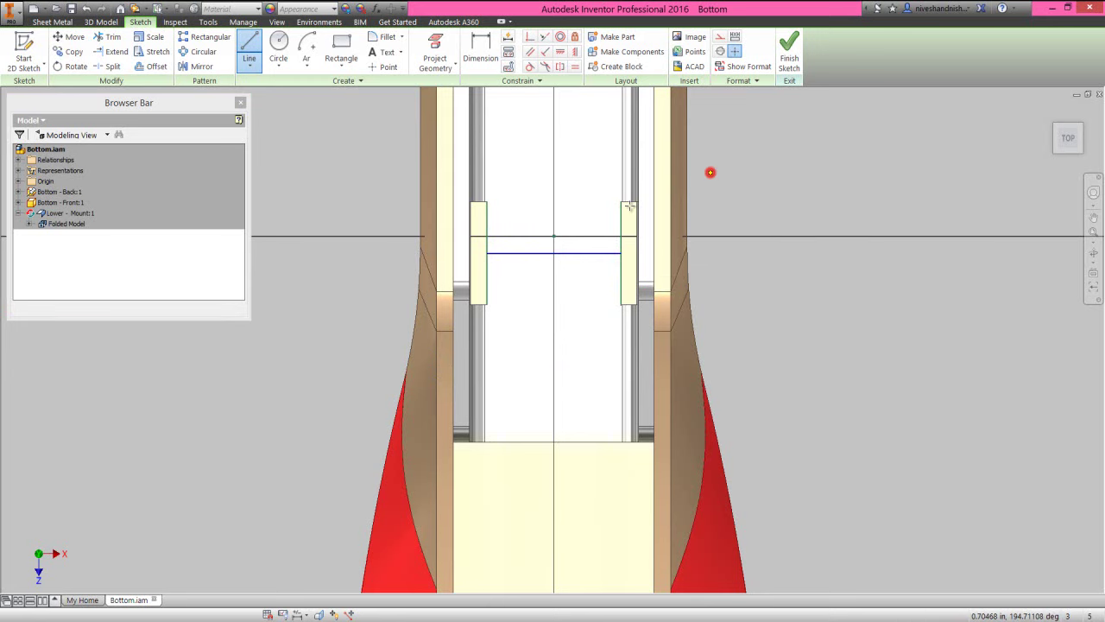
pyautogui.click(554, 252)
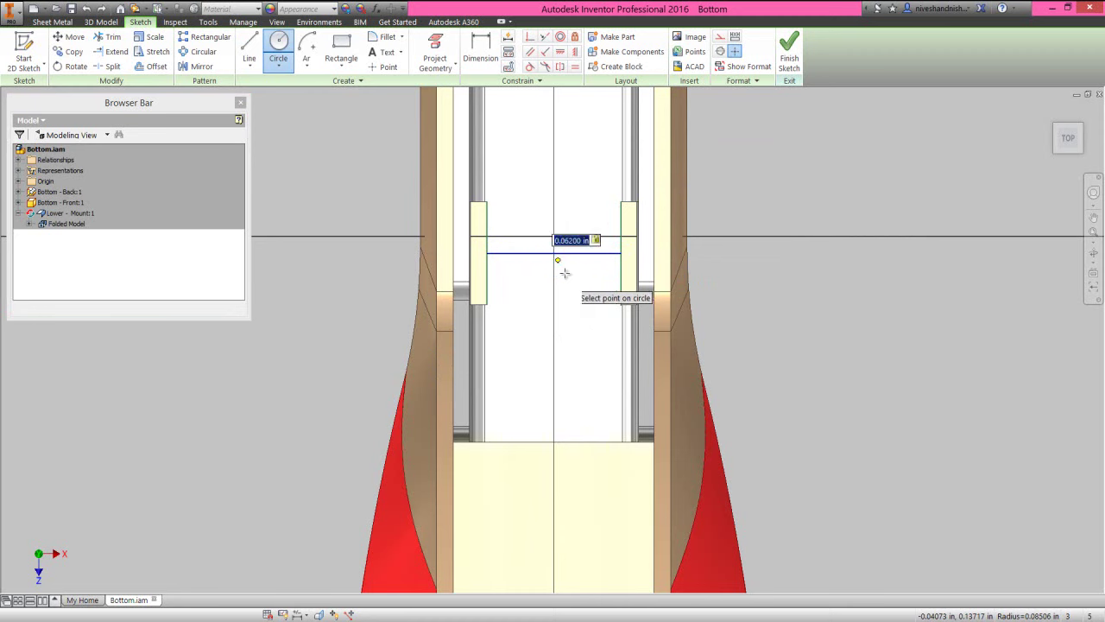
pyautogui.write('.062')
pyautogui.press('Return')
pyautogui.rightClick(706, 195)
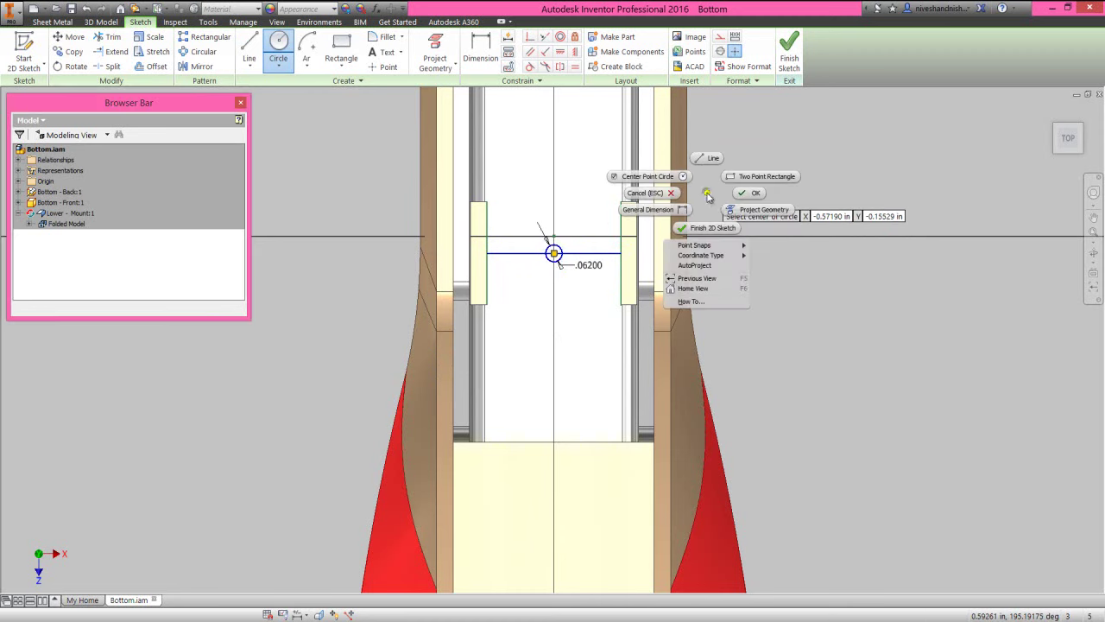
pyautogui.click(750, 200)
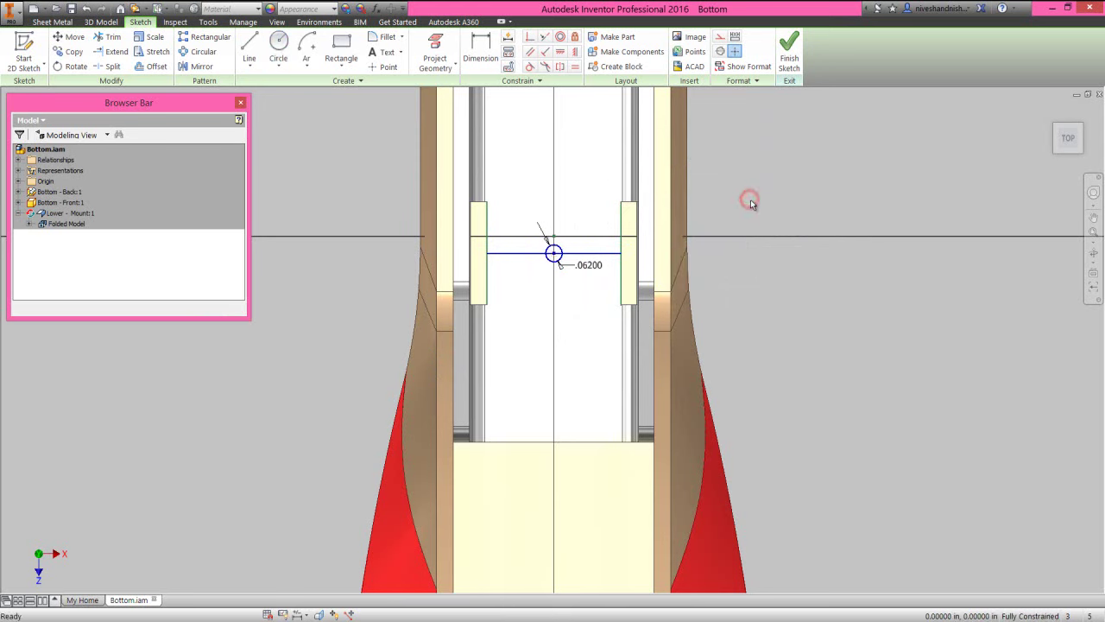
pyautogui.click(793, 74)
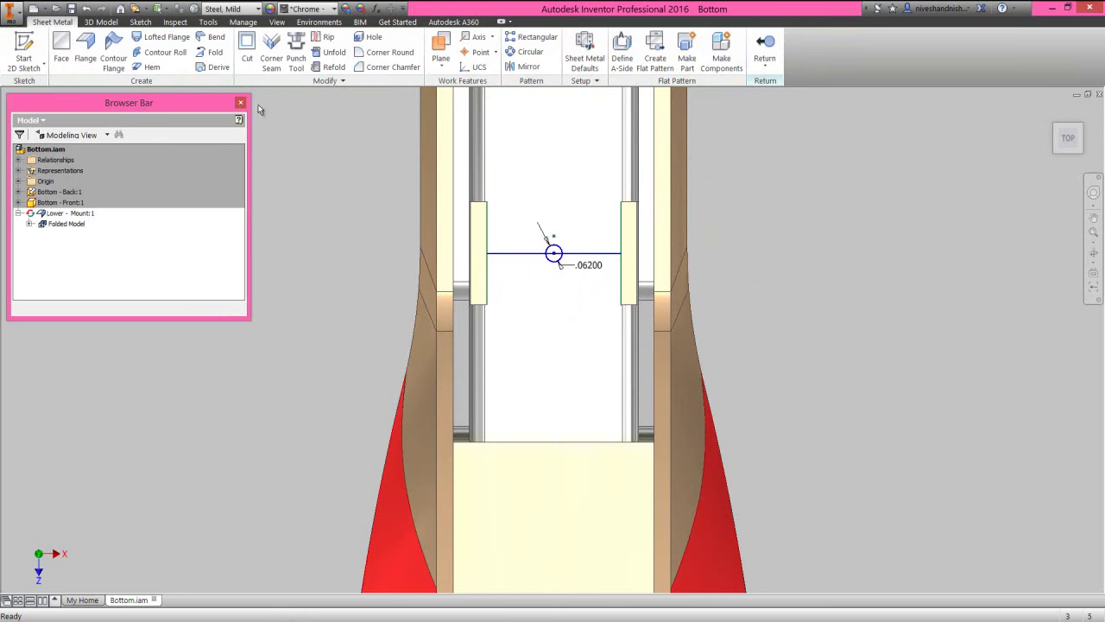
# Step: Extrude the circle as a cut through the mount's base with the distance set to Thickness, and return to the assembly
pyautogui.click(107, 23)
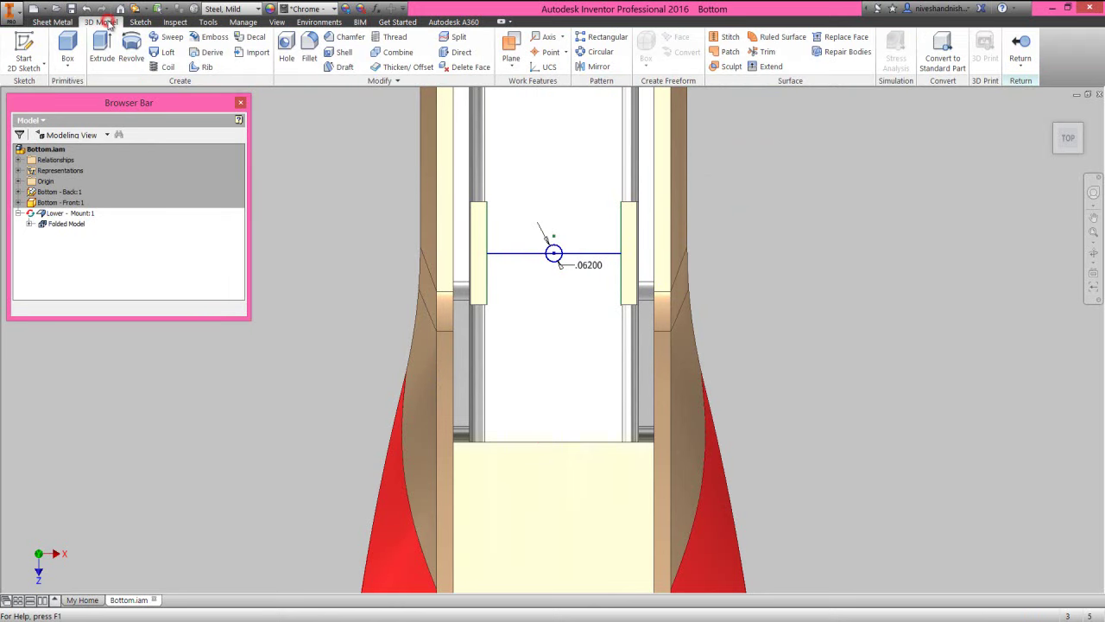
pyautogui.click(100, 45)
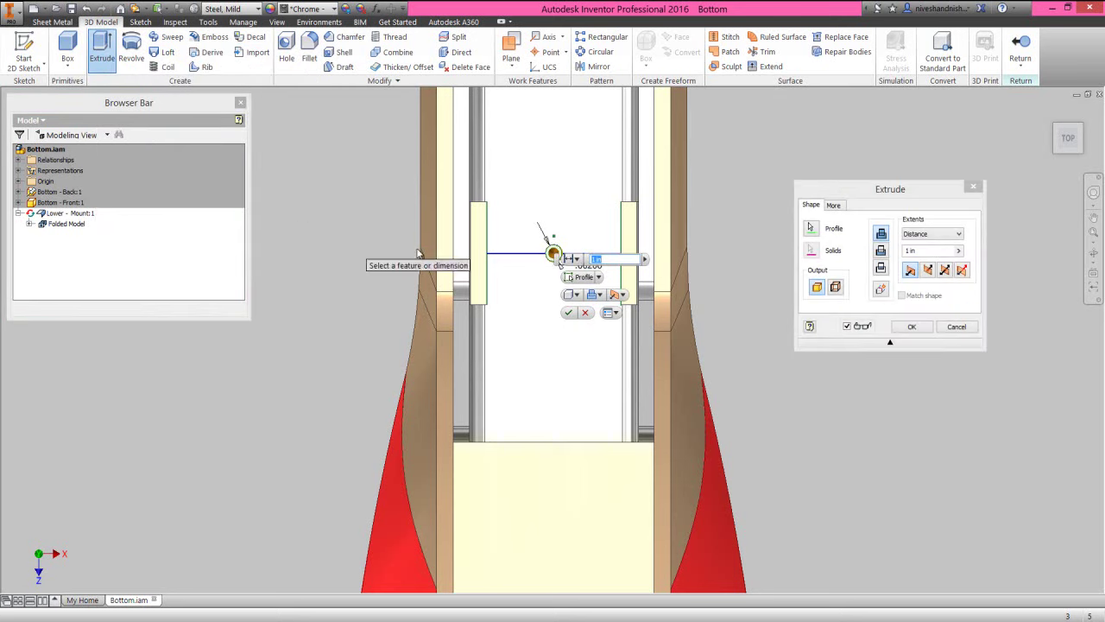
pyautogui.click(850, 188)
pyautogui.click(882, 252)
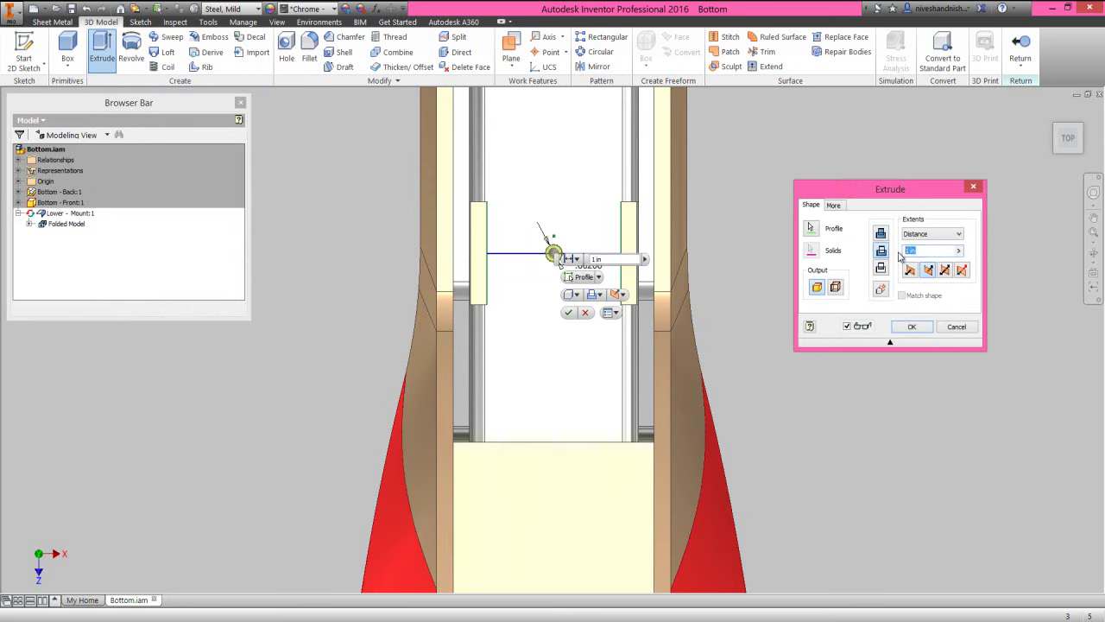
pyautogui.write('Thick')
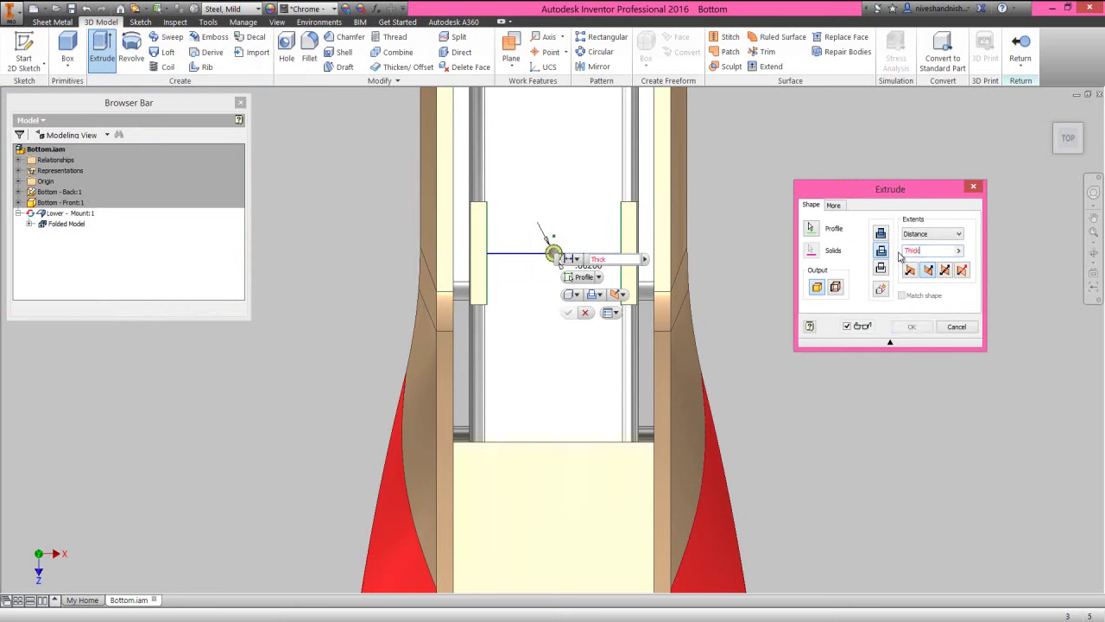
pyautogui.write('ness')
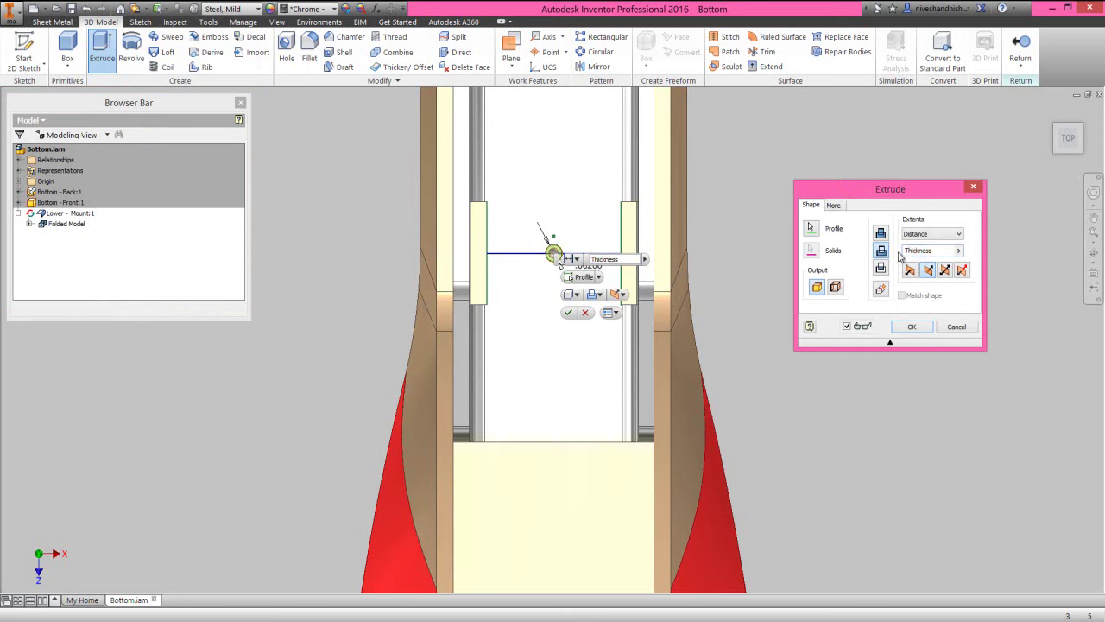
pyautogui.click(911, 327)
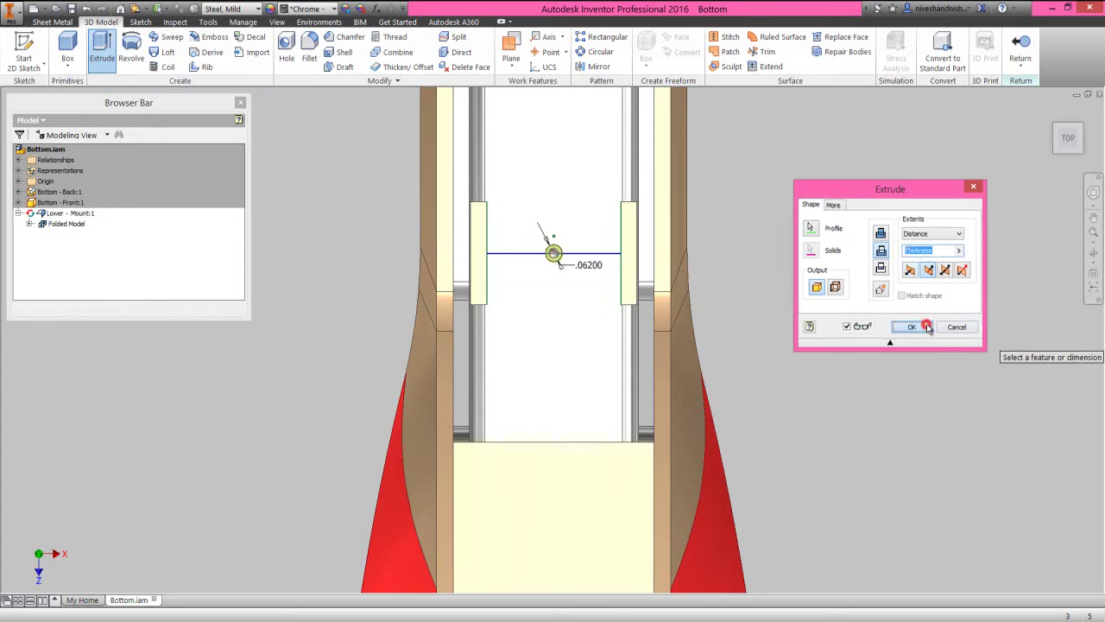
pyautogui.click(1019, 47)
# Step: Examine the new hole in the mount's base up close in the assembly
pyautogui.click(1049, 111)
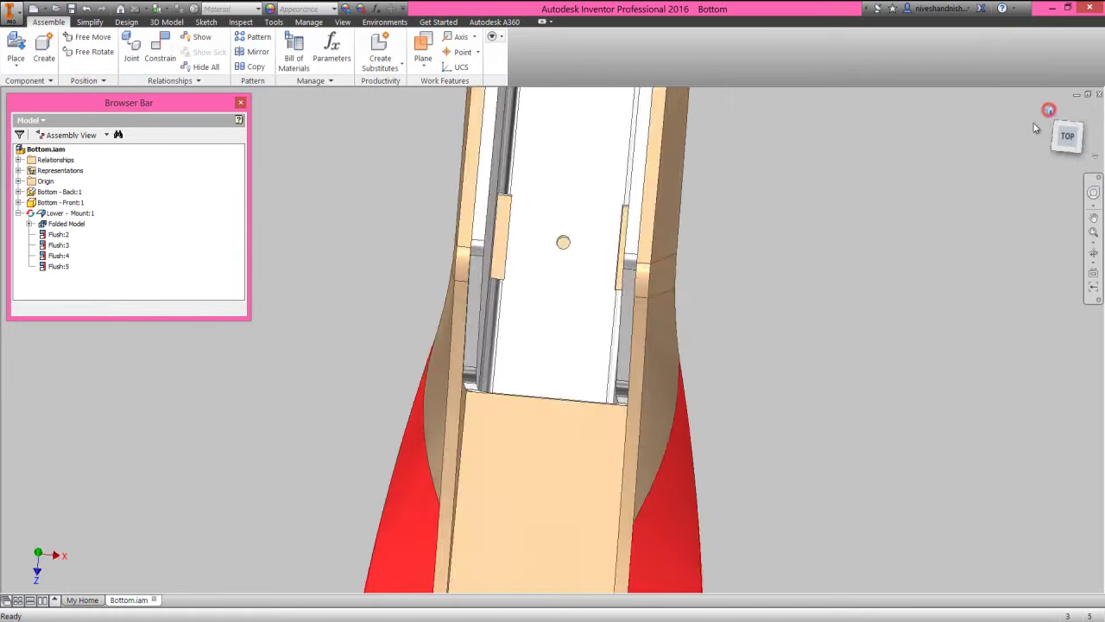
pyautogui.press('F4')
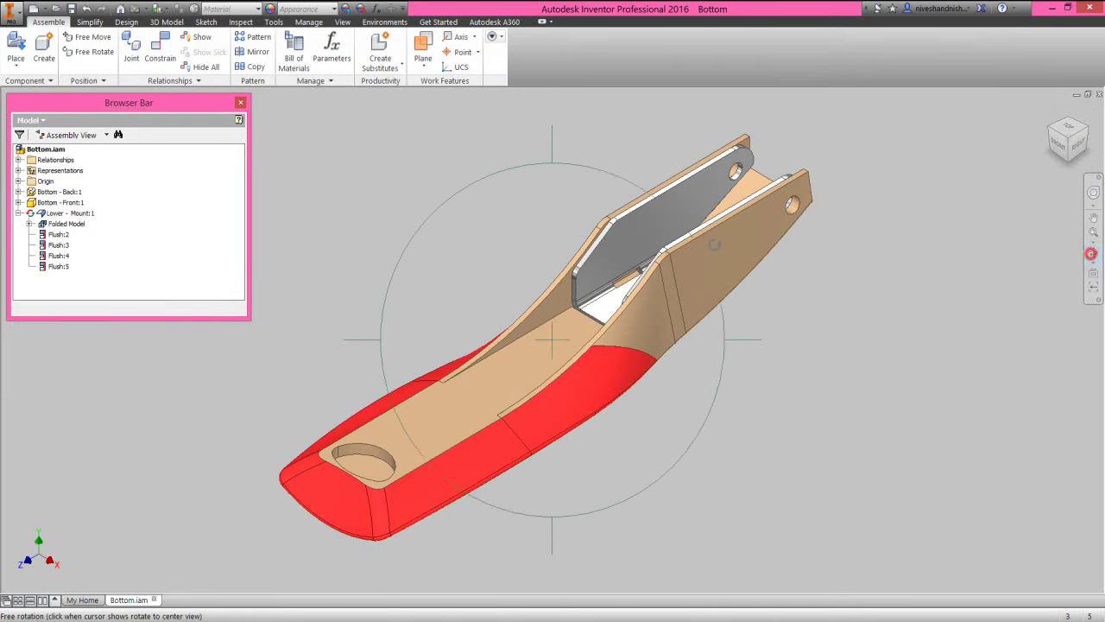
pyautogui.scroll(2, 522, 361)
pyautogui.moveTo(523, 361); pyautogui.dragTo(515, 382)
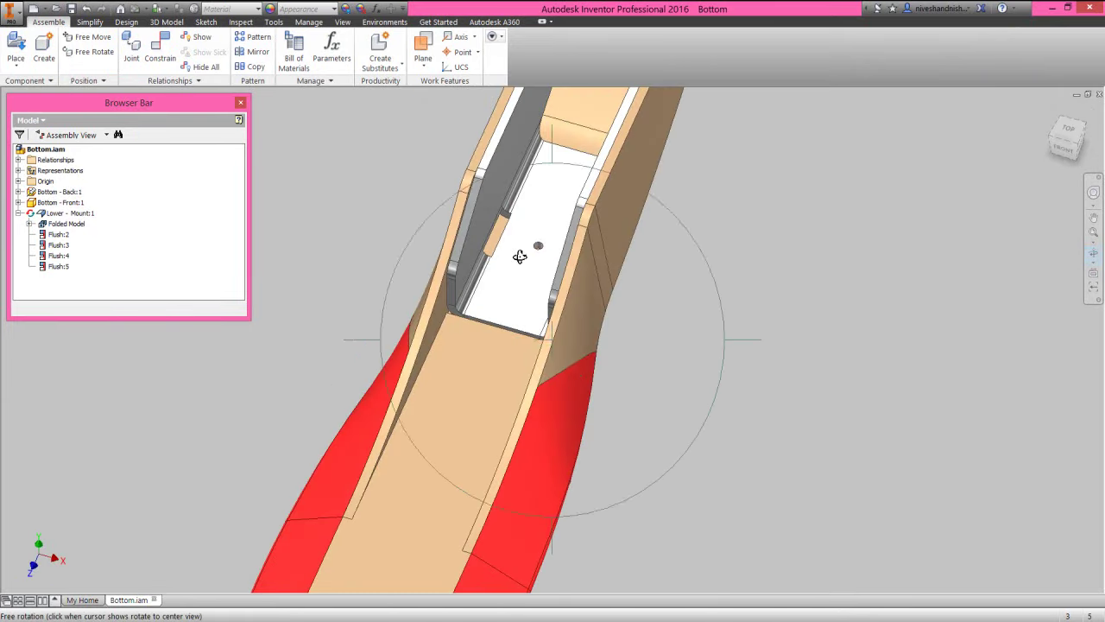
pyautogui.scroll(3, 529, 251)
pyautogui.rightClick(576, 242)
pyautogui.click(590, 271)
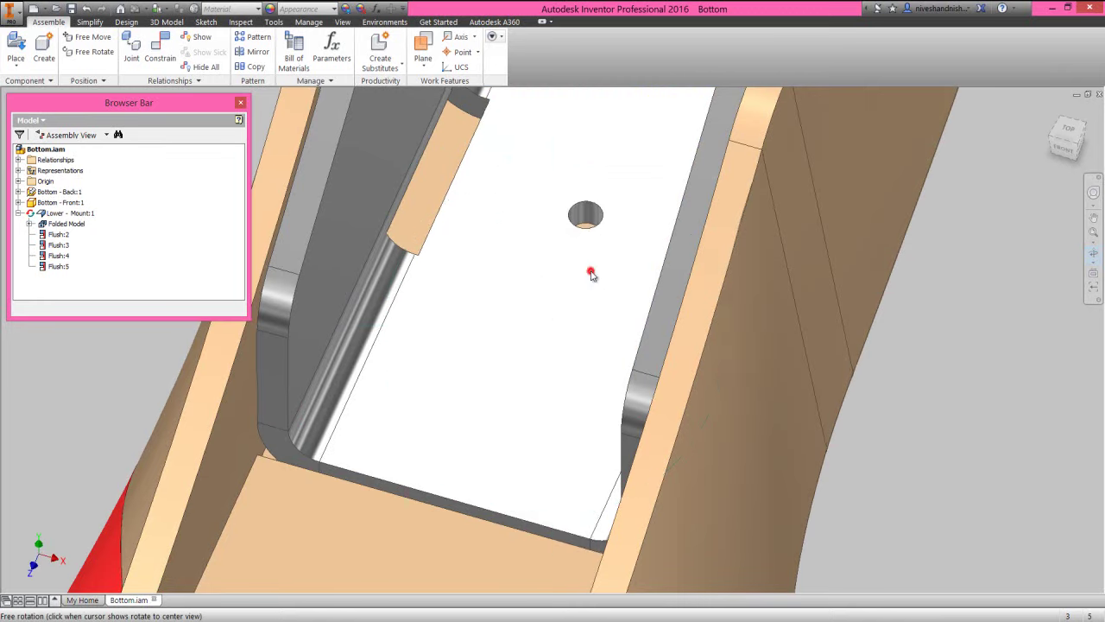
# Step: Return the assembly to its home view, collapse the browser tree, and save Bottom.iam with all its dependent files
pyautogui.rightClick(552, 264)
pyautogui.click(522, 316)
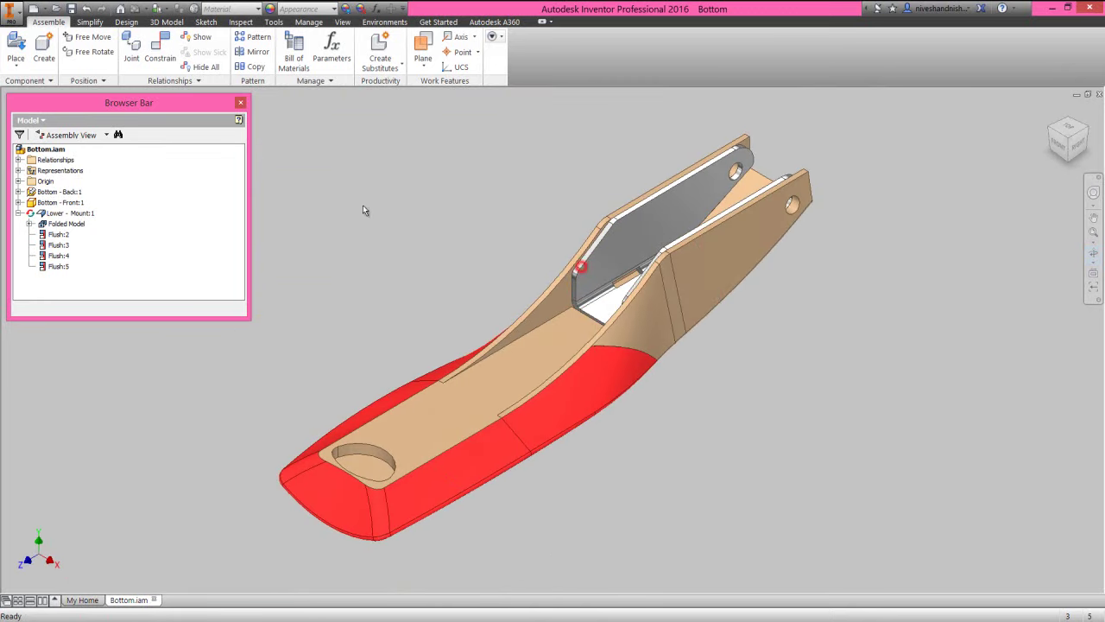
pyautogui.rightClick(180, 207)
pyautogui.click(212, 440)
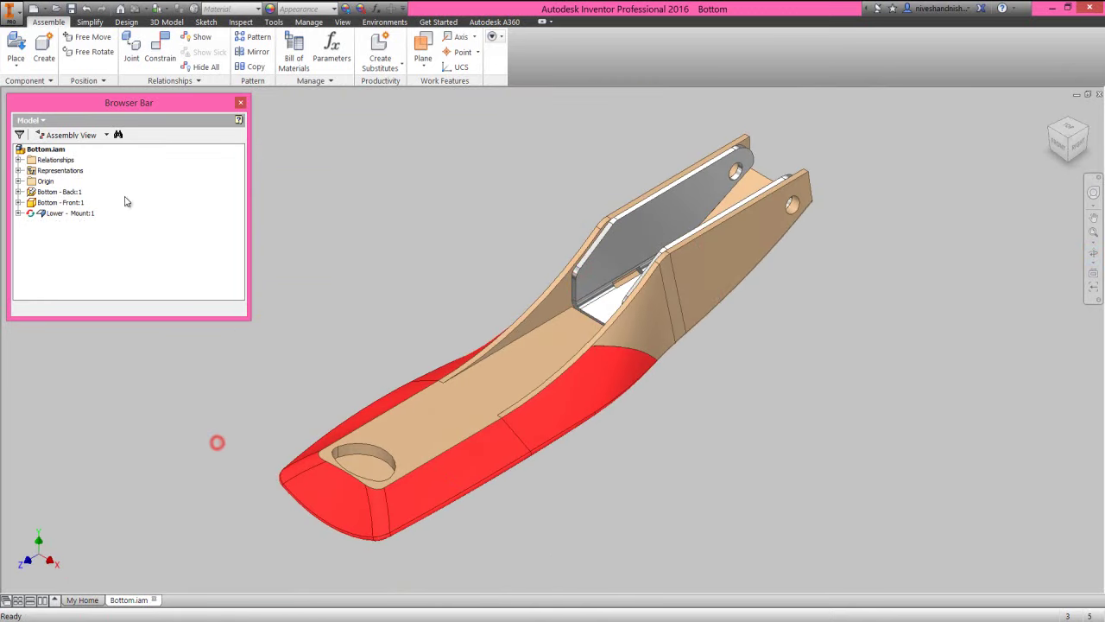
pyautogui.click(72, 8)
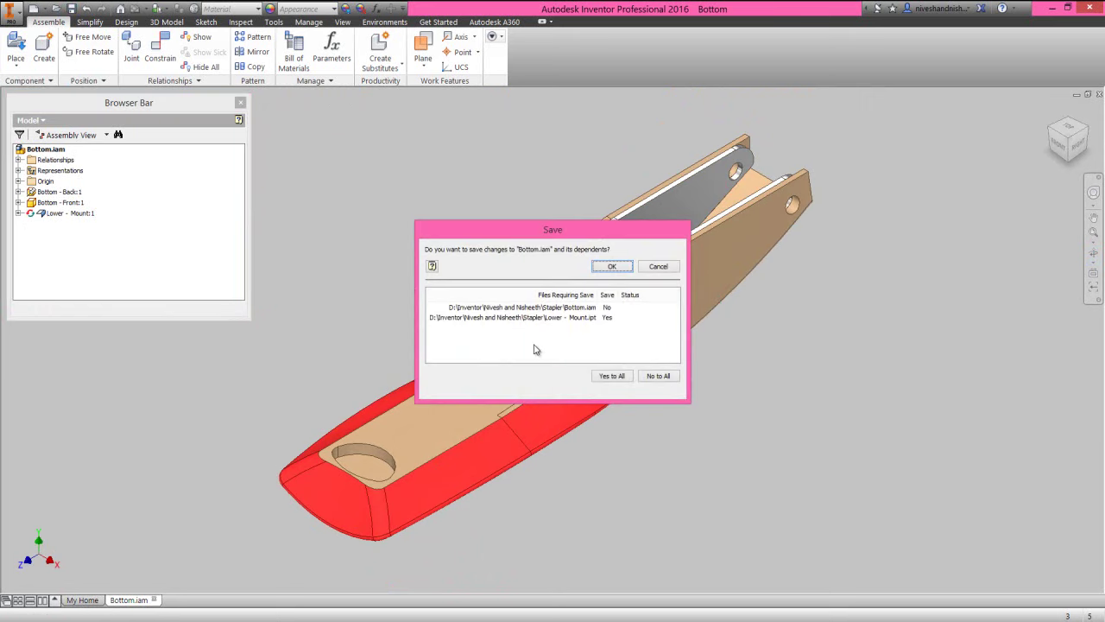
pyautogui.click(602, 377)
pyautogui.click(611, 267)
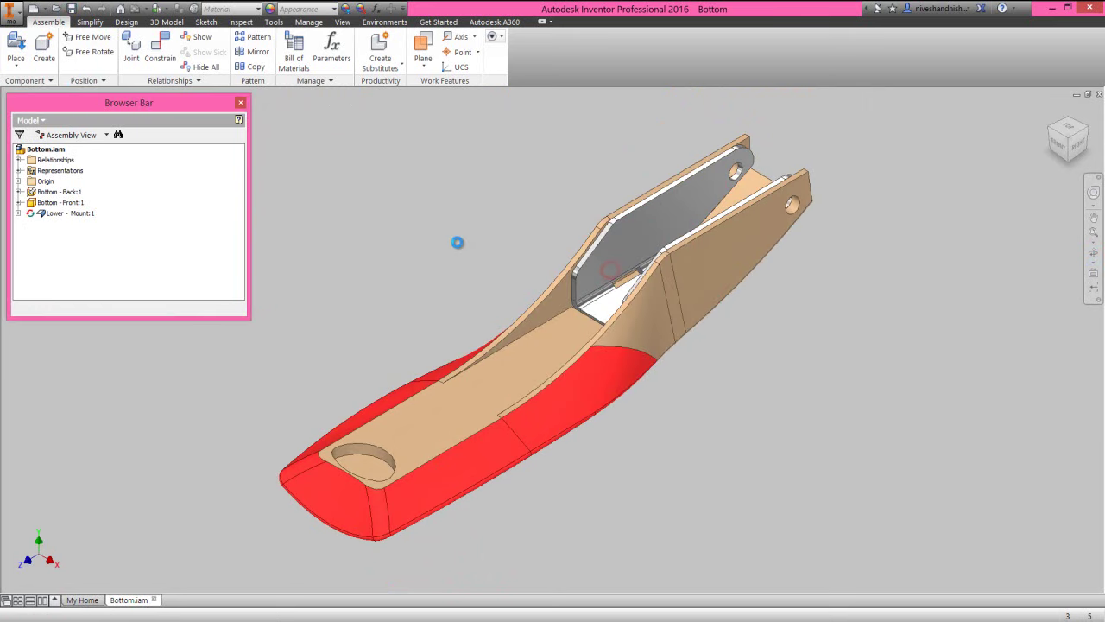
pyautogui.click(457, 243)
pyautogui.click(458, 270)
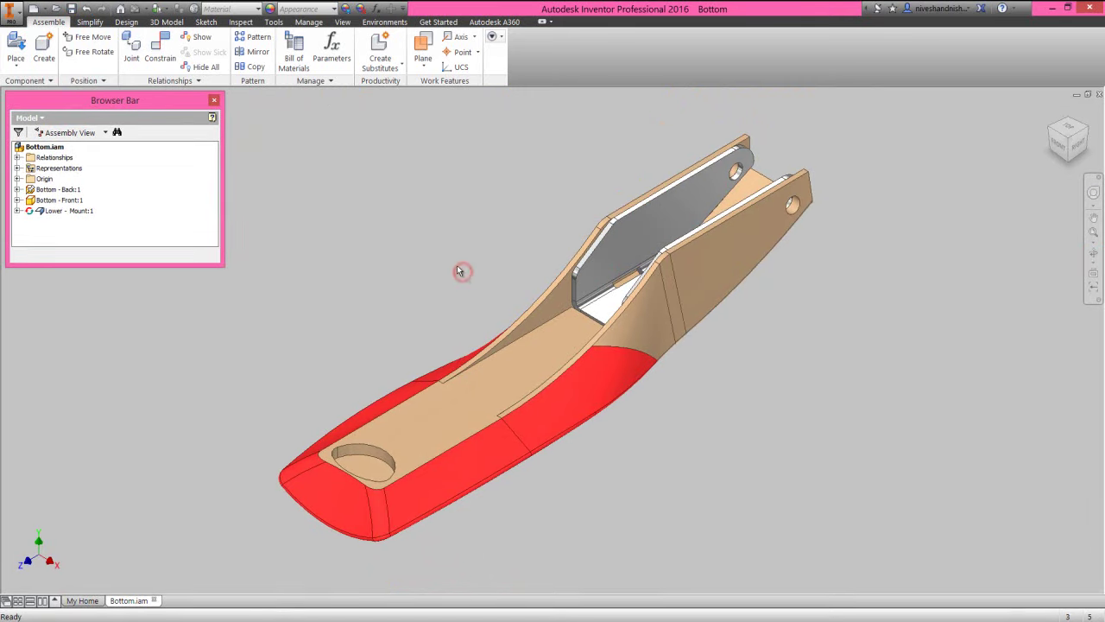
# Step: Create a new part file from the English Standard (in).ipt template
pyautogui.click(33, 9)
pyautogui.click(366, 234)
pyautogui.click(557, 255)
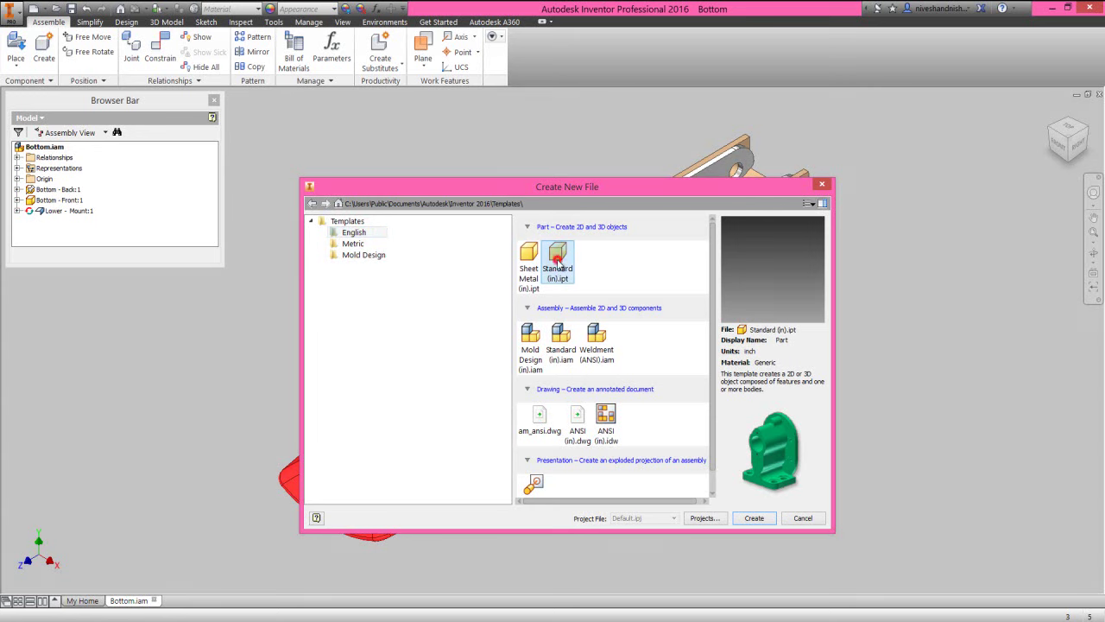
pyautogui.click(754, 518)
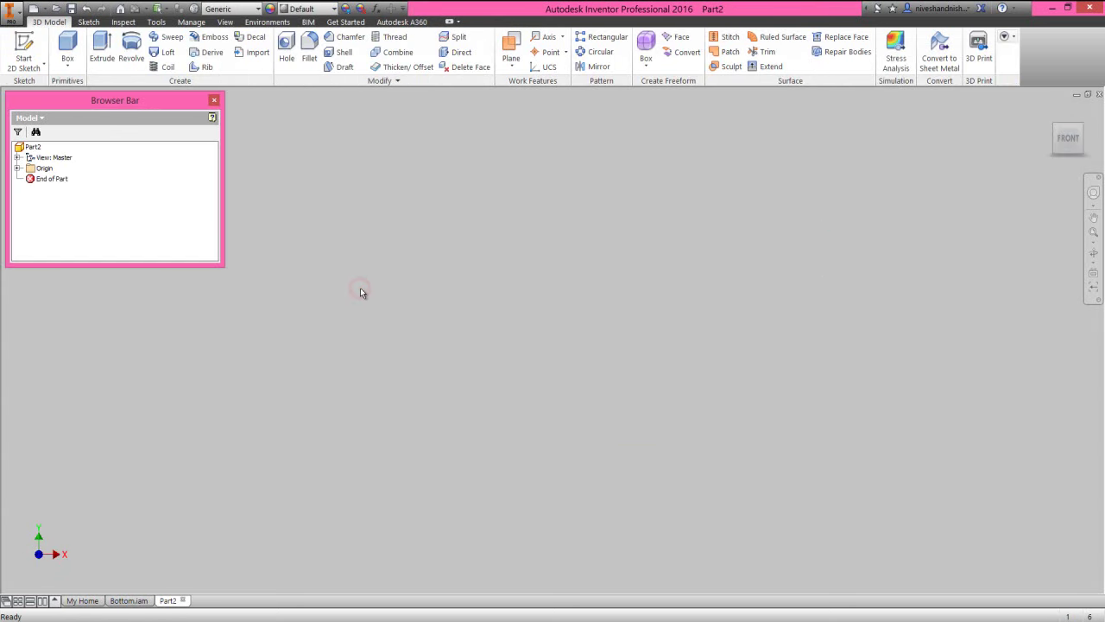
# Step: Start a 2D sketch on the XY plane in the front view and project the Y axis into it
pyautogui.click(24, 48)
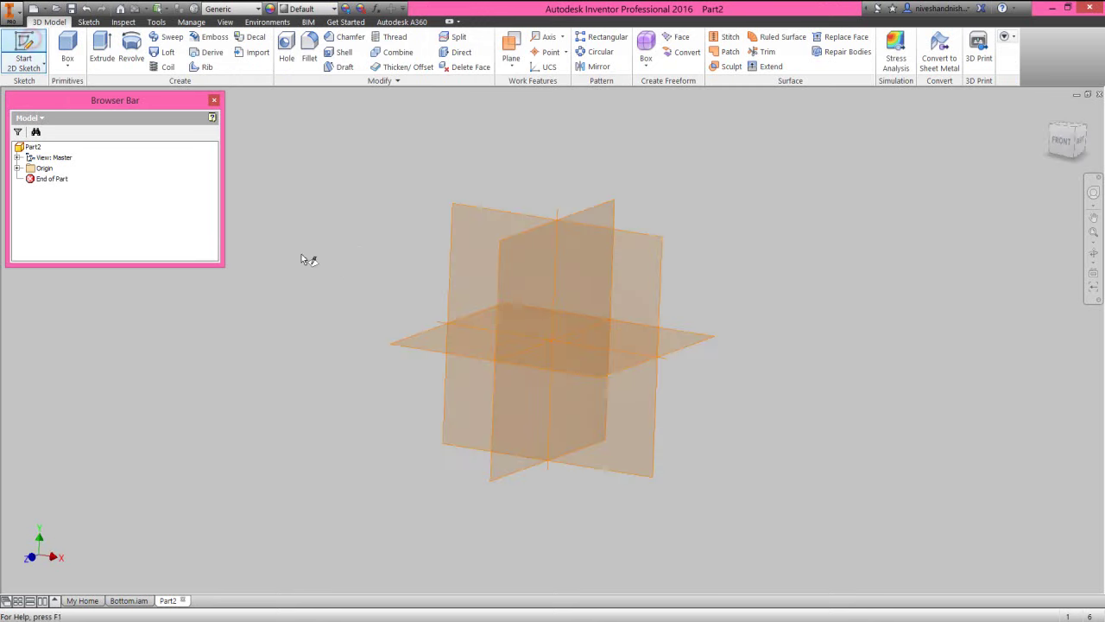
pyautogui.click(471, 178)
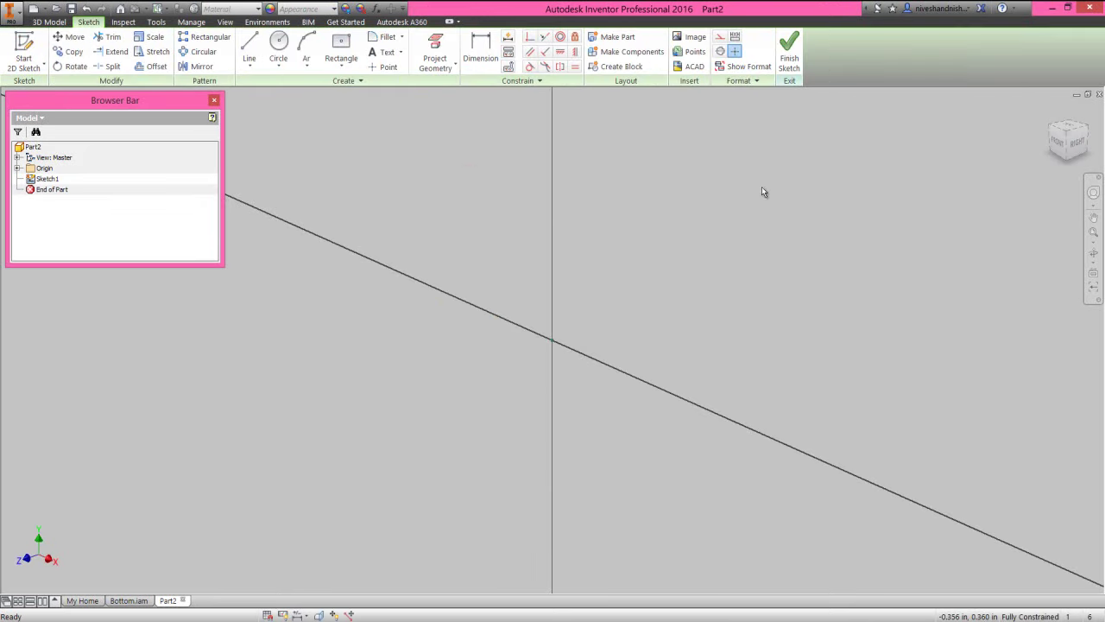
pyautogui.click(1058, 145)
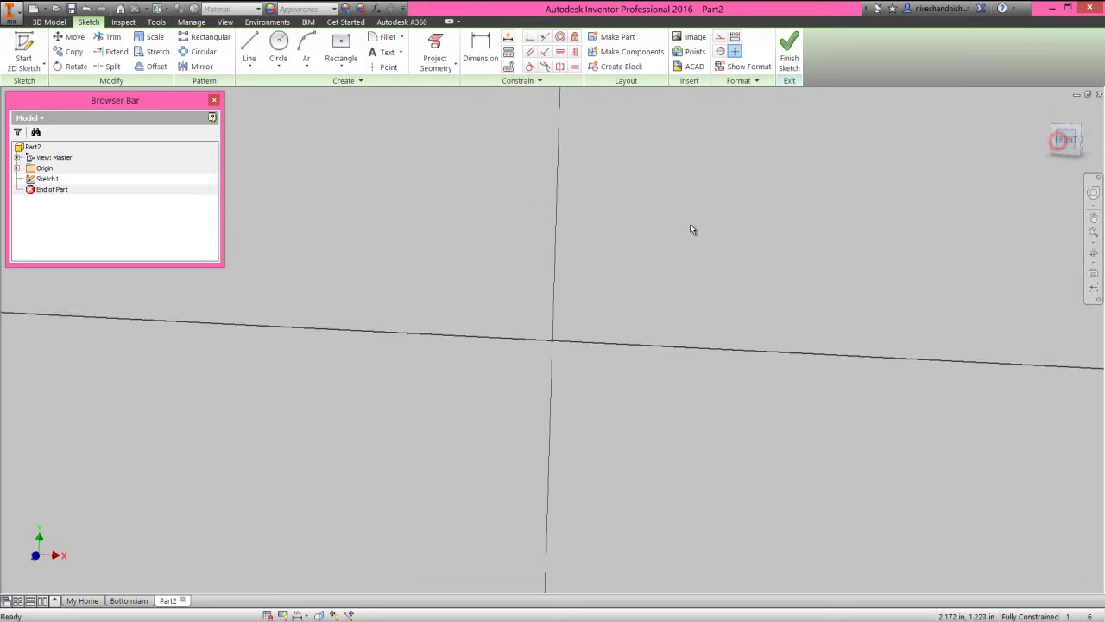
pyautogui.click(489, 167)
pyautogui.click(436, 47)
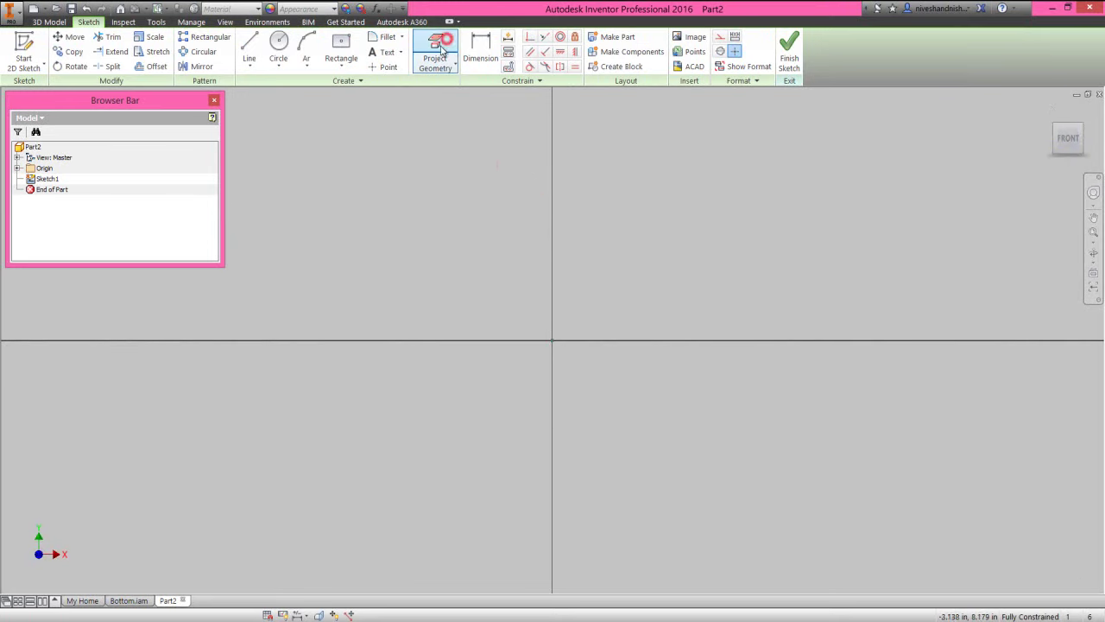
pyautogui.click(17, 168)
pyautogui.click(53, 221)
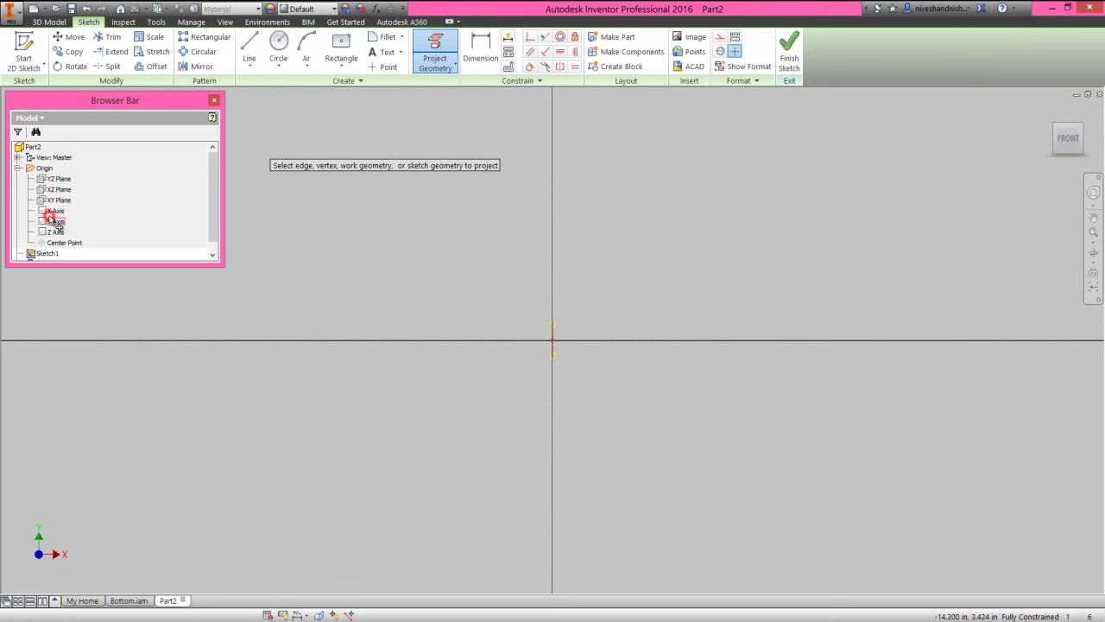
pyautogui.rightClick(402, 268)
pyautogui.click(429, 268)
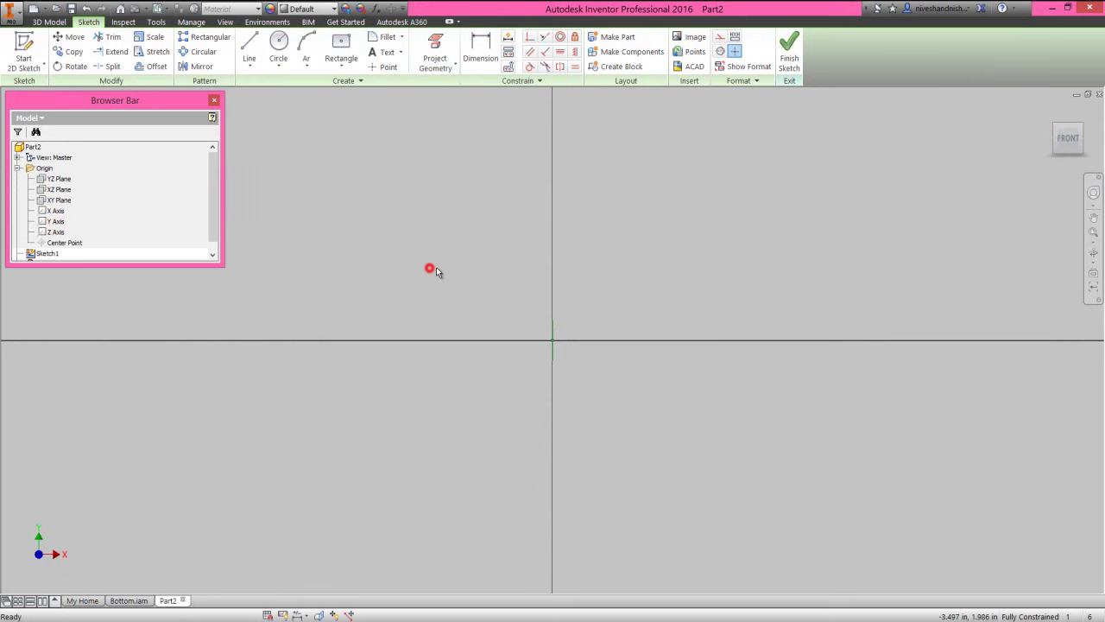
# Step: Draw a circle about 0.77 in in diameter on the horizontal axis, centred about 4.77 in to the right of the origin
pyautogui.rightClick(746, 257)
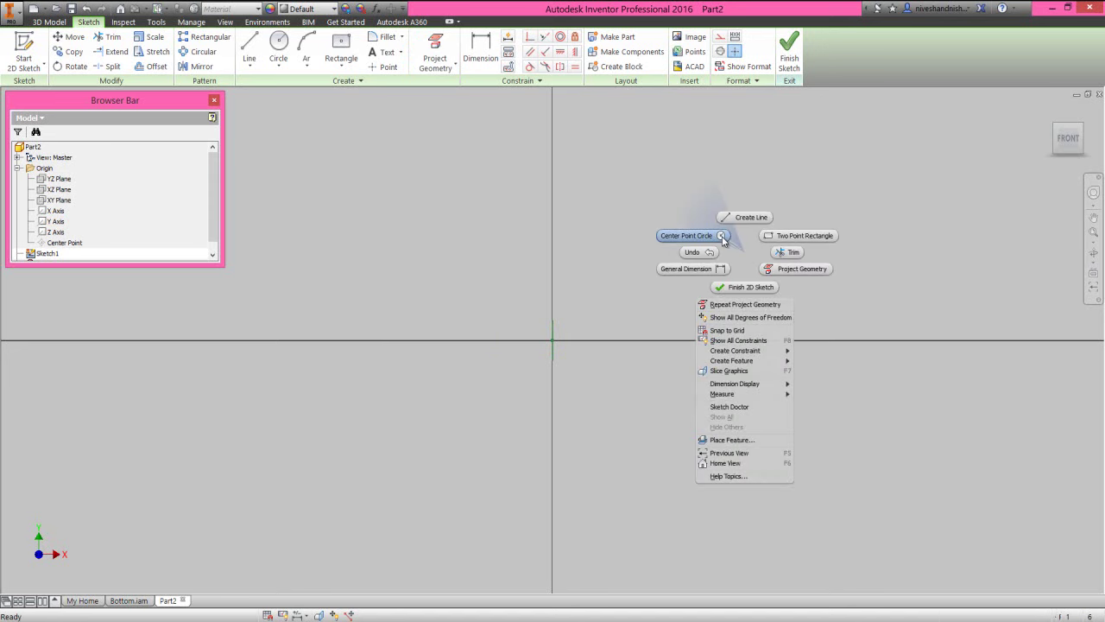
pyautogui.click(723, 240)
pyautogui.click(720, 340)
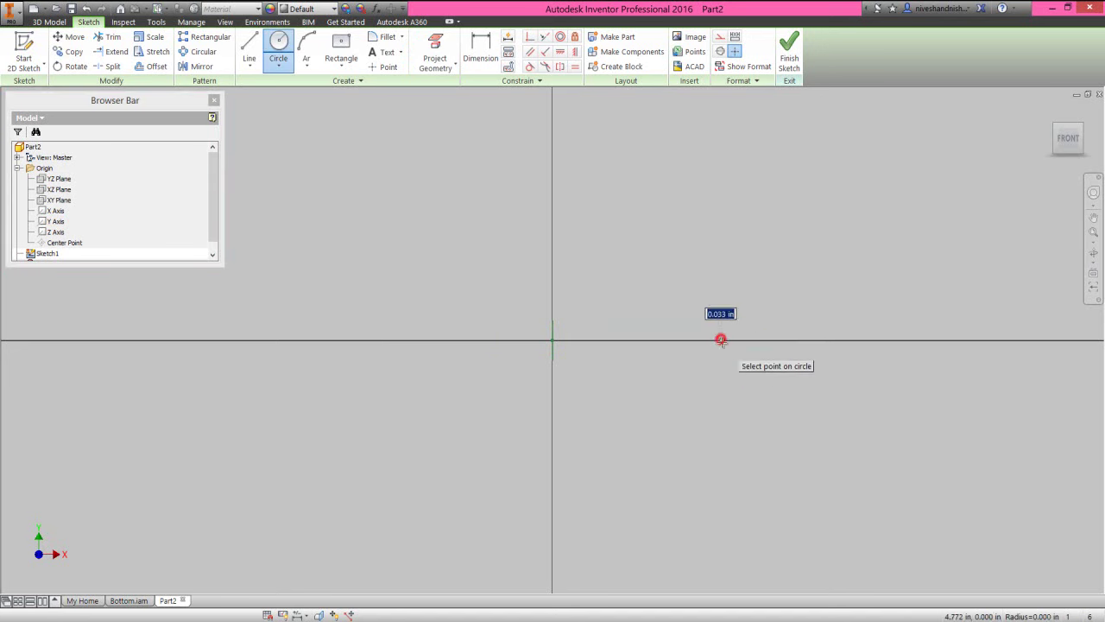
pyautogui.click(730, 350)
pyautogui.rightClick(667, 285)
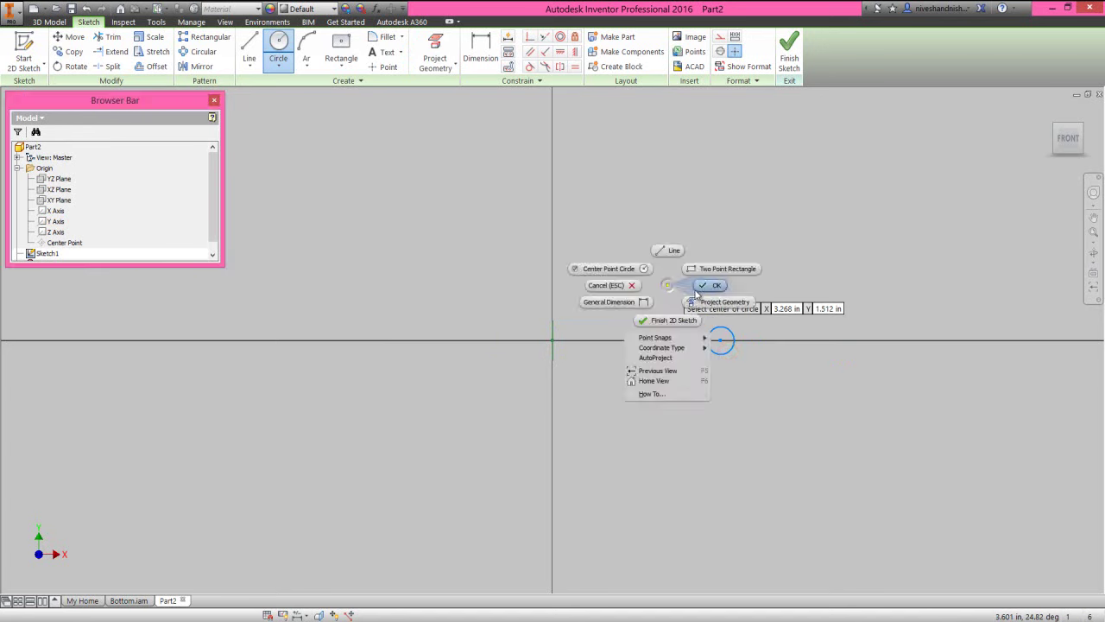
pyautogui.click(696, 288)
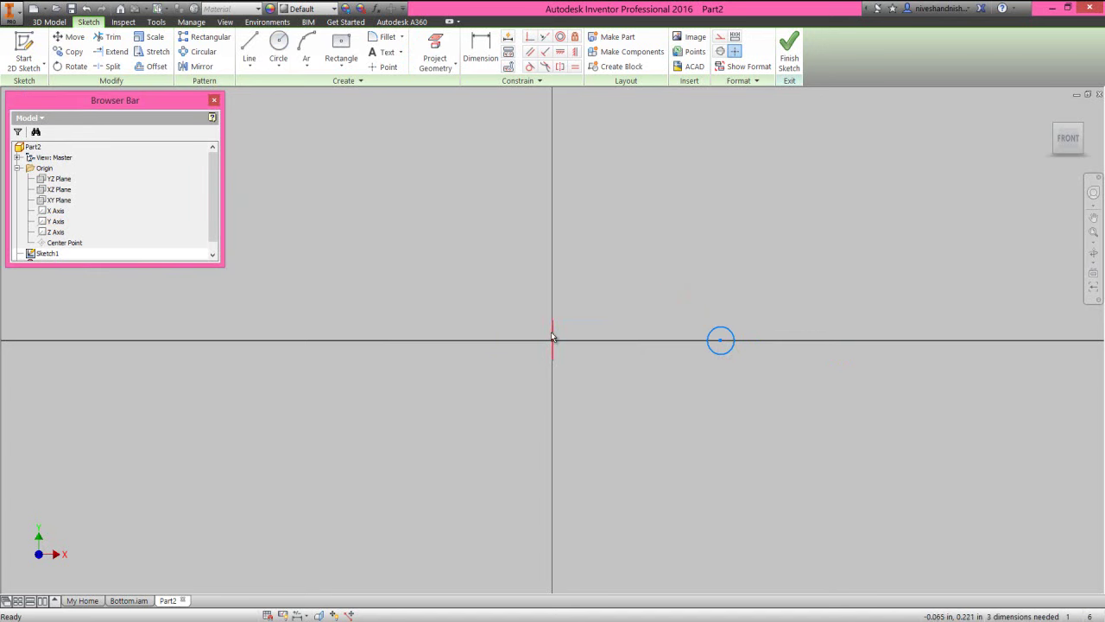
# Step: Convert the projected Y axis line to a centerline
pyautogui.click(719, 53)
pyautogui.click(637, 266)
pyautogui.scroll(3, 638, 330)
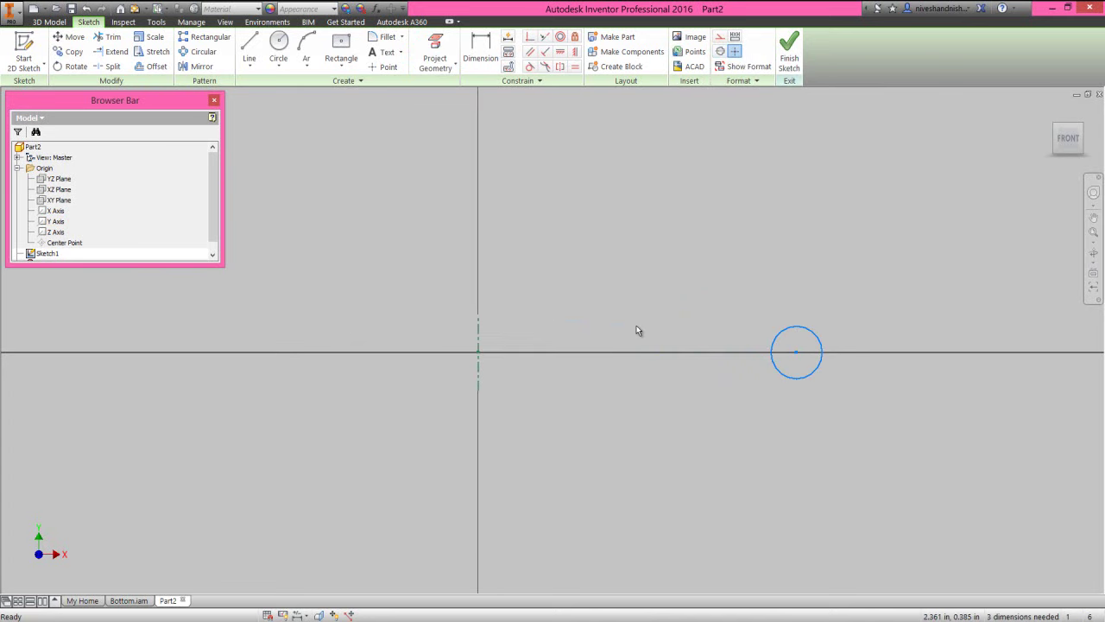
pyautogui.scroll(3, 637, 331)
pyautogui.click(636, 328)
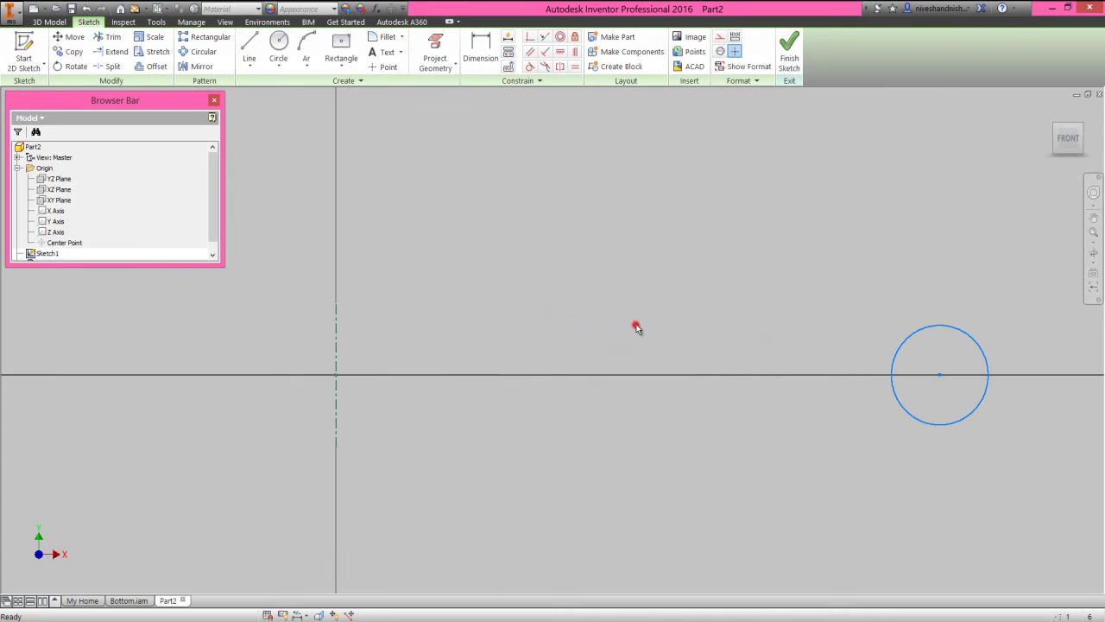
# Step: Set the document's linear dimension display precision to five decimal places (5.12345) and return to the sketch tools
pyautogui.click(156, 21)
pyautogui.click(254, 68)
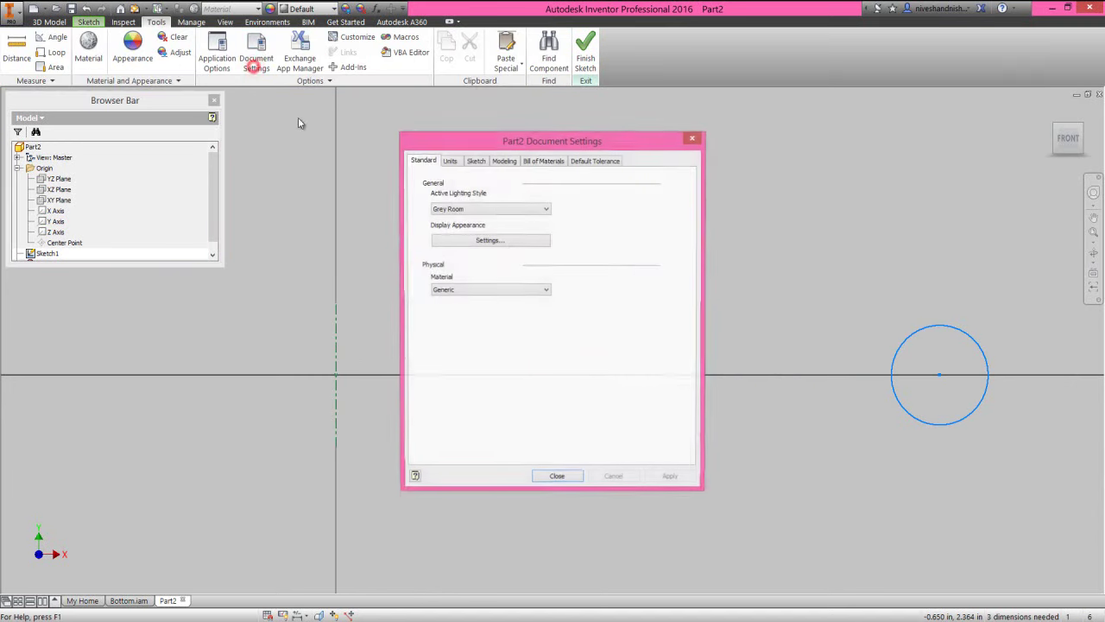
pyautogui.click(449, 161)
pyautogui.click(456, 281)
pyautogui.click(448, 328)
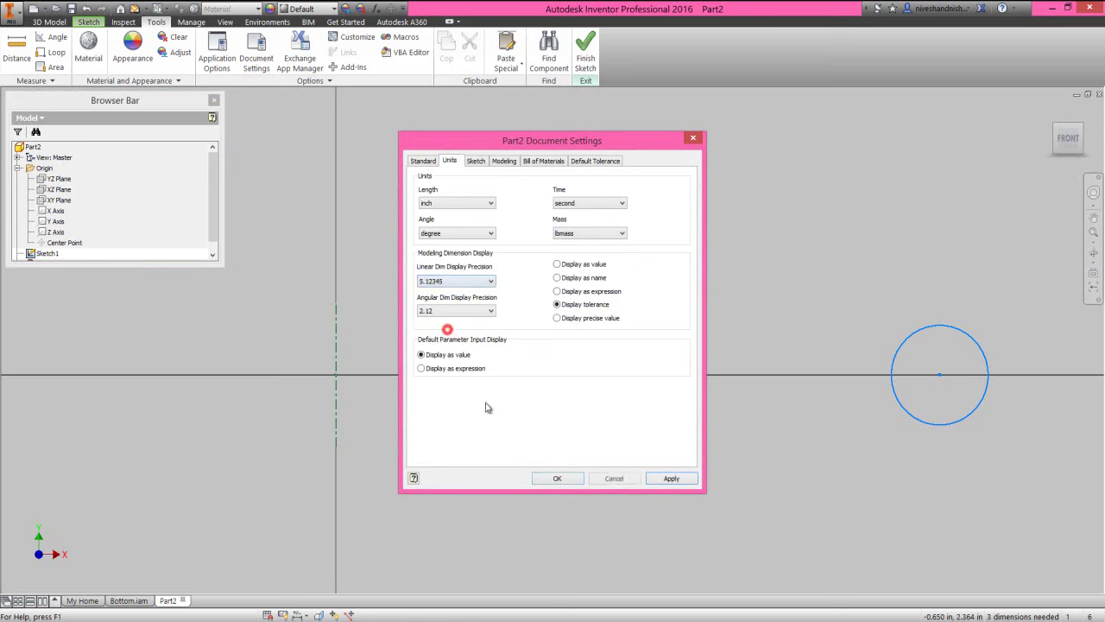
pyautogui.click(557, 479)
pyautogui.click(89, 21)
pyautogui.click(647, 336)
pyautogui.click(693, 316)
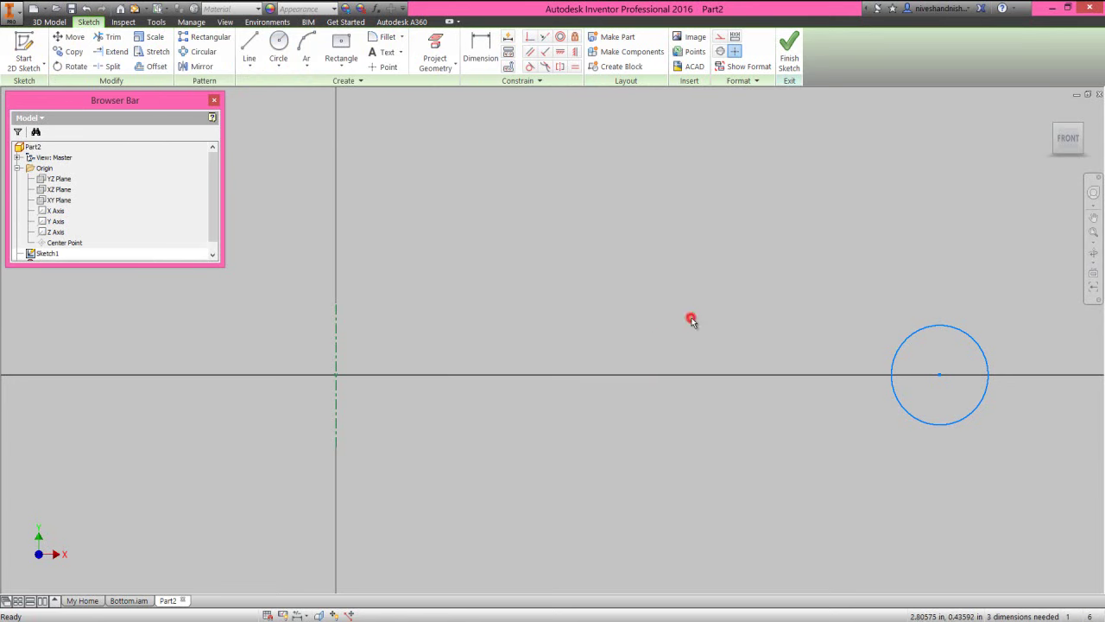
# Step: Dimension the circle's diameter and set it to 0.03 in
pyautogui.click(473, 56)
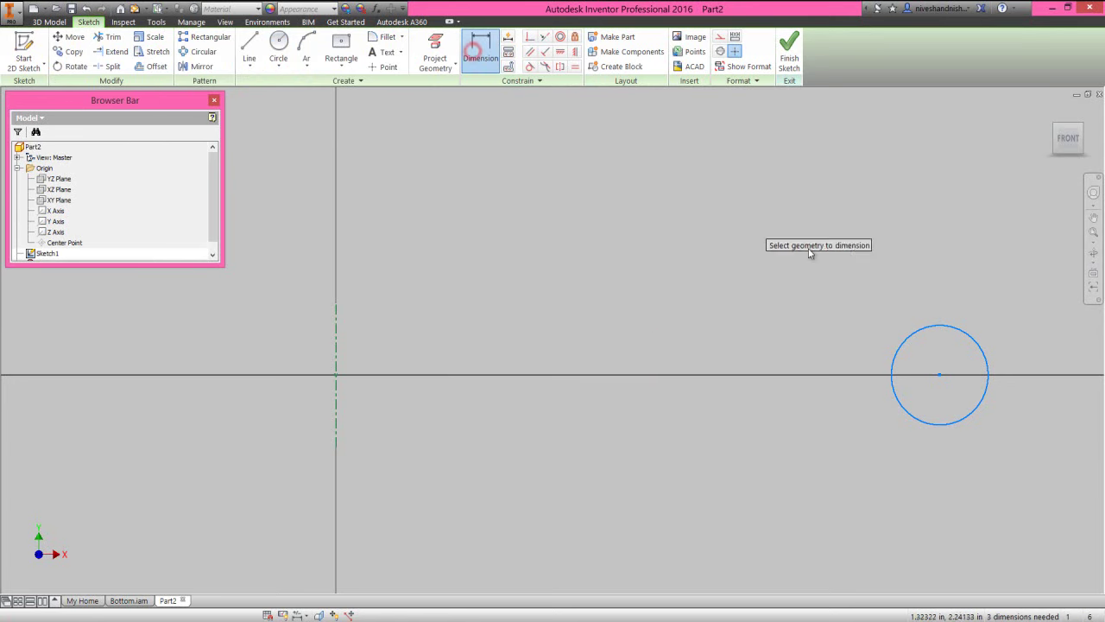
pyautogui.click(919, 328)
pyautogui.click(898, 284)
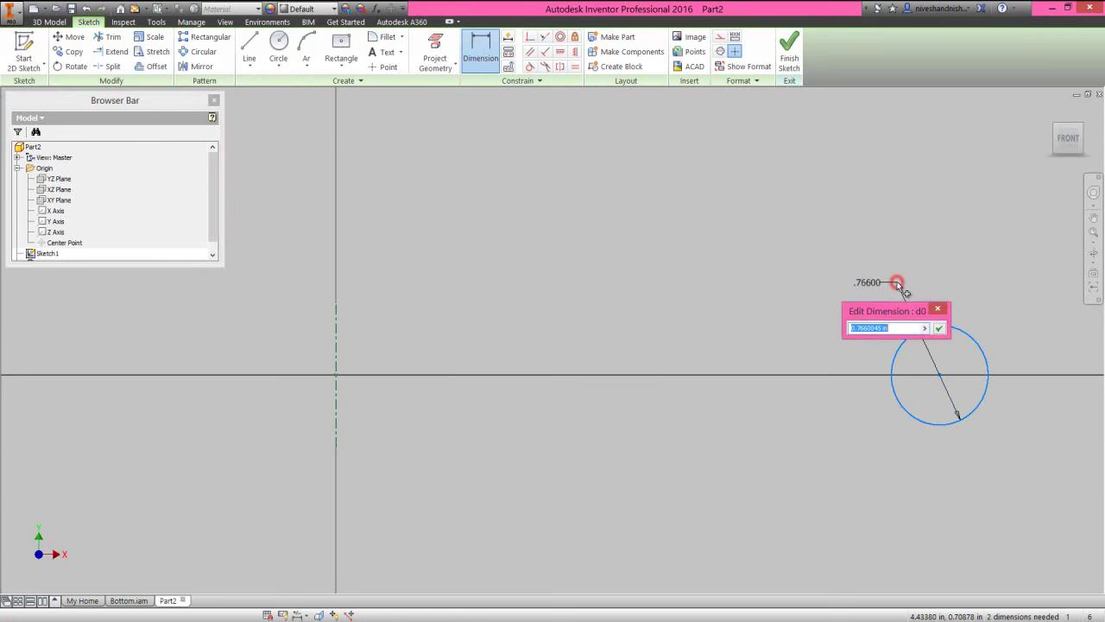
pyautogui.press('Return')
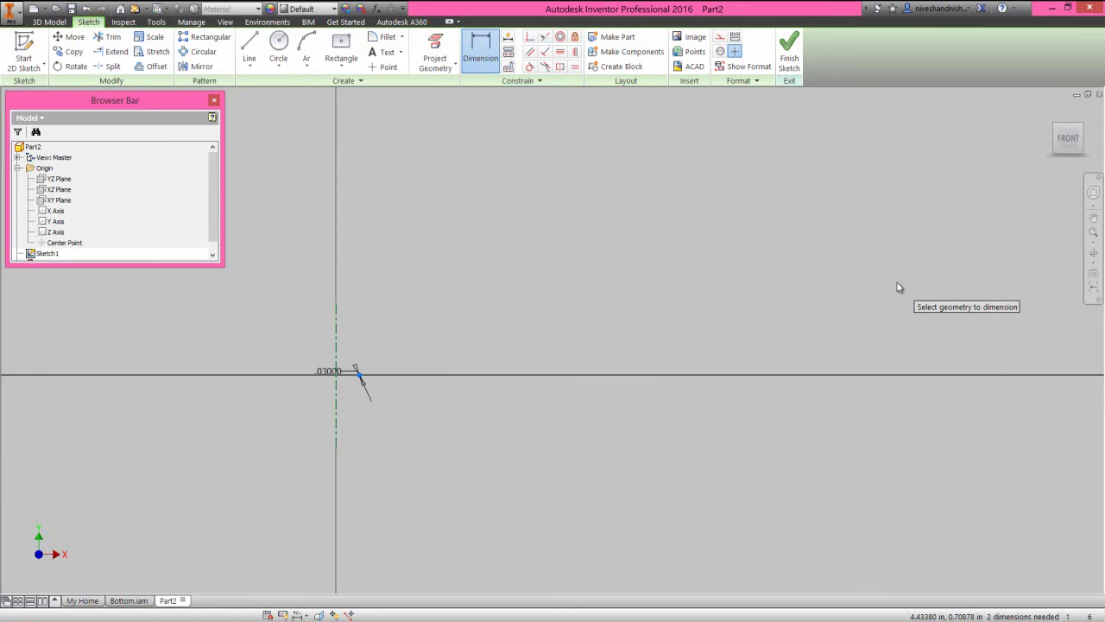
# Step: Add a diameter dimension of 0.712 in between the centerline and the circle's centre
pyautogui.scroll(5, 319, 380)
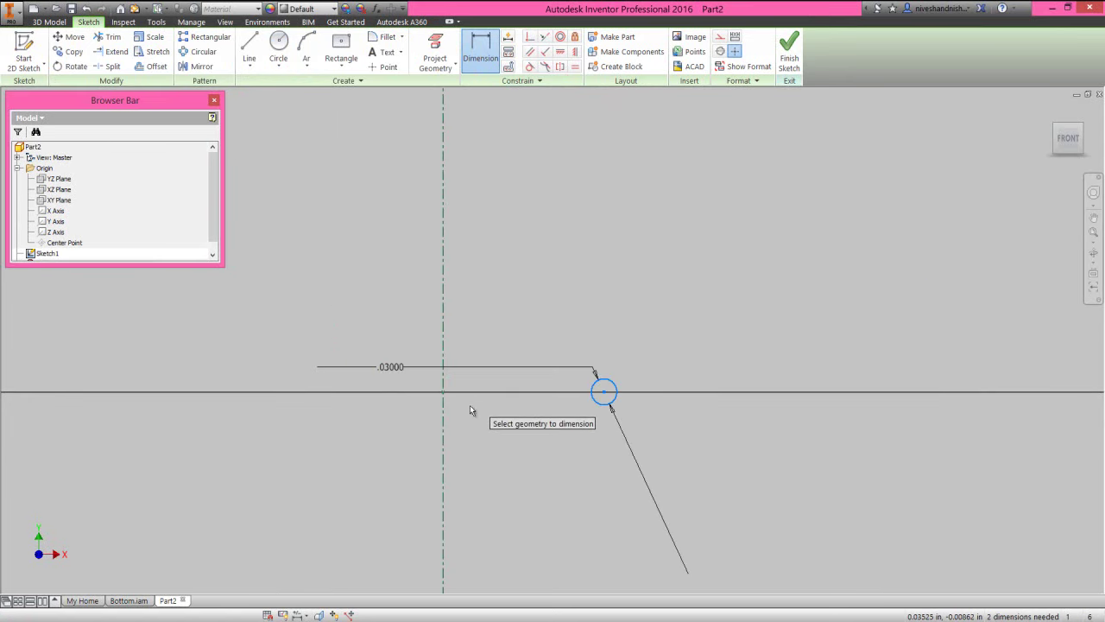
pyautogui.click(441, 418)
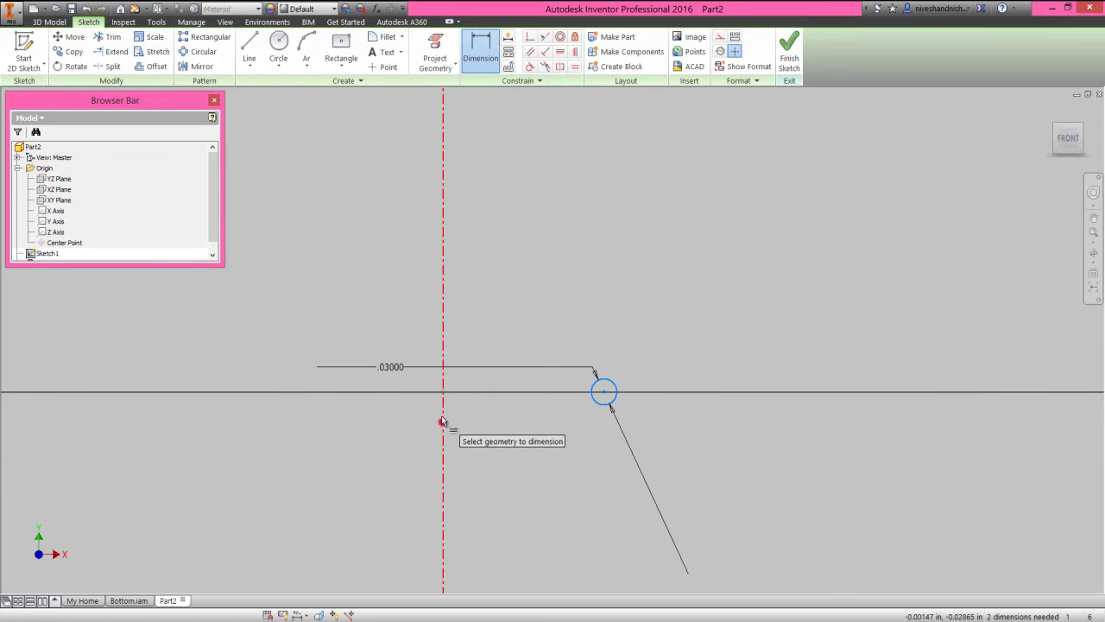
pyautogui.click(604, 393)
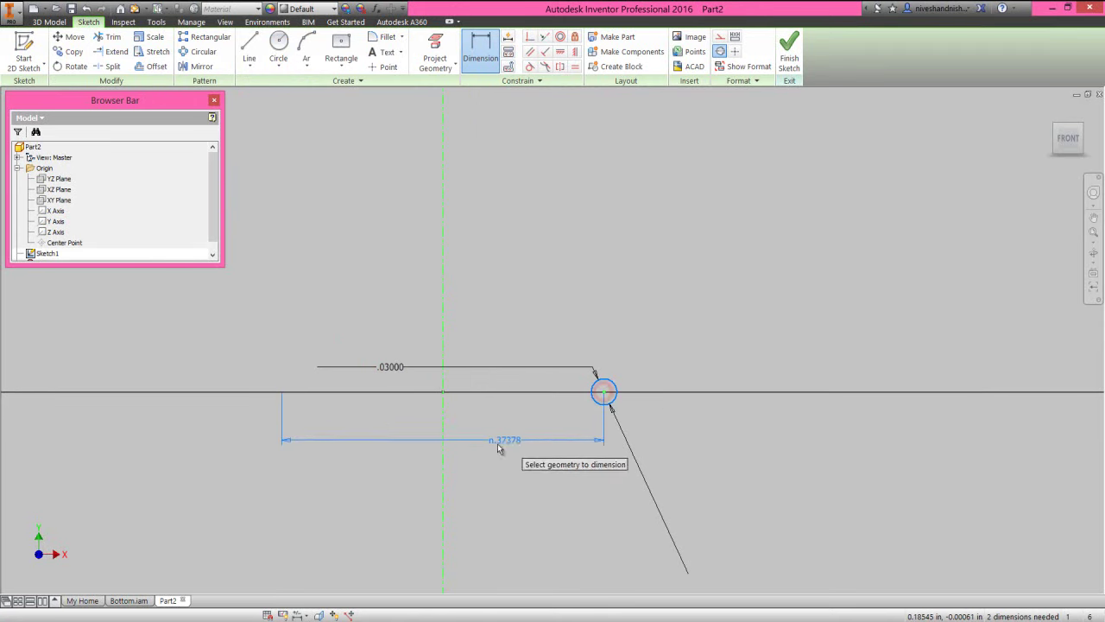
pyautogui.click(489, 445)
pyautogui.write('.712')
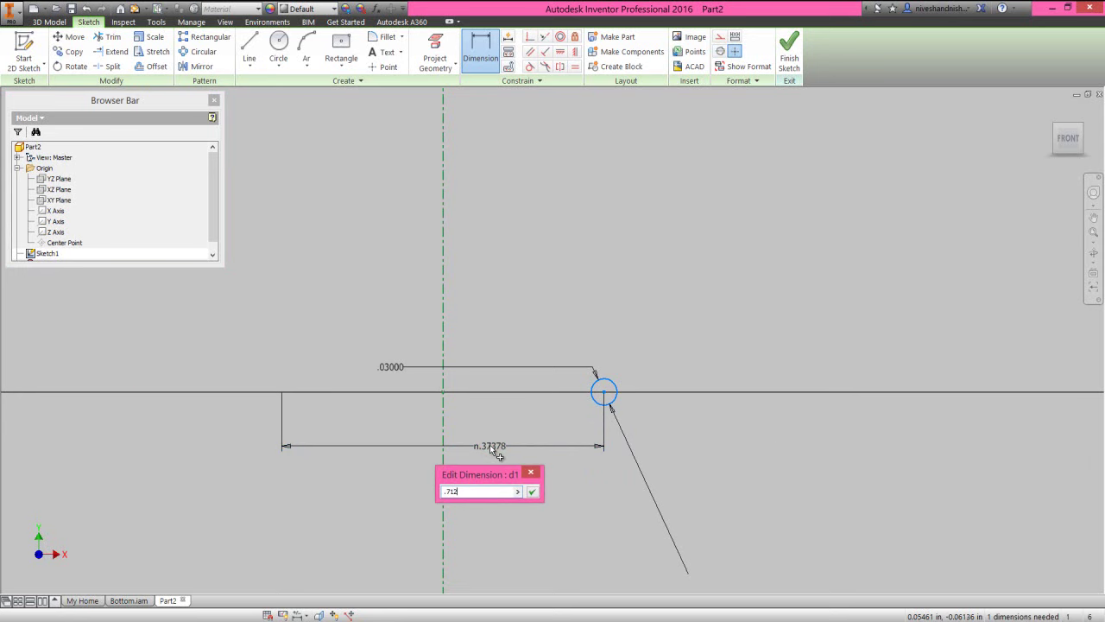
pyautogui.press('Return')
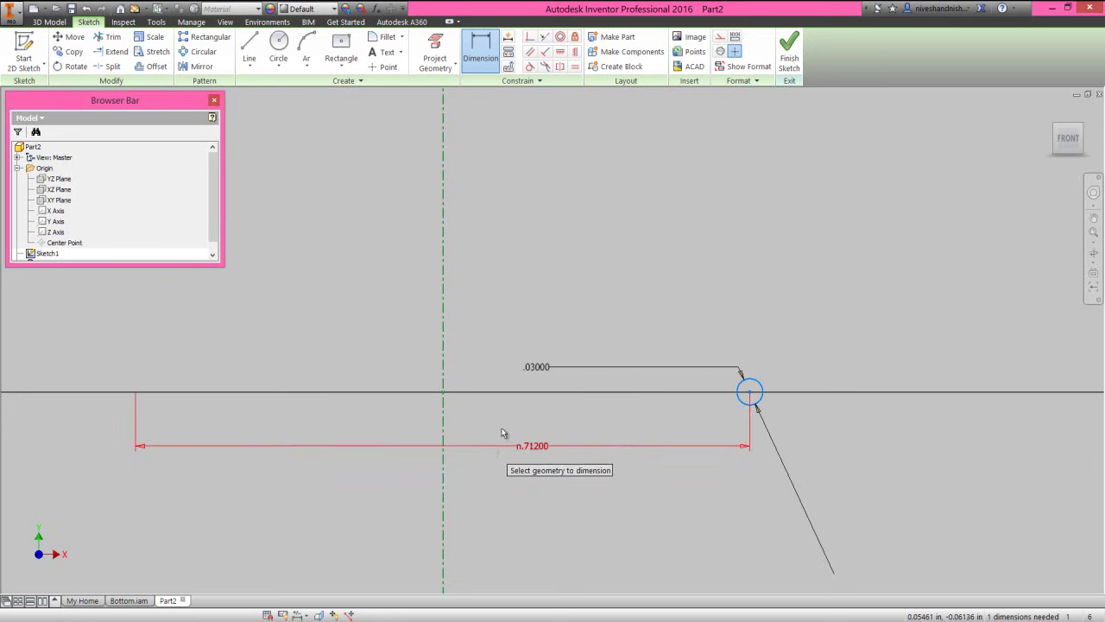
pyautogui.rightClick(572, 286)
pyautogui.click(604, 282)
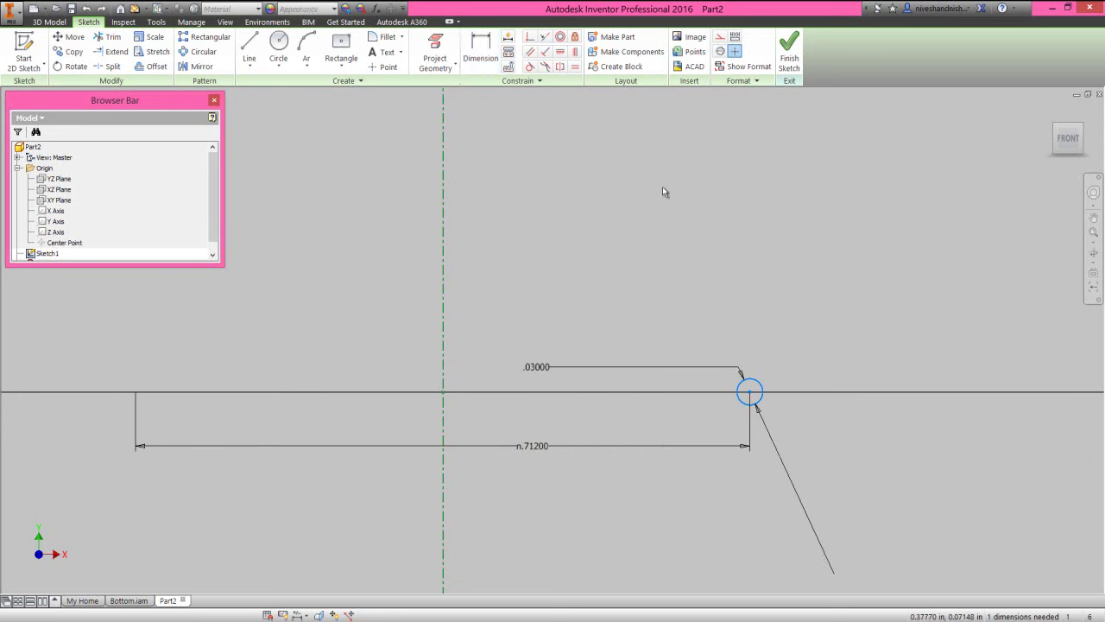
# Step: Constrain the circle's centre horizontally to the sketch origin, finish the sketch, and switch to an isometric view
pyautogui.click(560, 51)
pyautogui.click(749, 393)
pyautogui.click(444, 394)
pyautogui.rightClick(575, 288)
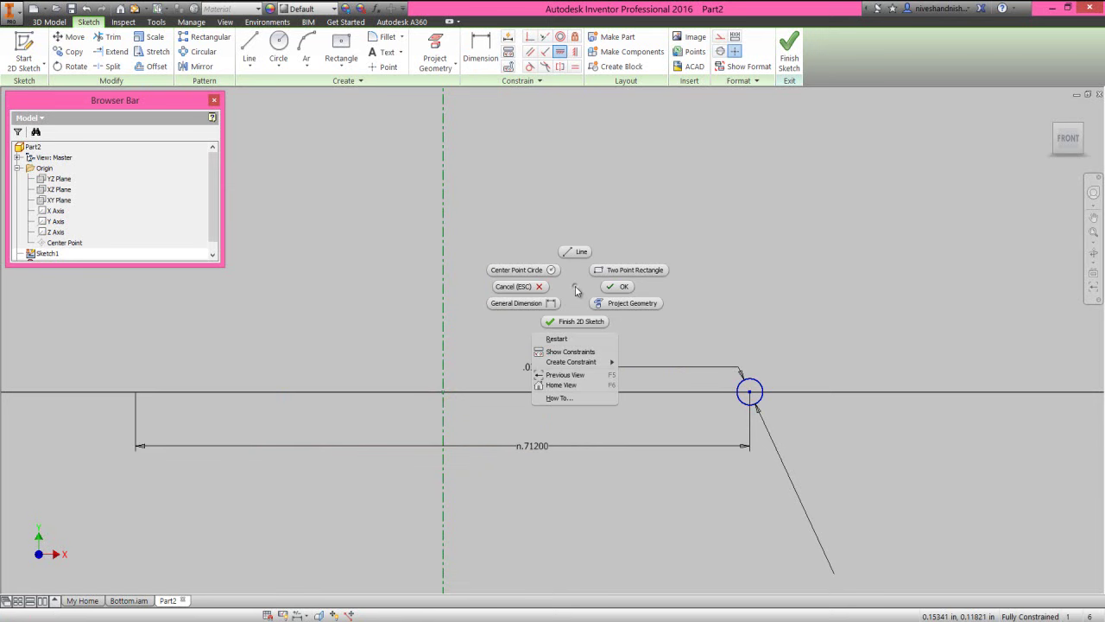
pyautogui.click(620, 289)
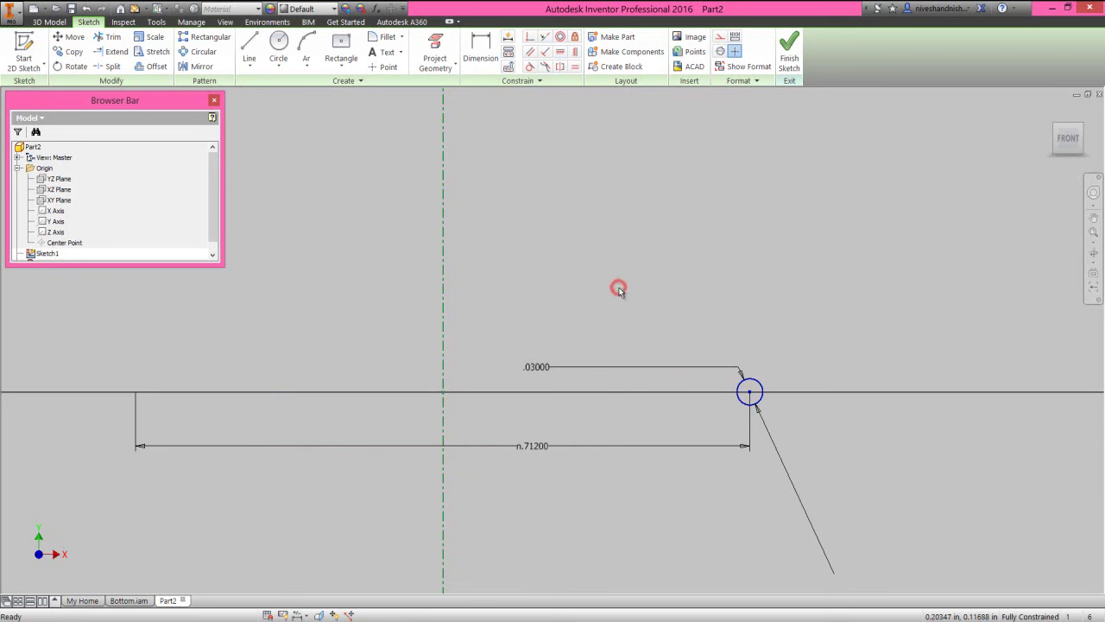
pyautogui.click(788, 47)
pyautogui.click(1054, 115)
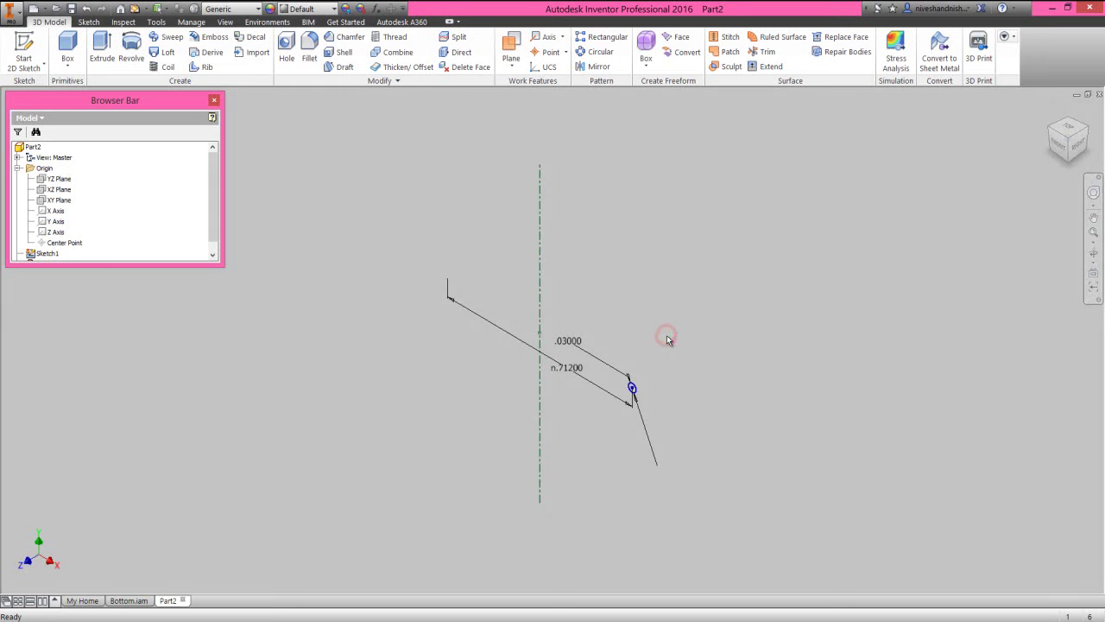
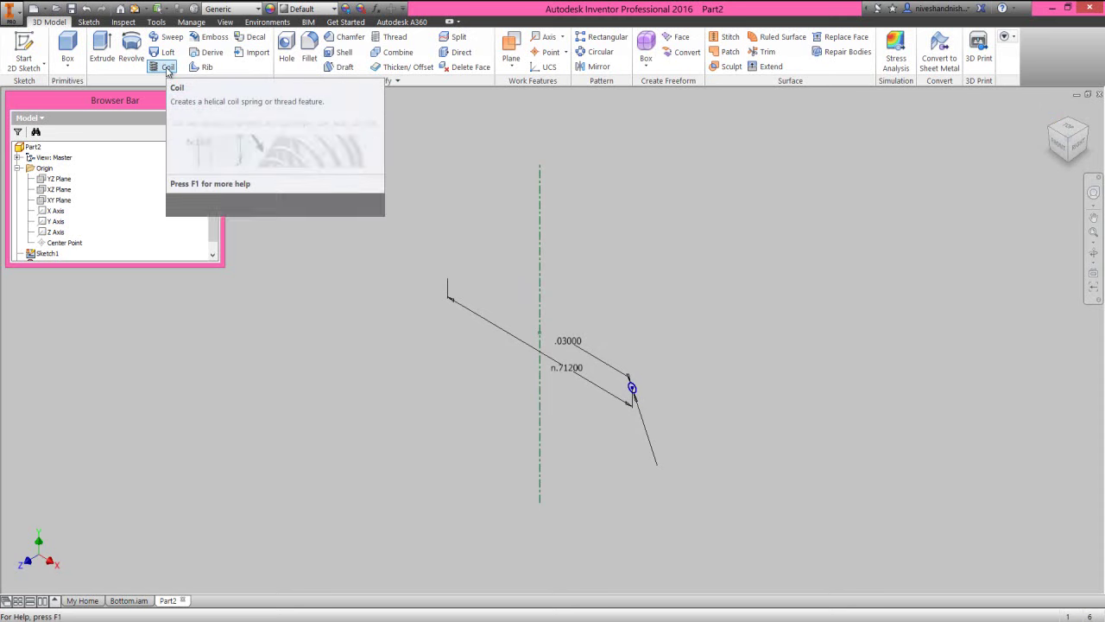
# Step: Set up a coil of the circle around the centerline, using Revolution and Height with 0.128 in height and 2 revolutions
pyautogui.click(168, 67)
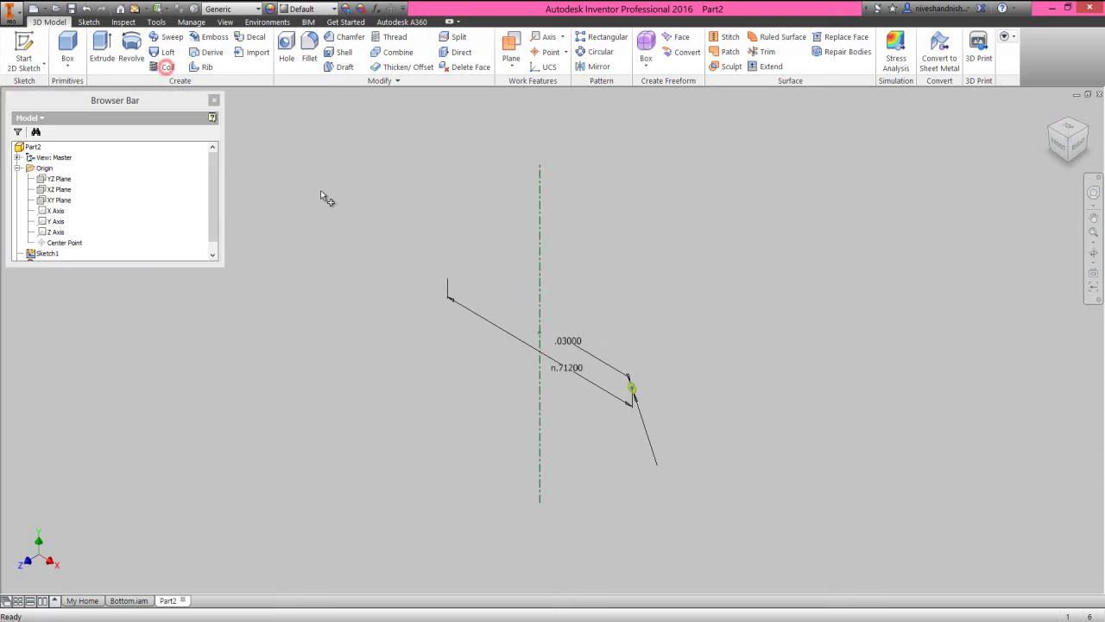
pyautogui.click(539, 387)
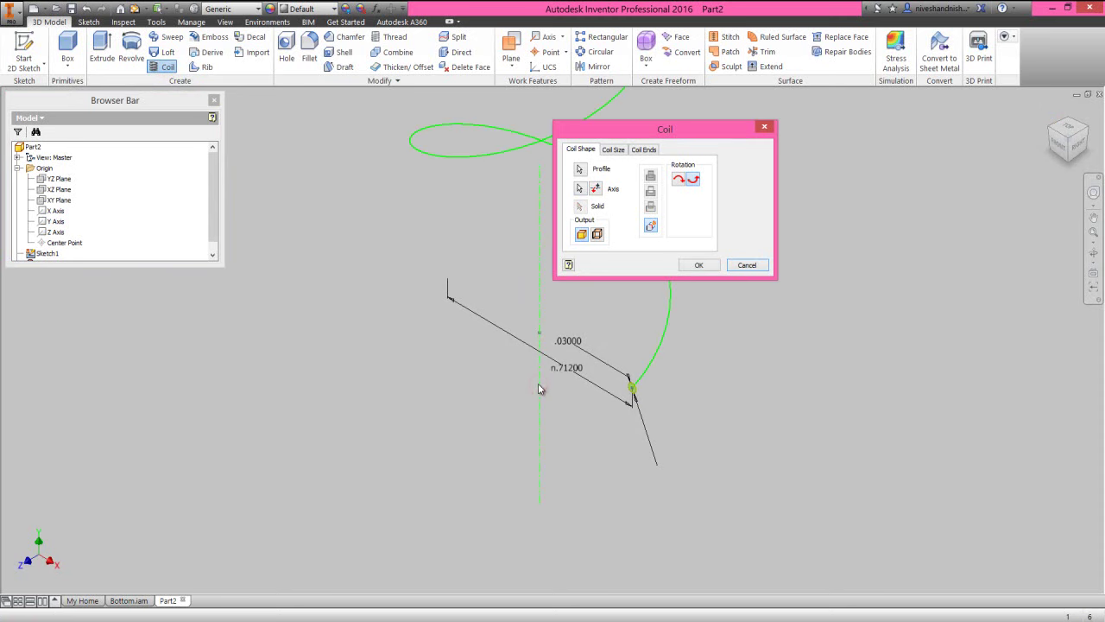
pyautogui.moveTo(635, 131); pyautogui.dragTo(809, 161)
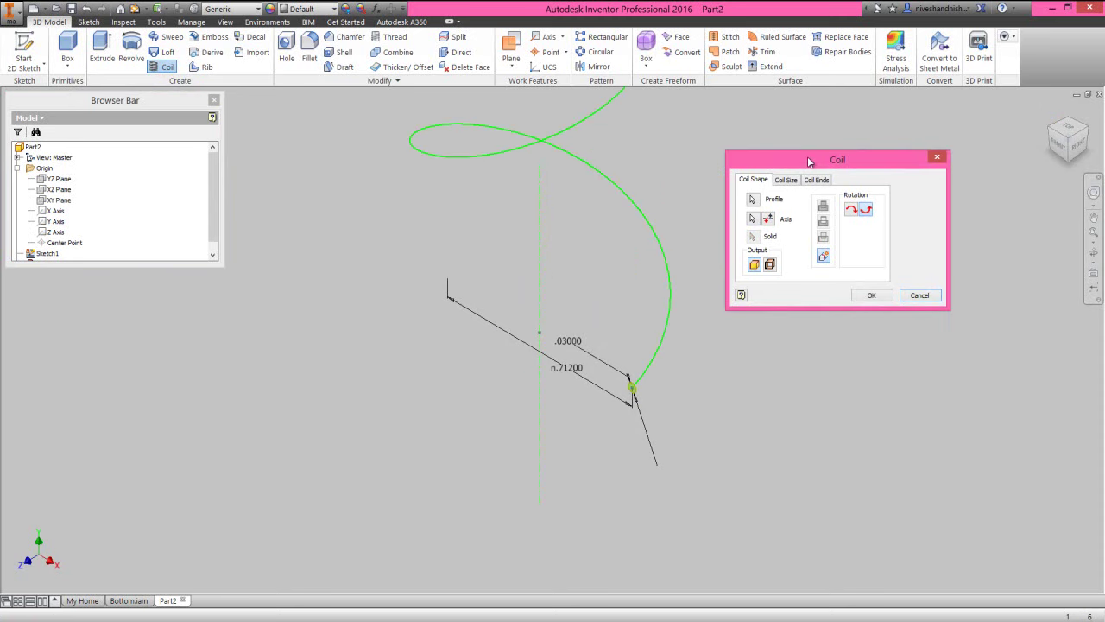
pyautogui.click(787, 179)
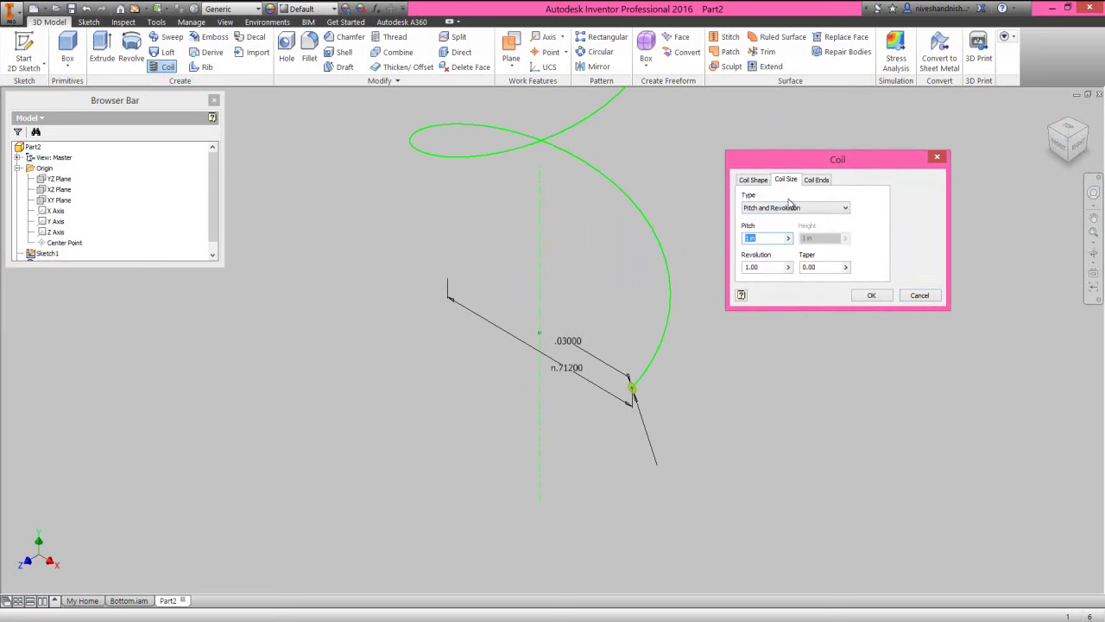
pyautogui.click(787, 209)
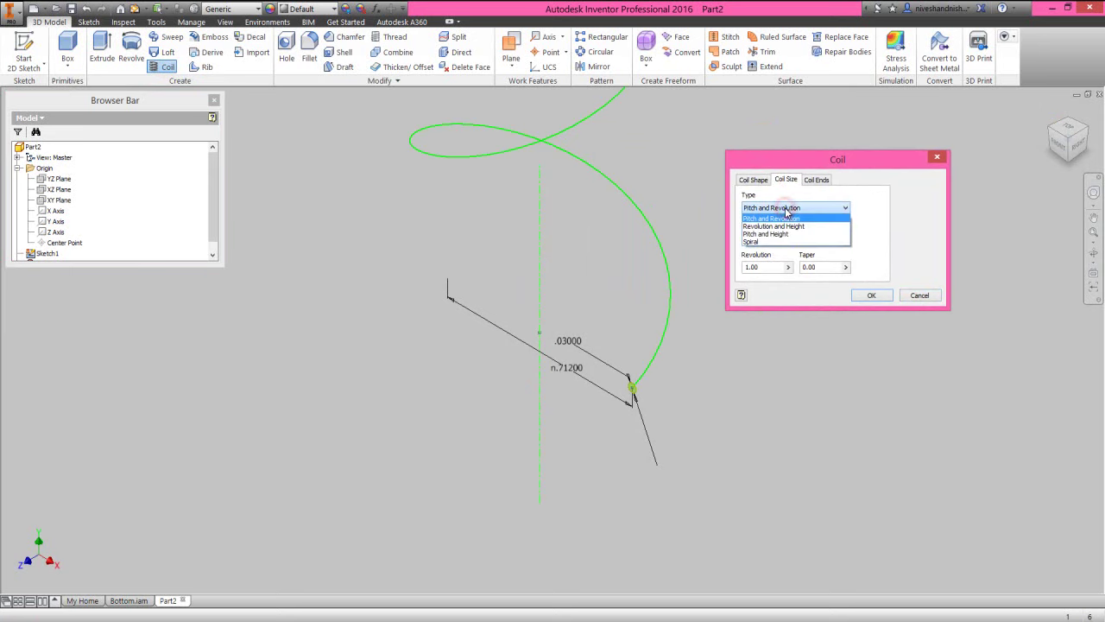
pyautogui.click(786, 226)
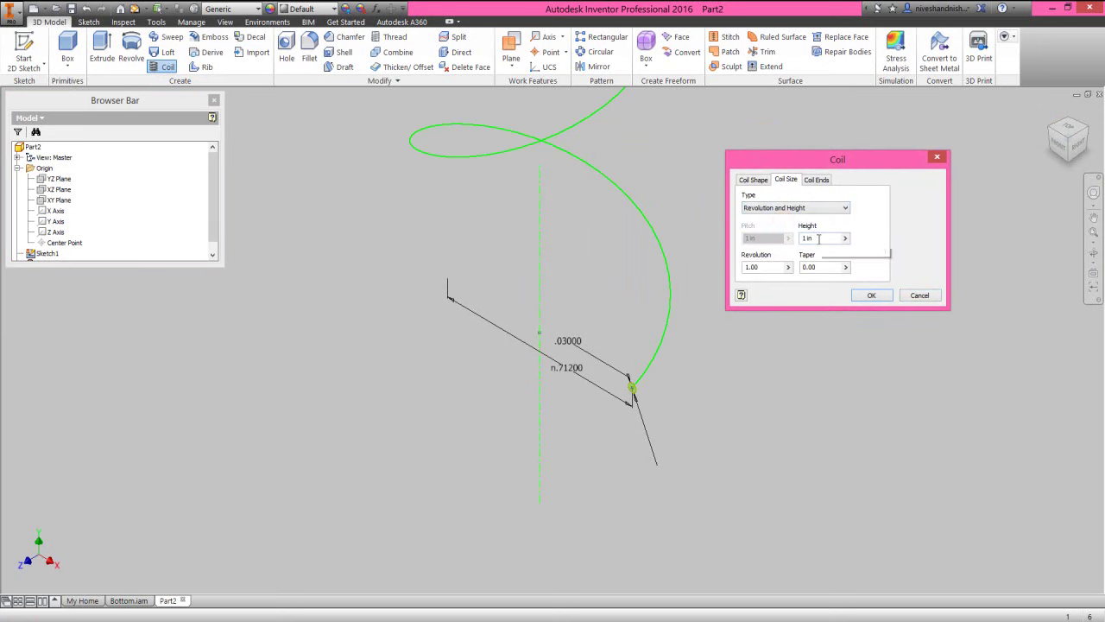
pyautogui.moveTo(818, 239); pyautogui.dragTo(785, 243)
pyautogui.write('.128')
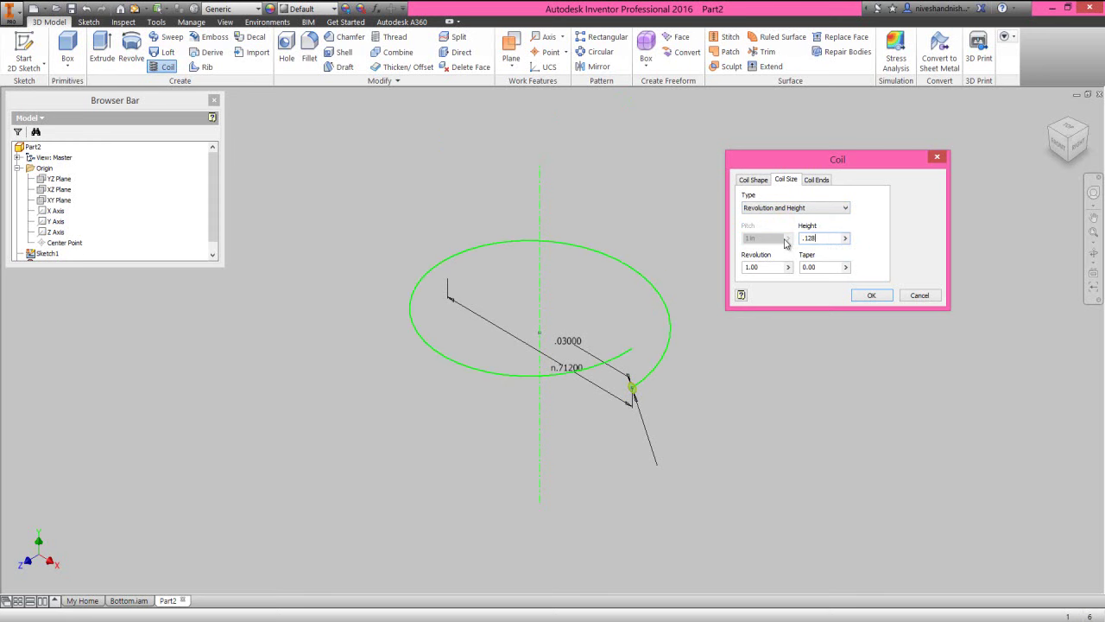
pyautogui.moveTo(771, 269); pyautogui.dragTo(747, 272)
pyautogui.write('2')
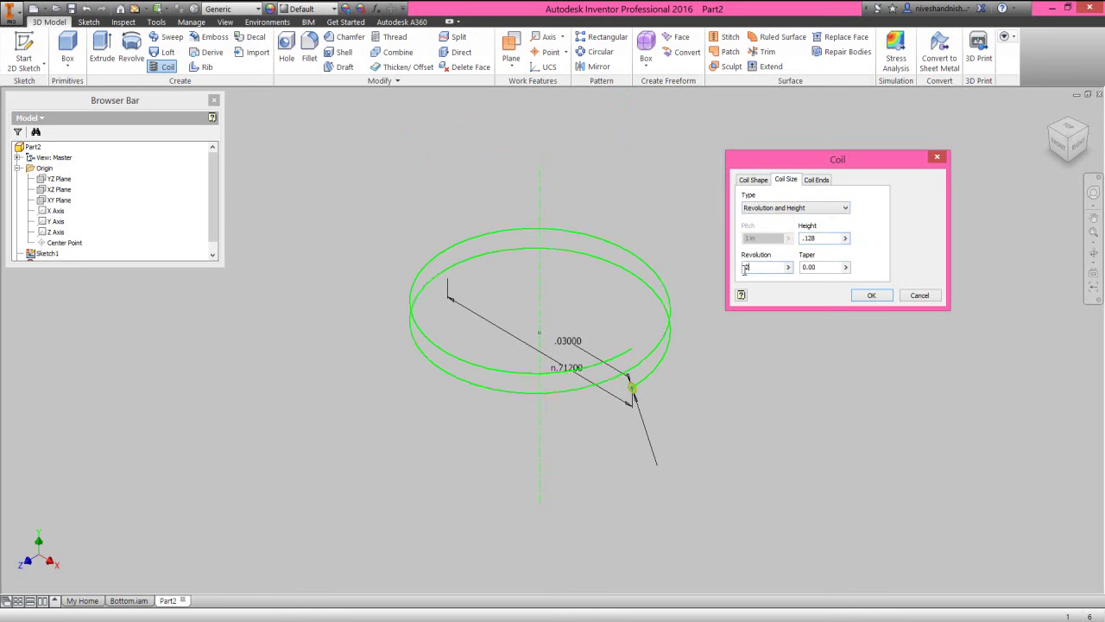
# Step: Make both coil ends flat, with a 45 deg transition angle and a 45 deg flat angle at the start
pyautogui.click(812, 180)
pyautogui.click(782, 208)
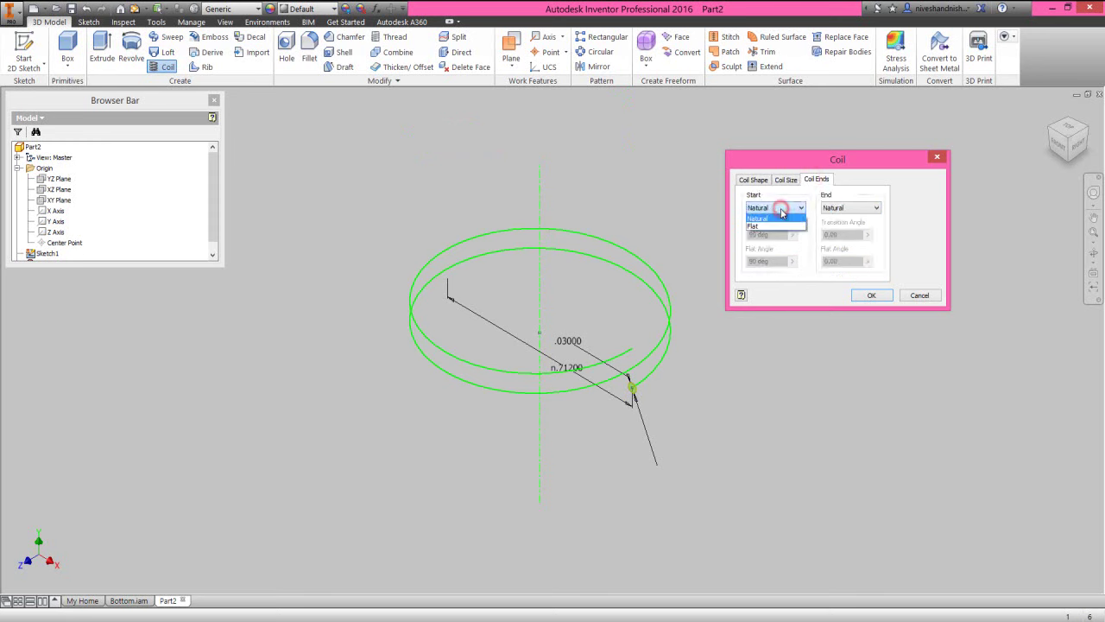
pyautogui.click(775, 224)
pyautogui.click(833, 208)
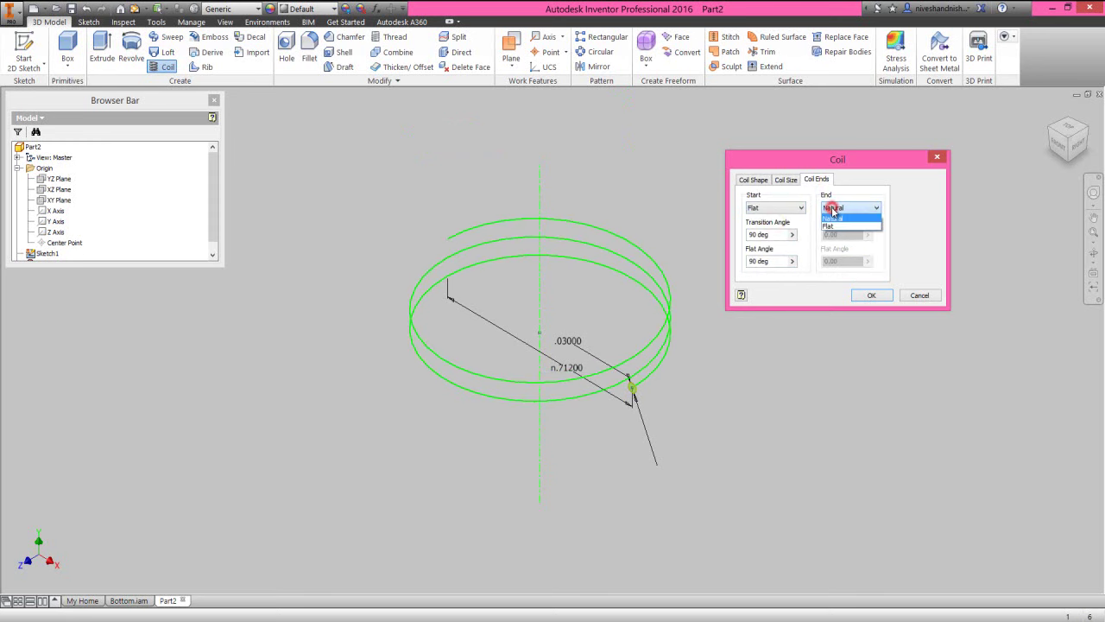
pyautogui.click(832, 224)
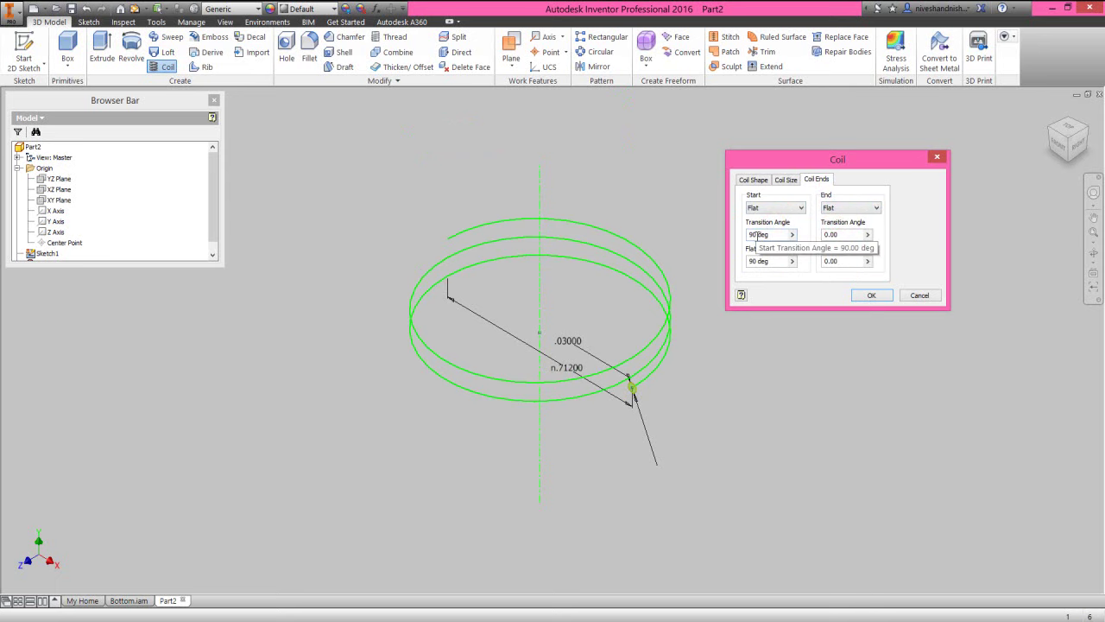
pyautogui.doubleClick(755, 235)
pyautogui.write('45')
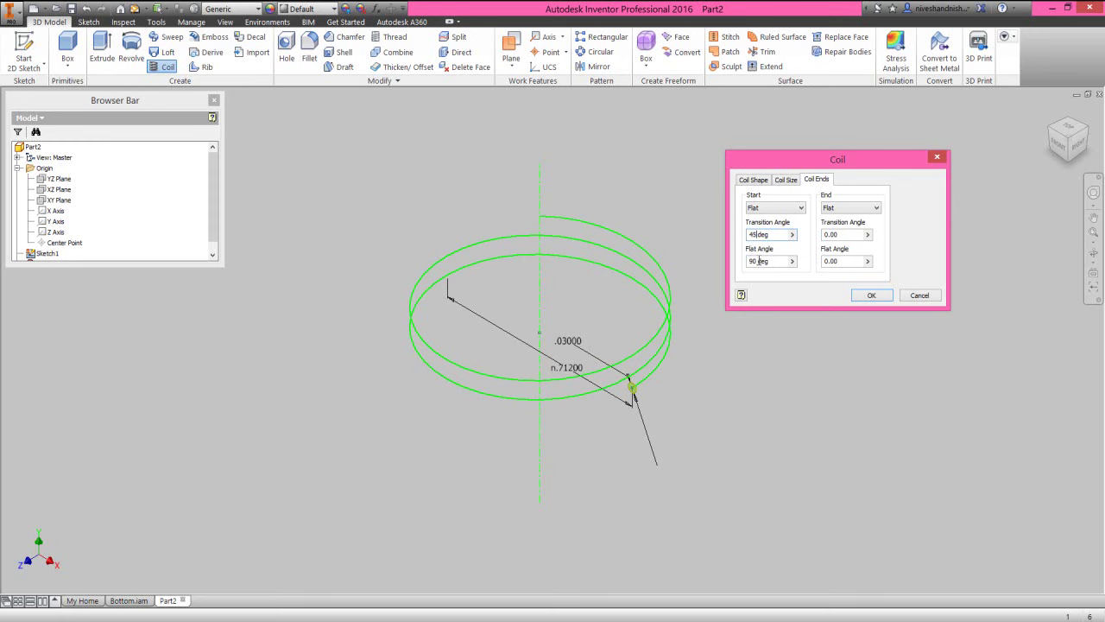
pyautogui.doubleClick(753, 261)
pyautogui.write('45')
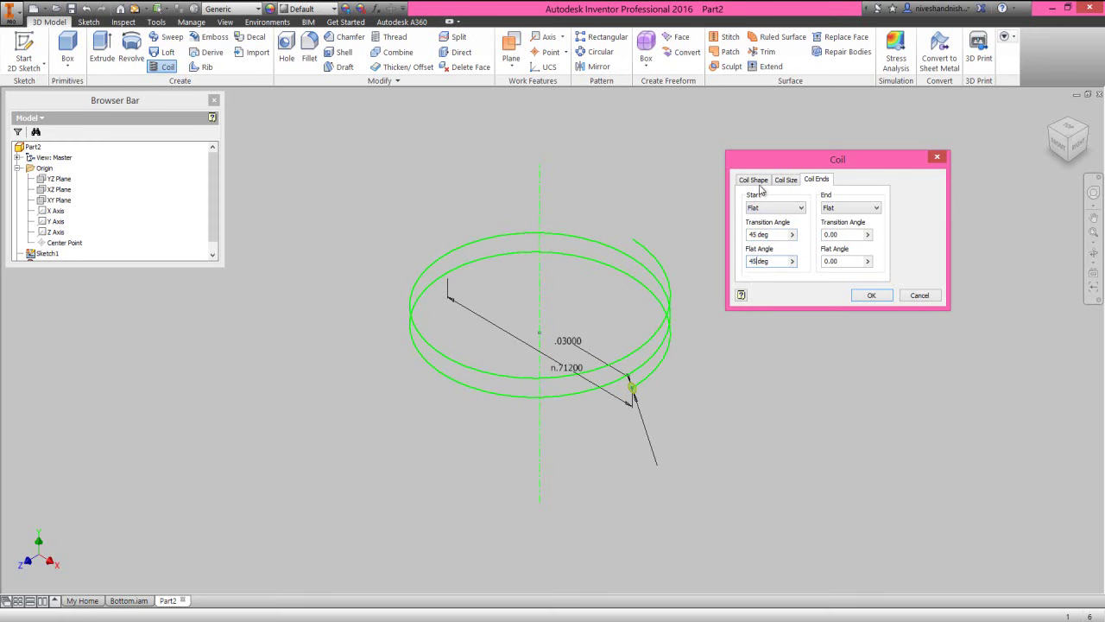
# Step: Give the coil a taper of -30 and create it
pyautogui.click(779, 179)
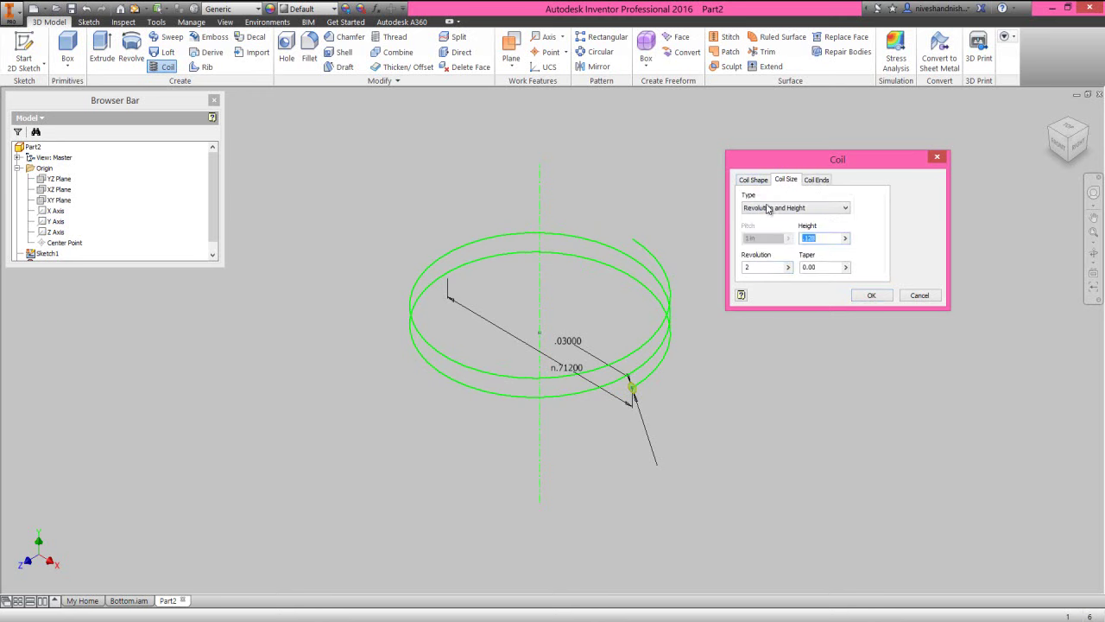
pyautogui.doubleClick(829, 268)
pyautogui.write('-30')
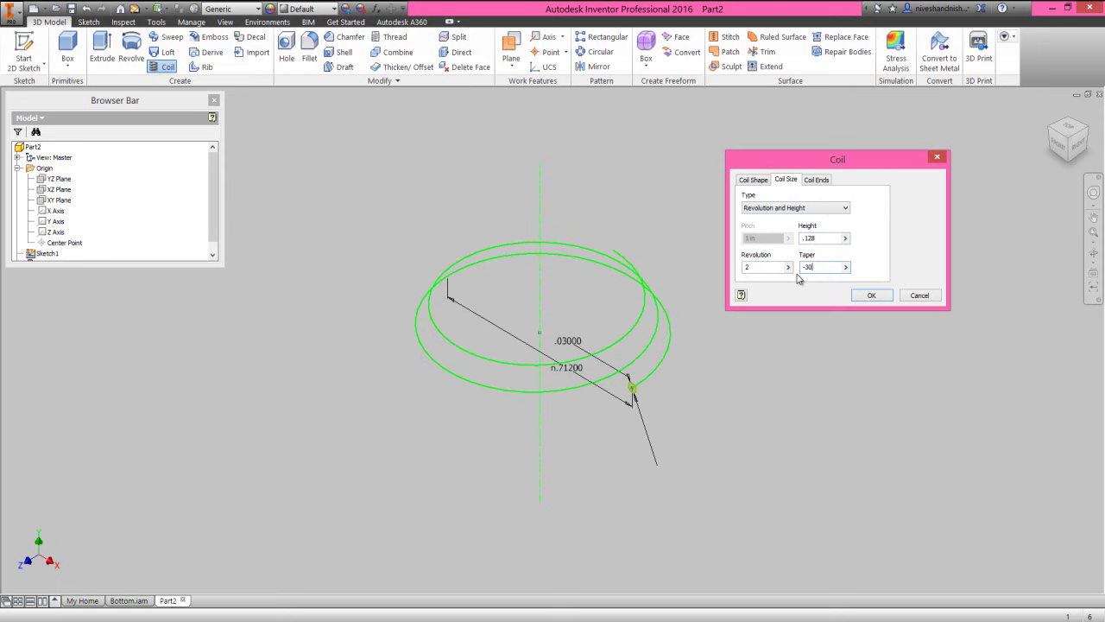
pyautogui.click(858, 297)
pyautogui.click(810, 349)
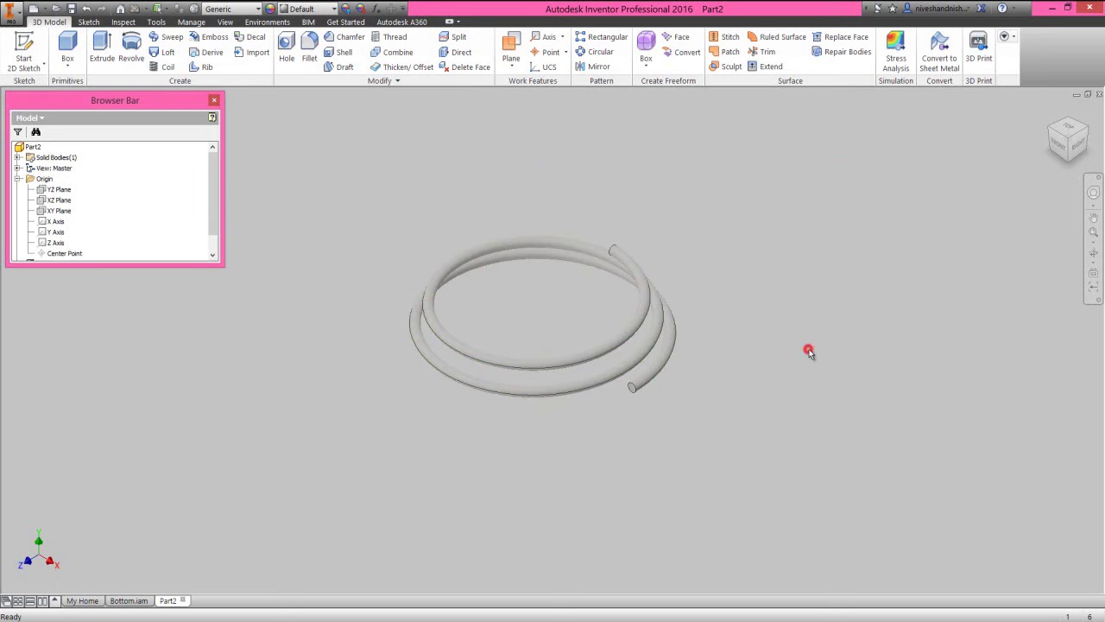
# Step: Import the lighting style file Favorite Color.styxml and apply the Copy of Two Lights-1 lighting style to the part
pyautogui.click(1092, 235)
pyautogui.moveTo(371, 190); pyautogui.dragTo(160, 188, button='right')
pyautogui.click(188, 310)
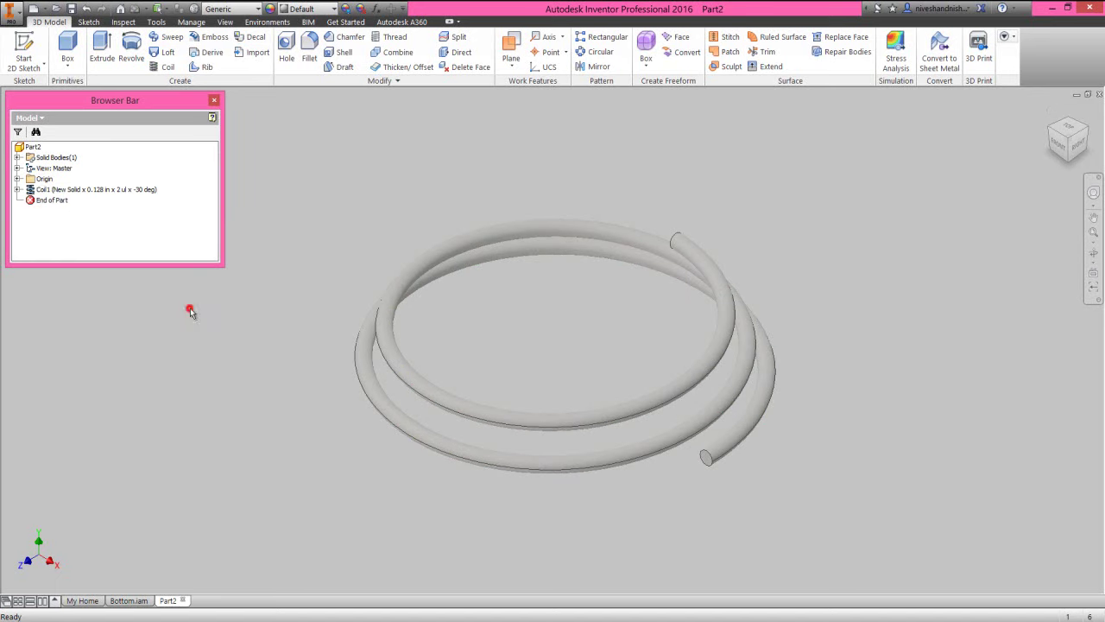
pyautogui.click(227, 23)
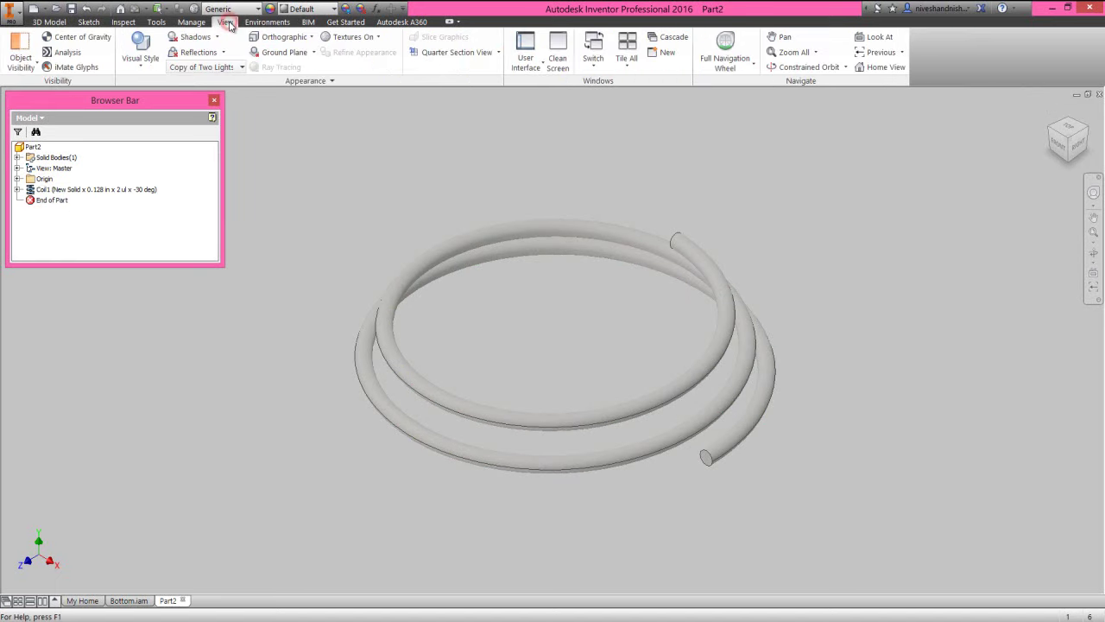
pyautogui.click(217, 68)
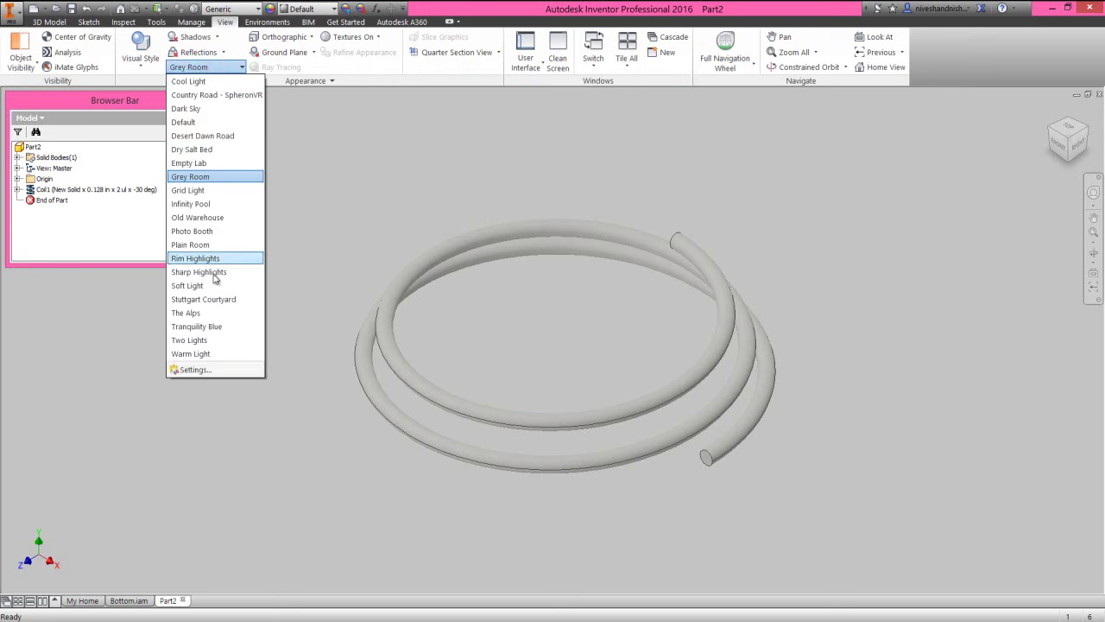
pyautogui.click(194, 369)
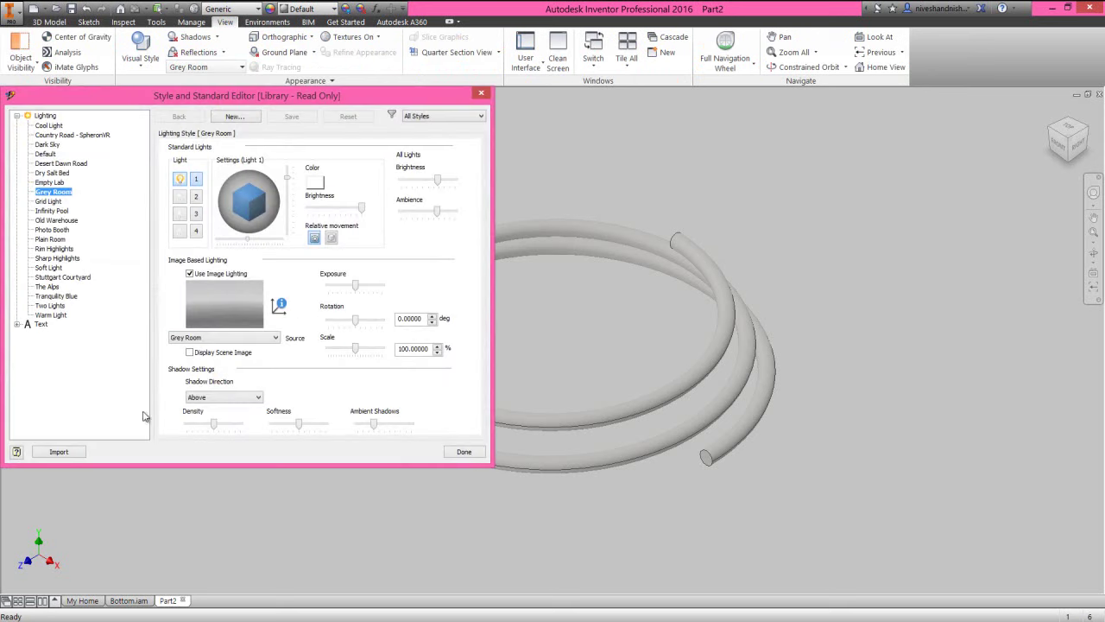
pyautogui.click(65, 452)
pyautogui.doubleClick(285, 223)
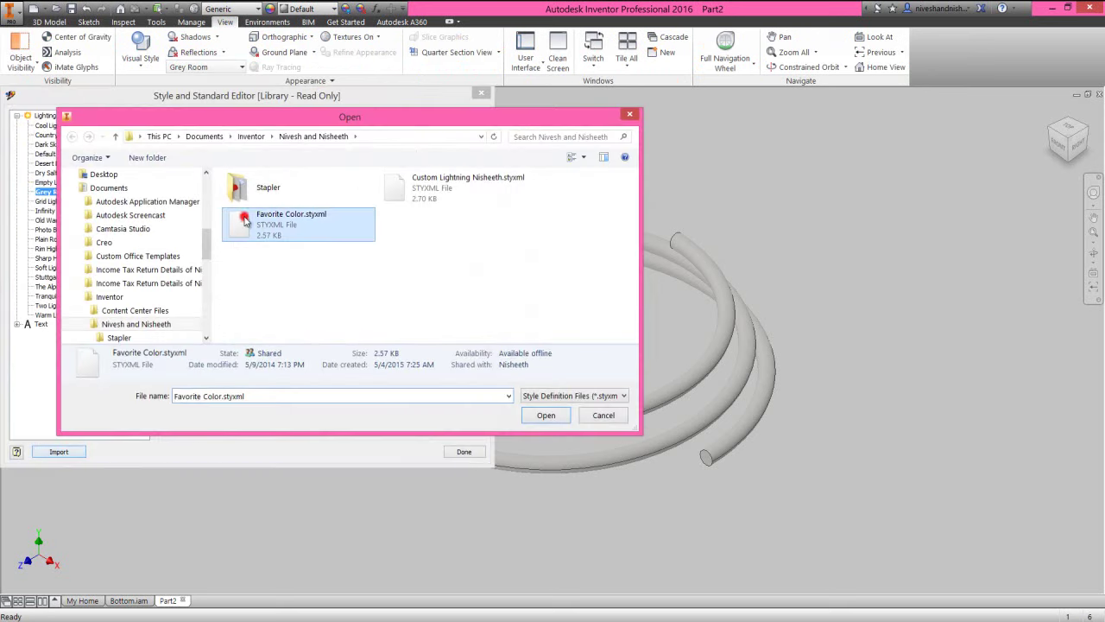
pyautogui.click(89, 135)
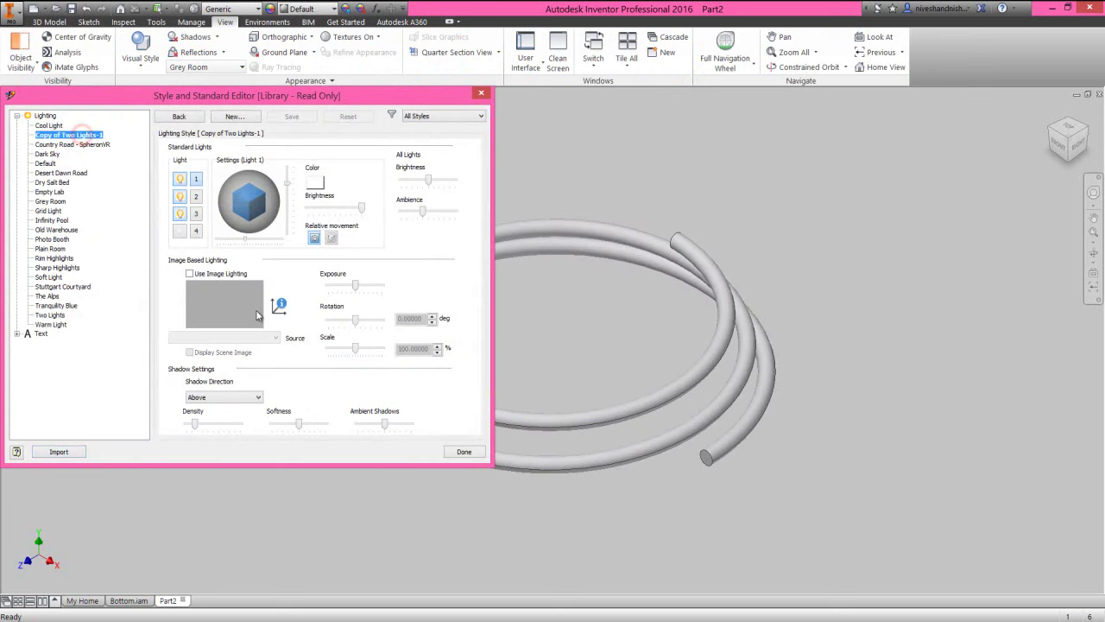
pyautogui.click(450, 452)
pyautogui.click(352, 196)
# Step: Save the part as Spring in the Stapler folder
pyautogui.click(66, 23)
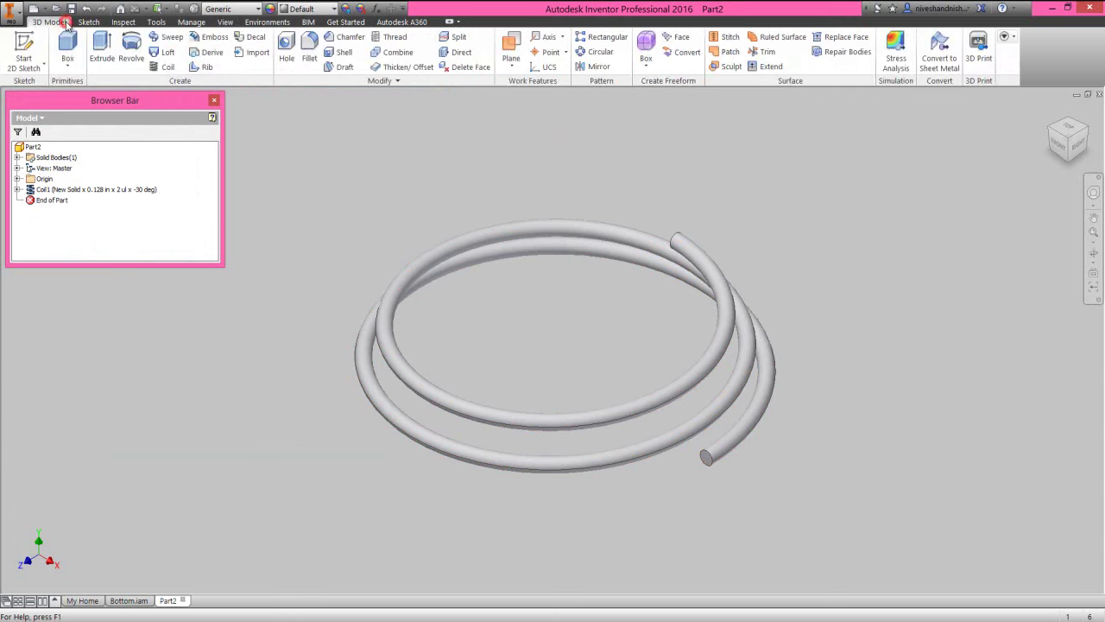
pyautogui.hotkey('ctrl', 's')
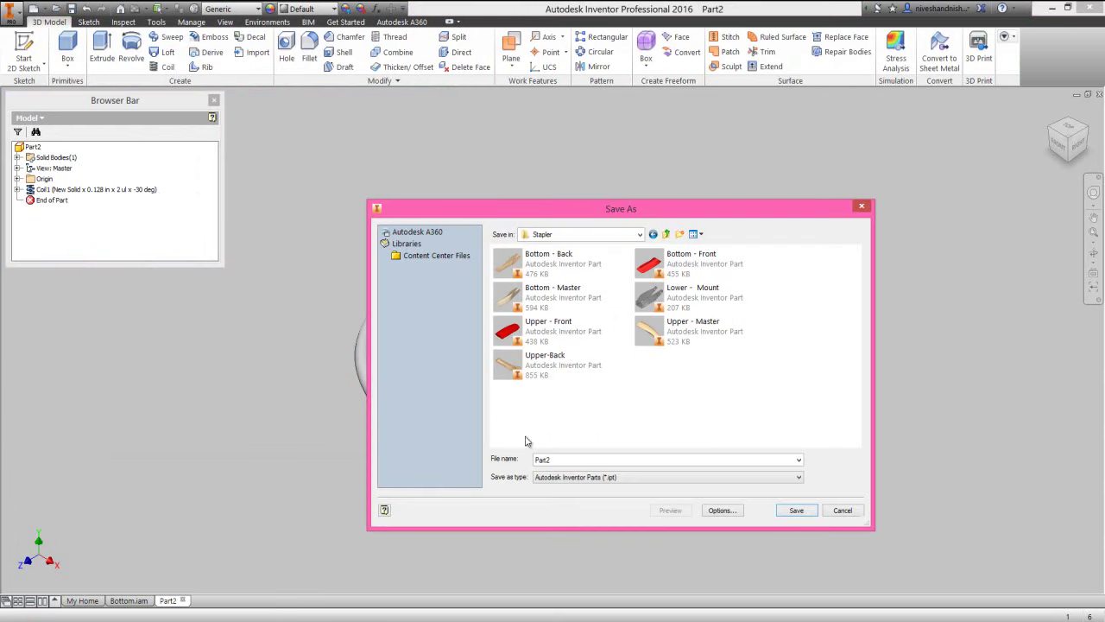
pyautogui.doubleClick(562, 457)
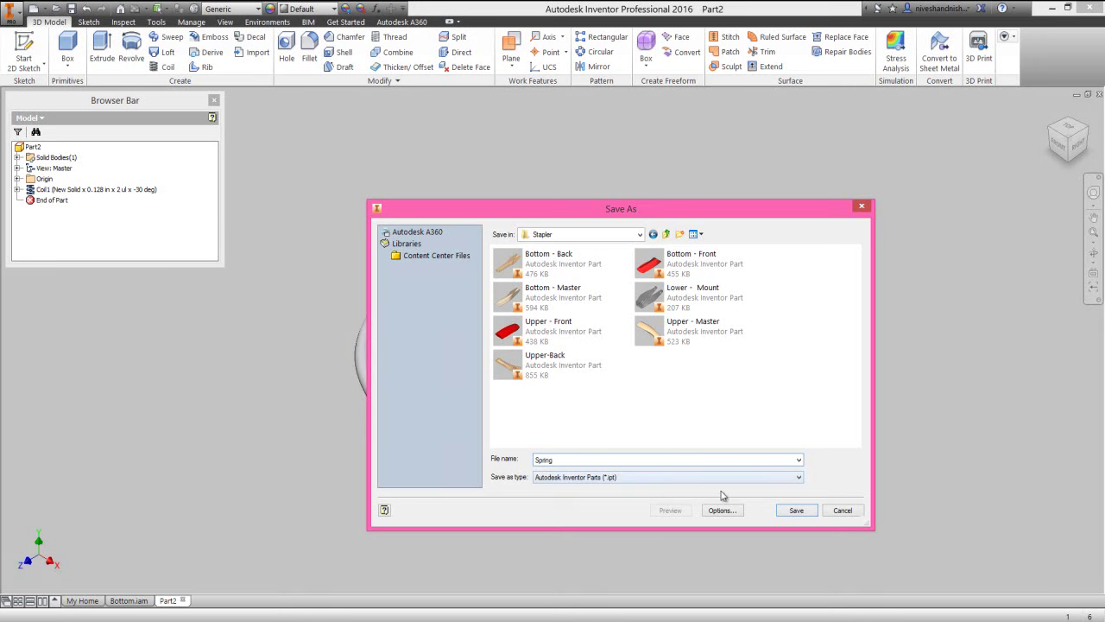
pyautogui.click(798, 510)
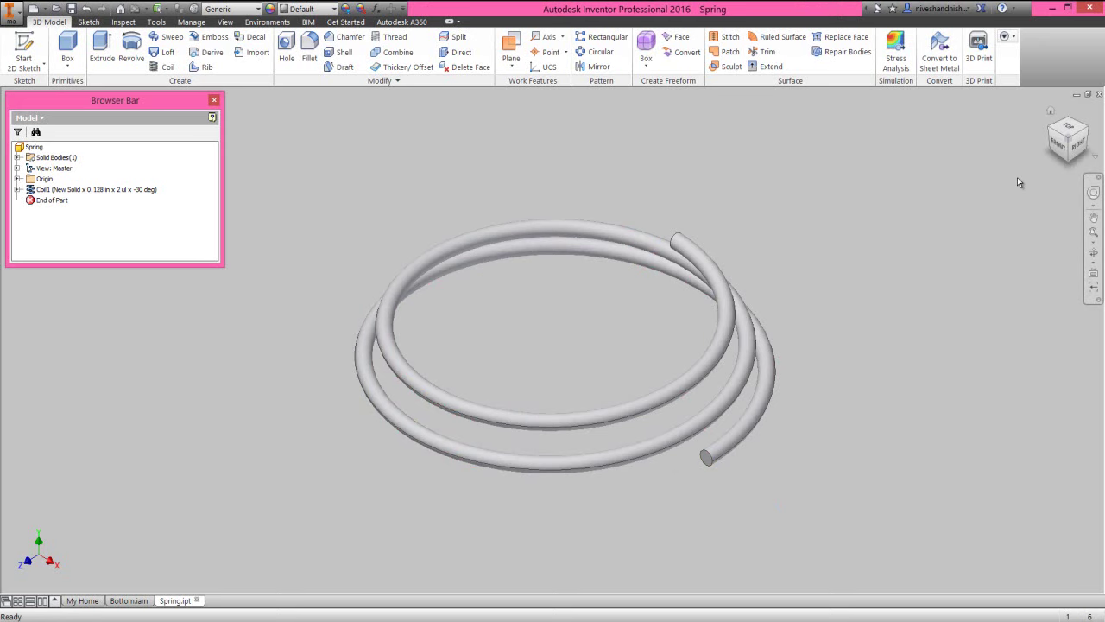
# Step: Create a work plane offset 0.128 in from the XZ Plane, at the upper end of the coil
pyautogui.click(1062, 146)
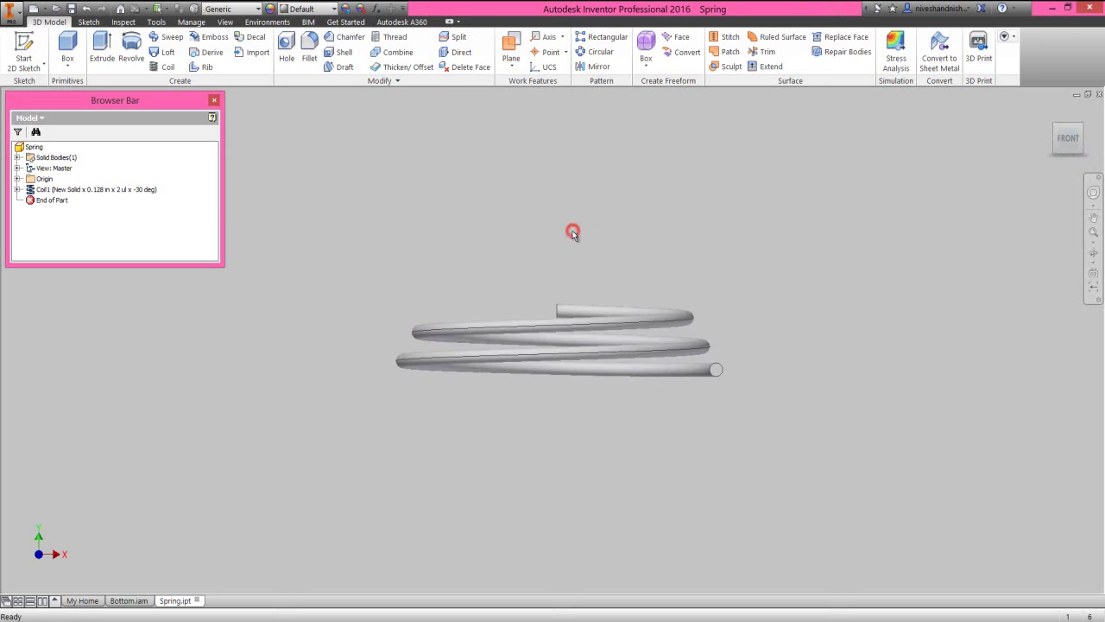
pyautogui.click(511, 61)
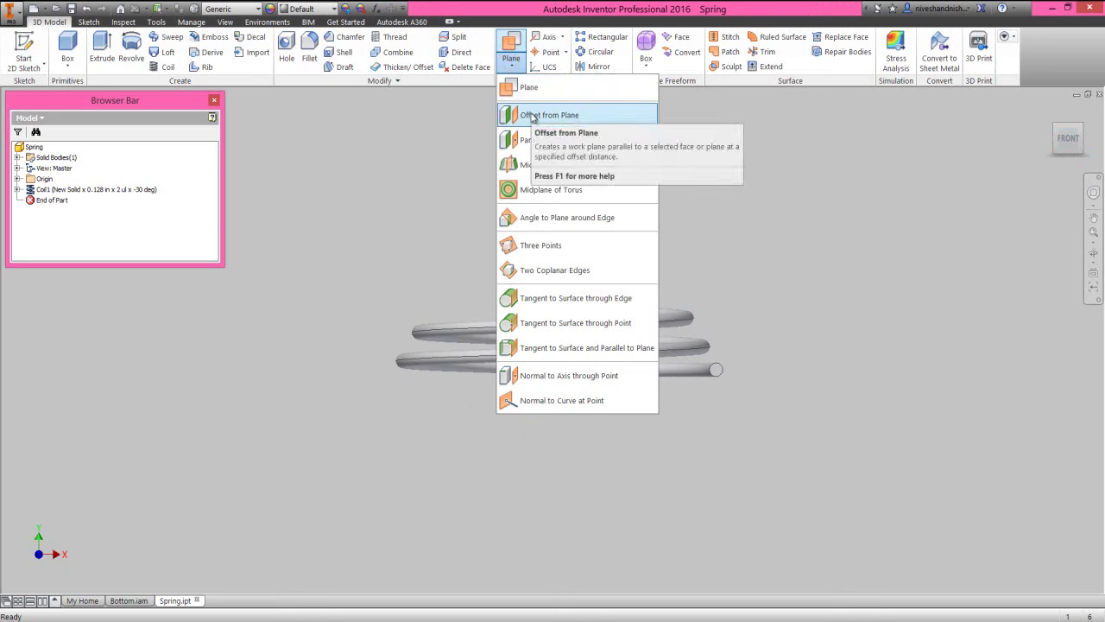
pyautogui.click(532, 117)
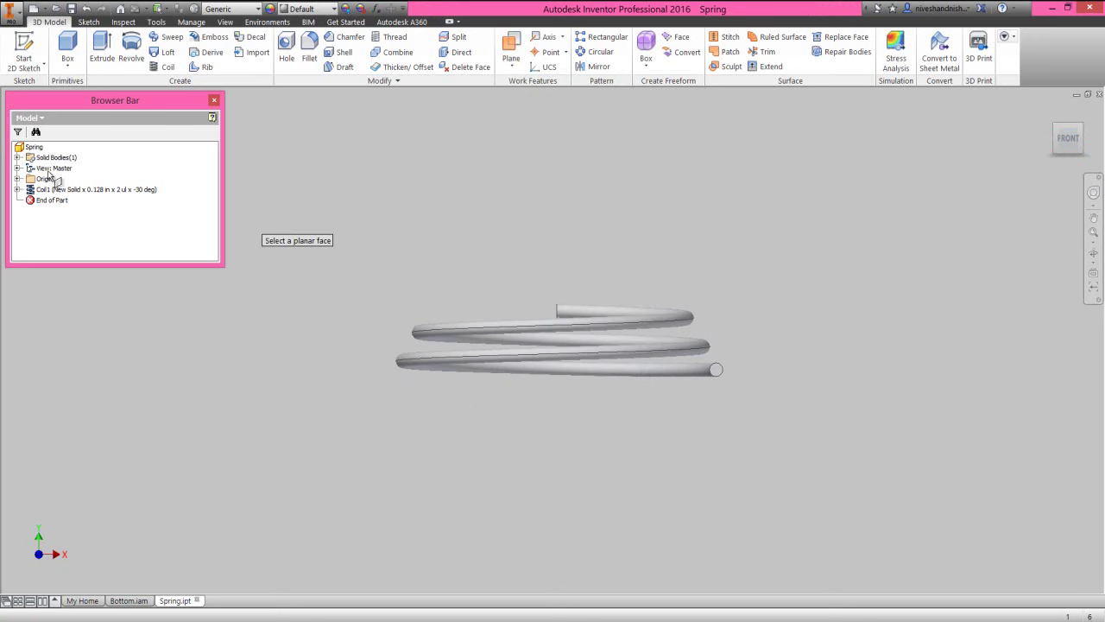
pyautogui.click(17, 179)
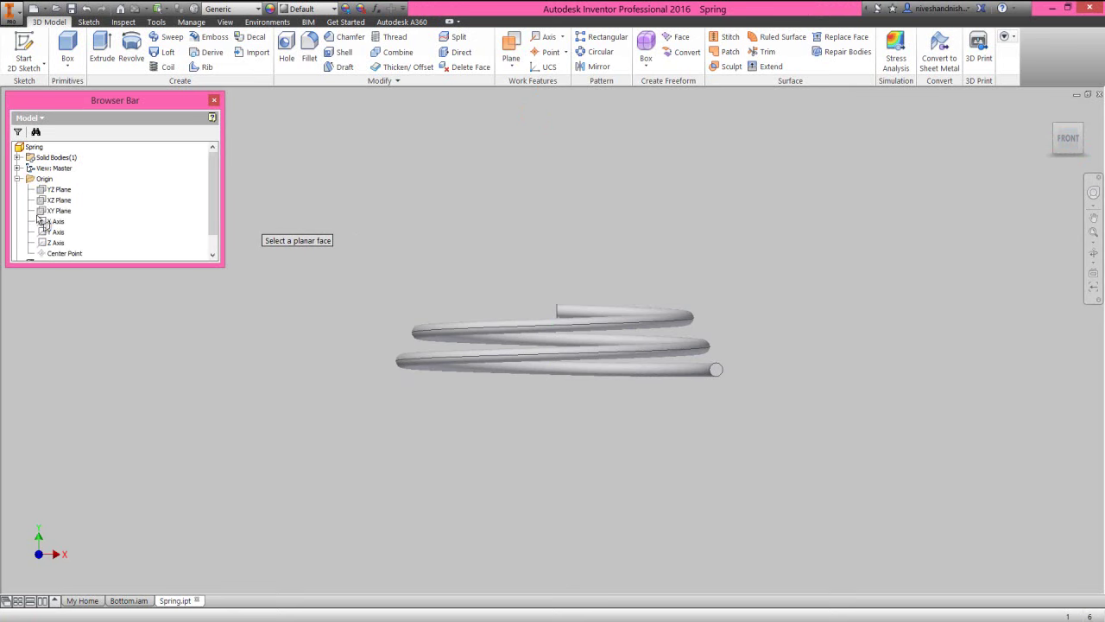
pyautogui.click(60, 199)
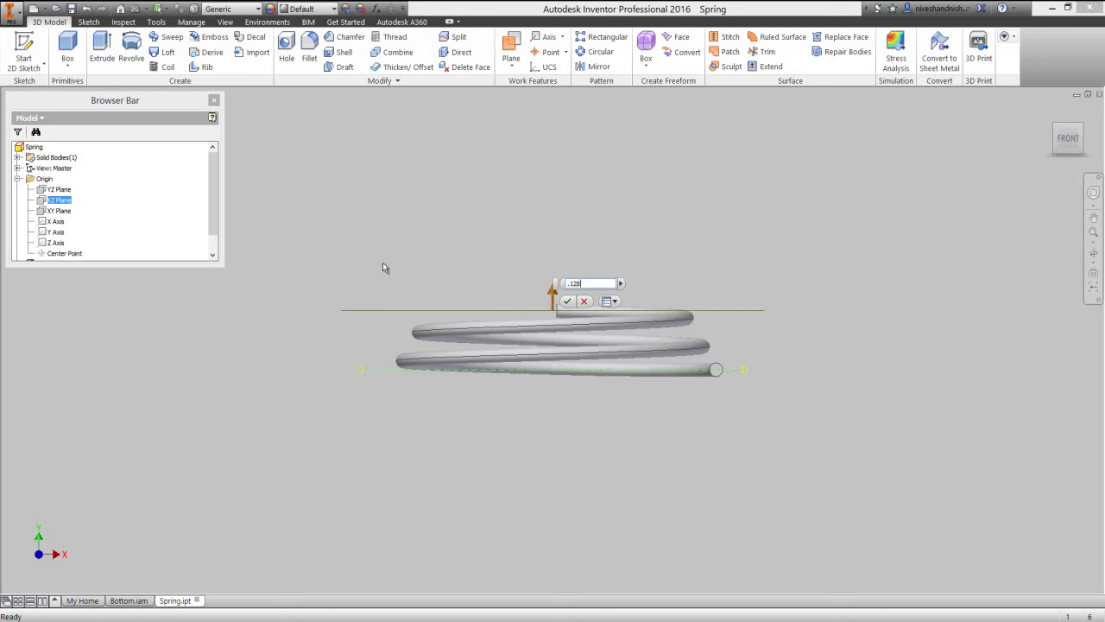
pyautogui.click(568, 301)
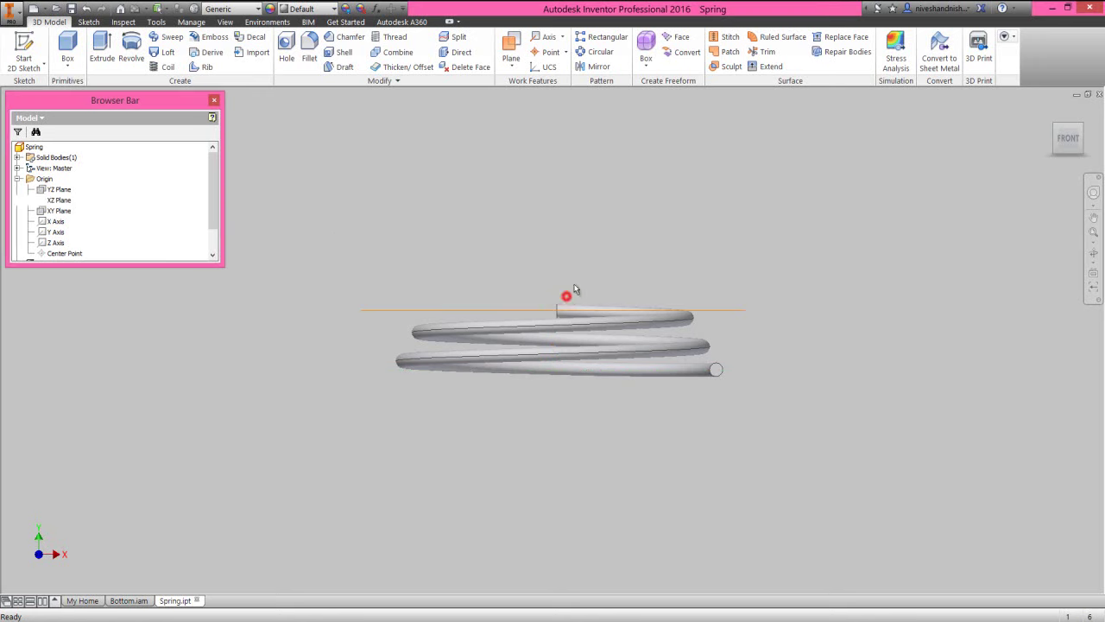
# Step: Start a new 2D sketch on the offset work plane and show the part in isometric view
pyautogui.click(1083, 125)
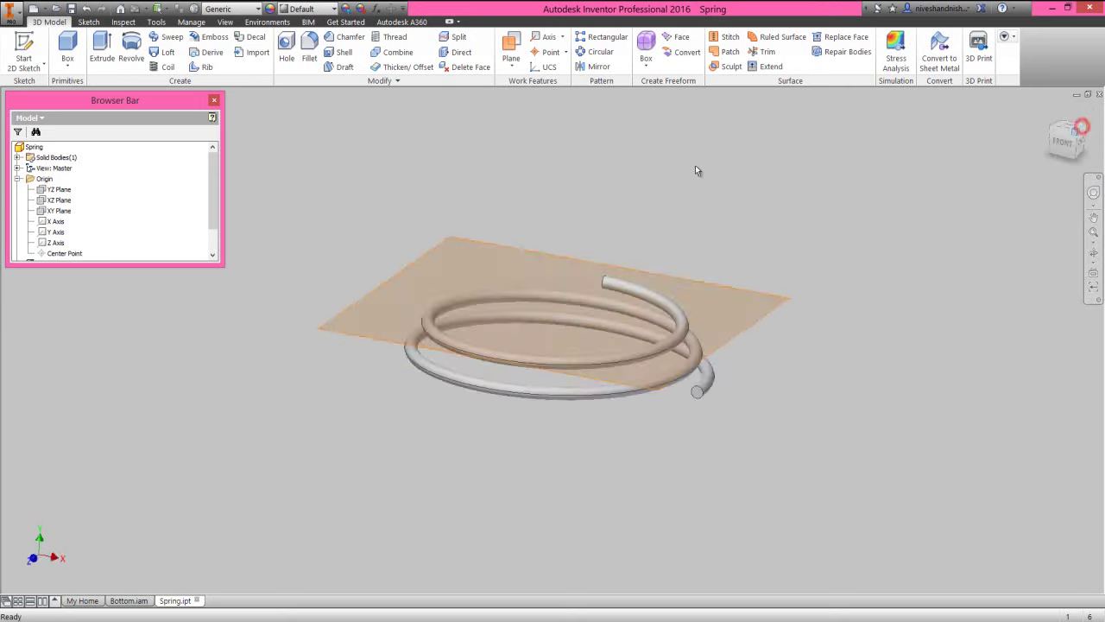
pyautogui.click(583, 191)
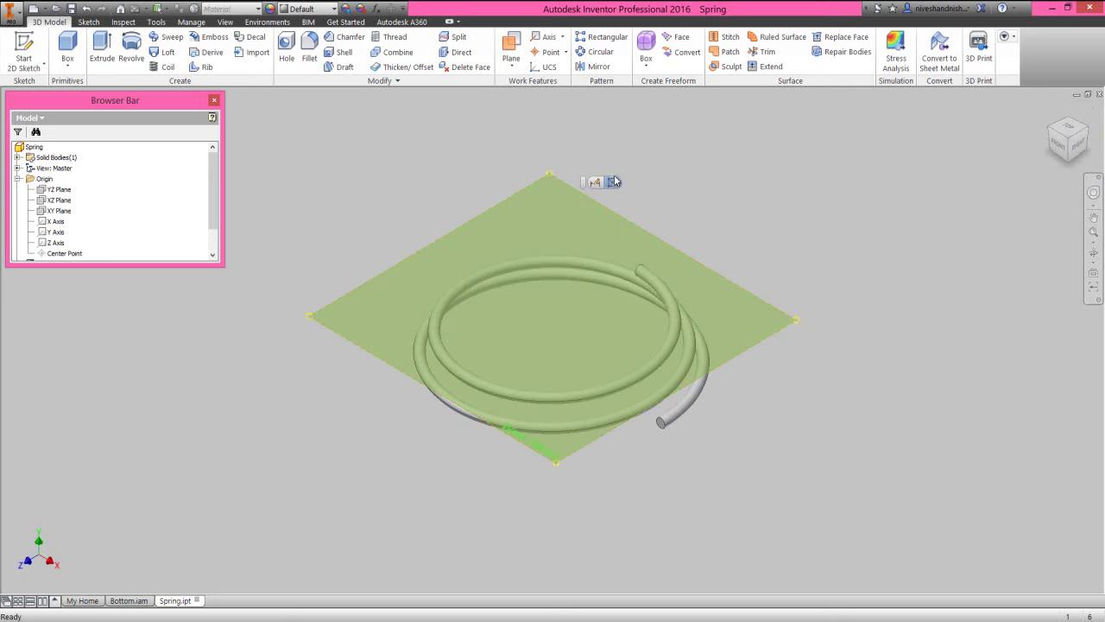
pyautogui.click(614, 181)
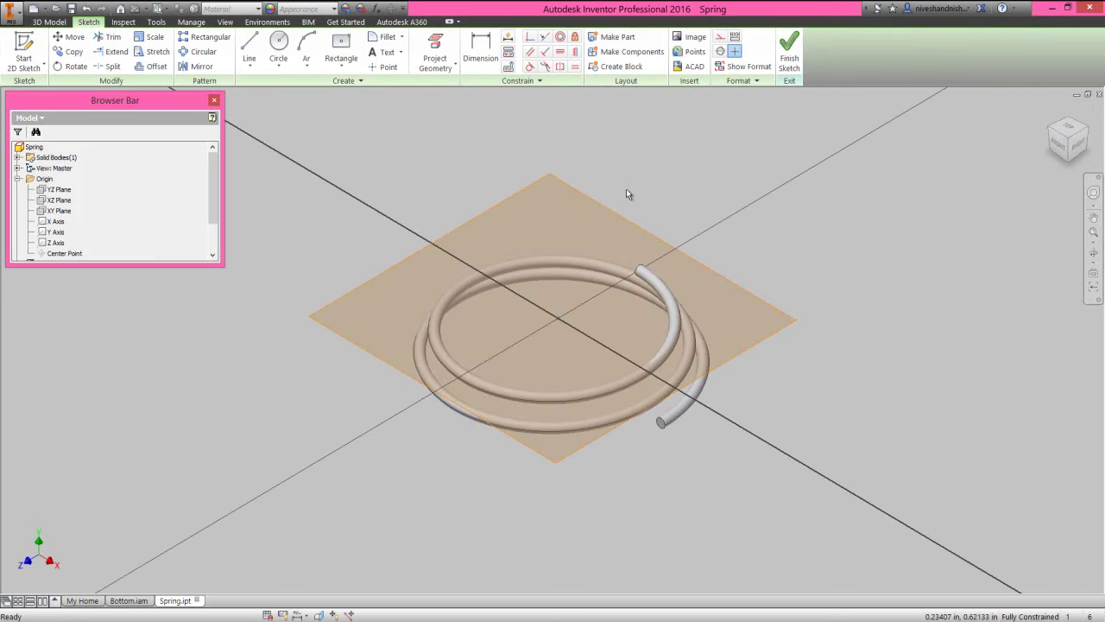
# Step: Sketch a center rectangle about 0.978 by 1.044 in around the origin, enclosing the coil
pyautogui.click(341, 47)
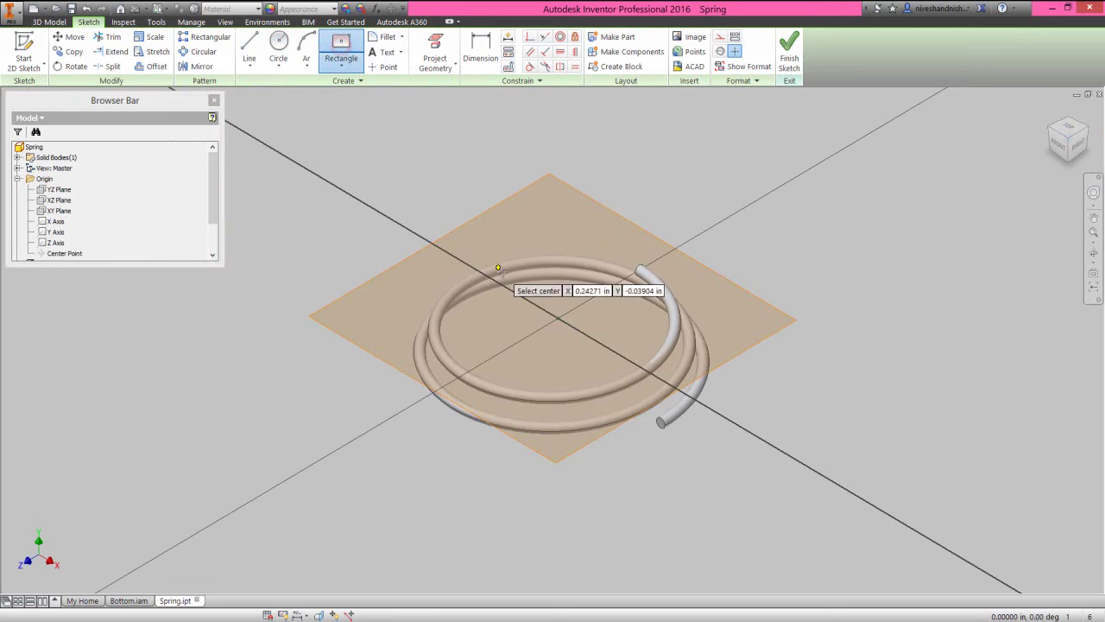
pyautogui.click(559, 319)
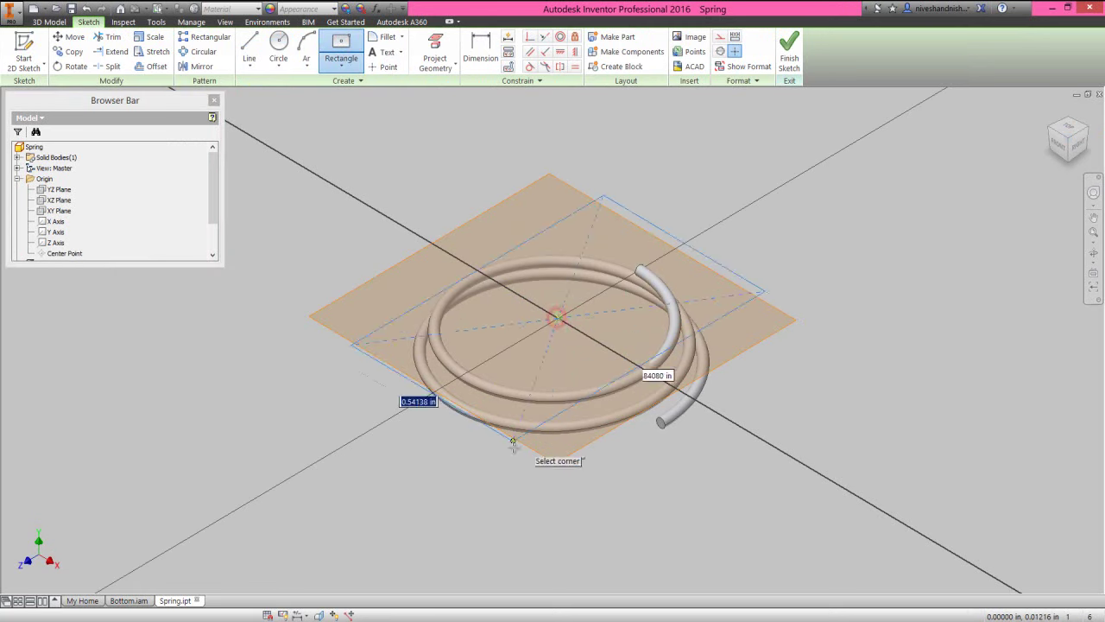
pyautogui.click(542, 486)
pyautogui.rightClick(736, 171)
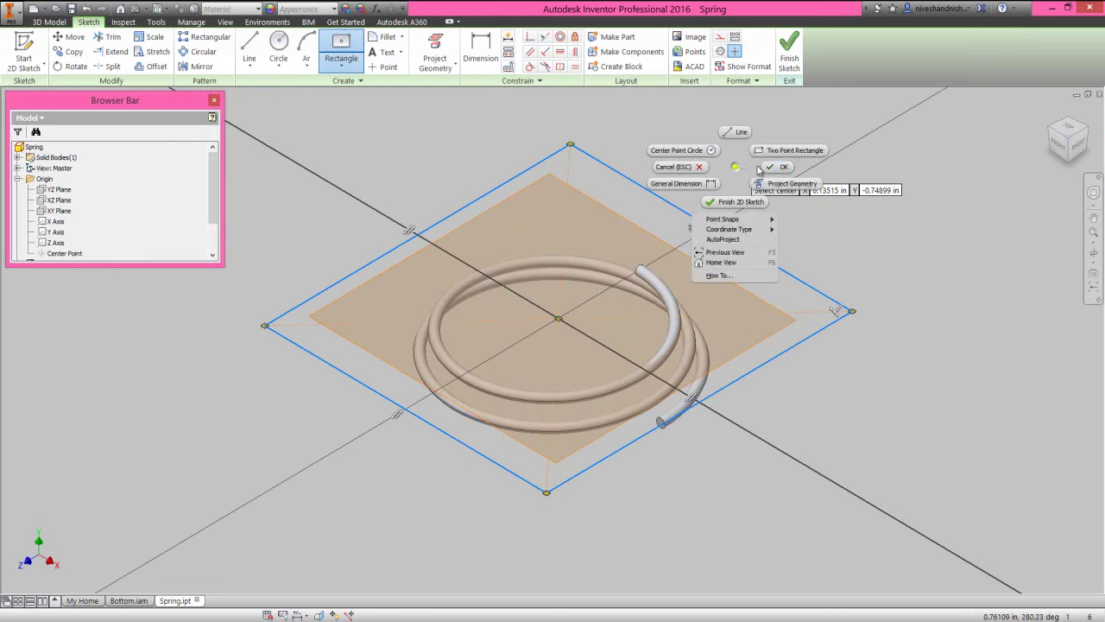
pyautogui.click(762, 166)
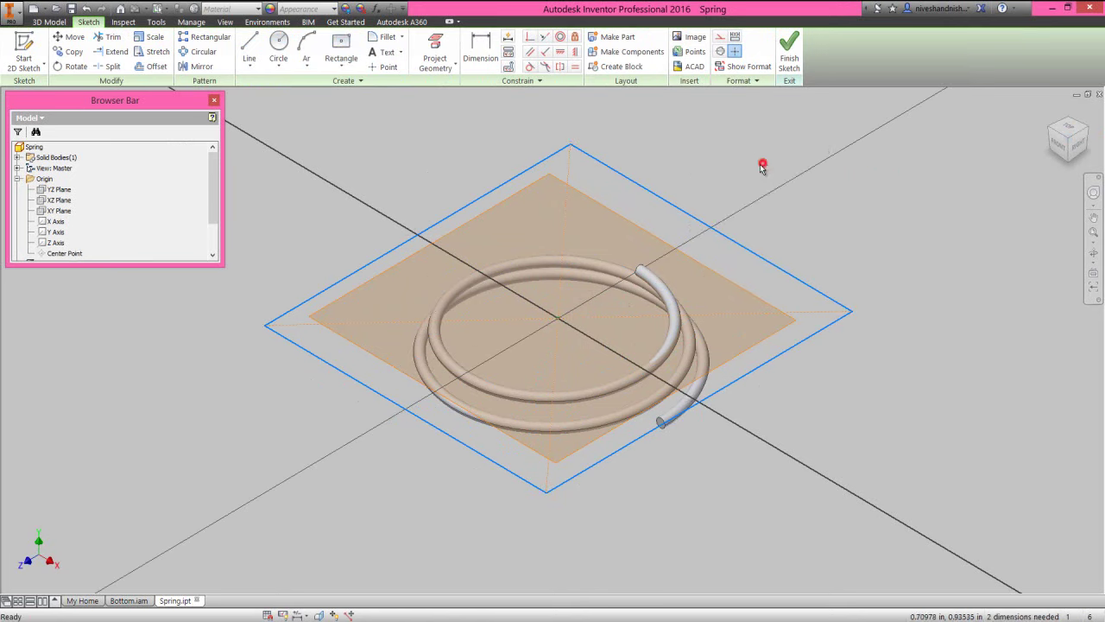
# Step: Dimension two adjacent sides of the rectangle, setting one to 0.962 in and linking the other to that dimension
pyautogui.rightClick(703, 144)
pyautogui.click(648, 162)
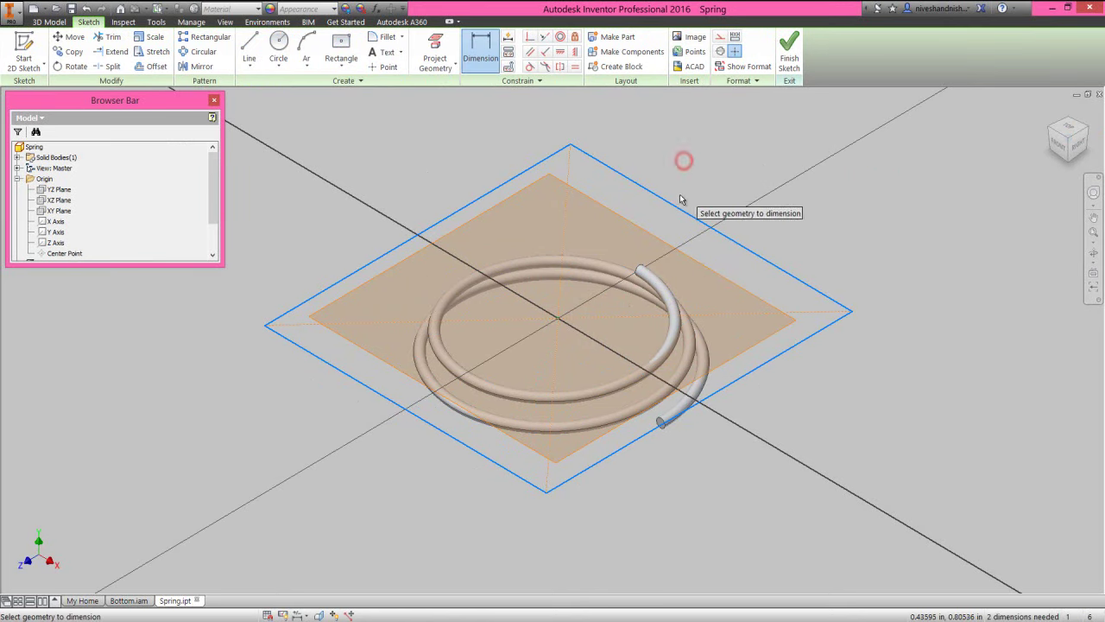
pyautogui.click(679, 210)
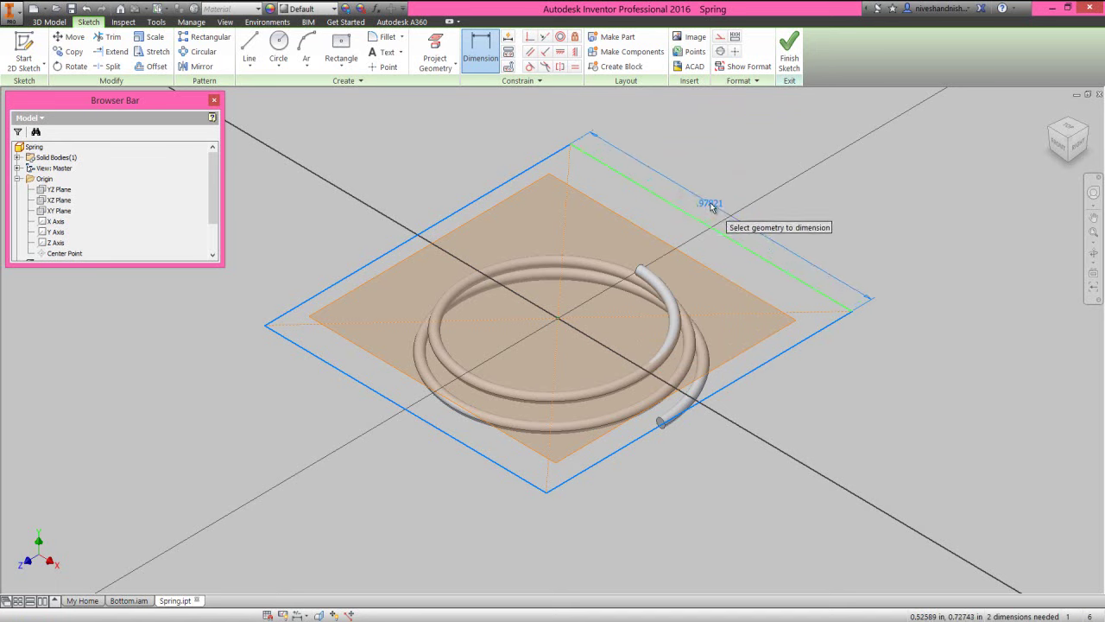
pyautogui.click(709, 205)
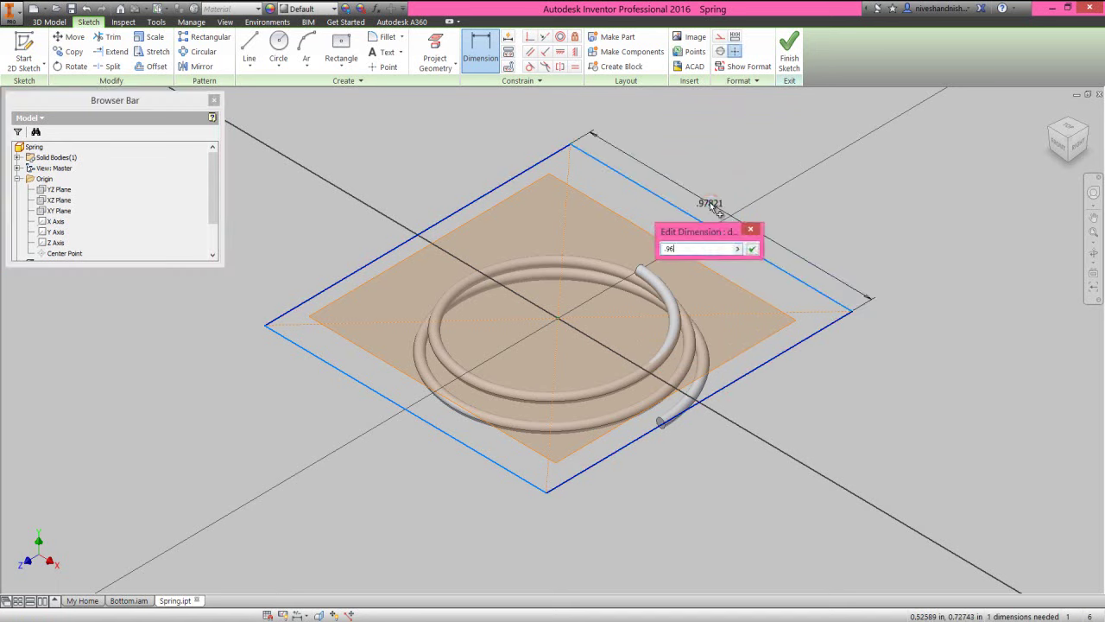
pyautogui.press('Return')
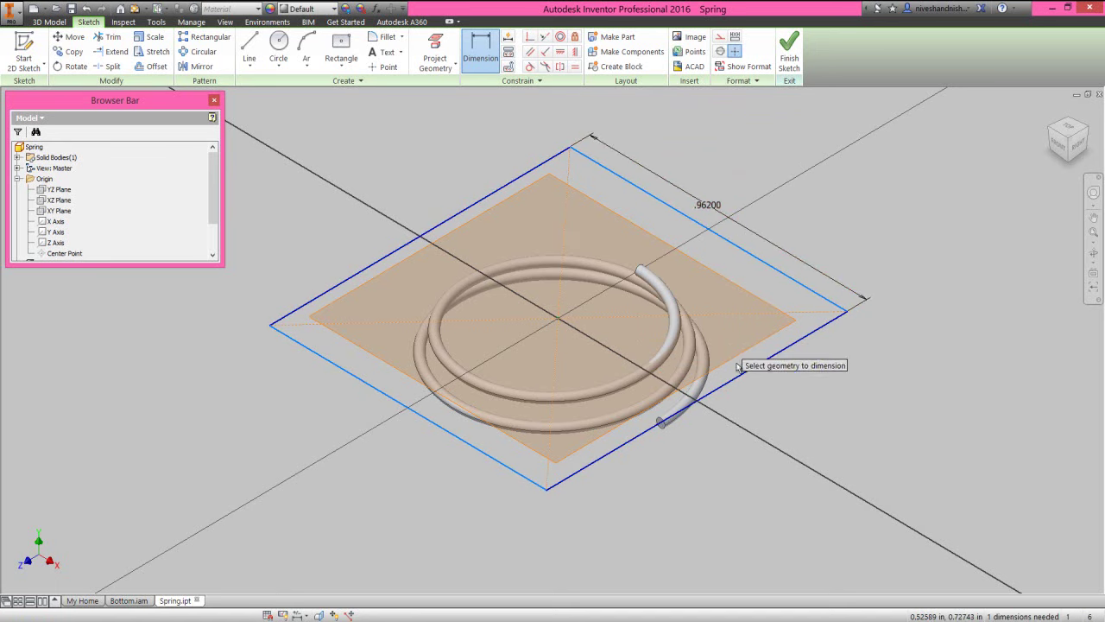
pyautogui.click(744, 372)
pyautogui.click(771, 397)
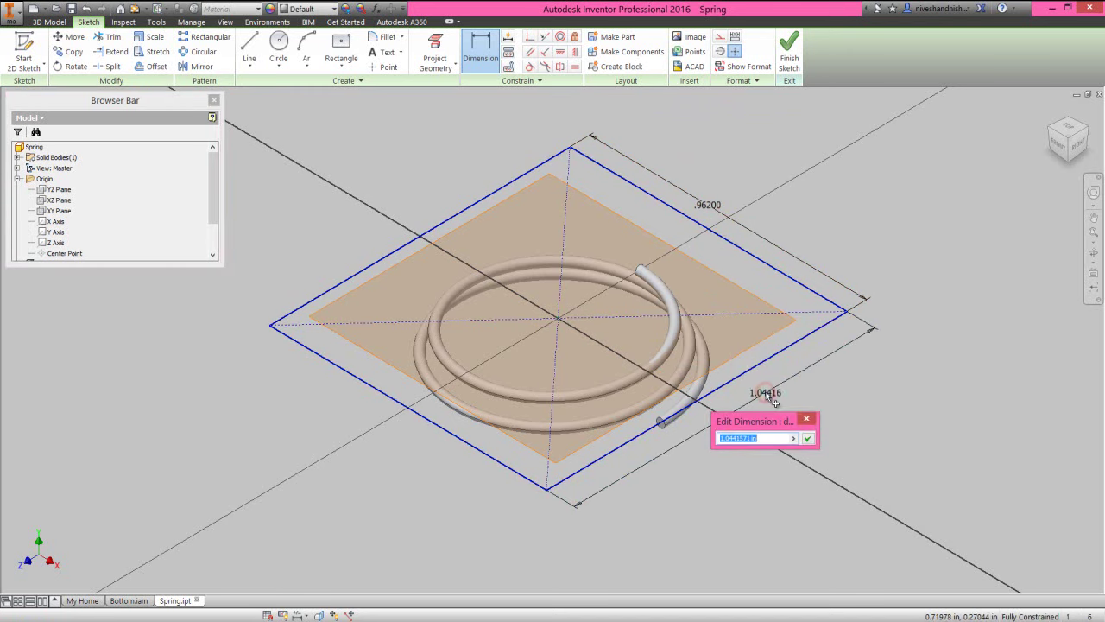
pyautogui.click(807, 438)
pyautogui.rightClick(759, 164)
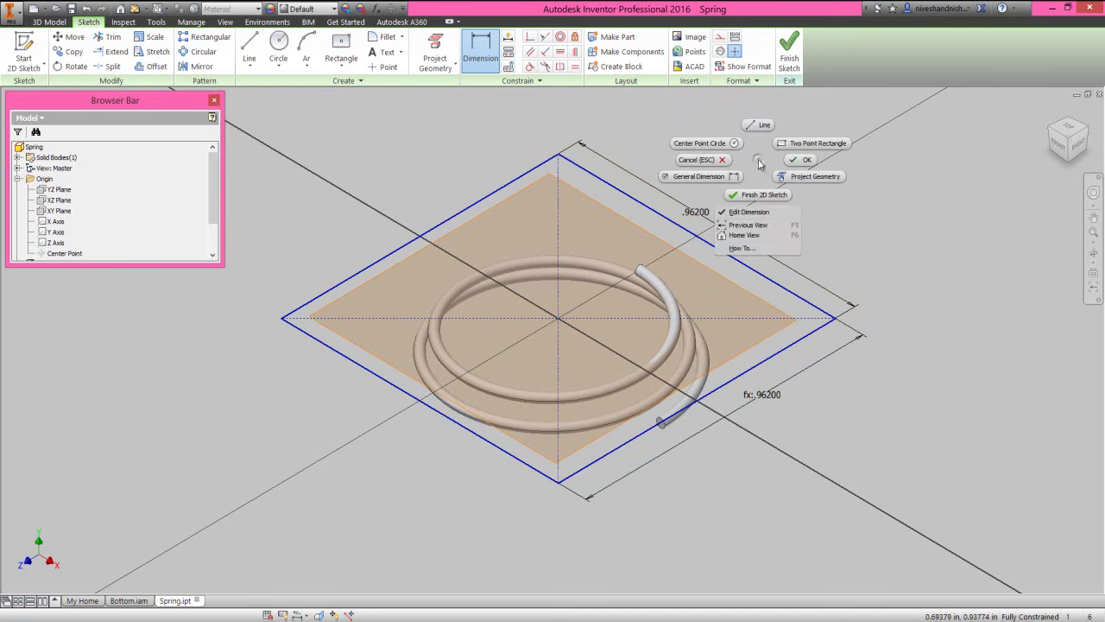
pyautogui.click(798, 160)
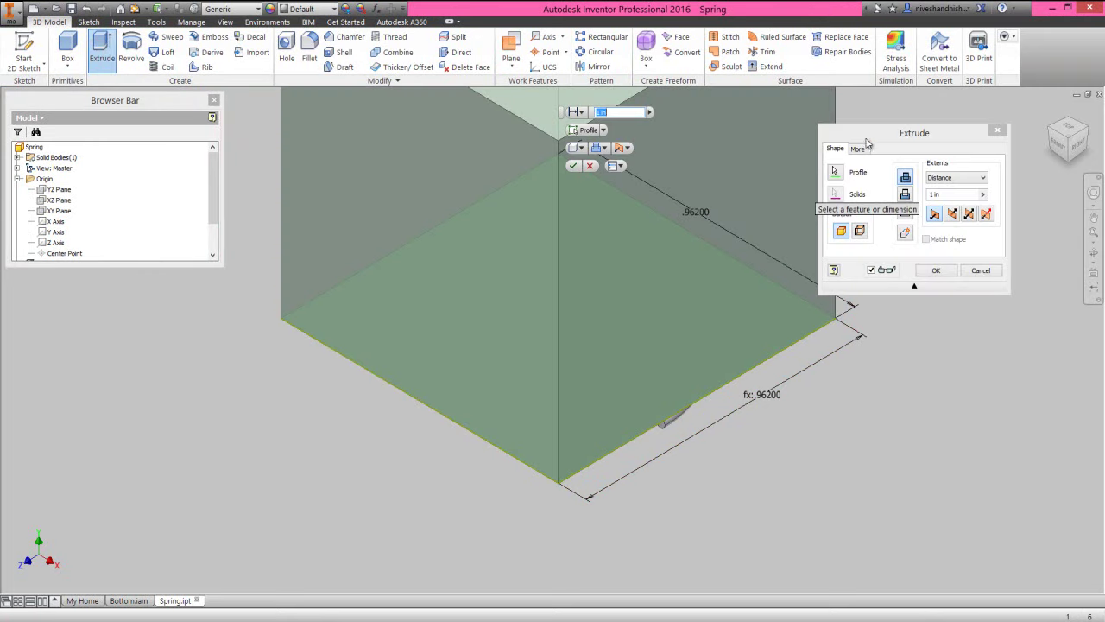
# Step: Extrude the square profile as a cut 0.128 in upward to flatten the coil's upper end
pyautogui.click(881, 132)
pyautogui.click(904, 195)
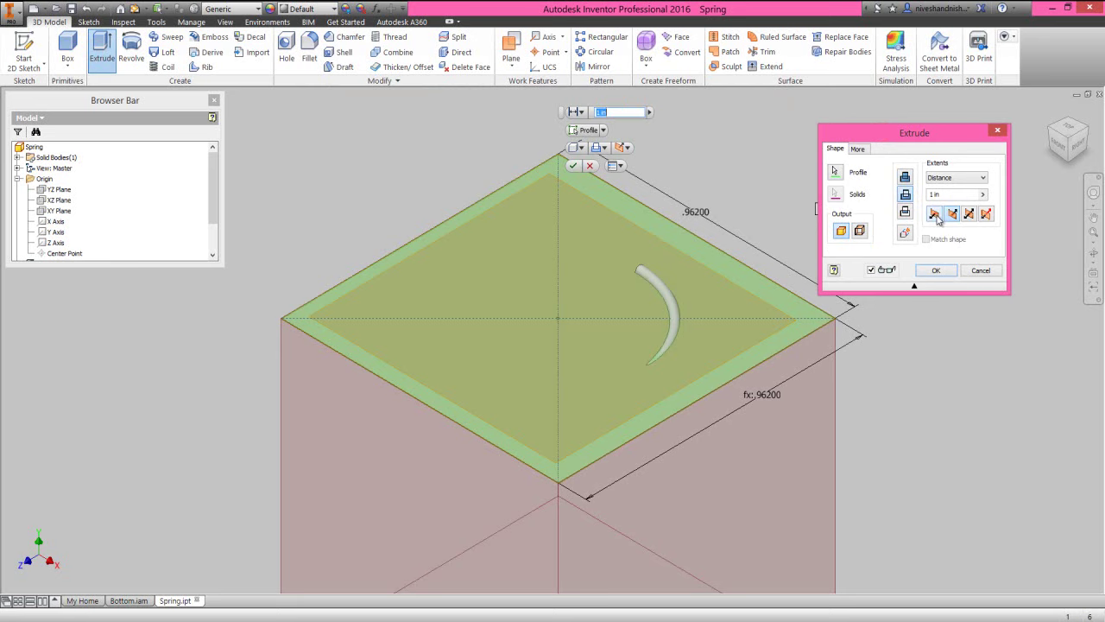
pyautogui.click(937, 218)
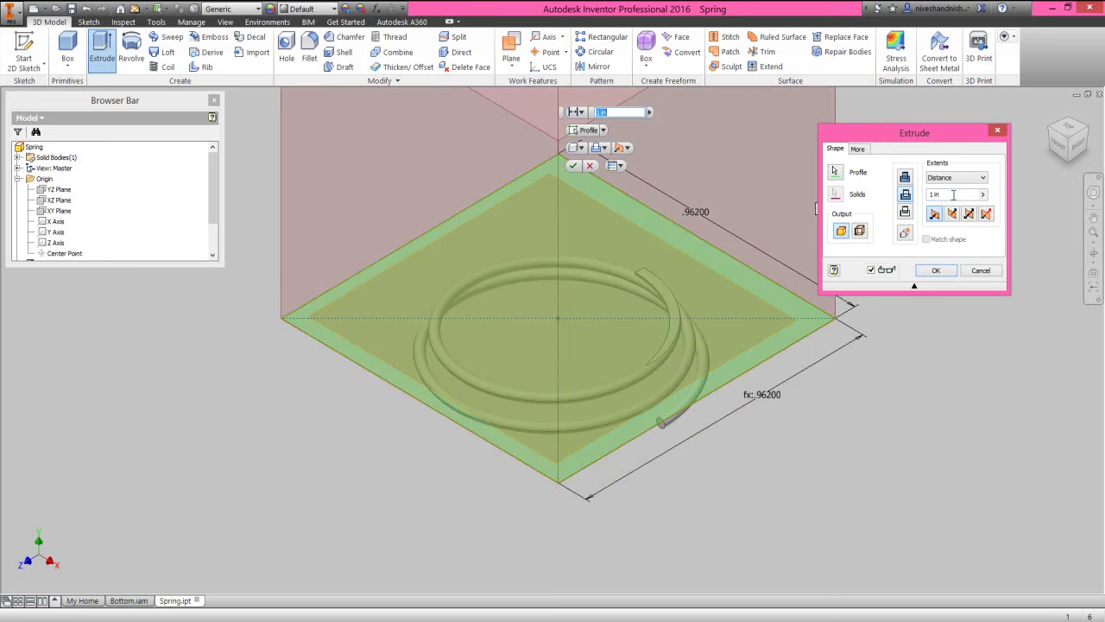
pyautogui.click(952, 195)
pyautogui.click(936, 271)
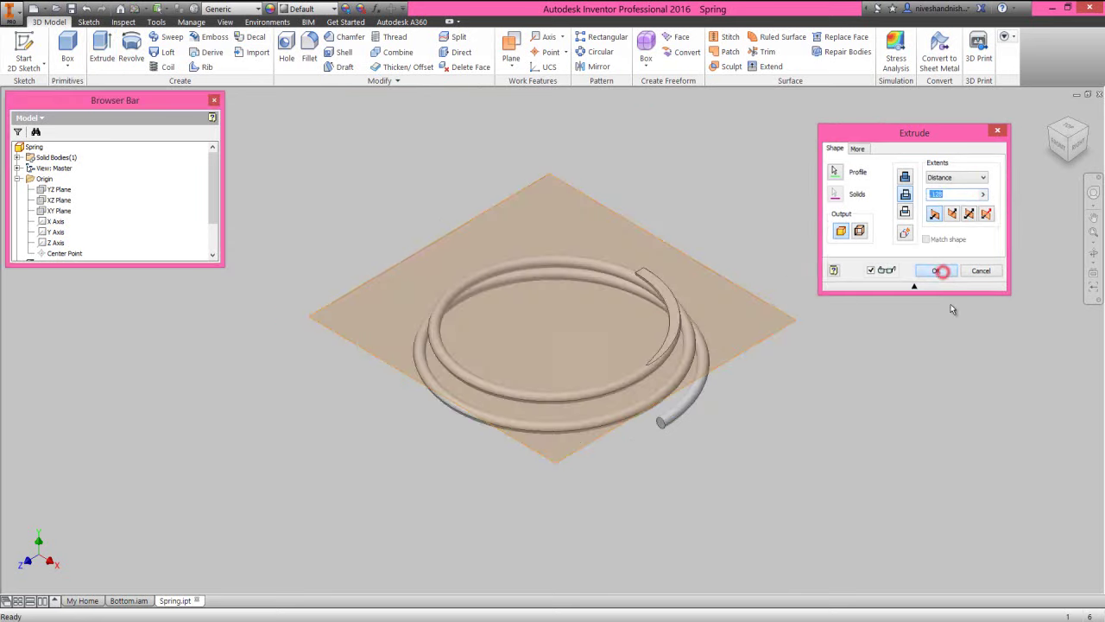
# Step: Hide the offset work plane and start a new 2D sketch on the XZ Plane
pyautogui.rightClick(780, 308)
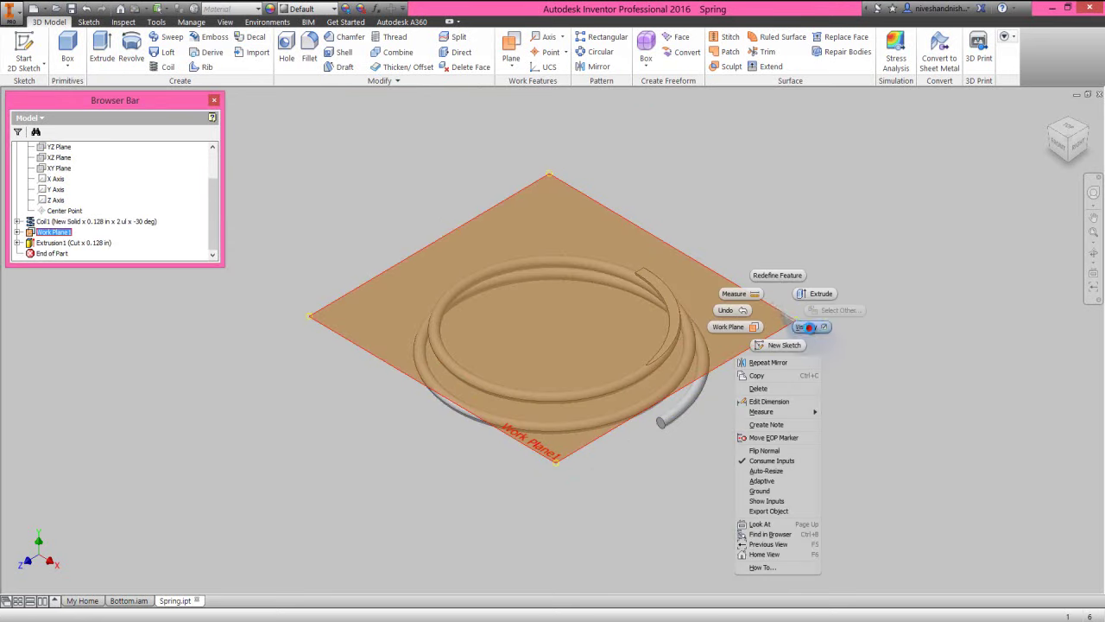
pyautogui.click(809, 328)
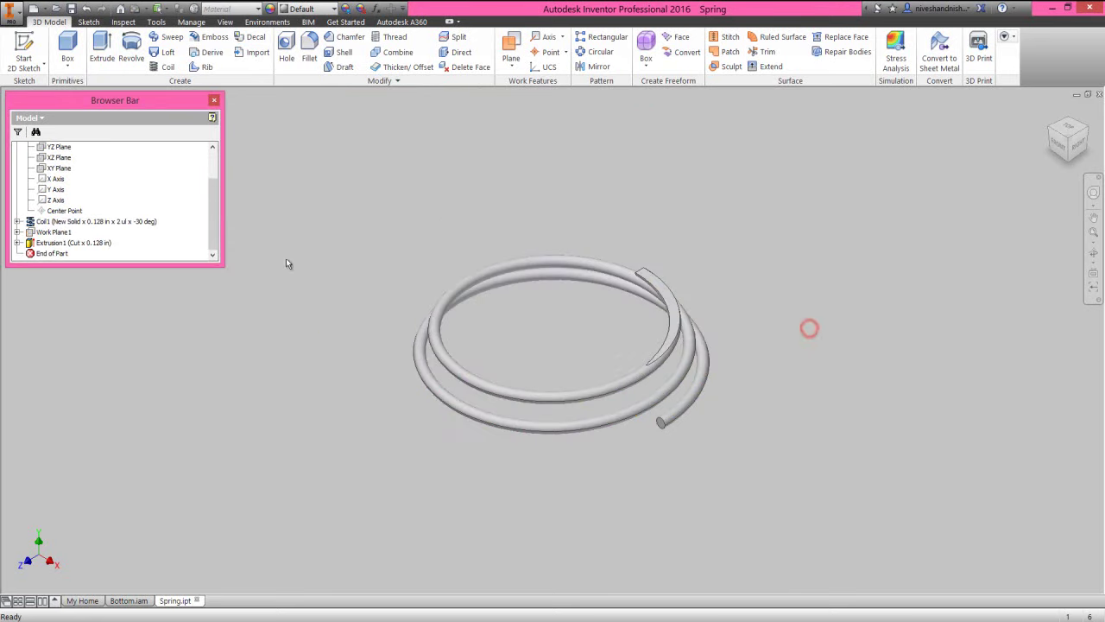
pyautogui.click(61, 159)
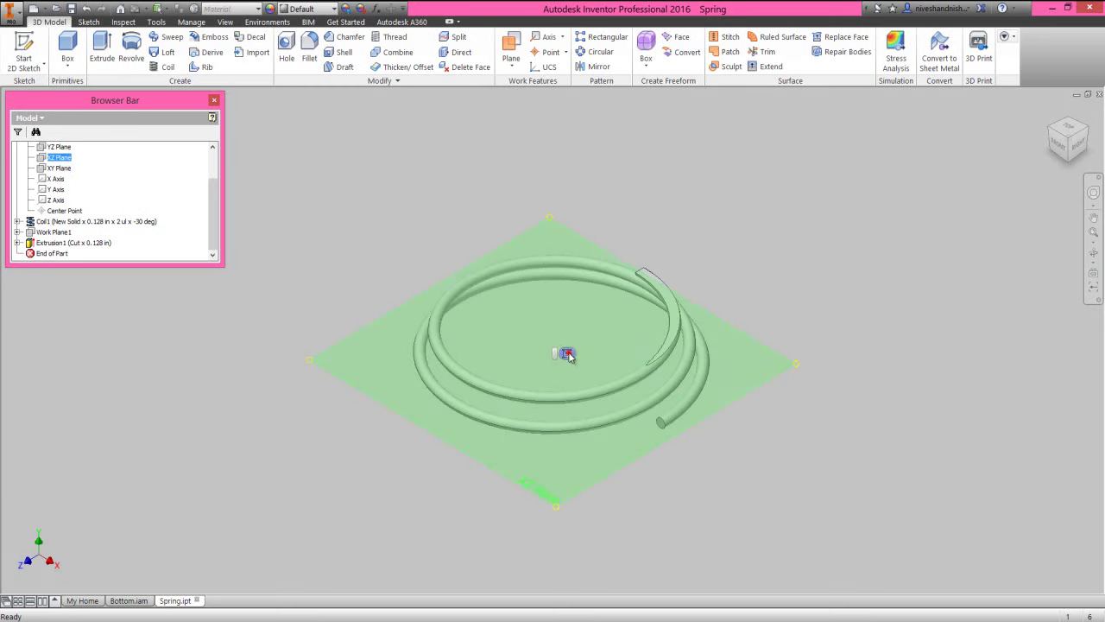
pyautogui.click(567, 354)
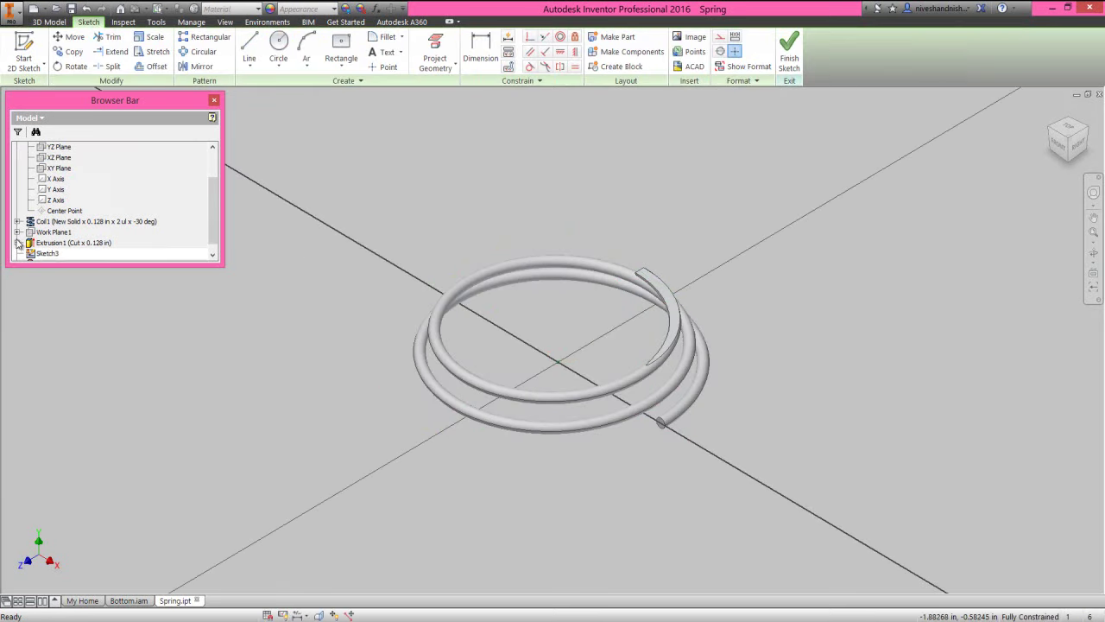
# Step: Make the first cut's sketch visible and project the four edges of its square into the new sketch
pyautogui.rightClick(50, 253)
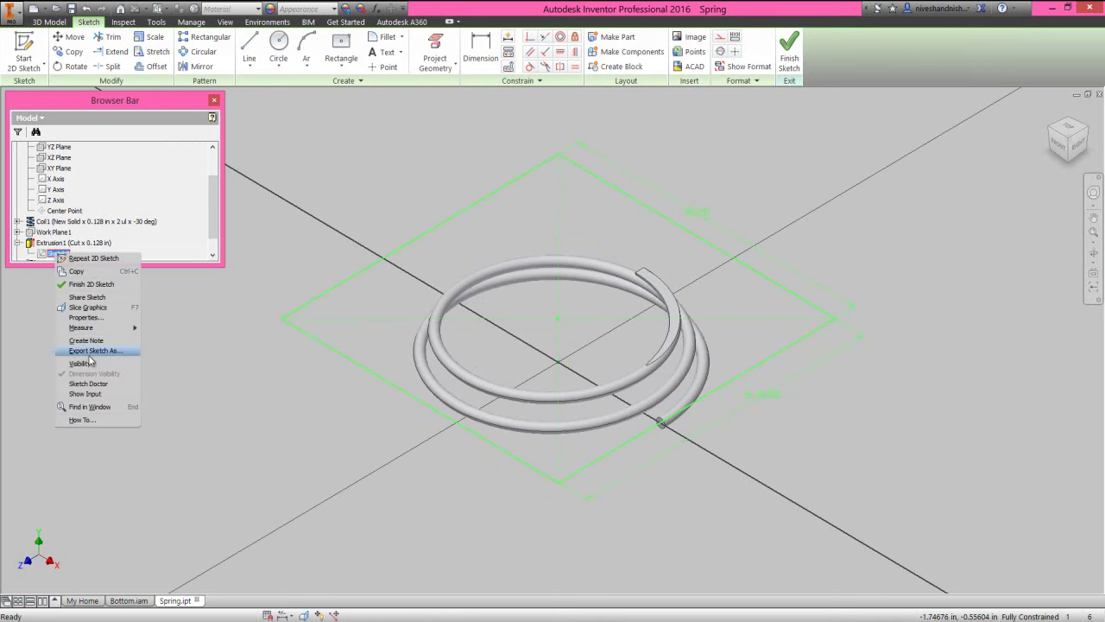
pyautogui.click(86, 363)
pyautogui.click(423, 44)
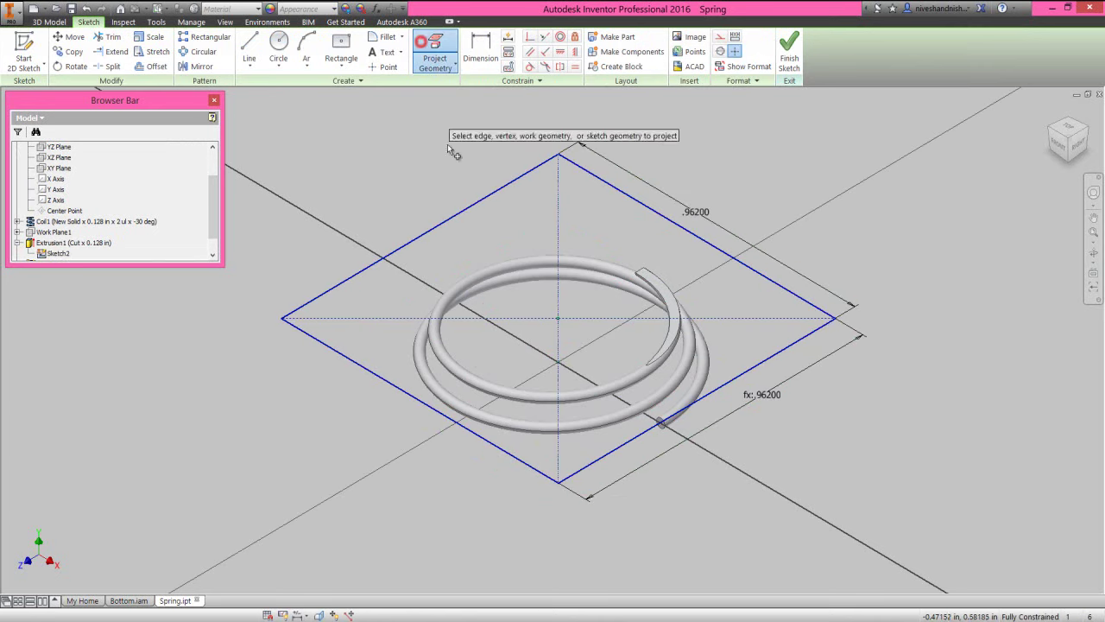
pyautogui.click(465, 207)
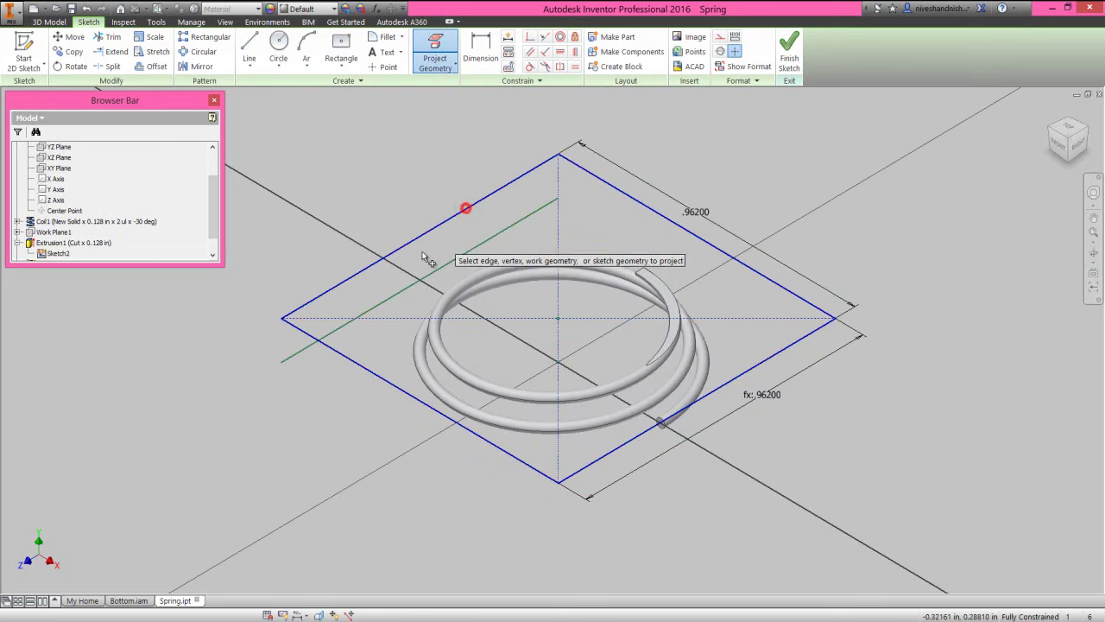
pyautogui.click(369, 370)
pyautogui.click(599, 463)
pyautogui.click(784, 292)
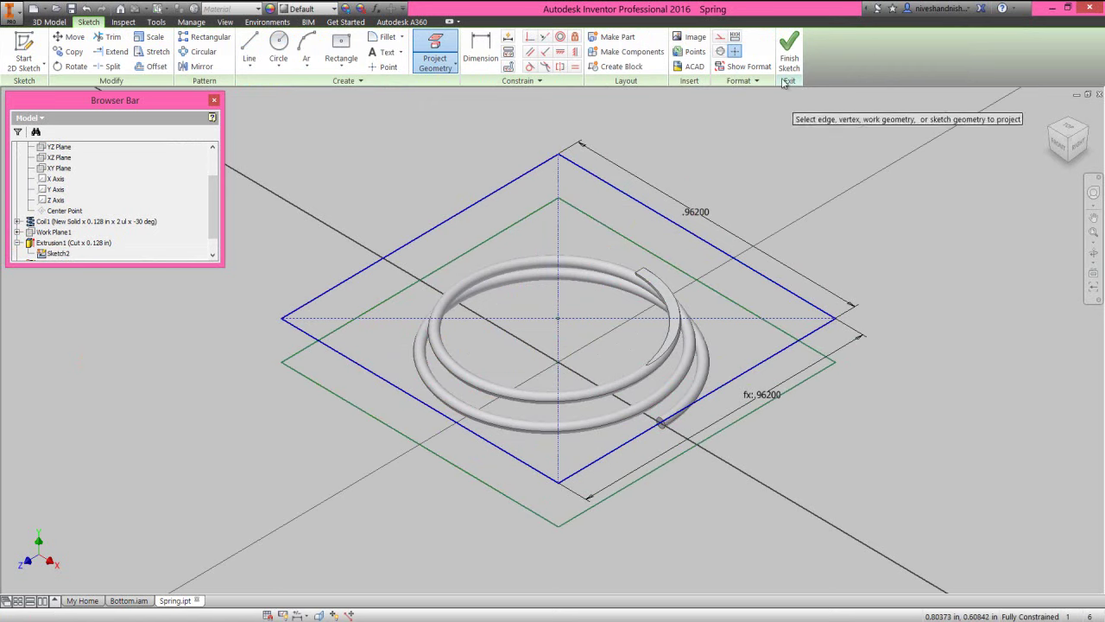
# Step: Finish the sketch on the XZ Plane and hide the first cut's sketch again
pyautogui.click(789, 52)
pyautogui.click(59, 252)
pyautogui.rightClick(59, 253)
pyautogui.click(89, 367)
# Step: Extrude the projected square as a cut 0.128 in downward to flatten the coil's lower end
pyautogui.press('e')
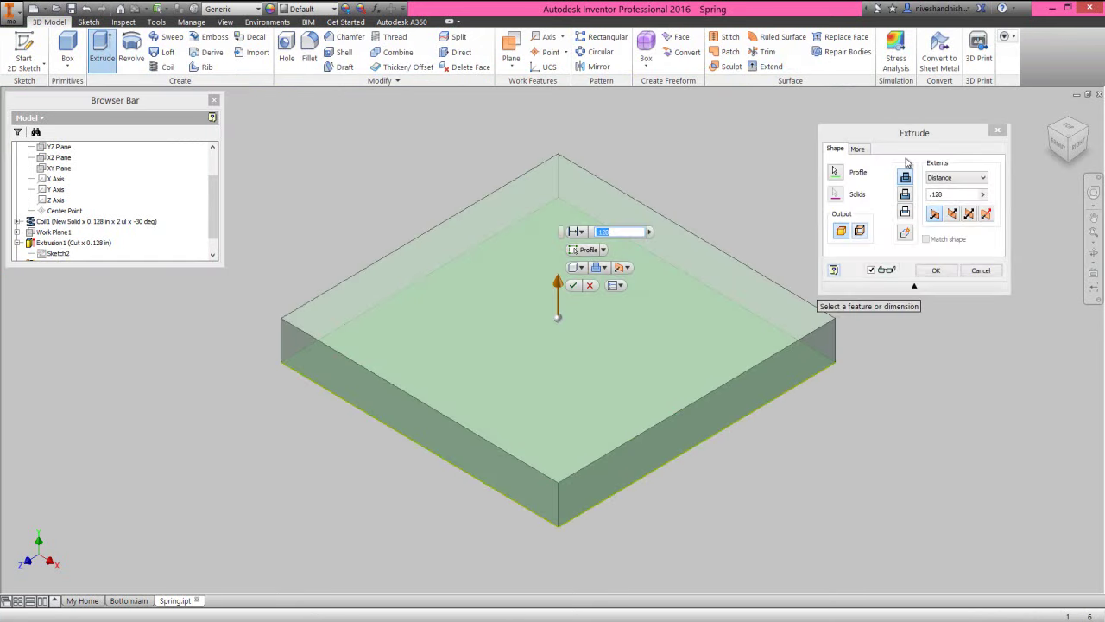
pyautogui.click(918, 131)
pyautogui.click(905, 195)
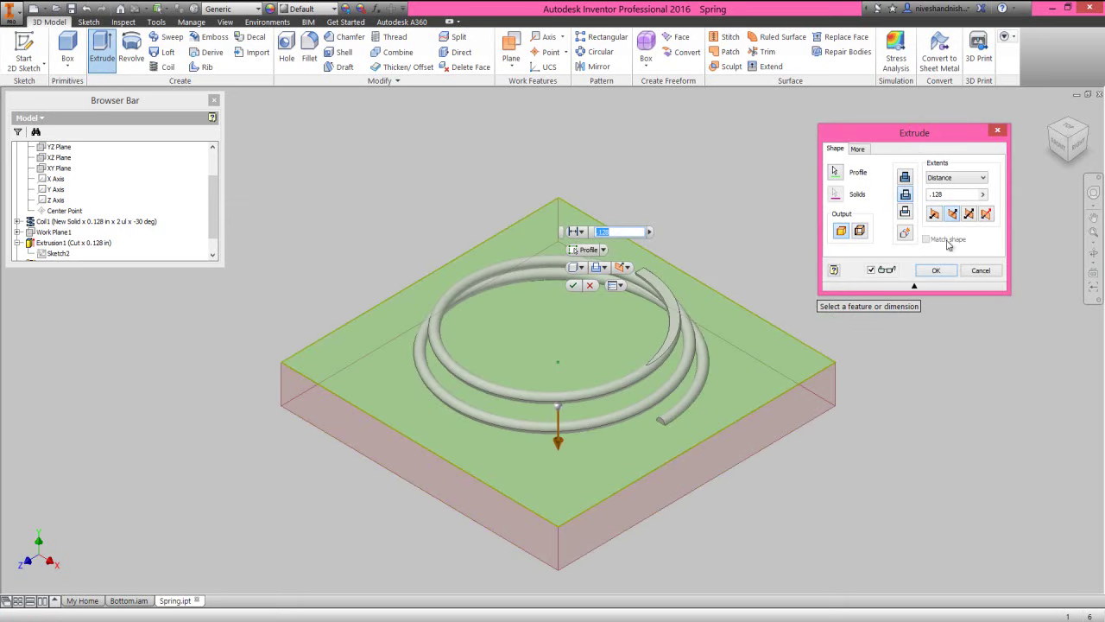
pyautogui.click(950, 273)
# Step: Examine the flattened lower end of the coil from below and restore the isometric view
pyautogui.click(1092, 251)
pyautogui.moveTo(604, 392); pyautogui.dragTo(604, 307)
pyautogui.rightClick(605, 307)
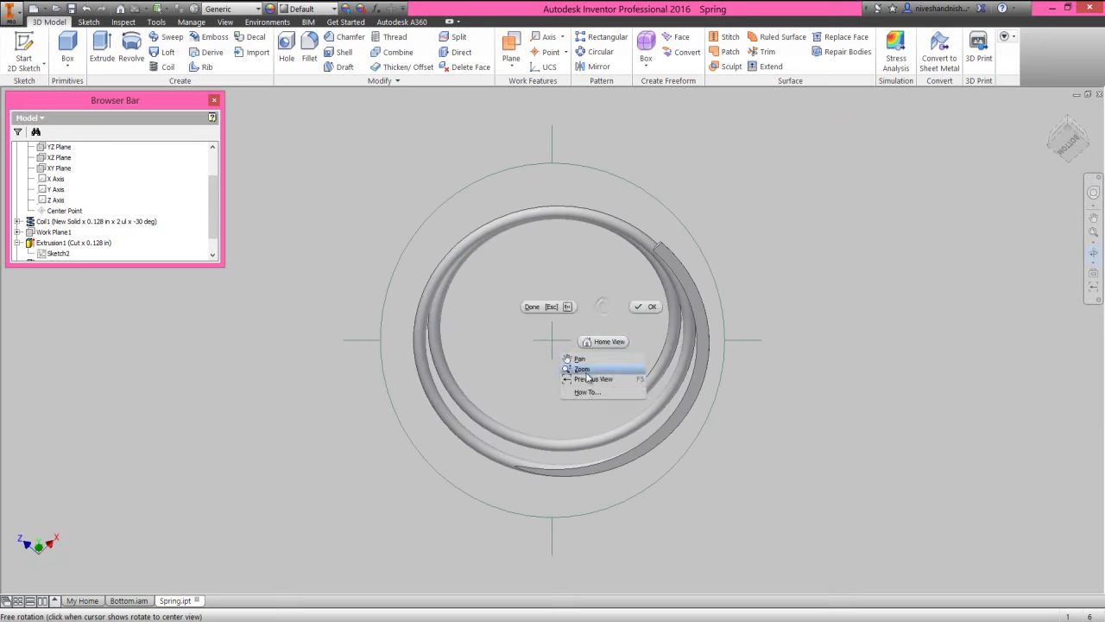
pyautogui.click(593, 378)
pyautogui.moveTo(585, 381); pyautogui.dragTo(570, 323)
pyautogui.rightClick(570, 321)
pyautogui.click(599, 323)
# Step: Collapse all nodes of the part's model tree
pyautogui.rightClick(132, 173)
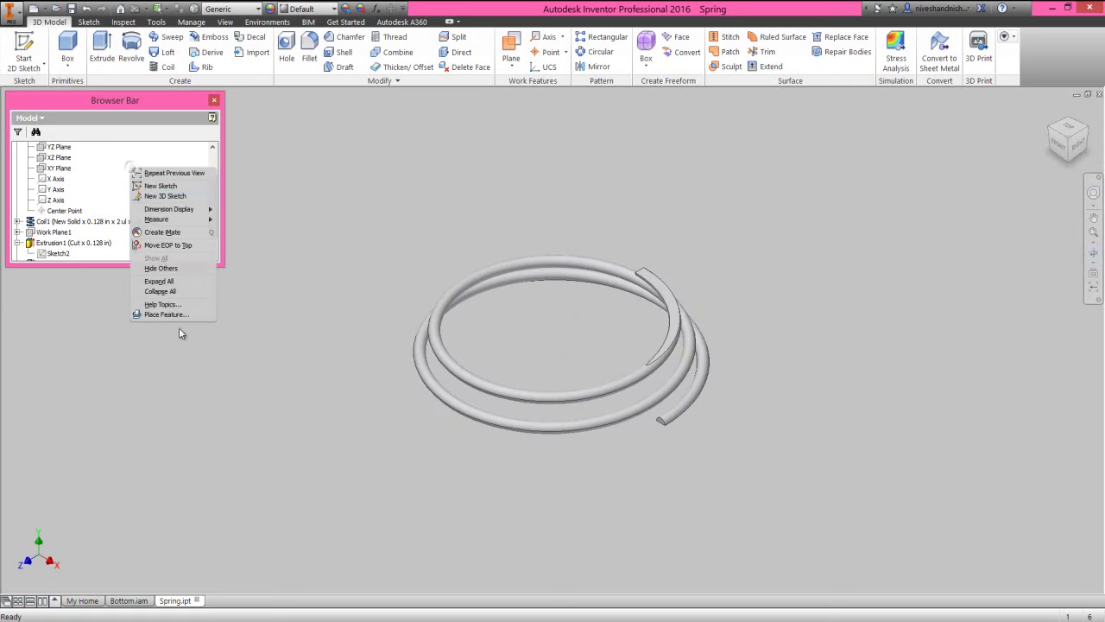
pyautogui.click(188, 292)
pyautogui.click(287, 182)
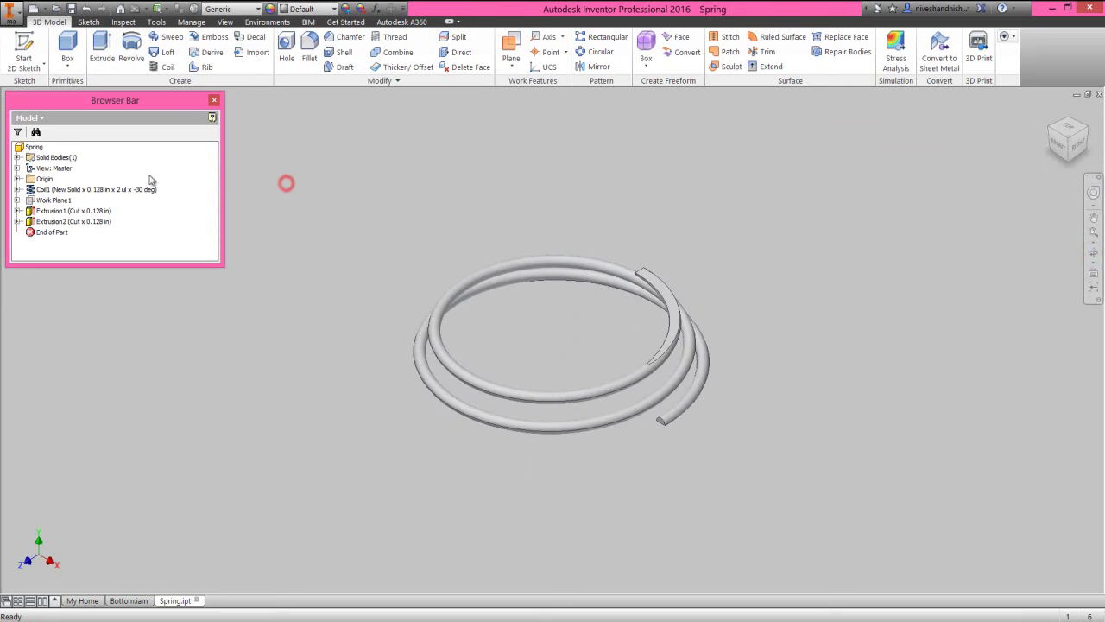
# Step: Assign the Steel - Polished appearance to the whole Spring part
pyautogui.click(36, 147)
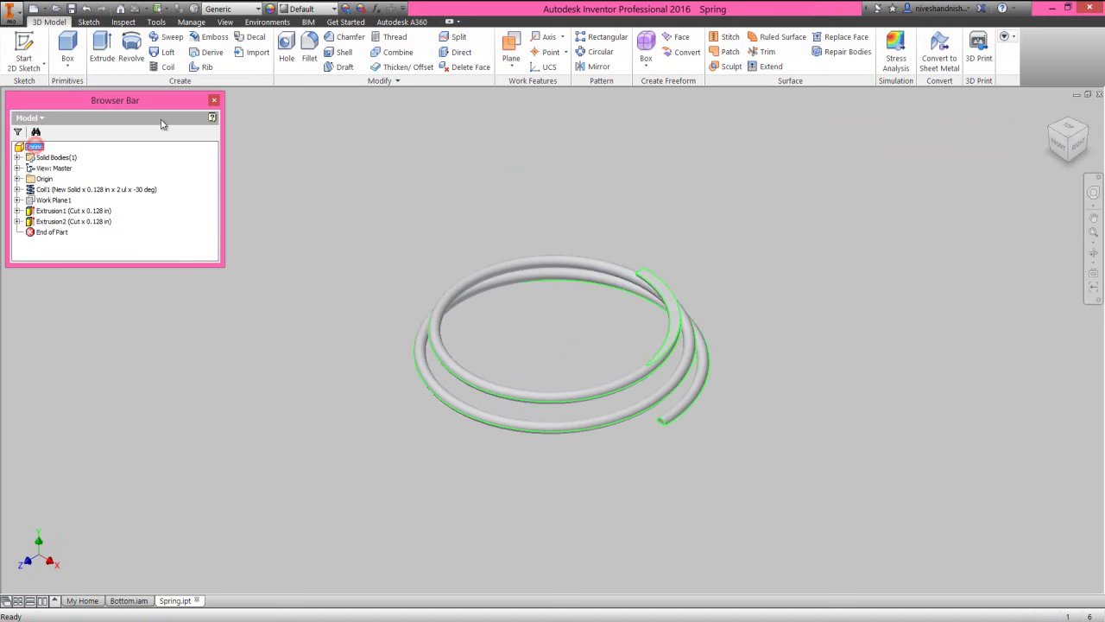
pyautogui.click(314, 8)
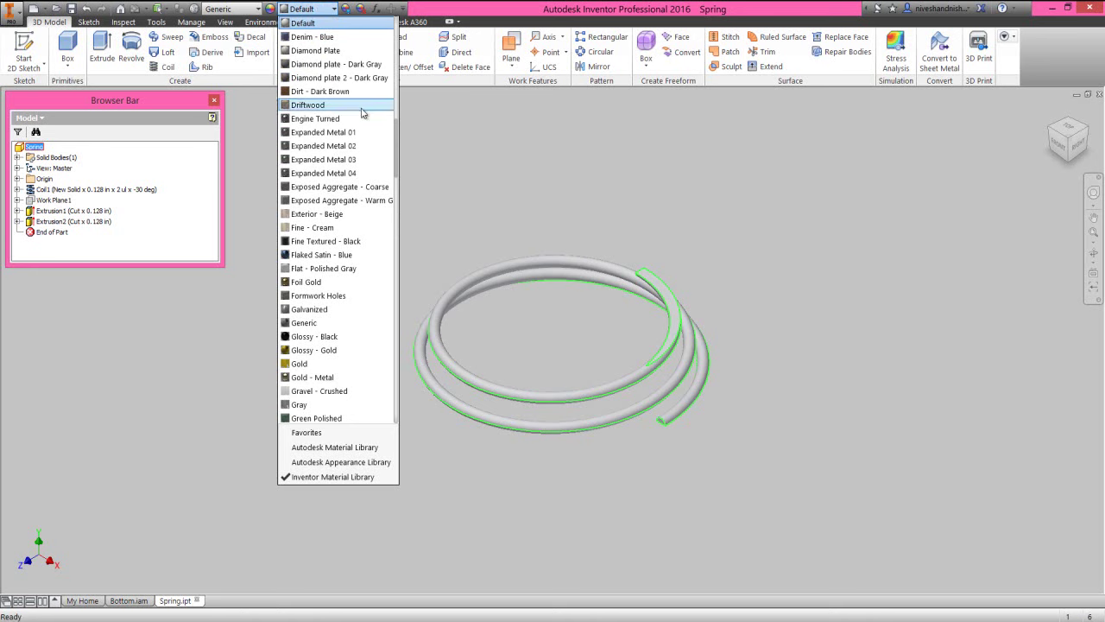
pyautogui.moveTo(394, 132); pyautogui.dragTo(395, 325)
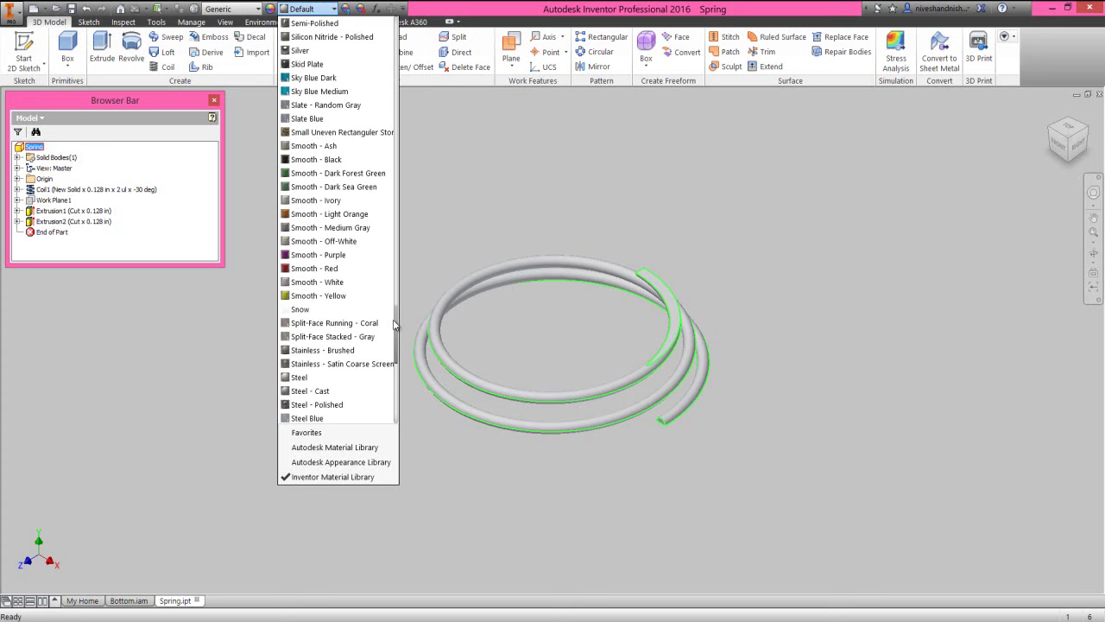
pyautogui.click(328, 404)
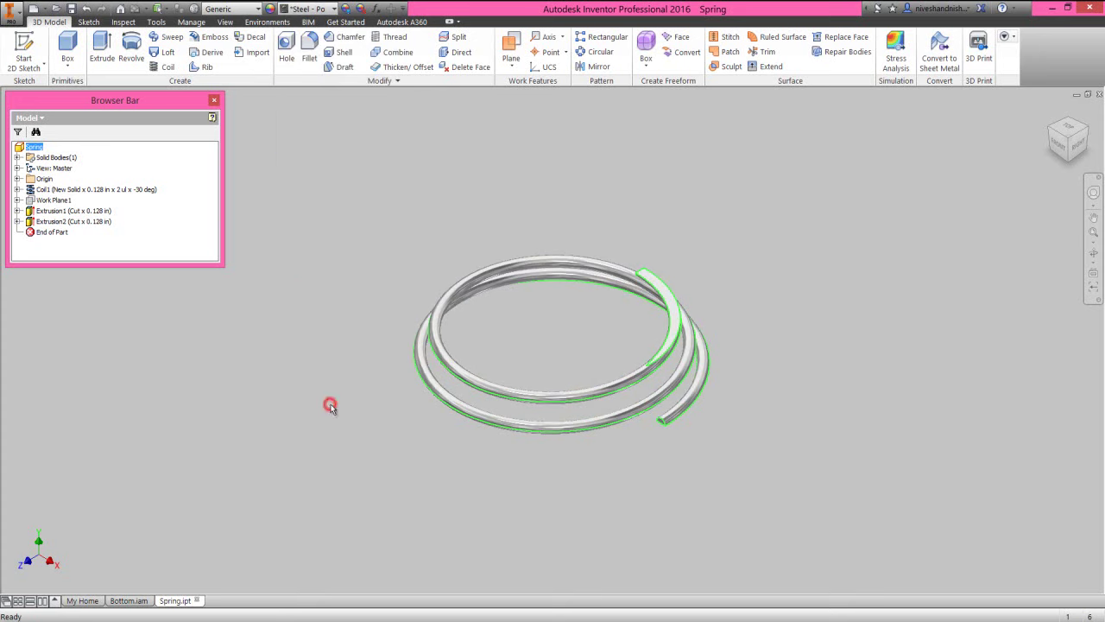
pyautogui.click(352, 304)
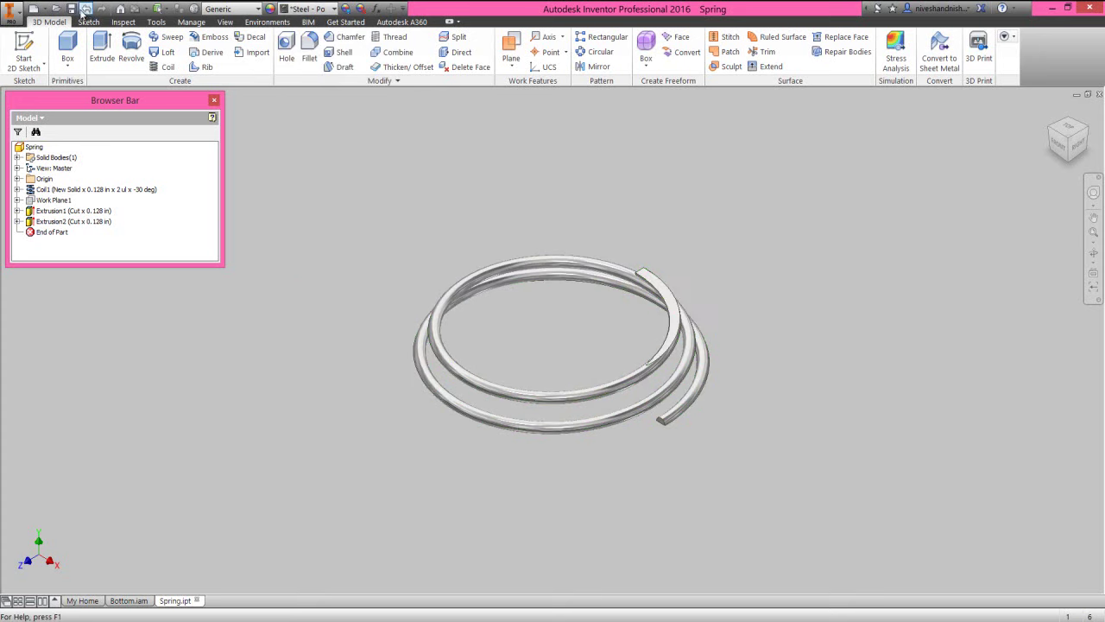
# Step: Close the Spring part and place one instance of Spring into the Bottom assembly beside the existing parts
pyautogui.click(1099, 93)
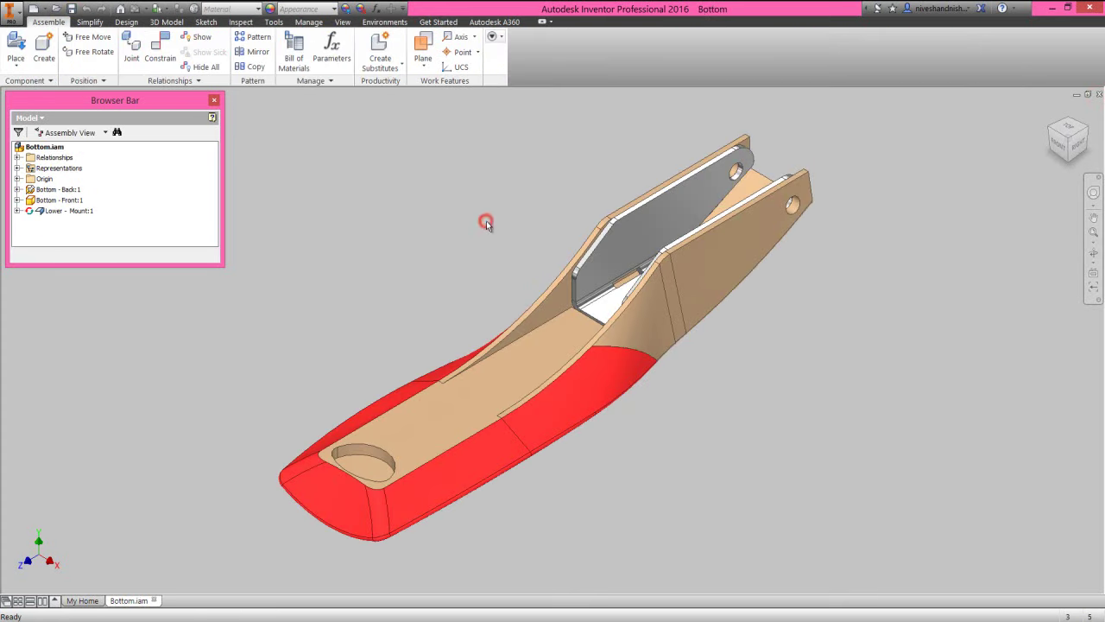
pyautogui.rightClick(486, 224)
pyautogui.click(485, 187)
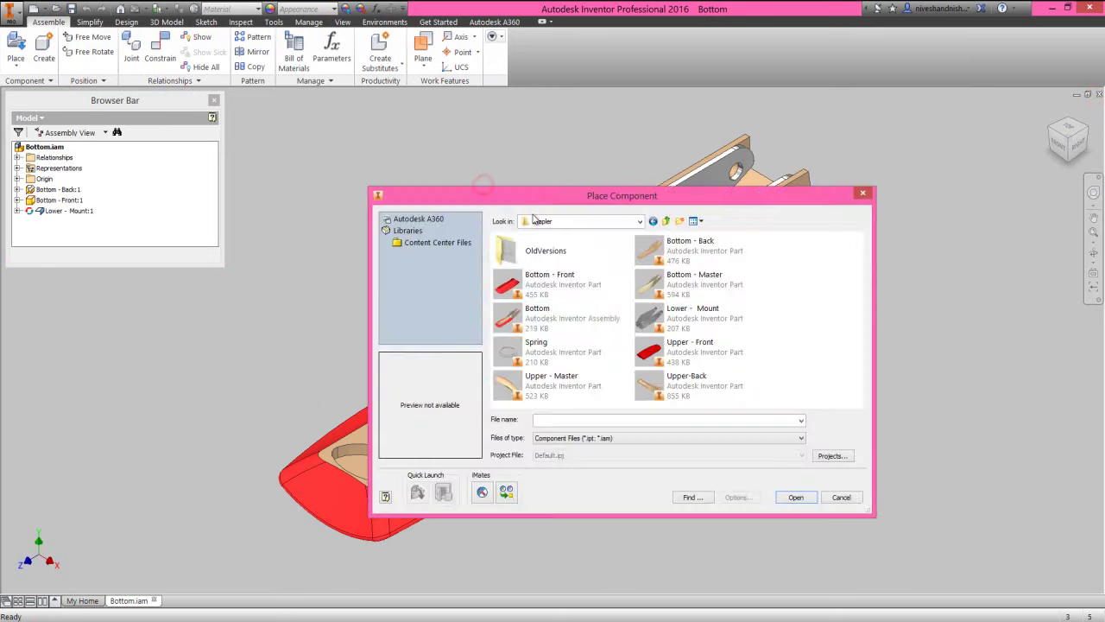
pyautogui.click(555, 350)
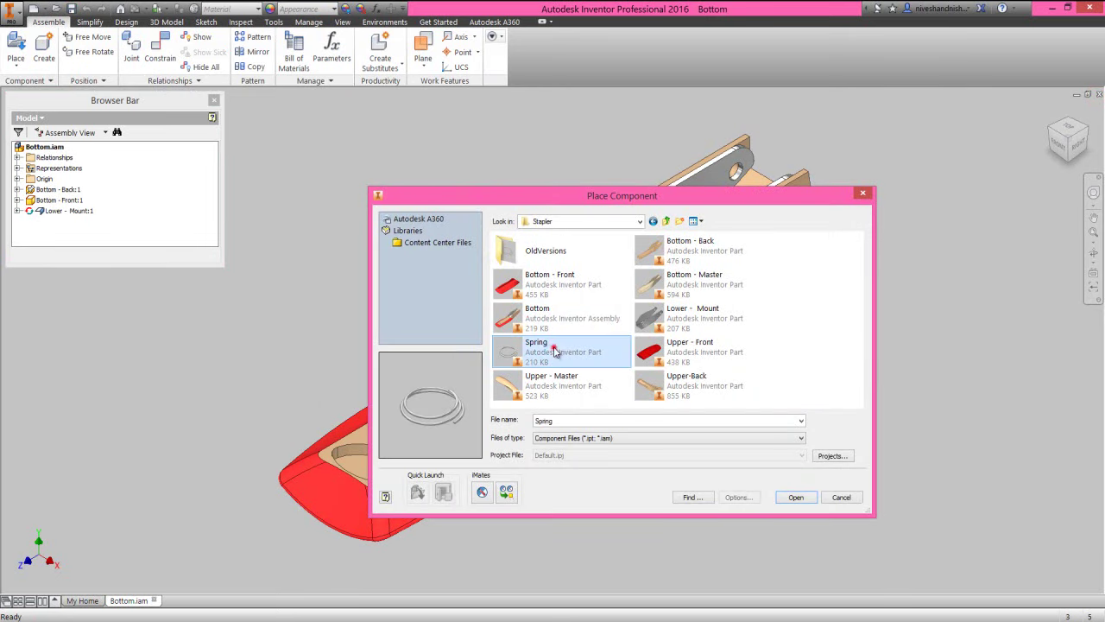
pyautogui.click(789, 499)
pyautogui.click(435, 283)
pyautogui.rightClick(466, 224)
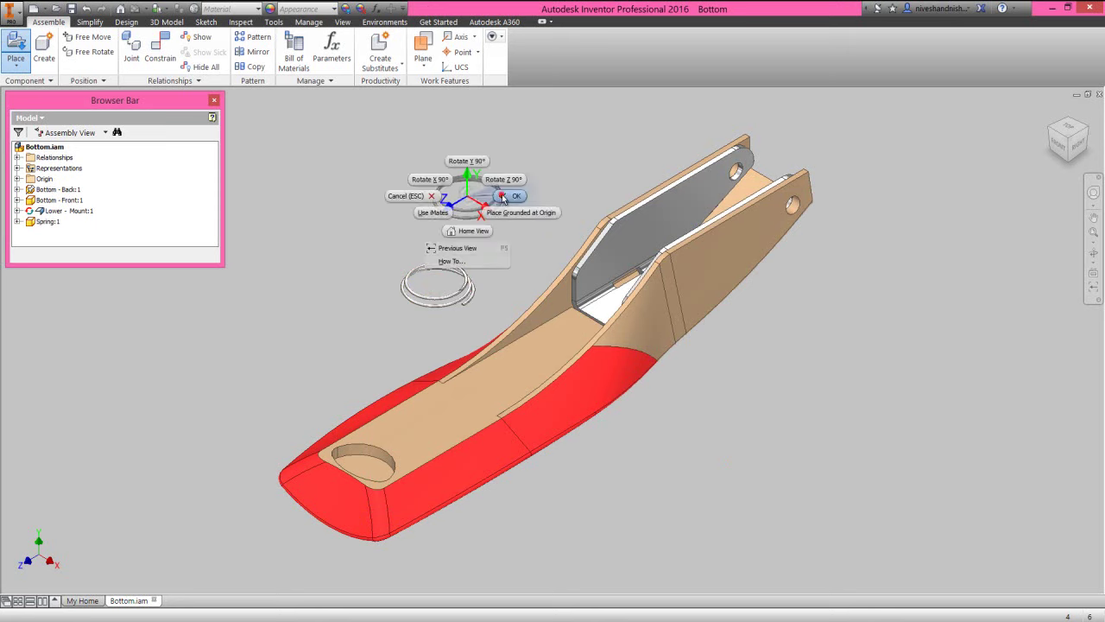
pyautogui.click(501, 195)
# Step: Mate the Spring's Y axis to the axis of the small hole in the Lower - Mount floor with 0.000 in offset
pyautogui.rightClick(352, 183)
pyautogui.click(378, 158)
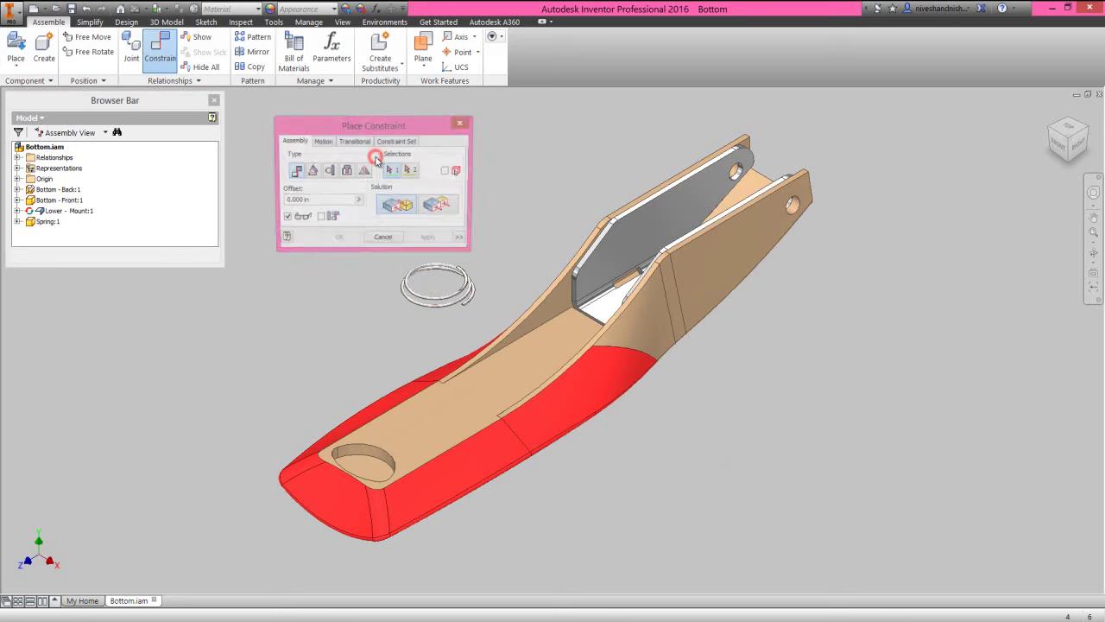
pyautogui.click(18, 221)
pyautogui.click(29, 231)
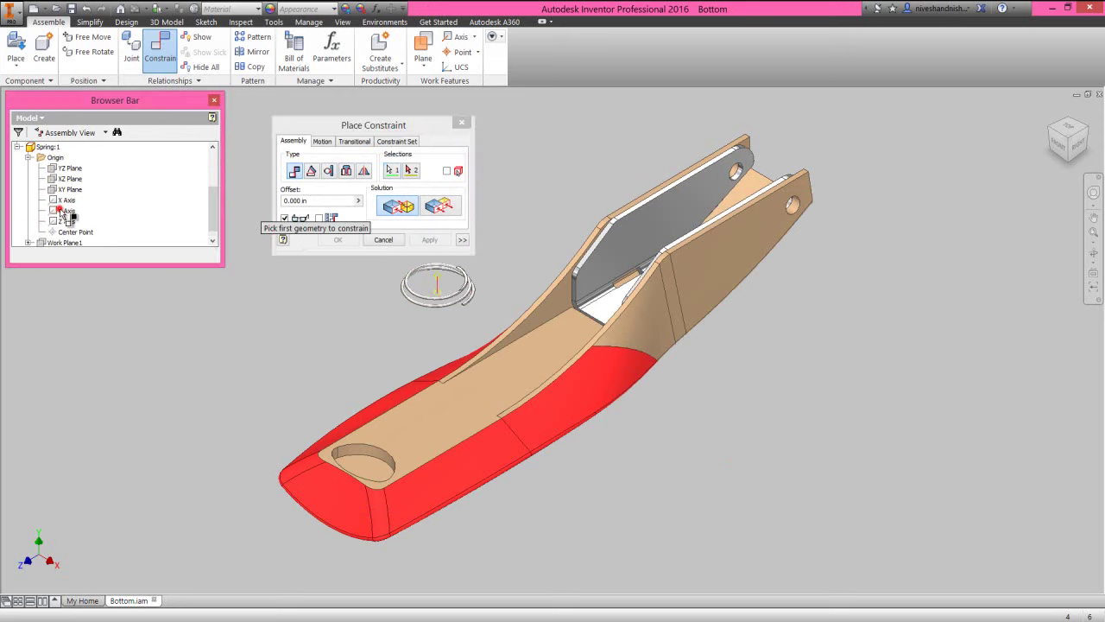
pyautogui.click(60, 211)
pyautogui.click(1089, 251)
pyautogui.moveTo(631, 344); pyautogui.dragTo(600, 279)
pyautogui.scroll(5, 601, 265)
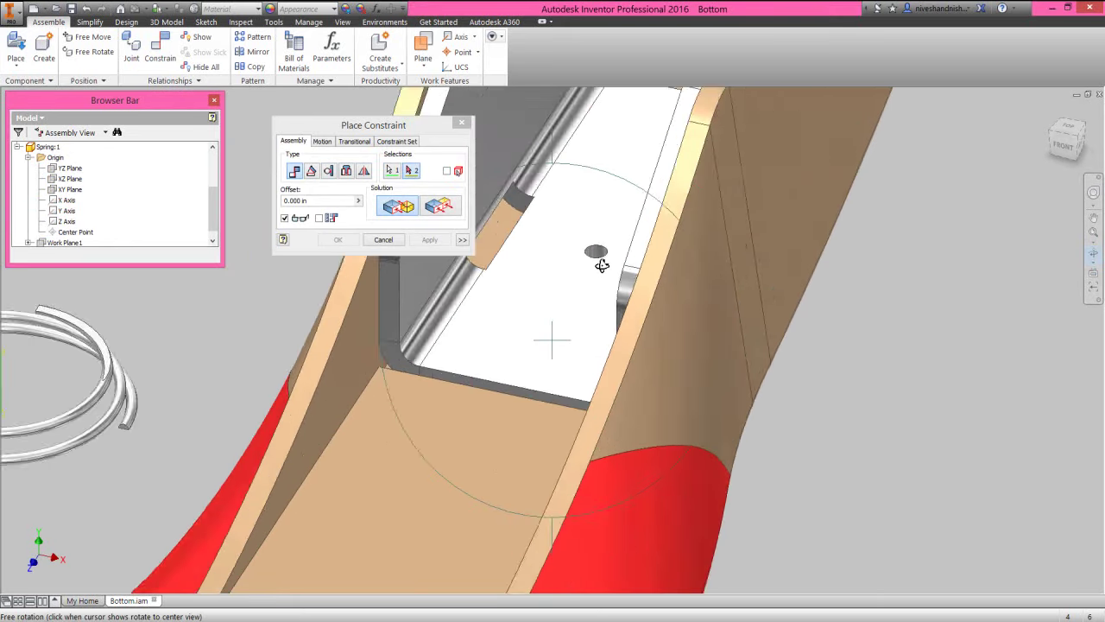
pyautogui.rightClick(601, 265)
pyautogui.click(644, 312)
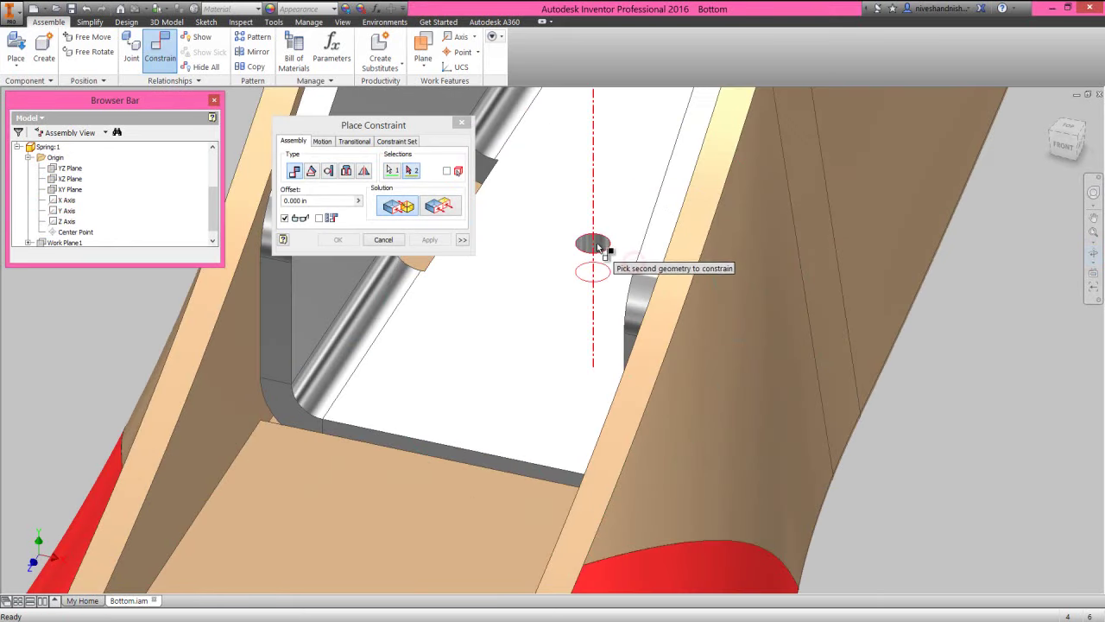
pyautogui.click(596, 245)
pyautogui.scroll(-5, 608, 302)
pyautogui.click(431, 240)
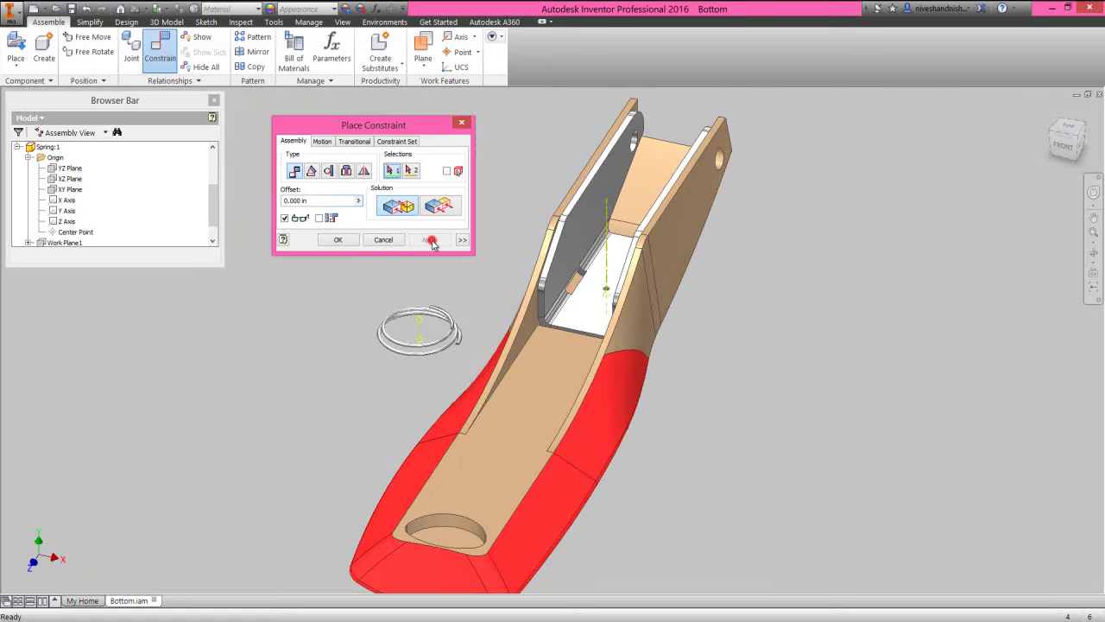
pyautogui.click(383, 240)
# Step: Inspect the spring's alignment over the mount and collapse all nodes of the assembly's model tree
pyautogui.scroll(4, 594, 242)
pyautogui.scroll(5, 546, 234)
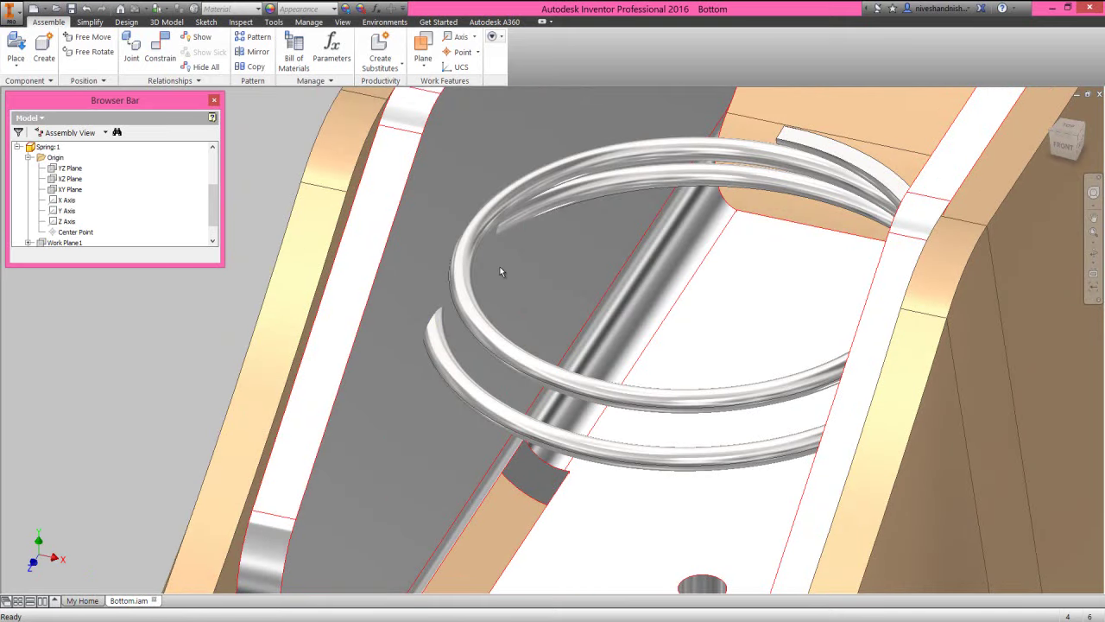
pyautogui.scroll(-5, 500, 272)
pyautogui.rightClick(152, 198)
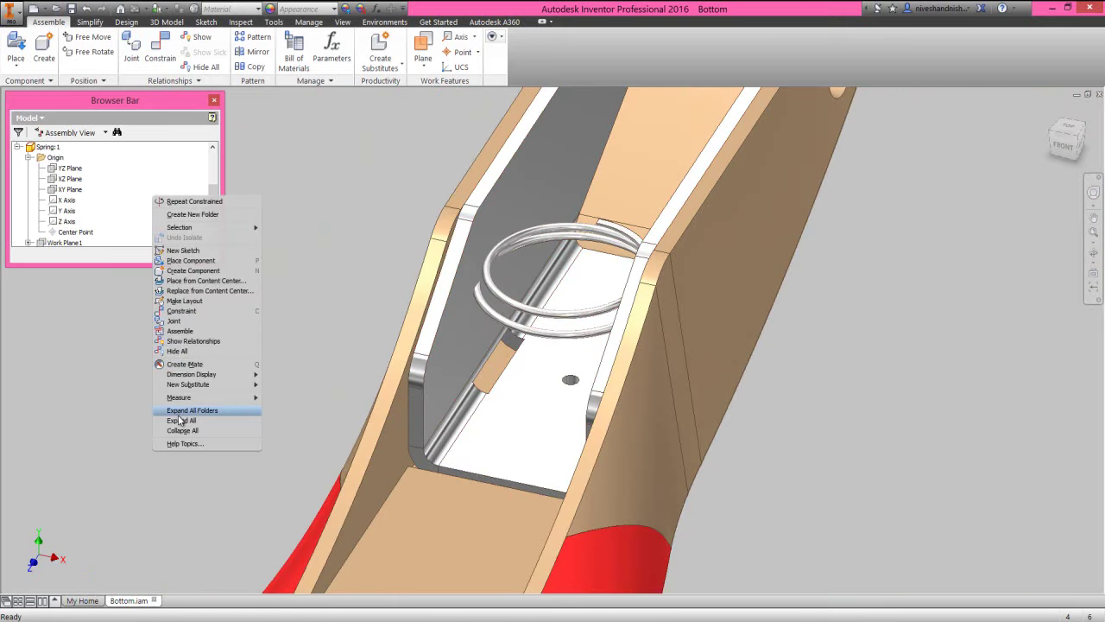
pyautogui.click(181, 428)
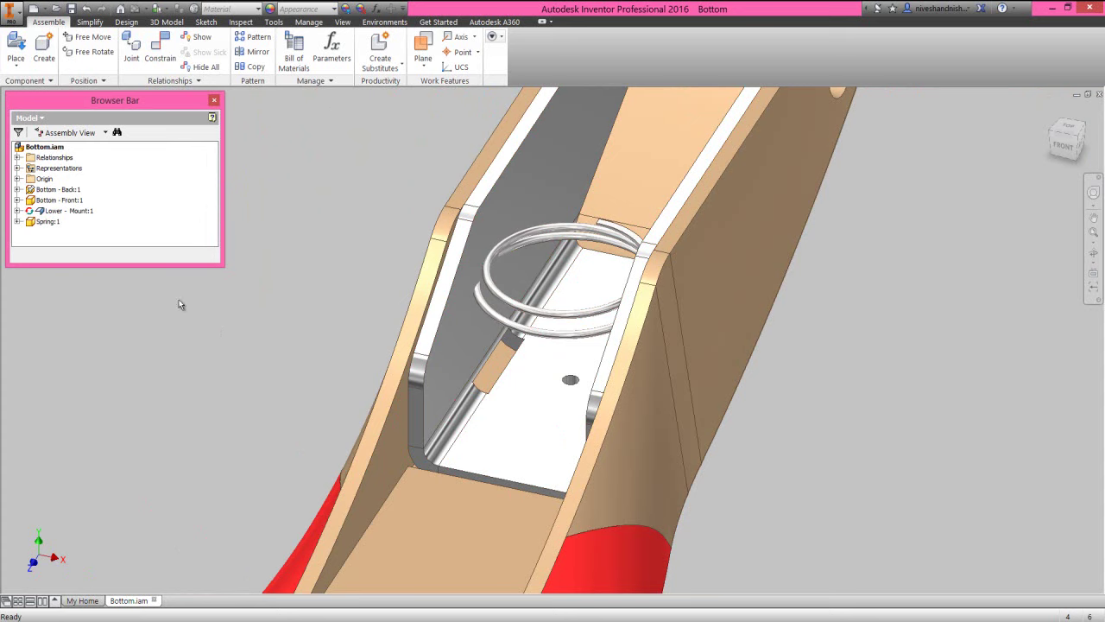
# Step: Isolate the Lower - Mount and Spring components in the assembly
pyautogui.click(69, 211)
pyautogui.keyDown('ctrl'); pyautogui.click(50, 223); pyautogui.keyUp('ctrl')
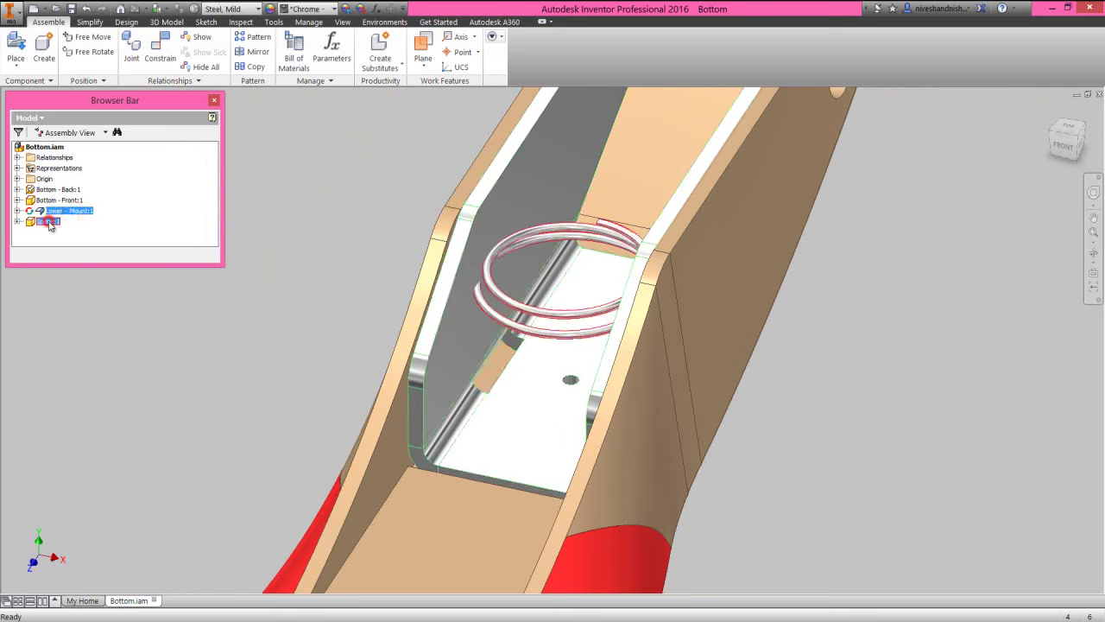
pyautogui.rightClick(50, 223)
pyautogui.click(68, 290)
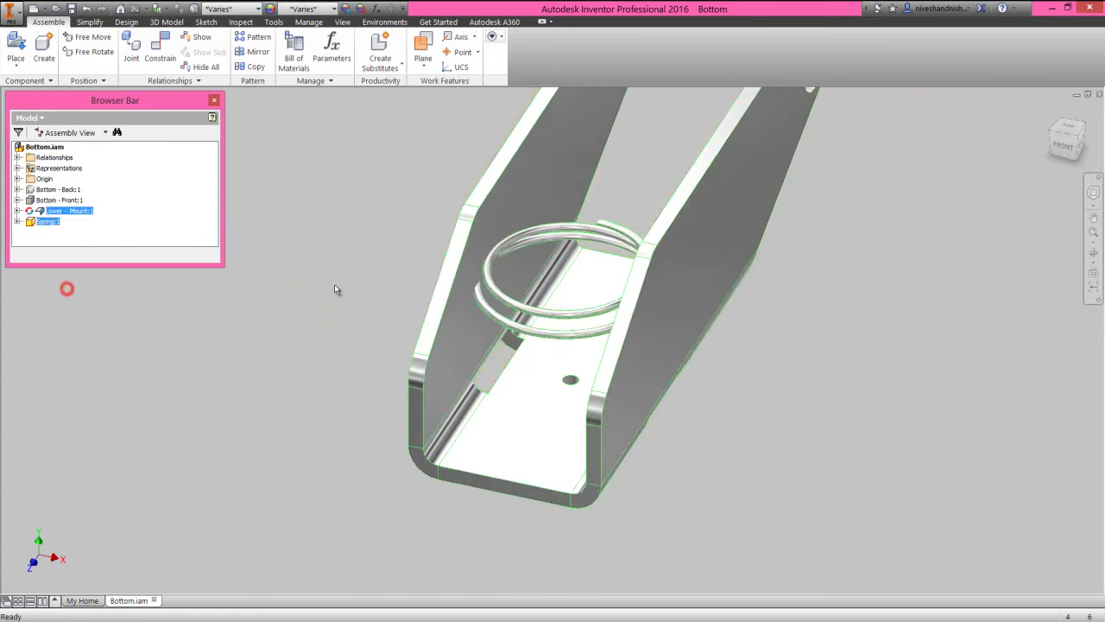
pyautogui.click(906, 339)
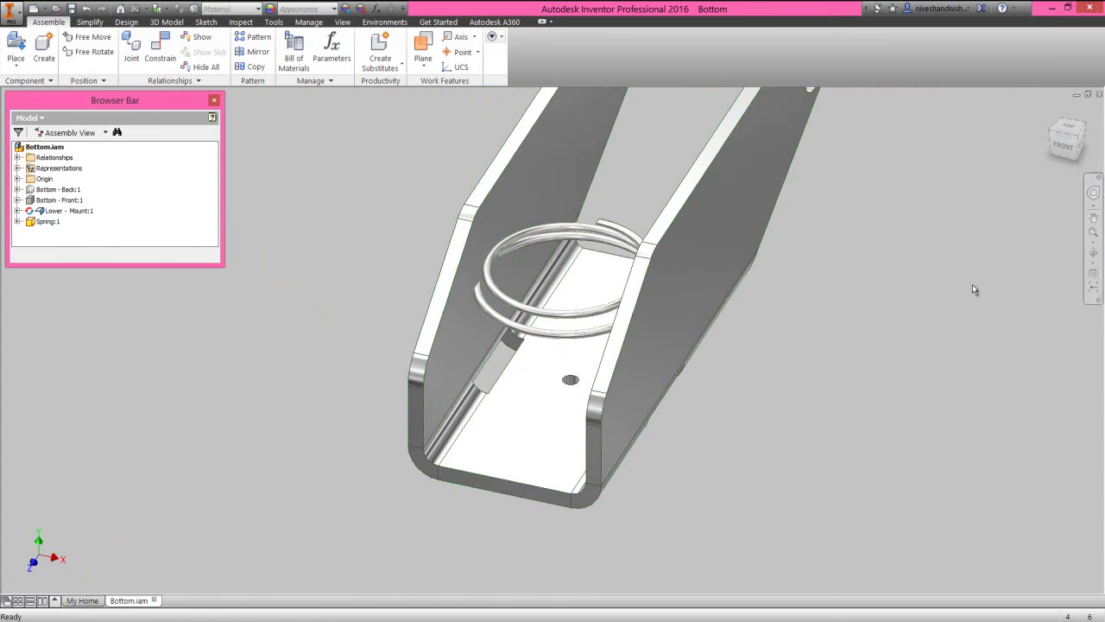
# Step: Mate the spring's flattened lower face to the inner floor of the Lower - Mount with 0.000 in offset
pyautogui.click(1091, 256)
pyautogui.moveTo(581, 350); pyautogui.dragTo(479, 373)
pyautogui.scroll(5, 416, 320)
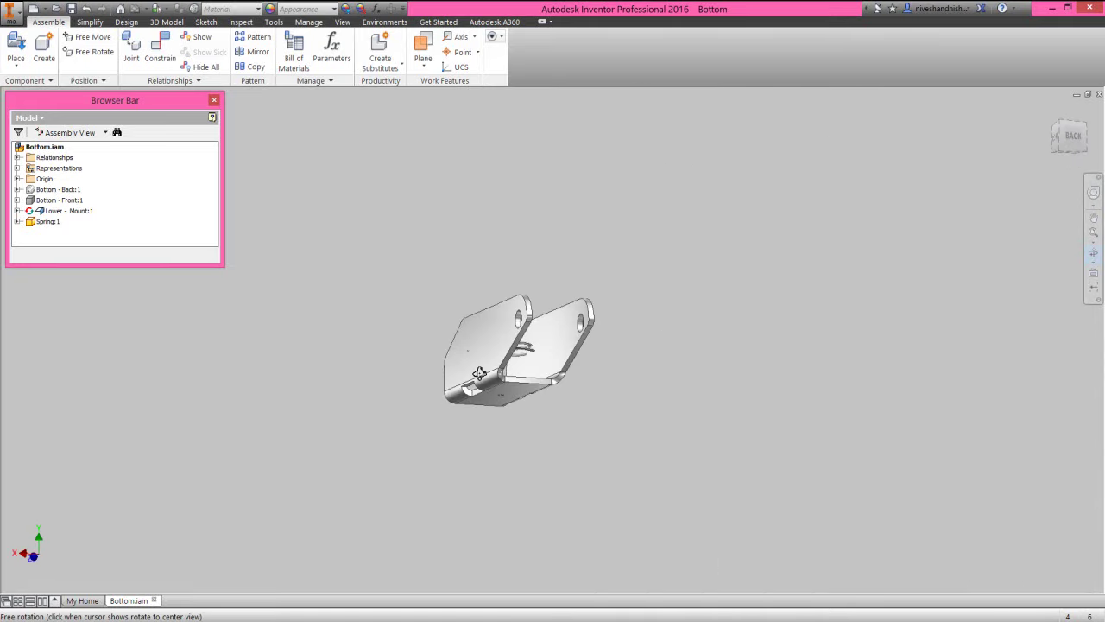
pyautogui.press('Home')
pyautogui.scroll(-3, 557, 374)
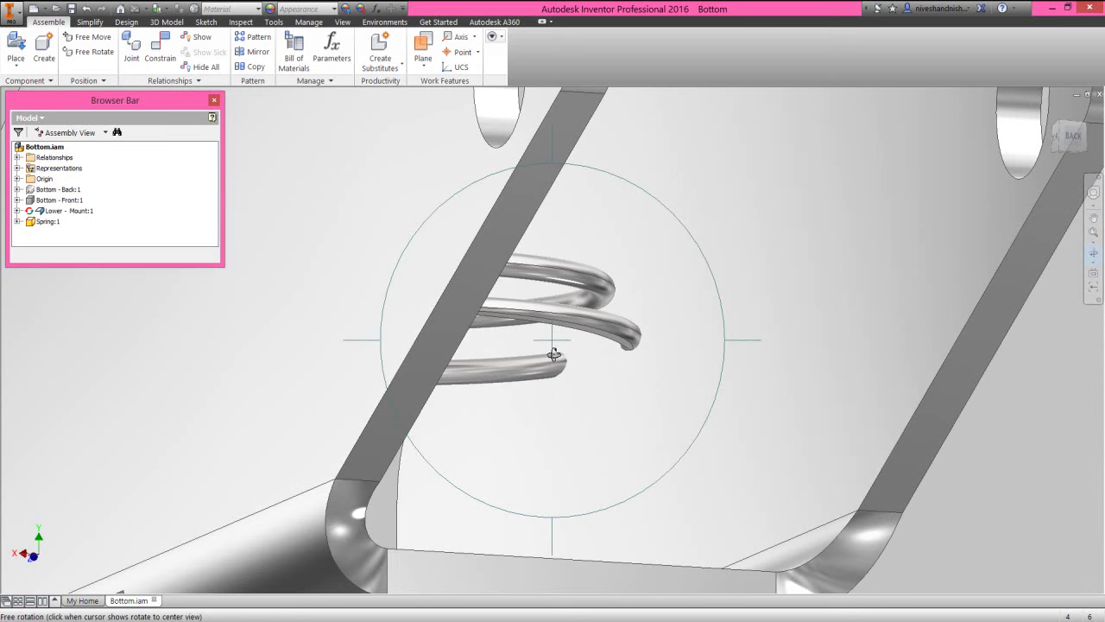
pyautogui.rightClick(591, 346)
pyautogui.click(592, 345)
pyautogui.click(158, 50)
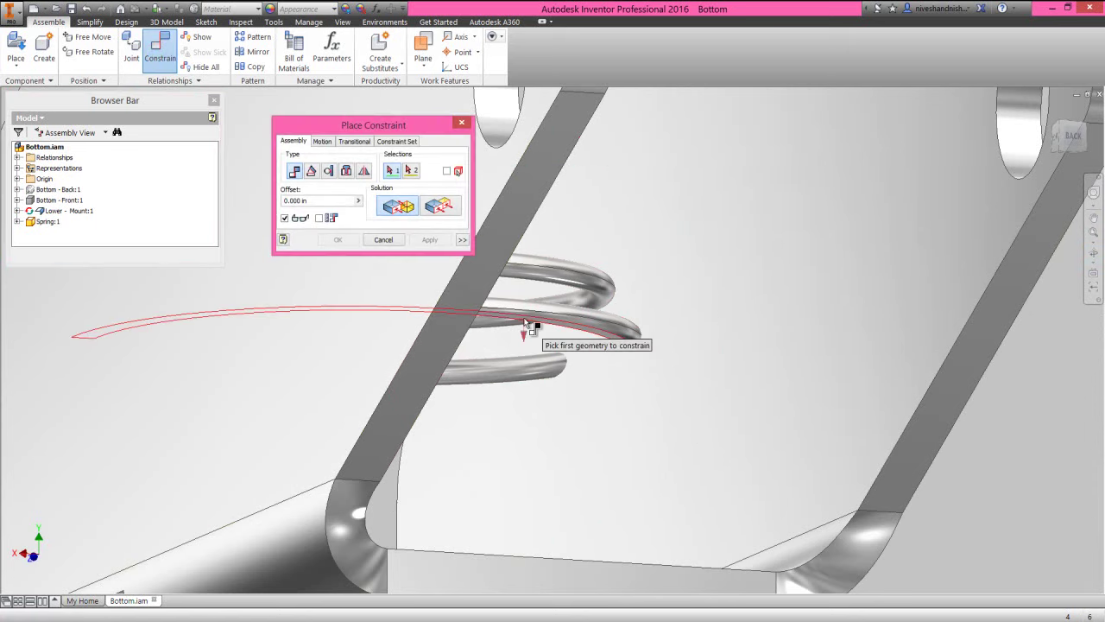
pyautogui.scroll(-3, 526, 321)
pyautogui.click(525, 319)
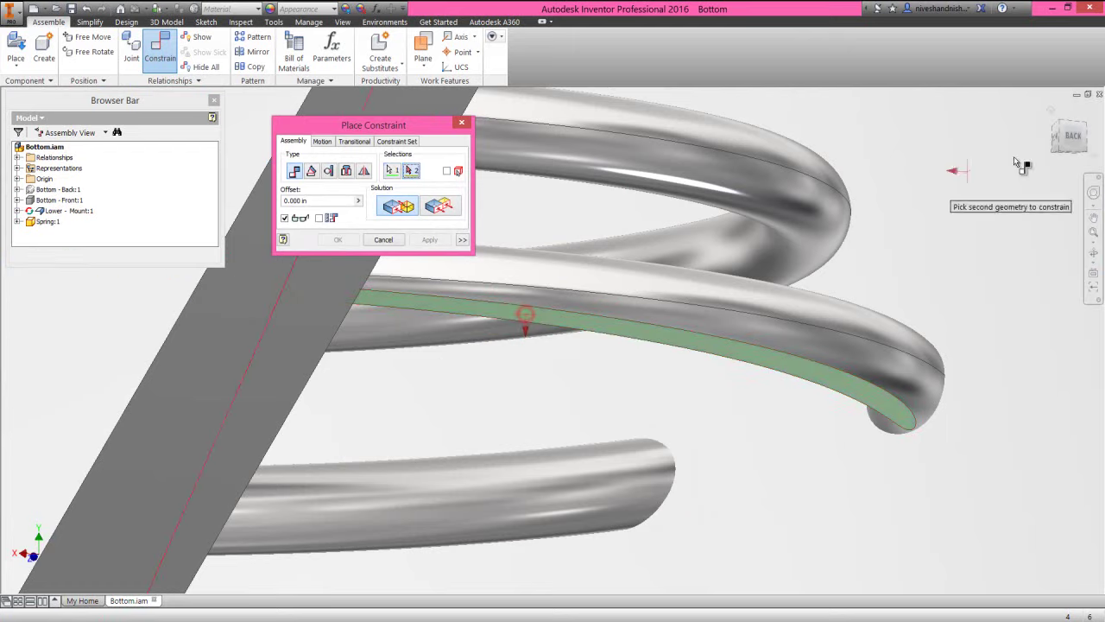
pyautogui.click(1065, 131)
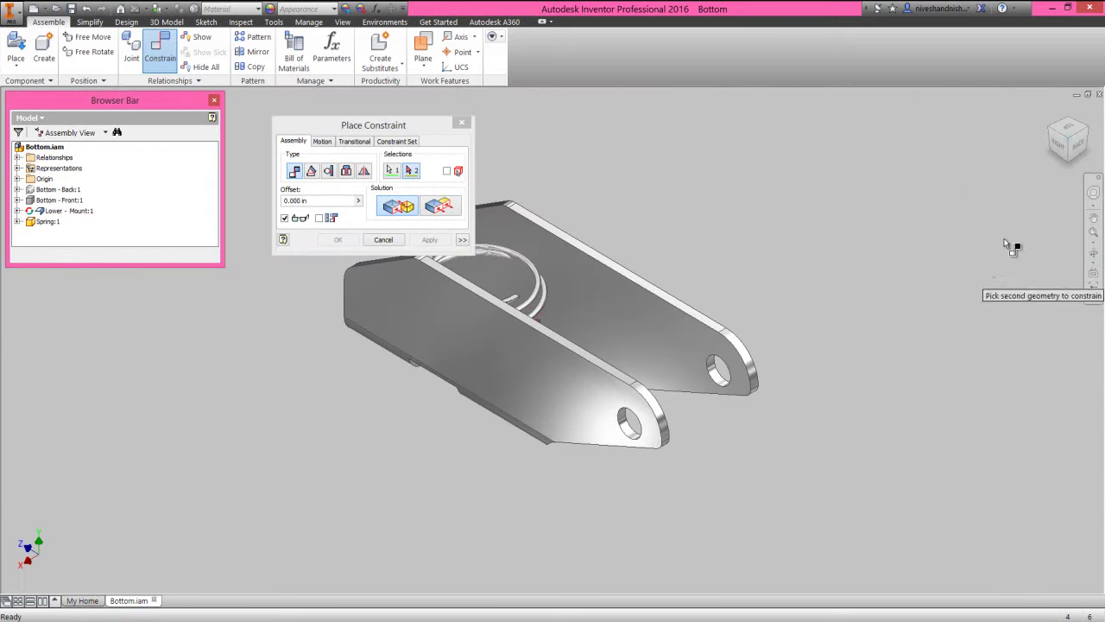
pyautogui.click(1050, 130)
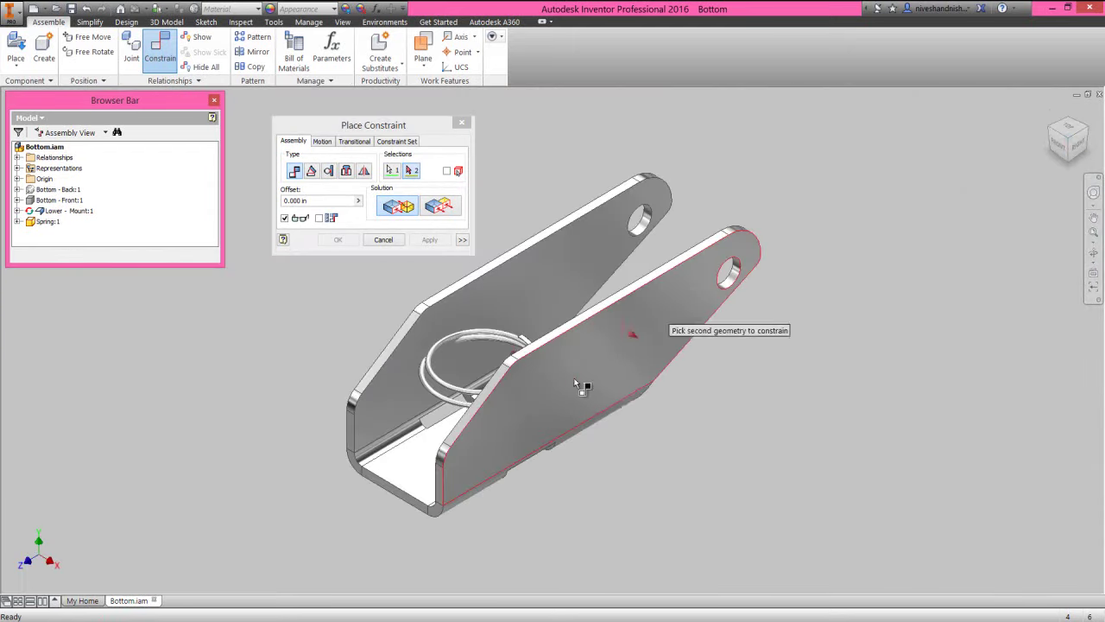
pyautogui.click(420, 455)
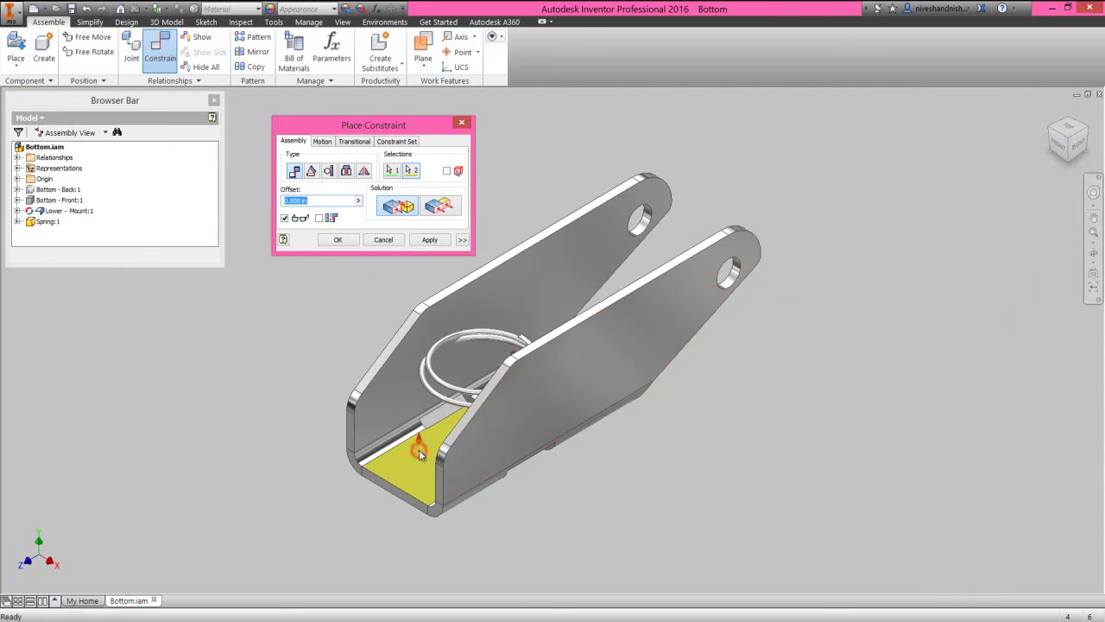
pyautogui.click(427, 240)
pyautogui.click(382, 240)
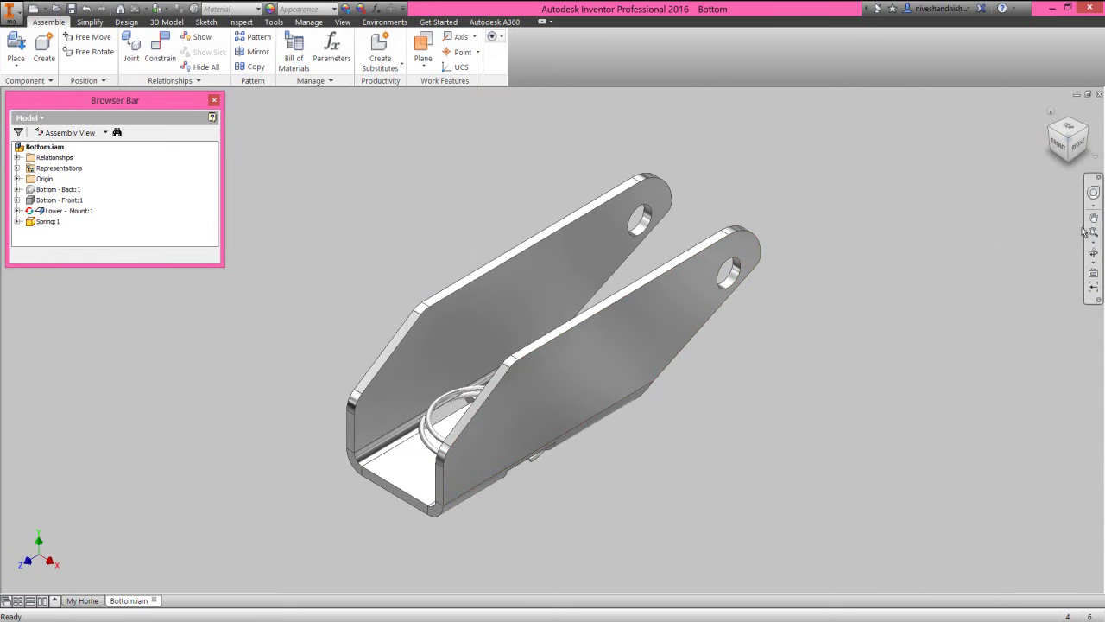
# Step: Undo the component isolation, check the seated spring from the front, and restore the isometric view of the whole assembly
pyautogui.rightClick(452, 187)
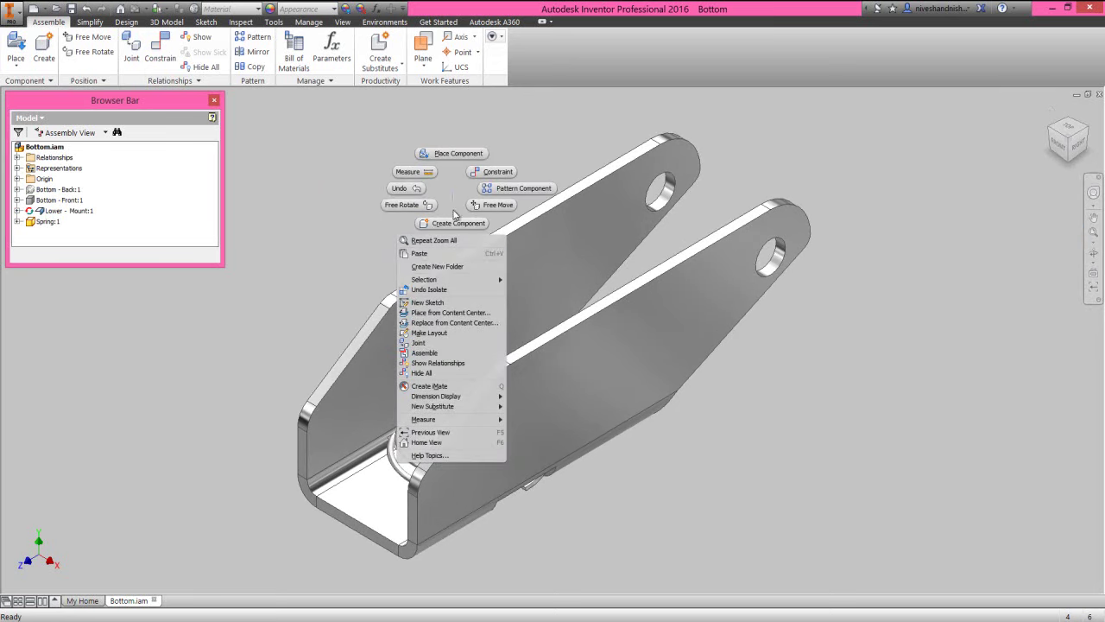
pyautogui.click(436, 290)
pyautogui.click(1093, 253)
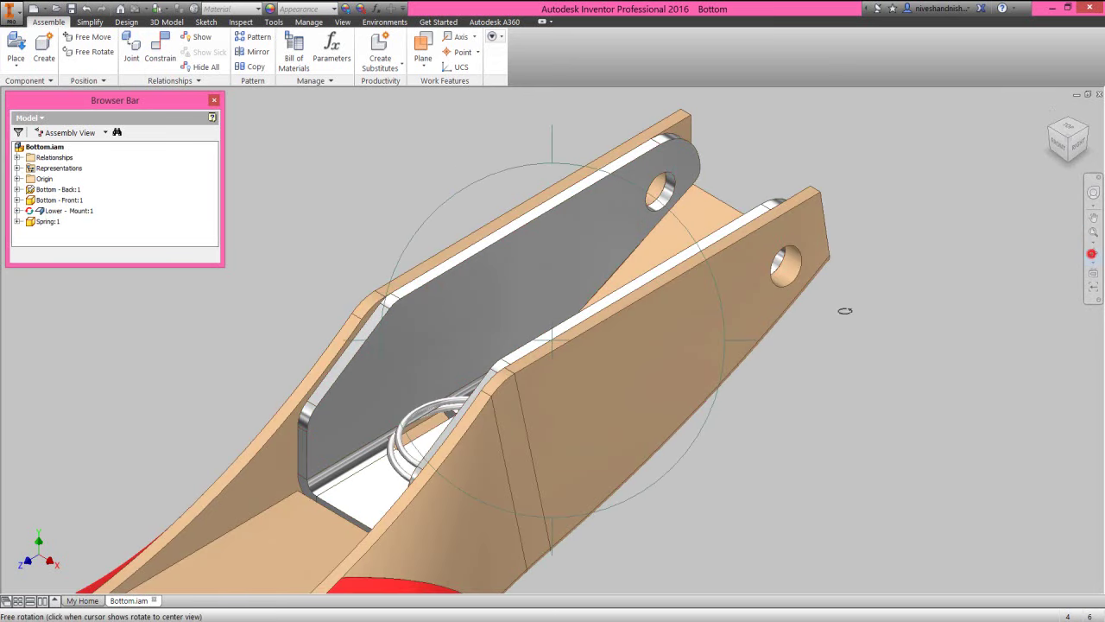
pyautogui.moveTo(567, 368); pyautogui.dragTo(648, 361)
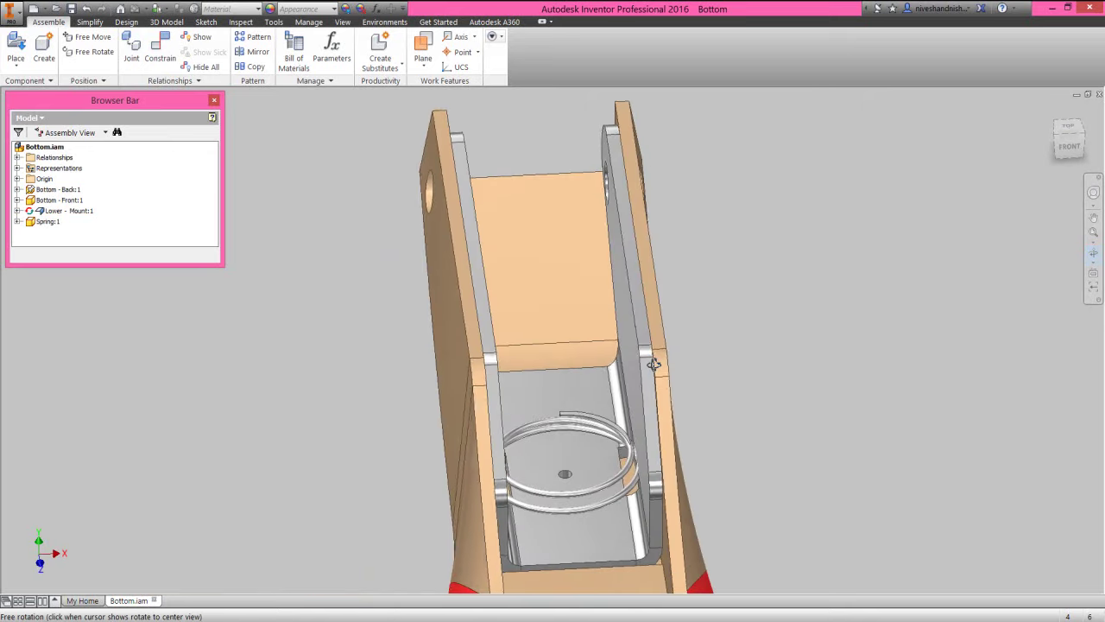
pyautogui.rightClick(631, 369)
pyautogui.click(604, 423)
pyautogui.moveTo(604, 423); pyautogui.dragTo(584, 314)
pyautogui.rightClick(584, 314)
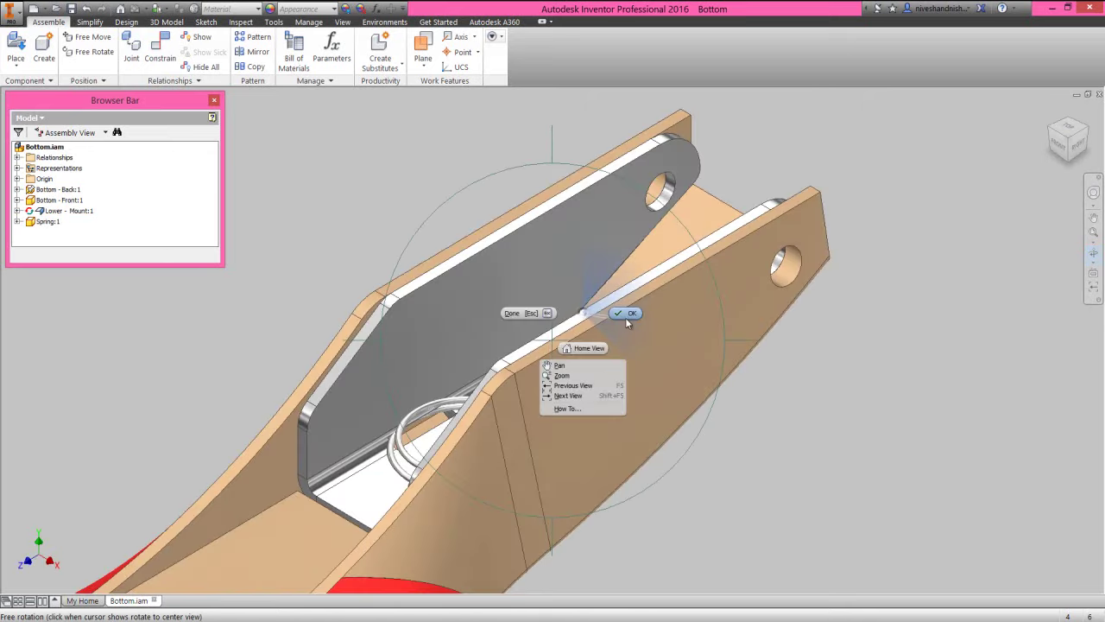
pyautogui.click(621, 319)
pyautogui.click(1092, 231)
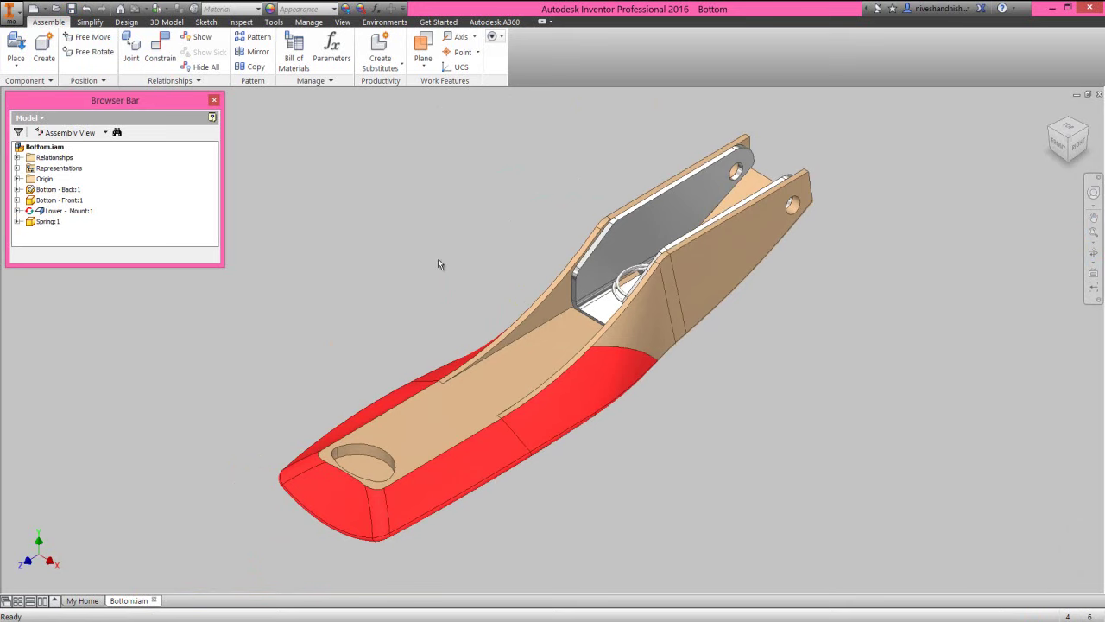
pyautogui.click(484, 244)
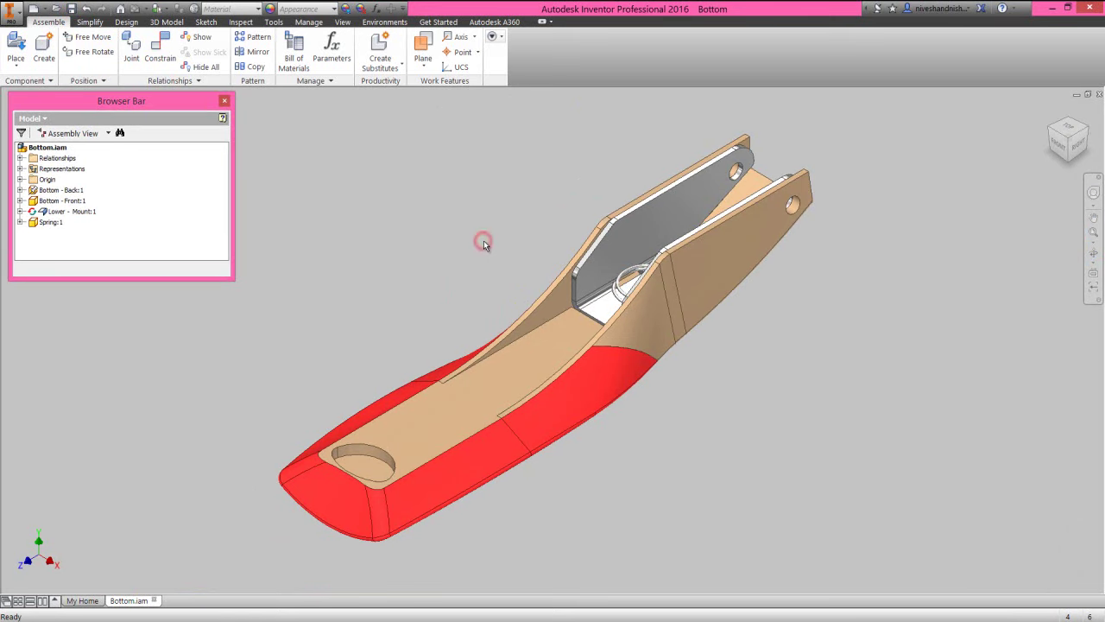
# Step: Begin creating an in-place component in the Bottom assembly using the English Standard (in).ipt template
pyautogui.click(43, 47)
pyautogui.click(720, 257)
pyautogui.click(445, 167)
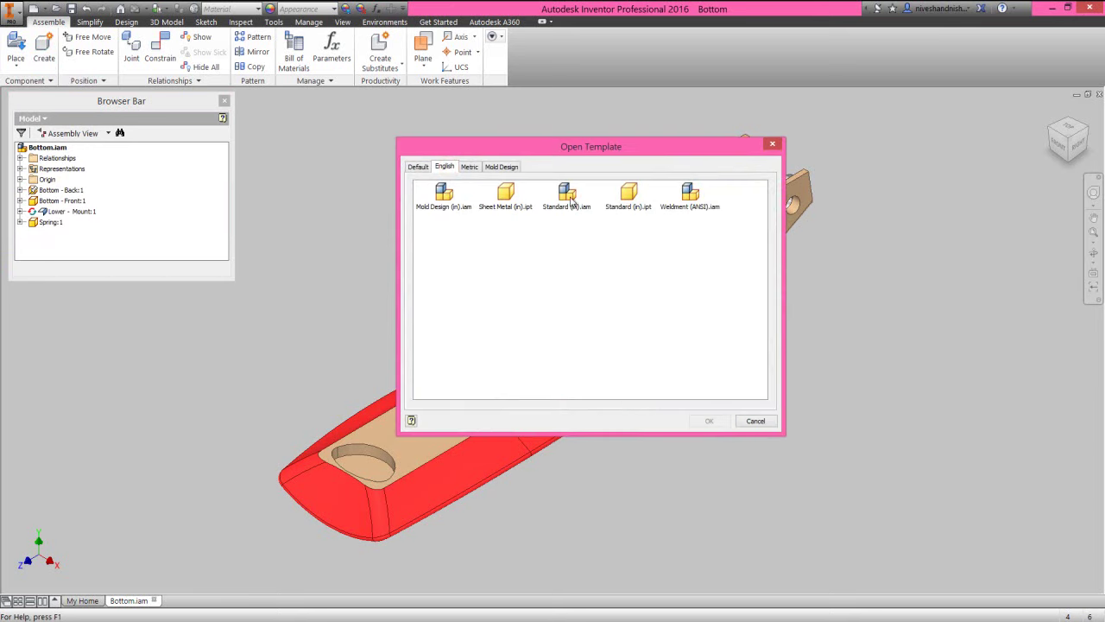
pyautogui.click(623, 196)
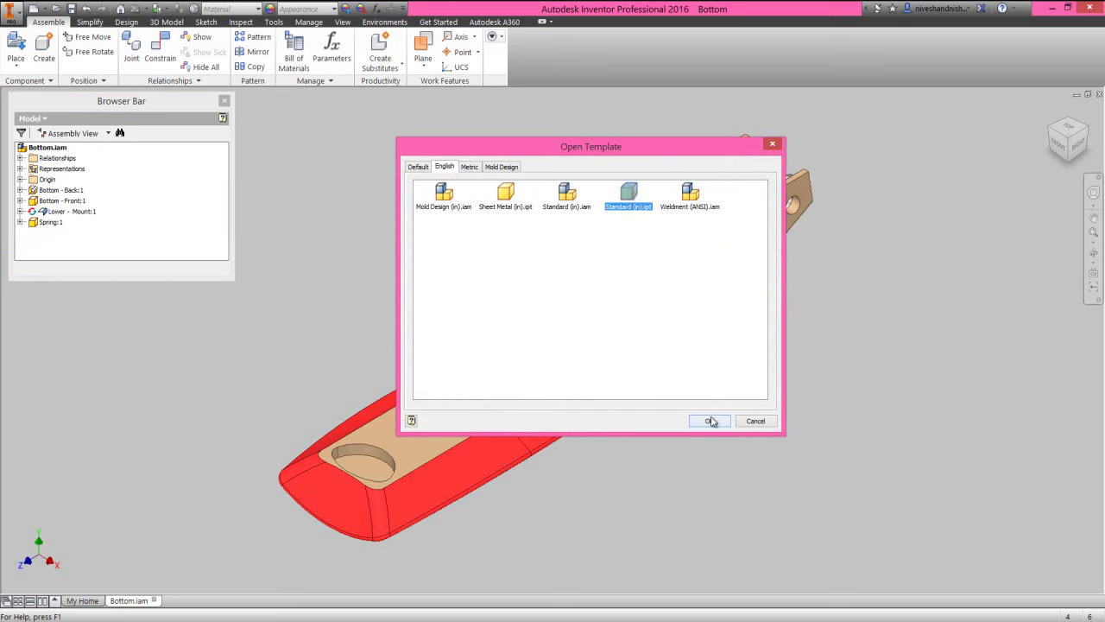
pyautogui.click(709, 421)
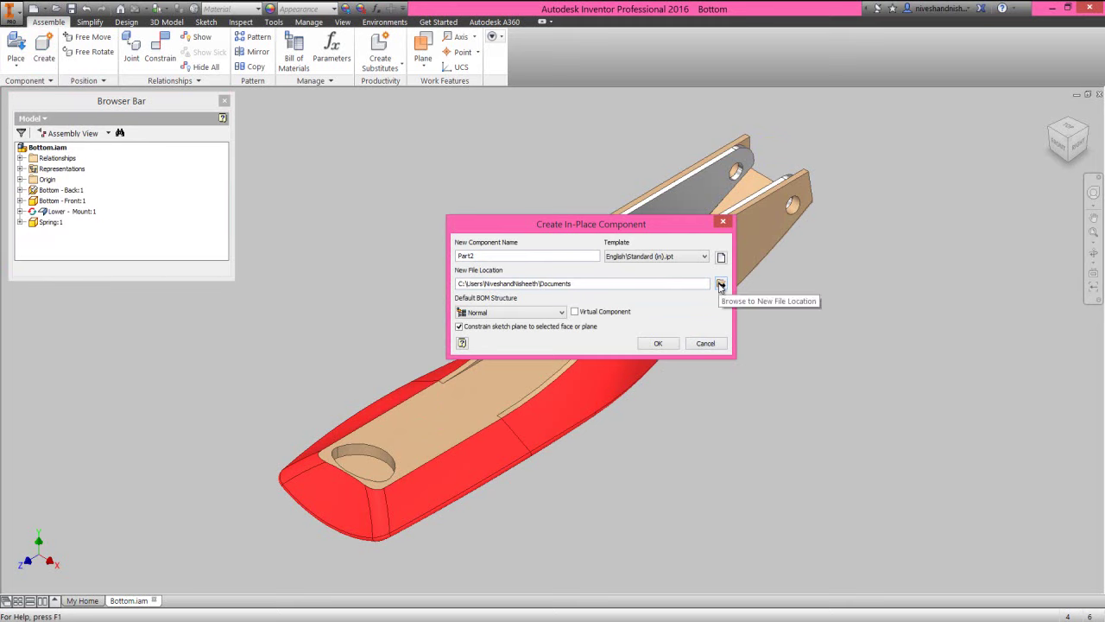
# Step: Save the in-place part as Bottom - Anvil in the Stapler folder and place it on the floor of the front recess
pyautogui.click(721, 285)
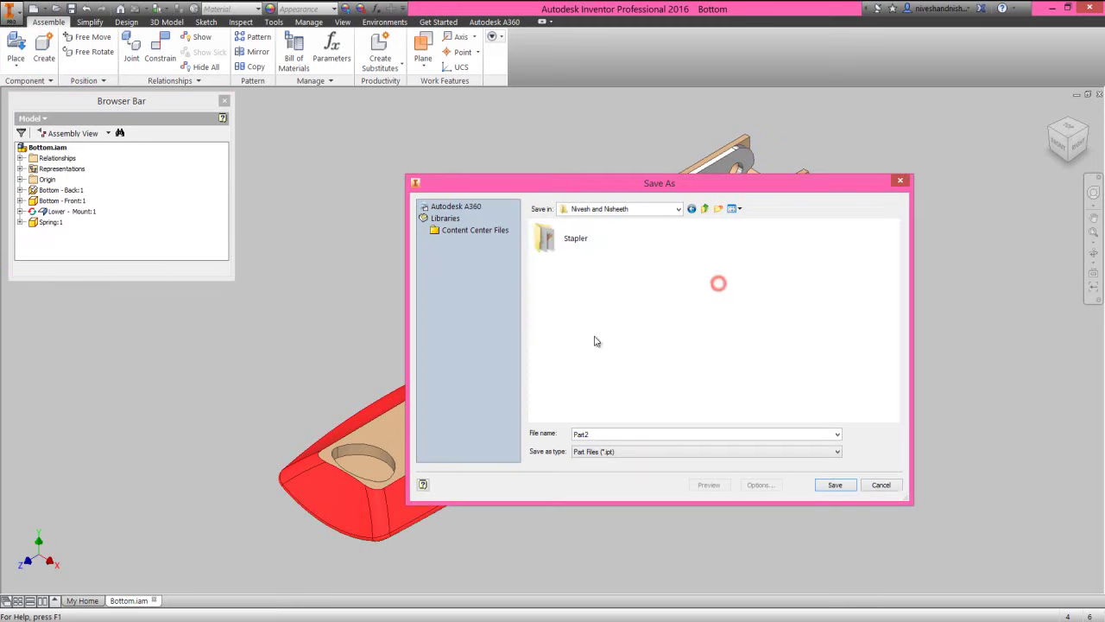
pyautogui.doubleClick(561, 237)
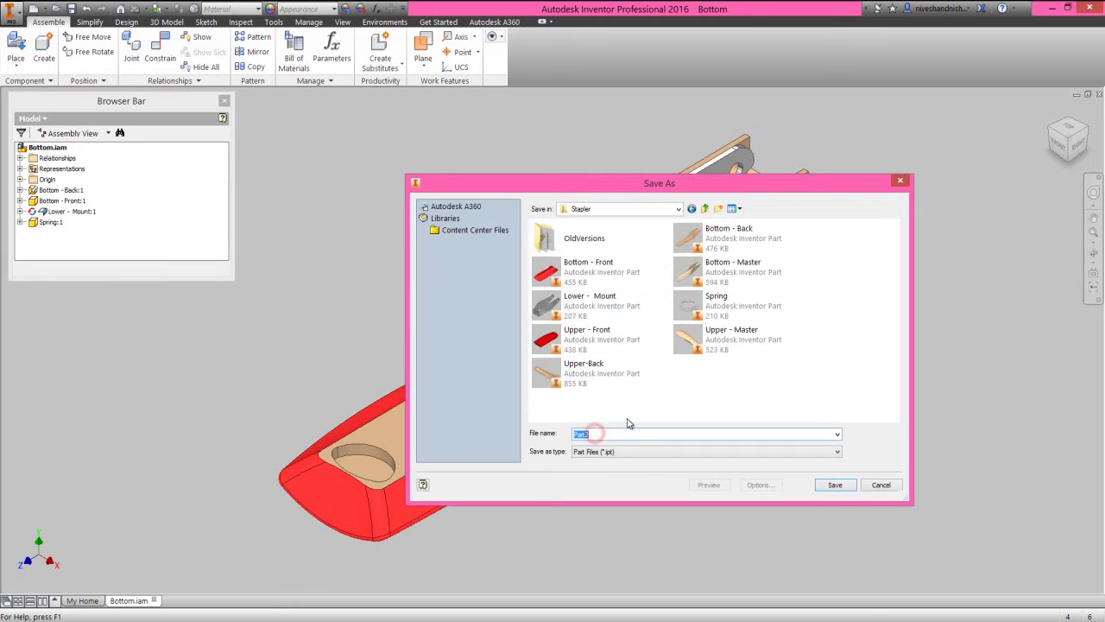
pyautogui.write('Bo')
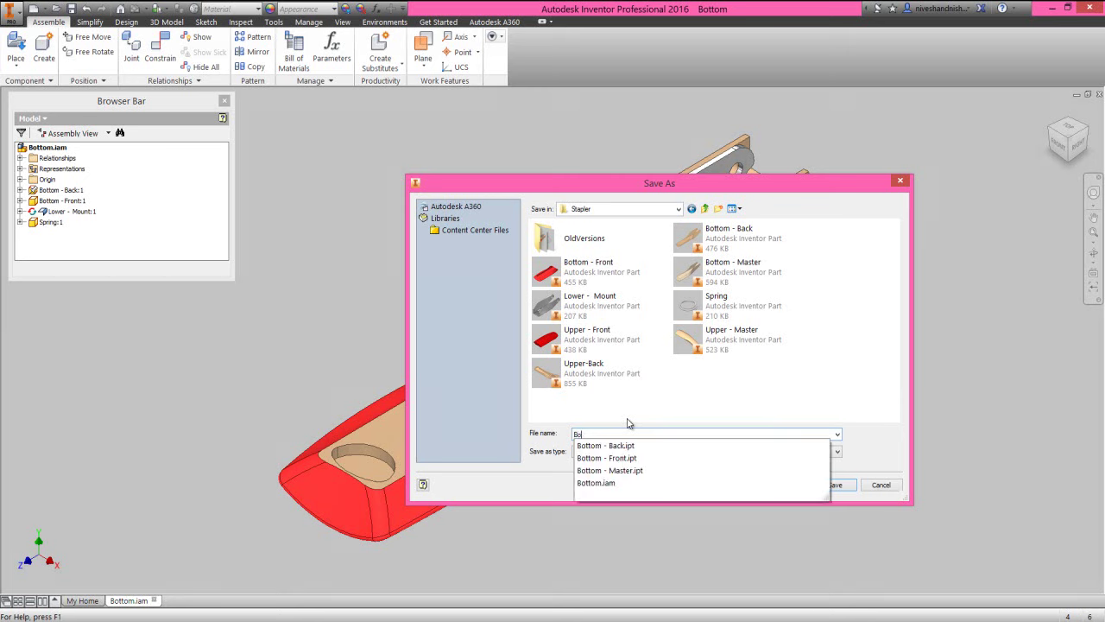
pyautogui.write('ttom ')
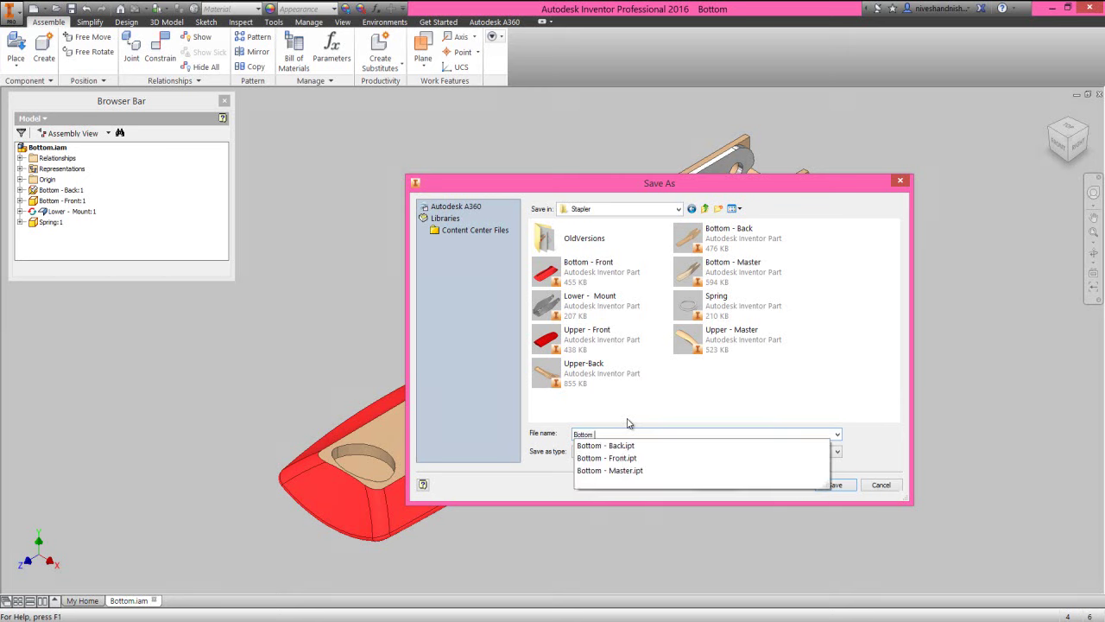
pyautogui.write('- Anvil')
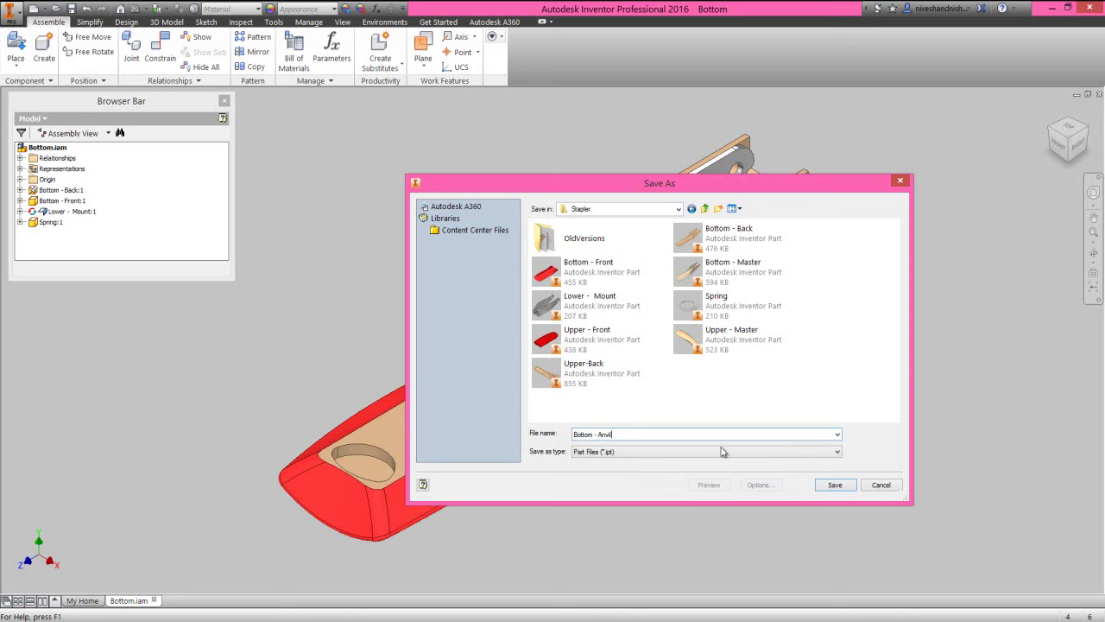
pyautogui.click(835, 485)
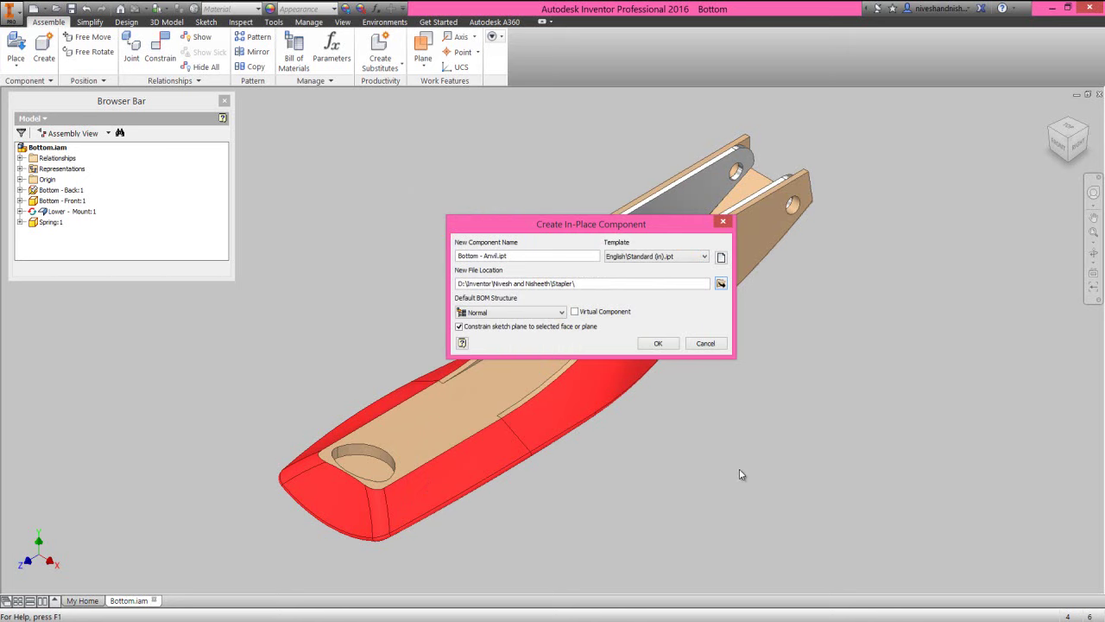
pyautogui.click(660, 344)
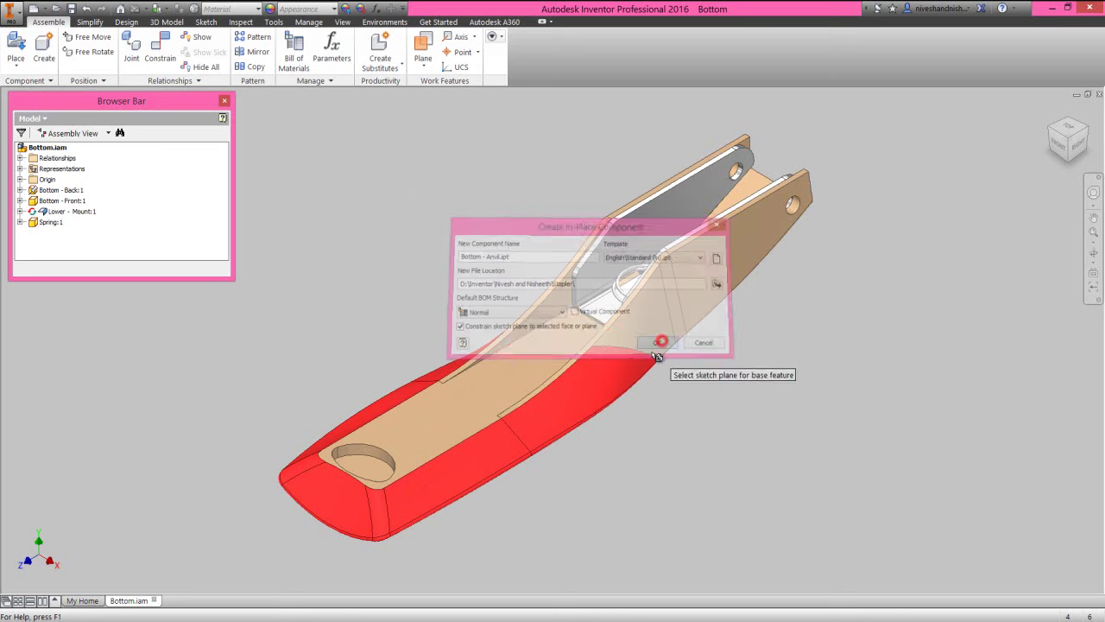
pyautogui.click(361, 469)
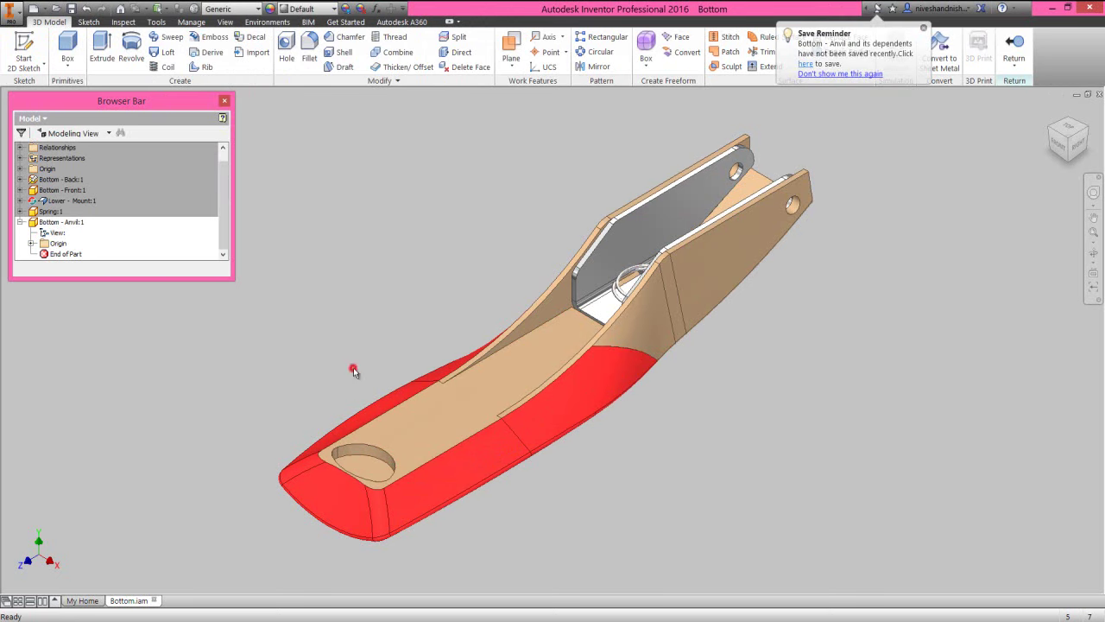
# Step: Start a 2D sketch in Bottom - Anvil on the origin plane lying on the floor of the front recess
pyautogui.rightClick(364, 259)
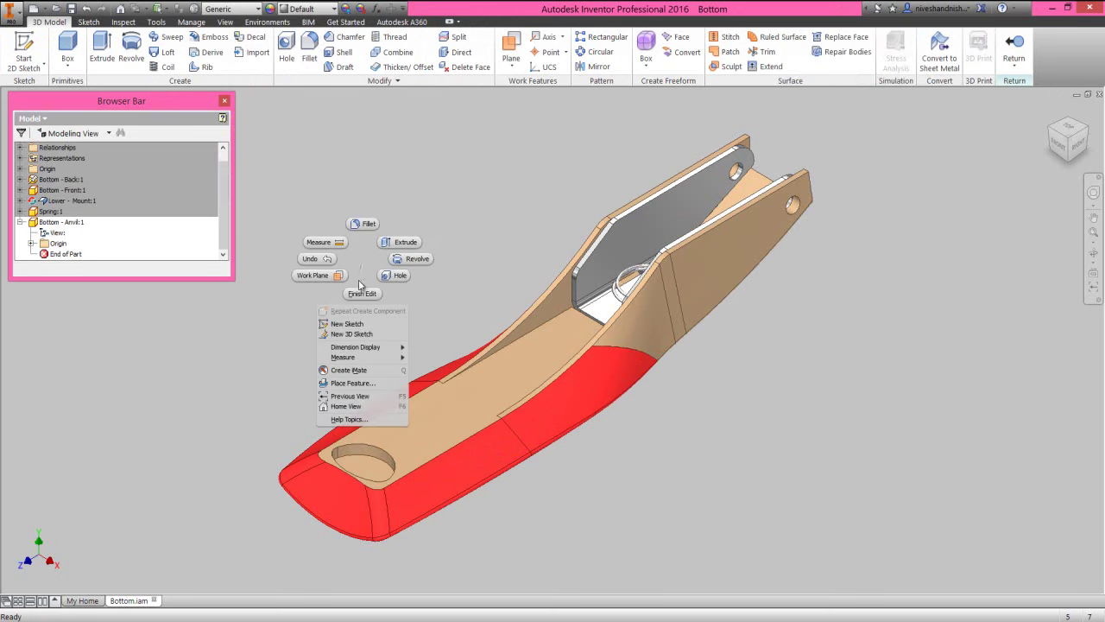
pyautogui.click(360, 323)
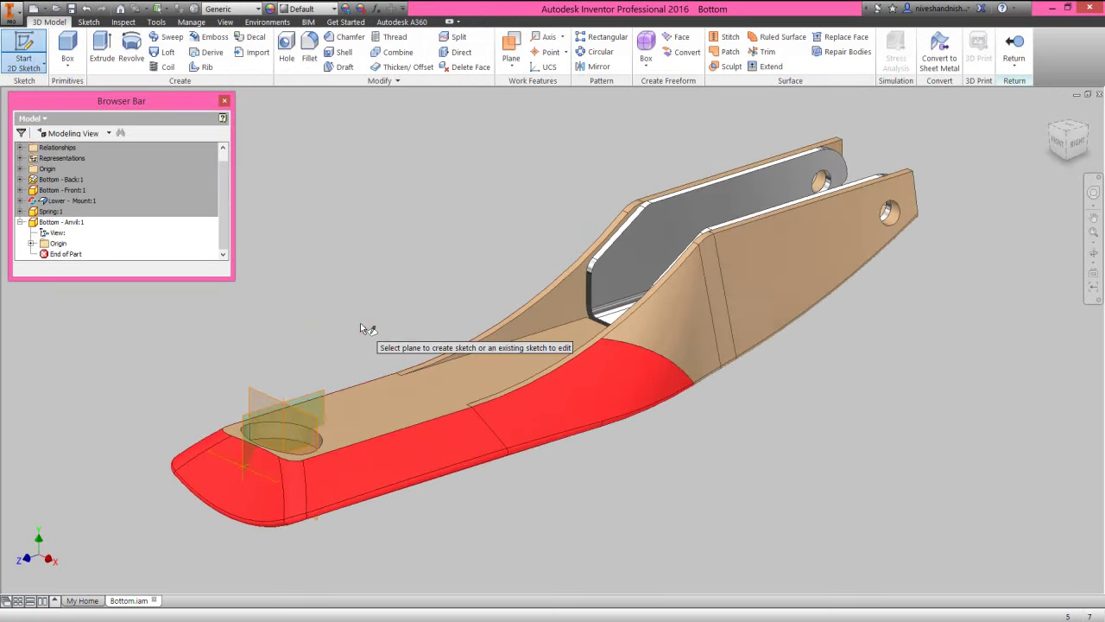
pyautogui.rightClick(360, 322)
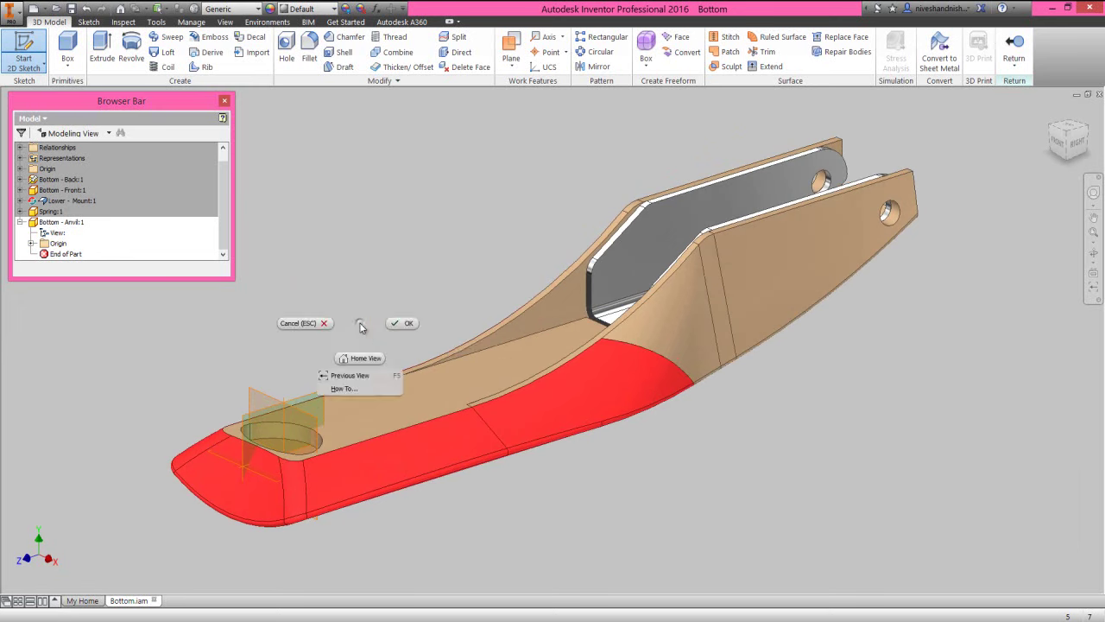
pyautogui.click(361, 374)
pyautogui.scroll(5, 338, 453)
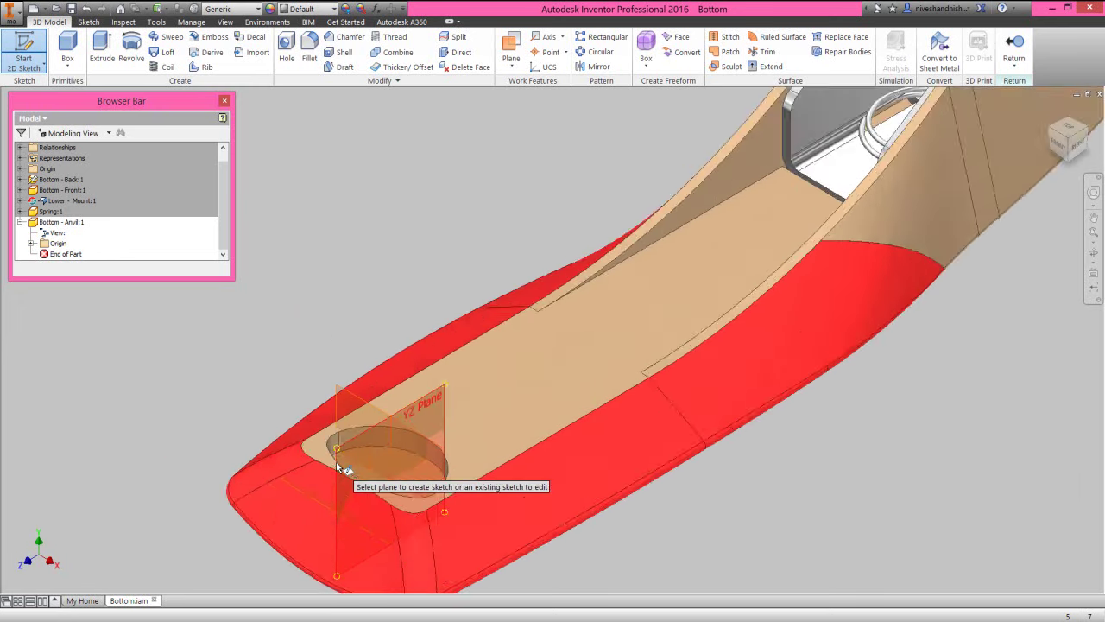
pyautogui.scroll(2, 337, 451)
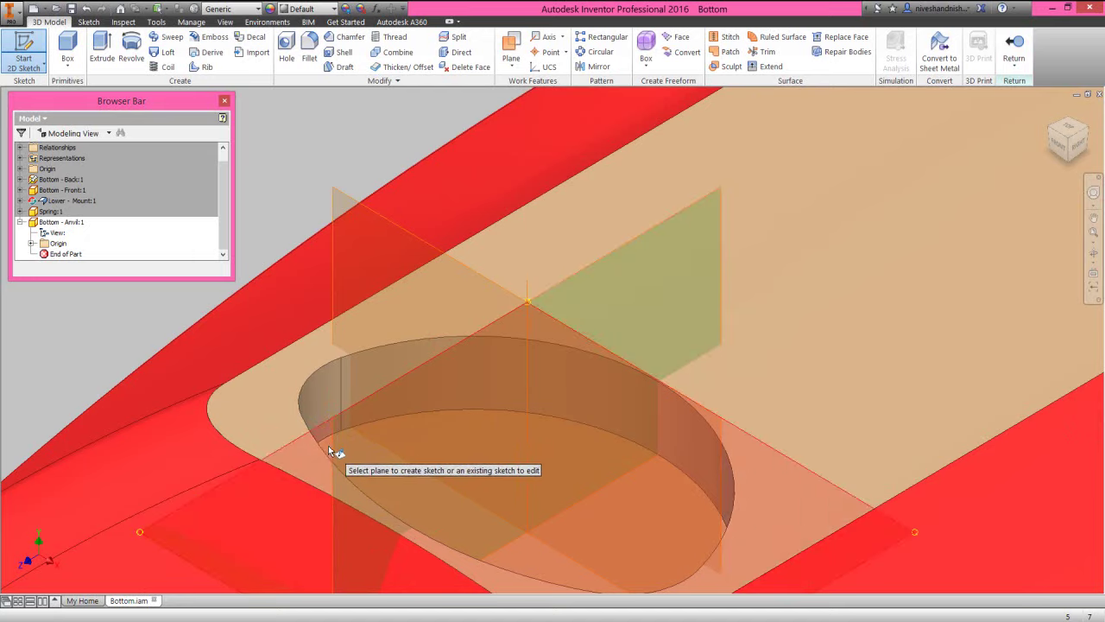
pyautogui.scroll(2, 326, 445)
pyautogui.click(324, 444)
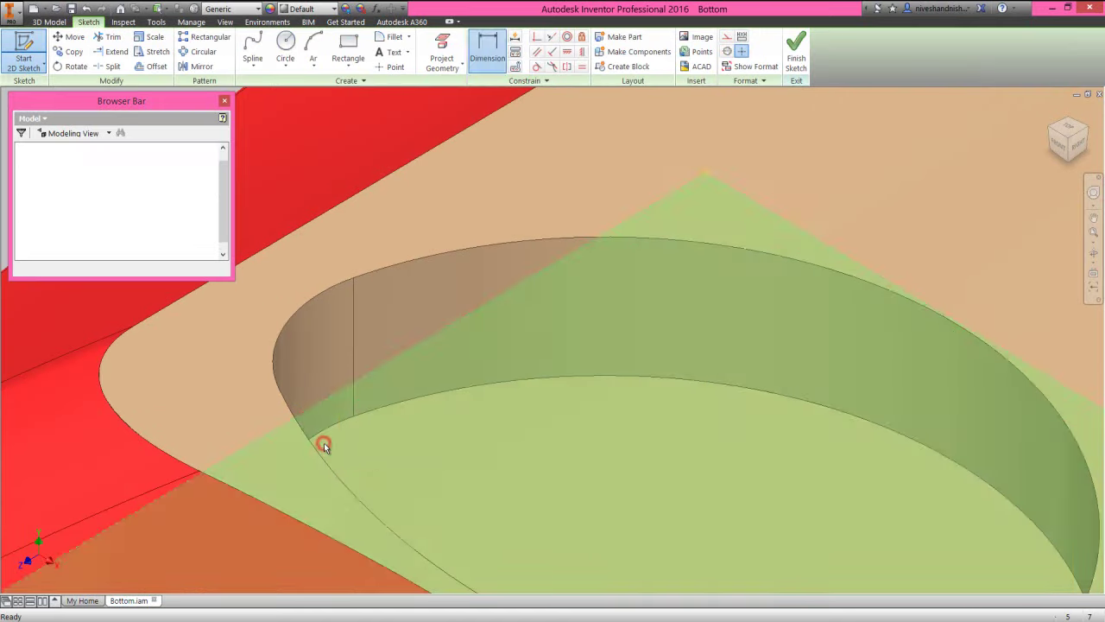
# Step: Project the recess floor's outline into the anvil sketch
pyautogui.click(441, 52)
pyautogui.click(472, 424)
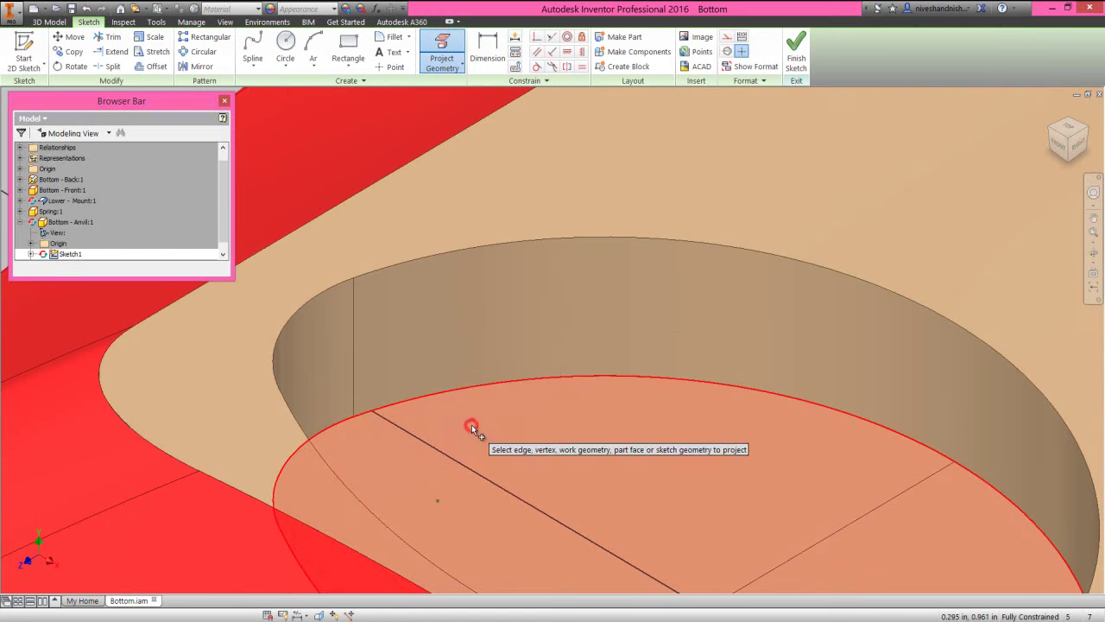
pyautogui.rightClick(503, 307)
pyautogui.click(542, 304)
pyautogui.click(445, 421)
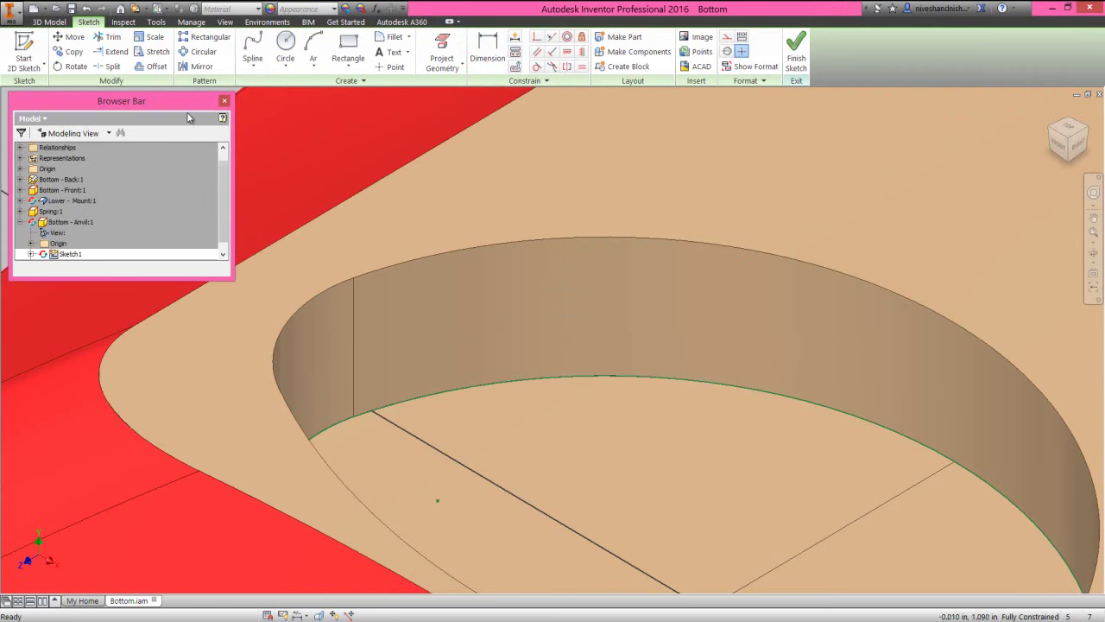
# Step: Offset the projected recess outline inward by about 0.013 in
pyautogui.click(157, 66)
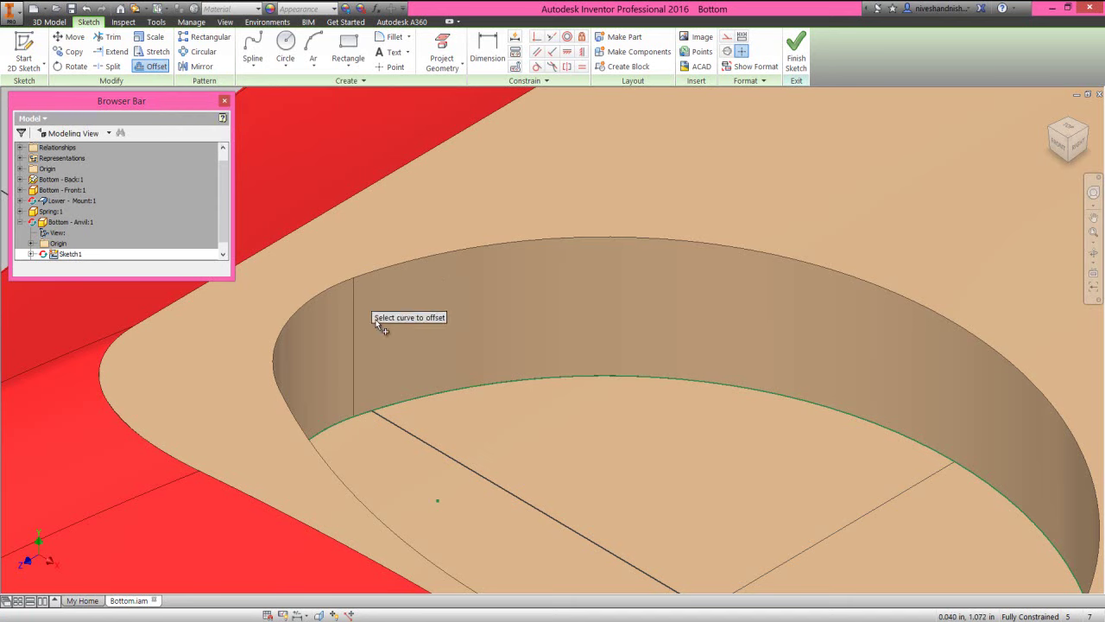
pyautogui.click(415, 395)
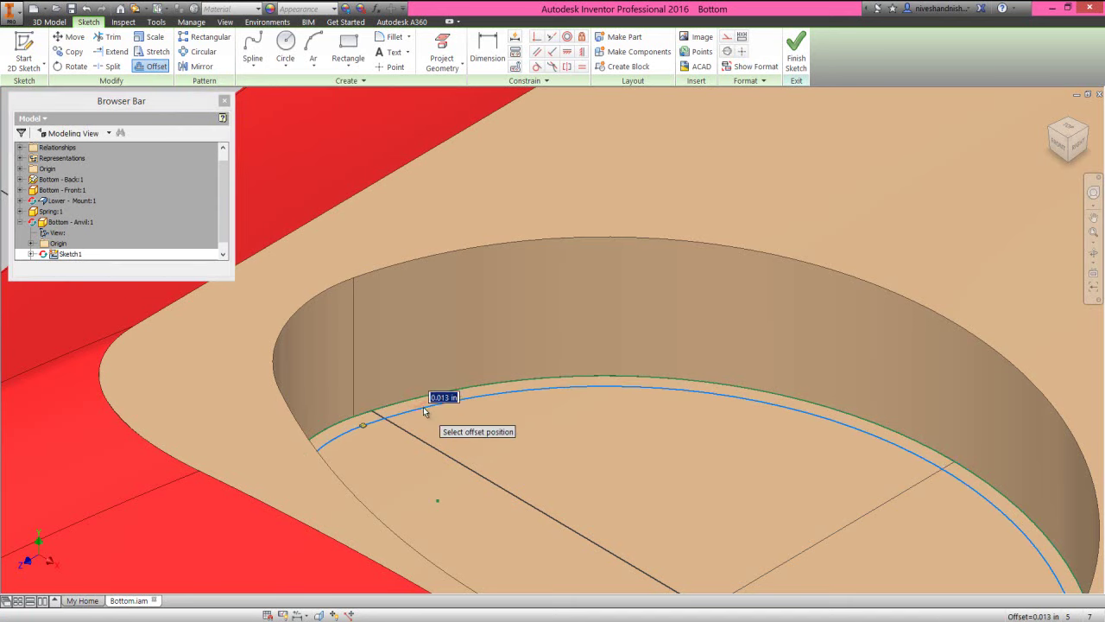
pyautogui.click(423, 406)
pyautogui.rightClick(434, 418)
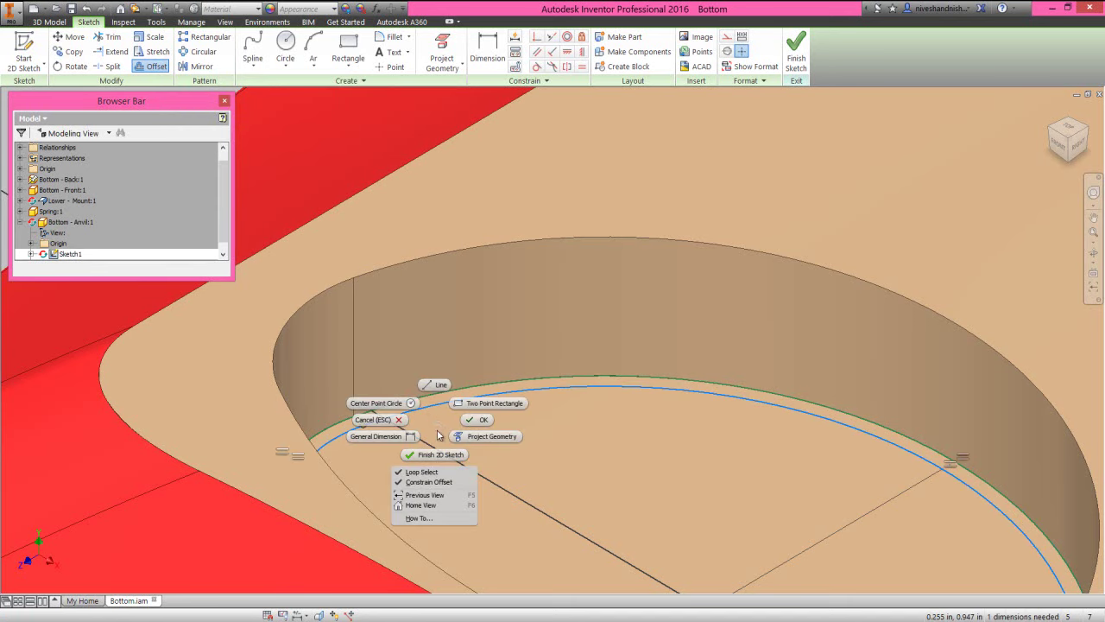
# Step: Dimension the gap between the projected outline and the inner offset loop as .01 in, and finish the sketch
pyautogui.click(378, 436)
pyautogui.click(423, 399)
pyautogui.click(428, 405)
pyautogui.click(435, 418)
pyautogui.write('.01')
pyautogui.press('Return')
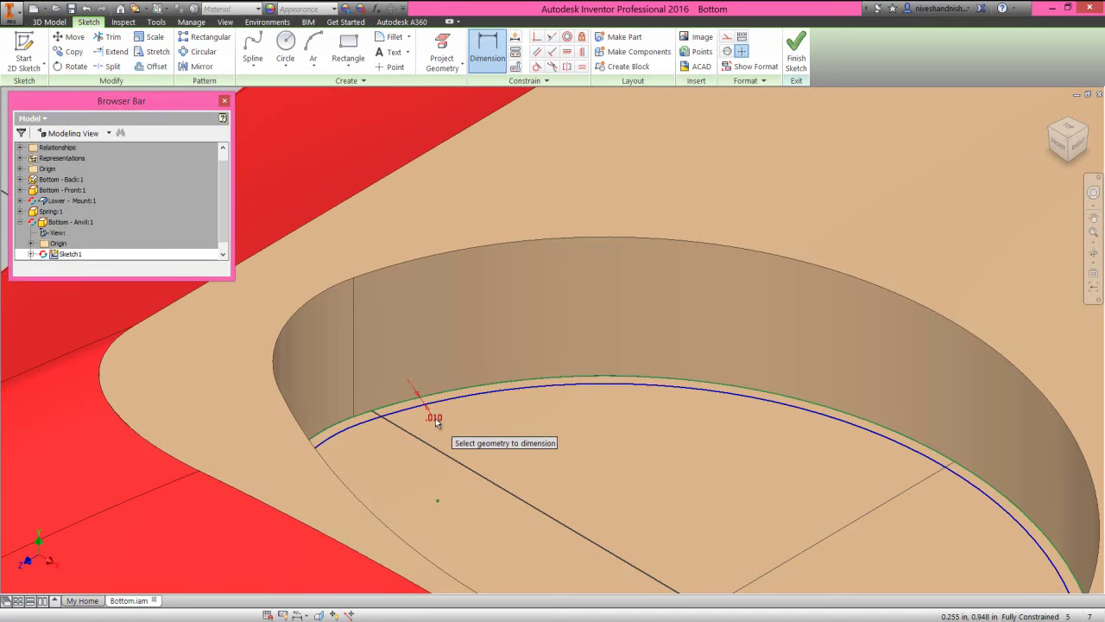
pyautogui.rightClick(501, 395)
pyautogui.click(534, 395)
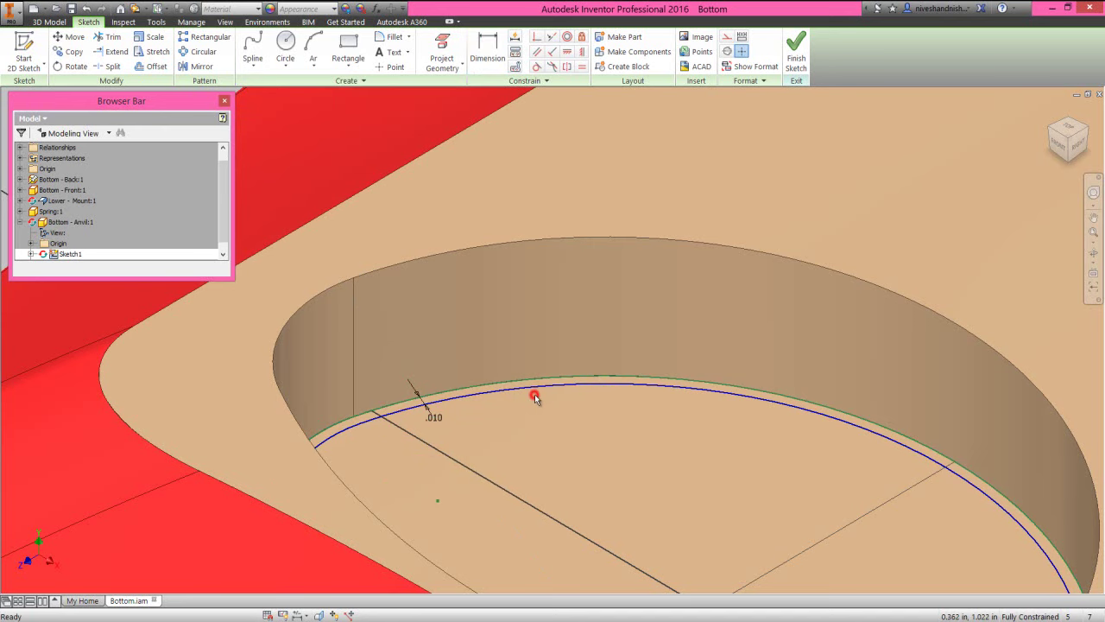
pyautogui.click(796, 52)
# Step: Extrude the inner offset profile upward by .125 in as the anvil's solid body
pyautogui.click(605, 452)
pyautogui.click(622, 446)
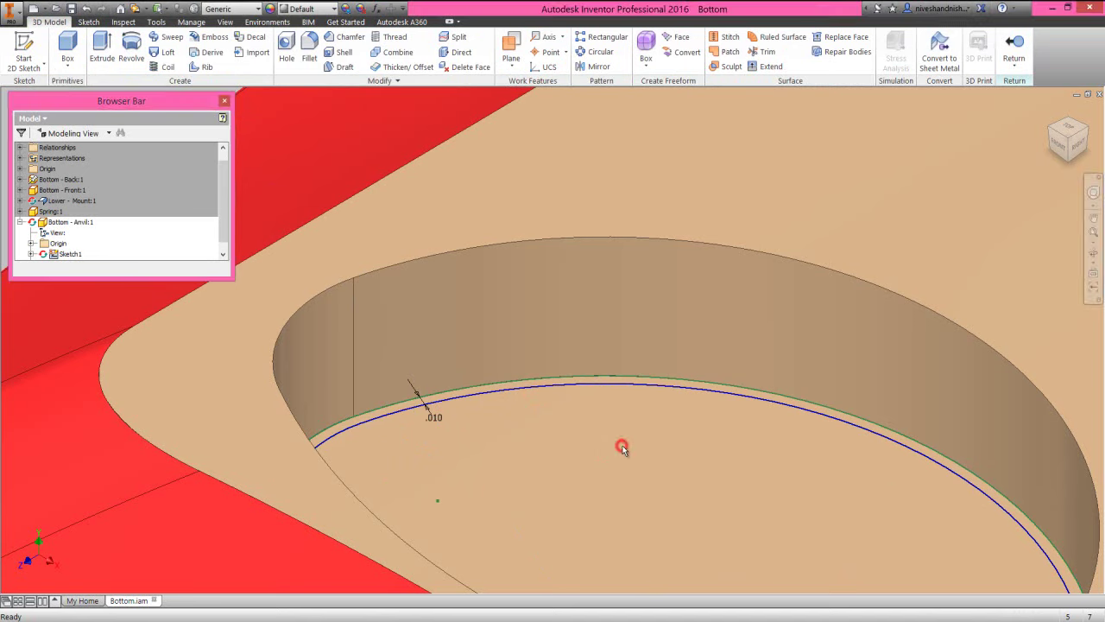
pyautogui.click(622, 384)
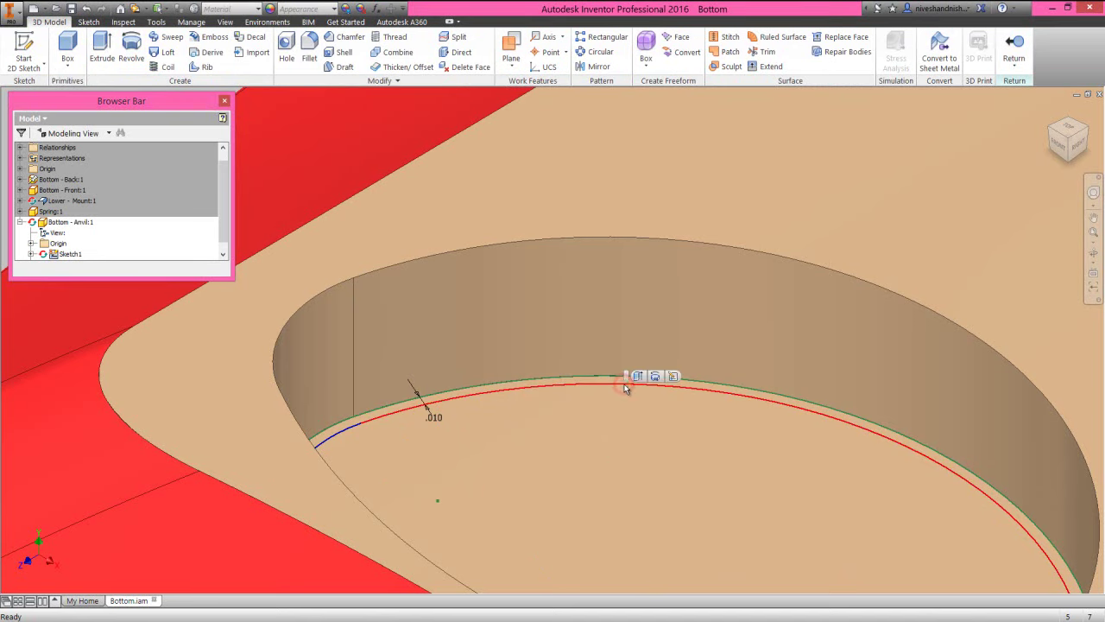
pyautogui.click(639, 376)
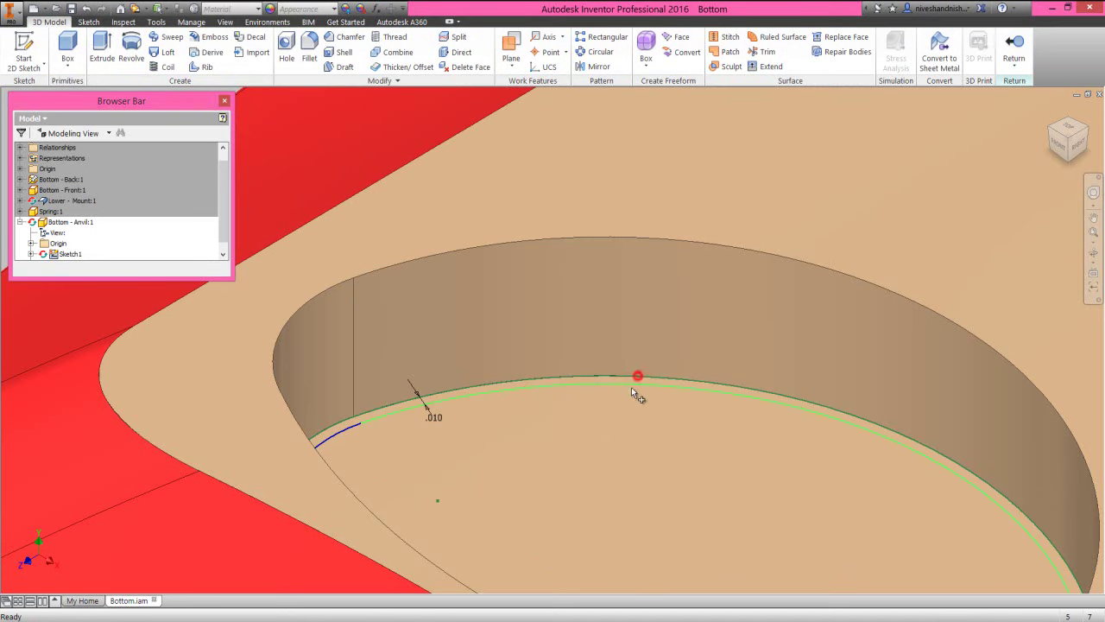
pyautogui.click(619, 415)
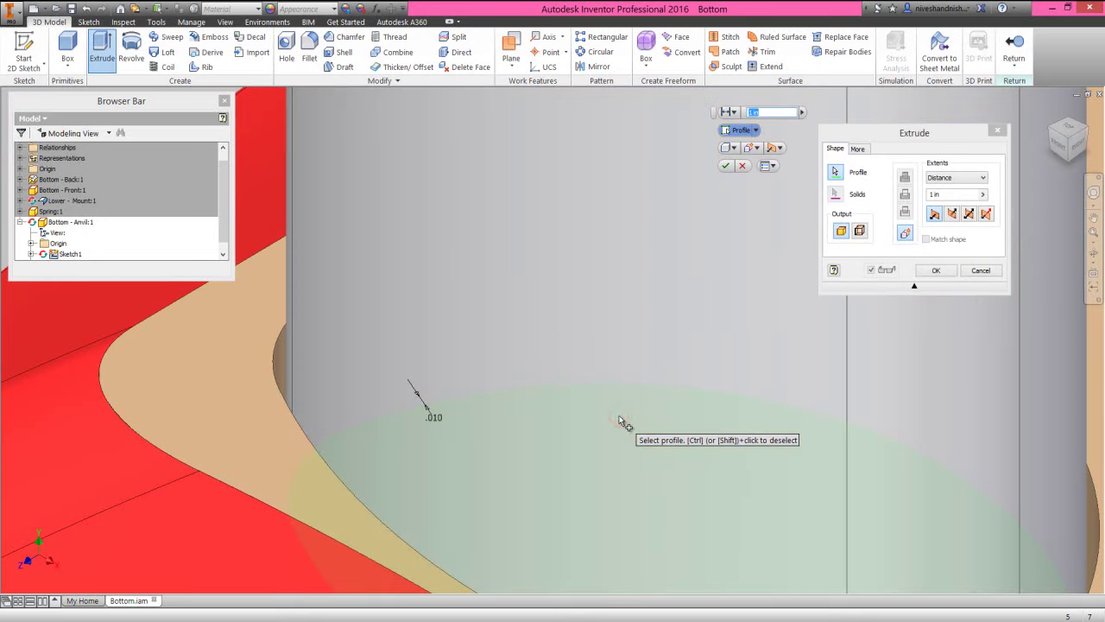
pyautogui.click(926, 133)
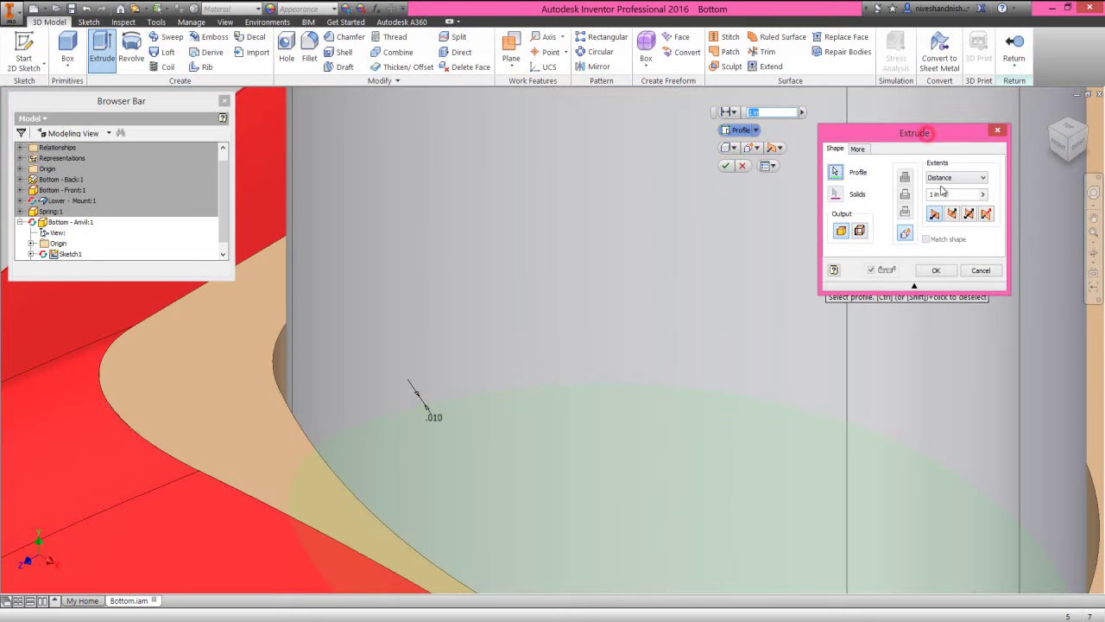
pyautogui.click(950, 193)
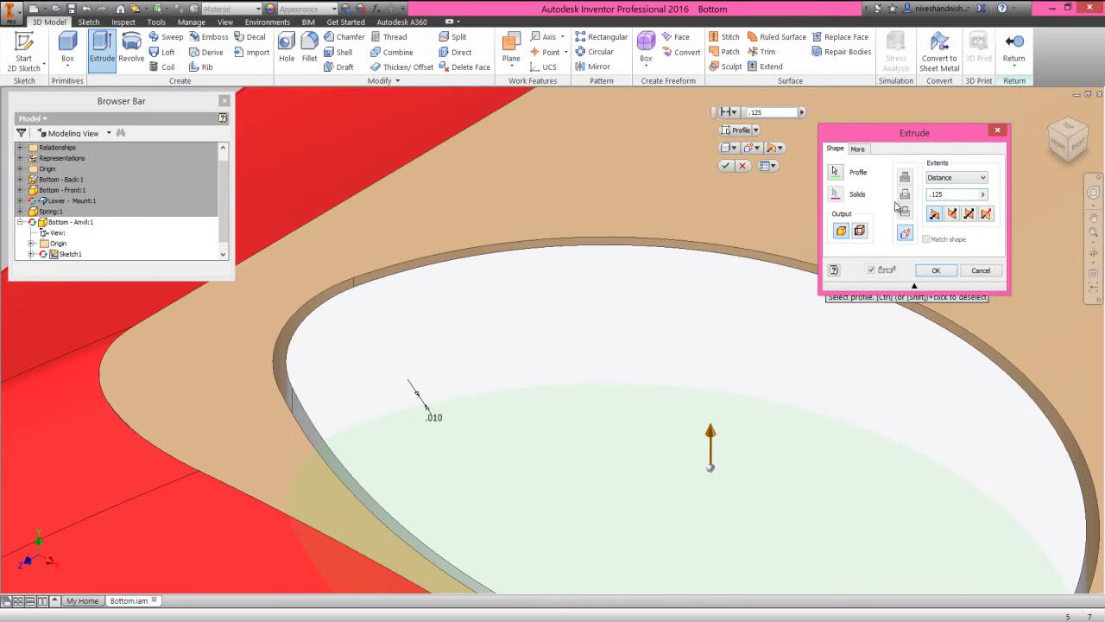
pyautogui.click(934, 271)
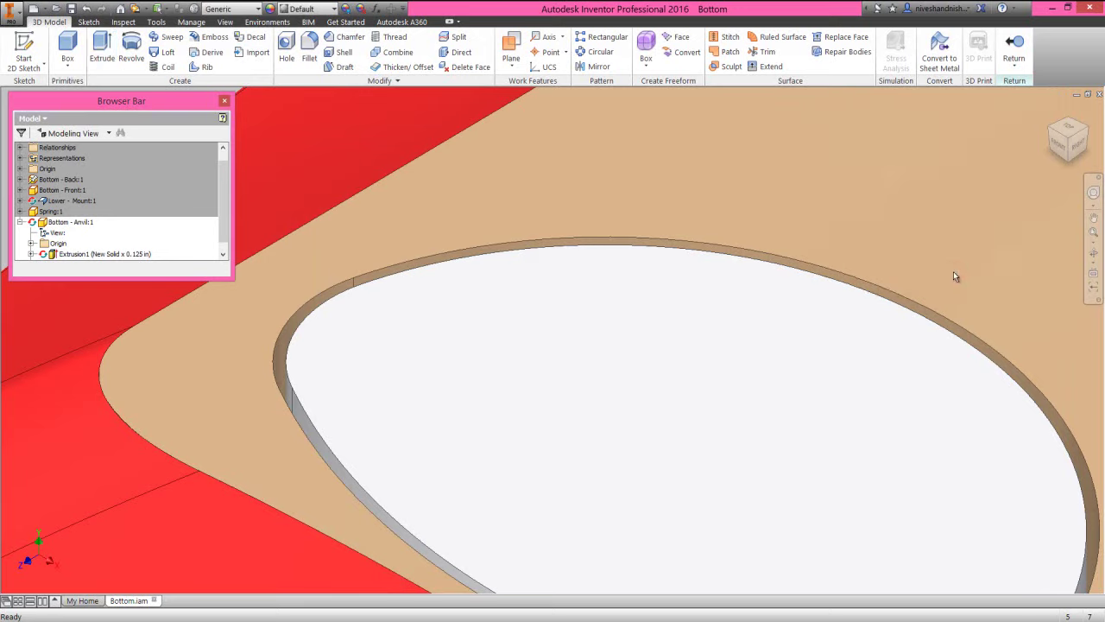
# Step: Apply the Steel - Polished appearance to the Bottom - Anvil part
pyautogui.scroll(5, 574, 261)
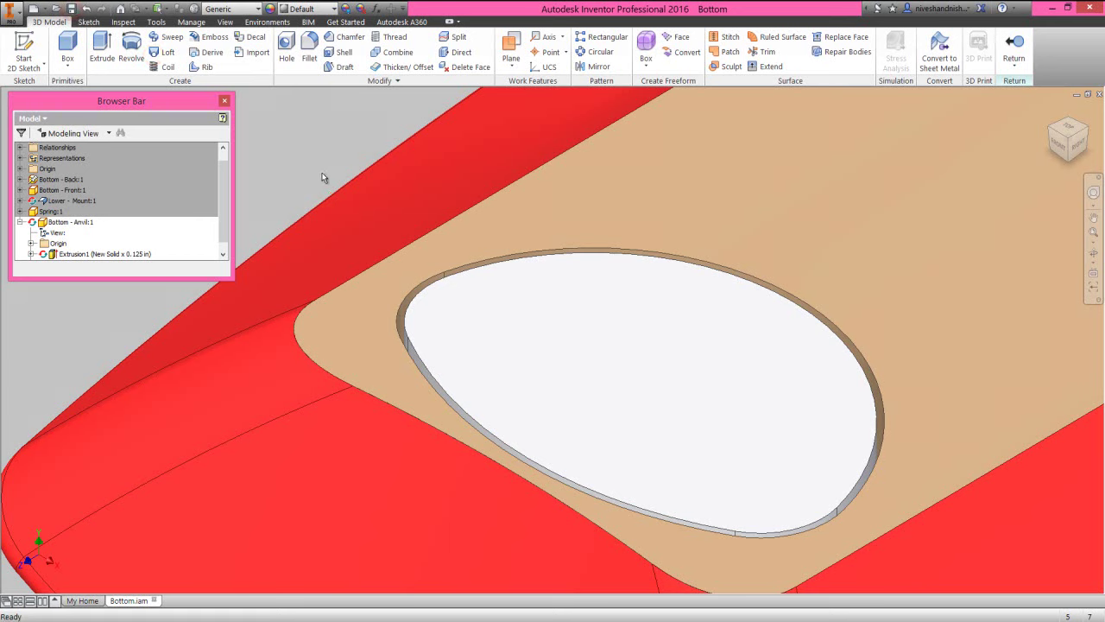
pyautogui.click(77, 222)
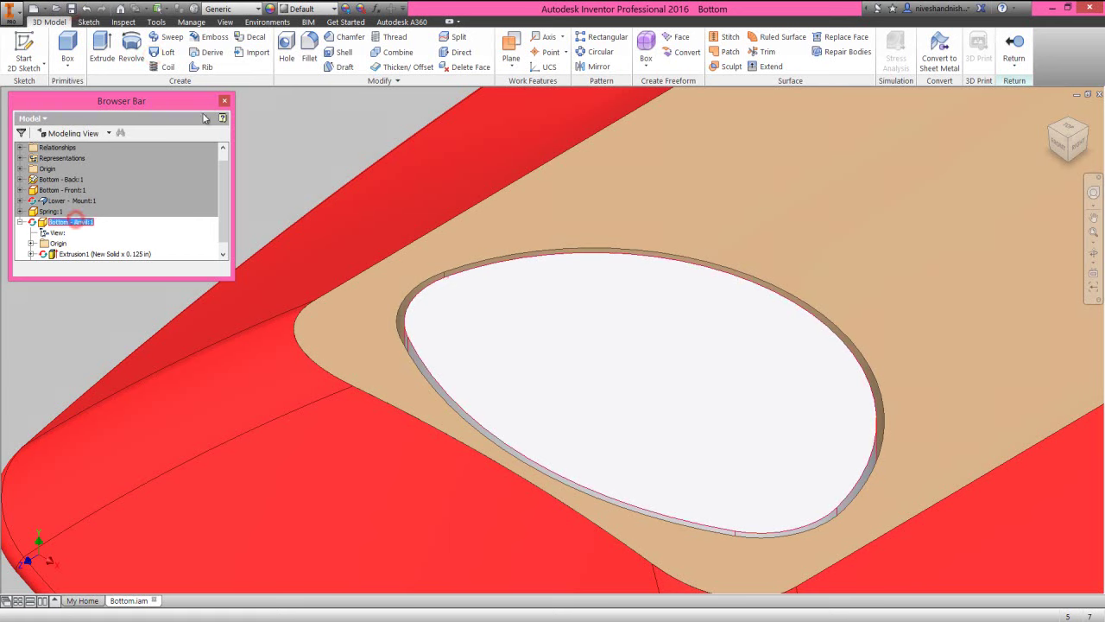
pyautogui.click(304, 9)
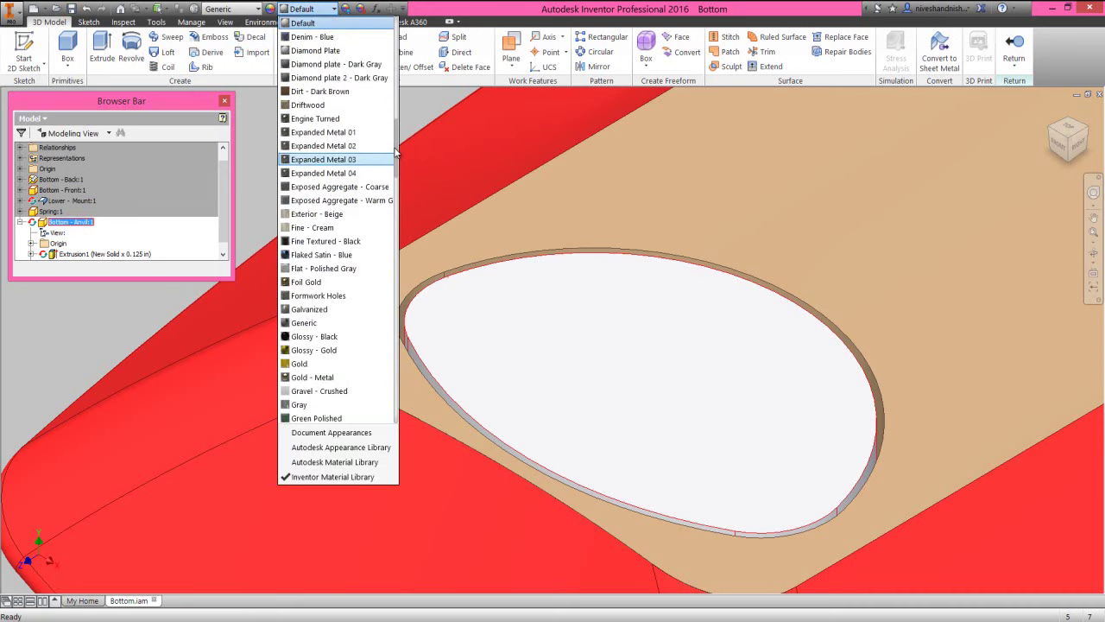
pyautogui.moveTo(399, 155); pyautogui.dragTo(402, 351)
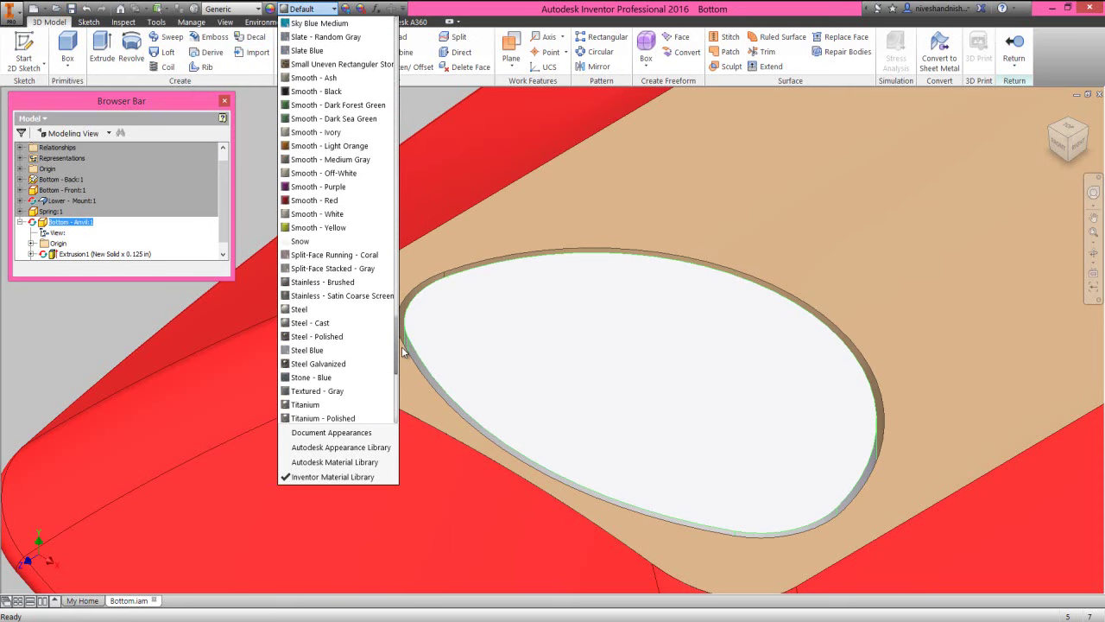
pyautogui.click(345, 337)
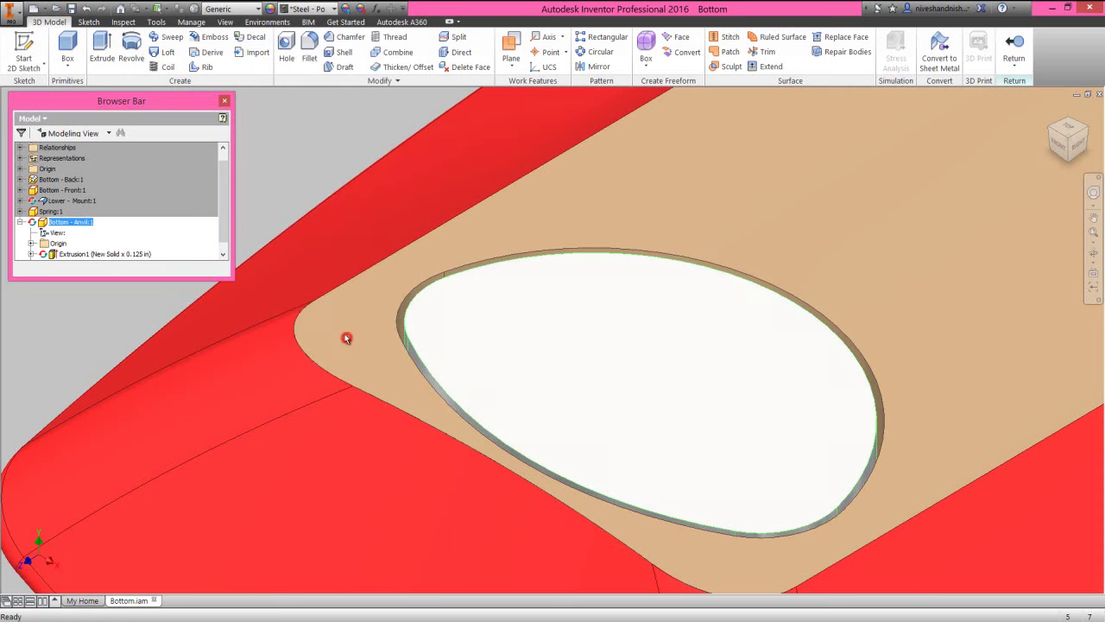
pyautogui.click(278, 156)
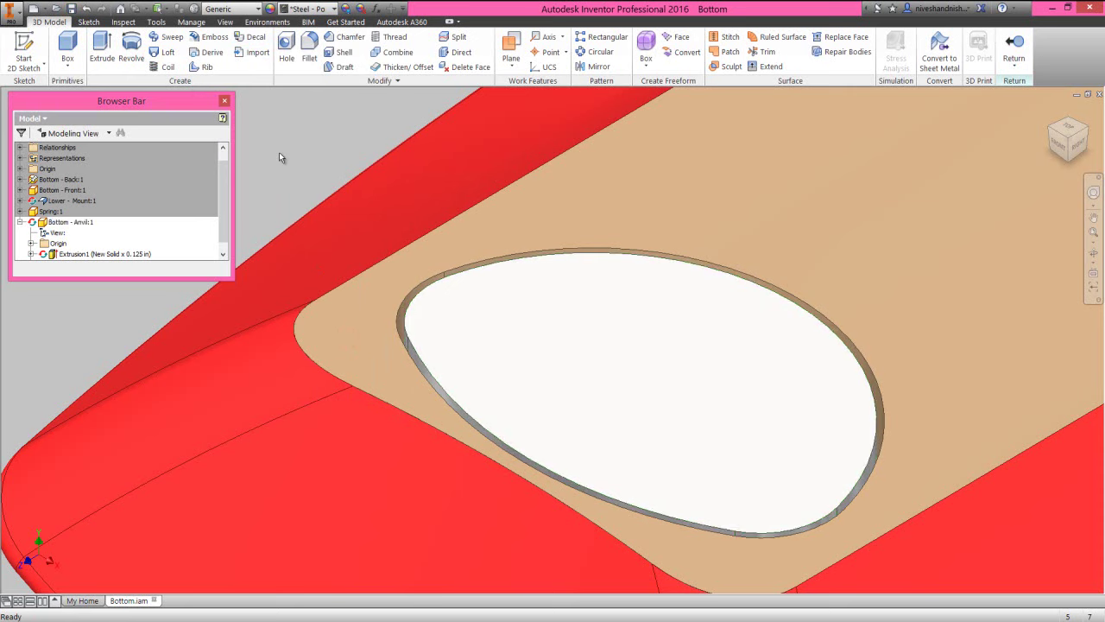
# Step: Start a sketch on the anvil's upper face and project the face's outline into it
pyautogui.click(579, 354)
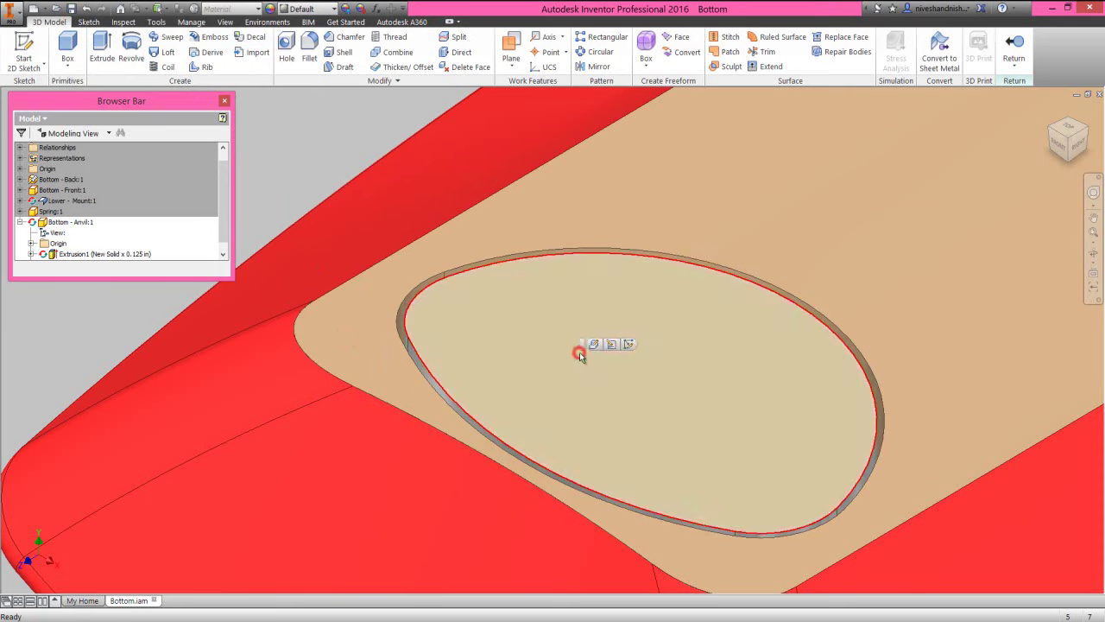
pyautogui.click(593, 343)
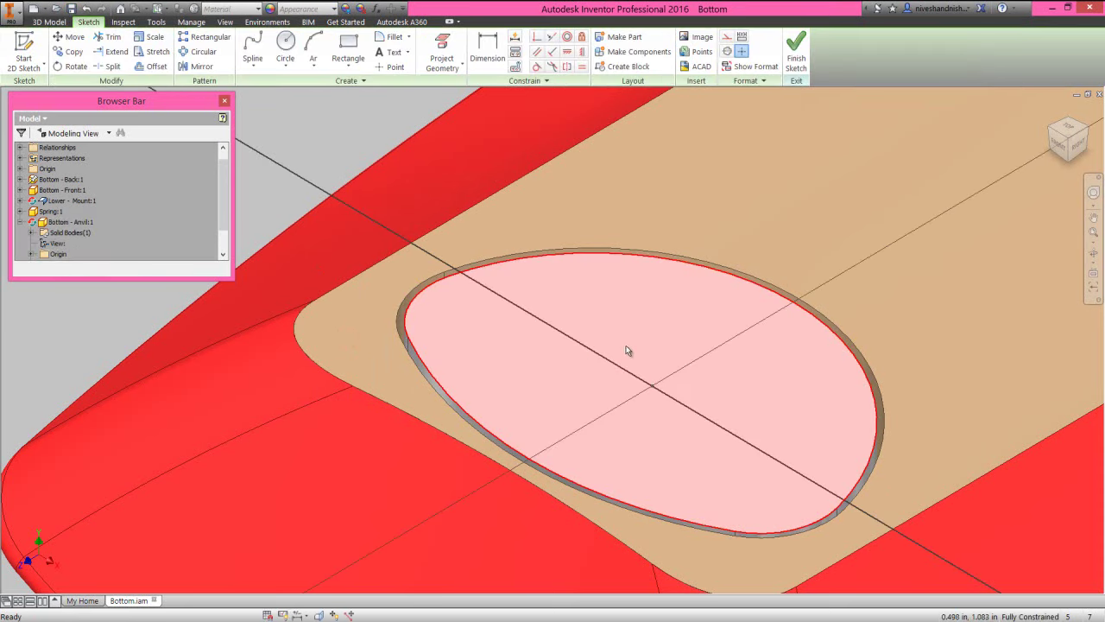
pyautogui.click(441, 54)
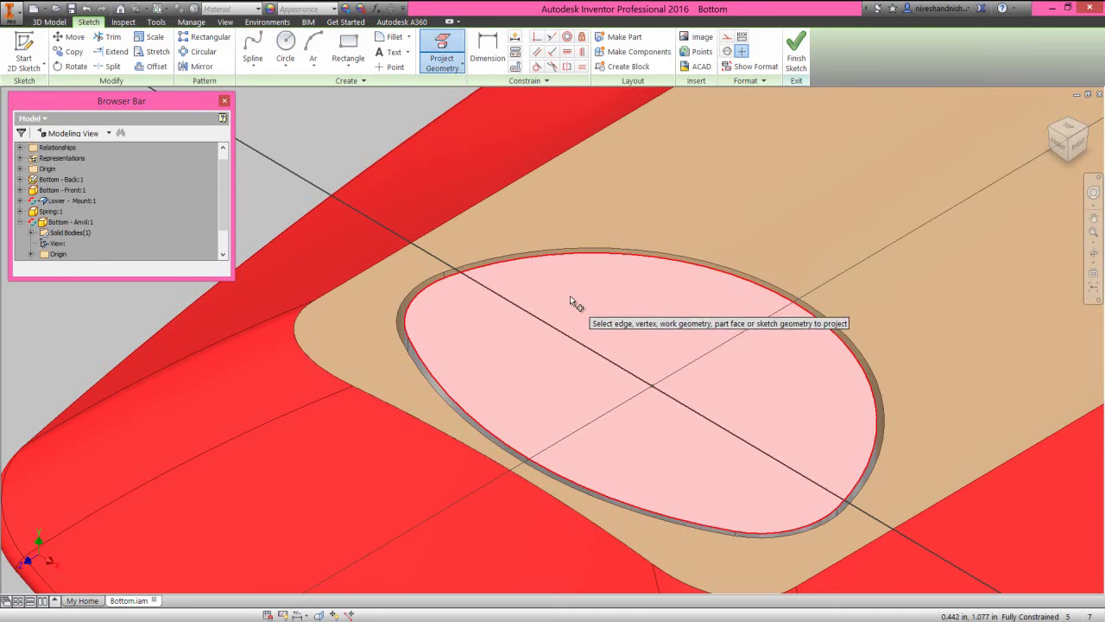
pyautogui.click(570, 295)
# Step: Draw a circle about 0.14 in in diameter on the rear half of the anvil face, near its centreline
pyautogui.rightClick(317, 154)
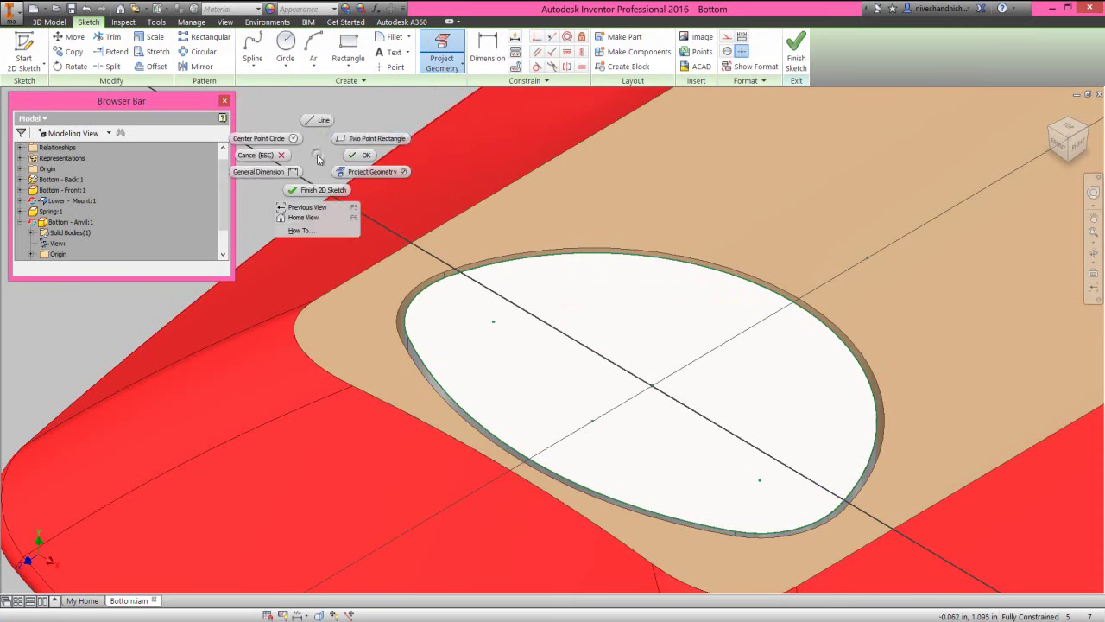
pyautogui.click(293, 138)
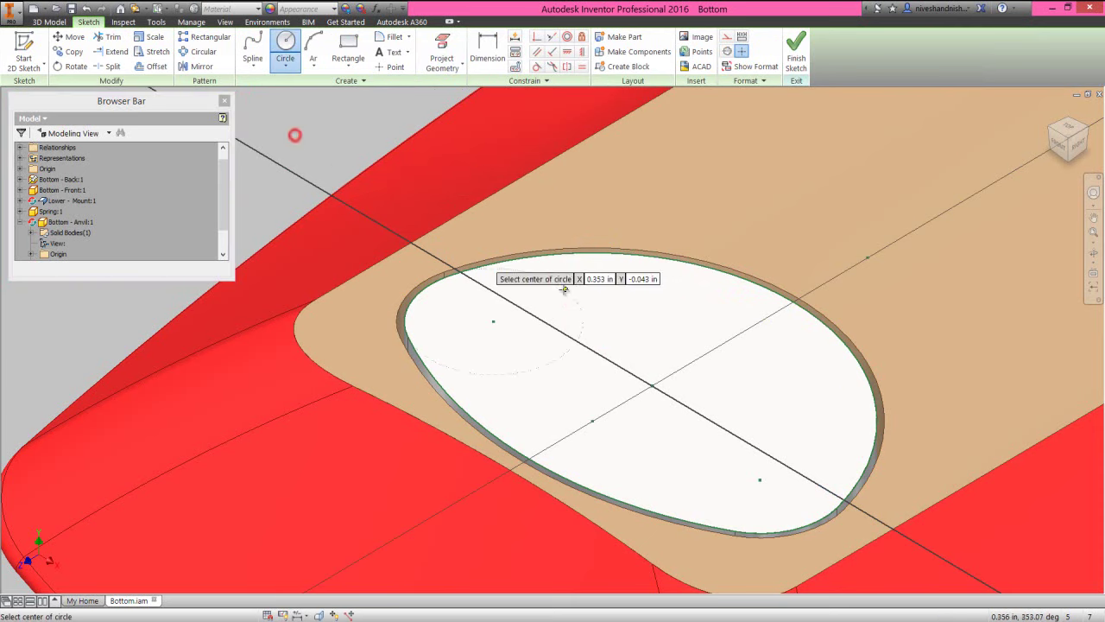
pyautogui.click(713, 349)
pyautogui.click(732, 378)
pyautogui.rightClick(612, 313)
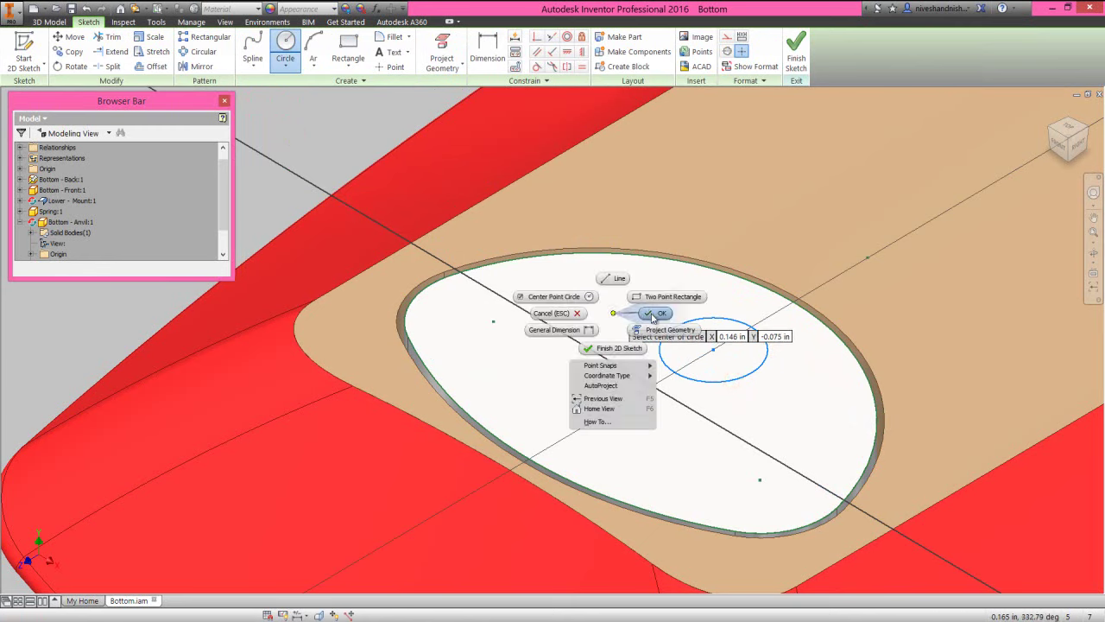
pyautogui.click(651, 312)
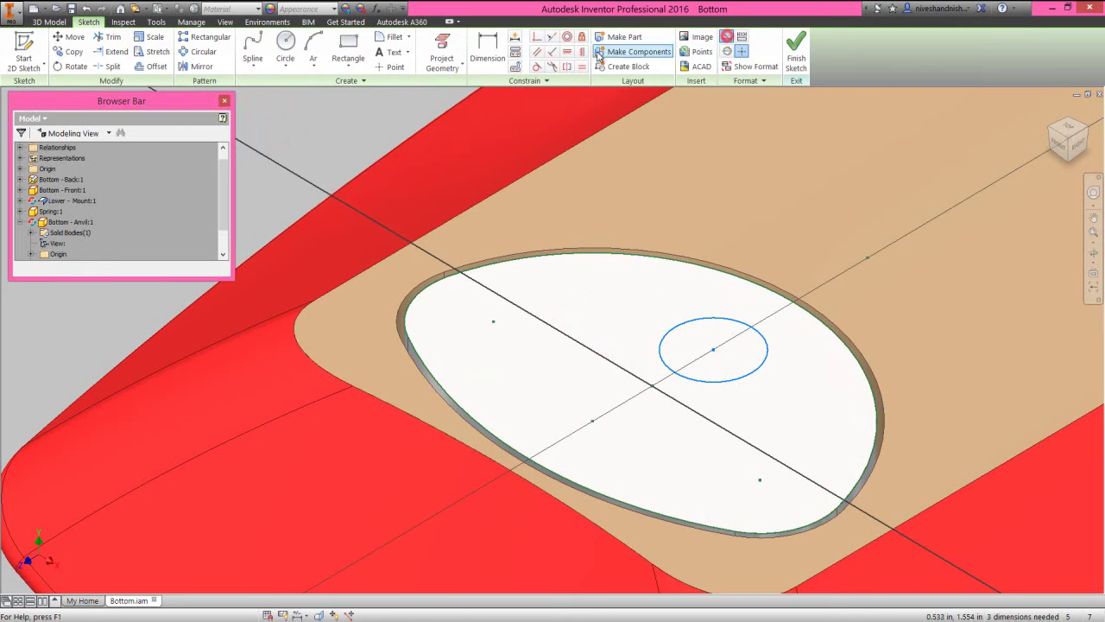
# Step: Project the YZ Plane of the Bottom - Anvil part into the sketch as a centreline
pyautogui.click(442, 53)
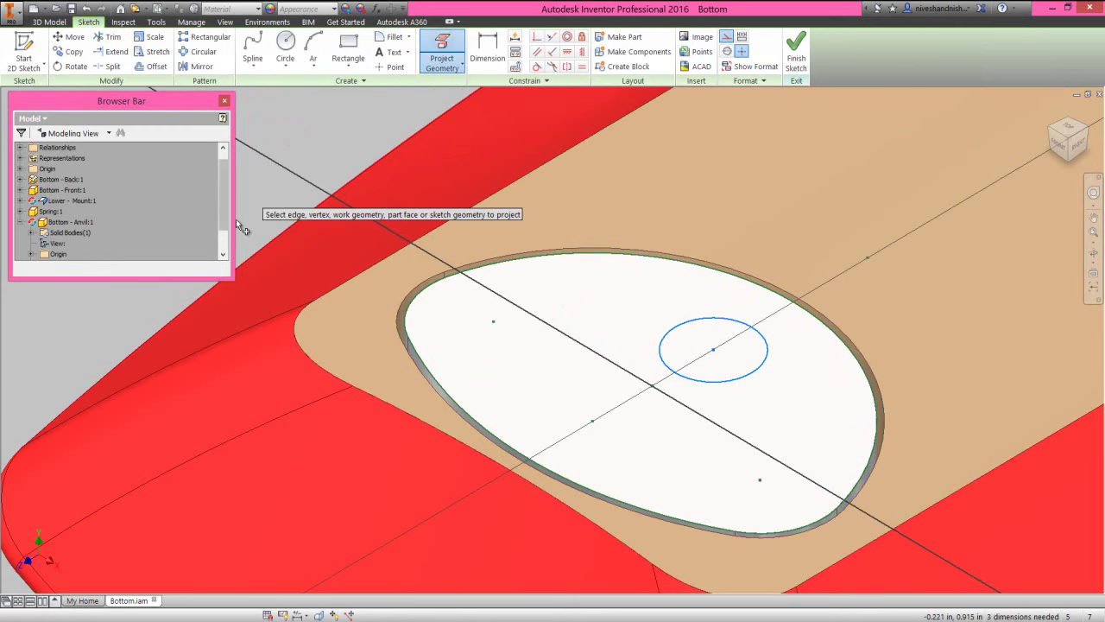
pyautogui.scroll(-2, 226, 224)
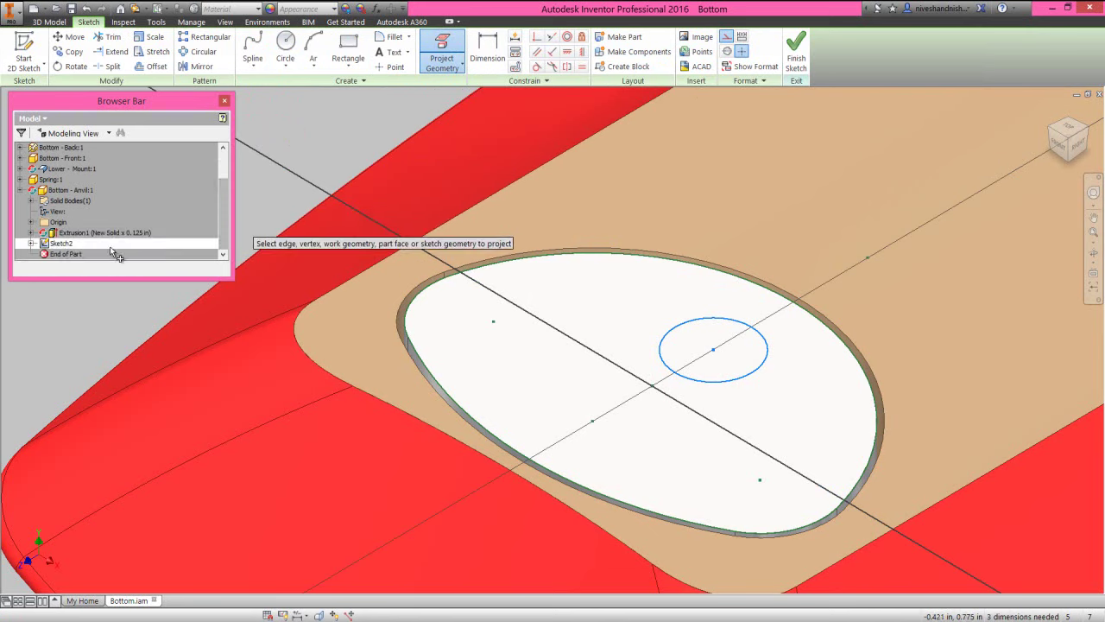
pyautogui.click(32, 221)
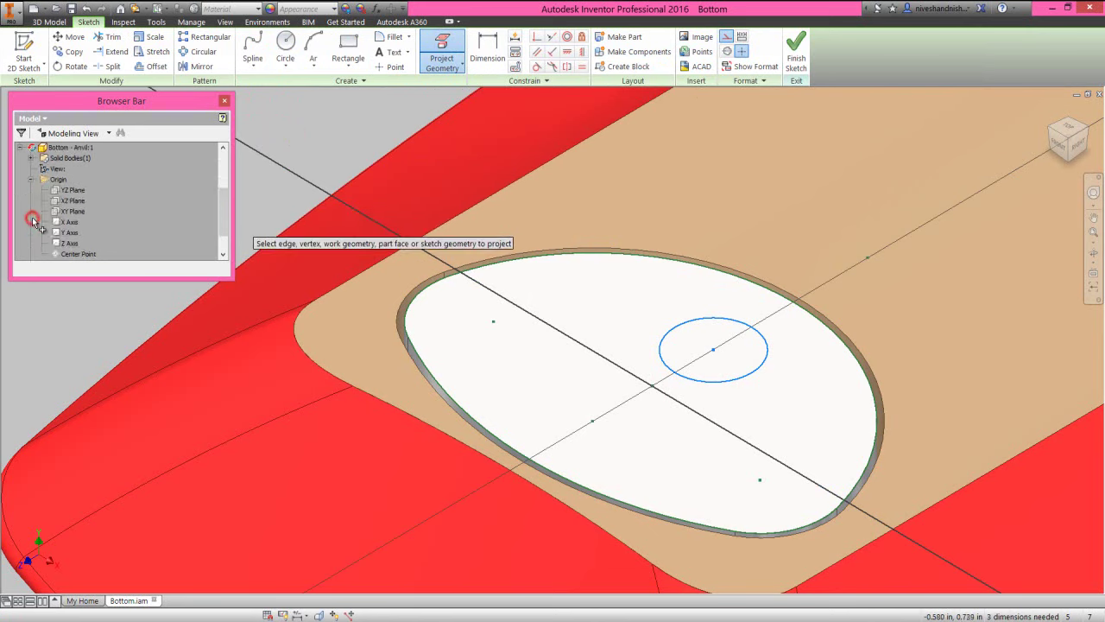
pyautogui.click(68, 191)
pyautogui.rightClick(316, 166)
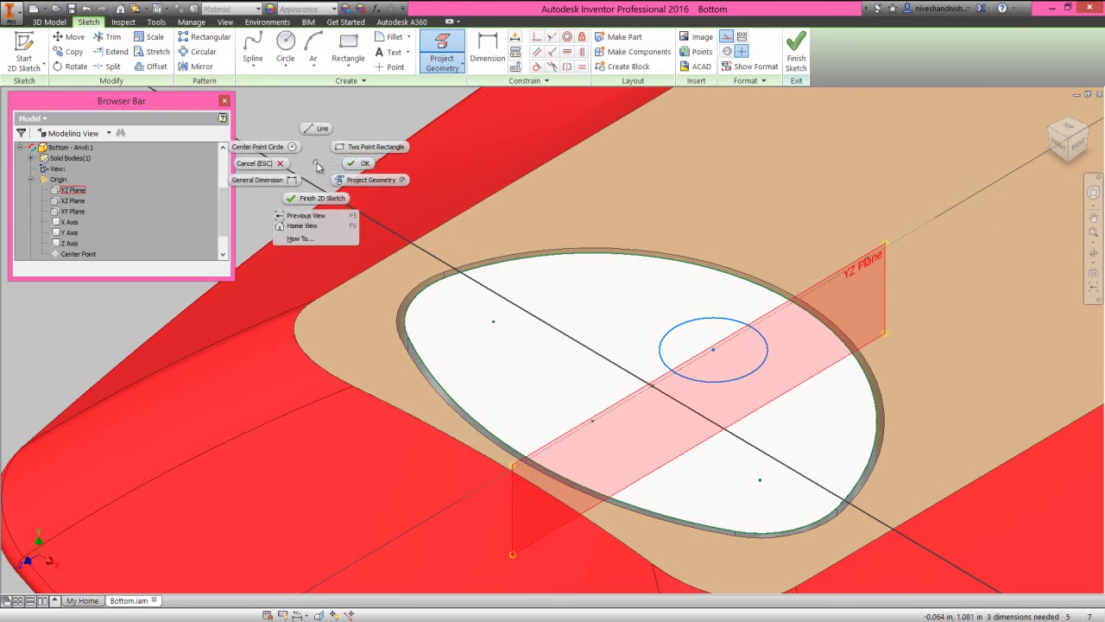
pyautogui.click(347, 165)
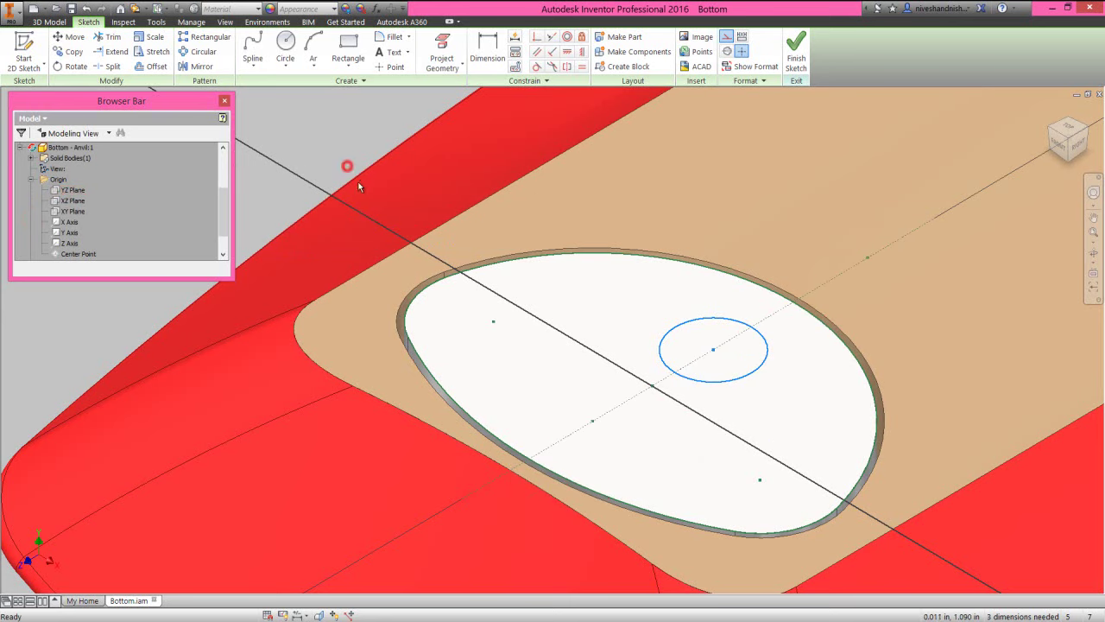
# Step: Constrain the circle's center point coincident with the projected YZ centreline
pyautogui.click(537, 36)
pyautogui.click(713, 350)
pyautogui.click(701, 360)
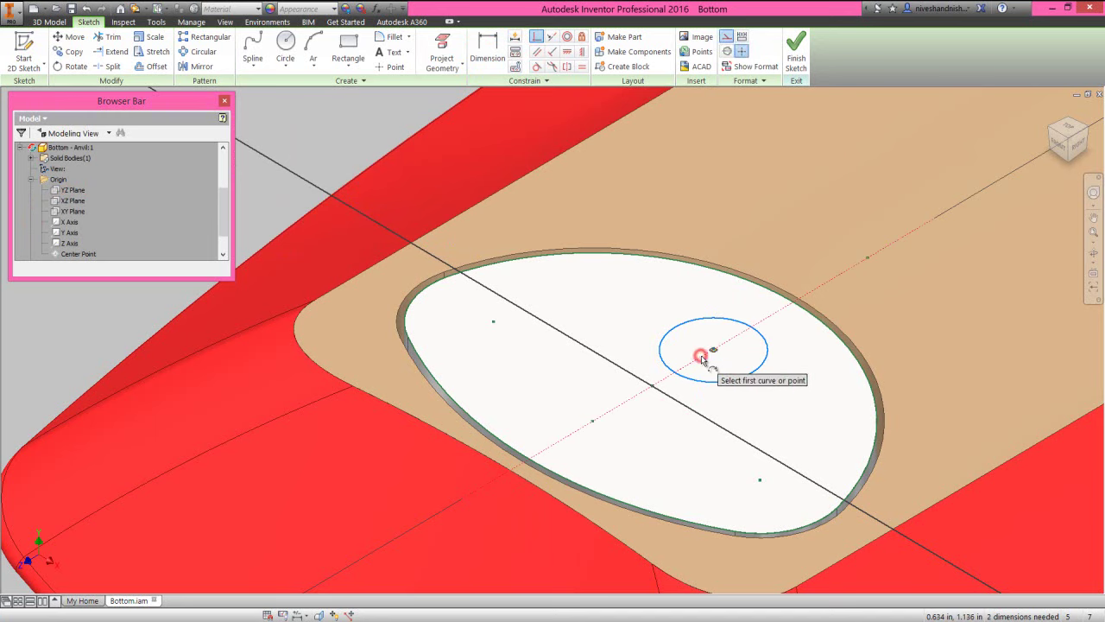
# Step: Dimension the circle's diameter as .125 in
pyautogui.rightClick(697, 338)
pyautogui.click(668, 352)
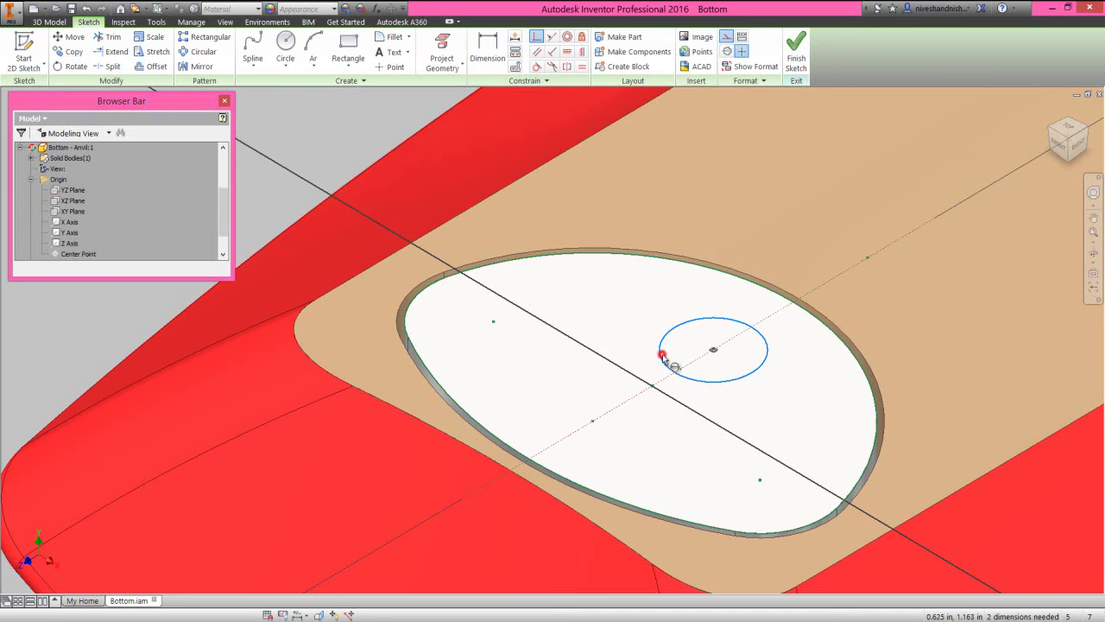
pyautogui.click(747, 374)
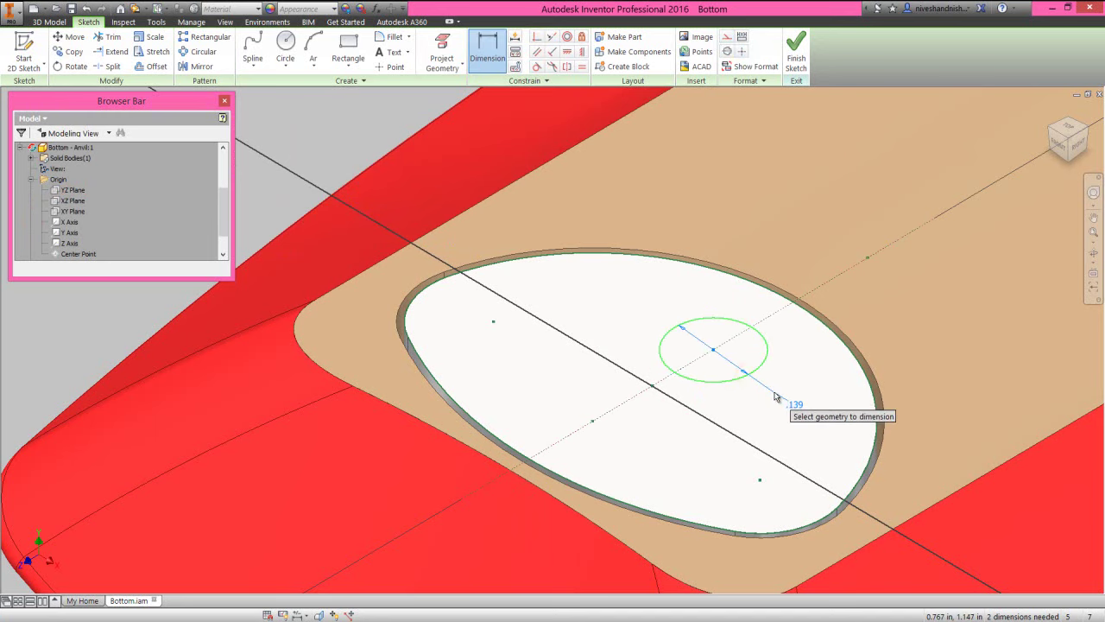
pyautogui.click(775, 396)
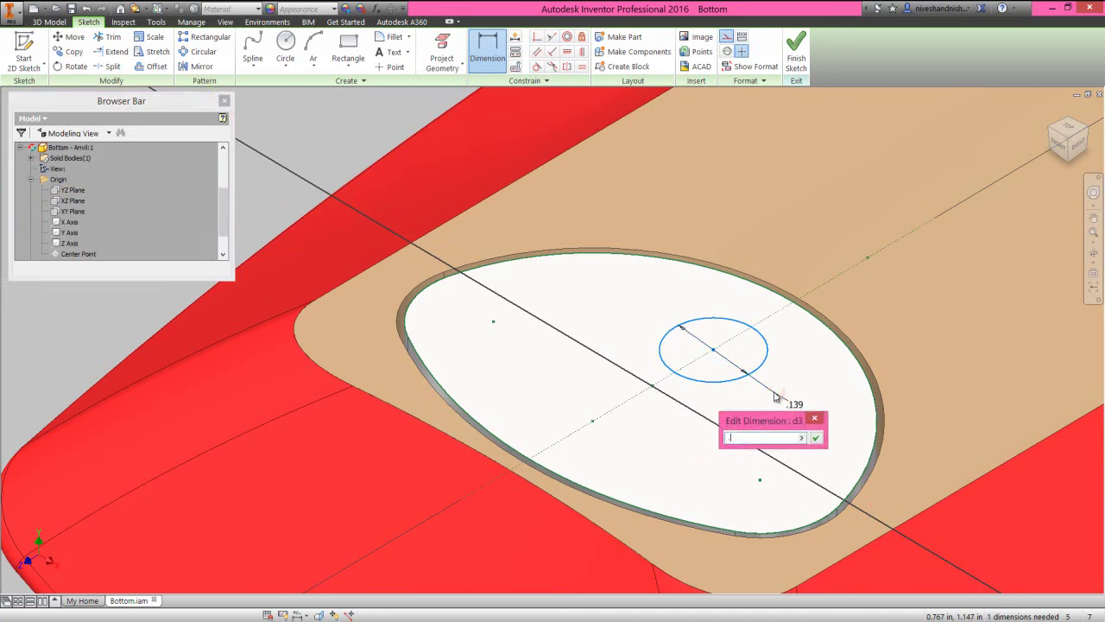
pyautogui.press('Return')
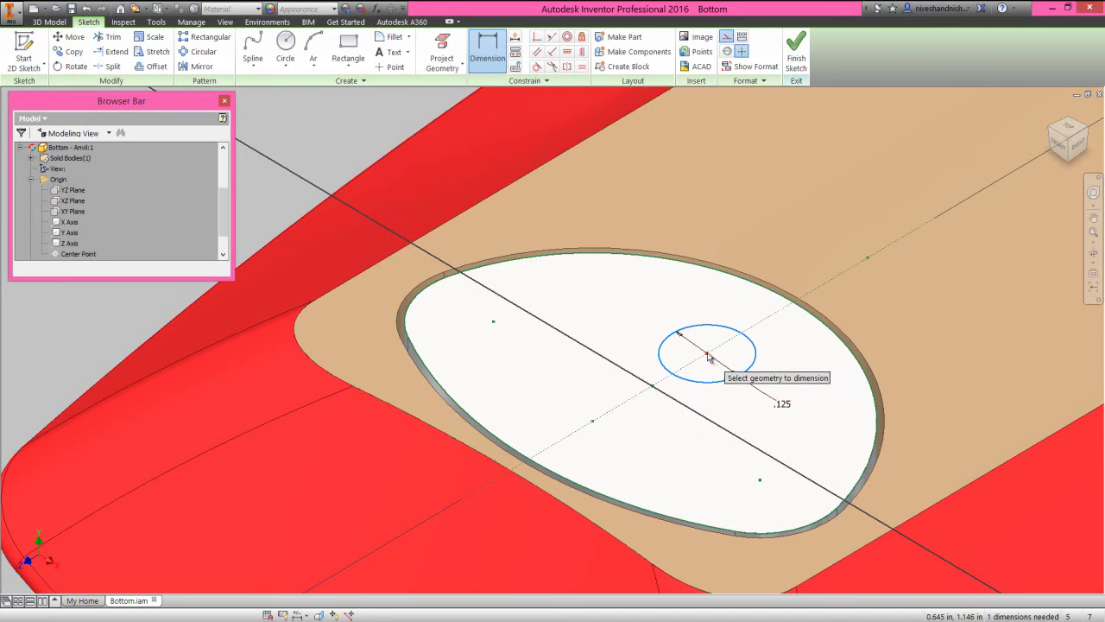
# Step: Dimension the circle's center .27 in from the front projected center point on the centreline, and finish the sketch
pyautogui.click(594, 422)
pyautogui.click(653, 435)
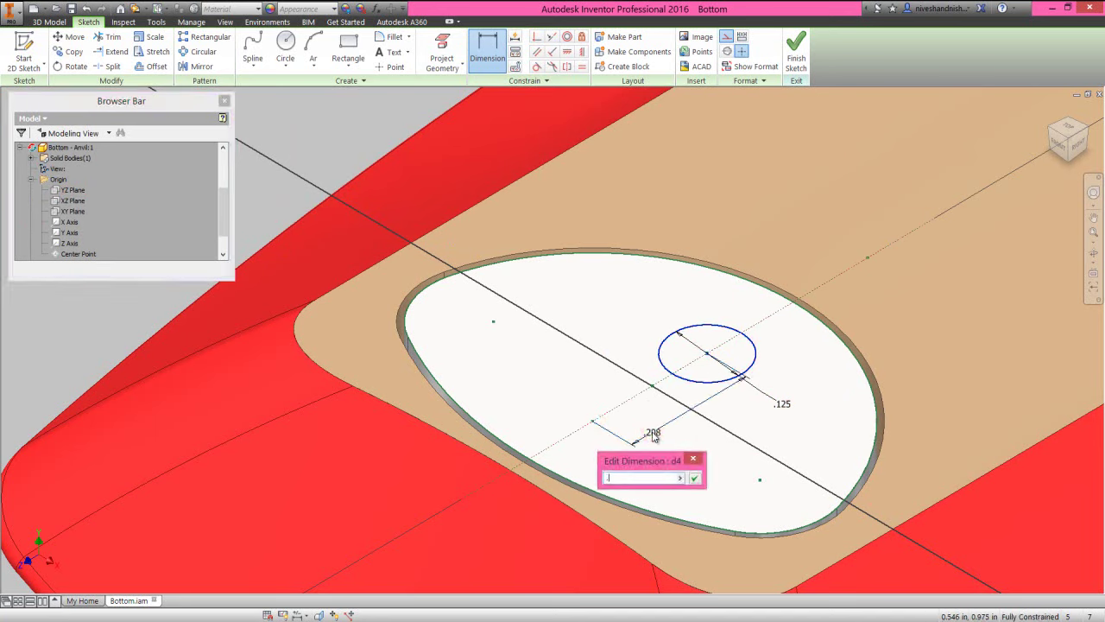
pyautogui.write('.27')
pyautogui.press('Return')
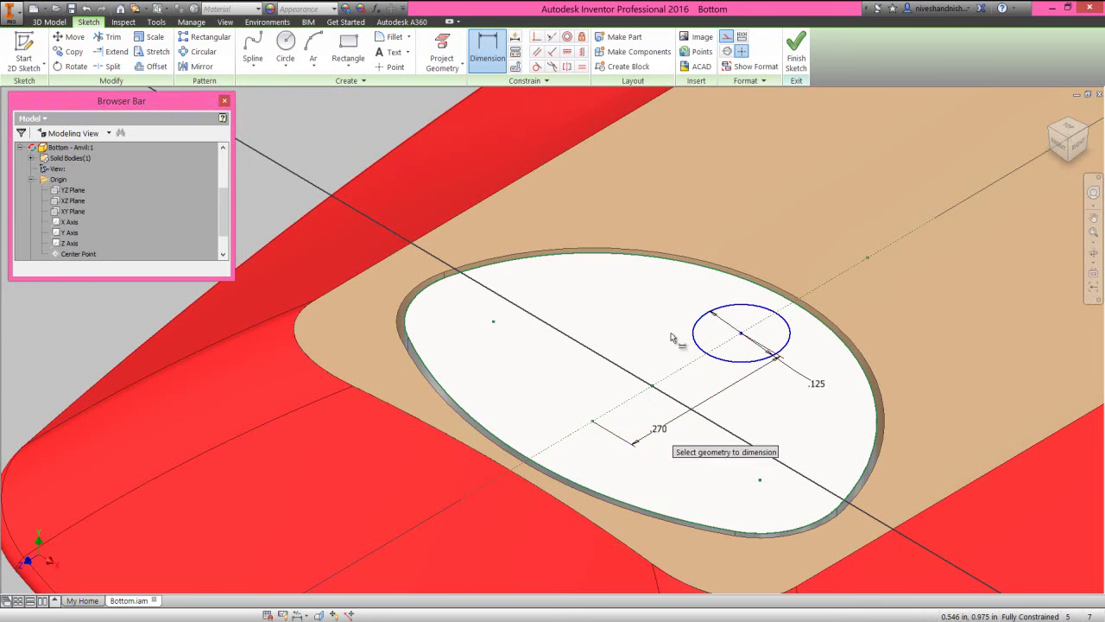
pyautogui.click(794, 50)
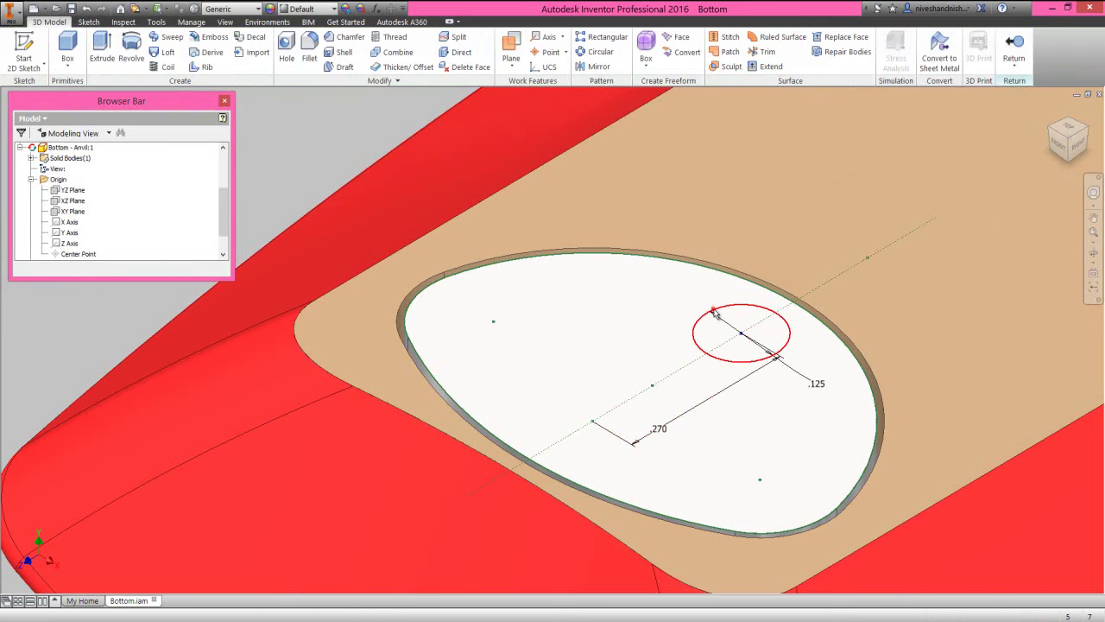
# Step: Extrude the circle as a .02 in deep cut into the anvil's upper face
pyautogui.click(713, 312)
pyautogui.click(727, 299)
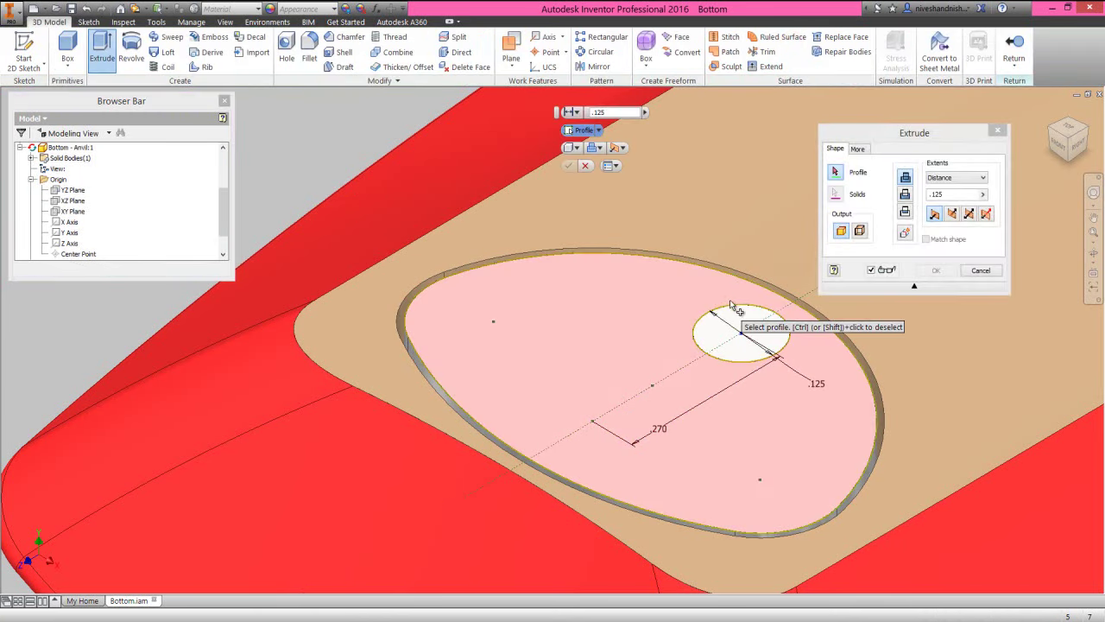
pyautogui.click(916, 136)
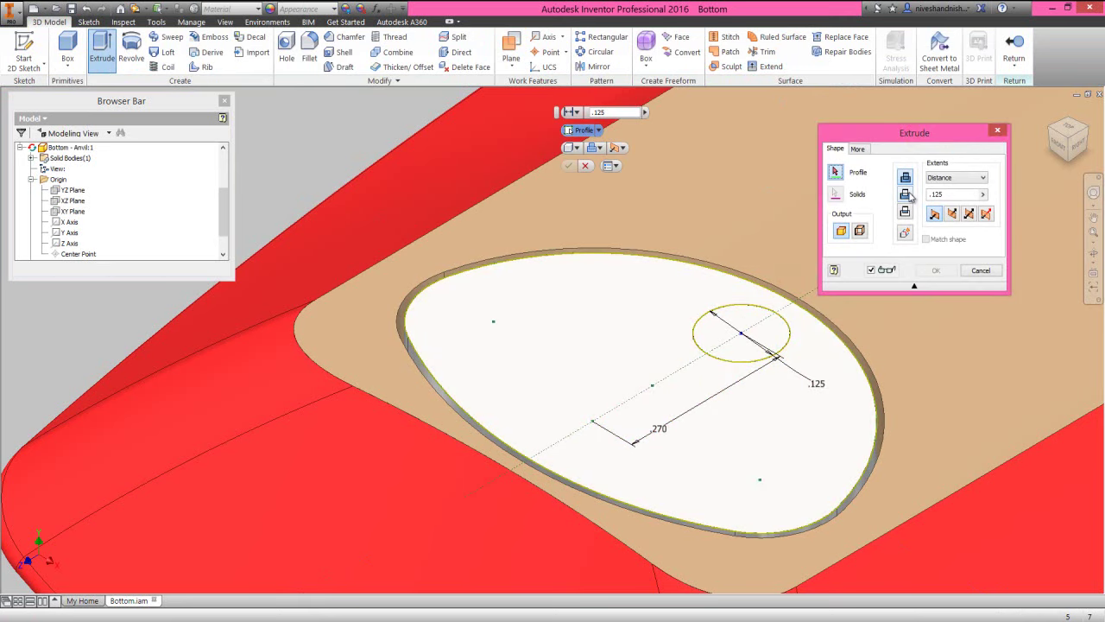
pyautogui.click(905, 195)
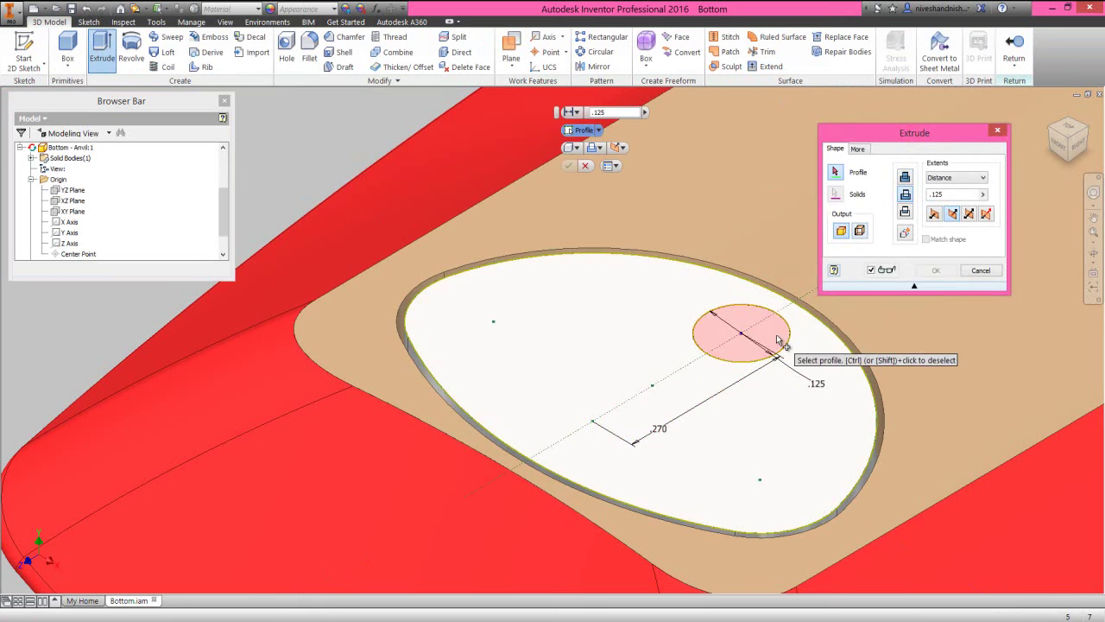
pyautogui.click(777, 338)
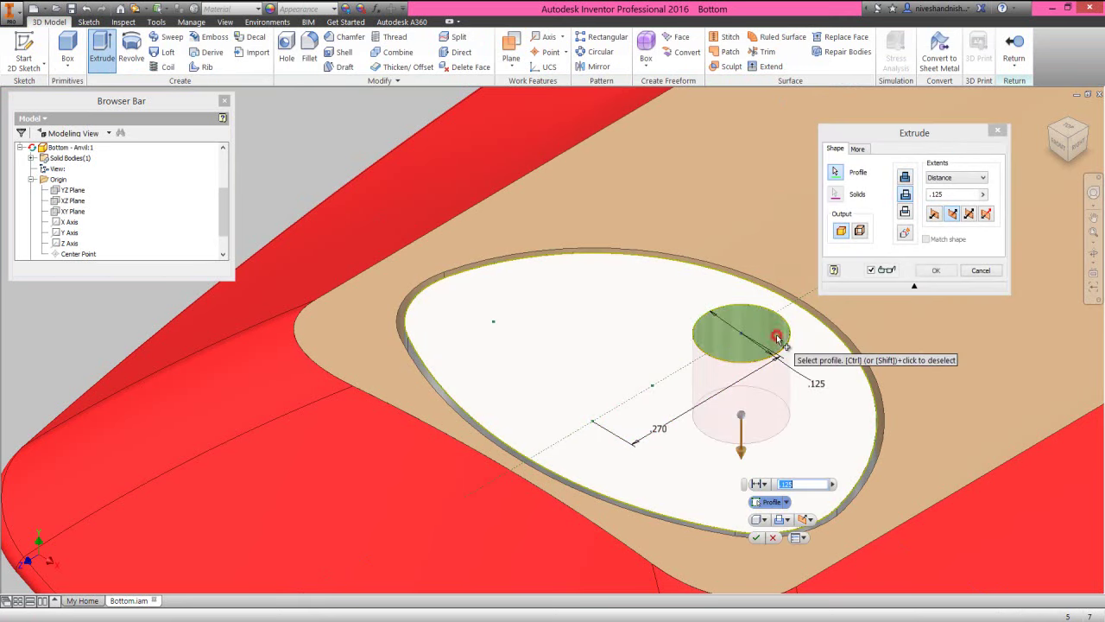
pyautogui.click(954, 195)
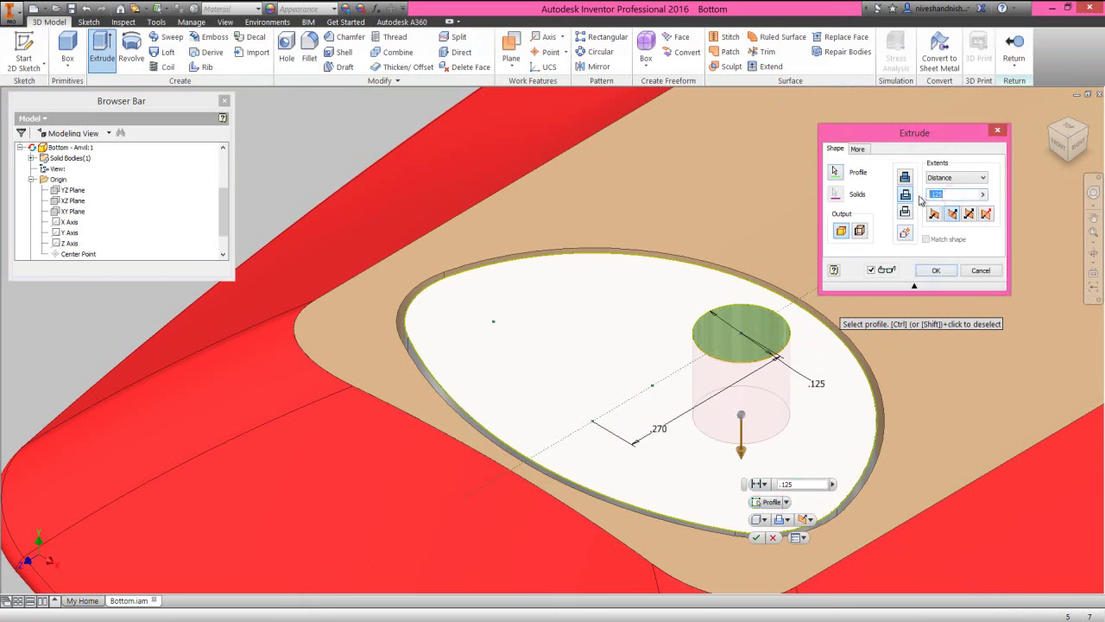
pyautogui.click(929, 270)
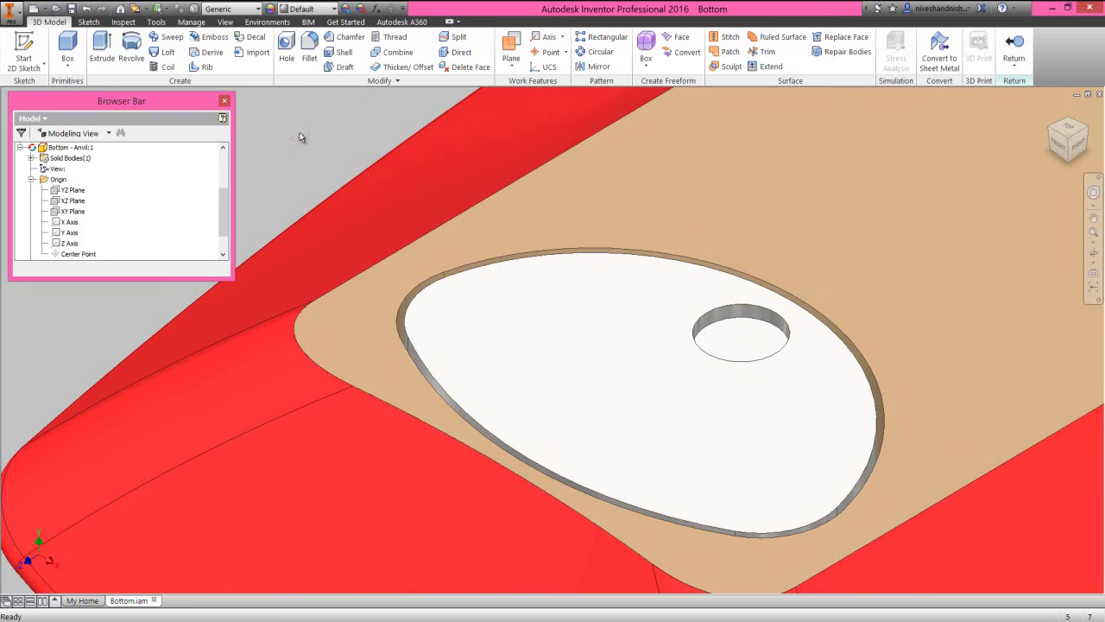
# Step: Fillet the upper and lower circular edges of the round pocket with a .02 in radius
pyautogui.click(310, 45)
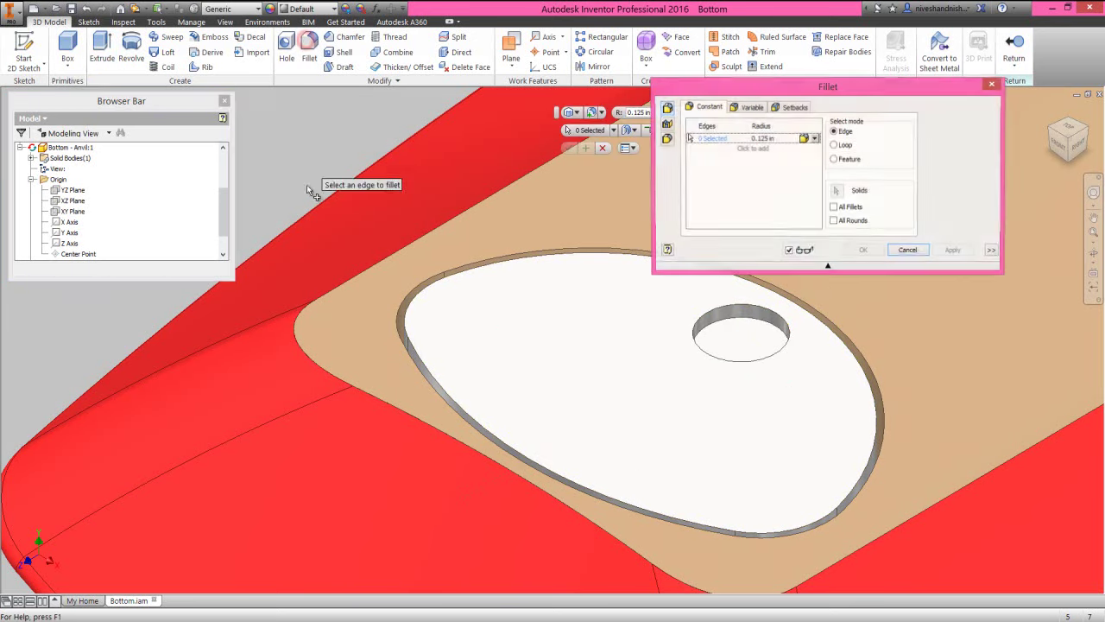
pyautogui.click(708, 312)
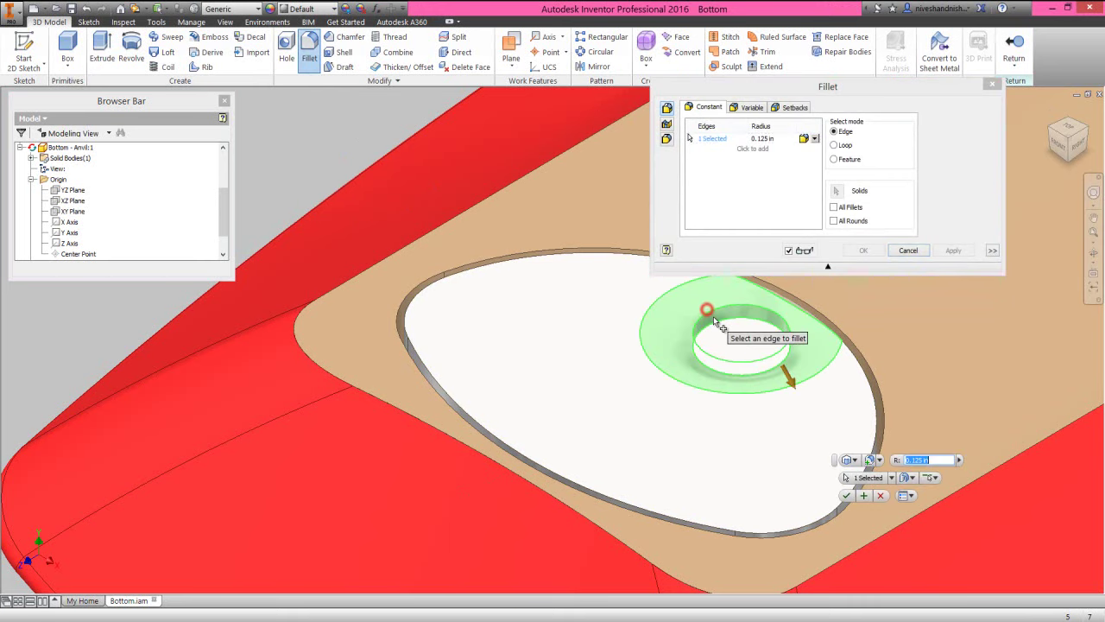
pyautogui.click(716, 319)
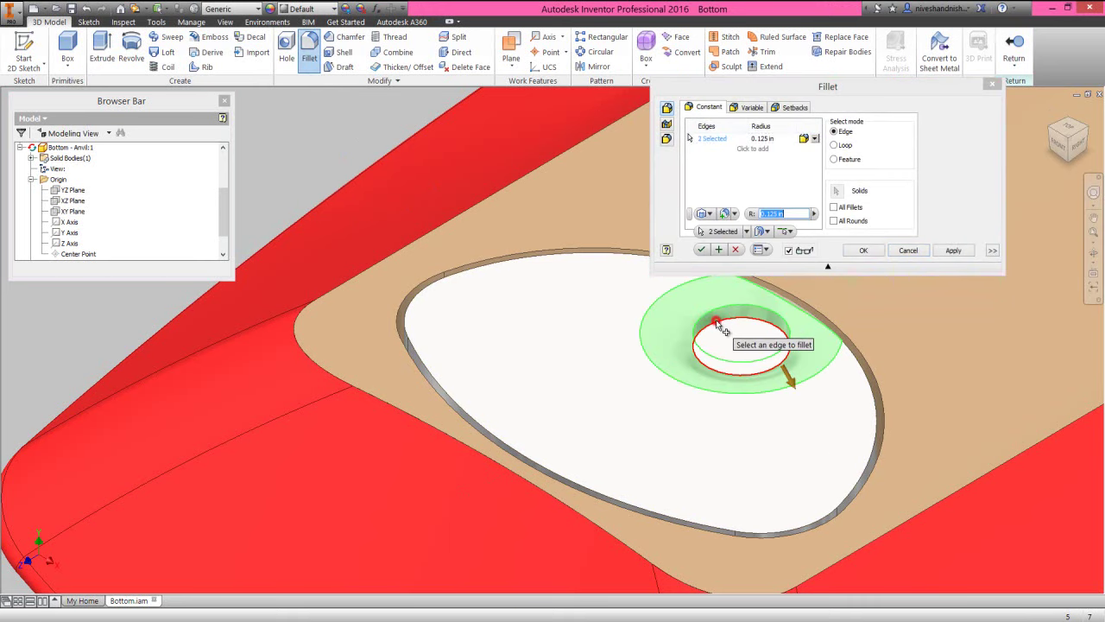
pyautogui.click(763, 139)
pyautogui.press('BackSpace')
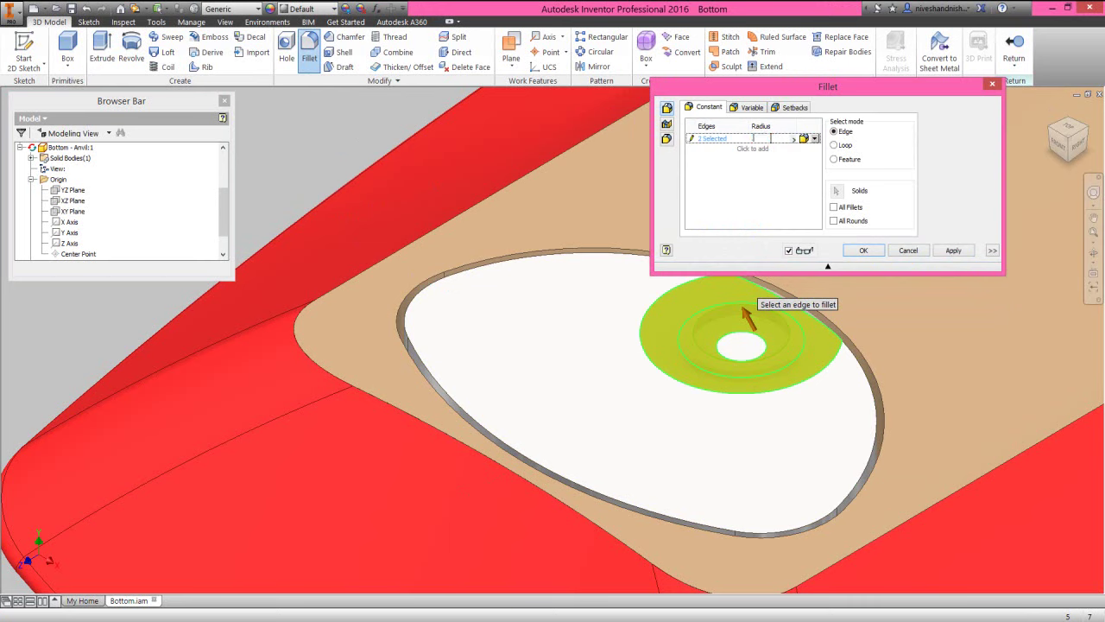
pyautogui.write('.02')
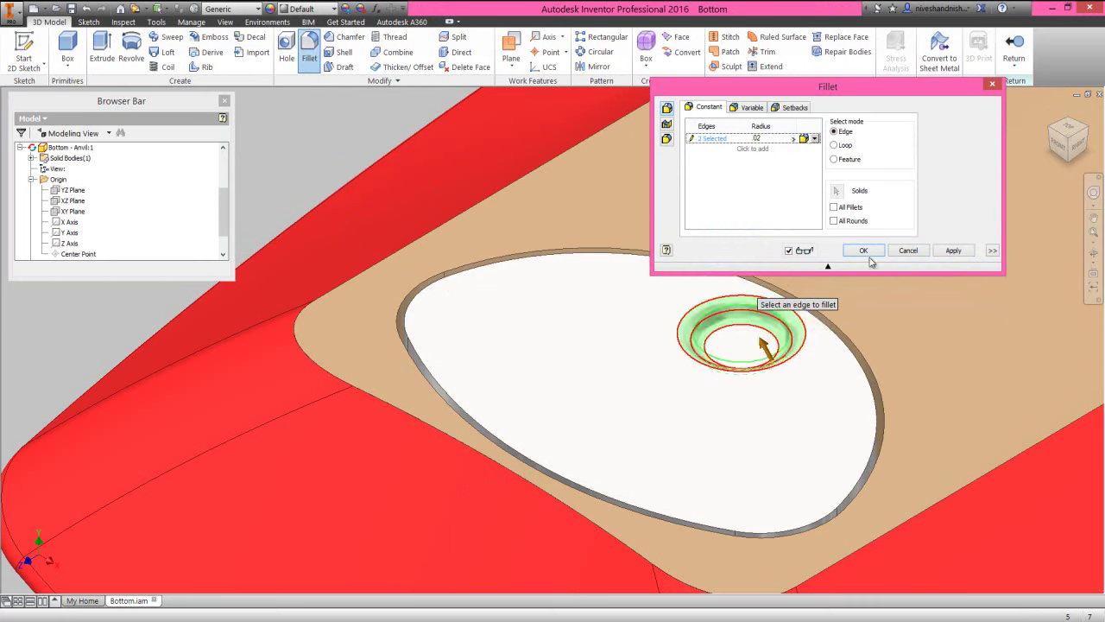
pyautogui.click(865, 251)
pyautogui.click(325, 133)
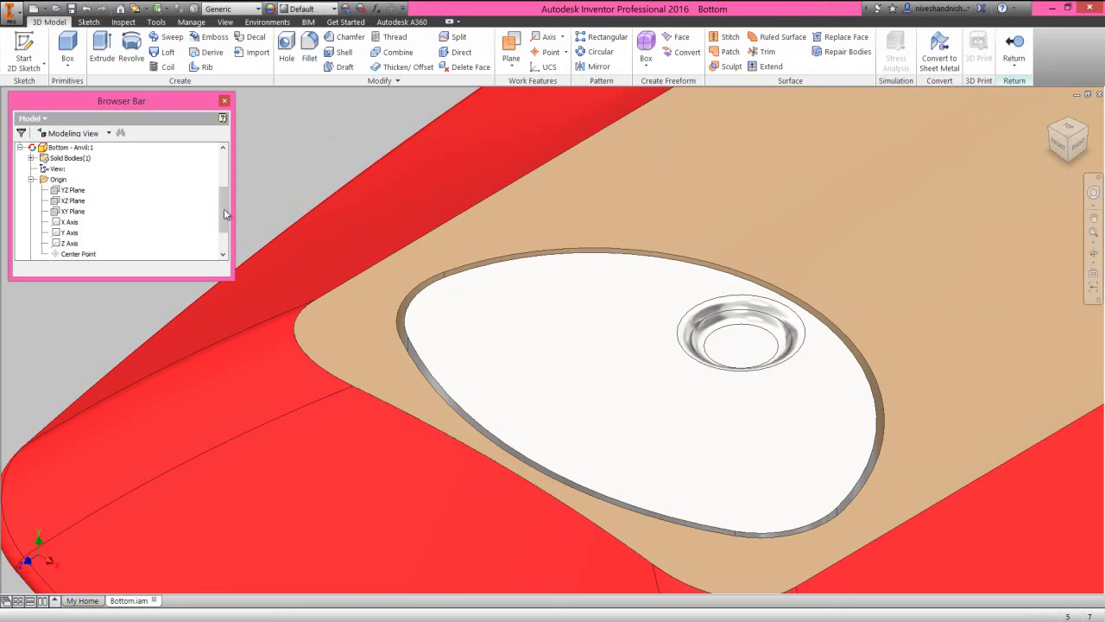
# Step: Turn on the visibility of Sketch2 under the anvil's Extrusion2 cut
pyautogui.moveTo(221, 216); pyautogui.dragTo(221, 233)
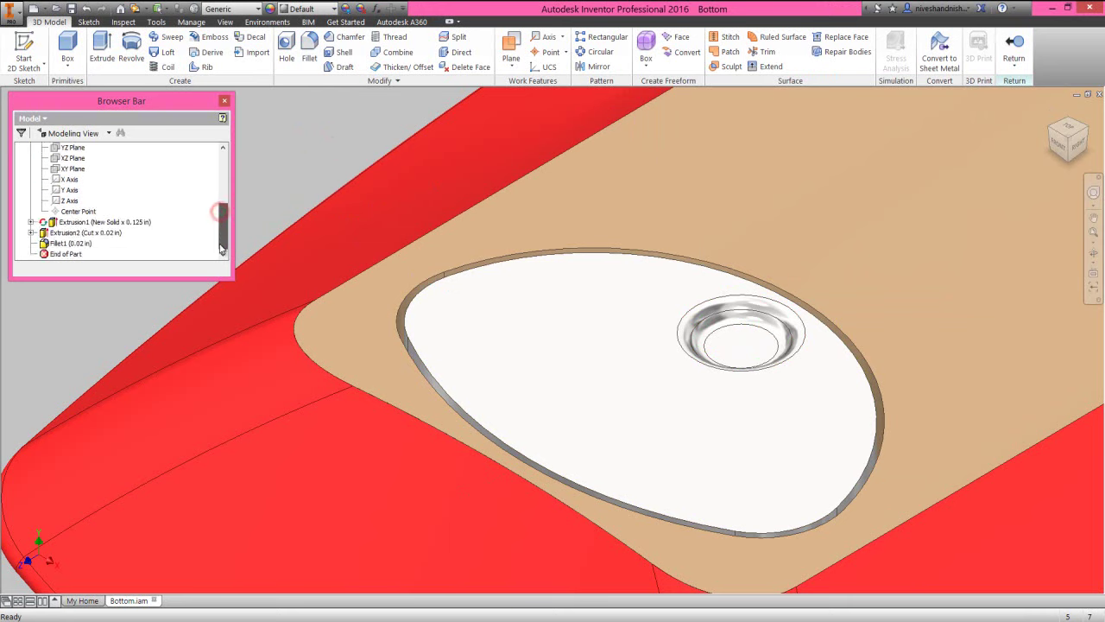
pyautogui.click(32, 233)
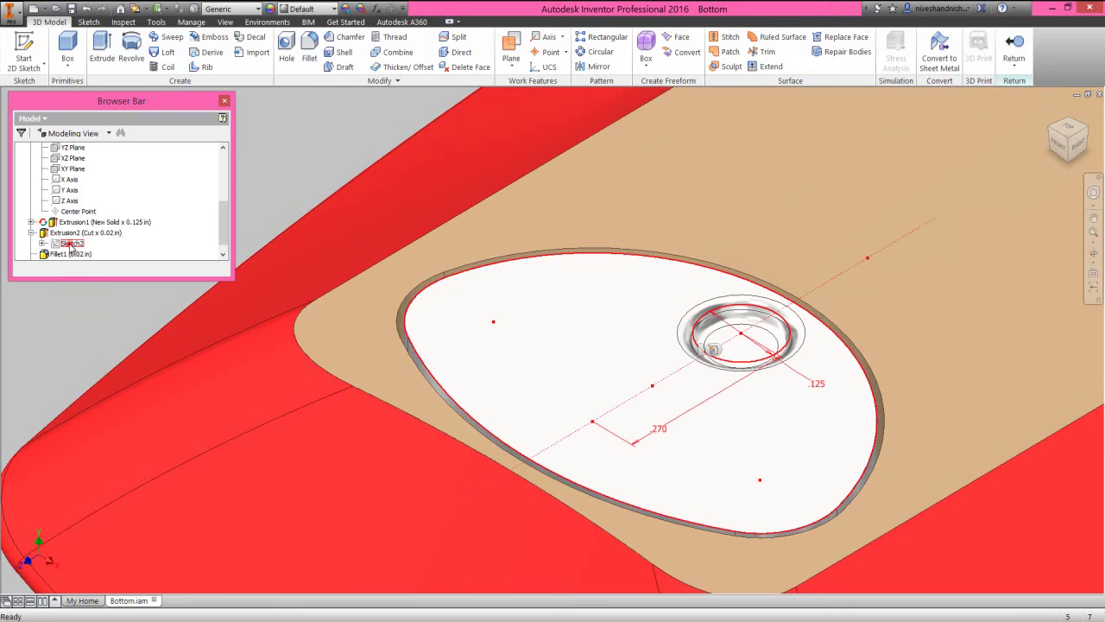
pyautogui.rightClick(72, 245)
pyautogui.click(94, 381)
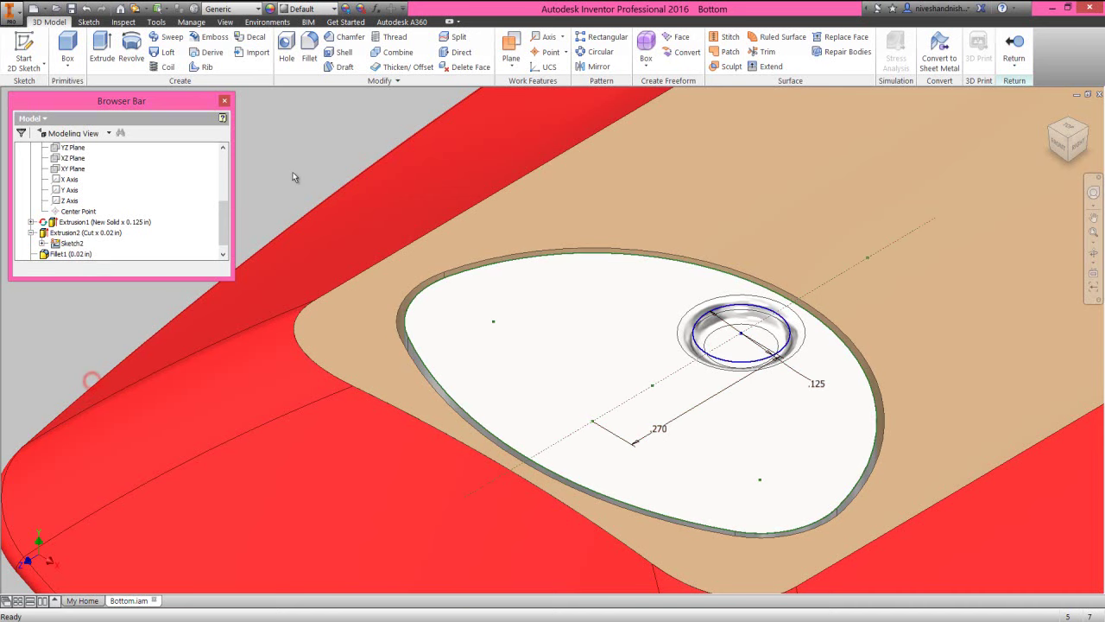
# Step: Create a work plane through the pocket circle's center point parallel to the anvil's XZ plane, and turn off Sketch2's visibility
pyautogui.click(512, 45)
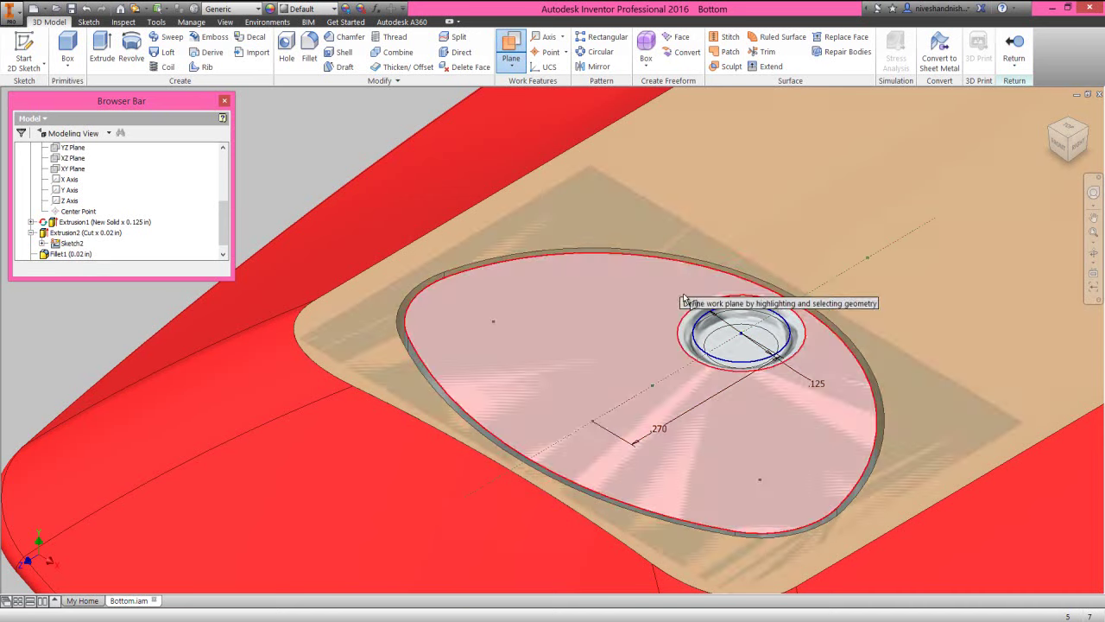
pyautogui.click(744, 337)
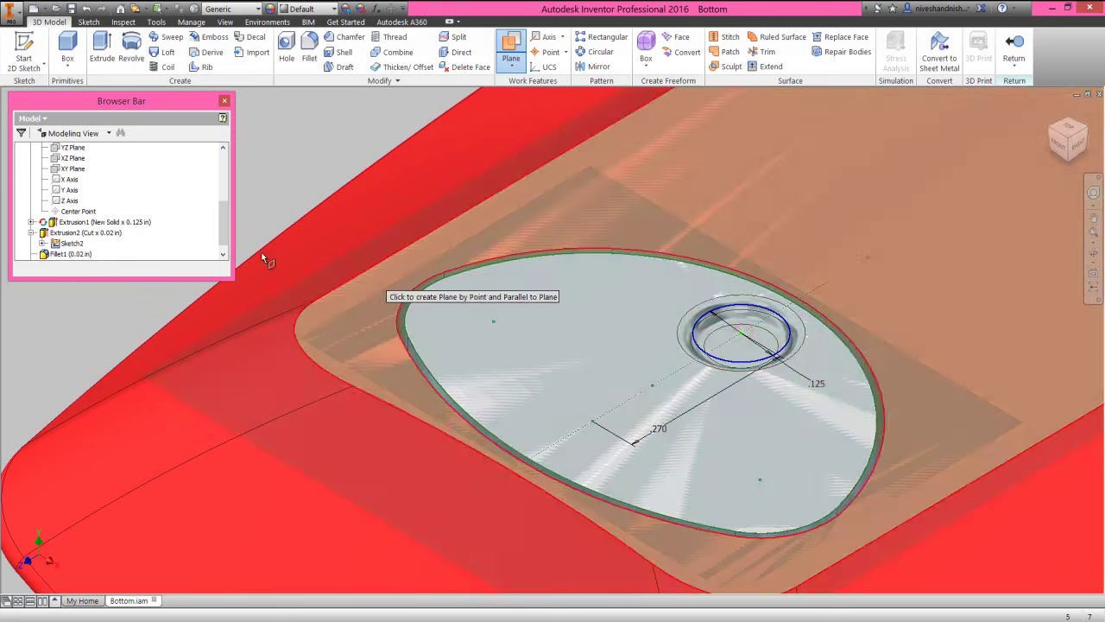
pyautogui.click(76, 158)
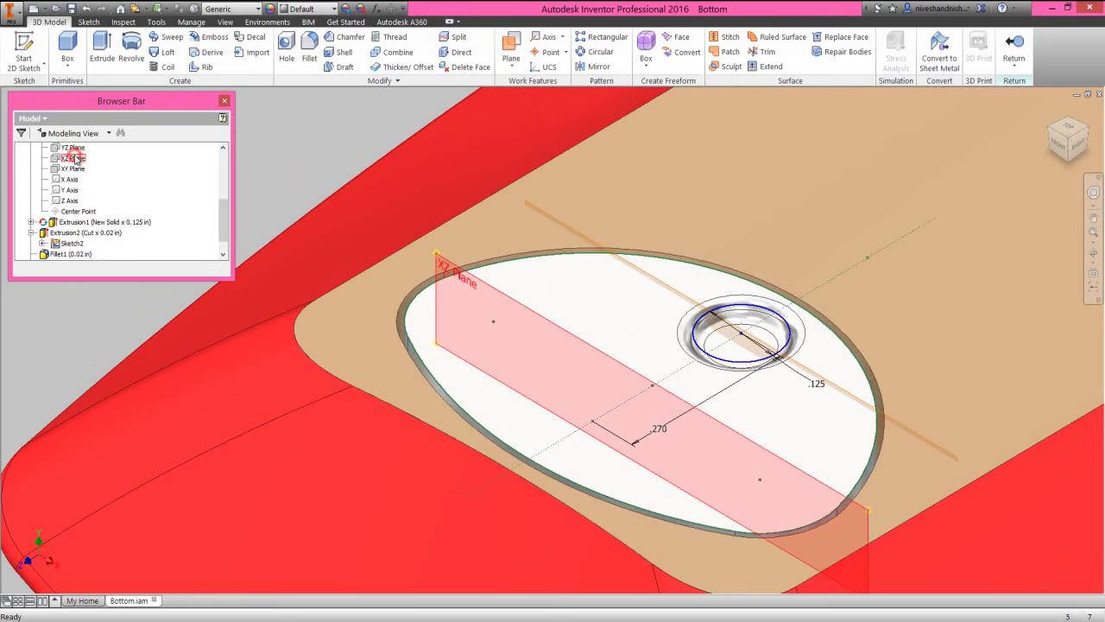
pyautogui.click(311, 136)
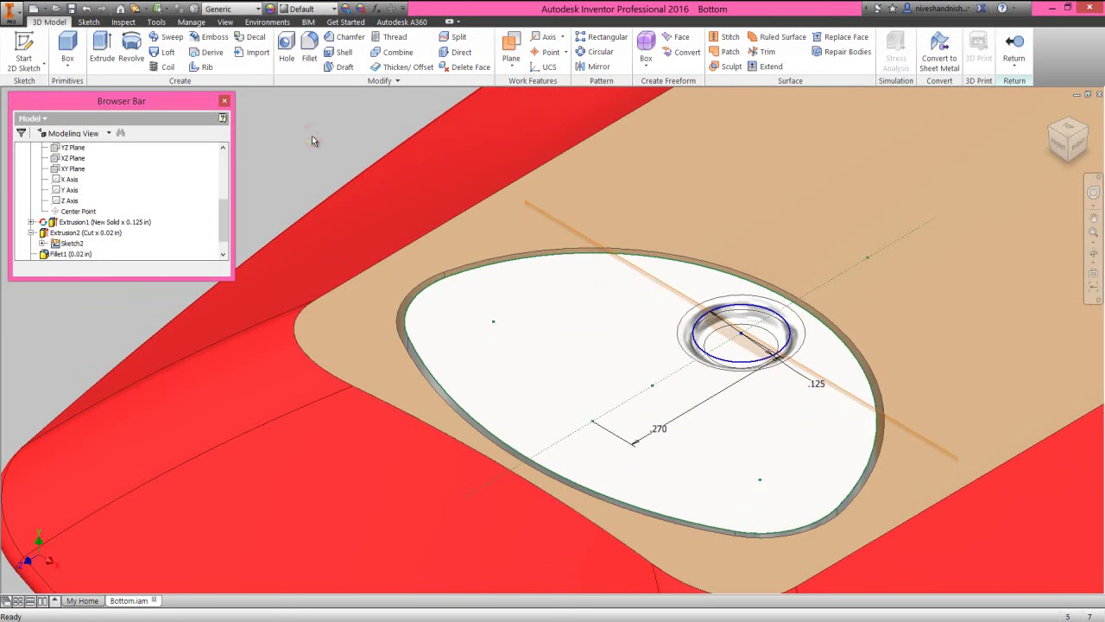
pyautogui.rightClick(79, 246)
pyautogui.click(104, 382)
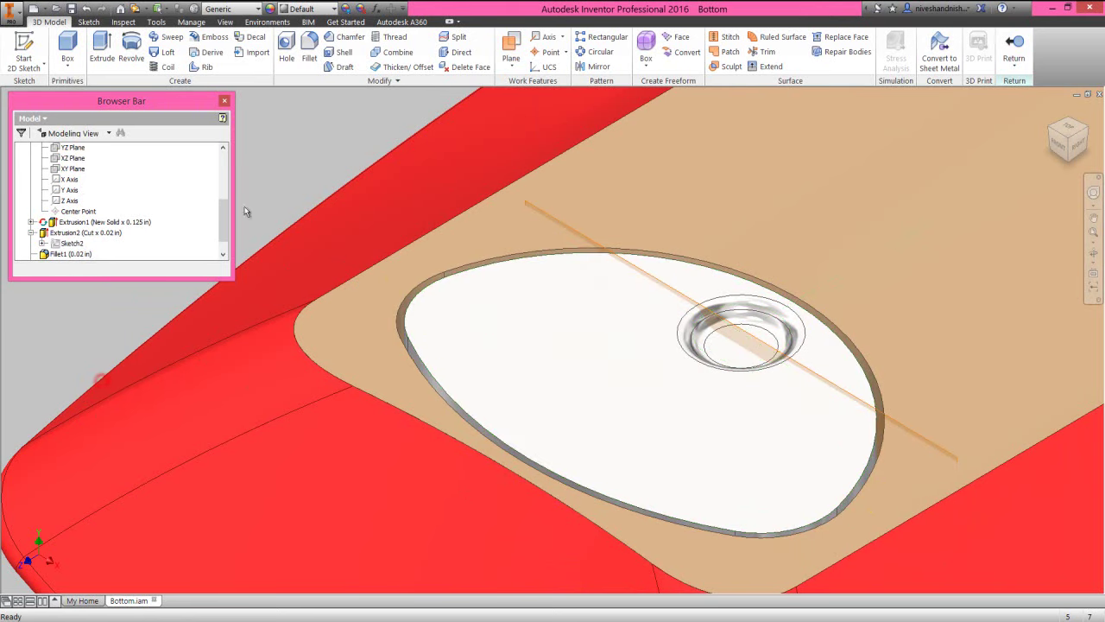
# Step: Create a second work plane offset .281 in from the plane through the pocket center, towards the anvil's opposite end
pyautogui.click(511, 66)
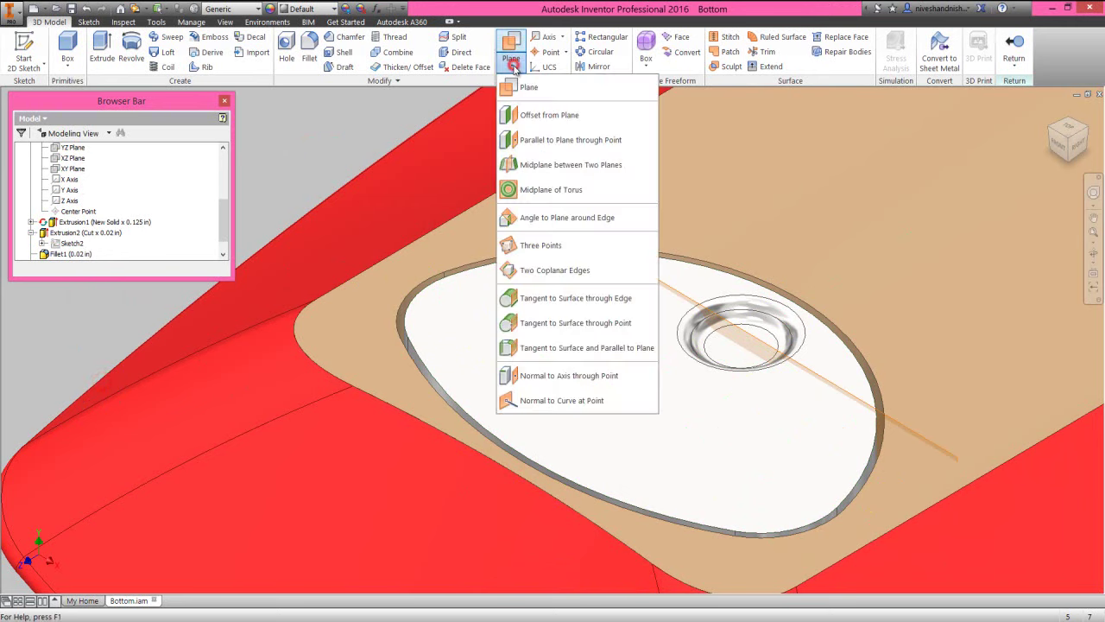
pyautogui.click(583, 116)
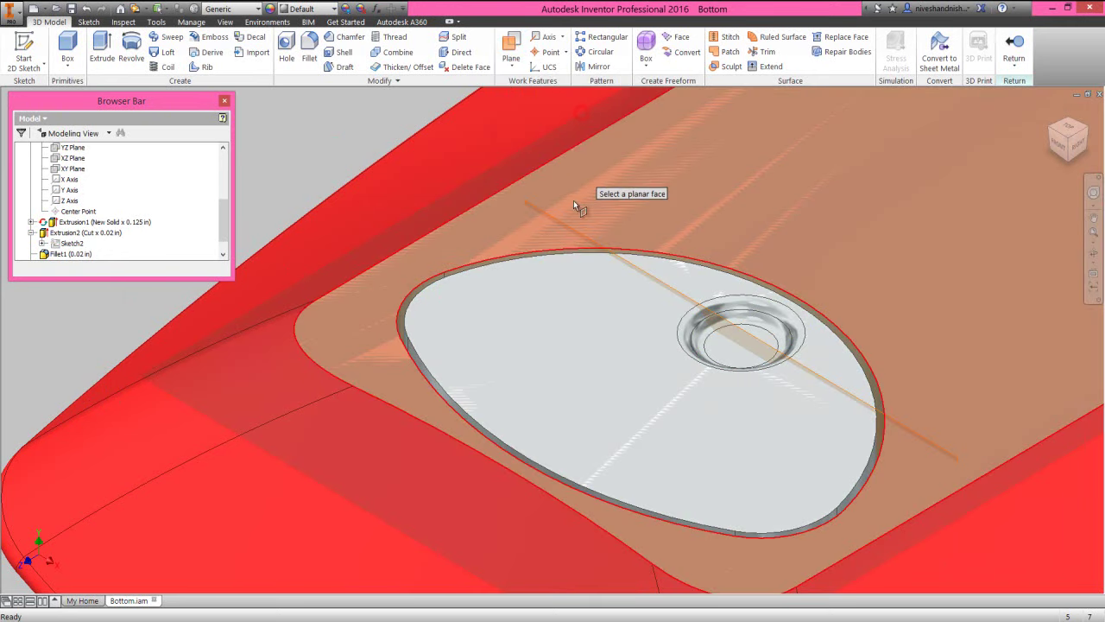
pyautogui.click(562, 225)
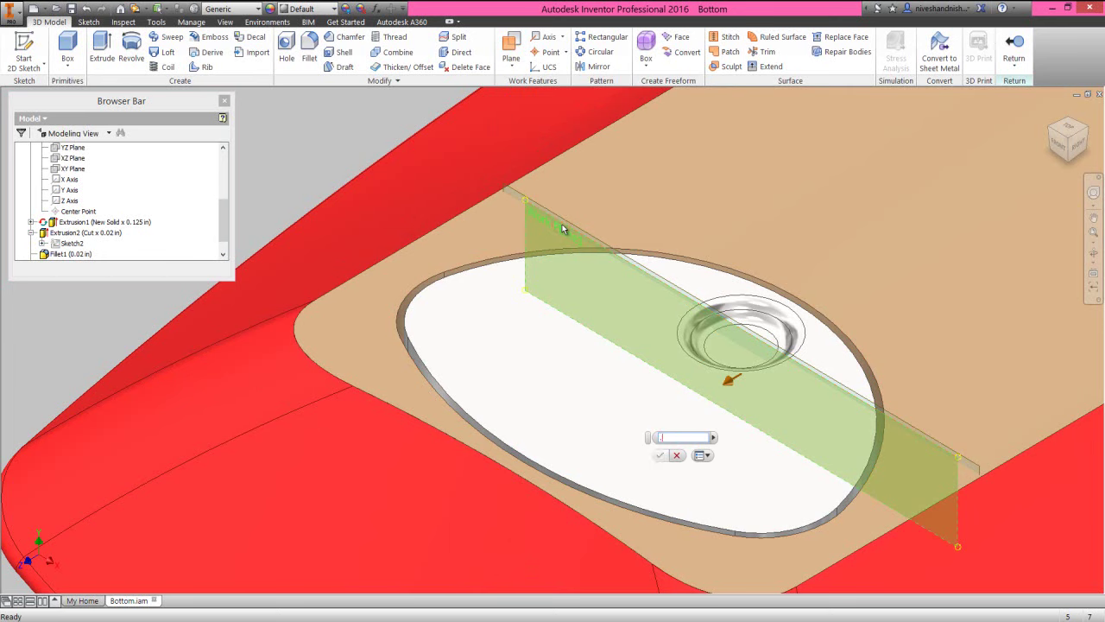
pyautogui.write('.281')
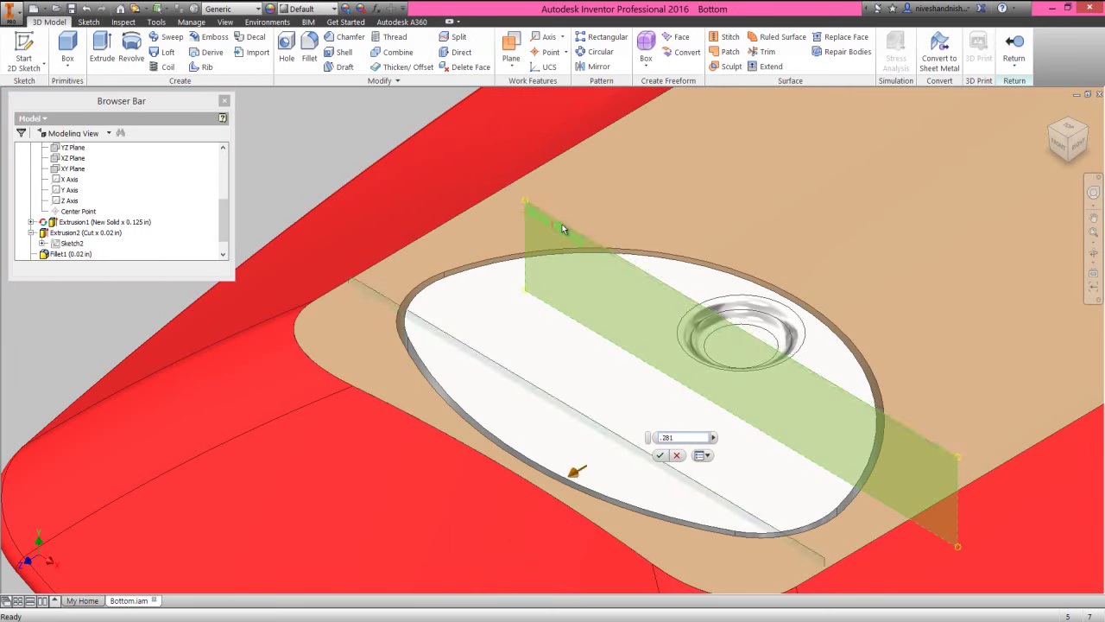
pyautogui.click(660, 455)
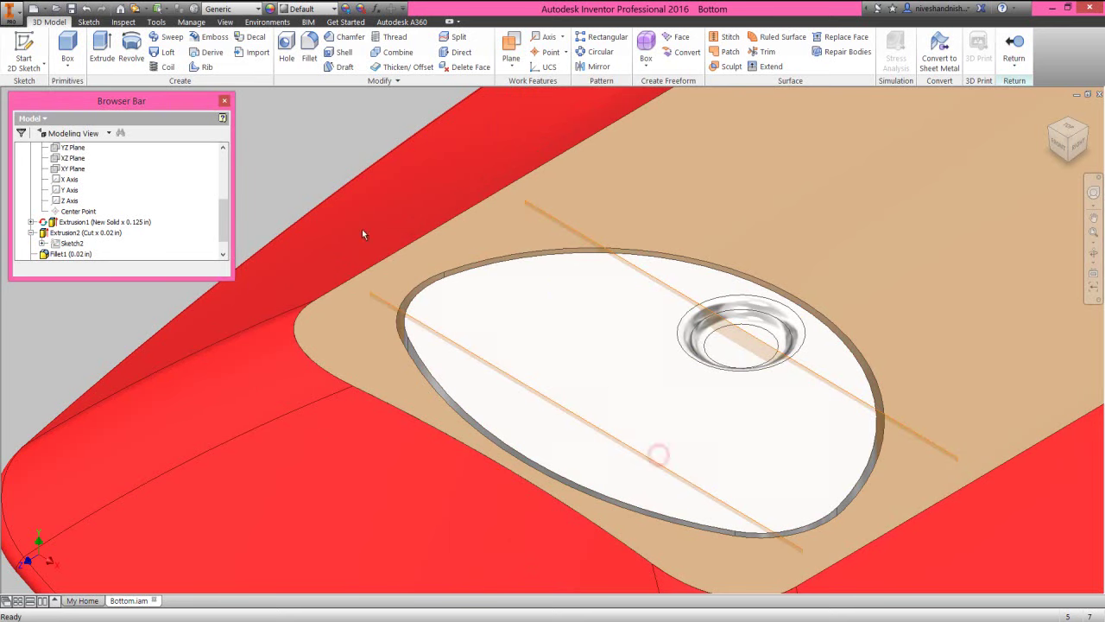
# Step: Return to the assembly, collapse its browser tree, and isolate the Bottom - Anvil part for in-place editing
pyautogui.click(1015, 50)
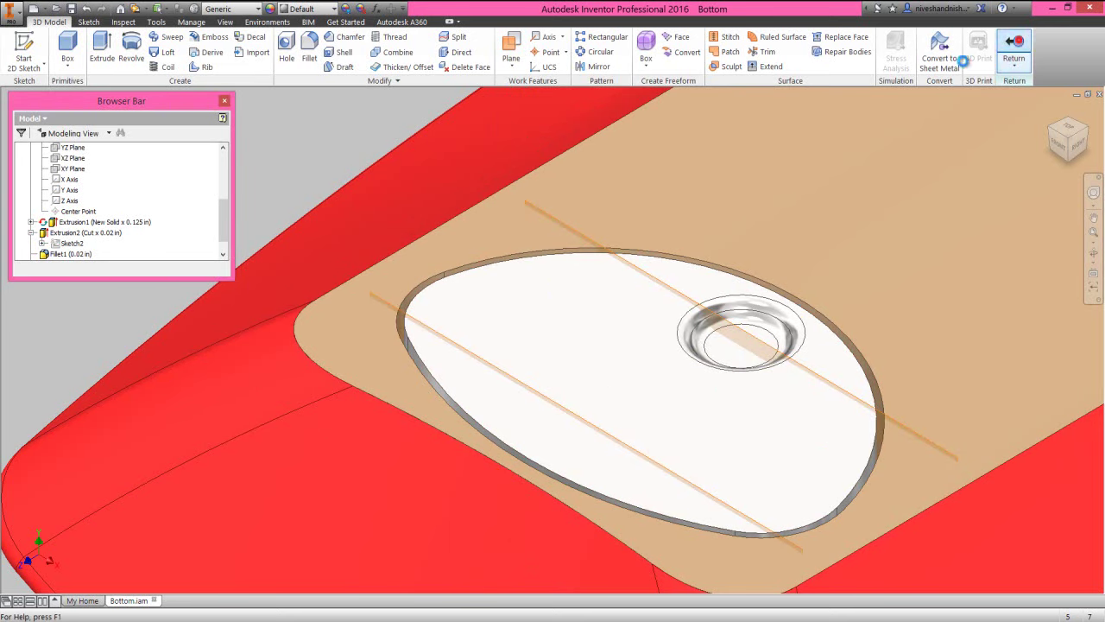
pyautogui.rightClick(148, 207)
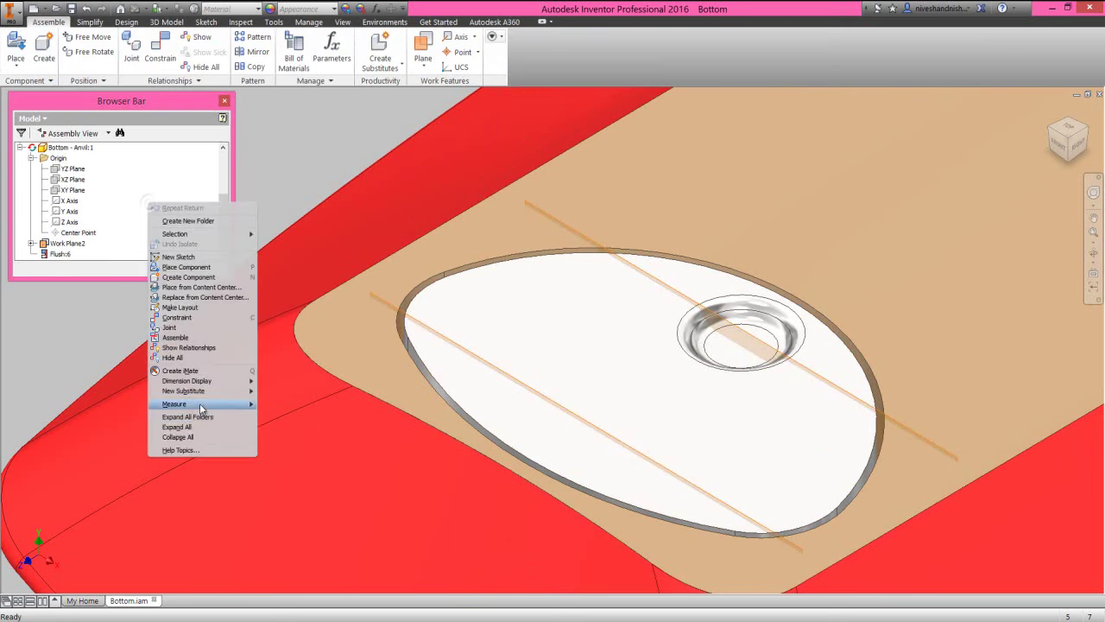
pyautogui.click(206, 442)
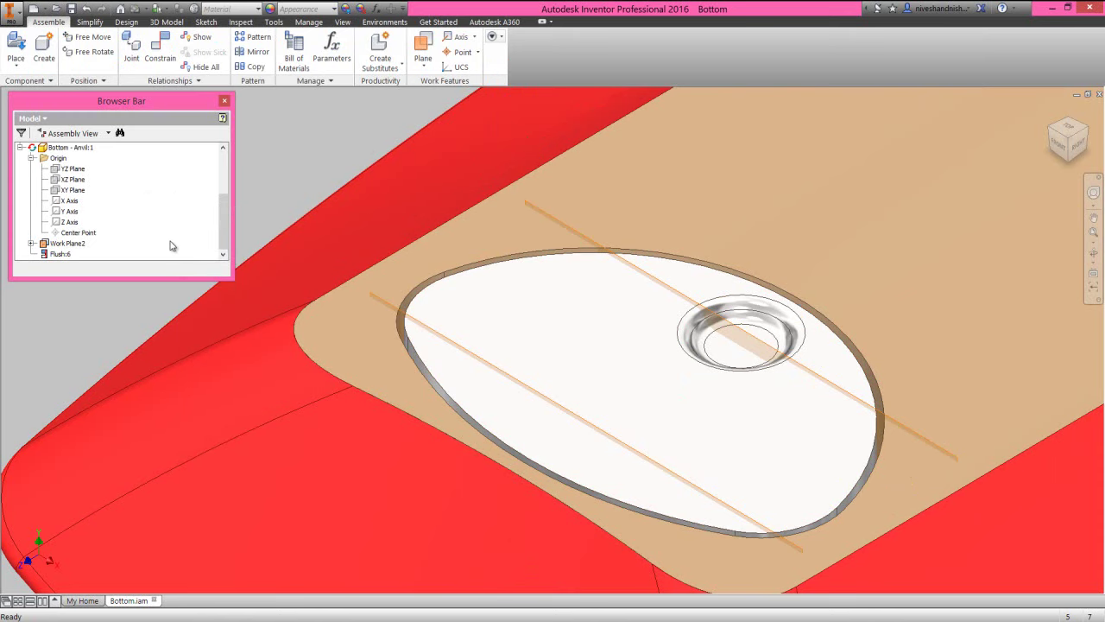
pyautogui.rightClick(170, 246)
pyautogui.click(209, 476)
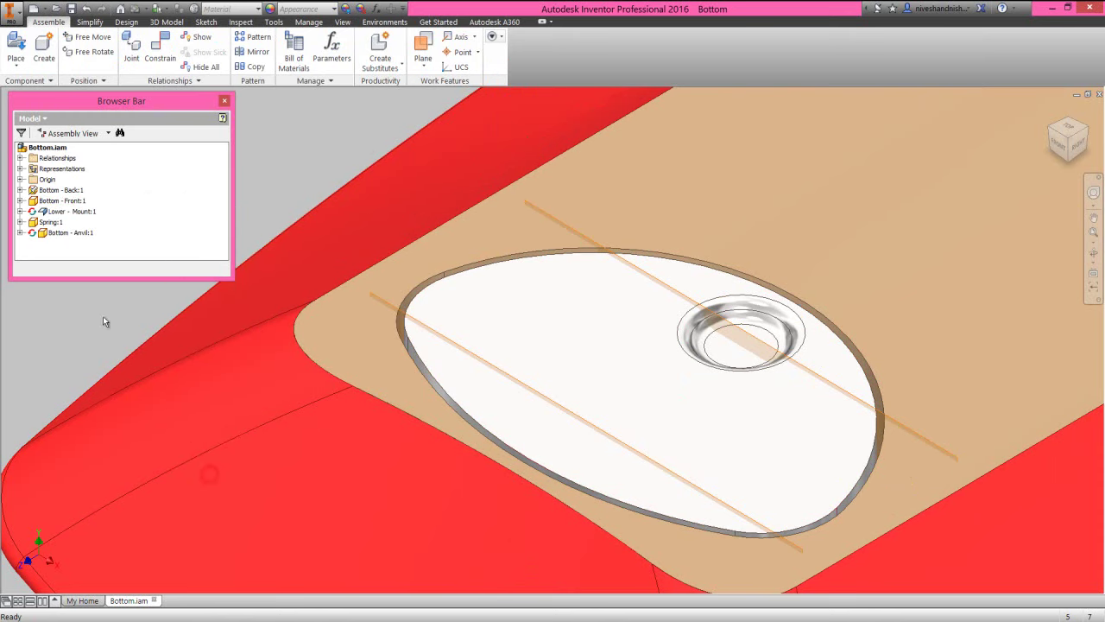
pyautogui.rightClick(59, 236)
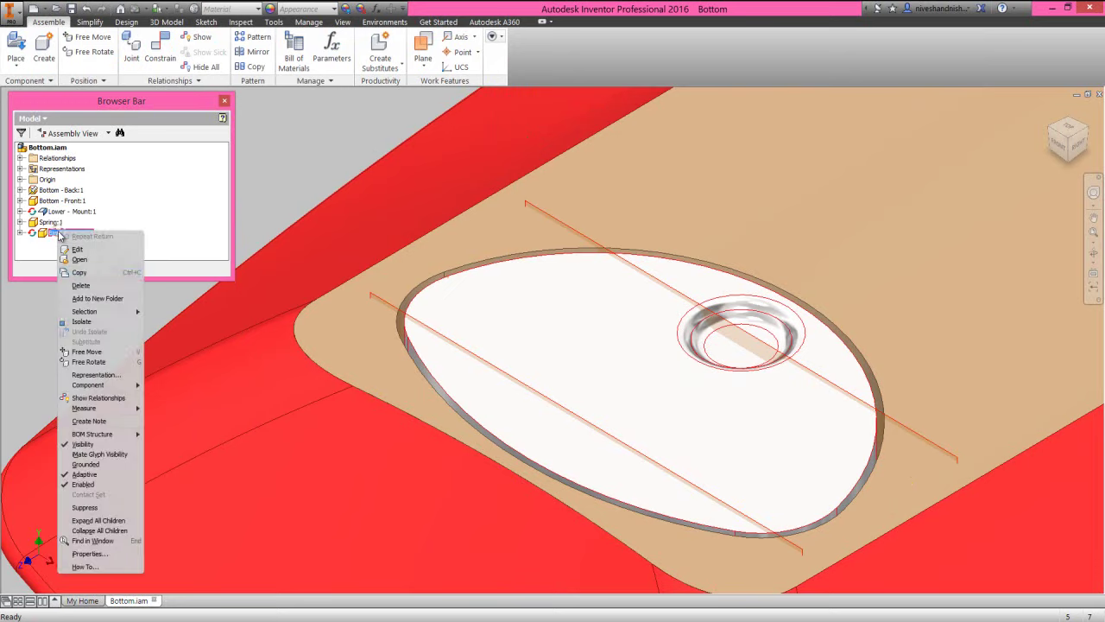
pyautogui.click(92, 322)
pyautogui.click(159, 341)
pyautogui.doubleClick(532, 385)
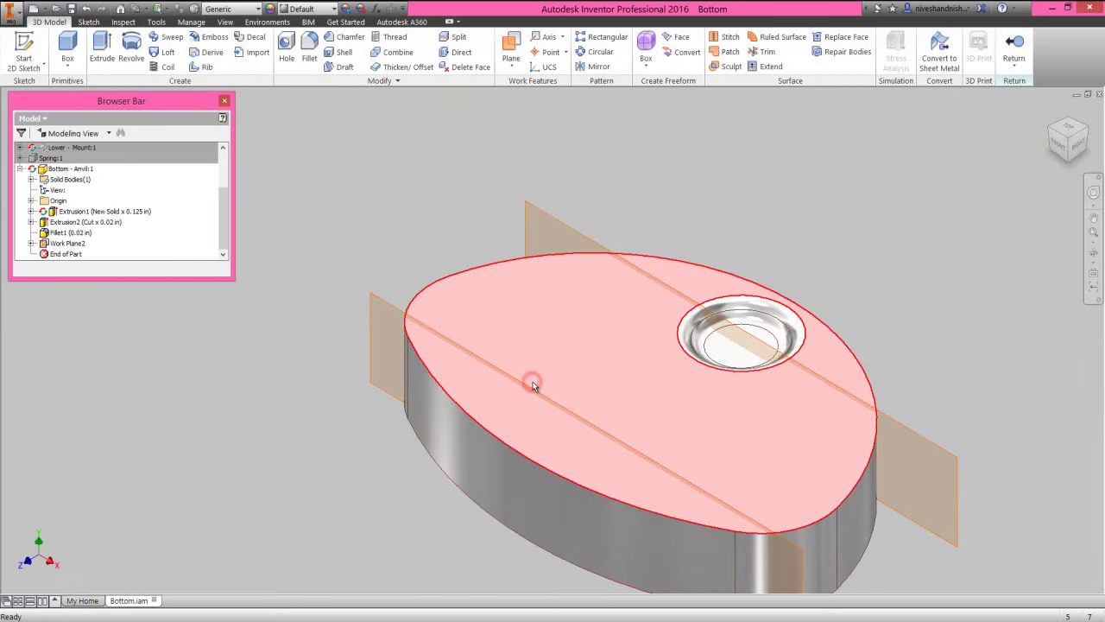
# Step: Start a sketch on the .281 in offset work plane and turn off the visibility of both work planes
pyautogui.click(390, 309)
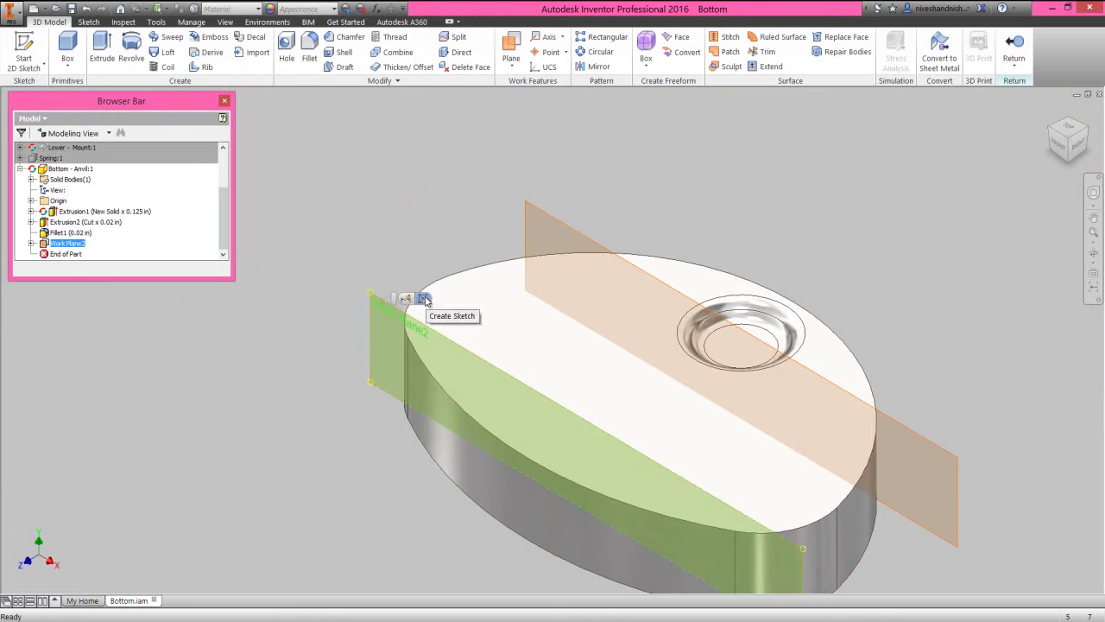
pyautogui.click(424, 299)
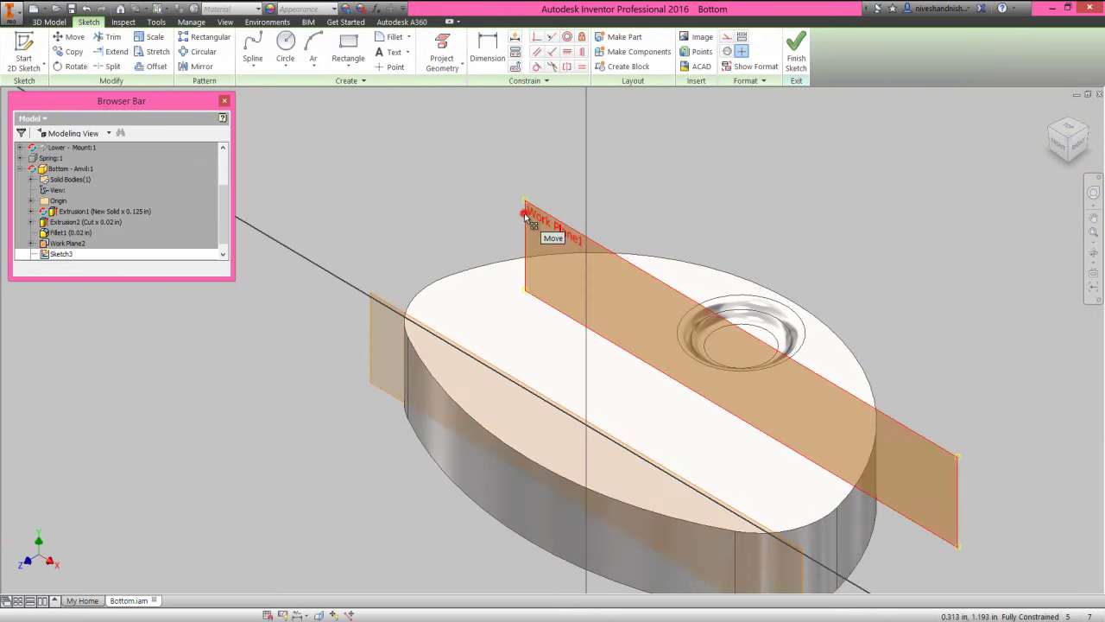
pyautogui.click(524, 212)
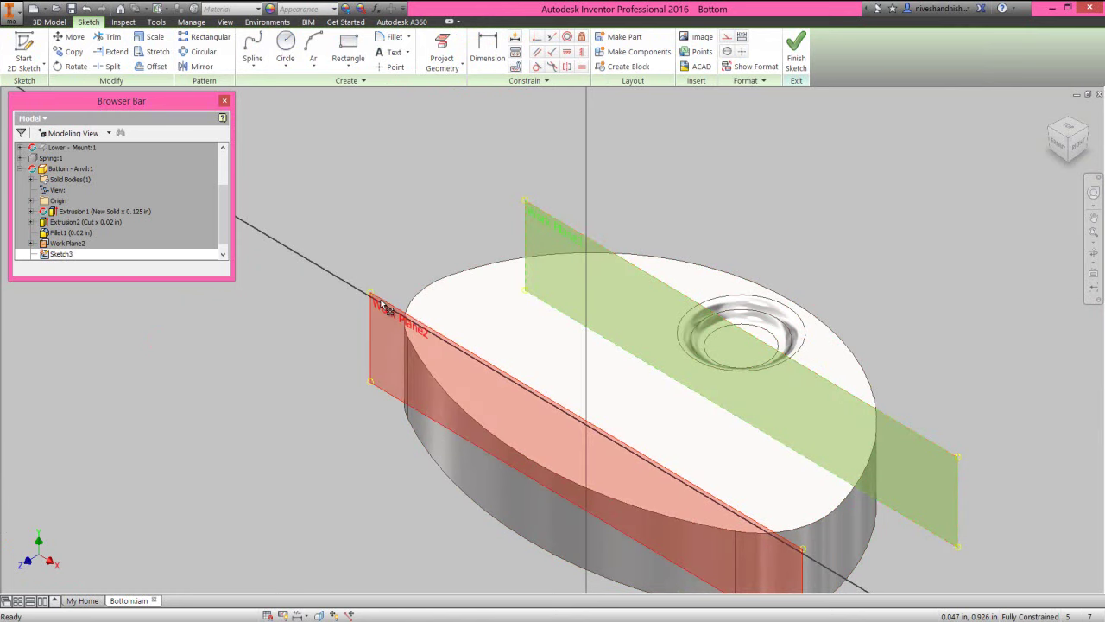
pyautogui.rightClick(385, 300)
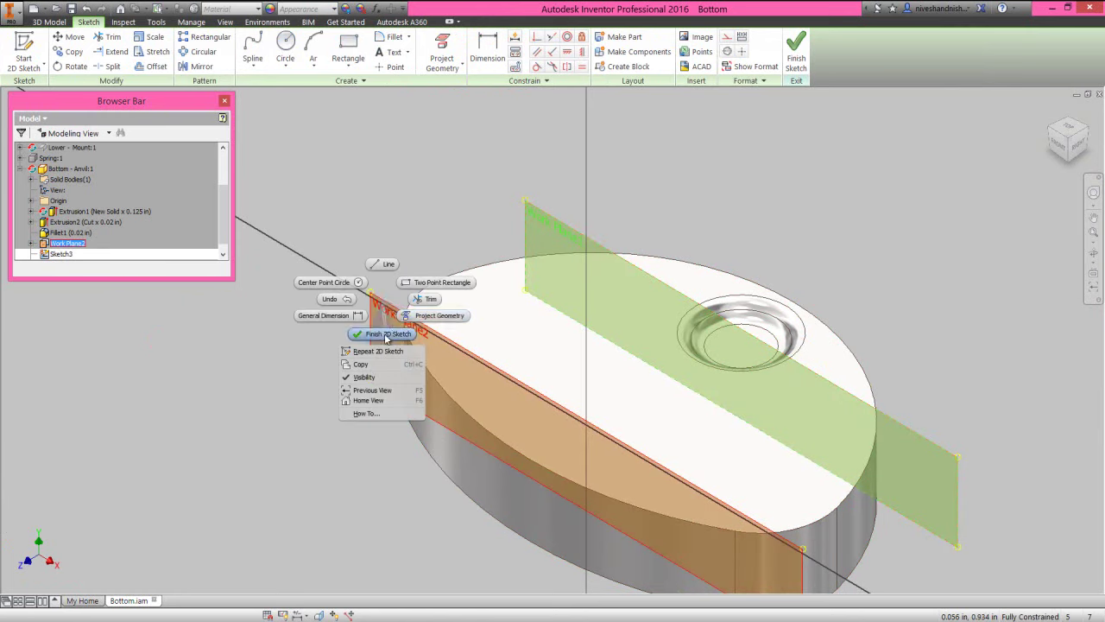
pyautogui.click(361, 377)
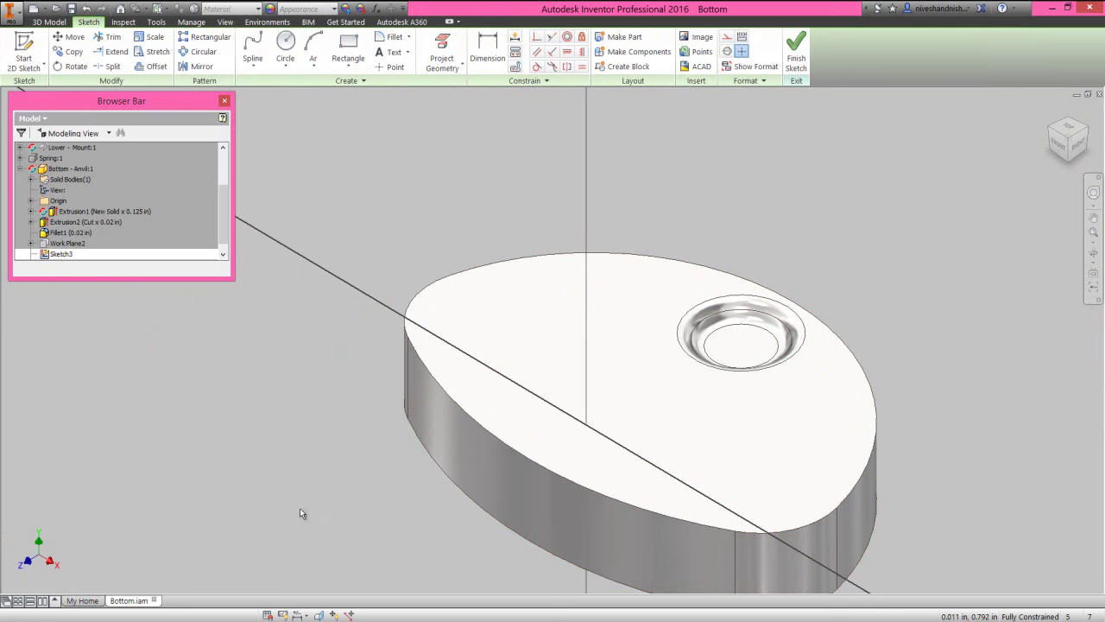
# Step: Slice the graphics at the sketch plane, and project the YZ plane and the anvil's upper edge into the sketch
pyautogui.click(319, 614)
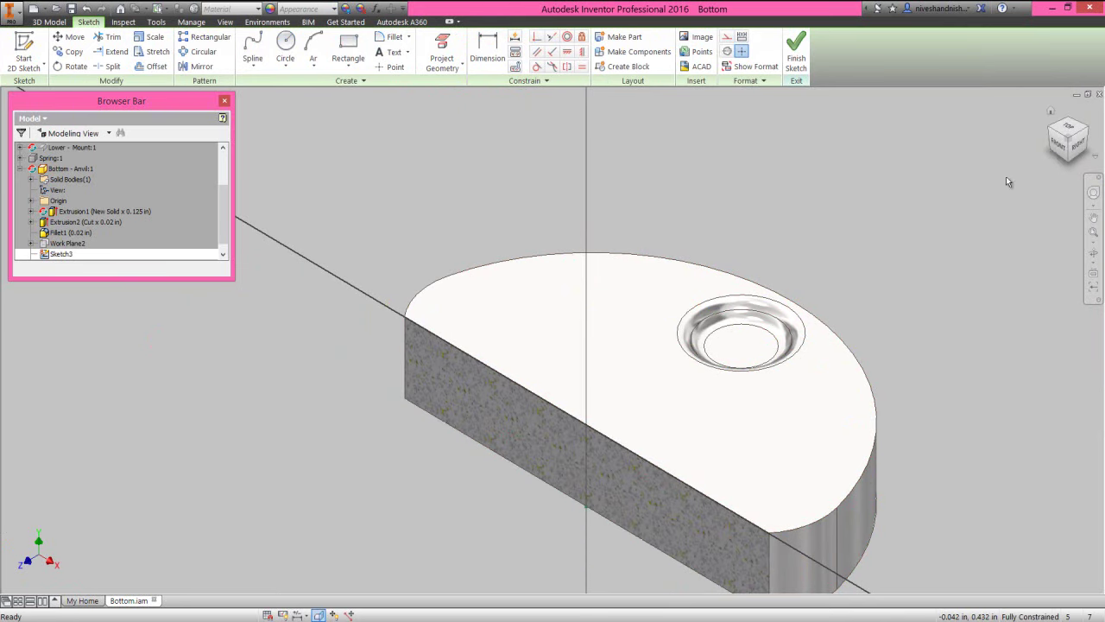
pyautogui.click(1058, 143)
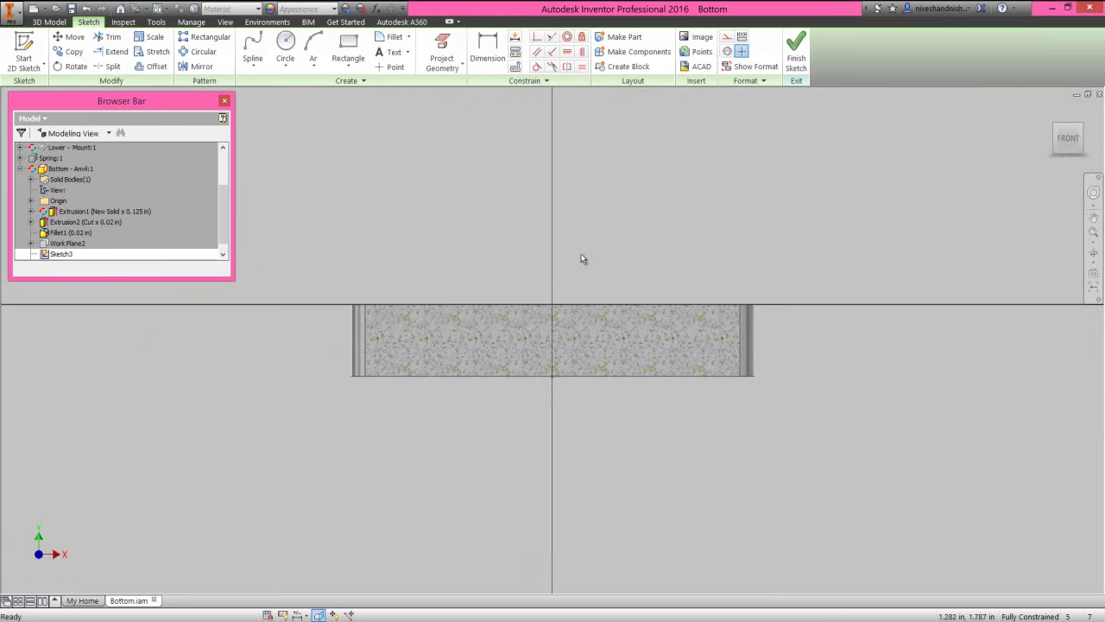
pyautogui.press('p')
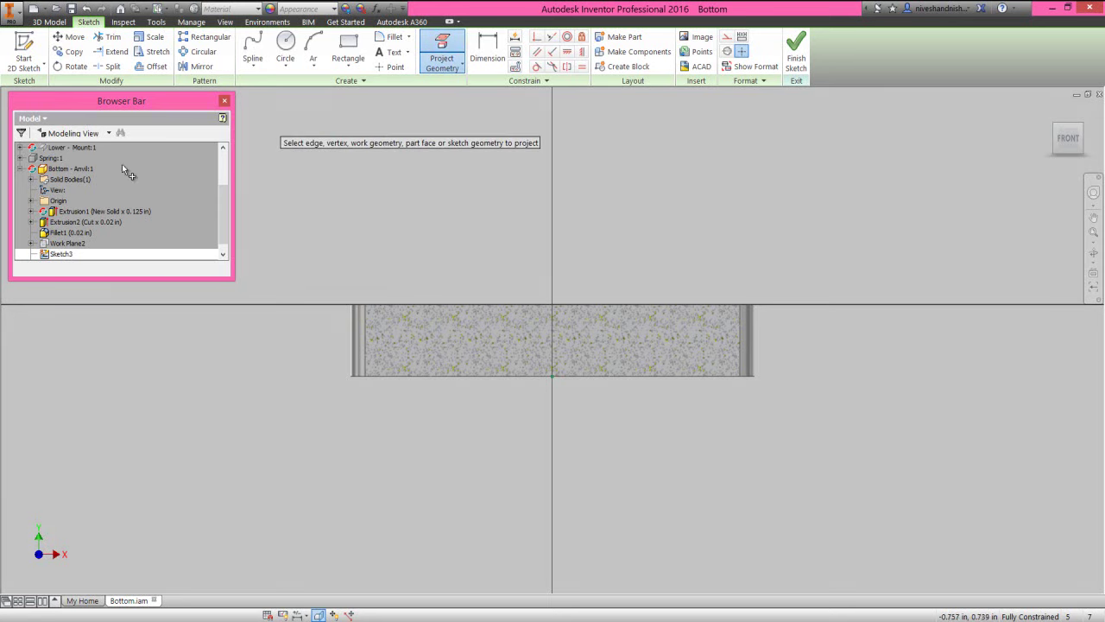
pyautogui.click(31, 200)
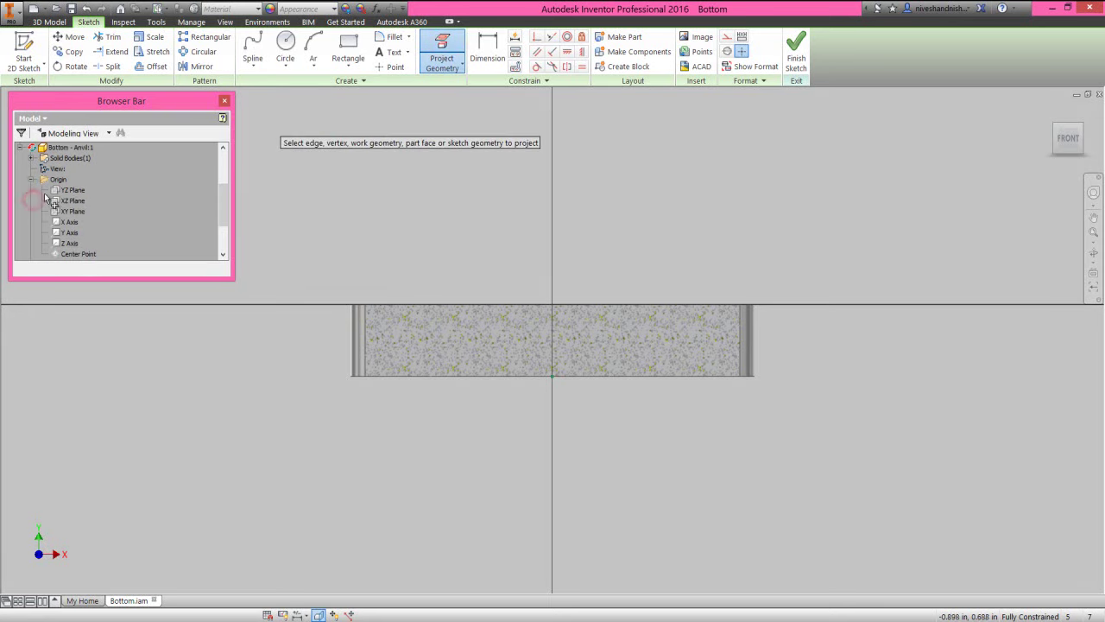
pyautogui.click(65, 190)
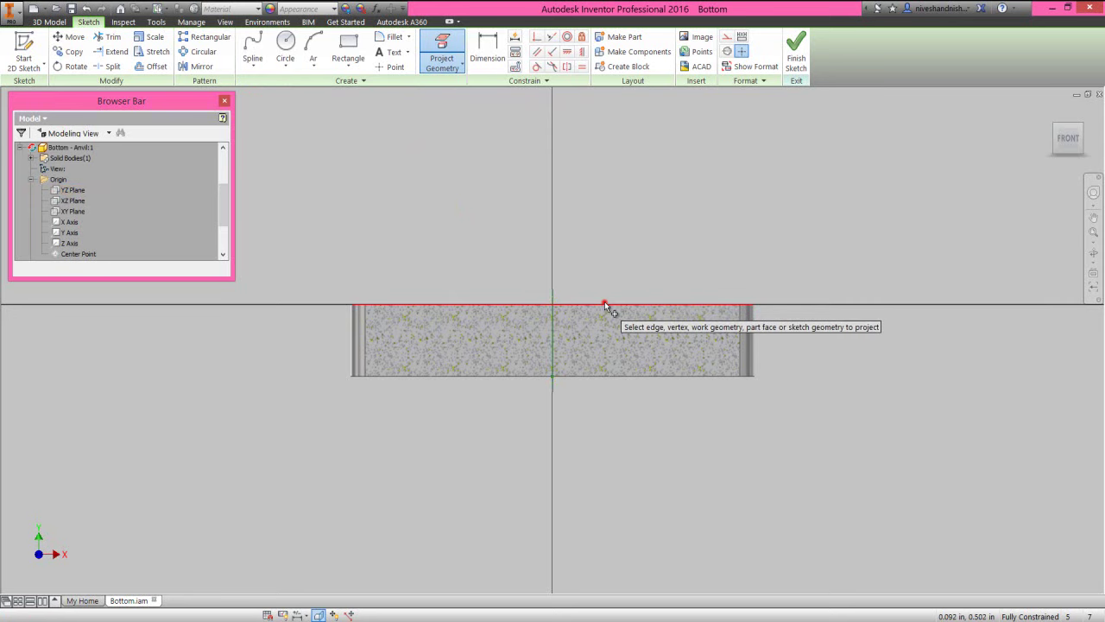
pyautogui.rightClick(584, 244)
pyautogui.click(624, 243)
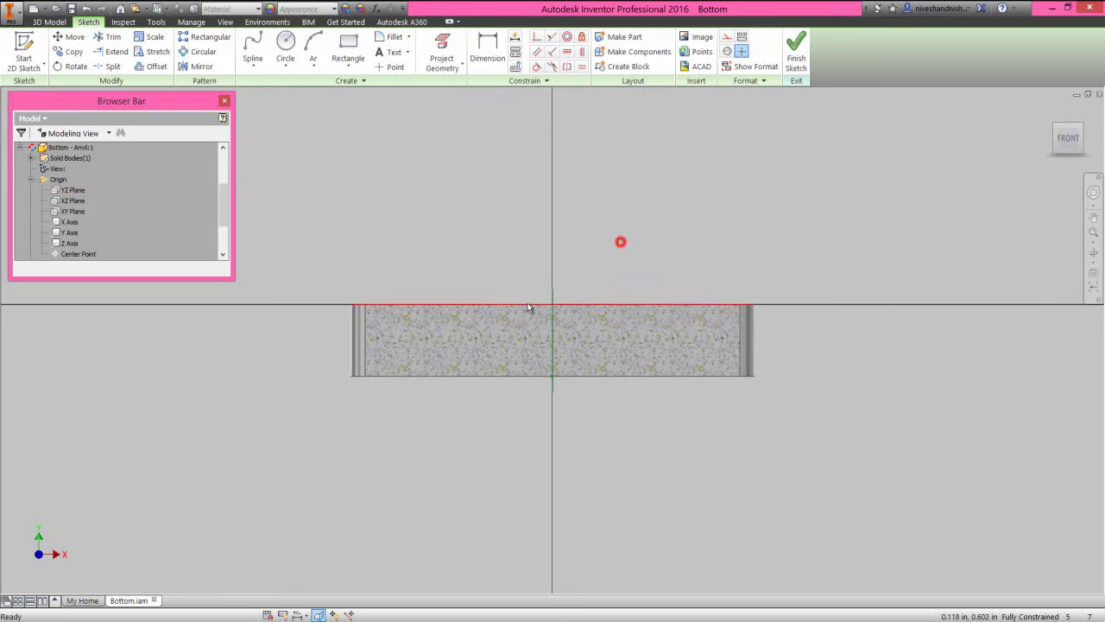
# Step: Draw a .02 in vertical line down from where the projected upper edge meets the projected YZ plane
pyautogui.scroll(3, 508, 313)
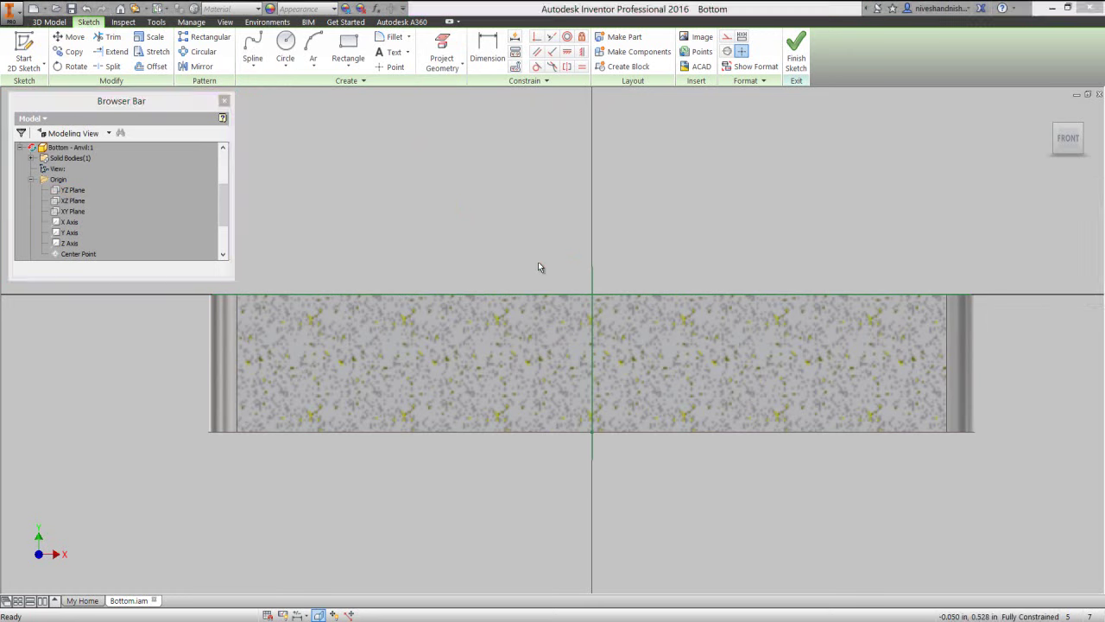
pyautogui.rightClick(537, 262)
pyautogui.click(537, 227)
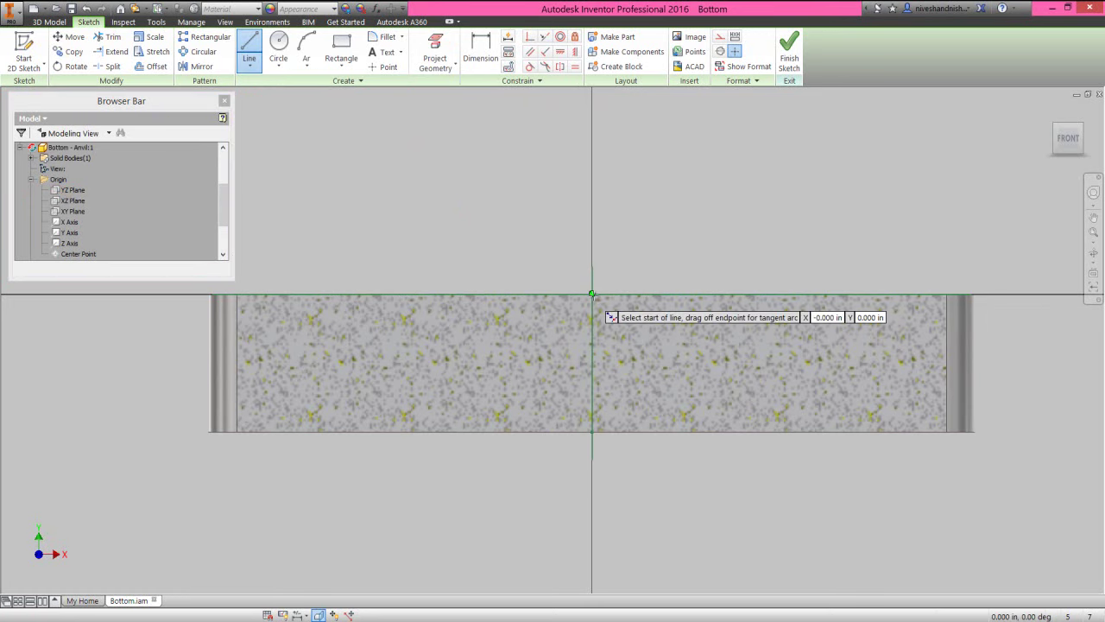
pyautogui.click(592, 296)
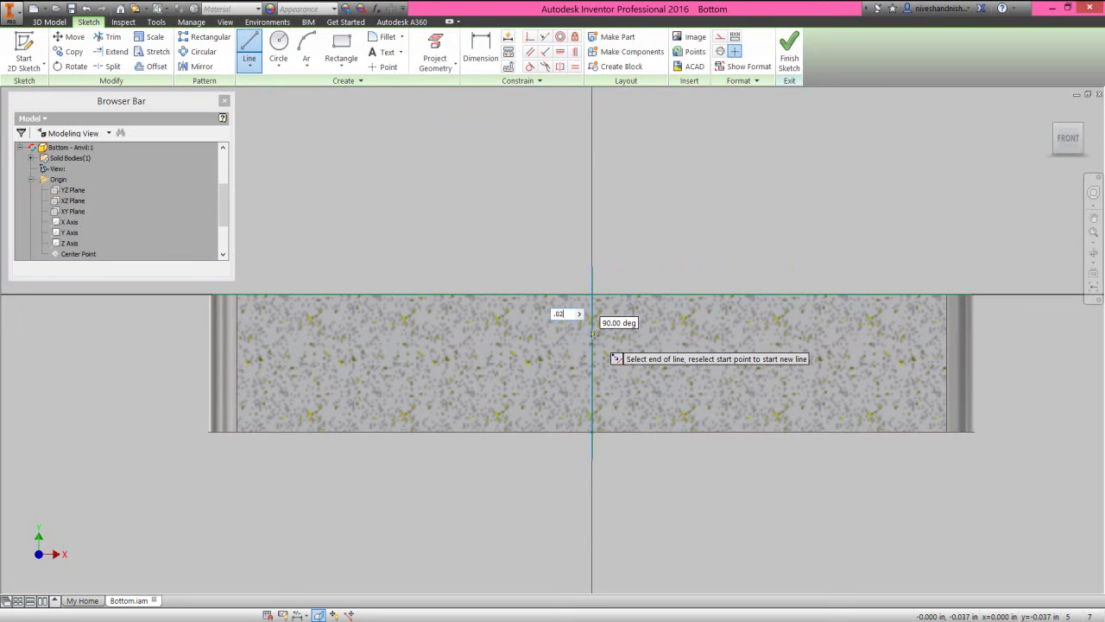
pyautogui.rightClick(607, 322)
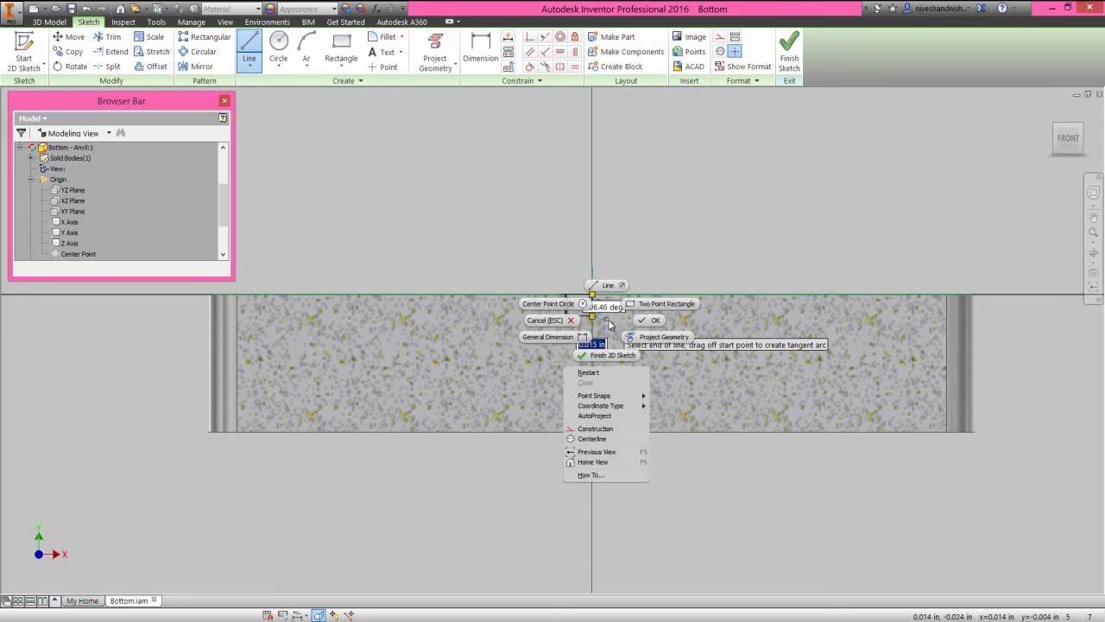
pyautogui.click(588, 372)
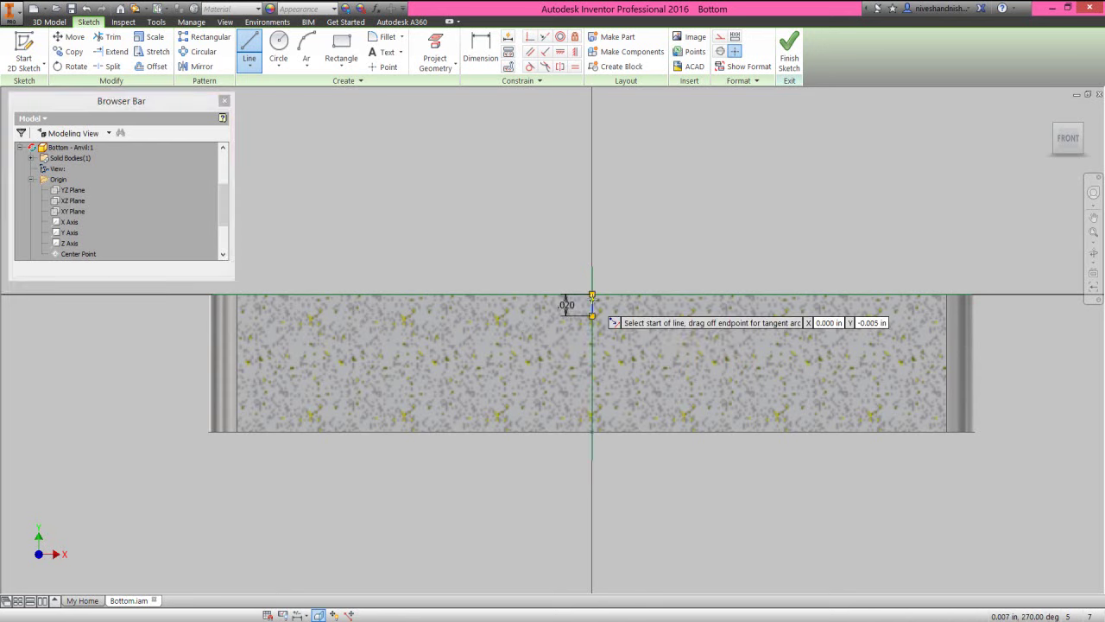
# Step: Draw a .214 in horizontal line leftwards along the anvil's upper edge from the top end of the vertical line
pyautogui.click(591, 295)
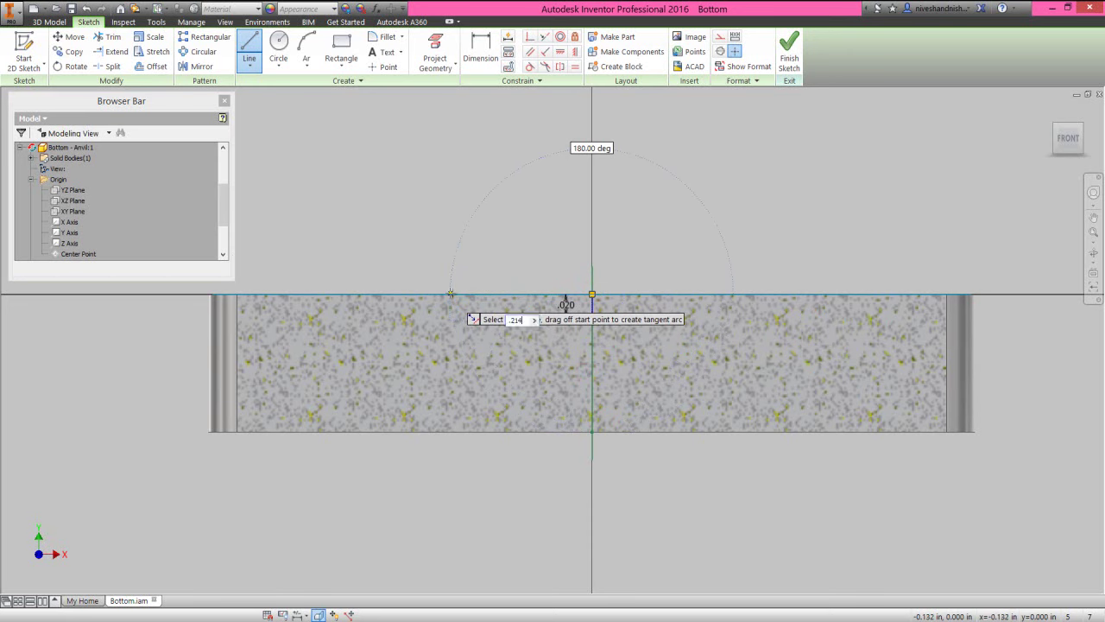
pyautogui.write('.214')
pyautogui.press('Return')
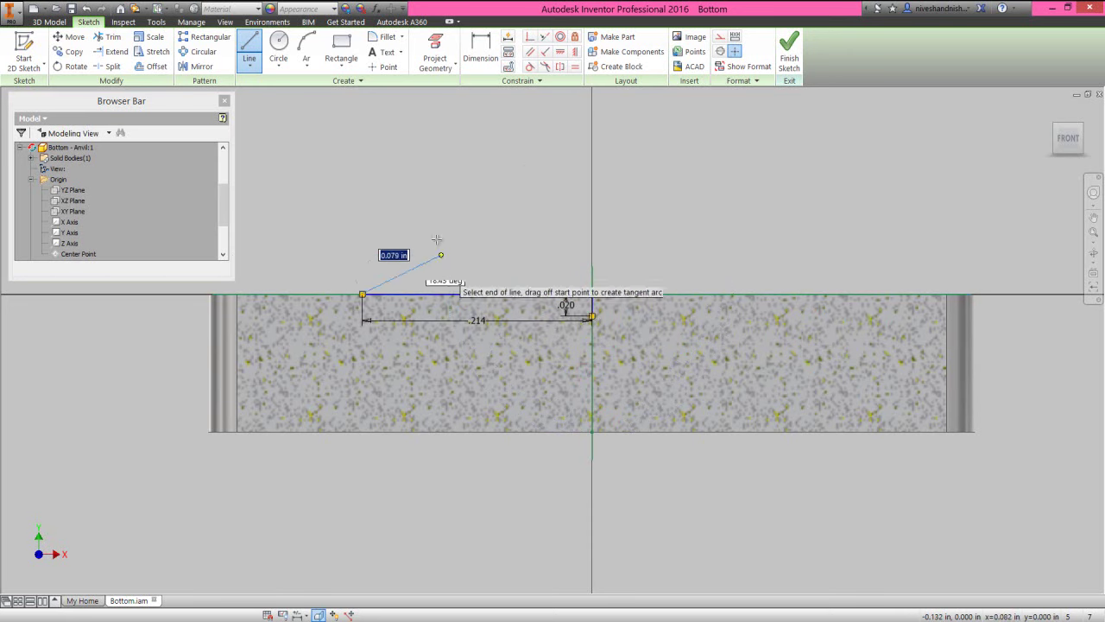
pyautogui.rightClick(432, 231)
pyautogui.click(470, 227)
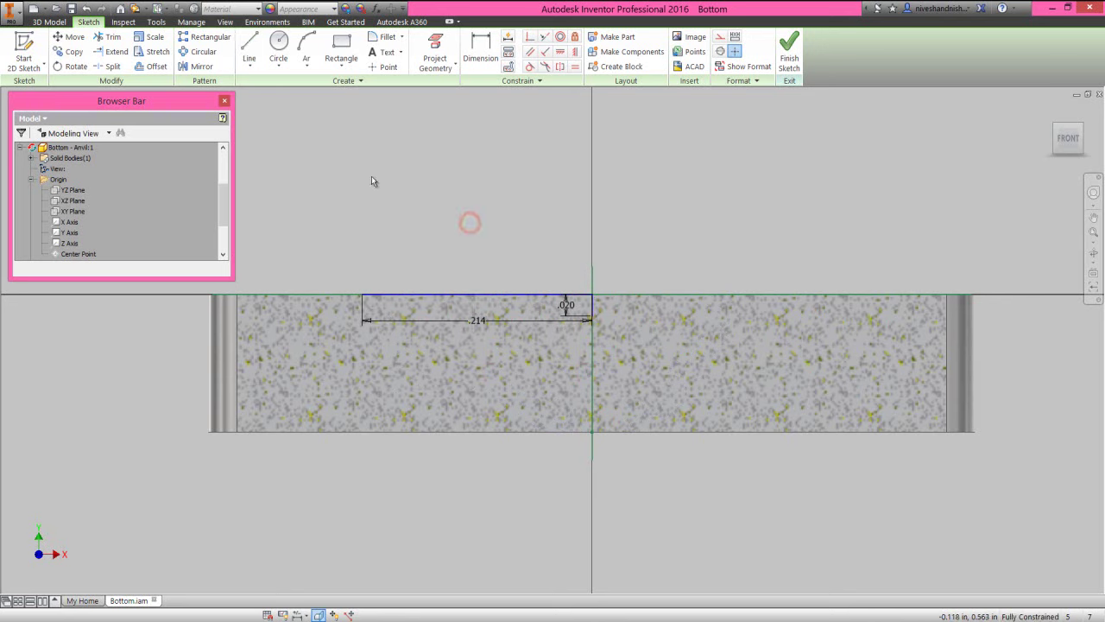
# Step: Draw an interpolation spline from the .02 in line's lower end through one intermediate point to the .214 in line's outer end
pyautogui.click(248, 64)
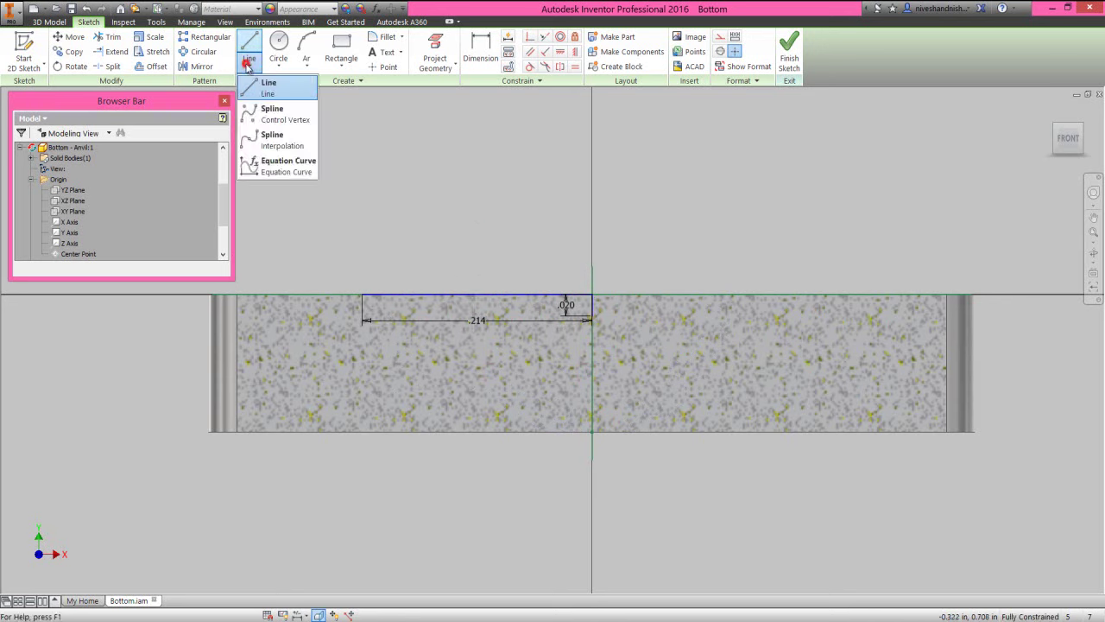
pyautogui.click(291, 141)
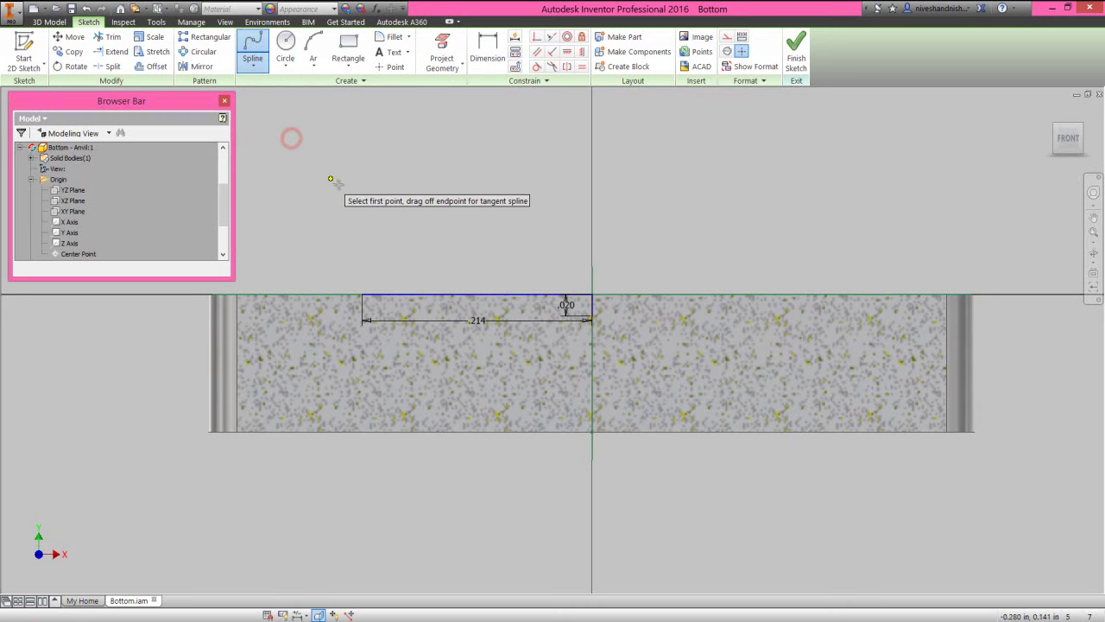
pyautogui.click(592, 318)
pyautogui.scroll(-2, 367, 314)
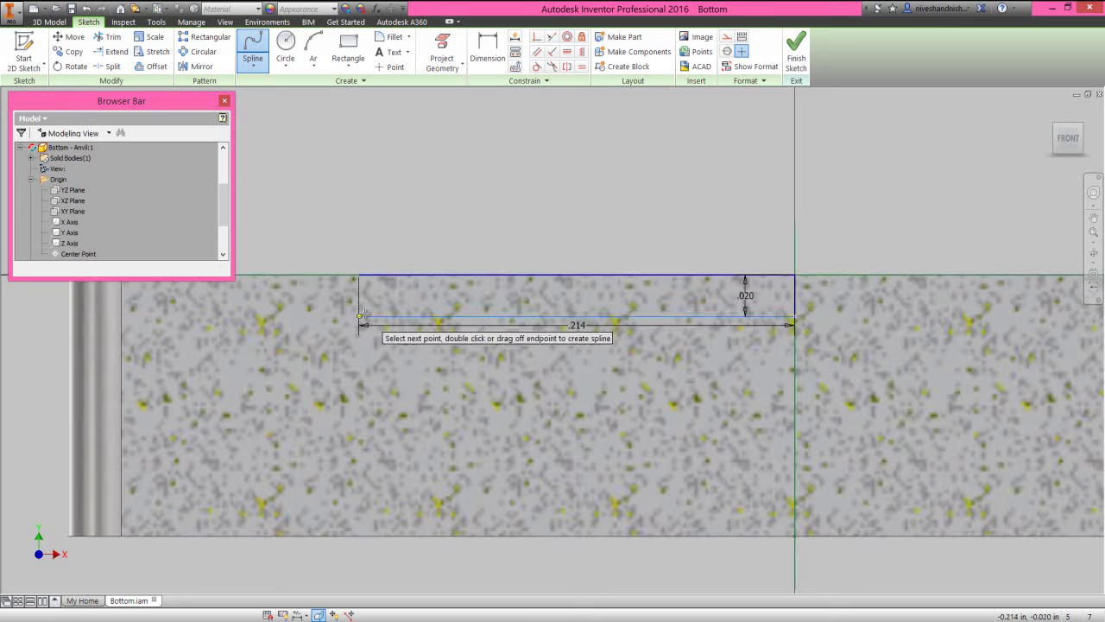
pyautogui.click(385, 298)
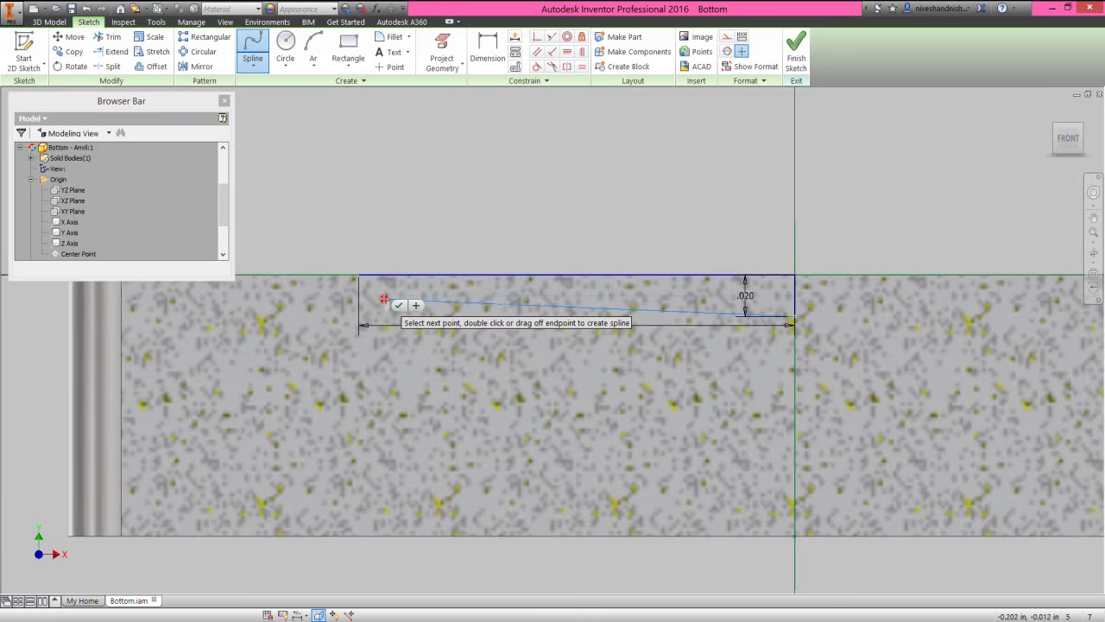
pyautogui.click(359, 275)
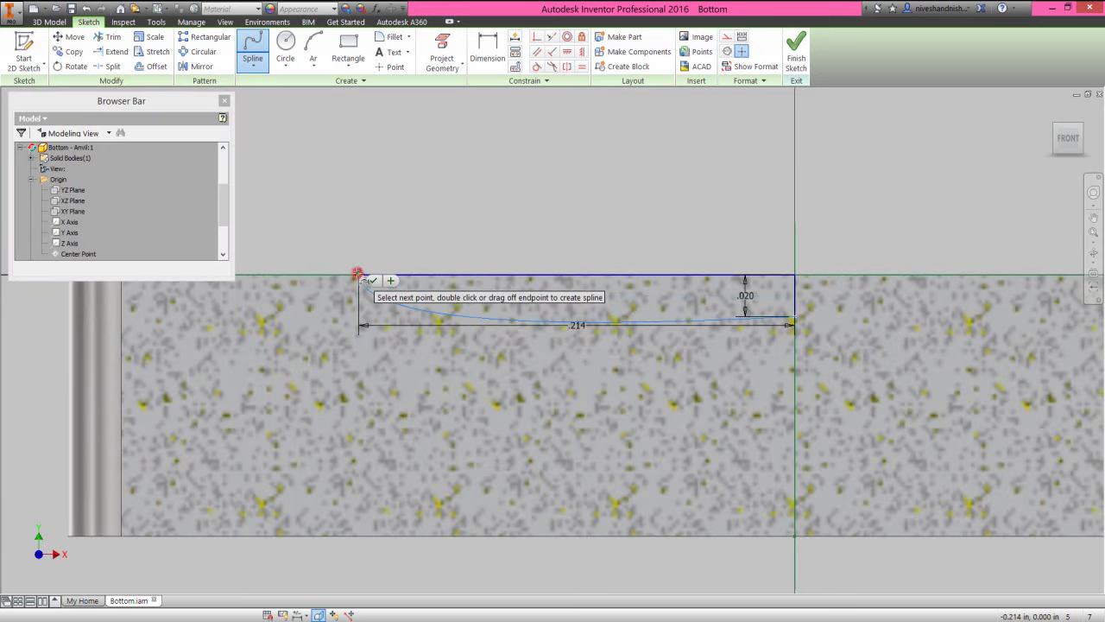
pyautogui.click(373, 281)
pyautogui.press('Escape')
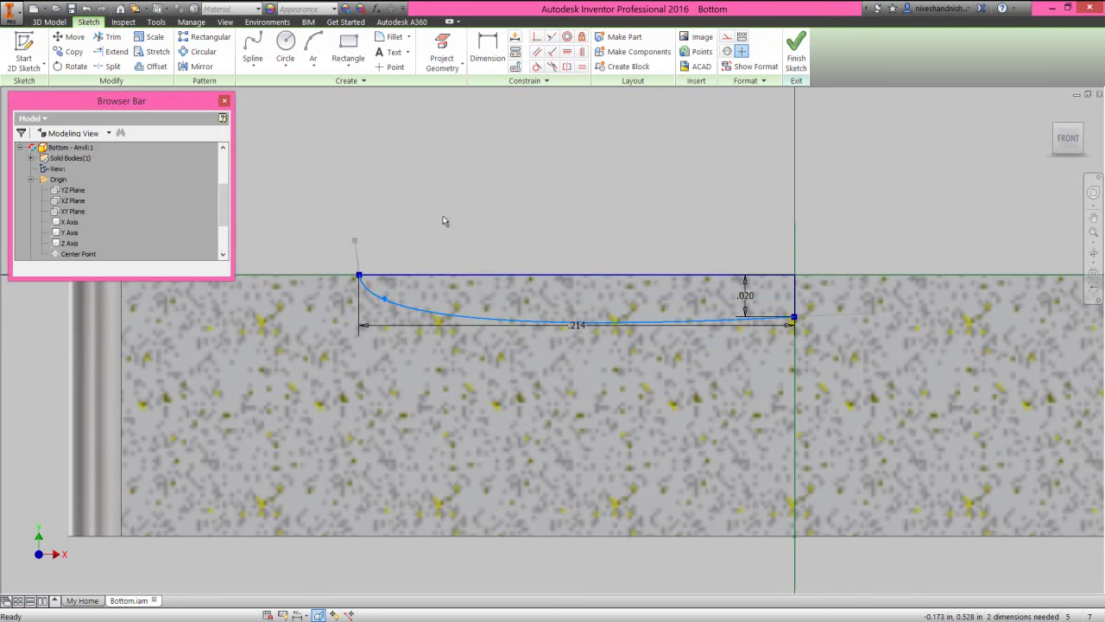
# Step: Dimension the spline's intermediate point .188 in horizontally from the projected YZ plane
pyautogui.rightClick(492, 218)
pyautogui.click(413, 227)
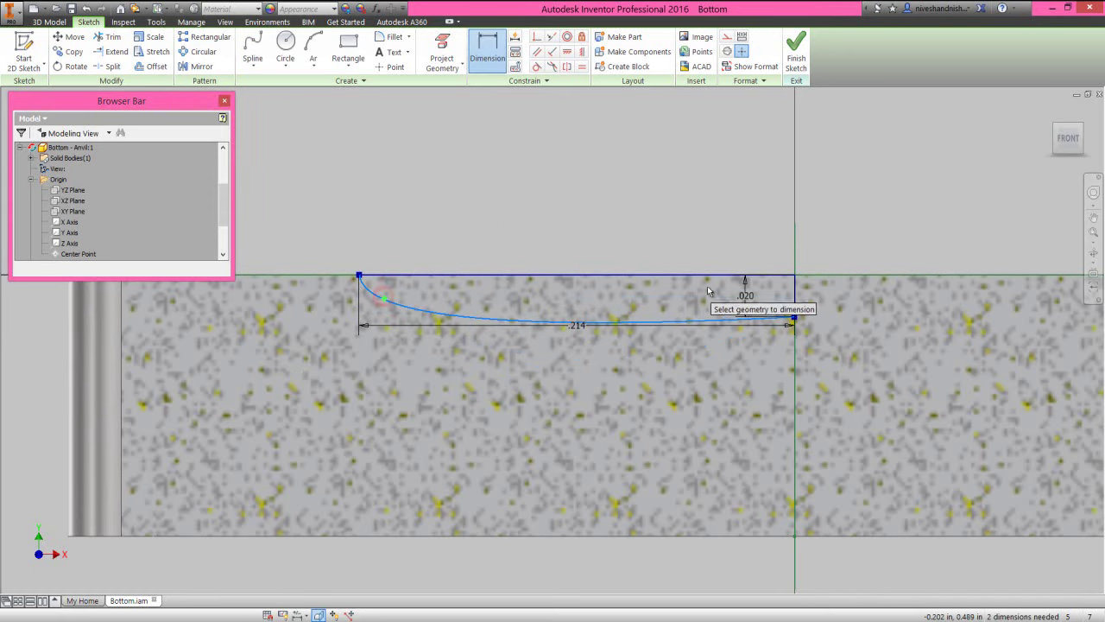
pyautogui.click(794, 264)
pyautogui.click(617, 194)
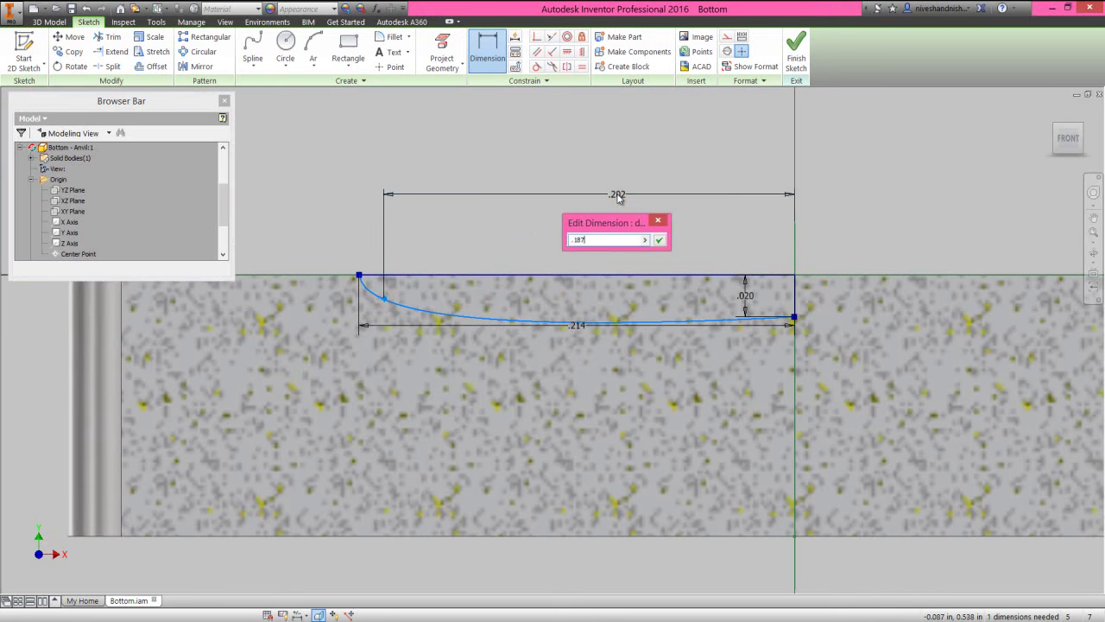
pyautogui.press('Return')
pyautogui.click(527, 245)
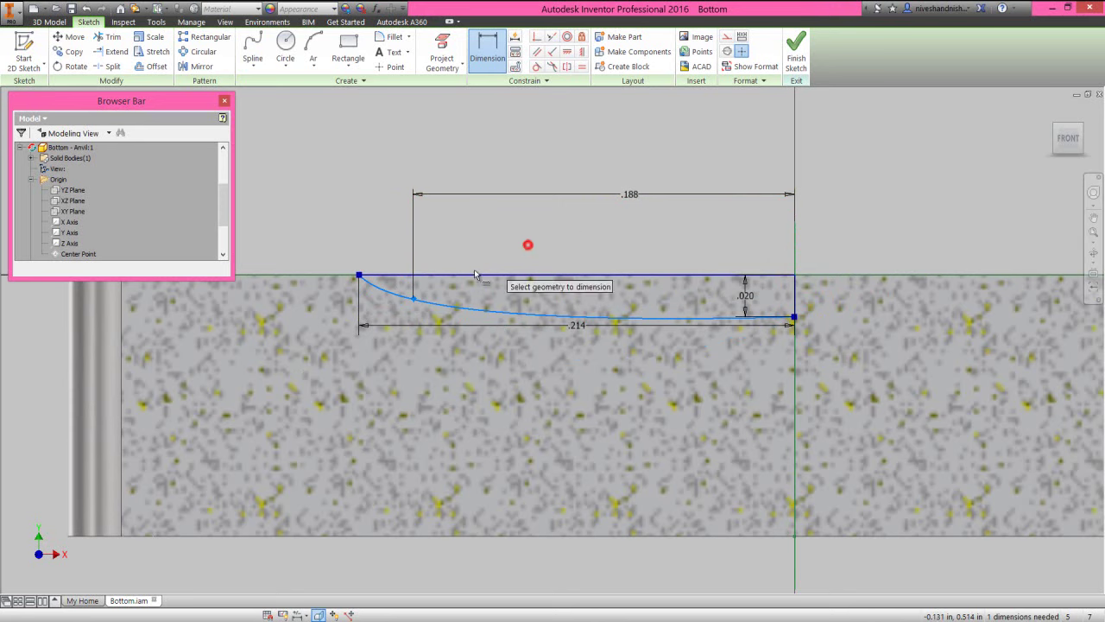
# Step: Set the spline's intermediate point .03125 in below the anvil's upper edge and finish the sketch
pyautogui.click(414, 300)
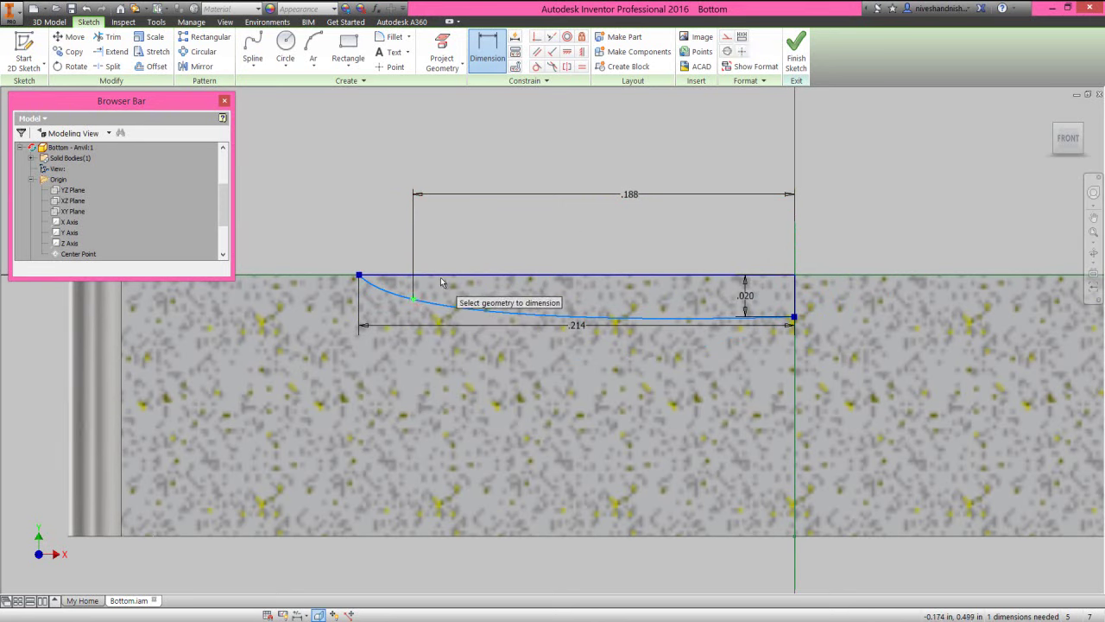
pyautogui.click(440, 276)
pyautogui.click(319, 300)
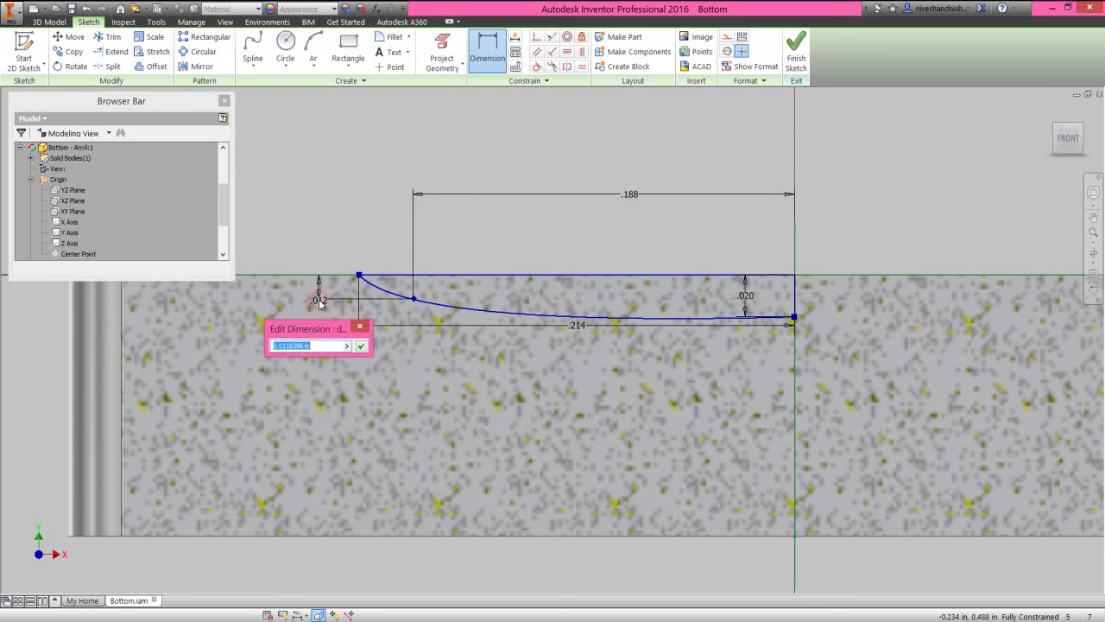
pyautogui.write('.03125')
pyautogui.press('Return')
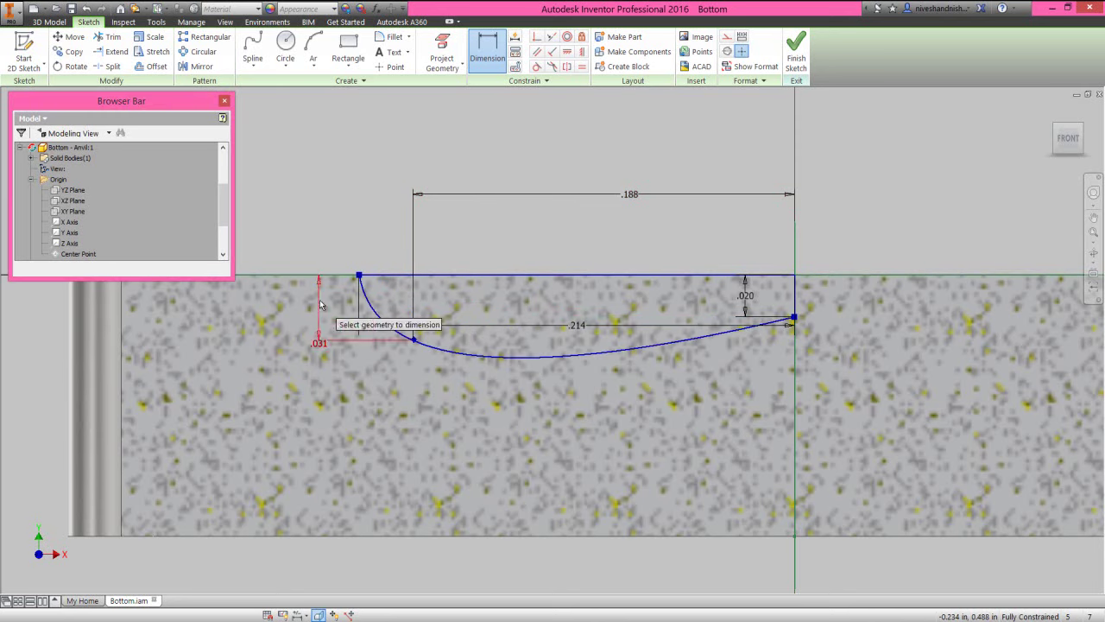
pyautogui.rightClick(501, 222)
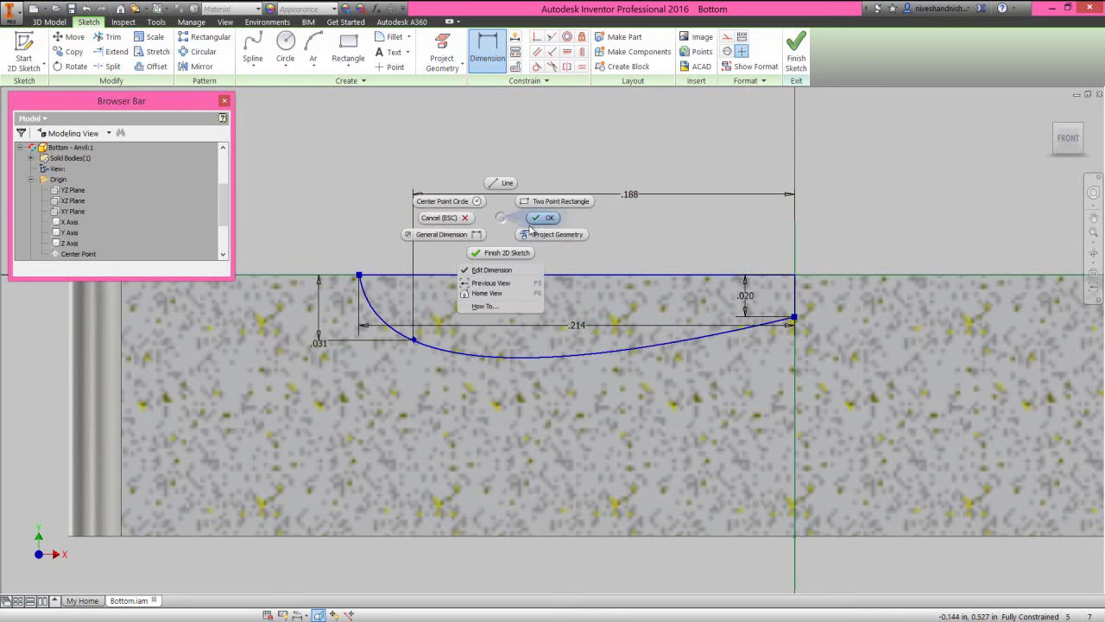
pyautogui.click(518, 217)
pyautogui.click(792, 55)
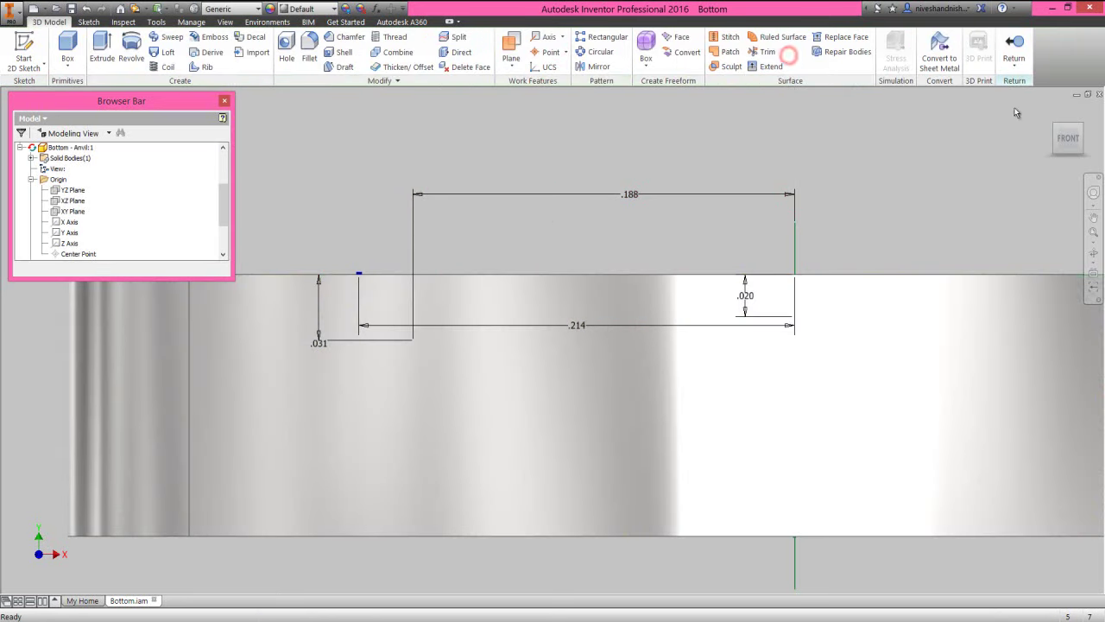
# Step: Extrude the spline profile as a symmetric cut with a distance of .06 in
pyautogui.click(1084, 130)
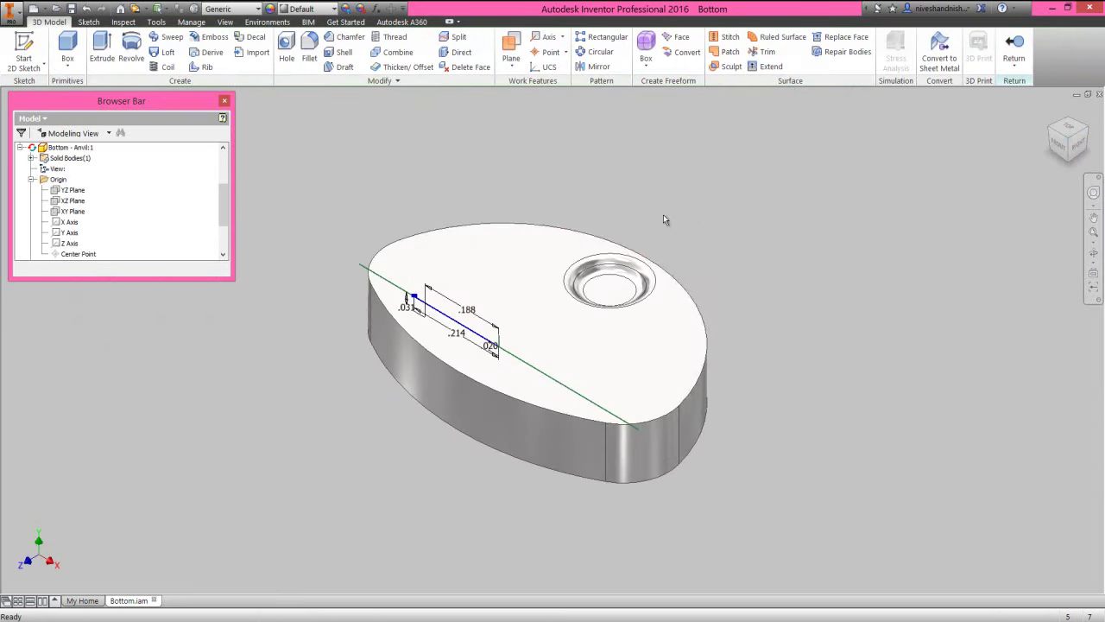
pyautogui.click(102, 48)
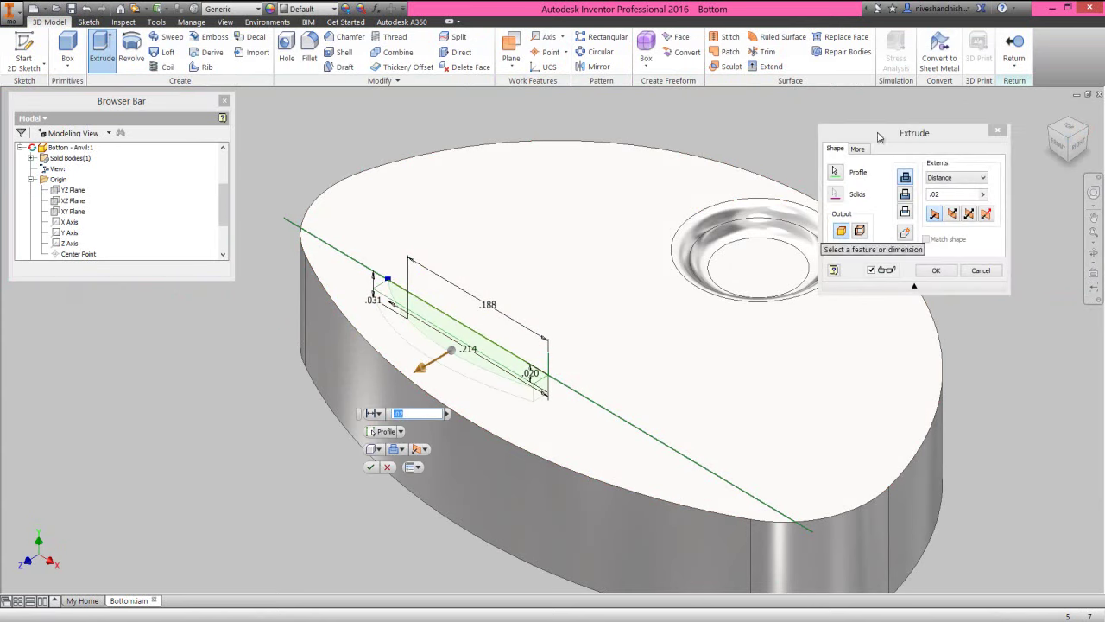
pyautogui.click(877, 132)
pyautogui.click(969, 213)
pyautogui.click(904, 193)
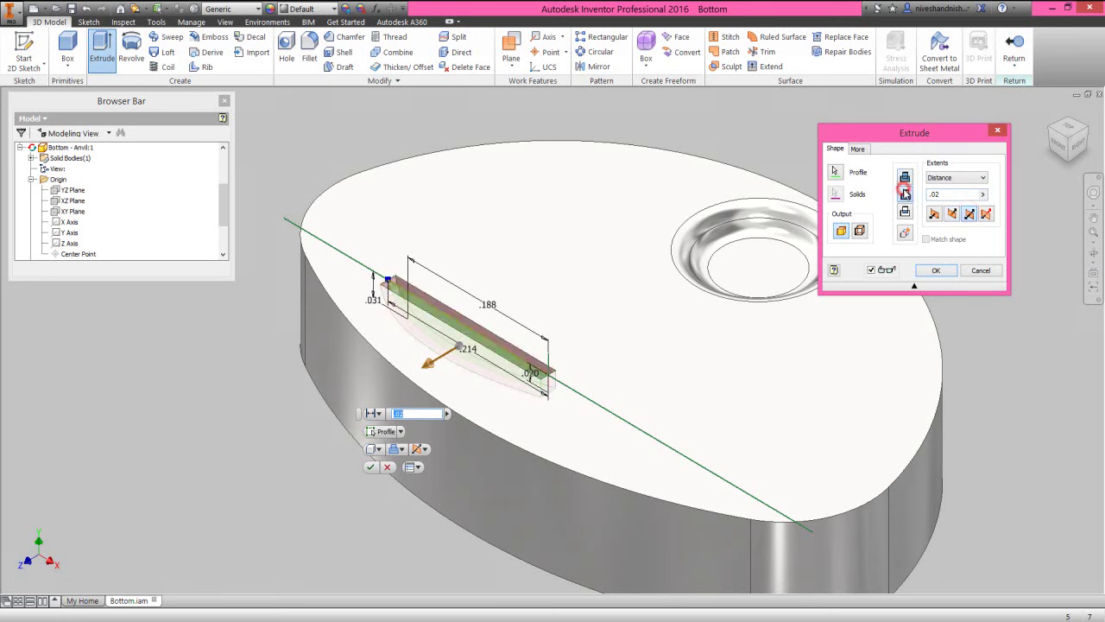
pyautogui.doubleClick(939, 195)
pyautogui.click(935, 270)
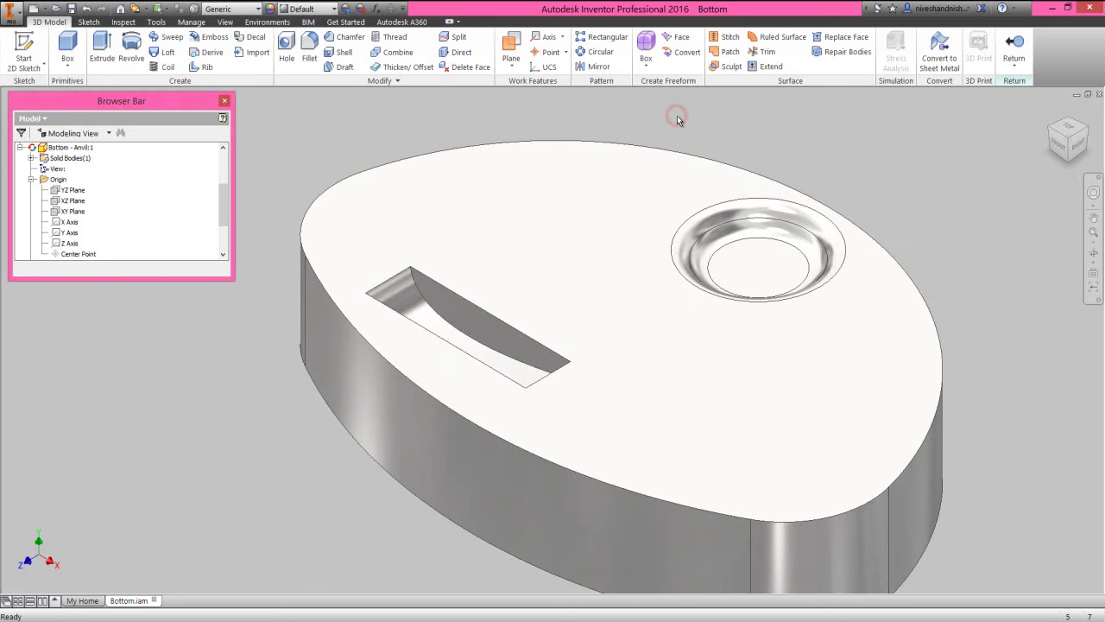
# Step: Mirror the .06 in pocket cut about the anvil's YZ plane
pyautogui.click(589, 66)
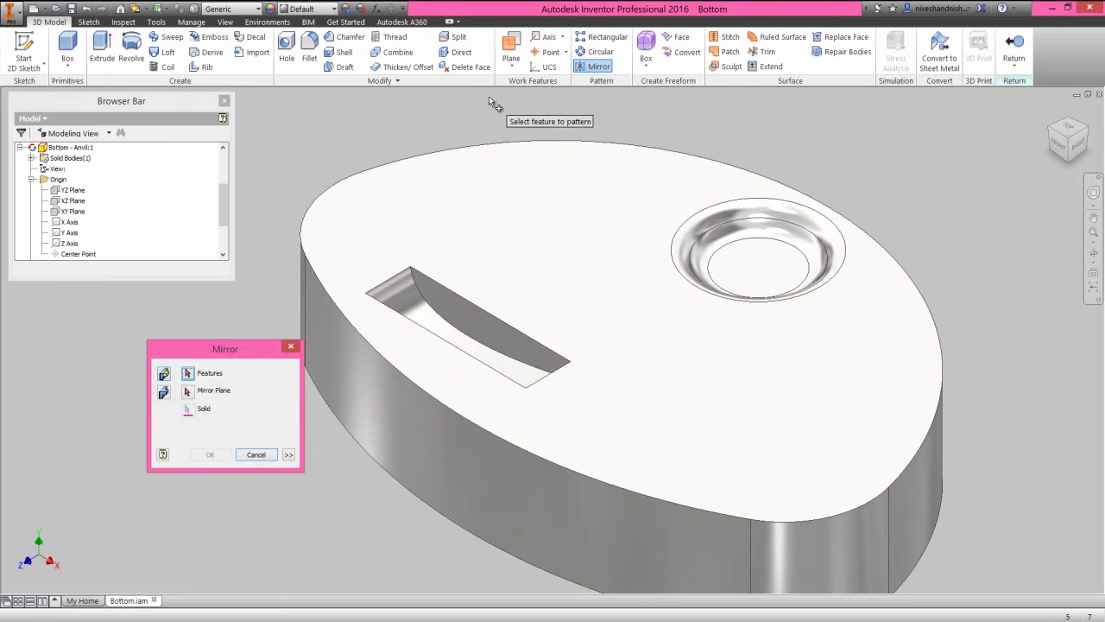
pyautogui.moveTo(223, 212); pyautogui.dragTo(223, 235)
pyautogui.click(95, 243)
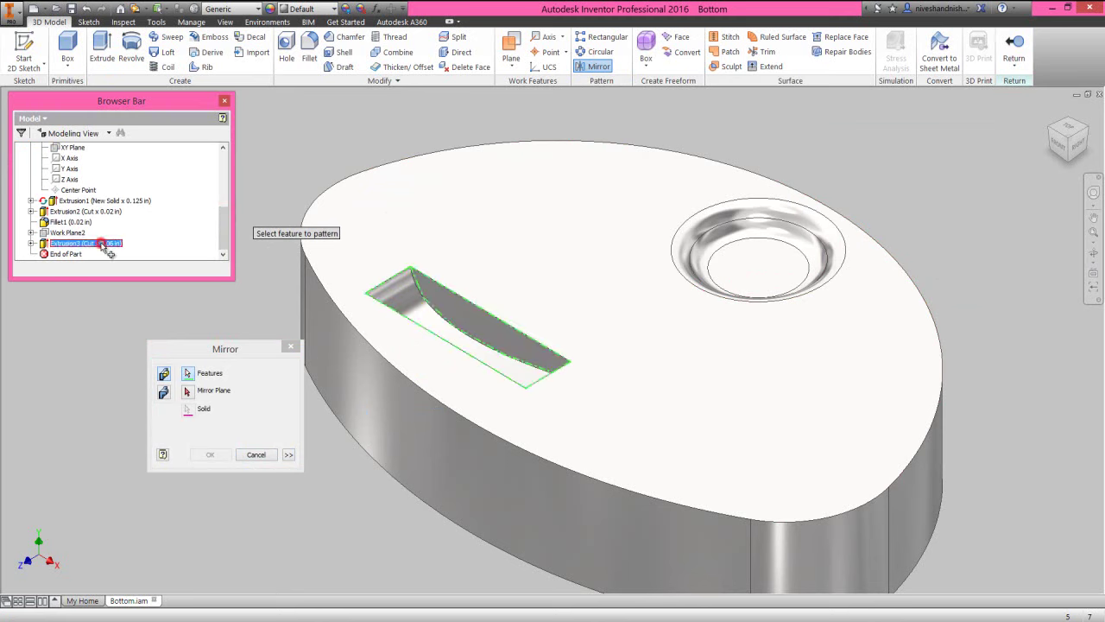
pyautogui.click(193, 347)
pyautogui.click(189, 393)
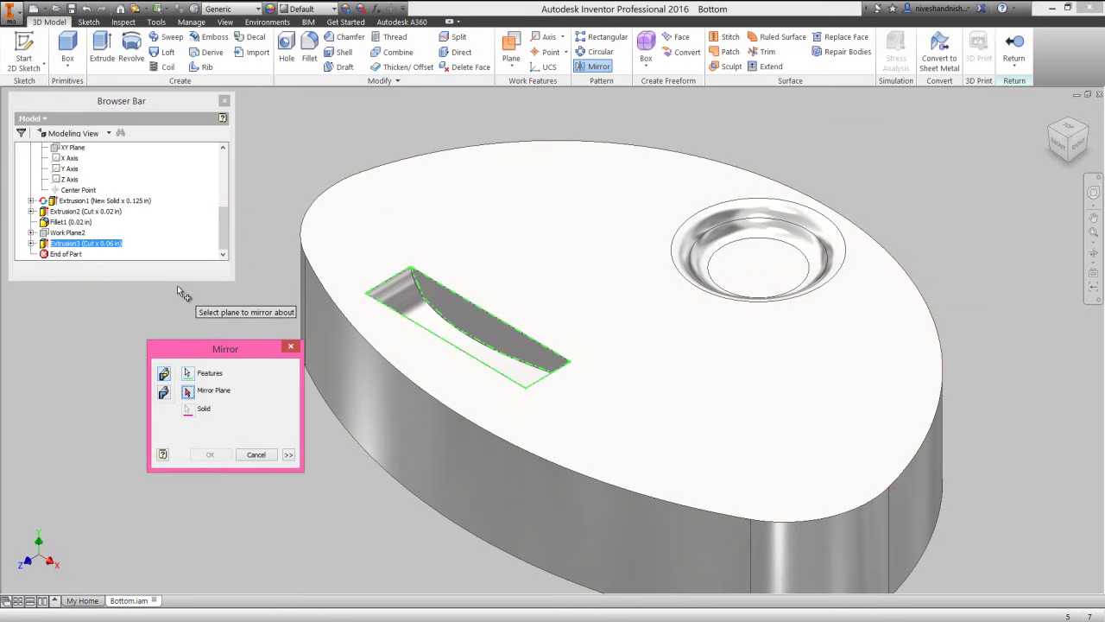
pyautogui.moveTo(223, 217); pyautogui.dragTo(177, 194)
pyautogui.click(74, 189)
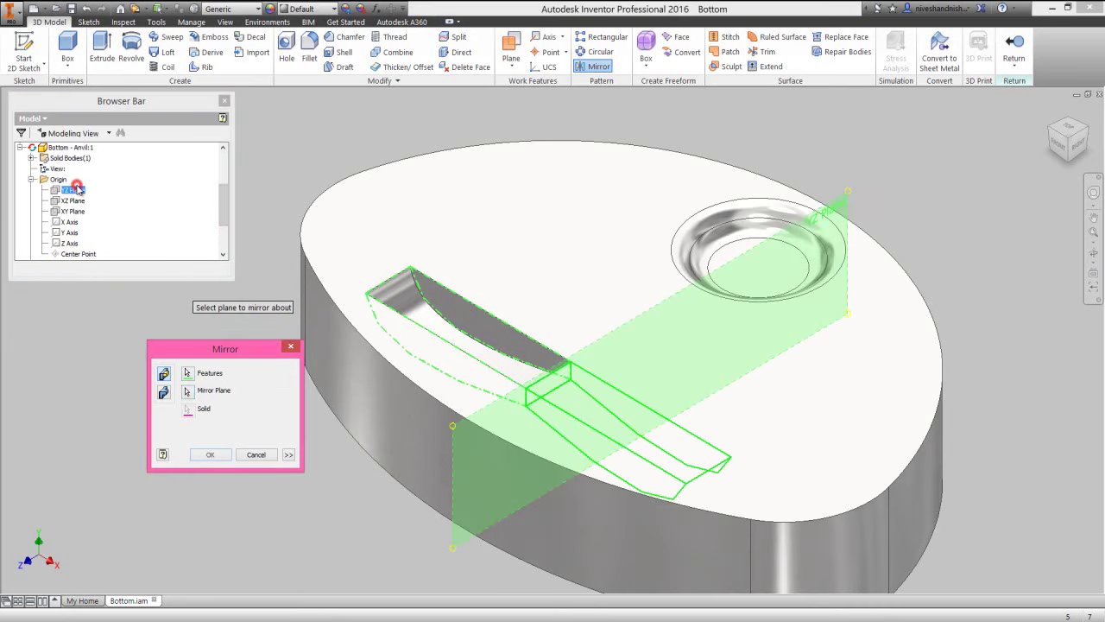
pyautogui.click(210, 454)
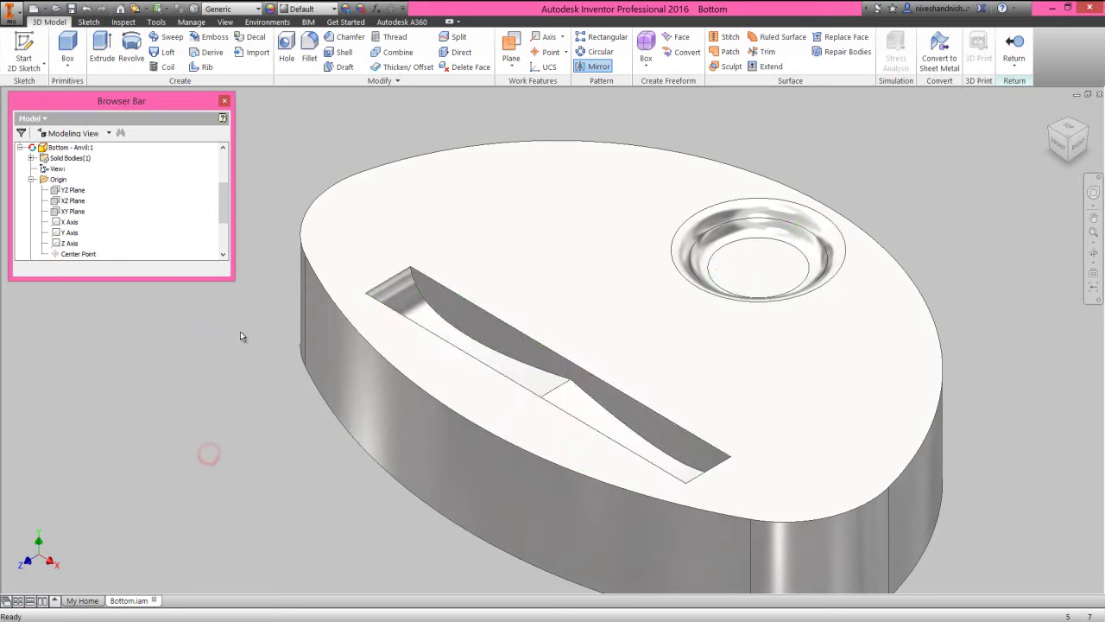
# Step: Chamfer the anvil's lower outer edge with a distance of .015 in
pyautogui.click(341, 38)
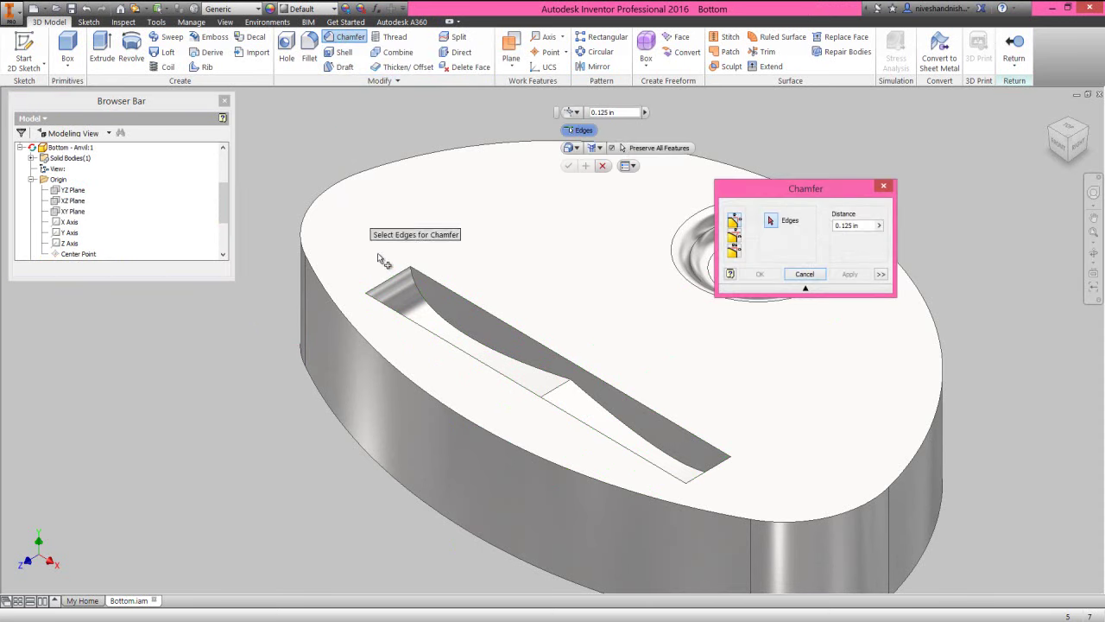
pyautogui.click(480, 540)
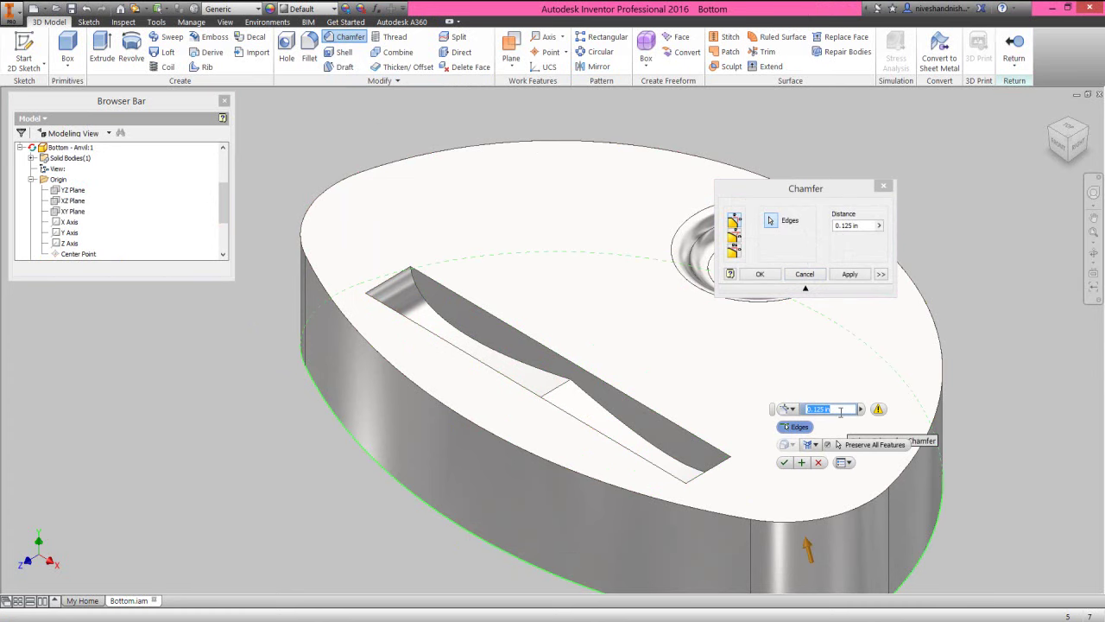
pyautogui.write('.015')
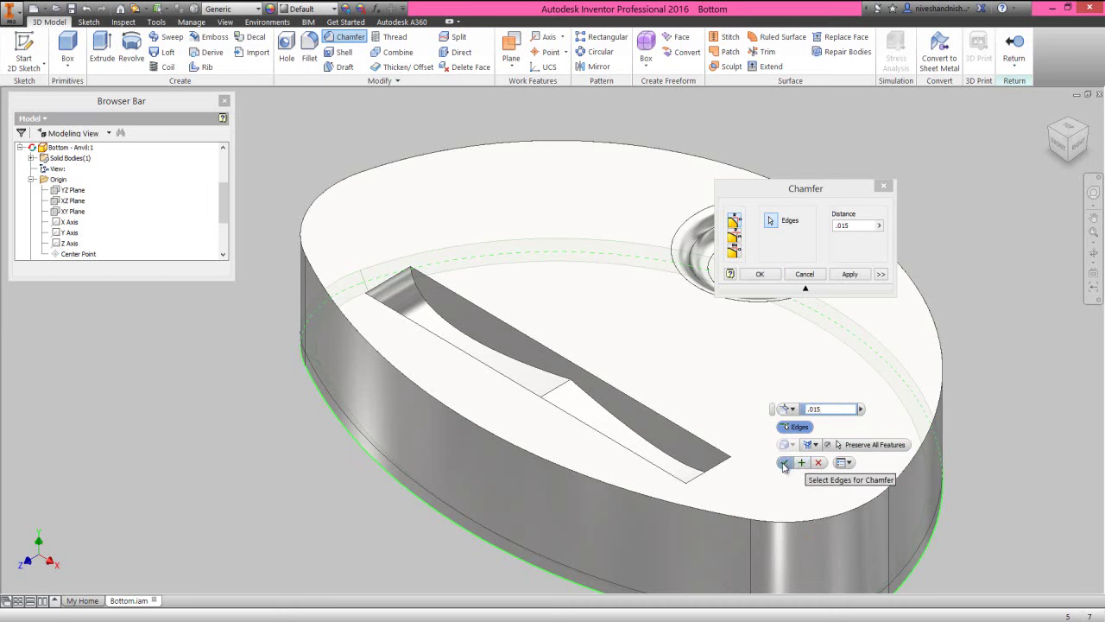
pyautogui.click(783, 462)
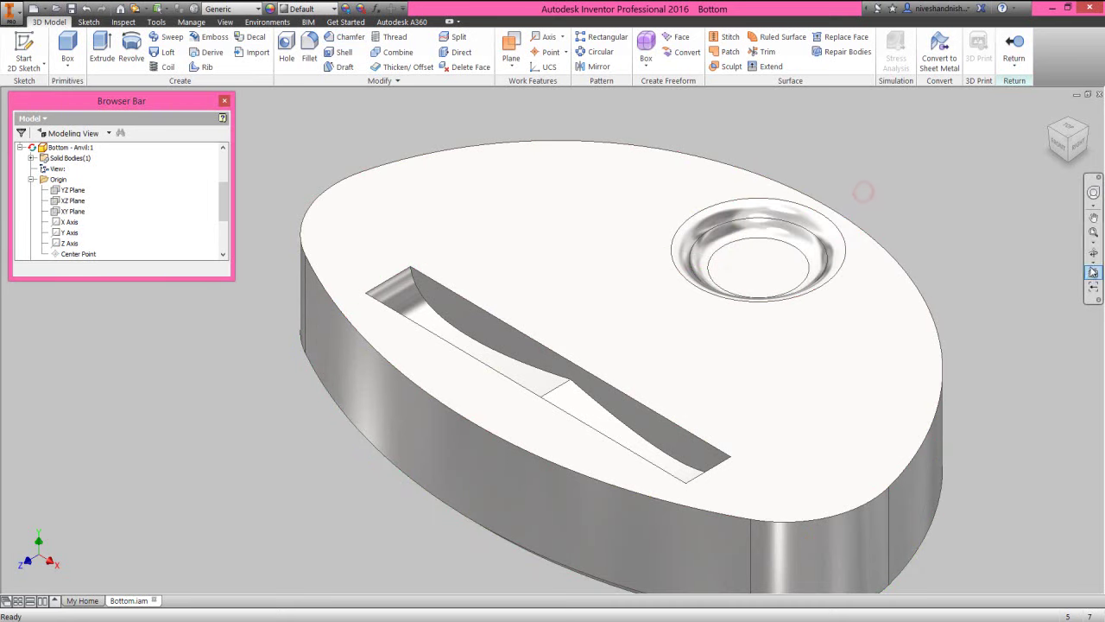
# Step: Examine the chamfered underside of the anvil and return to the previous view
pyautogui.click(1093, 253)
pyautogui.scroll(-3, 646, 325)
pyautogui.moveTo(647, 325); pyautogui.dragTo(607, 388)
pyautogui.rightClick(620, 298)
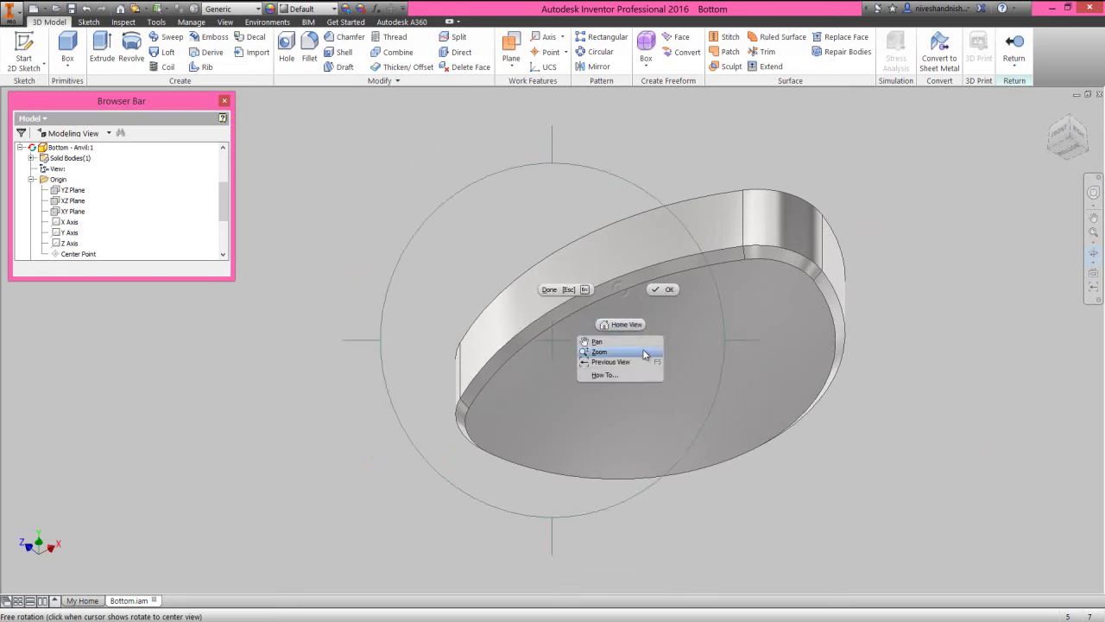
pyautogui.click(639, 361)
pyautogui.rightClick(647, 280)
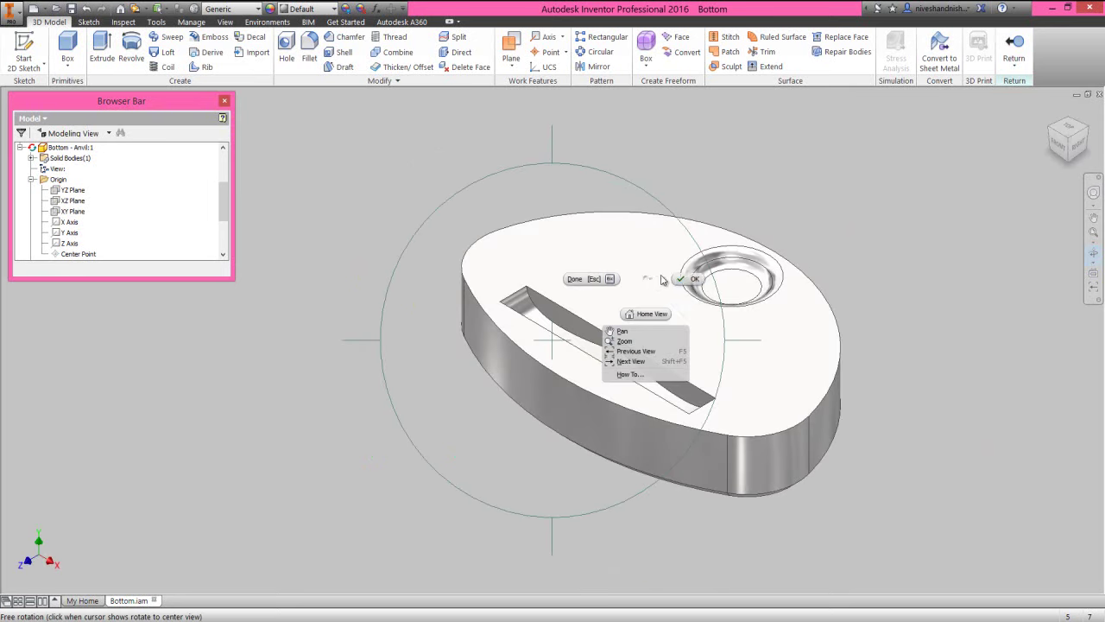
pyautogui.click(691, 279)
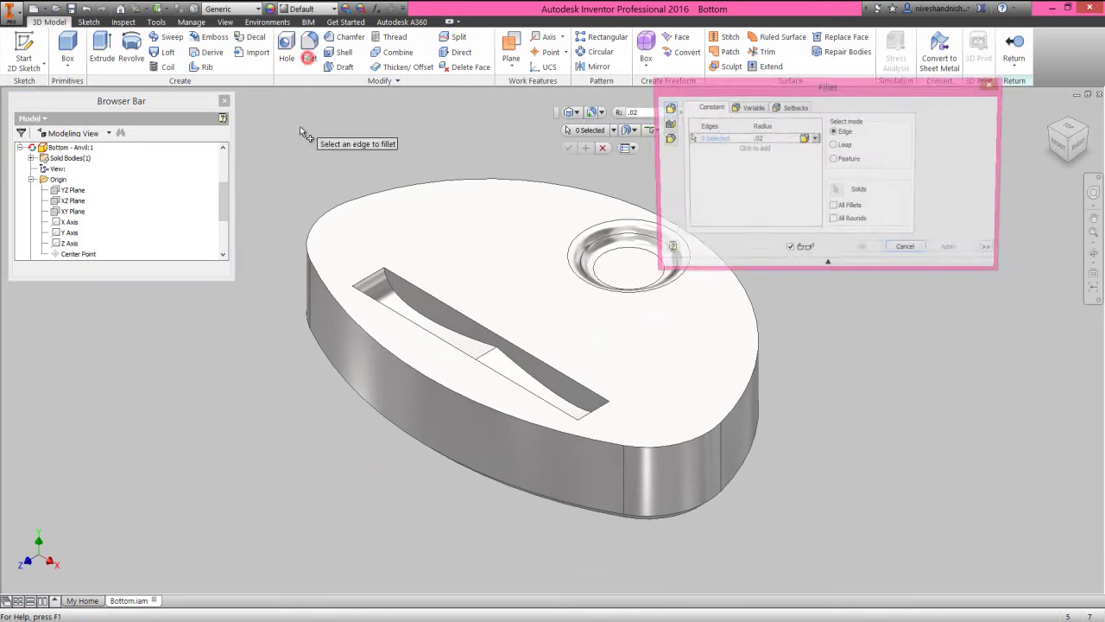
# Step: Fillet the ridge between the two pockets with a .06 in radius and both long edges of the pocket floor with .01 in
pyautogui.click(484, 351)
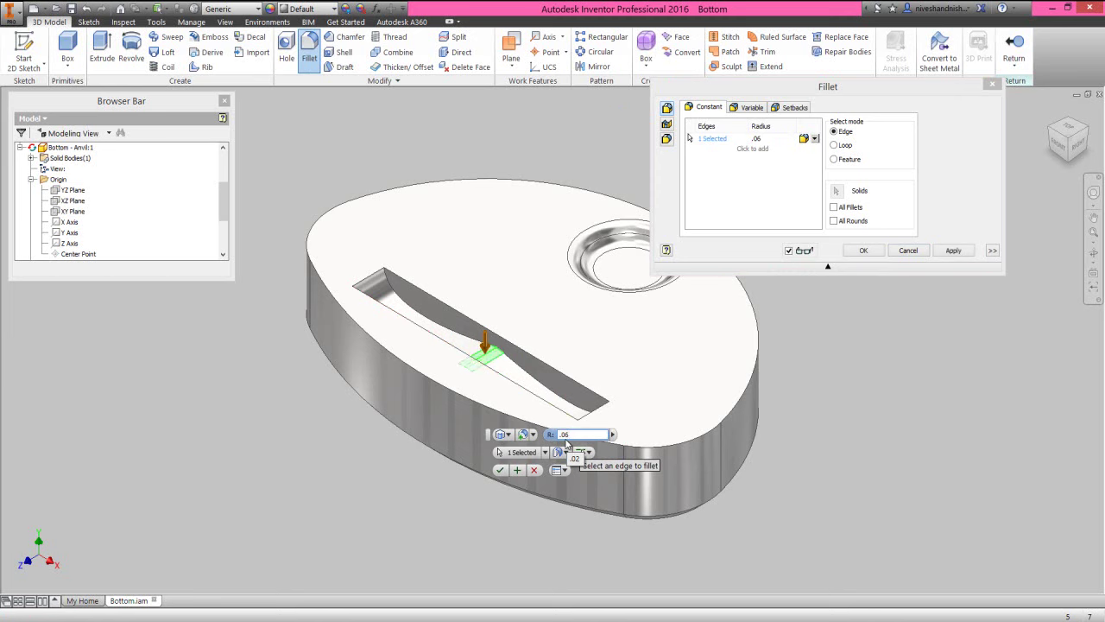
pyautogui.click(517, 470)
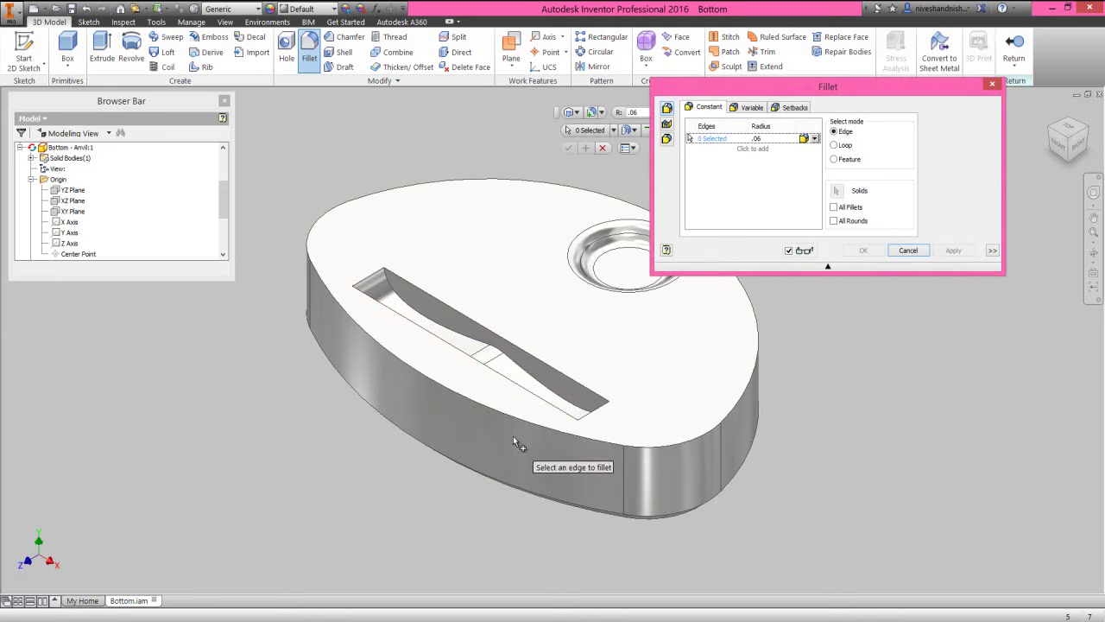
pyautogui.click(467, 340)
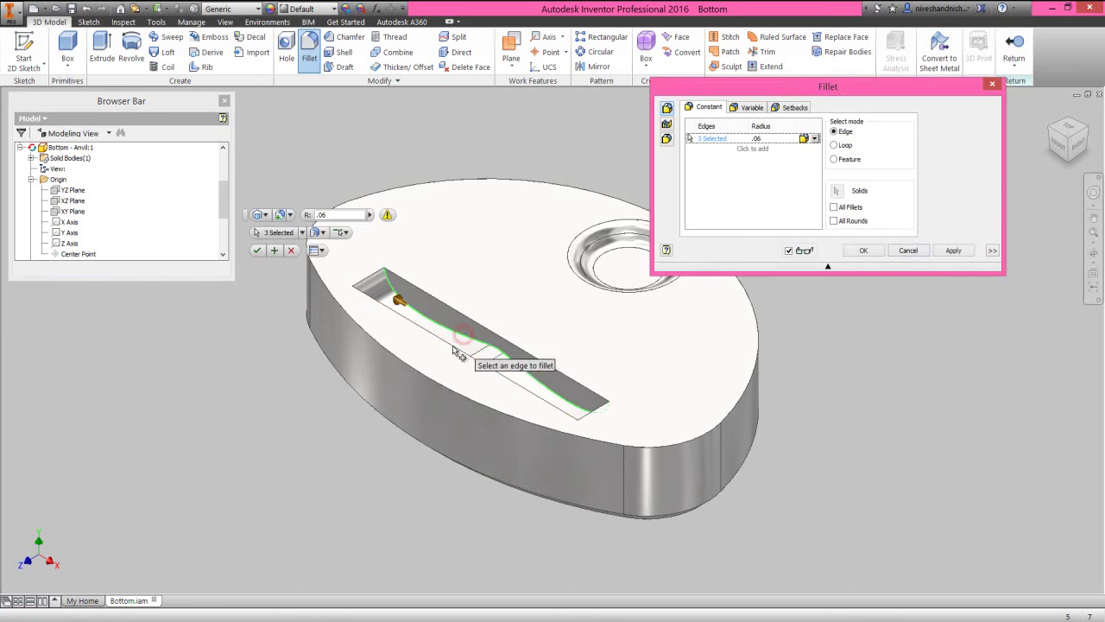
pyautogui.click(450, 369)
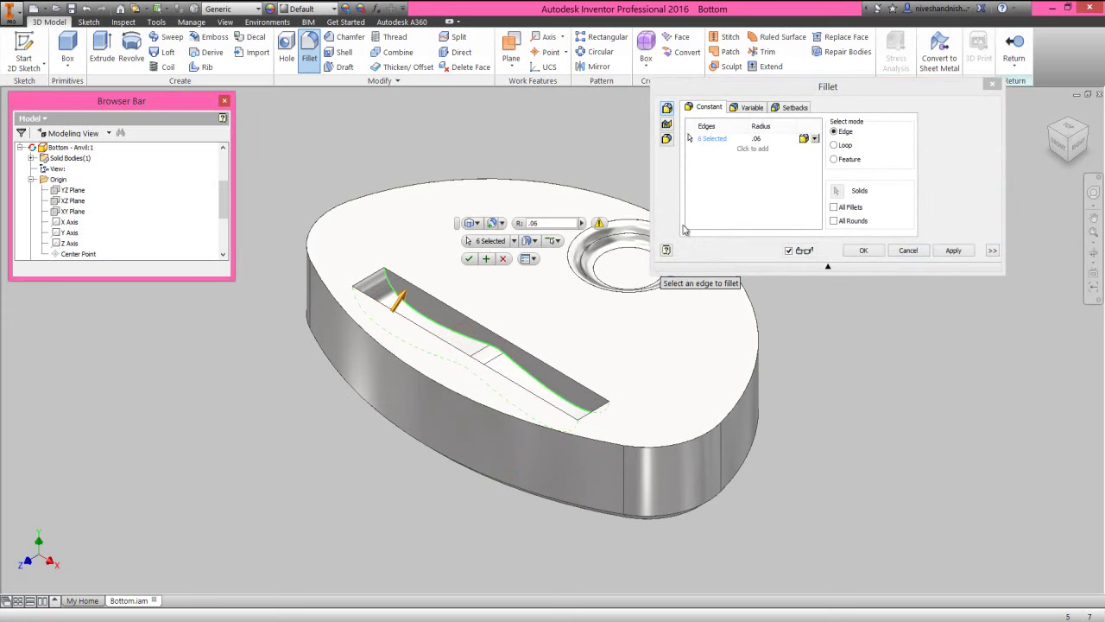
pyautogui.click(760, 139)
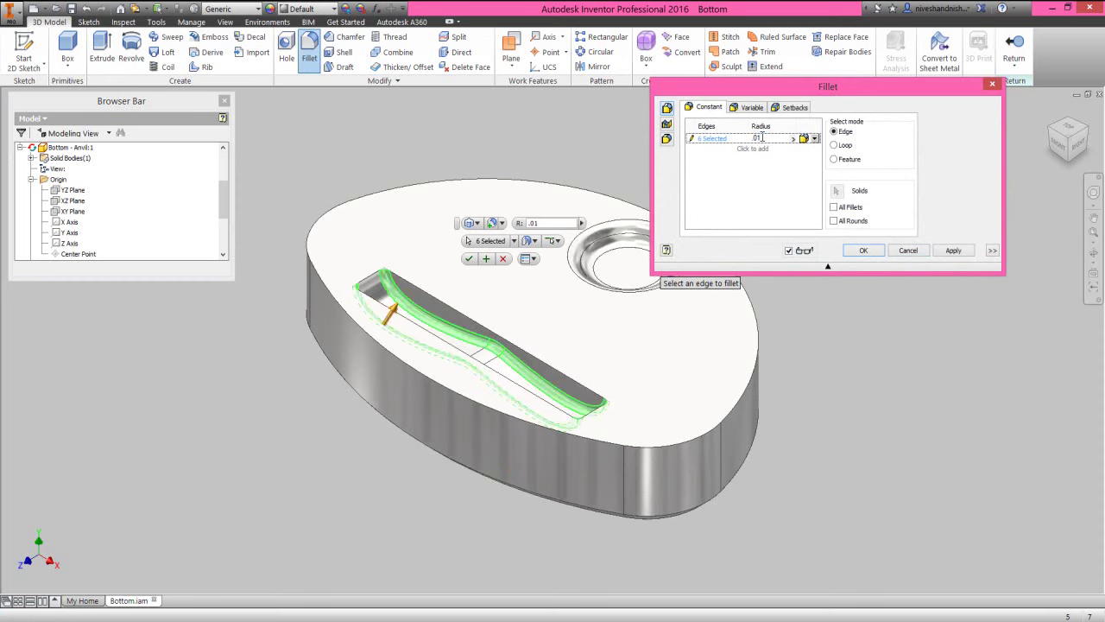
pyautogui.click(949, 250)
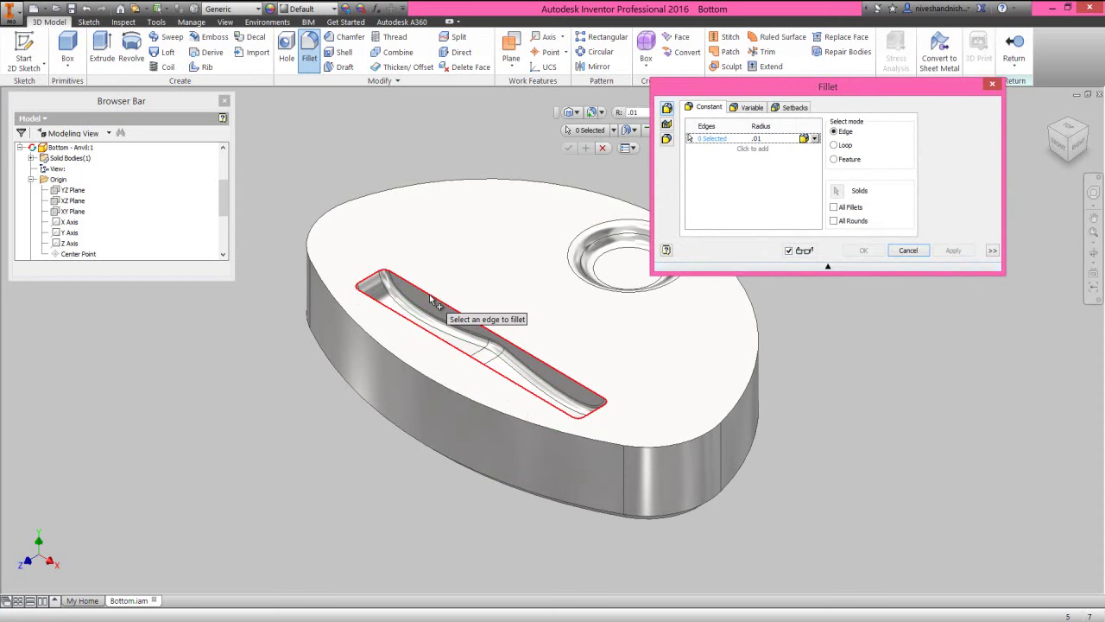
# Step: Fillet the pockets' upper rim and the anvil's upper outer edge with a .01 in radius, and return to the assembly
pyautogui.click(419, 326)
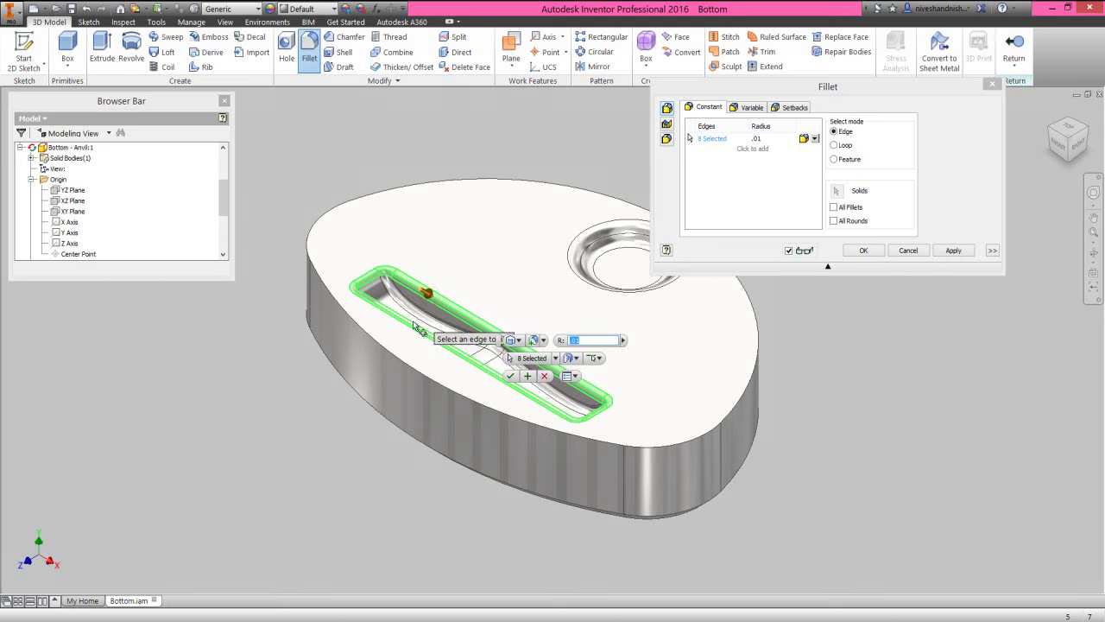
pyautogui.click(415, 369)
pyautogui.click(863, 251)
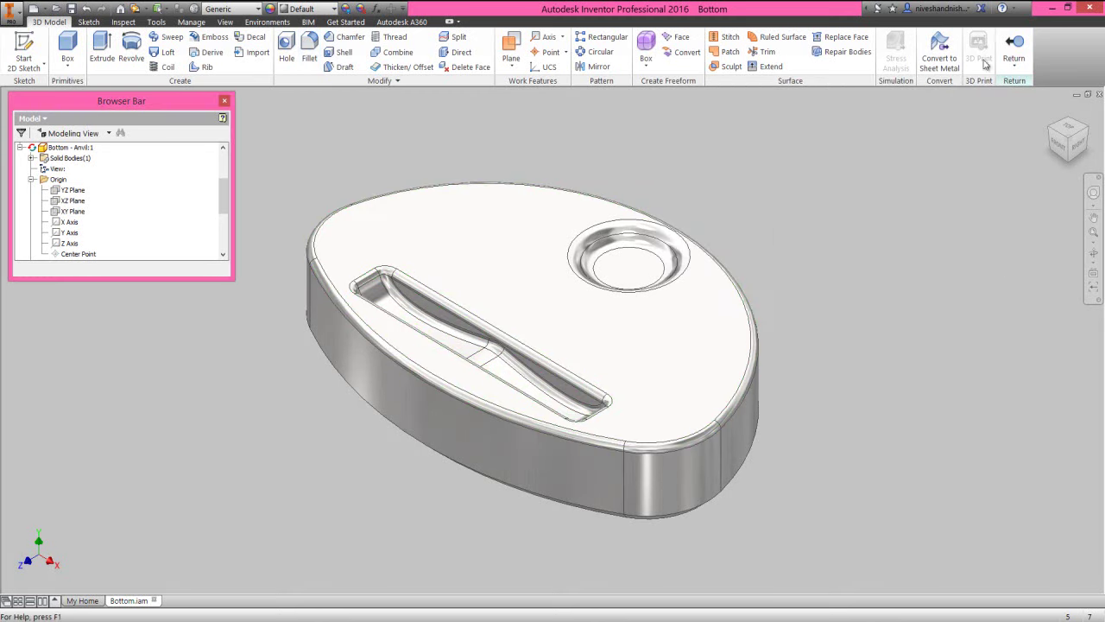
pyautogui.click(1014, 43)
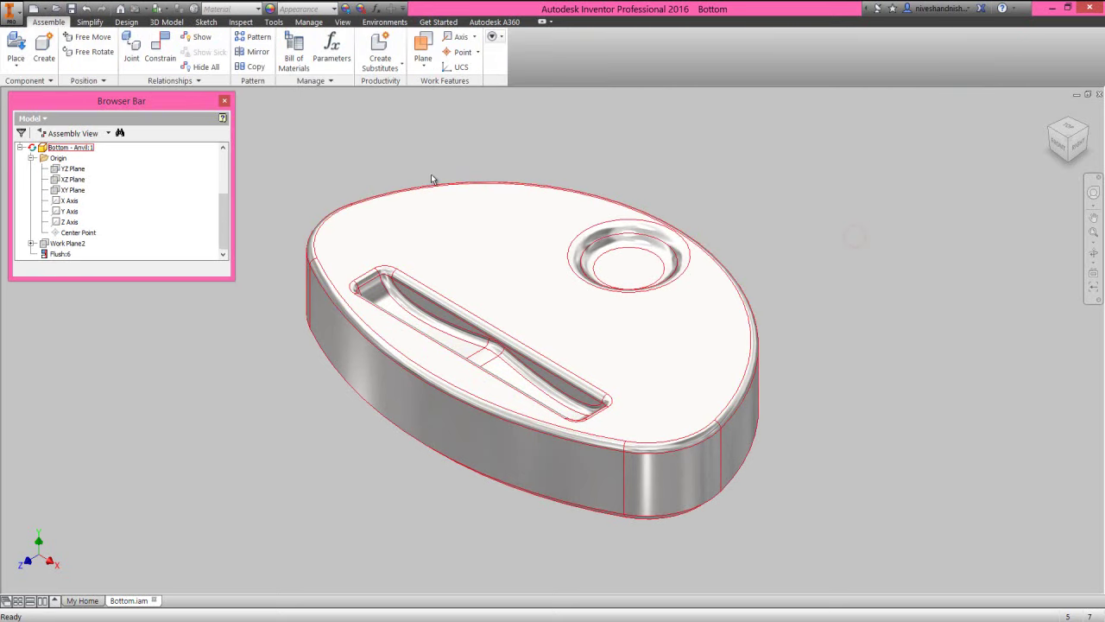